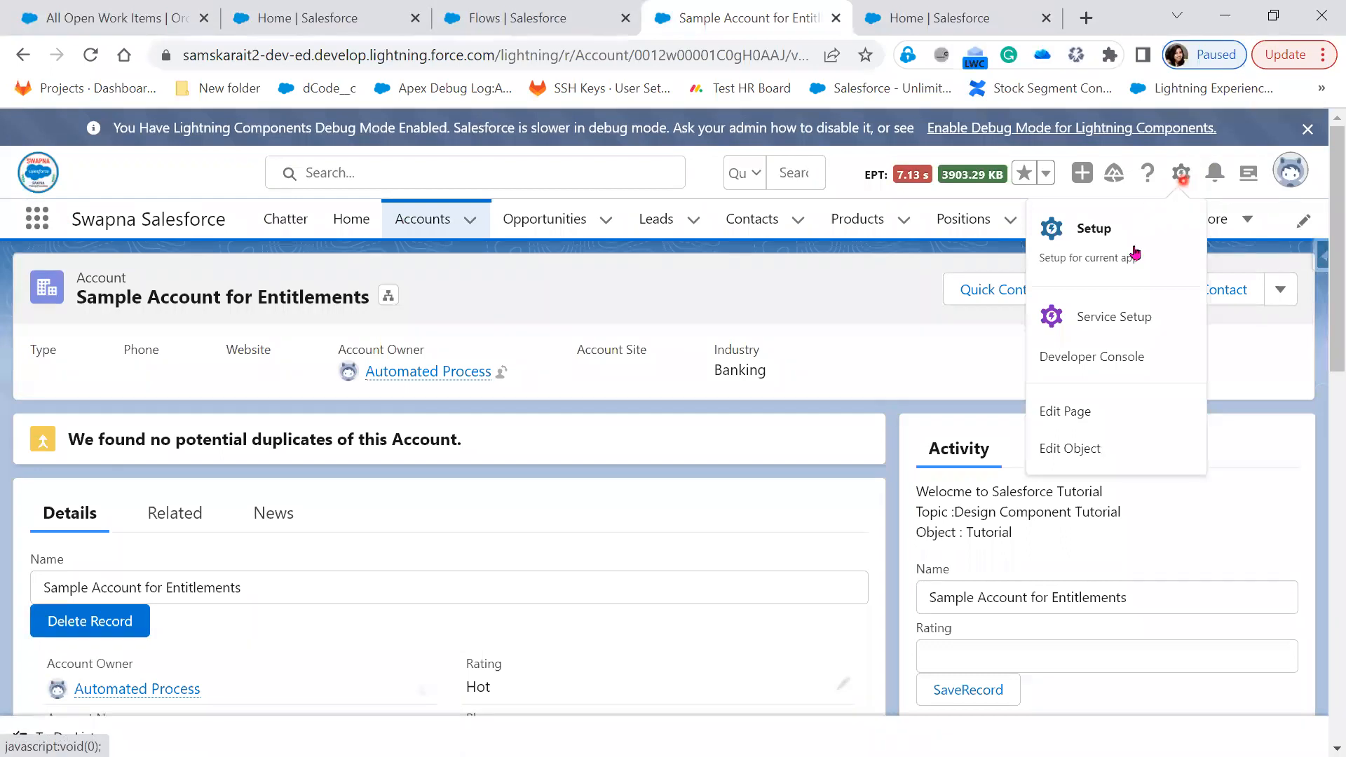
Open the Account object in Object Manager with Edit Object from the Setup gear menu
click(1099, 449)
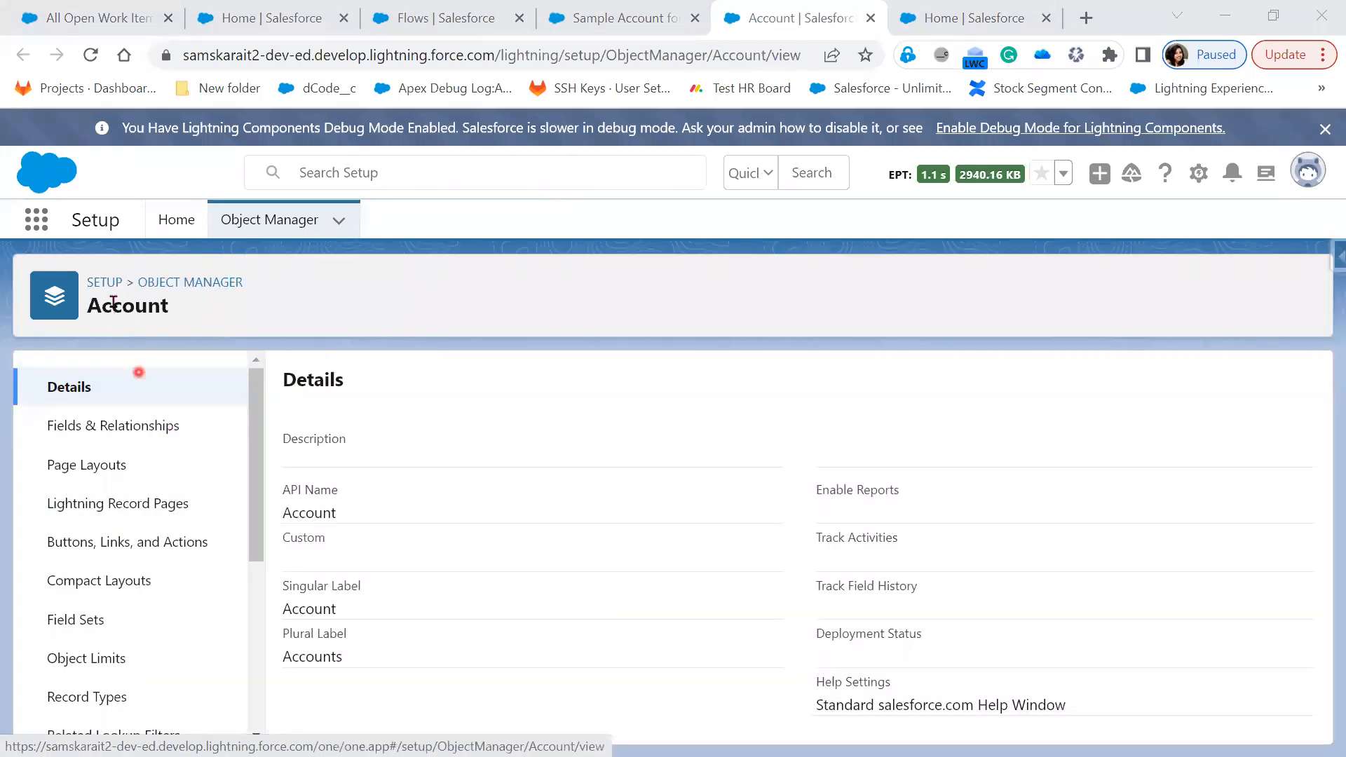
Start a new custom Account field of type Currency, switching from Number
click(116, 426)
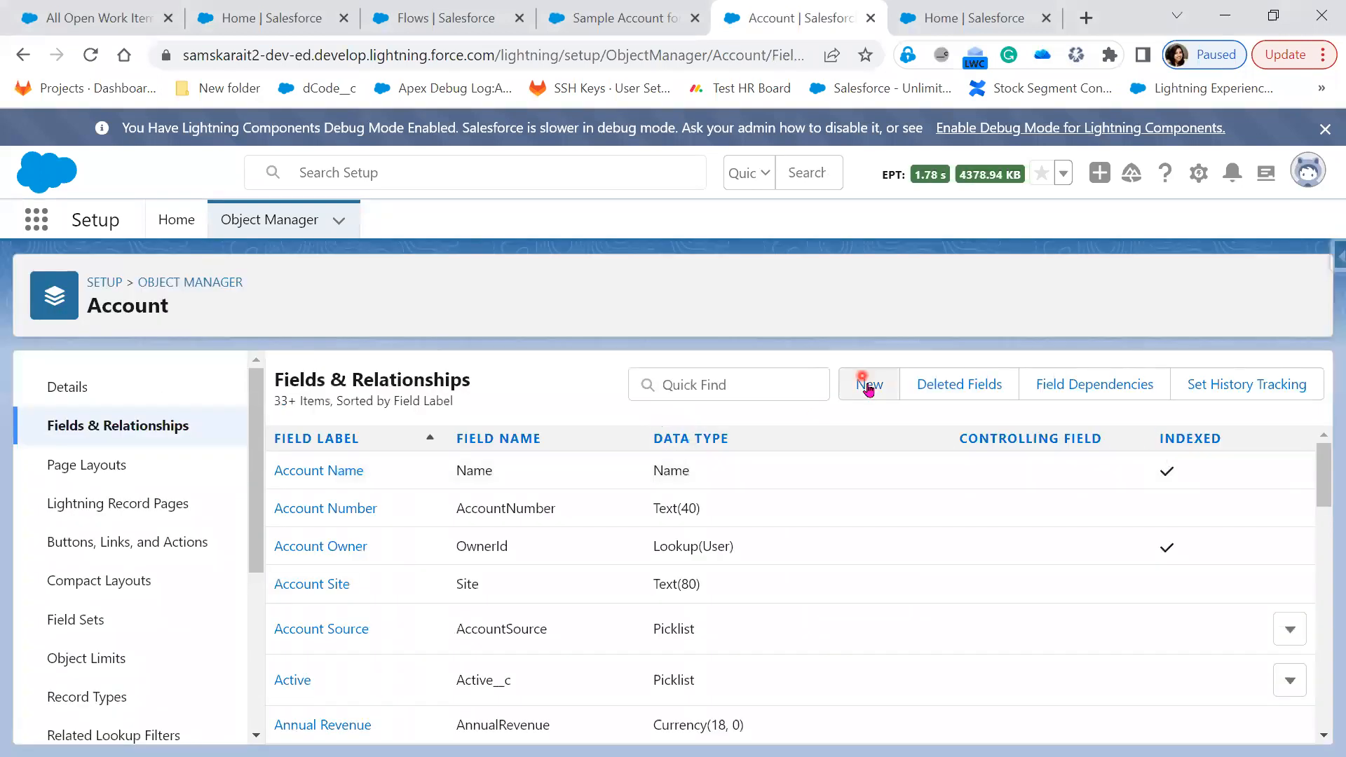
click(874, 385)
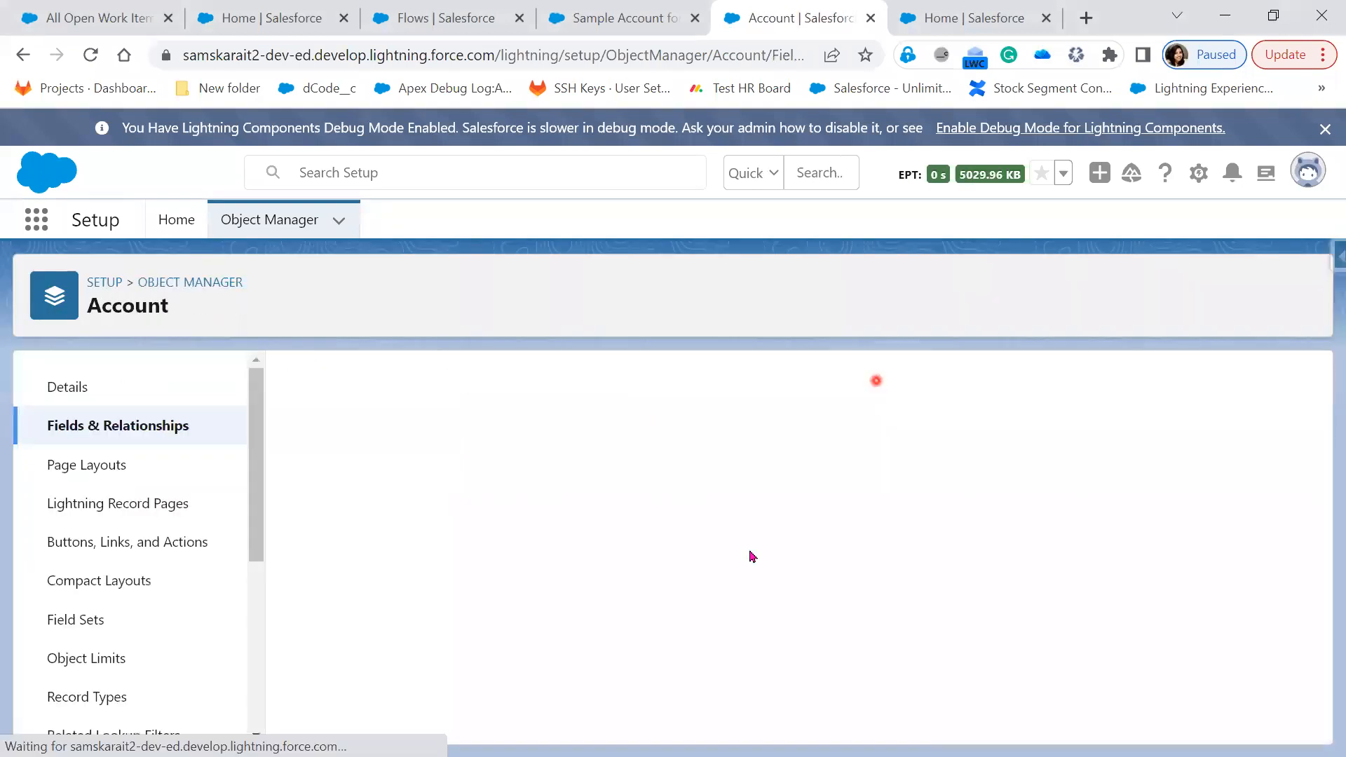
scroll(623, 672, down, 6)
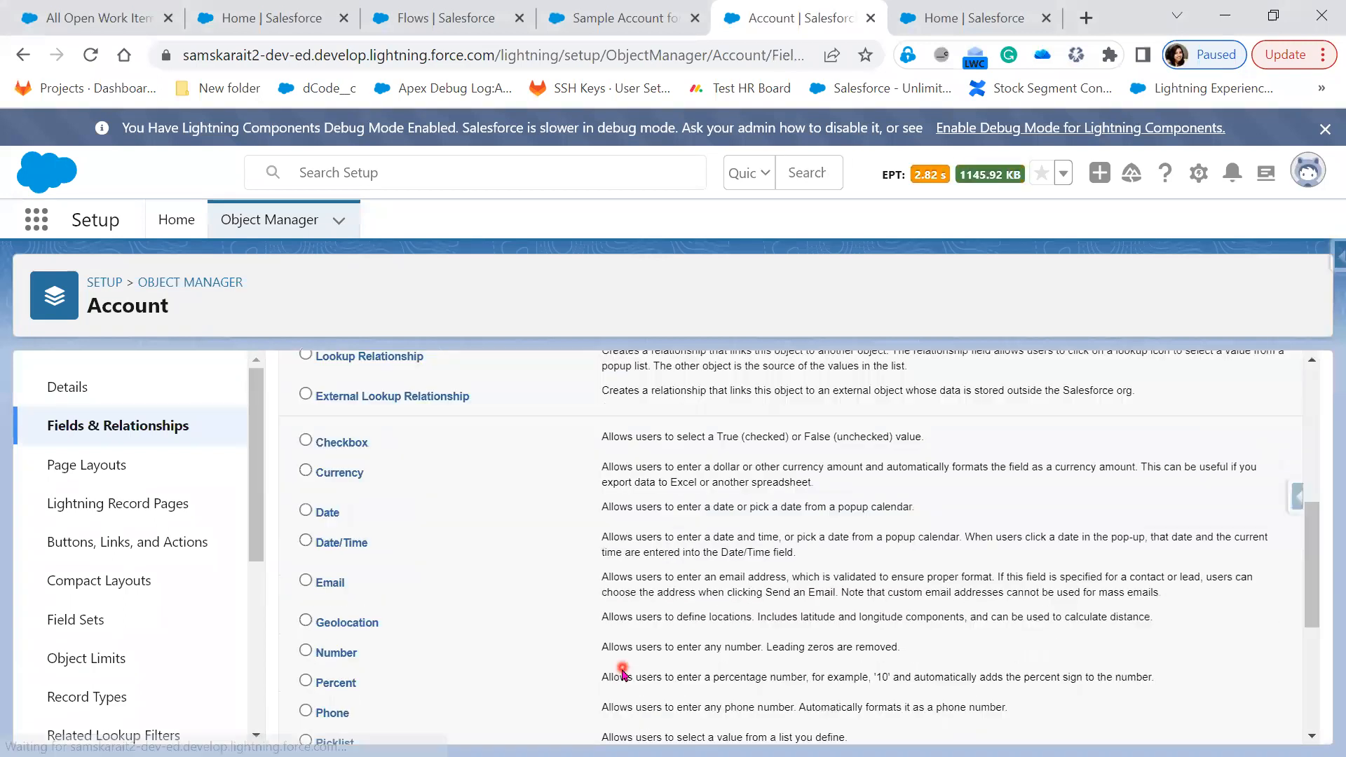
scroll(490, 645, down, 2)
click(330, 552)
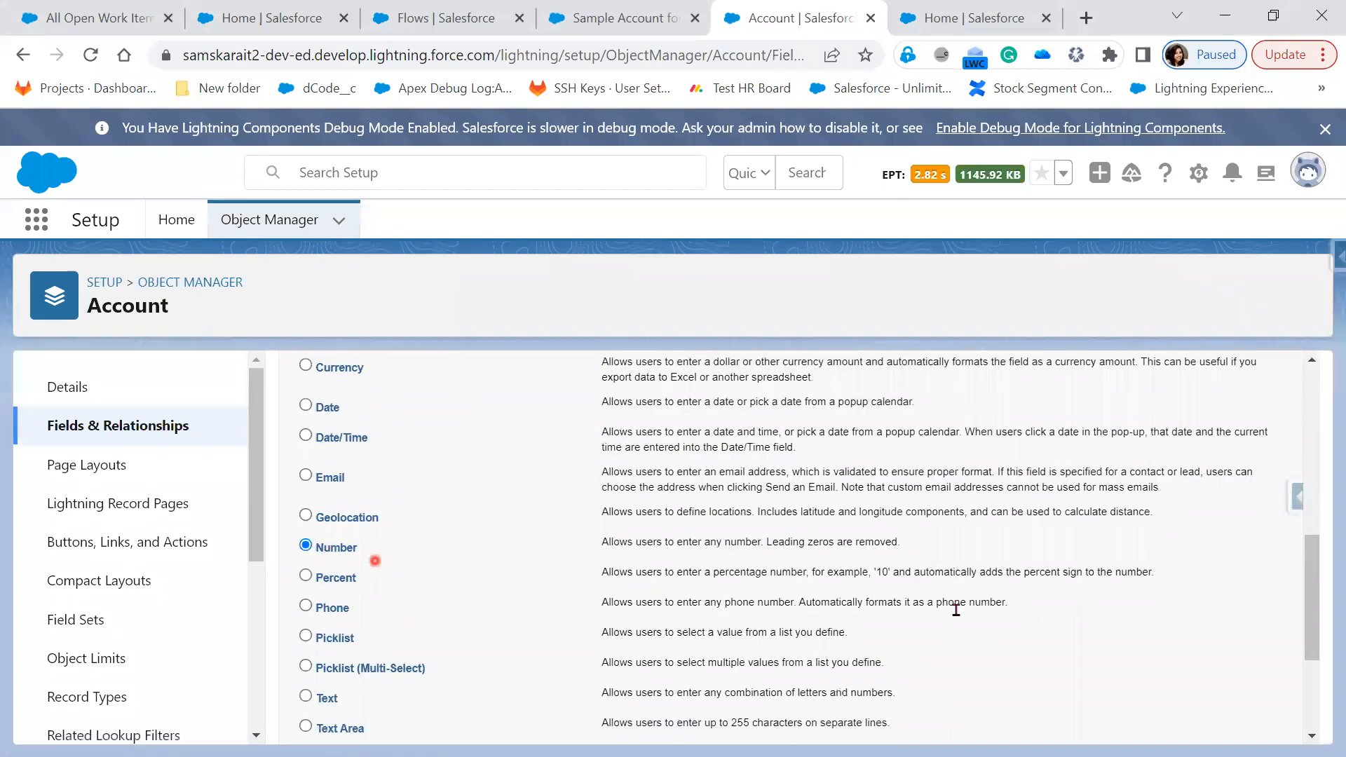
scroll(1046, 612, up, 8)
click(1220, 486)
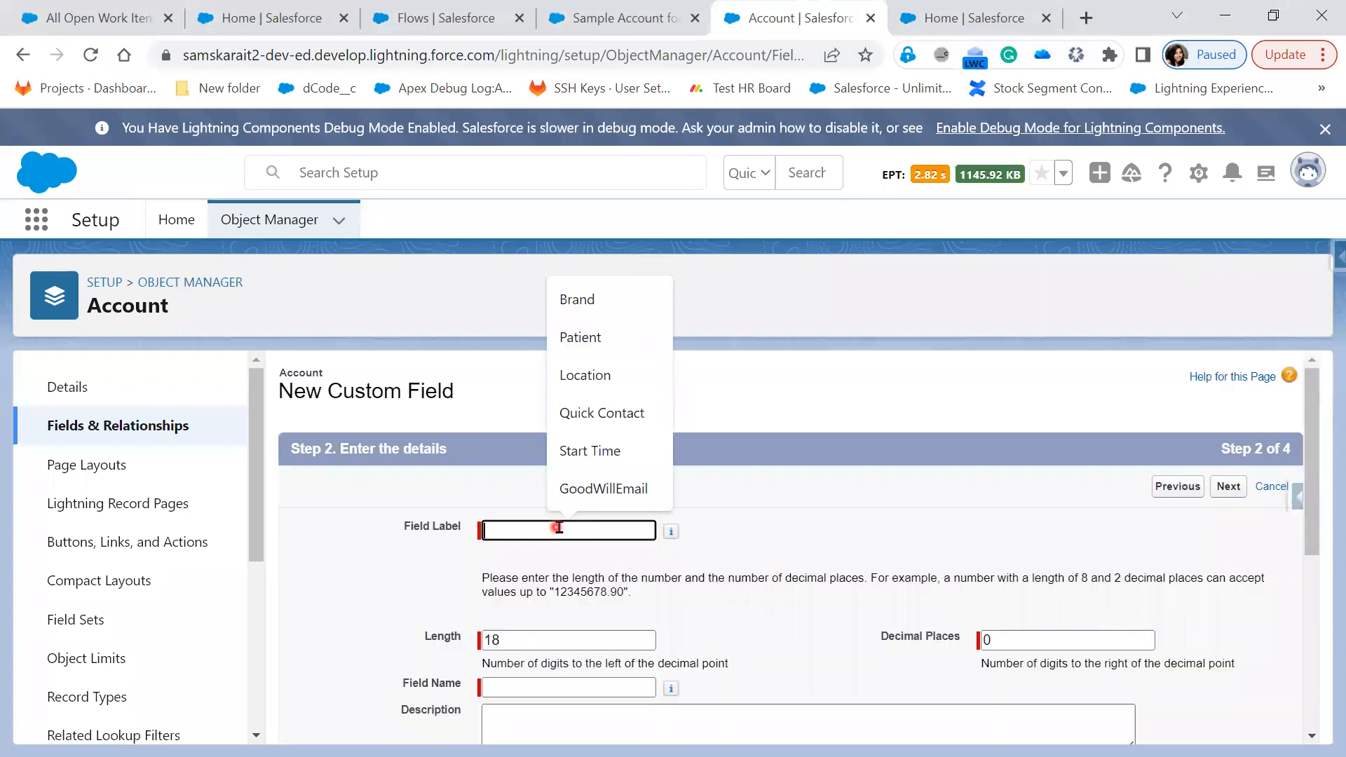
click(23, 54)
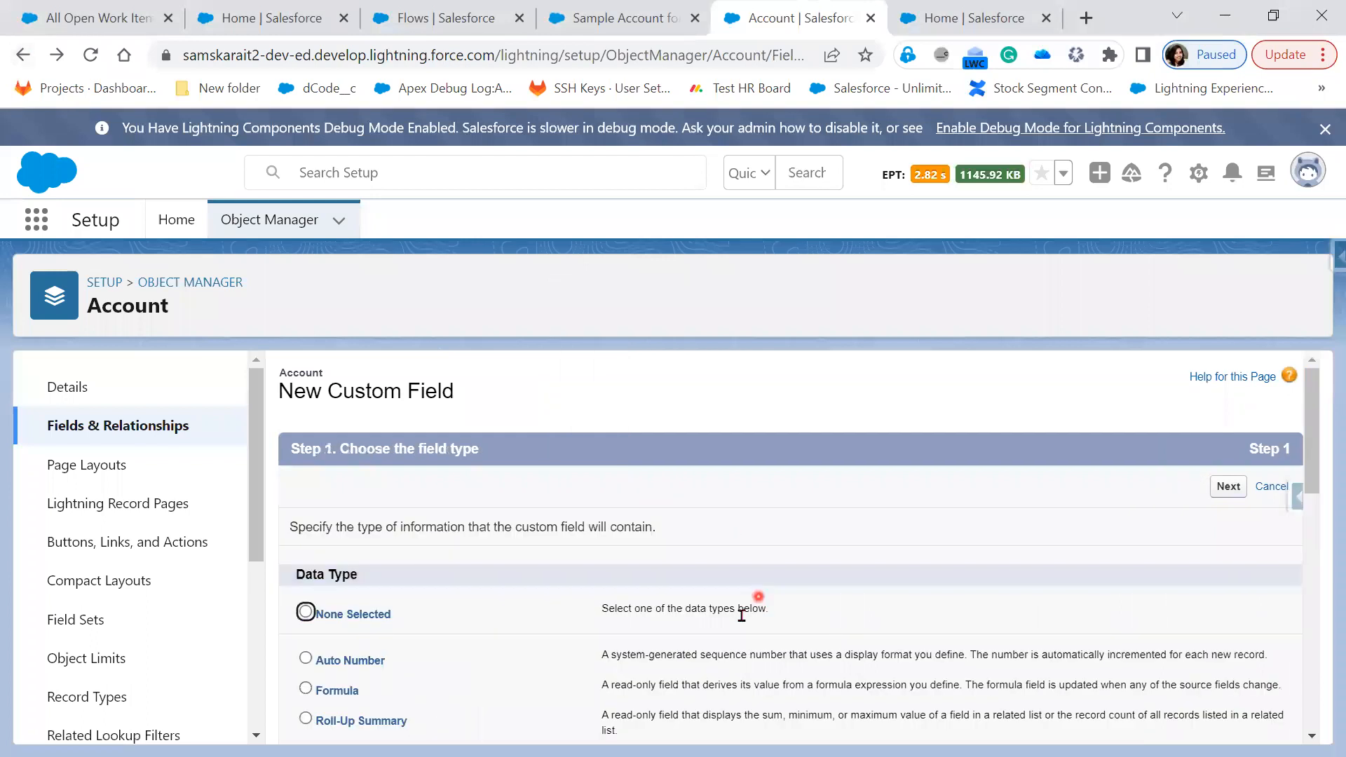
click(341, 472)
scroll(343, 477, up, 5)
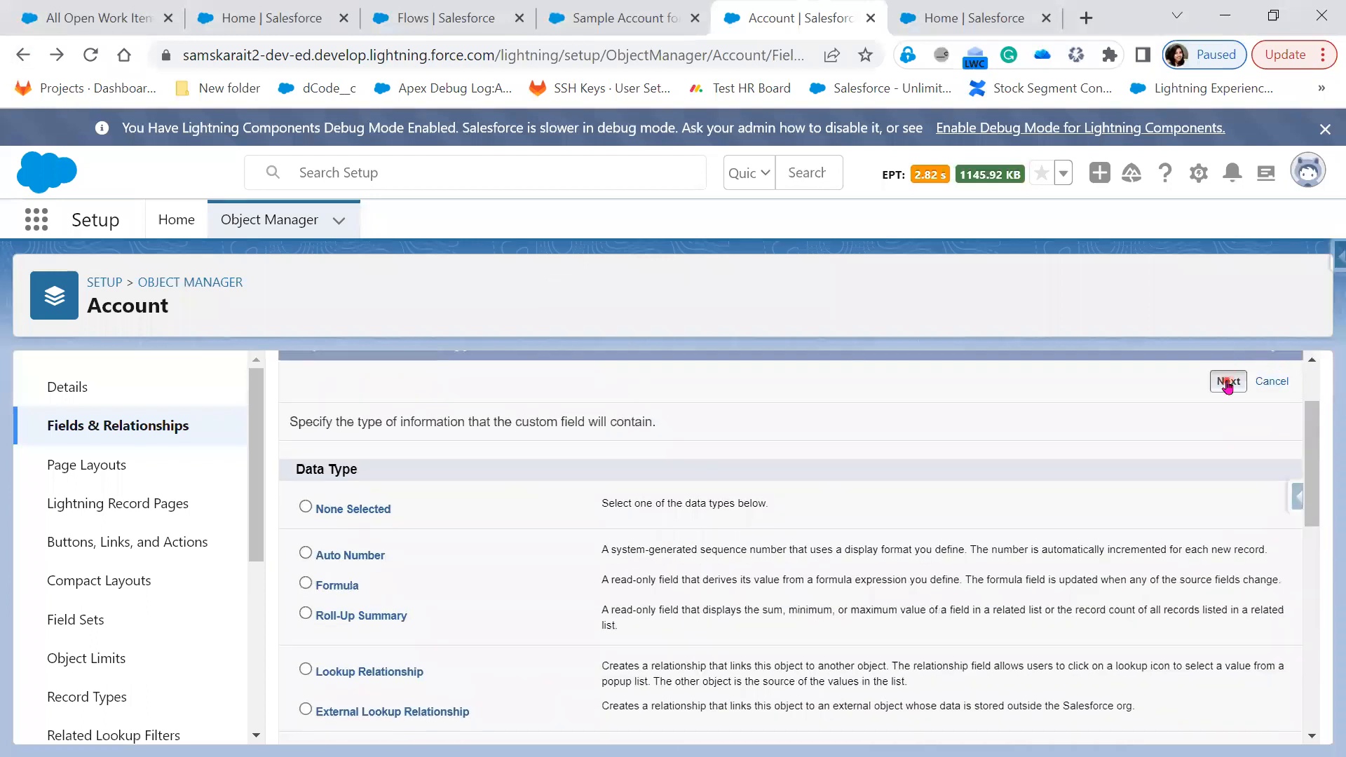
click(1228, 383)
Label the field SumOfTop3Opp so its Field Name fills in
click(525, 529)
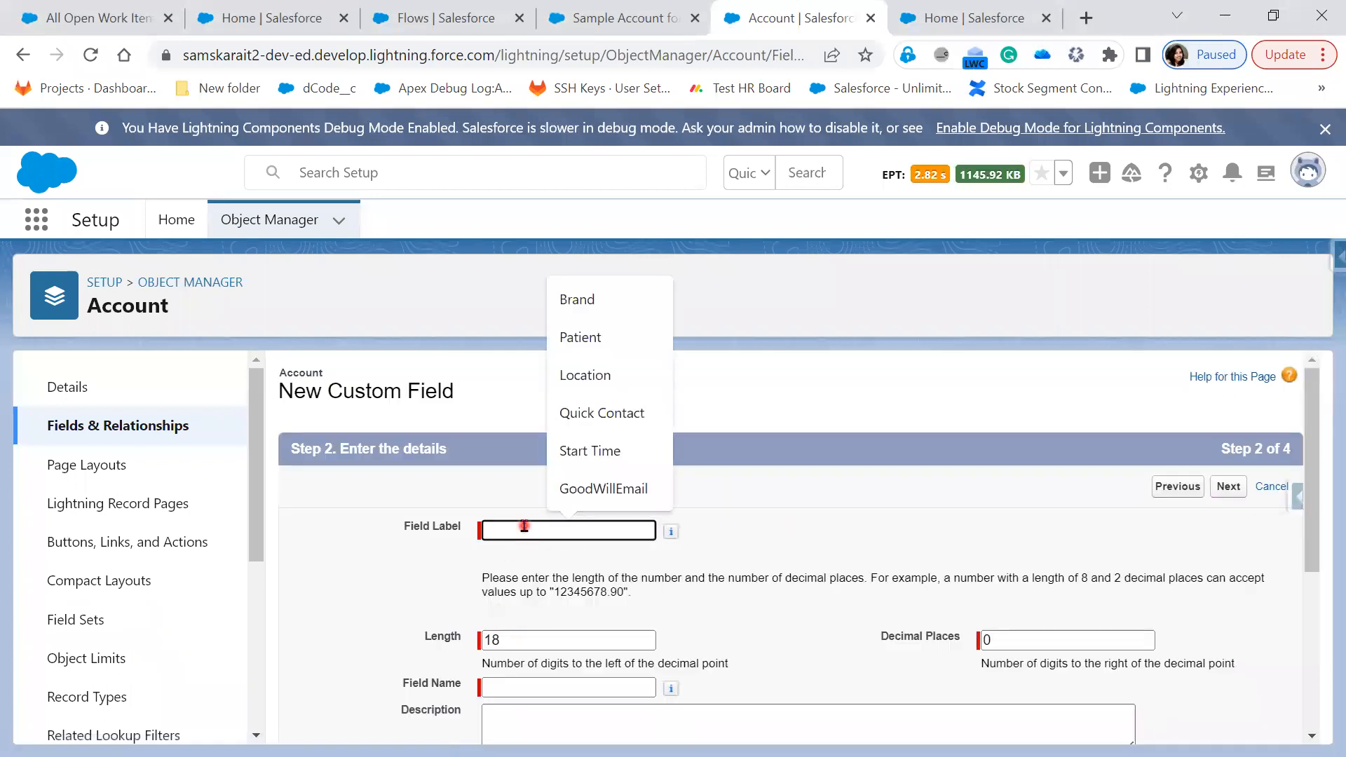
text(Sum)
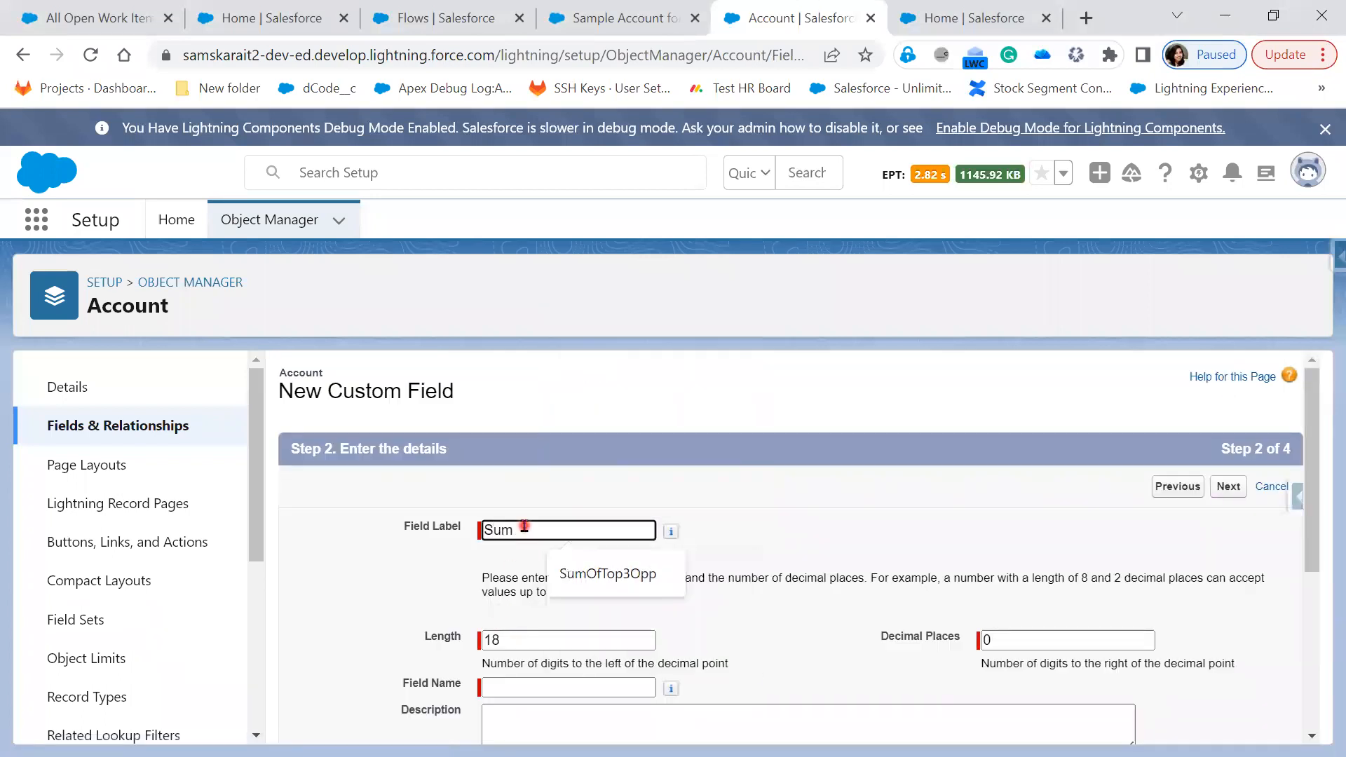
key(Down)
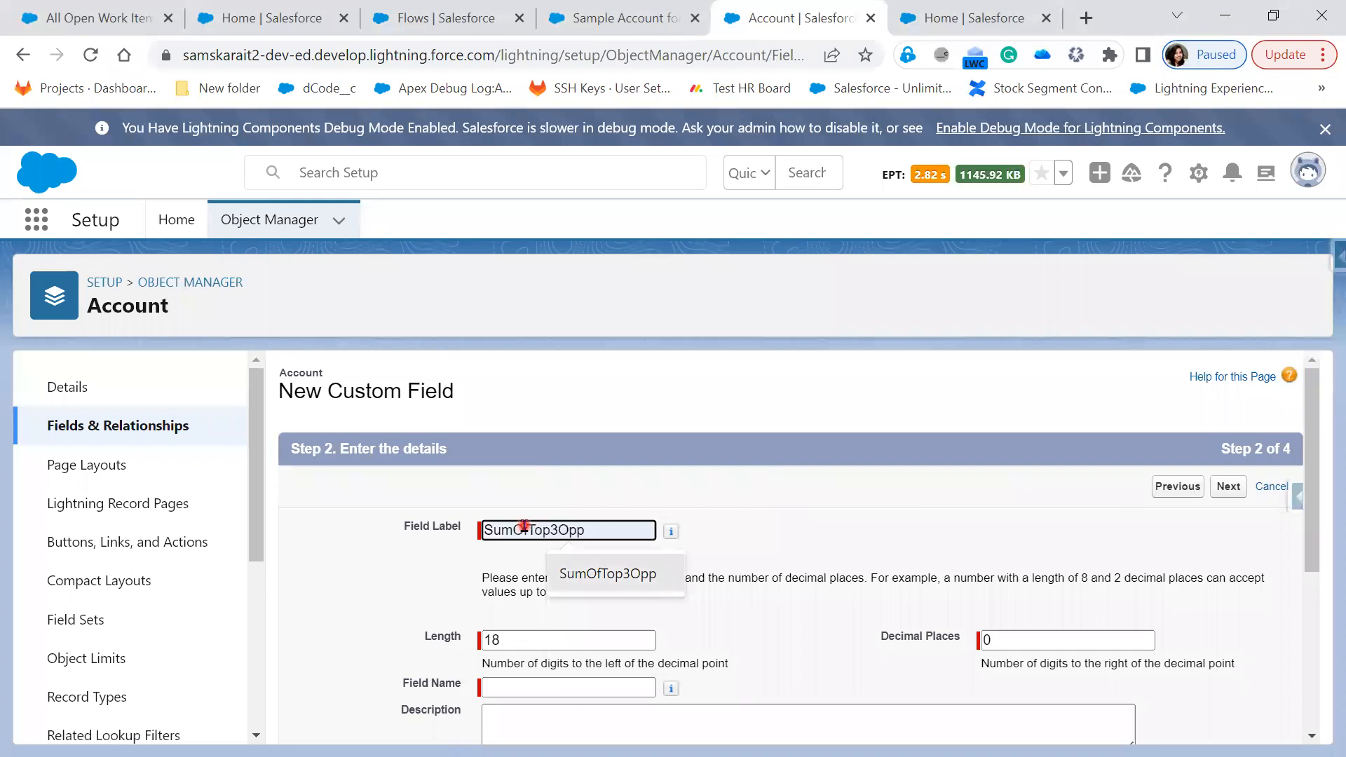
key(Return)
key(Tab)
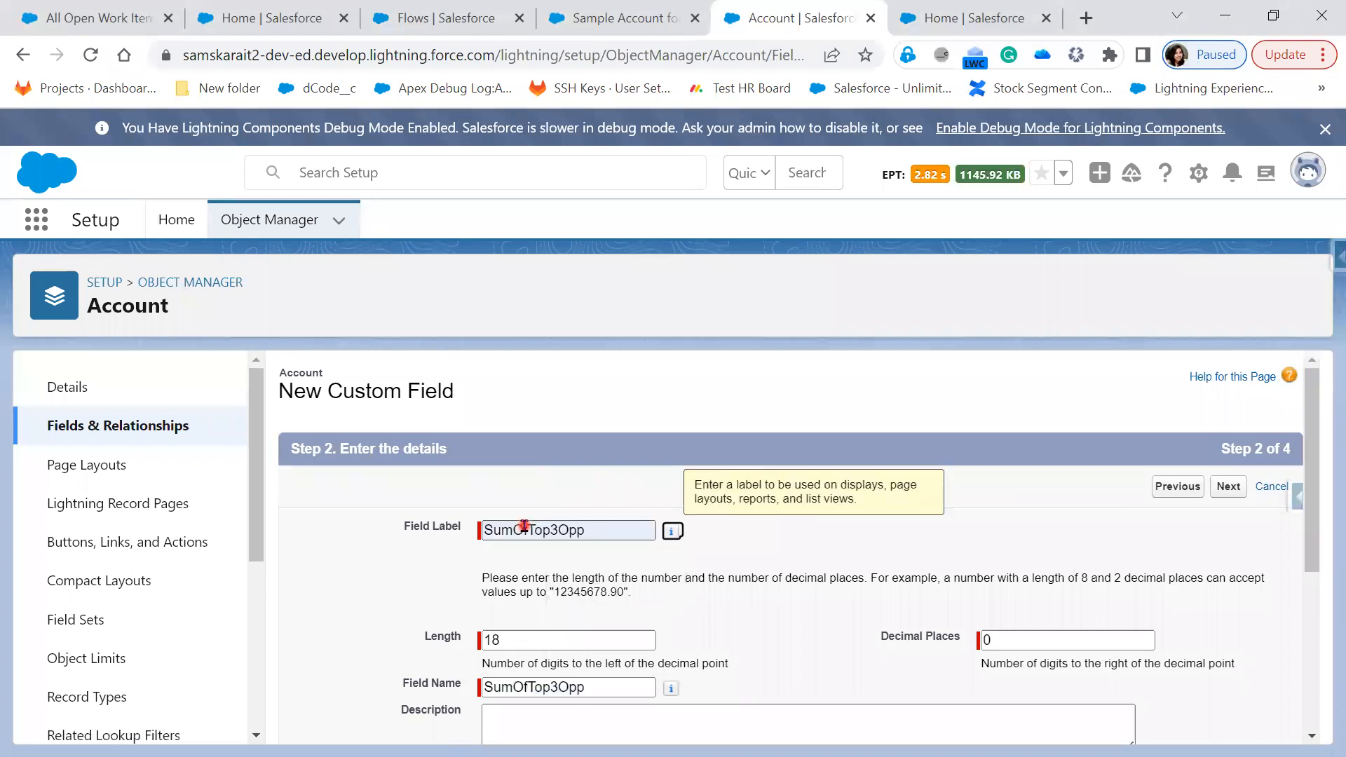
Make the field visible to all profiles, save it, and reload the Sample Account for Entitlements record
scroll(709, 626, down, 1)
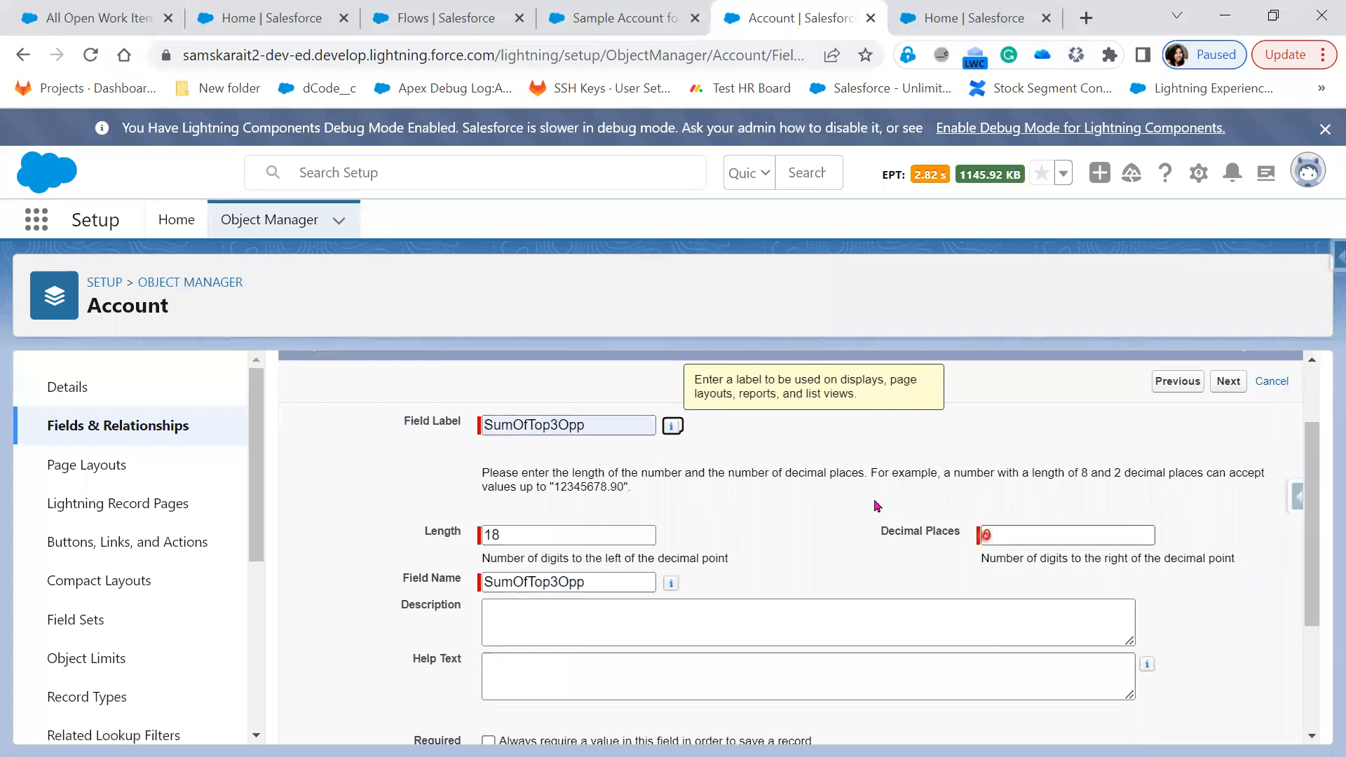
click(1229, 381)
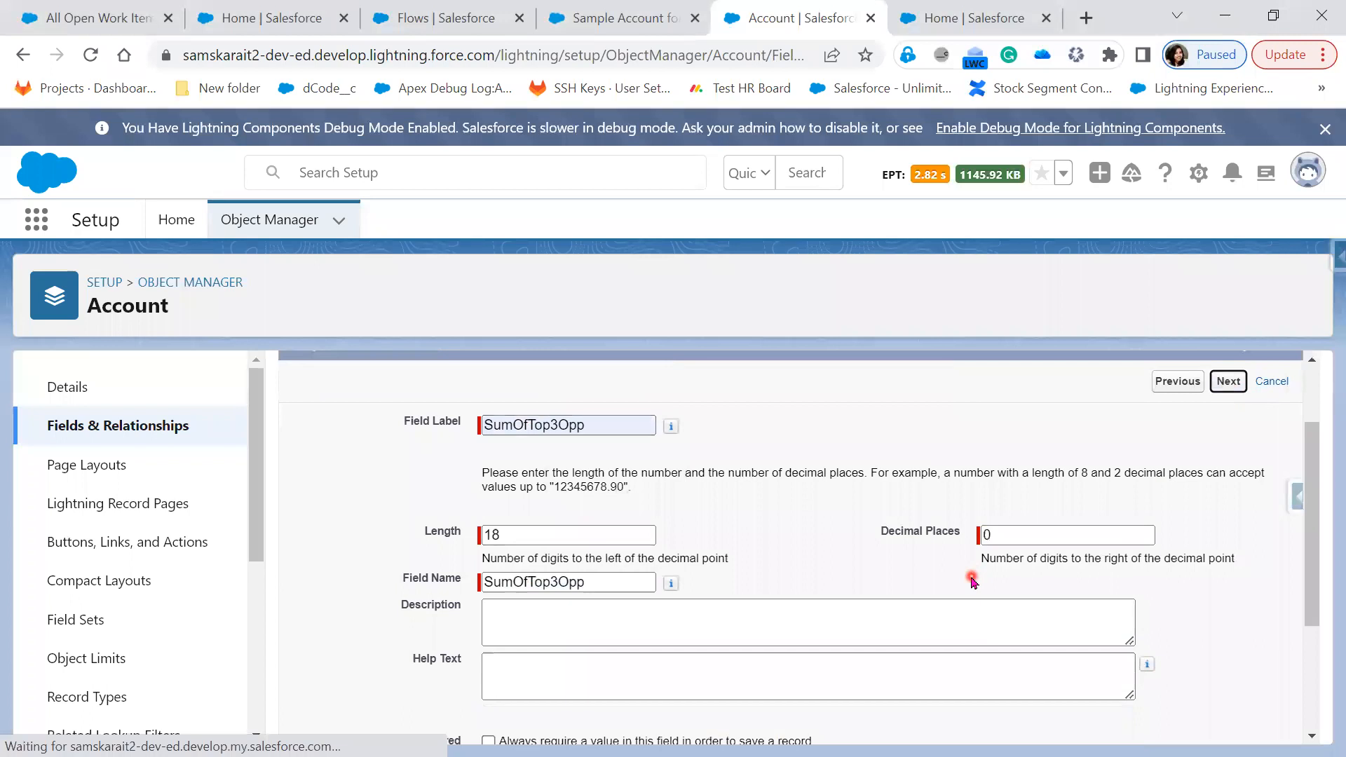
scroll(975, 586, down, 5)
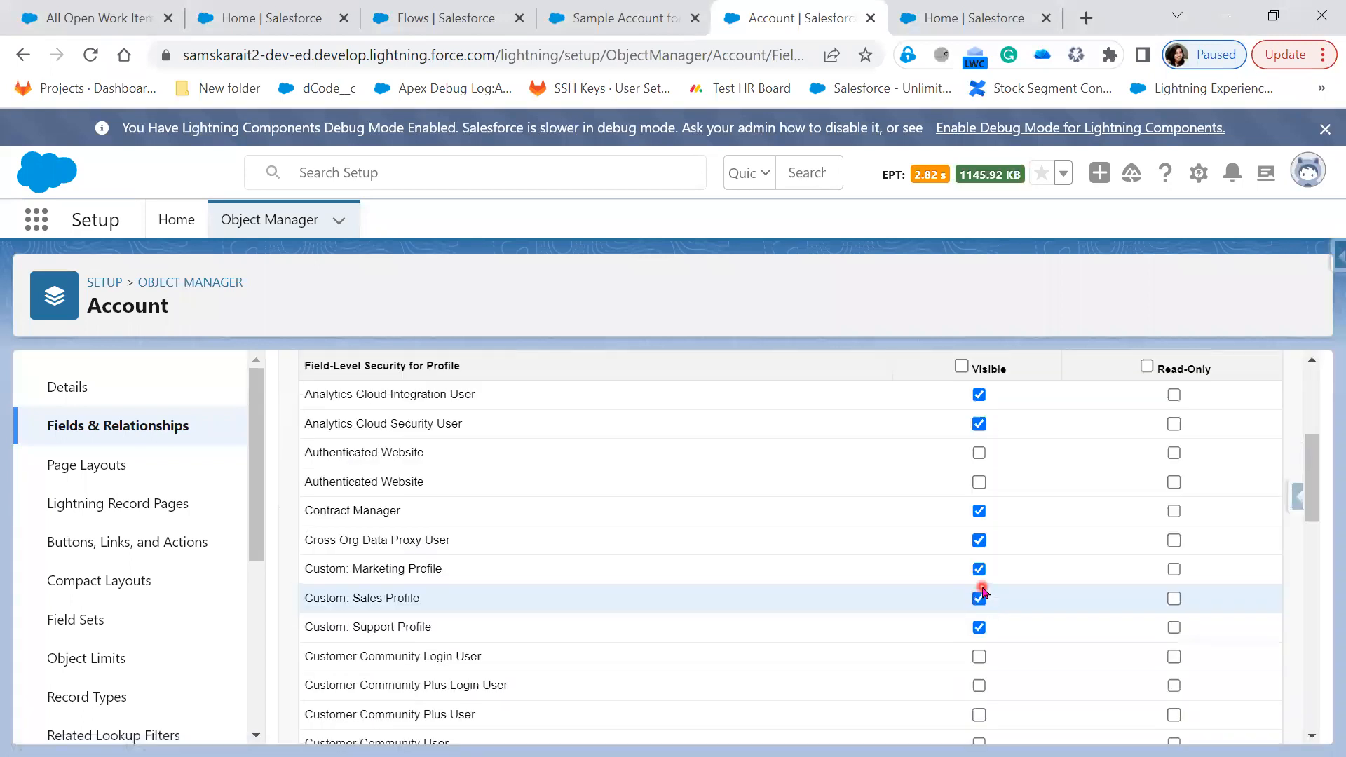
scroll(981, 593, up, 3)
click(962, 561)
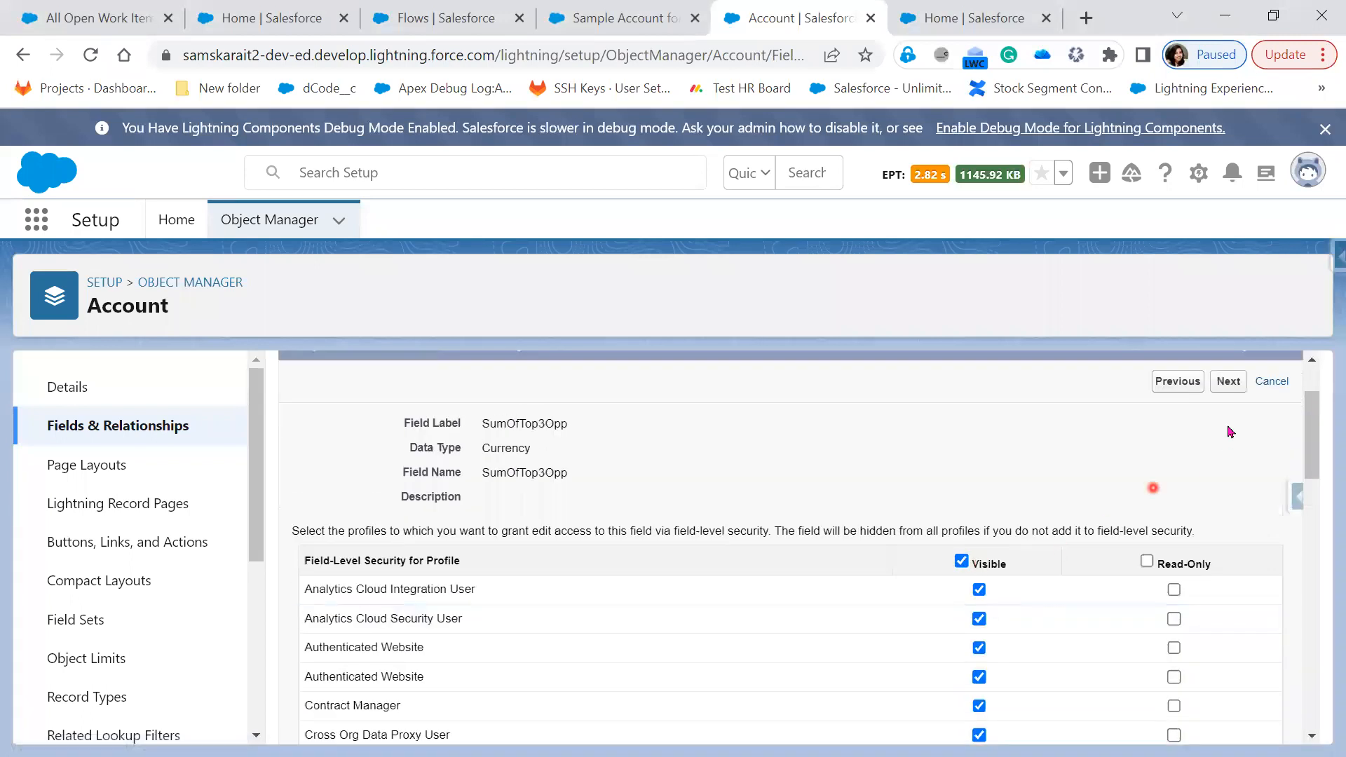
click(1230, 384)
click(1224, 486)
click(621, 17)
click(91, 56)
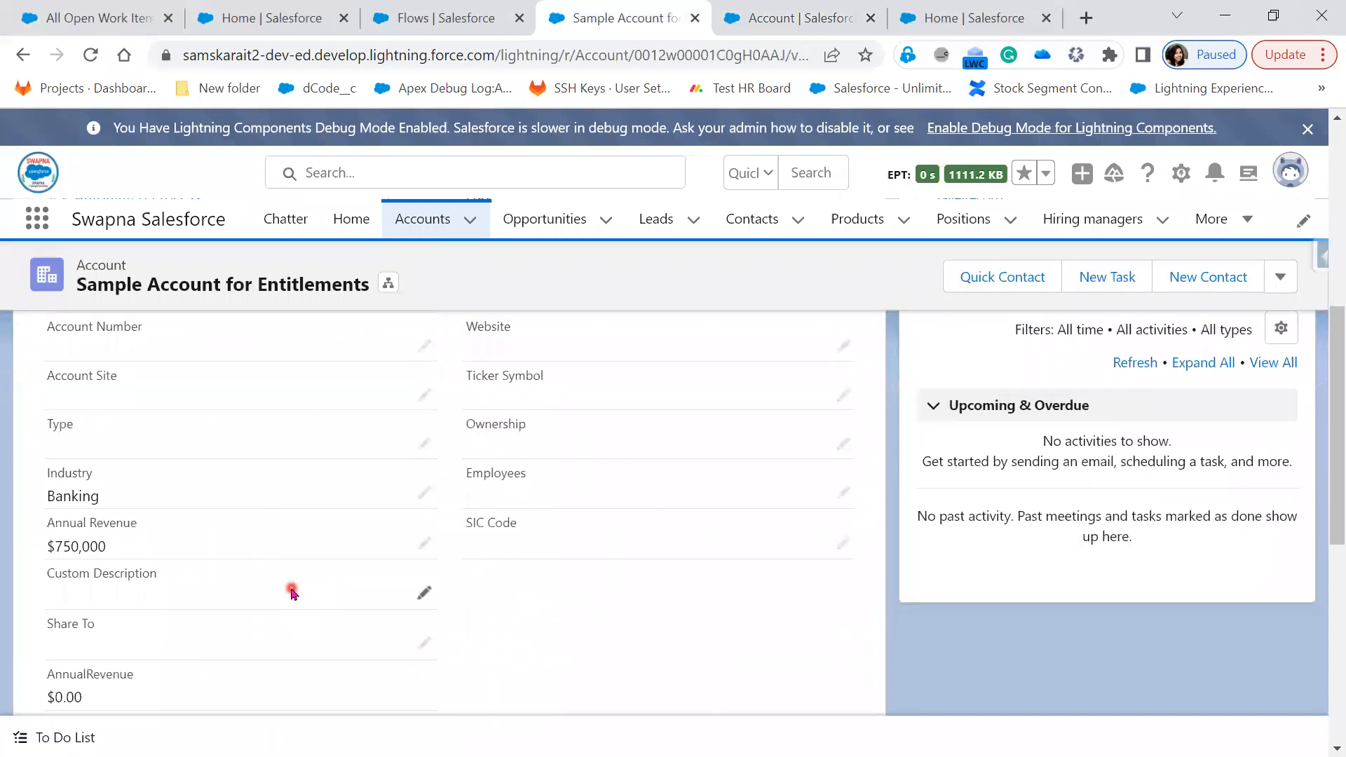
Find the empty SumOfTop3Opp field on the record, then return to the Account Fields & Relationships list
scroll(292, 592, down, 3)
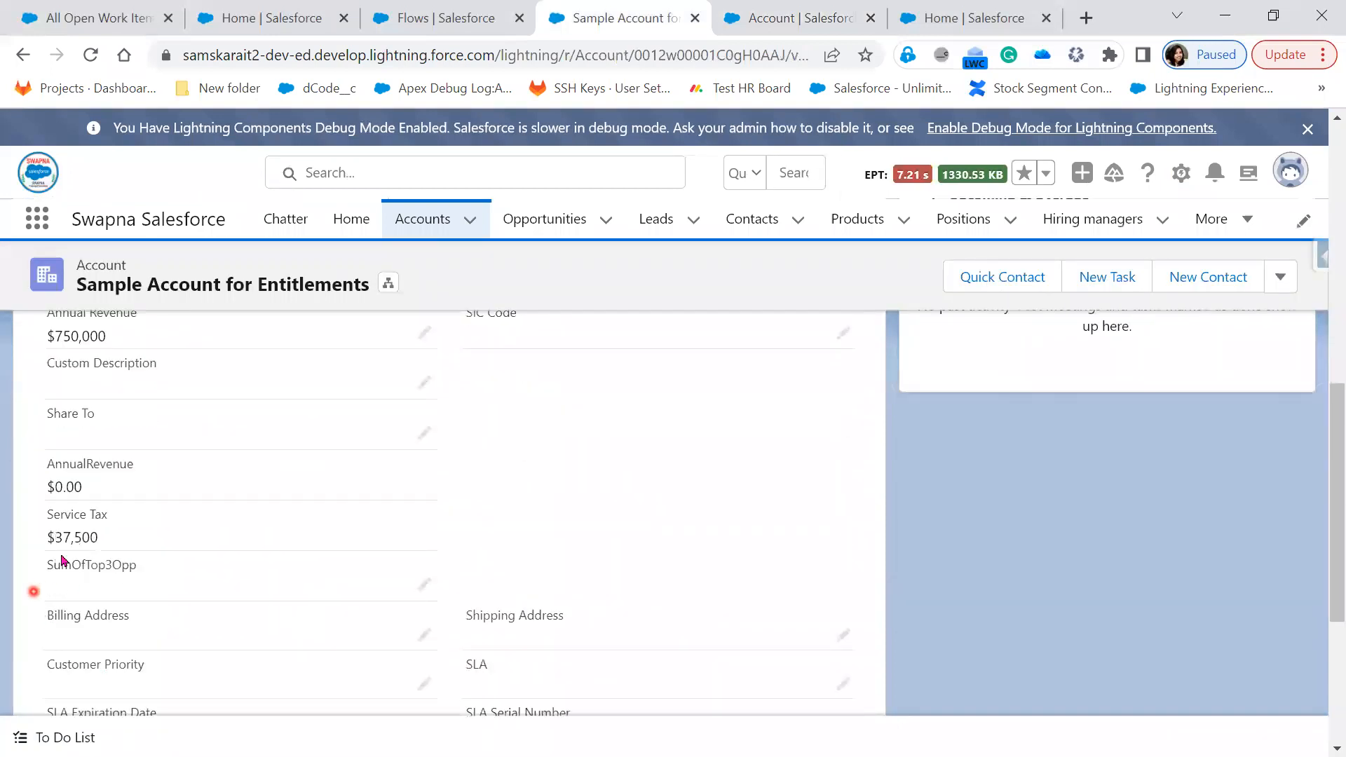
click(779, 20)
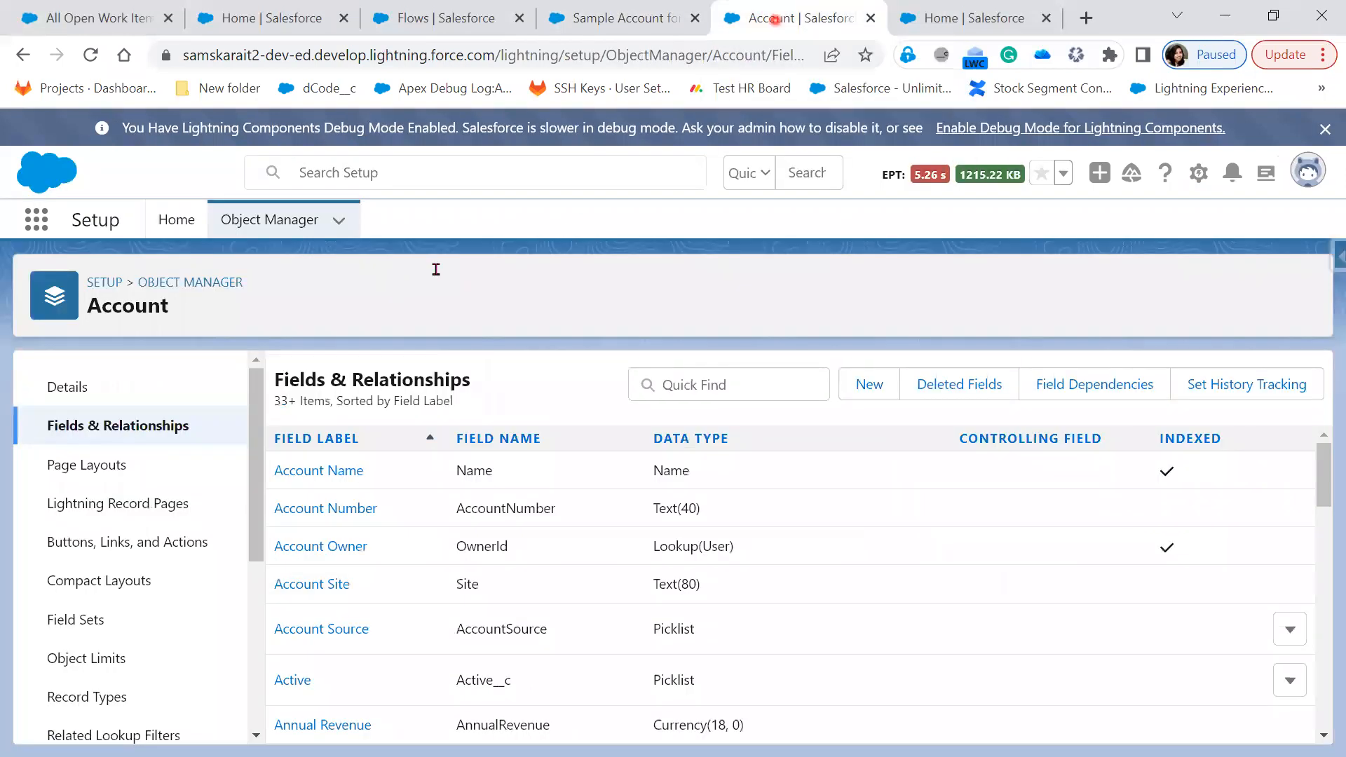
Find the Flows page with the Setup quick search 'flow' and start a New Flow
click(184, 219)
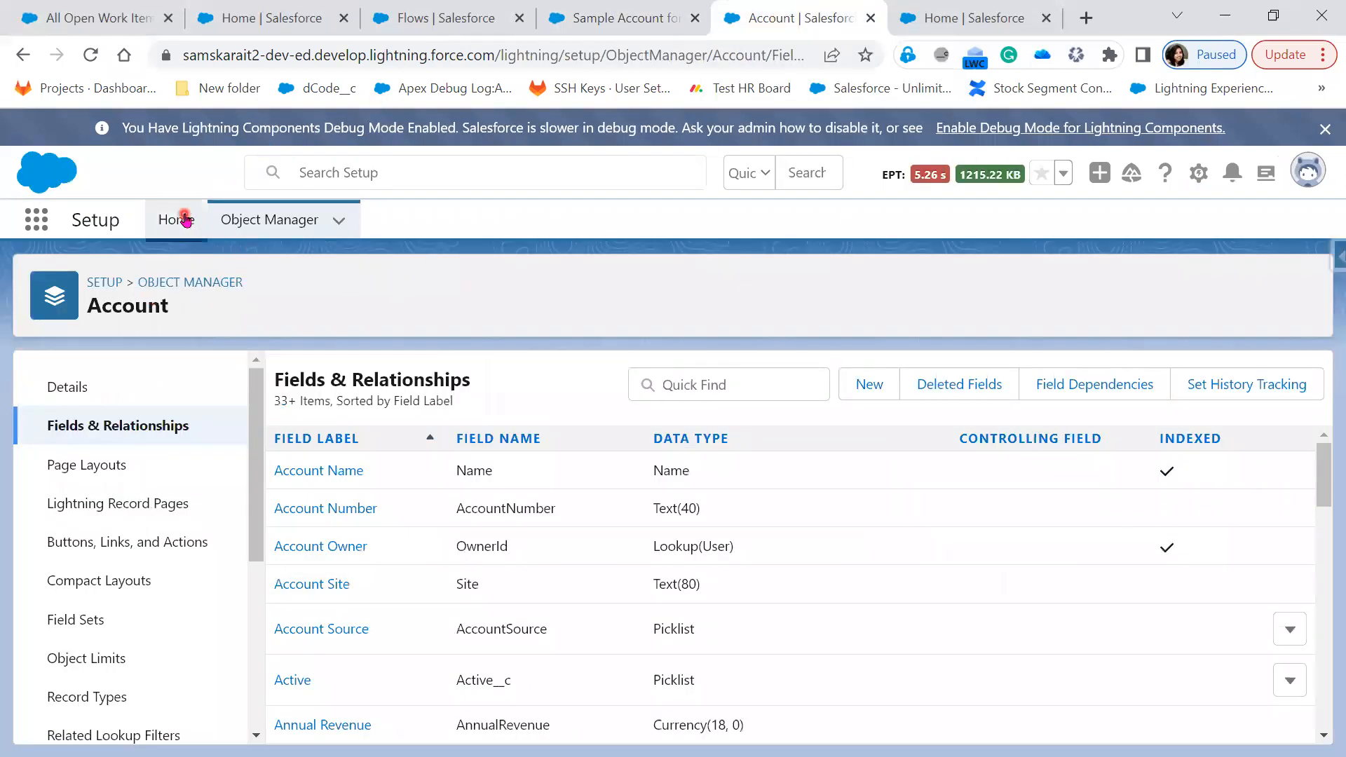
click(148, 269)
text(l)
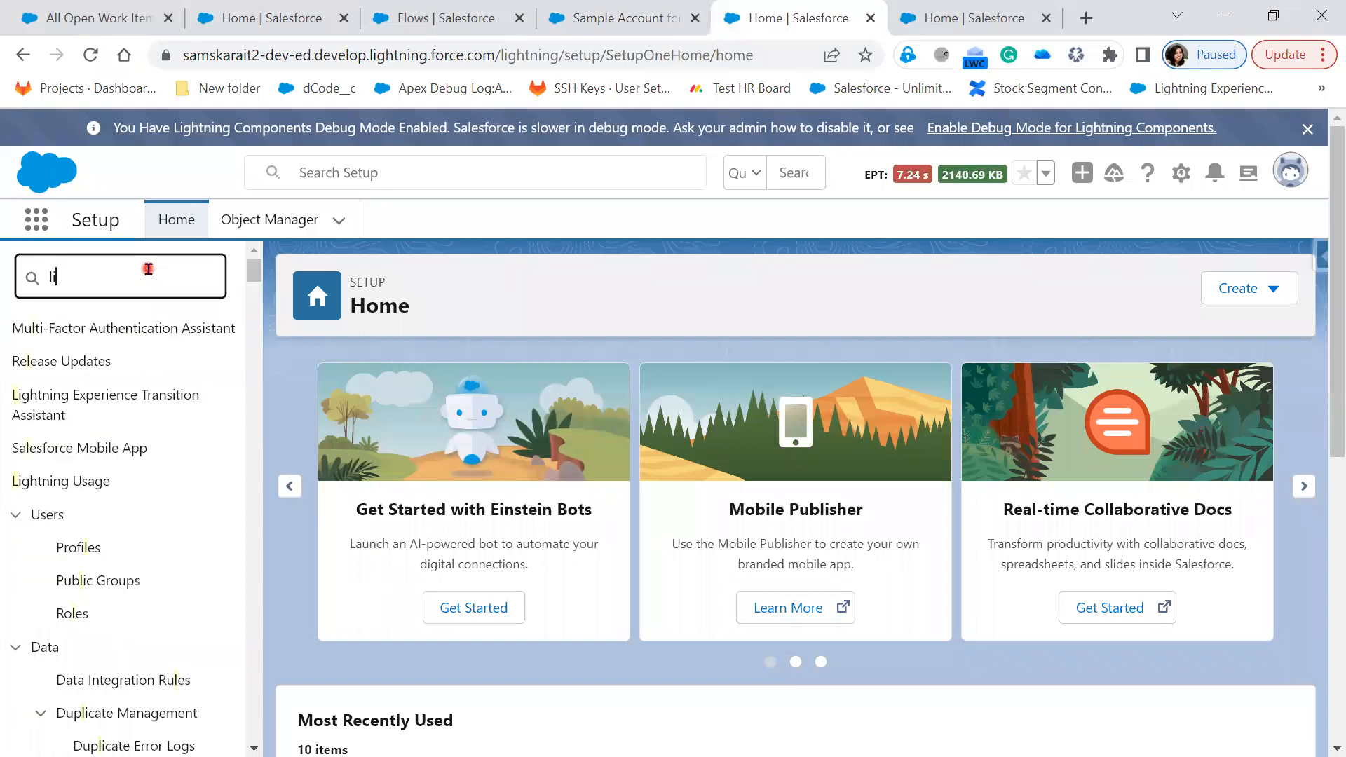
key(BackSpace)
key(BackSpace)
text(flow)
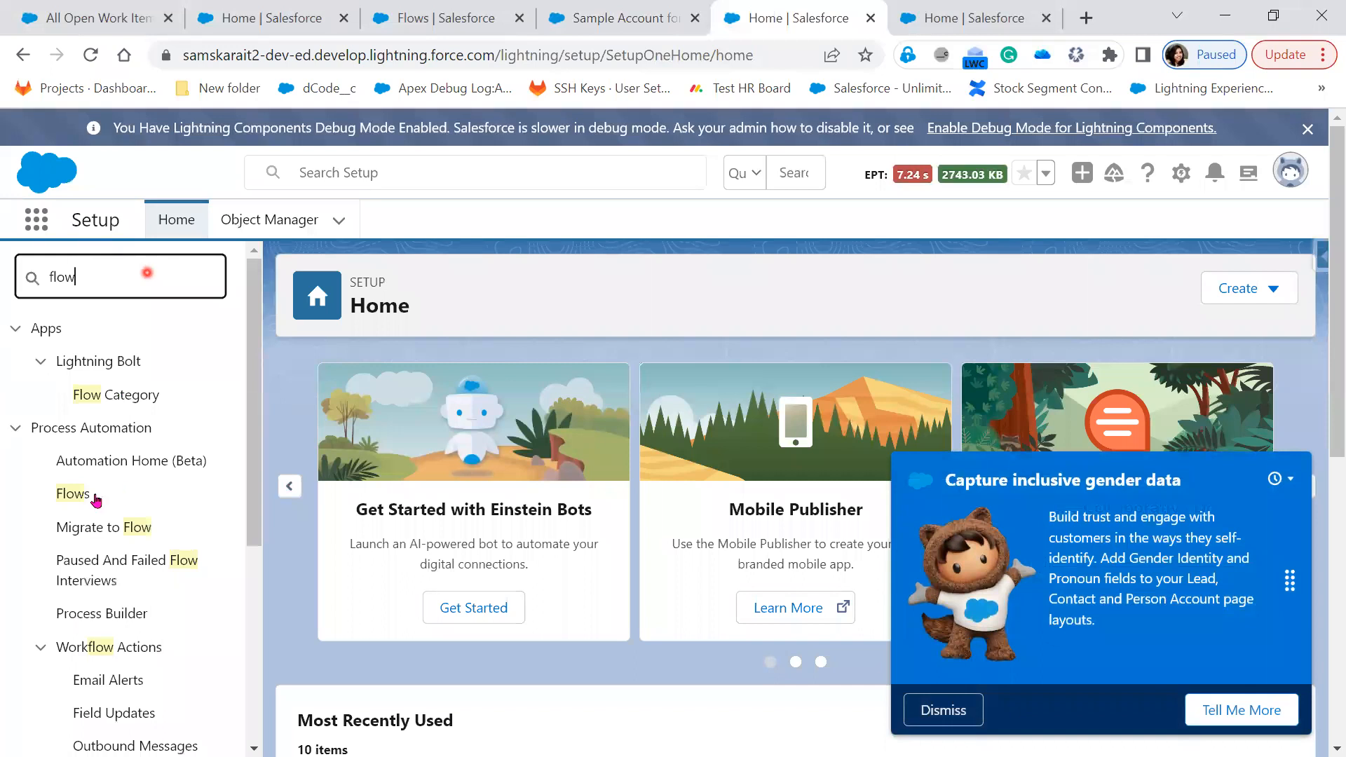
click(86, 496)
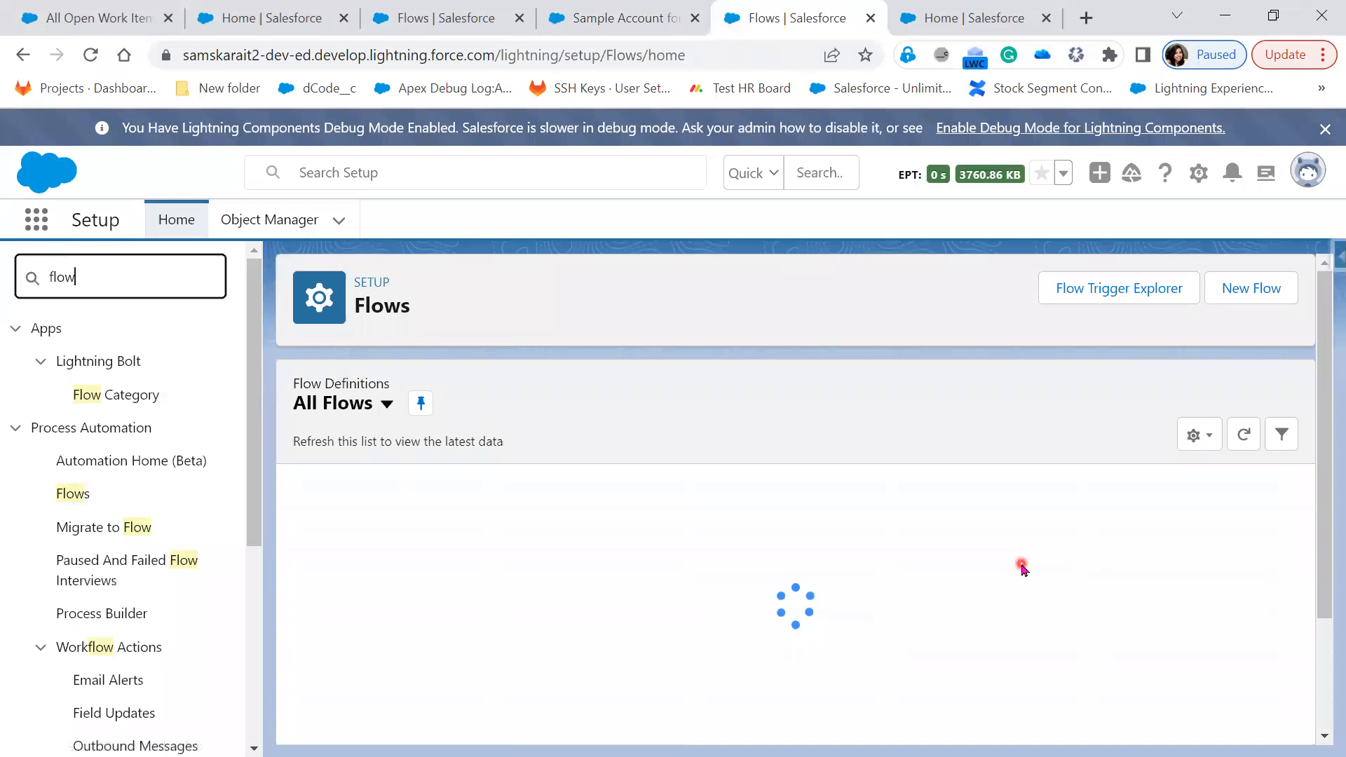
click(1278, 289)
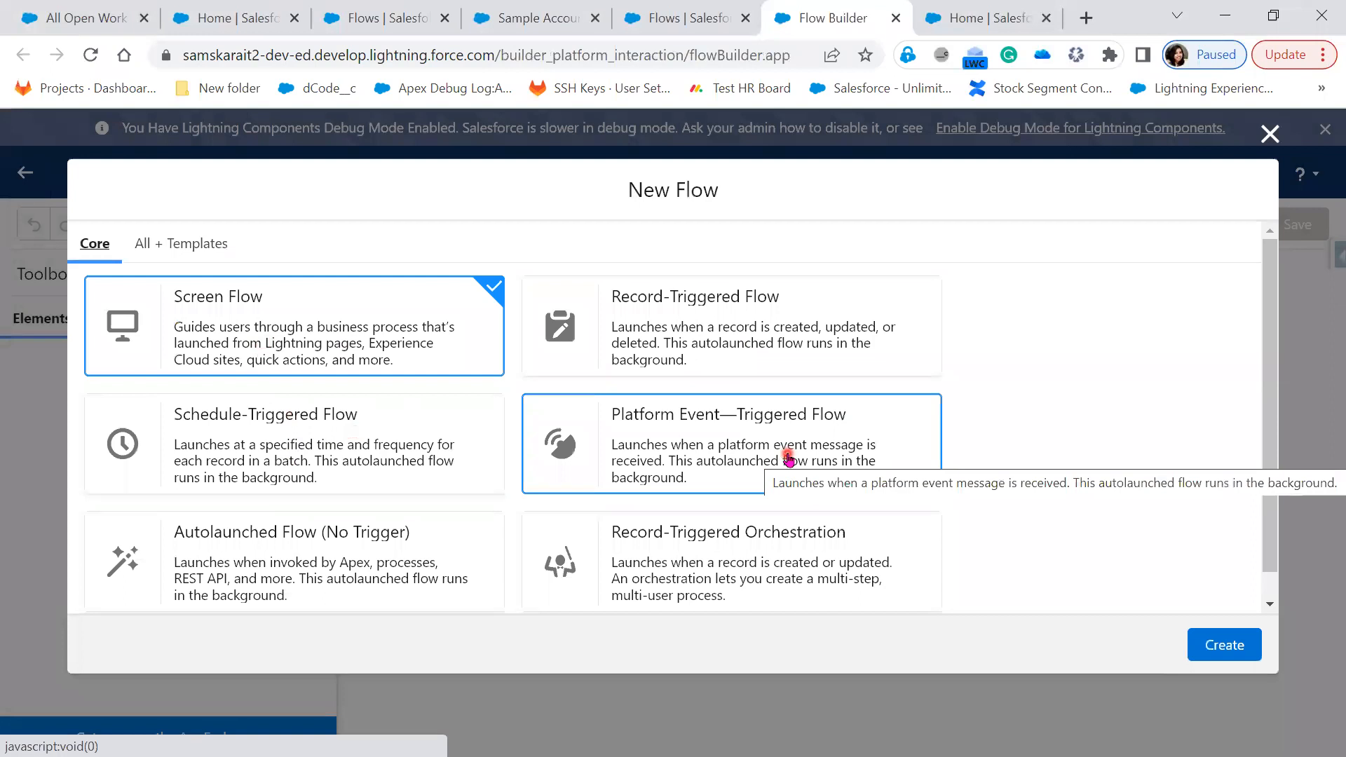
Create an Autolaunched Flow (No Trigger) and show its resource Manager panel
click(311, 568)
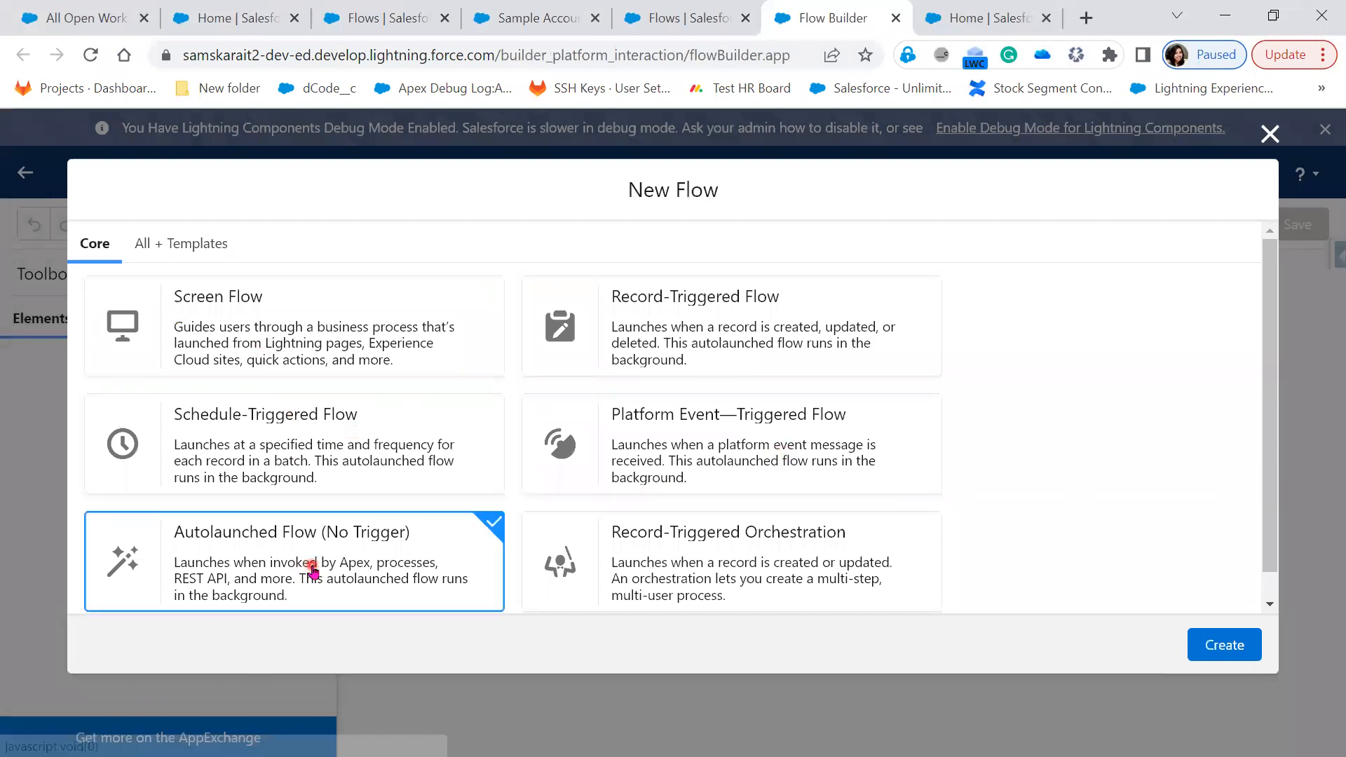
click(1221, 646)
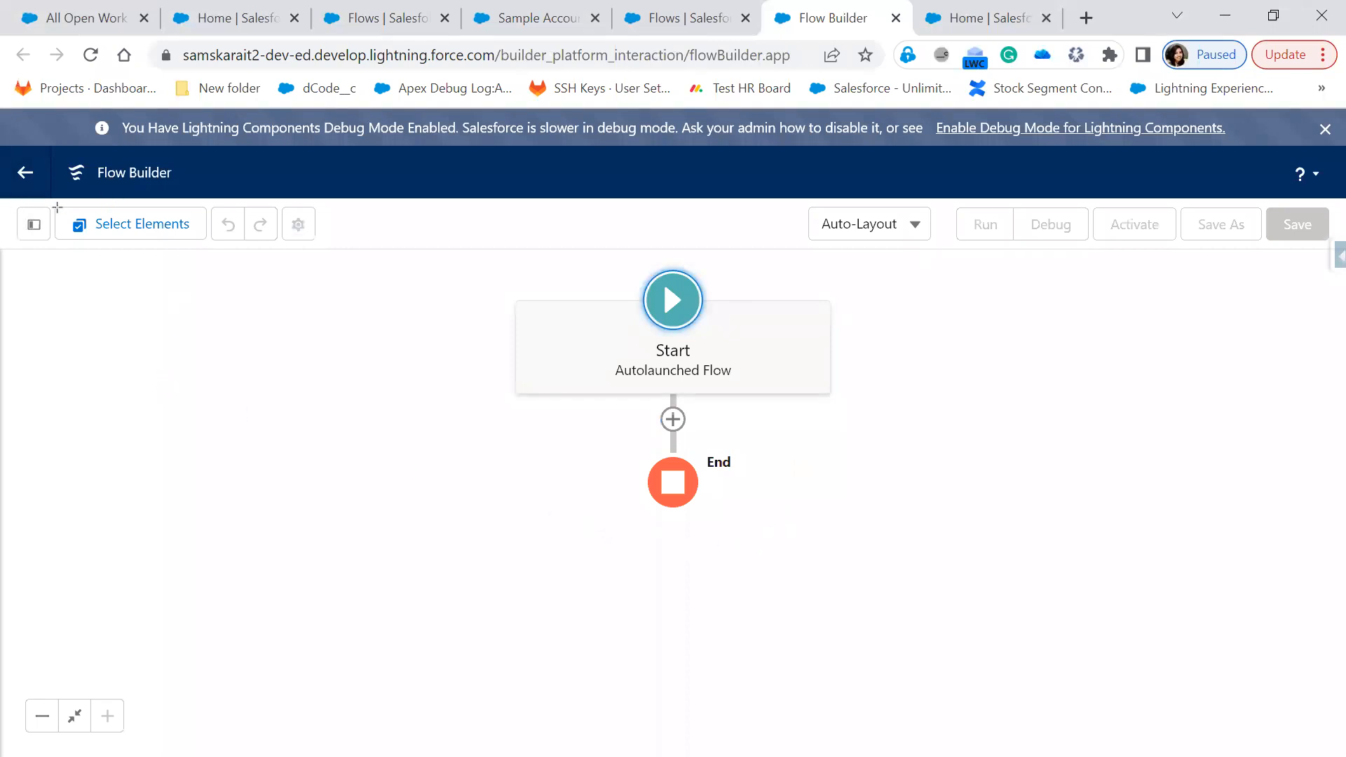
mouse_move(2, 197)
mouse_down()
mouse_move(114, 246)
mouse_move(384, 272)
mouse_up()
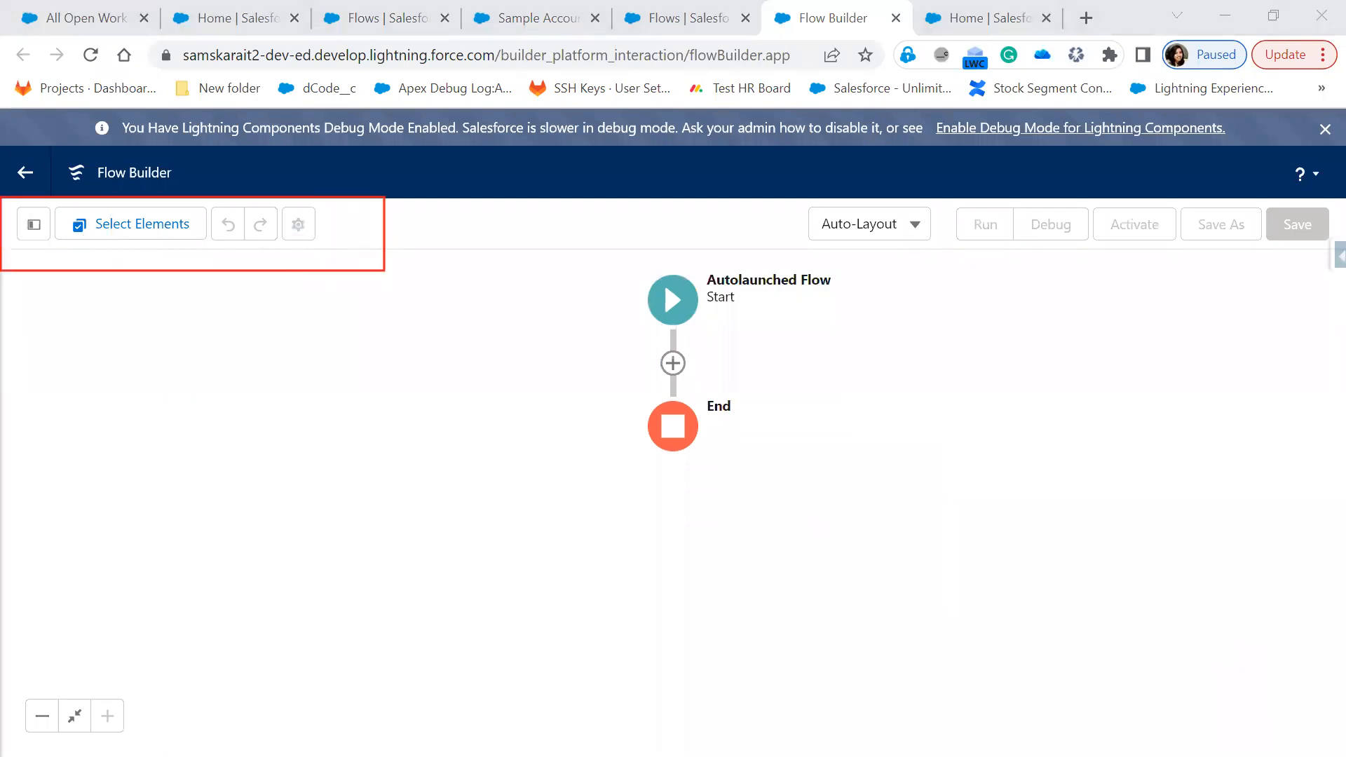
click(33, 224)
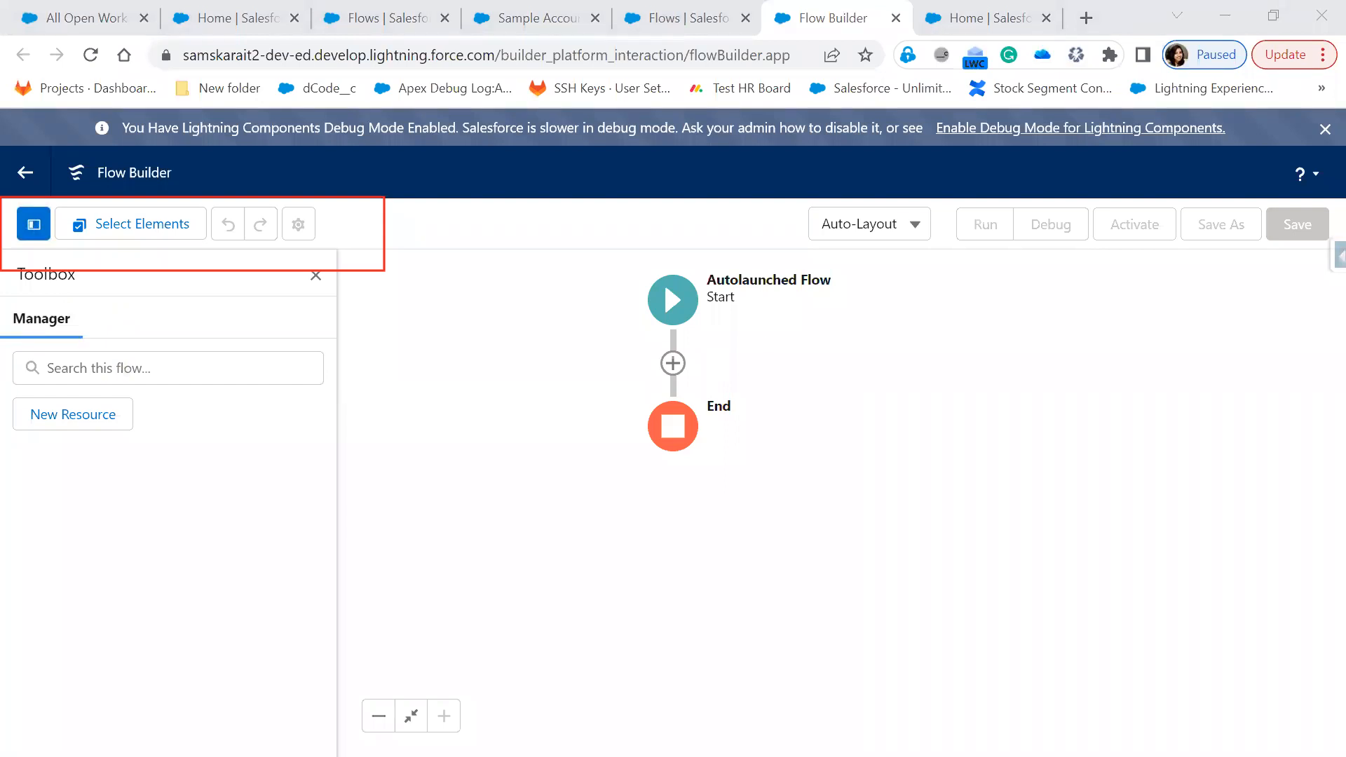
key(alt+Tab)
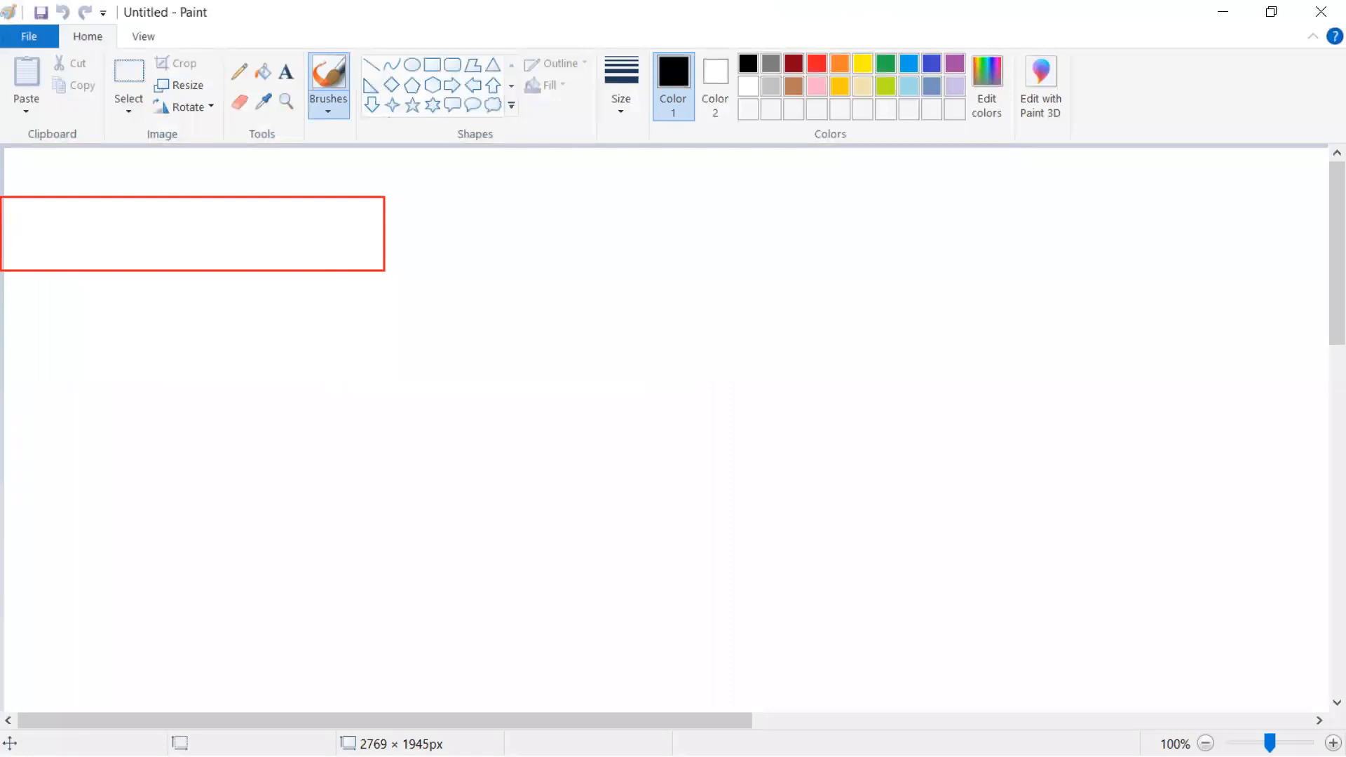
Draw a rectangle near the canvas centre and label it 'Get Opps'
click(432, 64)
mouse_move(642, 296)
mouse_down()
mouse_move(752, 386)
mouse_move(807, 384)
mouse_up()
click(286, 71)
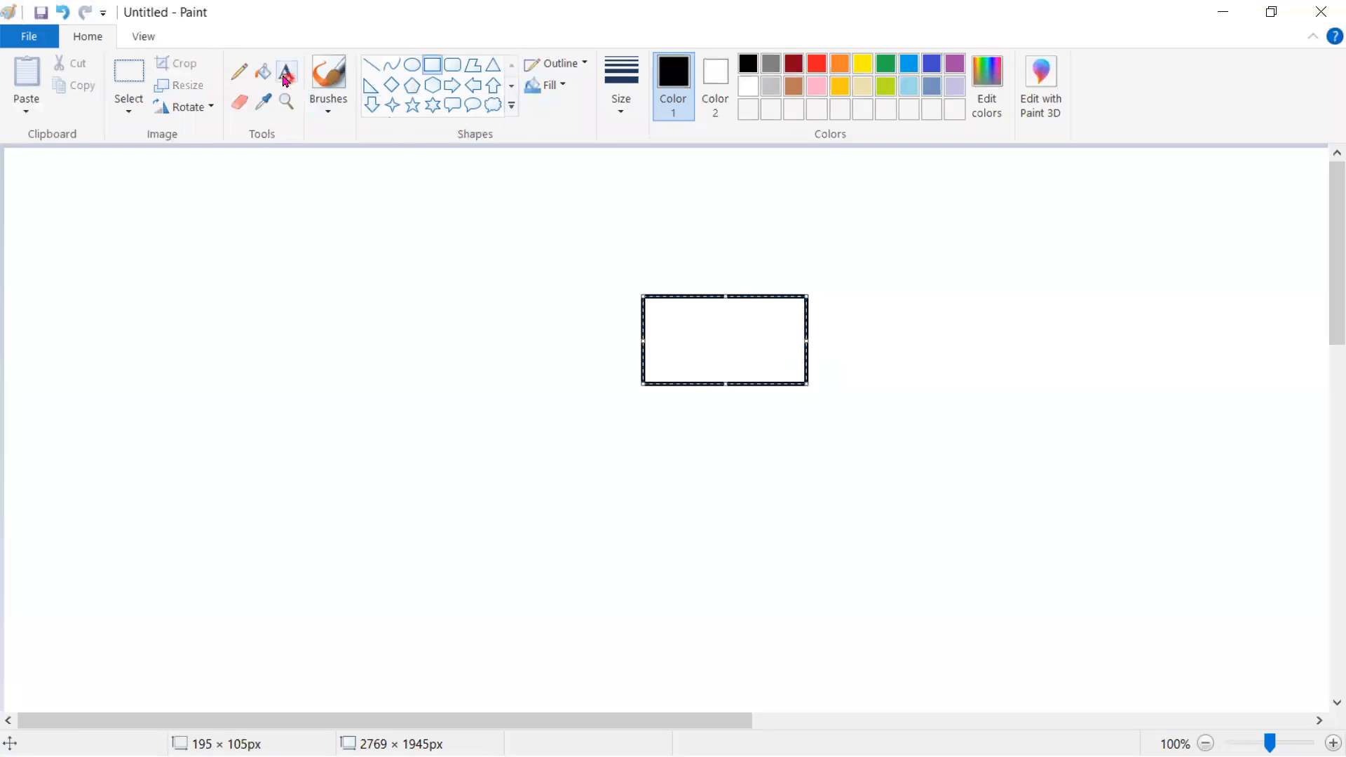
drag(597, 343, 612, 333)
click(655, 327)
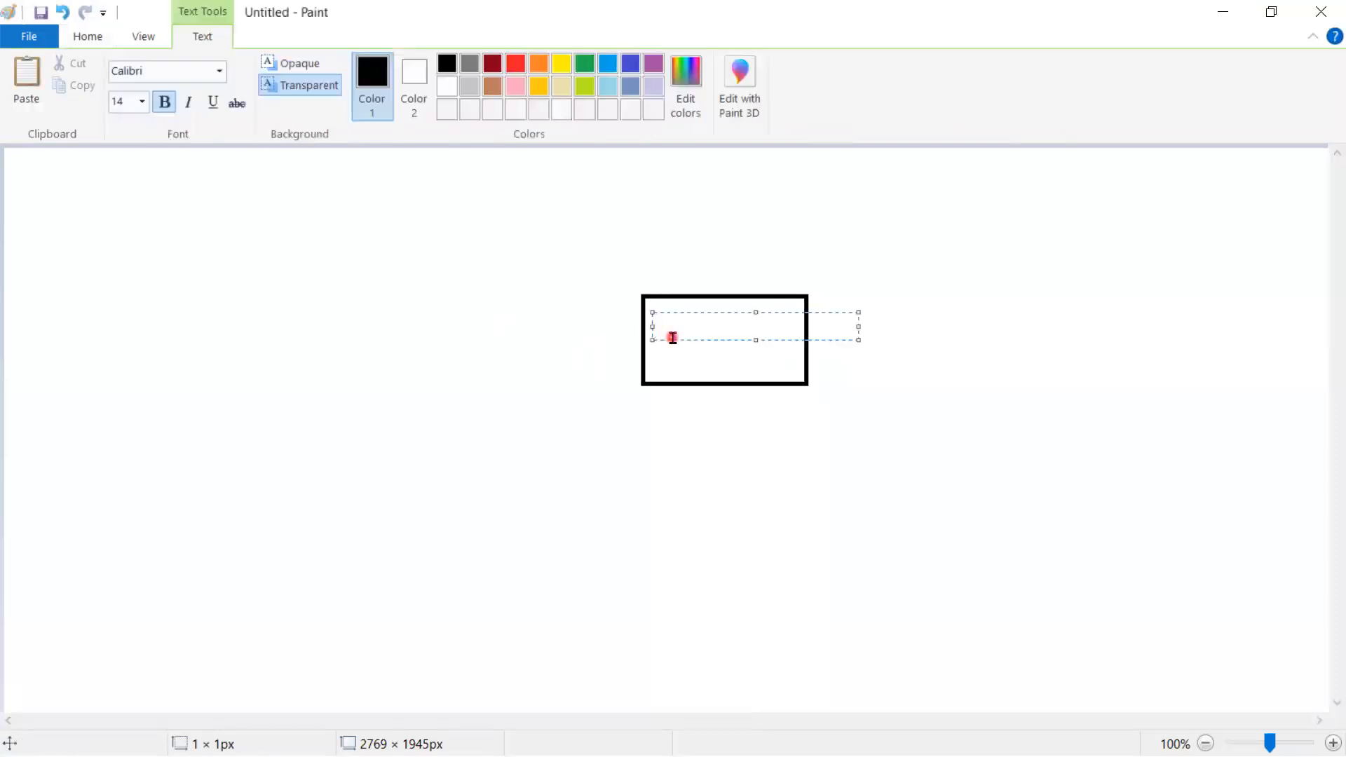
text(Get Opportunity)
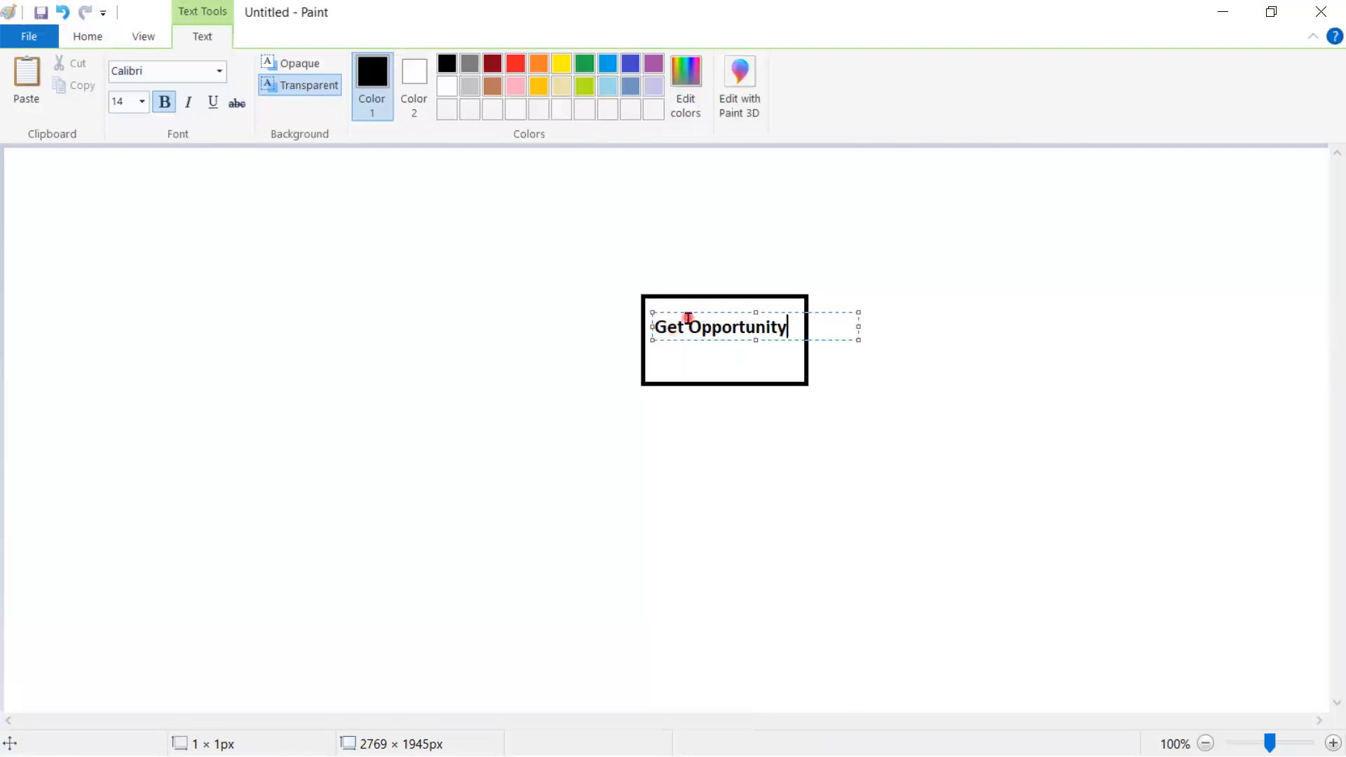
key(BackSpace)
text(ies)
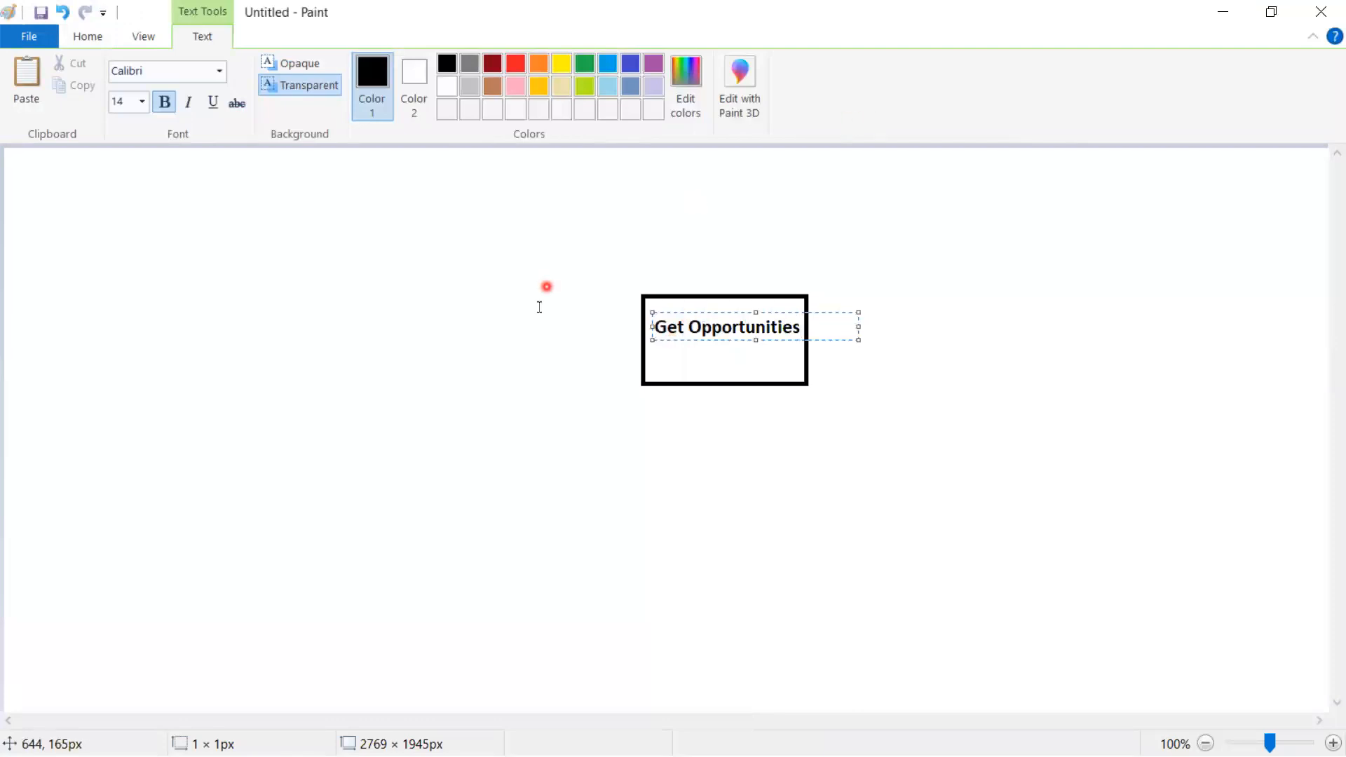
click(544, 288)
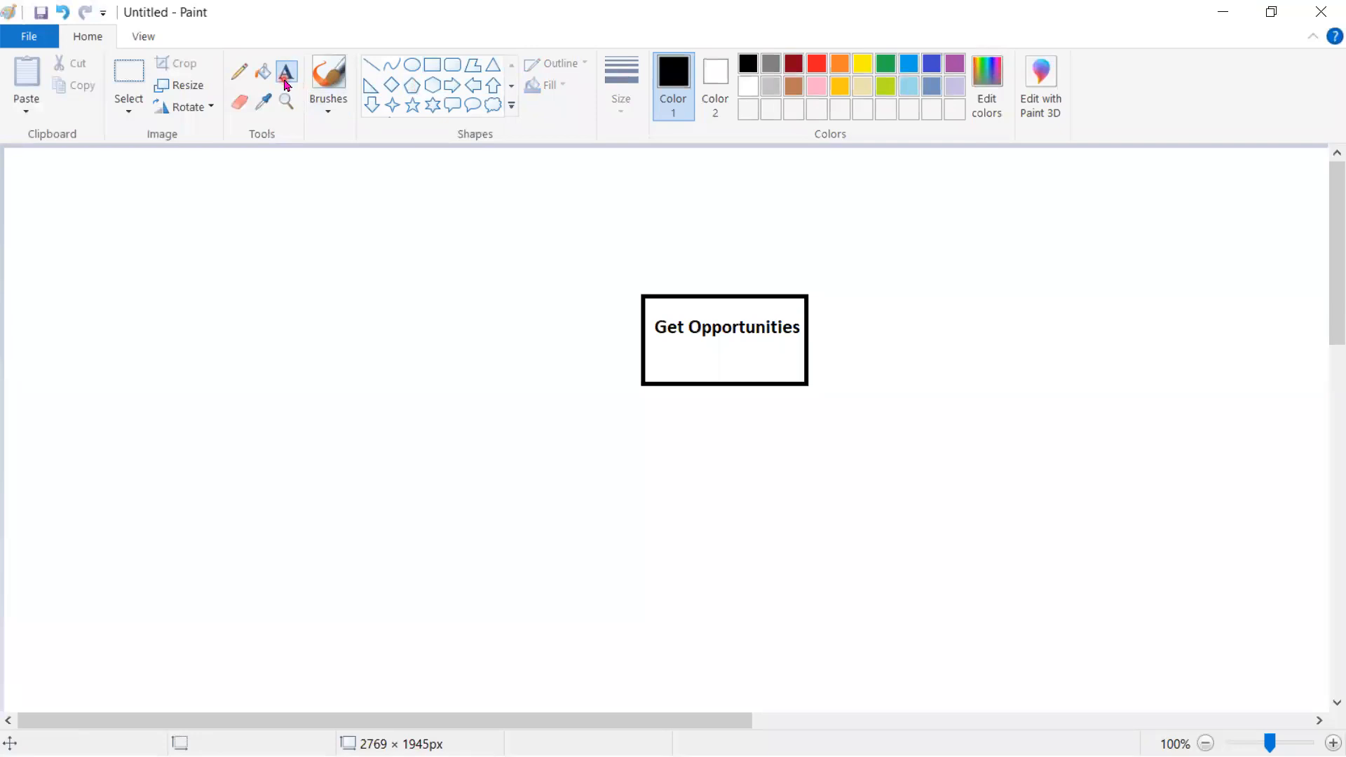
click(444, 223)
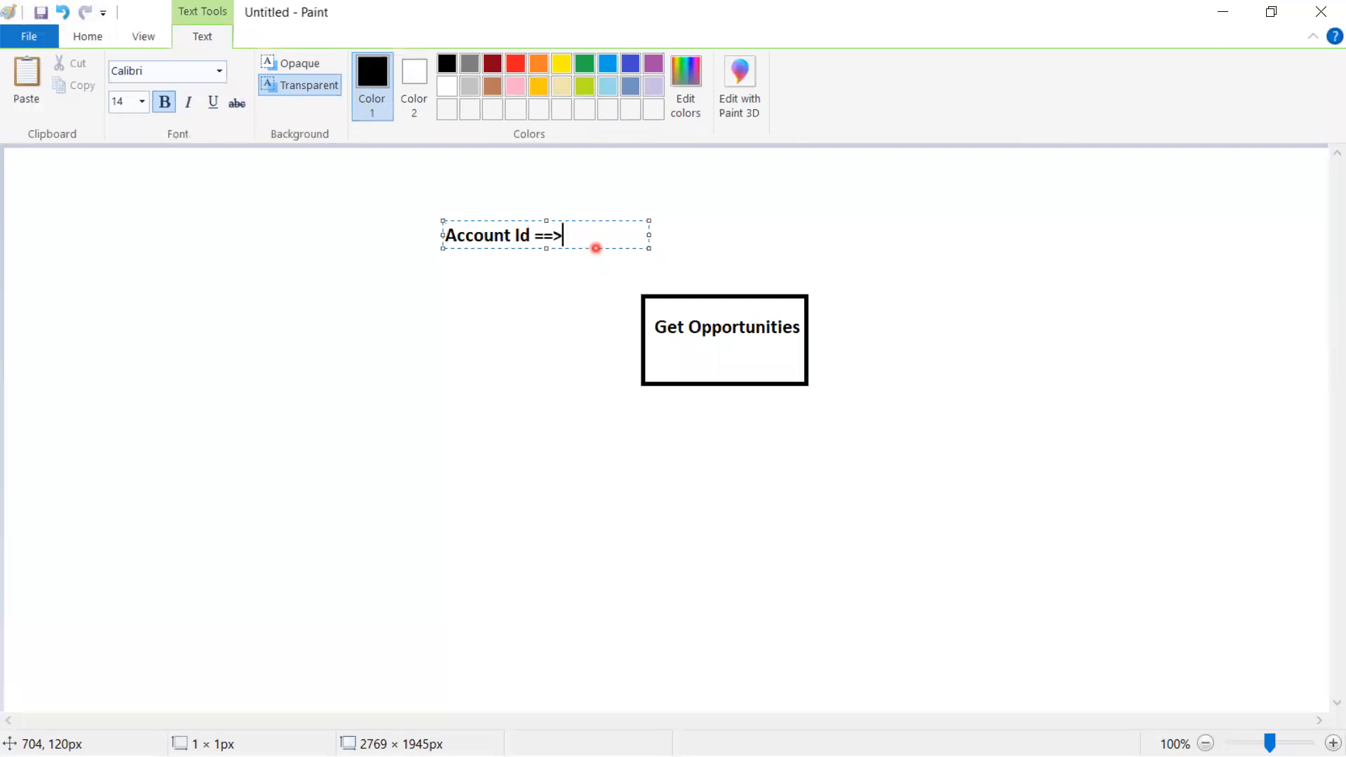
Finish the 'Account Id ==>' label and join it to the Get Opportunities box with a grey line
click(711, 242)
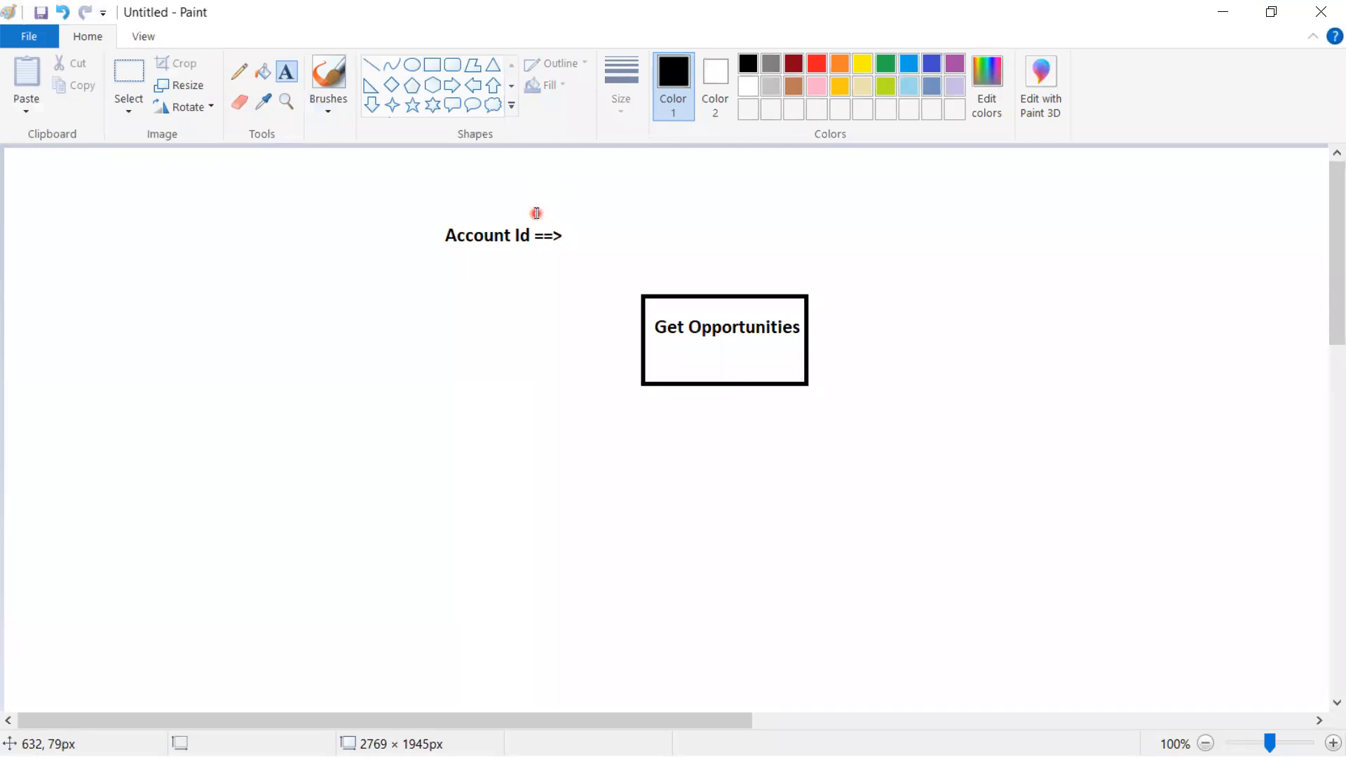
click(239, 71)
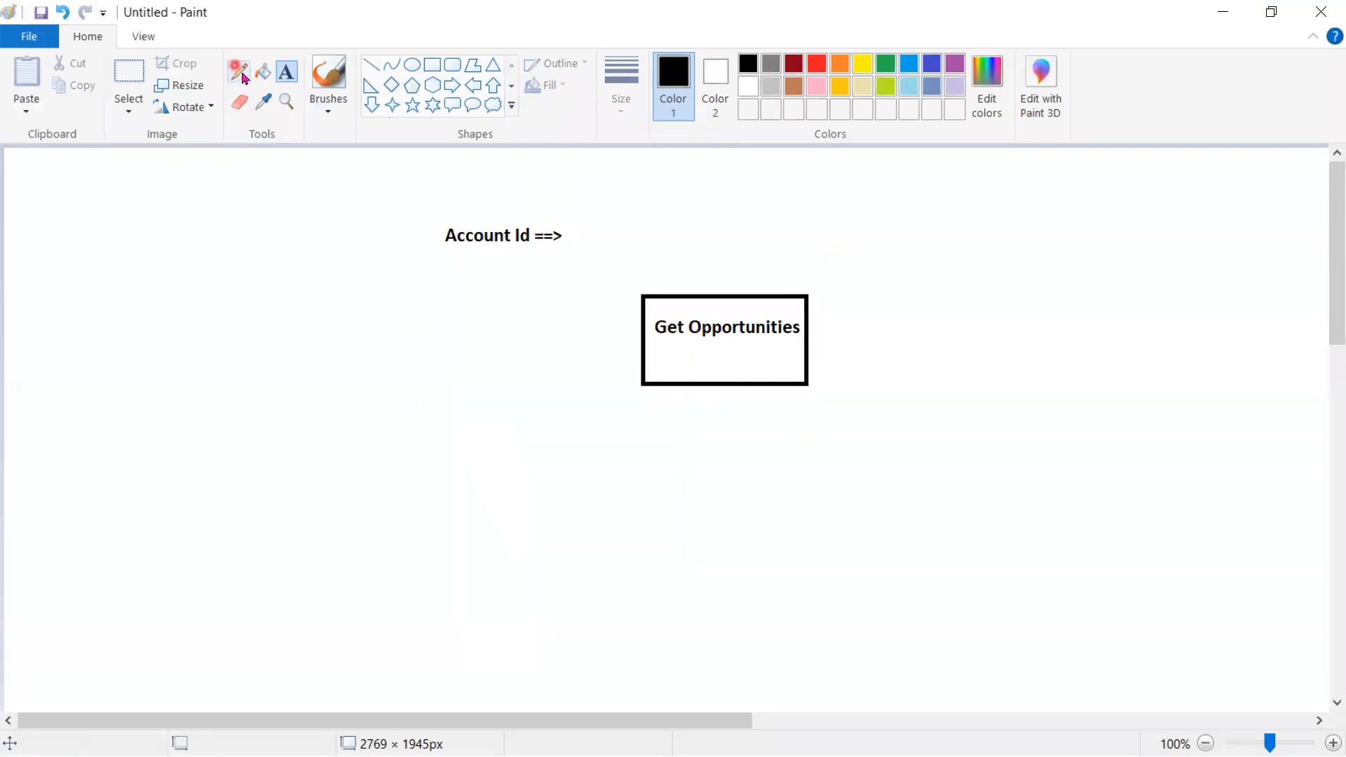
click(371, 64)
drag(556, 249, 643, 294)
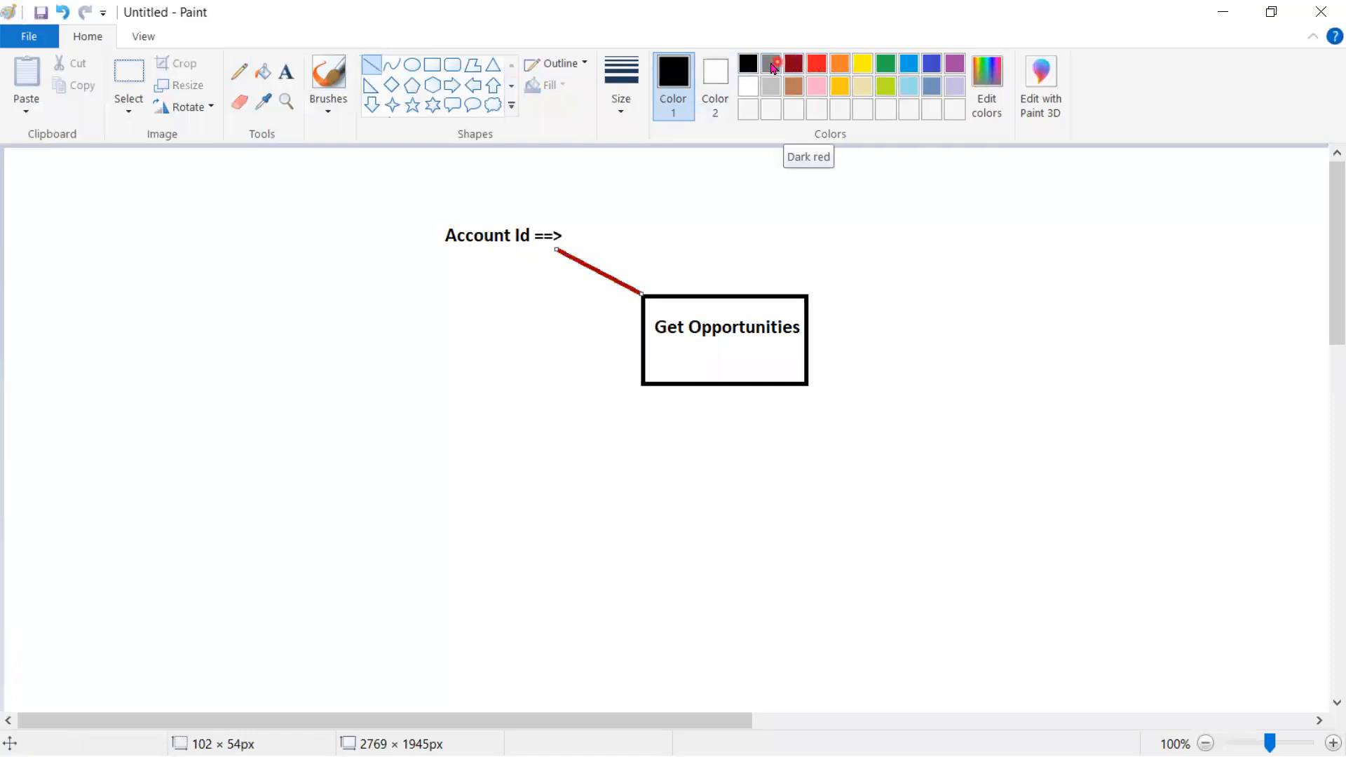
click(772, 64)
click(272, 83)
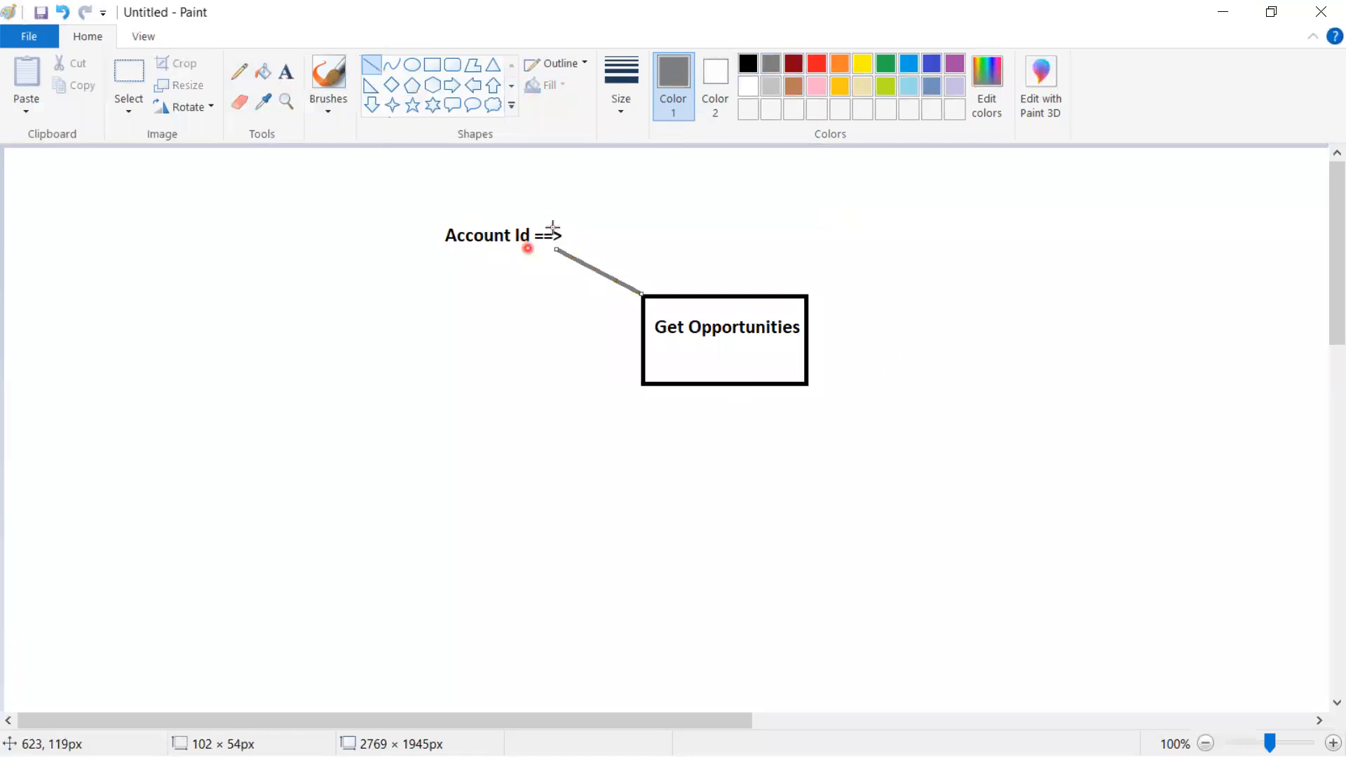
Type a sample Account Id value beside the 'Account Id ==>' label
click(295, 74)
click(573, 234)
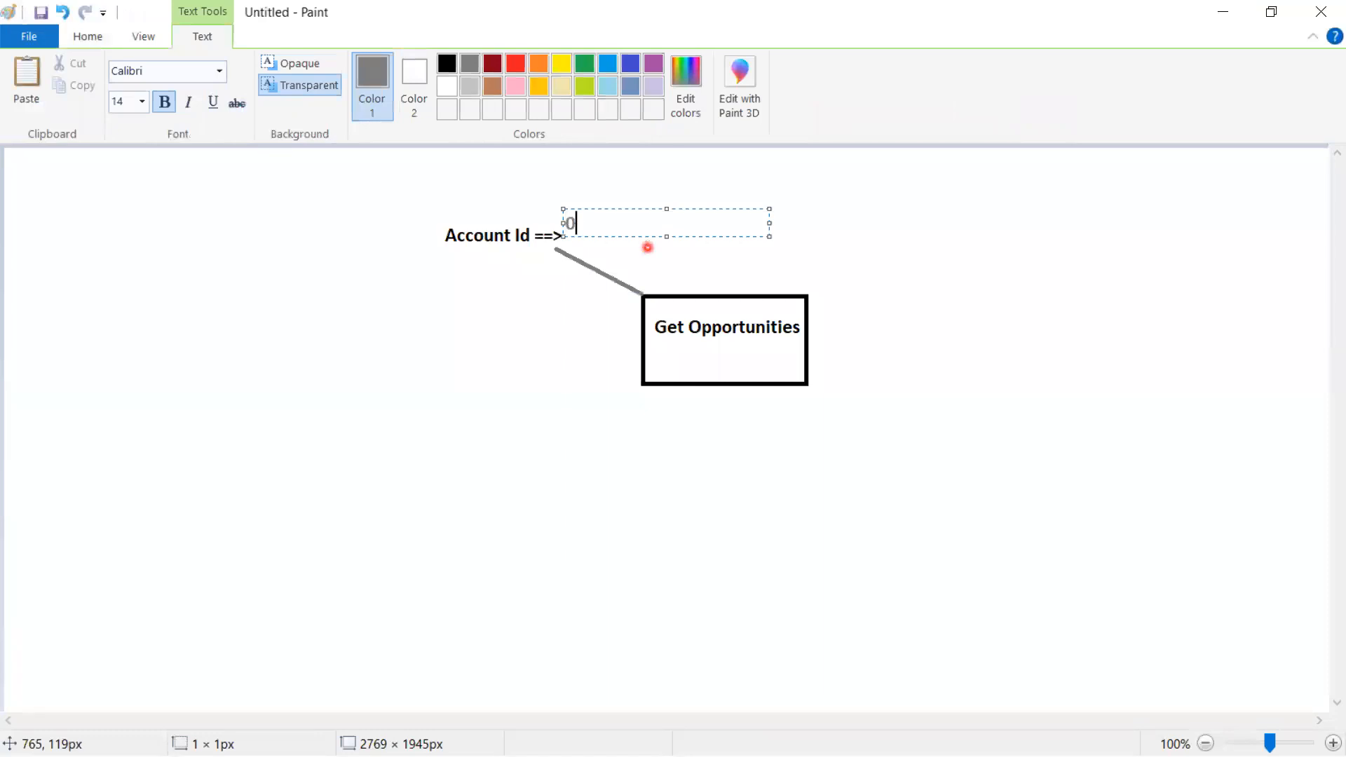
text(0015678765)
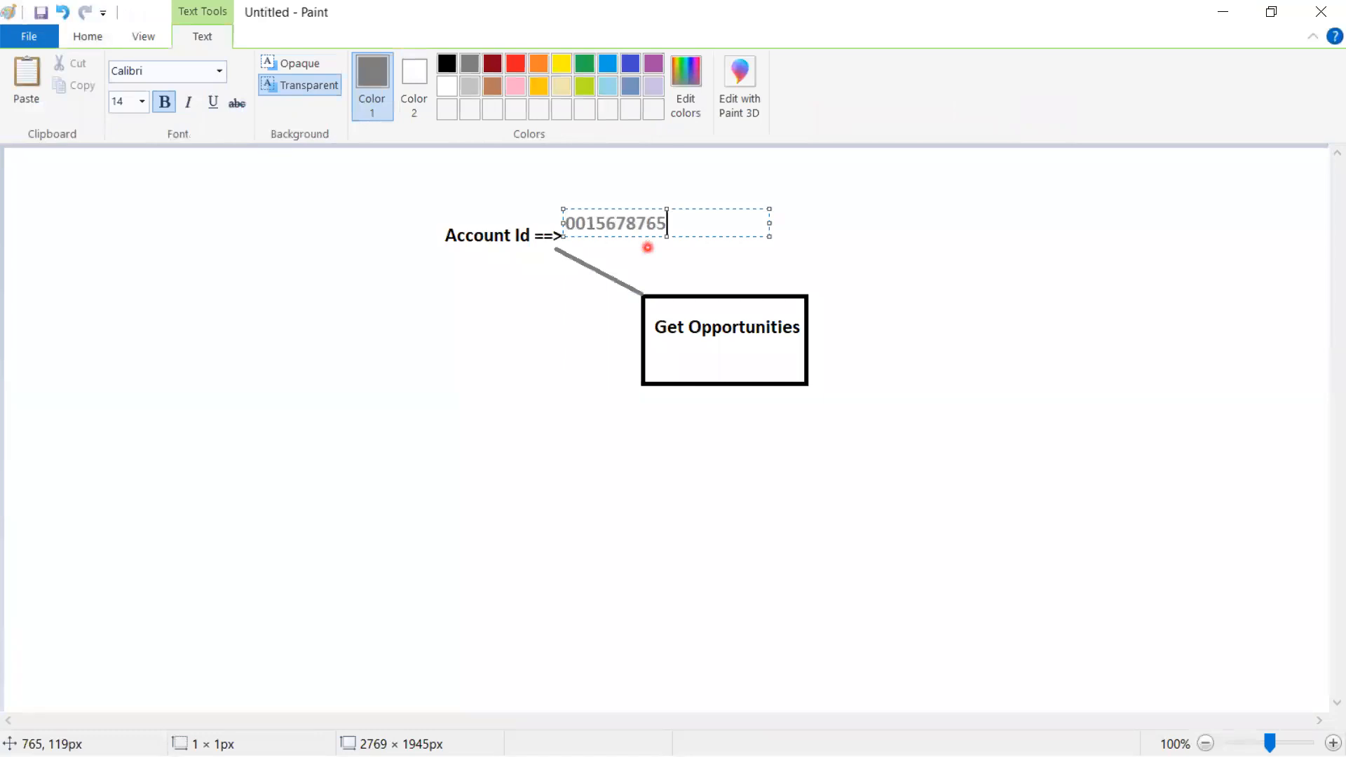
click(631, 412)
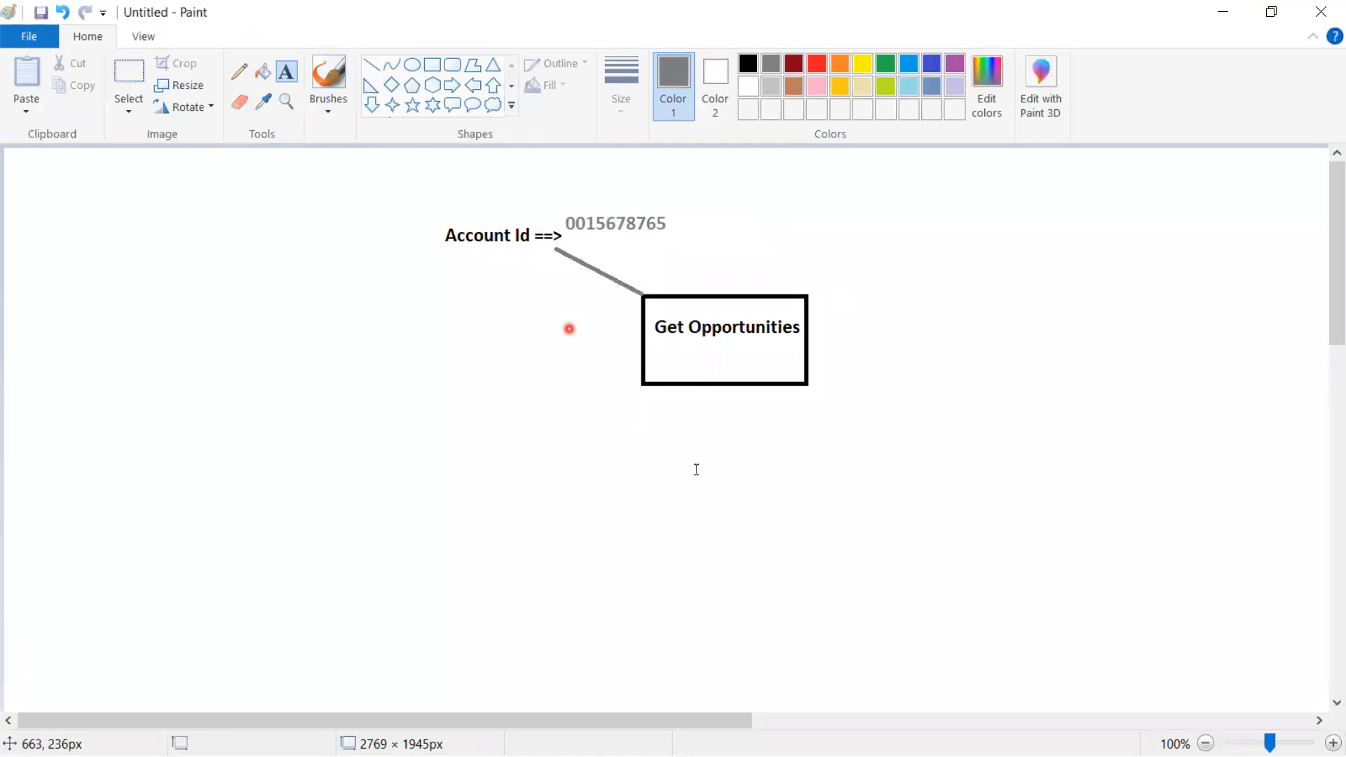
Switch back to black and draw a second box below Get Opportunities
click(753, 431)
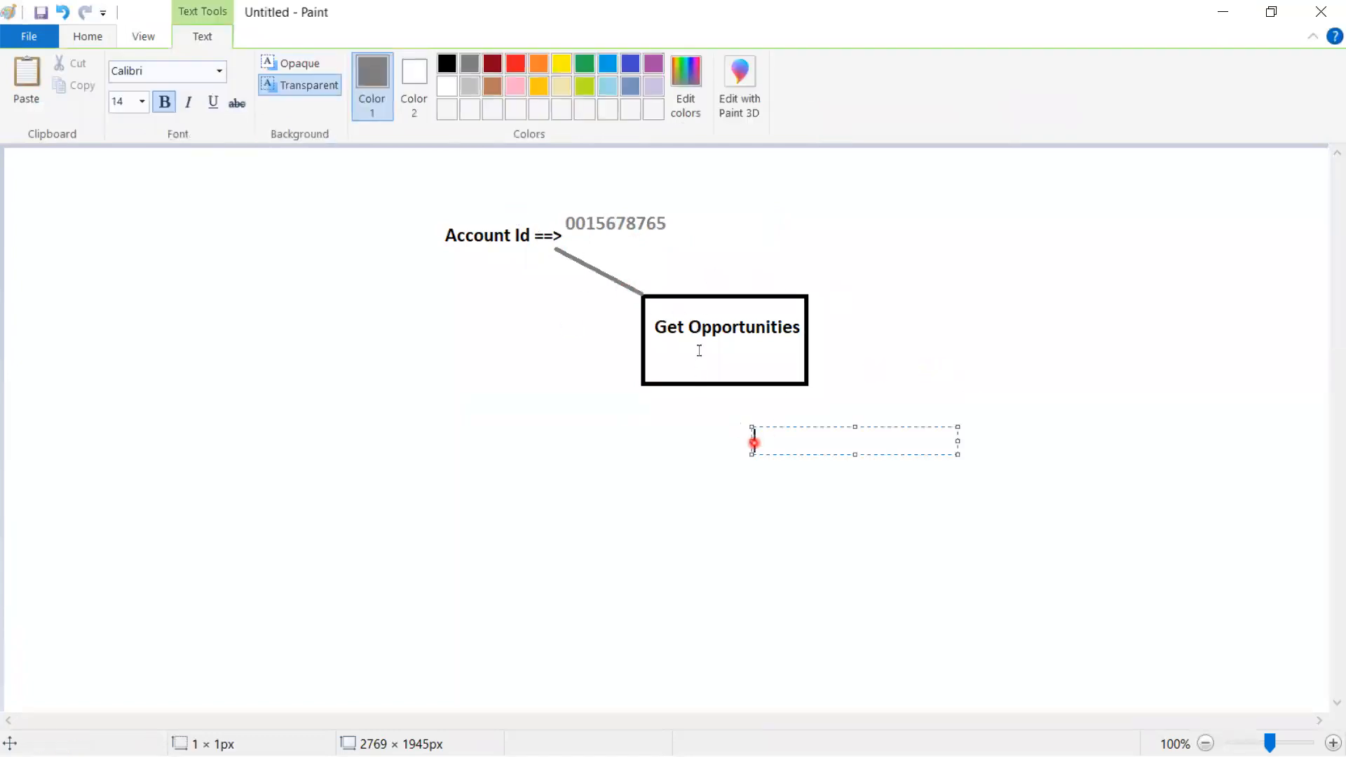
click(694, 428)
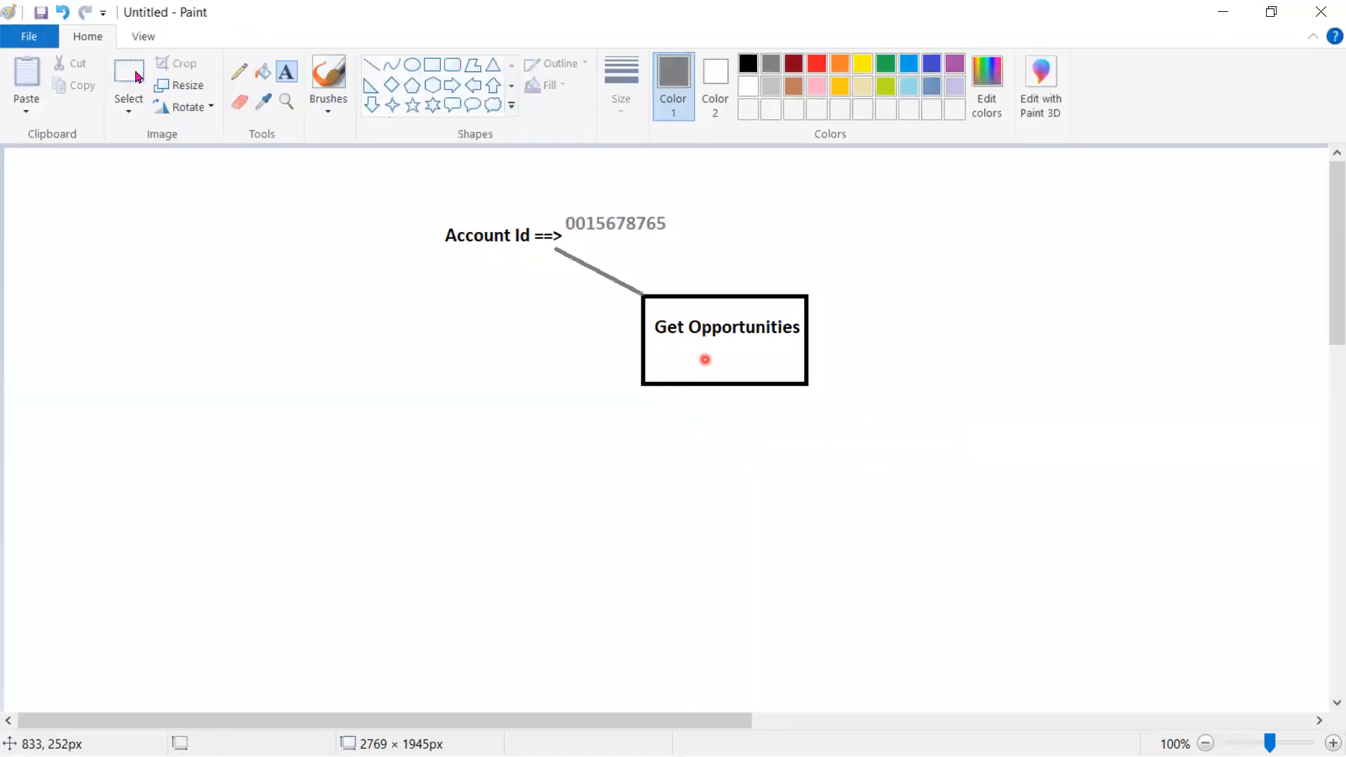
click(748, 65)
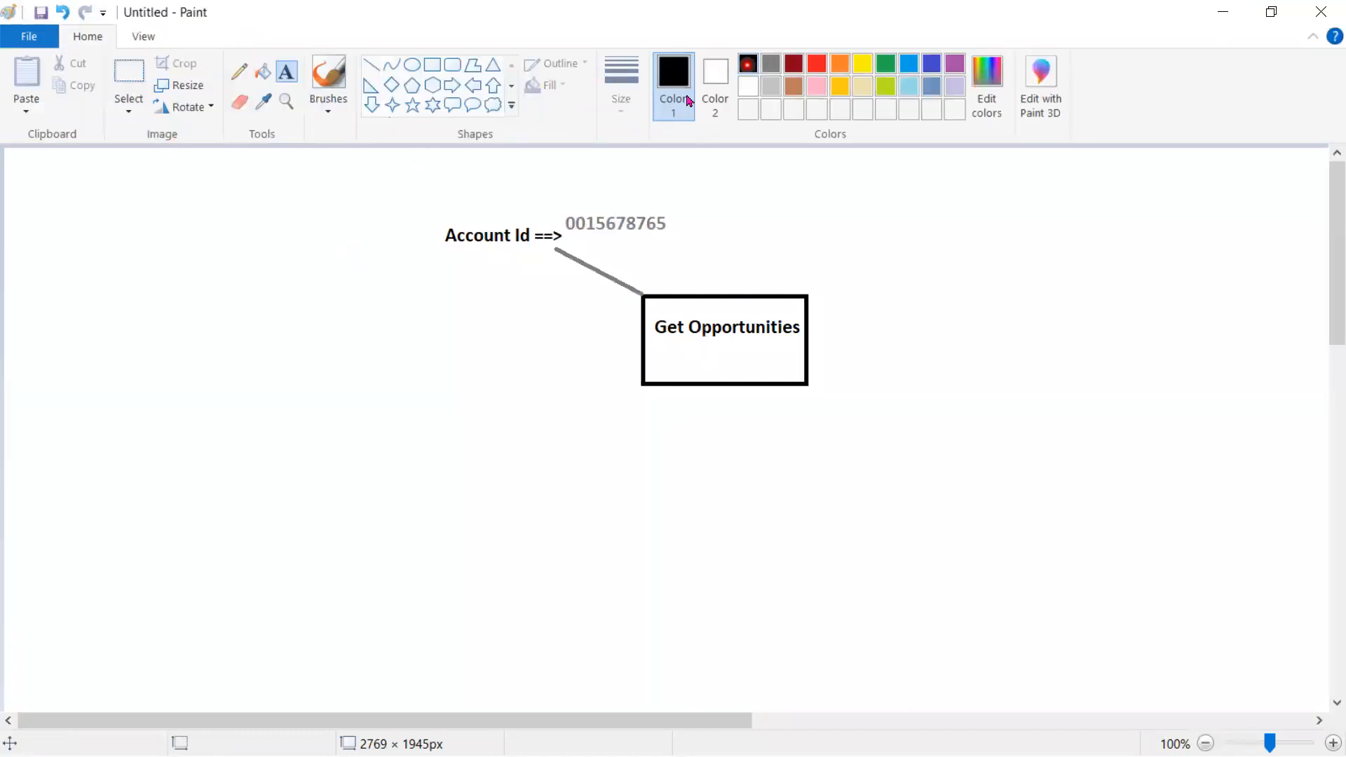
click(432, 65)
mouse_move(644, 449)
mouse_down()
mouse_move(838, 559)
mouse_move(840, 540)
mouse_up()
Label the new box 'Sort (based on Amount desc)', breaking the line before Amount
click(286, 72)
click(660, 484)
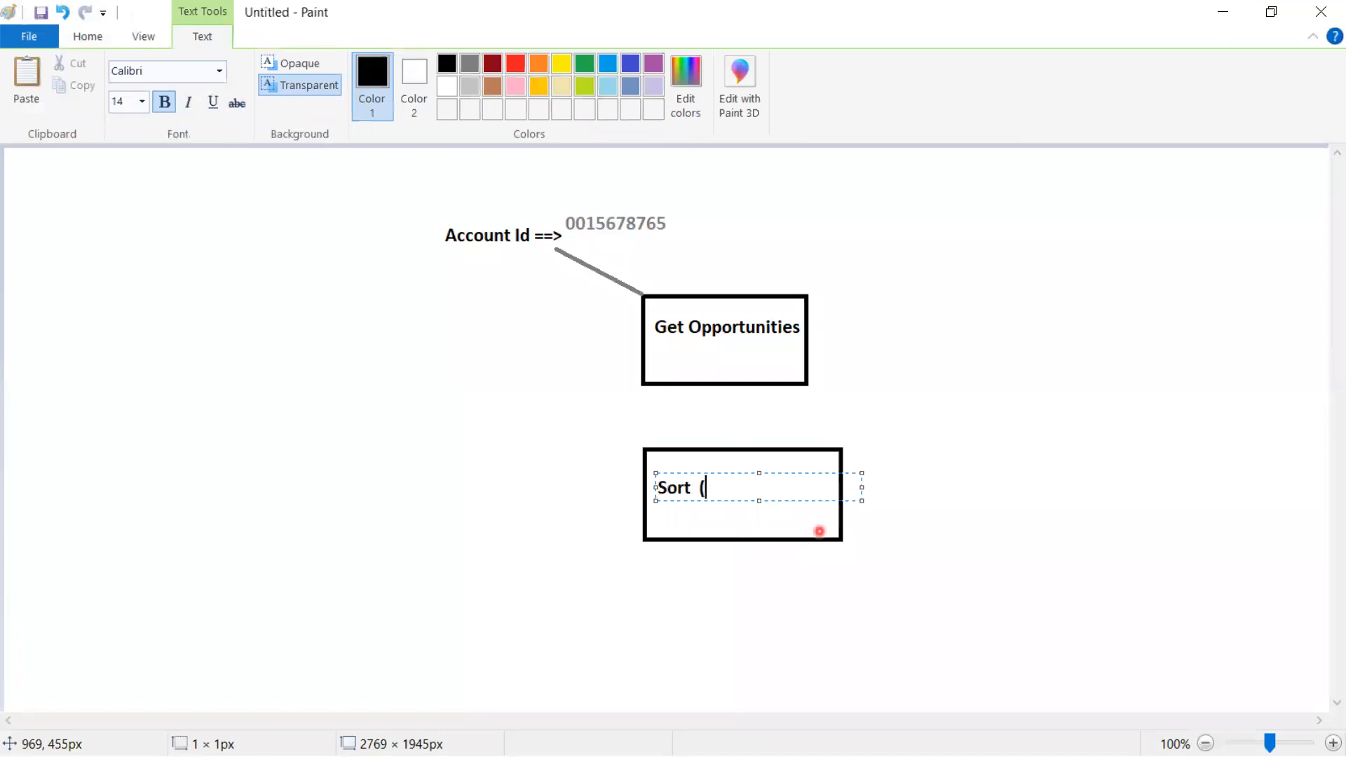
text(Sort  (based on Amount)
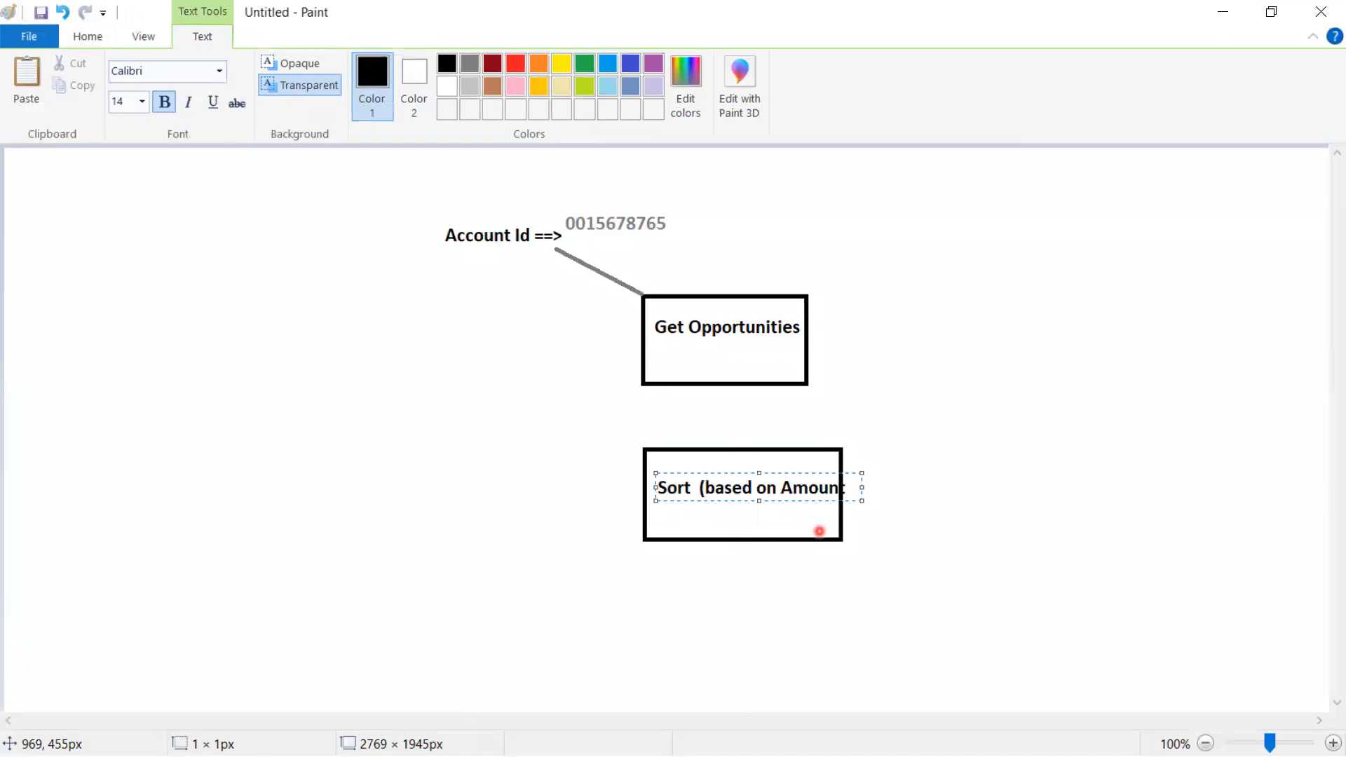
key(Left)
key(Left)
key(Left)
key(Left)
key(Return)
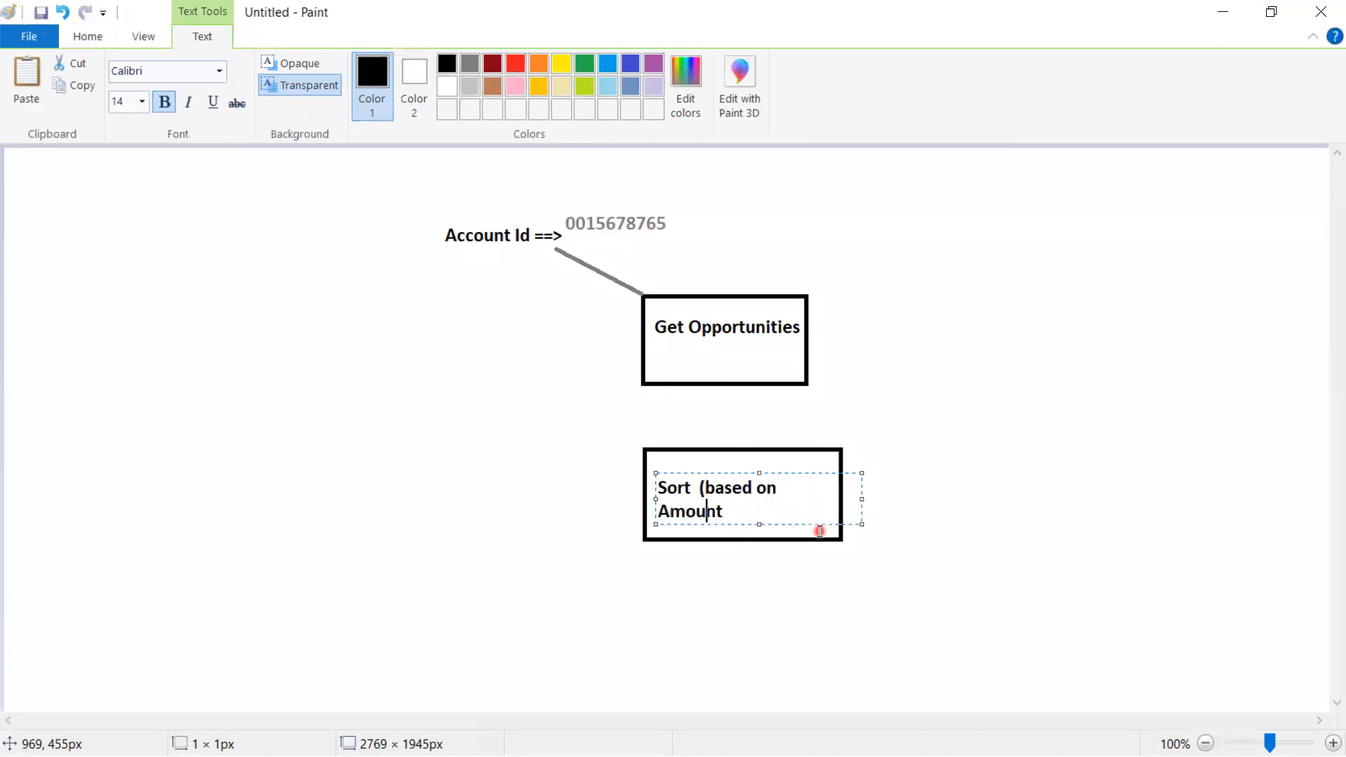
text(desc))
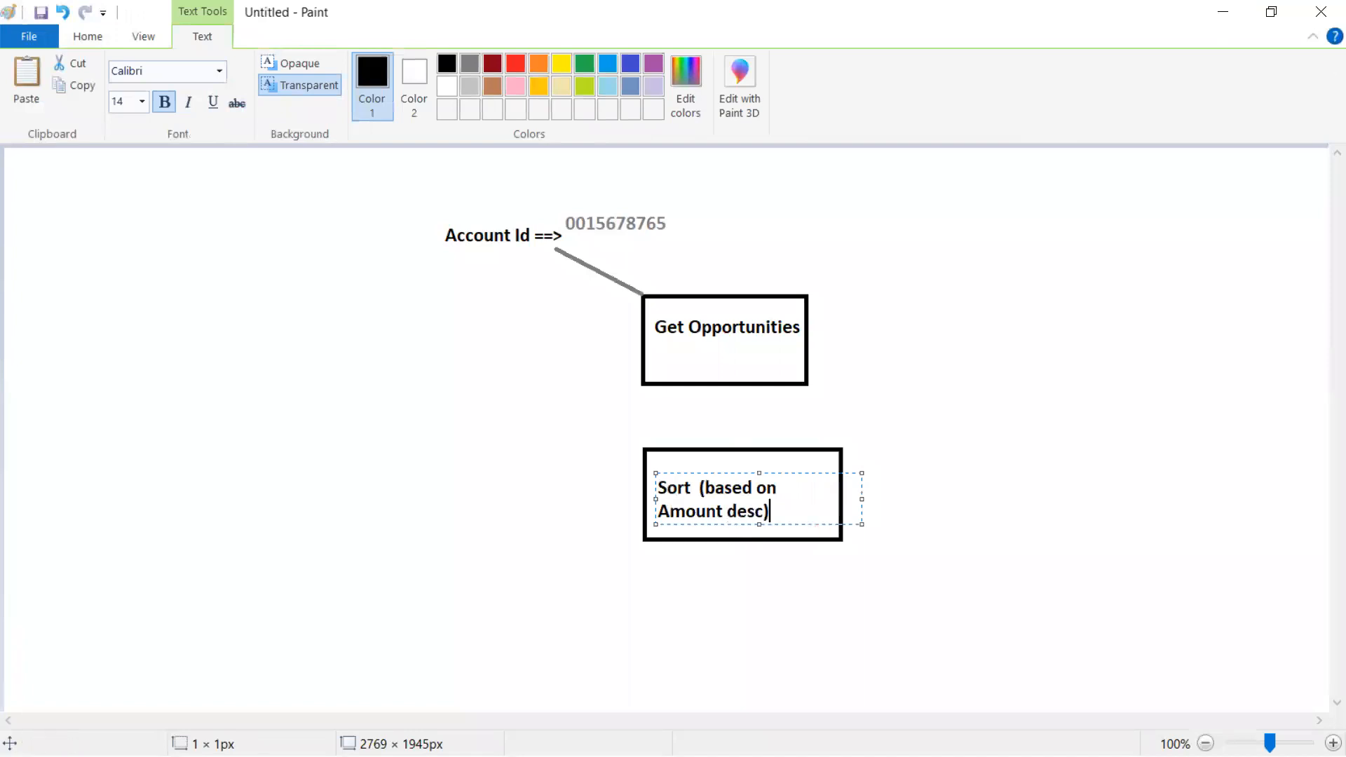
key(alt+Tab)
click(908, 497)
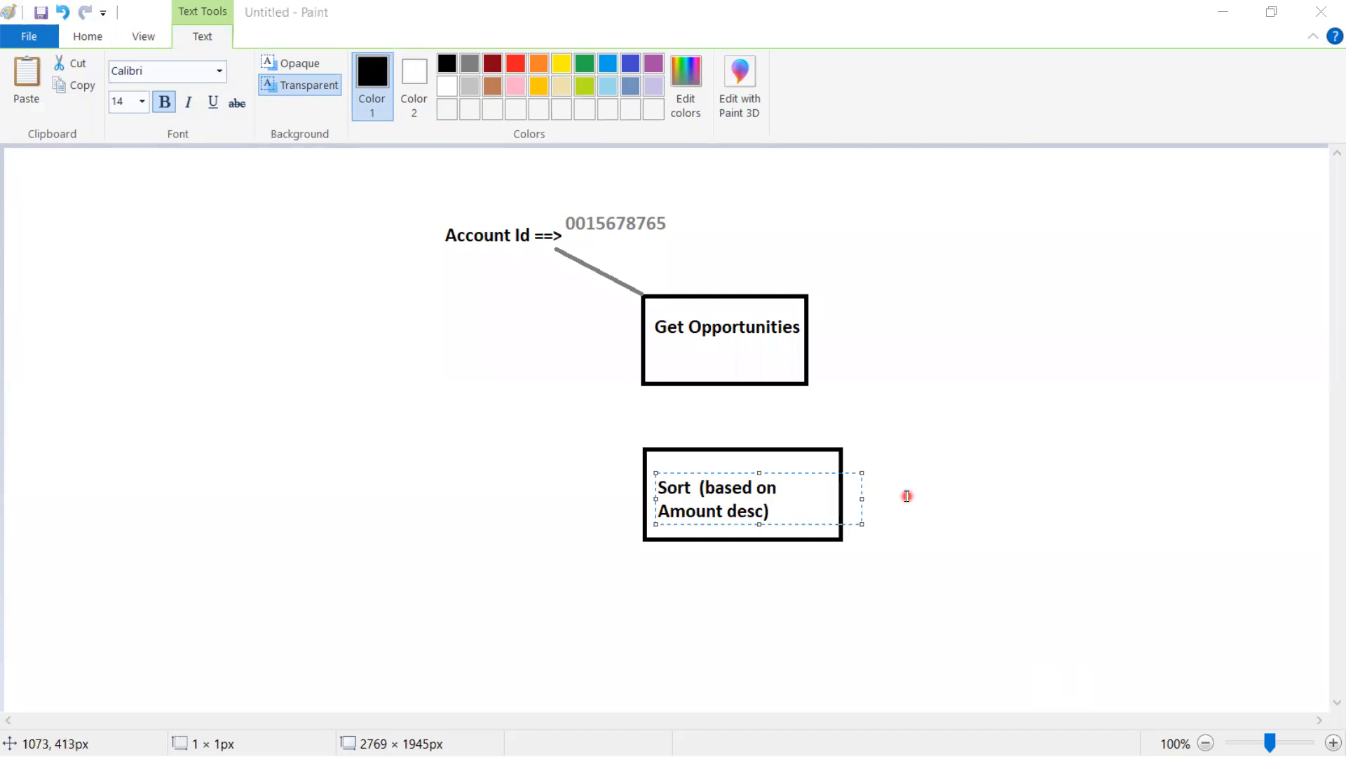
click(433, 145)
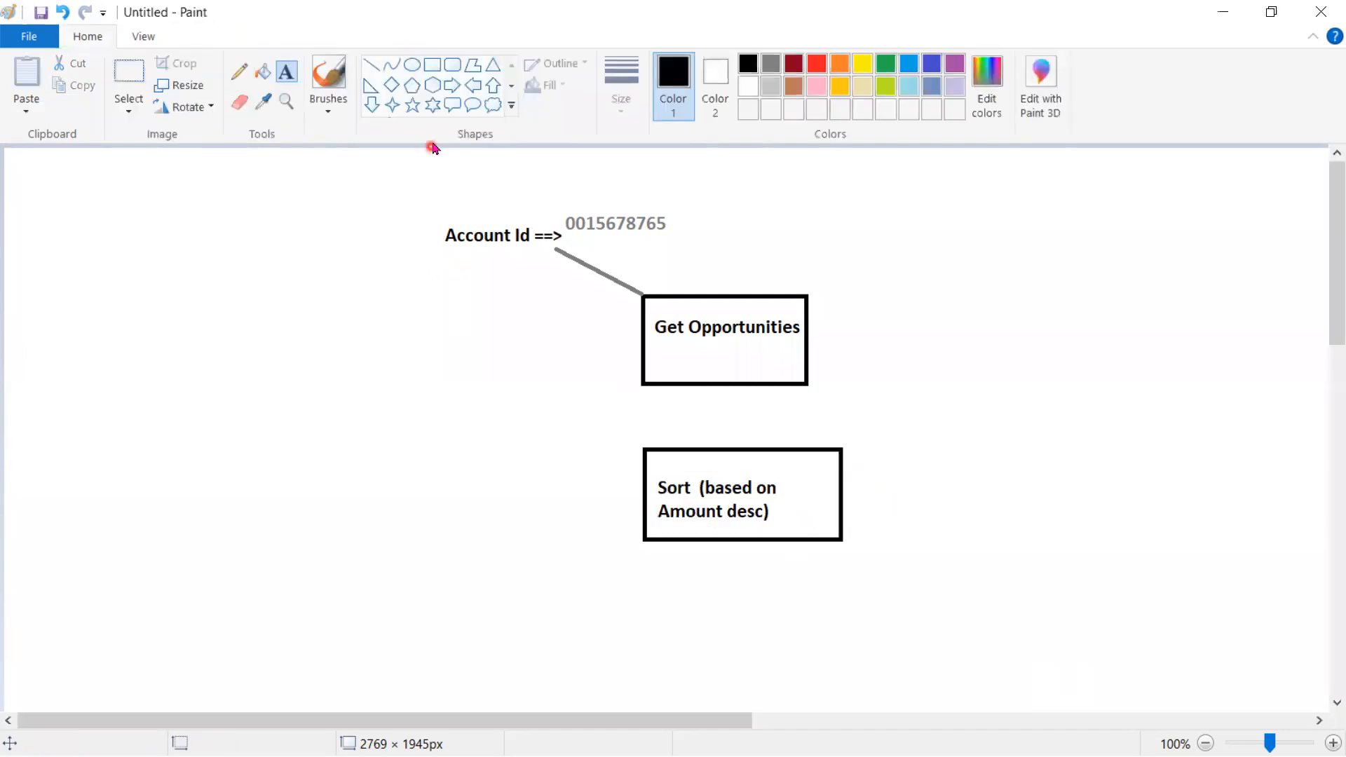
Draw a circle below the Sort box and label it 'Loop'
click(432, 65)
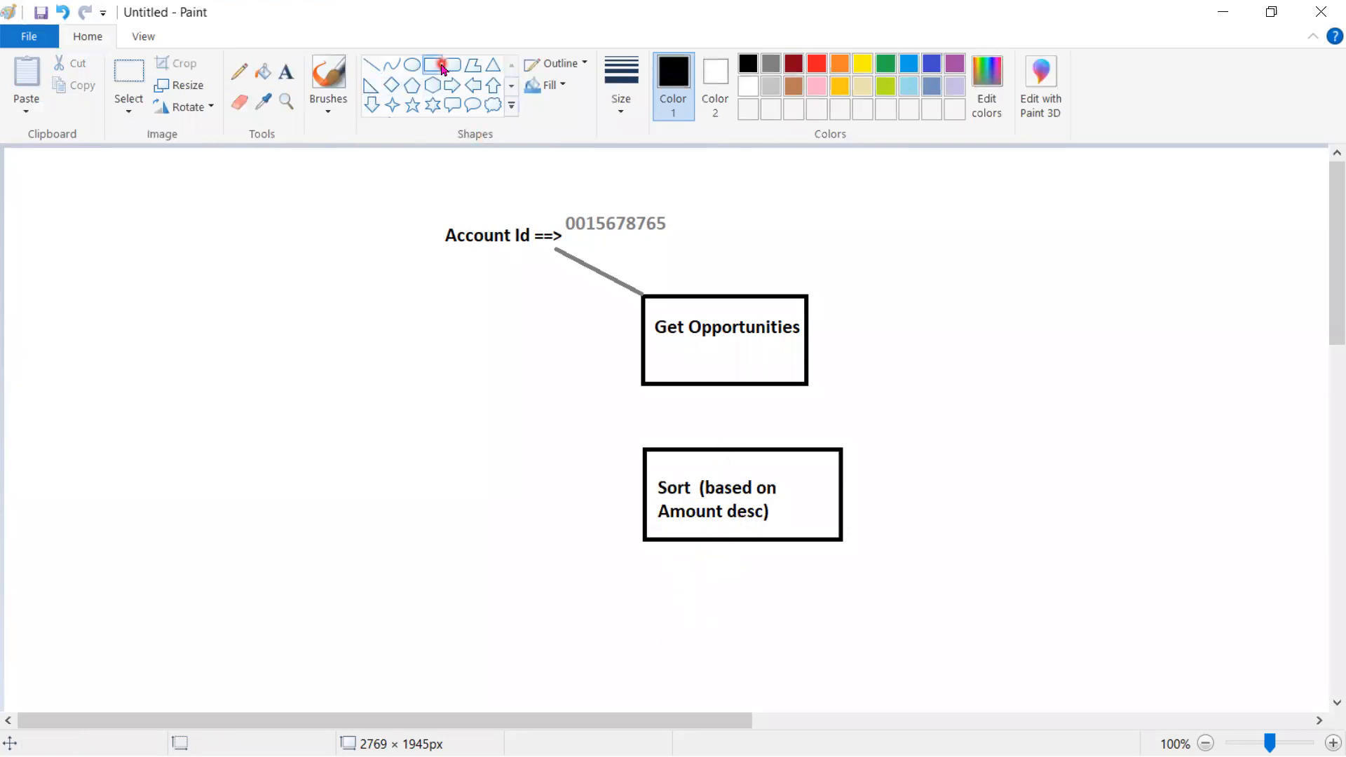
click(412, 64)
drag(713, 586, 778, 647)
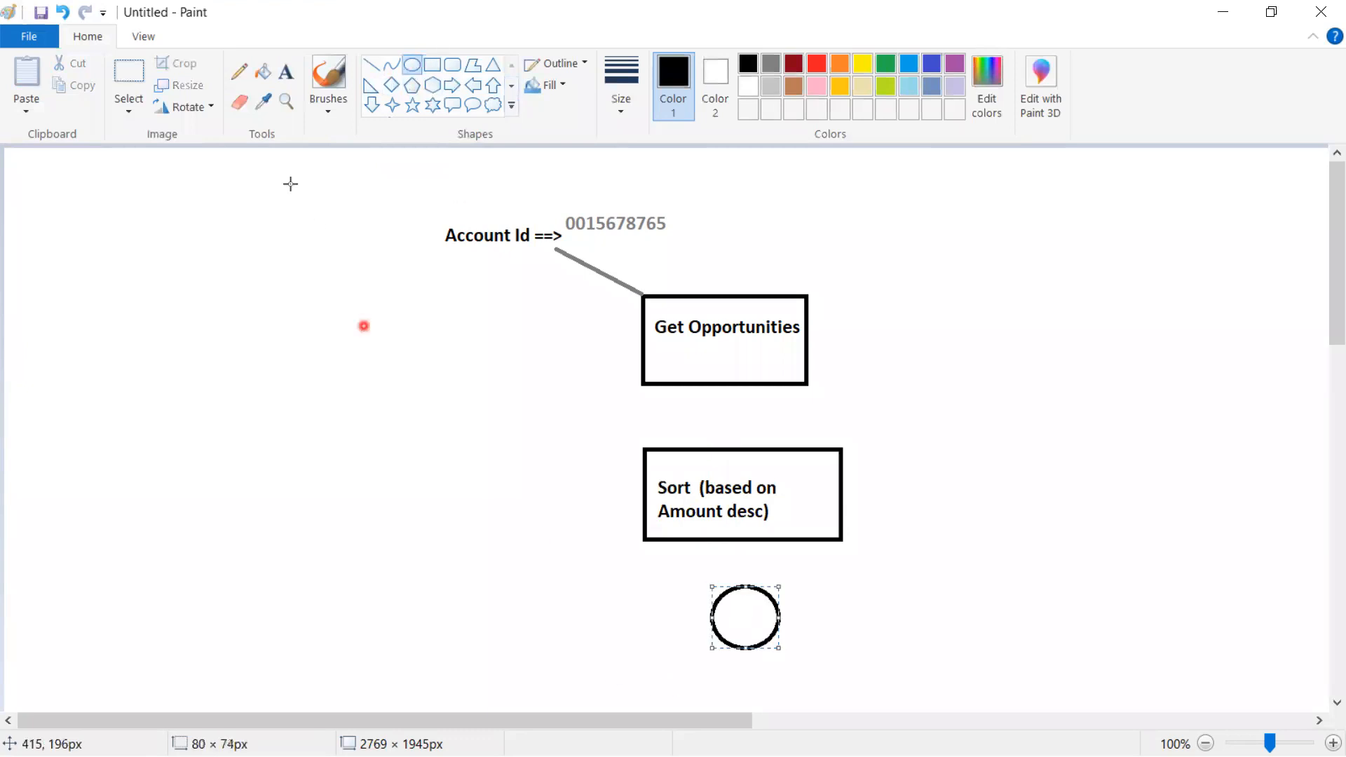
click(286, 72)
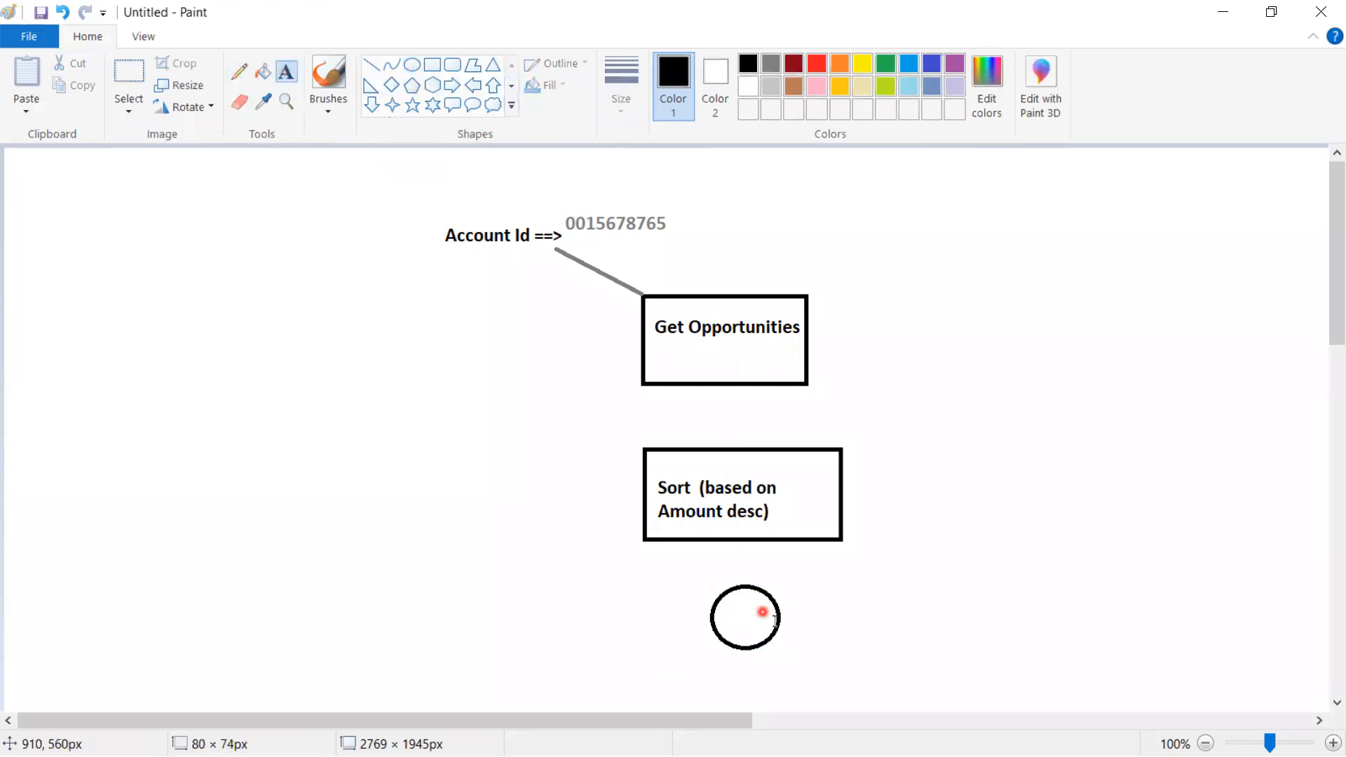
click(732, 615)
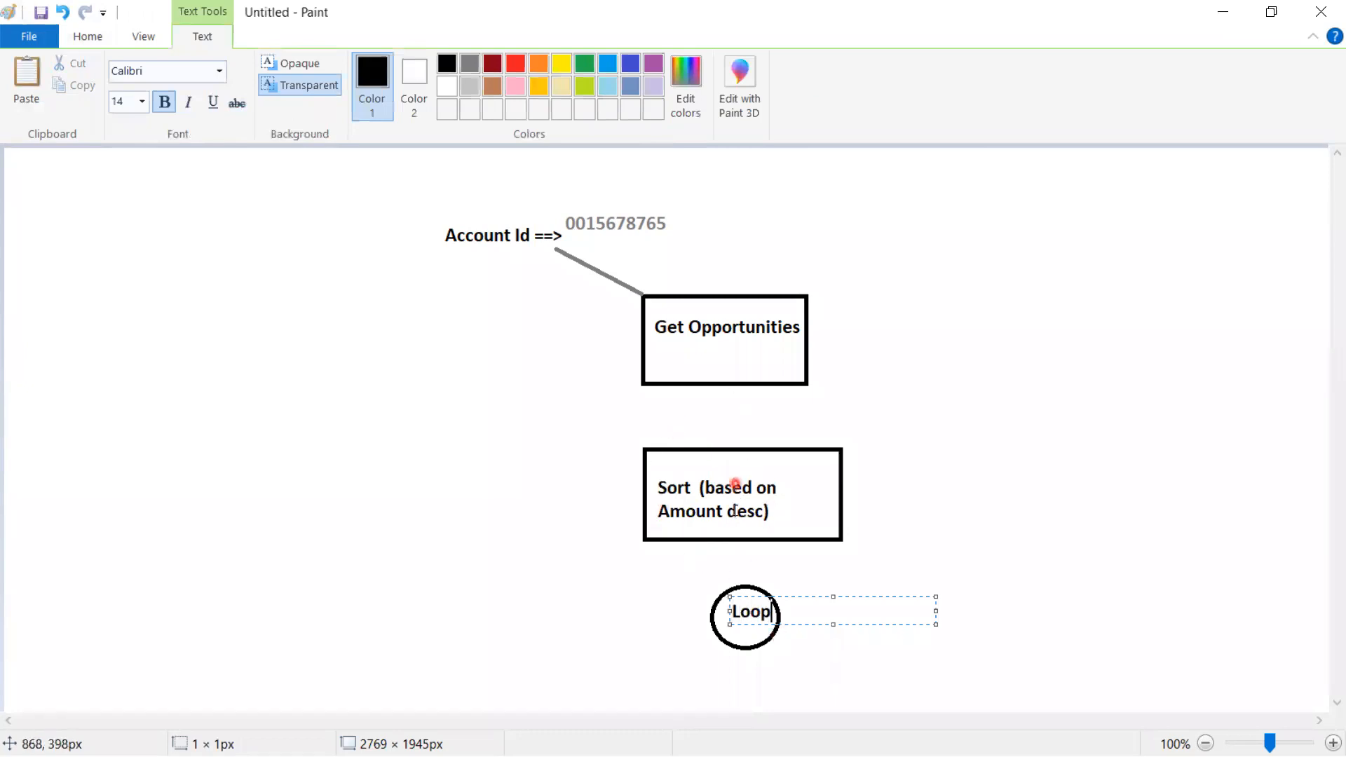
click(783, 508)
Add a dark red '=3' beside the Sort box and a '3' beneath it
click(773, 505)
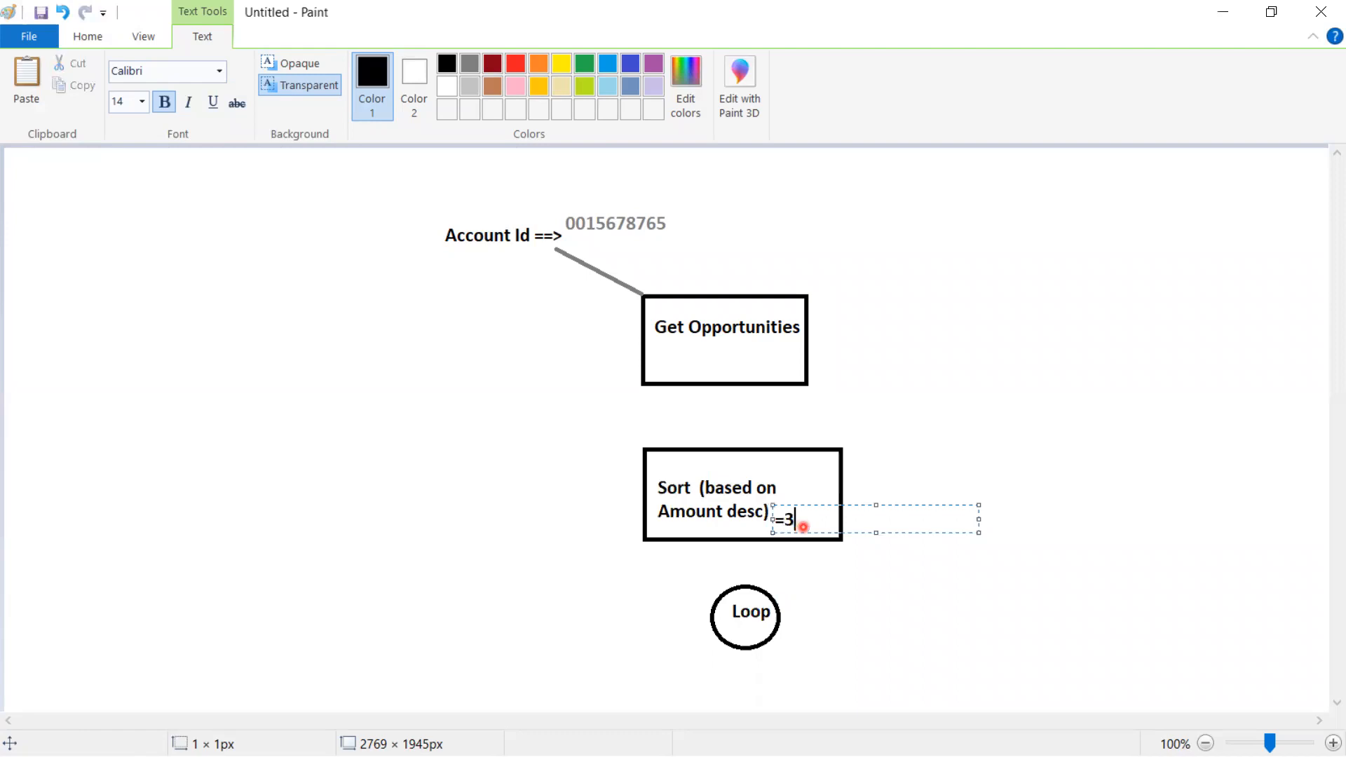
drag(796, 519, 775, 519)
click(494, 63)
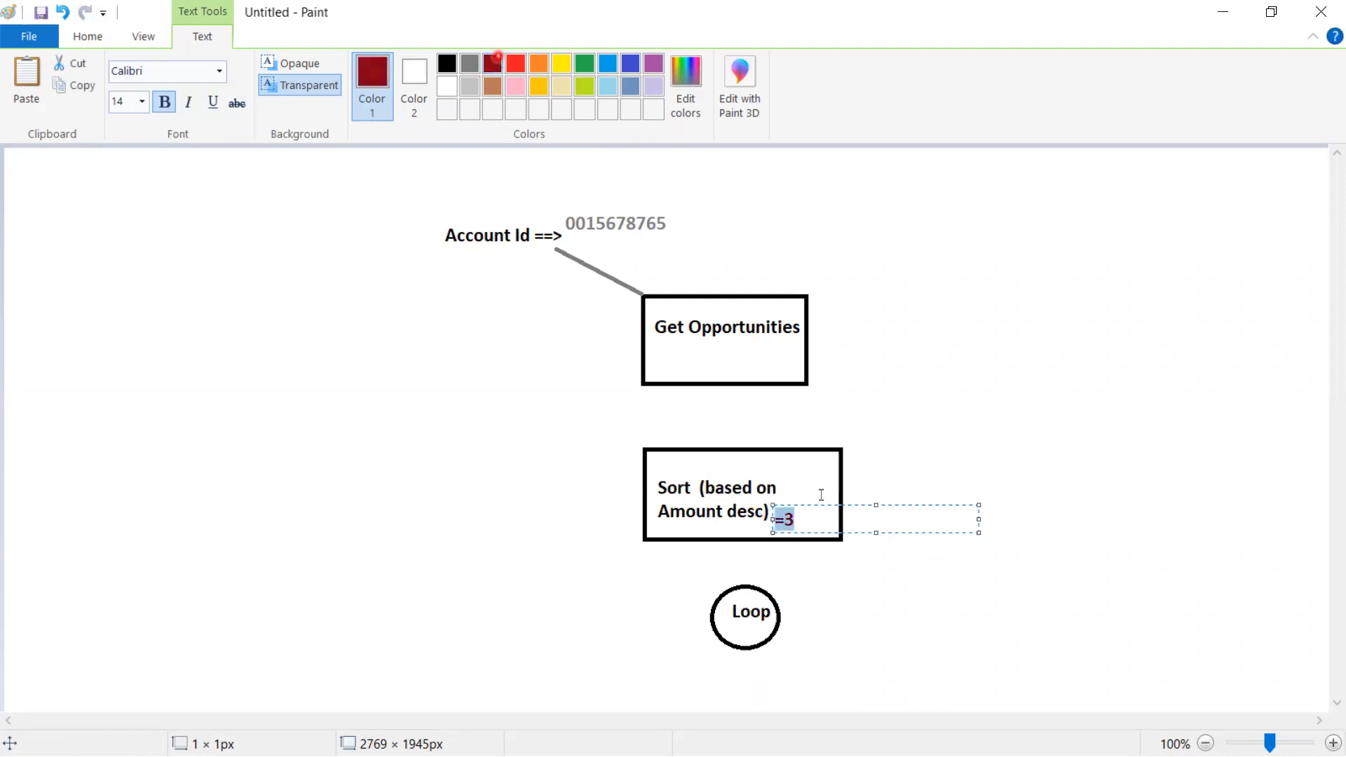
click(695, 566)
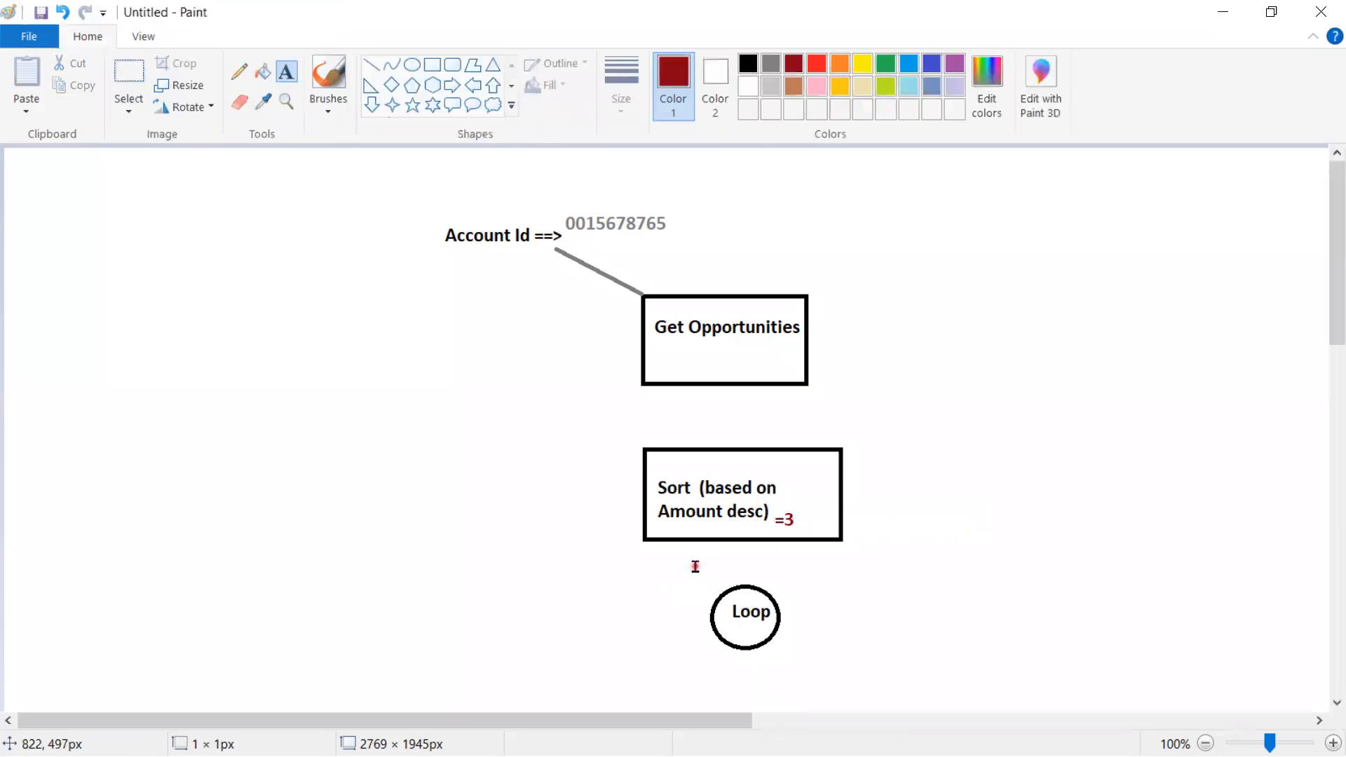
click(695, 566)
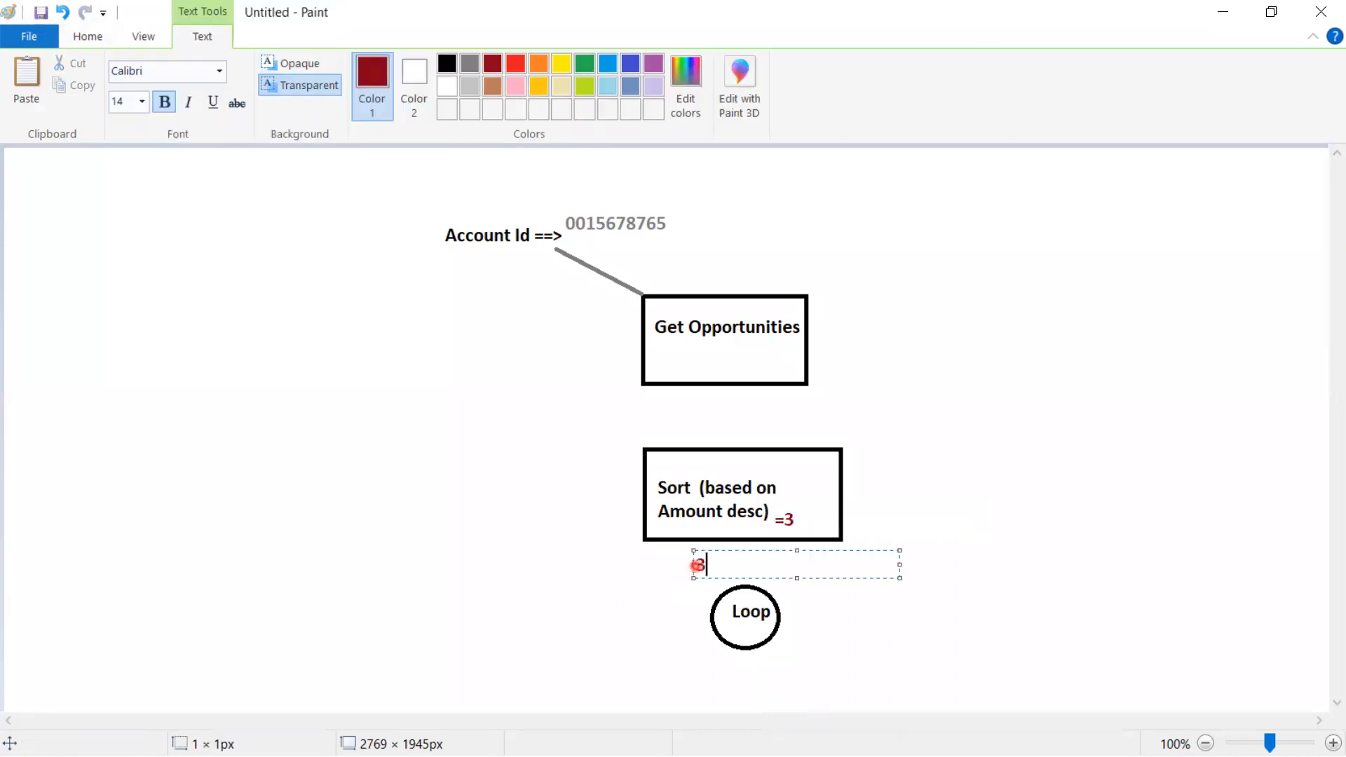
click(1000, 581)
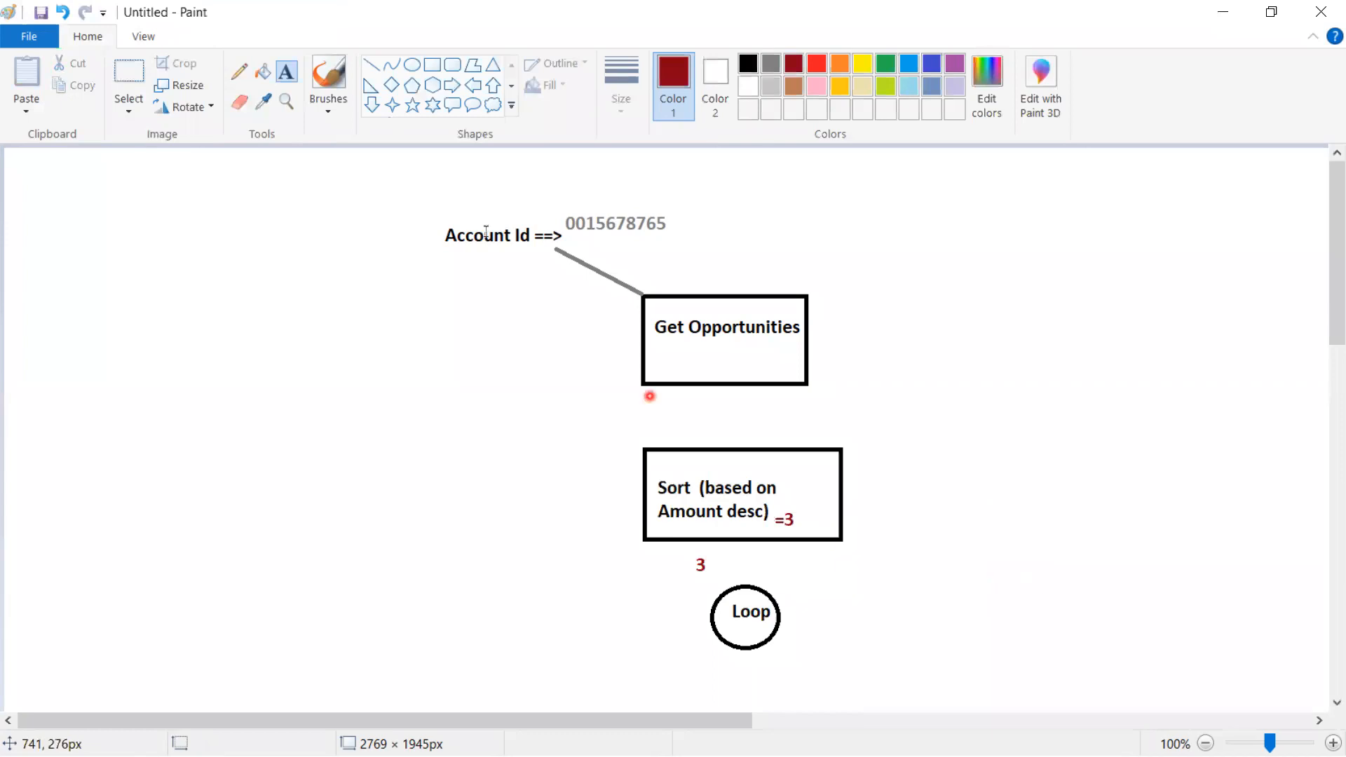
click(372, 65)
Connect Get Opportunities to Sort and Sort to Loop, then draw a black box below Loop
drag(733, 385, 734, 449)
drag(744, 544, 743, 594)
scroll(937, 612, down, 4)
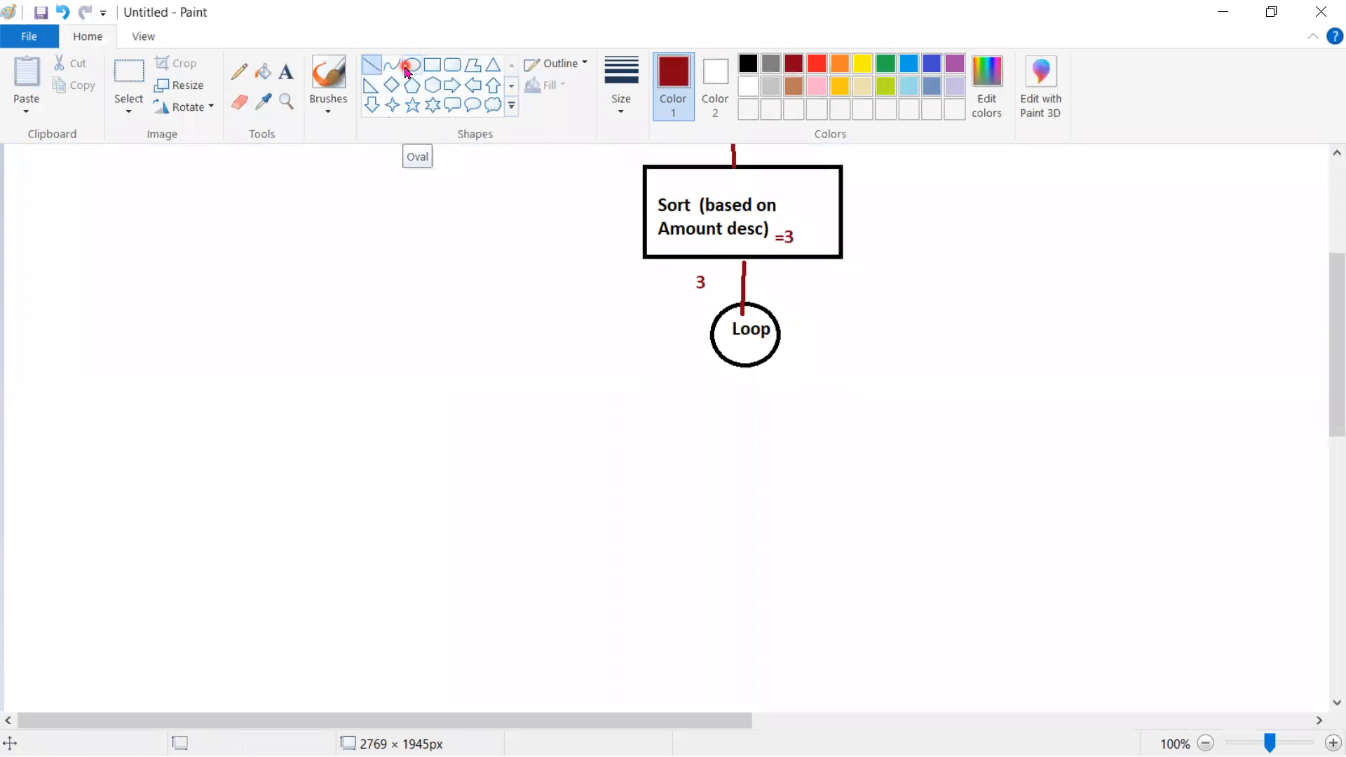
click(432, 63)
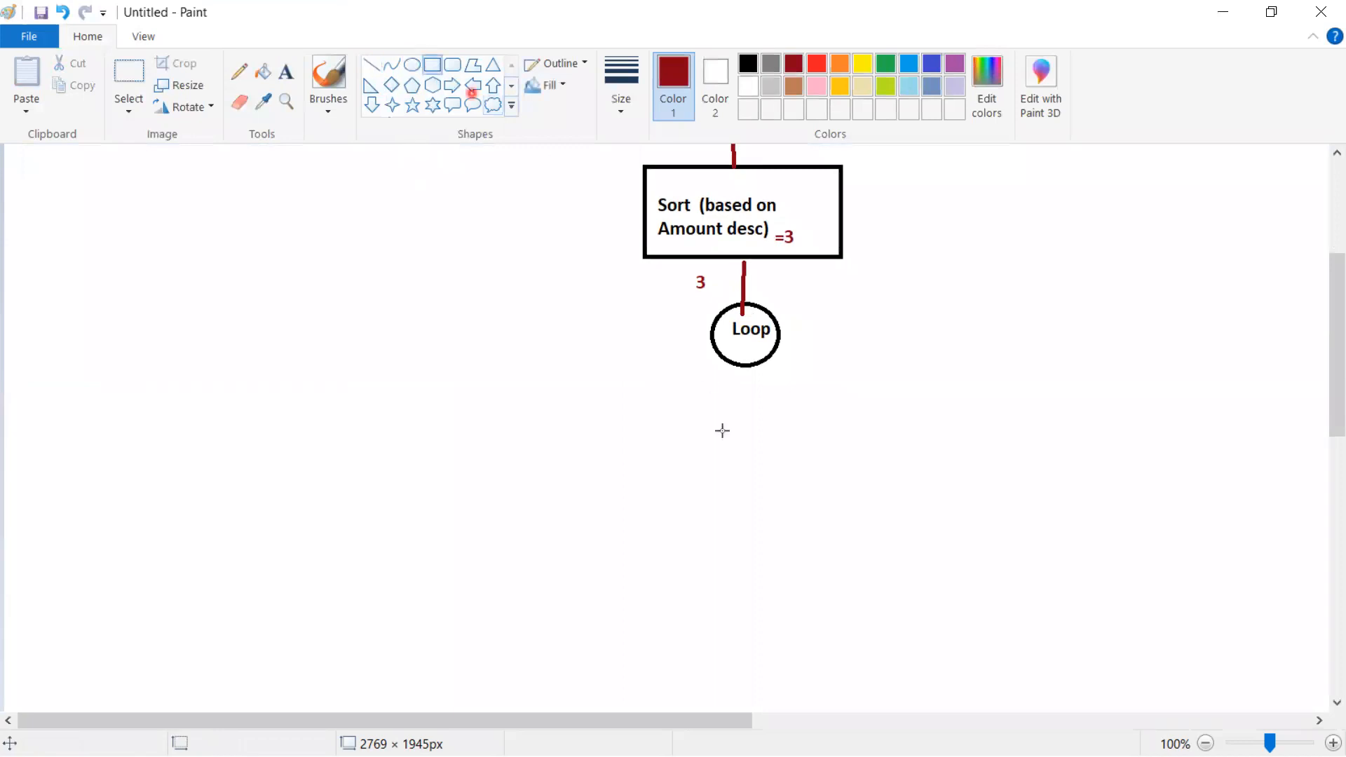
mouse_move(702, 421)
mouse_down()
mouse_move(828, 481)
mouse_move(835, 500)
mouse_up()
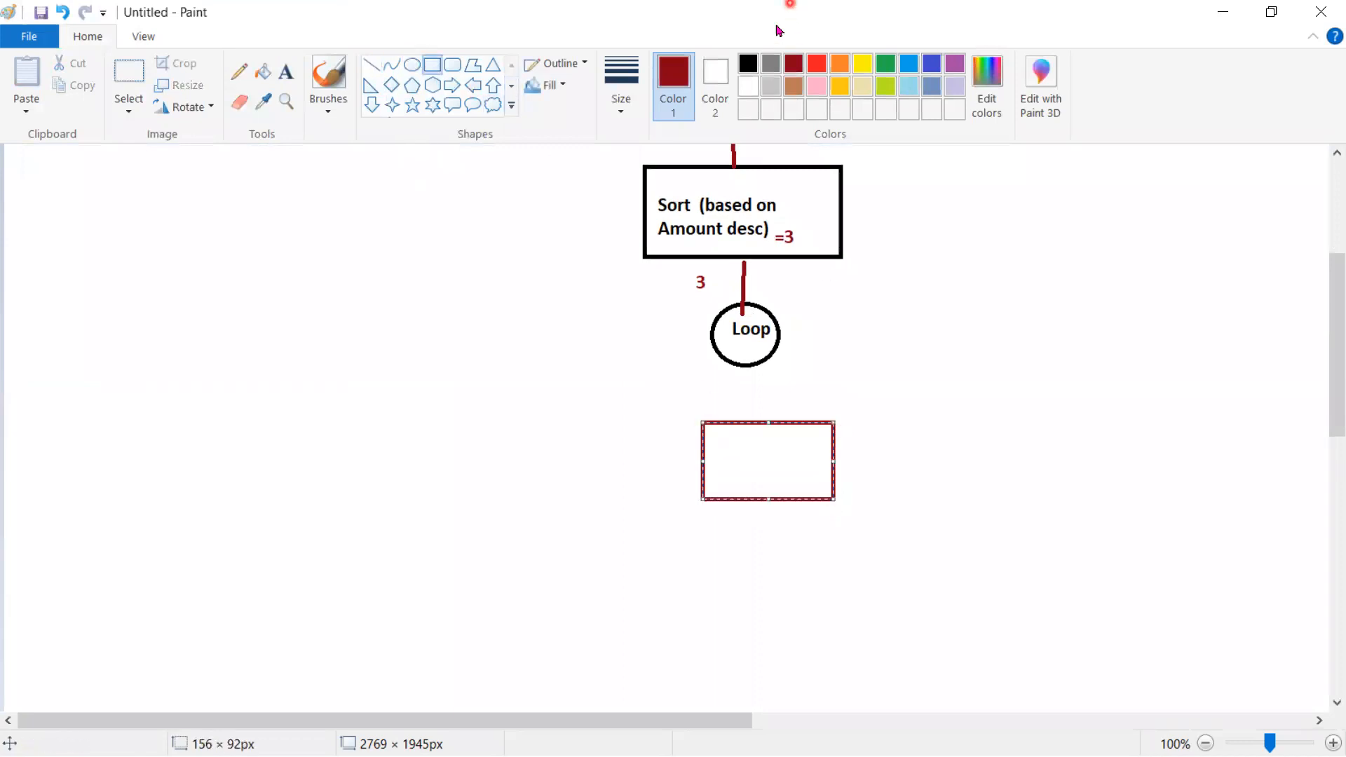
click(749, 64)
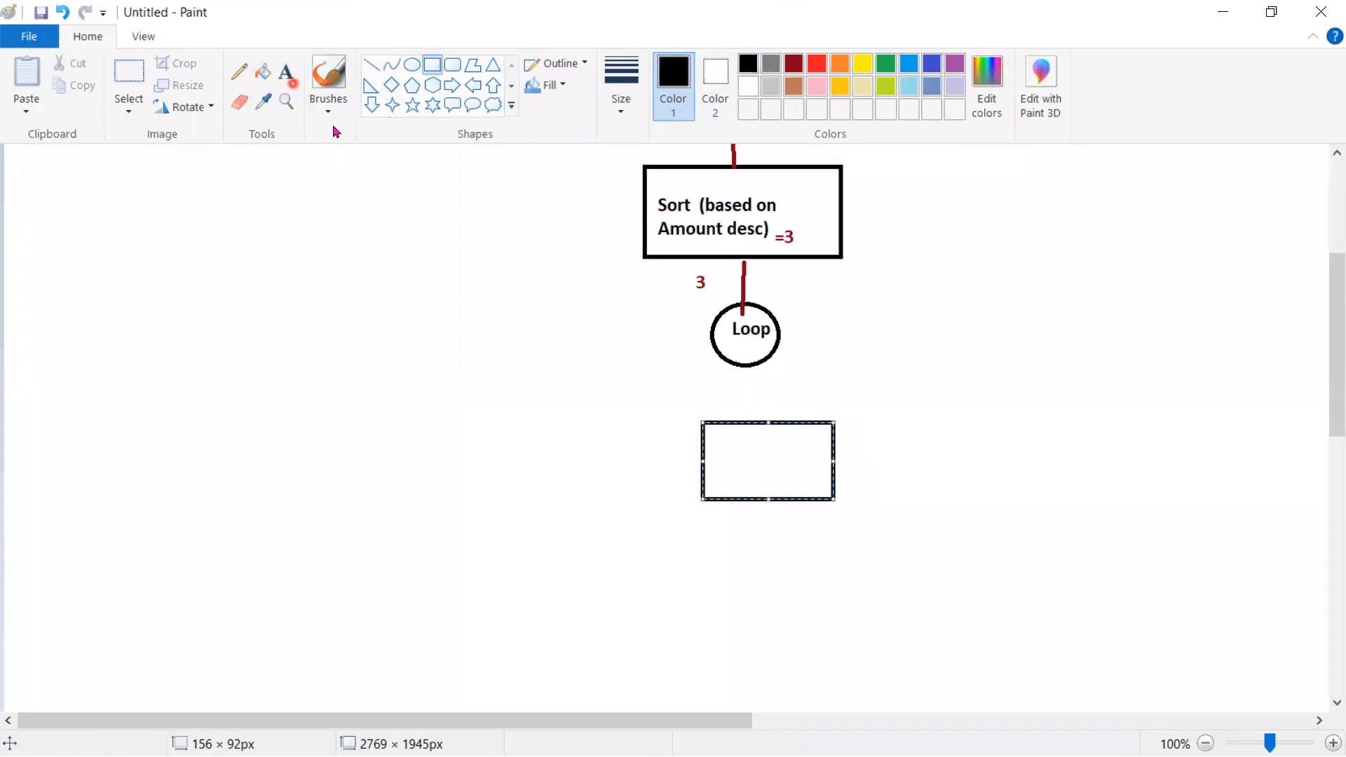
Start a '10' label beside the Get Opportunities box
click(287, 72)
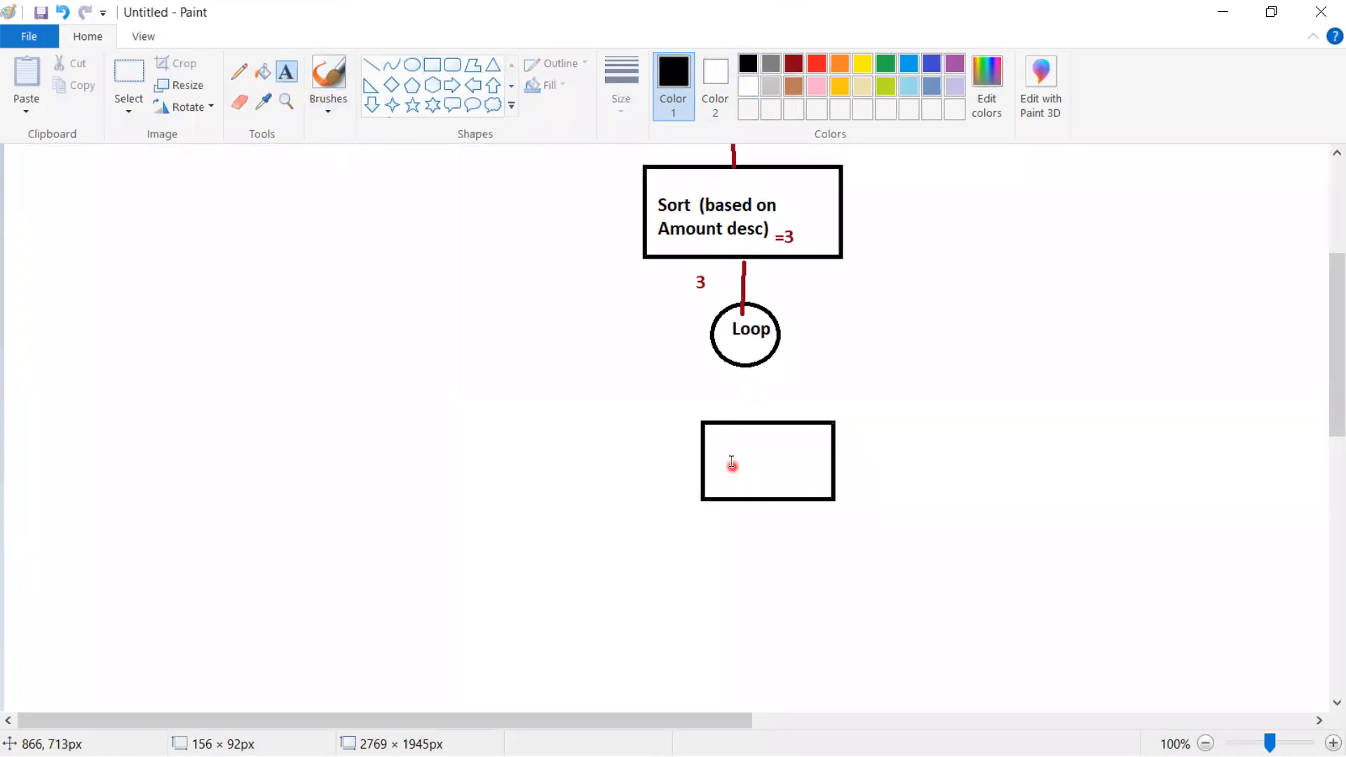
click(732, 463)
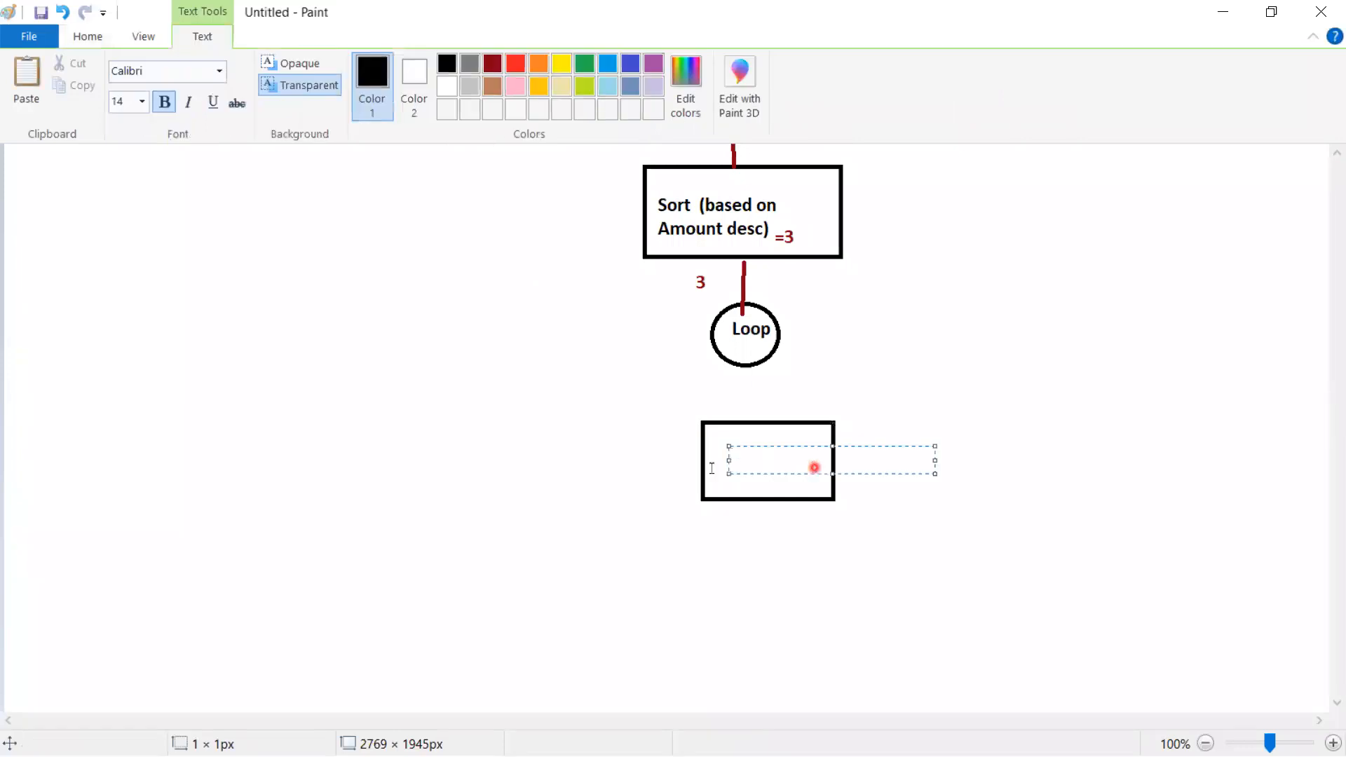
scroll(704, 526, up, 4)
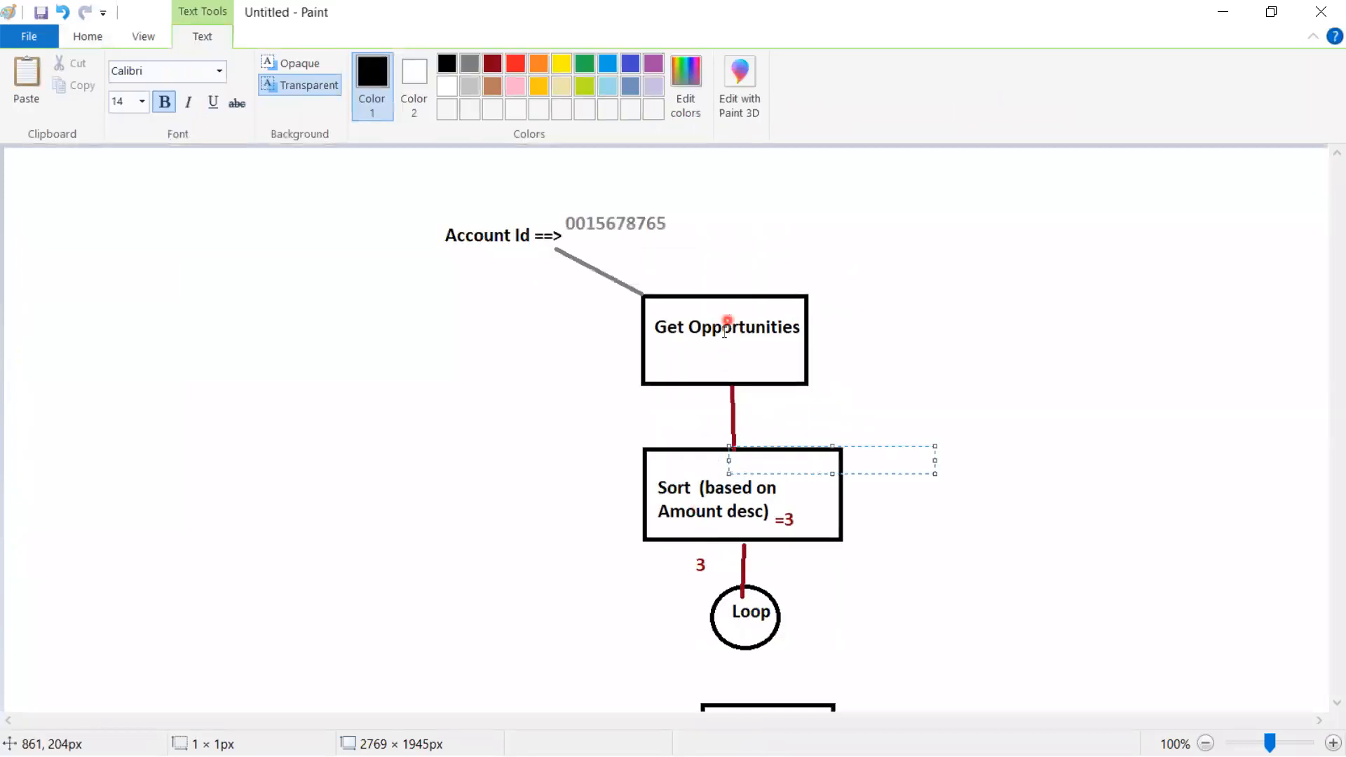
click(835, 324)
click(862, 322)
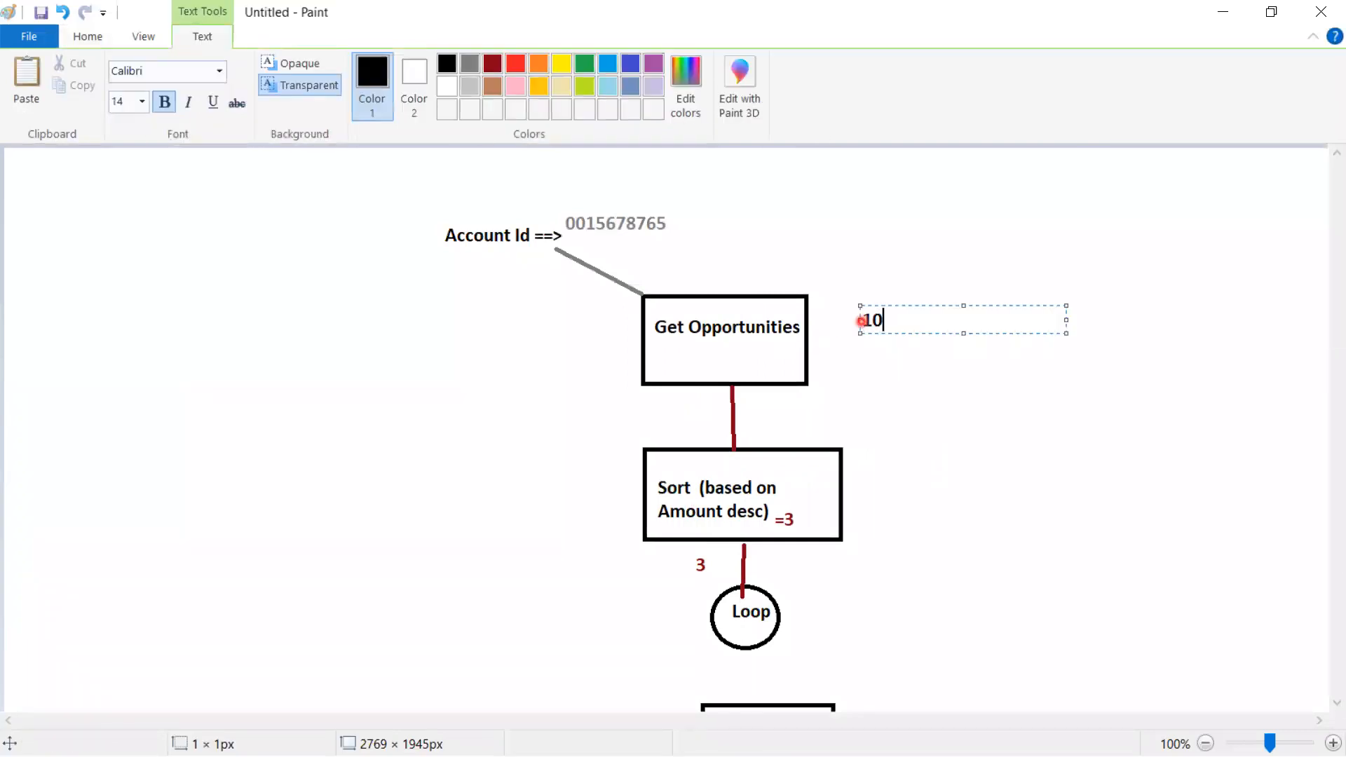
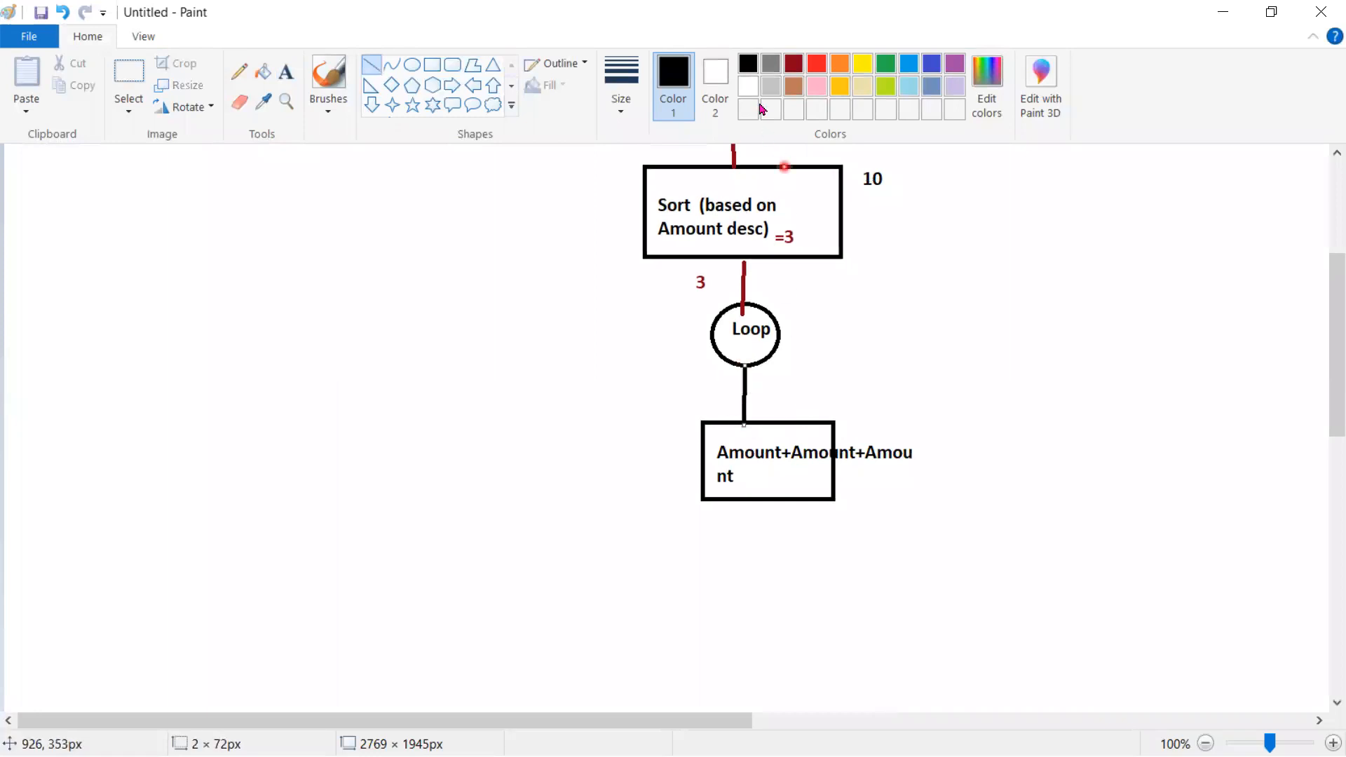
Pick dark red in the Colors palette and switch to the Pencil for connectors
click(794, 63)
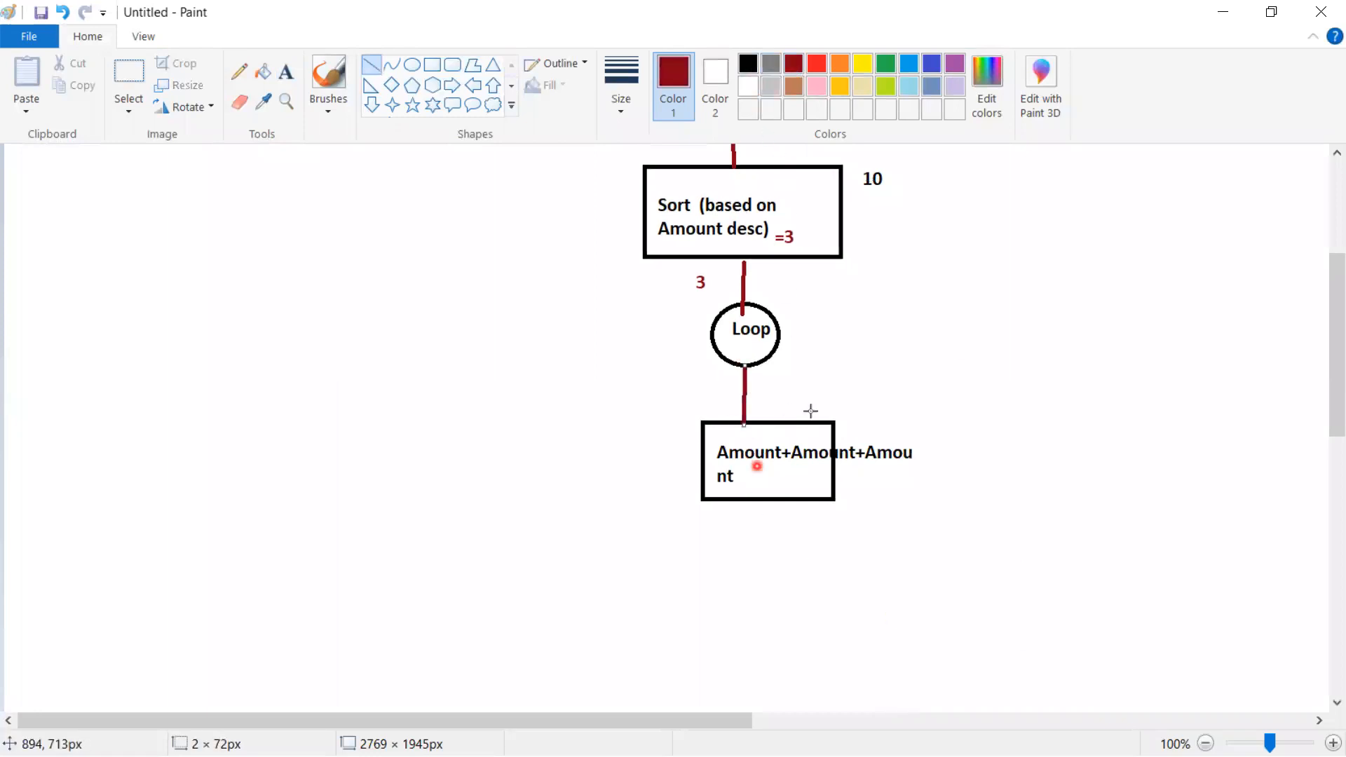
click(239, 70)
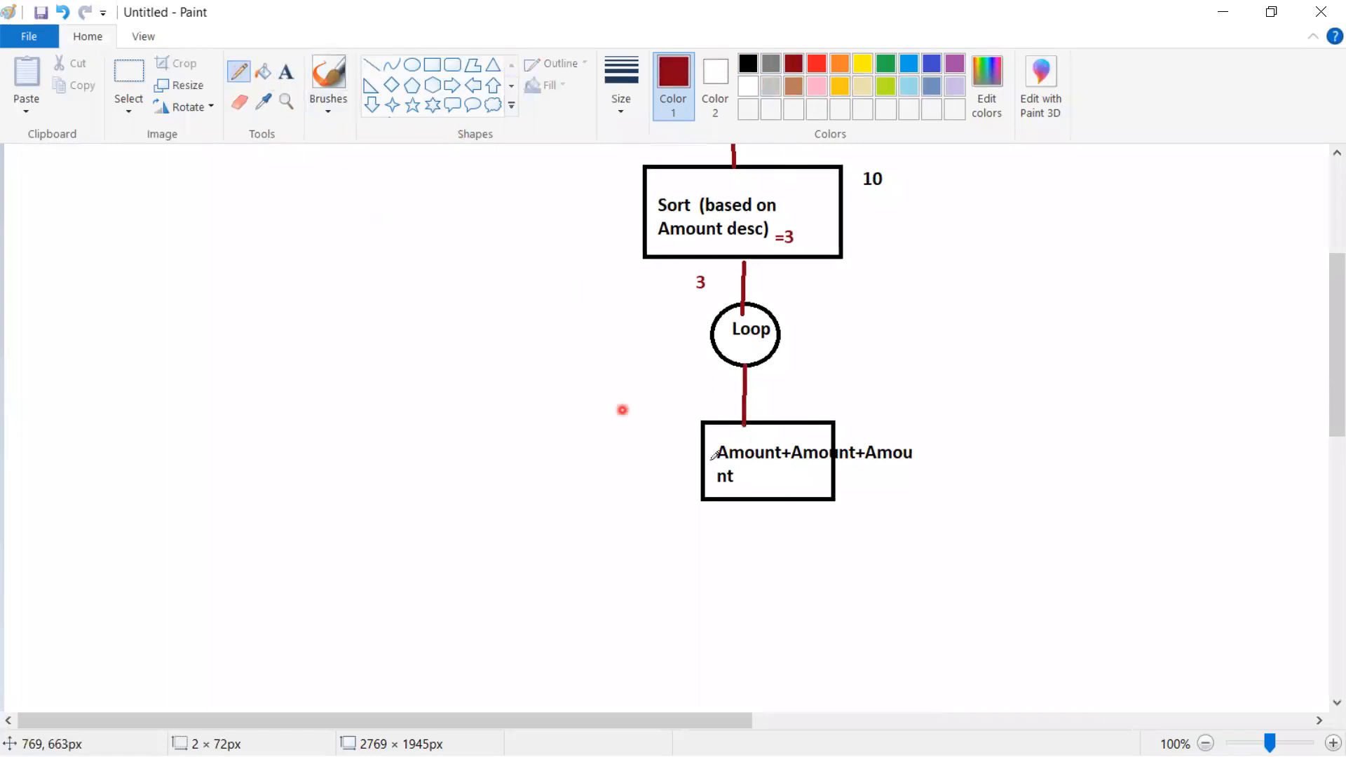
Draw a loop-back arrow into Loop and a line out to a box labelled 'update on Account sumoftop3opp'
mouse_move(702, 462)
mouse_down()
mouse_move(586, 451)
mouse_move(570, 383)
mouse_move(708, 334)
mouse_move(697, 322)
mouse_move(706, 337)
mouse_up()
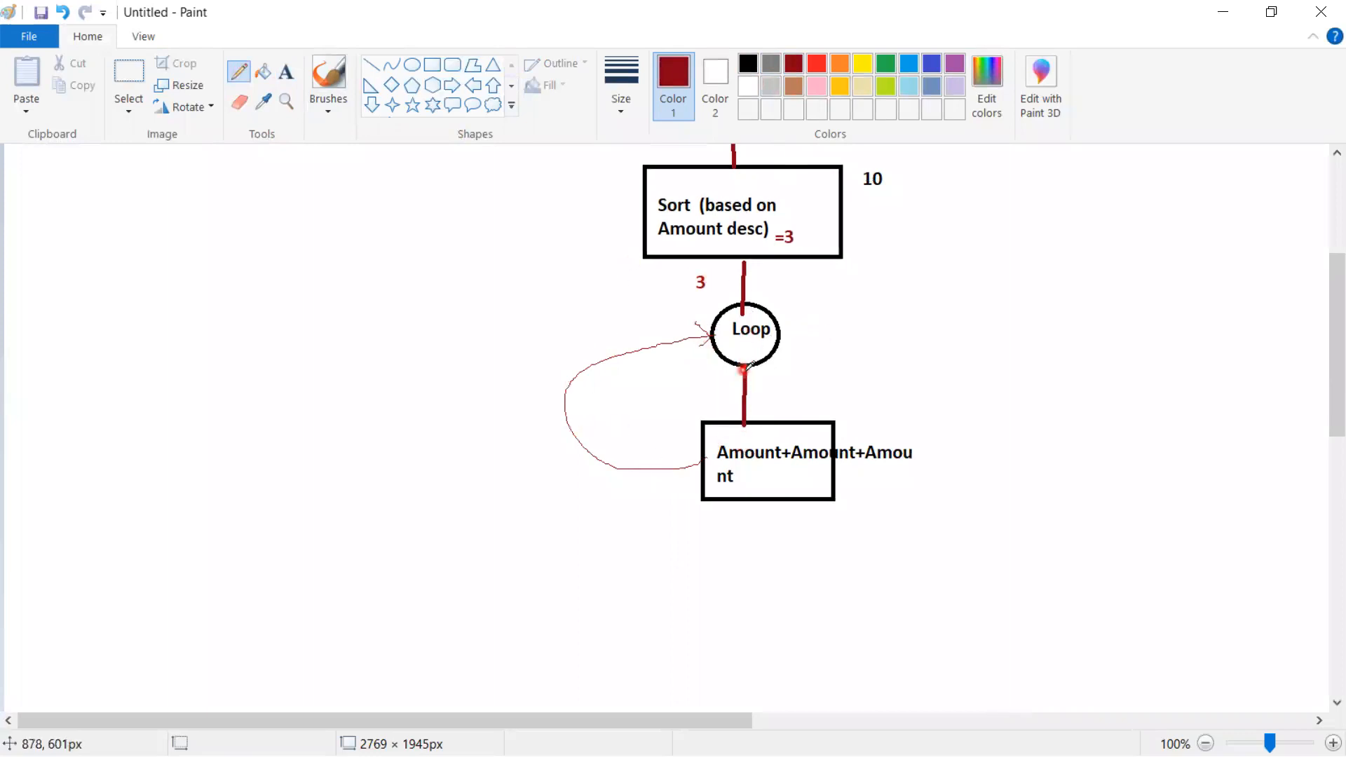
mouse_move(780, 329)
mouse_down()
mouse_move(982, 319)
mouse_move(964, 482)
mouse_move(1045, 559)
mouse_up()
click(432, 65)
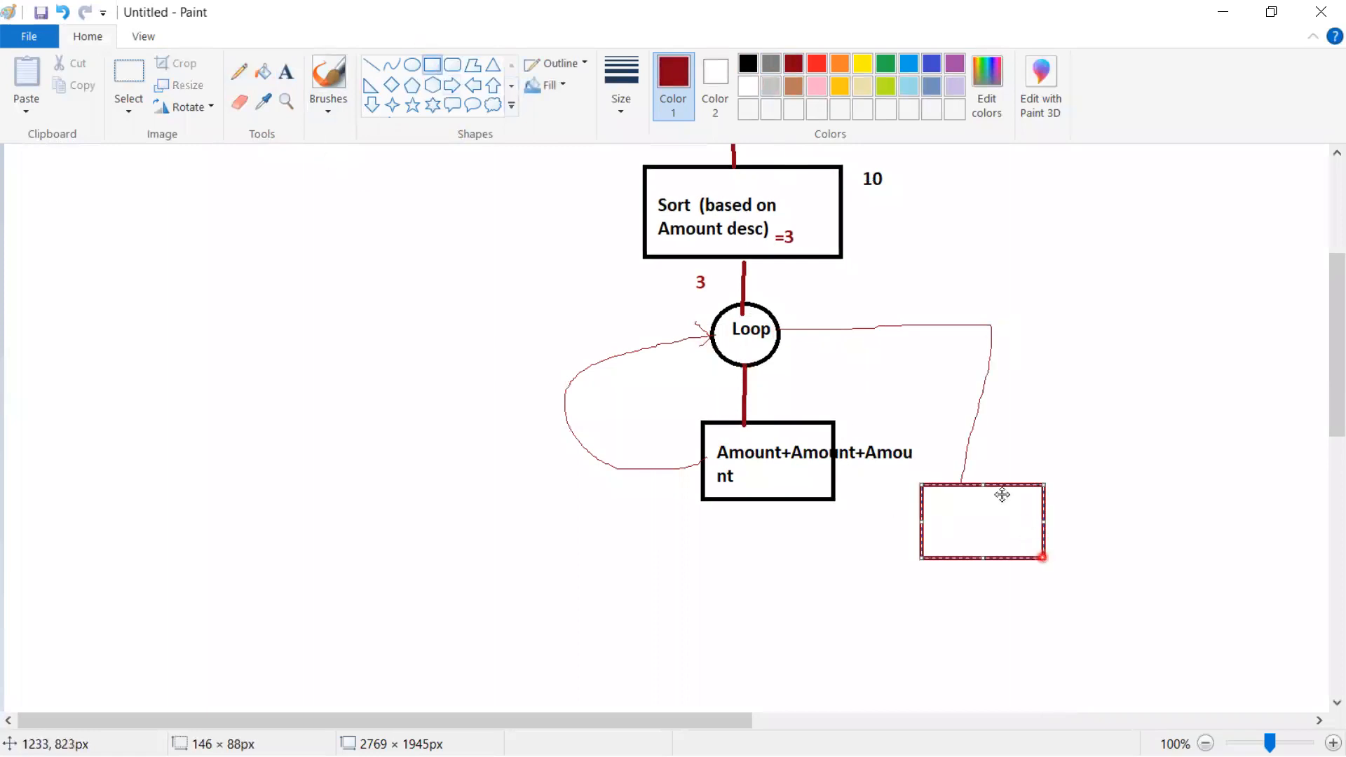
click(287, 72)
click(938, 506)
text(update)
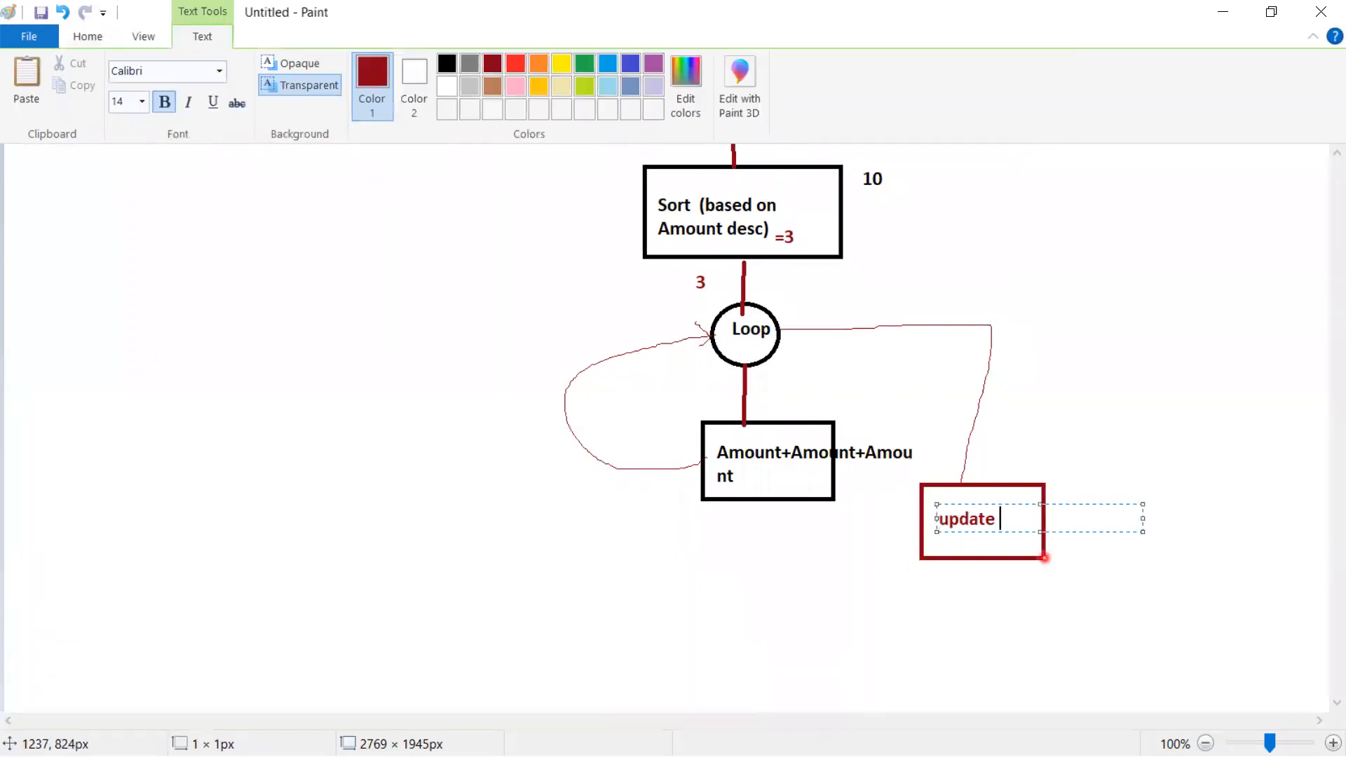
text( on Account)
key(Return)
text(sumo)
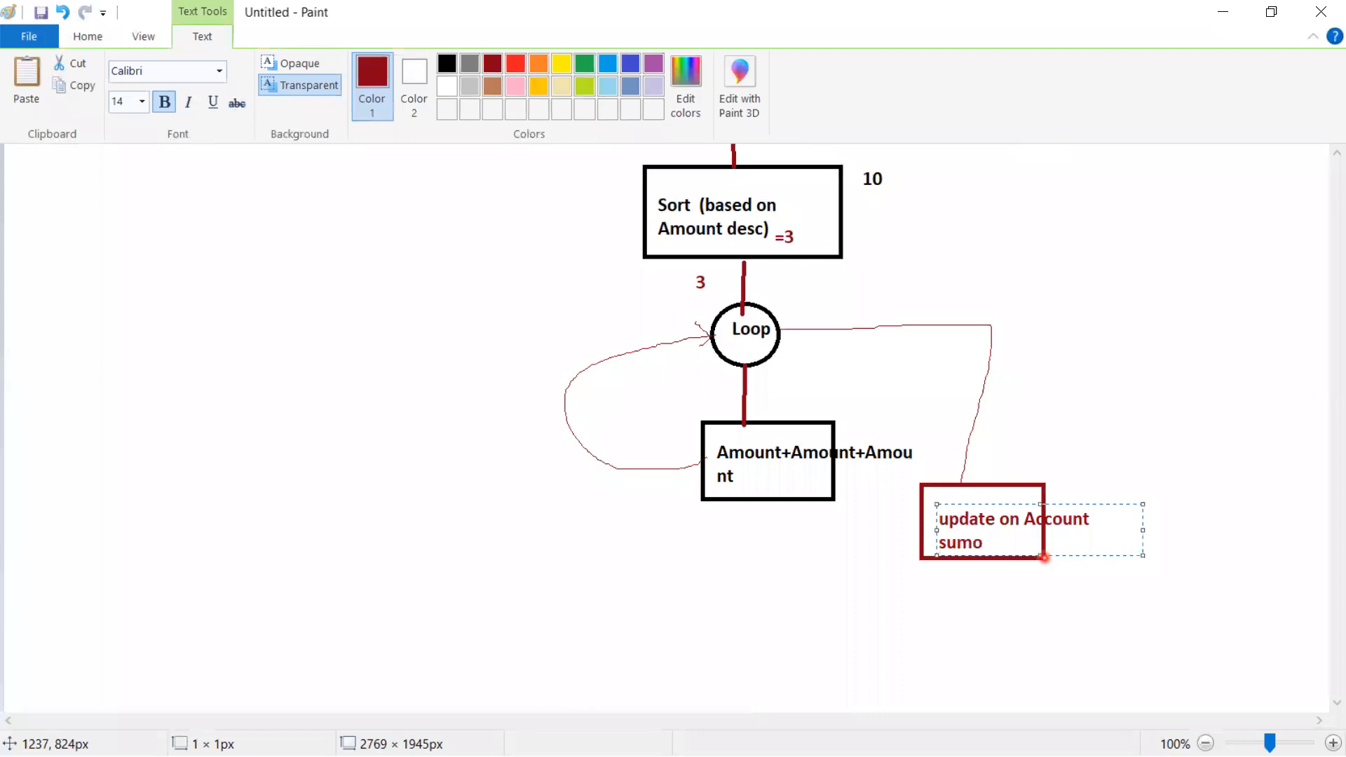
text(ftop3opp)
click(1031, 581)
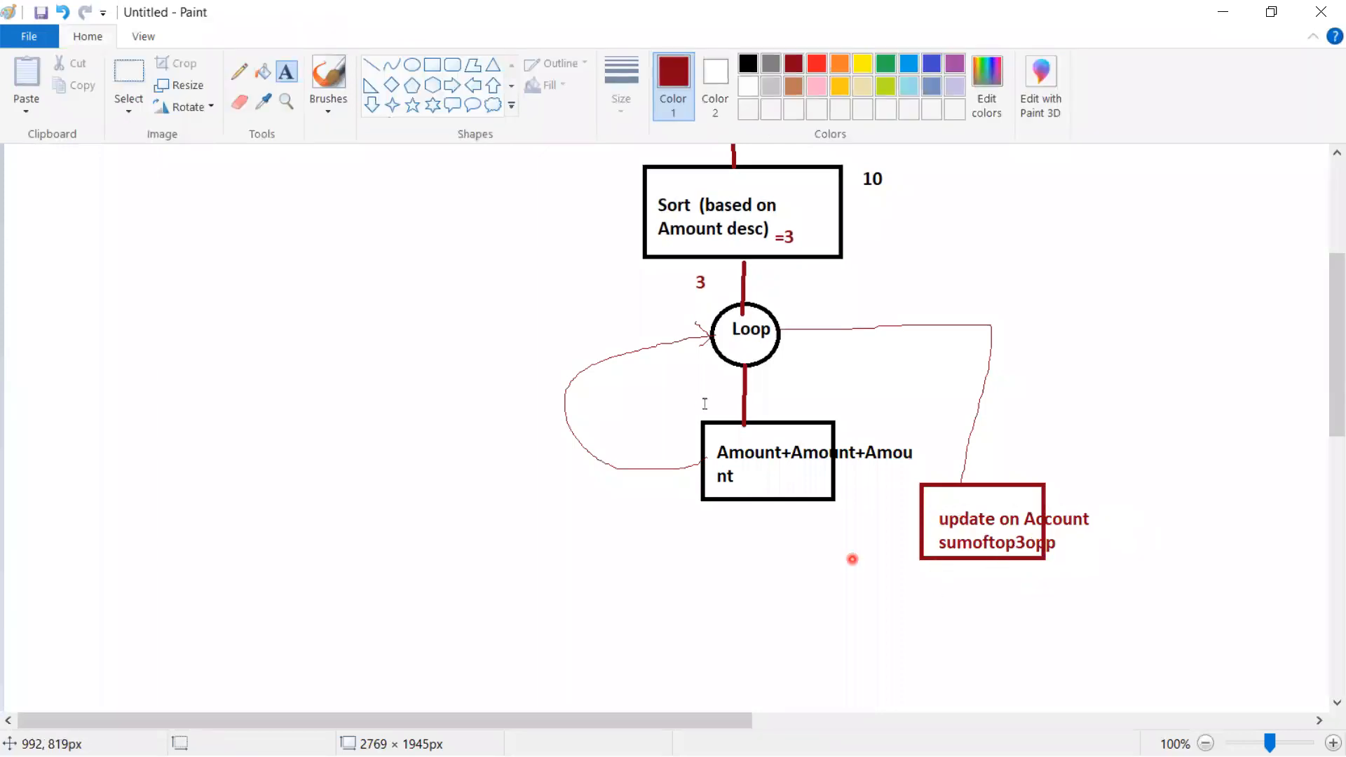
Draw a line leftward from Account Id and label it 'Resource'
scroll(757, 634, up, 4)
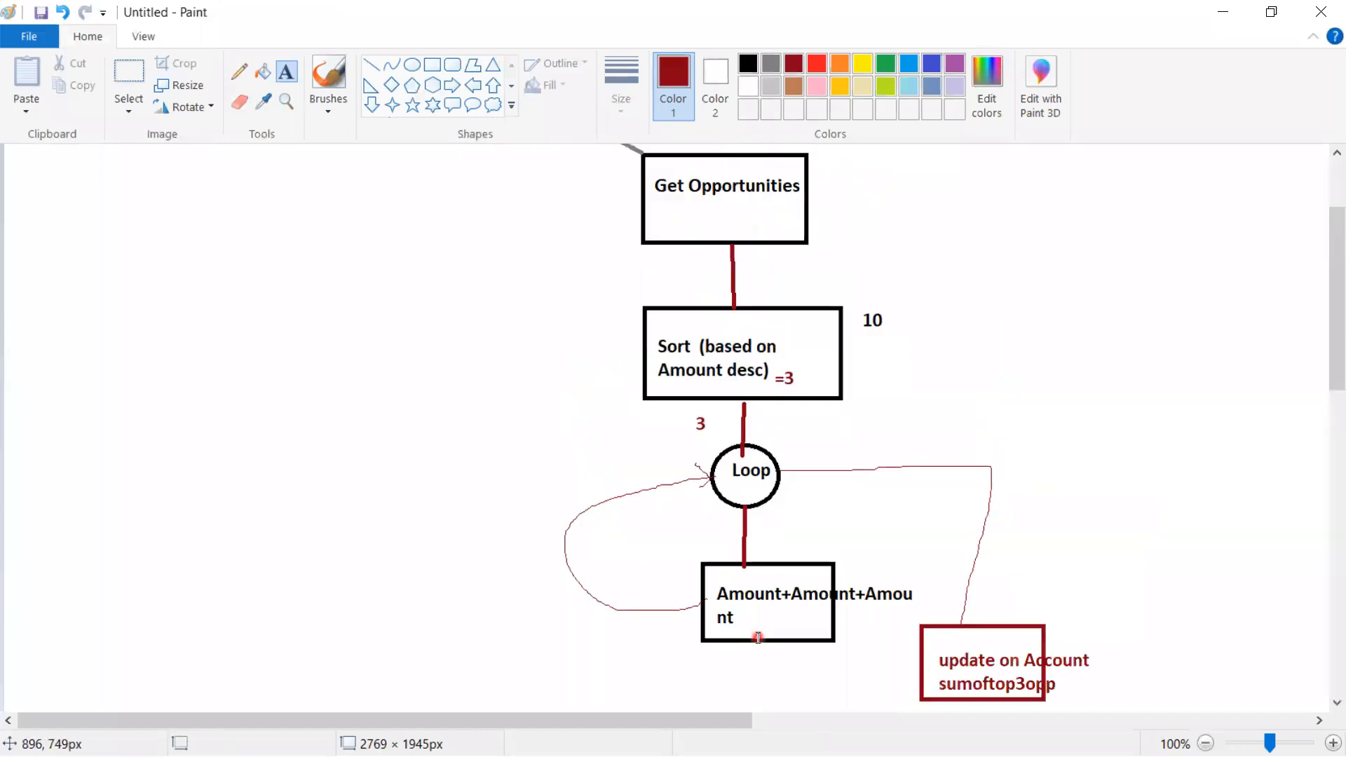
scroll(747, 636, down, 4)
scroll(736, 631, up, 2)
scroll(449, 421, up, 2)
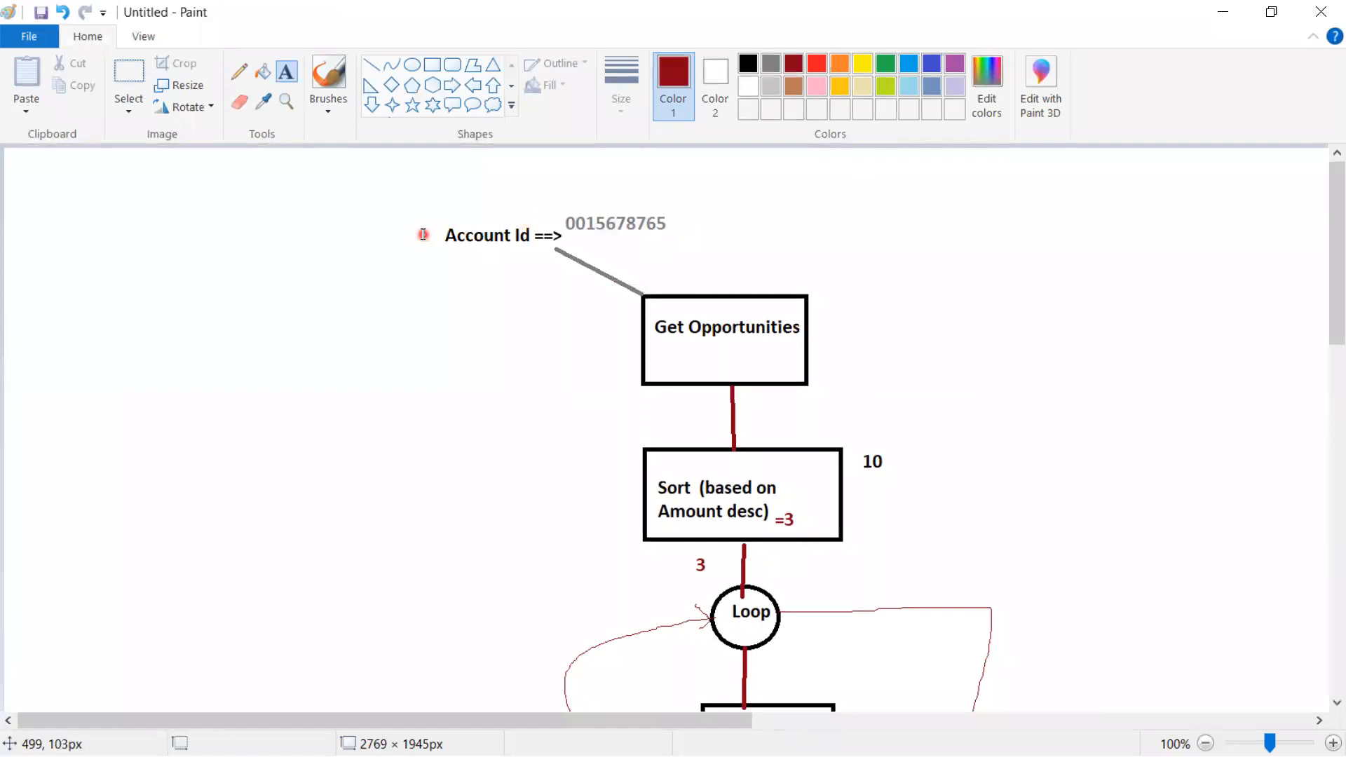
click(240, 72)
drag(443, 242, 369, 245)
click(286, 71)
click(305, 223)
text(Res)
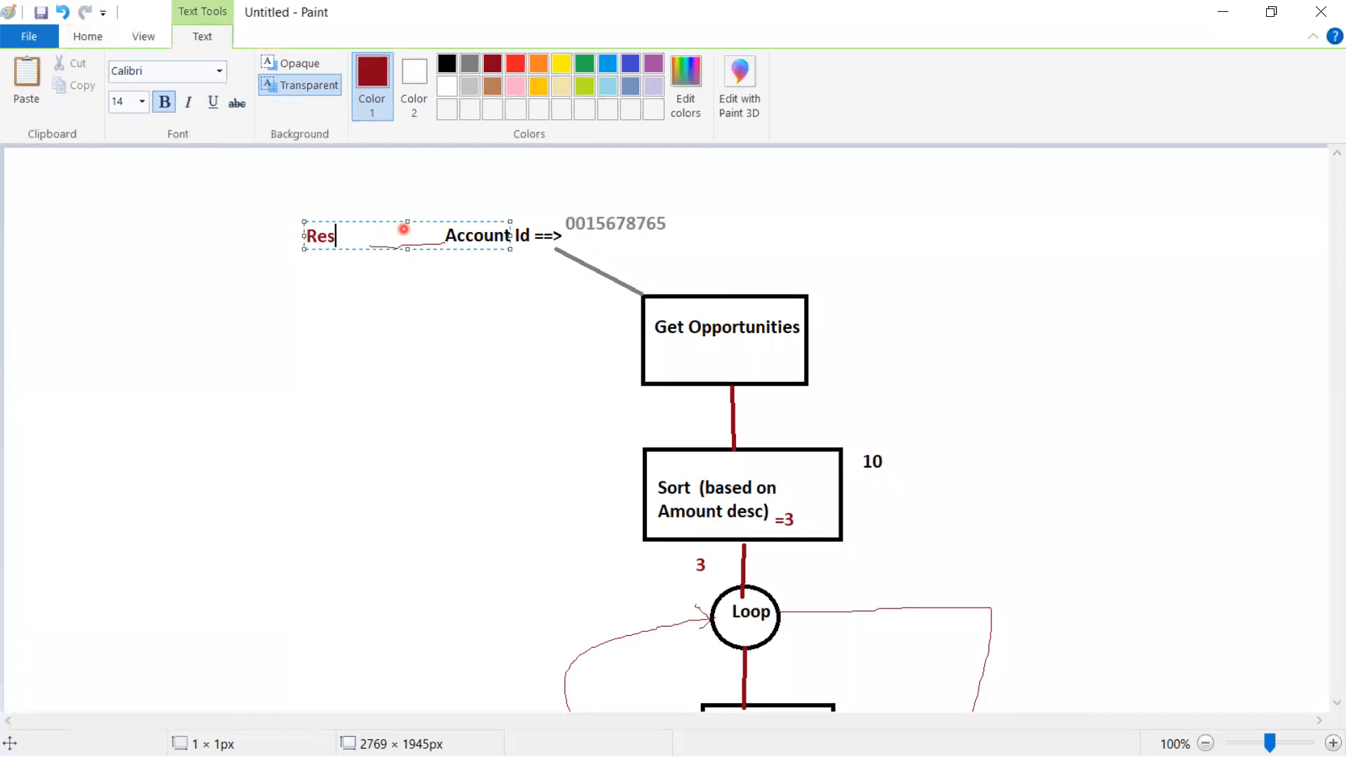
text(ource)
drag(396, 235, 307, 233)
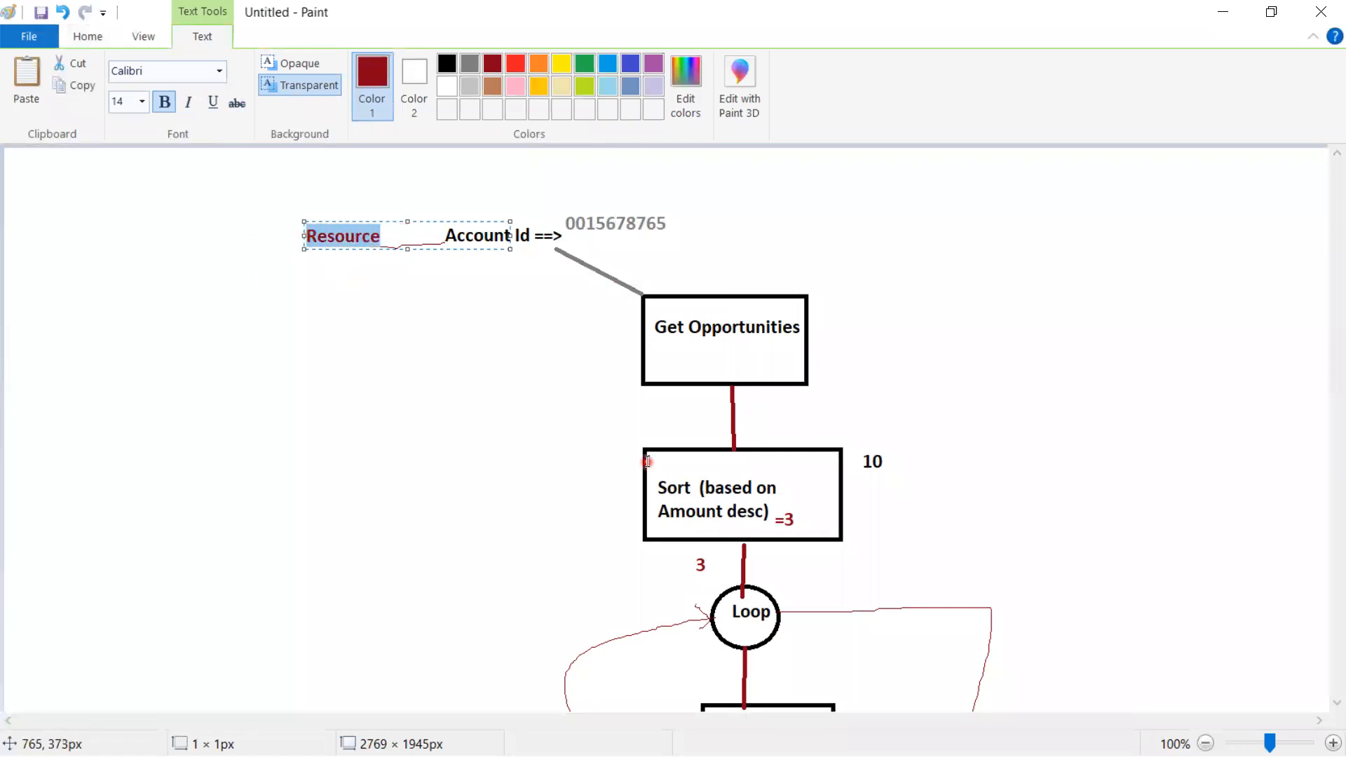
click(332, 267)
Add an 'Input resource' label beneath the Resource label
click(332, 266)
text(Input )
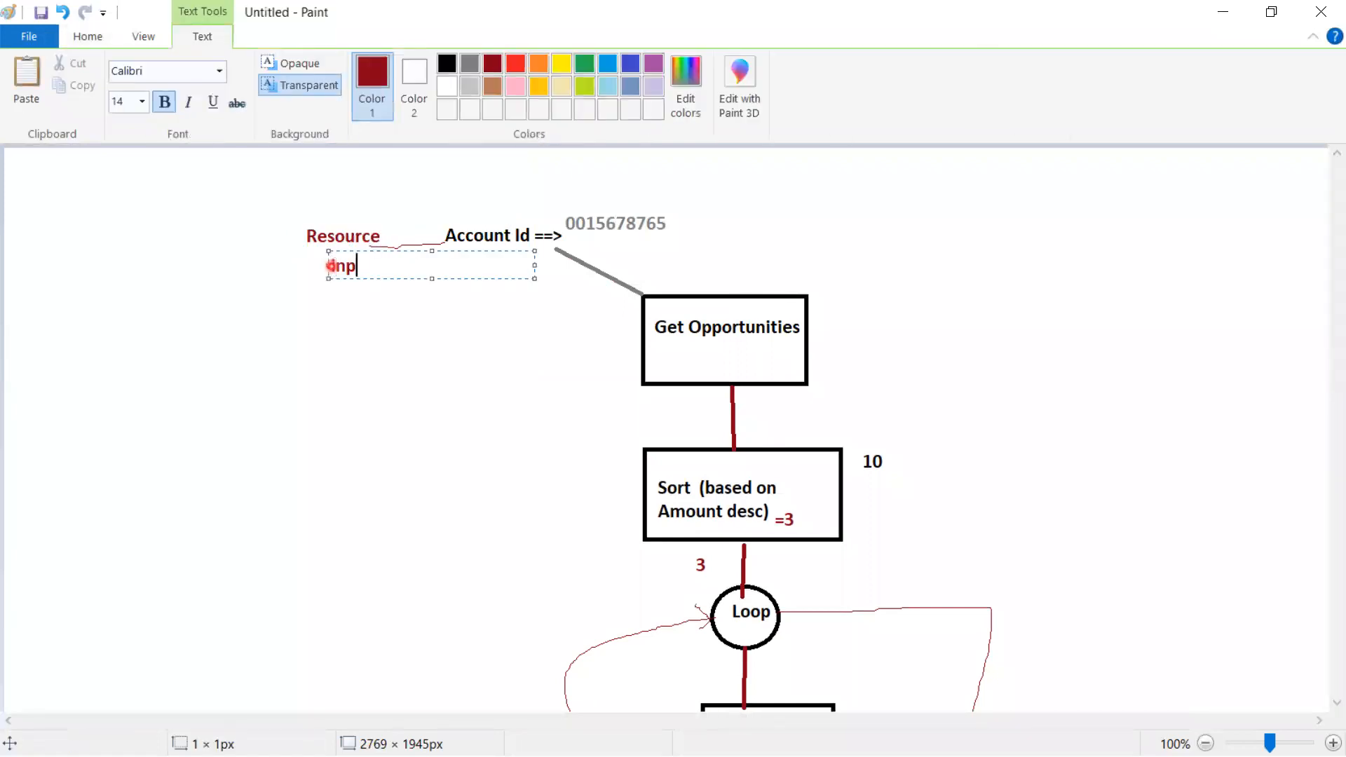
text(resorce)
key(BackSpace)
key(BackSpace)
key(BackSpace)
key(BackSpace)
text(urce)
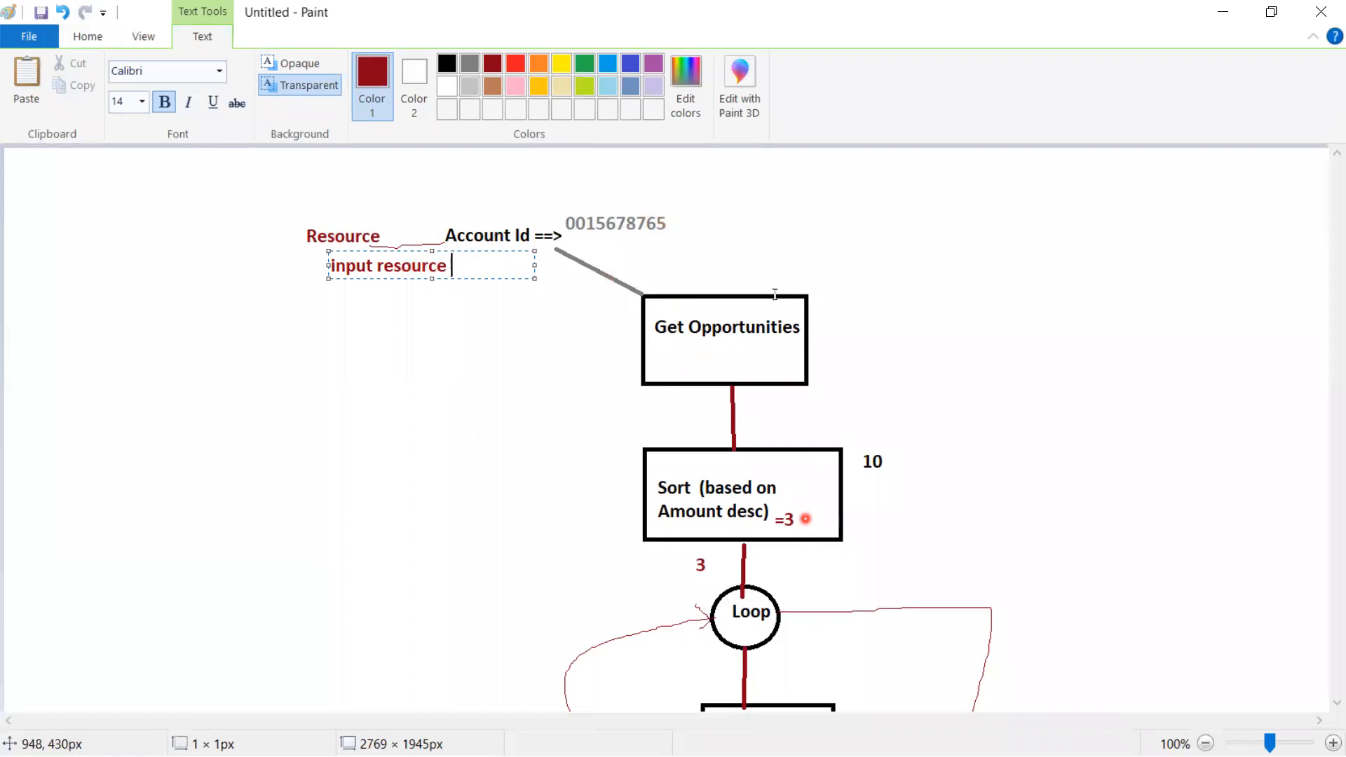
drag(948, 537, 920, 286)
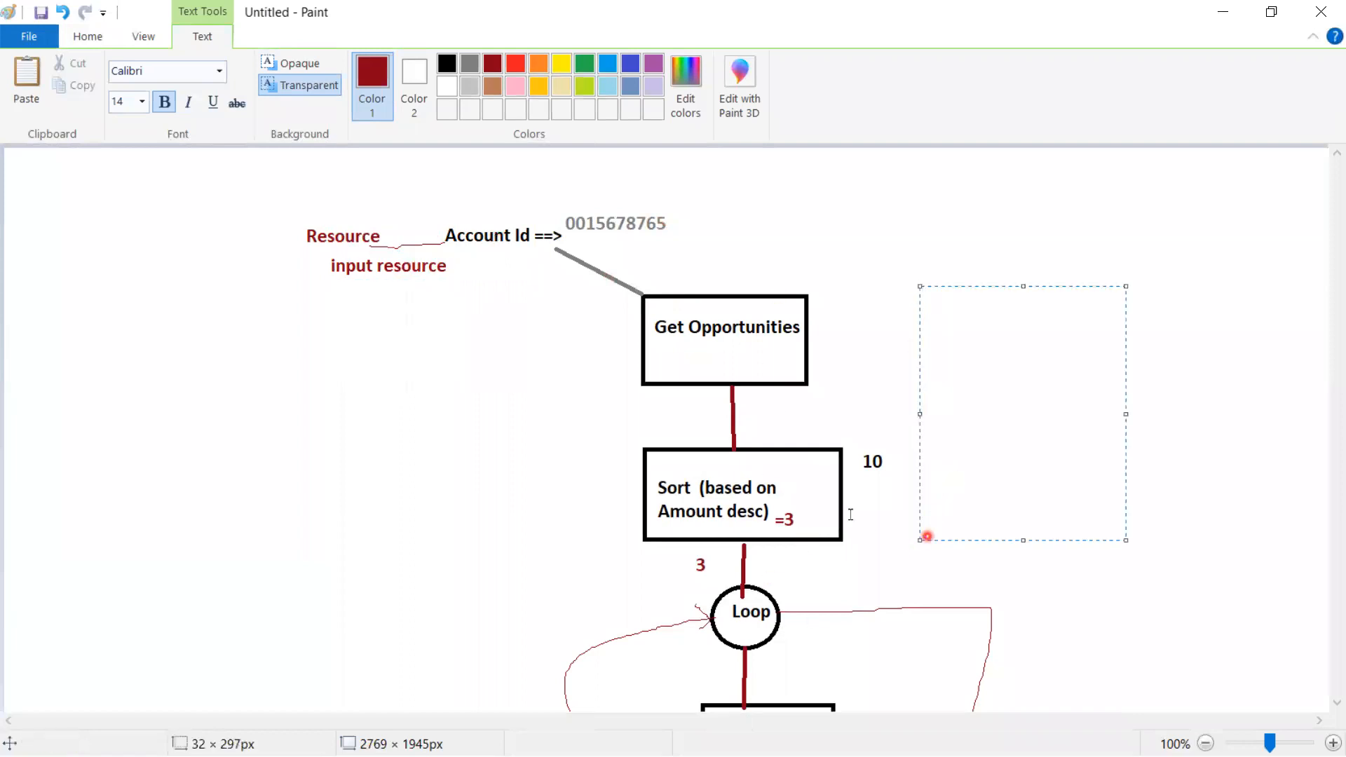
click(863, 426)
Zoom out to view the whole diagram, then minimize Paint and return to Flow Builder
scroll(884, 490, down, 8)
scroll(893, 517, up, 8)
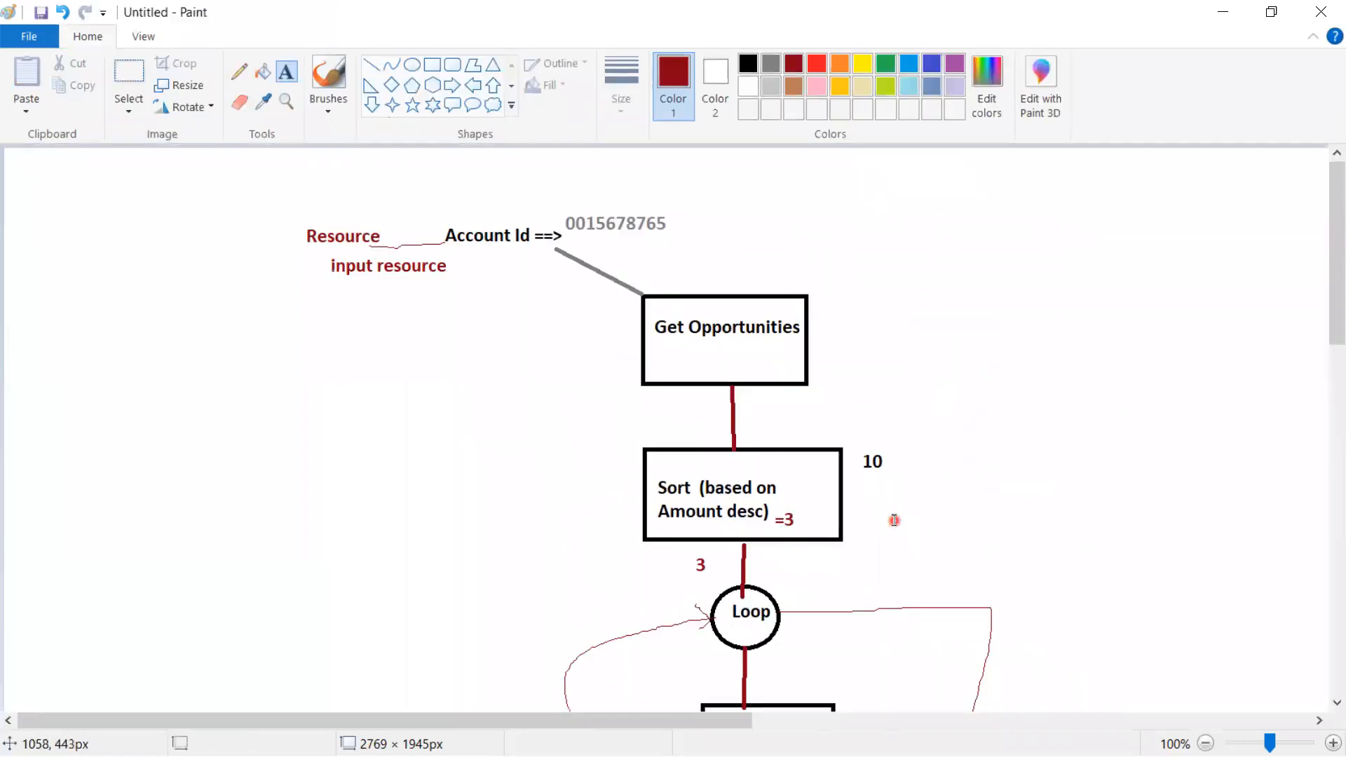
scroll(952, 357, down, 8)
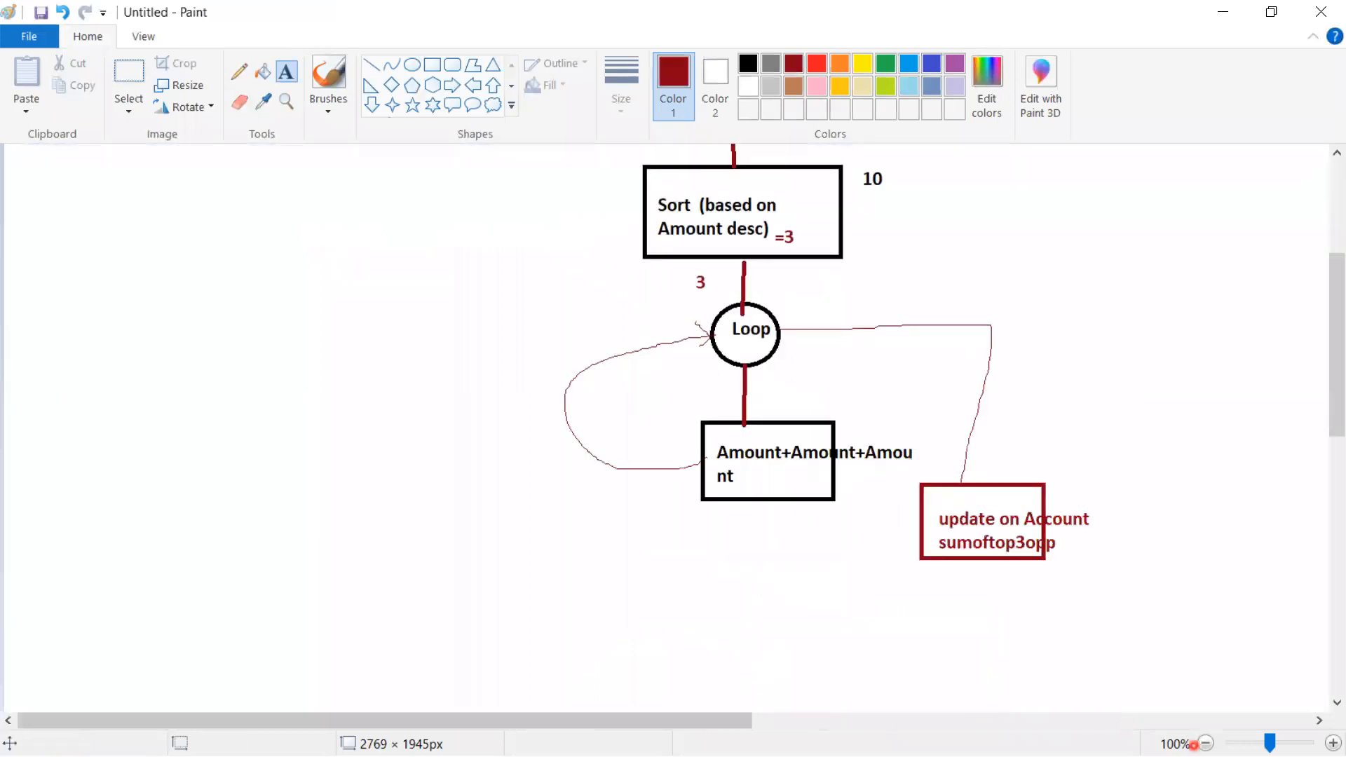
click(1207, 743)
drag(645, 347, 761, 472)
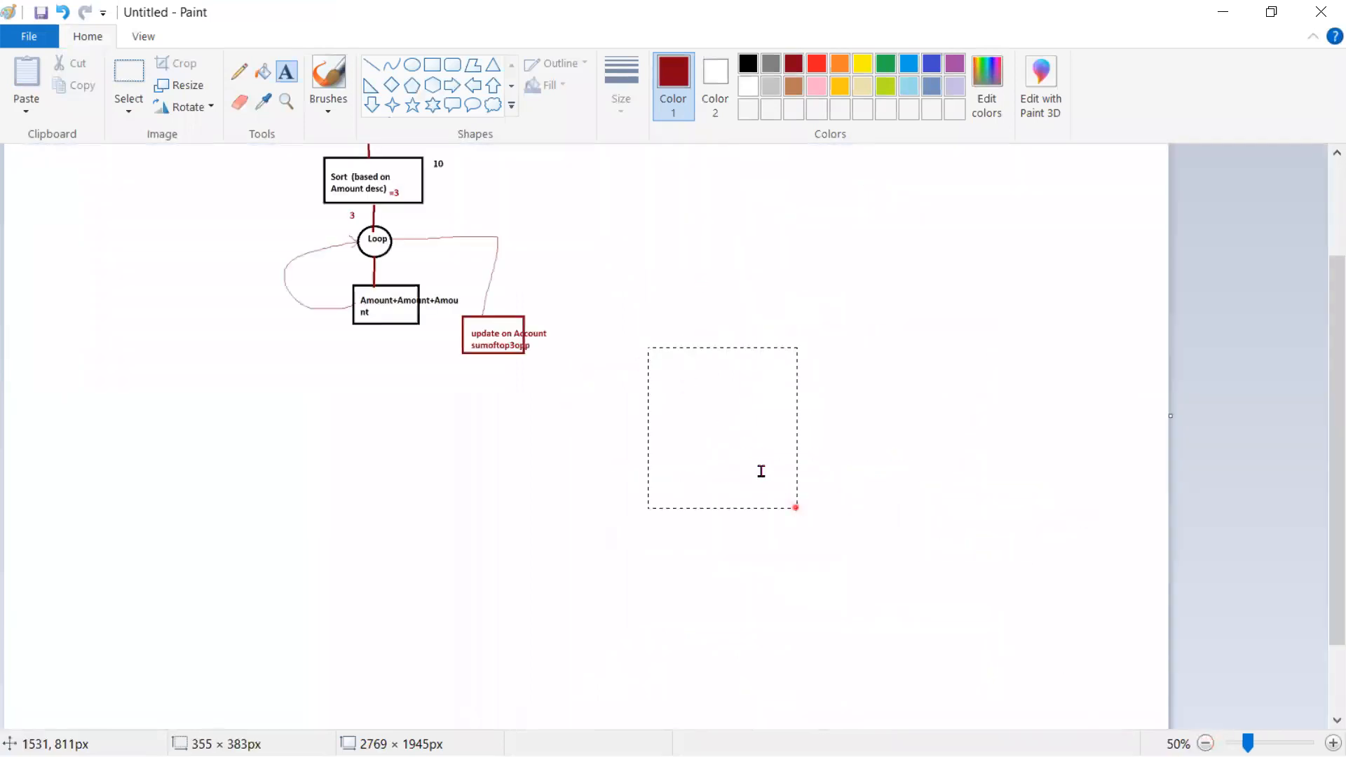
scroll(540, 375, up, 3)
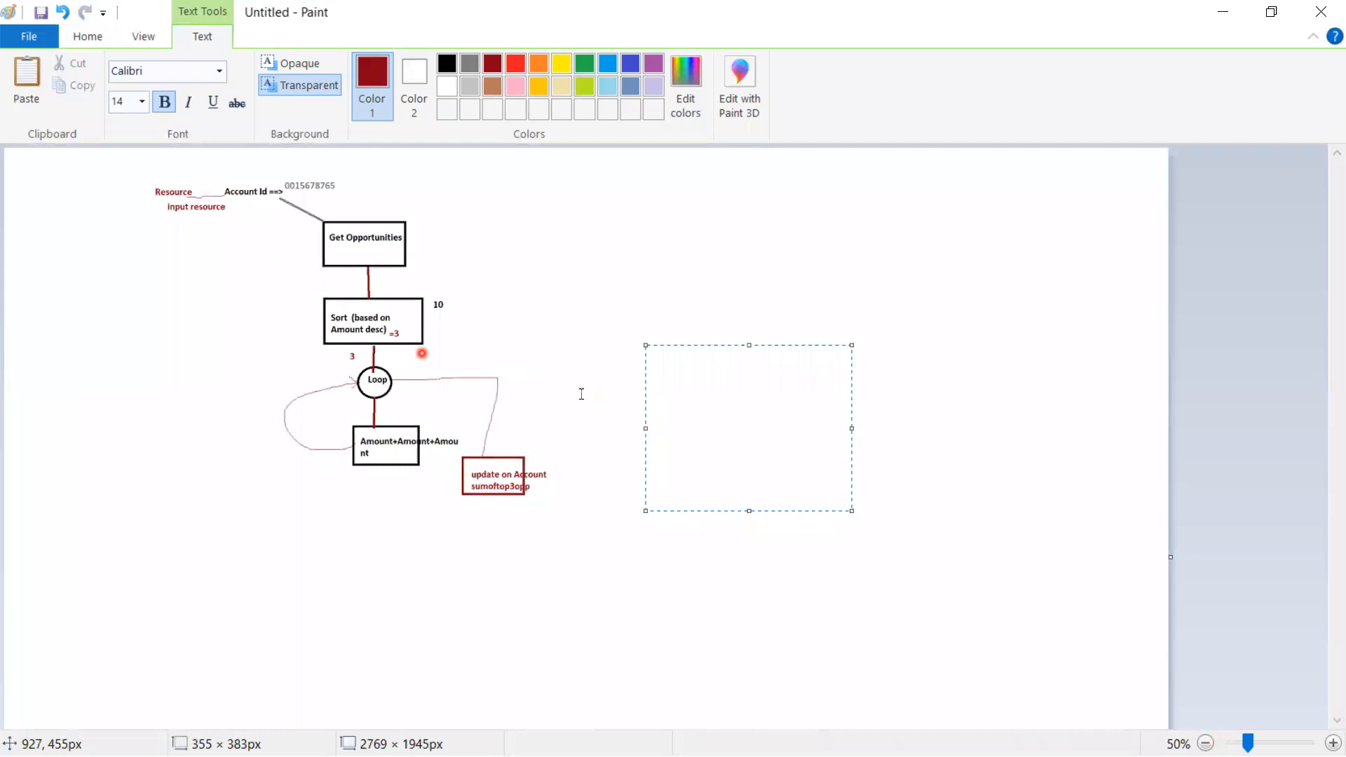
click(977, 562)
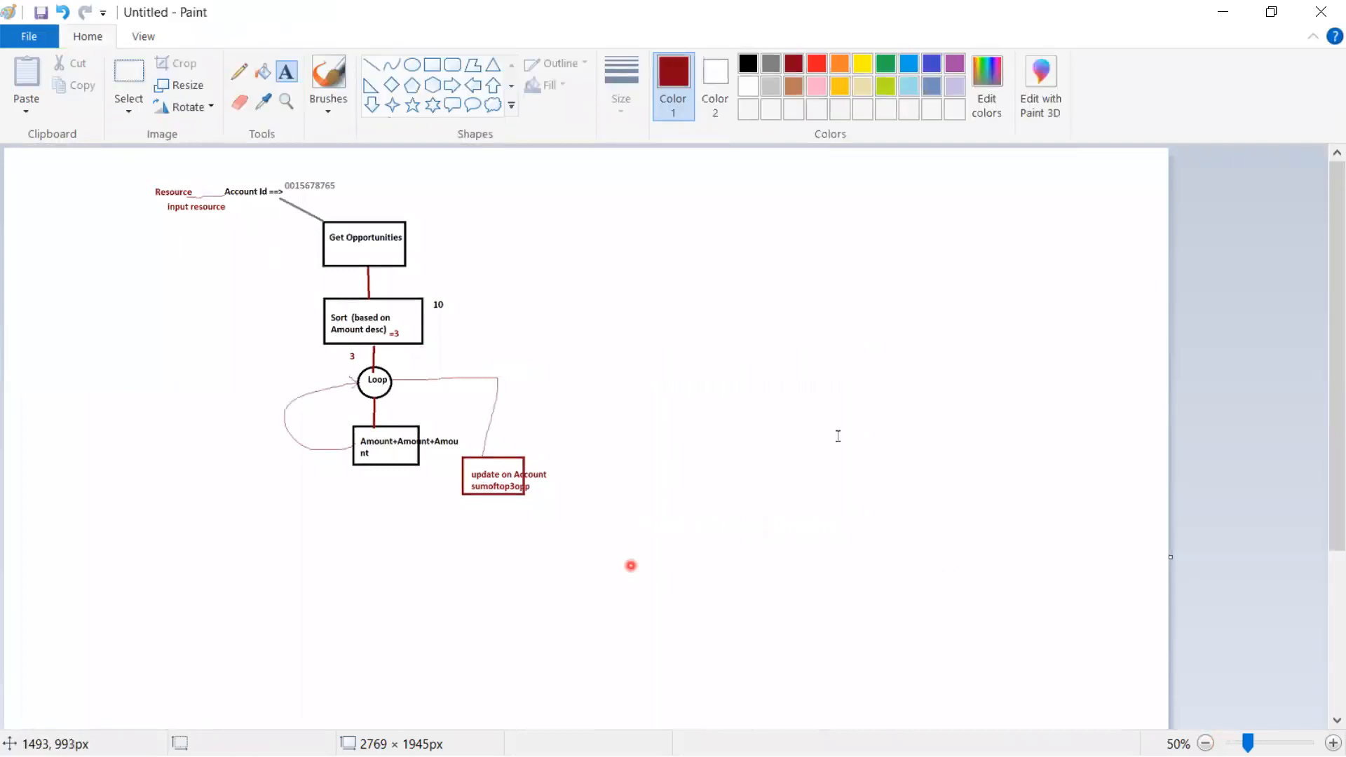
click(1223, 12)
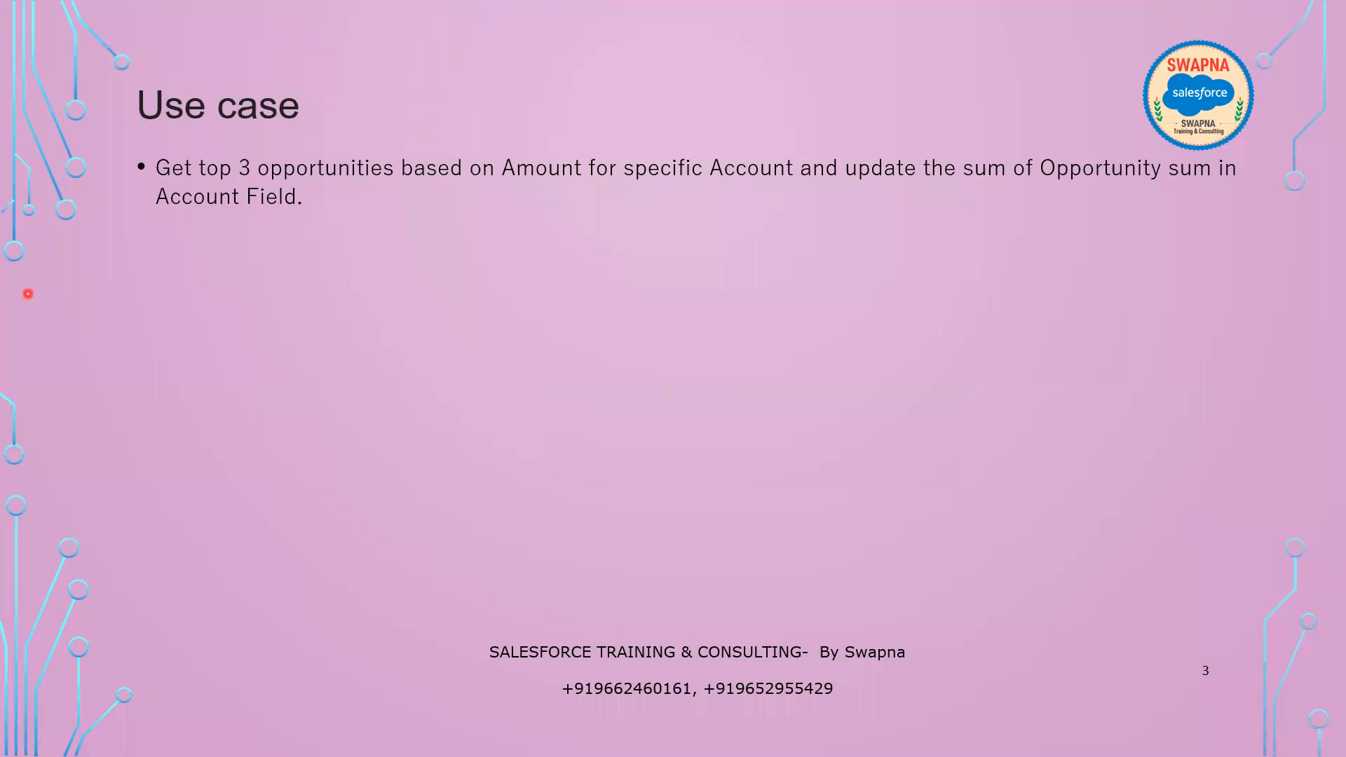
key(alt+Tab)
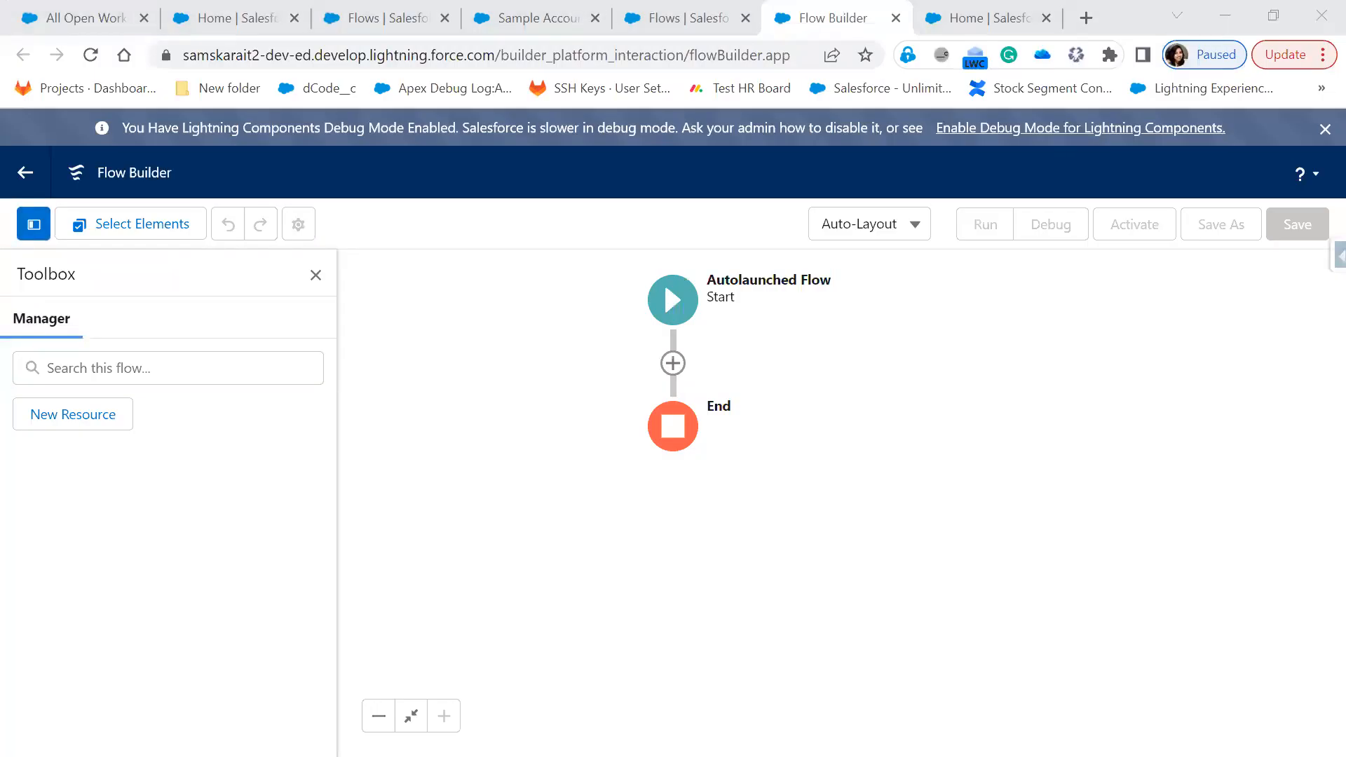
Create a new Variable resource with API name recordId
click(78, 420)
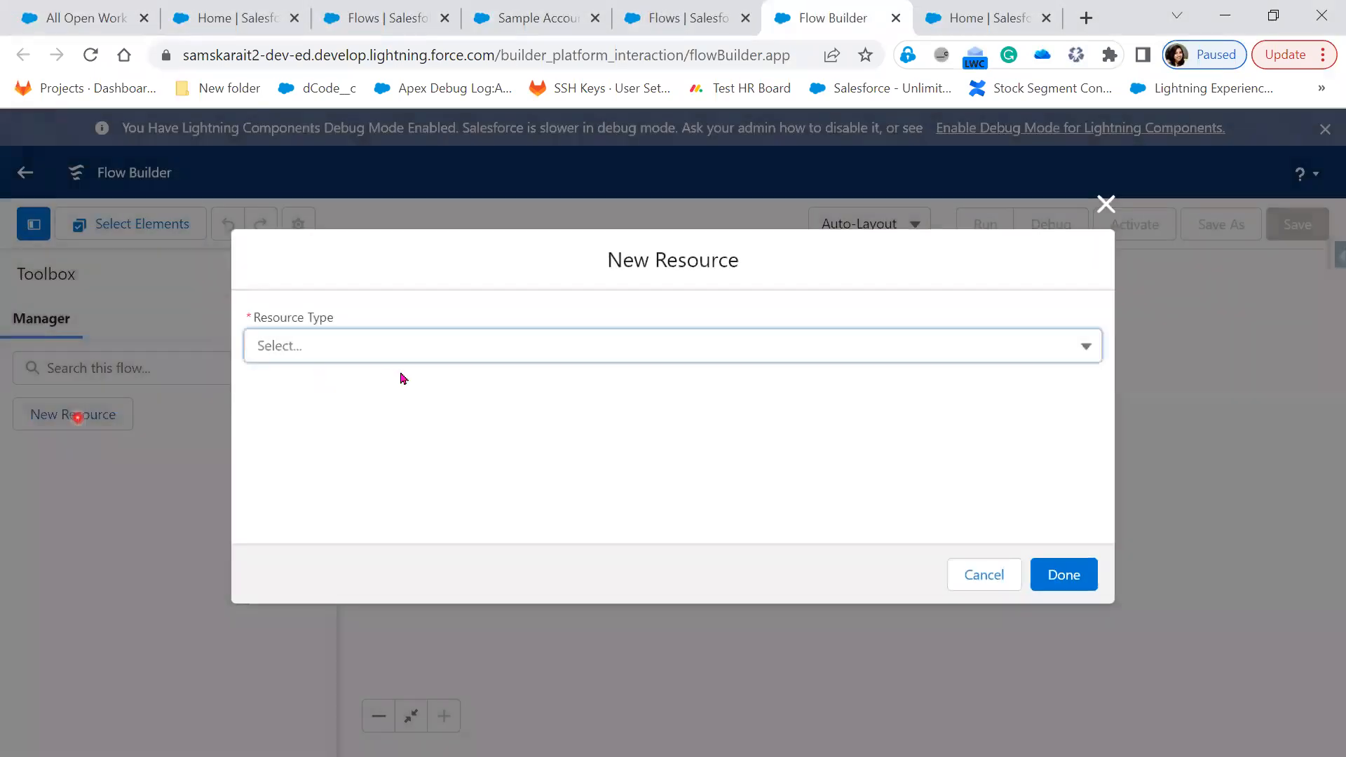
click(395, 355)
click(372, 385)
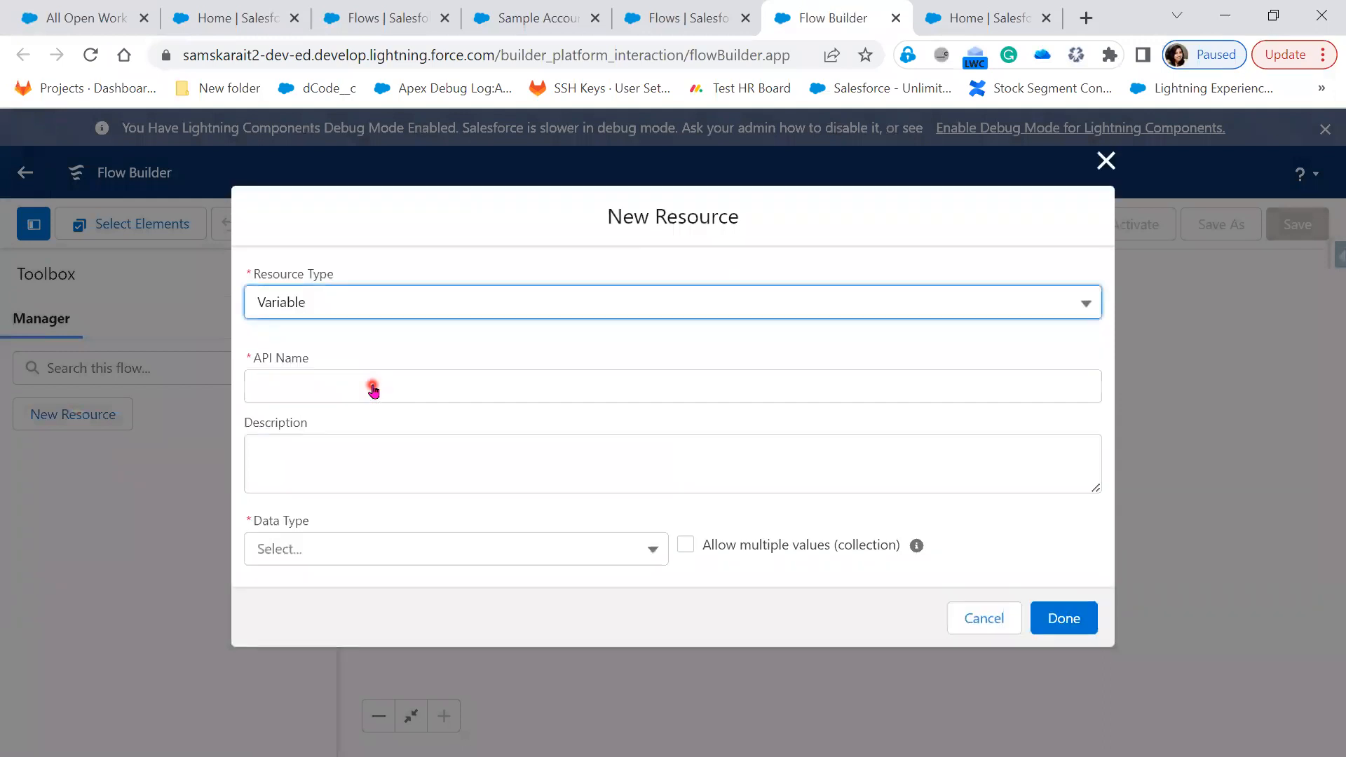
click(372, 385)
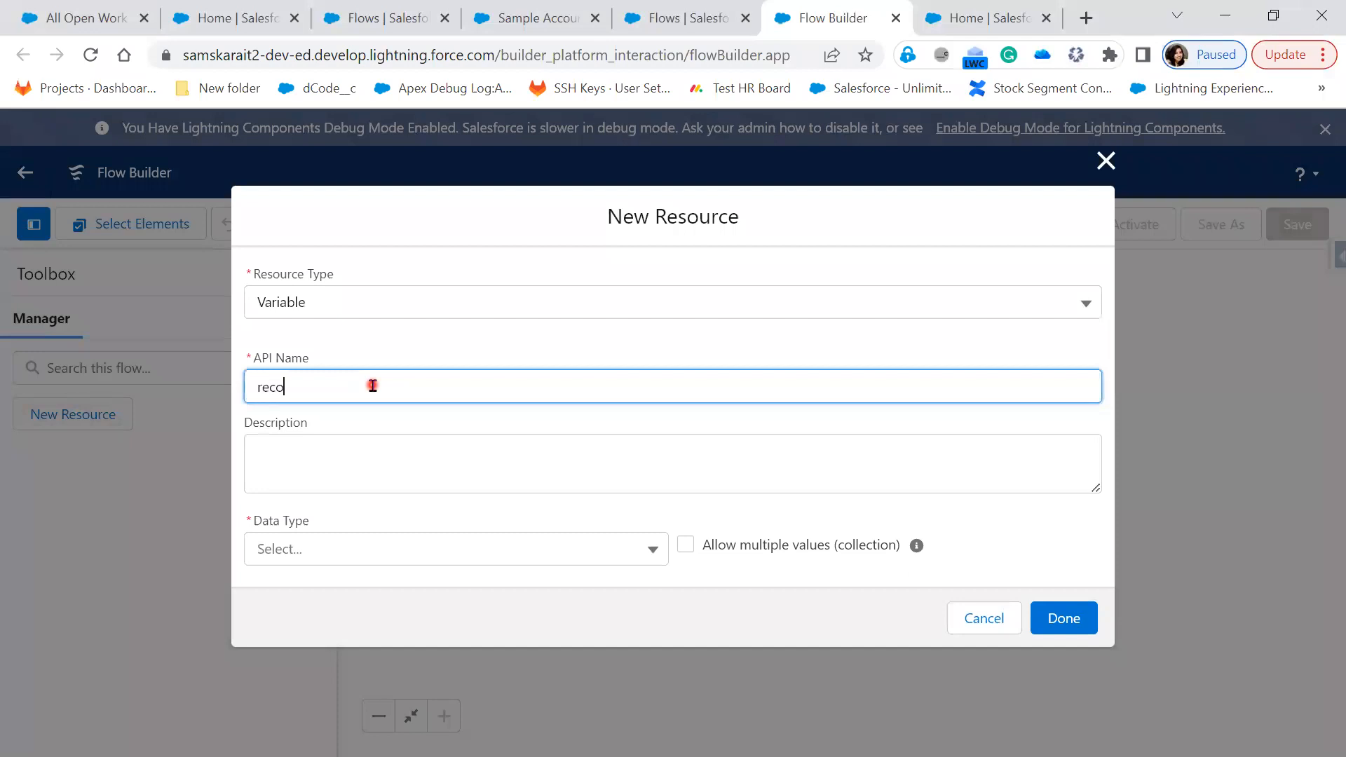
text(rdId)
double_click(372, 385)
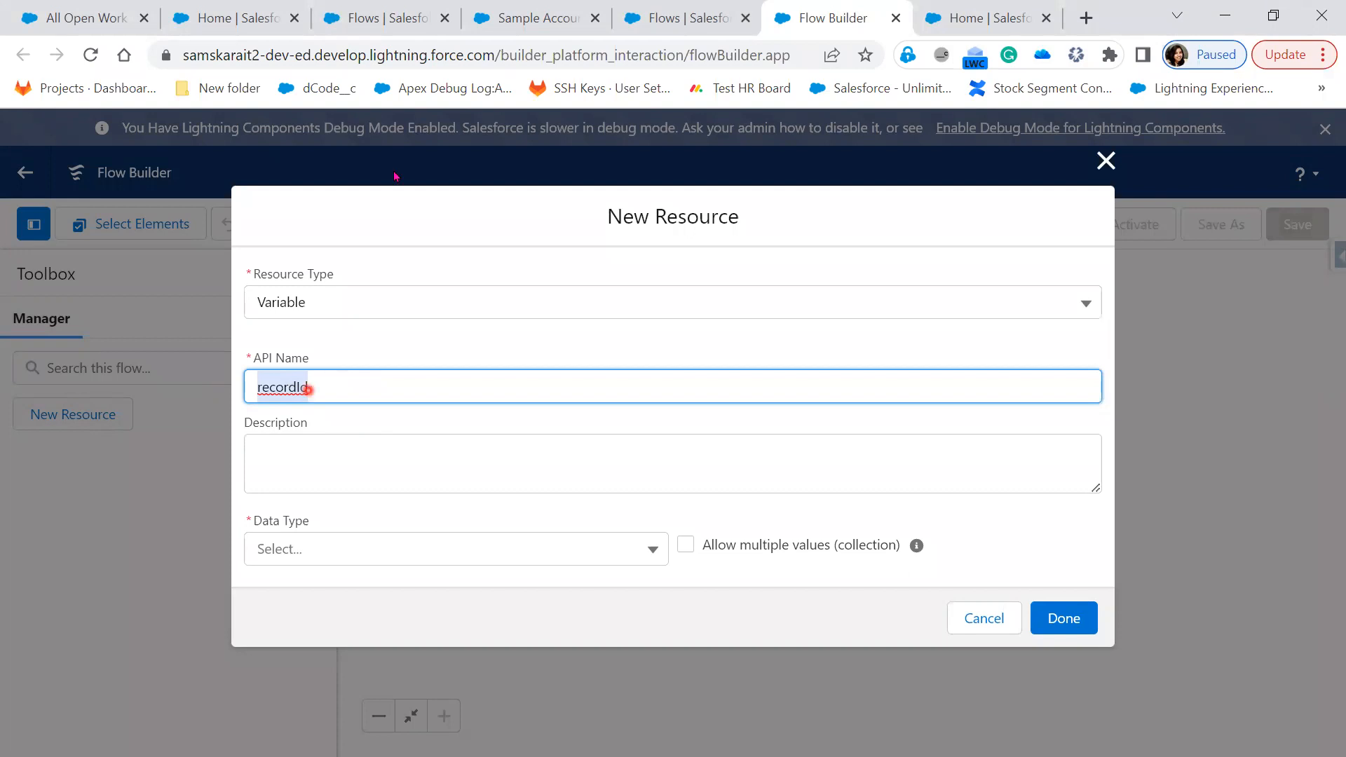
click(360, 390)
drag(360, 391, 244, 387)
Set recordId's data type to Text and make it available for input
click(373, 548)
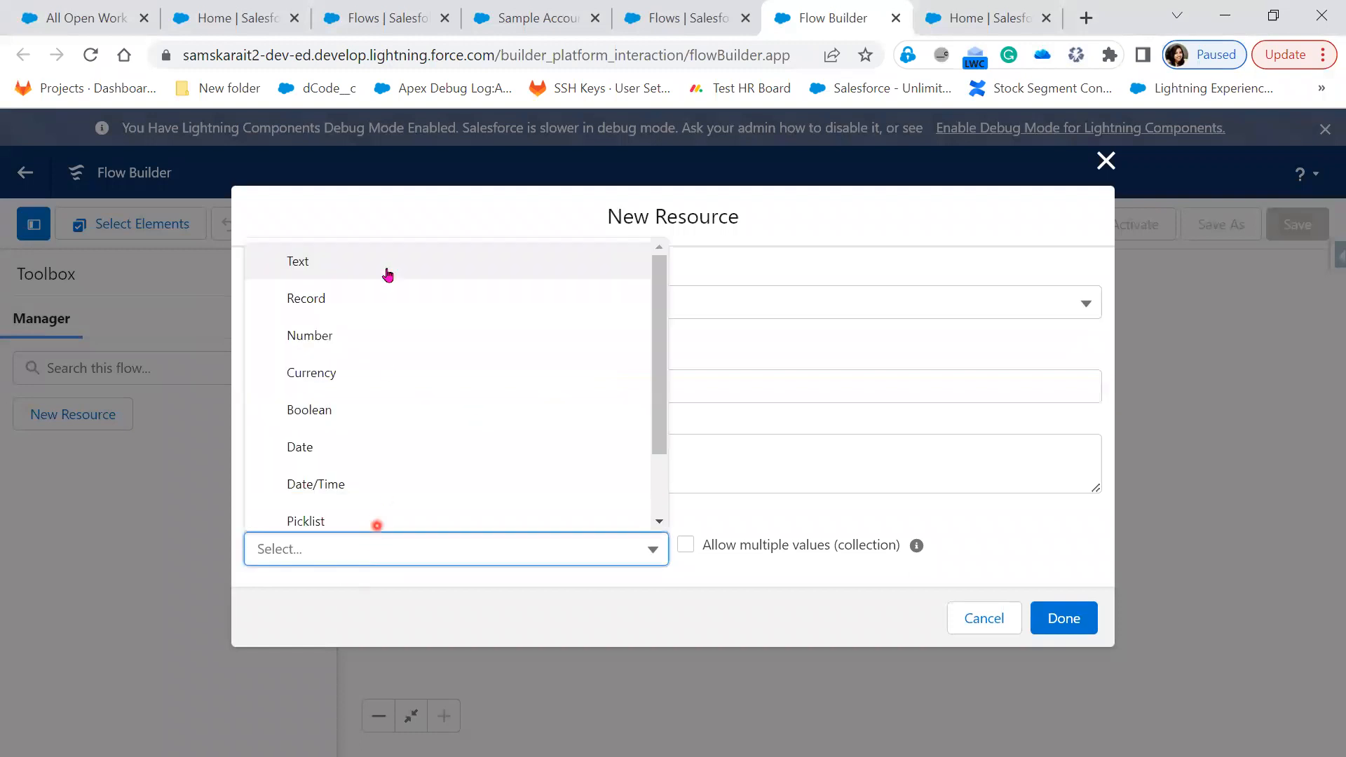
click(387, 270)
scroll(864, 517, down, 1)
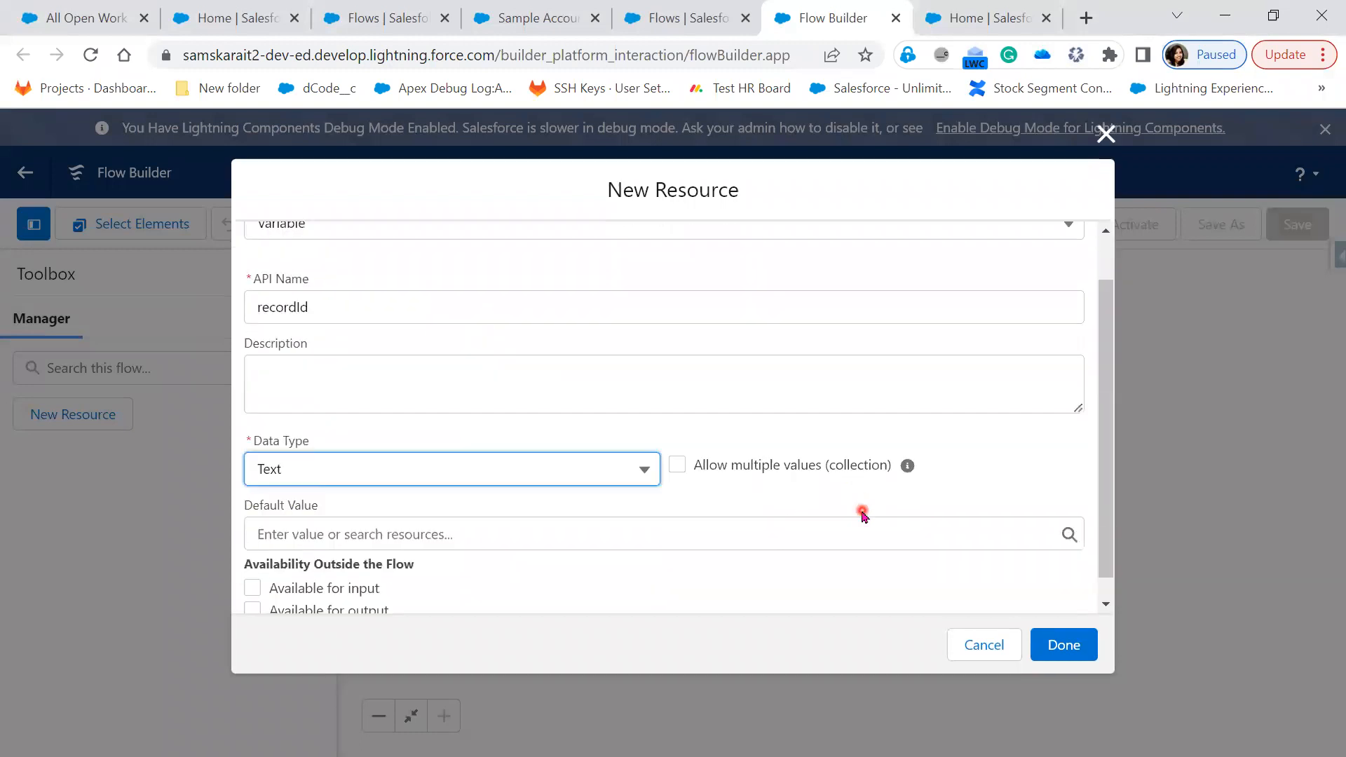
scroll(864, 517, down, 1)
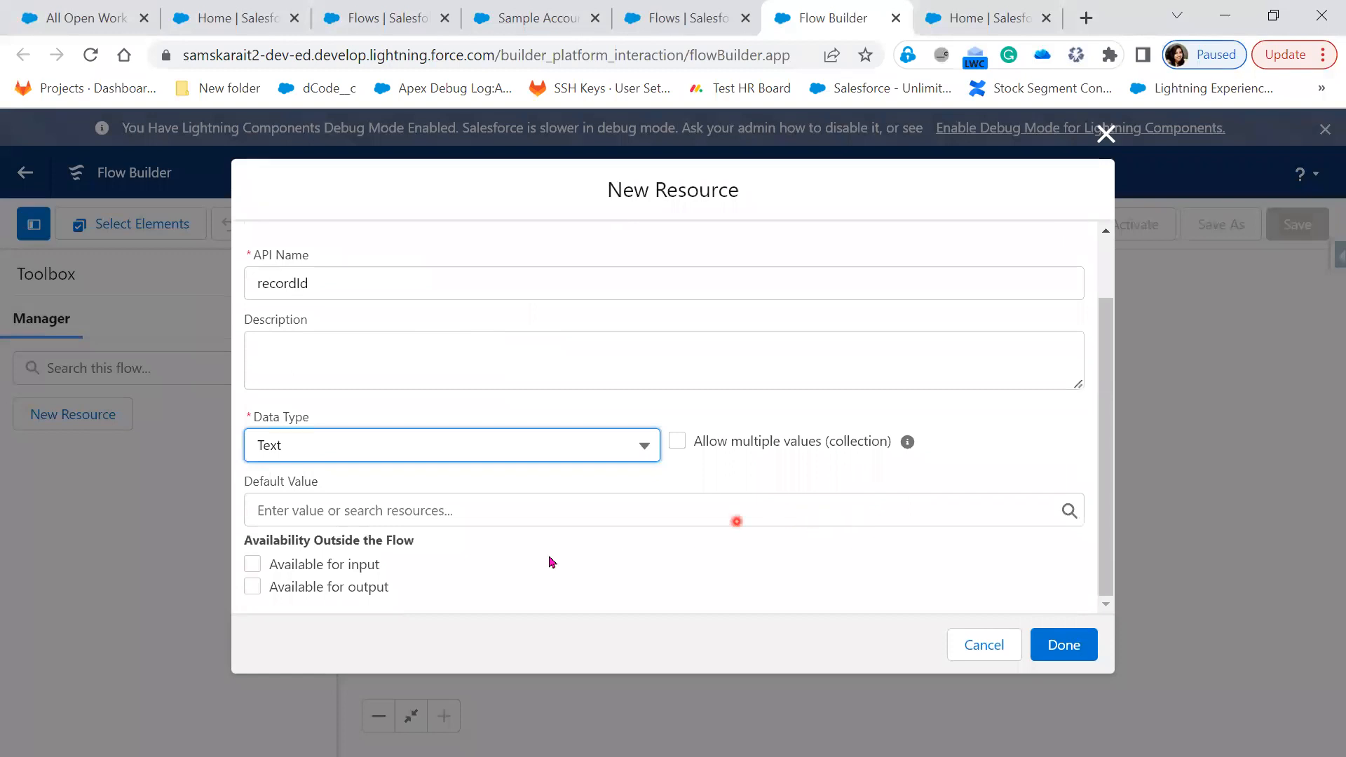
click(358, 564)
click(358, 565)
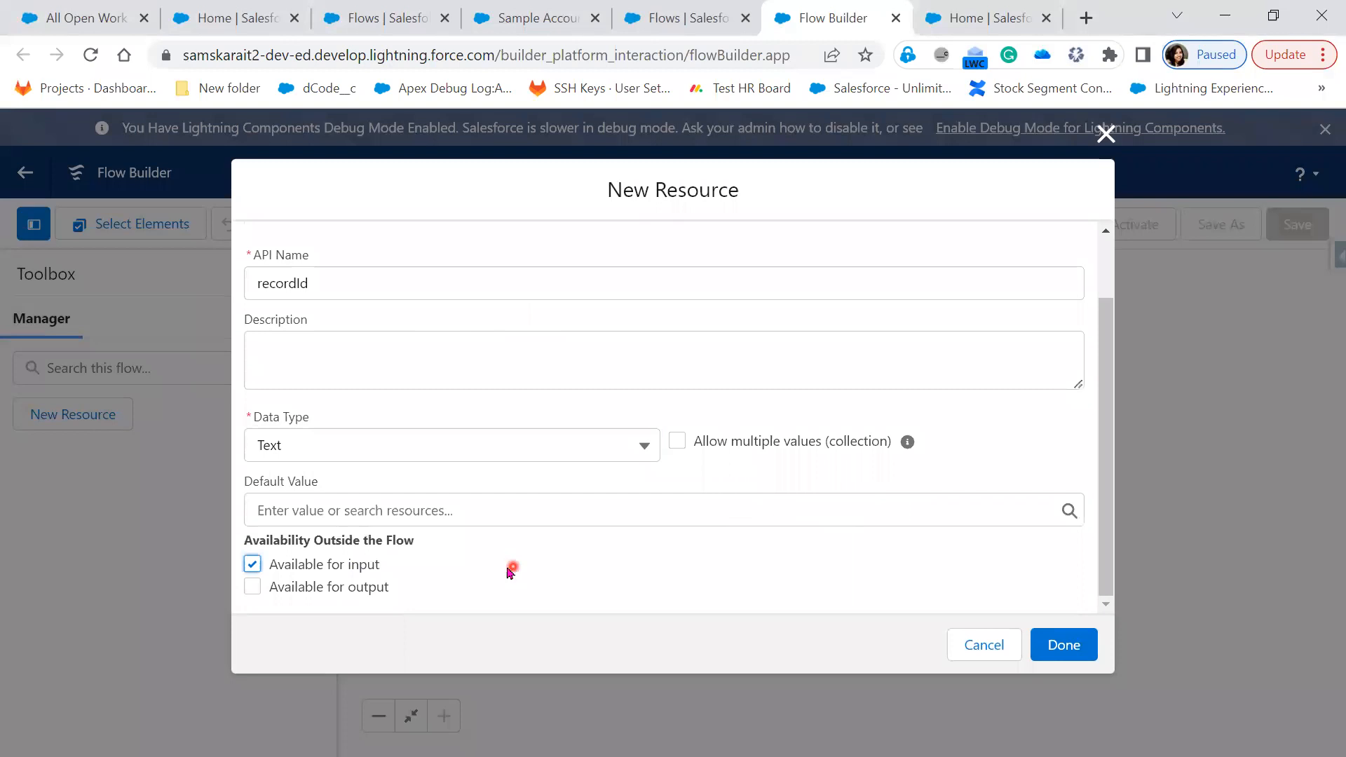
Tick Available for output and sketch arrows linking the availability options to the flow boxes
click(361, 592)
mouse_move(620, 564)
mouse_down()
mouse_move(640, 602)
mouse_move(668, 560)
mouse_move(614, 568)
mouse_up()
mouse_move(764, 542)
mouse_down()
mouse_move(842, 597)
mouse_move(819, 538)
mouse_move(766, 543)
mouse_up()
drag(672, 574, 764, 584)
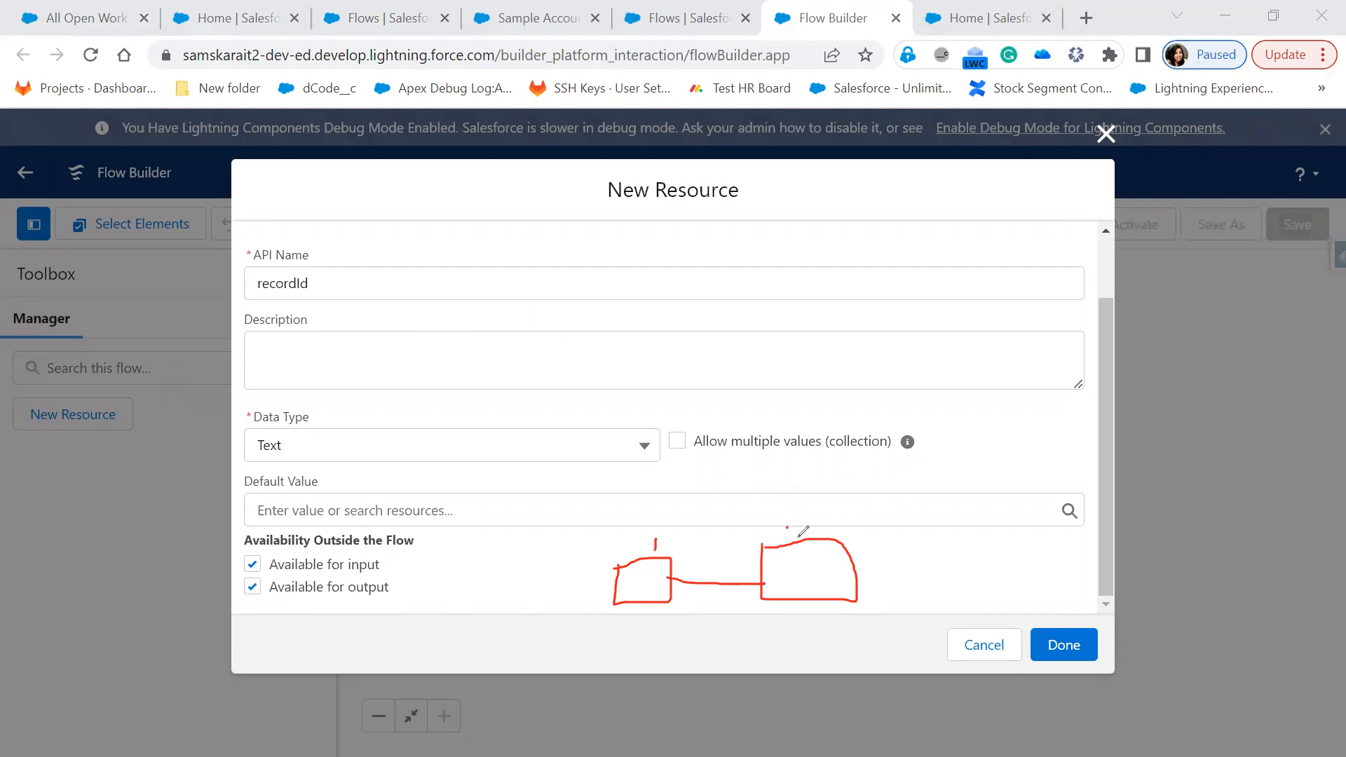
mouse_move(865, 584)
mouse_down()
mouse_move(1016, 545)
mouse_move(914, 546)
mouse_up()
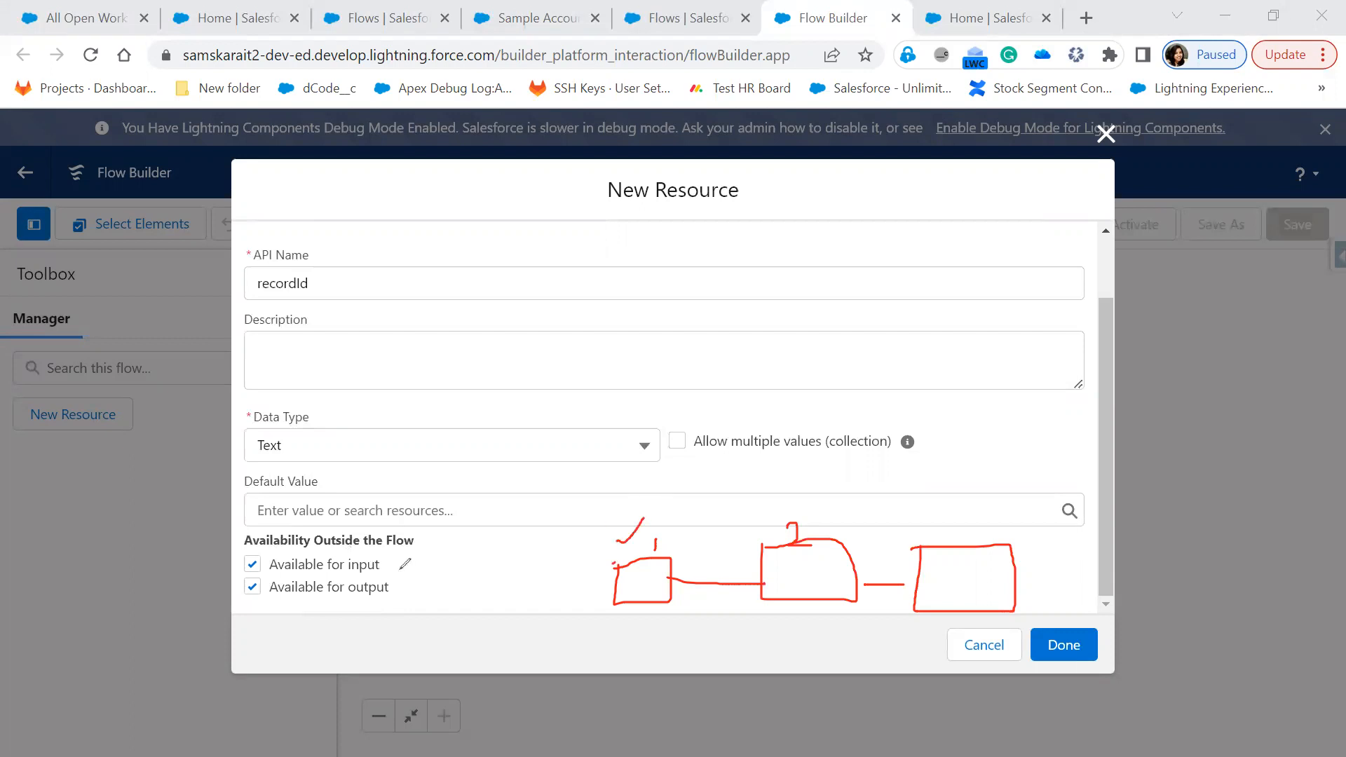
drag(384, 563, 598, 593)
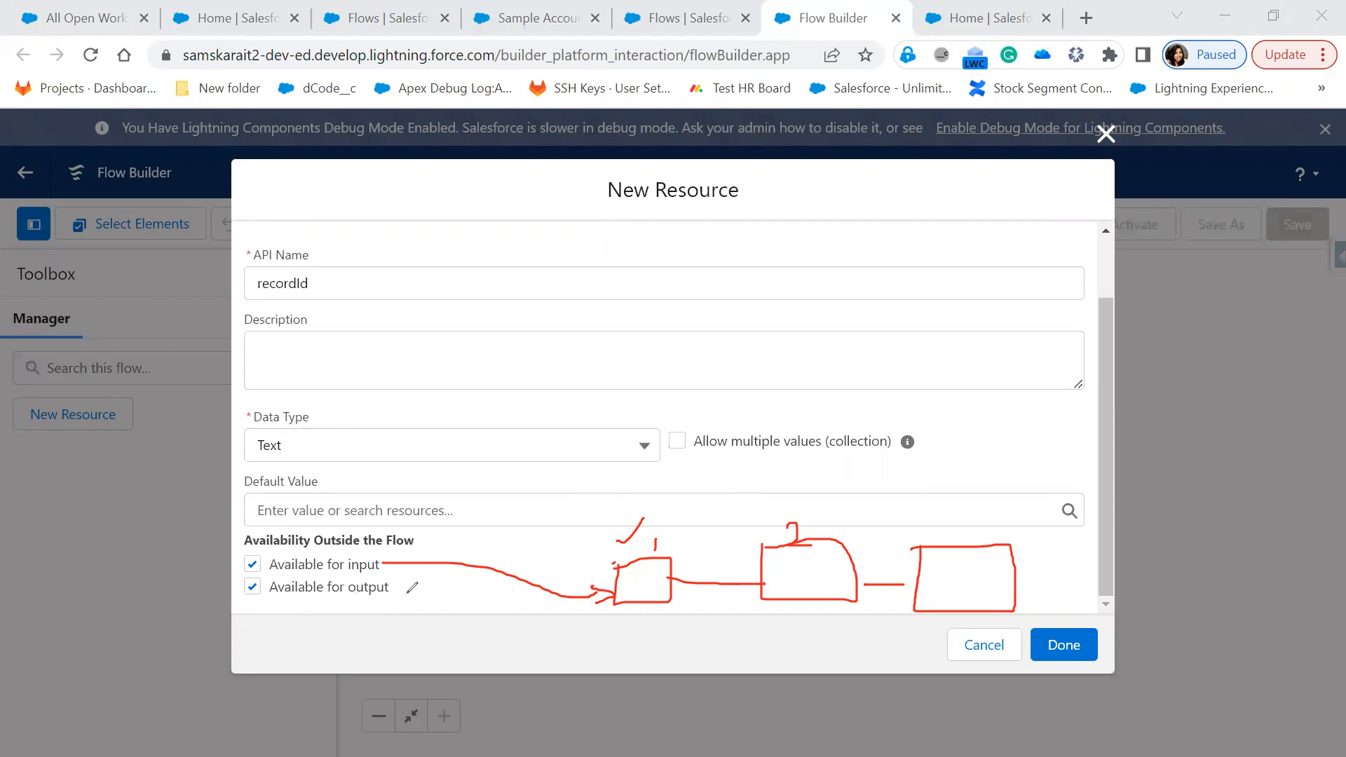
mouse_move(437, 586)
mouse_down()
mouse_move(402, 589)
mouse_move(447, 543)
mouse_up()
Clear the sketches, uncheck Available for output, and save the recordId variable
click(187, 498)
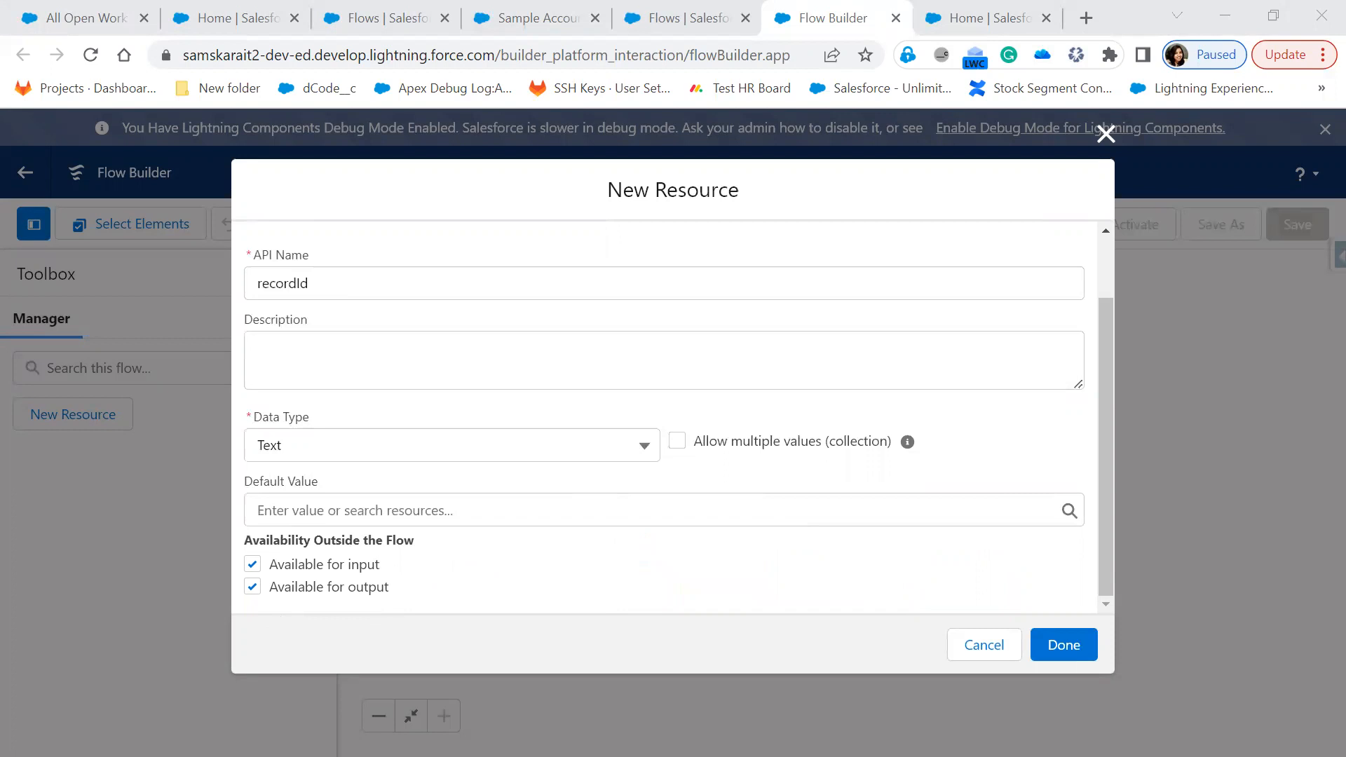
click(252, 587)
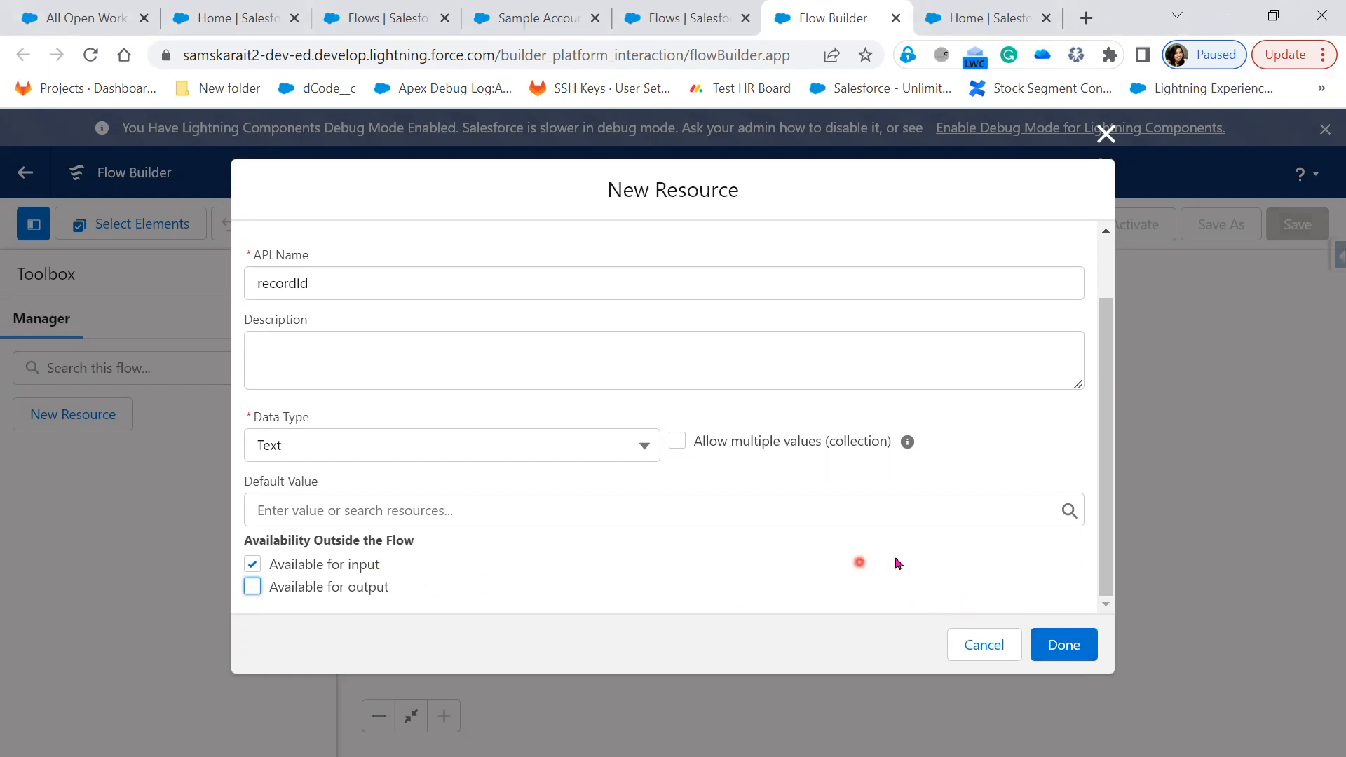
click(1073, 646)
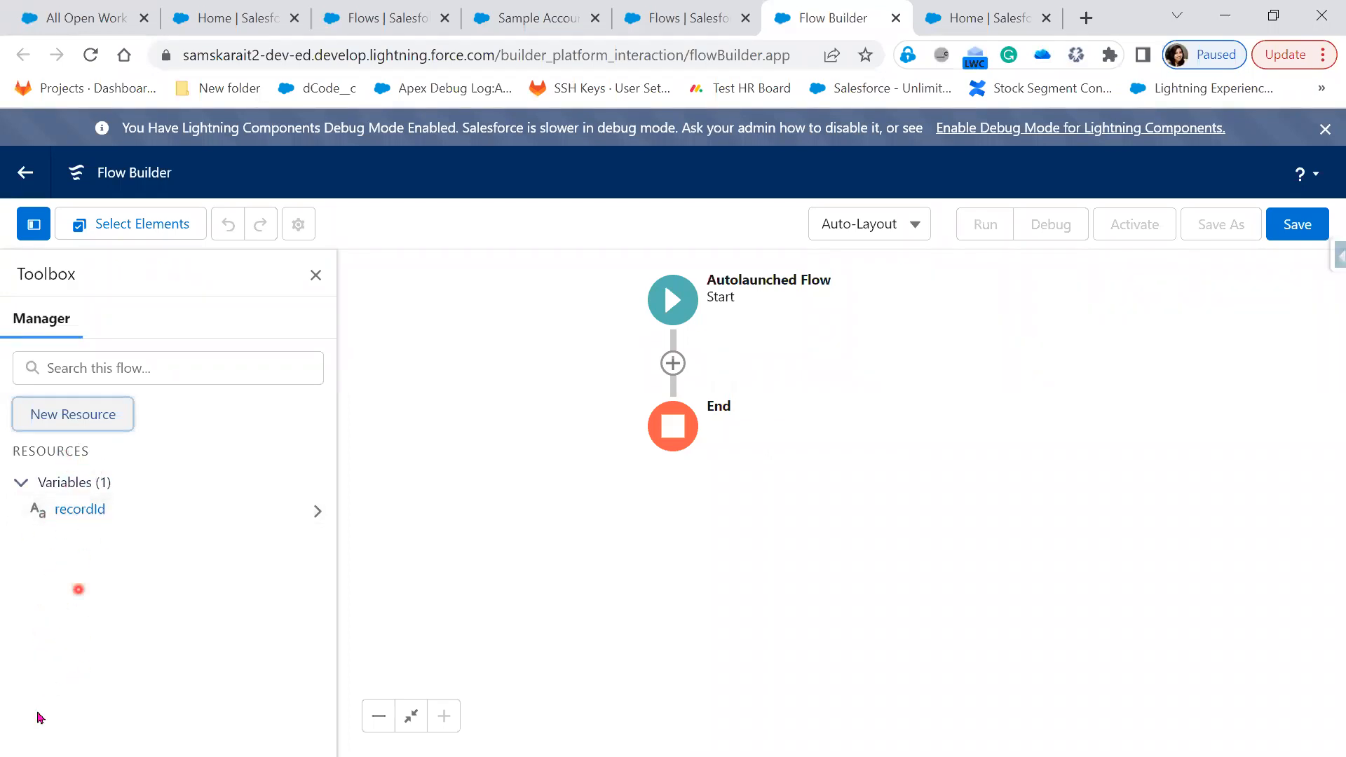
click(81, 430)
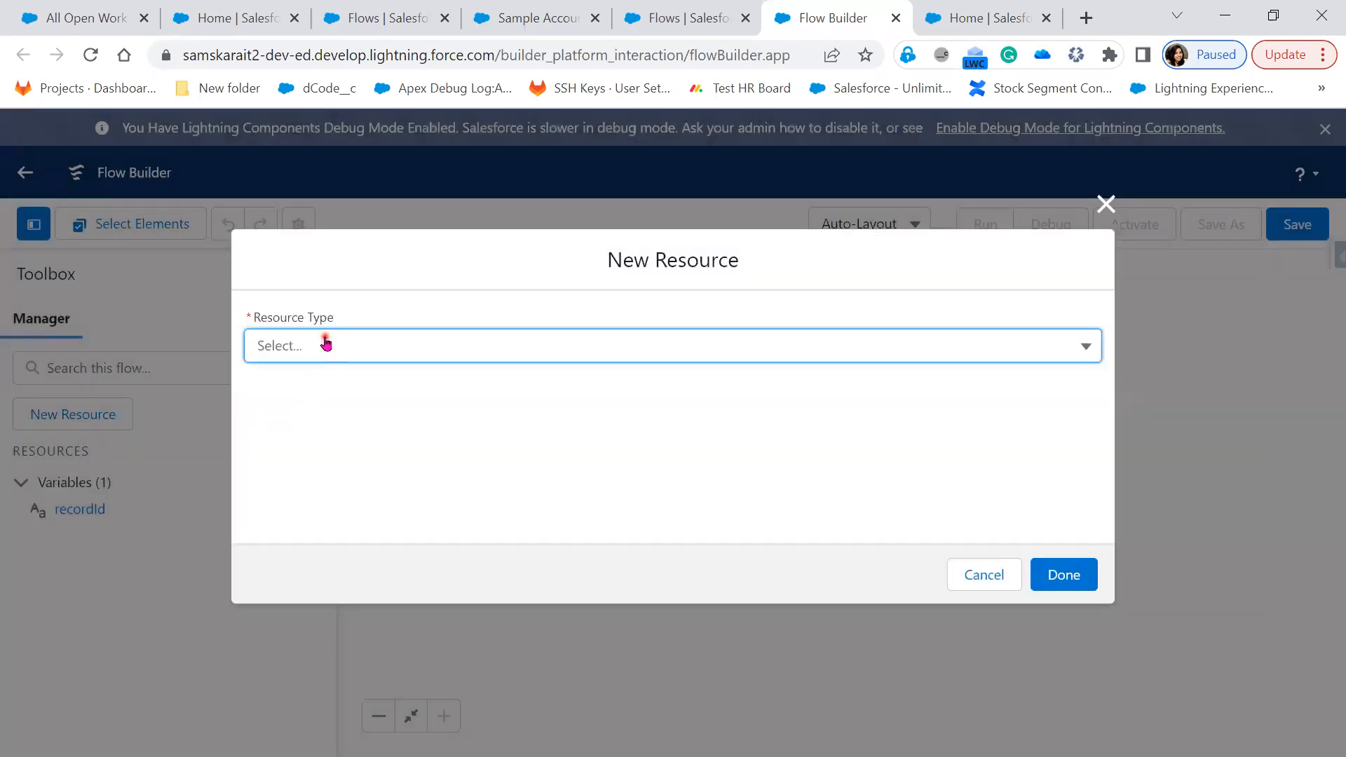
click(321, 343)
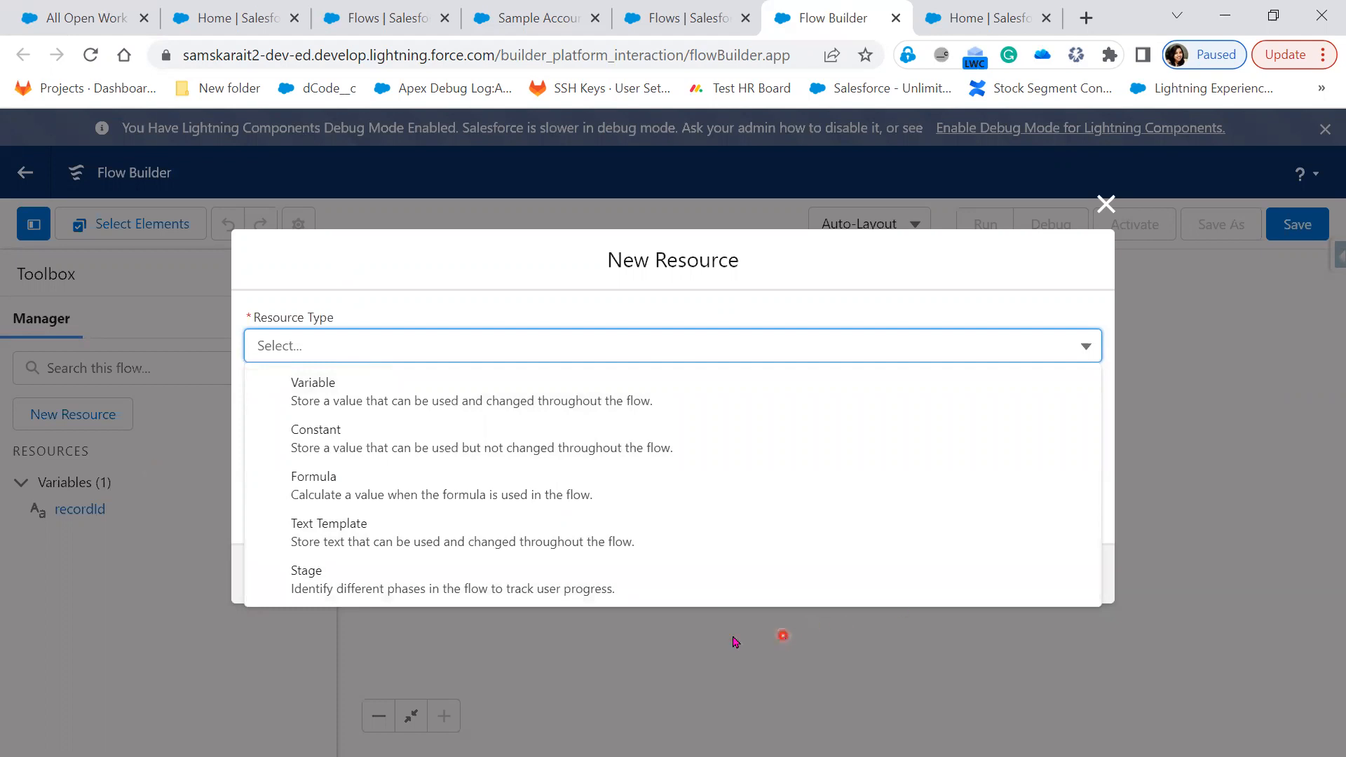
click(784, 635)
click(982, 572)
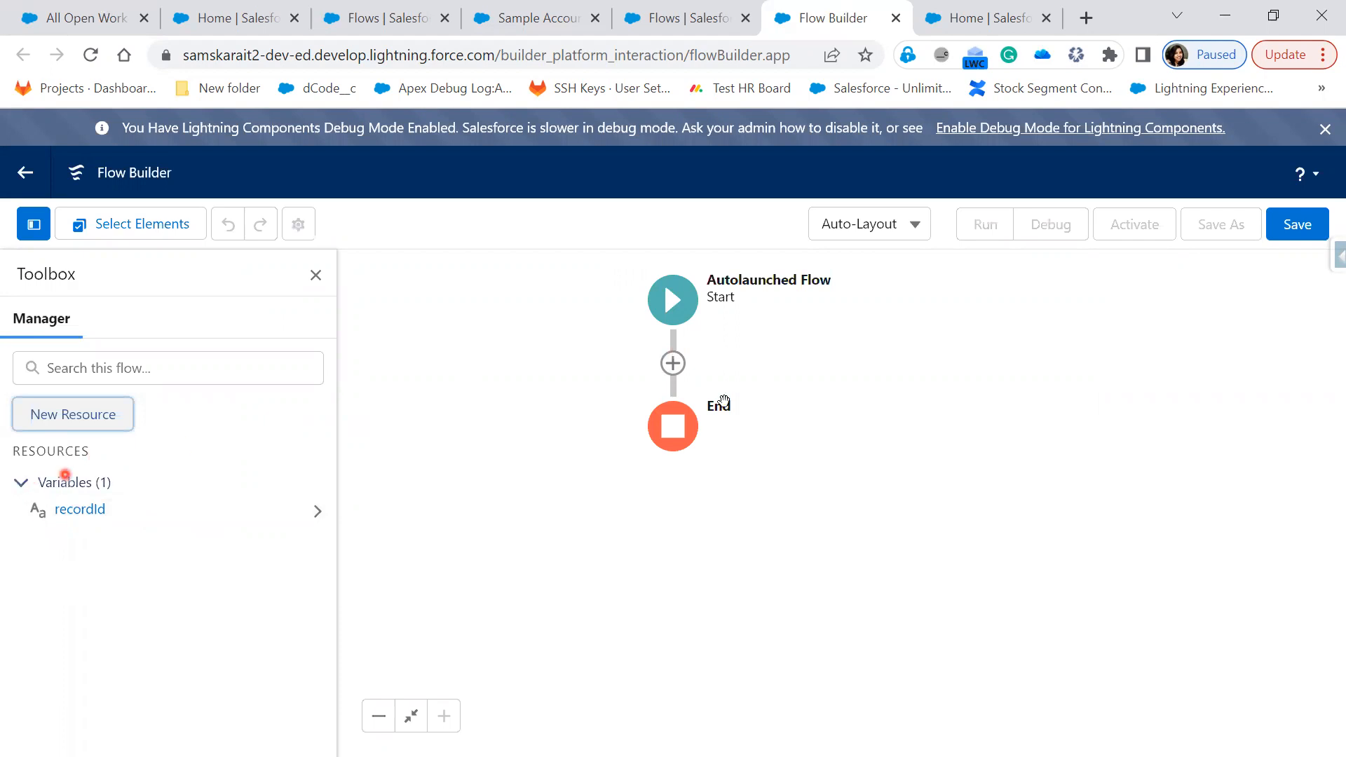
Insert a Get Records element after Start labelled Opportunity, querying the Opportunity object
click(673, 365)
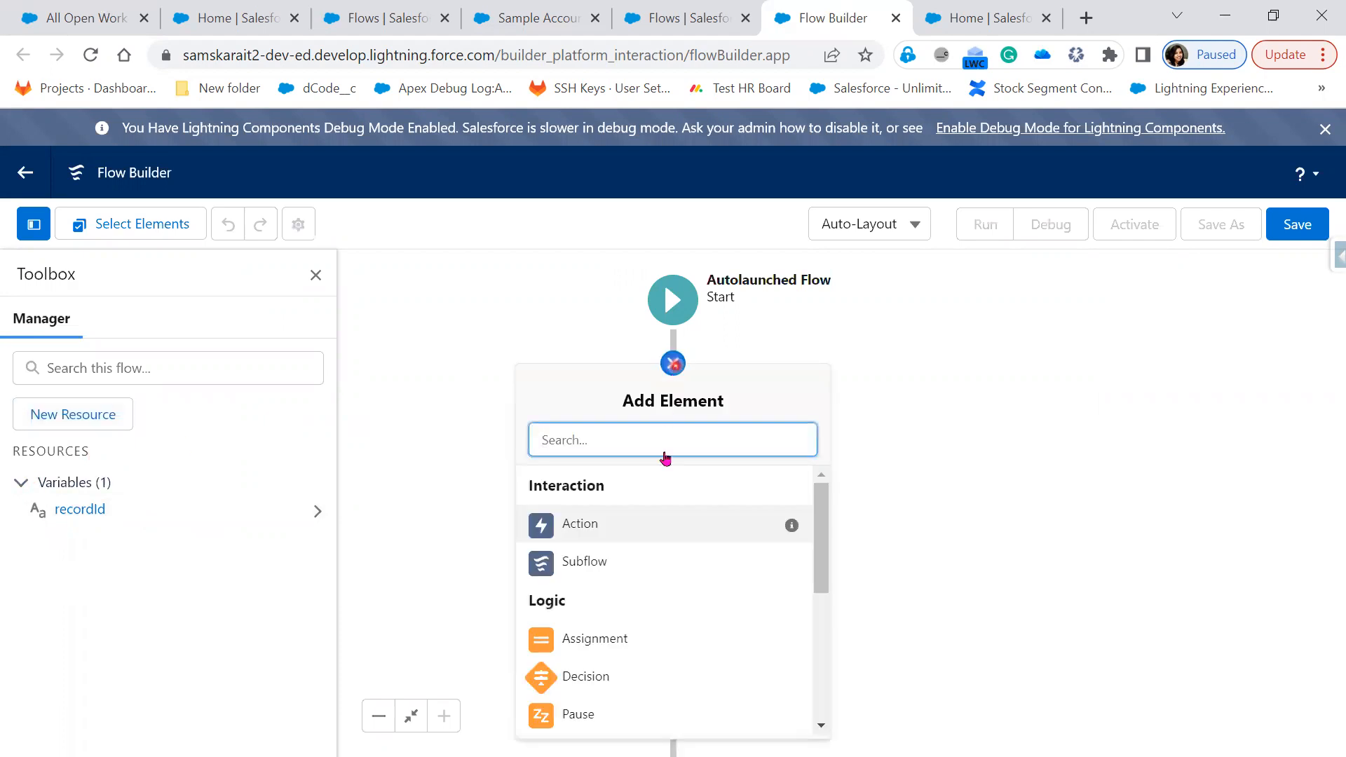
scroll(683, 649, down, 1)
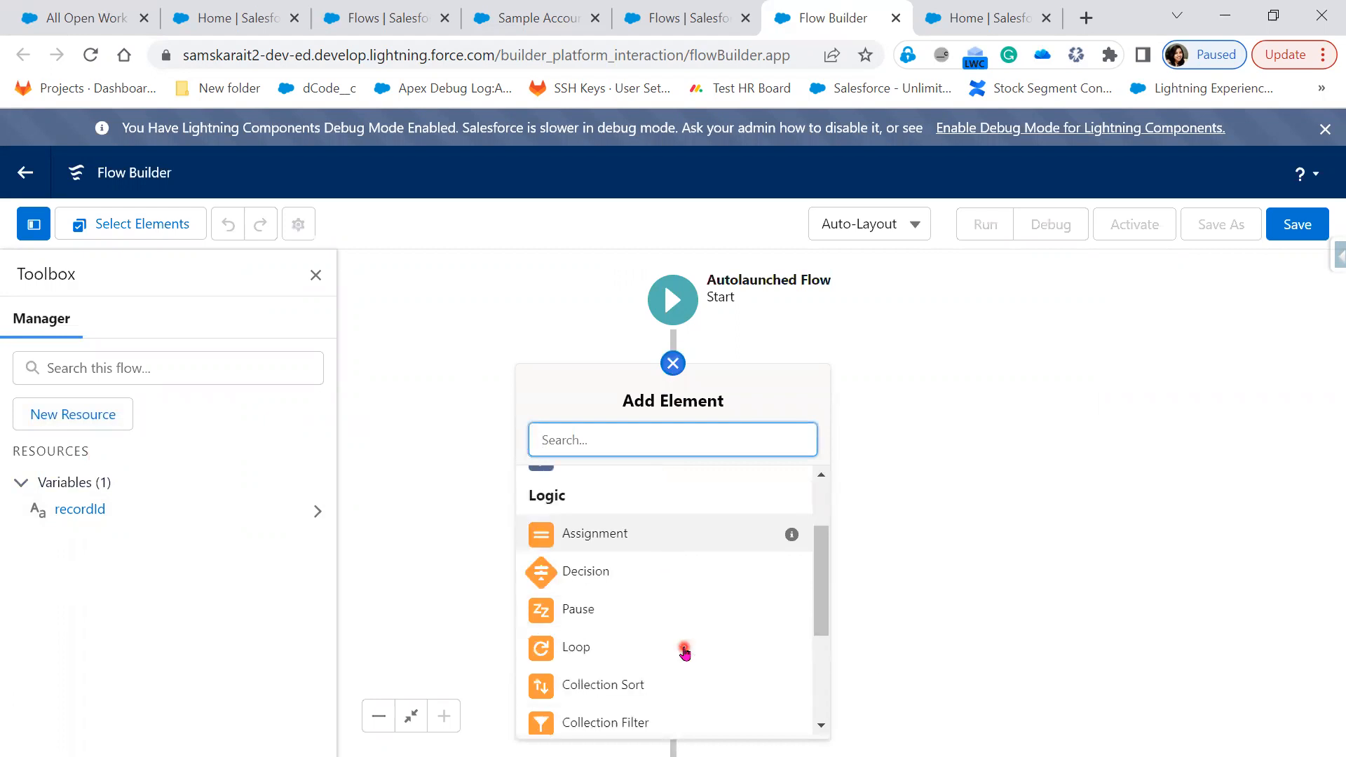
scroll(685, 652, down, 2)
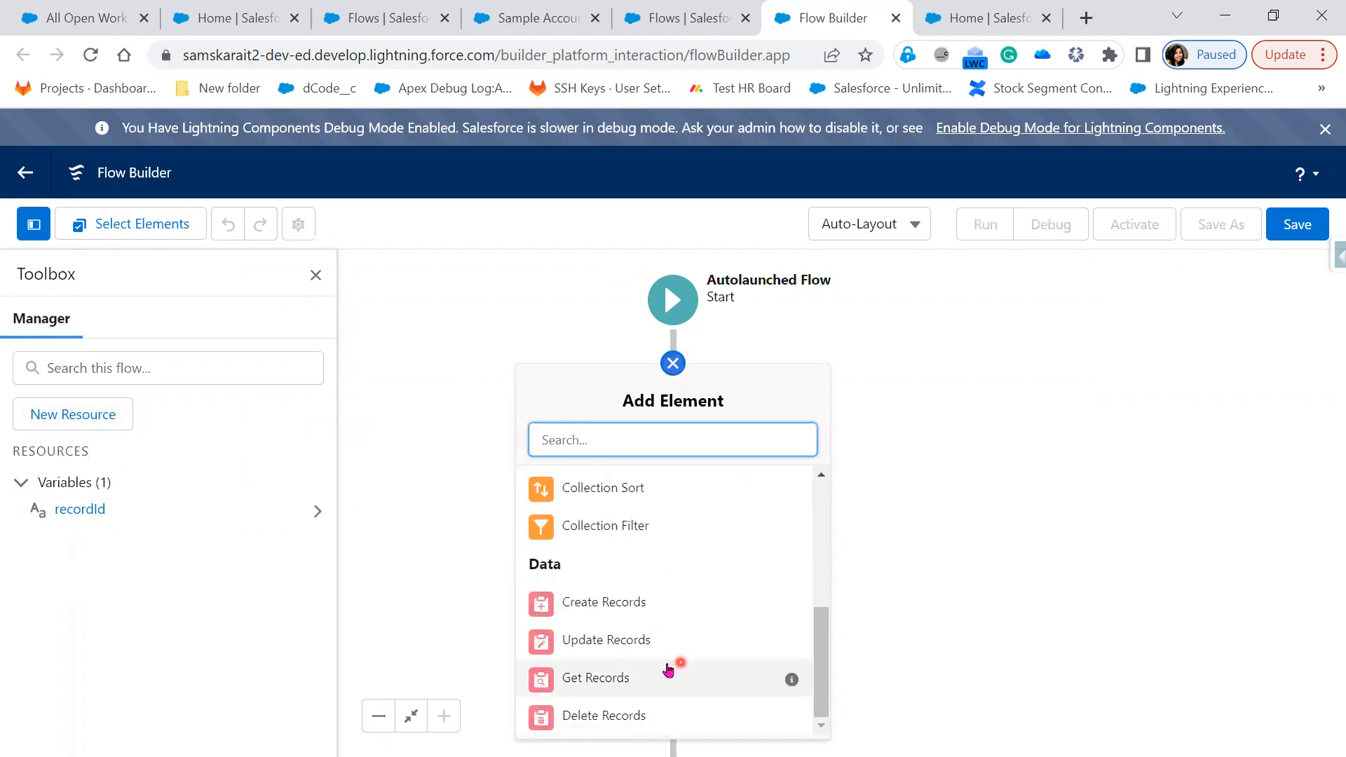
click(620, 675)
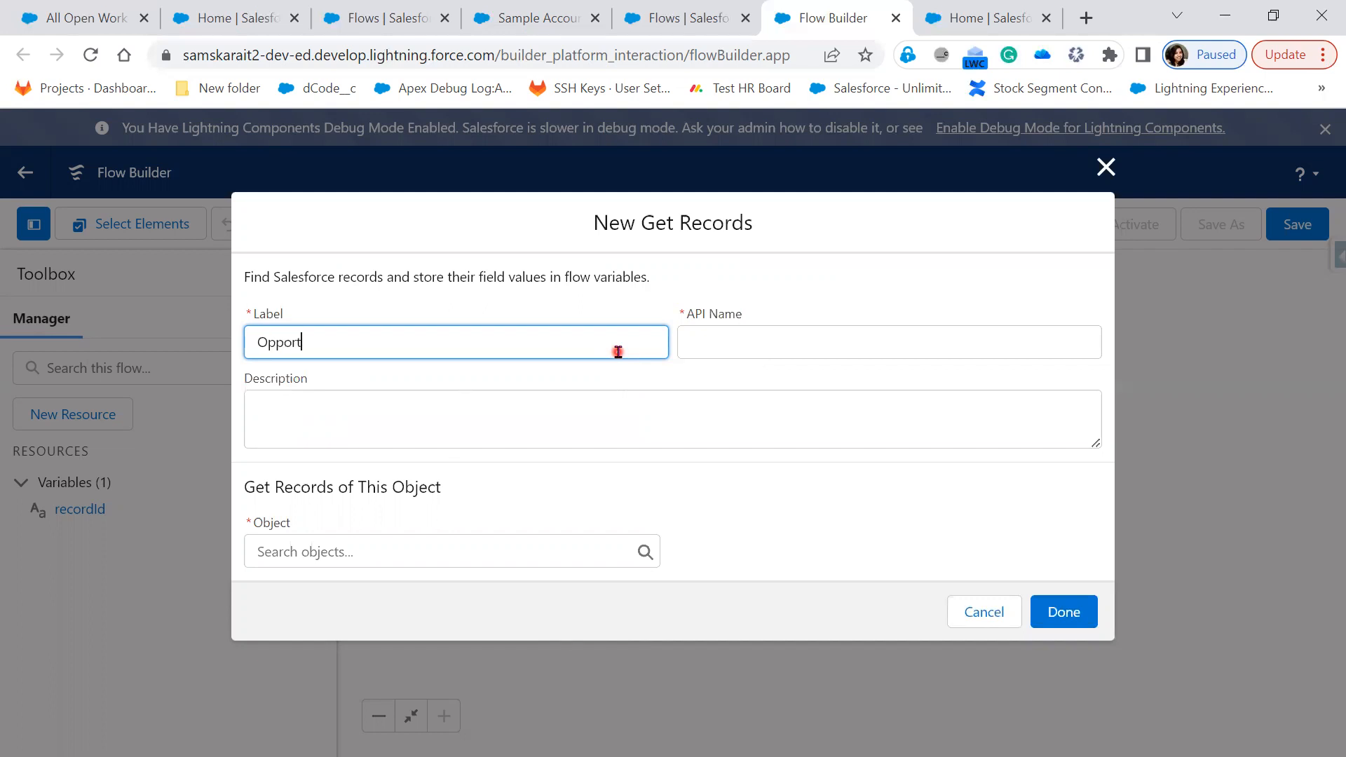
key(Tab)
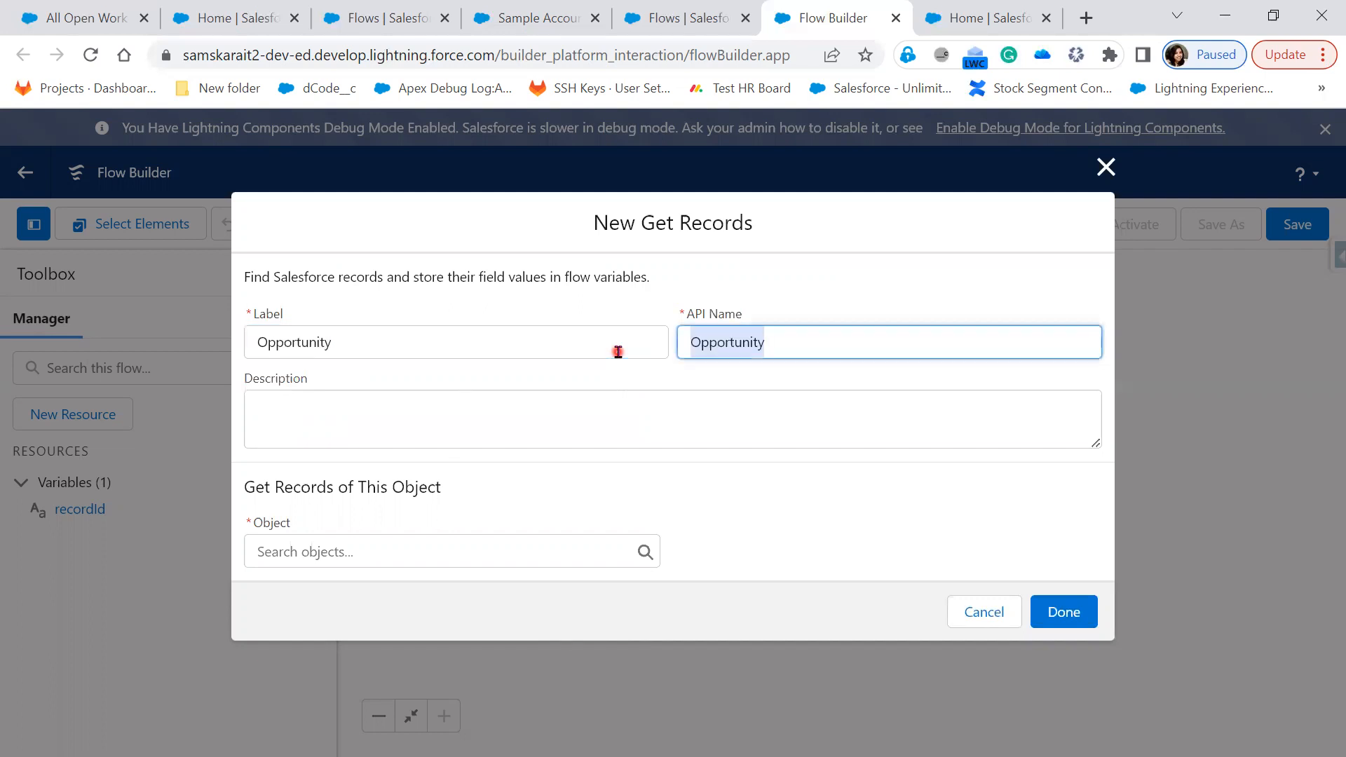
click(484, 553)
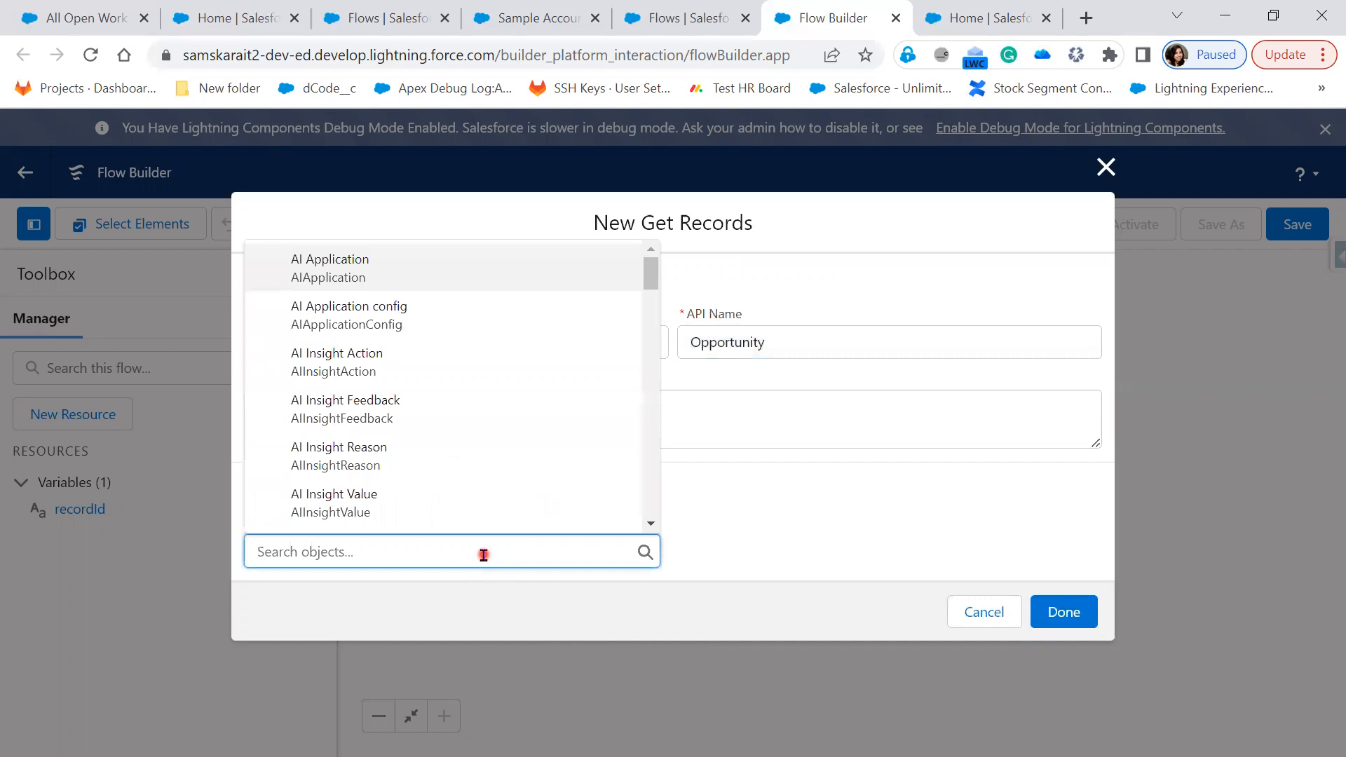
text(Oppor)
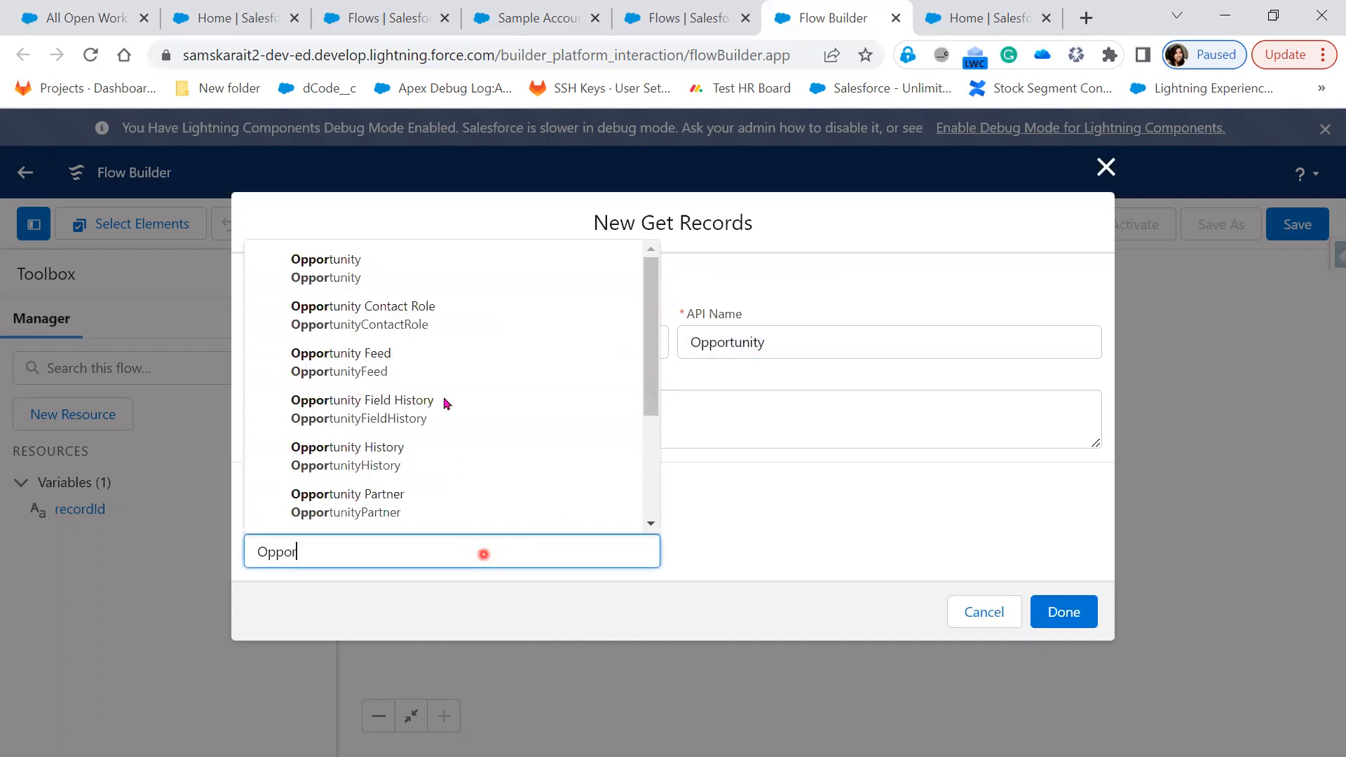
click(415, 272)
scroll(556, 526, down, 3)
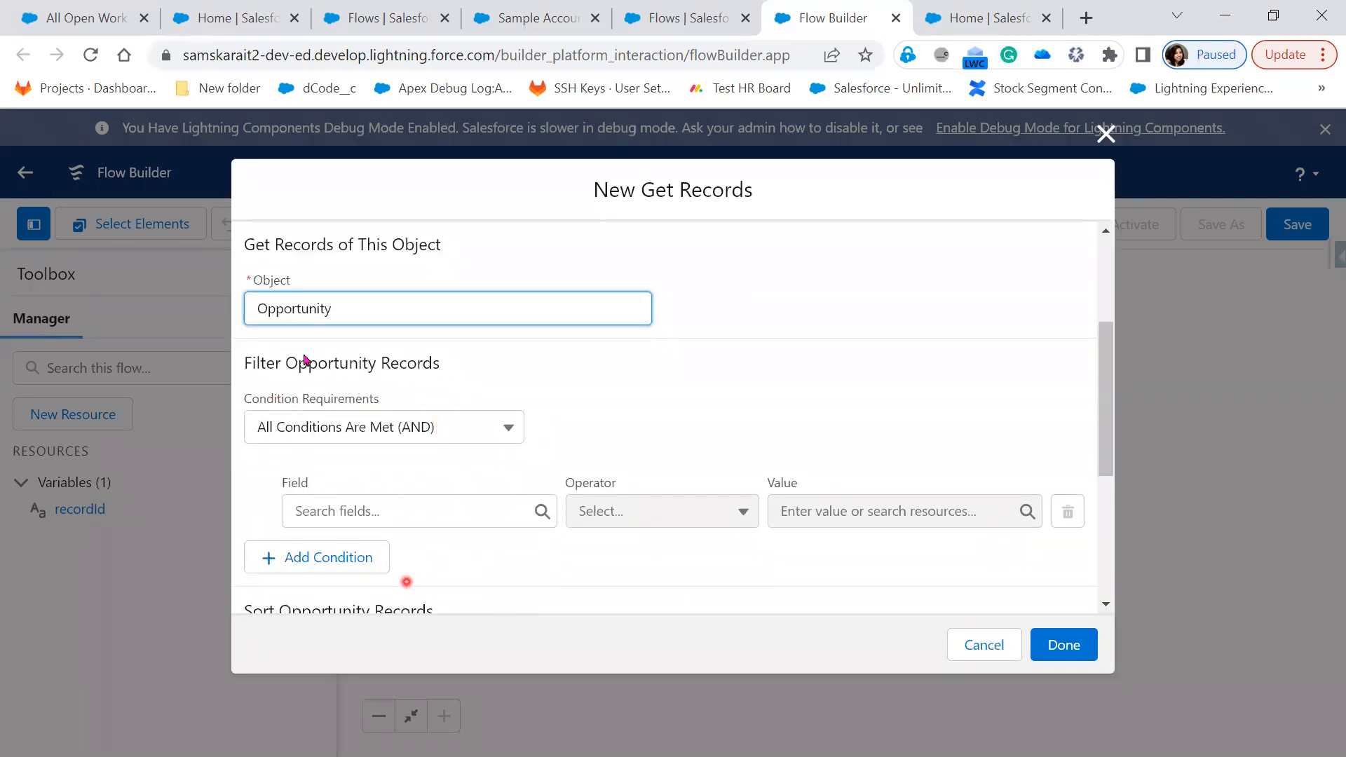
key(alt+Tab)
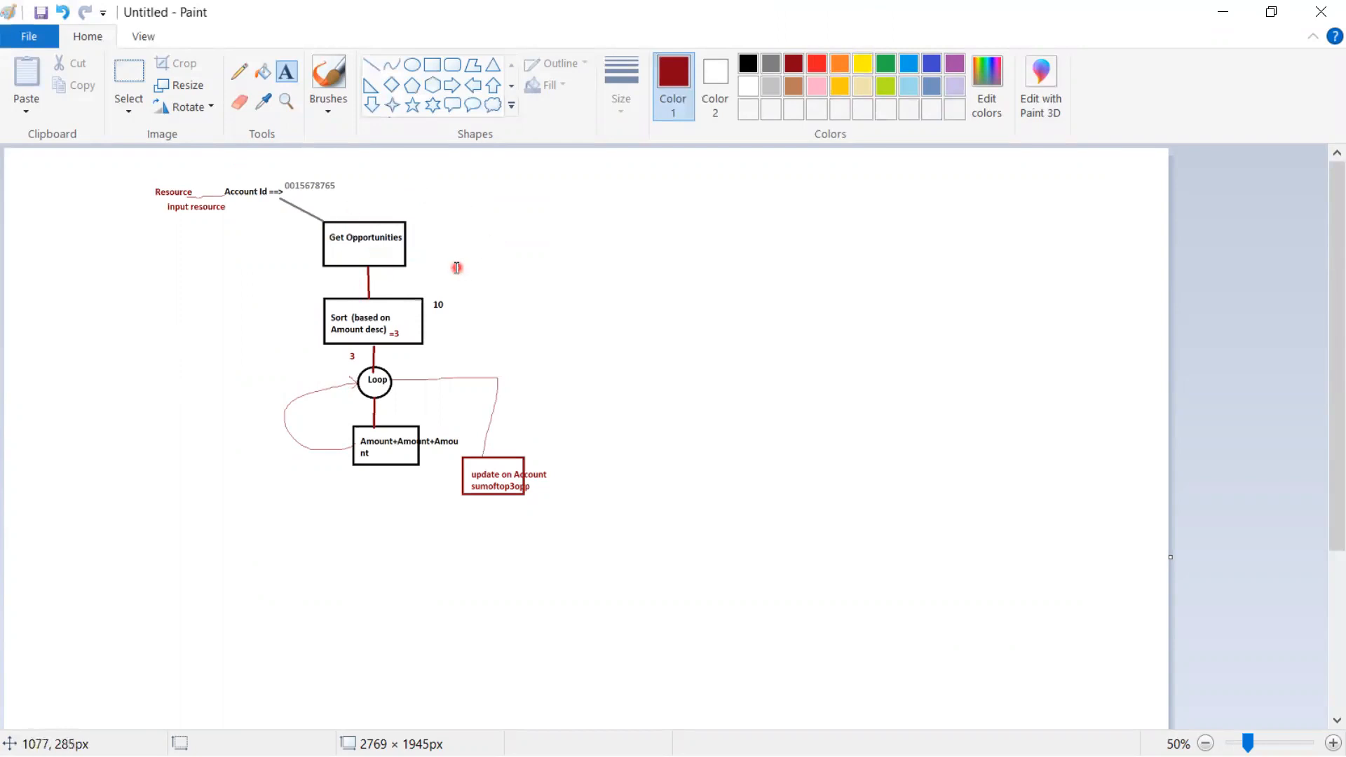
Filter the Opportunity records where AccountId equals the recordId variable
click(1224, 12)
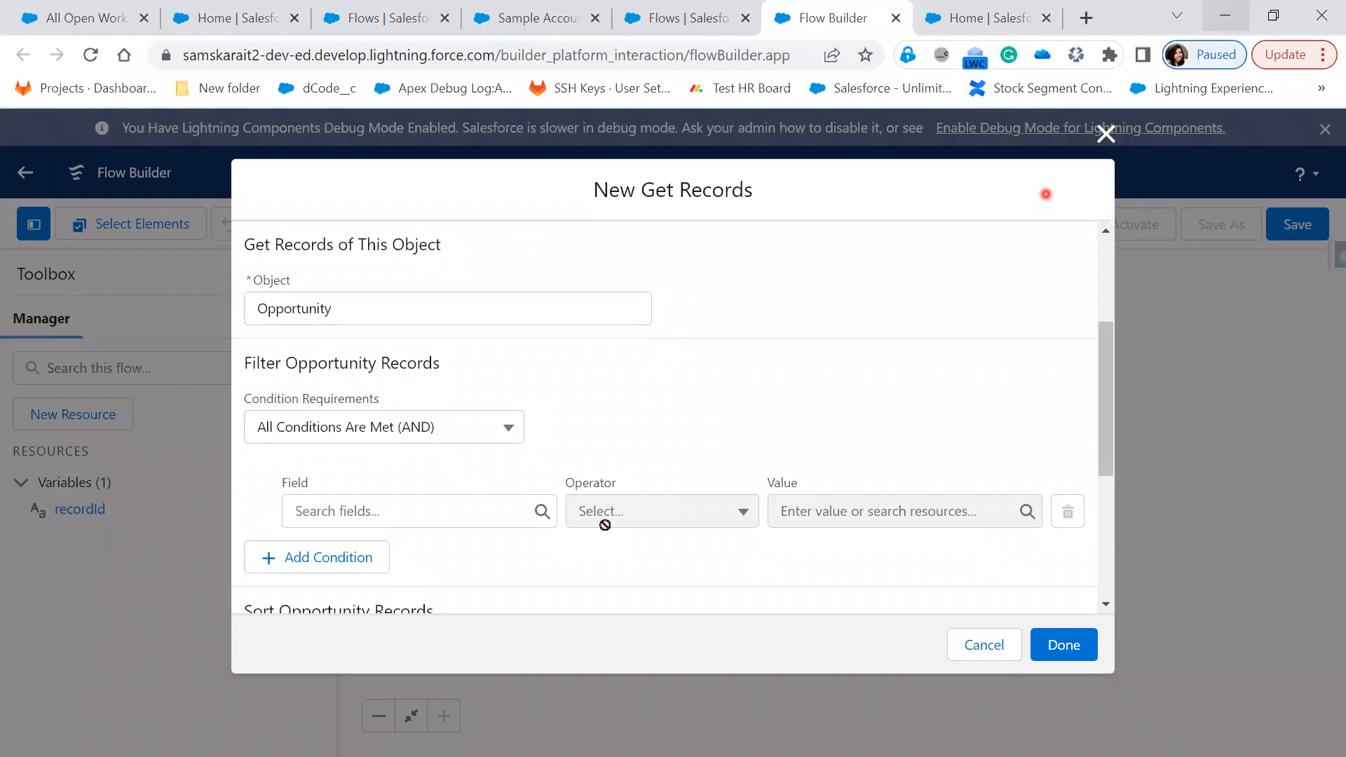
click(418, 509)
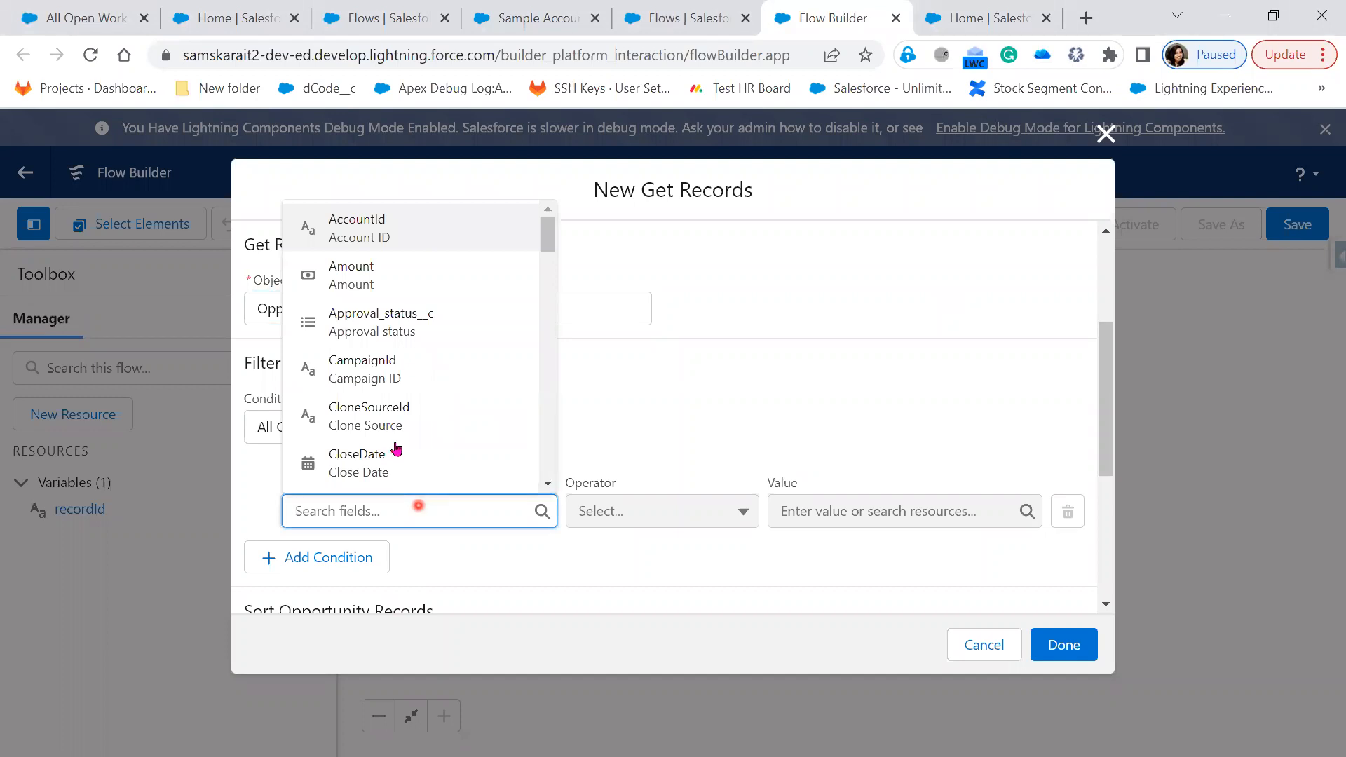
click(391, 235)
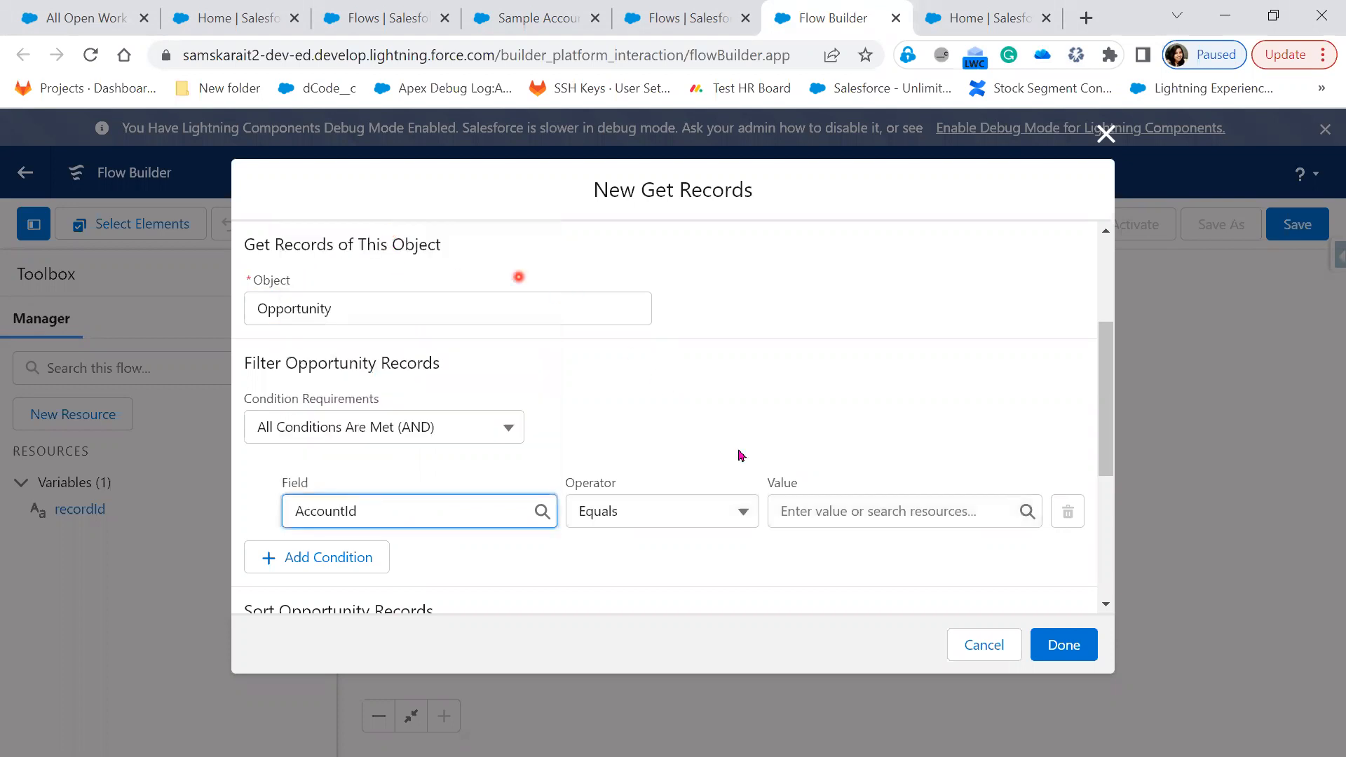
click(885, 512)
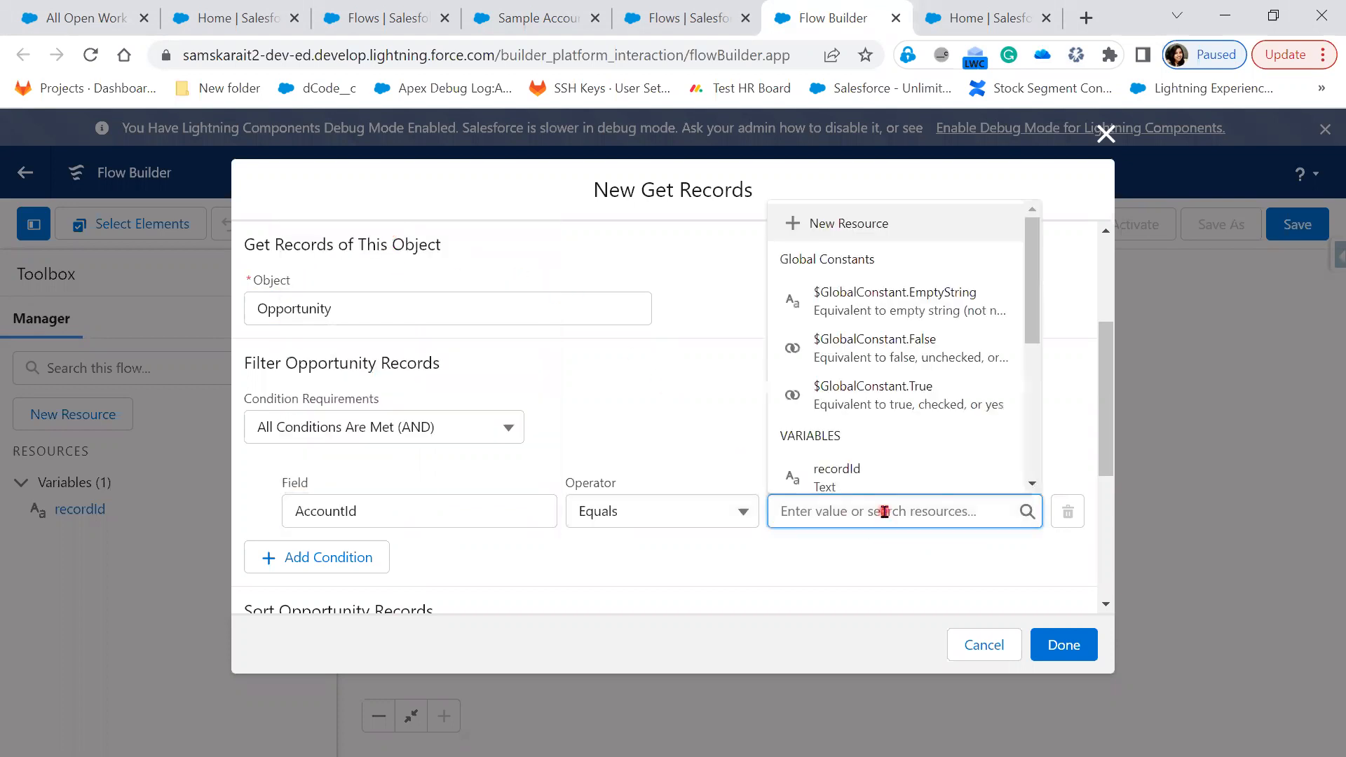
click(896, 471)
Add a second condition requiring Amount Is Null equals $GlobalConstant.False
click(309, 560)
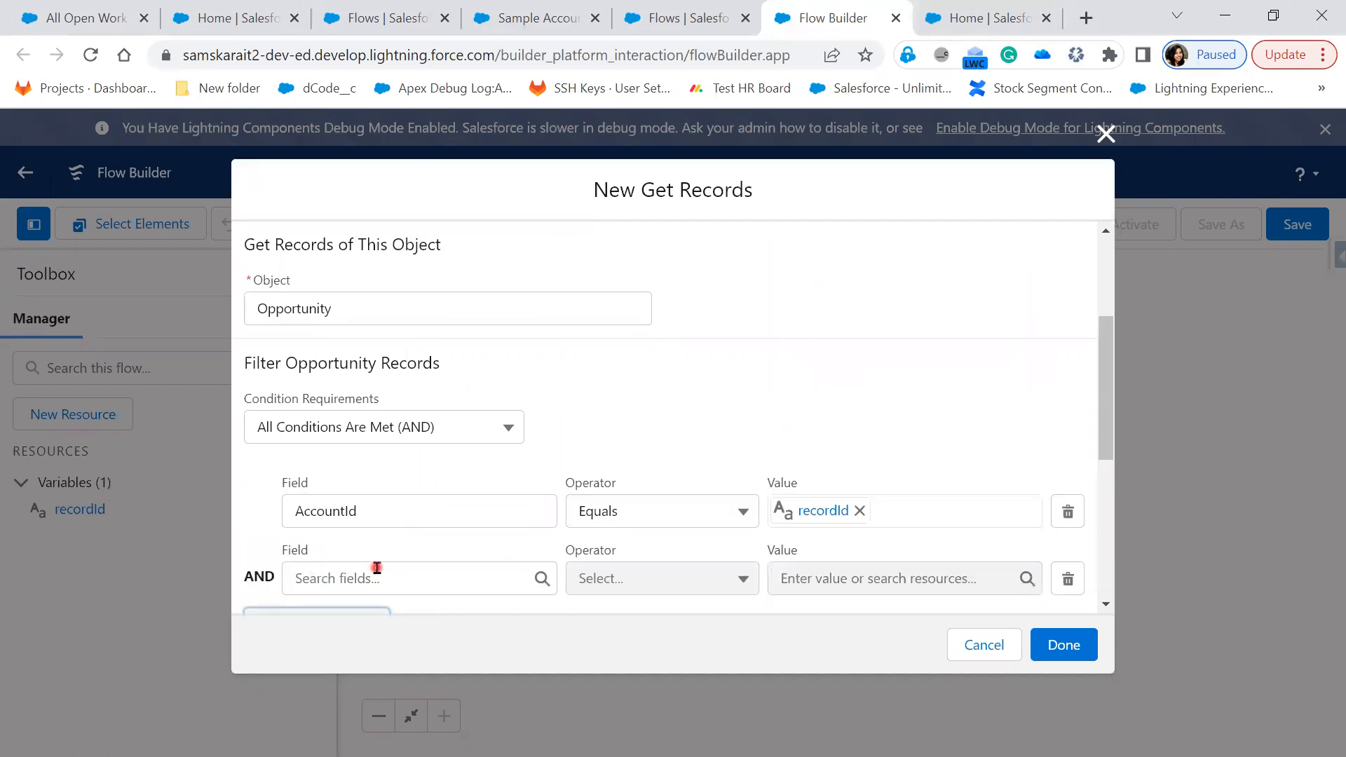
click(377, 569)
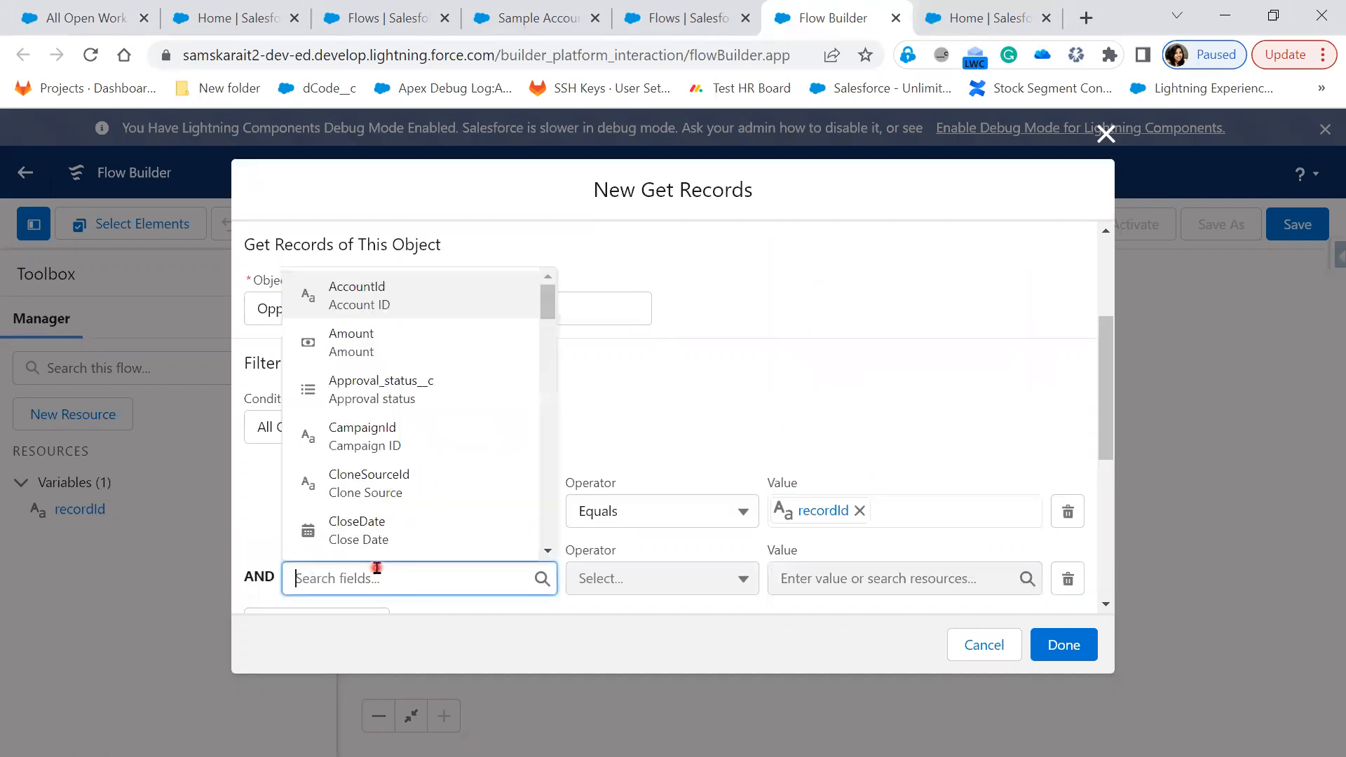
click(412, 340)
click(633, 577)
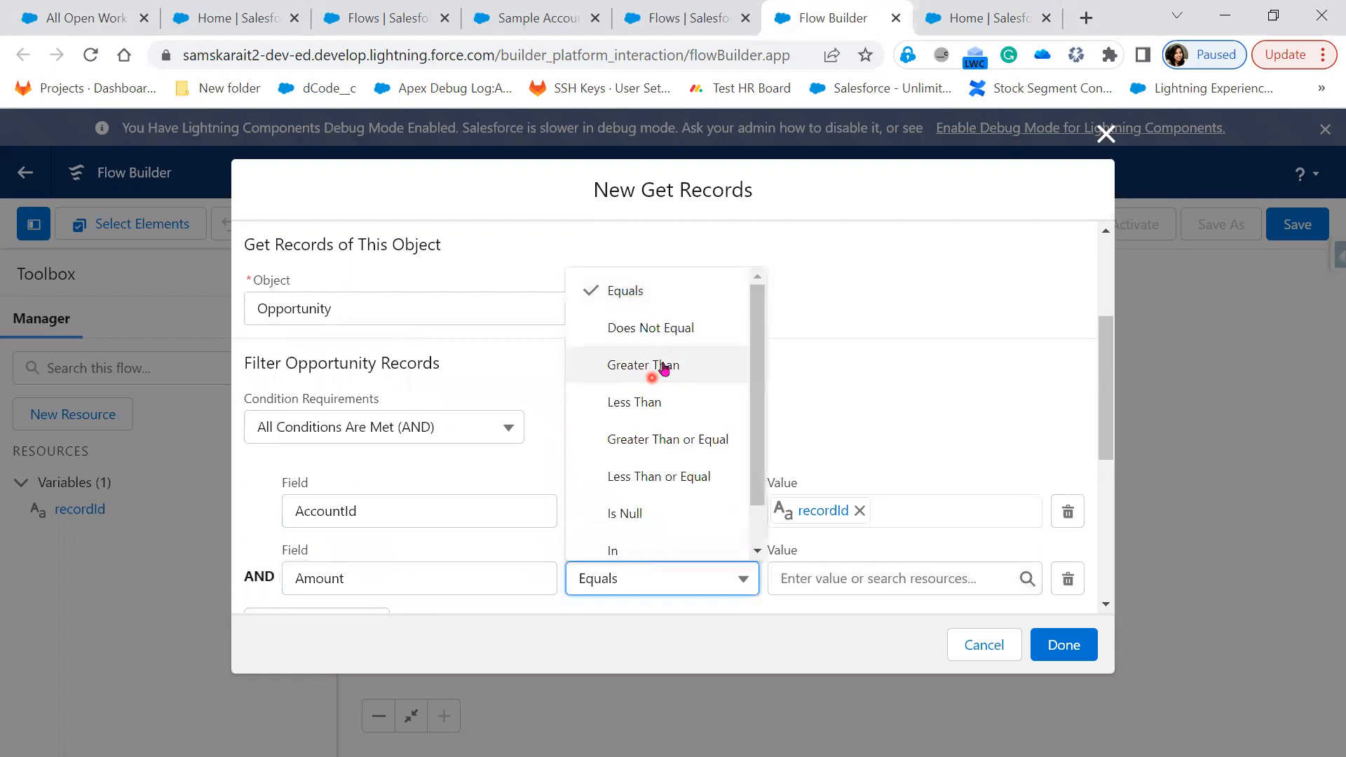
click(632, 513)
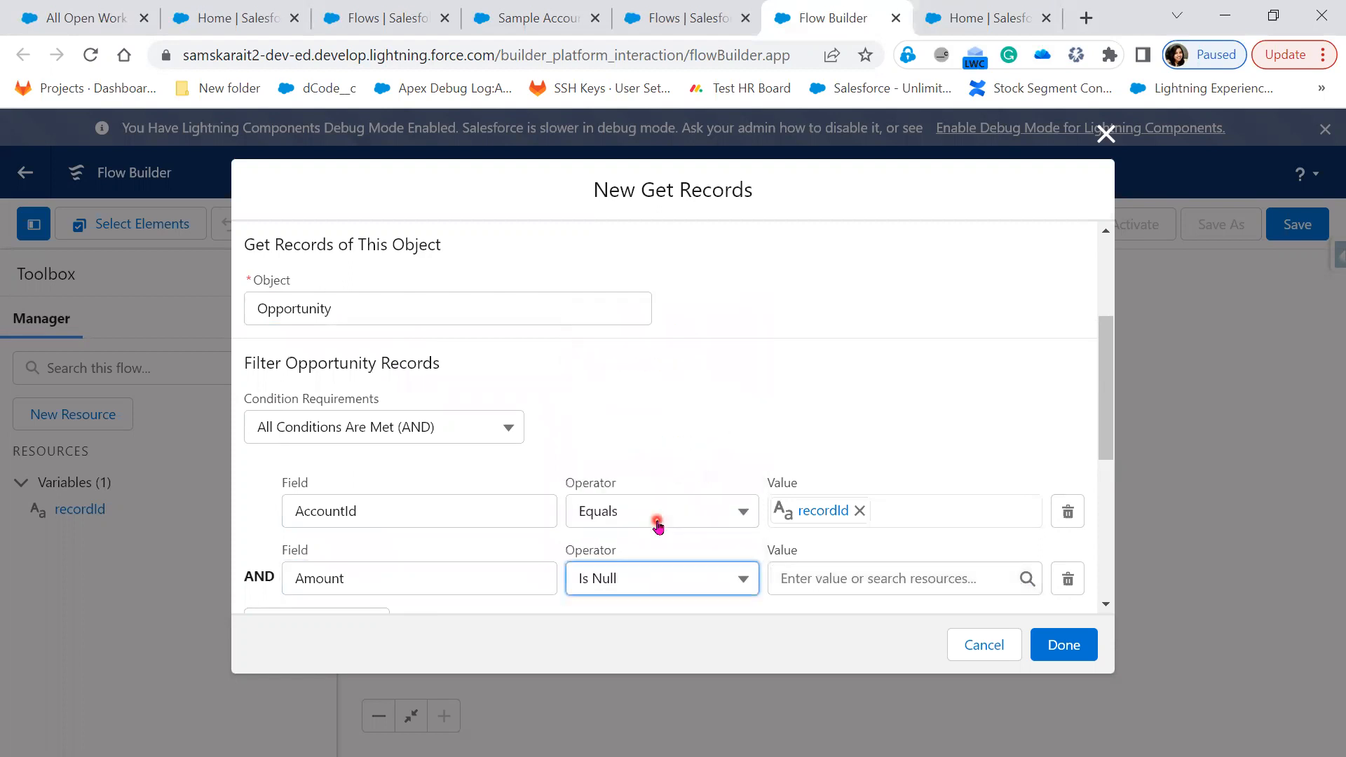
click(919, 578)
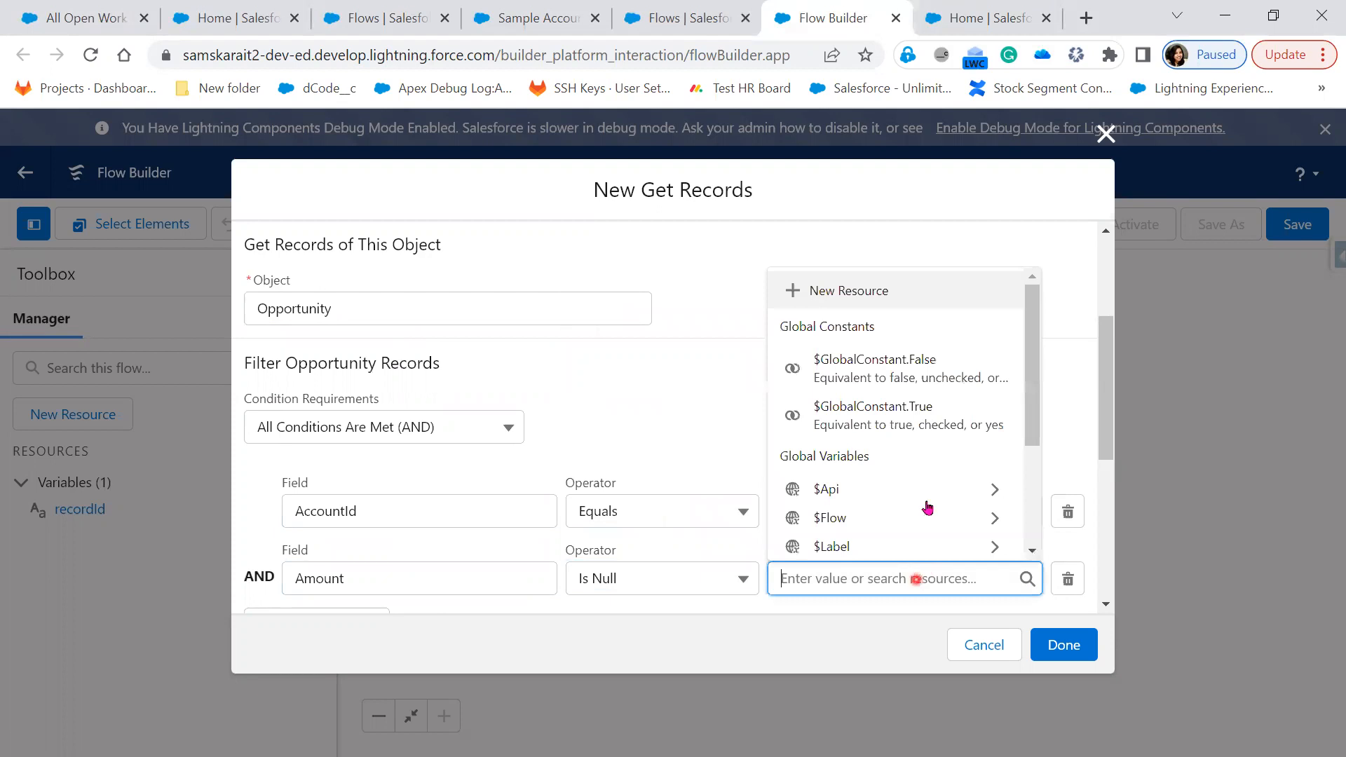
click(957, 363)
Store all matching records and save the Get Records step
scroll(798, 523, down, 5)
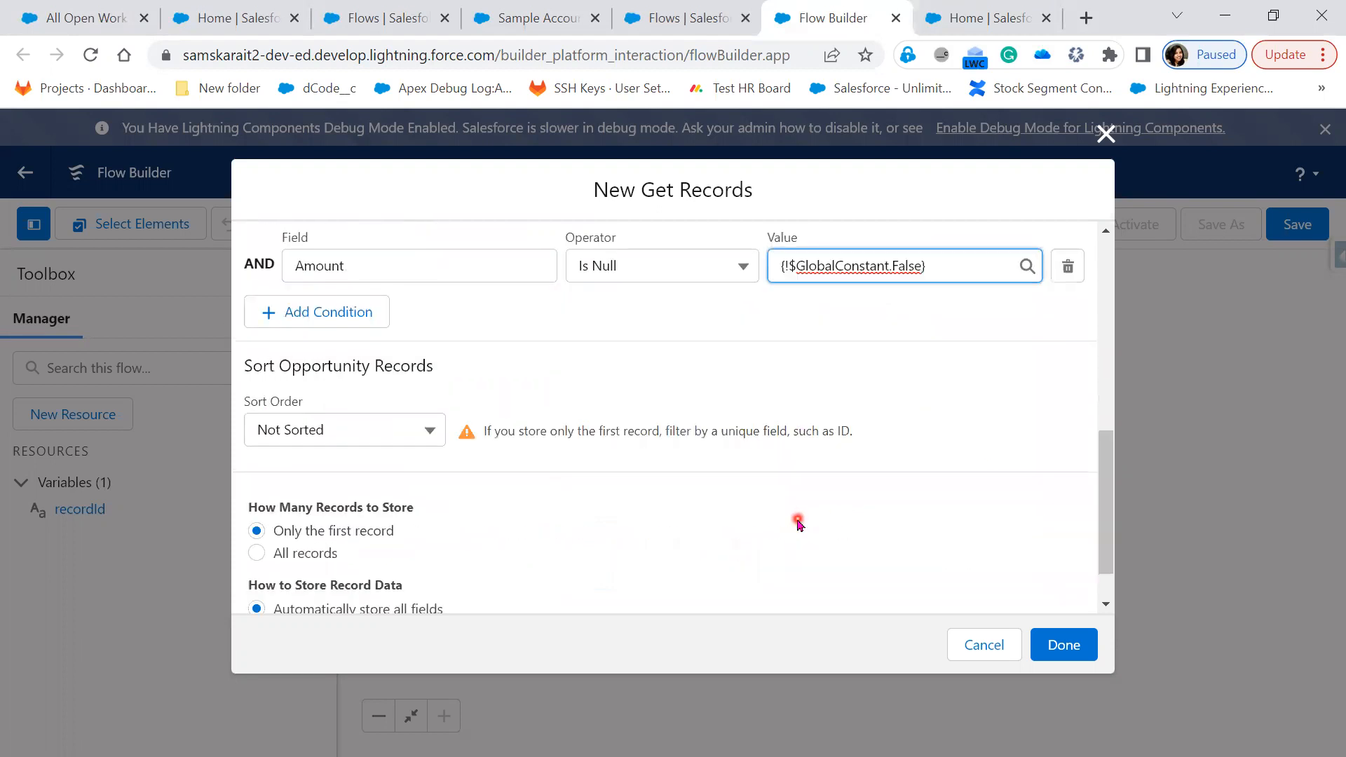
scroll(799, 523, up, 6)
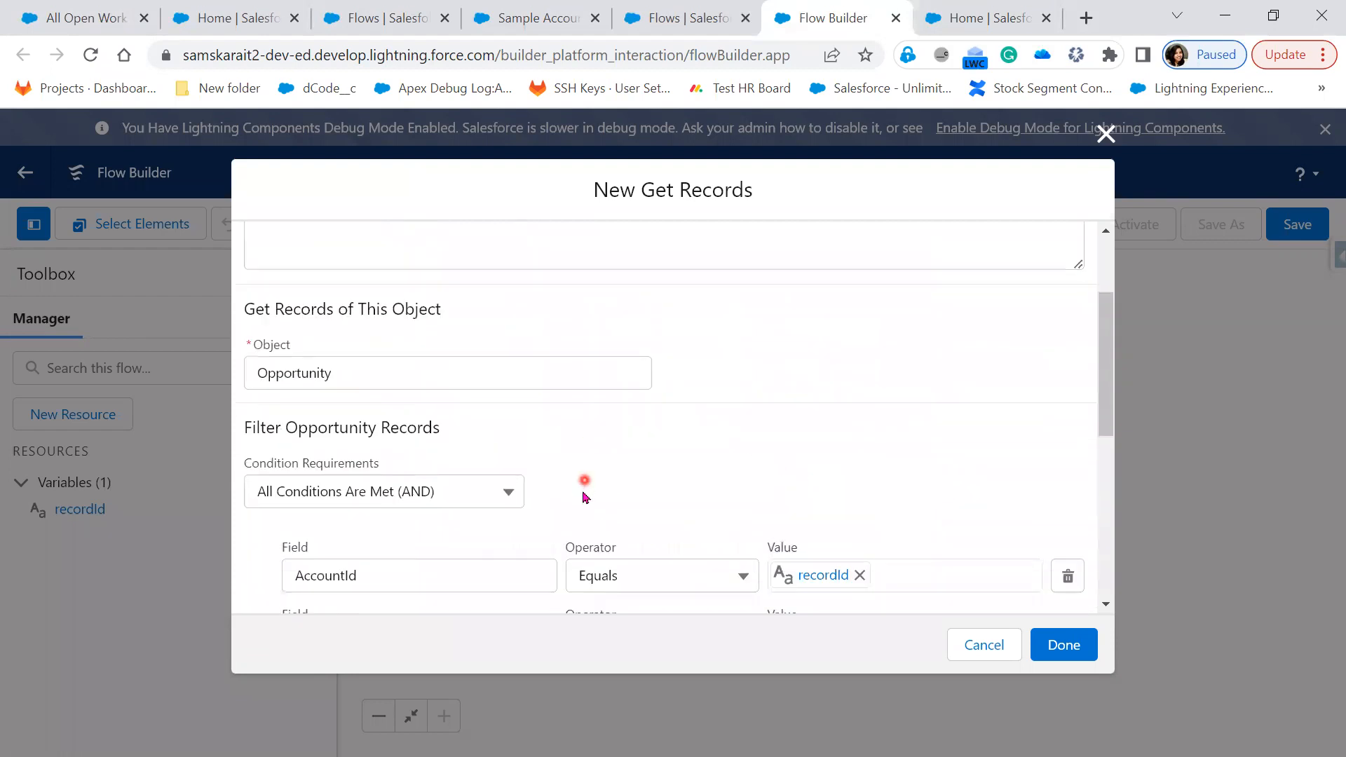
scroll(584, 497, down, 6)
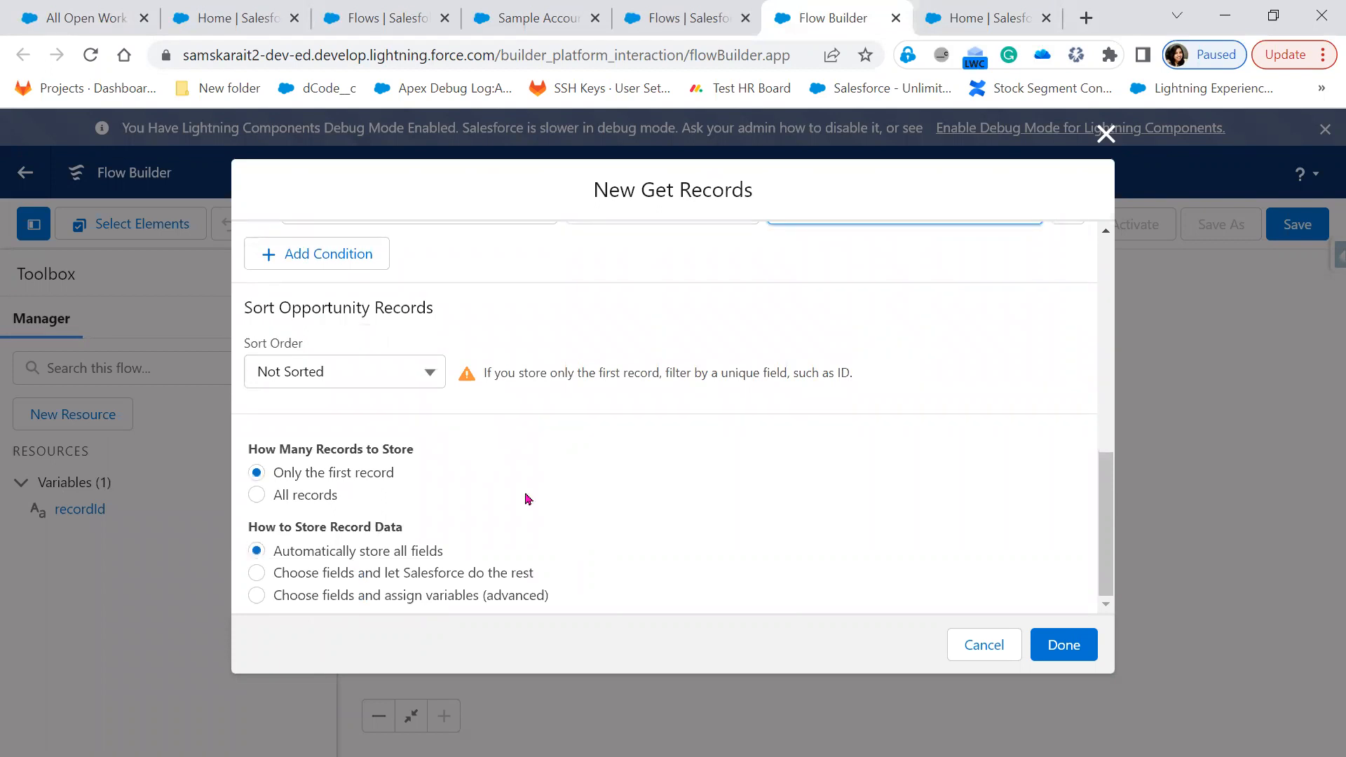
click(325, 495)
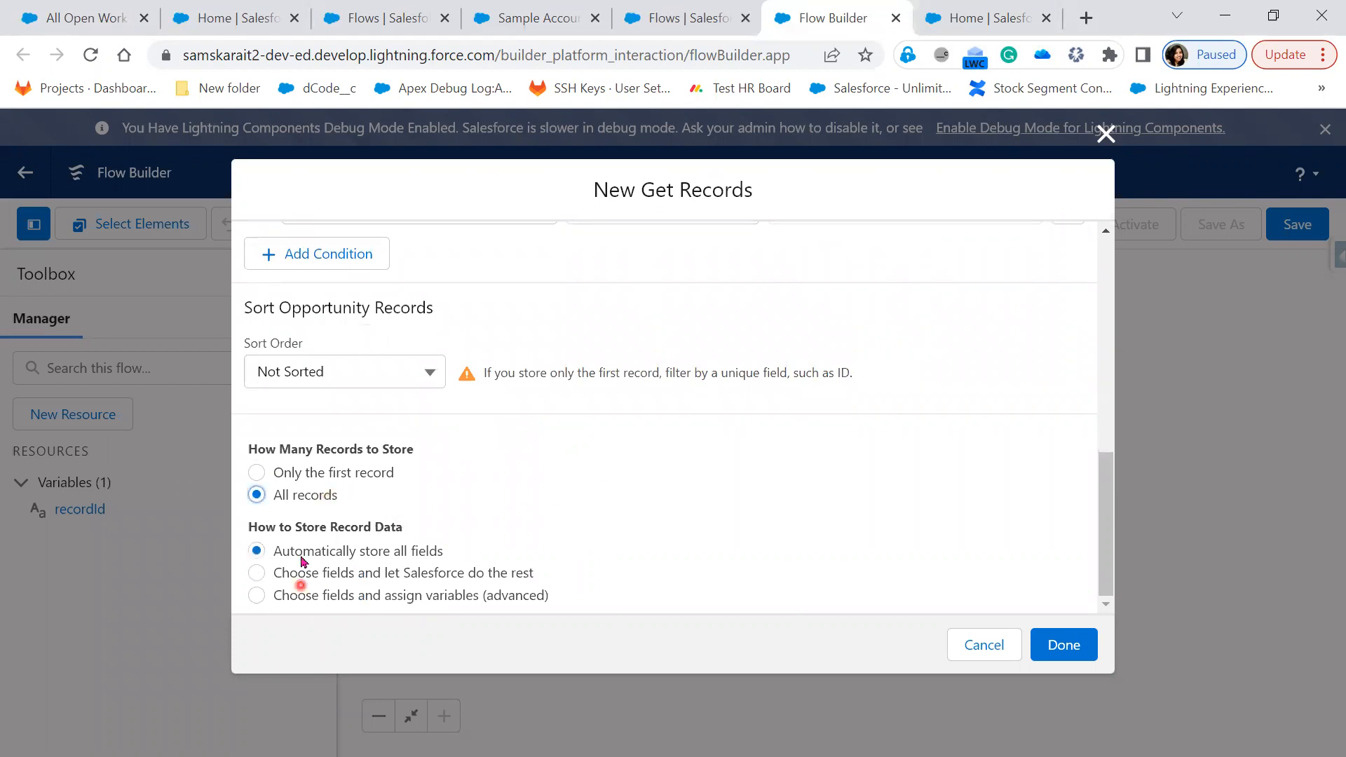
click(1065, 651)
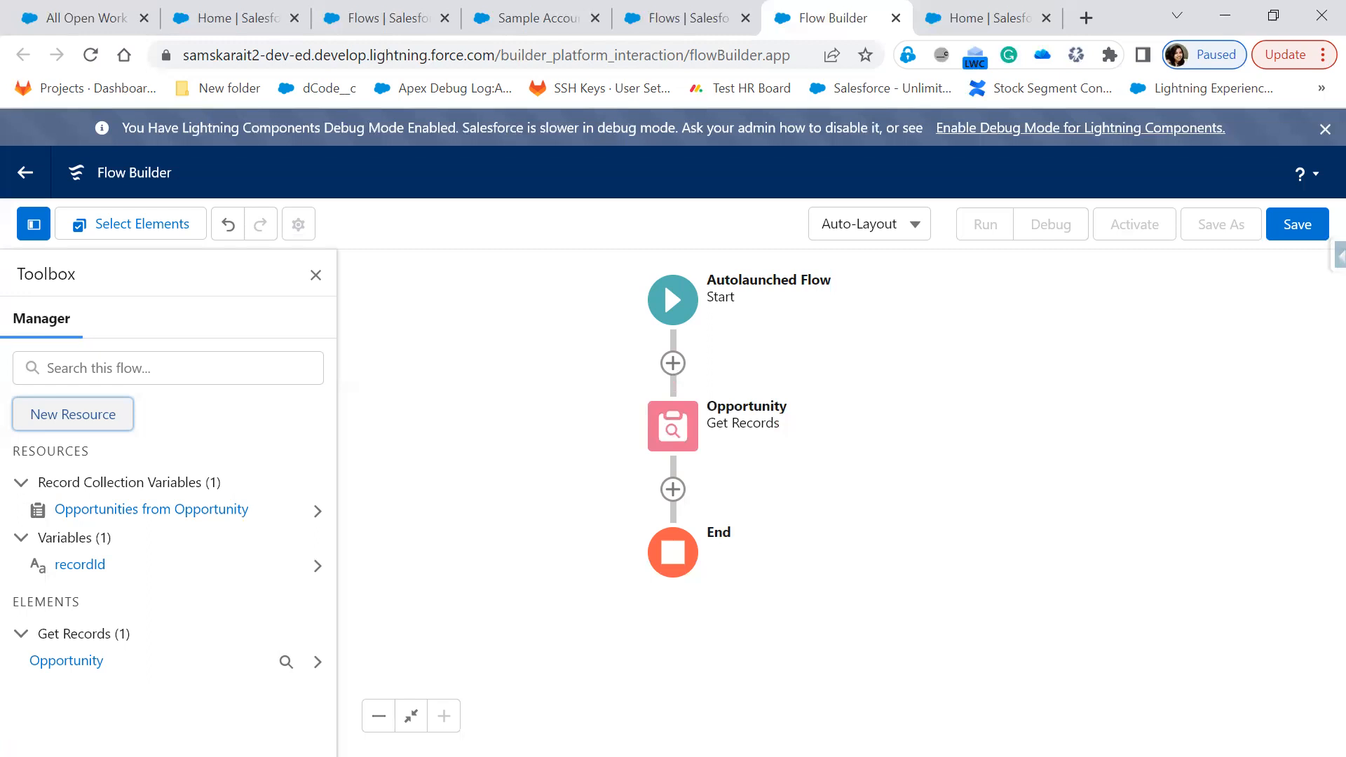
click(679, 436)
click(671, 491)
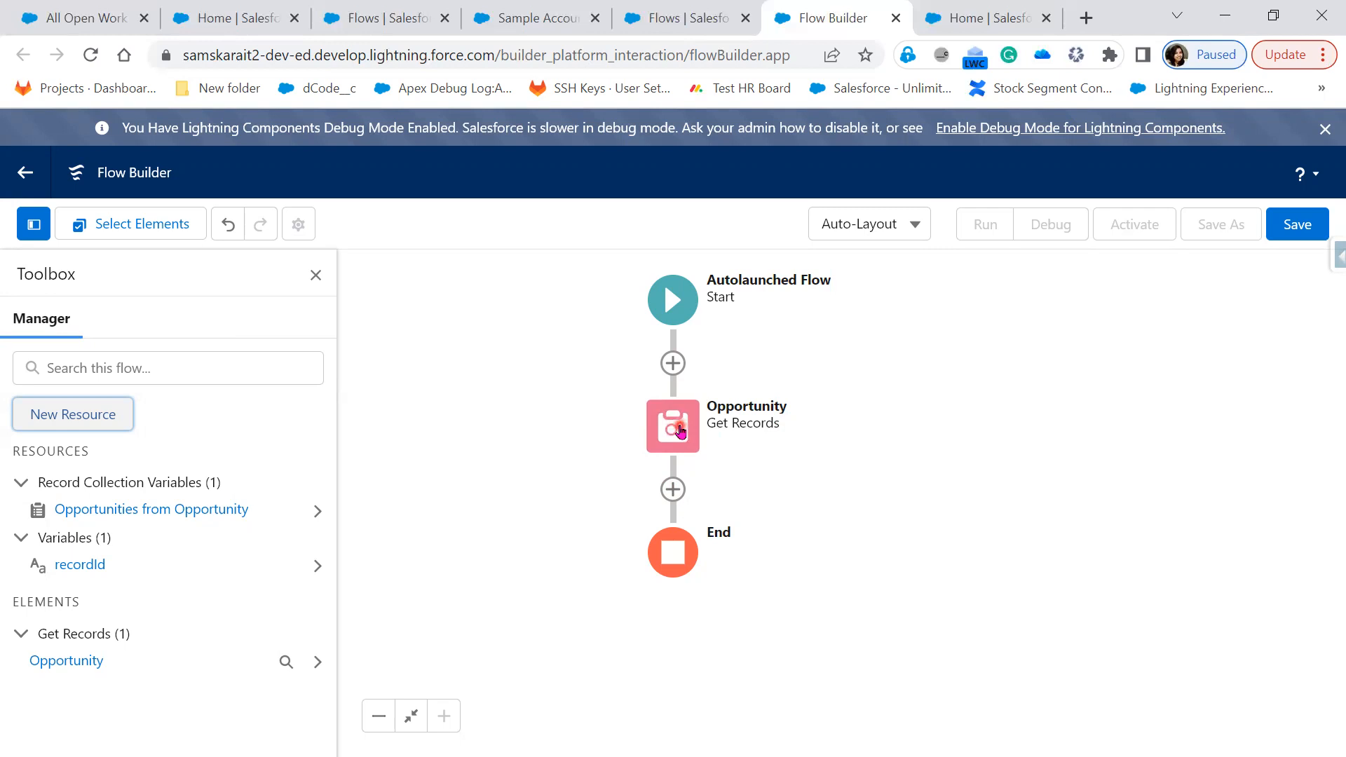
Add a Collection Sort labelled 'get top 3 Opps' over the Opportunities from Opportunity collection
click(672, 492)
scroll(678, 682, down, 3)
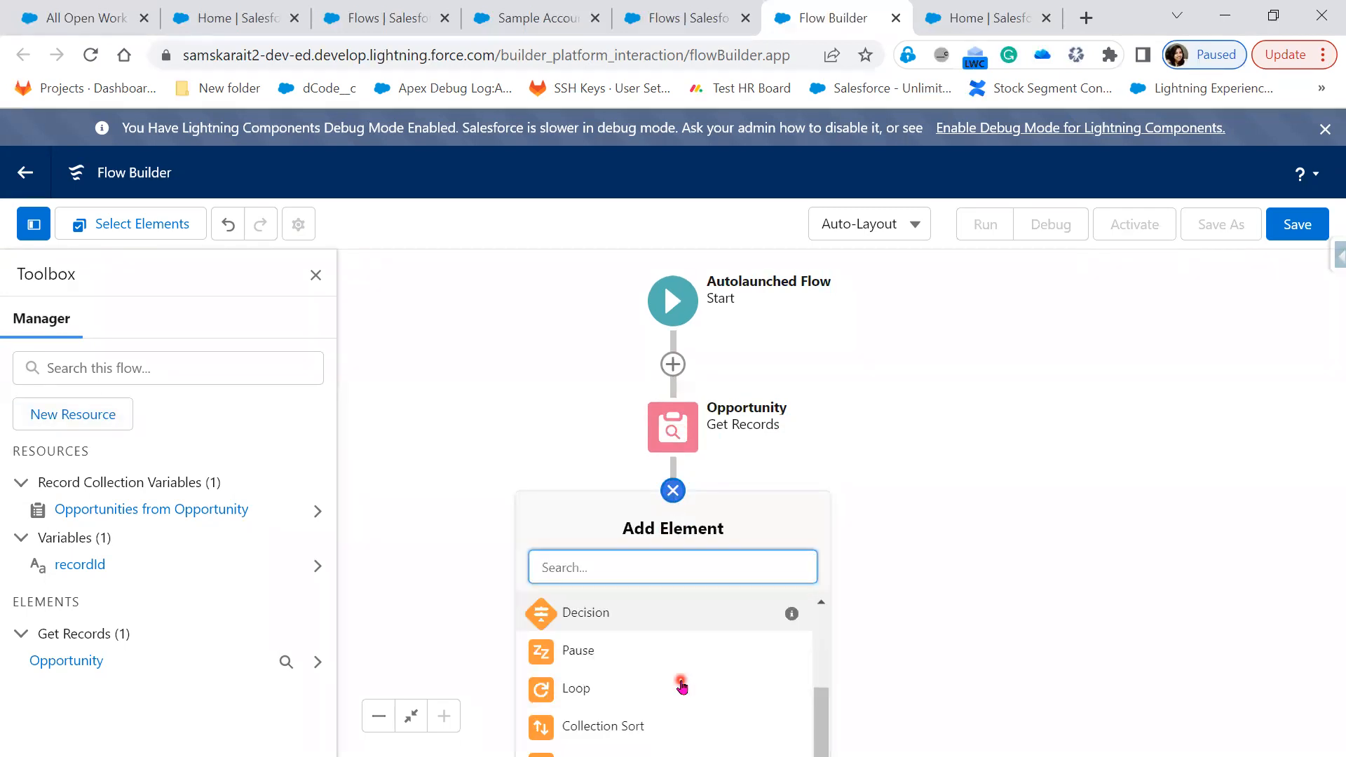
click(626, 705)
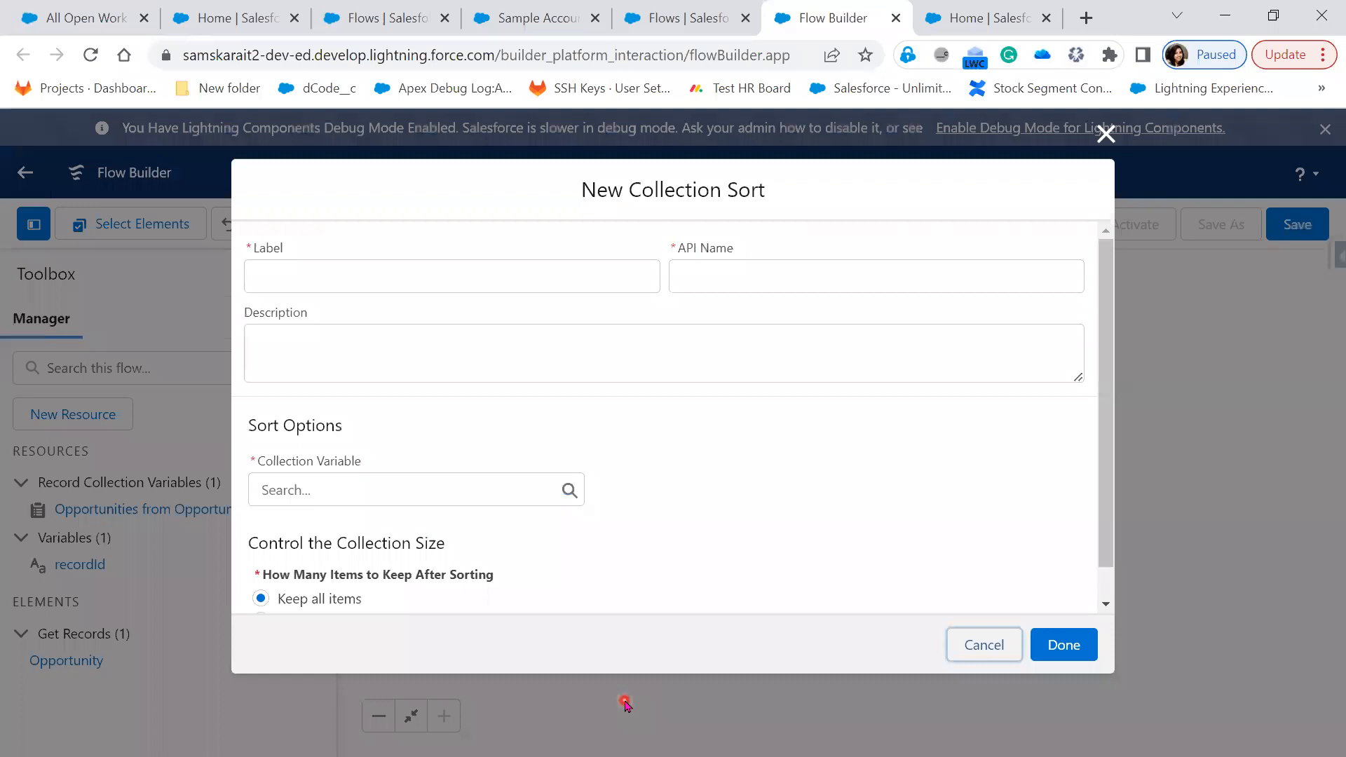
click(520, 273)
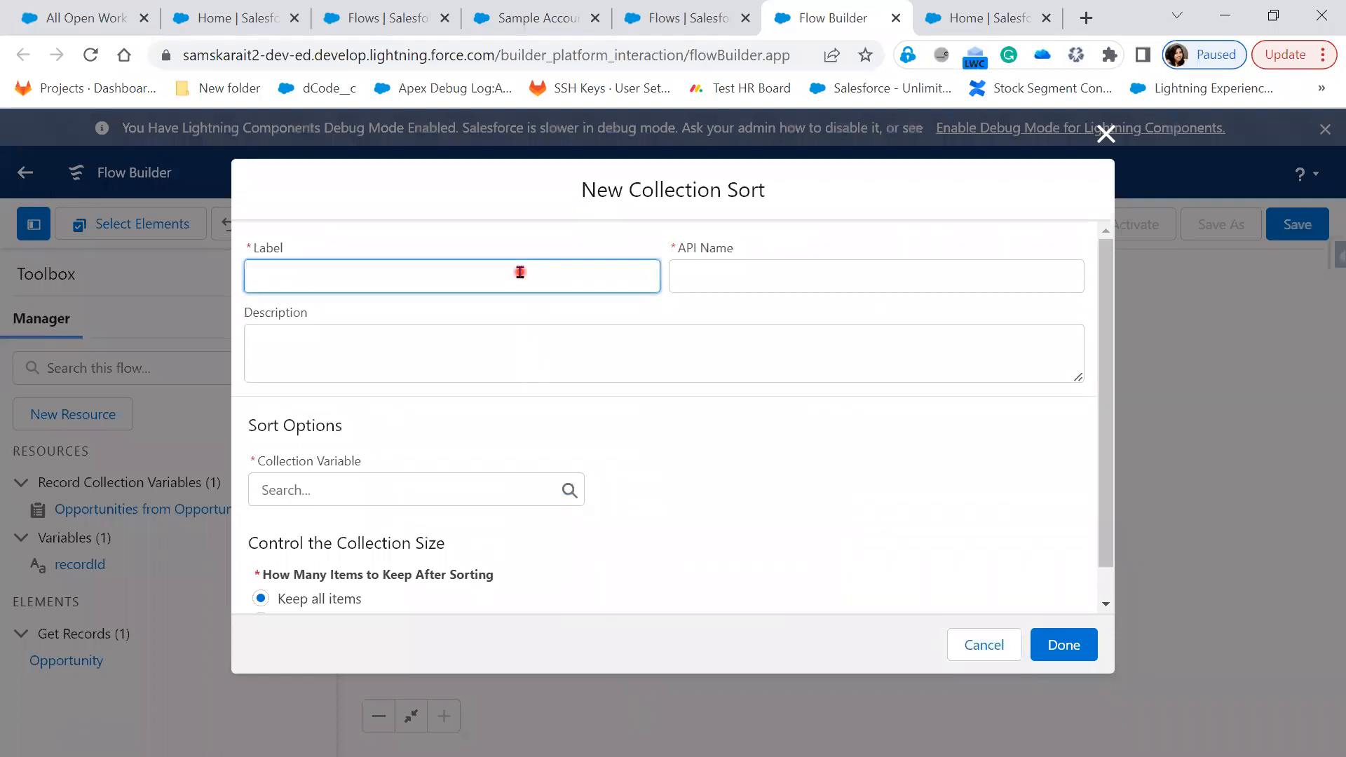
text(get top 3 Opps)
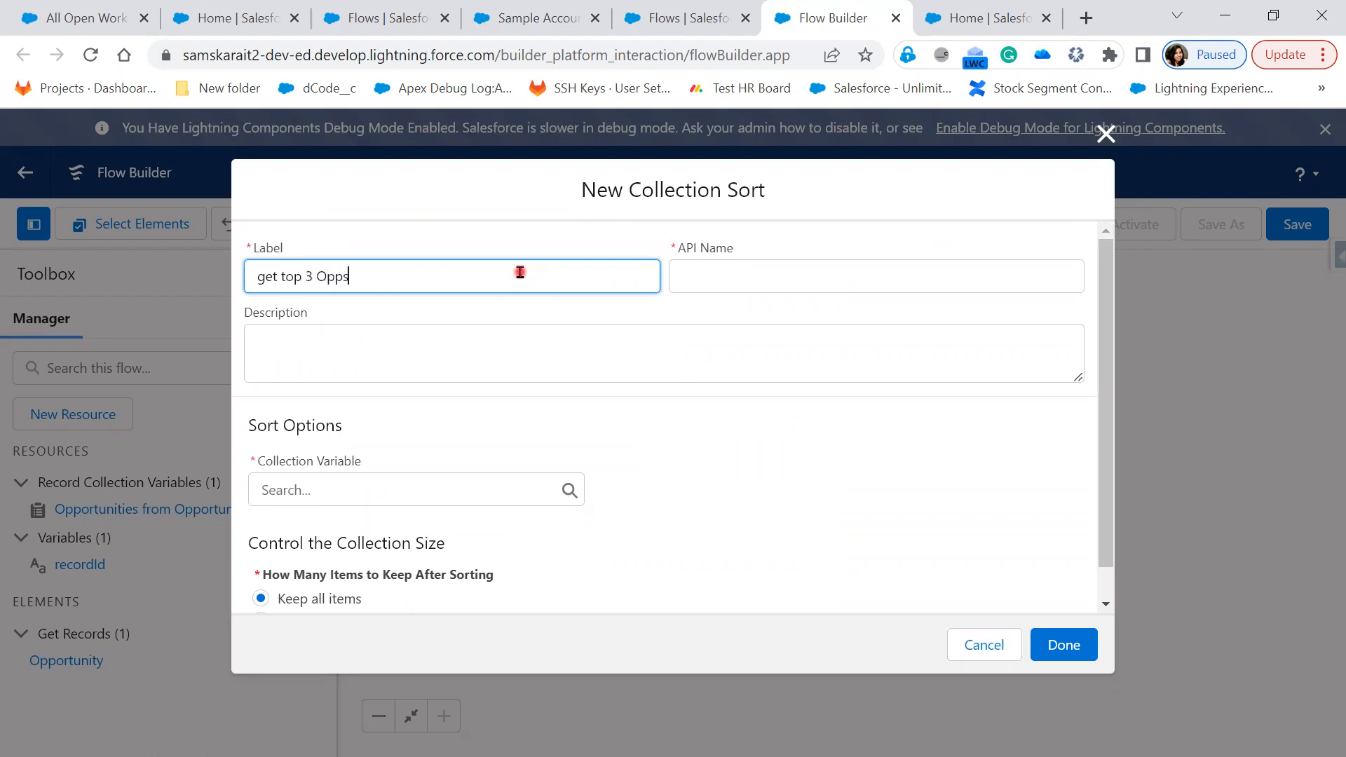
key(Tab)
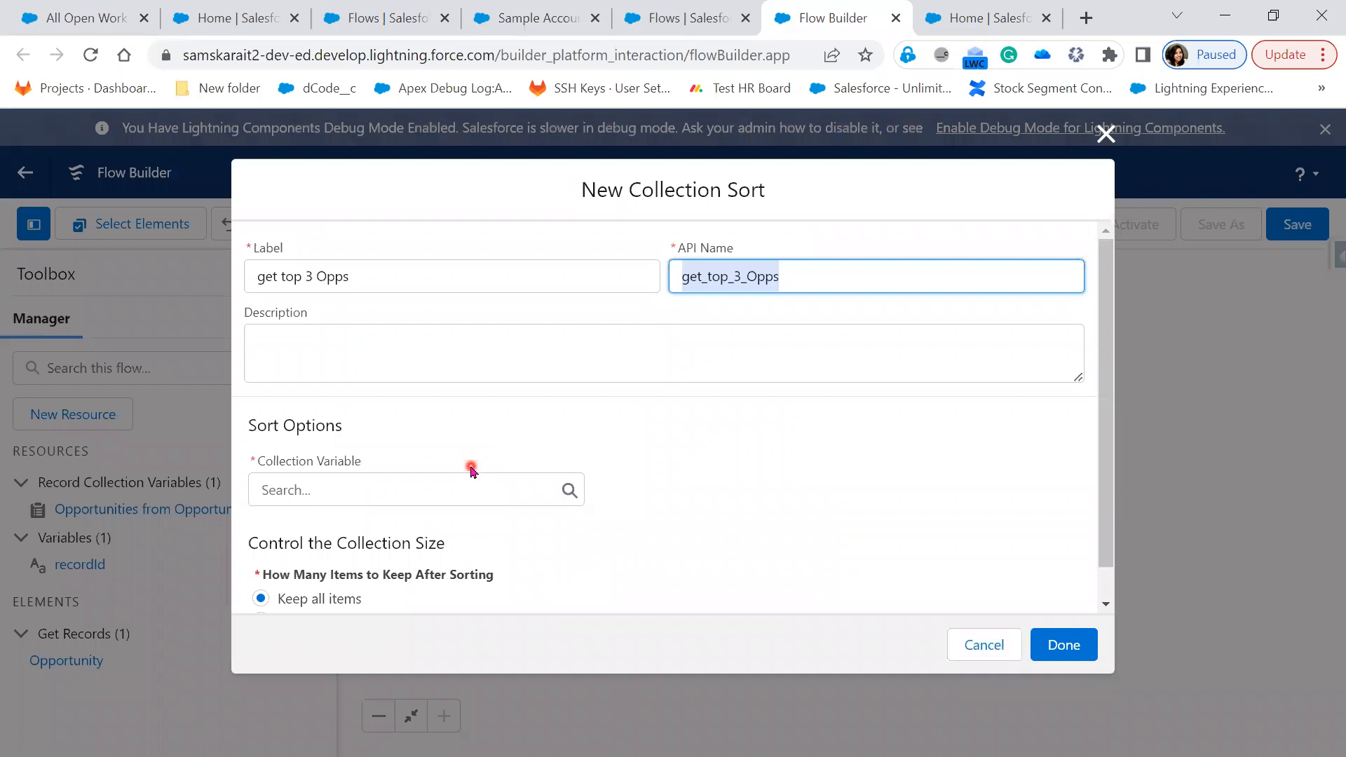
click(446, 494)
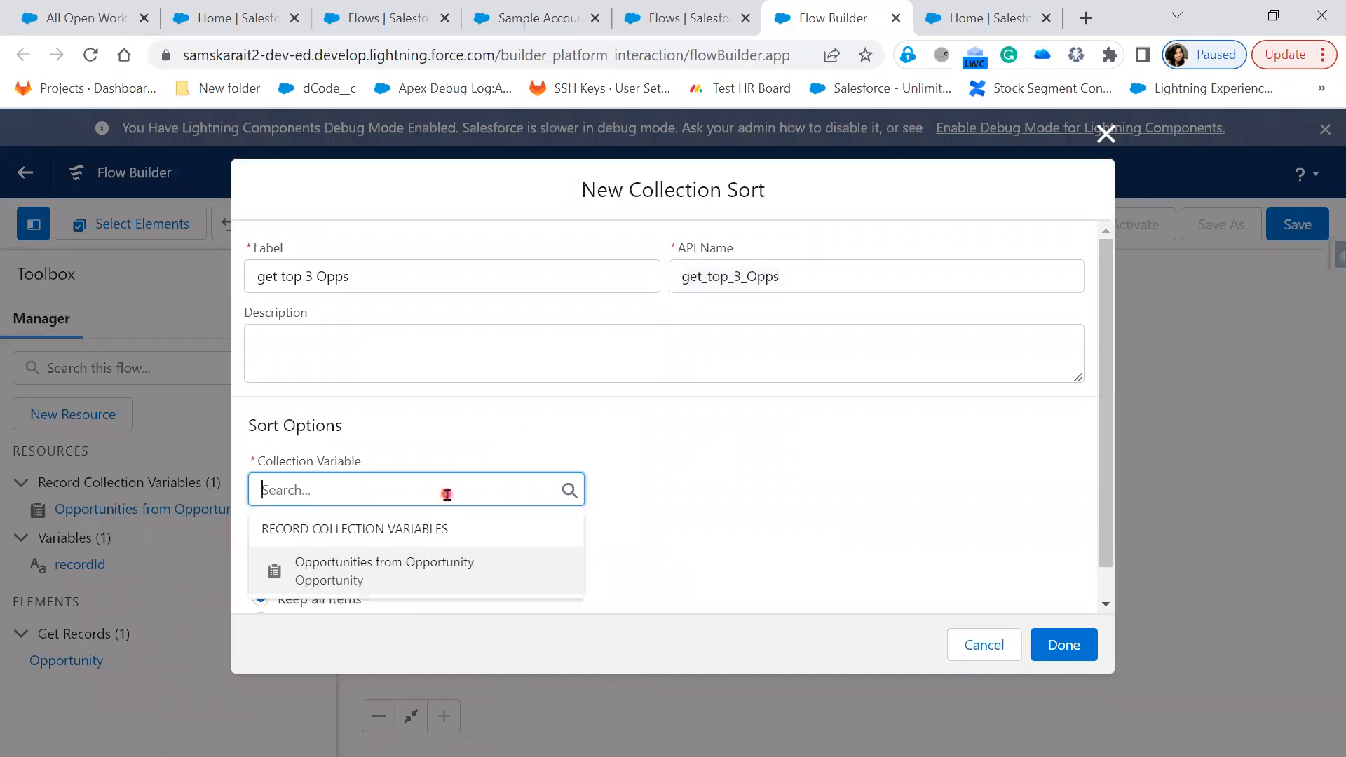
click(414, 571)
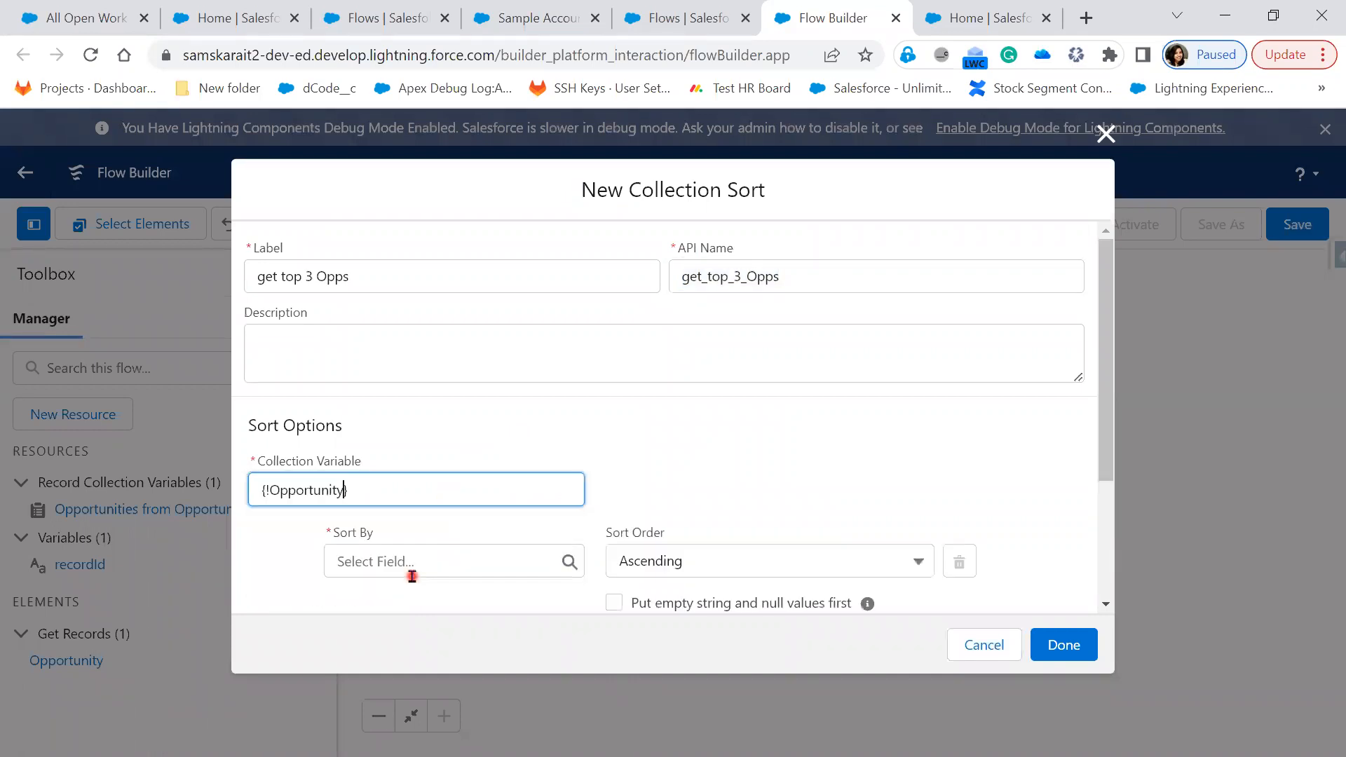
scroll(671, 479, down, 2)
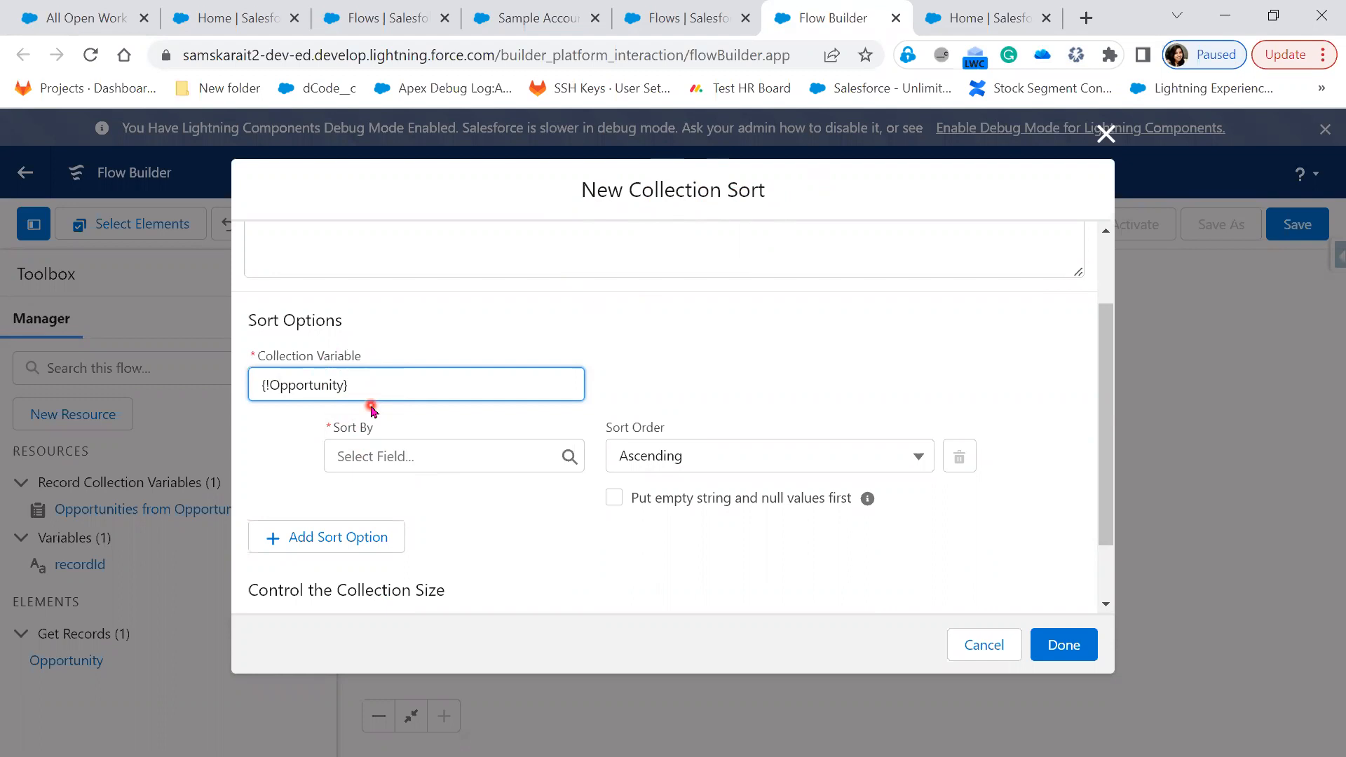
Sort by Amount descending, cap the result at 3 items, and save the sort step
click(374, 456)
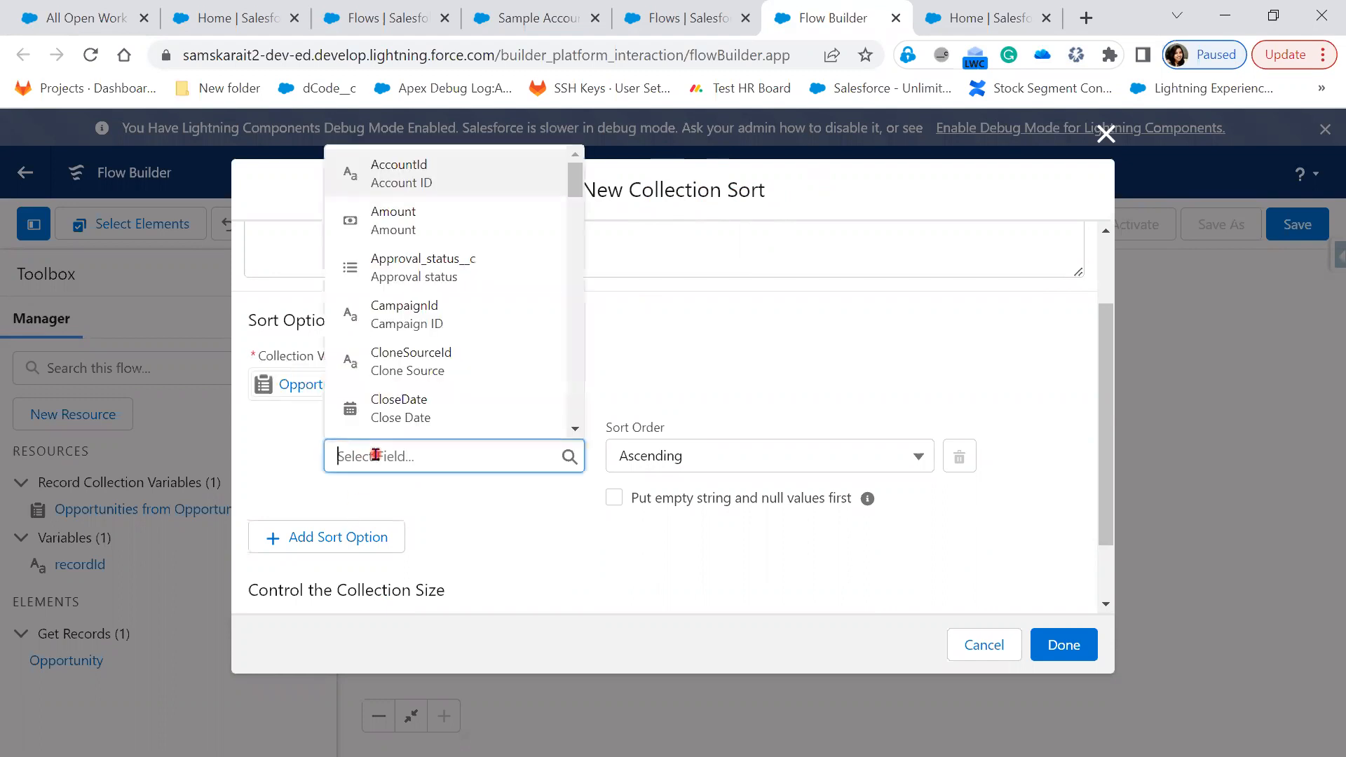
click(421, 226)
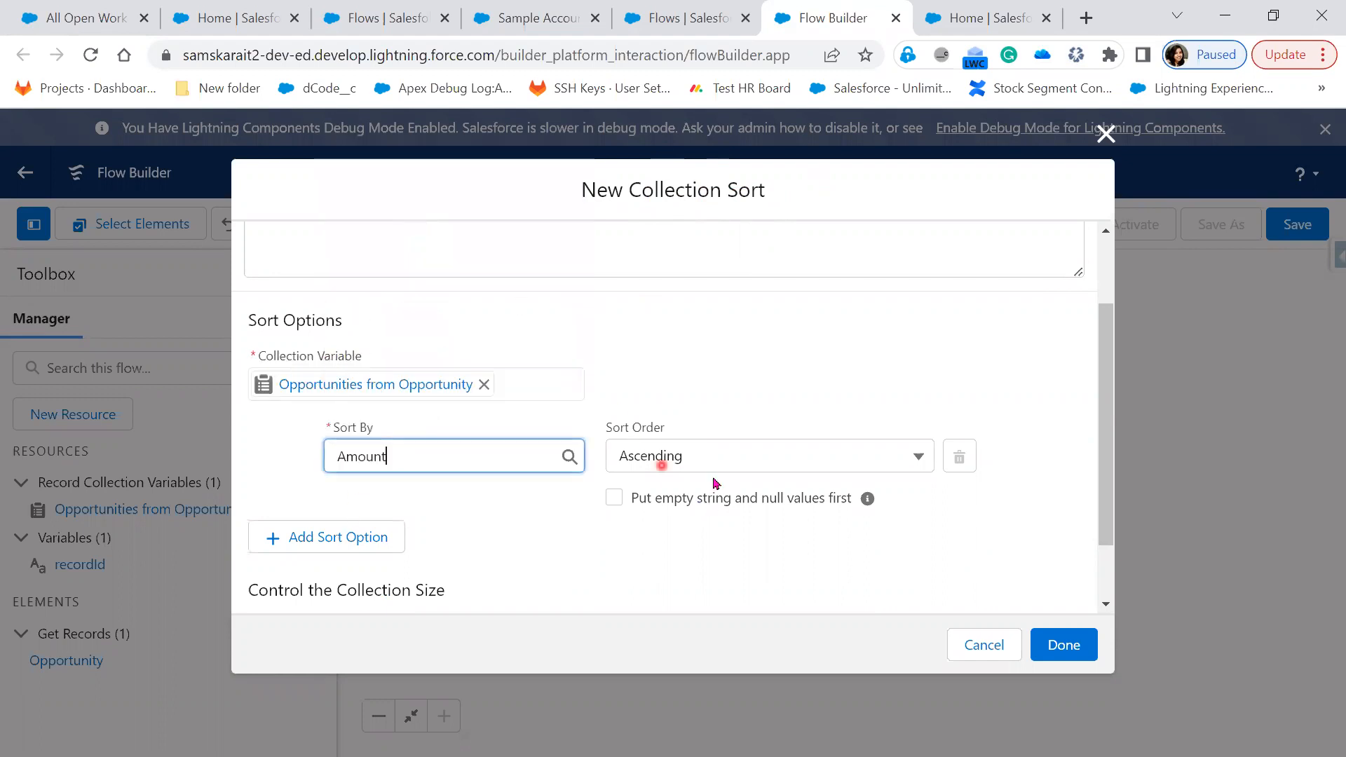
click(715, 457)
click(718, 531)
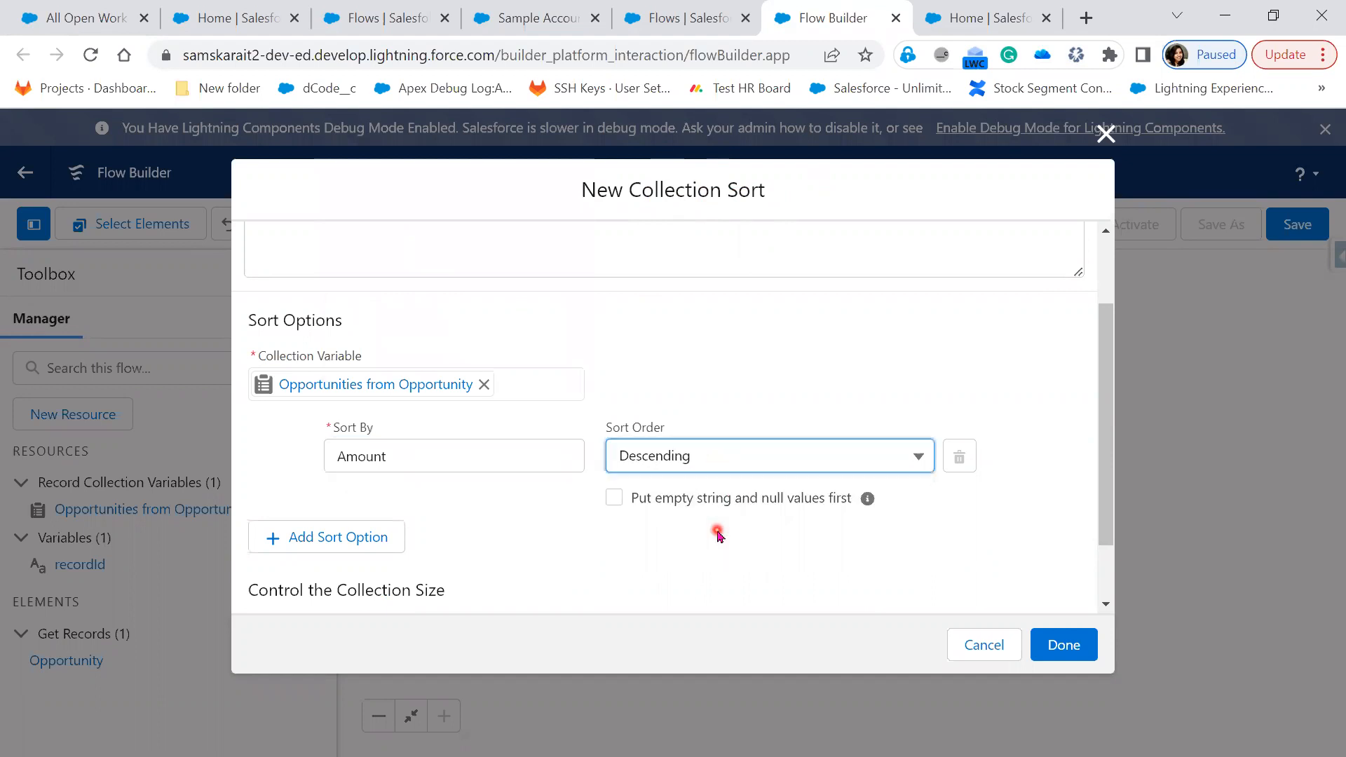
scroll(717, 535, down, 2)
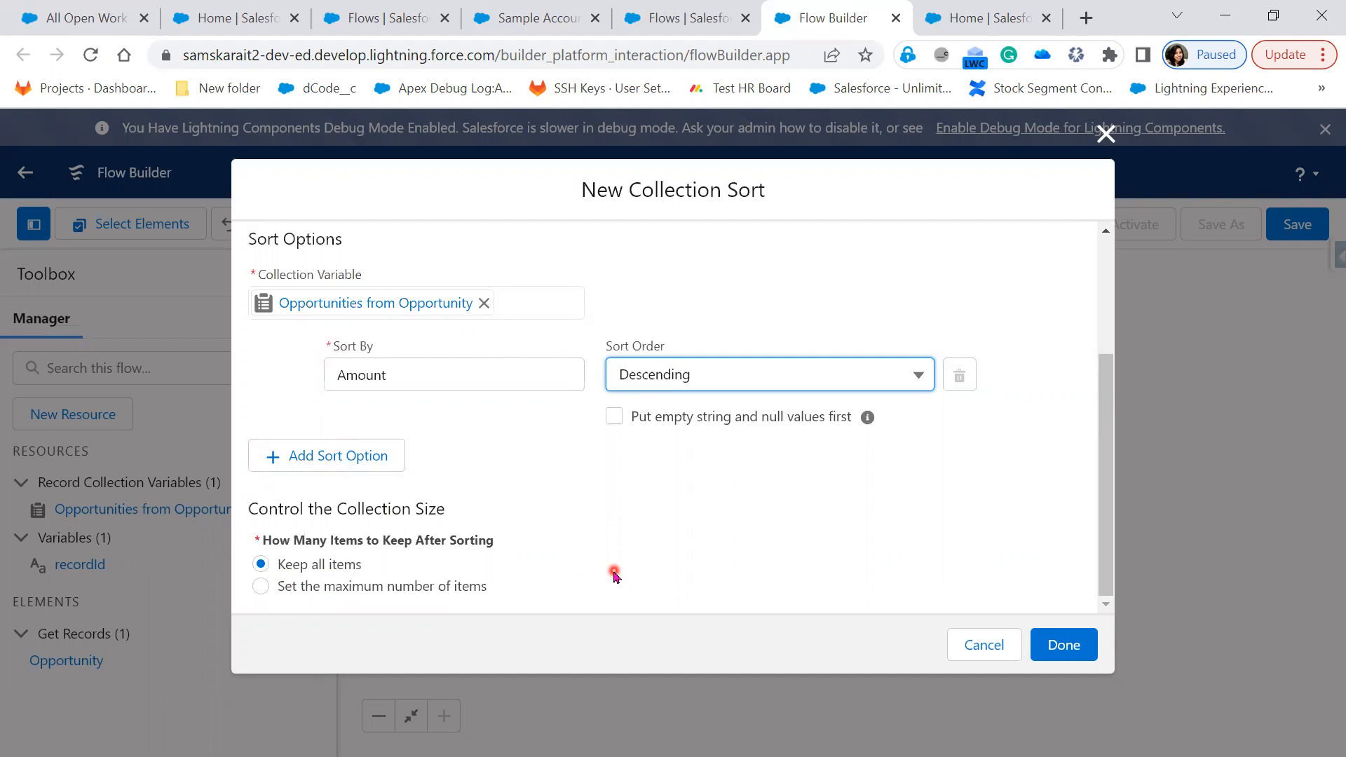
click(456, 589)
click(422, 576)
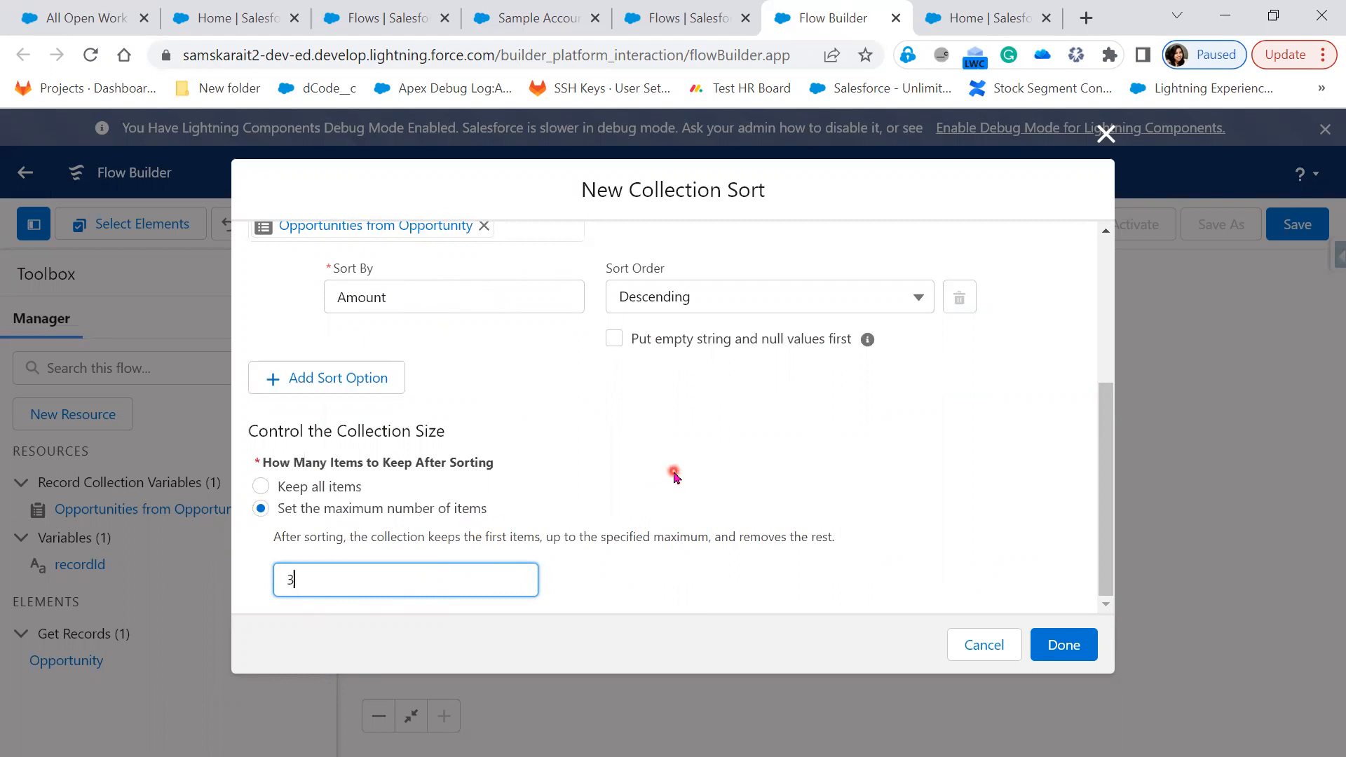
click(1065, 645)
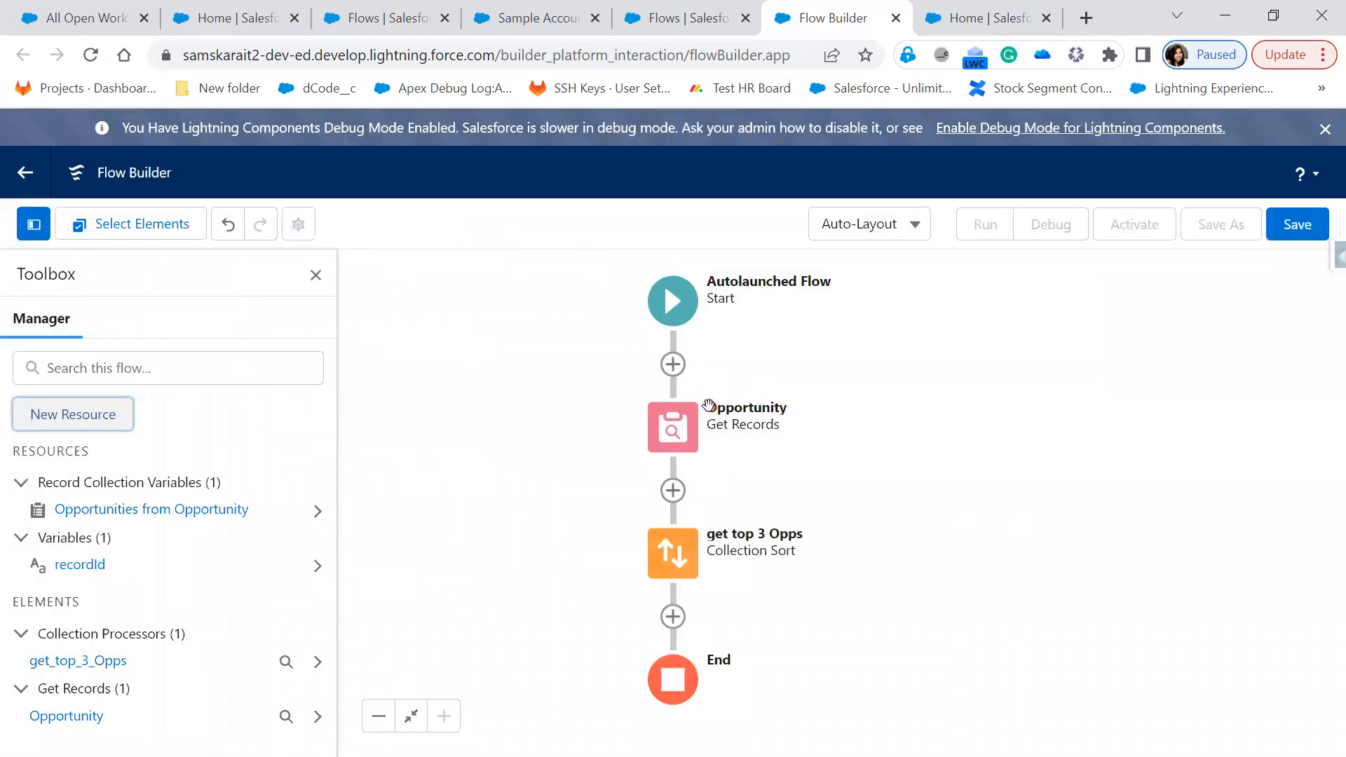
click(676, 566)
click(687, 556)
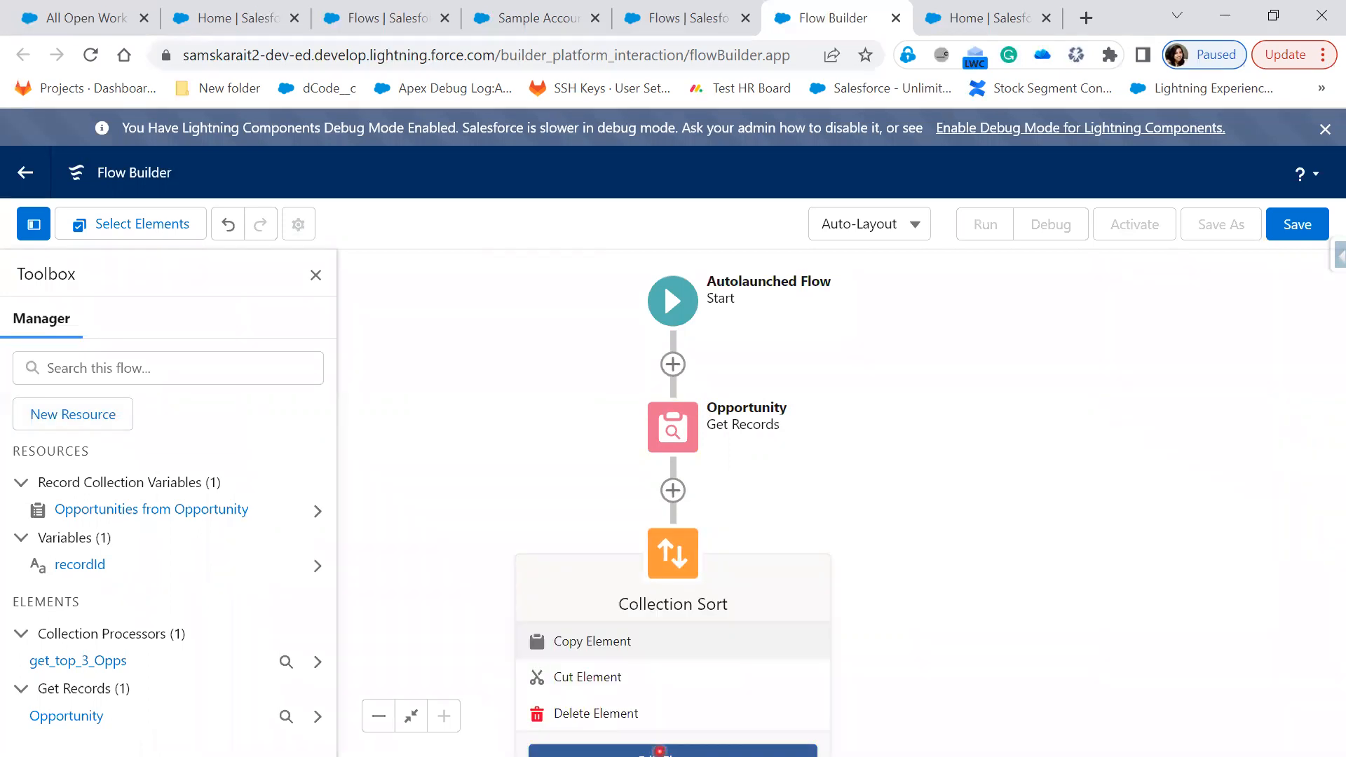
click(659, 750)
scroll(527, 515, down, 2)
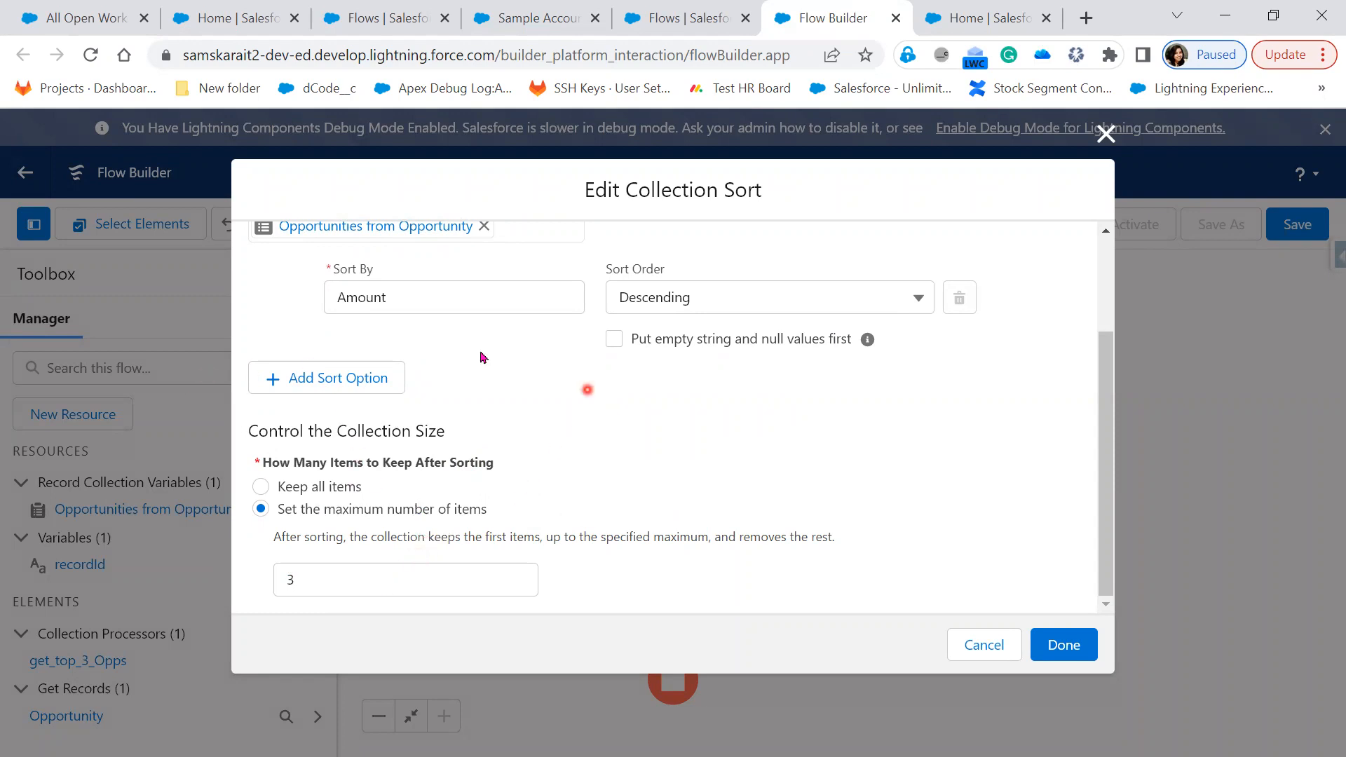
scroll(748, 421, up, 3)
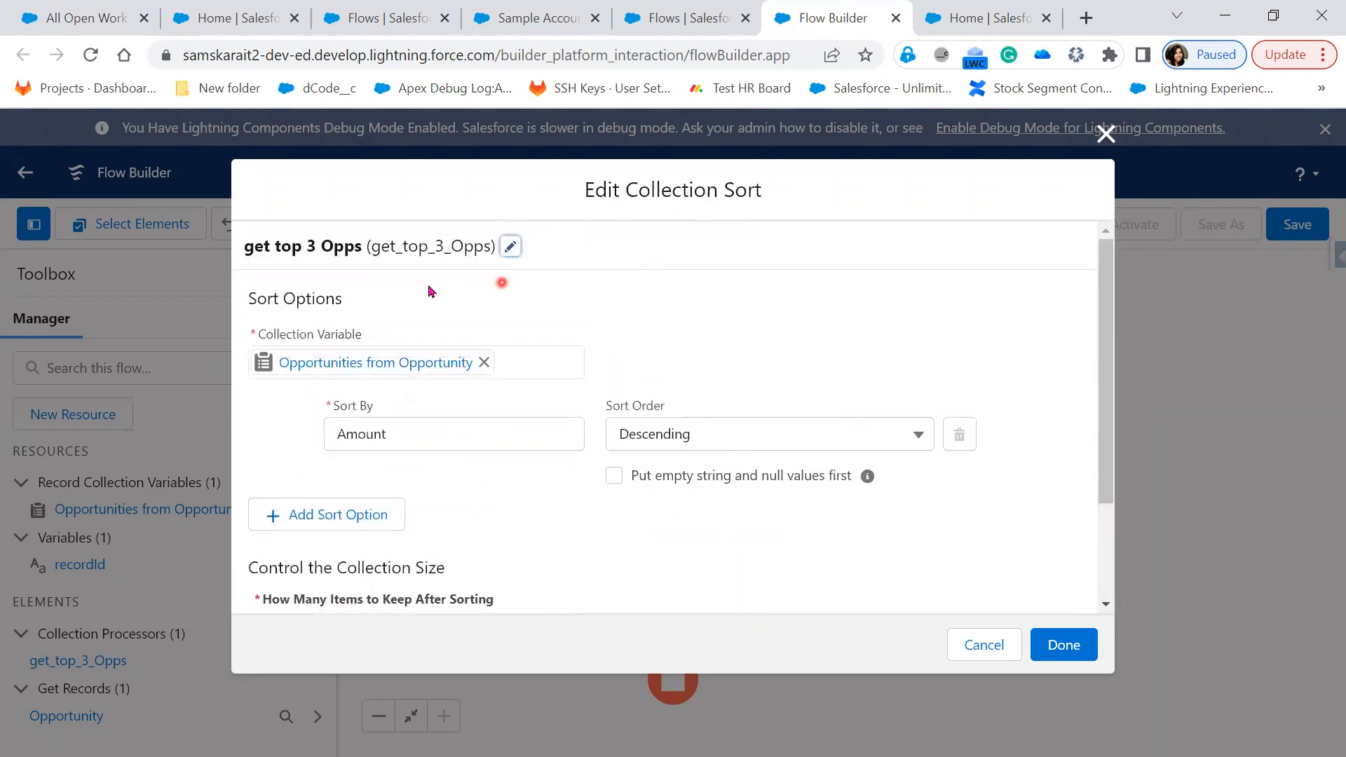
scroll(568, 561, down, 2)
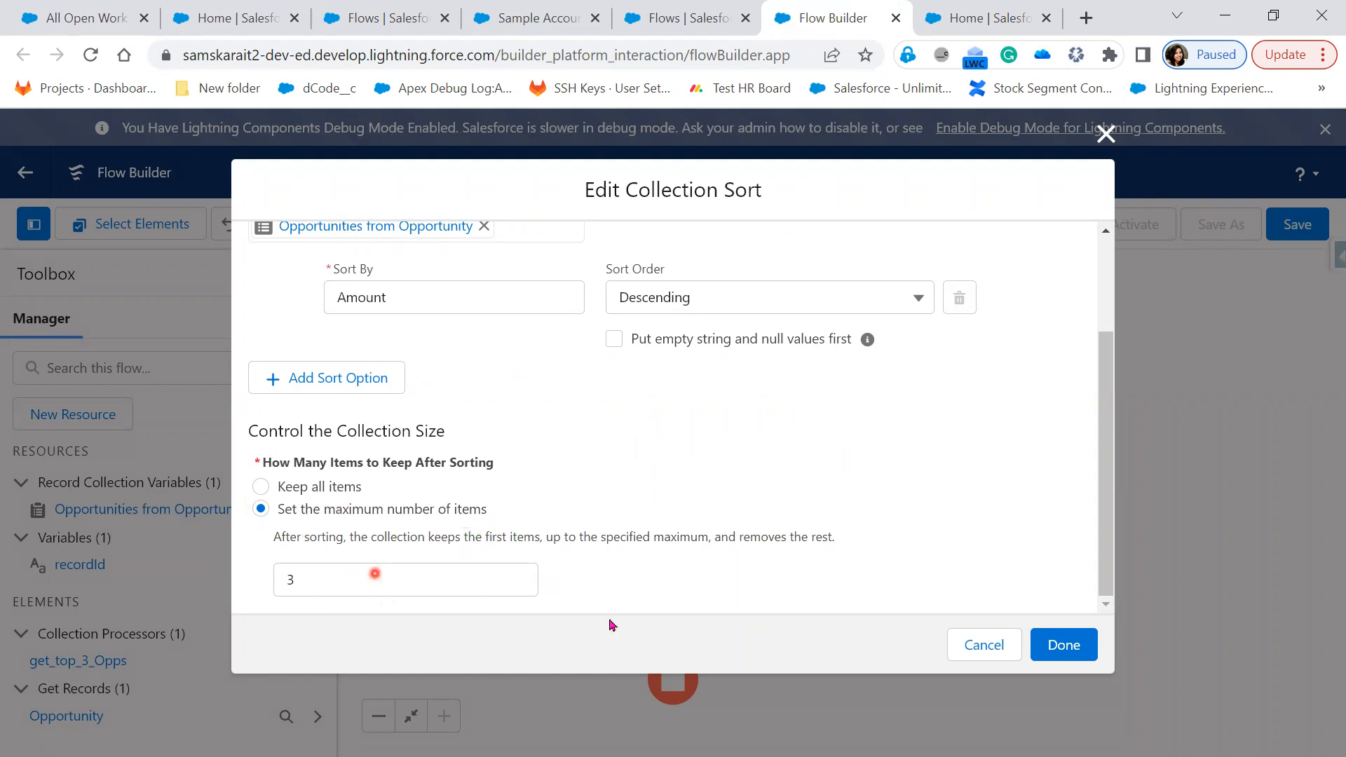
click(1052, 644)
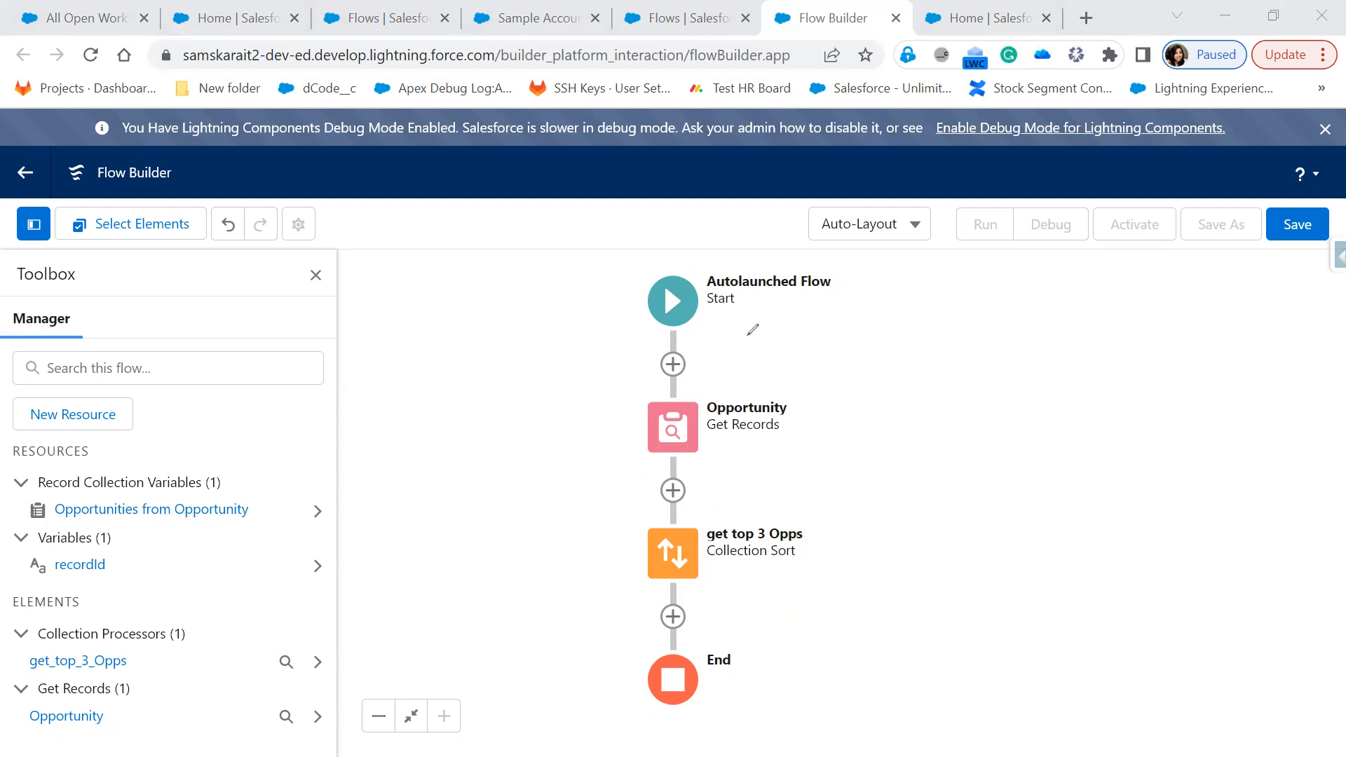
mouse_move(716, 298)
mouse_down()
mouse_move(713, 585)
mouse_move(770, 584)
mouse_move(735, 603)
mouse_up()
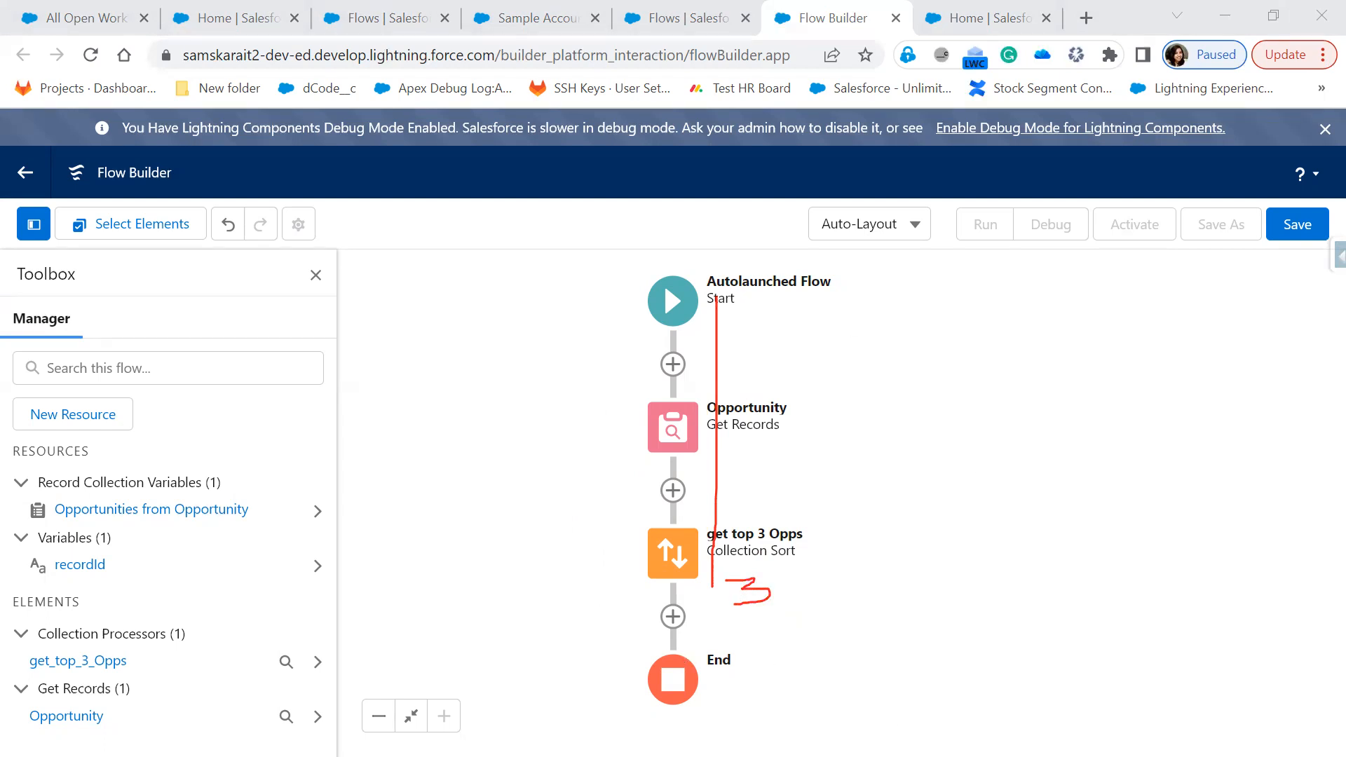
mouse_move(852, 578)
mouse_down()
mouse_move(919, 541)
mouse_move(885, 554)
mouse_move(931, 575)
mouse_up()
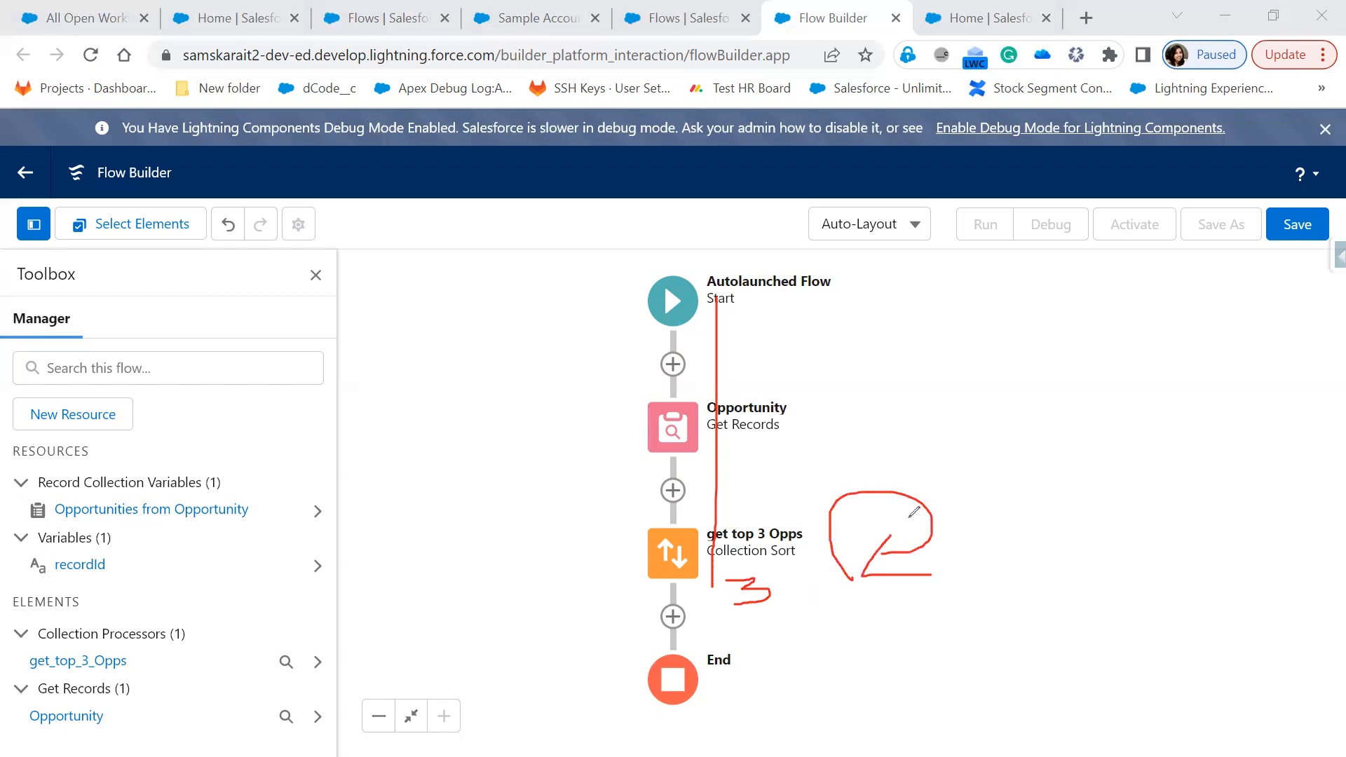
mouse_move(865, 541)
mouse_down()
mouse_move(897, 505)
mouse_move(936, 535)
mouse_up()
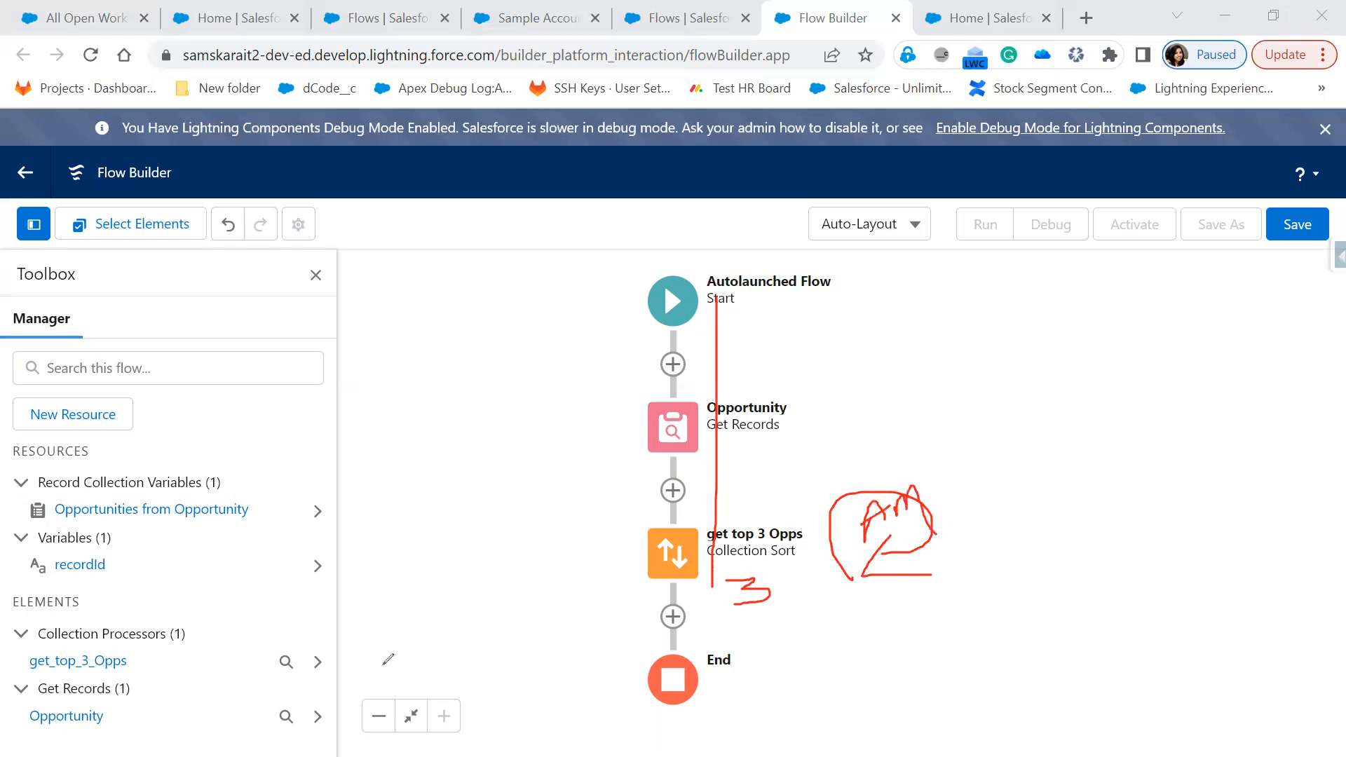
key(Escape)
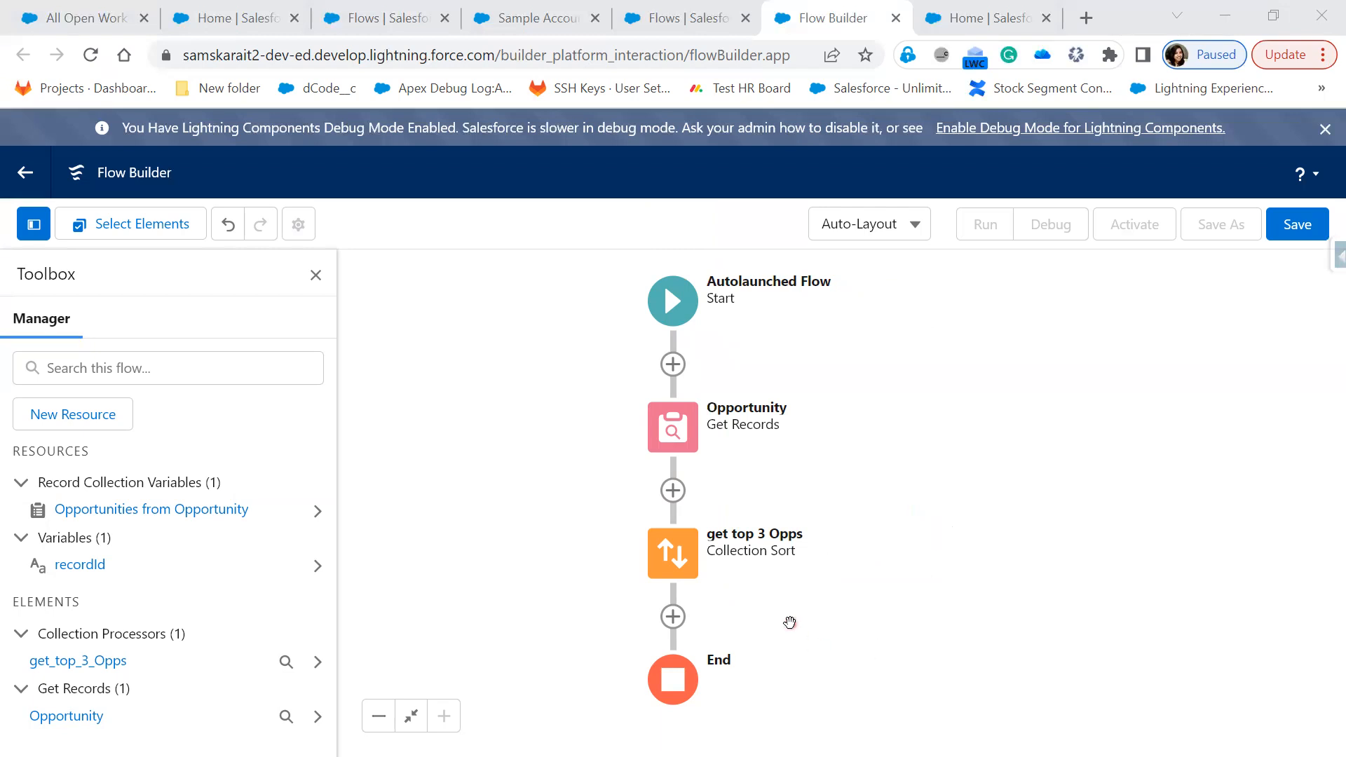
Insert a Loop element after the get top 3 Opps sort
click(673, 628)
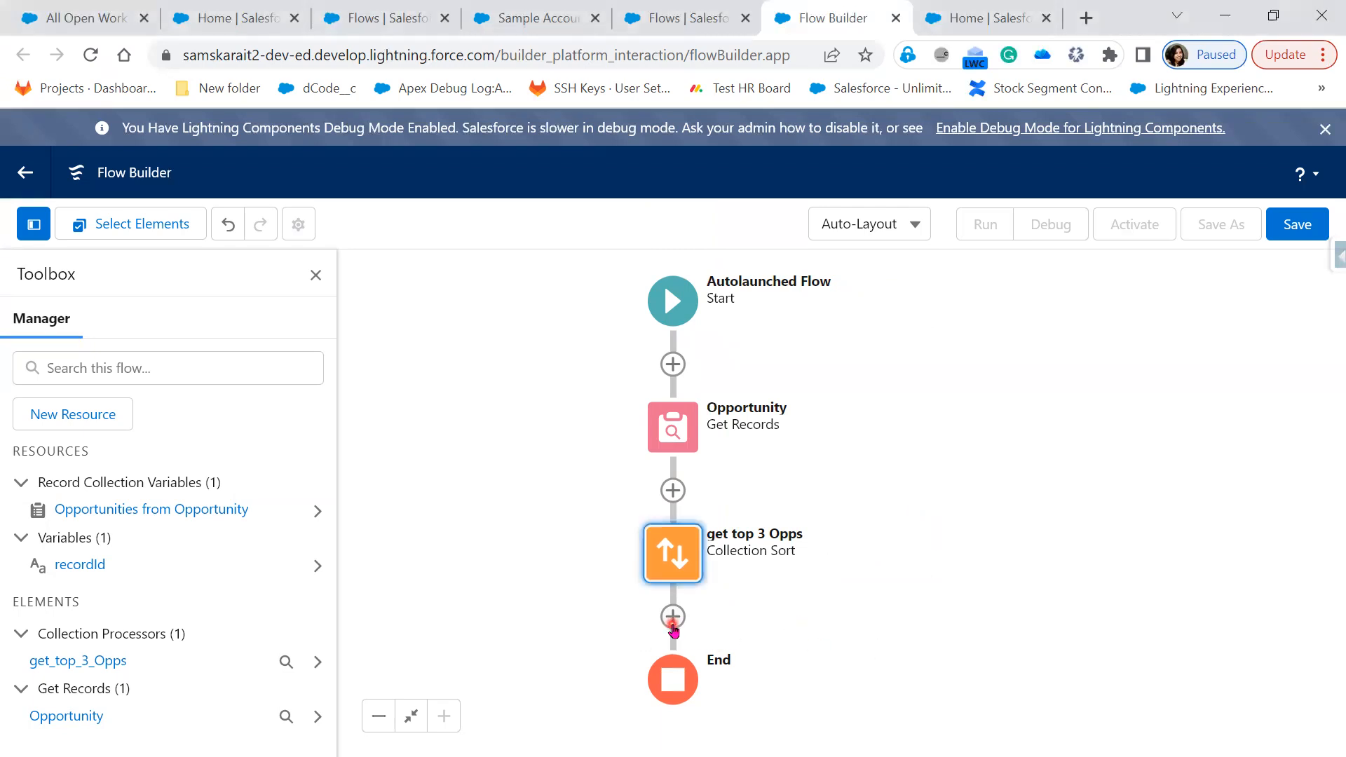
click(673, 618)
drag(947, 596, 977, 374)
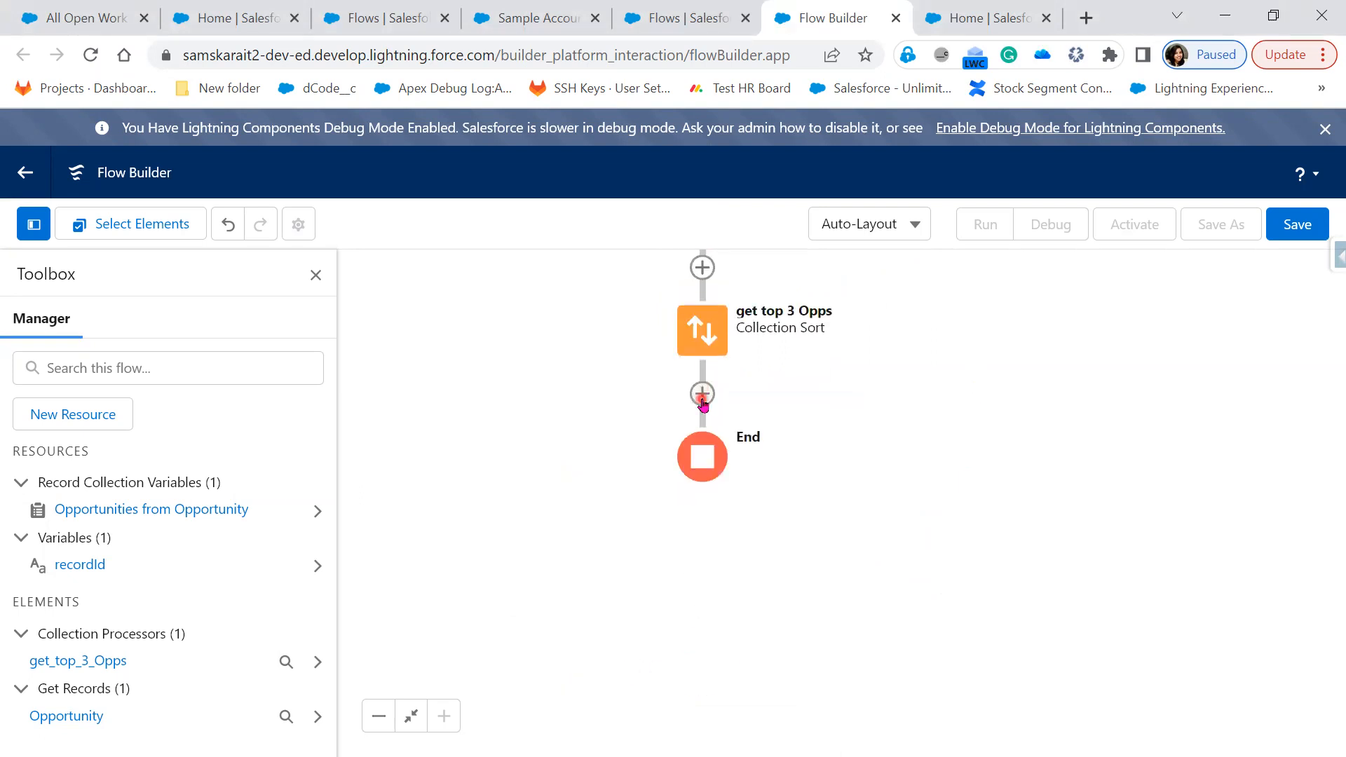
click(703, 396)
scroll(700, 655, down, 3)
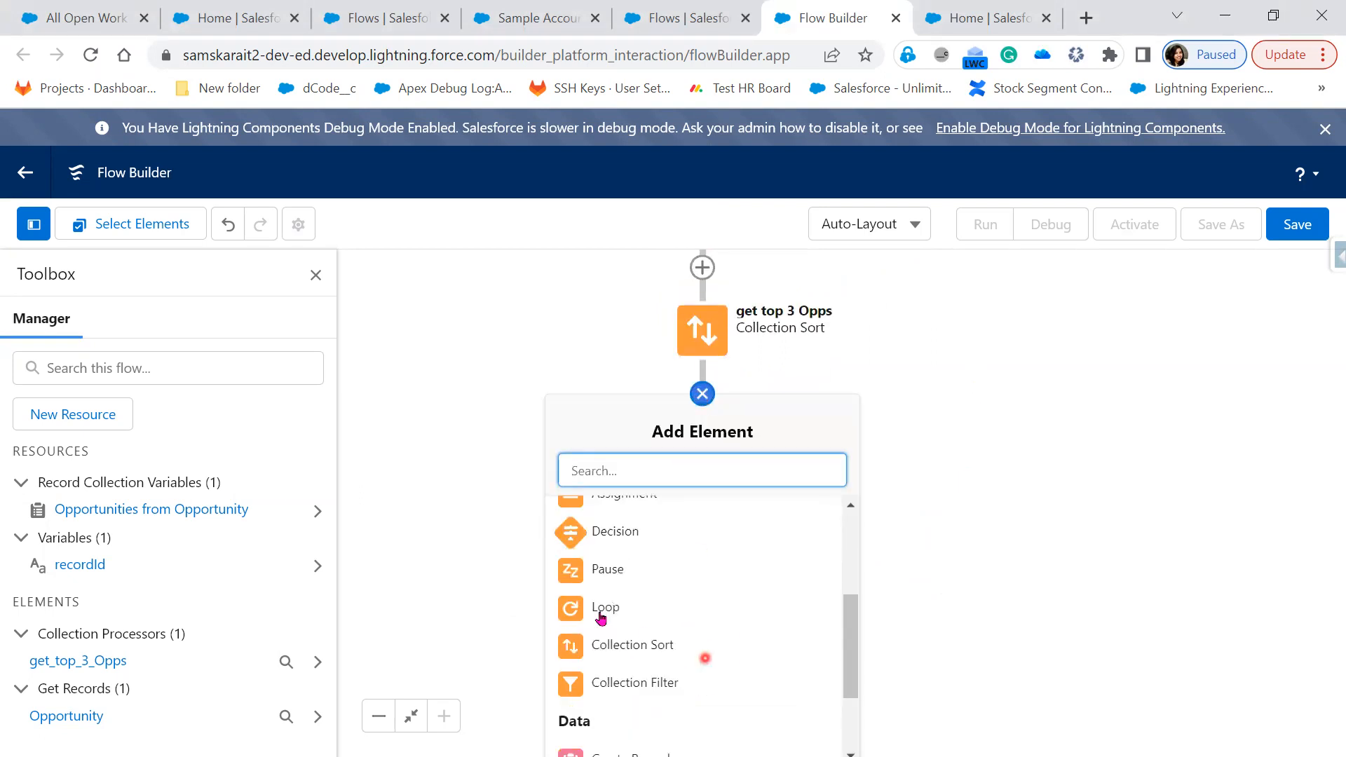
click(603, 609)
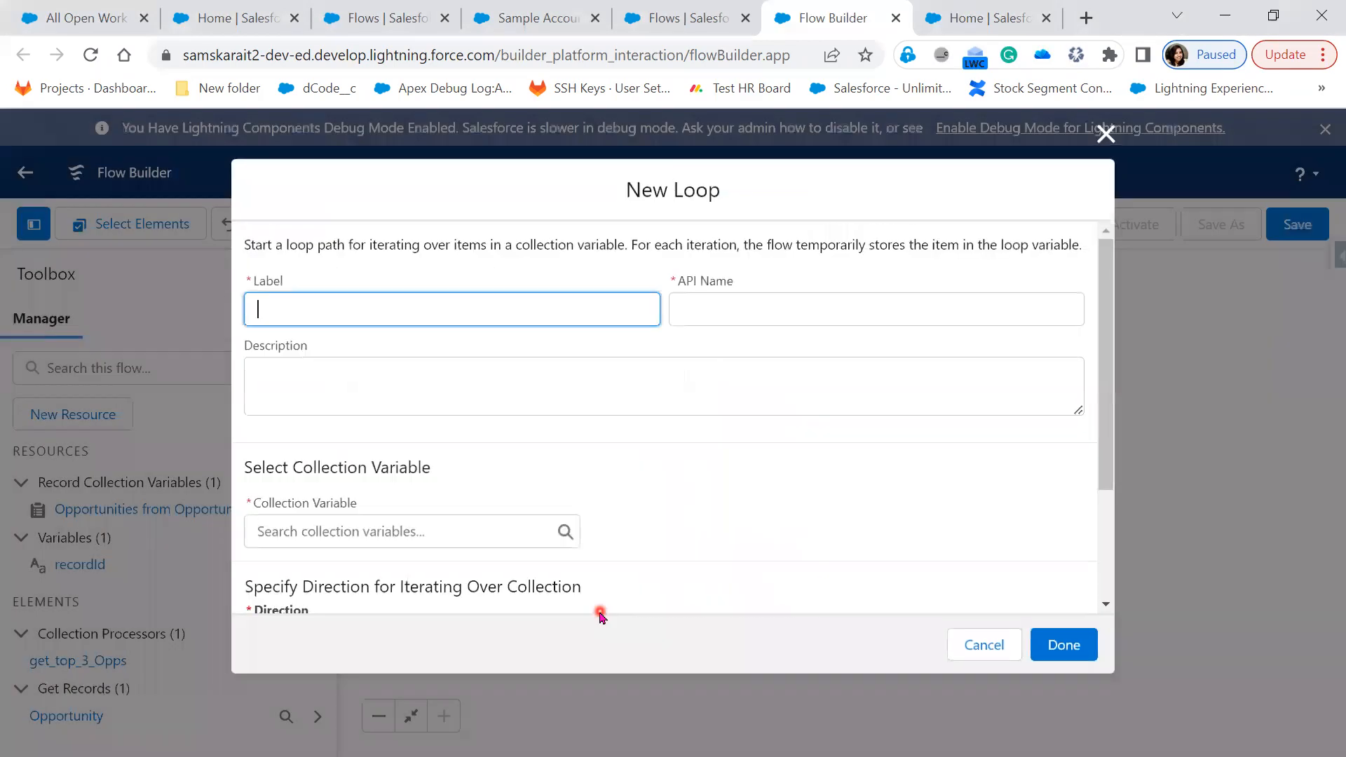
Name the loop opp, iterate over Opportunities from Opportunity, and save it
text(opp)
key(Tab)
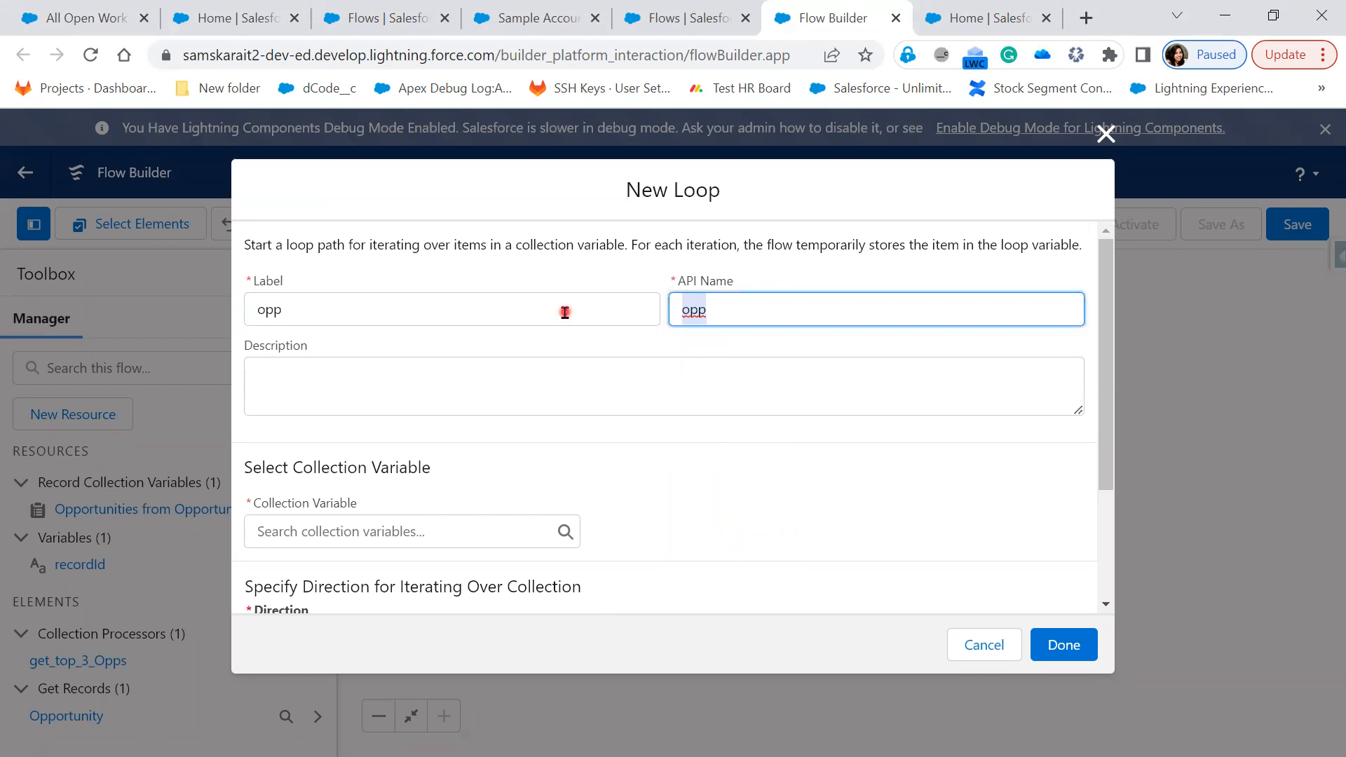
click(421, 531)
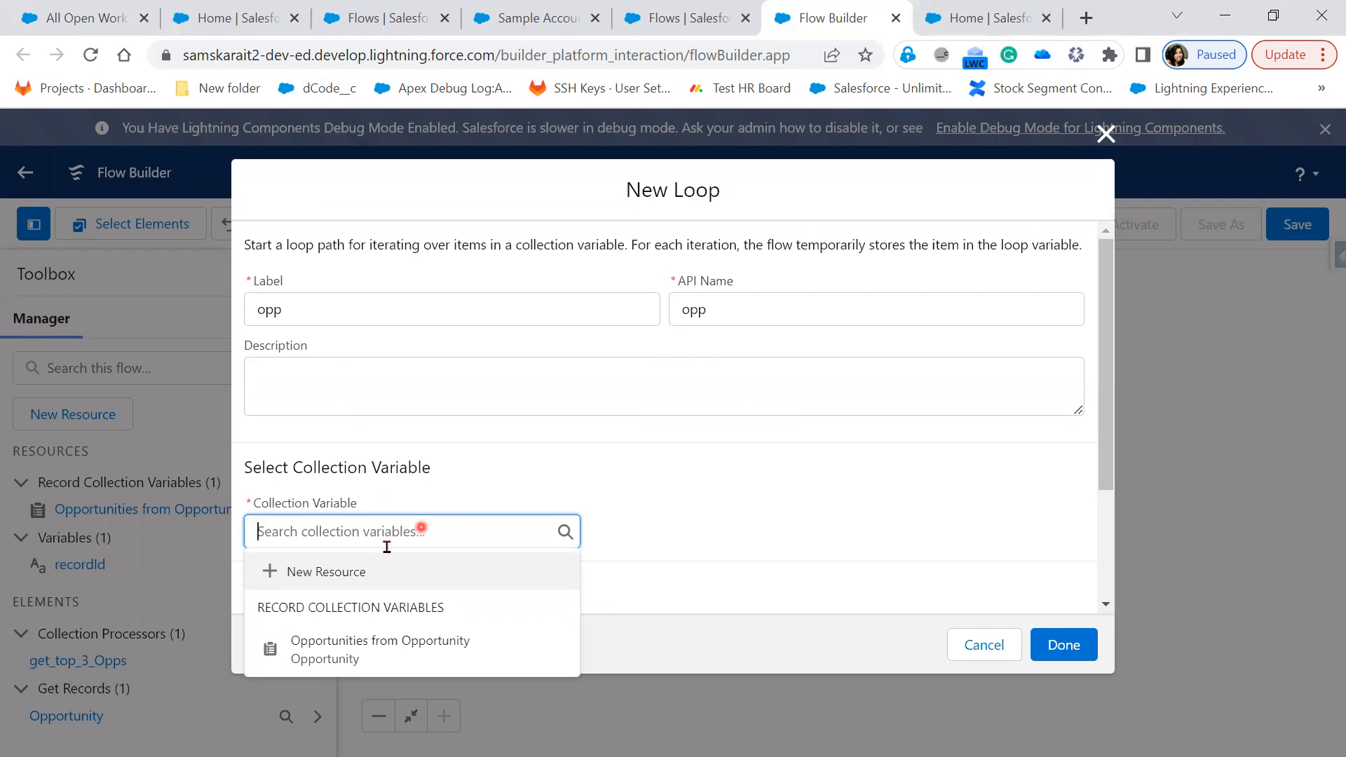
click(379, 643)
scroll(647, 496, down, 1)
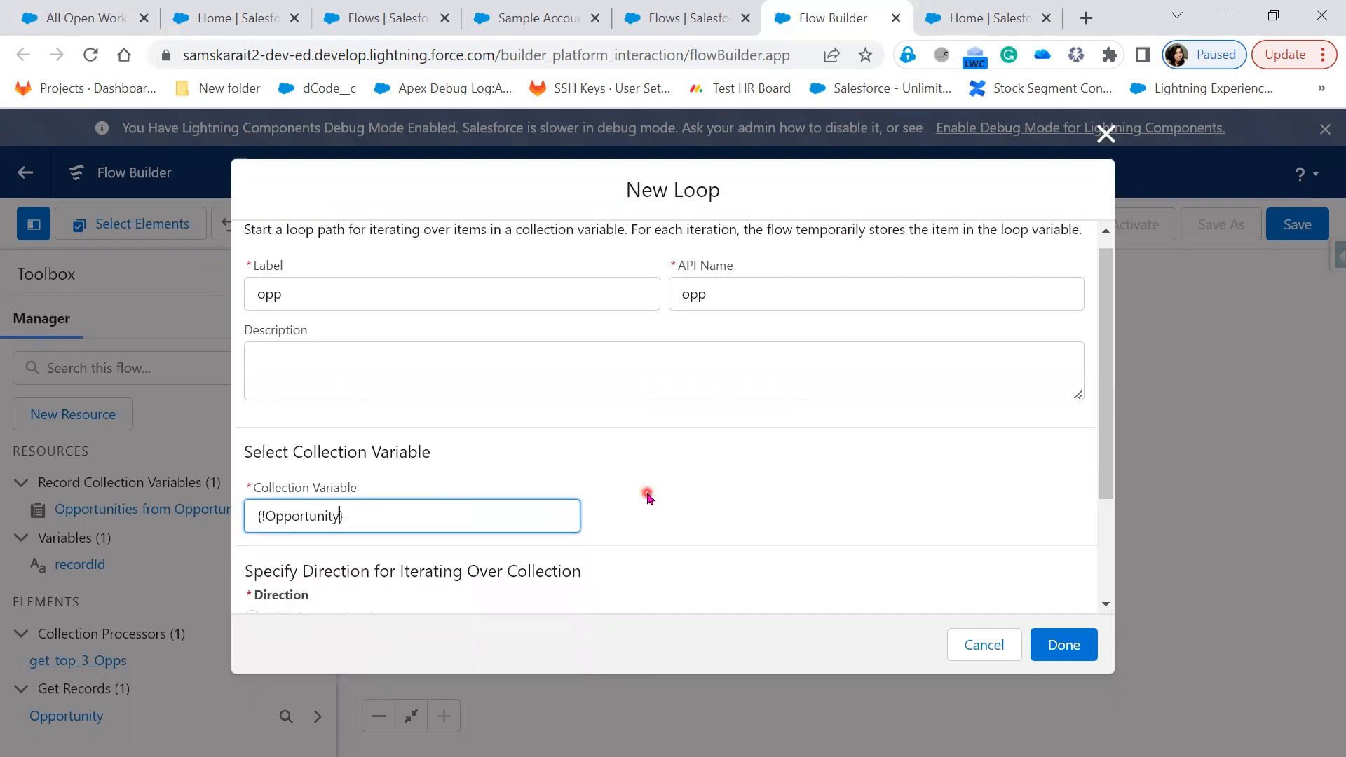
scroll(647, 496, down, 1)
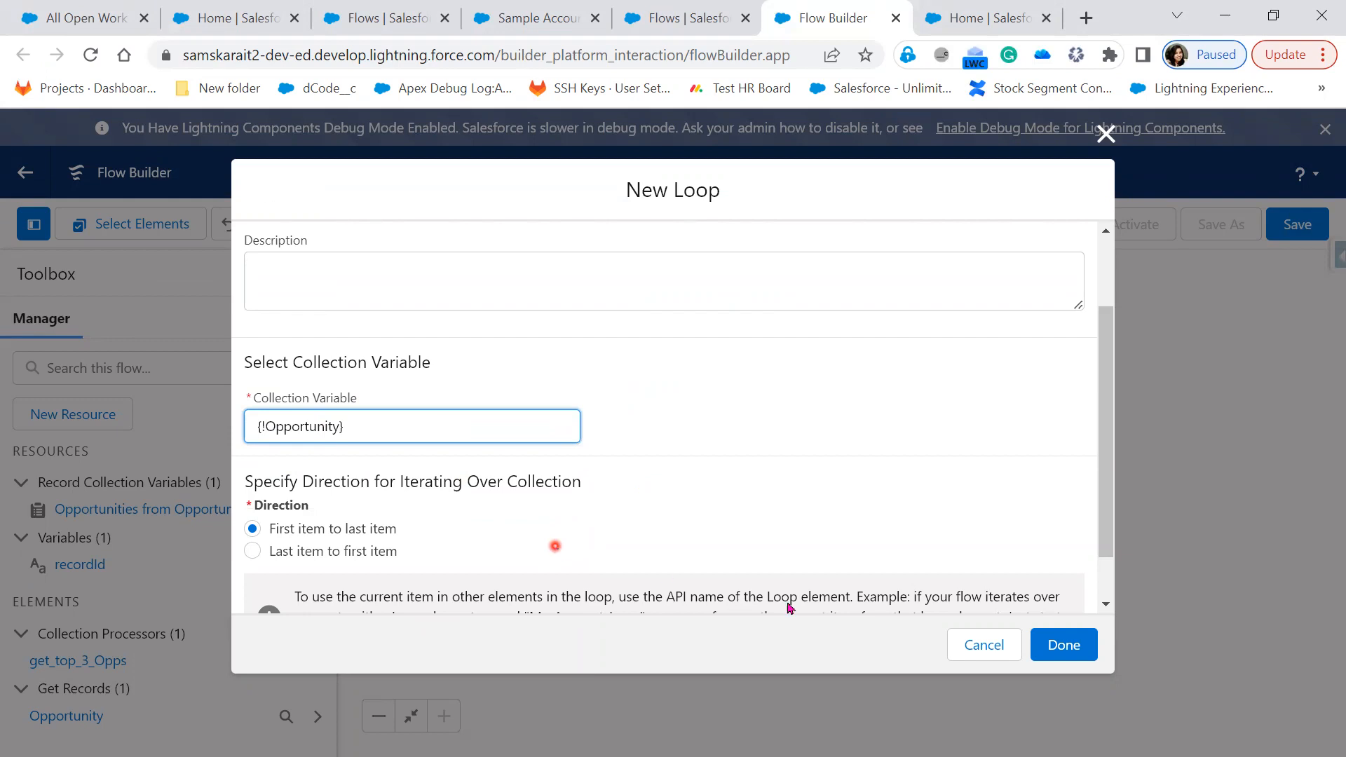
click(1087, 652)
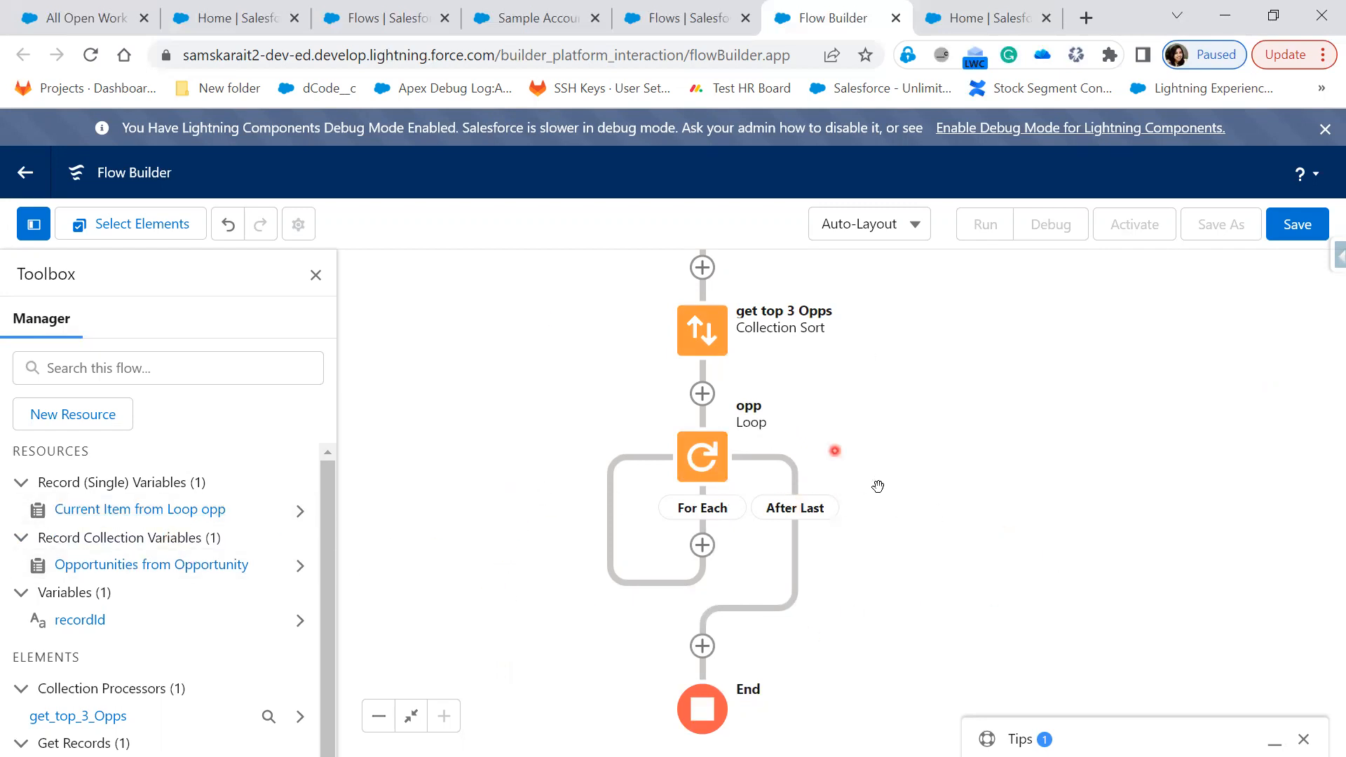
Add a new Variable resource named topoppsum
click(89, 421)
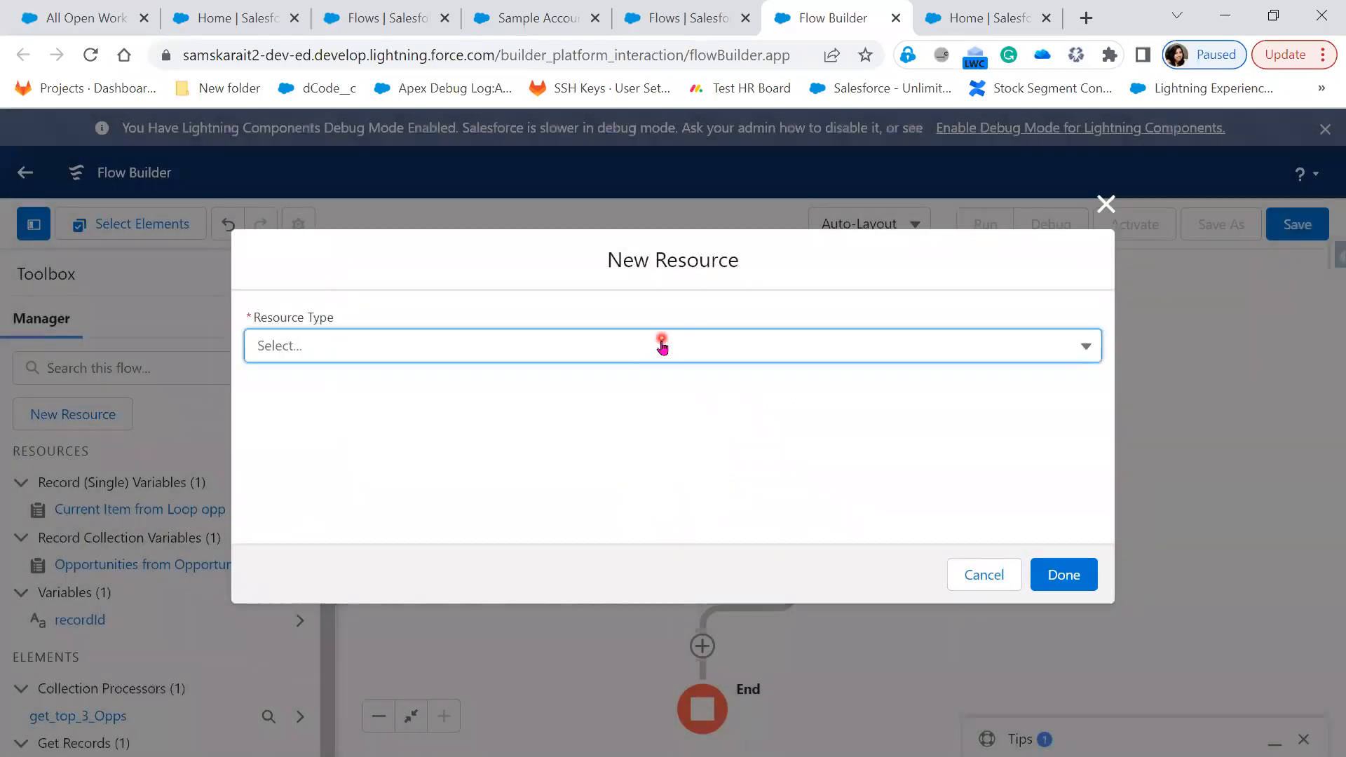
click(661, 345)
click(602, 404)
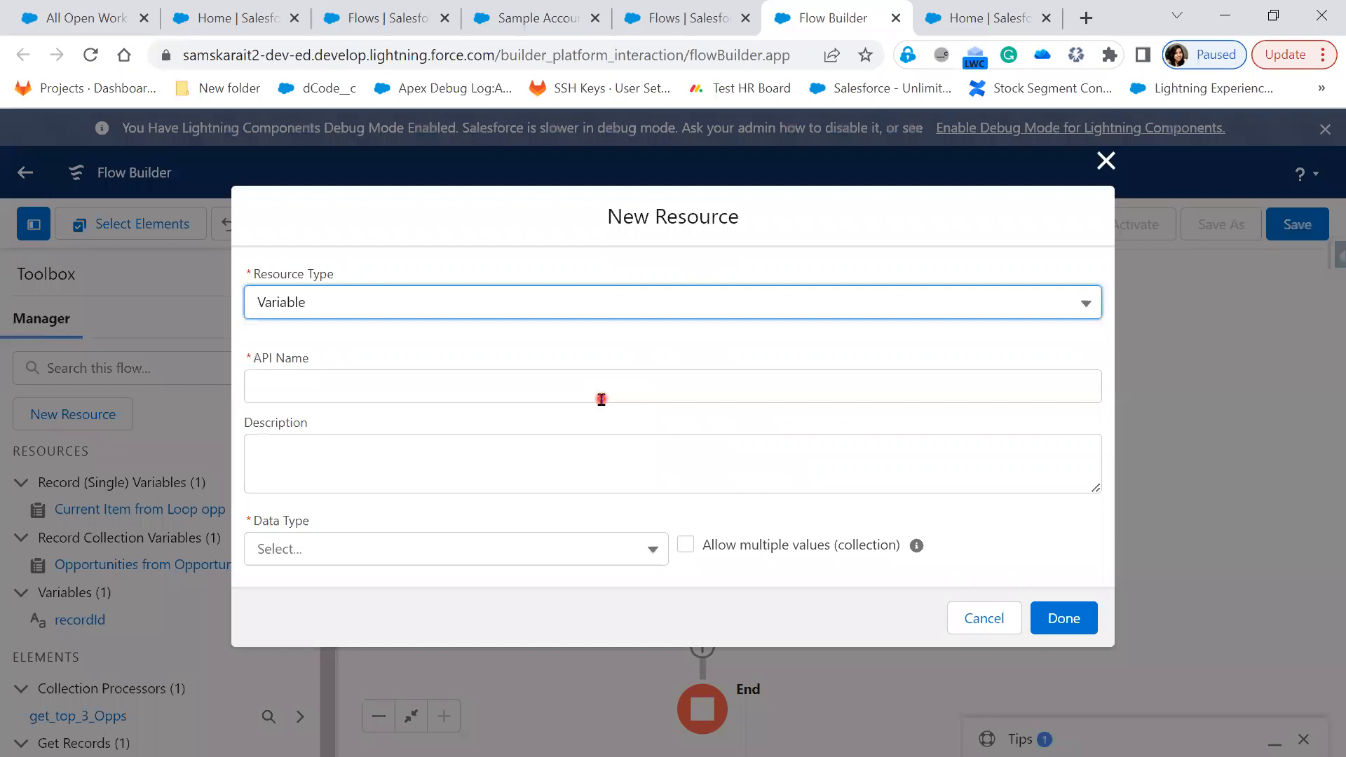
click(601, 388)
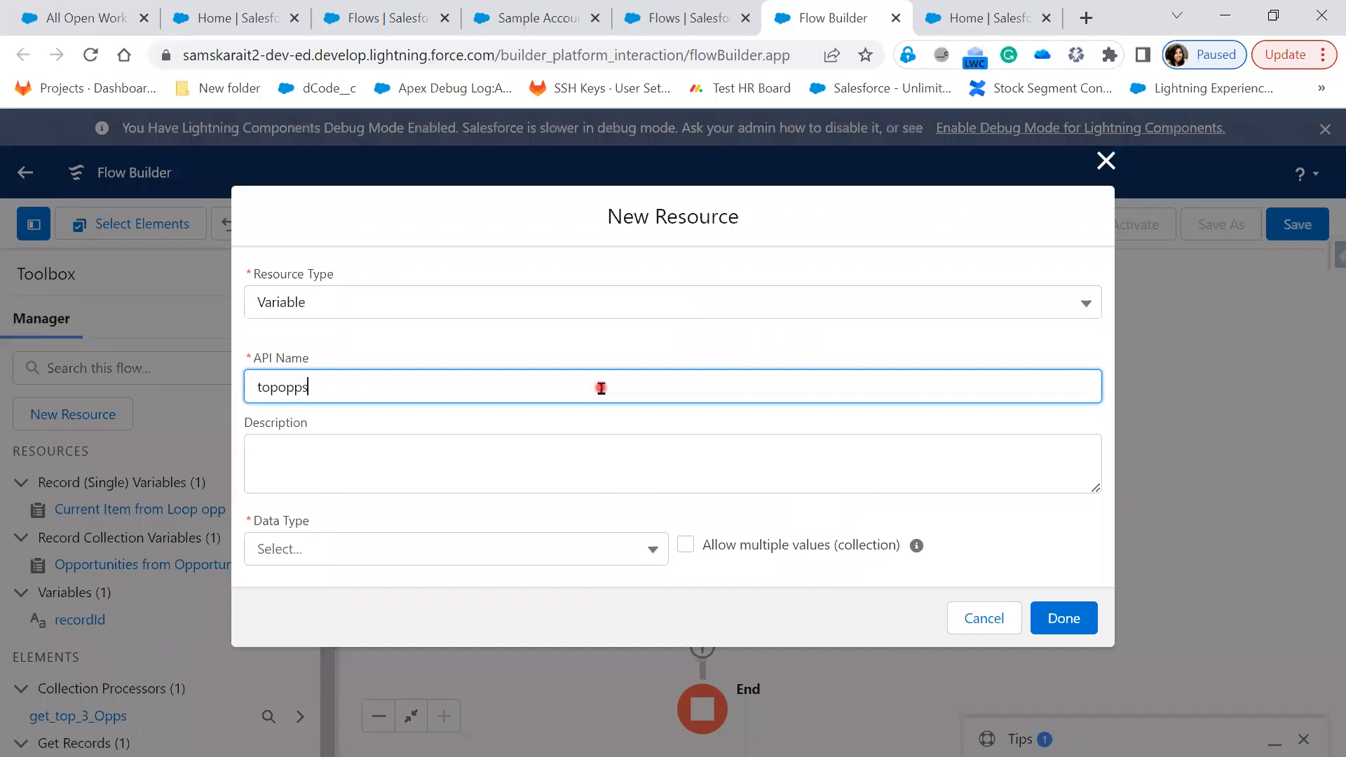
key(Tab)
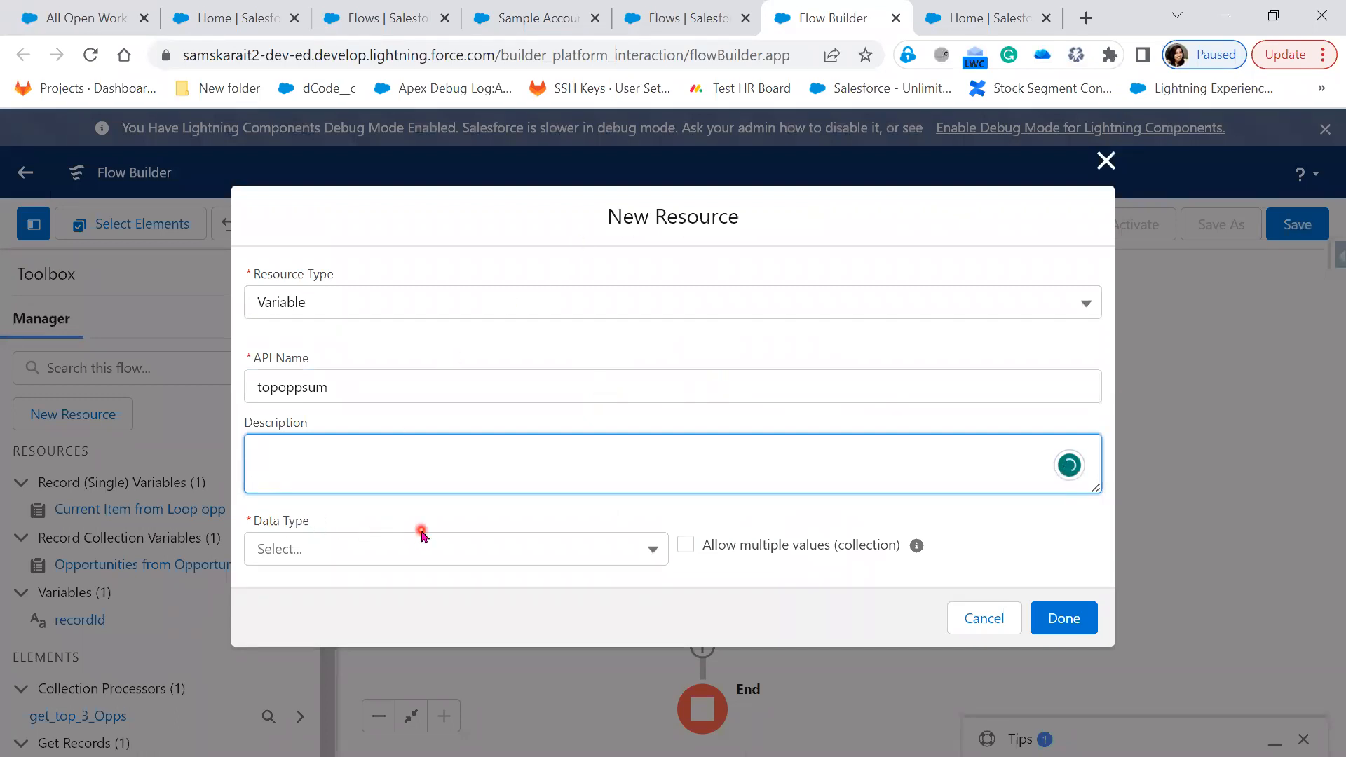
Make topoppsum a Number with 3 decimal places, available for input, and save it
click(404, 562)
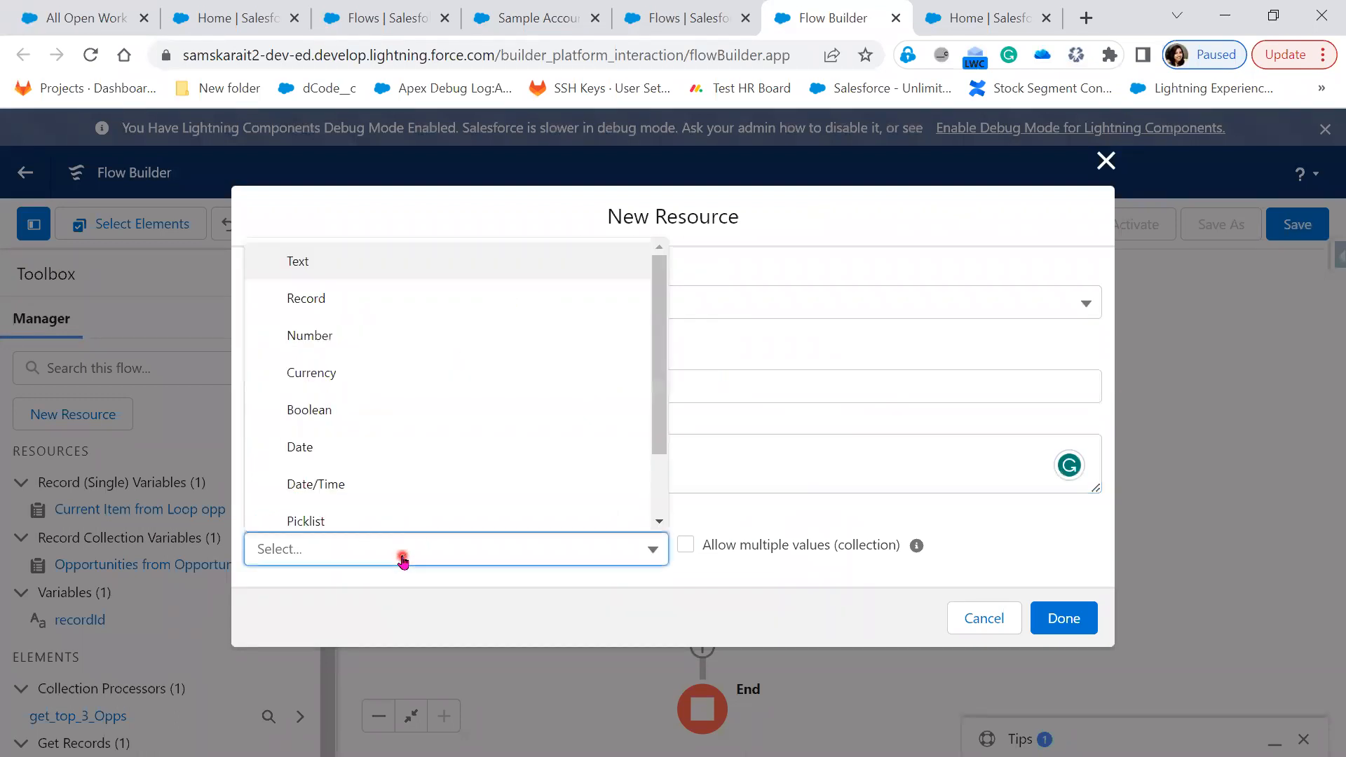
click(385, 337)
click(406, 592)
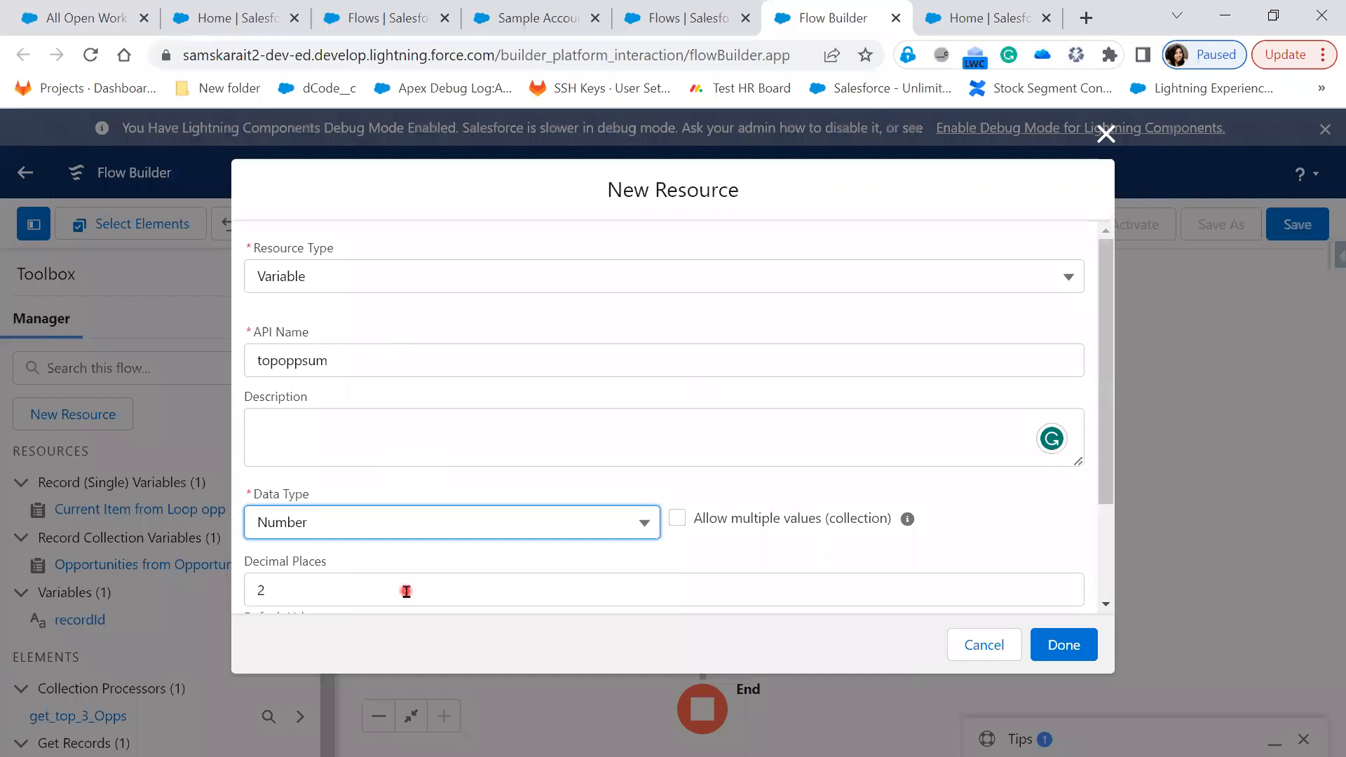
scroll(406, 593, down, 2)
click(336, 484)
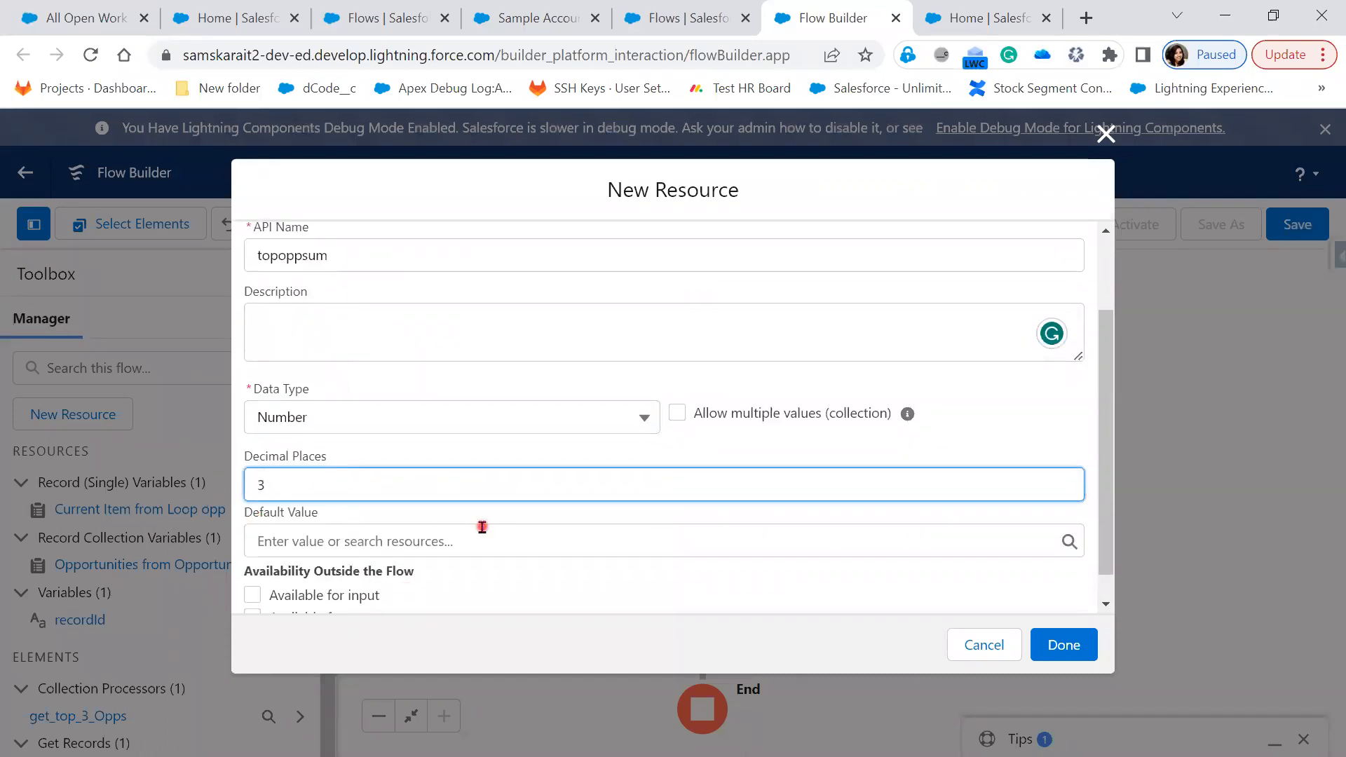
scroll(880, 512, down, 1)
click(518, 568)
click(329, 564)
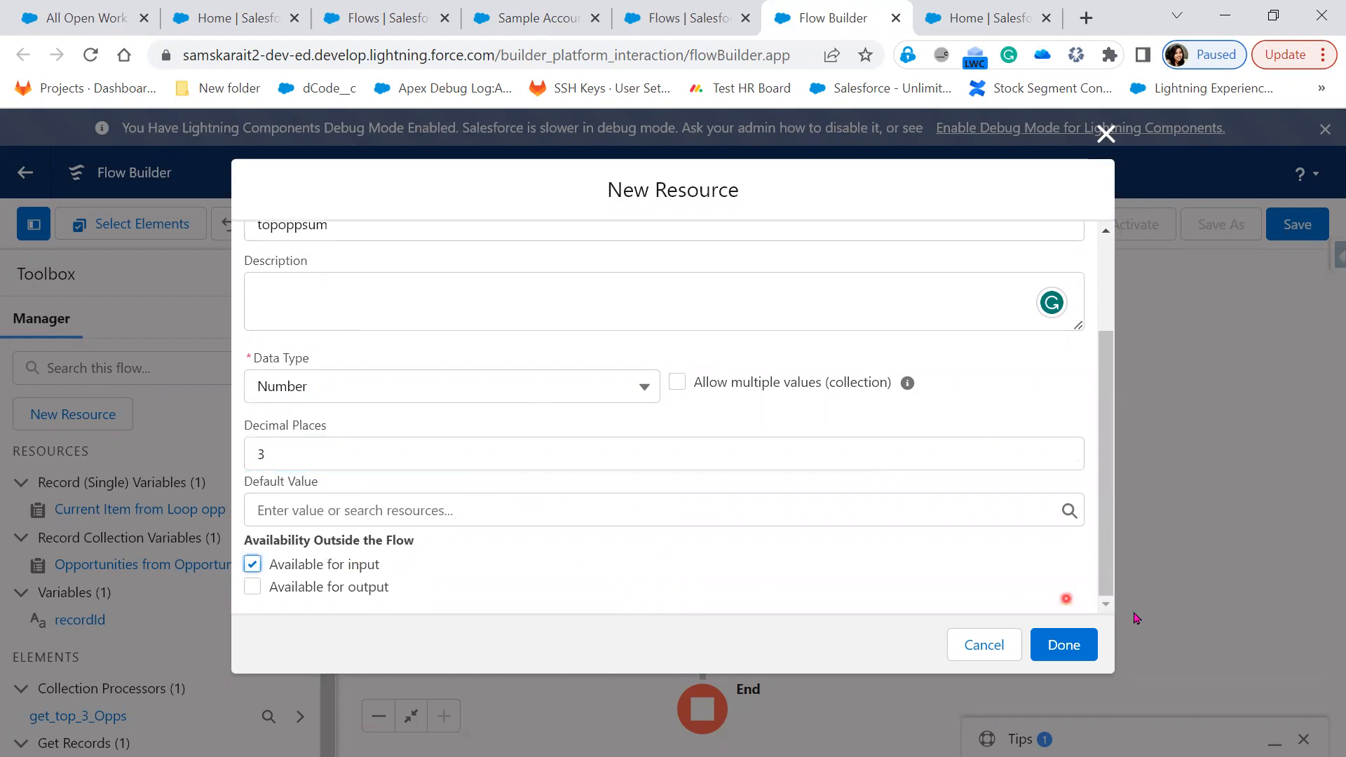
click(1067, 652)
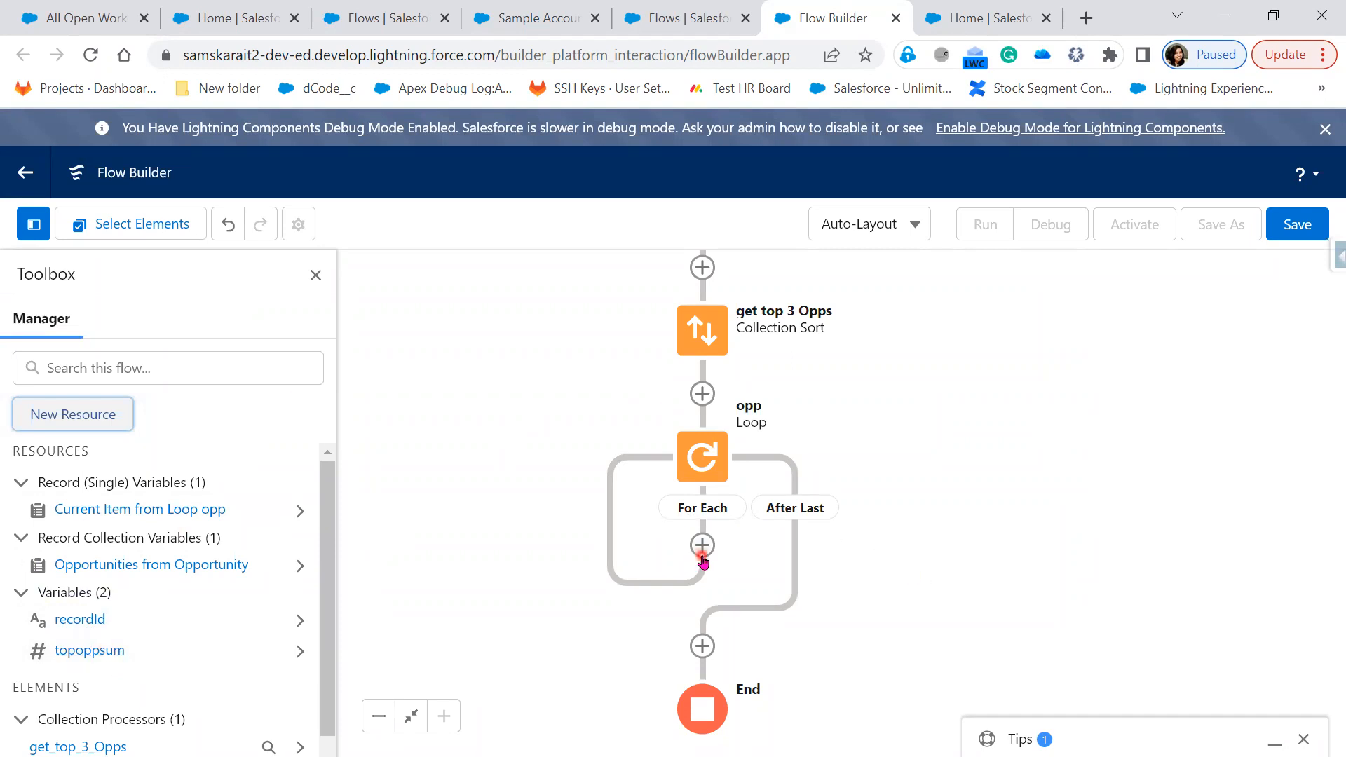
Add an Assignment labelled updateCount inside the opp loop's For Each path
click(701, 547)
drag(1058, 565, 1067, 286)
click(722, 309)
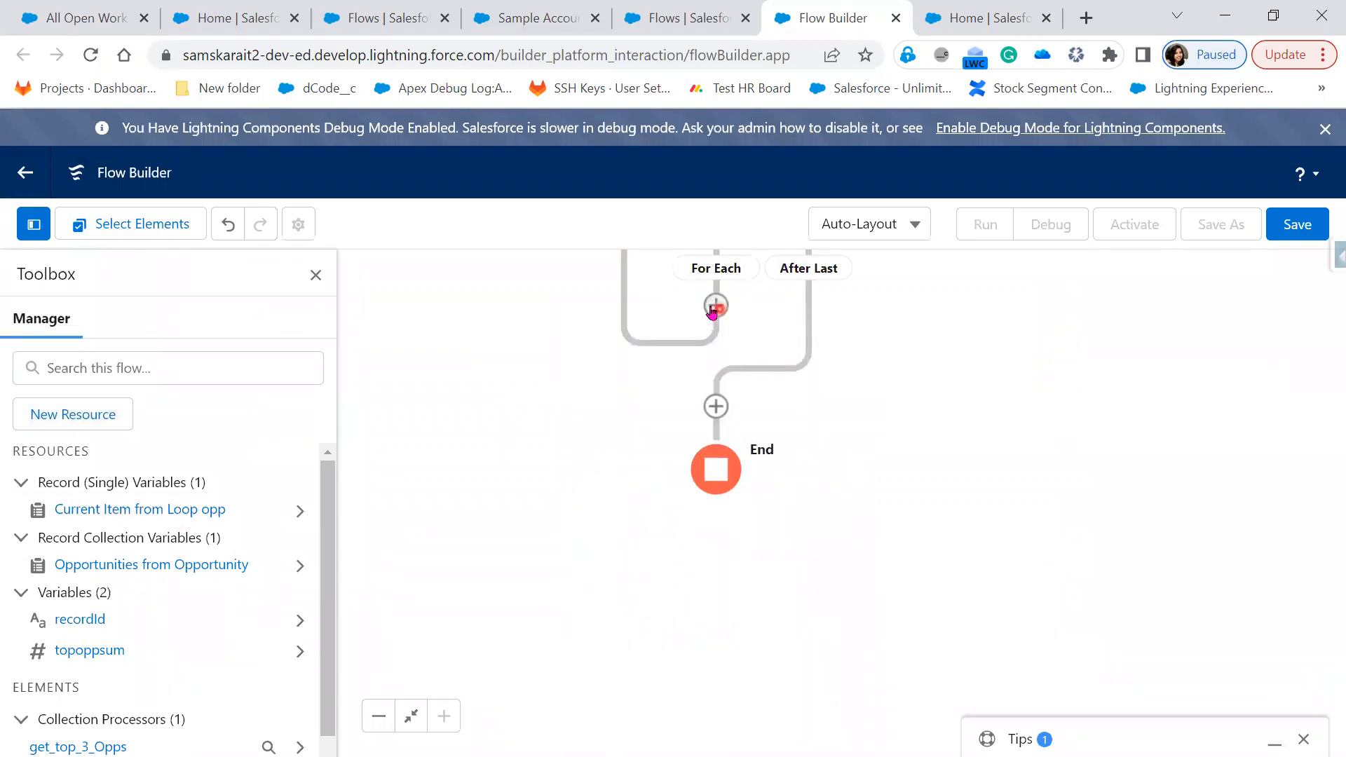
click(722, 309)
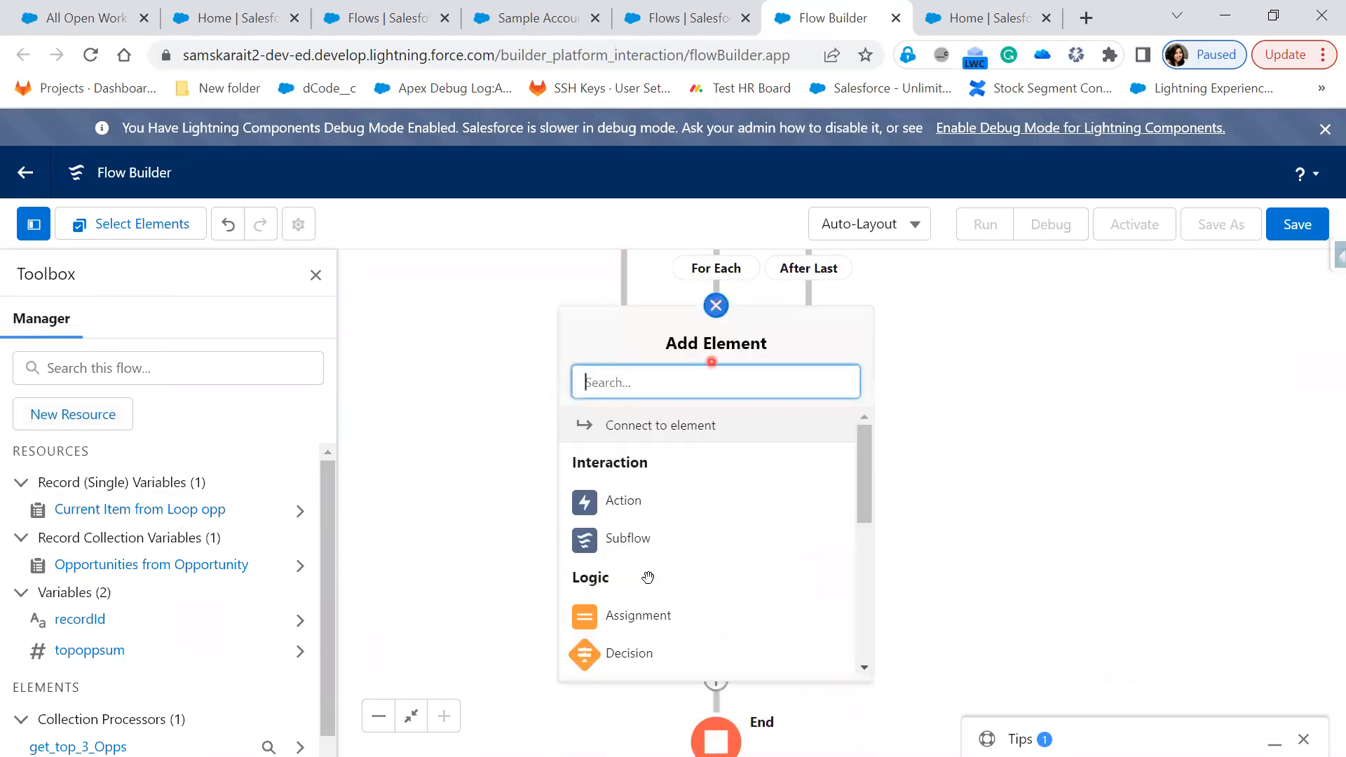
click(622, 617)
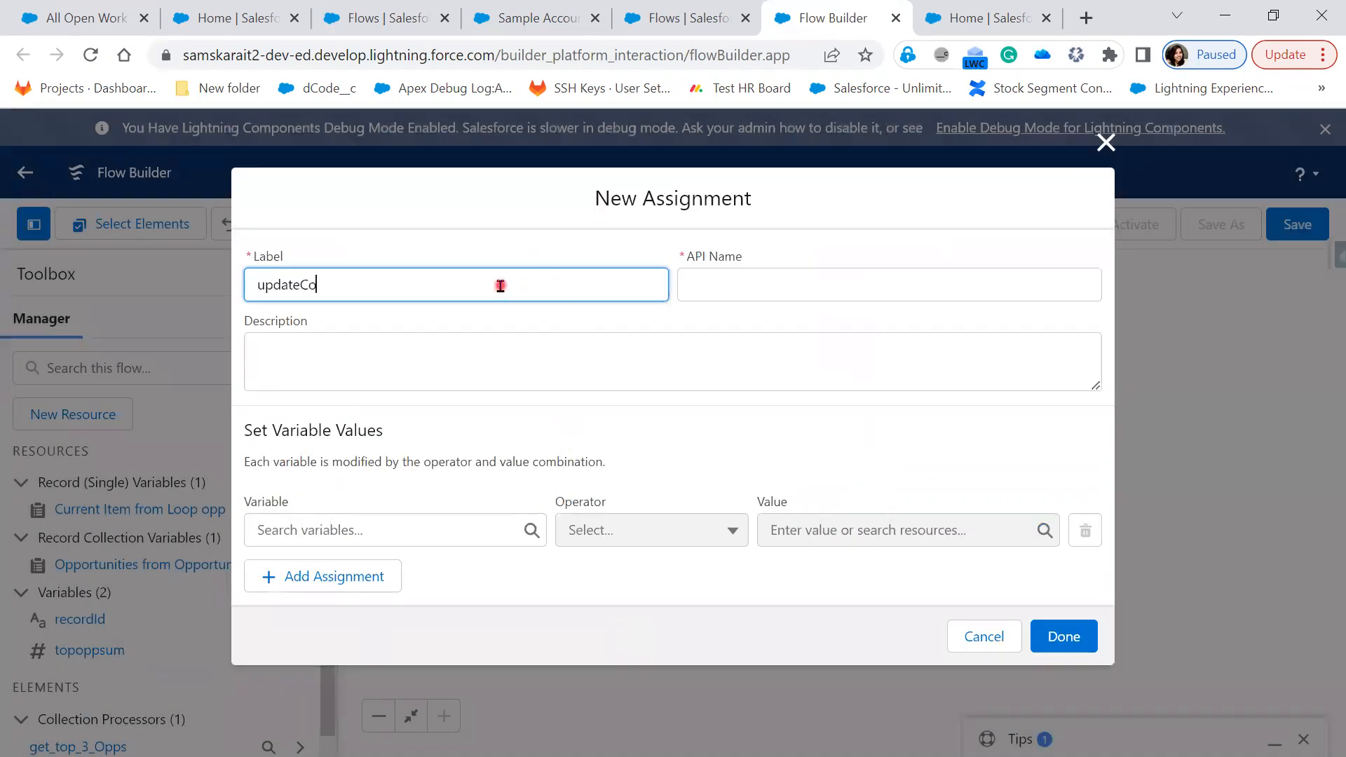
text(updateCount)
key(Tab)
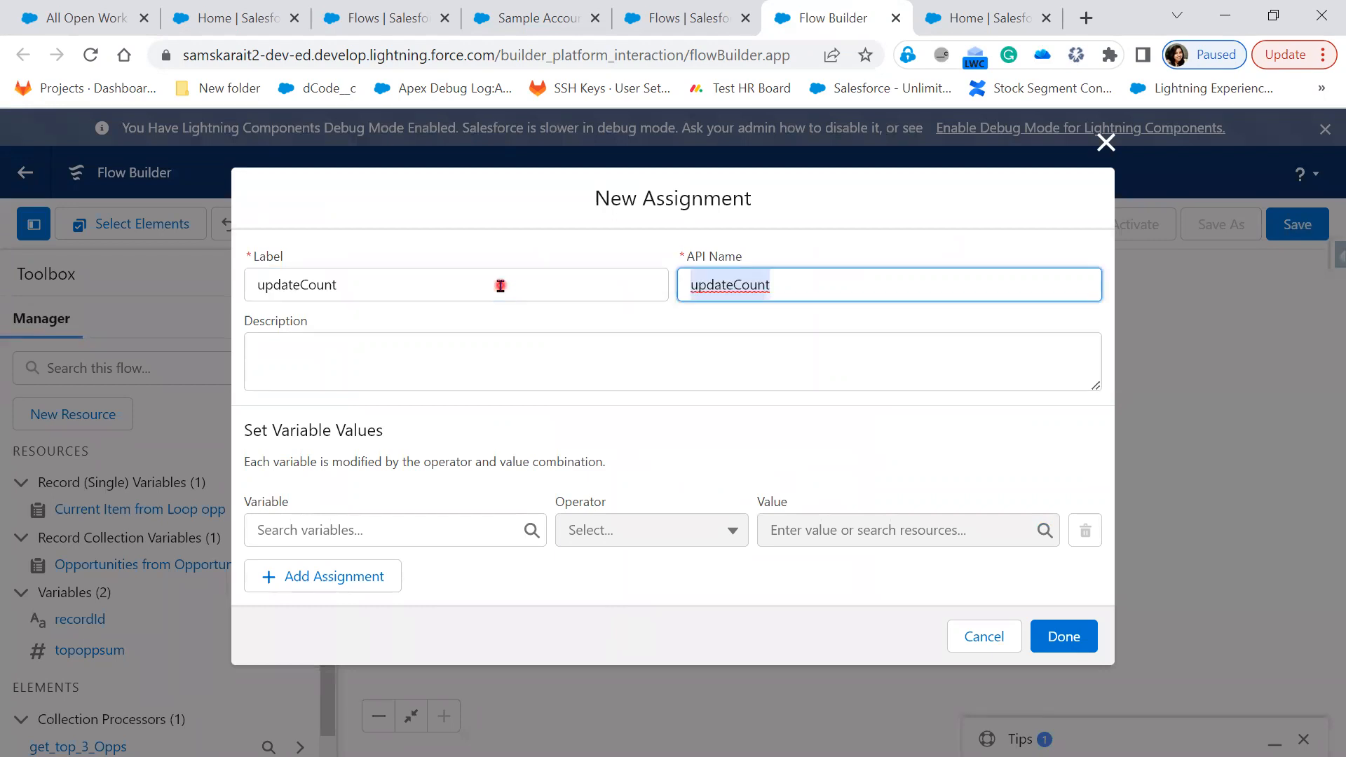
Set updateCount to Add {!opp.Amount} to topoppsum and save it
click(409, 530)
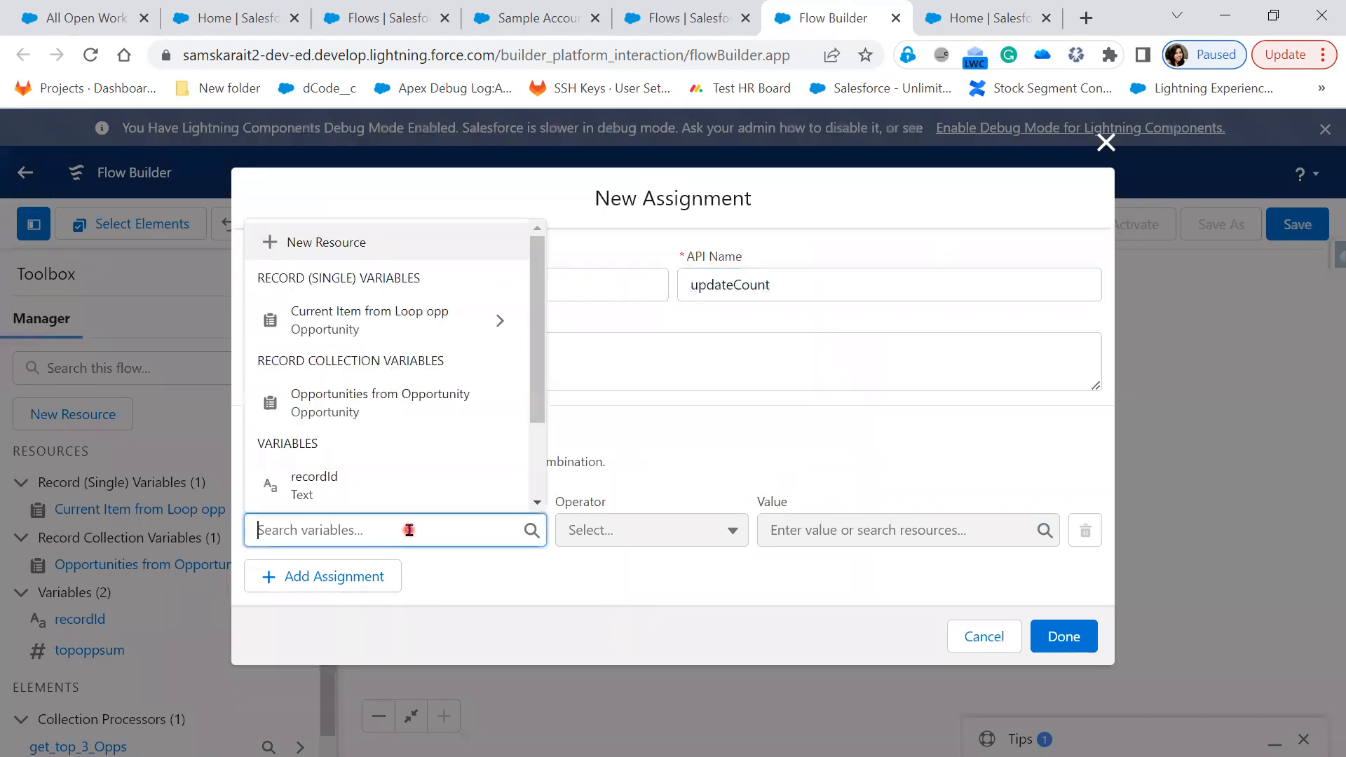
scroll(411, 481, down, 2)
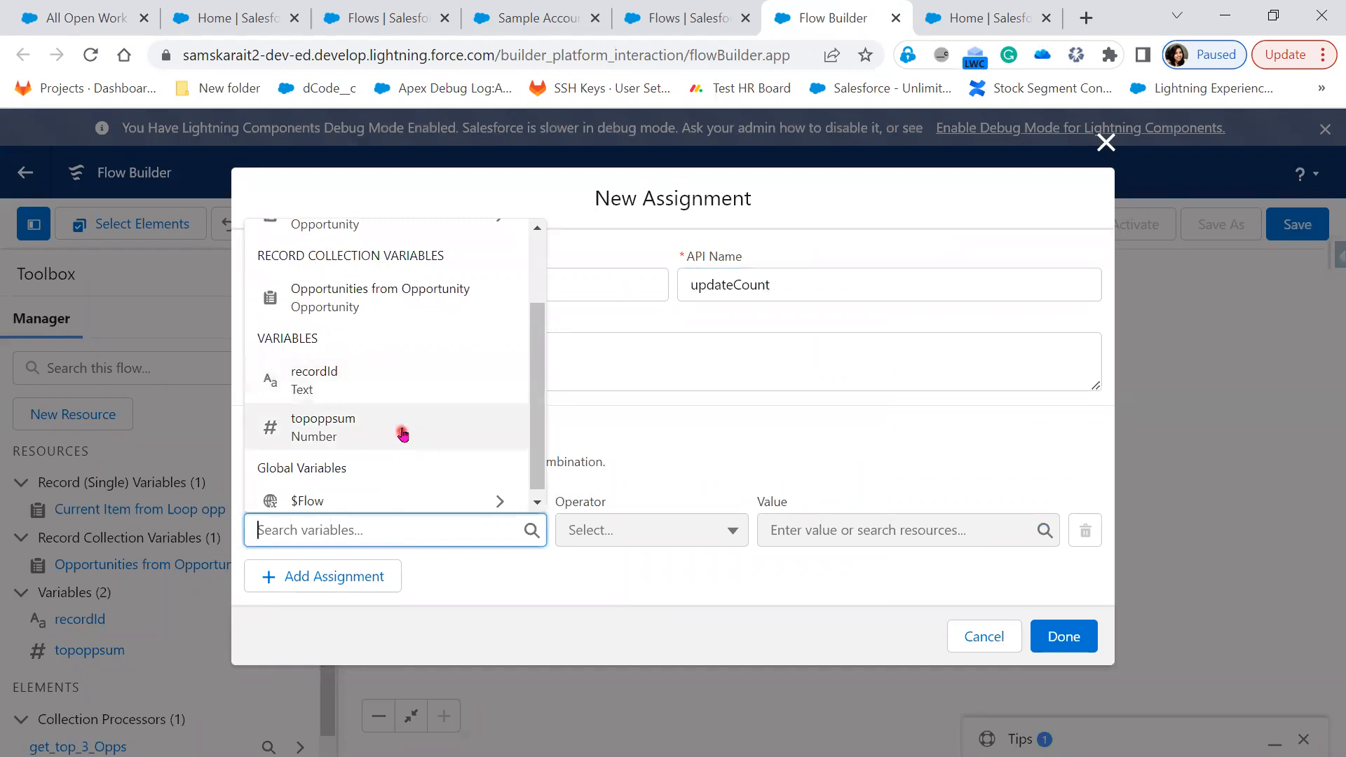
click(402, 433)
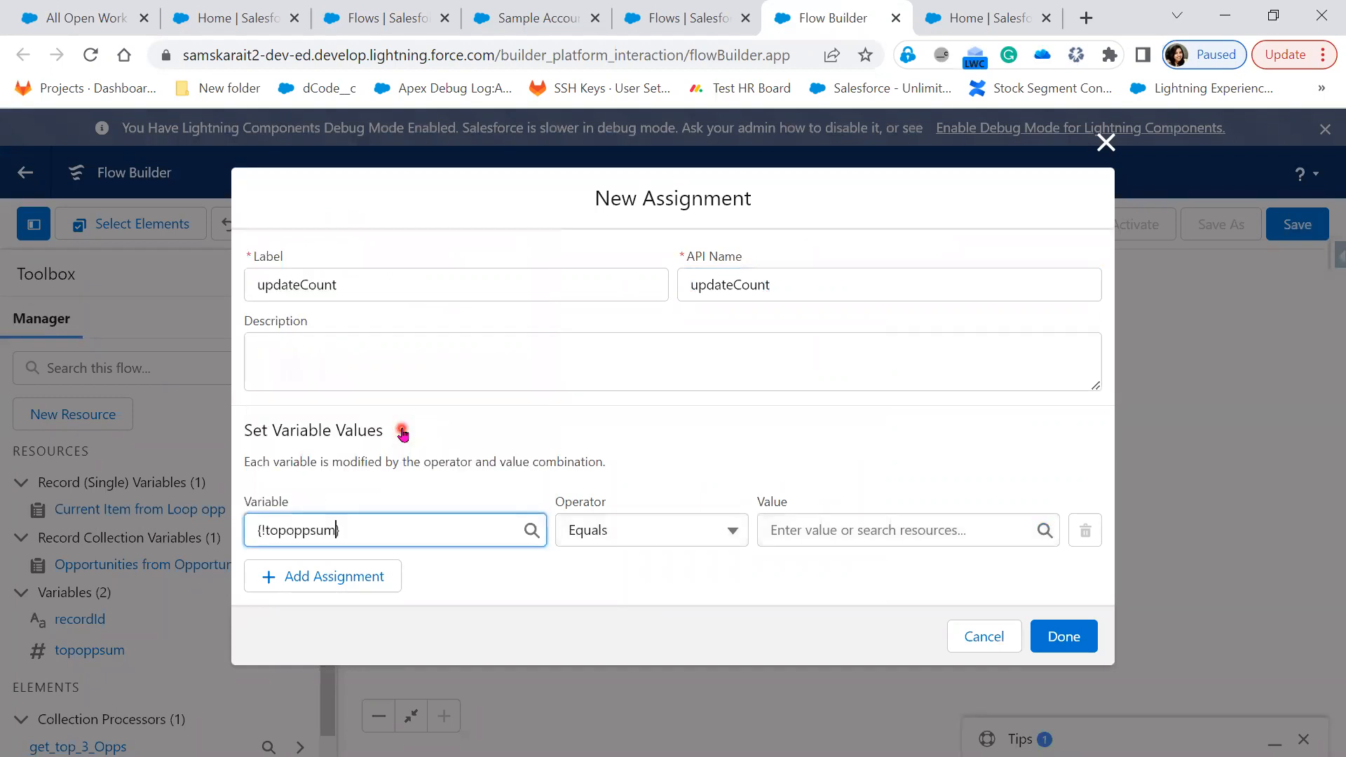
click(617, 535)
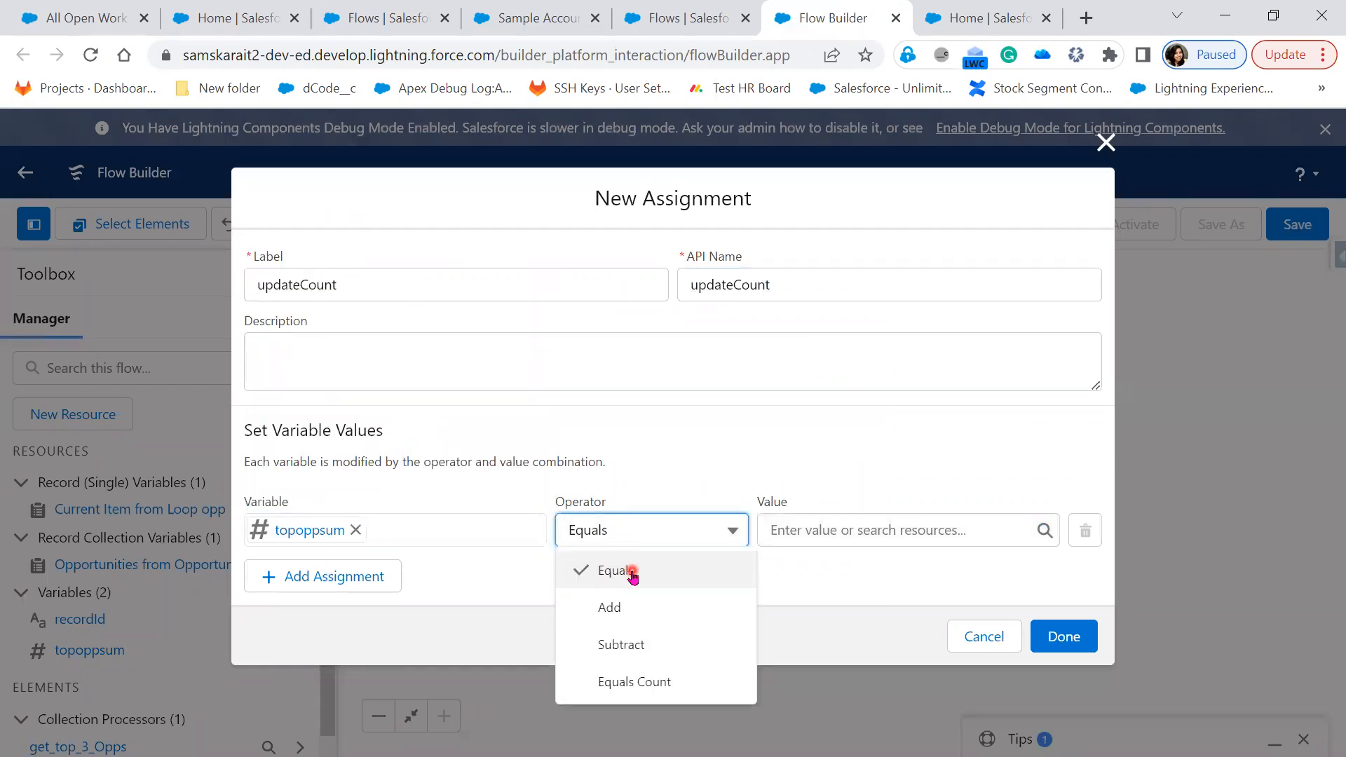
click(633, 608)
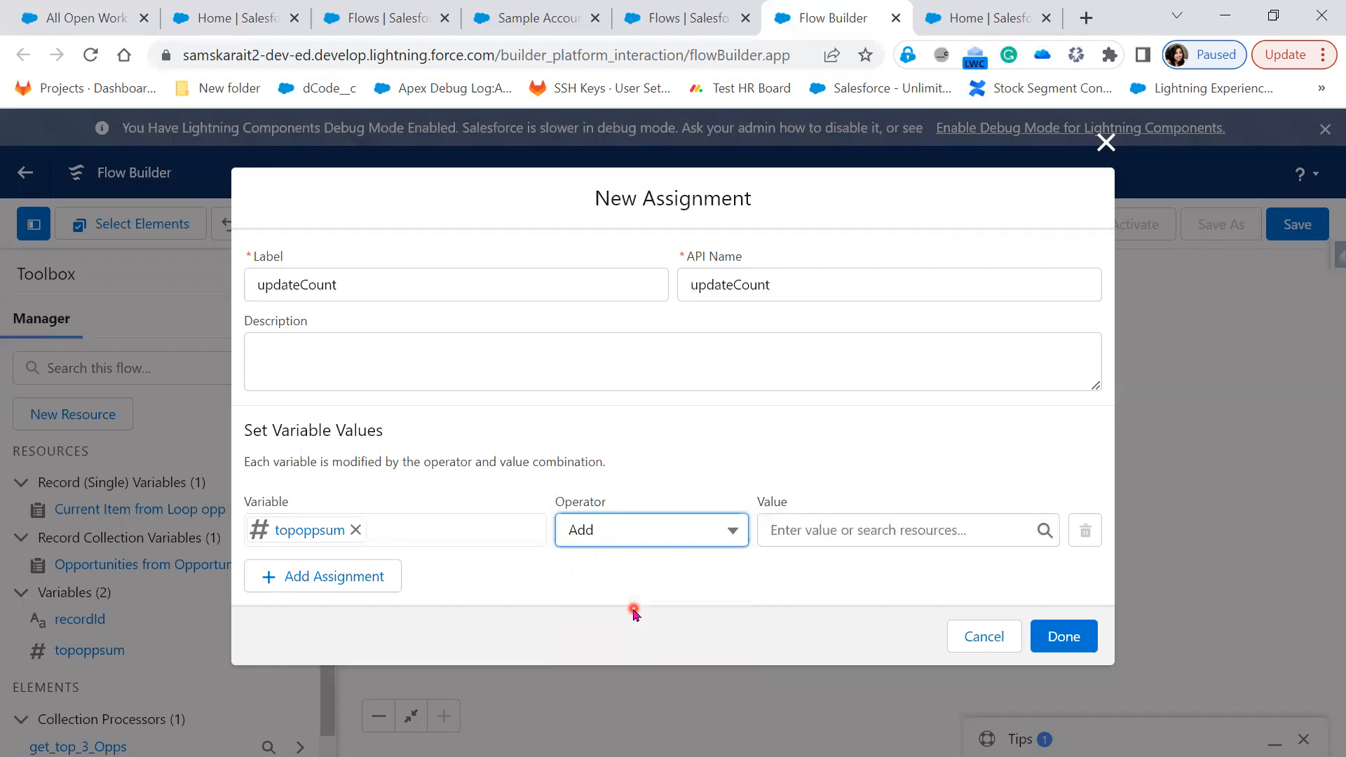
click(819, 527)
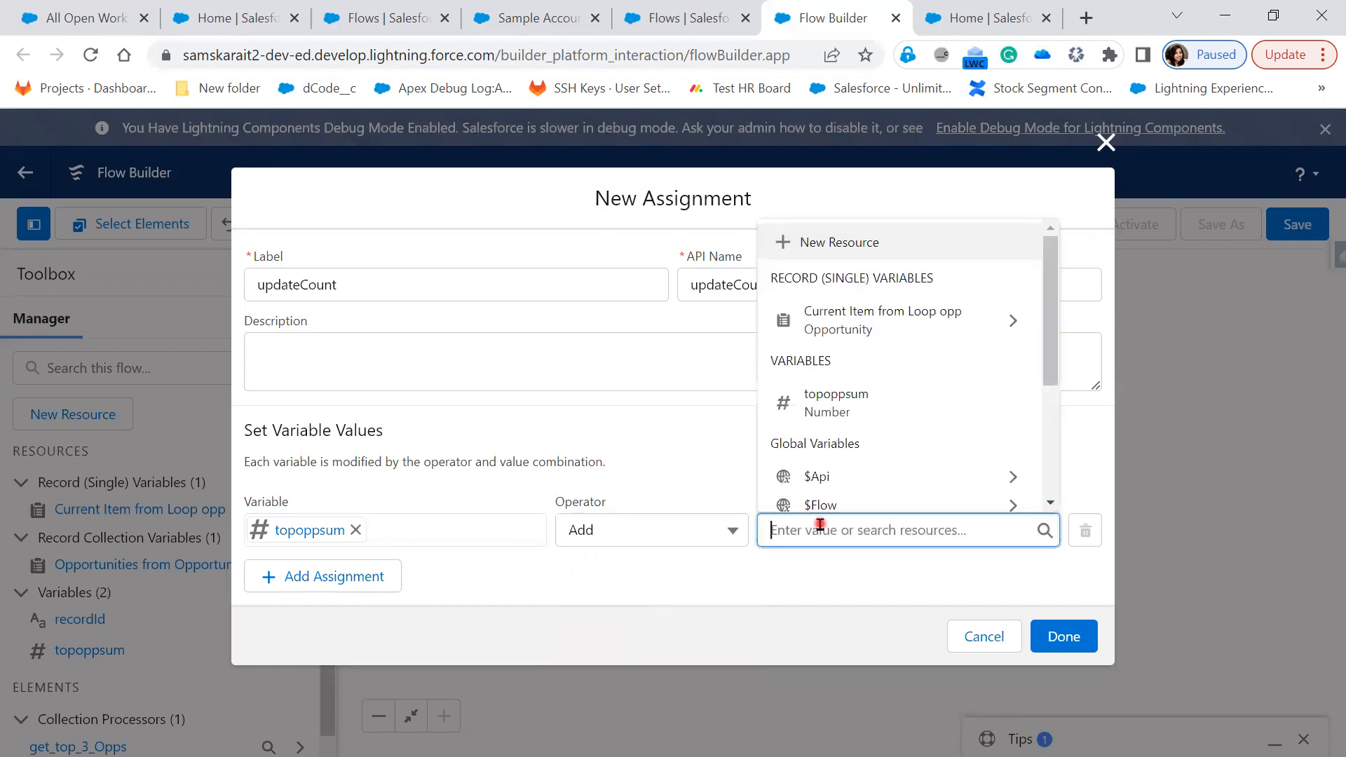
scroll(869, 474, down, 3)
scroll(865, 465, up, 3)
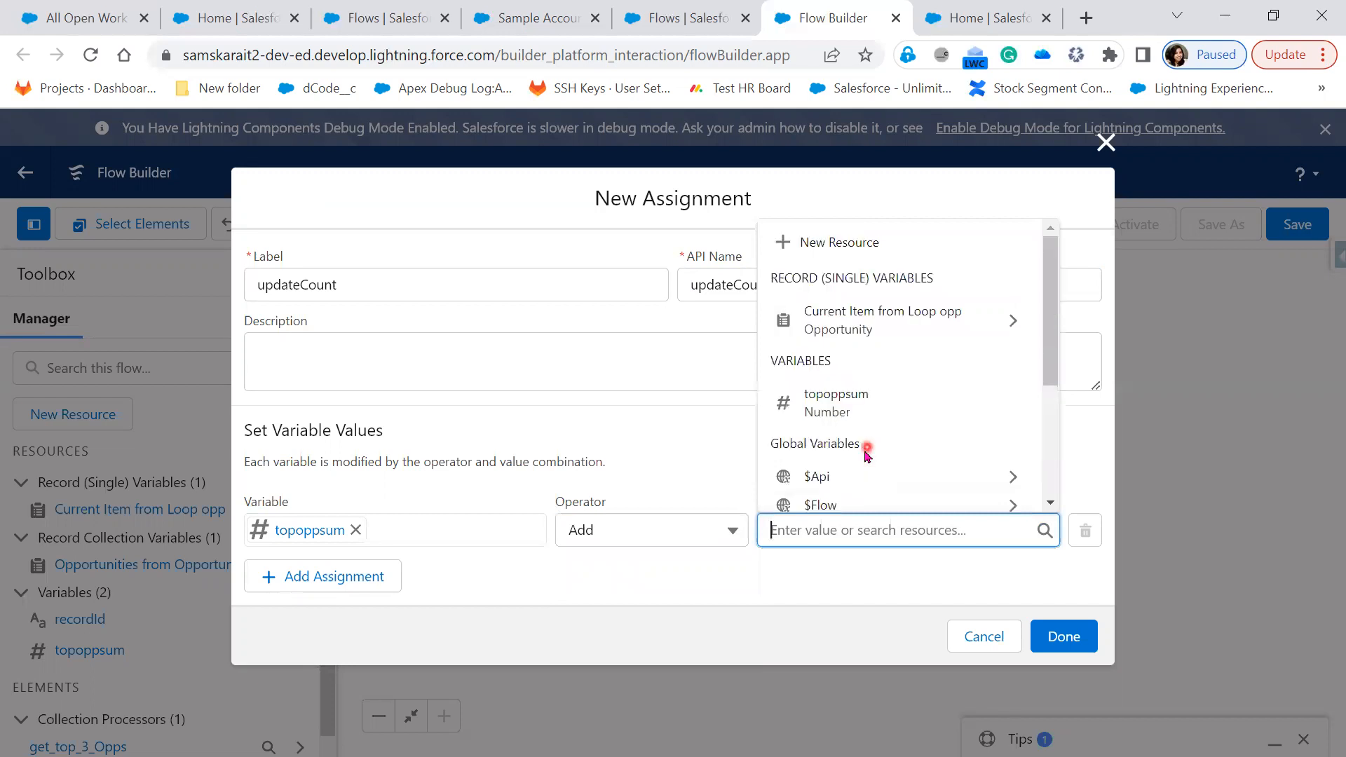
click(948, 318)
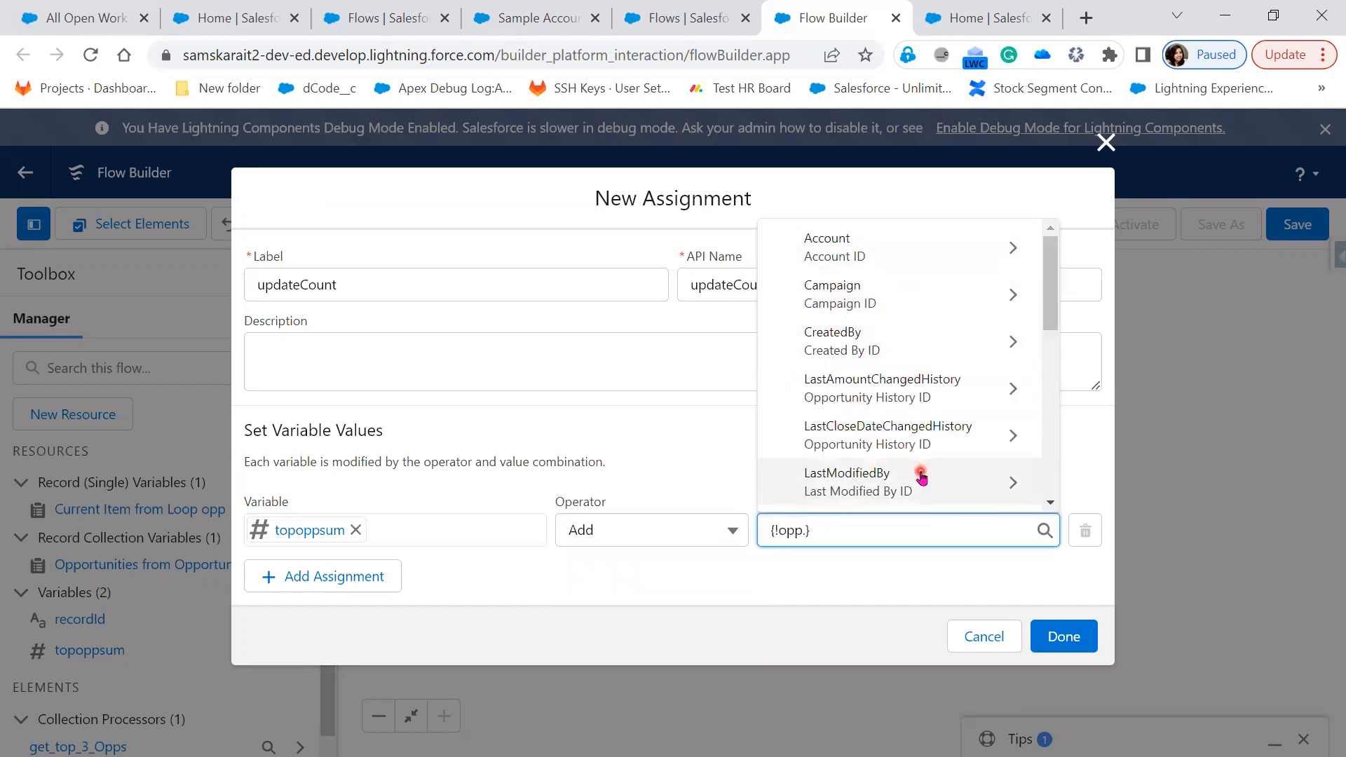
scroll(922, 467, down, 2)
scroll(920, 477, down, 2)
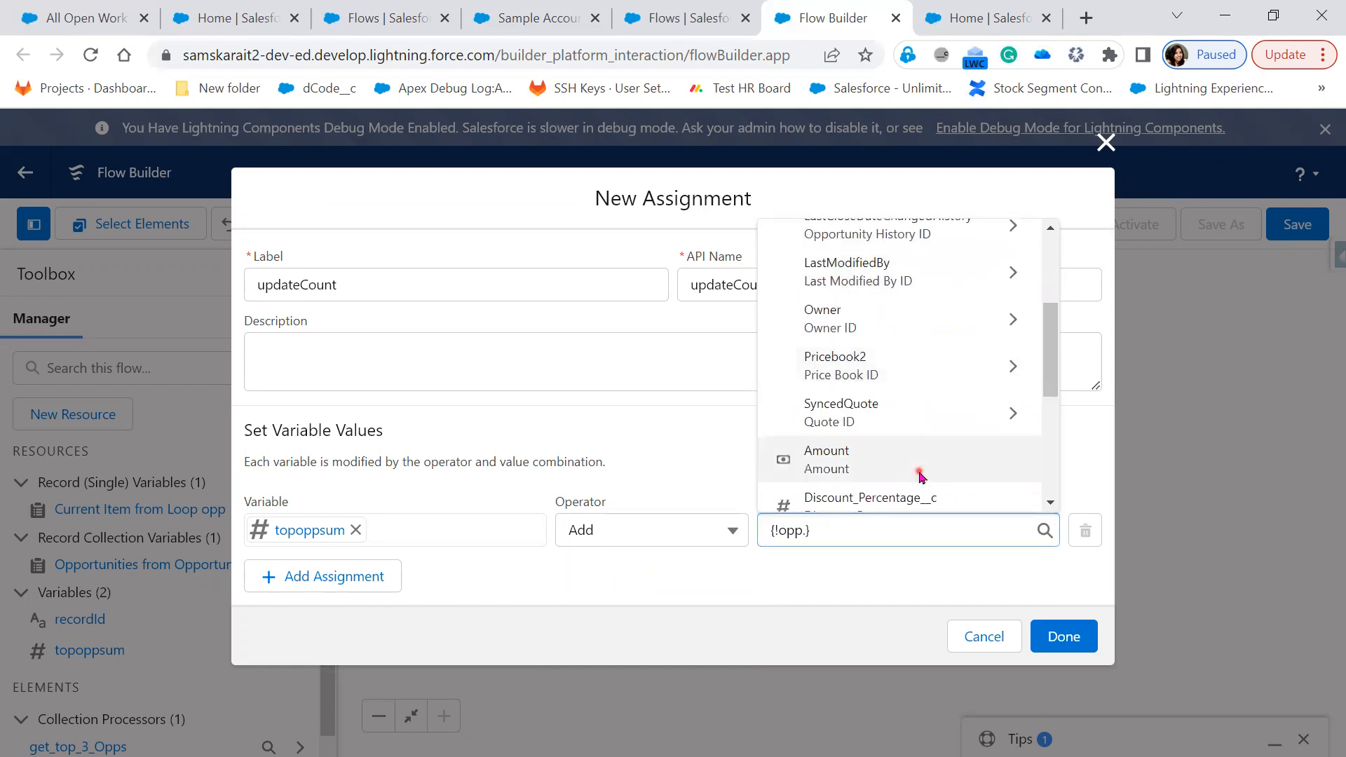
click(921, 477)
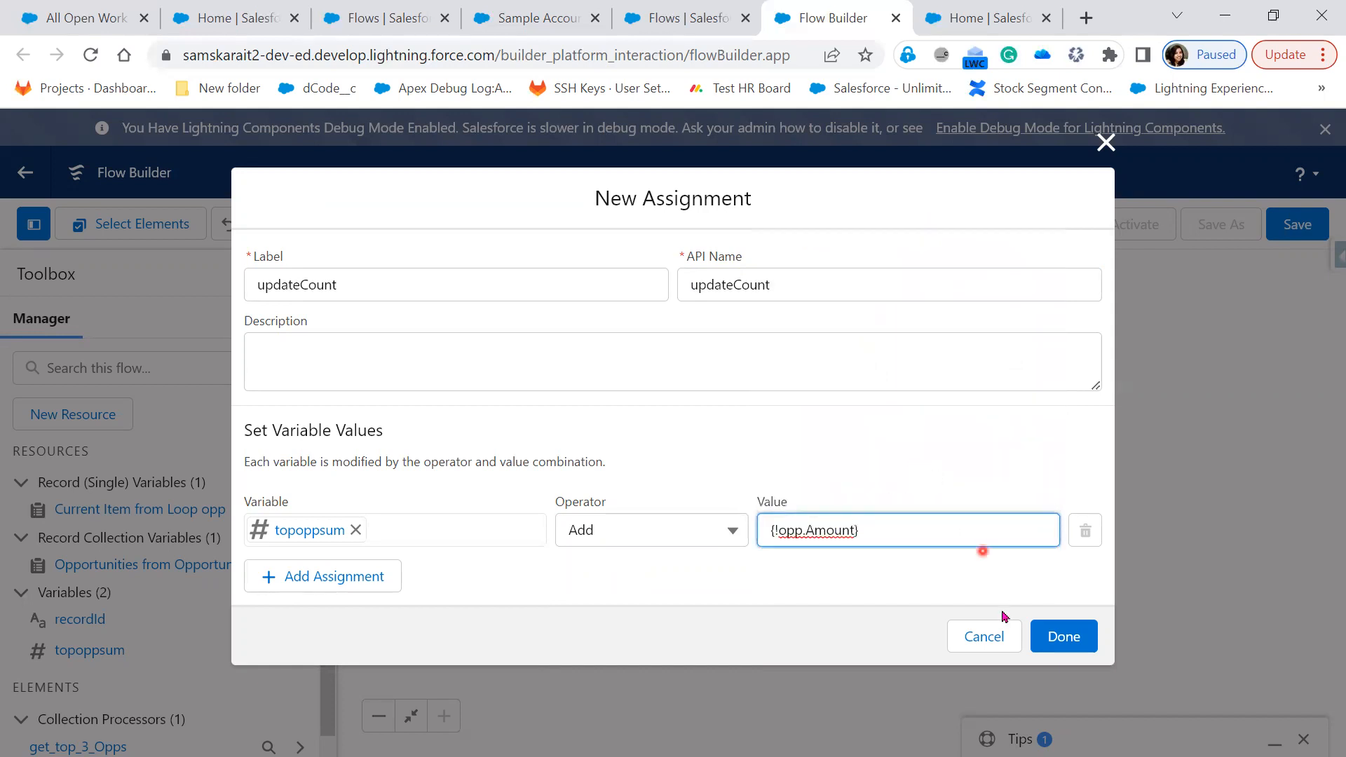
click(1079, 642)
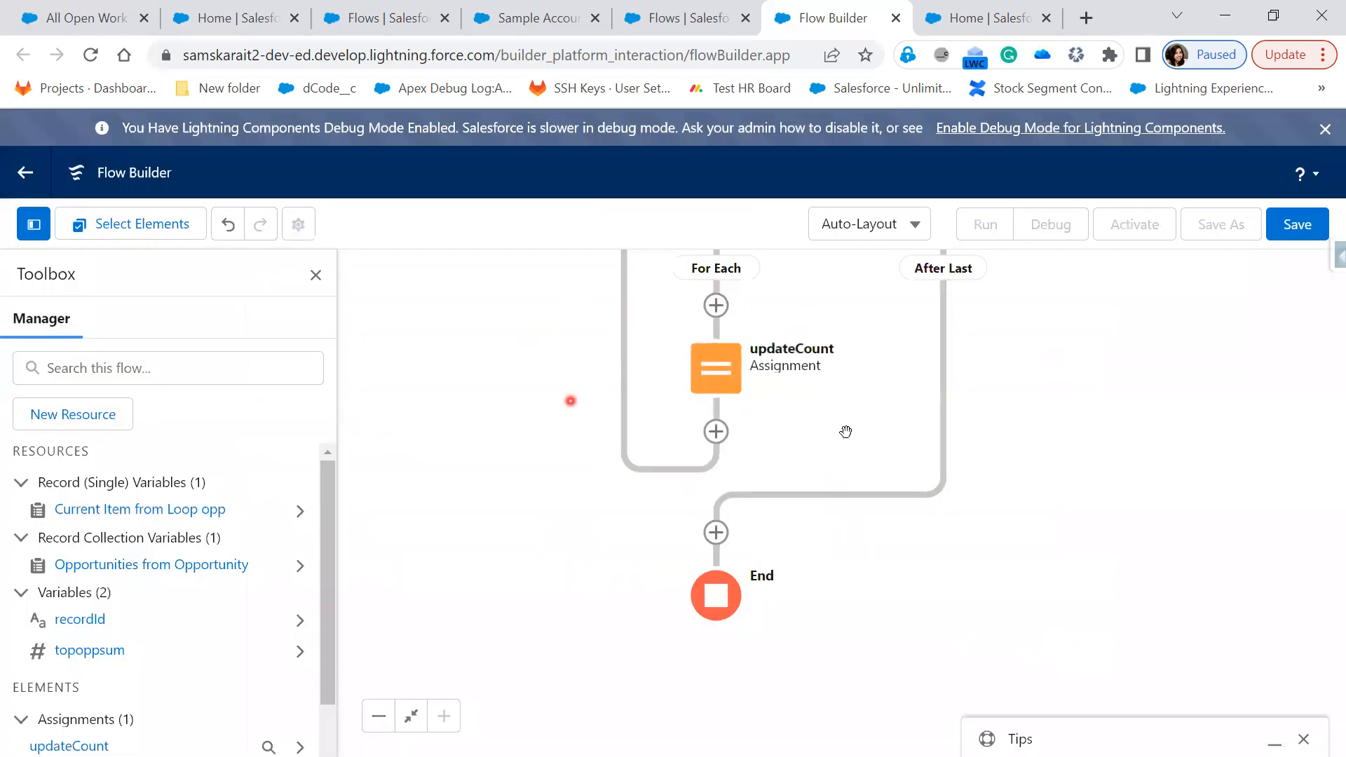
Bring up the Add Element menu on the opp loop's After Last path, before End
drag(890, 312, 879, 404)
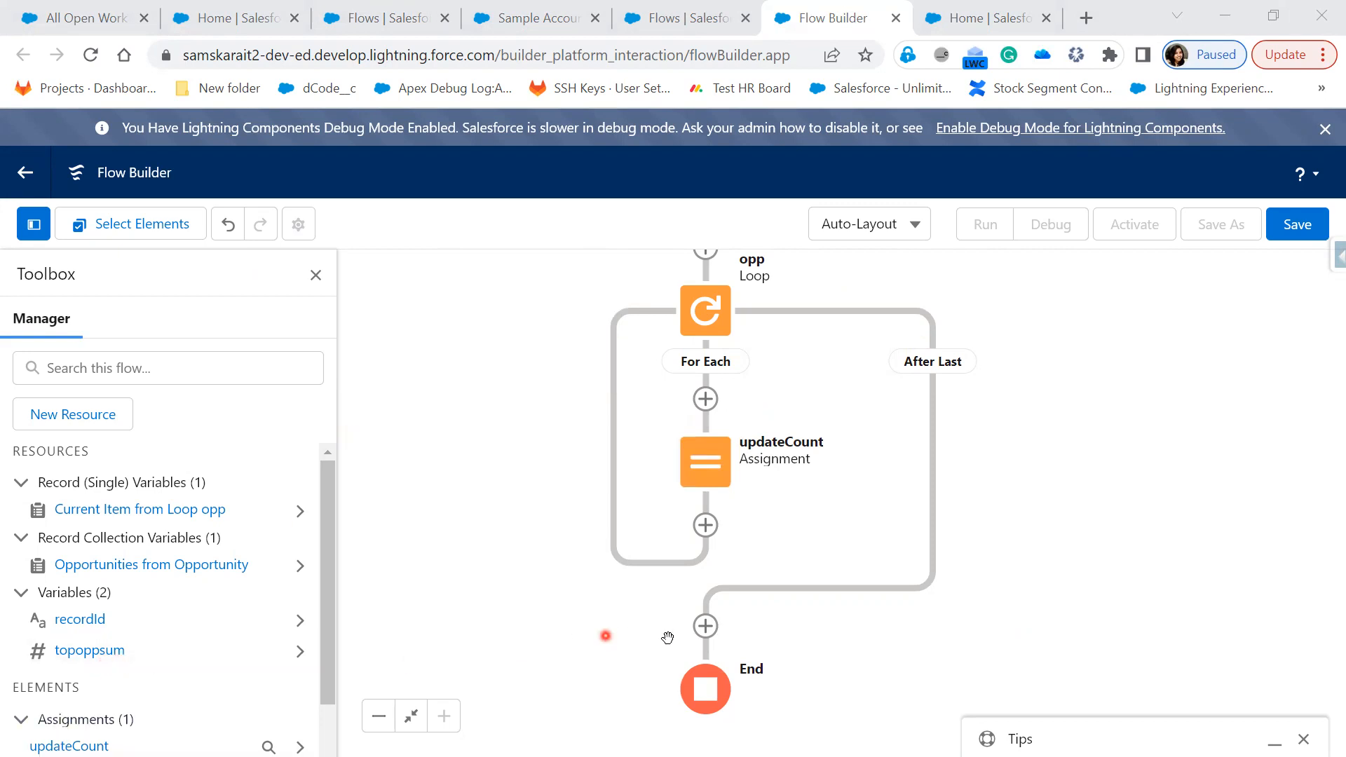
click(705, 626)
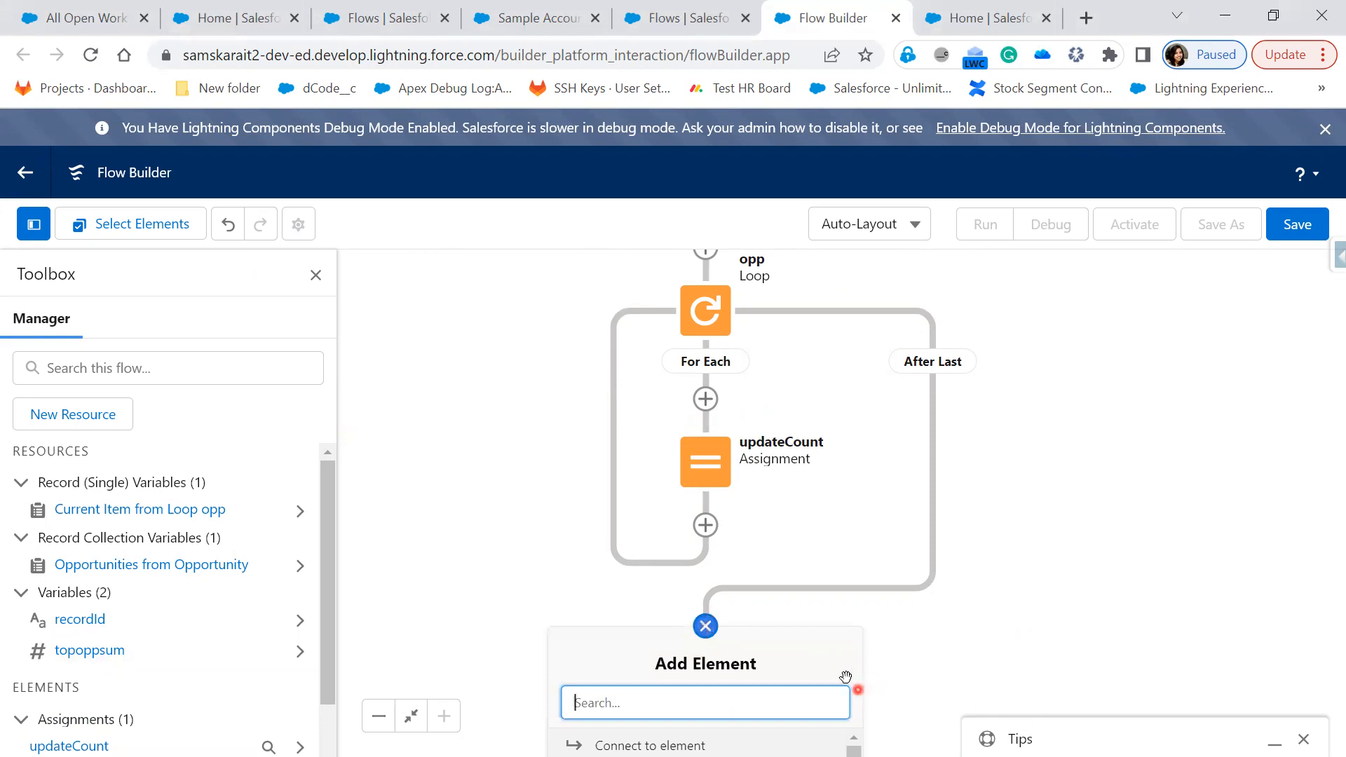
Add an Update Records element after the loop, labelled update Account
scroll(958, 664, down, 3)
click(734, 414)
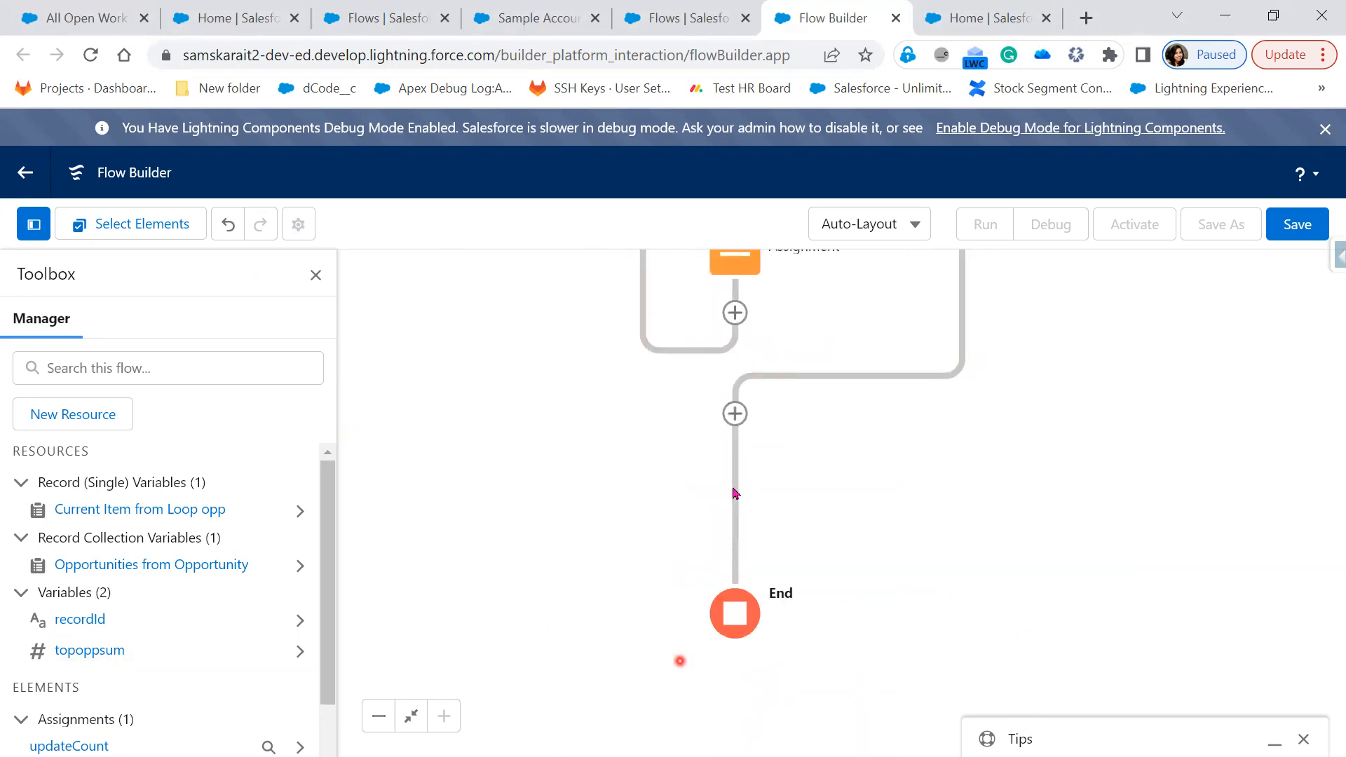
click(733, 416)
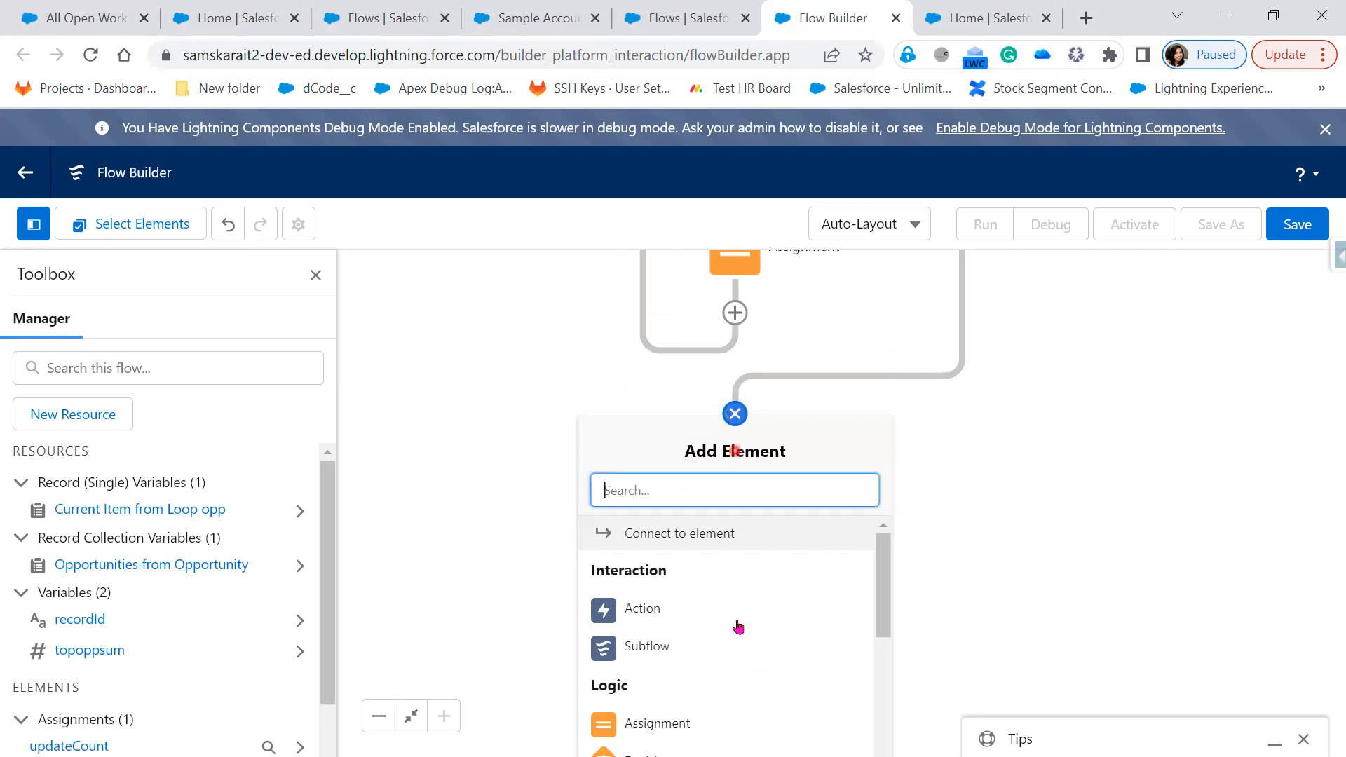
scroll(744, 628, down, 2)
scroll(751, 631, down, 3)
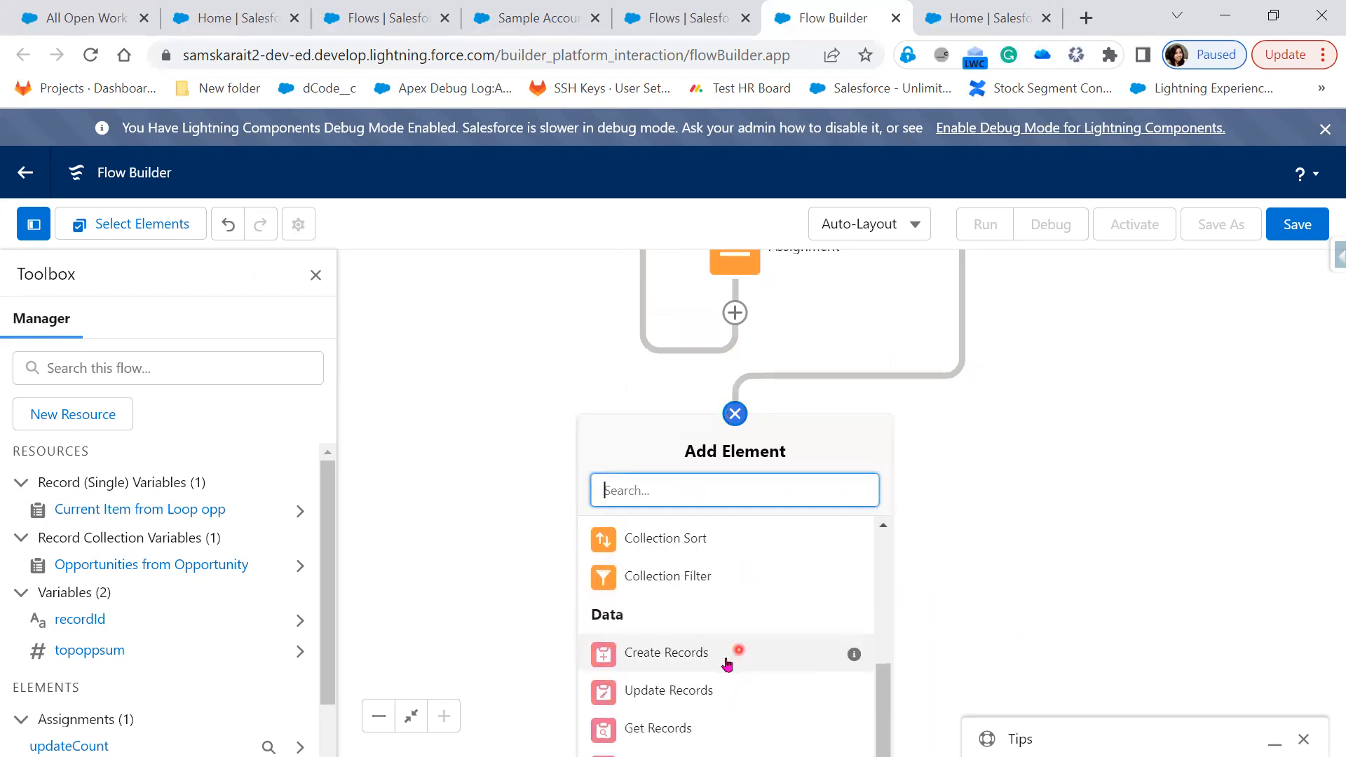
click(682, 699)
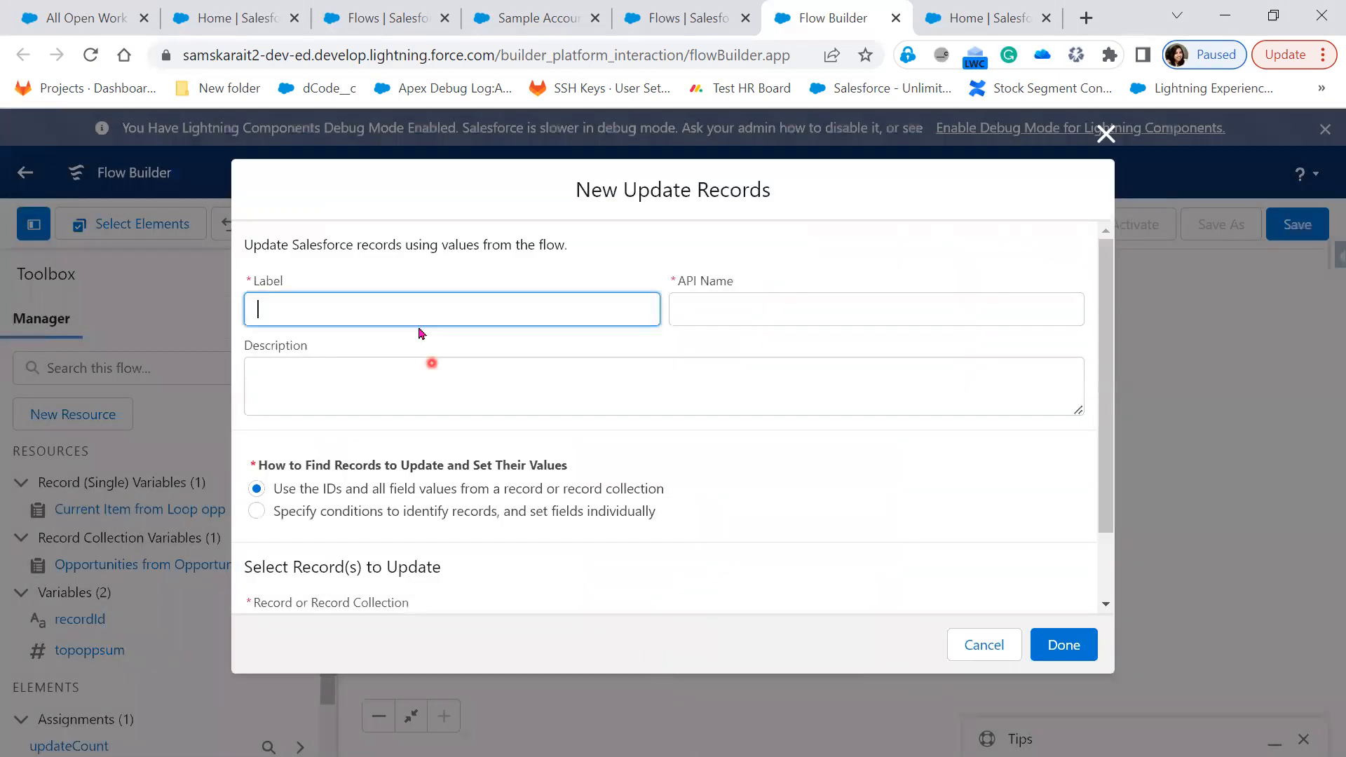
text(update Account)
key(Tab)
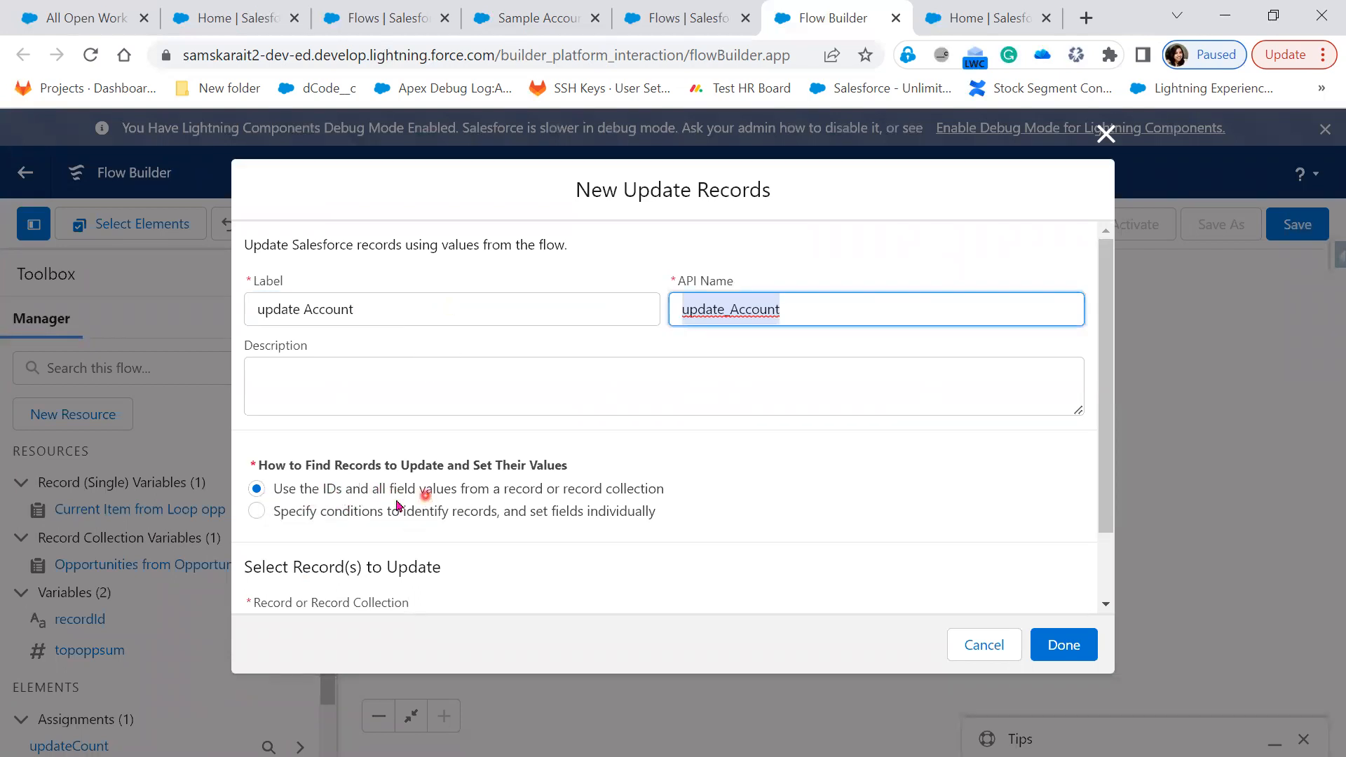
Choose Specify conditions and set Account as the object to update
click(311, 512)
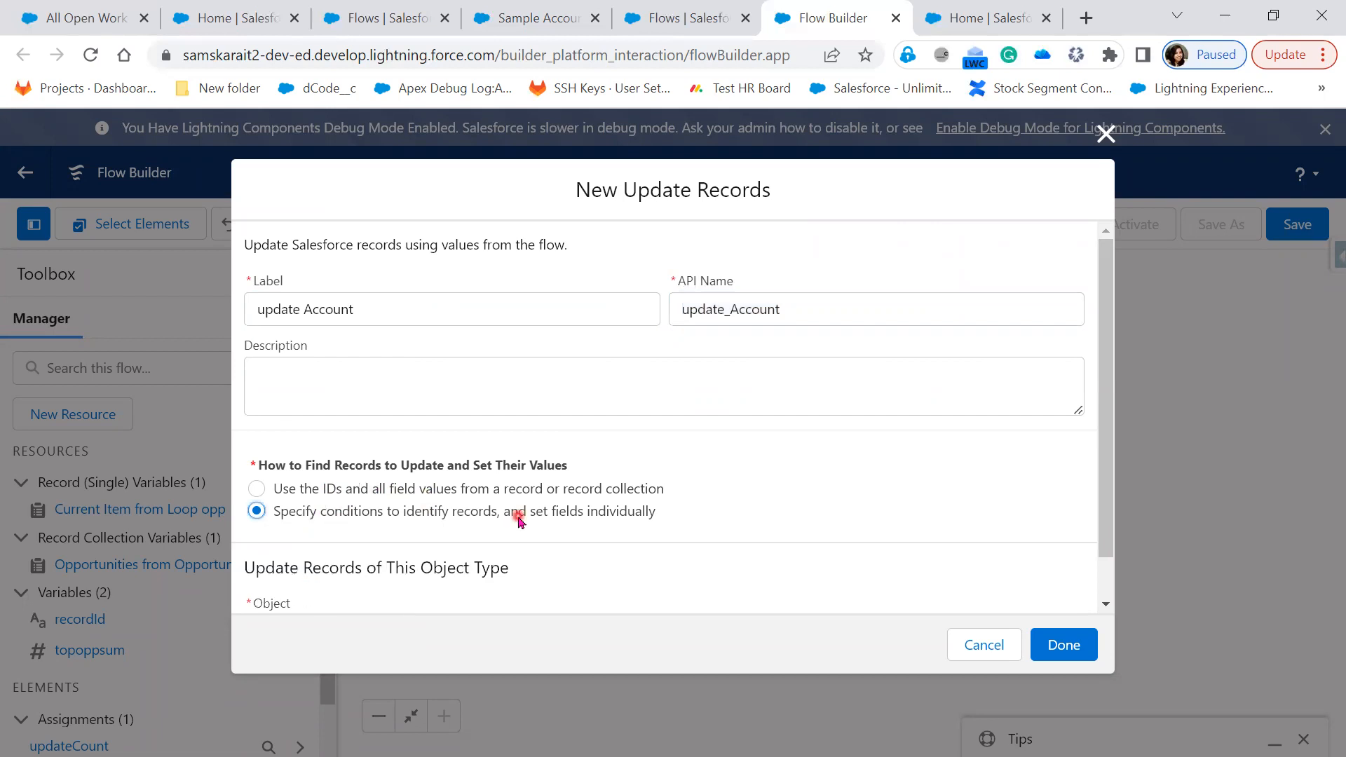
scroll(518, 519, down, 1)
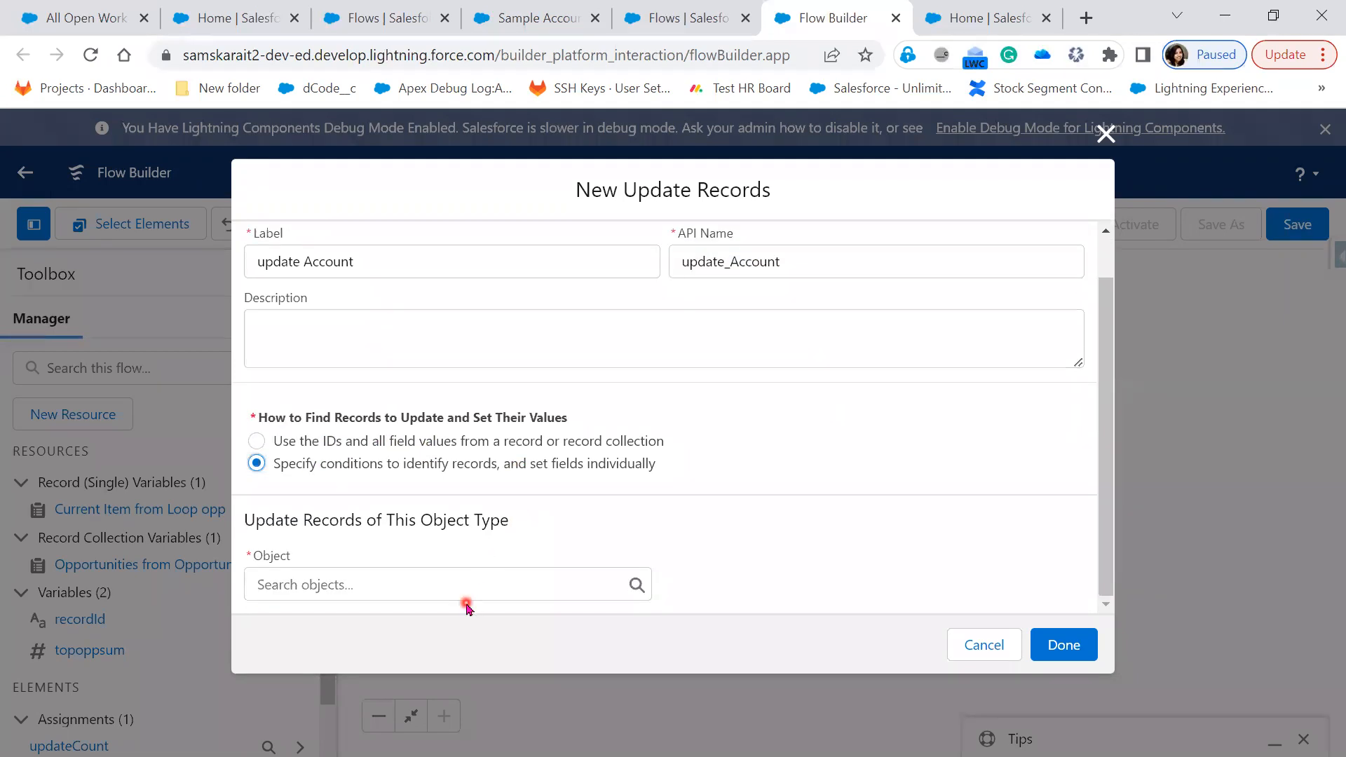
click(460, 585)
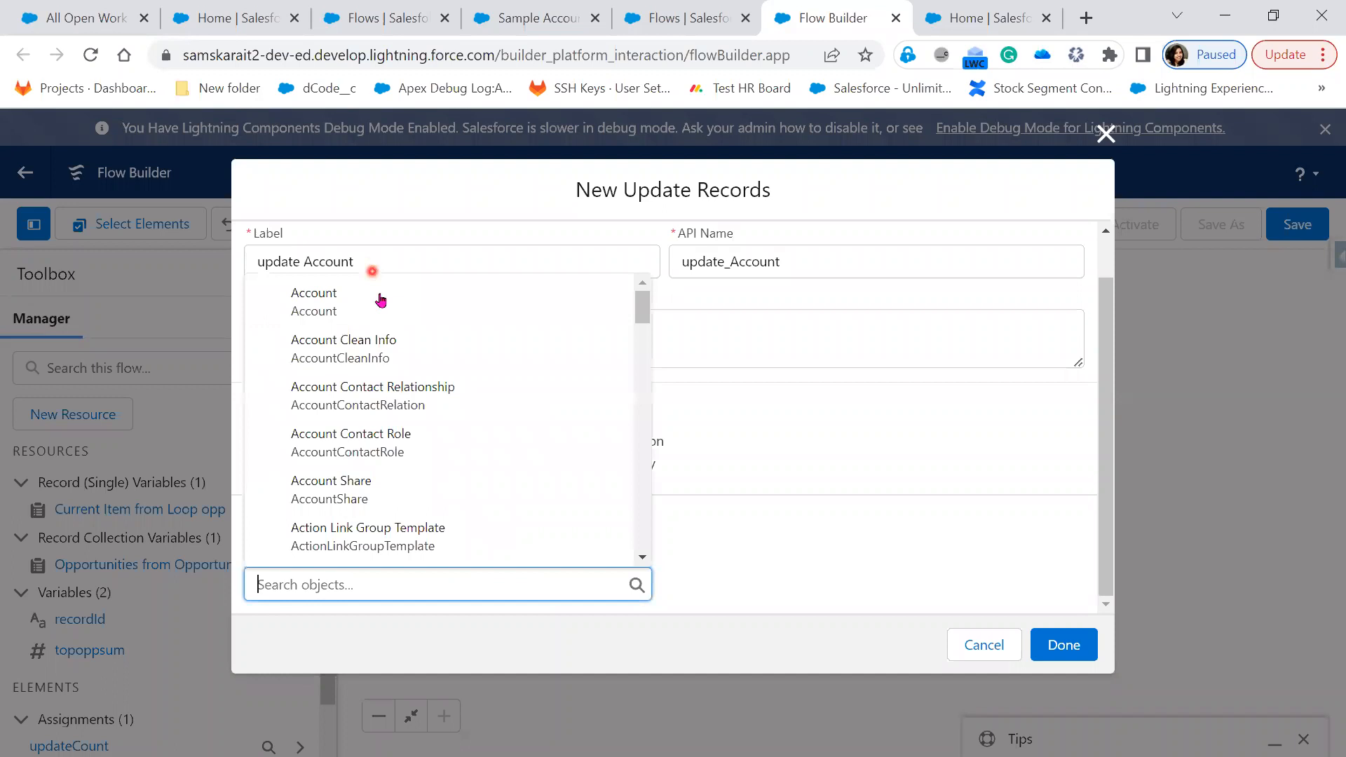
click(381, 298)
scroll(609, 530, down, 5)
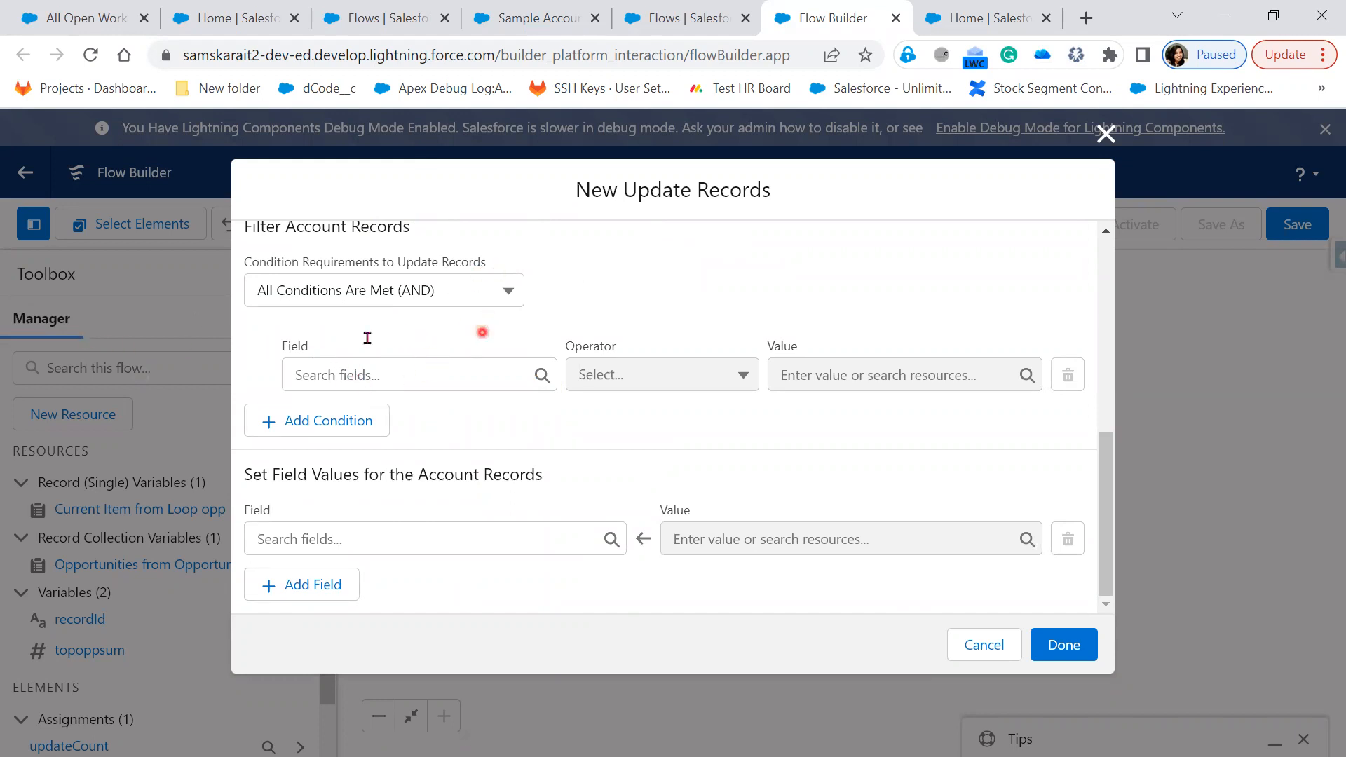
scroll(503, 313, up, 2)
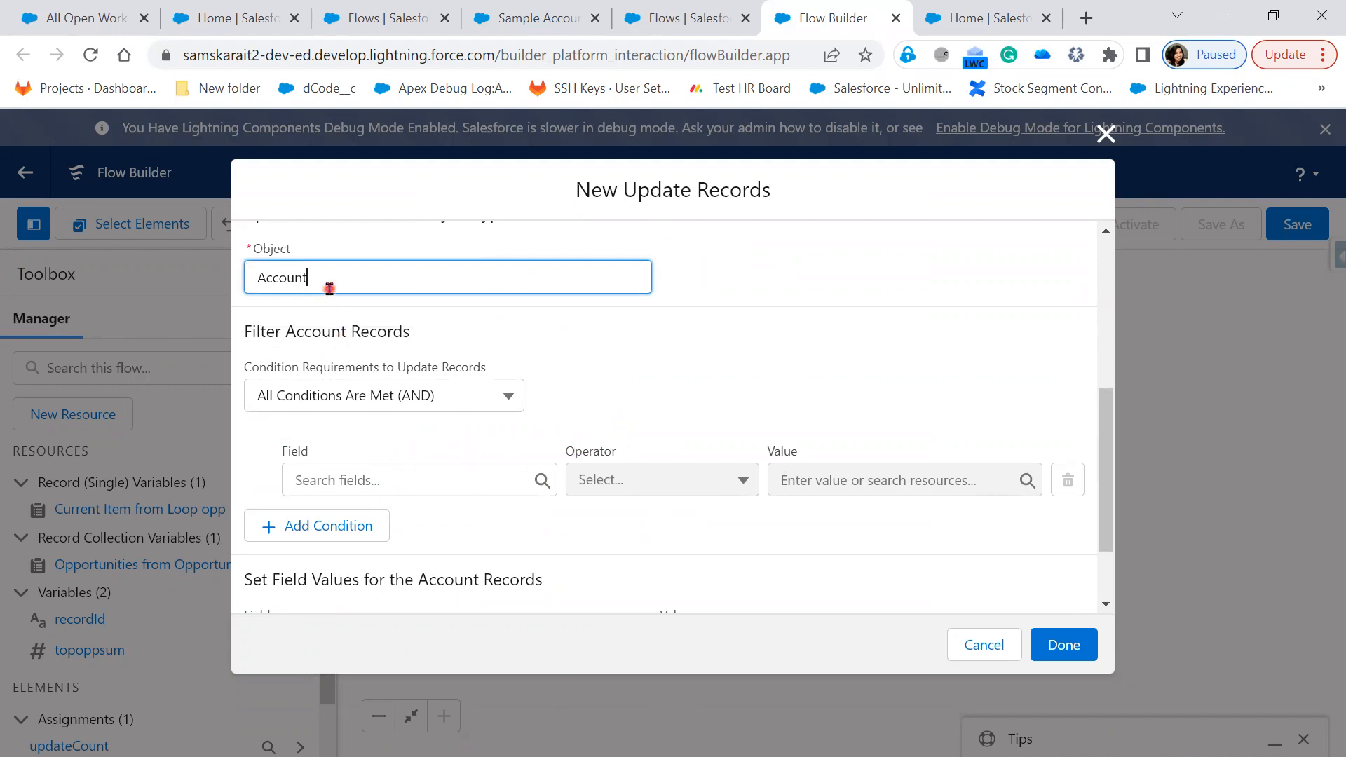
Filter the Account records where Id Equals {!recordId}
click(401, 483)
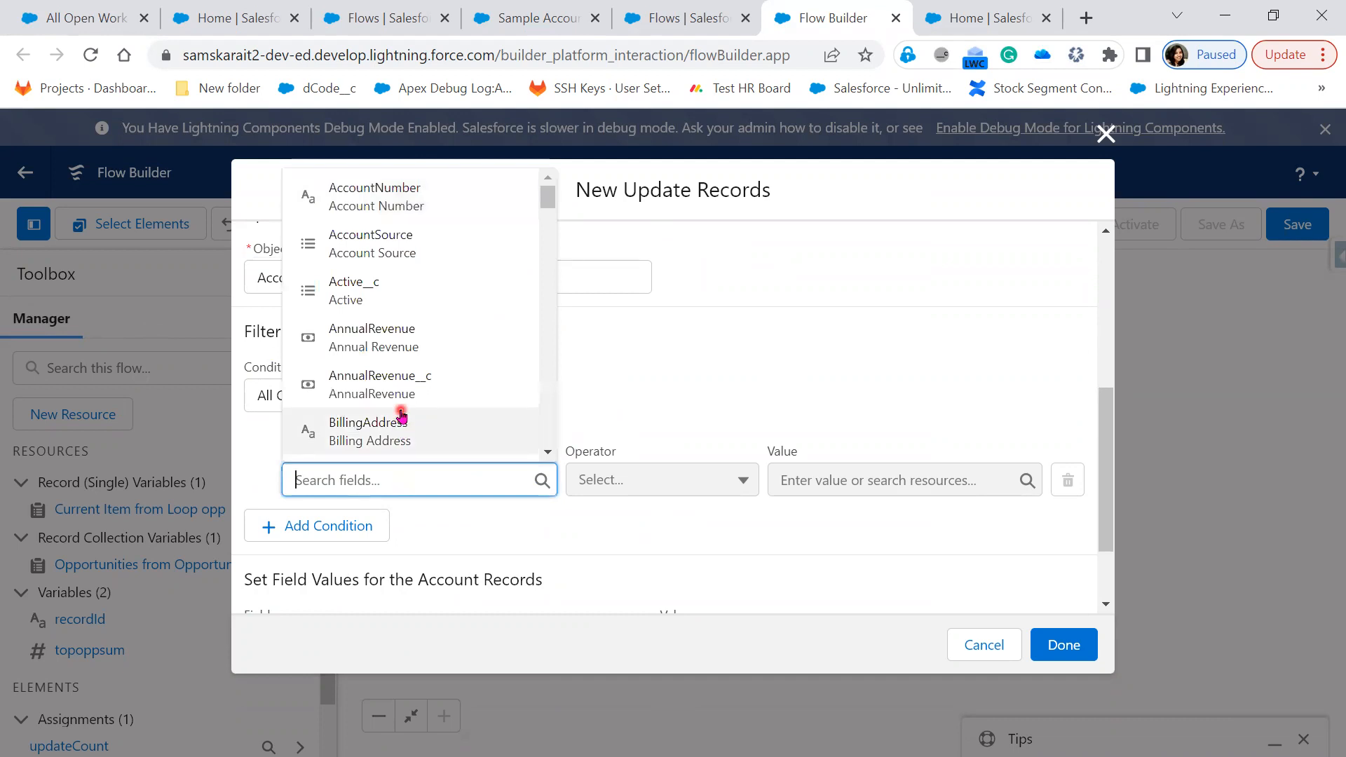
scroll(401, 414, down, 9)
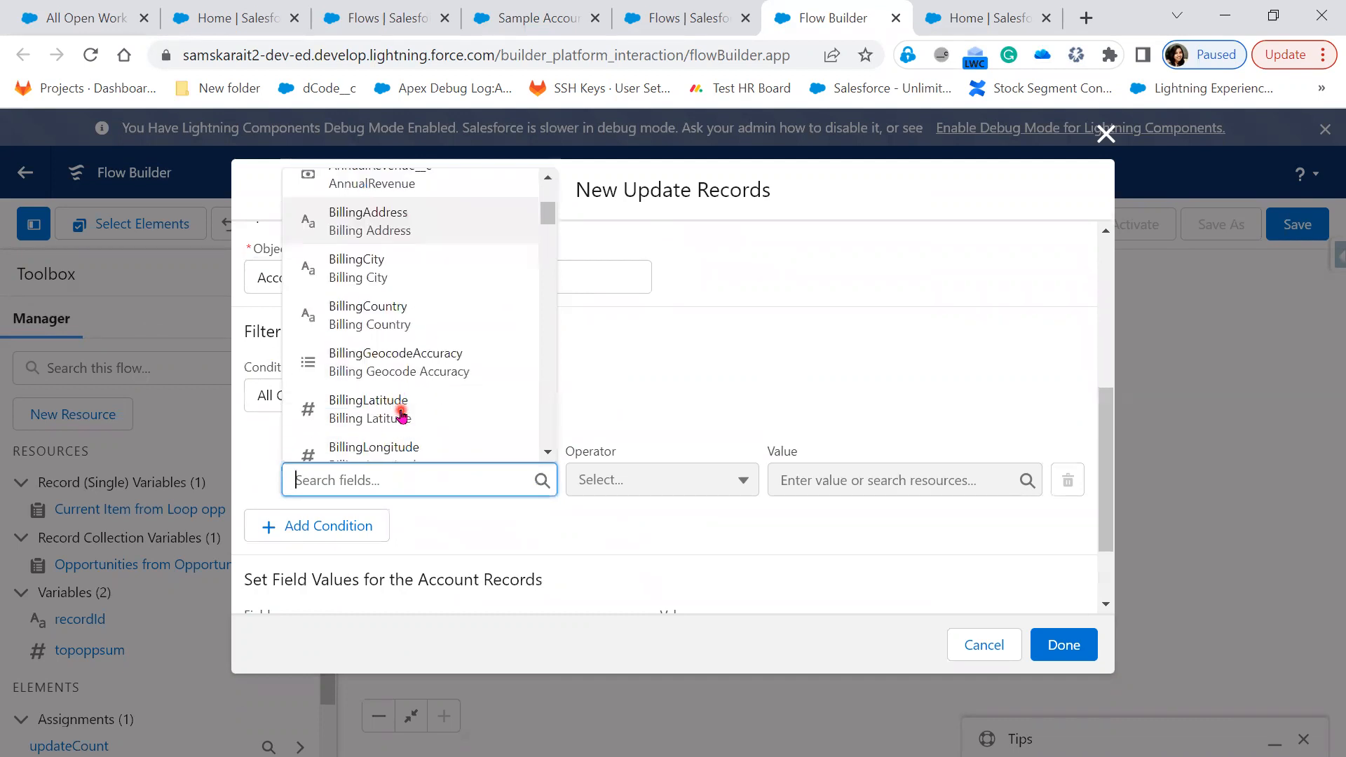
scroll(401, 413, down, 5)
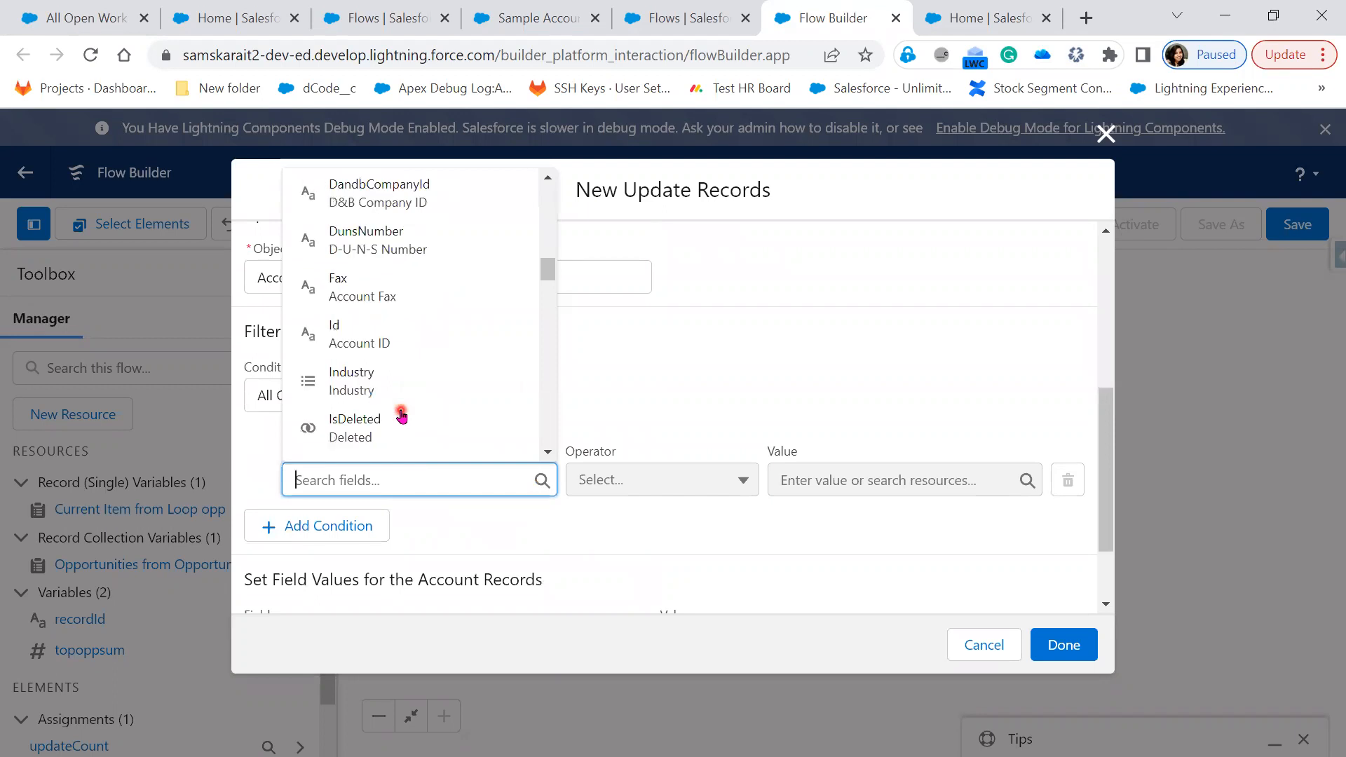
click(383, 349)
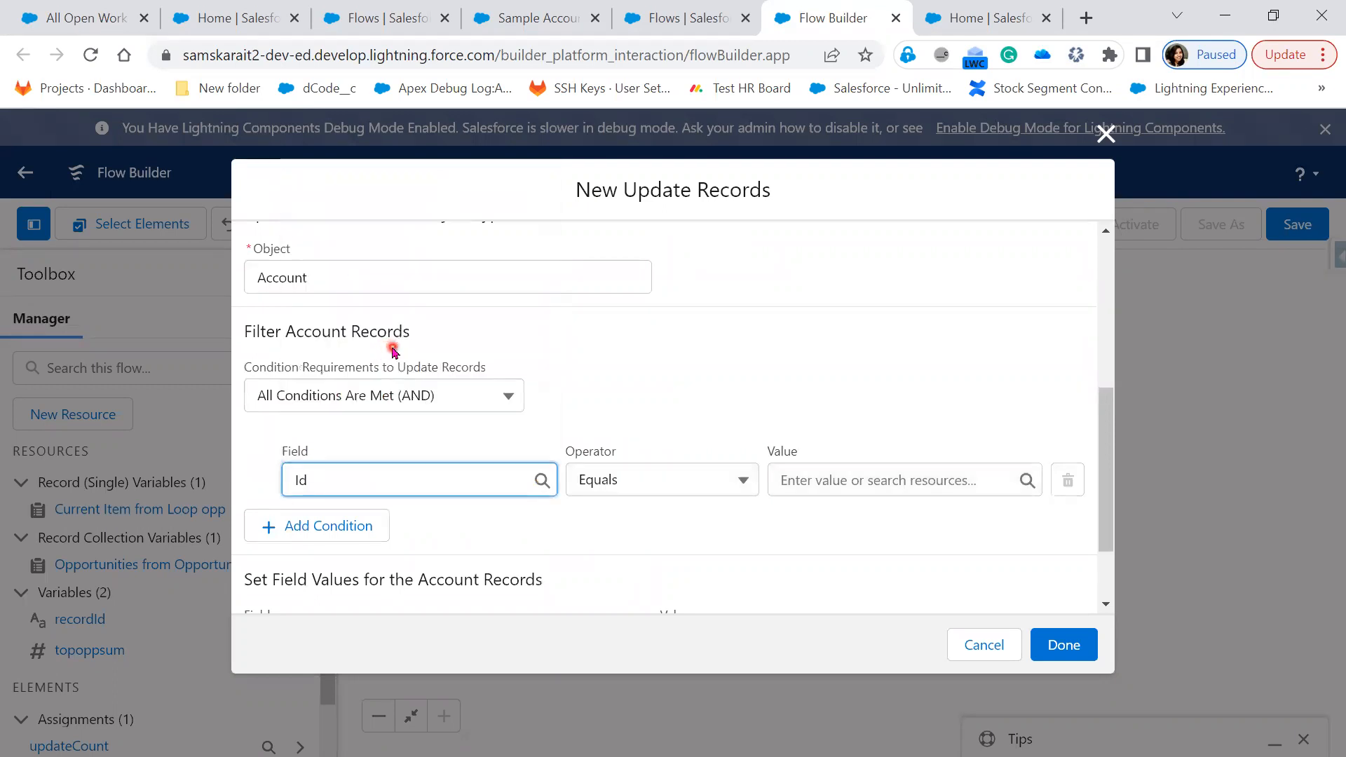
click(786, 480)
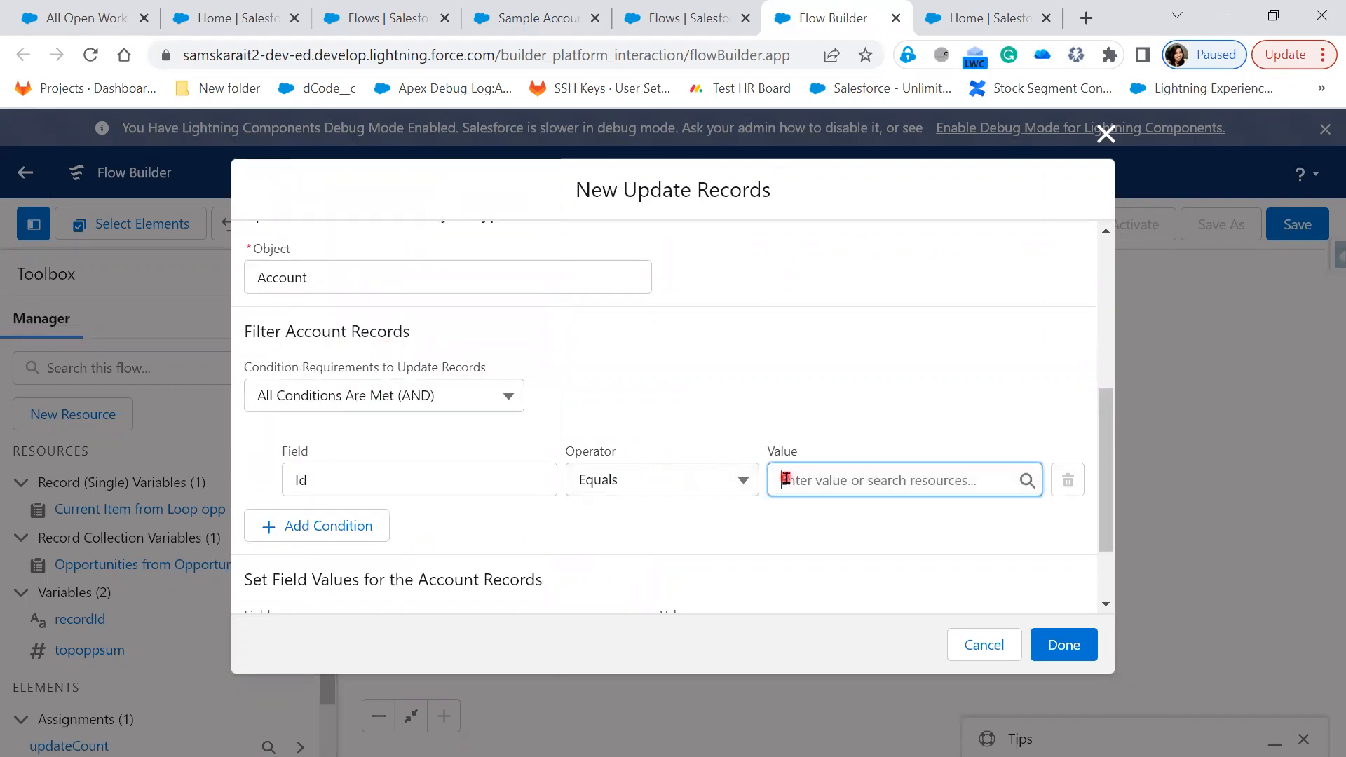
scroll(922, 358, down, 2)
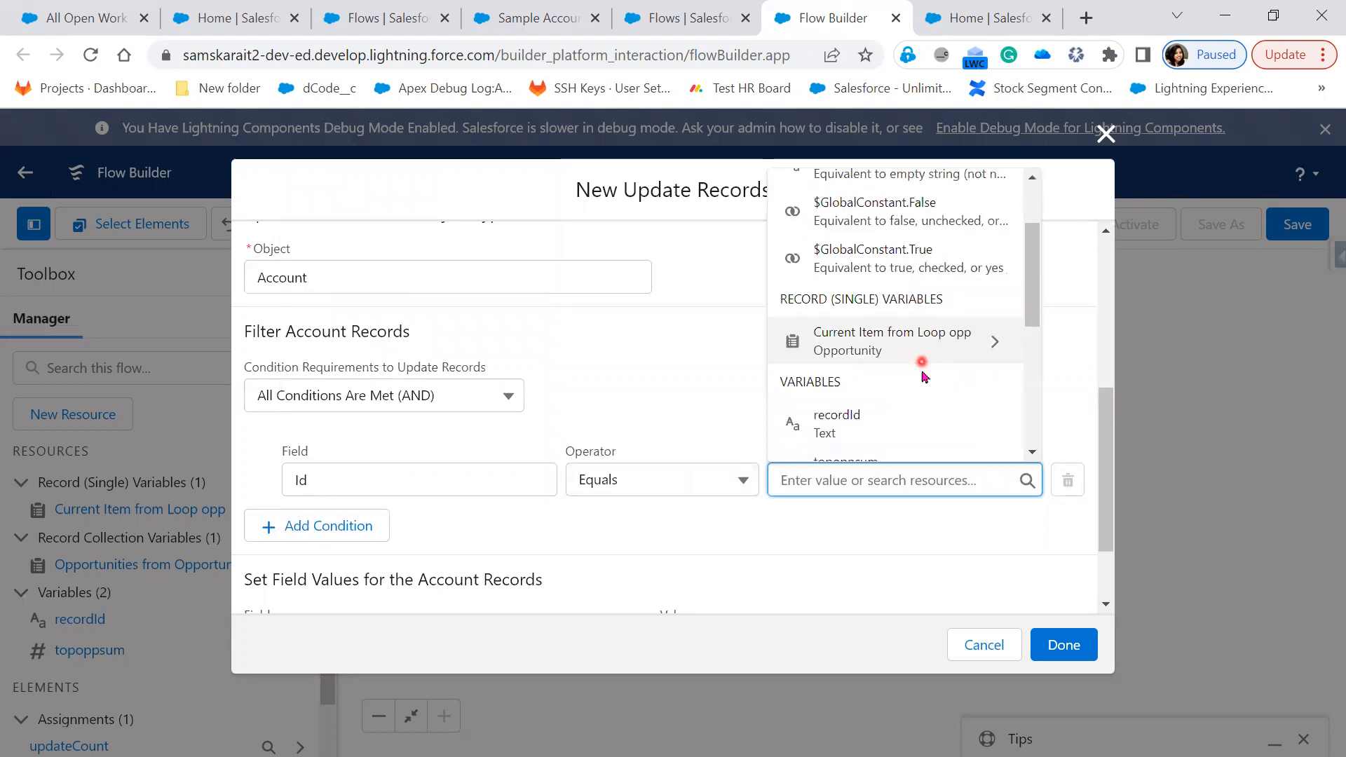
click(902, 416)
scroll(678, 510, down, 2)
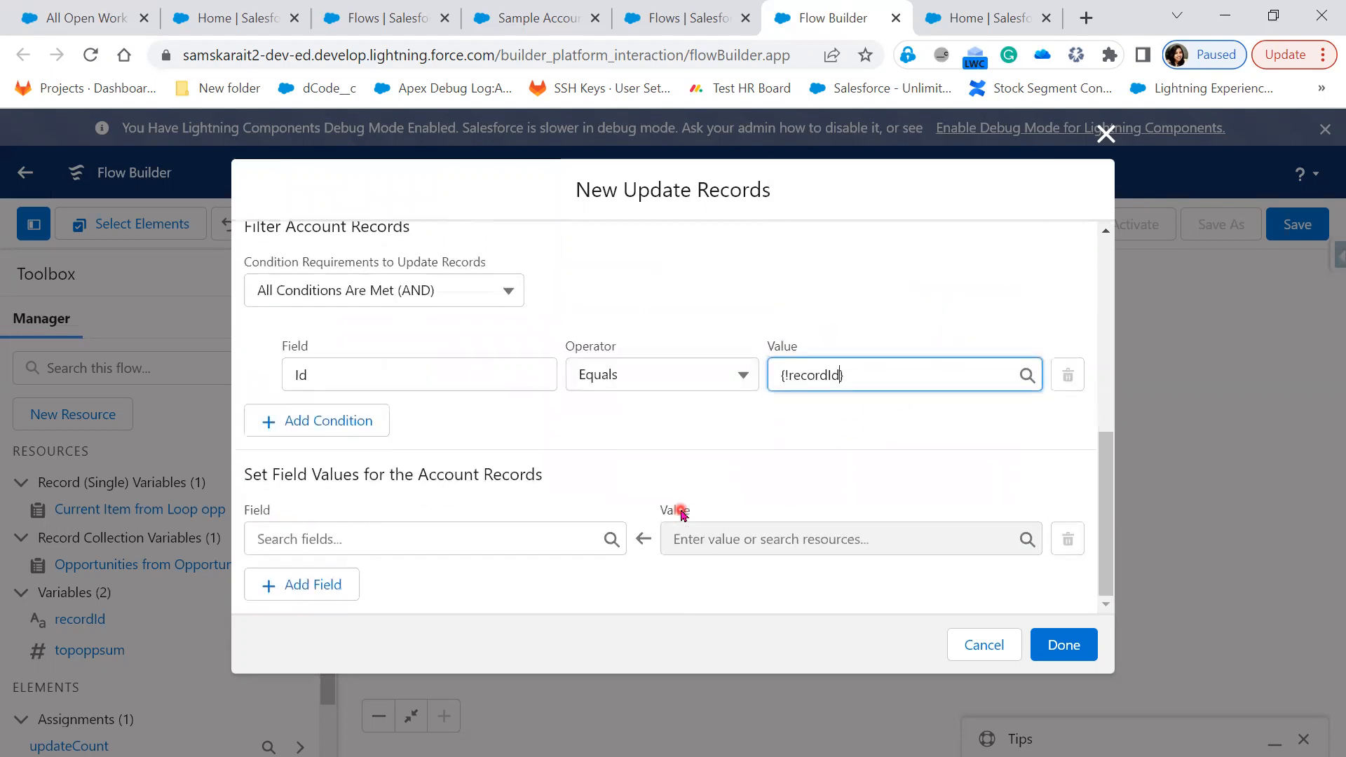
Set SumOfTop3Opp__c to {!topoppsum} and confirm the update Account step
click(462, 538)
scroll(468, 514, down, 1)
scroll(469, 515, down, 10)
scroll(470, 517, down, 5)
scroll(469, 515, down, 5)
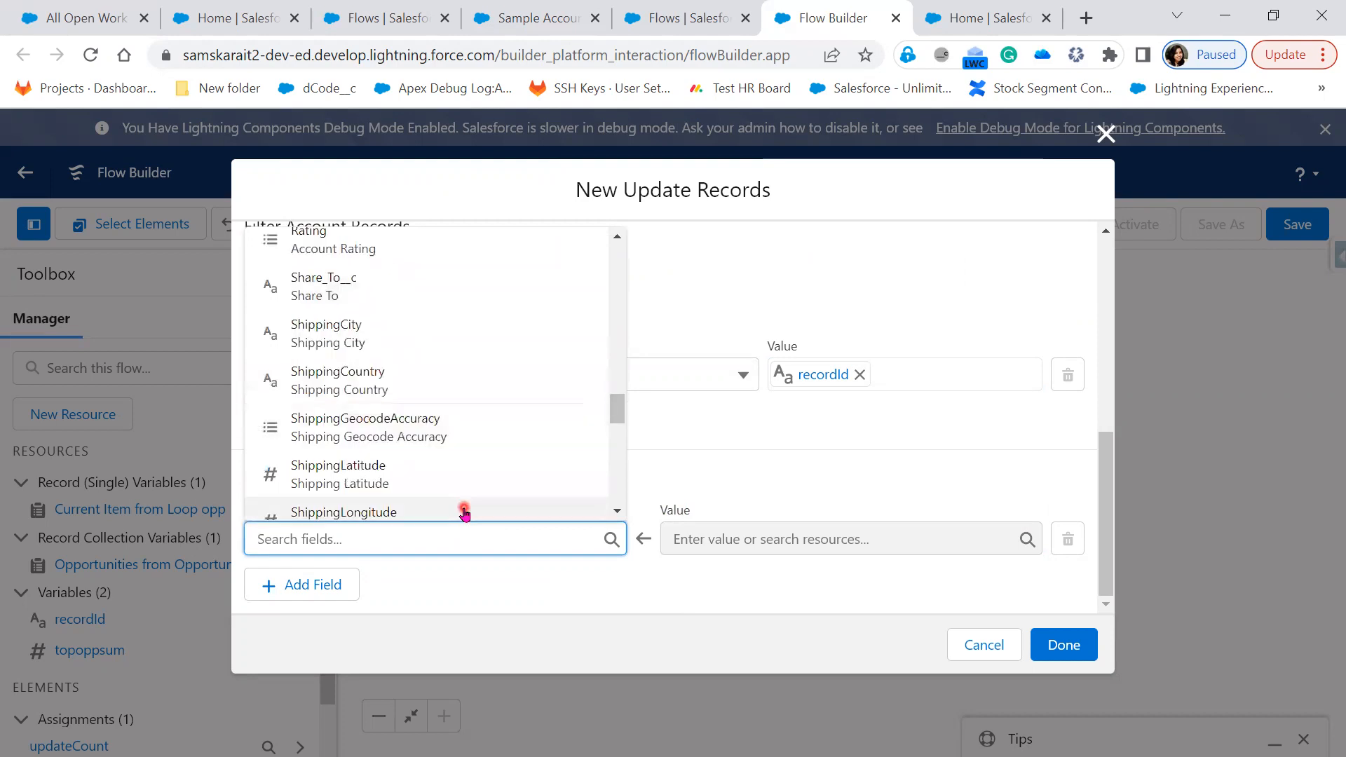
scroll(465, 514, down, 5)
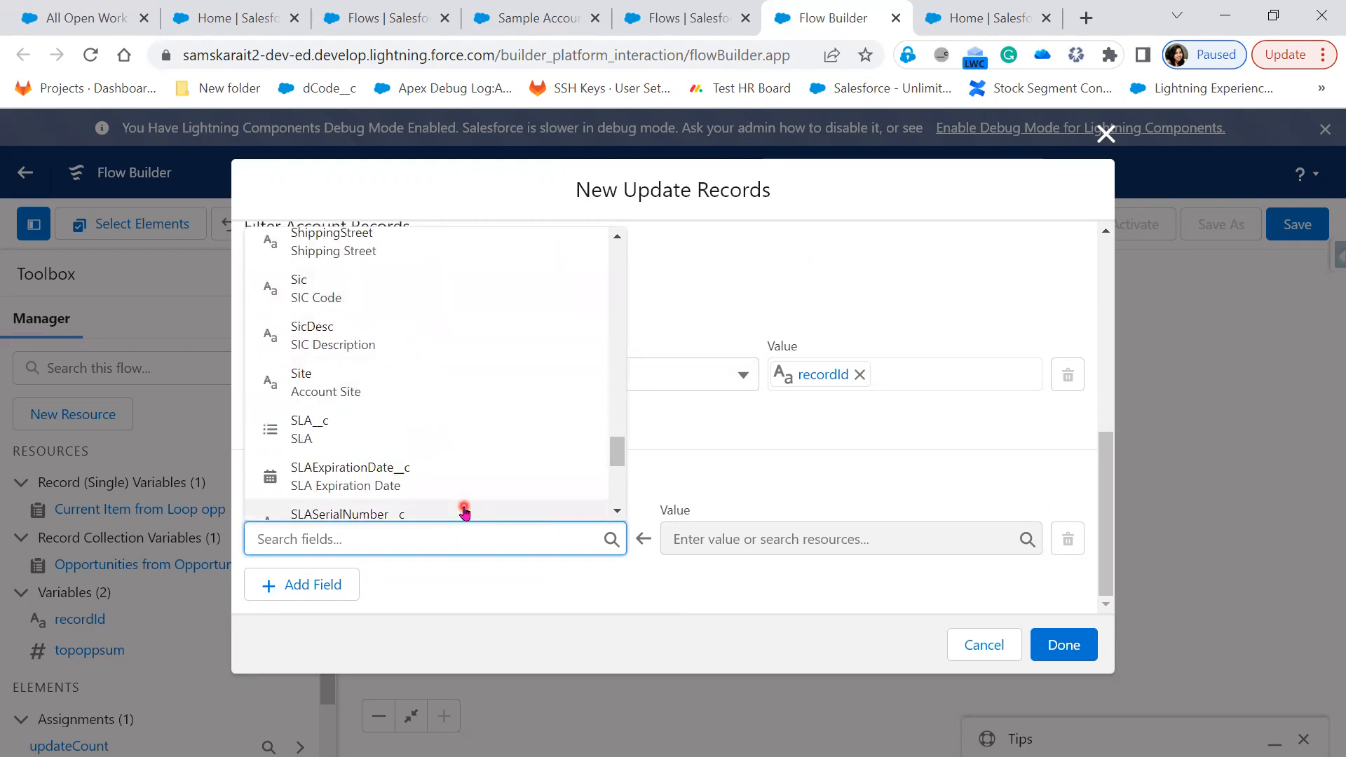
text(sy)
key(BackSpace)
text(u)
click(465, 511)
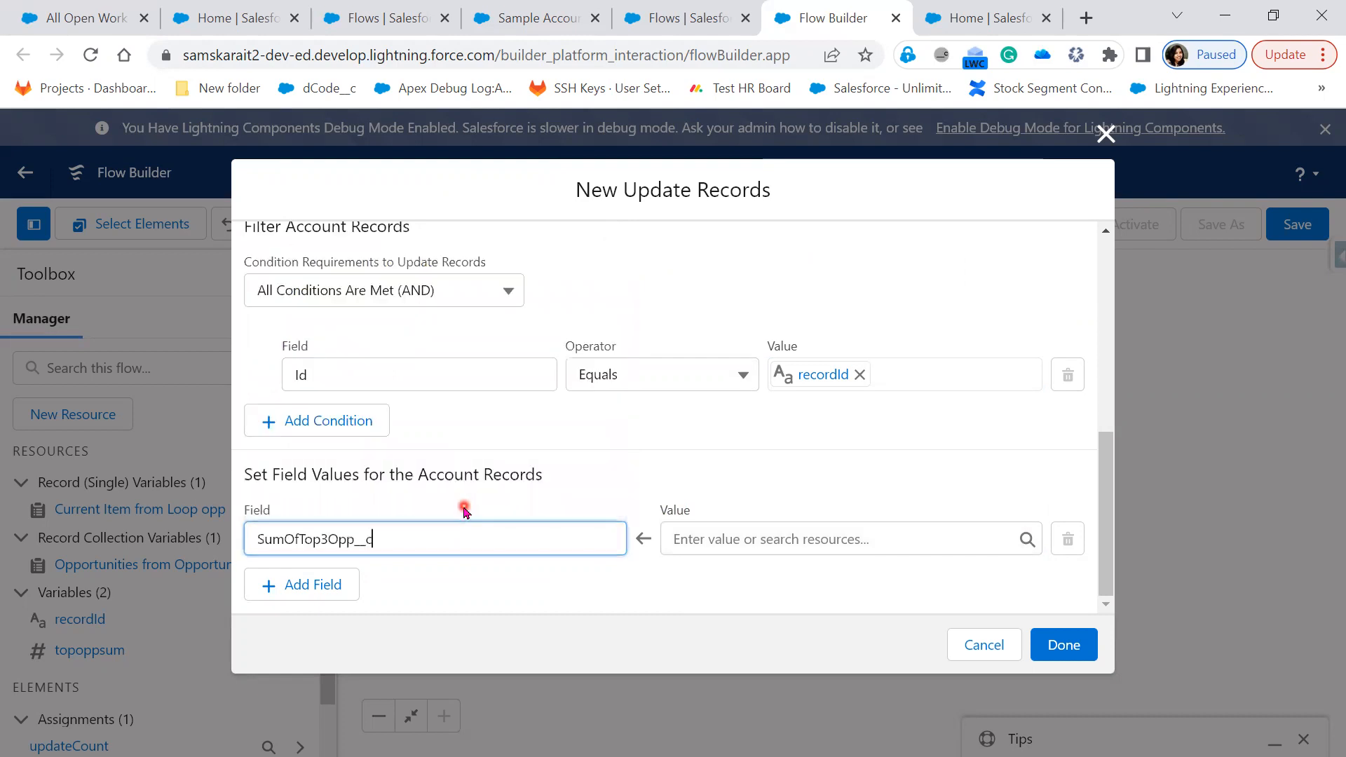
click(712, 547)
click(802, 410)
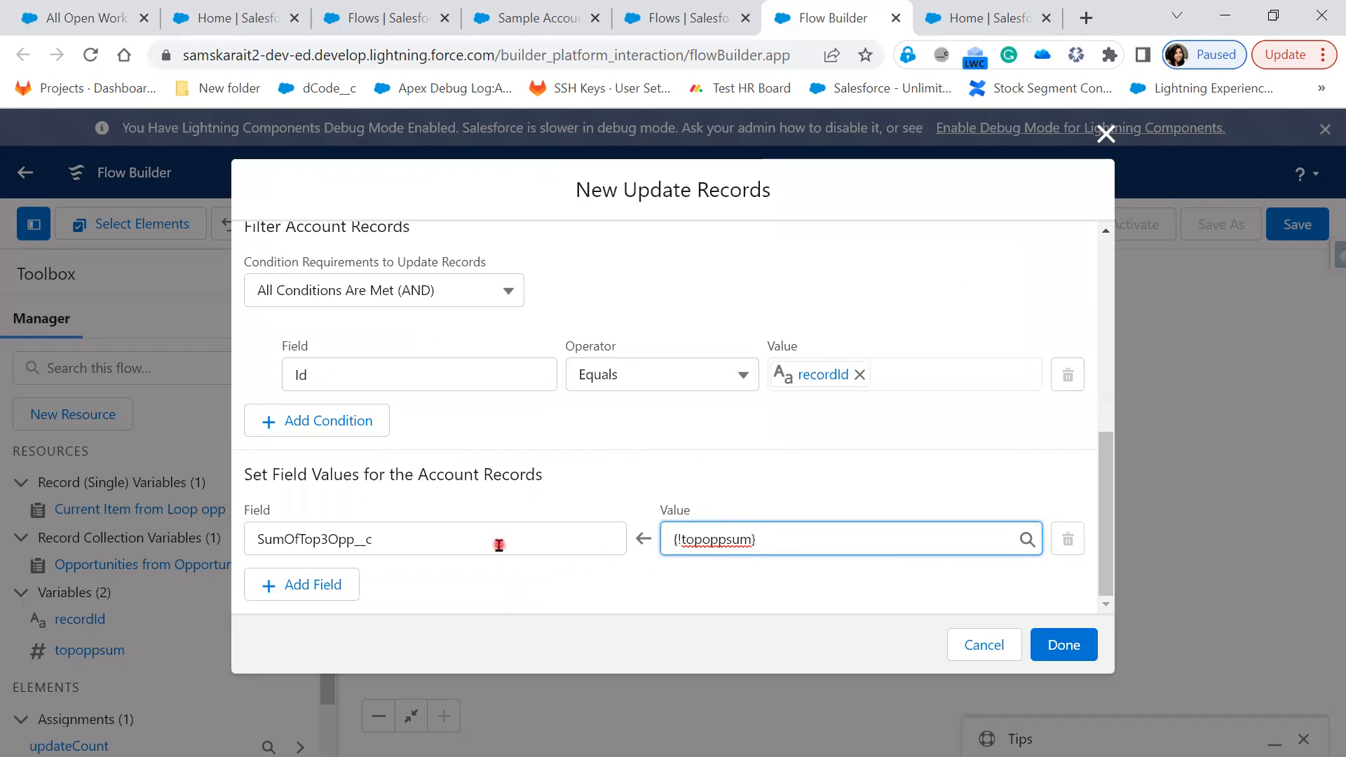
click(1092, 652)
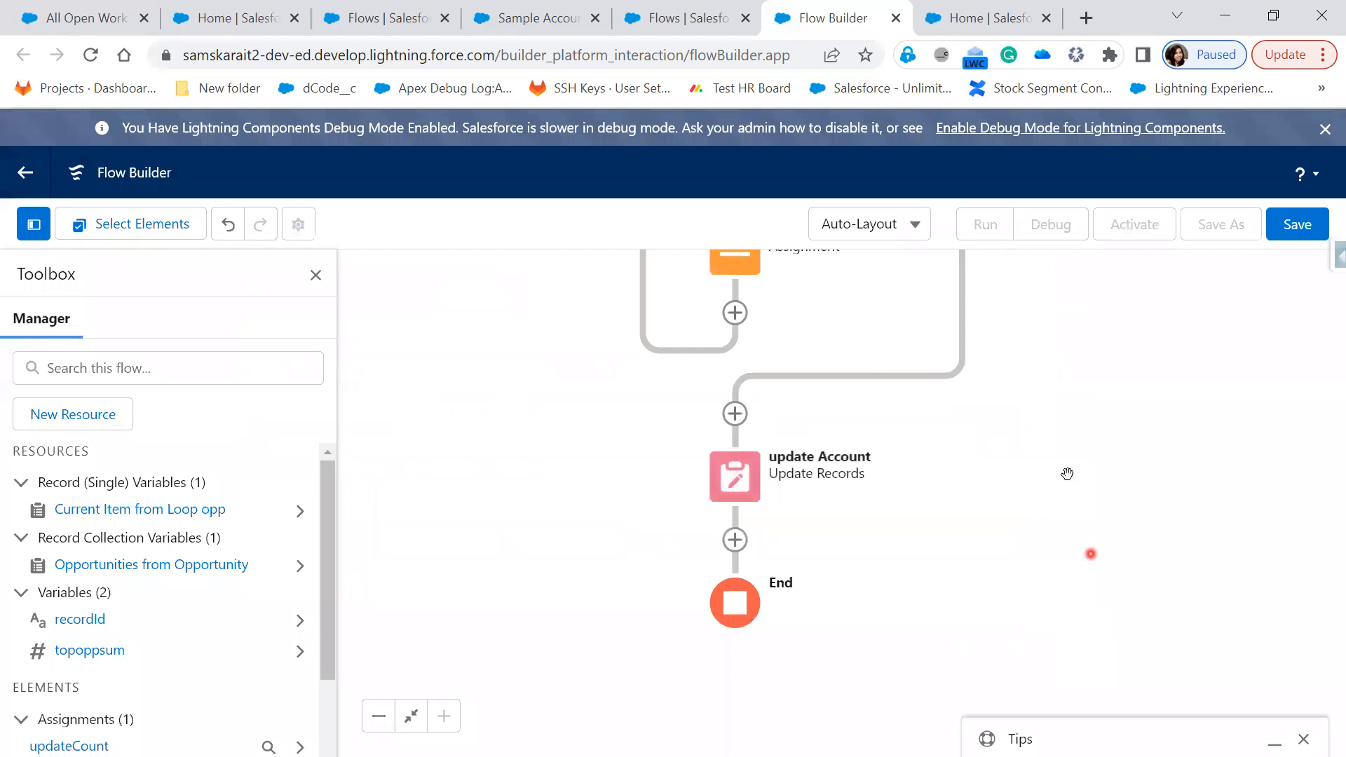
Zoom the browser page out to 75% using Chrome's menu
click(1324, 55)
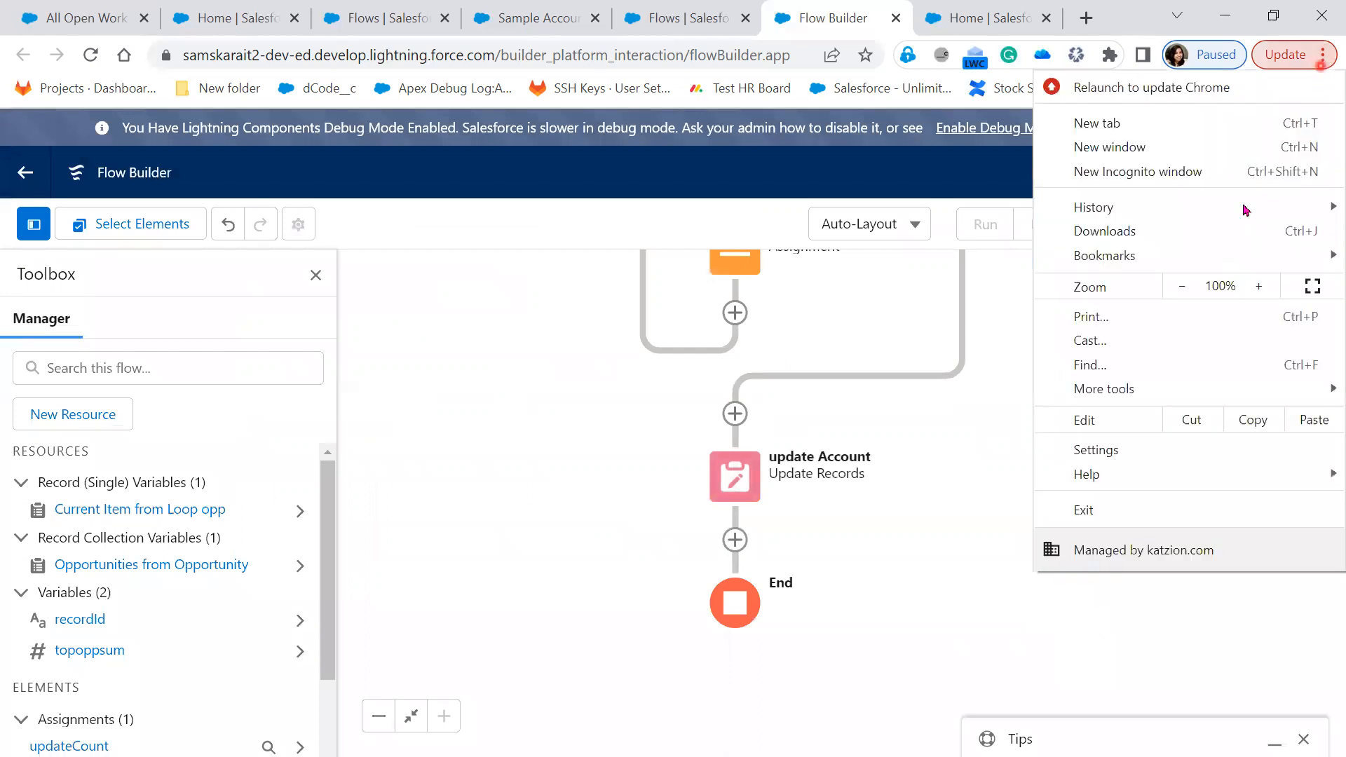
click(1184, 289)
click(1184, 289)
click(1184, 289)
click(758, 548)
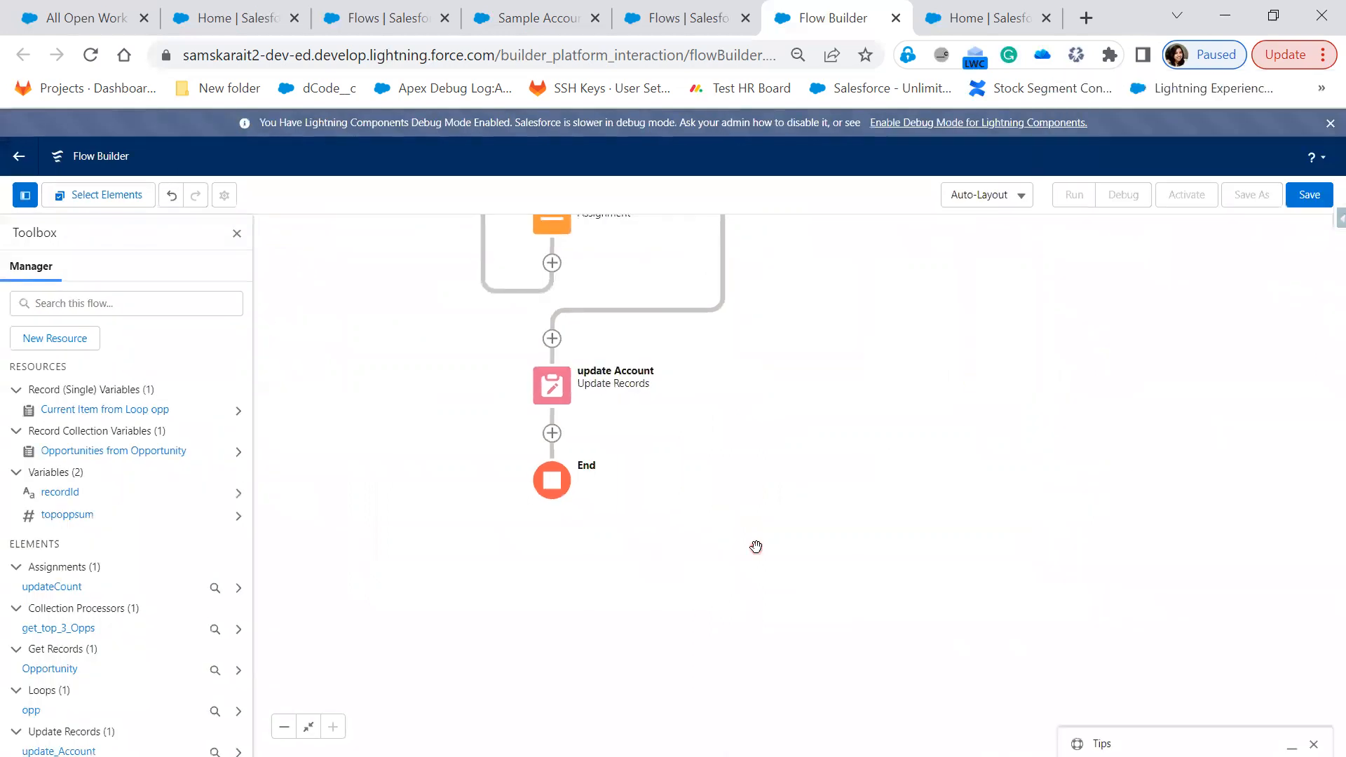
Pan the canvas to review the flow from Start through the loop to update Account
drag(809, 370, 844, 667)
drag(884, 359, 902, 500)
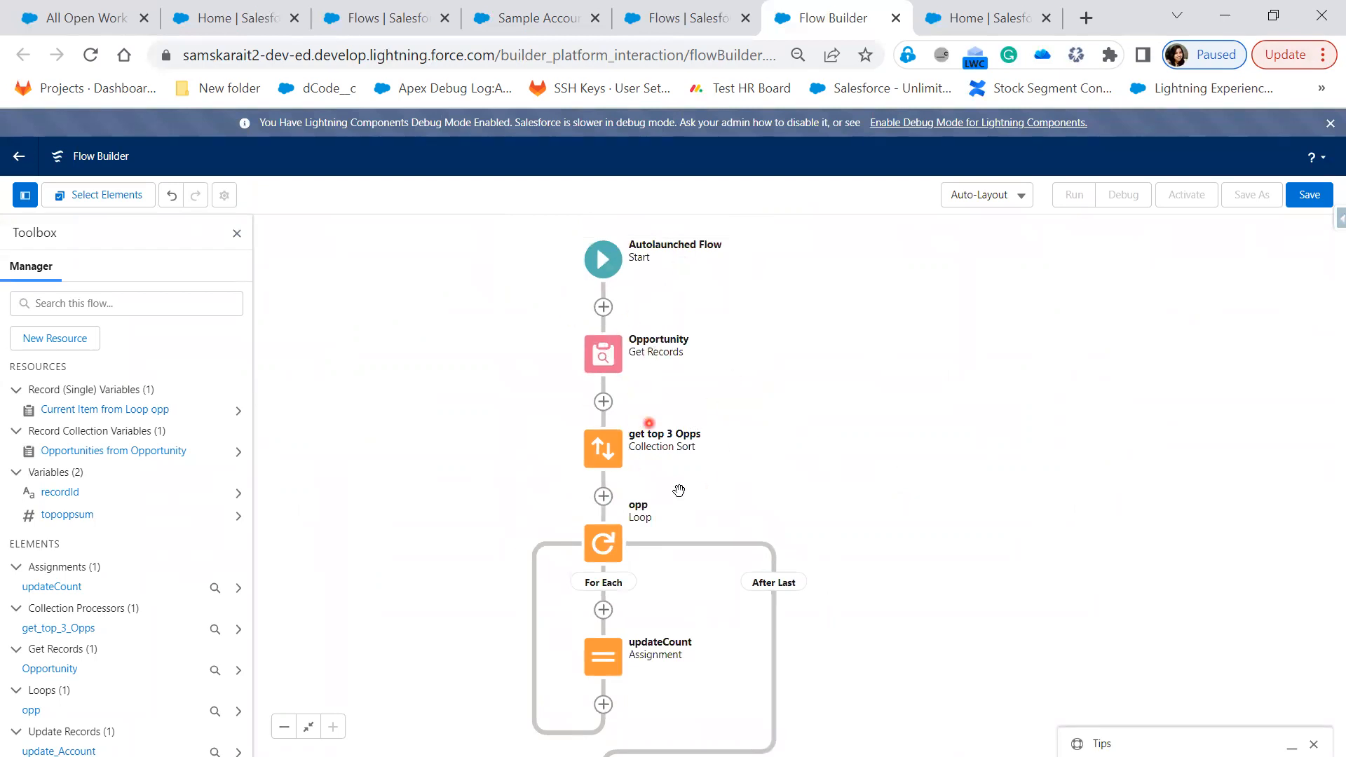
drag(823, 523, 833, 456)
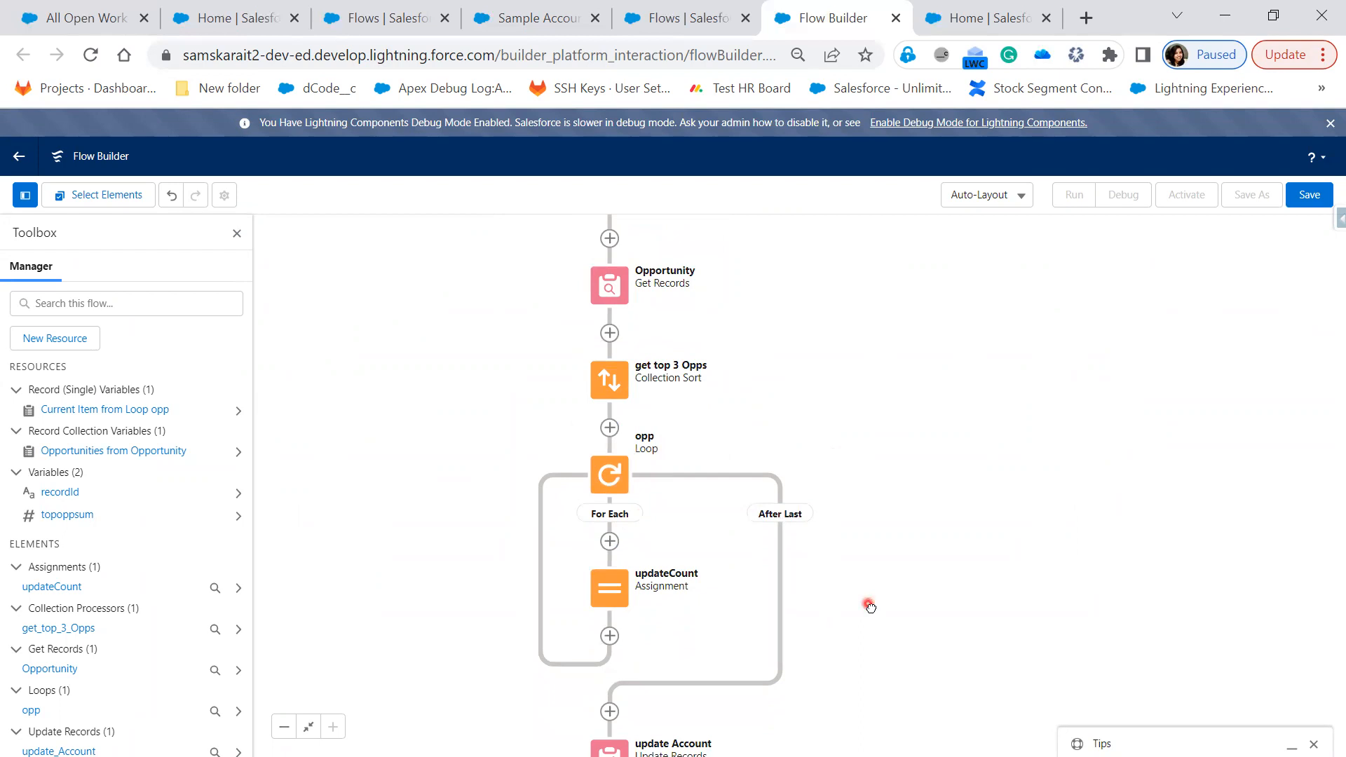
drag(871, 606, 896, 535)
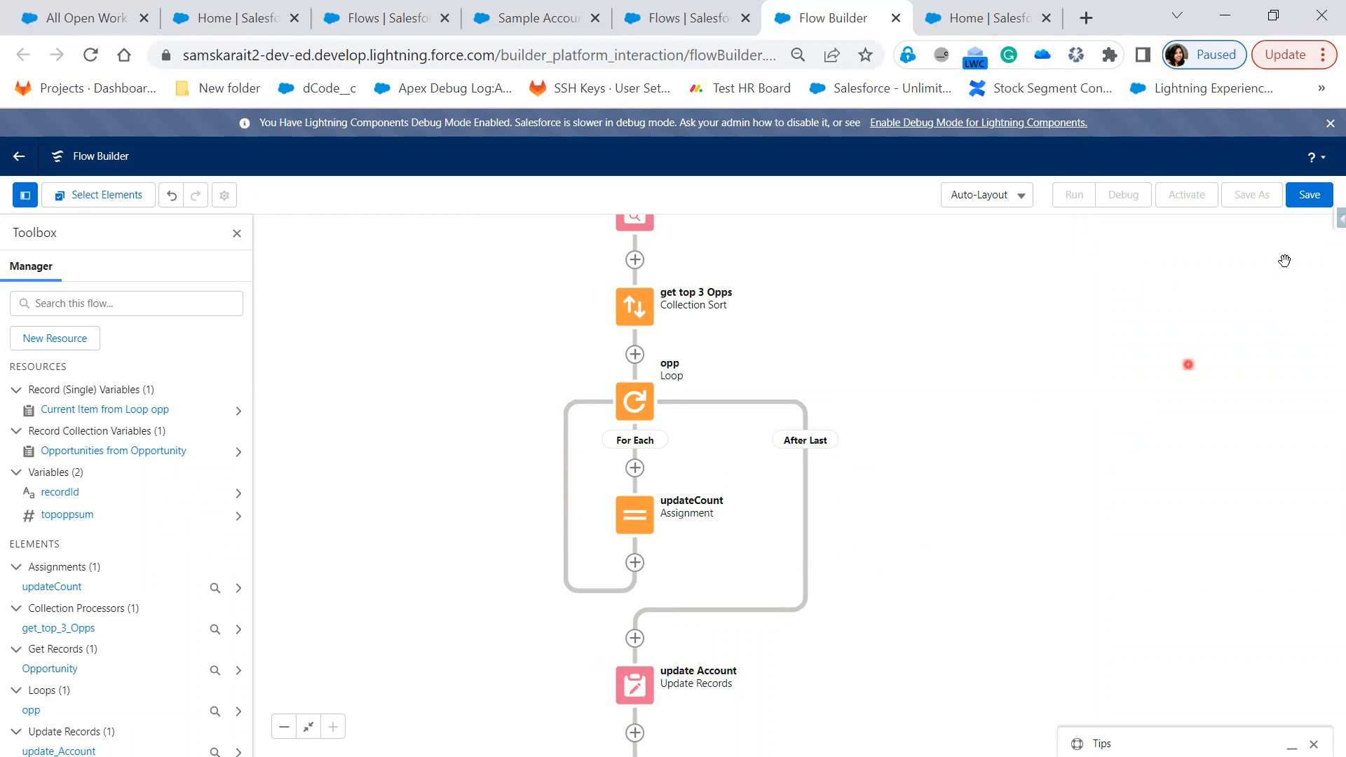
Save the flow as 'Update Opportunity Amount on Account', correcting the misspelled label word
click(1309, 196)
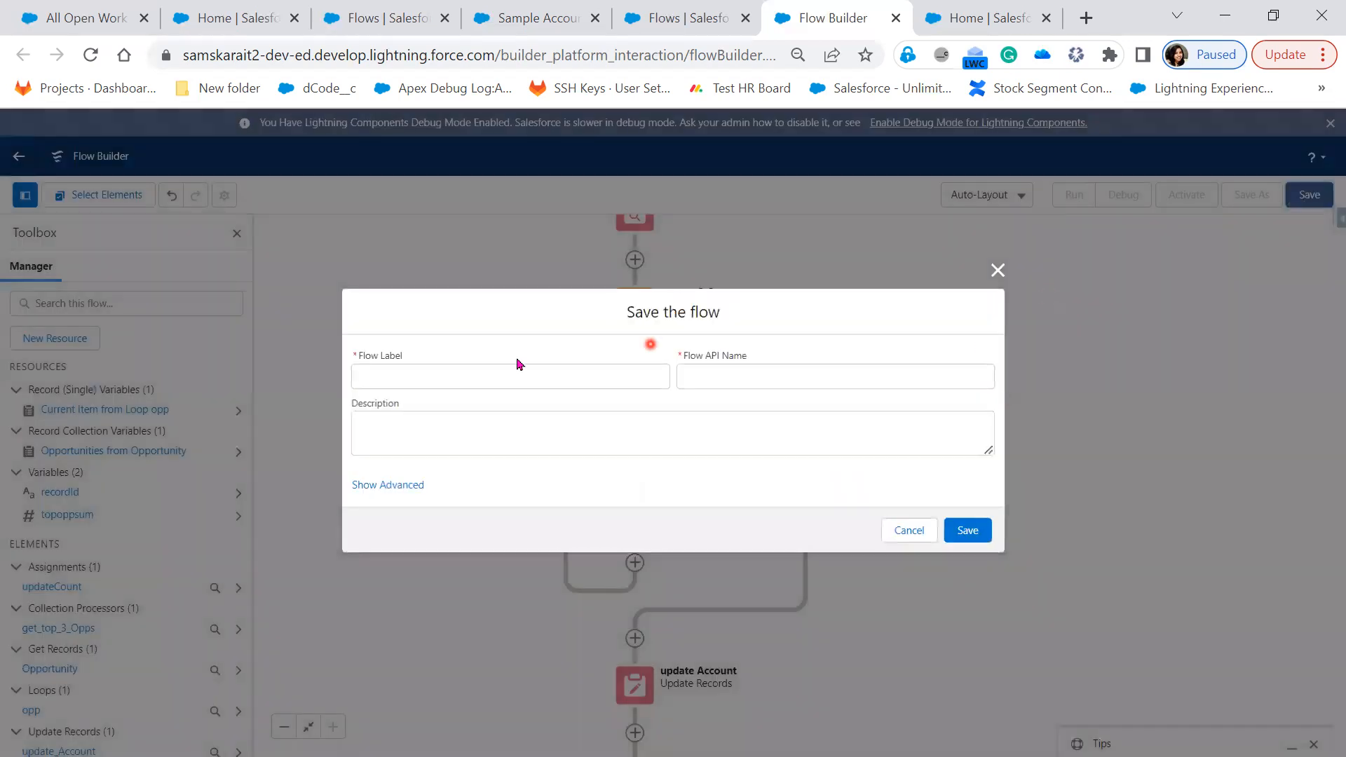
click(516, 373)
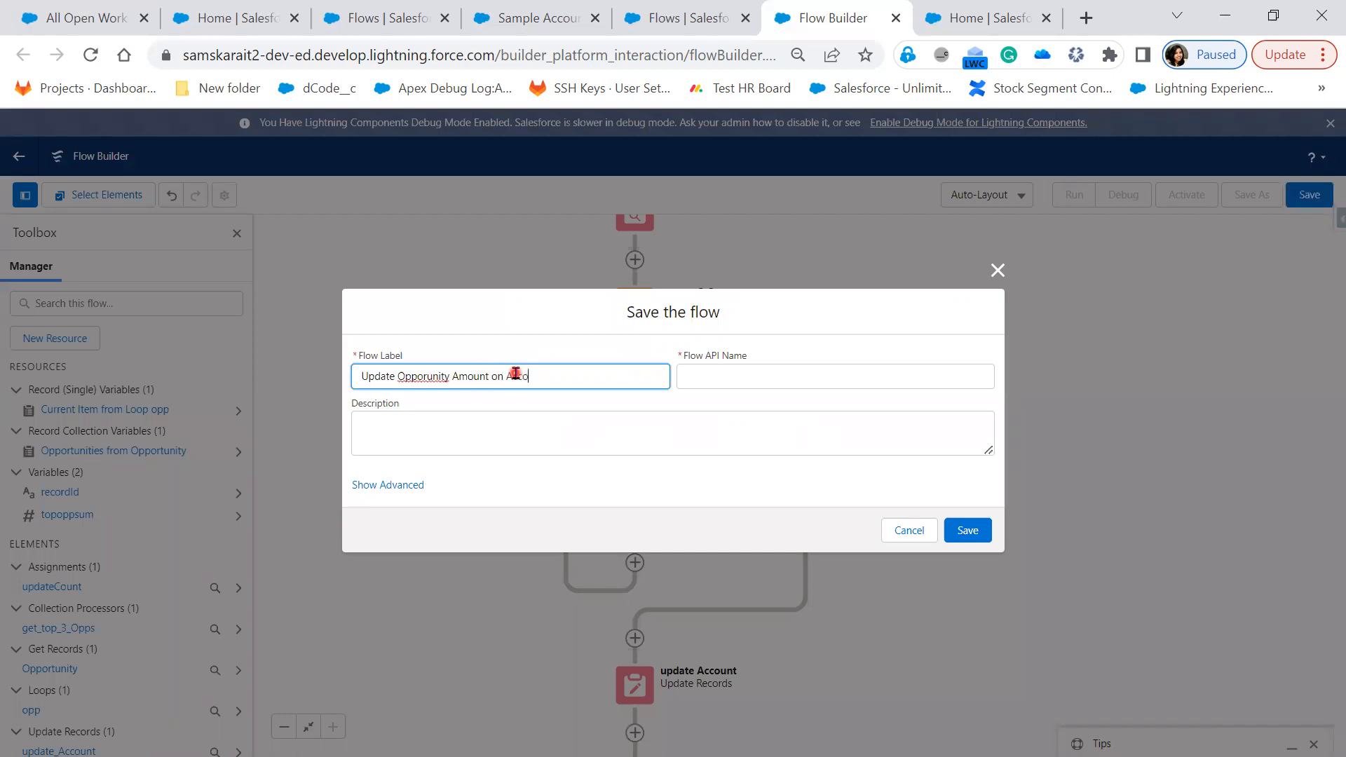
double_click(436, 375)
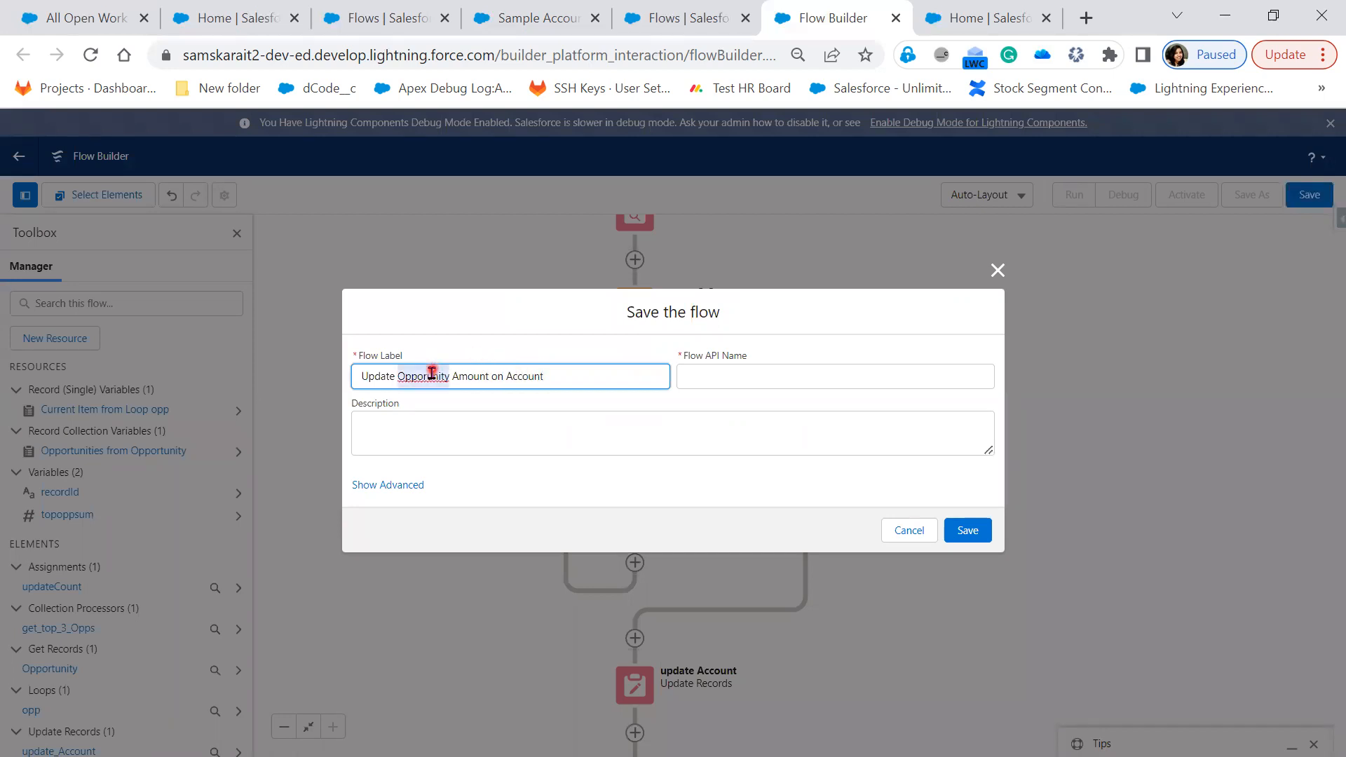
right_click(436, 376)
click(489, 388)
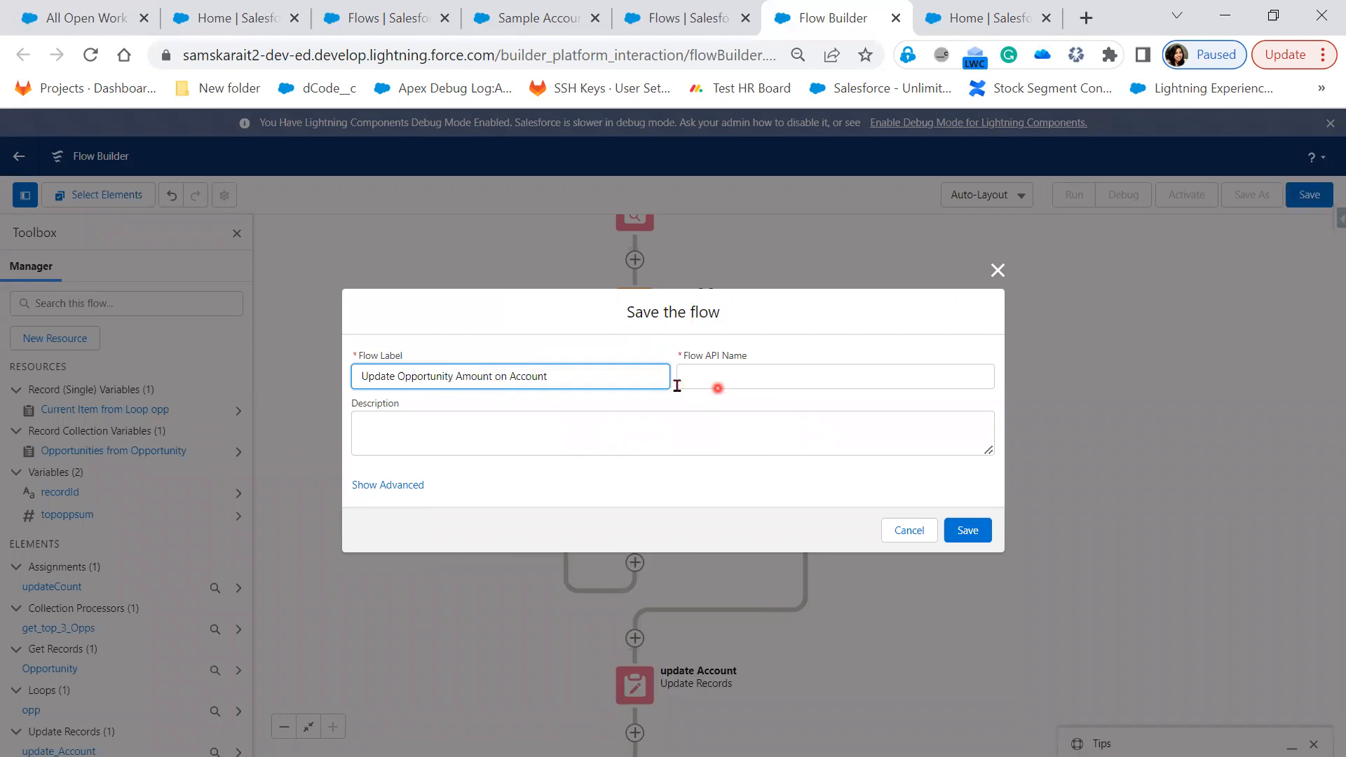
key(Tab)
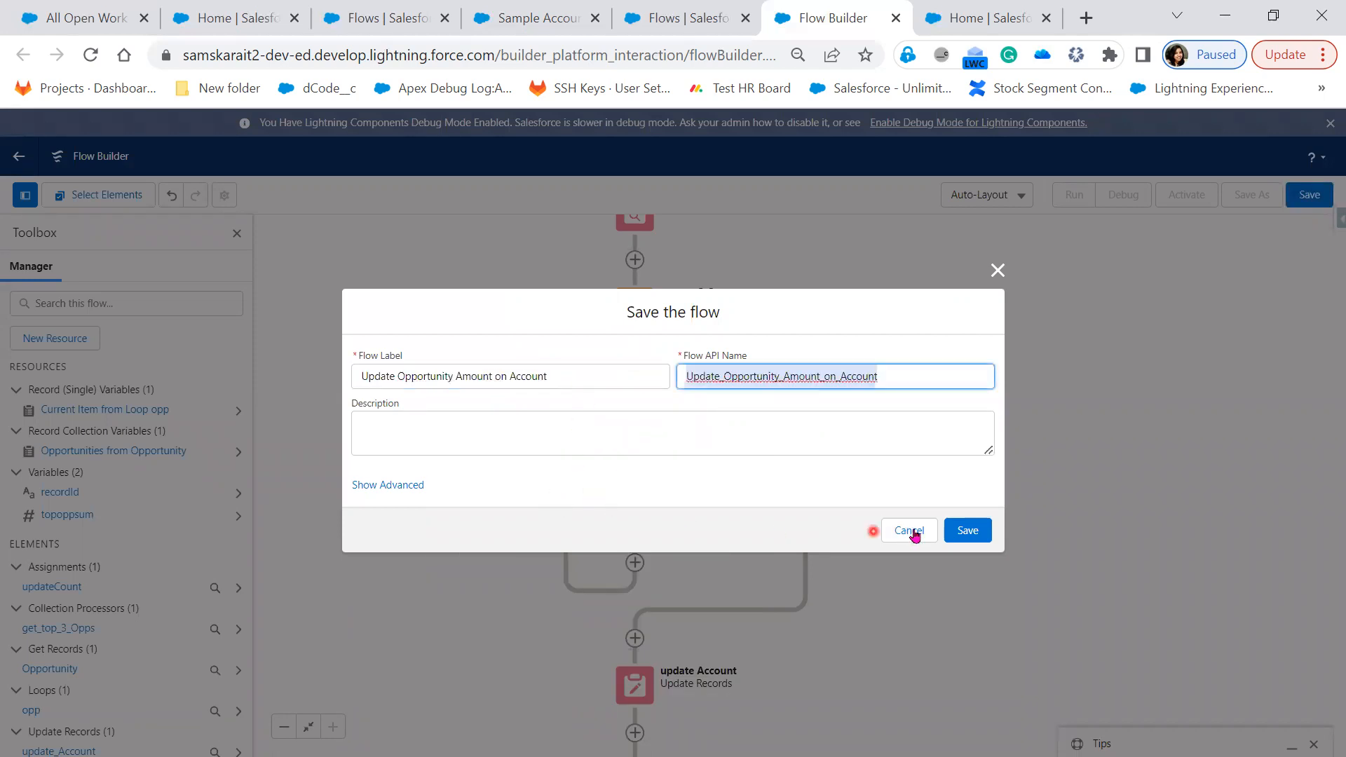
click(967, 531)
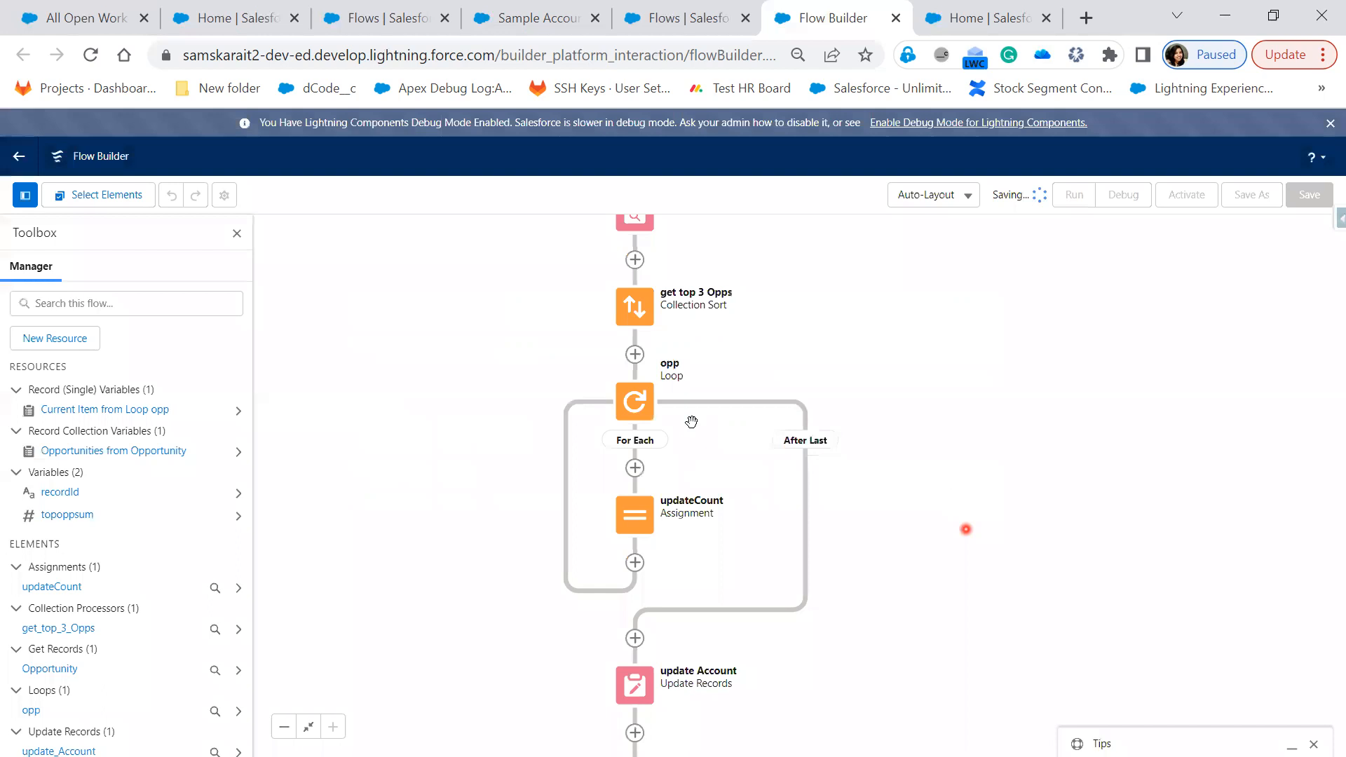
click(629, 415)
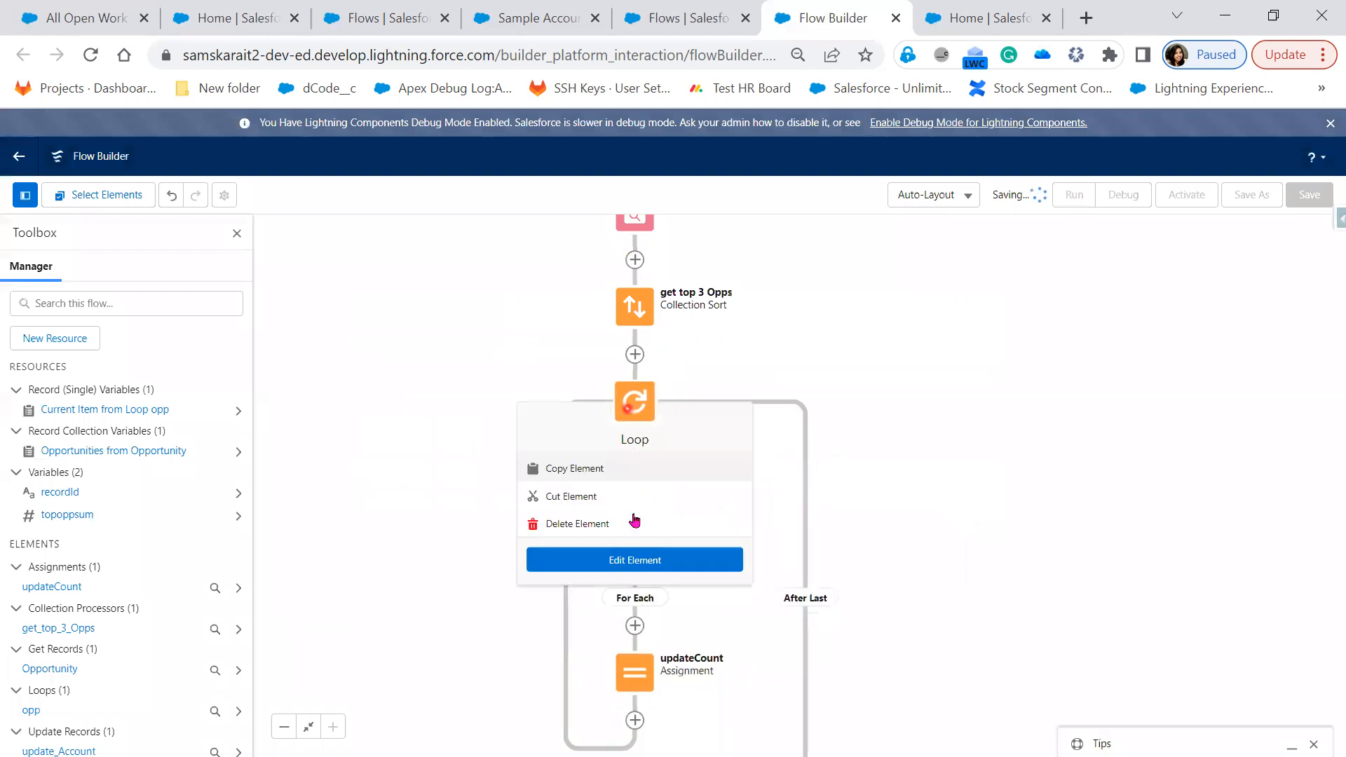
click(635, 569)
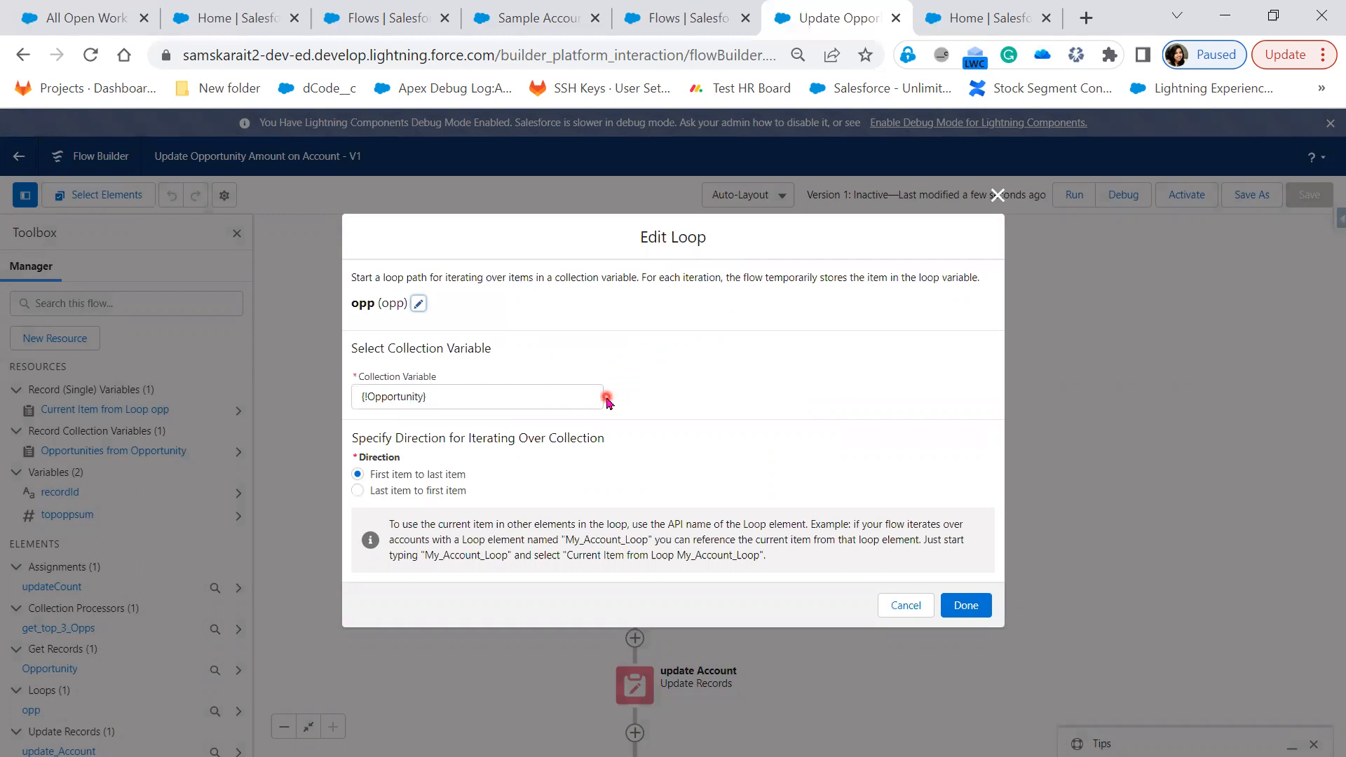
click(997, 196)
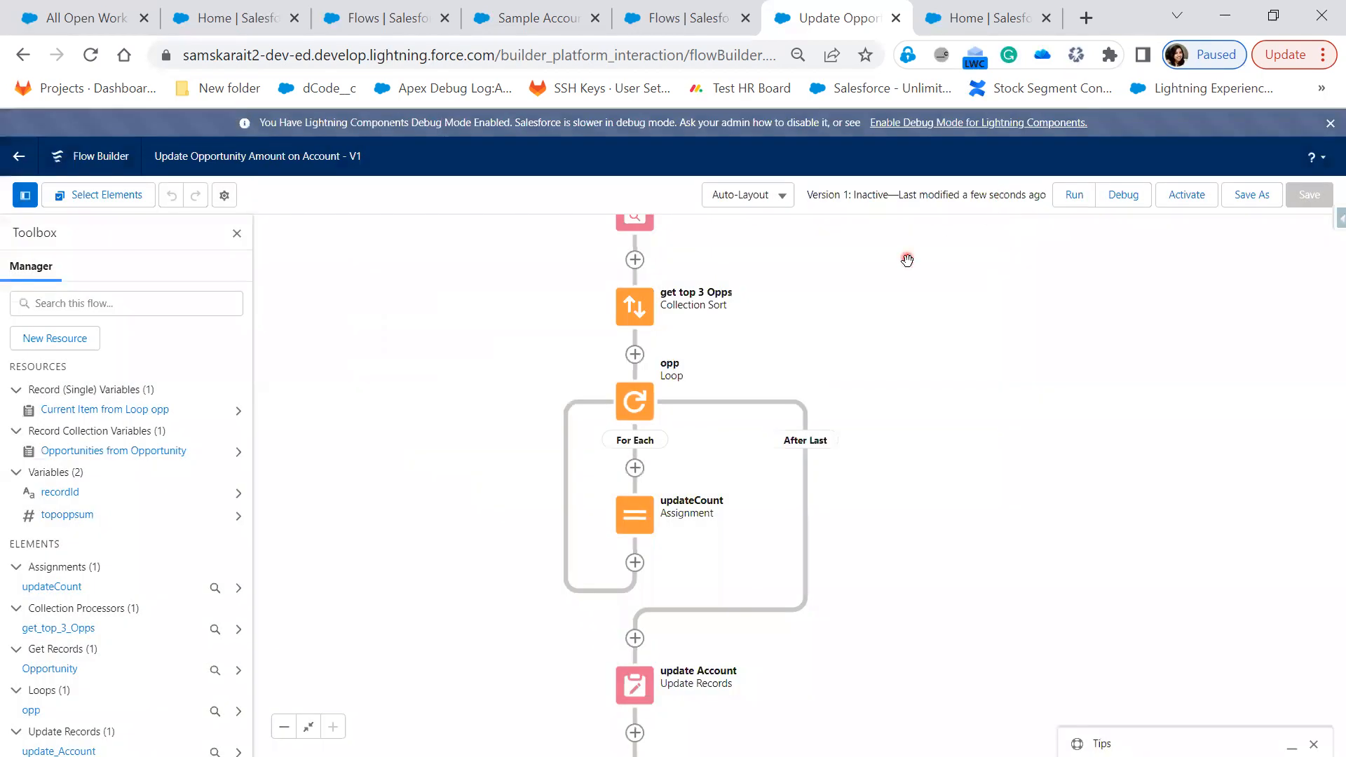
double_click(640, 317)
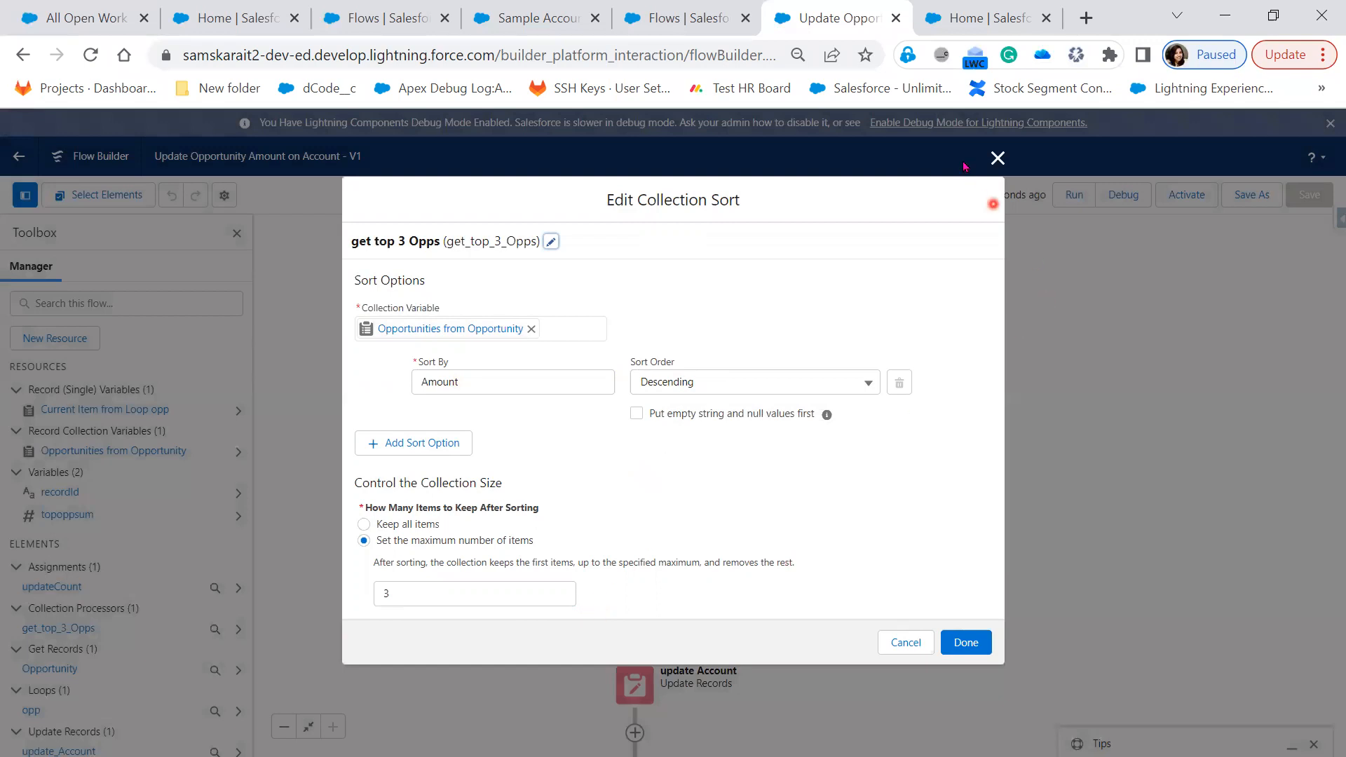
click(998, 157)
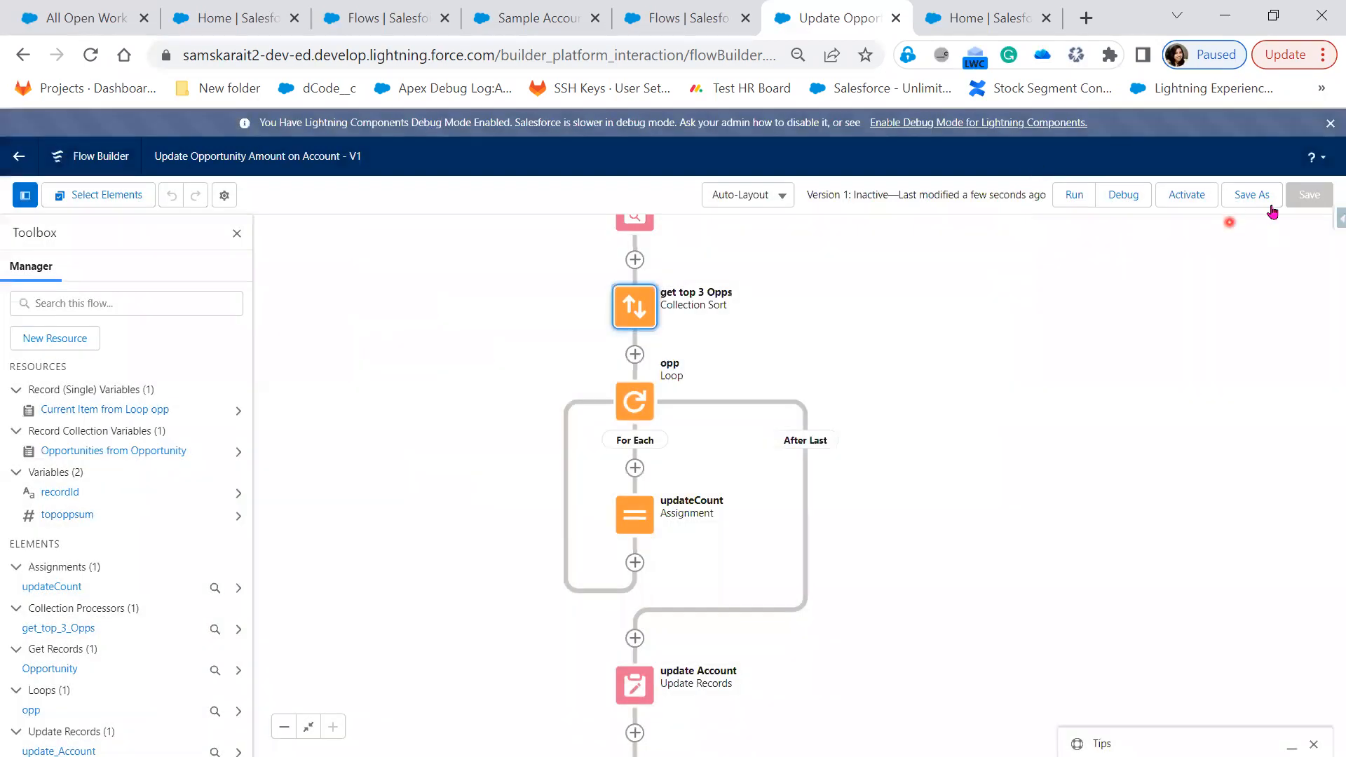
click(1133, 199)
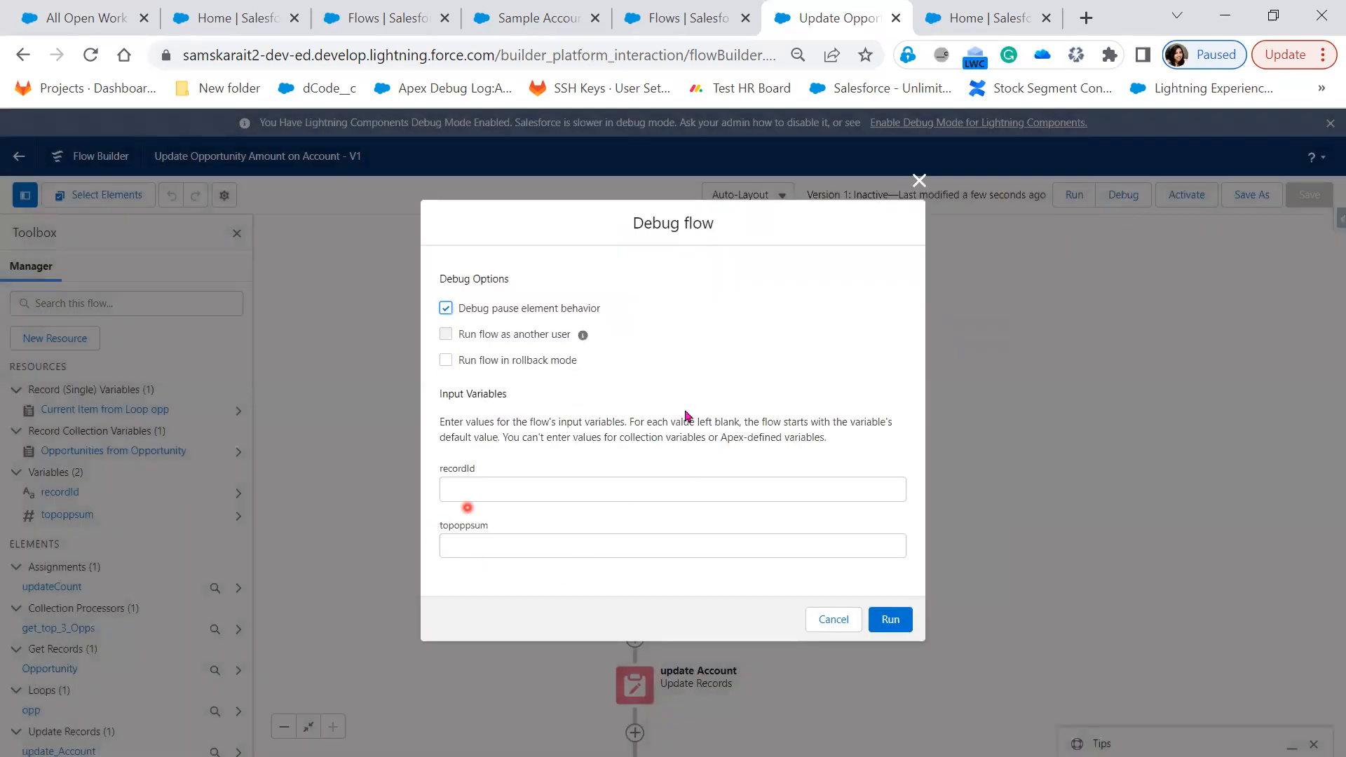
Switch topoppsum from input to output availability and save the flow
click(920, 180)
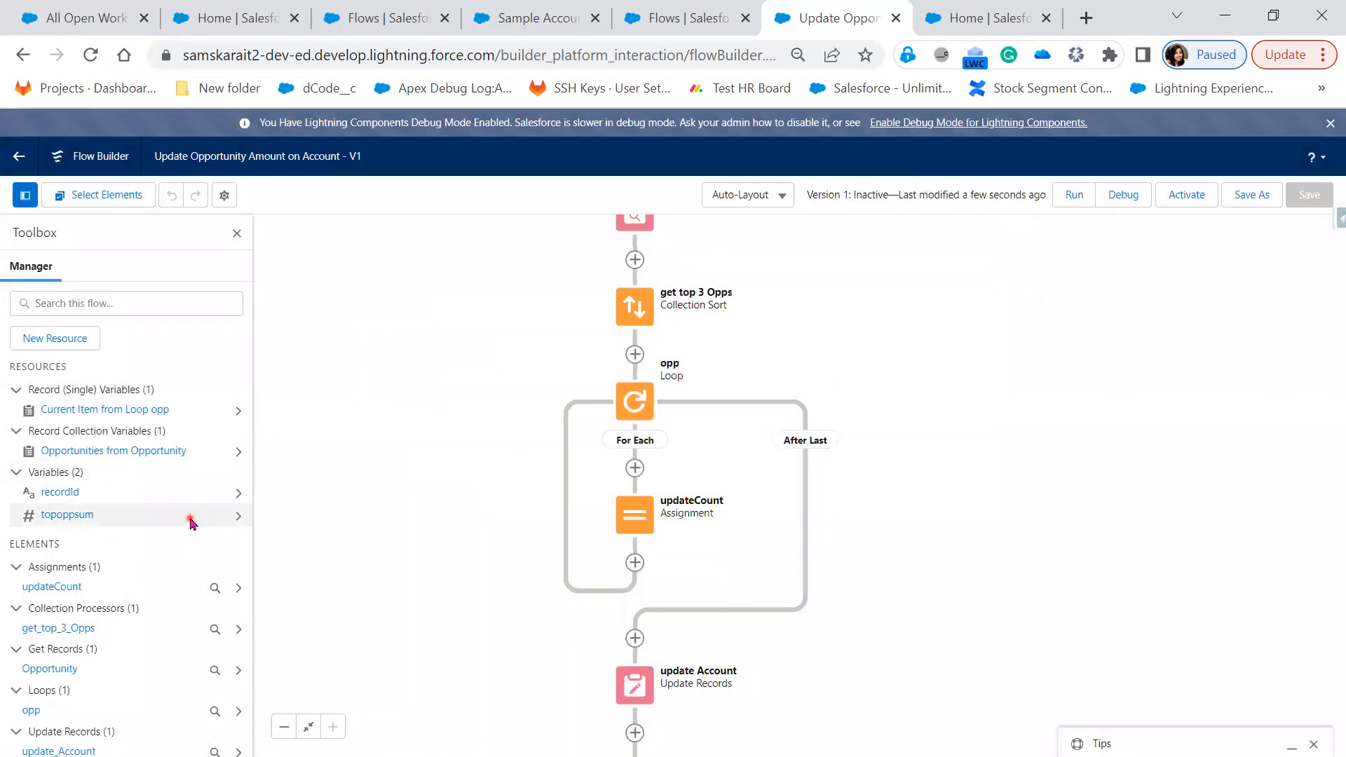
click(191, 521)
click(357, 503)
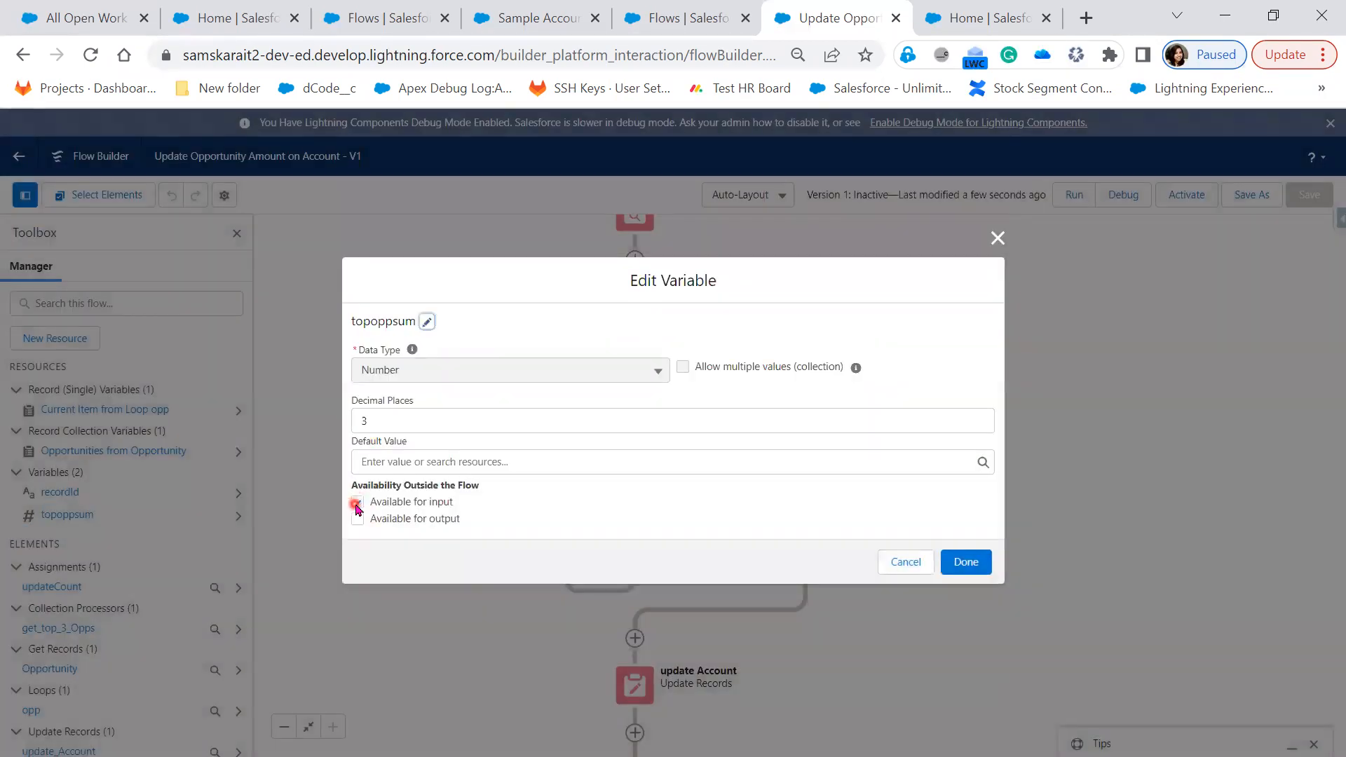
click(356, 520)
click(974, 567)
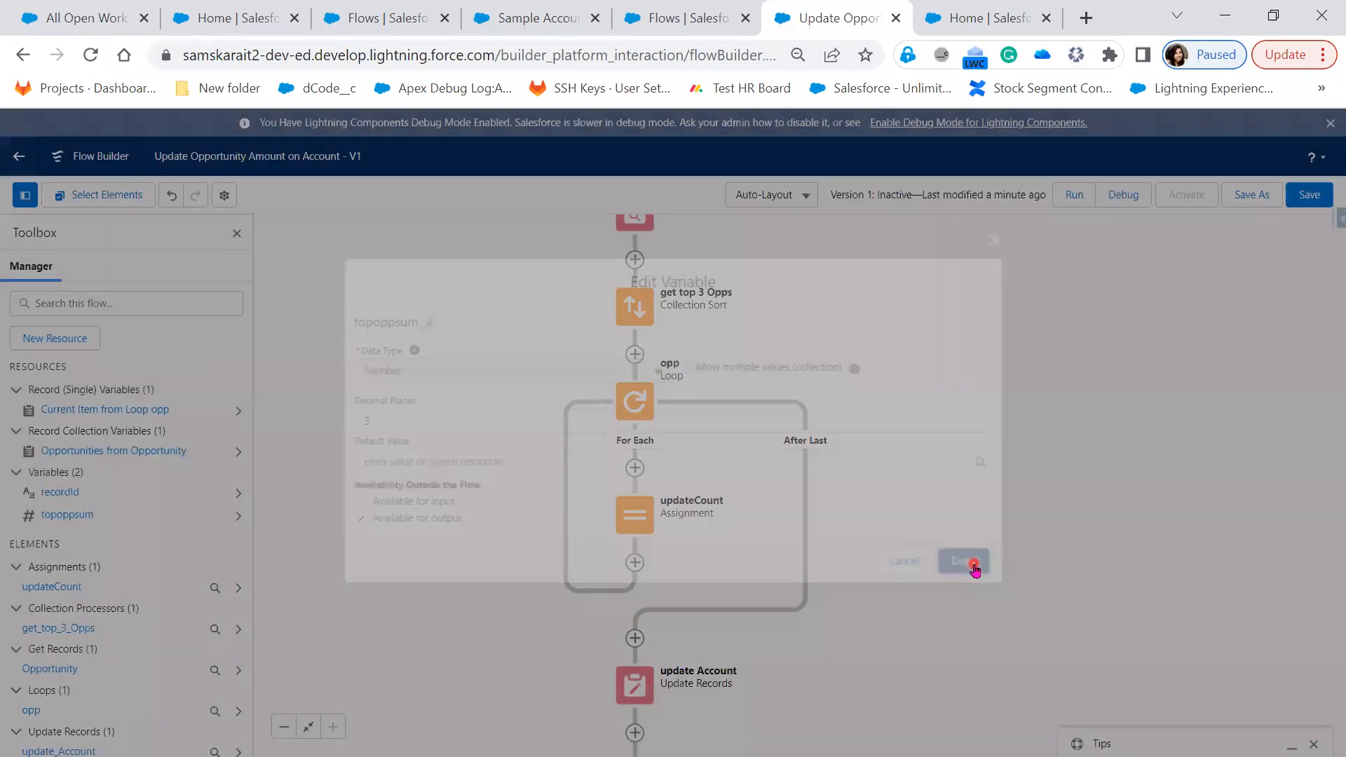
click(1307, 195)
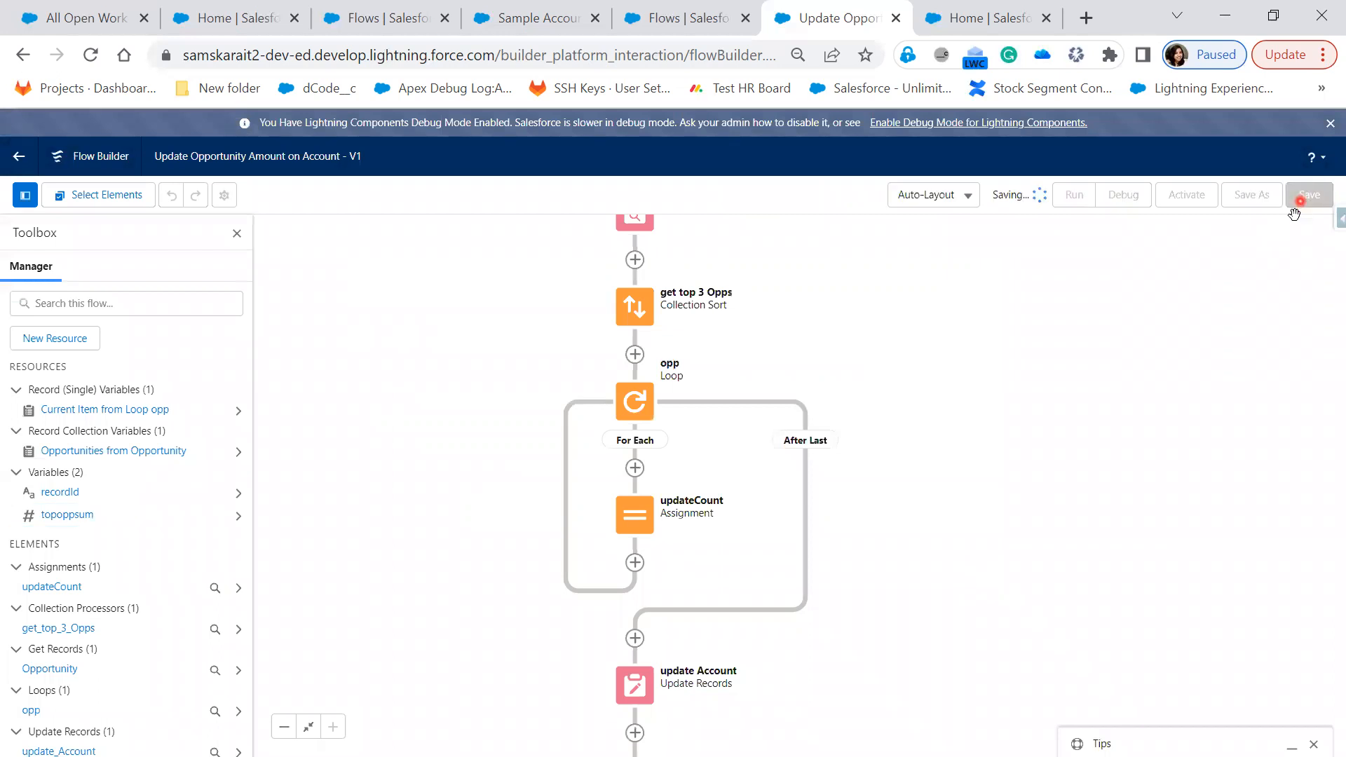
Make recordId available for output and save the flow again
click(61, 490)
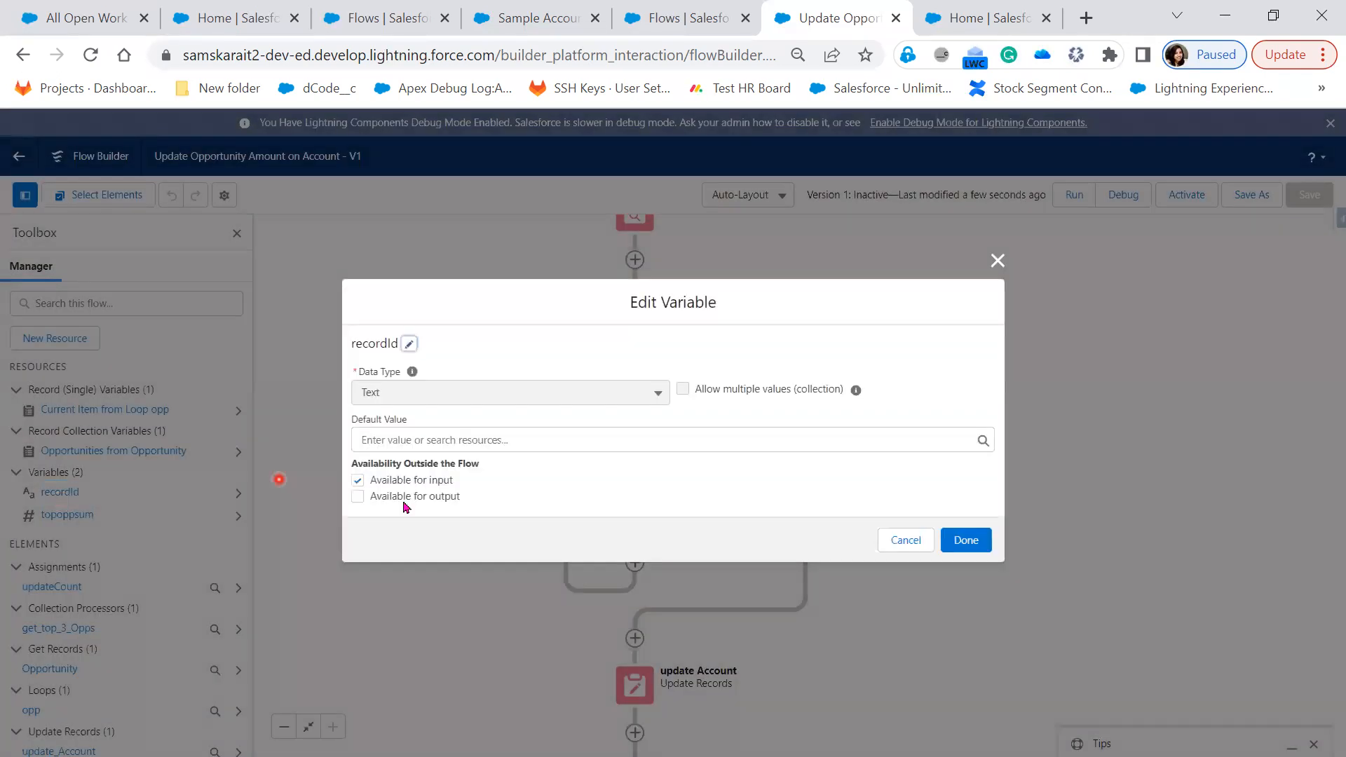
click(358, 496)
click(969, 542)
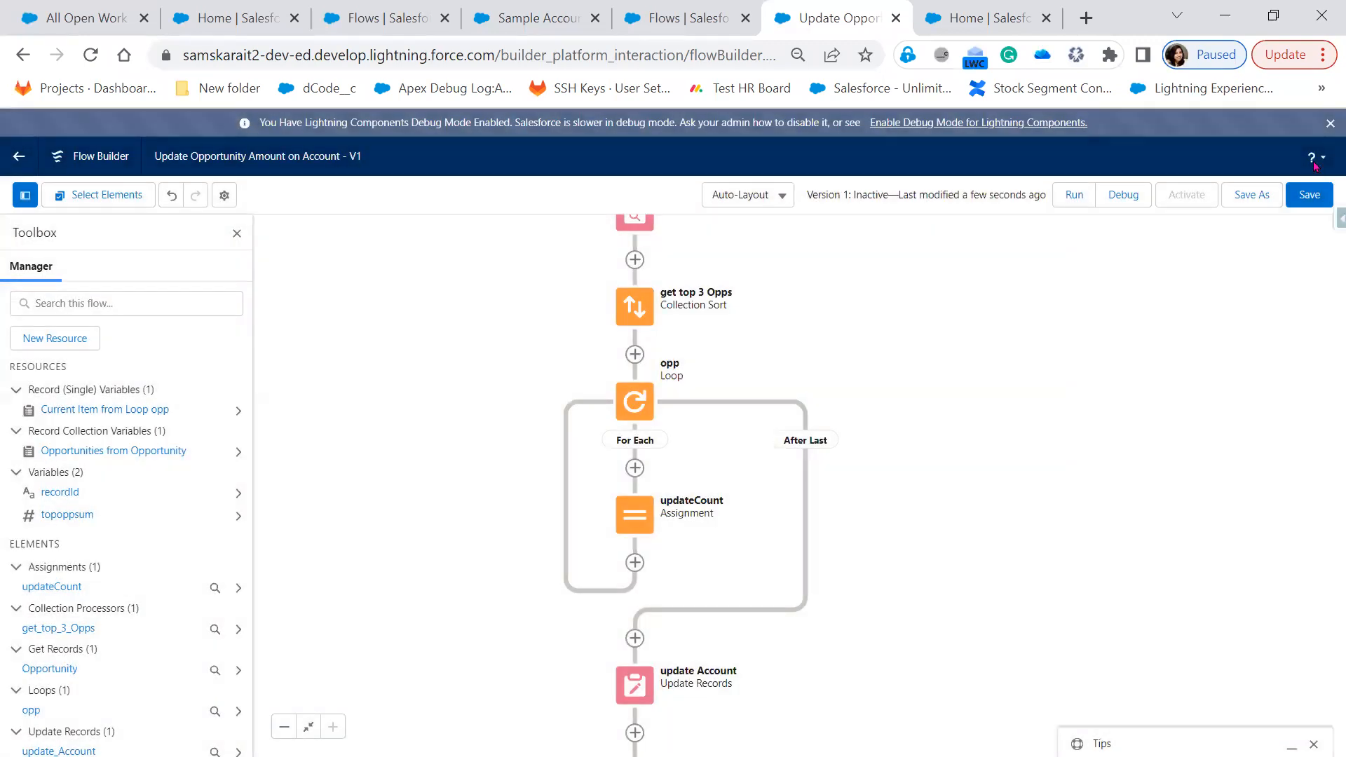
click(1310, 195)
Start a debug run, then switch to the Sample Account for Entitlements record
click(1107, 231)
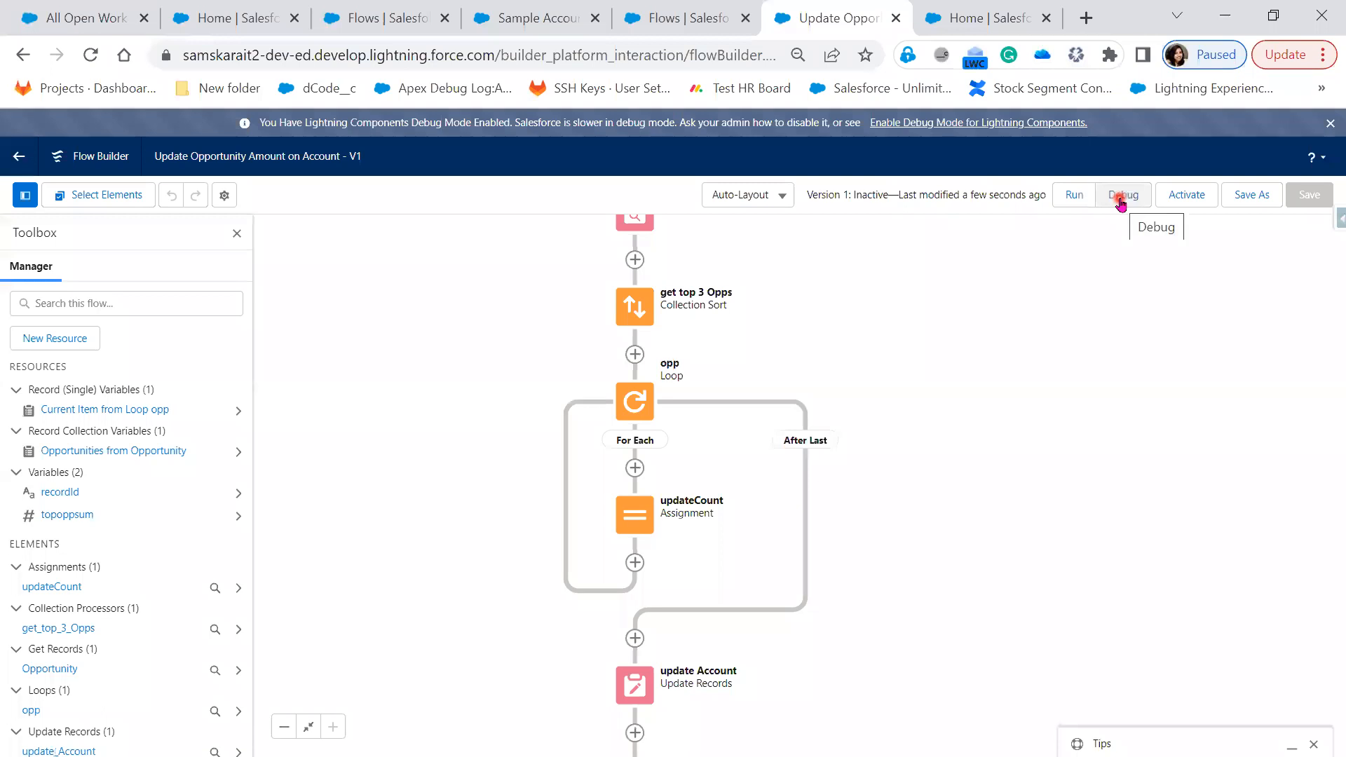
click(1121, 199)
click(576, 528)
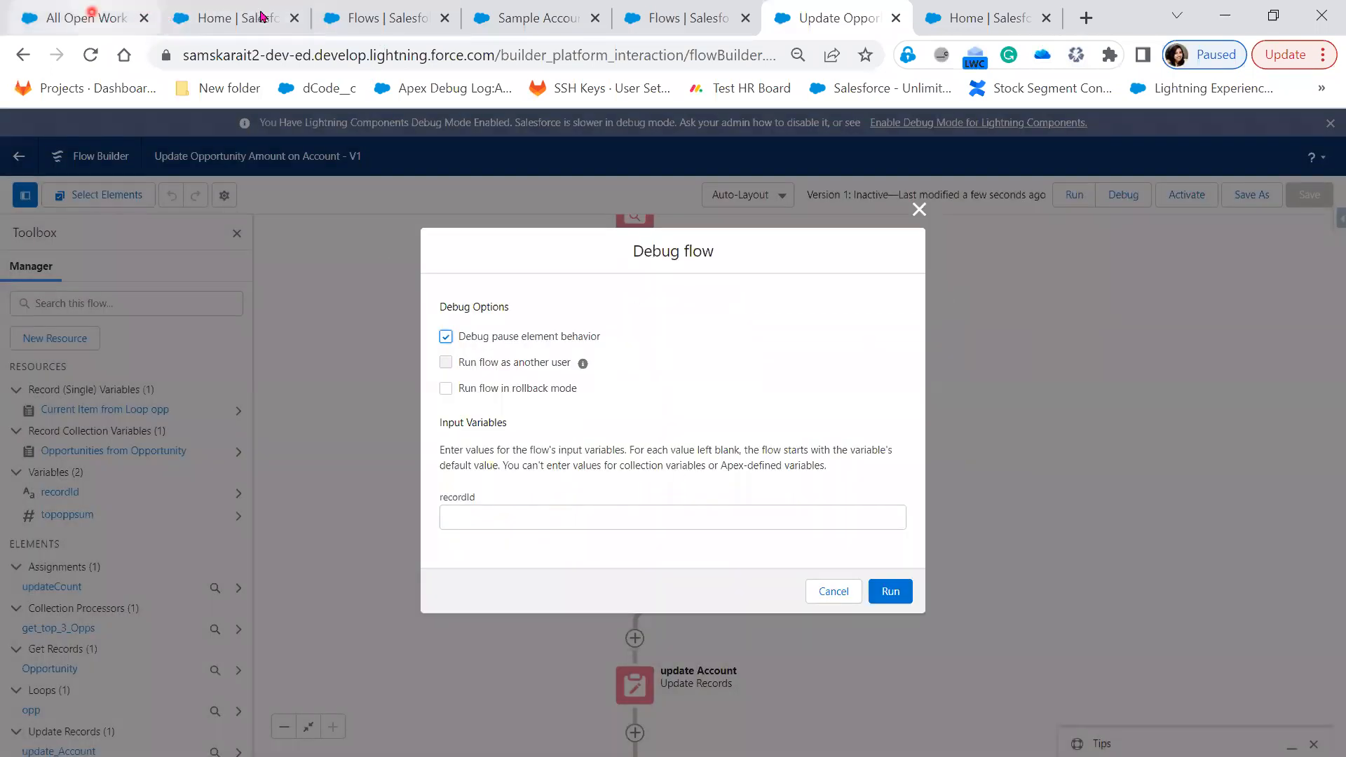
click(686, 22)
click(533, 21)
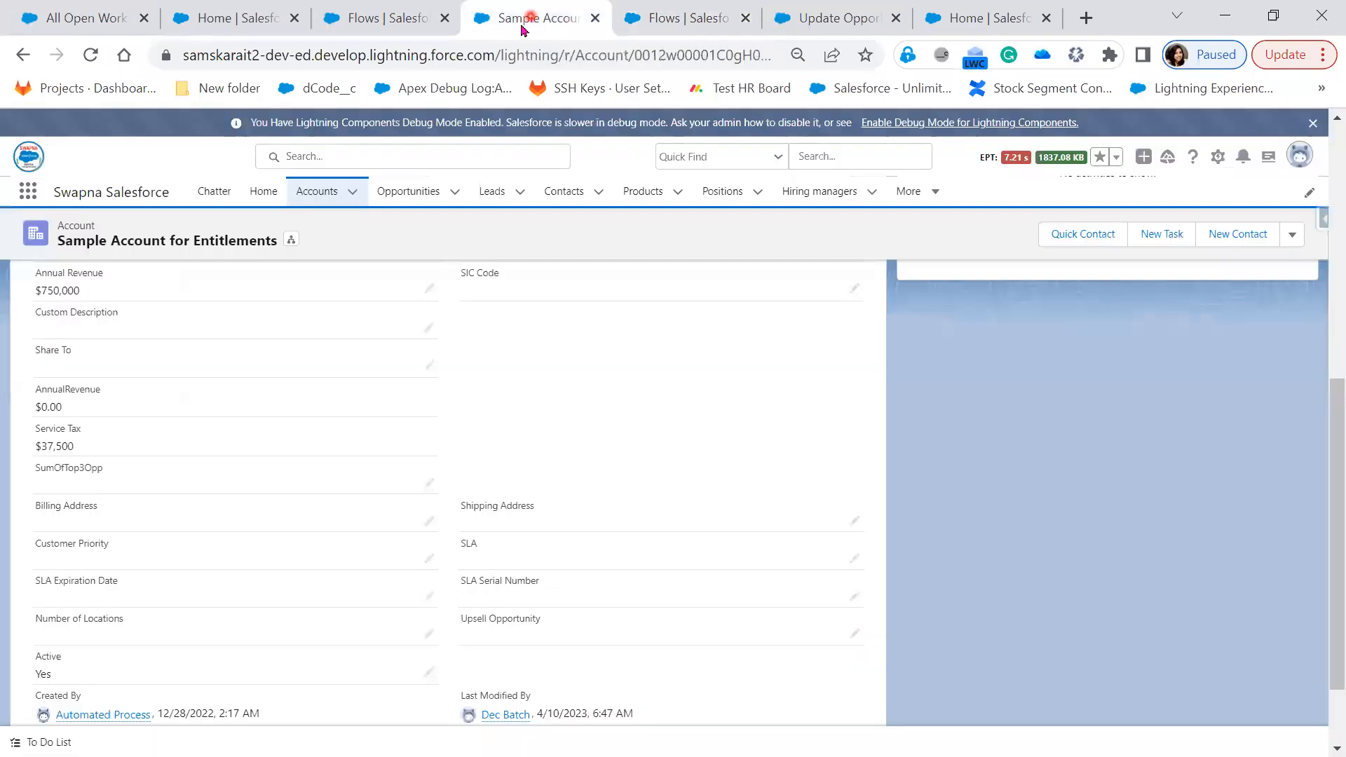
Change an opportunity's account from Salesforce to Express Logistics and Transport
click(406, 185)
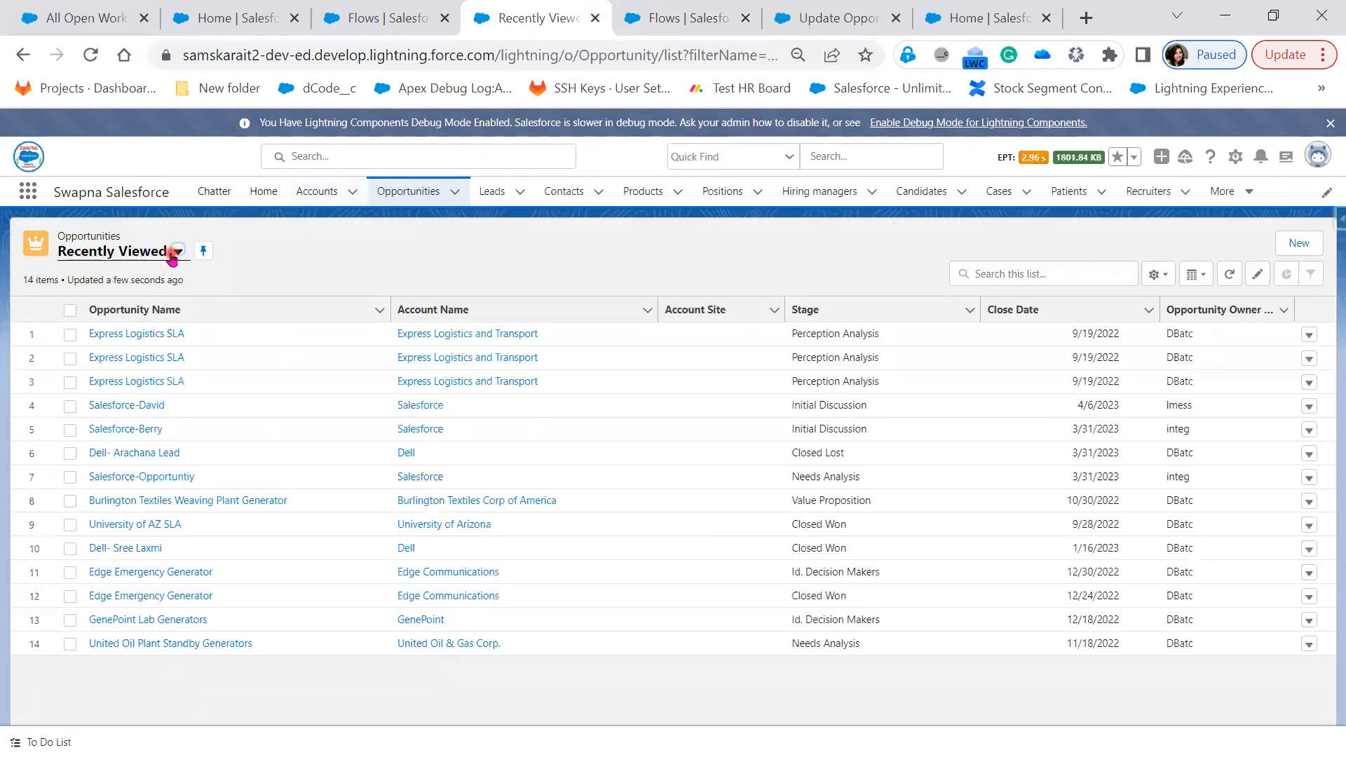
double_click(490, 409)
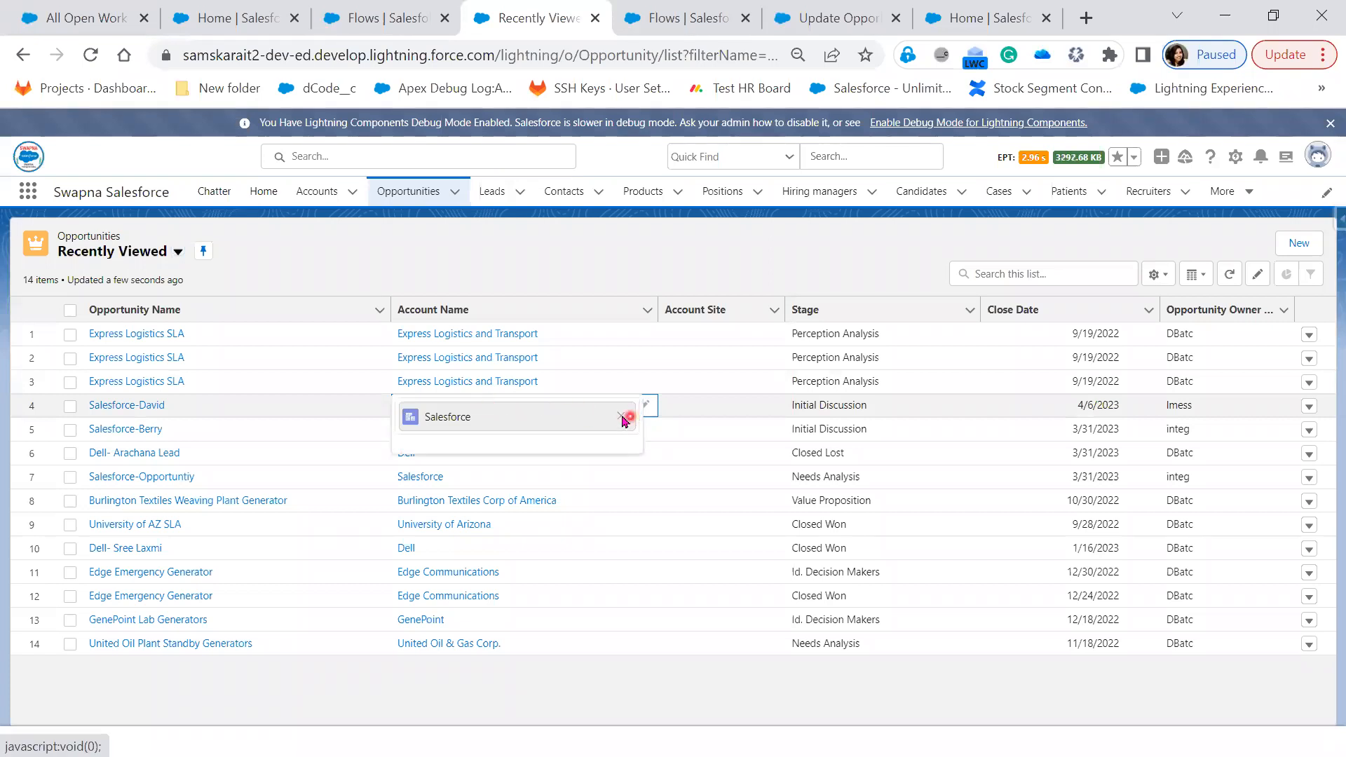
click(622, 417)
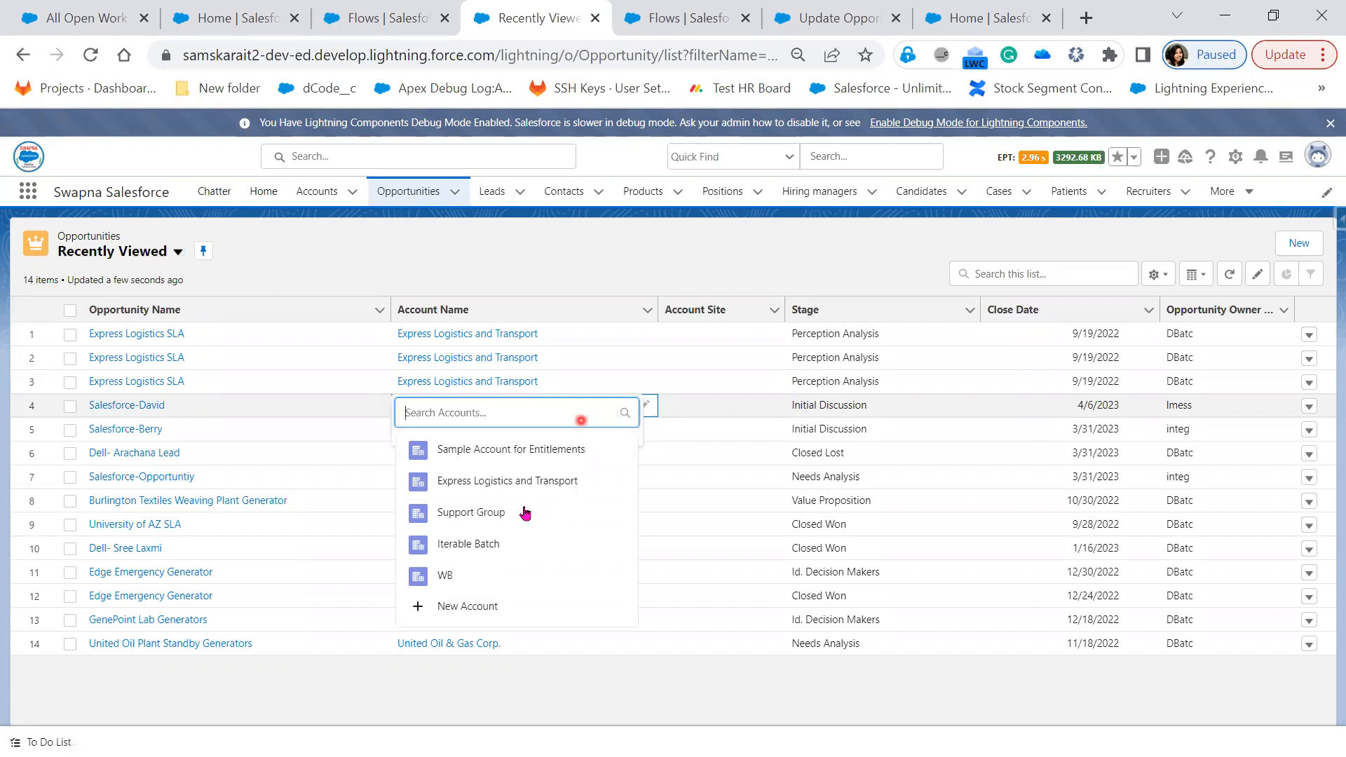
text(Ex)
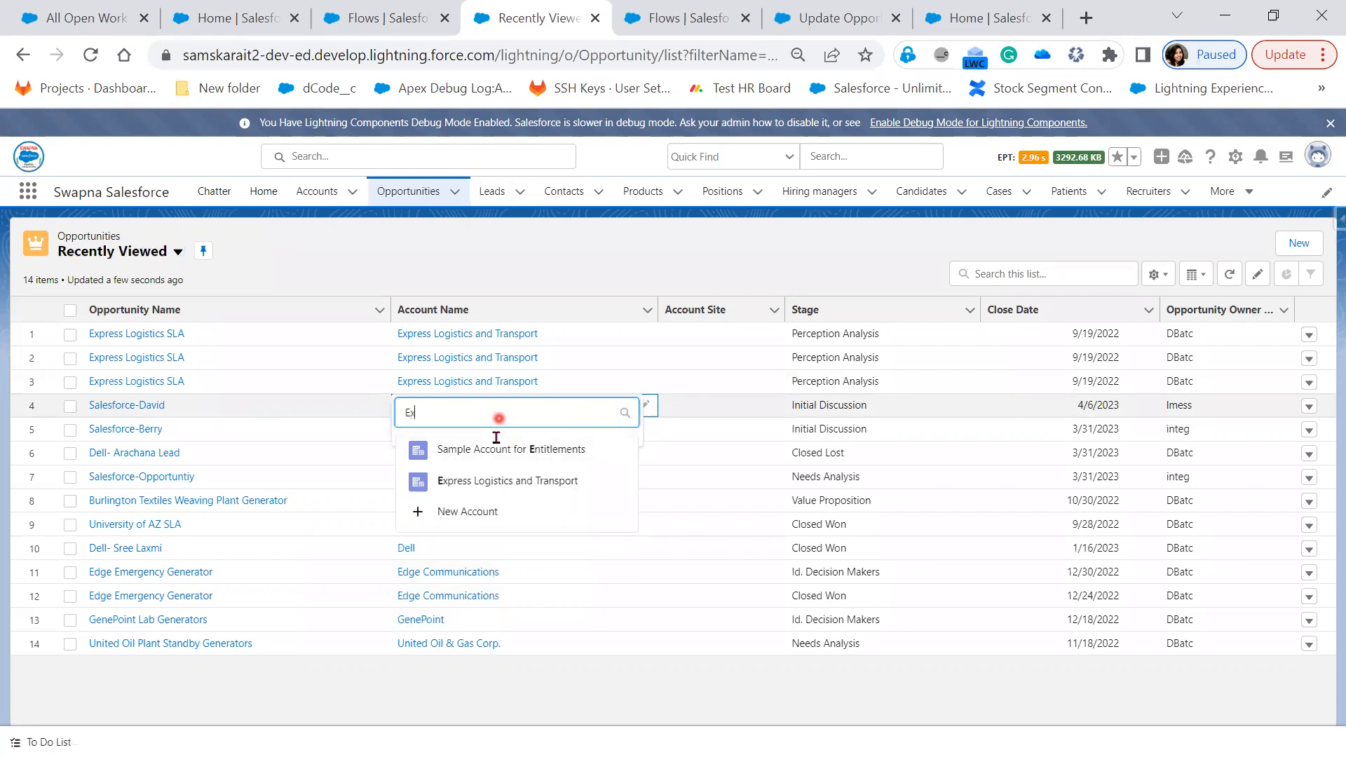
click(498, 480)
click(707, 706)
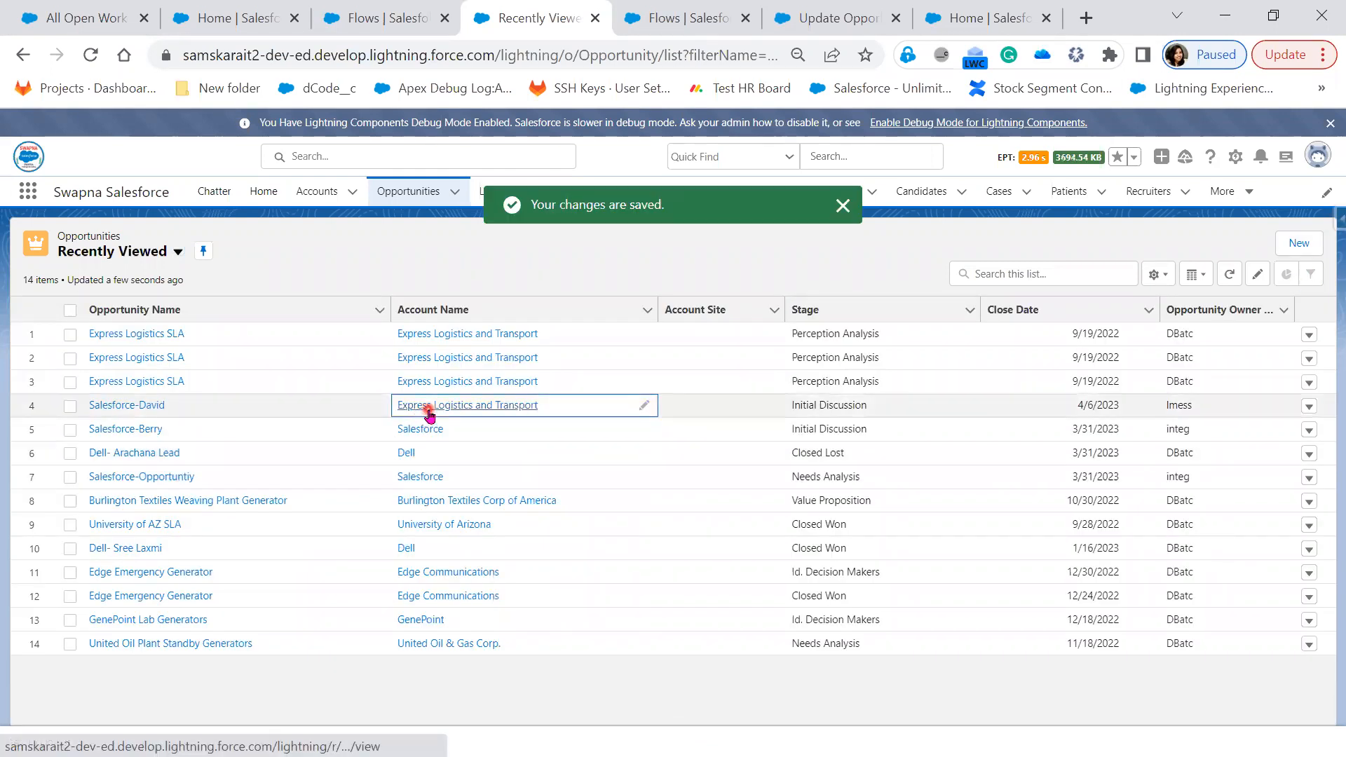
Show the All Opportunities list sorted by Account Name
click(177, 253)
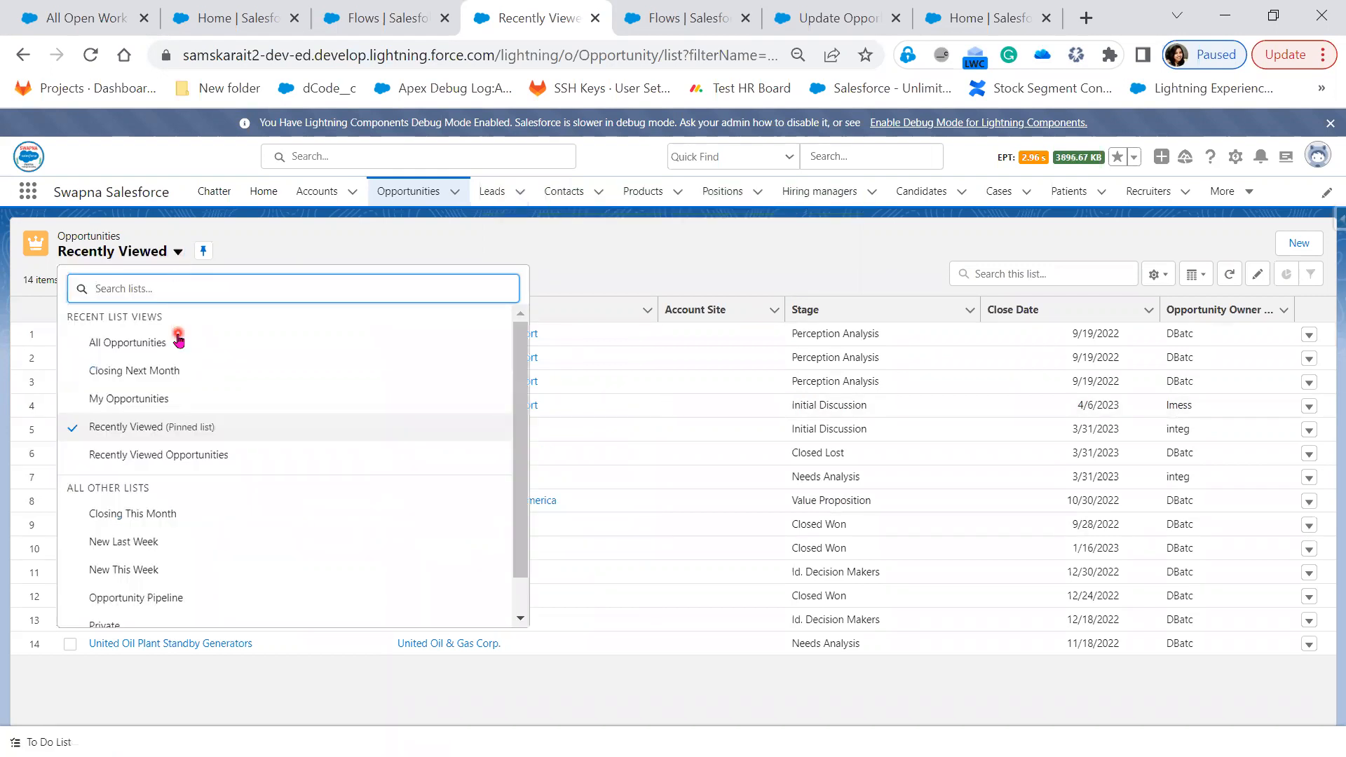
click(179, 341)
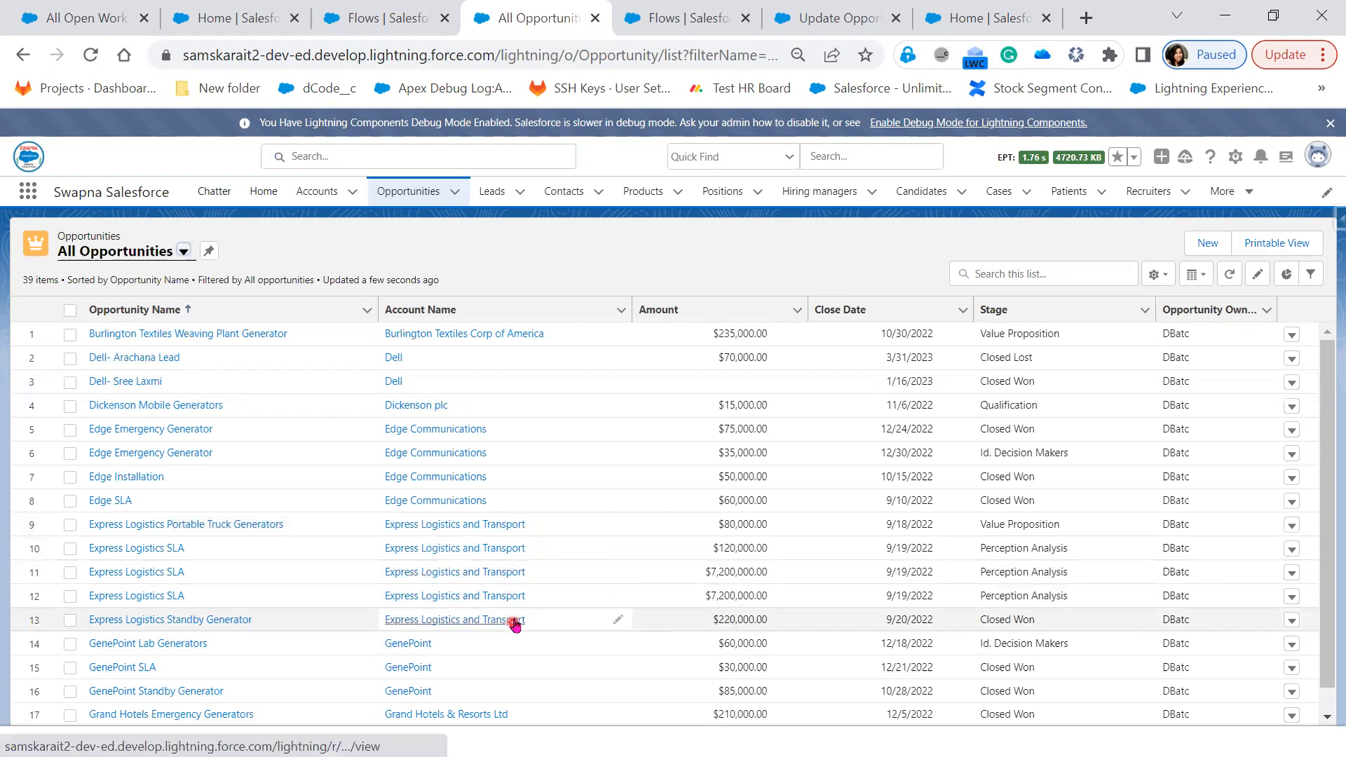
click(400, 311)
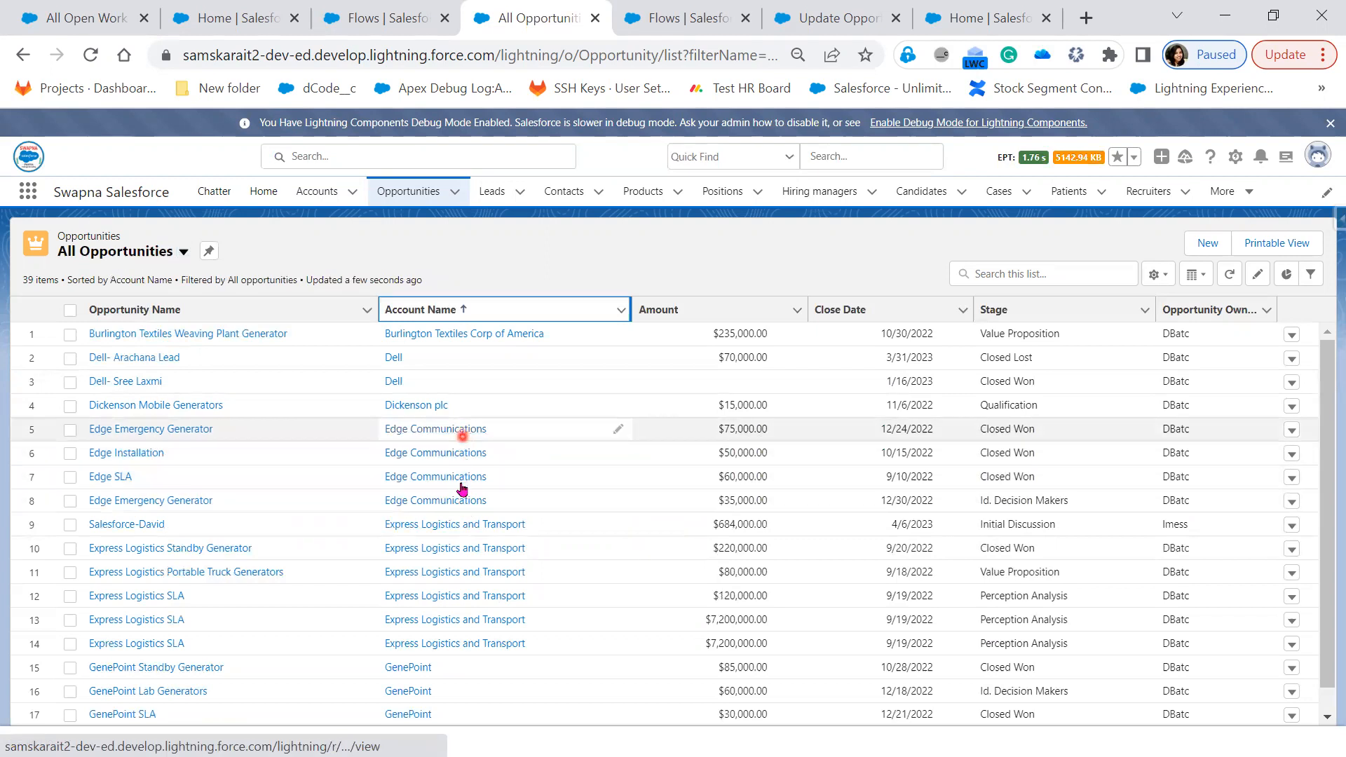
scroll(596, 575, down, 1)
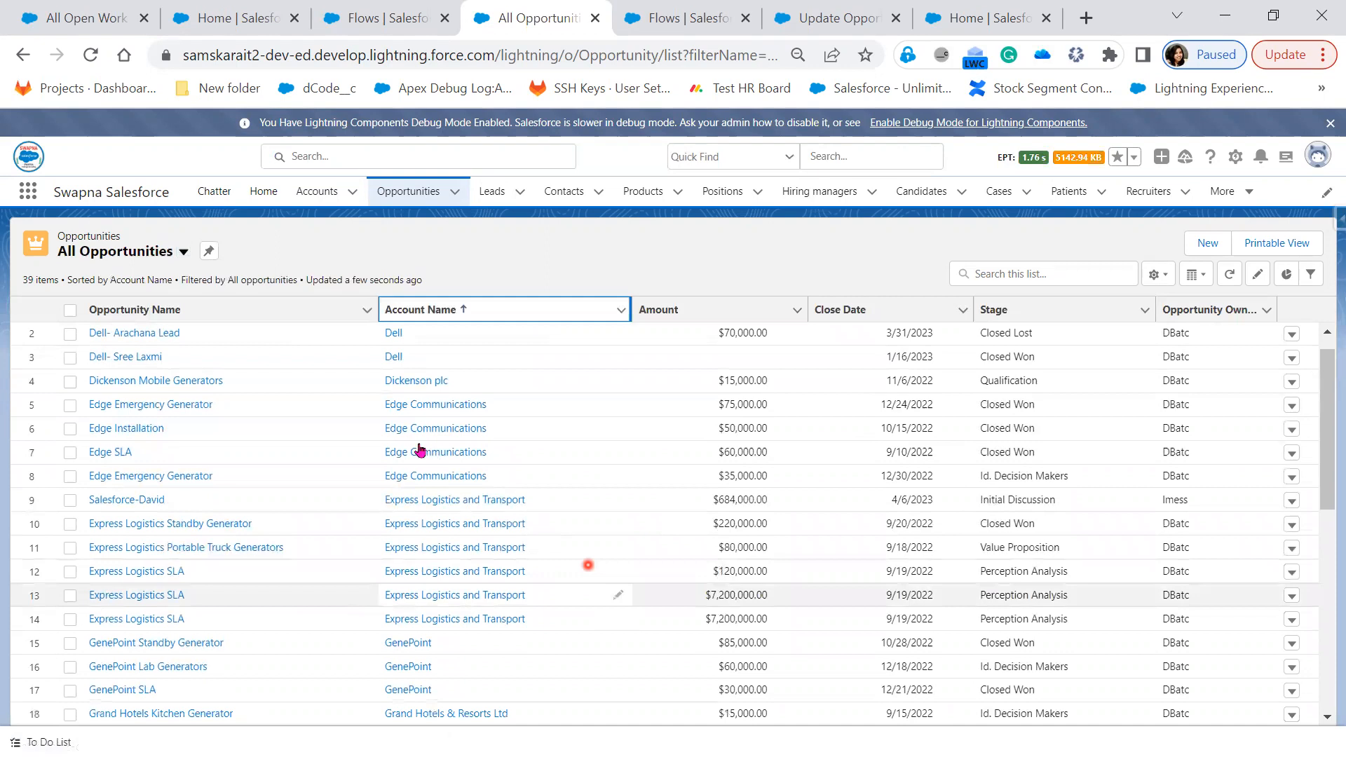
scroll(421, 449, up, 1)
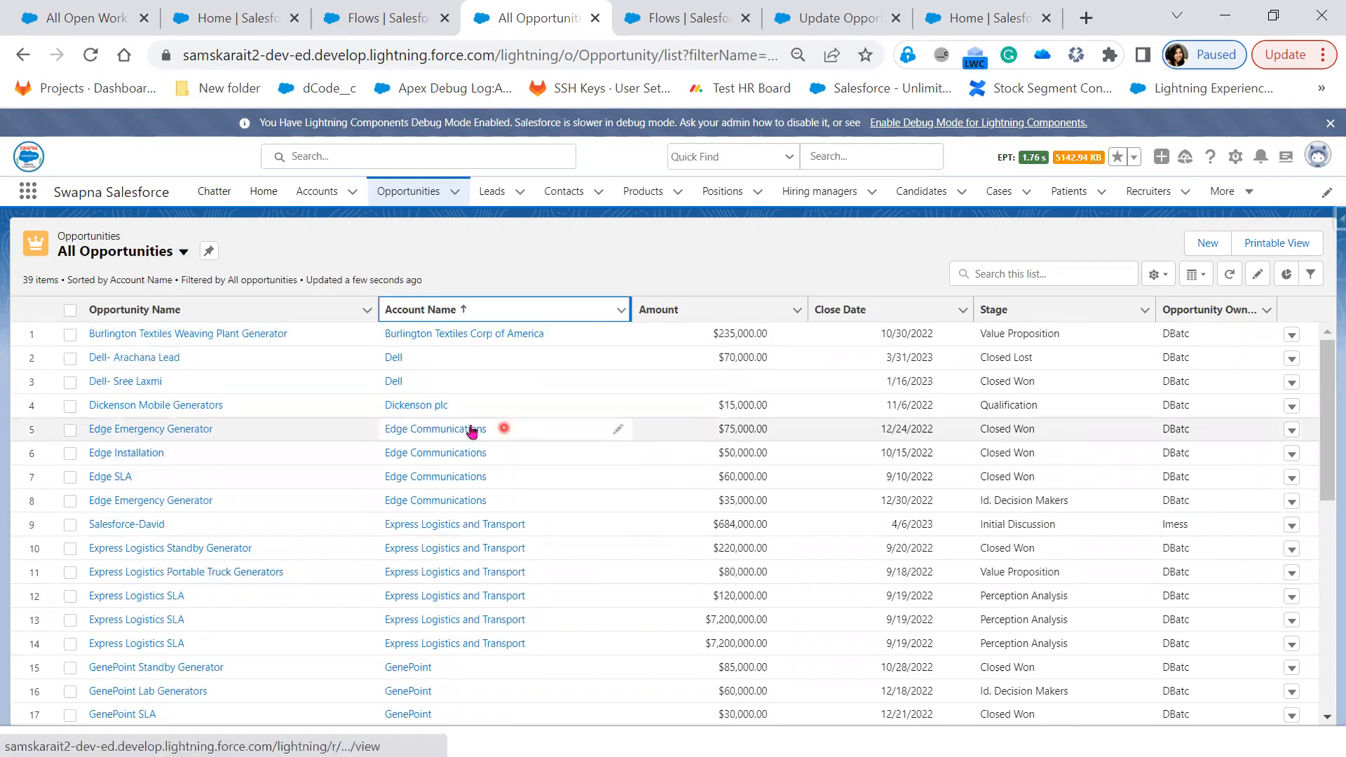
Open the Edge Communications account in a new tab and switch to it
right_click(471, 431)
click(511, 448)
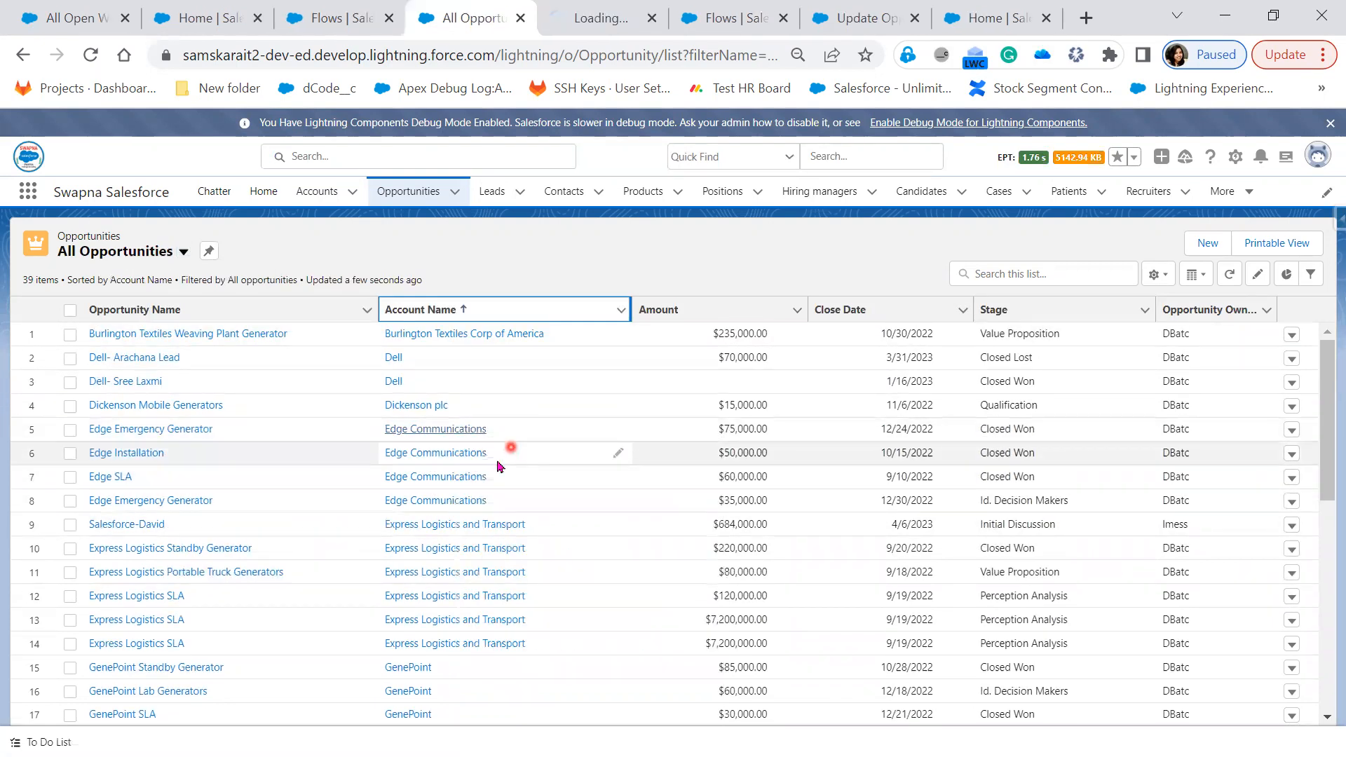
click(601, 17)
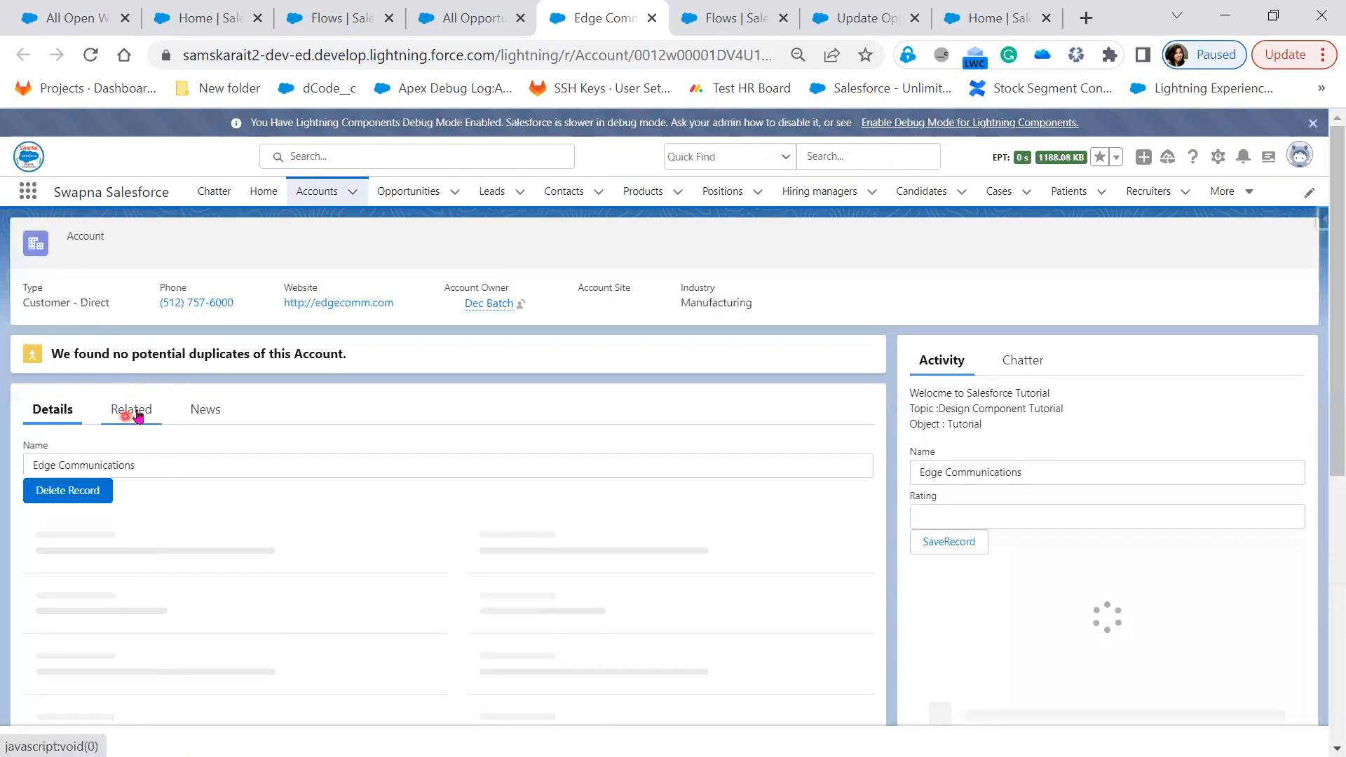
Show the account's Related tab and scroll to the Opportunities (4) card with amounts
click(130, 412)
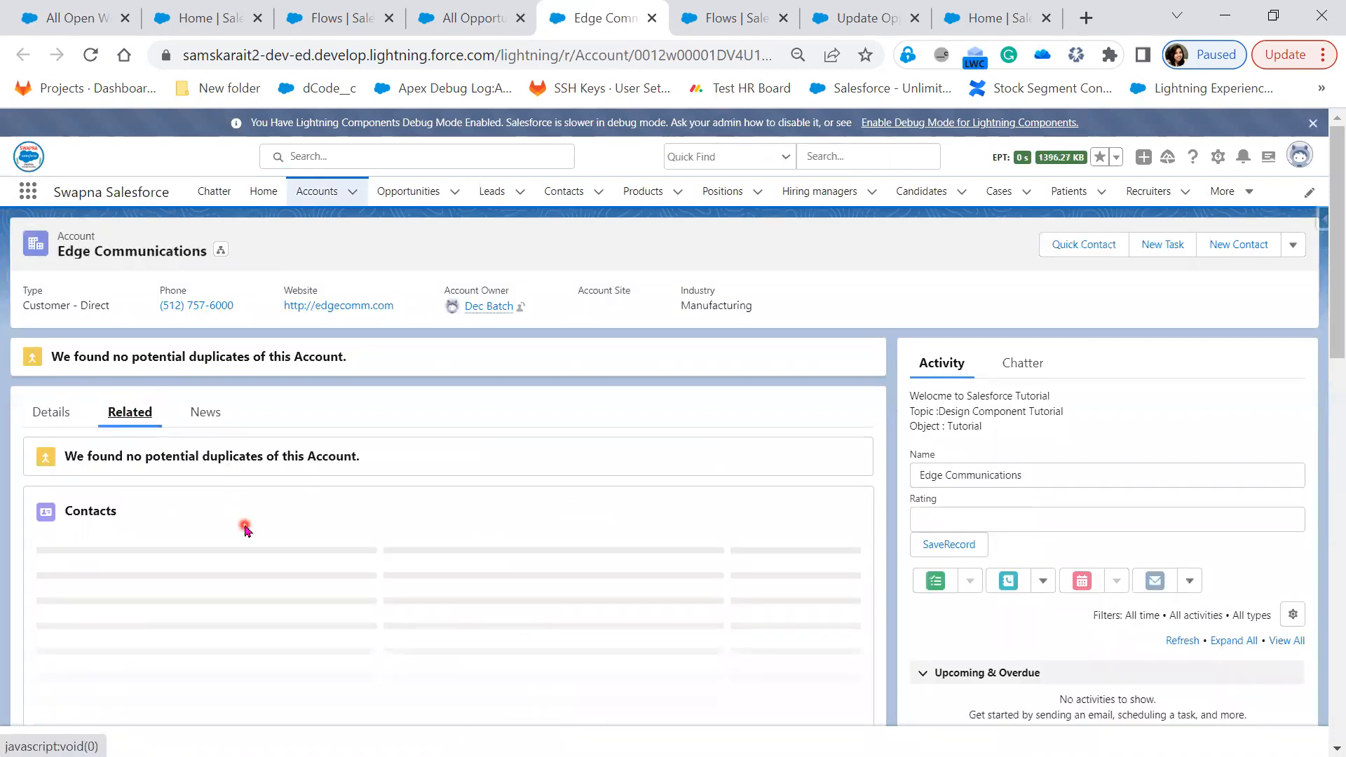
scroll(466, 638, down, 3)
scroll(467, 640, down, 3)
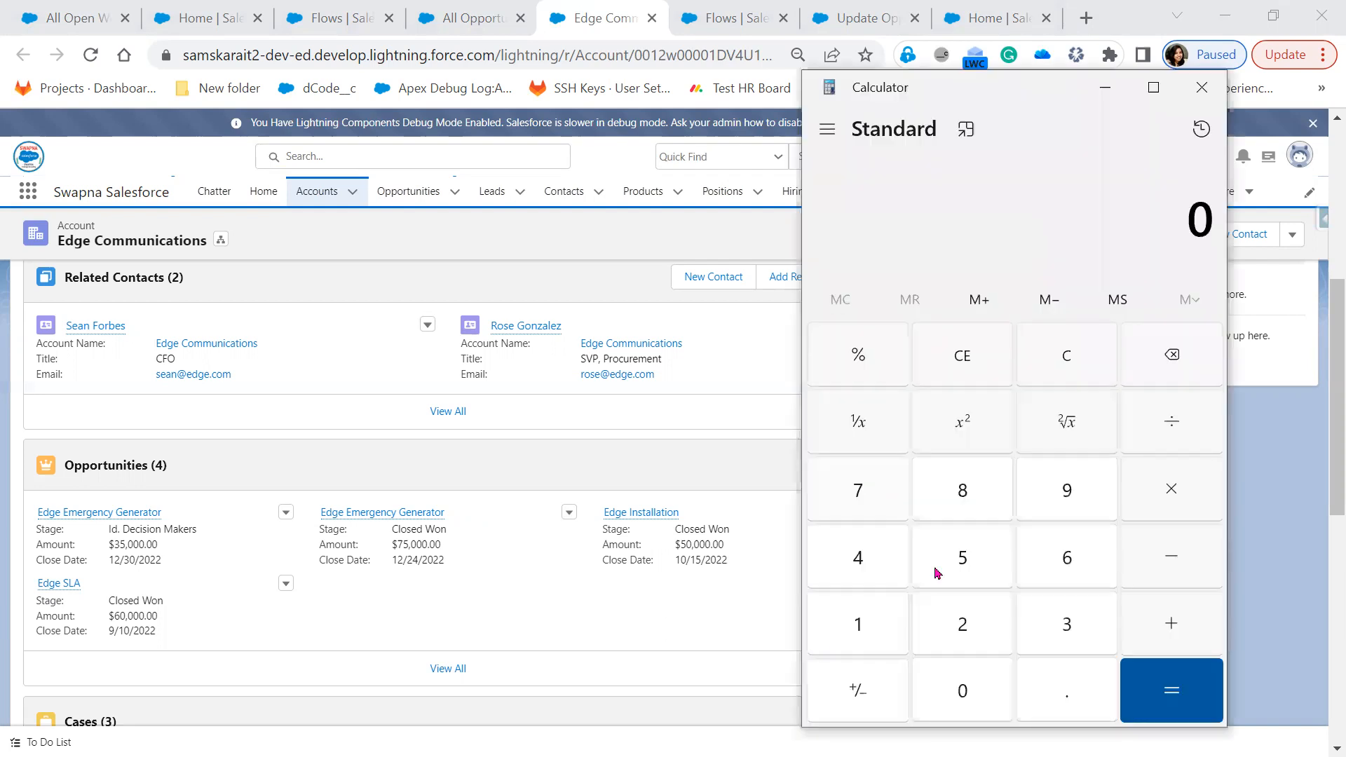
Enter 75,000 in Calculator, removing the stray digit, then minimize it
text(7,50,)
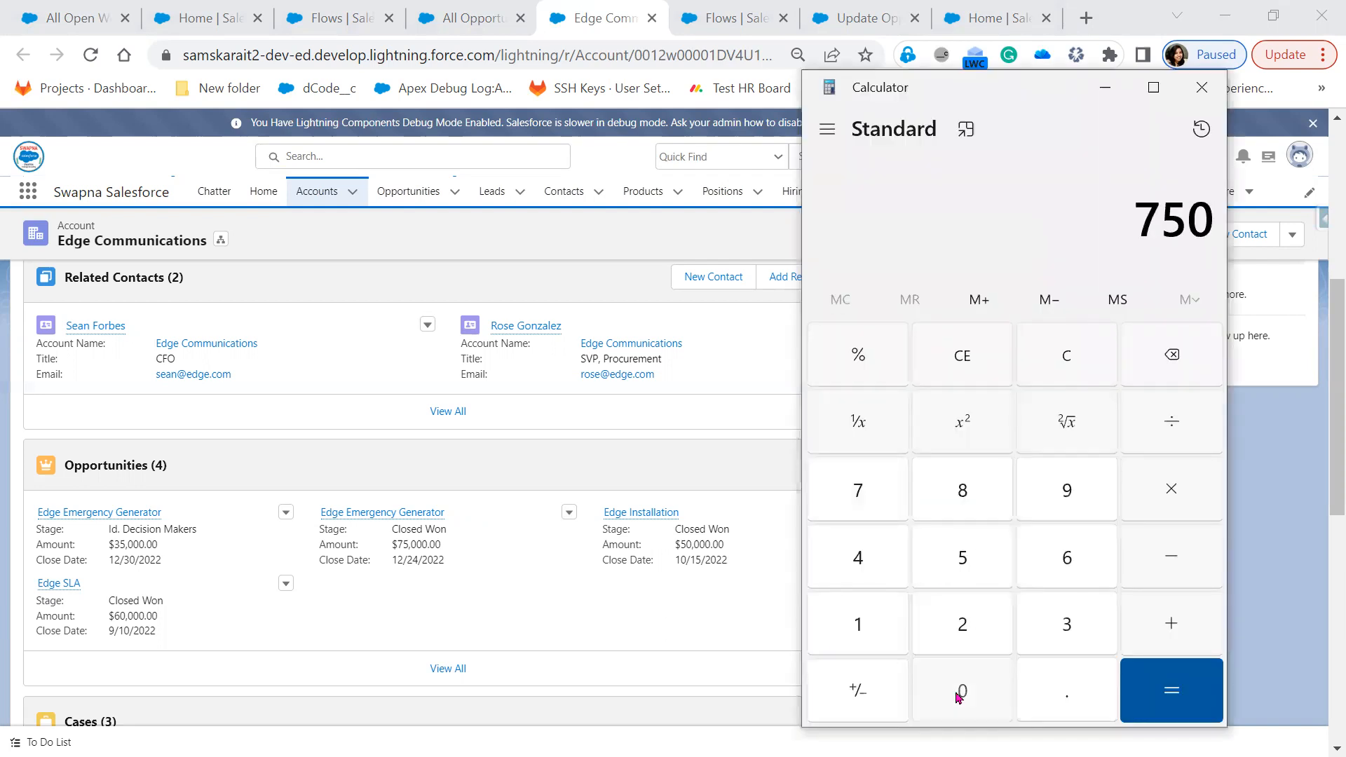
text(00)
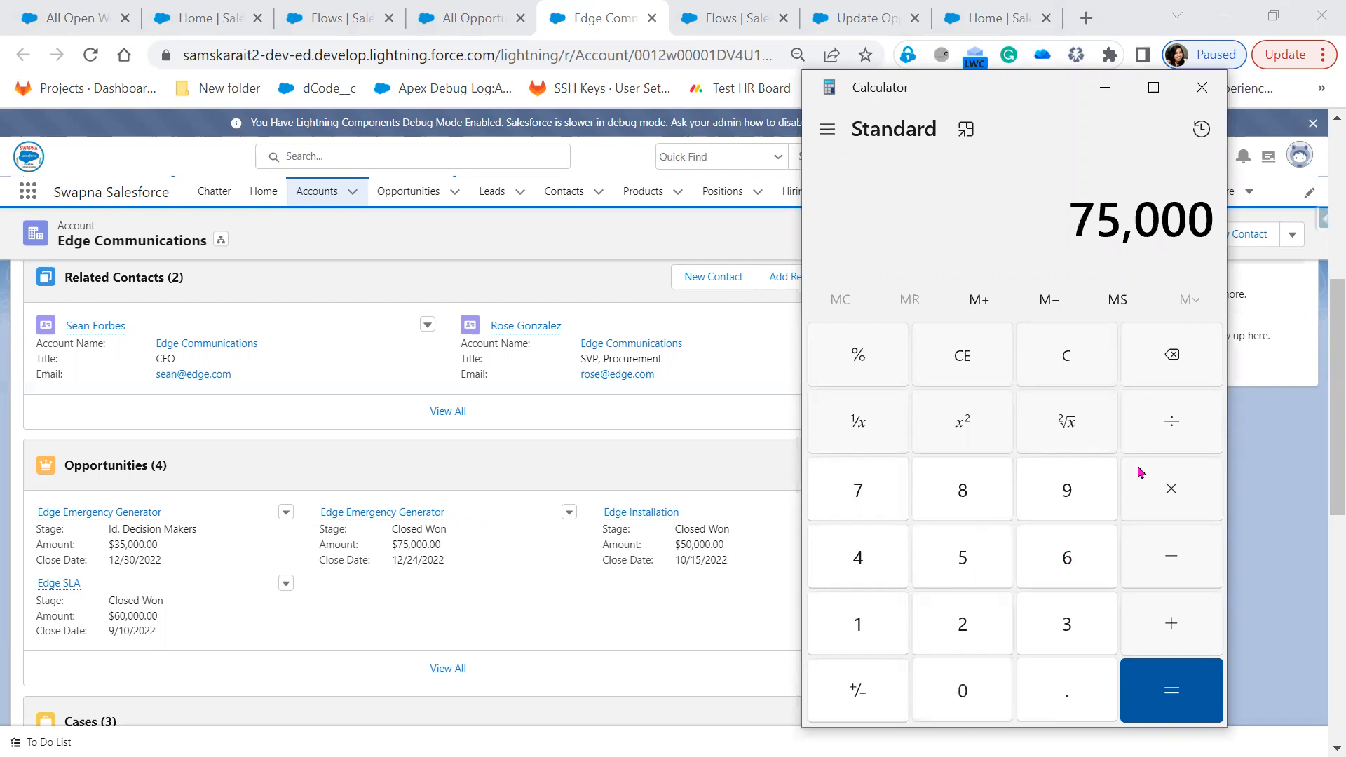
text(6)
click(1173, 356)
click(787, 700)
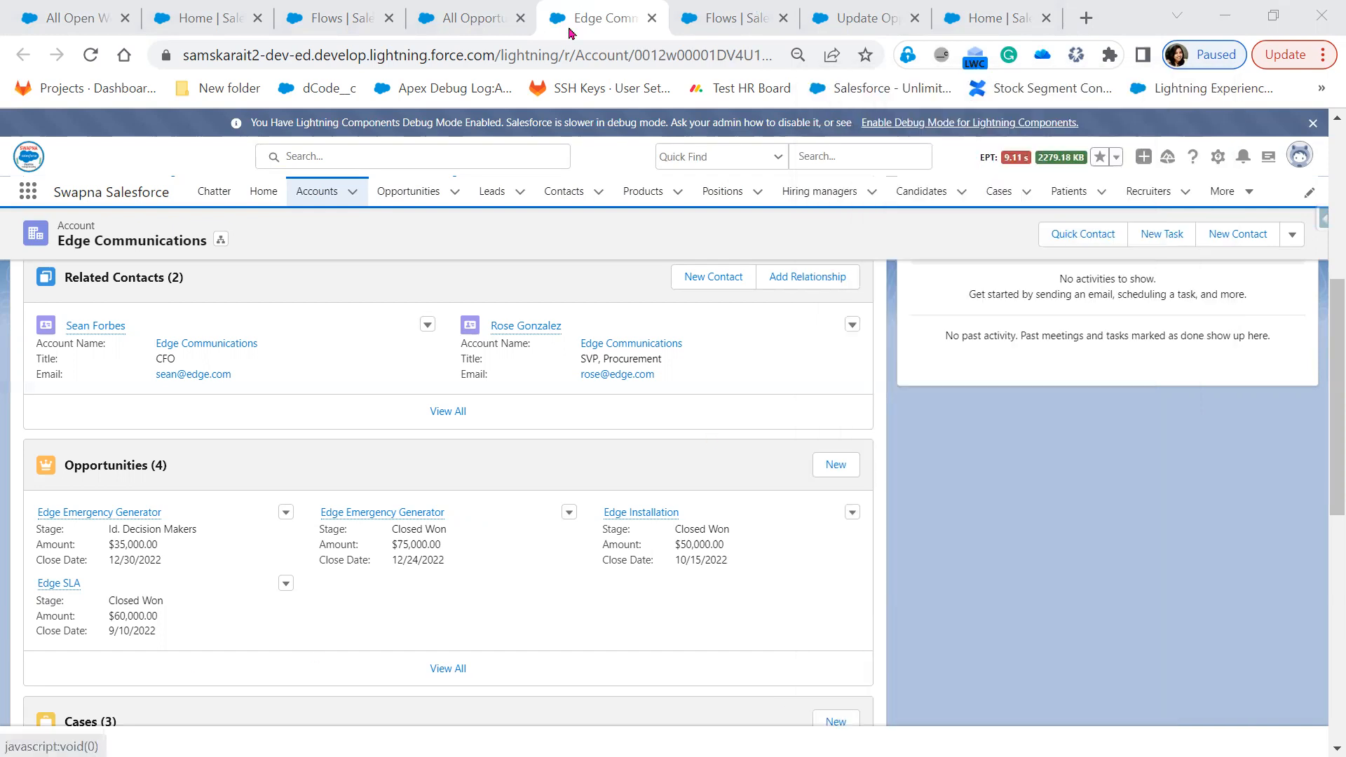
Copy the Edge Communications account's record ID from its page URL
click(740, 19)
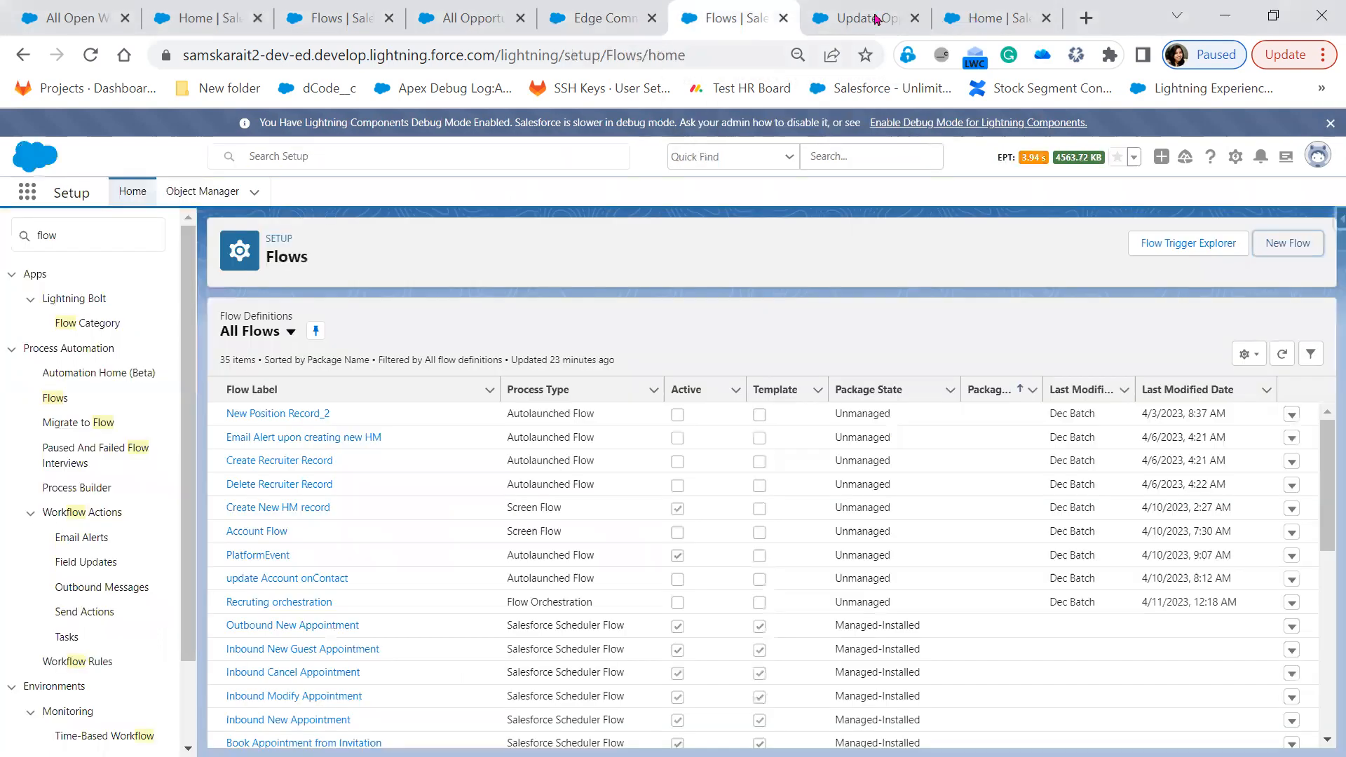
click(985, 19)
key(ctrl+shift+Tab)
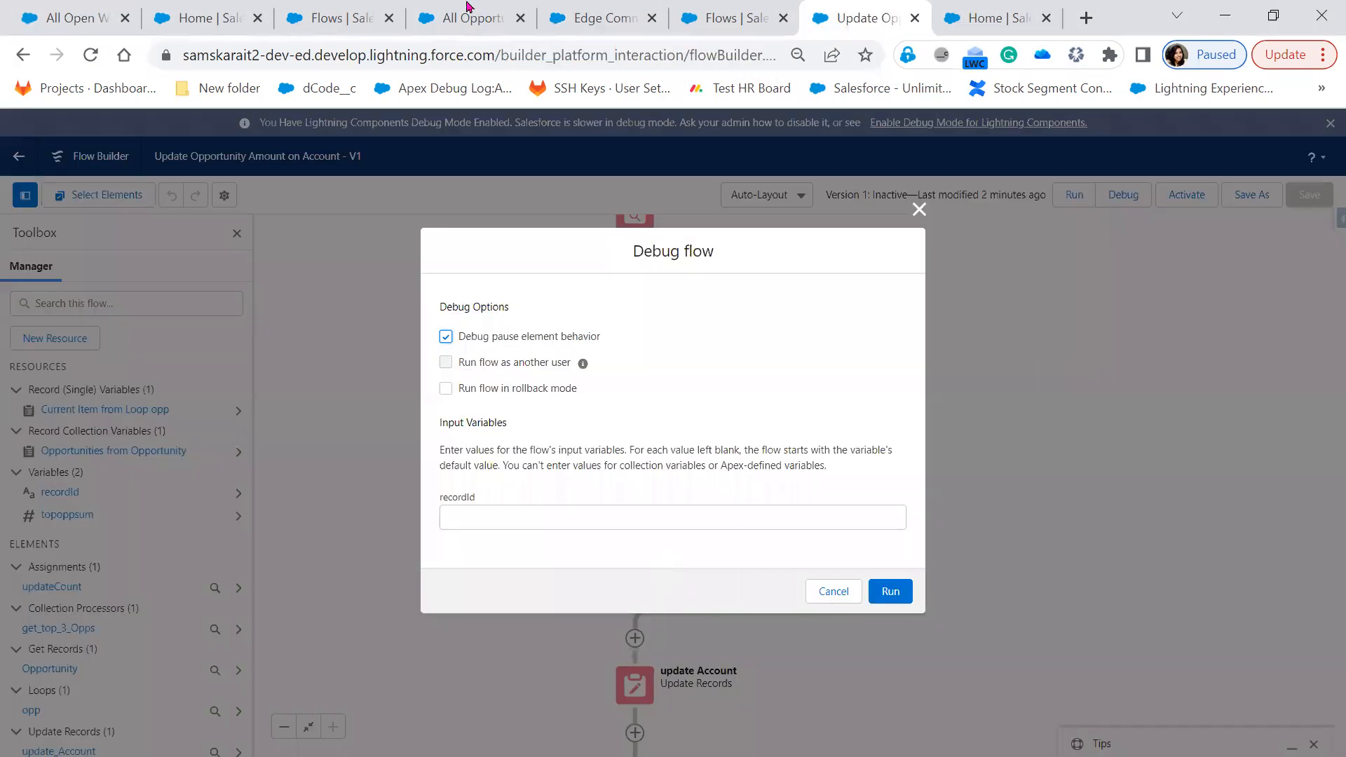
click(603, 19)
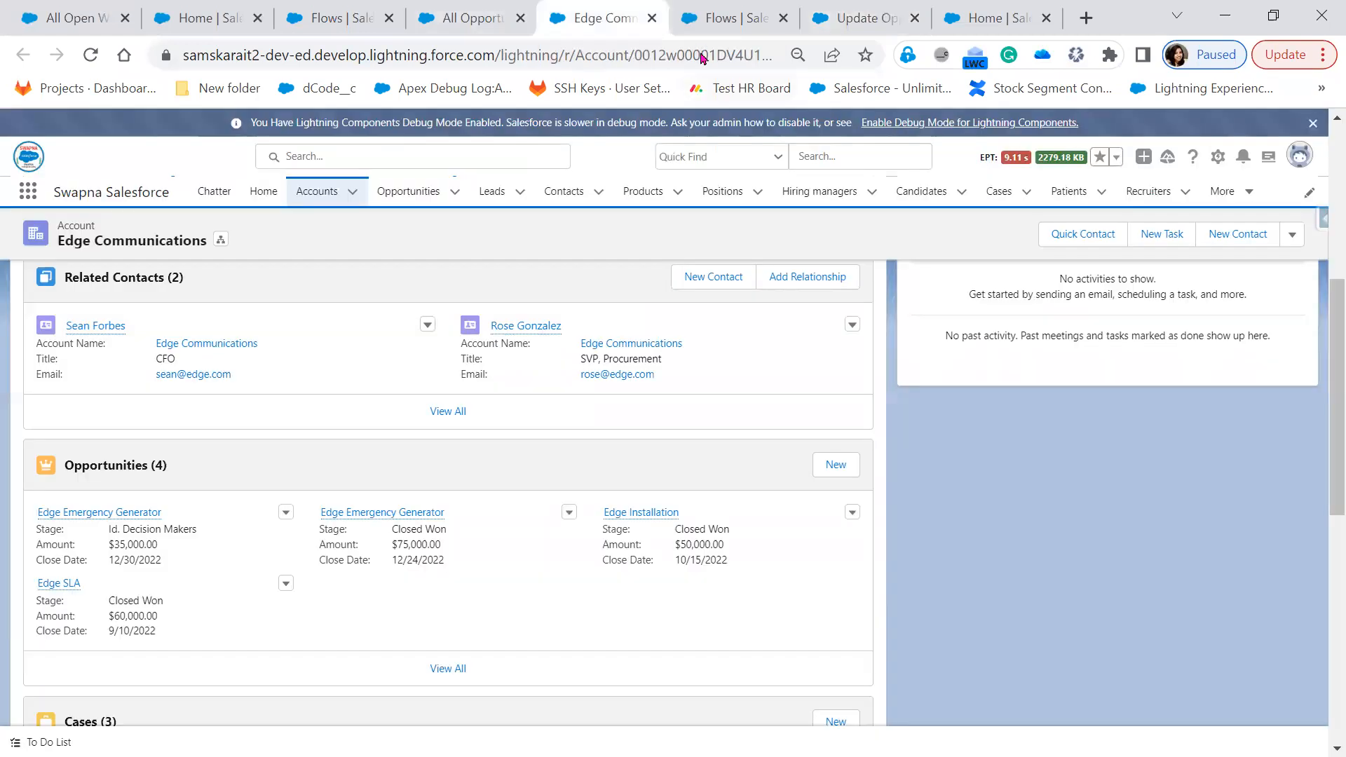
double_click(702, 56)
key(ctrl+c)
right_click(703, 58)
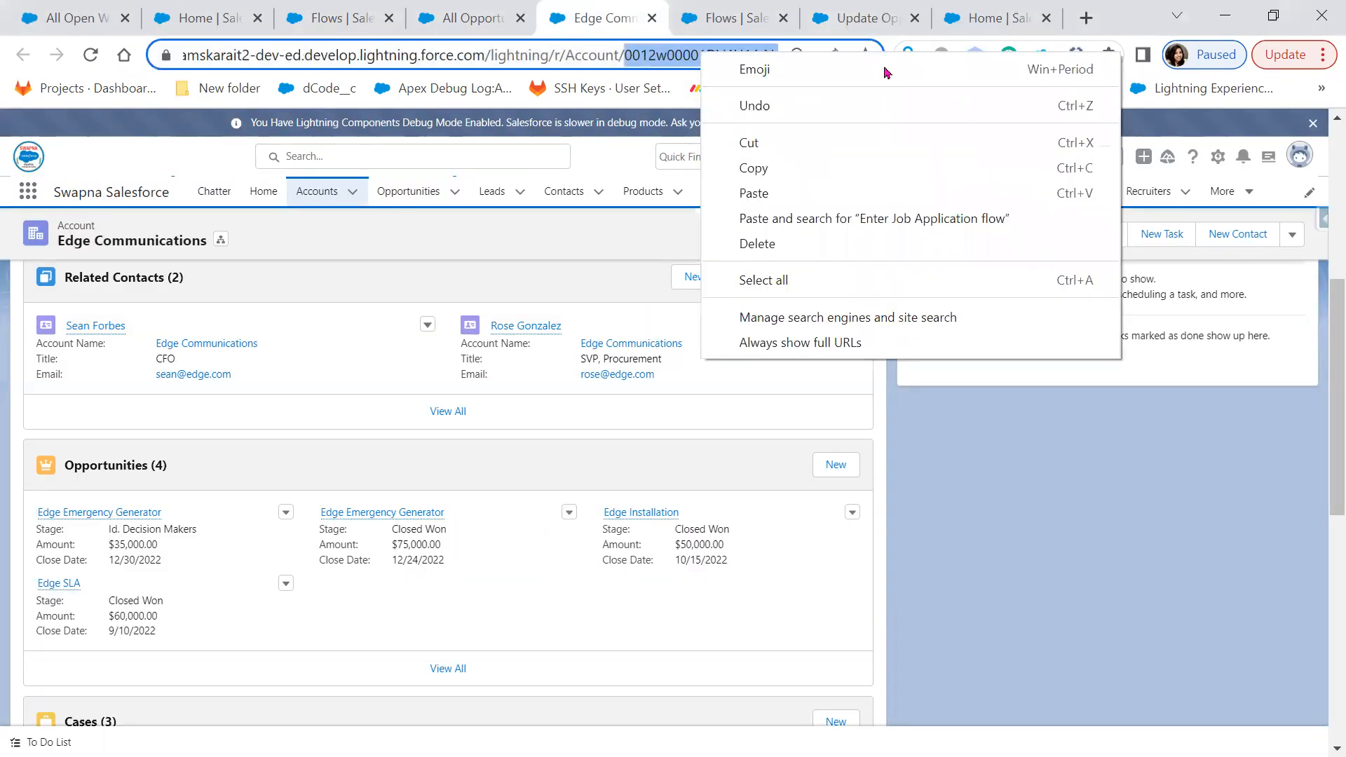
click(887, 23)
Paste the record ID into recordId in Debug flow and run the debug
click(516, 516)
key(ctrl+v)
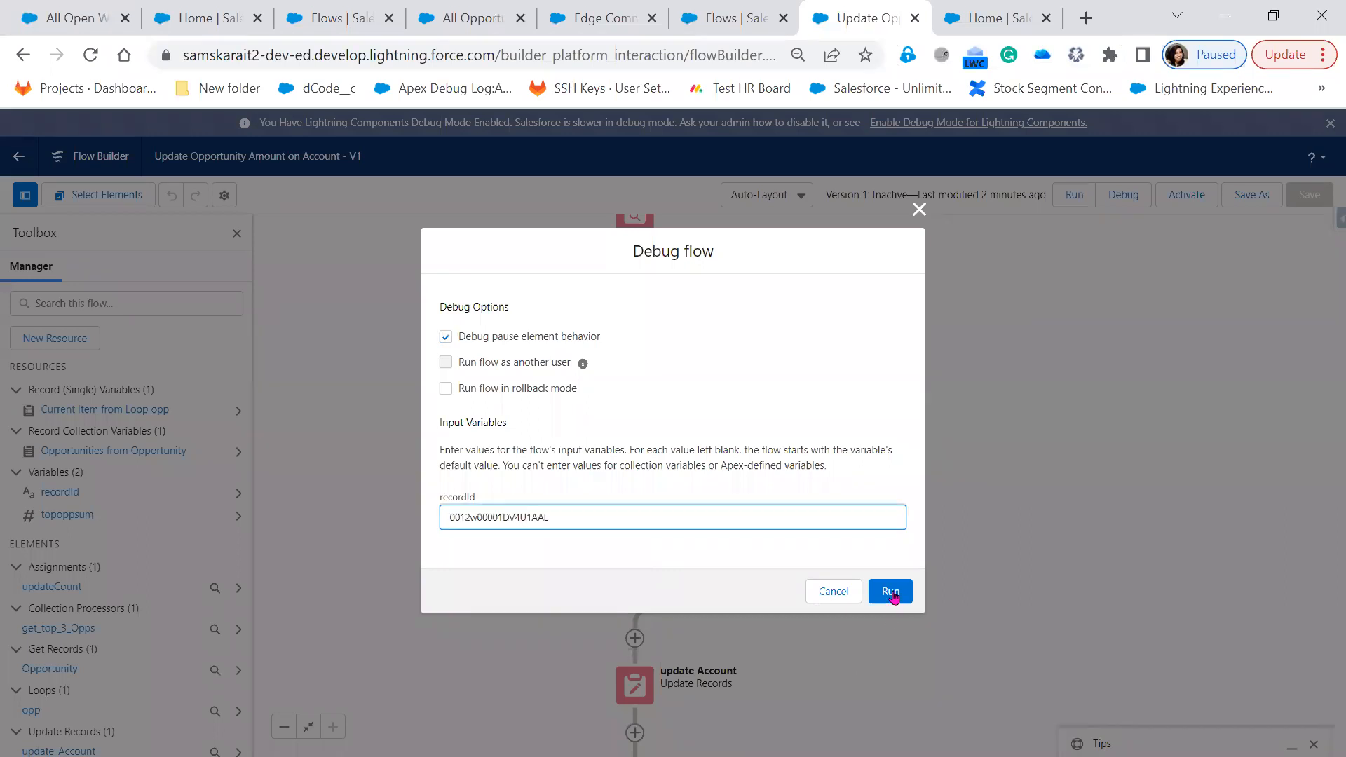
click(893, 593)
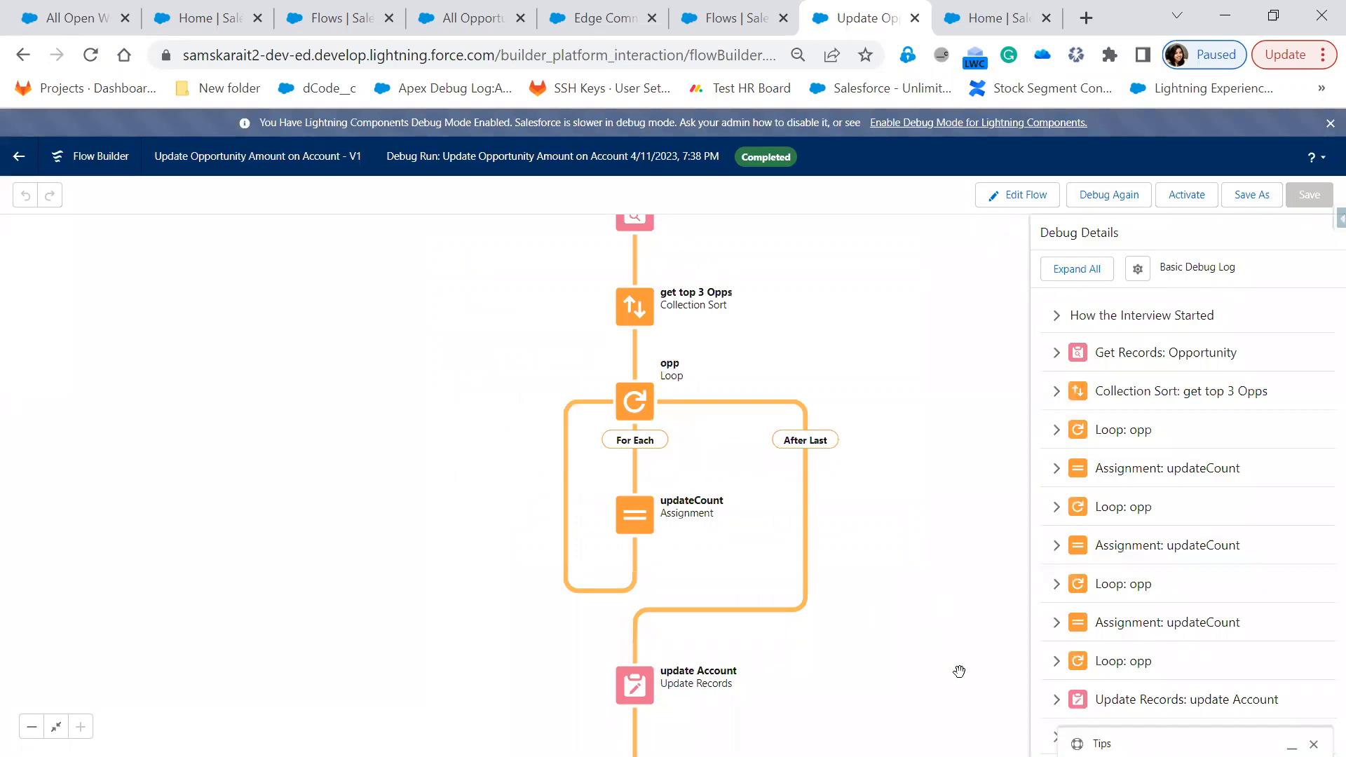
Expand the Get Records and Collection Sort log entries to check the sorted top-three amounts
click(1063, 357)
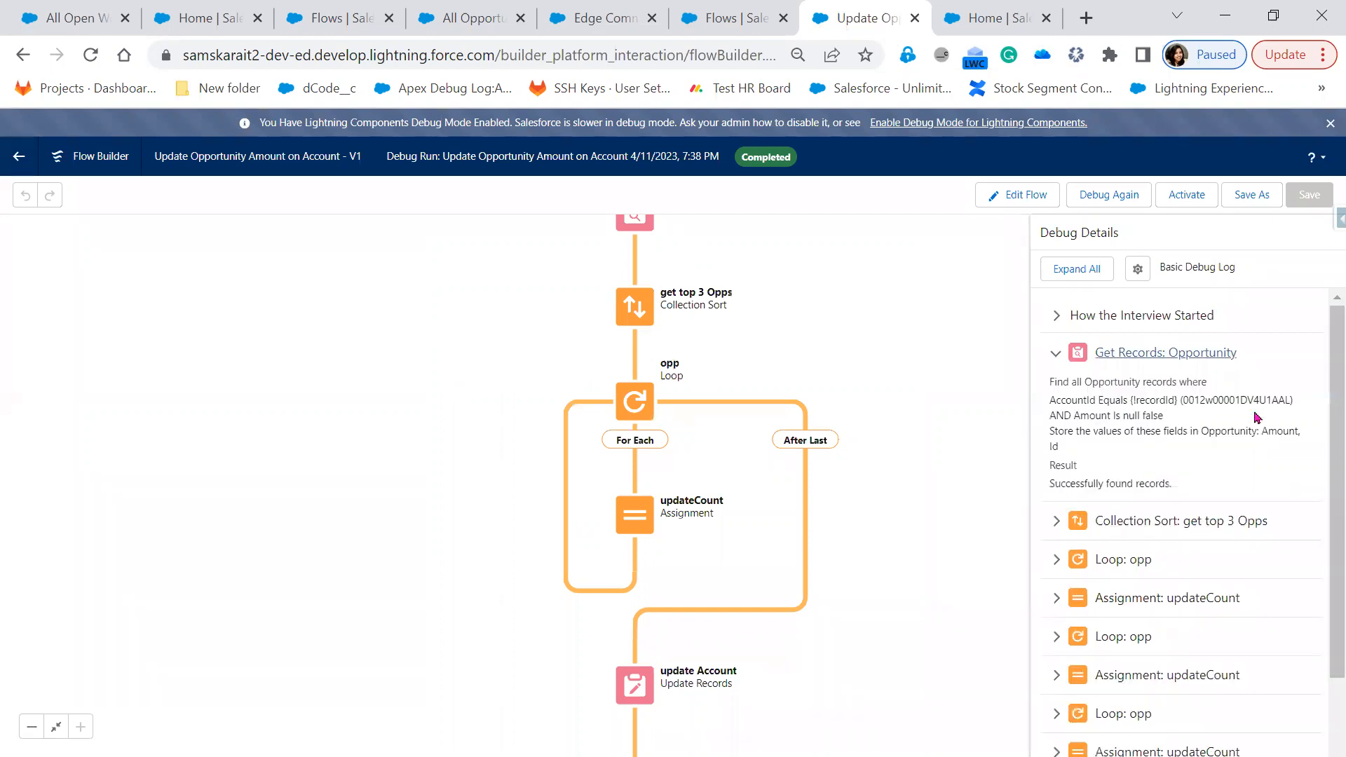
click(1057, 521)
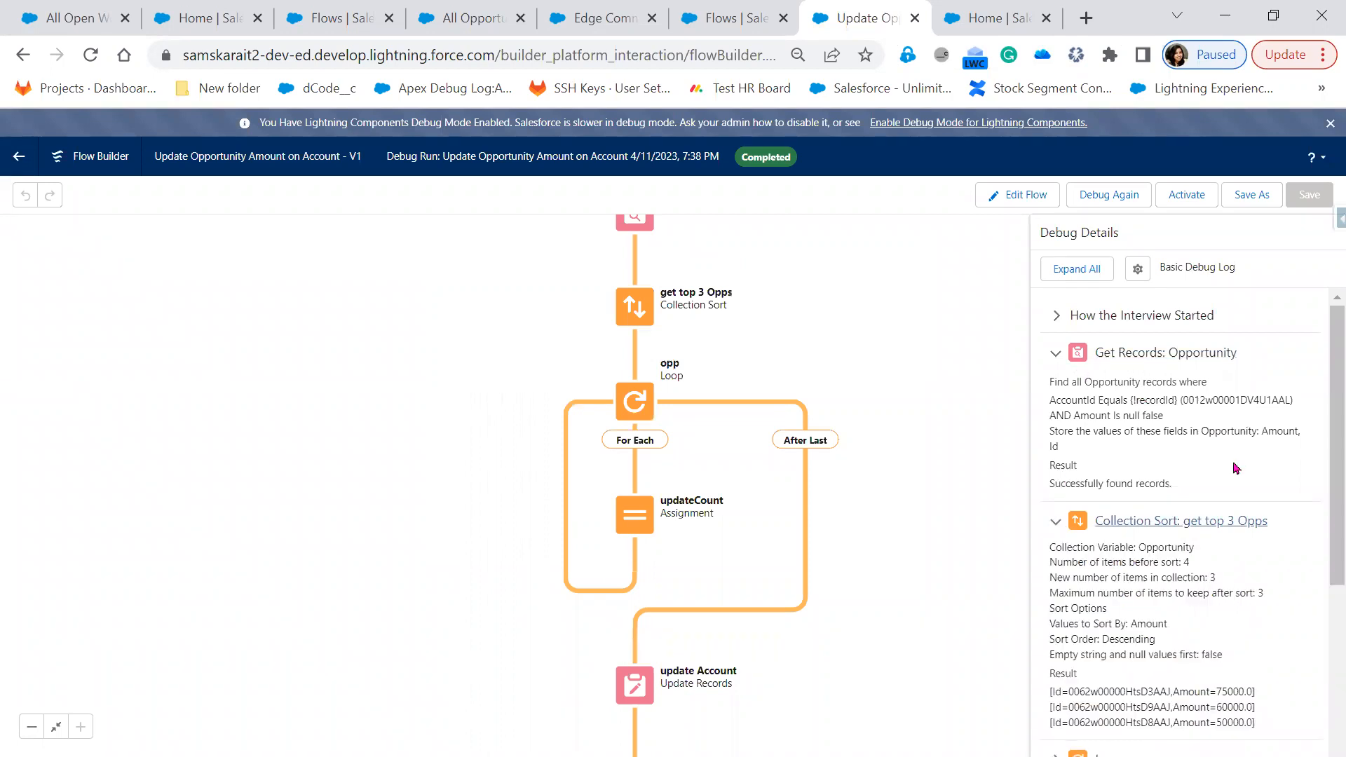
scroll(1236, 469, down, 2)
drag(1219, 612, 1043, 588)
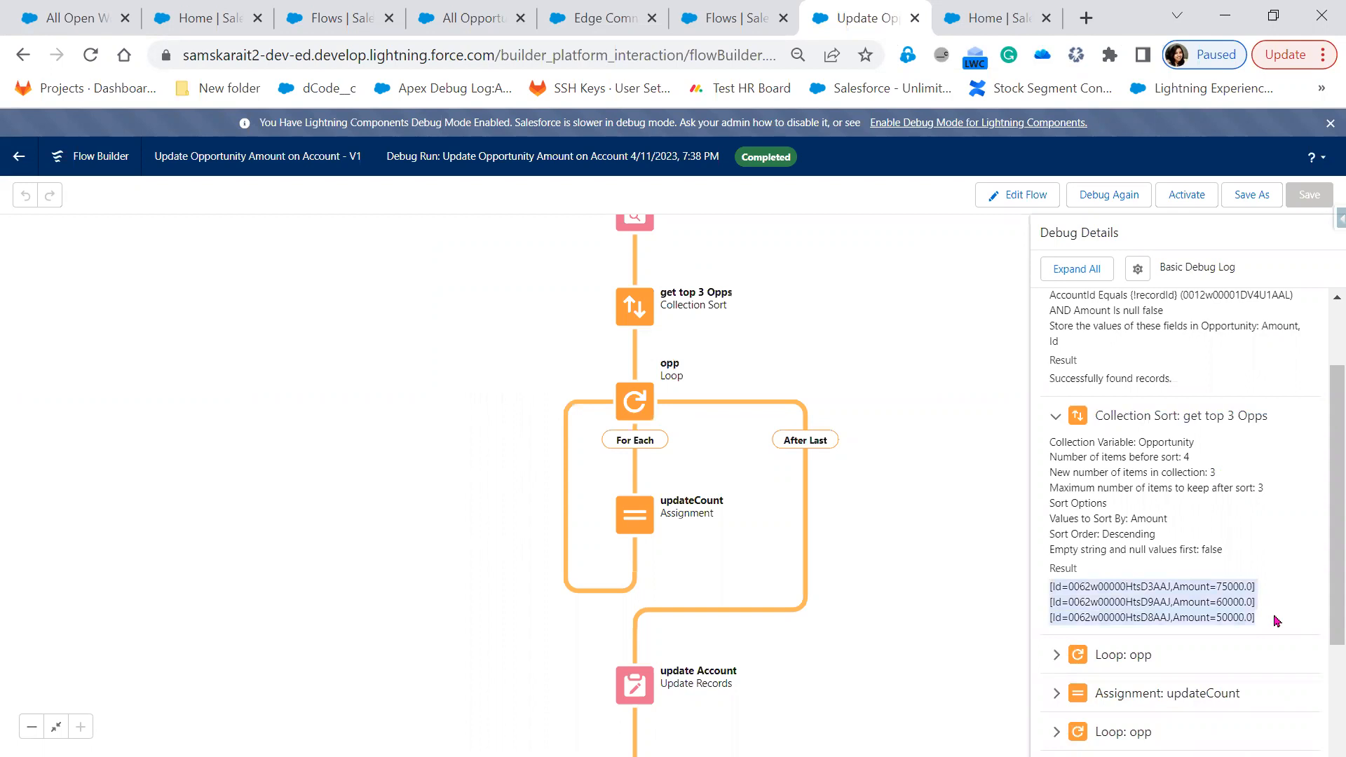
Expand the first Loop iteration and review the looped Opportunity record IDs
scroll(1059, 561, down, 1)
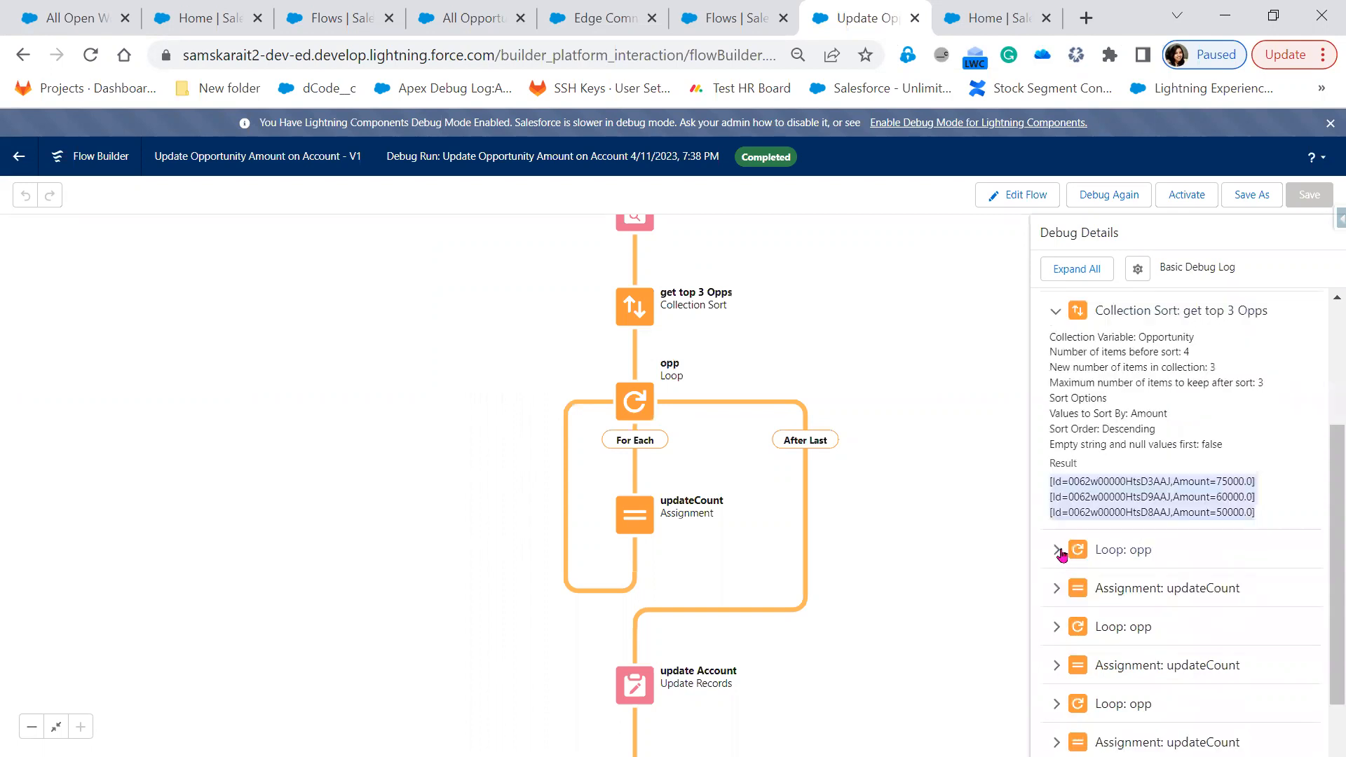
click(1059, 552)
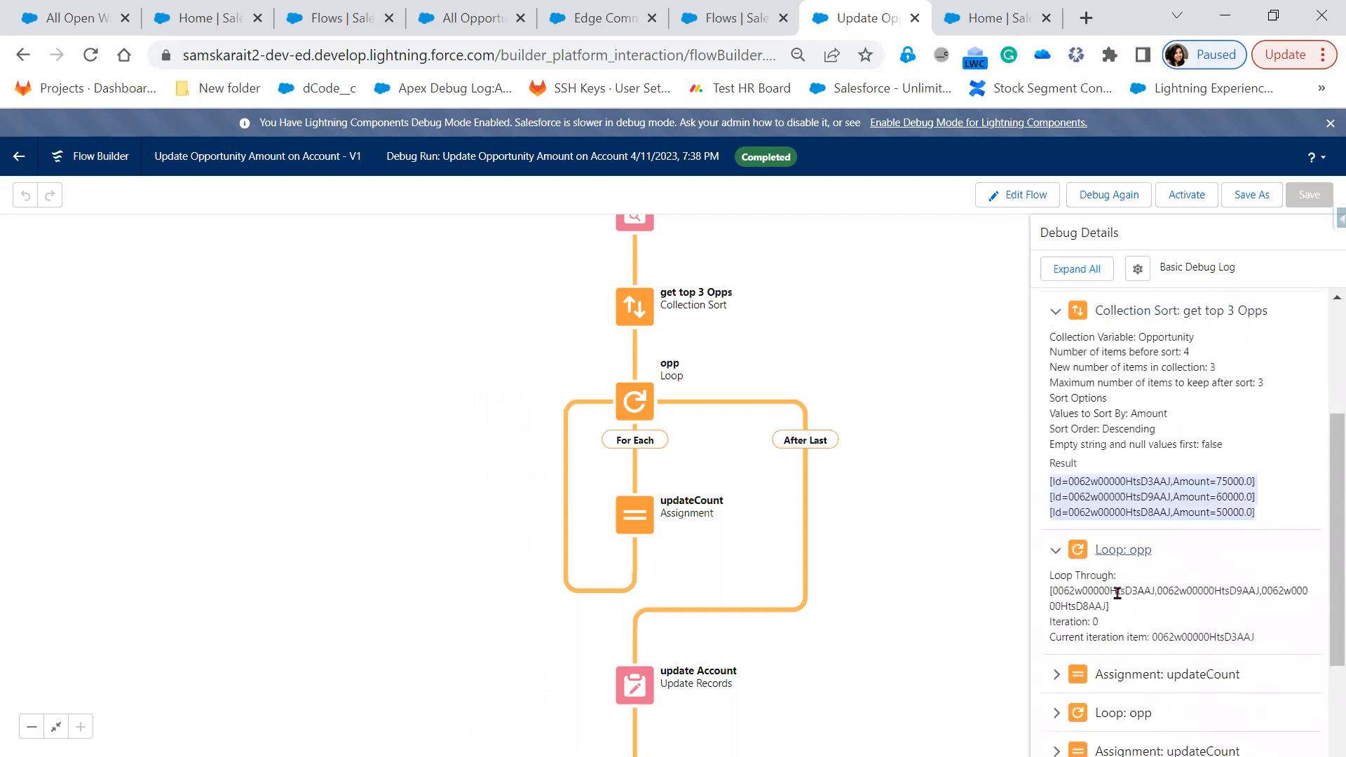
drag(1112, 590, 1262, 589)
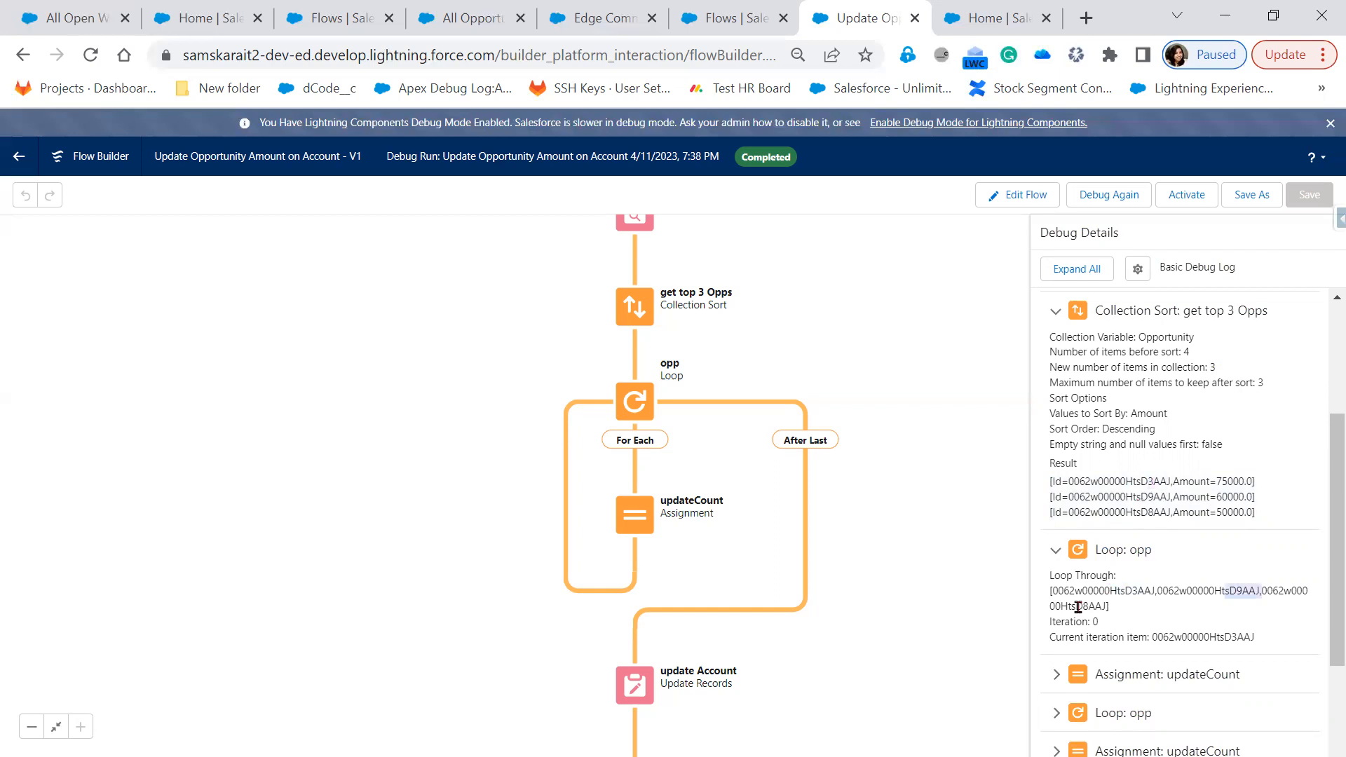
drag(1104, 607, 1076, 607)
scroll(1232, 547, up, 3)
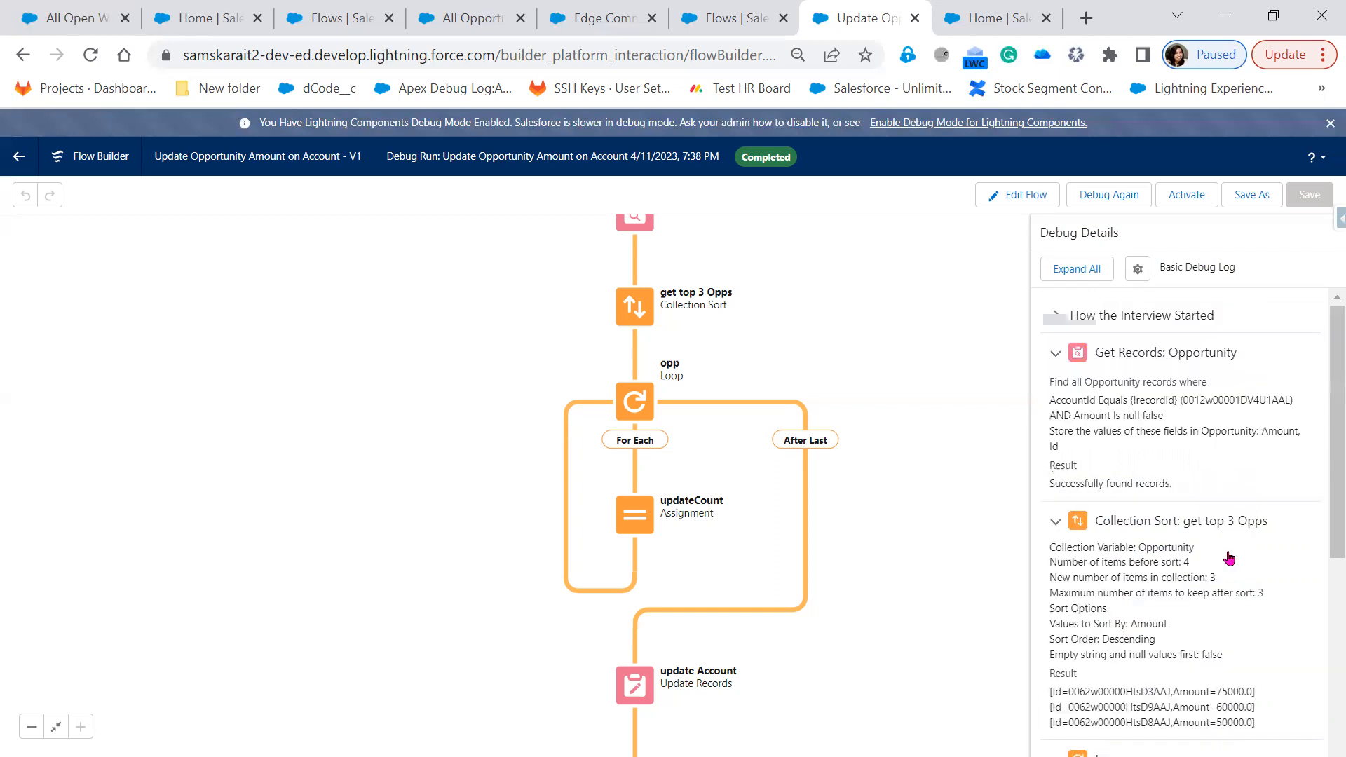
scroll(1229, 558, down, 6)
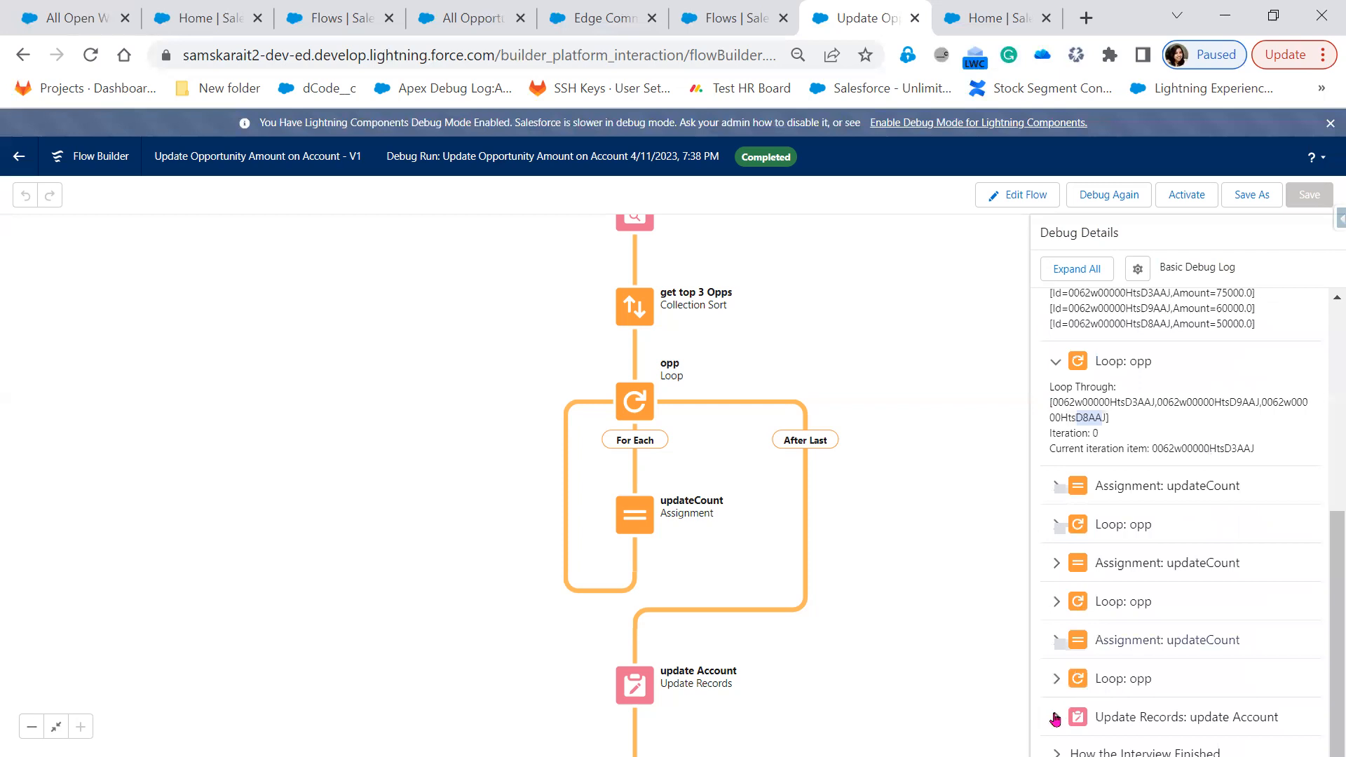
Expand the Update Records entry to confirm SumOfTop3Opp is set to 185,000.00
click(1194, 717)
scroll(1197, 662, down, 3)
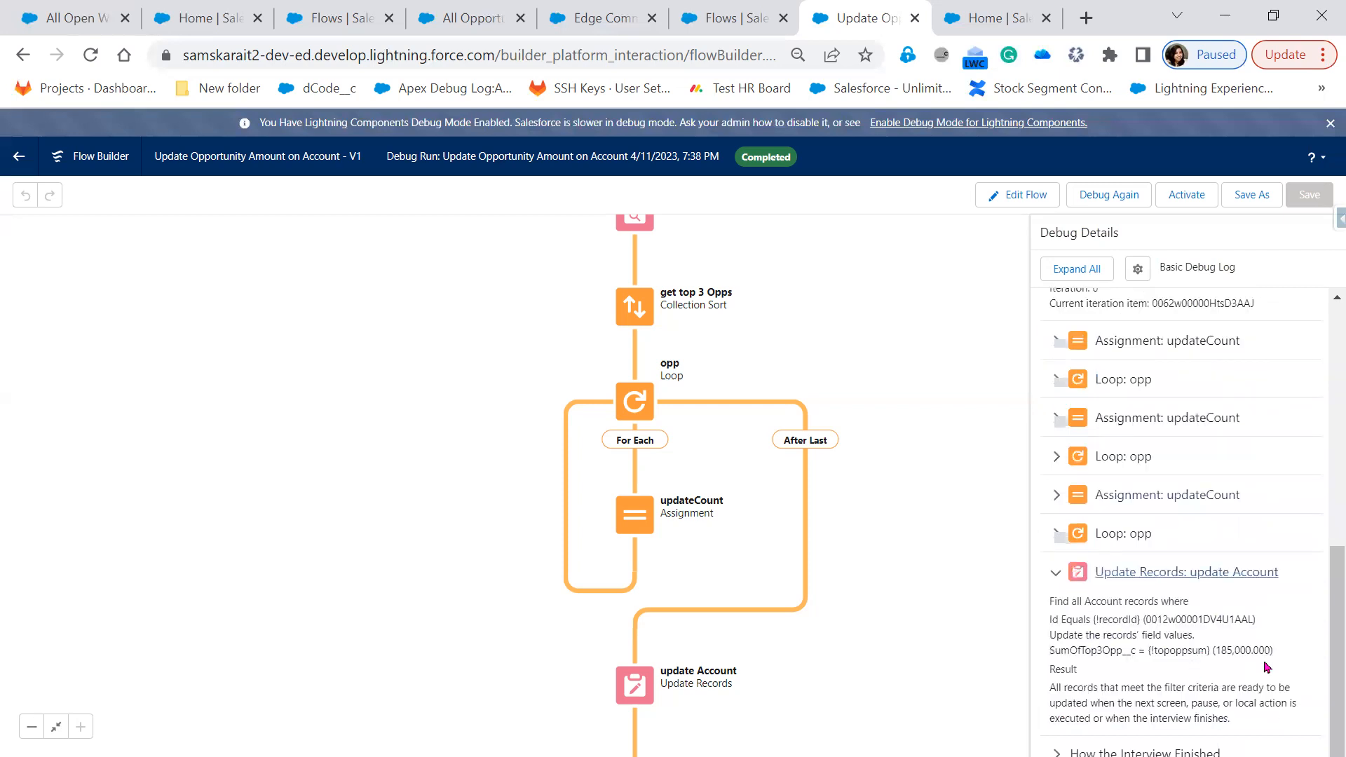
drag(1216, 654, 1282, 659)
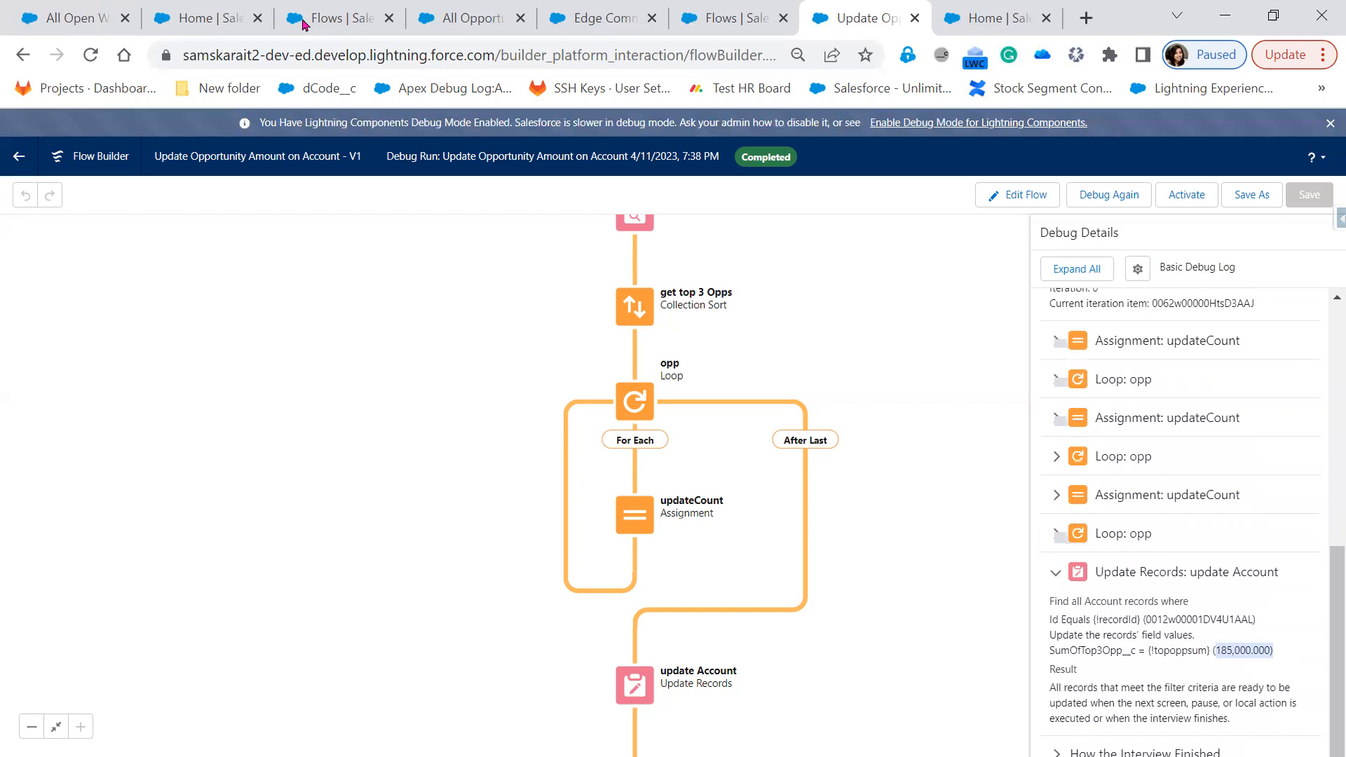
click(589, 24)
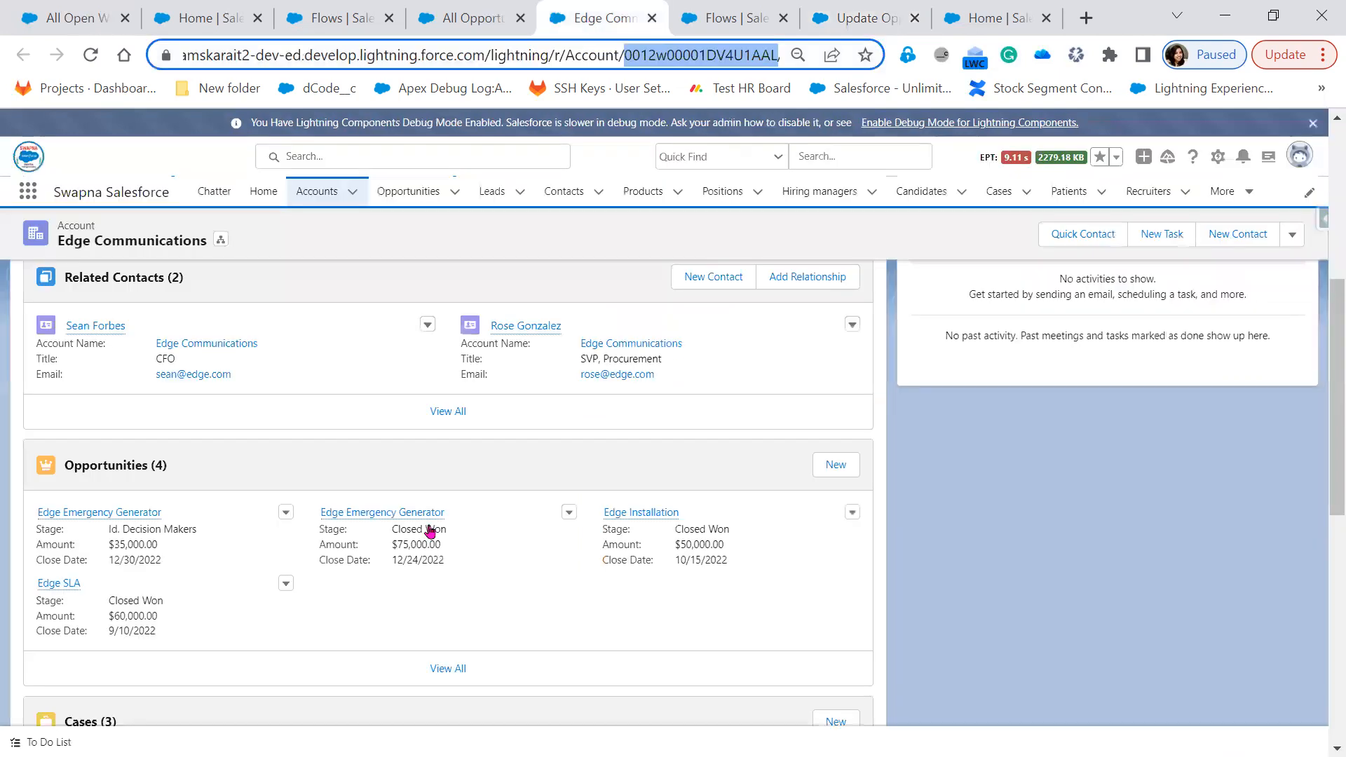
Reload Edge Communications' Details and confirm SumOfTop3Opp shows $185,000
scroll(40, 408, up, 5)
click(40, 415)
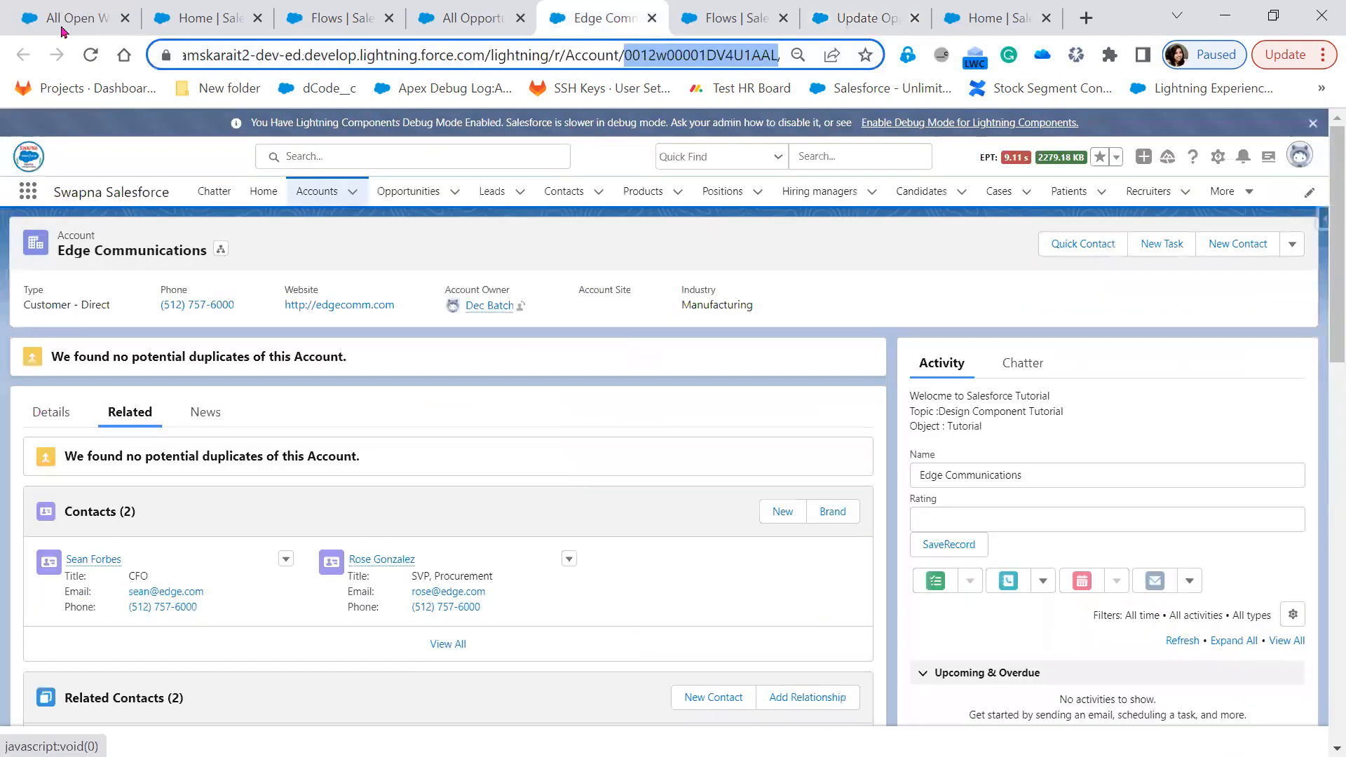
click(91, 55)
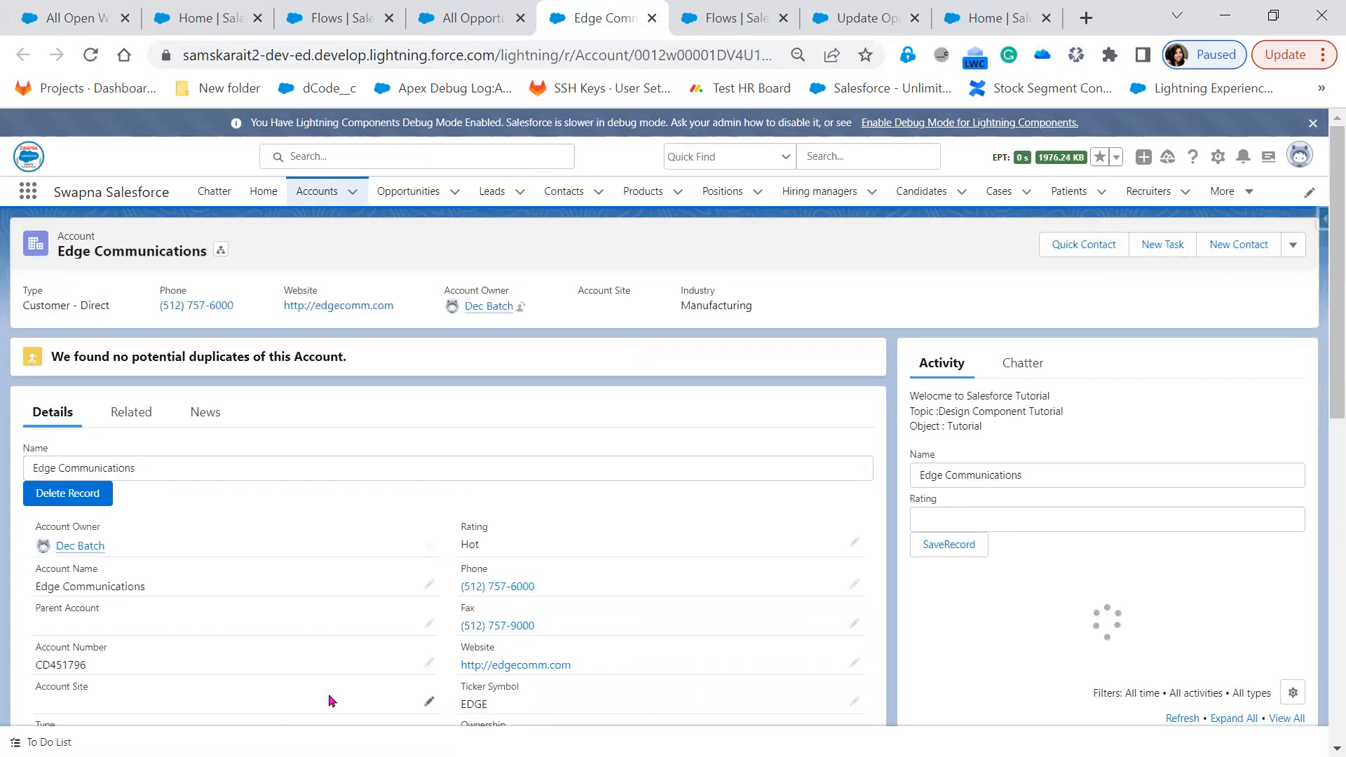
scroll(331, 701, down, 4)
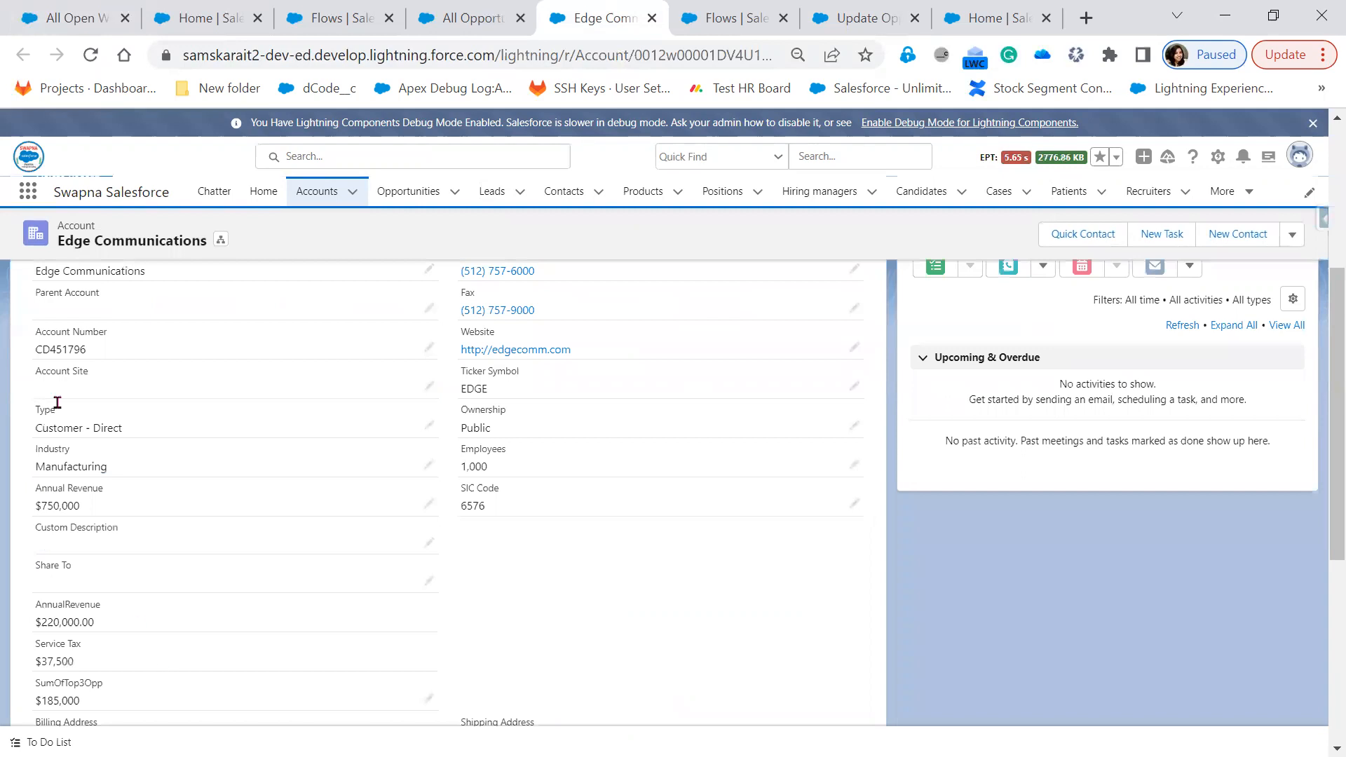
scroll(58, 403, down, 4)
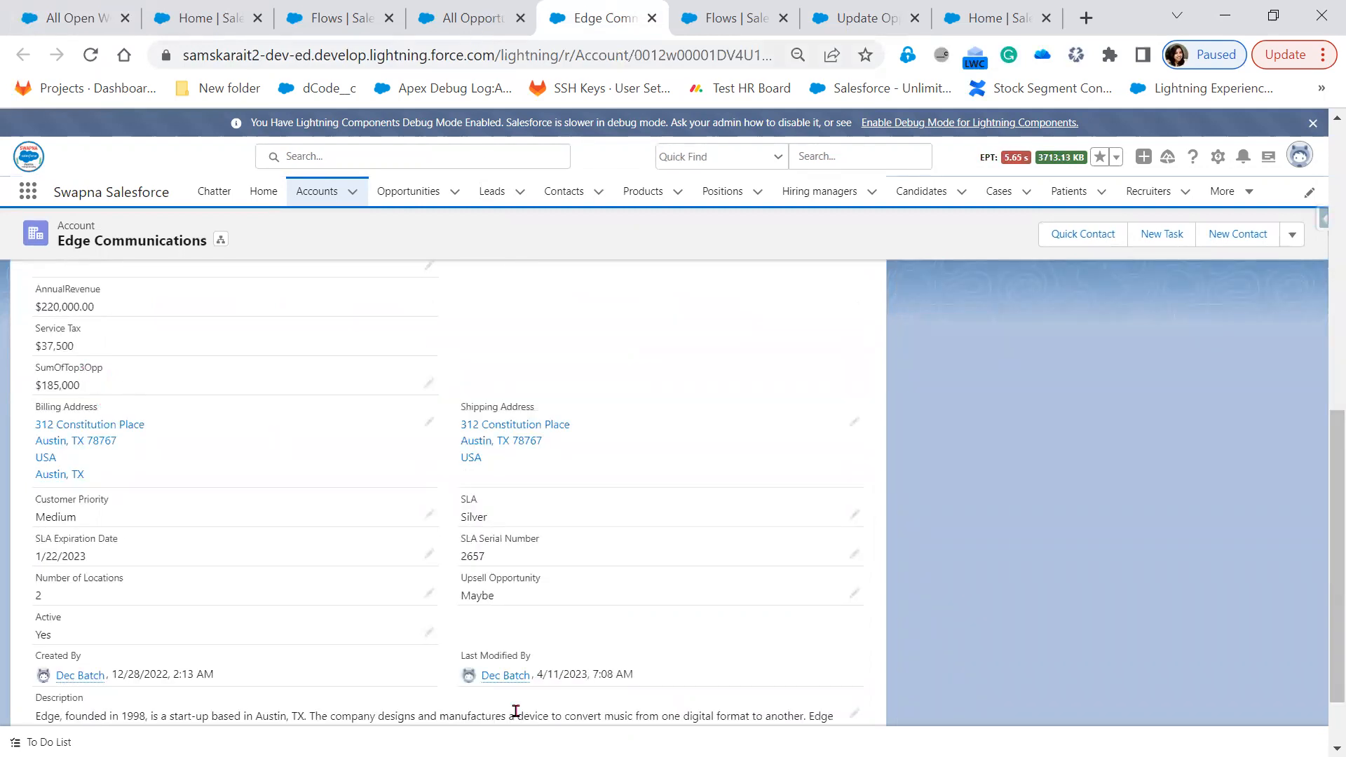
key(ctrl+shift+Tab)
scroll(520, 713, down, 1)
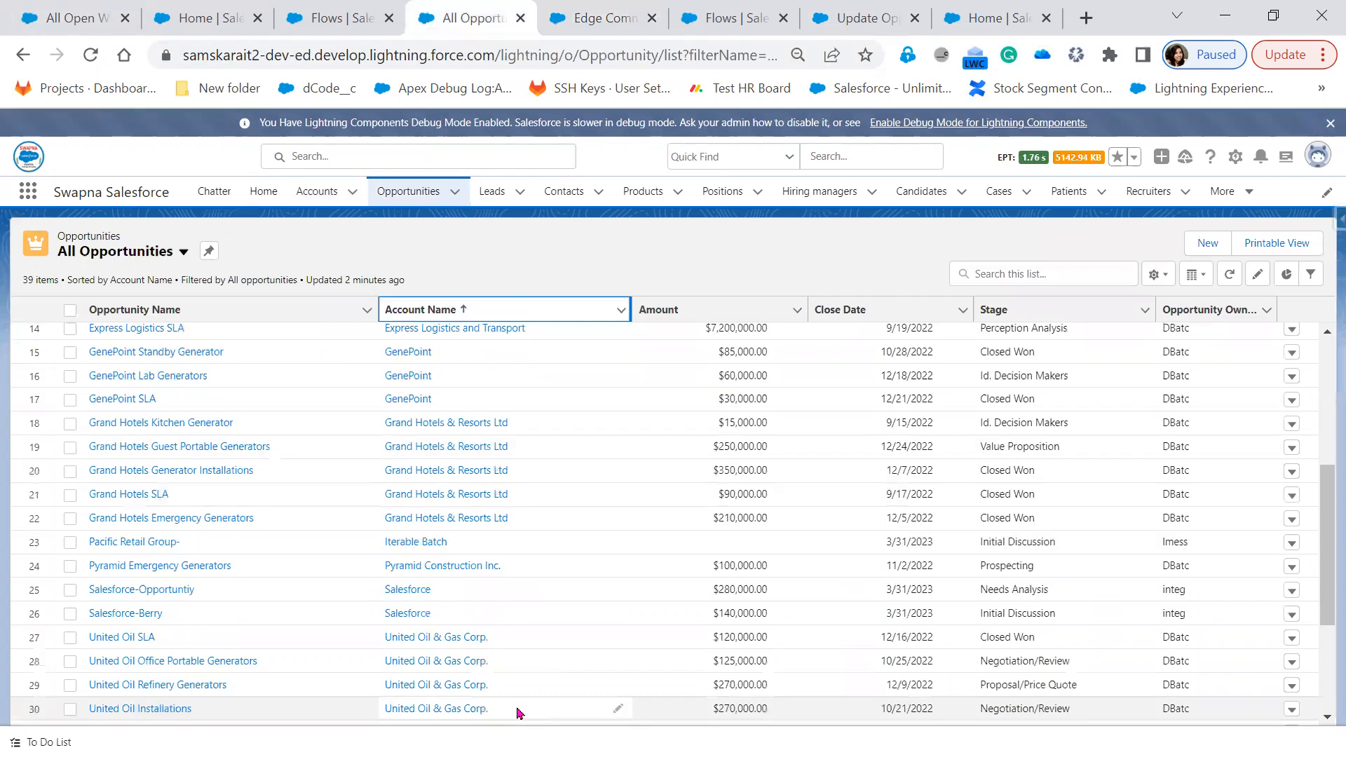
Open United Oil & Gas Corp. from the All Opportunities list in a new tab and switch to it
scroll(518, 712, down, 3)
scroll(491, 666, down, 1)
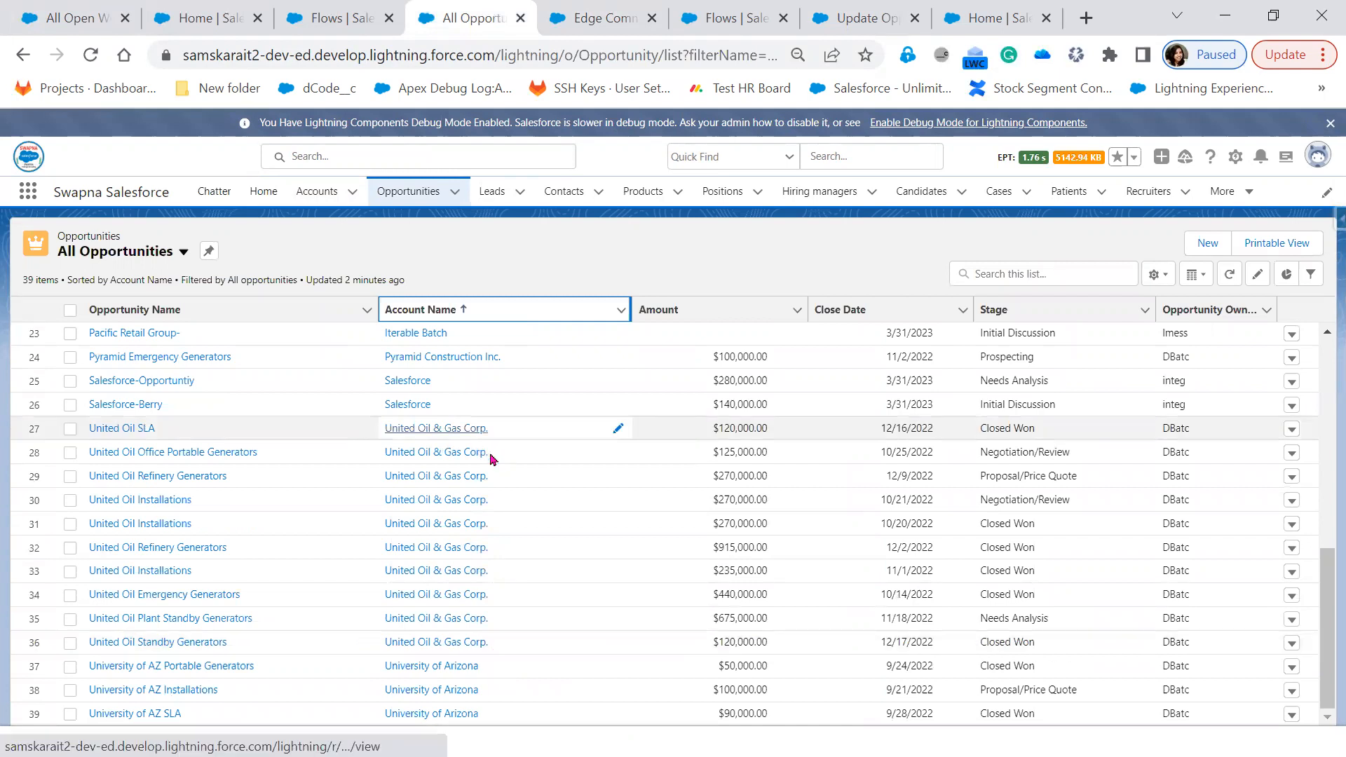
right_click(436, 435)
click(497, 450)
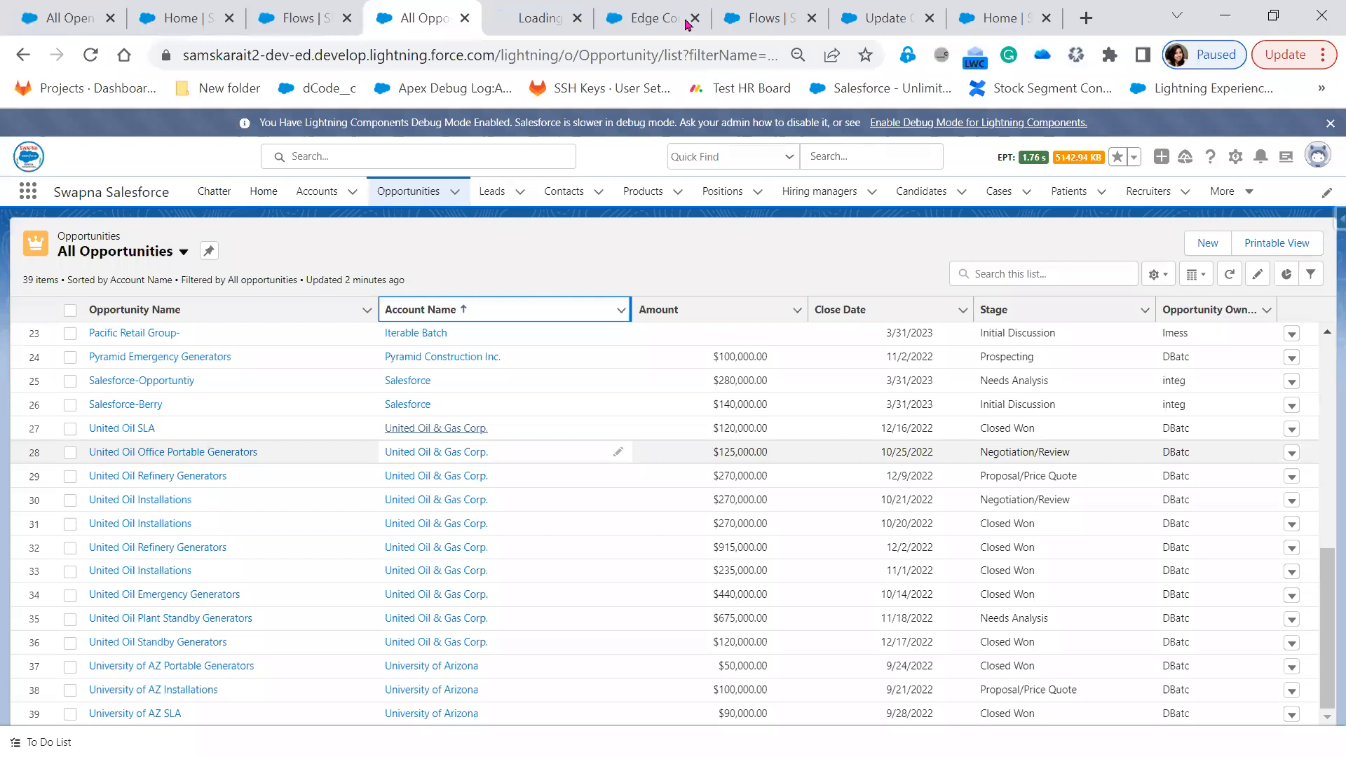
click(554, 19)
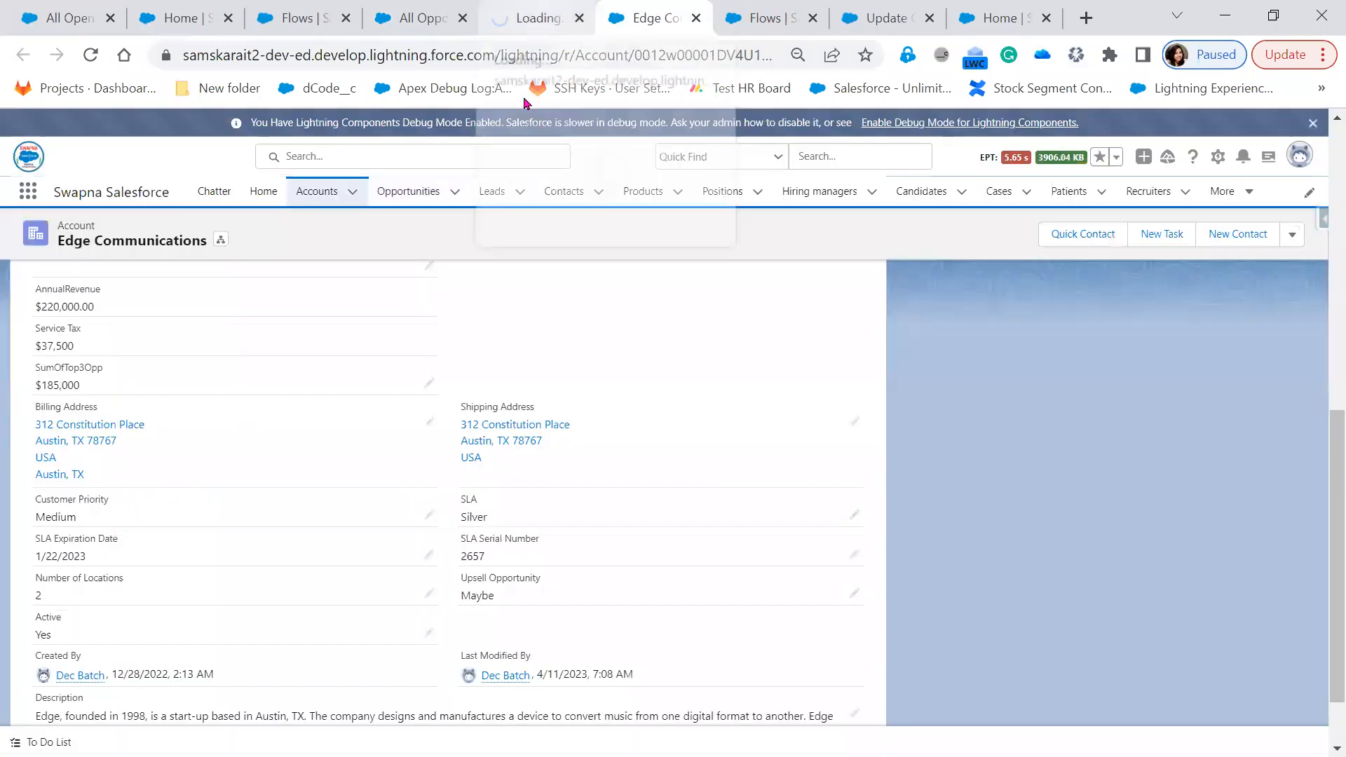
click(554, 19)
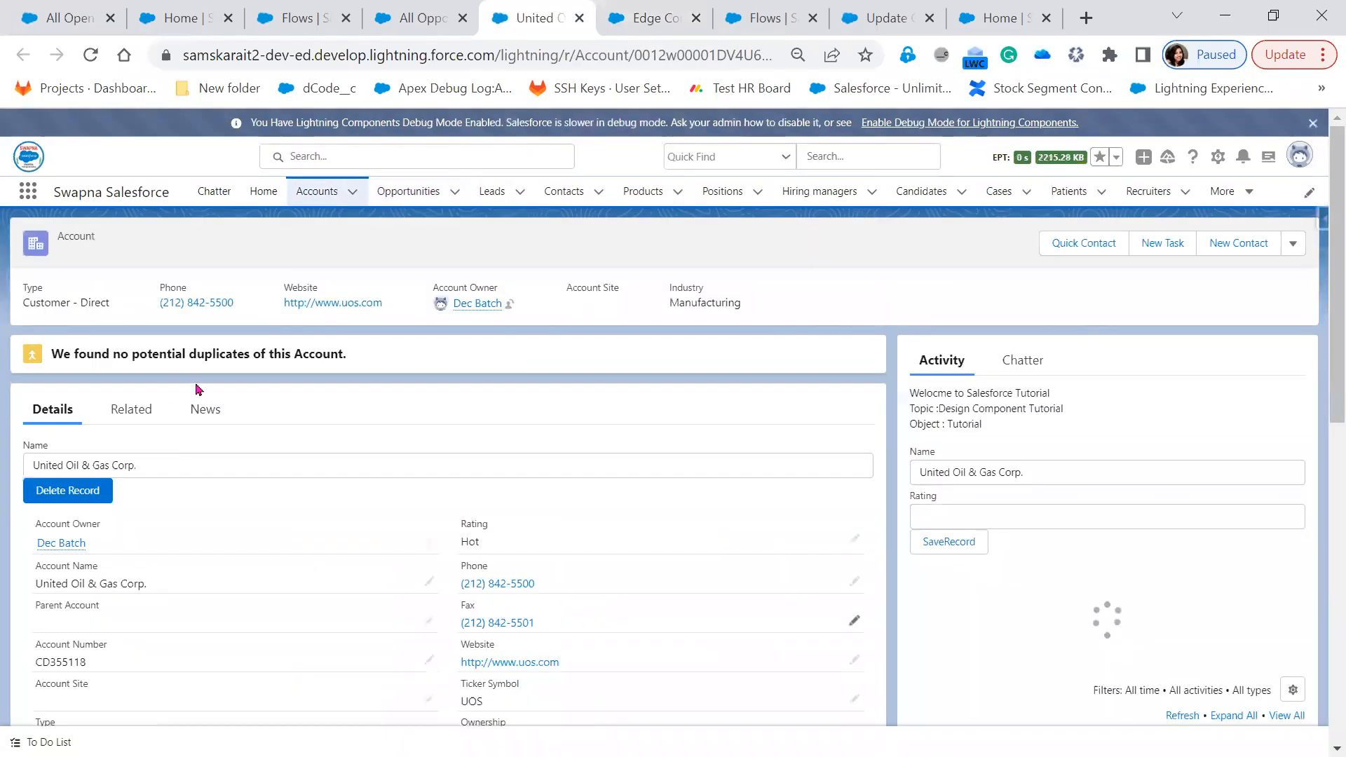
List United Oil's opportunities by Amount descending, topped by $915,000, $675,000 and $440,000
click(140, 414)
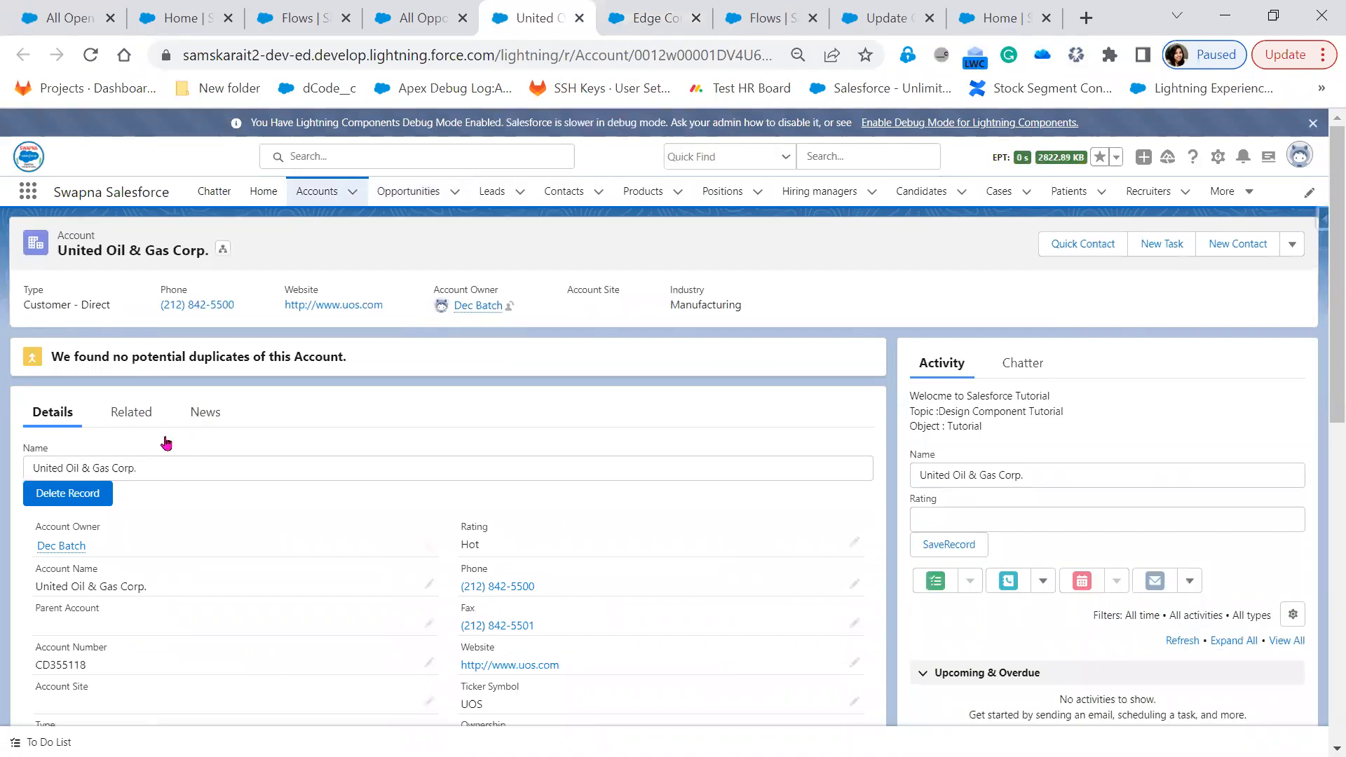
scroll(488, 601, down, 3)
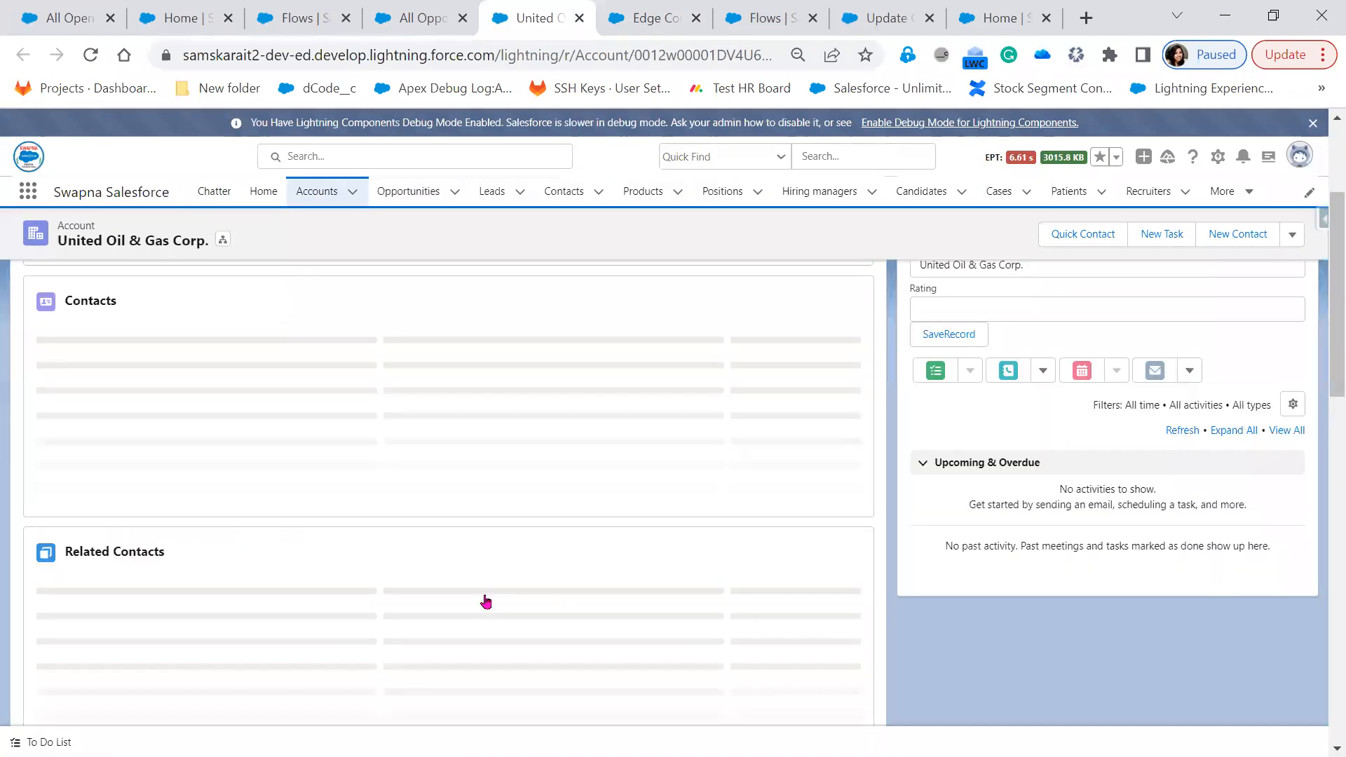
scroll(488, 601, down, 6)
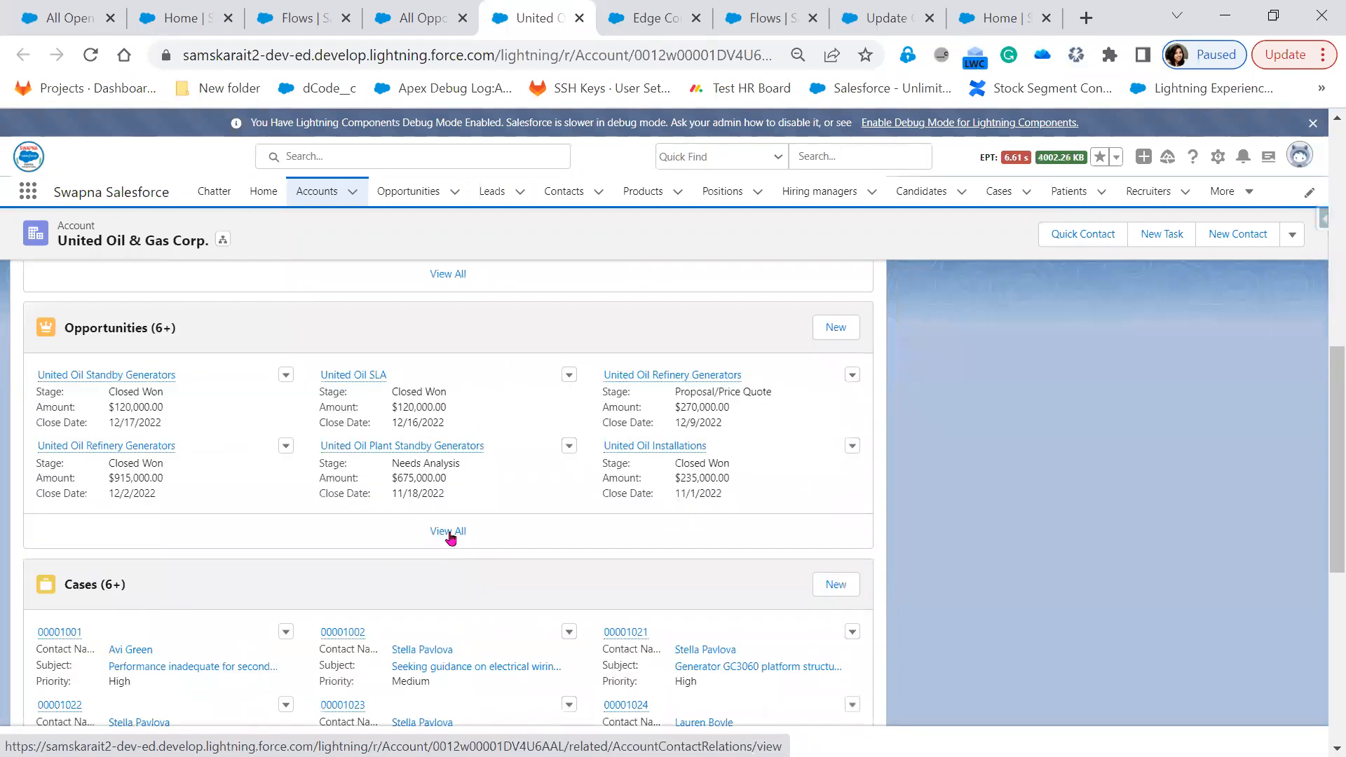
click(451, 537)
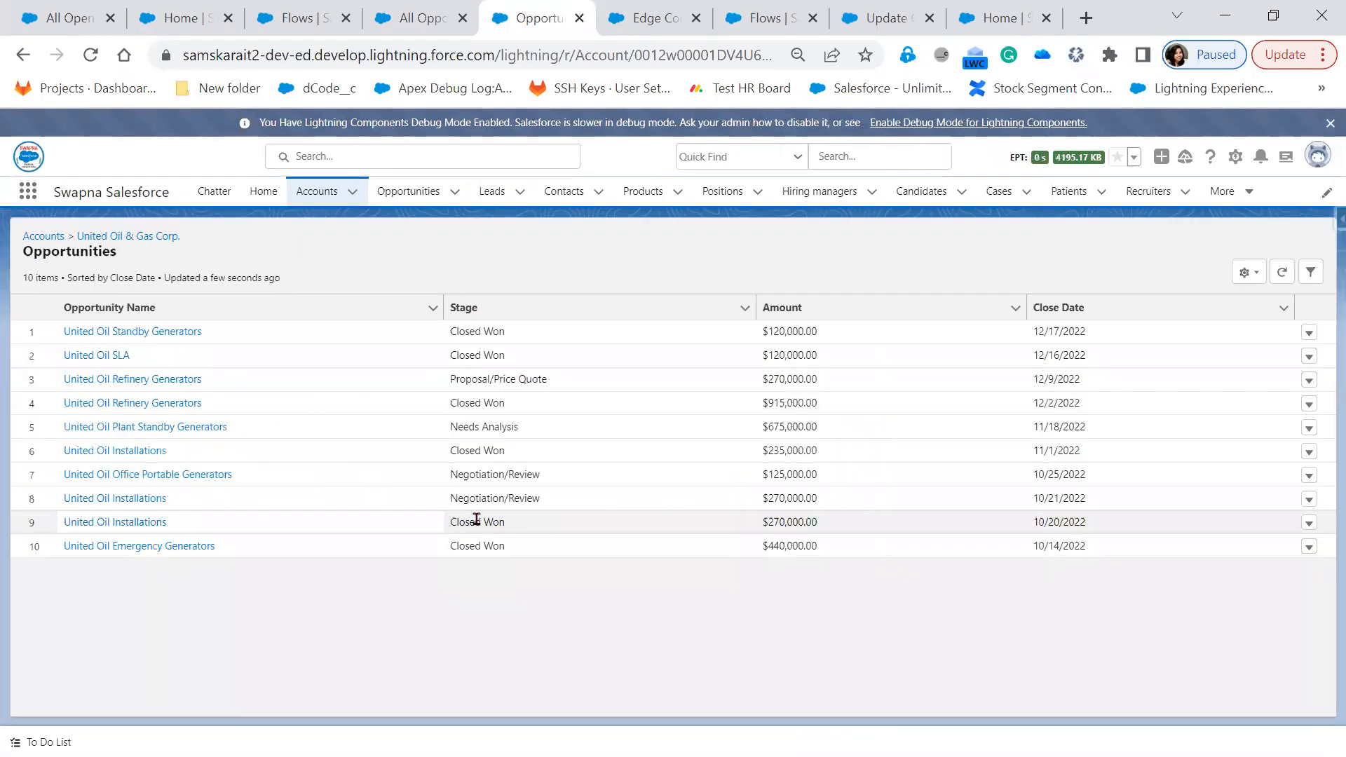
click(786, 316)
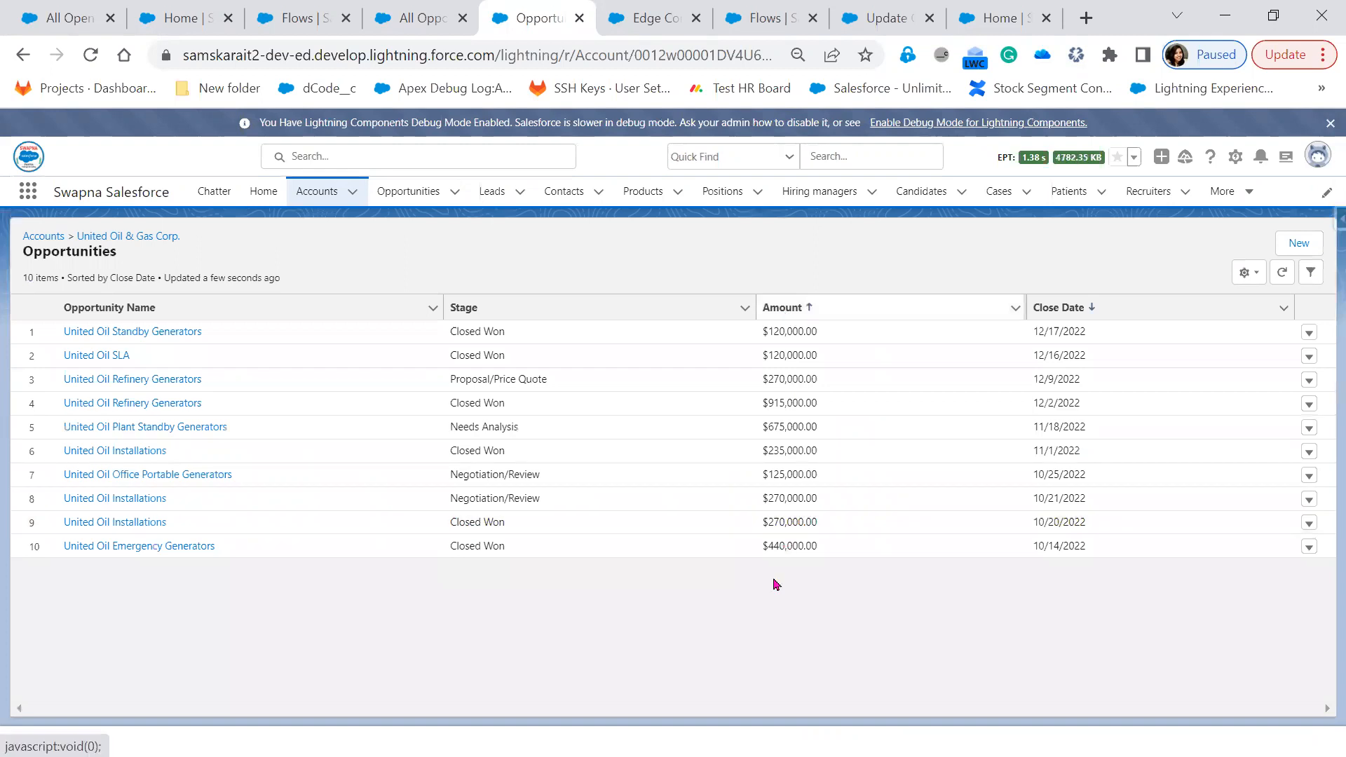
click(799, 315)
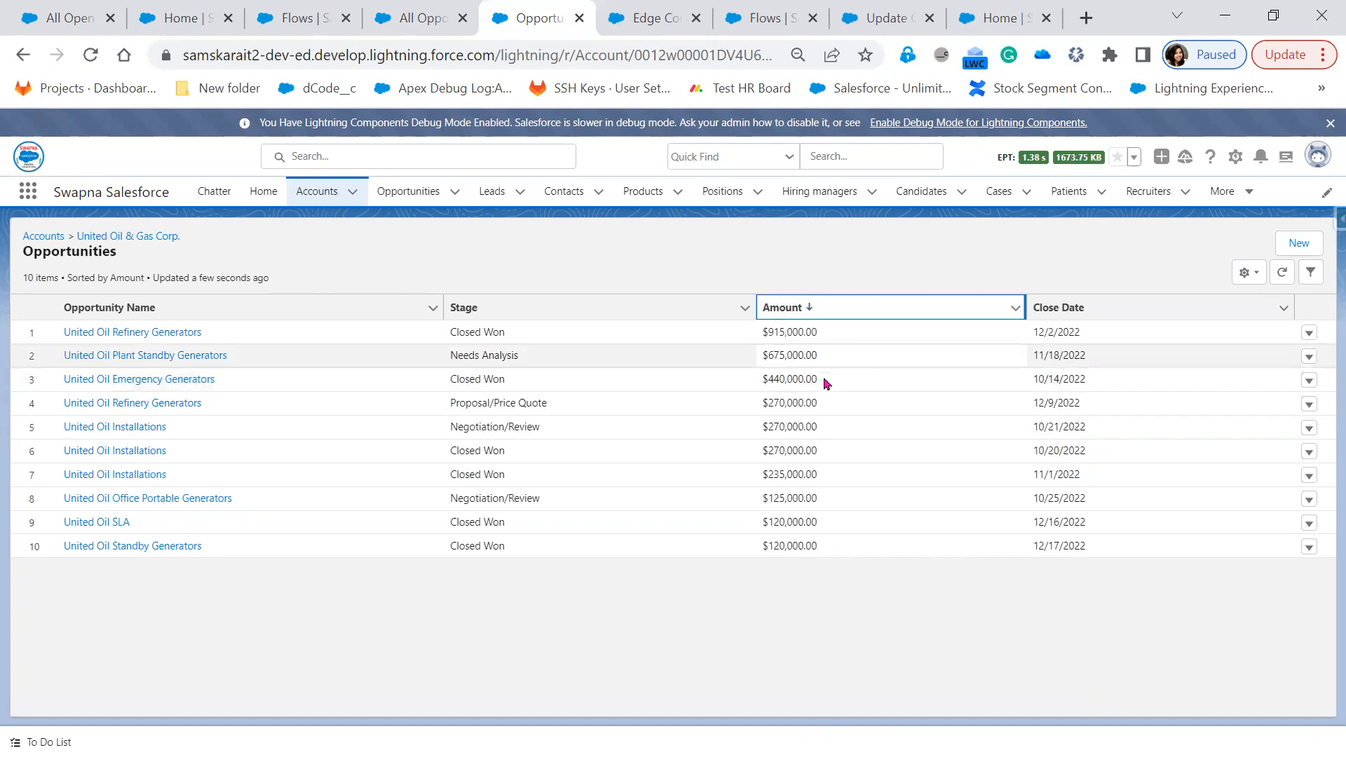
drag(767, 376, 776, 345)
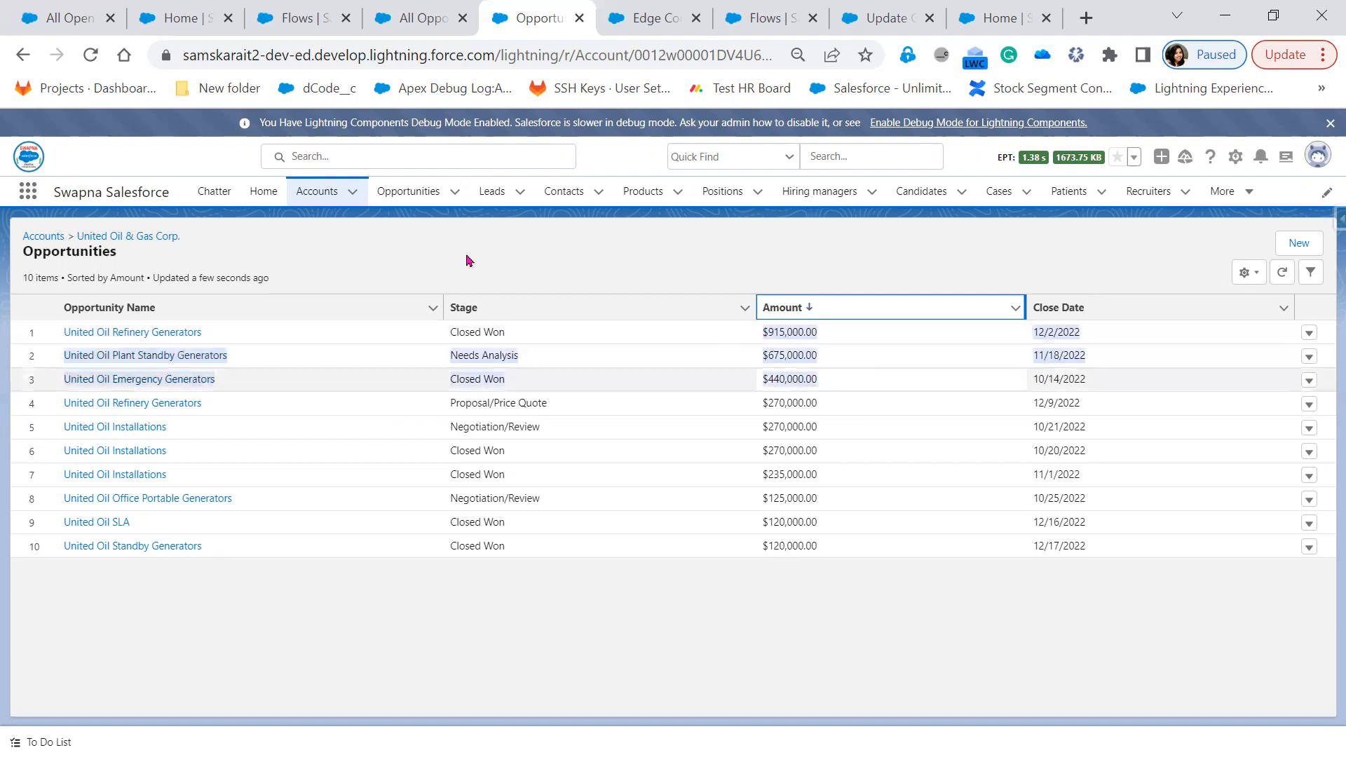
Copy the United Oil & Gas Corp. account record ID from the page URL
double_click(658, 63)
right_click(658, 63)
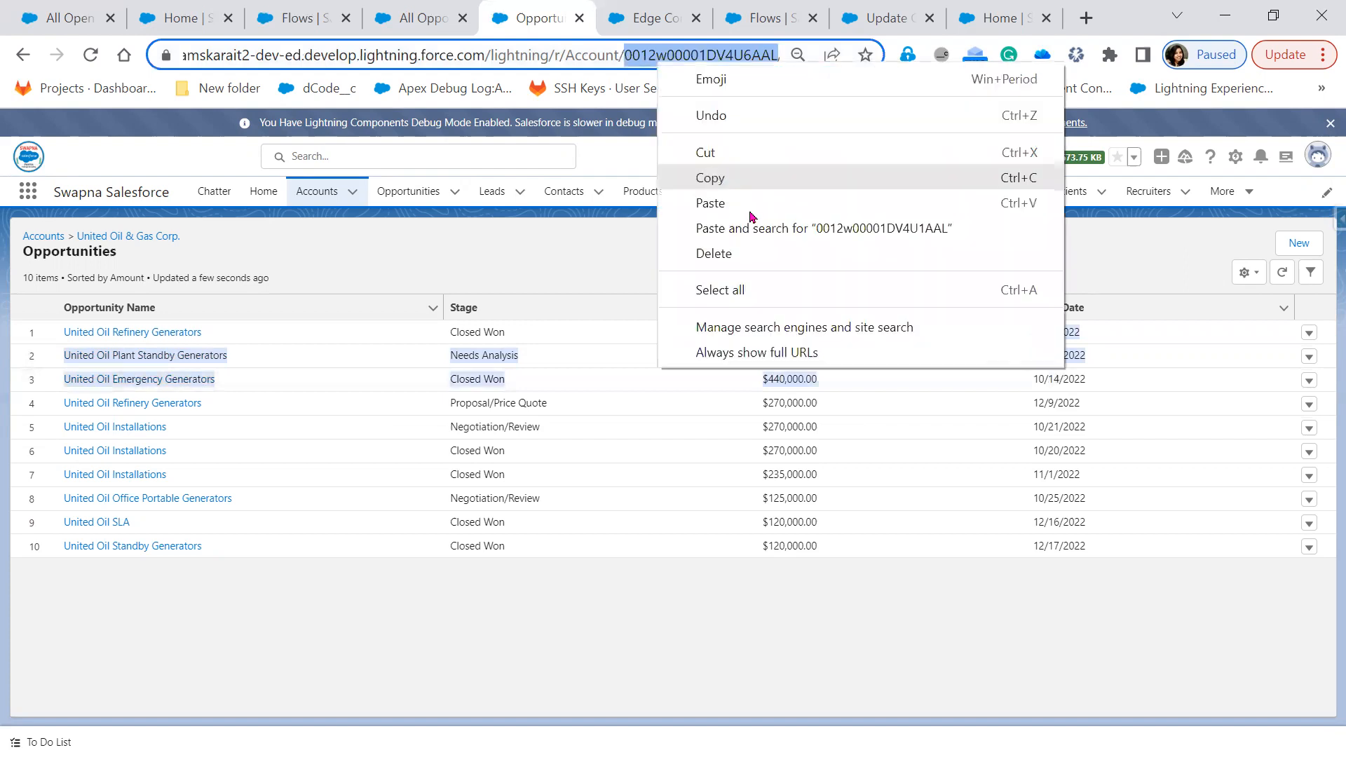
click(726, 179)
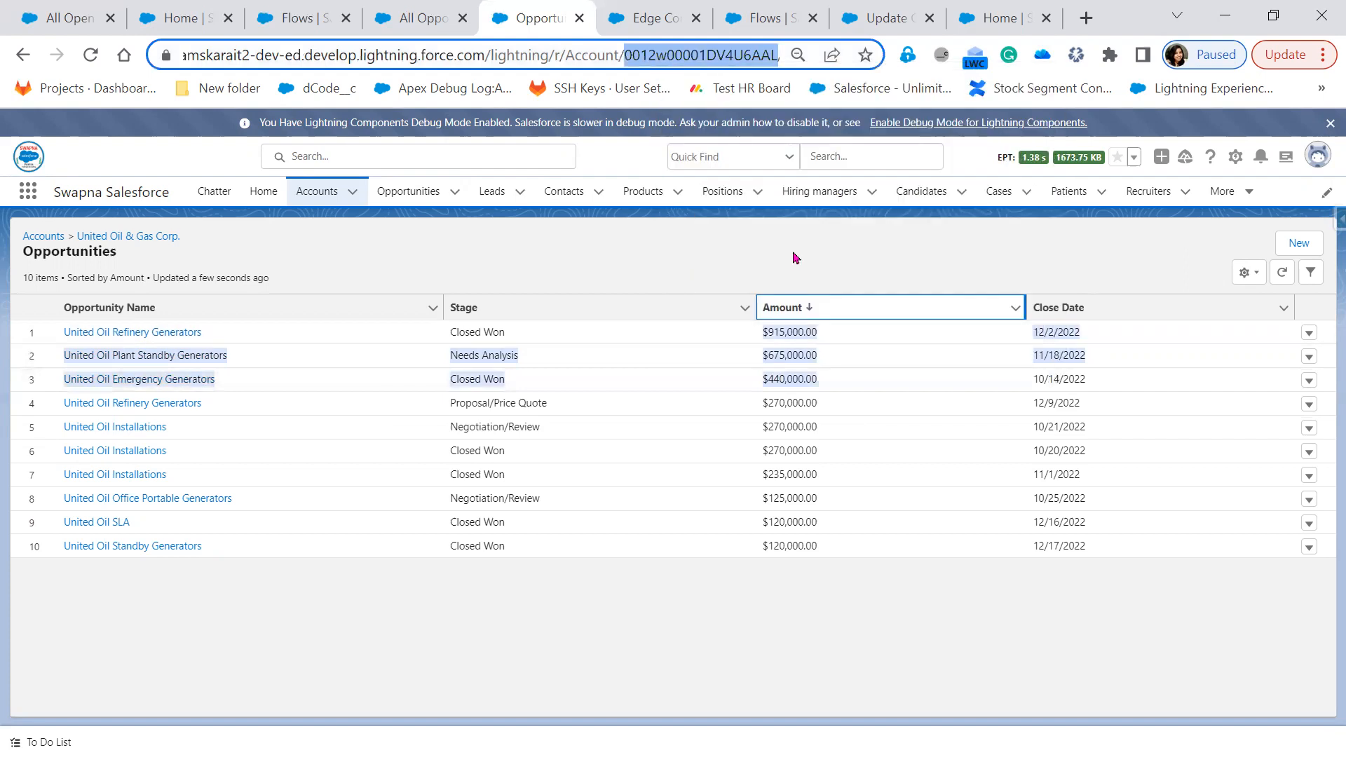
click(869, 225)
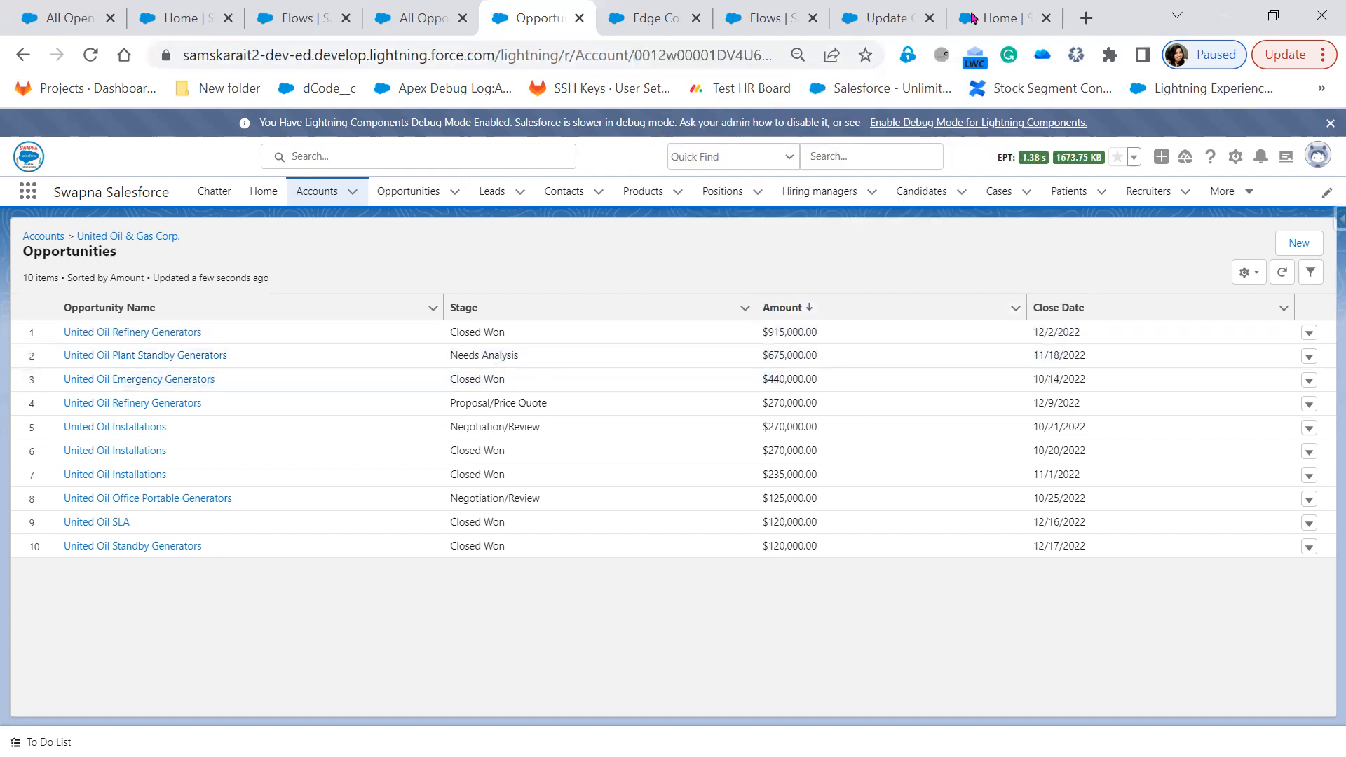
click(886, 22)
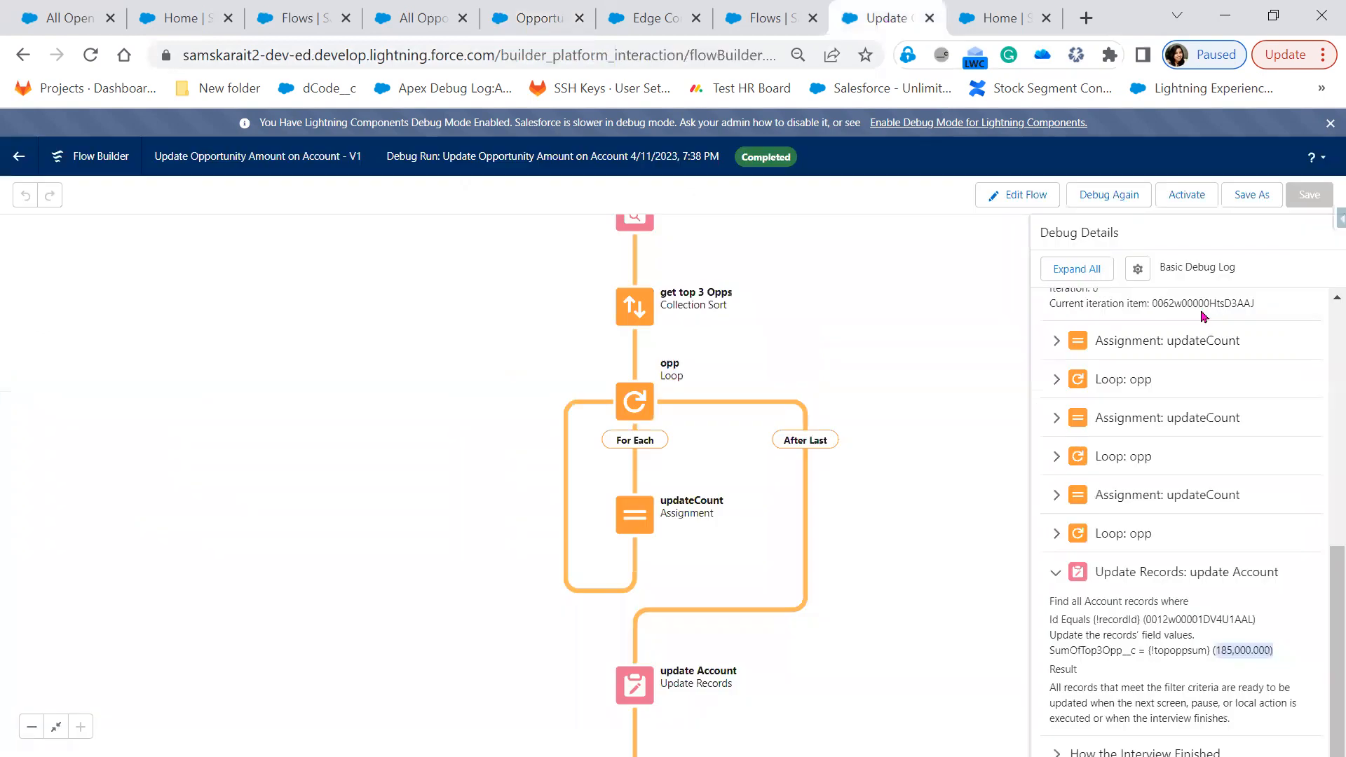
Rerun the debug with recordId replaced by United Oil's copied account ID
click(1122, 195)
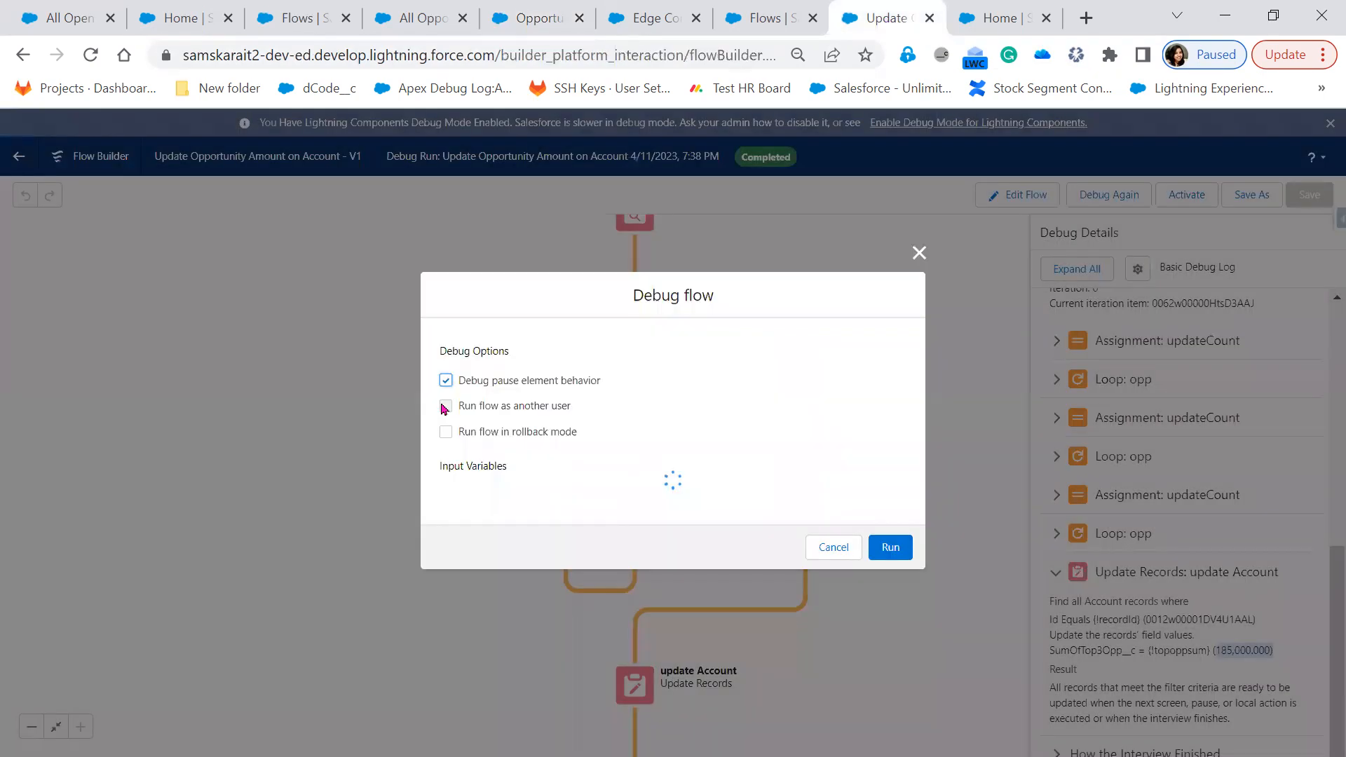
drag(551, 517, 403, 494)
key(ctrl+v)
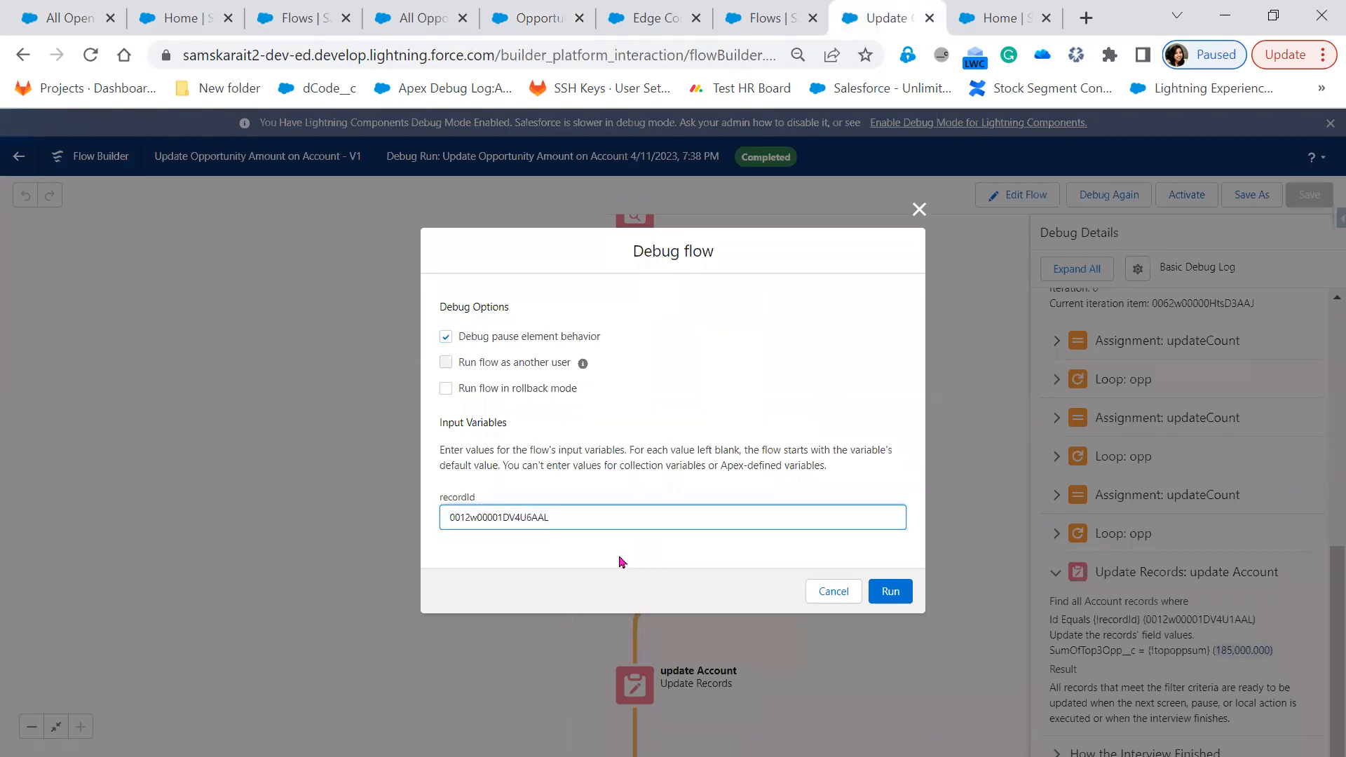
click(890, 598)
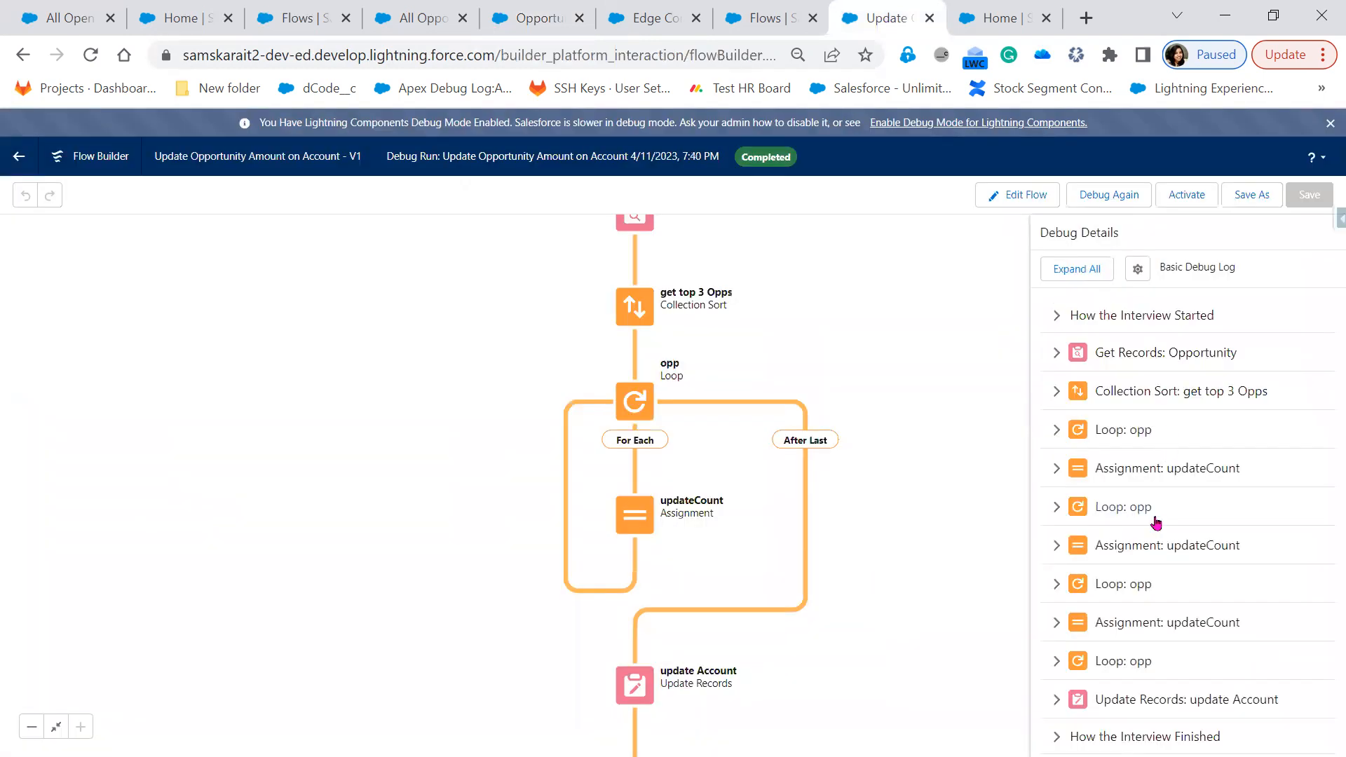
Expand Collection Sort, Loop and Assignment entries to confirm topoppsum reaches 915,000, 1,590,000, then 2,030,000
click(1058, 392)
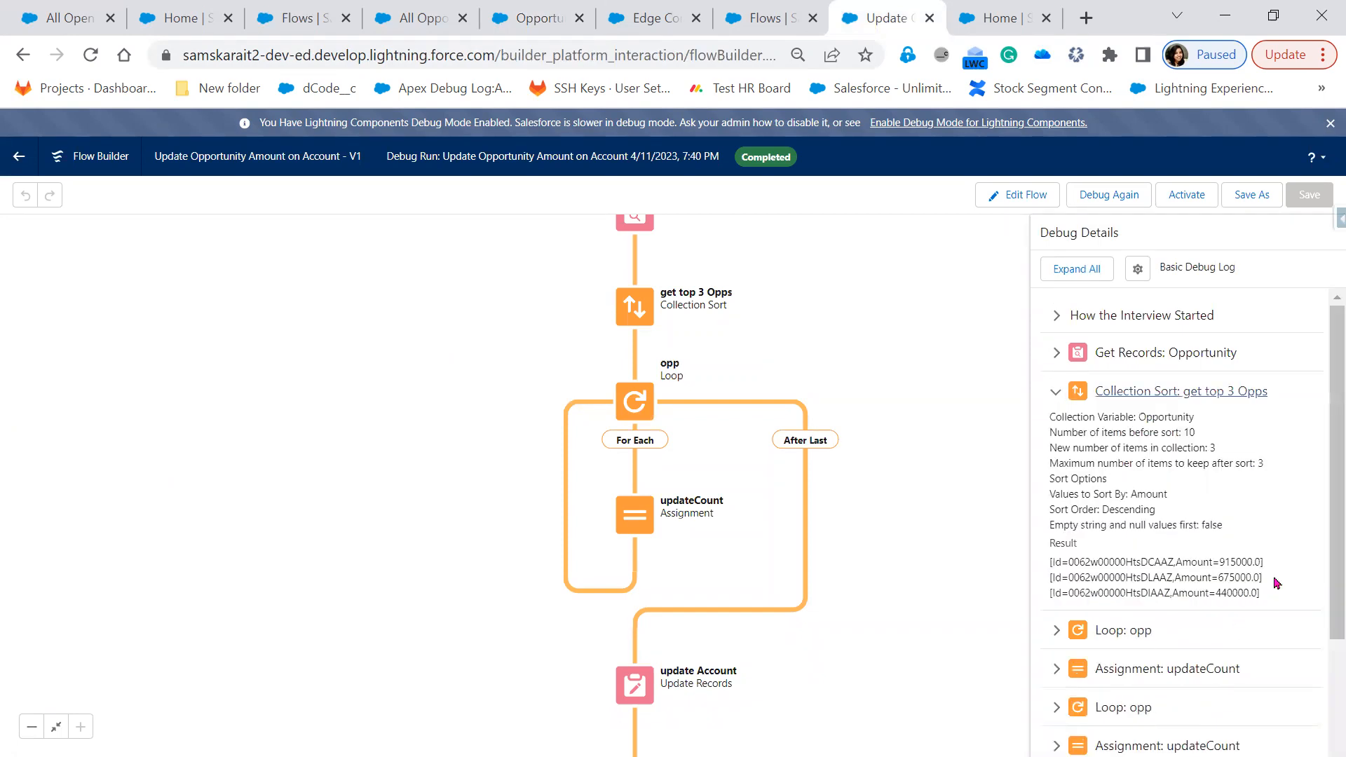
triple_click(1045, 563)
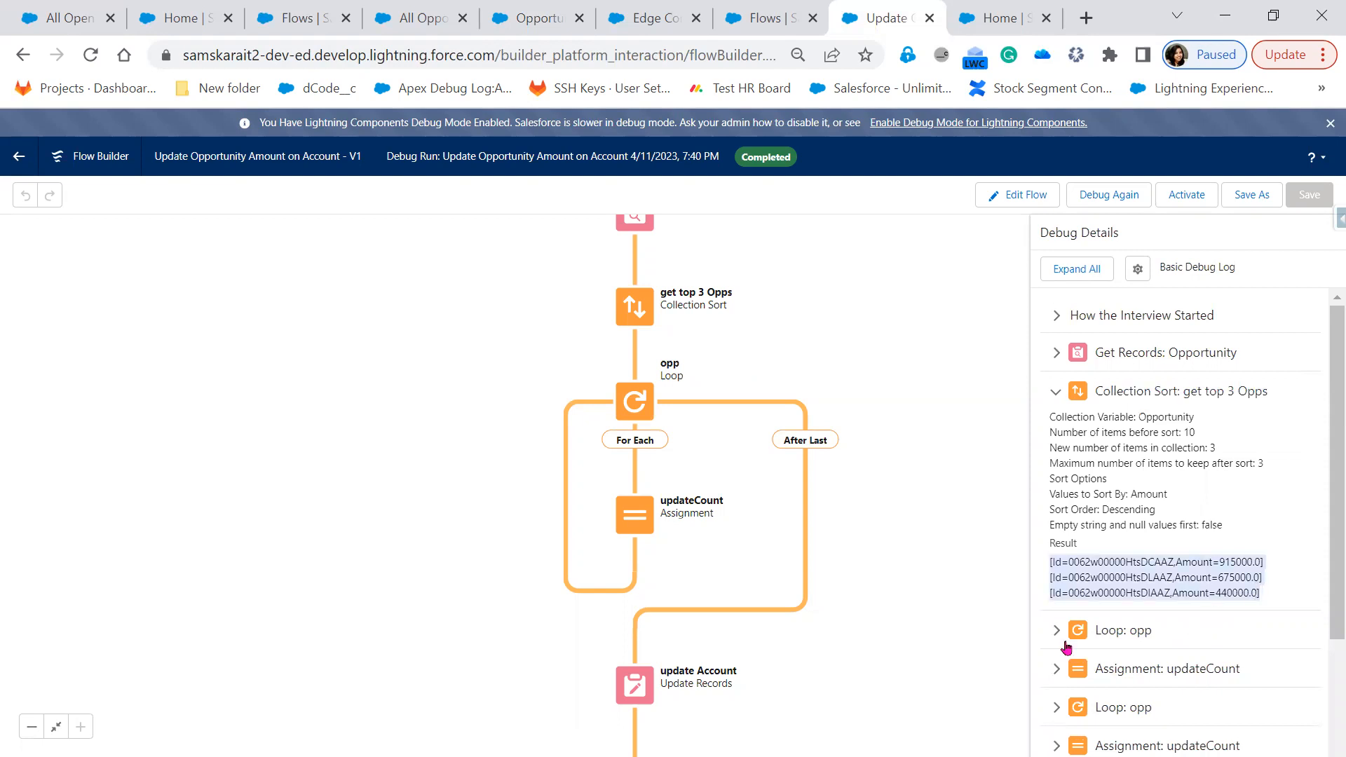
click(1128, 631)
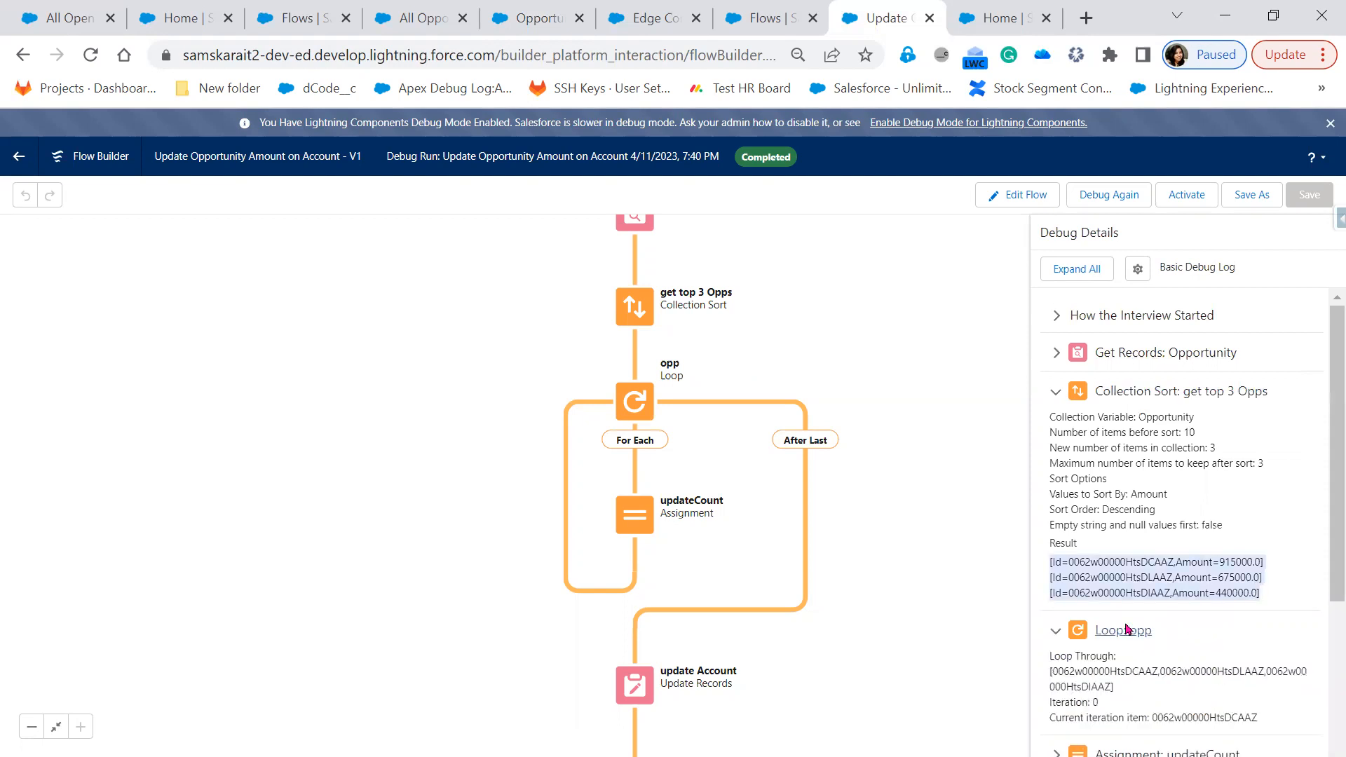
scroll(1118, 579, down, 1)
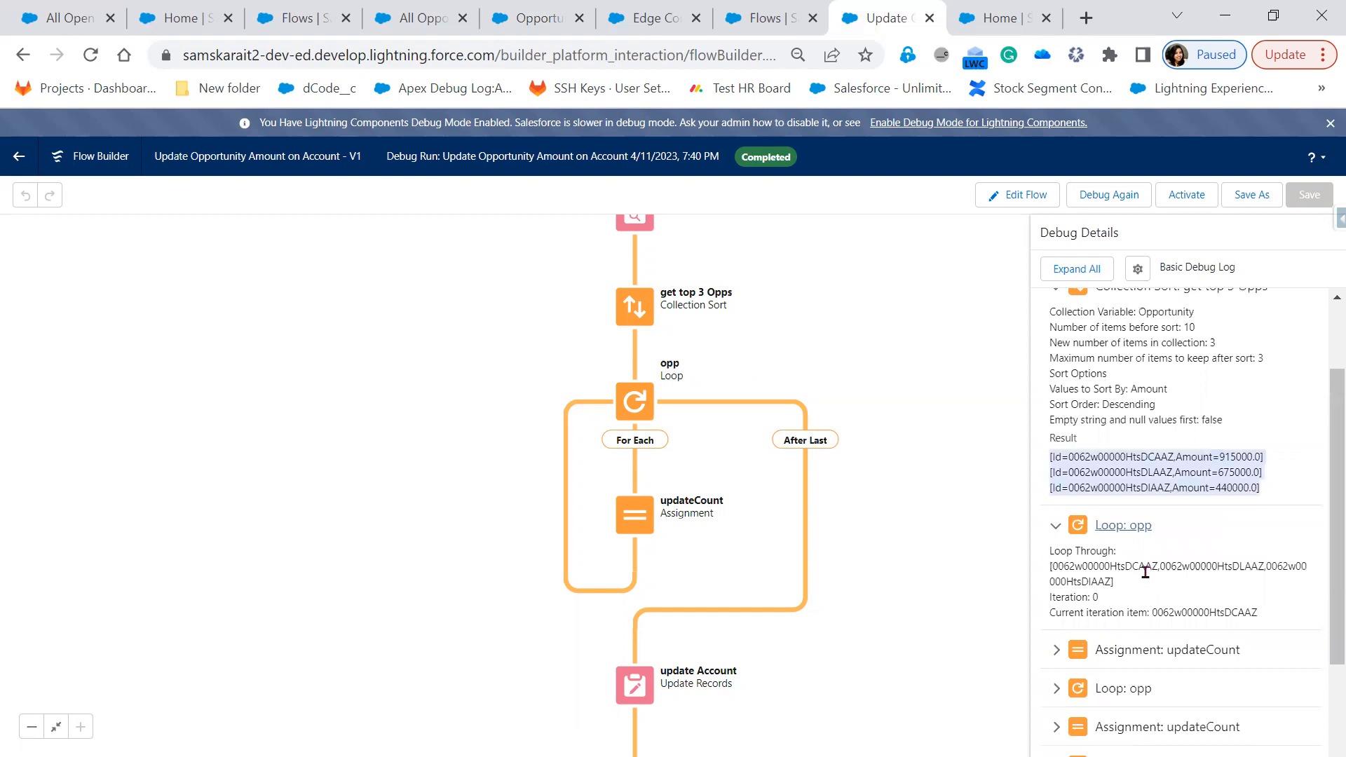
scroll(1073, 518, down, 2)
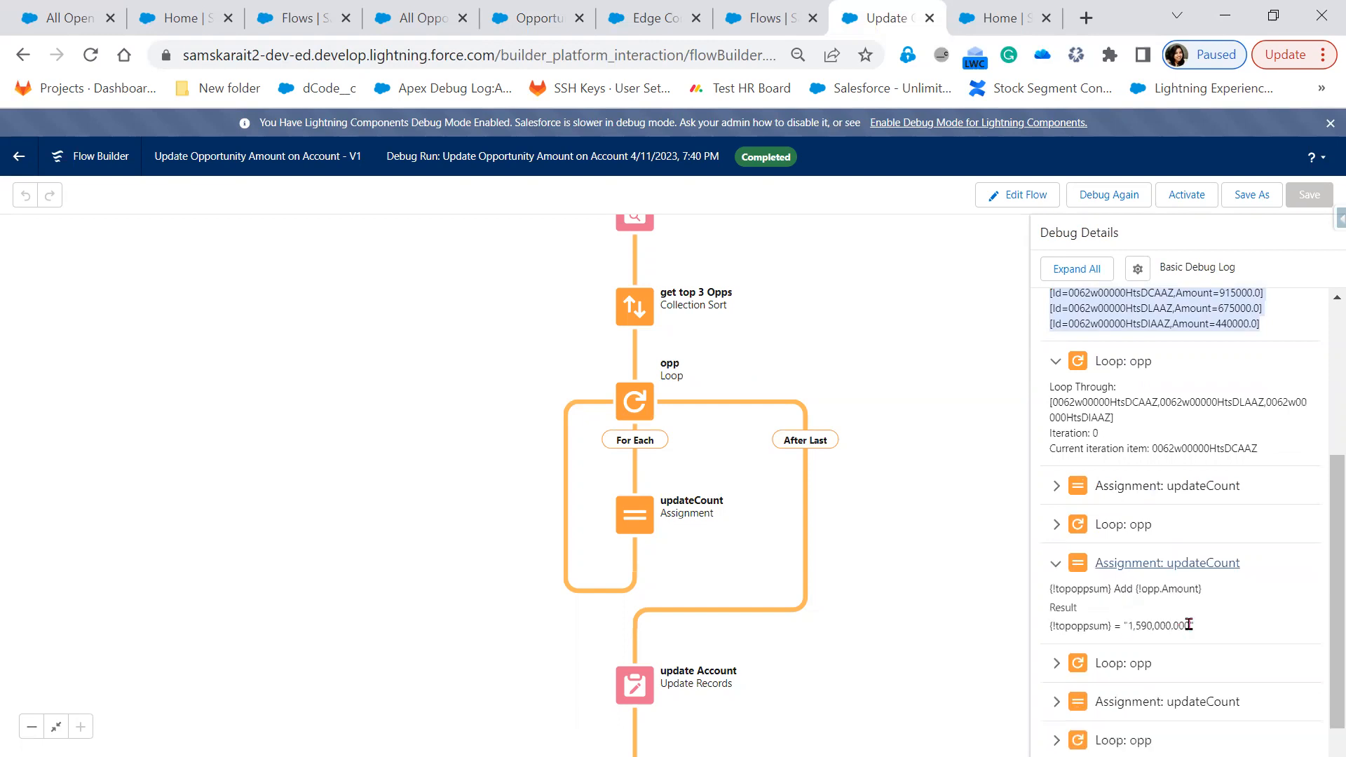
click(1059, 486)
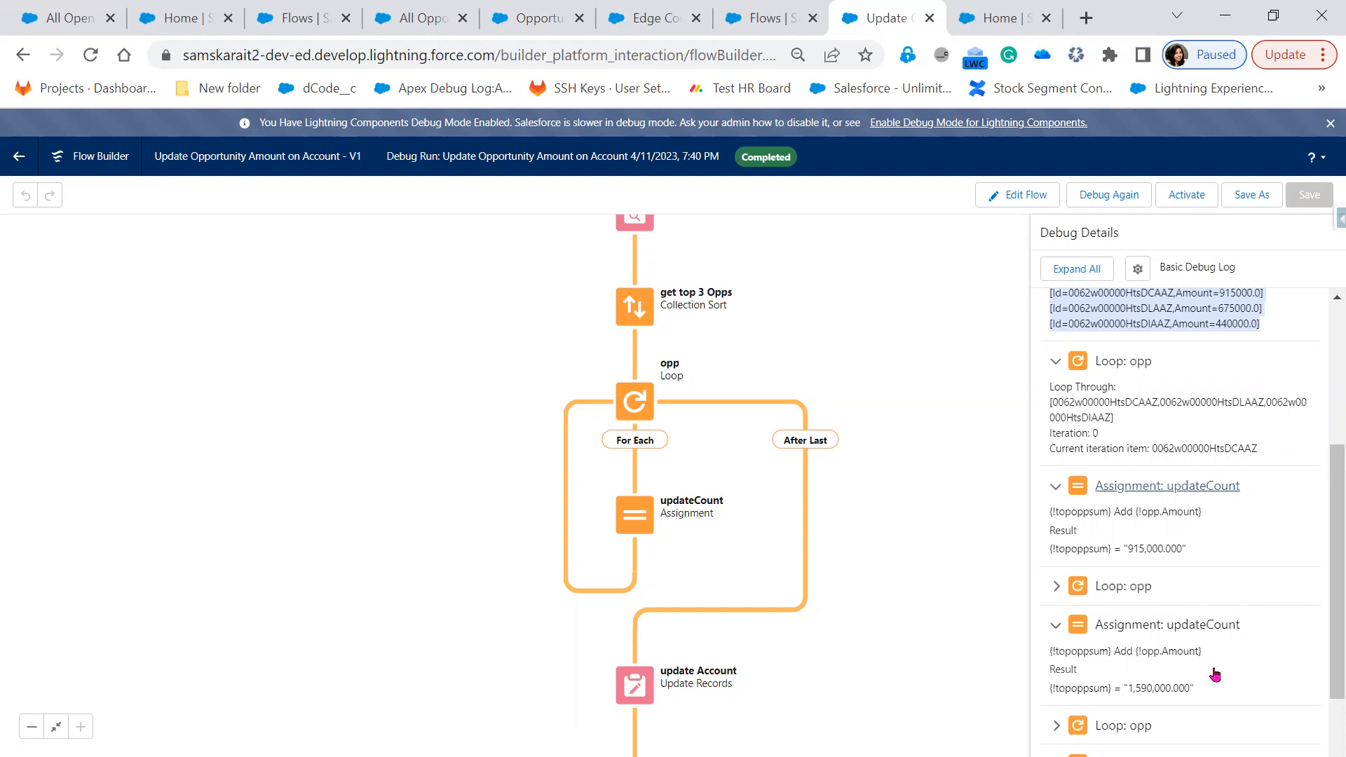
scroll(1216, 673, down, 2)
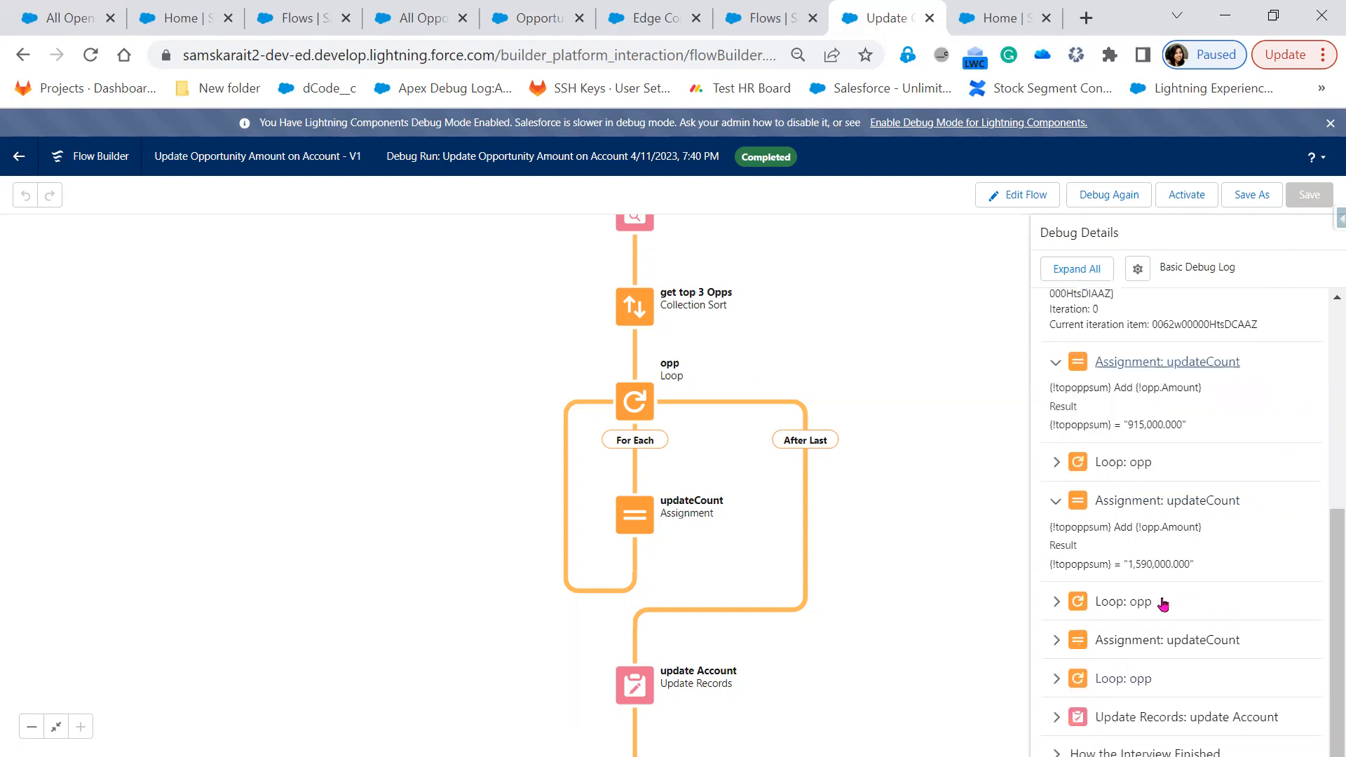
click(1103, 679)
click(1056, 626)
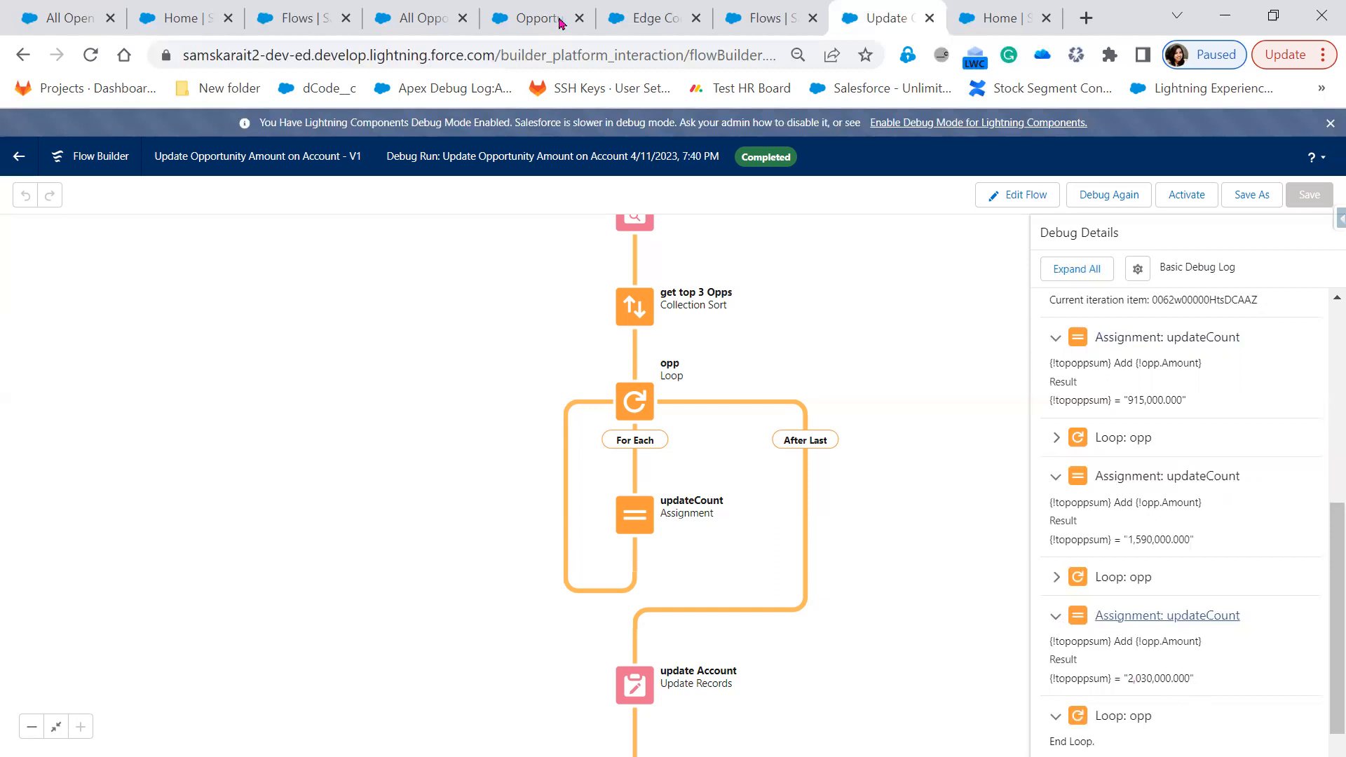
click(650, 21)
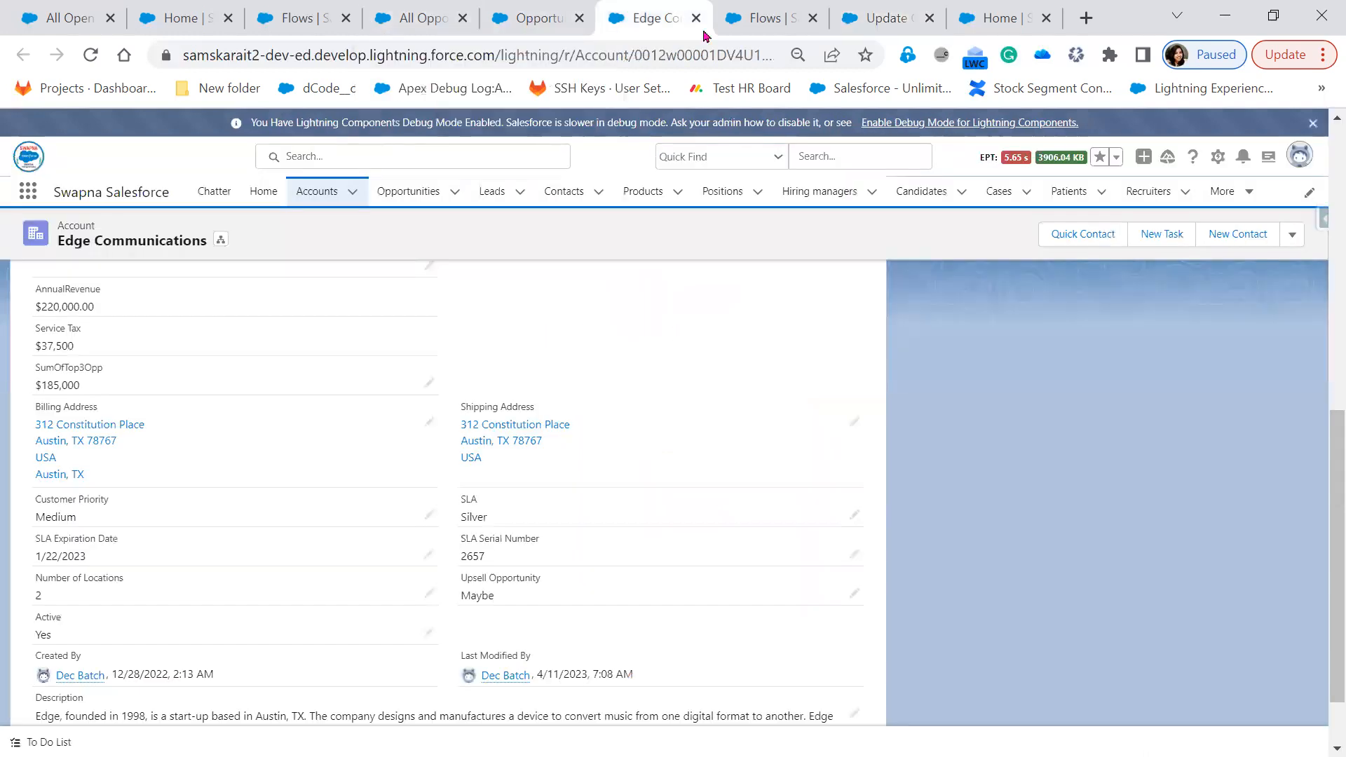
Return to United Oil's record Details and confirm SumOfTop3Opp reads $2,030,000
click(771, 18)
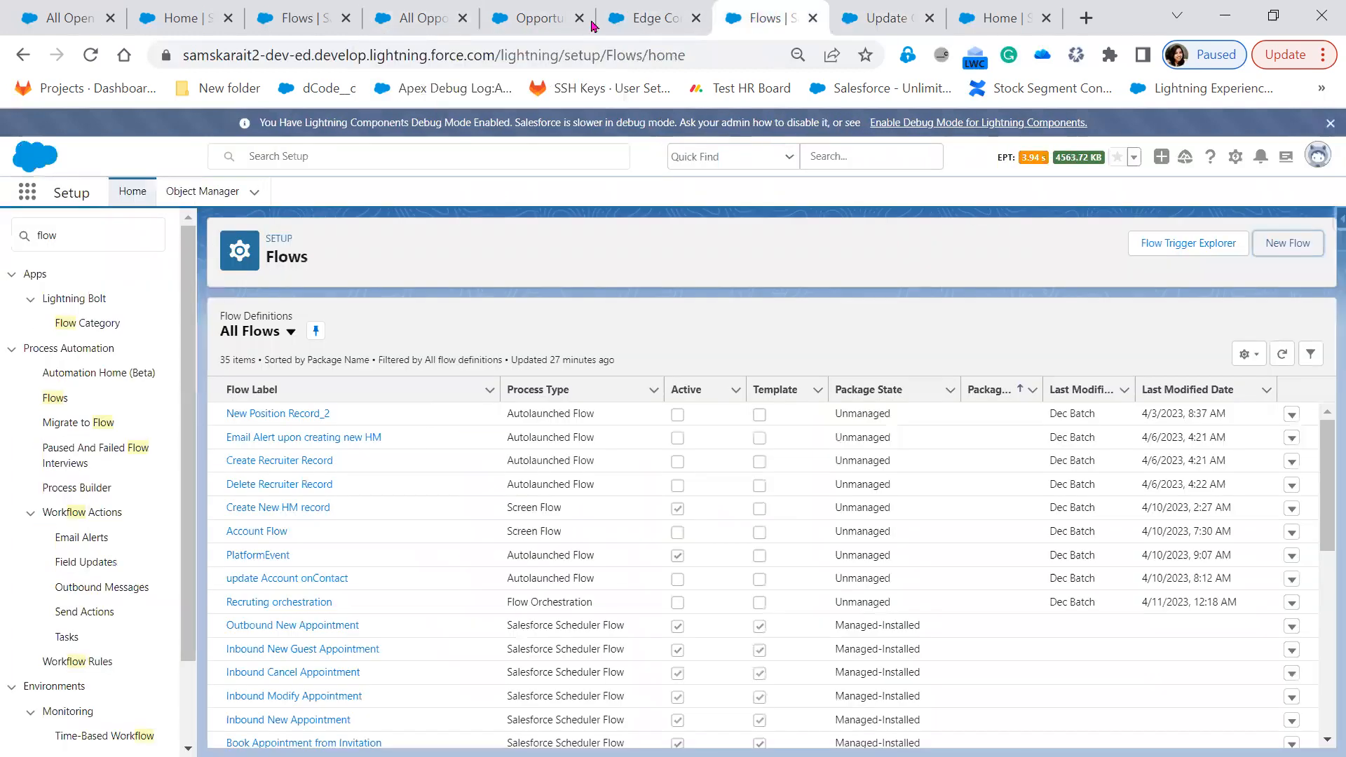
click(541, 23)
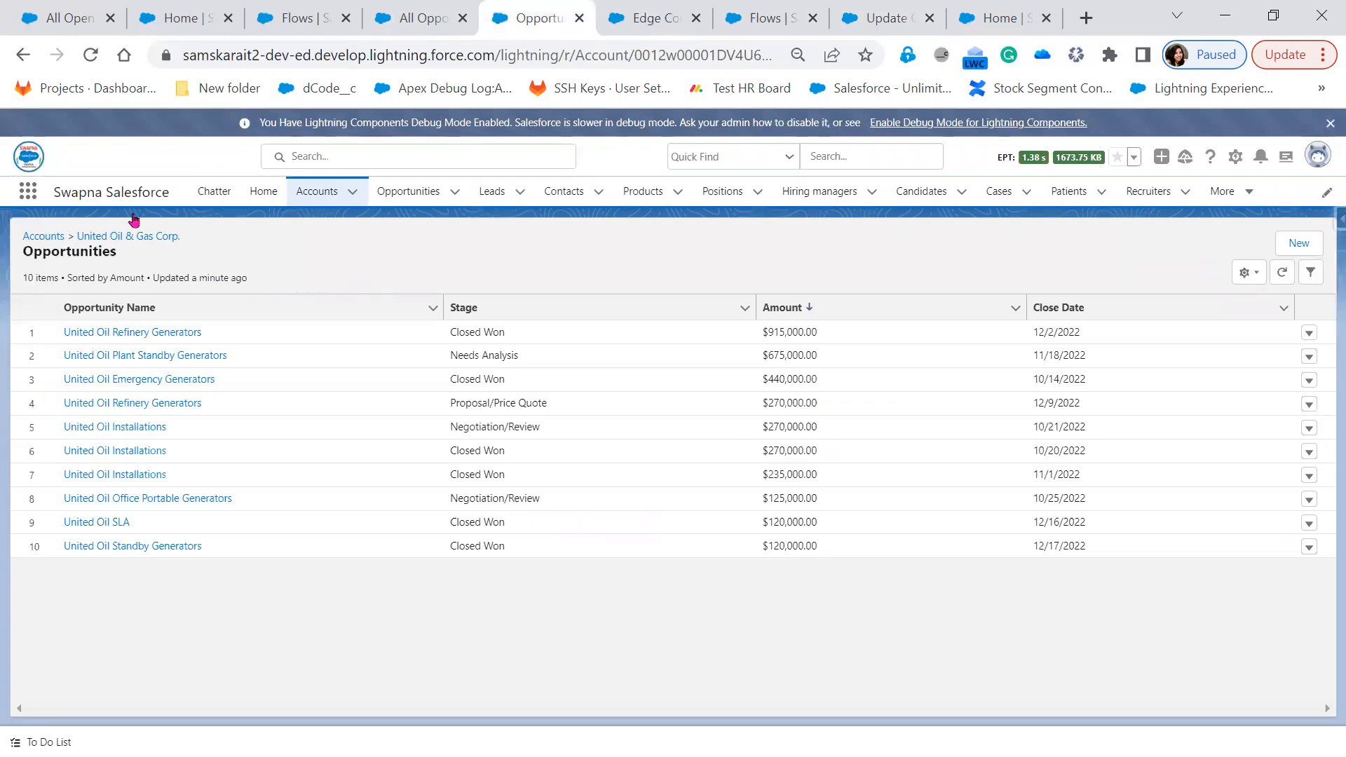
click(23, 54)
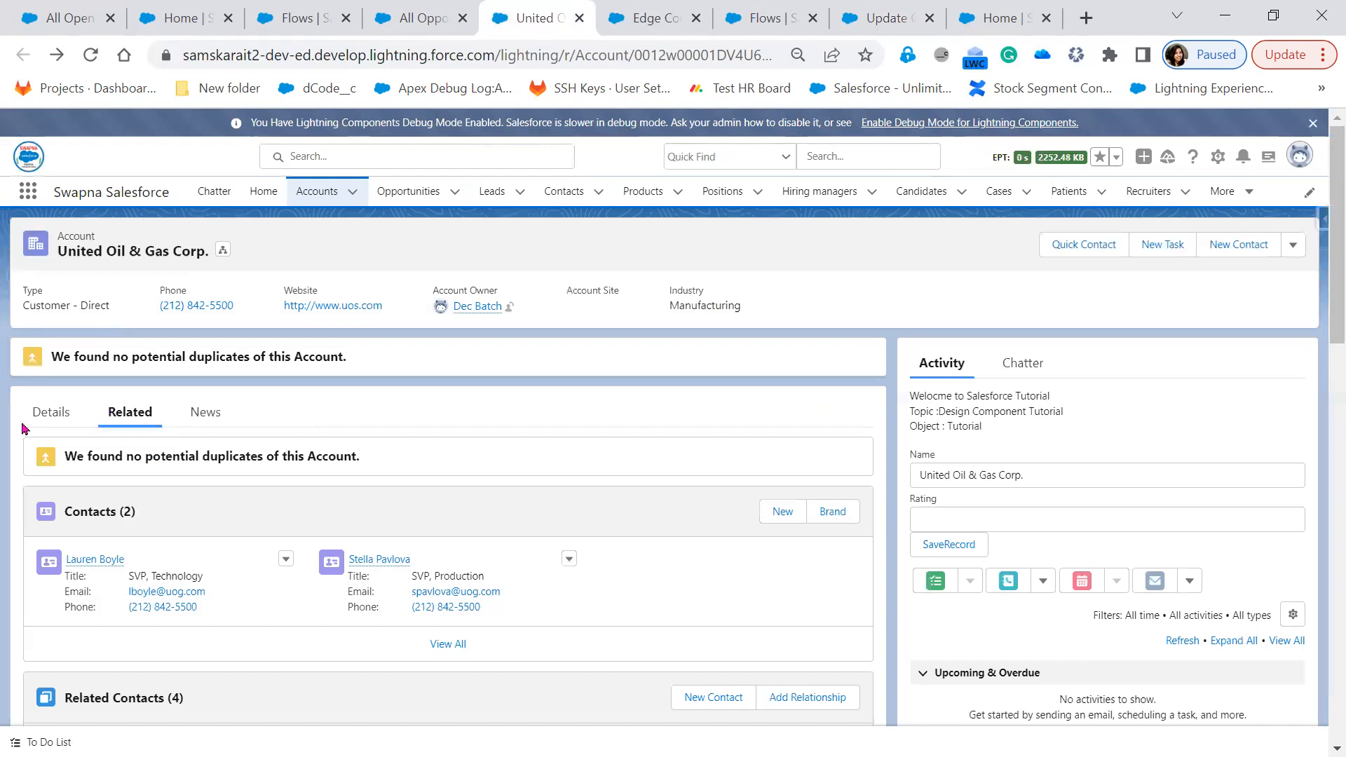
click(41, 419)
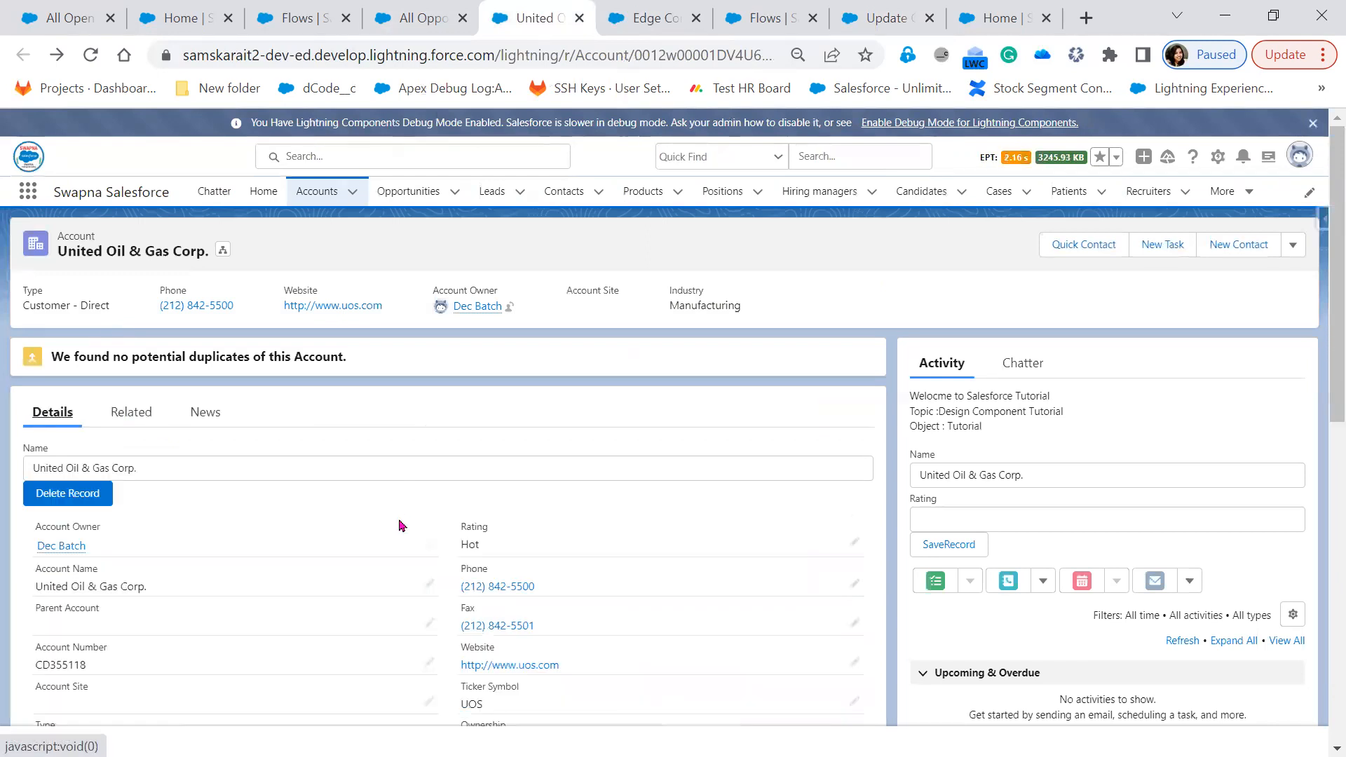
scroll(402, 525, down, 6)
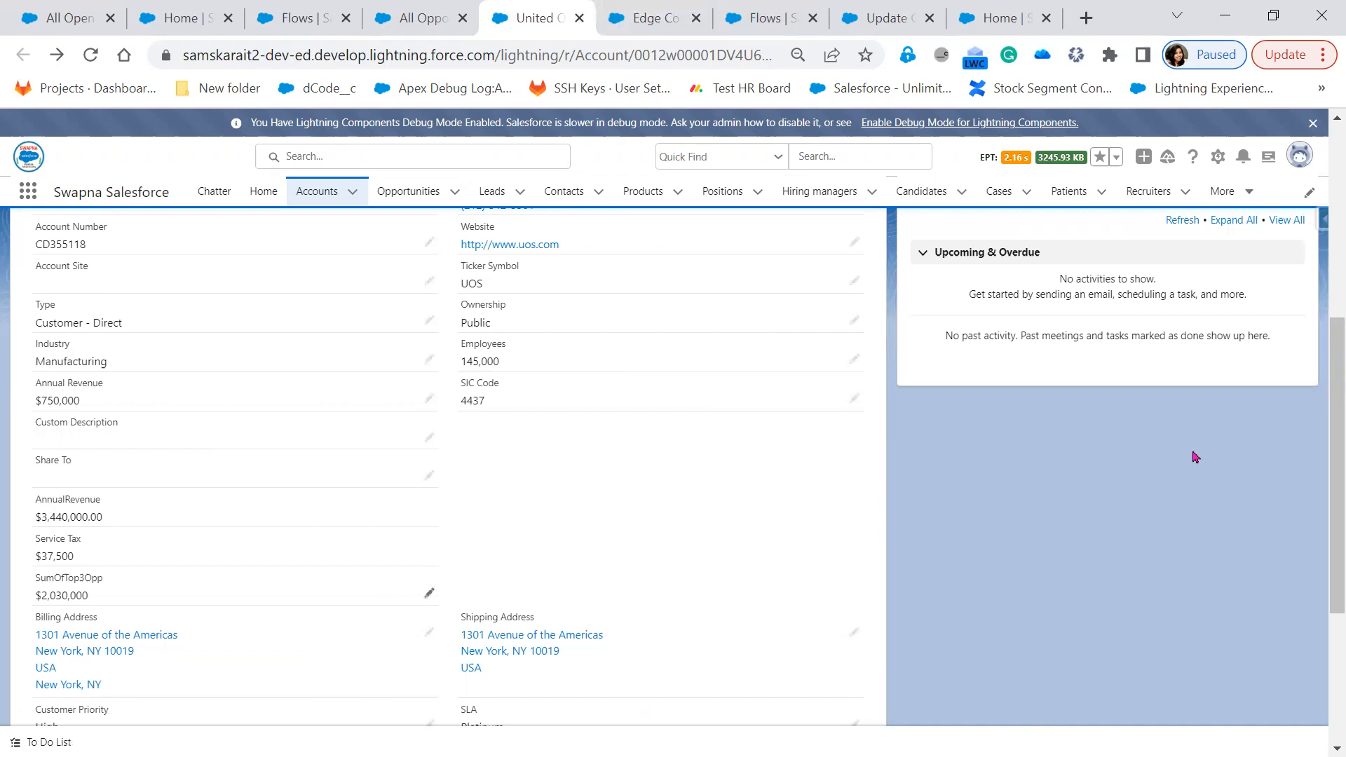
scroll(614, 556, up, 6)
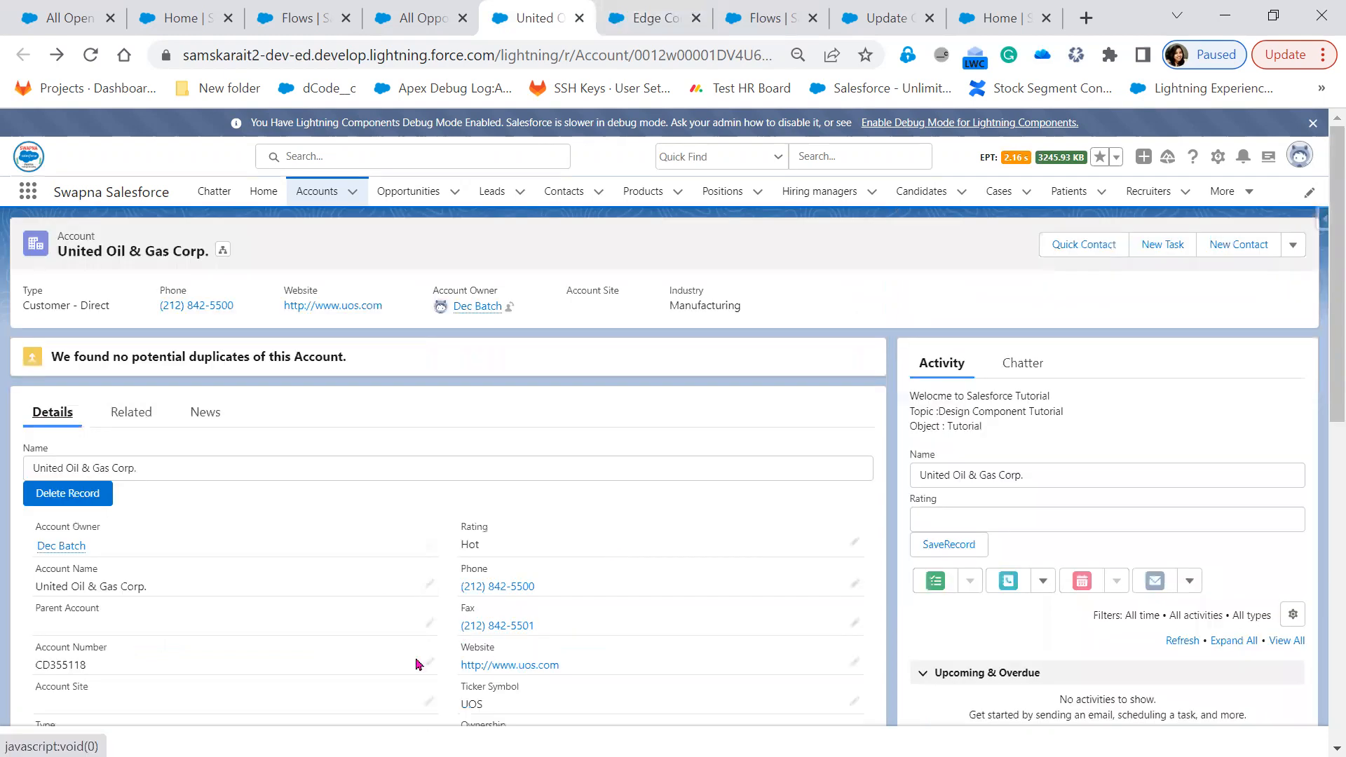
scroll(616, 554, down, 3)
click(1218, 158)
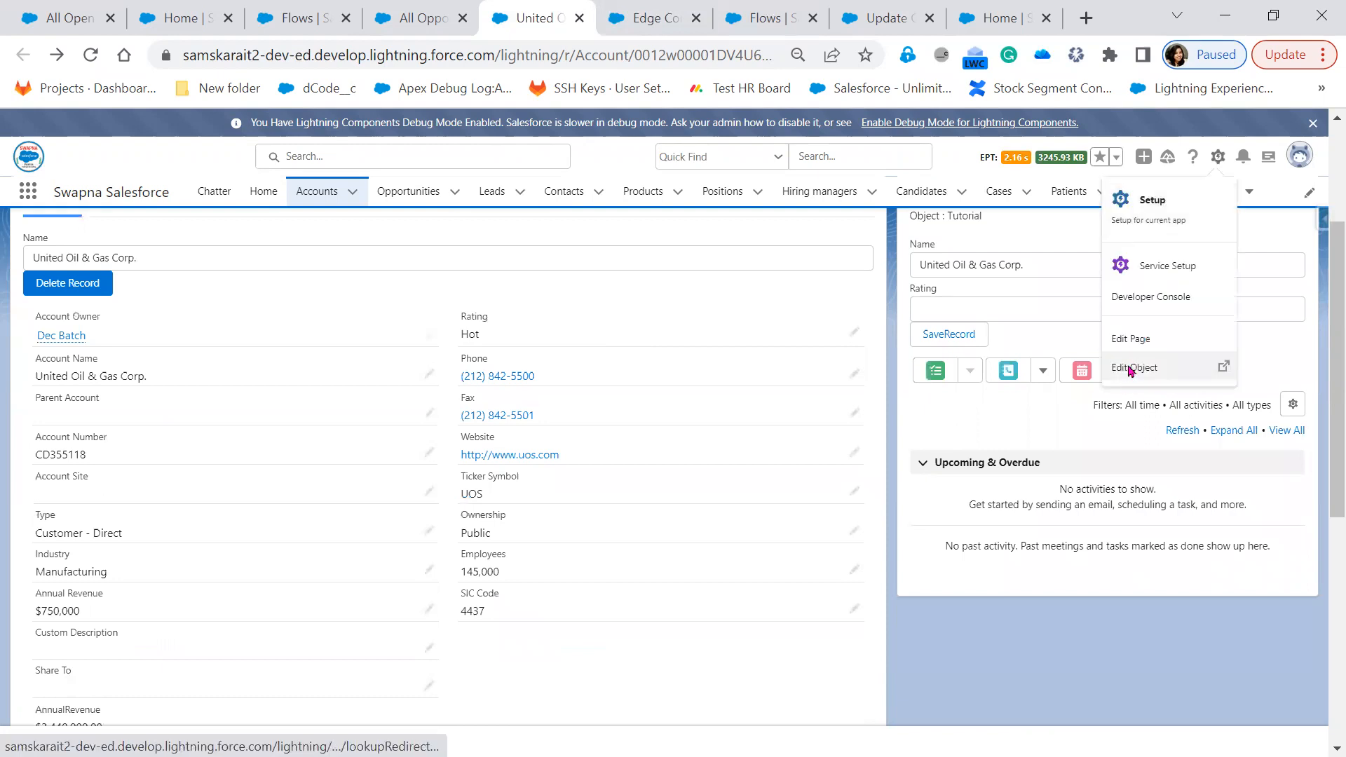
Open the SumOfTop3Opp field from Account's Fields & Relationships by searching 'sum'
click(1131, 370)
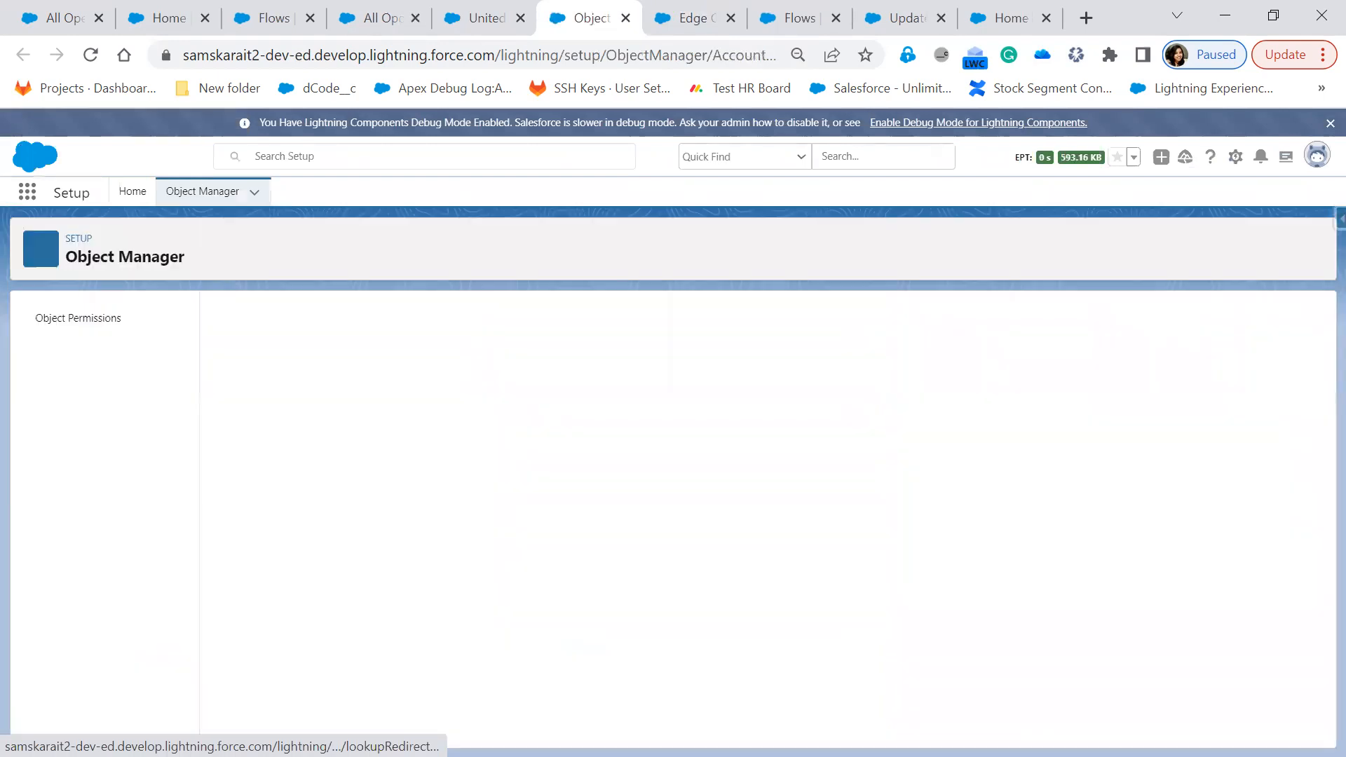
click(112, 345)
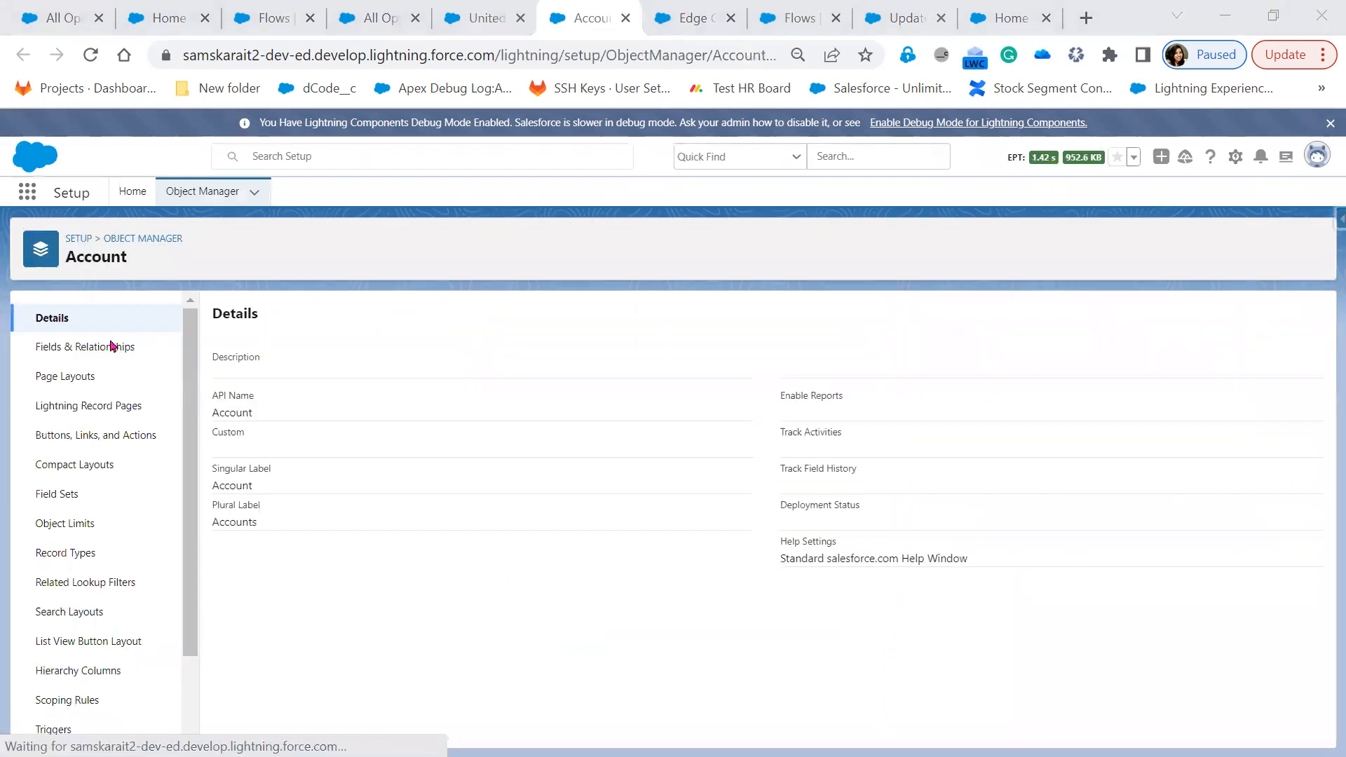
click(113, 346)
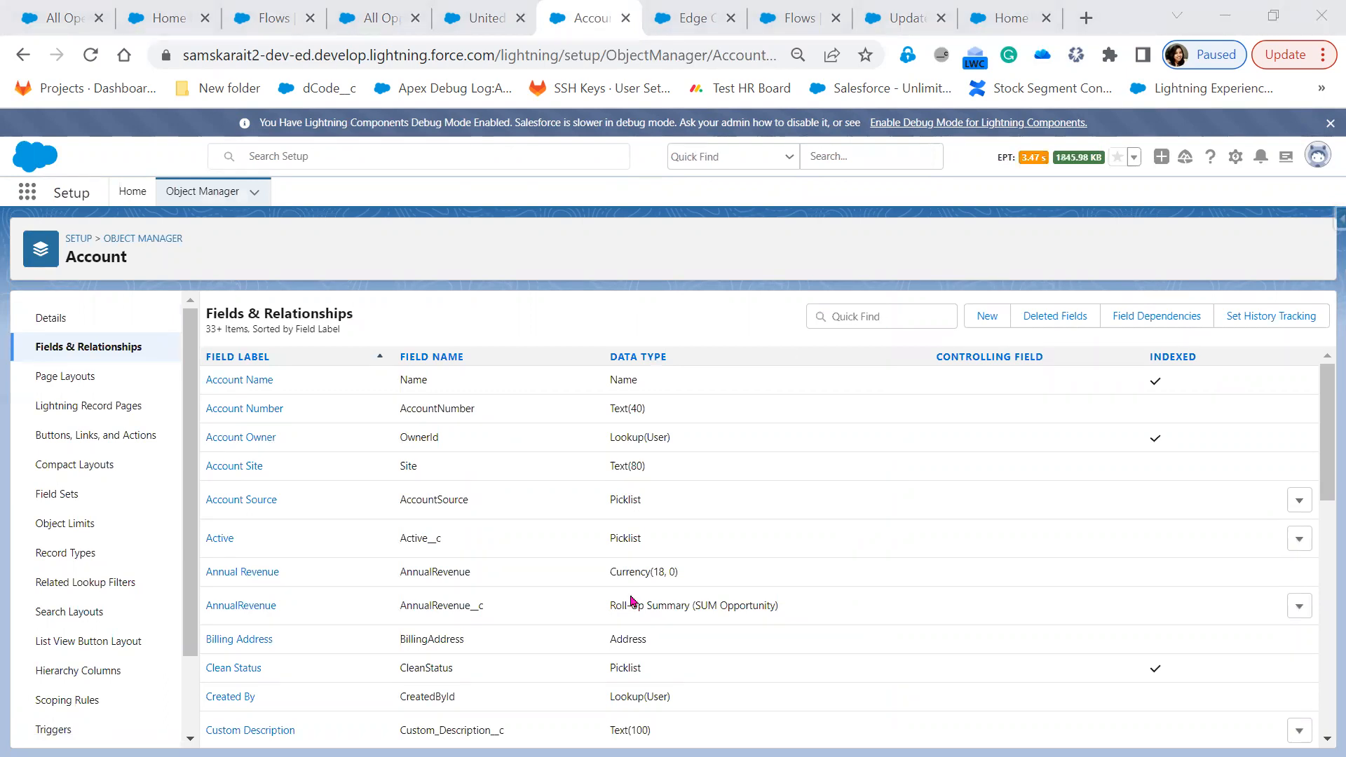
scroll(854, 313, down, 5)
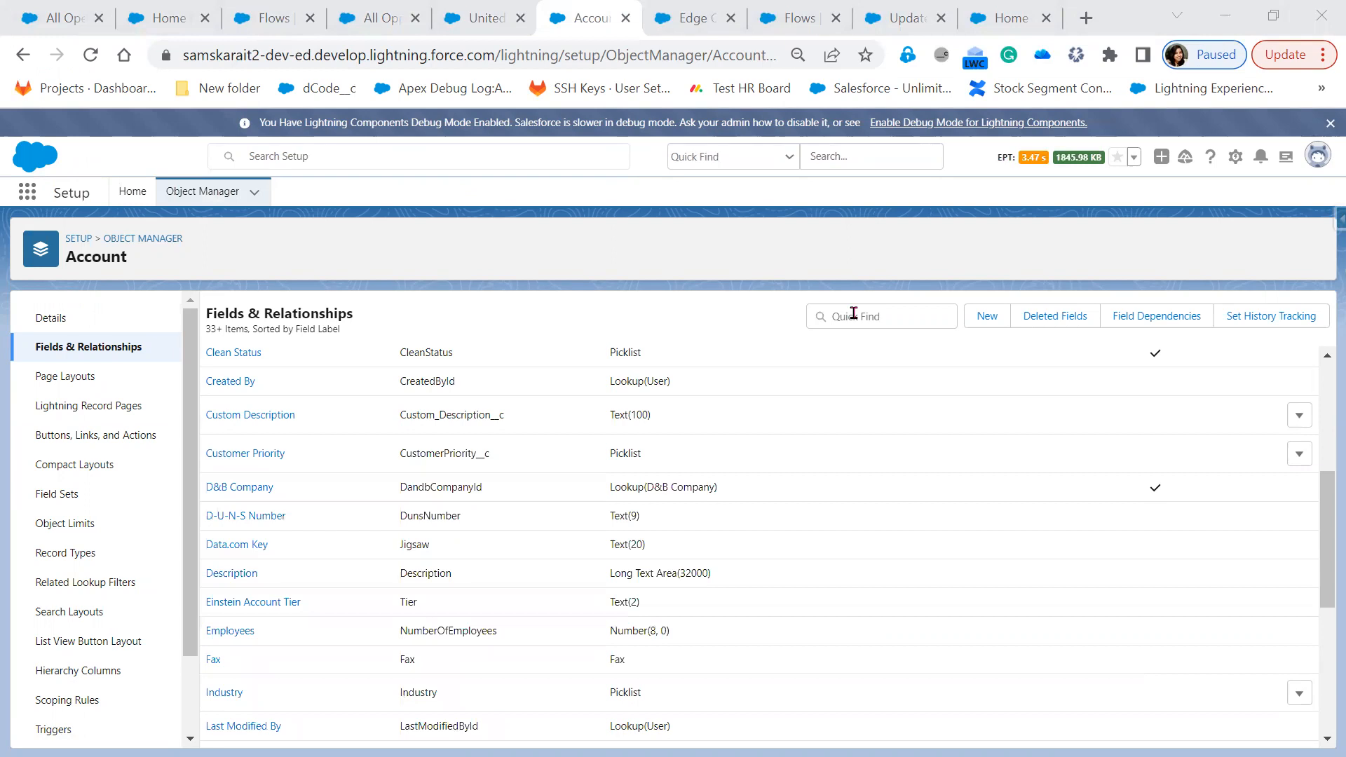
click(854, 312)
text(sum)
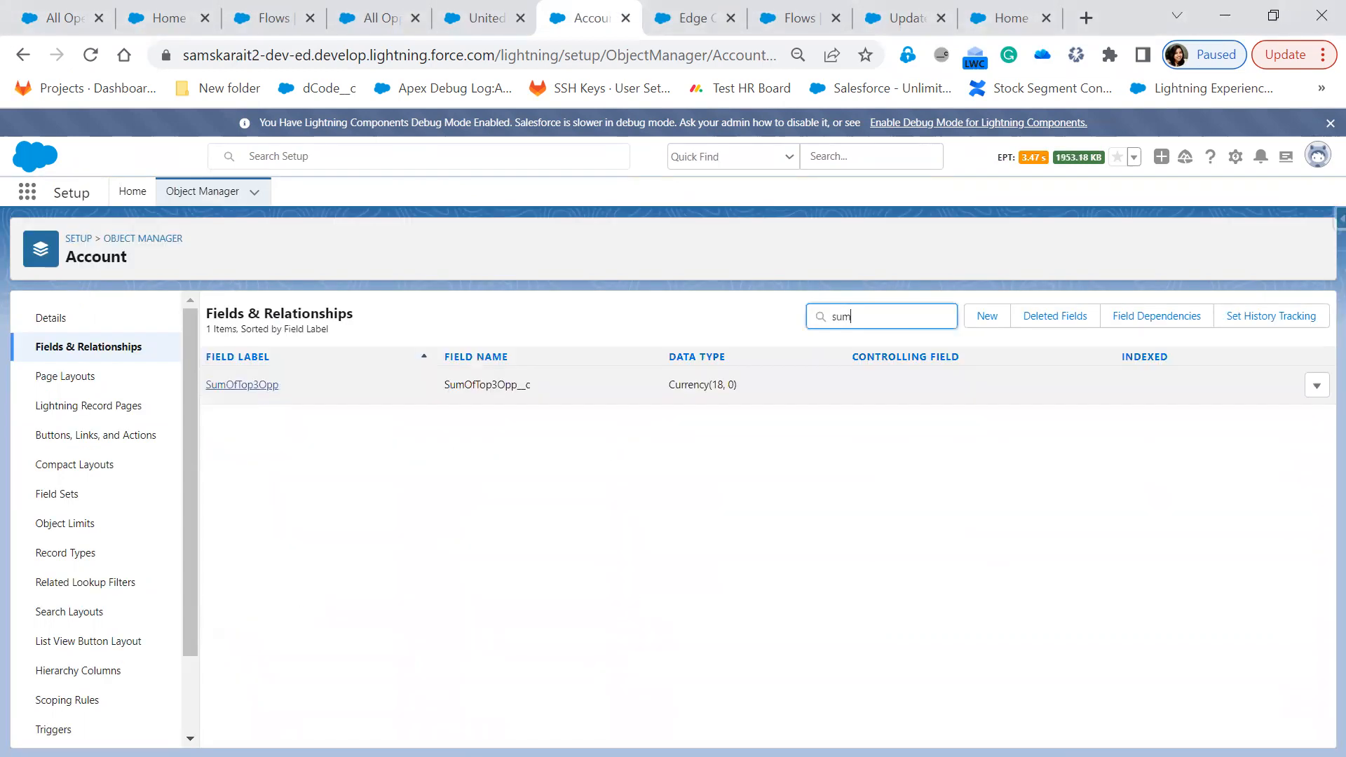
click(241, 385)
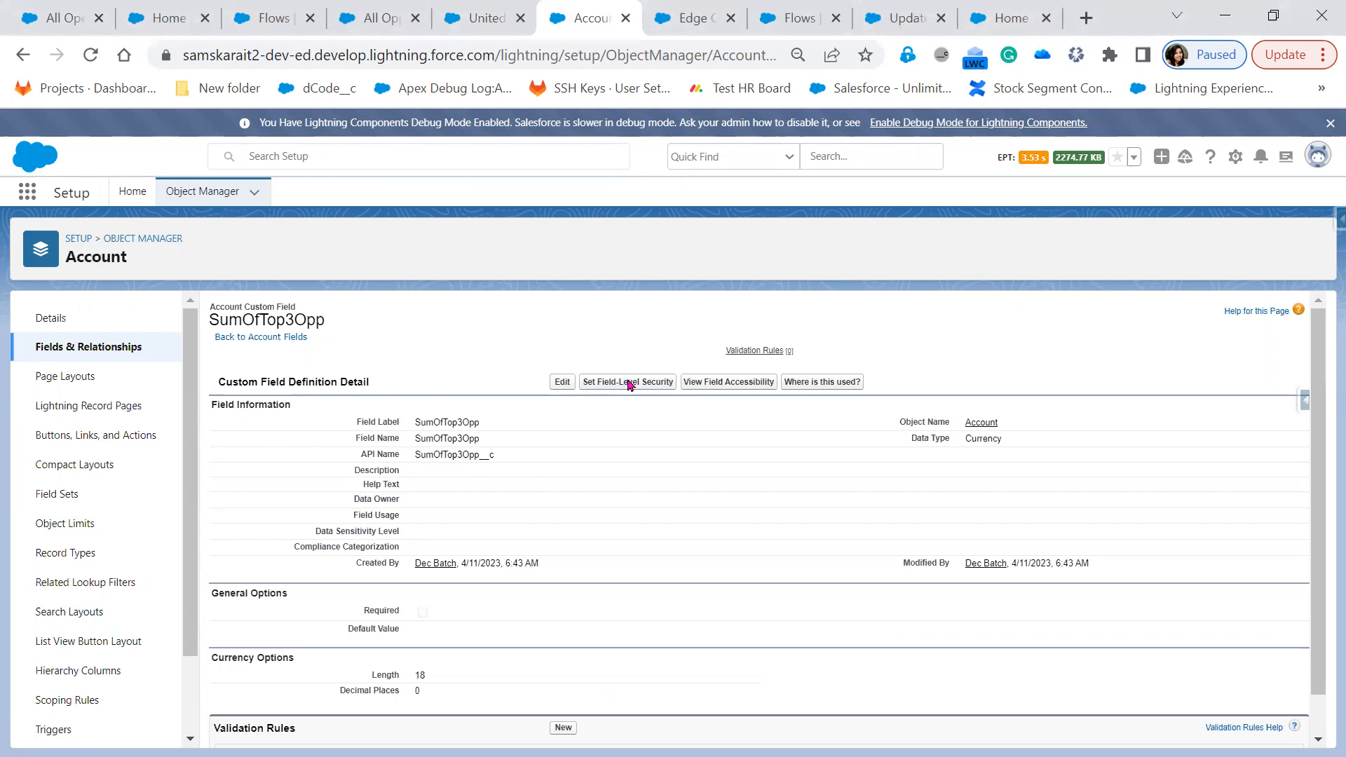
Set SumOfTop3Opp field-level security to Read-Only for all profiles and save
click(630, 383)
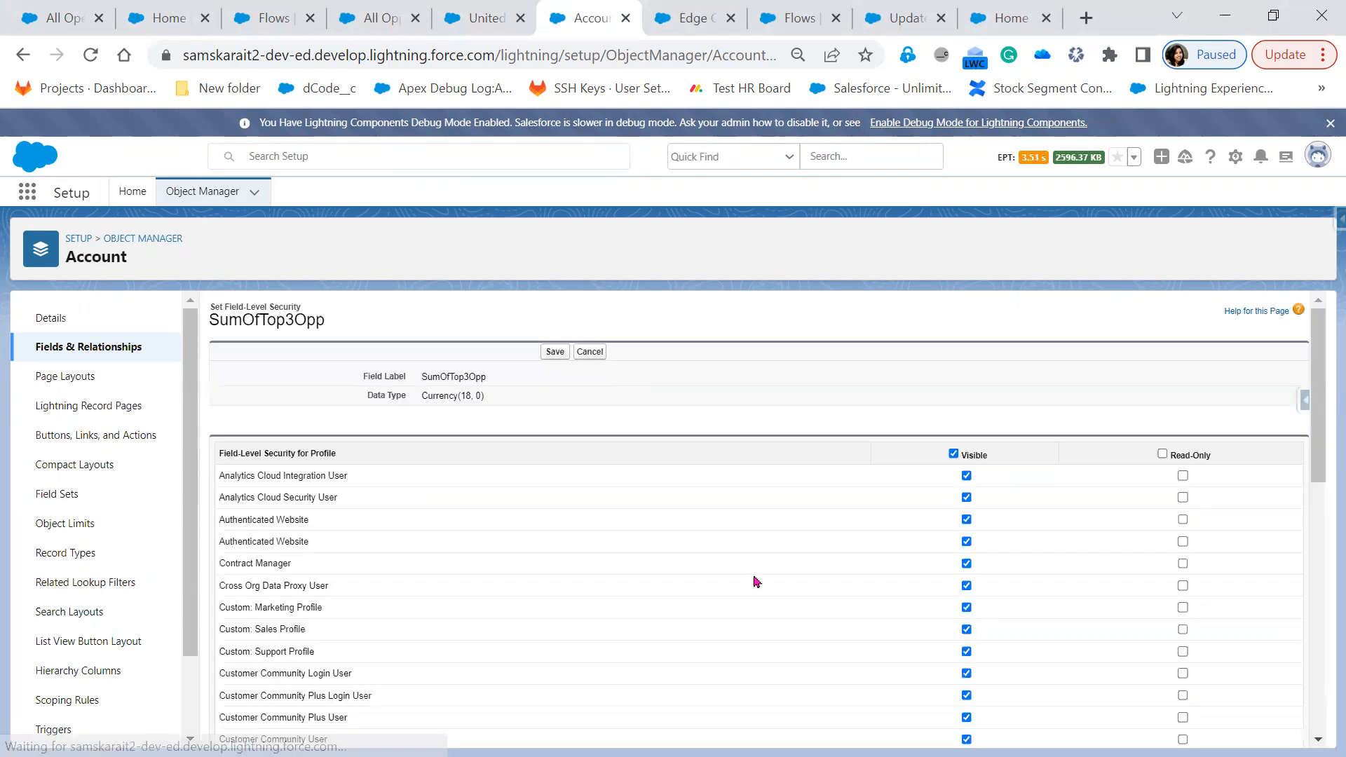
scroll(1000, 688, down, 4)
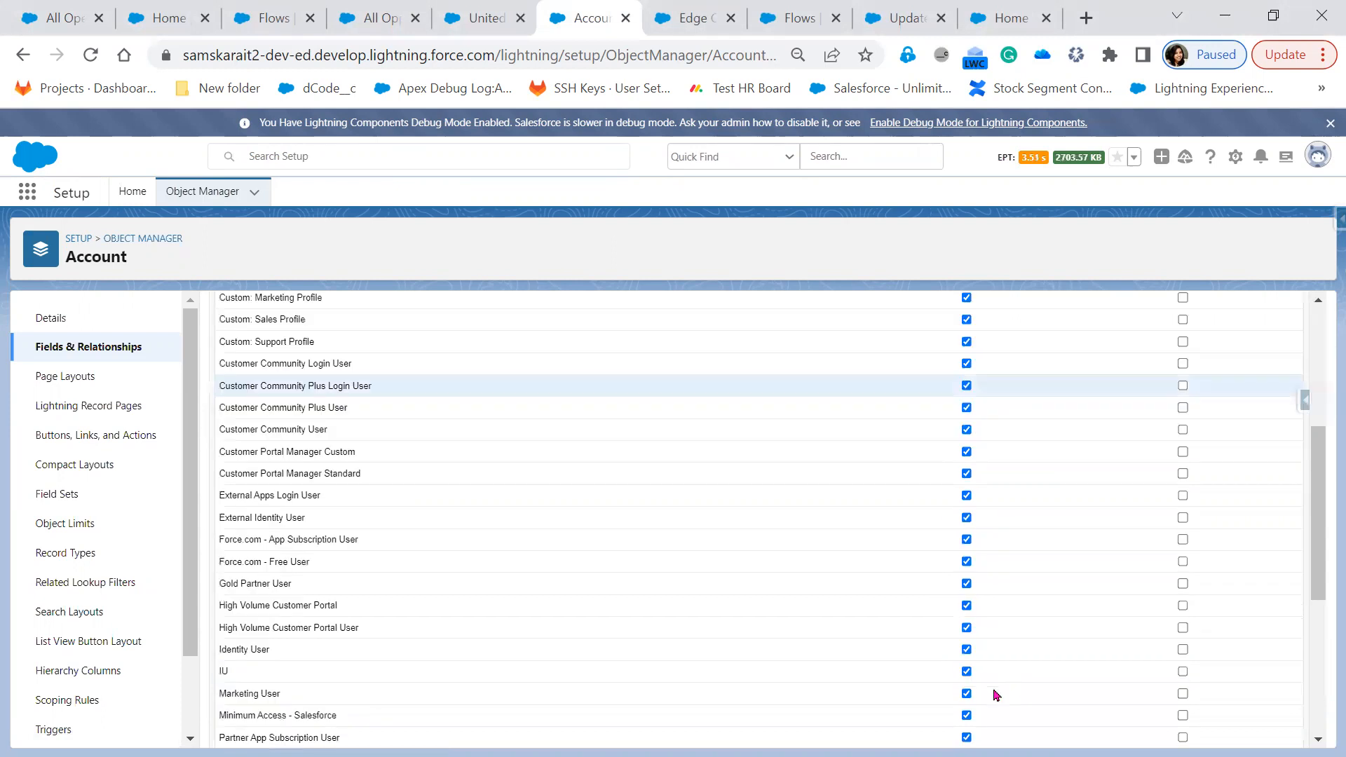
scroll(1000, 695, down, 4)
scroll(1185, 477, up, 8)
click(1162, 454)
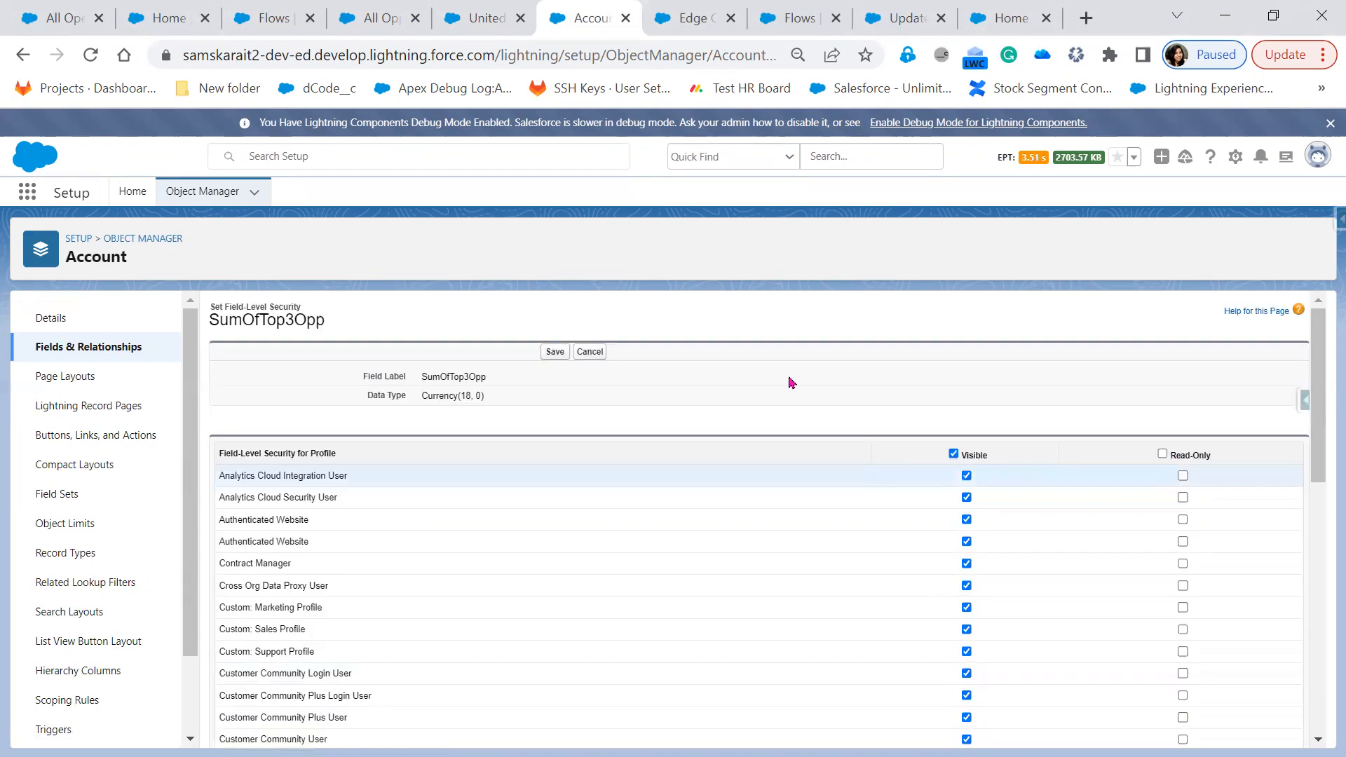
click(555, 352)
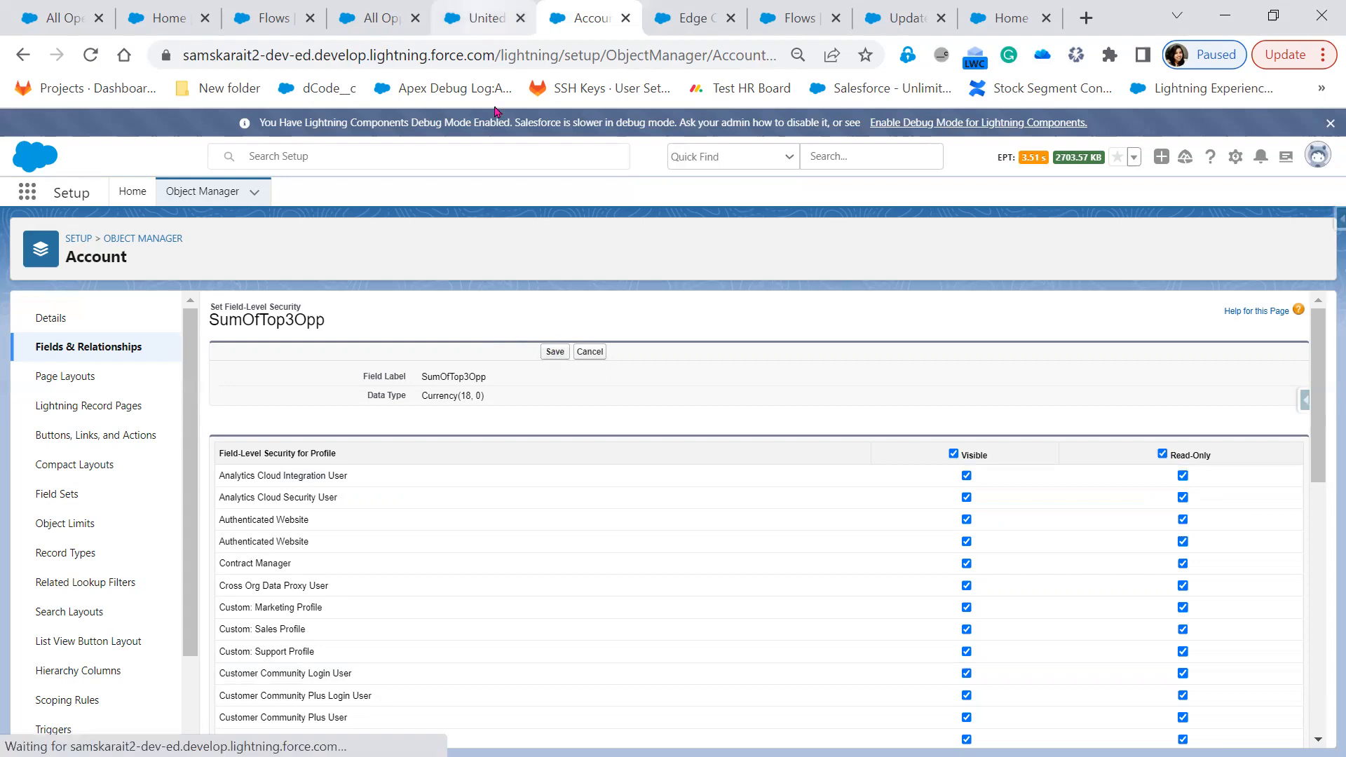
click(491, 21)
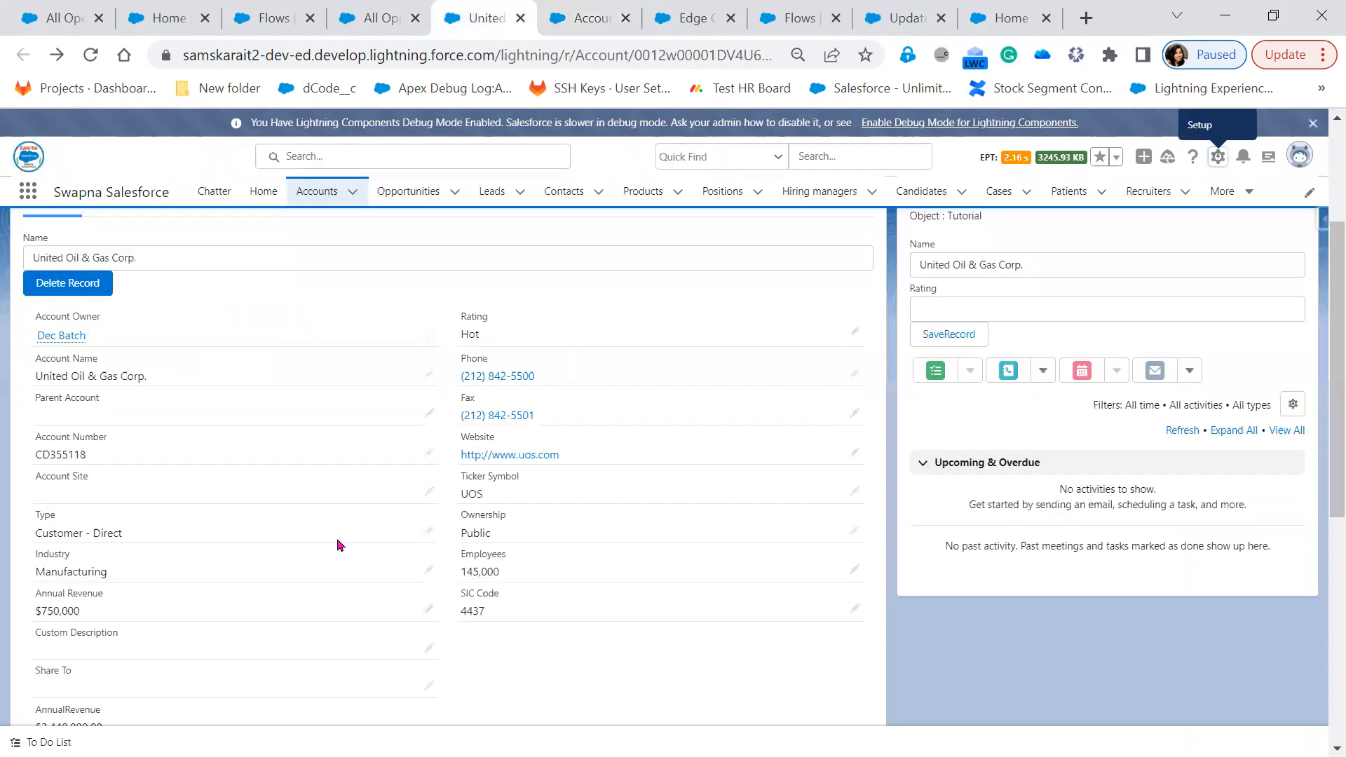
Reload United Oil to recheck SumOfTop3Opp at $2,030,000, then view Edge Communications at $185,000
click(89, 59)
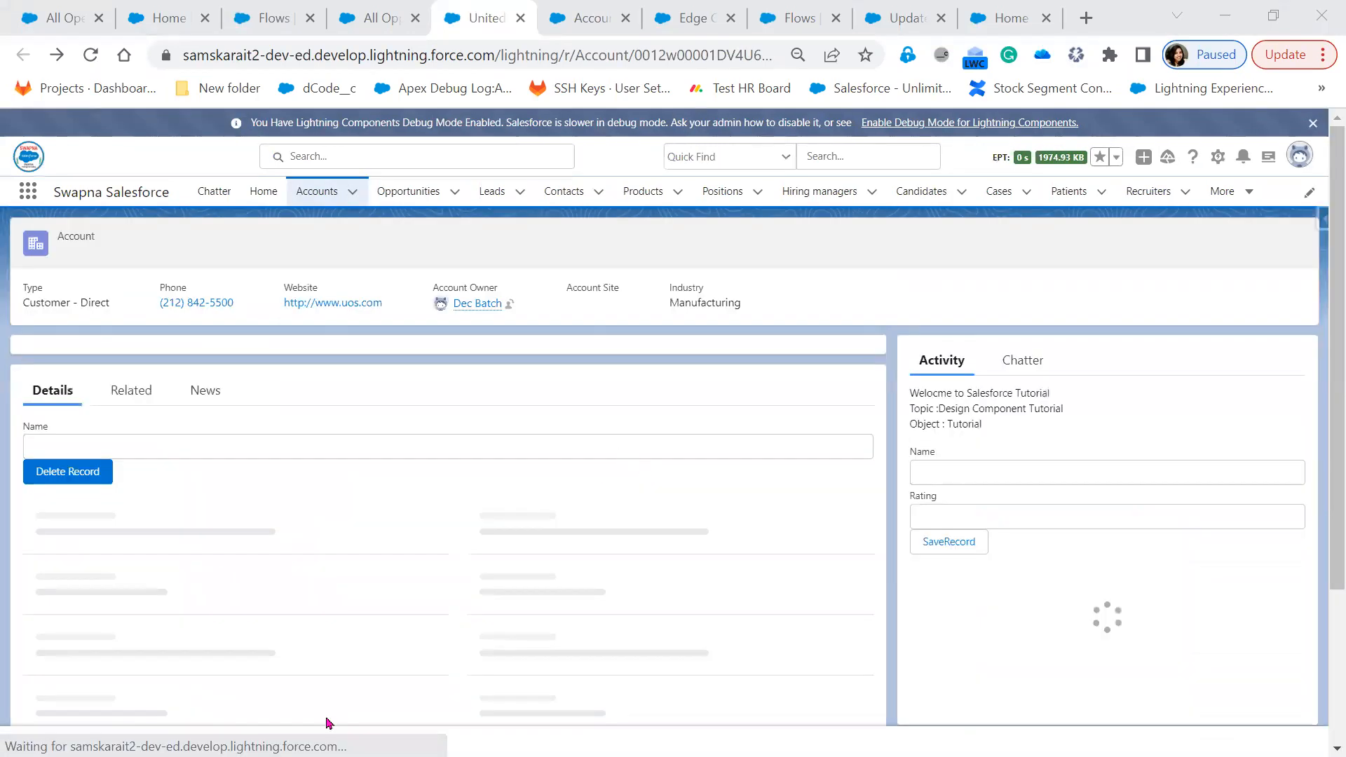
scroll(330, 658, down, 4)
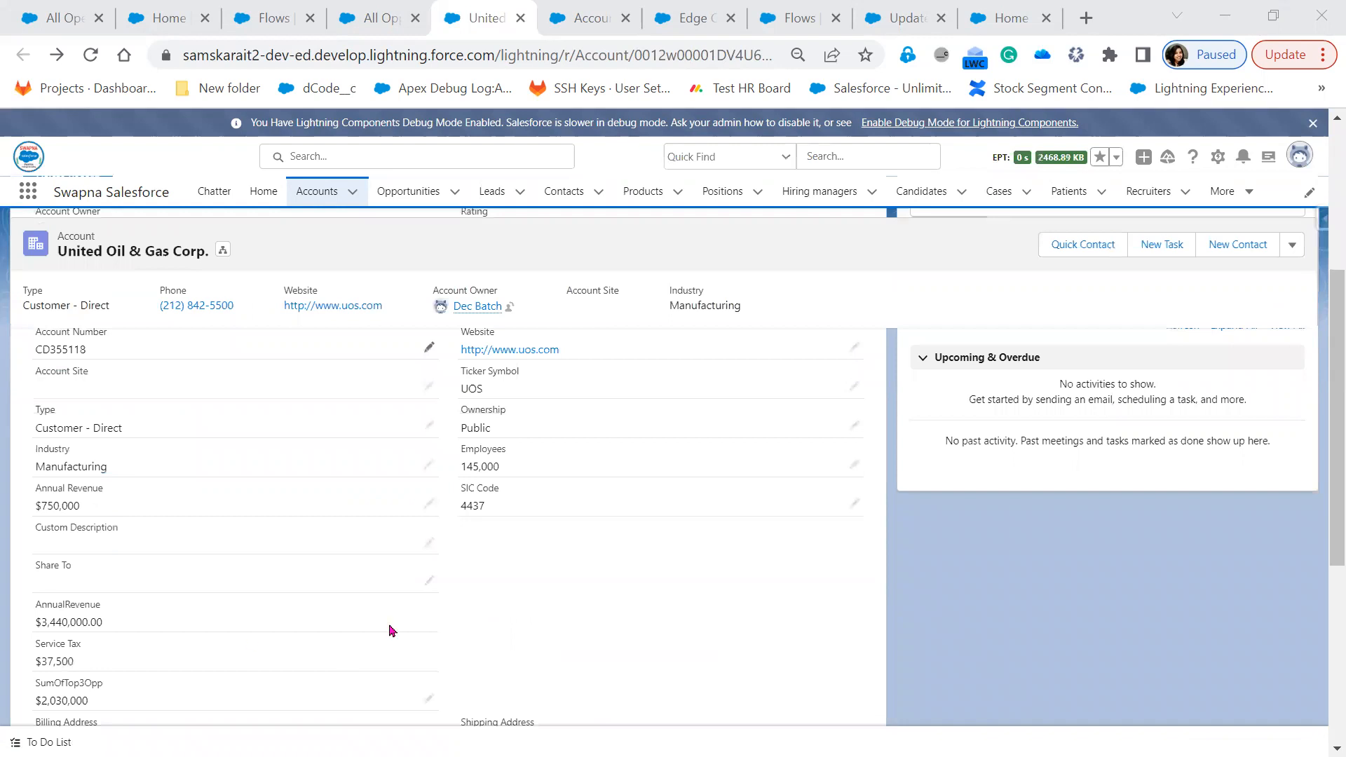
scroll(365, 645, down, 1)
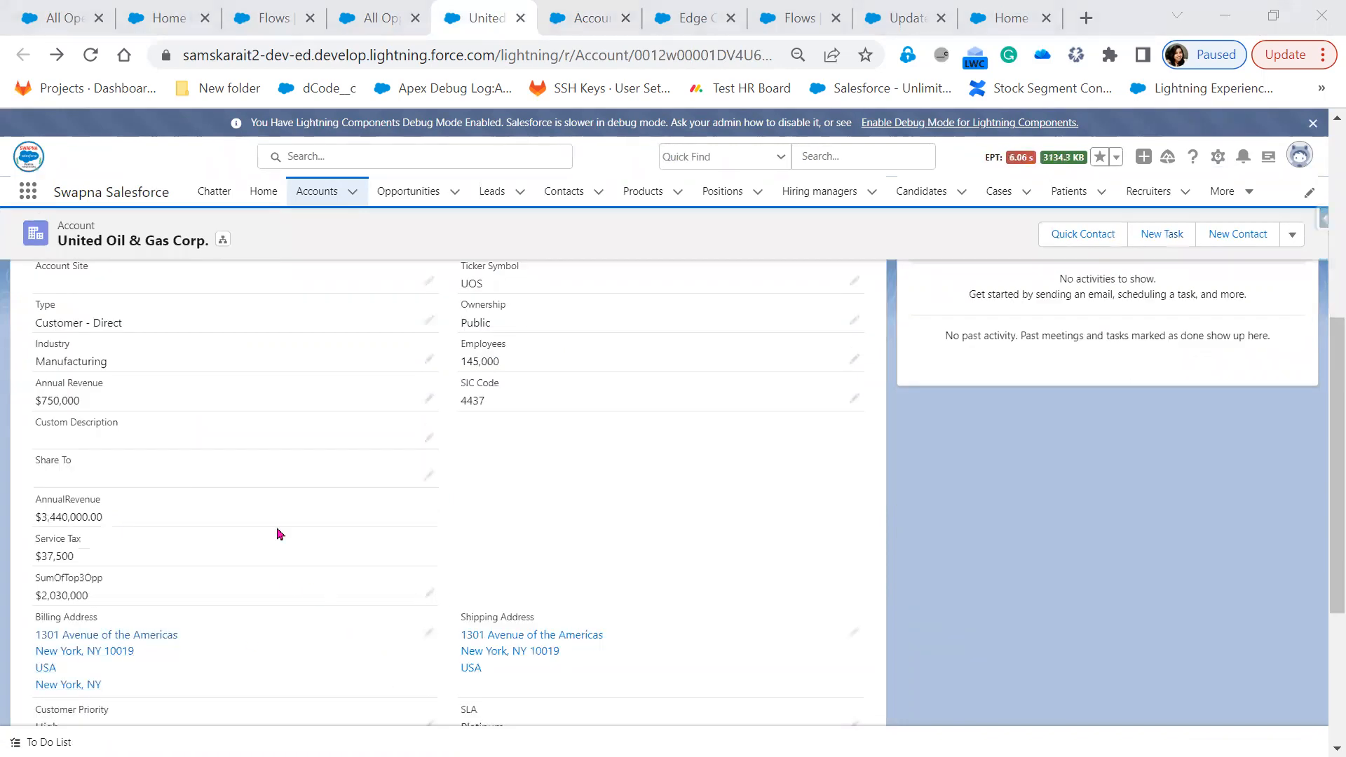
click(91, 56)
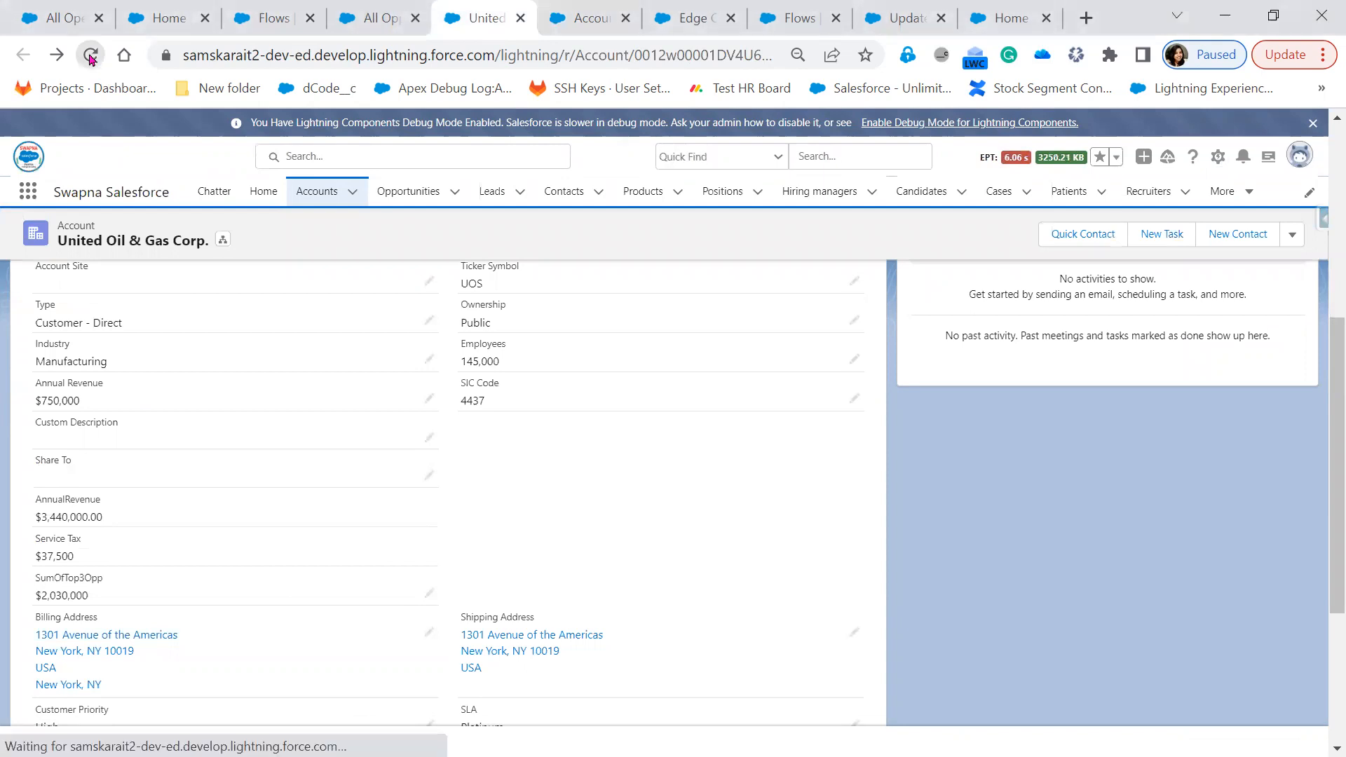
click(676, 29)
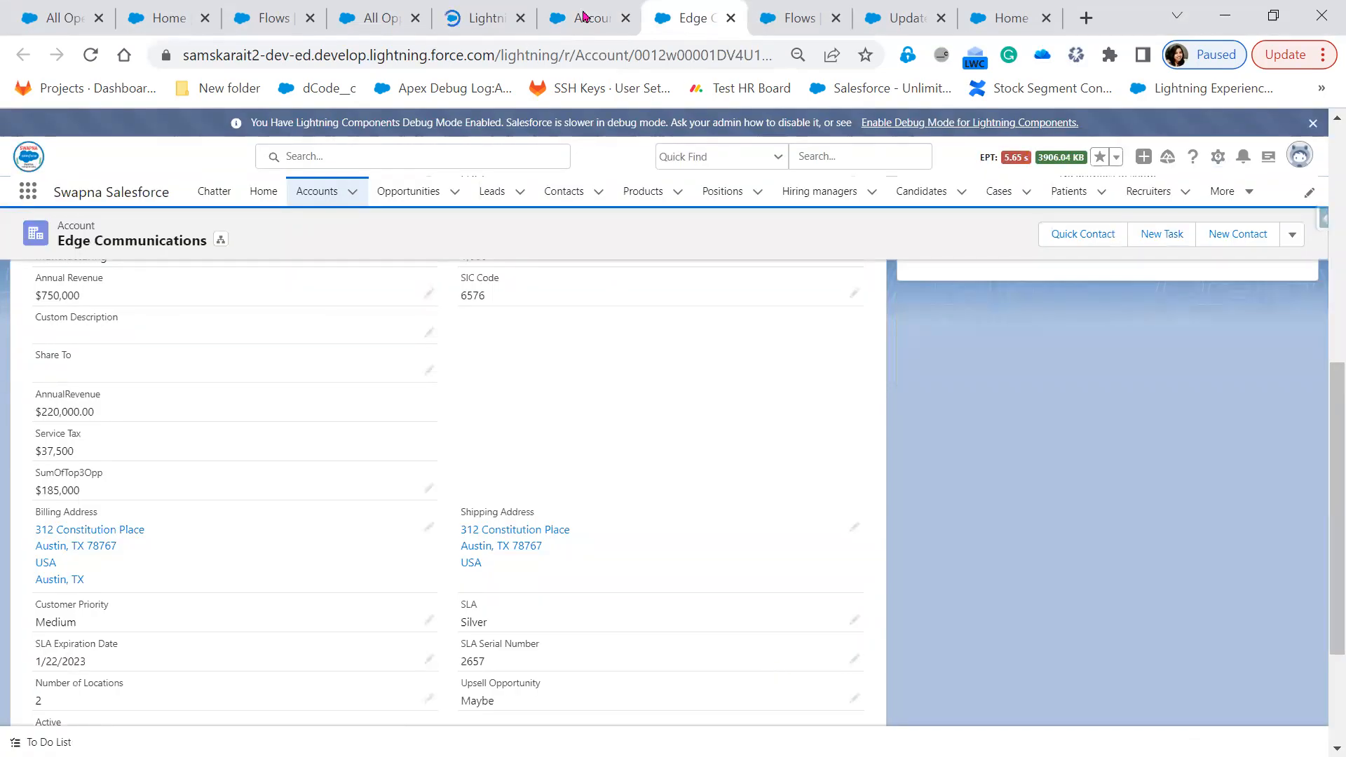
Minimize the browser and advance the slide to the email-alert use case
click(583, 16)
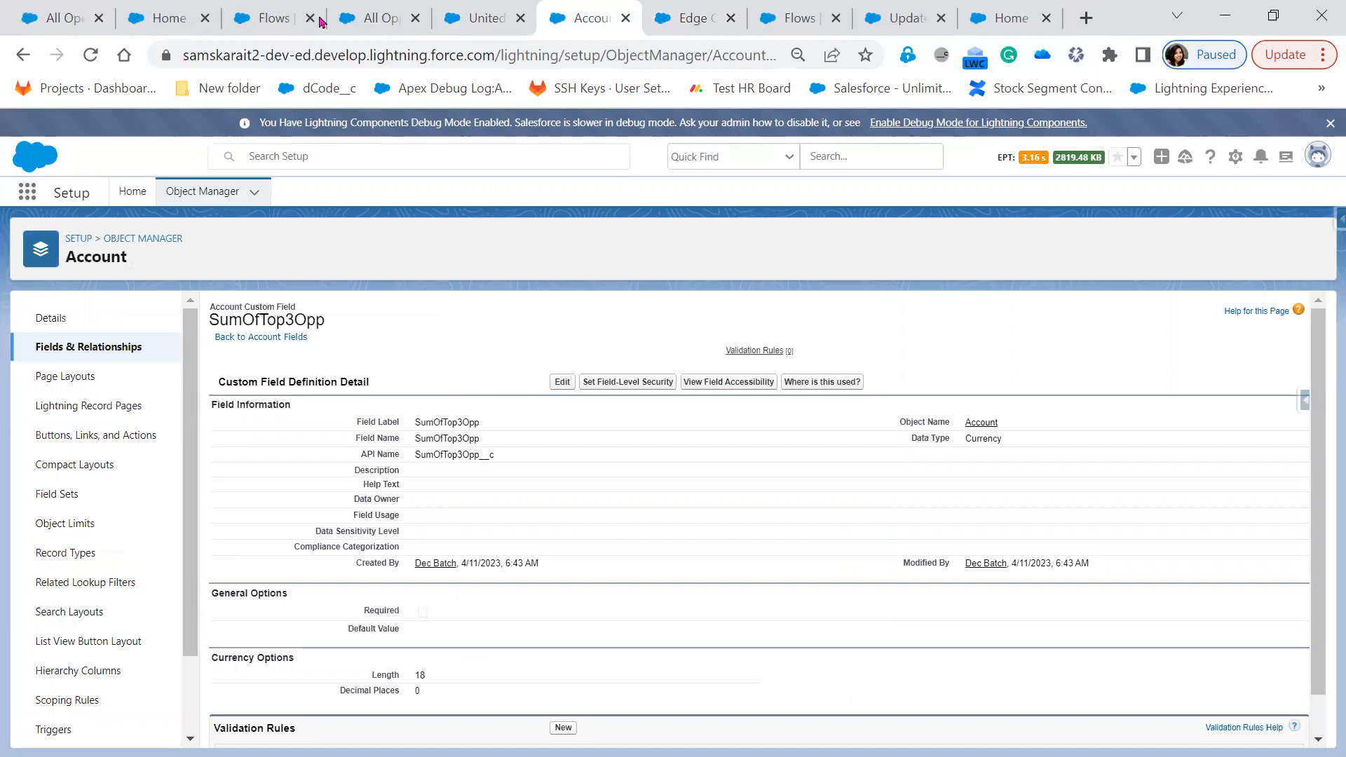
click(1231, 16)
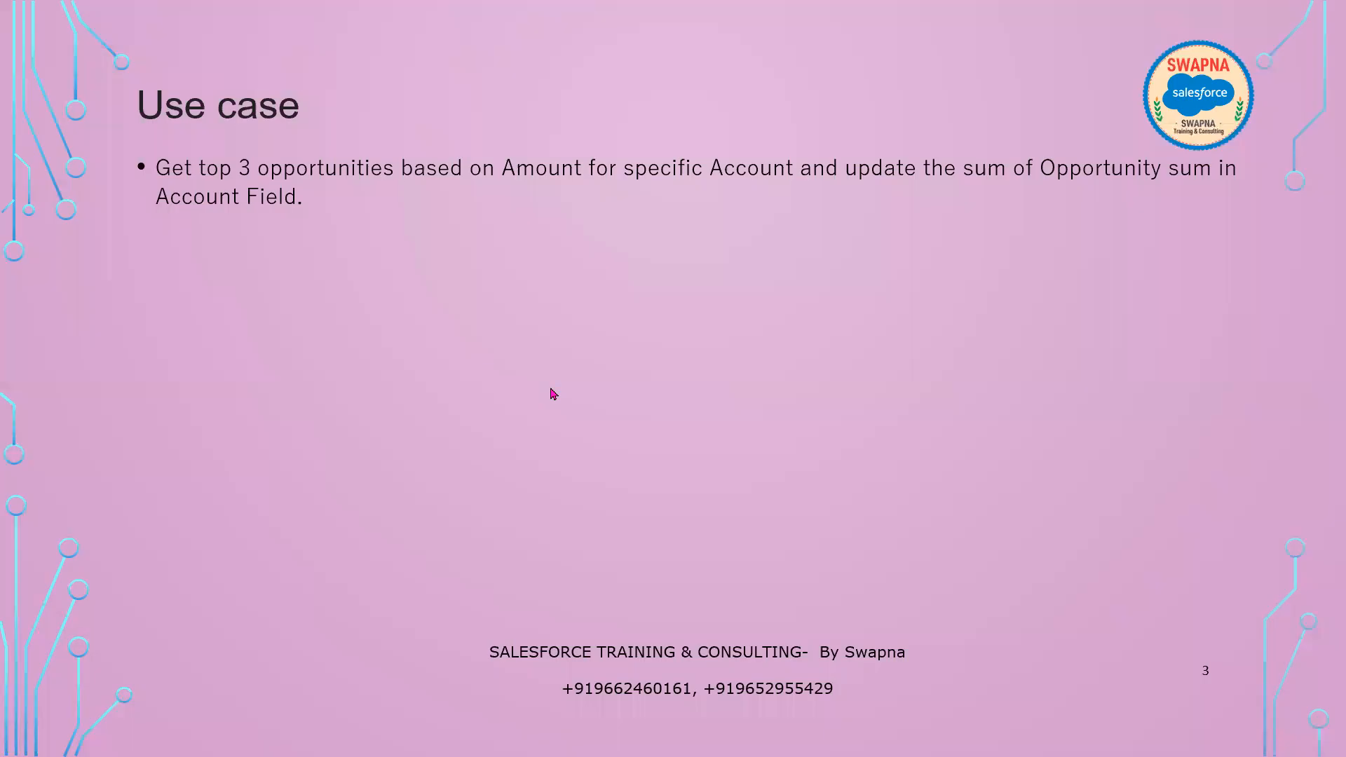
click(529, 524)
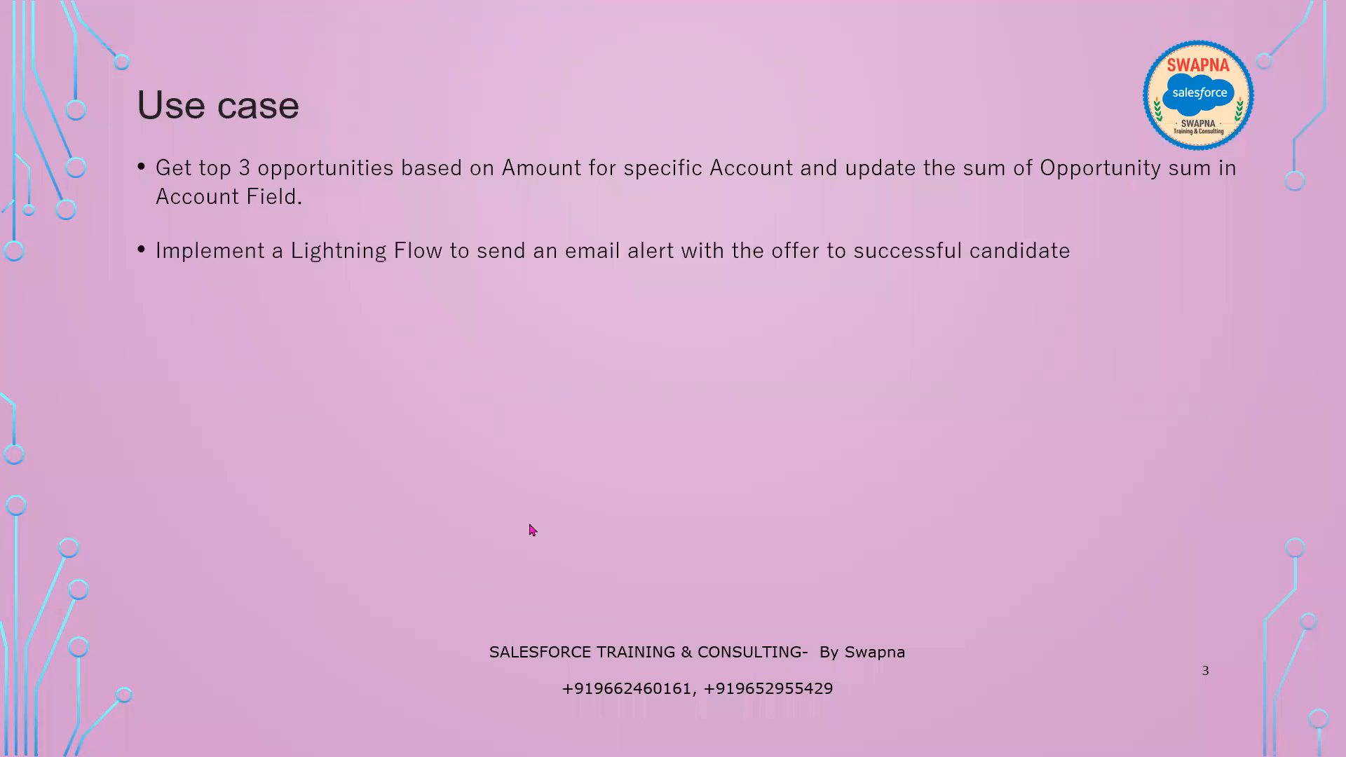
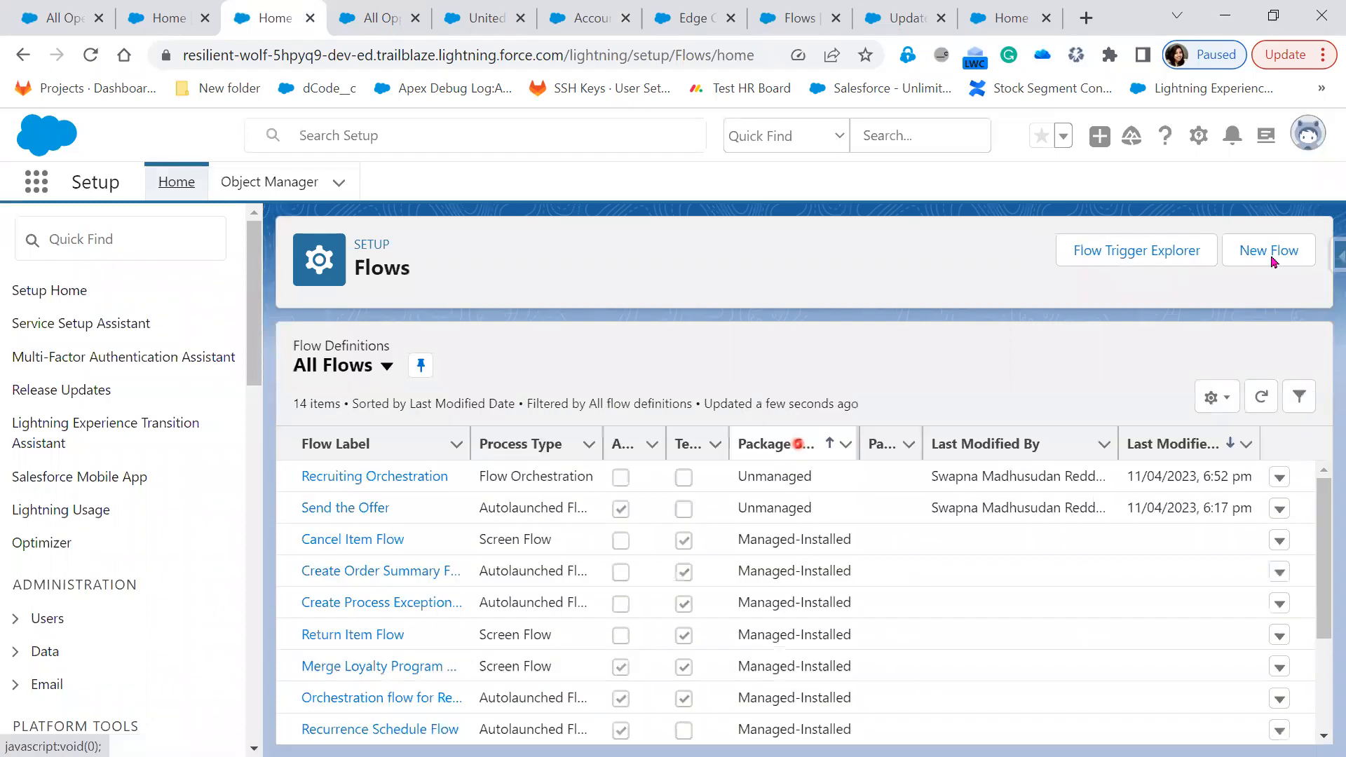
Create a new Autolaunched Flow (No Trigger) from the Flows page
click(1272, 259)
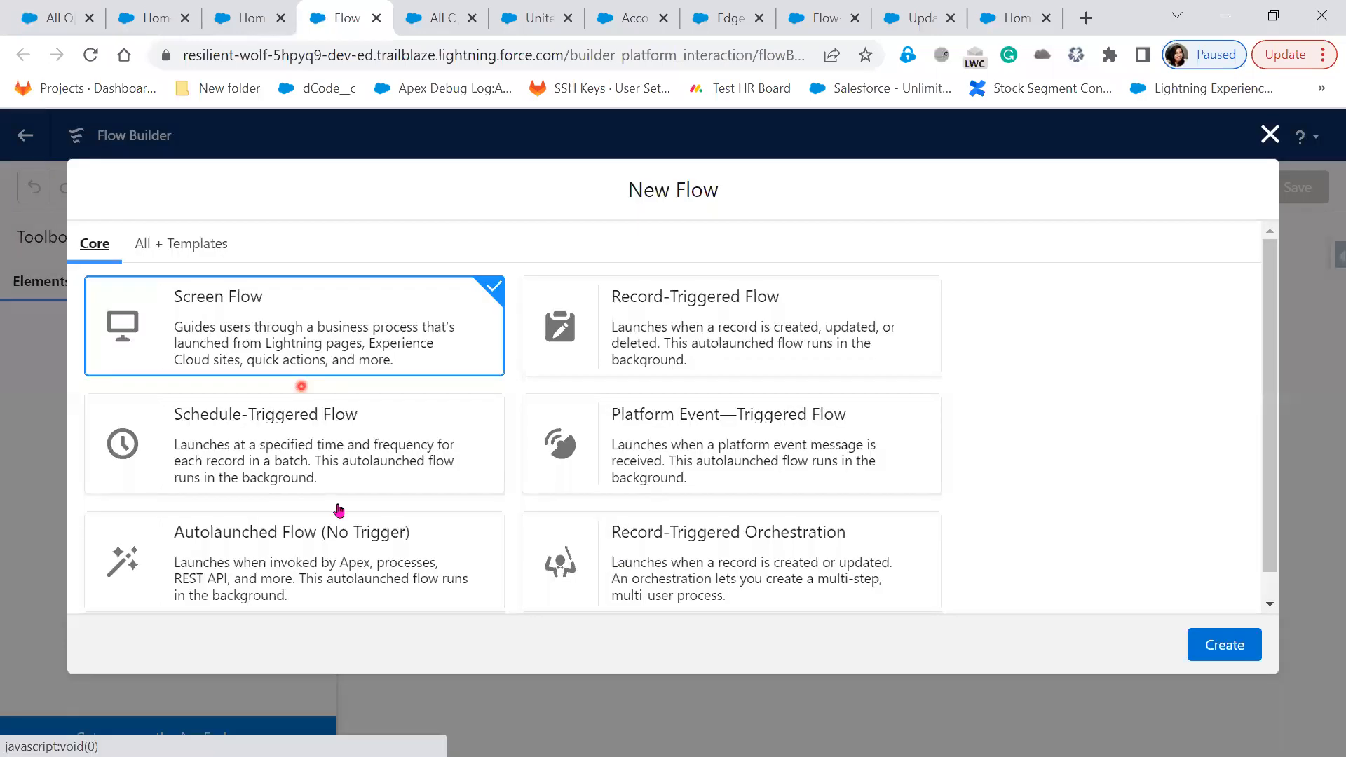
click(301, 579)
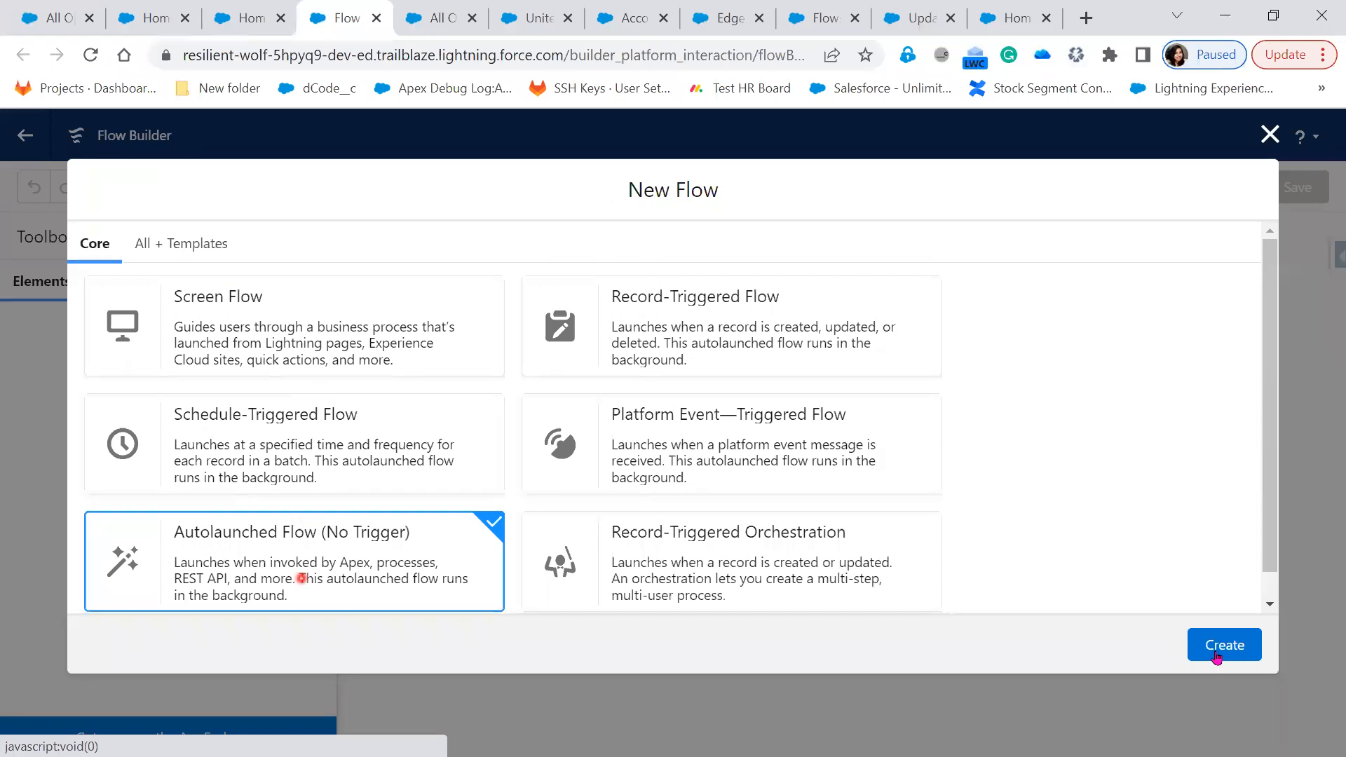
click(1217, 652)
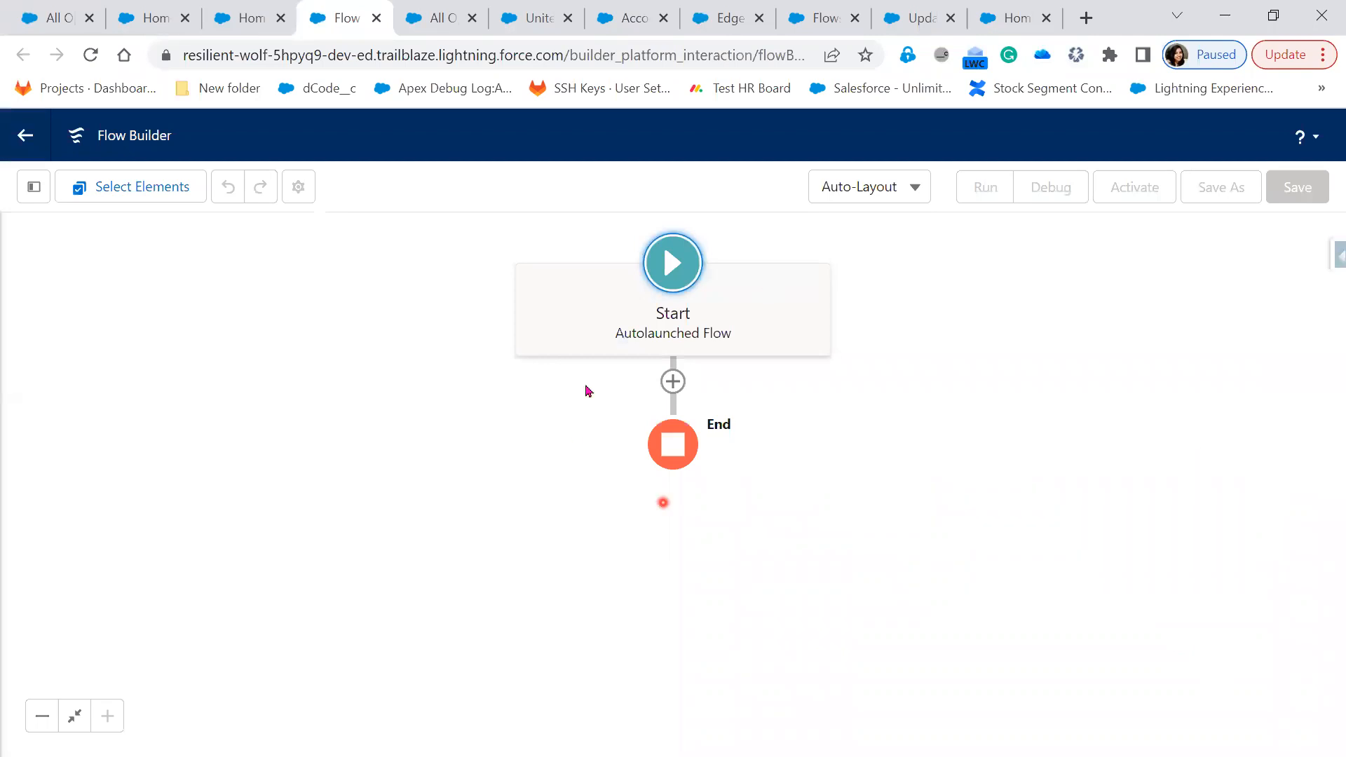
Start a new Variable resource from the Toolbox
click(22, 192)
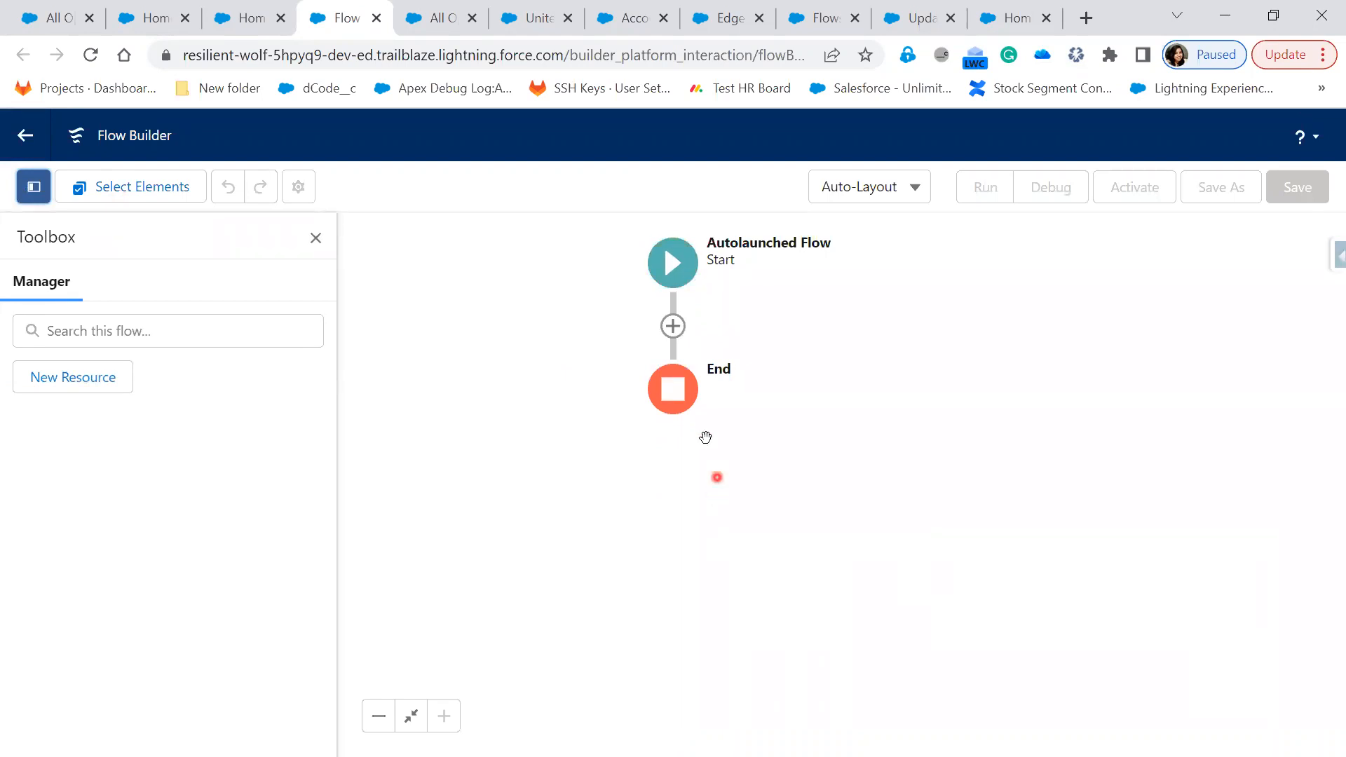
click(62, 379)
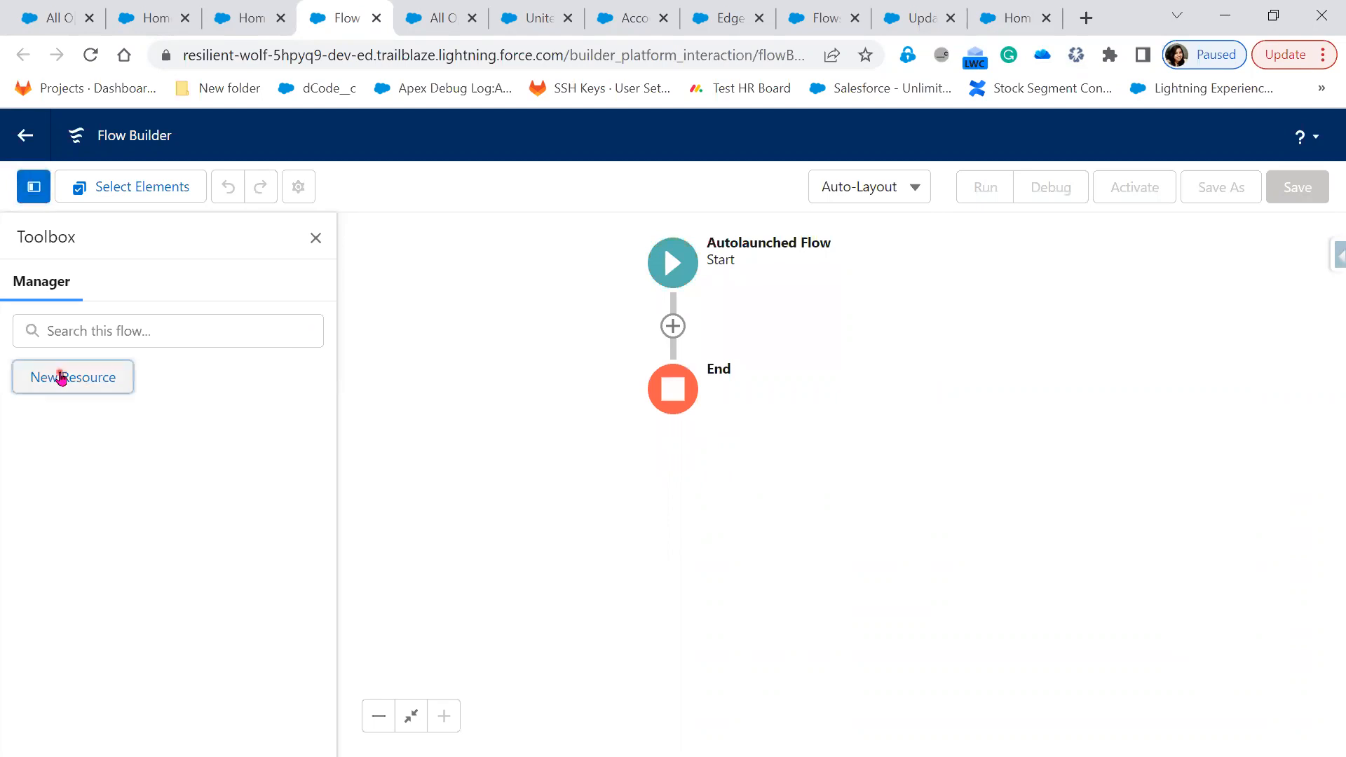
click(557, 340)
click(547, 346)
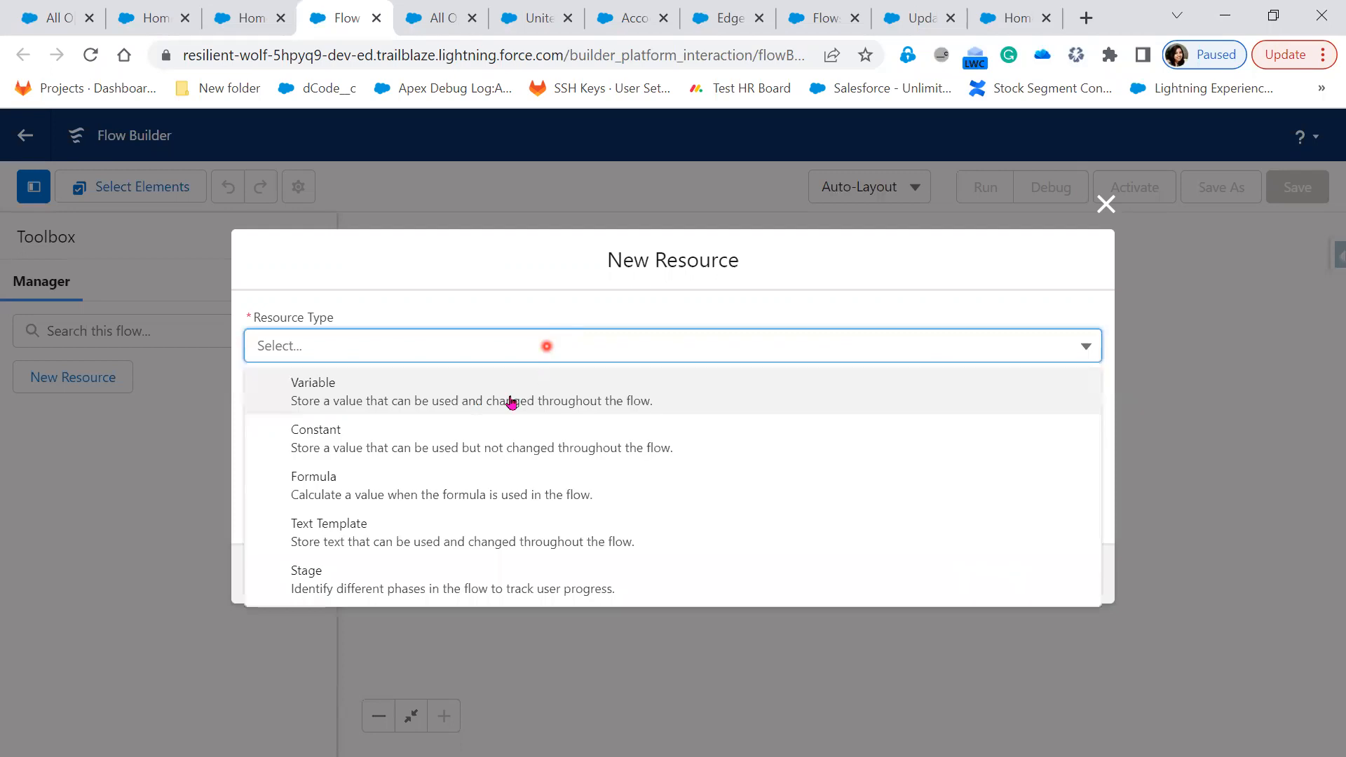
click(511, 402)
Name the variable varOfferId, make it Text and available for input, and save it
click(444, 387)
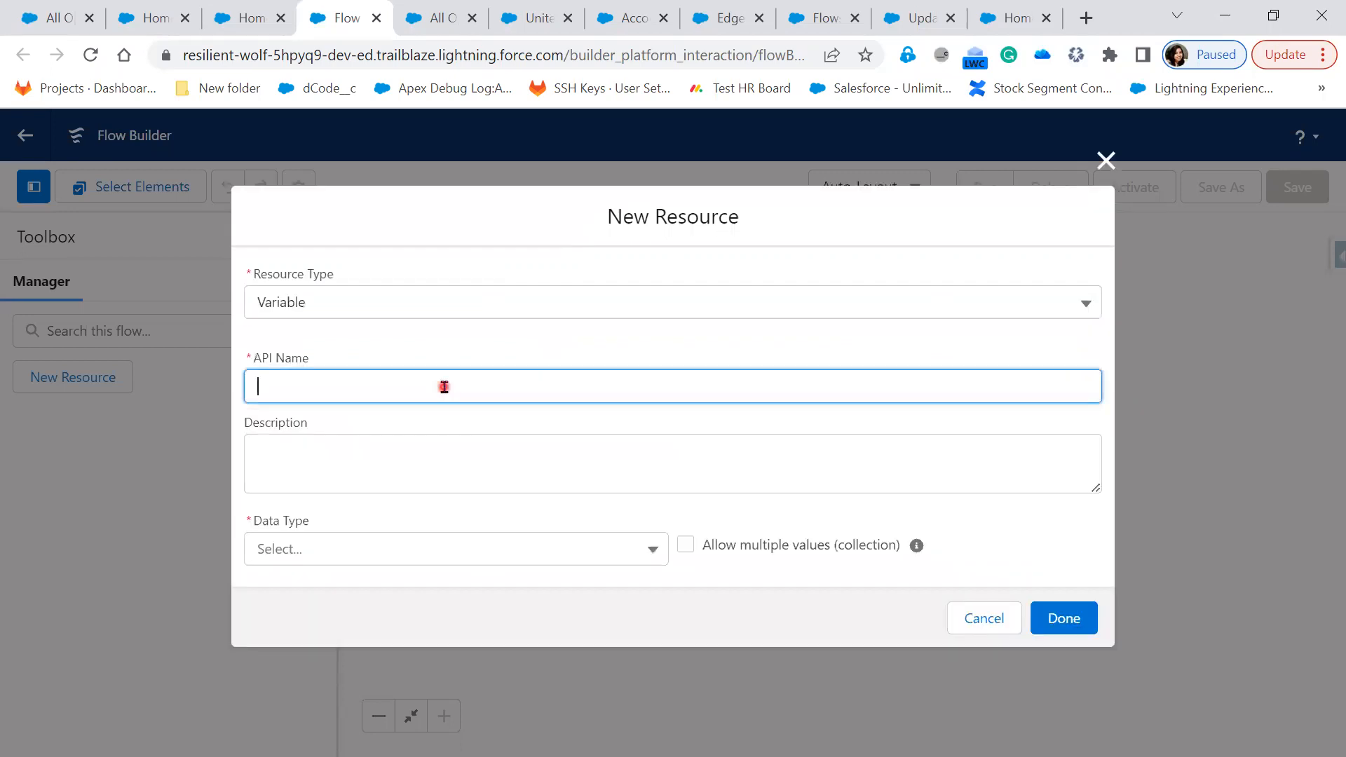
text(varOfferIf)
key(BackSpace)
text(d)
click(364, 557)
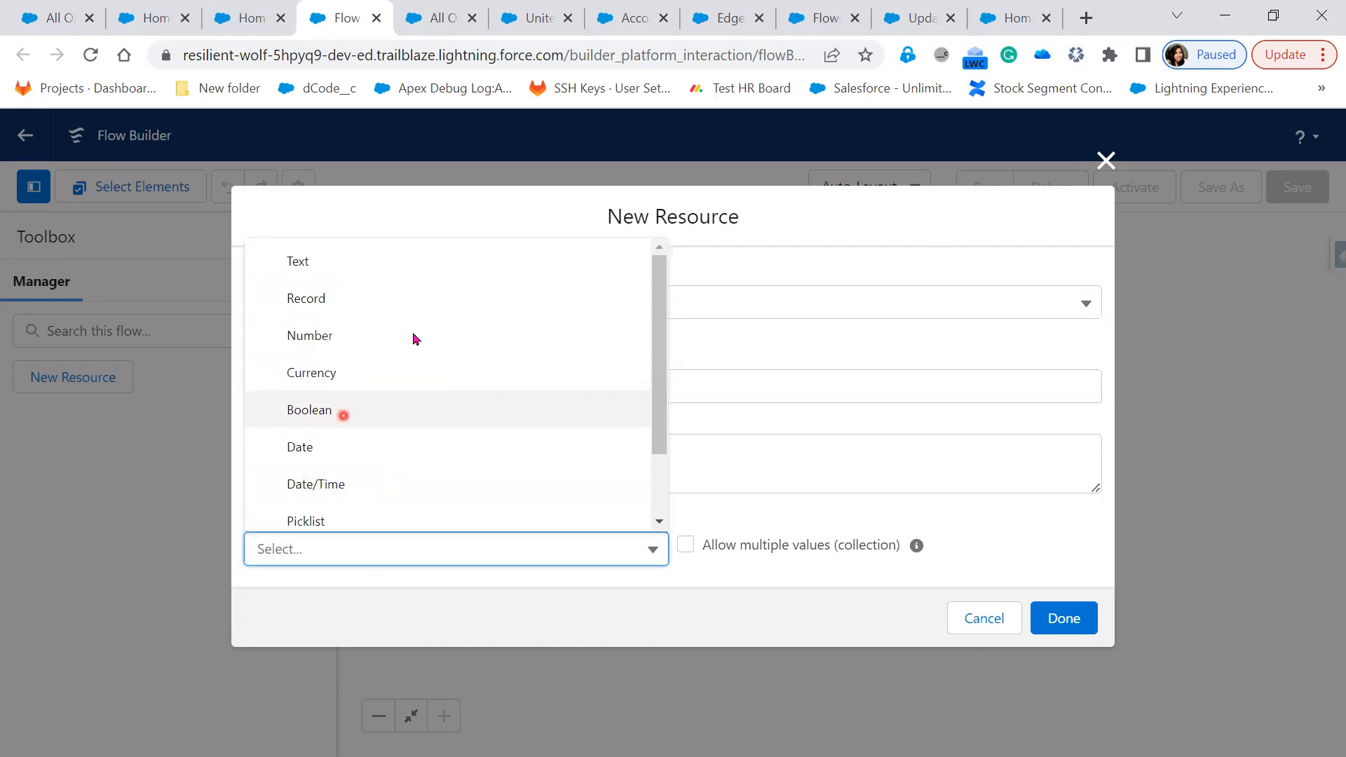
click(419, 259)
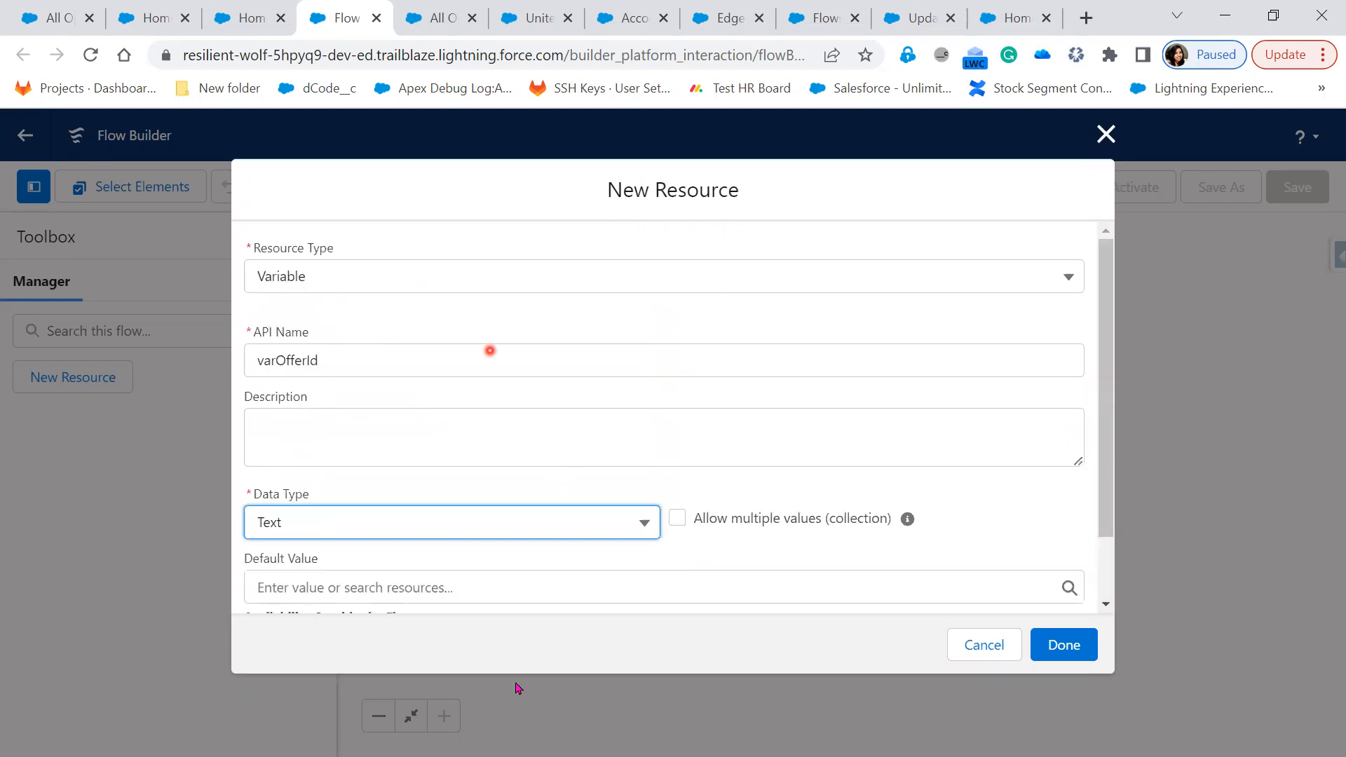
scroll(330, 603, down, 2)
click(346, 570)
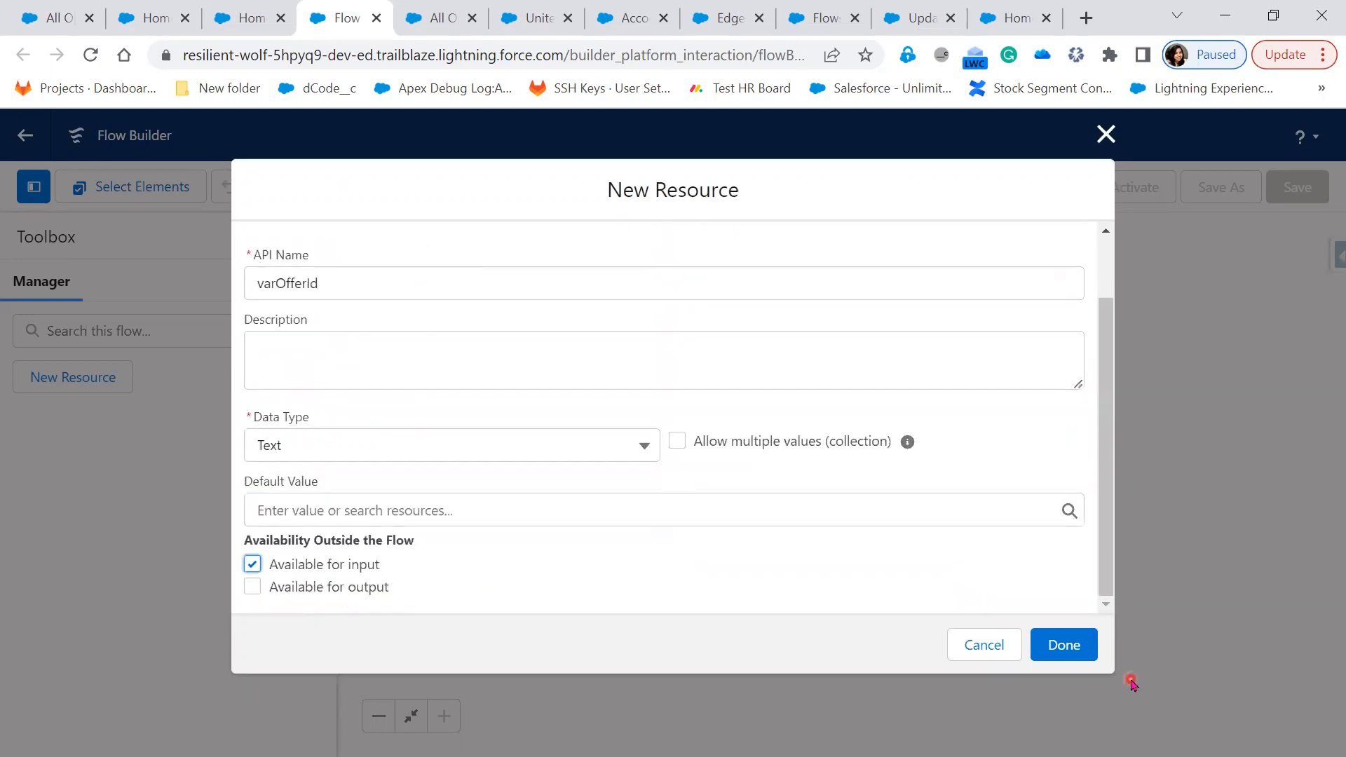
click(1064, 646)
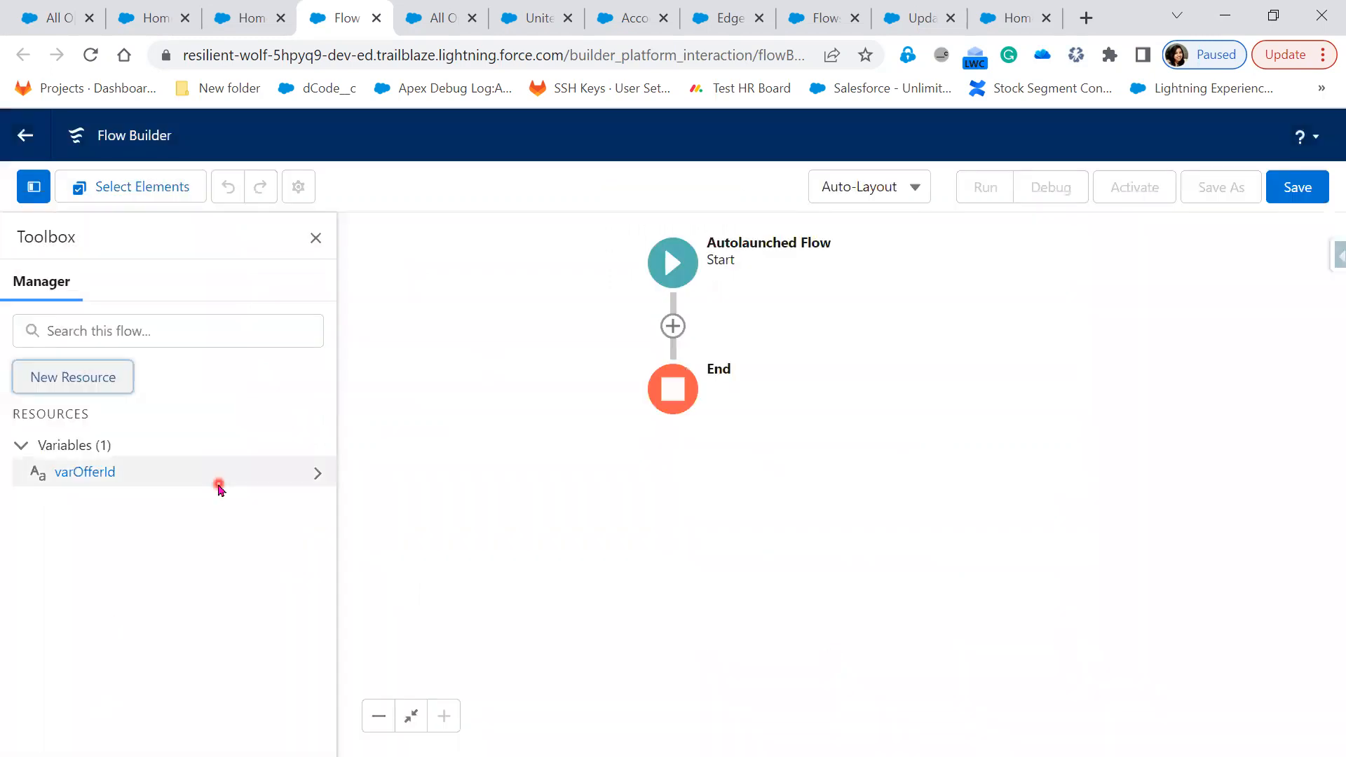
Open the Add Element menu below Start and scroll toward the Data section
click(673, 326)
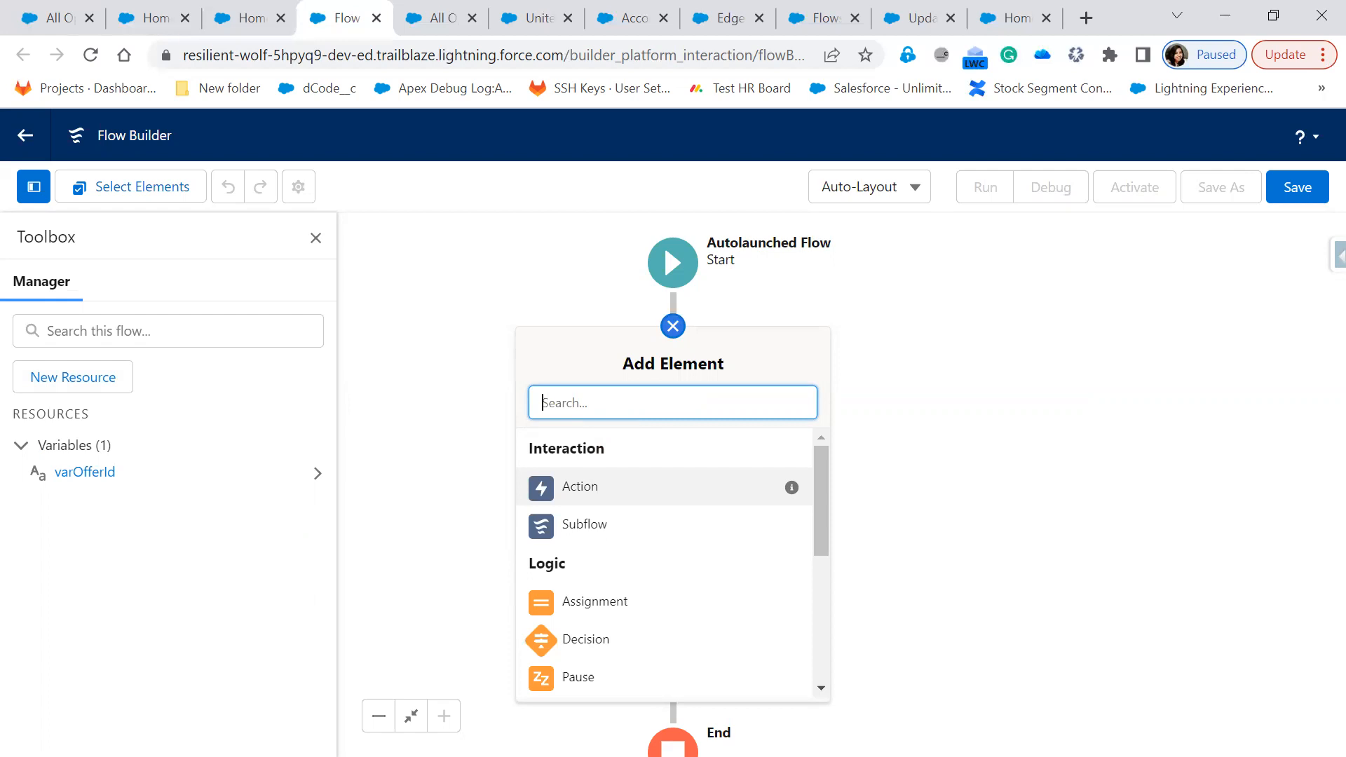
drag(856, 339, 887, 352)
drag(1022, 336, 1125, 406)
drag(1201, 338, 1287, 406)
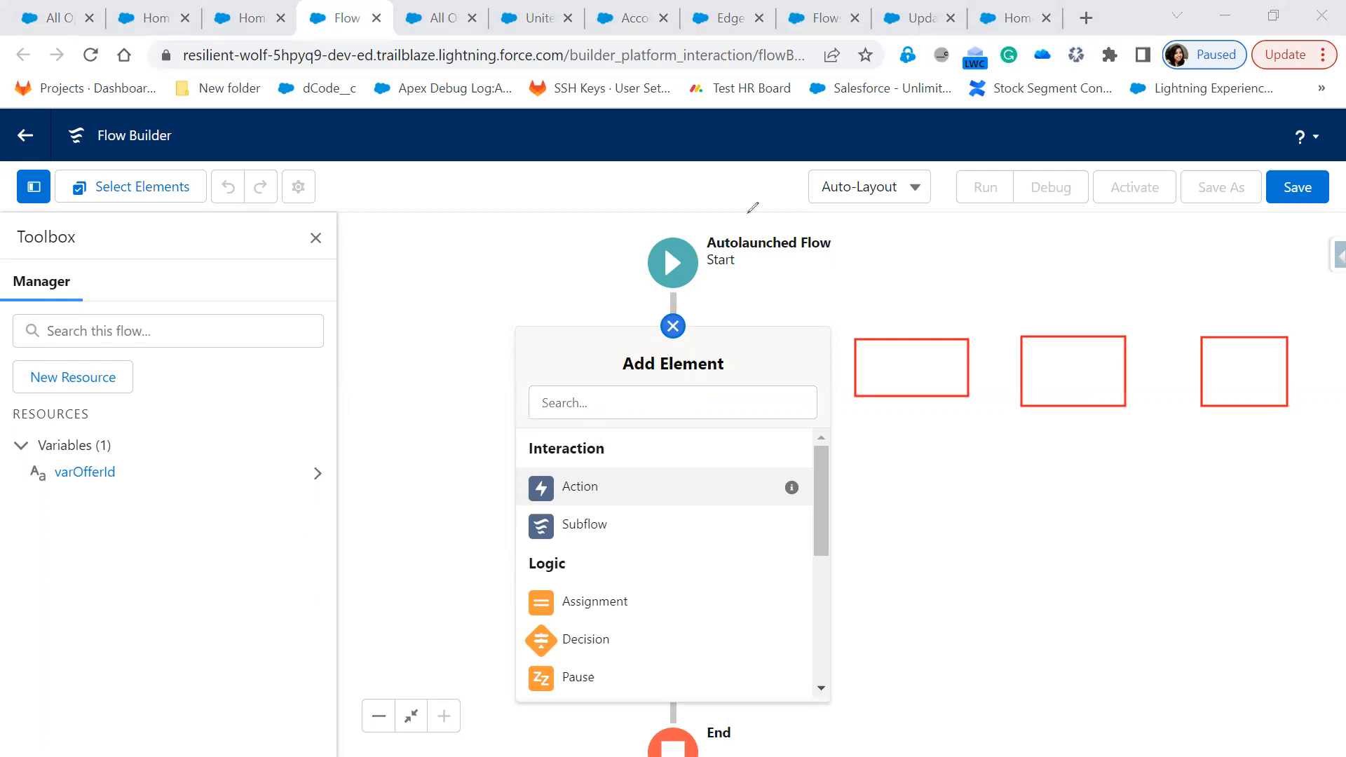
drag(912, 357, 1053, 331)
drag(1098, 293, 1078, 354)
drag(1244, 370, 1243, 394)
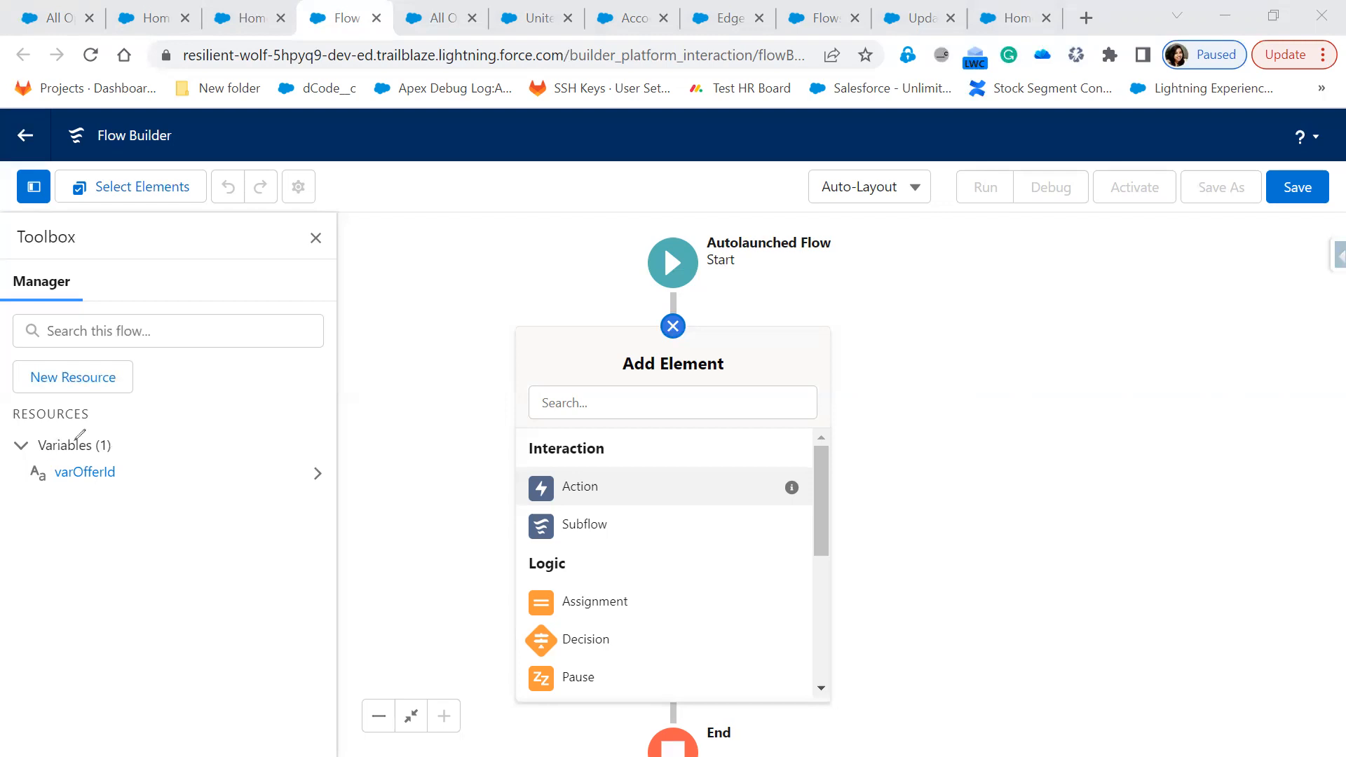
mouse_move(36, 464)
mouse_down()
mouse_move(157, 465)
mouse_move(39, 459)
mouse_up()
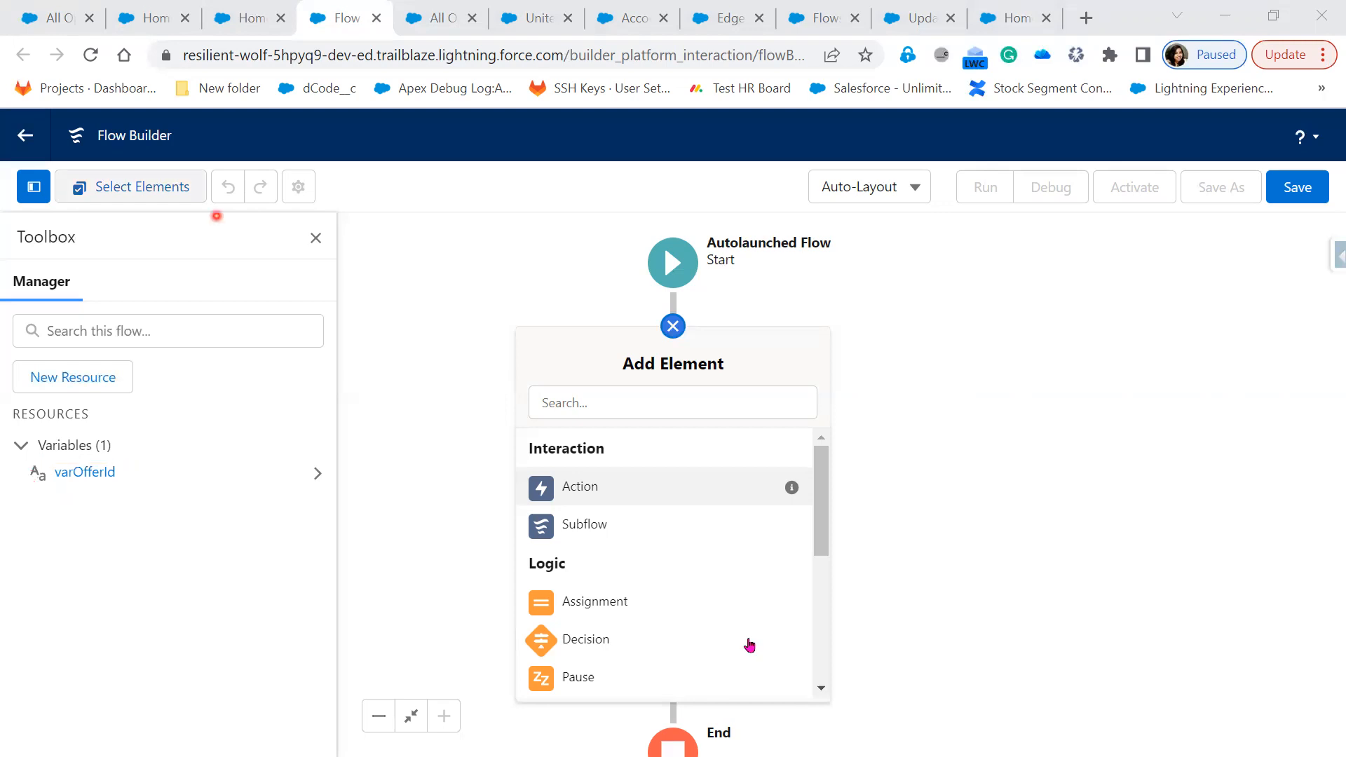
scroll(749, 639, down, 3)
Add a Get Records element and set its object to Offer
scroll(631, 642, down, 1)
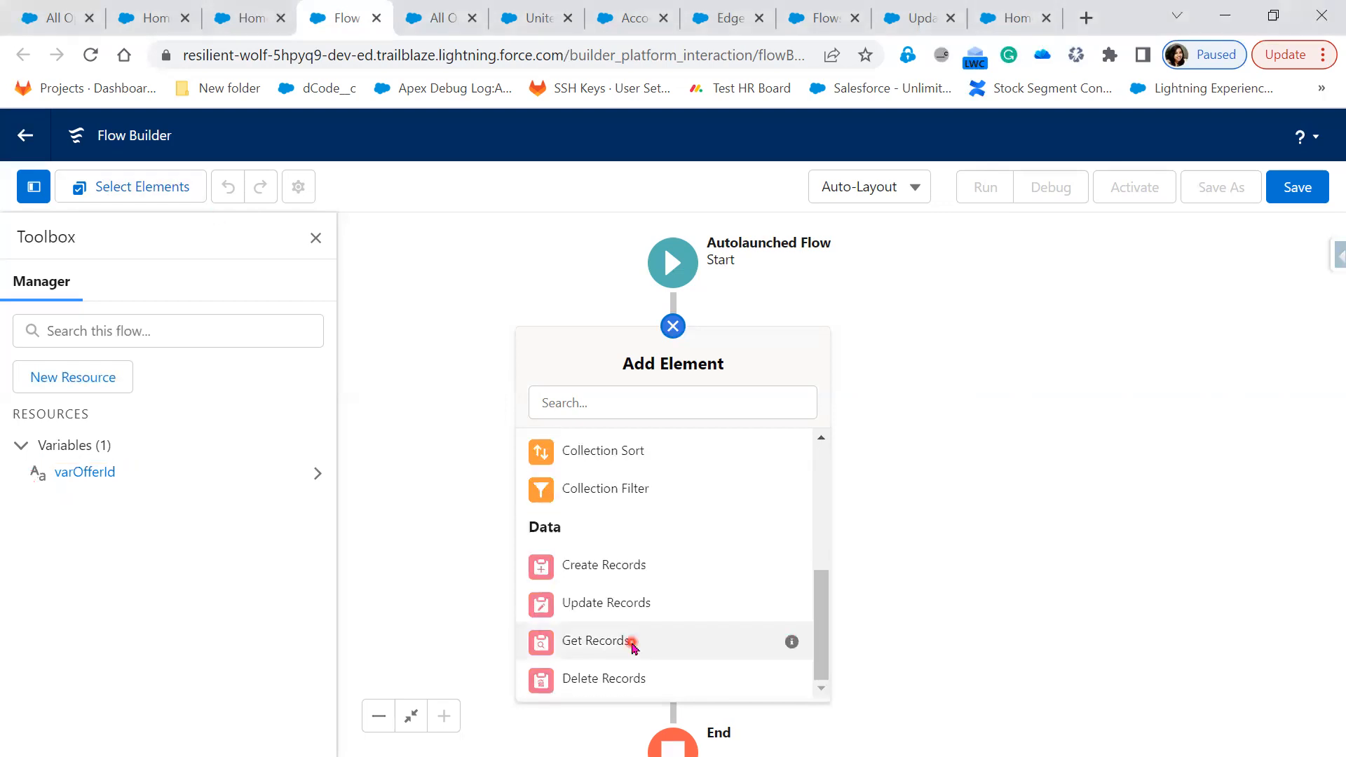
click(631, 642)
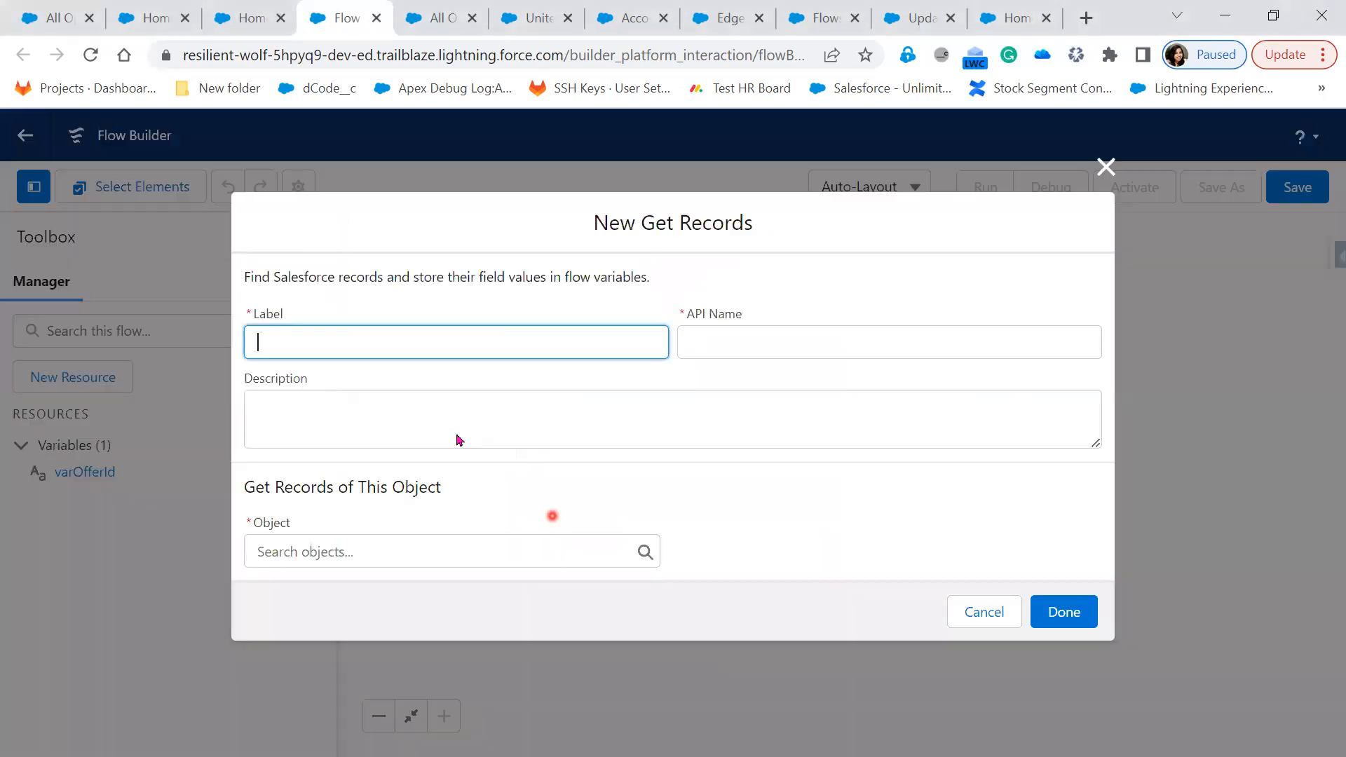
click(417, 348)
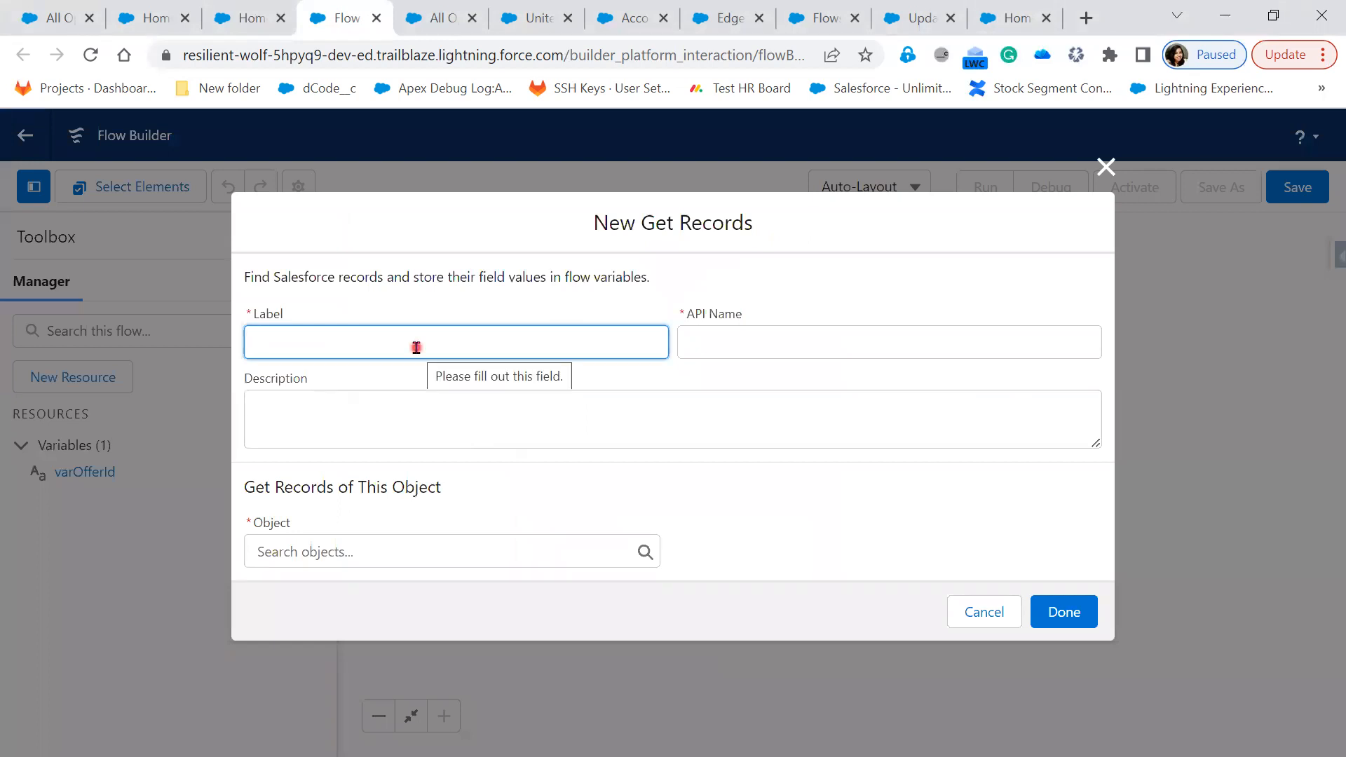
text(Get Records)
key(Tab)
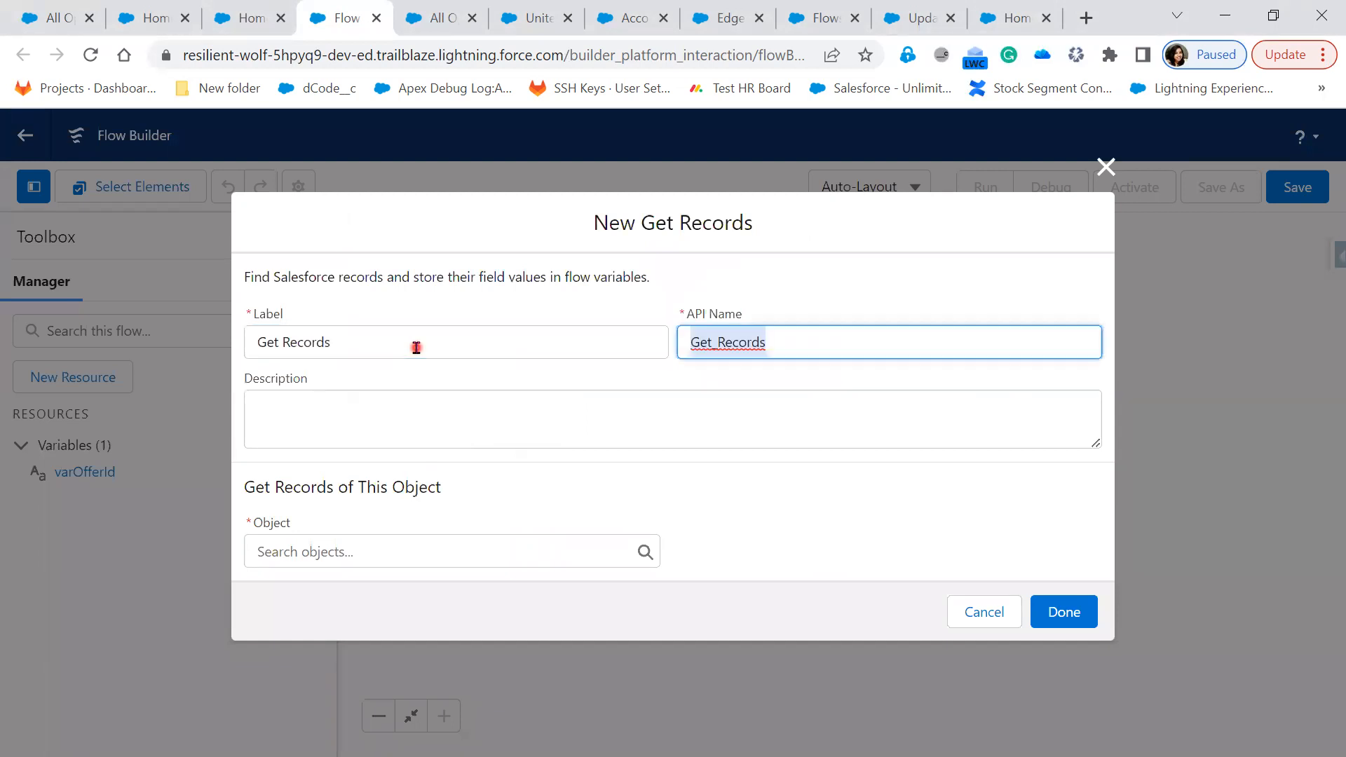
key(Tab)
key(Tab)
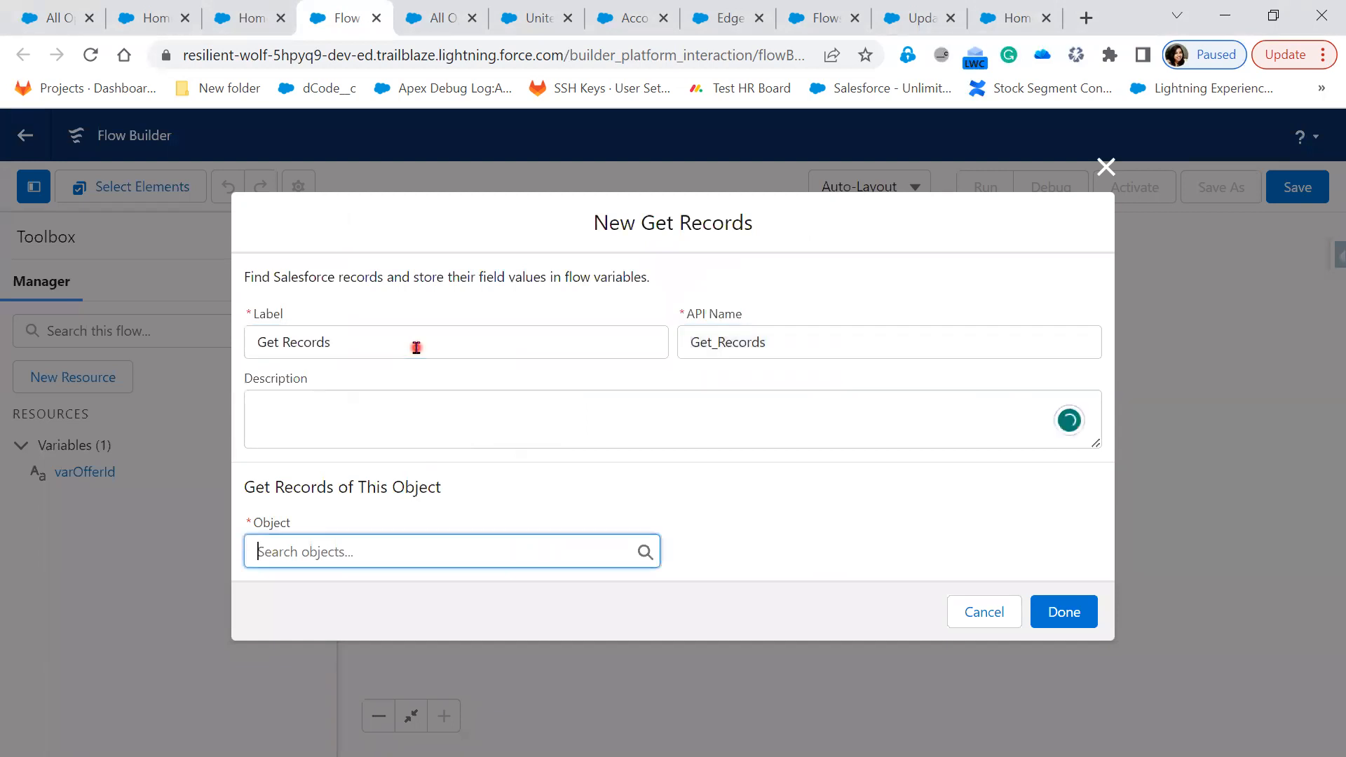
click(376, 538)
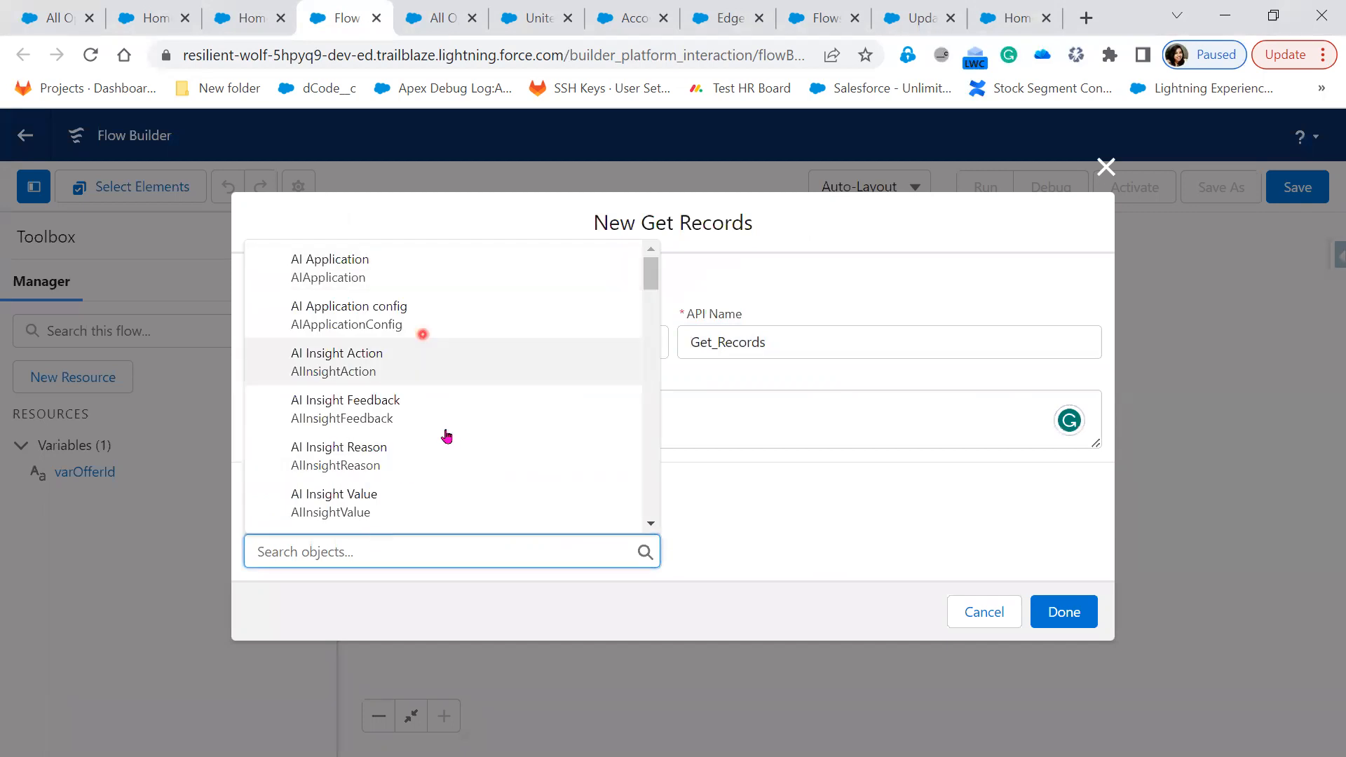
scroll(451, 460, down, 5)
scroll(447, 494, down, 3)
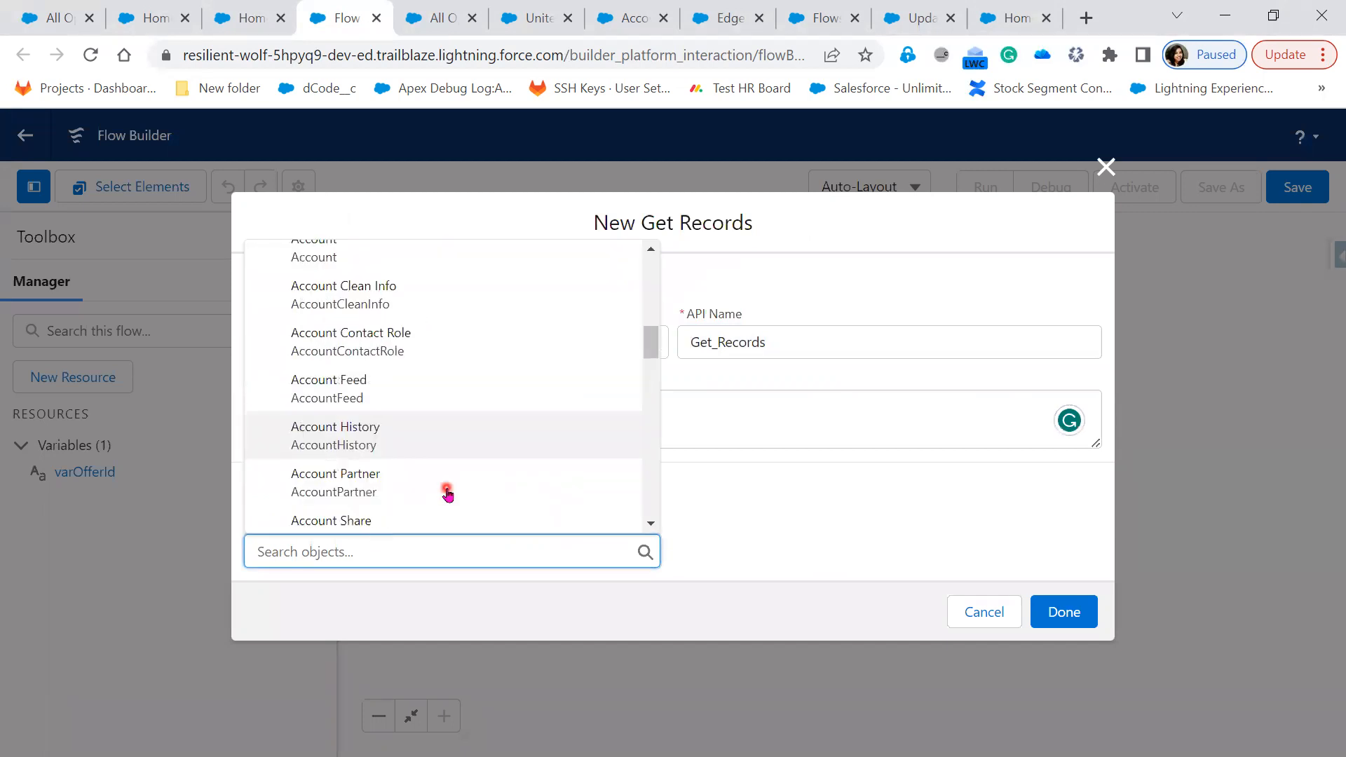
scroll(448, 494, down, 3)
scroll(448, 493, down, 3)
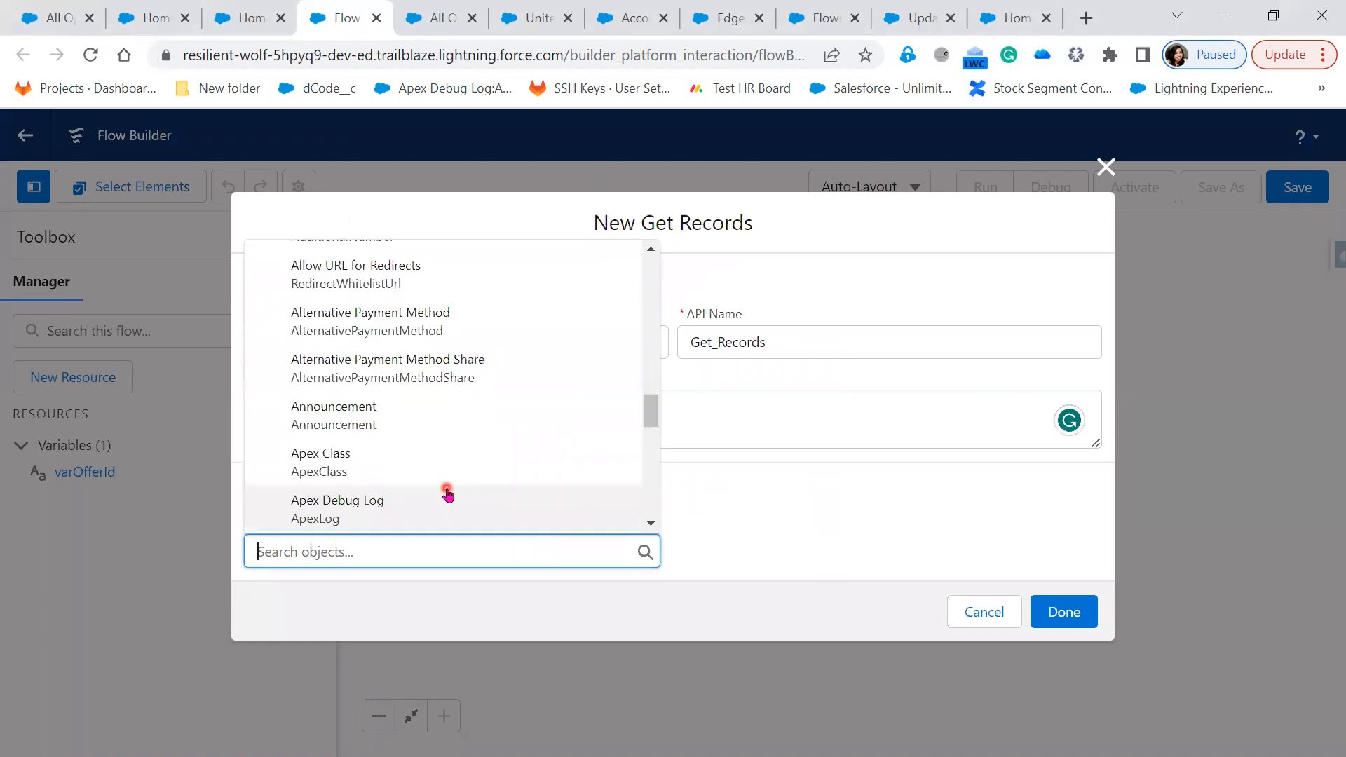
text(off)
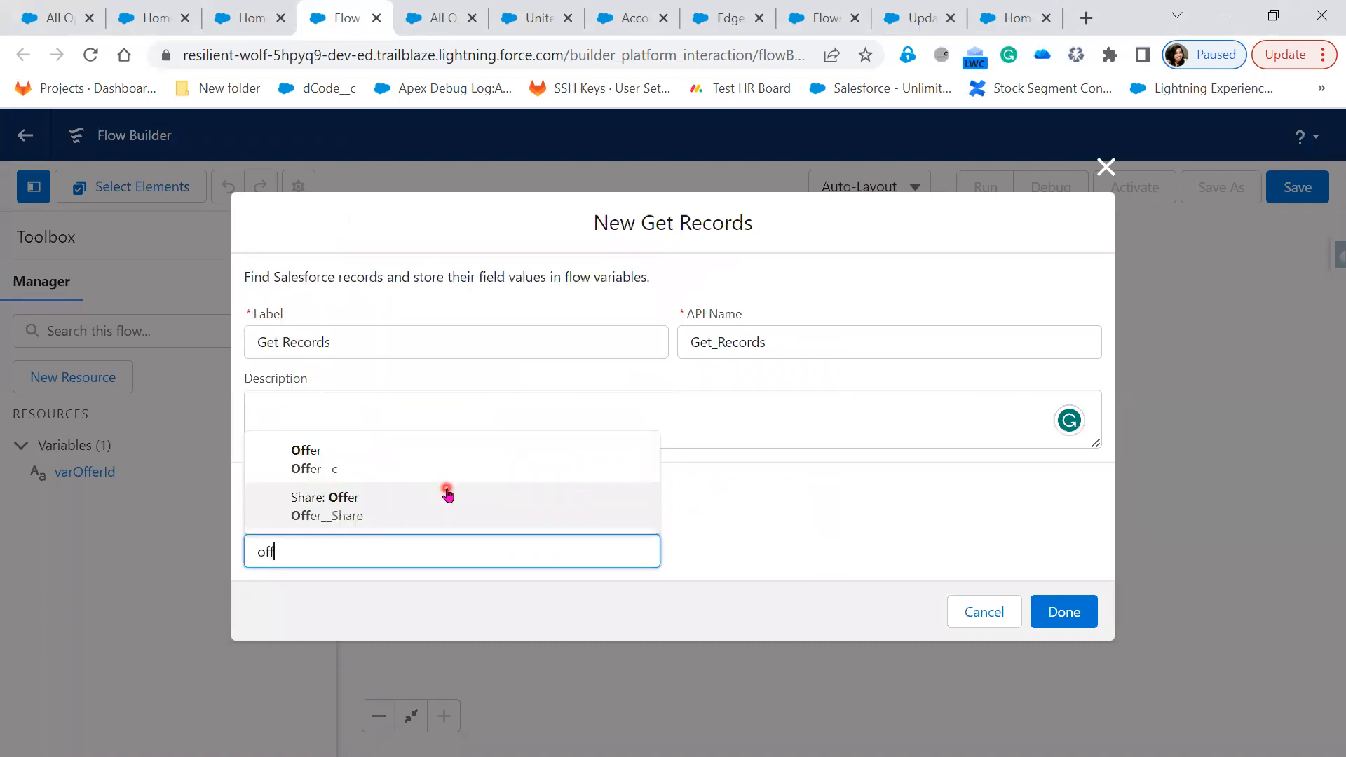
click(323, 311)
Relabel the element 'Get Offer' so its API name becomes Get_Offer
double_click(322, 310)
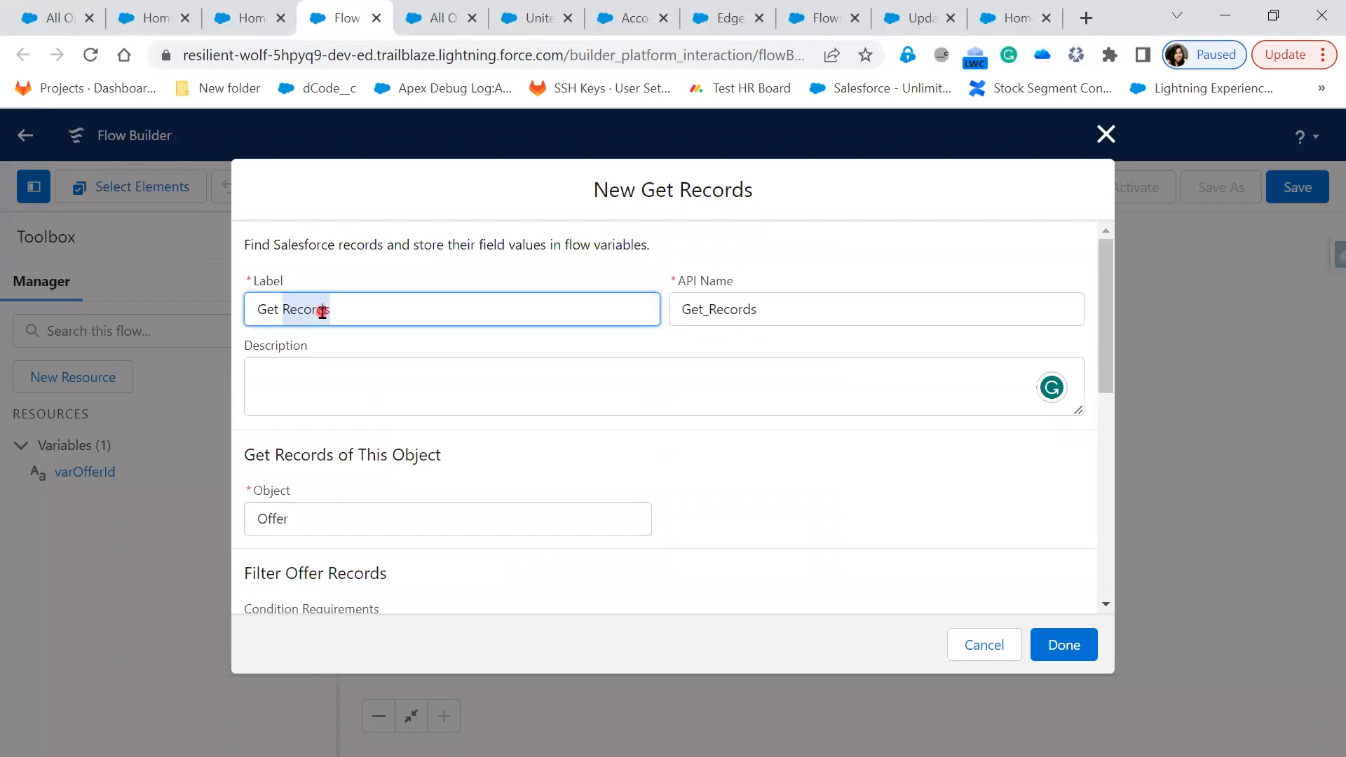
text(Offer)
drag(824, 310, 585, 312)
key(BackSpace)
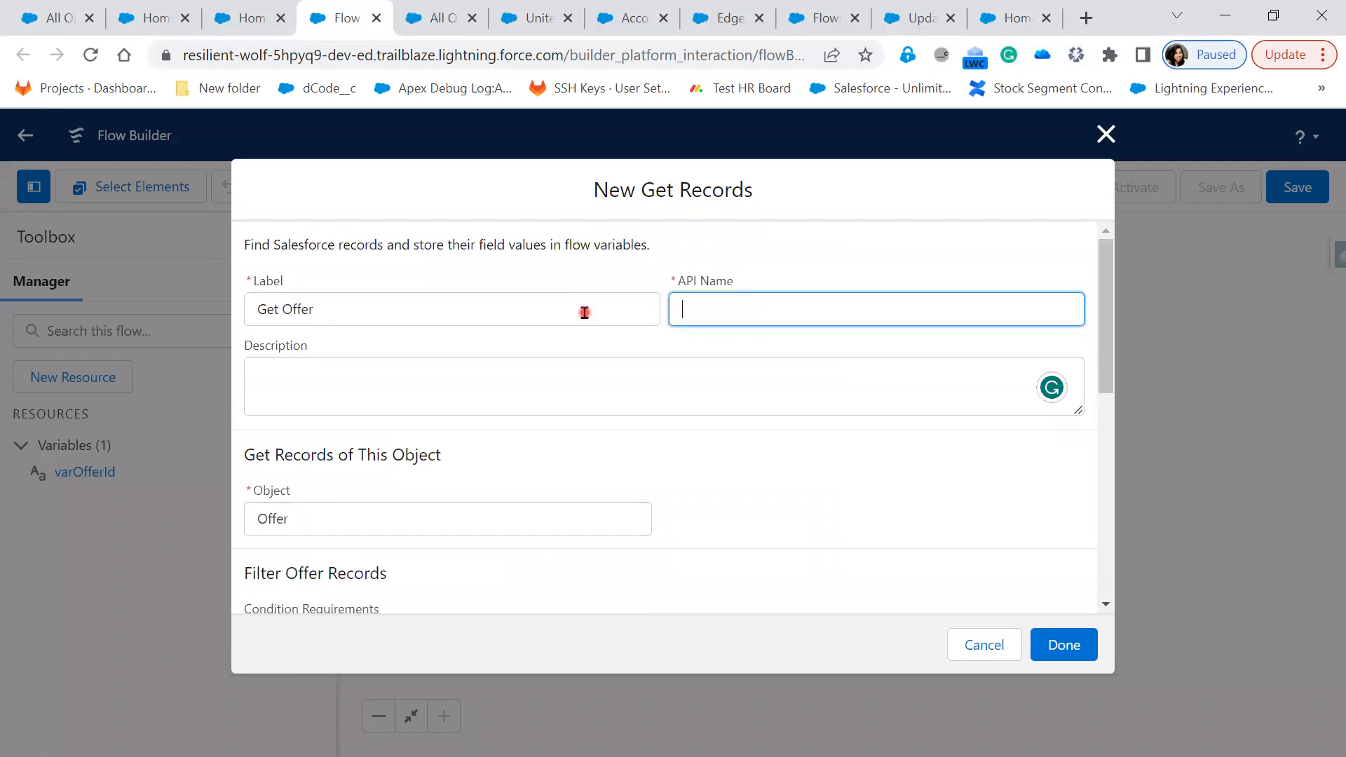
click(424, 310)
key(Tab)
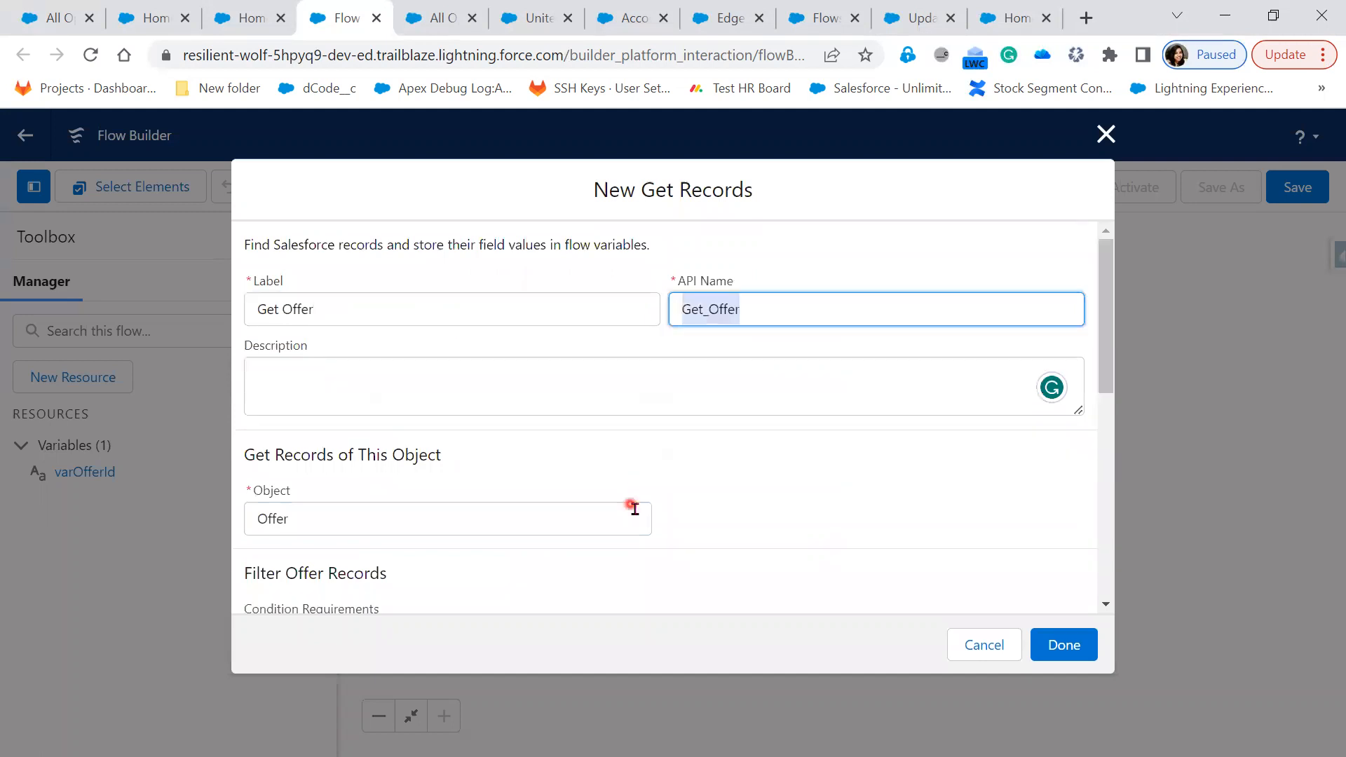
scroll(635, 509, down, 2)
scroll(518, 465, down, 2)
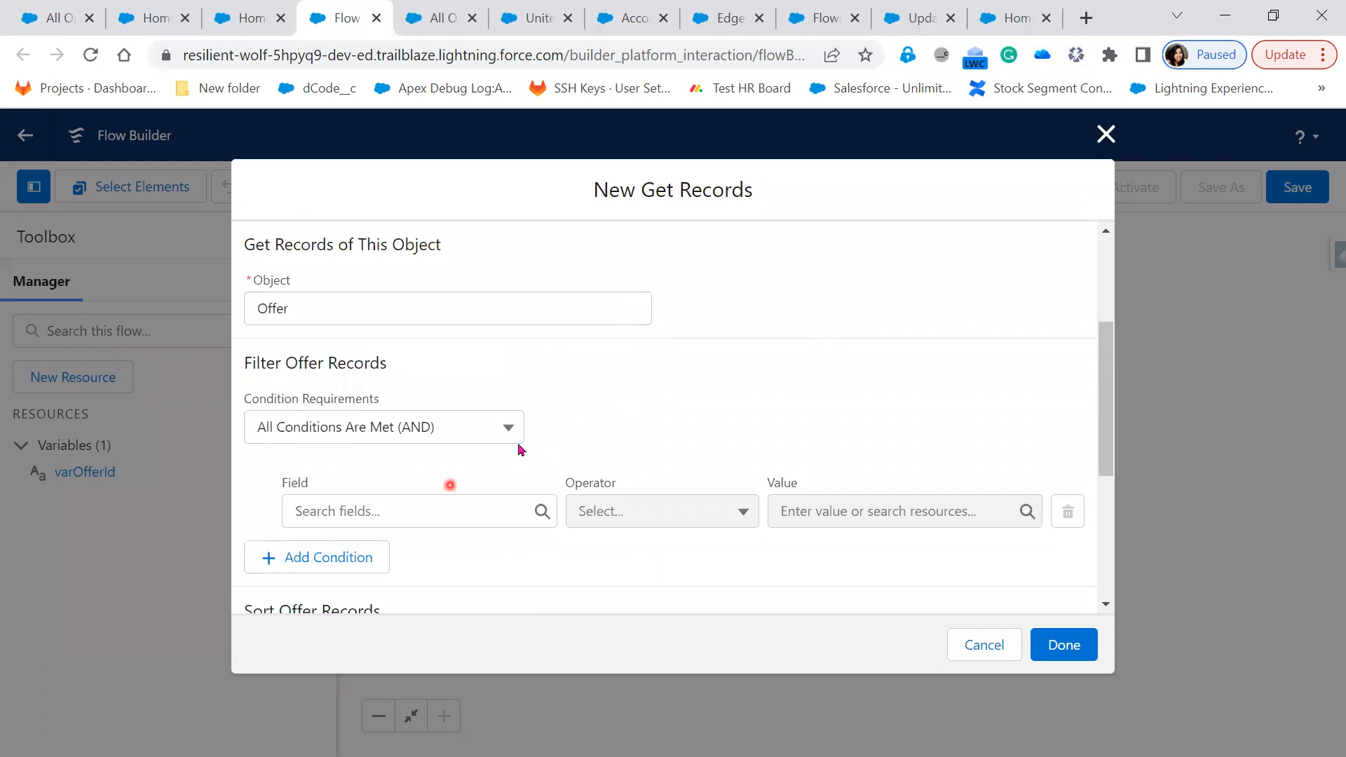
Filter Offer records where Id equals varOfferId, keep only the first record, and finish Get Offer
click(435, 510)
click(445, 424)
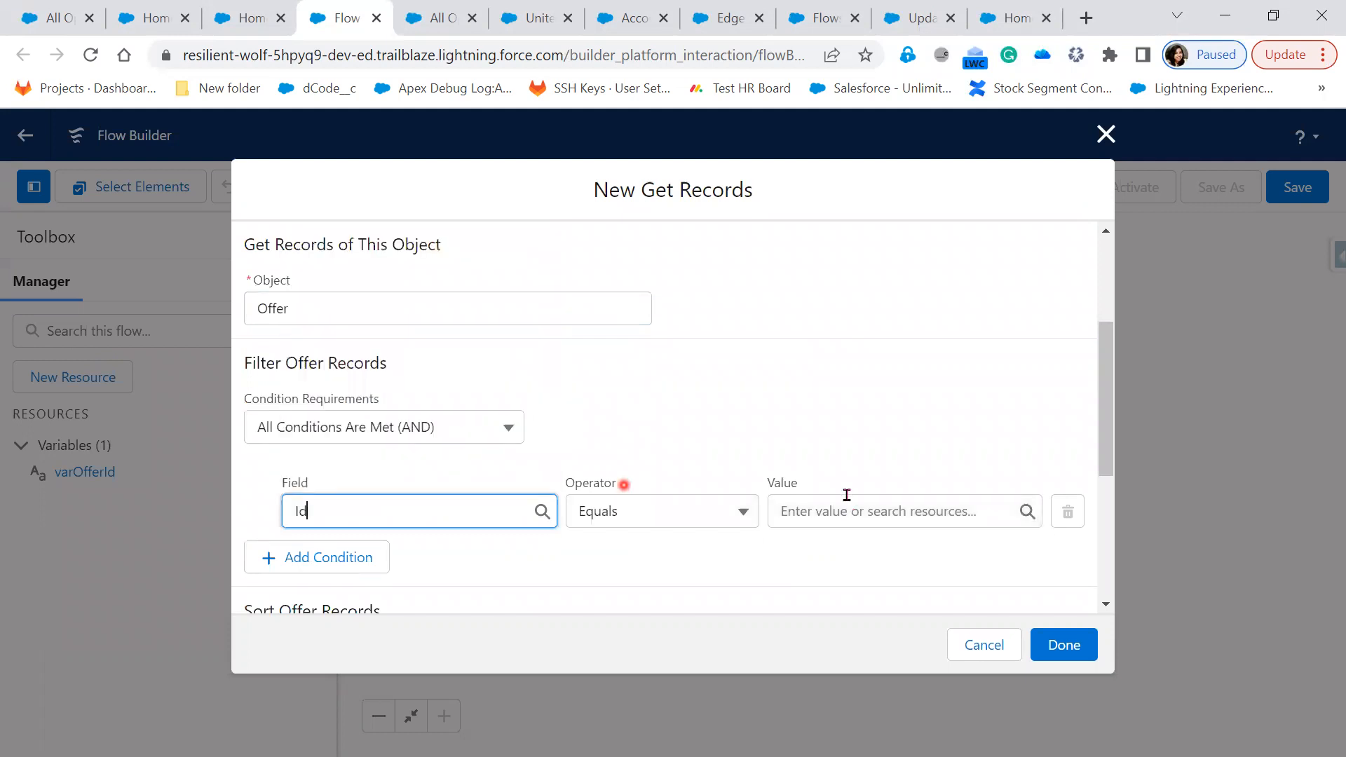
click(847, 508)
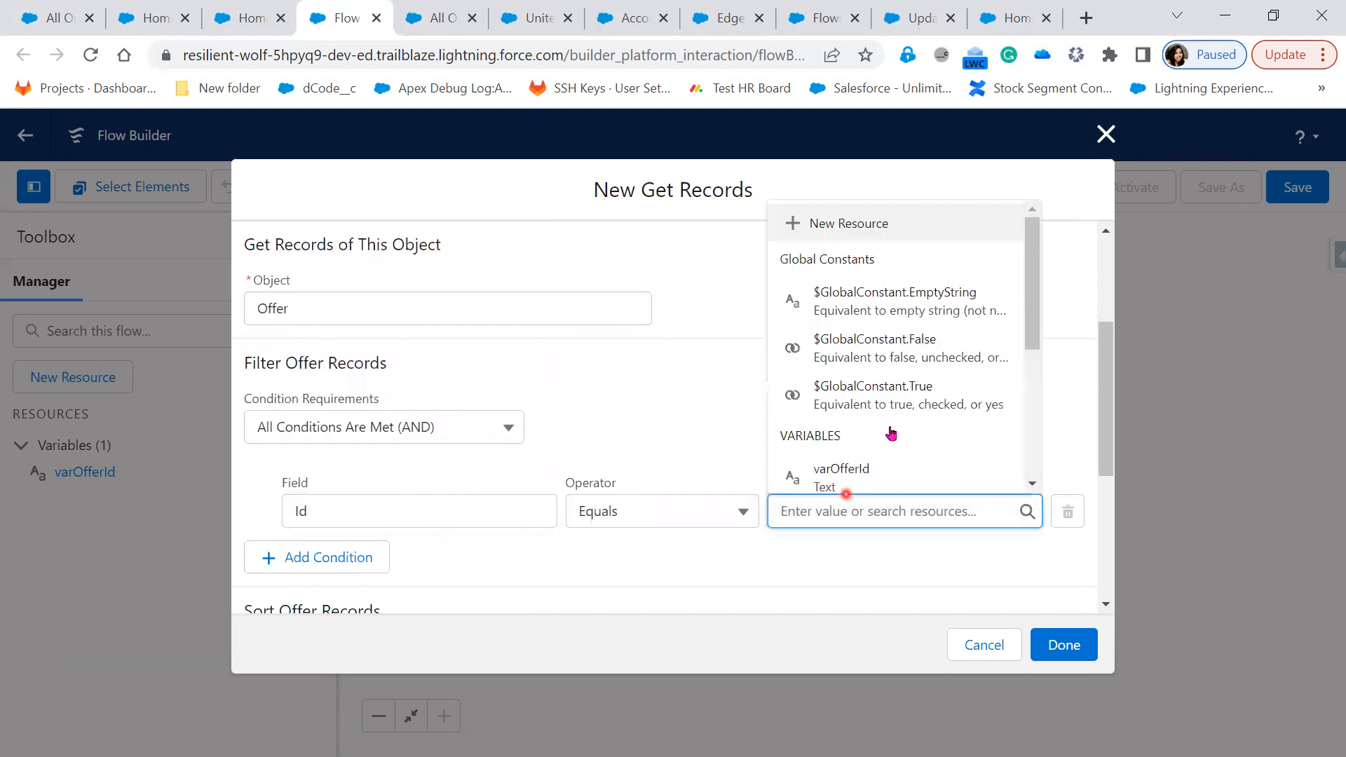
click(887, 479)
scroll(685, 584, down, 3)
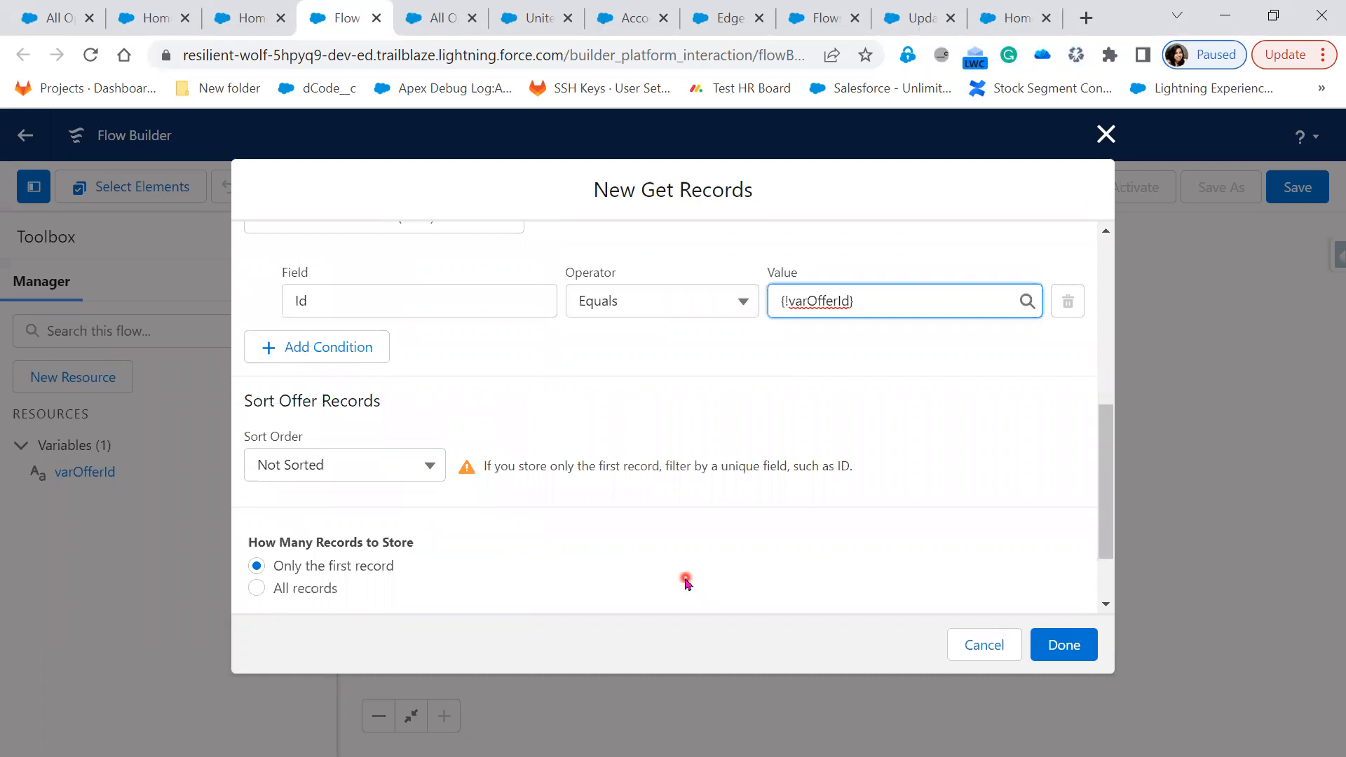
scroll(558, 526, down, 2)
click(255, 473)
click(586, 506)
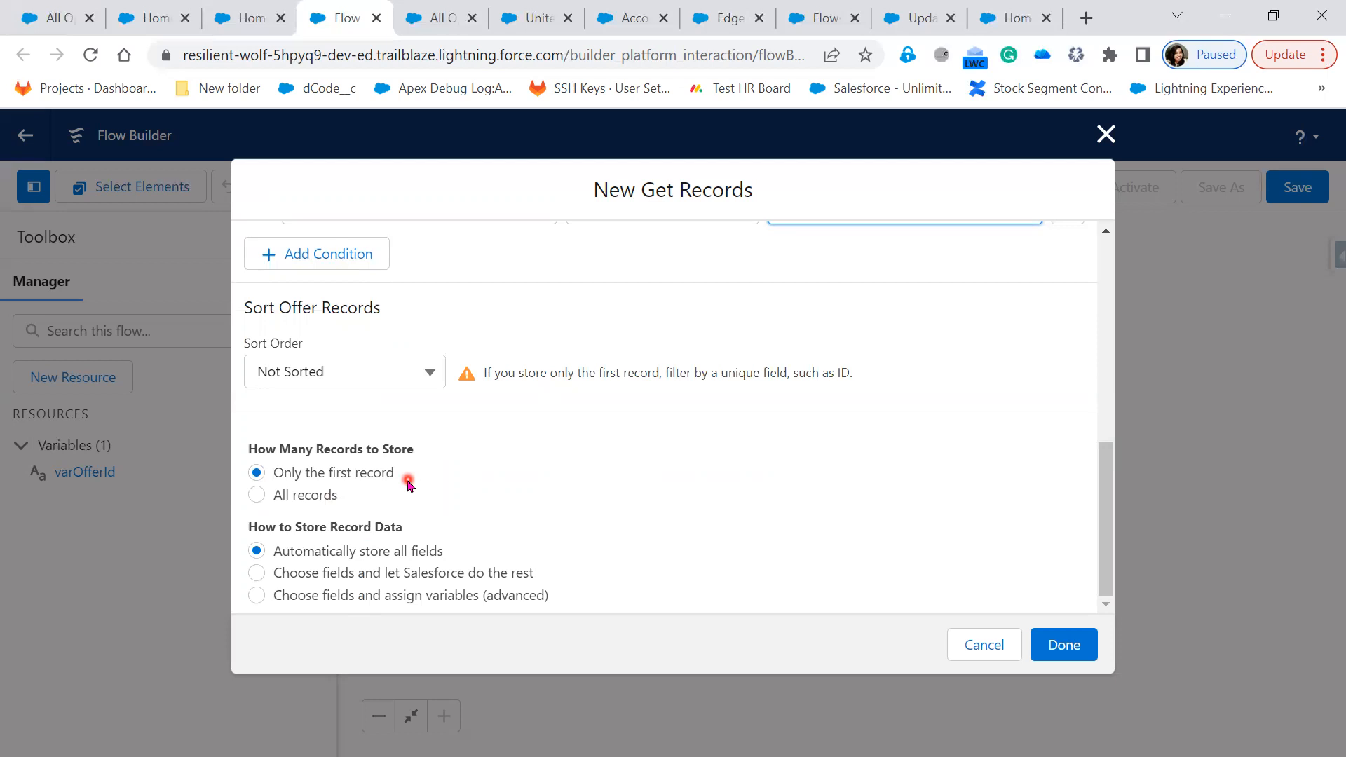
click(1081, 647)
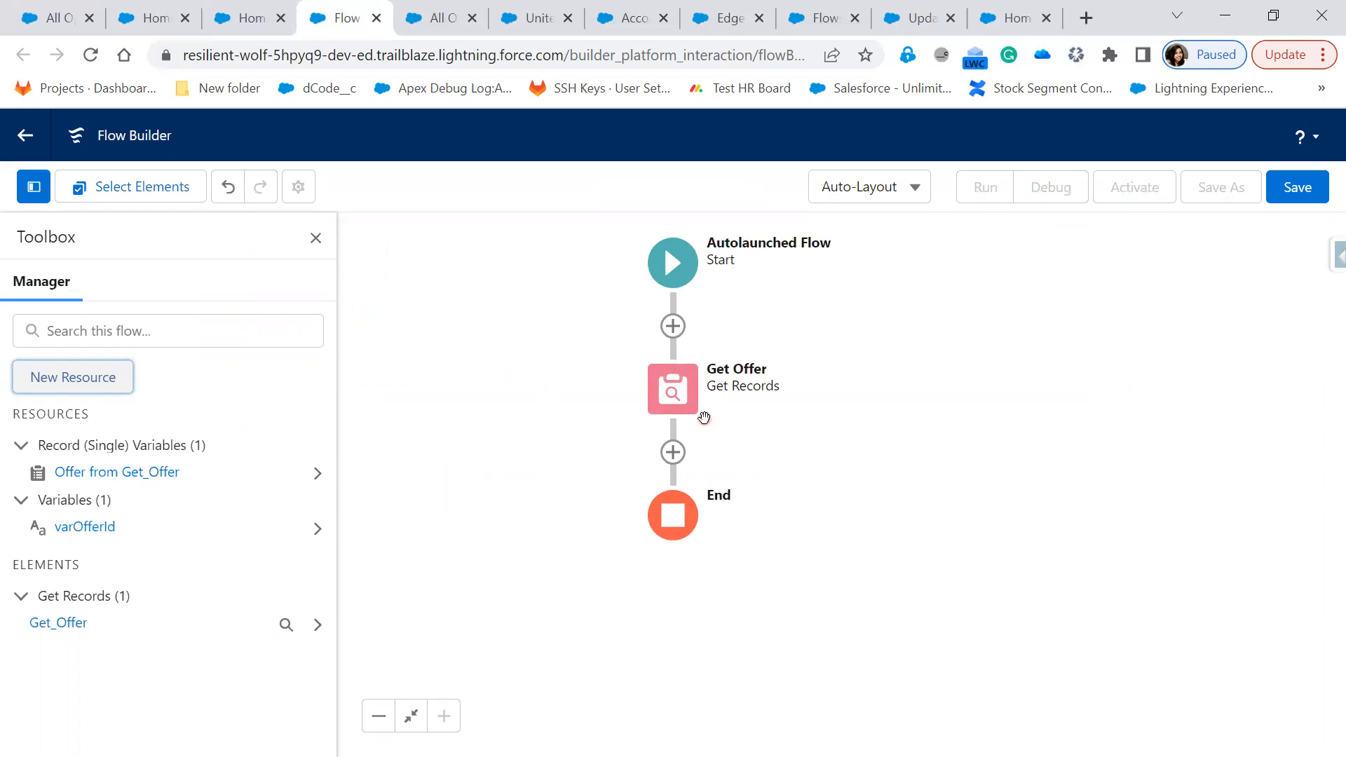
Add an Action element after Get Offer
click(657, 405)
click(672, 454)
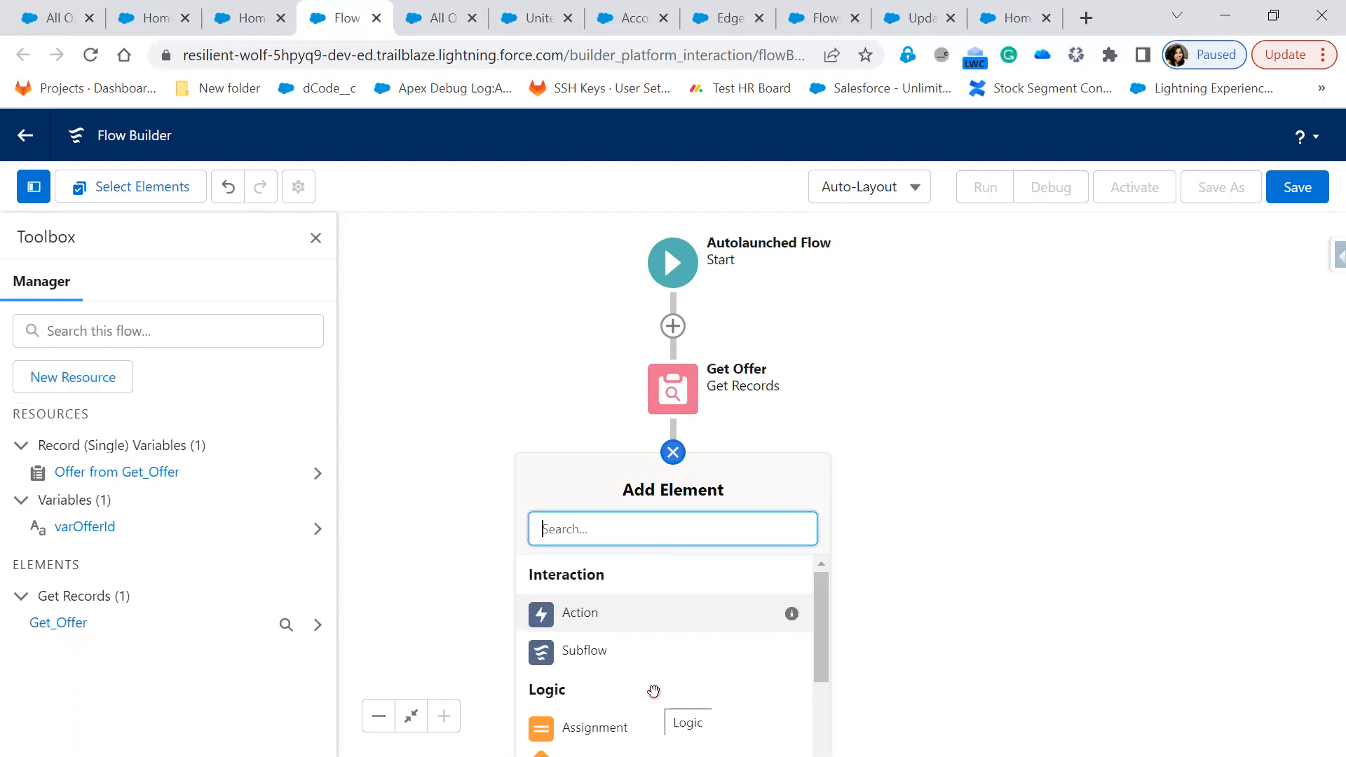
scroll(652, 693, down, 2)
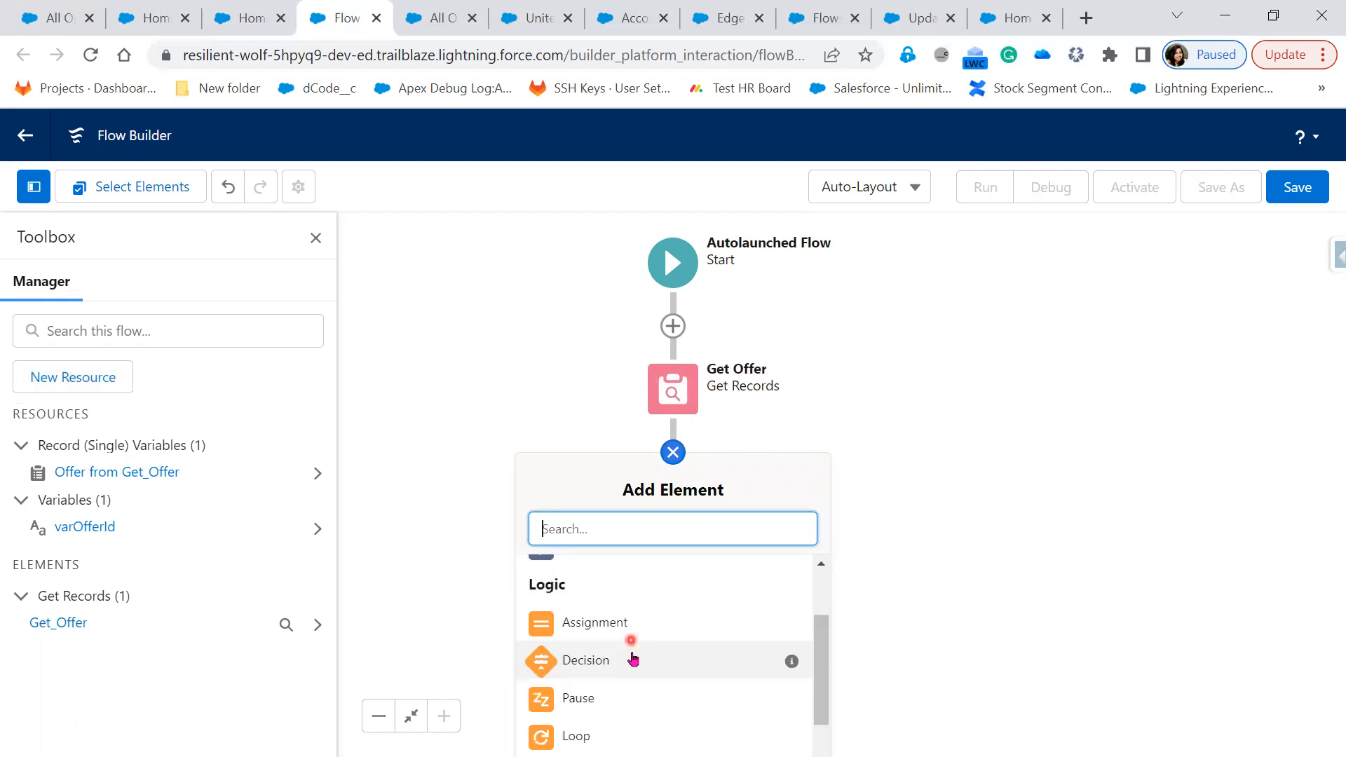
scroll(631, 656, up, 2)
click(608, 622)
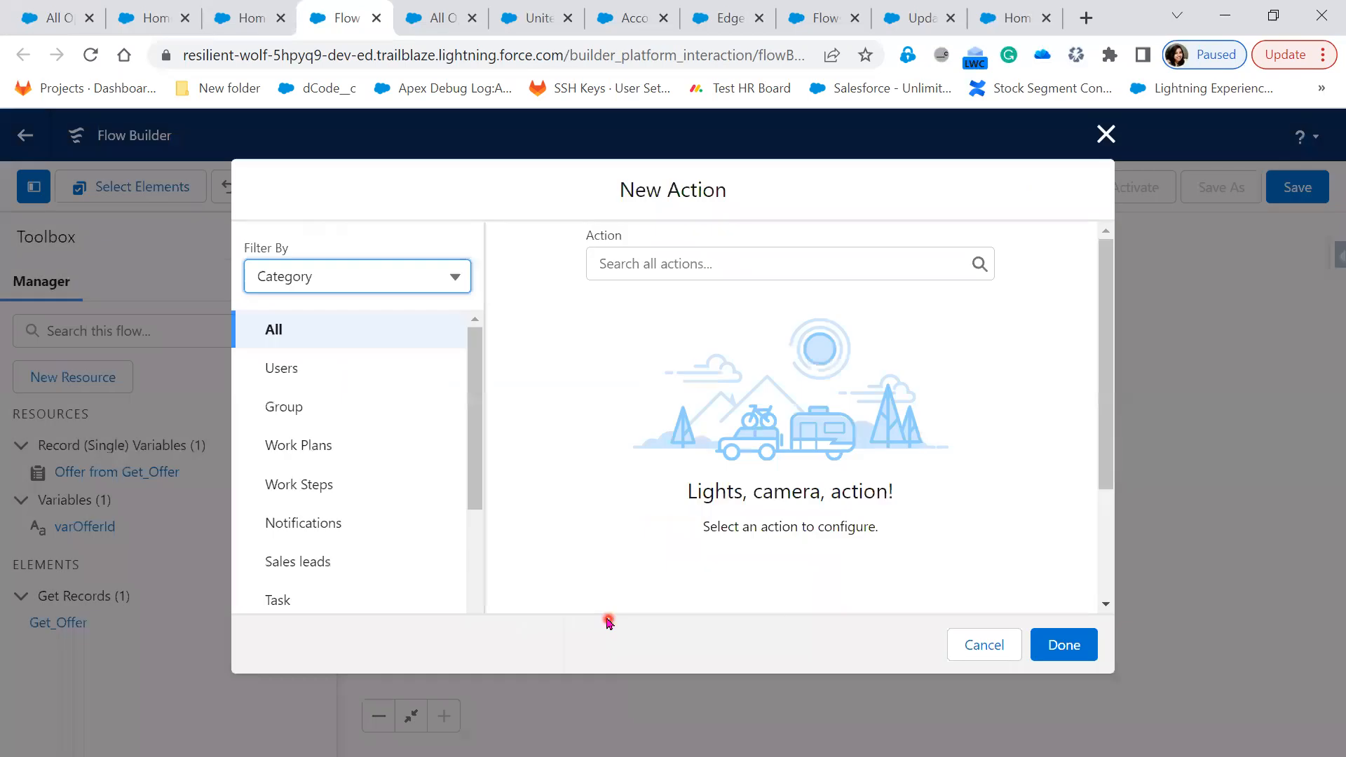
Try filtering actions by Type, then filter by Category and pick Email
click(406, 286)
click(372, 354)
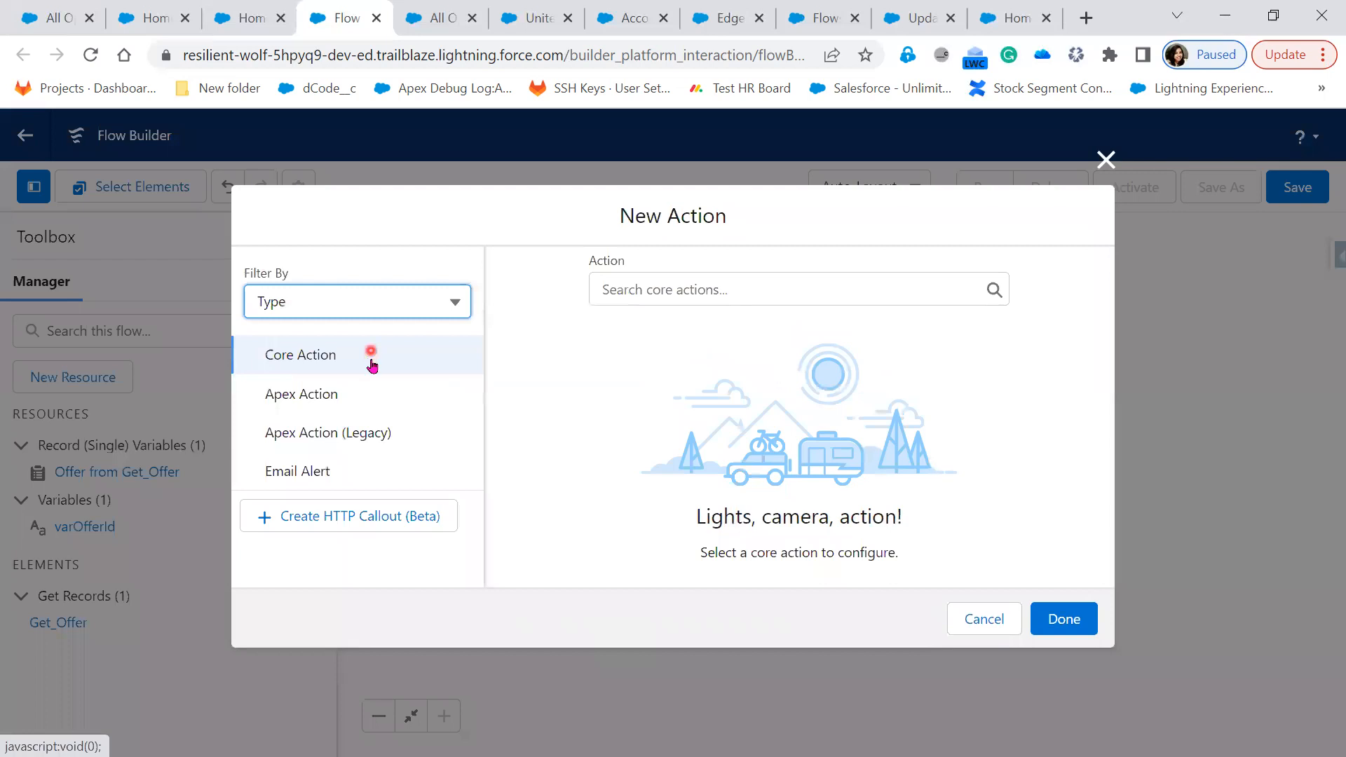
click(336, 467)
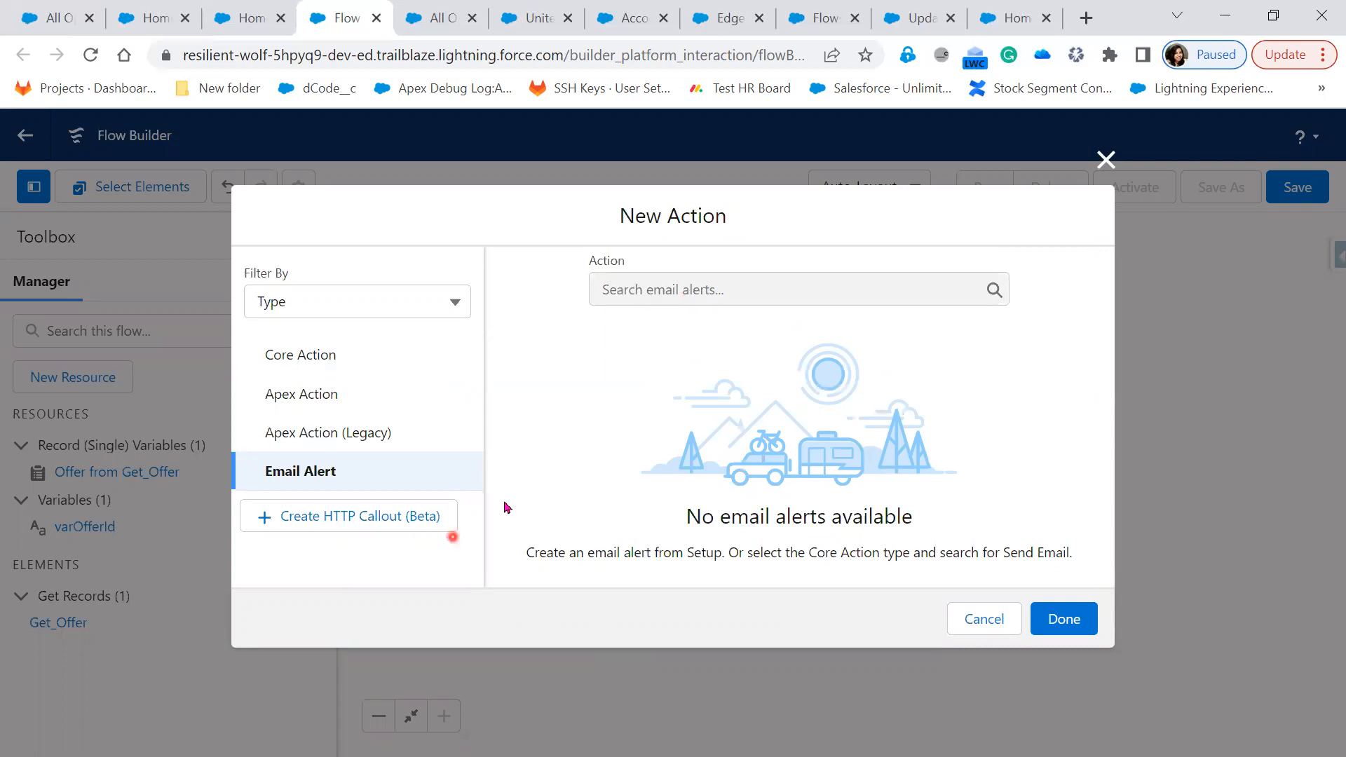
click(439, 314)
click(396, 354)
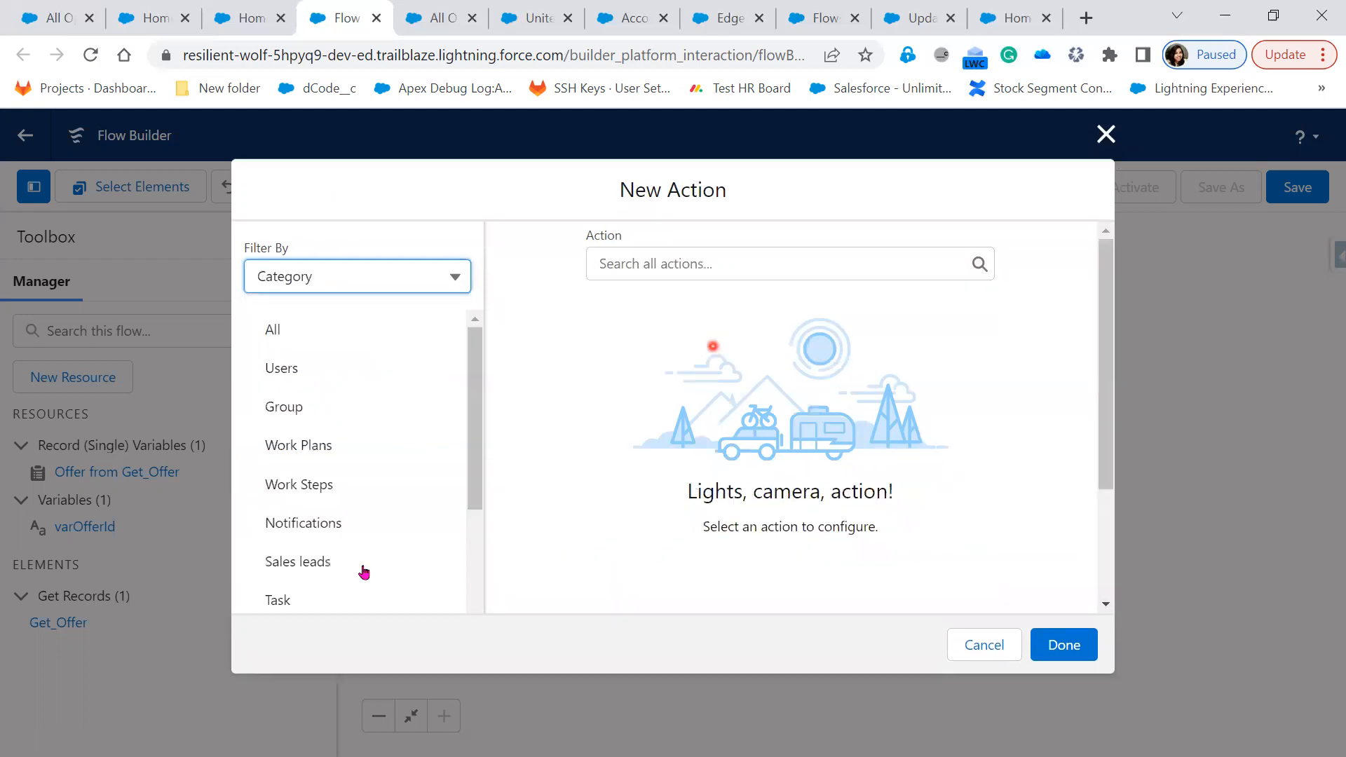
scroll(361, 571, down, 3)
scroll(361, 580, down, 3)
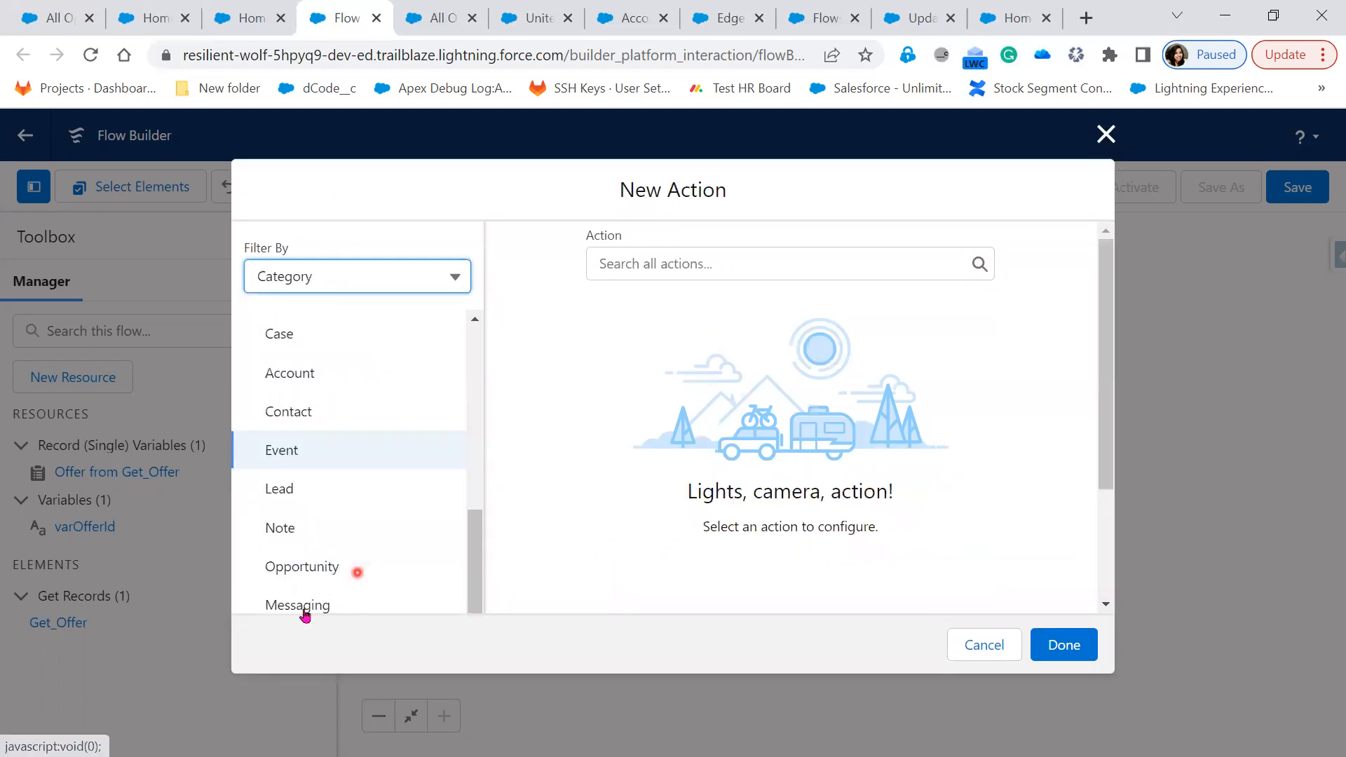
scroll(301, 609, down, 1)
click(612, 338)
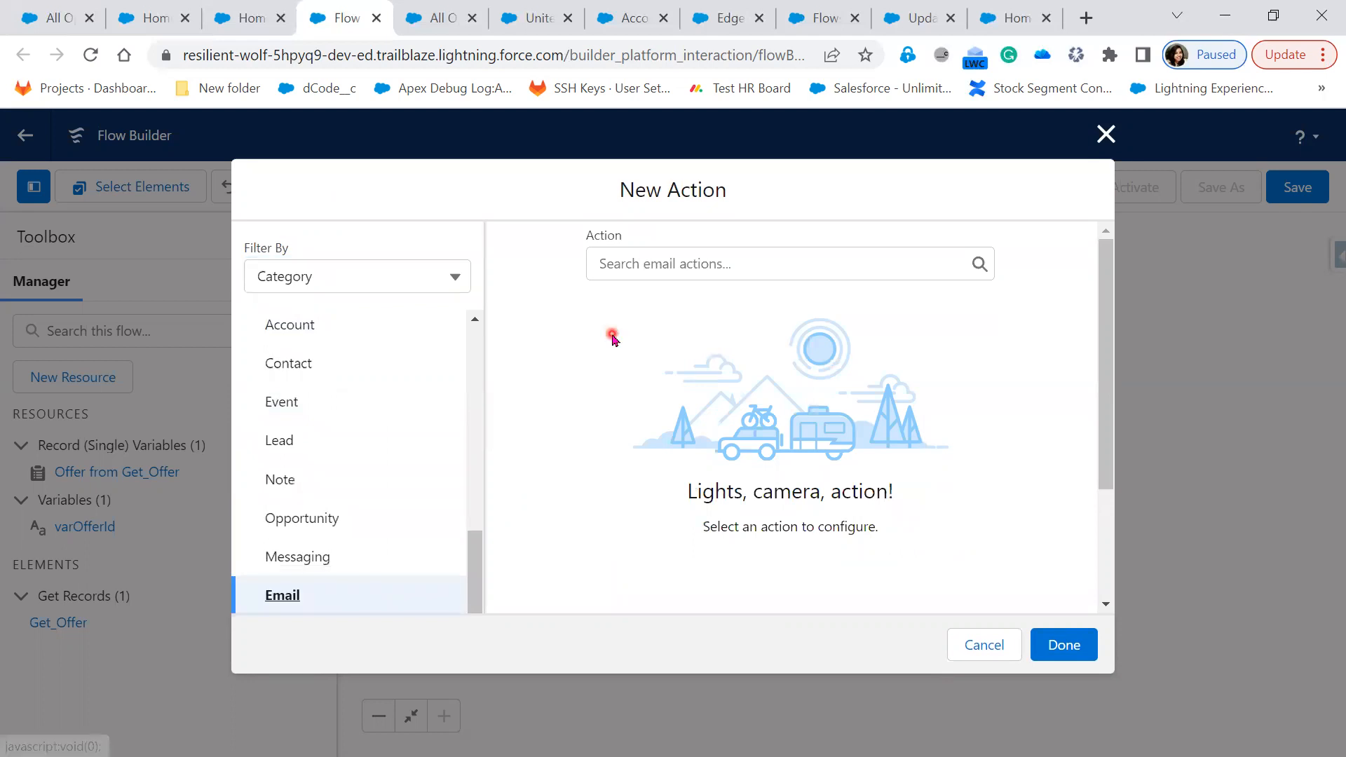
Choose the Send Email core action and review its Body, Subject and recipient inputs
click(681, 262)
click(692, 302)
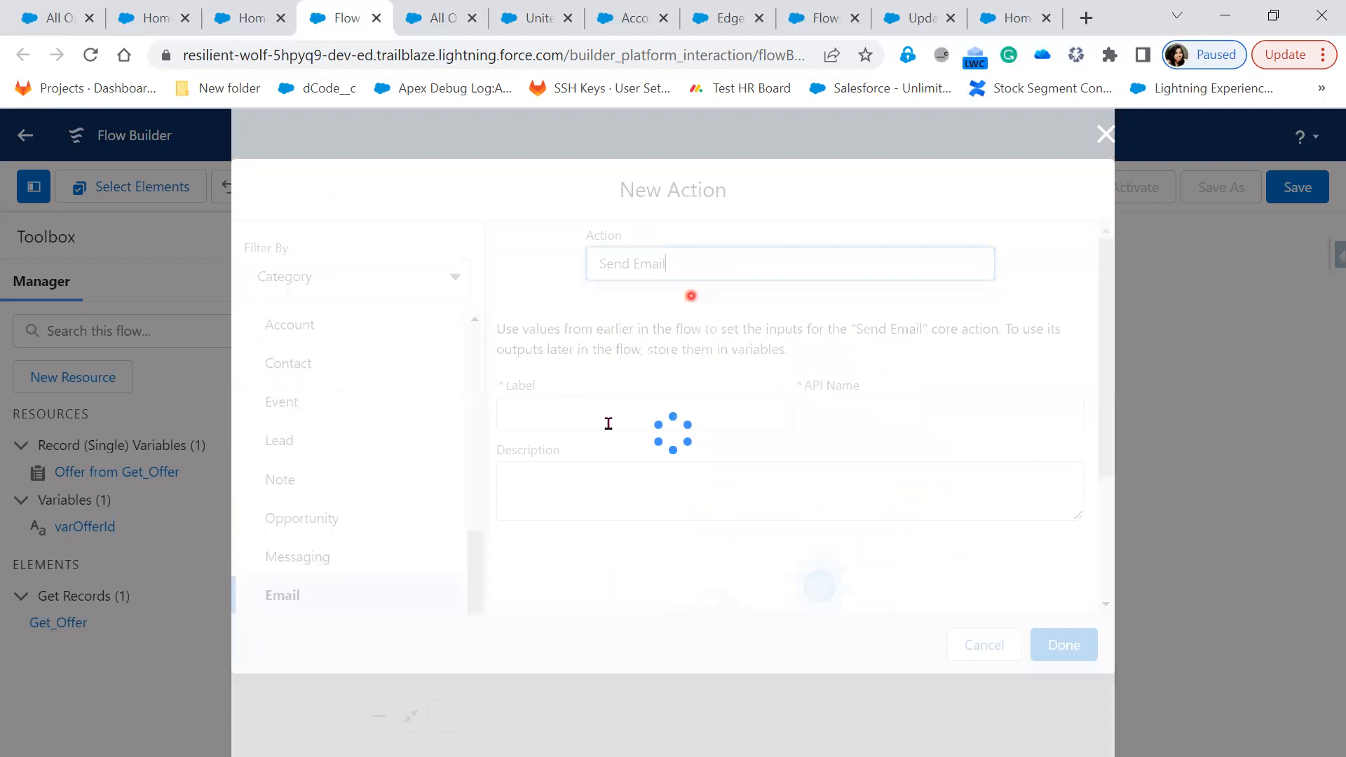
click(609, 423)
scroll(610, 428, down, 3)
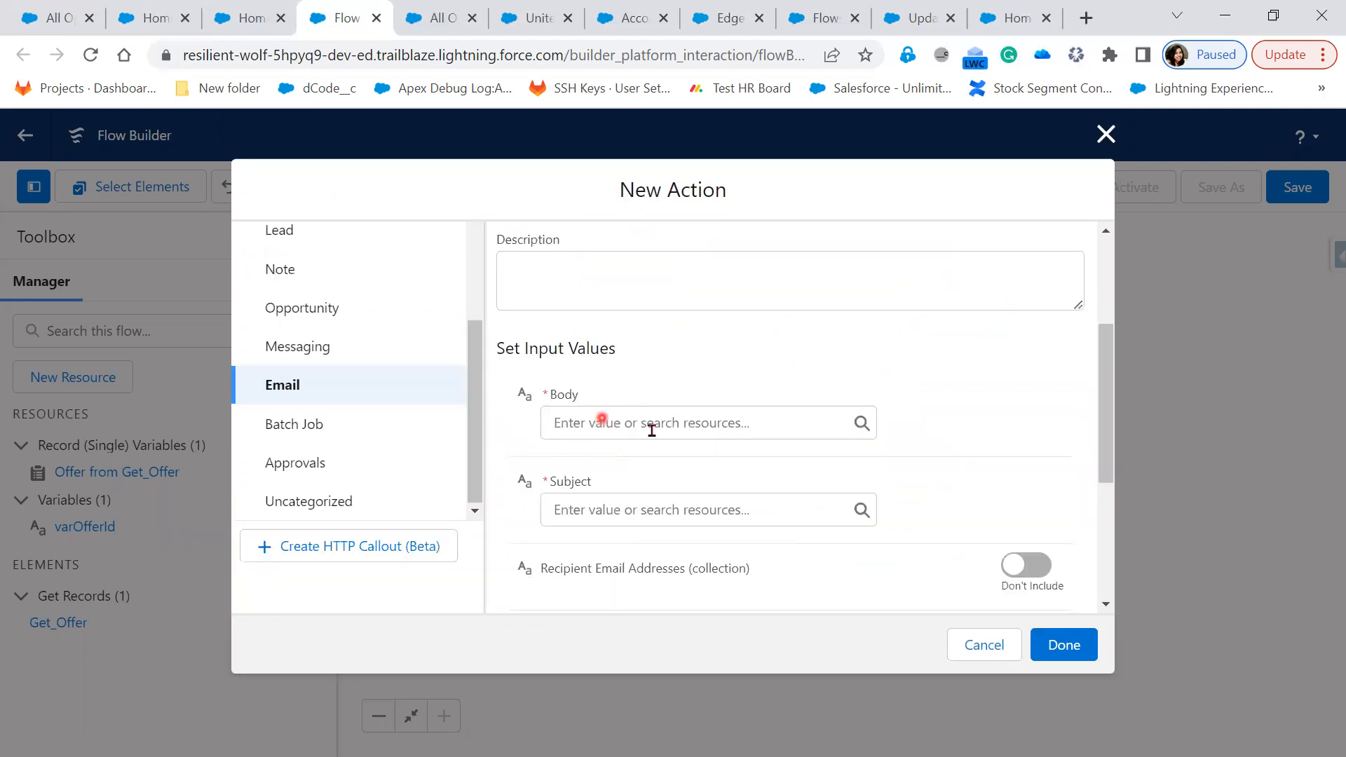
scroll(652, 431, down, 2)
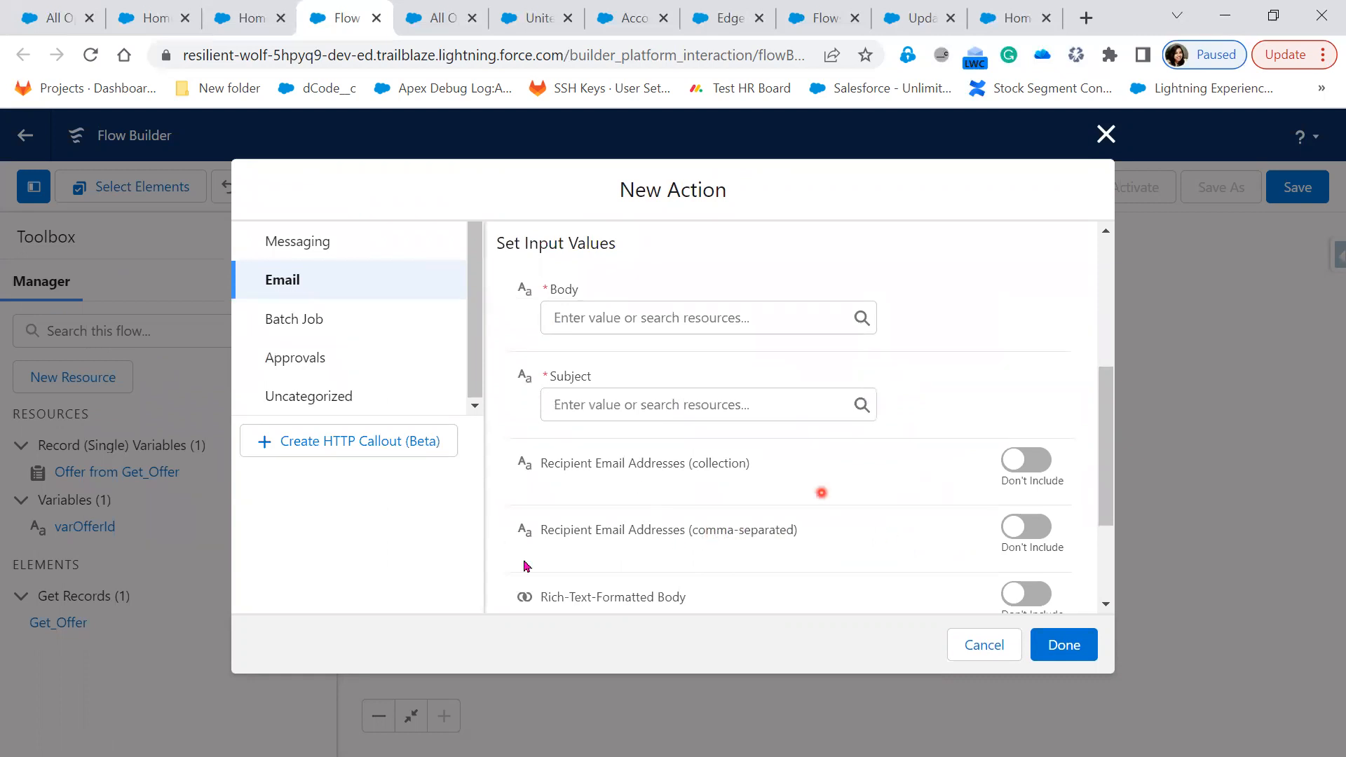
scroll(790, 599, up, 3)
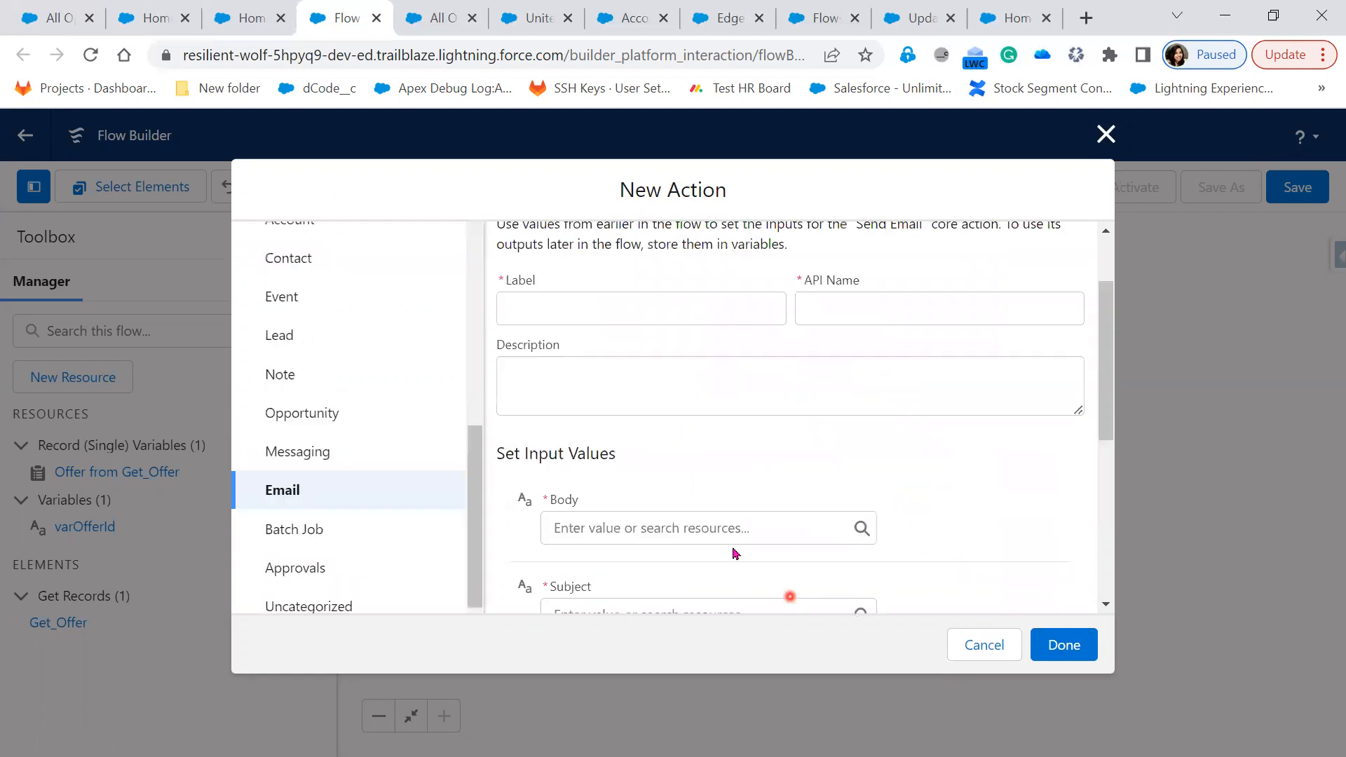
scroll(735, 554, up, 2)
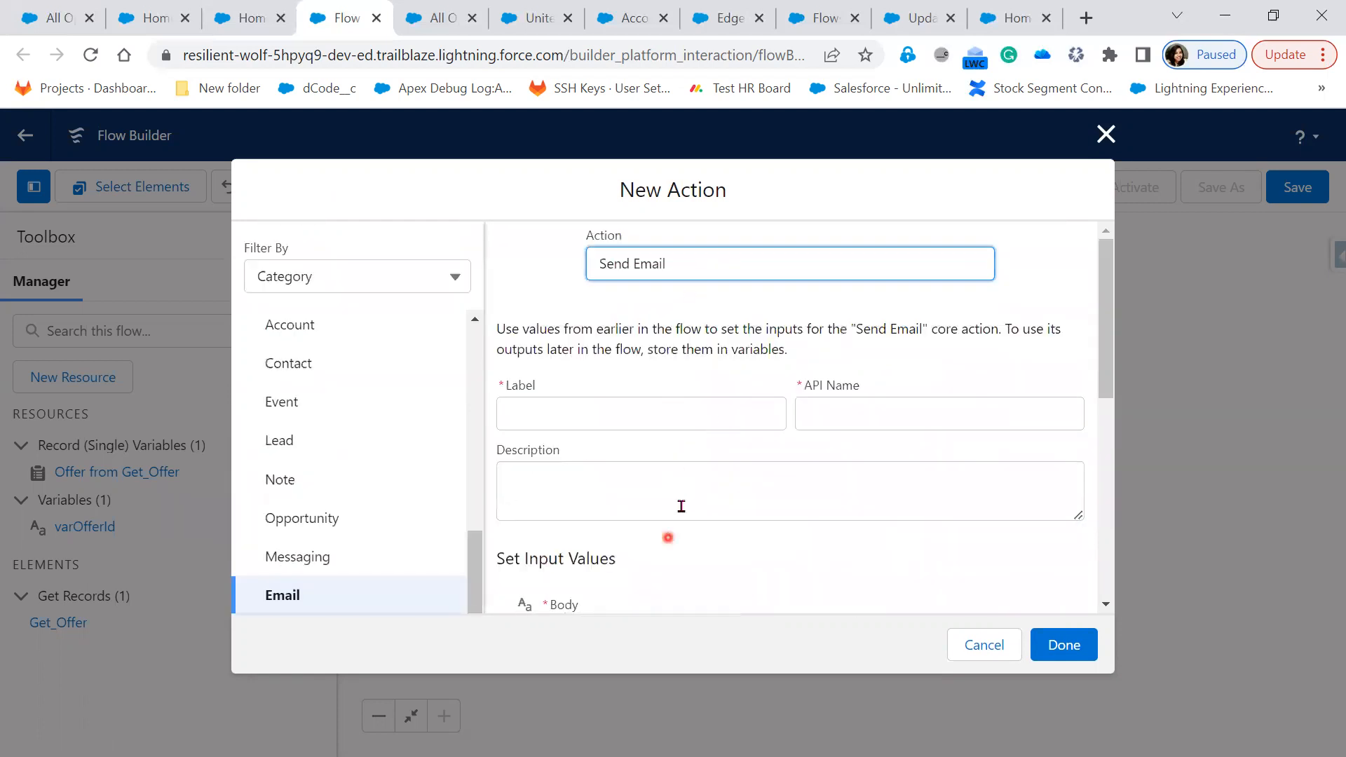
scroll(692, 552, down, 2)
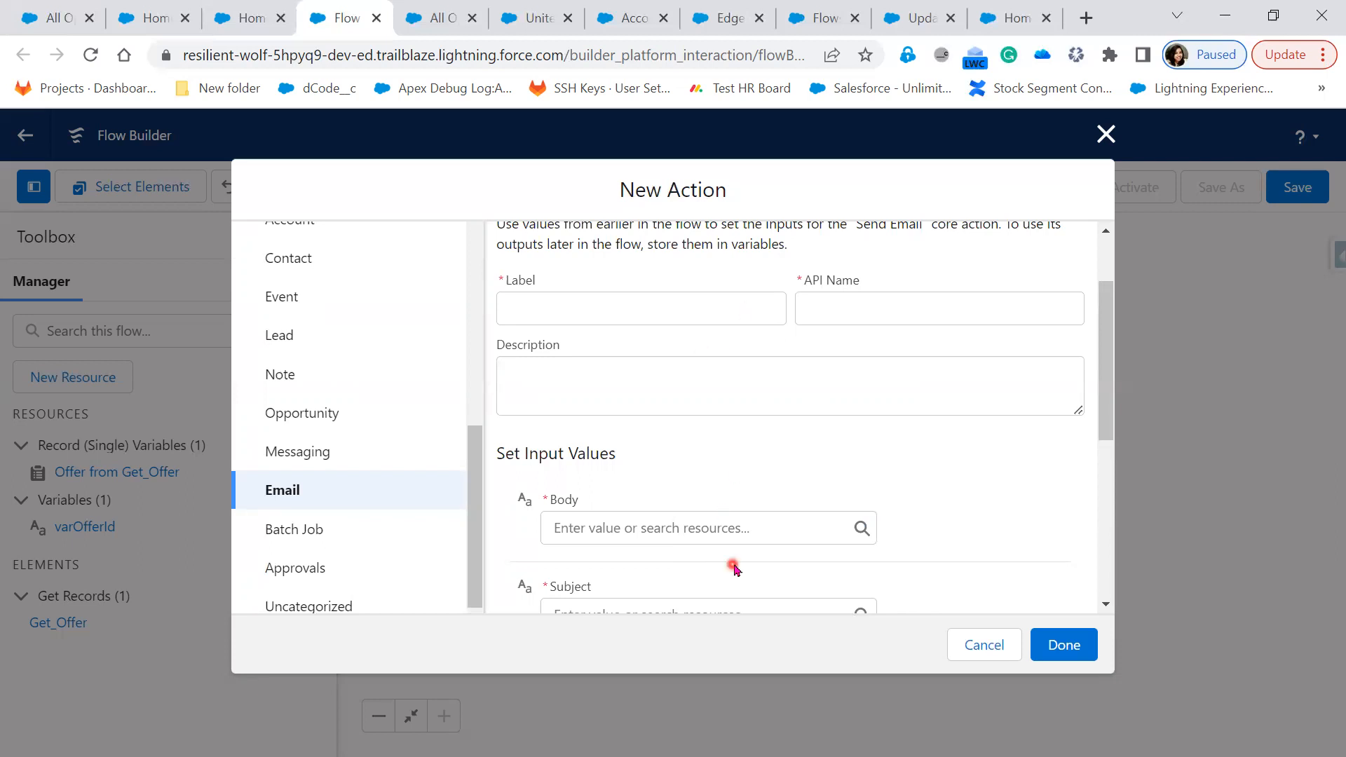
scroll(734, 568, down, 2)
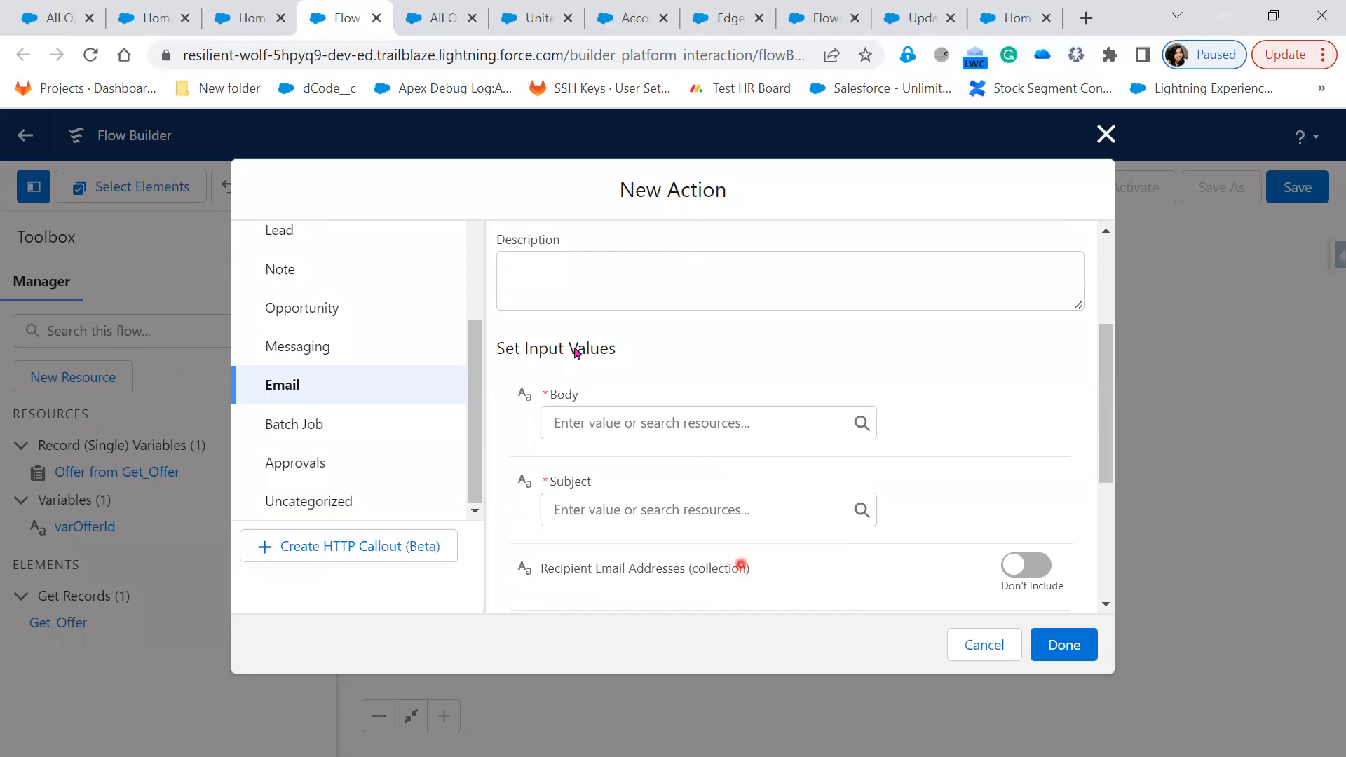
click(690, 33)
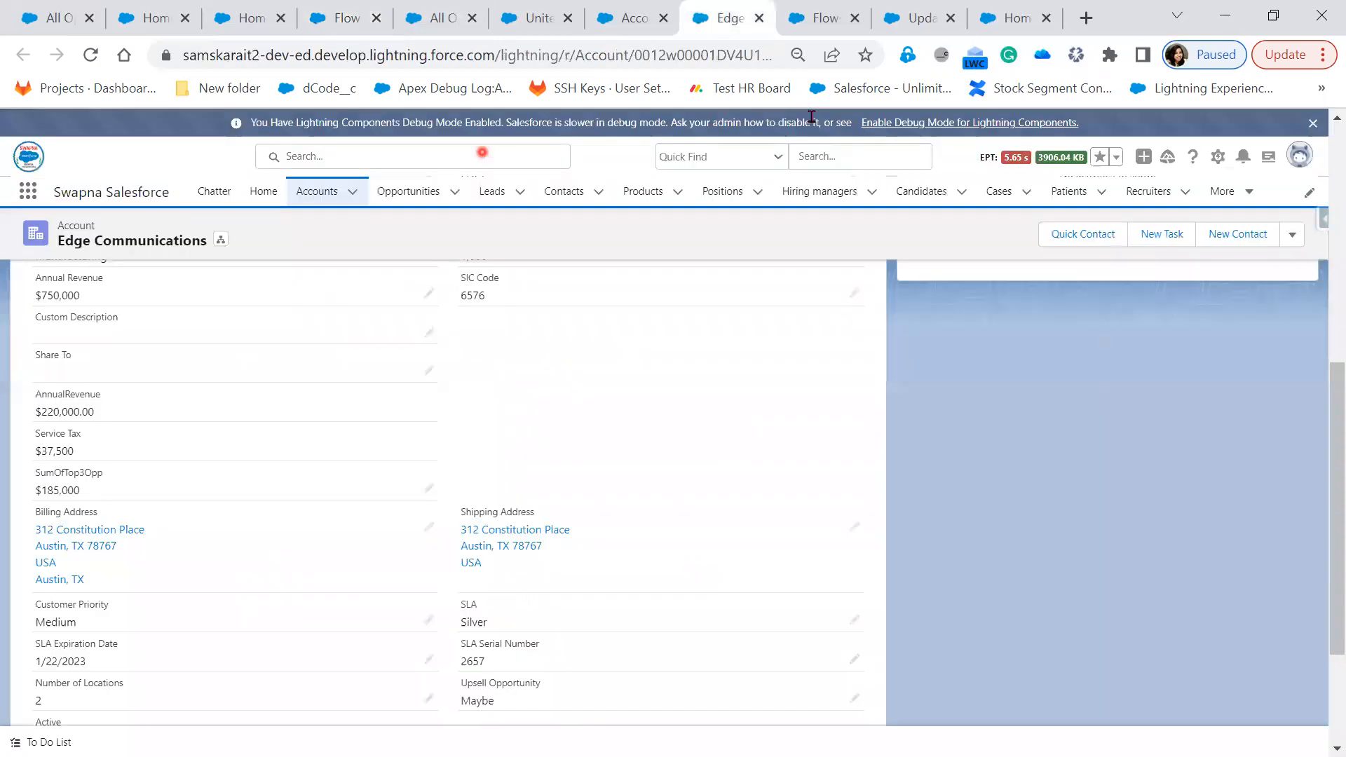
click(810, 28)
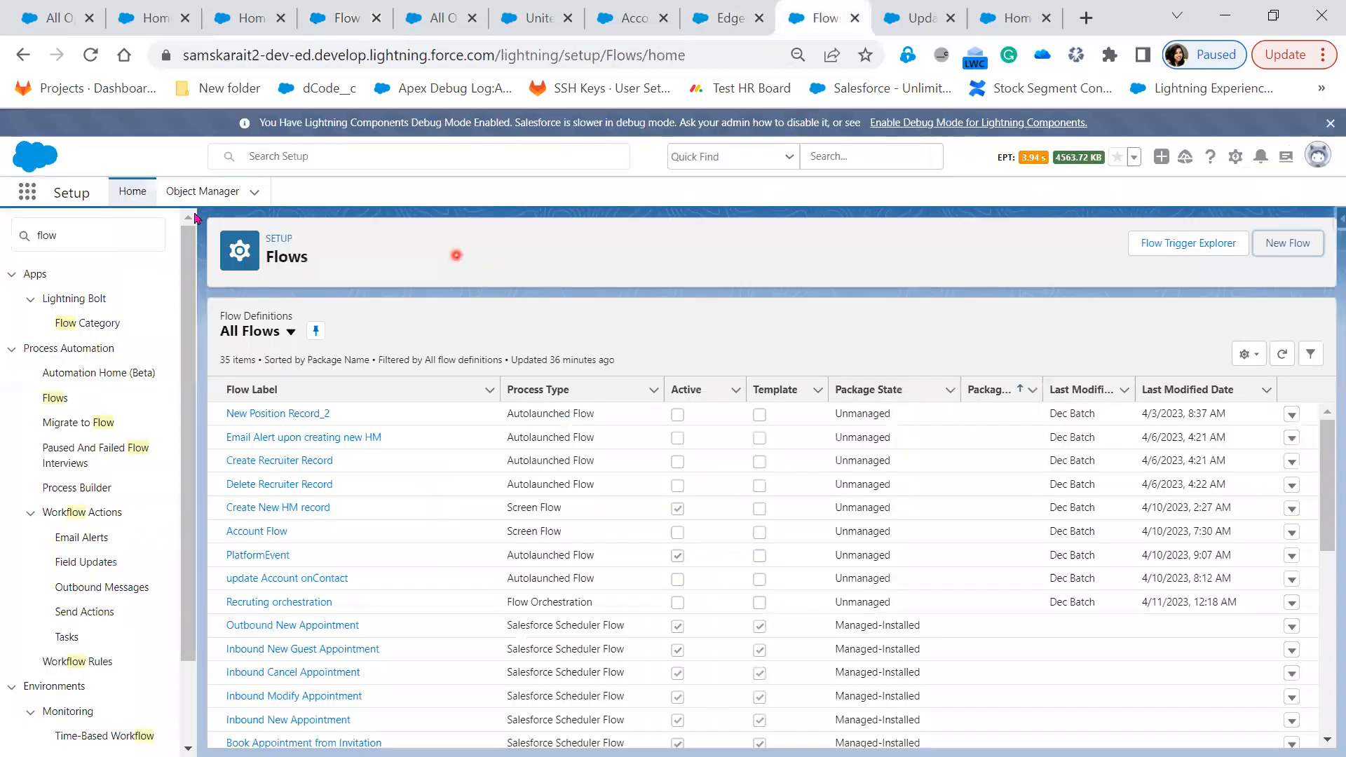
click(17, 237)
text(e)
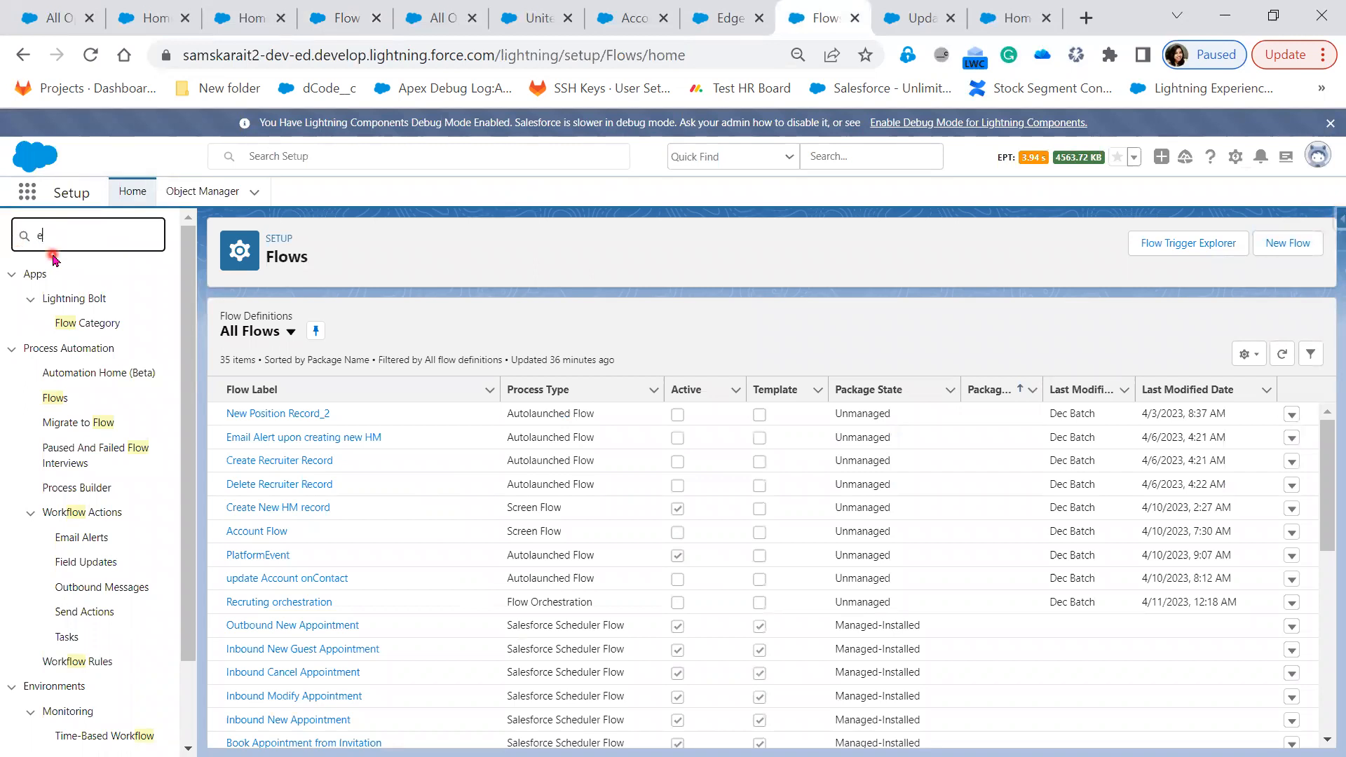
text(mil)
key(BackSpace)
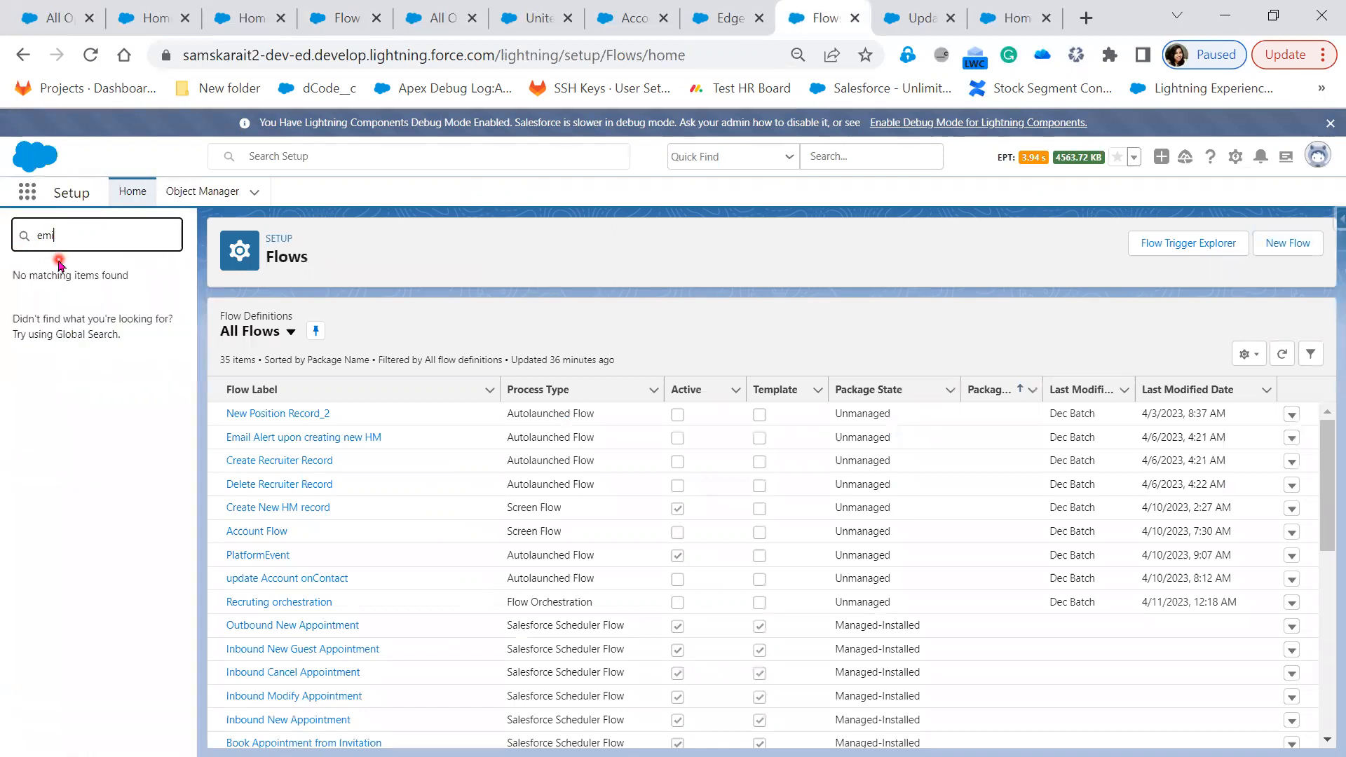
key(BackSpace)
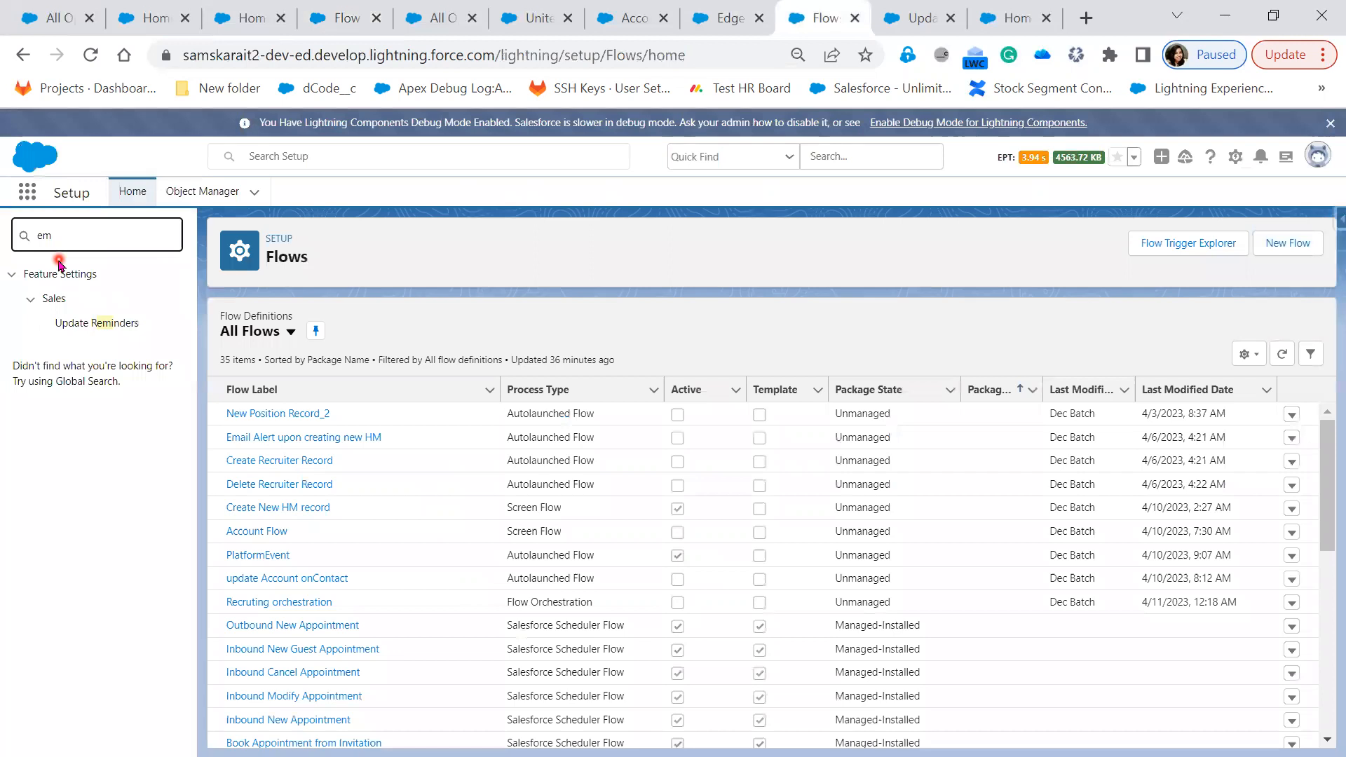
text(ail)
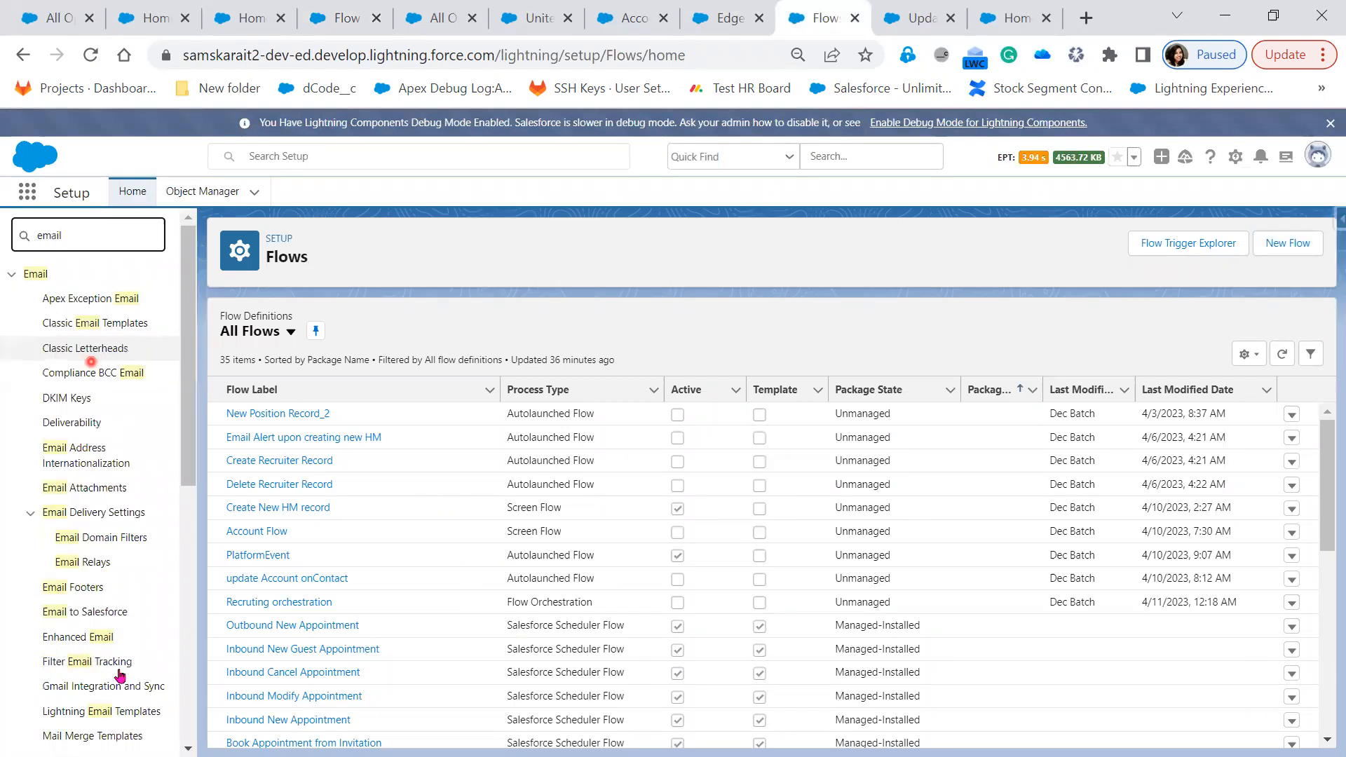
click(99, 324)
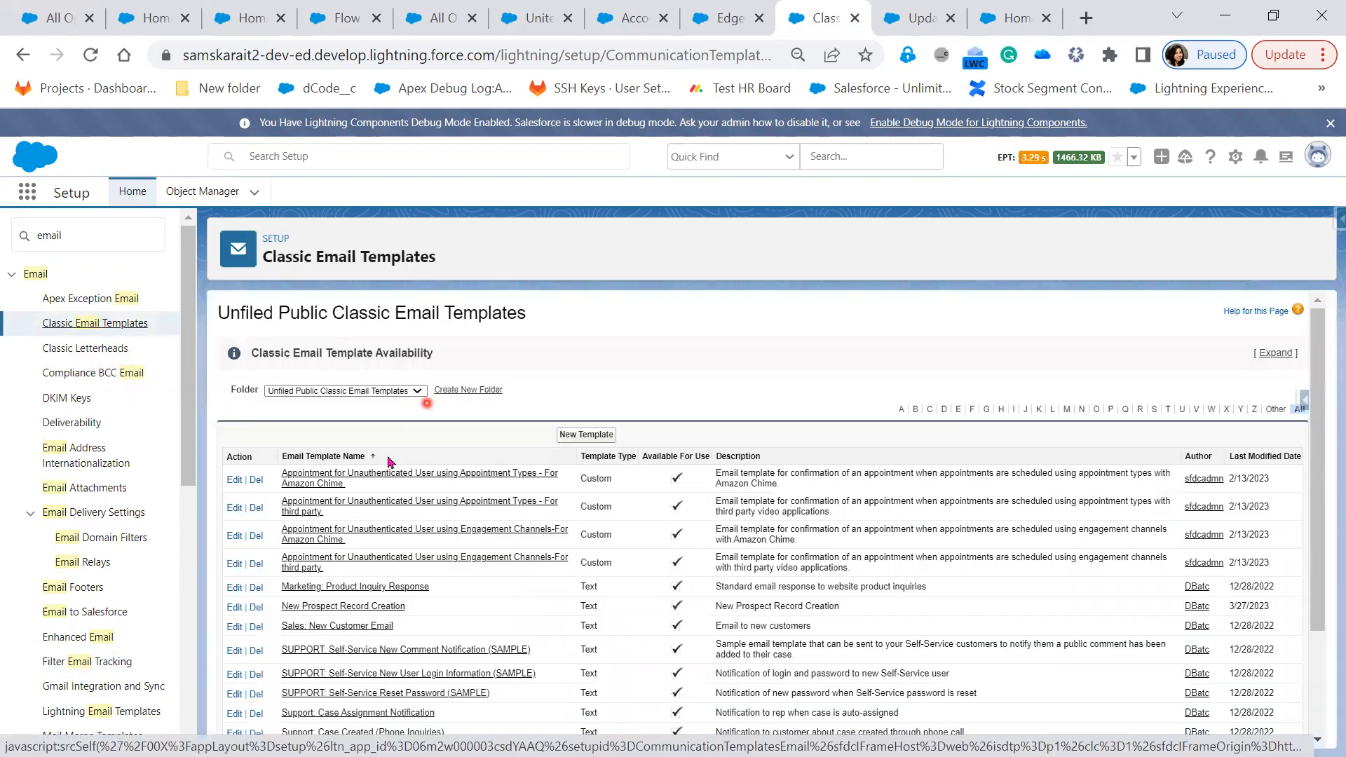
click(389, 391)
click(387, 424)
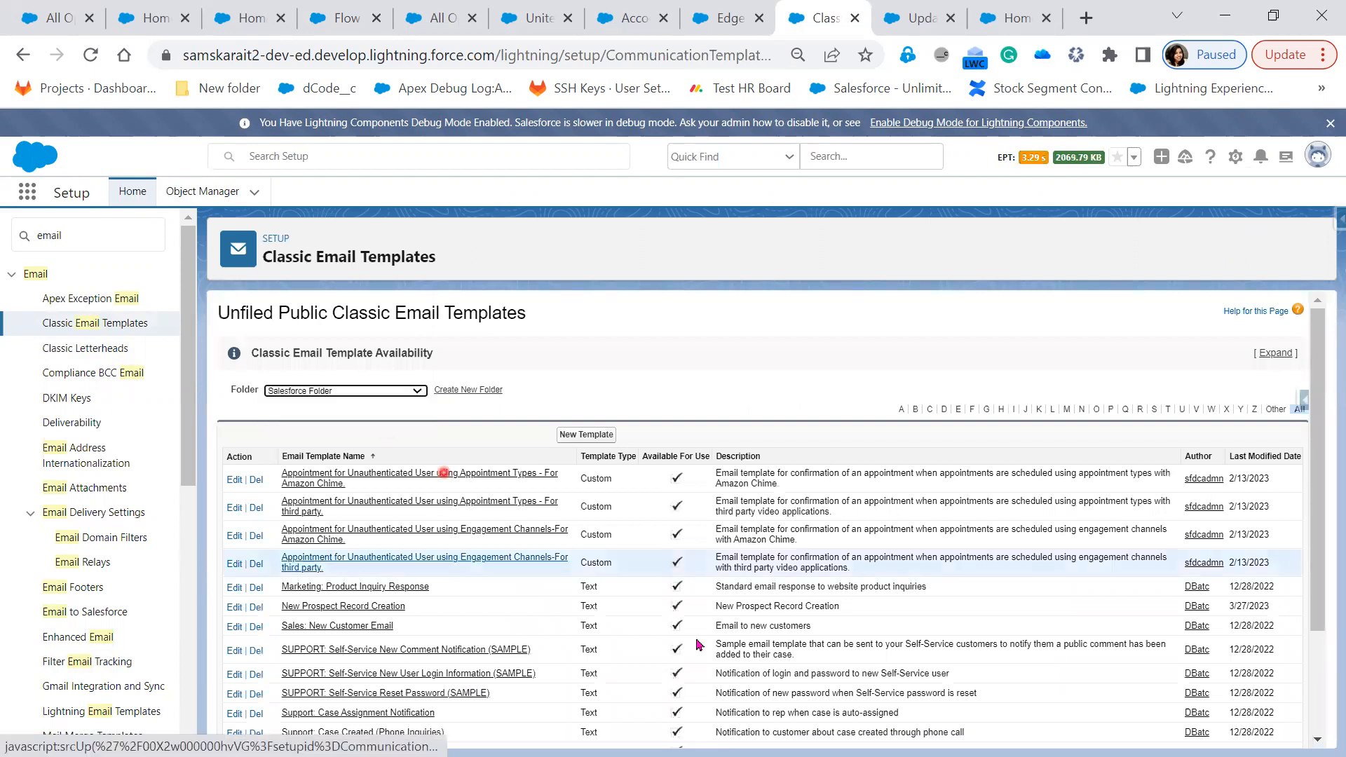
click(343, 21)
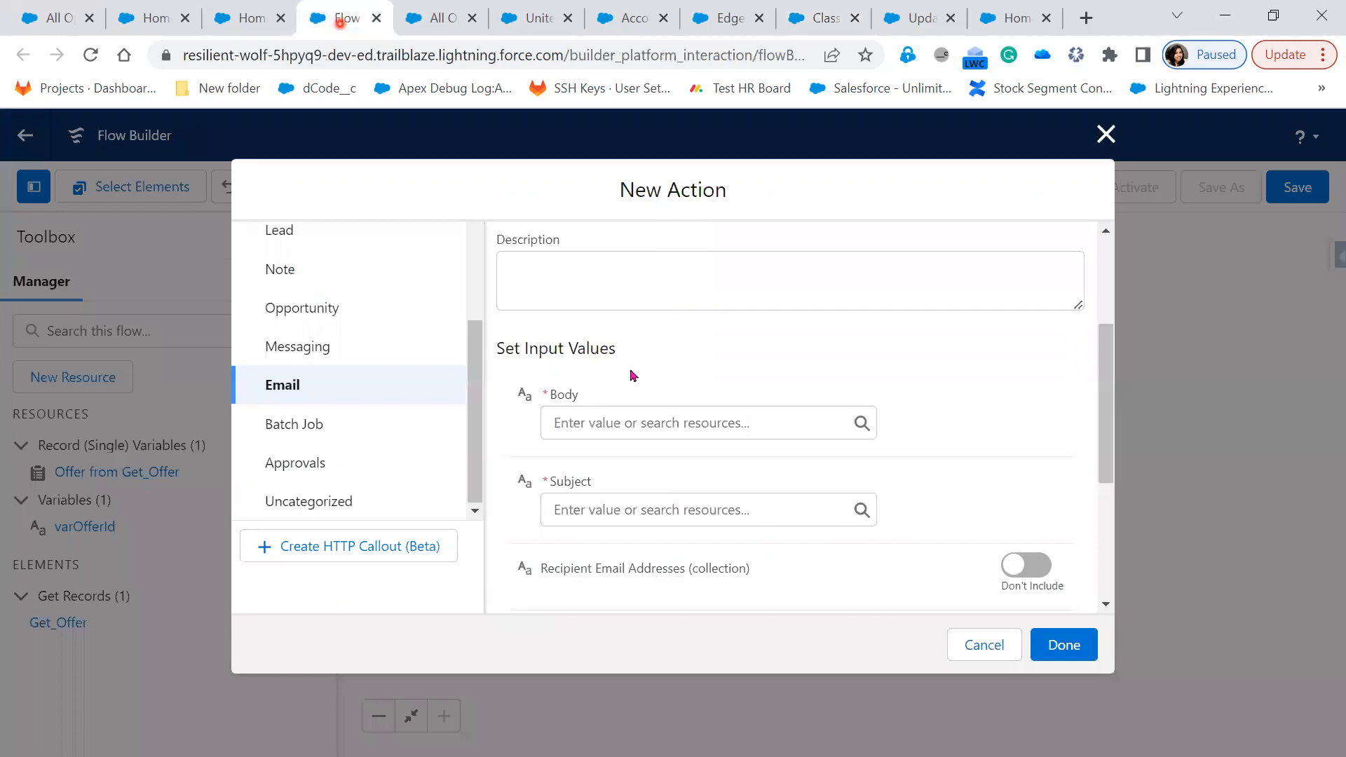
Browse the available resources for the Send Email Body input
scroll(682, 471, up, 3)
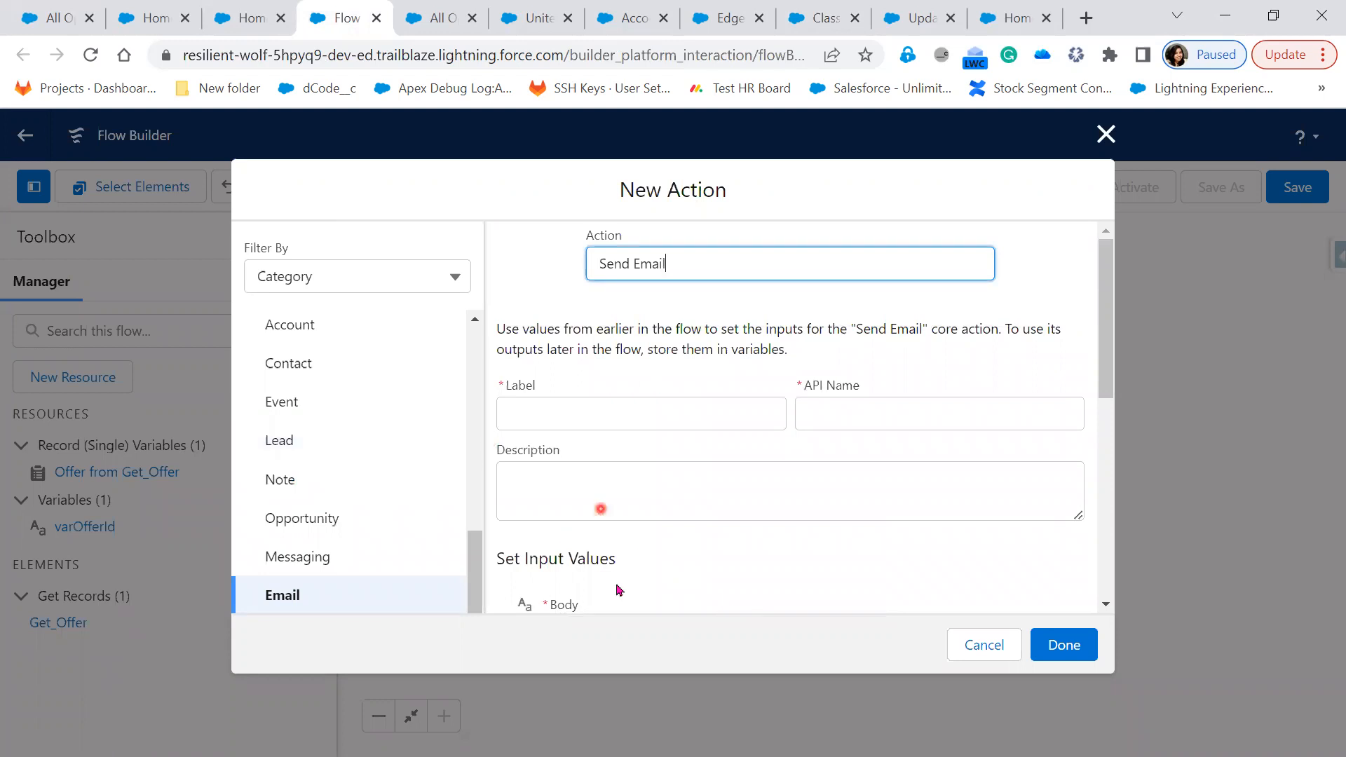
scroll(617, 589, down, 1)
click(614, 537)
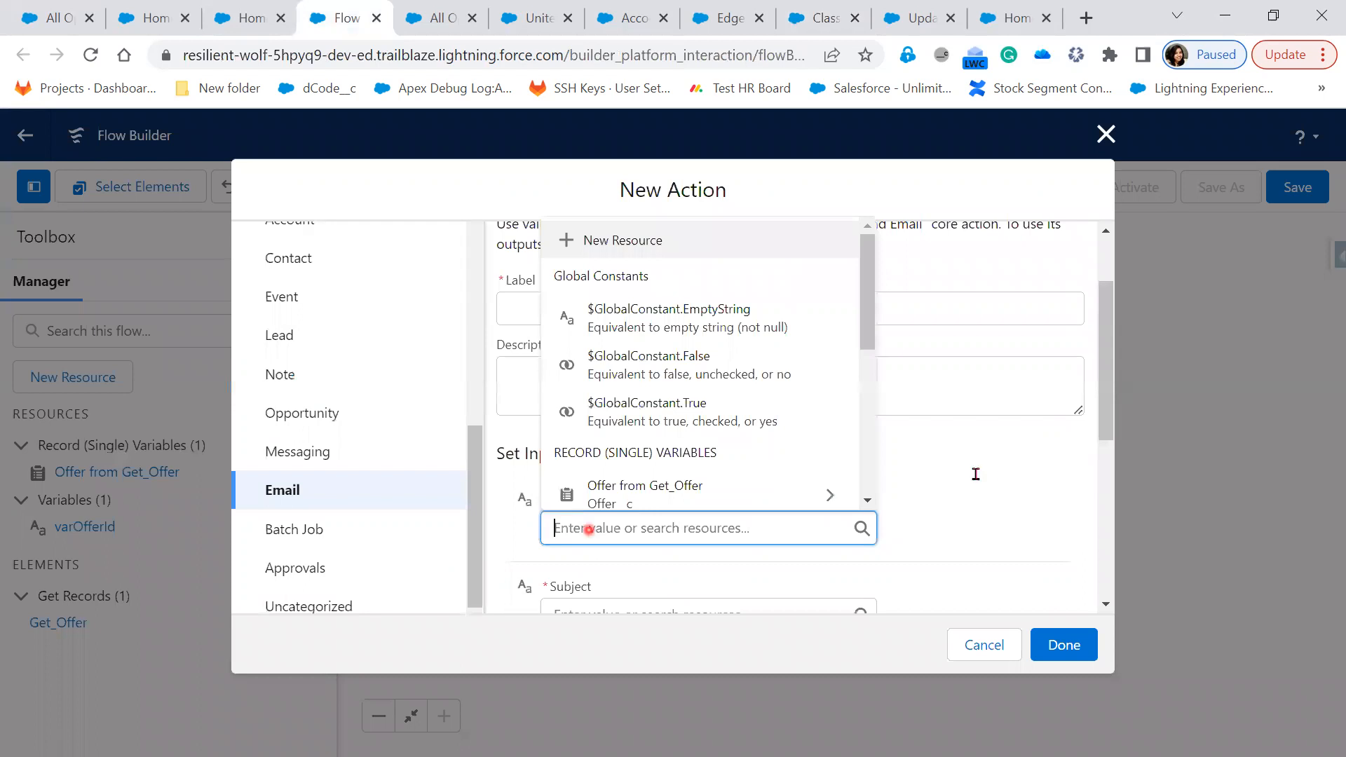
click(979, 476)
click(608, 526)
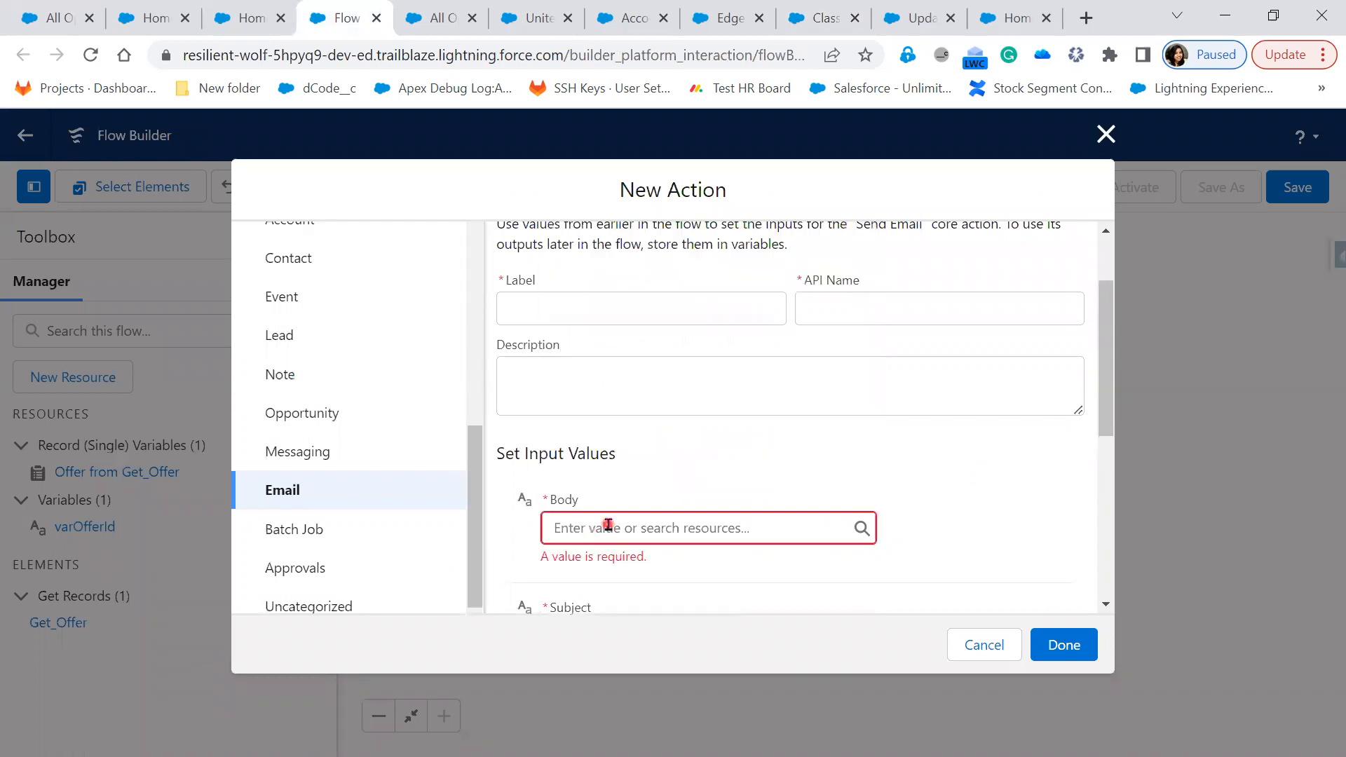
click(986, 509)
Clear the stray test text from Body and choose New Resource for it
click(595, 516)
scroll(679, 426, down, 3)
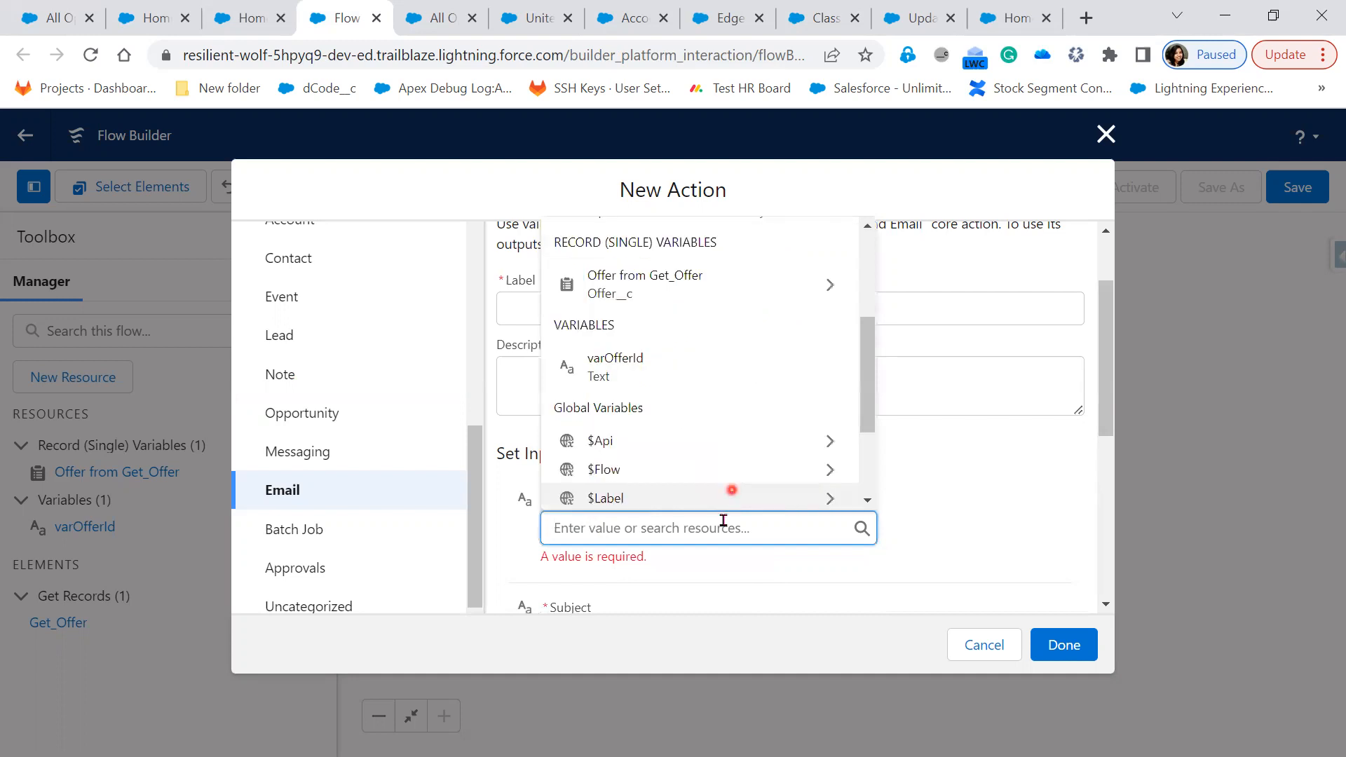
scroll(726, 494, down, 2)
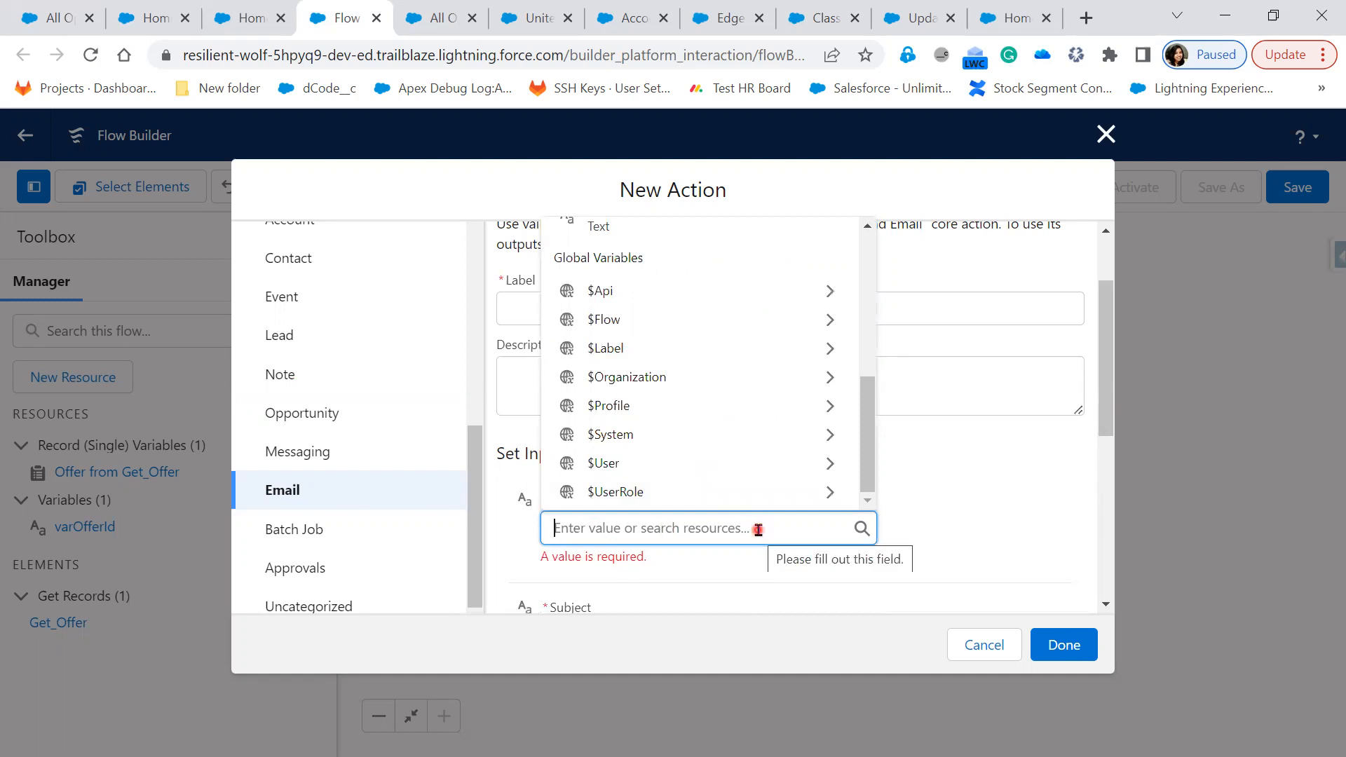
text(gjhggjgjhjhgjhhg)
key(BackSpace)
key(BackSpace)
key(BackSpace)
key(BackSpace)
key(BackSpace)
key(BackSpace)
key(BackSpace)
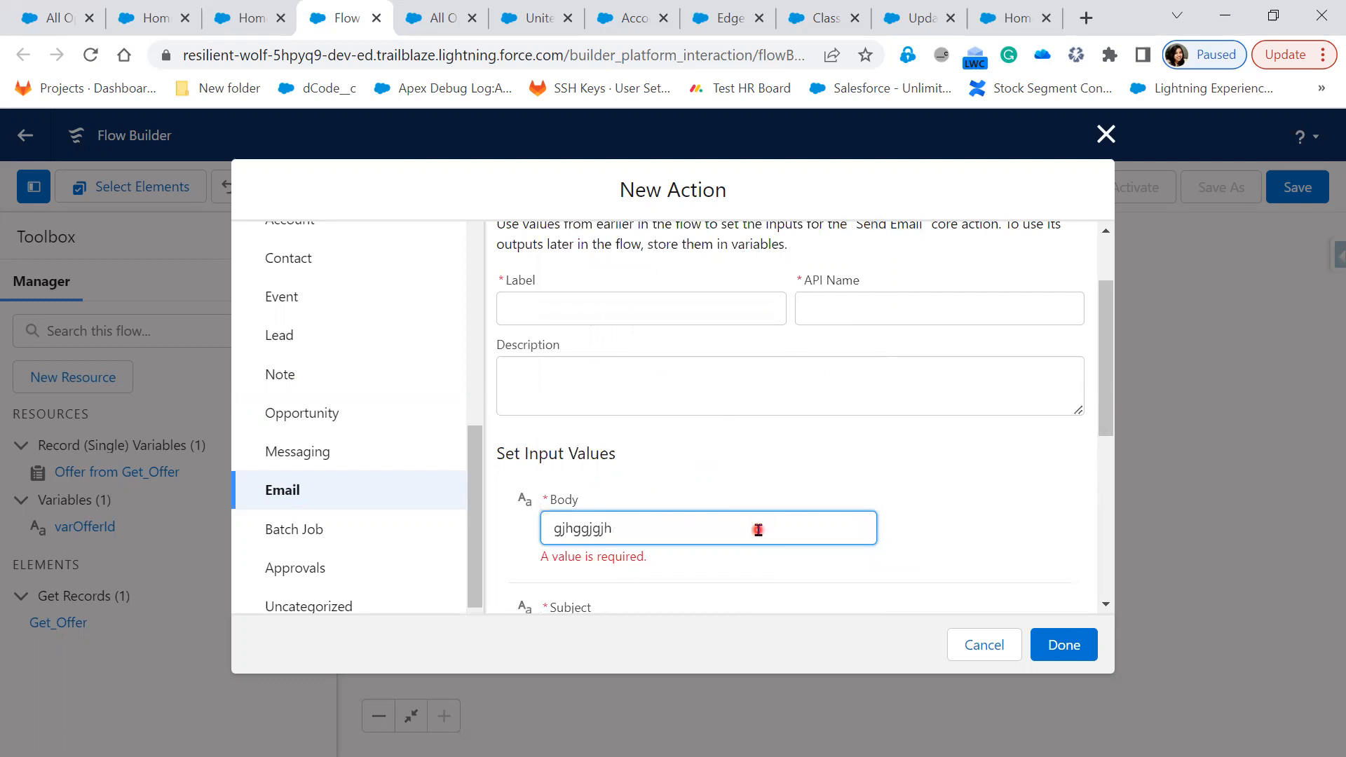
key(BackSpace)
key(BackSpace)
key(BackSpace)
key(BackSpace)
key(BackSpace)
key(BackSpace)
key(BackSpace)
key(BackSpace)
key(BackSpace)
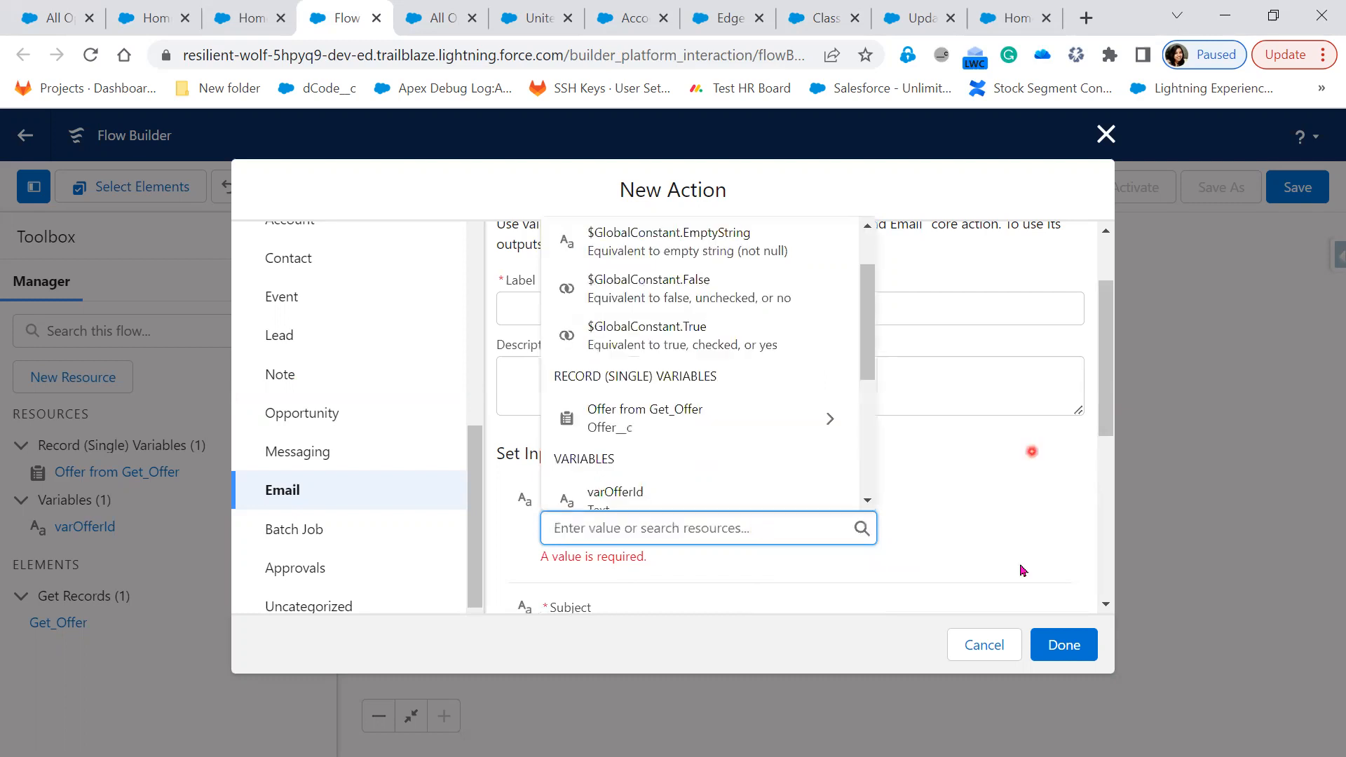
click(631, 586)
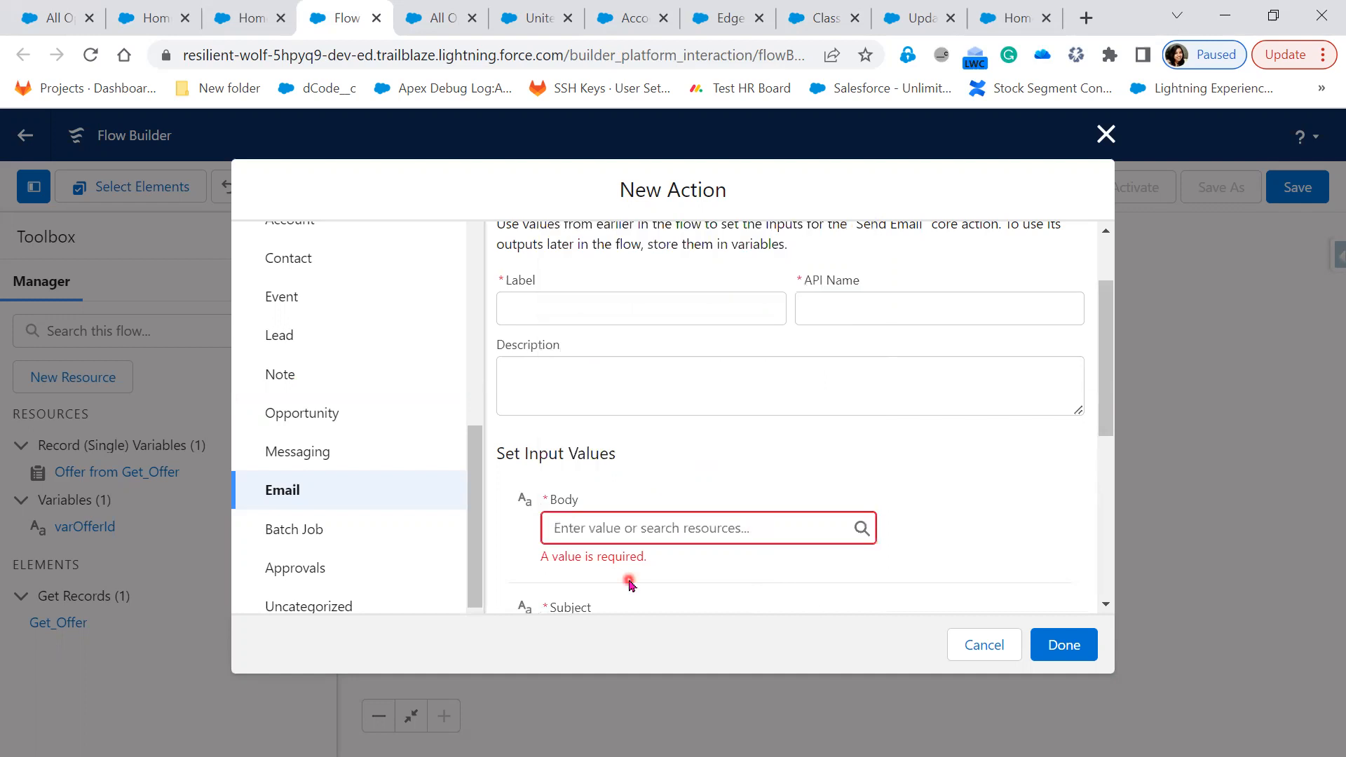
click(620, 529)
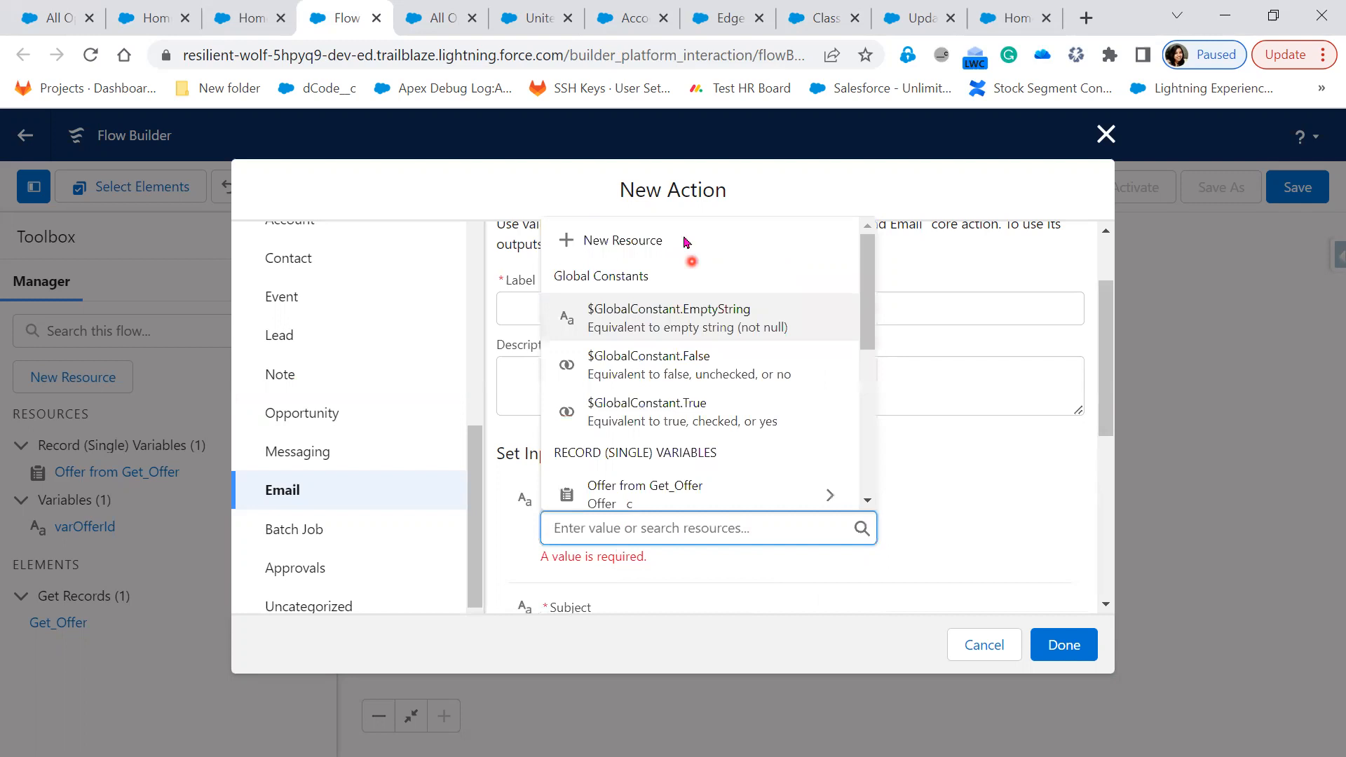
click(685, 242)
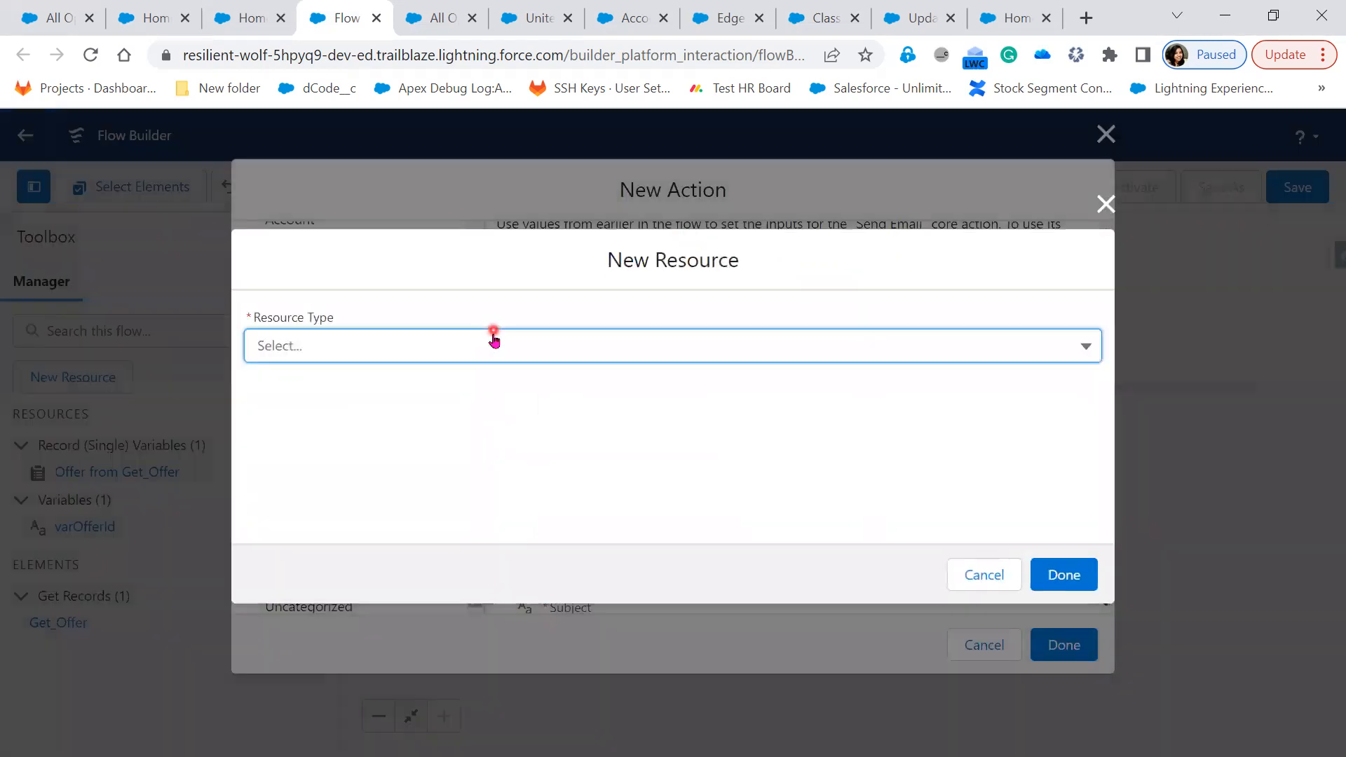
Make the new resource a Text Template with API name varEmailBody
click(493, 341)
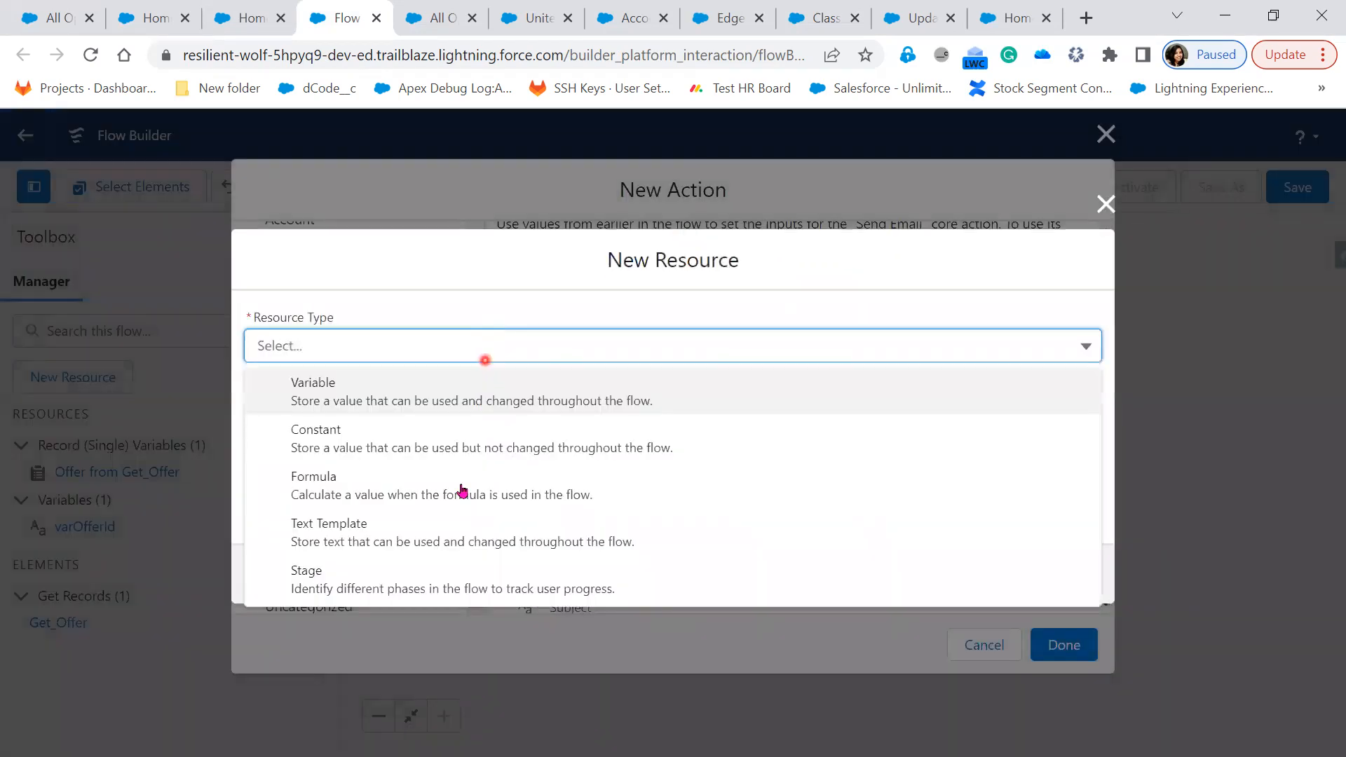
click(434, 533)
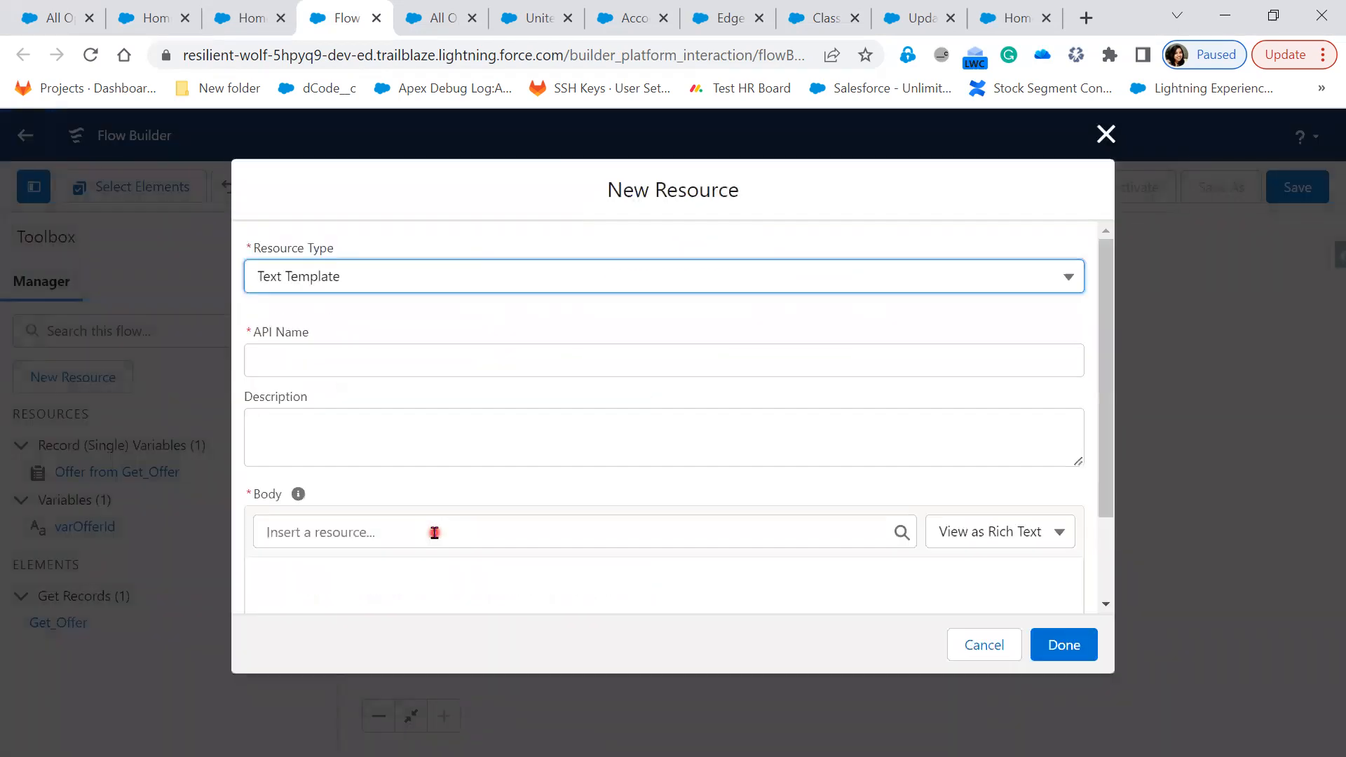
click(397, 359)
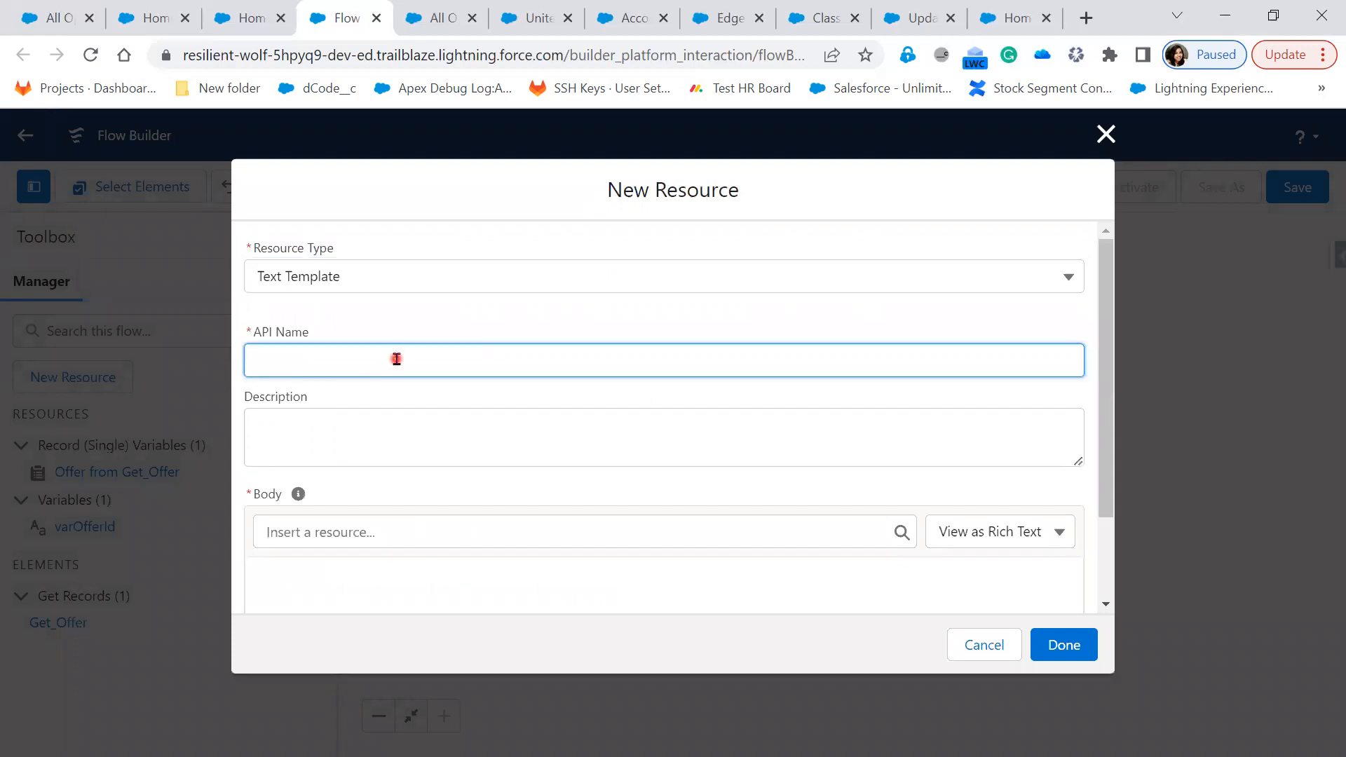
text(var)
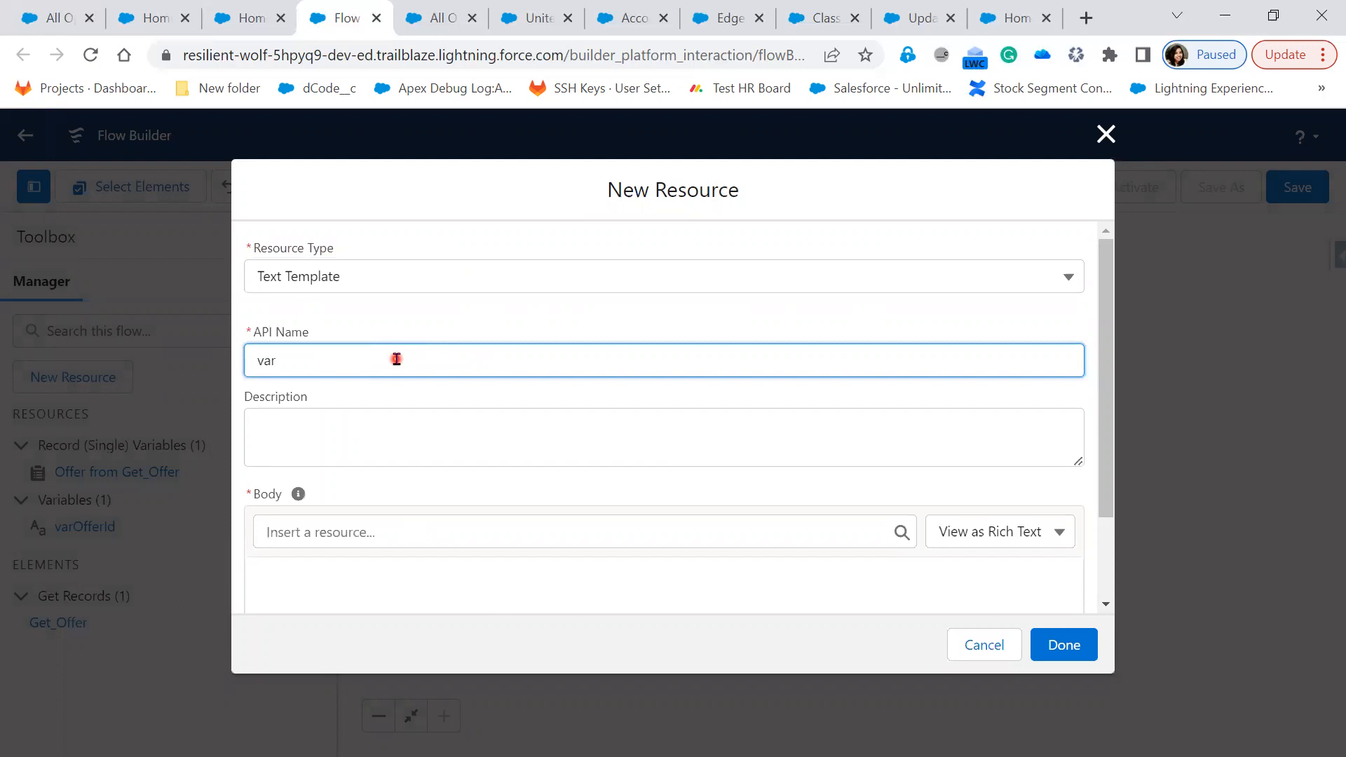
text(EmailBody)
key(Tab)
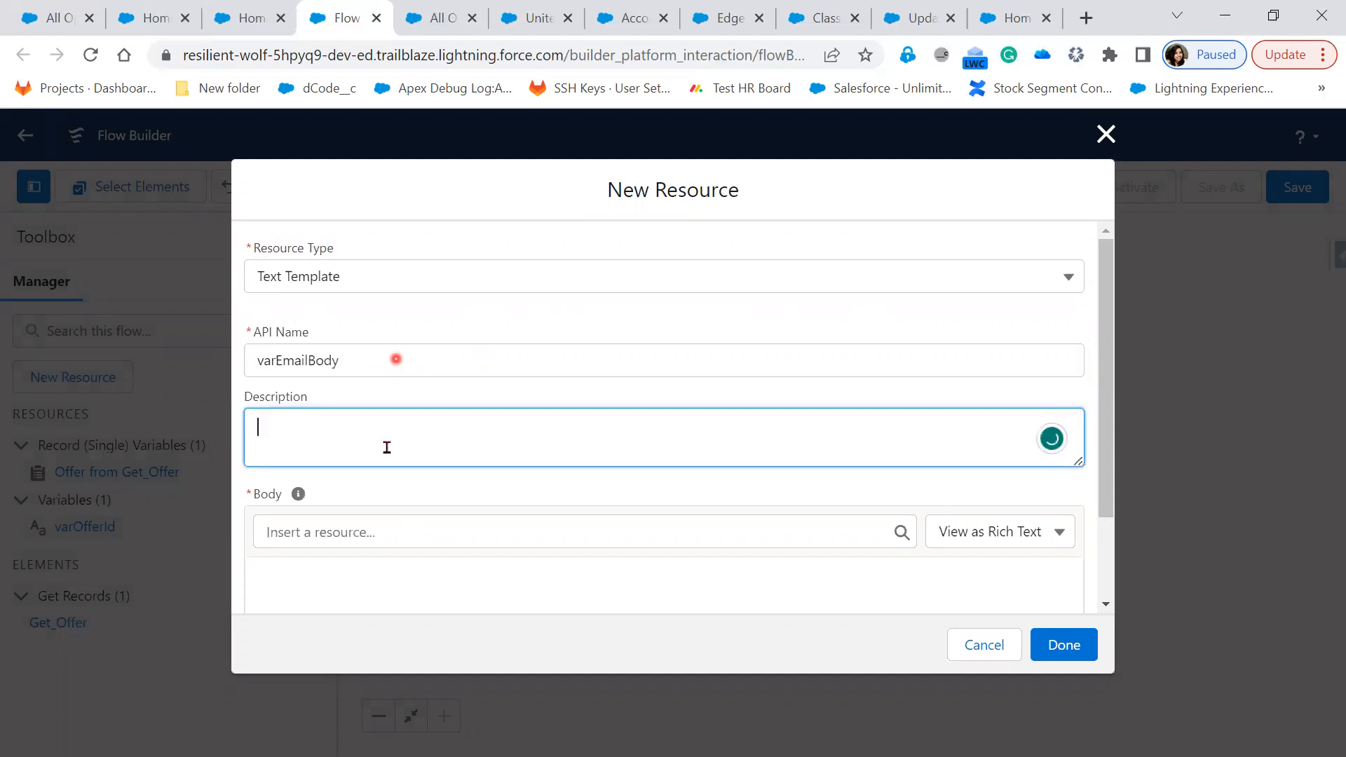
scroll(344, 574, down, 2)
Write the template body 'We are releasing Offer Letter!!!.. and Amount :'
click(329, 470)
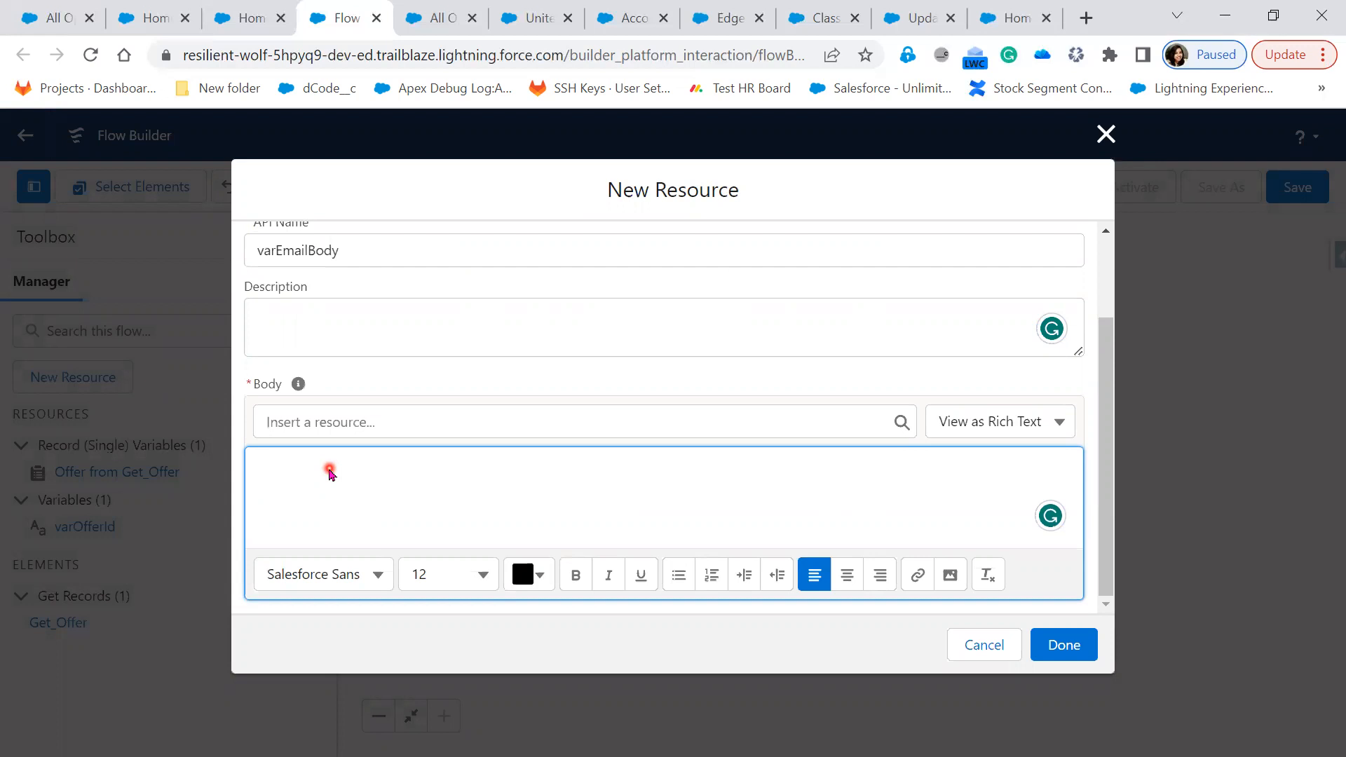
text(We)
text( are )
text(rela)
text(as)
text(ing)
text(Ofer)
key(BackSpace)
key(BackSpace)
key(BackSpace)
key(BackSpace)
text(Offer Letter )
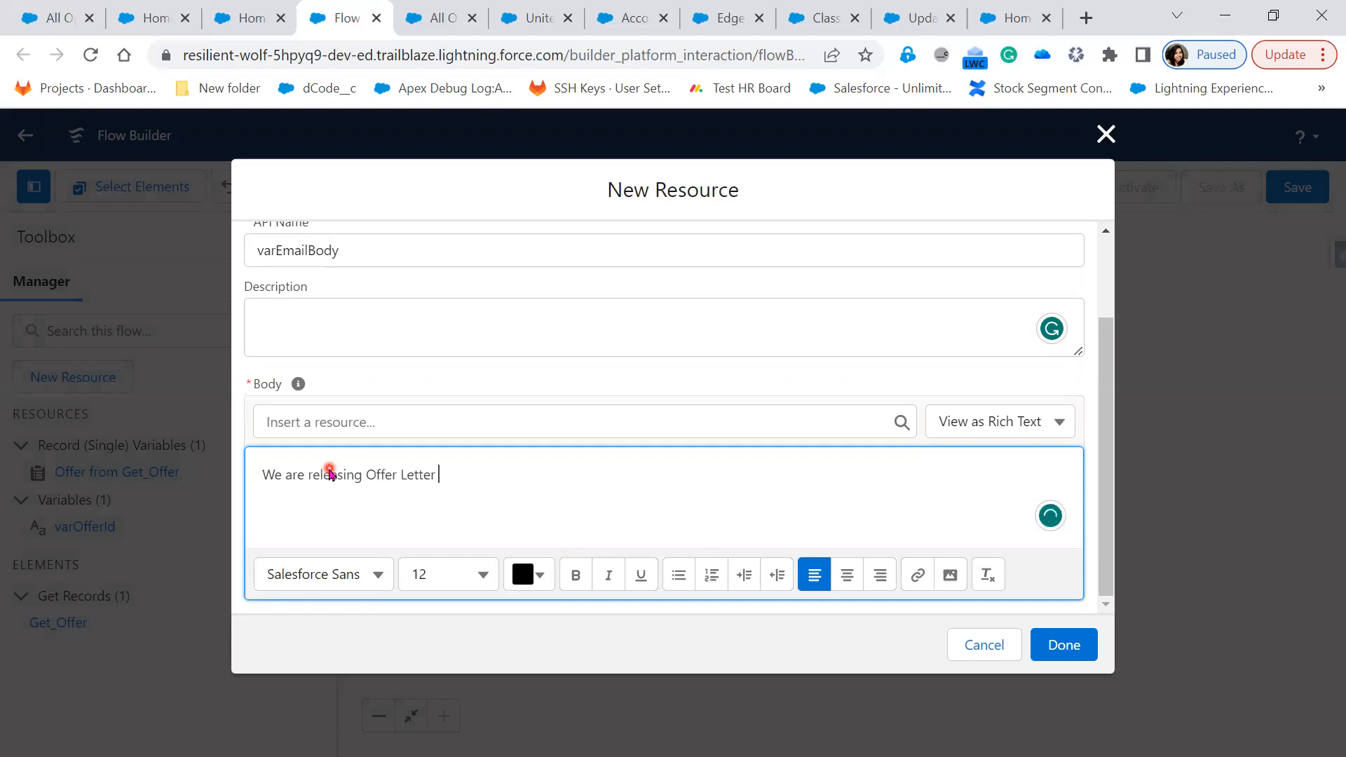
text(!!!.. and Acount)
key(BackSpace)
key(BackSpace)
key(BackSpace)
key(BackSpace)
key(BackSpace)
text(mount:)
key(BackSpace)
key(BackSpace)
text(:)
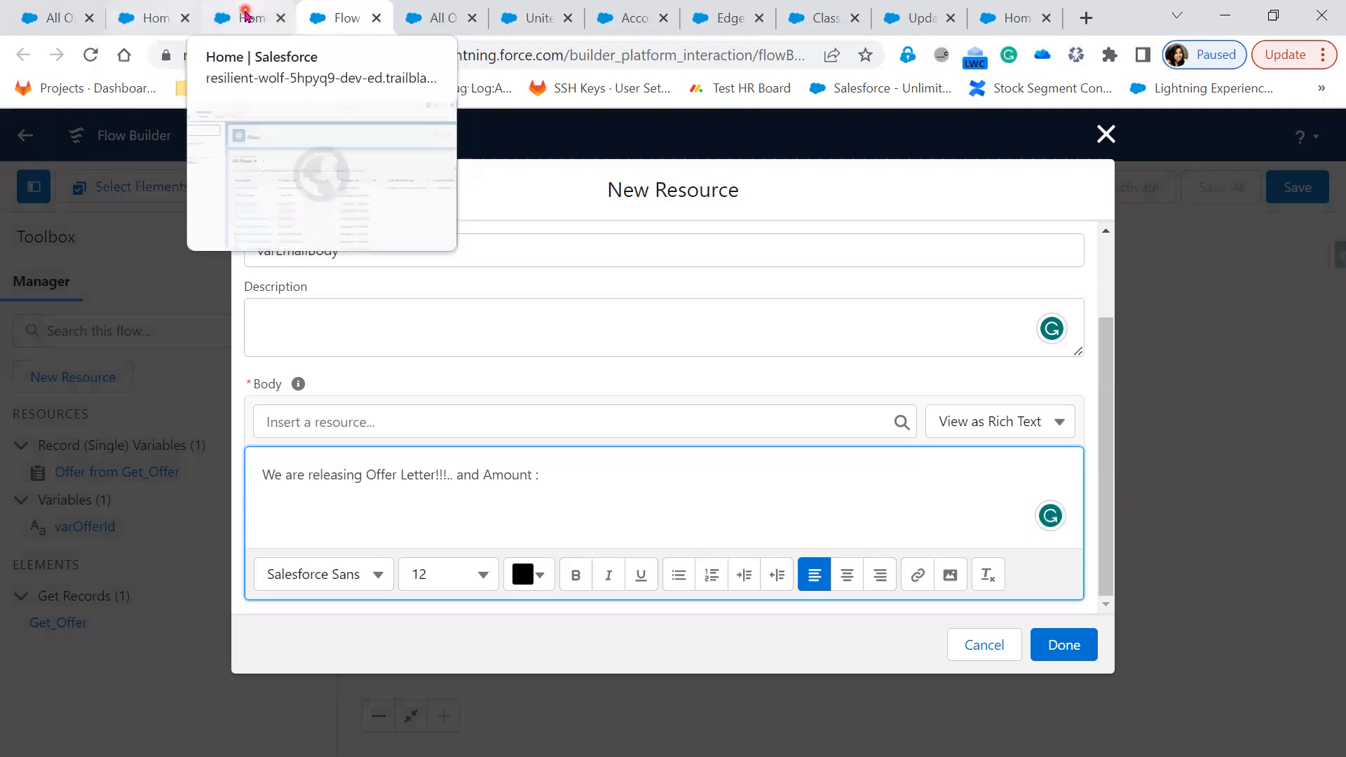
Look up Offer's Actual_Salary__c field in Object Manager, copy it, and return to the template
click(245, 15)
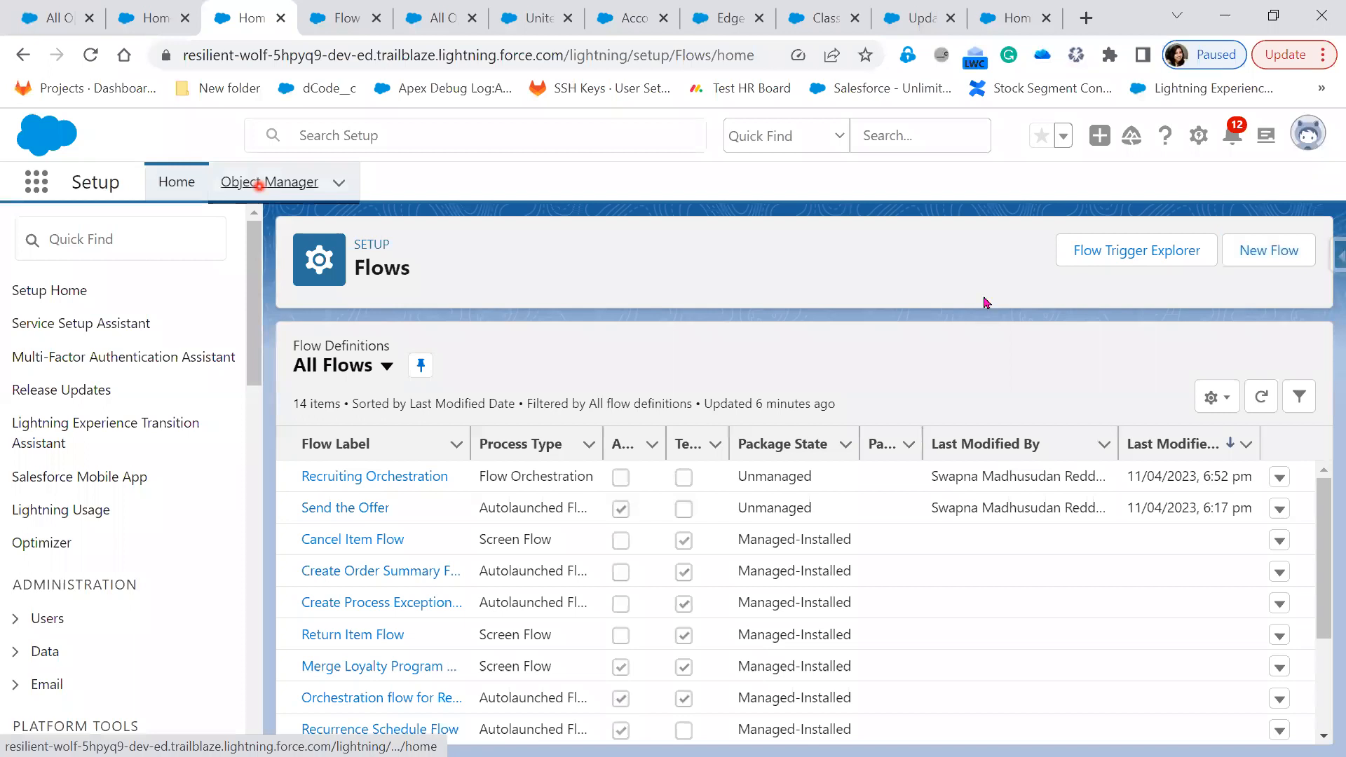
click(260, 183)
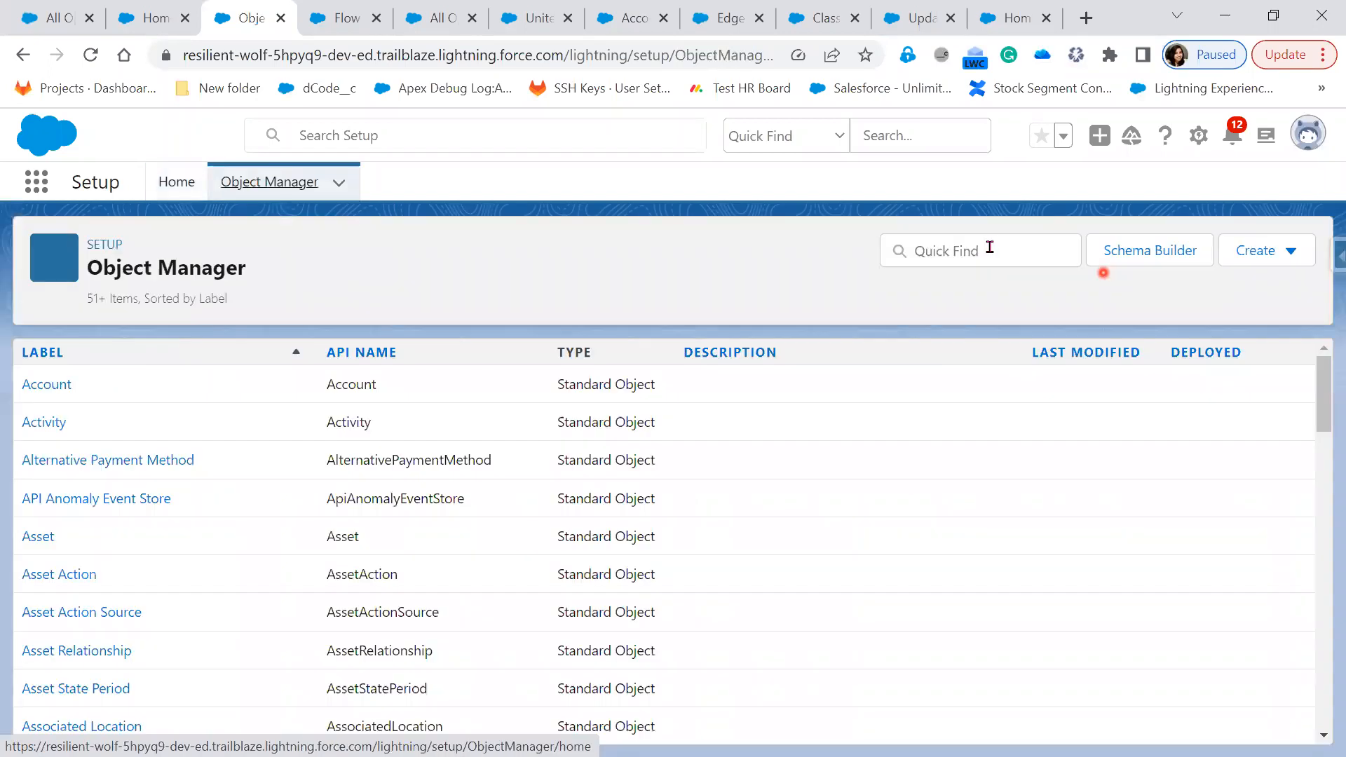
click(989, 248)
text(off)
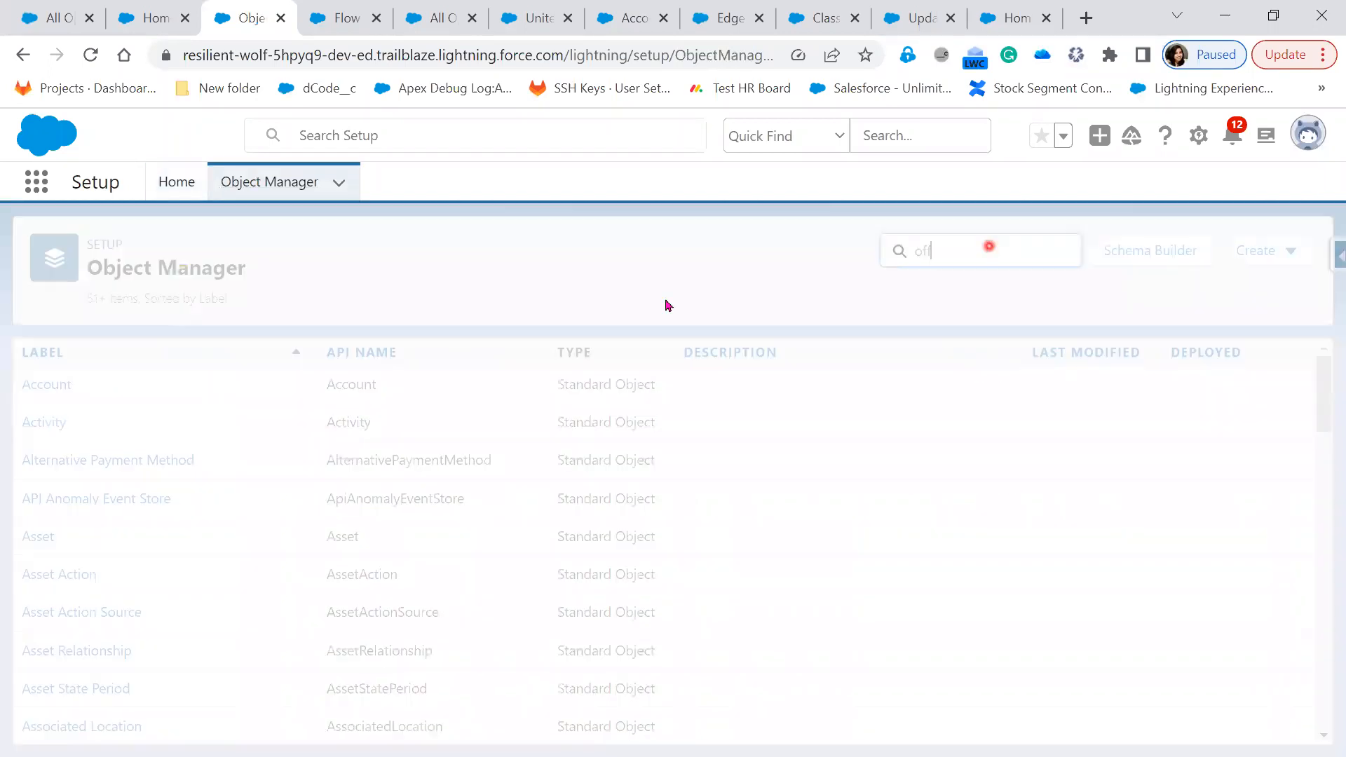
click(39, 394)
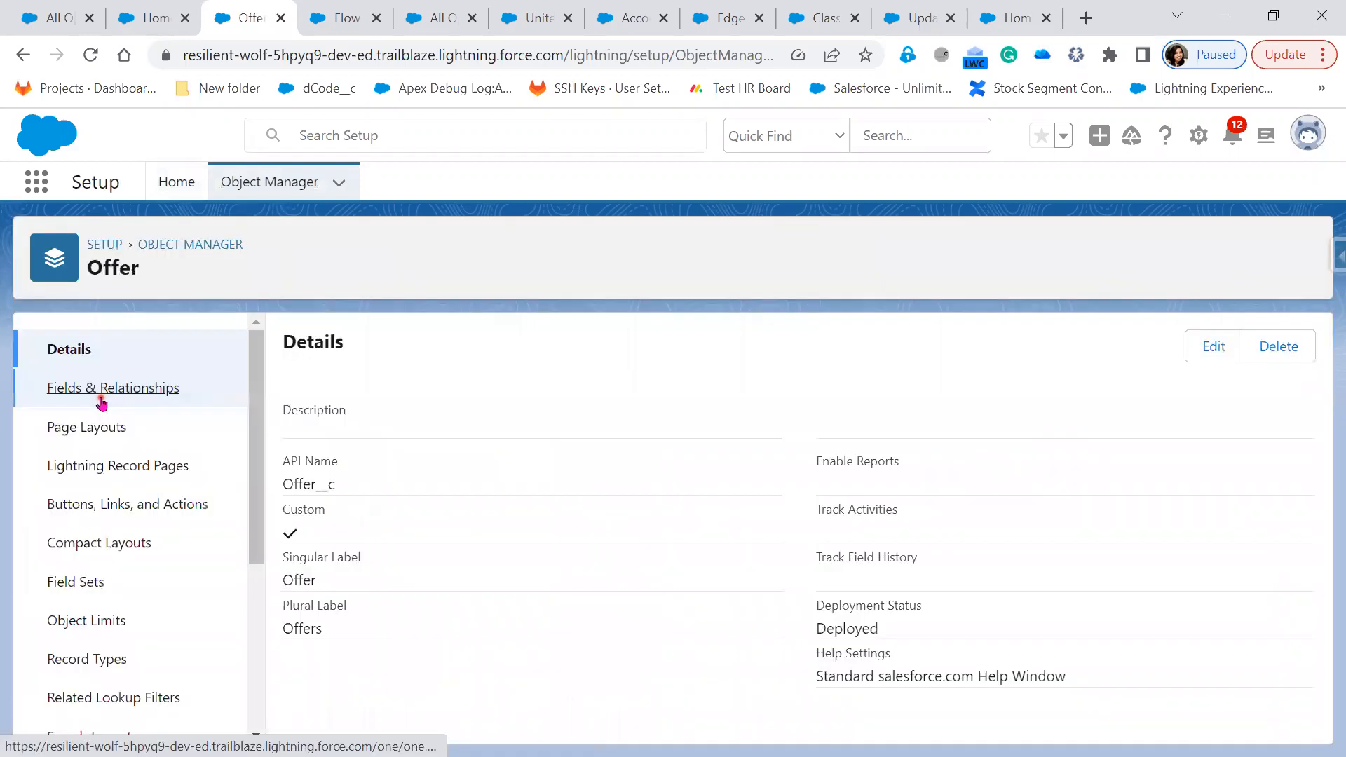
click(101, 389)
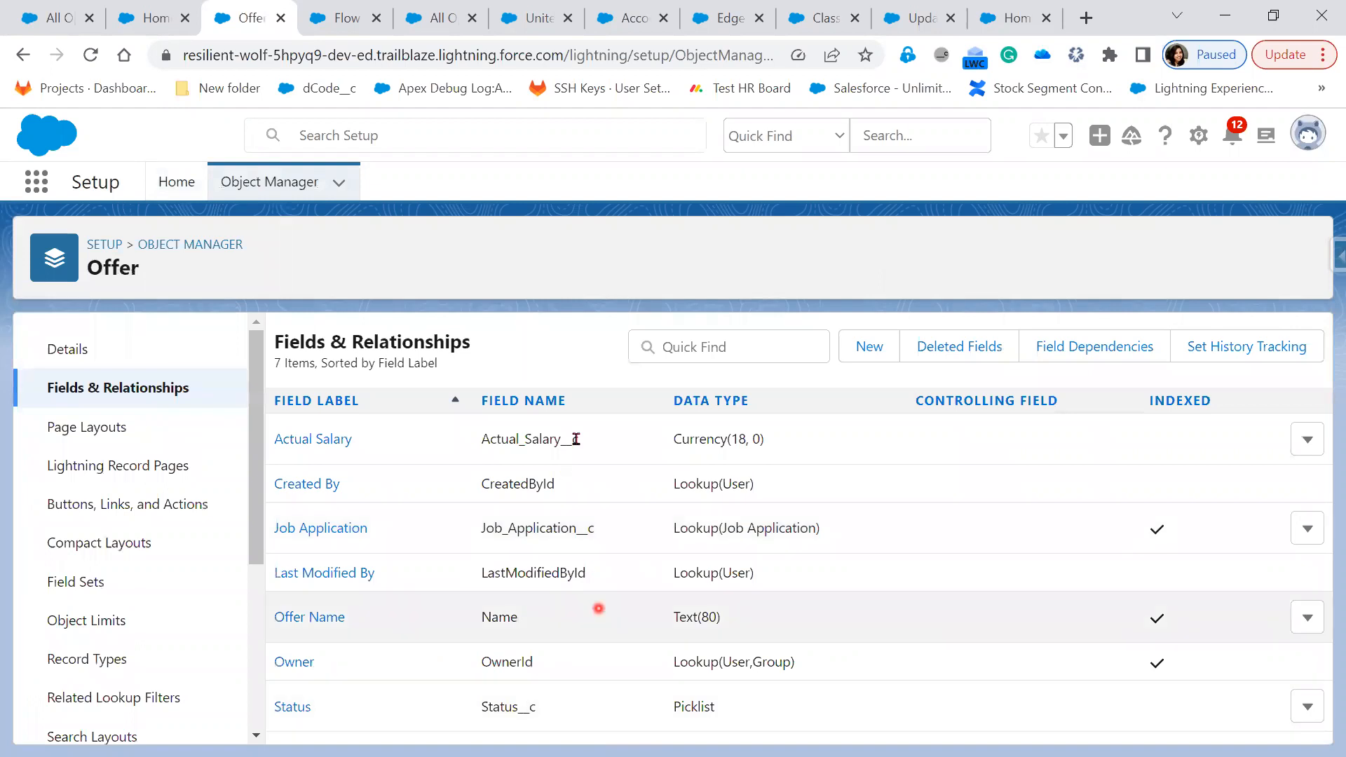
drag(578, 440, 484, 438)
key(ctrl+c)
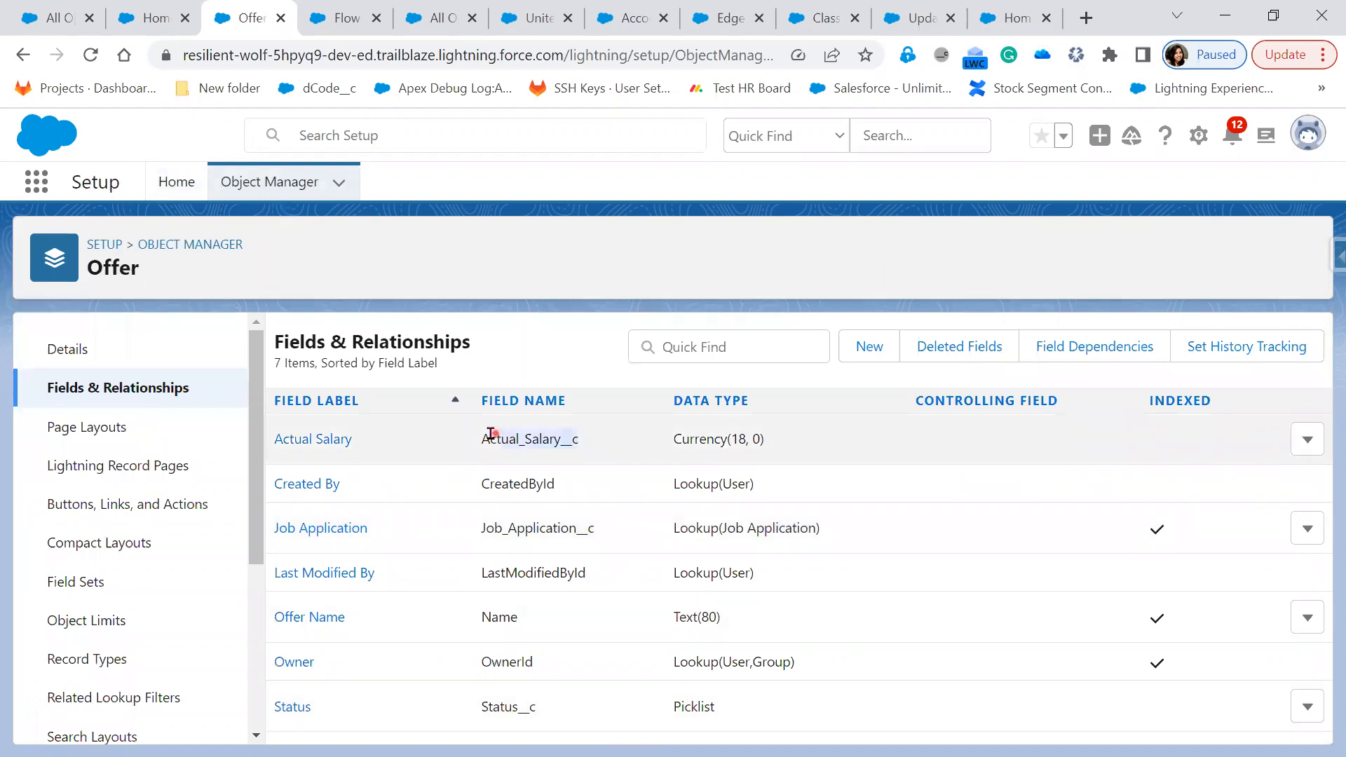
right_click(605, 452)
key(Escape)
click(349, 21)
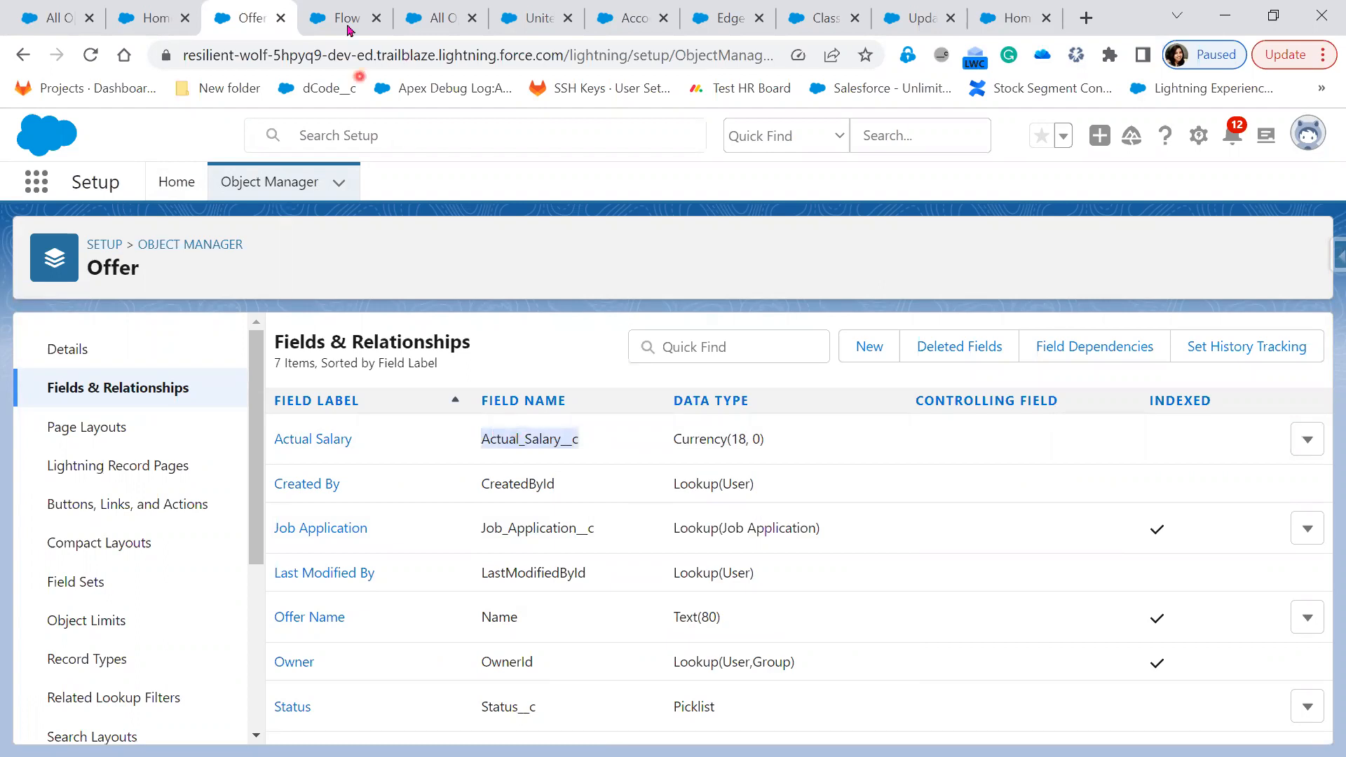
double_click(513, 474)
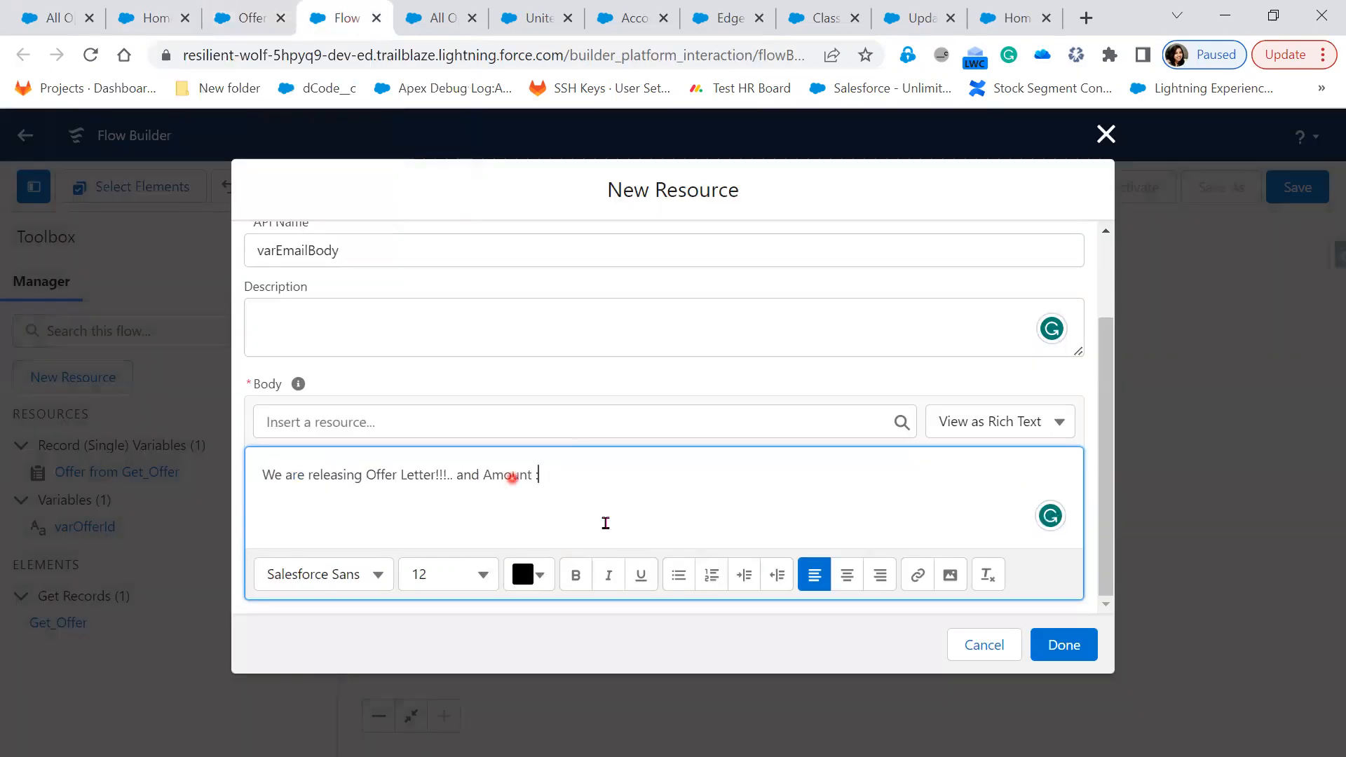
Change 'Amount :' to 'salary:' in the varEmailBody template text
click(605, 523)
text(sal)
text(:)
key(Left)
text(ary)
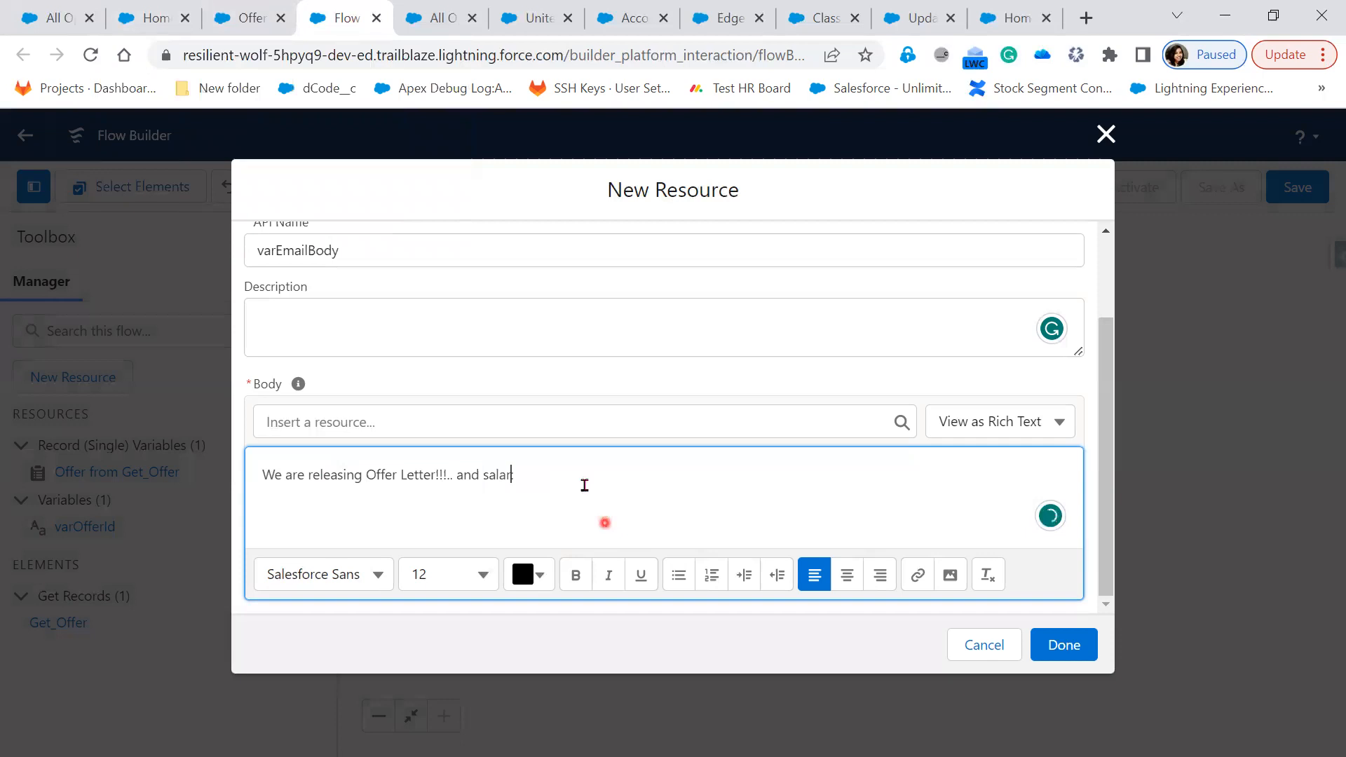
click(577, 472)
key(ctrl+v)
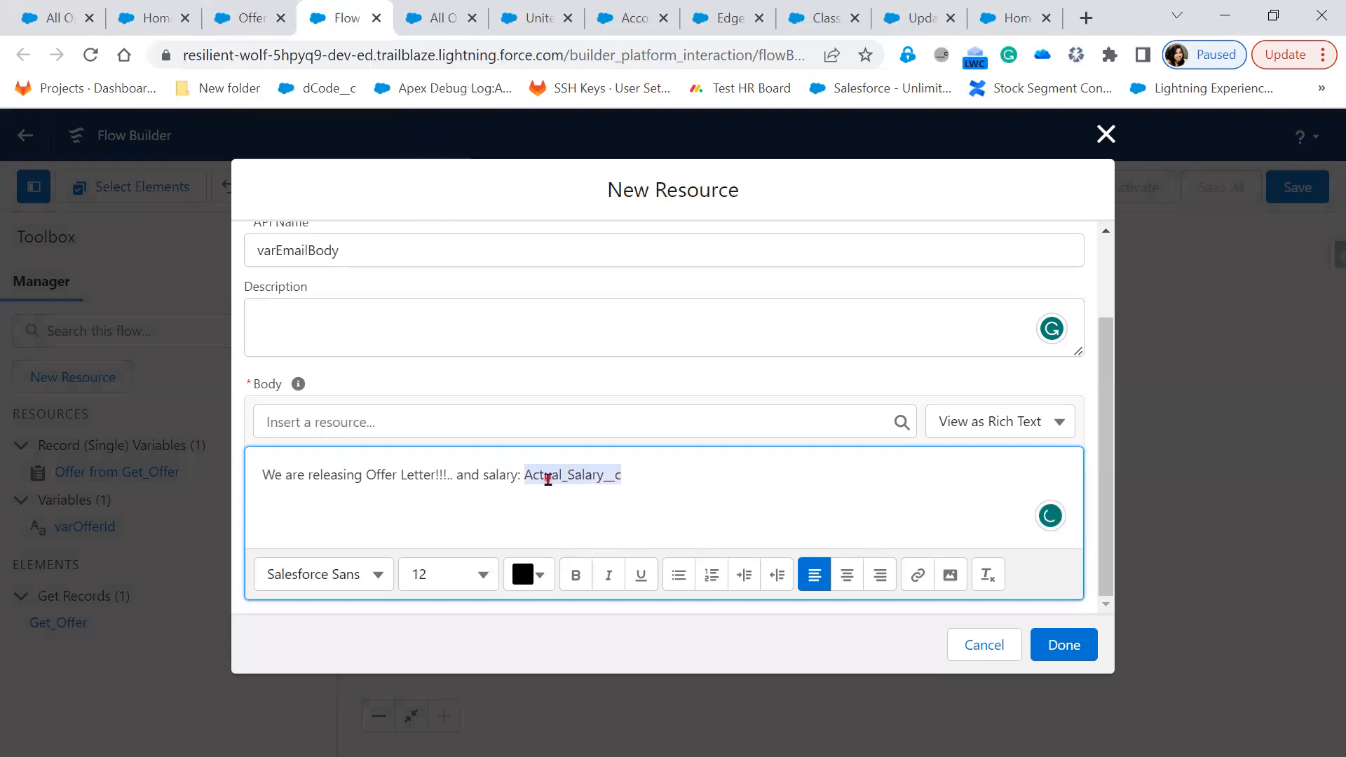
key(BackSpace)
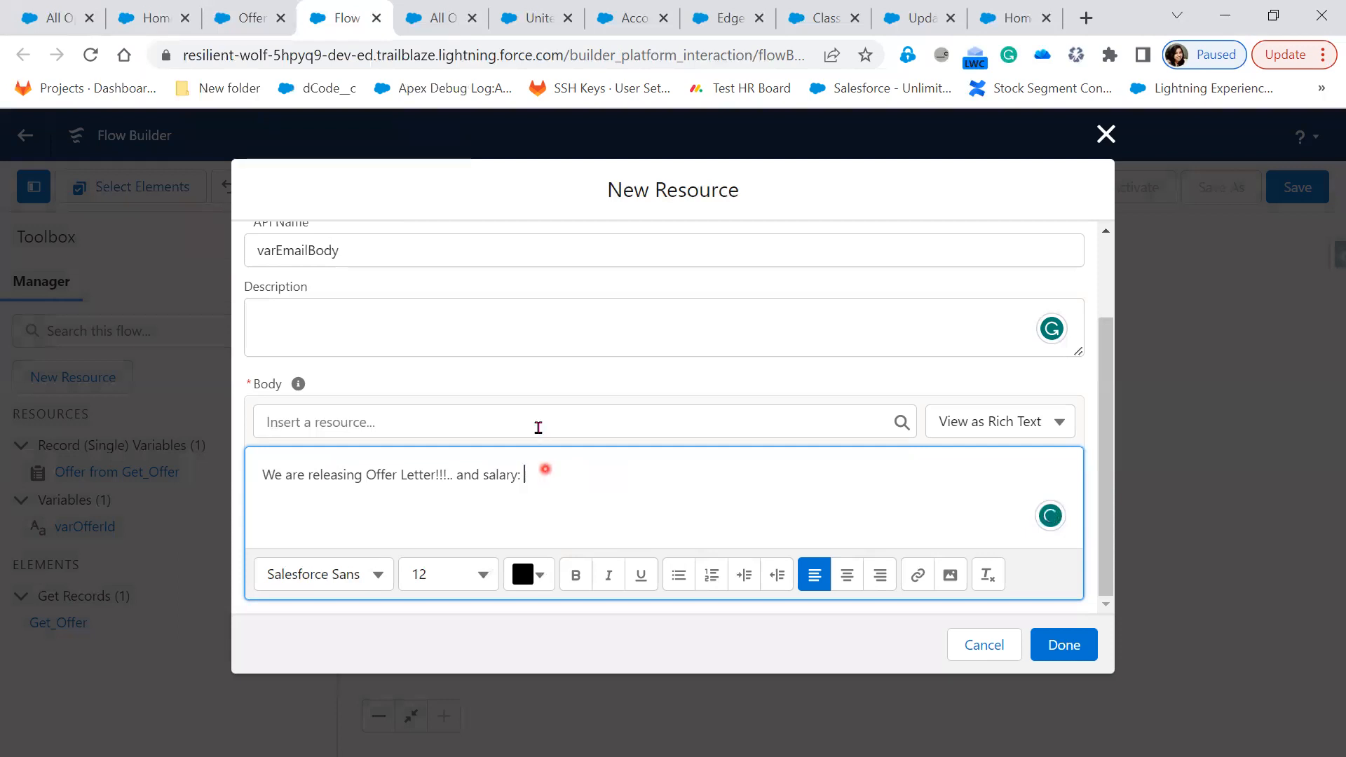
Insert {!Get_Offer.Actual_Salary__c} after 'salary:' and save the template as the email Body
click(538, 427)
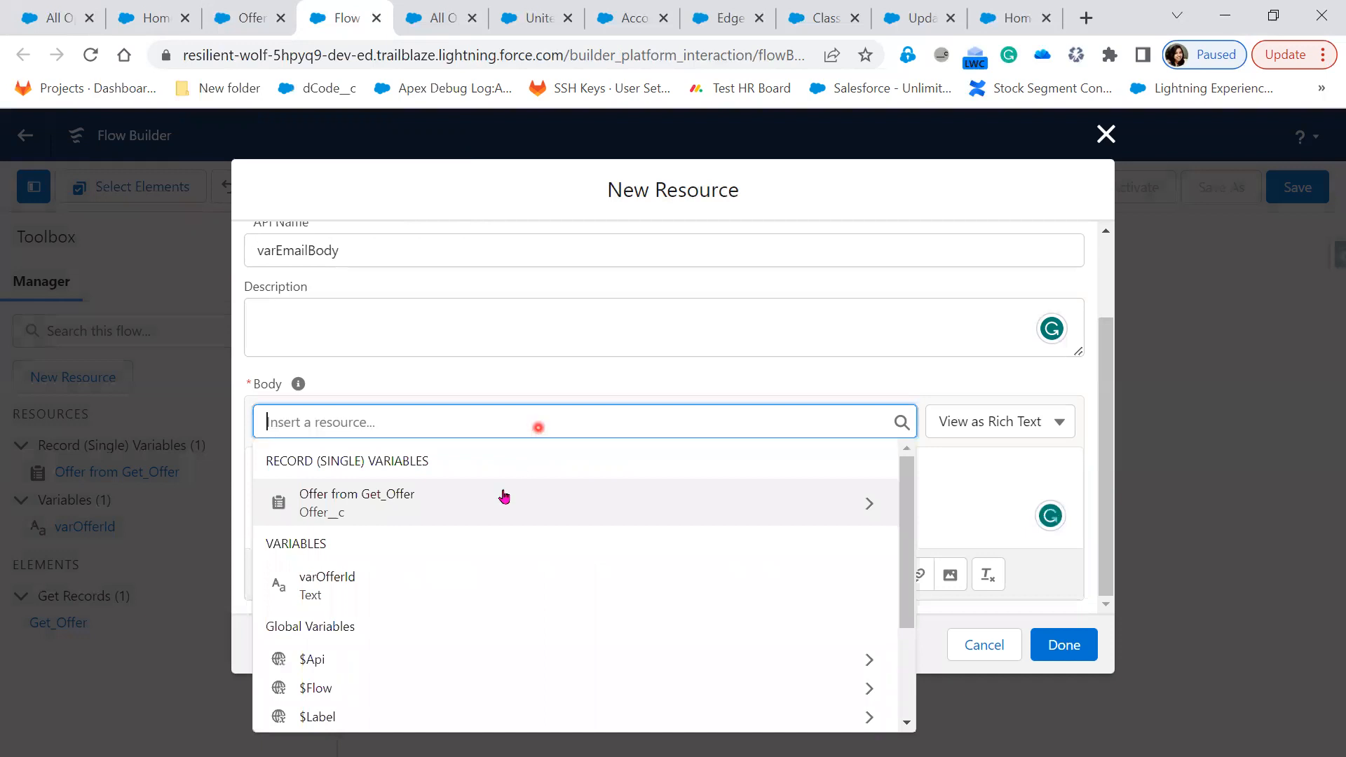
click(494, 509)
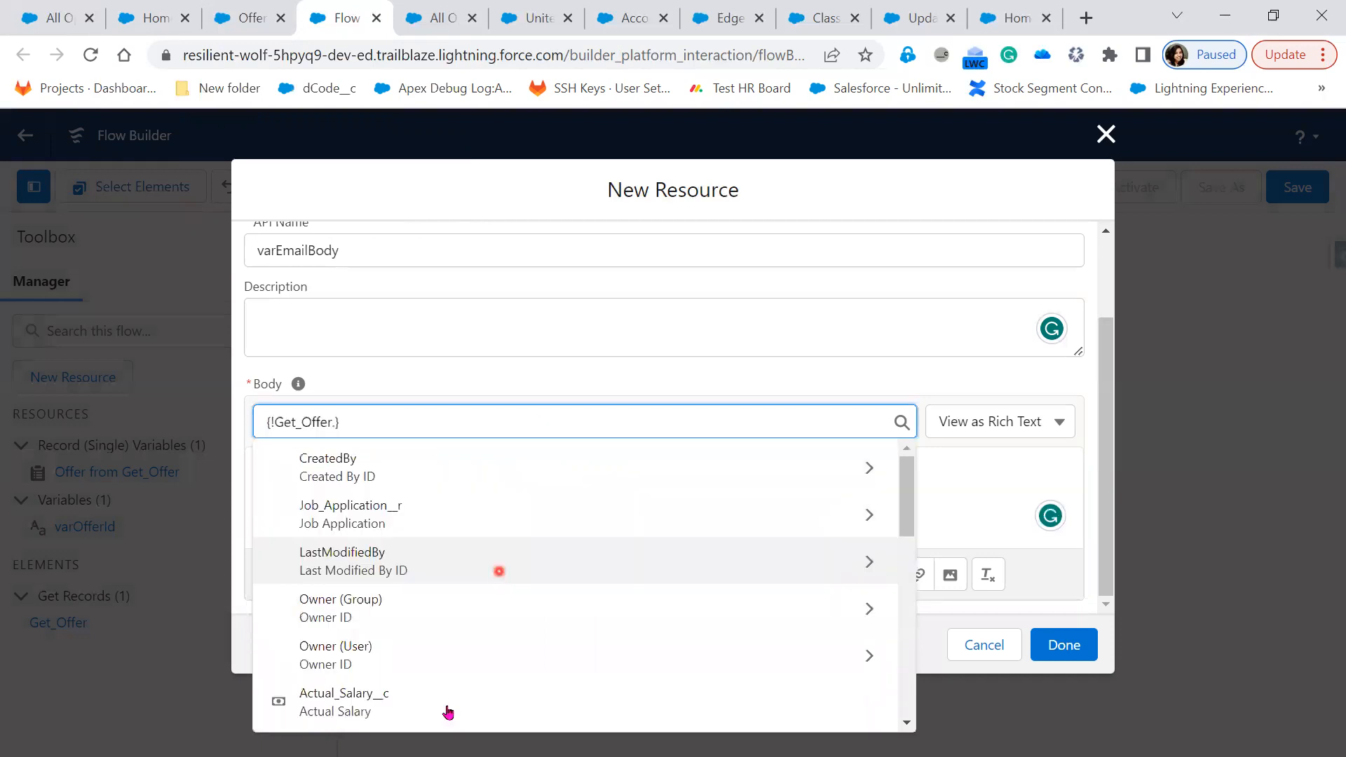
click(446, 712)
click(613, 475)
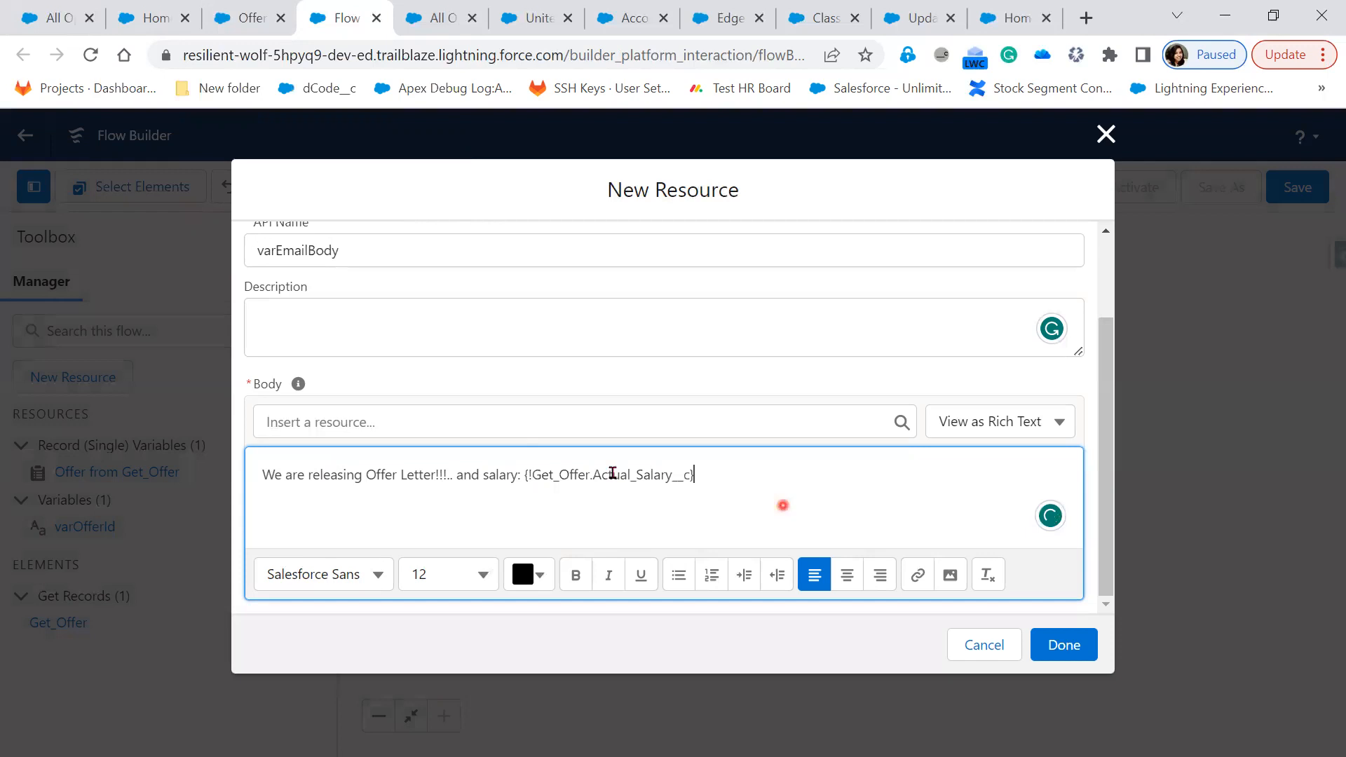
click(705, 477)
click(1085, 647)
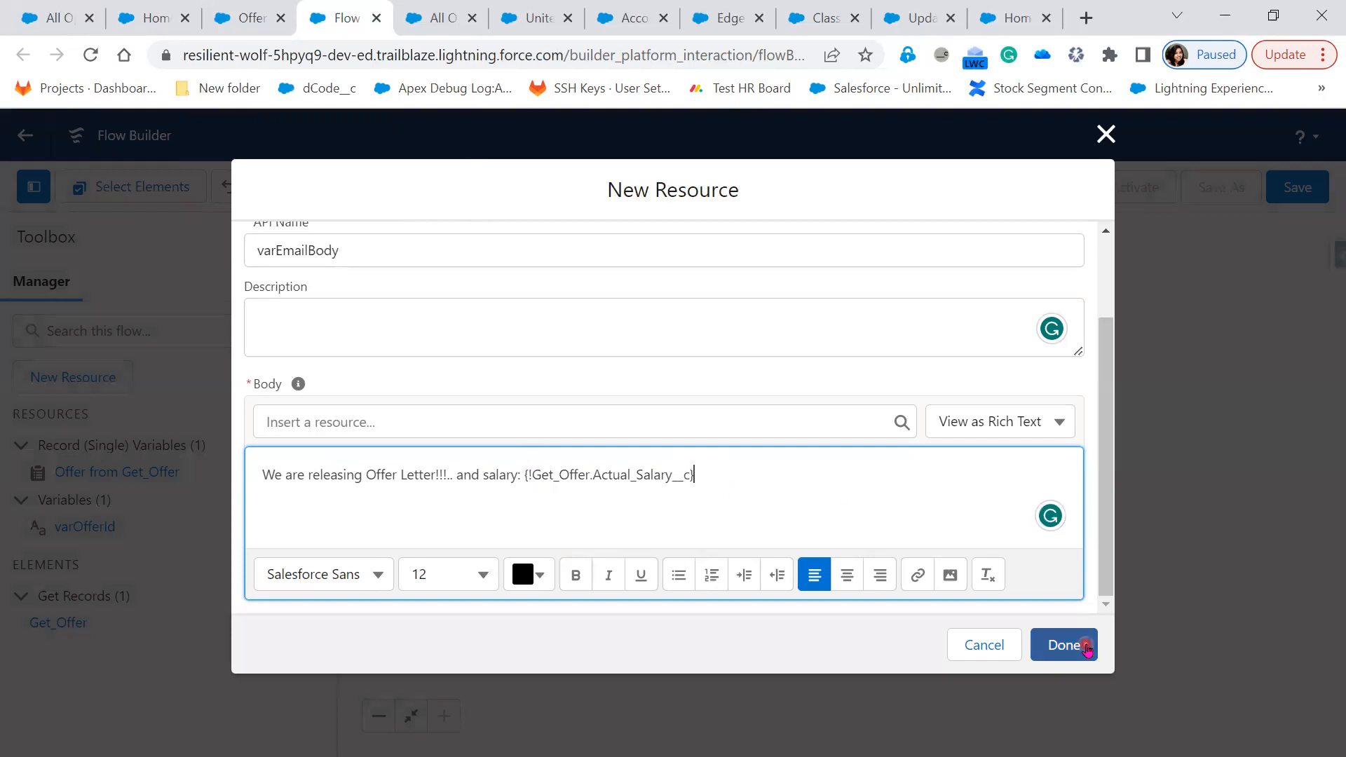
click(600, 446)
click(539, 400)
click(583, 391)
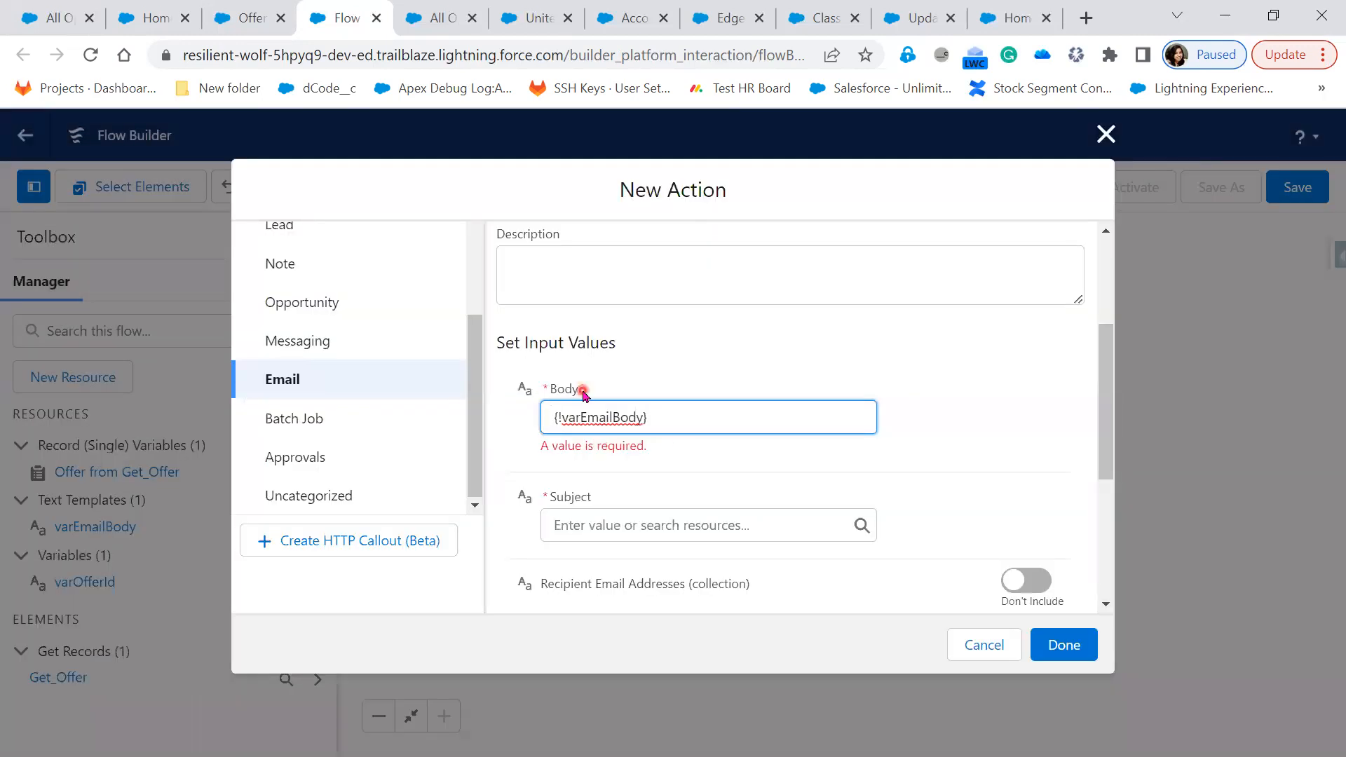
Create a text template varEmailSubject with body 'Congratulations !!!' for the email Subject
click(629, 525)
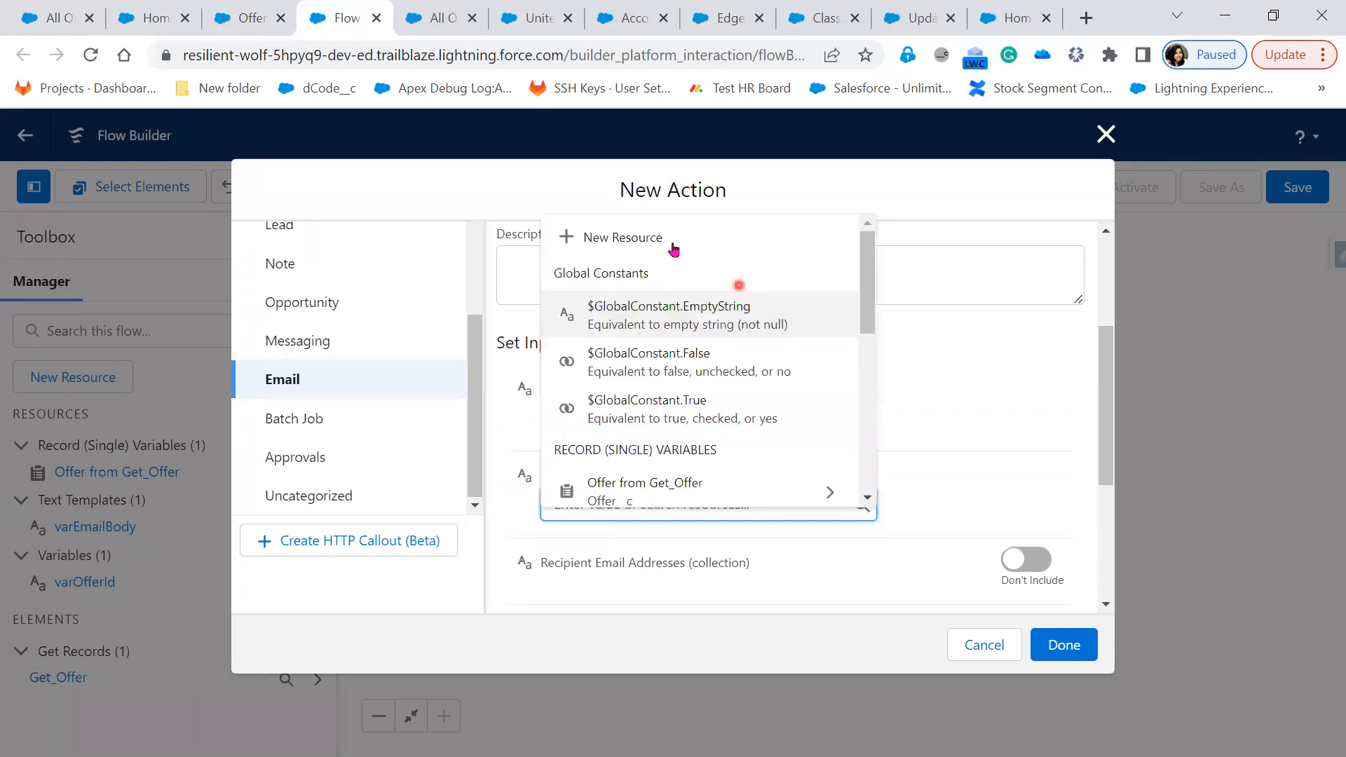
click(672, 246)
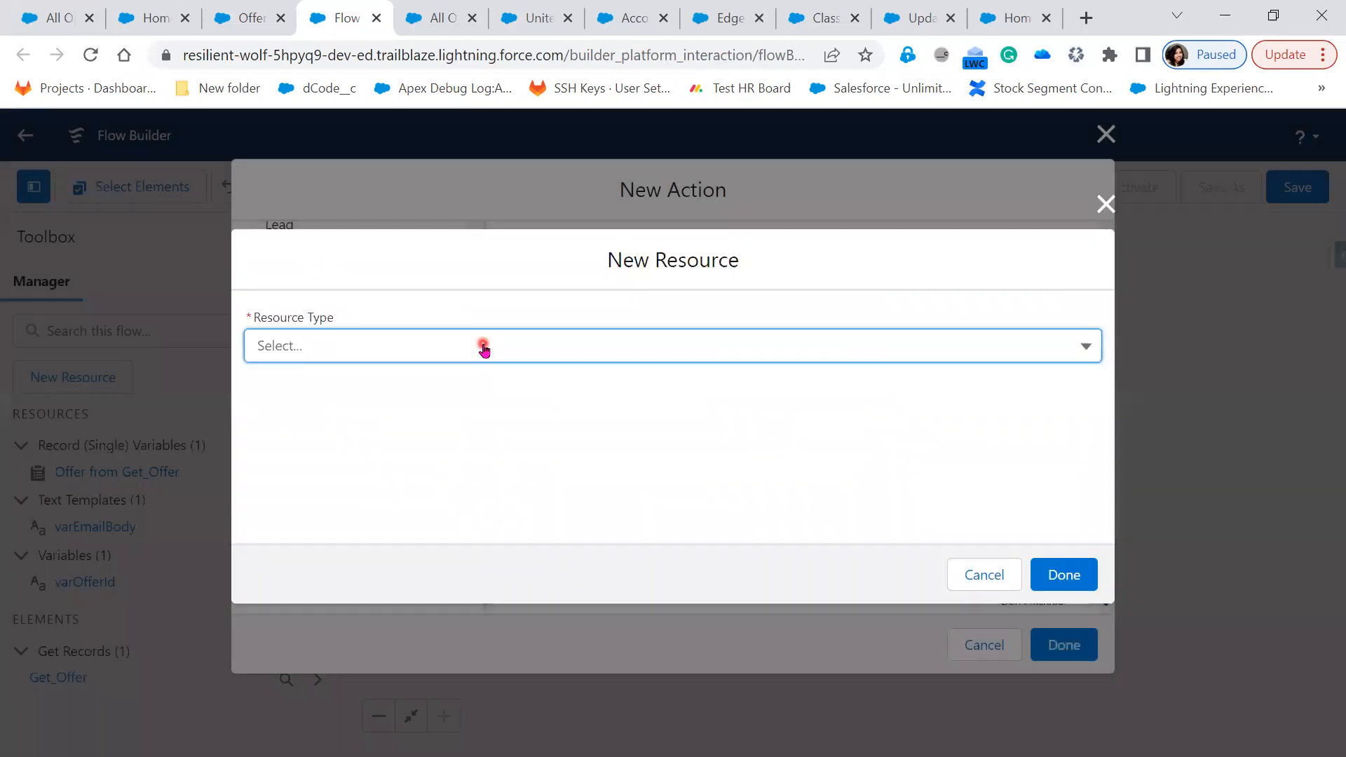
click(483, 347)
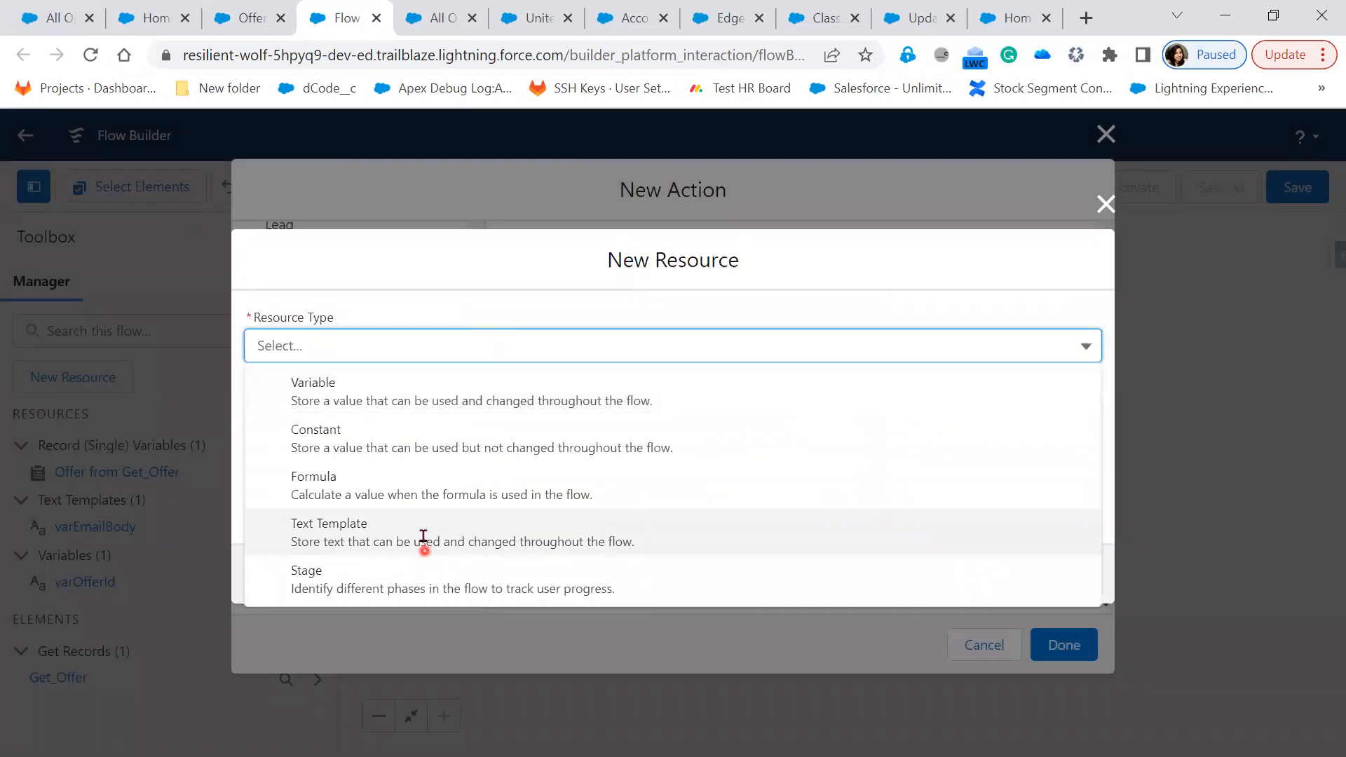
click(424, 537)
click(385, 353)
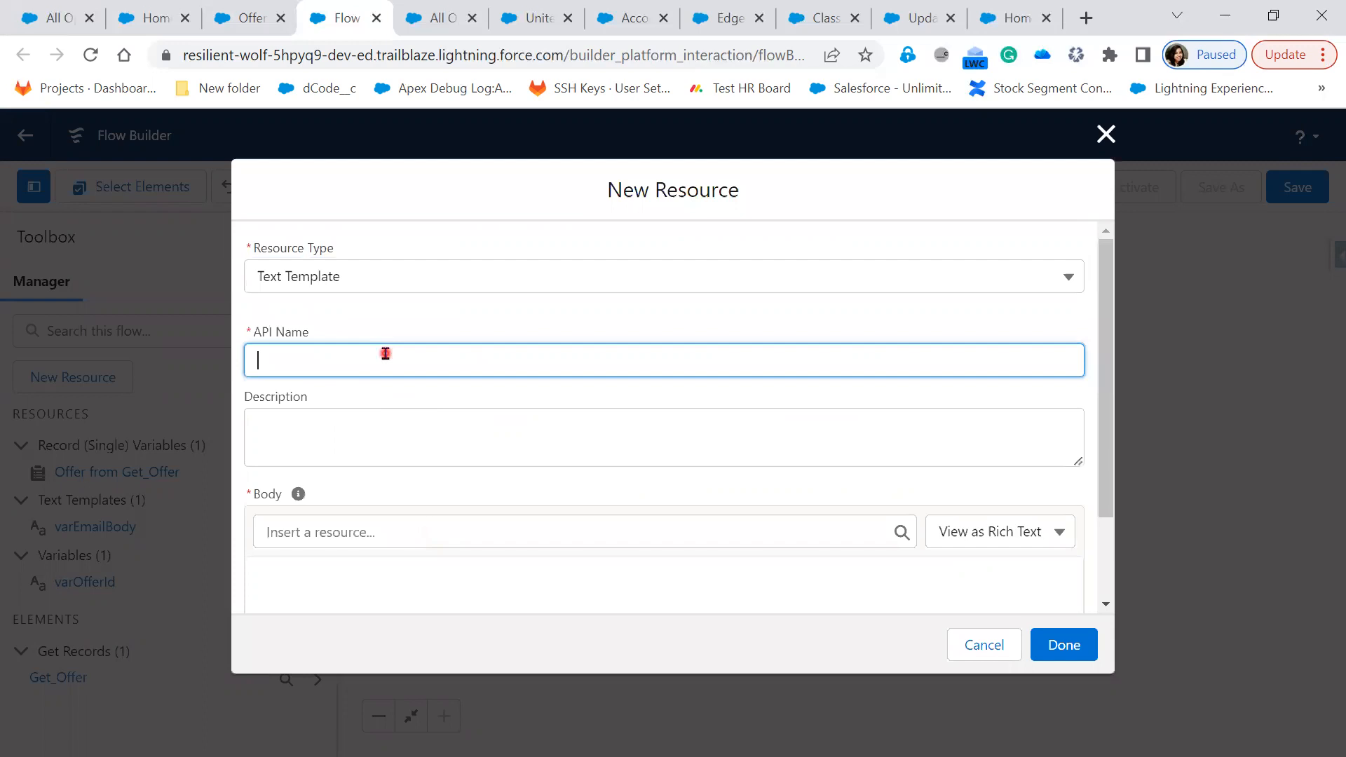
text(varEmailSubject)
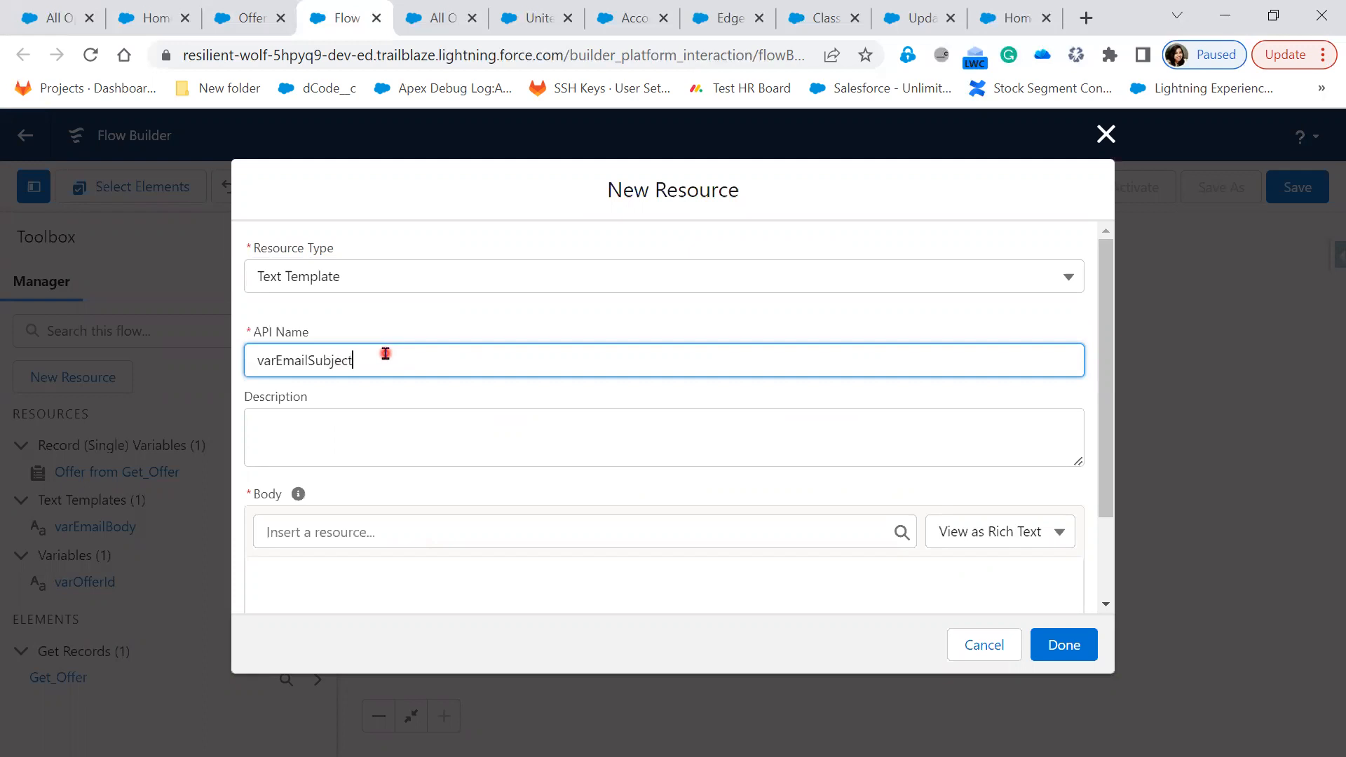
key(Tab)
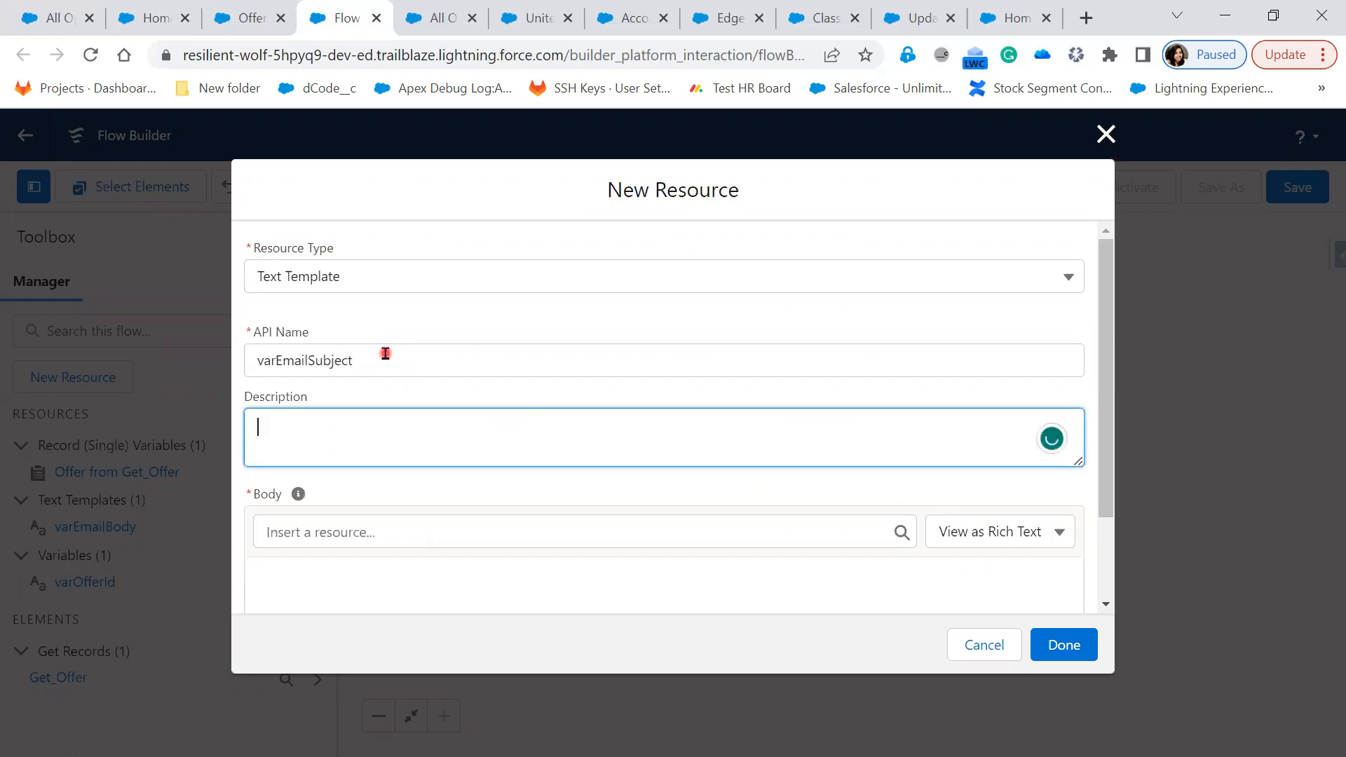
scroll(421, 475, down, 2)
click(419, 470)
text(Congratulations)
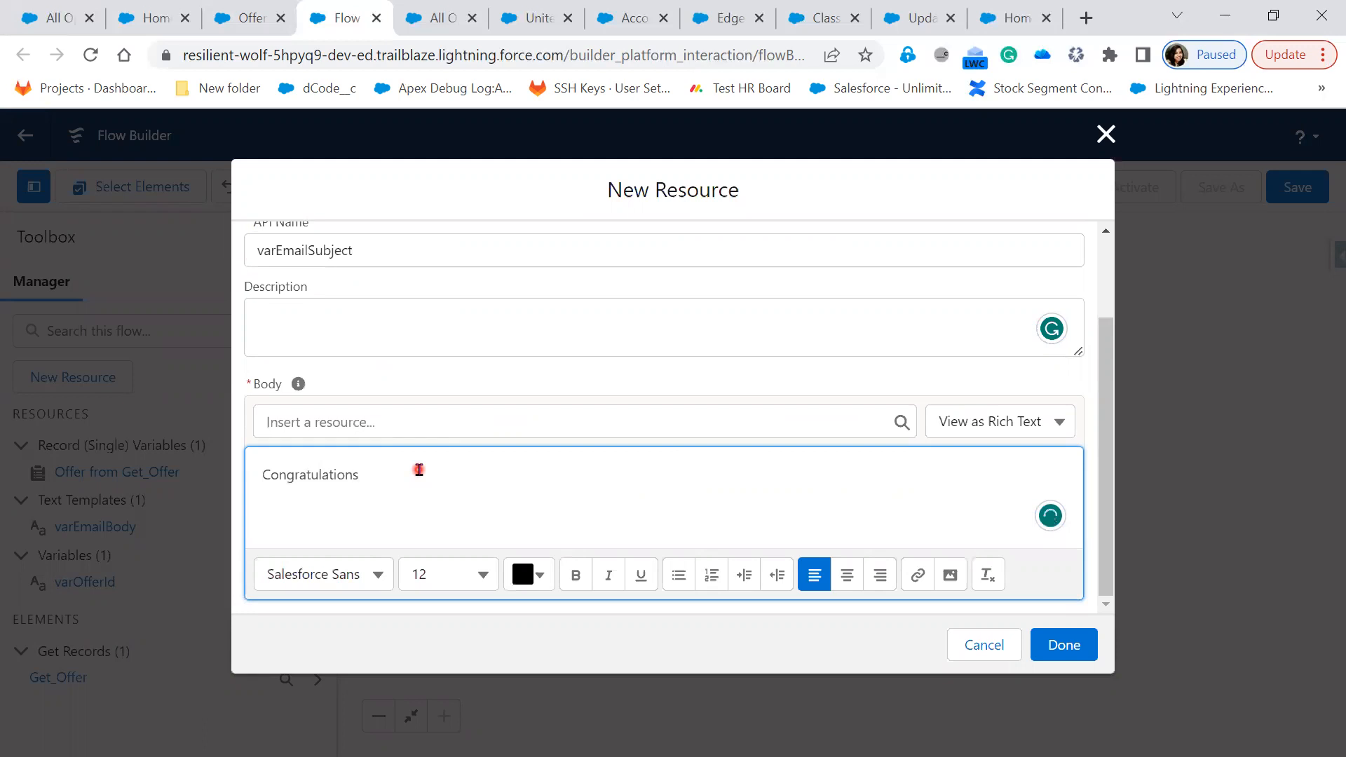
text( !!!)
click(1063, 646)
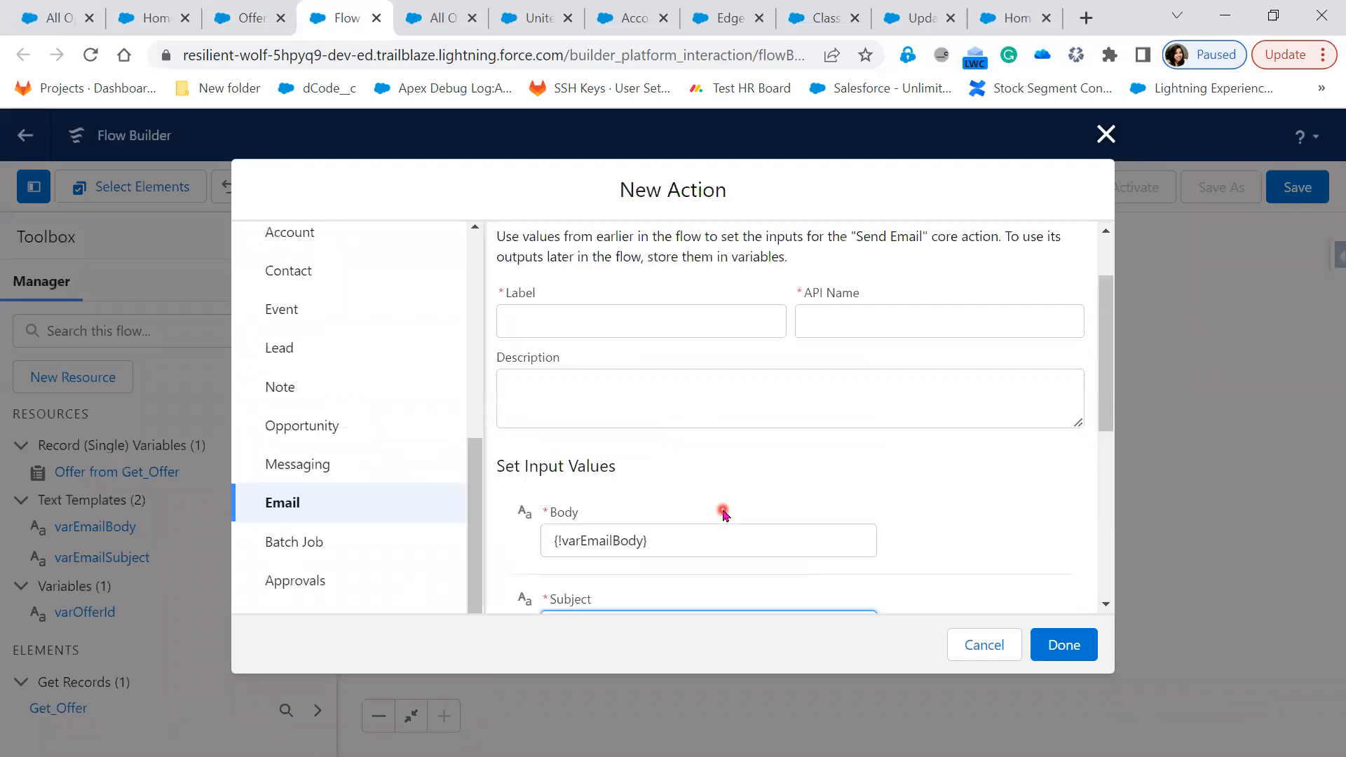
Label the email action 'Send Offer', auto-filling the API name Send_Offer
click(575, 417)
text(S)
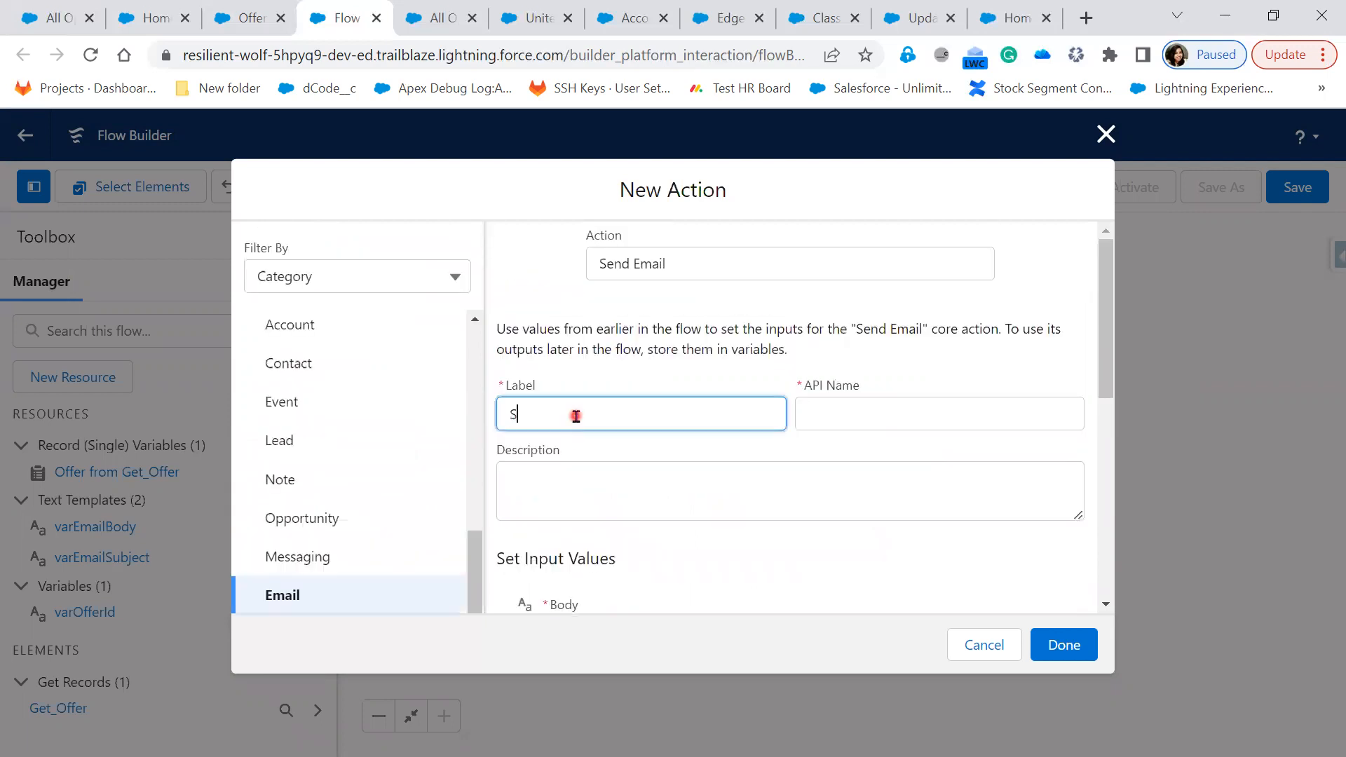
text(end Offer)
key(Tab)
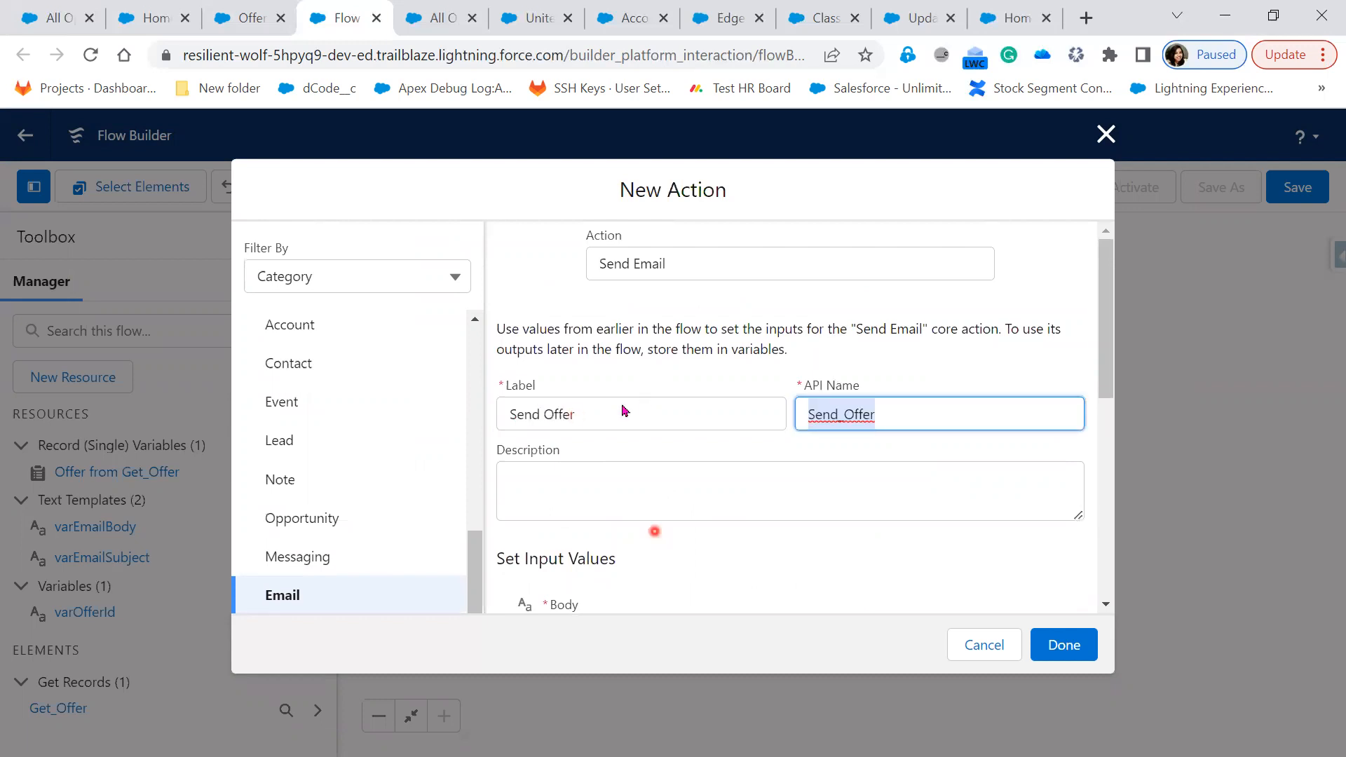
Set the Subject to {!varEmailSubject} and switch to the Offer object's field list
scroll(624, 413, down, 3)
click(643, 512)
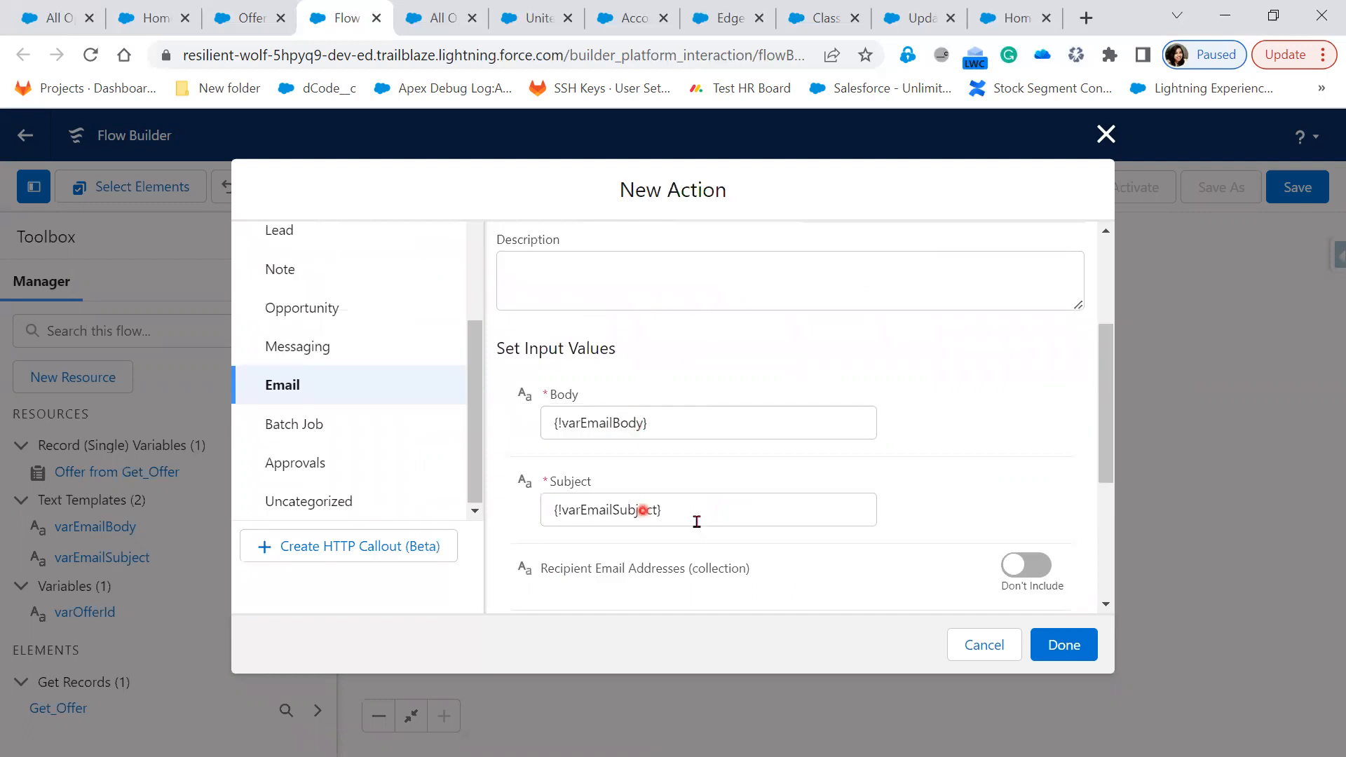
scroll(780, 488, down, 3)
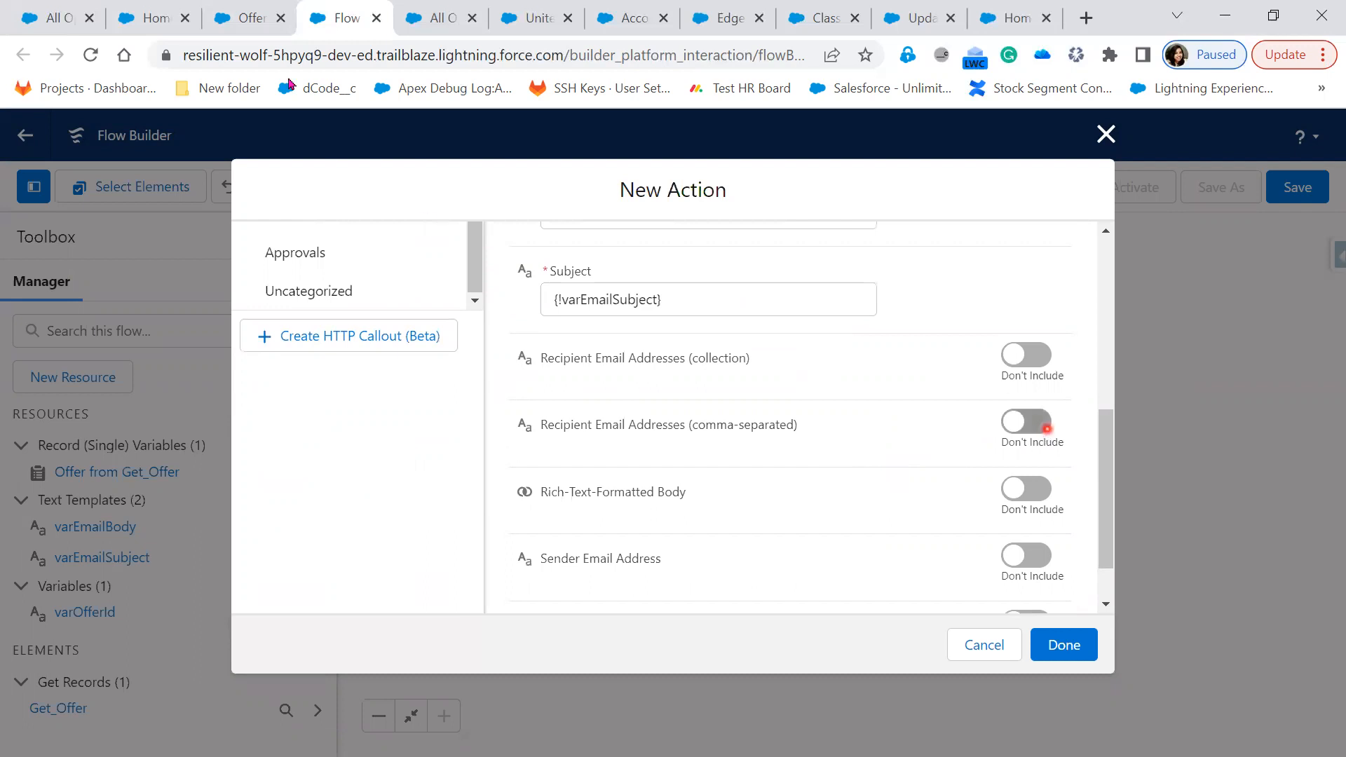
click(248, 21)
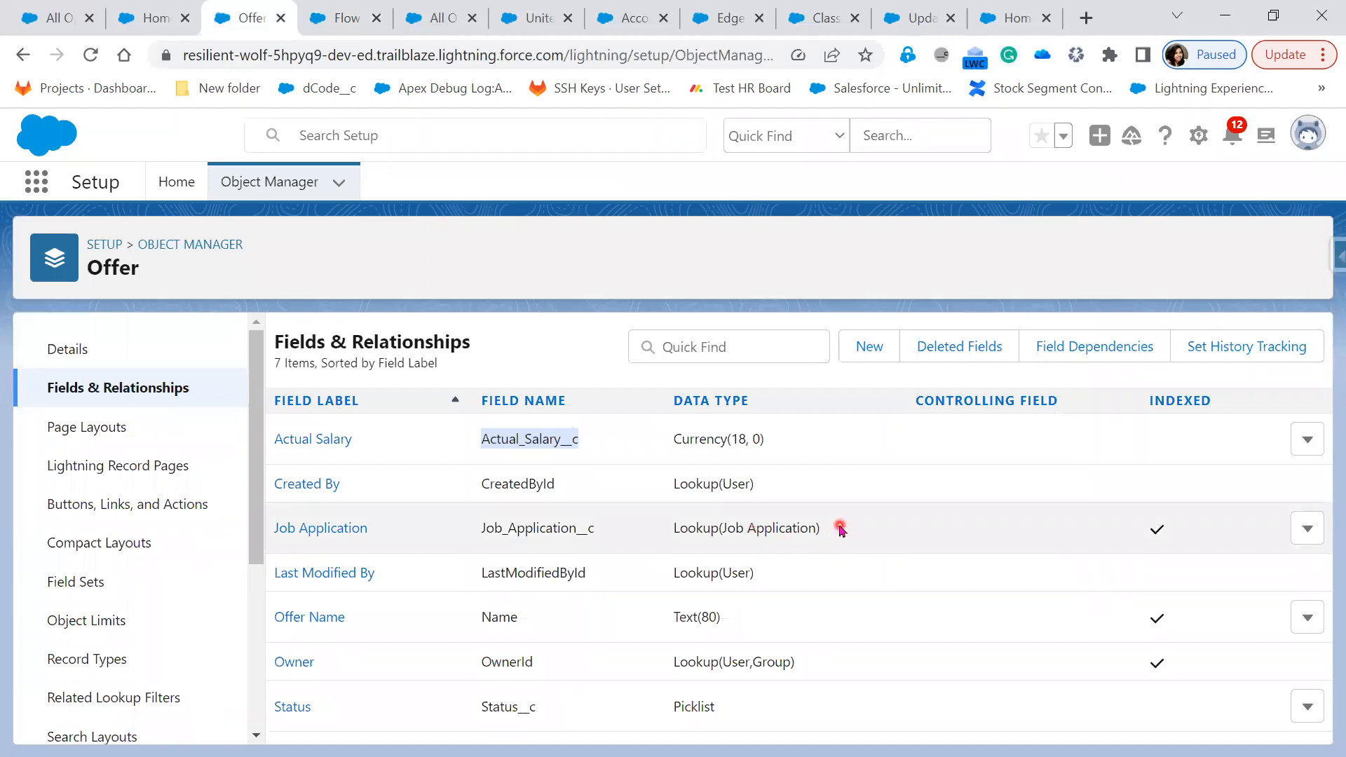
Go from the Offer fields to Setup Home and search 'Schema' to reach Schema Builder
drag(840, 530, 670, 533)
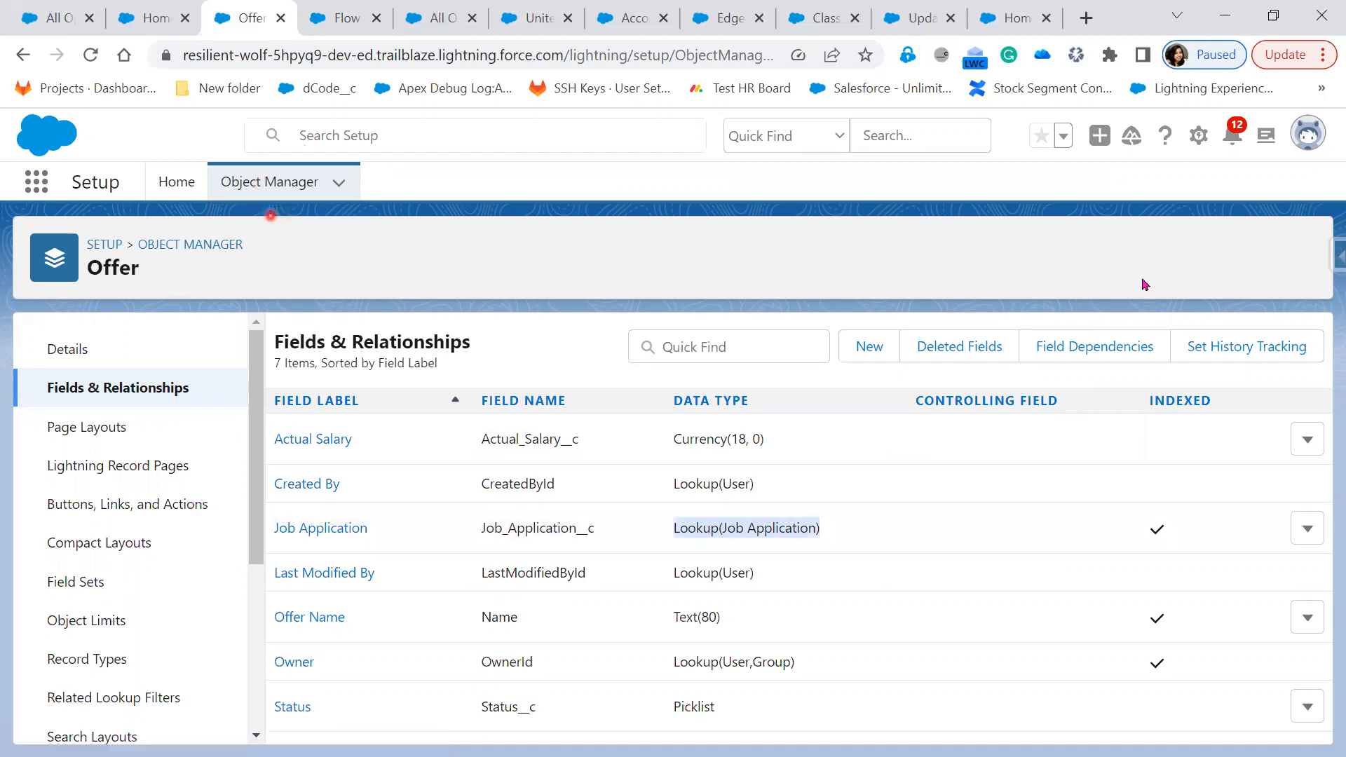
click(160, 184)
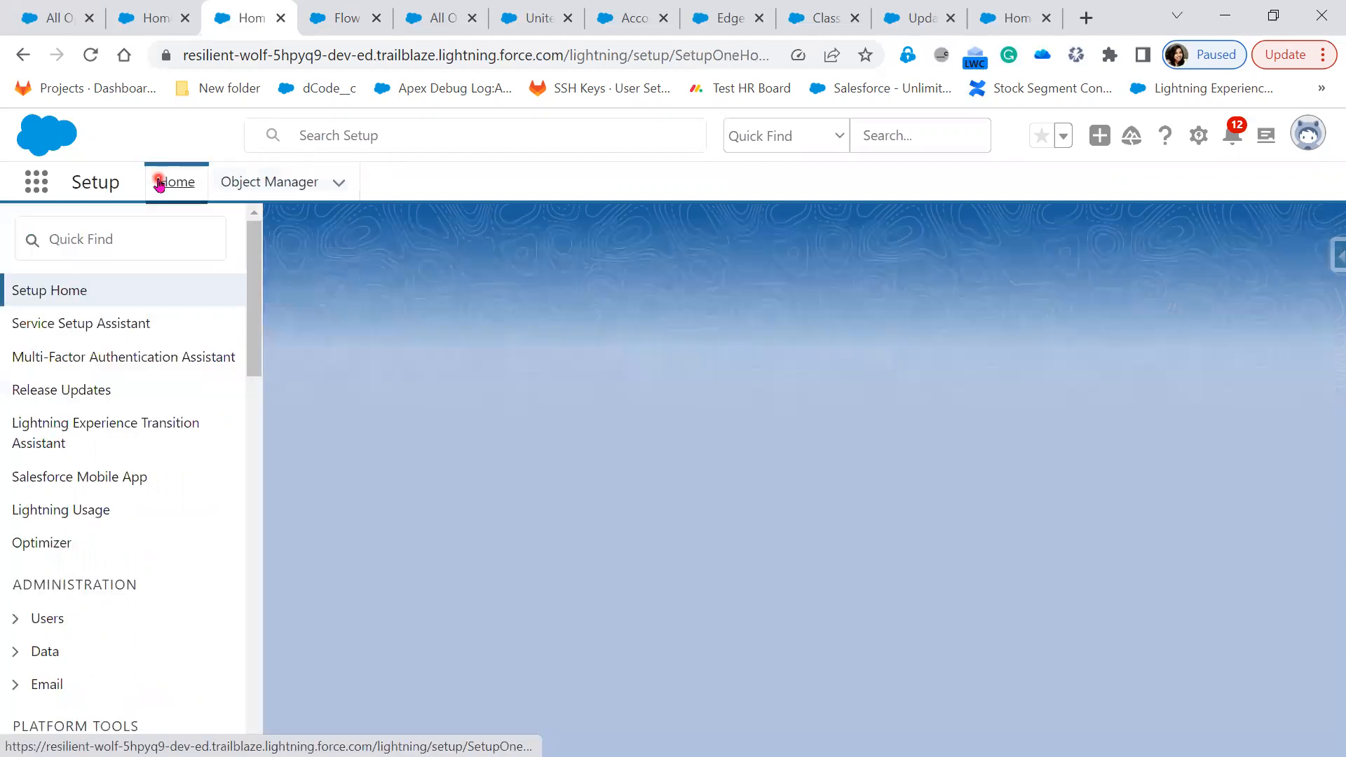
click(129, 237)
text(Sche)
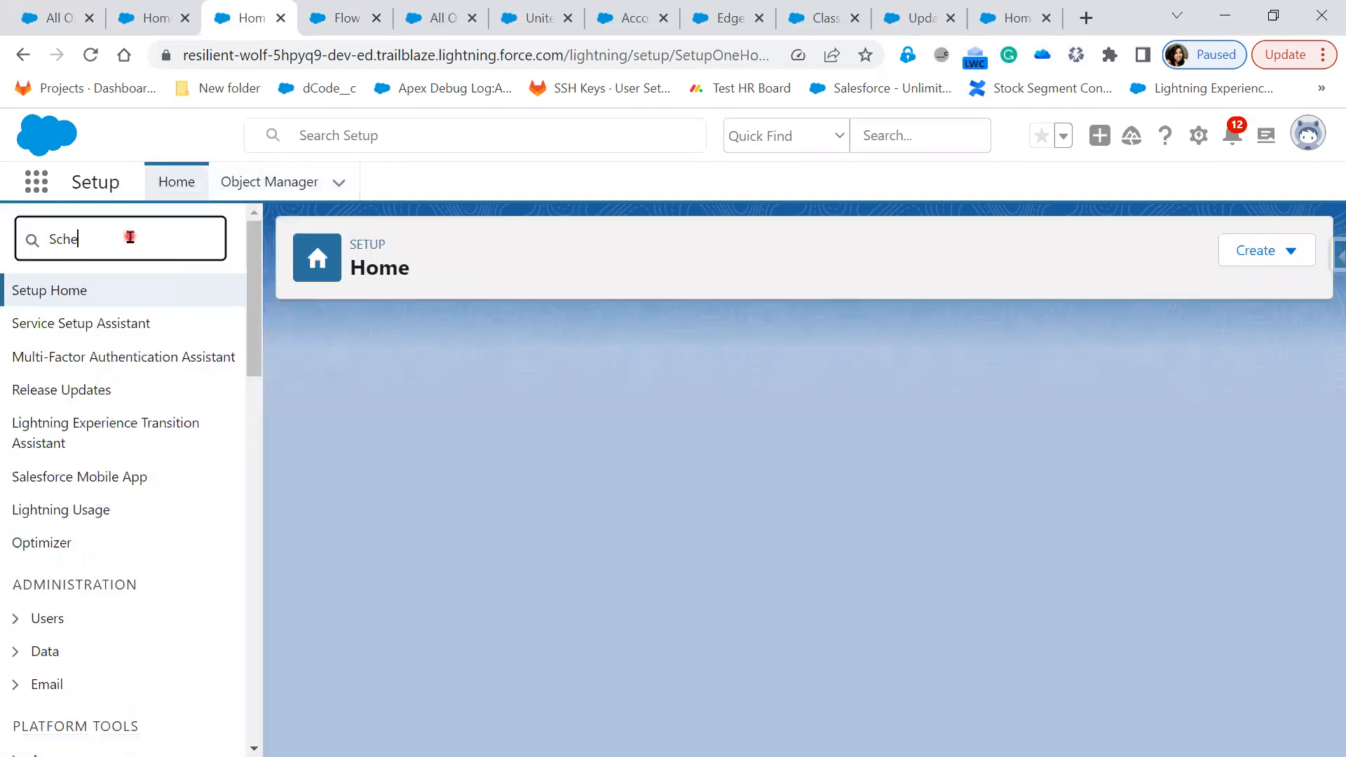
text(ma)
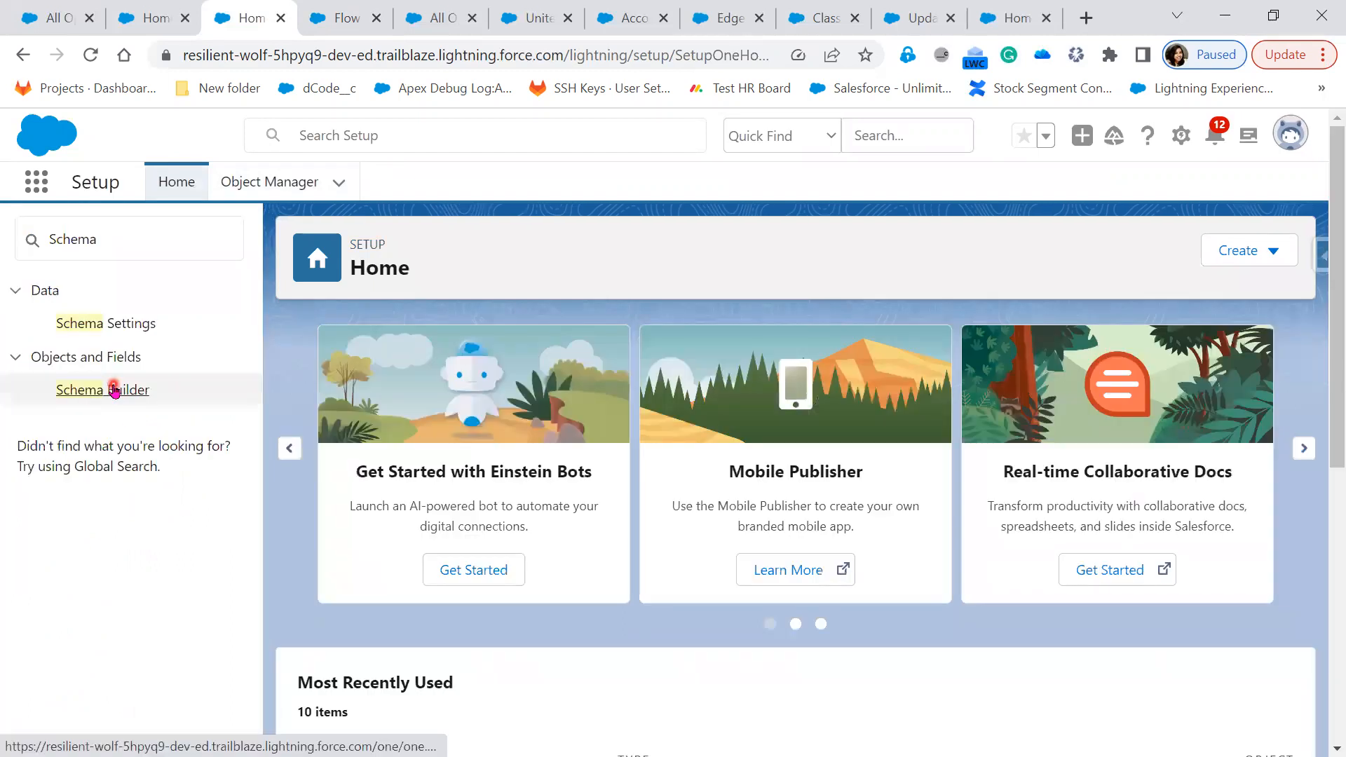
click(114, 390)
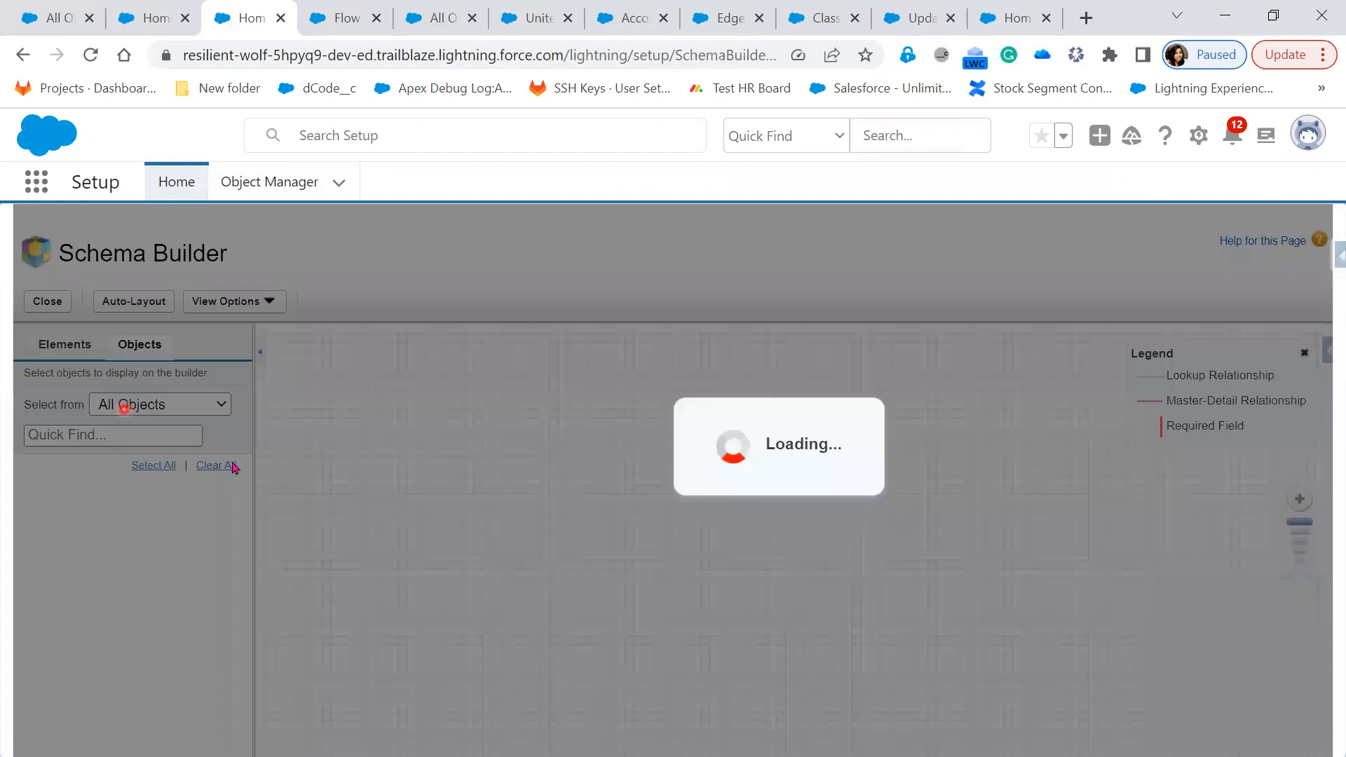
Clear all objects from the schema canvas and add the Offer object
click(232, 465)
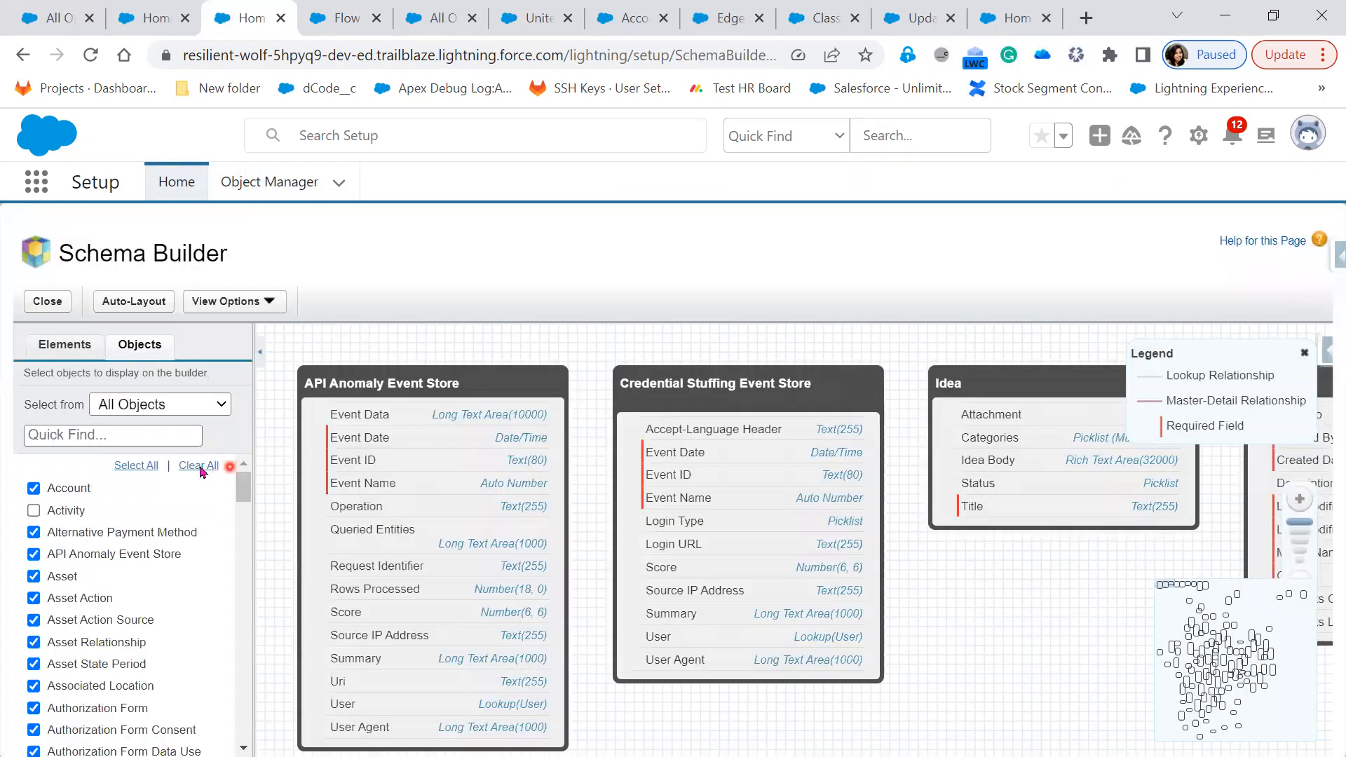
click(200, 466)
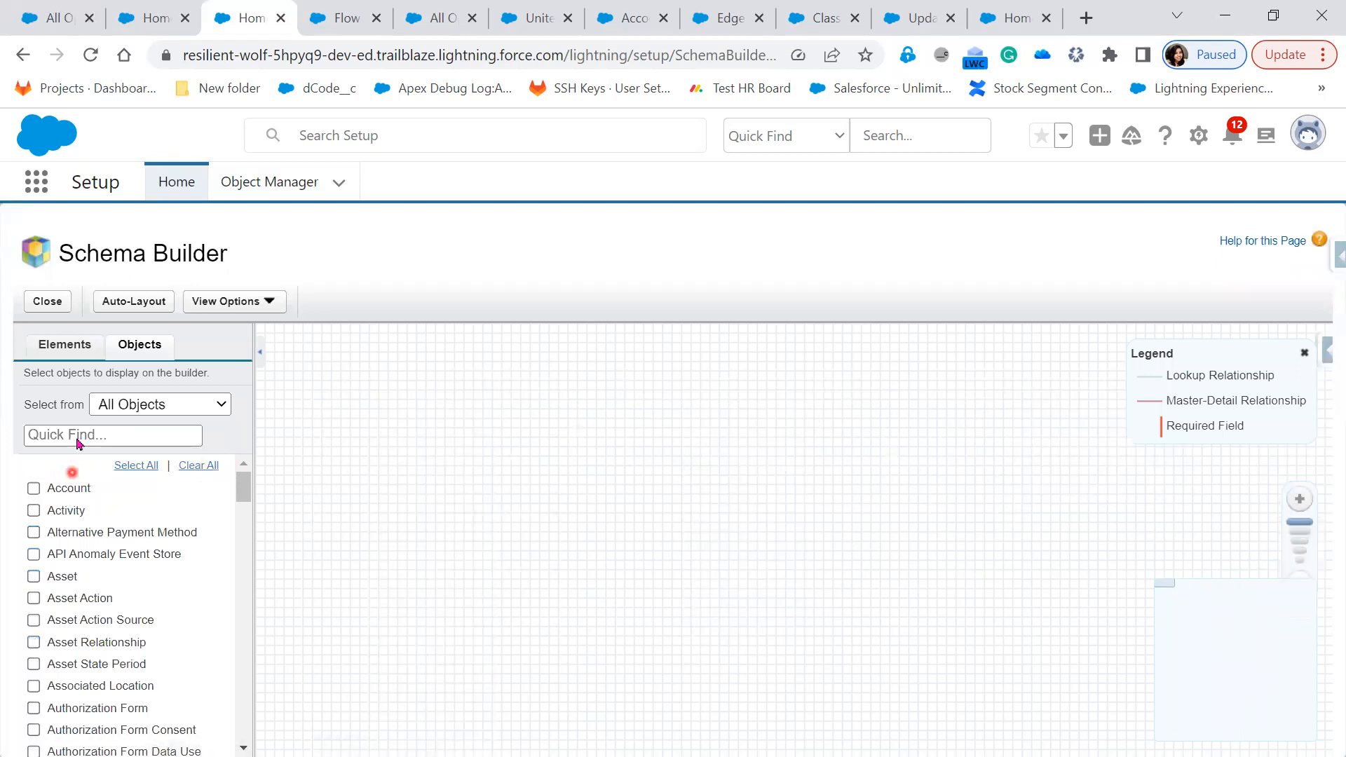
click(77, 439)
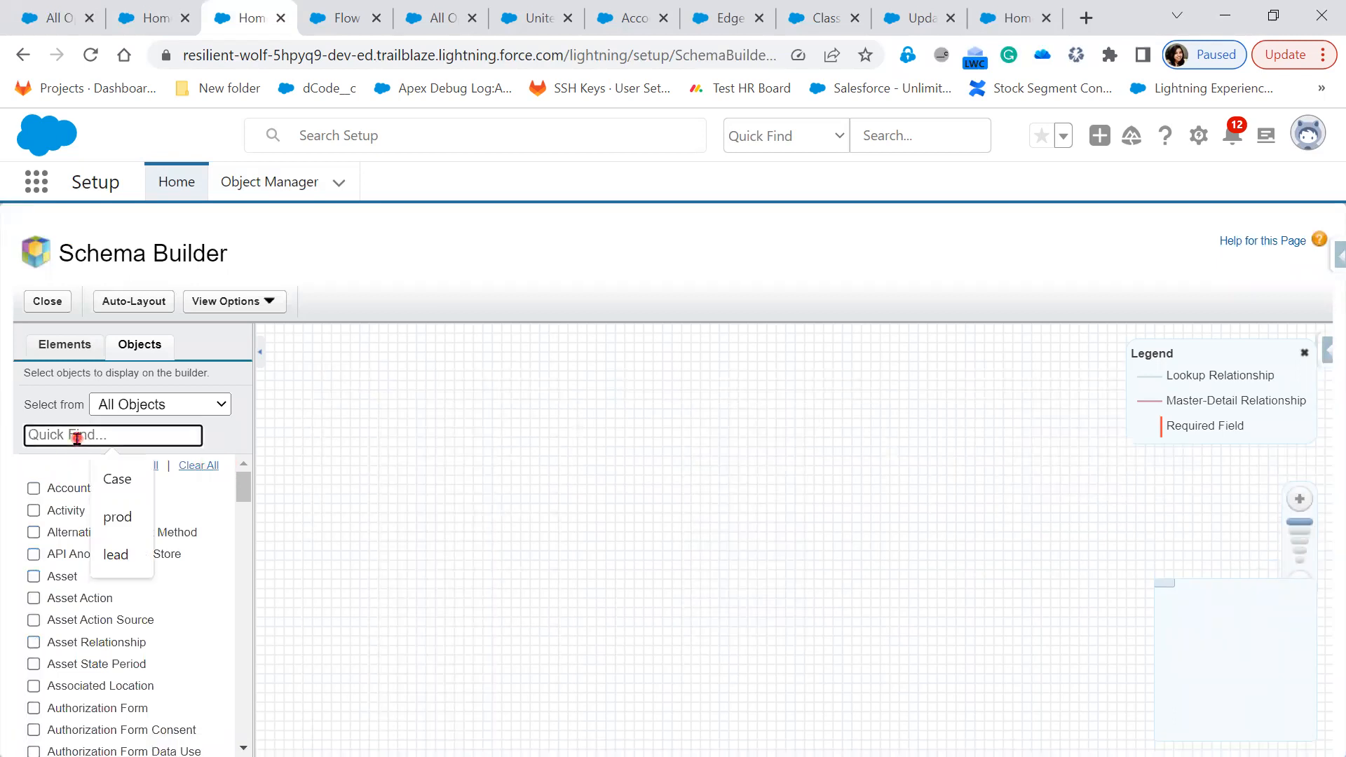
text(off)
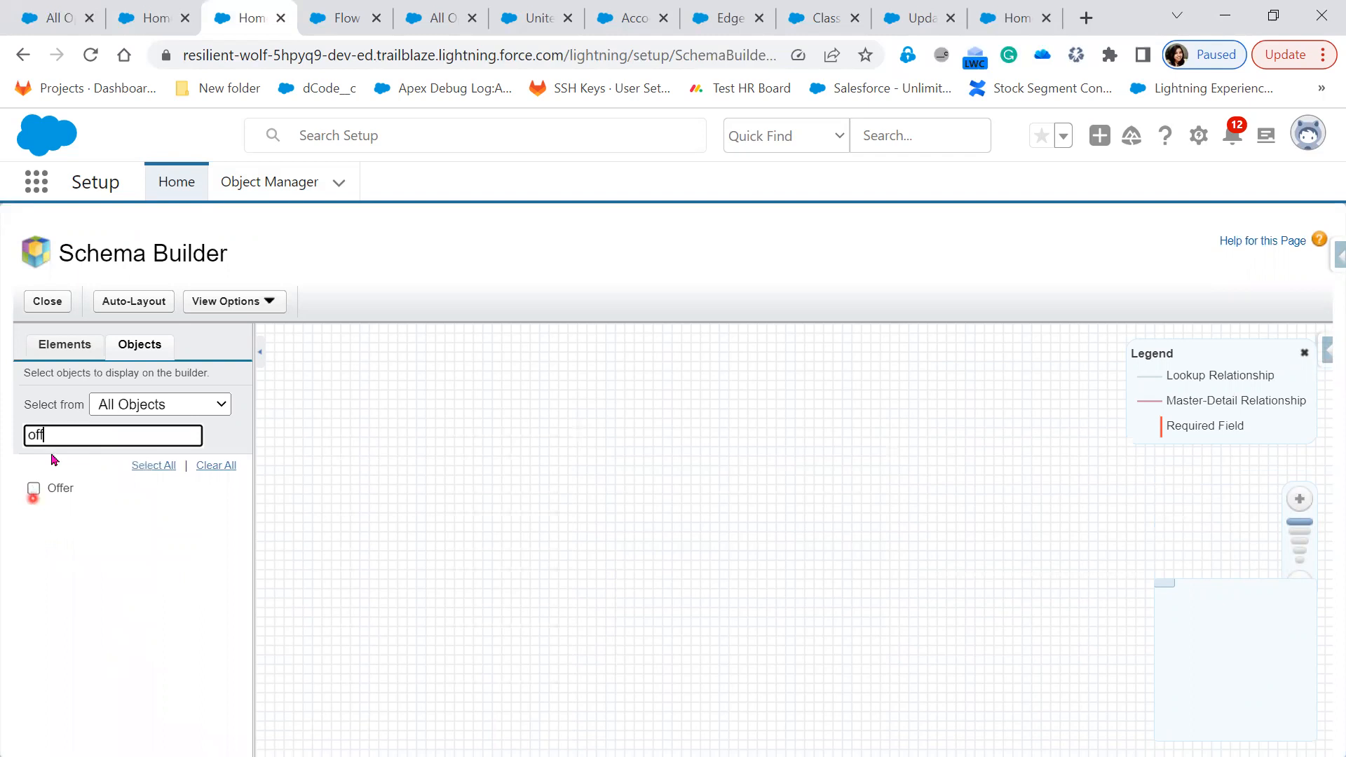
click(33, 489)
Add the Job Application and Candidate objects, then auto-layout the canvas
double_click(33, 435)
key(BackSpace)
text(job)
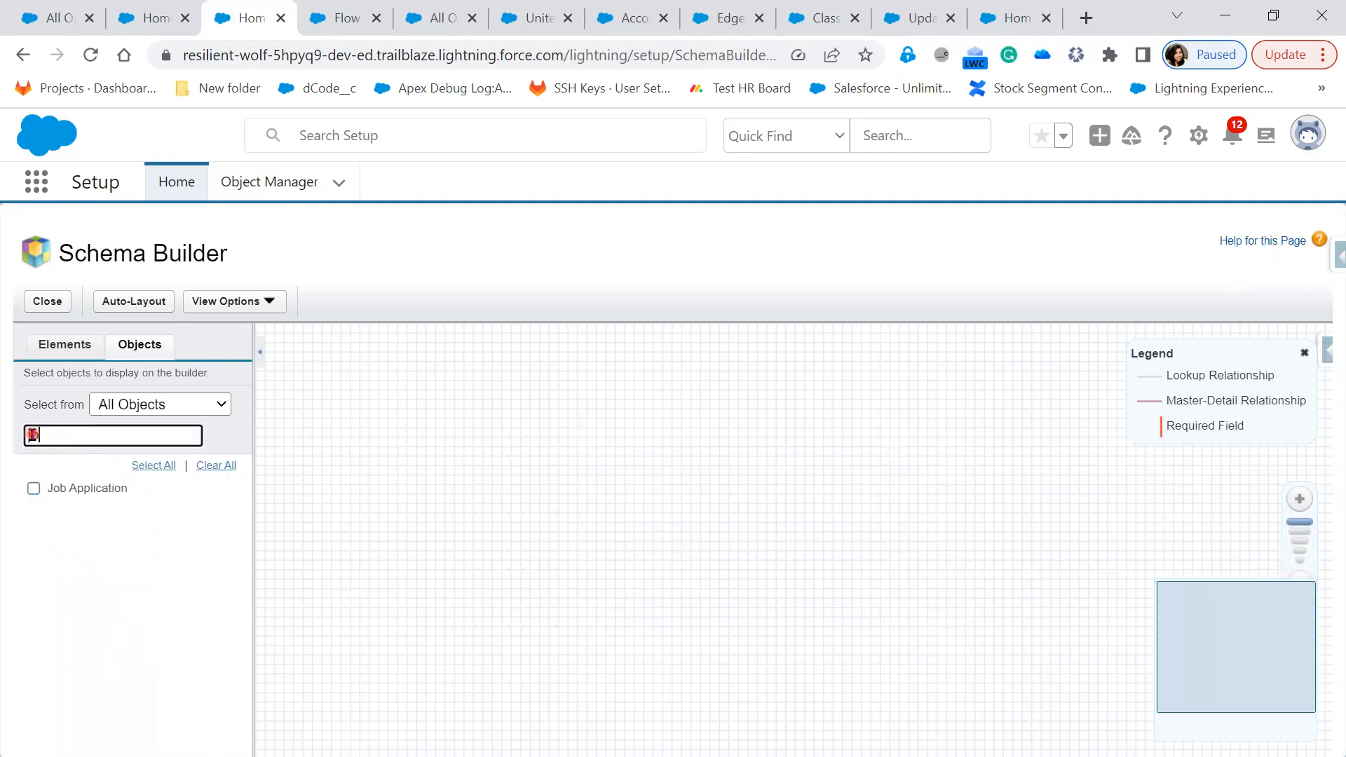
click(32, 489)
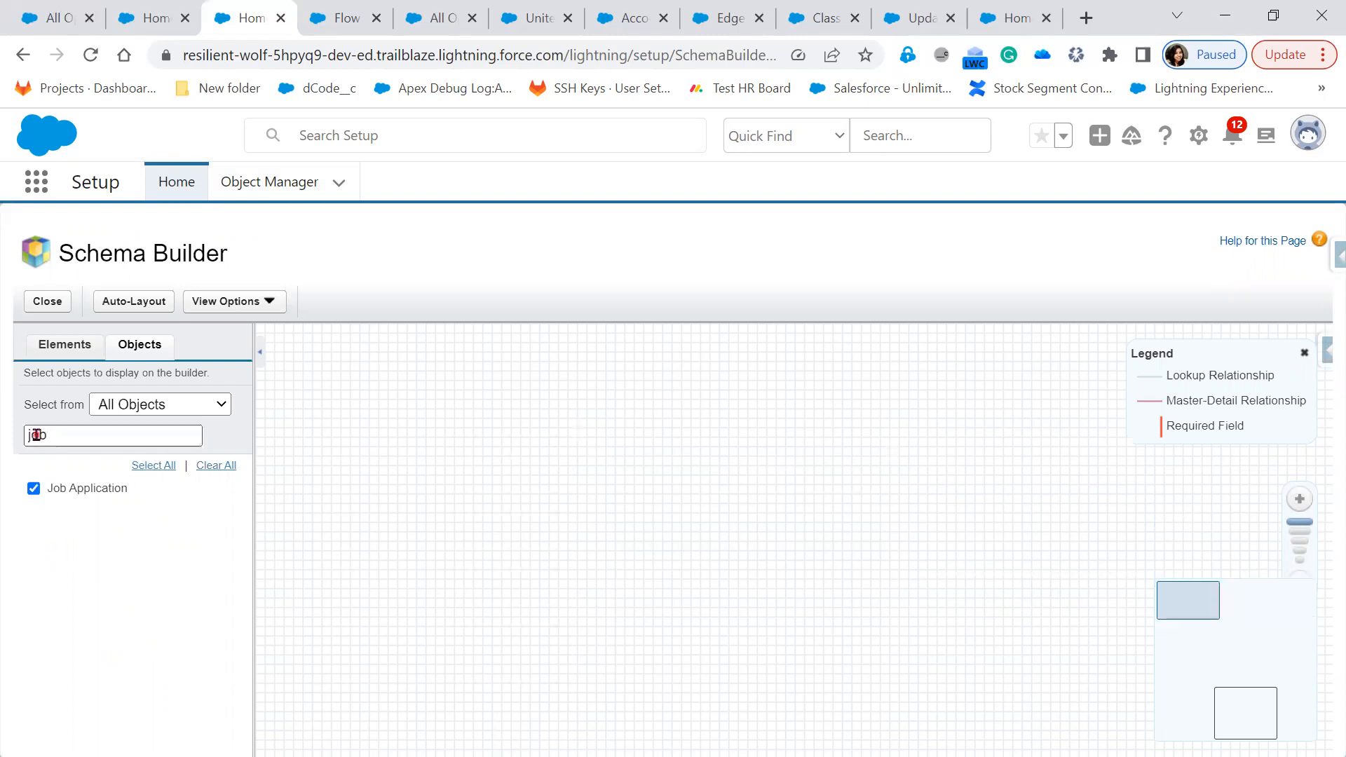
double_click(36, 436)
text(ca)
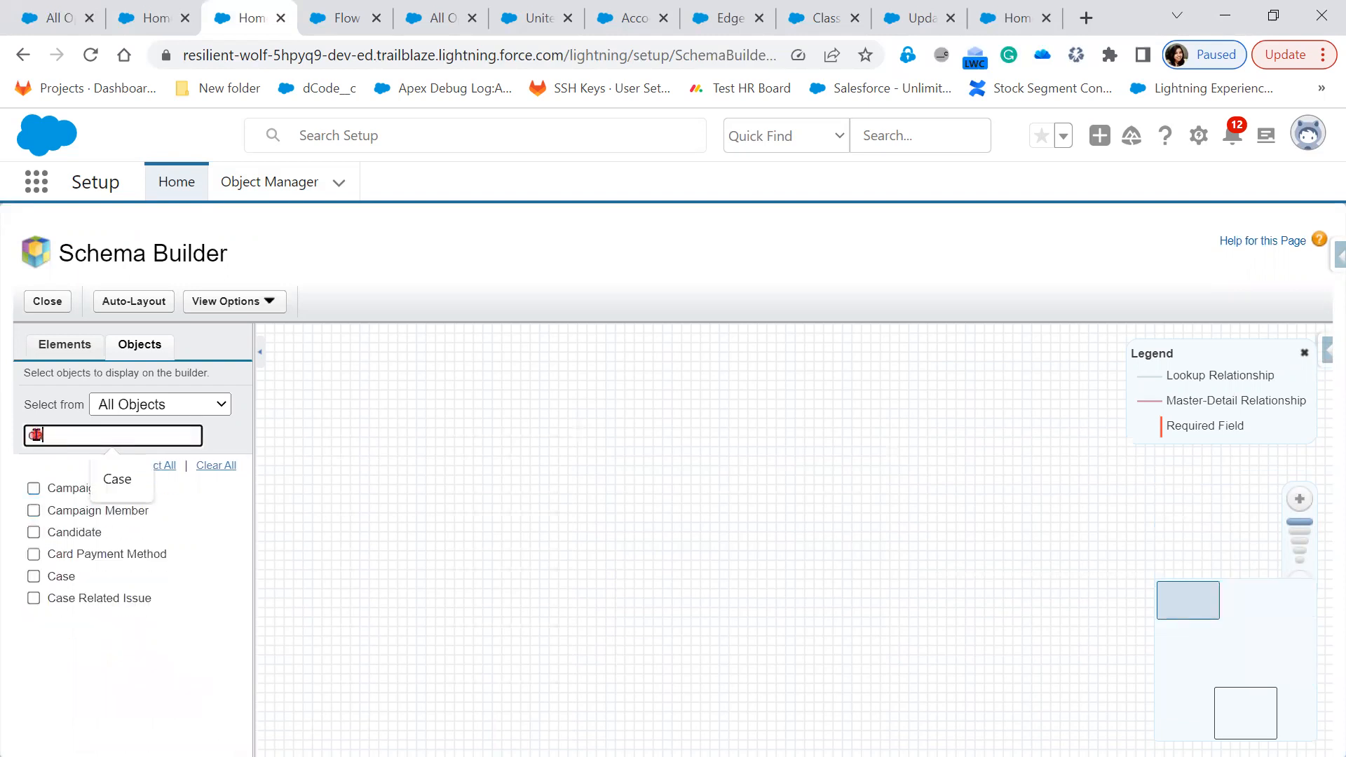
click(35, 535)
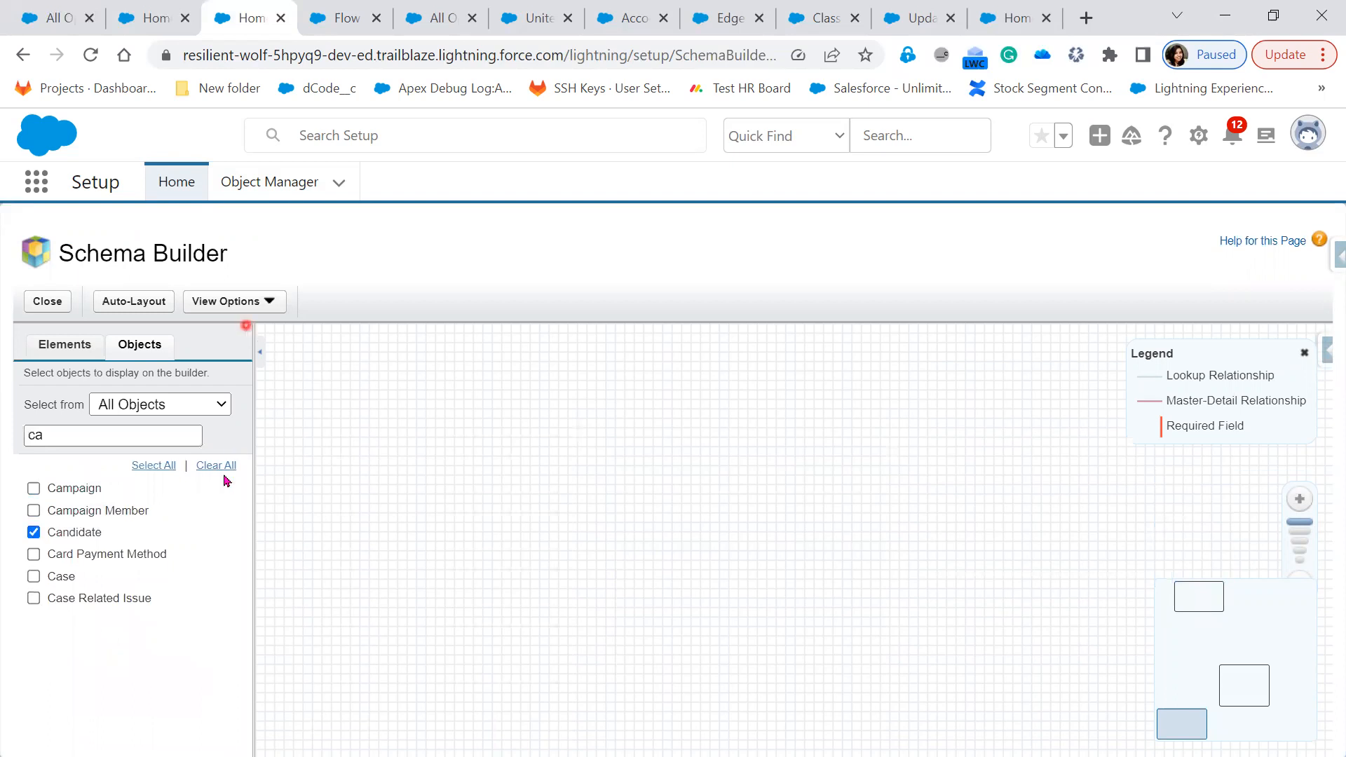
click(144, 304)
Drag the Candidate, Job Application and Offer cards into one left-to-right lookup chain
drag(722, 649, 751, 526)
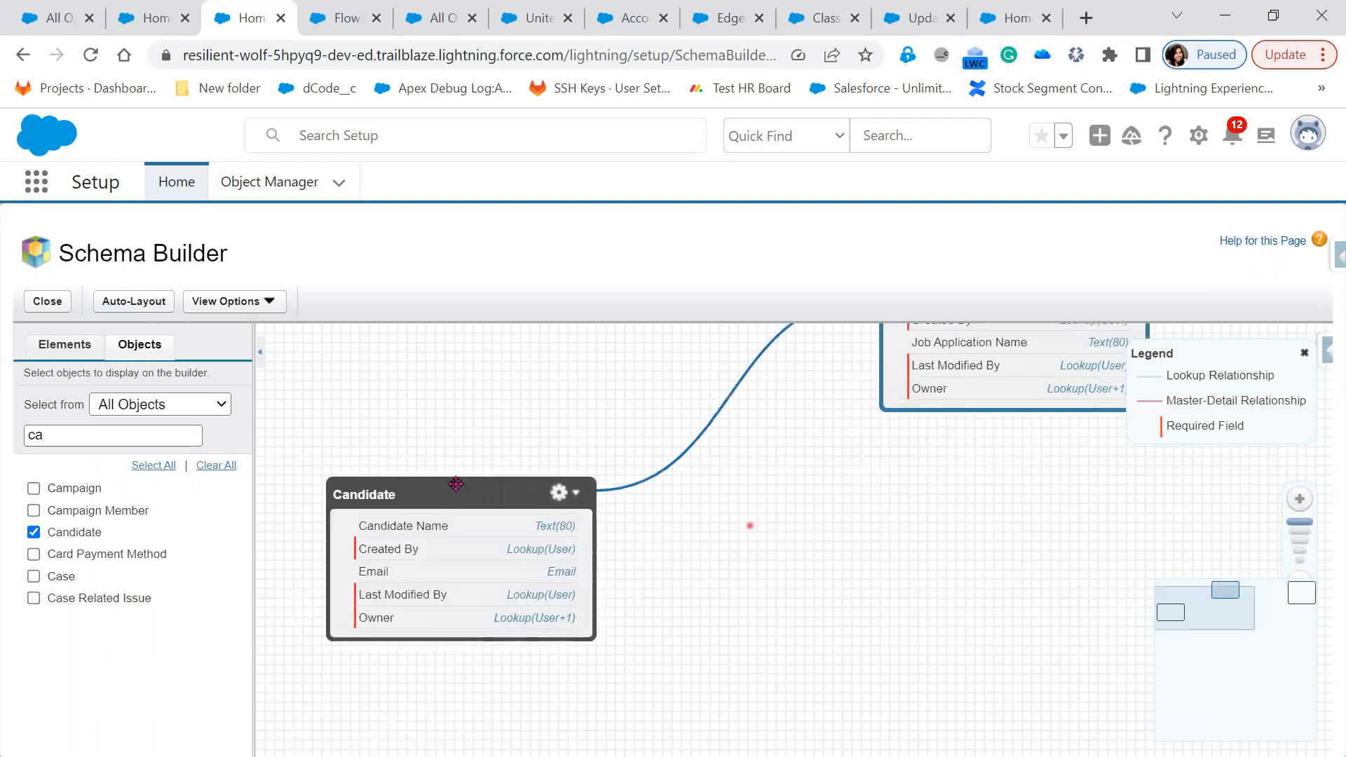
drag(456, 484, 519, 356)
drag(726, 509, 541, 693)
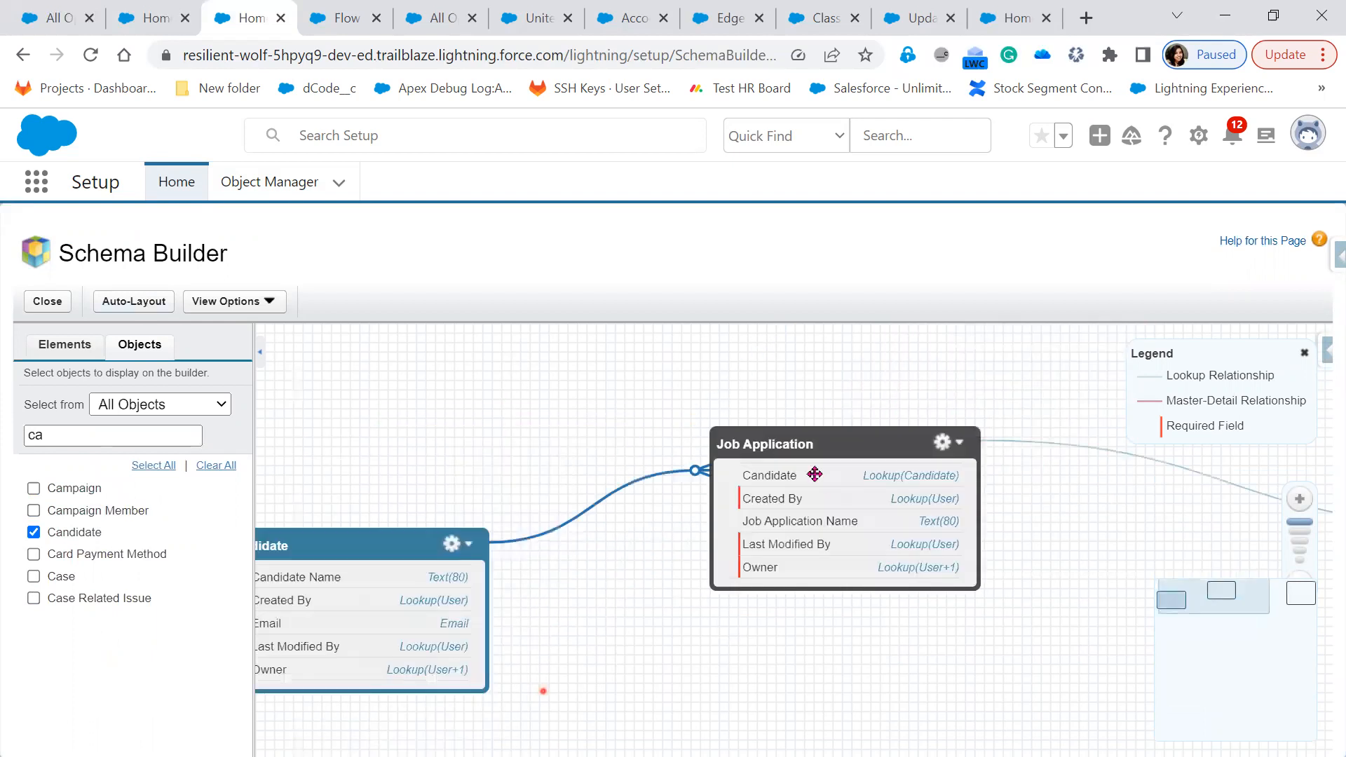
drag(815, 469, 719, 465)
drag(1004, 615, 546, 609)
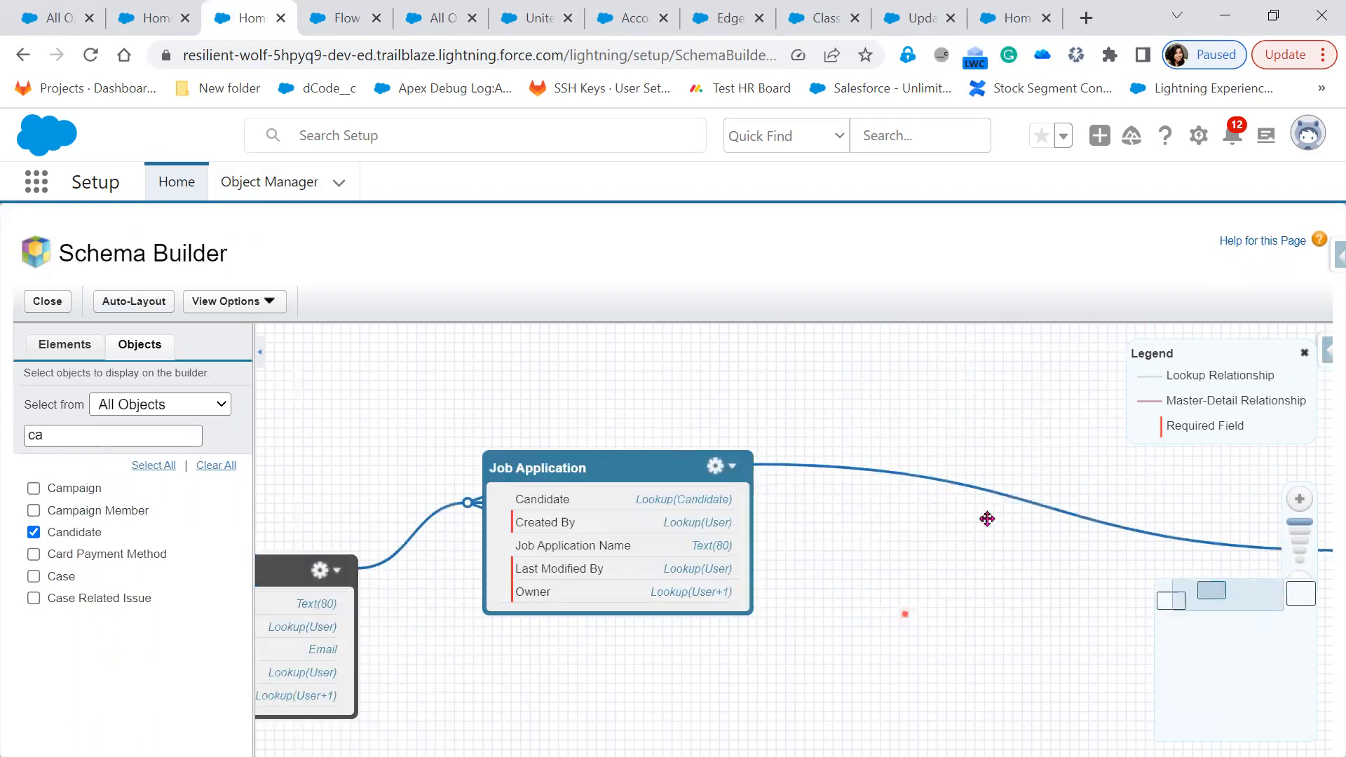
drag(1115, 454, 638, 396)
drag(418, 653, 973, 593)
drag(403, 499, 432, 399)
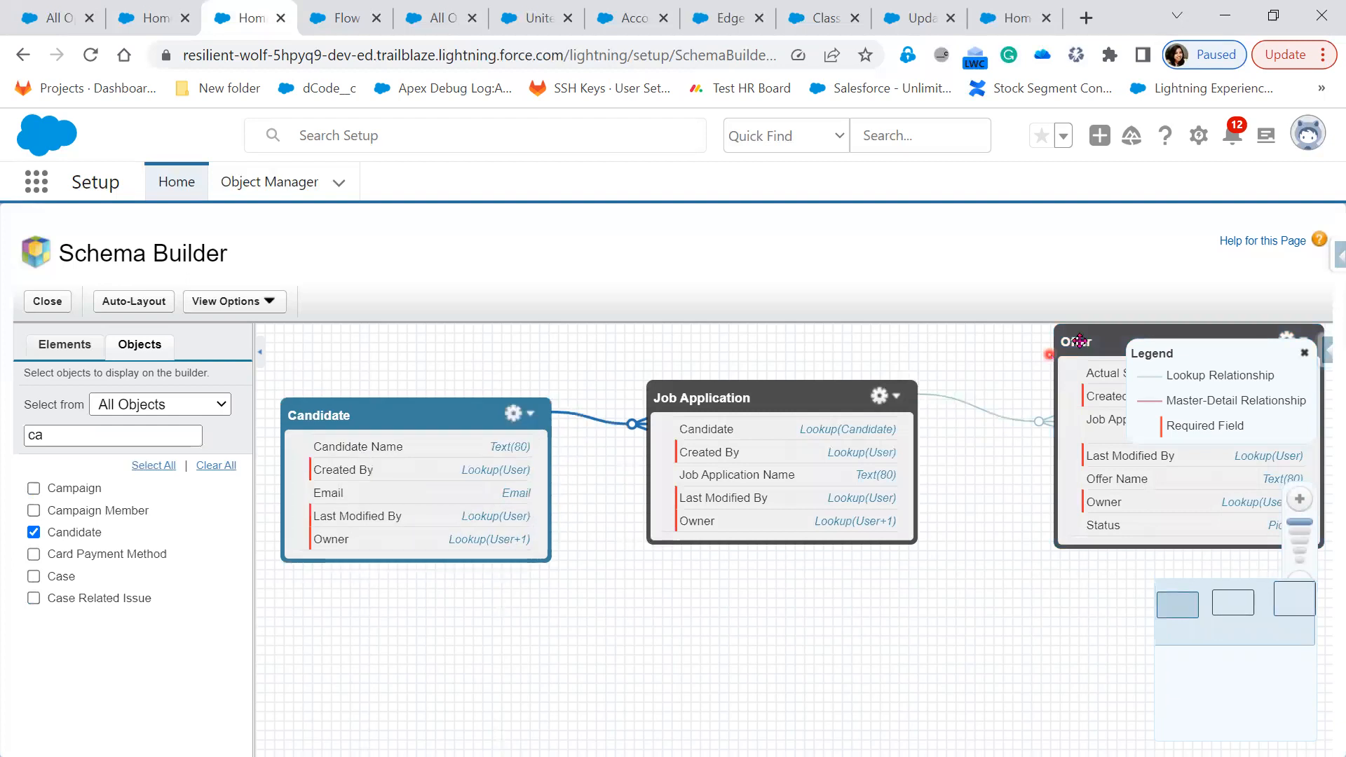
drag(1078, 341, 1033, 343)
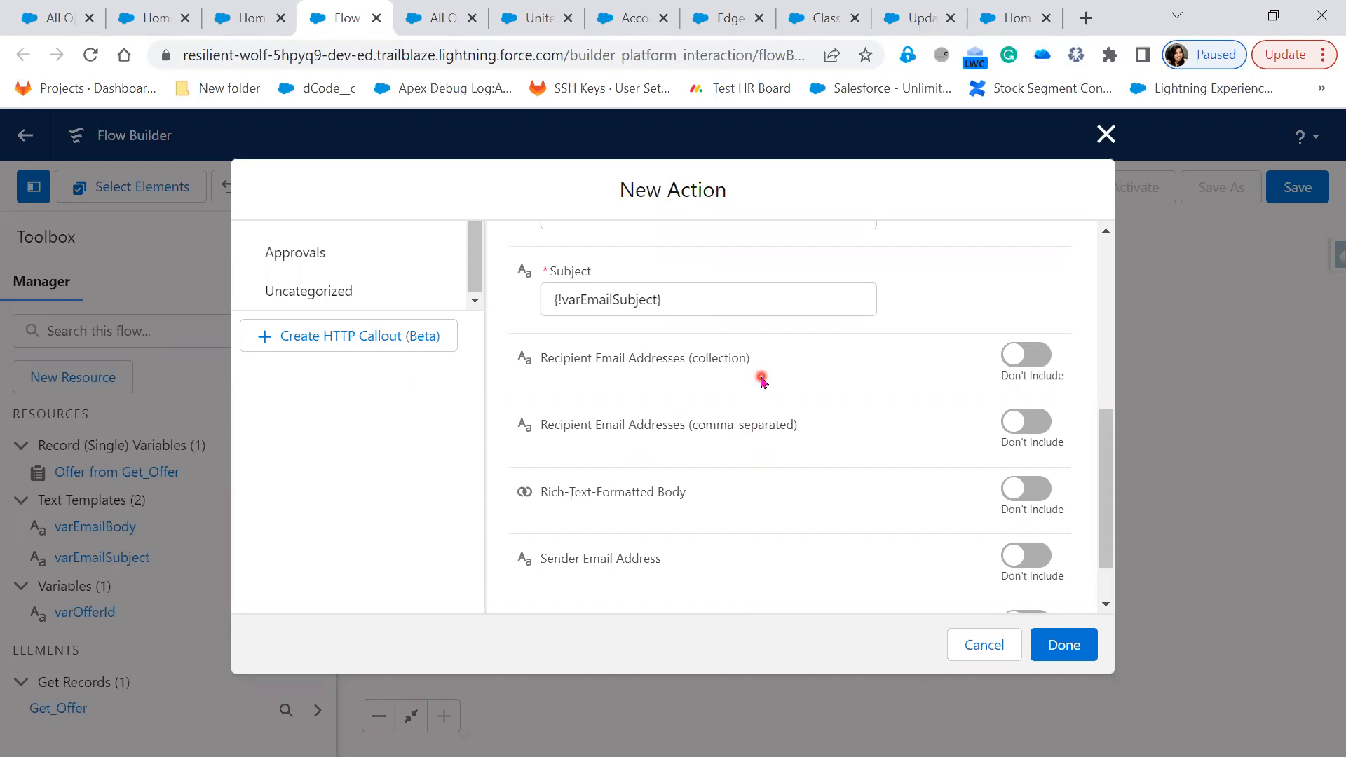
Back in the New Action dialog, include comma-separated Recipient Email Addresses
click(237, 28)
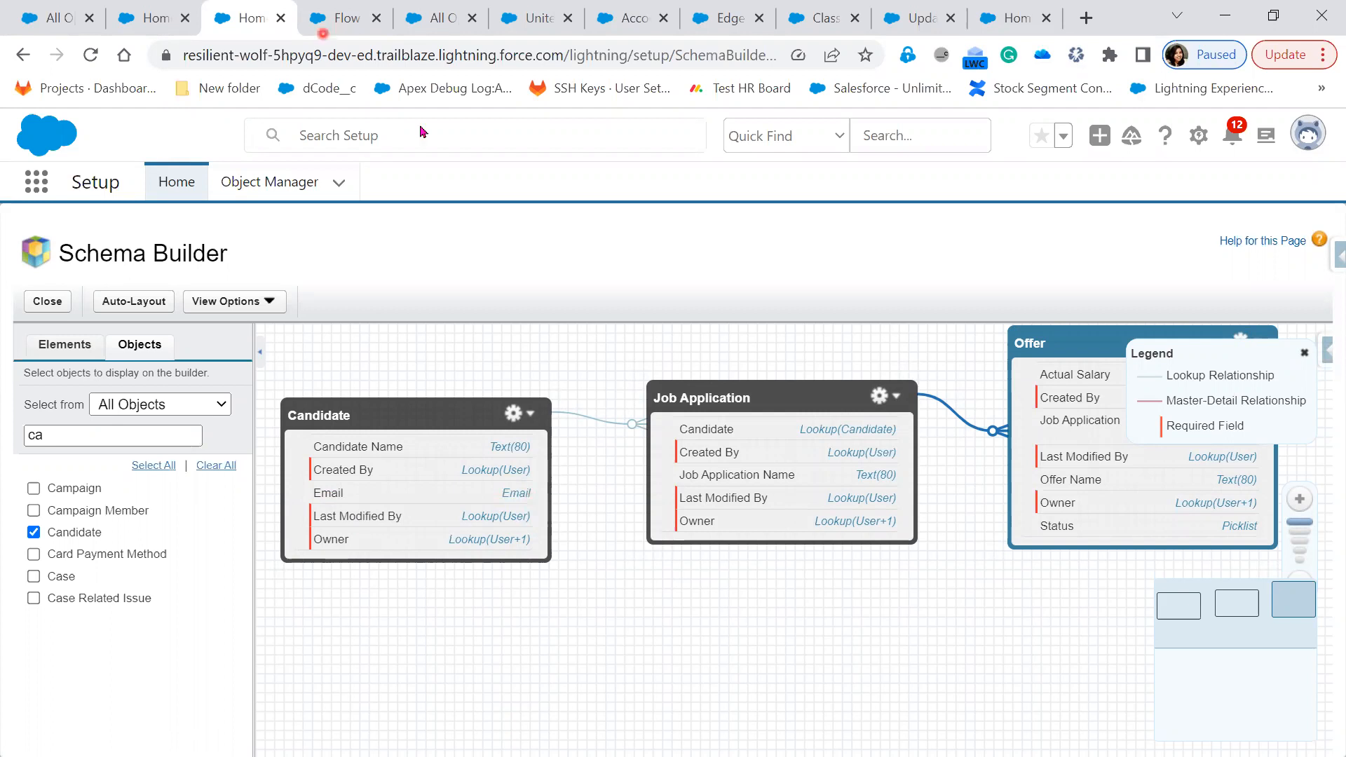
click(333, 28)
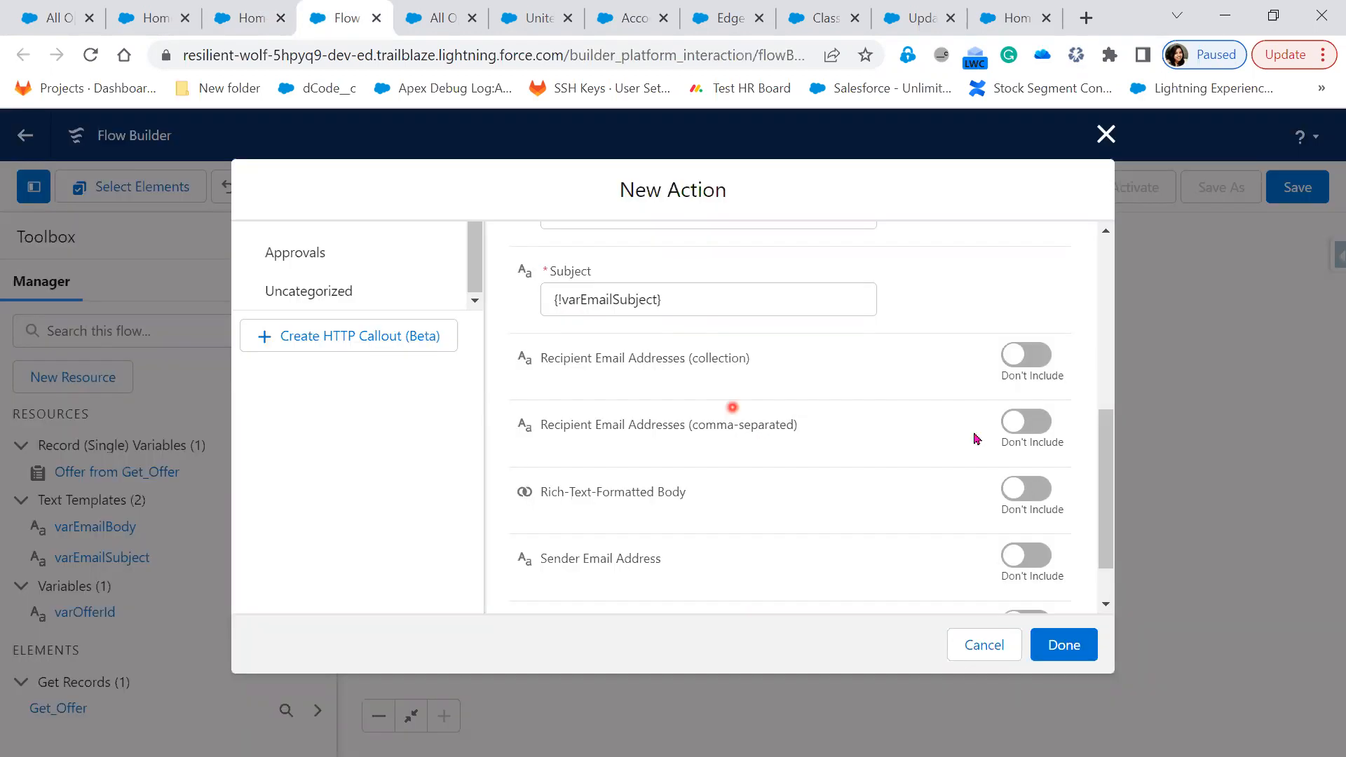
click(1033, 424)
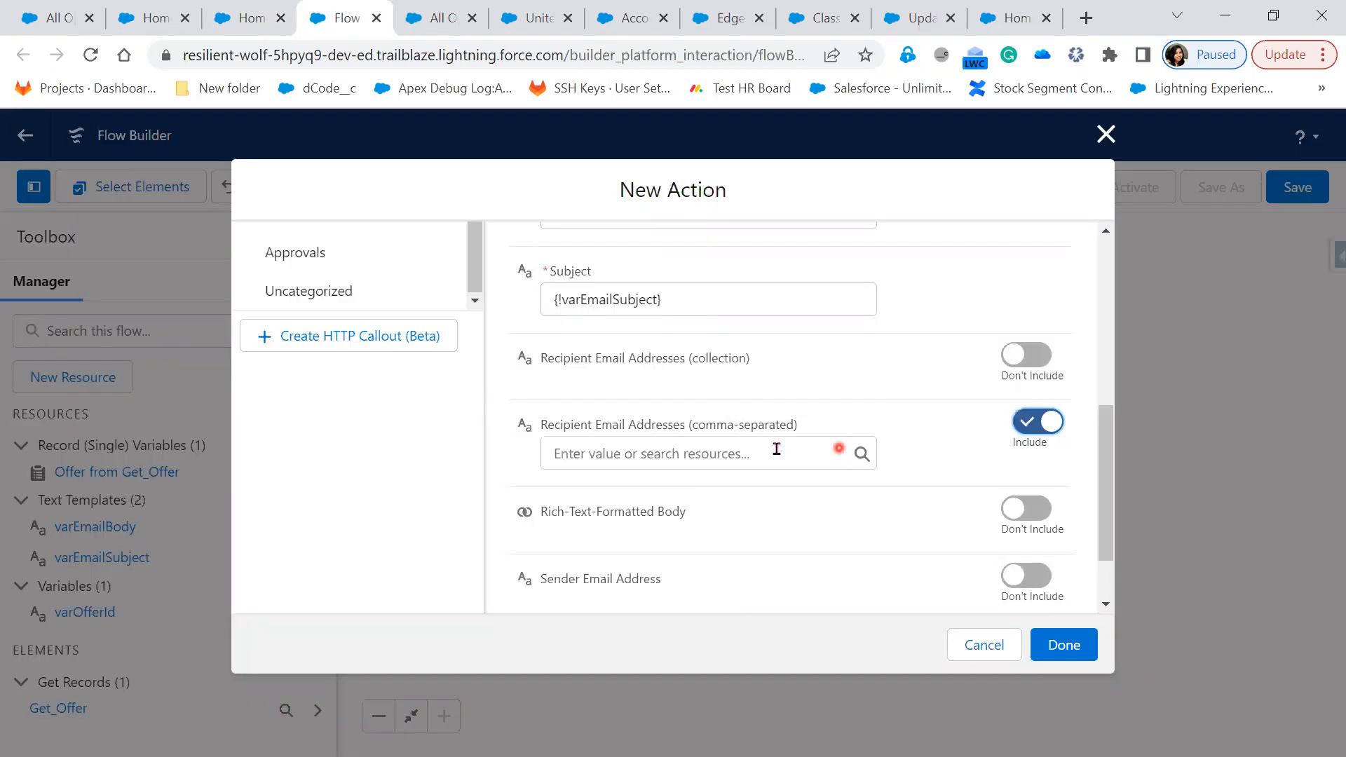
click(663, 454)
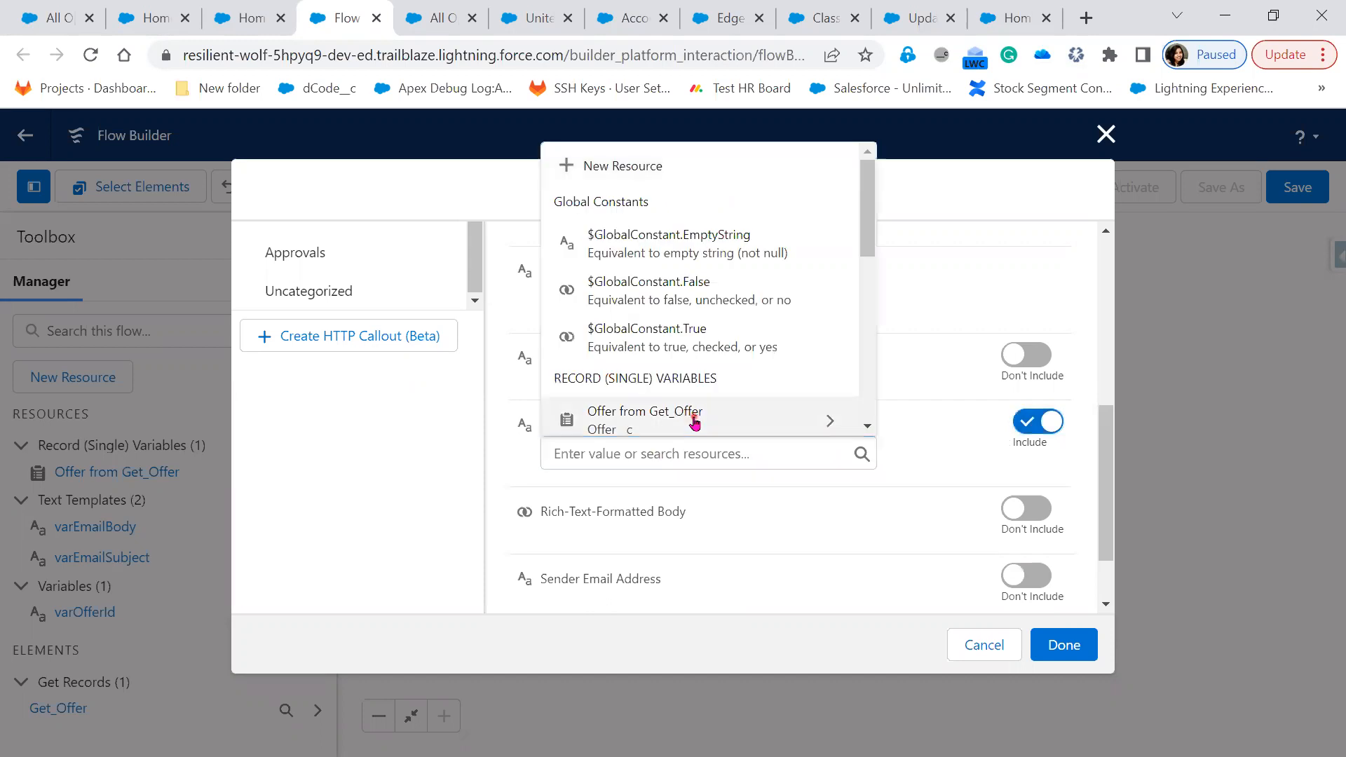
Set recipients to Get_Offer > Job_Application__r > Candidate__r > Email and confirm the action
click(695, 421)
click(673, 211)
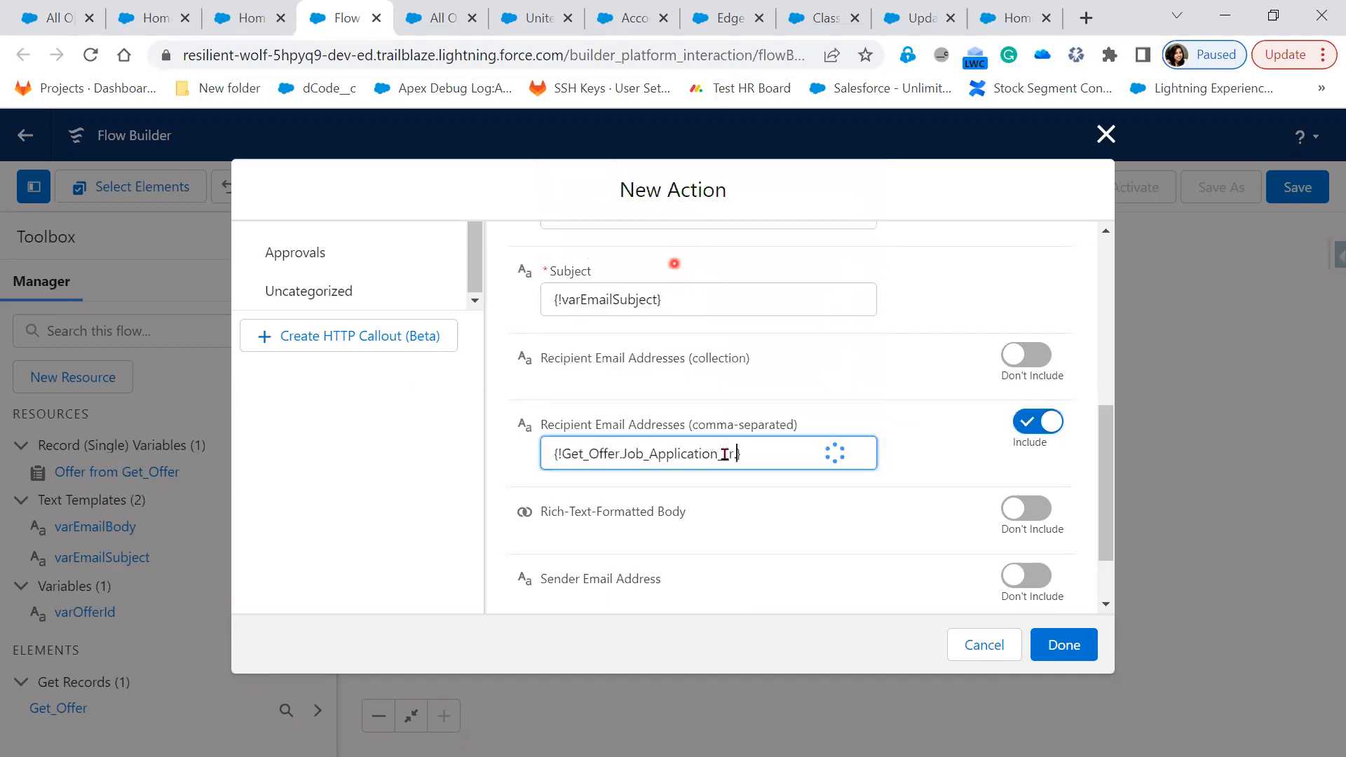
click(685, 171)
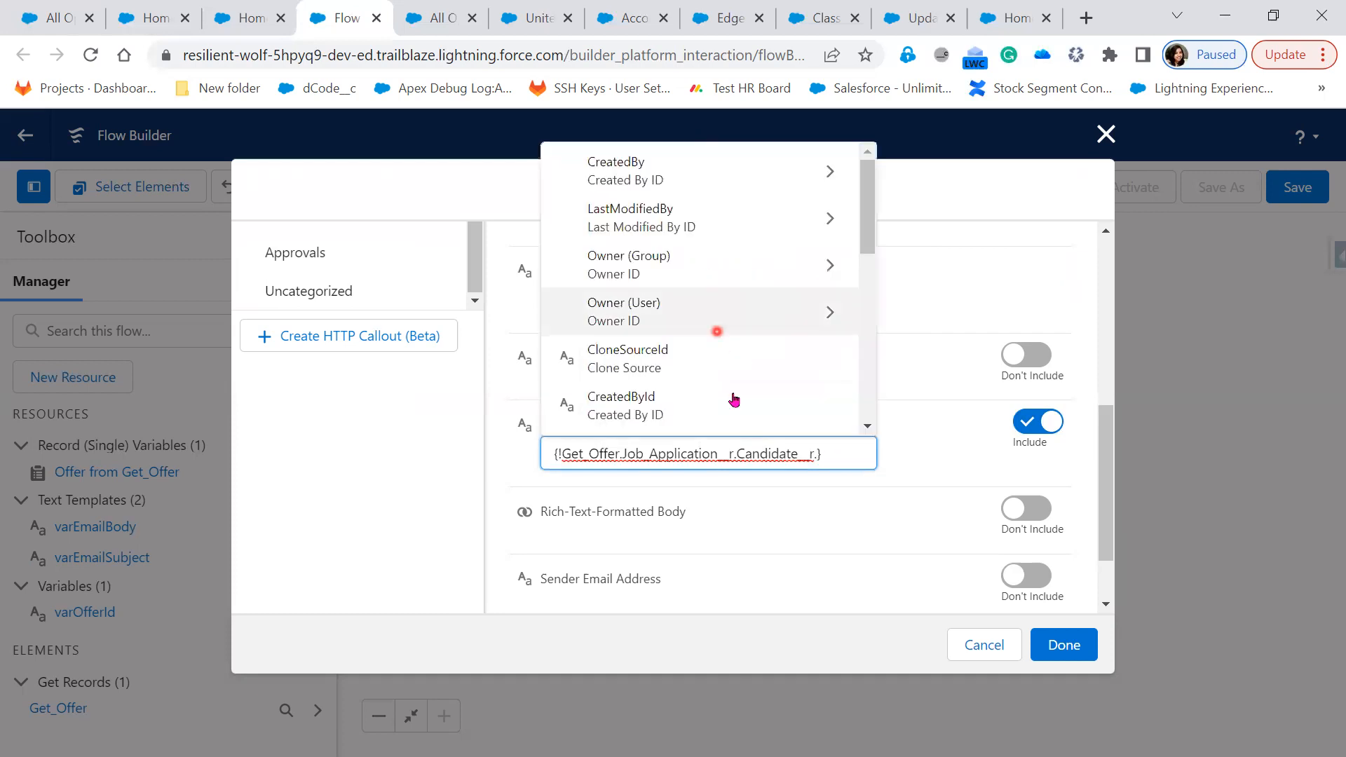
scroll(734, 400, down, 1)
text(Ema)
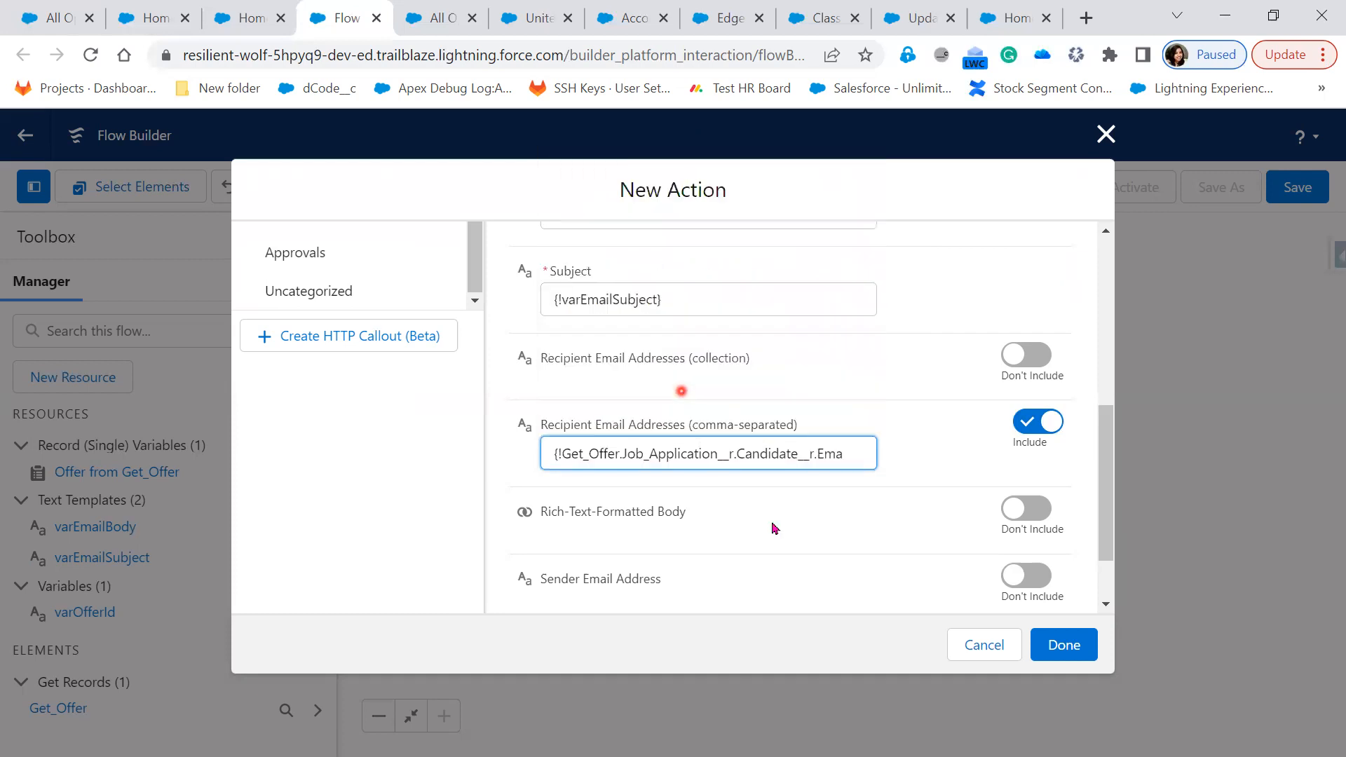
click(814, 565)
scroll(814, 564, down, 1)
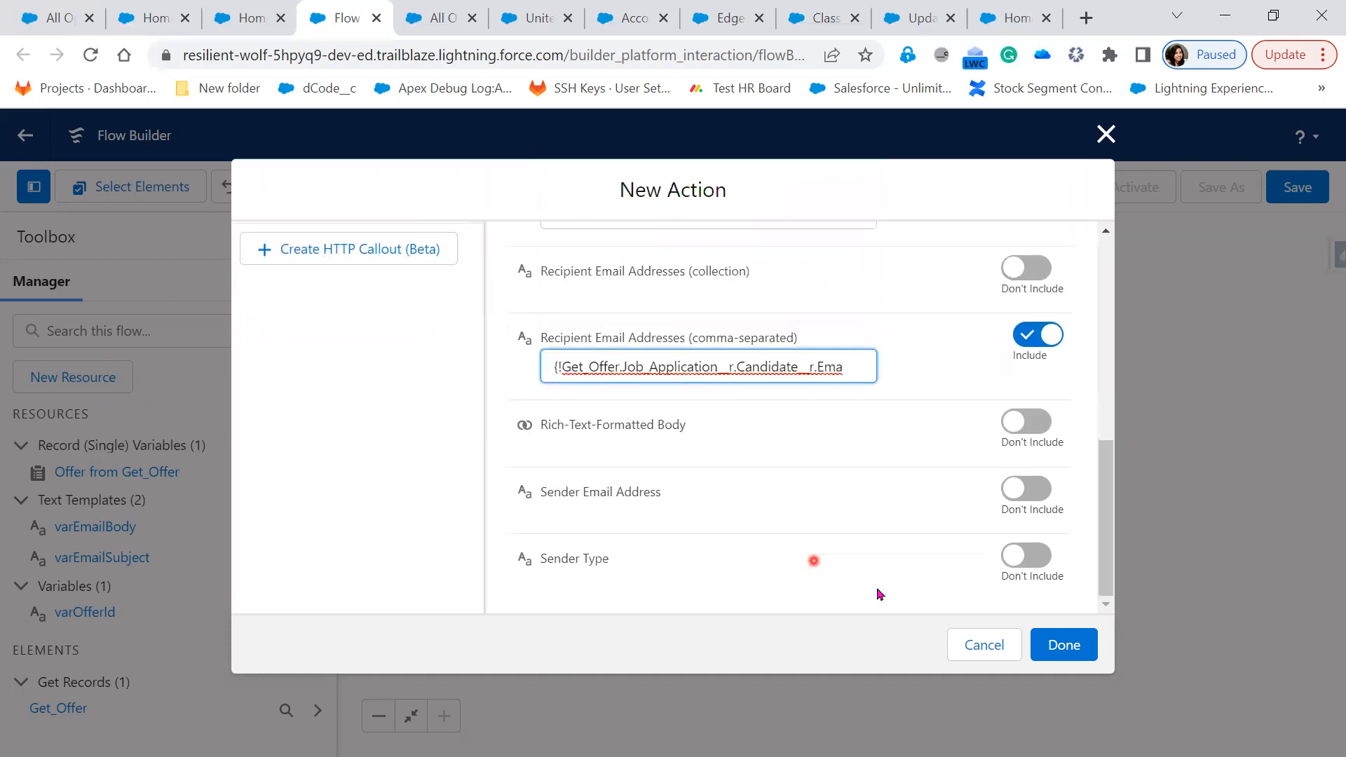
click(1076, 648)
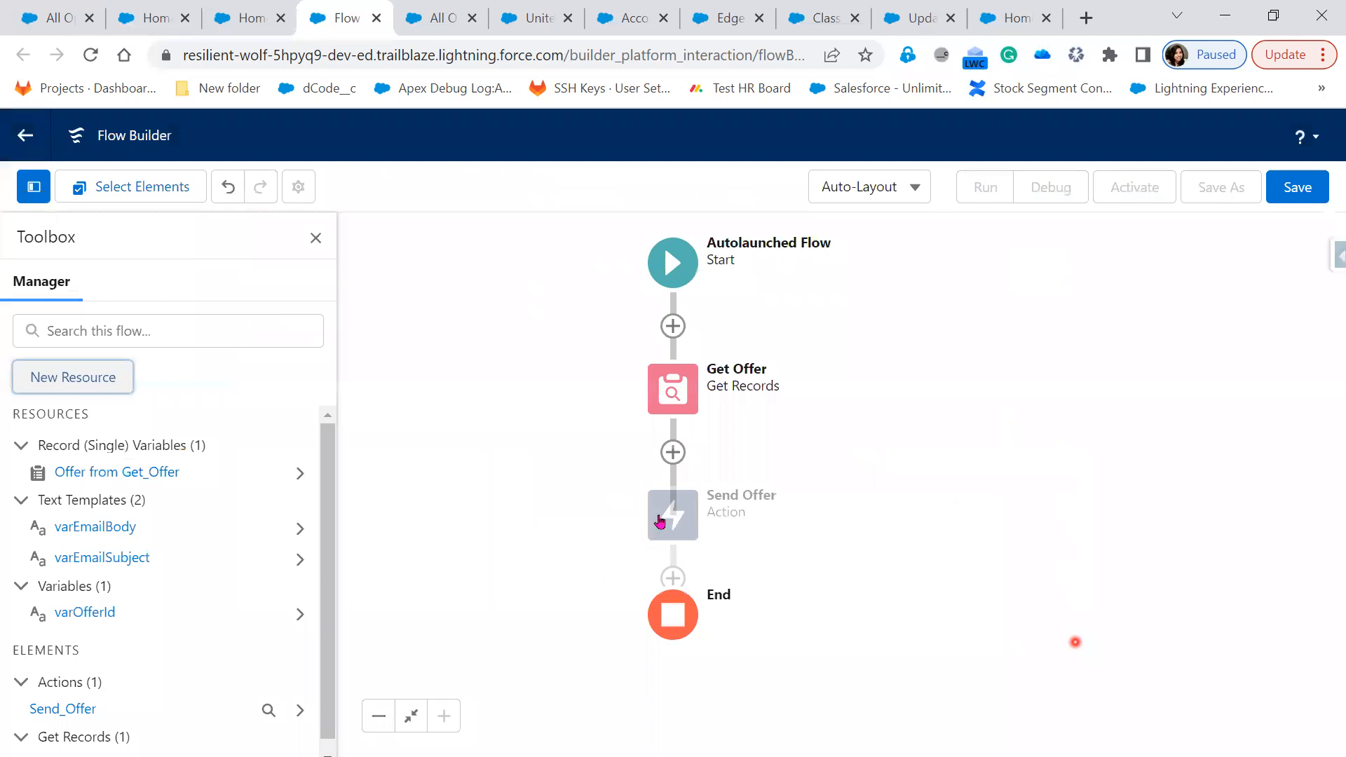
Save the flow with label 'offer Letter' and API name offer_Letter
click(663, 525)
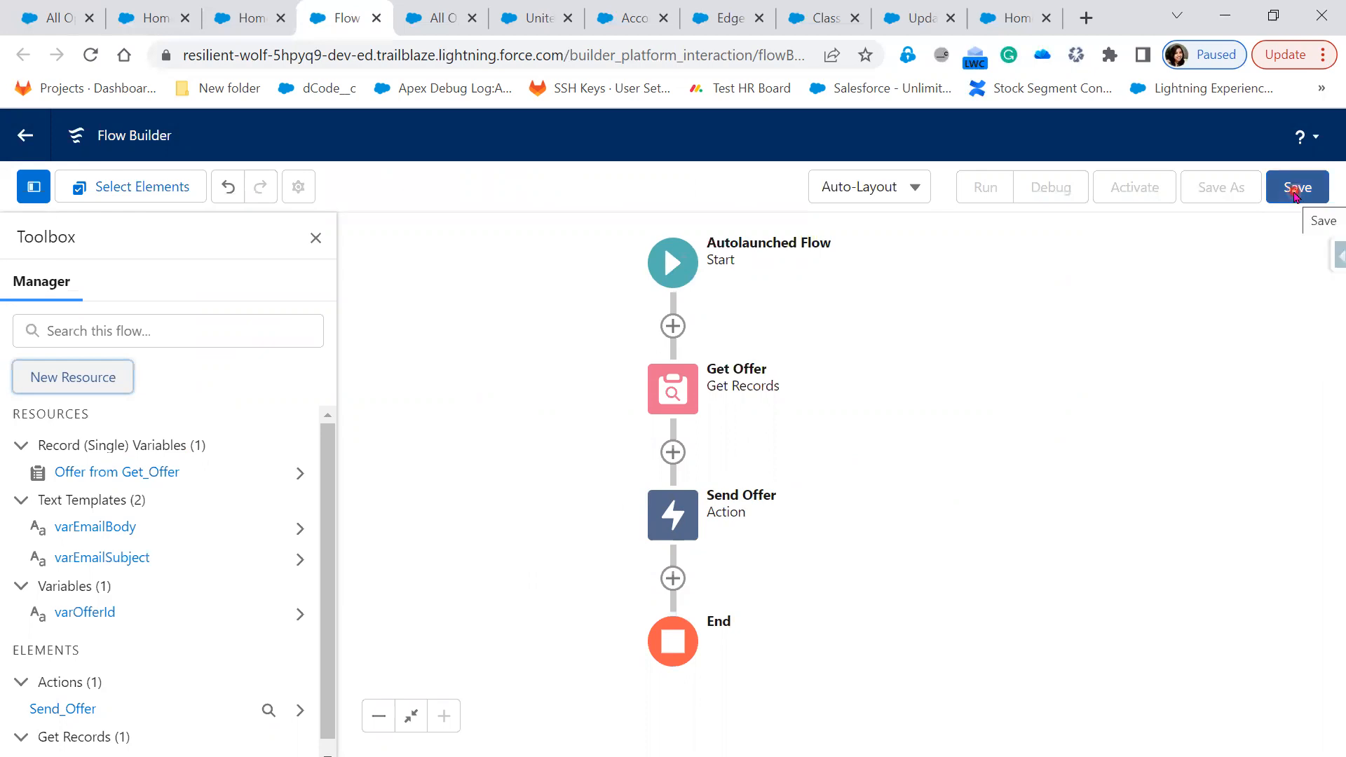
click(1296, 193)
click(568, 364)
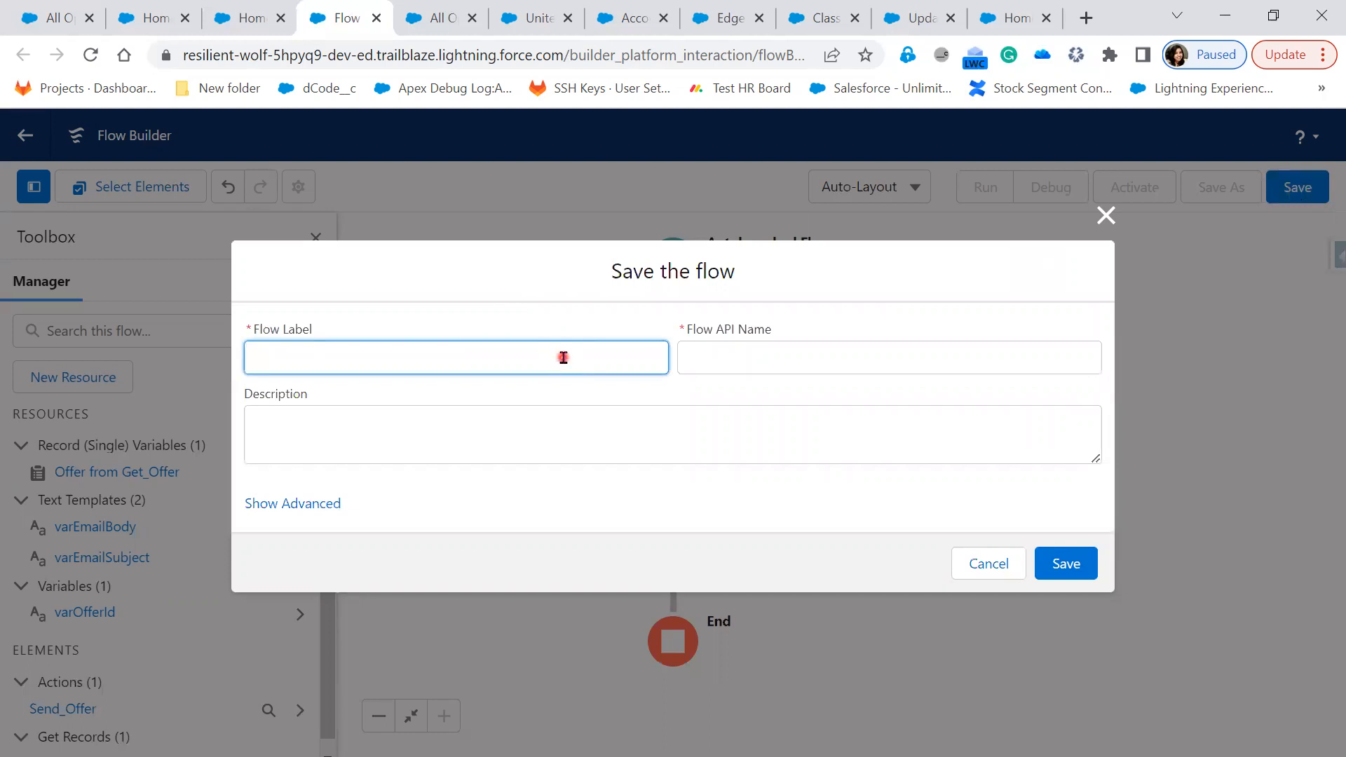
text(offer Letter)
click(798, 365)
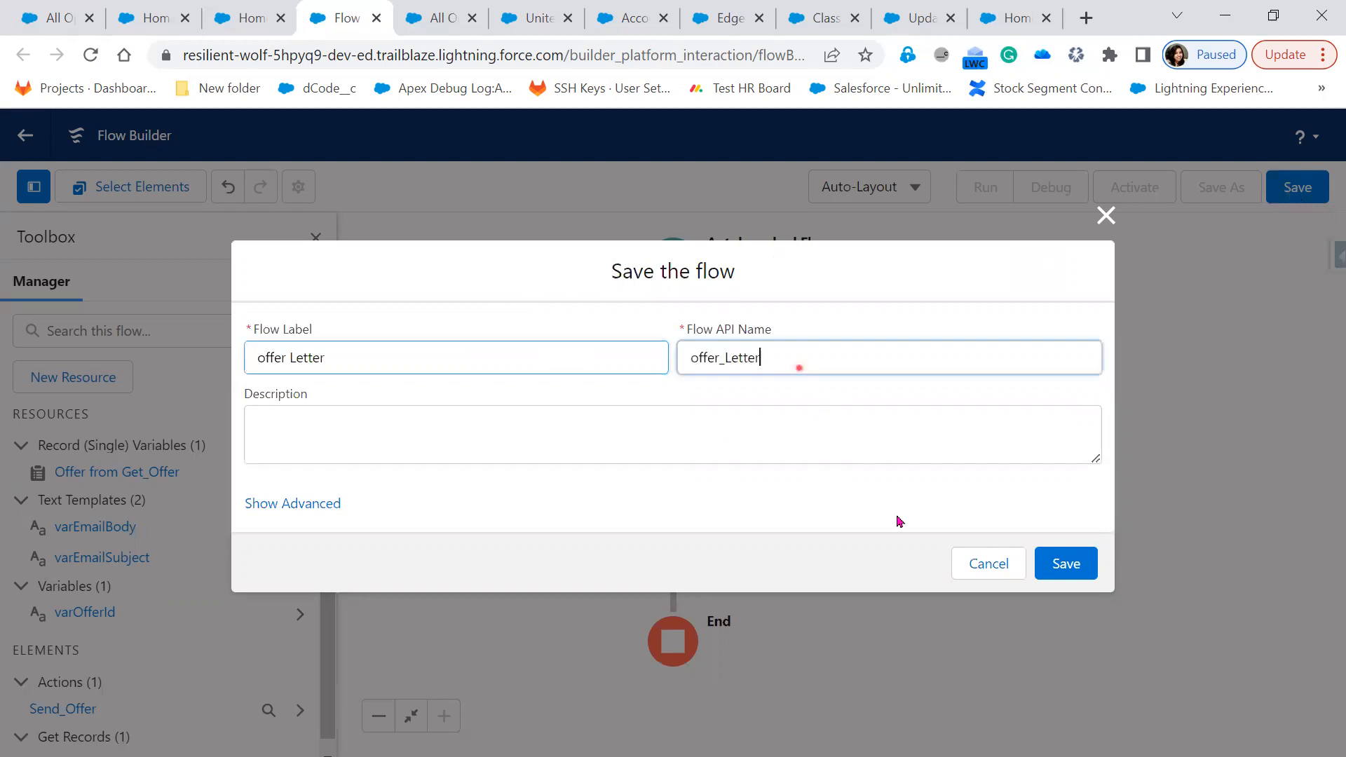
click(1063, 564)
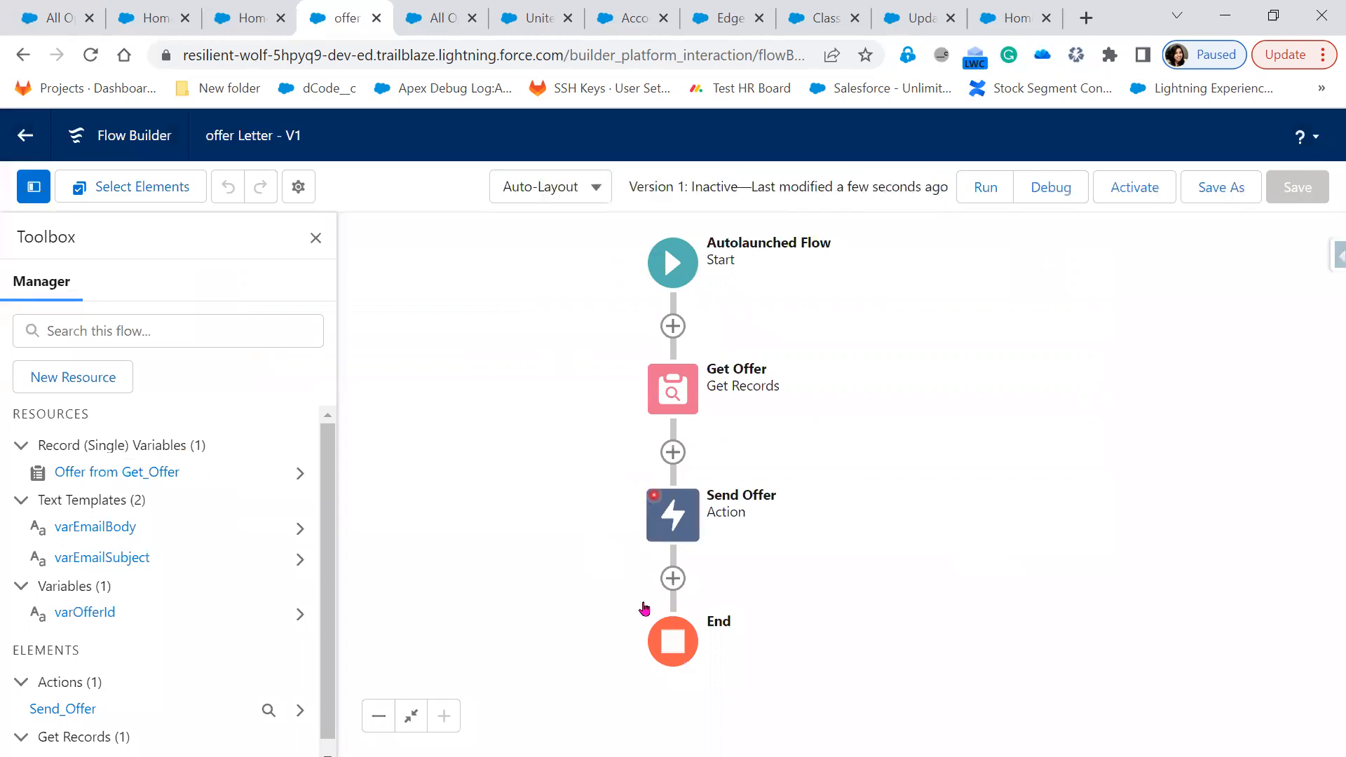
click(691, 520)
click(673, 579)
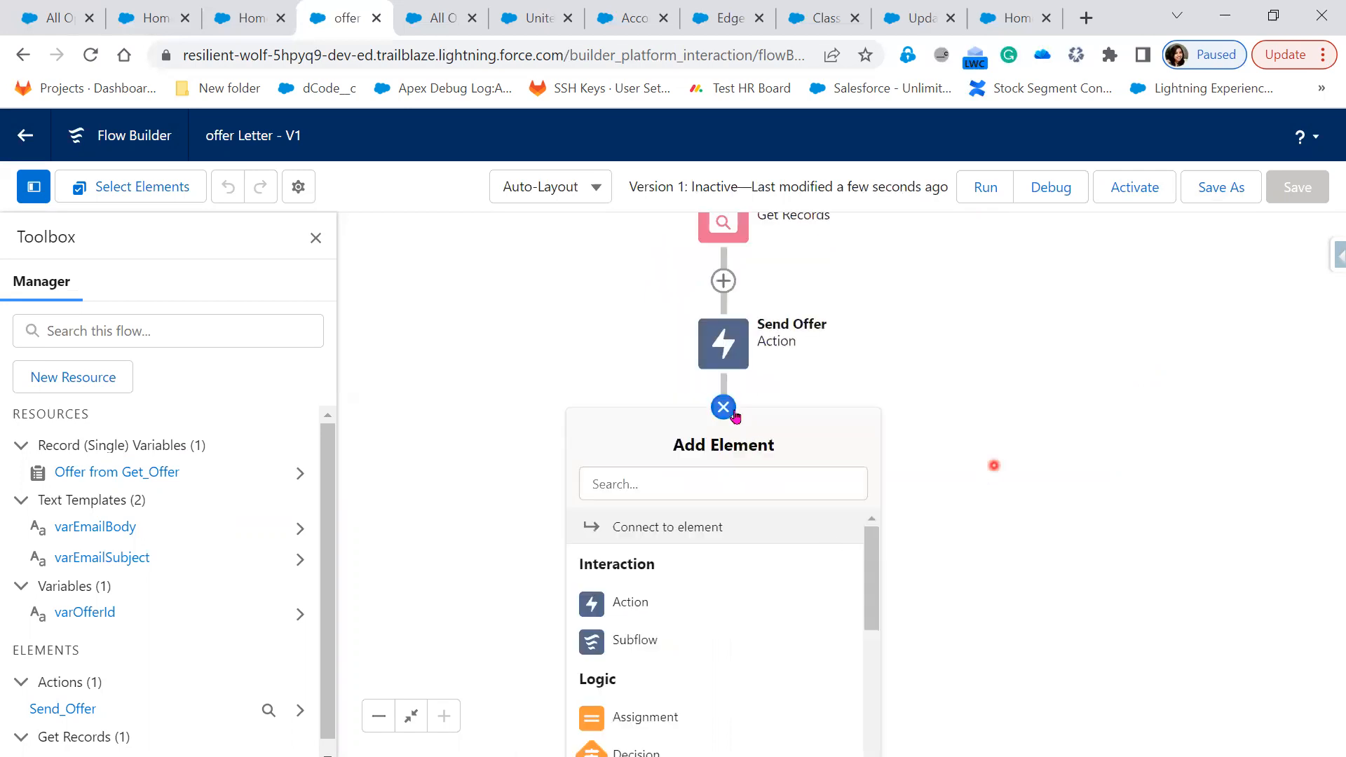
click(729, 413)
click(728, 412)
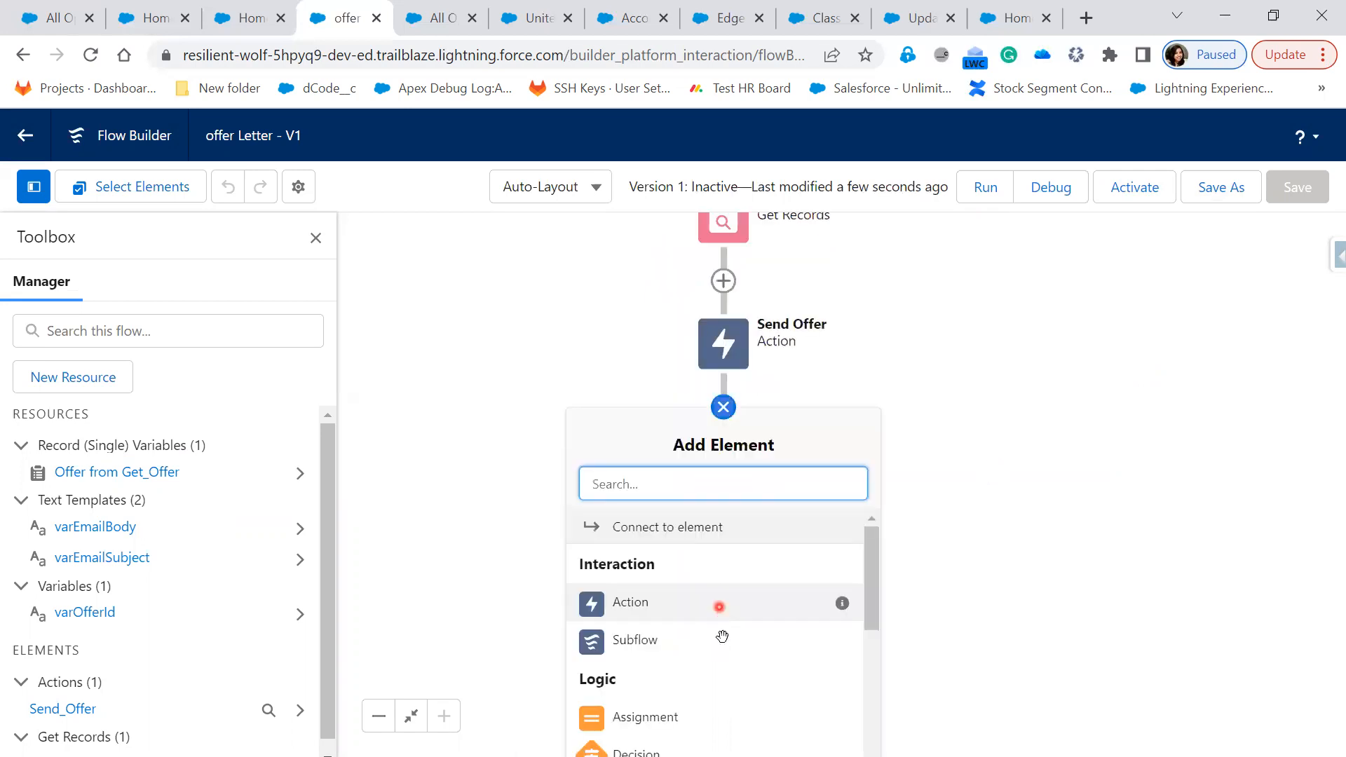
scroll(722, 637, down, 5)
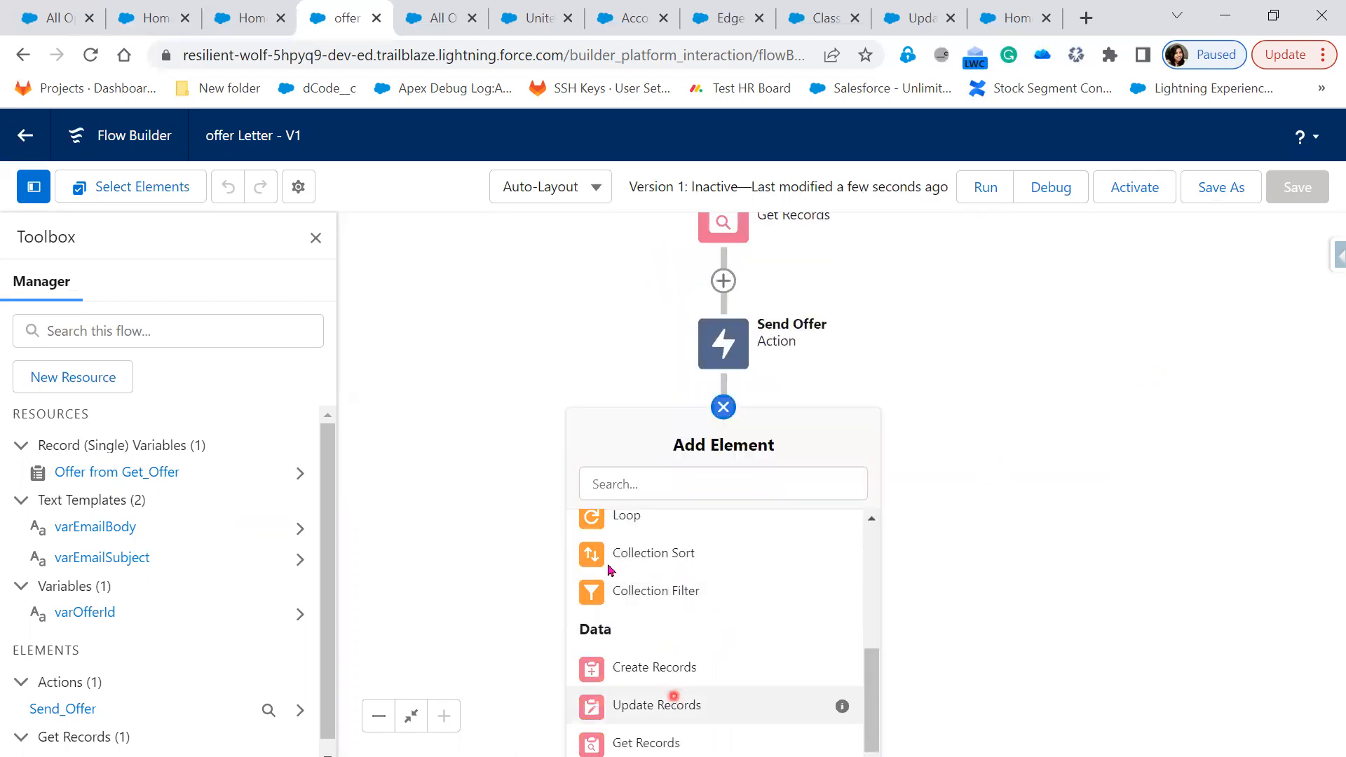
click(676, 703)
text(Update )
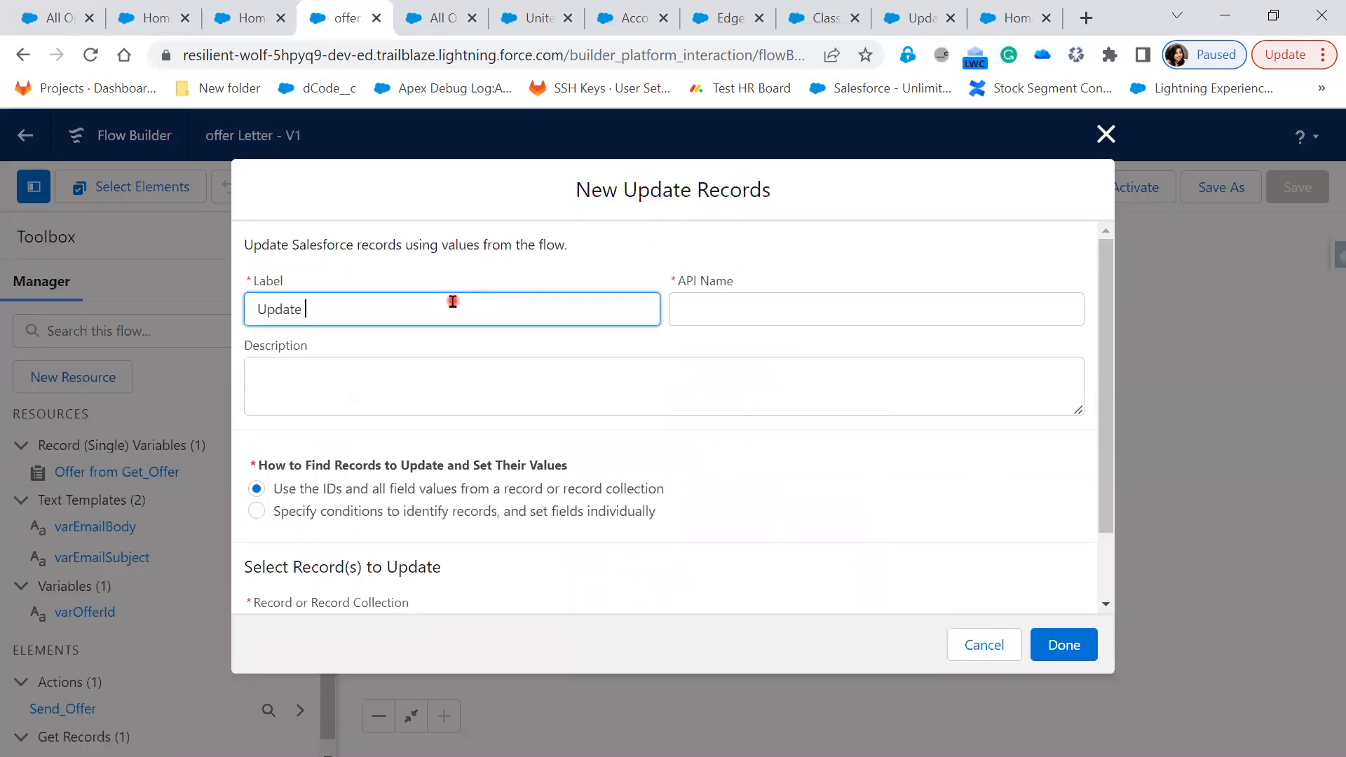
text(offer)
key(Tab)
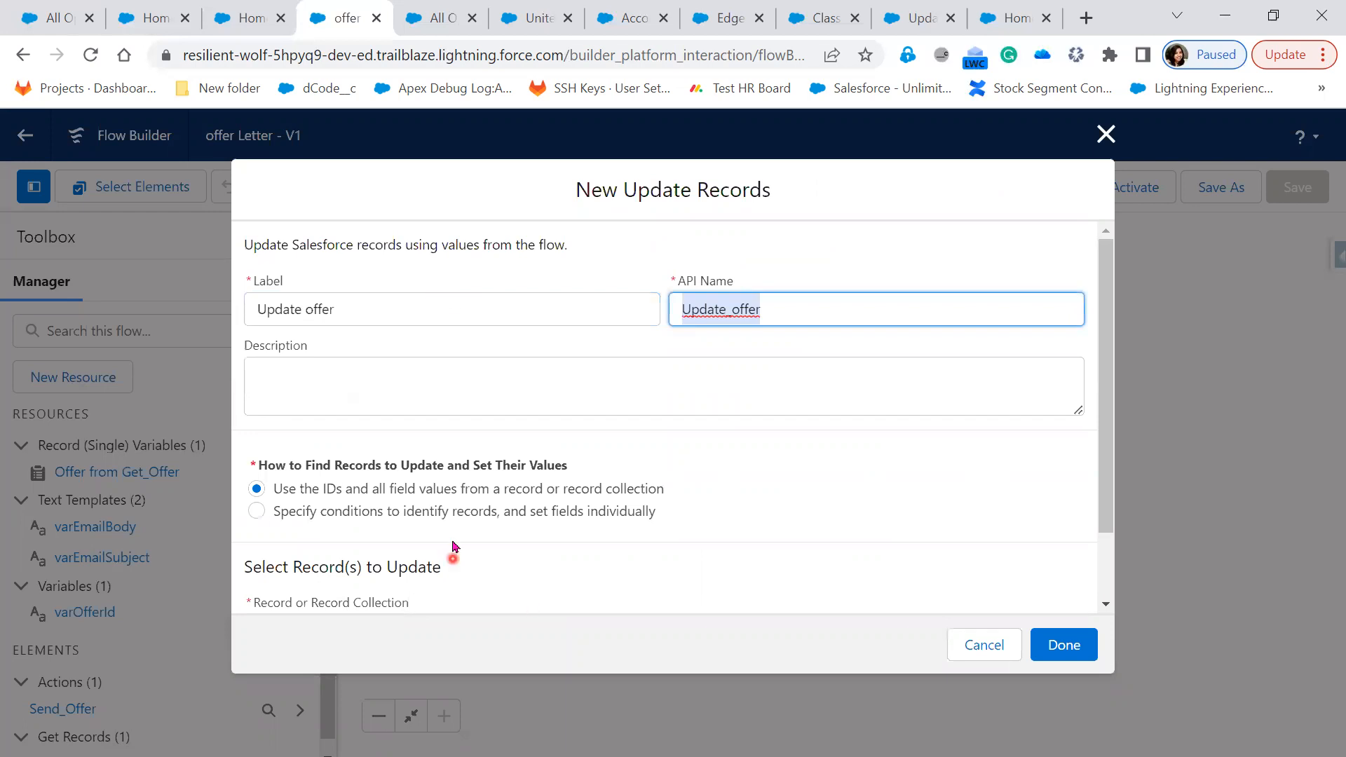
scroll(454, 548, down, 1)
scroll(452, 545, down, 1)
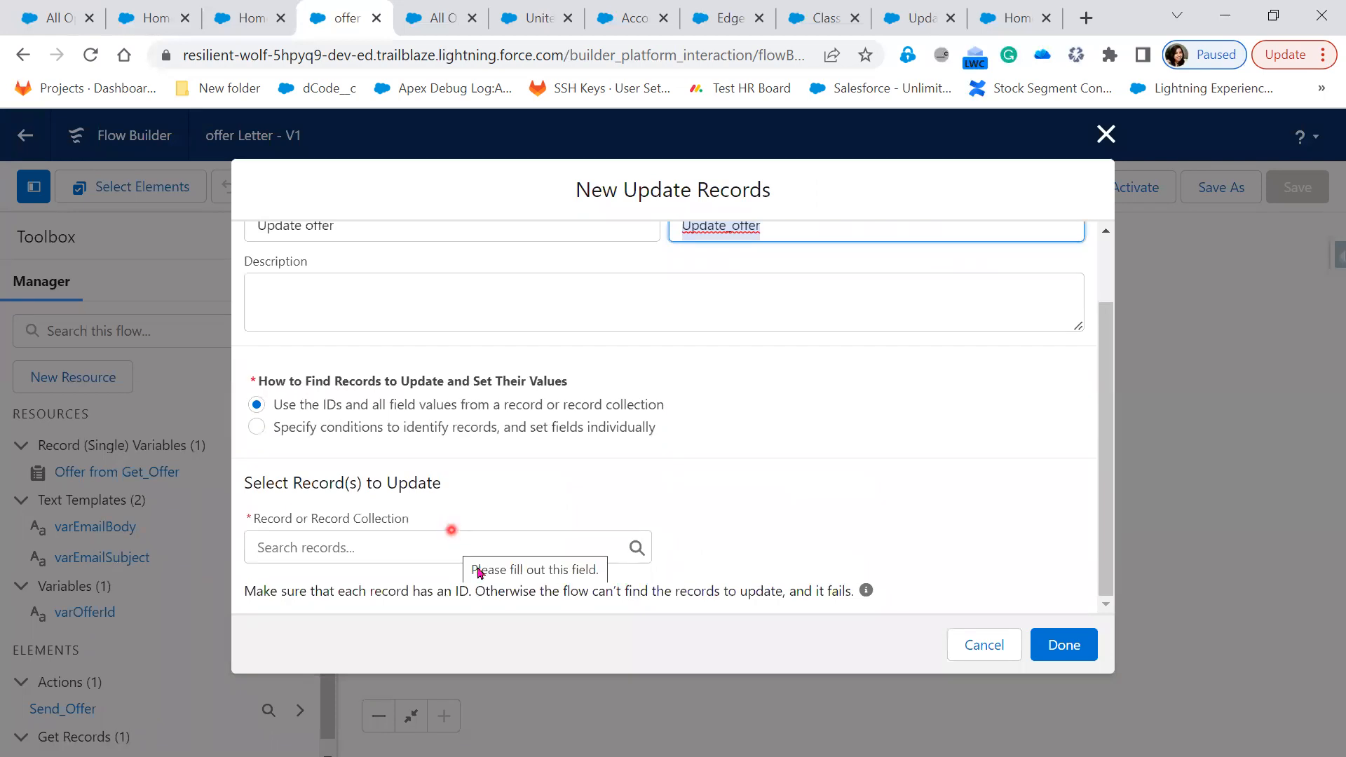
click(375, 545)
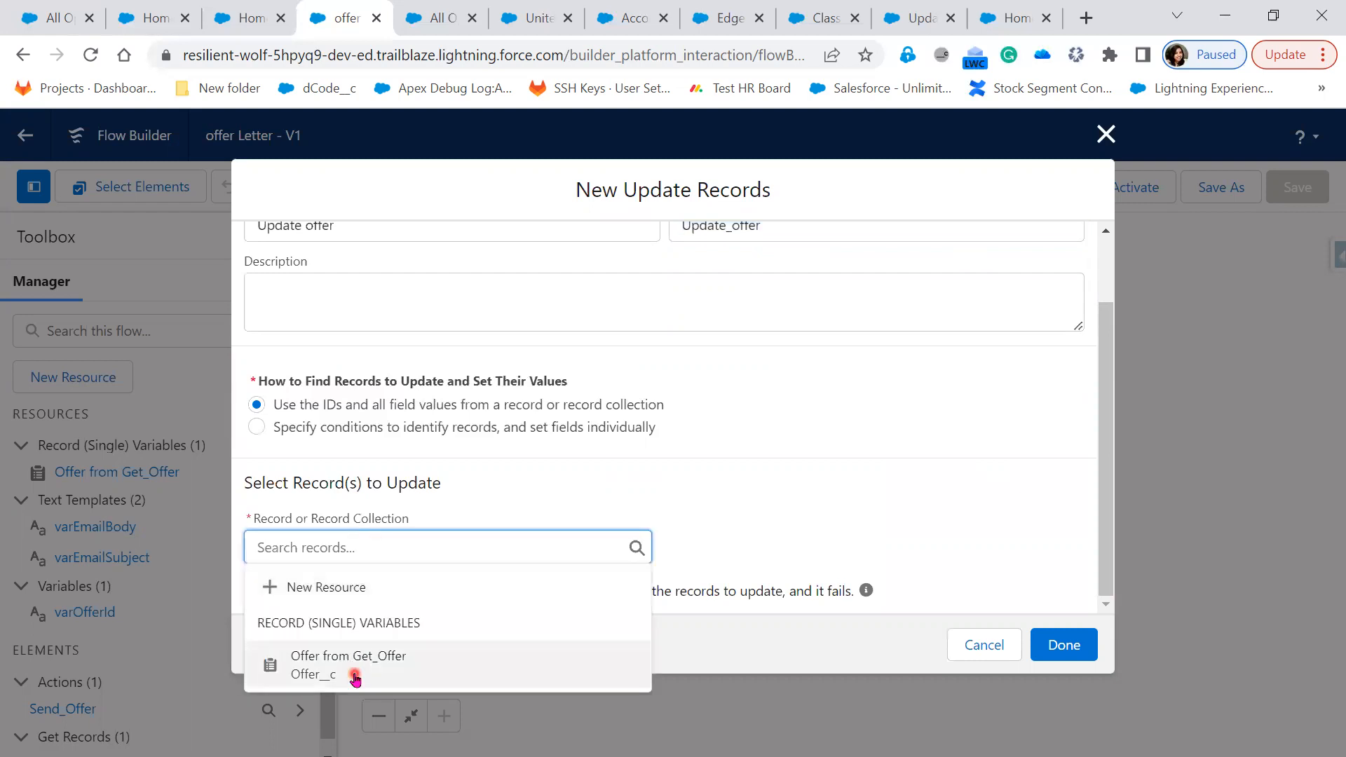
click(355, 678)
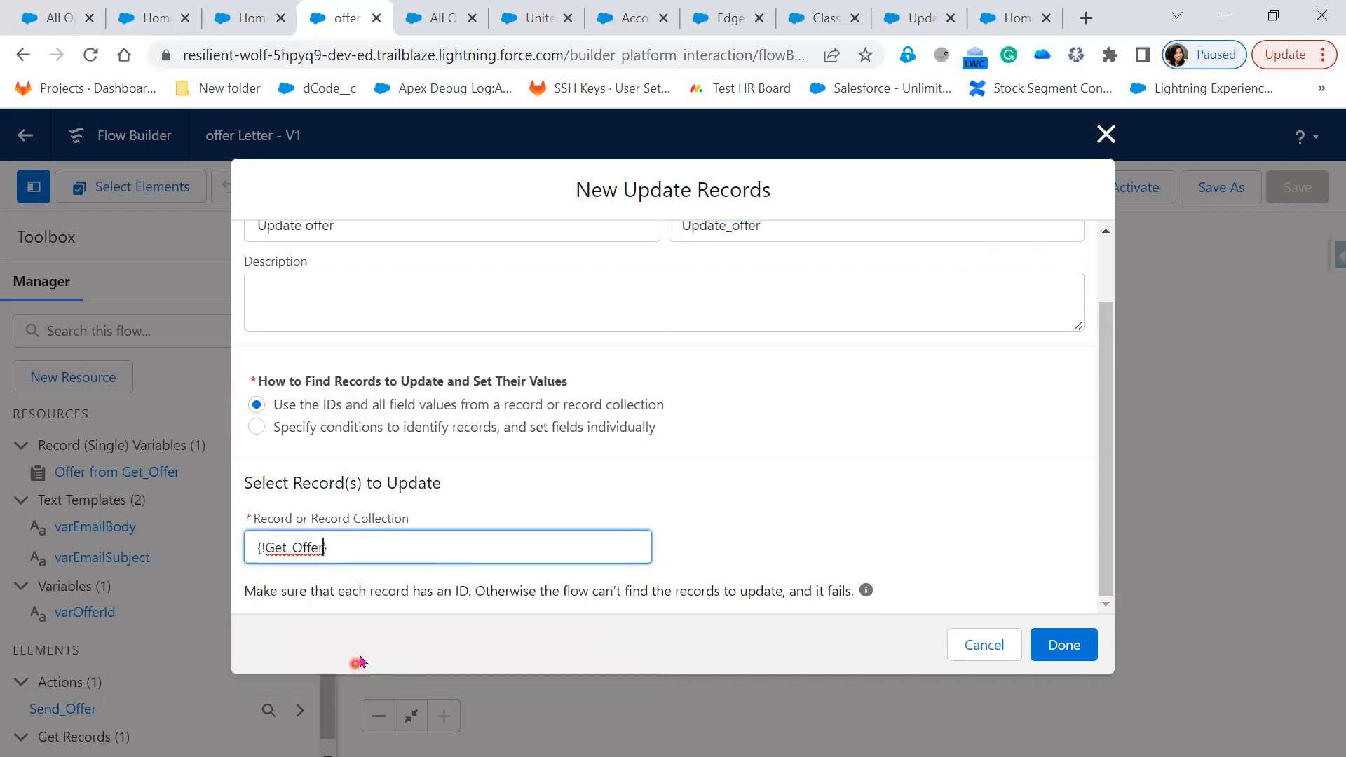
click(740, 525)
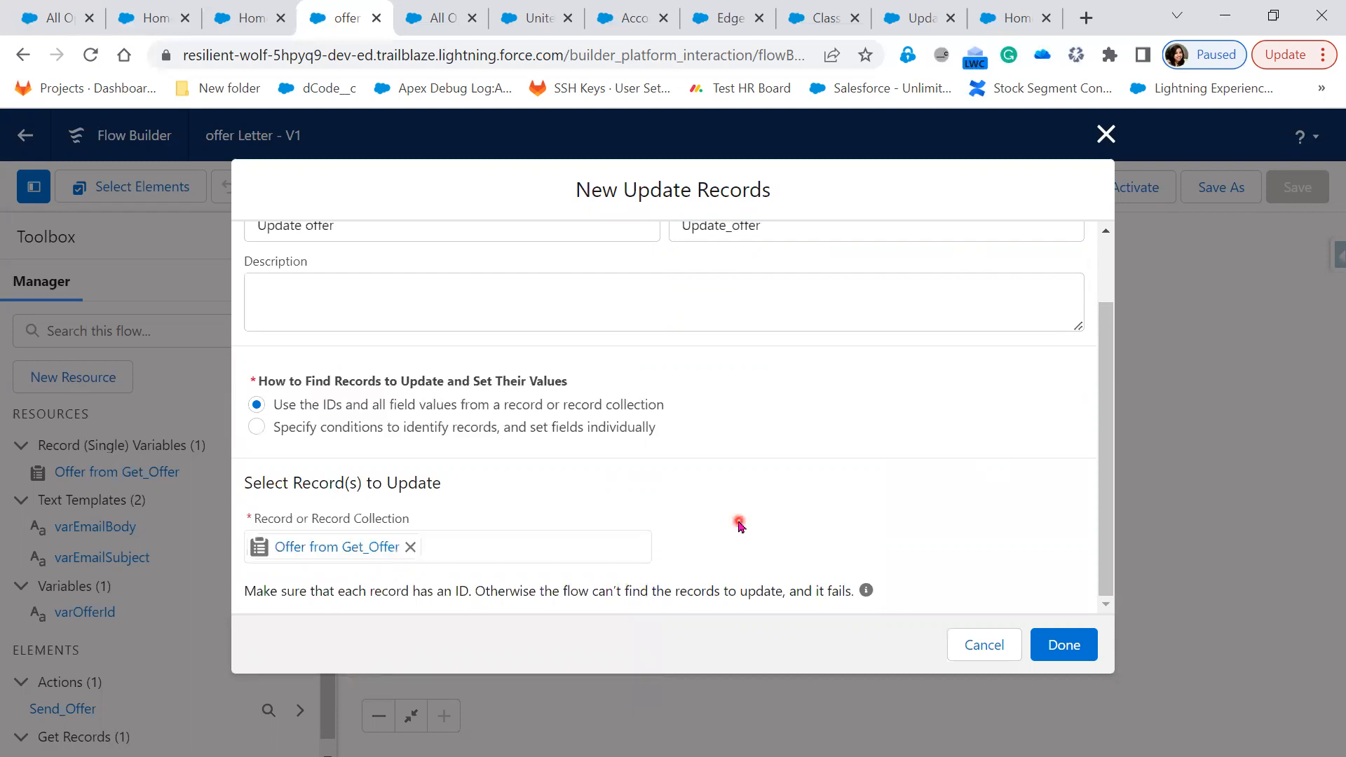
click(239, 26)
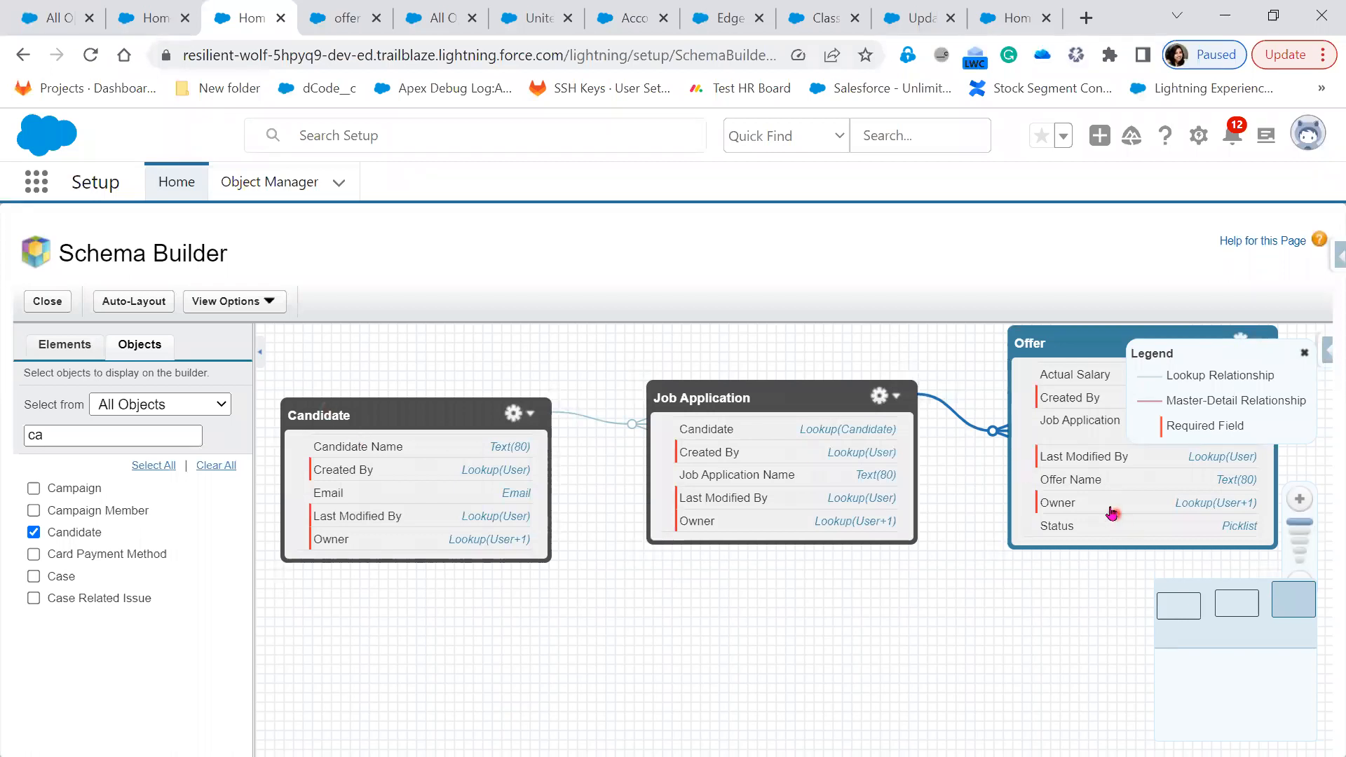
click(344, 20)
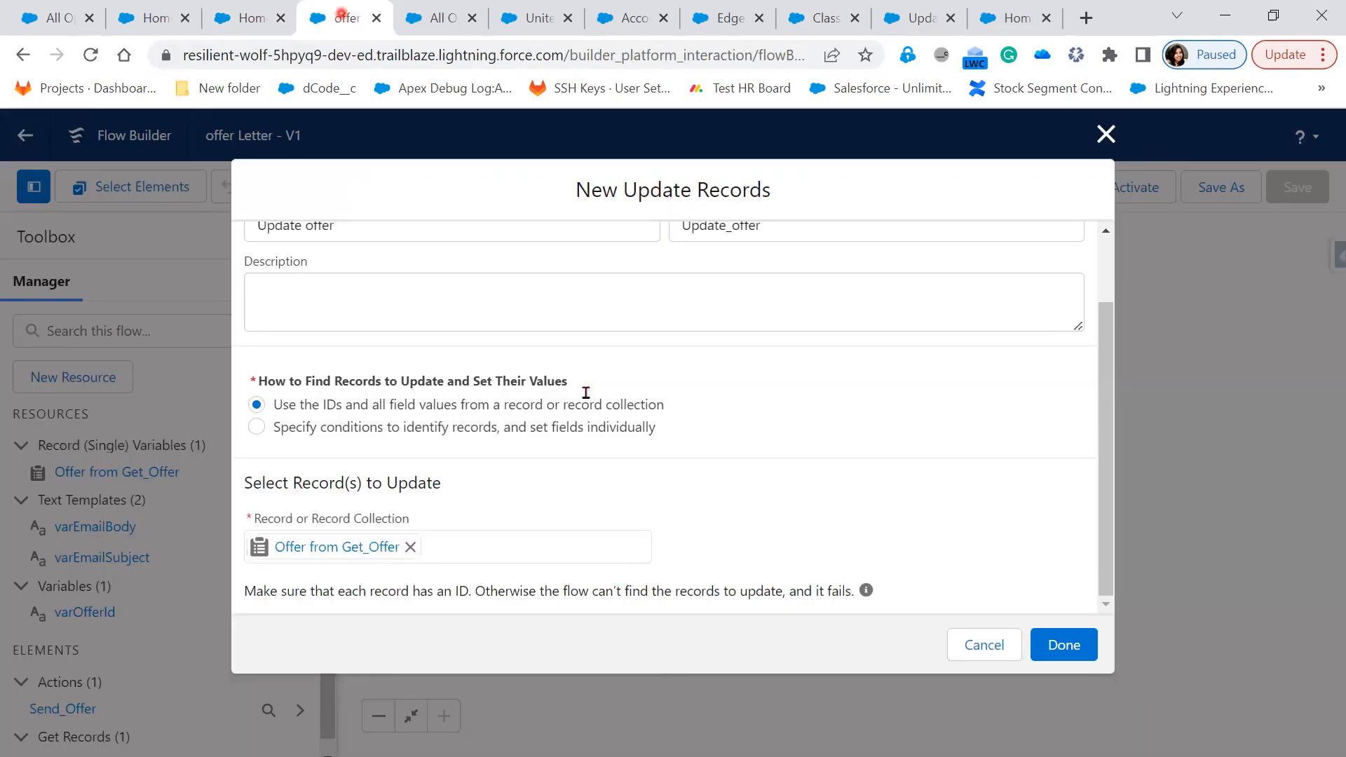
click(1105, 132)
Add an Assignment step after Send Offer labelled 'Offer Status'
click(725, 407)
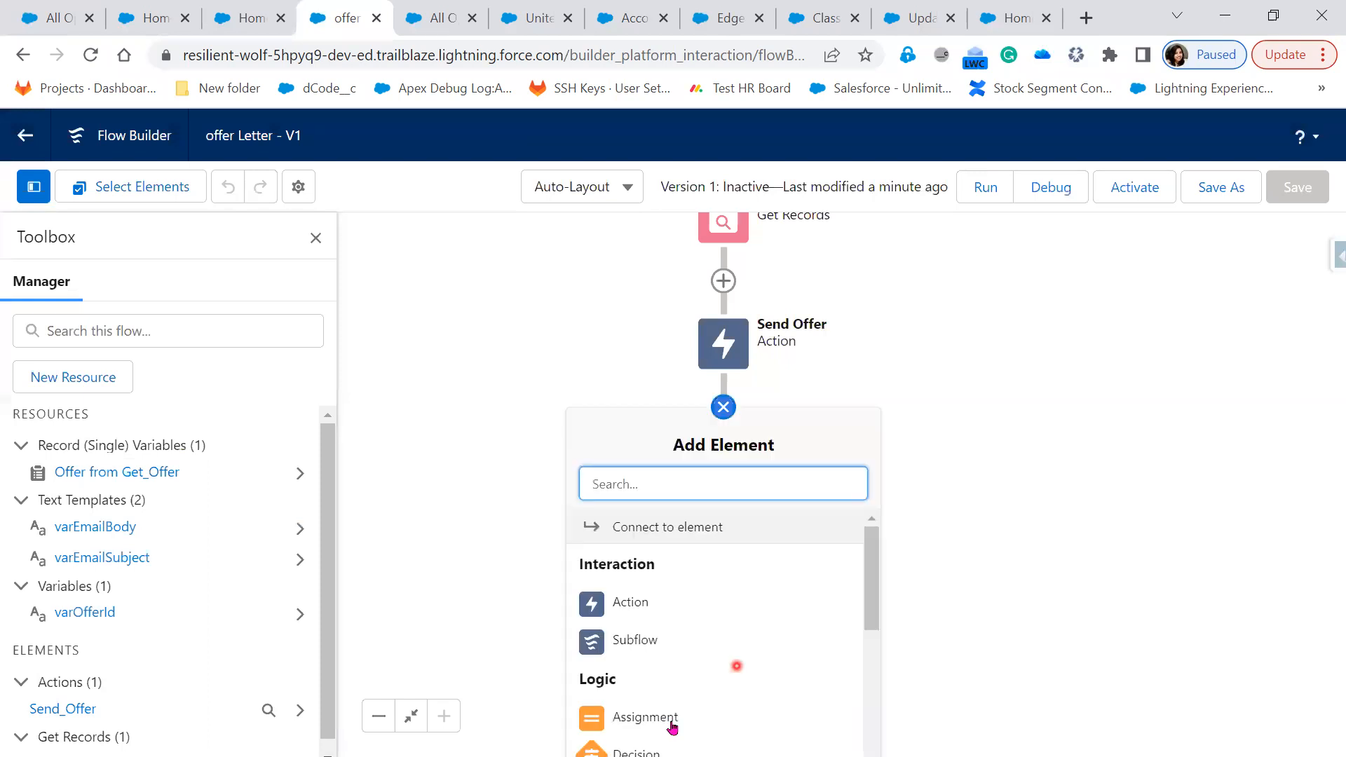
click(672, 722)
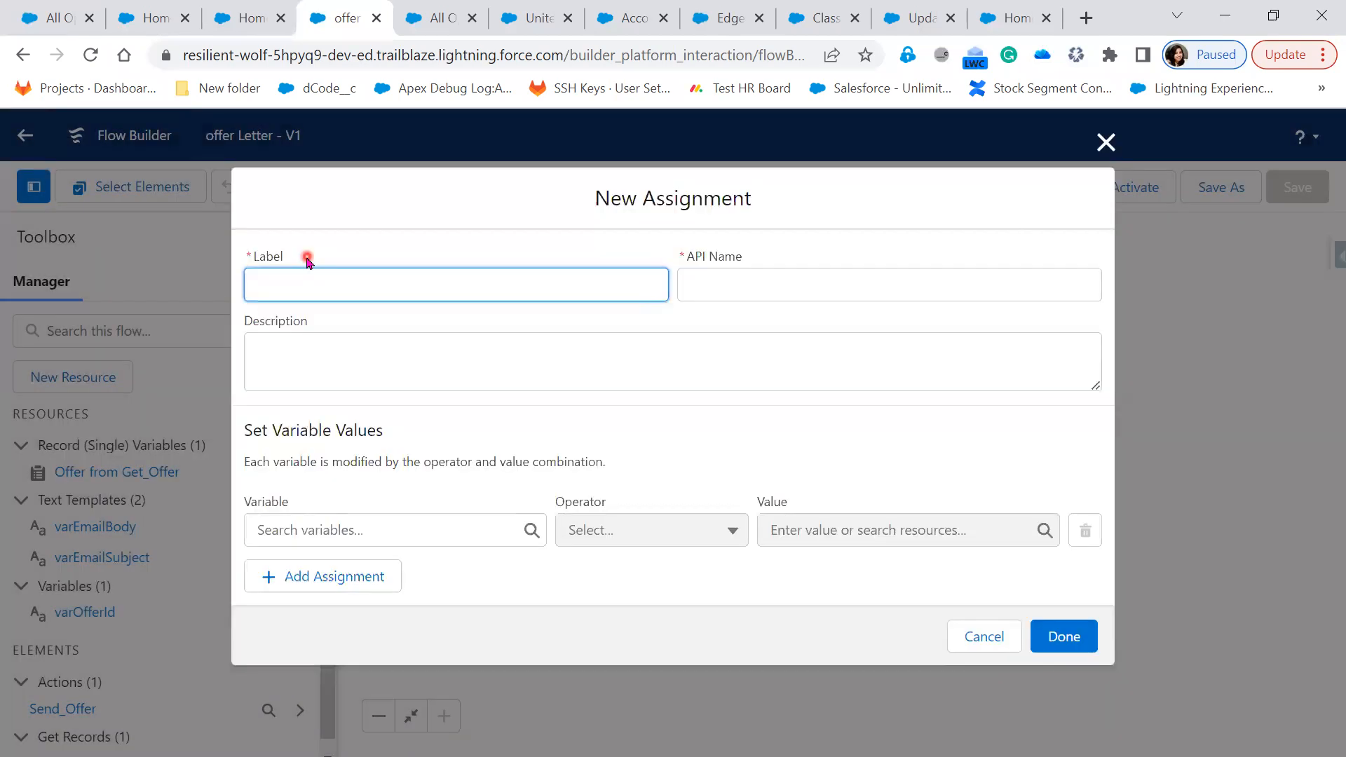
text(Offer Status)
key(Tab)
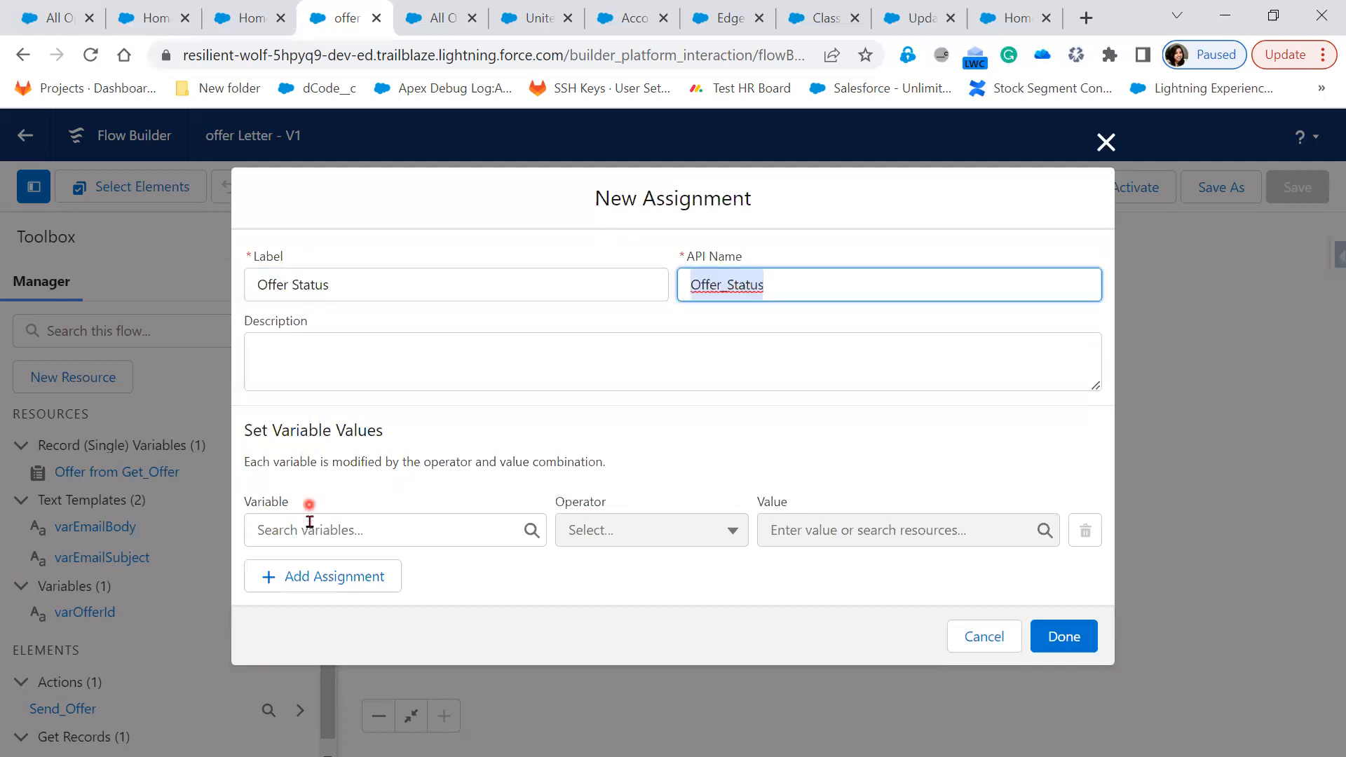
Assign {!Get_Offer.Status__c} Equals Sent and confirm the assignment
click(309, 526)
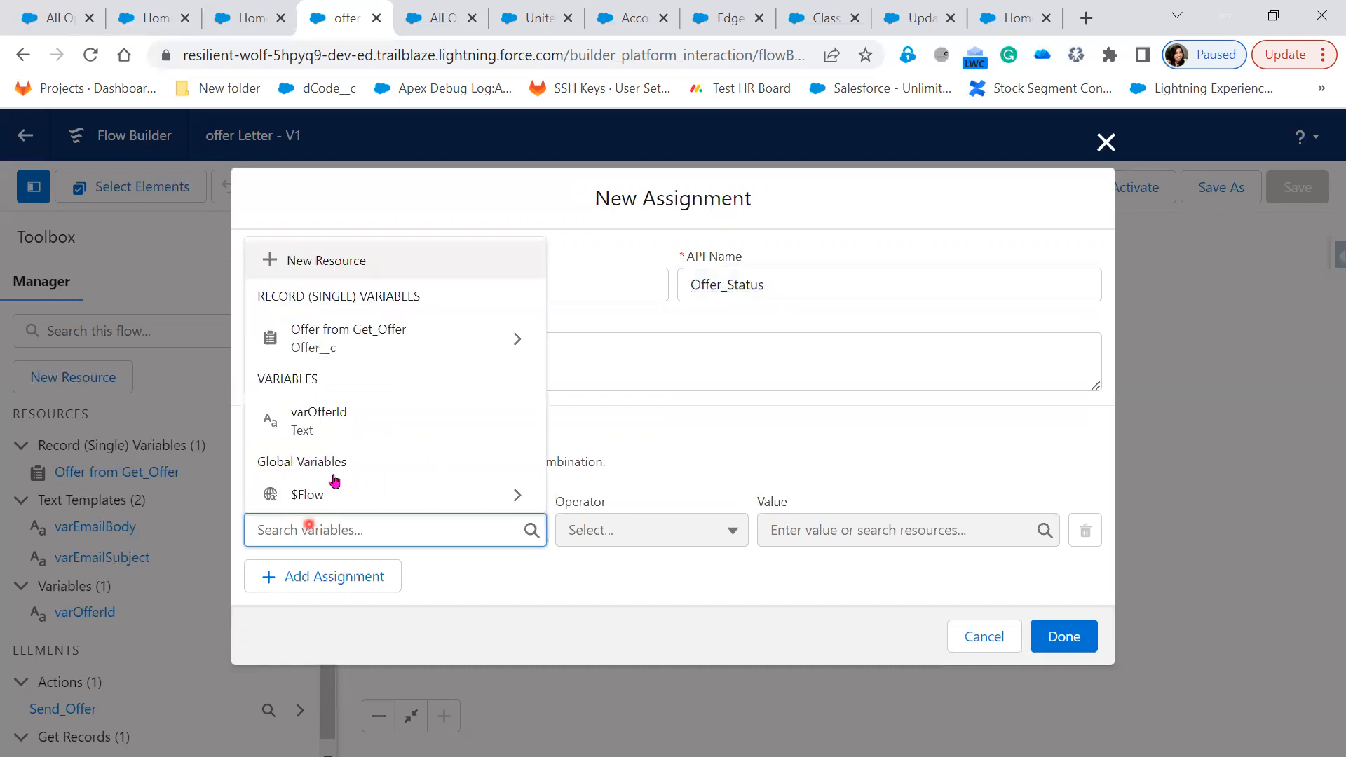
click(365, 323)
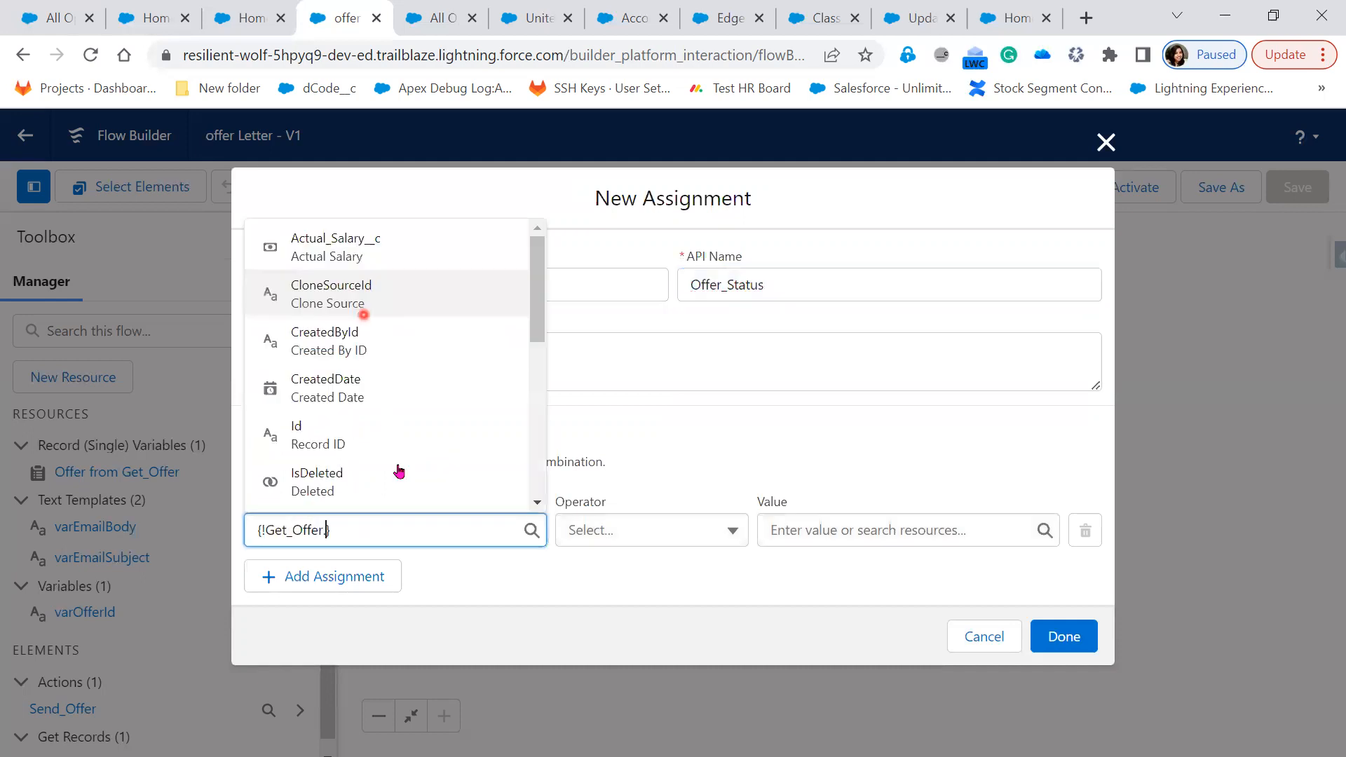
scroll(379, 435, down, 3)
scroll(362, 435, down, 2)
click(360, 430)
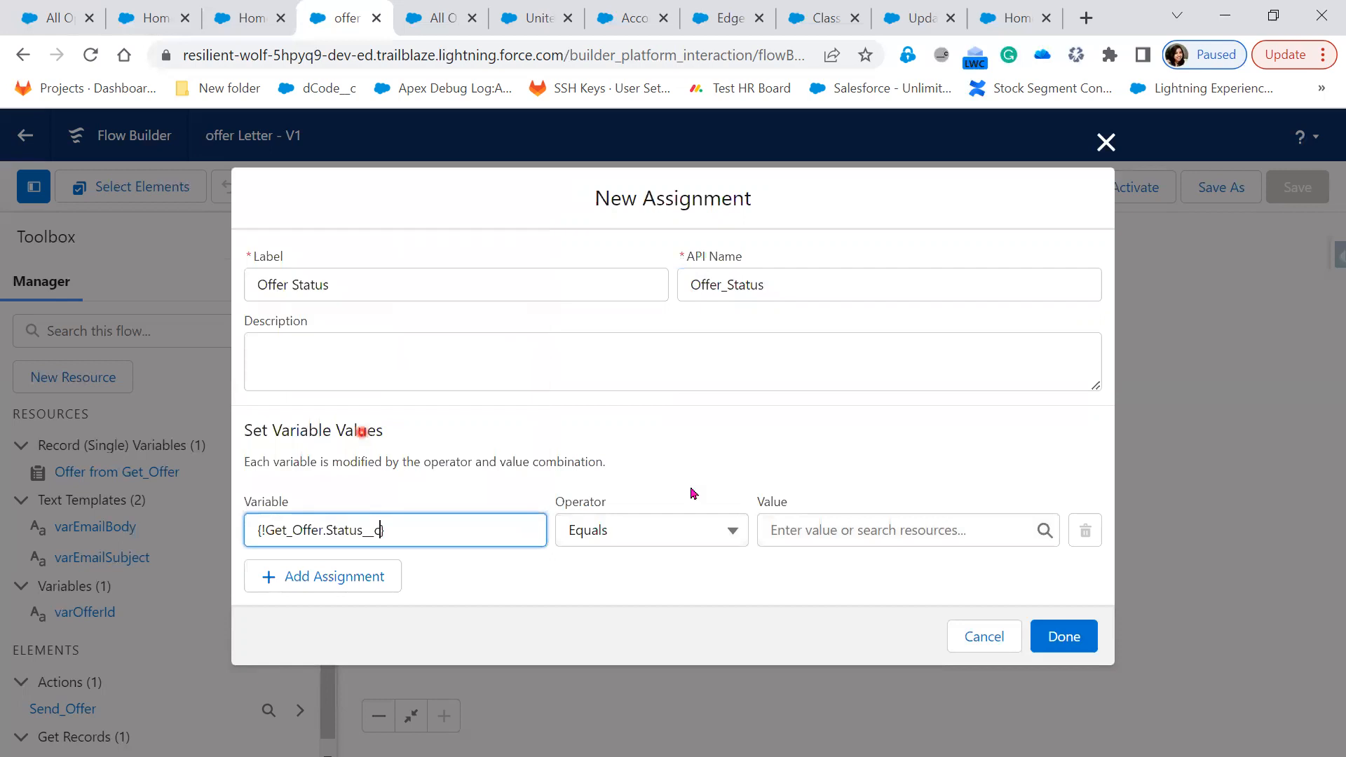
click(807, 525)
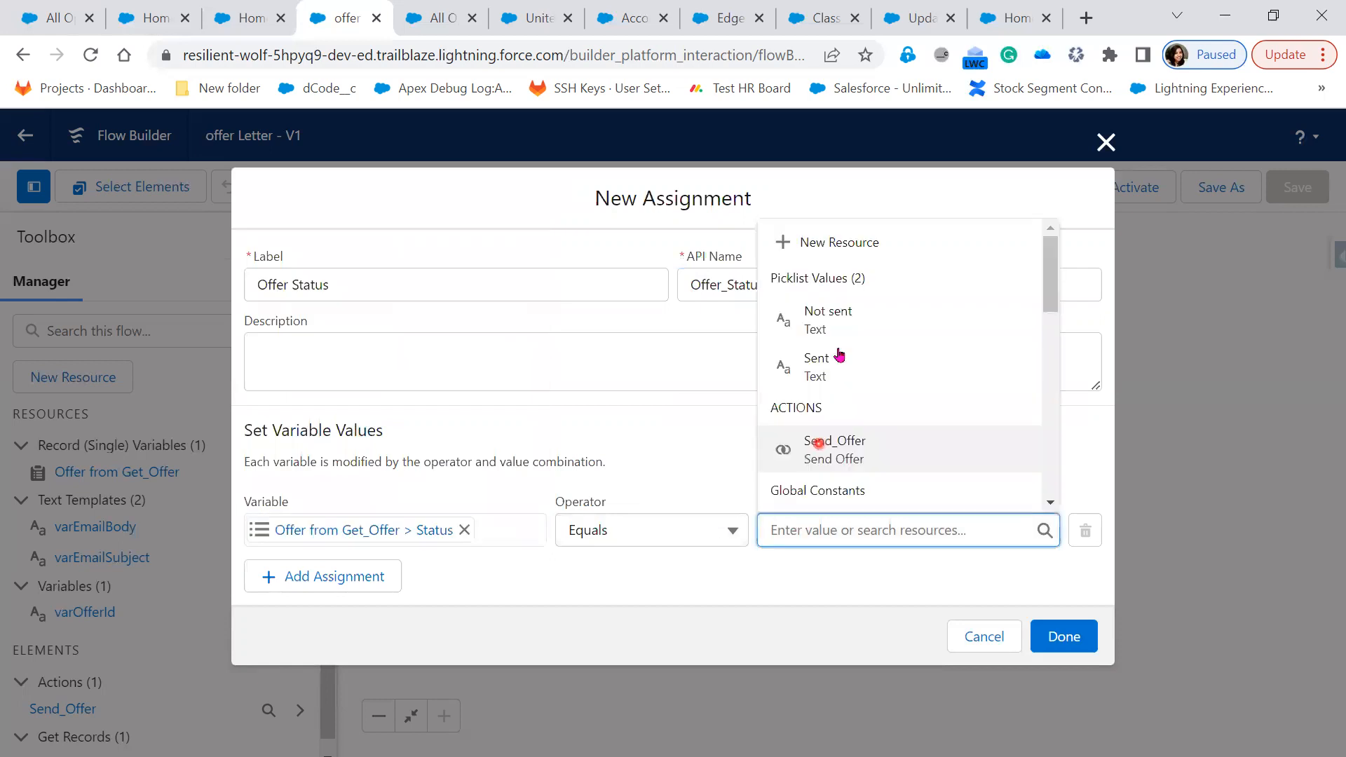
click(837, 349)
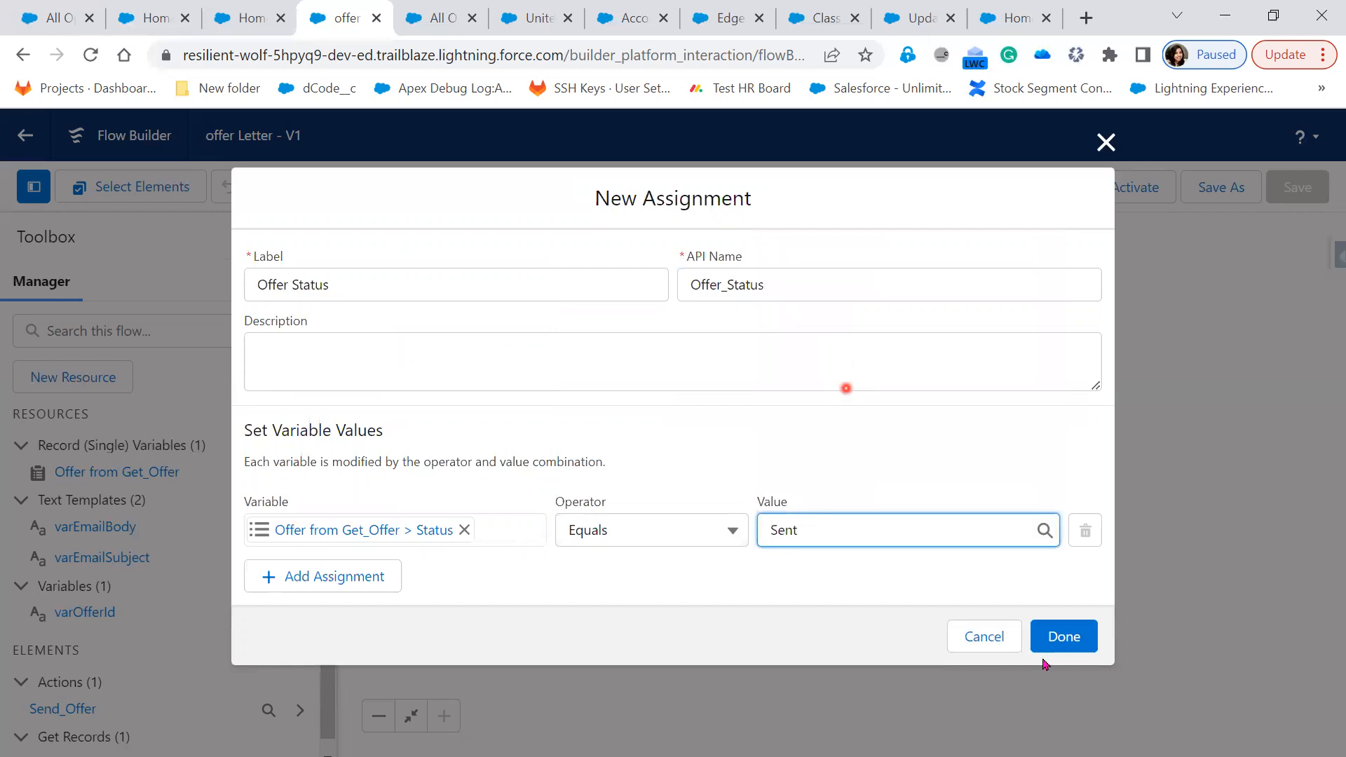
click(1077, 641)
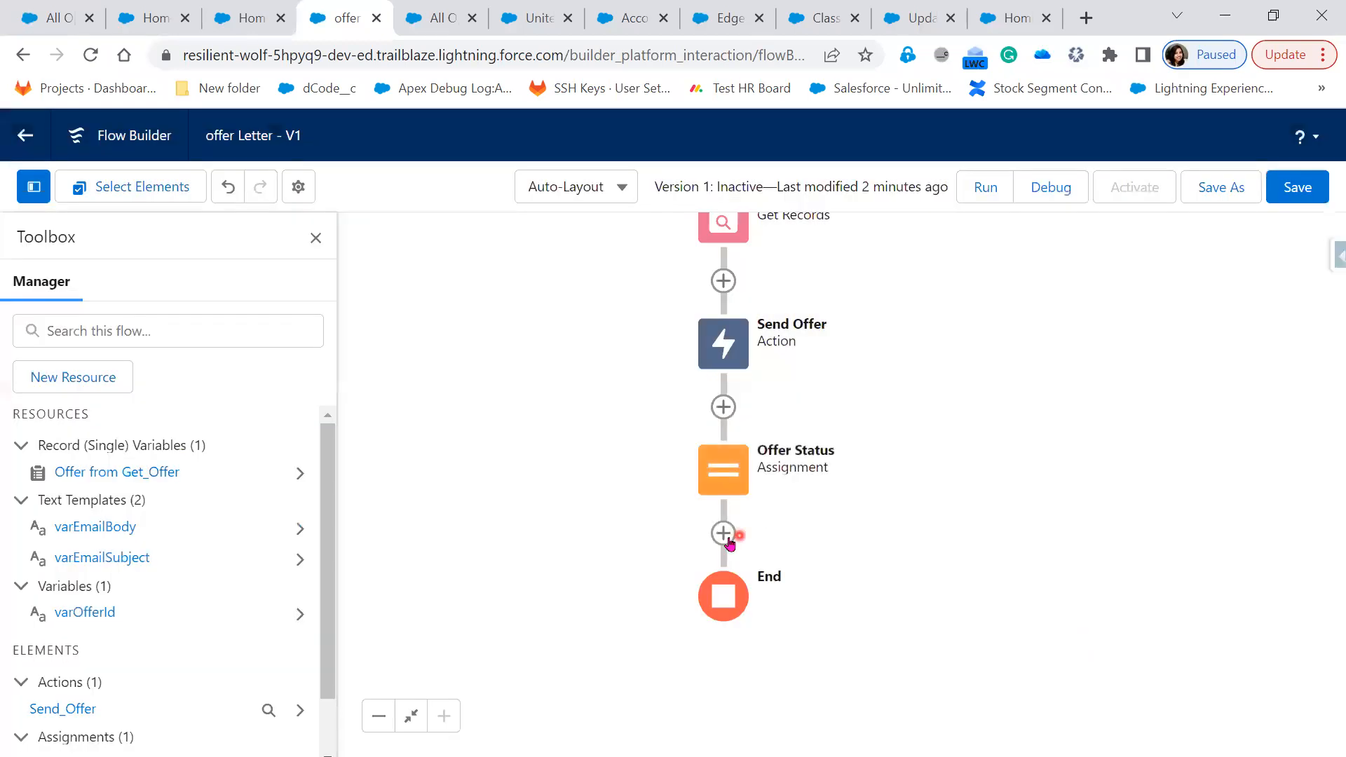
Open the element list before End and dismiss the collection filter panel that appeared
click(724, 534)
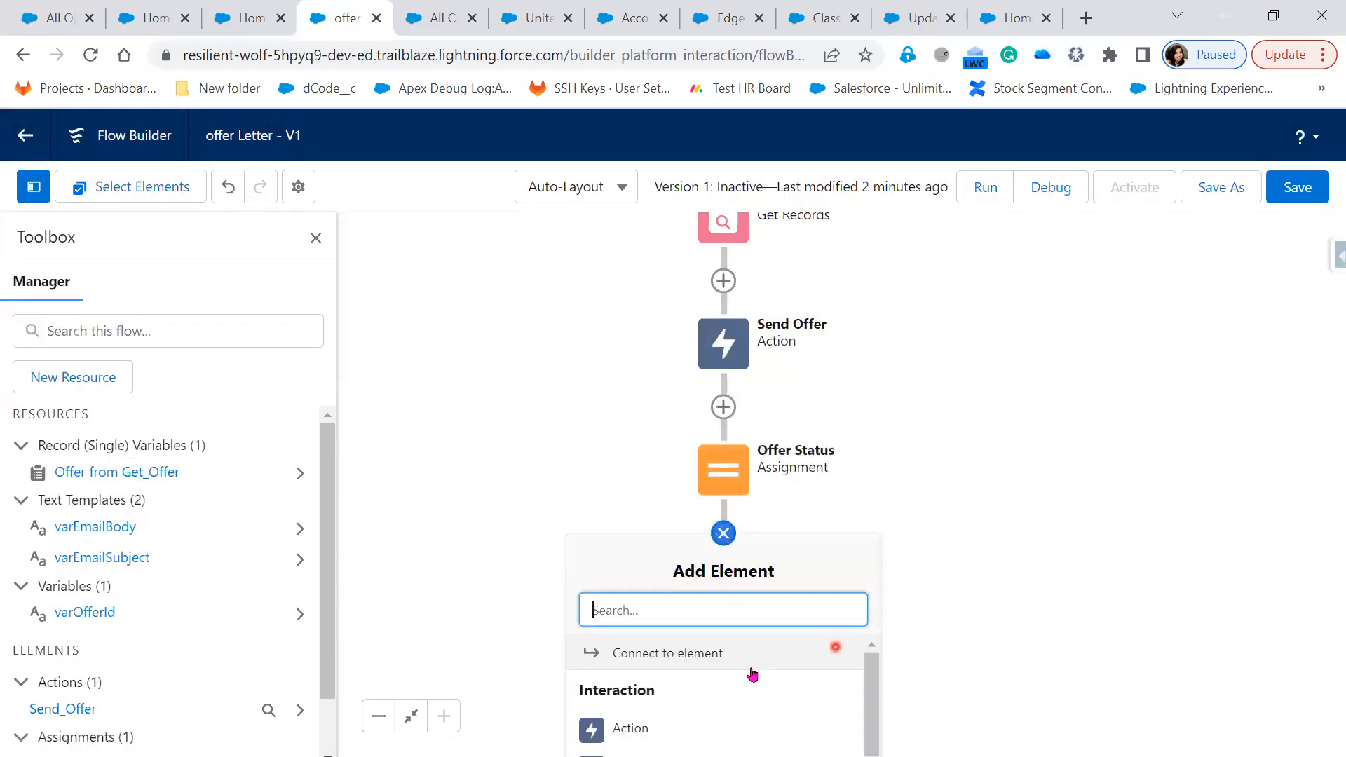
scroll(753, 674, down, 5)
scroll(661, 722, down, 3)
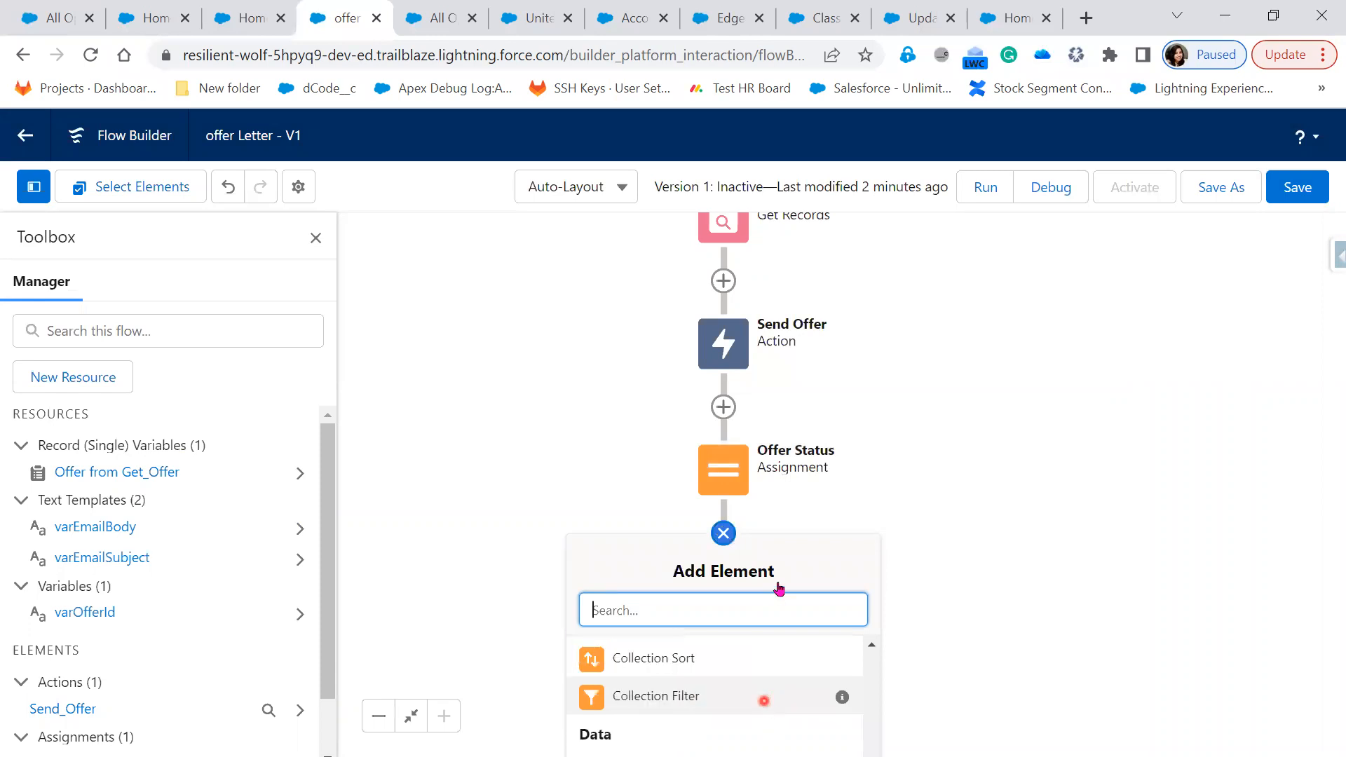
scroll(697, 695, down, 2)
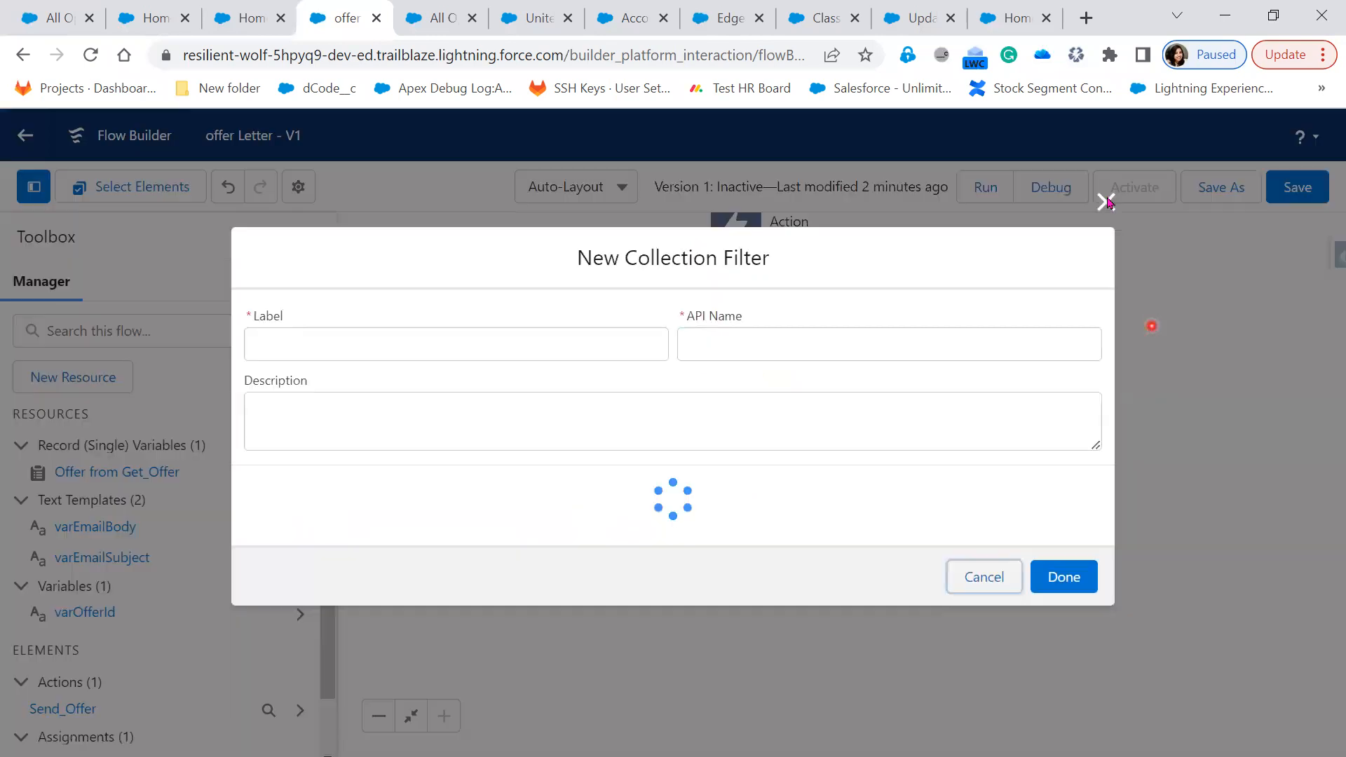
click(1107, 178)
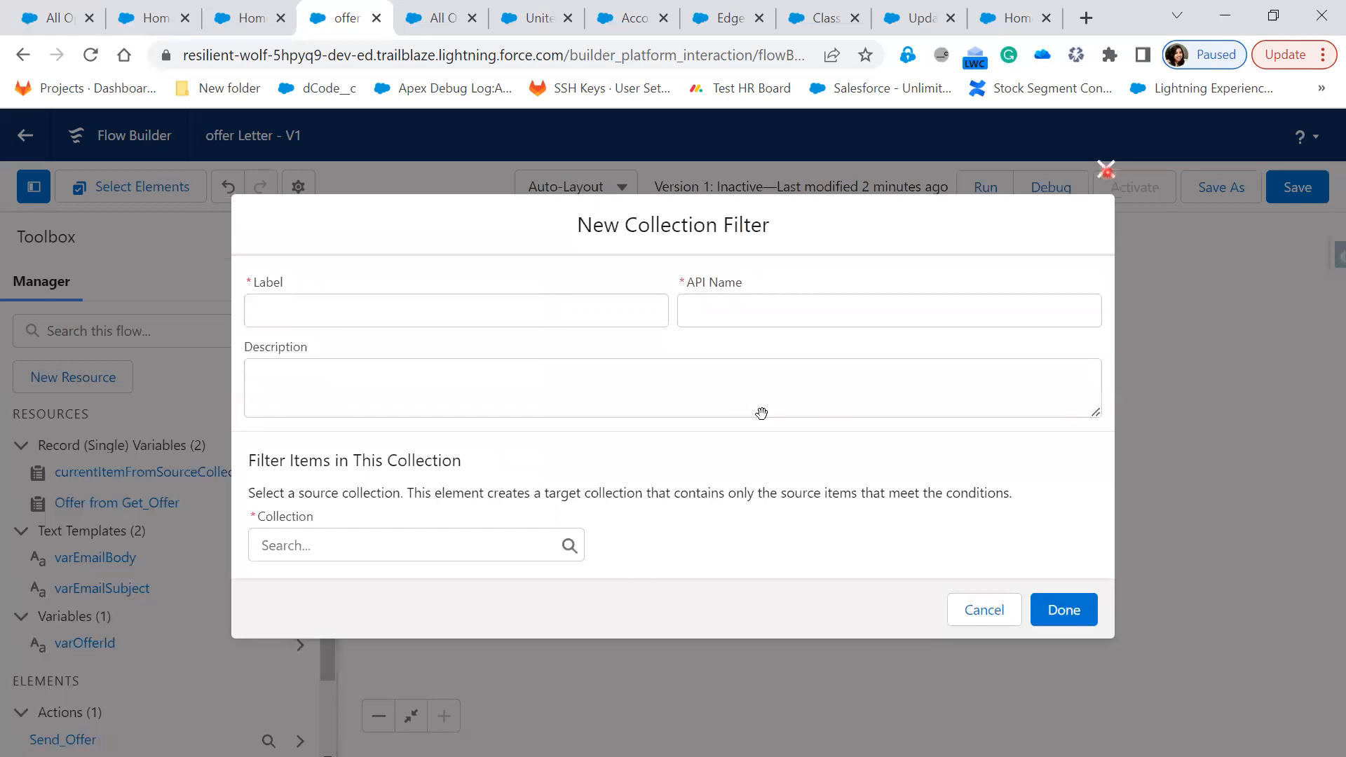
Add an Update Records step 'update offer' after Offer Status, updating Offer from Get_Offer
click(736, 415)
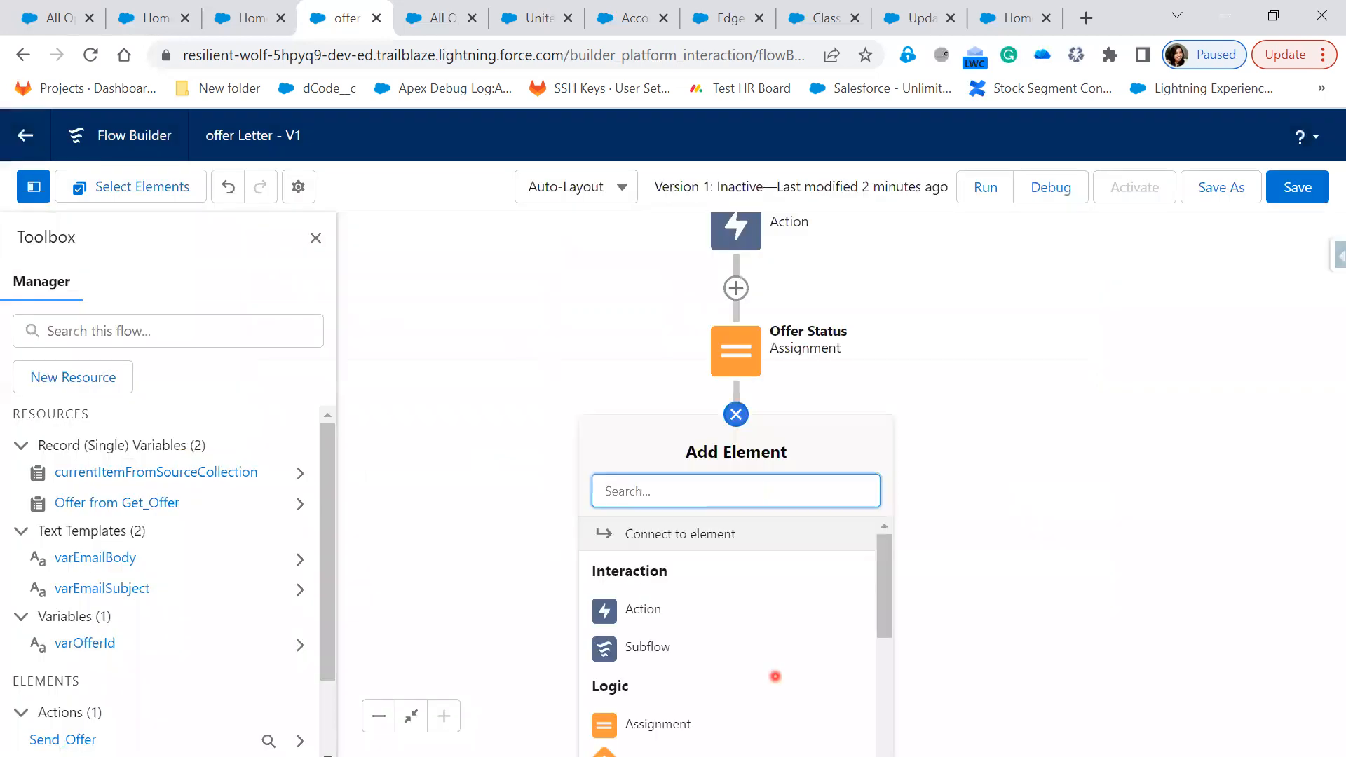
scroll(729, 701, down, 4)
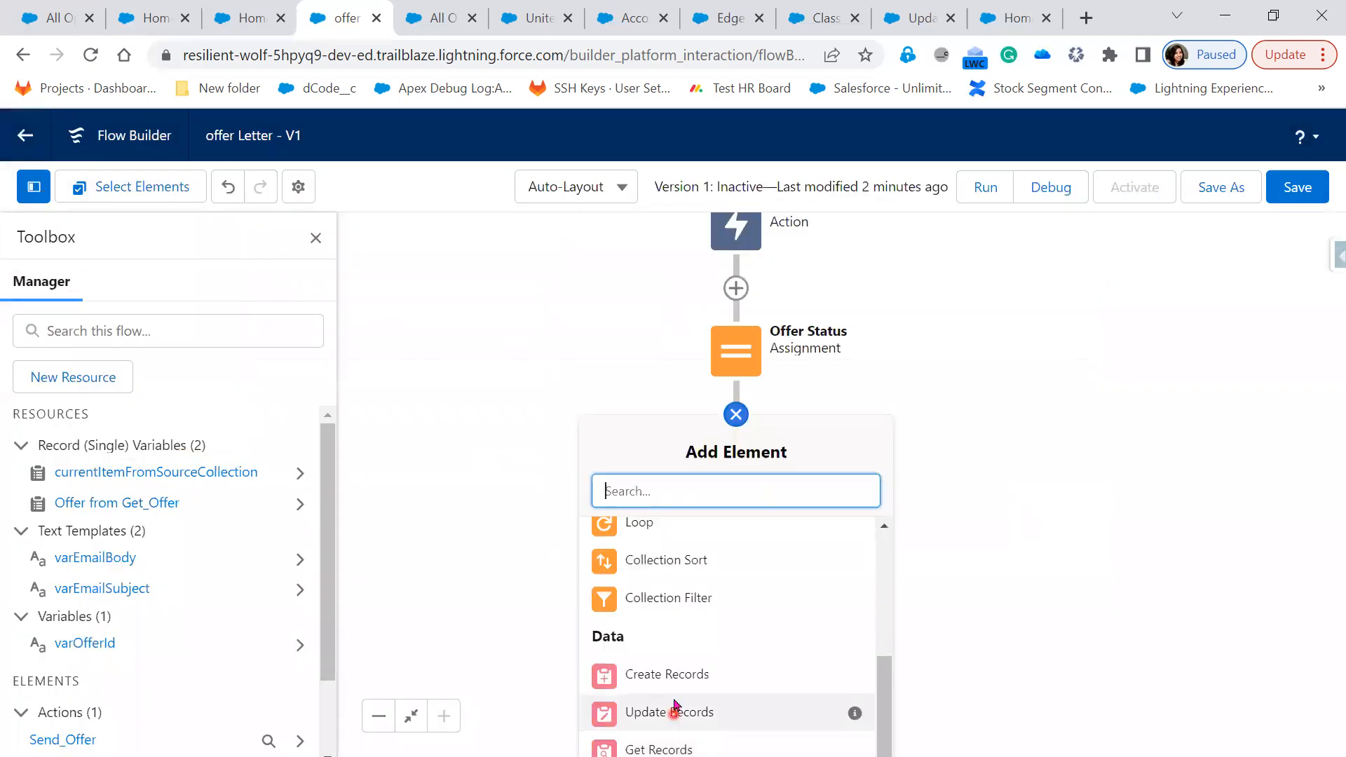
click(673, 713)
click(431, 313)
text(update off)
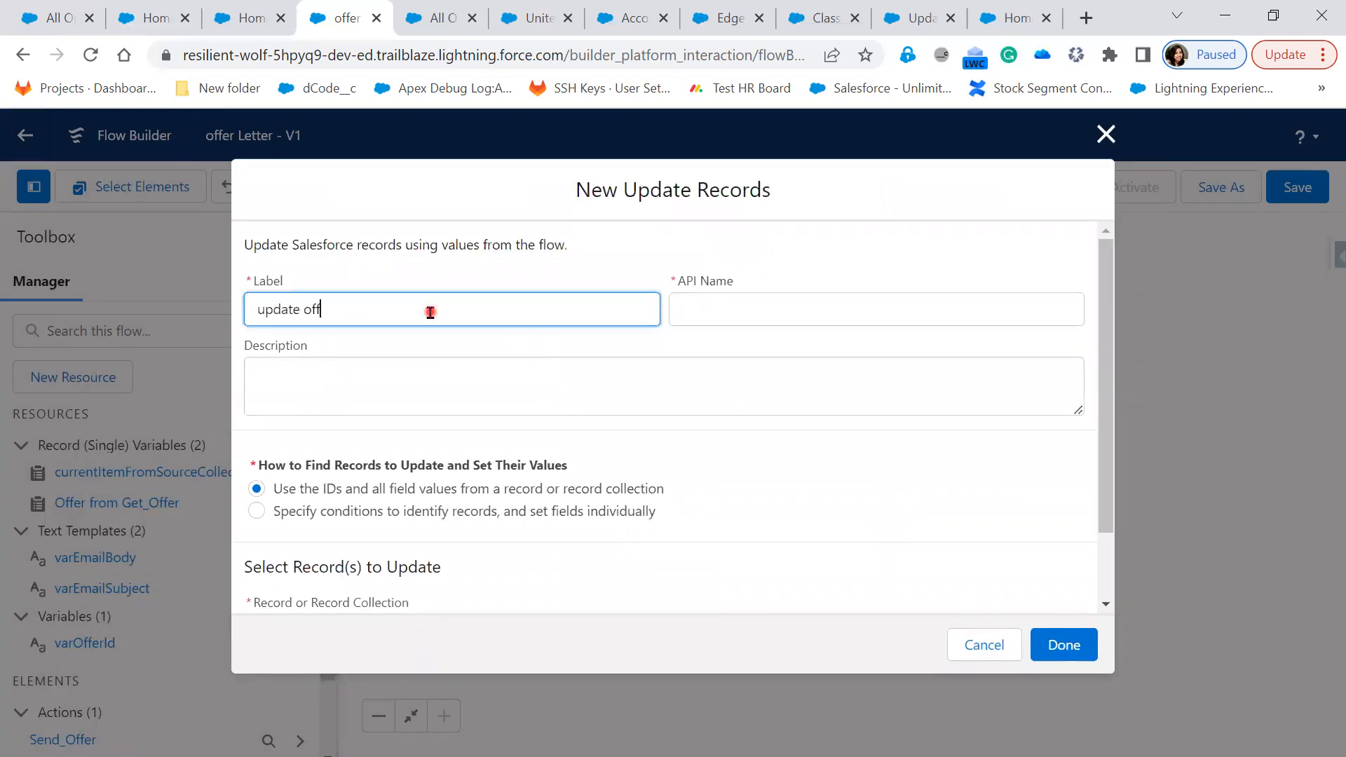
text(er)
key(Tab)
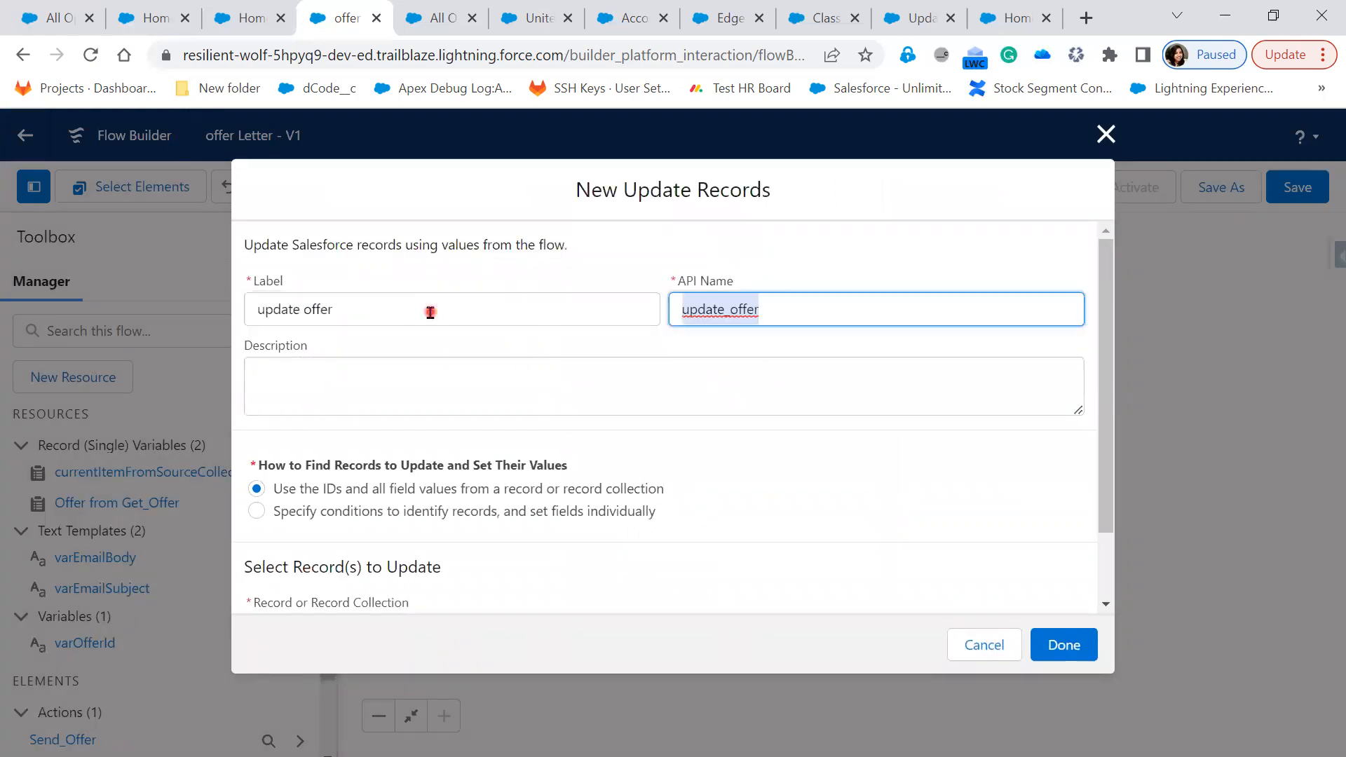
scroll(435, 539, down, 1)
click(431, 539)
click(388, 674)
click(1083, 645)
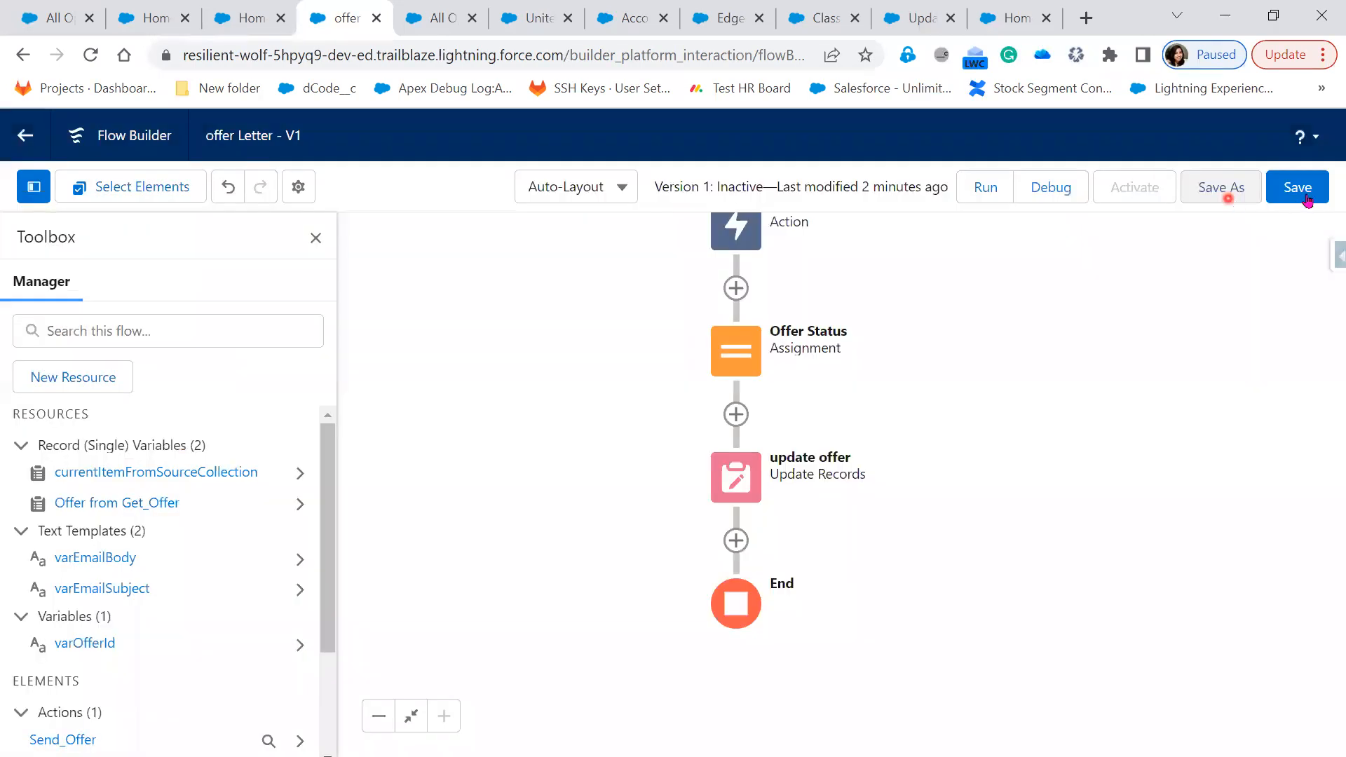
Save the flow, close the error list, and bring the Get Offer step into view
click(1308, 201)
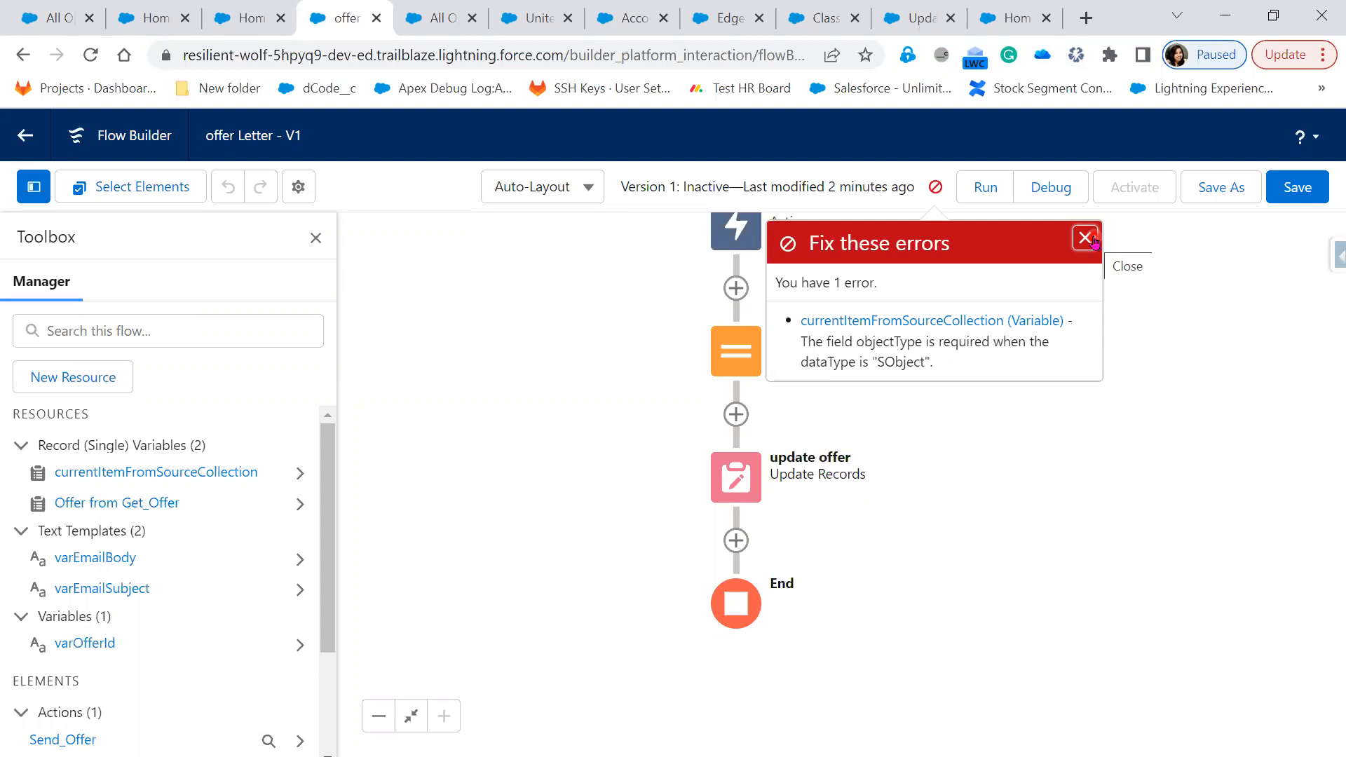
click(927, 309)
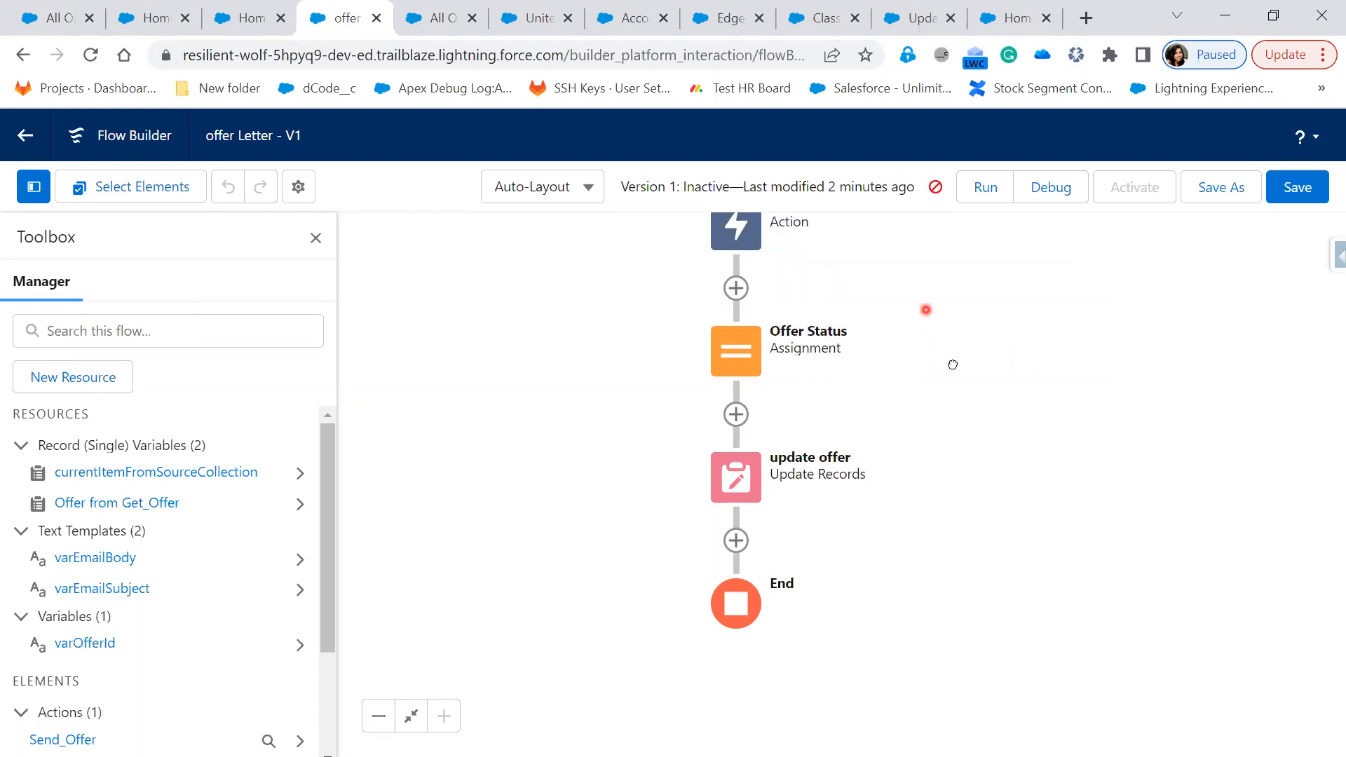
drag(952, 364, 905, 578)
drag(731, 274, 731, 302)
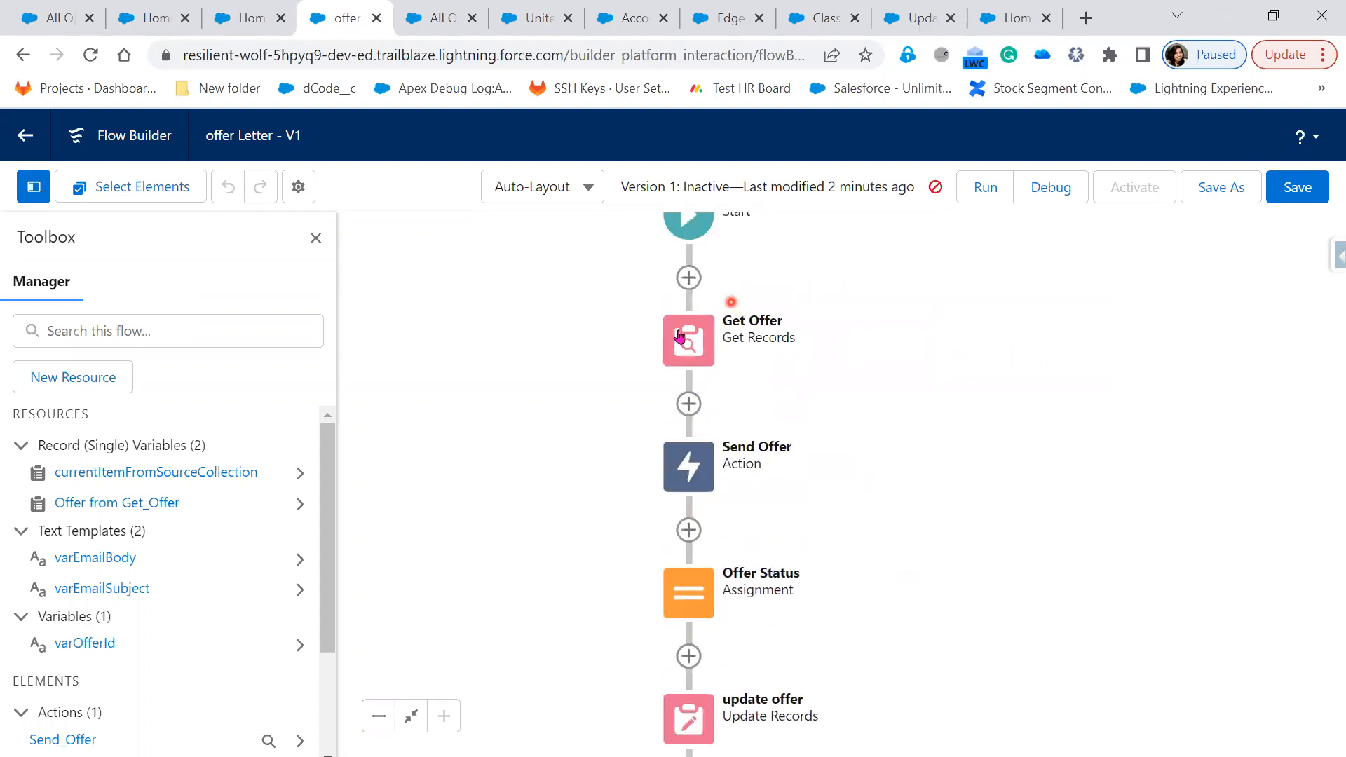
click(680, 335)
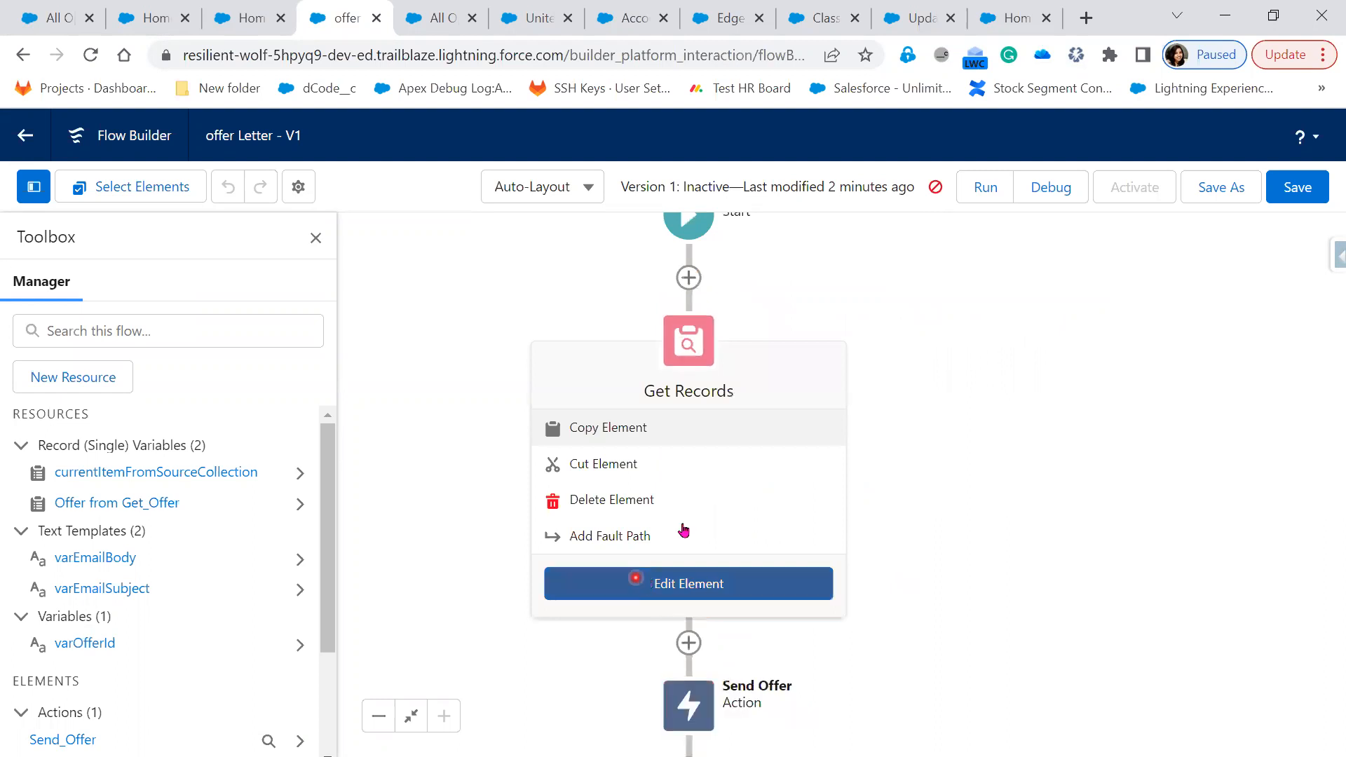
click(690, 586)
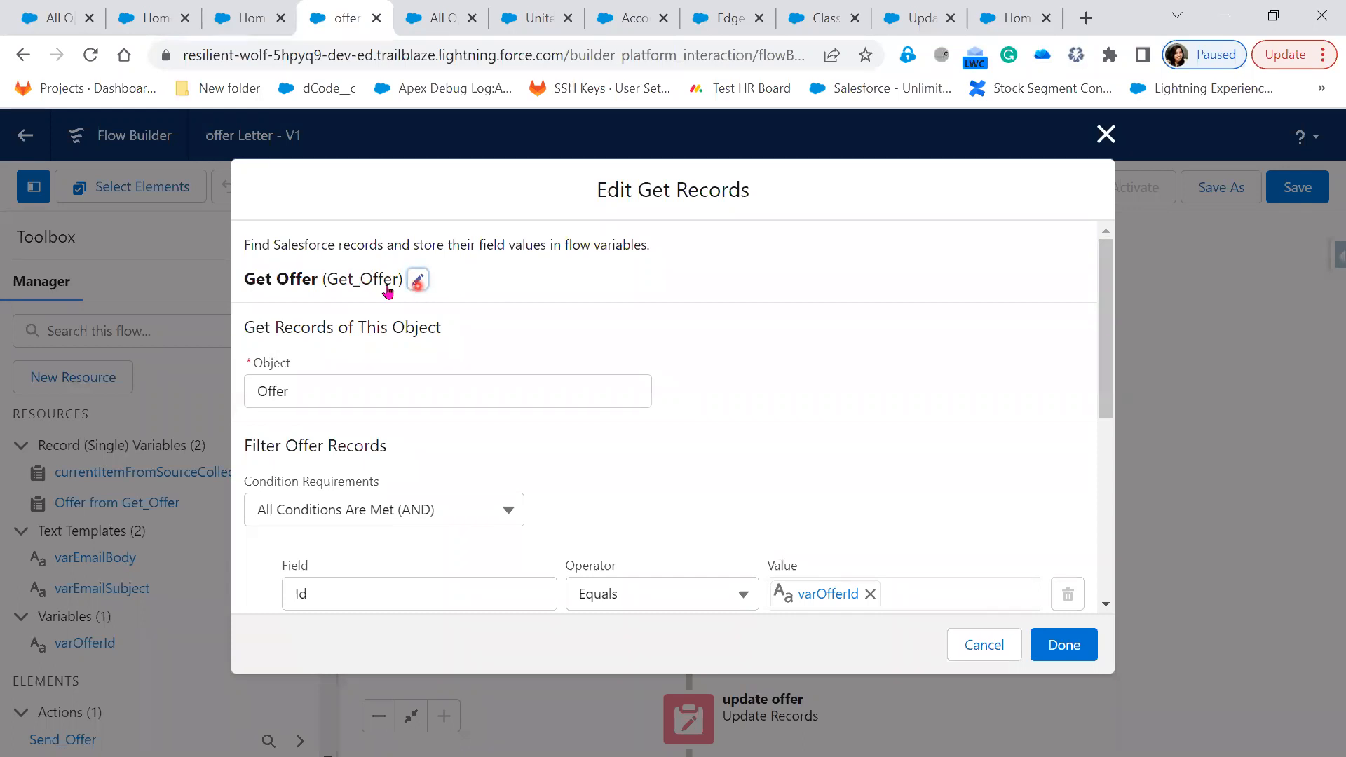
click(1106, 134)
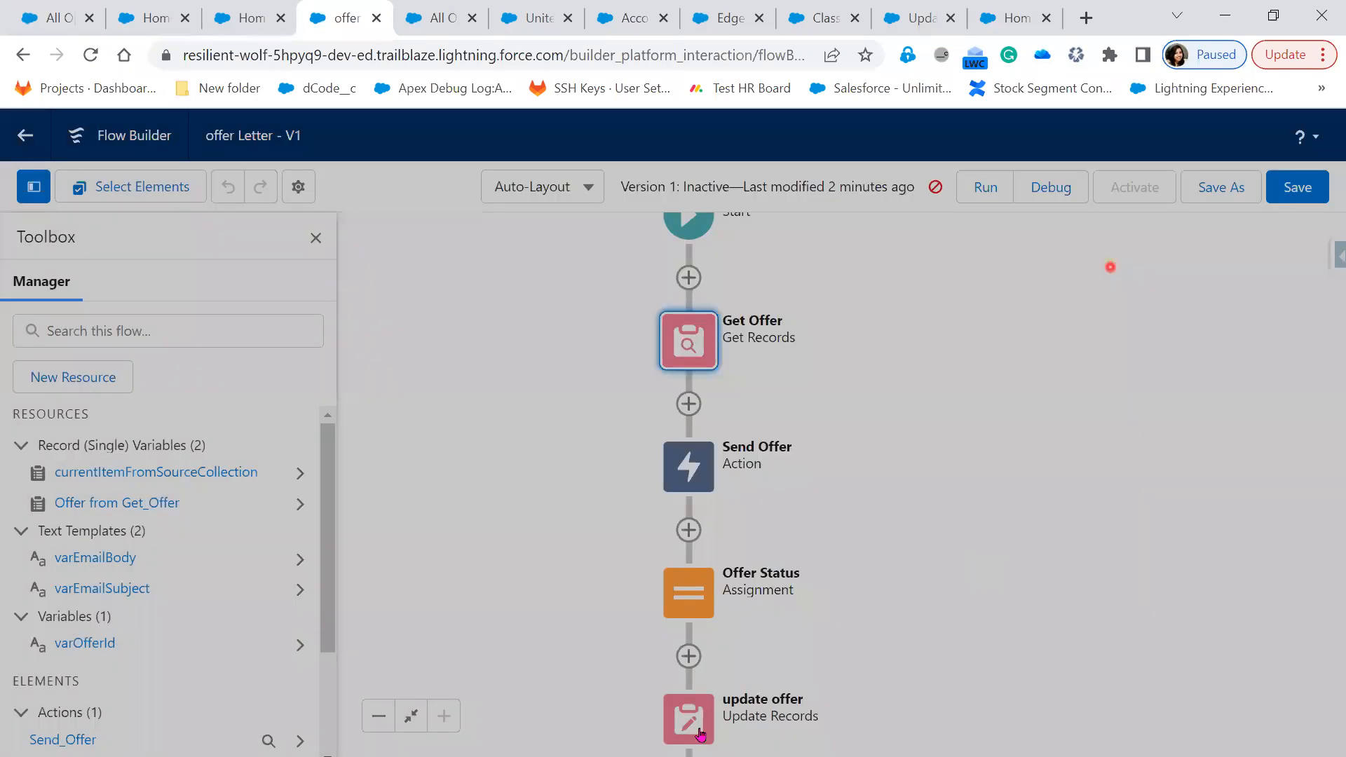
click(695, 348)
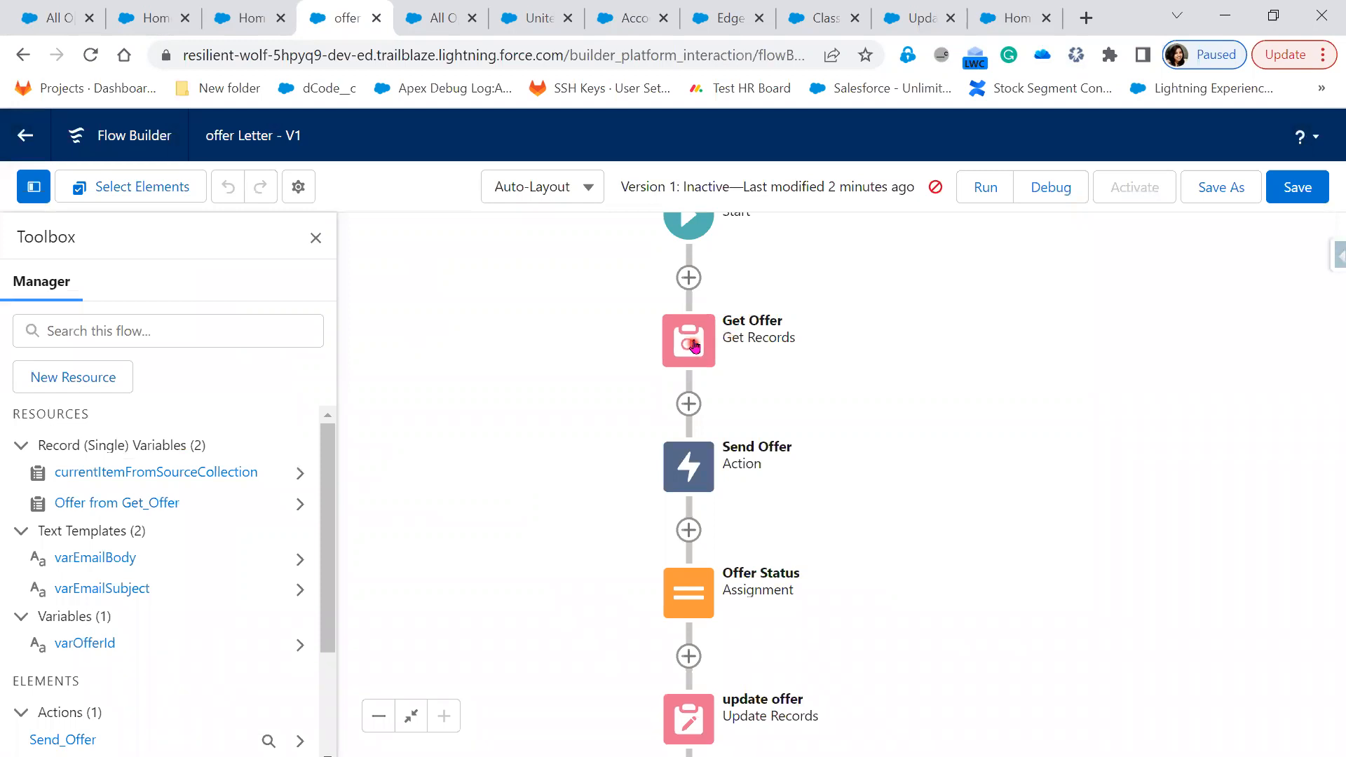
click(694, 345)
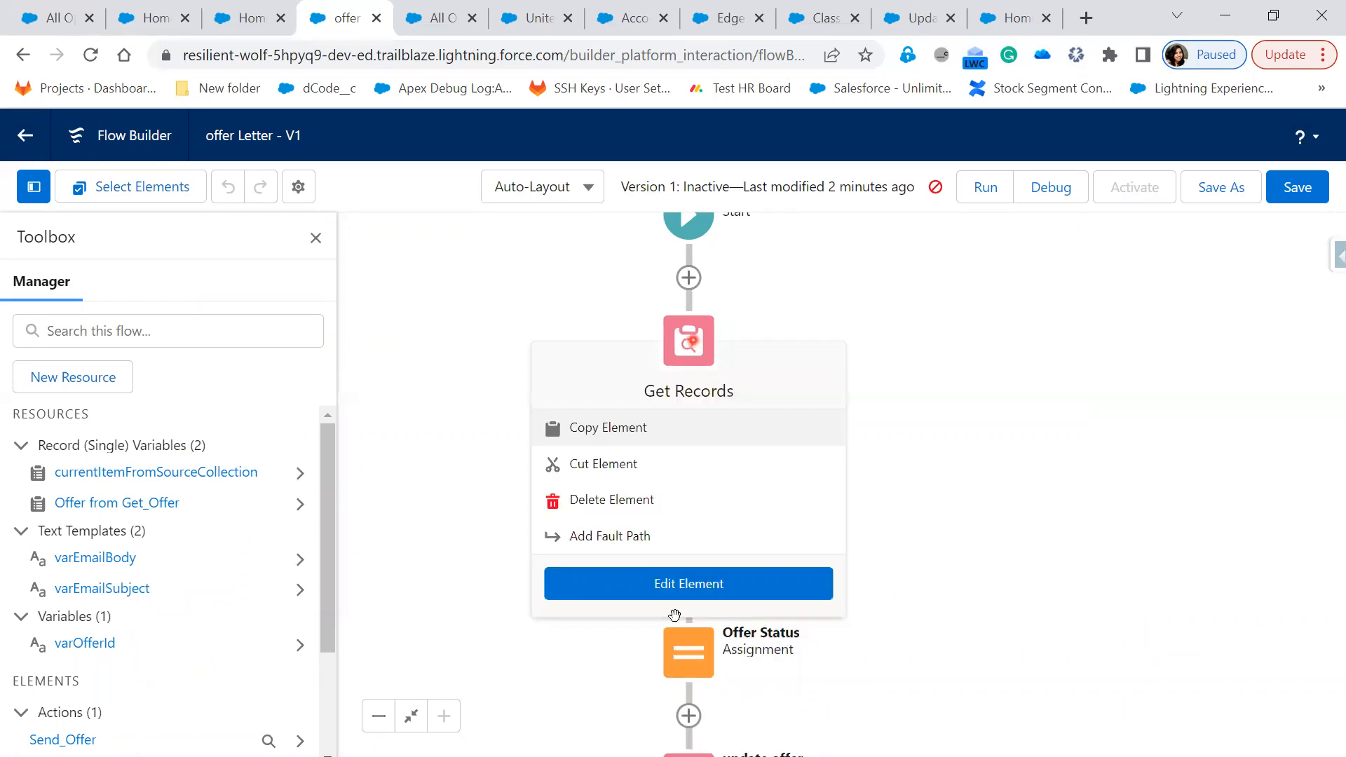
click(676, 594)
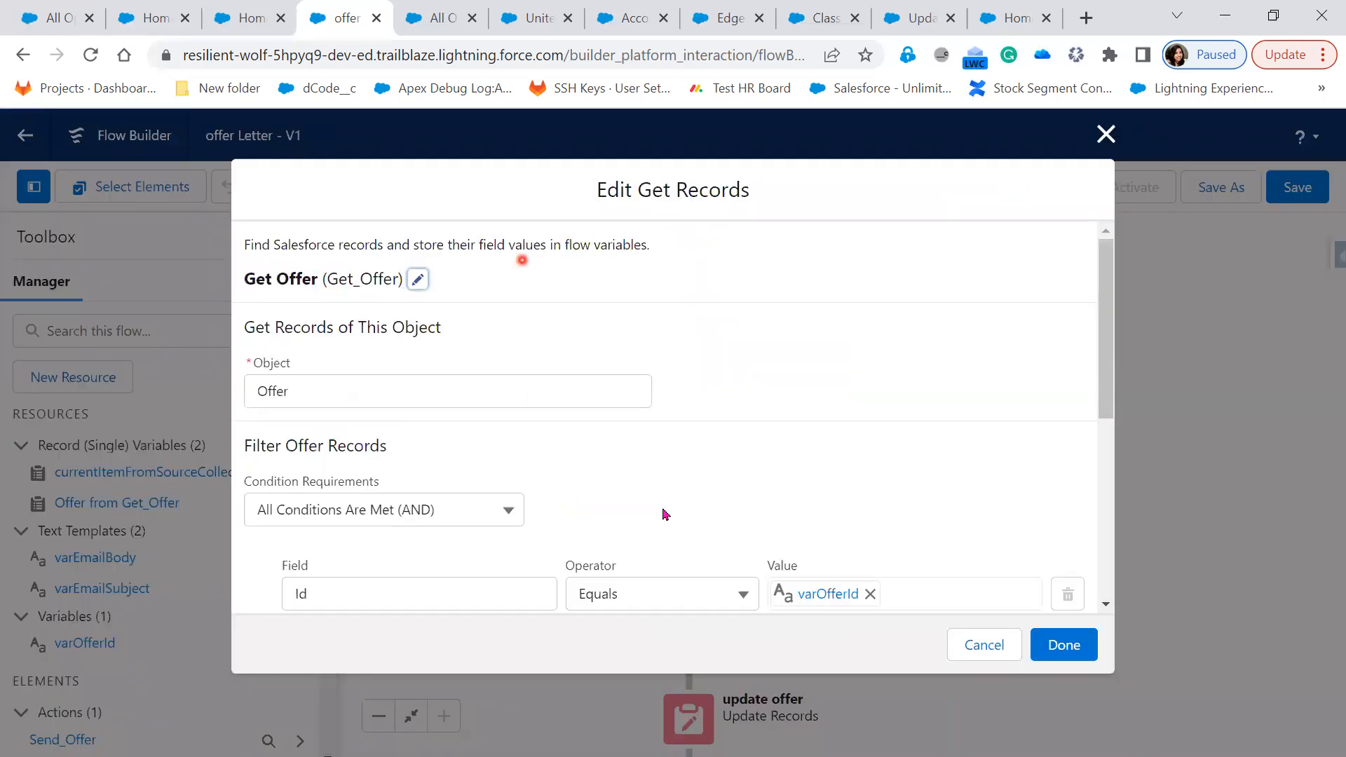
scroll(666, 515, down, 3)
scroll(666, 596, down, 2)
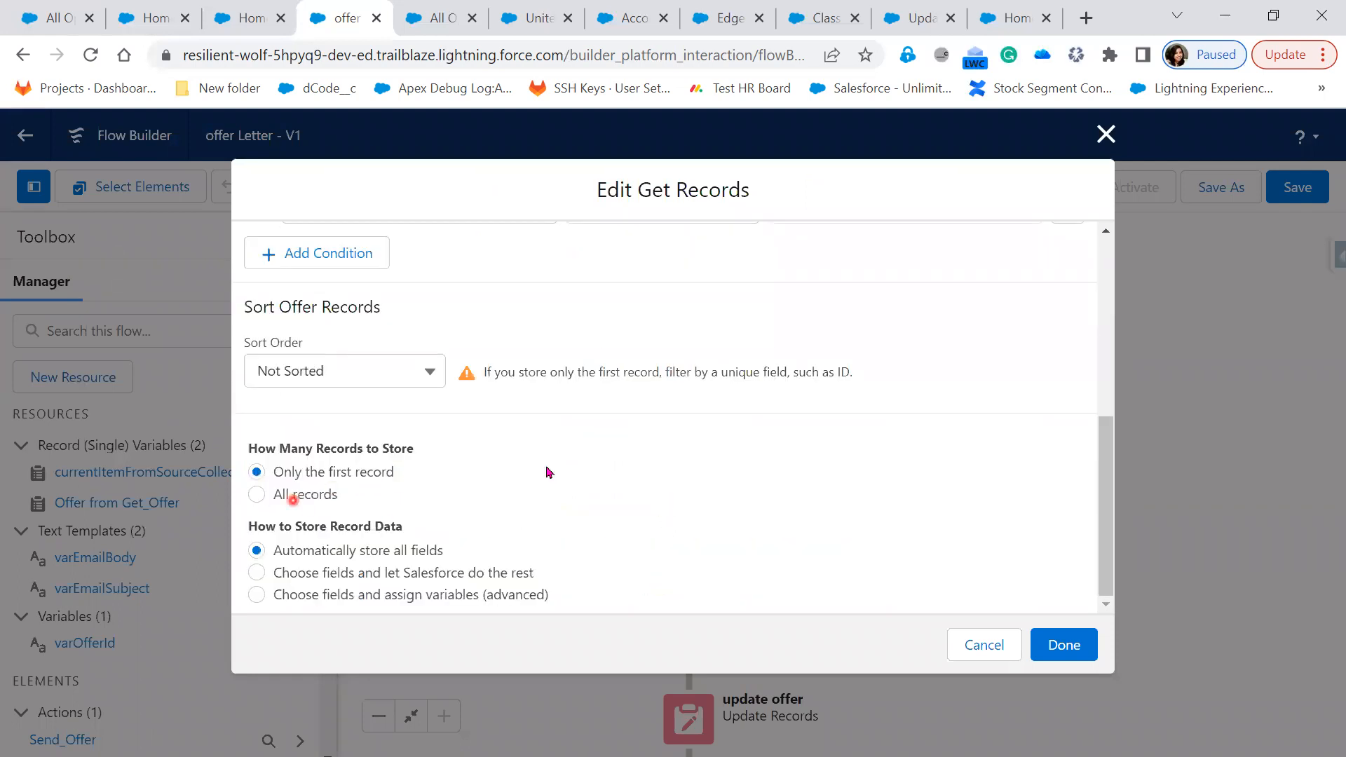
scroll(617, 554, up, 5)
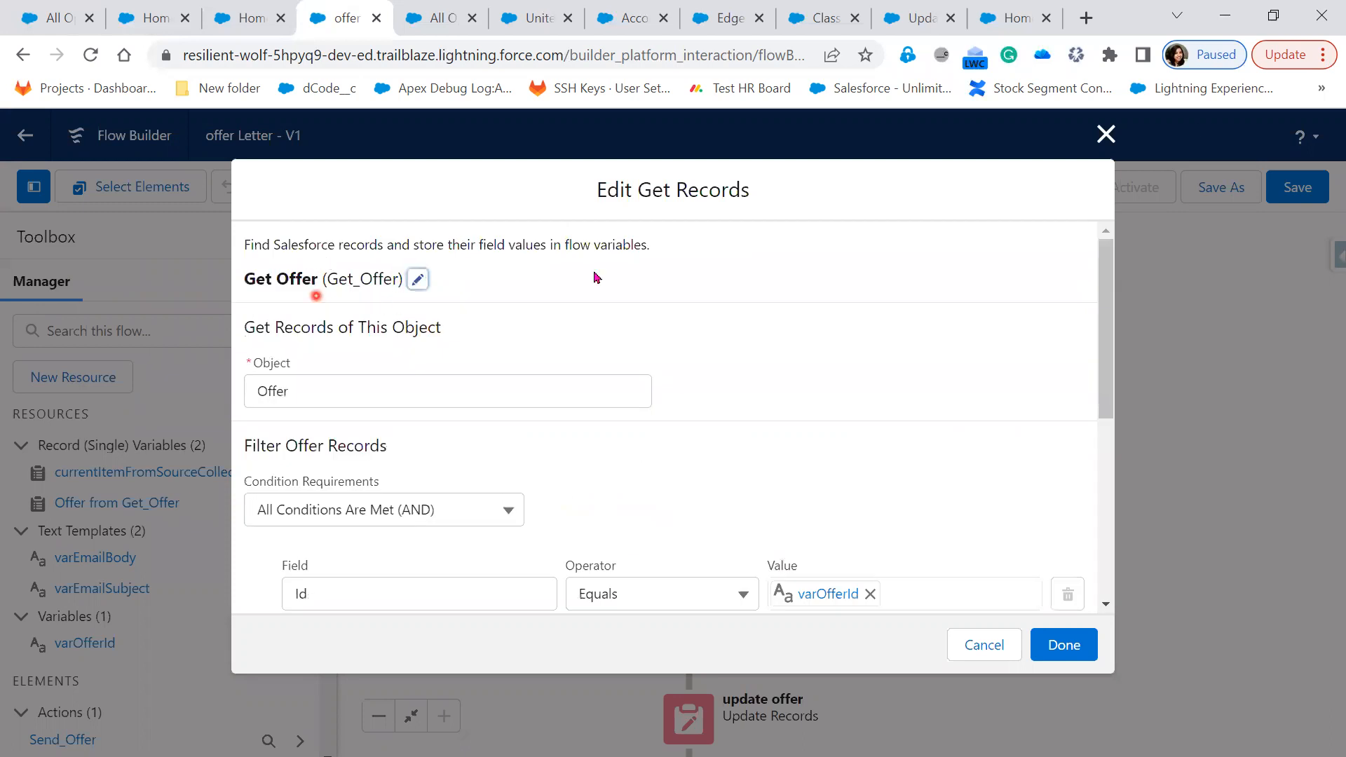
click(964, 638)
drag(956, 573, 962, 513)
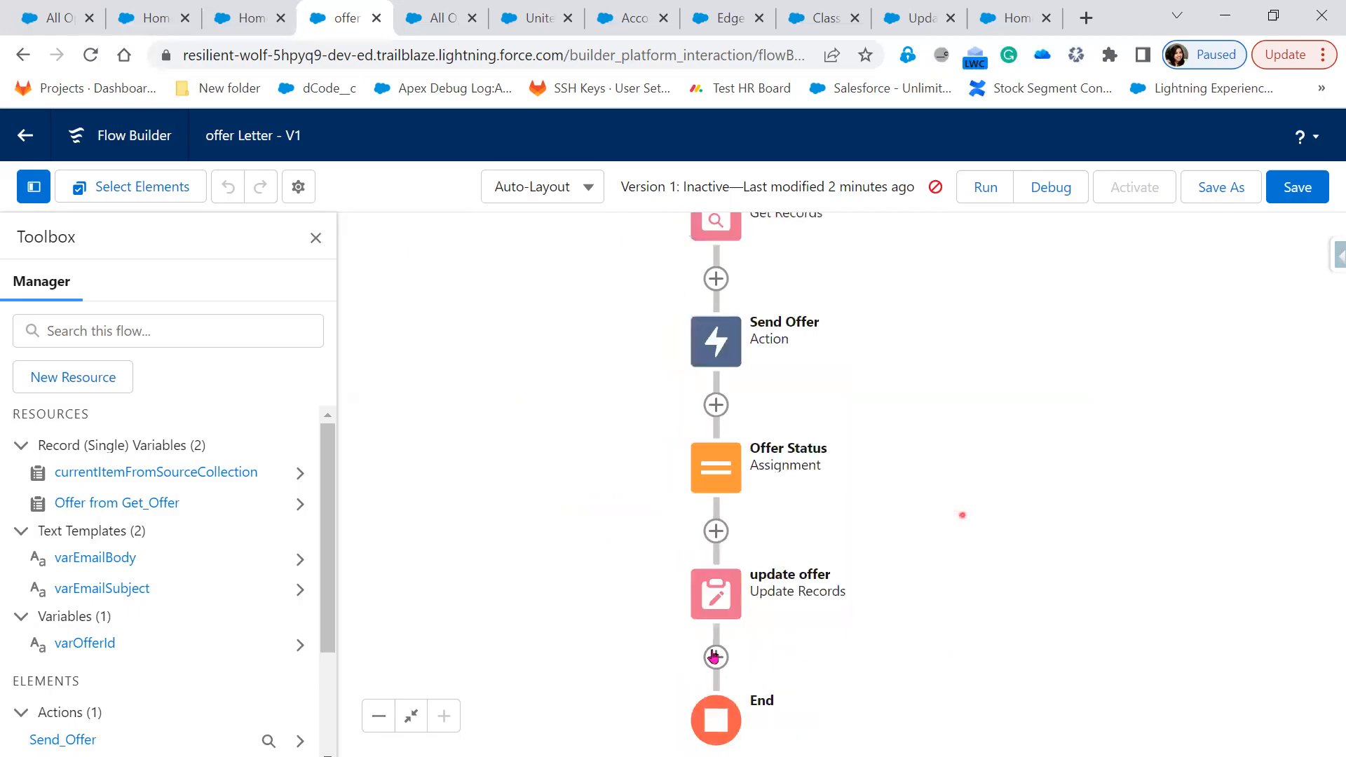
Review the Offer Status assignment that sets Status to Sent
click(713, 471)
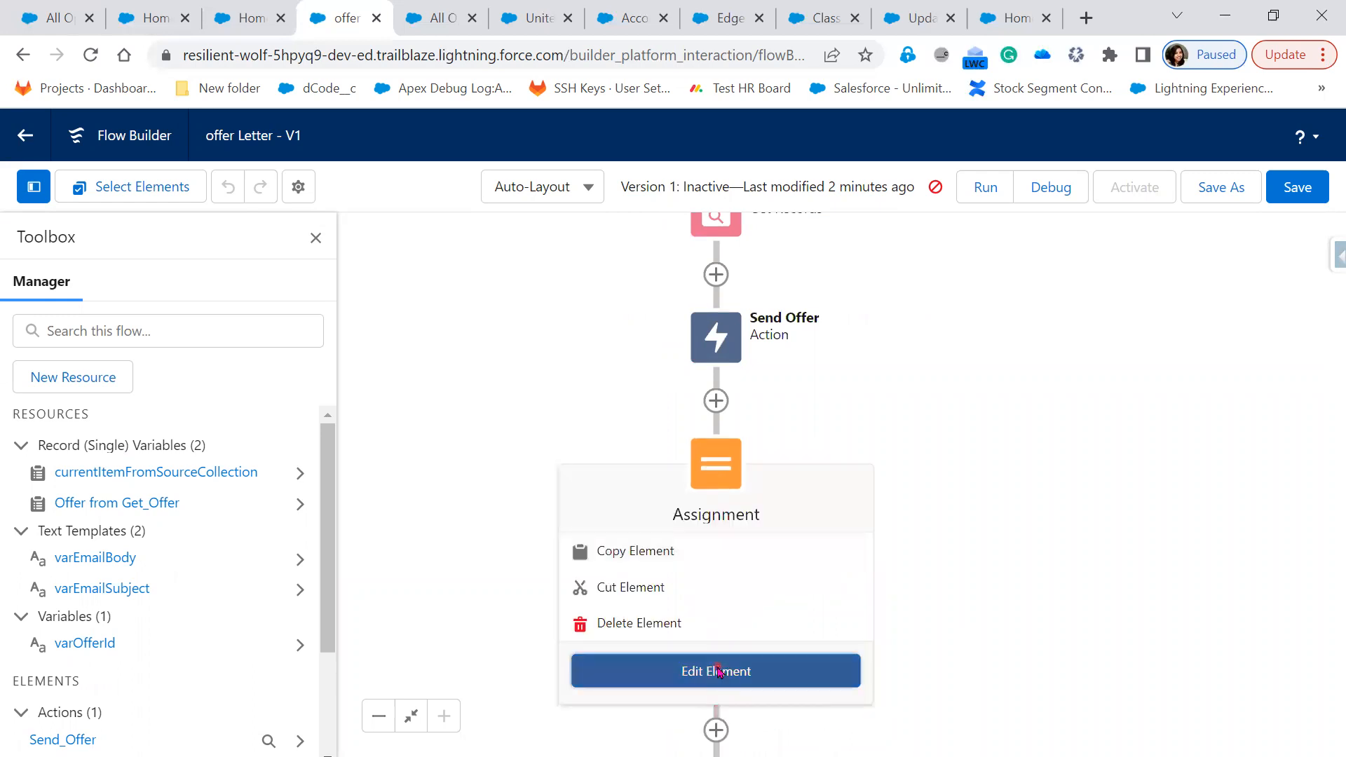
click(718, 671)
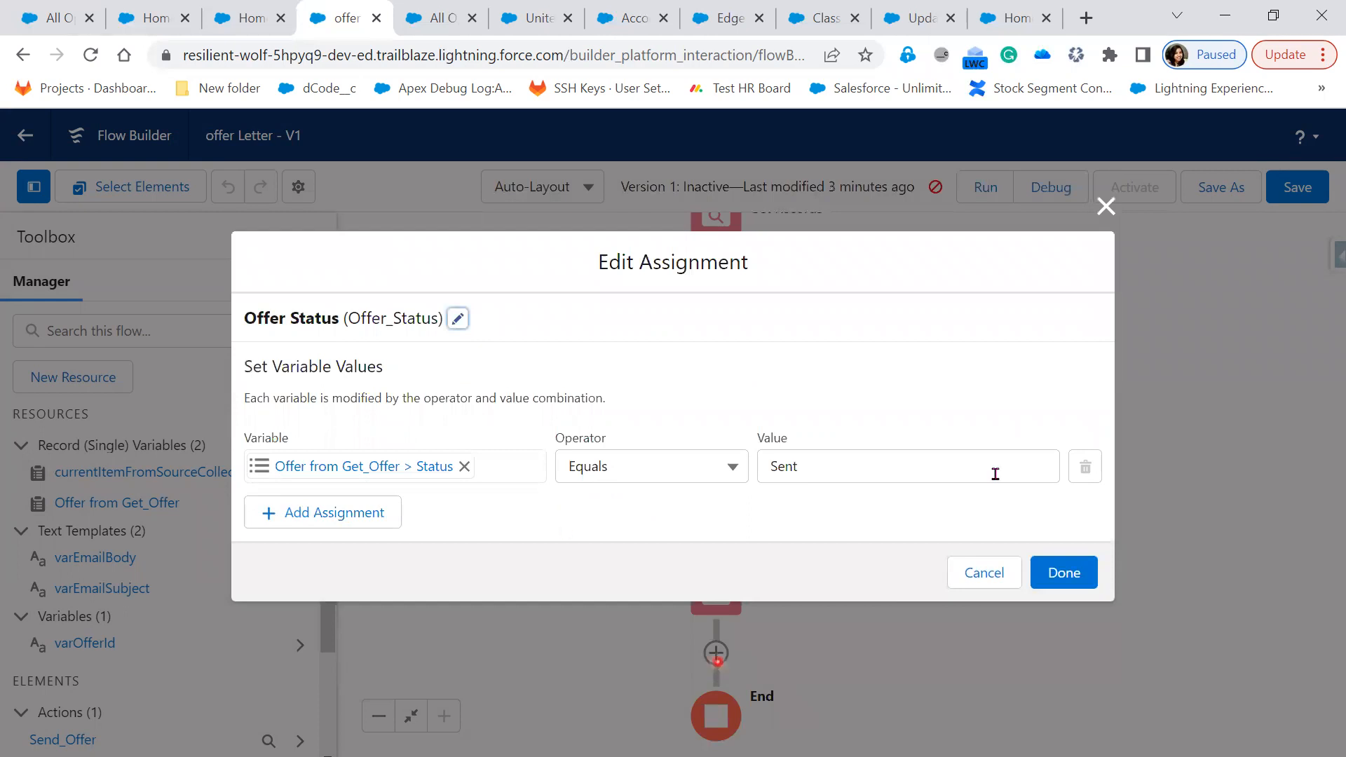
click(1055, 582)
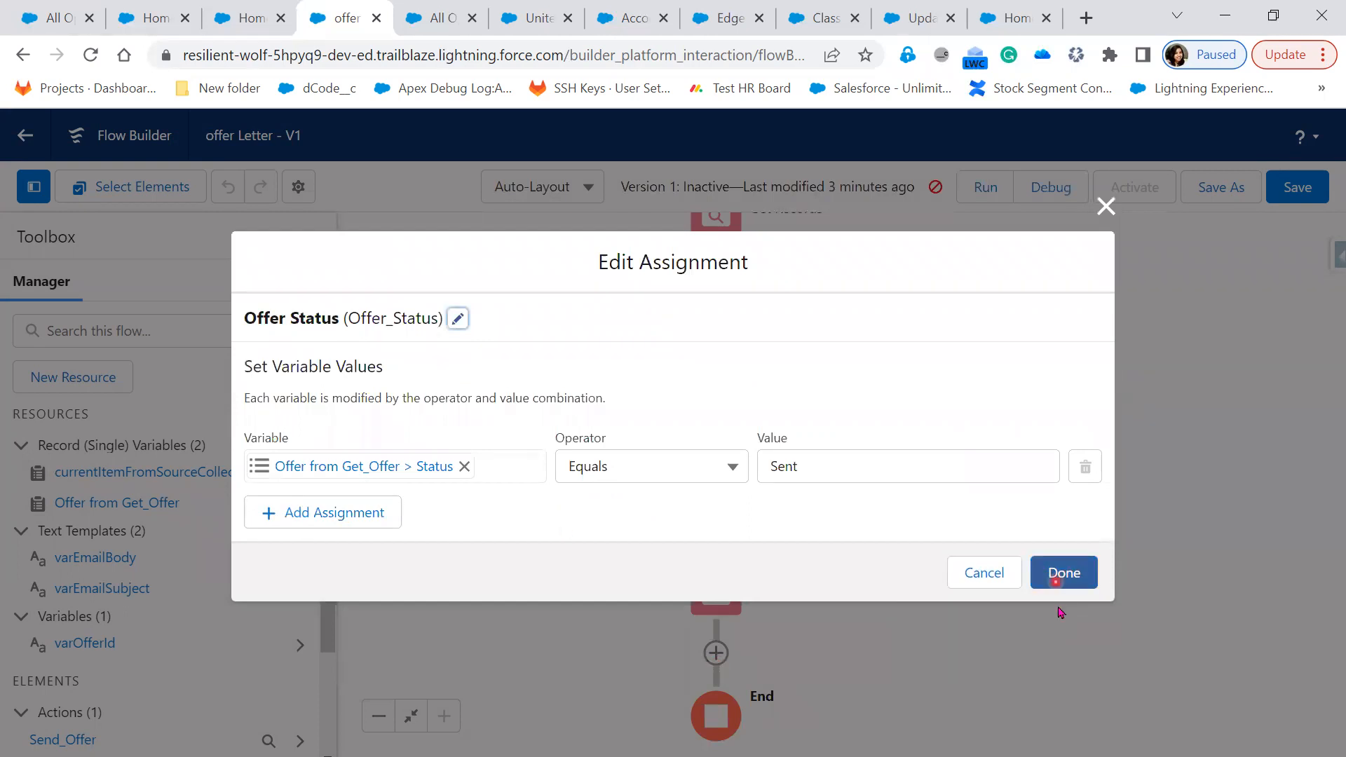
click(979, 595)
Copy and review the update offer step, then list the flow's errors
click(722, 595)
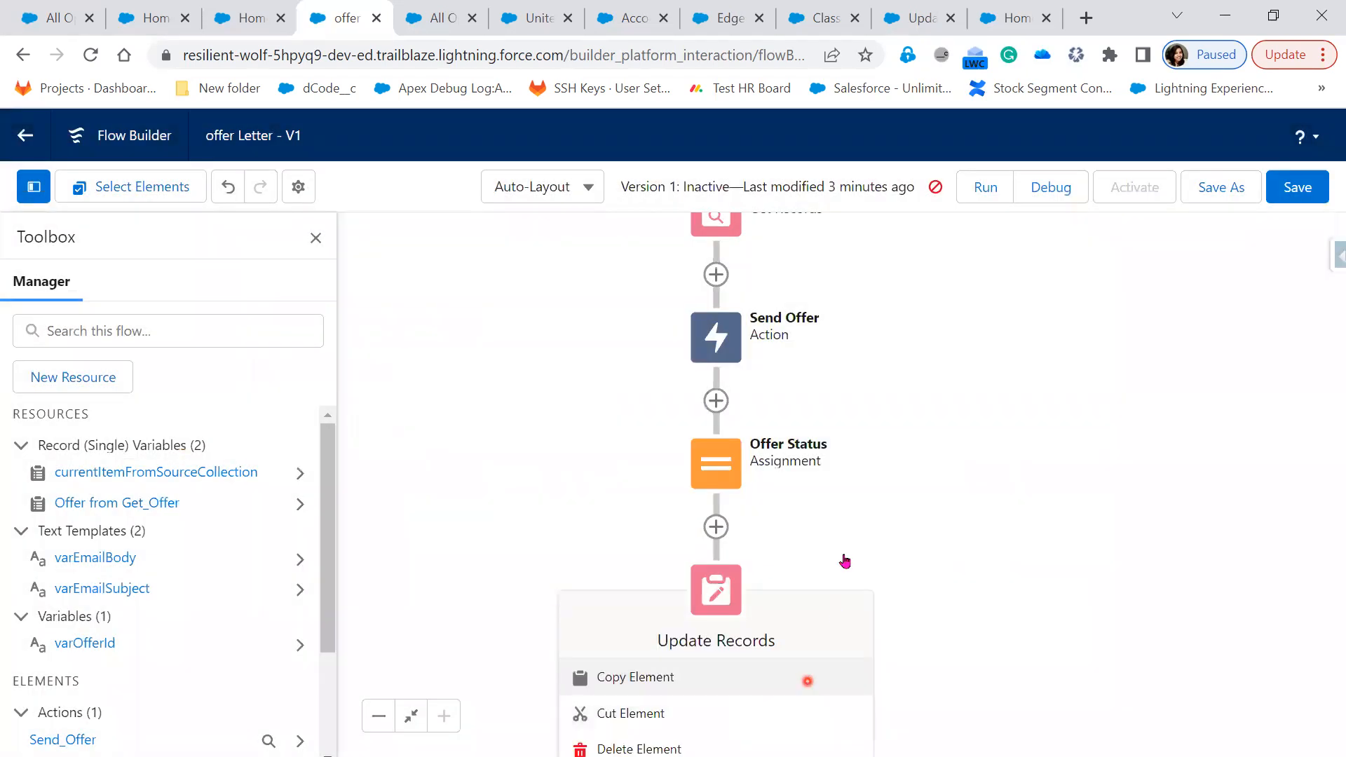
click(740, 676)
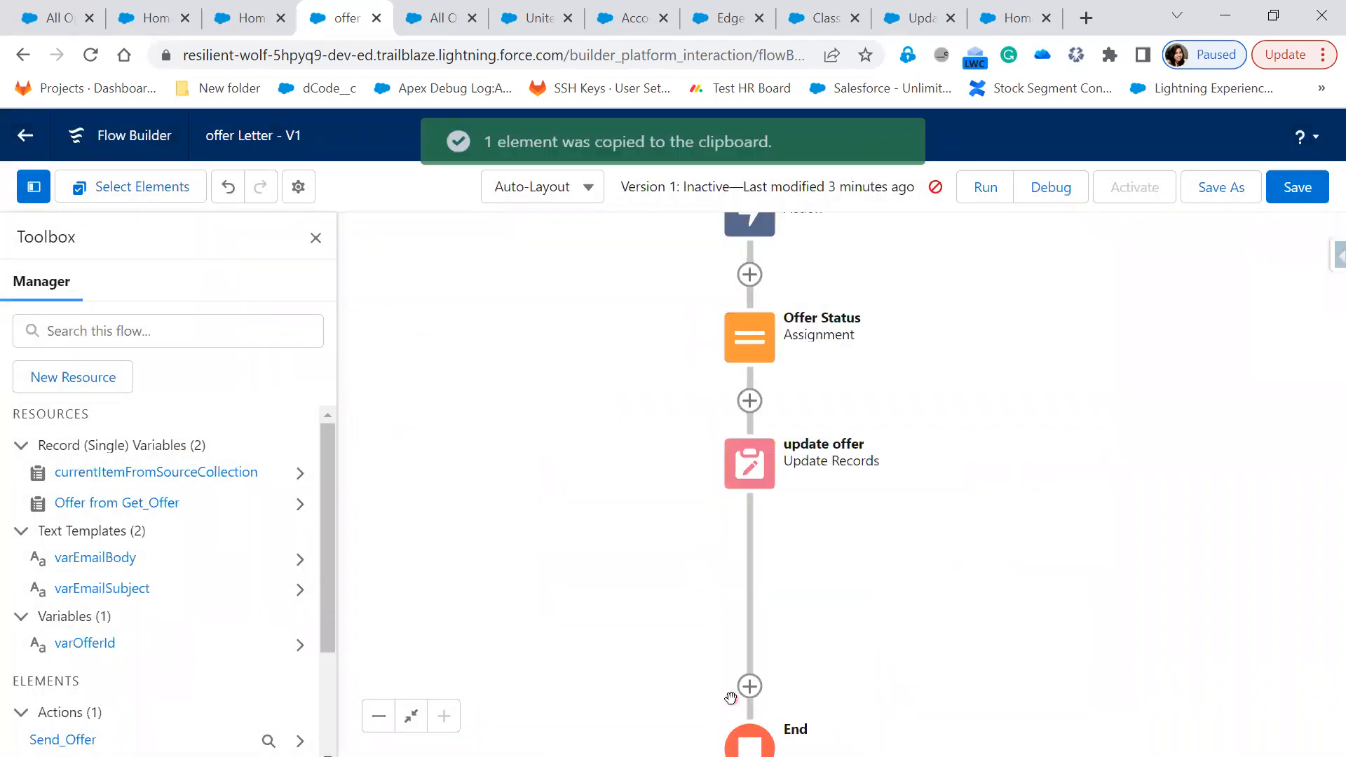
click(754, 472)
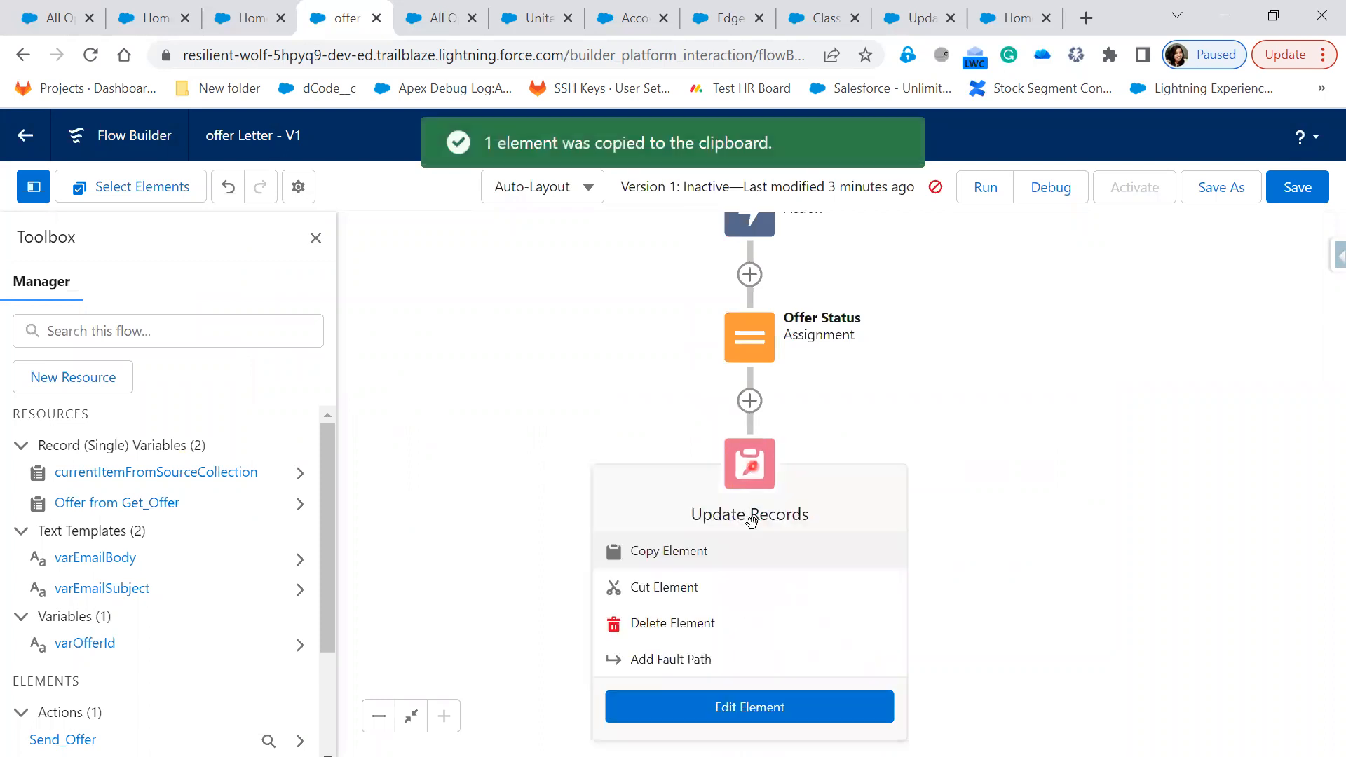
click(752, 709)
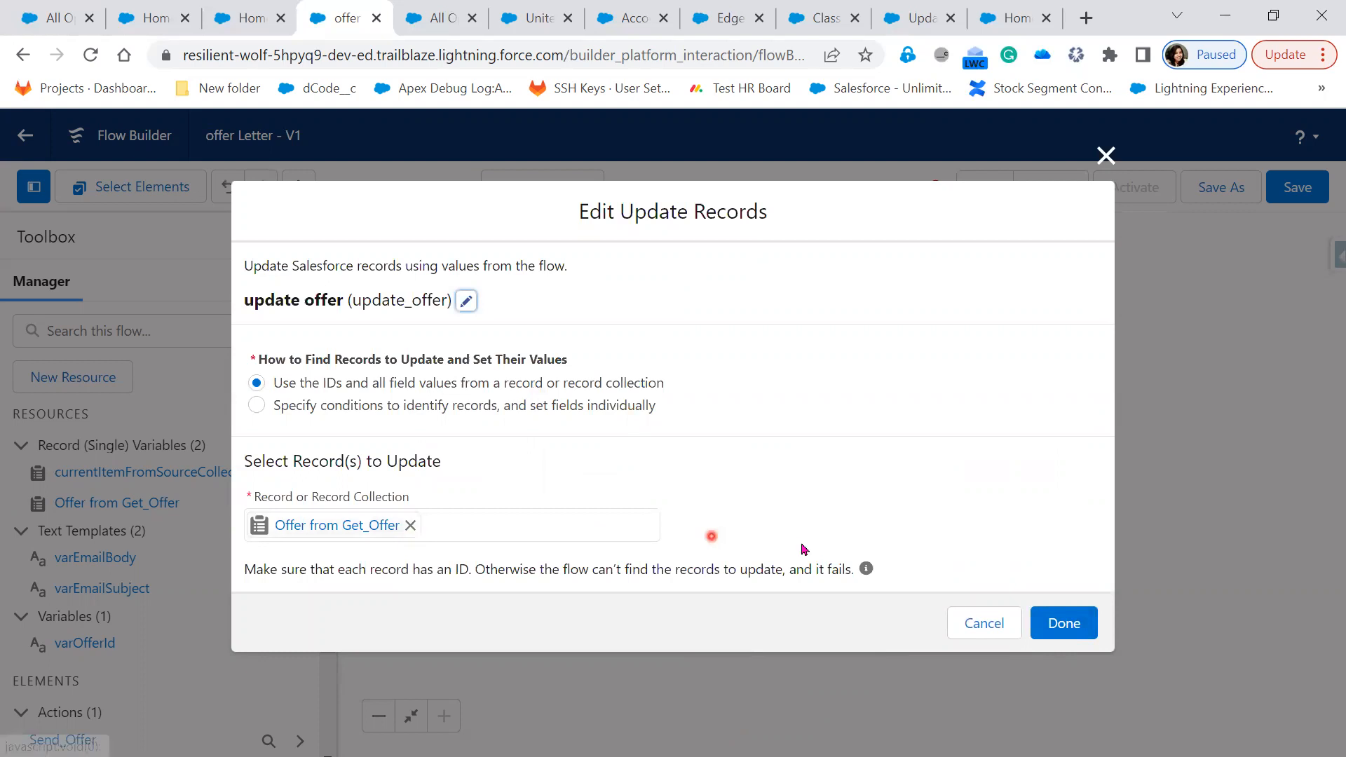
click(1107, 156)
click(936, 187)
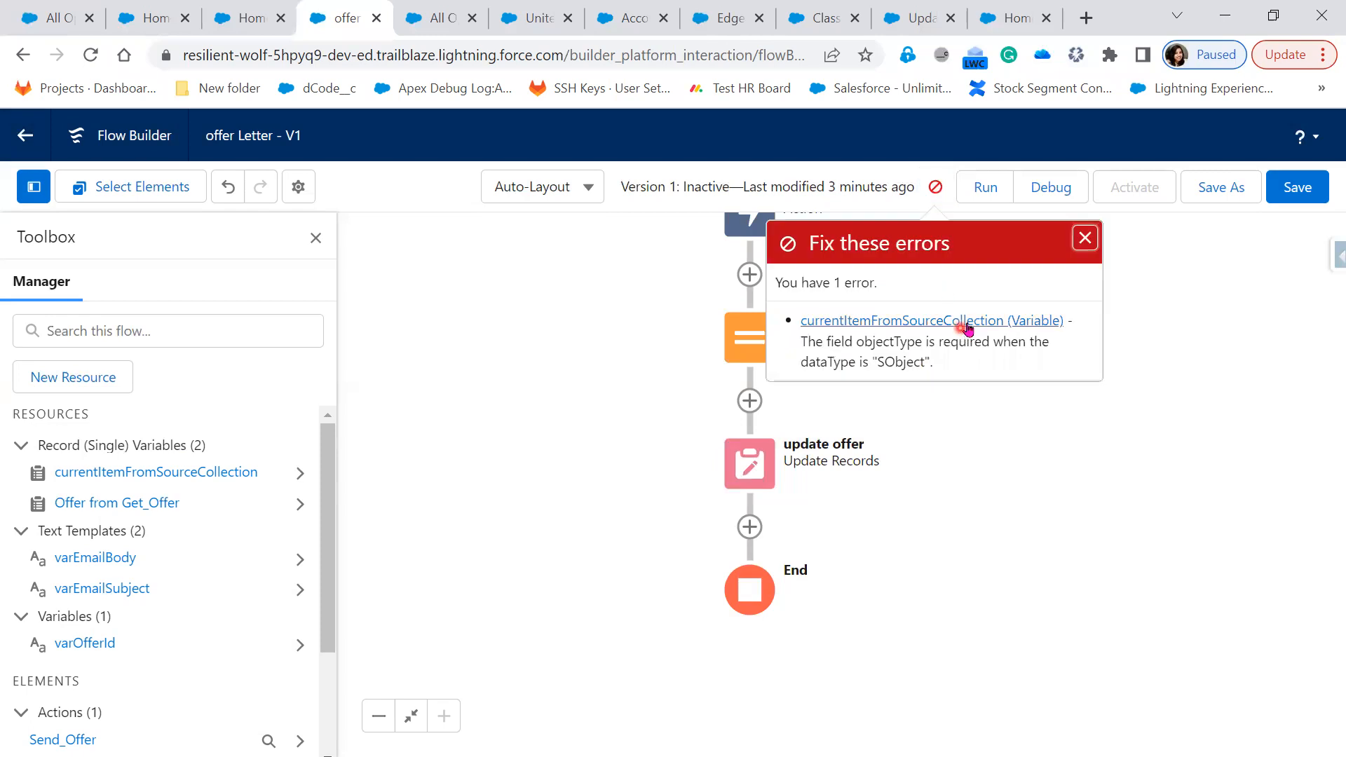
Inspect the currentItemFromSourceCollection variable from the error list and the Manager
click(967, 326)
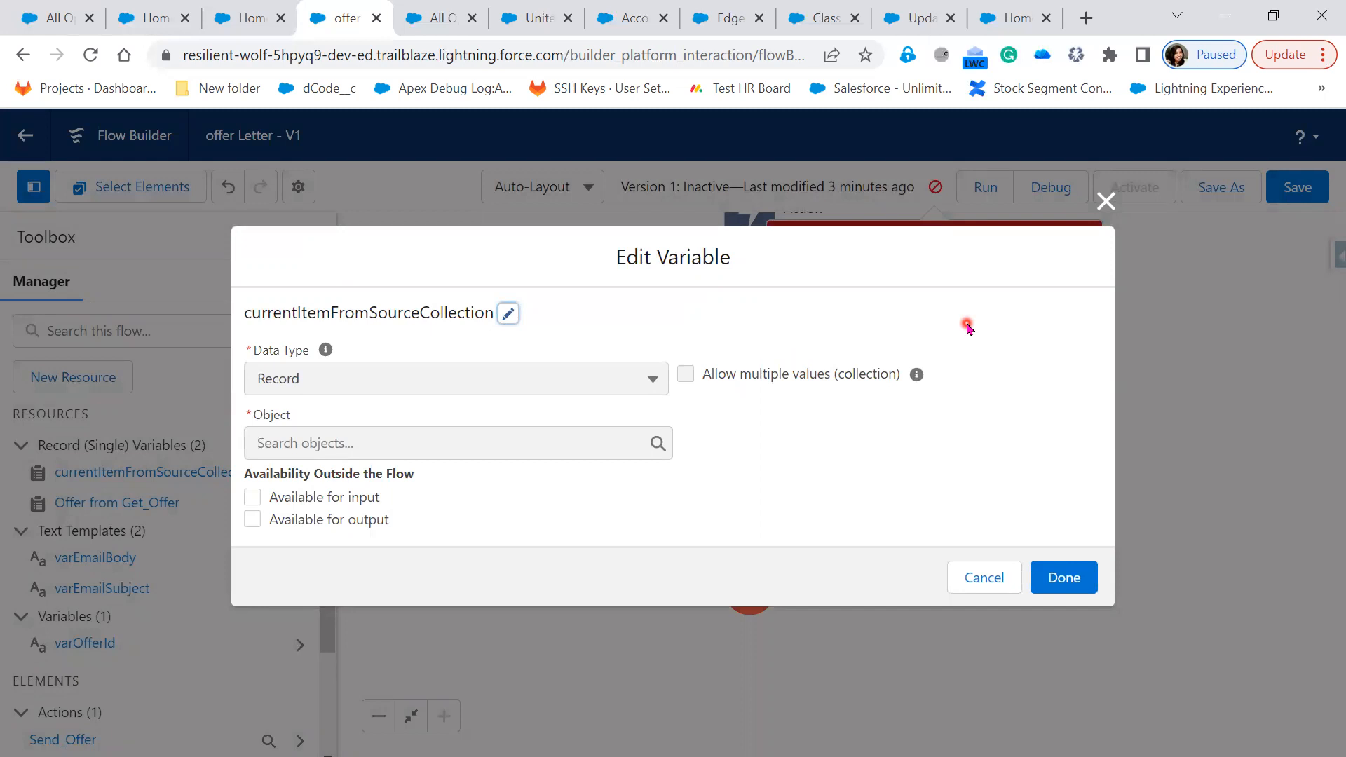
click(1106, 202)
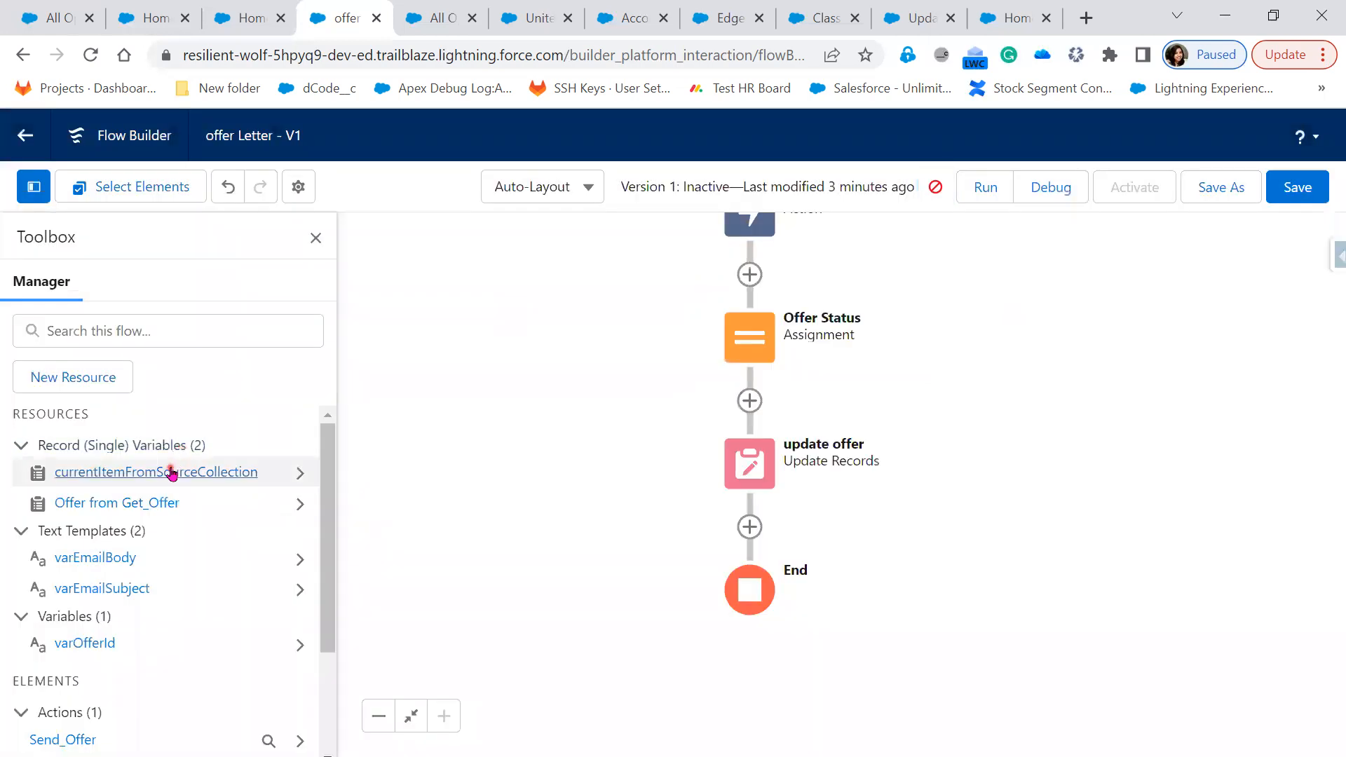
click(172, 473)
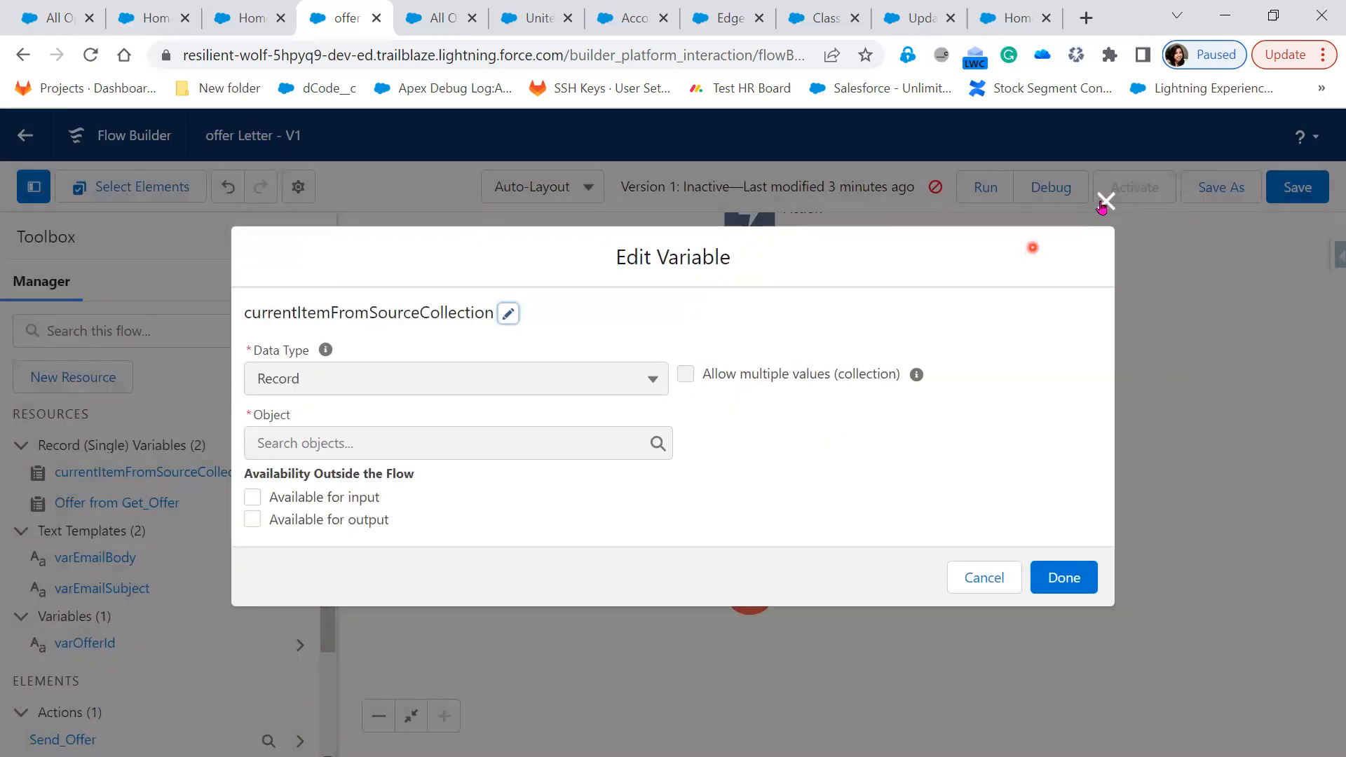
click(1106, 201)
click(301, 475)
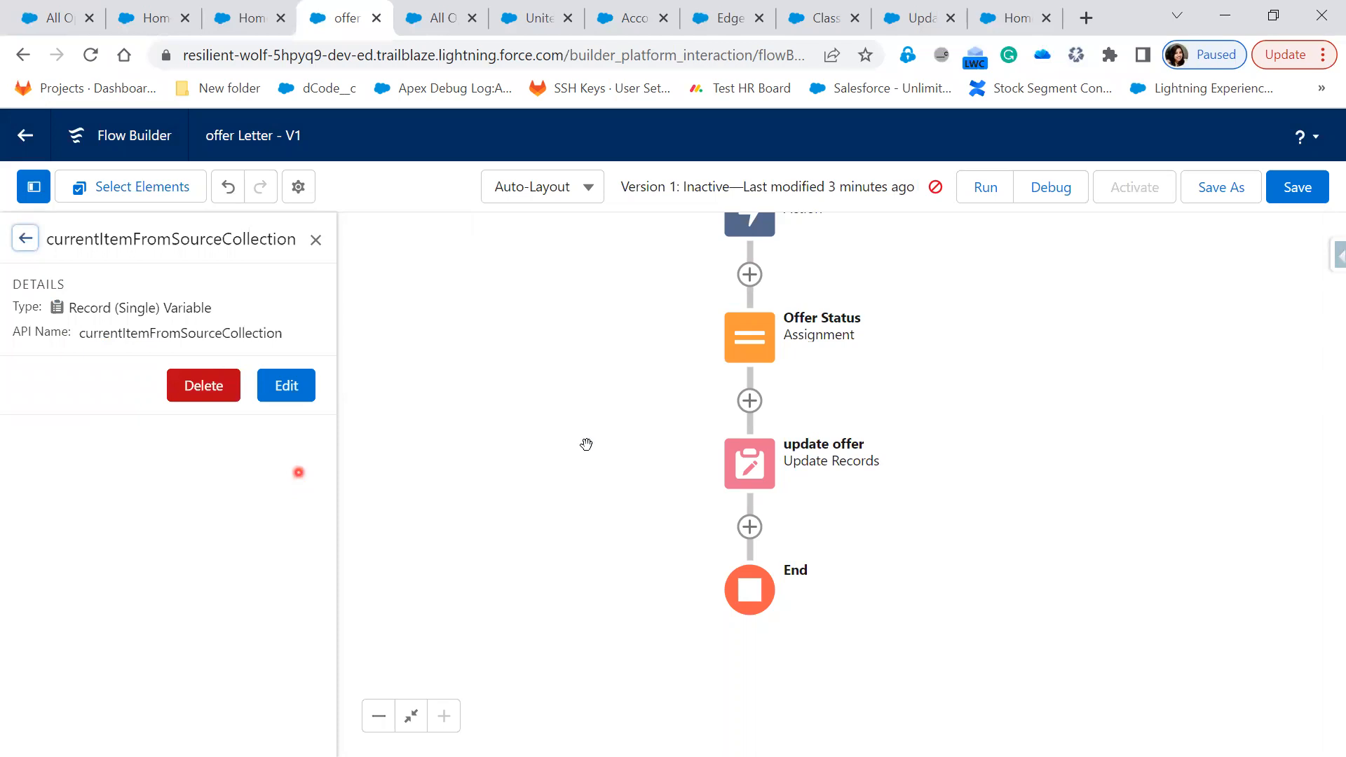
Delete the unused currentItemFromSourceCollection variable and save the flow
drag(646, 357, 635, 631)
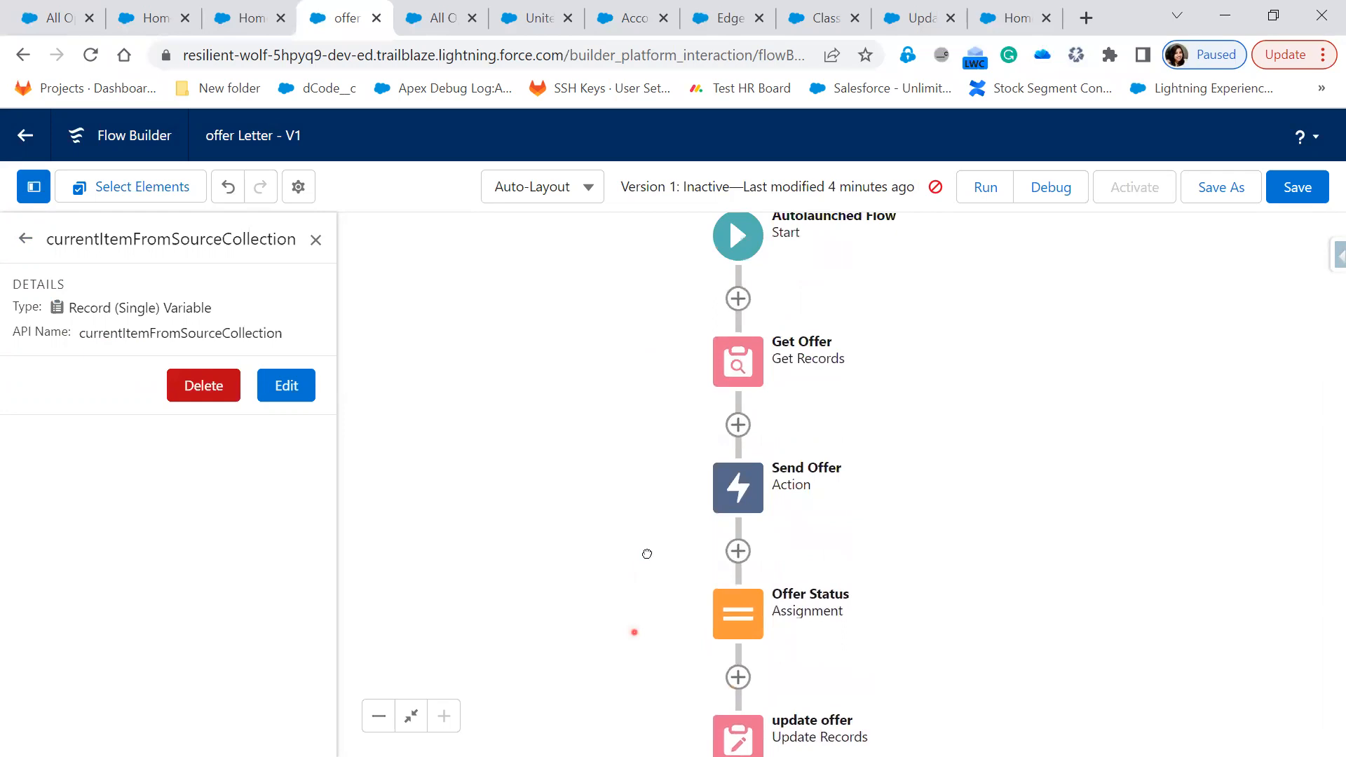
scroll(648, 554, down, 2)
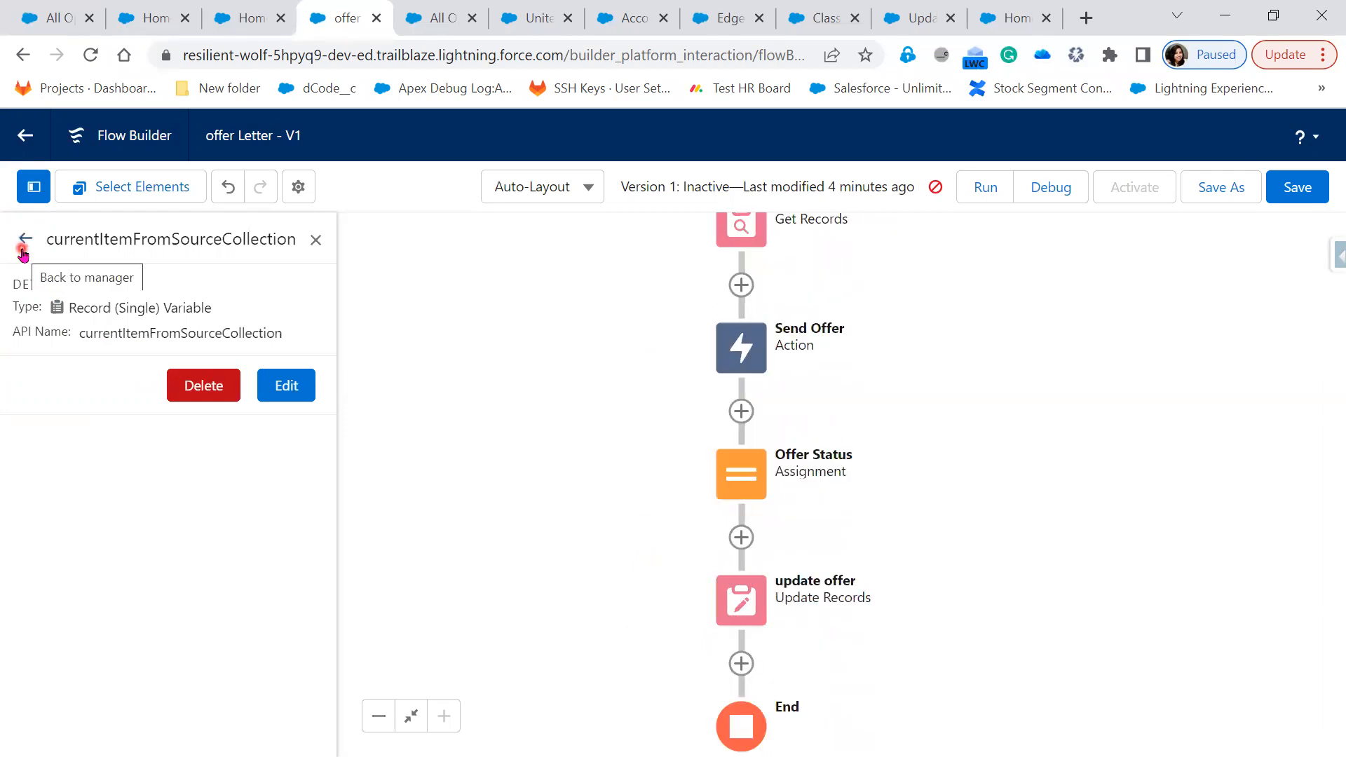
click(213, 395)
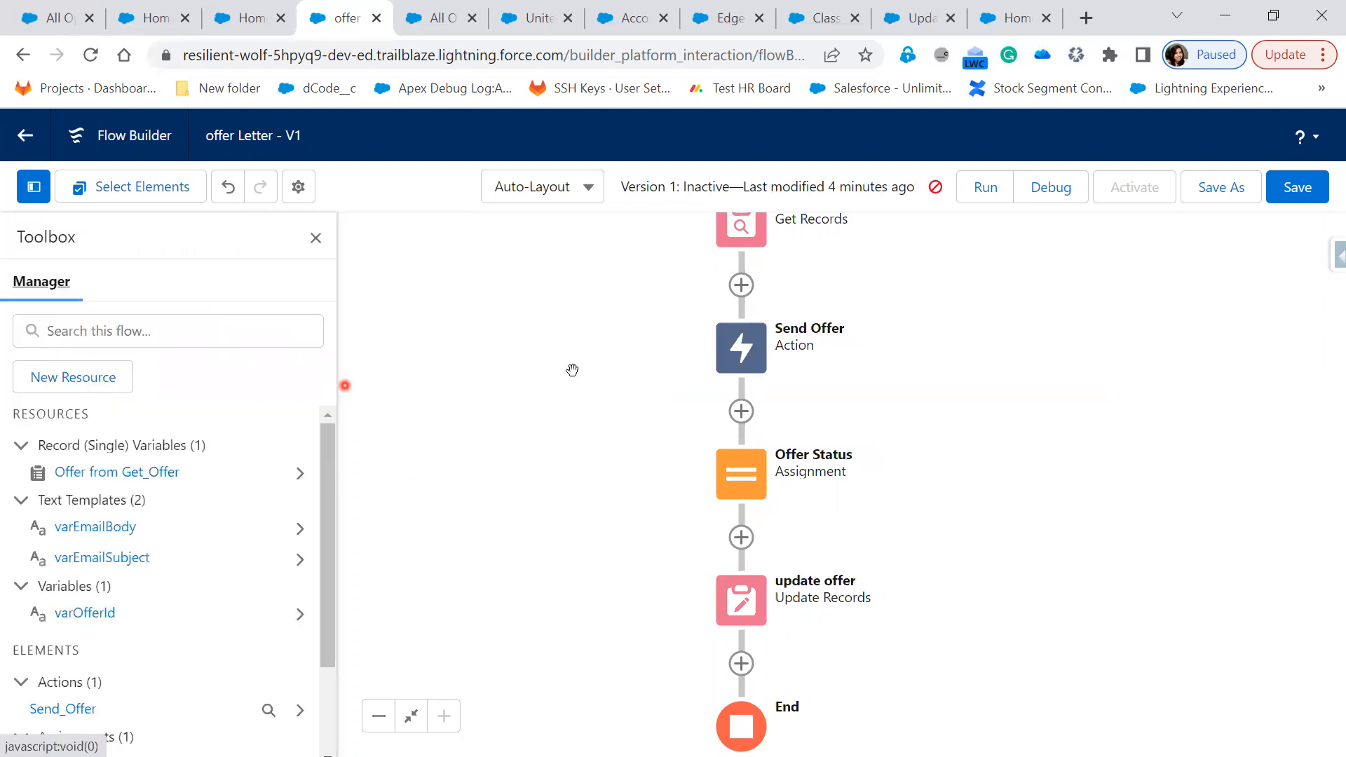
click(1294, 190)
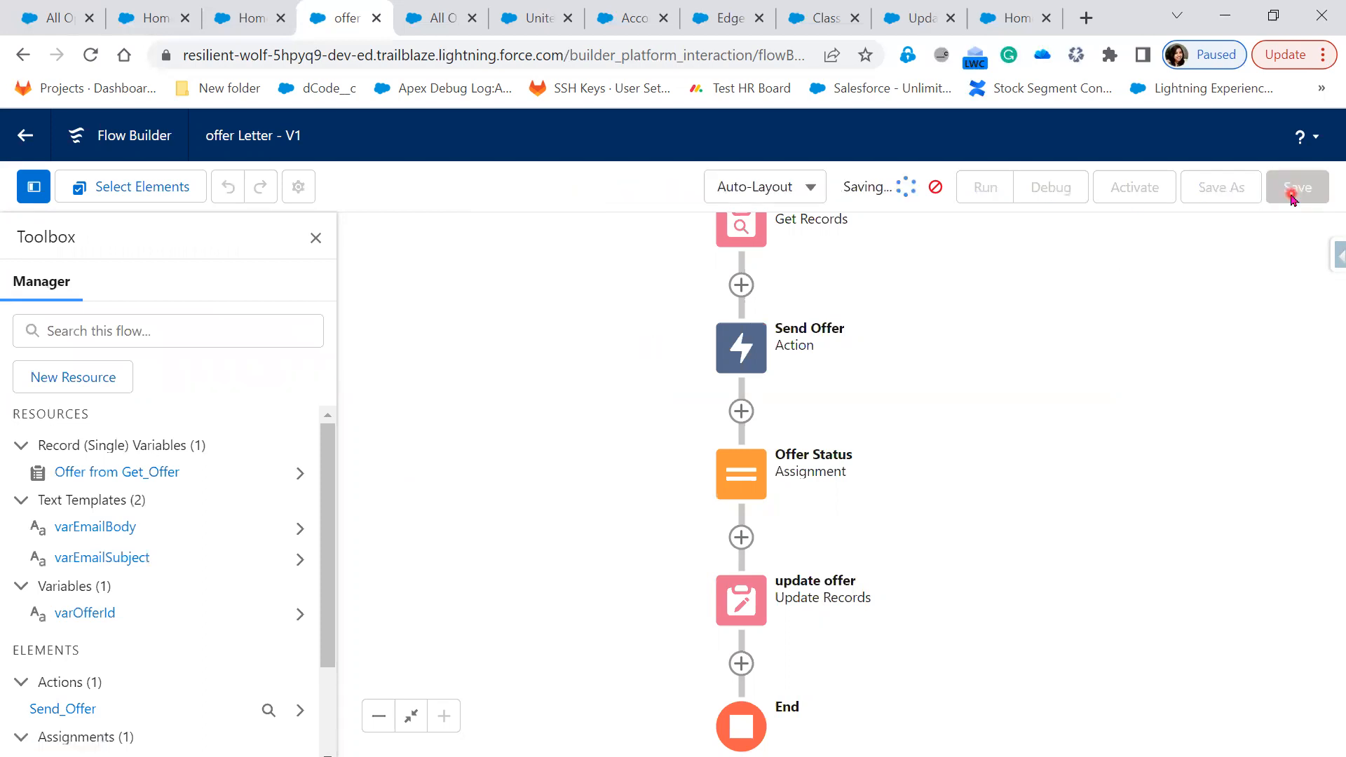
Let the save complete and inspect the update offer element on the canvas
click(556, 456)
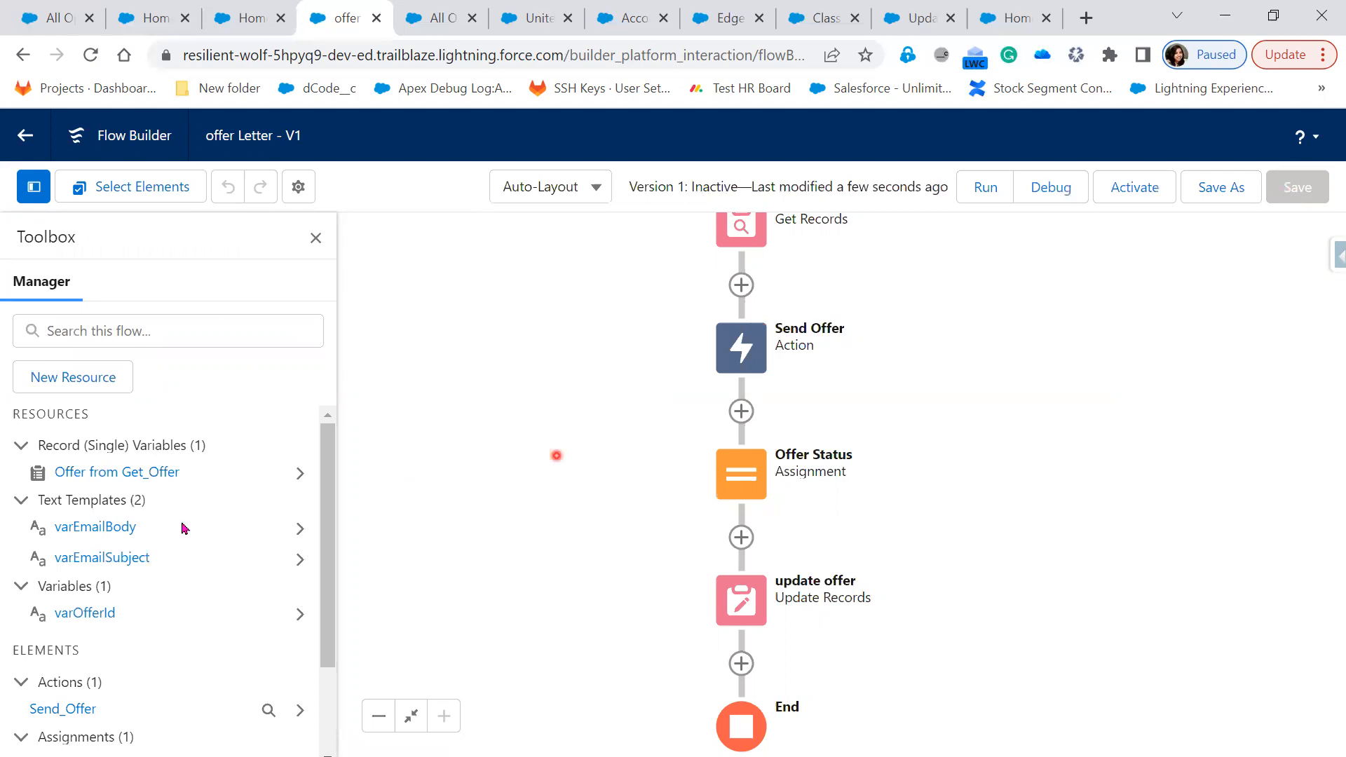
click(739, 613)
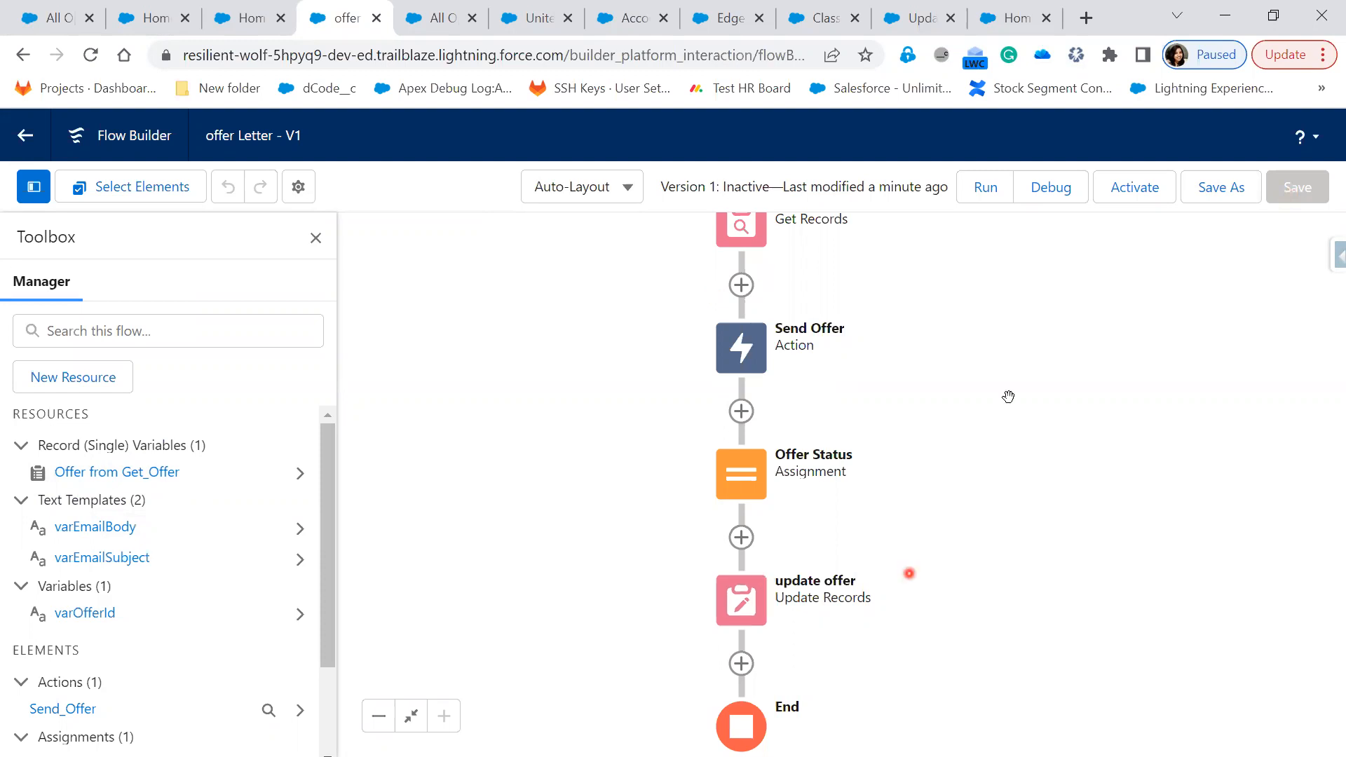
scroll(1007, 463, up, 2)
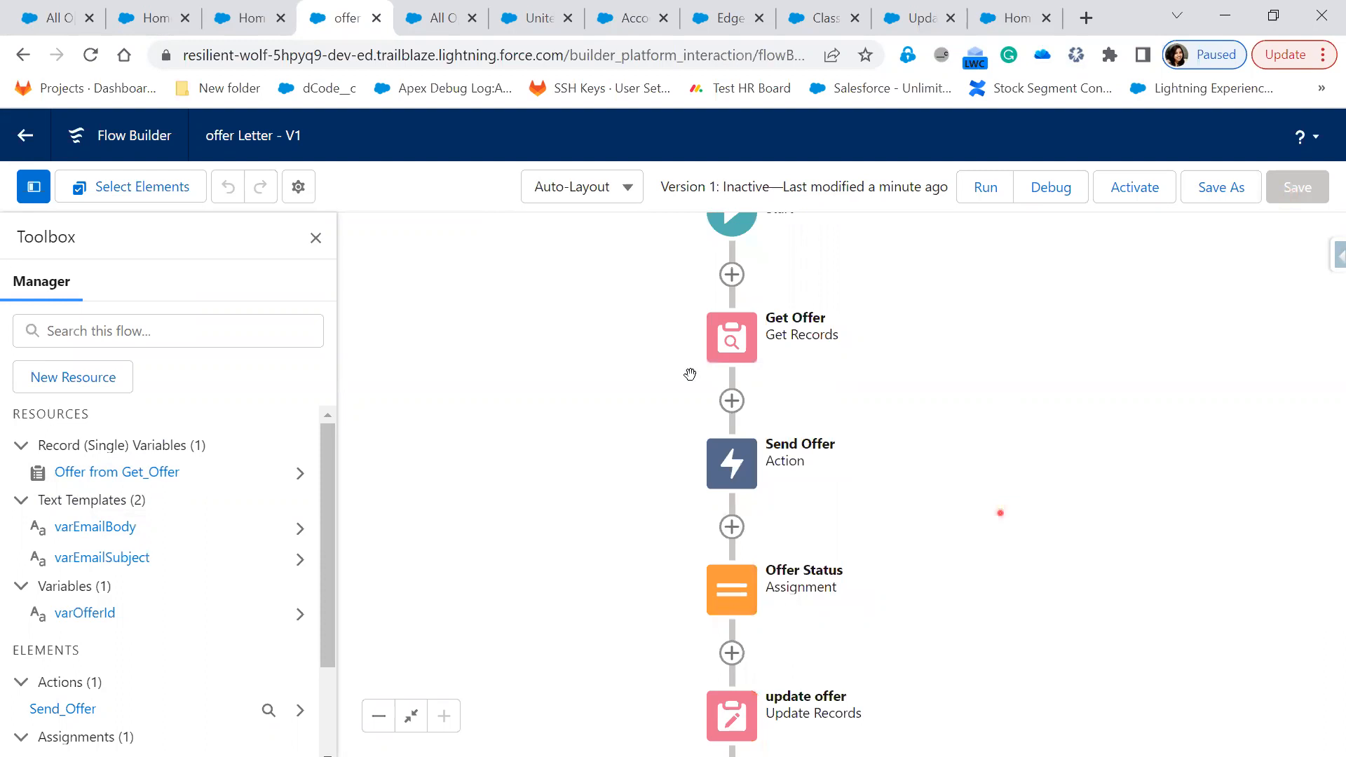
scroll(686, 261, up, 1)
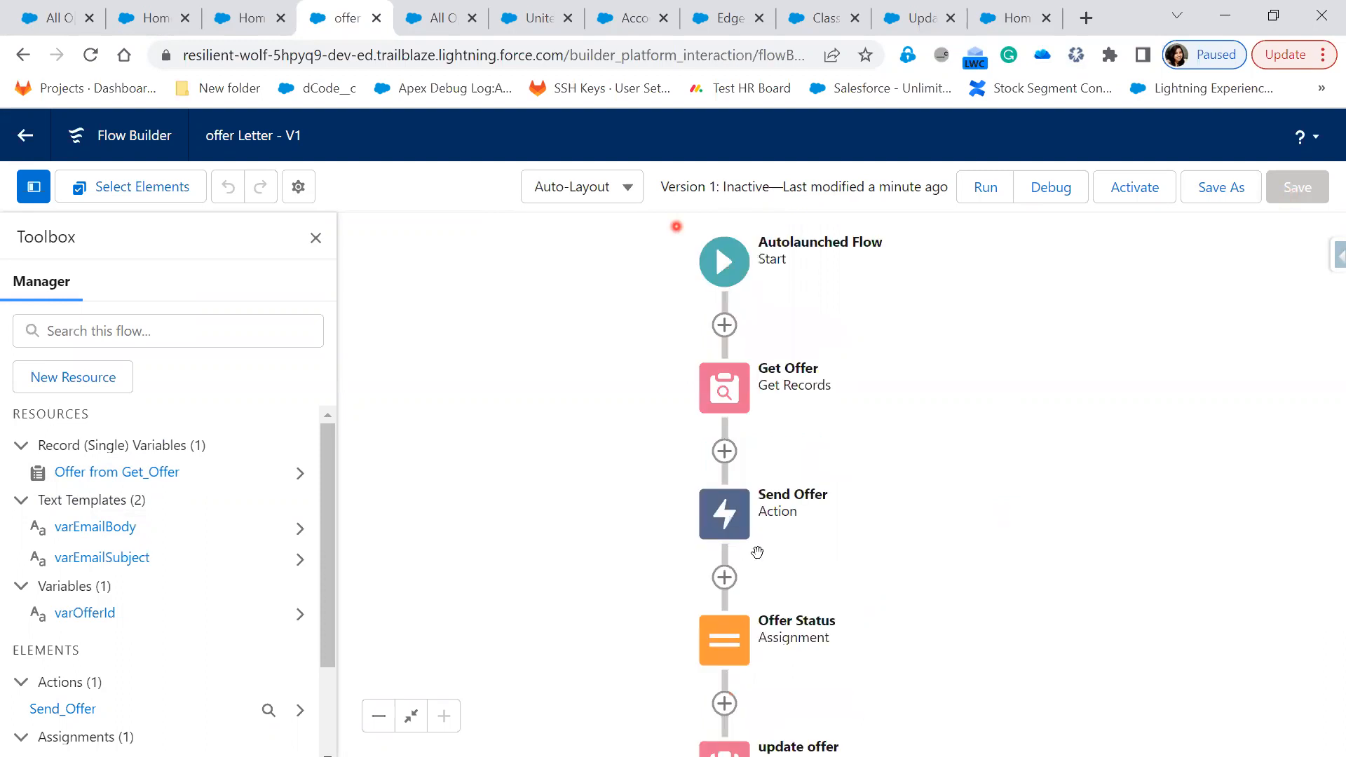
Clone the Javascript offer as Javascript1 with Status Not sent and save it
click(247, 21)
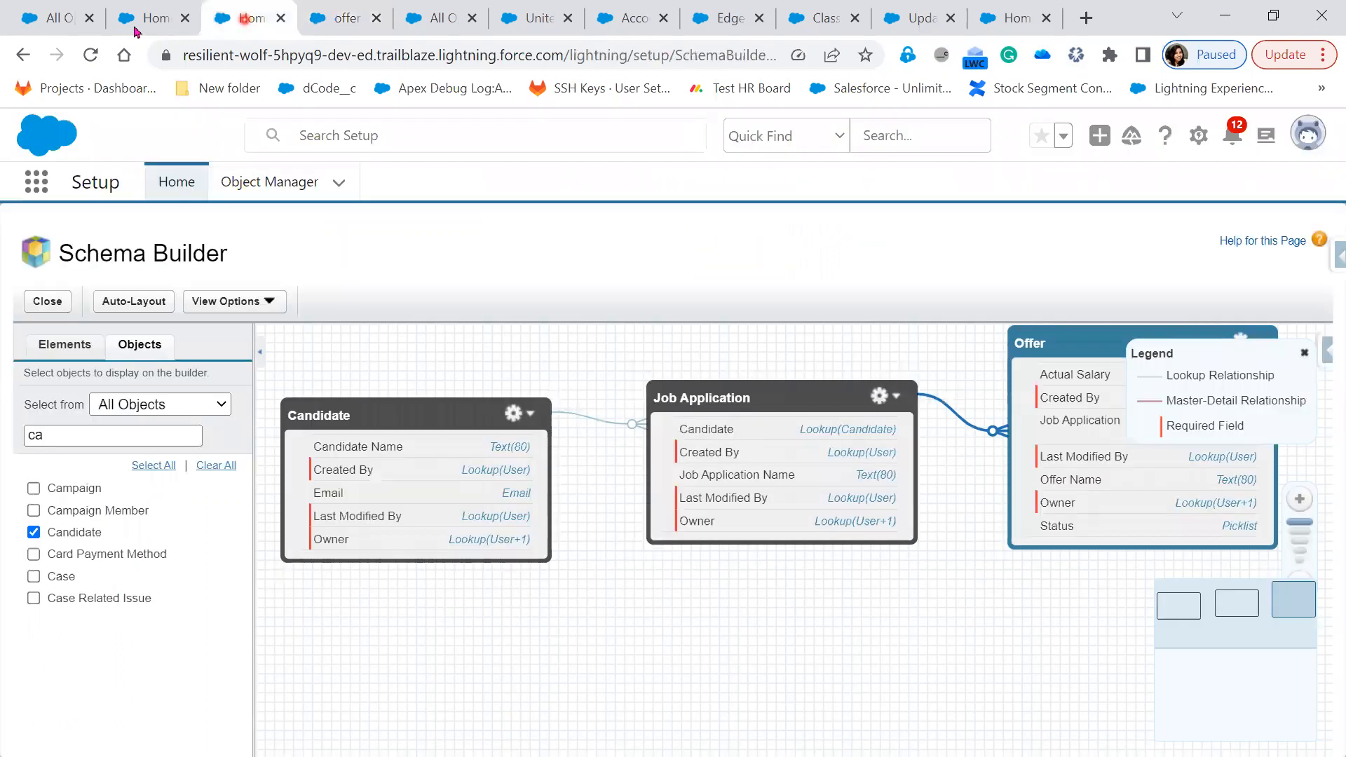
click(46, 28)
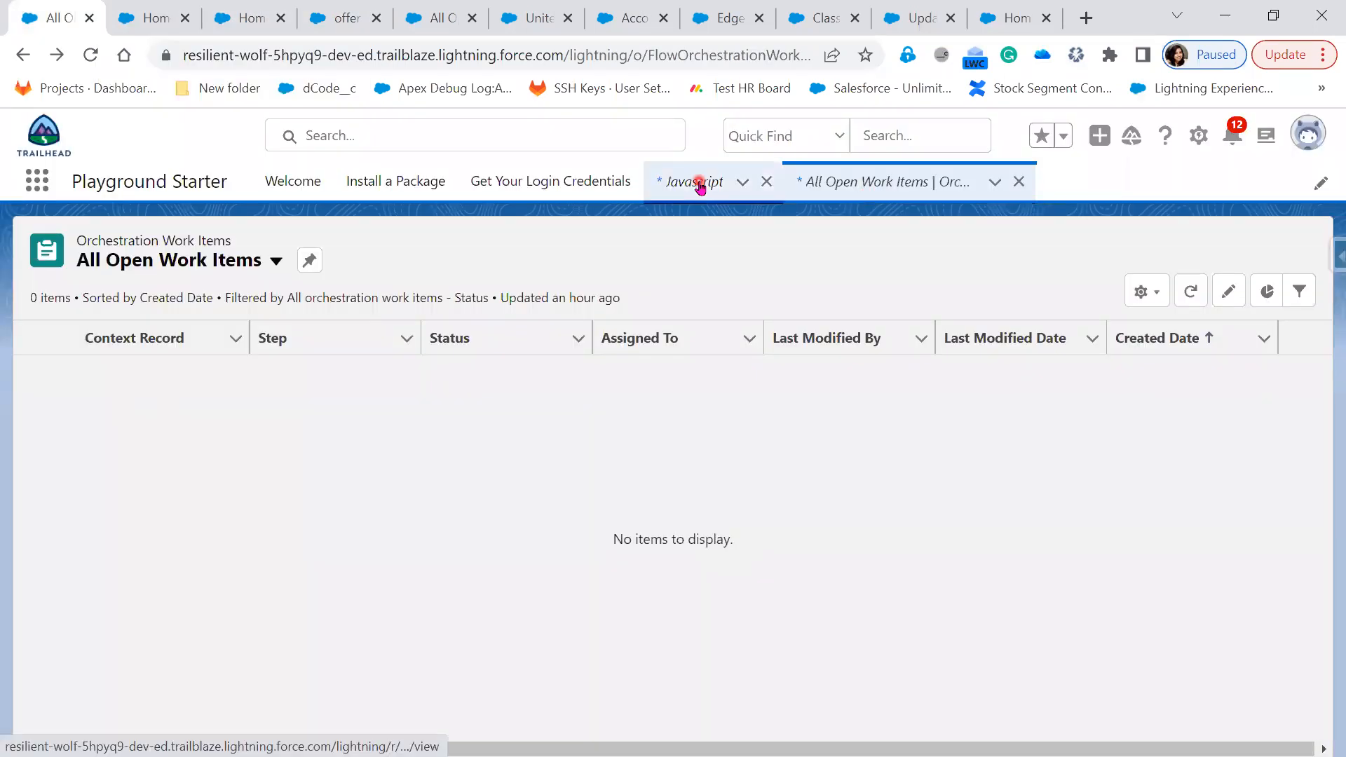
click(700, 184)
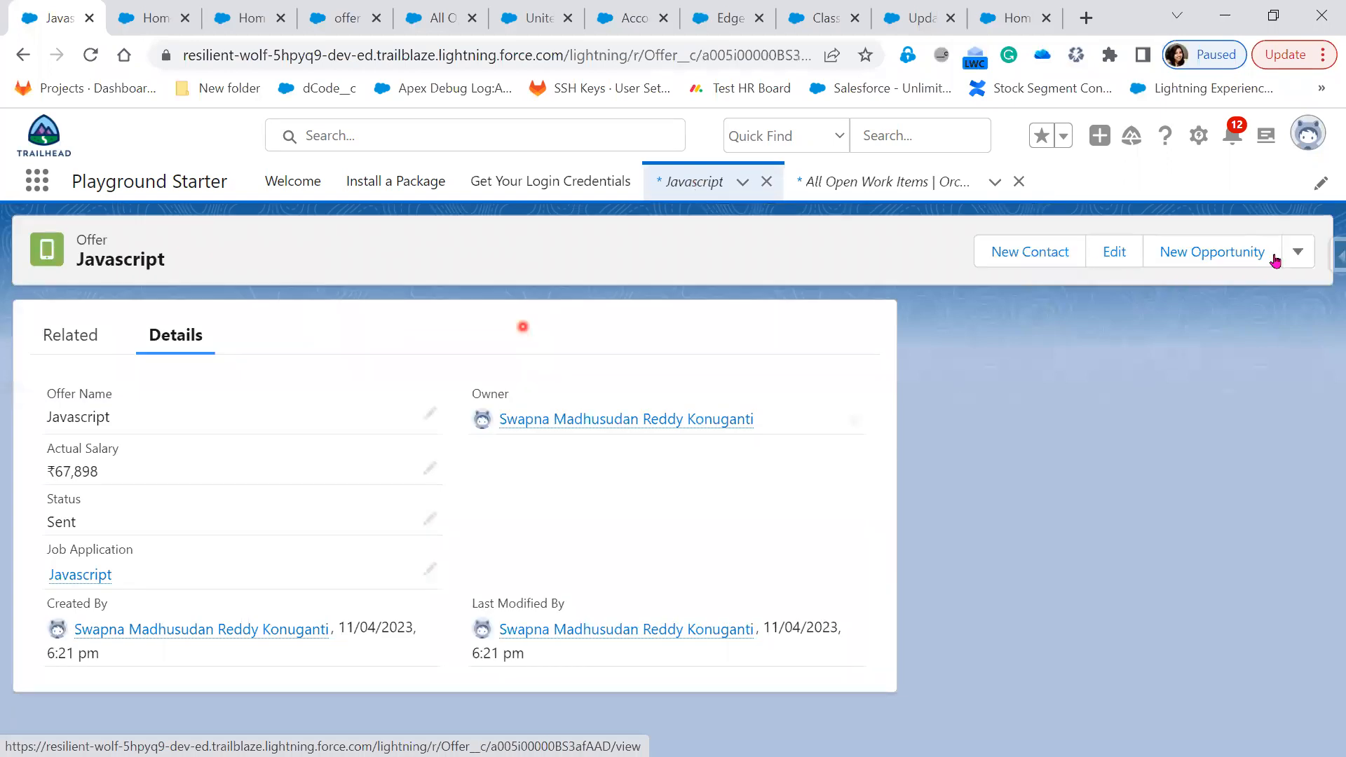
click(1291, 255)
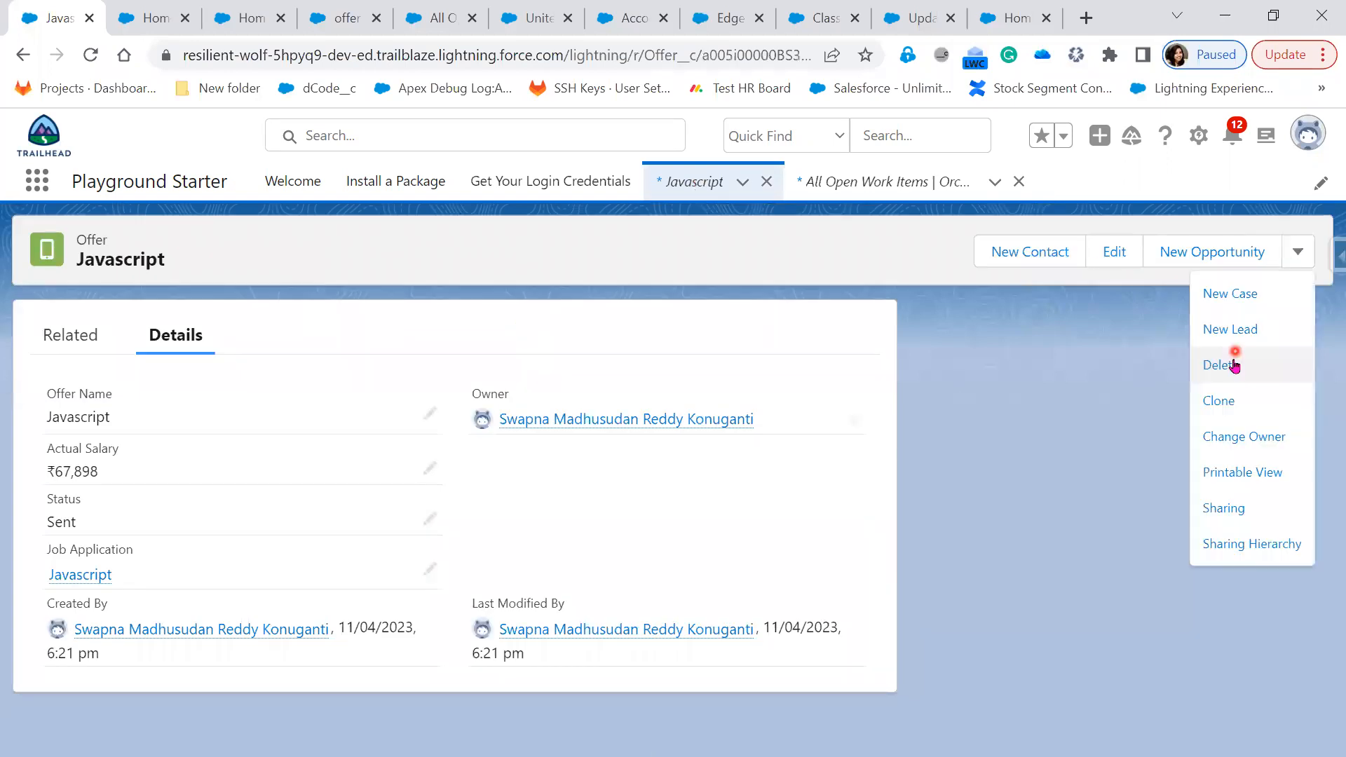
click(1220, 402)
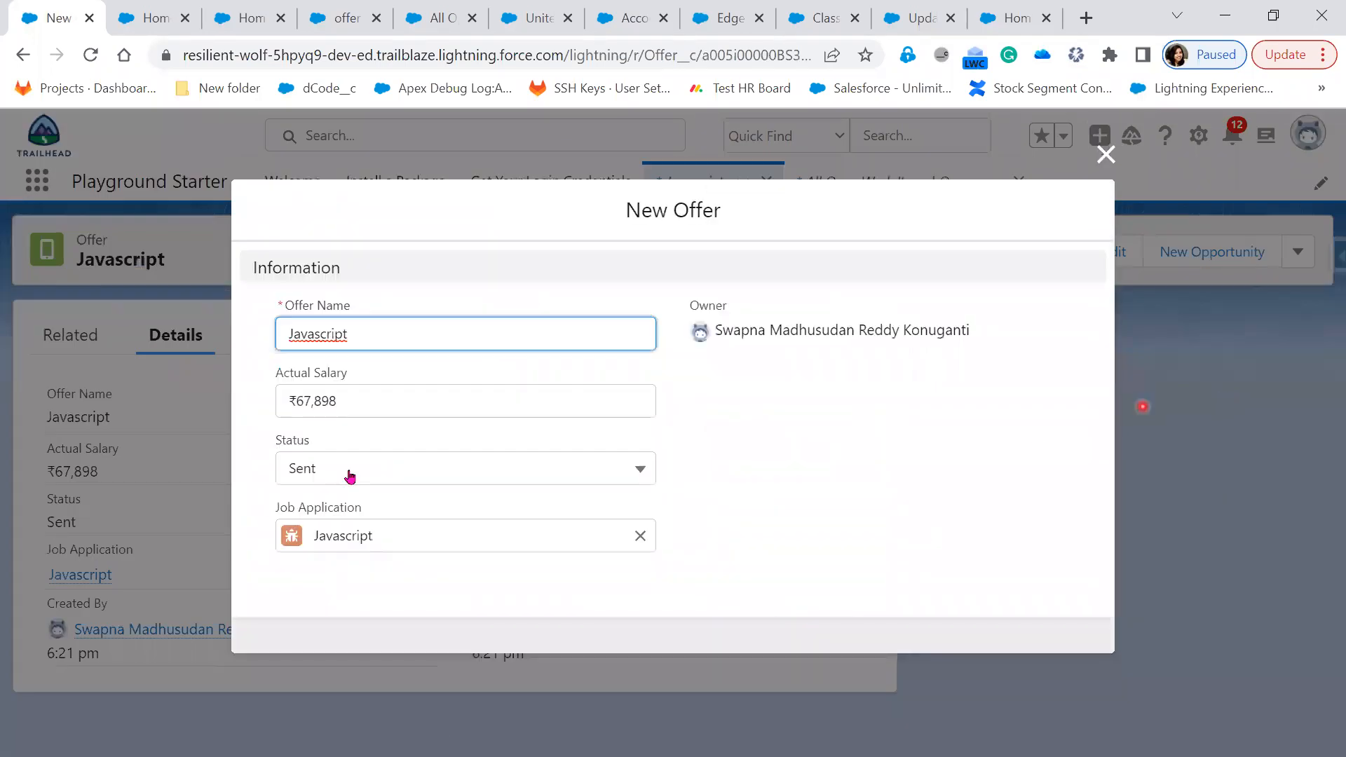
click(349, 469)
click(350, 547)
click(414, 334)
text(1)
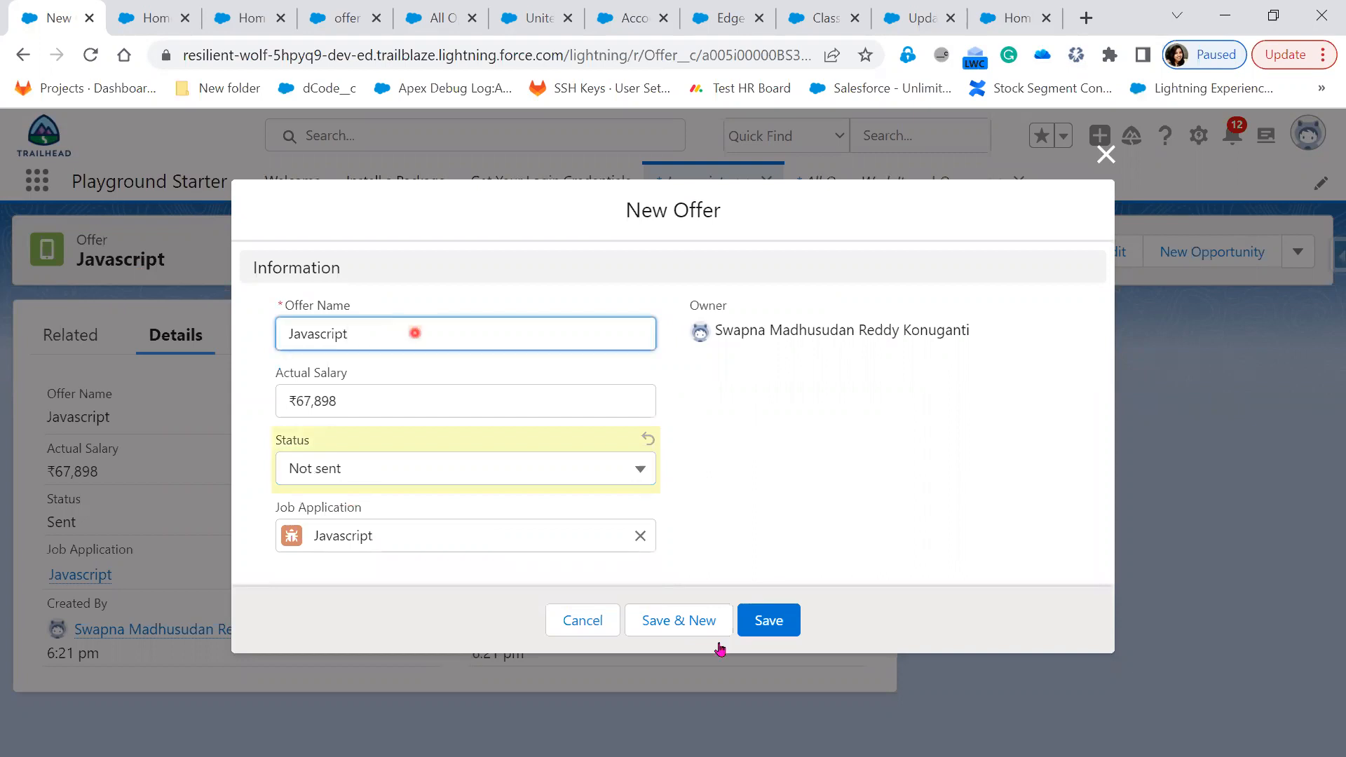
click(780, 627)
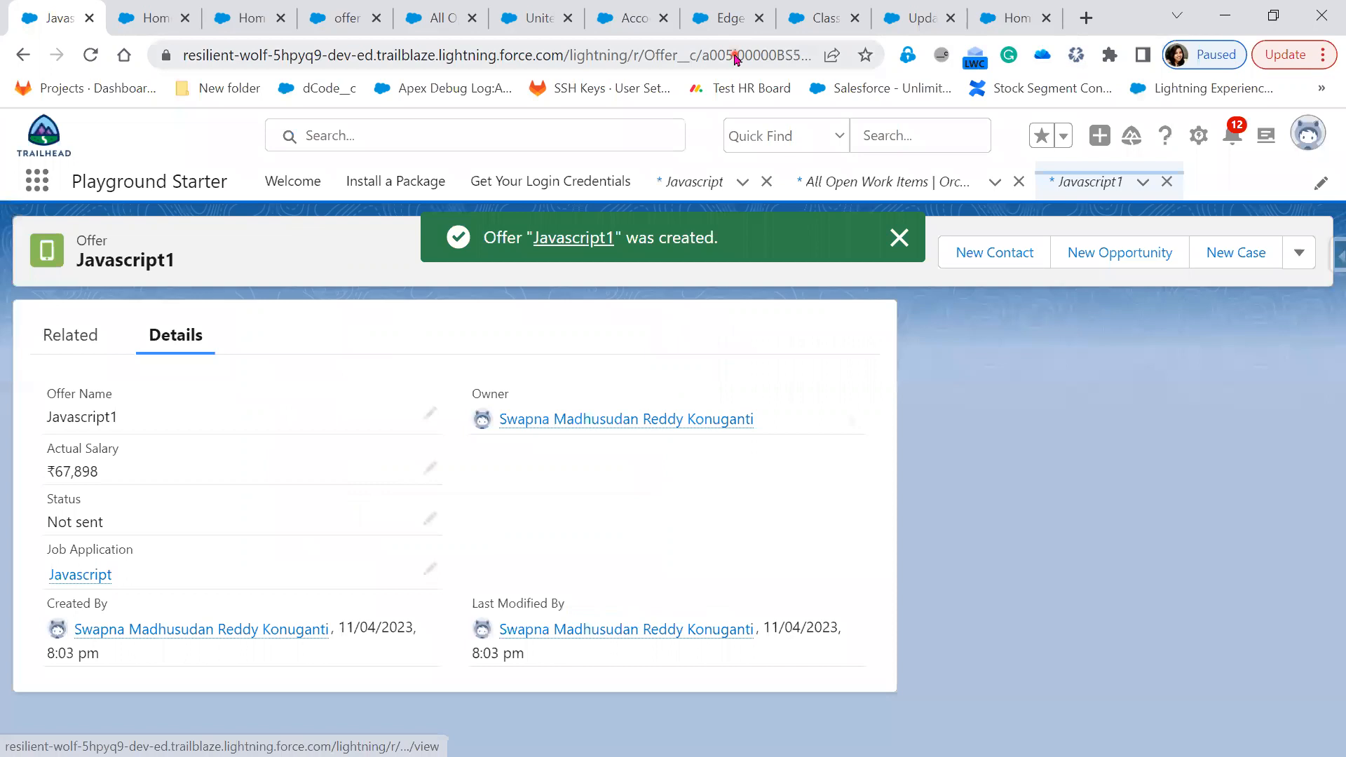
Copy the new Javascript1 record's ID from the address bar
double_click(735, 57)
right_click(735, 56)
click(798, 192)
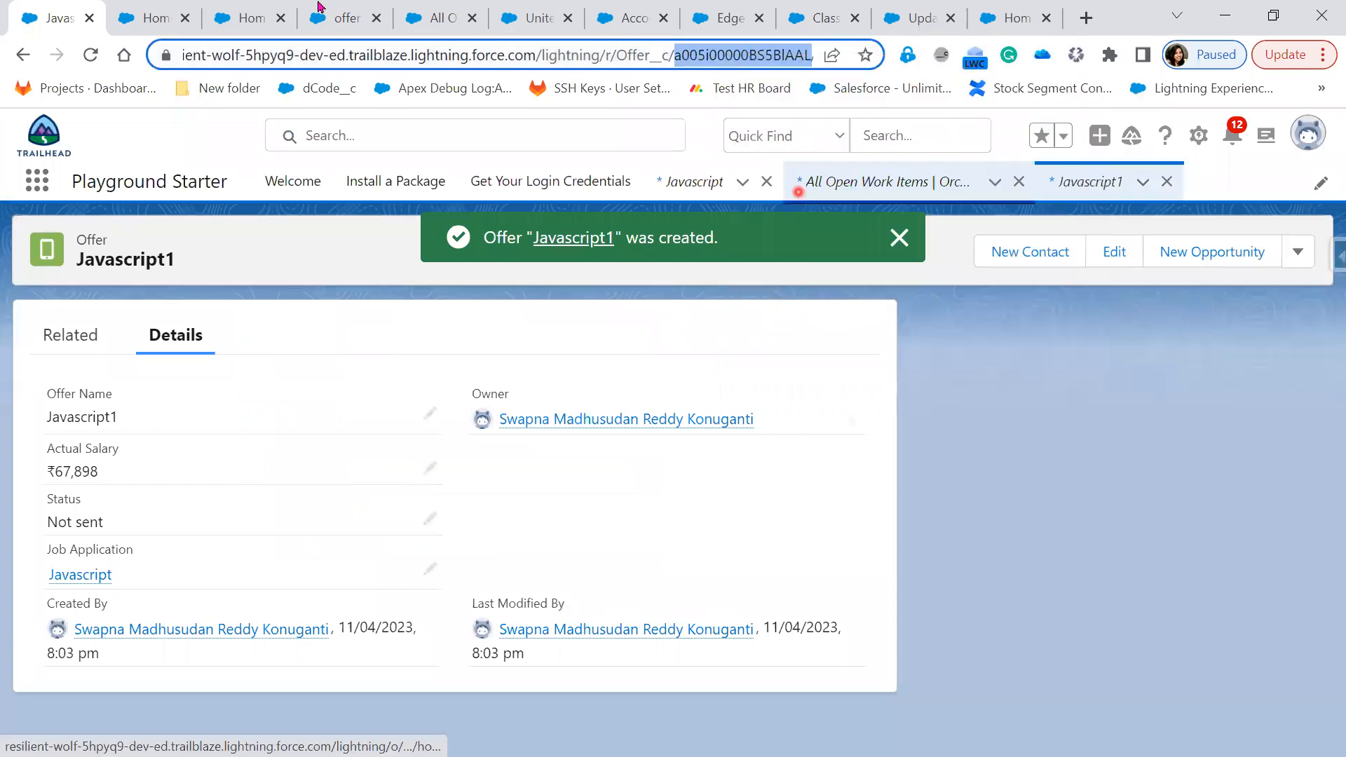
Return to the offer Letter flow and start a debug run
click(343, 21)
click(1143, 200)
click(1043, 198)
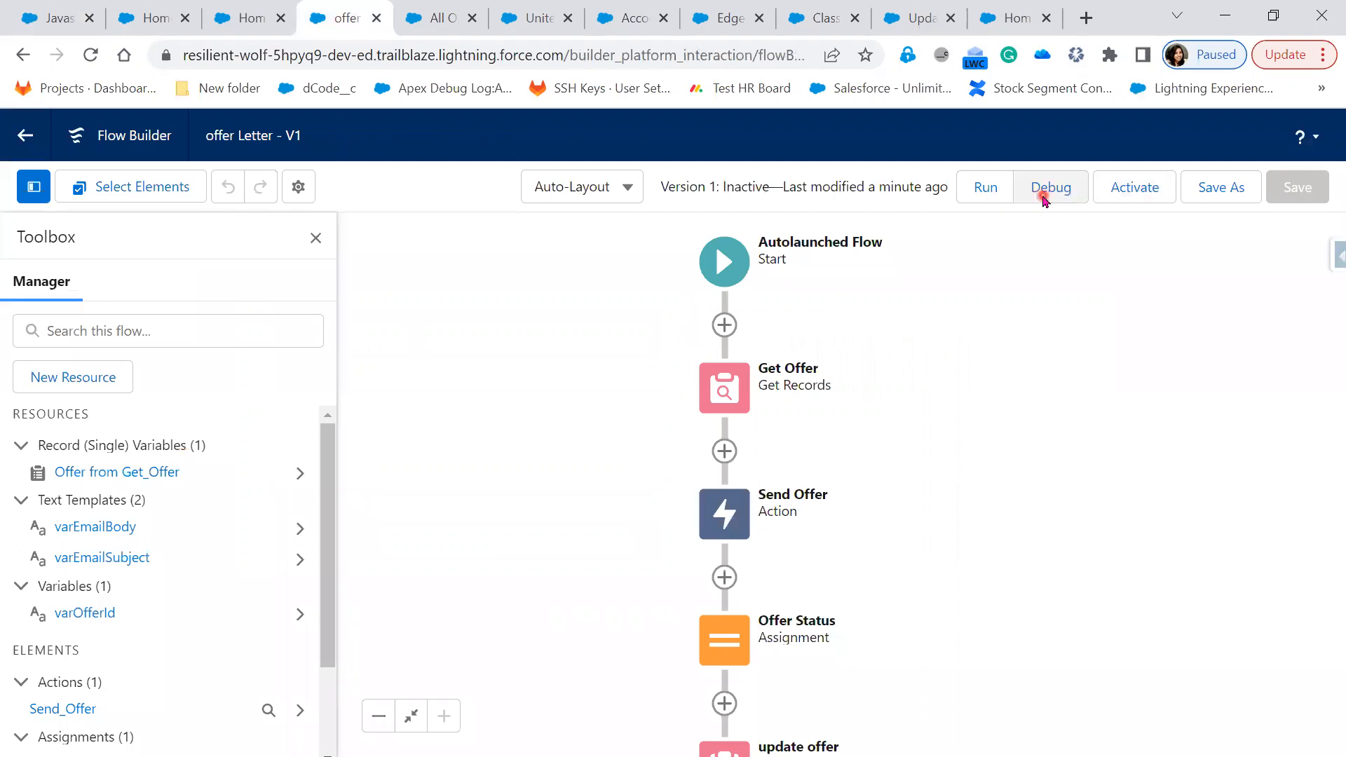
click(555, 557)
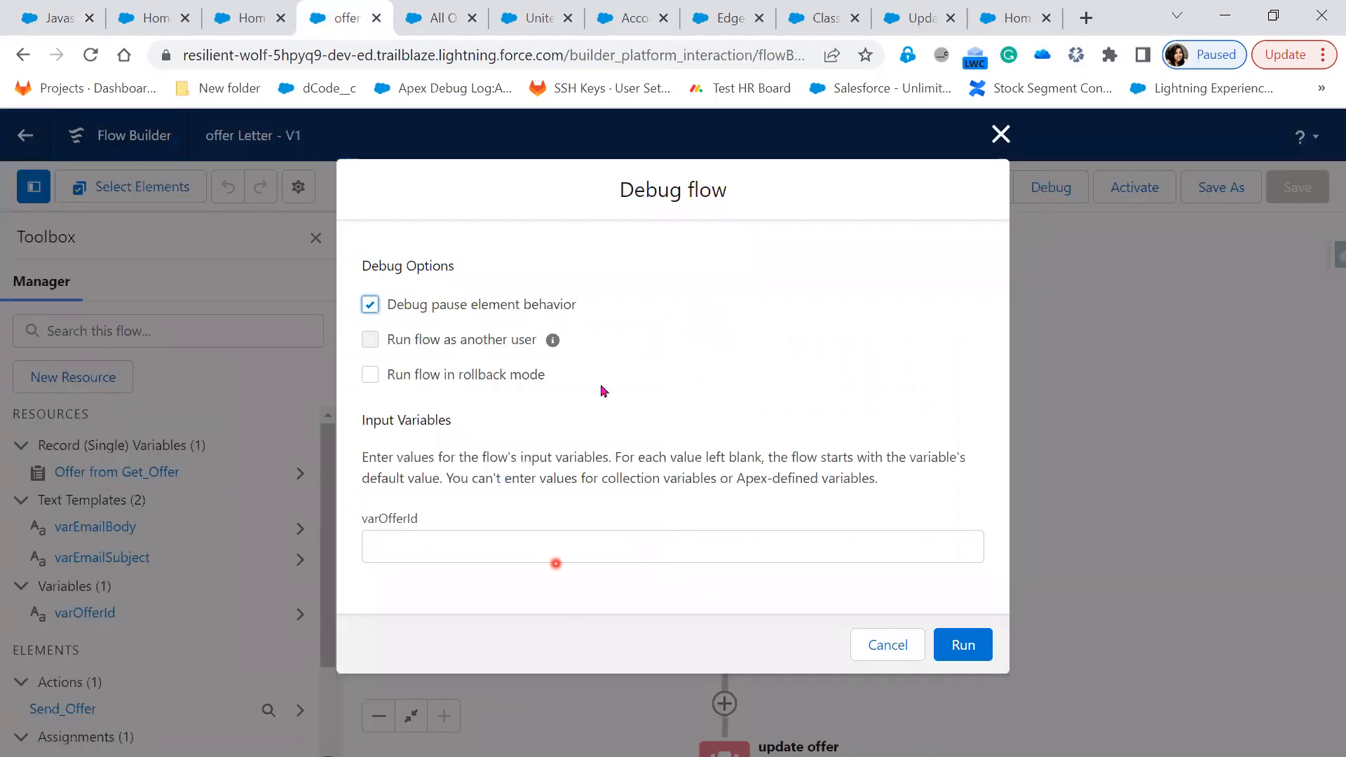
Paste the Javascript1 record ID into varOfferId and run the debug
right_click(553, 544)
click(616, 287)
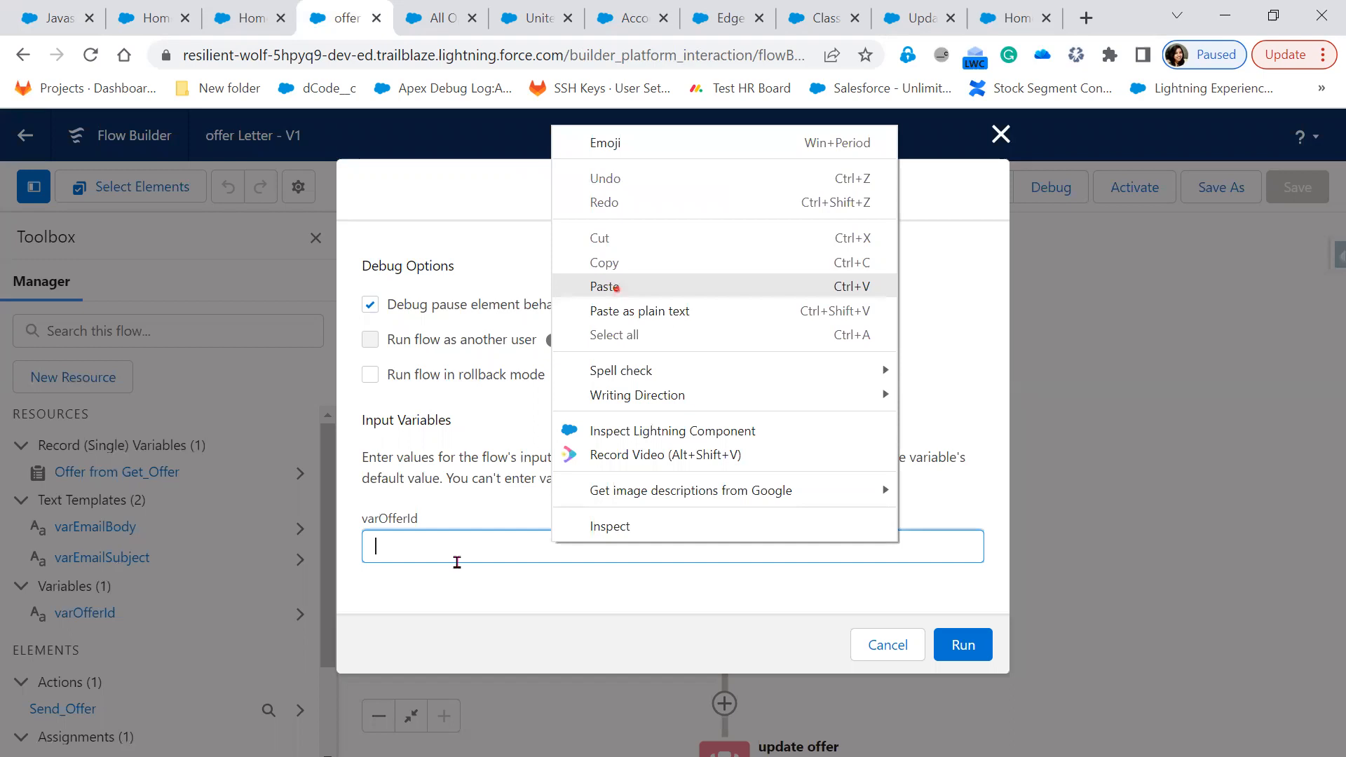
click(384, 519)
click(446, 523)
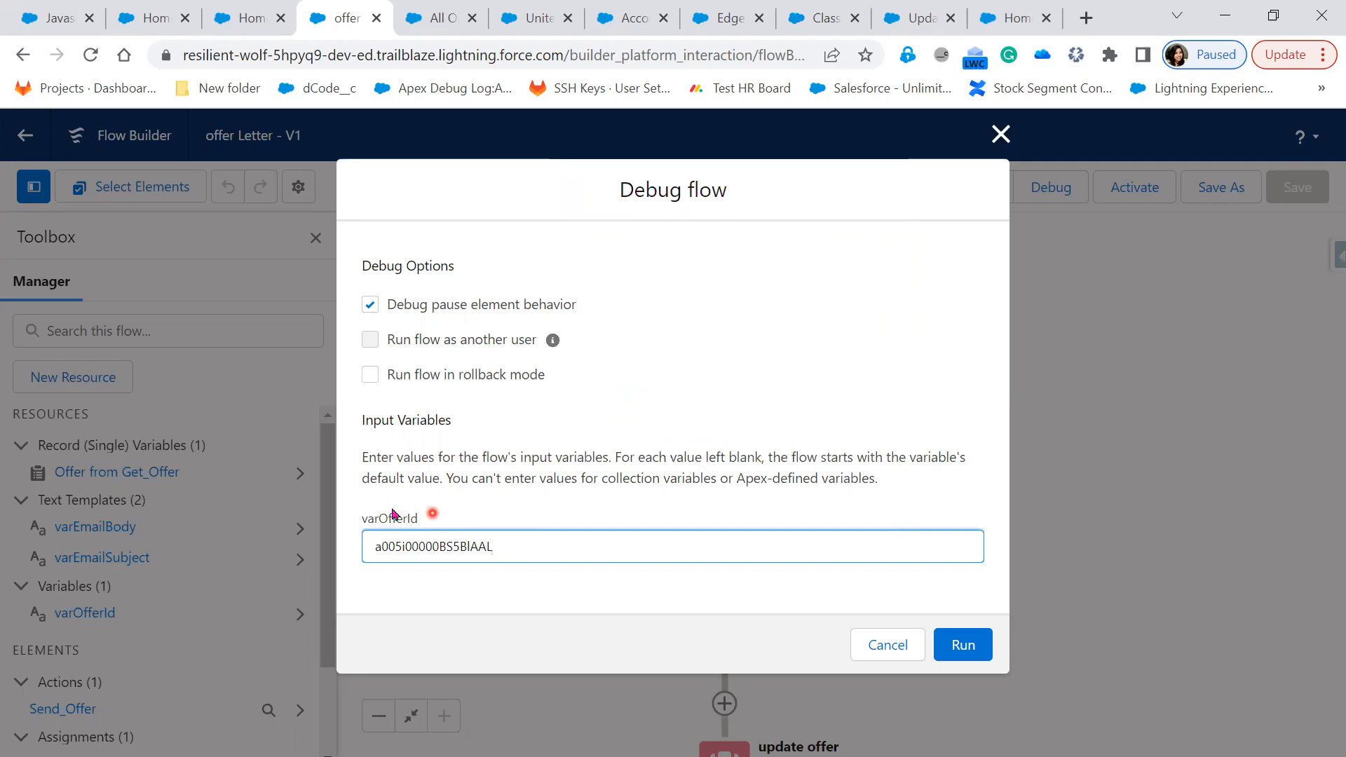
click(961, 649)
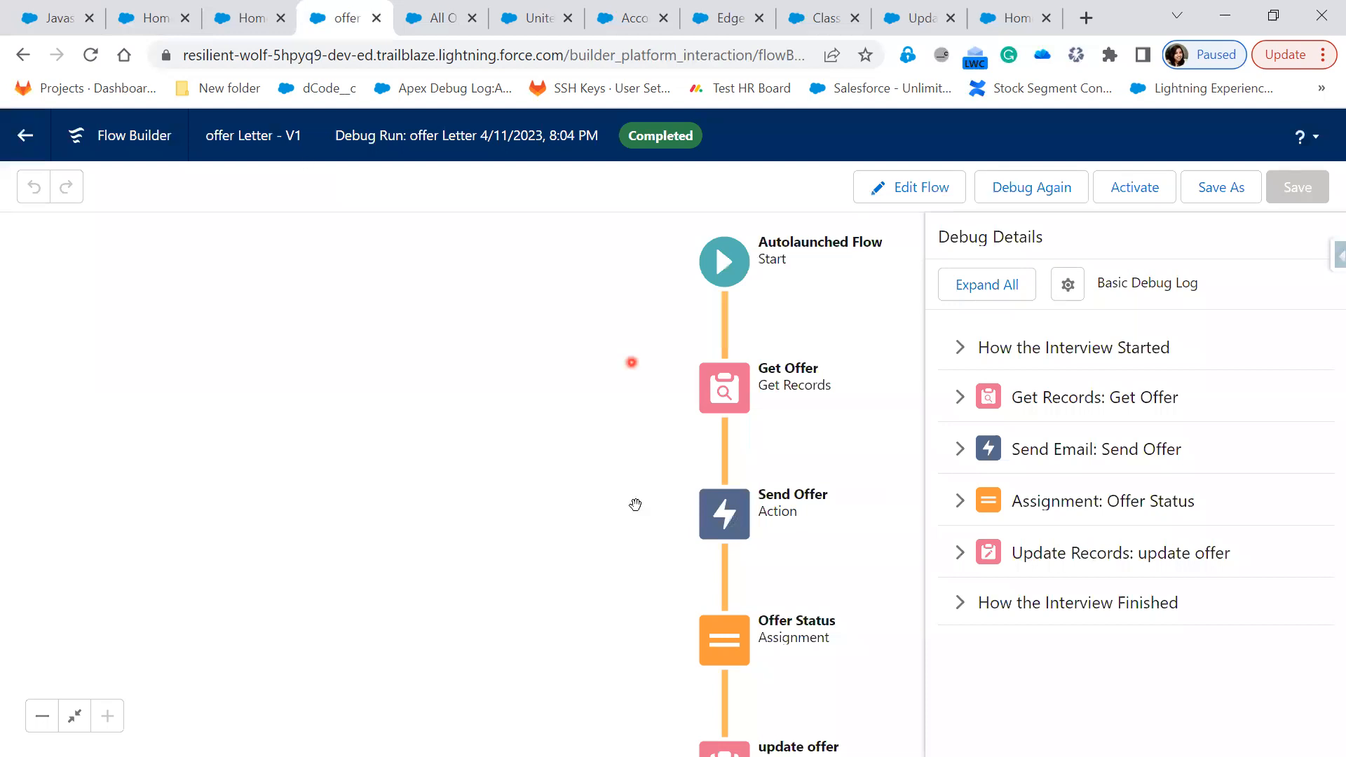
Check the Send Offer email and update offer details, finding Status Sent in the log
click(962, 451)
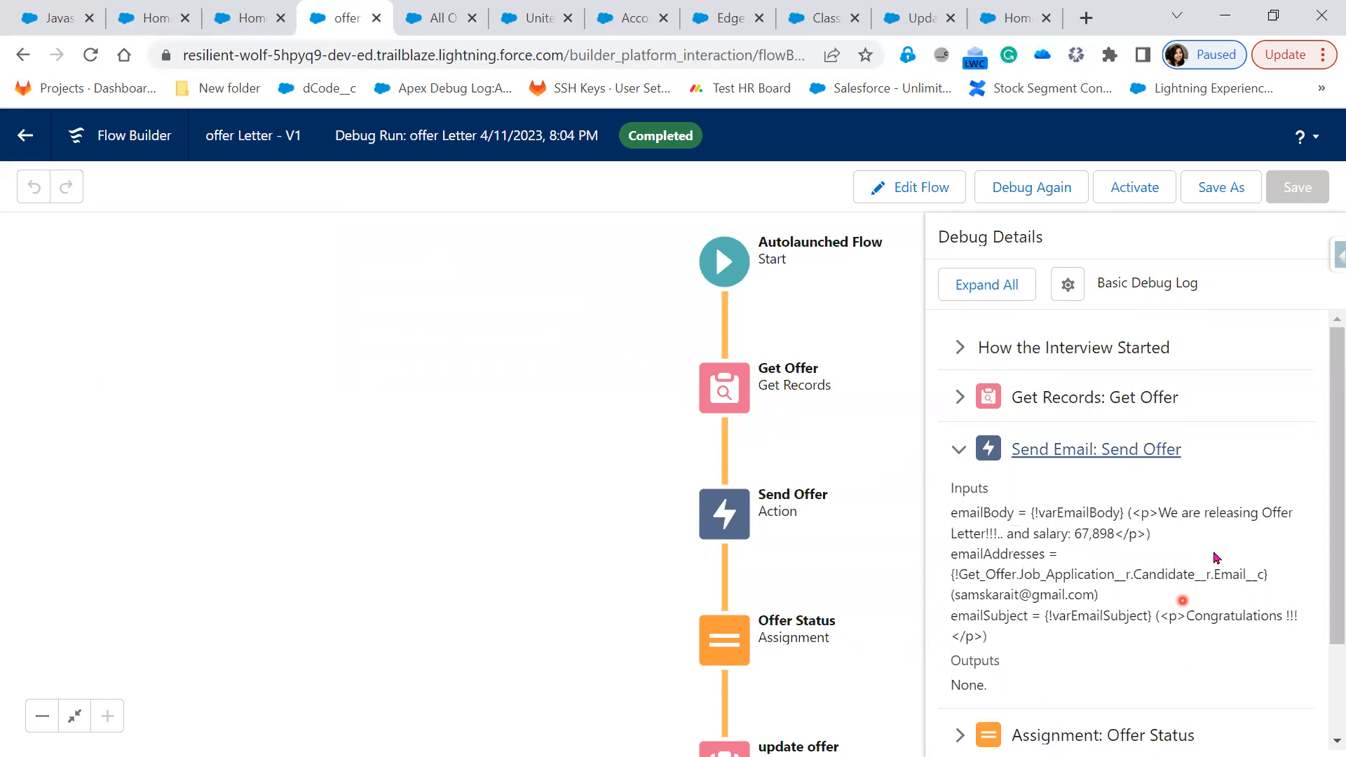
scroll(1063, 672, down, 2)
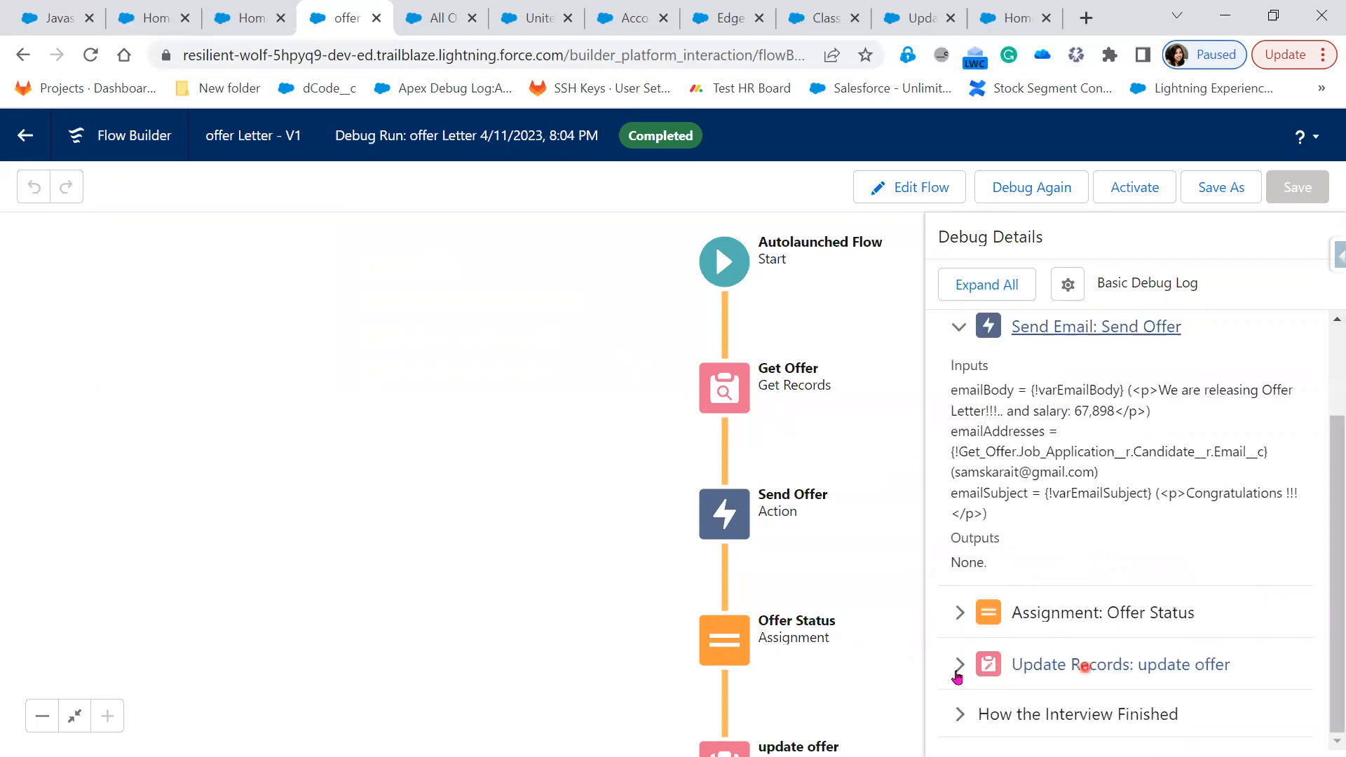
click(1128, 666)
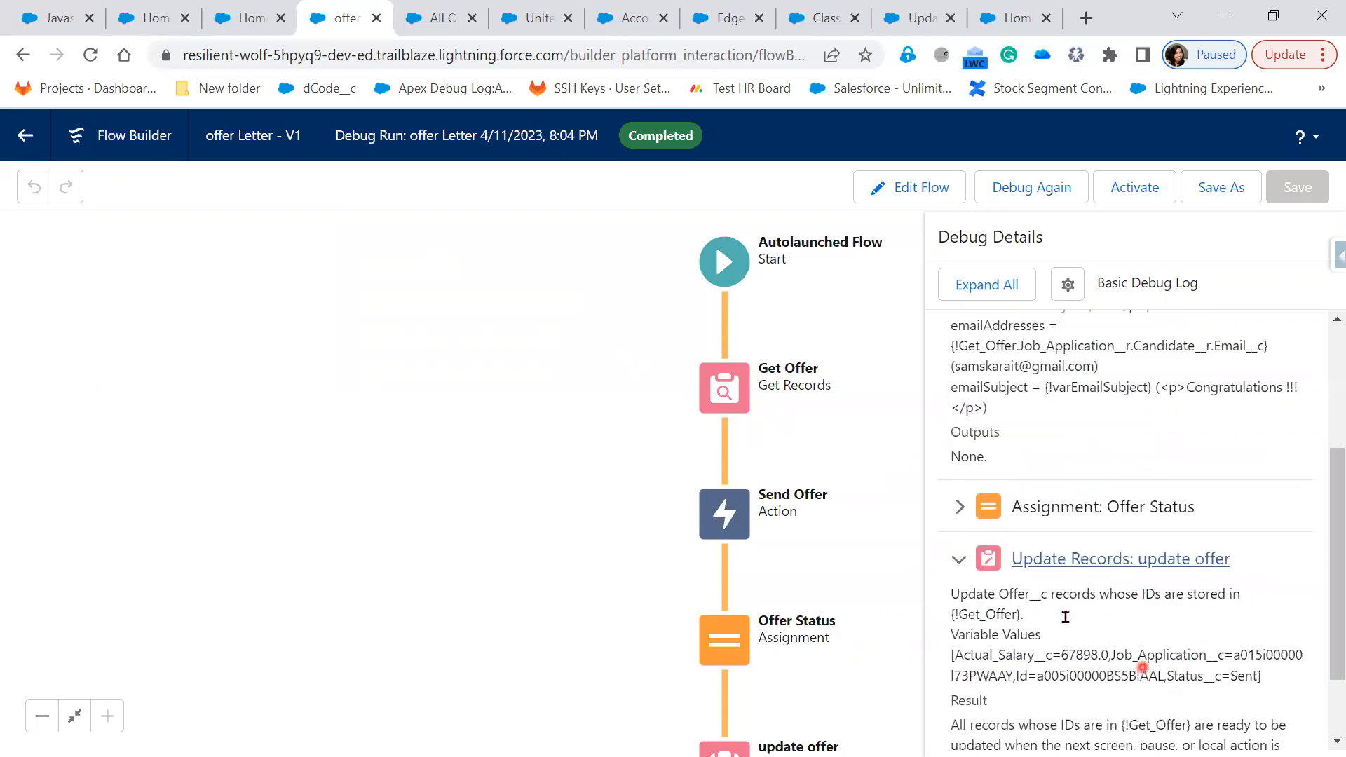
scroll(1215, 560, down, 2)
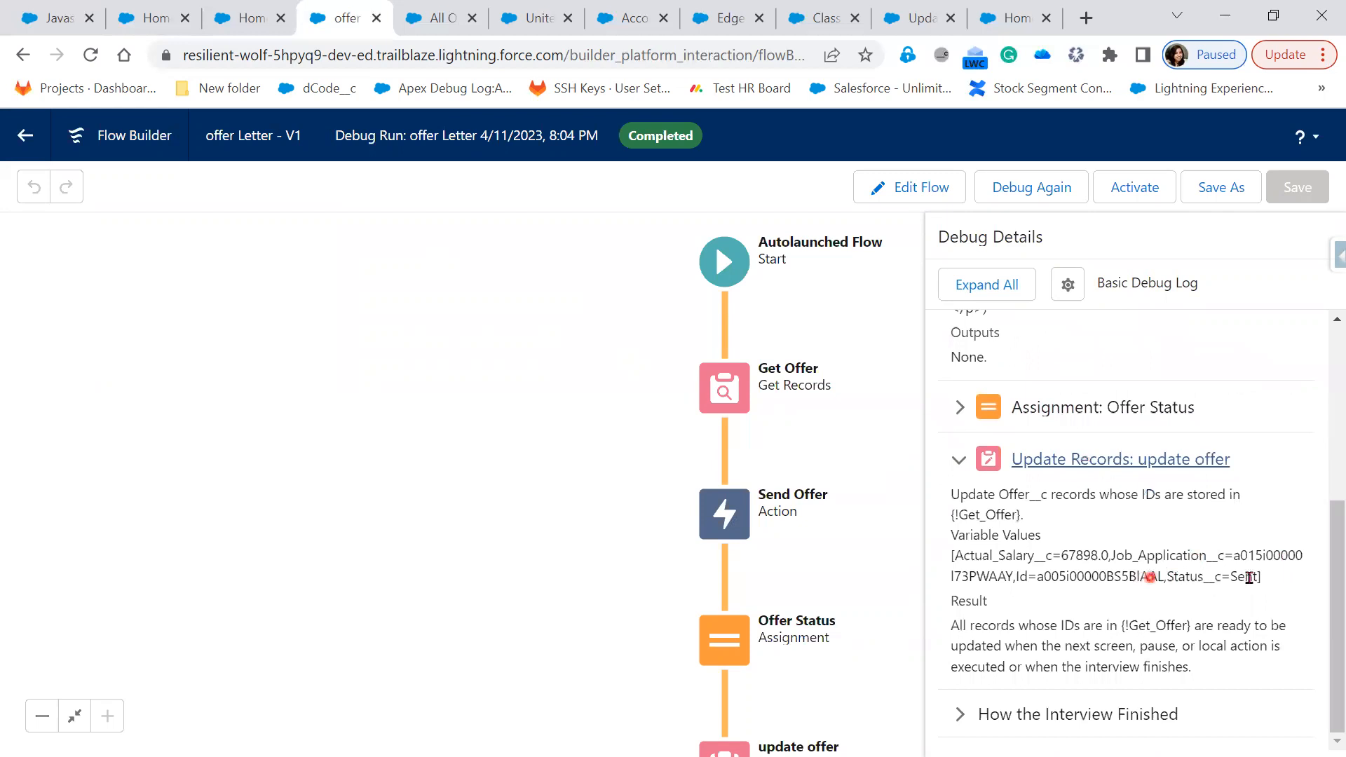
drag(1150, 576, 1250, 576)
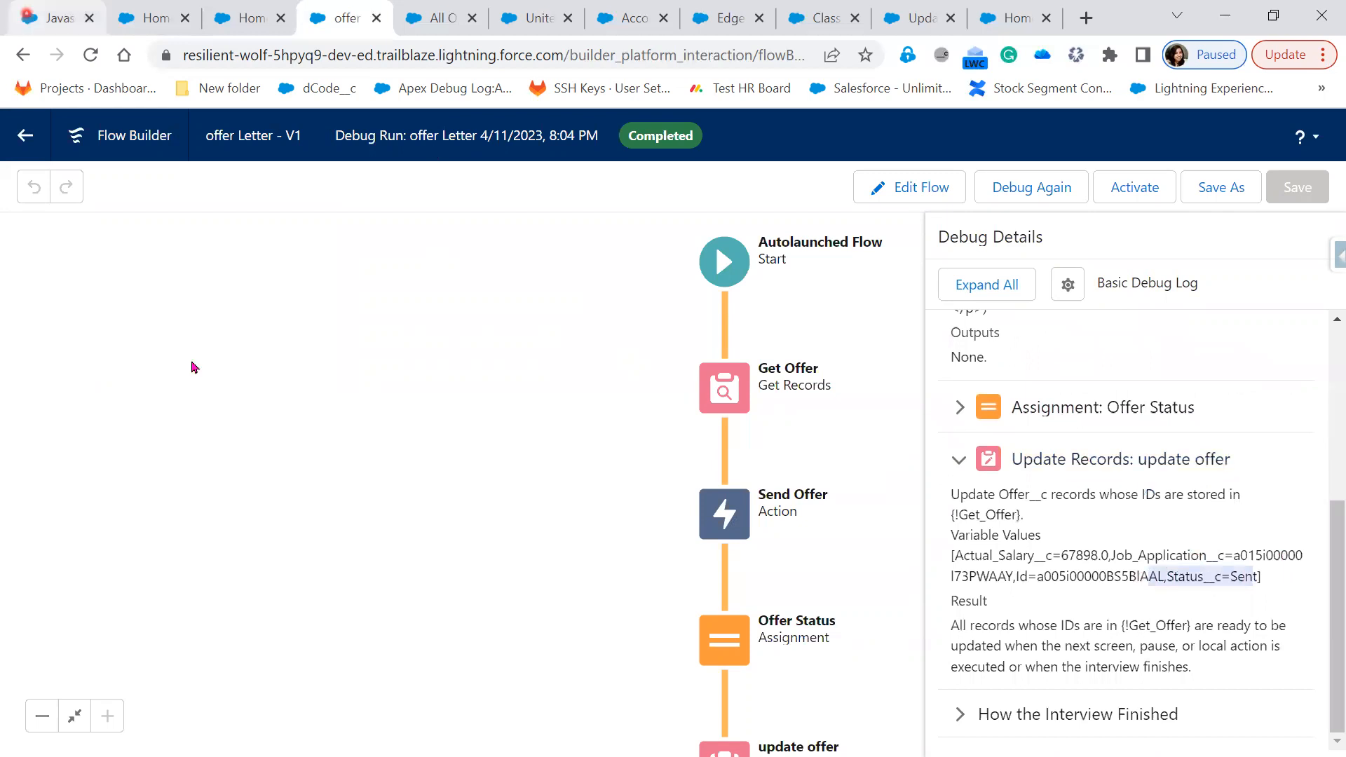
Reload the Javascript1 offer record to confirm its Status is Sent
click(78, 14)
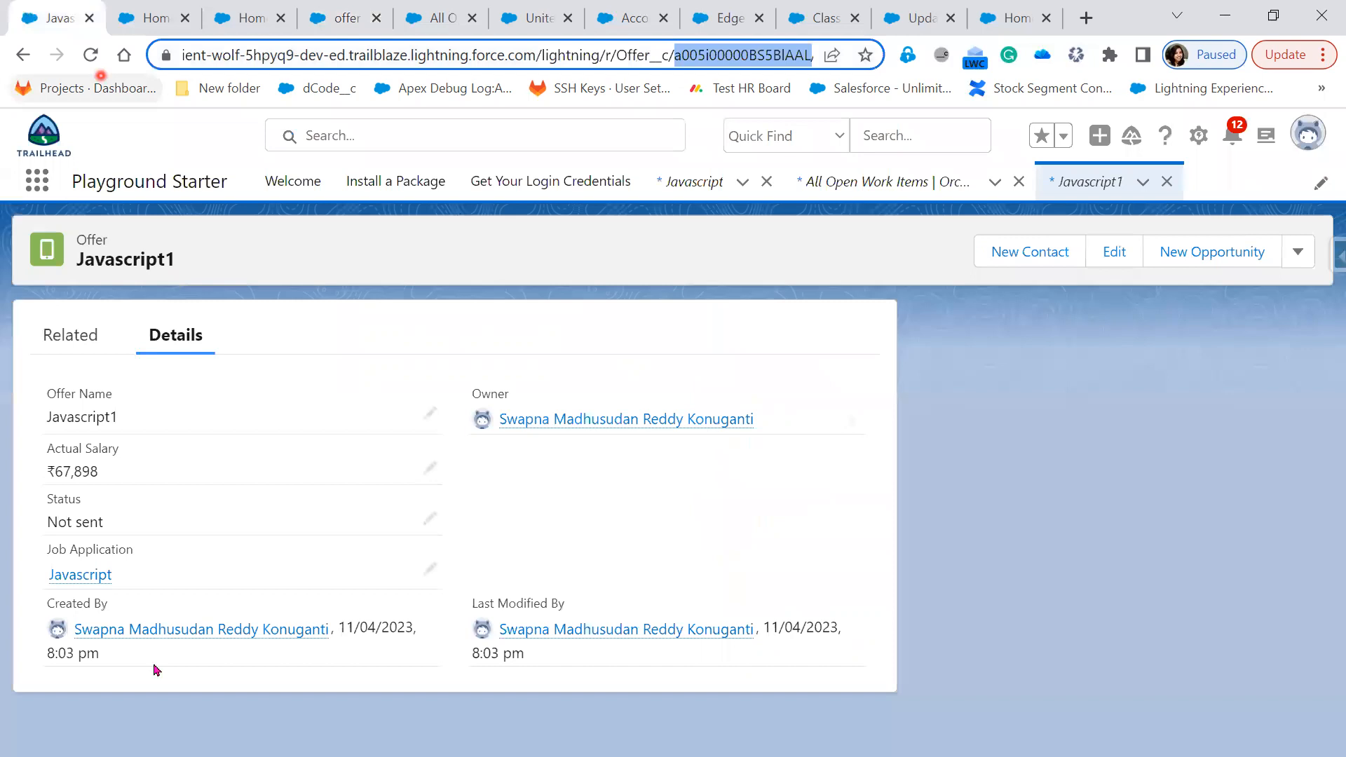
key(Return)
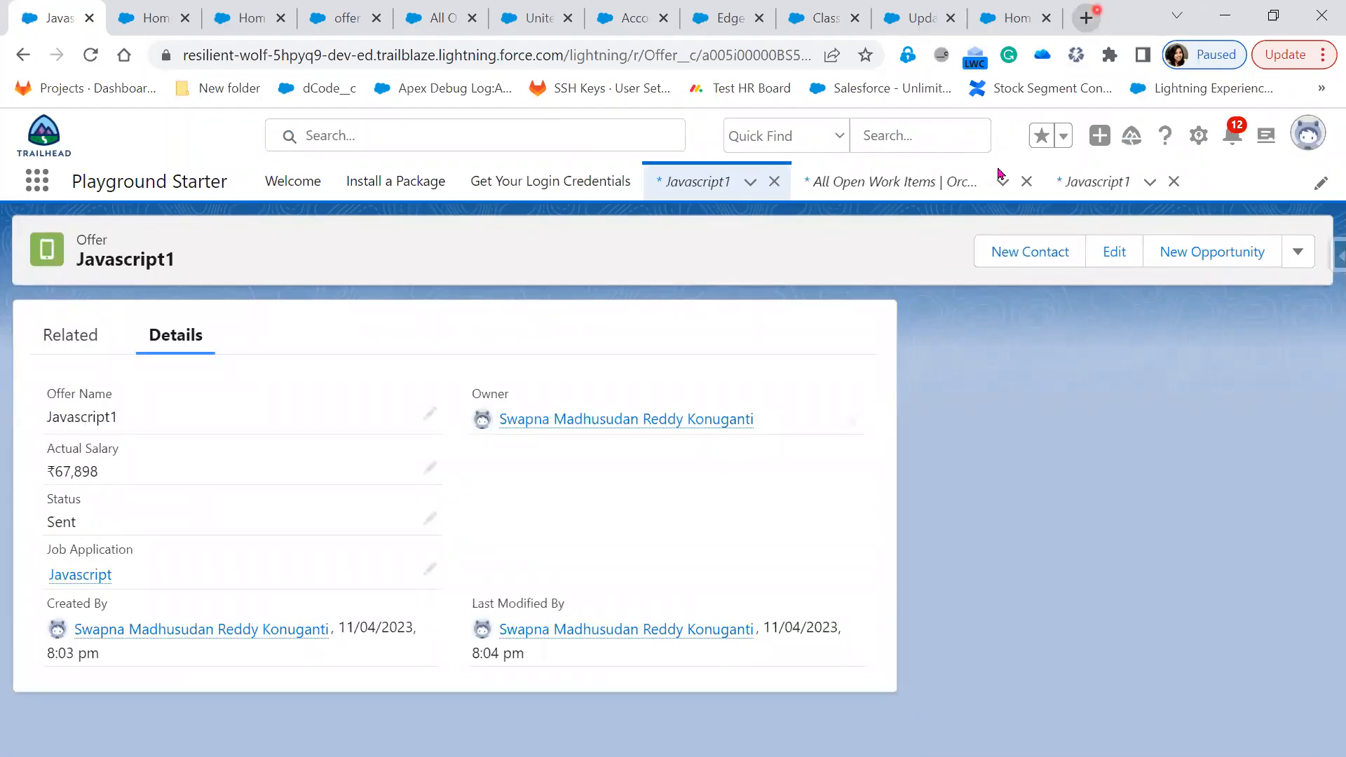
click(1085, 18)
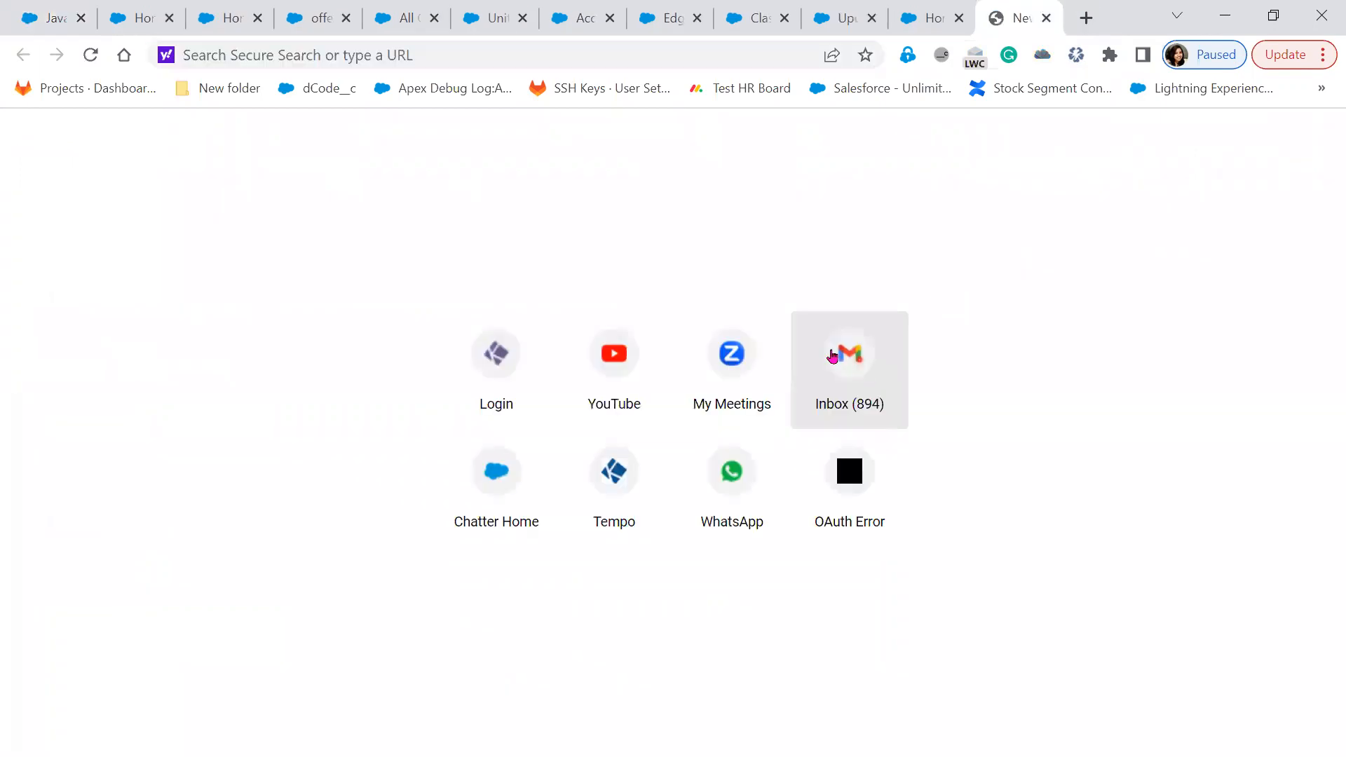
Open Gmail and select the recipient e-mail address in the debug log
click(833, 356)
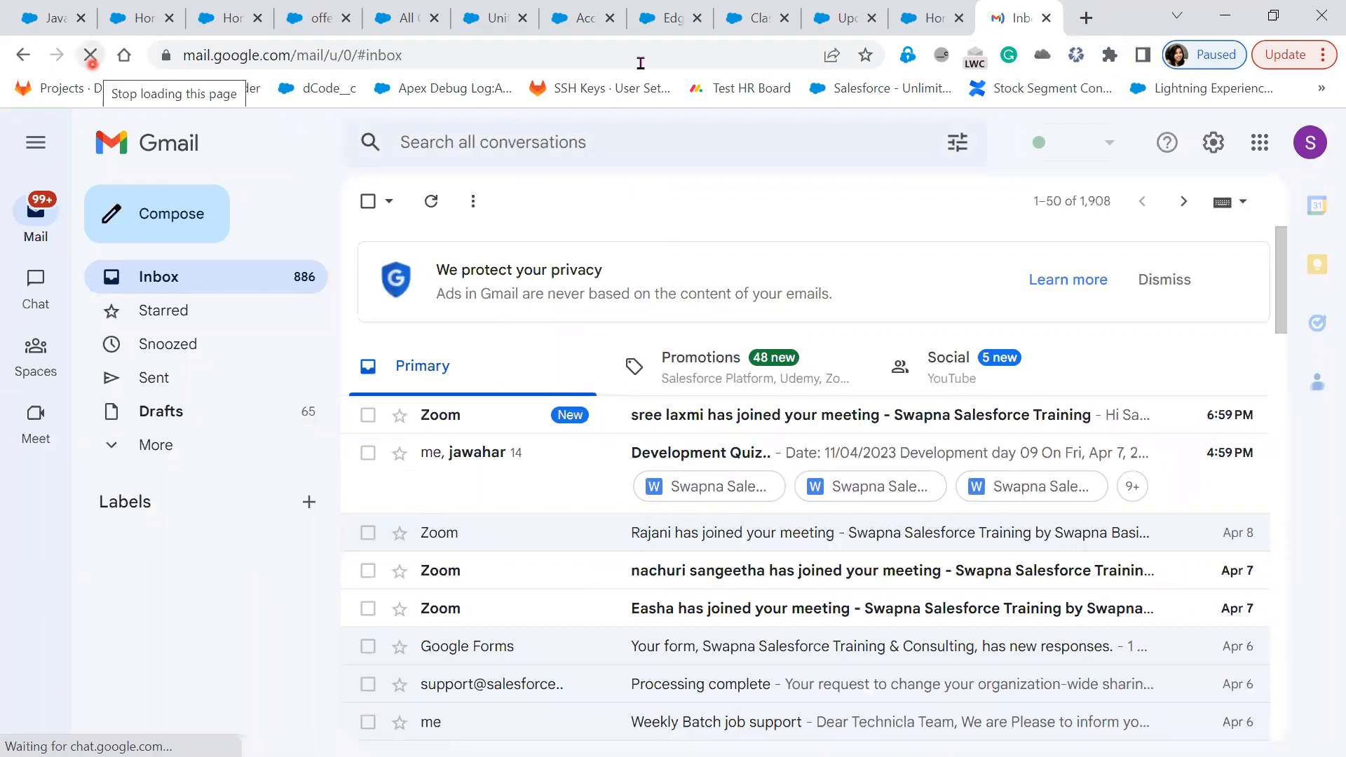
click(310, 23)
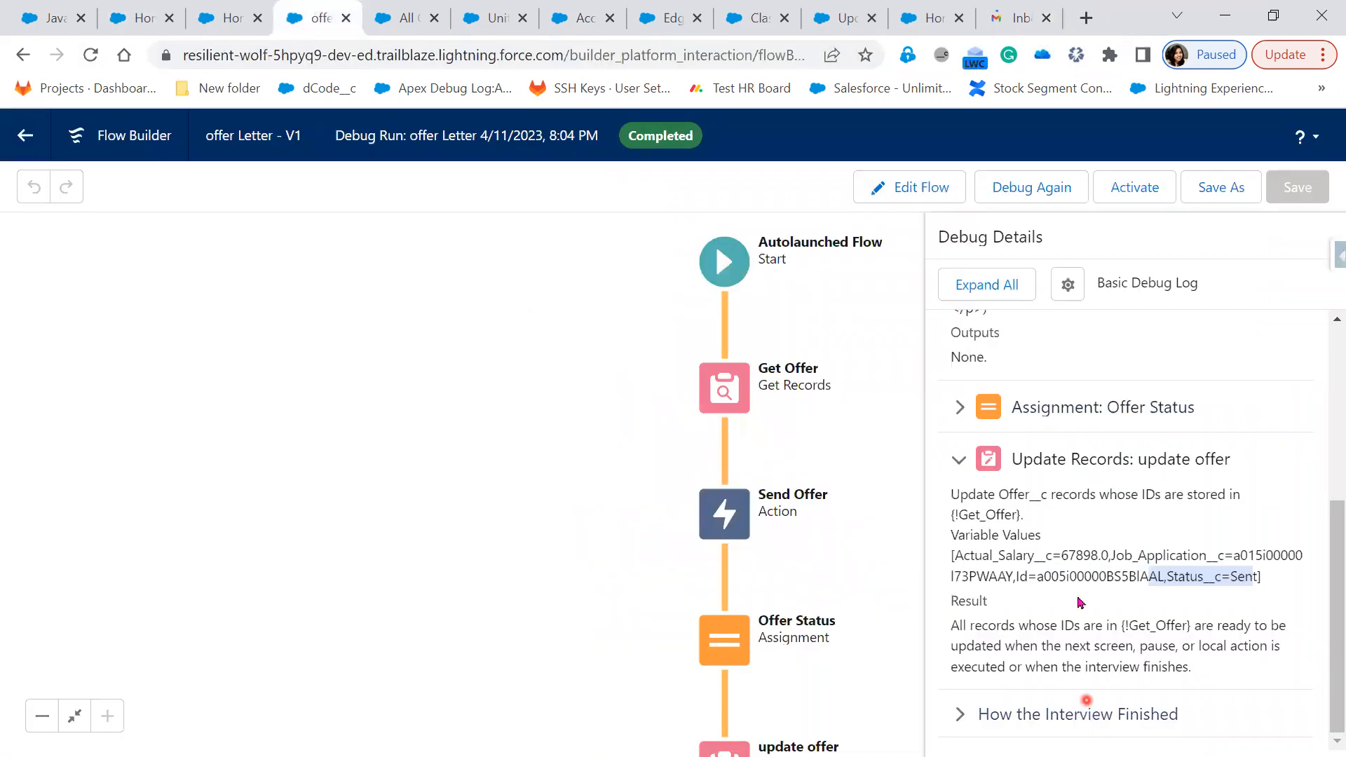
scroll(1079, 603, up, 2)
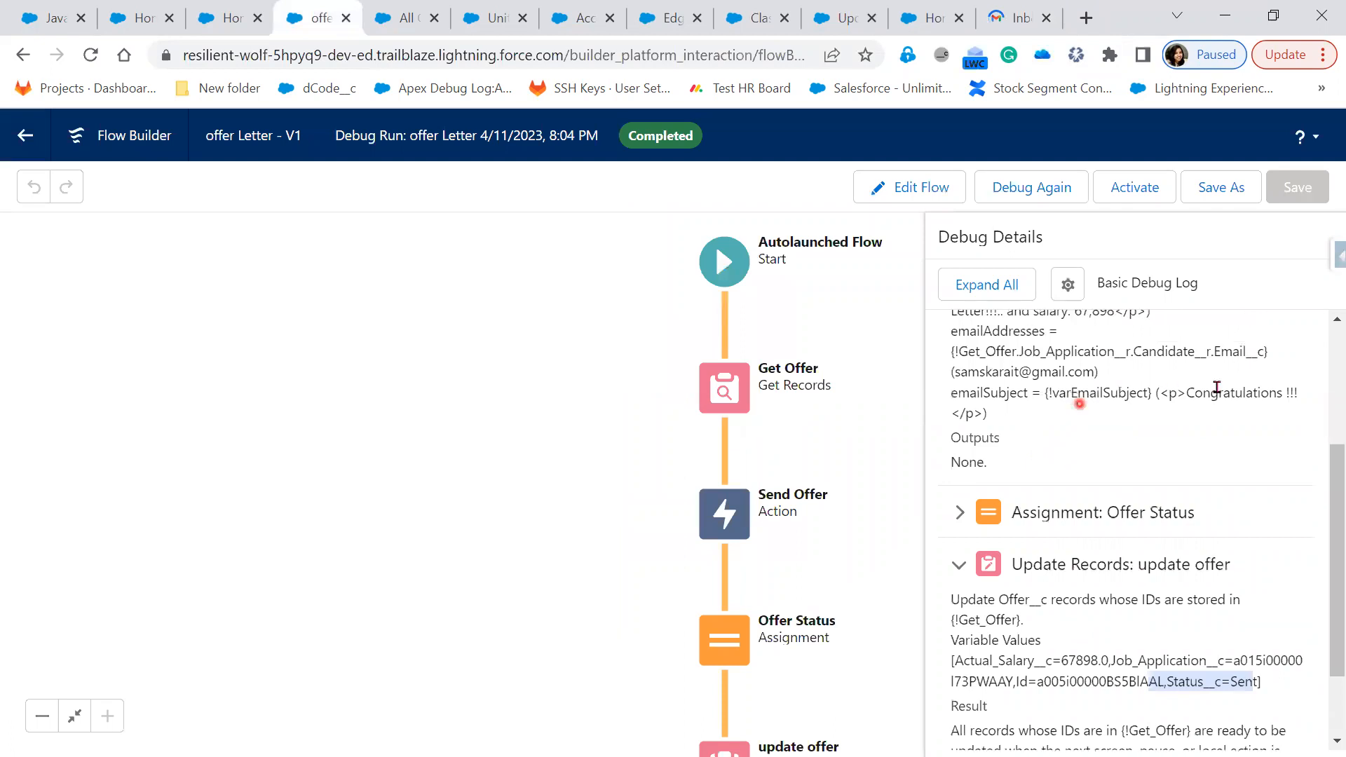
drag(956, 367, 1094, 371)
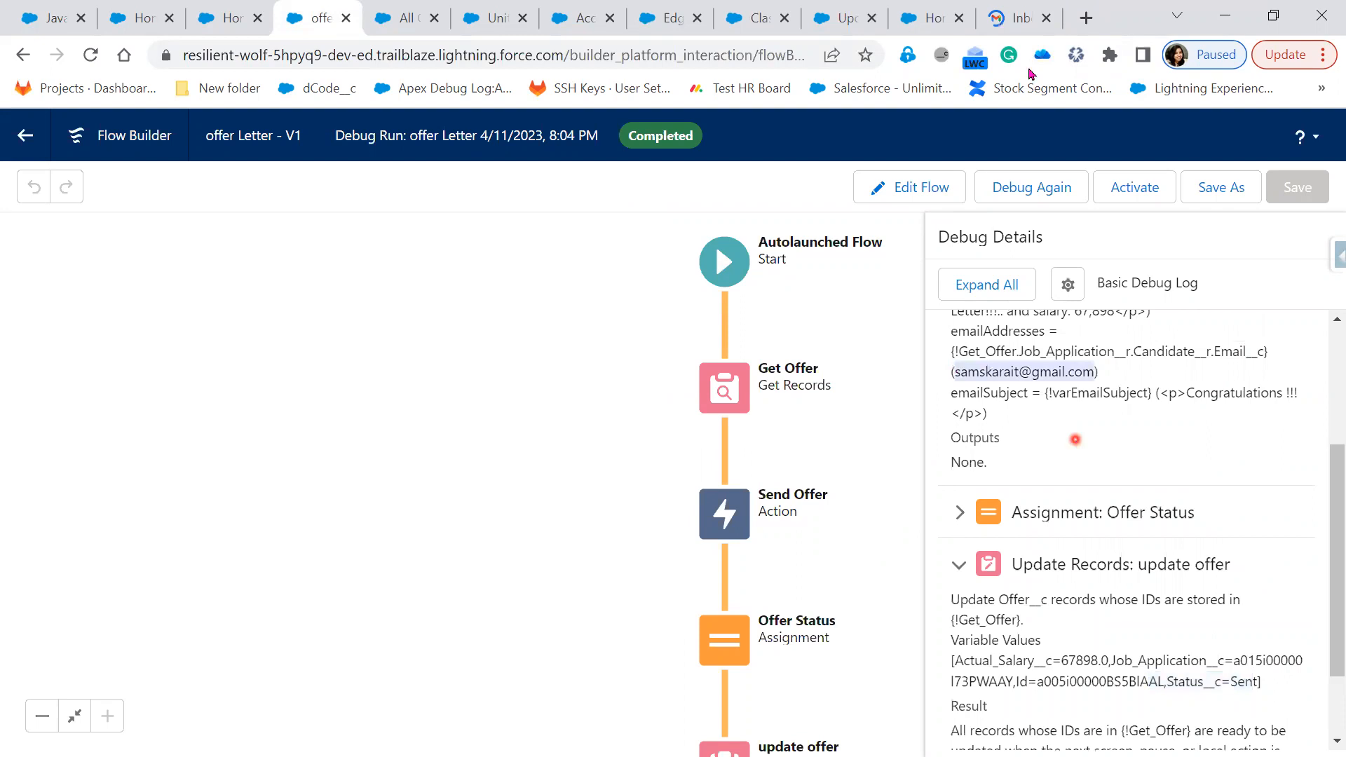
Refresh the Gmail inbox for the offer email, then return to the Javascript1 record
click(1012, 14)
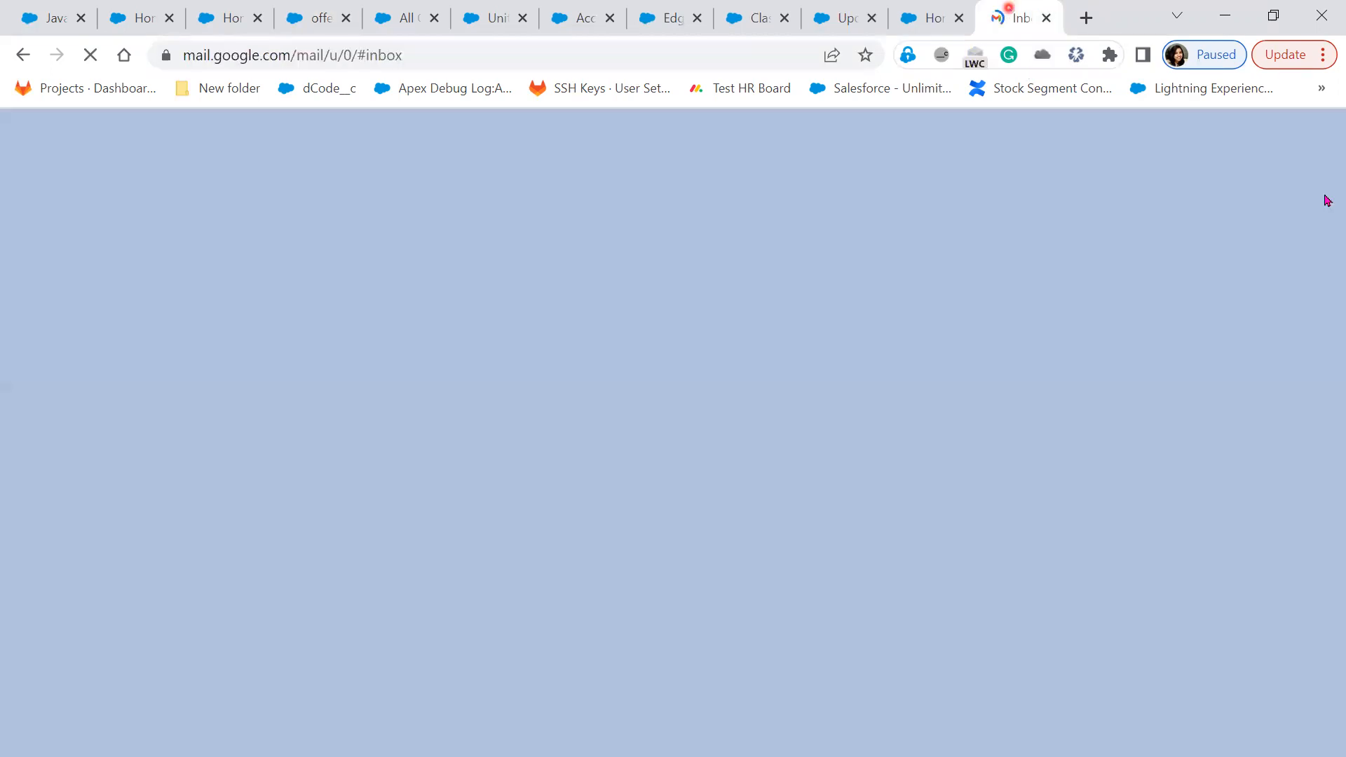
click(1321, 155)
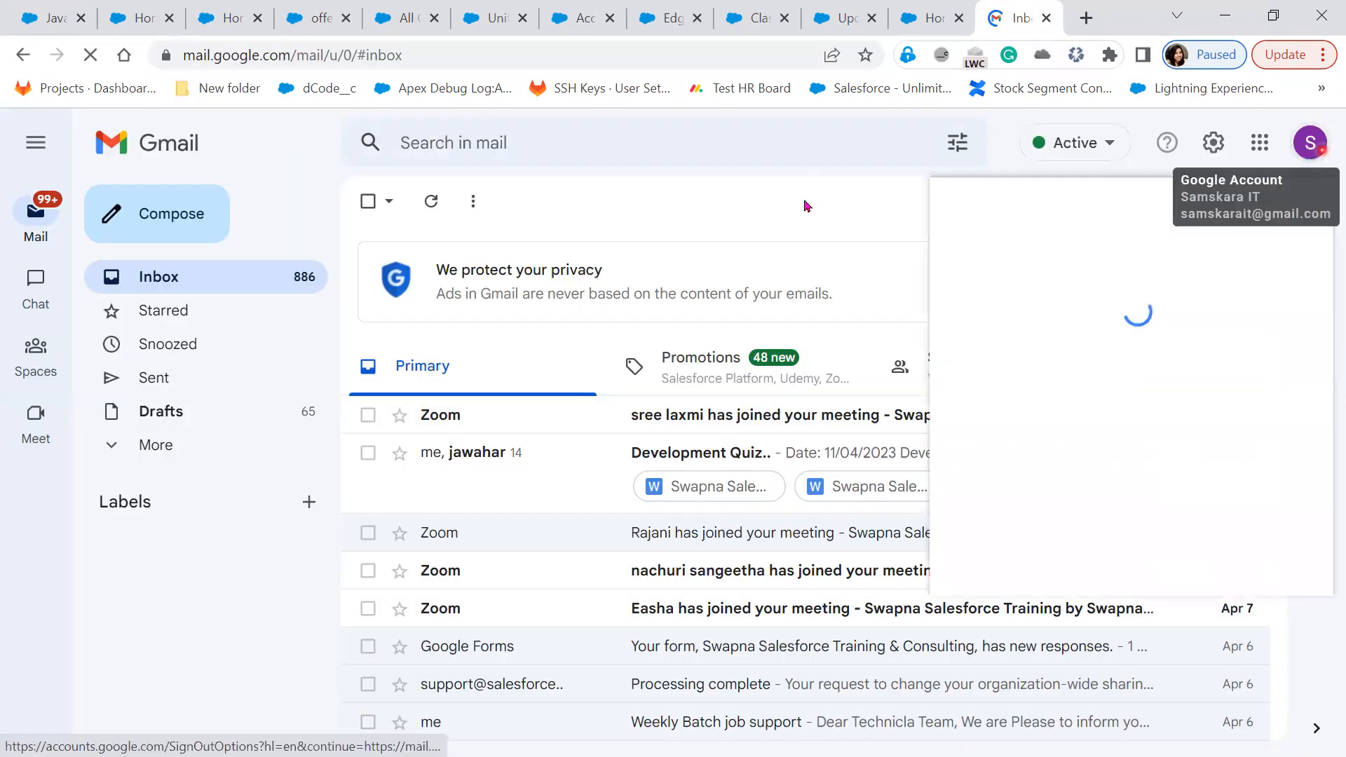
click(245, 216)
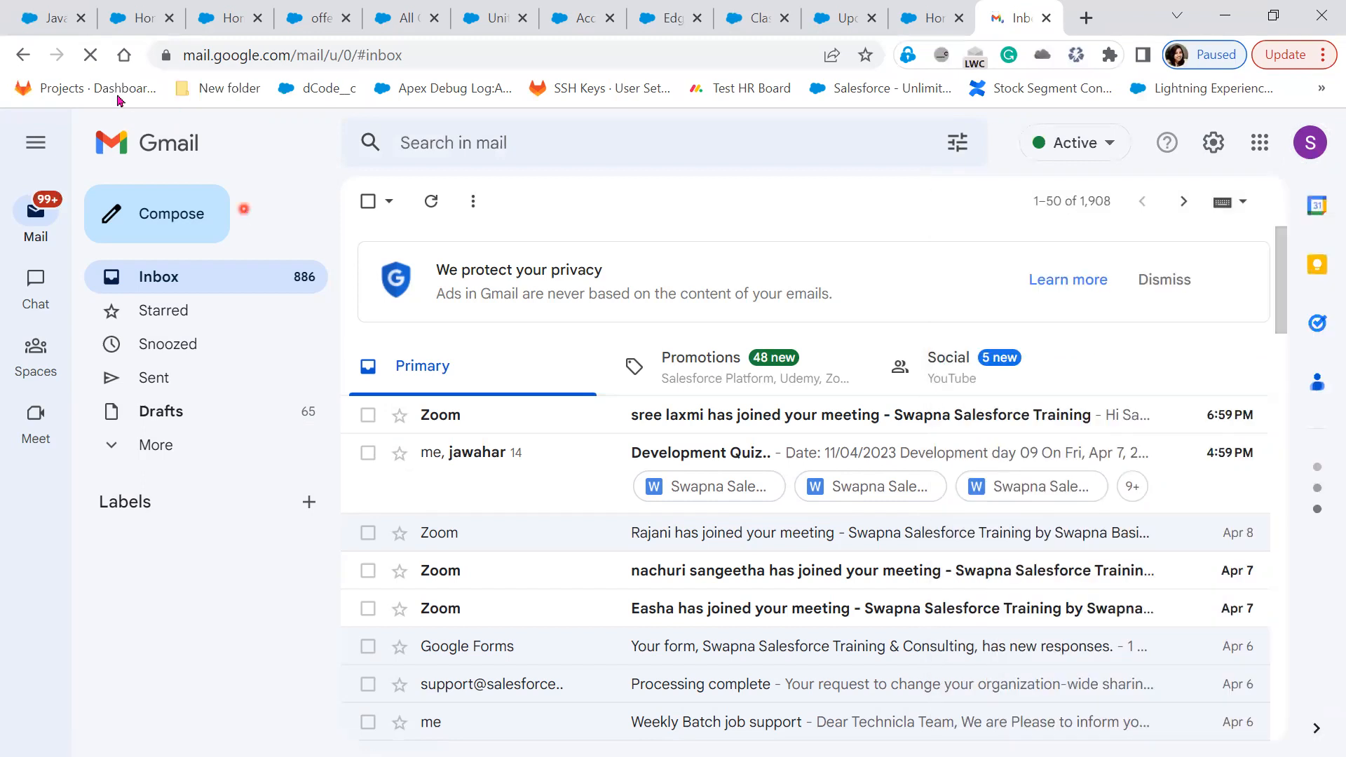
click(93, 59)
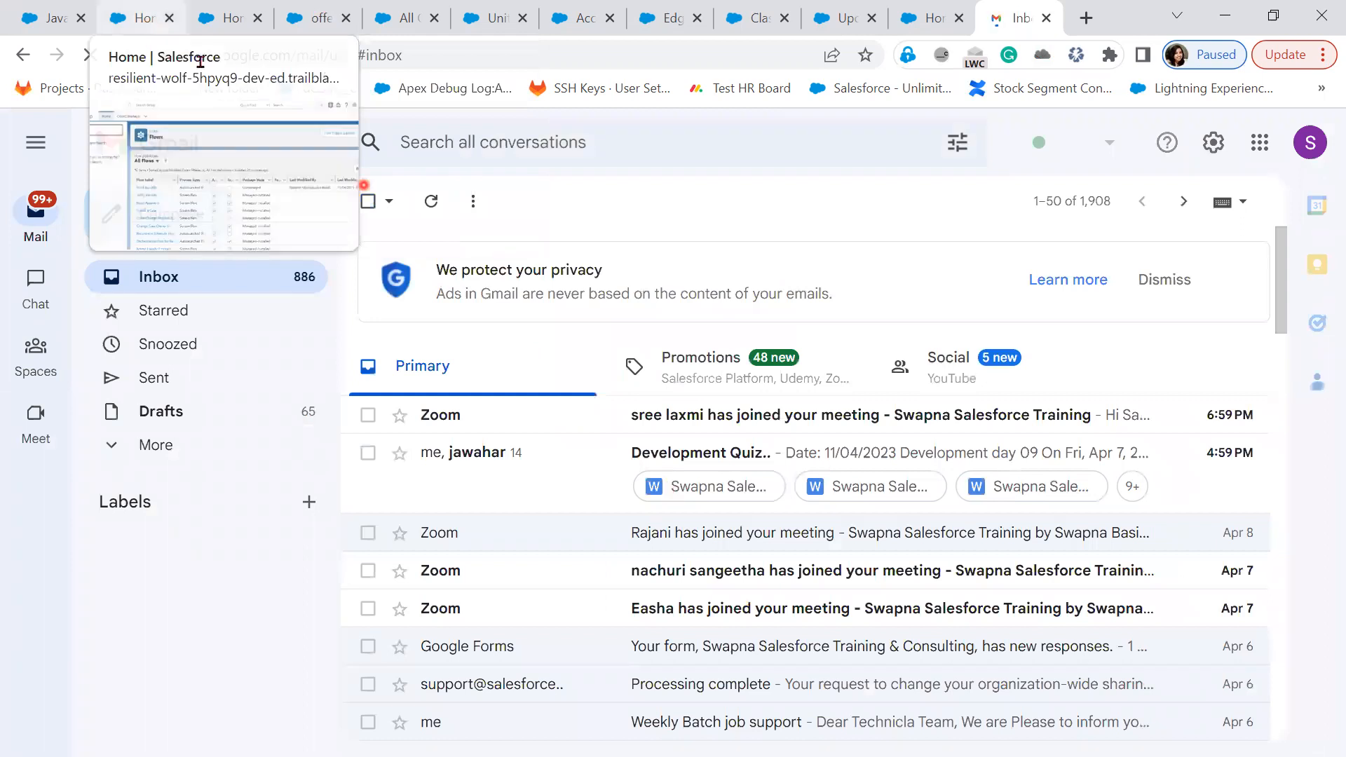
click(64, 31)
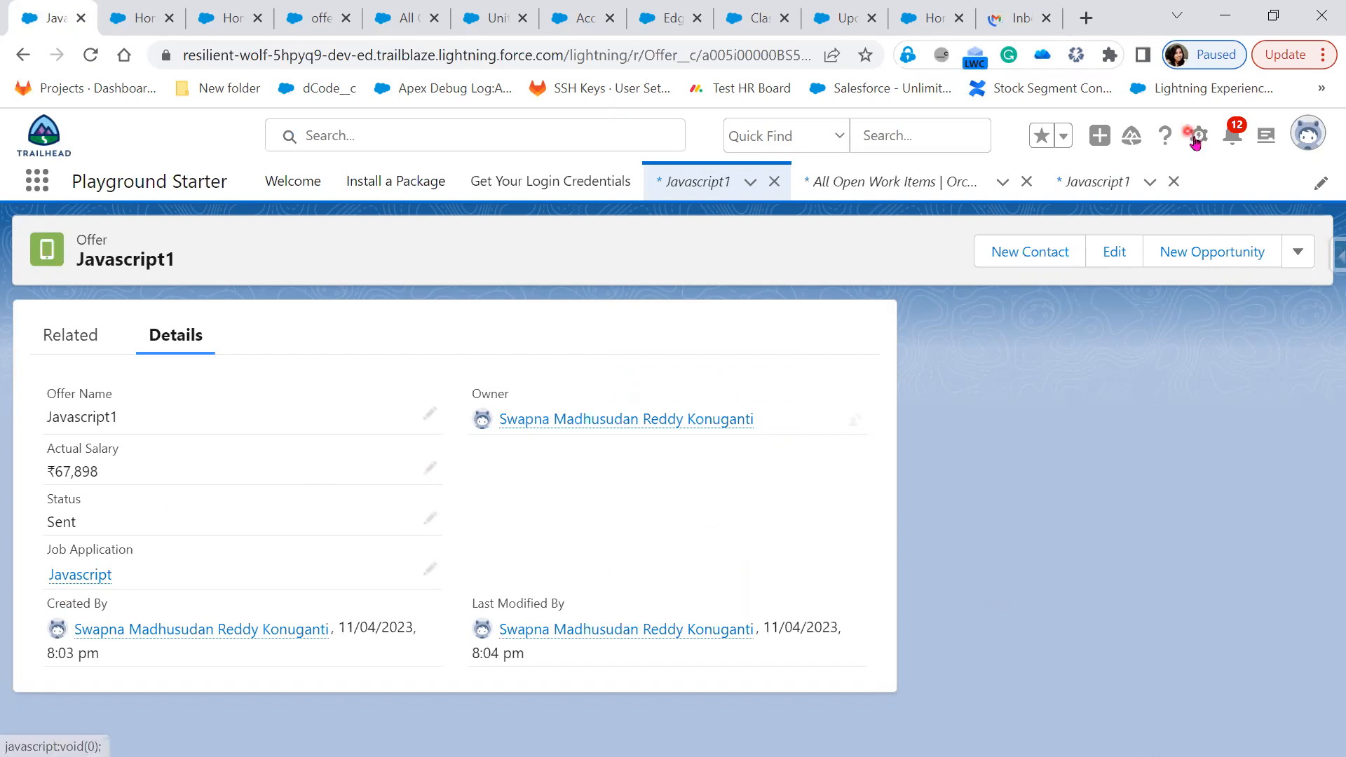
Search Setup Quick Find for 'flows' and open the Create New HM record flow
click(658, 20)
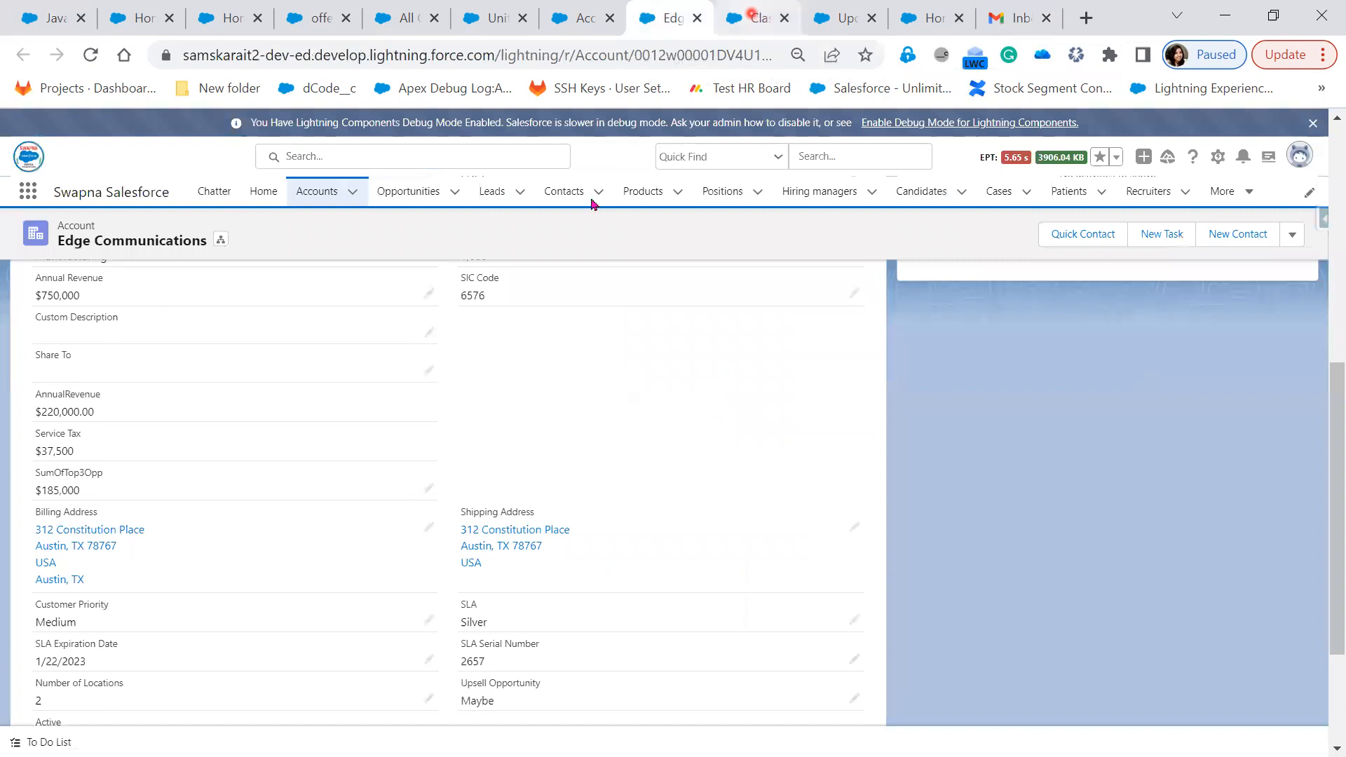
key(ctrl+Tab)
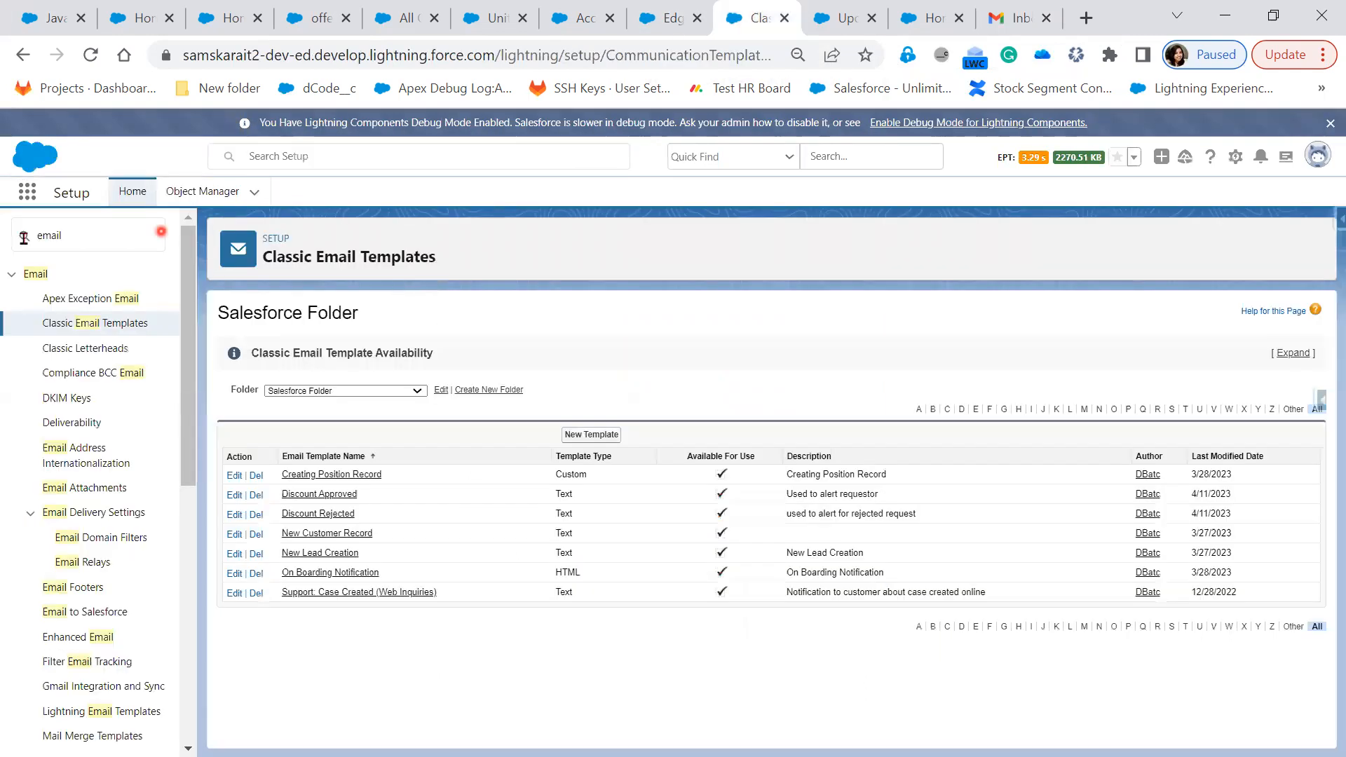
drag(33, 237, 457, 272)
text(f)
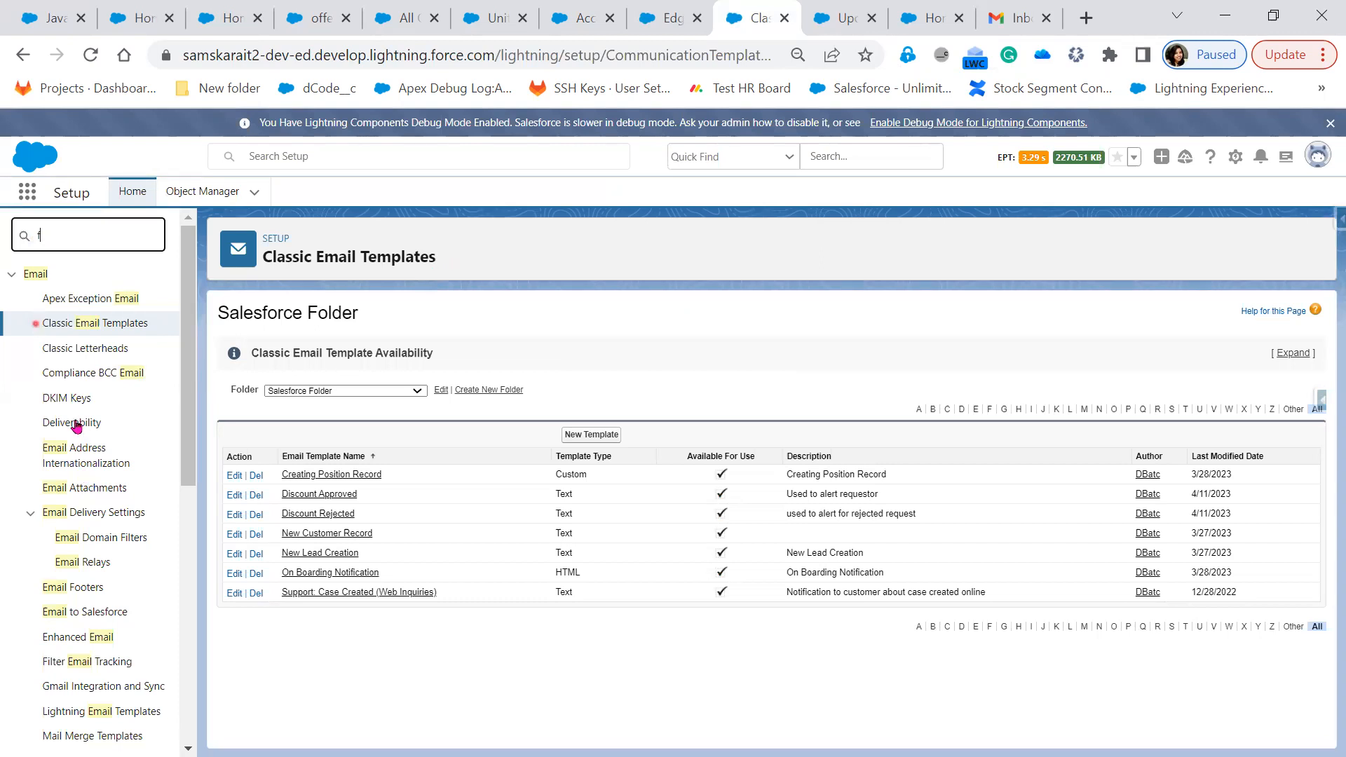
text(lows)
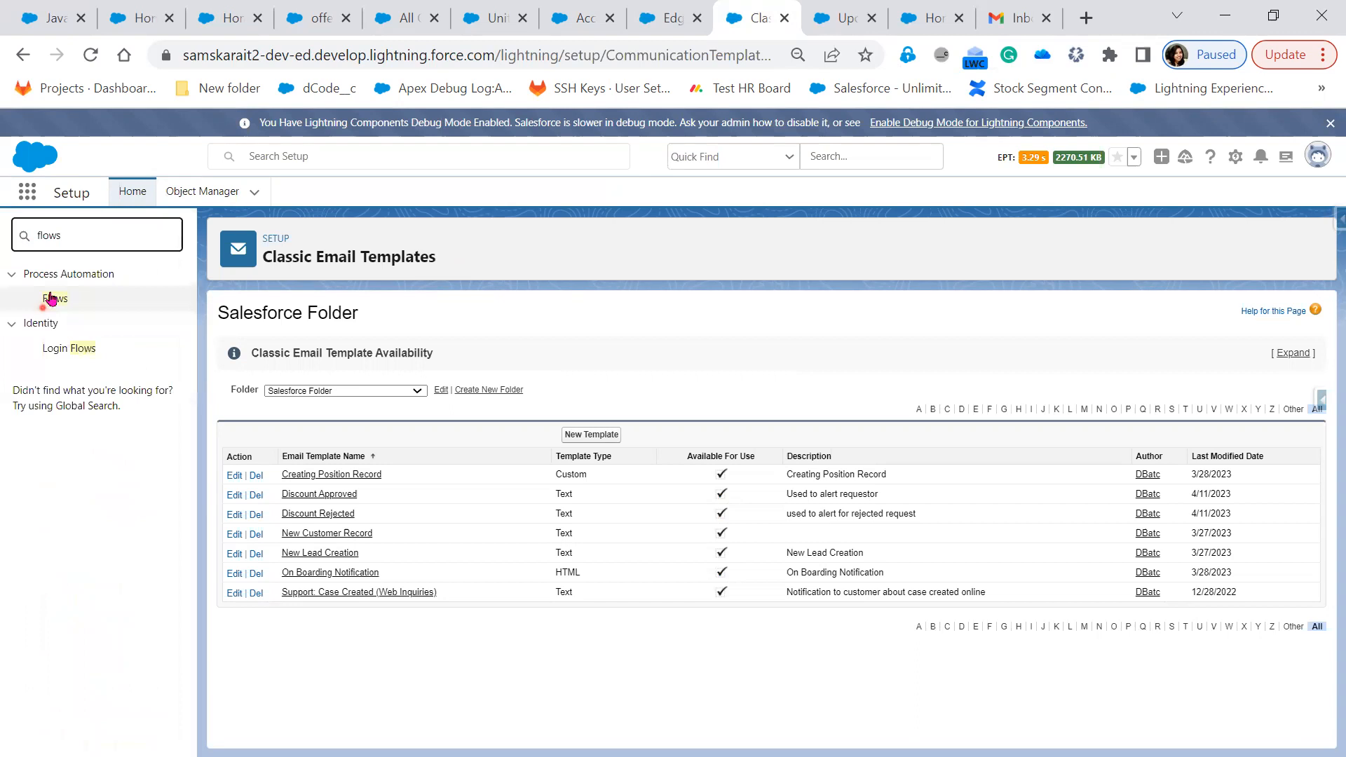
click(52, 299)
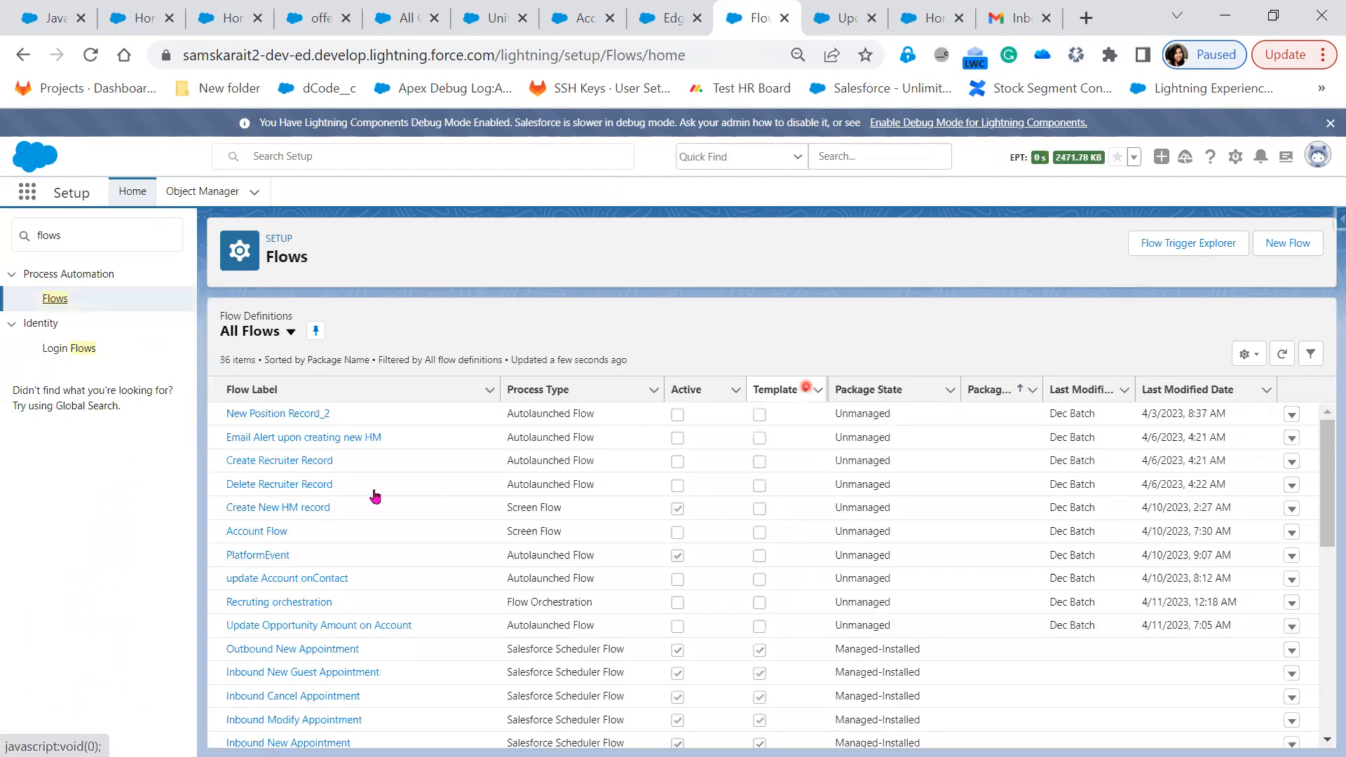
click(275, 509)
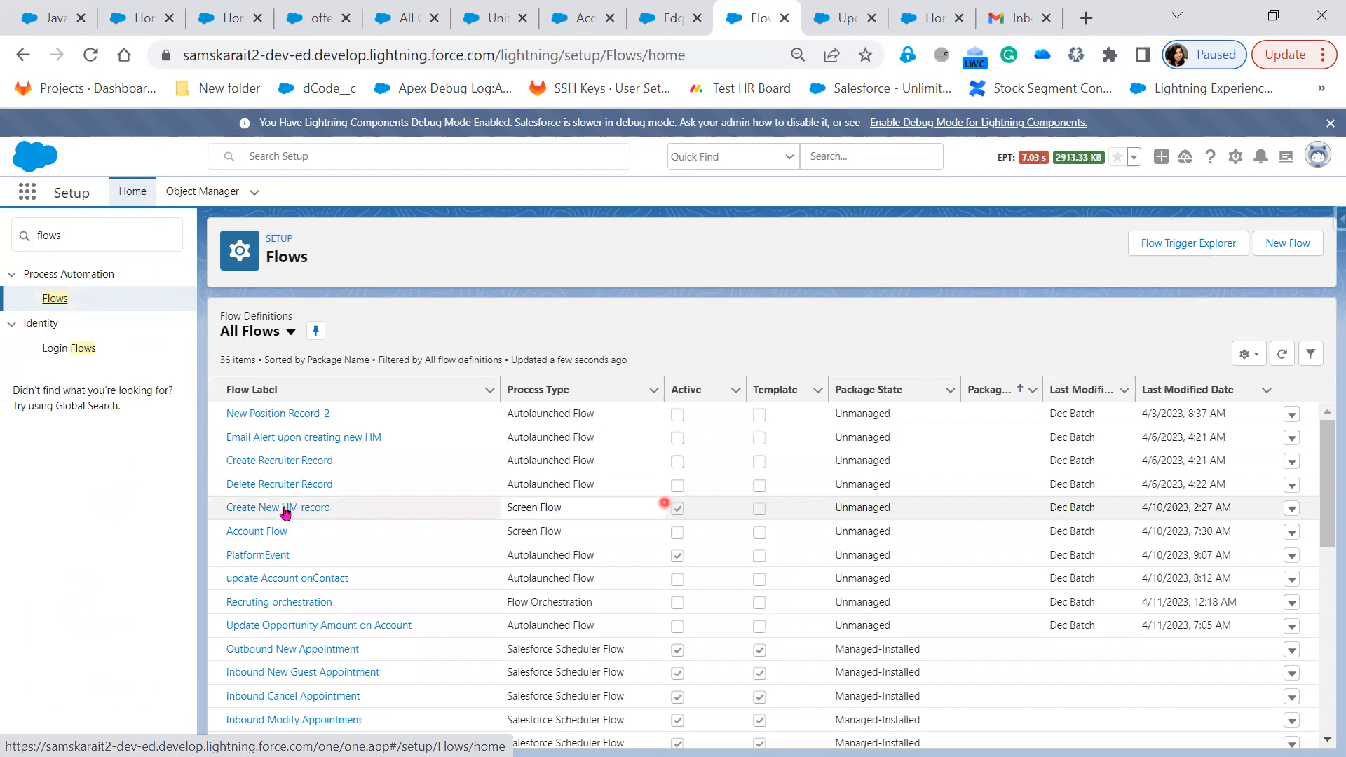
click(285, 509)
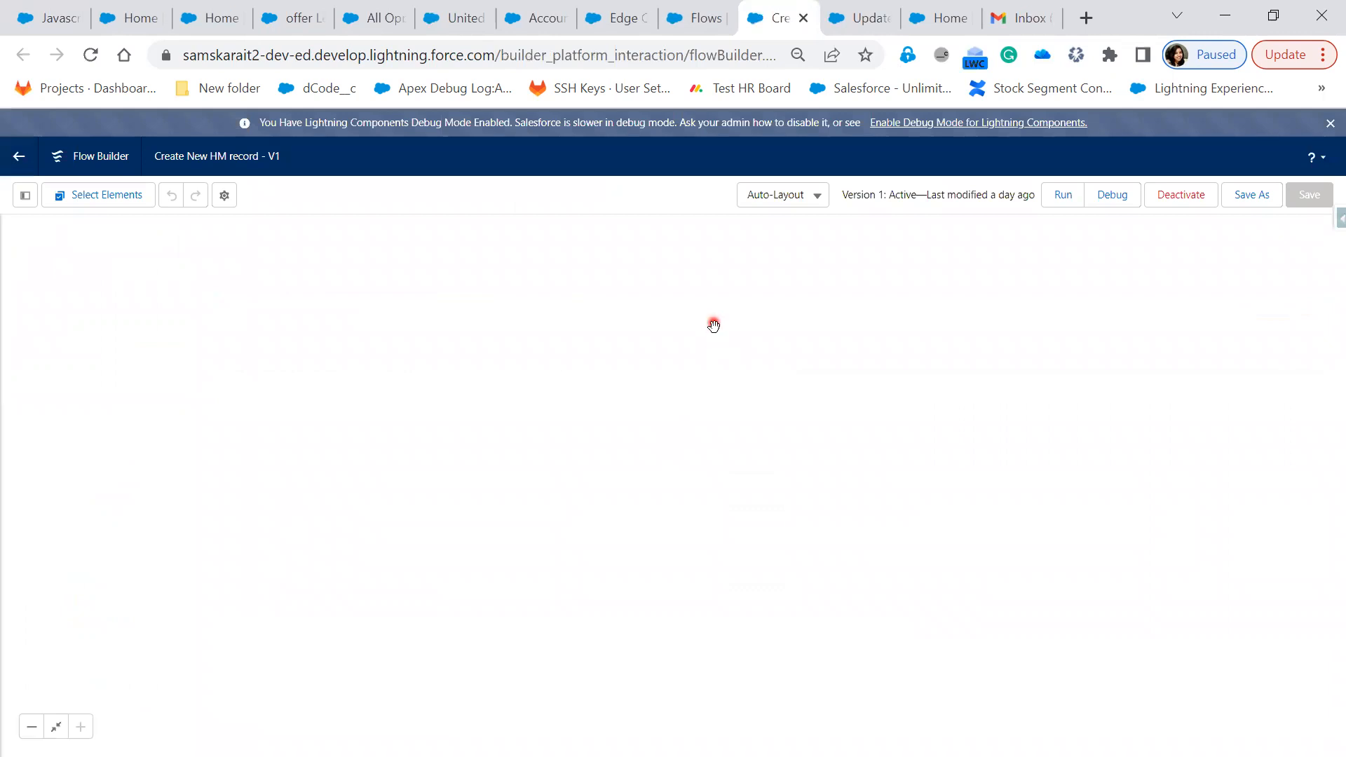
Debug-run the Create New HM record flow, then switch to the Account SumOfTop3Opp field page
click(1106, 197)
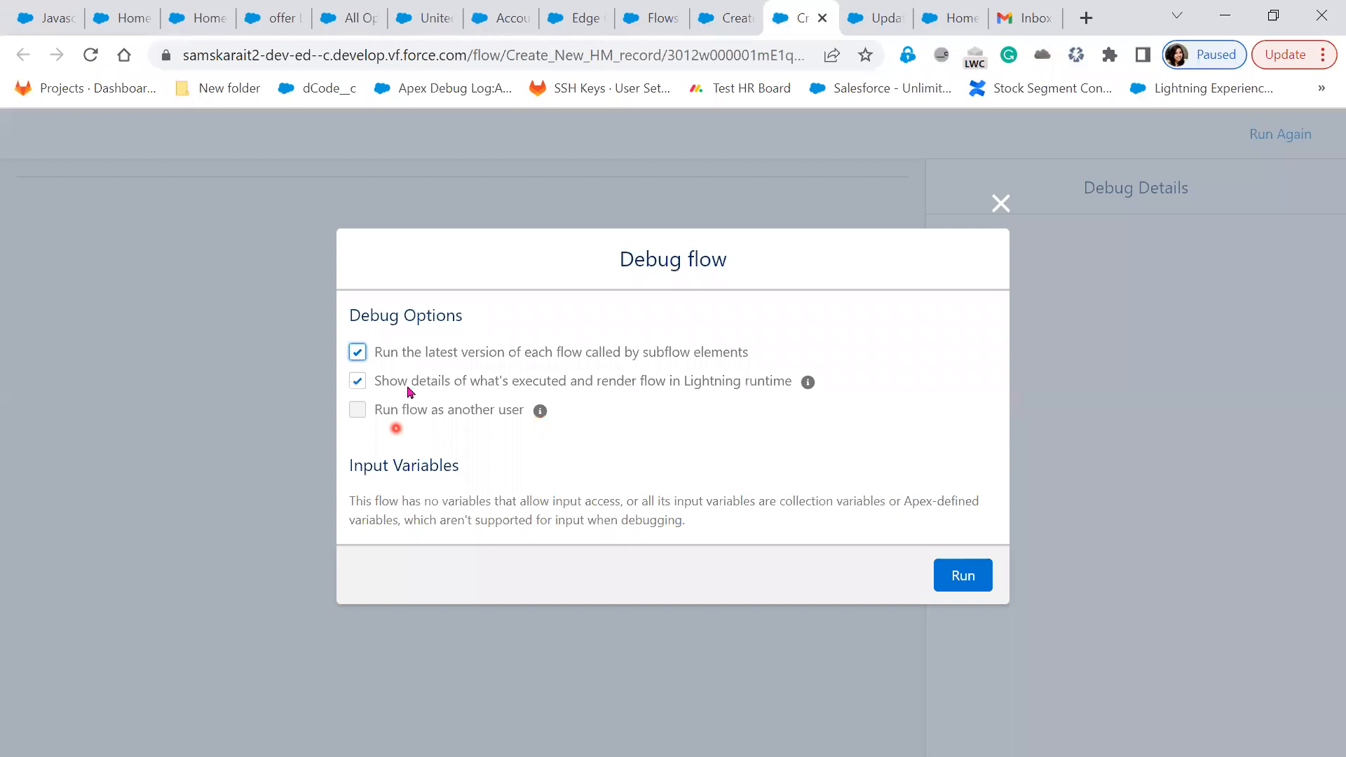
click(950, 568)
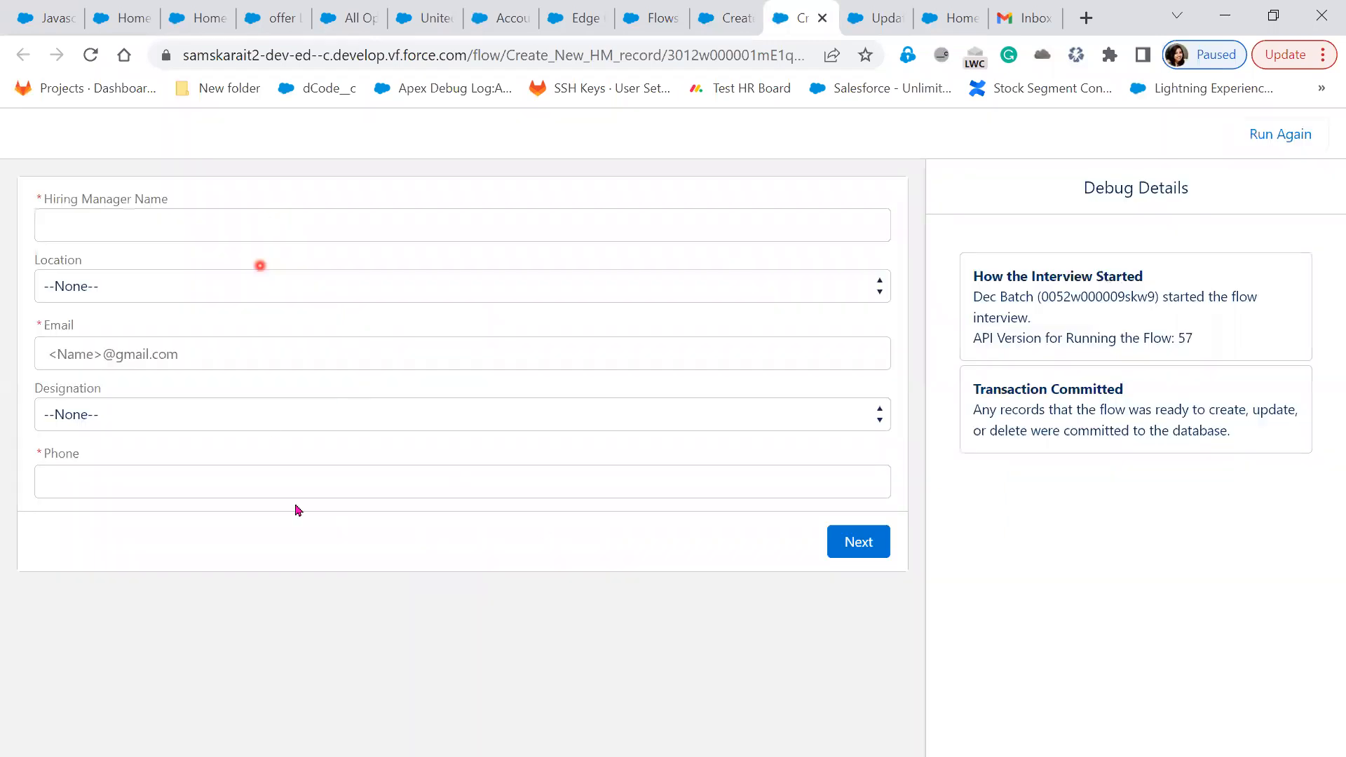
click(731, 21)
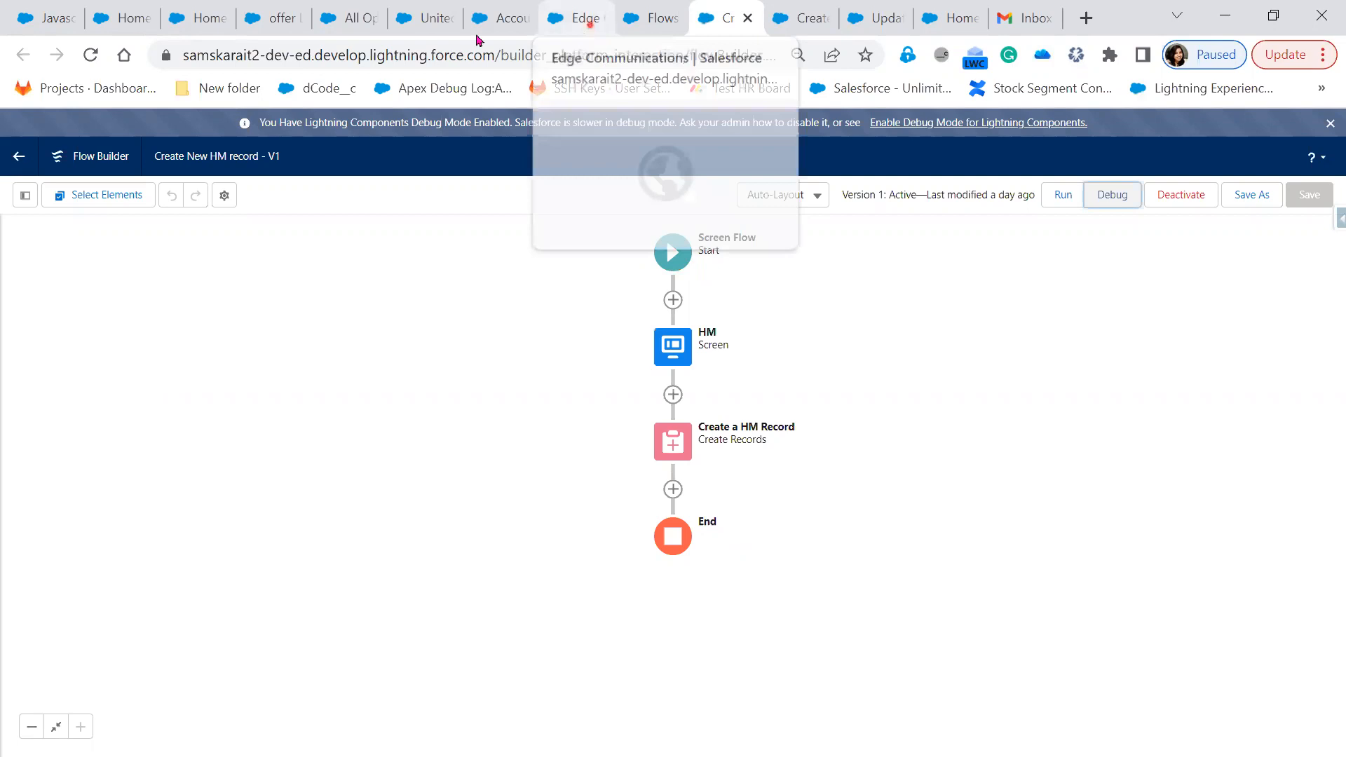
click(590, 30)
click(510, 33)
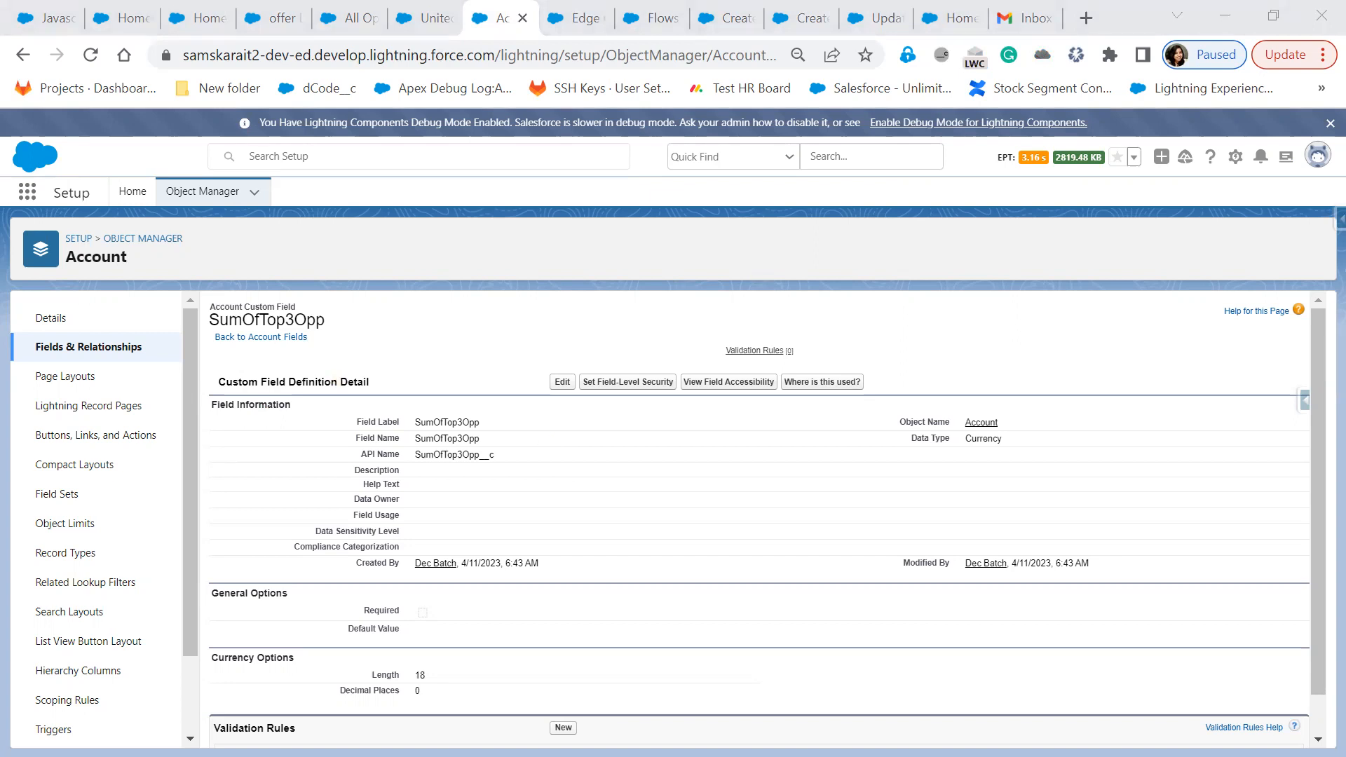
View Create New HM record's details and versions and select its /flow/Create_New_HM_record URL
click(660, 27)
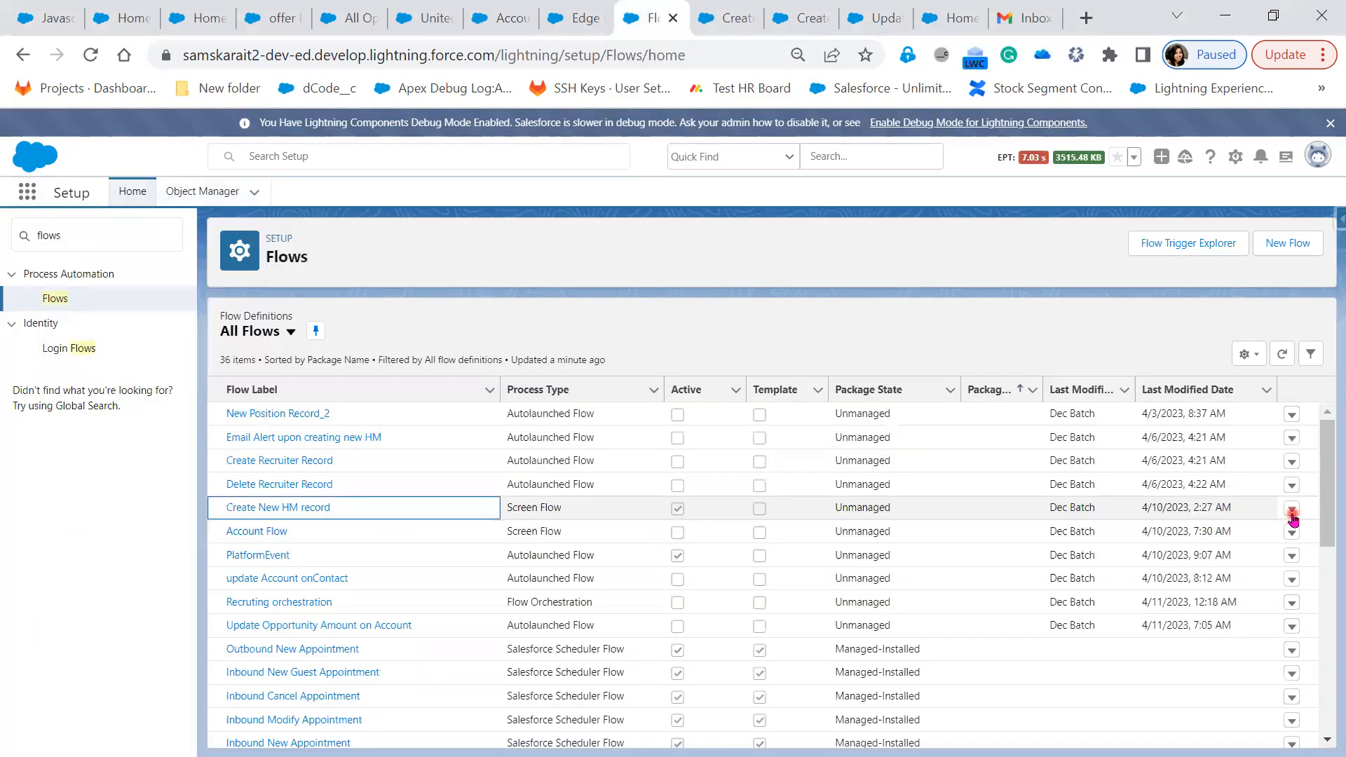
click(1293, 509)
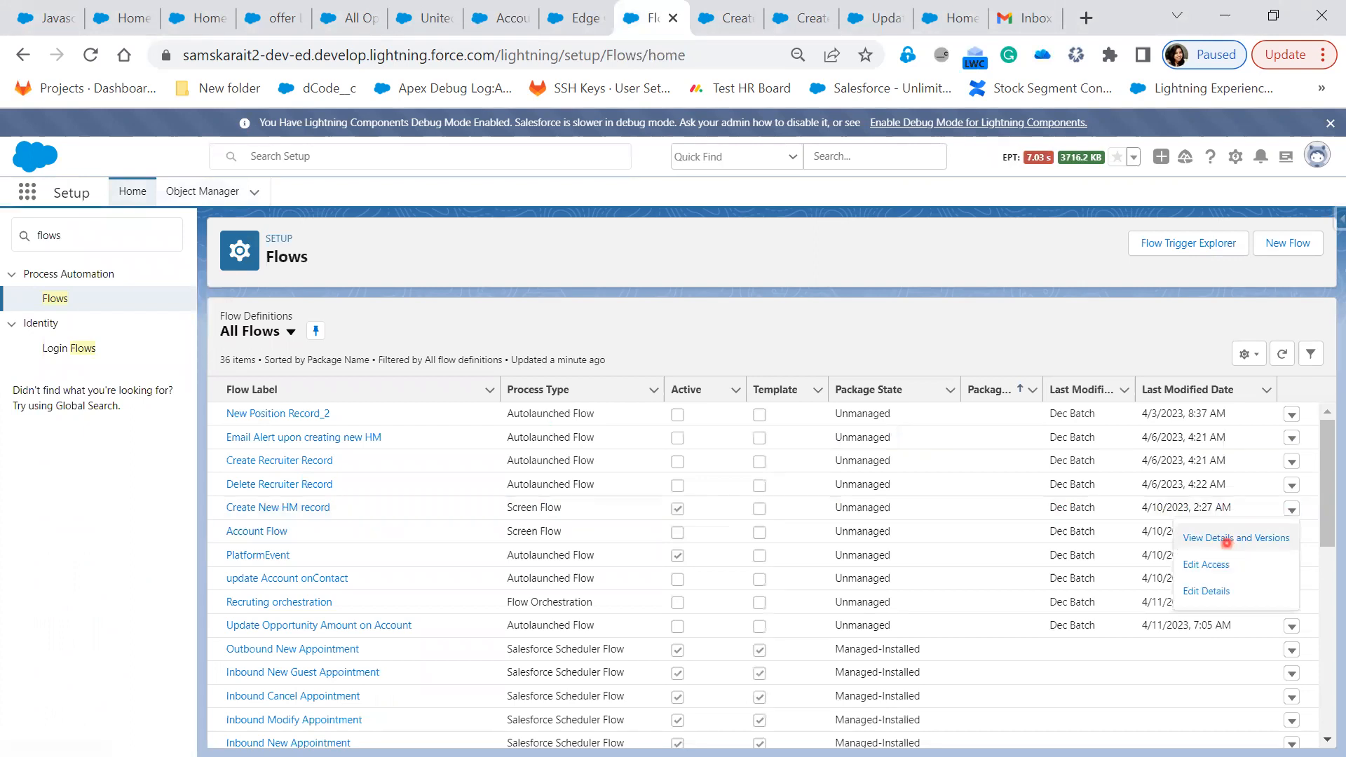
click(1228, 549)
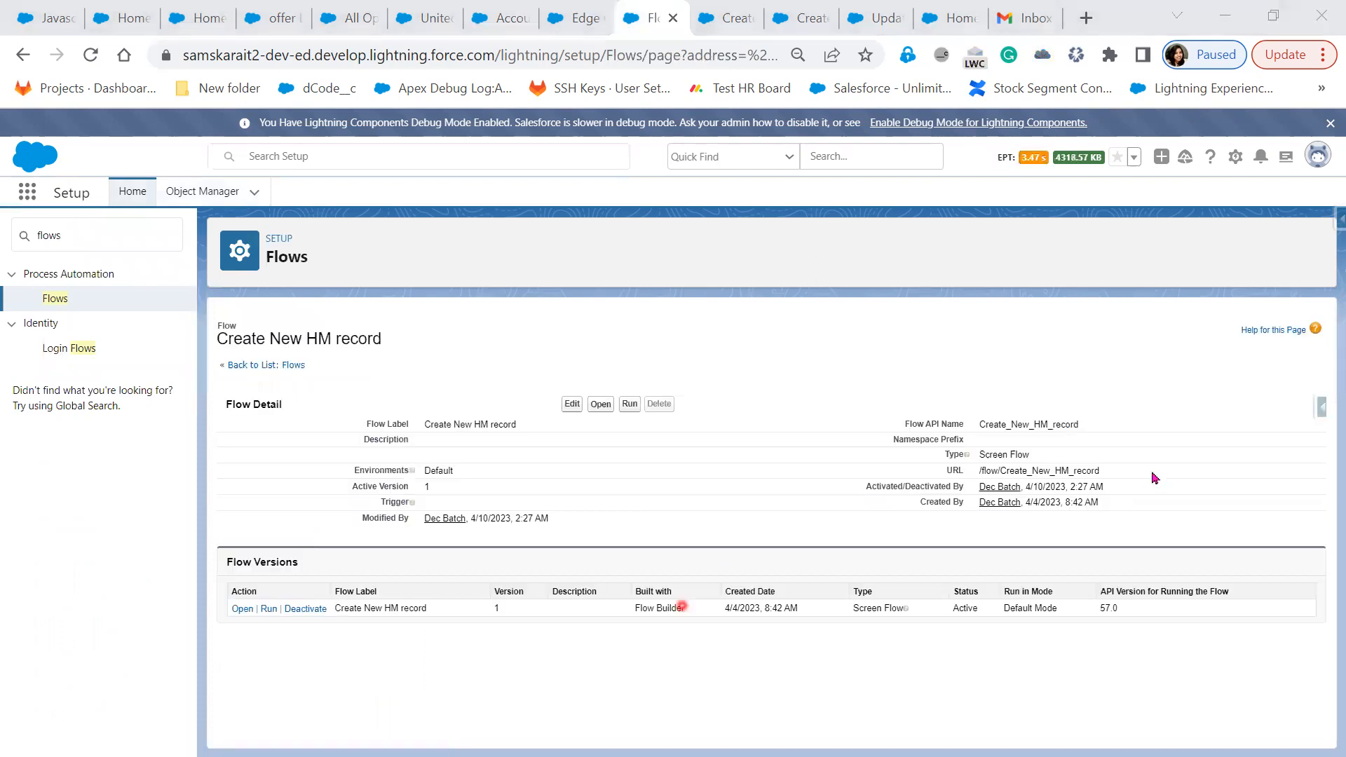
triple_click(935, 477)
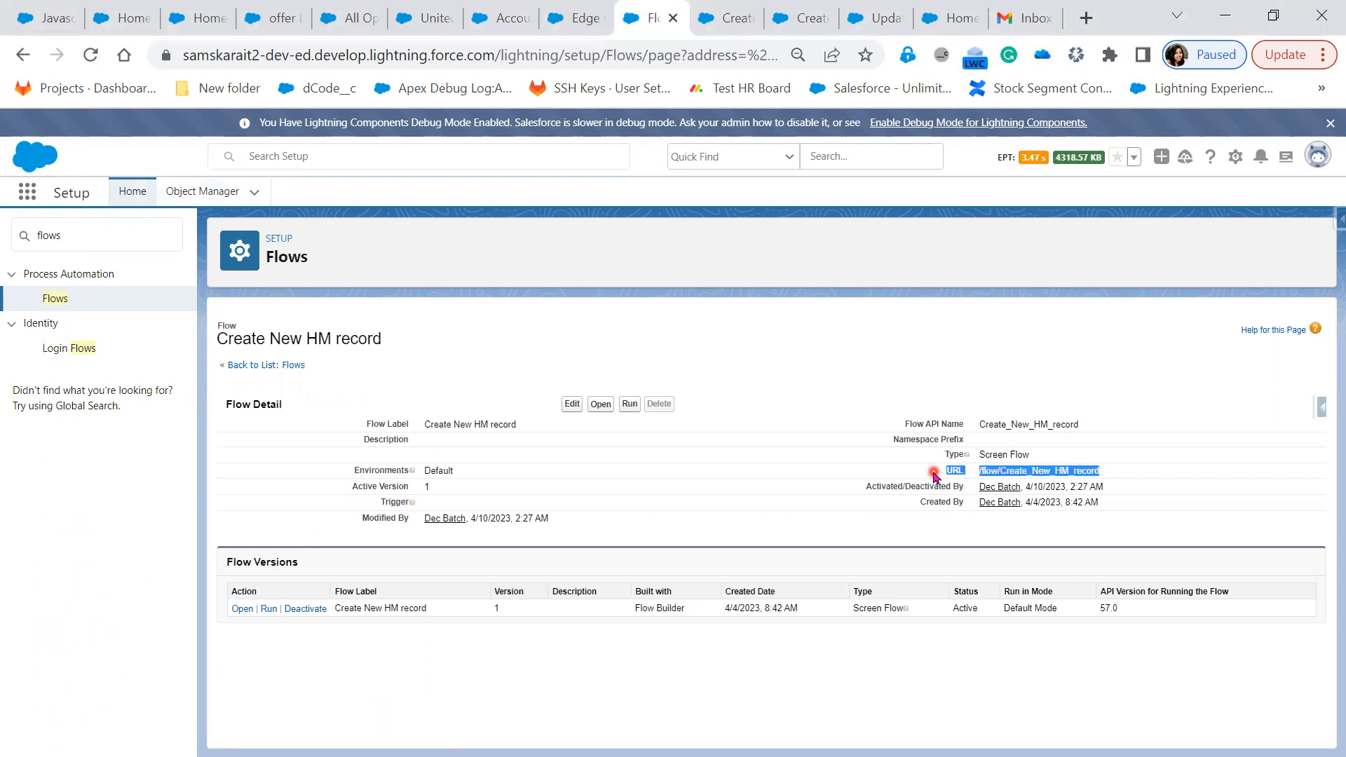
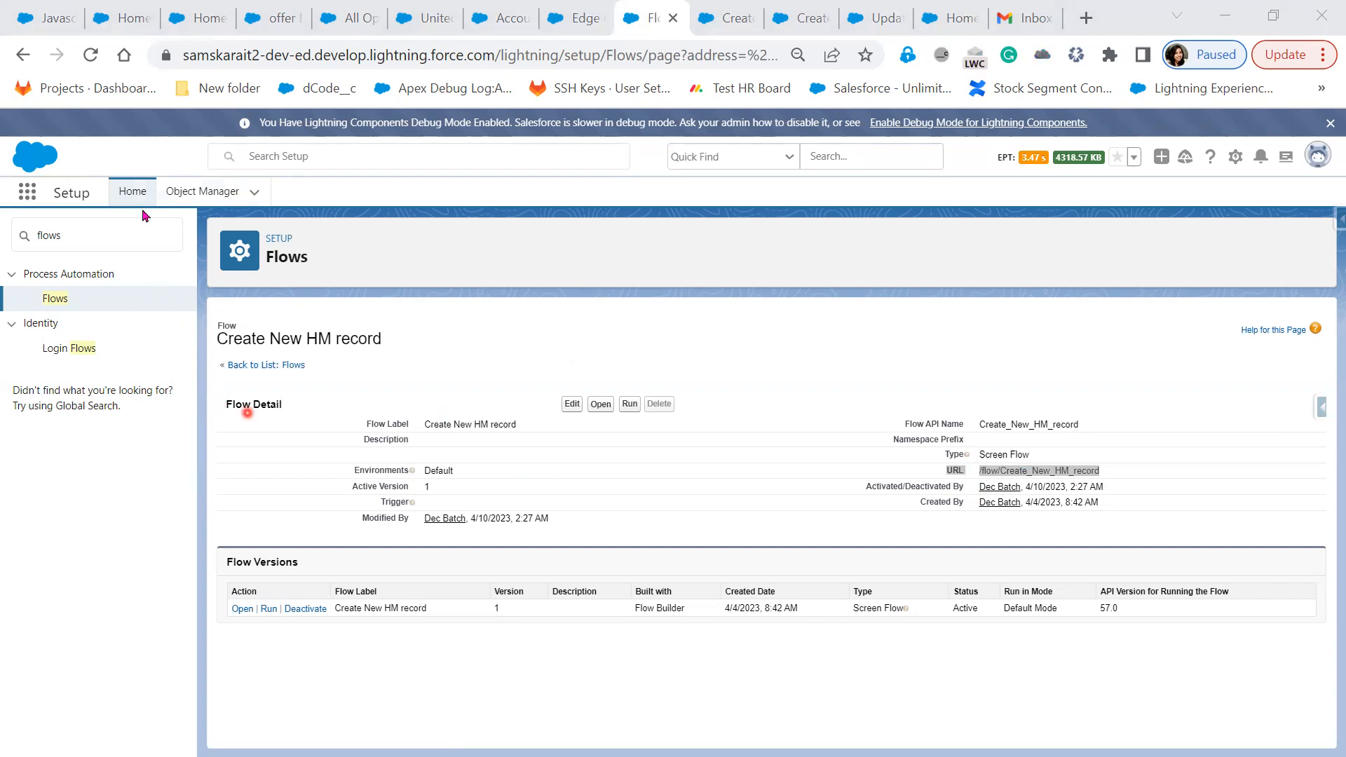
Open the Object Manager list of all objects from the flow detail page
click(194, 199)
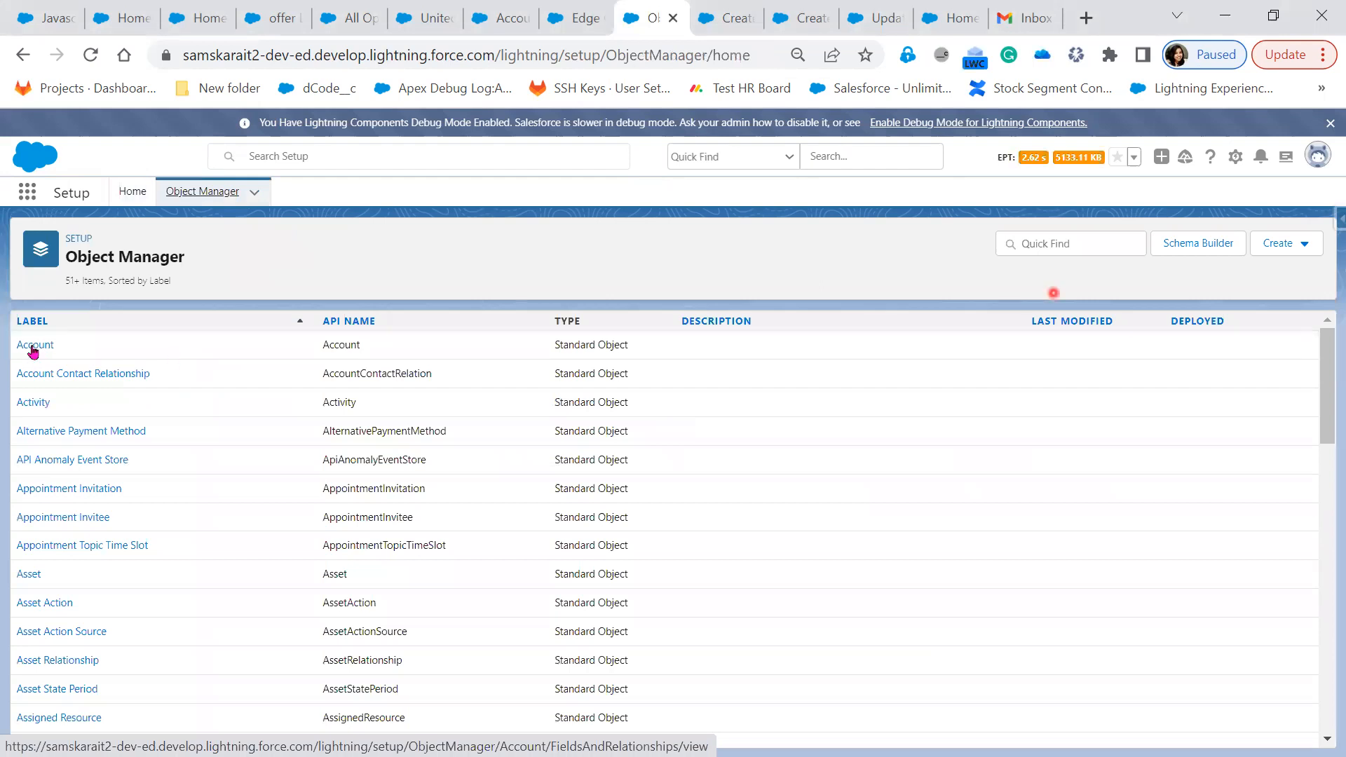
Find the Hiring Manager object and edit its List View button layout, where New HR is available
click(1081, 248)
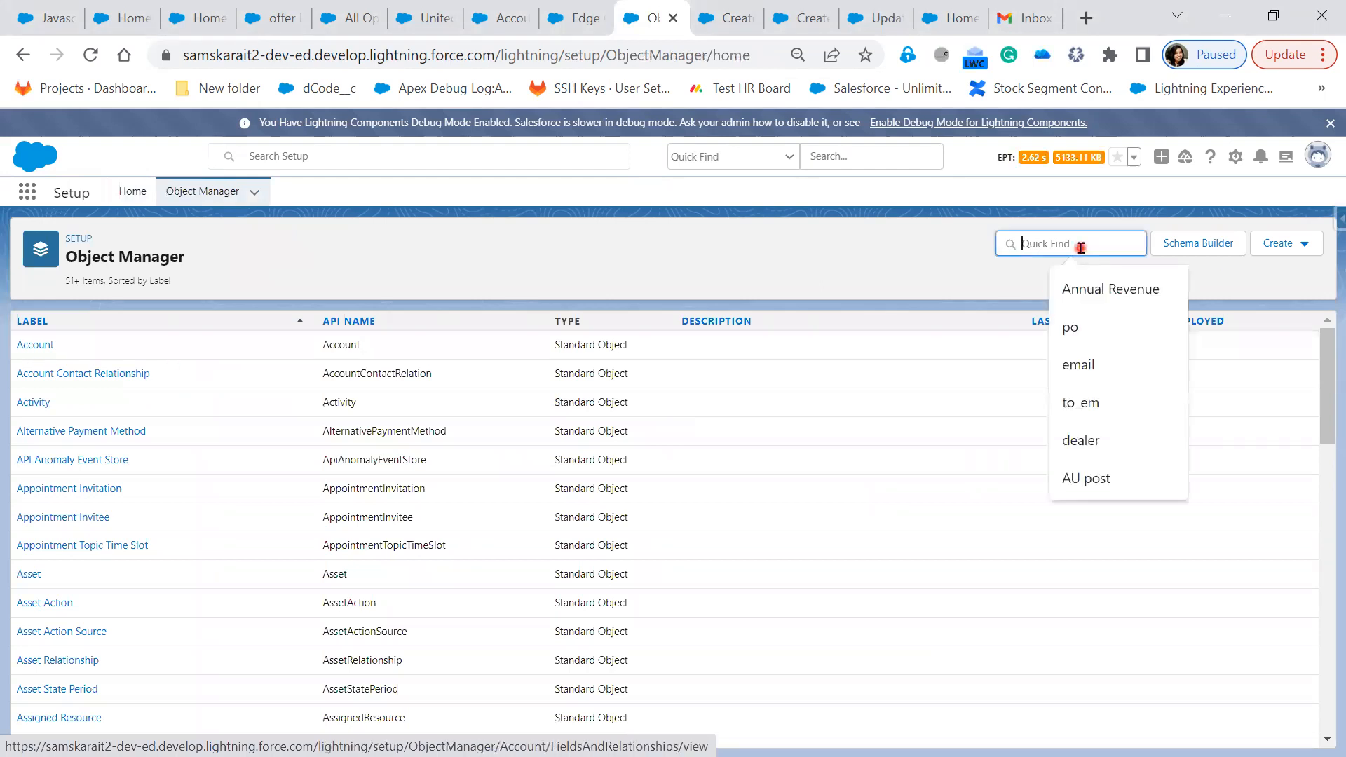
text(Hirin)
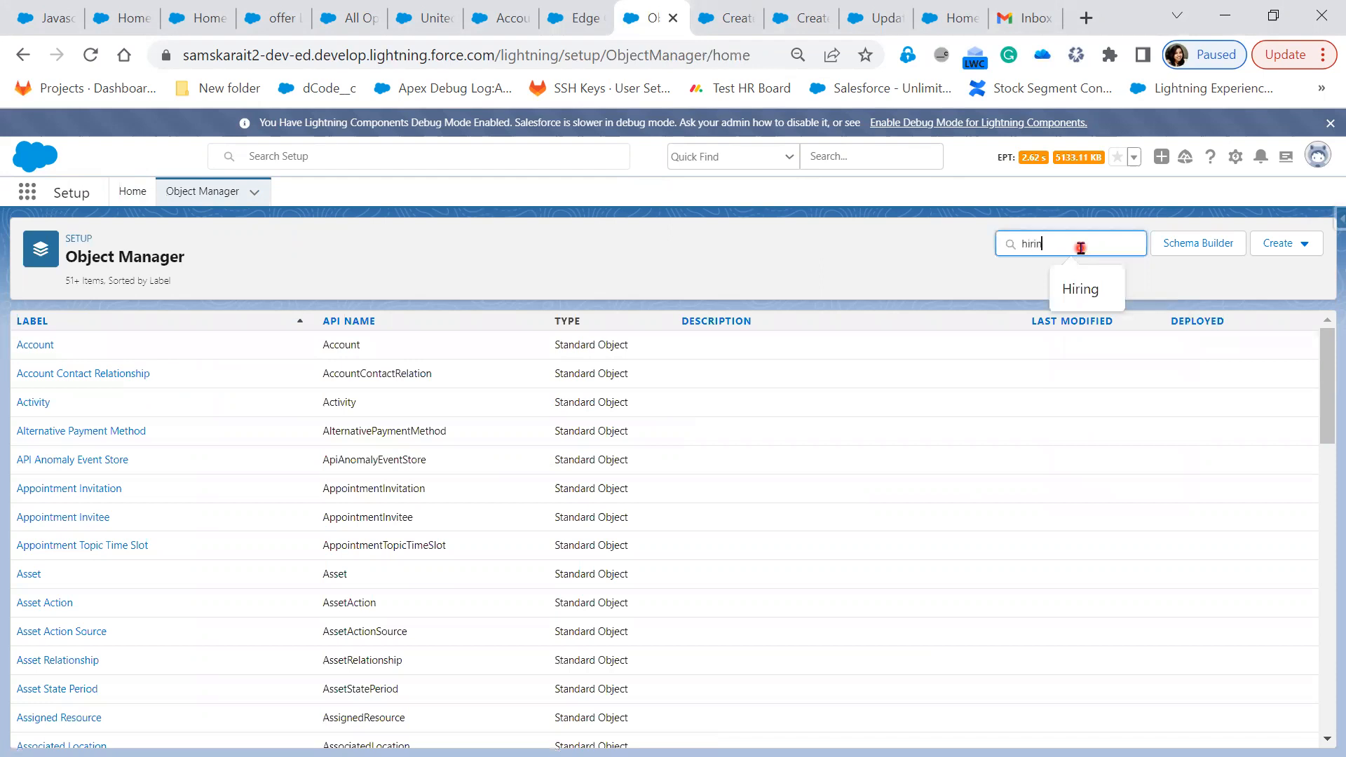
text(g)
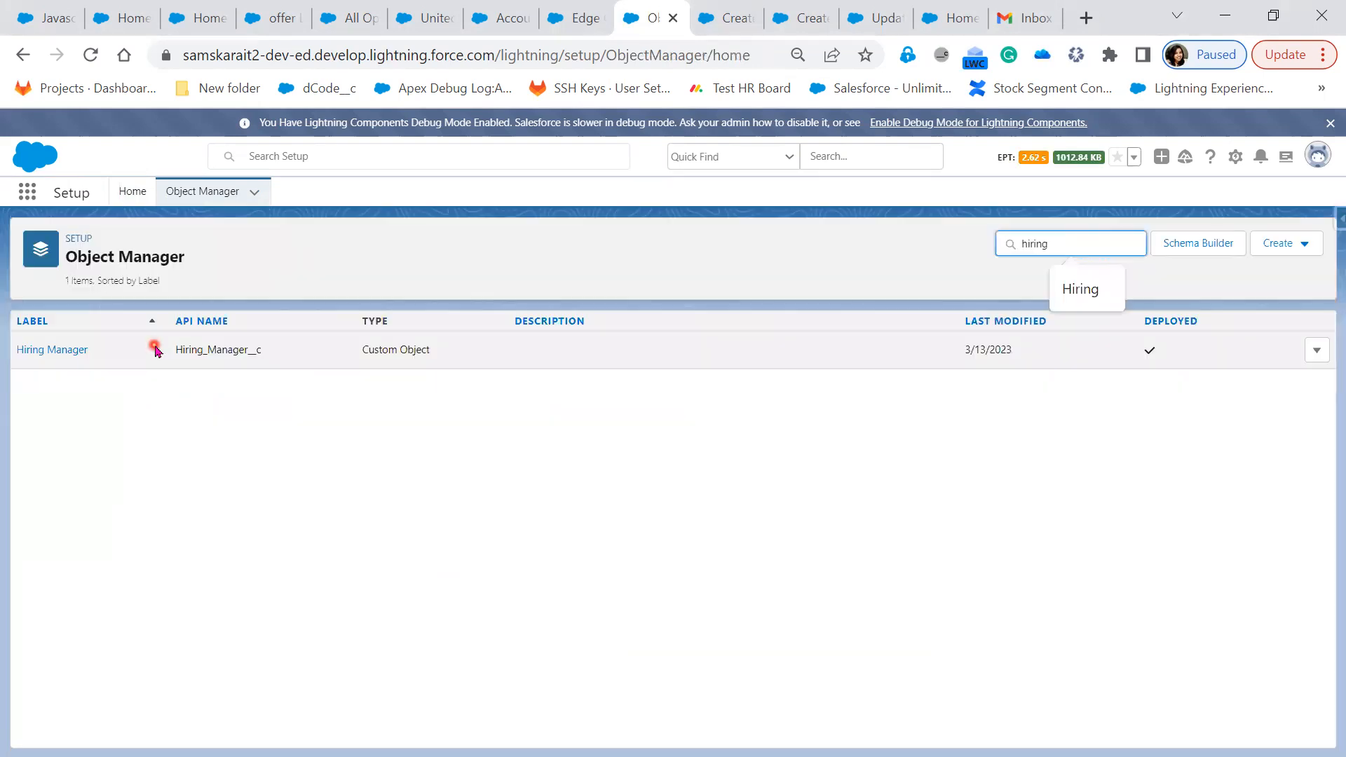
click(59, 350)
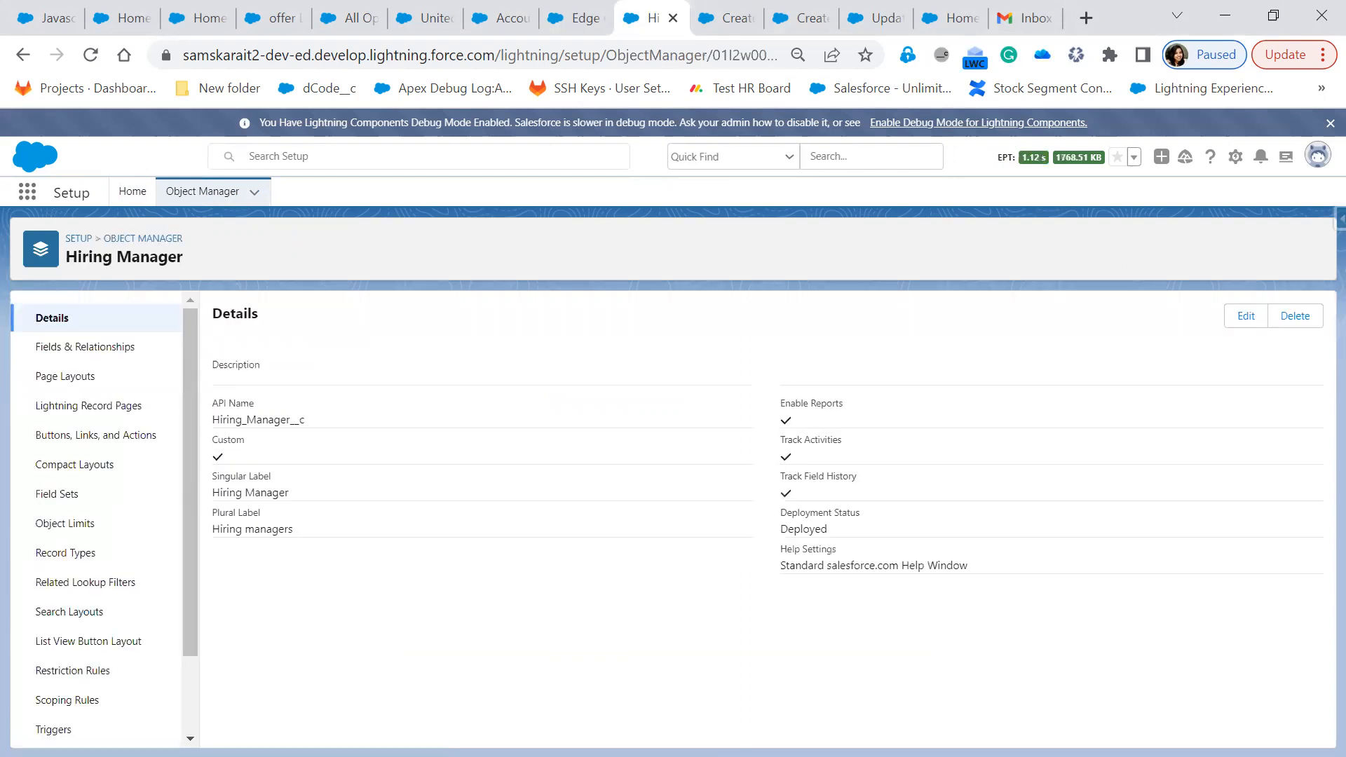
click(83, 405)
click(71, 650)
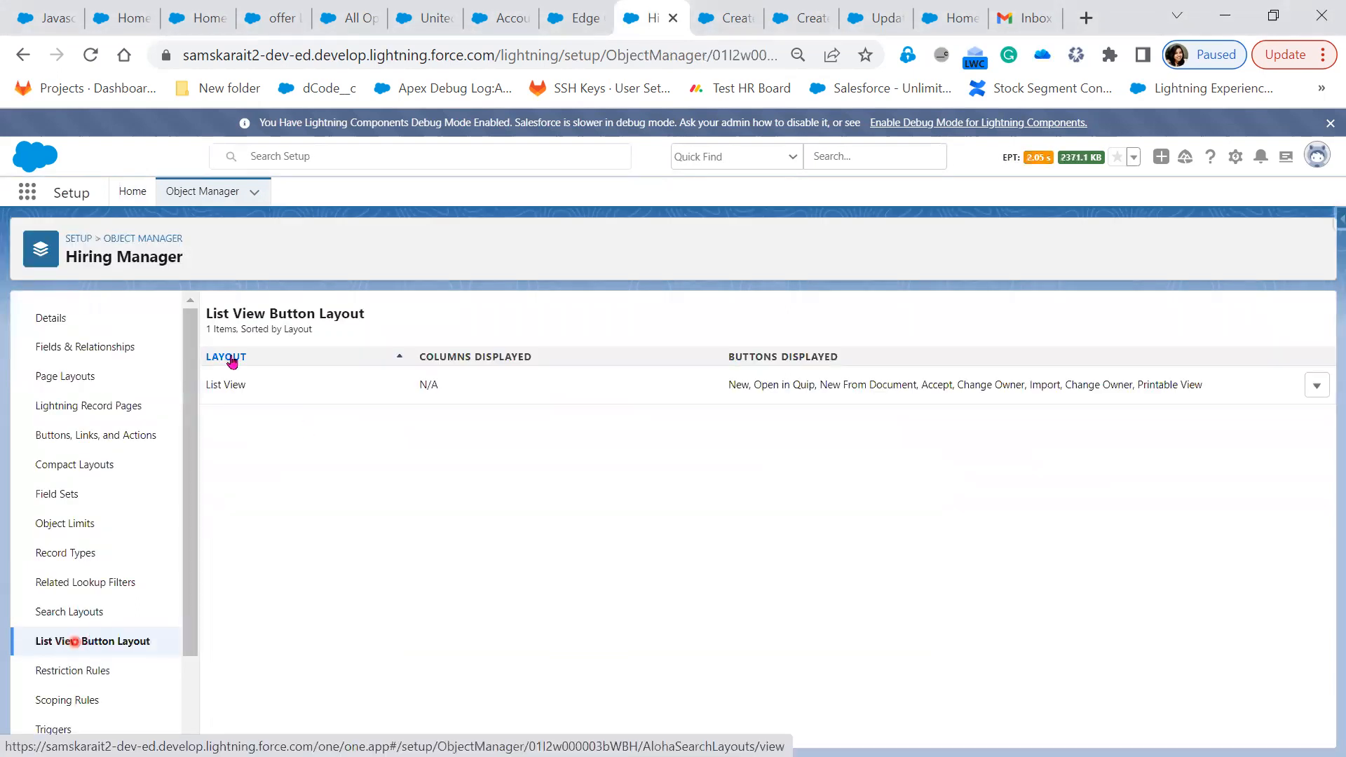
click(1324, 389)
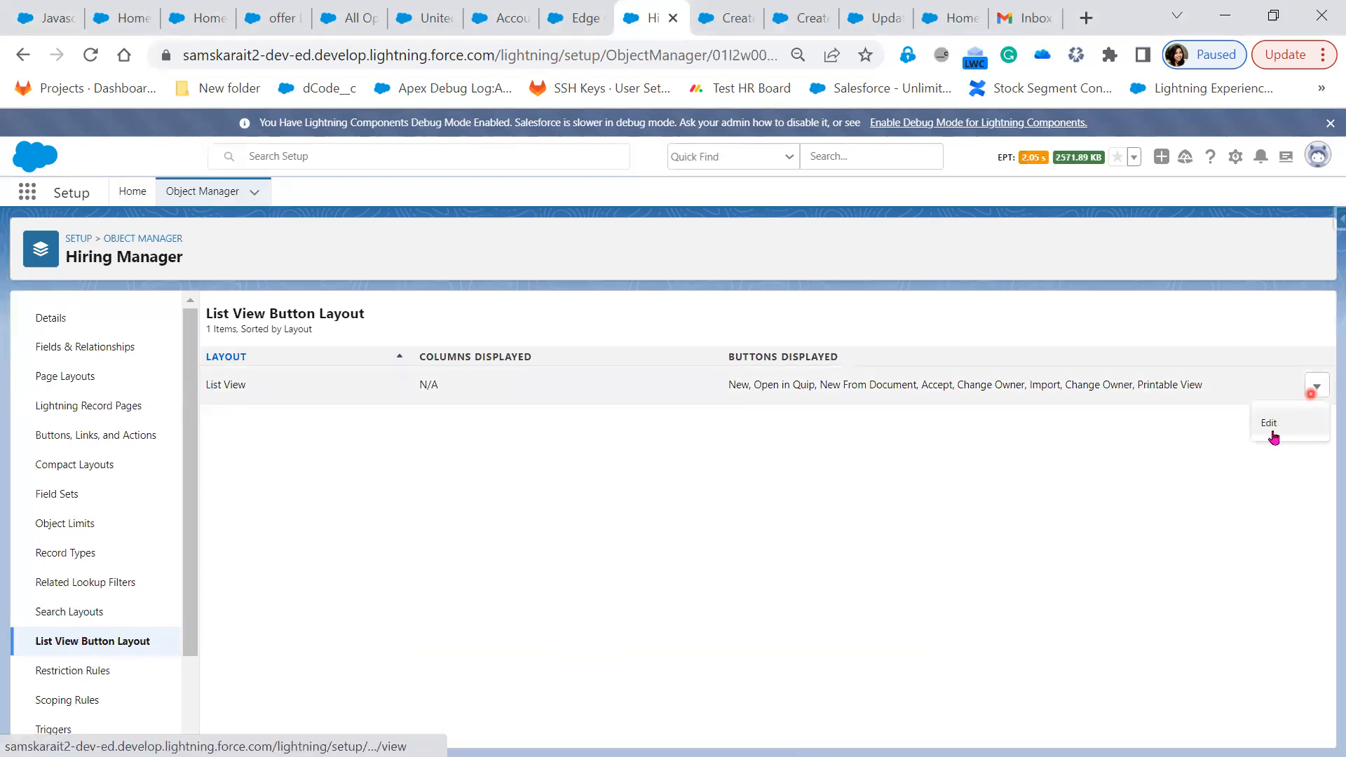
click(1271, 428)
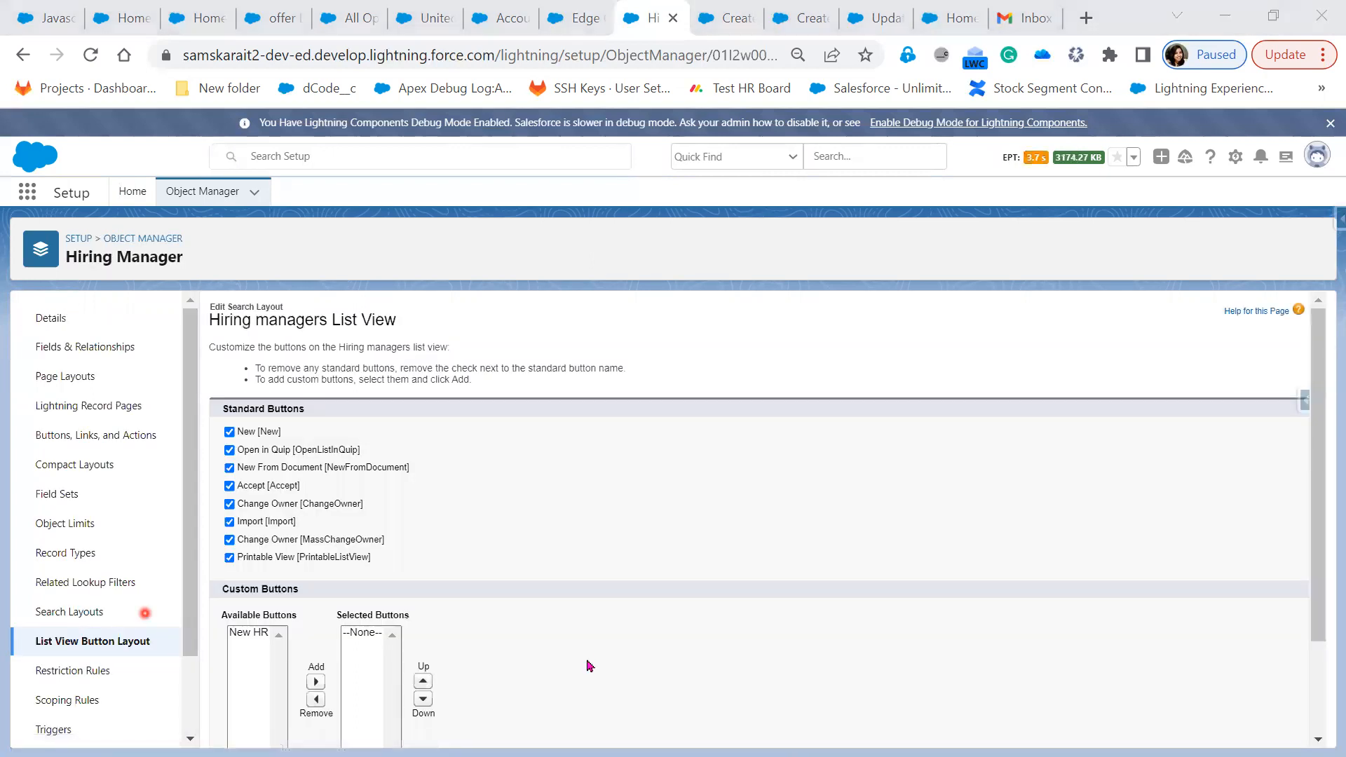
scroll(479, 648, down, 2)
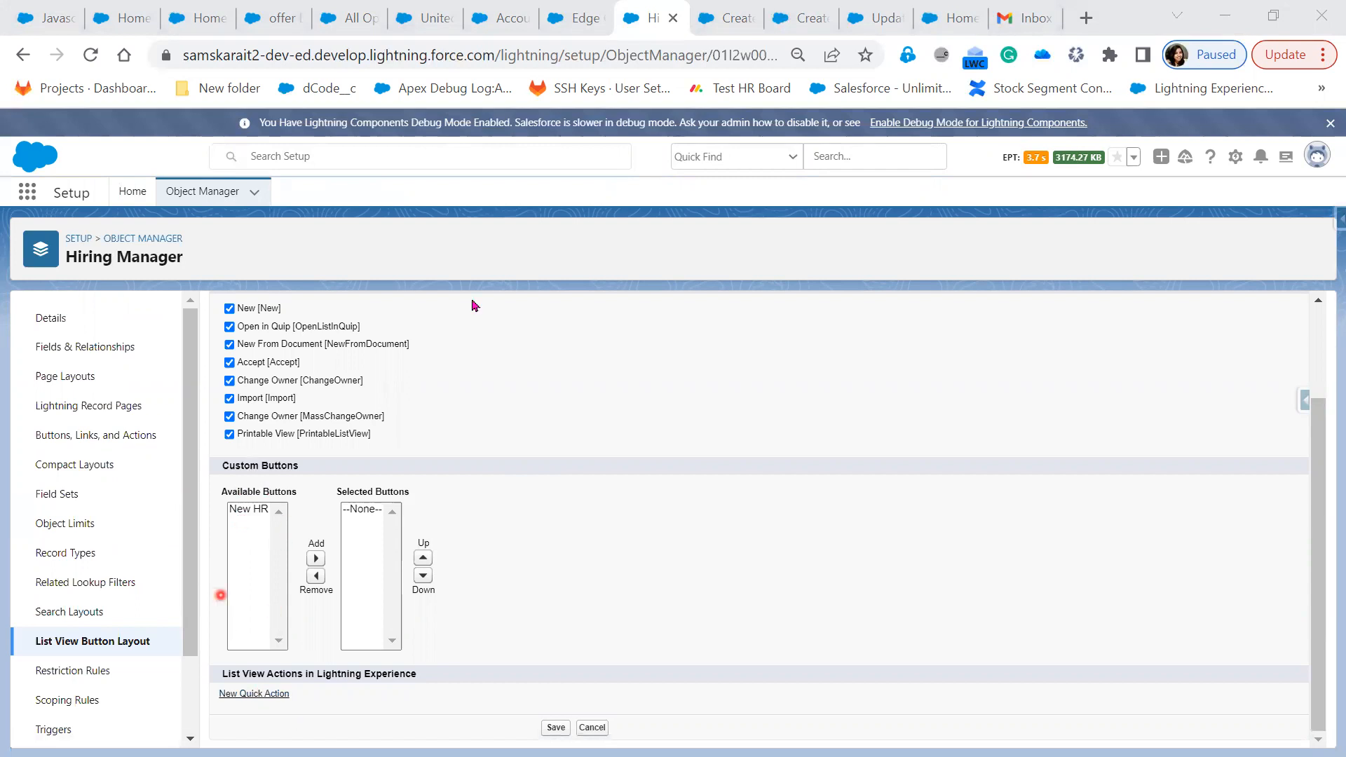
Try the New action on the Hiring managers list in Lightning Experience
click(575, 26)
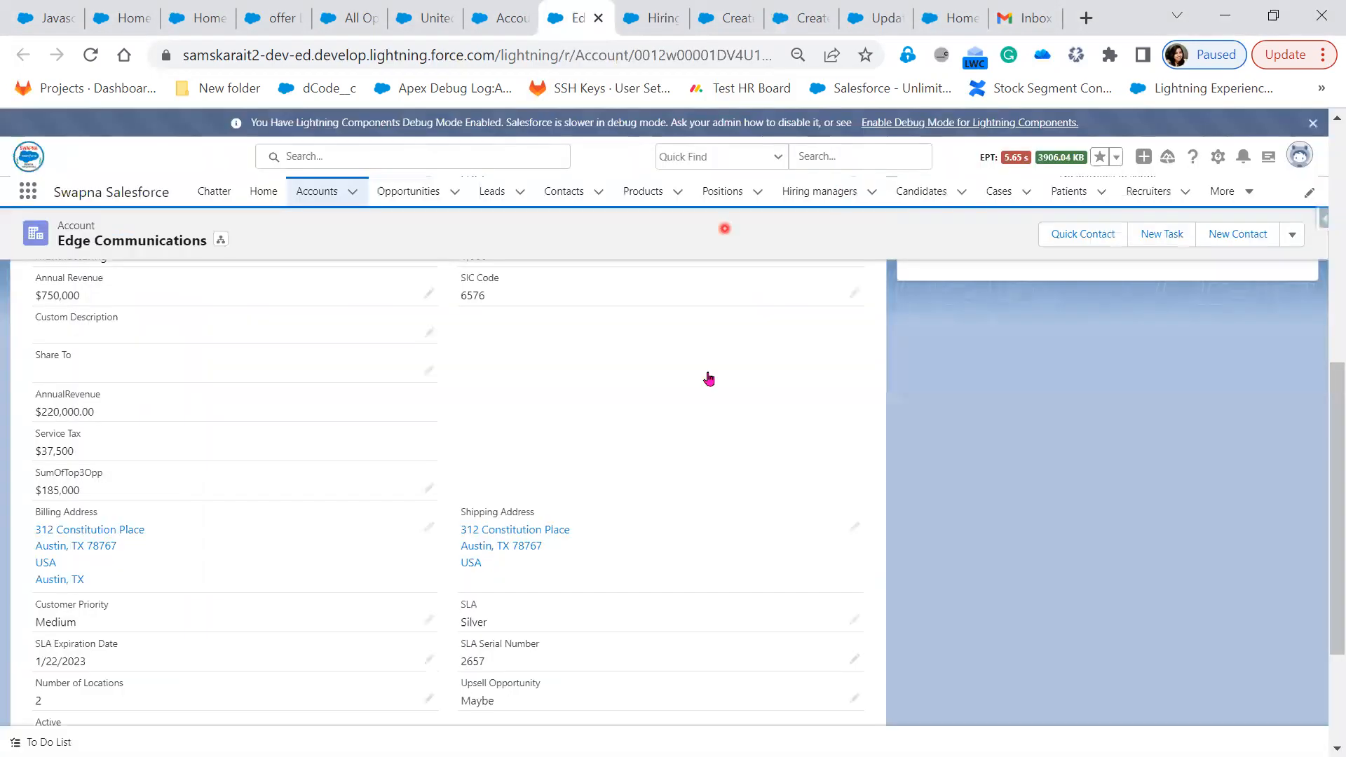
click(864, 203)
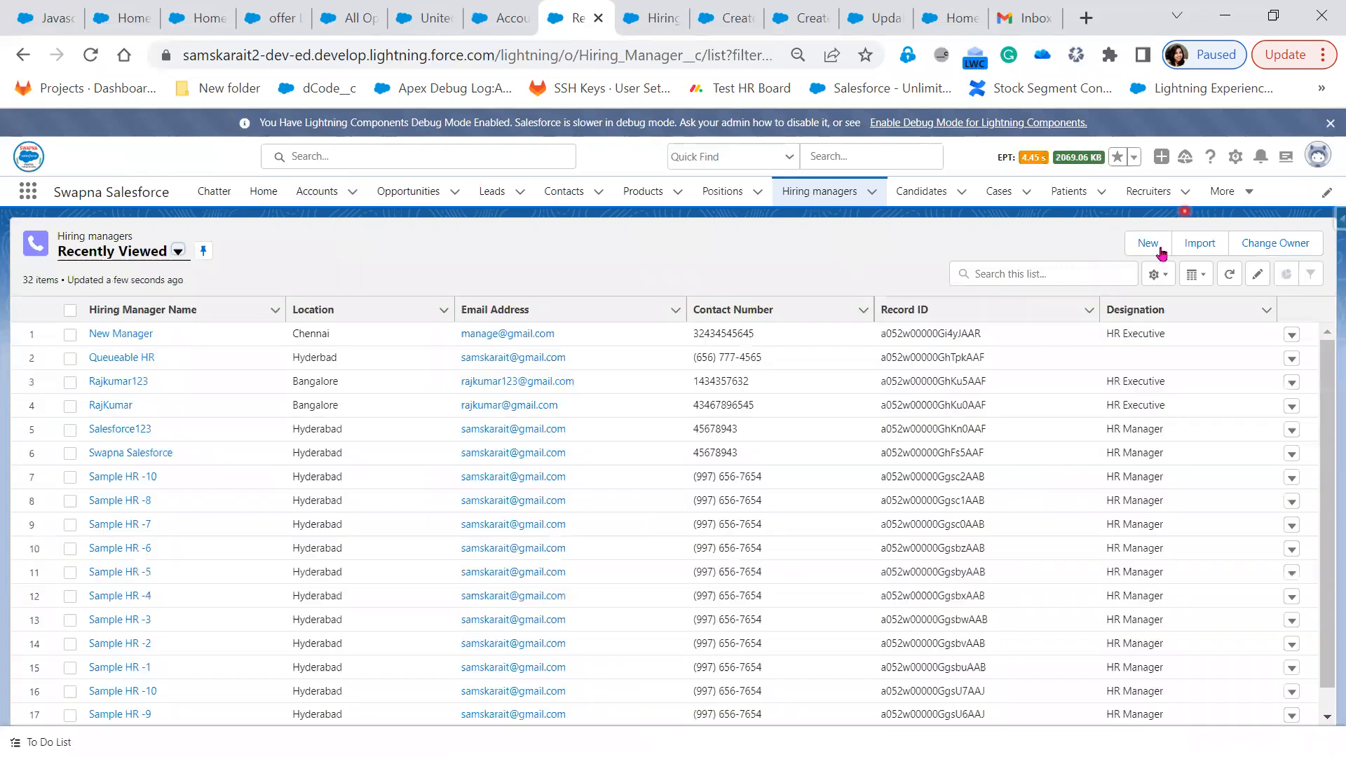
click(1125, 245)
Show the Hiring Manager object's Buttons, Links, and Actions in Setup
click(661, 31)
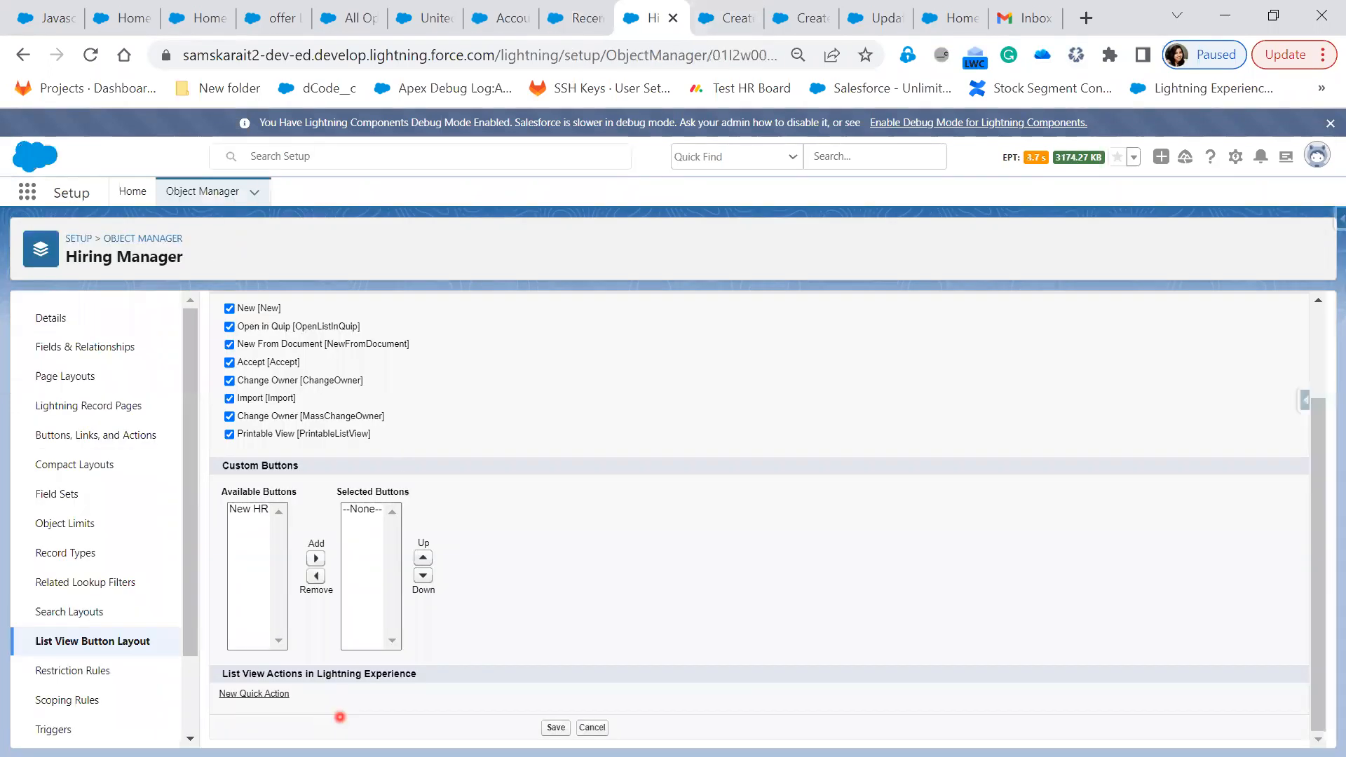
click(263, 695)
click(261, 693)
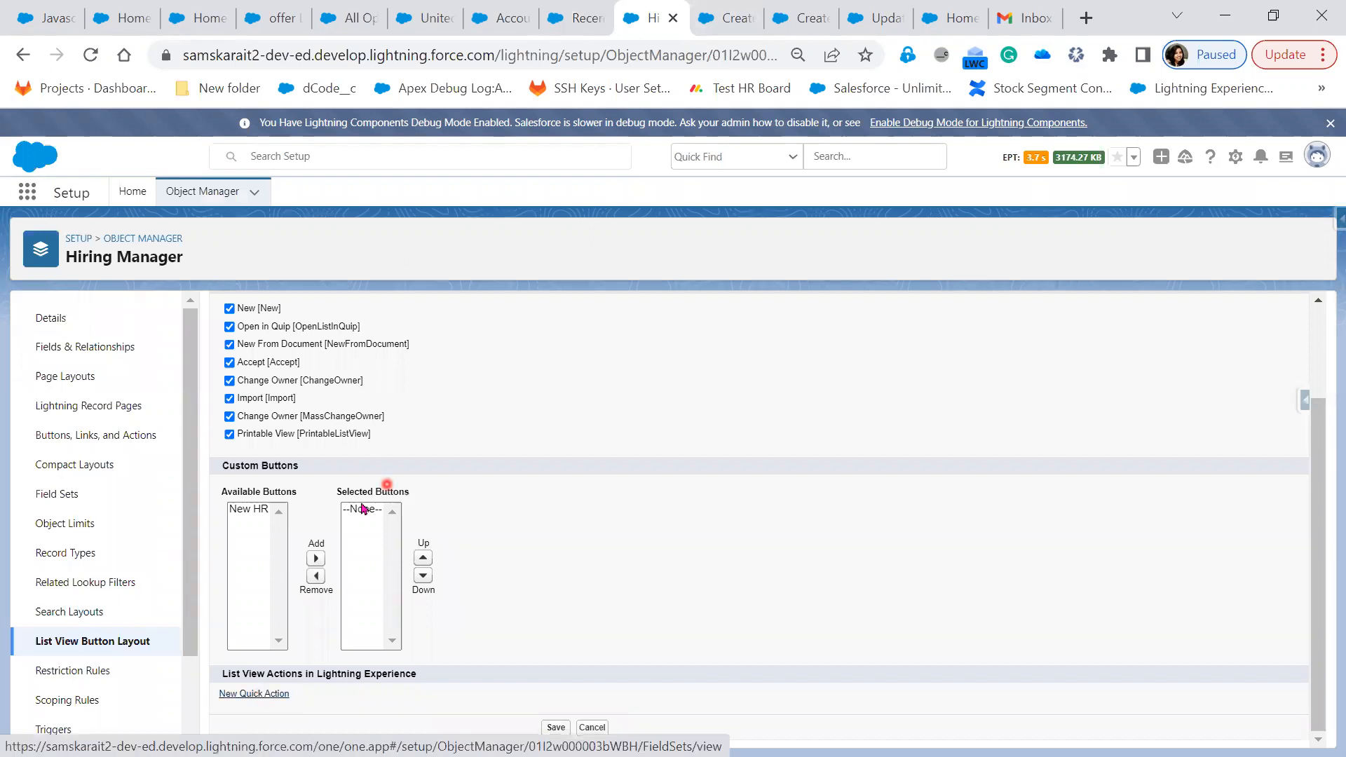
click(117, 436)
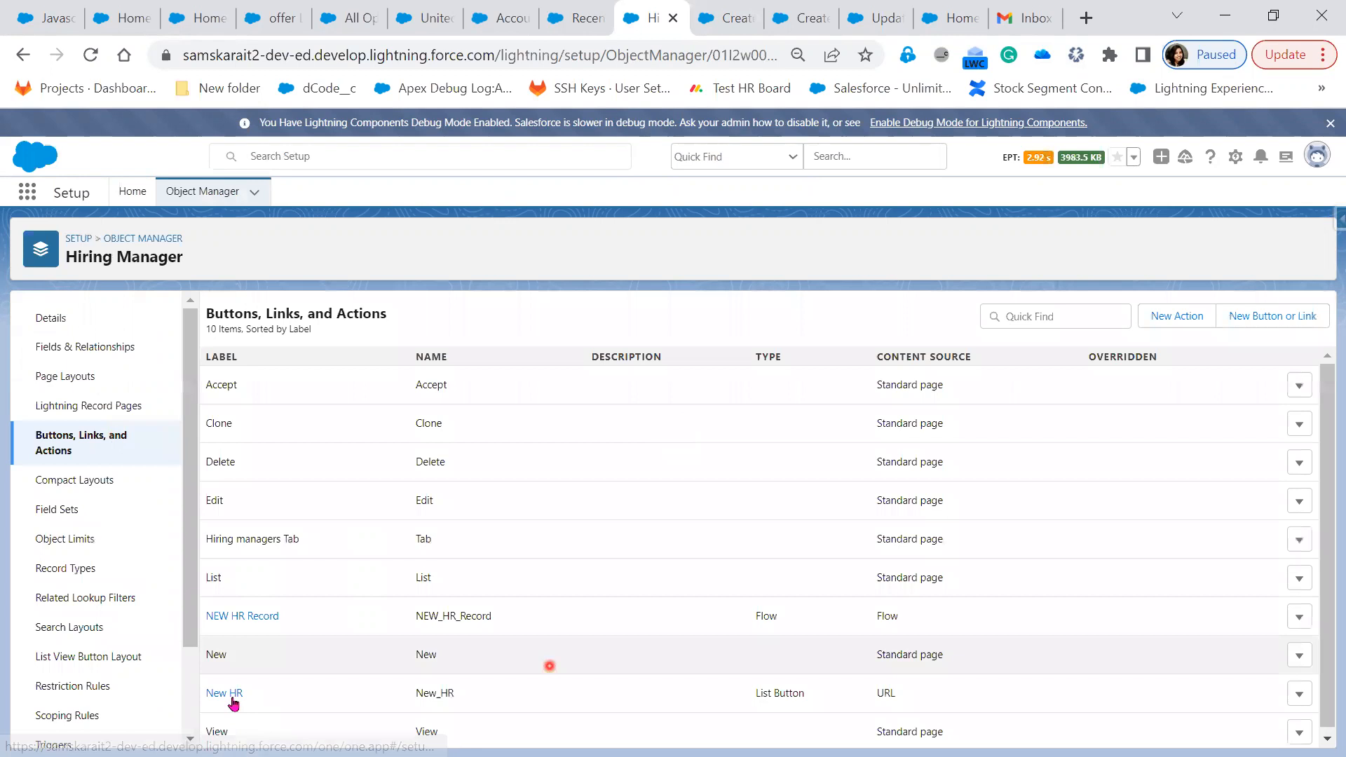
Check the New HR button's /flow/Create_New_HM_record URL against the flow's debug run
click(226, 694)
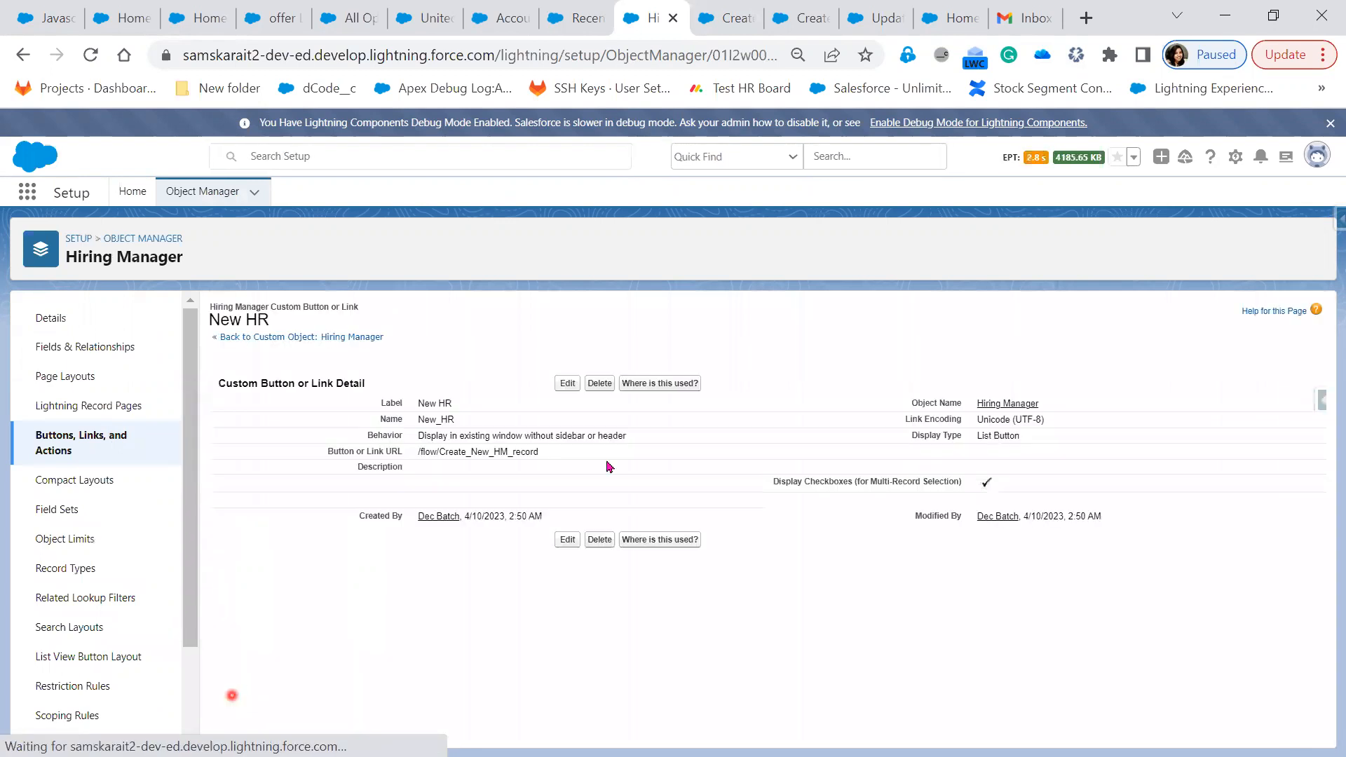
triple_click(406, 454)
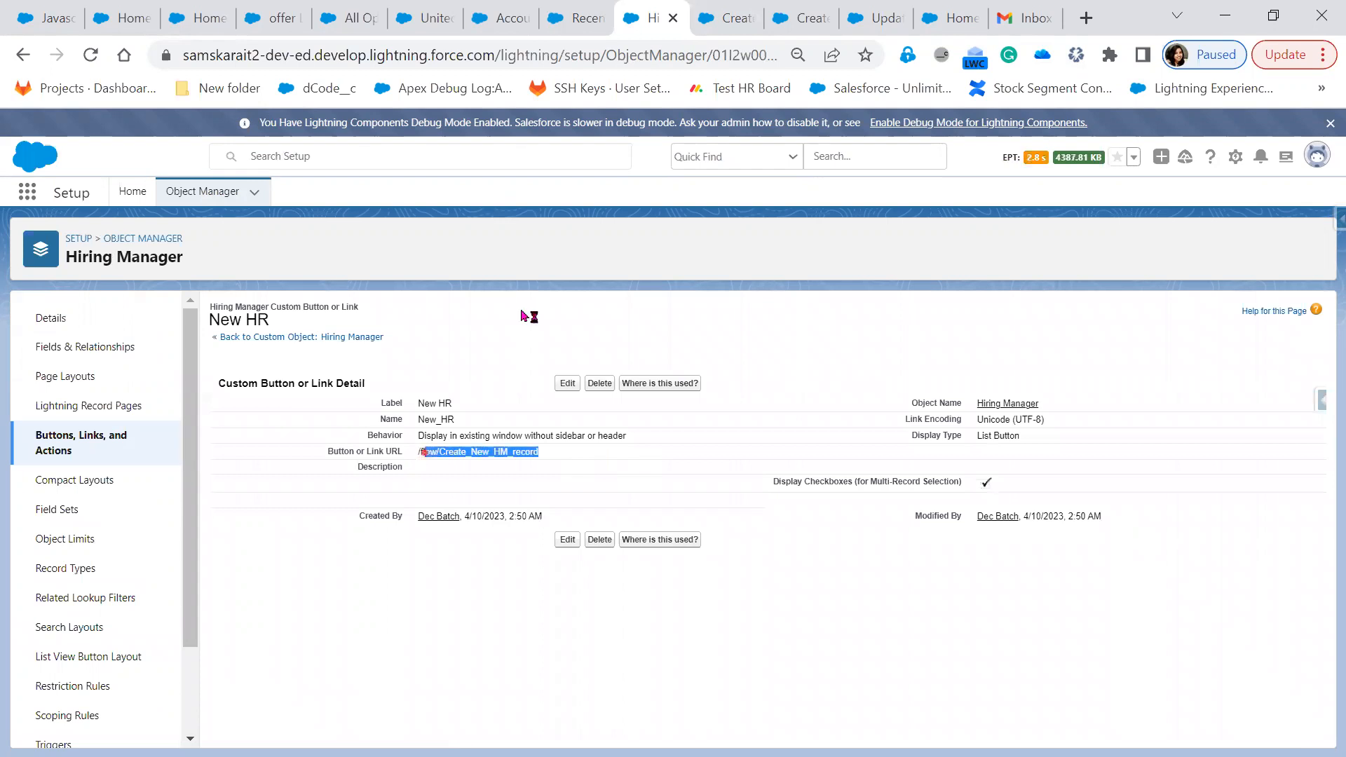
click(730, 19)
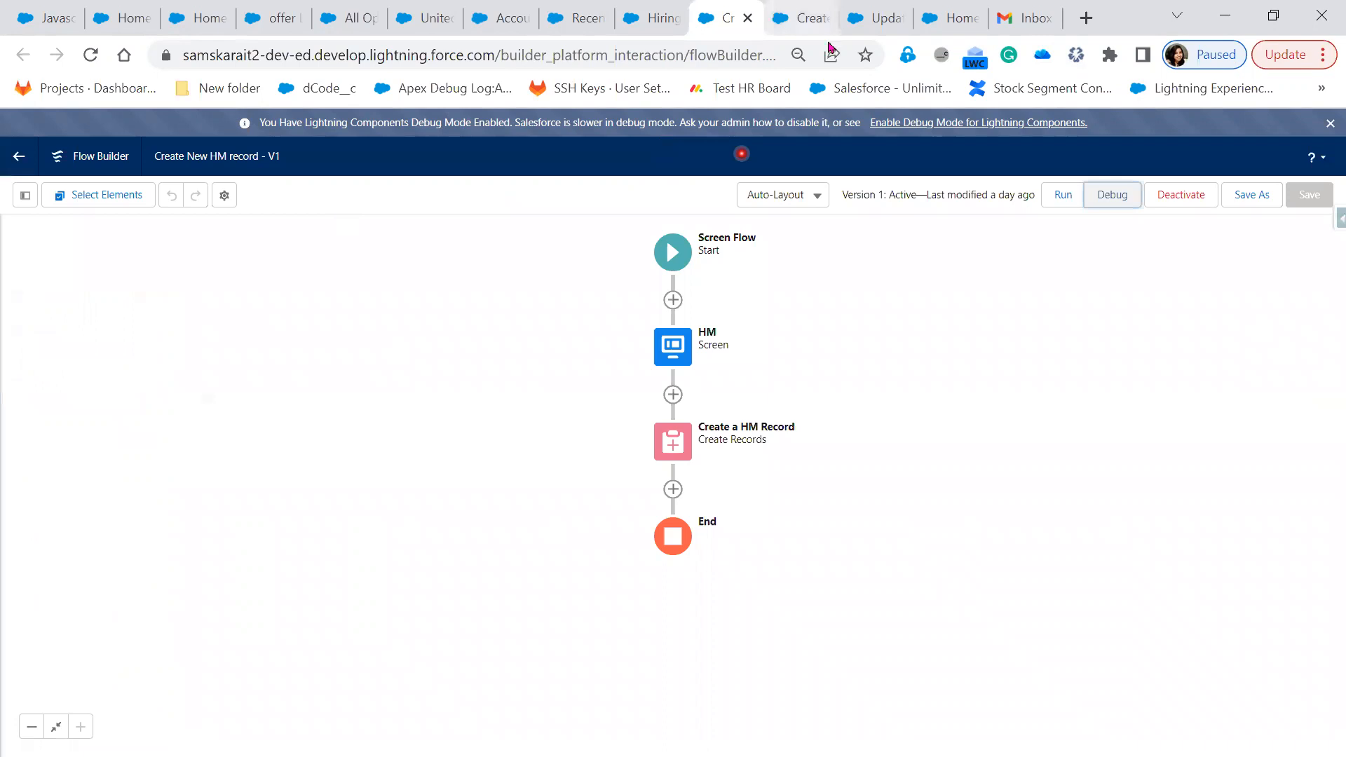
click(802, 19)
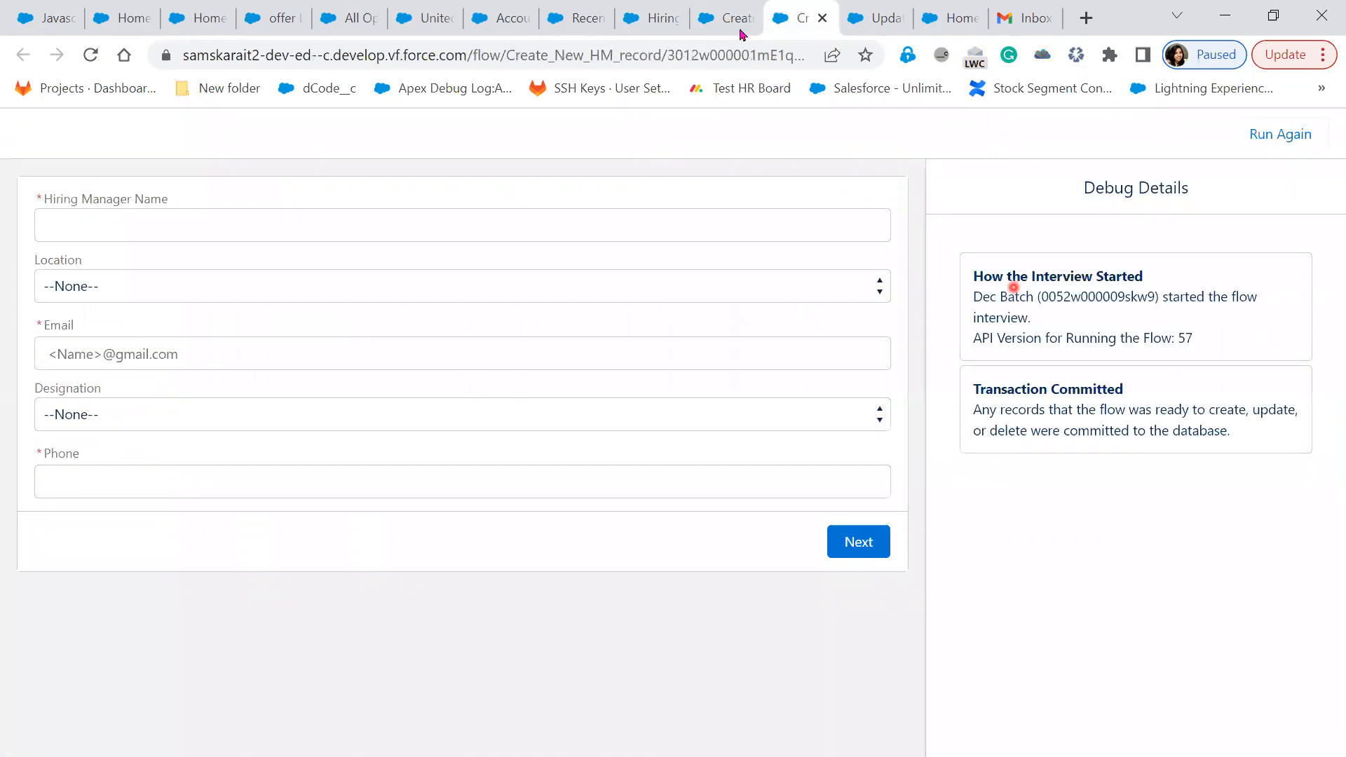
click(648, 28)
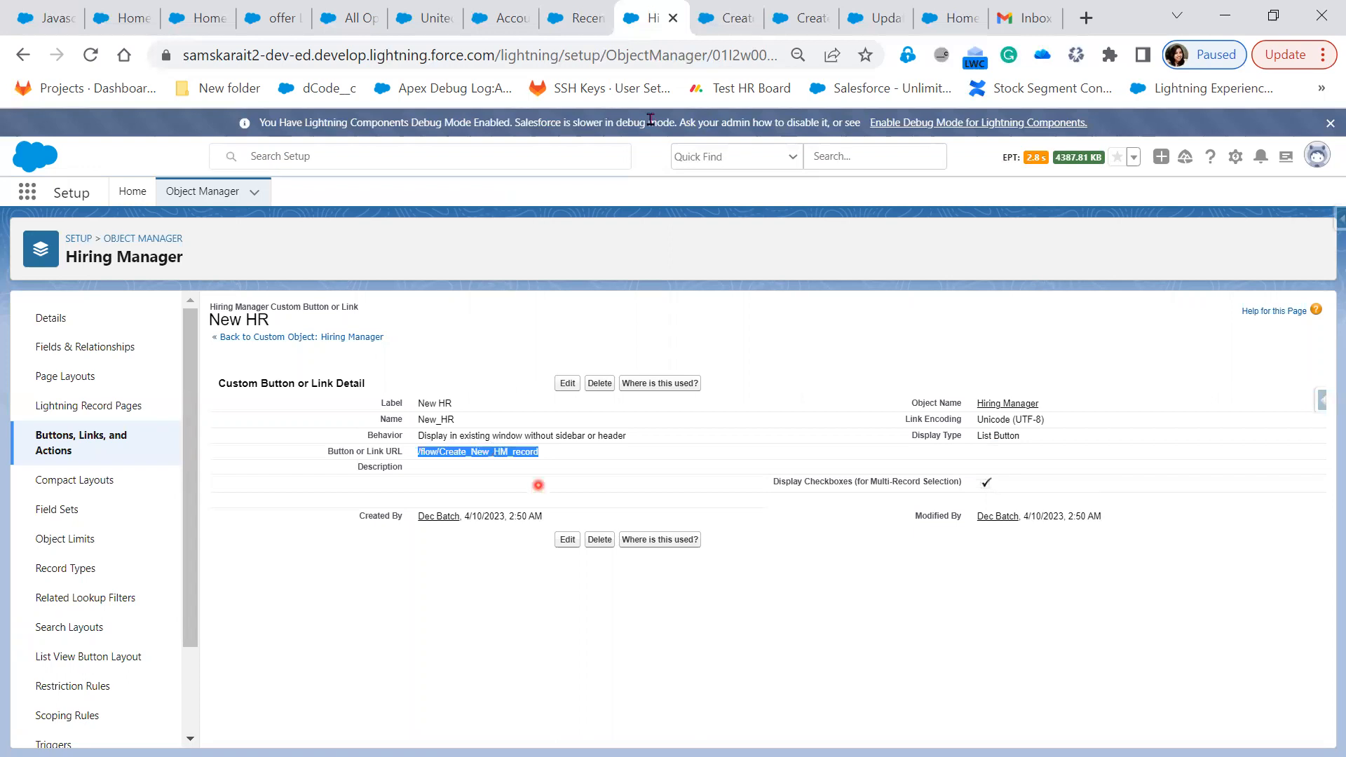
click(50, 455)
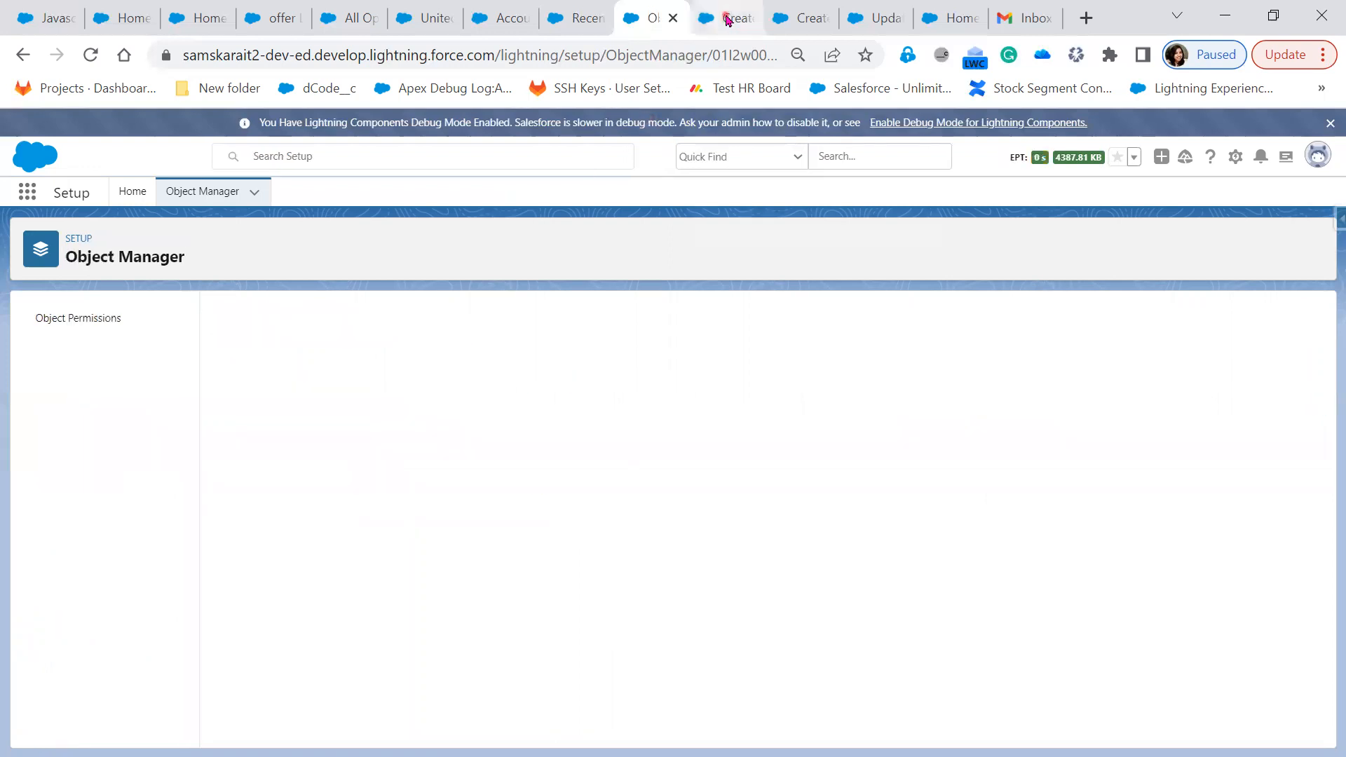
click(727, 20)
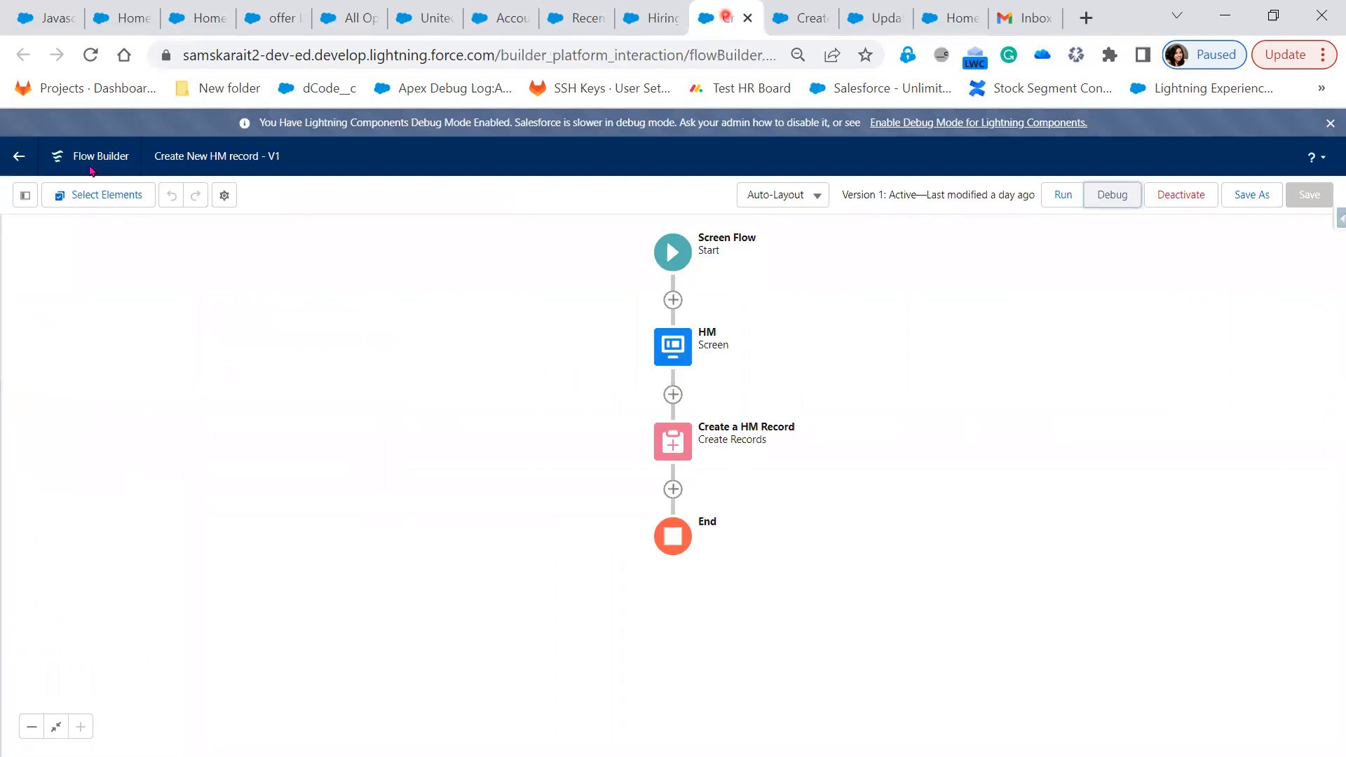
Copy the Create New HM record flow's URL from its Details and Versions page
click(19, 156)
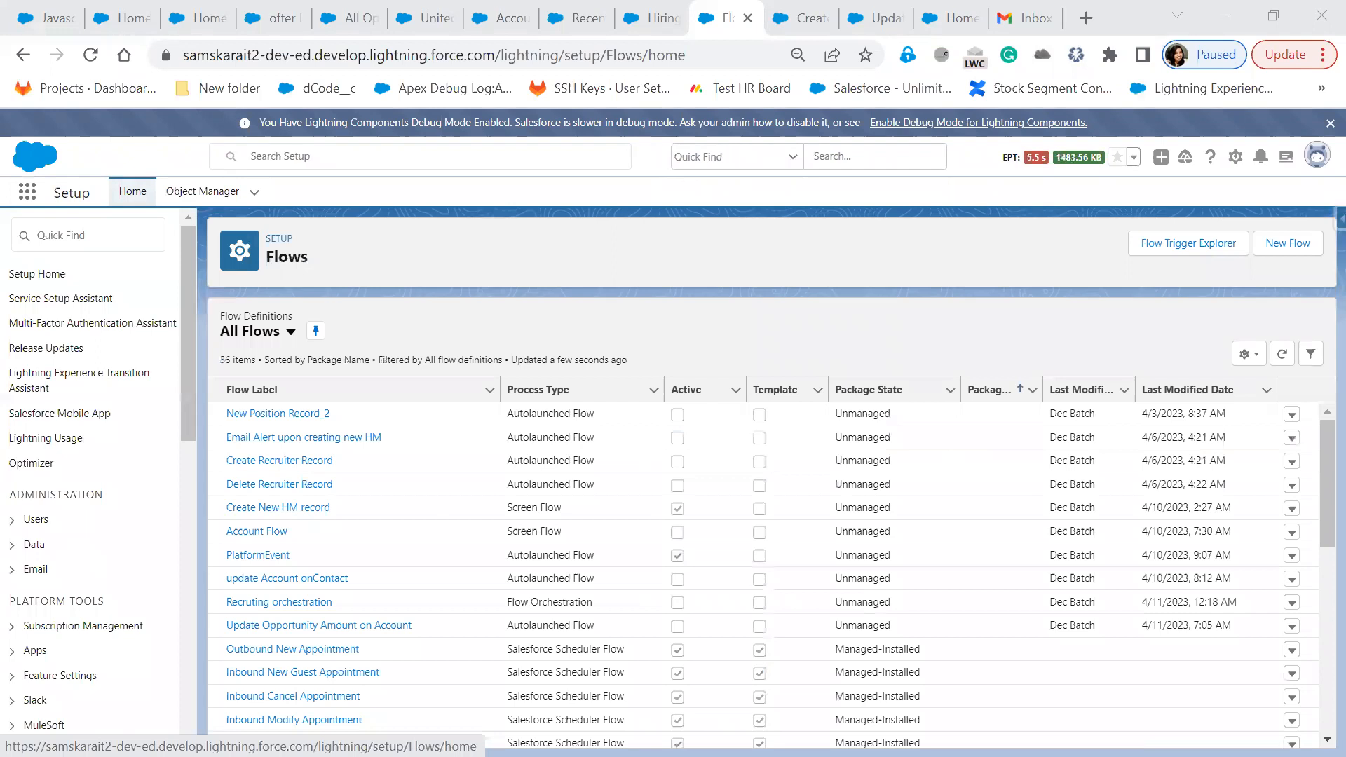
click(289, 457)
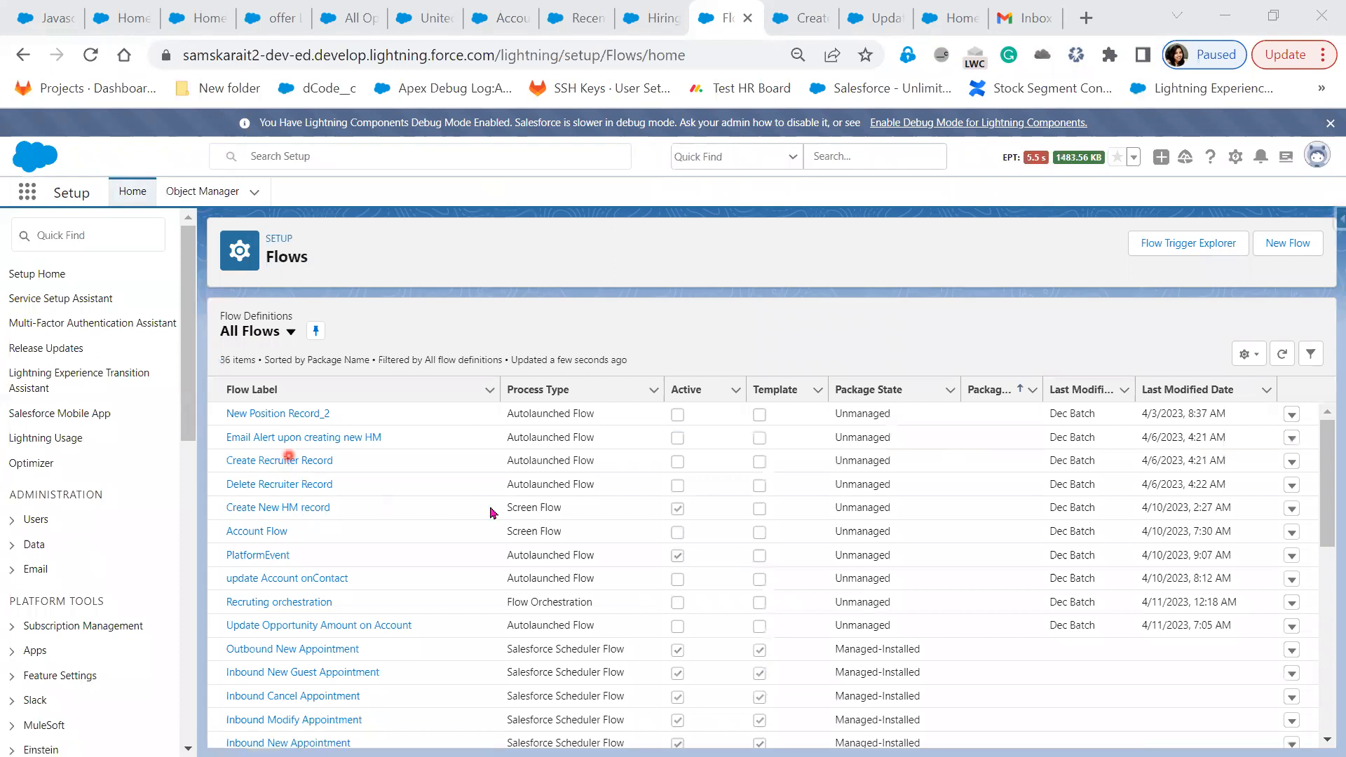
click(1294, 511)
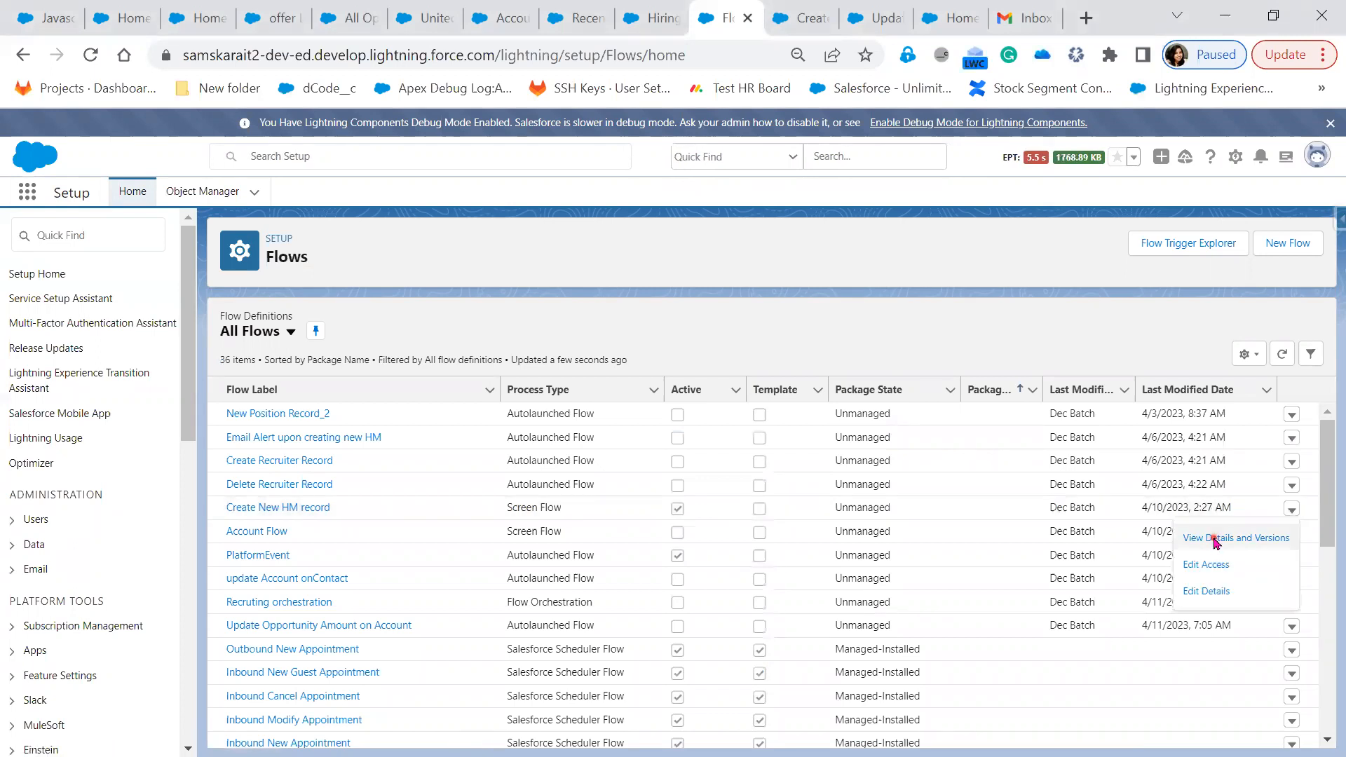
click(1216, 538)
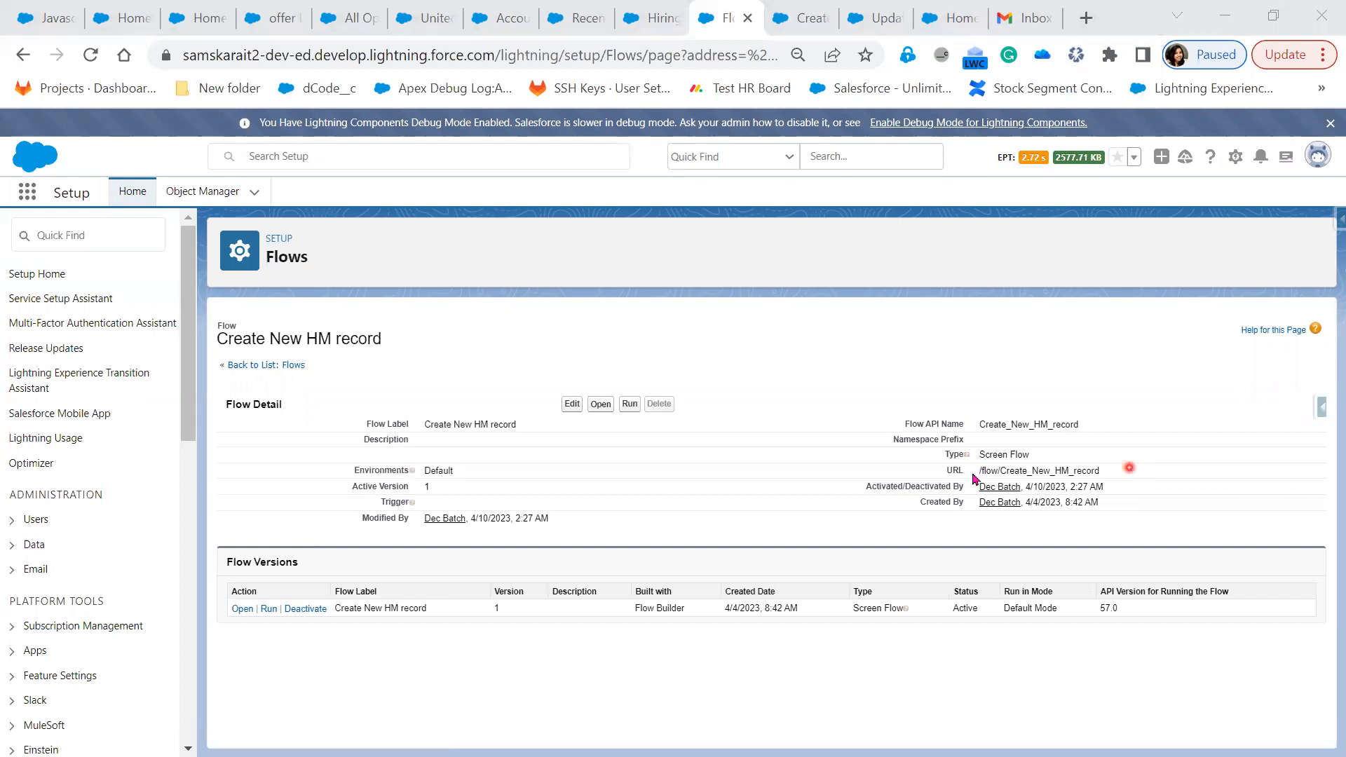
triple_click(999, 471)
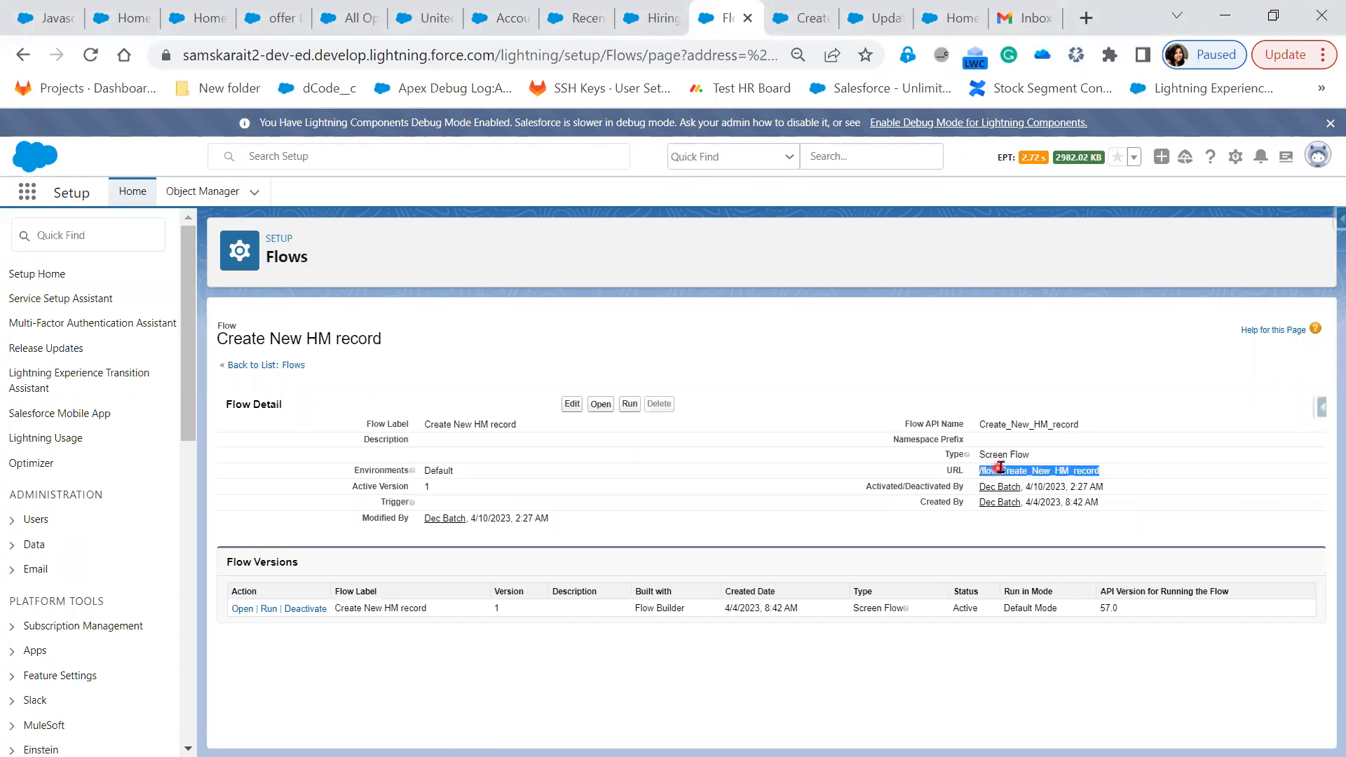
right_click(1036, 470)
click(1023, 485)
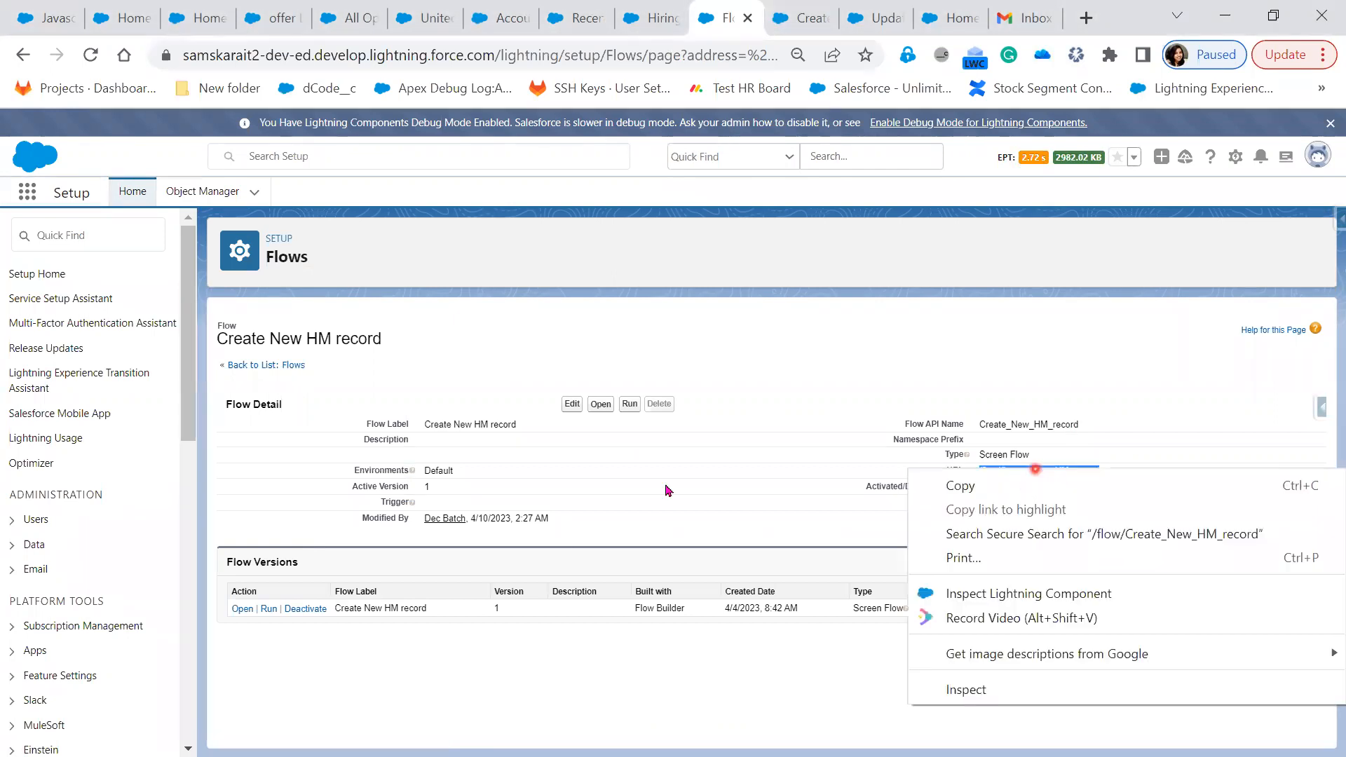
click(652, 19)
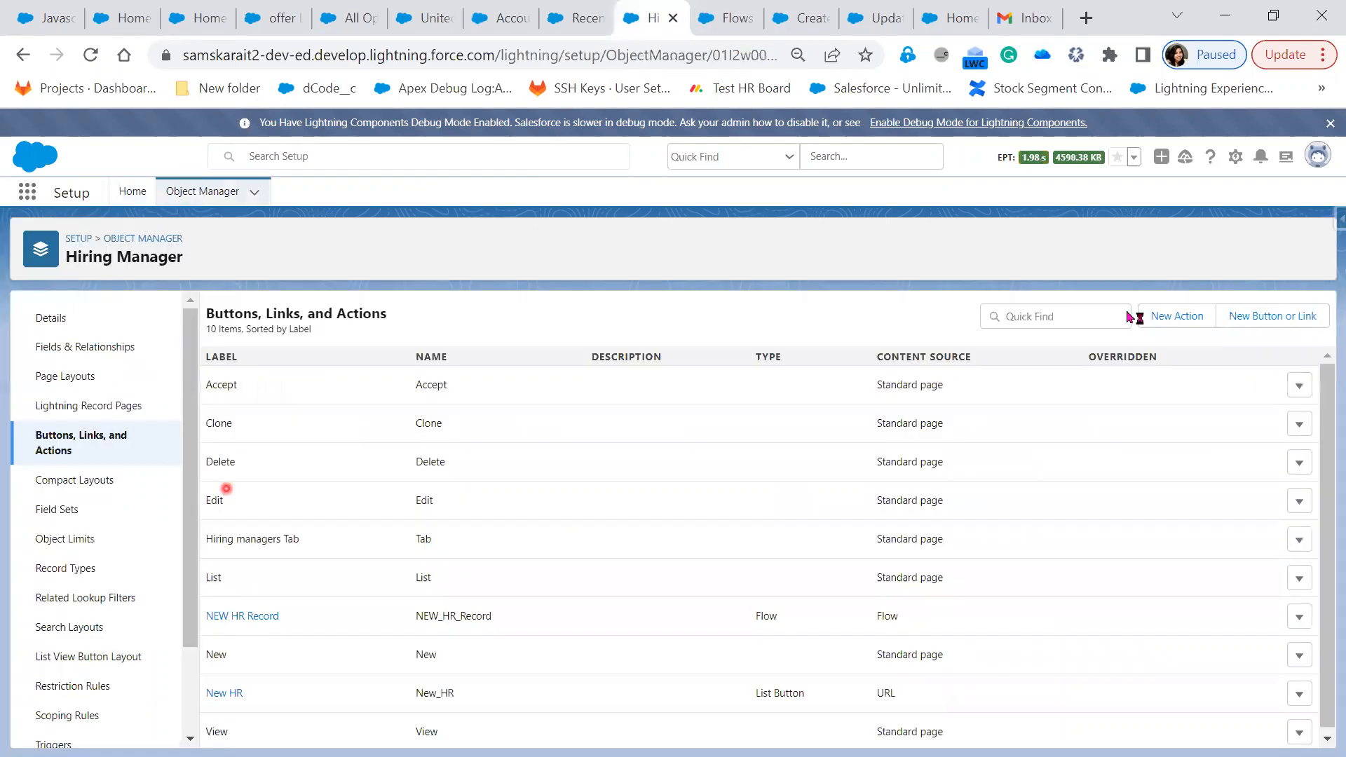
Create a 'New Record' list button that displays in the existing window without sidebar or header
click(1267, 317)
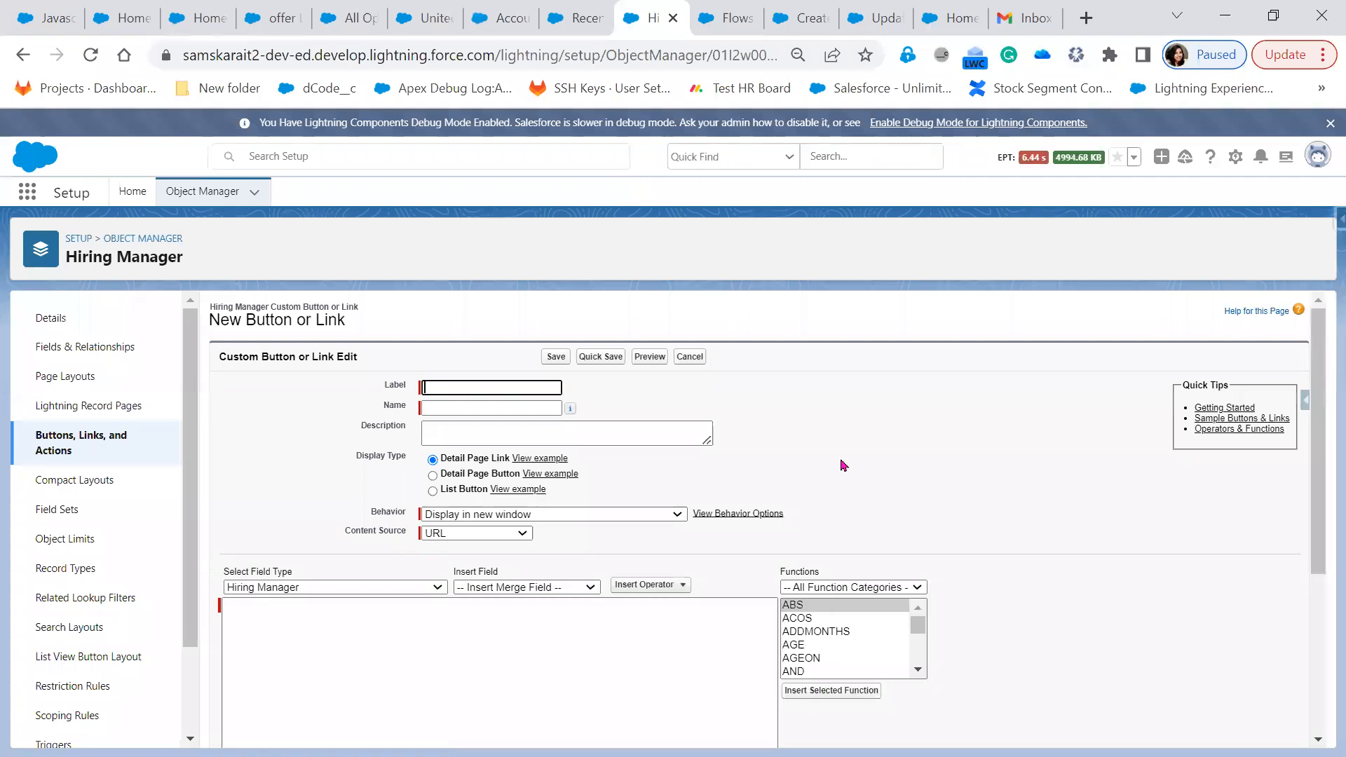
click(456, 387)
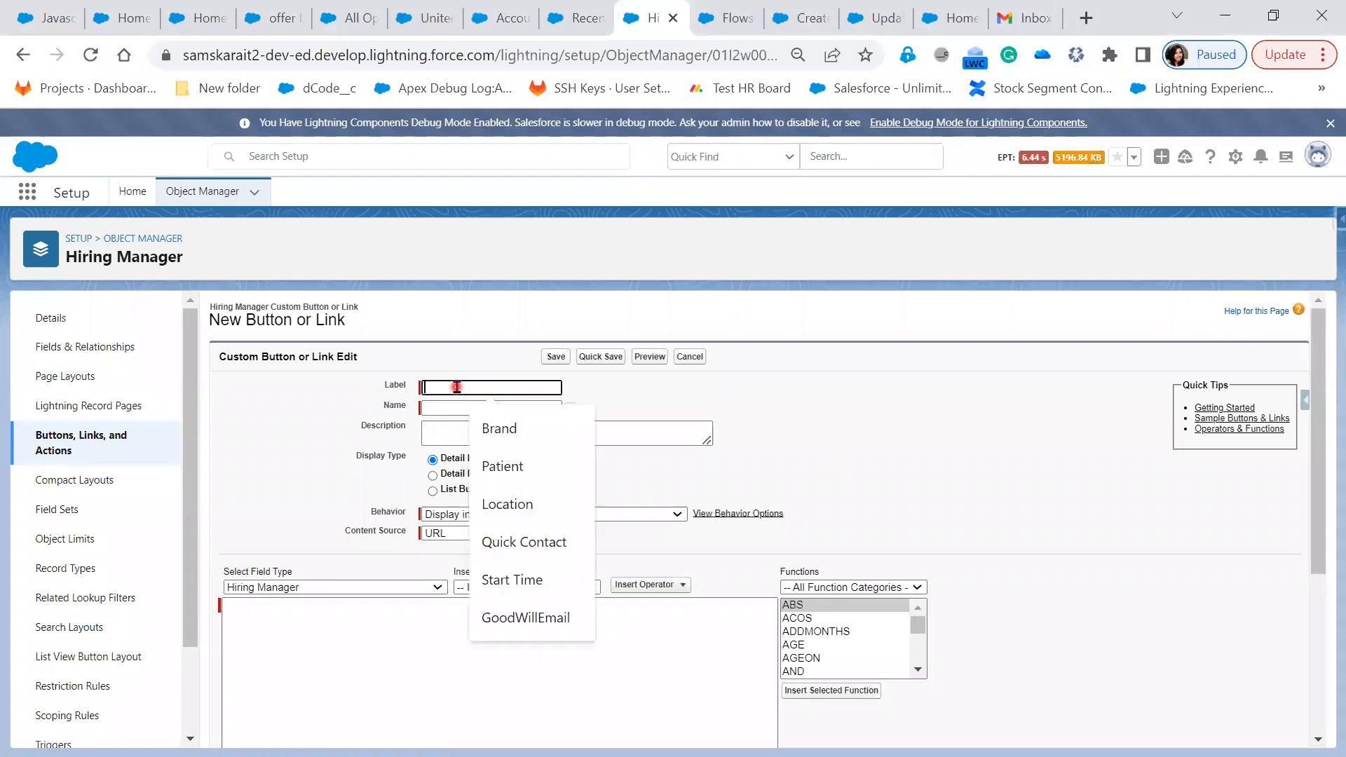
text(New )
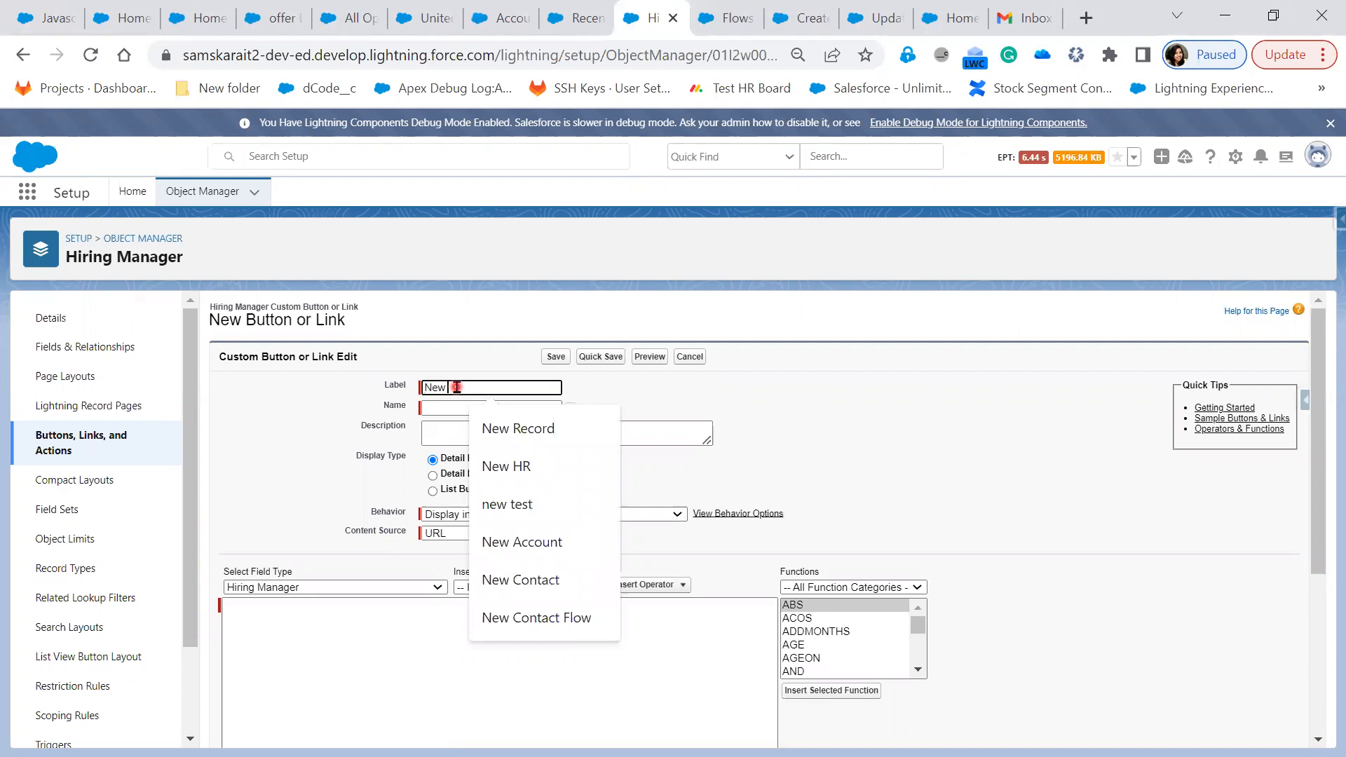
text(Recor)
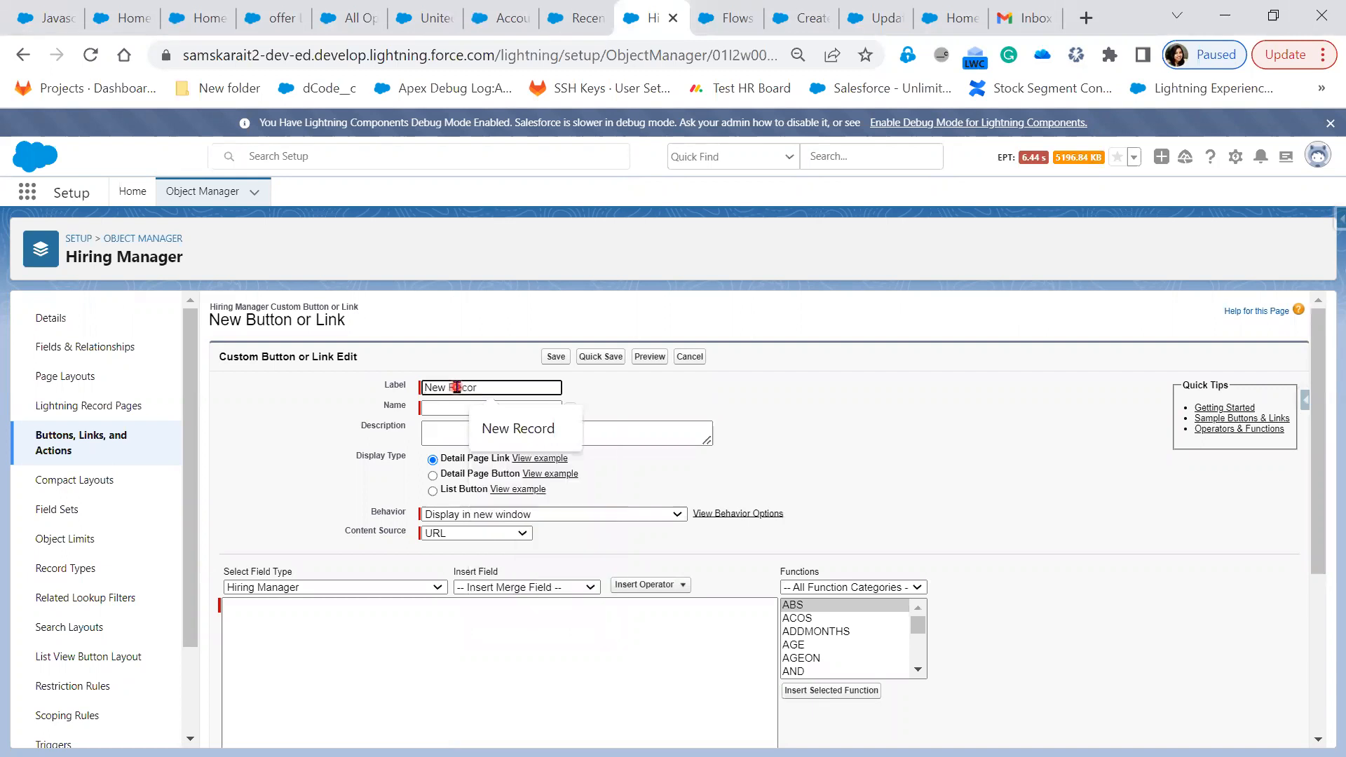
text(d)
key(Tab)
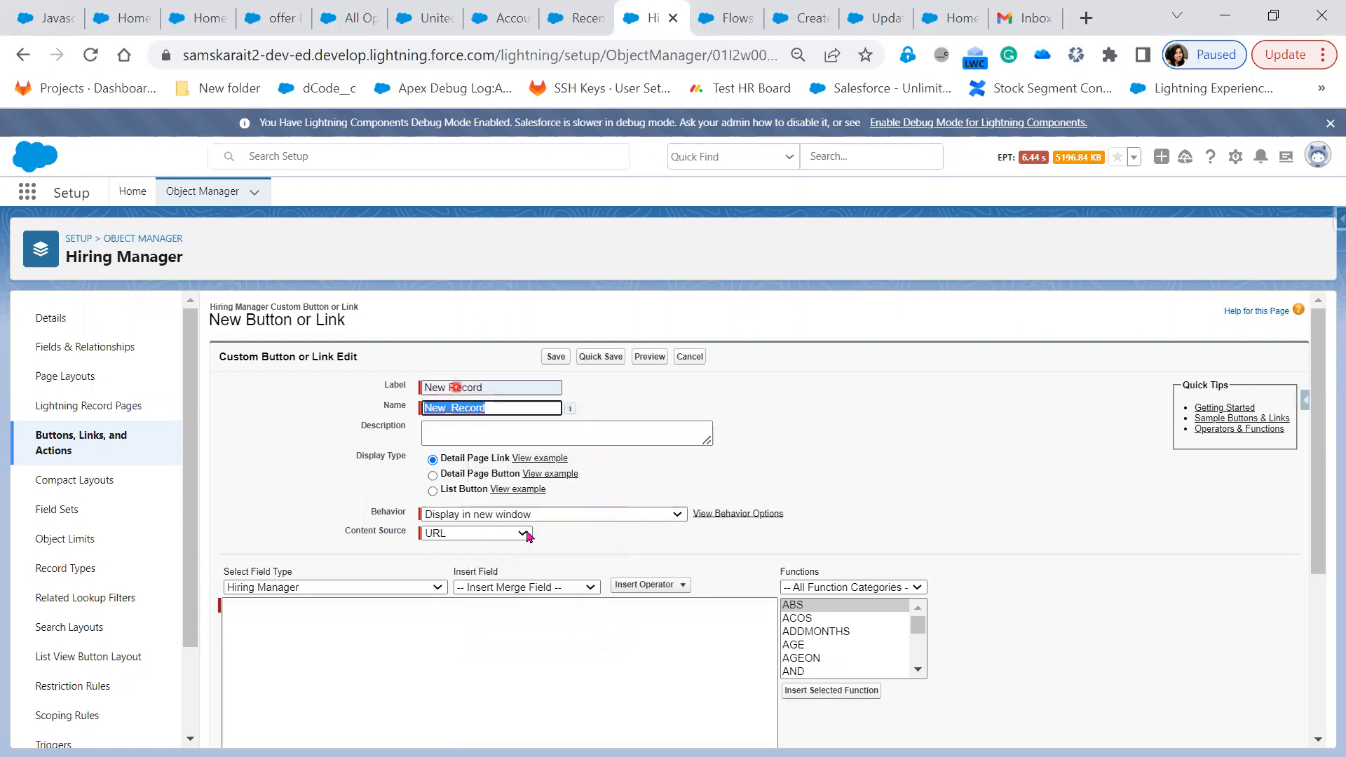
click(460, 495)
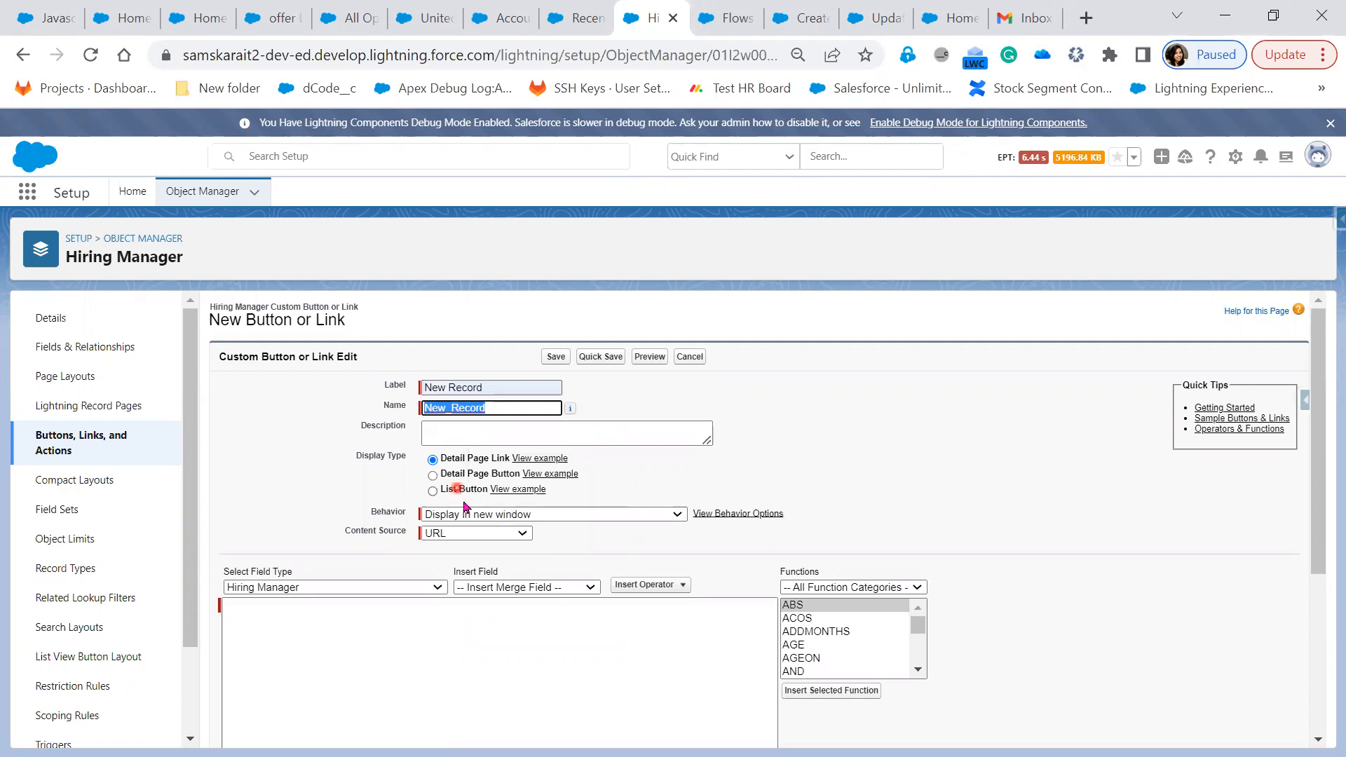
click(516, 530)
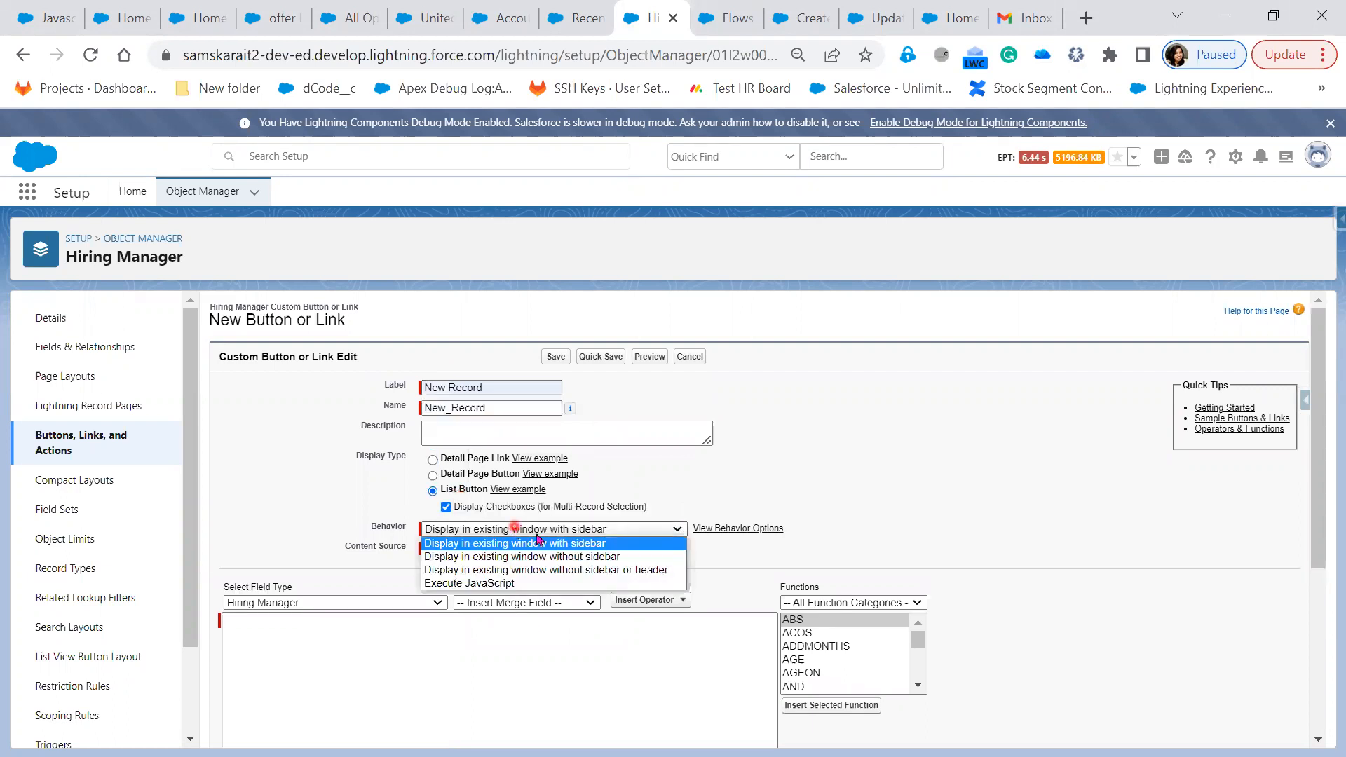
click(540, 572)
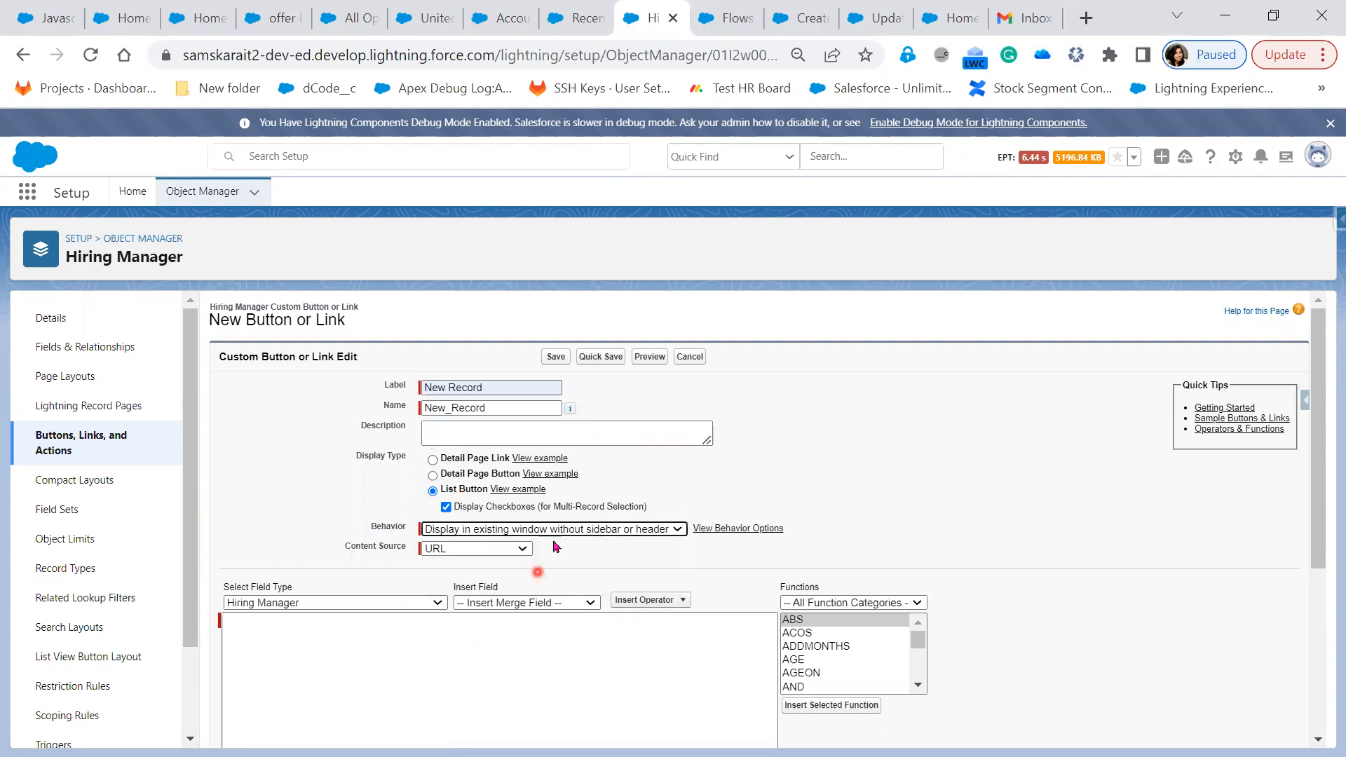
click(759, 531)
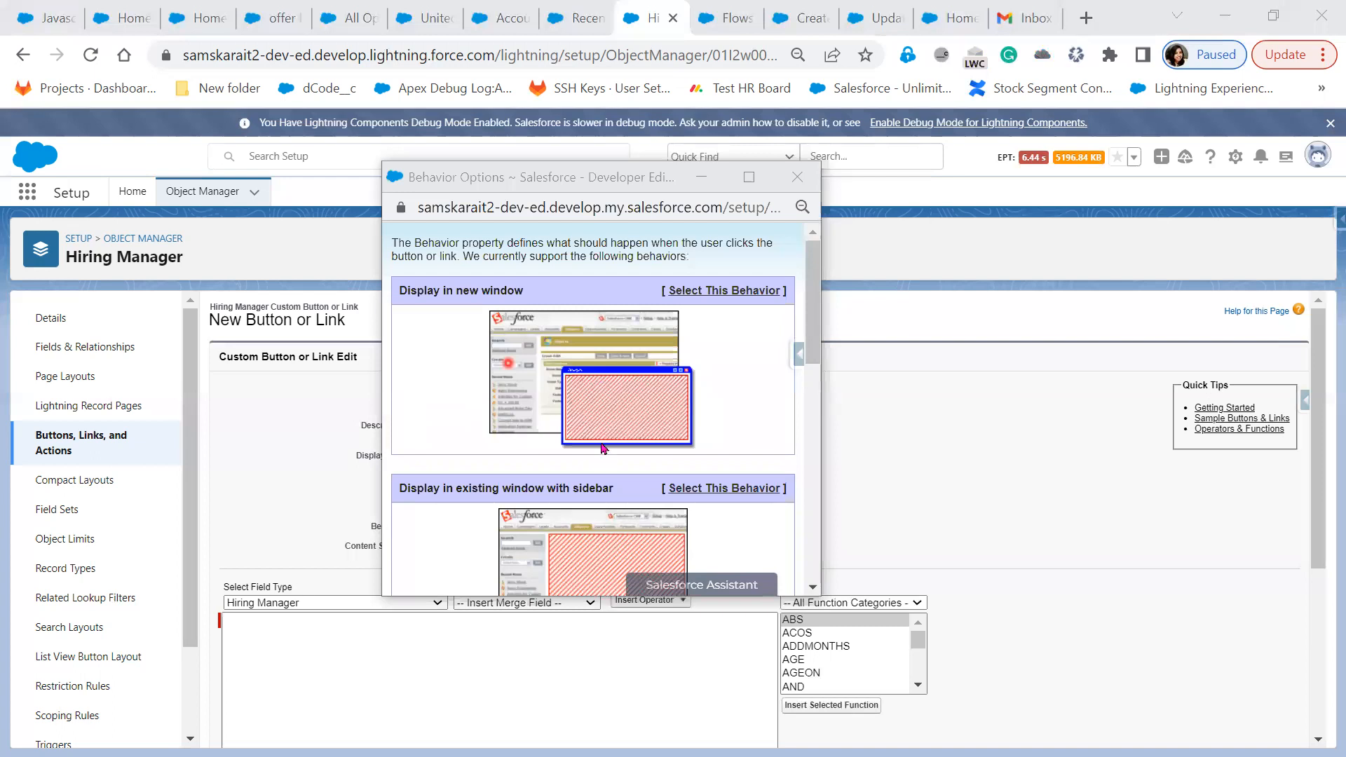
Paste /flow/Create_New_HM_record as the New Record button's URL content
scroll(618, 470, down, 1)
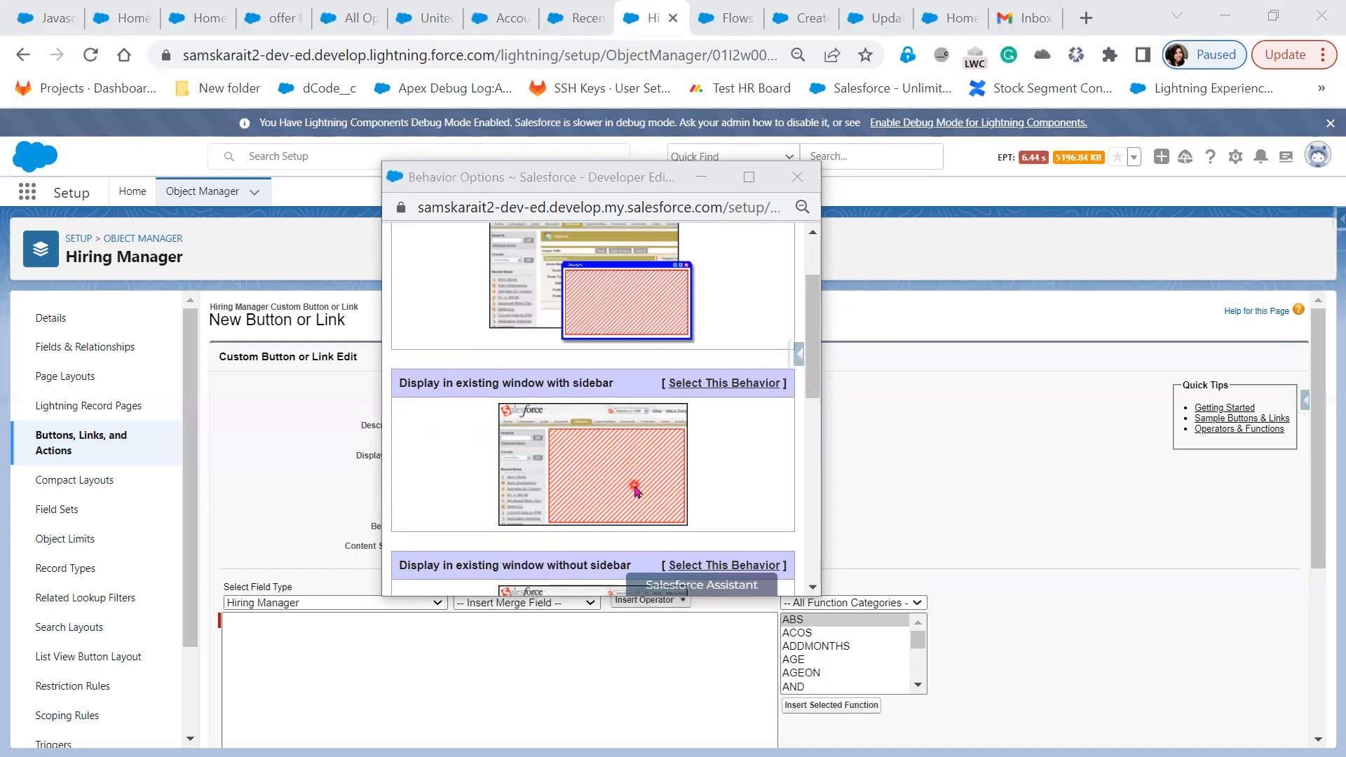
scroll(636, 491, down, 1)
scroll(406, 264, down, 2)
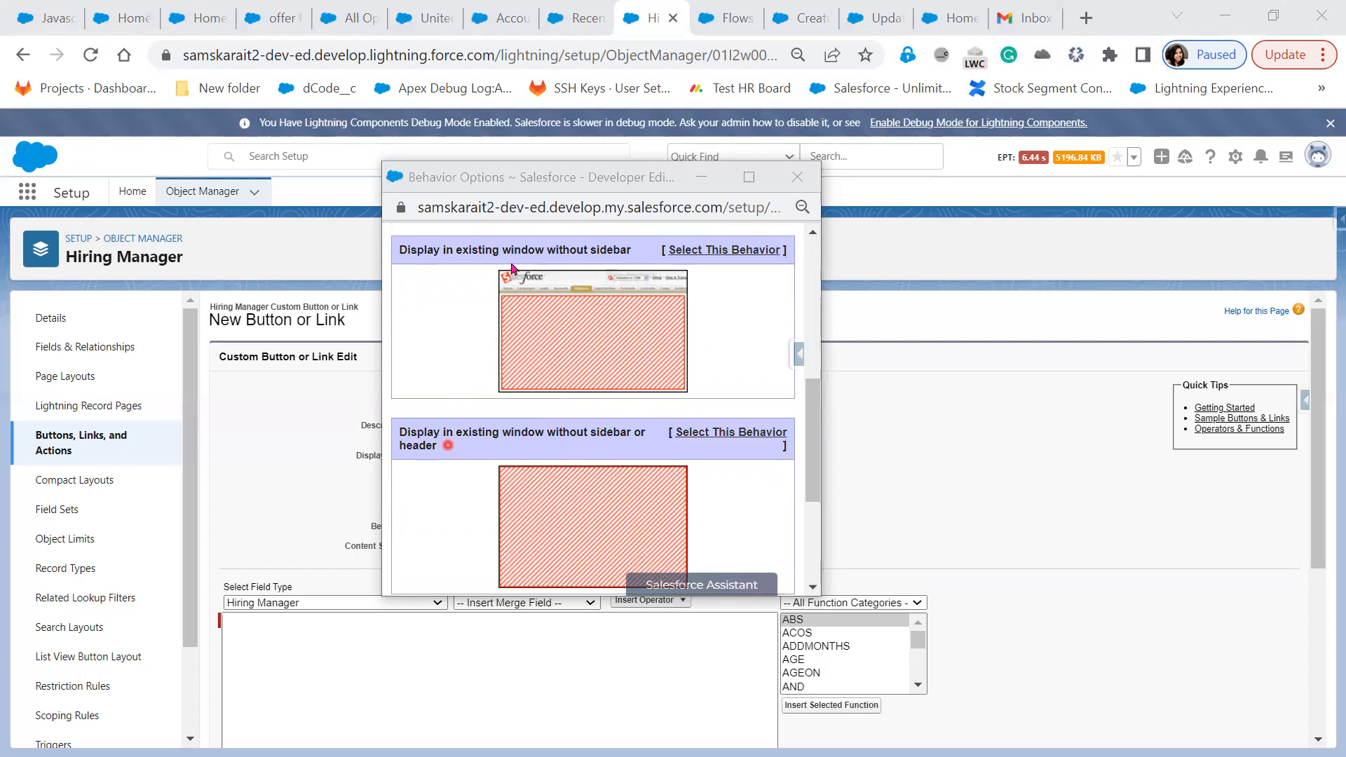
scroll(500, 517, down, 3)
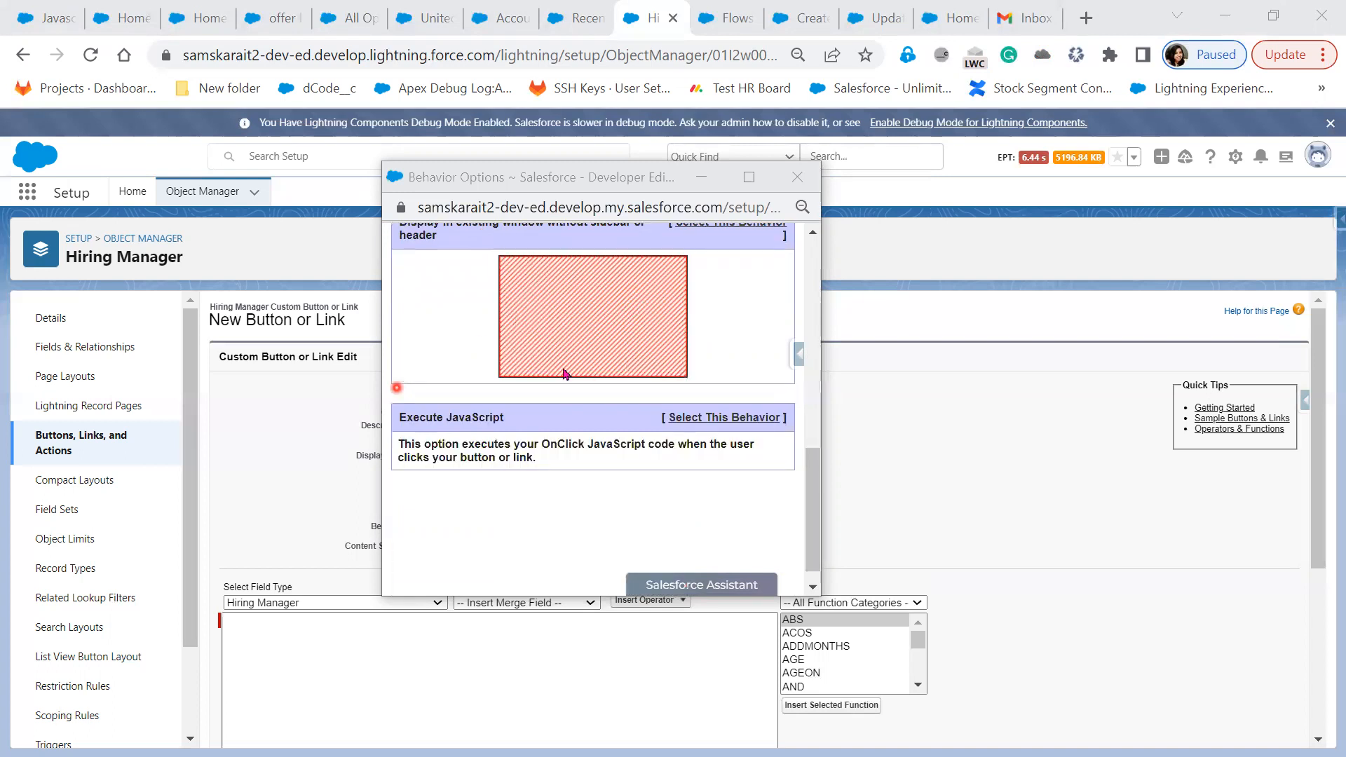
scroll(533, 344, up, 2)
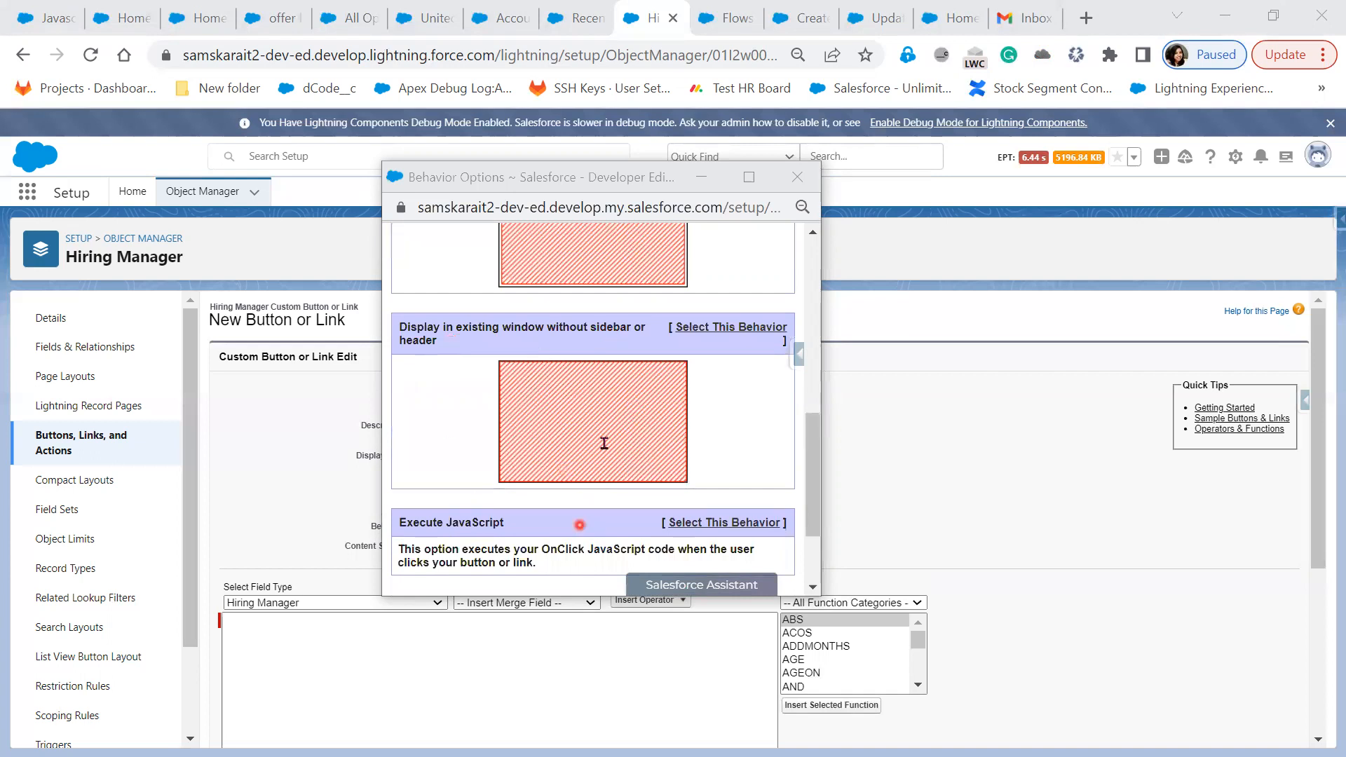
scroll(604, 443, down, 3)
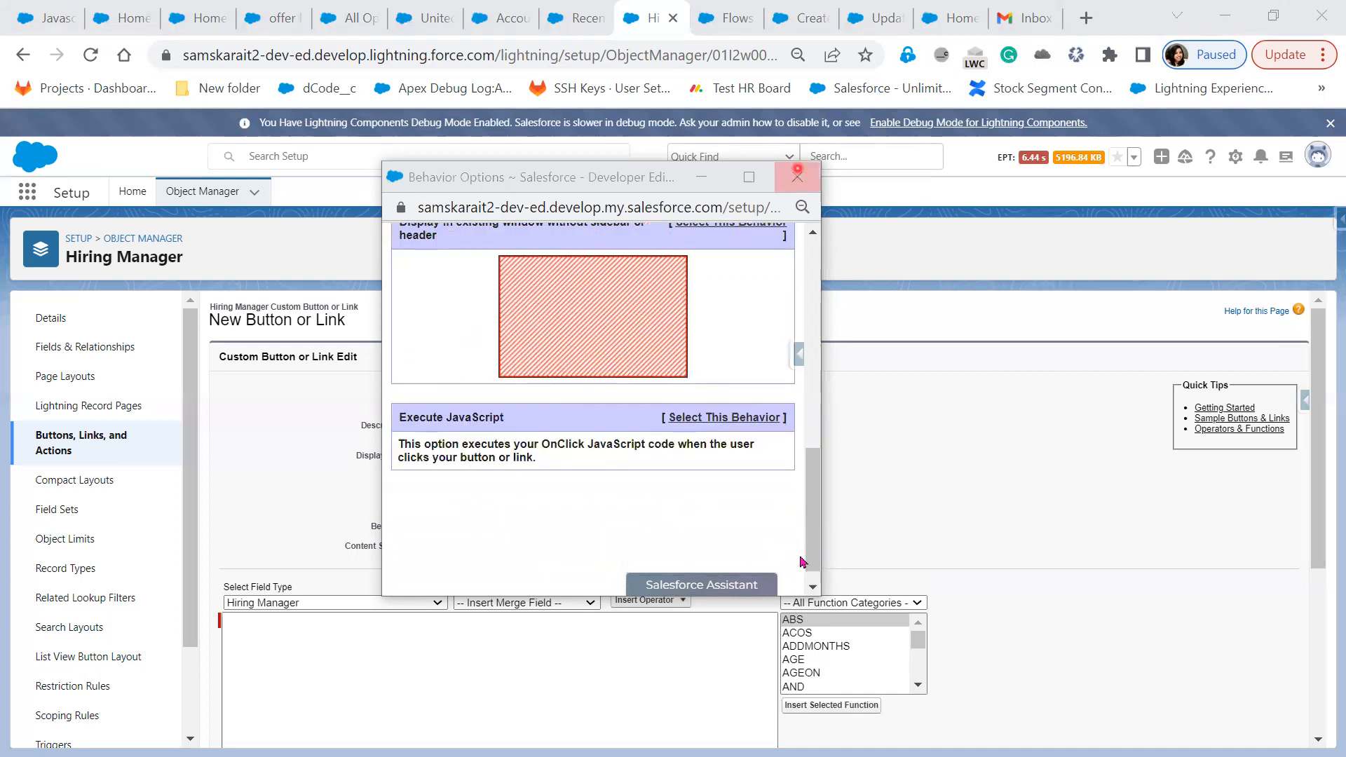
click(798, 177)
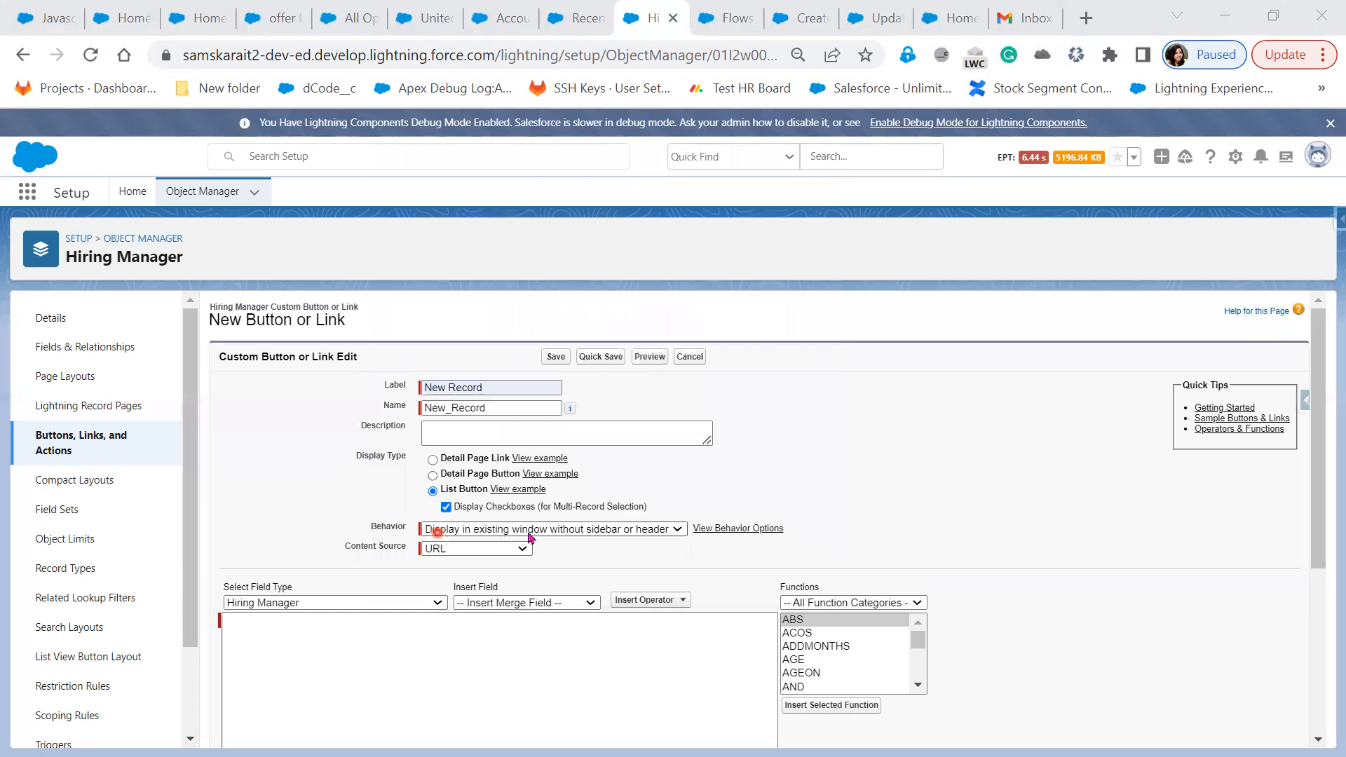
click(478, 552)
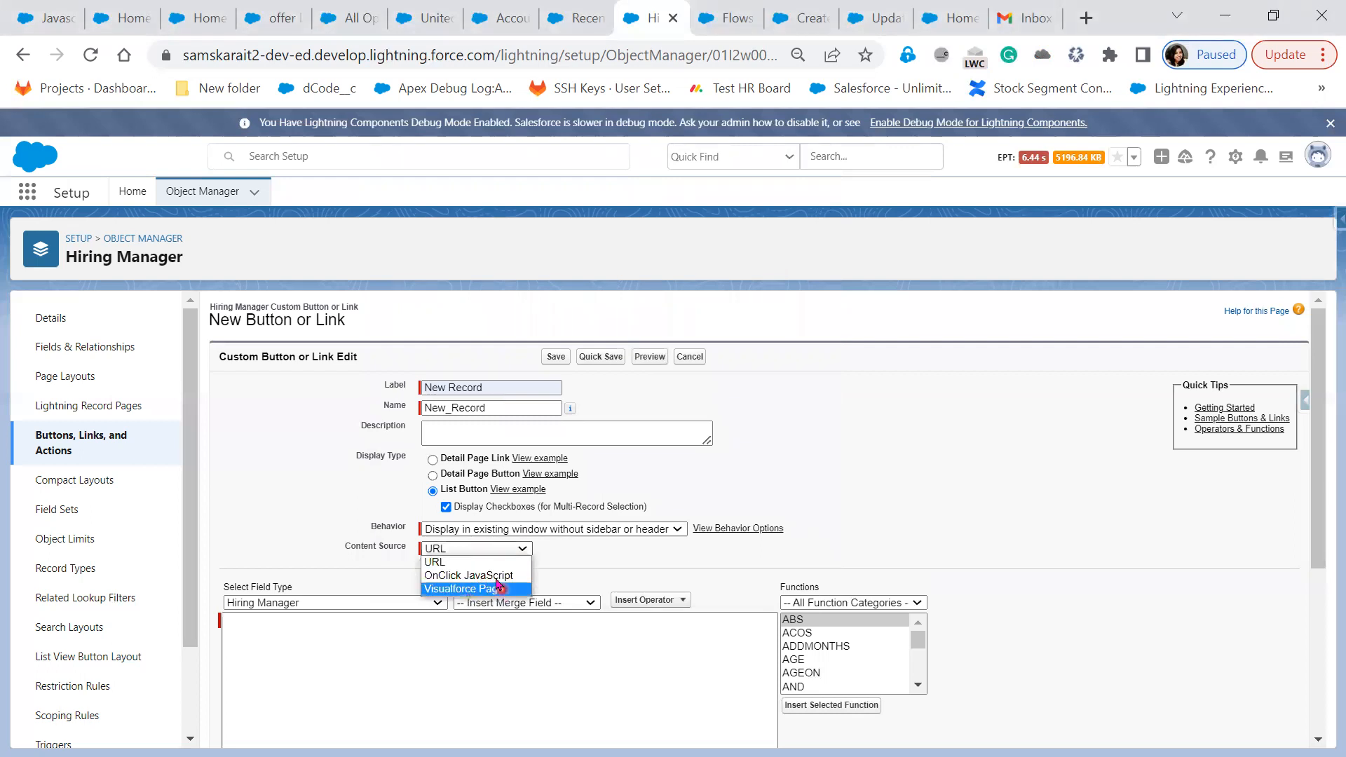
right_click(286, 646)
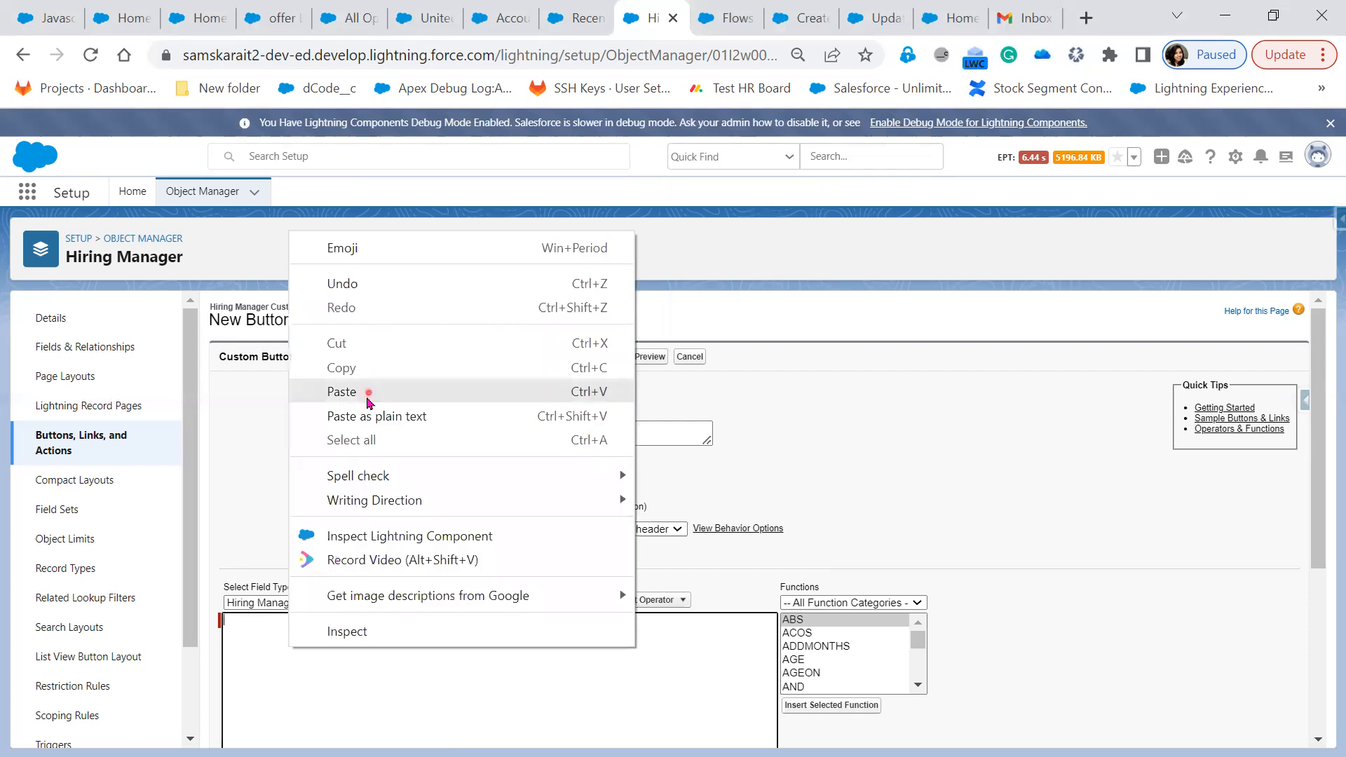
click(371, 394)
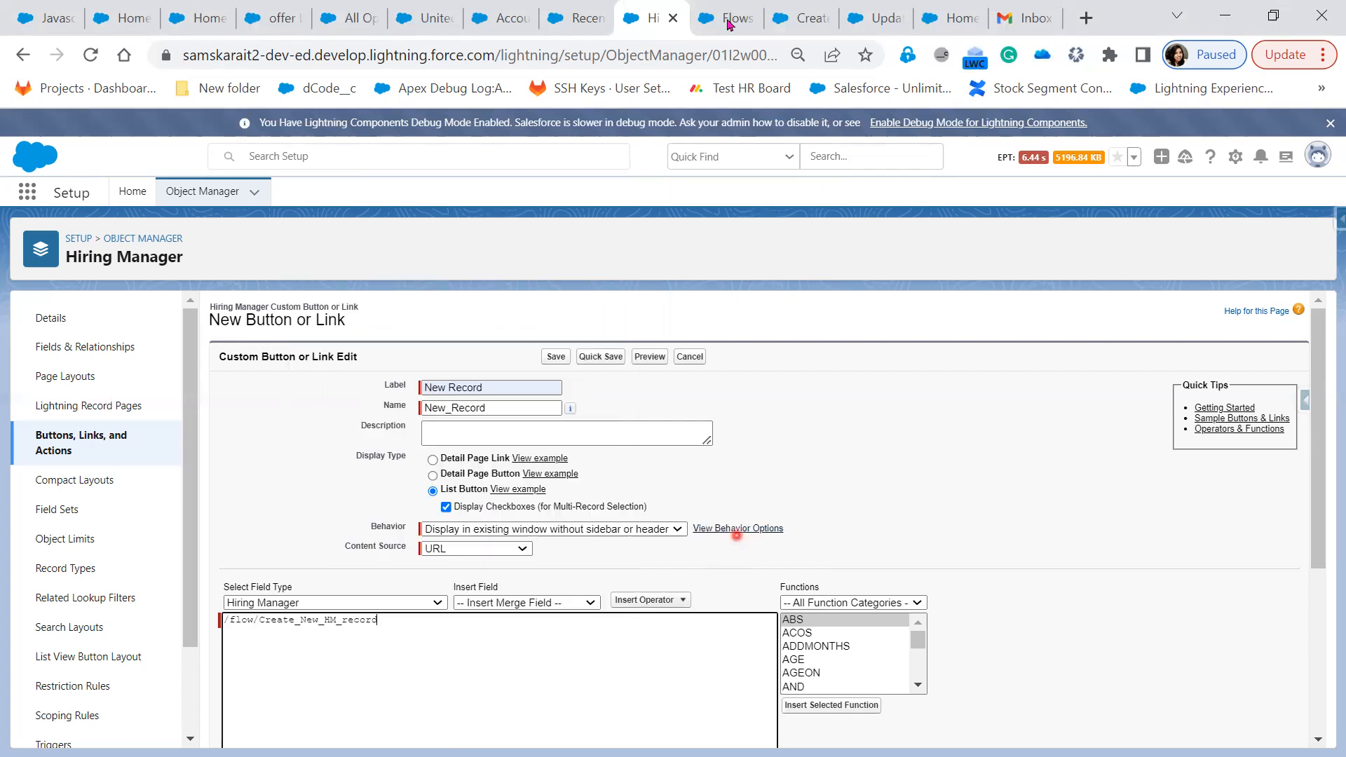
scroll(478, 465, down, 1)
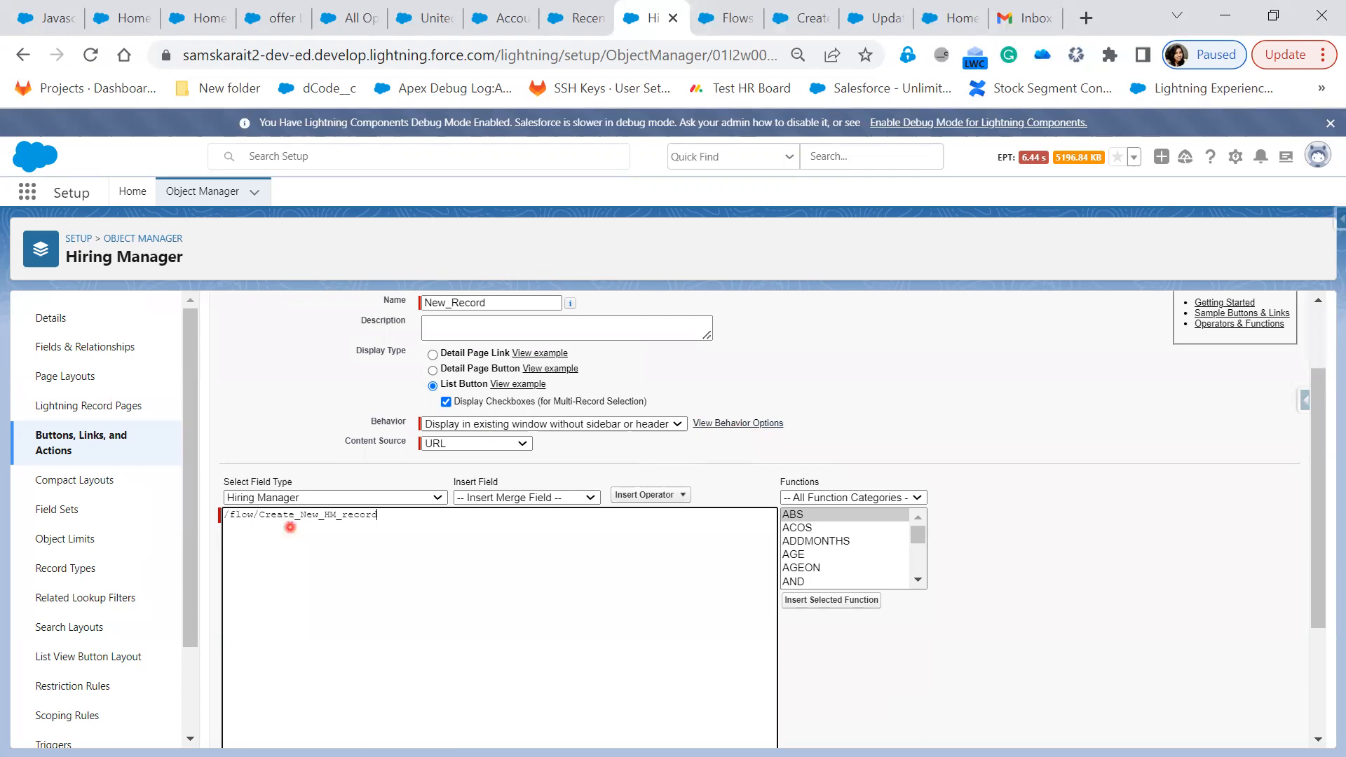
Save the New Record list button and acknowledge the search layout notice
key(alt+Tab)
click(533, 596)
scroll(412, 703, down, 3)
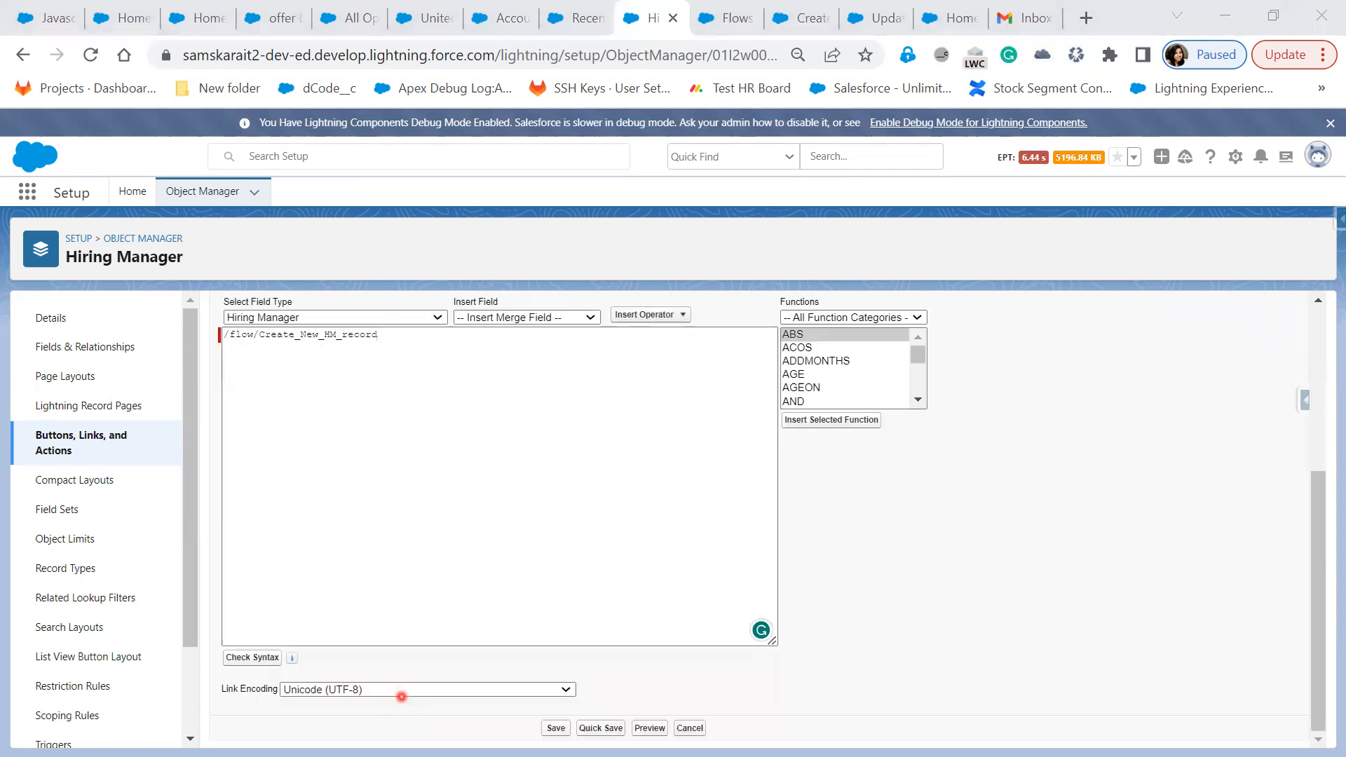
click(552, 728)
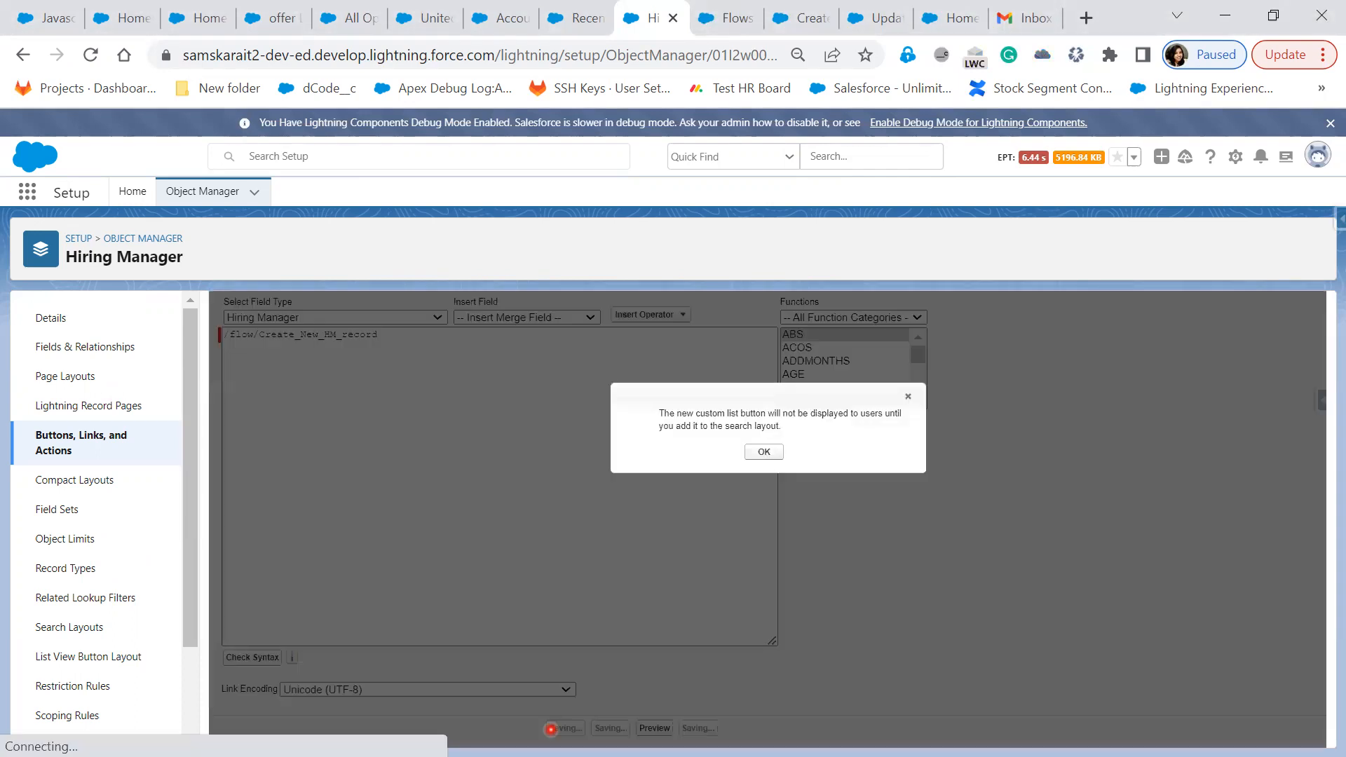
click(766, 451)
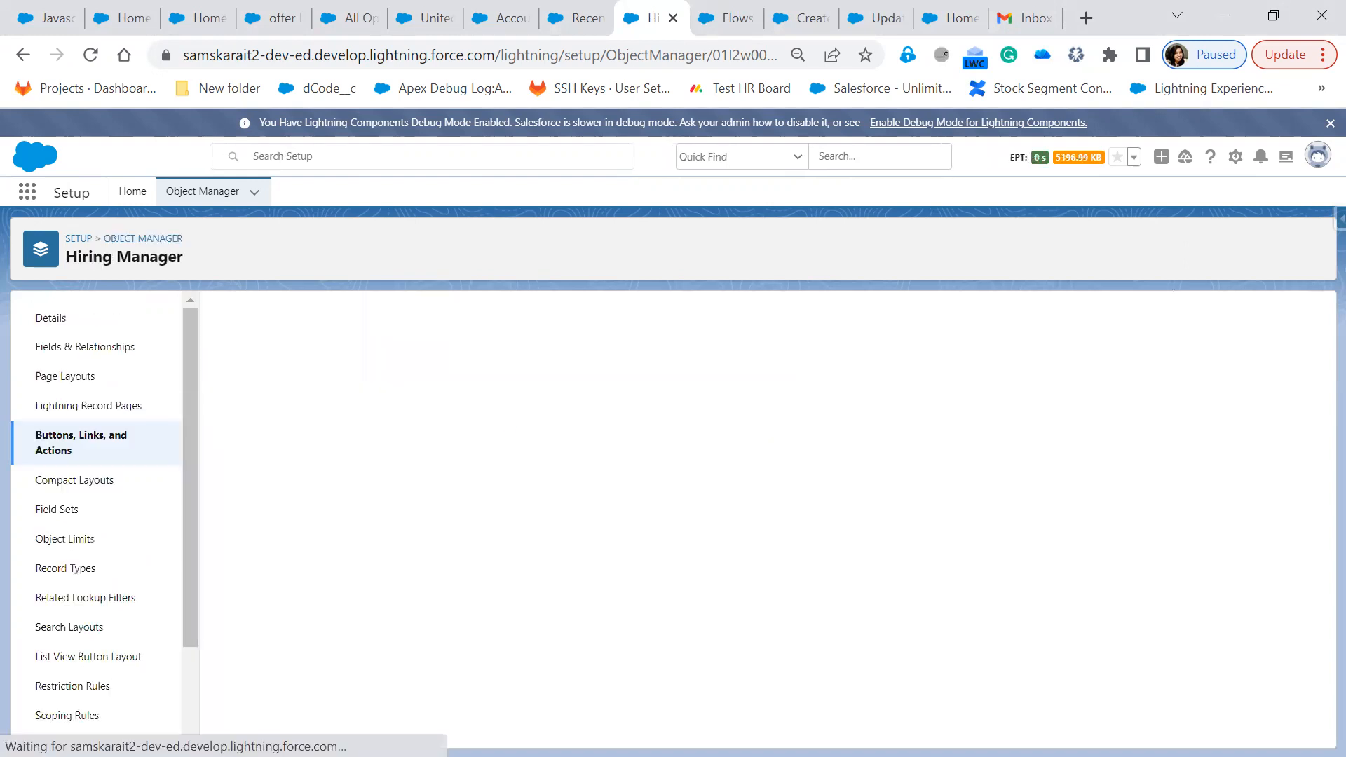
Add New Record to the List View layout's selected buttons and save
click(67, 686)
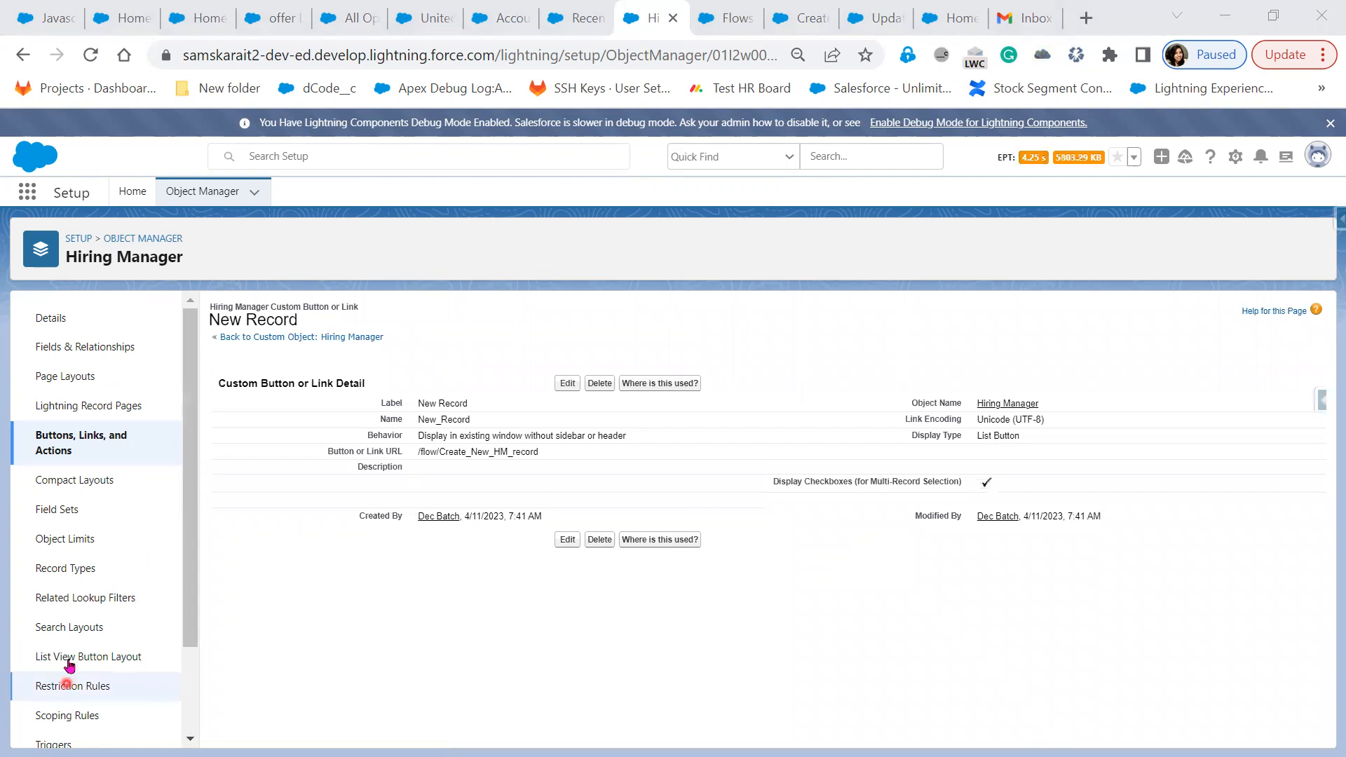
click(69, 663)
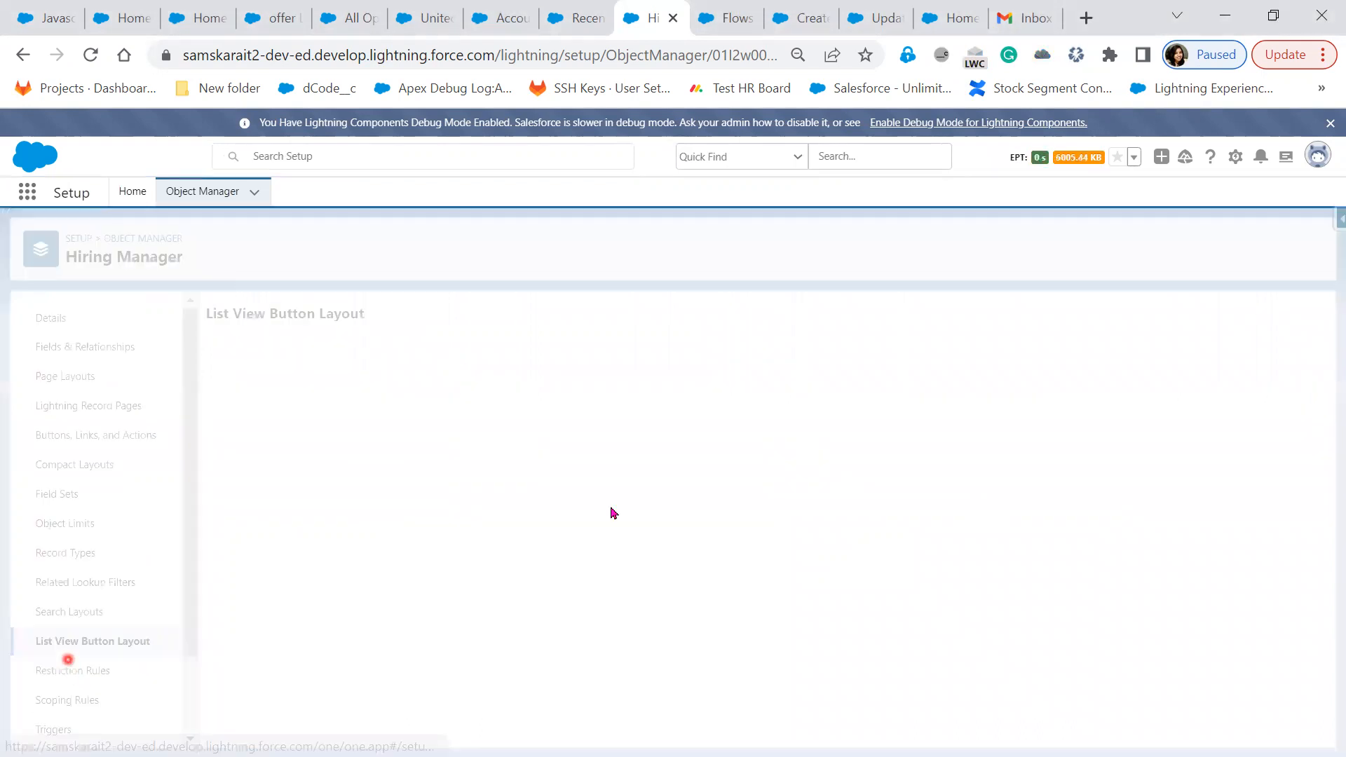
click(1316, 387)
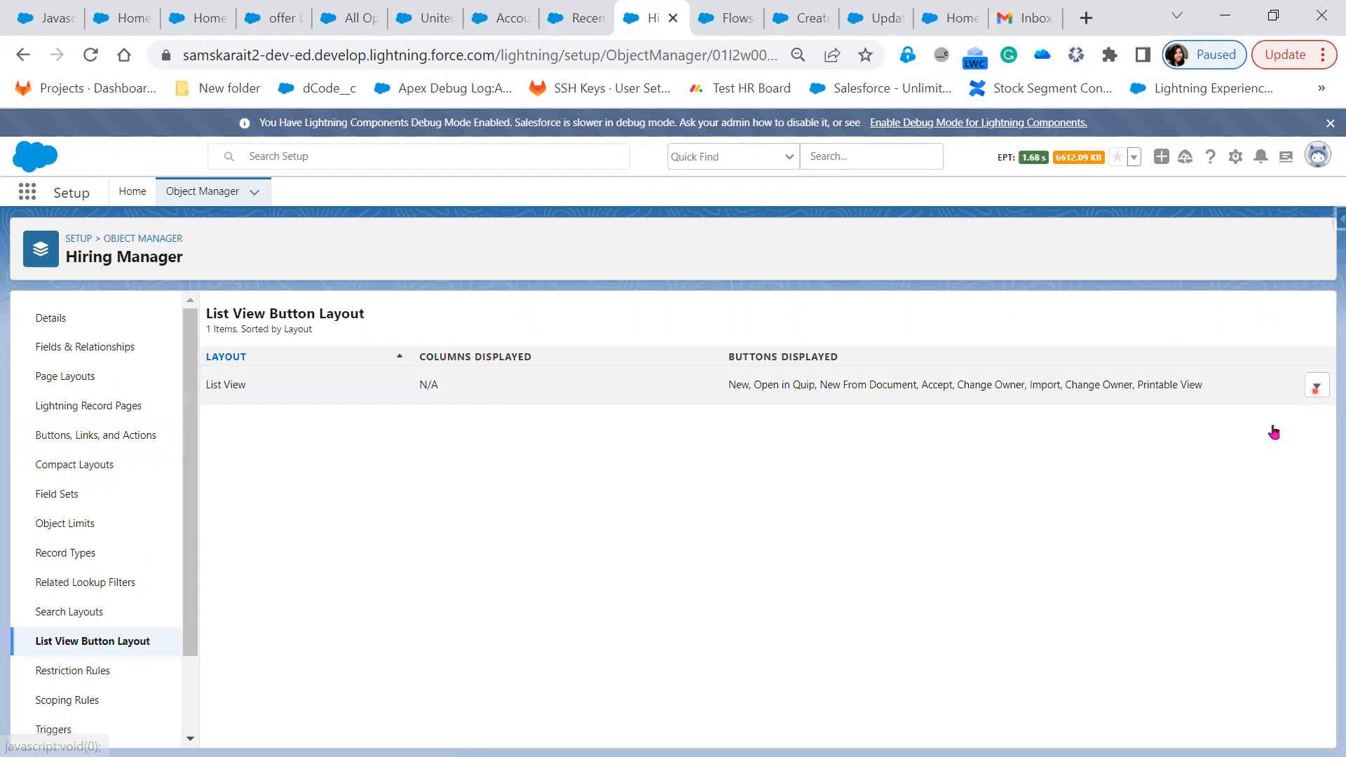
click(1269, 424)
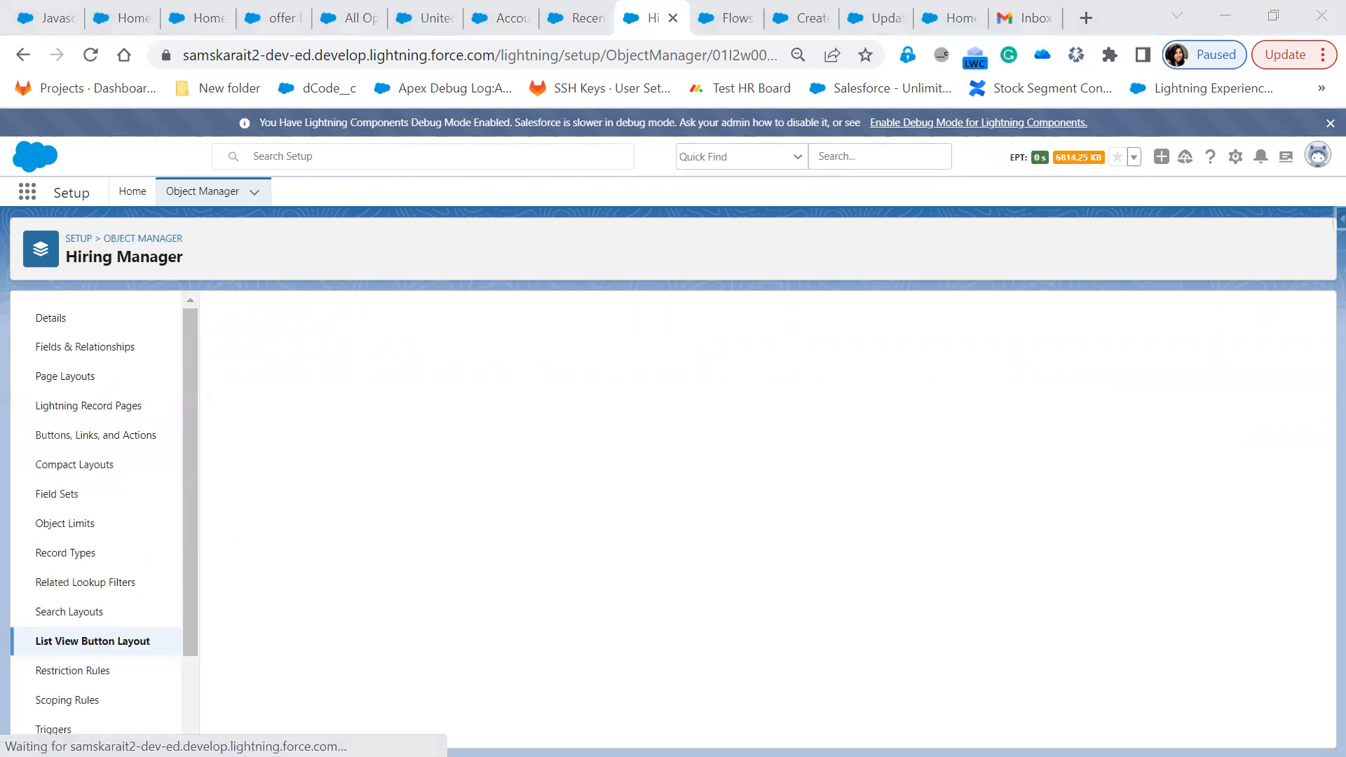
click(254, 646)
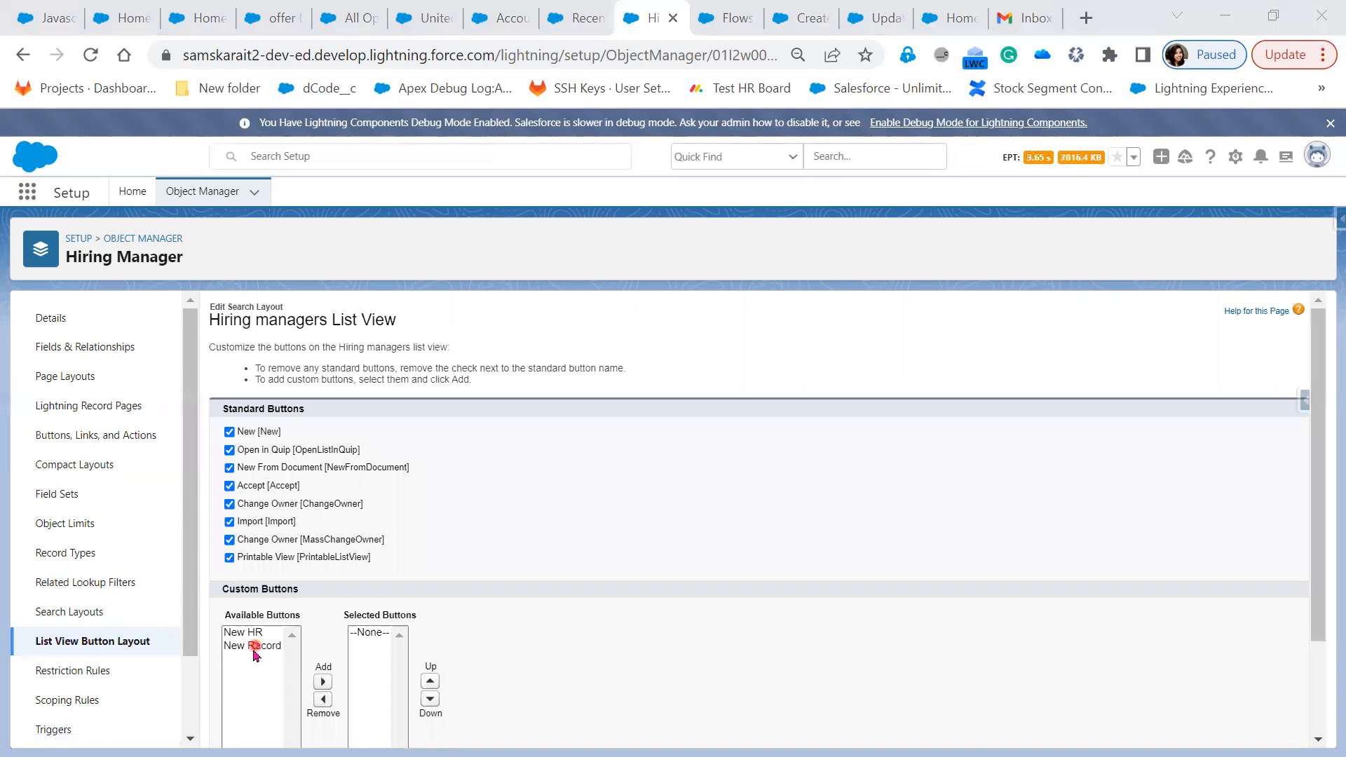
click(322, 657)
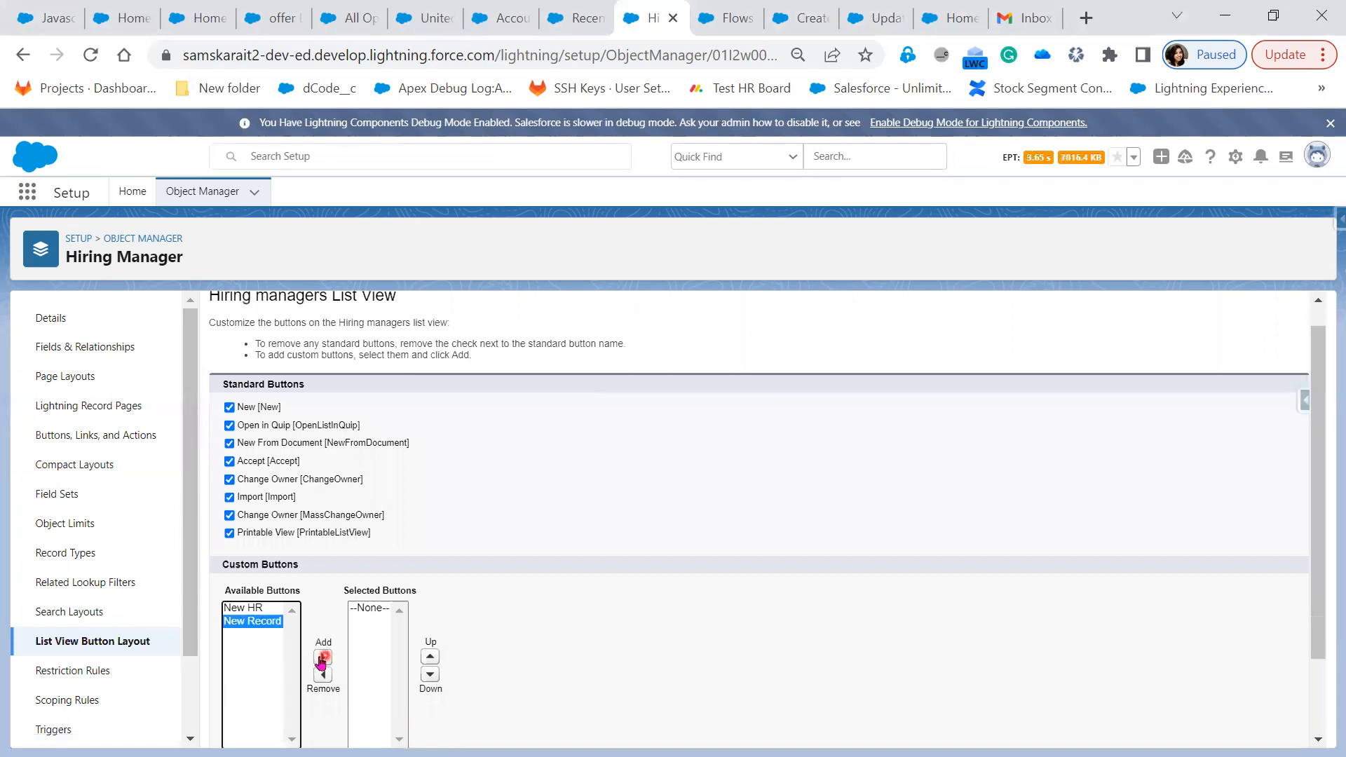
scroll(556, 725, down, 2)
click(555, 726)
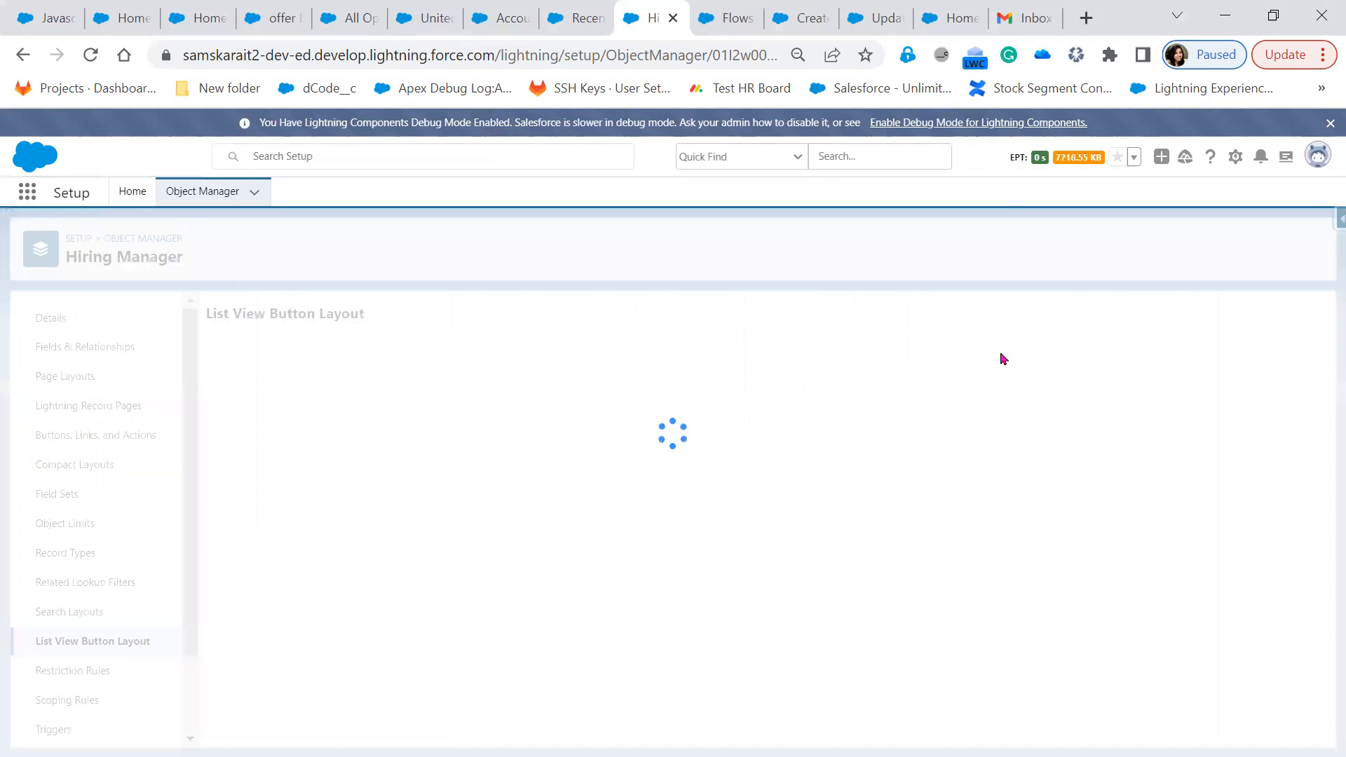
click(575, 28)
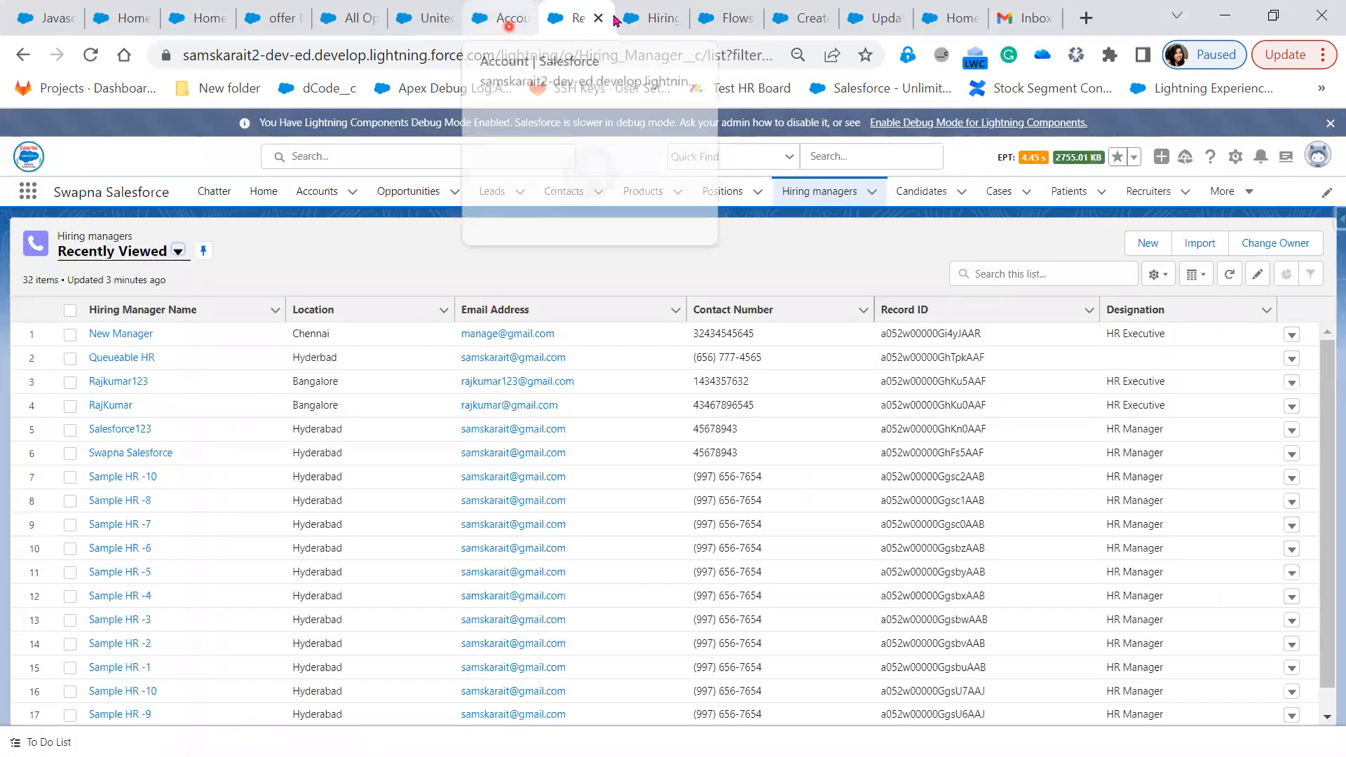
Reload the Hiring managers list and launch the flow with its New Record button
click(92, 56)
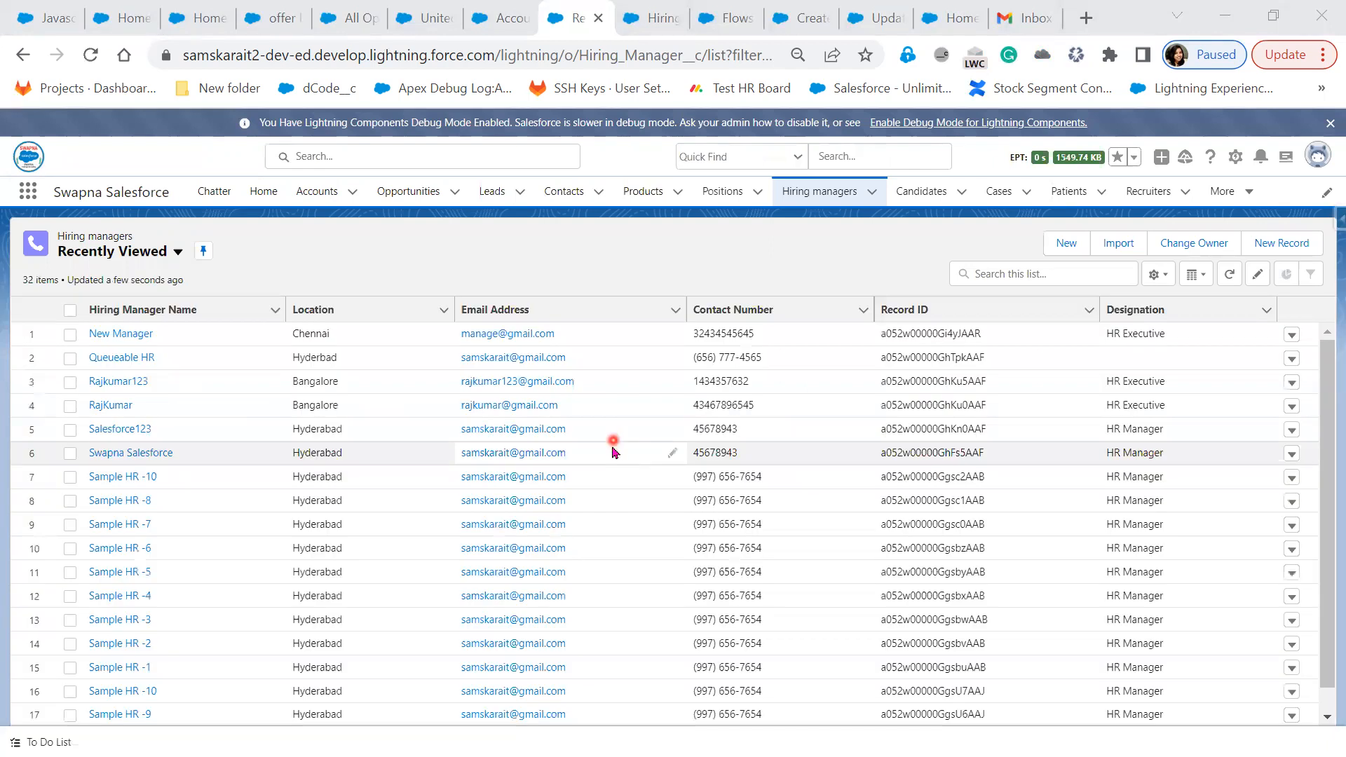
click(1293, 245)
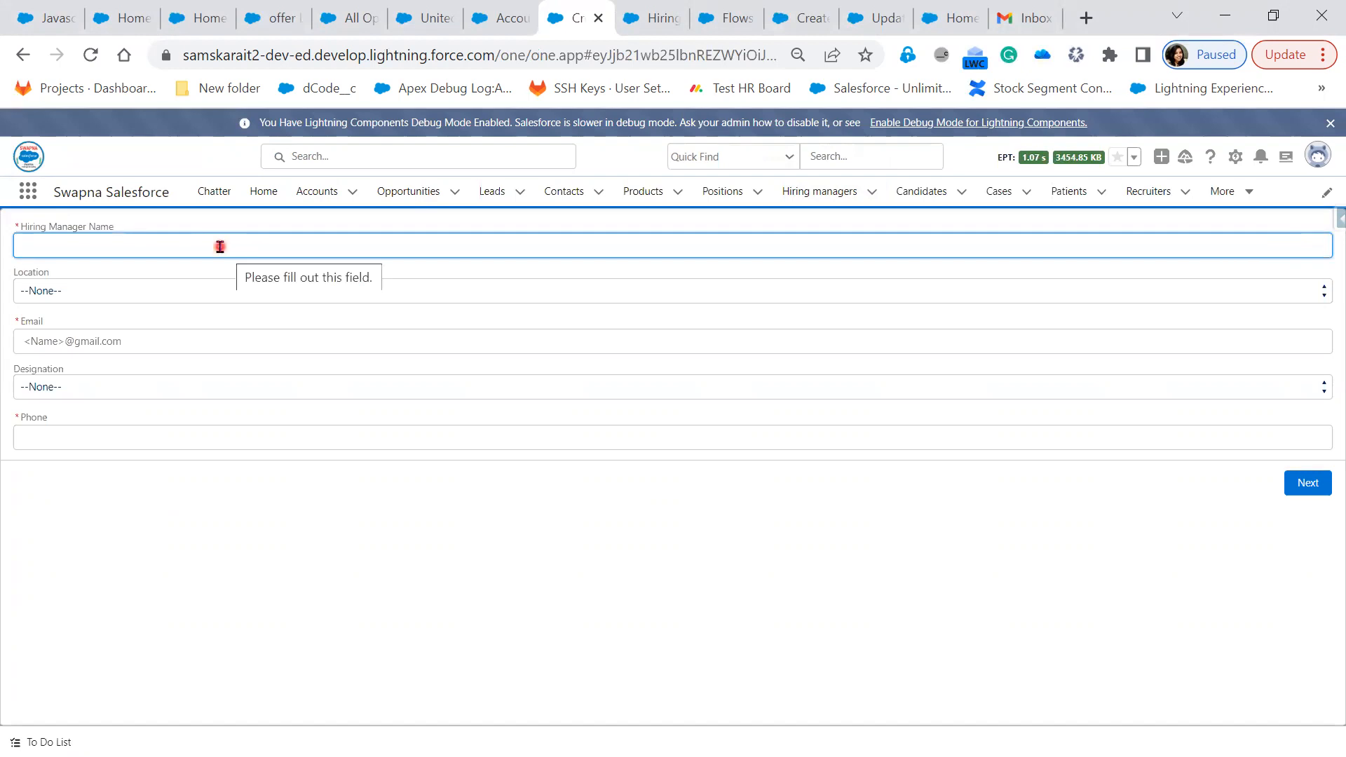
Submit 'Button Hiring Manager' with Location Pune, Designation Specialist, plus an email and phone
text(Button )
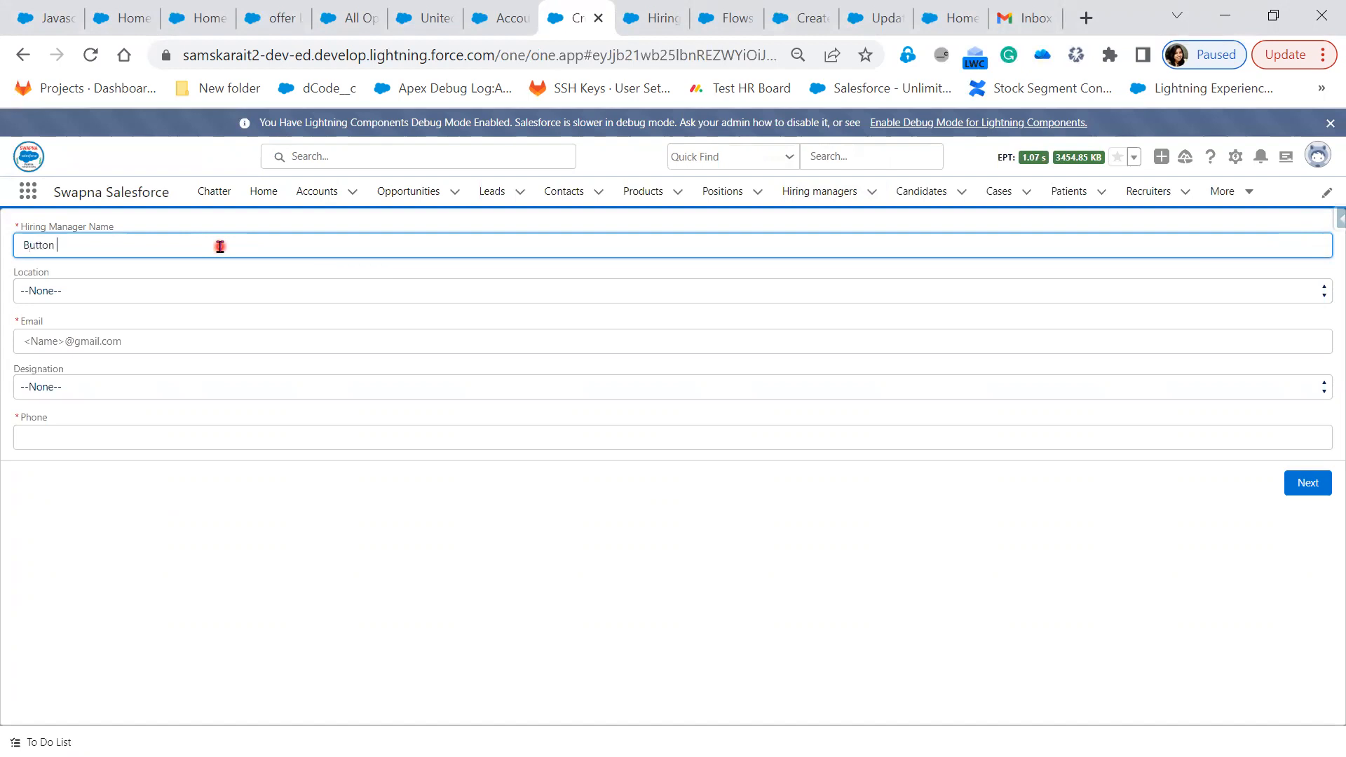
text(Hiring Manager)
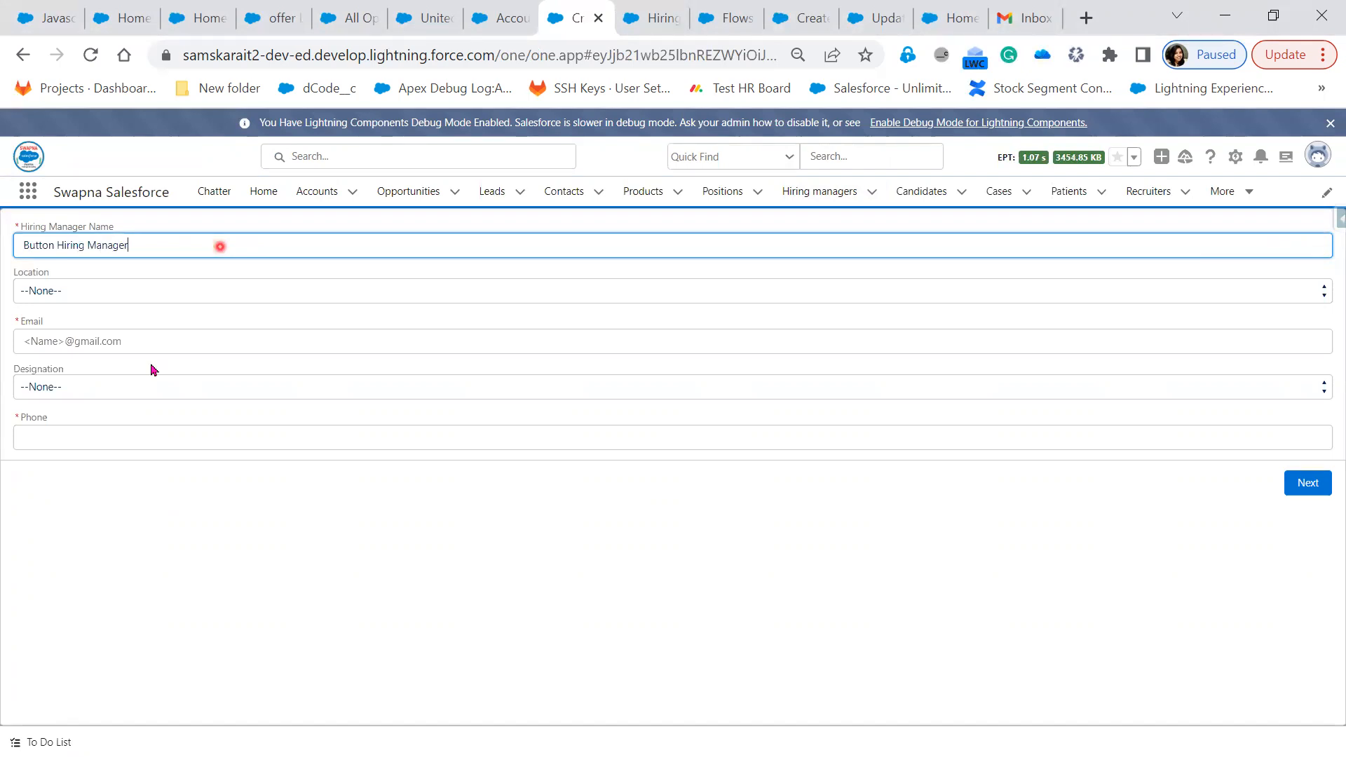
key(Tab)
click(222, 281)
click(204, 389)
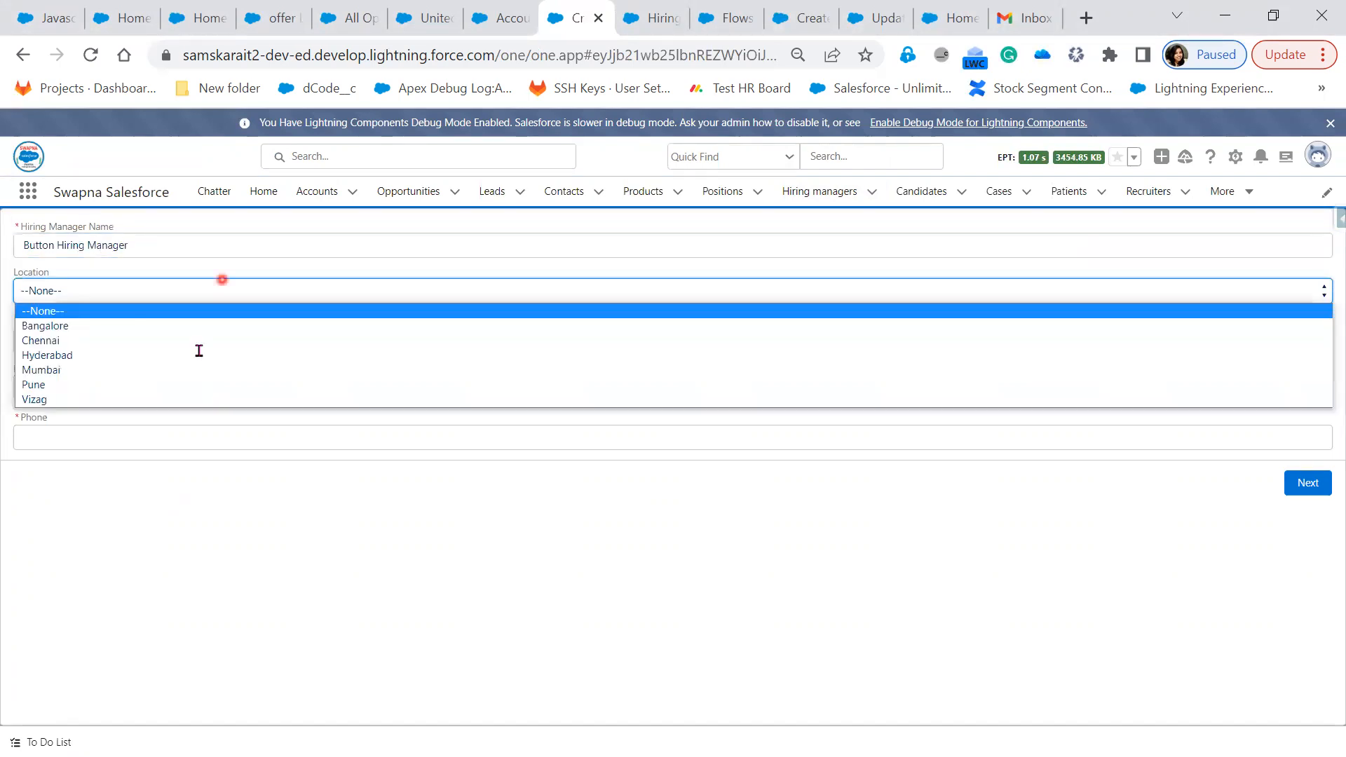
click(199, 348)
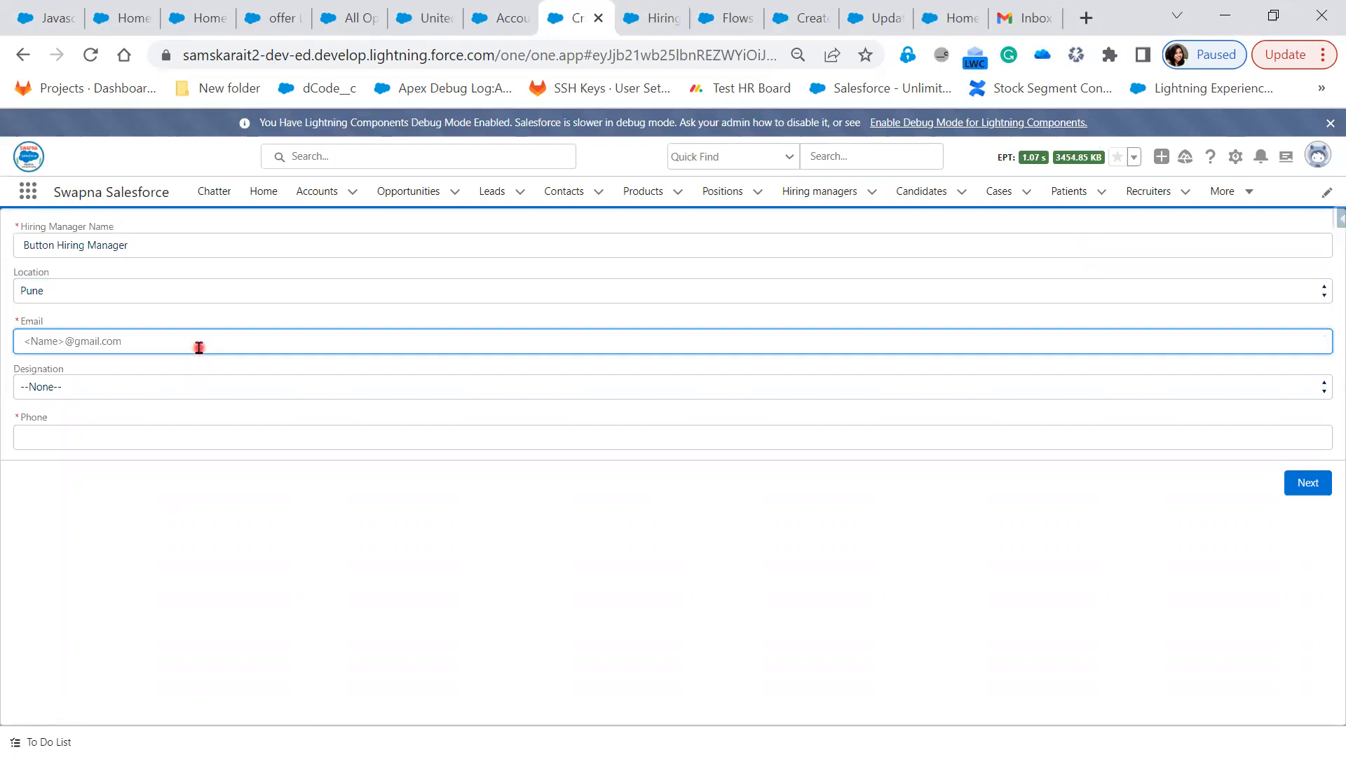
text(b)
key(BackSpace)
key(Tab)
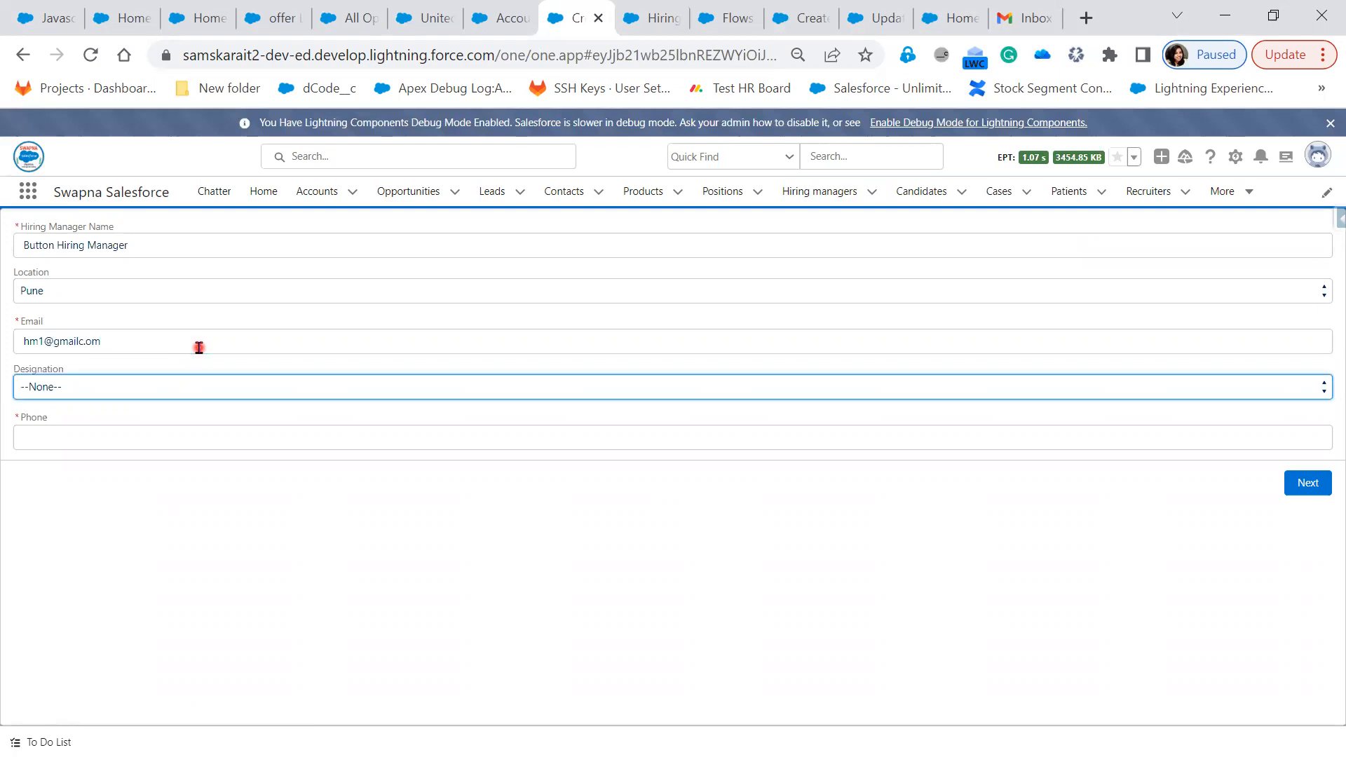
click(217, 388)
click(162, 466)
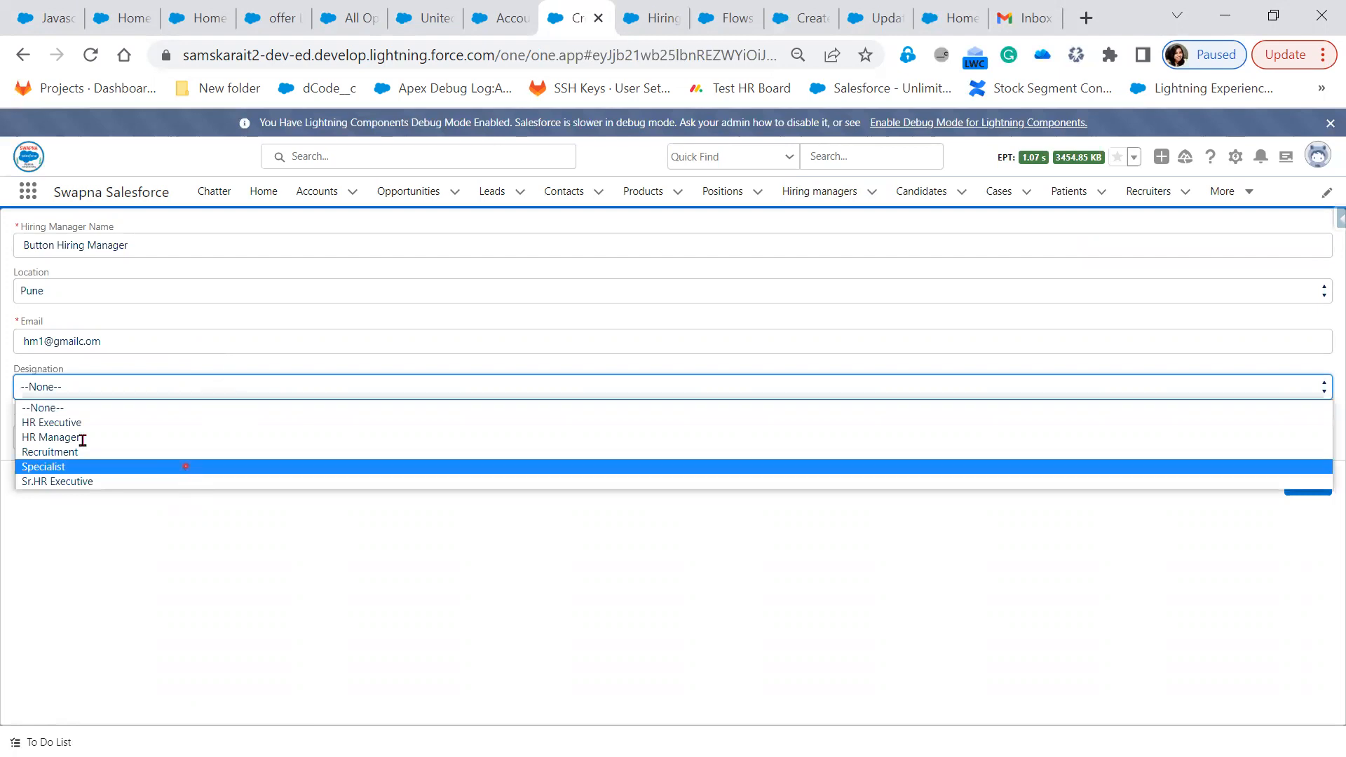
click(82, 441)
text(456789-00)
click(1311, 489)
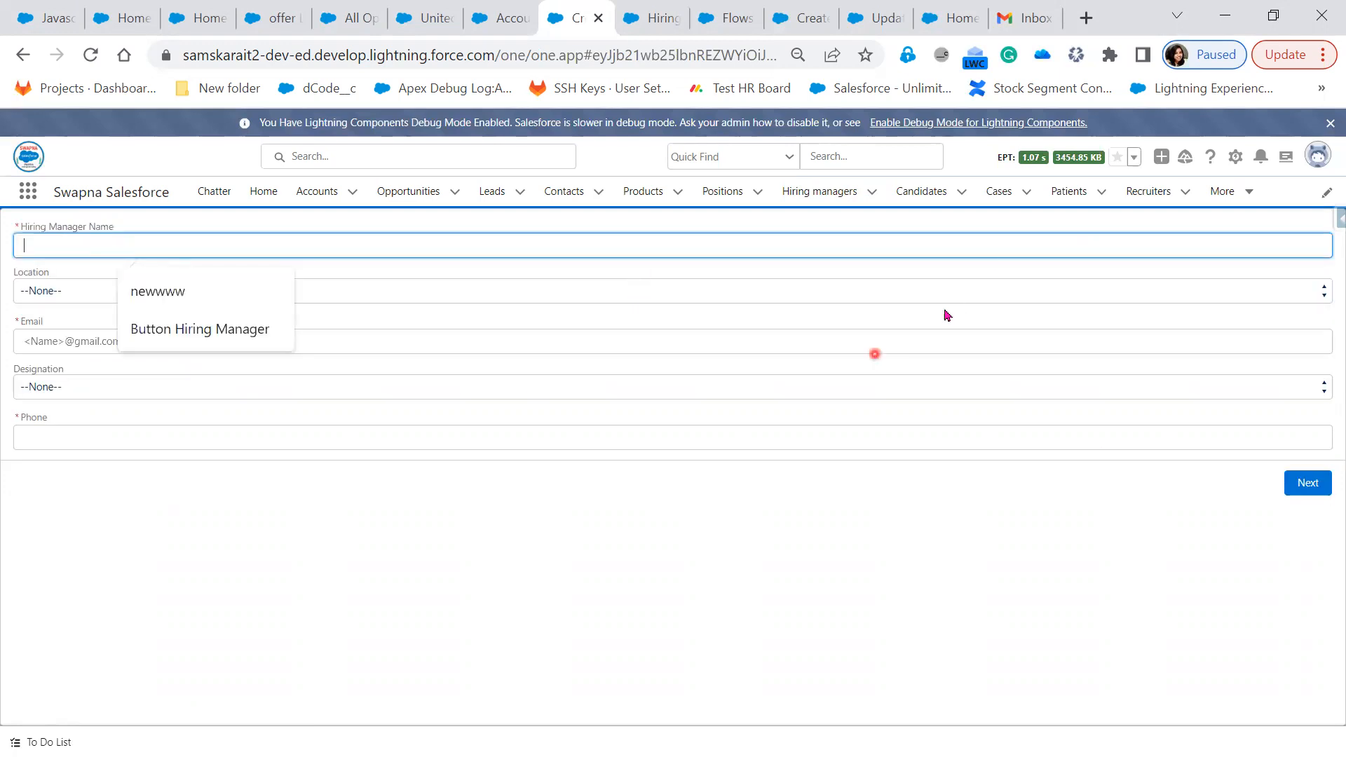
Open the Hiring managers list, sorting by name and clearing the sort
click(822, 192)
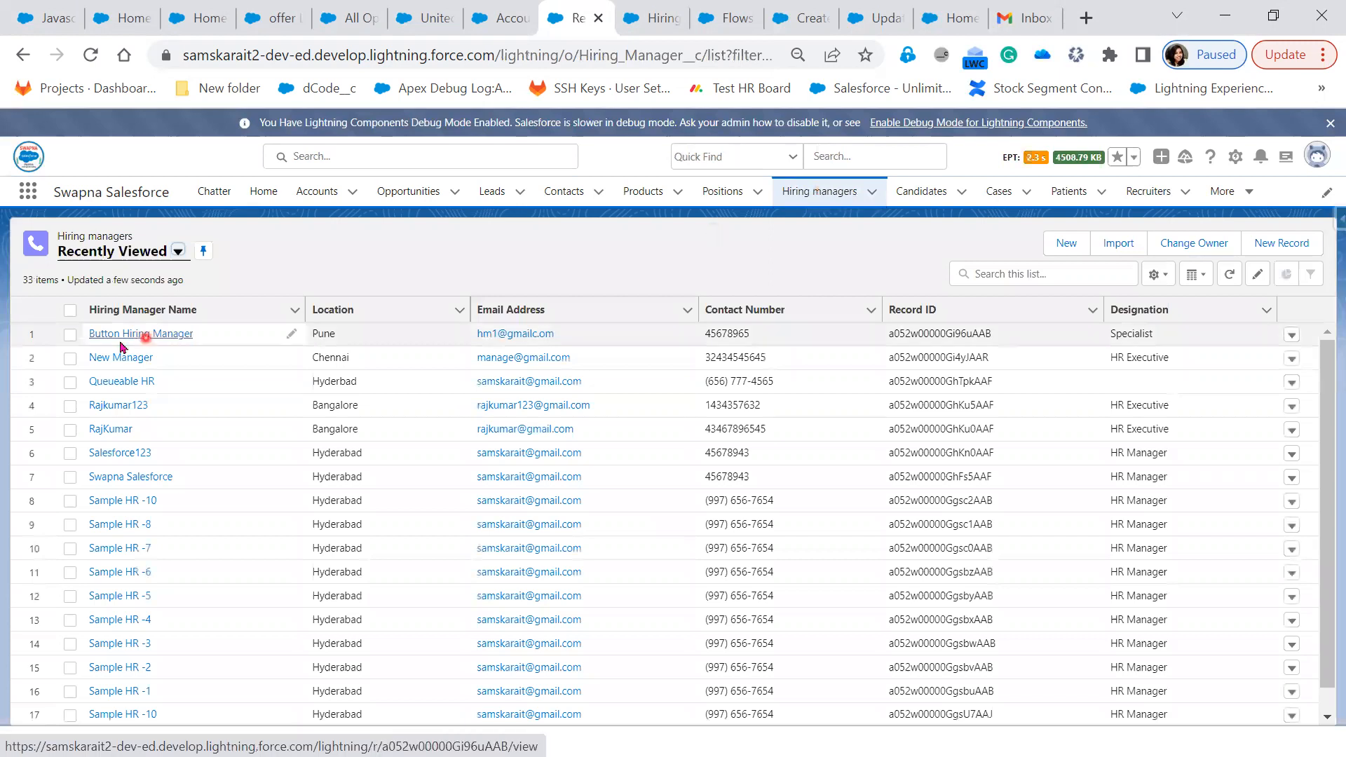
click(137, 312)
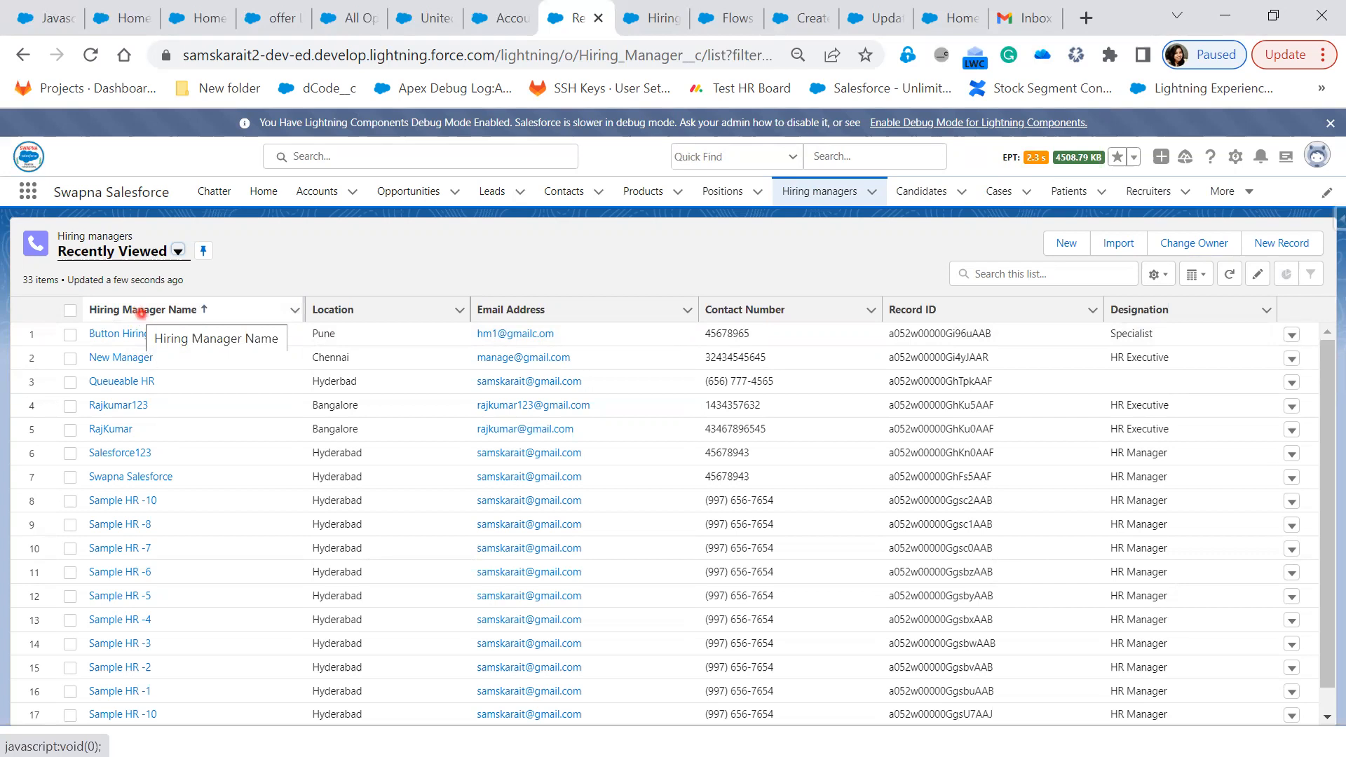
click(141, 313)
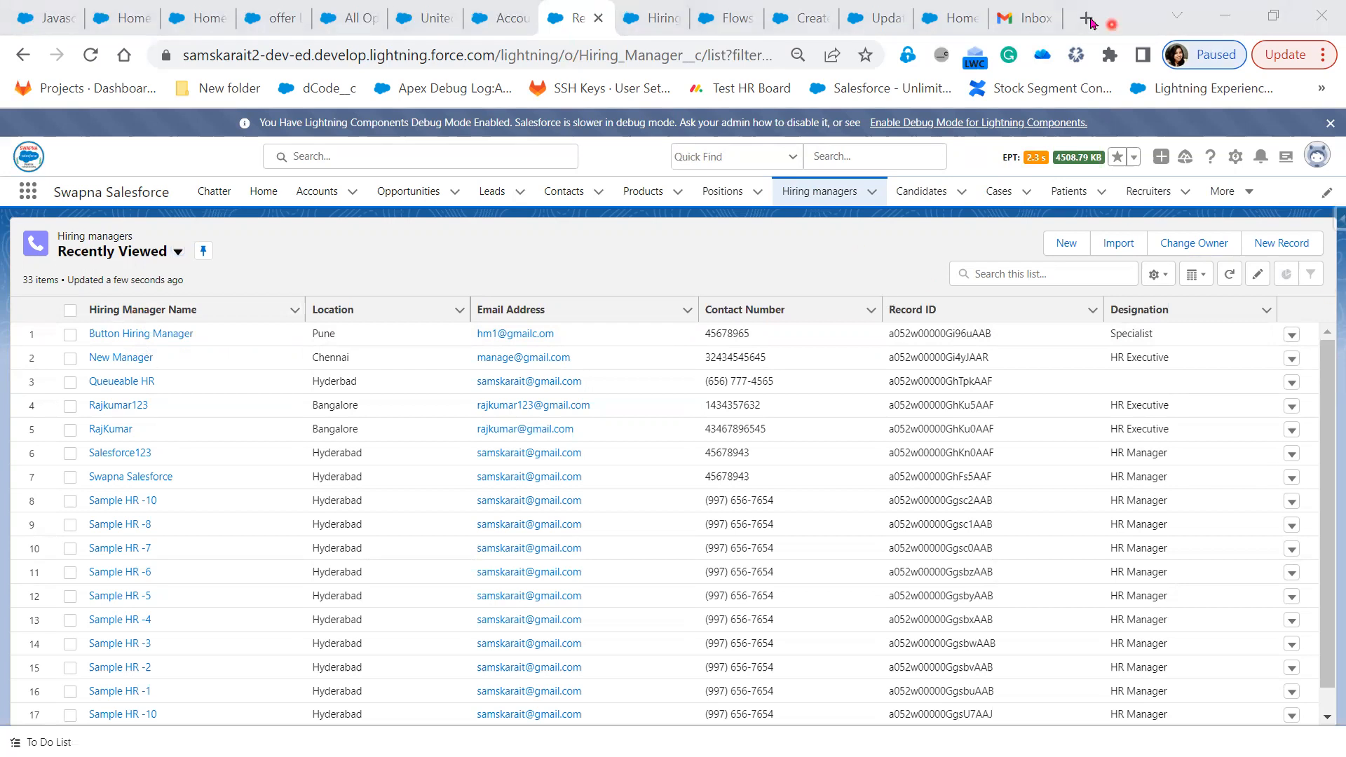
Open google.com in a new tab and search for 'returl for lightning url salesforce'
click(1090, 21)
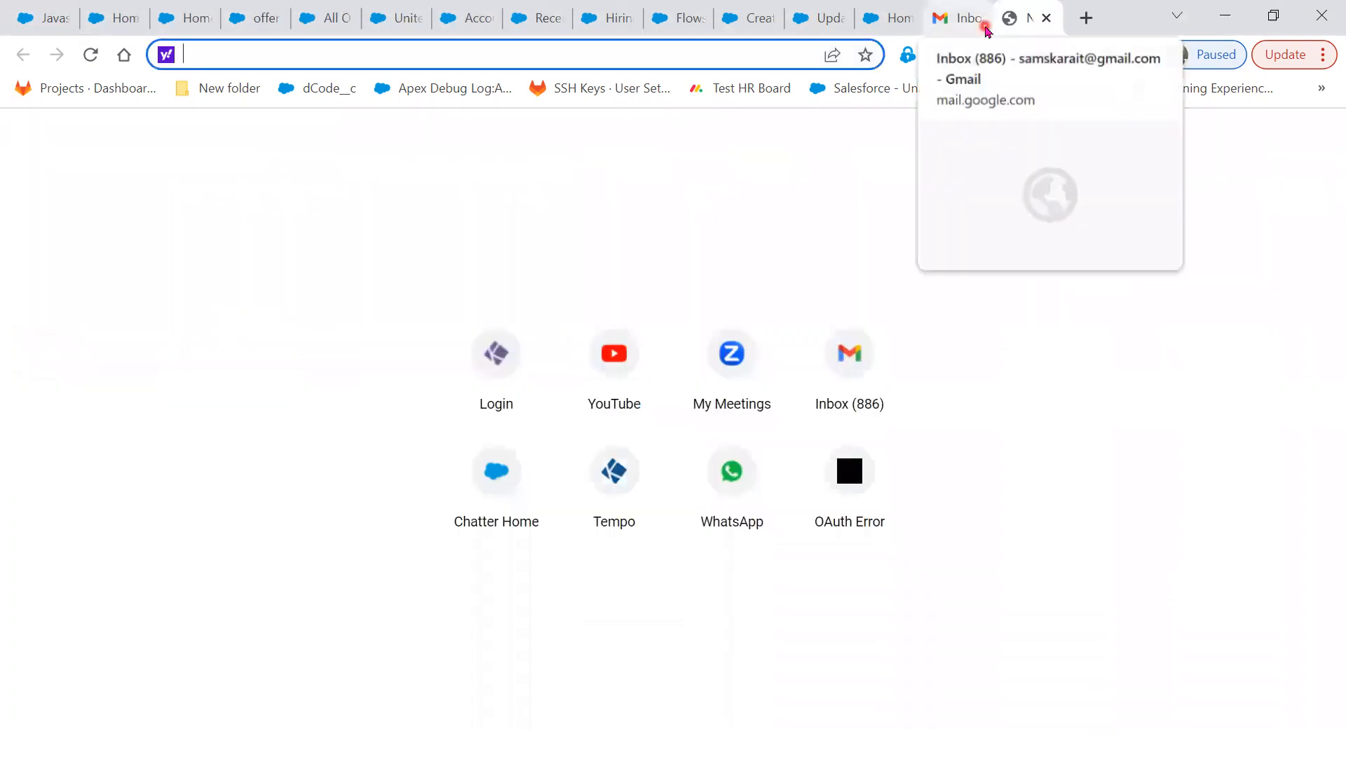
text(gooo)
key(Return)
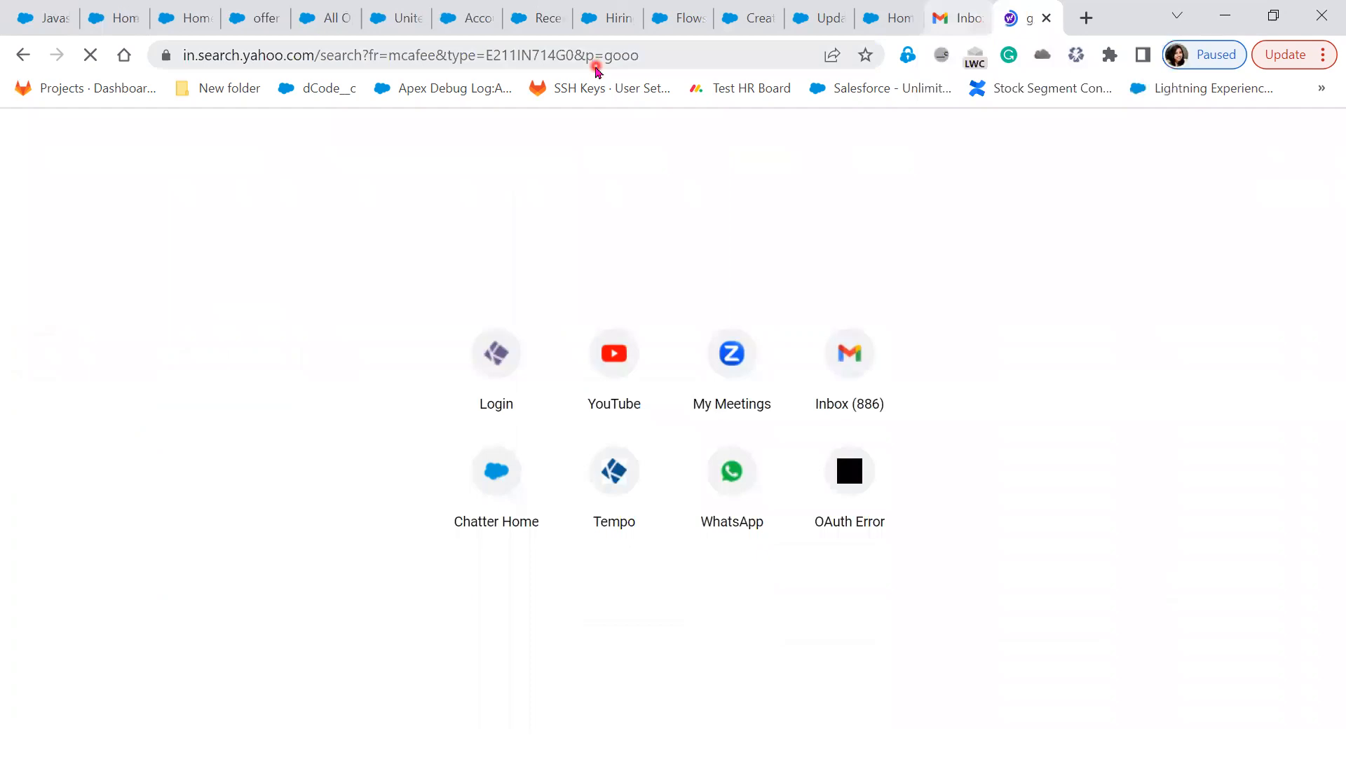
click(595, 67)
text(goo)
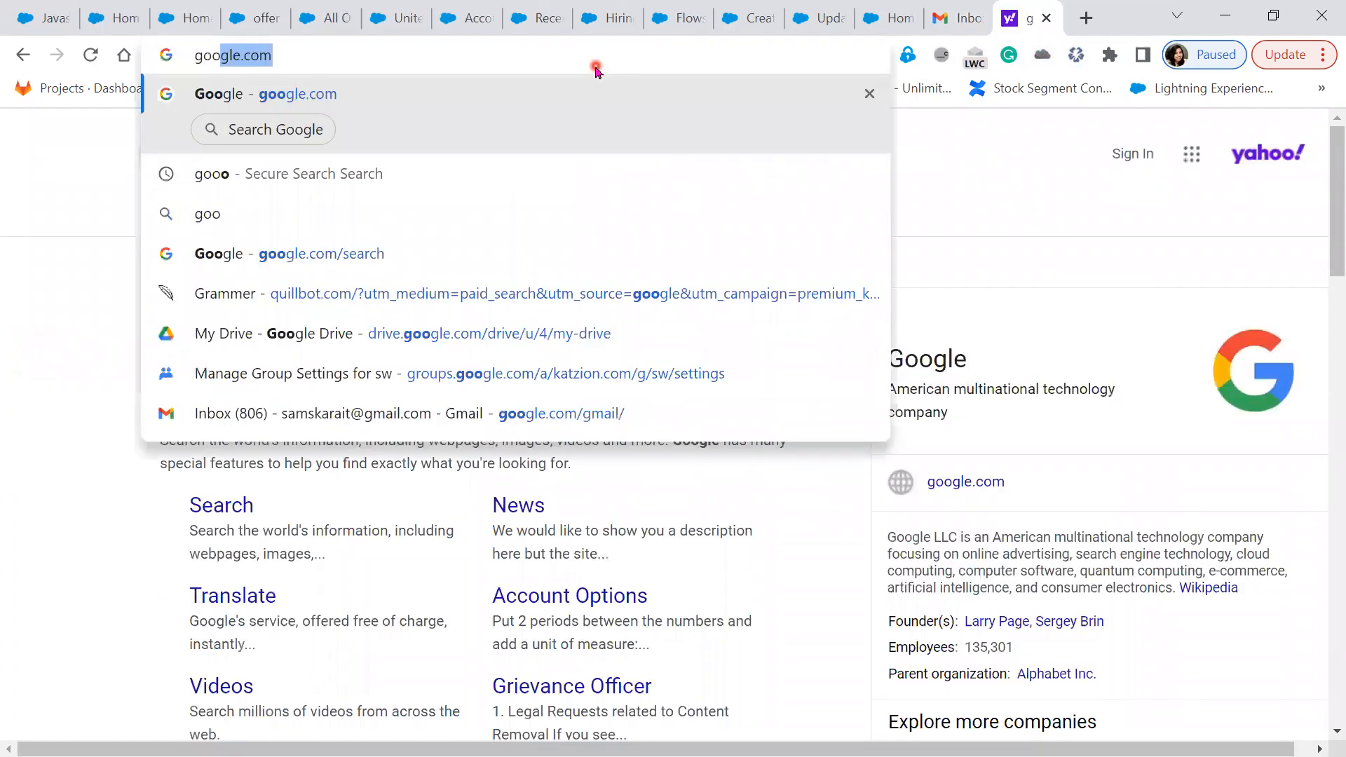
key(Return)
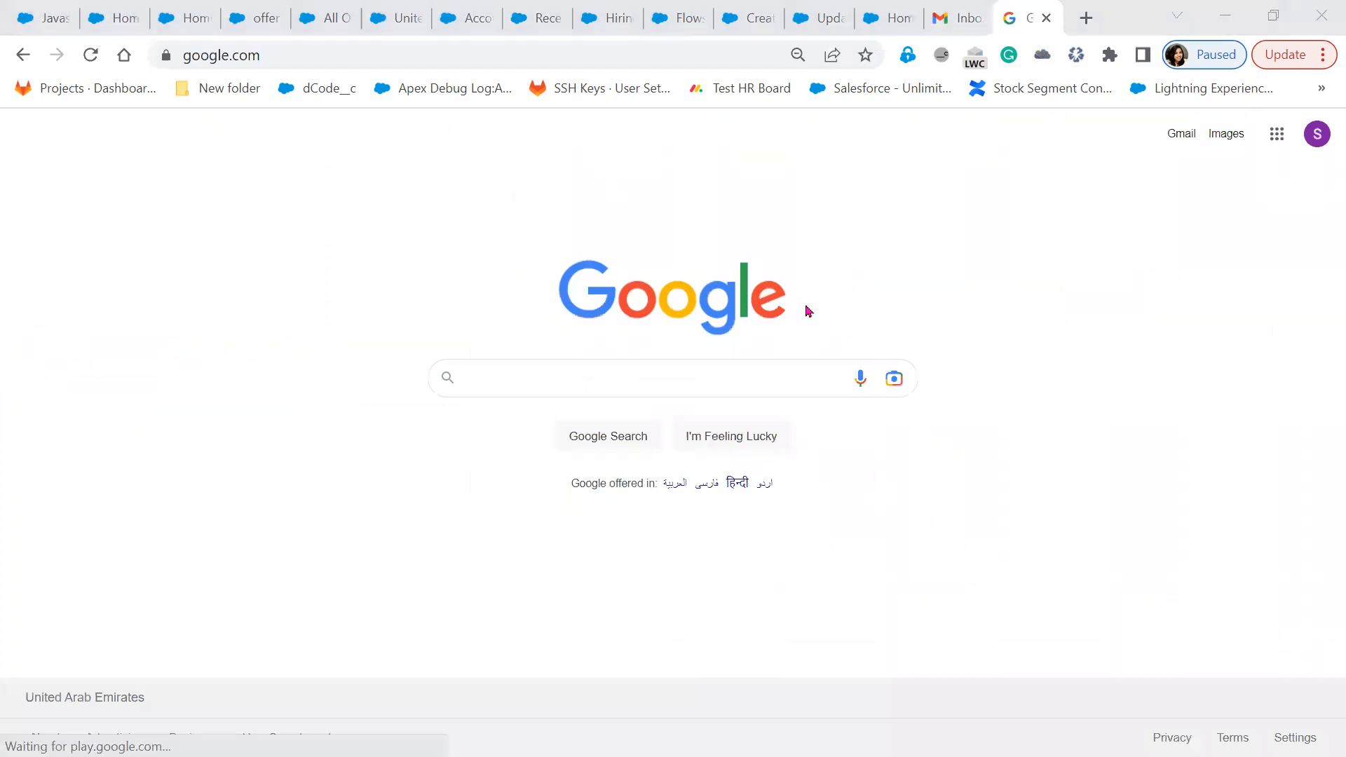
click(616, 391)
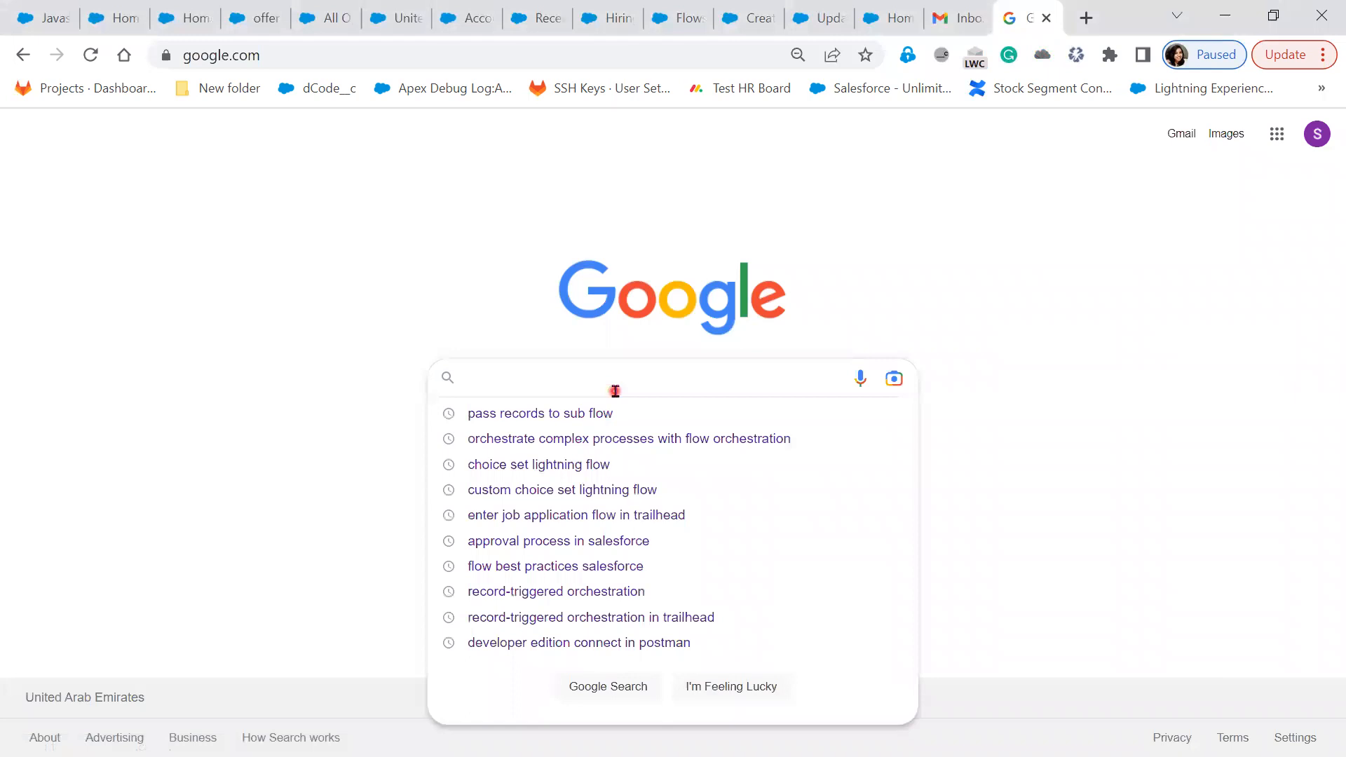
text(returl )
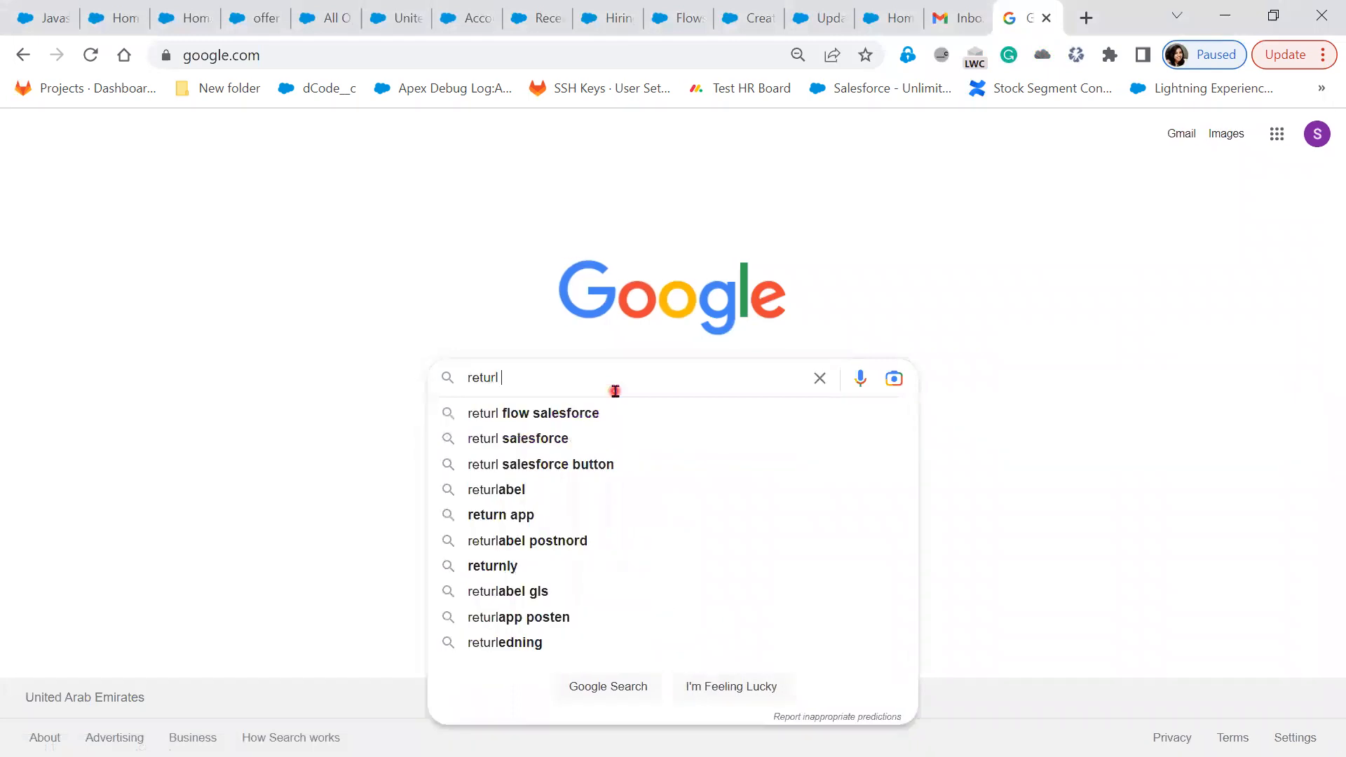
text(for)
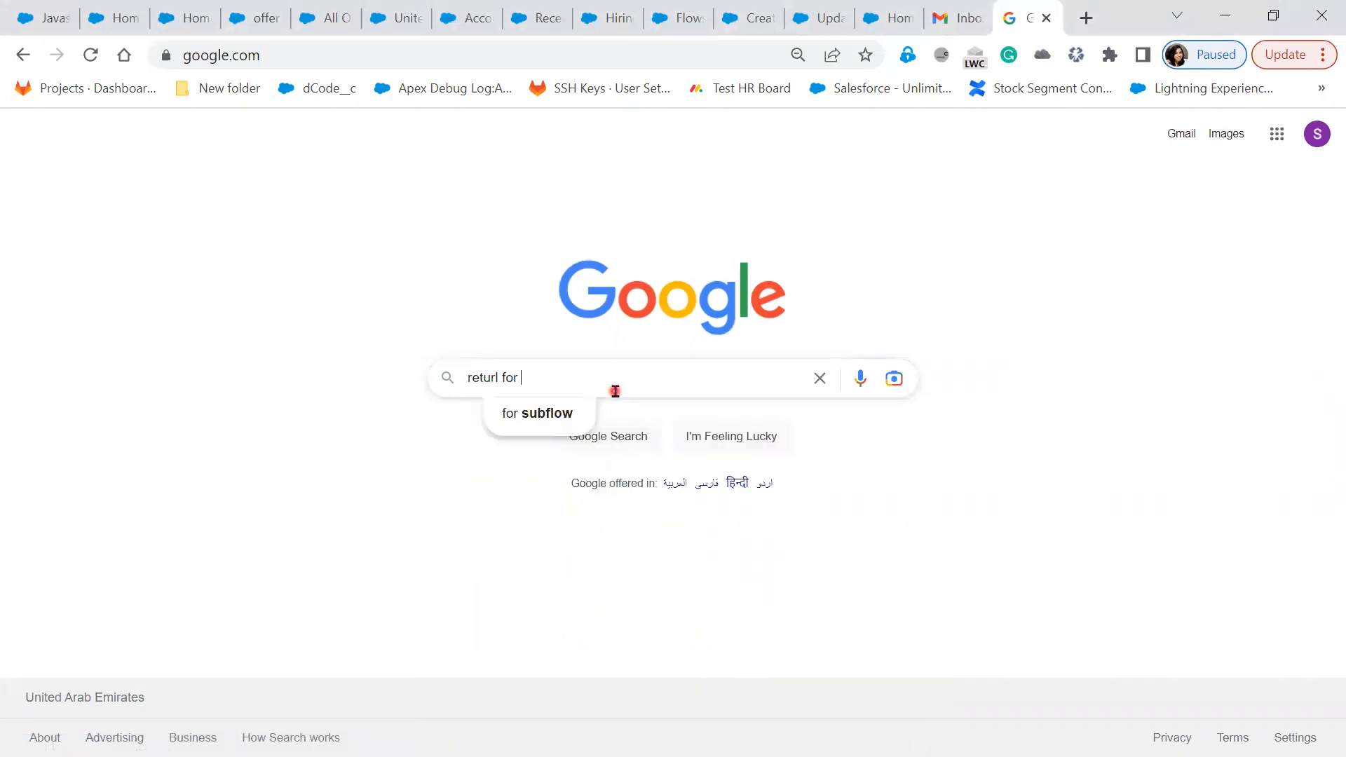
text( lightni)
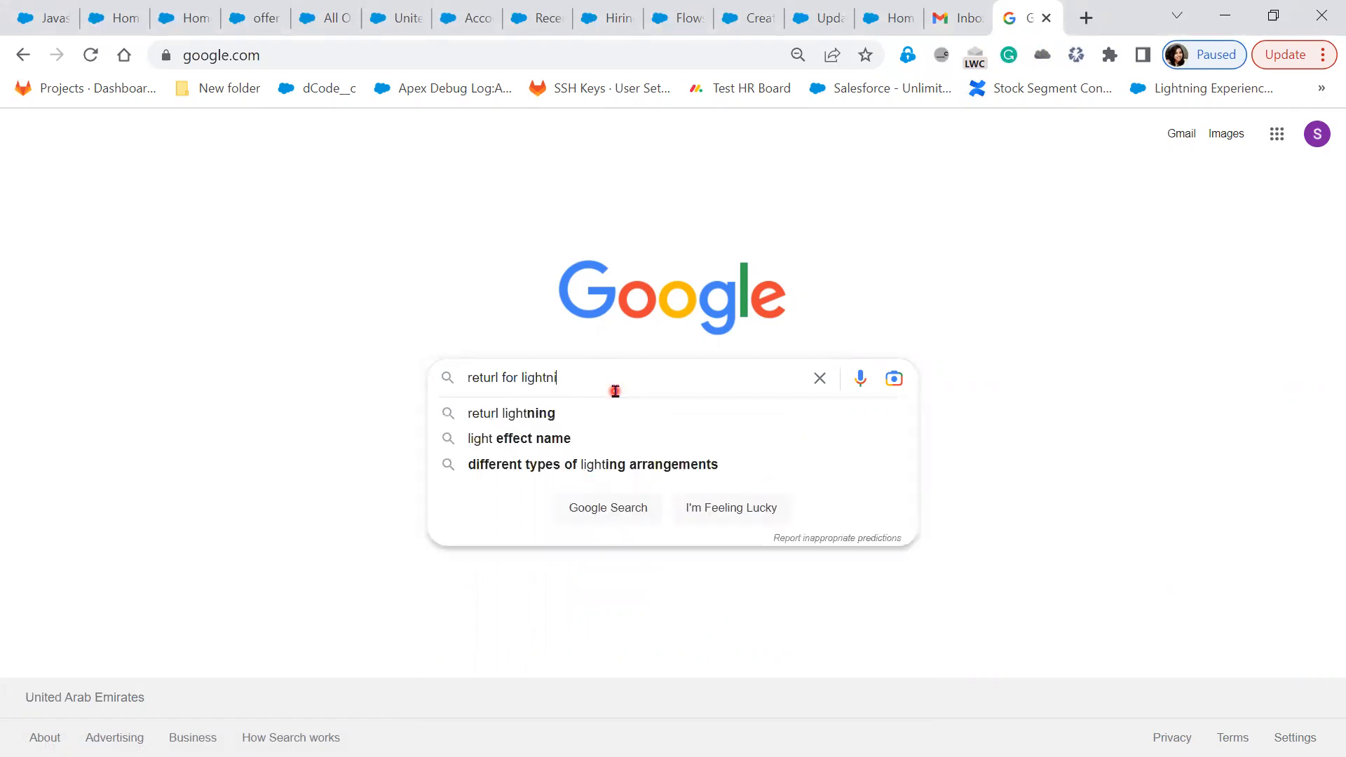
text(ng url)
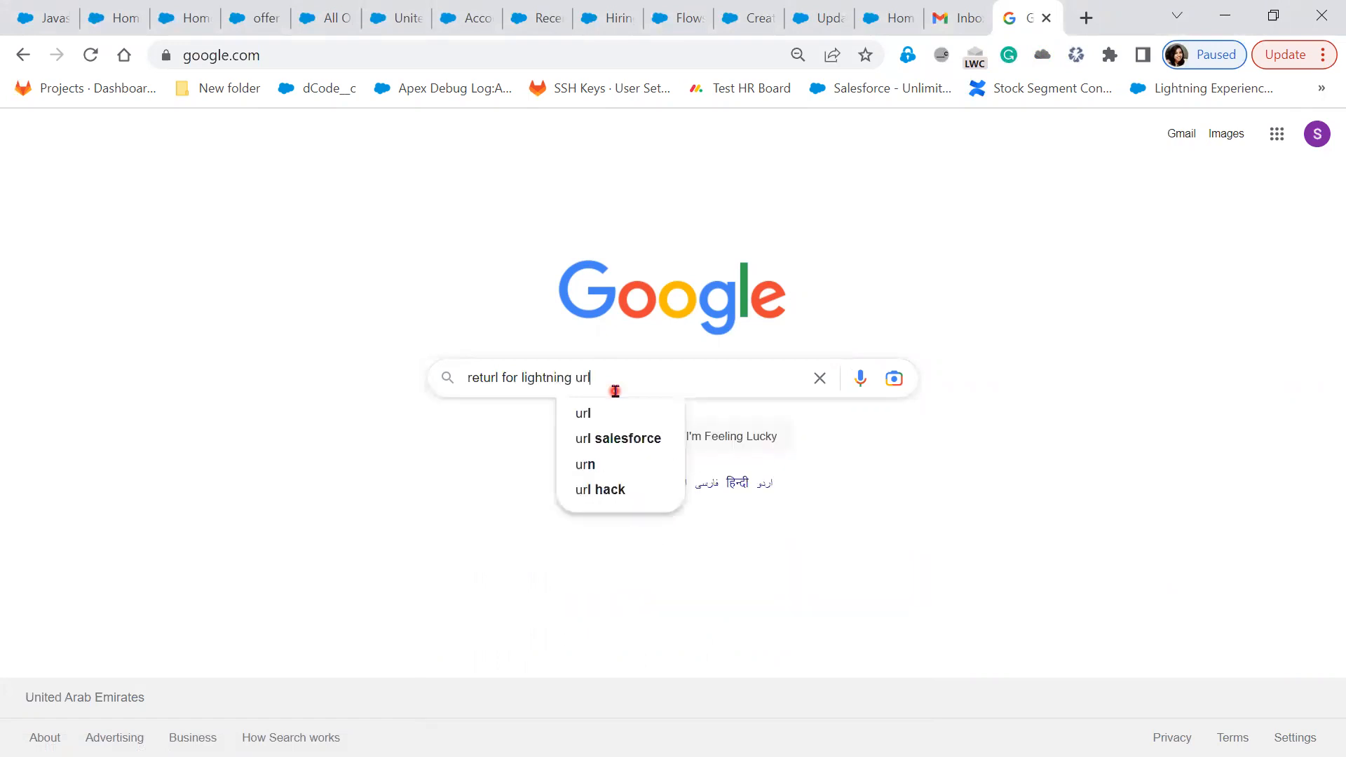
text( salesforce)
key(Return)
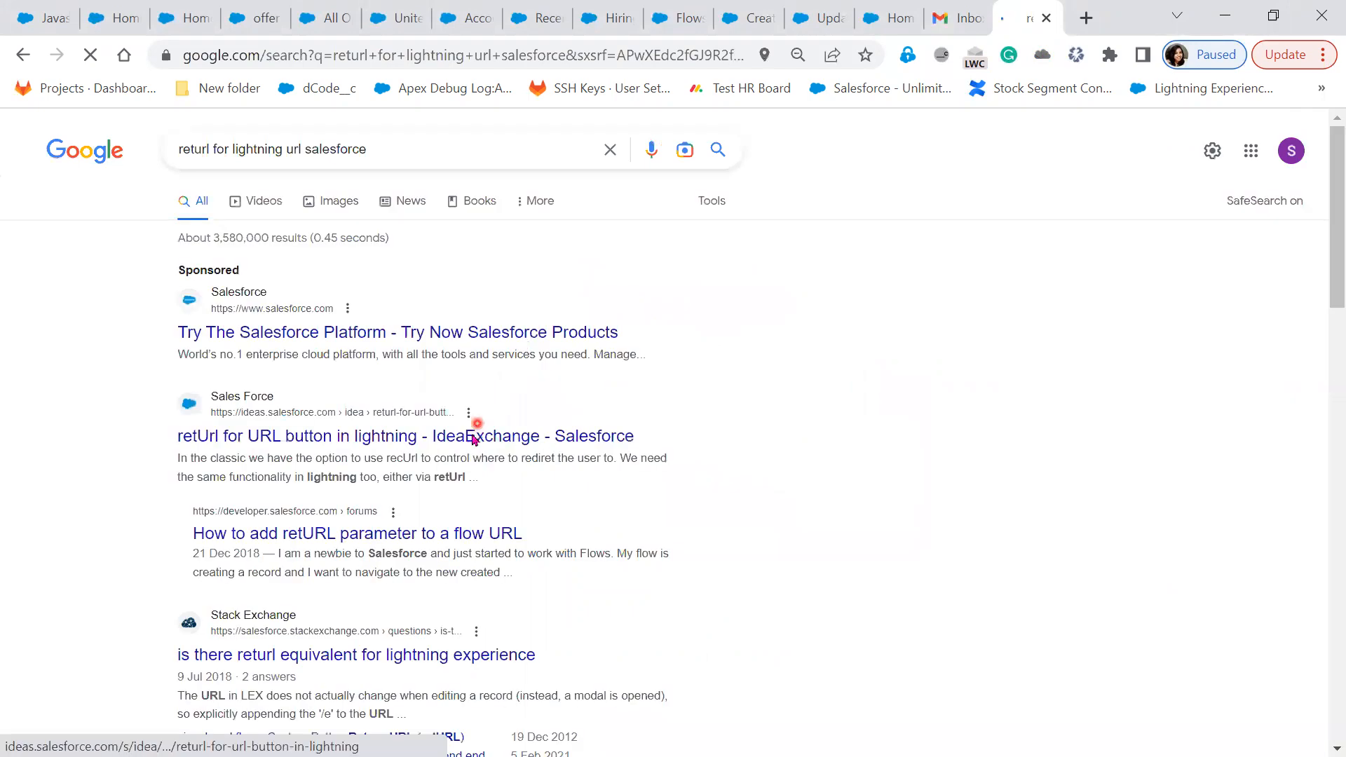
Open the IdeaExchange result and the retURL flow question in new tabs
right_click(472, 436)
click(578, 456)
right_click(479, 534)
click(616, 292)
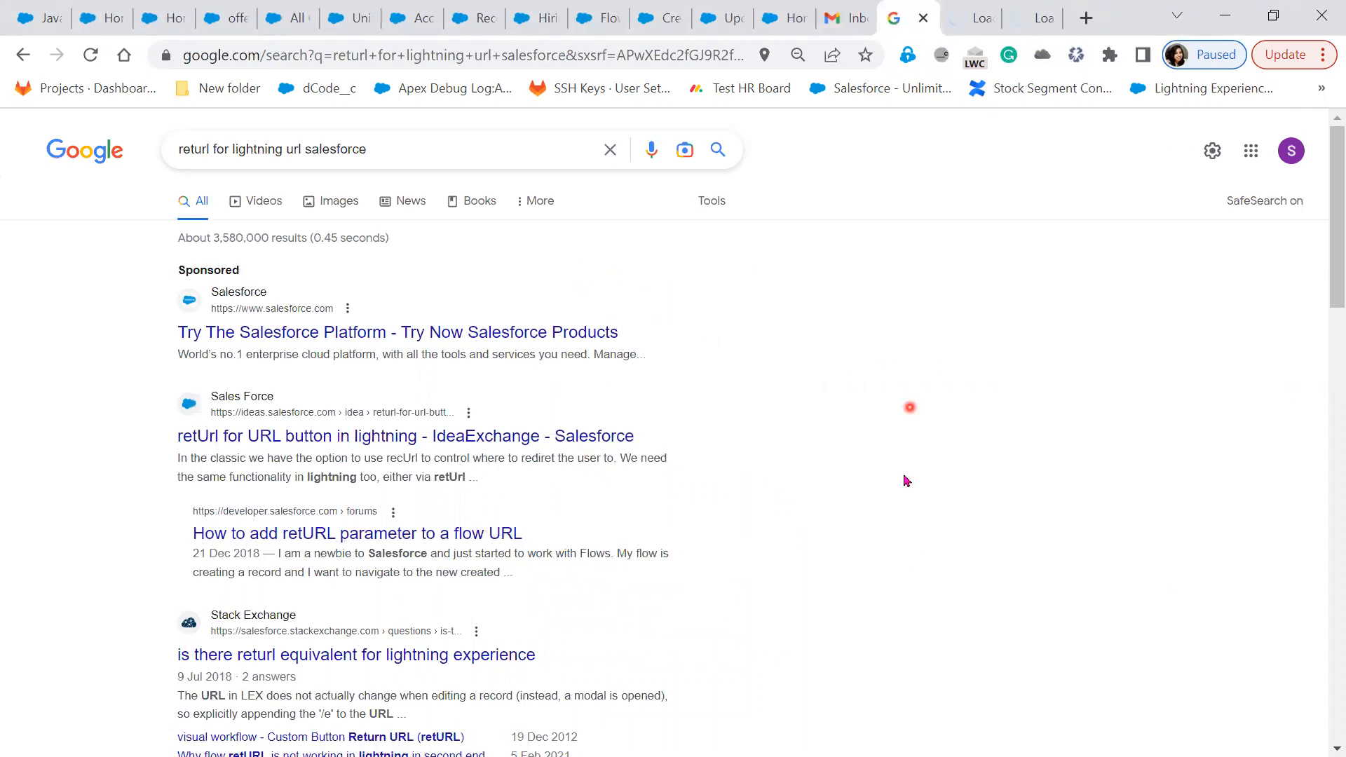
In the forum thread, highlight the reply's retURL={!object2.ID} snippet, then return to the flow details
scroll(904, 481, down, 3)
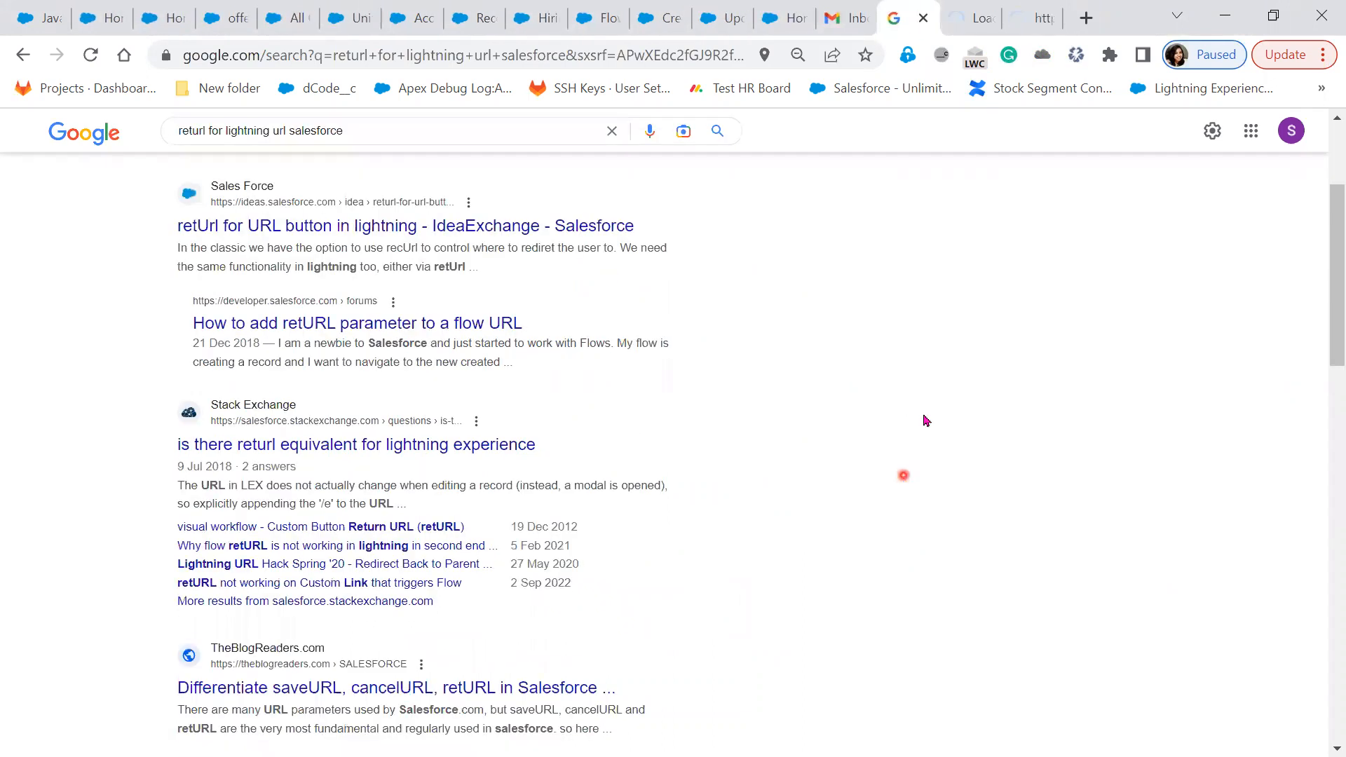
click(1036, 20)
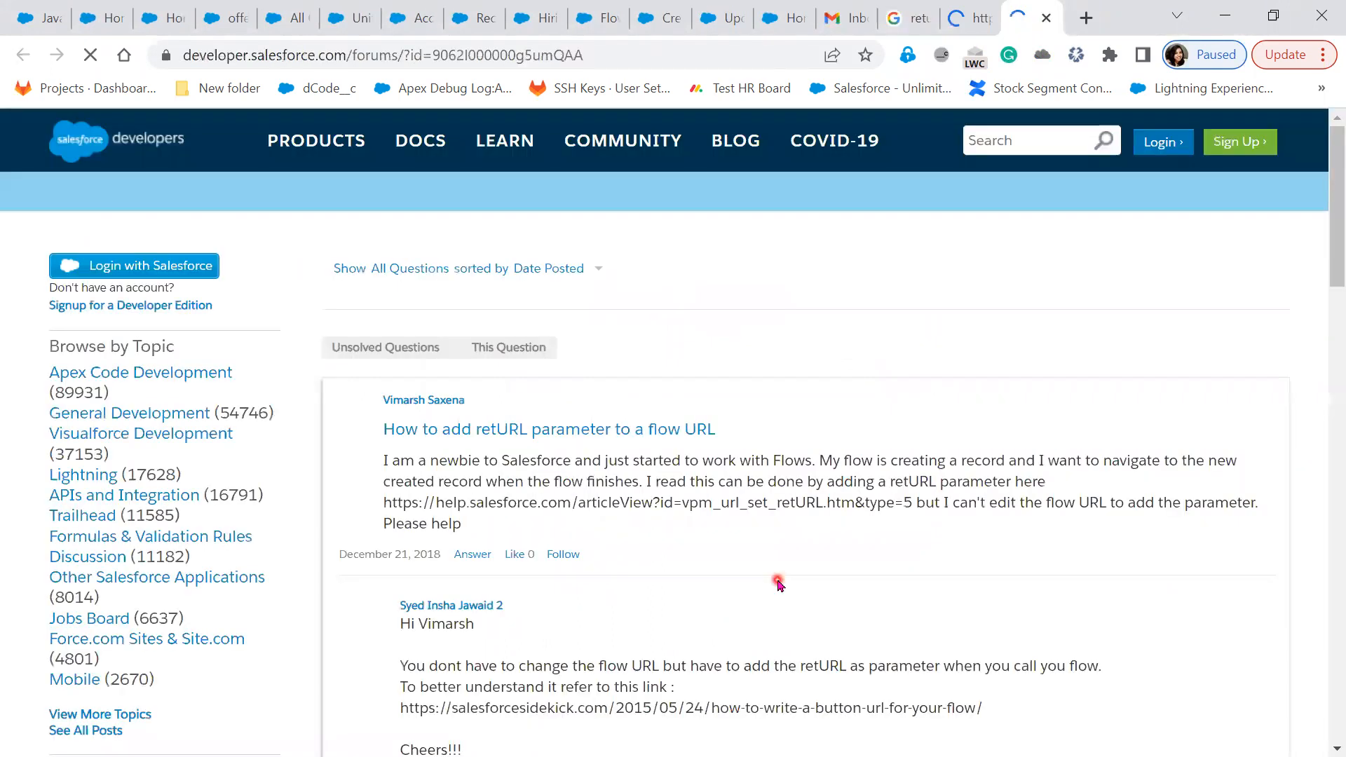
scroll(784, 582, down, 2)
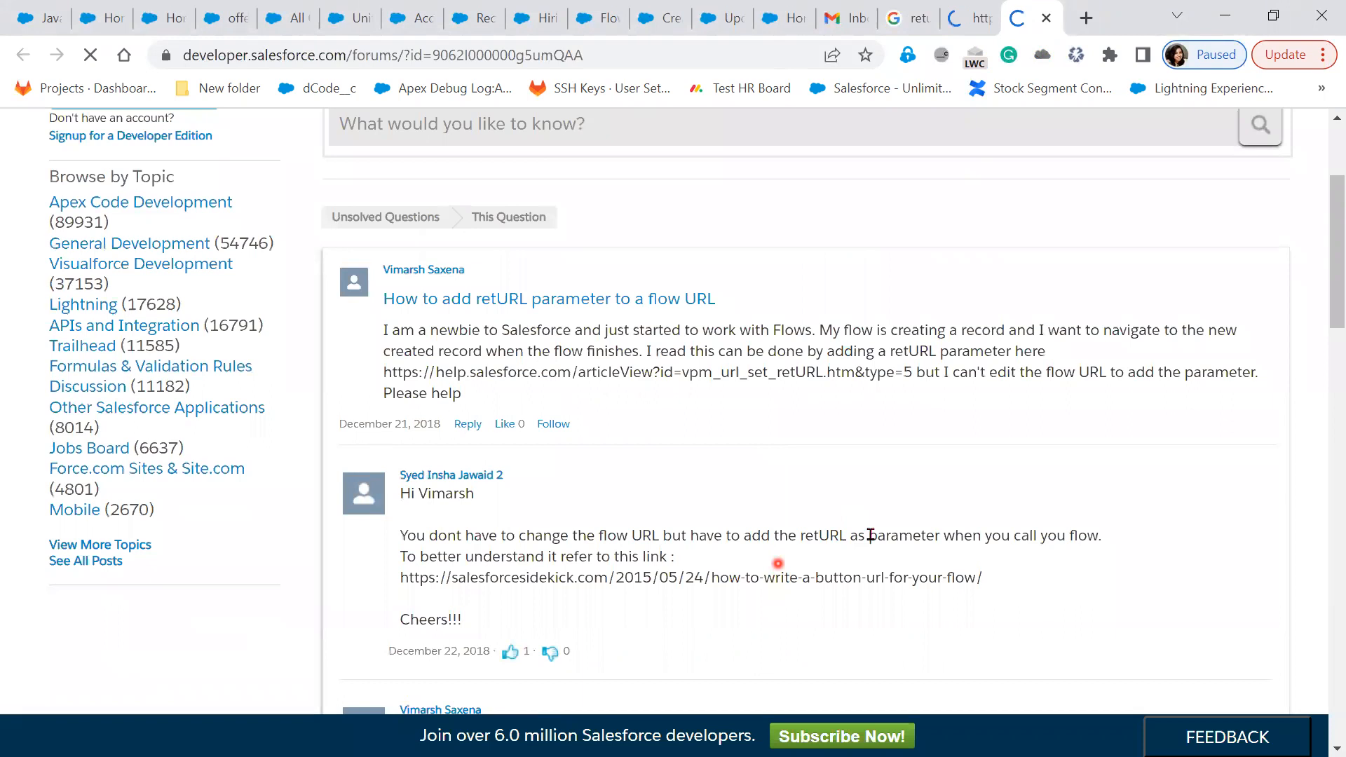
scroll(870, 535, down, 4)
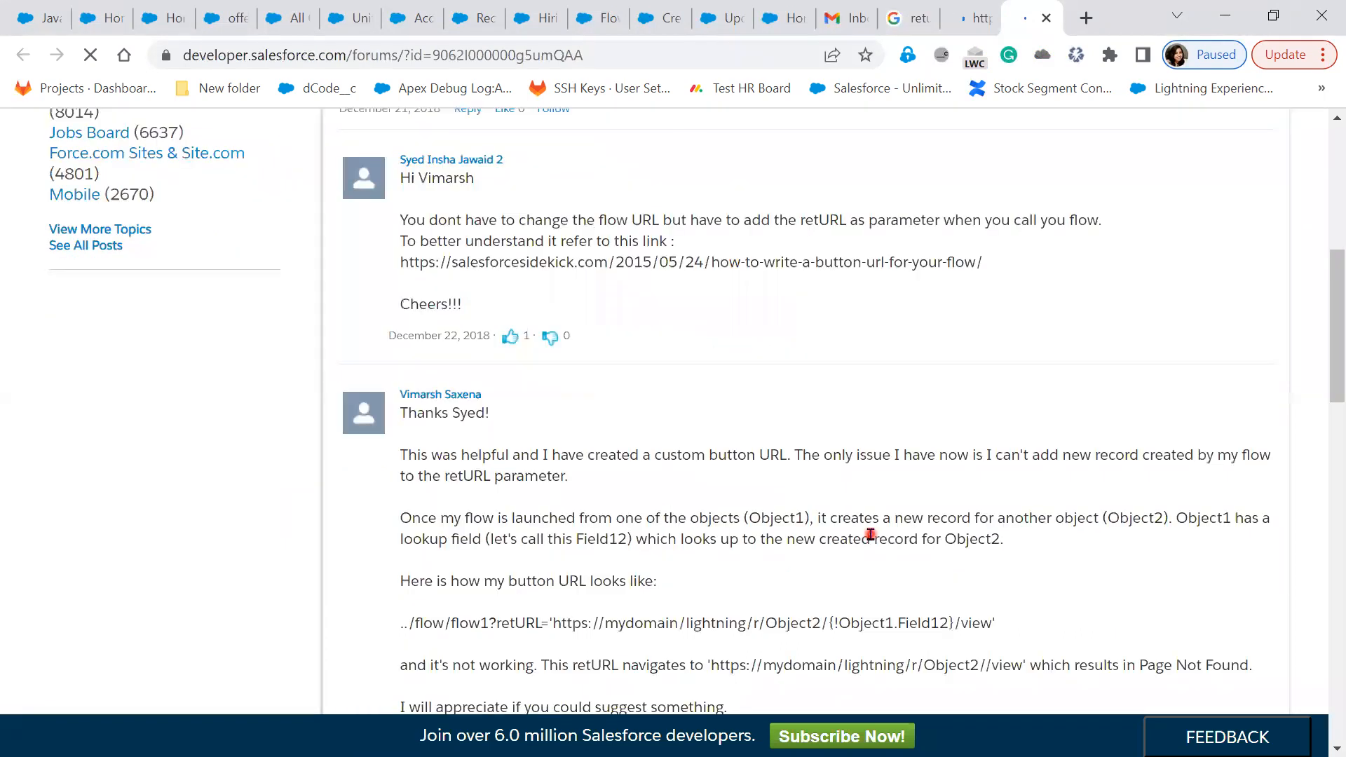
scroll(870, 535, down, 1)
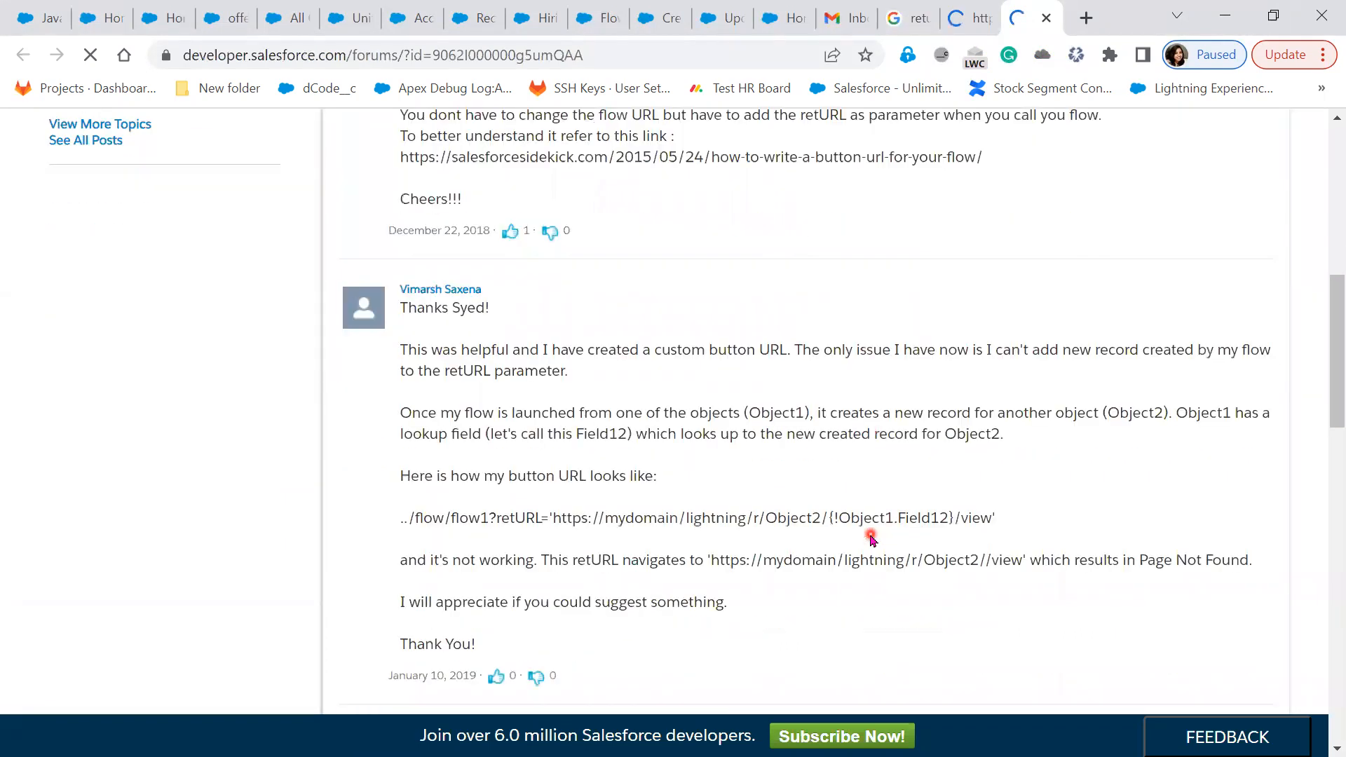
scroll(870, 537, down, 3)
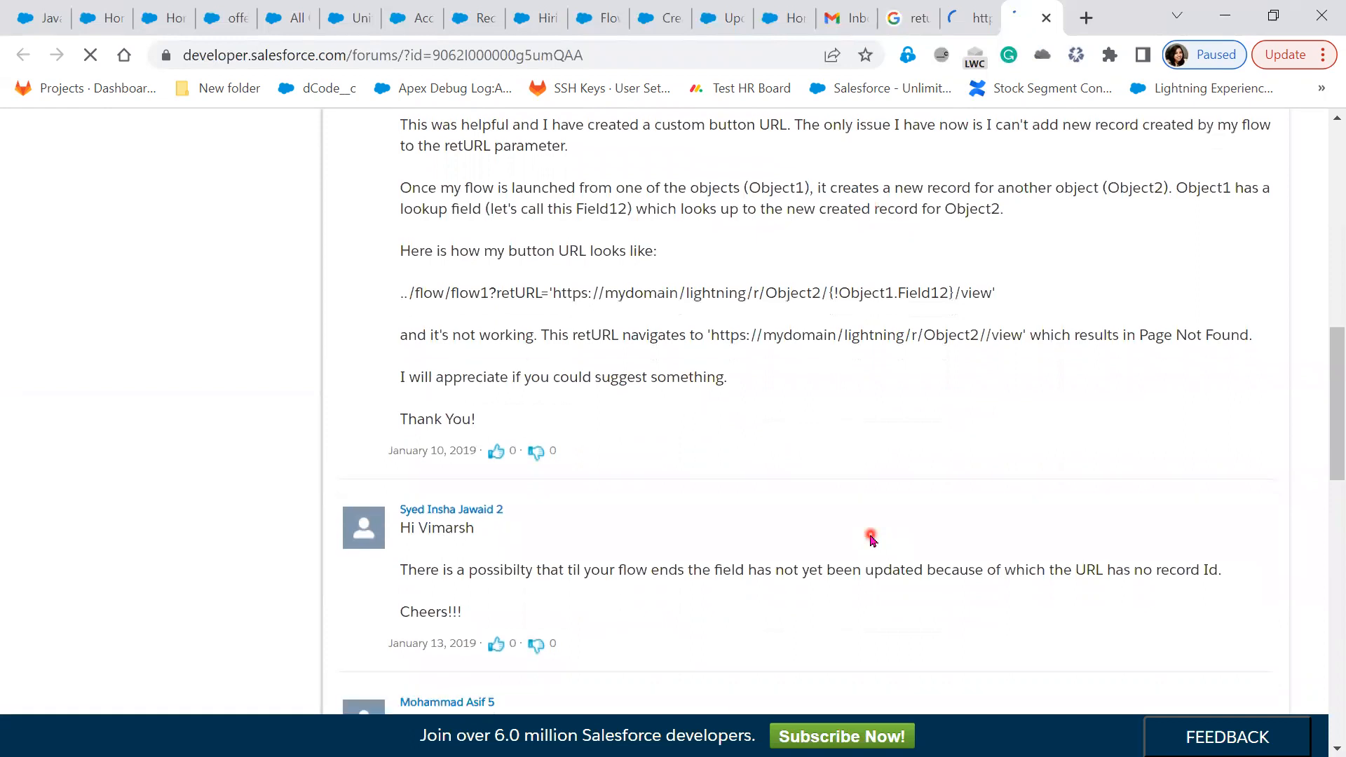
scroll(870, 536, down, 4)
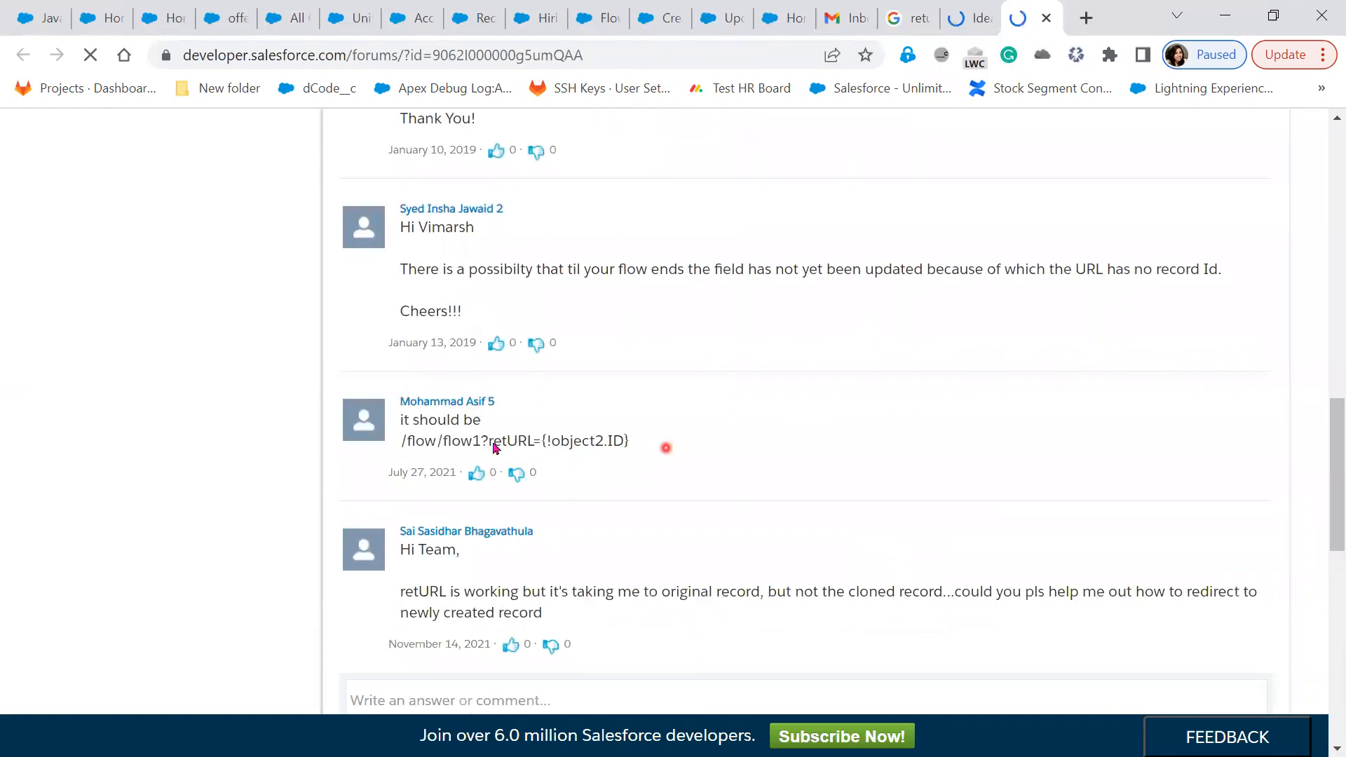
drag(666, 448, 492, 442)
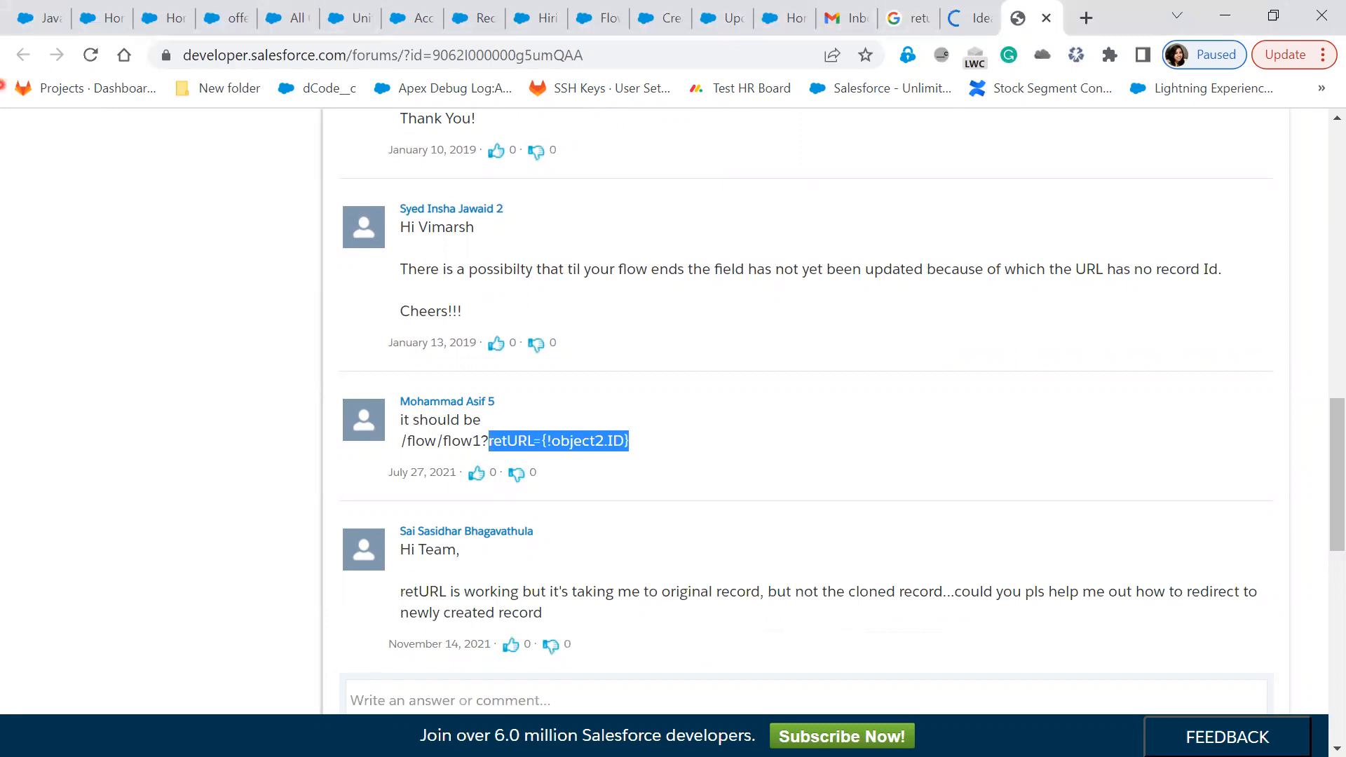
click(594, 21)
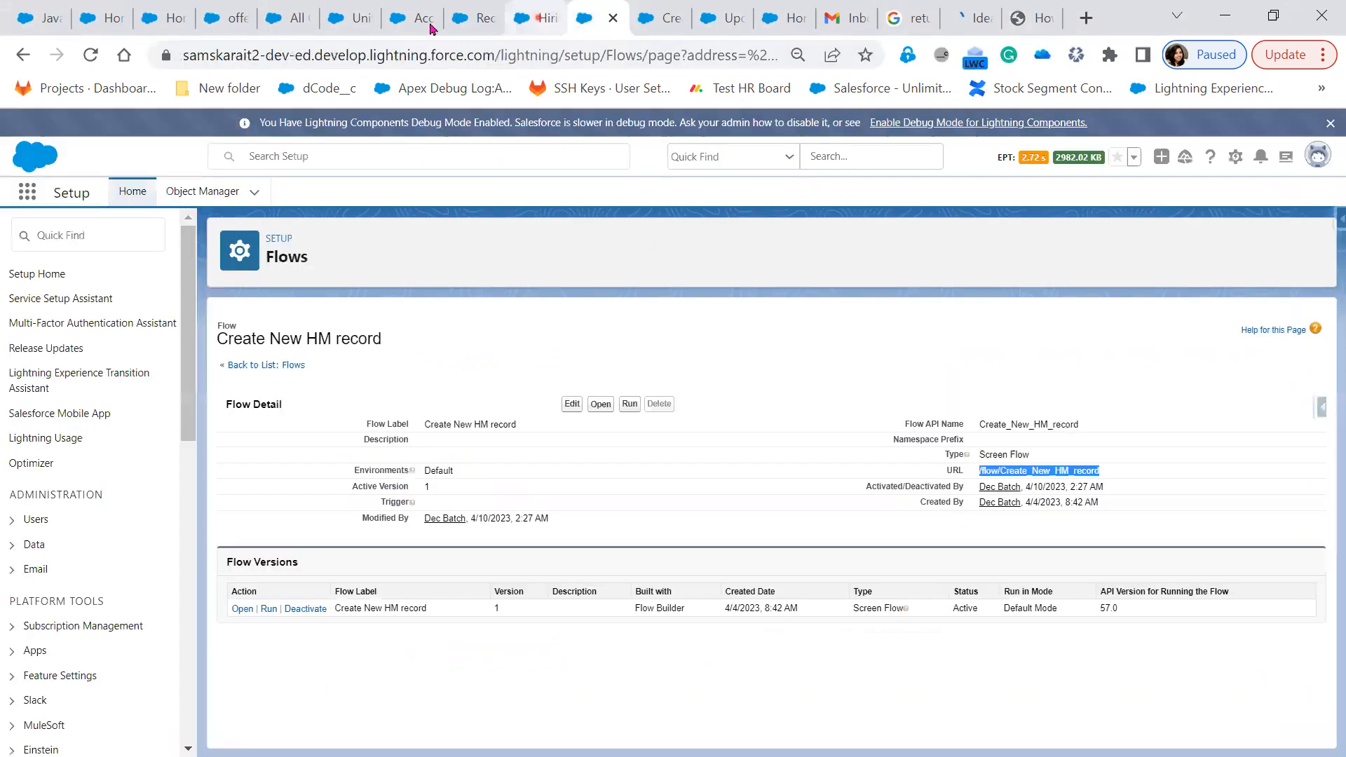
Return to the Hiring managers list and bring up the Hiring Manager List View Button Layout
click(468, 21)
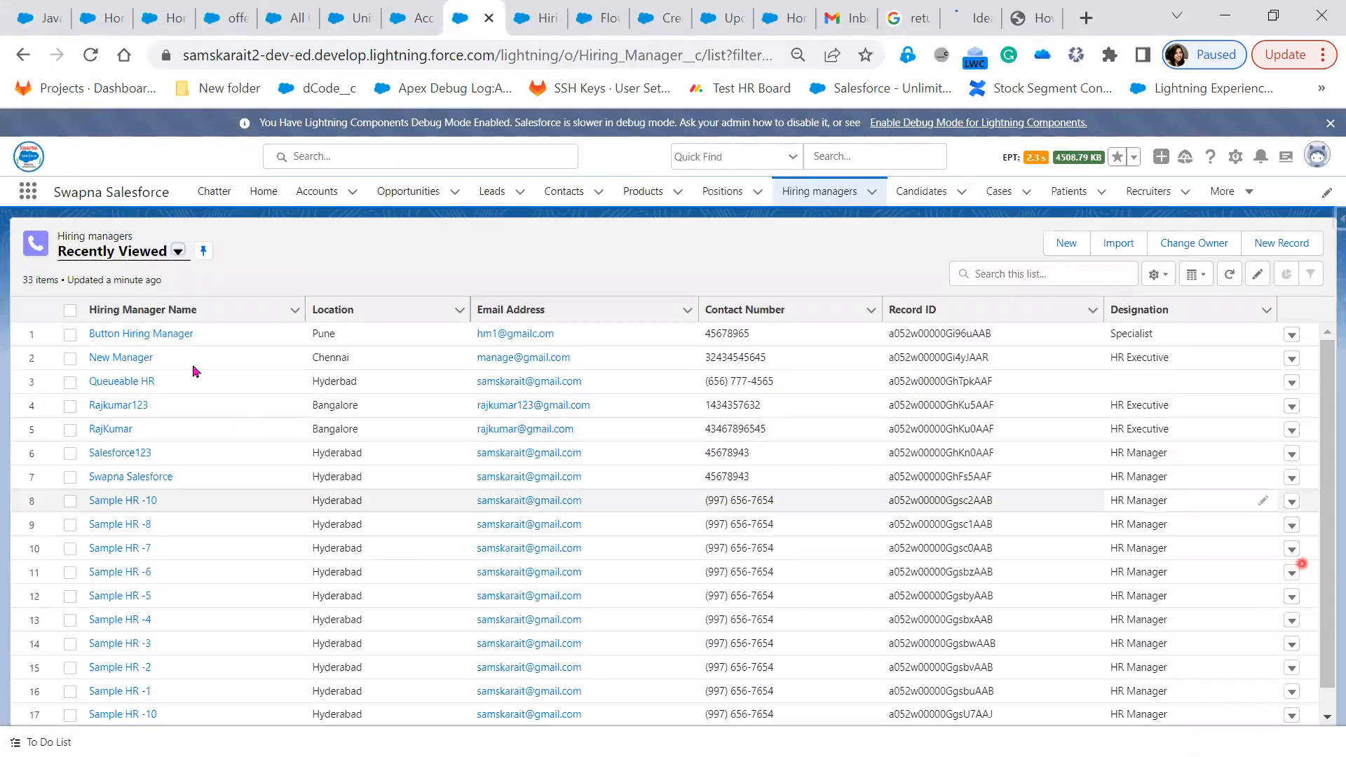
click(93, 359)
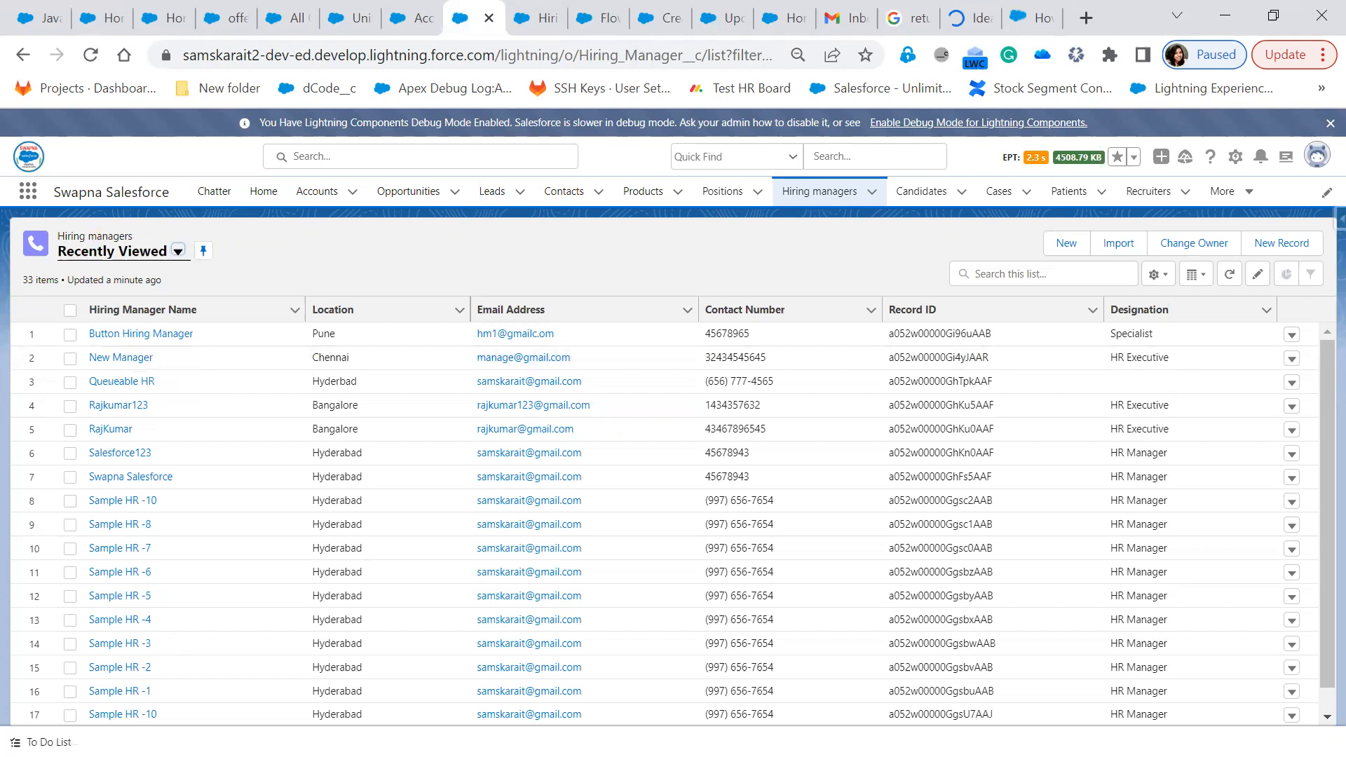
Edit the Hiring Manager New Record button from Buttons, Links, and Actions, focusing its /flow/Create_New_HM_record URL
click(528, 25)
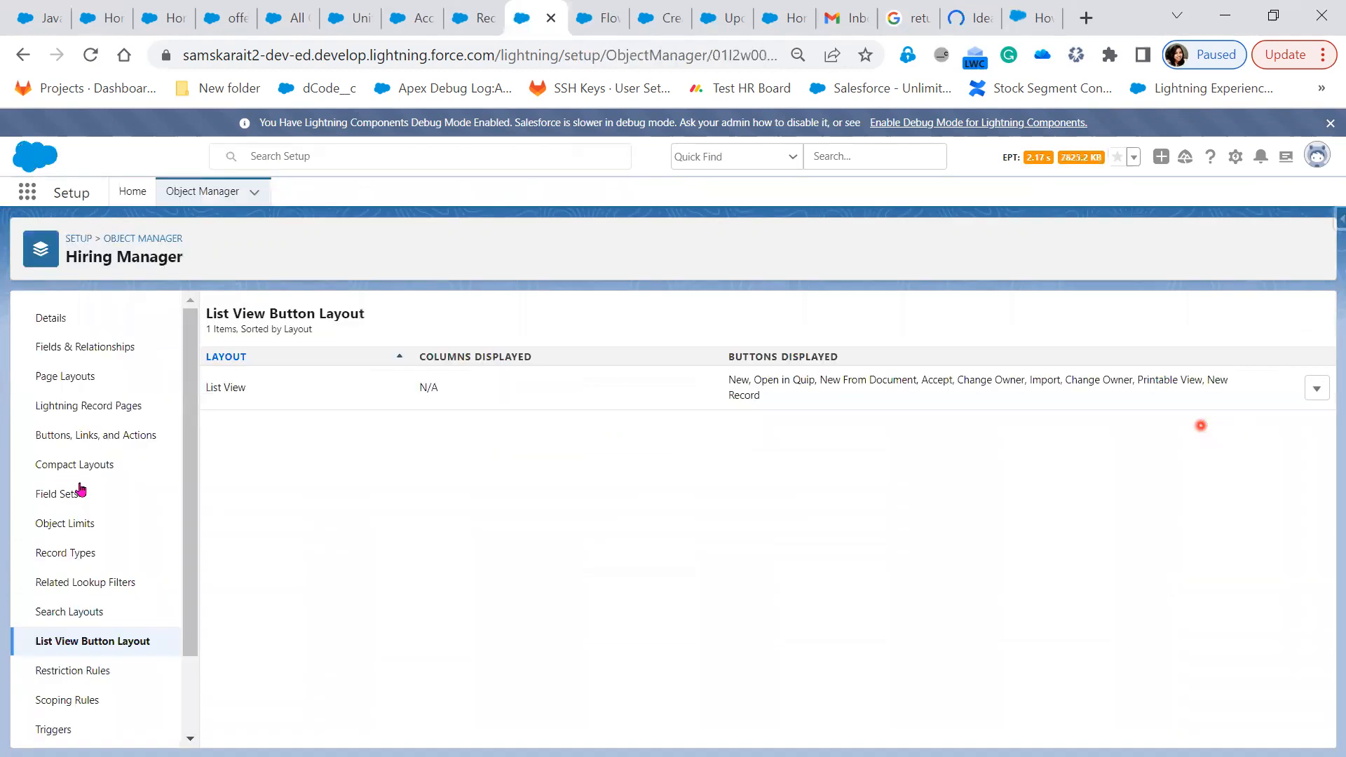
click(80, 414)
click(71, 442)
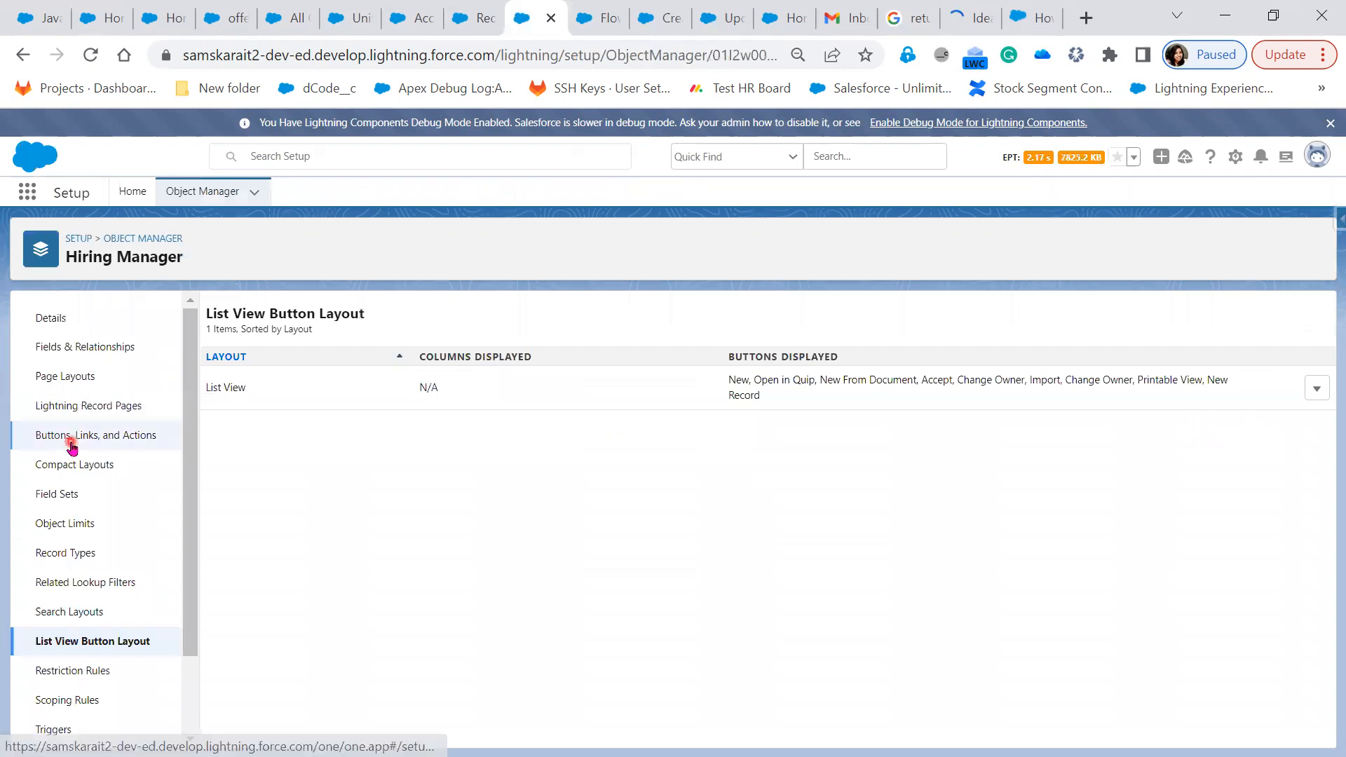
click(588, 371)
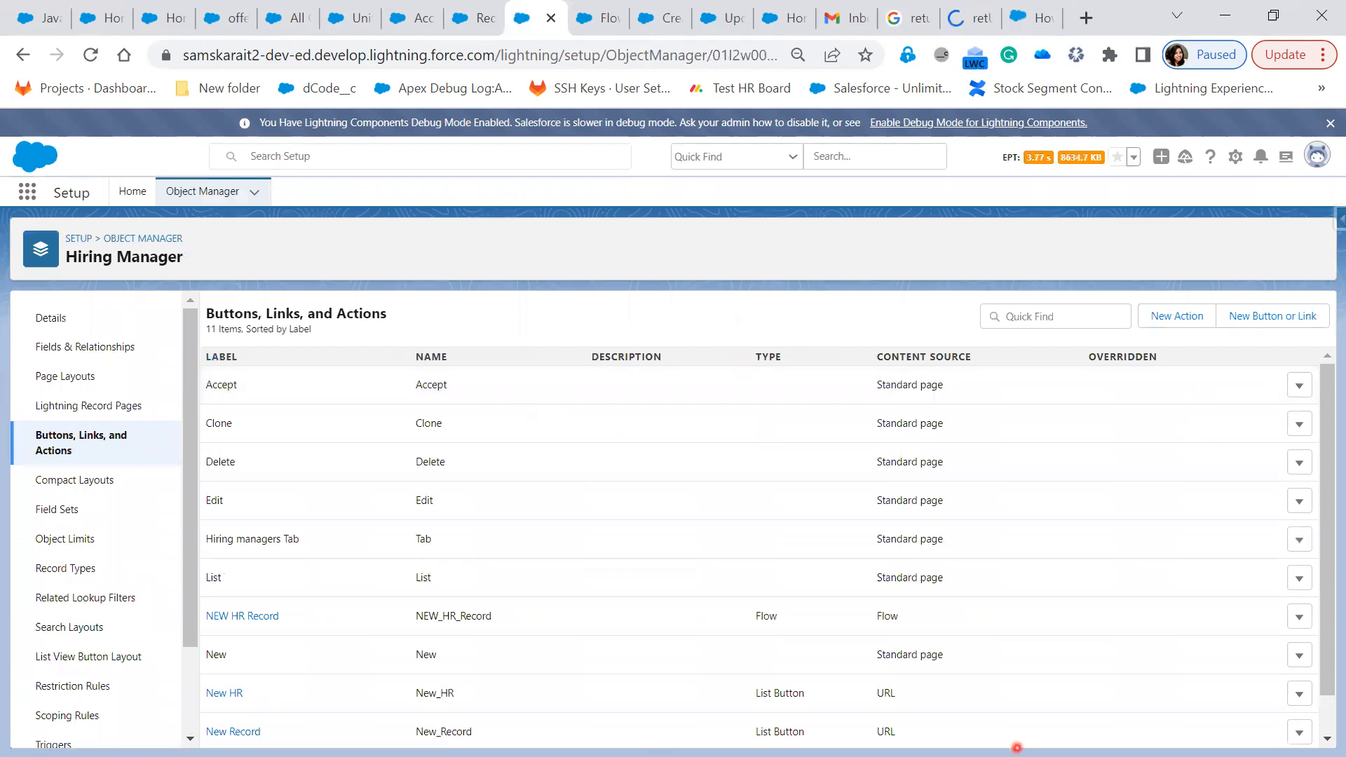
click(1300, 732)
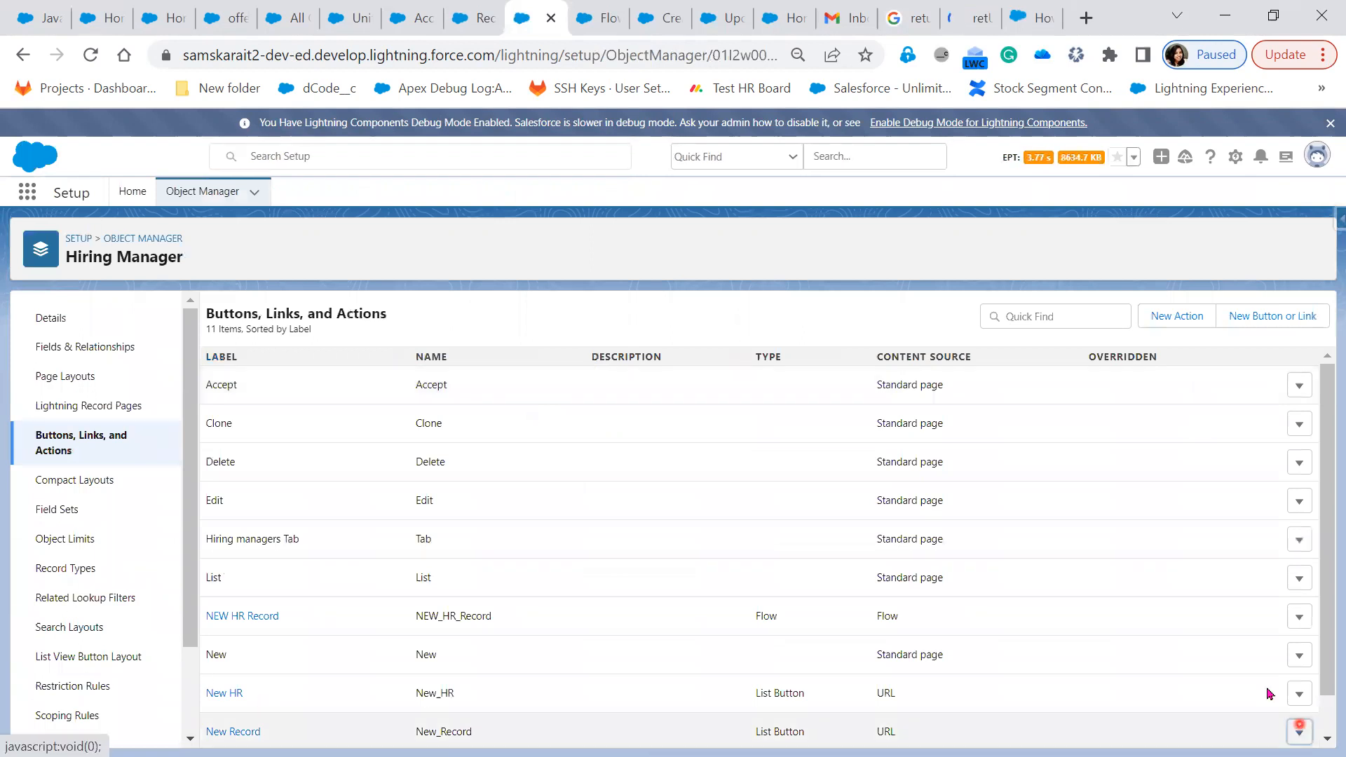
click(1256, 676)
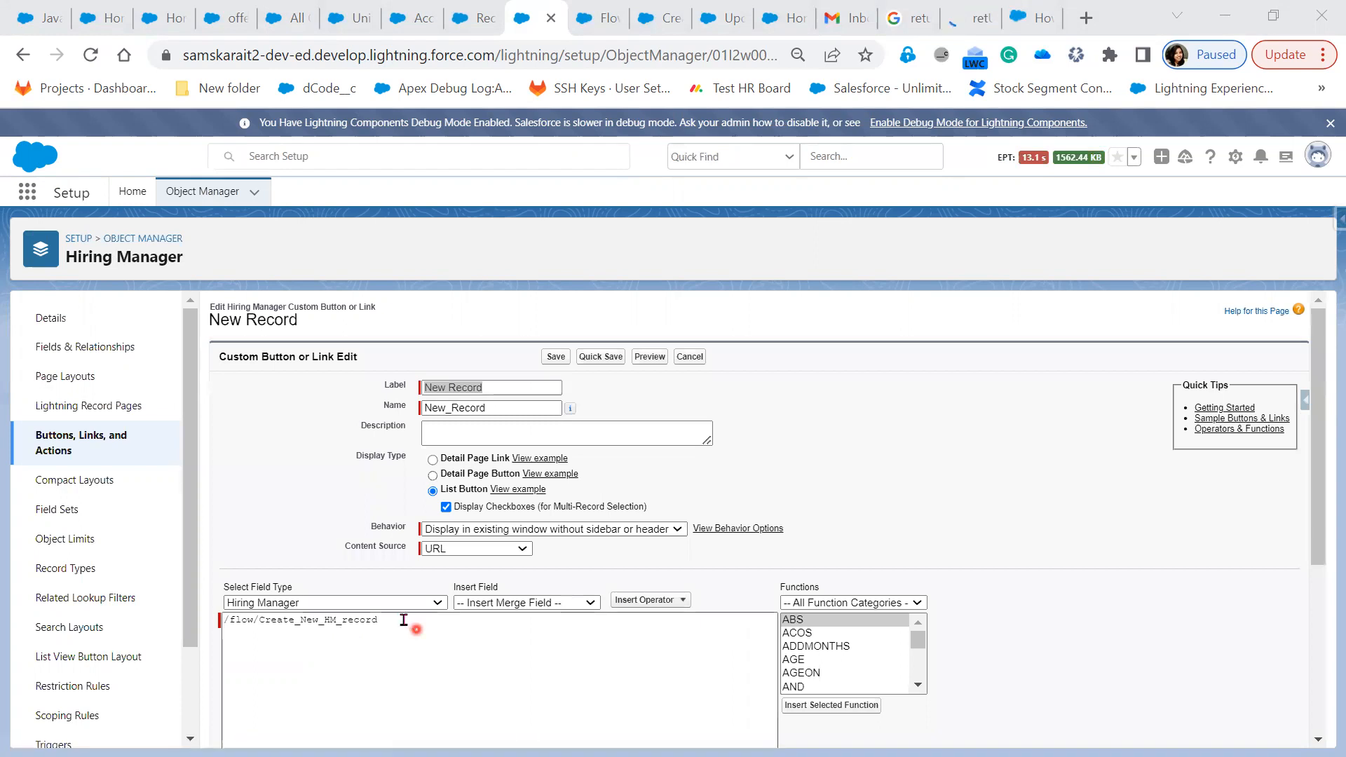
click(432, 656)
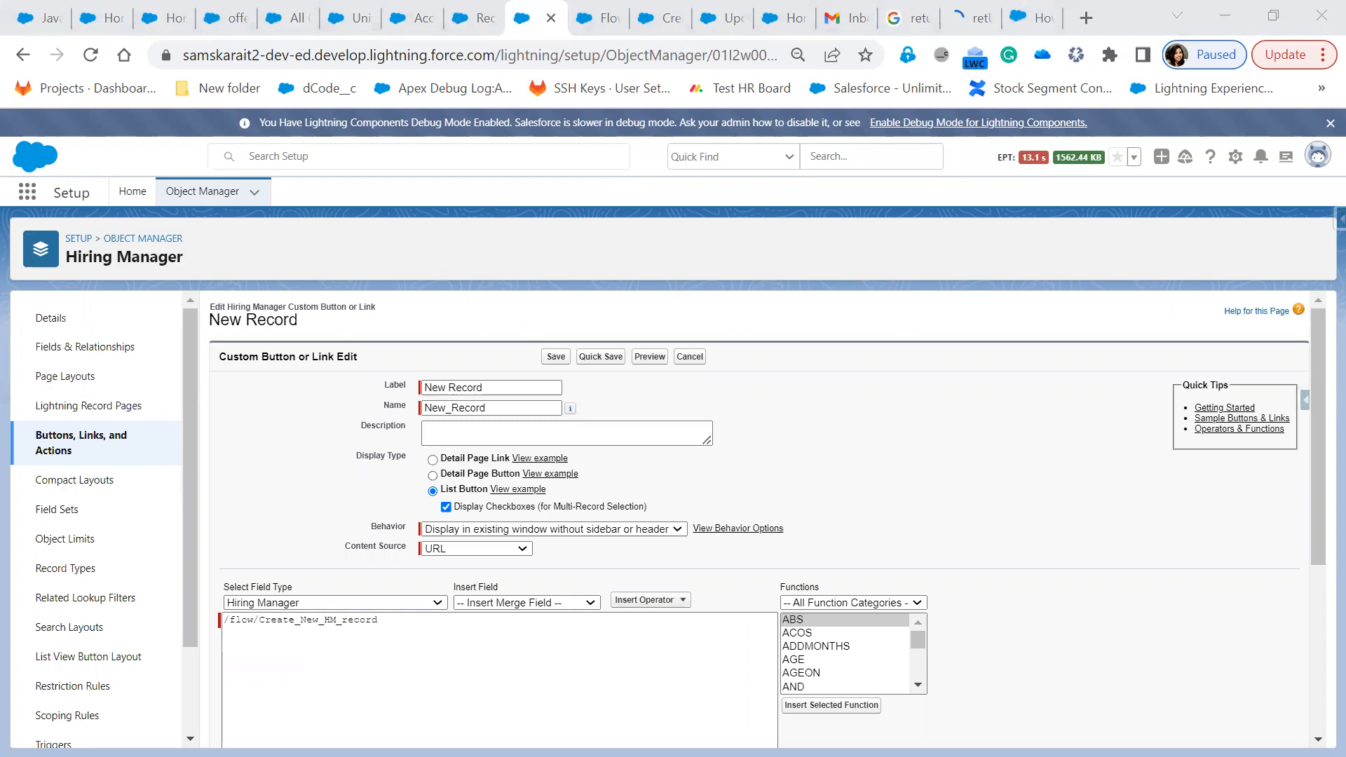
Replace the Google query with 'control finish behaviour' and run the search
click(918, 22)
drag(348, 127, 157, 137)
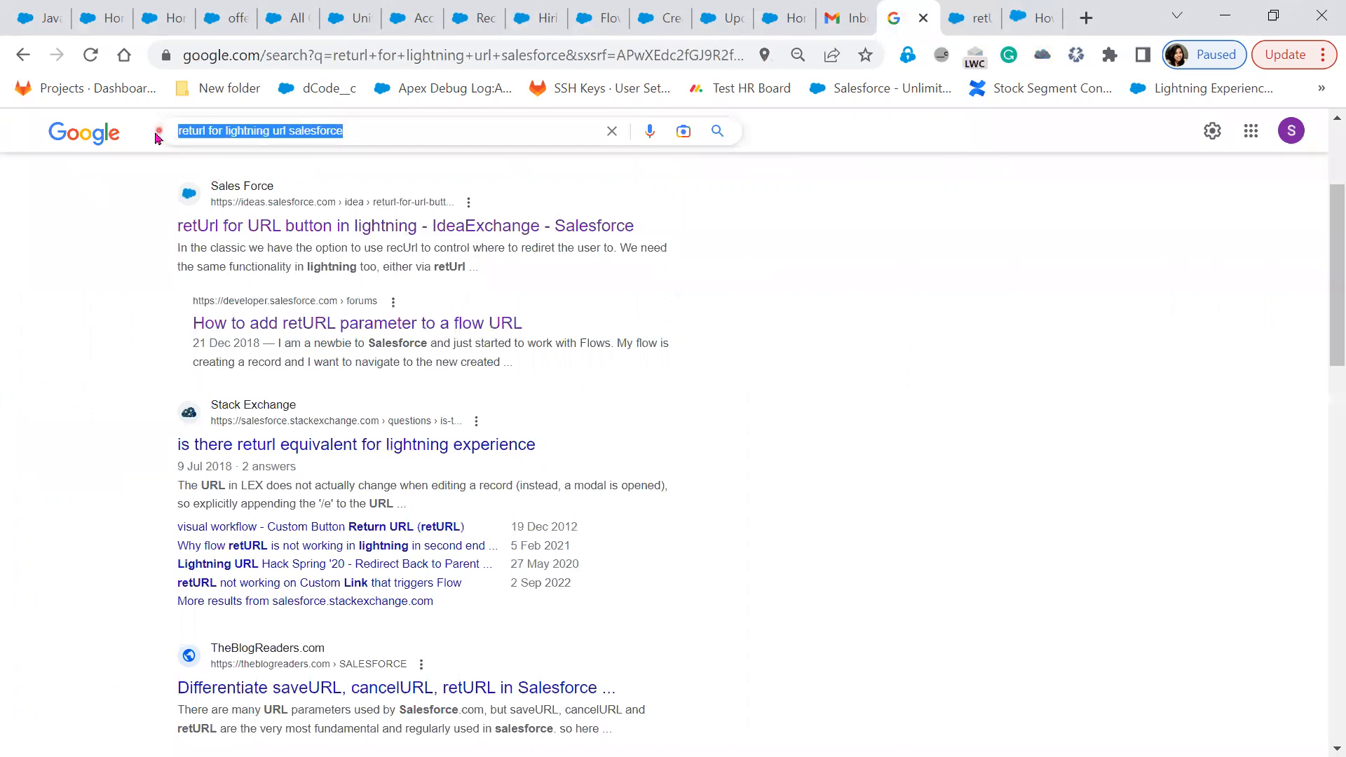
text(control finis)
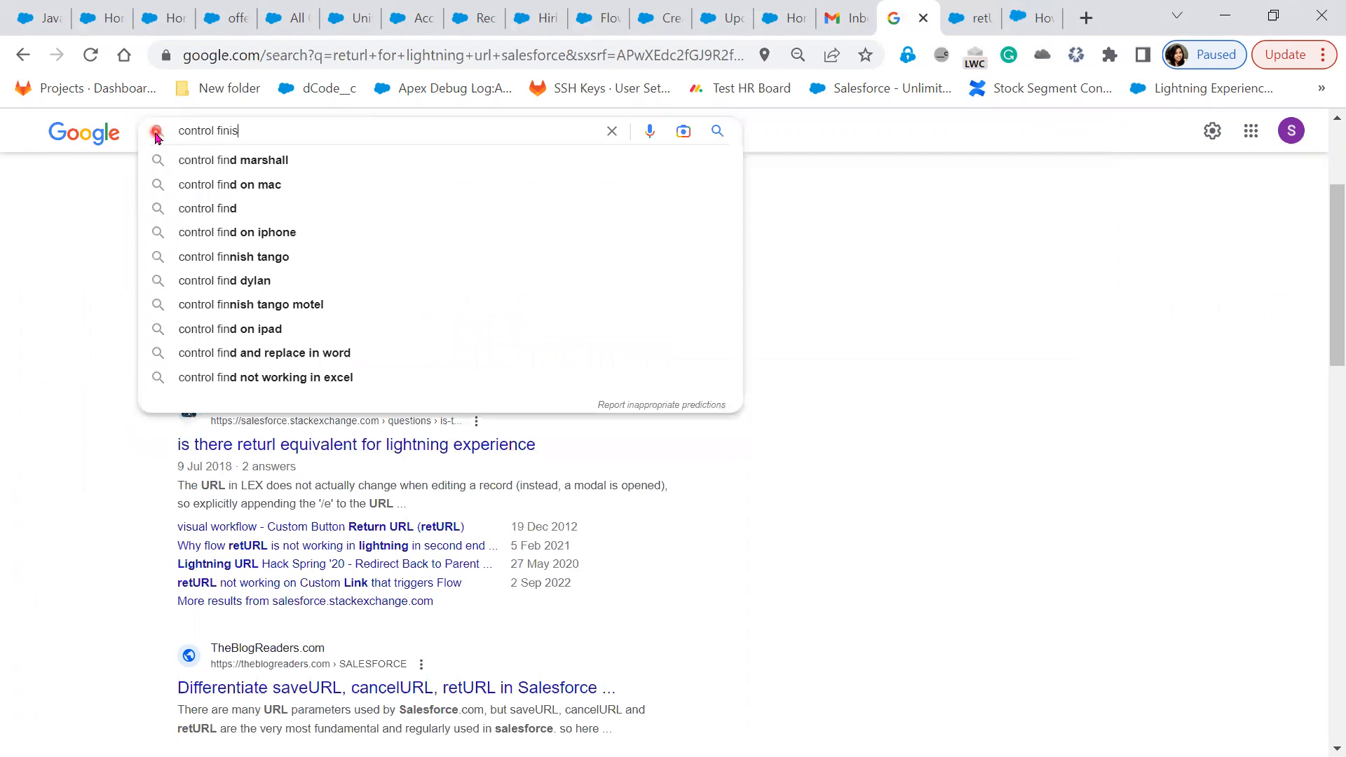
text(h)
key(Down)
key(Return)
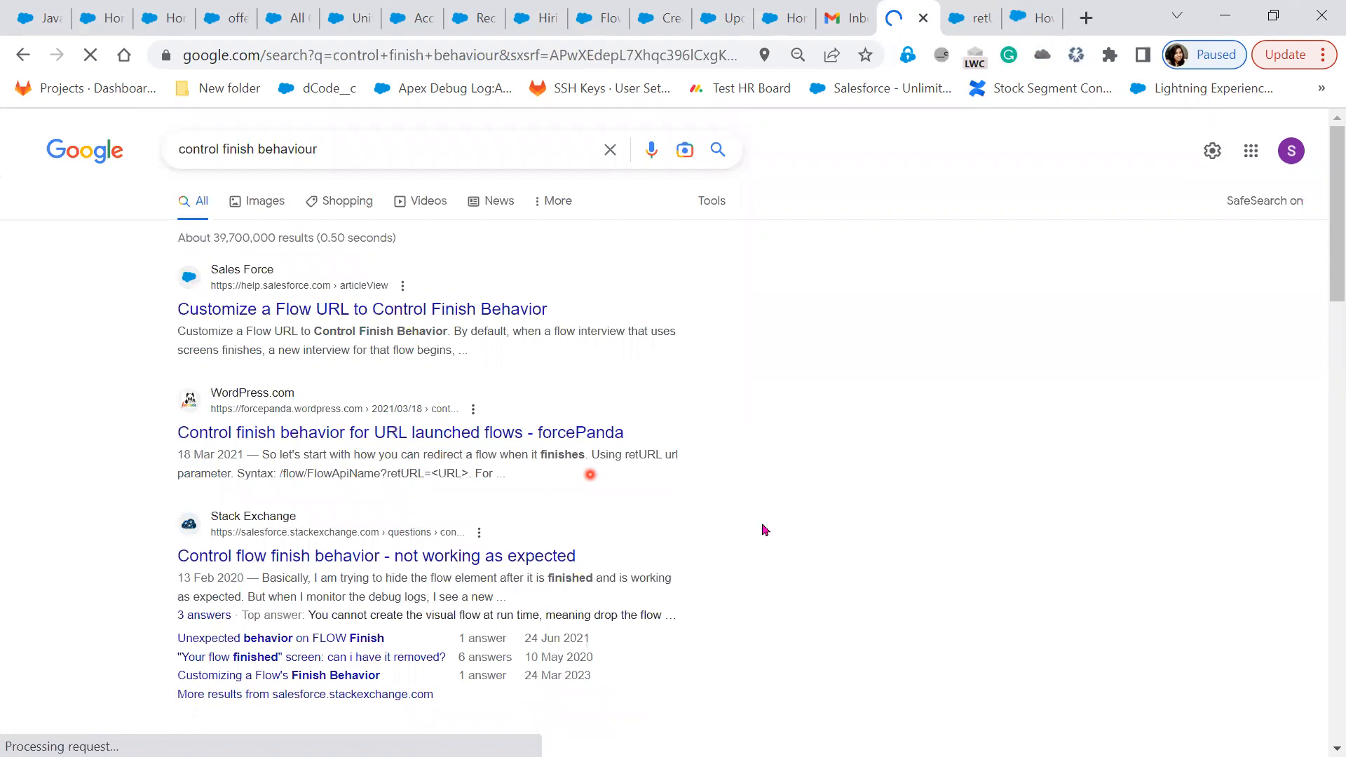
Open the Flowsome retURL article and the Customize a Flow URL help article in new tabs
scroll(765, 529, down, 1)
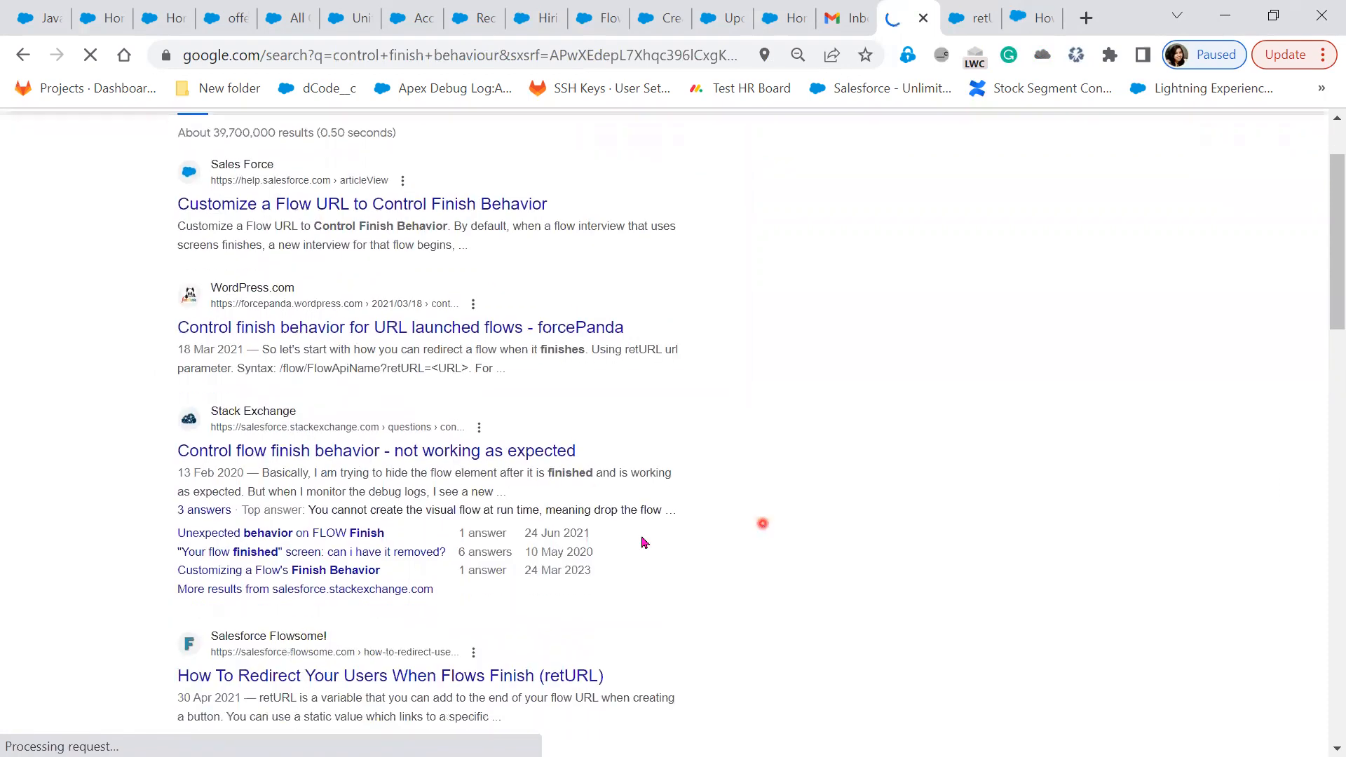
scroll(640, 544, down, 1)
right_click(471, 574)
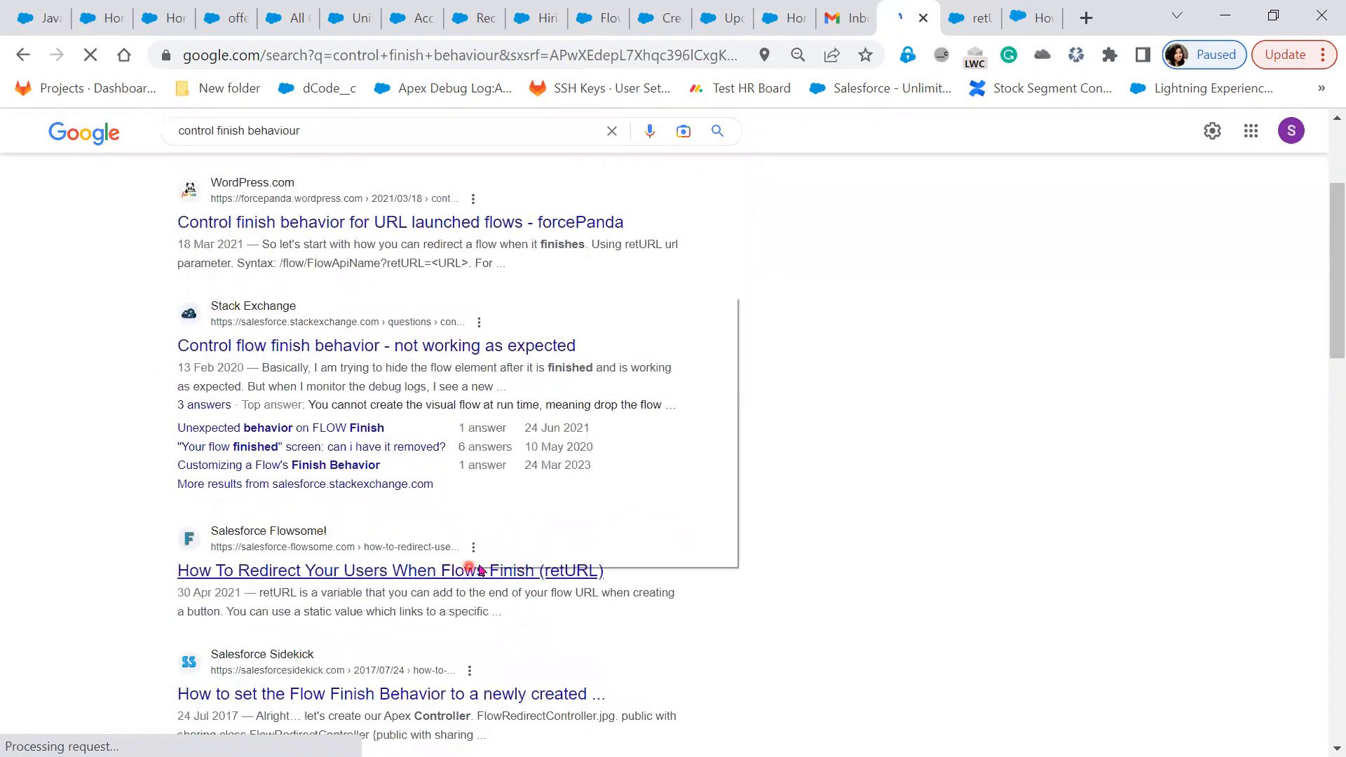
click(566, 313)
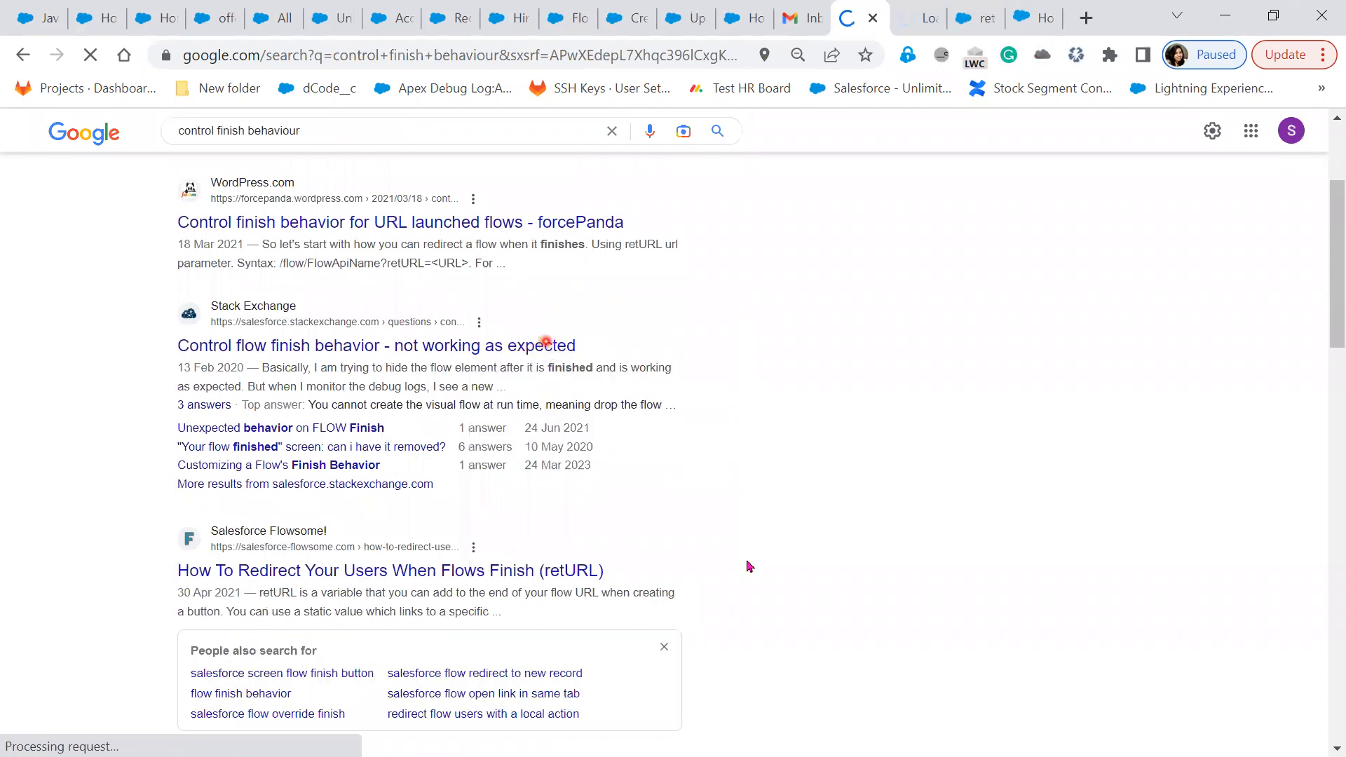
click(749, 565)
scroll(749, 565, down, 5)
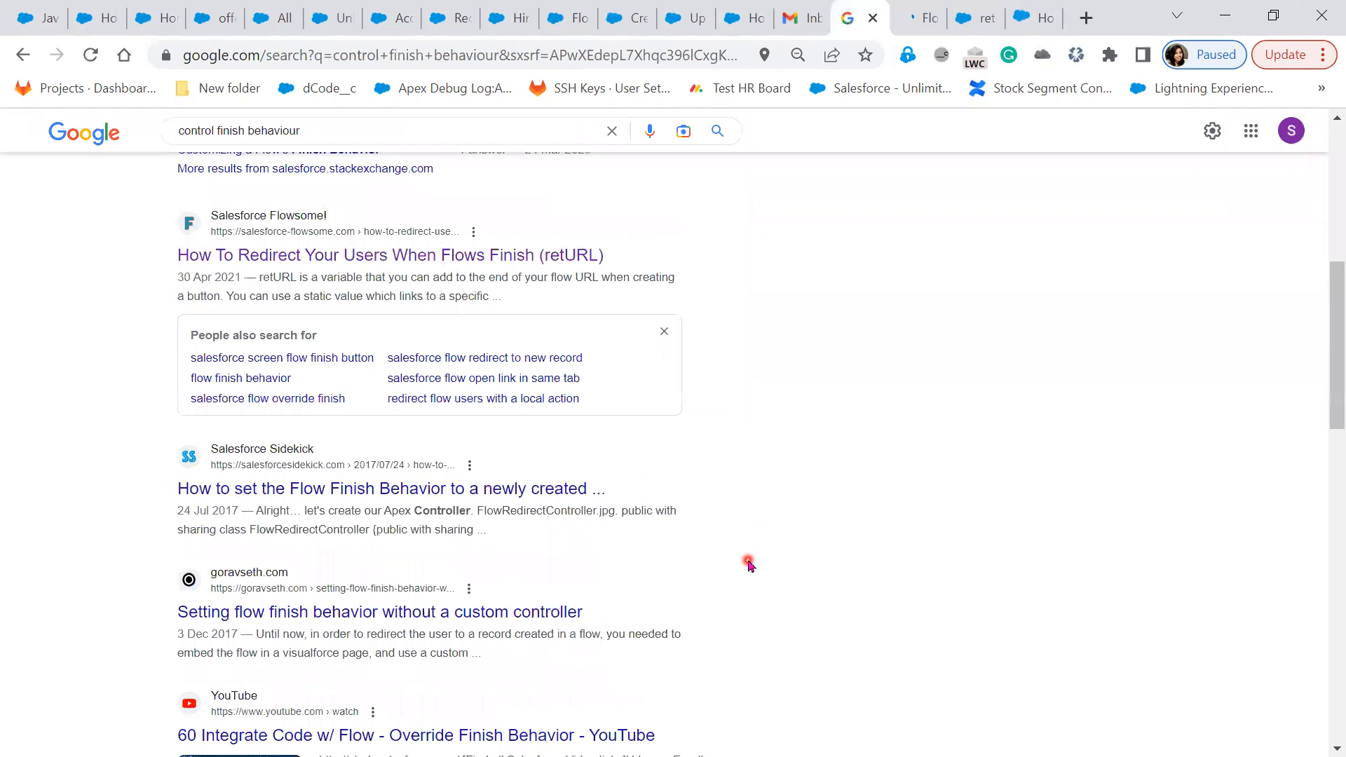
scroll(749, 565, up, 5)
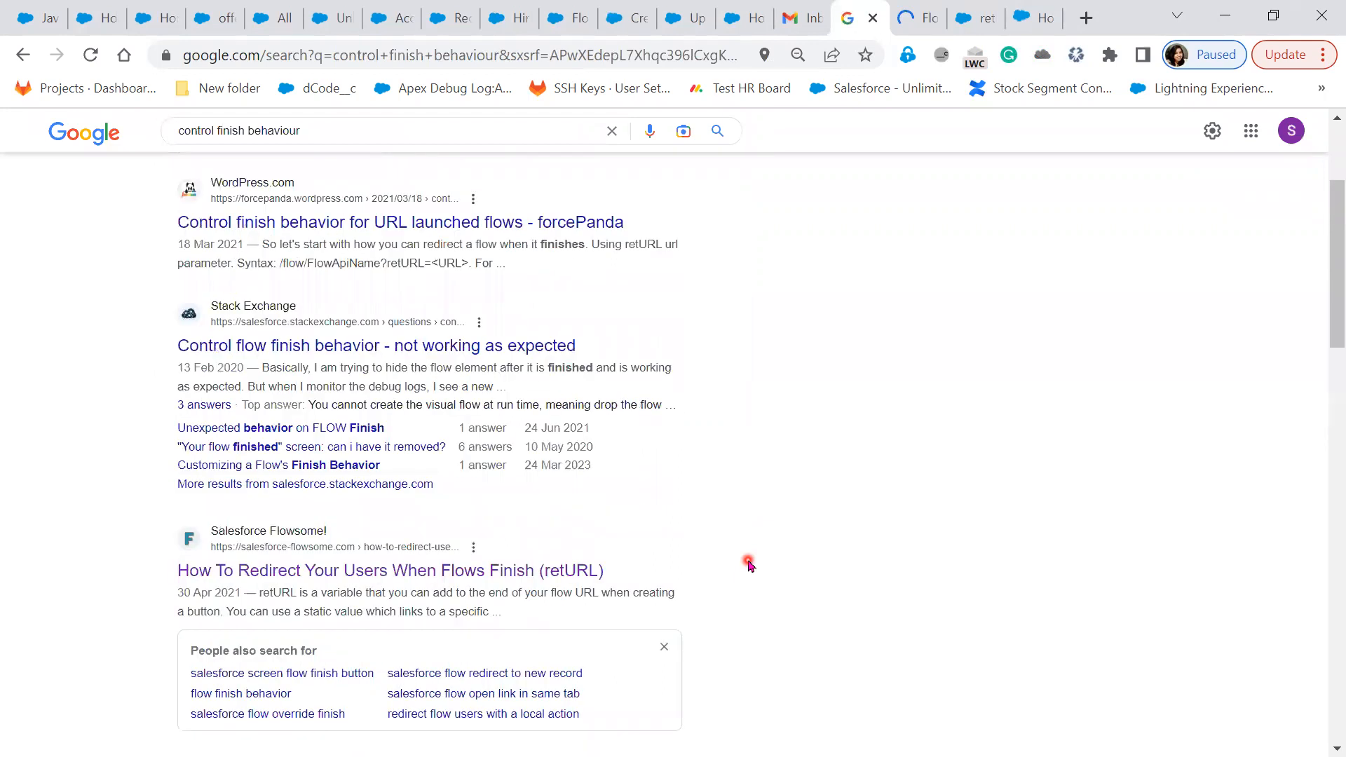
scroll(749, 565, up, 2)
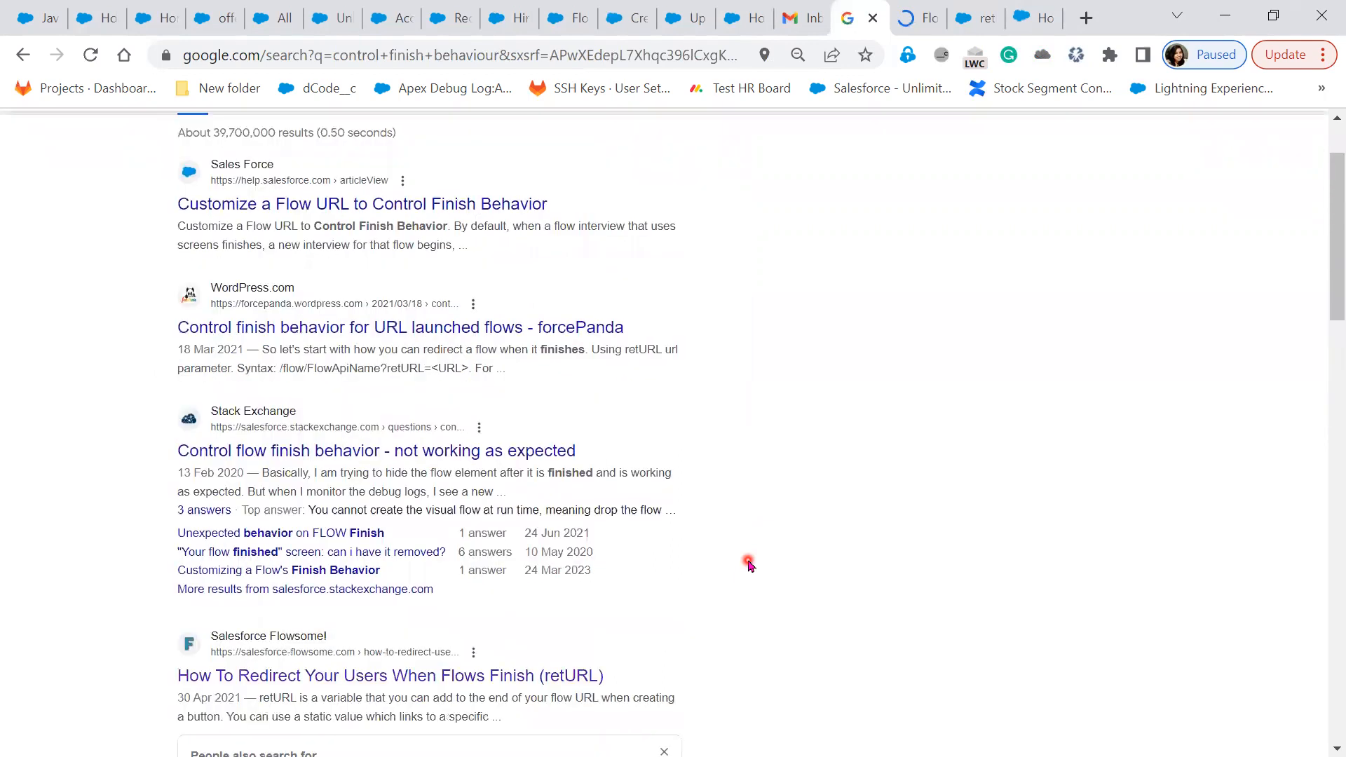
right_click(347, 210)
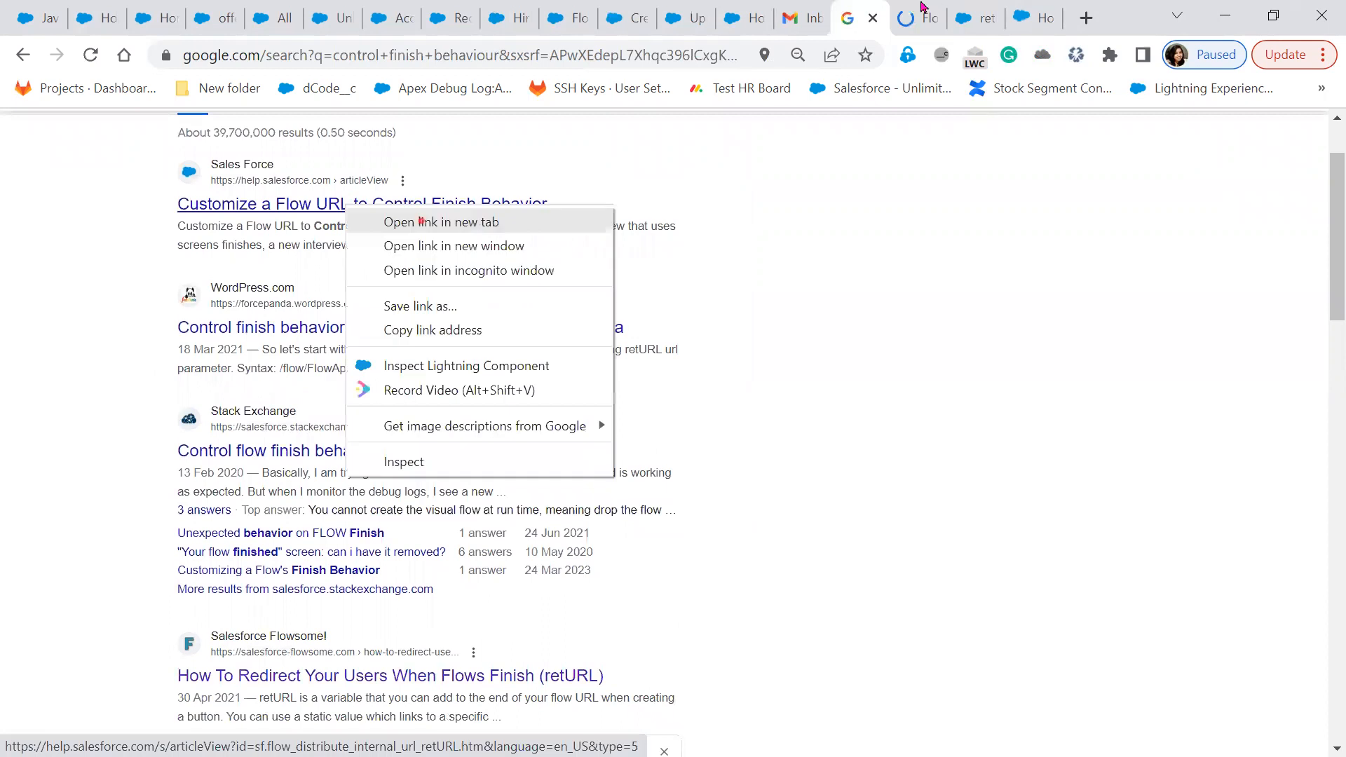
click(422, 222)
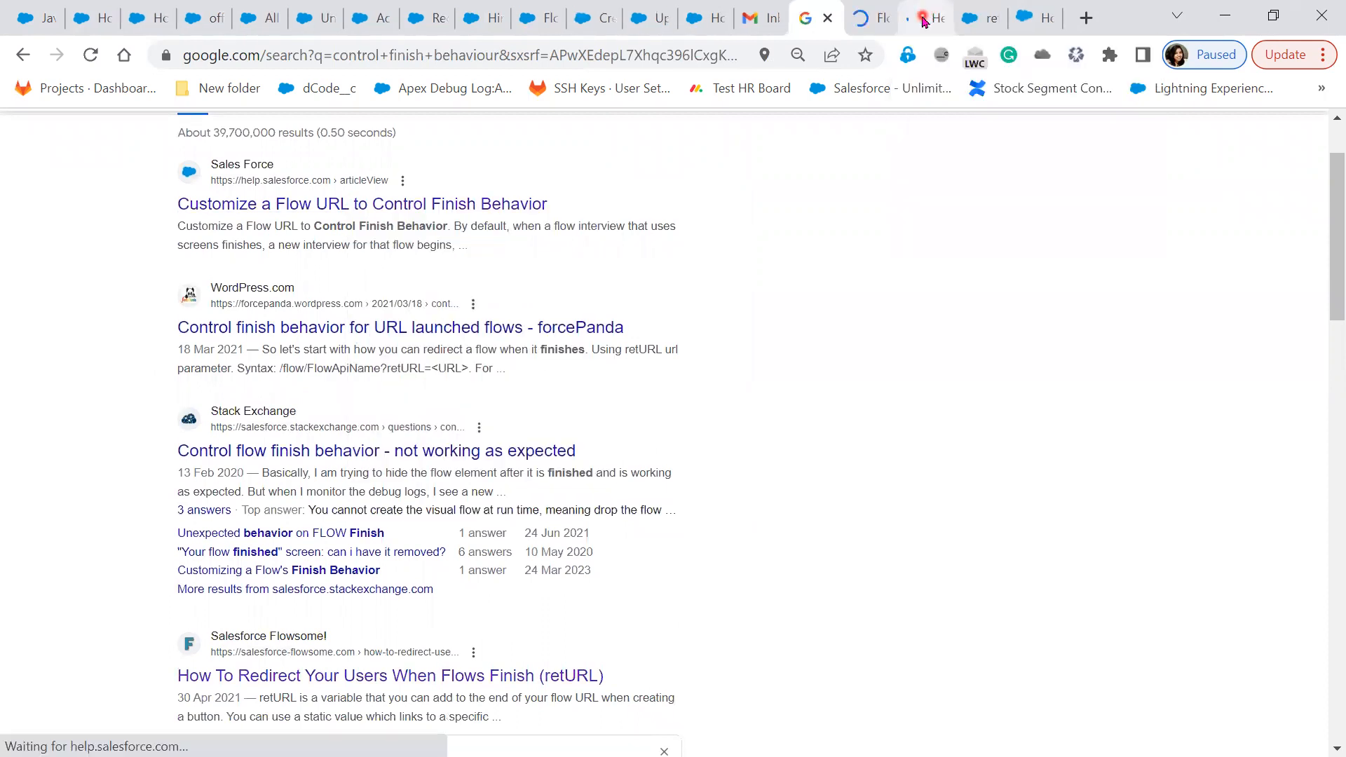
click(924, 22)
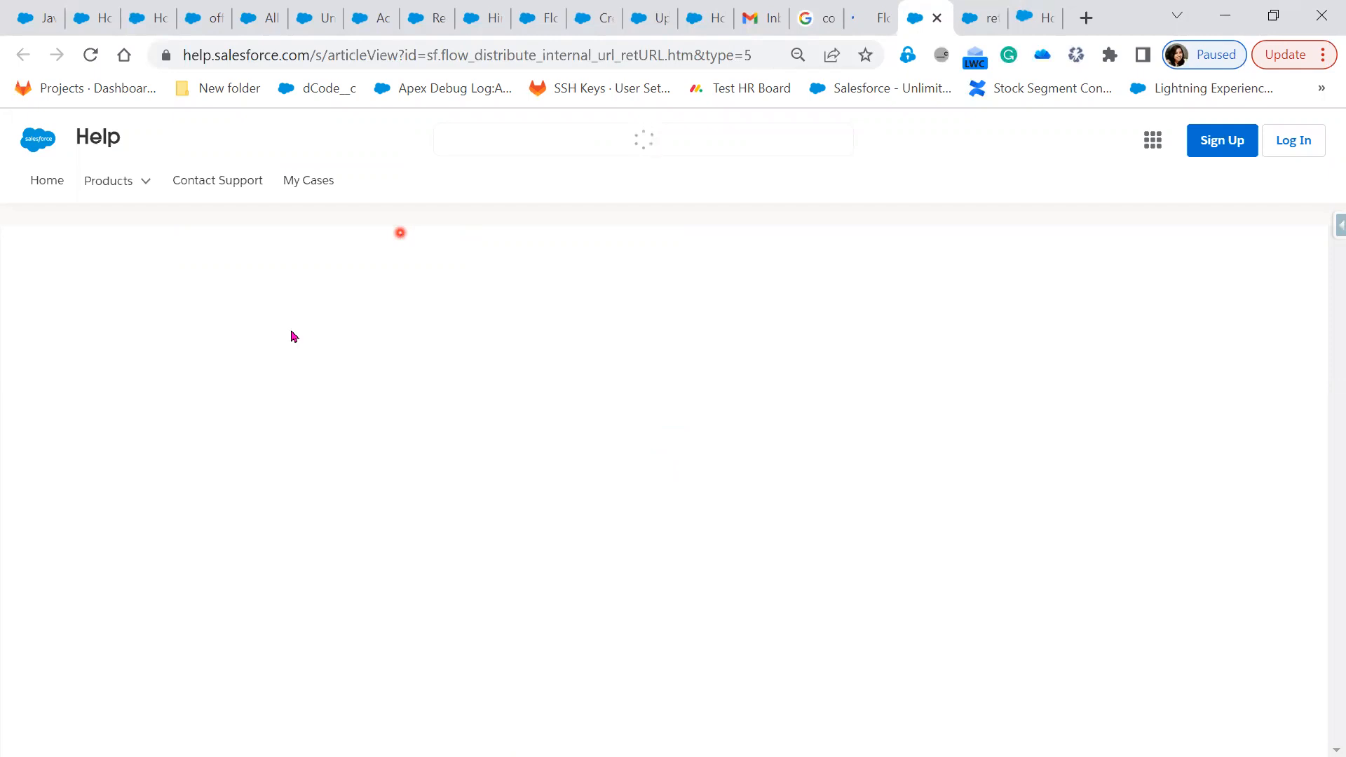
Let the unresponsive Customize a Flow URL help page keep loading and copy its web address
click(724, 287)
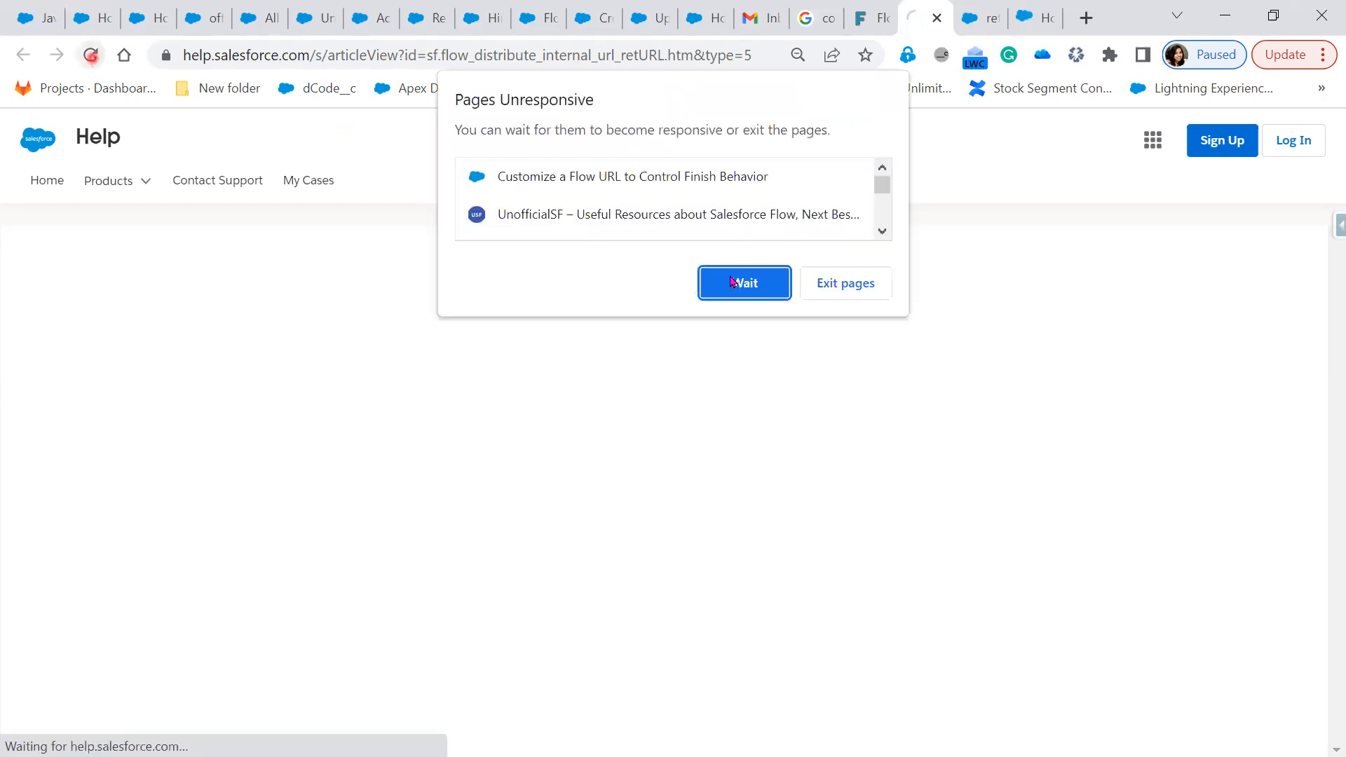
click(735, 284)
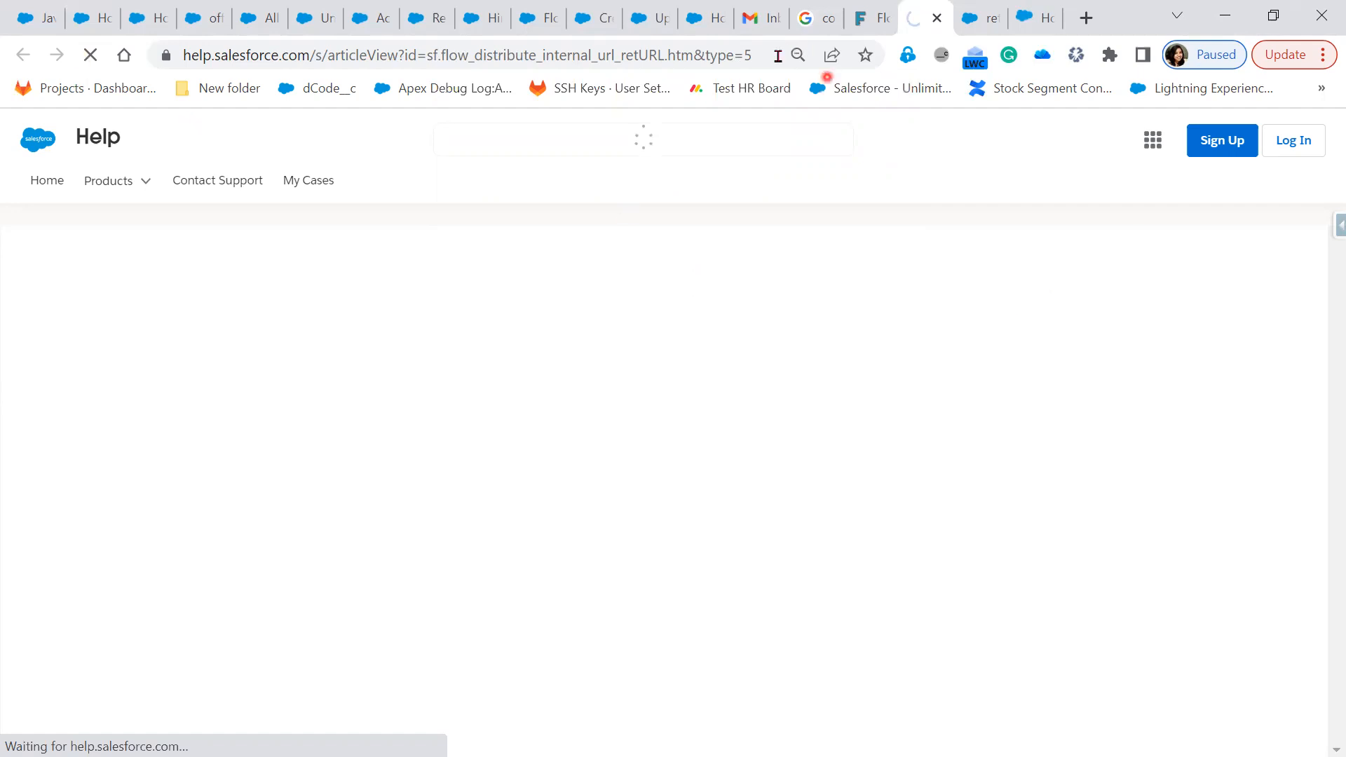
click(777, 56)
key(ctrl+c)
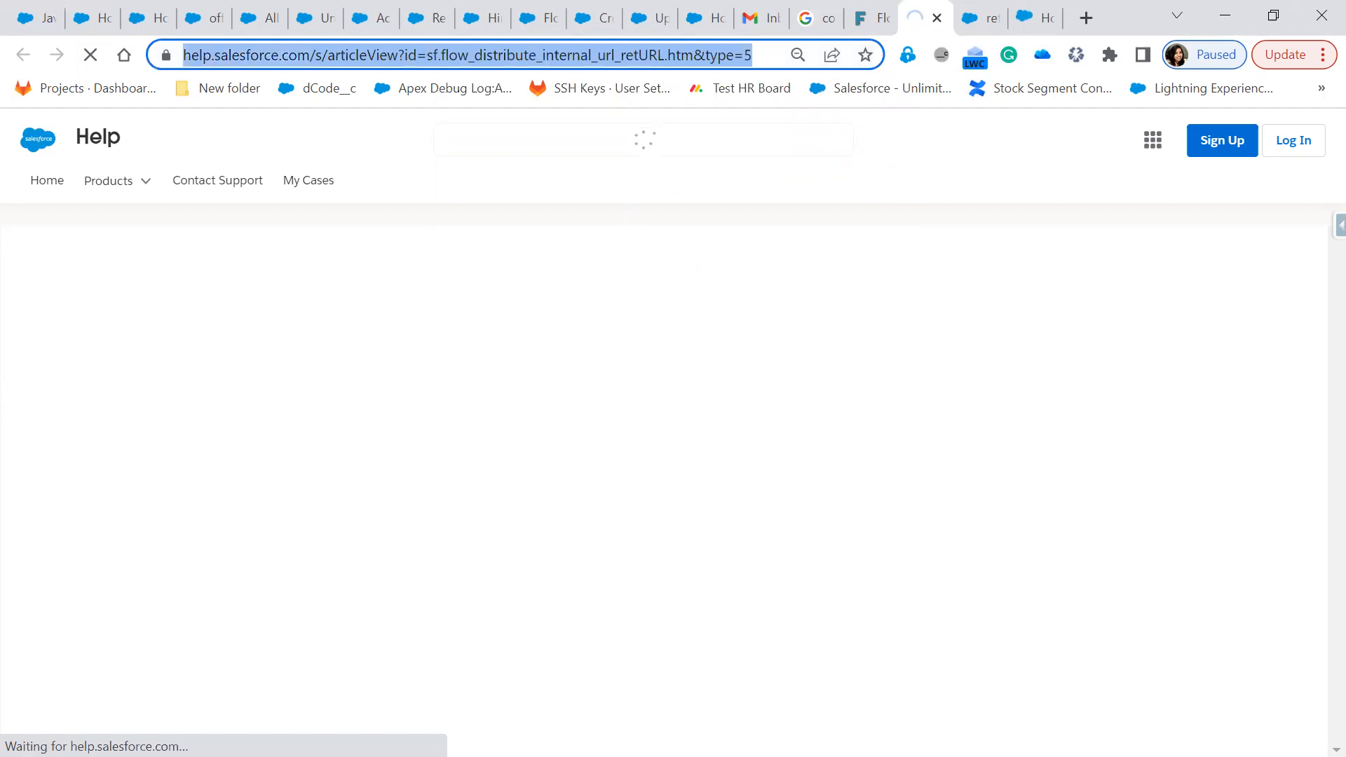
key(alt+Tab)
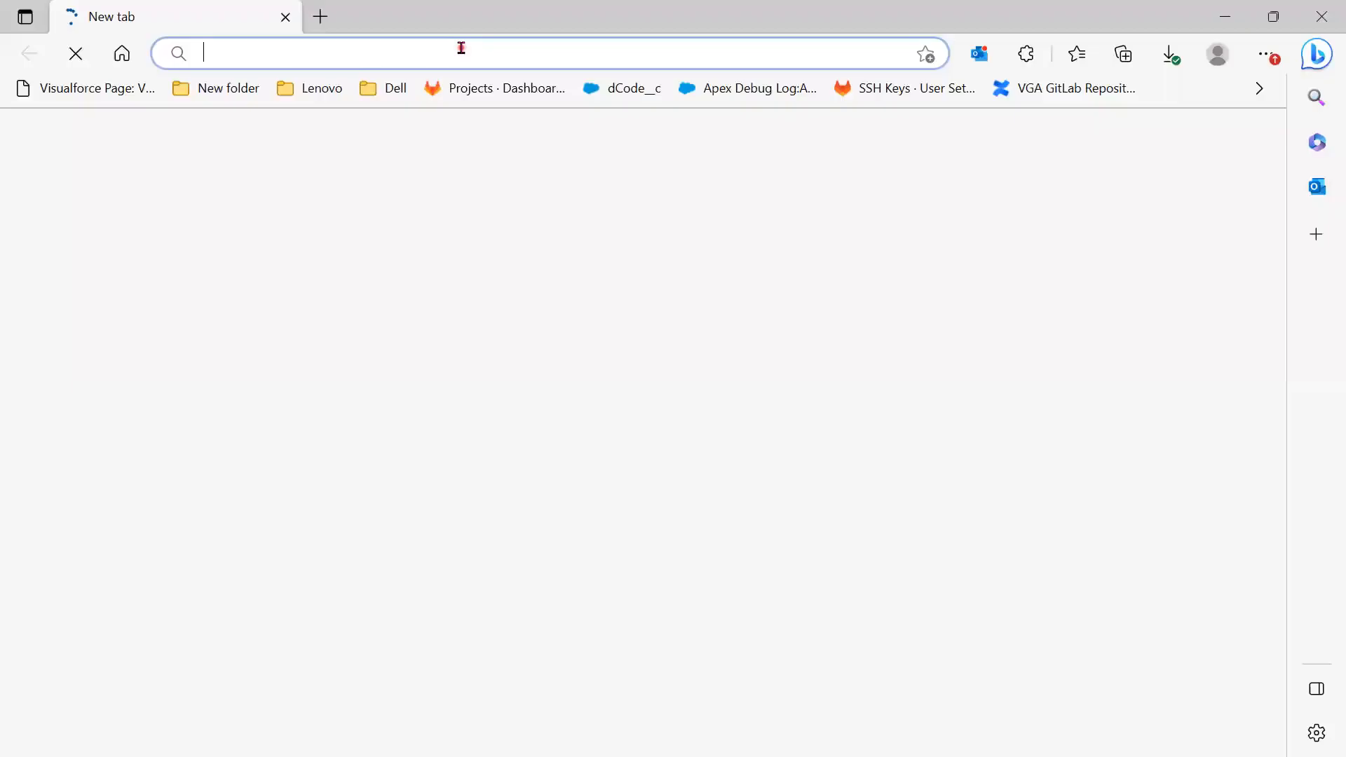
Load the copied help article address in Edge, then switch back to the other browser window
key(ctrl+v)
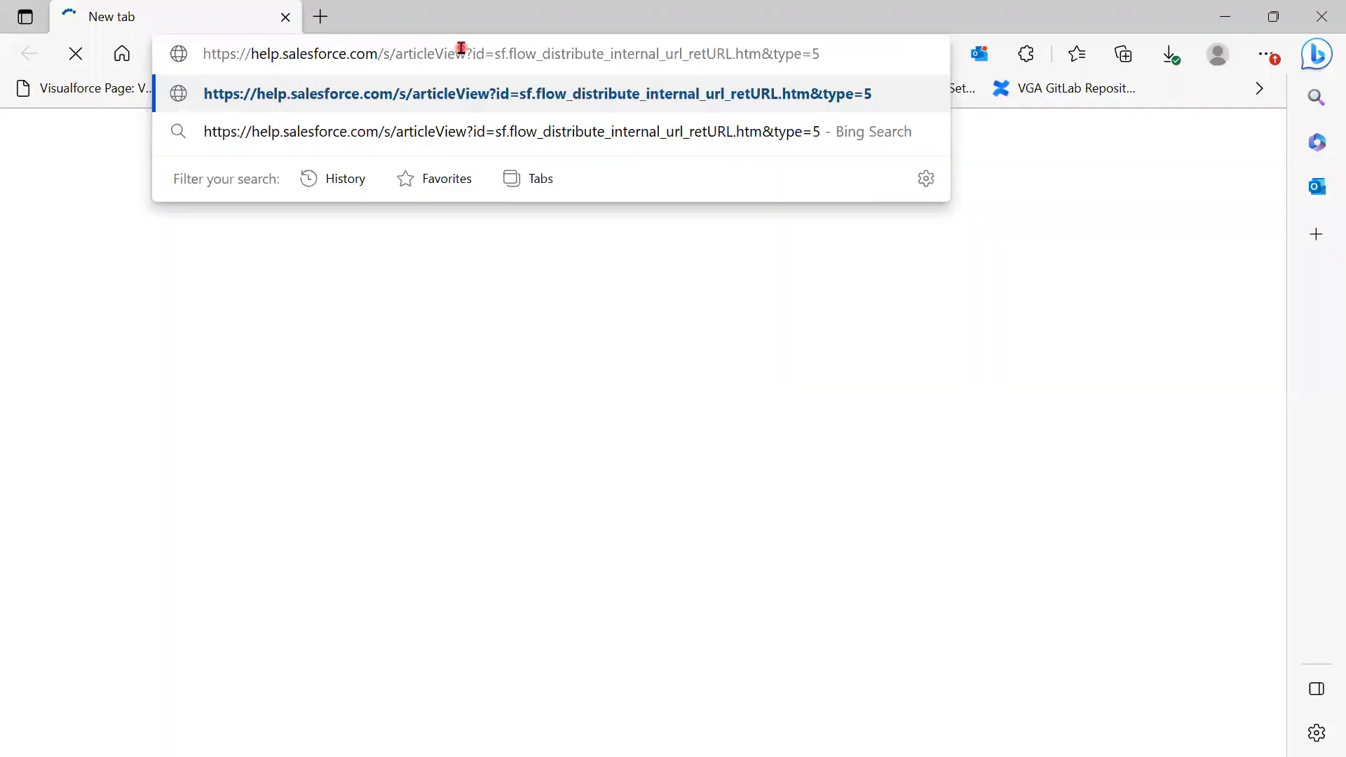
key(Return)
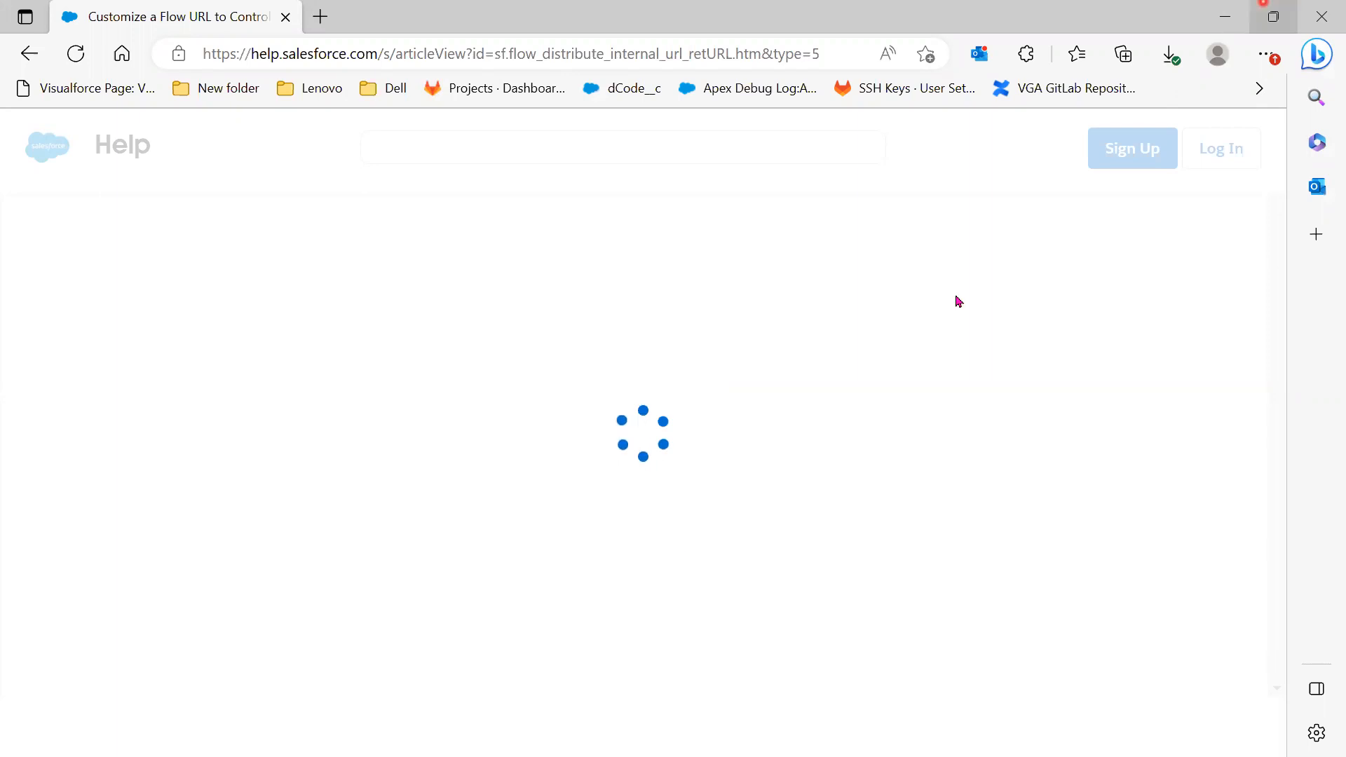
click(1227, 17)
click(863, 341)
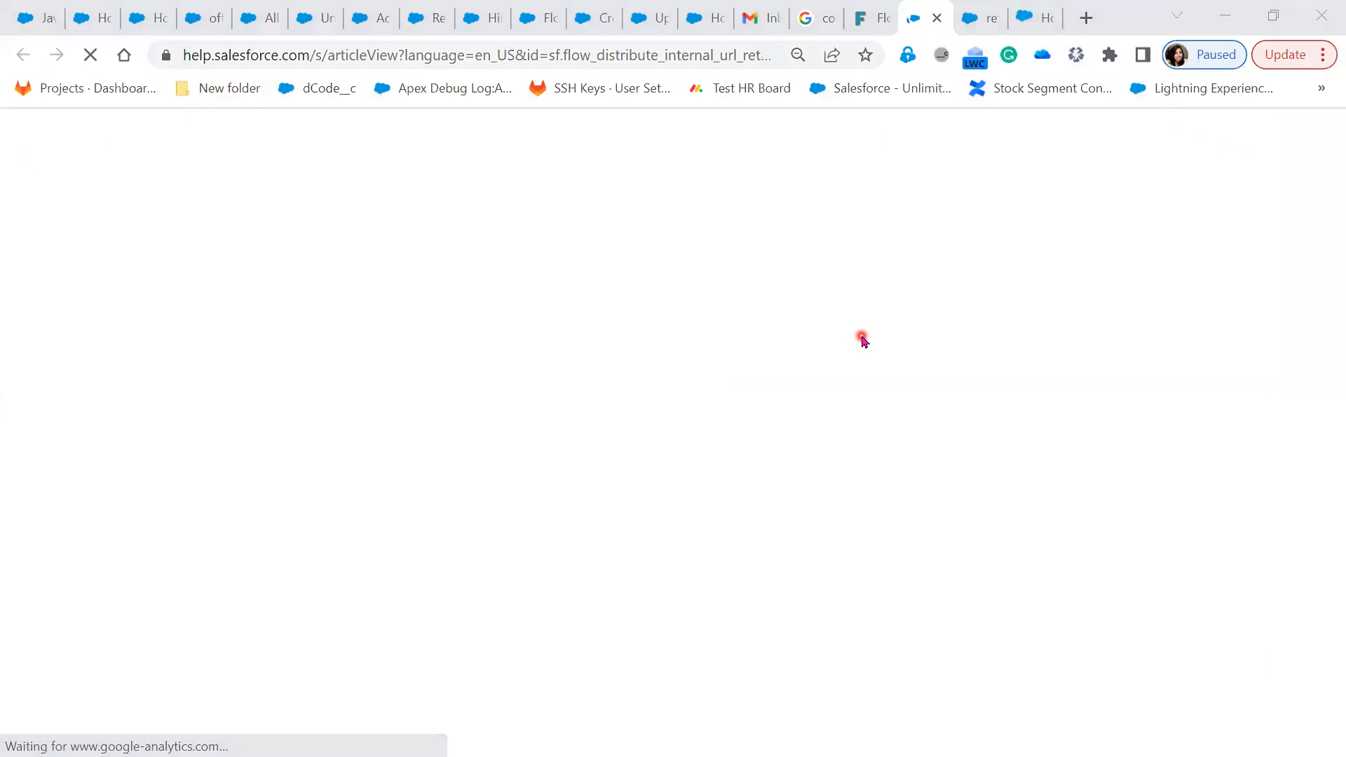
key(alt+Tab)
click(835, 595)
click(850, 264)
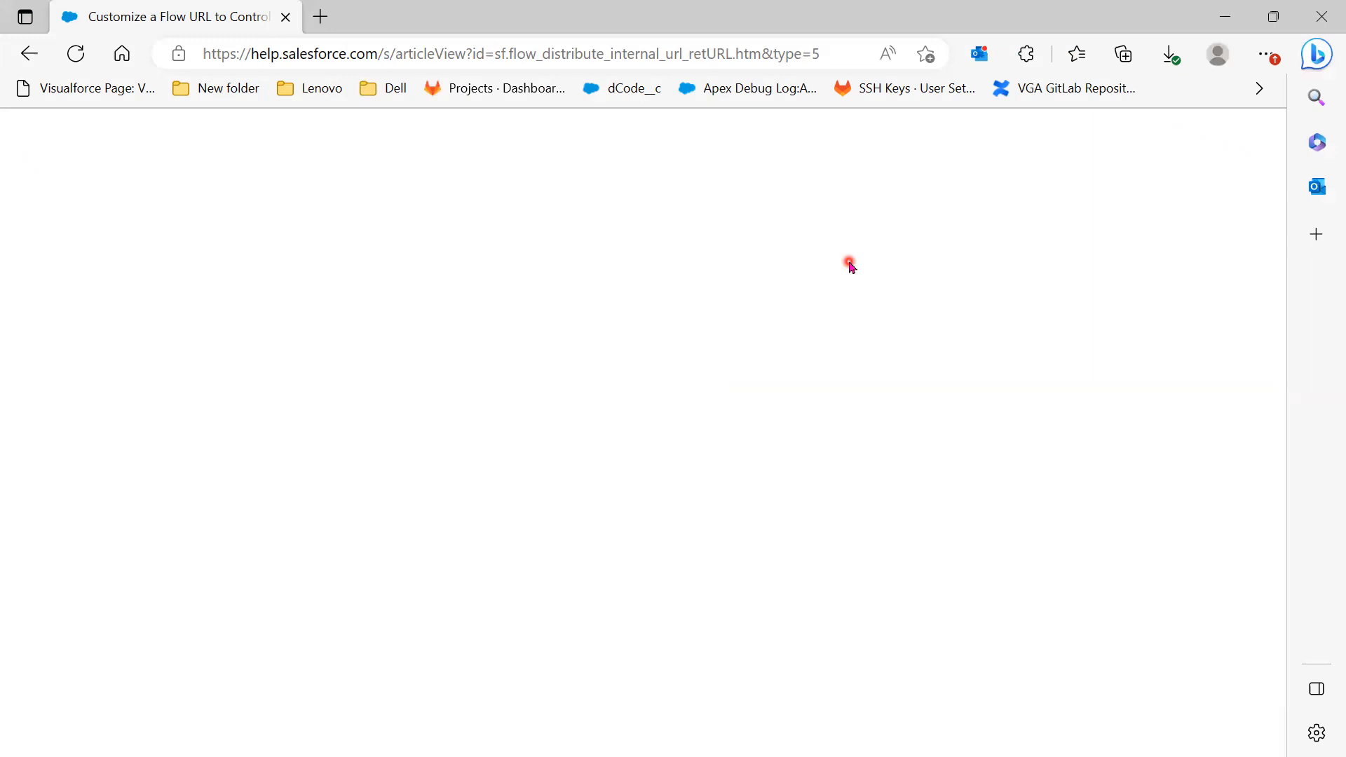
key(alt+Tab)
click(830, 54)
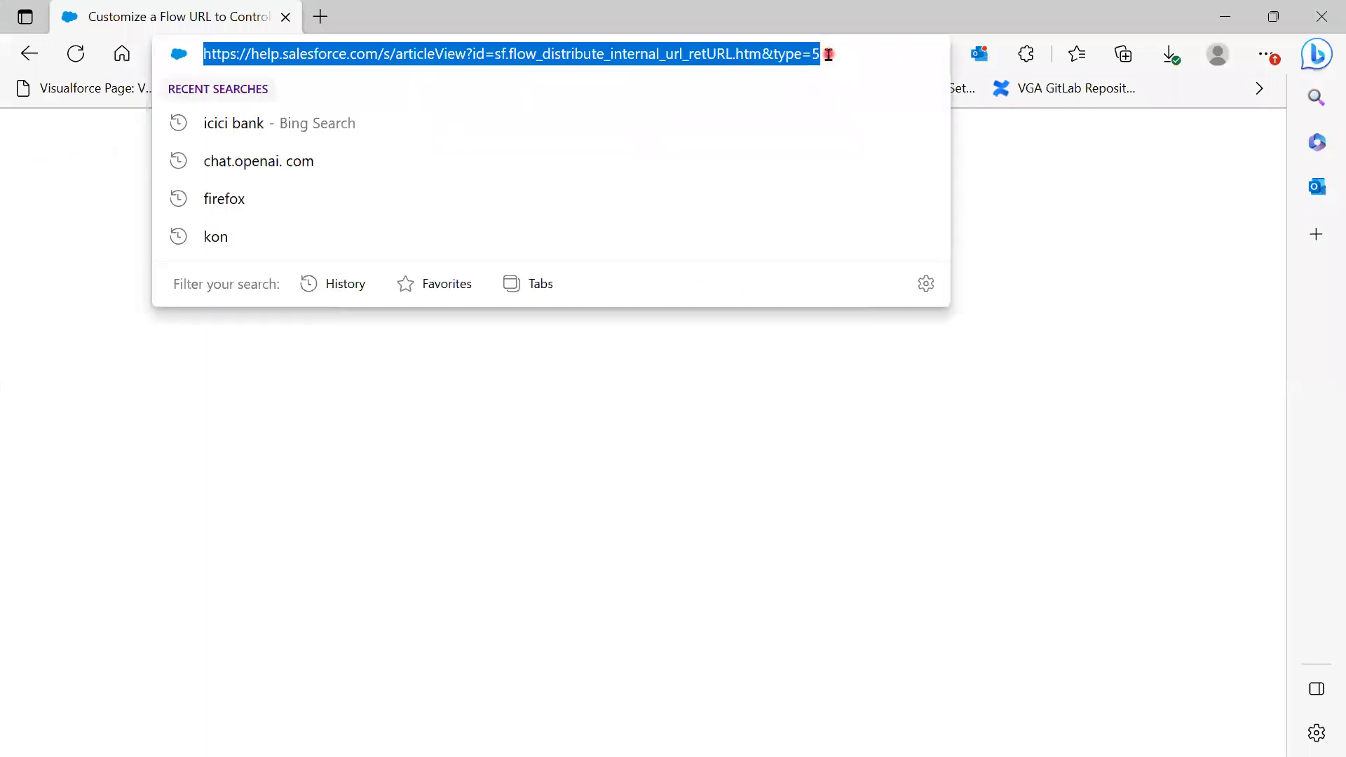
key(Return)
key(alt+Tab)
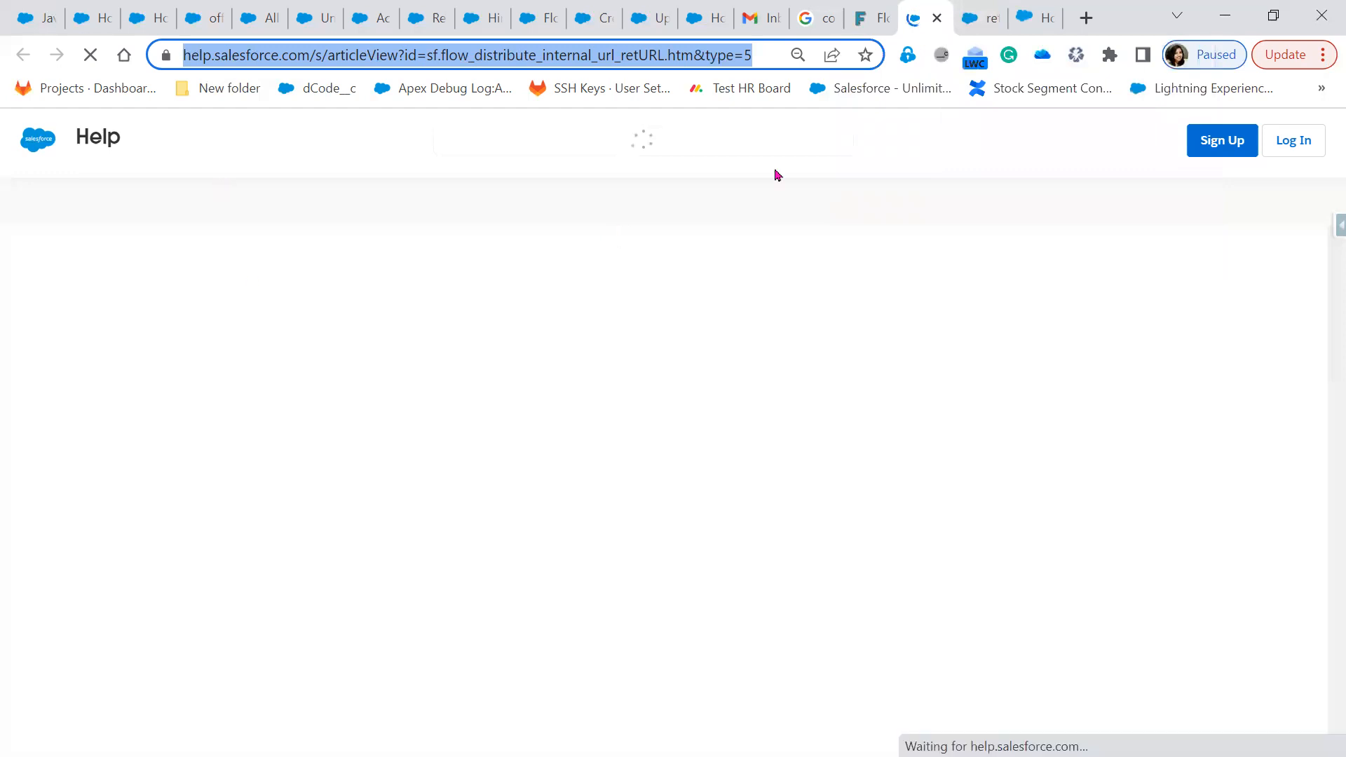
click(666, 266)
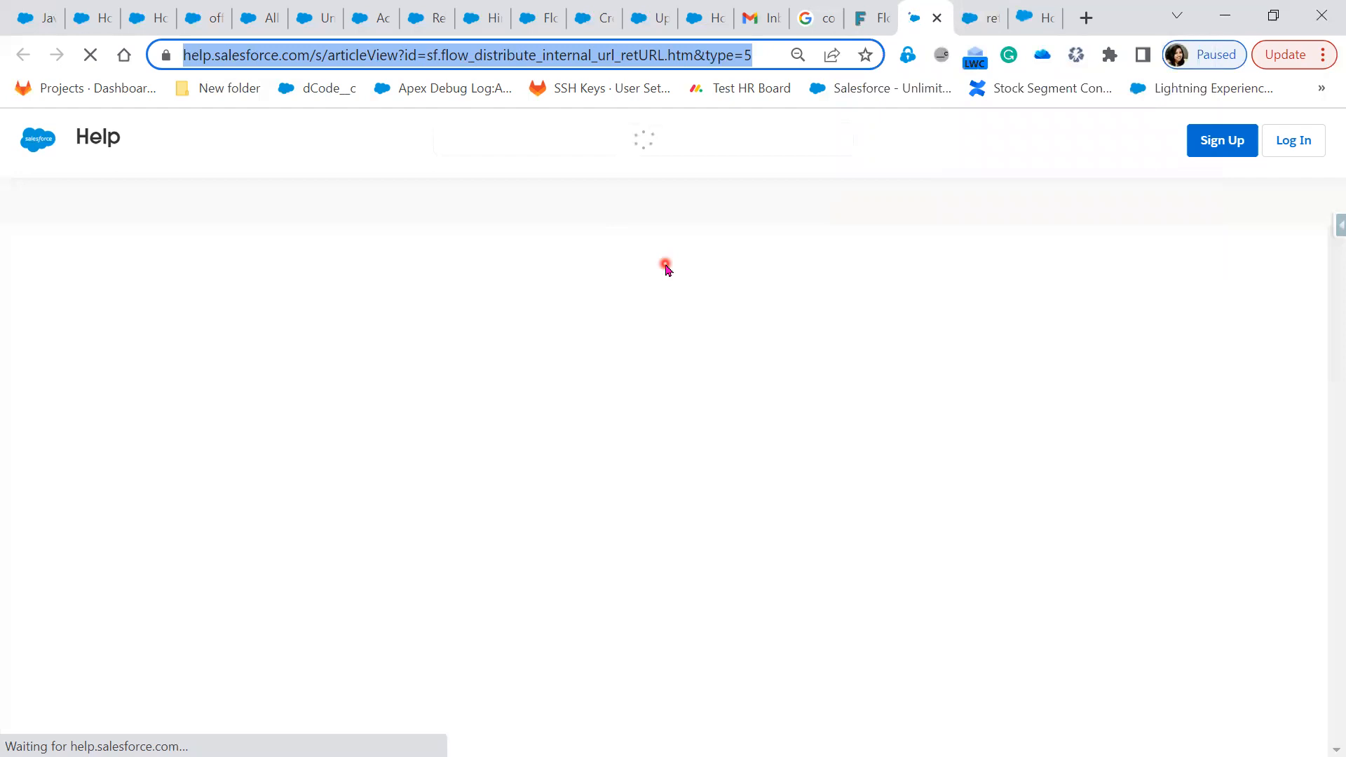
click(687, 159)
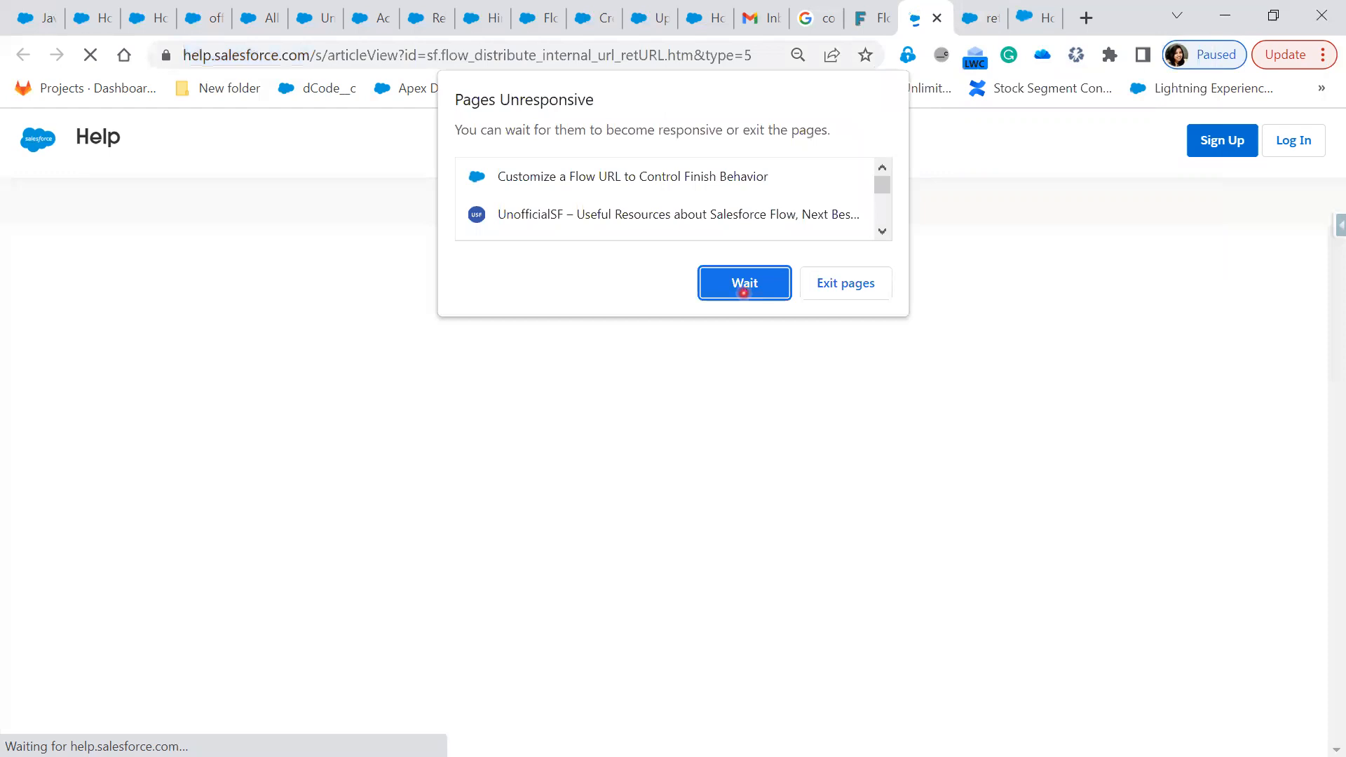
click(744, 291)
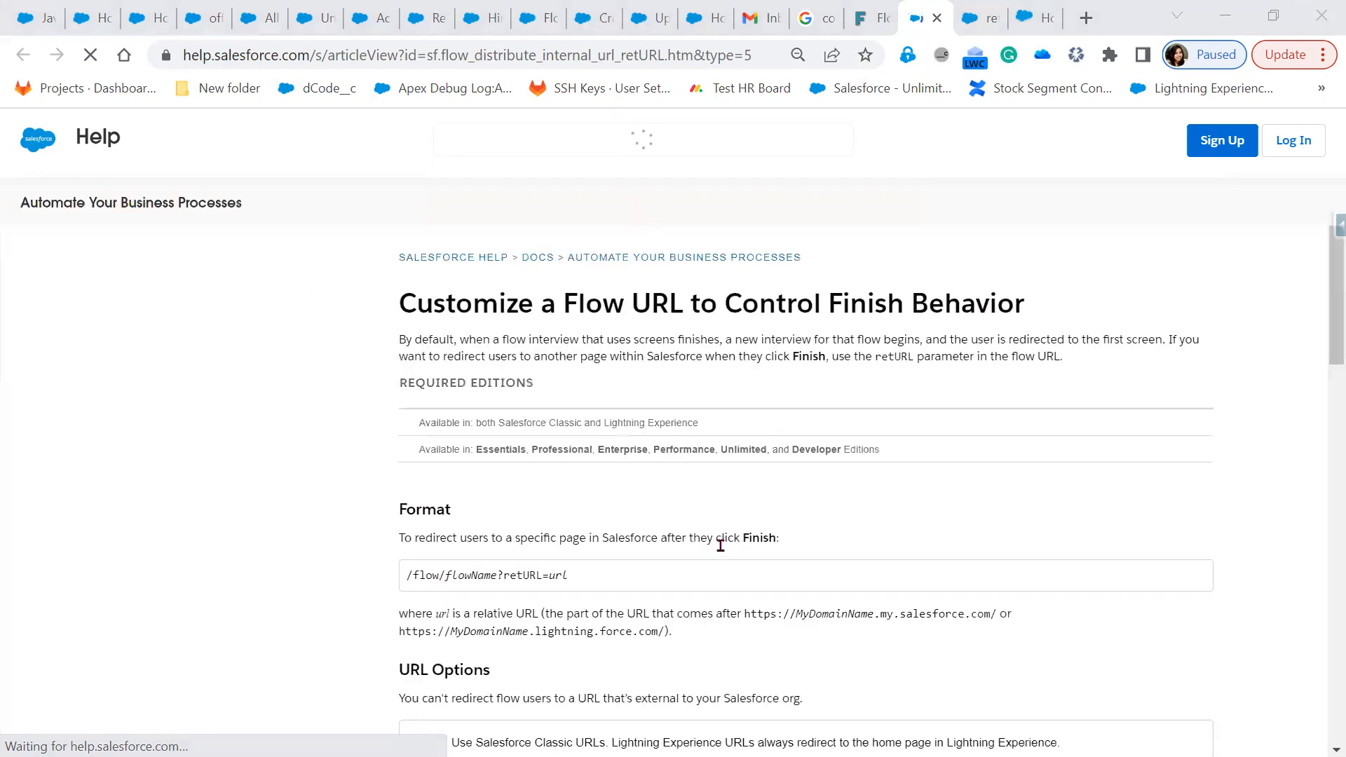
scroll(666, 582, down, 3)
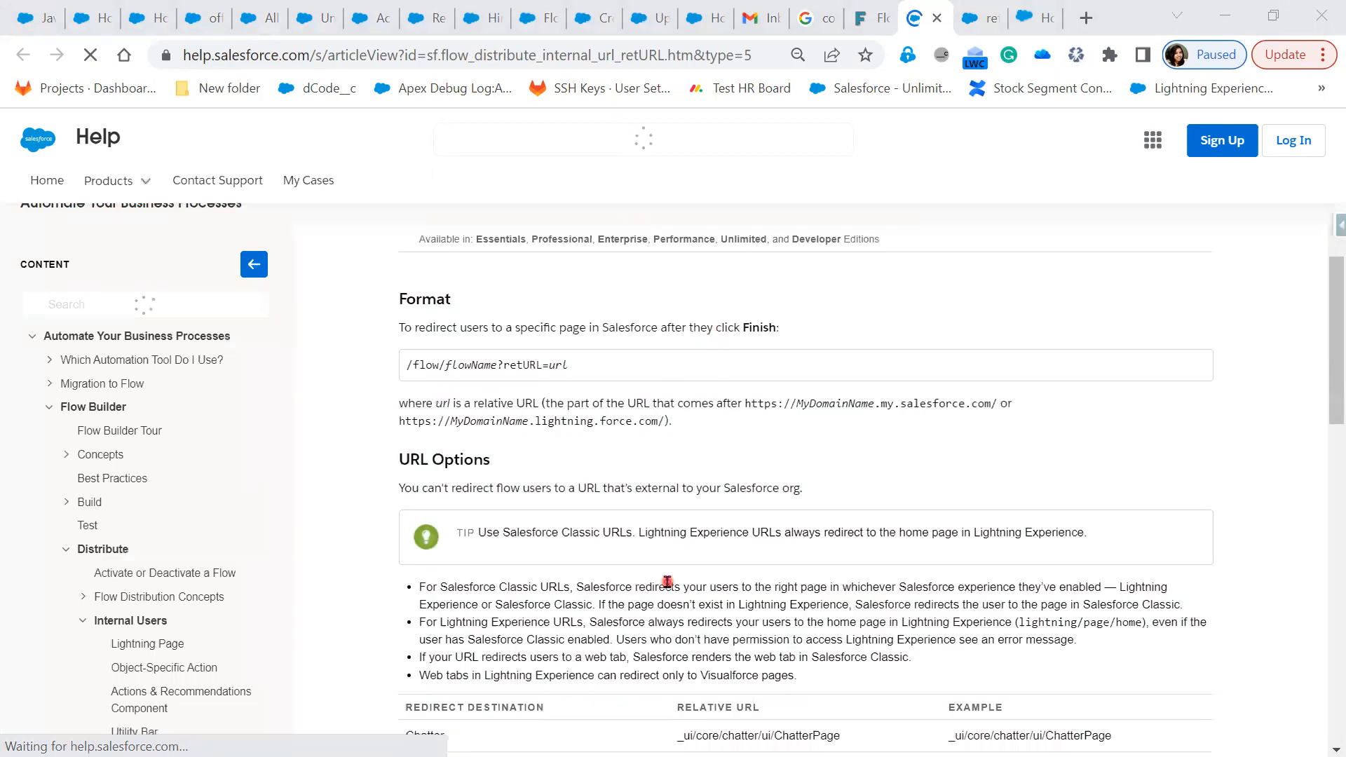
scroll(667, 582, down, 3)
scroll(583, 564, down, 2)
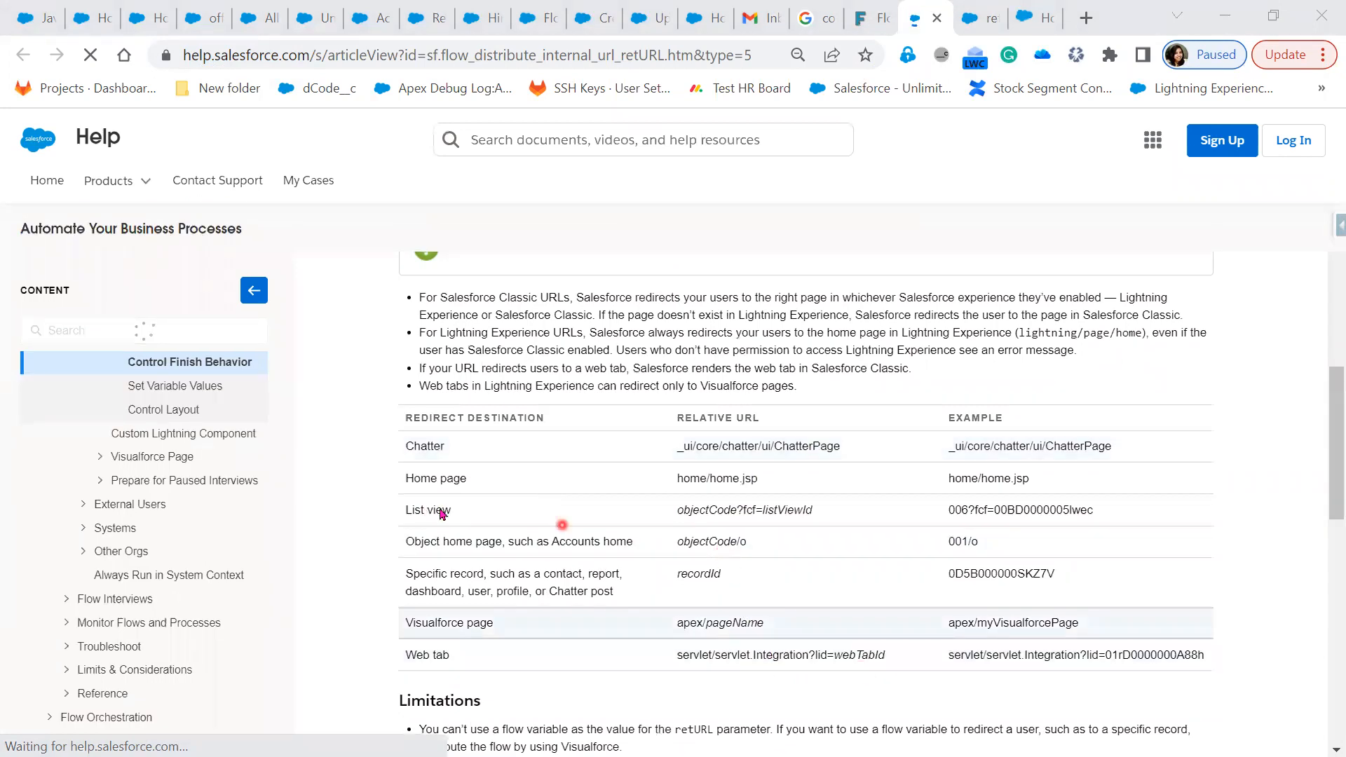
double_click(733, 509)
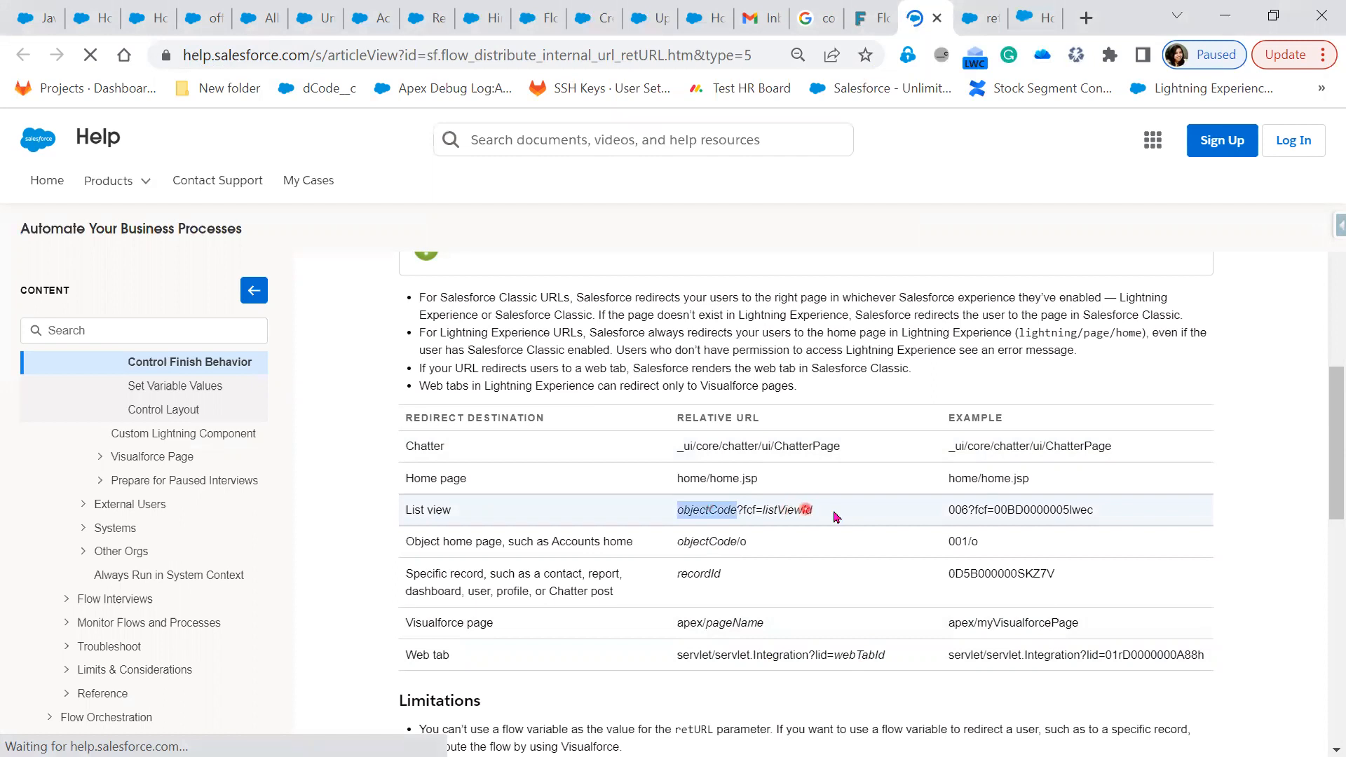
mouse_move(682, 517)
mouse_down()
mouse_move(558, 507)
mouse_move(680, 512)
mouse_up()
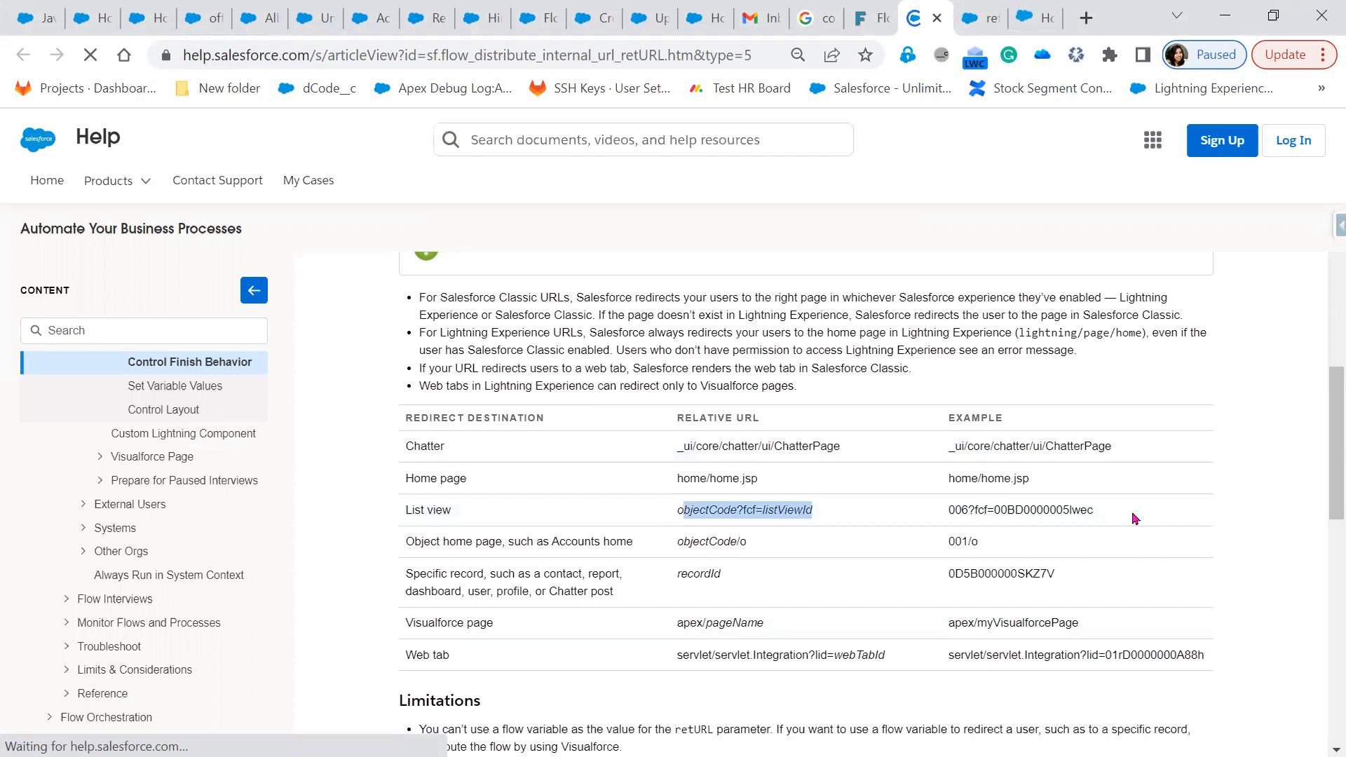
triple_click(969, 510)
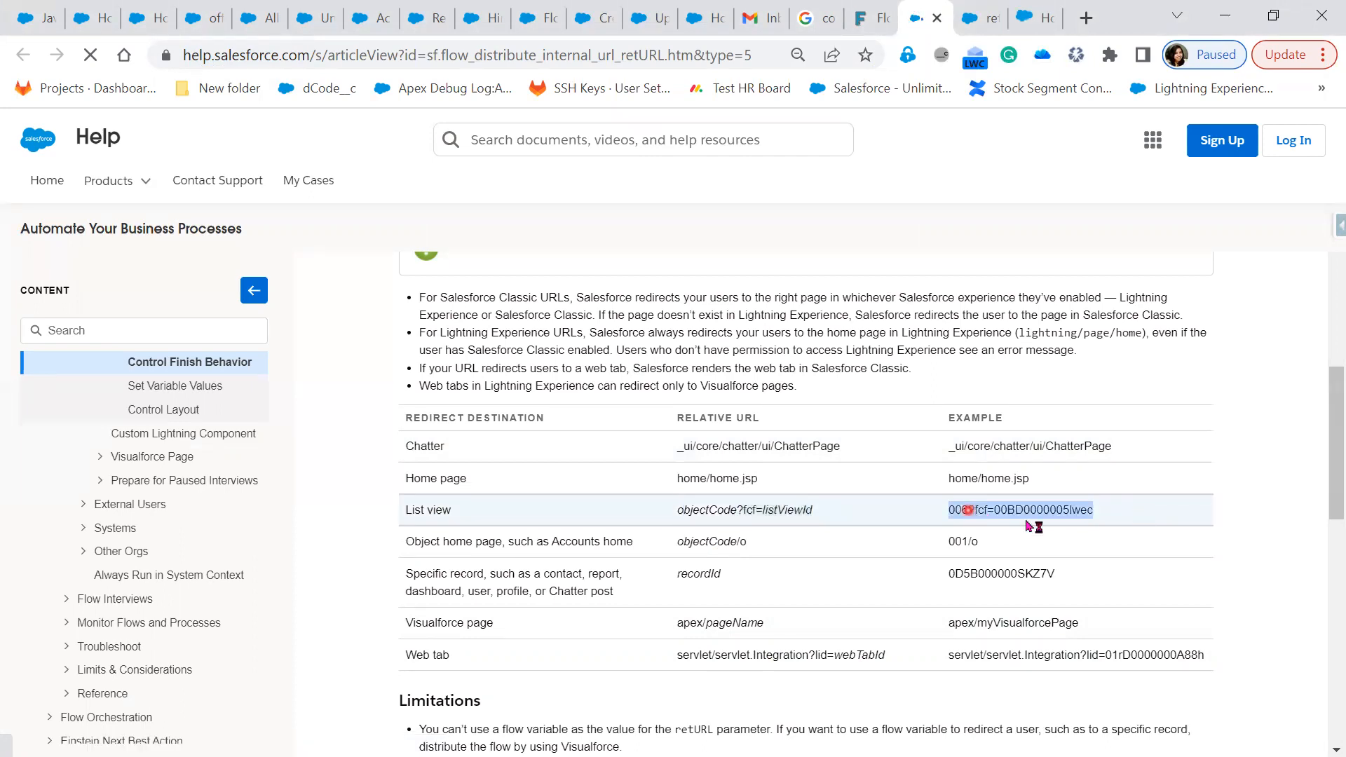
click(483, 20)
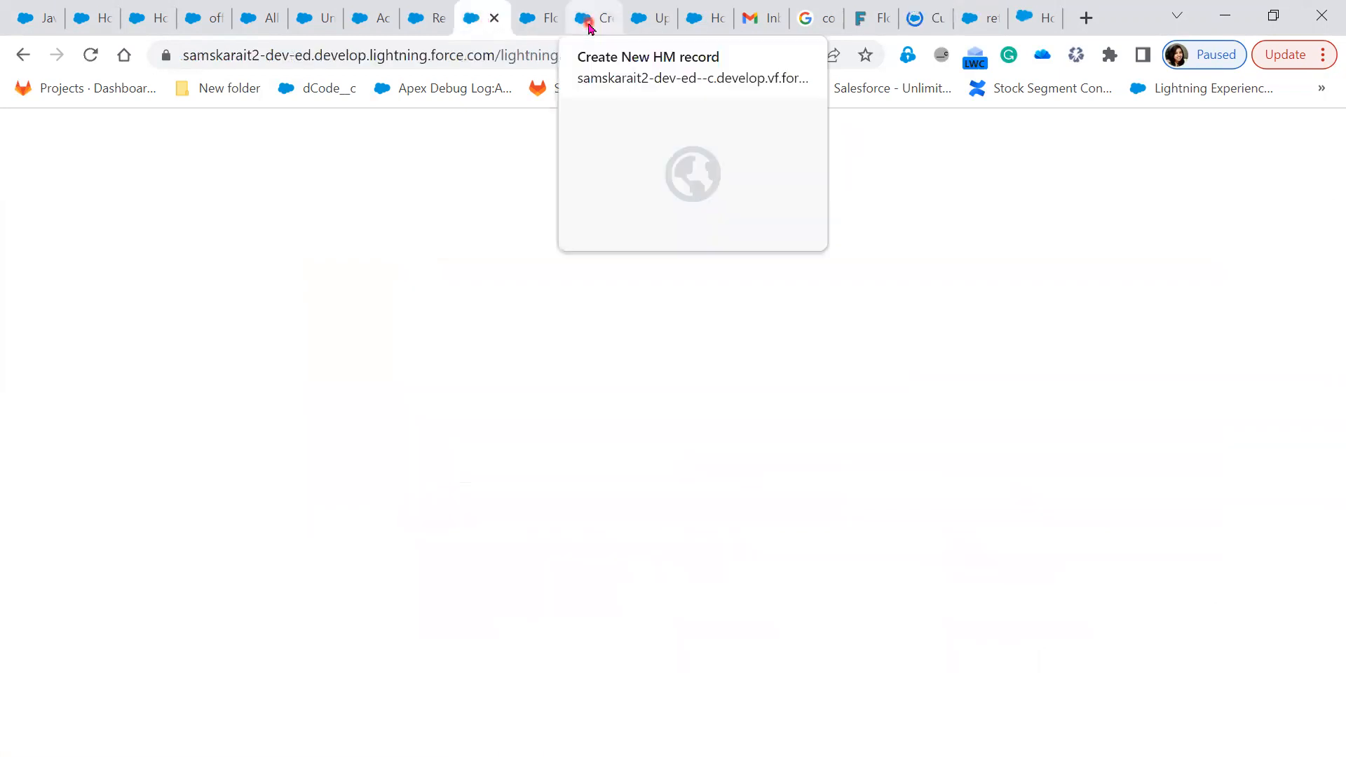
Close the Offer record, Setup Flows, Schema Builder and Flow Builder debug run tabs
click(589, 27)
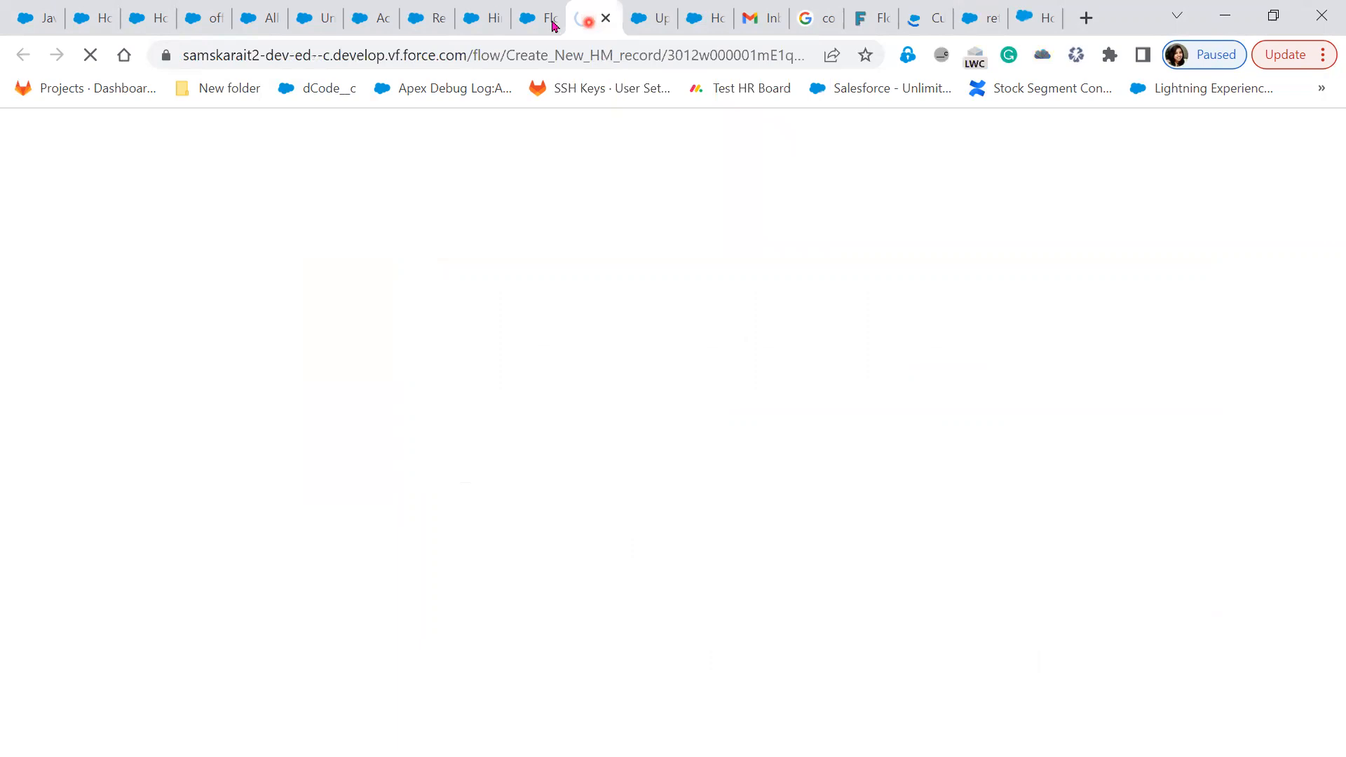
click(546, 27)
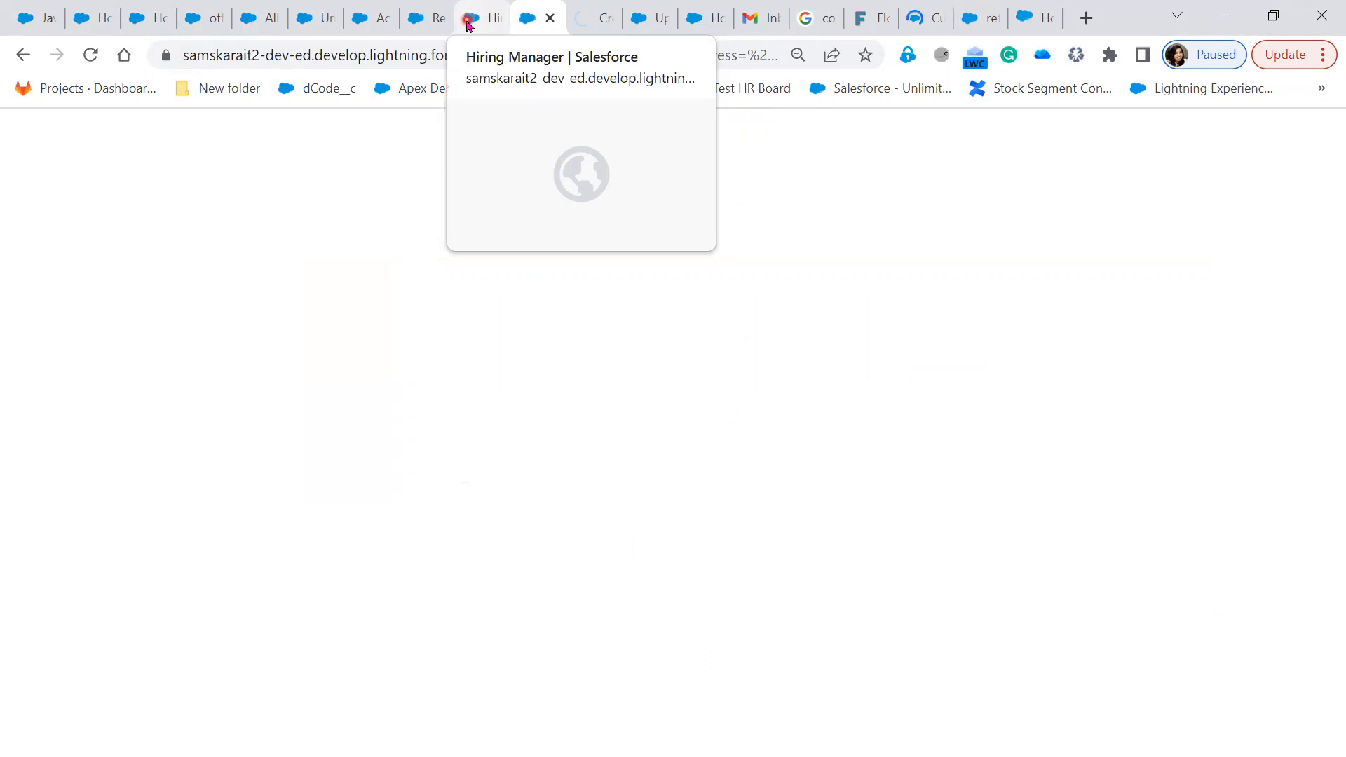
click(54, 24)
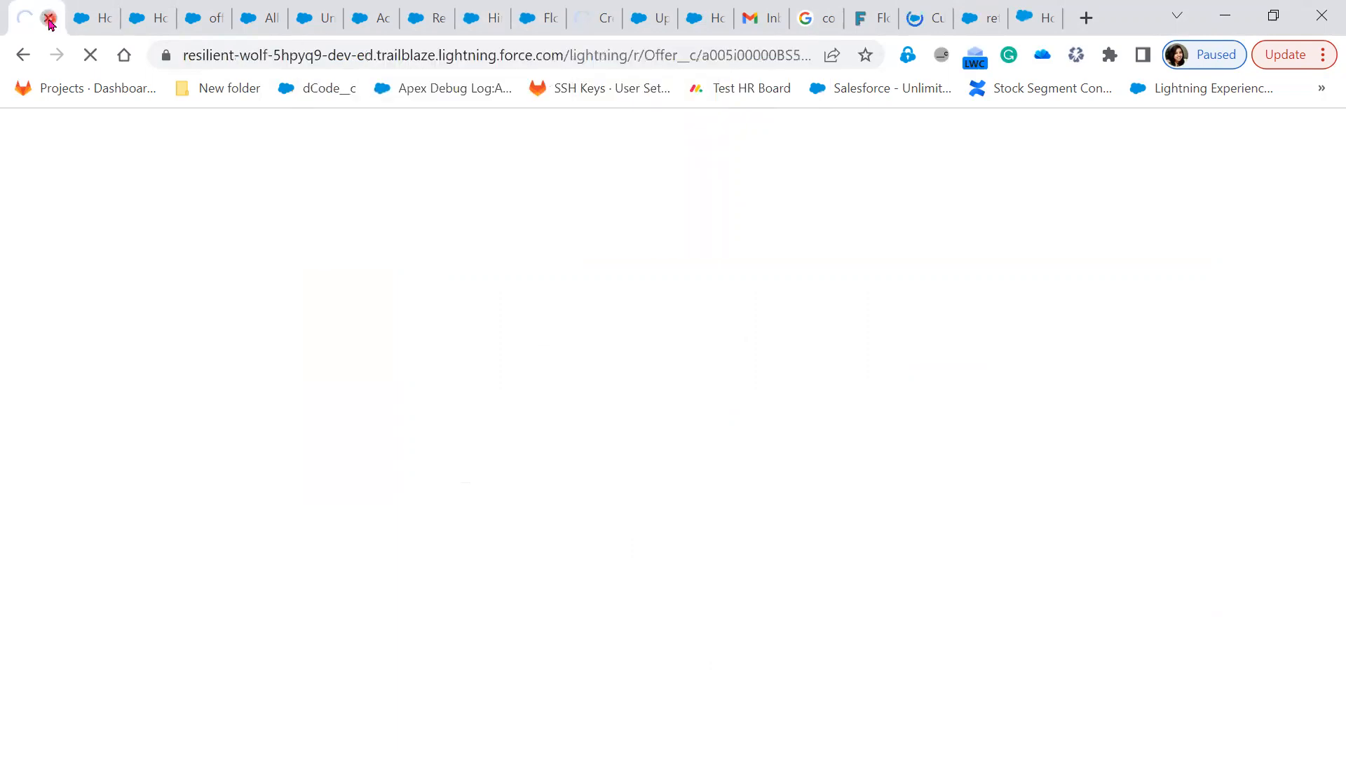
click(50, 21)
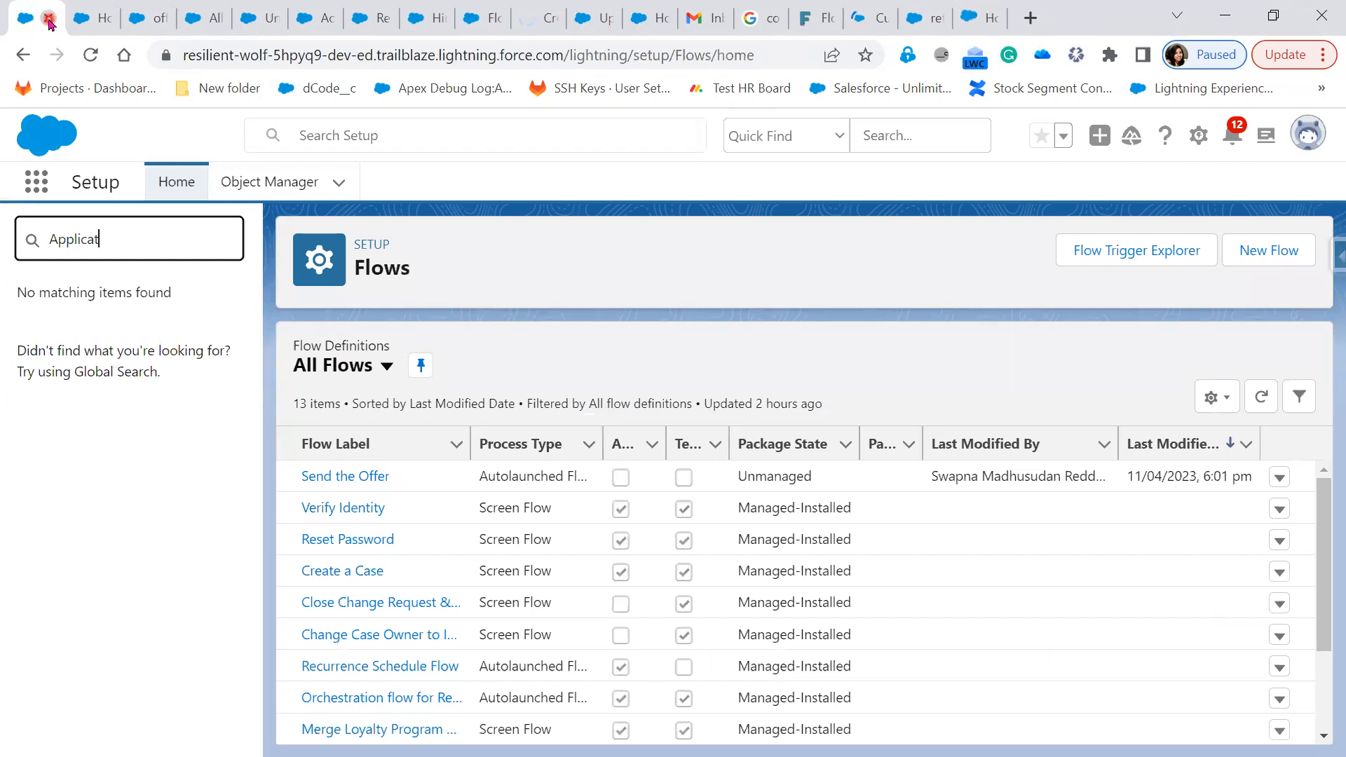
click(49, 21)
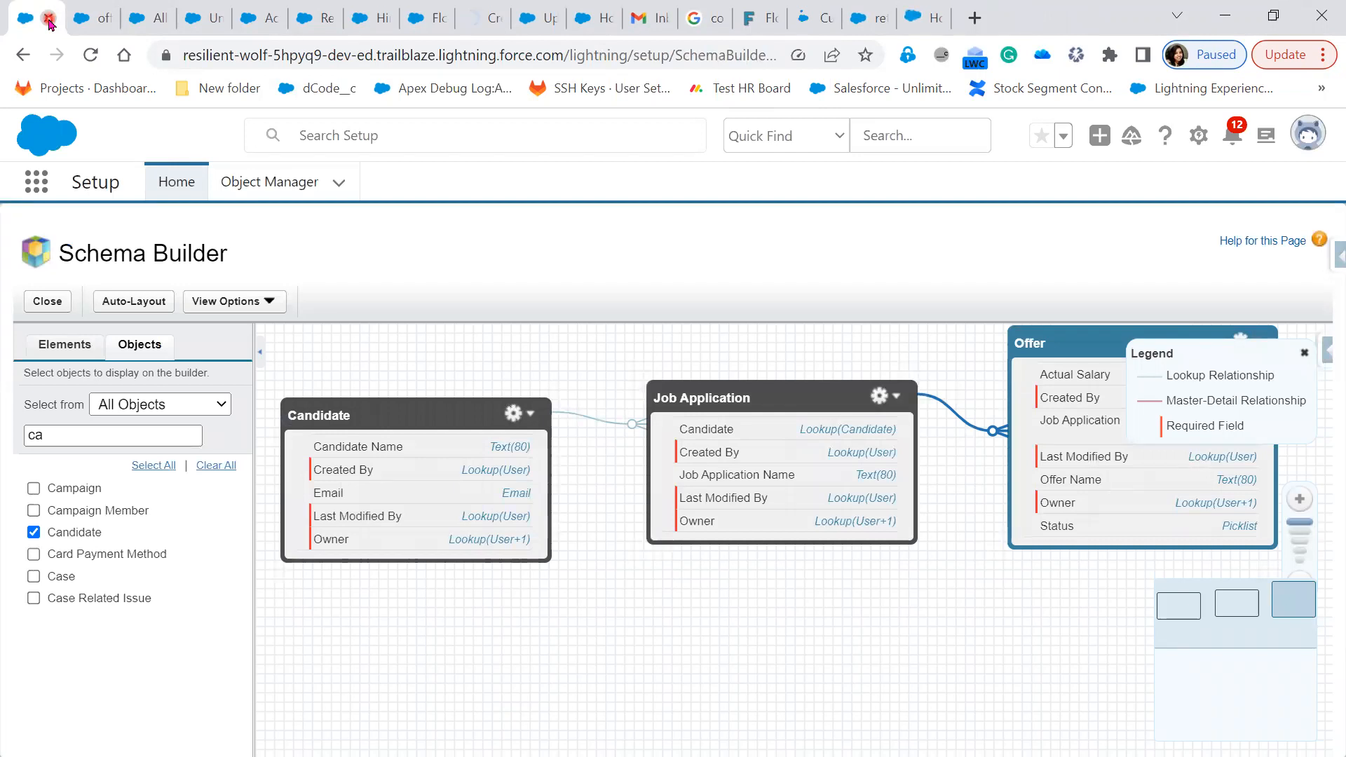
click(49, 21)
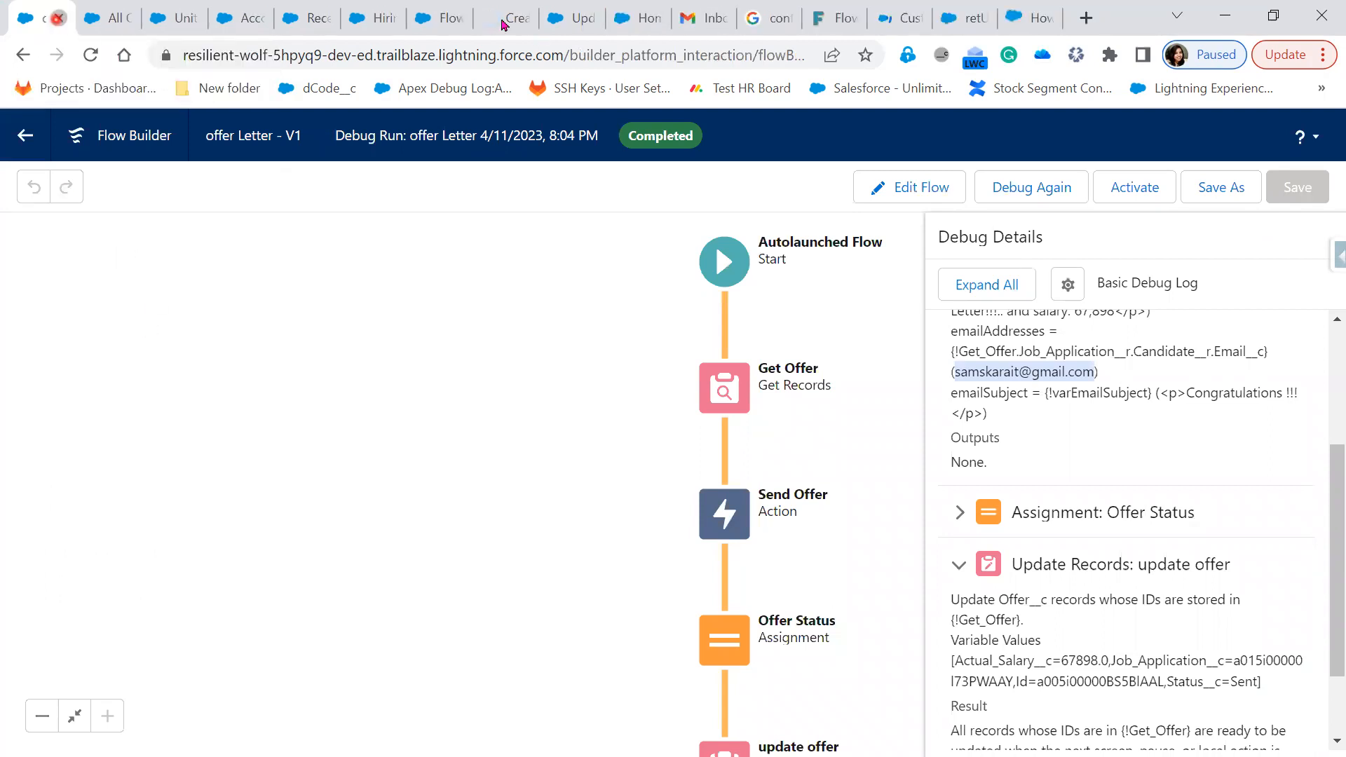
click(503, 25)
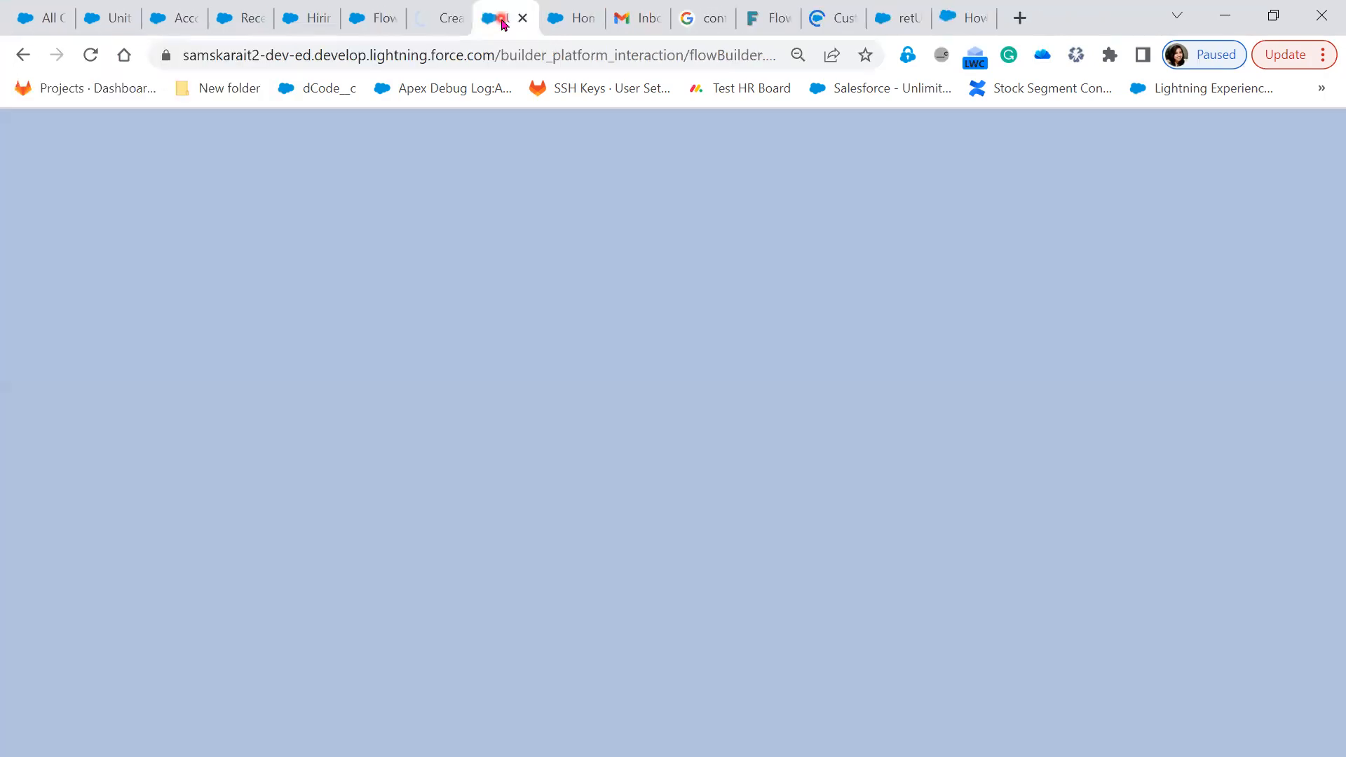
Close the Flowsome article, retURL idea and developer forum tabs
click(304, 31)
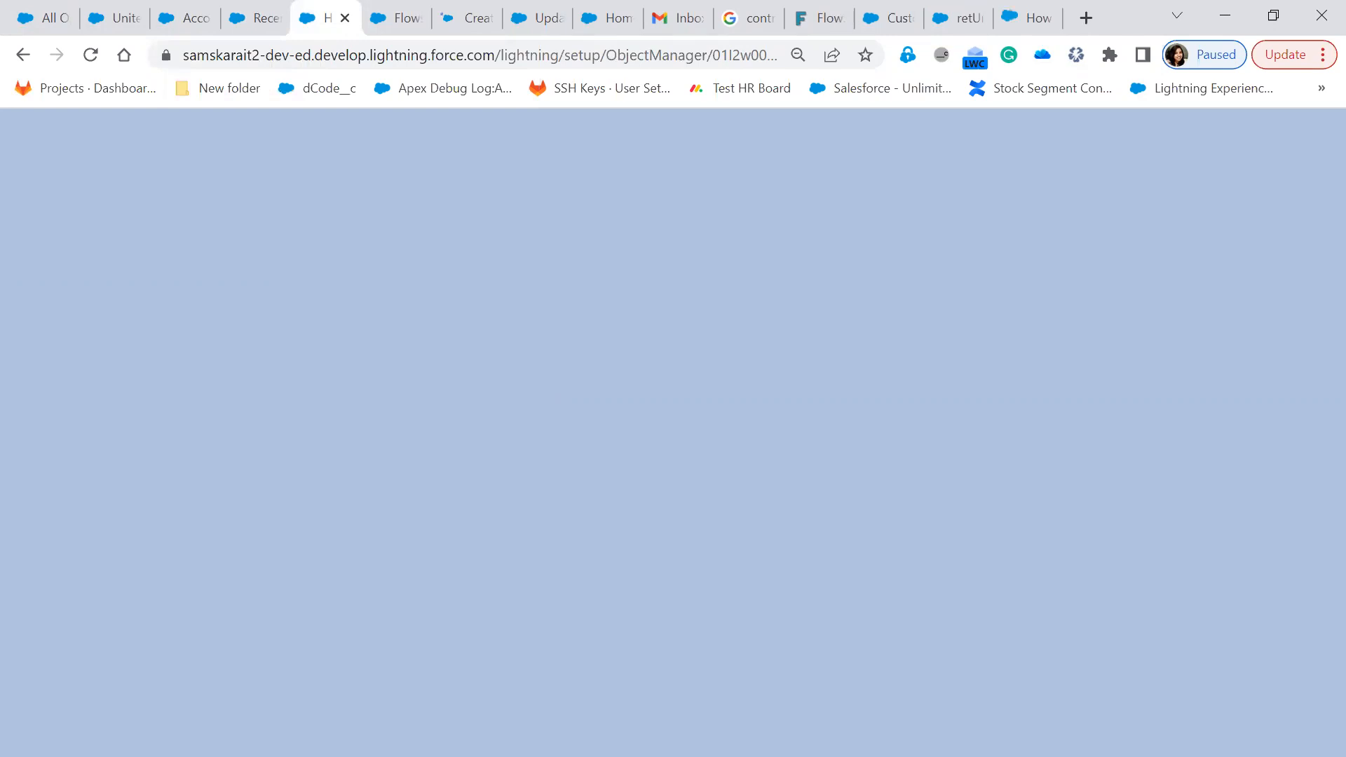
click(544, 21)
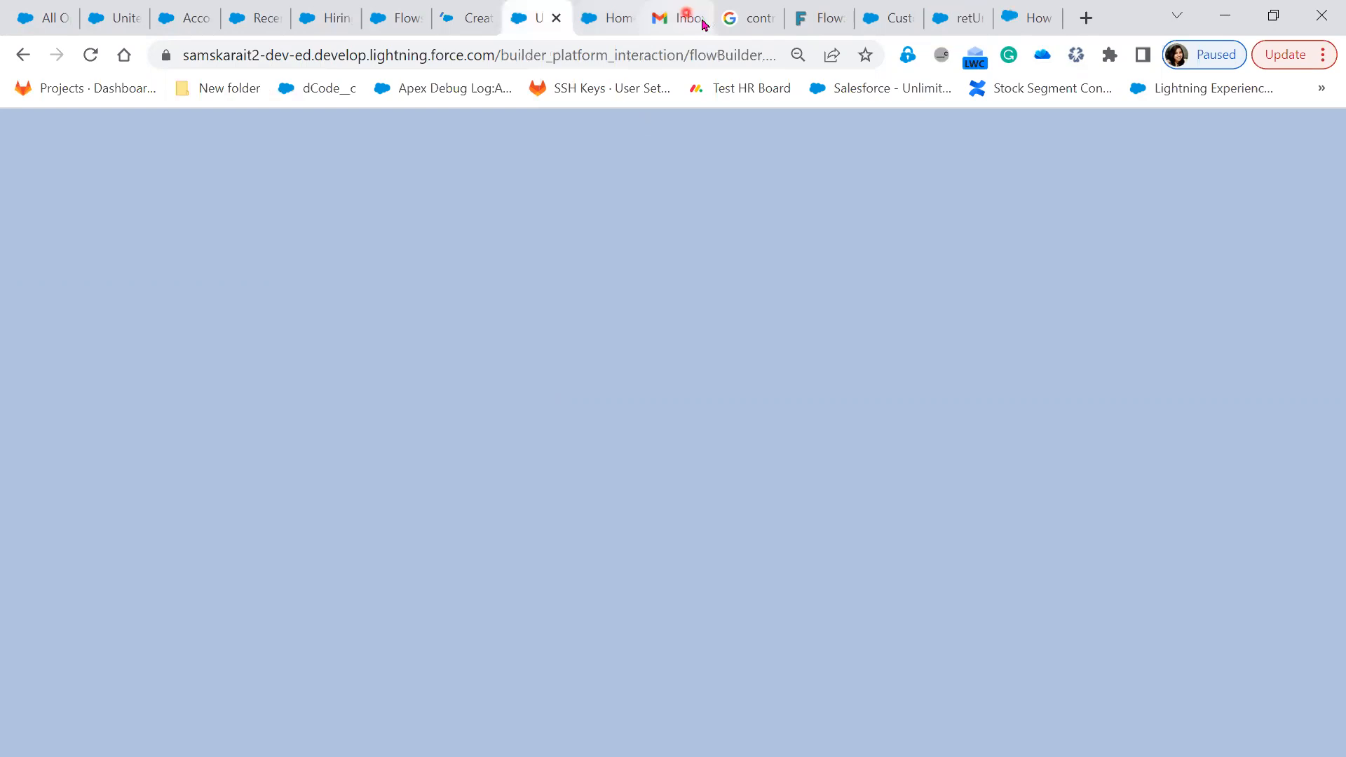
click(842, 25)
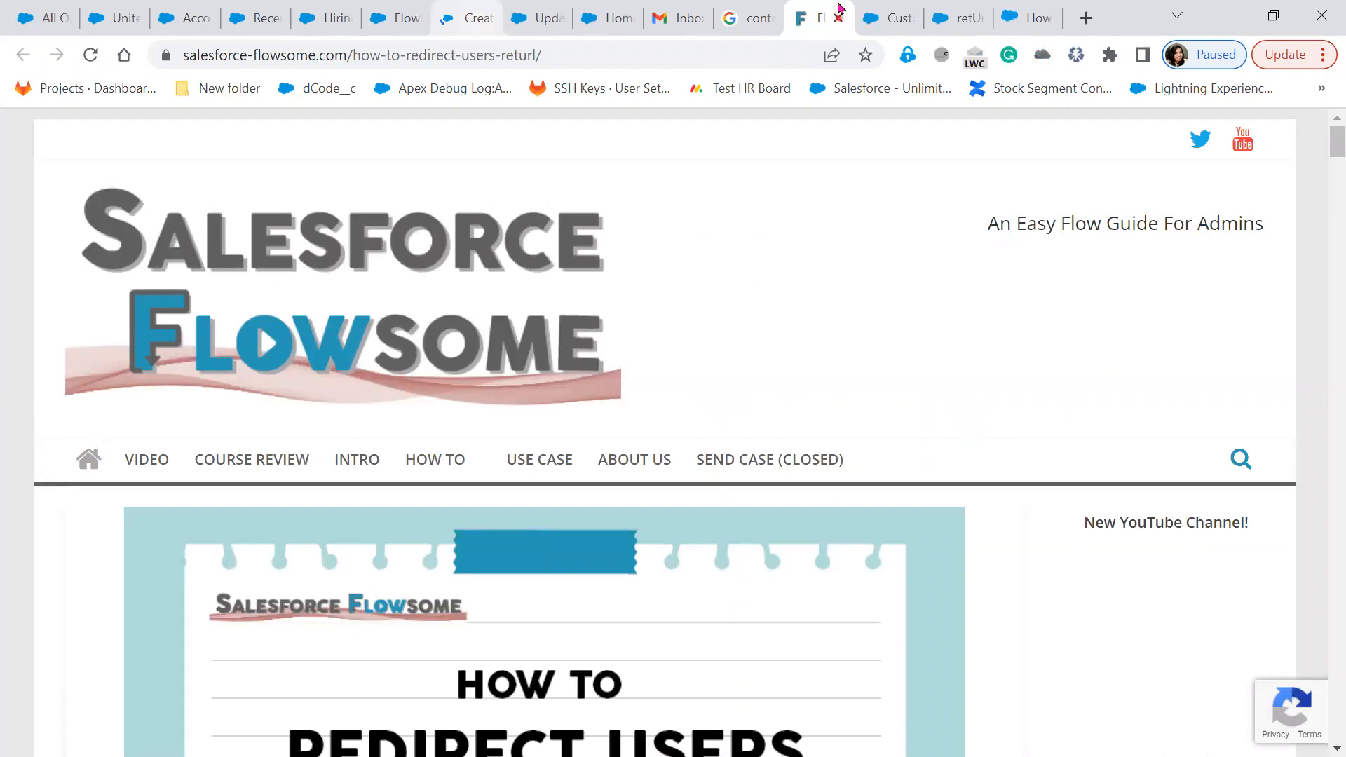
click(840, 11)
click(905, 20)
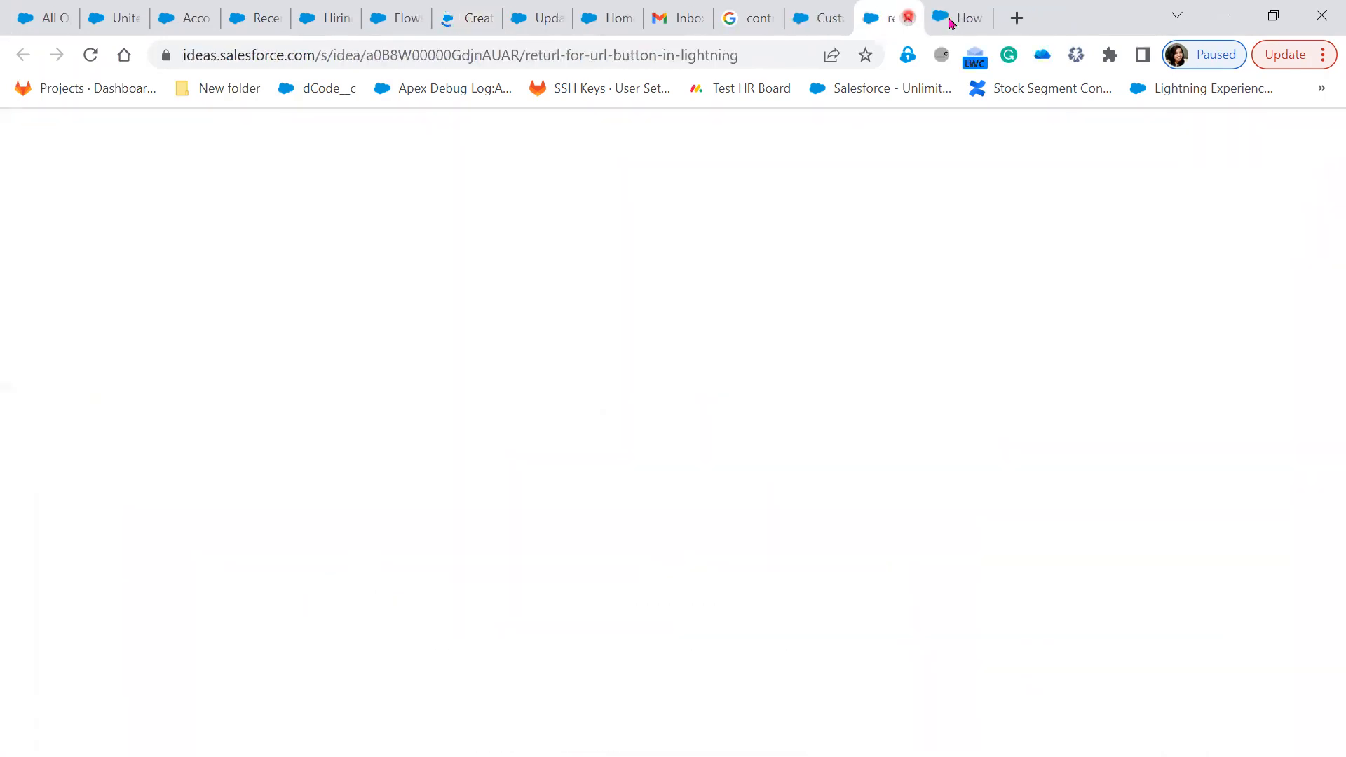
click(908, 17)
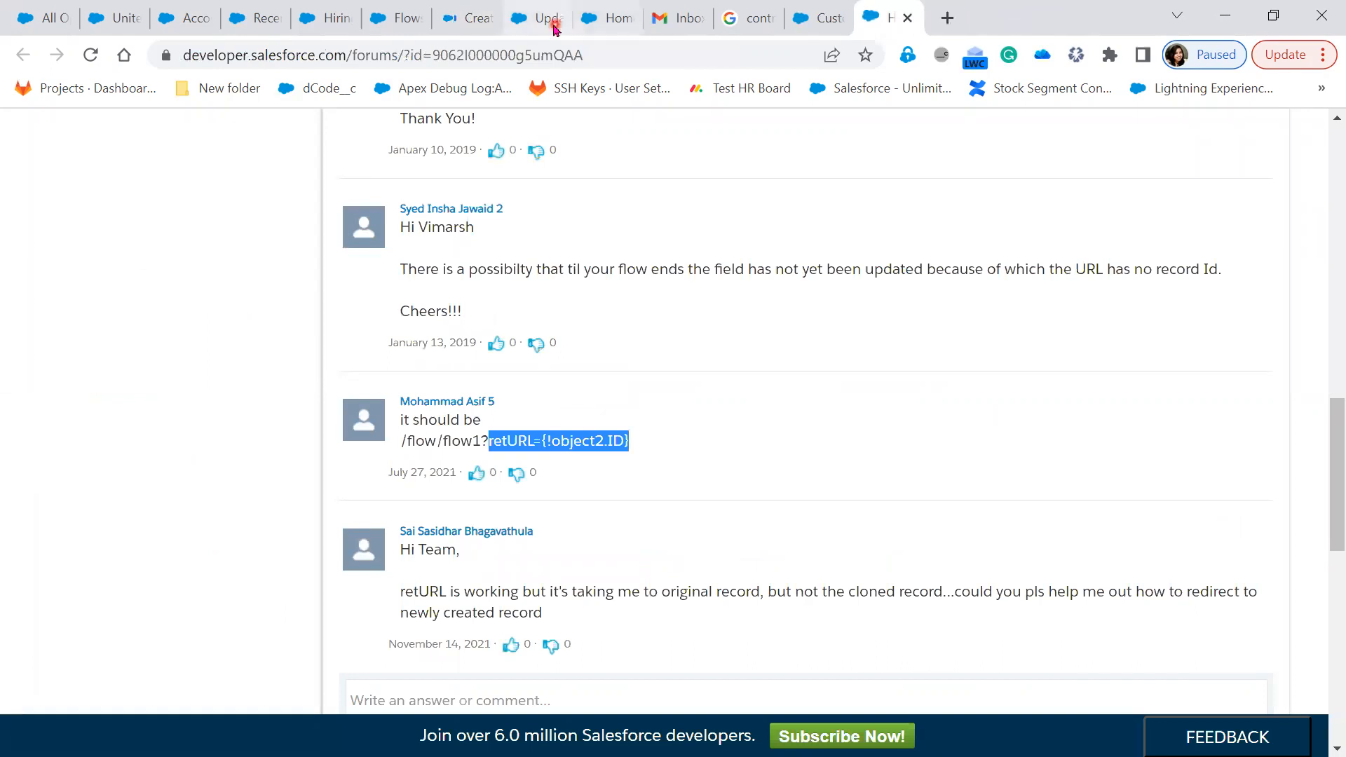
key(ctrl+w)
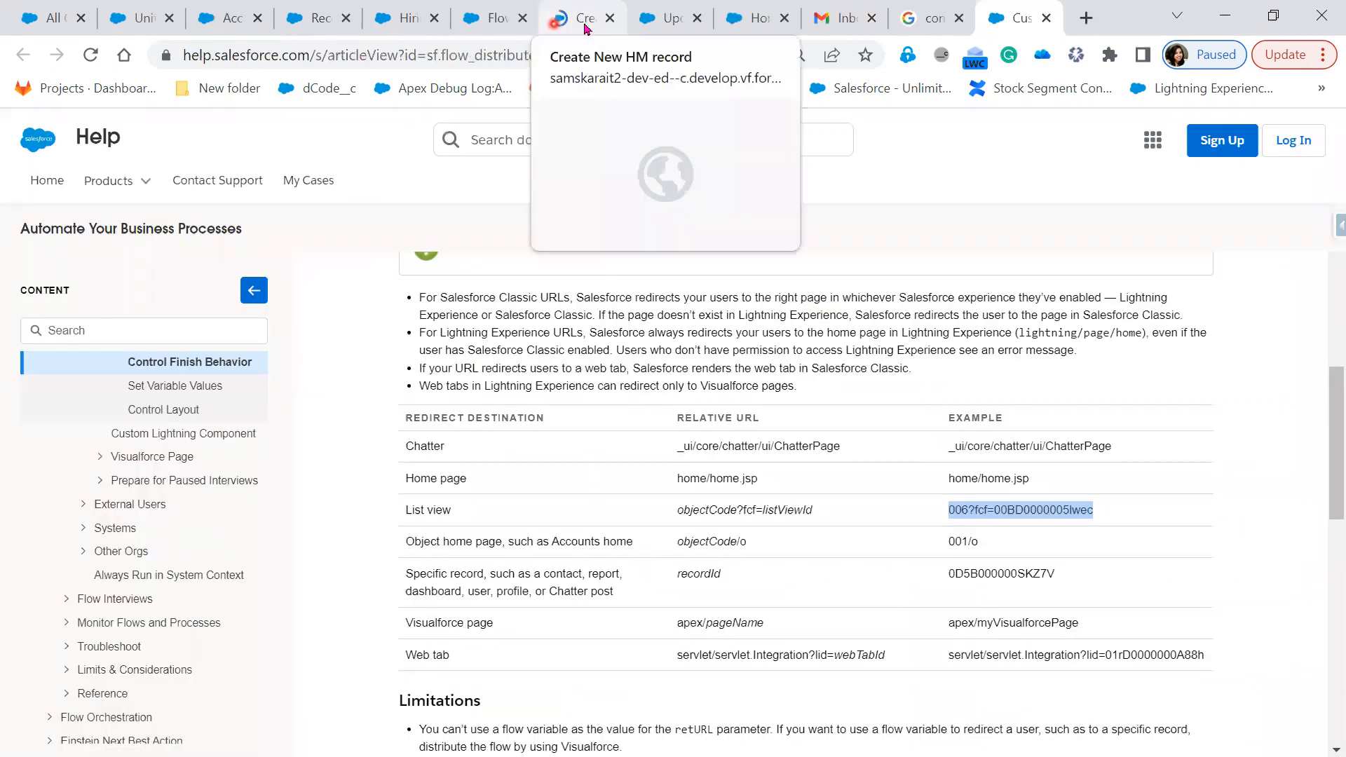
Go to the Hiring Manager Object Manager tab and open Buttons, Links, and Actions
click(586, 28)
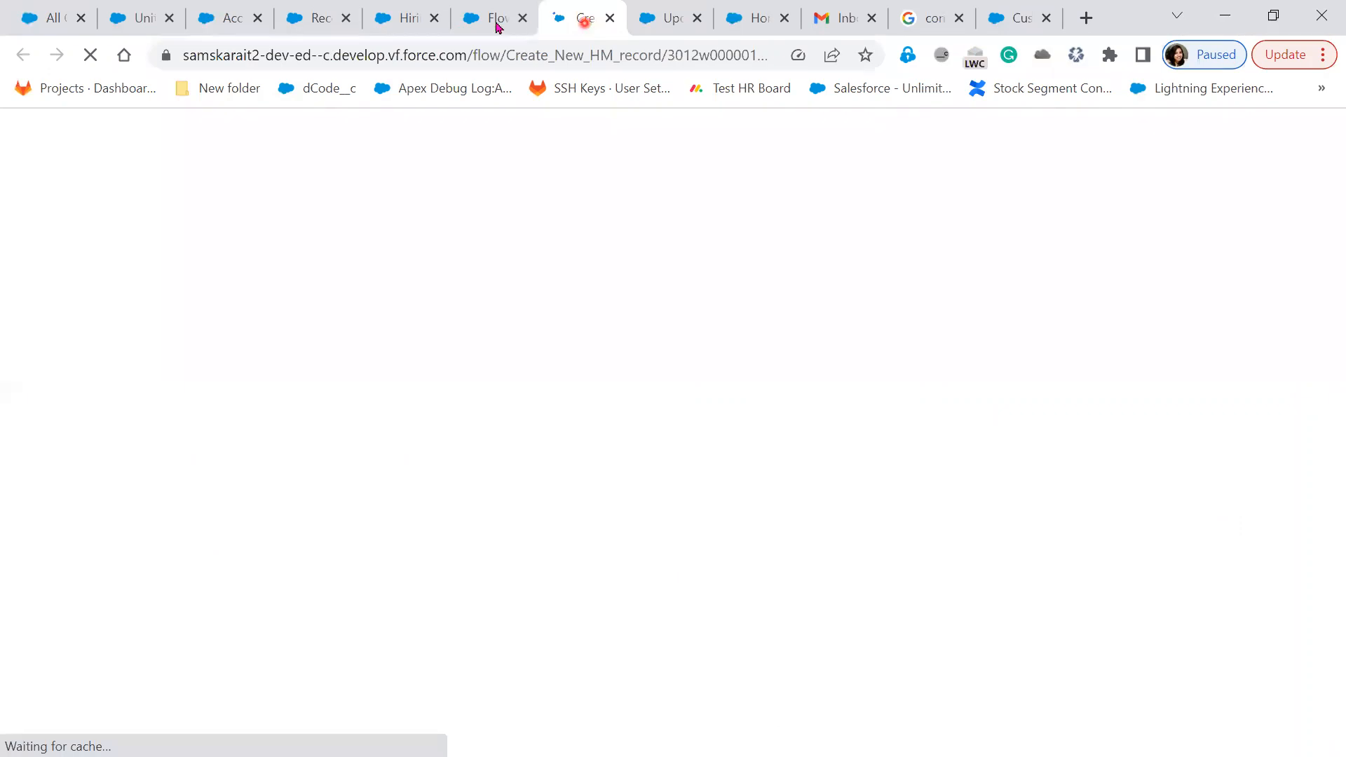
click(416, 22)
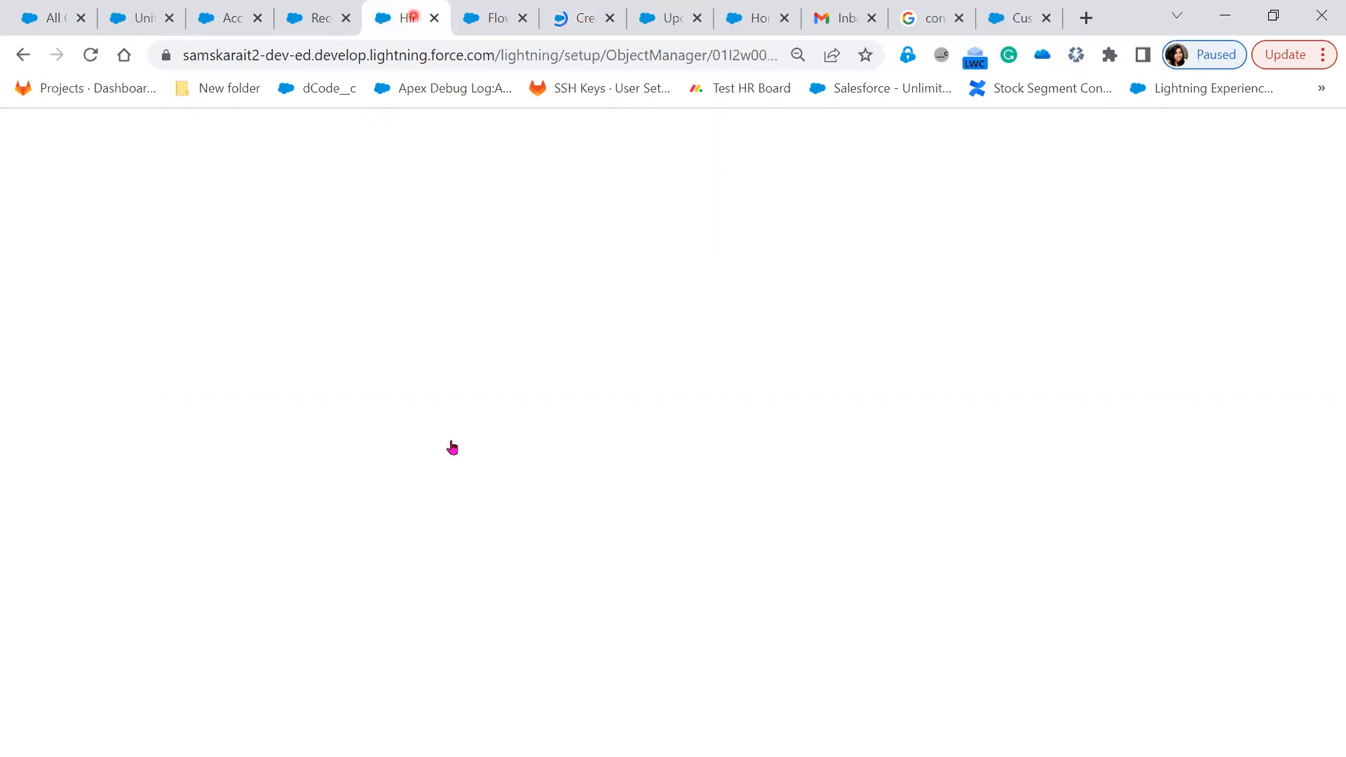
click(457, 464)
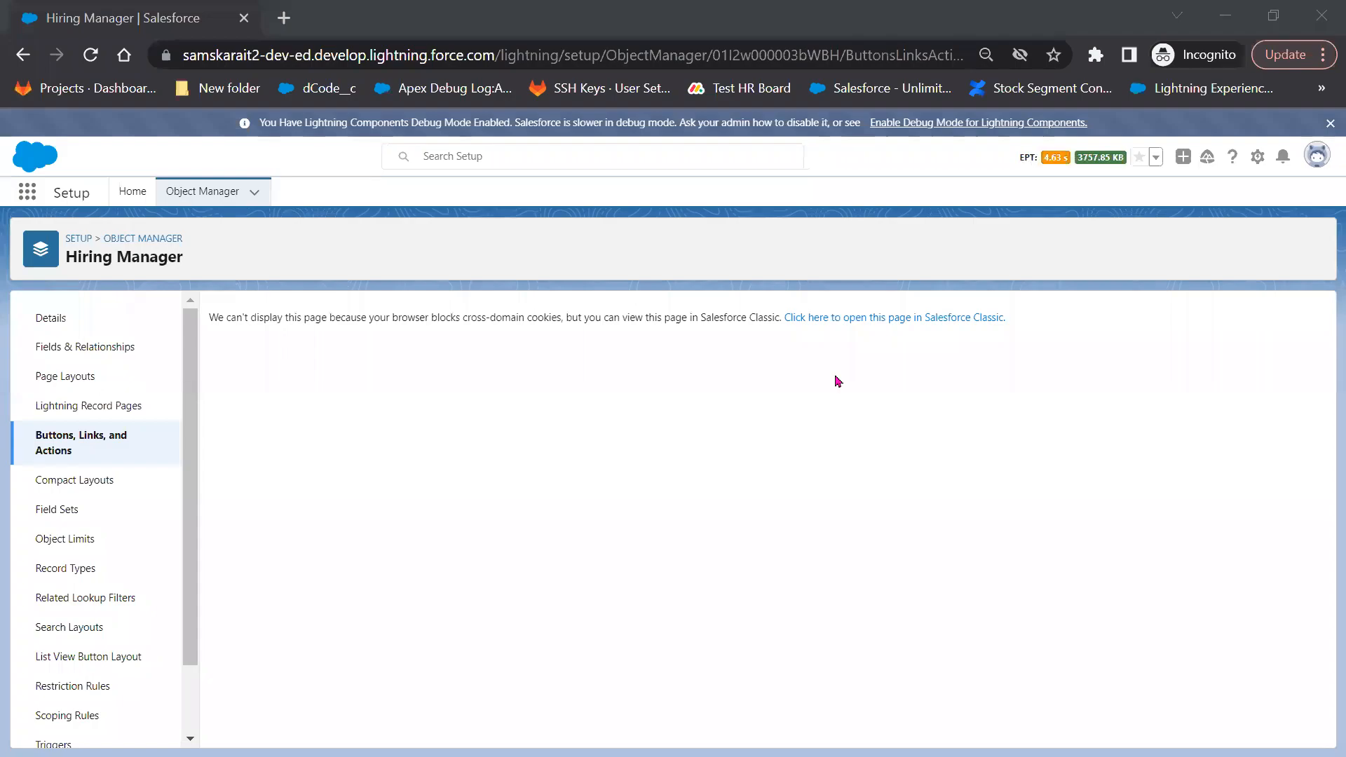
Switch the page to Salesforce Classic and open the New Record custom button for editing
click(939, 321)
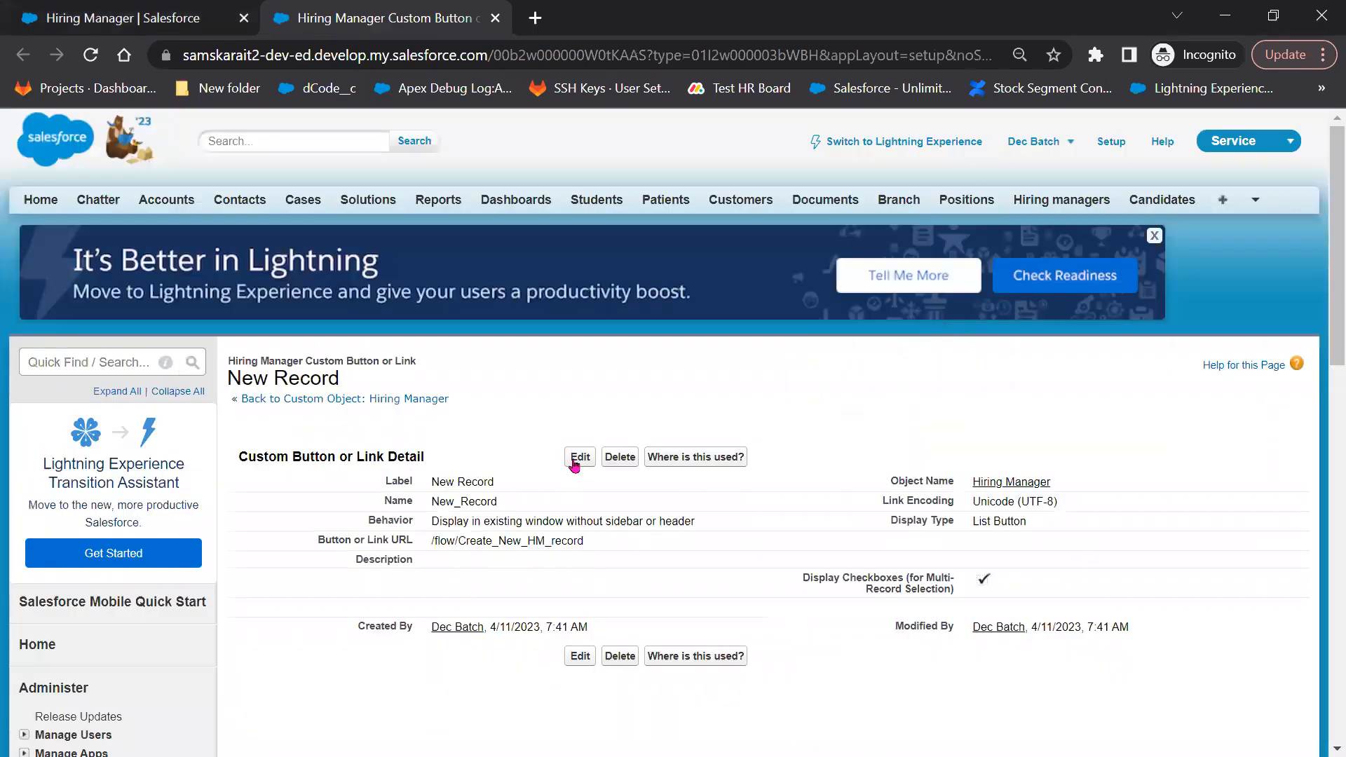
click(579, 457)
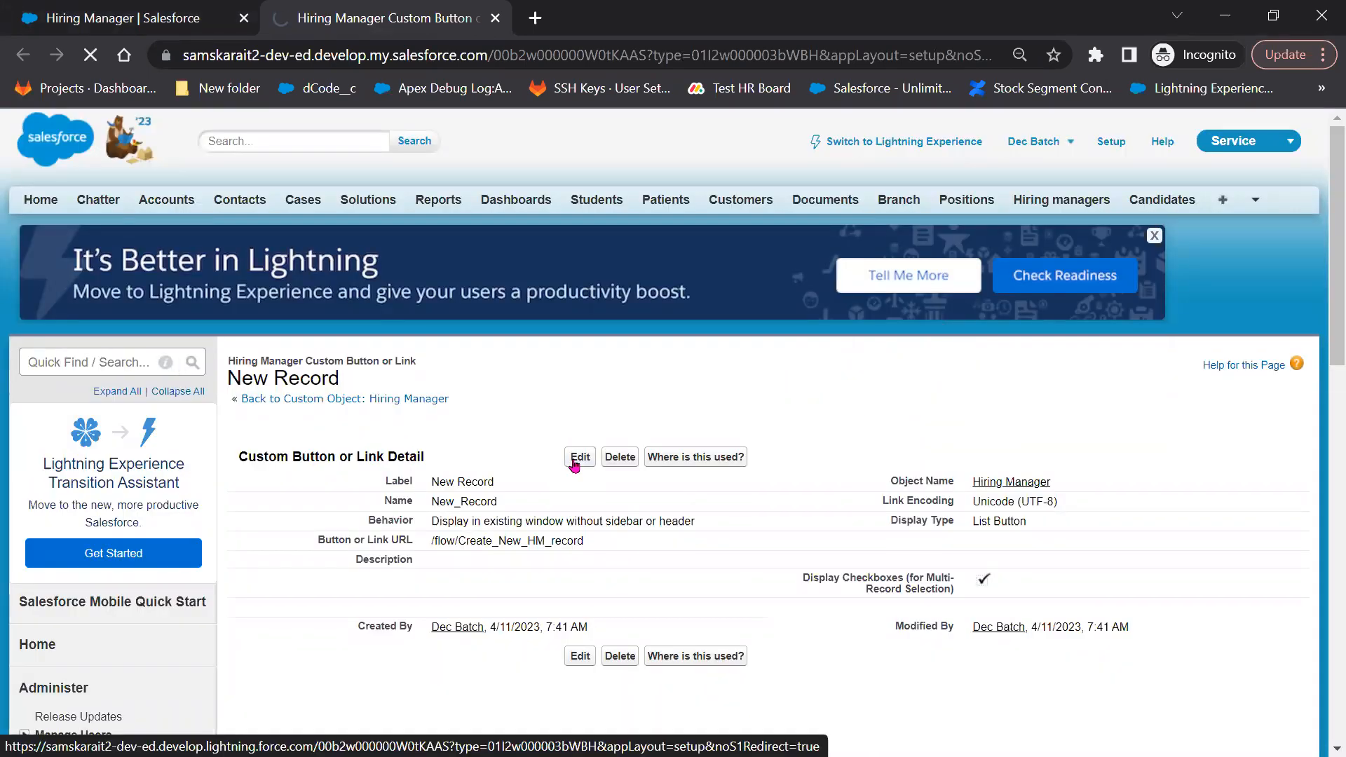
scroll(496, 372, down, 6)
click(500, 324)
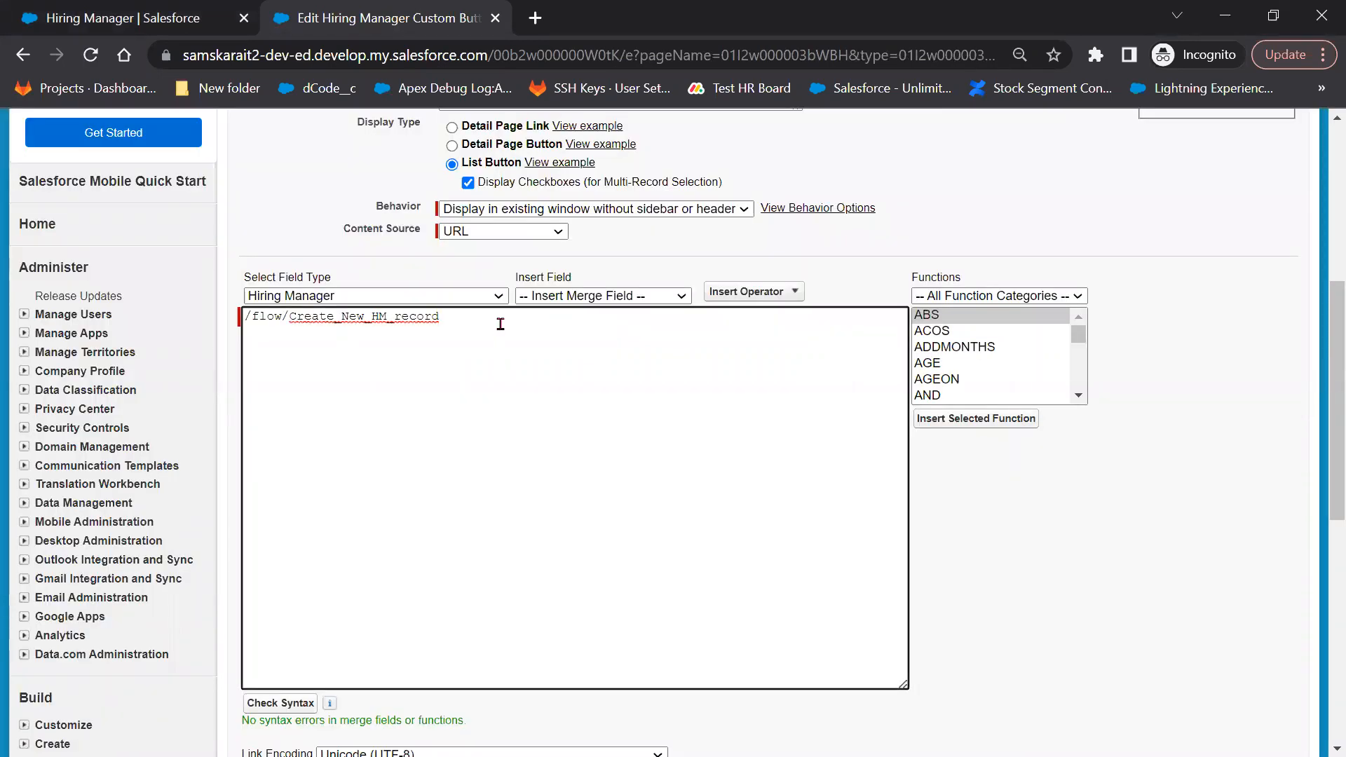
Append ?returl=/<ObjectId>?fcf= to the button's /flow/Create_New_HM_record URL
text(>)
key(BackSpace)
text(?)
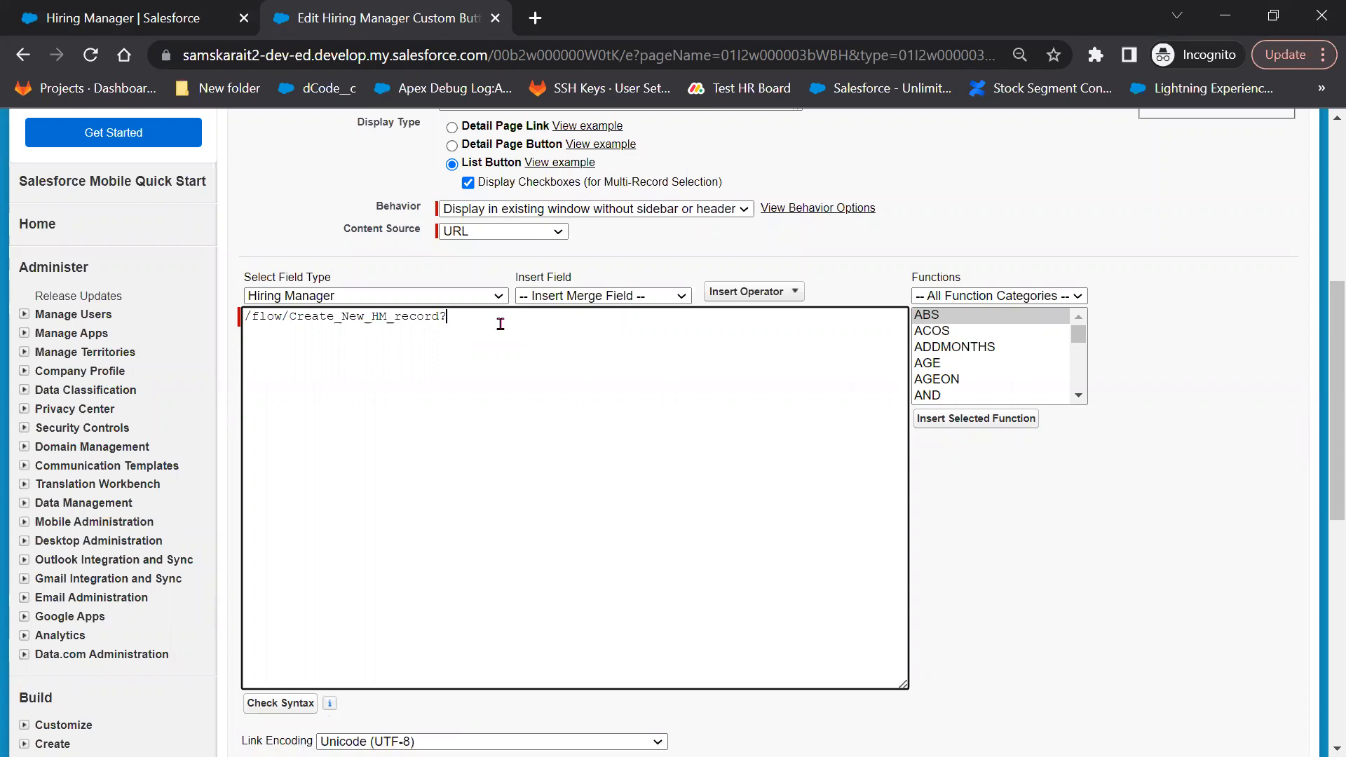
text(returl=/<>)
key(Left)
text(Object)
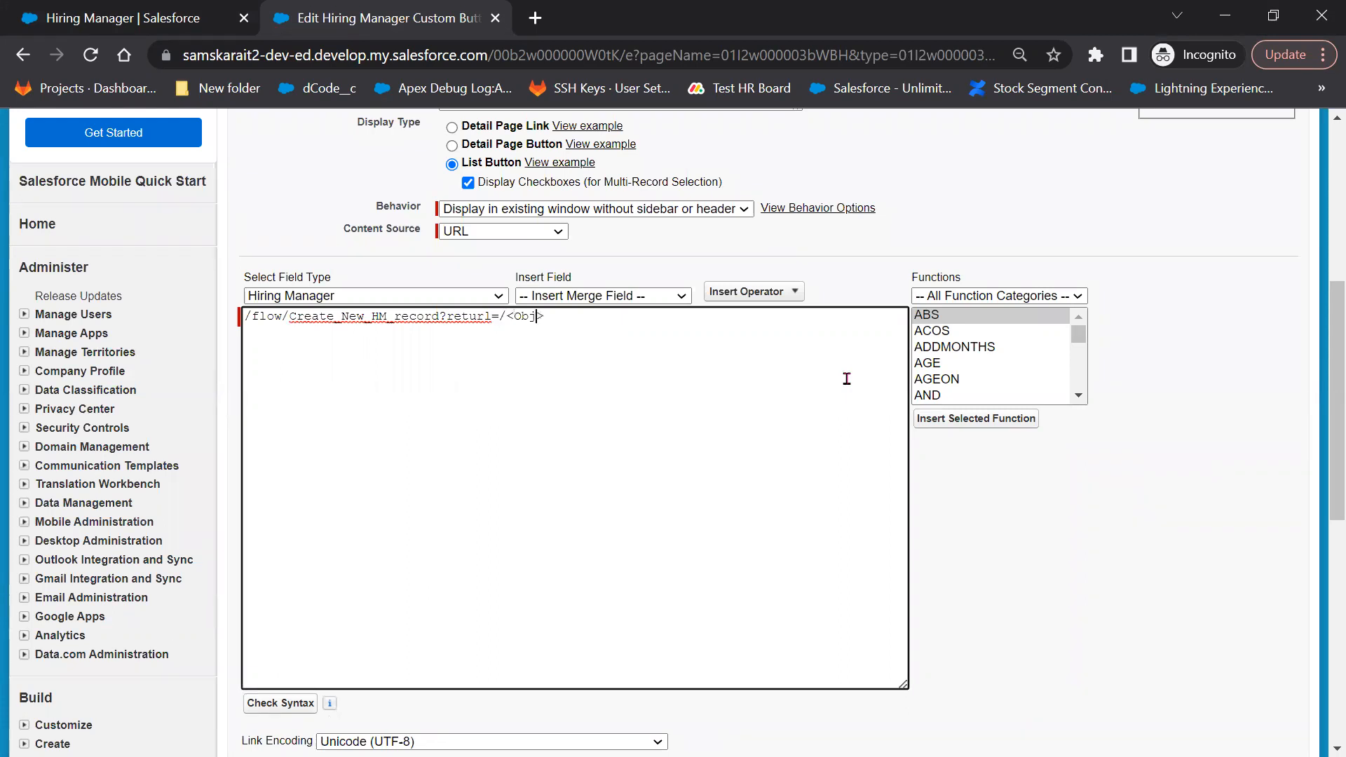
text(Id)
key(Right)
text(?)
text(fo)
text(f)
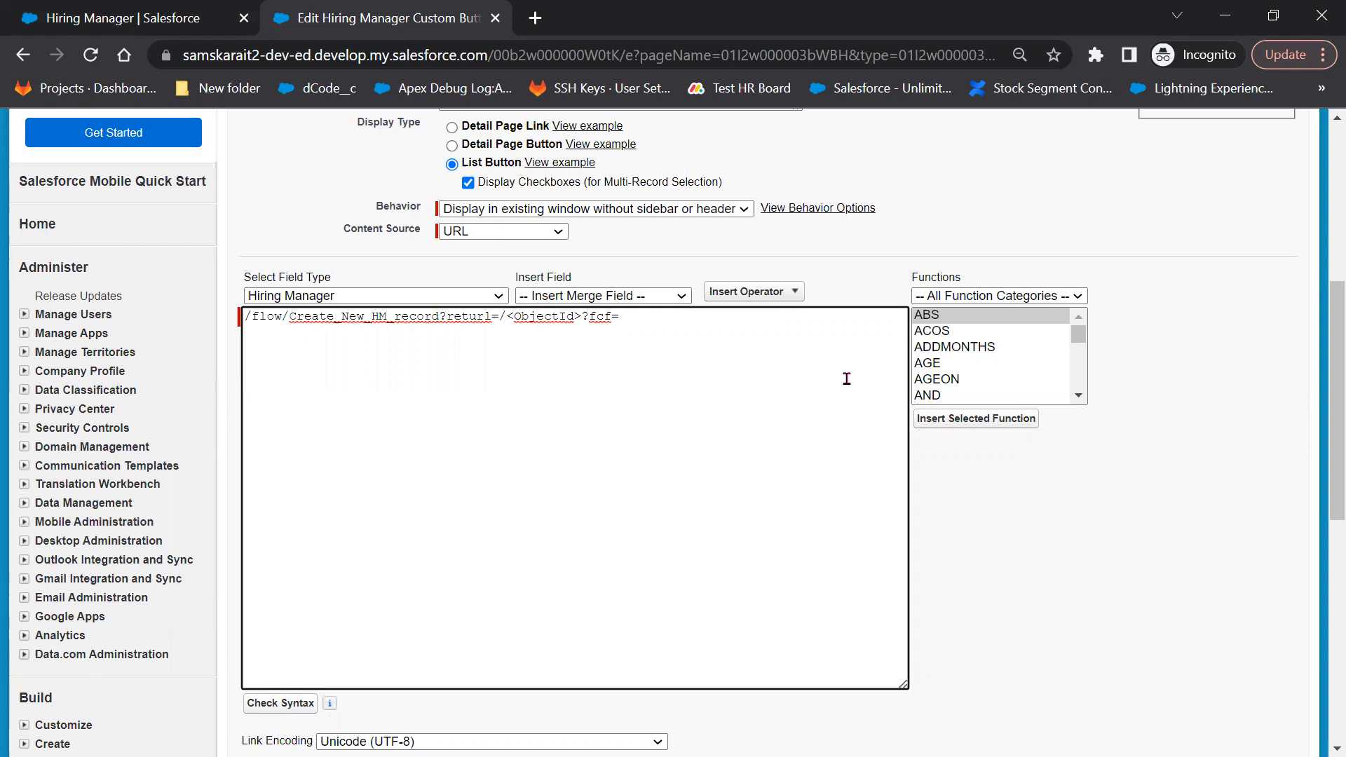
double_click(590, 315)
drag(529, 316, 571, 318)
Open Setup Home in a new tab, Quick Find 'flow', and open the Create New HM record flow
click(123, 18)
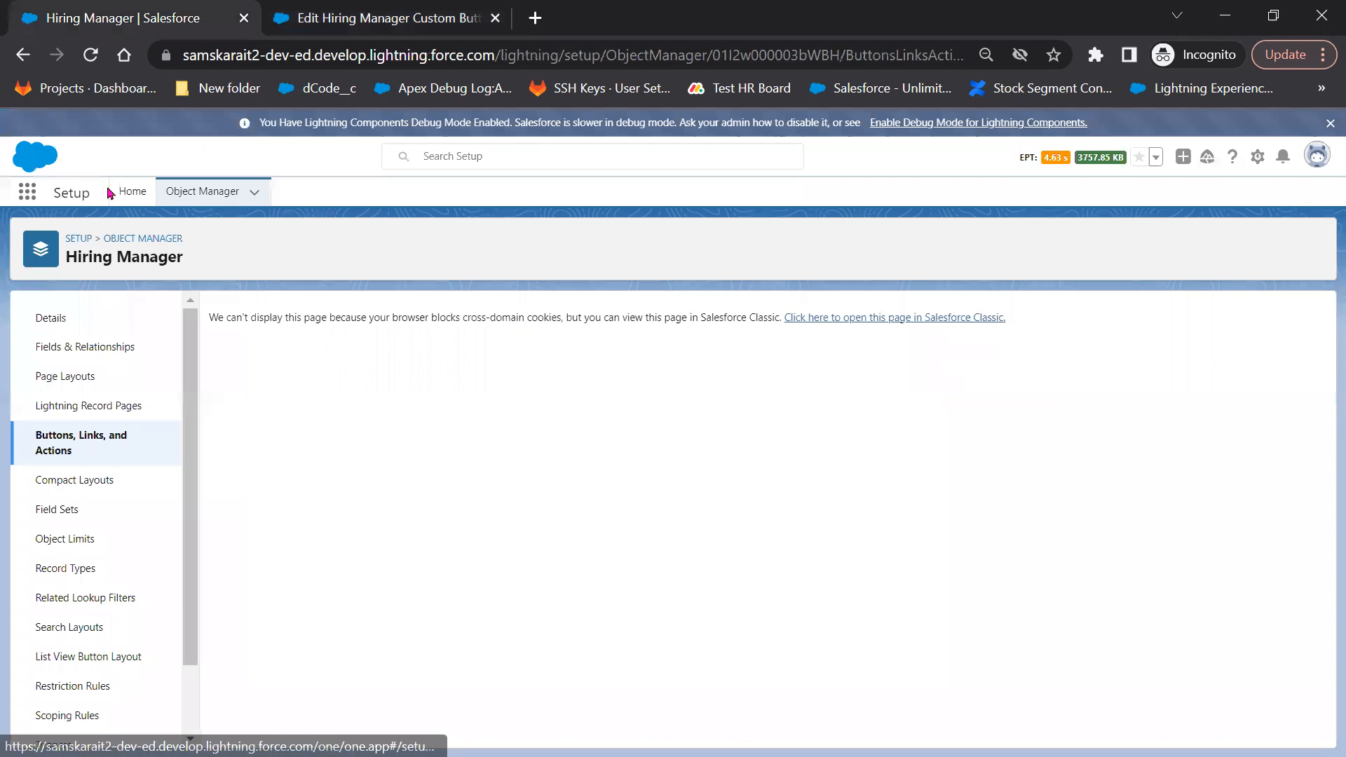
right_click(130, 192)
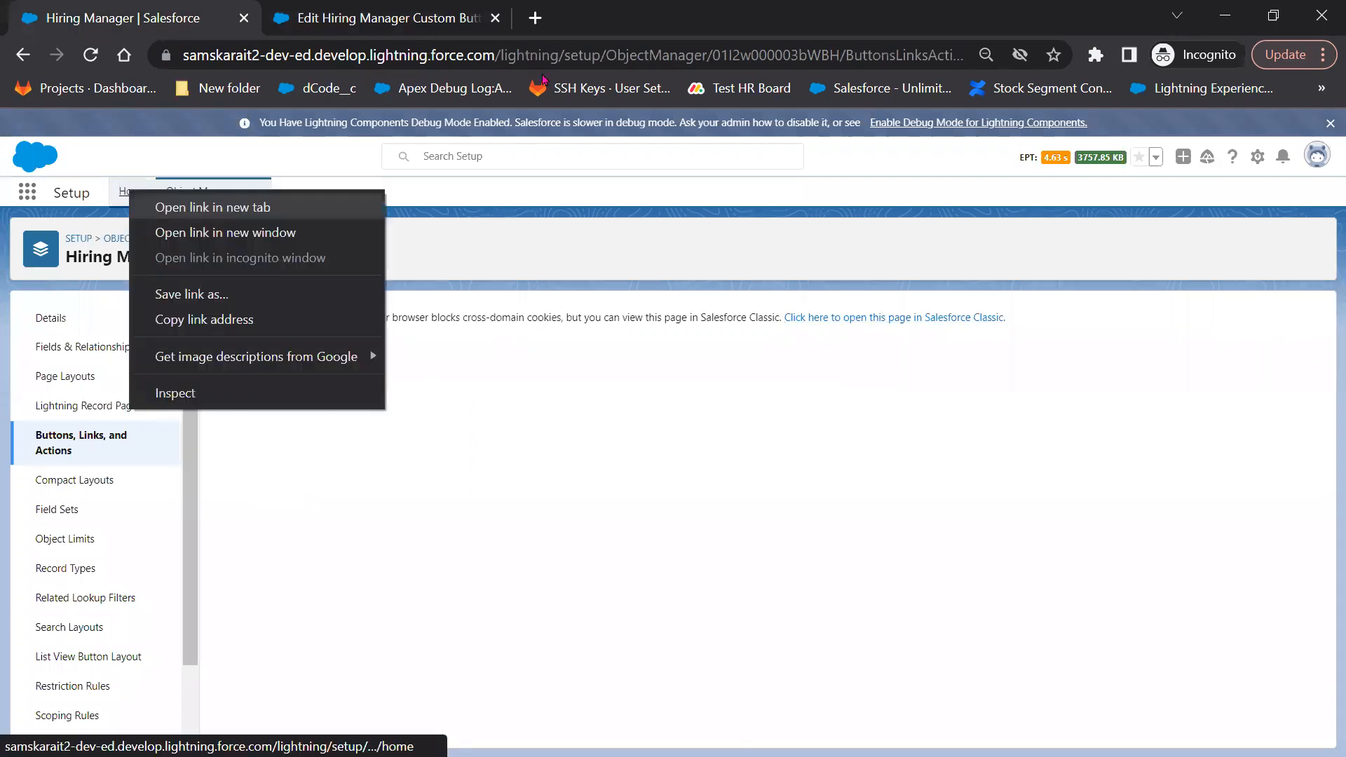
click(186, 207)
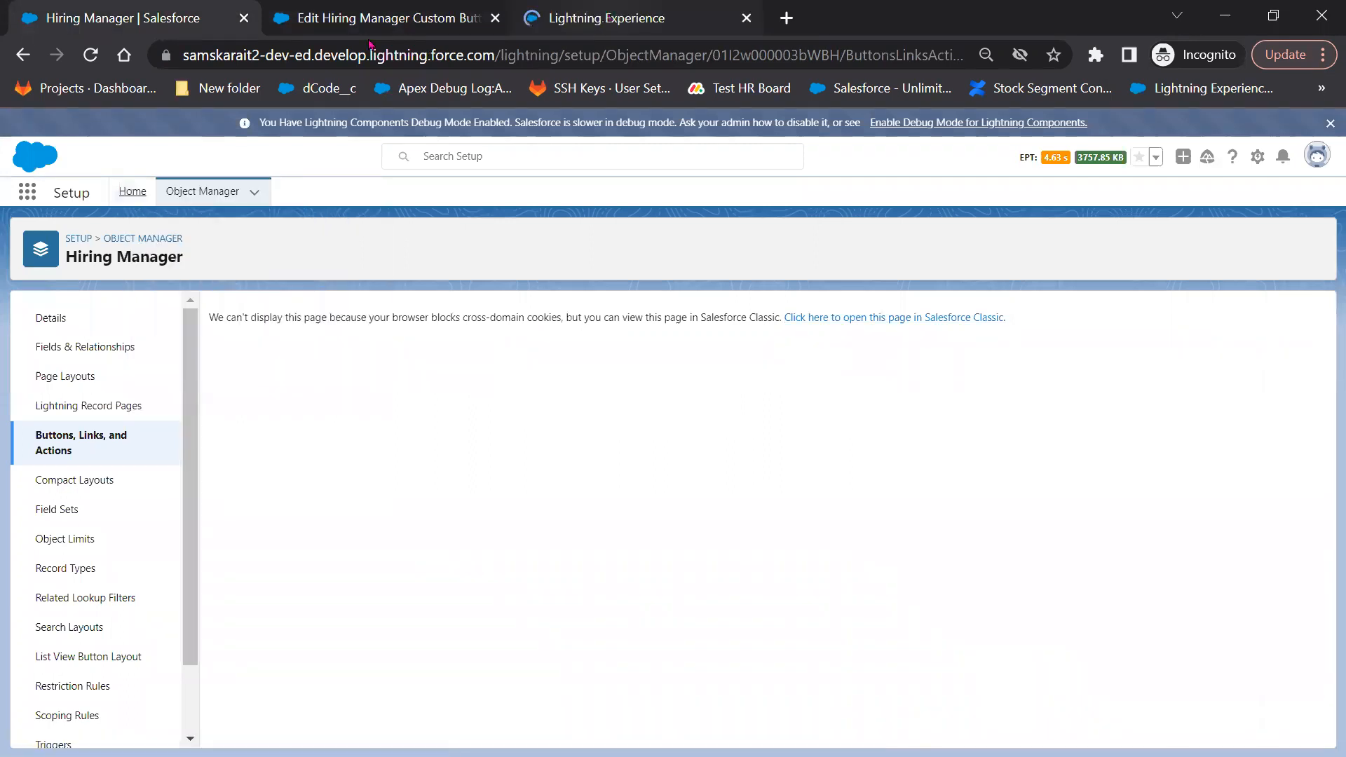
click(610, 19)
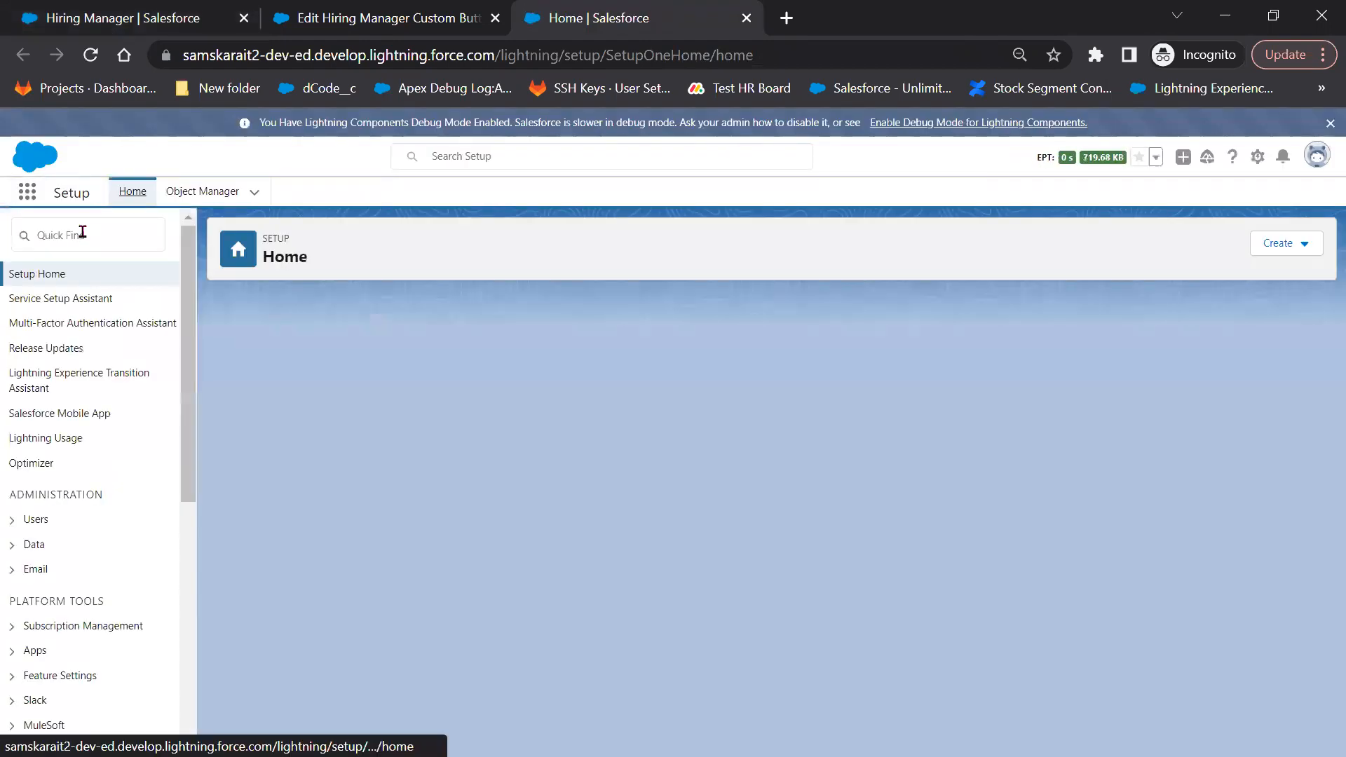
click(83, 232)
text(flow)
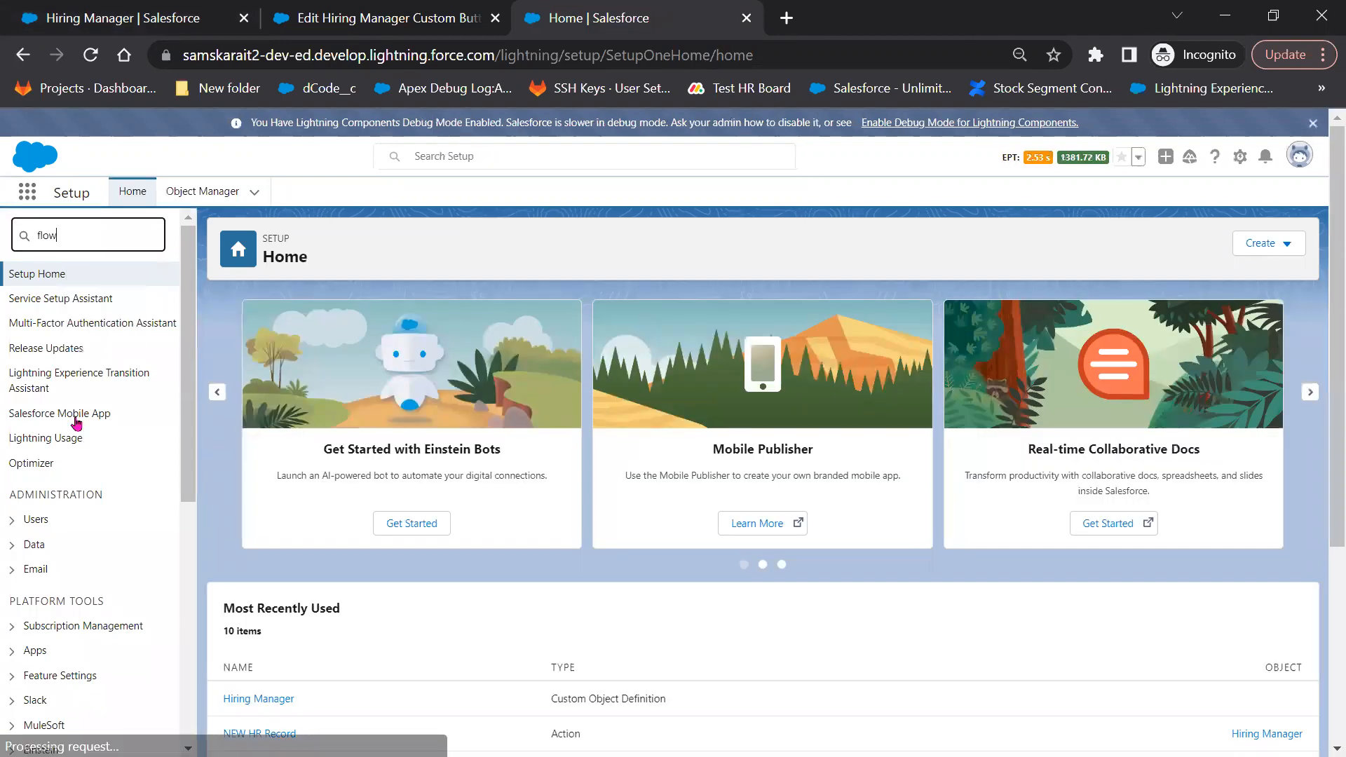
click(56, 404)
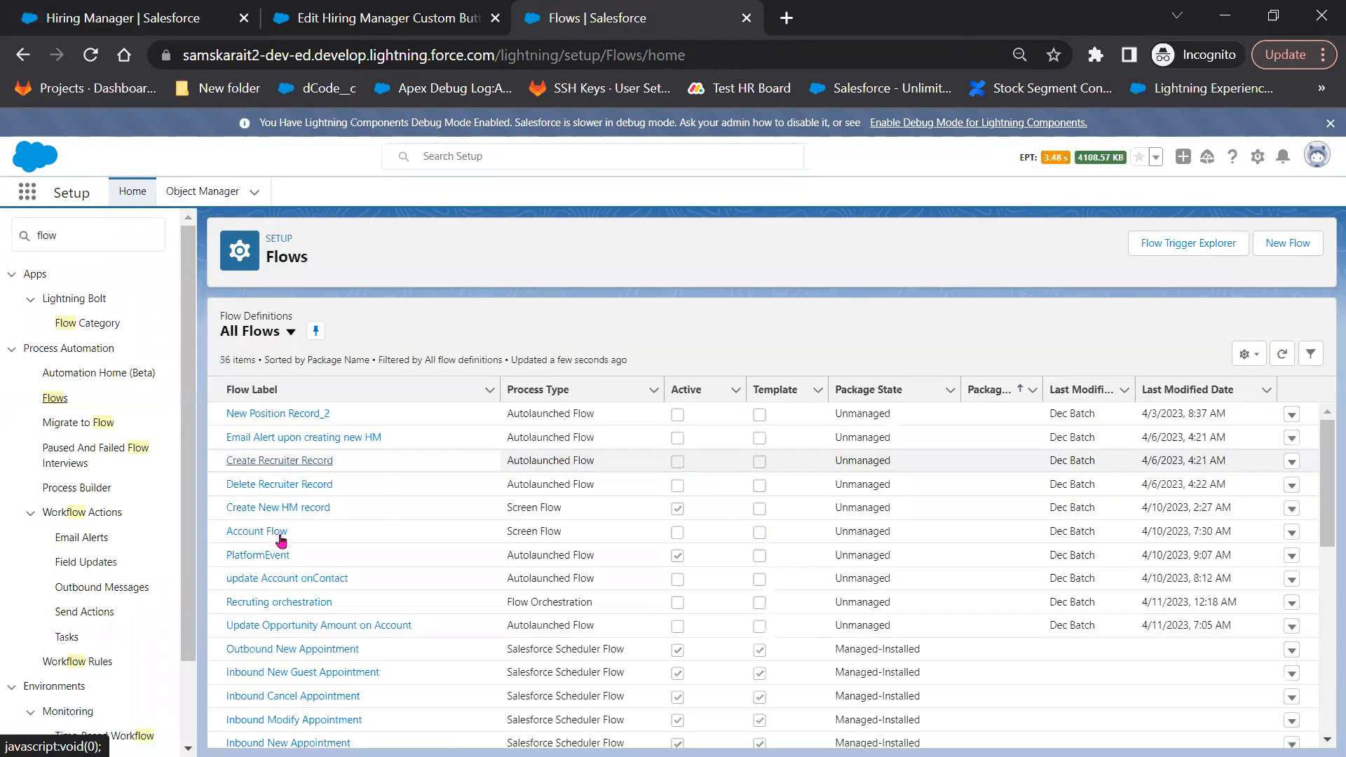
click(285, 510)
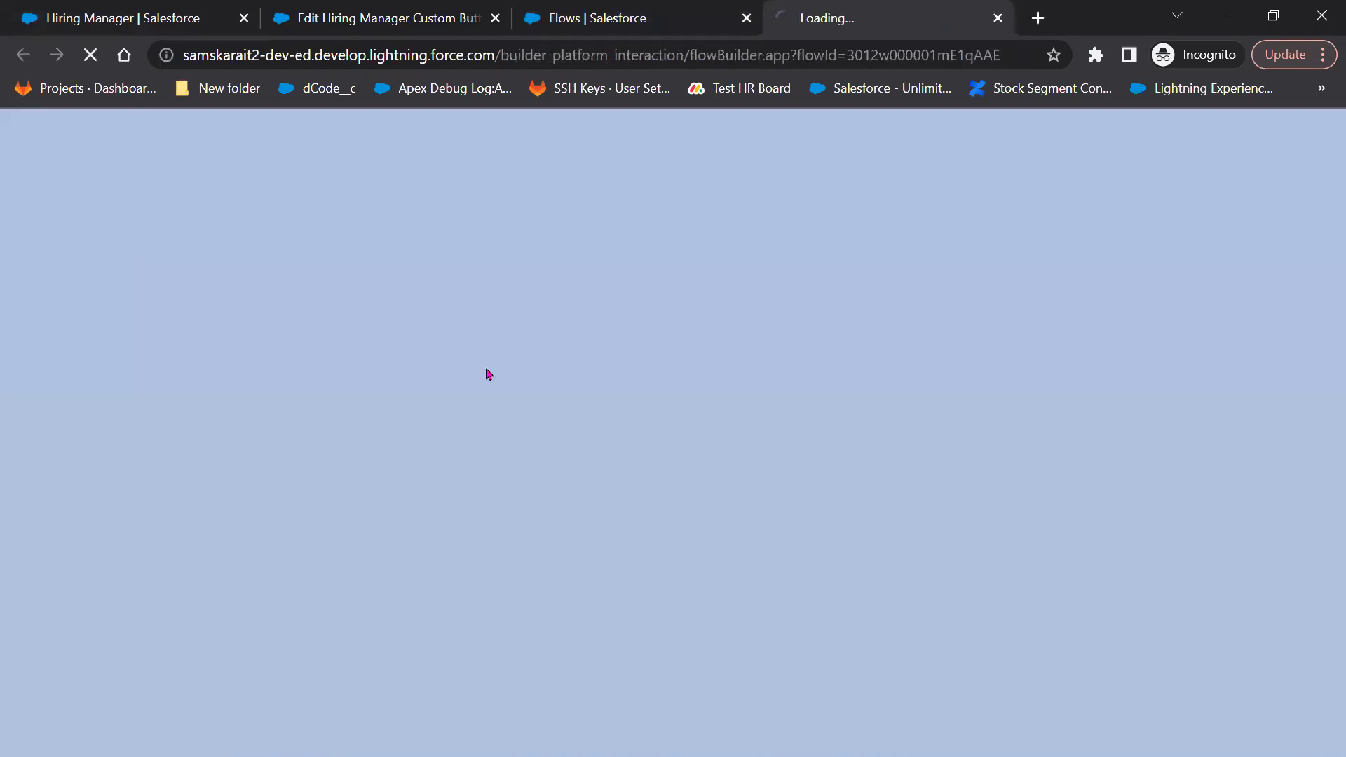
Trim the web address to load the org home page, then open the Hiring managers list
click(611, 16)
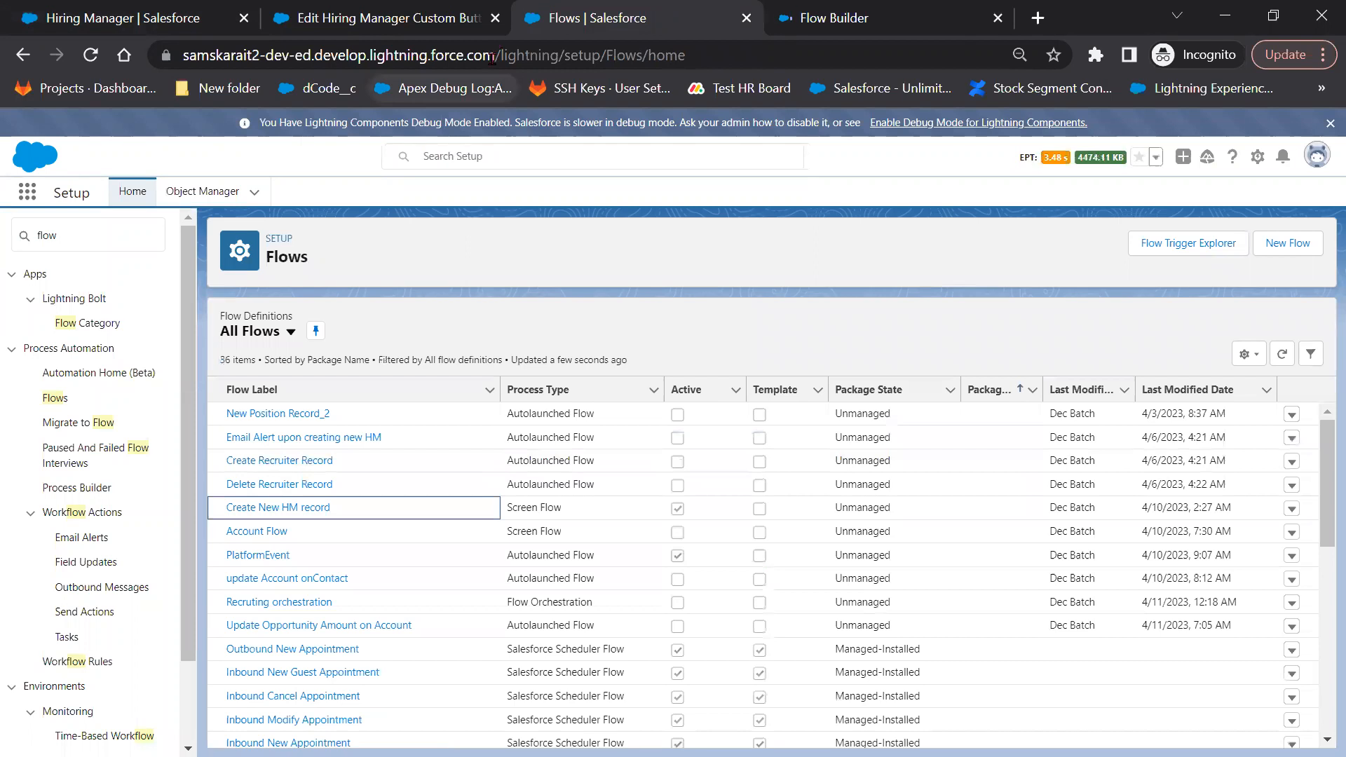
drag(493, 57, 751, 79)
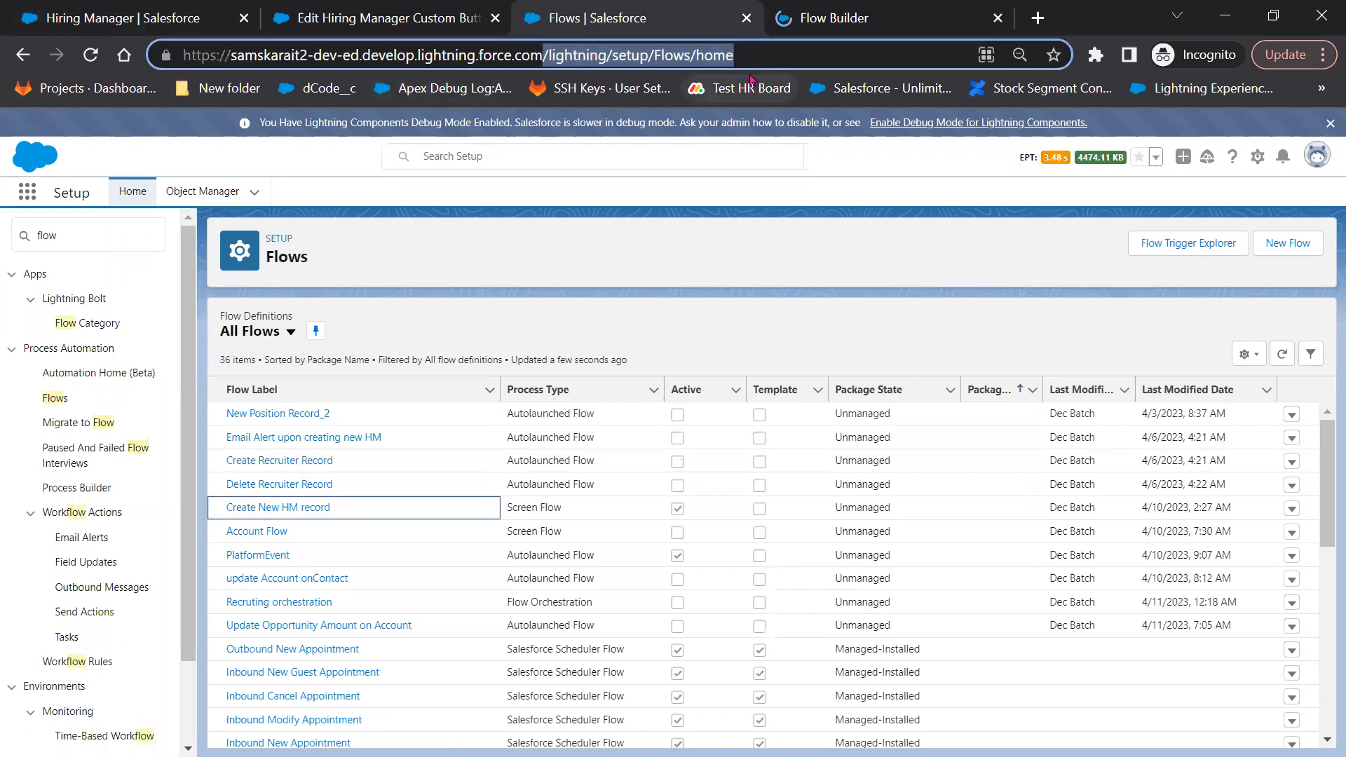
key(BackSpace)
key(Return)
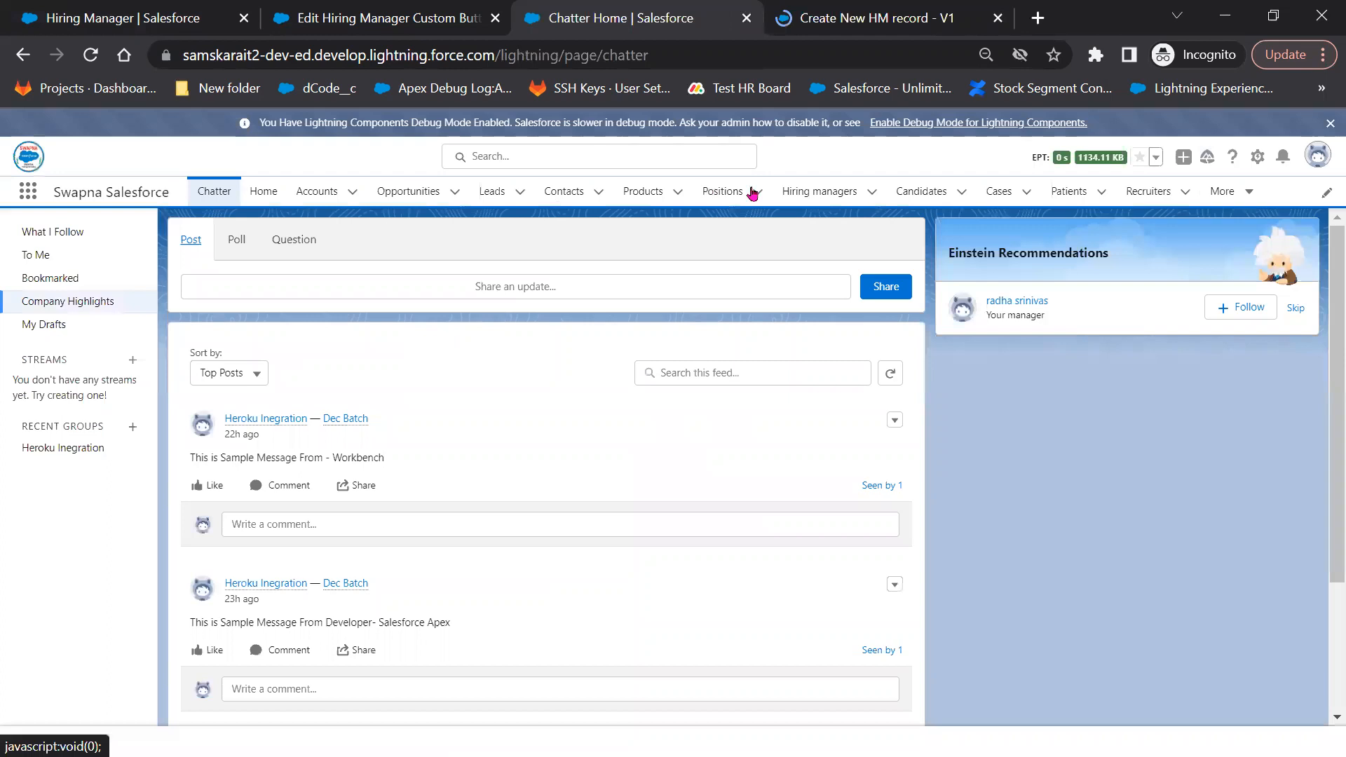
click(991, 199)
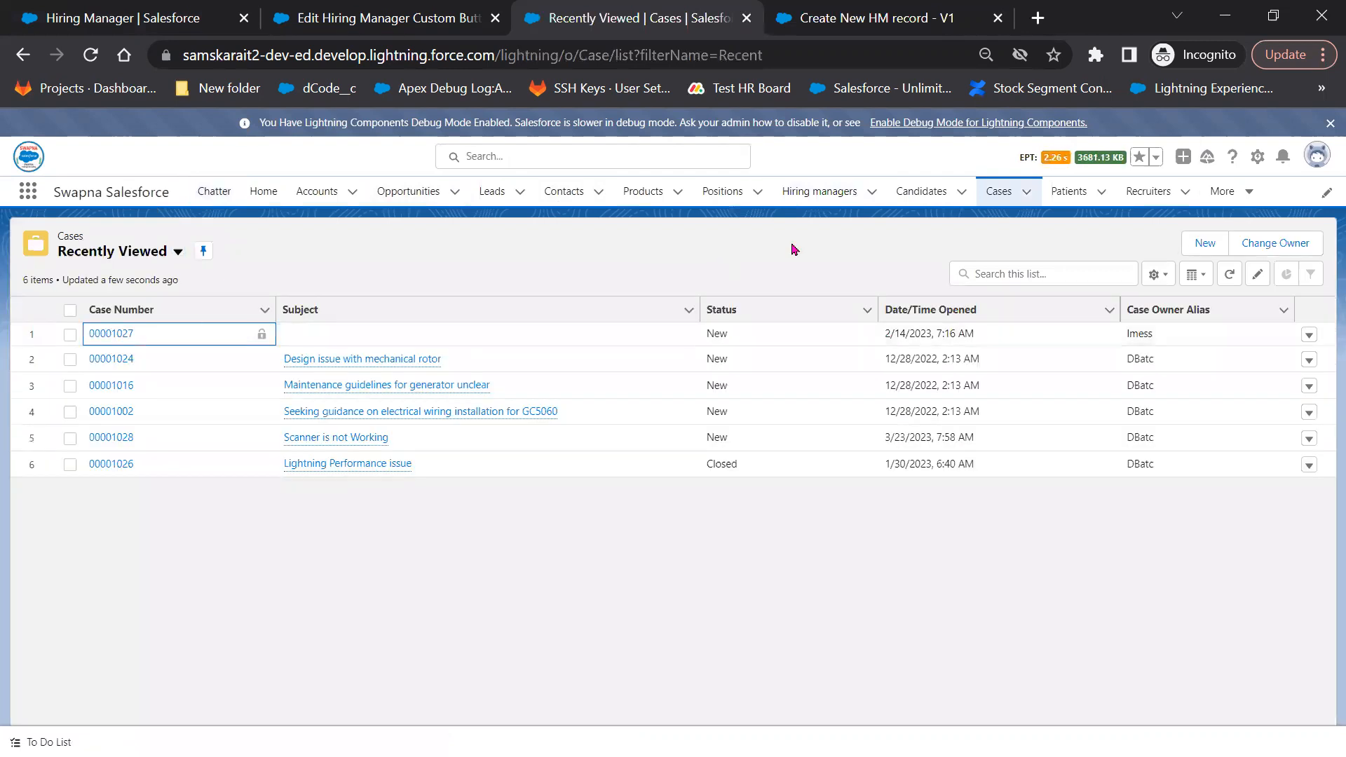
click(112, 335)
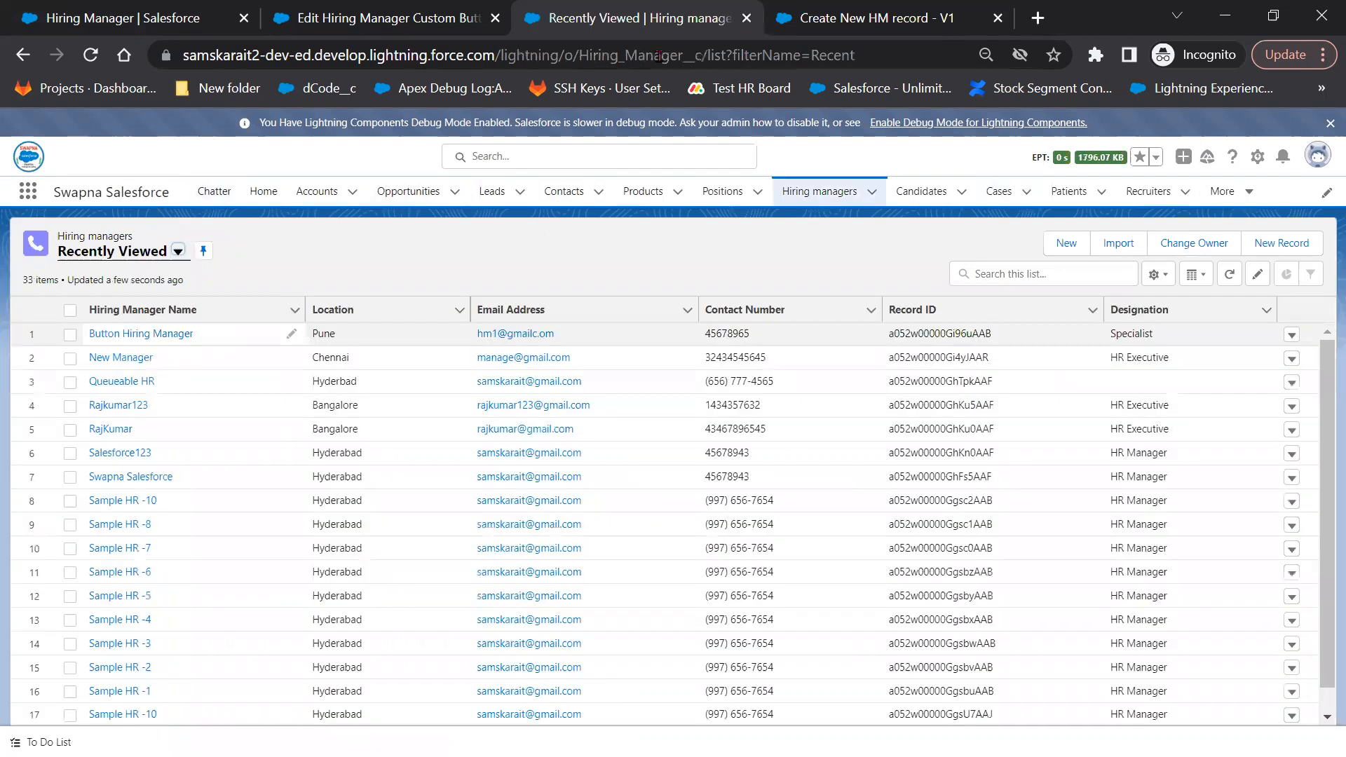
Open the Button Hiring Manager record and examine the start of its record ID
click(152, 335)
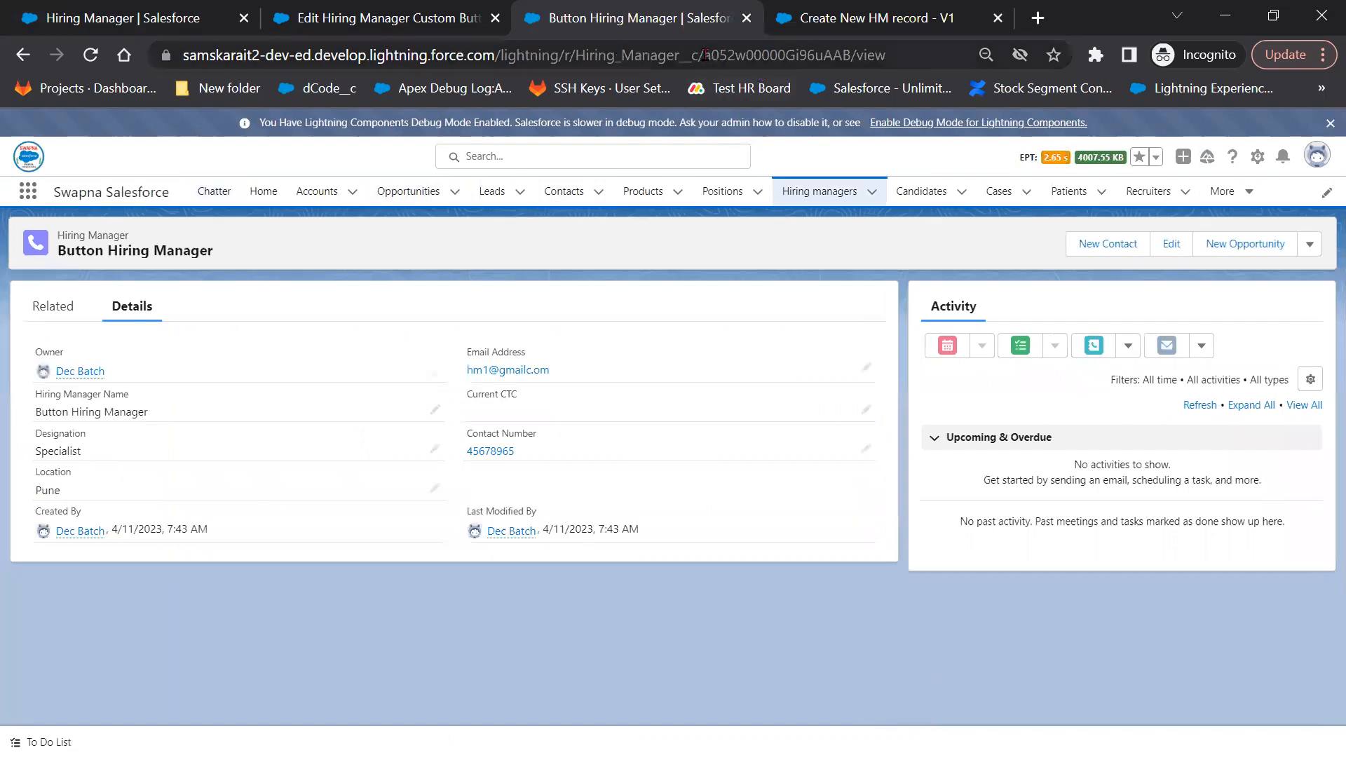
drag(704, 54, 738, 56)
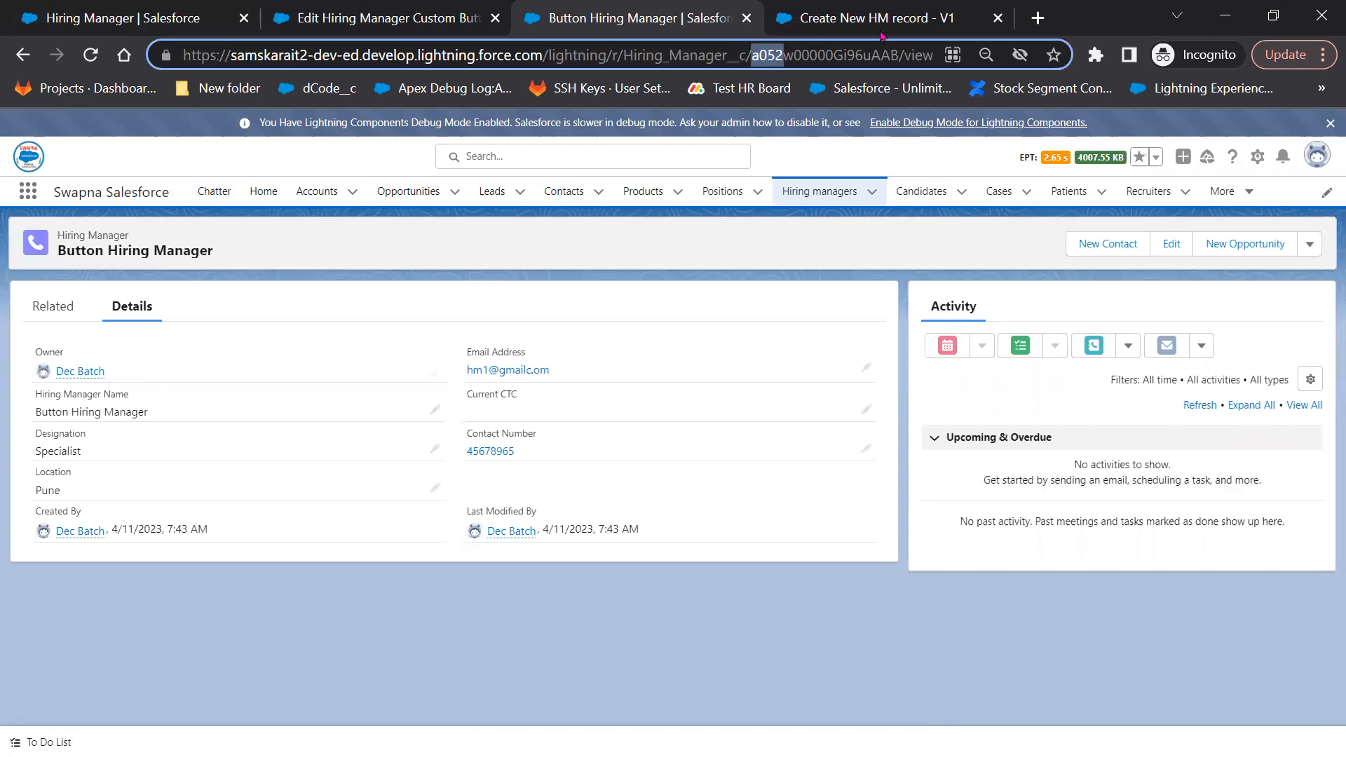
click(833, 12)
click(578, 17)
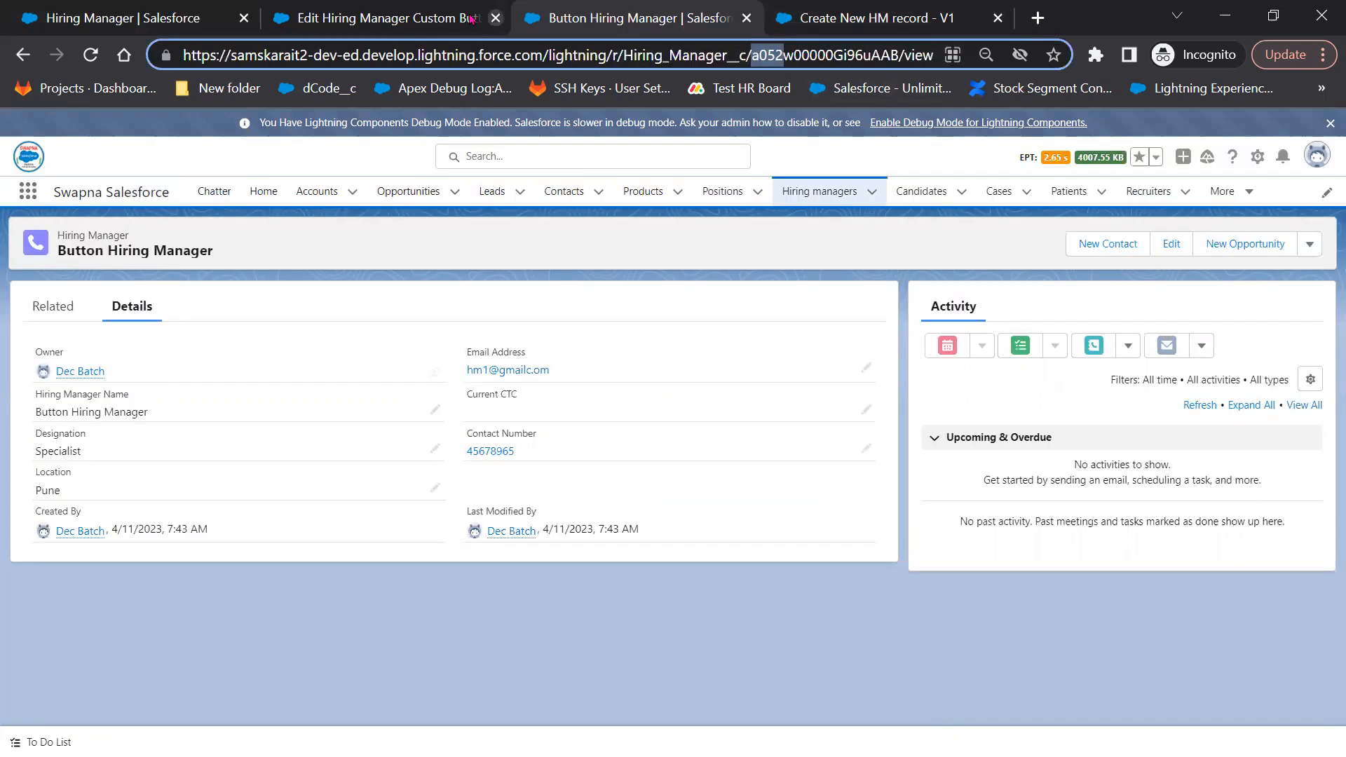
click(419, 13)
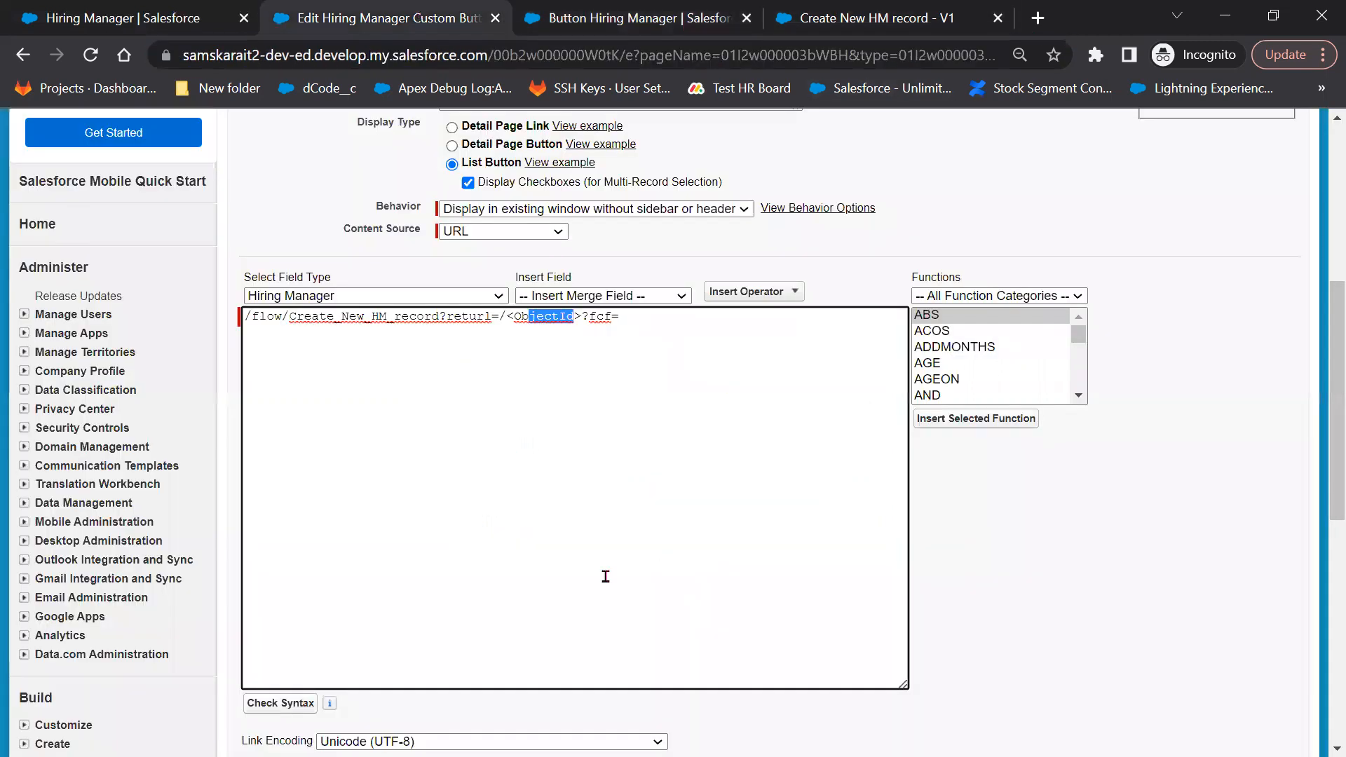
Select the <ObjectId> placeholder in the custom button's URL formula
click(582, 317)
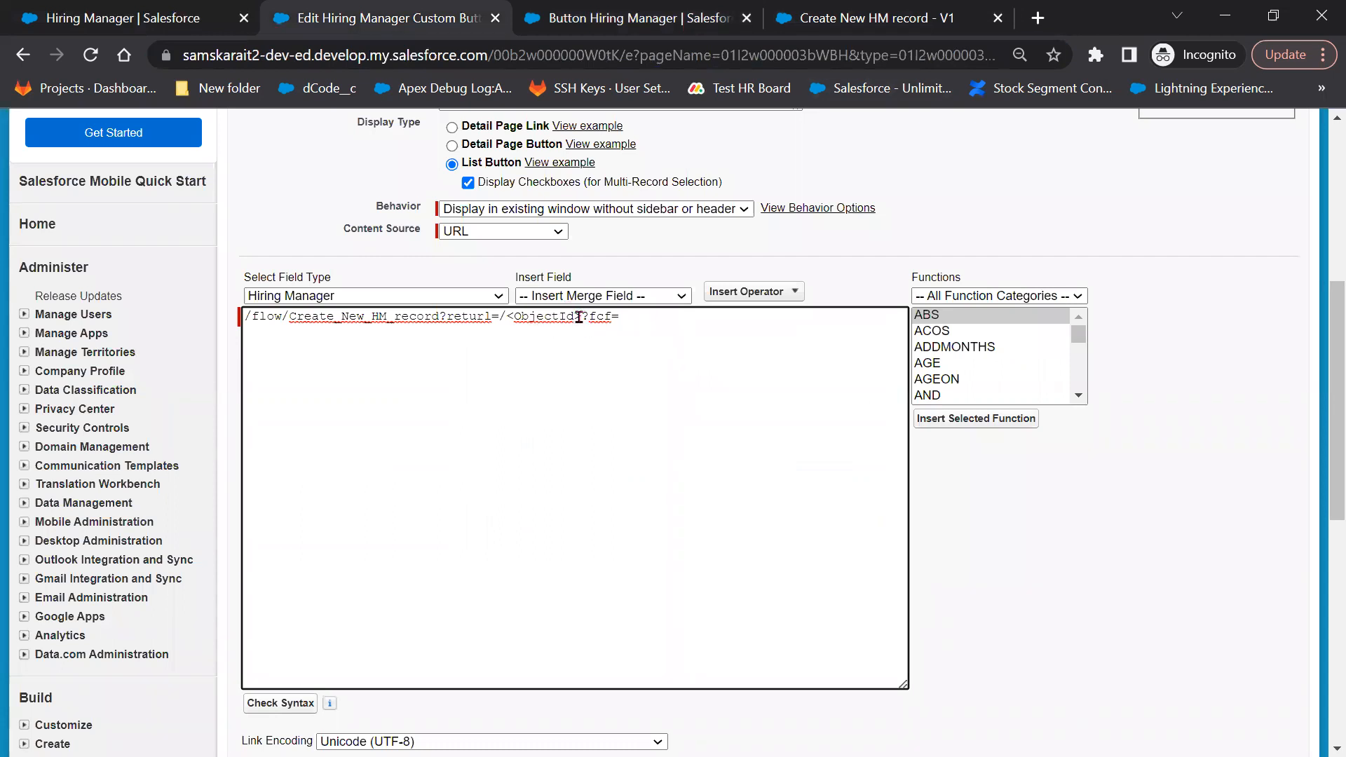
shift+click(528, 317)
shift+click(508, 317)
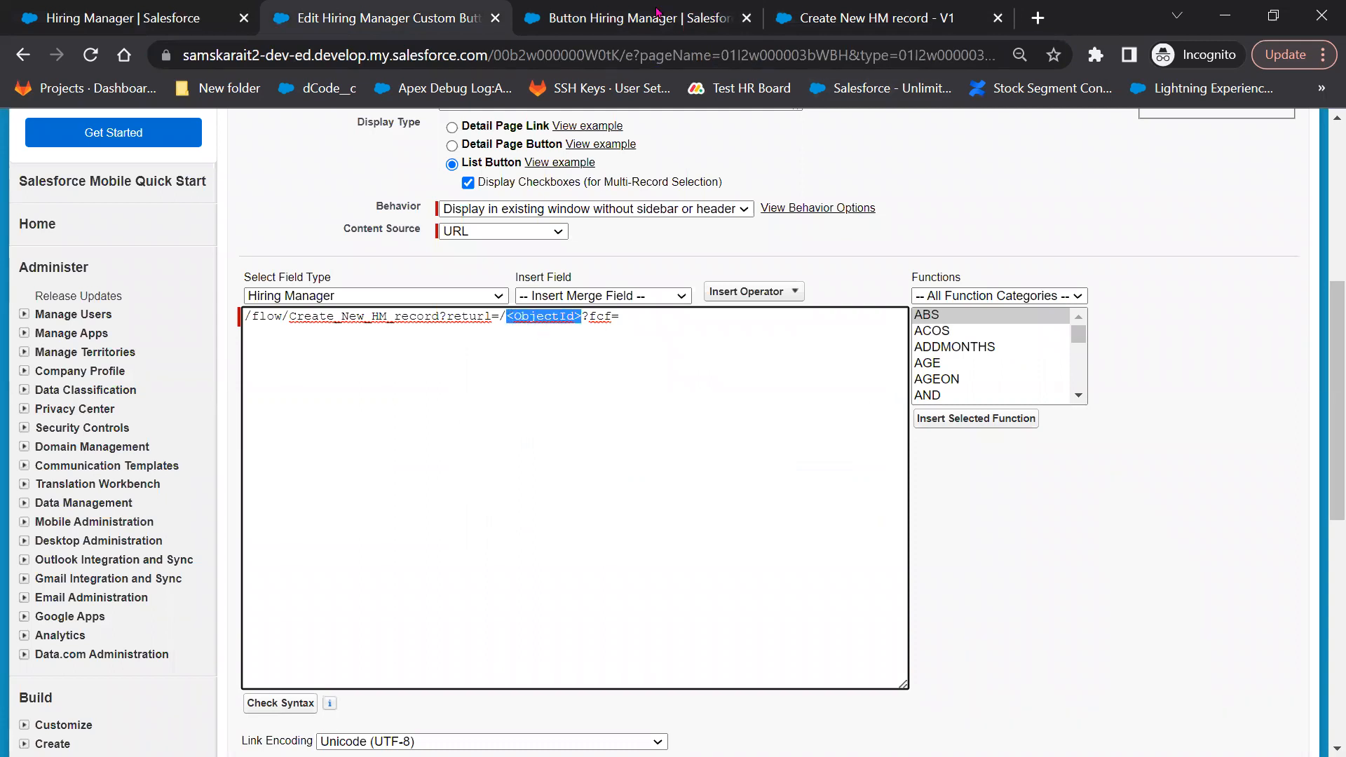
click(138, 25)
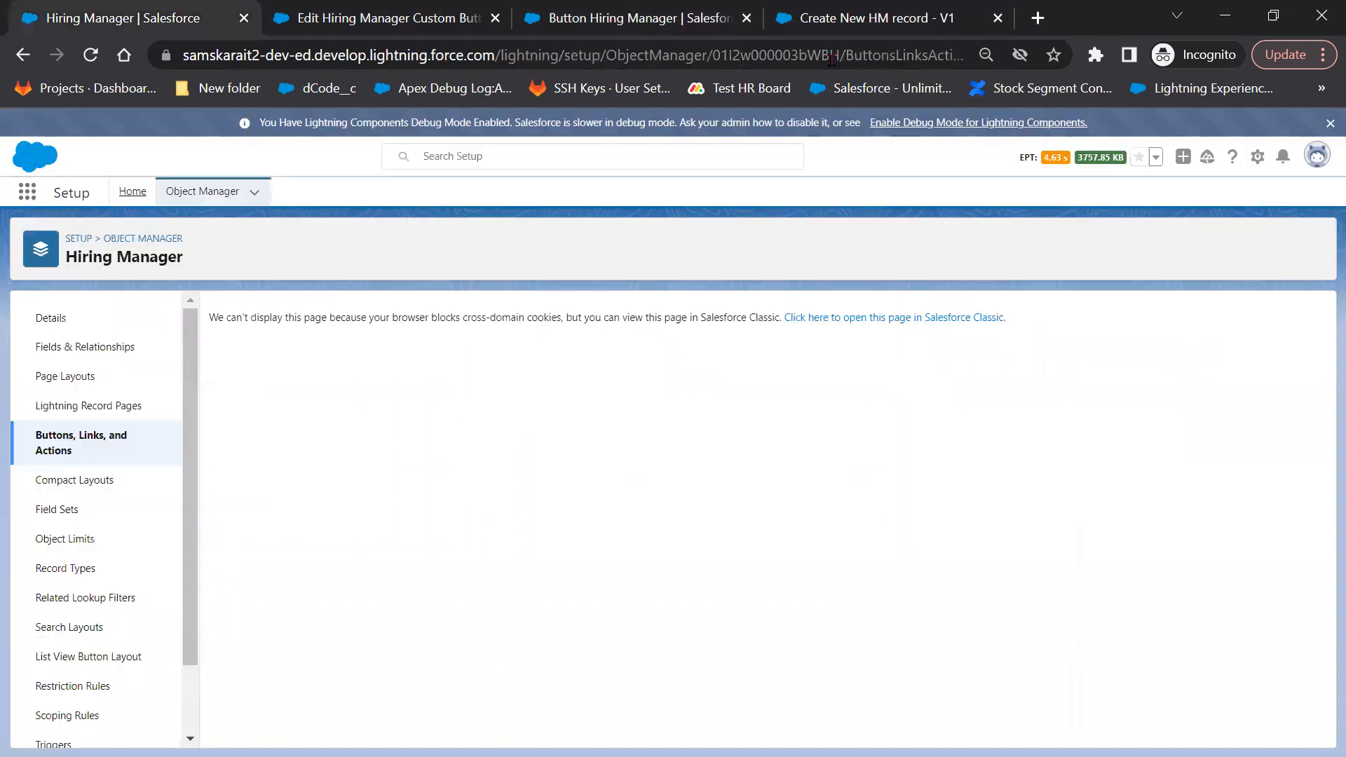
click(903, 18)
click(697, 8)
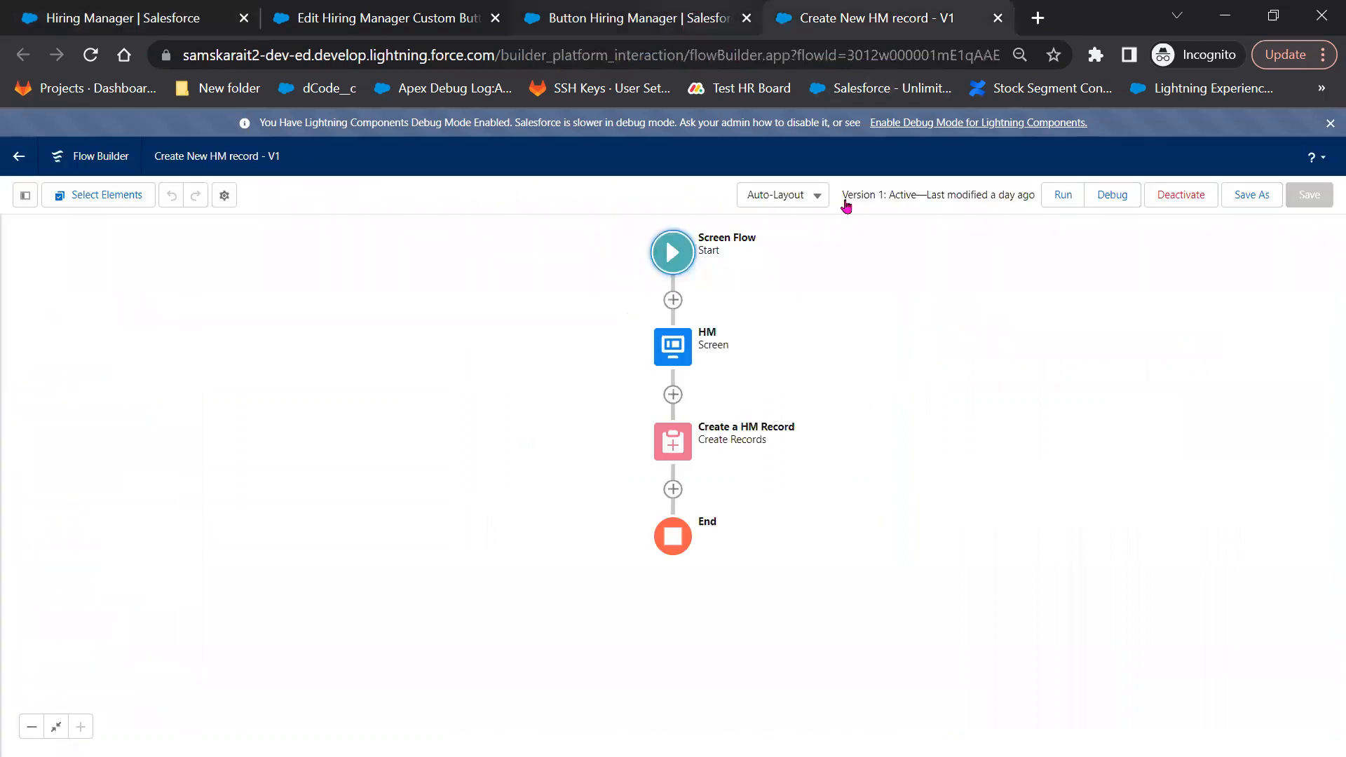
Copy the a05 ID prefix from the Button Hiring Manager record's web address
click(1000, 189)
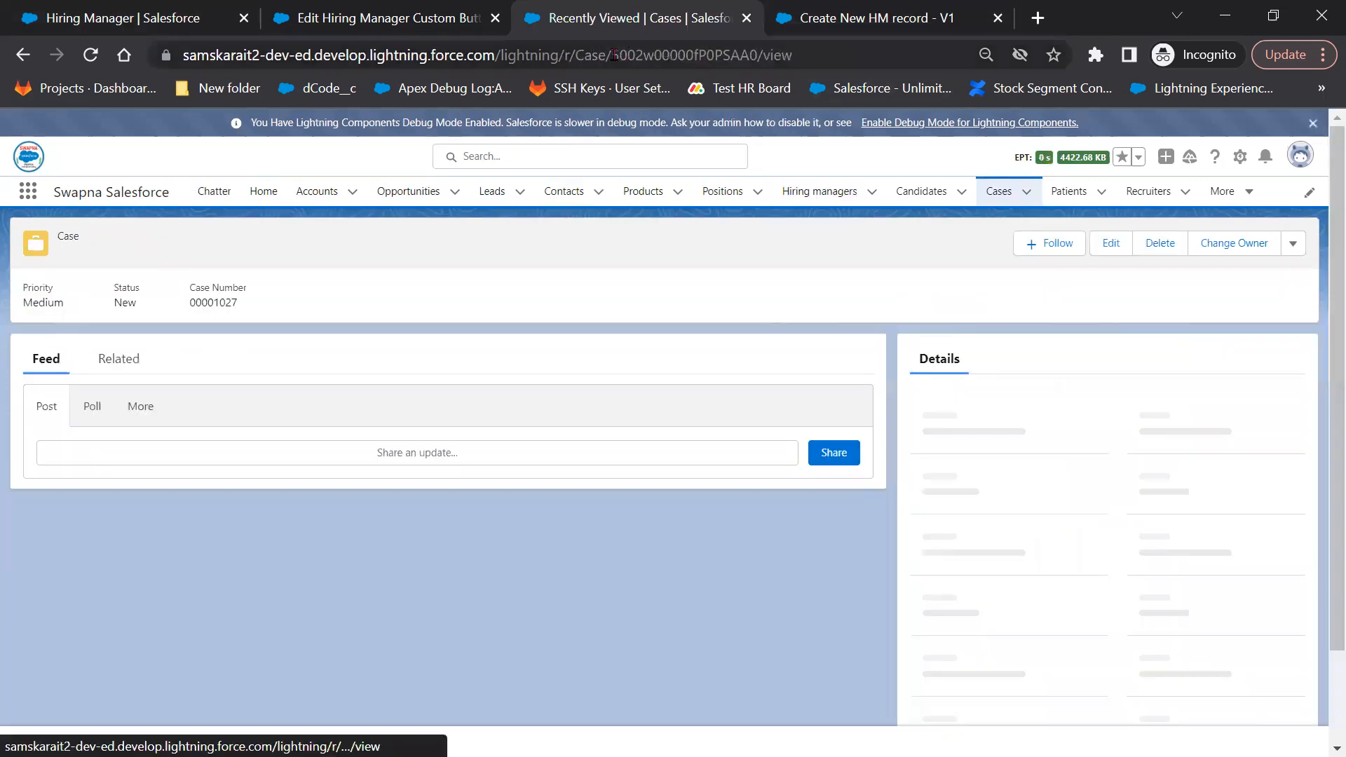
drag(612, 55, 638, 56)
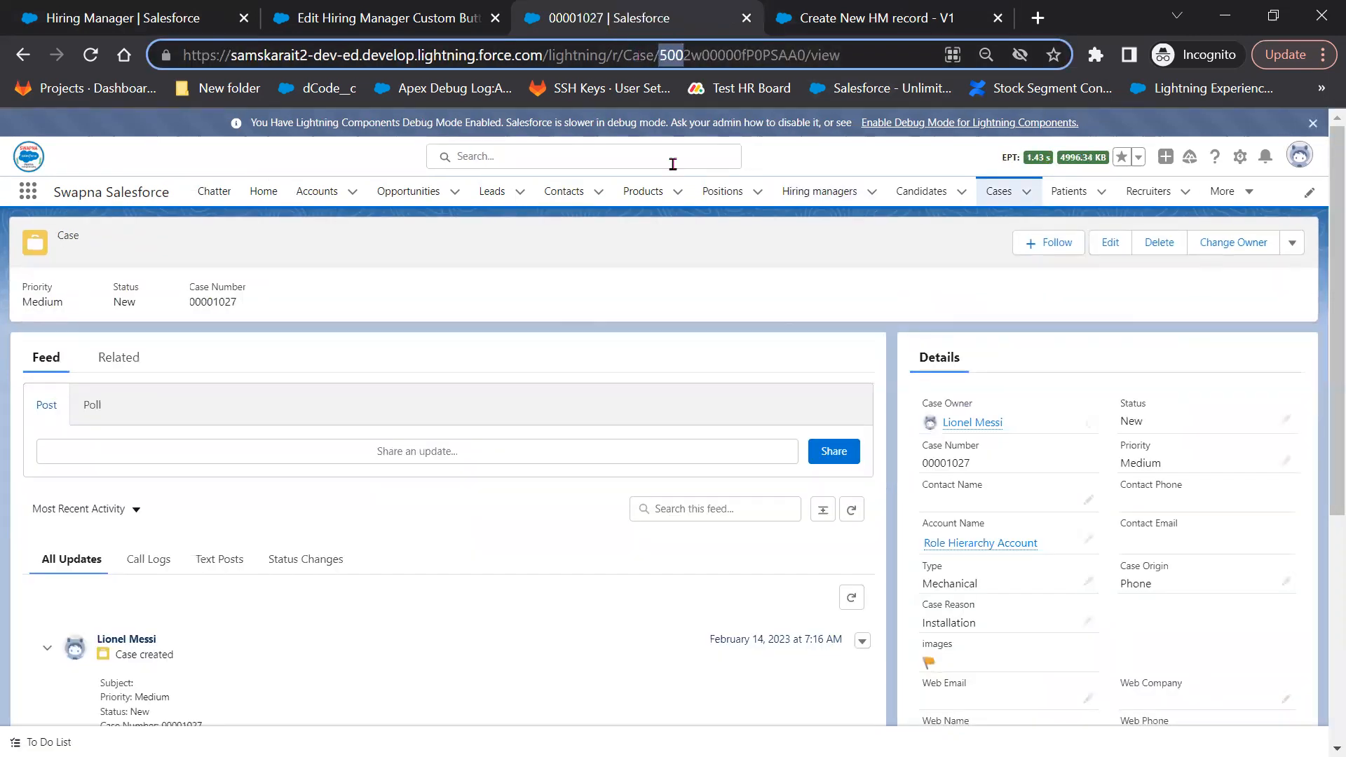
click(813, 200)
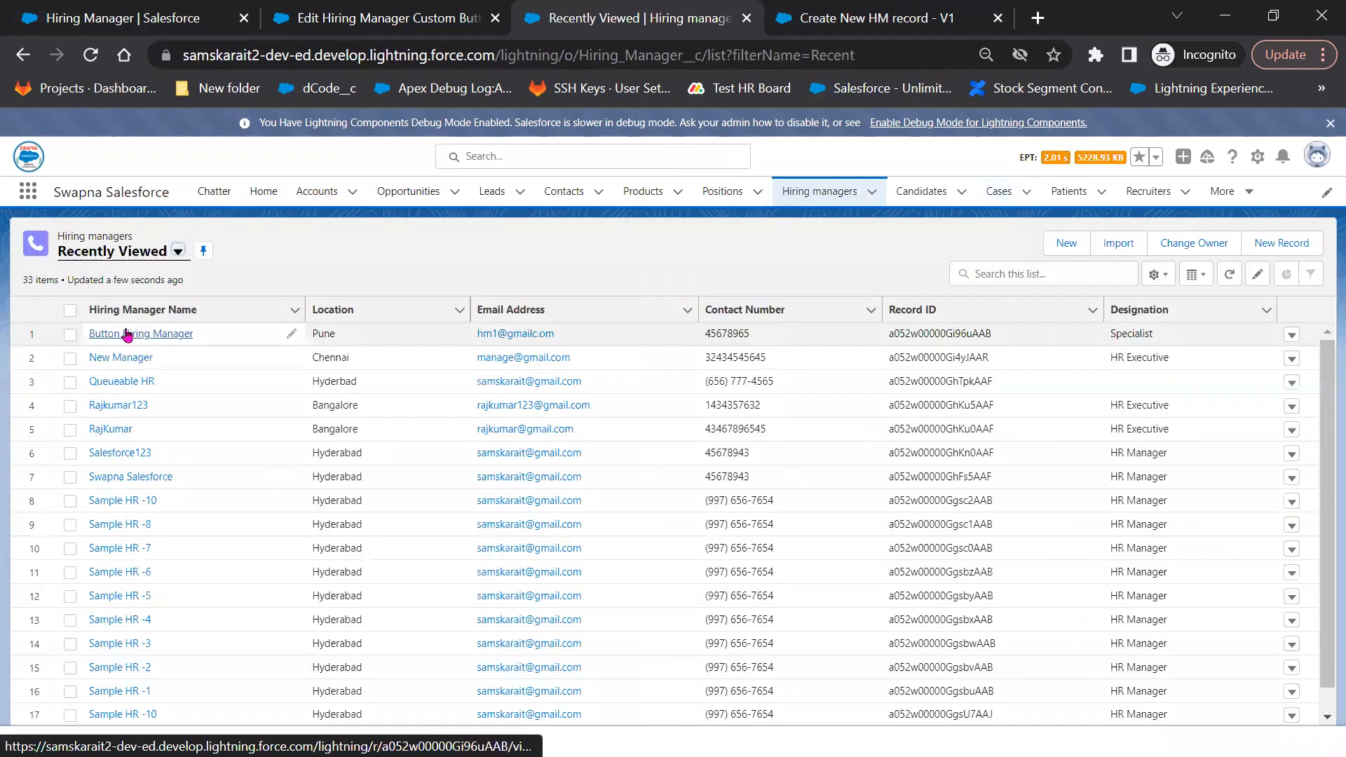
click(127, 335)
drag(703, 55, 727, 55)
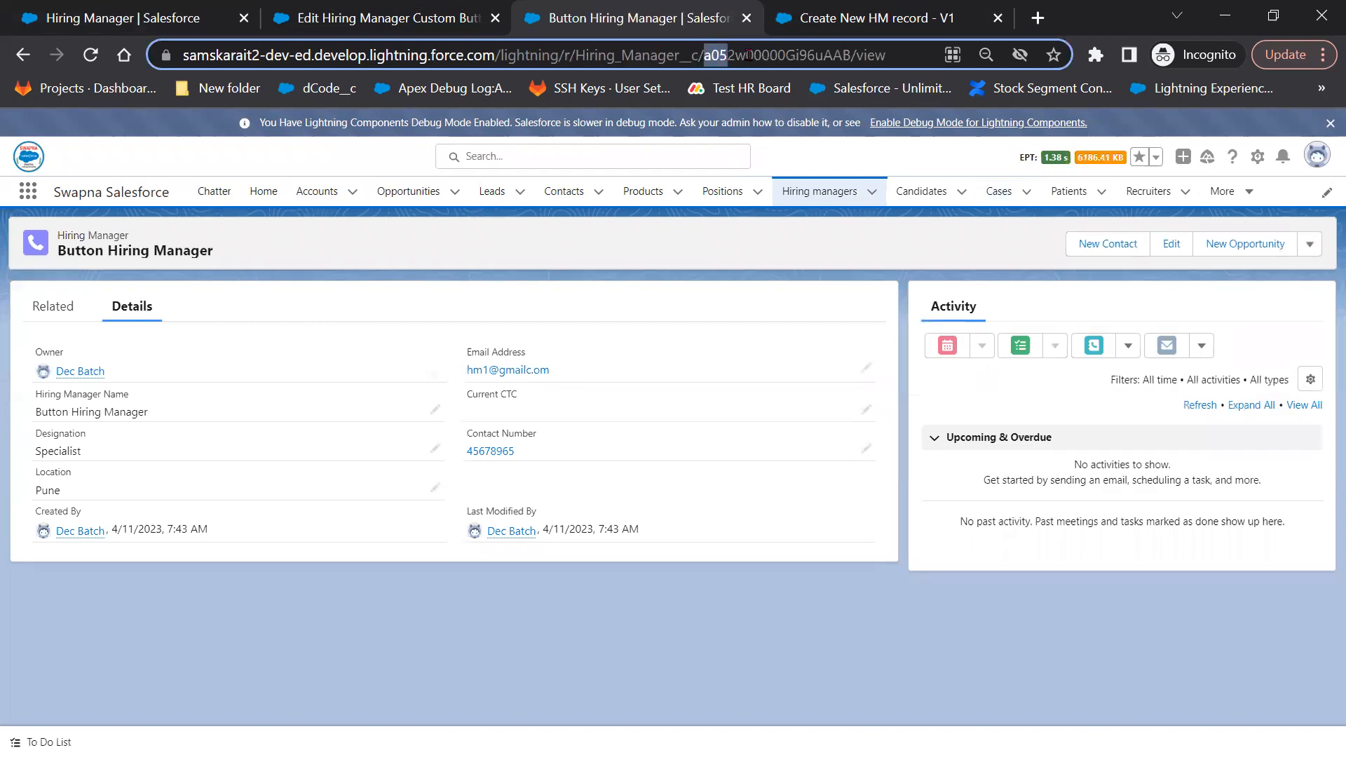
right_click(766, 52)
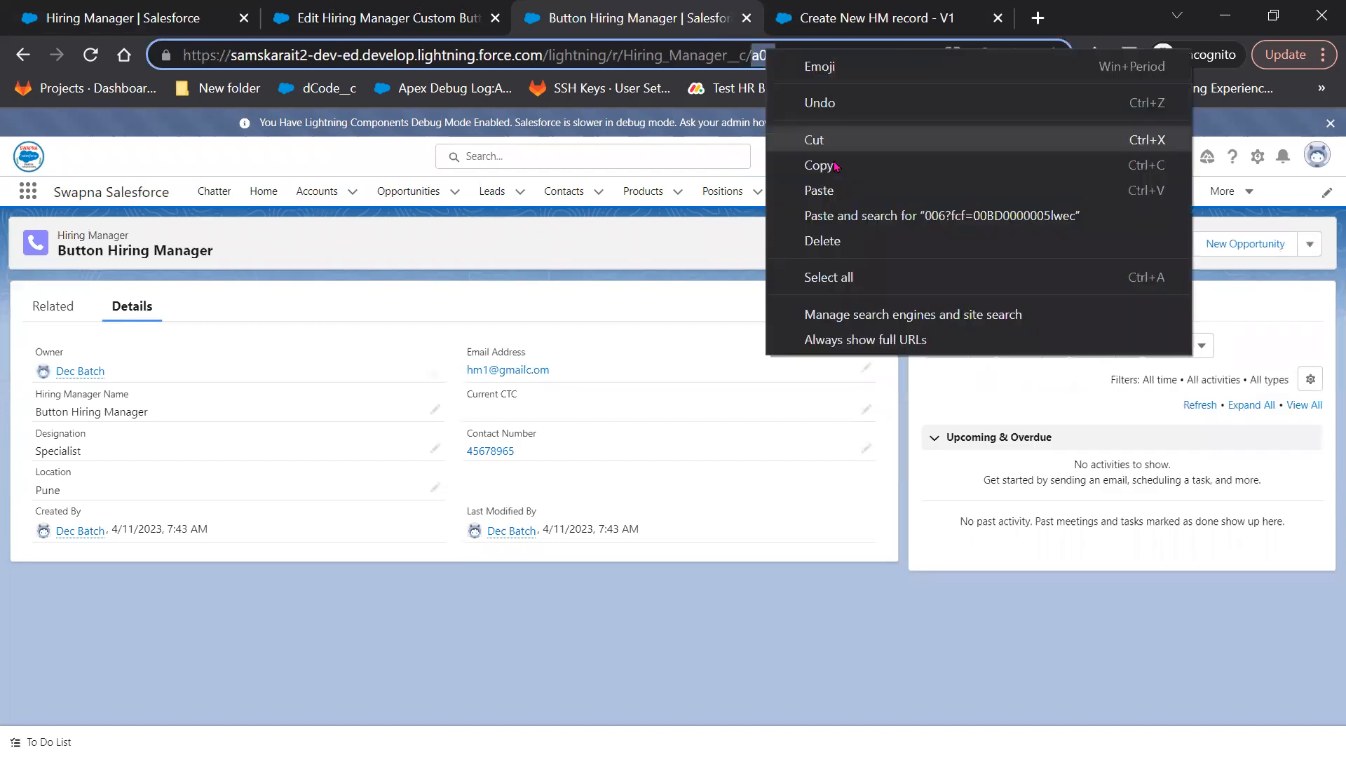
click(857, 23)
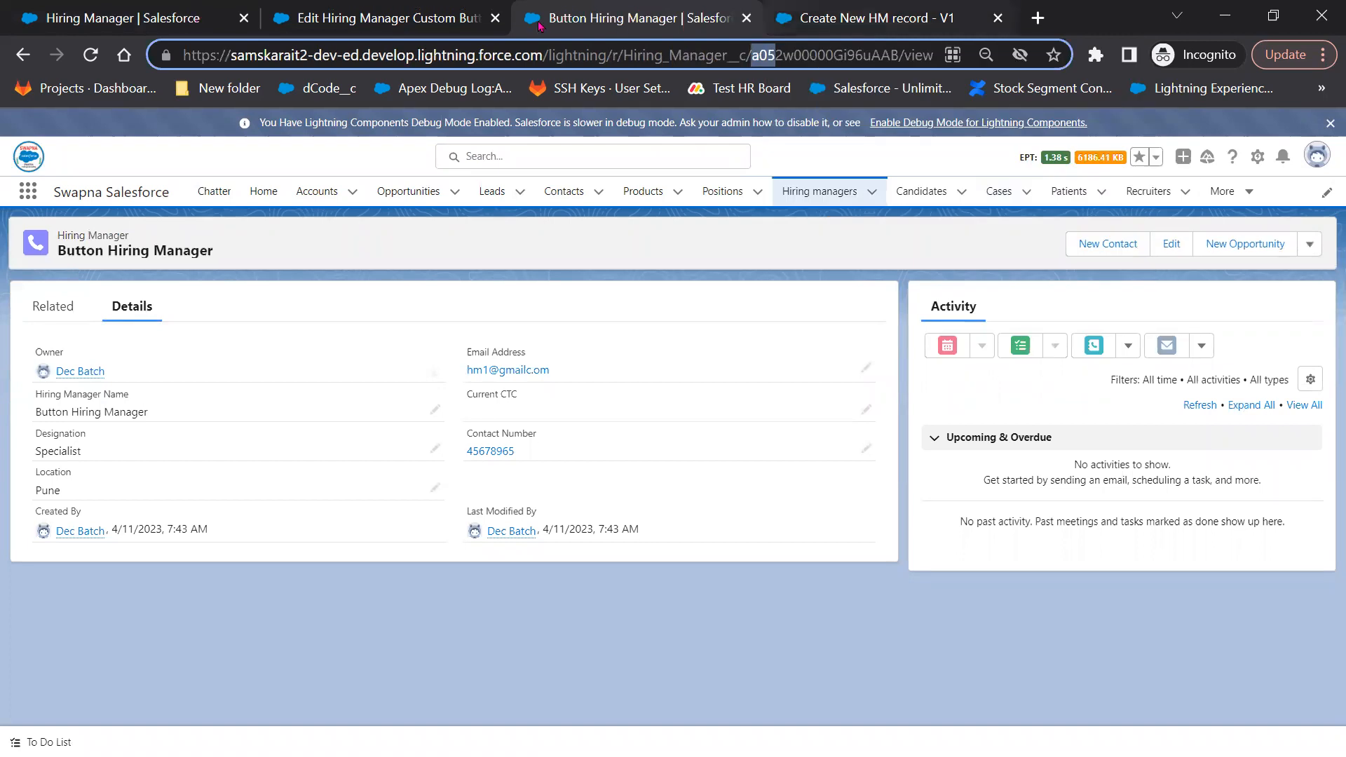
Replace <ObjectId> with a05 so the URL reads /flow/Create_New_HM_record?returl=/a05?fcf=
key(ctrl+shift+Tab)
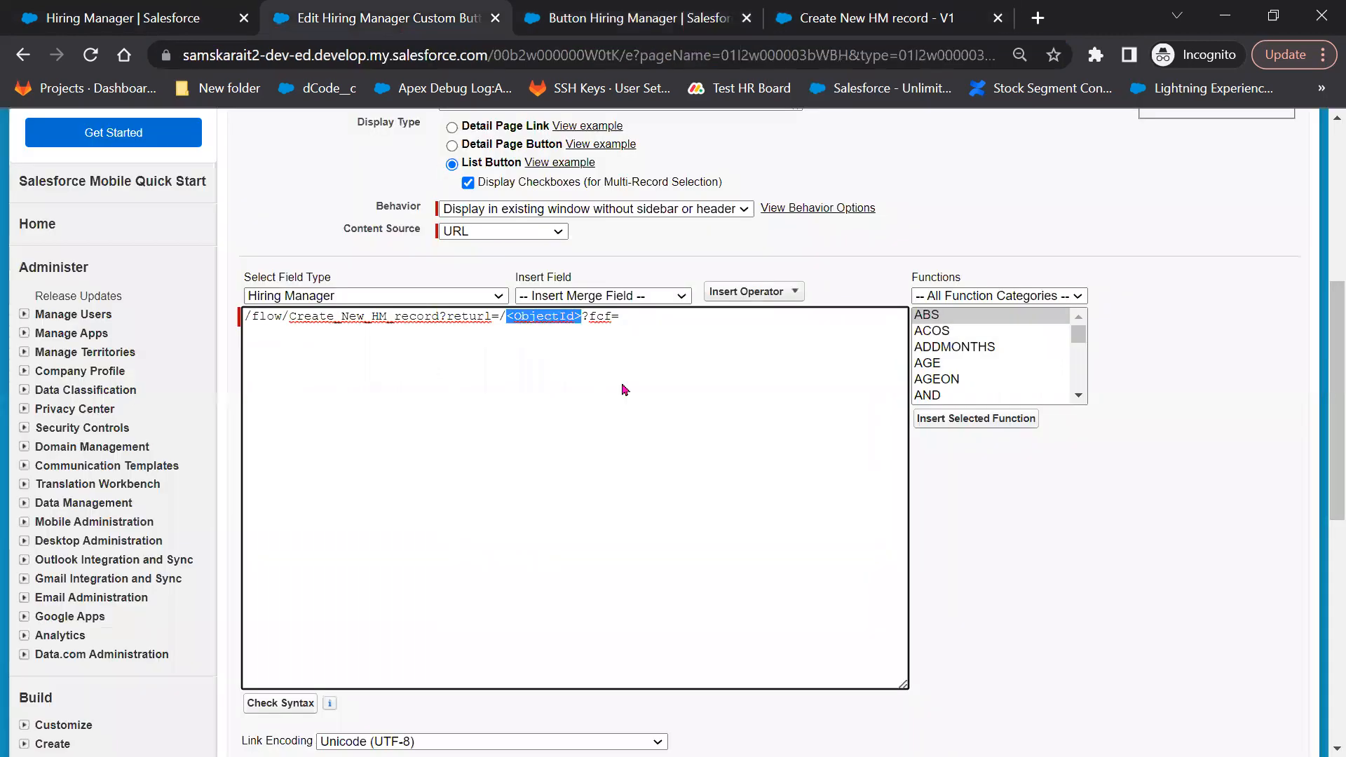
right_click(625, 390)
click(630, 412)
click(594, 322)
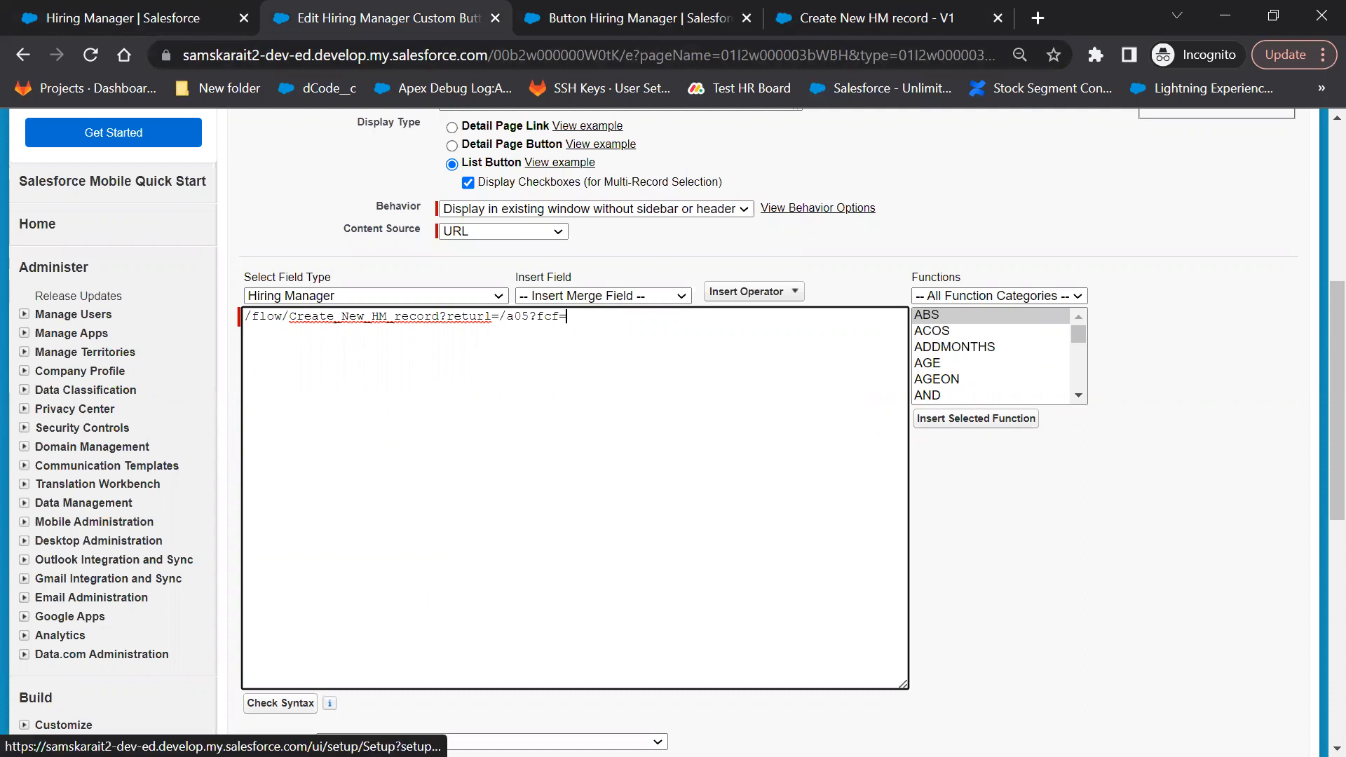
Search Google for 'control be' in a new tab, then close it
click(1036, 19)
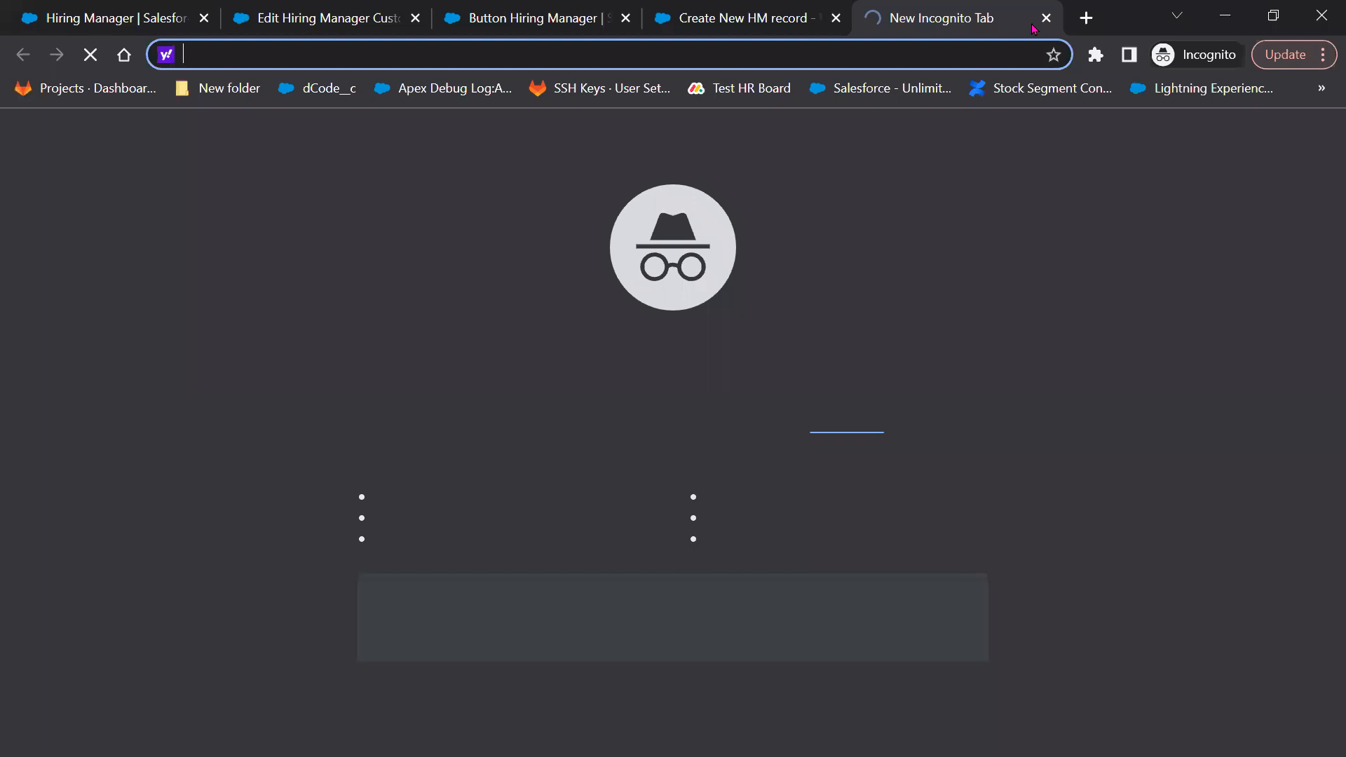
text(goo)
key(Return)
text(control be)
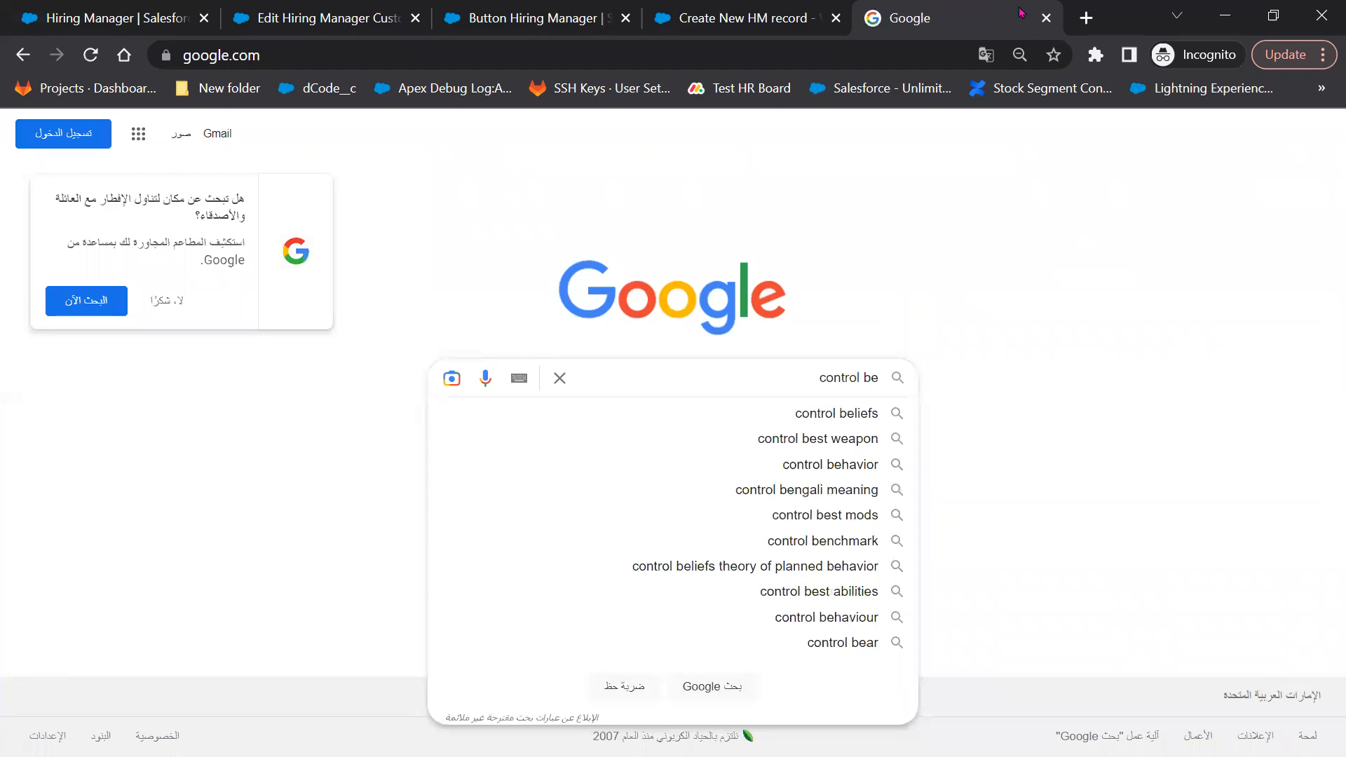
click(1046, 20)
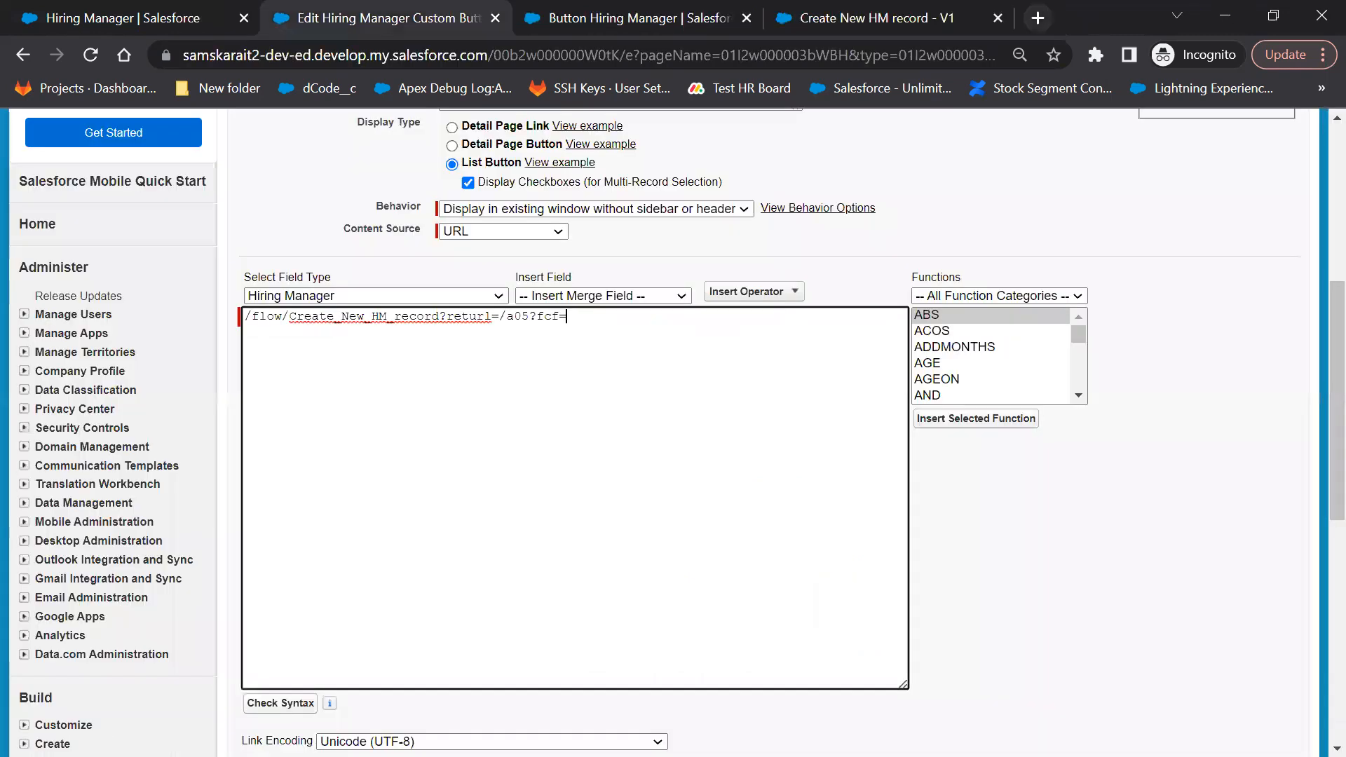
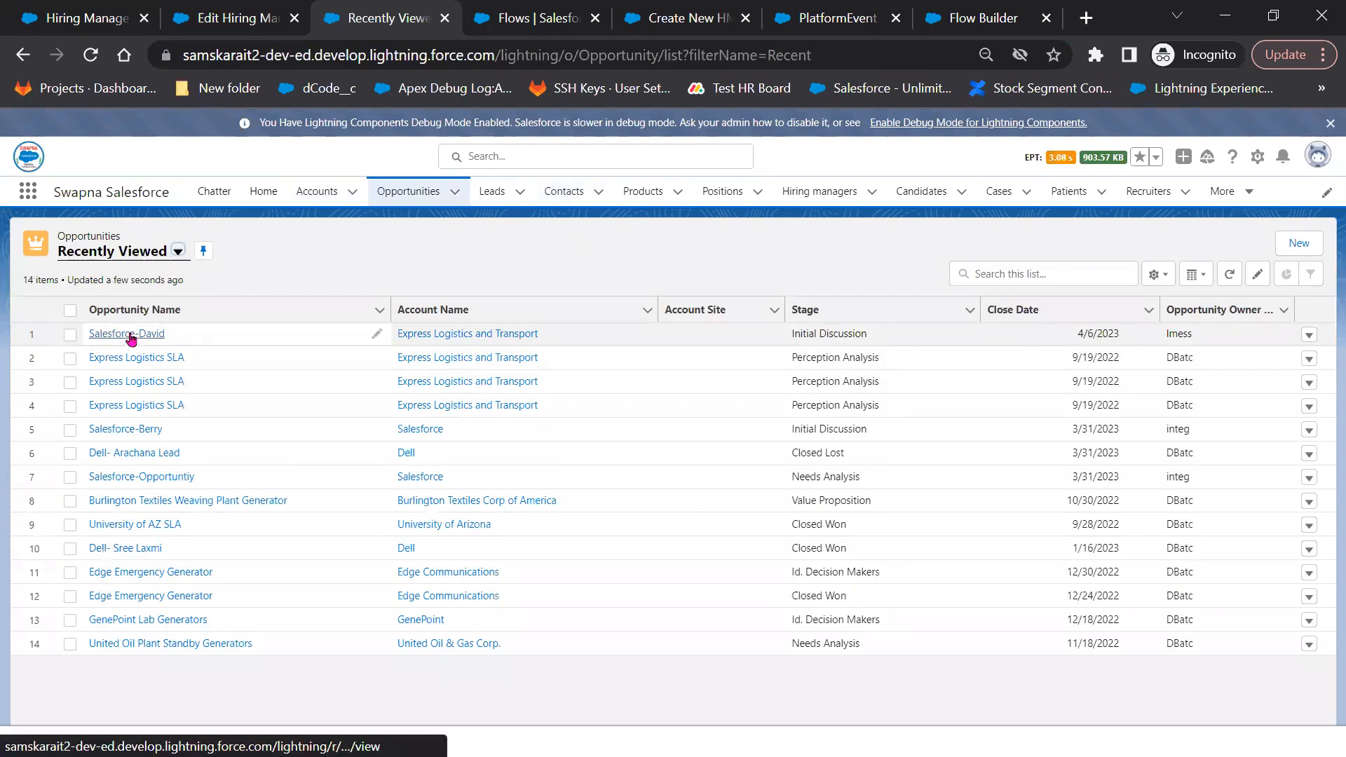
Open the top recently viewed opportunity and show its details
click(131, 336)
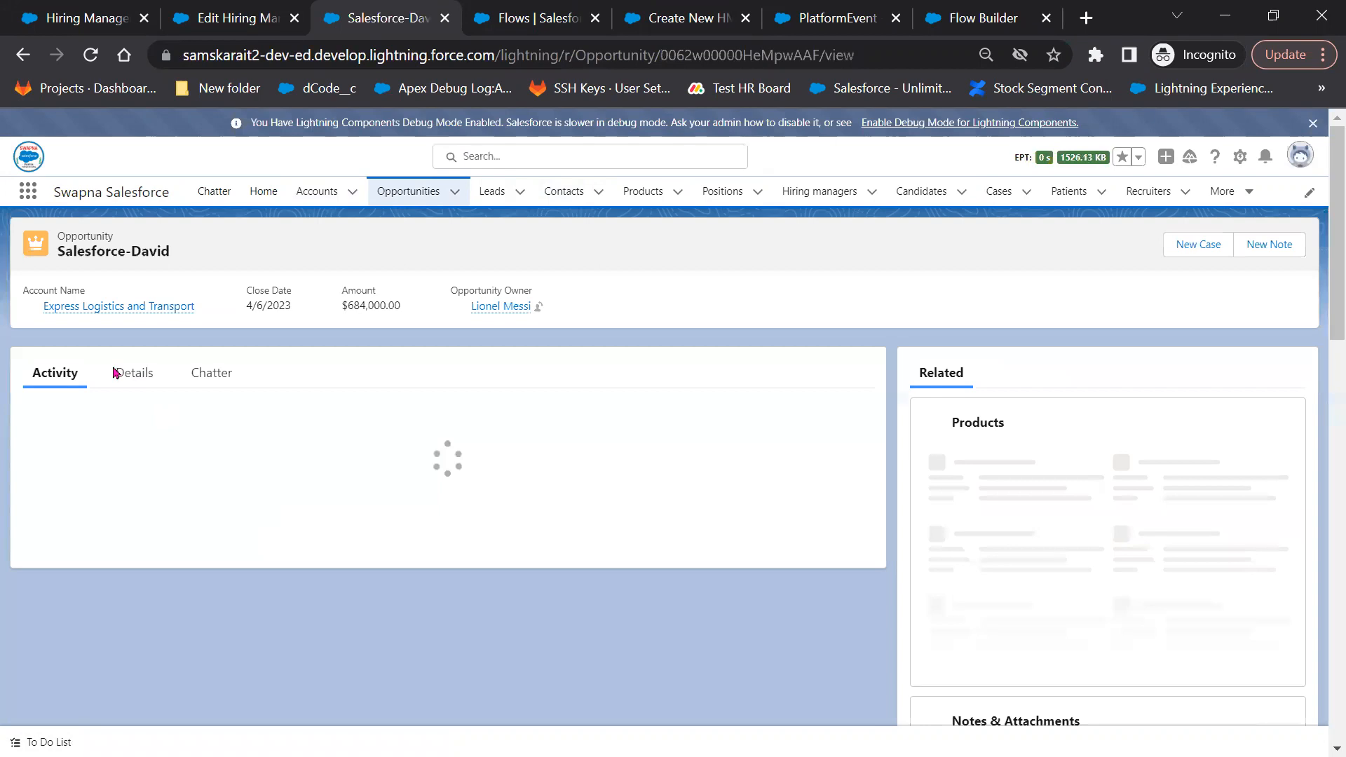
click(140, 423)
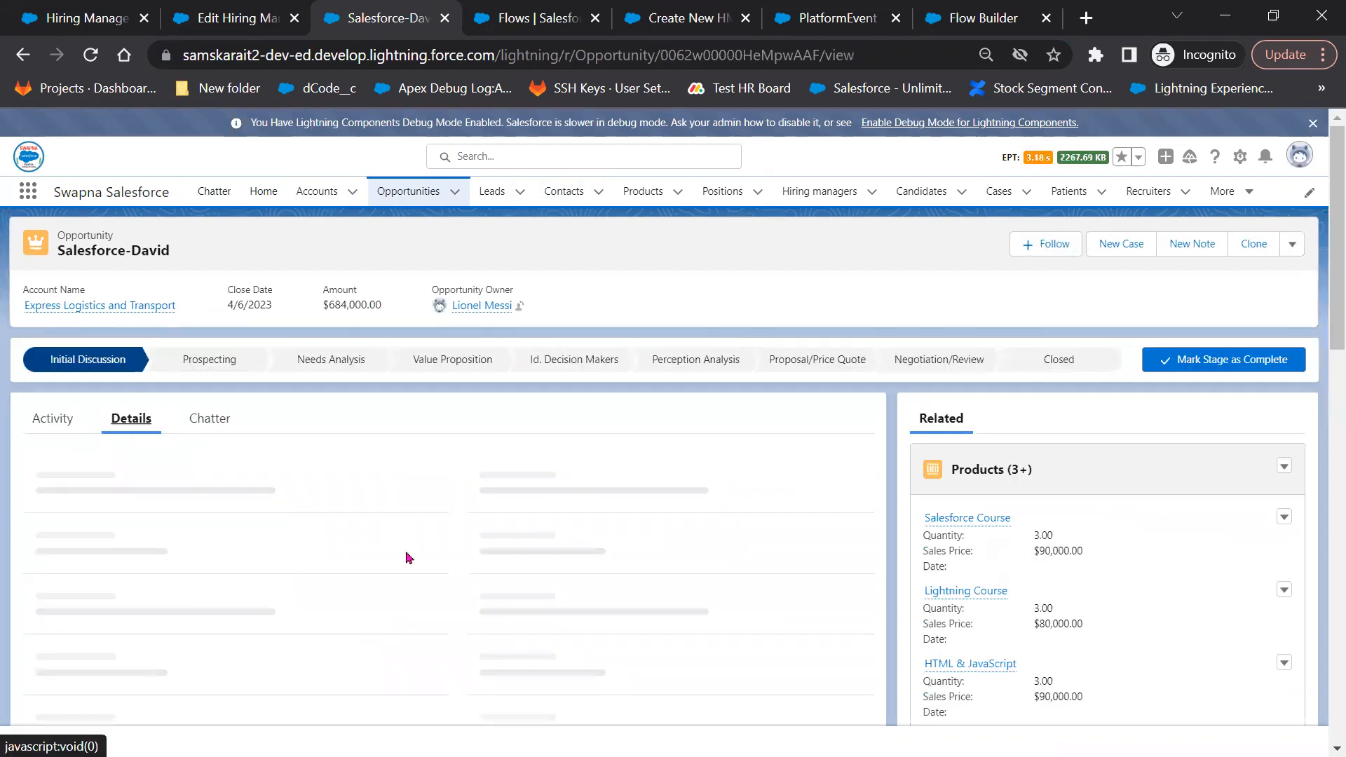
scroll(409, 559, down, 3)
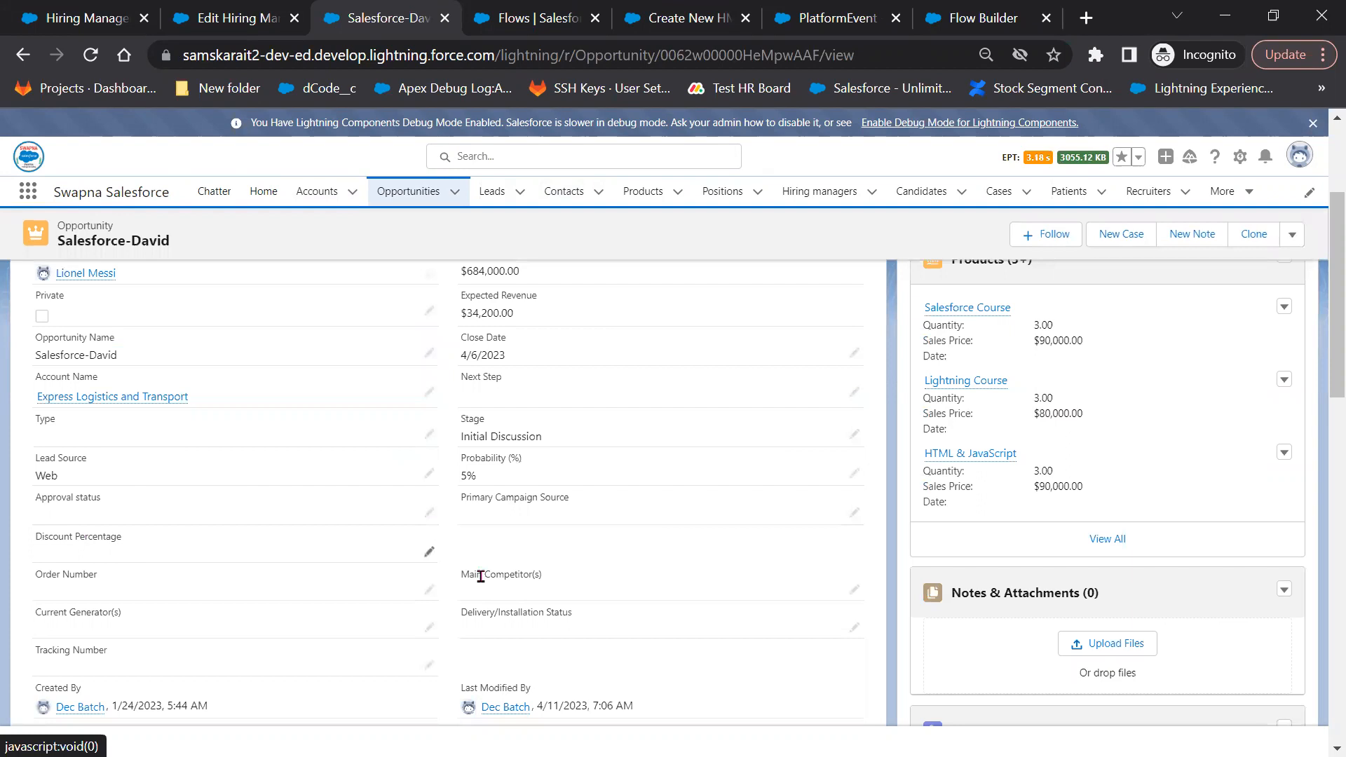
Try Discount Percentage values 10, 3 and 75, cancel the edit, and open the profile menu
click(429, 558)
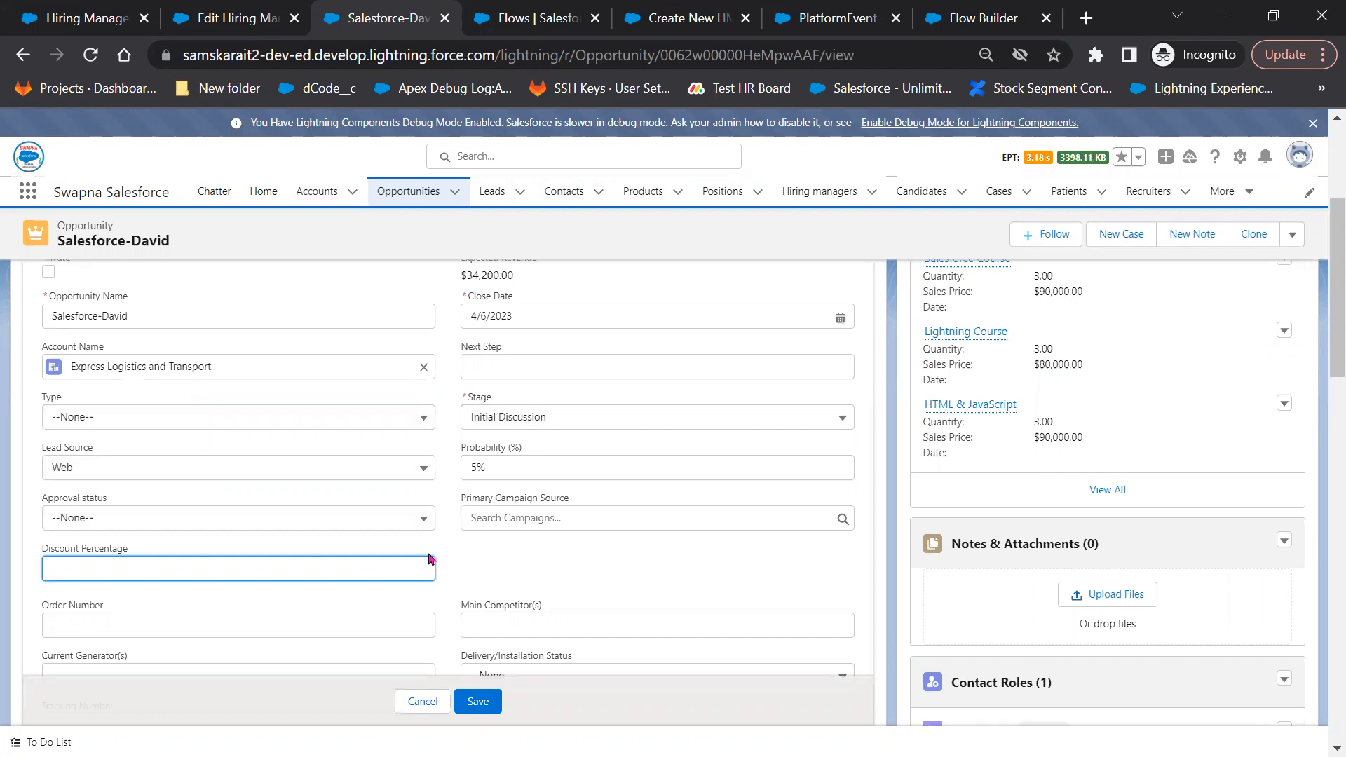
text(10)
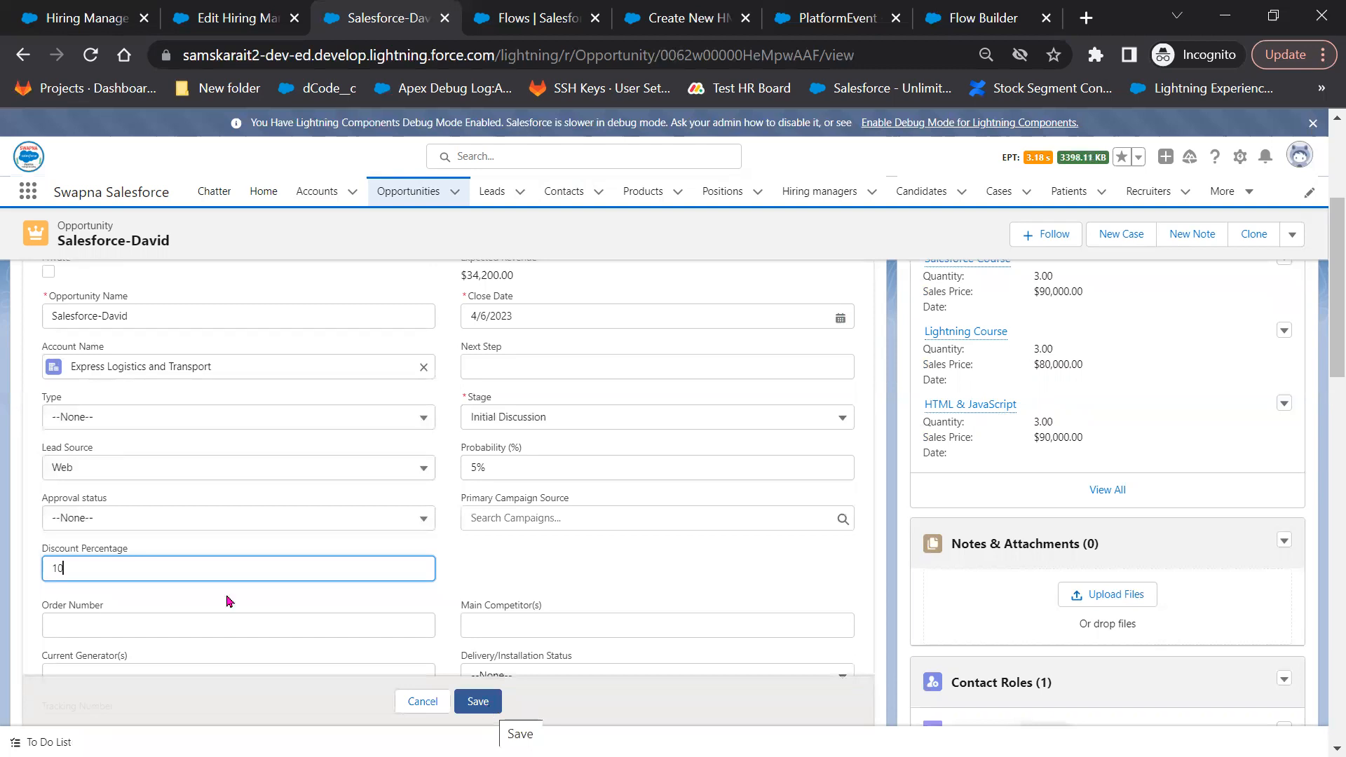
key(BackSpace)
key(BackSpace)
text(3)
key(BackSpace)
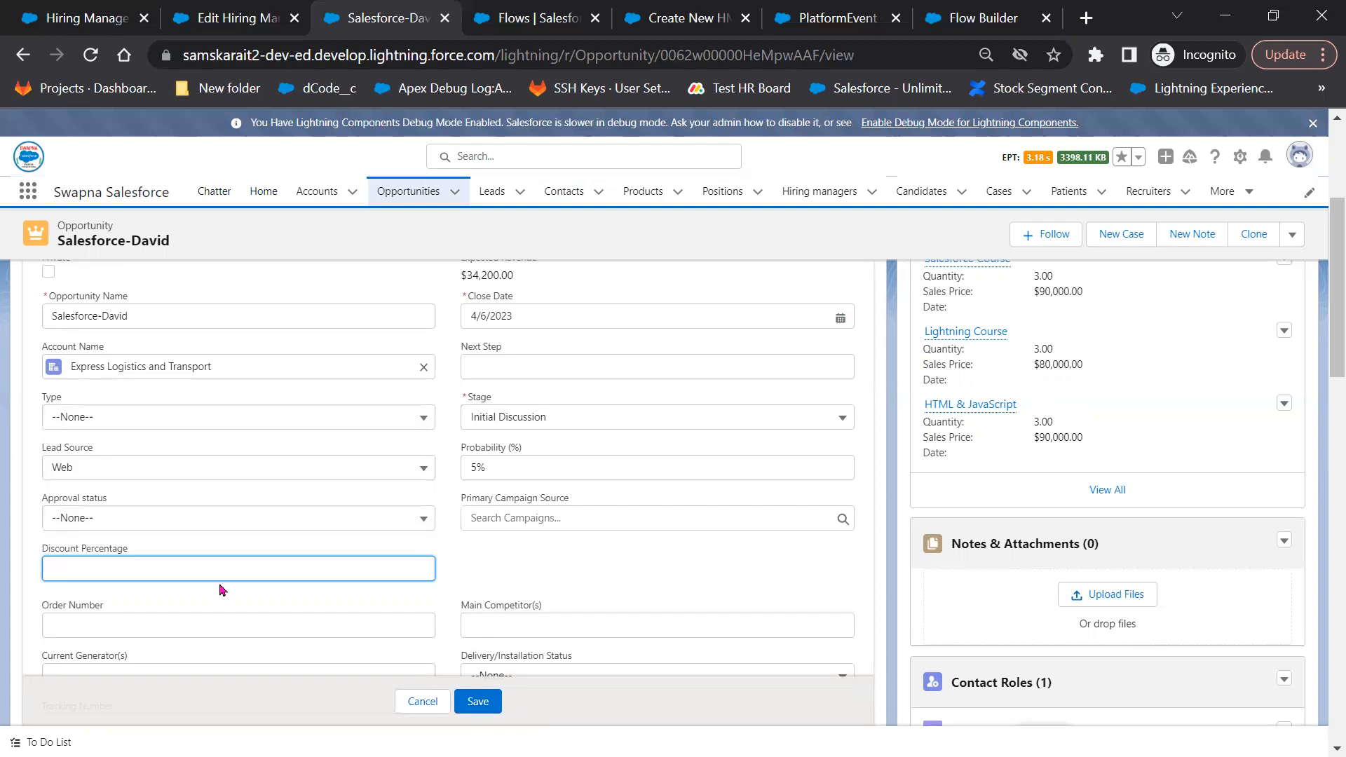
text(75)
click(422, 704)
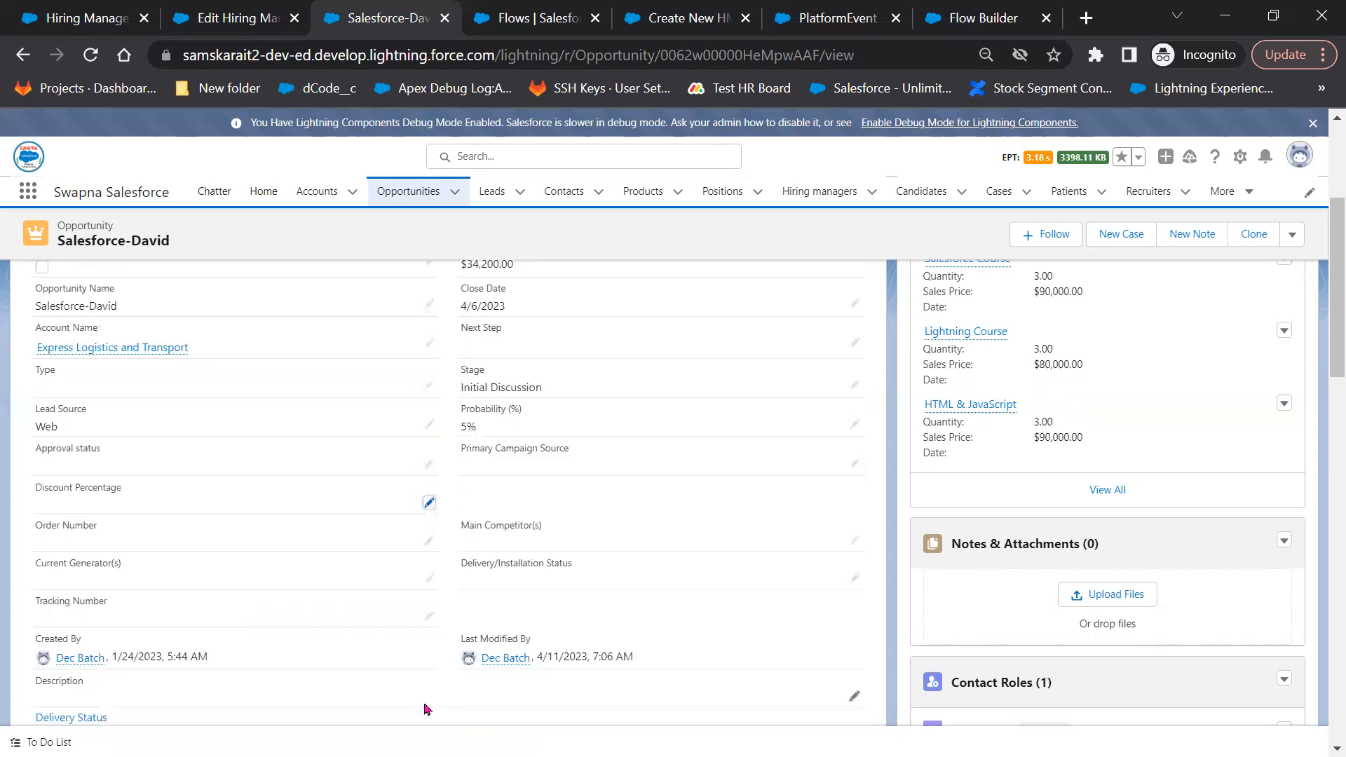
click(1299, 158)
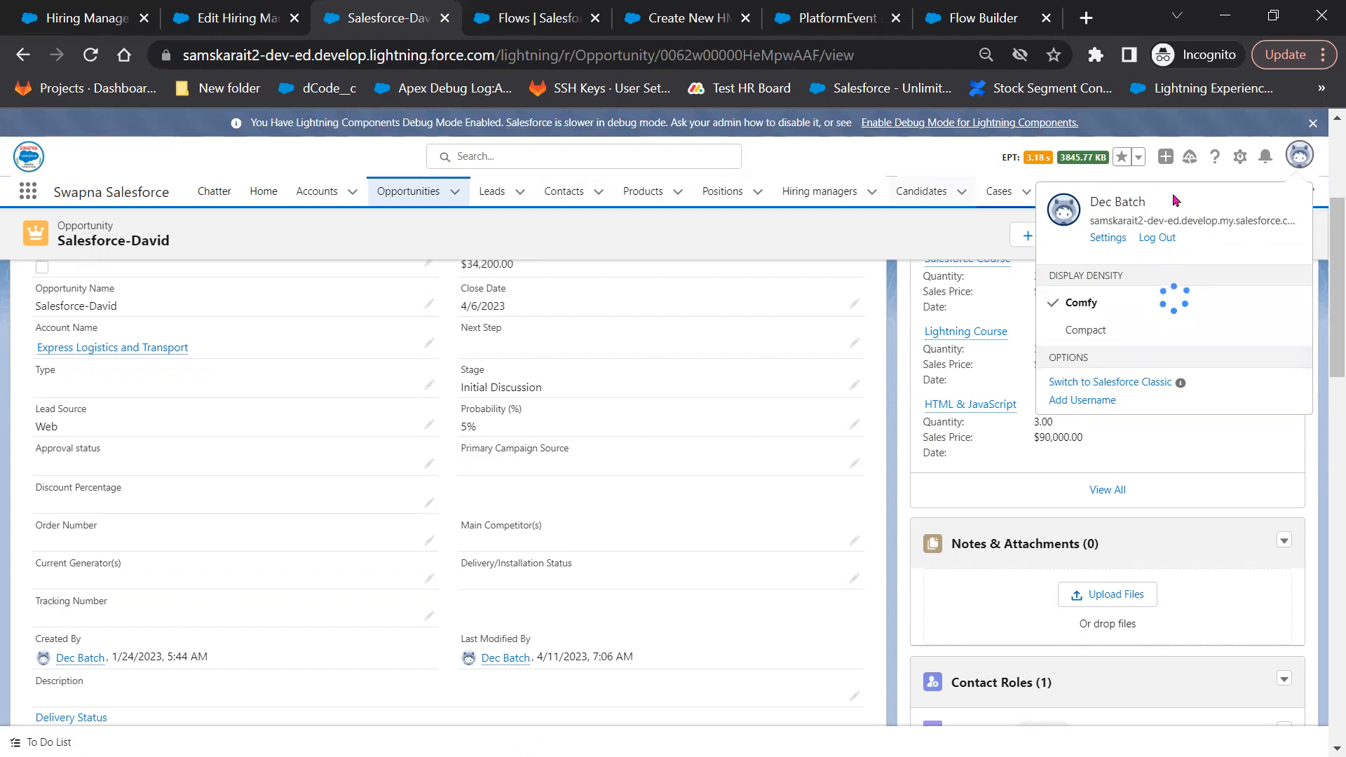
View Advanced User Details in Classic and highlight the Manager field
click(1108, 238)
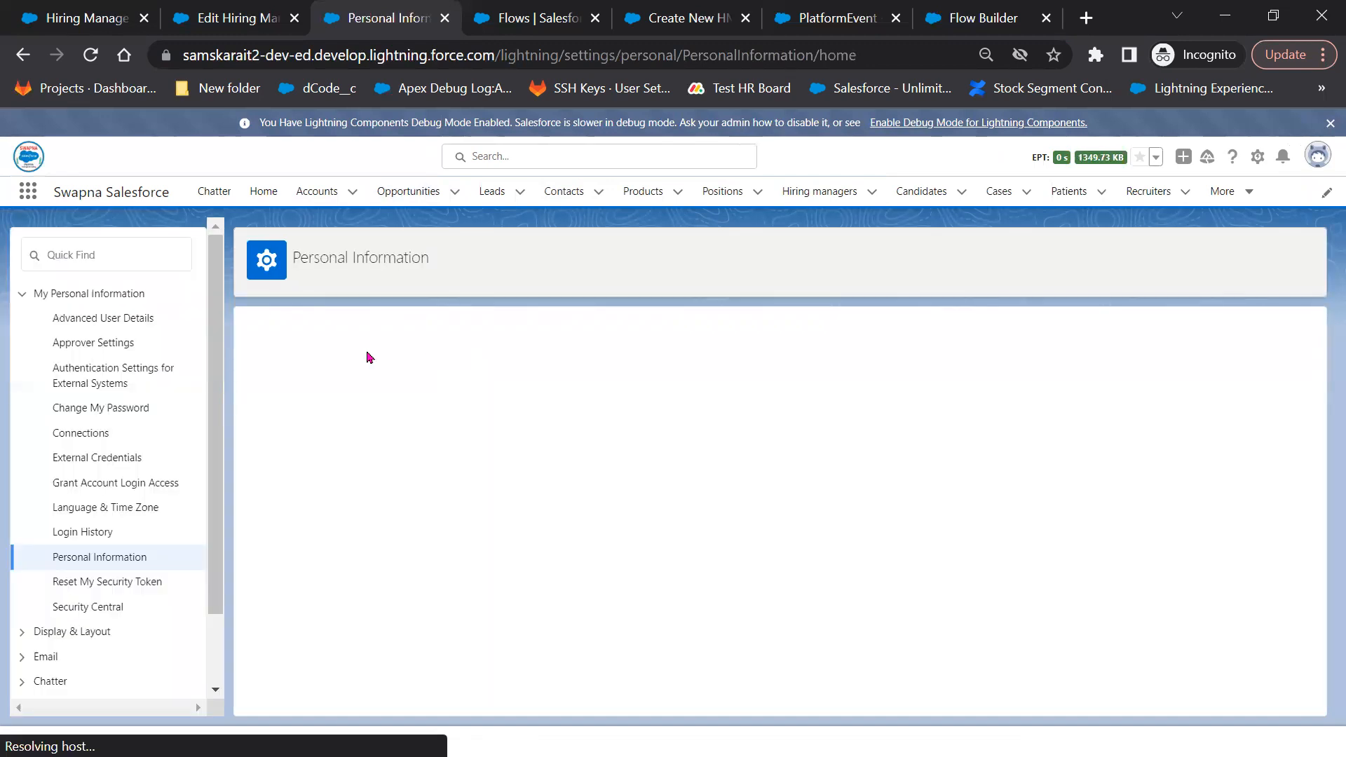
click(101, 320)
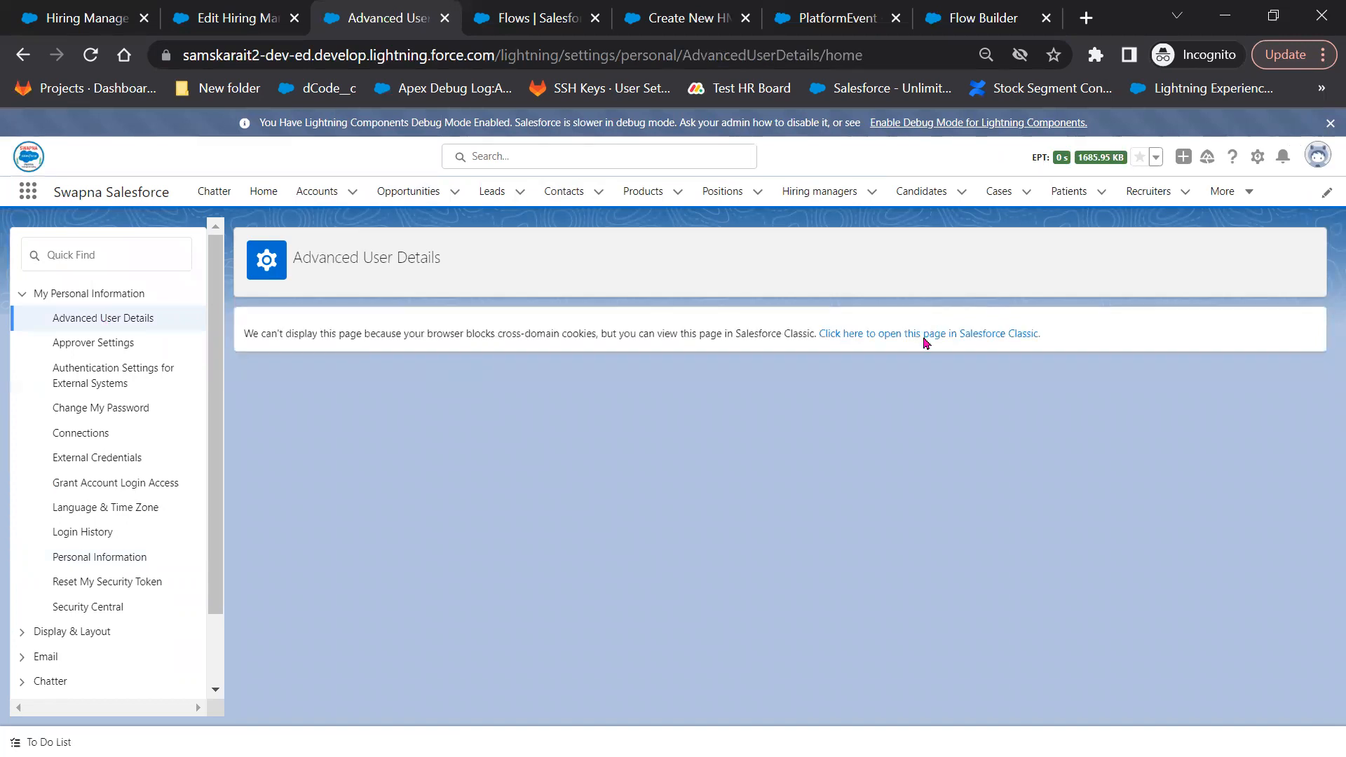
click(923, 341)
click(389, 19)
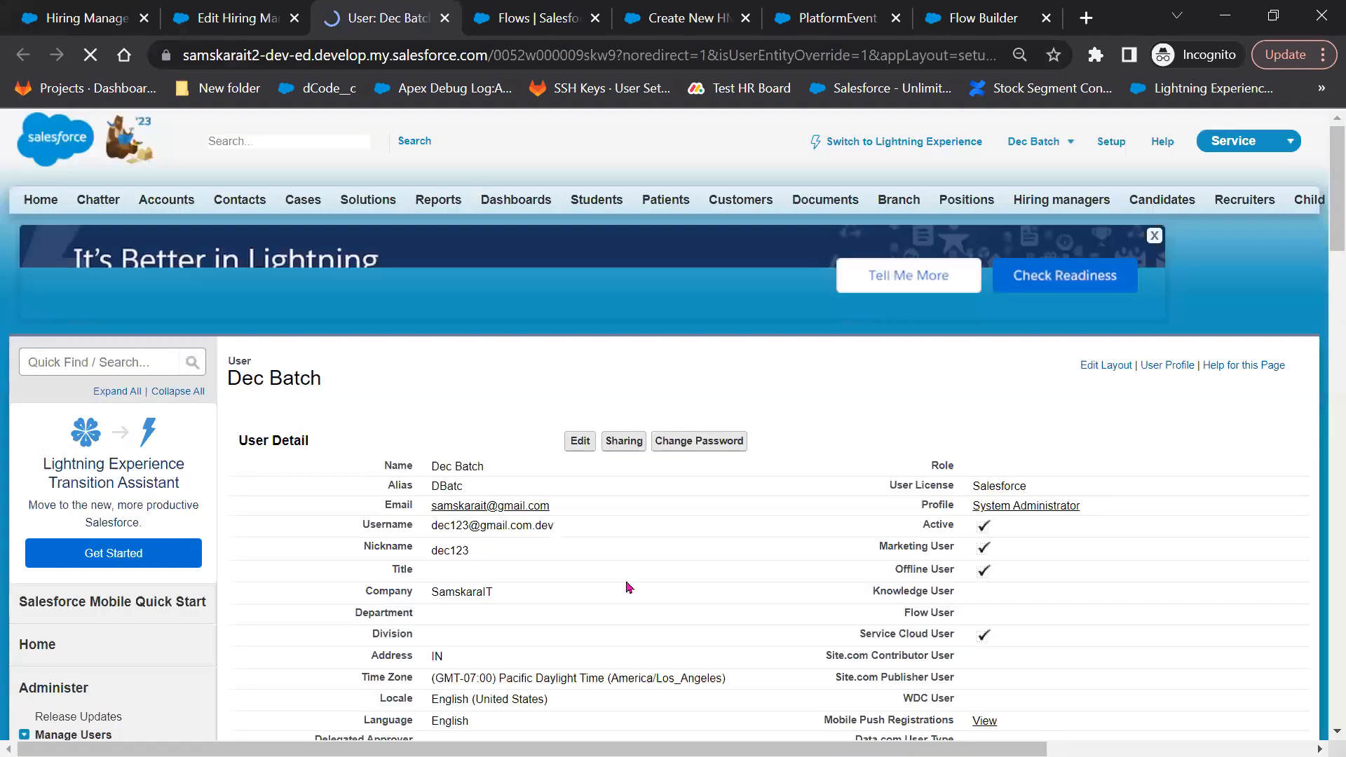
scroll(629, 587, down, 3)
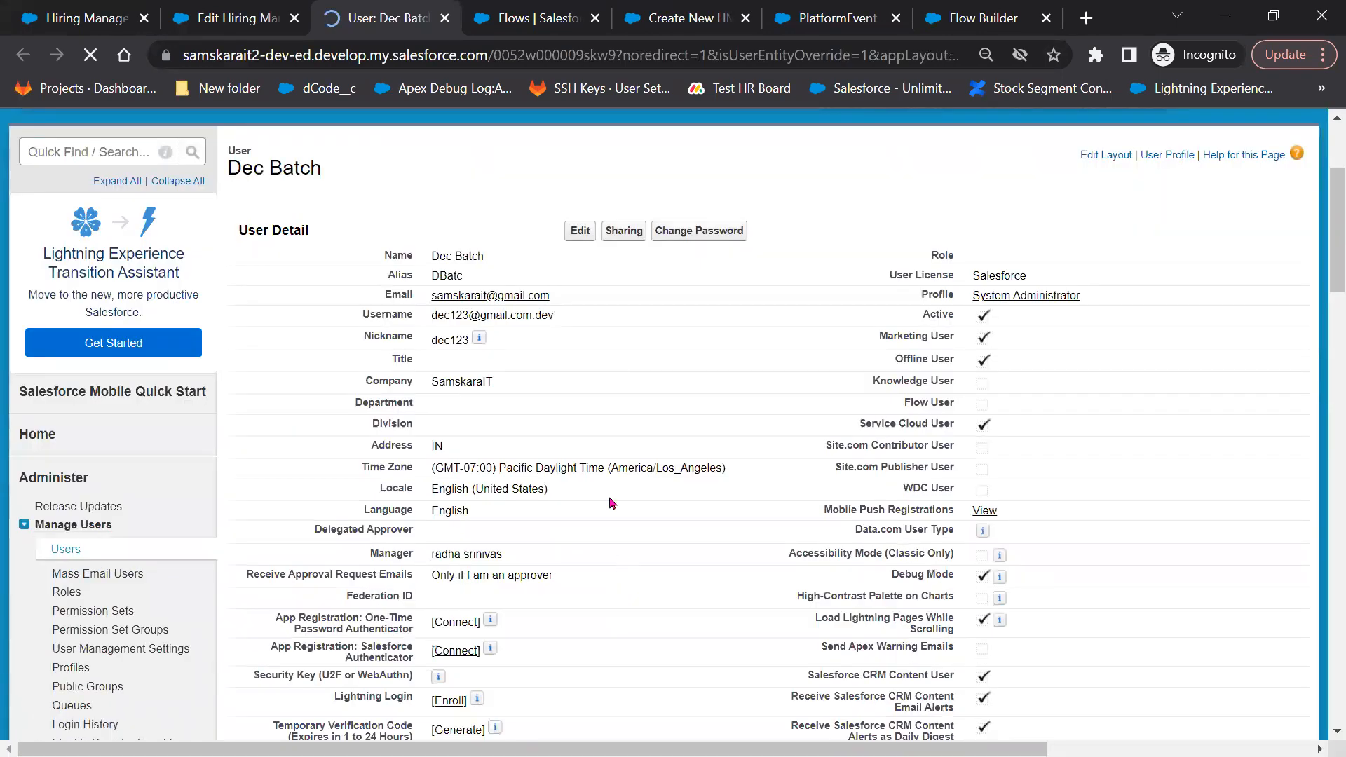
drag(372, 554, 374, 594)
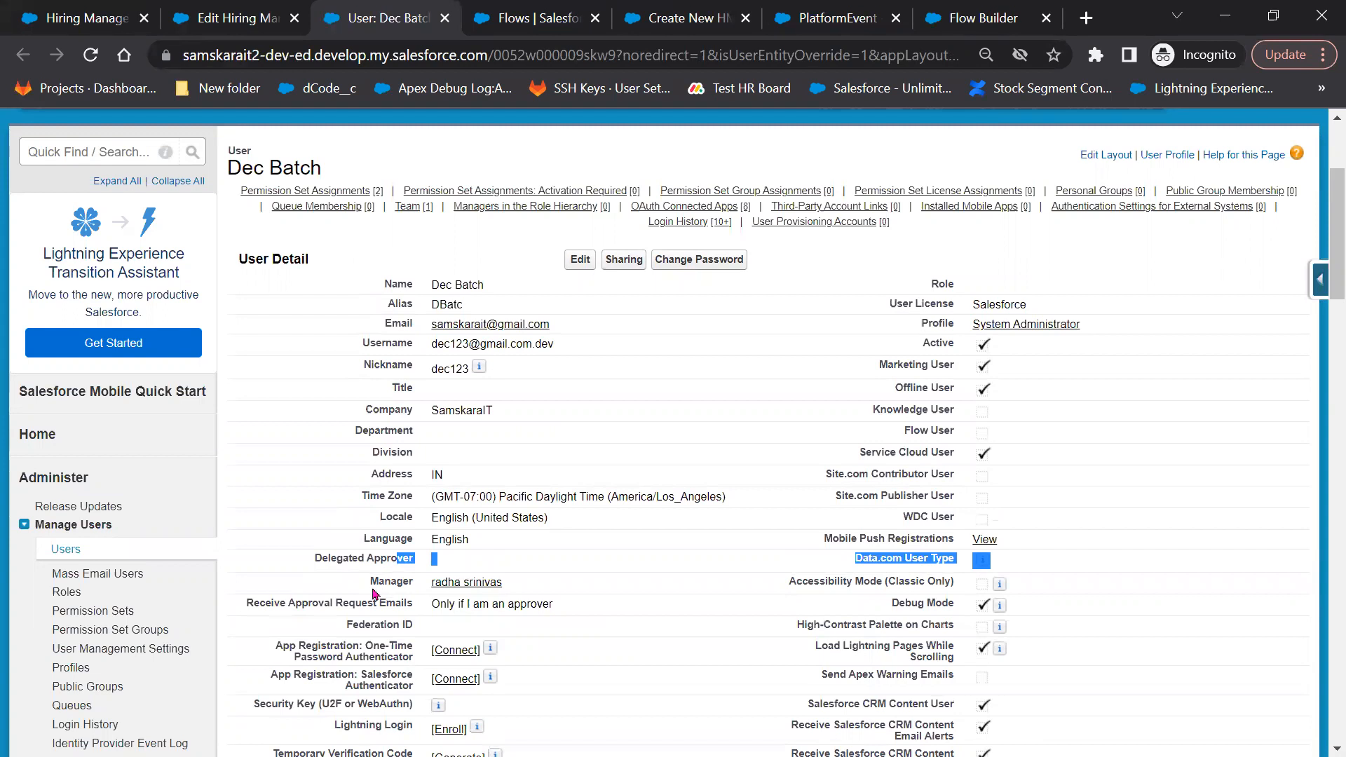
click(419, 591)
double_click(355, 586)
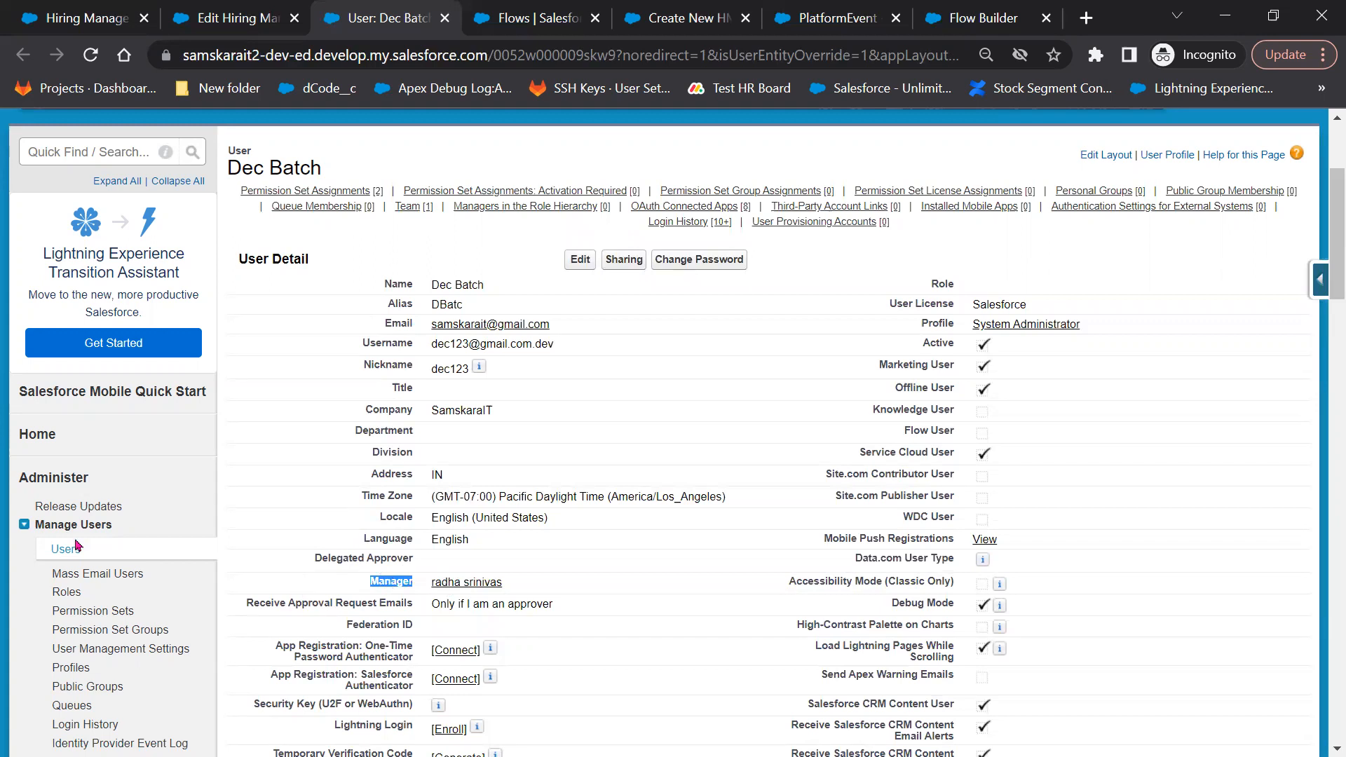
Open the All Users list in a new tab and look through it
right_click(55, 550)
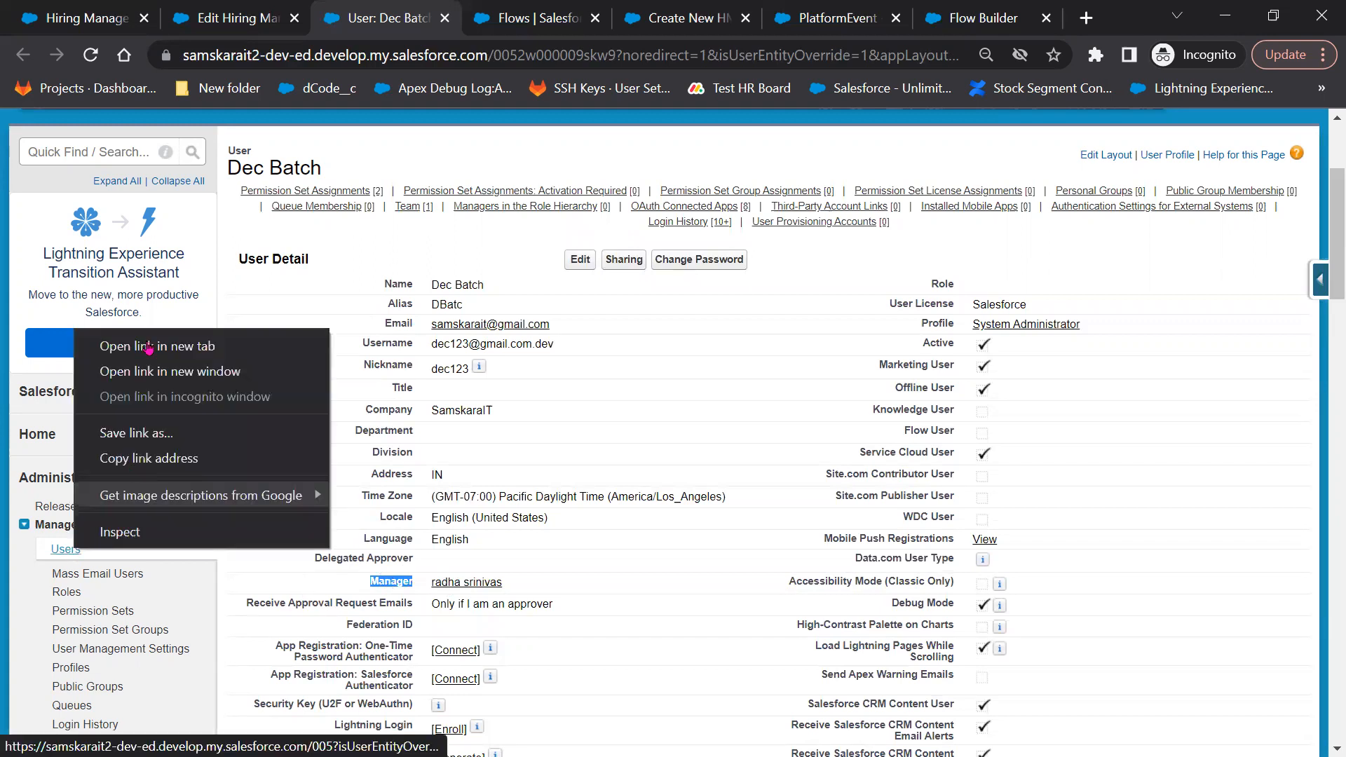
click(146, 343)
click(475, 15)
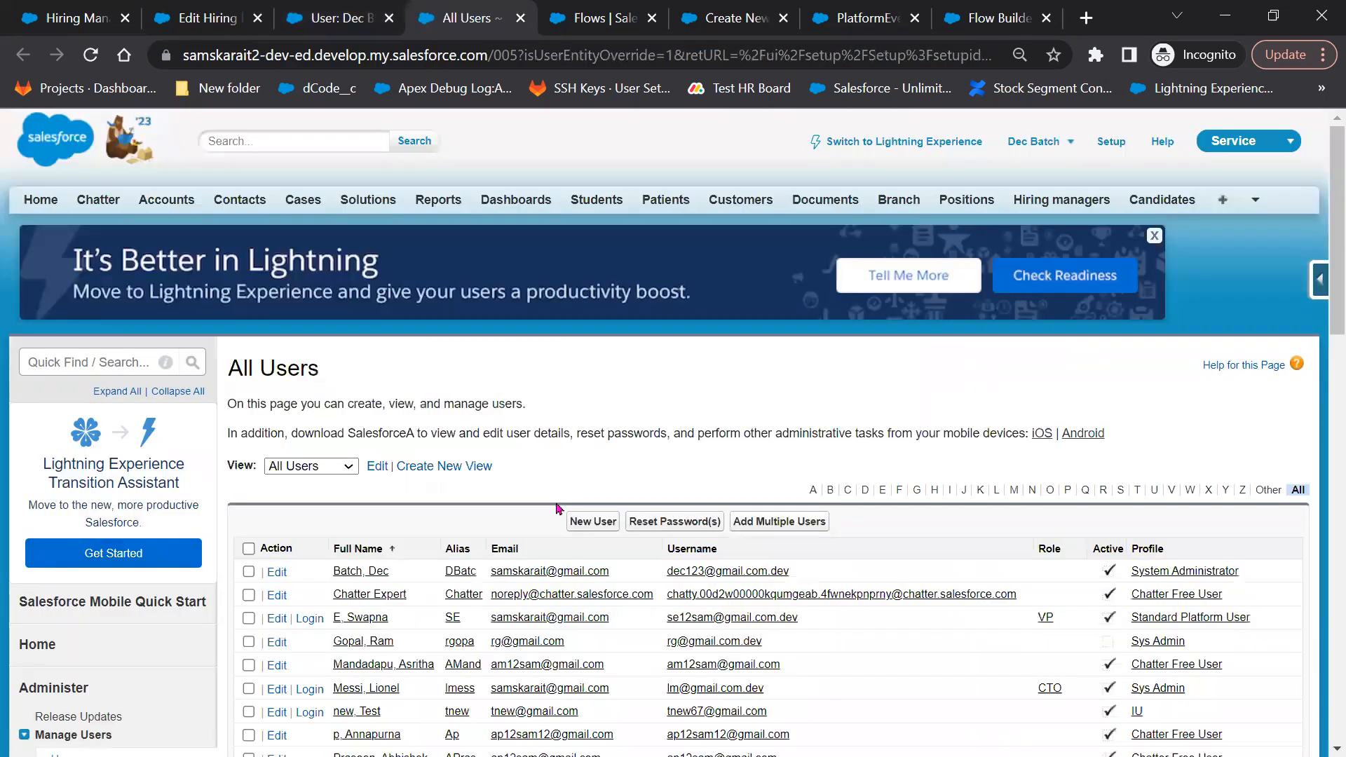
scroll(807, 516, down, 1)
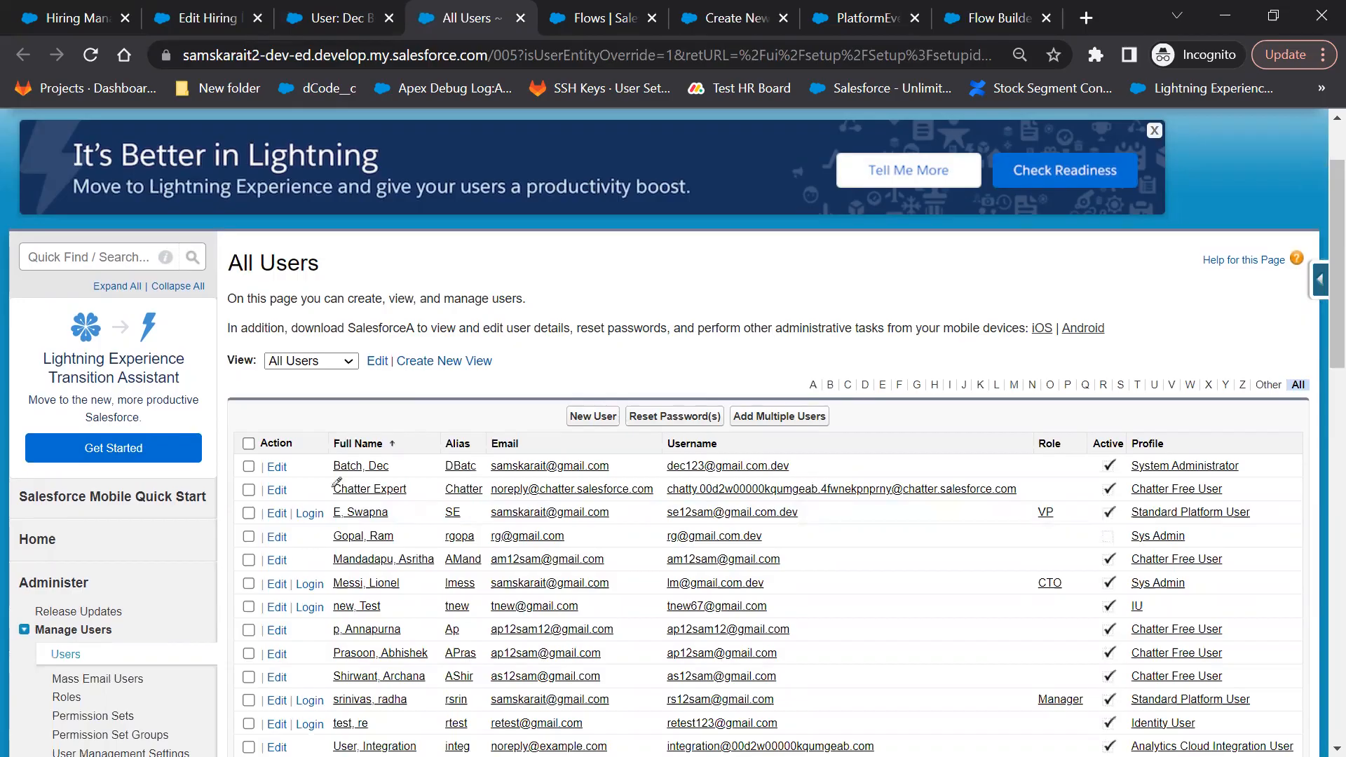
key(alt+Tab)
Write a 'Batch (user)' label on the Paint canvas with the Text tool
scroll(303, 538, down, 5)
click(286, 73)
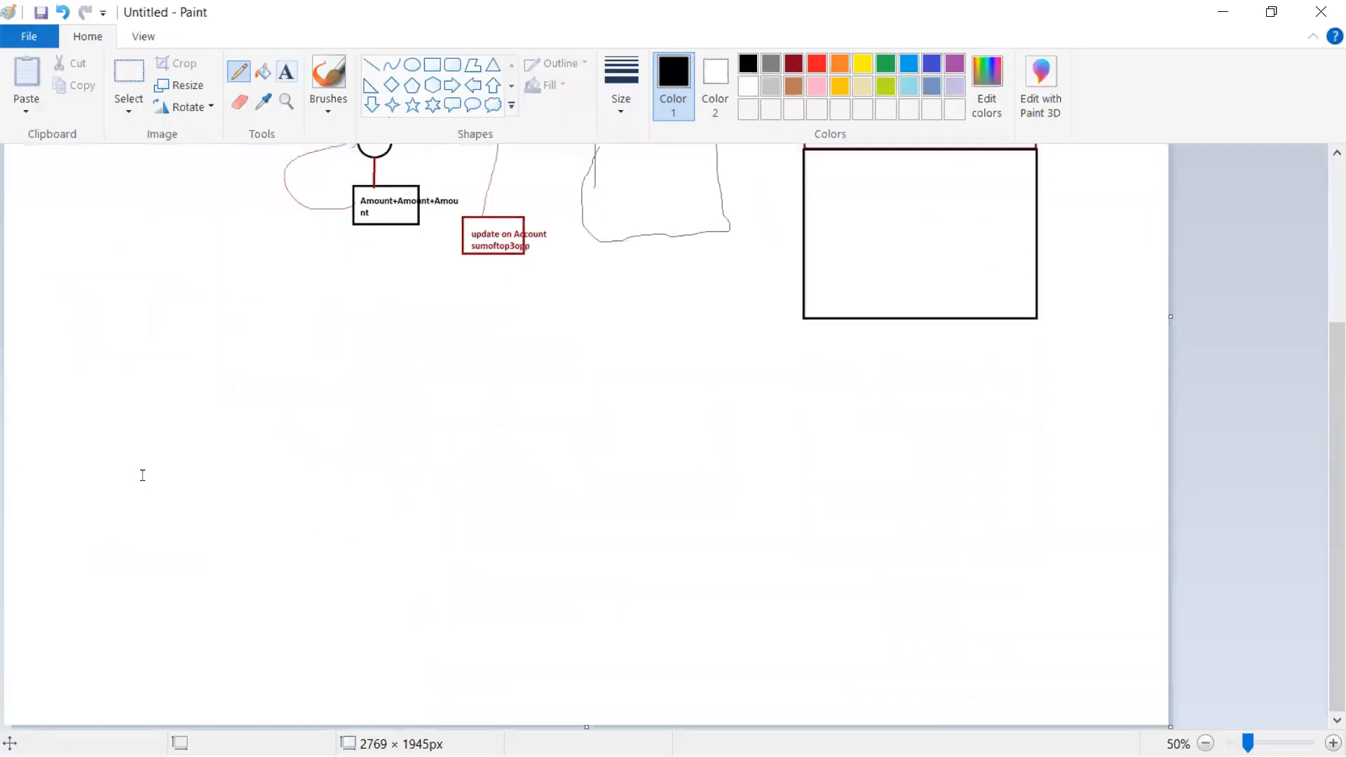
click(138, 466)
text(Dec)
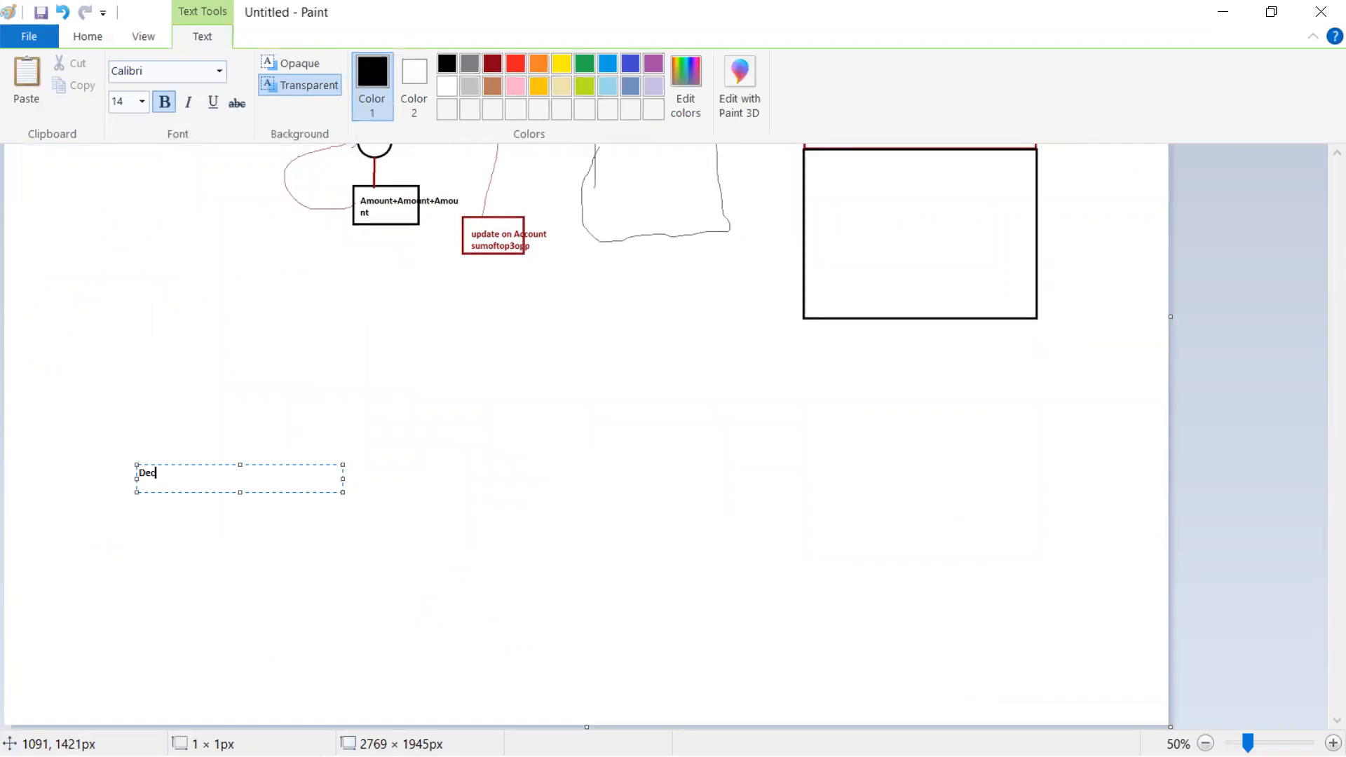
mouse_move(1248, 743)
mouse_down()
mouse_move(1236, 743)
mouse_move(1270, 743)
mouse_up()
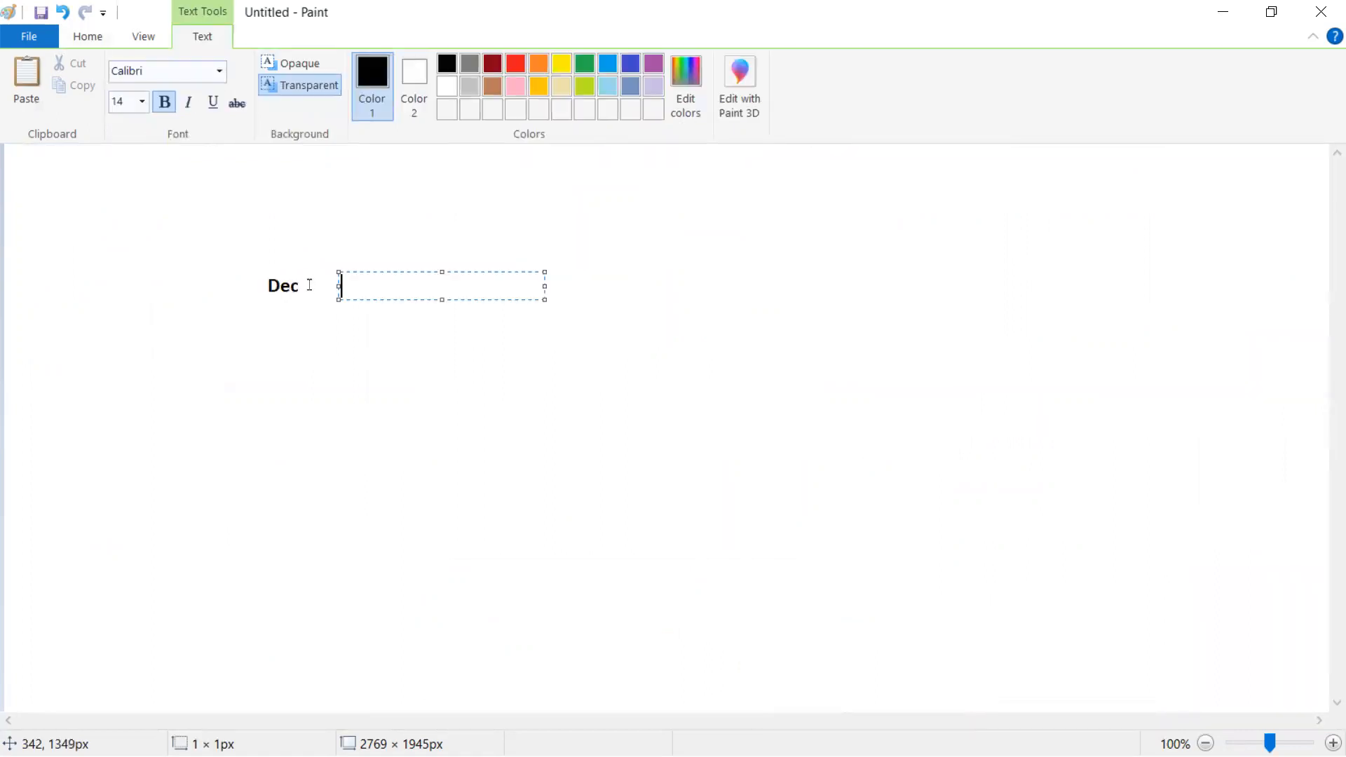
click(310, 285)
click(309, 270)
text(Batch (user ))
click(313, 327)
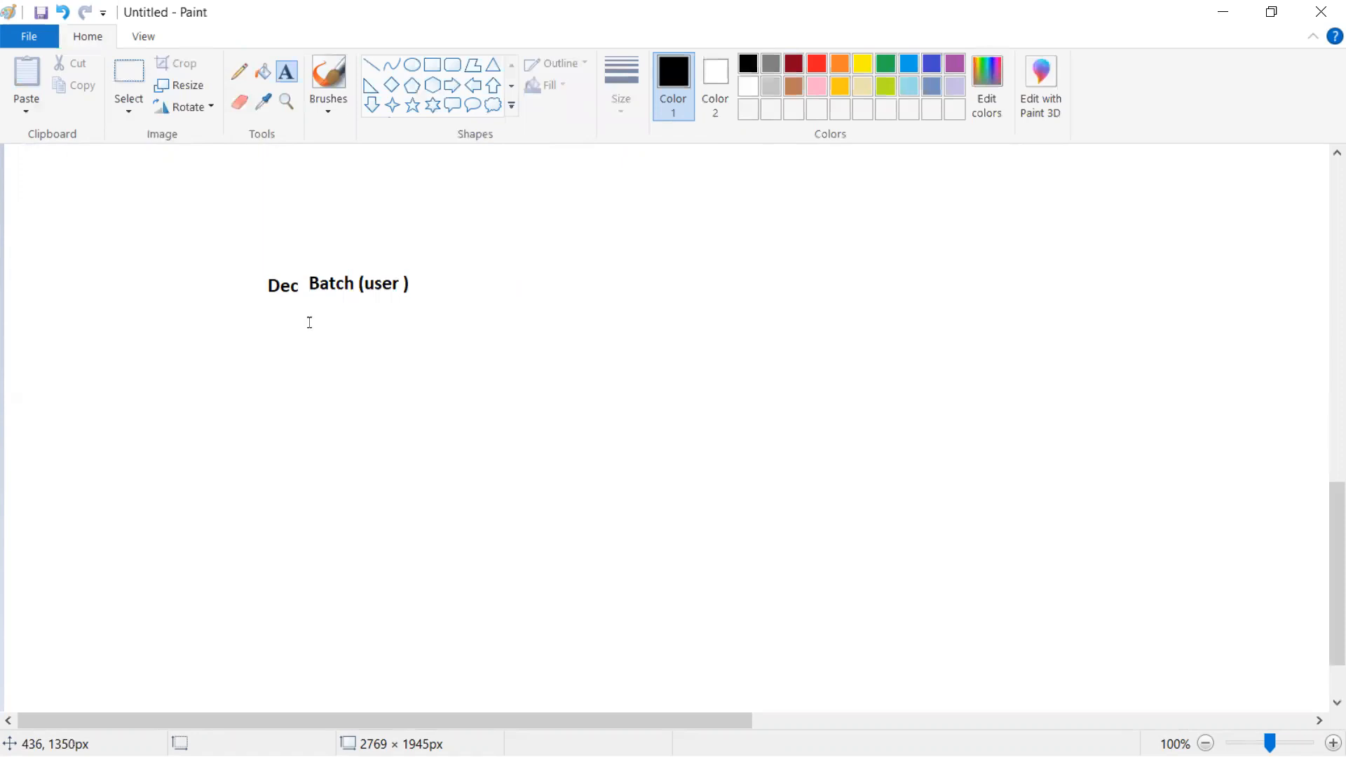
Draw a line down from the user label and add a manager field label below it
click(371, 66)
drag(342, 302, 332, 374)
click(287, 70)
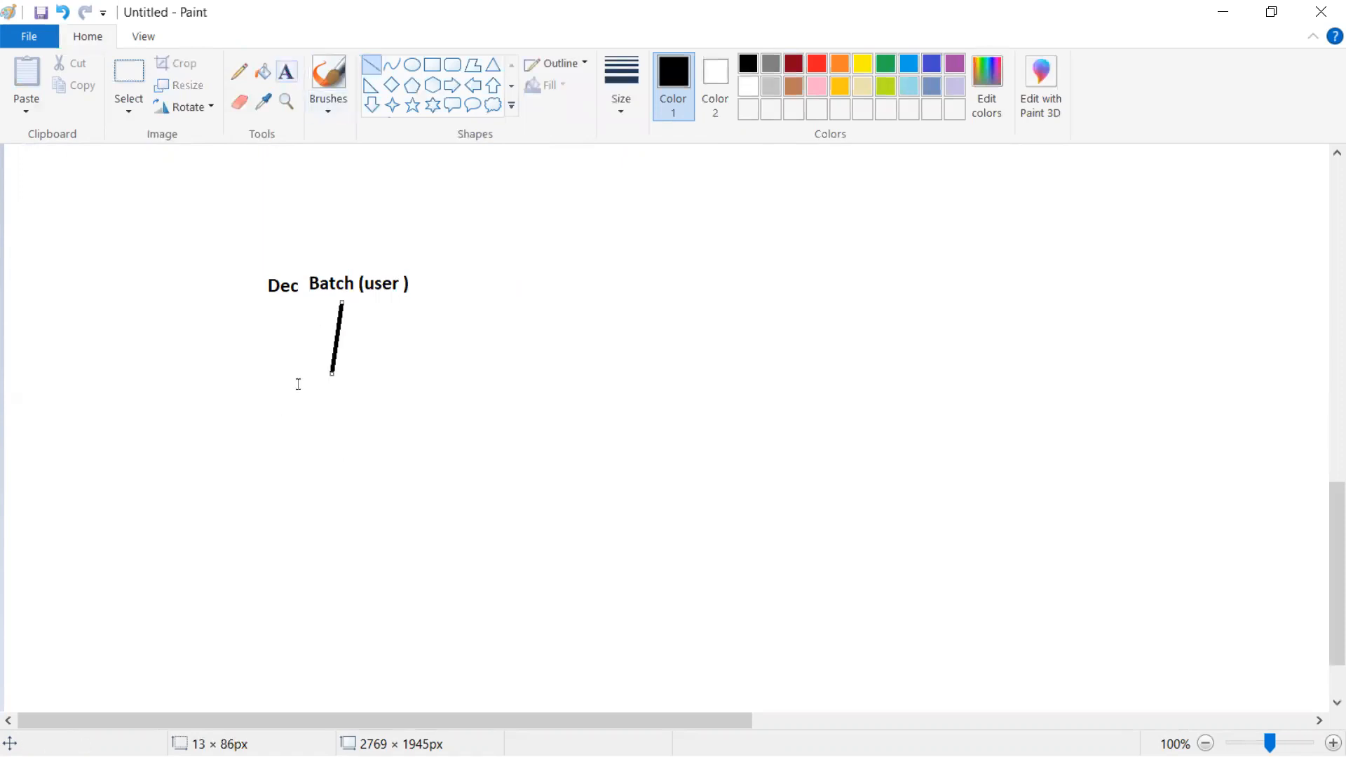
click(299, 384)
text(U)
text(ser)
text( , ffi)
text(eld)
key(BackSpace)
key(BackSpace)
key(BackSpace)
key(BackSpace)
key(BackSpace)
text(idel : manager)
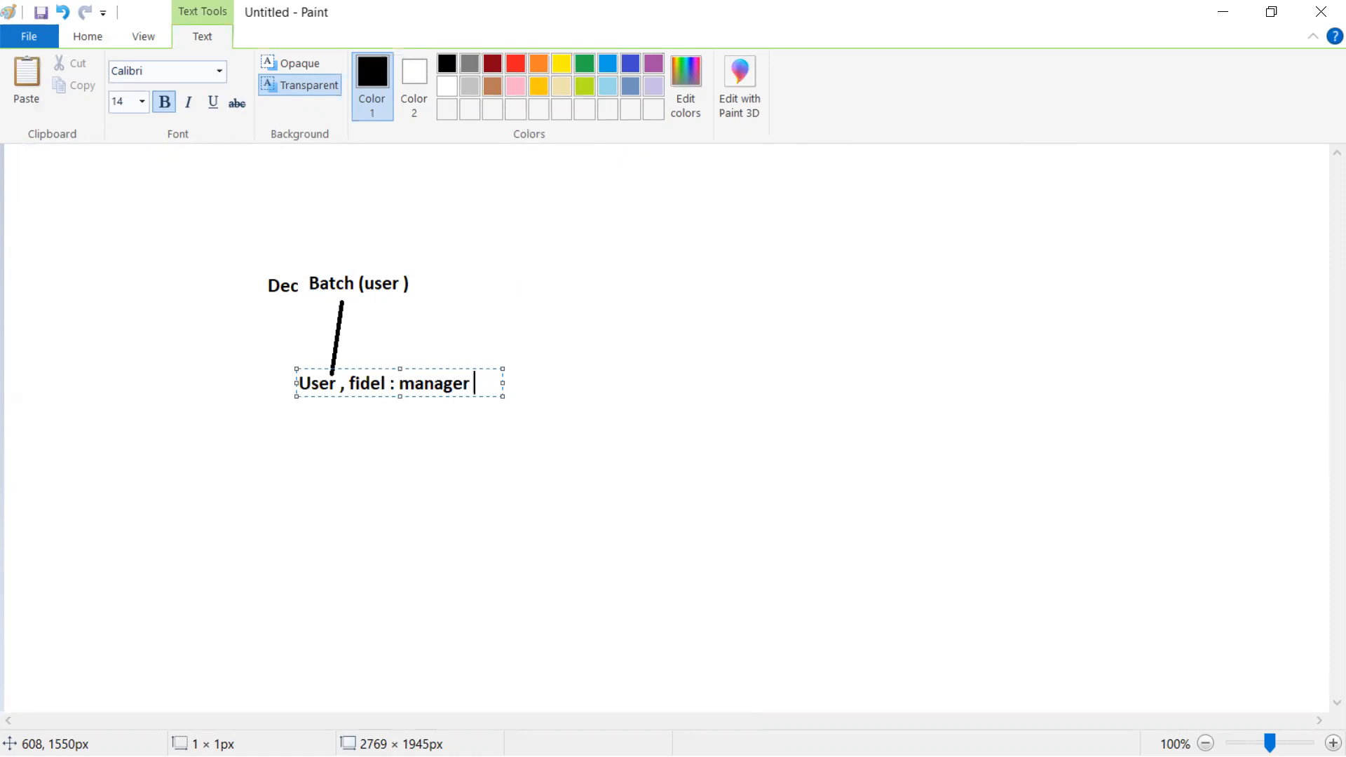
click(445, 451)
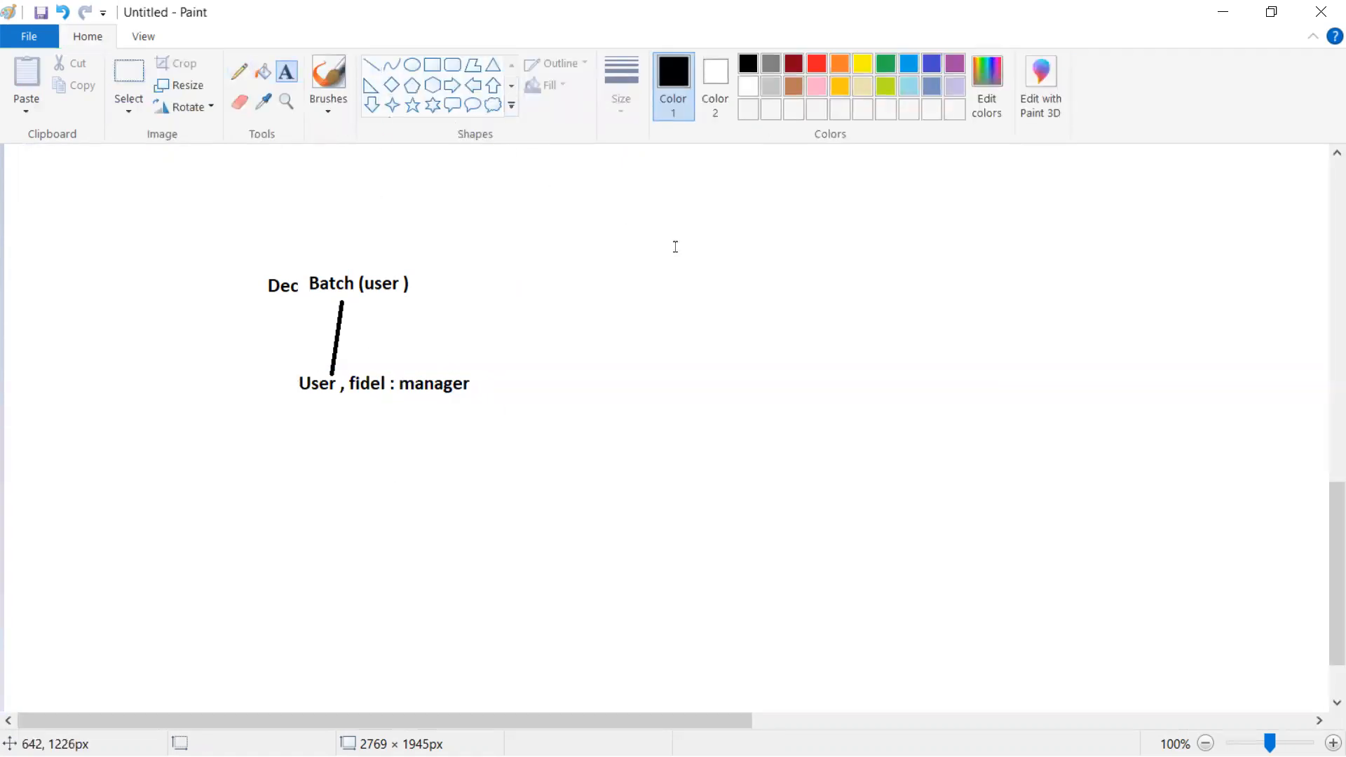
Add a 'Role' label toward the upper right of the canvas
click(724, 218)
text(Role)
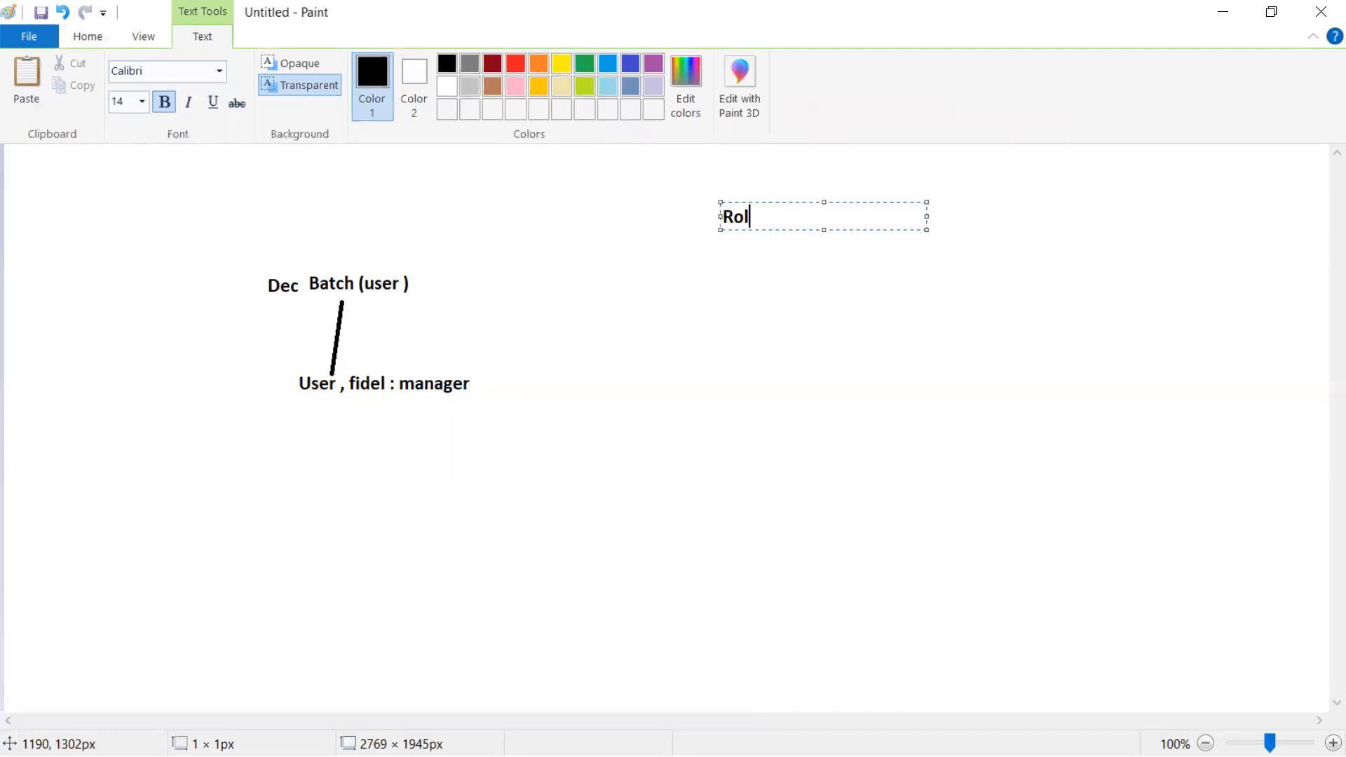
key(Return)
key(Return)
key(alt+Tab)
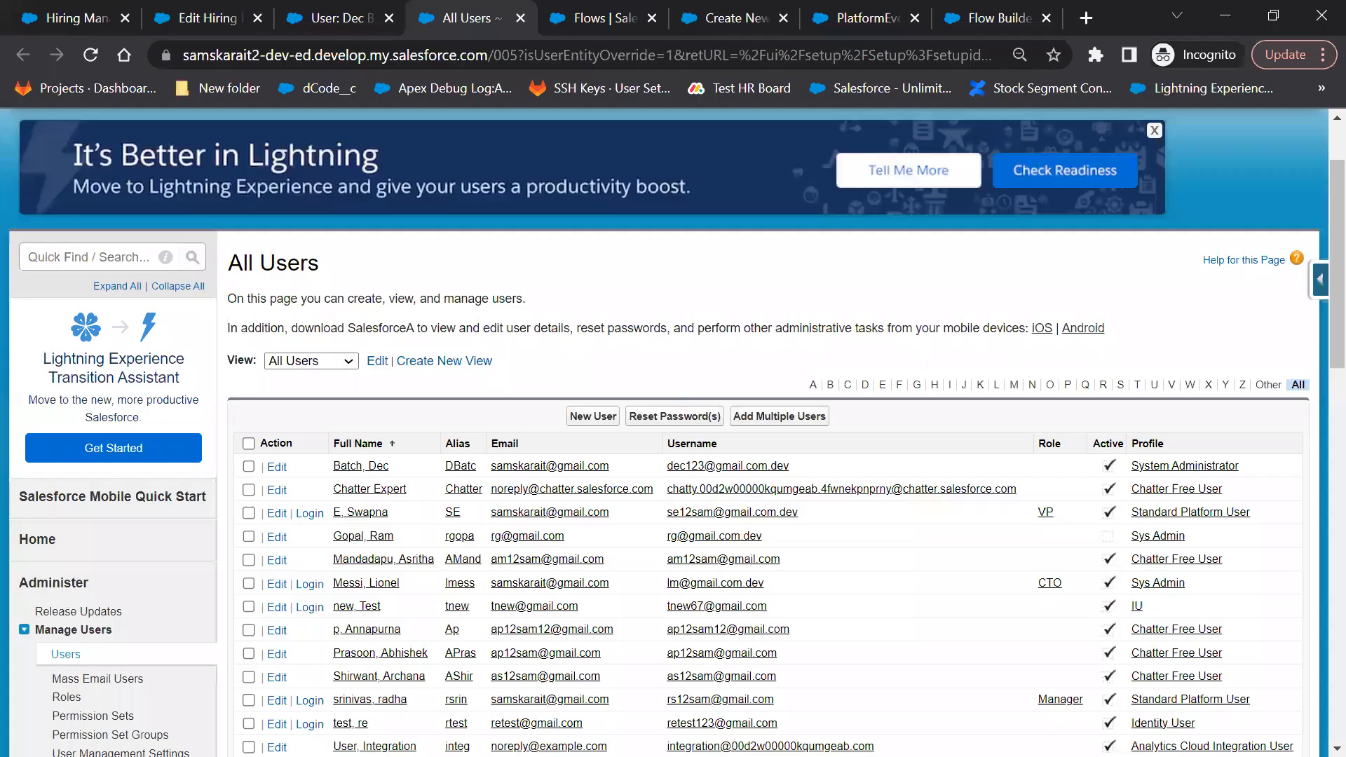
Open the Roles setup page and bring up the role hierarchy
scroll(56, 677, down, 4)
click(66, 383)
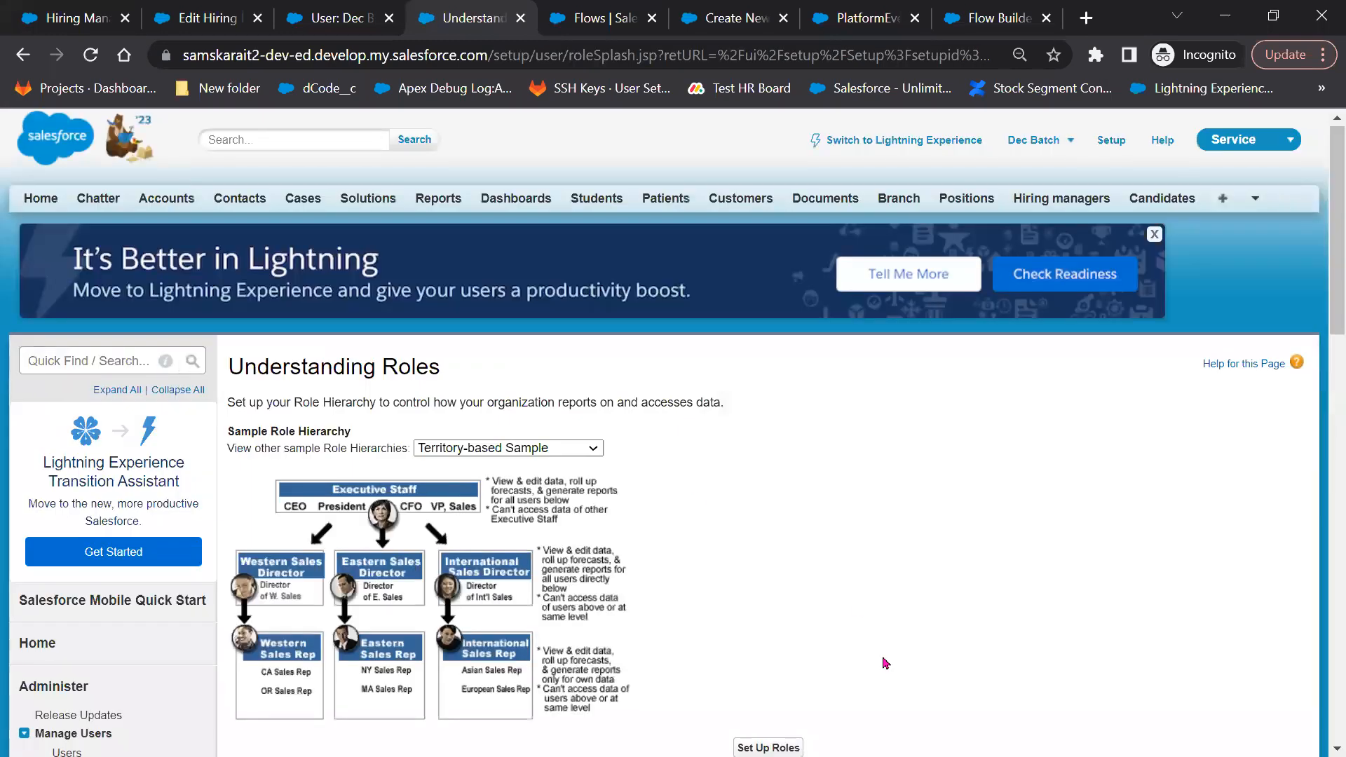
scroll(827, 561, down, 4)
click(776, 436)
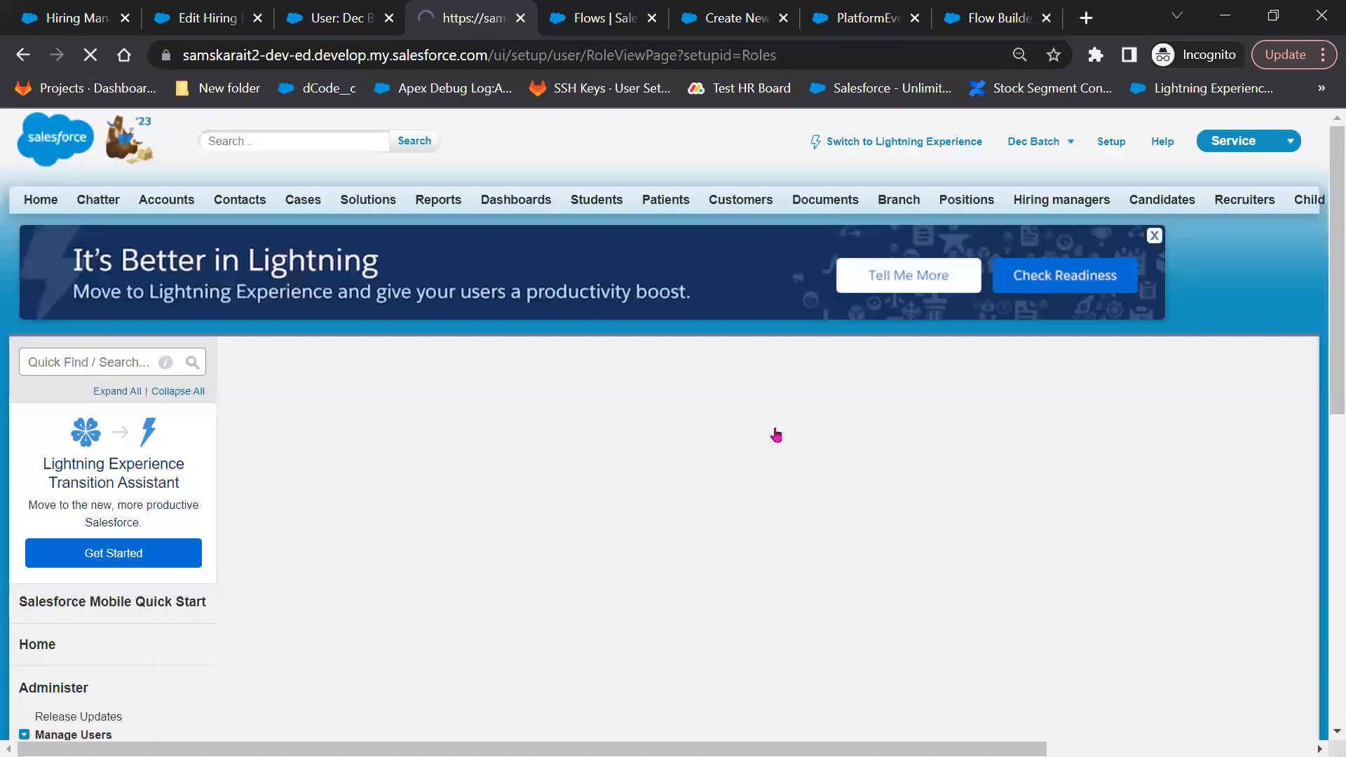
scroll(265, 381, down, 3)
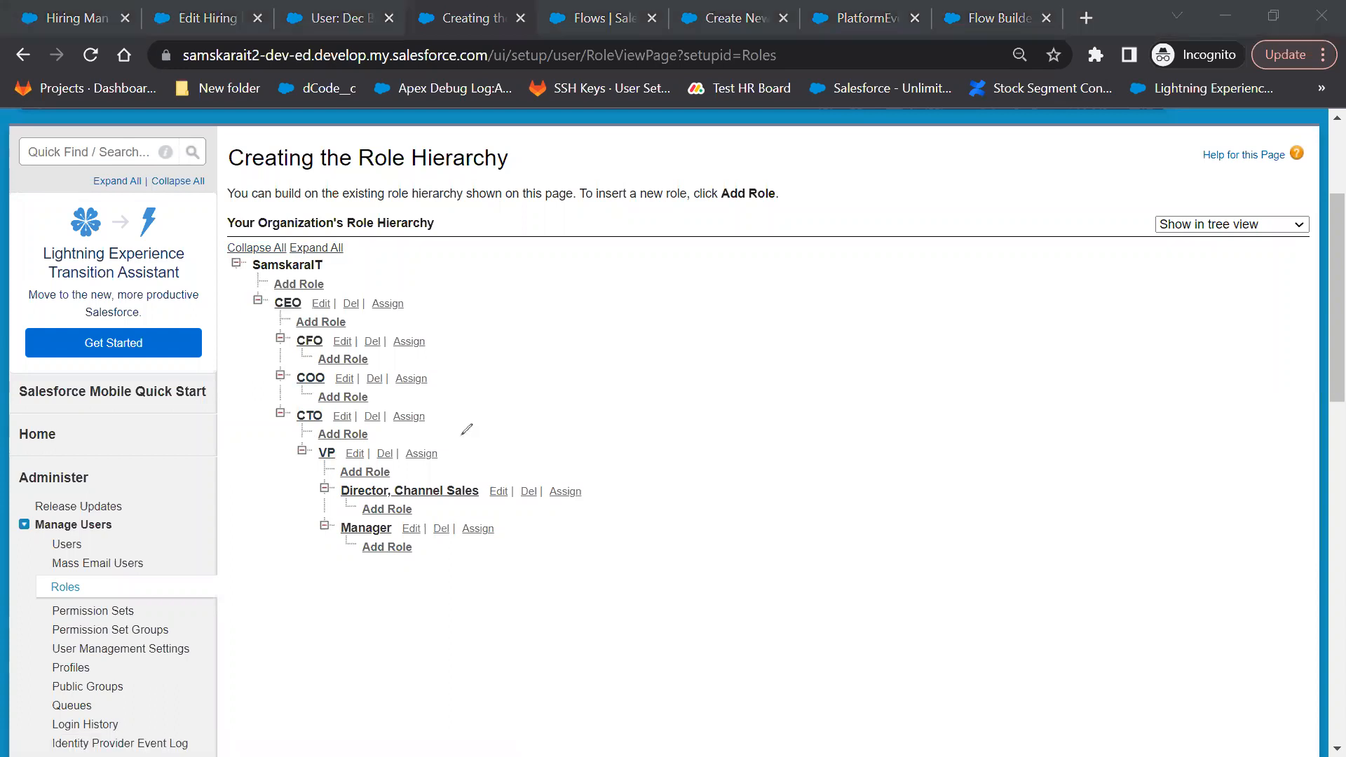
Mark VP >40 and Manager >20 / <20 in red, box both roles, arrow down from Manager
drag(460, 437, 444, 457)
drag(495, 435, 522, 467)
drag(558, 424, 564, 437)
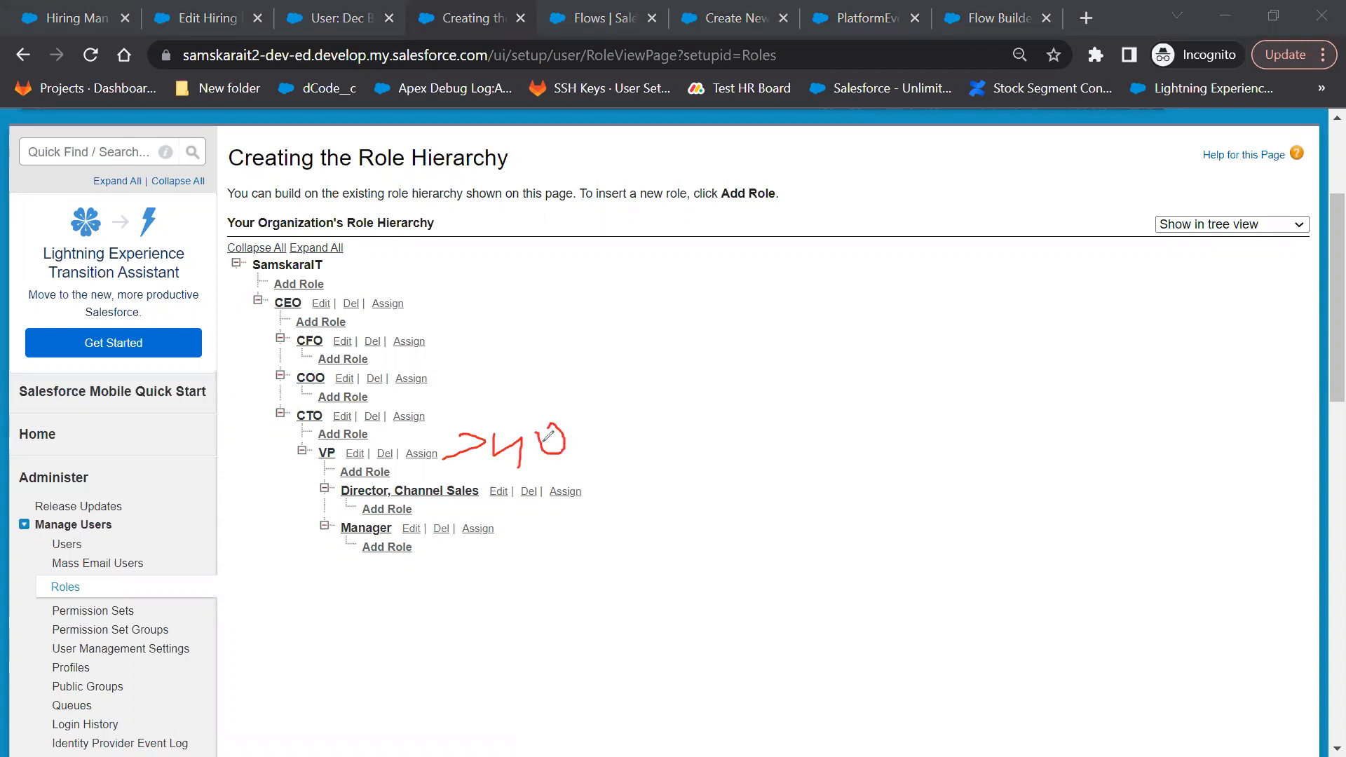
mouse_move(510, 519)
mouse_down()
mouse_move(495, 554)
mouse_move(561, 534)
mouse_move(571, 513)
mouse_up()
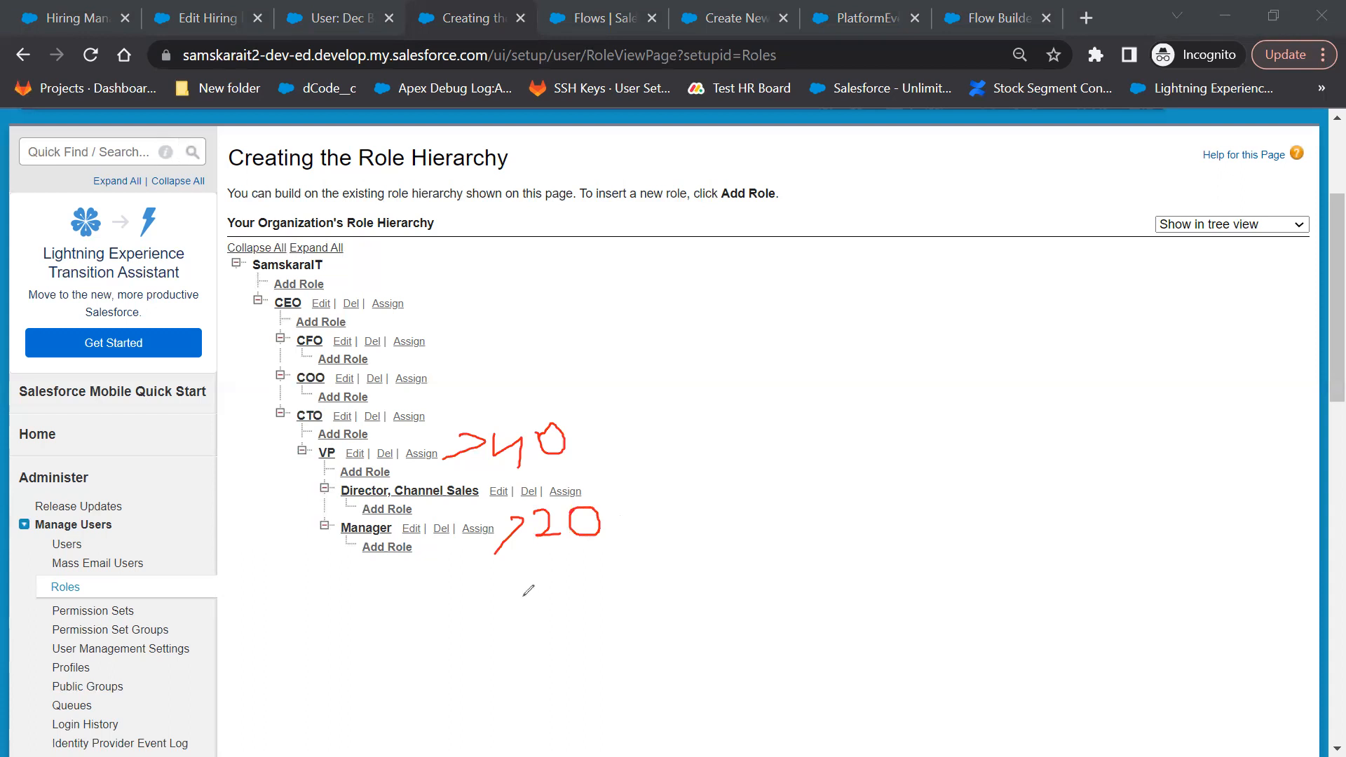
mouse_move(525, 570)
mouse_down()
mouse_move(521, 601)
mouse_move(578, 601)
mouse_move(593, 582)
mouse_move(580, 572)
mouse_up()
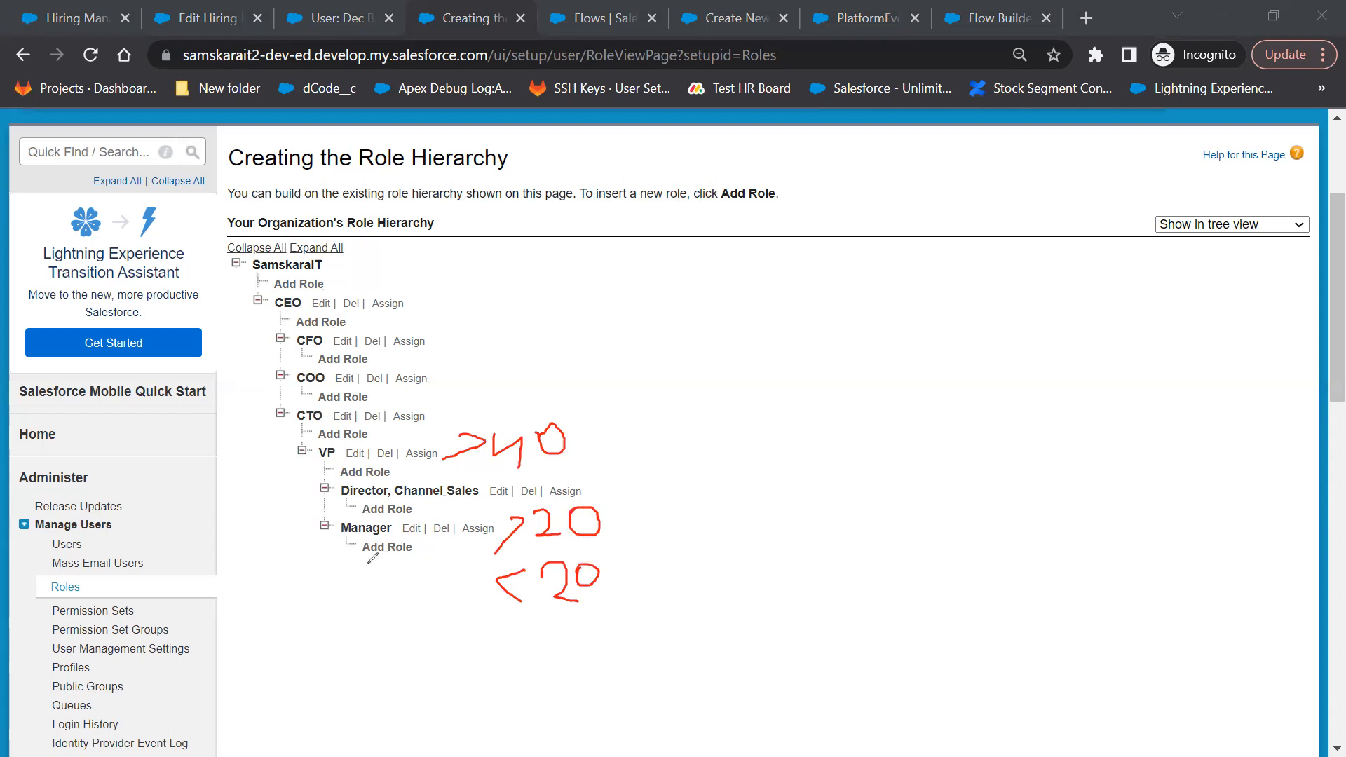
mouse_move(326, 516)
mouse_down()
mouse_move(319, 545)
mouse_move(403, 540)
mouse_move(405, 517)
mouse_move(327, 515)
mouse_up()
mouse_move(309, 441)
mouse_down()
mouse_move(310, 466)
mouse_move(361, 468)
mouse_move(310, 439)
mouse_up()
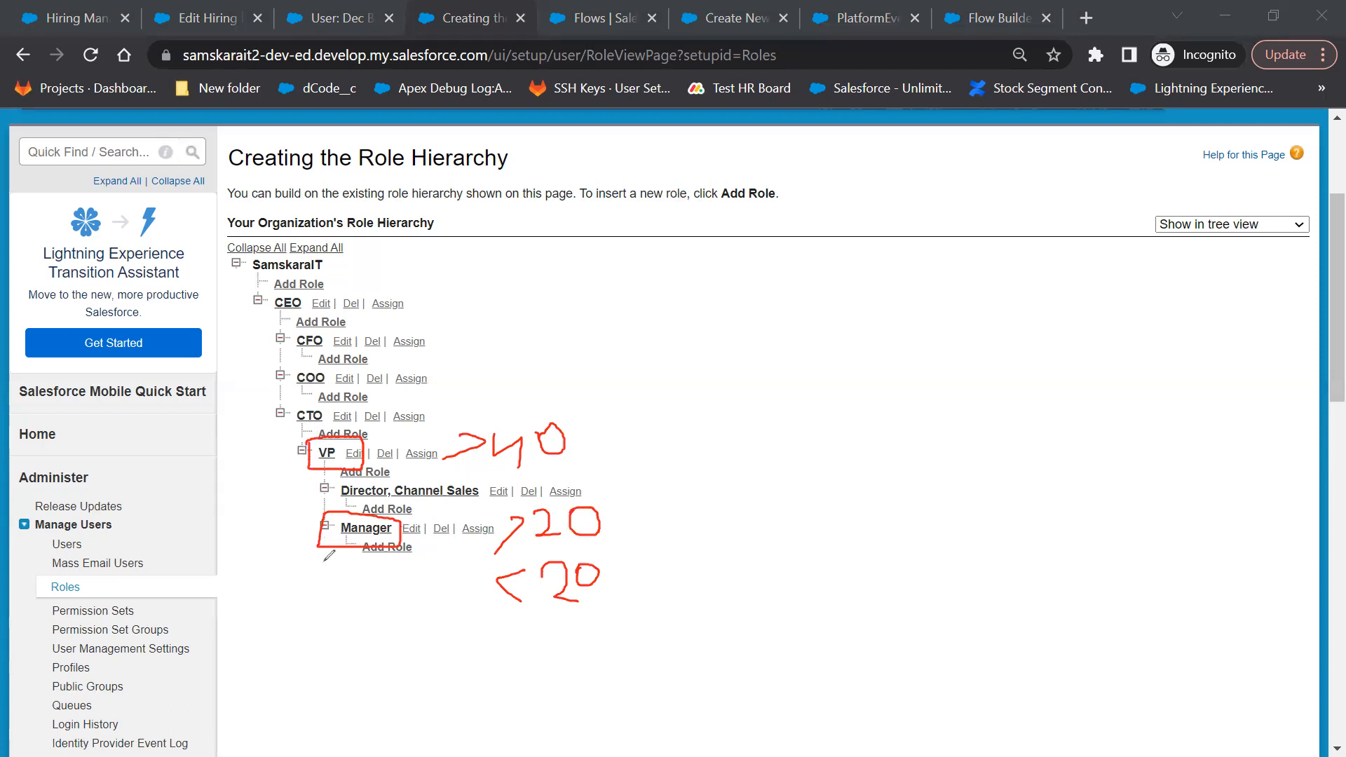
mouse_move(336, 544)
mouse_down()
mouse_move(322, 603)
mouse_move(344, 602)
mouse_up()
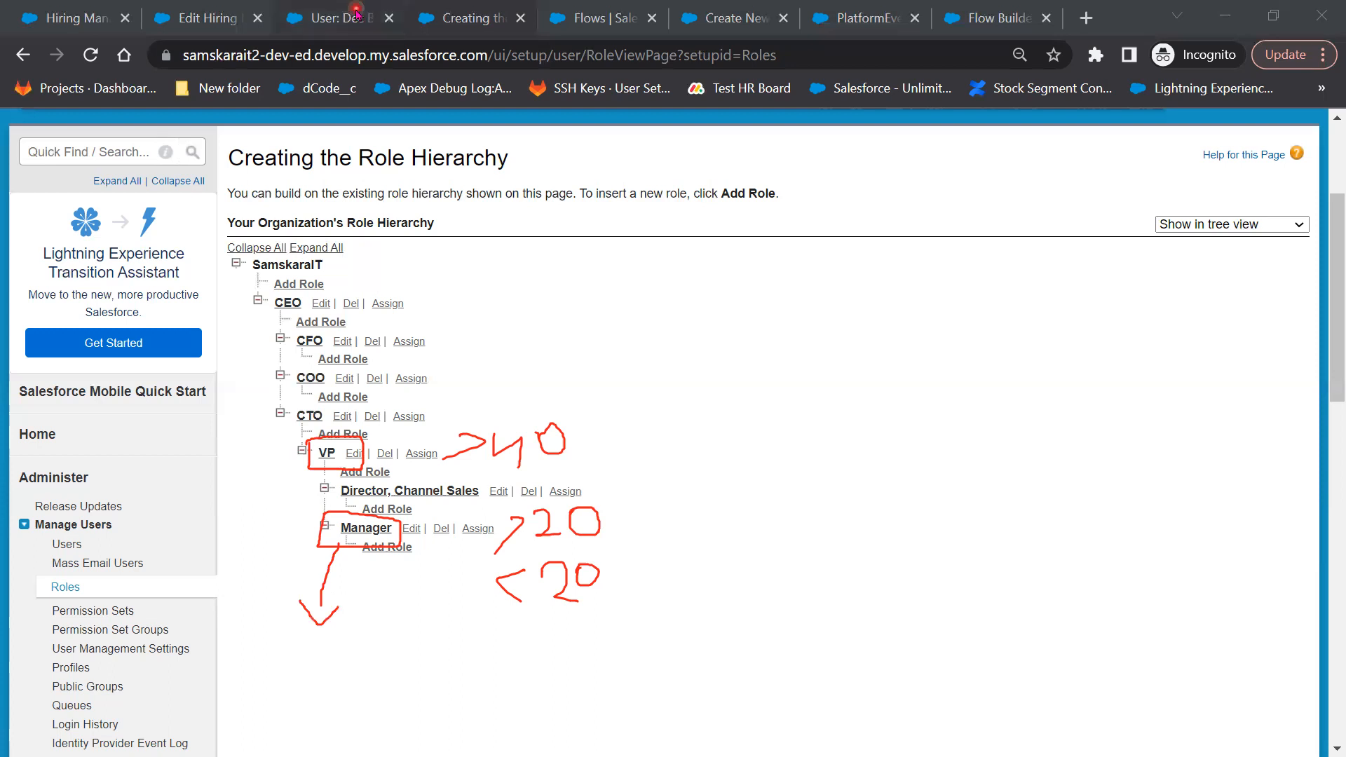
Open the Users list in a new tab after clearing the red annotations
click(65, 545)
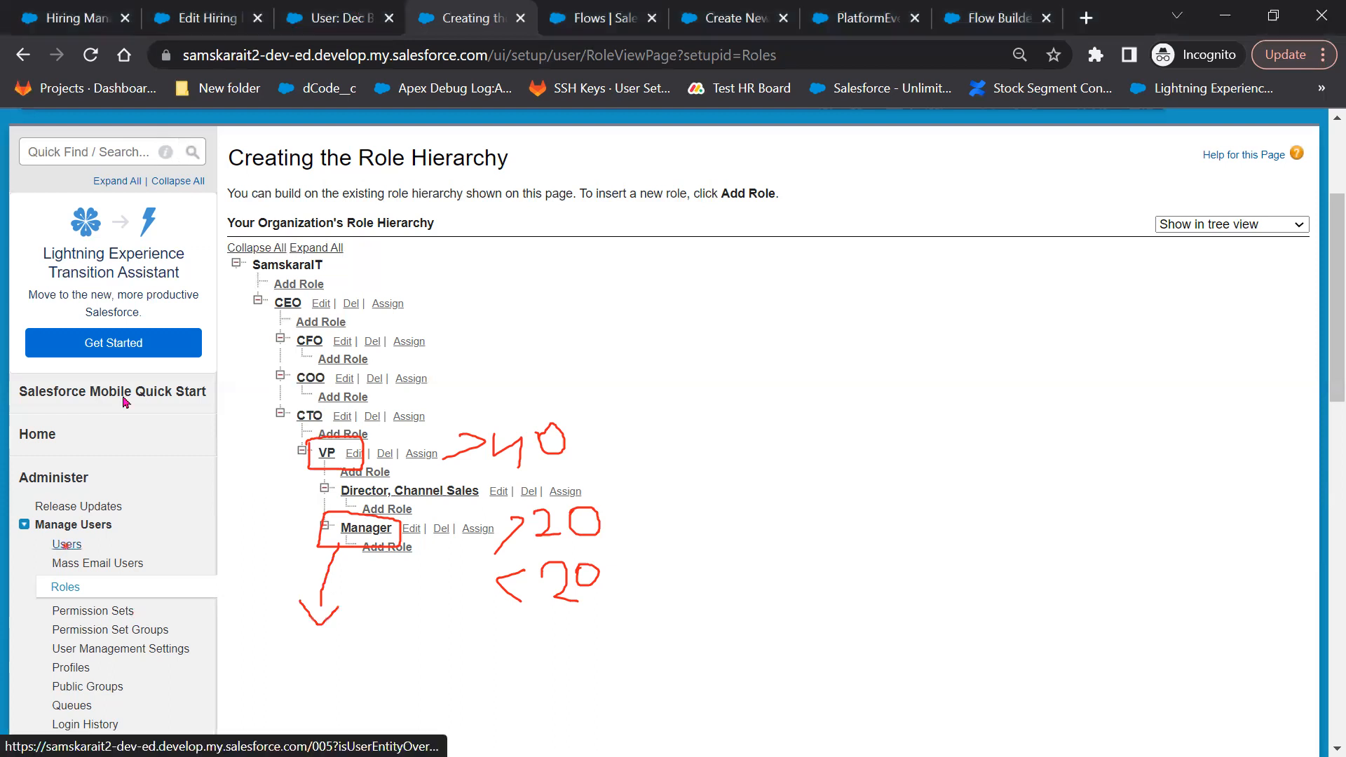
click(142, 341)
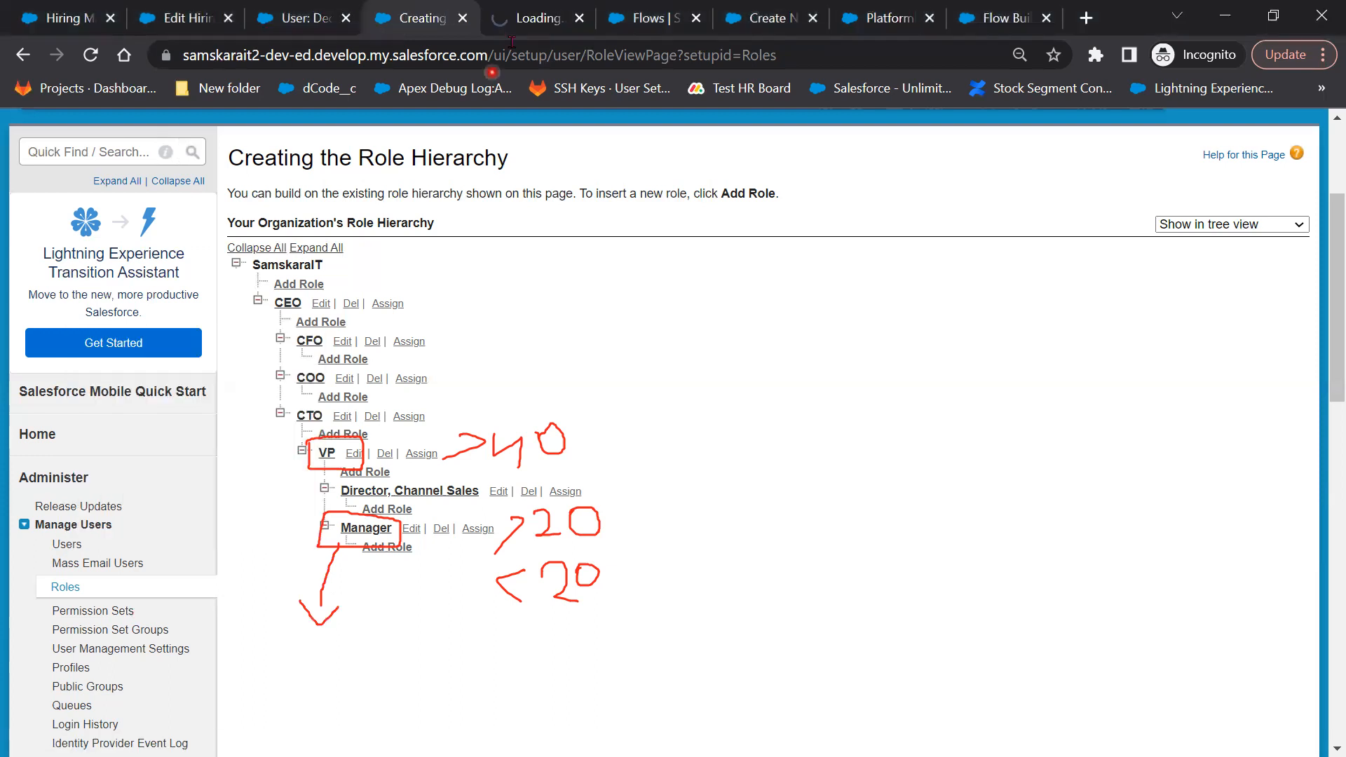
click(698, 4)
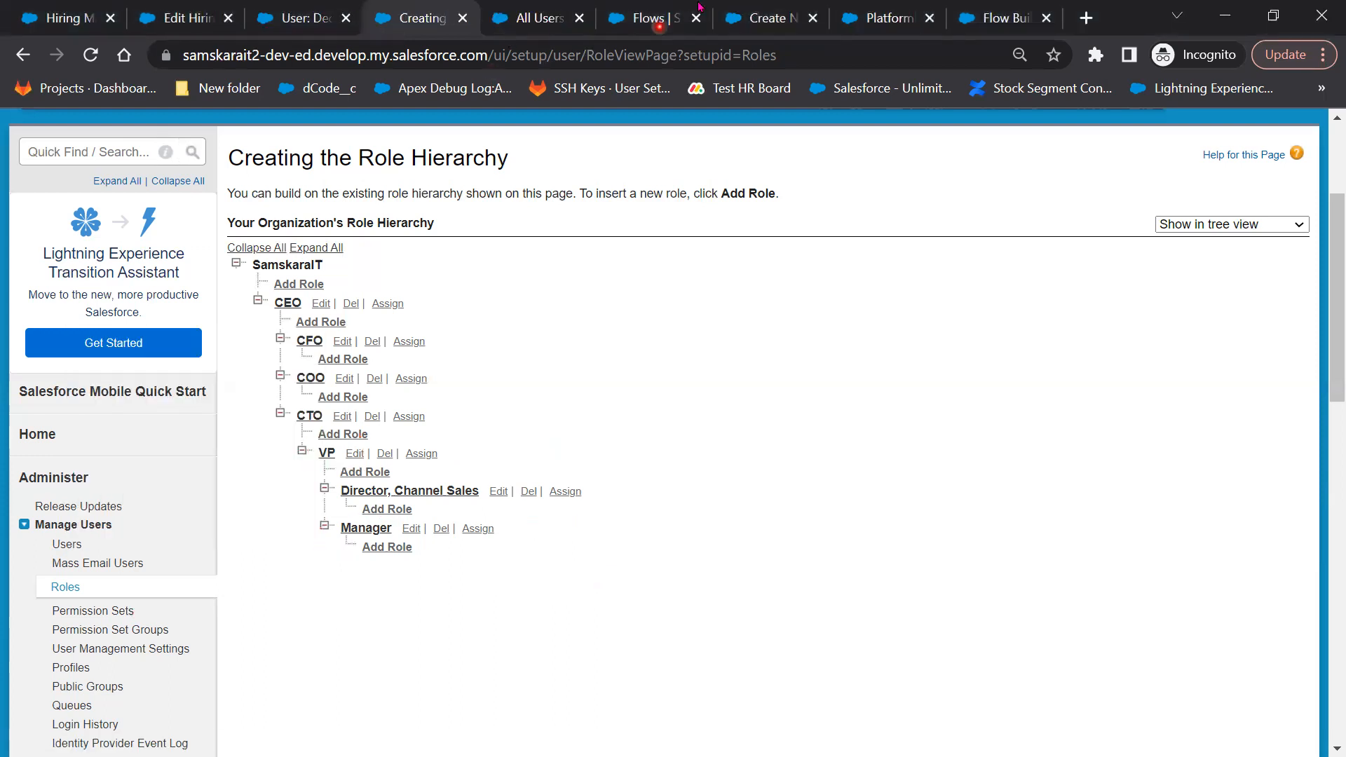
click(542, 27)
scroll(954, 624, down, 3)
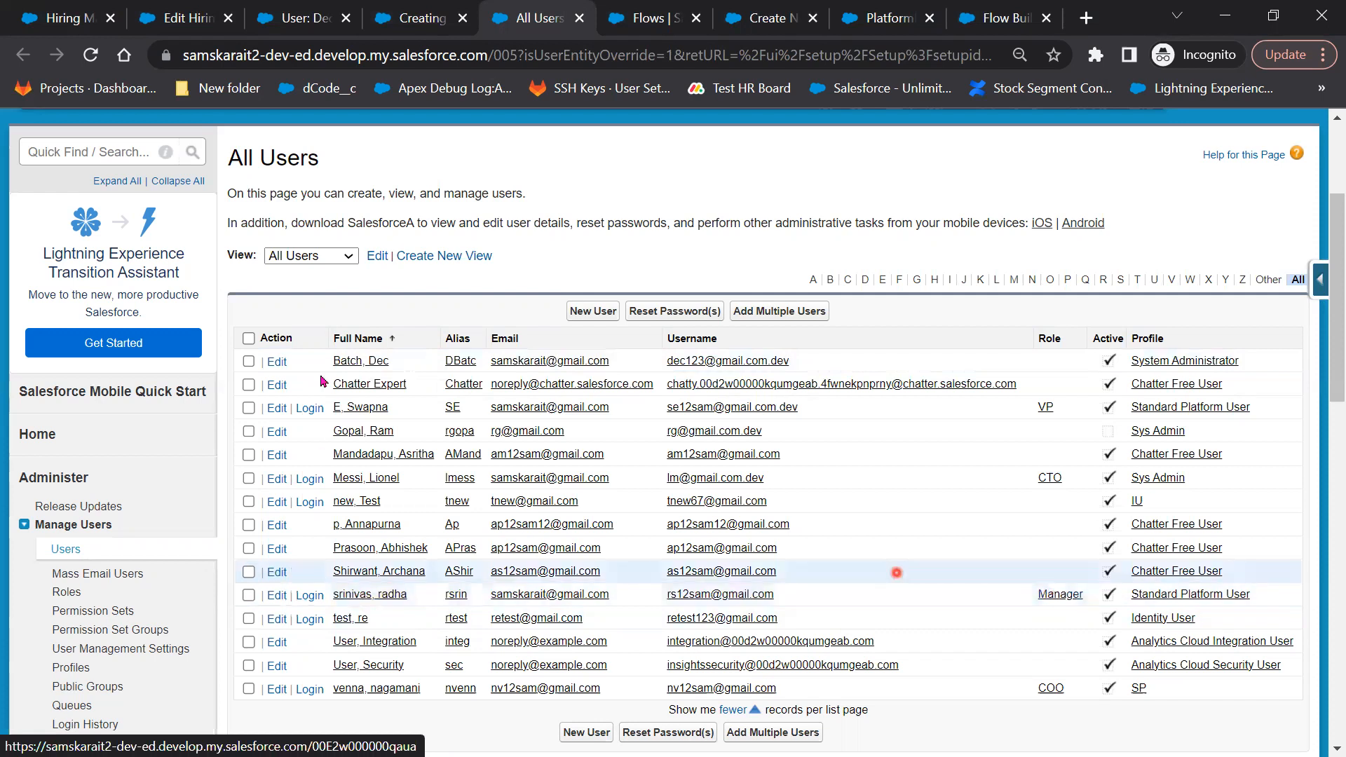
Open the administrator user's record and check their Manager
click(372, 362)
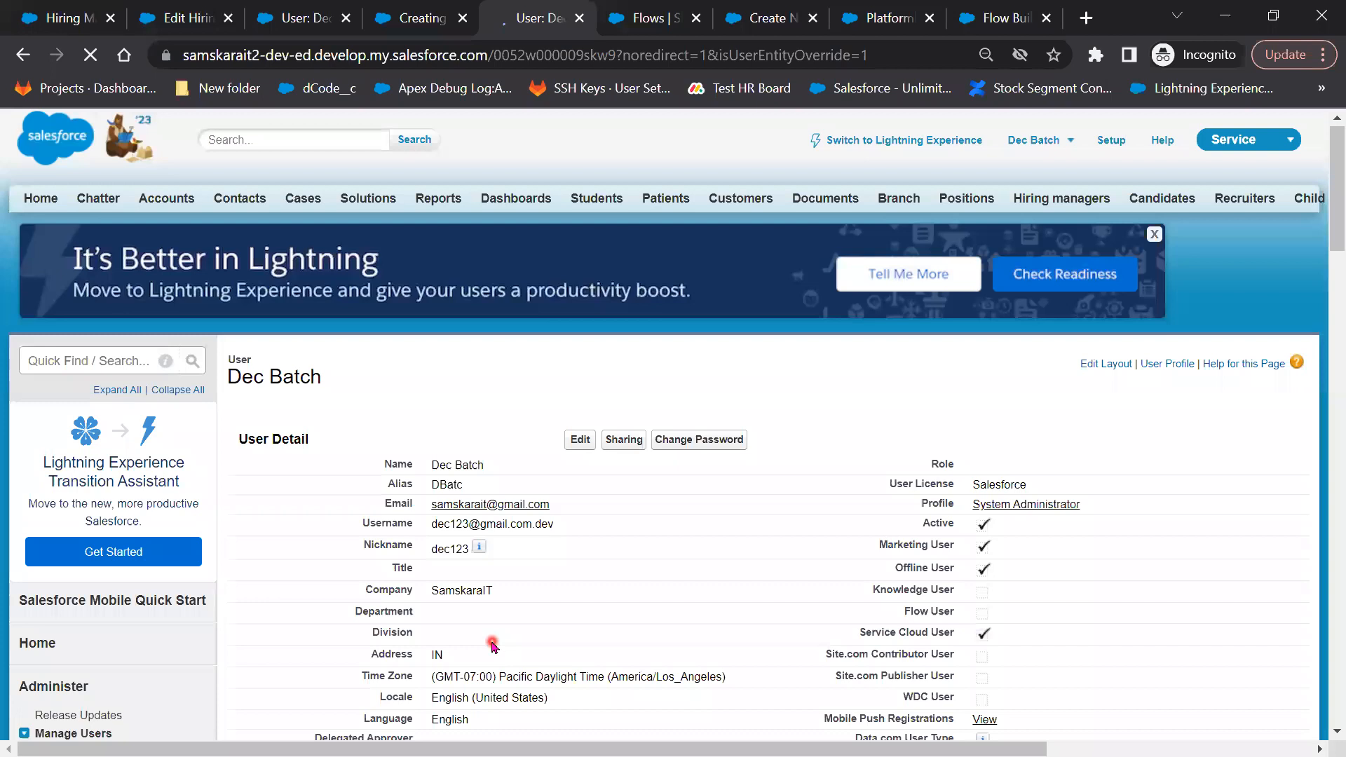
scroll(365, 575, down, 3)
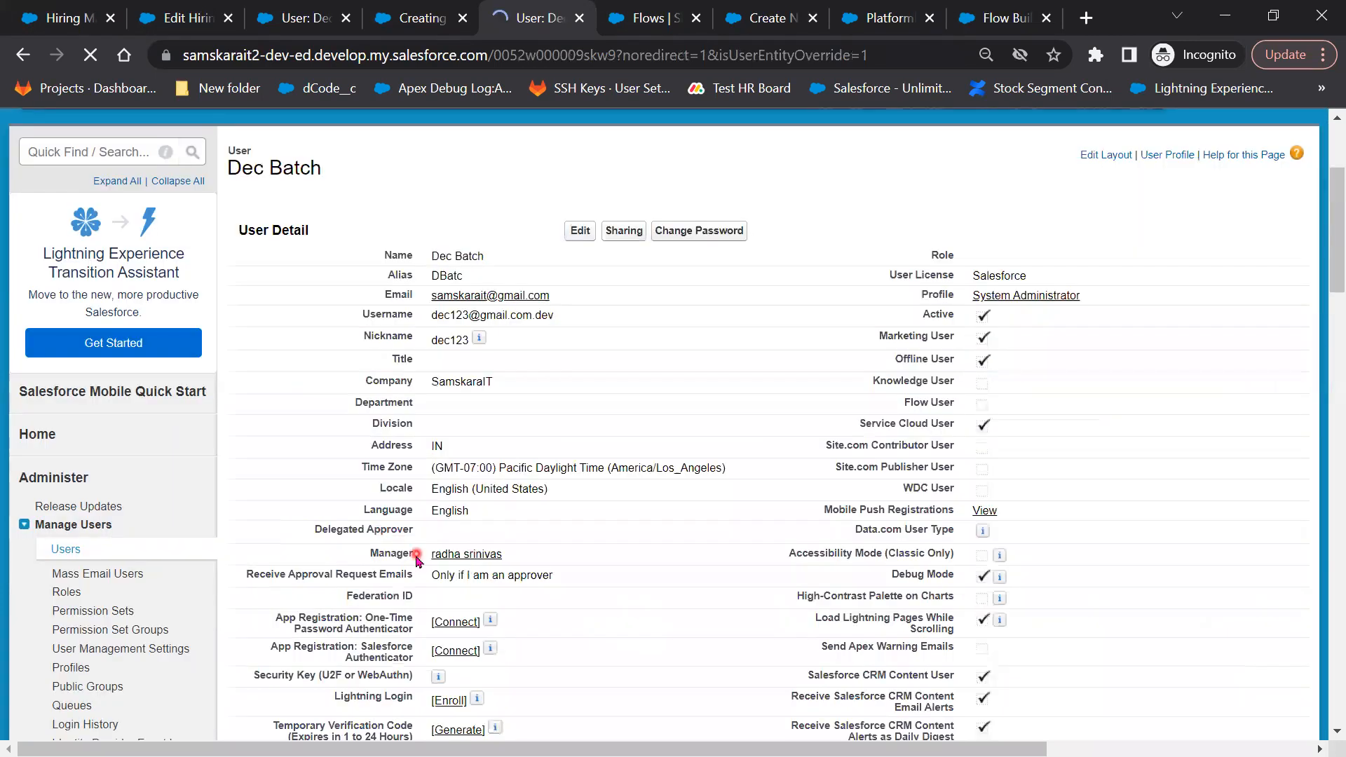
click(445, 555)
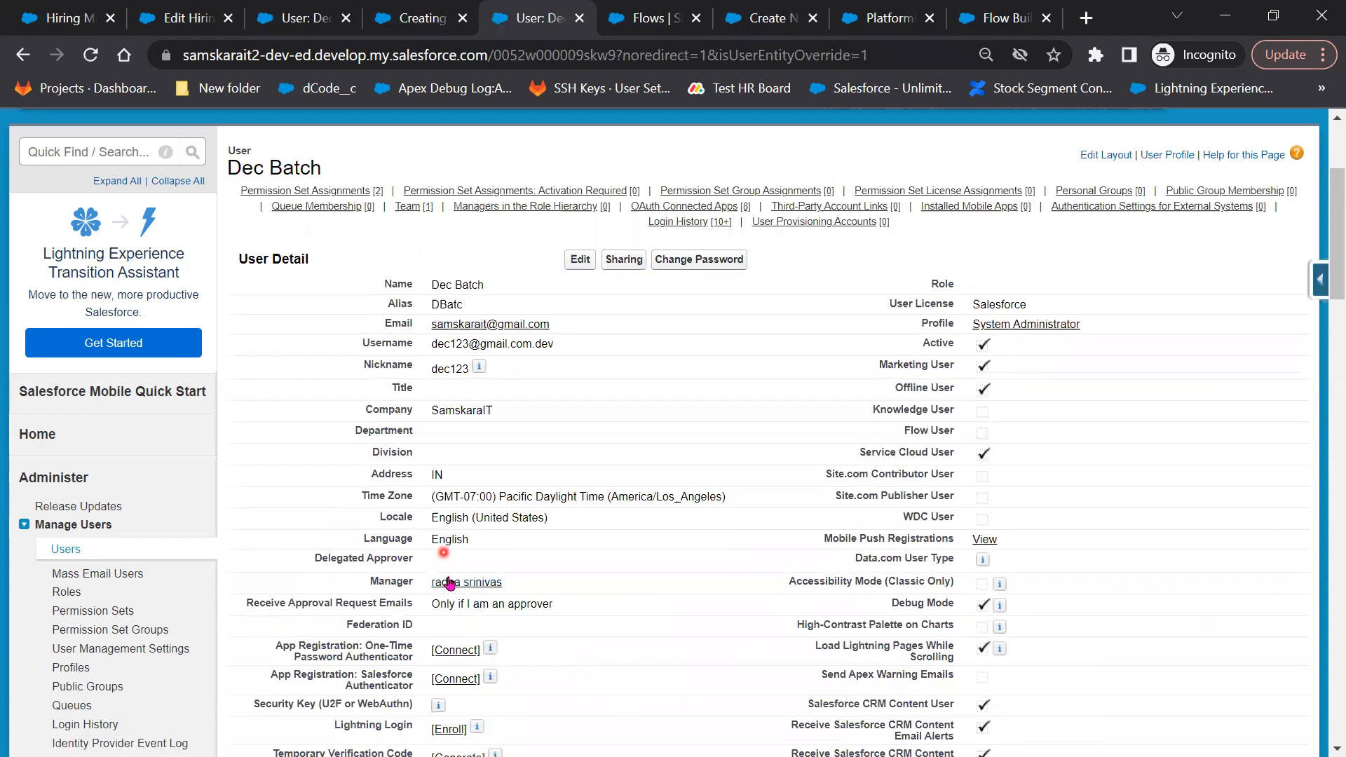
click(451, 585)
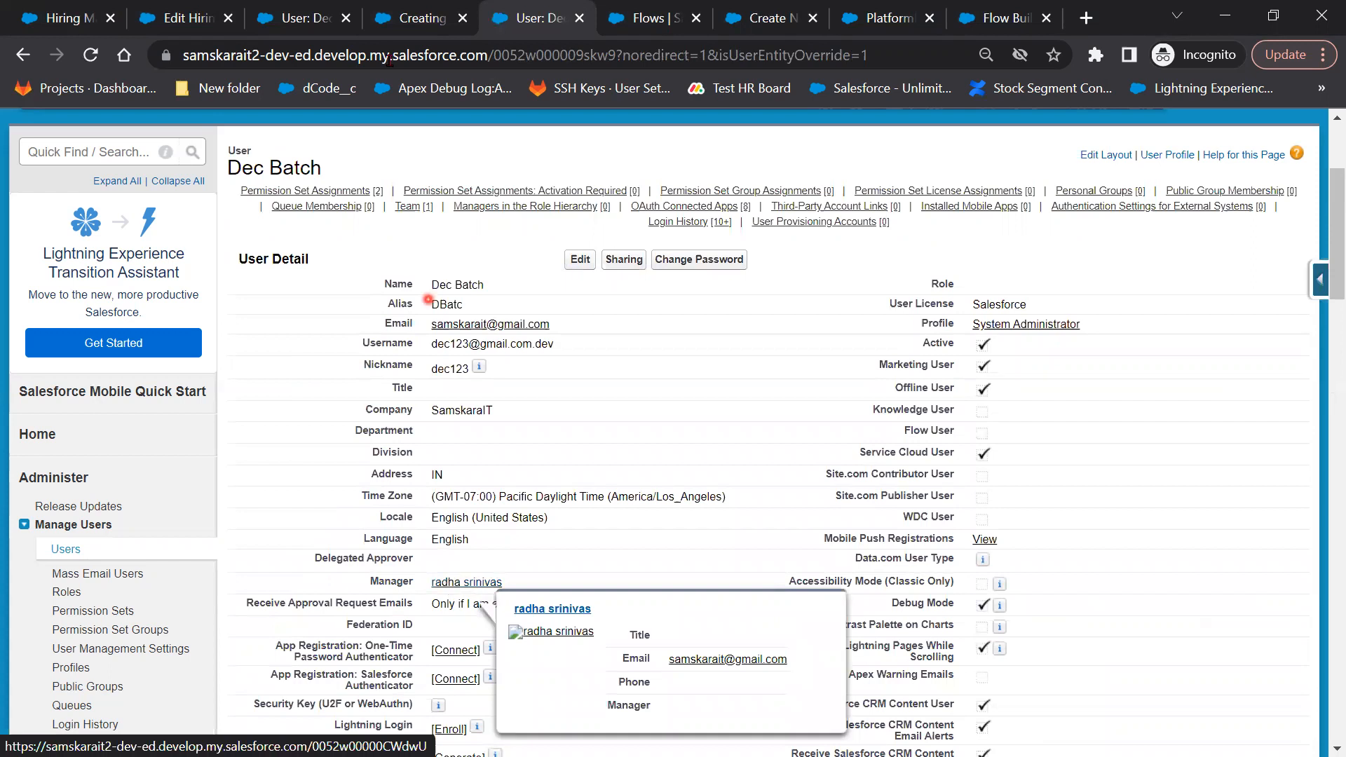
Return to All Users and mark the user holding the VP role
click(408, 20)
click(541, 19)
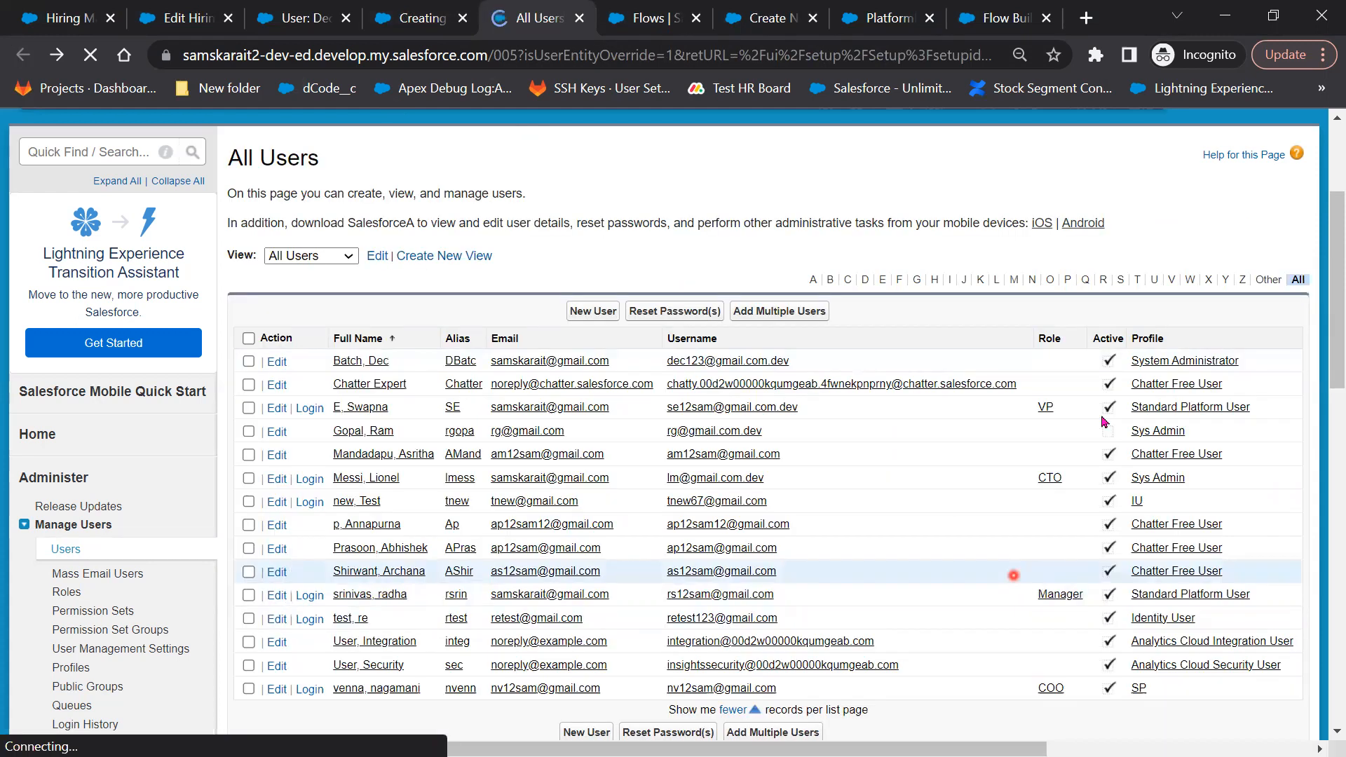
click(394, 410)
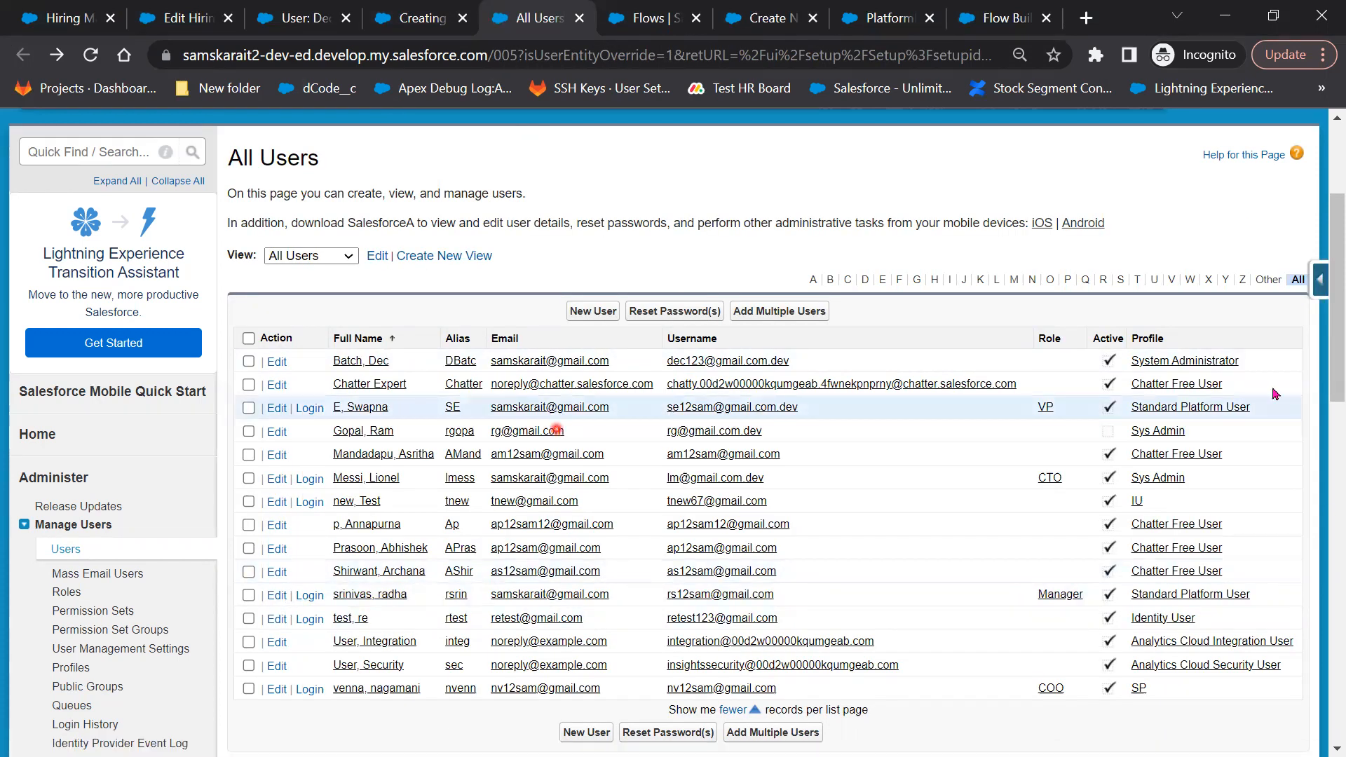
drag(1109, 414, 1039, 606)
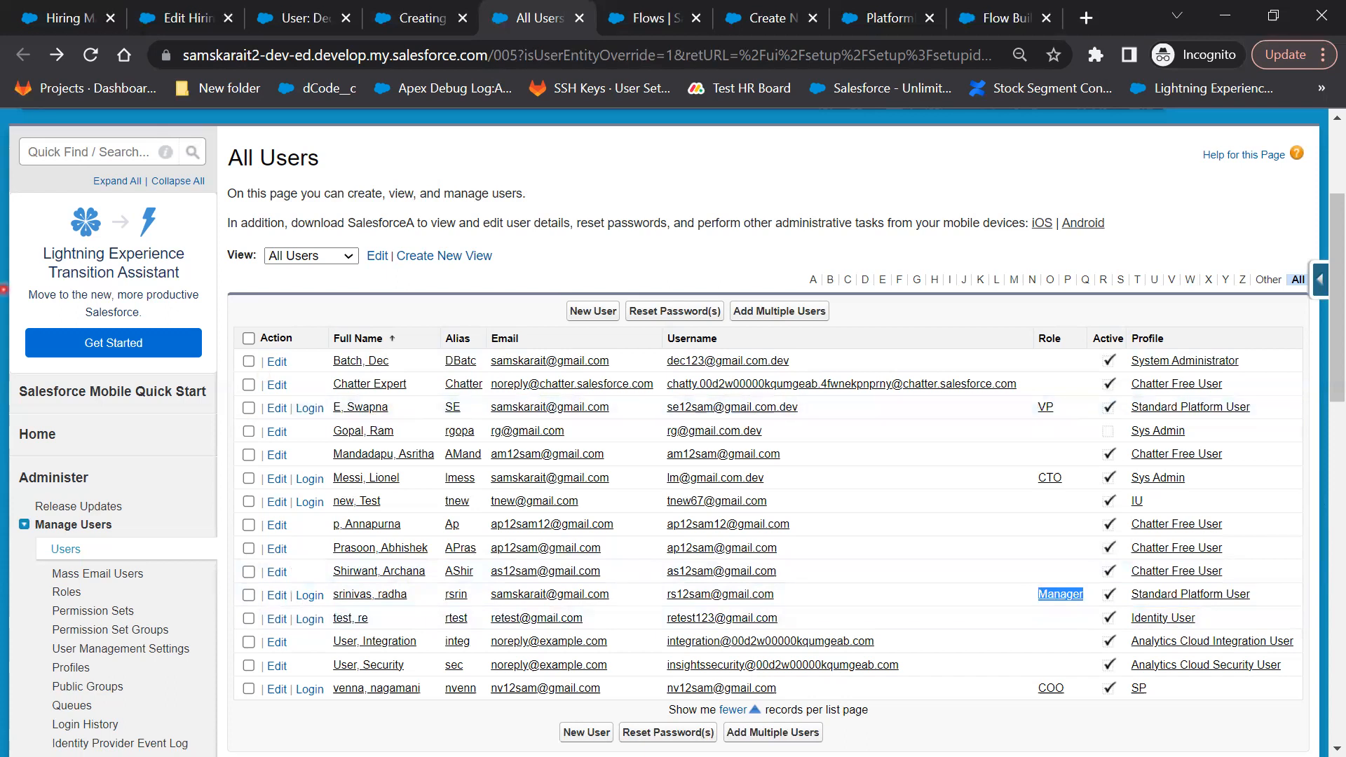
drag(928, 399, 930, 434)
drag(981, 390, 988, 430)
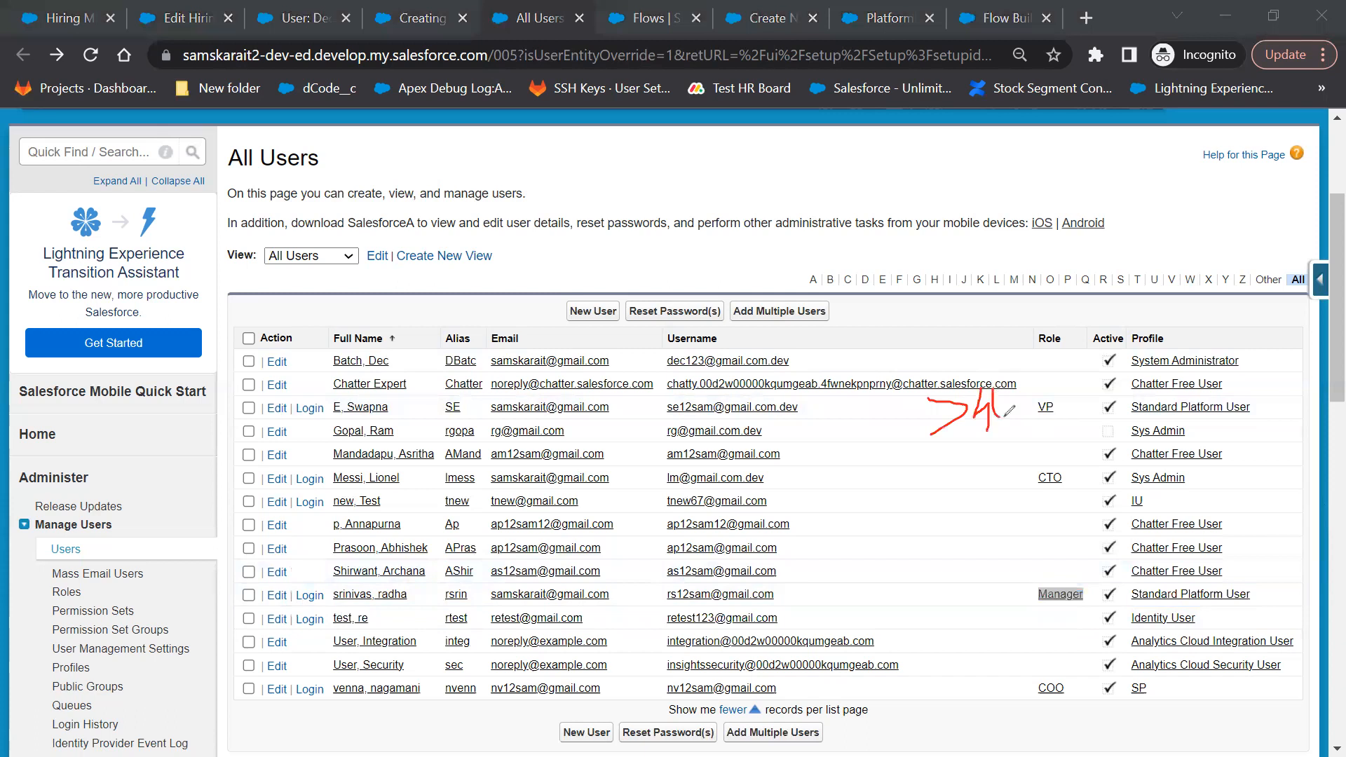
drag(1001, 384, 999, 387)
mouse_move(939, 584)
mouse_down()
mouse_move(965, 609)
mouse_move(1023, 600)
mouse_move(1035, 581)
mouse_up()
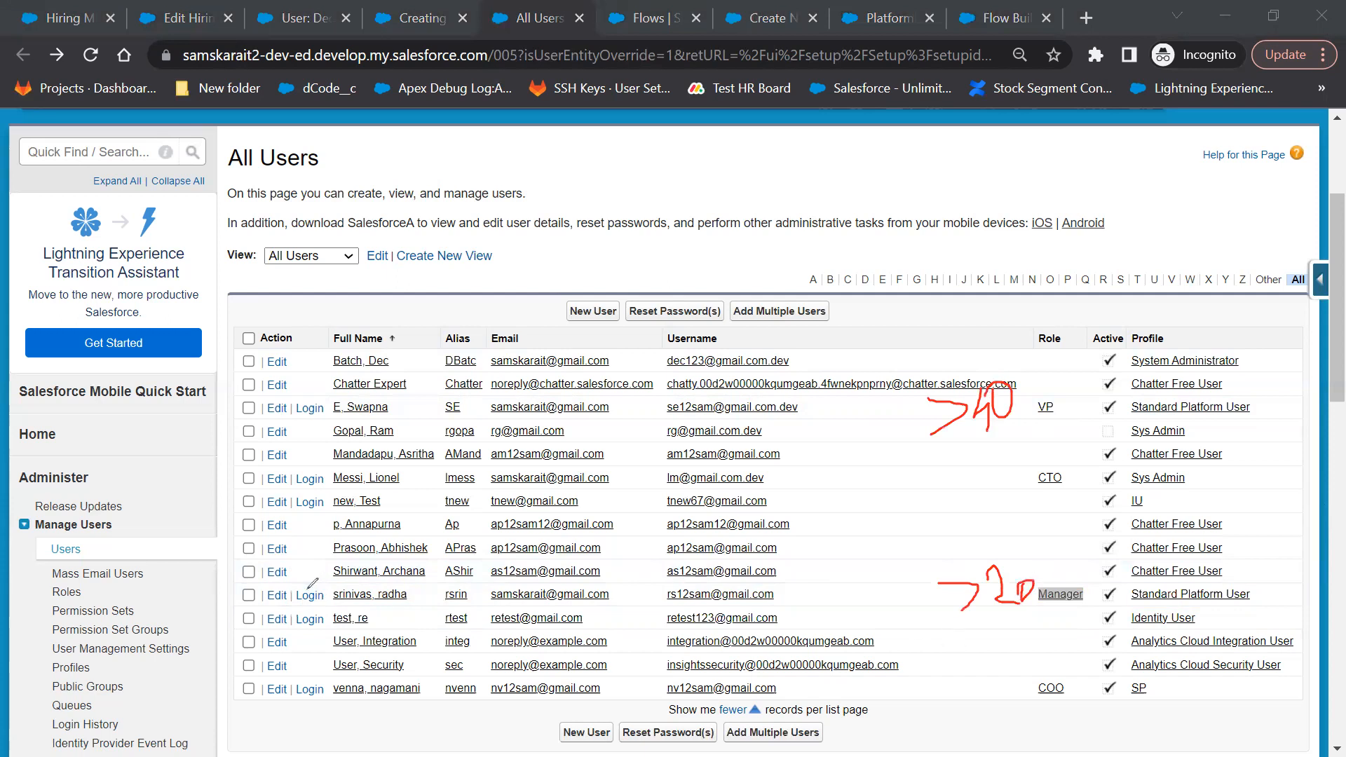
drag(463, 556, 312, 582)
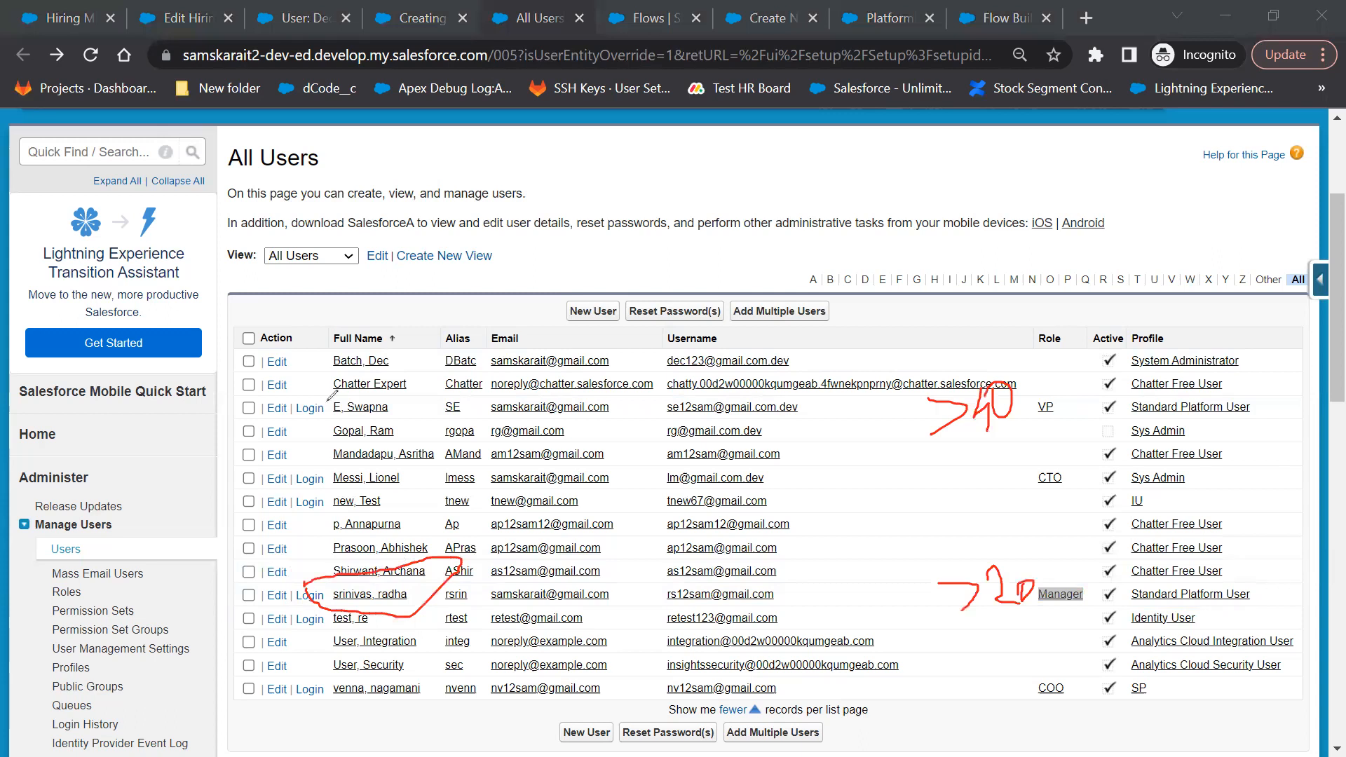
mouse_move(331, 424)
mouse_down()
mouse_move(397, 426)
mouse_move(383, 398)
mouse_move(331, 389)
mouse_up()
click(601, 278)
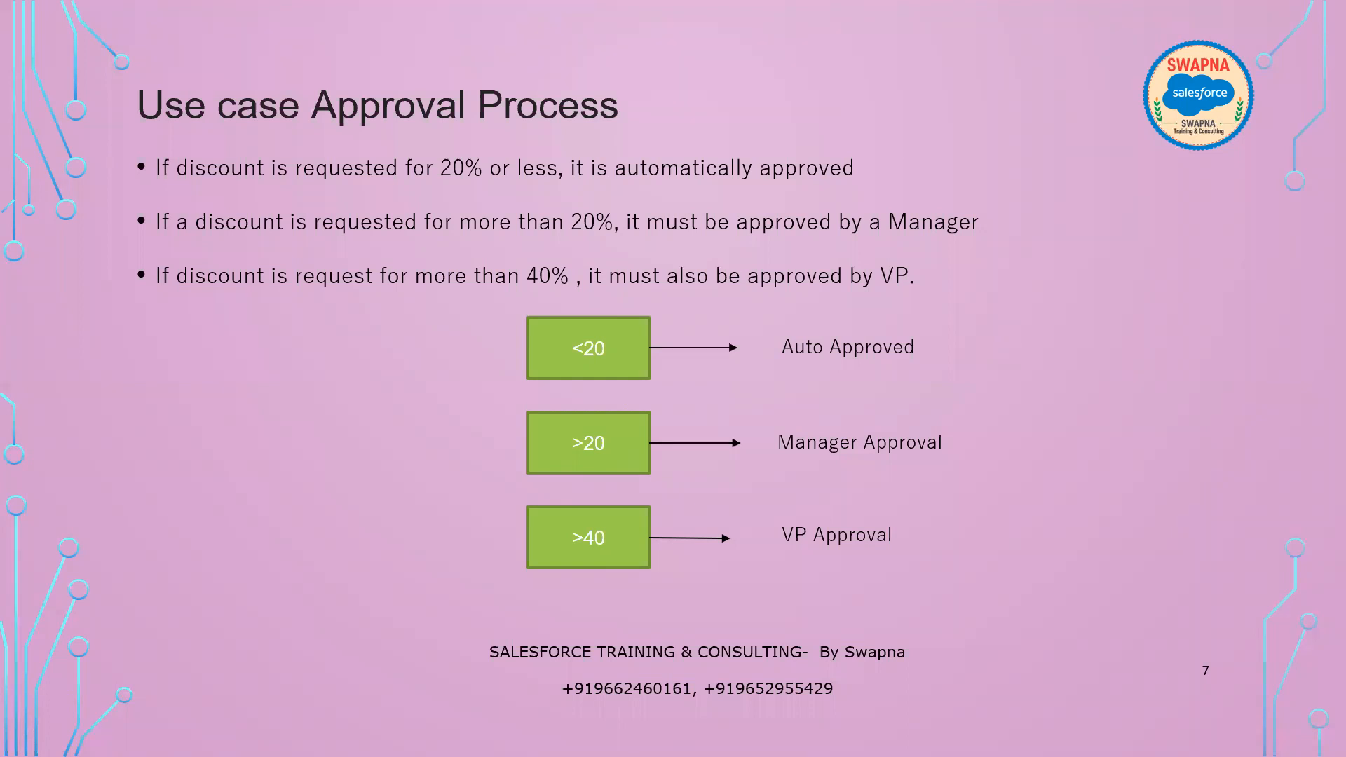
key(alt+Tab)
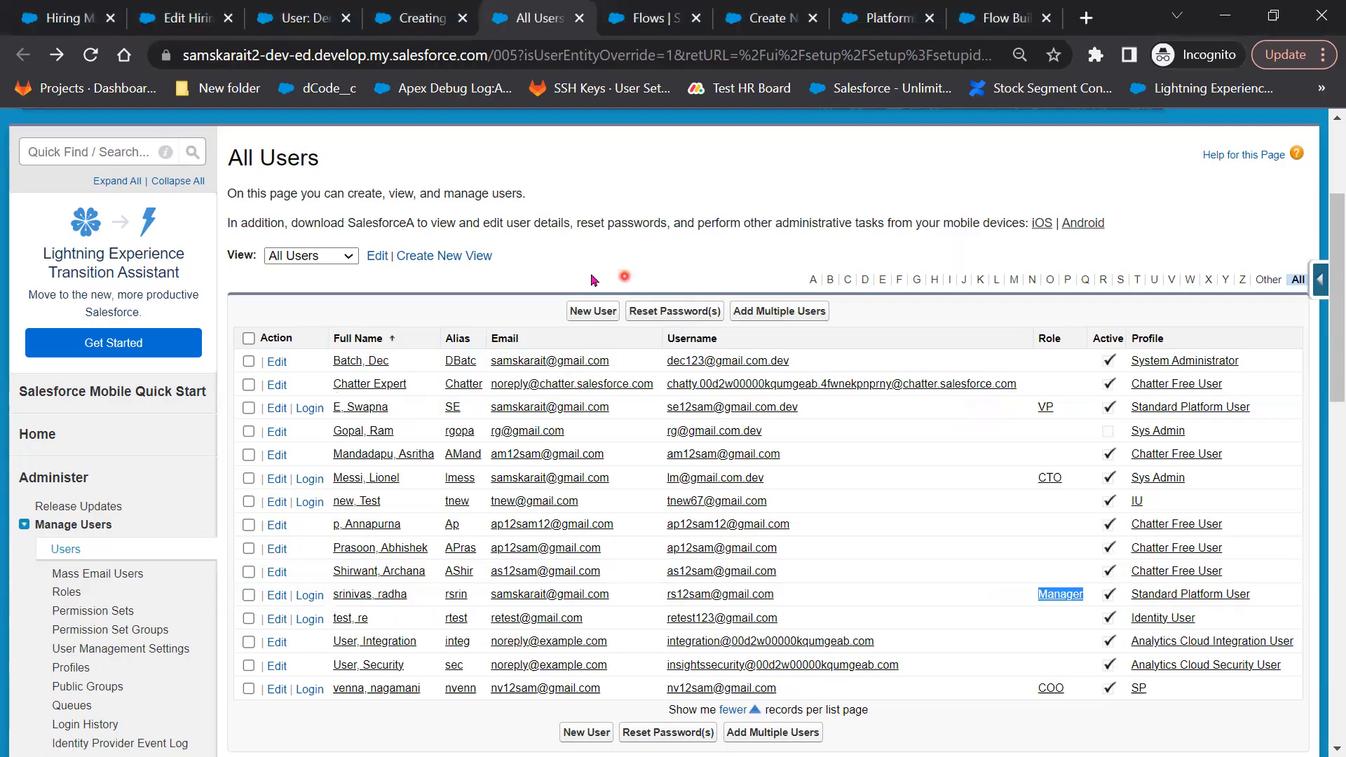
Search Quick Find for 'Appro' and open Approval Processes
click(104, 152)
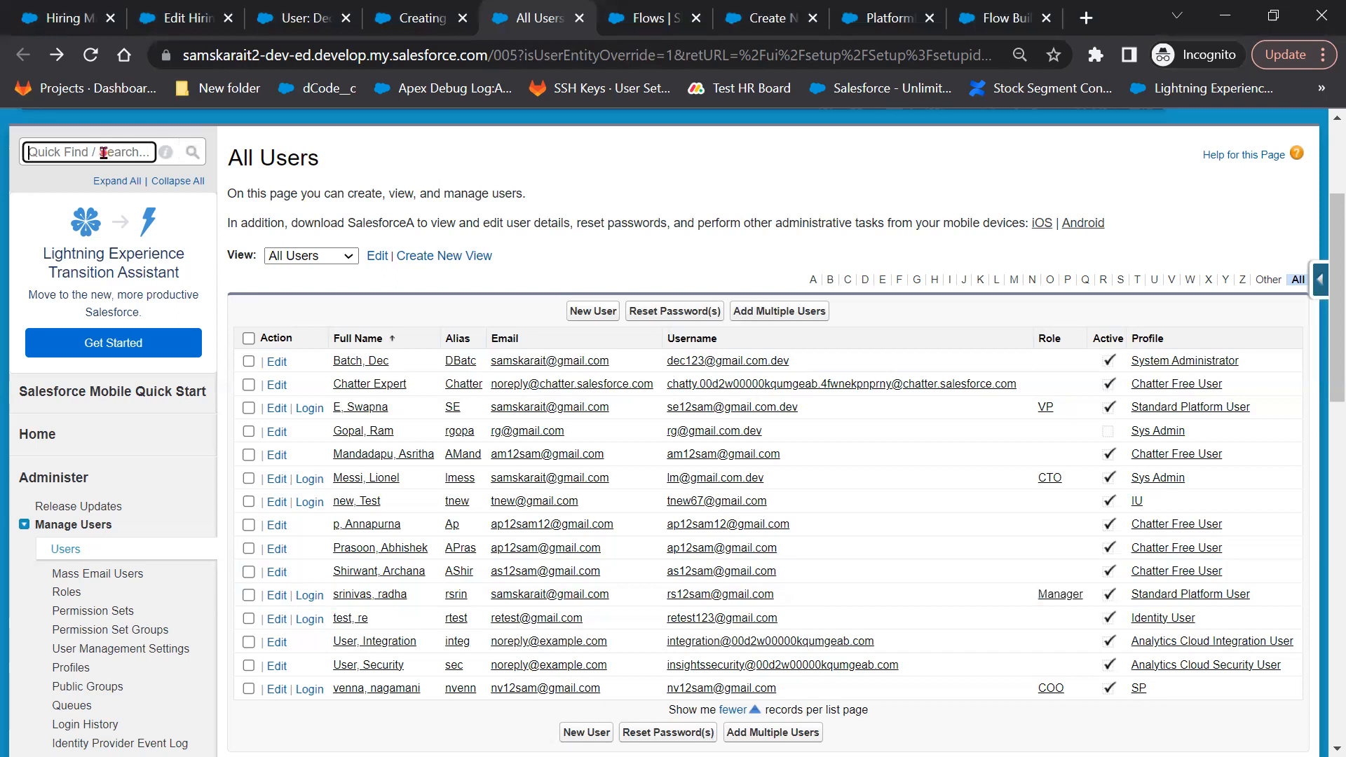
text(Ap)
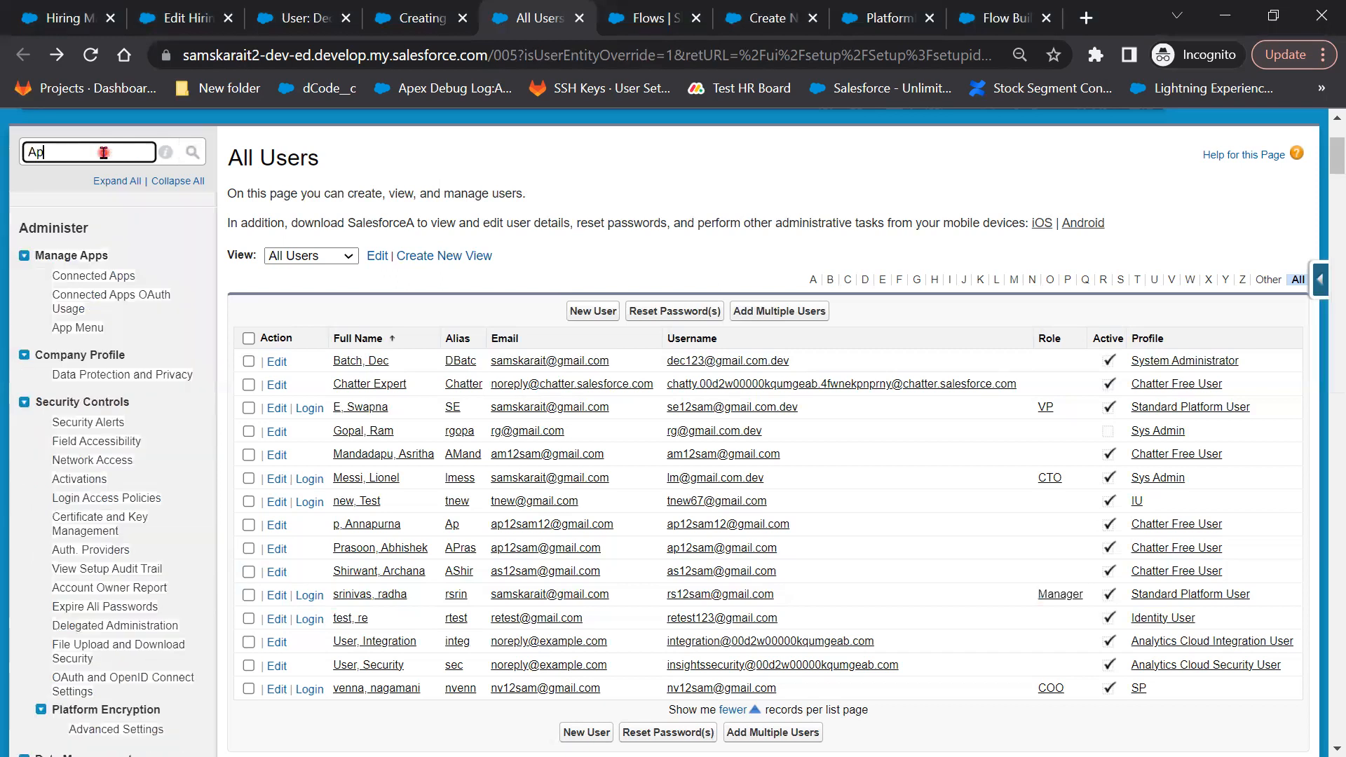
text(p)
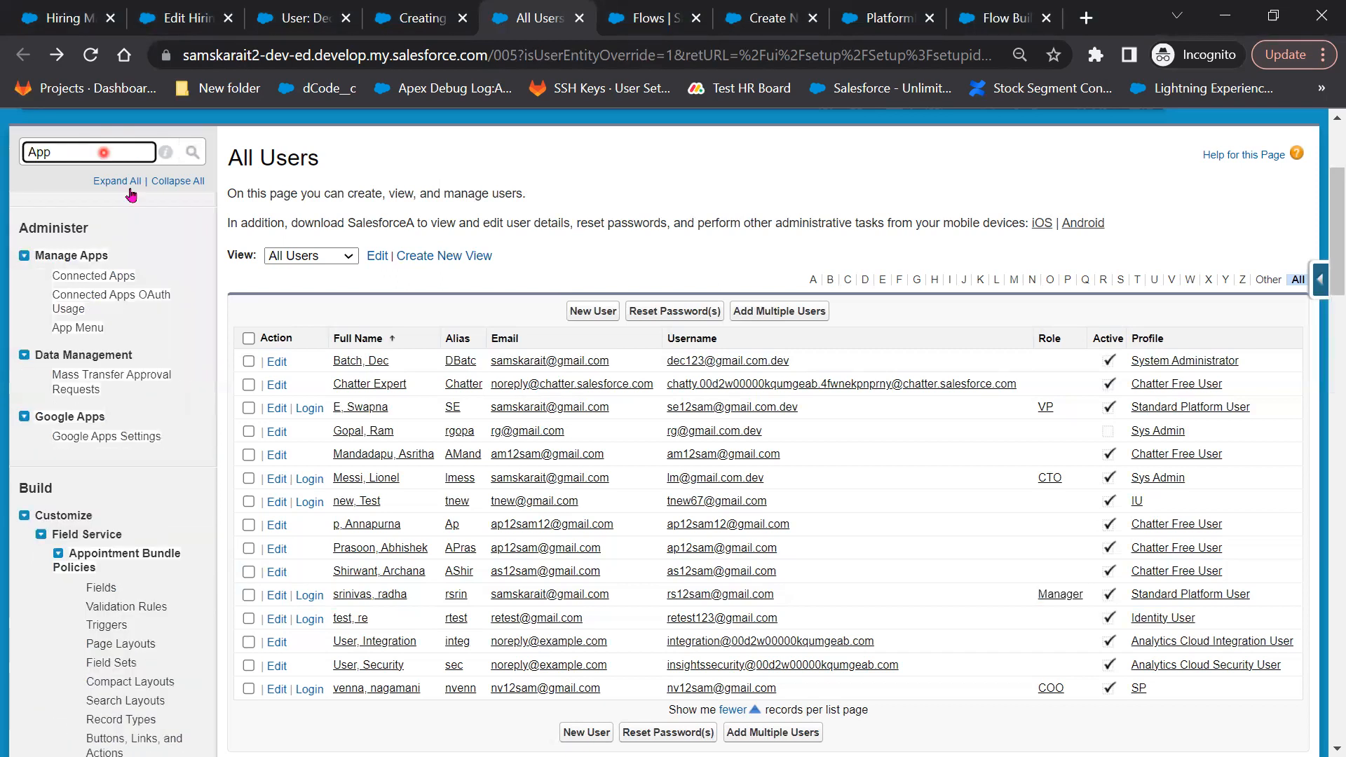
text(rov)
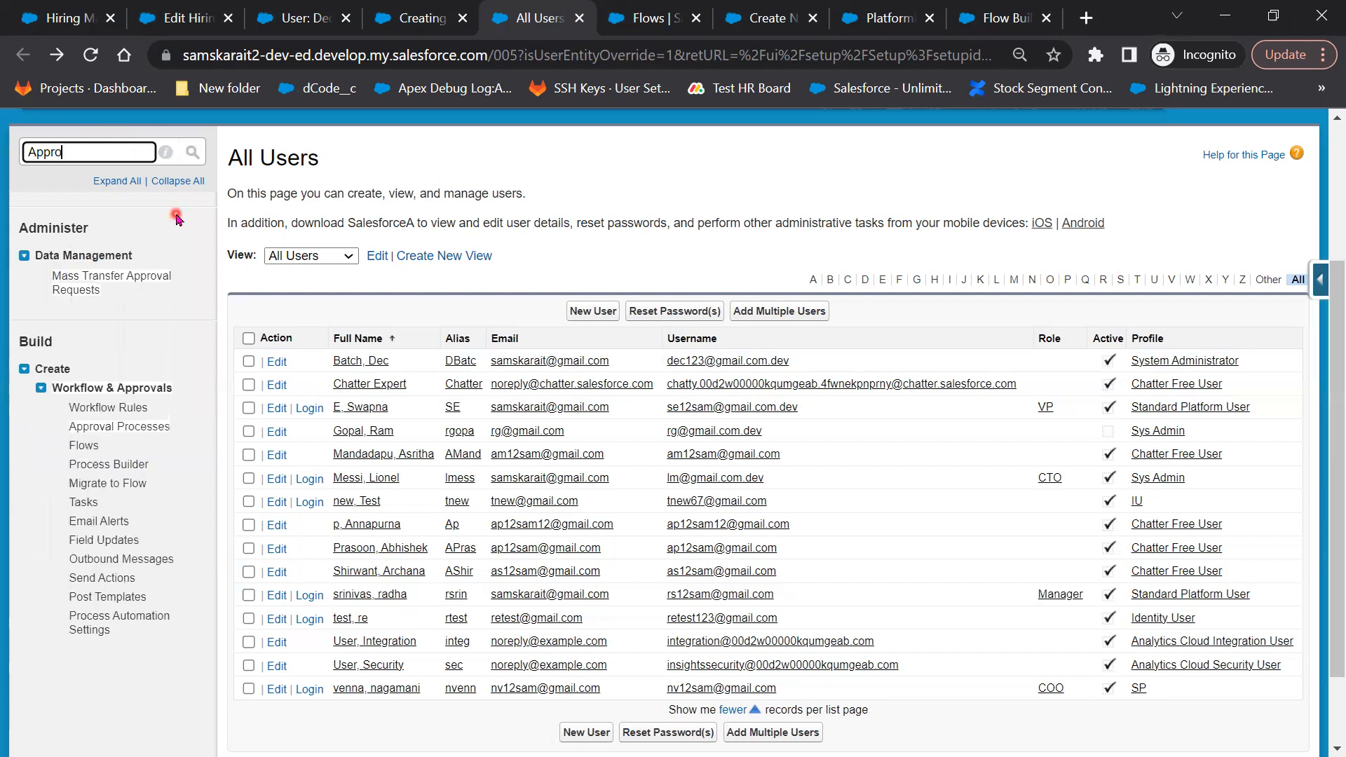
click(130, 428)
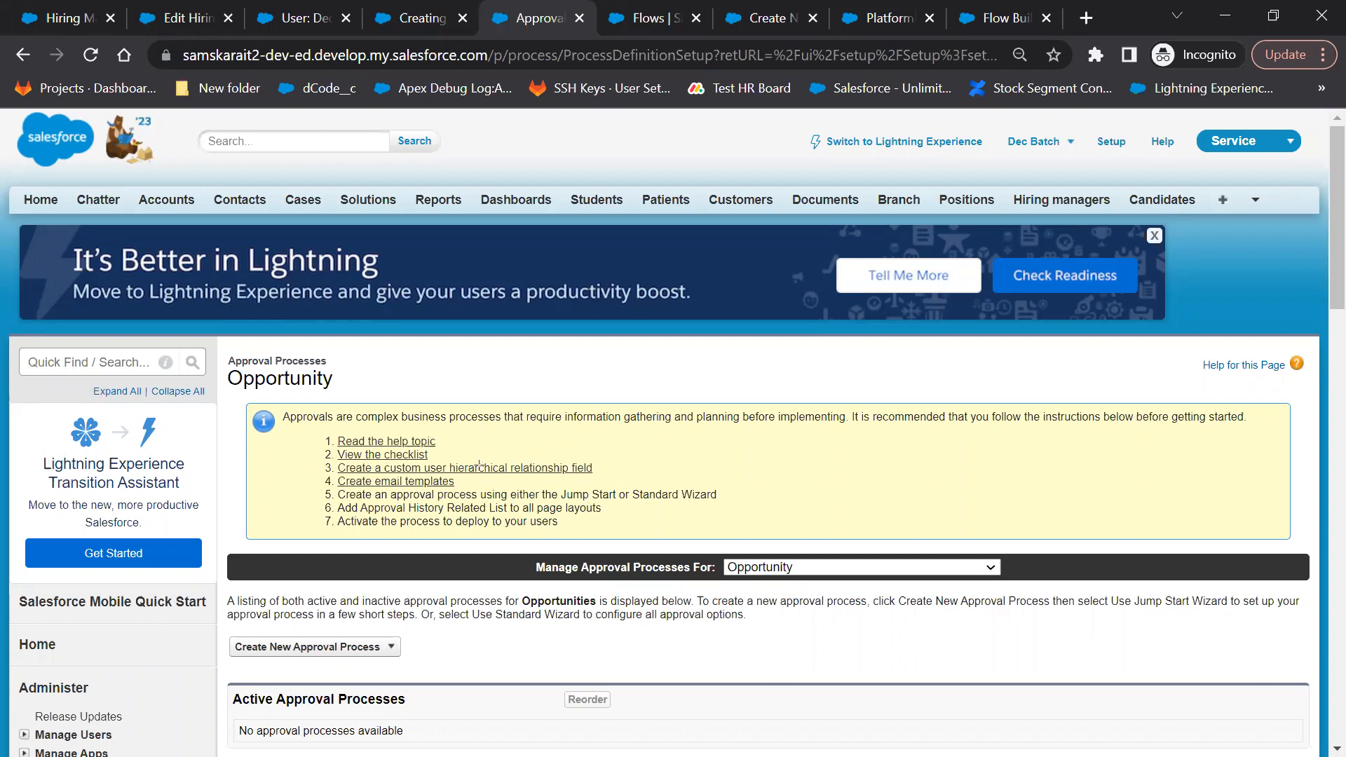
Keep Opportunity as the object and create a new approval process with the Standard Setup Wizard
mouse_move(515, 555)
mouse_down()
mouse_move(750, 582)
mouse_move(716, 581)
mouse_up()
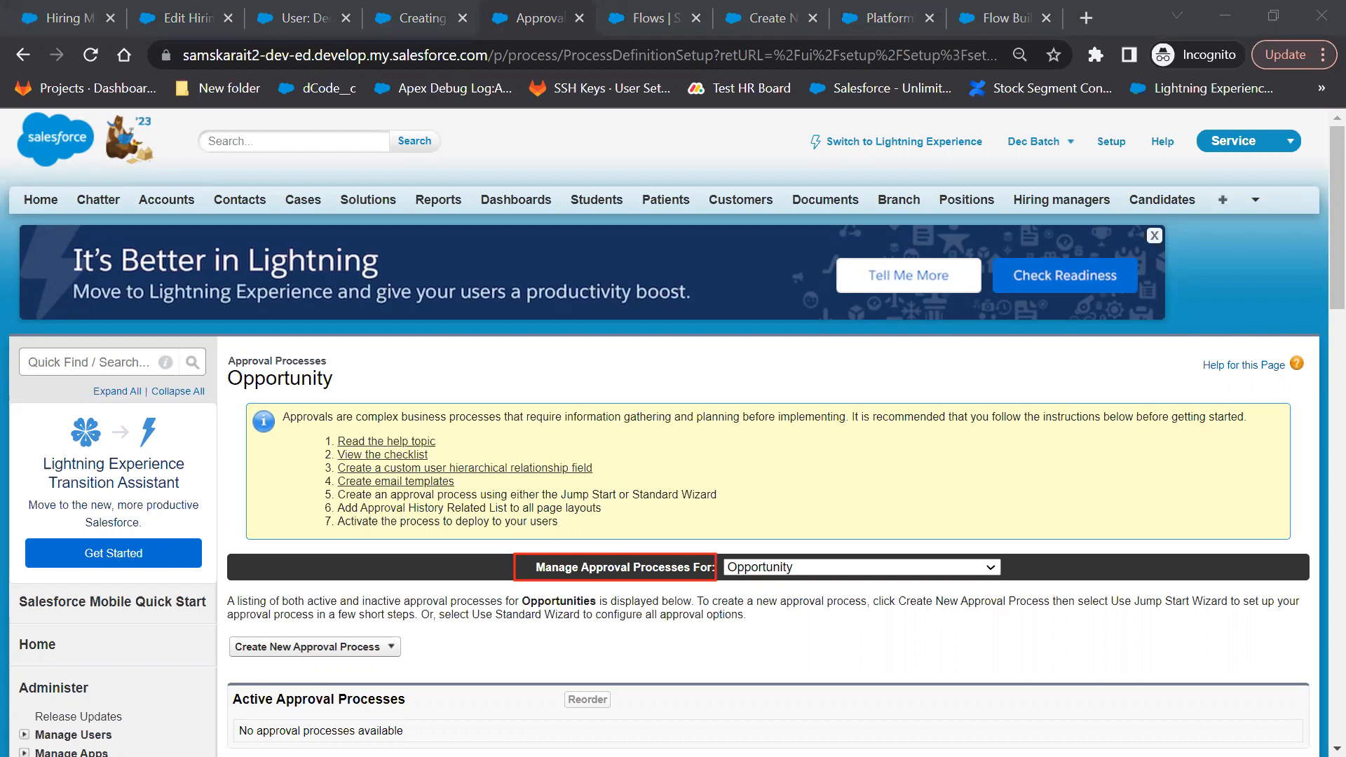
click(820, 570)
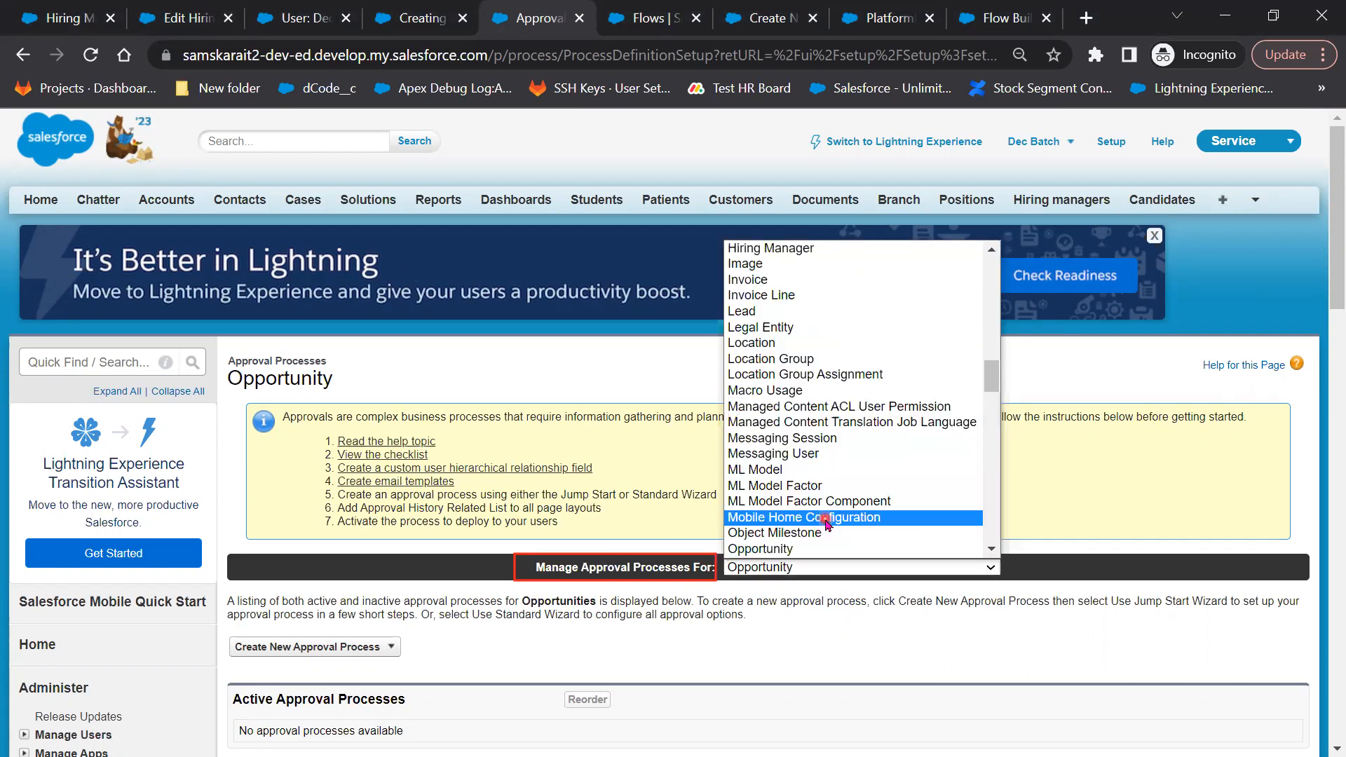
scroll(826, 524, up, 10)
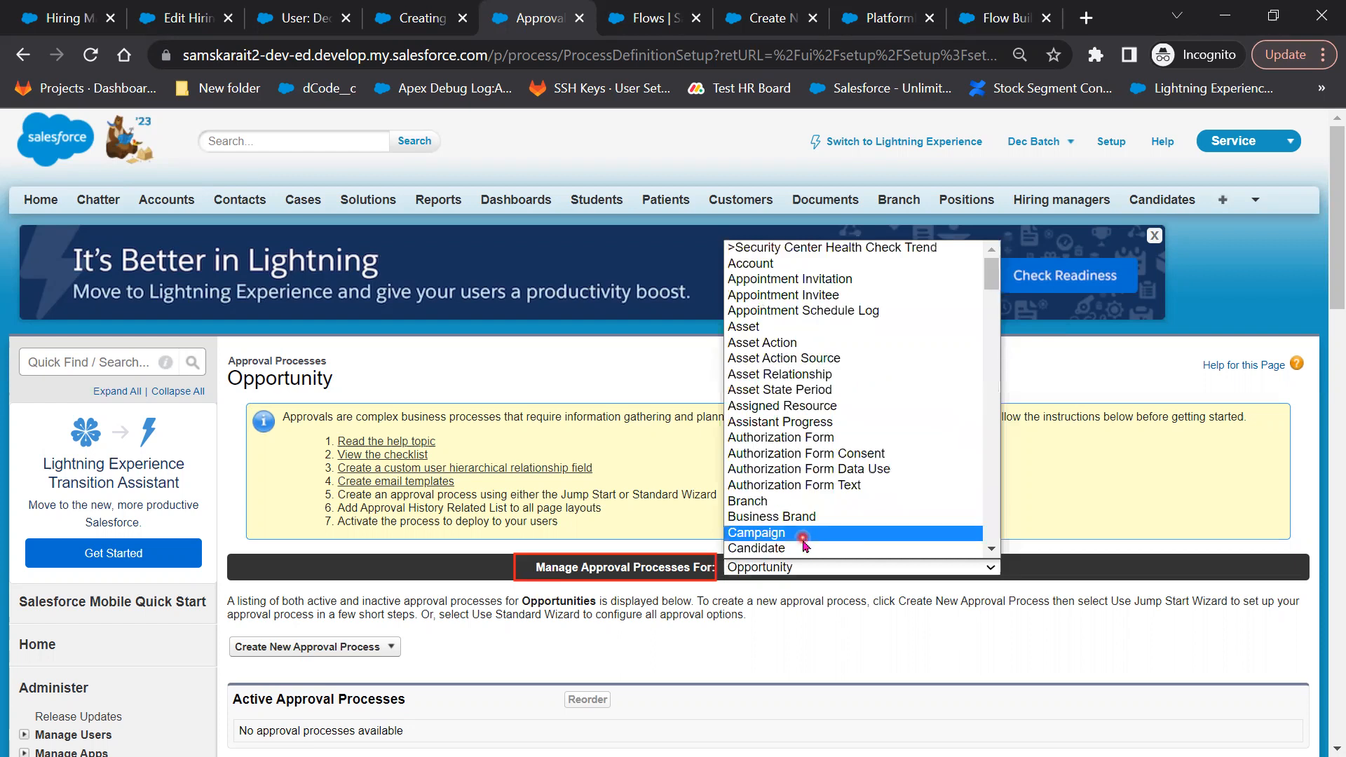
scroll(804, 546, down, 8)
scroll(870, 547, down, 15)
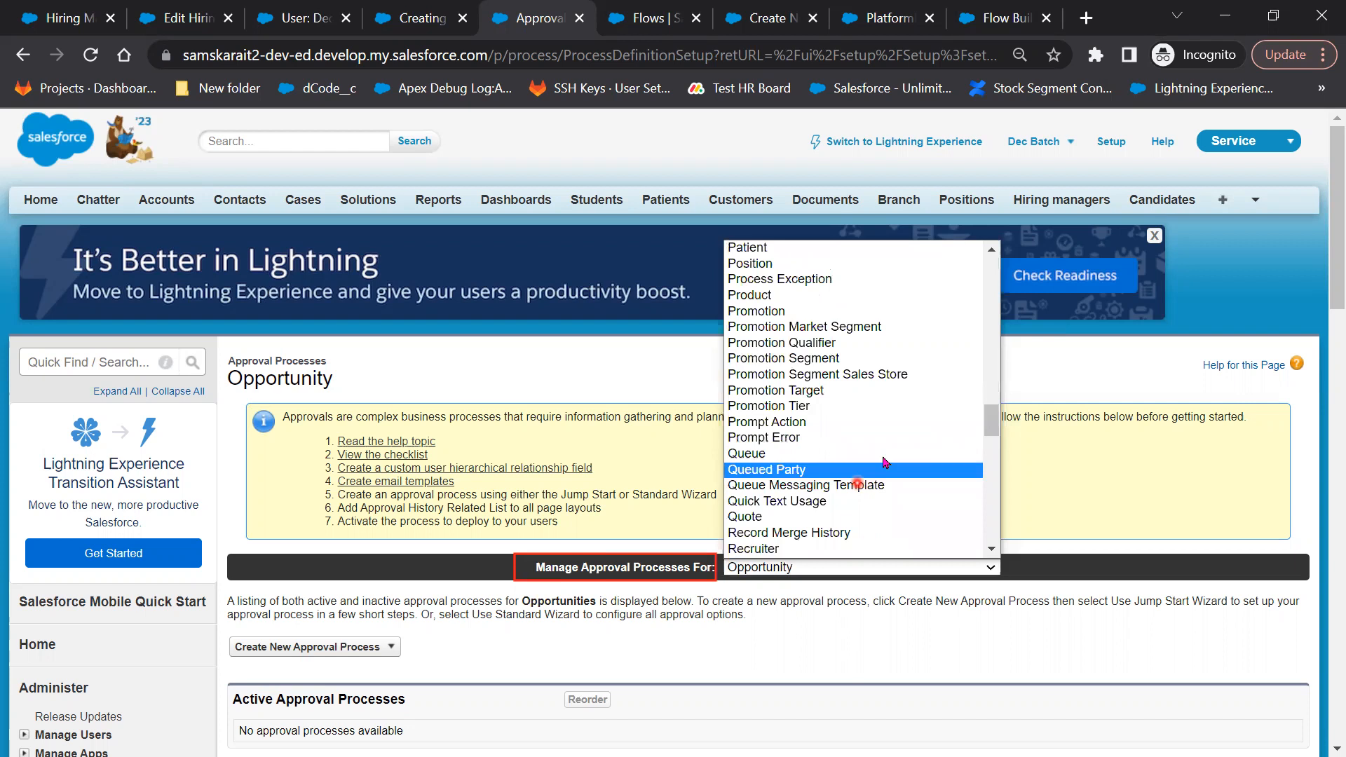
click(840, 629)
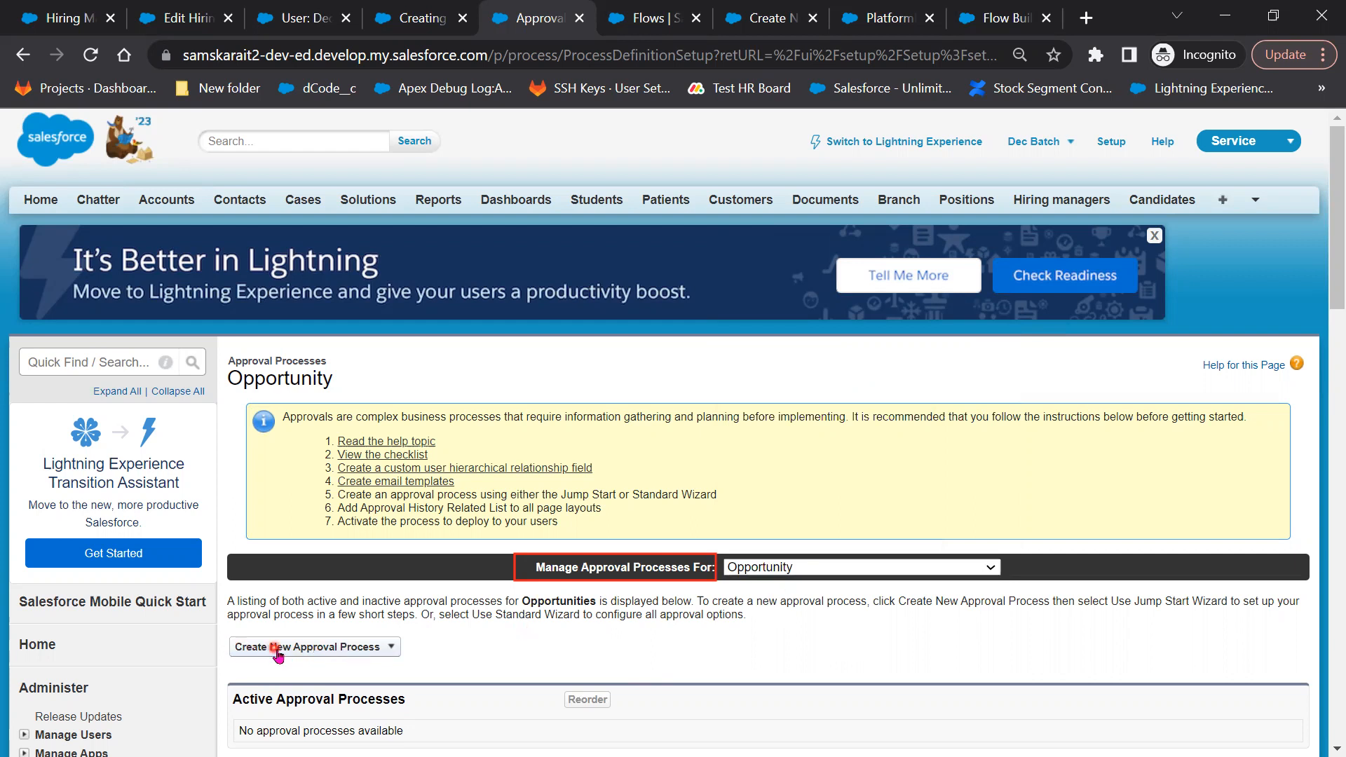
click(385, 653)
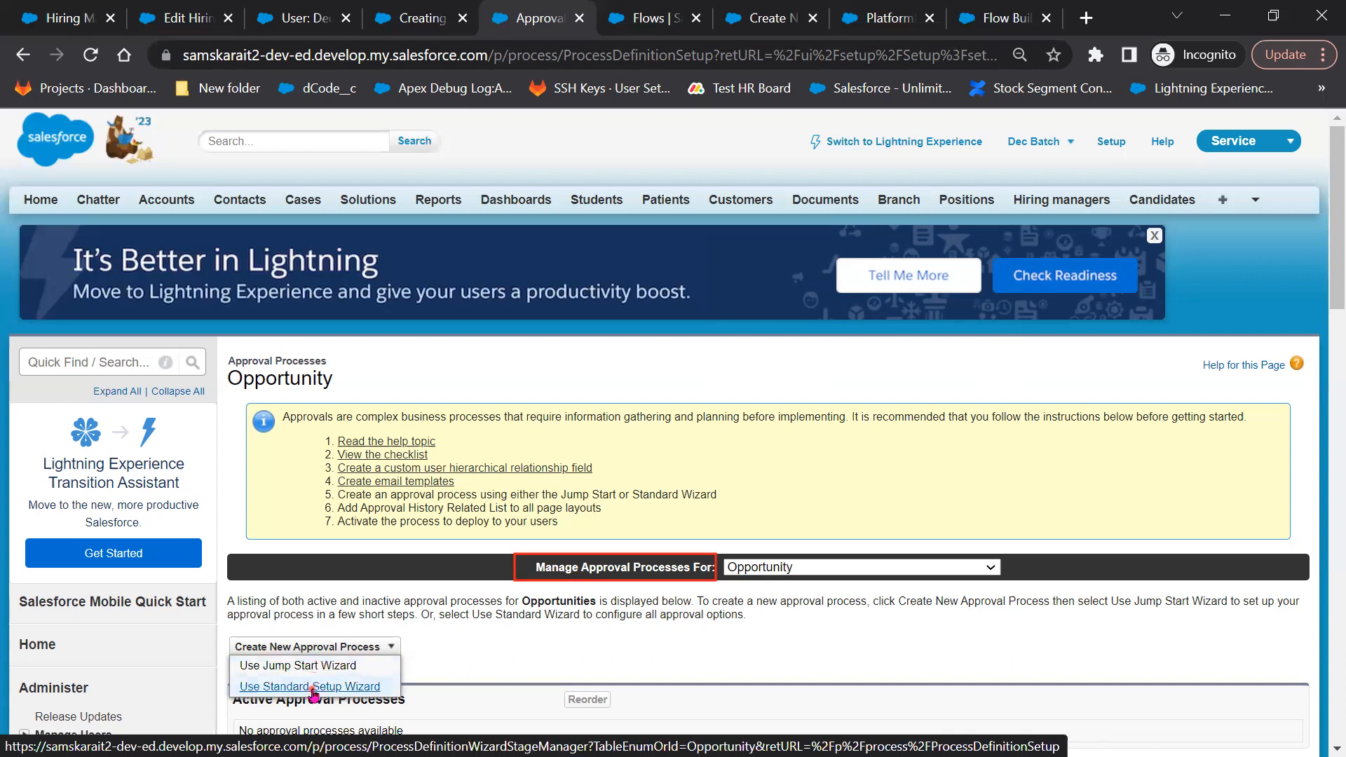
click(314, 687)
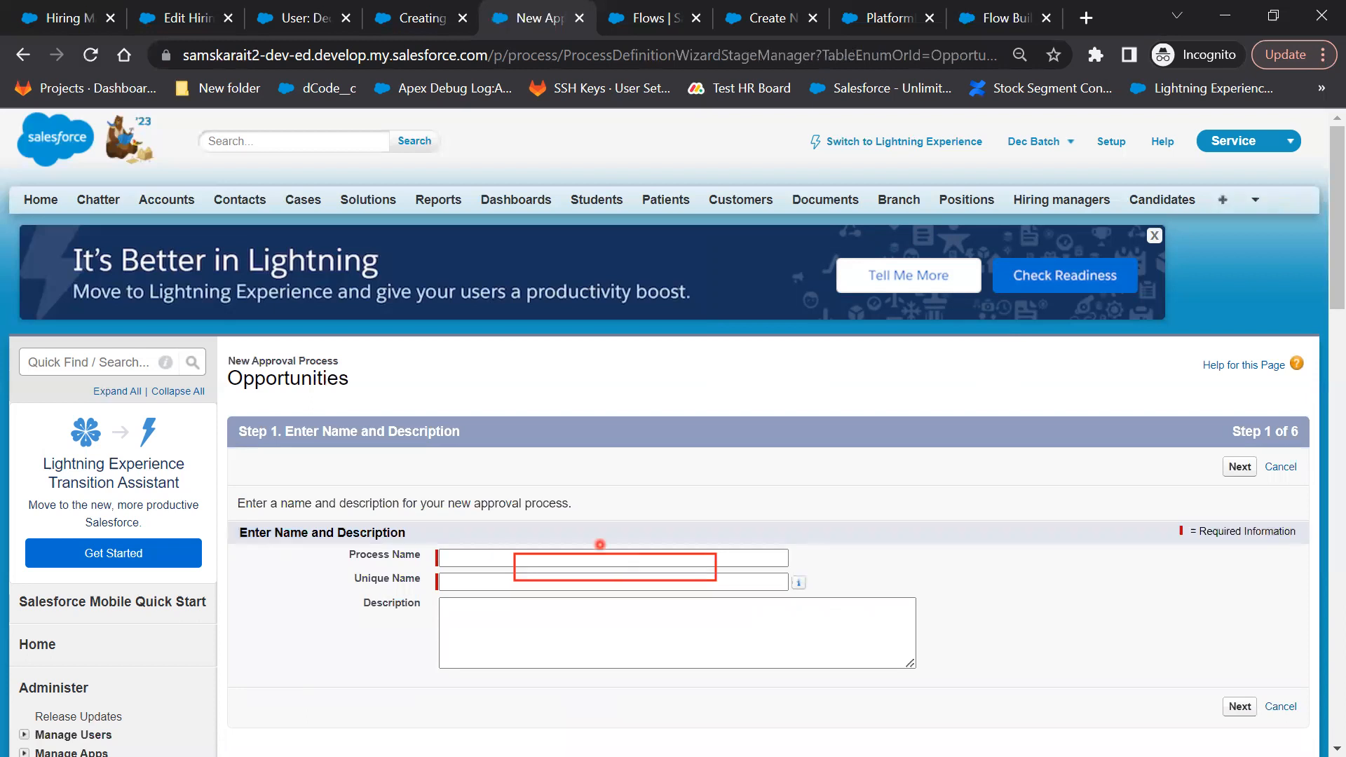
Name the process 'Discount Approval Process', unique name Discount_Approval_Process, and continue
click(498, 555)
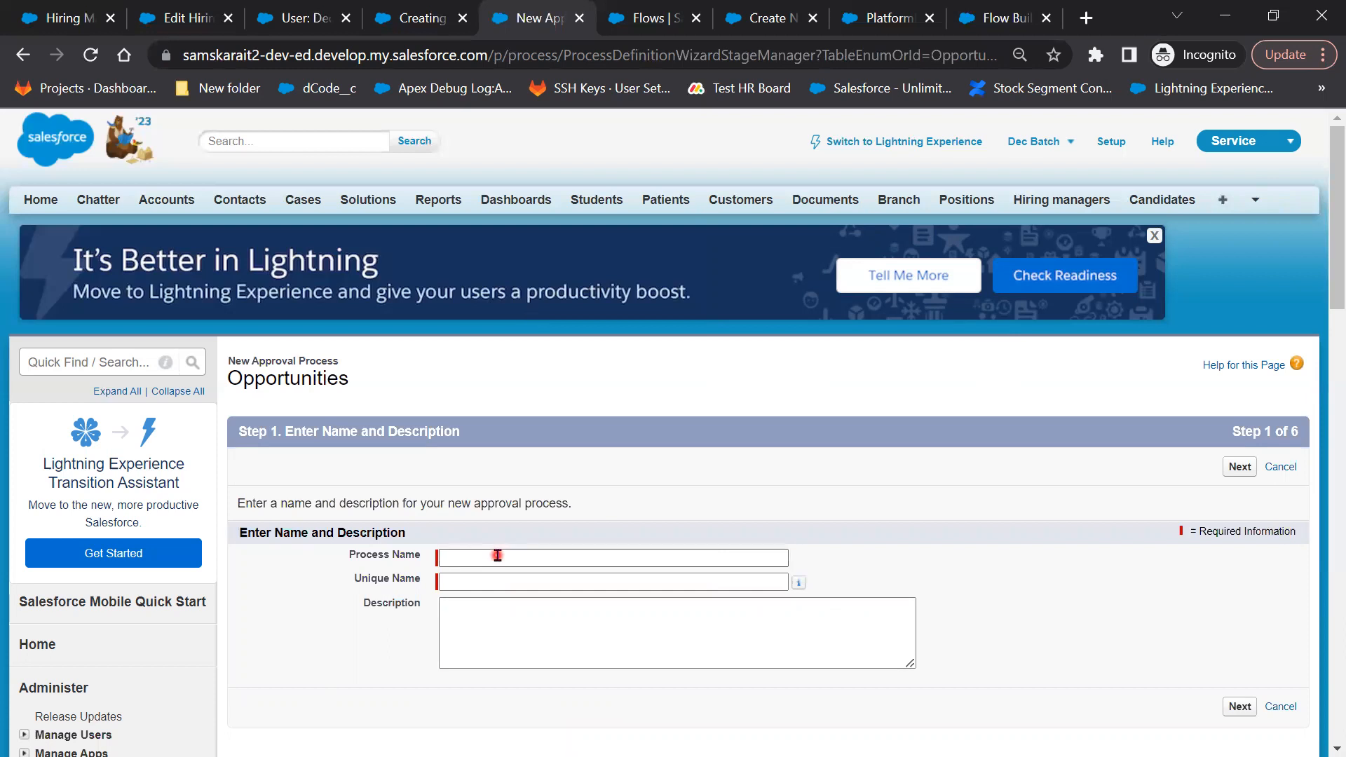
click(498, 556)
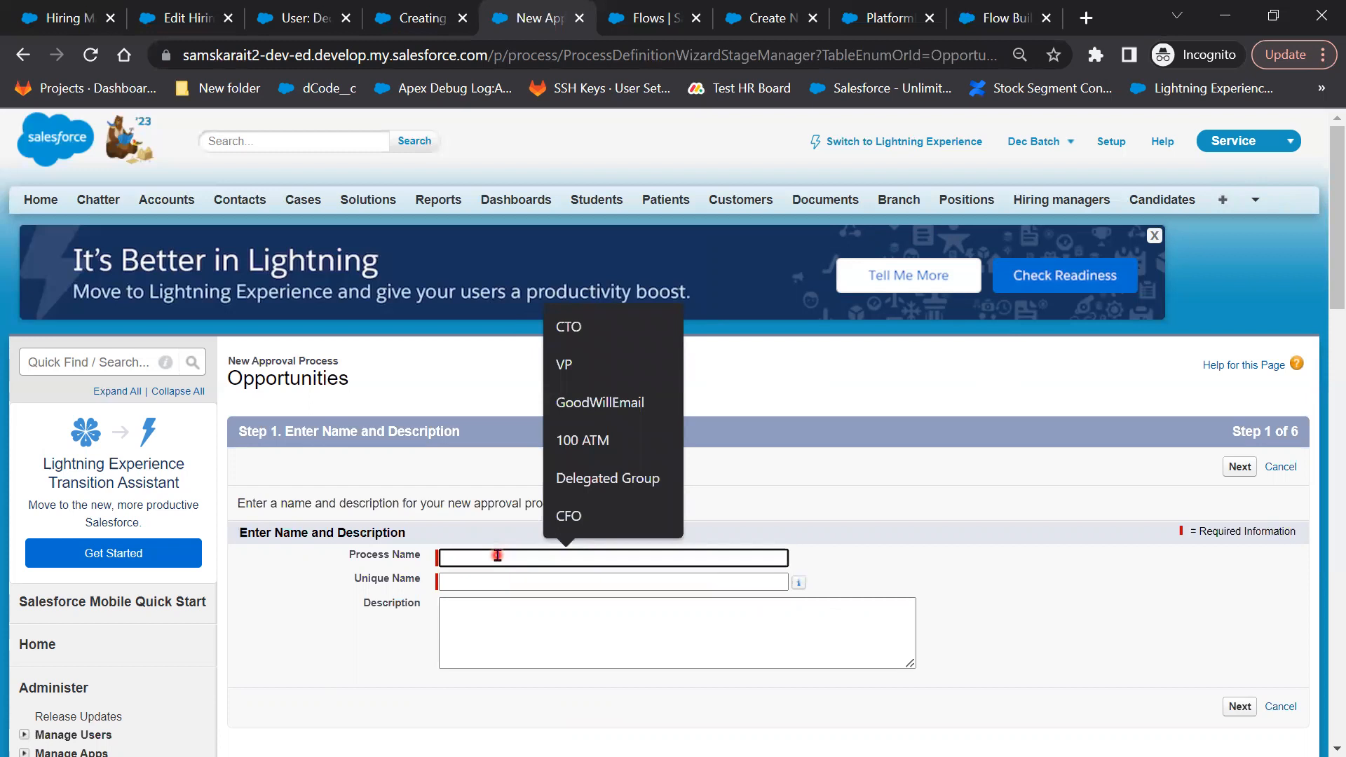
text(Dis)
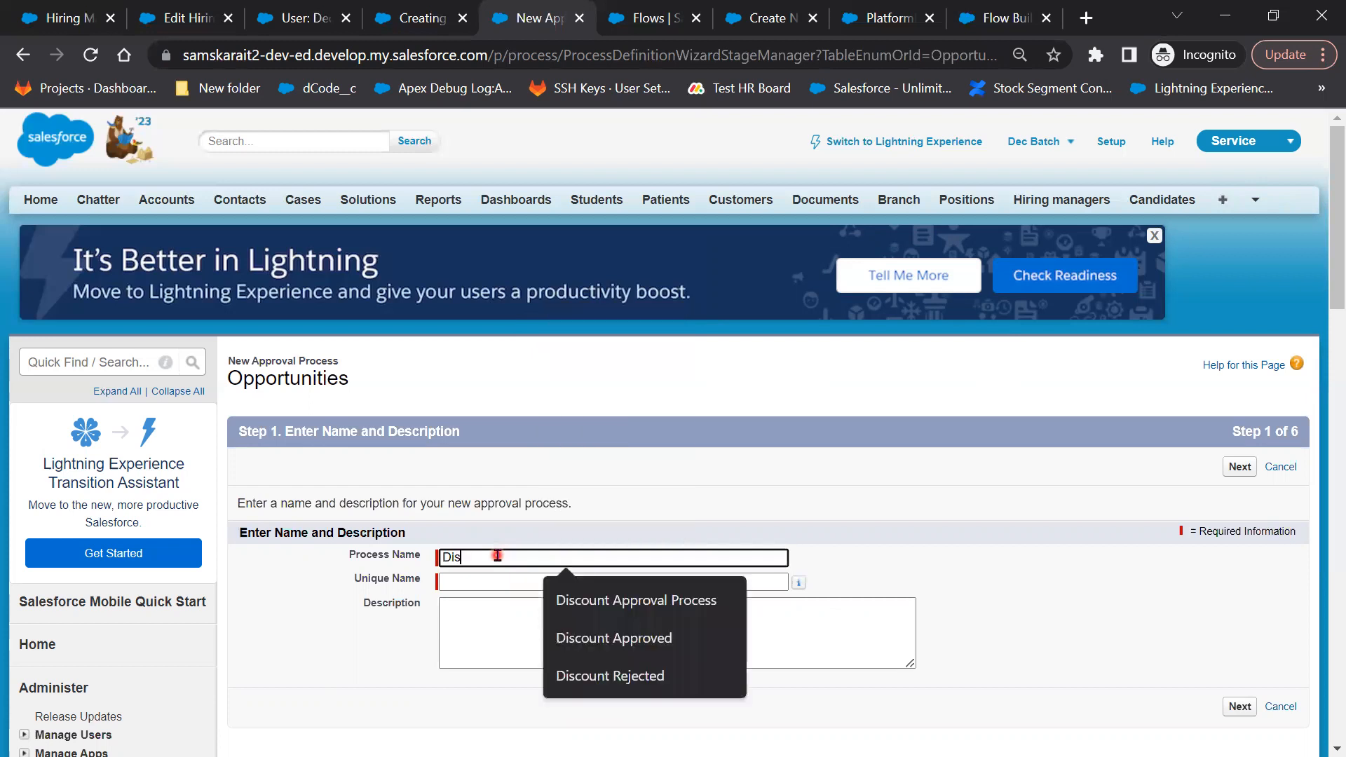
text( Co)
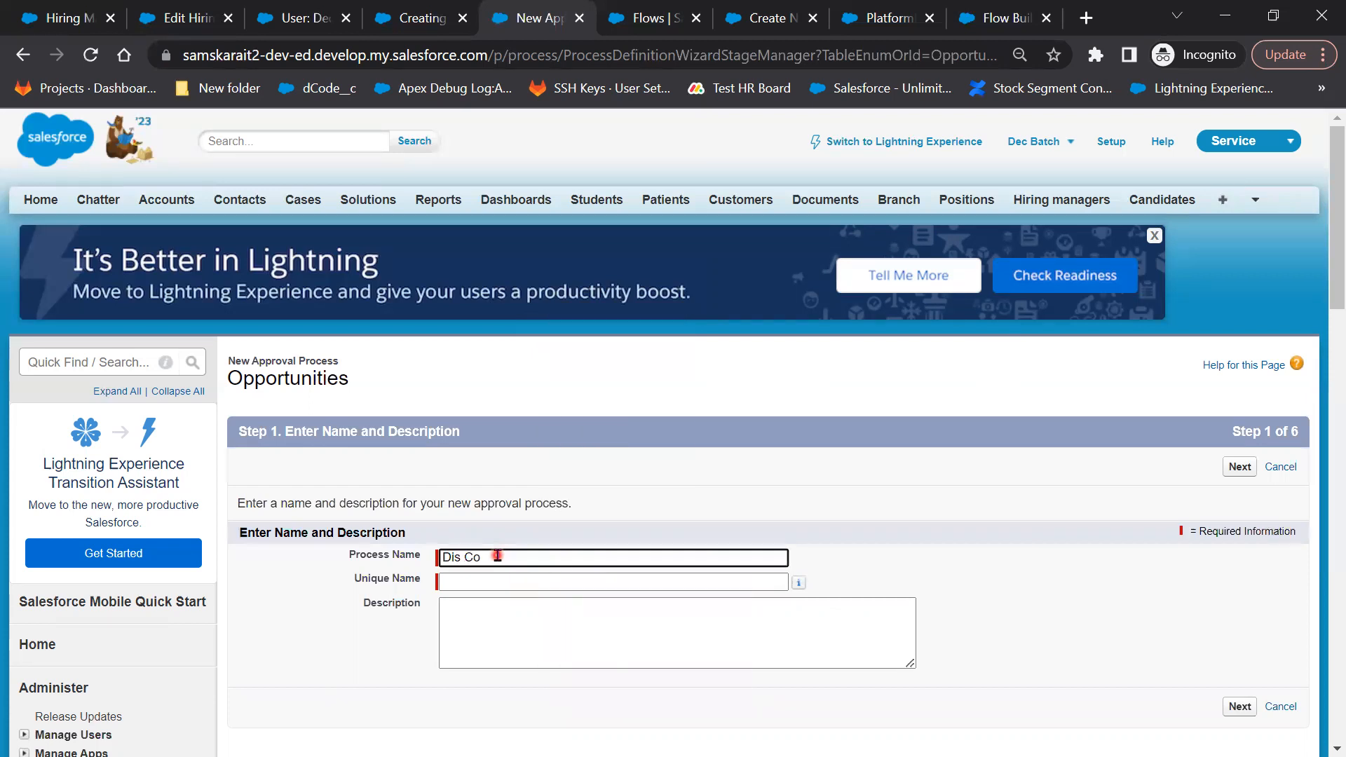
key(BackSpace)
key(BackSpace)
key(BackSpace)
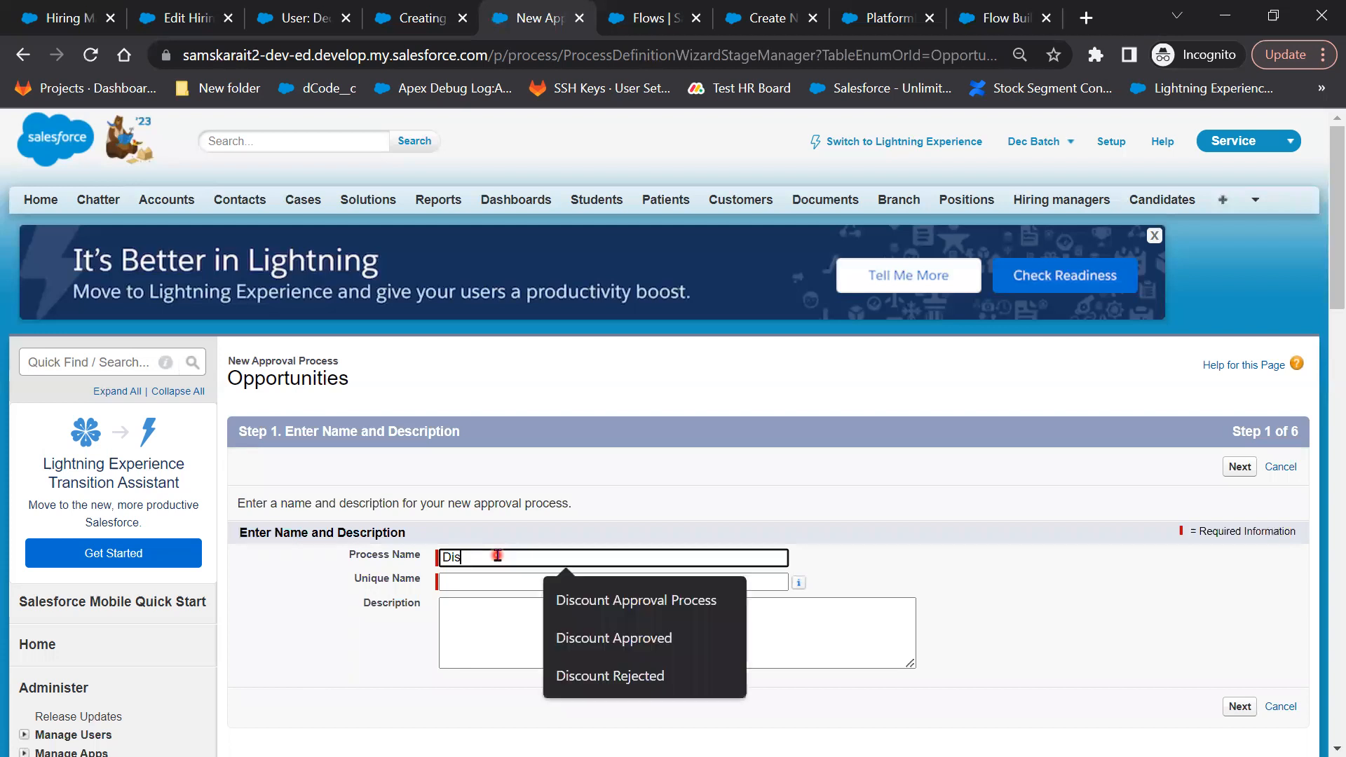
key(Down)
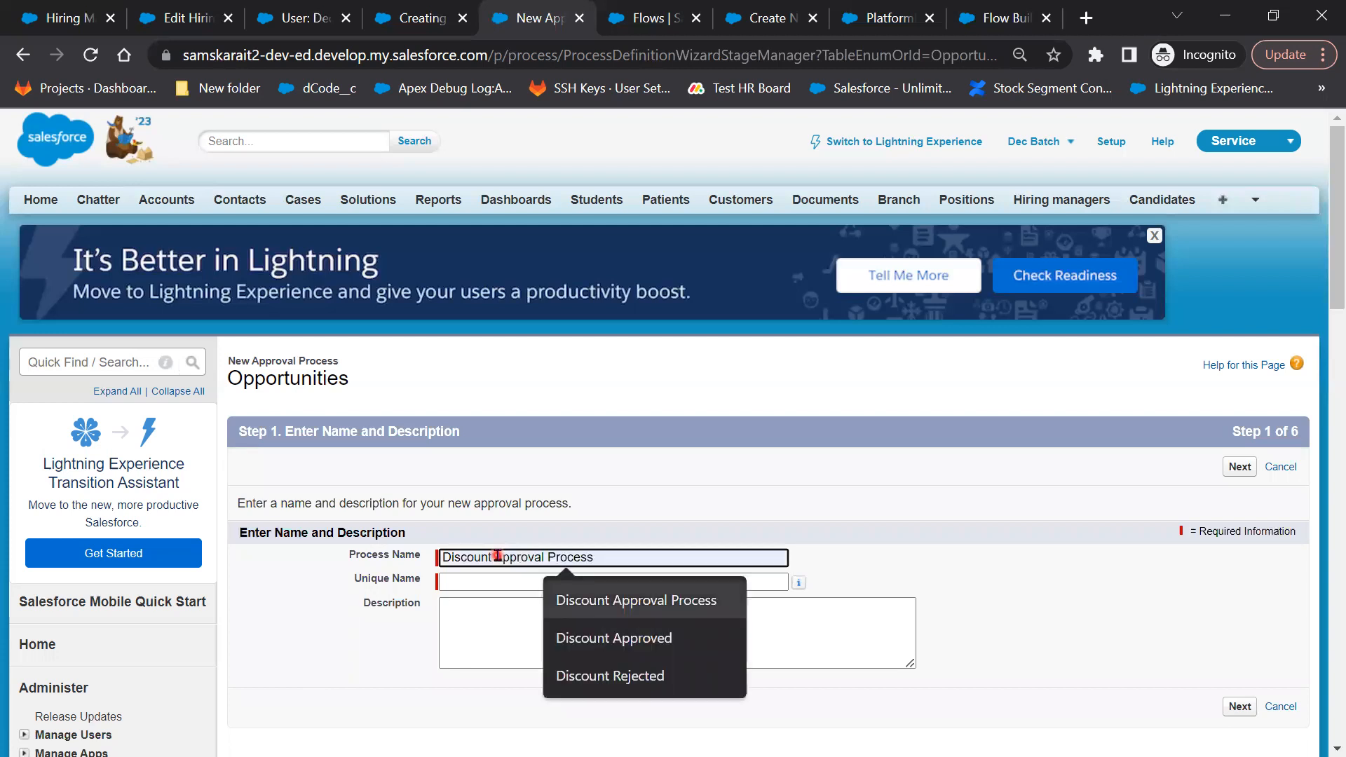
key(Return)
key(Tab)
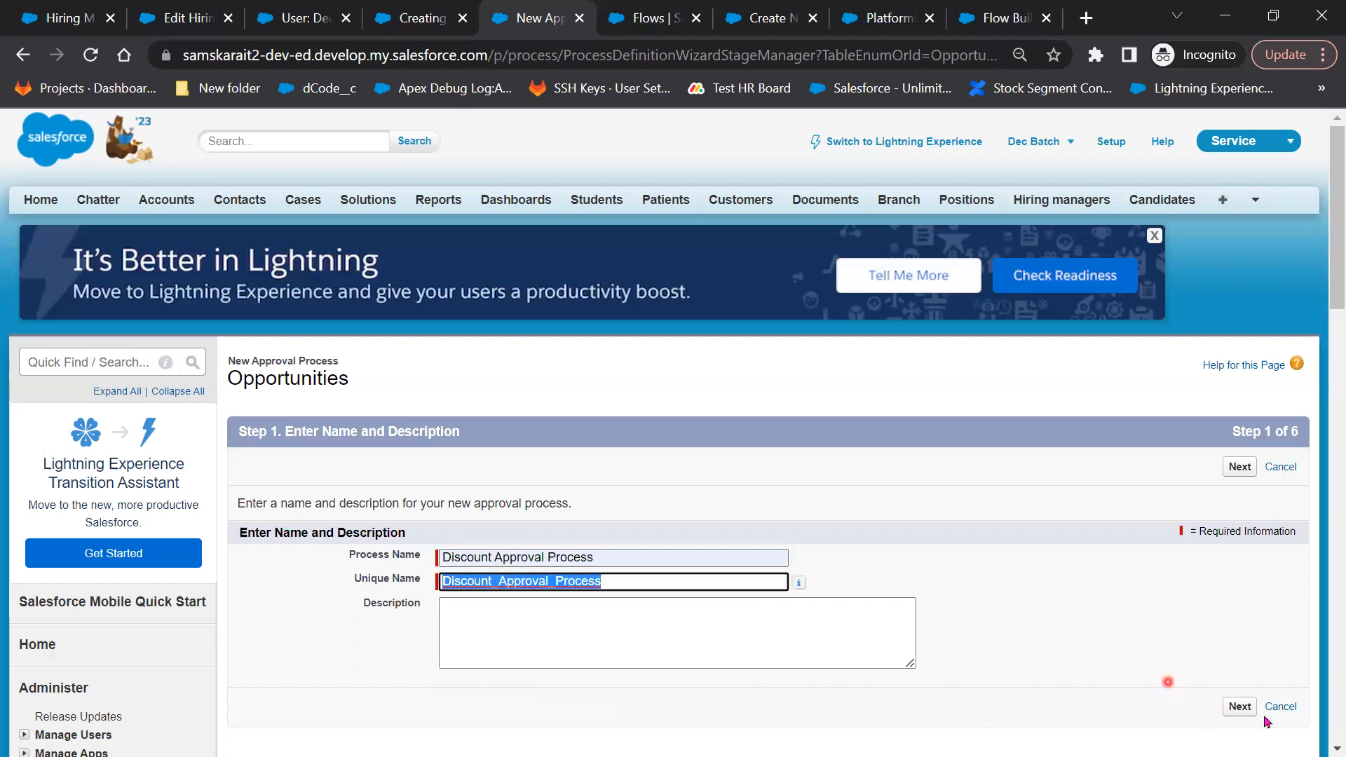
click(1244, 708)
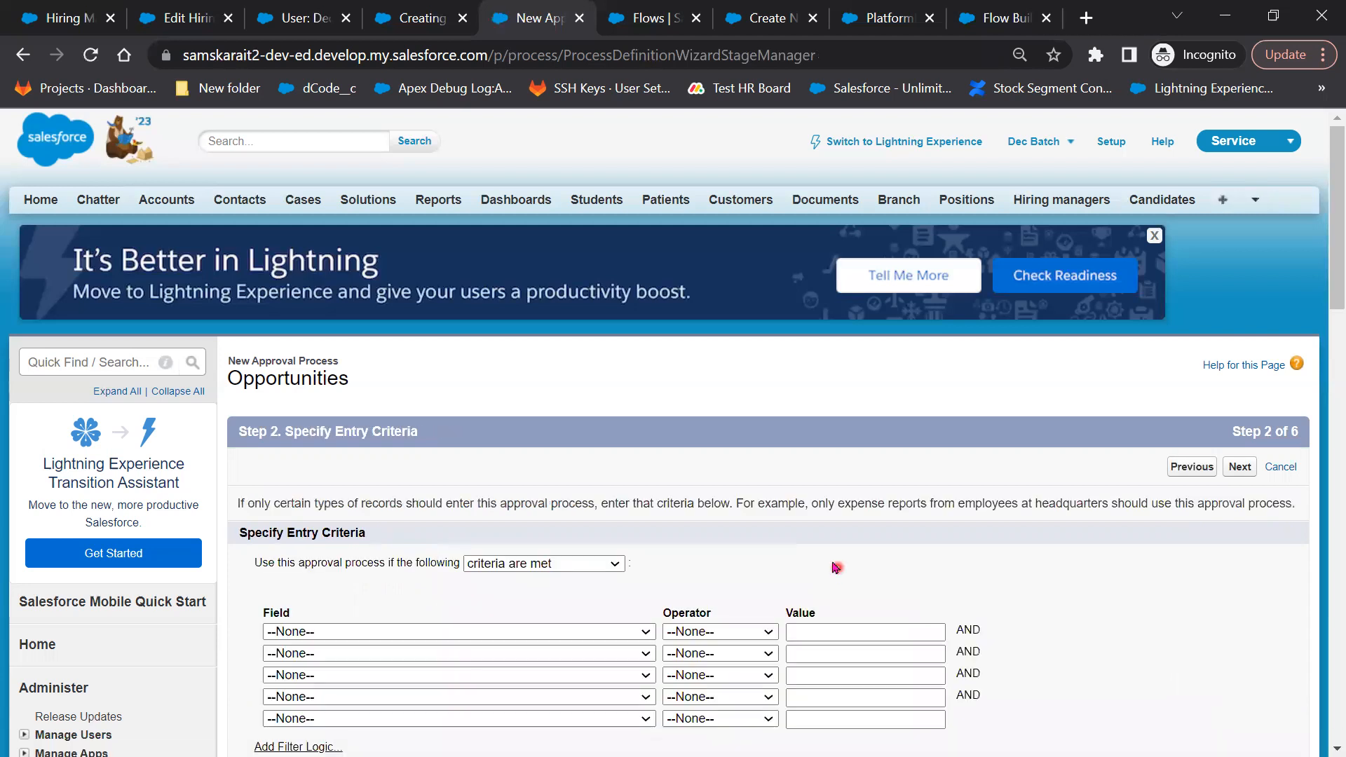
Add entry criterion Opportunity: Discount Percentage greater than 0 and go to Step 3
scroll(589, 390, down, 1)
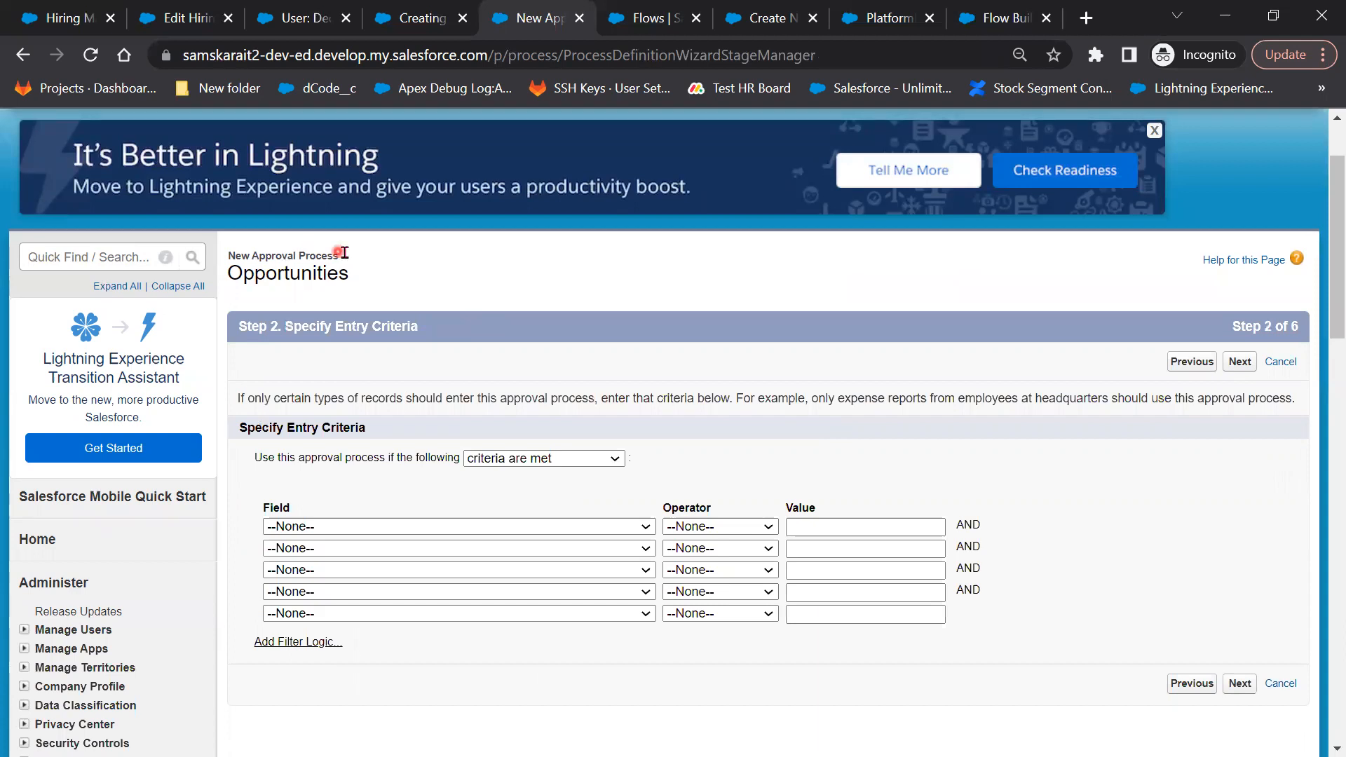
drag(339, 256, 226, 261)
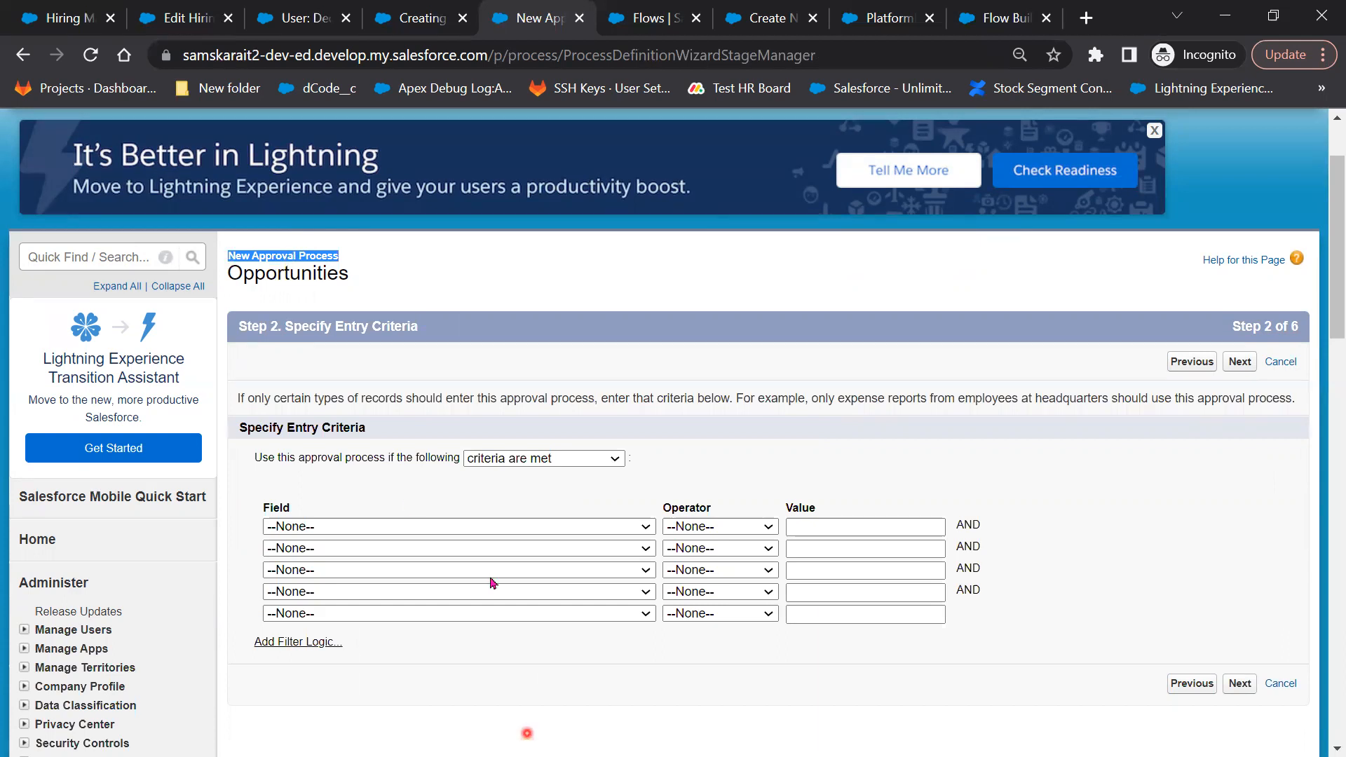
click(478, 534)
click(405, 536)
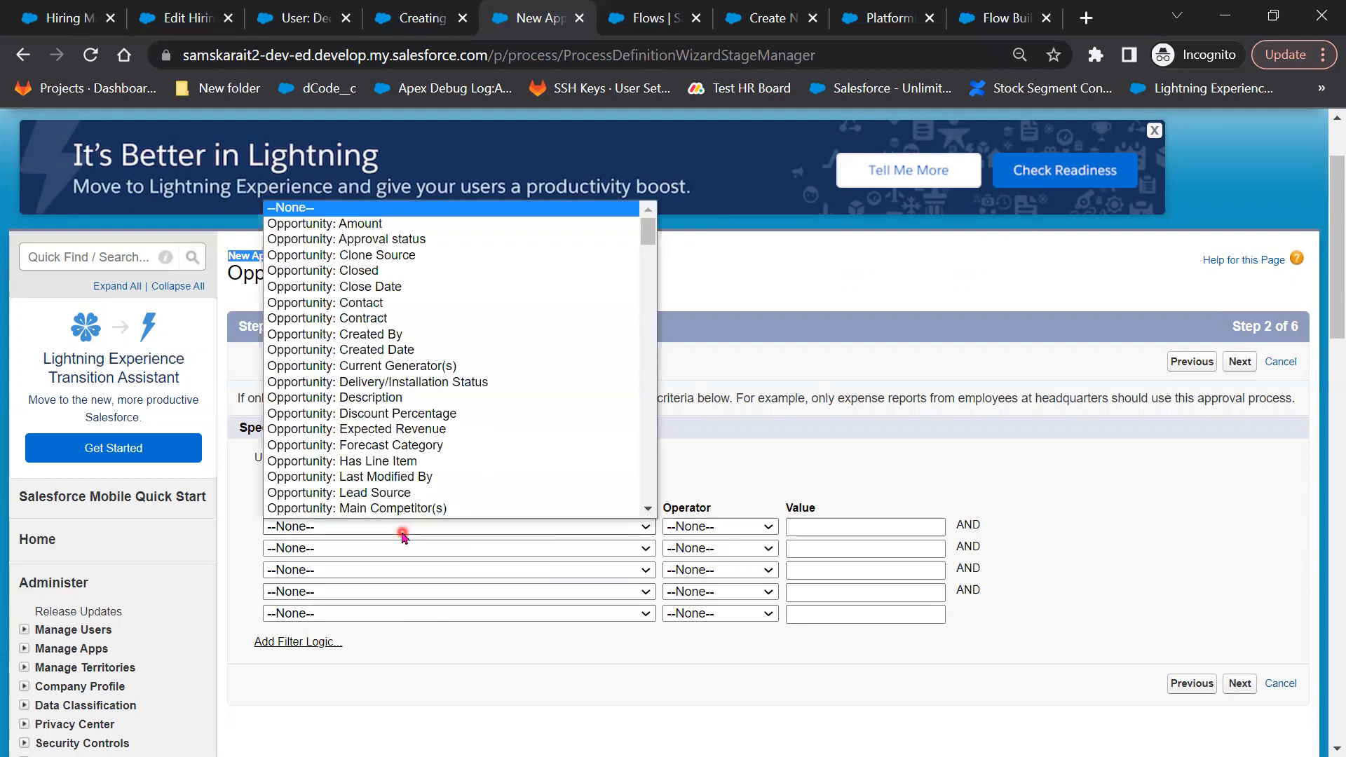
scroll(422, 382, down, 1)
click(419, 382)
click(726, 528)
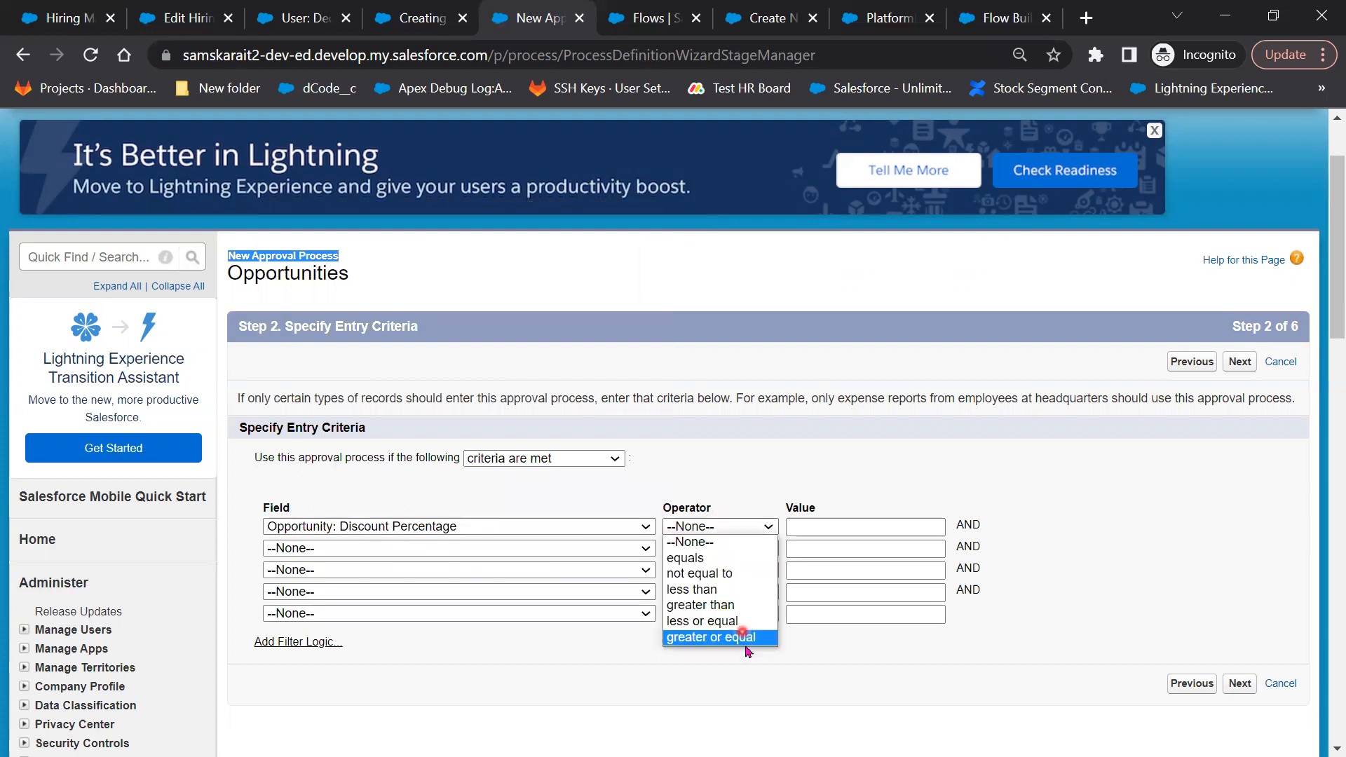
click(733, 596)
click(705, 526)
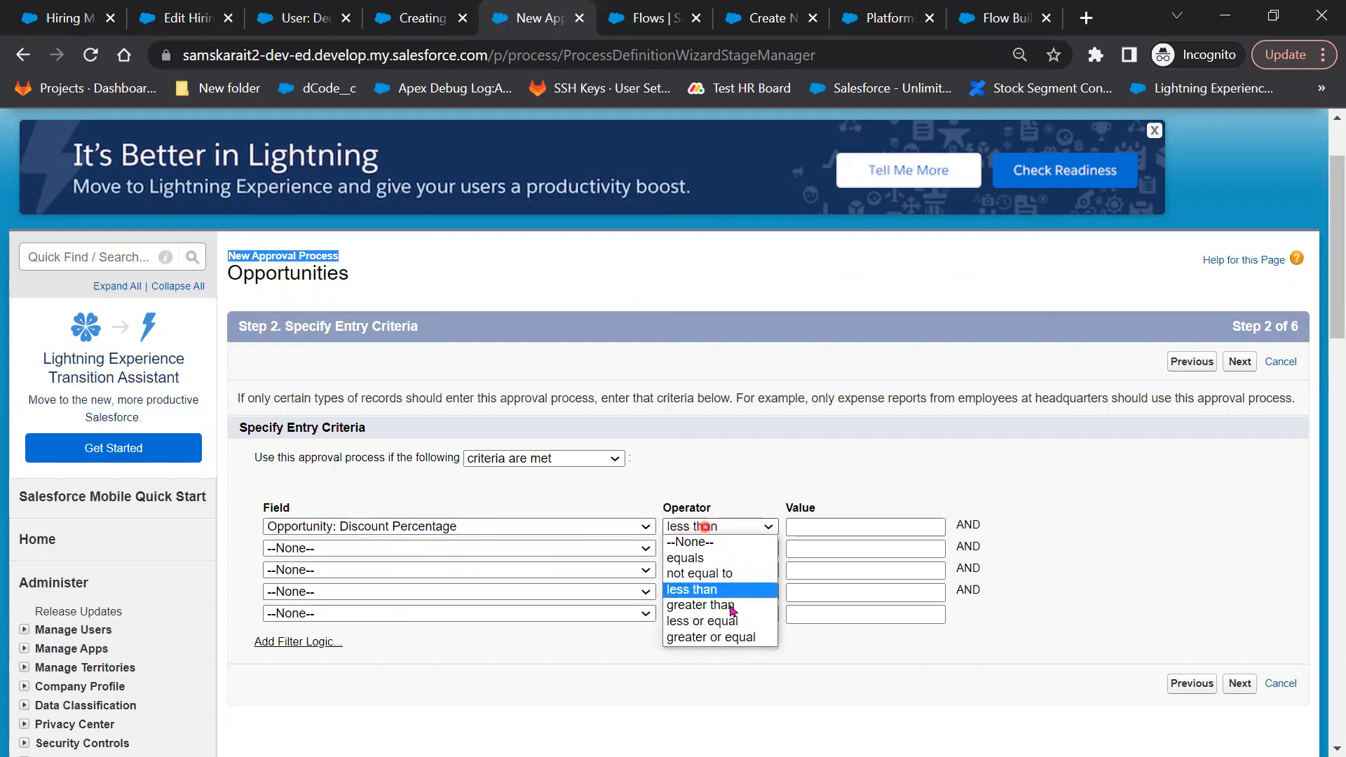
key(Down)
key(Return)
click(801, 530)
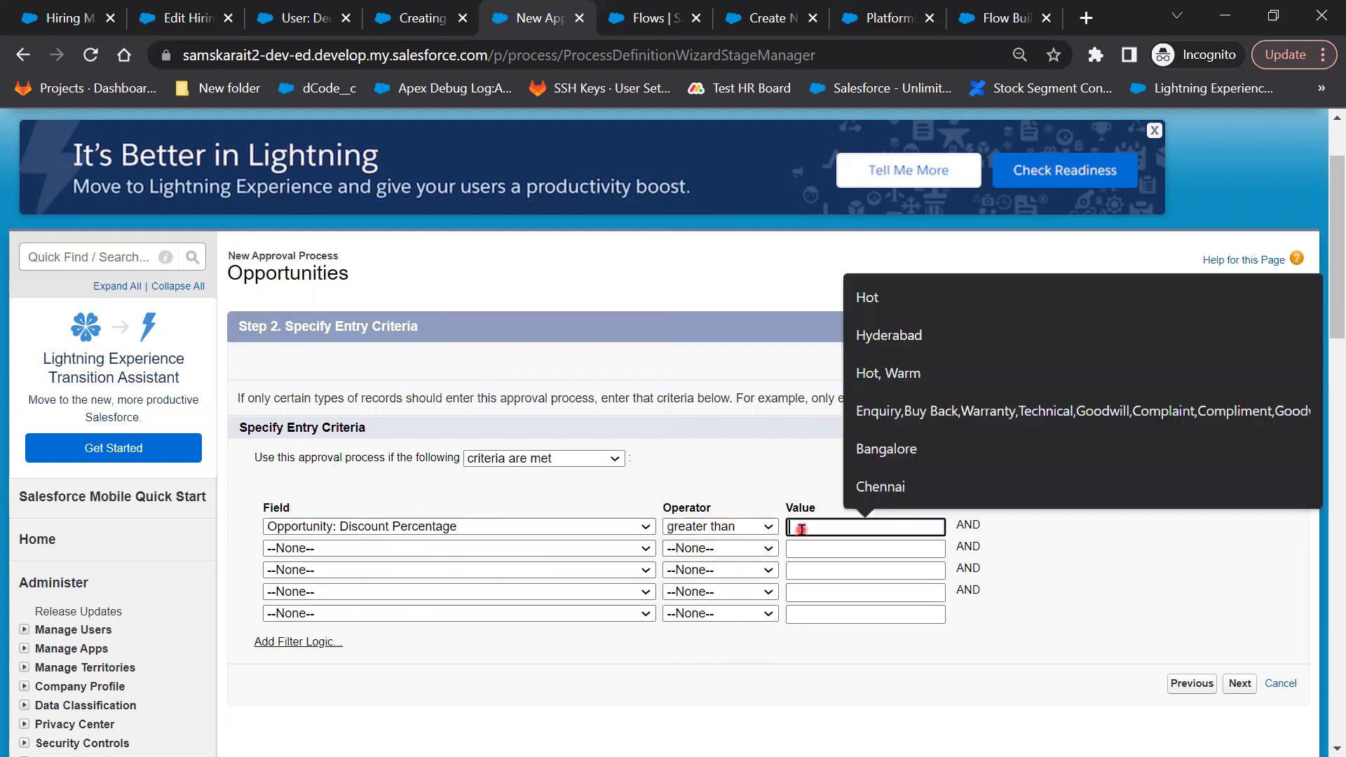
text(0)
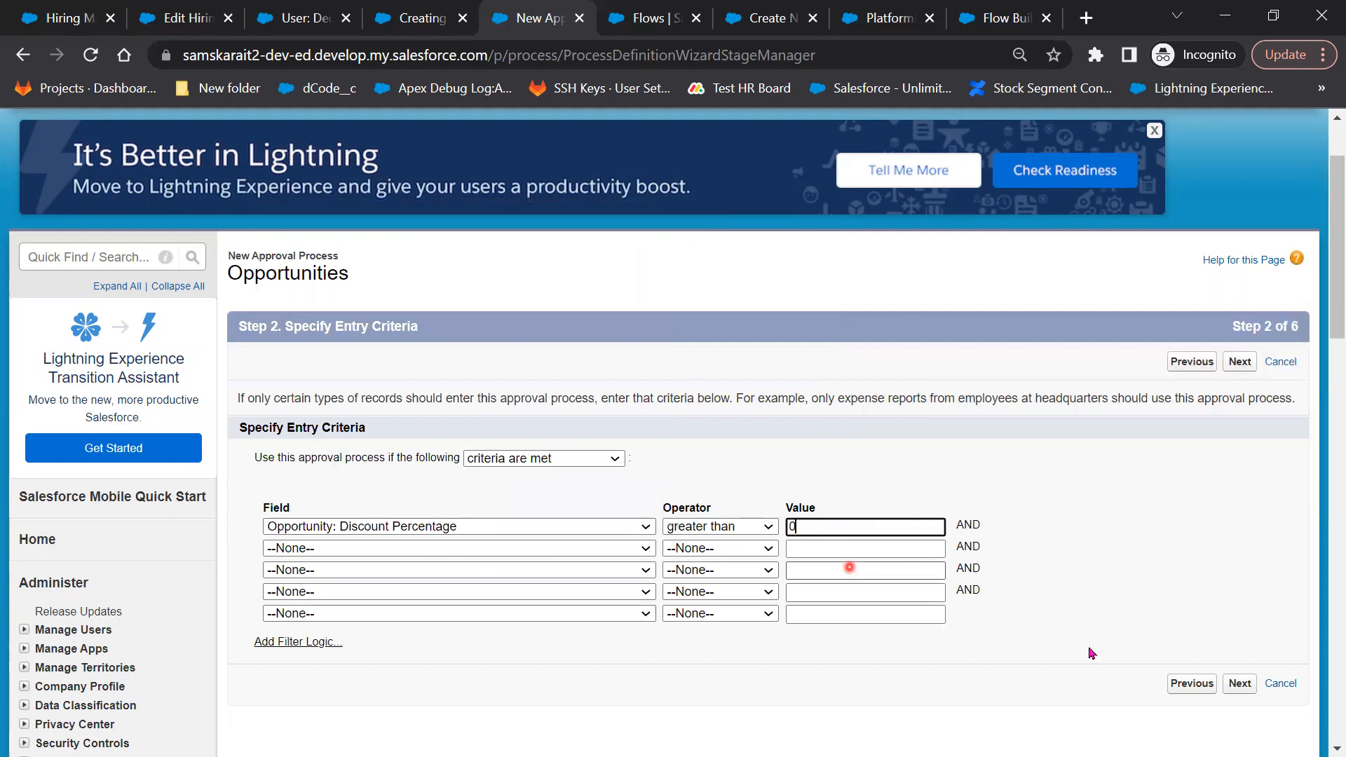
click(1240, 684)
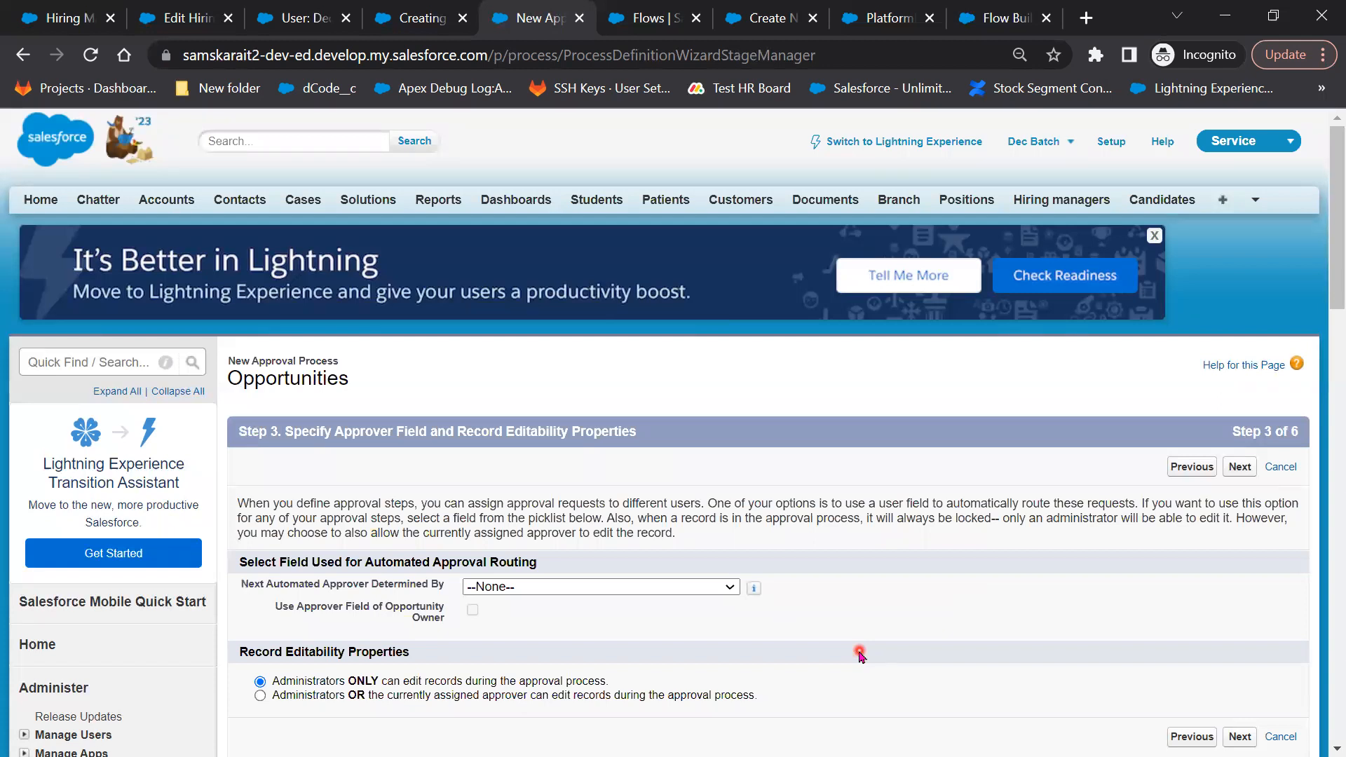
Choose Manager in Next Automated Approver Determined By
scroll(861, 655, down, 1)
scroll(260, 497, down, 1)
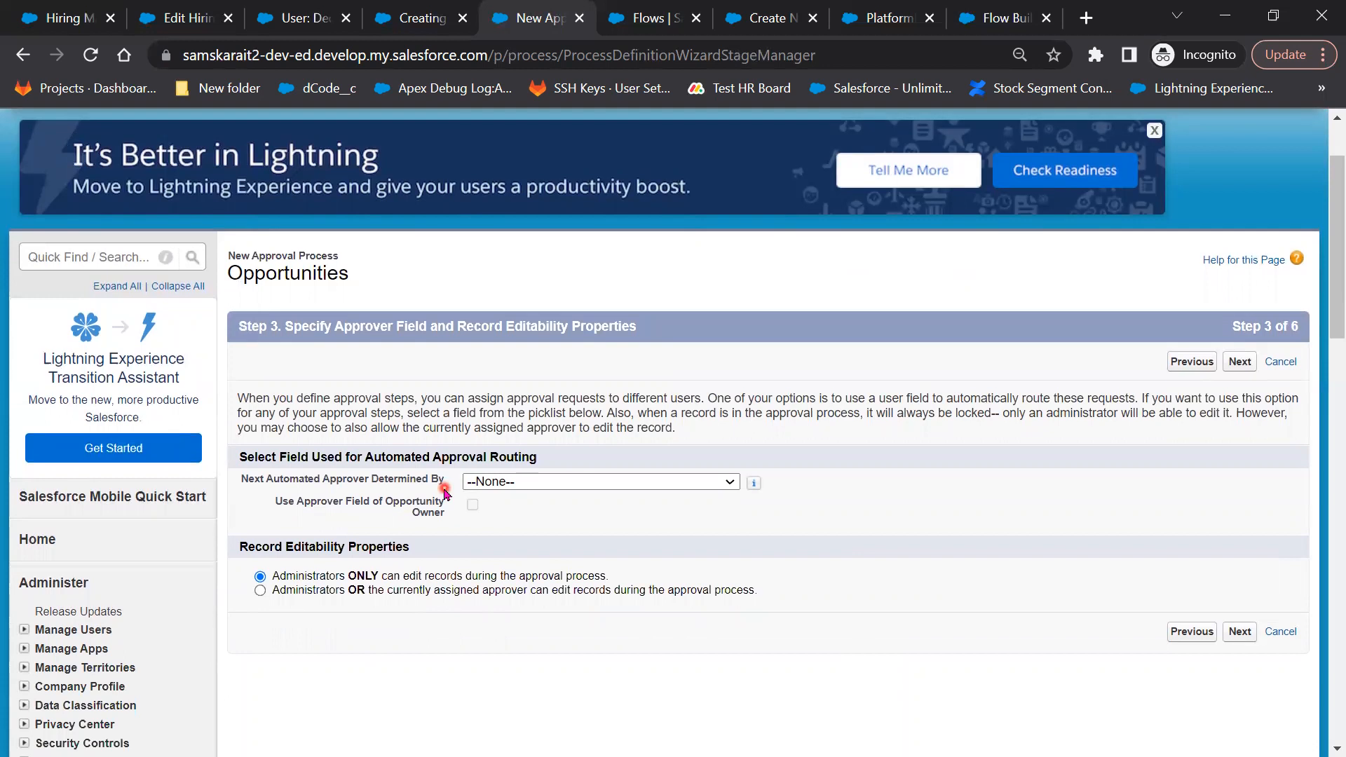
click(504, 484)
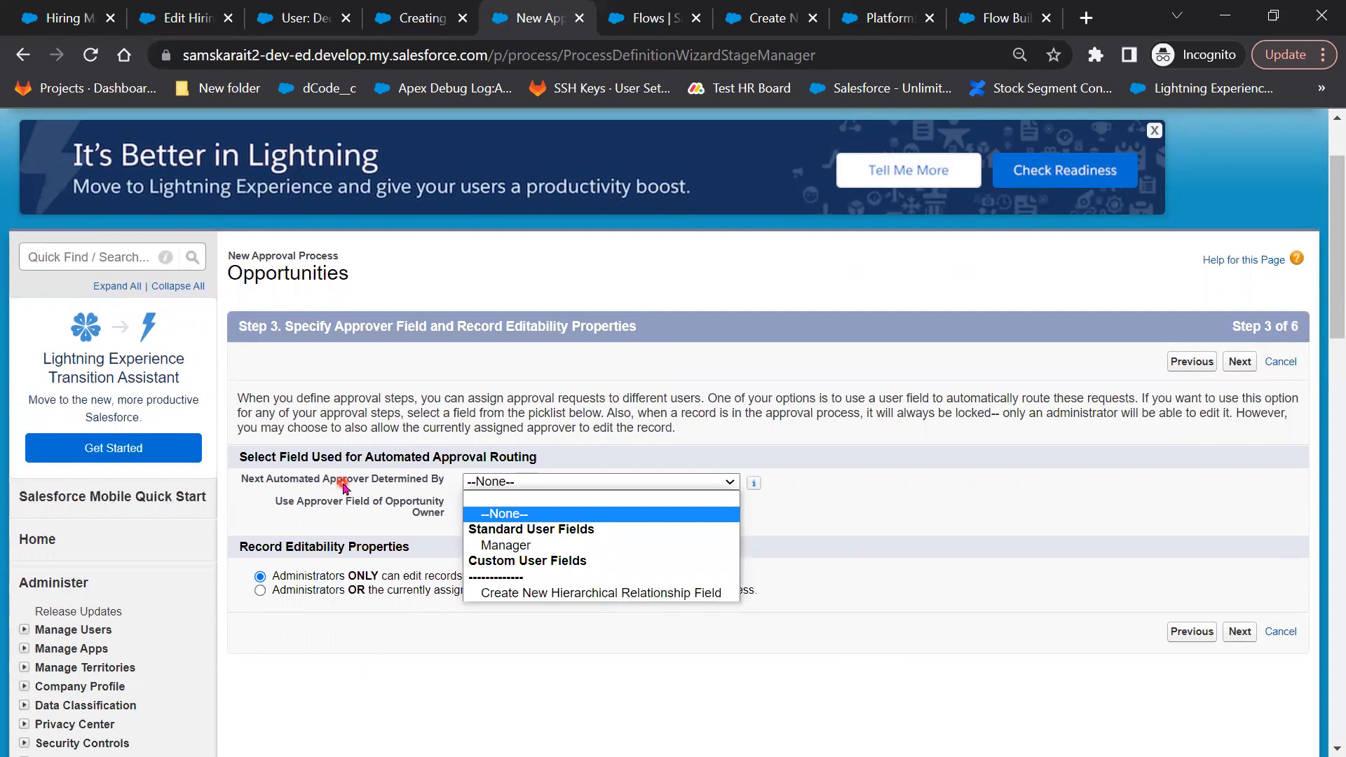
click(600, 548)
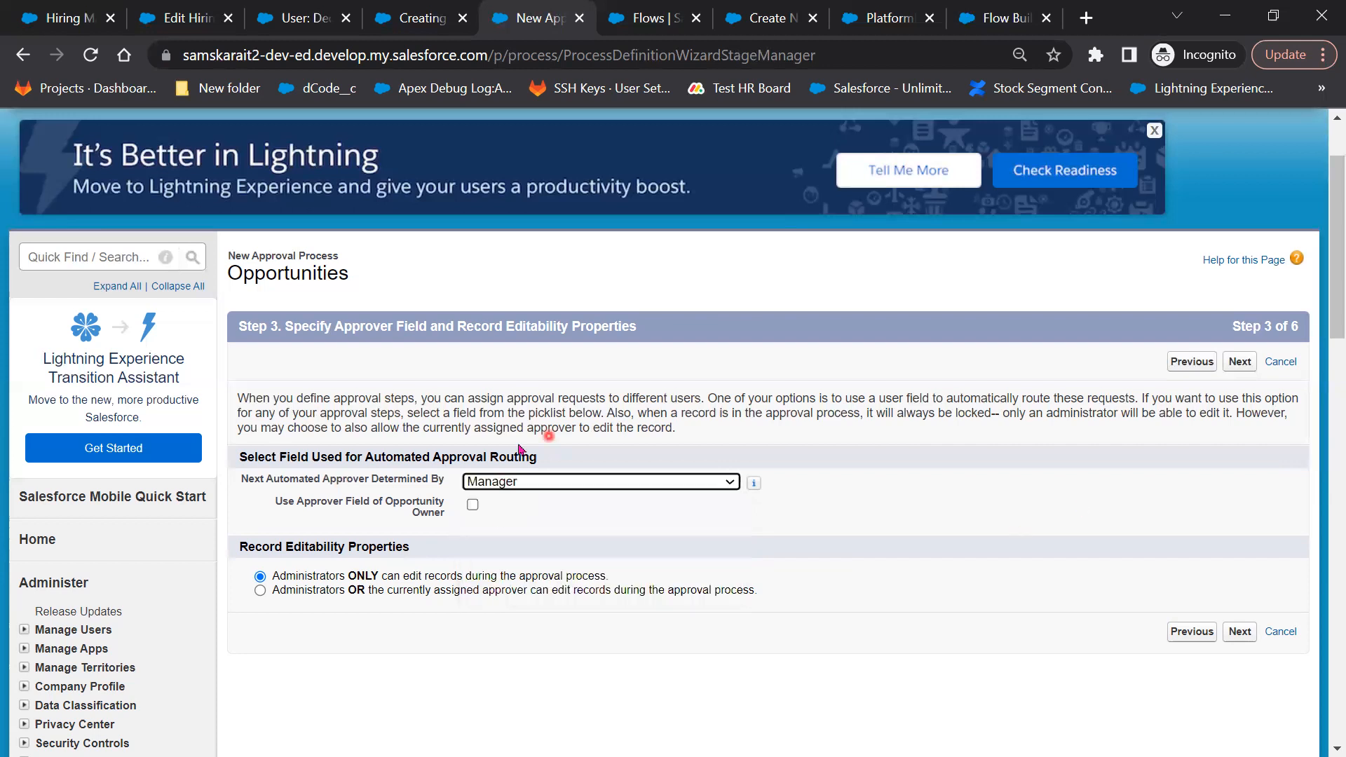
scroll(1273, 240, up, 2)
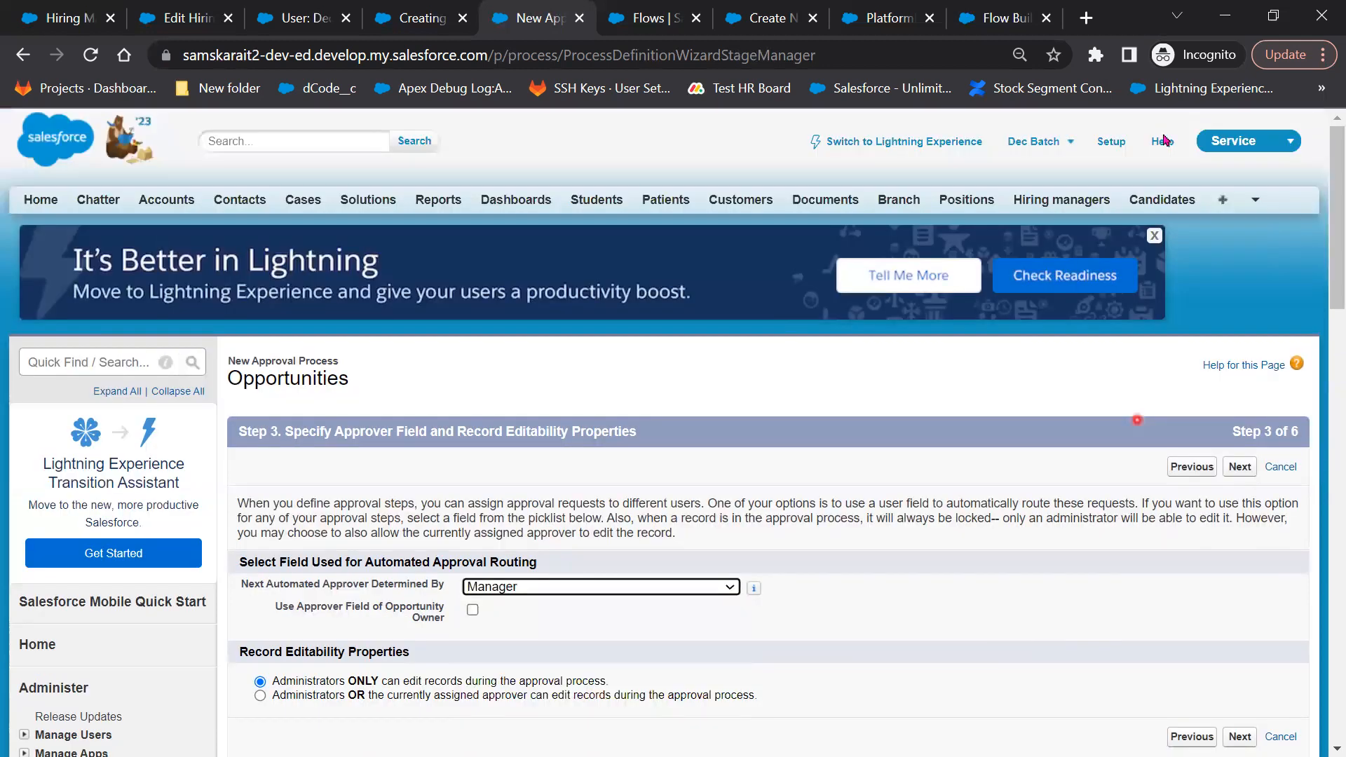
click(1028, 150)
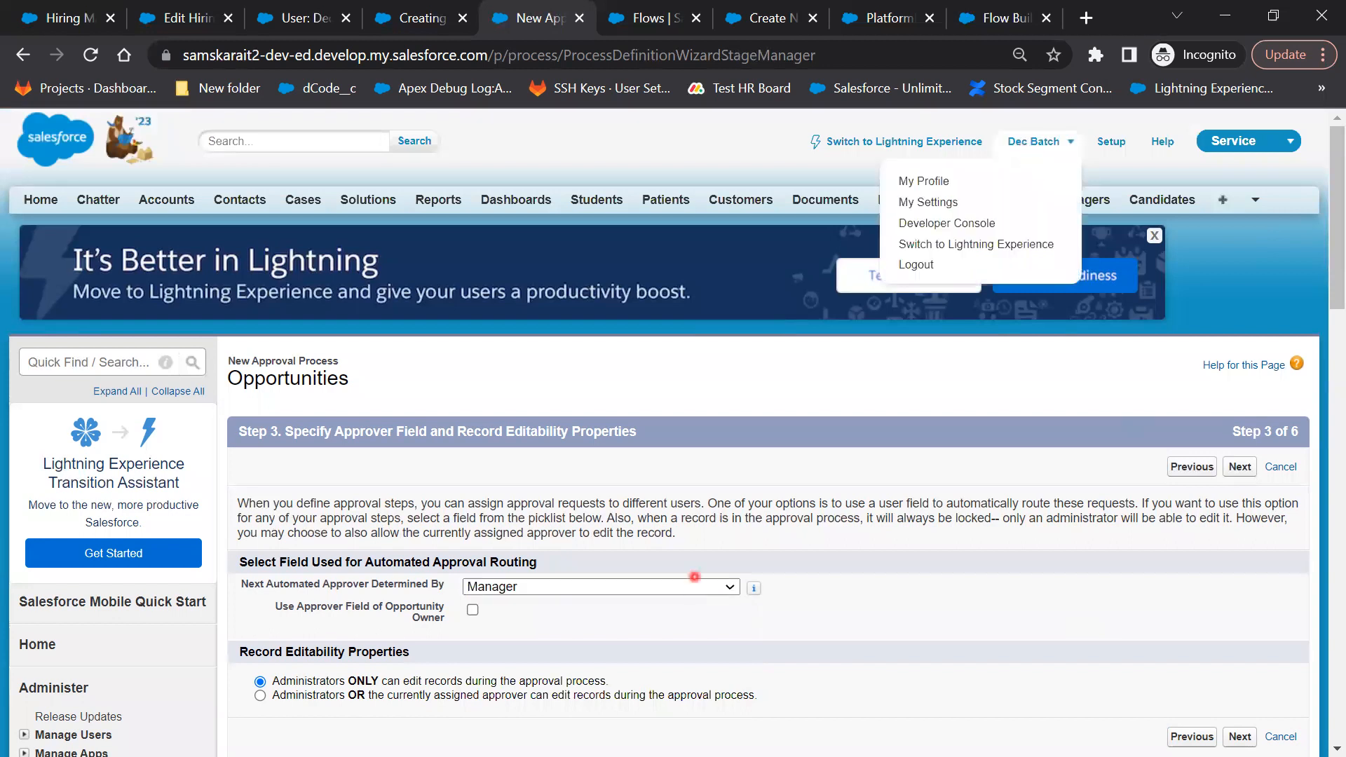
click(855, 633)
scroll(856, 632, down, 1)
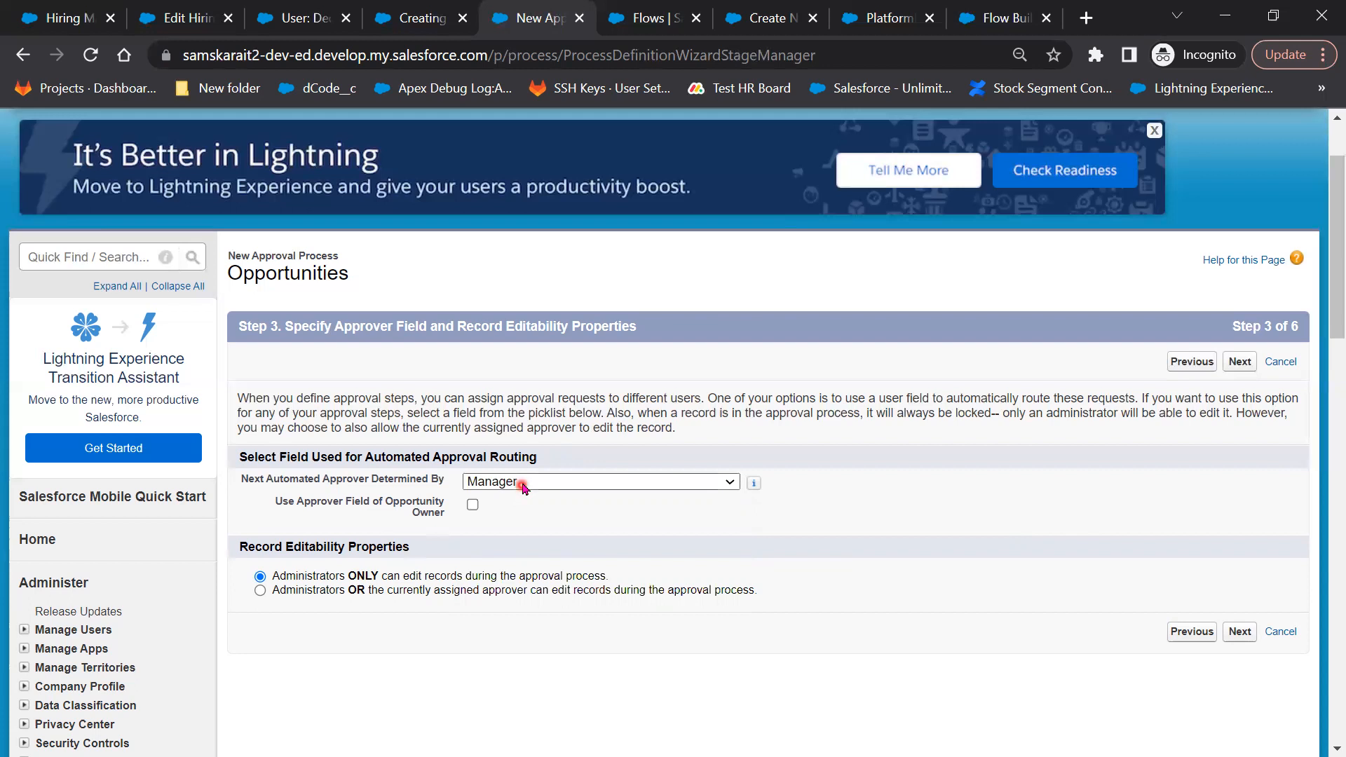
Keep Manager as the approver field and check 'Use Approver Field of Opportunity Owner'
scroll(1084, 479, up, 1)
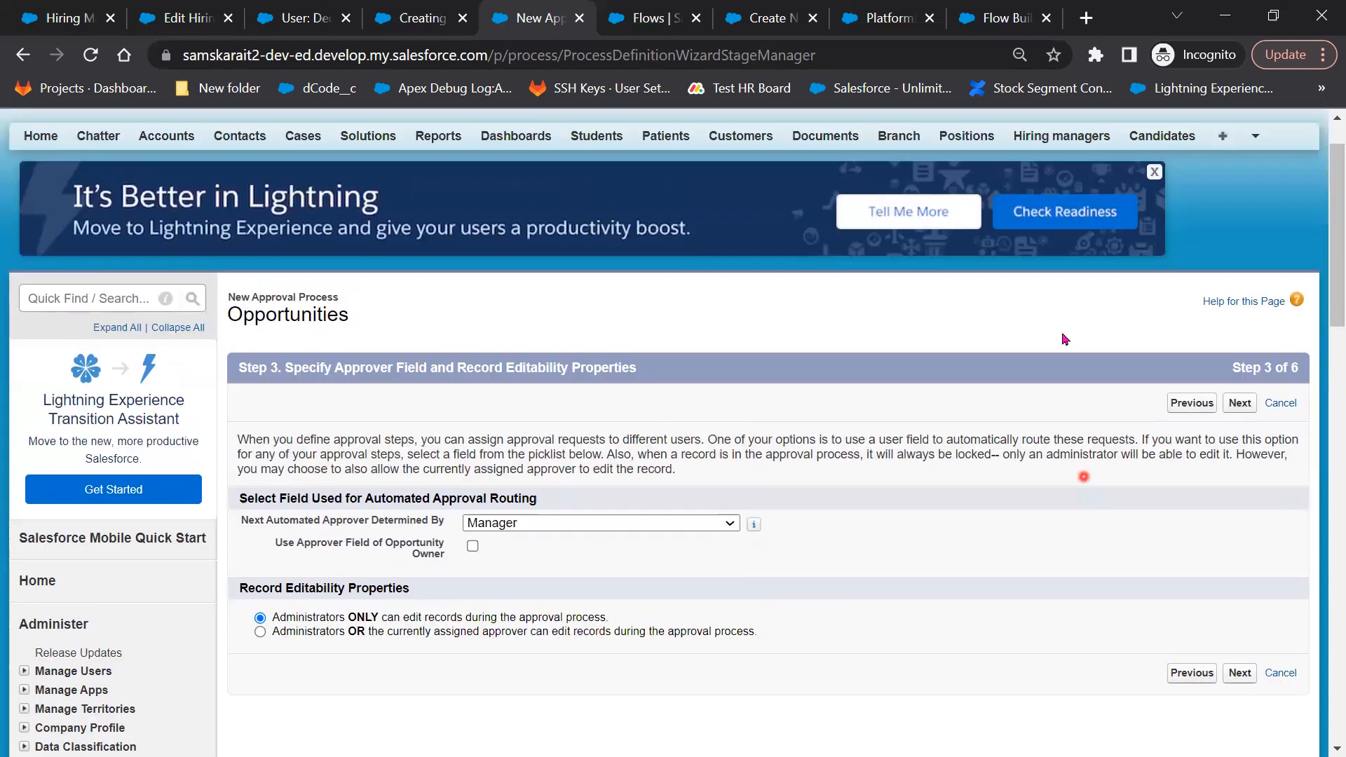
scroll(1050, 160, up, 1)
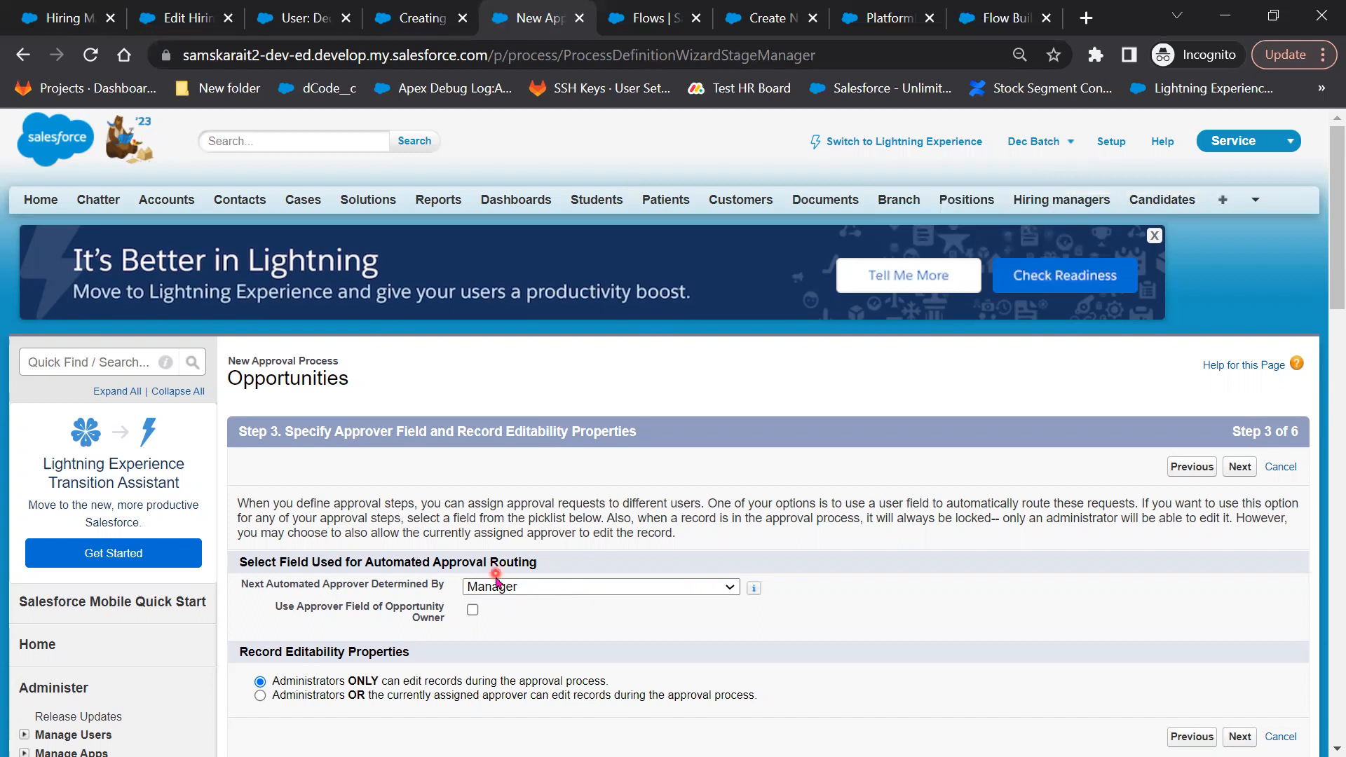
click(473, 610)
click(471, 609)
click(1061, 149)
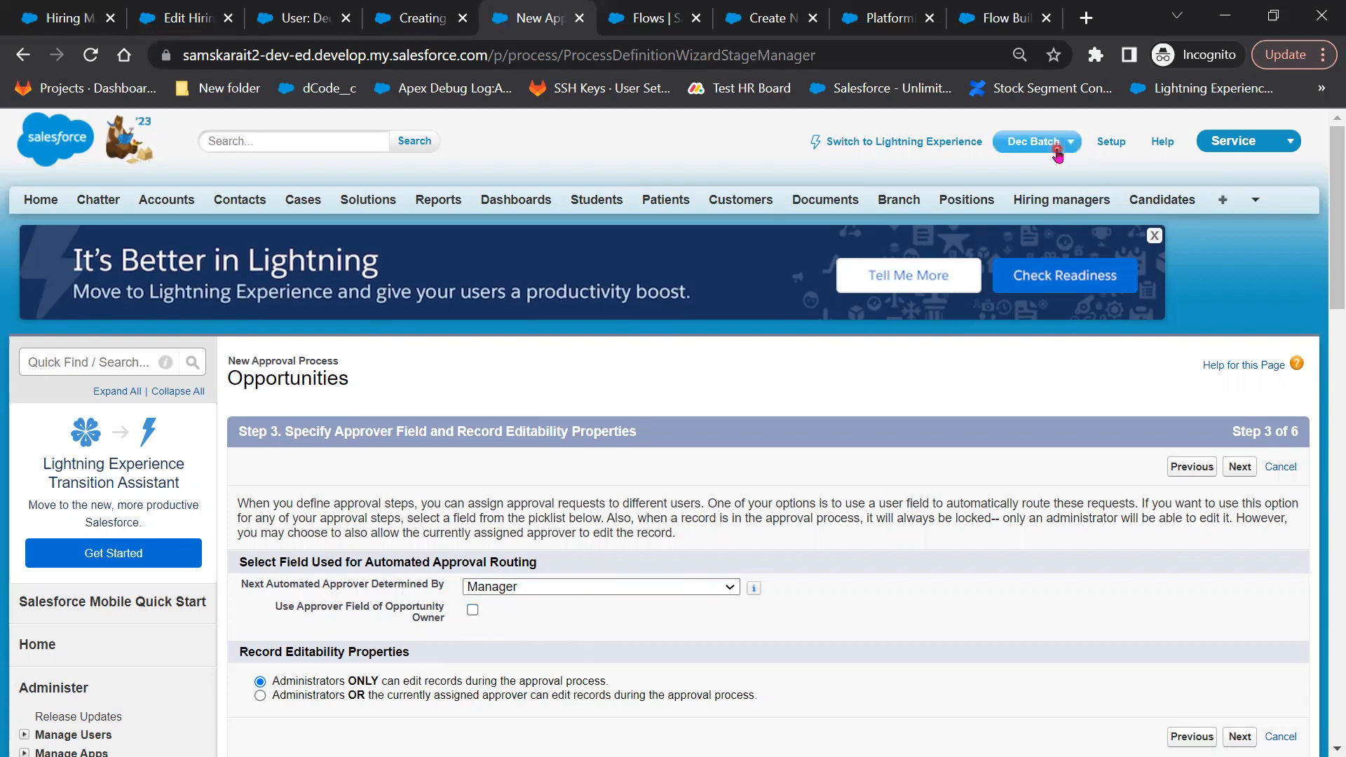
click(564, 599)
click(621, 595)
click(474, 613)
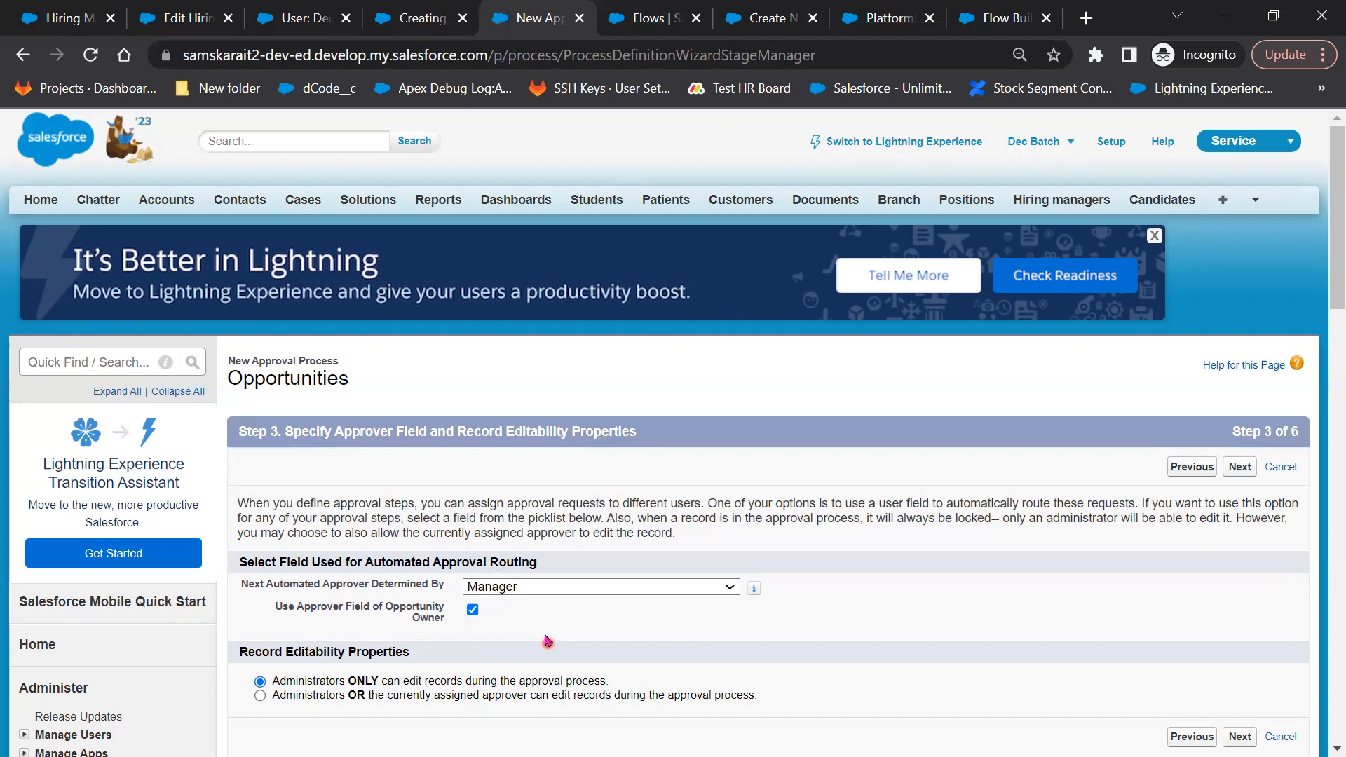
click(545, 637)
scroll(274, 586, down, 2)
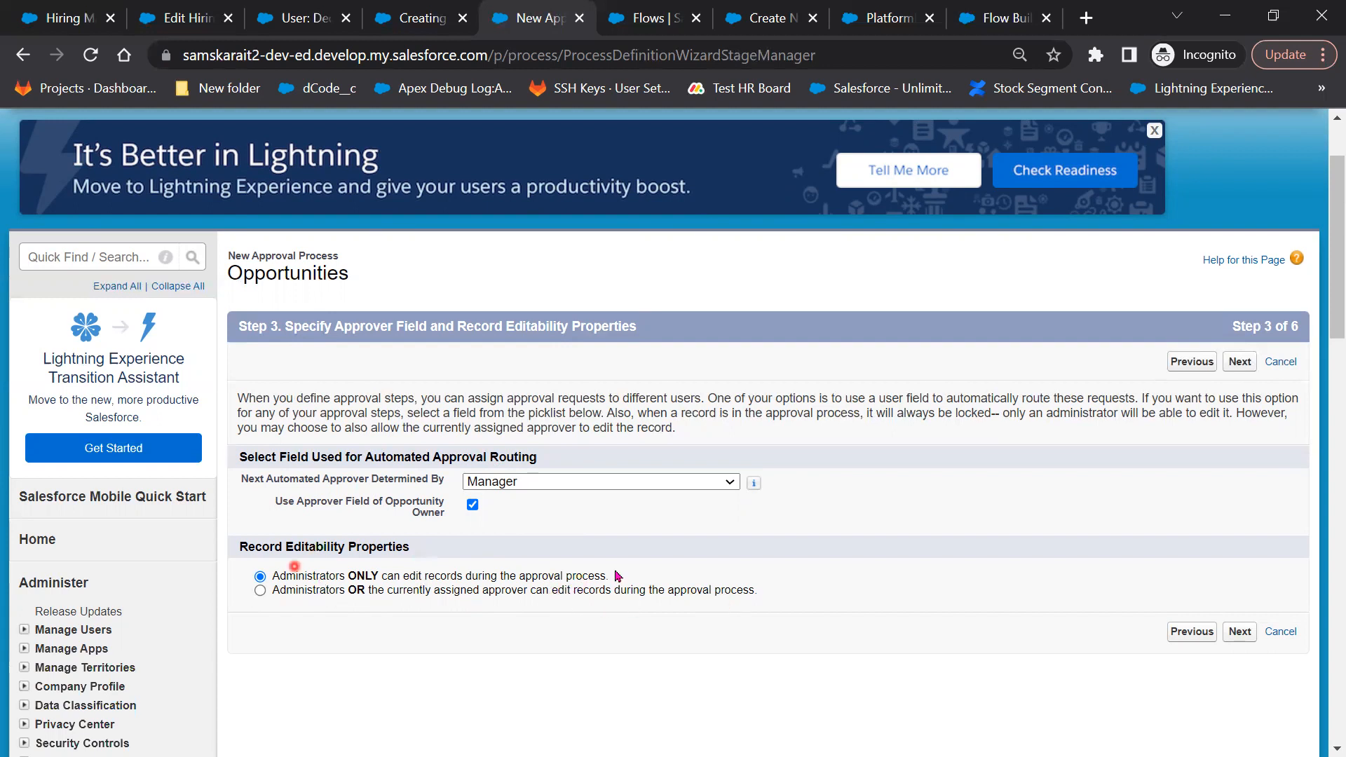
Leave the approval assignment email template blank and continue to the approval page fields step
click(1240, 631)
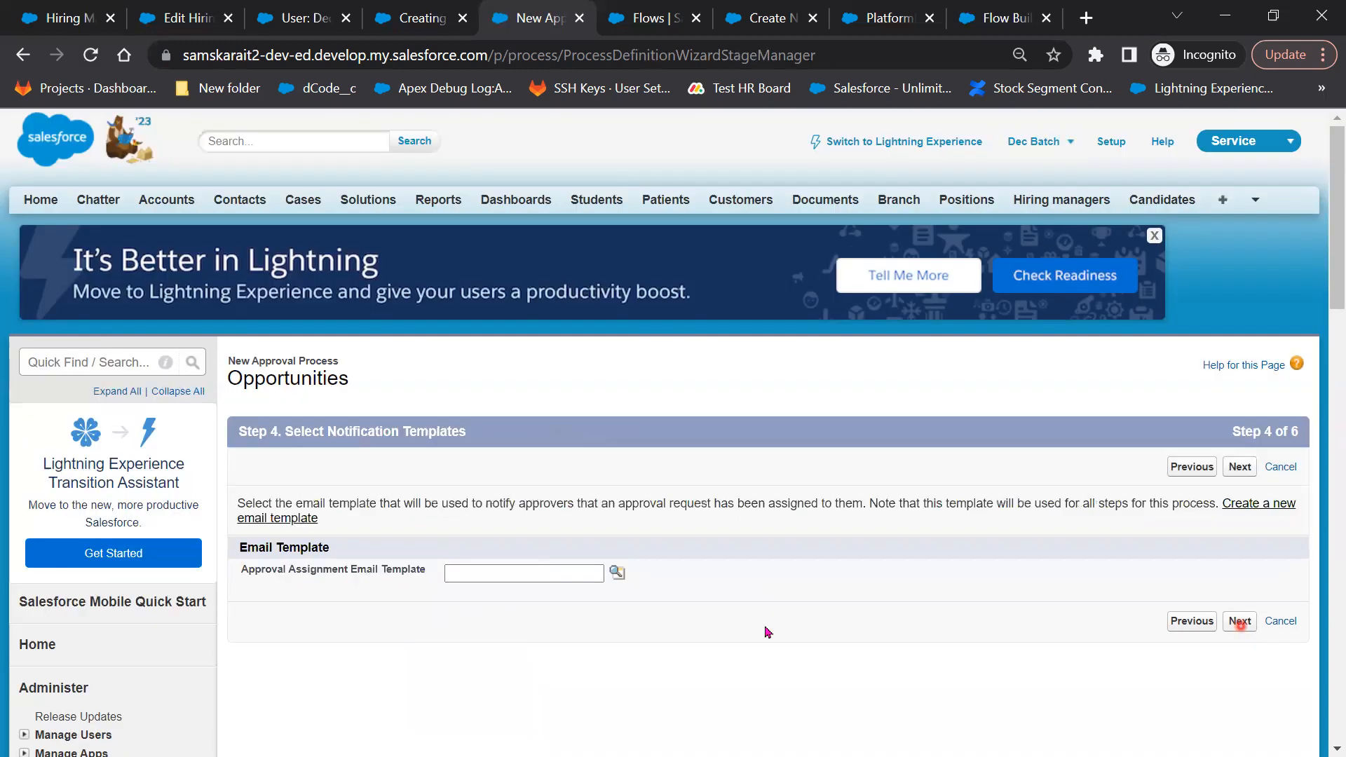
click(309, 481)
click(749, 540)
click(316, 621)
click(394, 664)
click(555, 564)
click(1289, 605)
click(1242, 622)
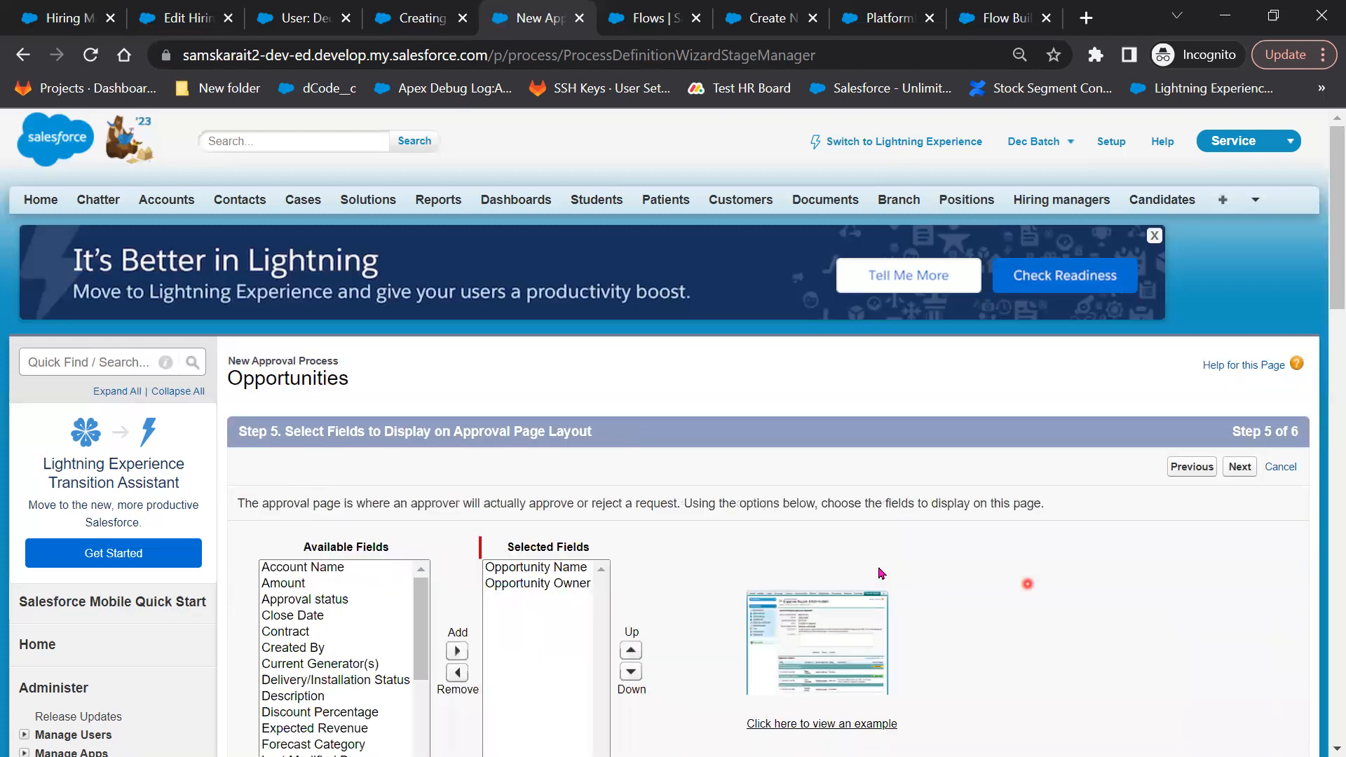
Highlight the Step 5 instructions about choosing the fields shown on the approval page
click(264, 499)
drag(270, 501, 562, 499)
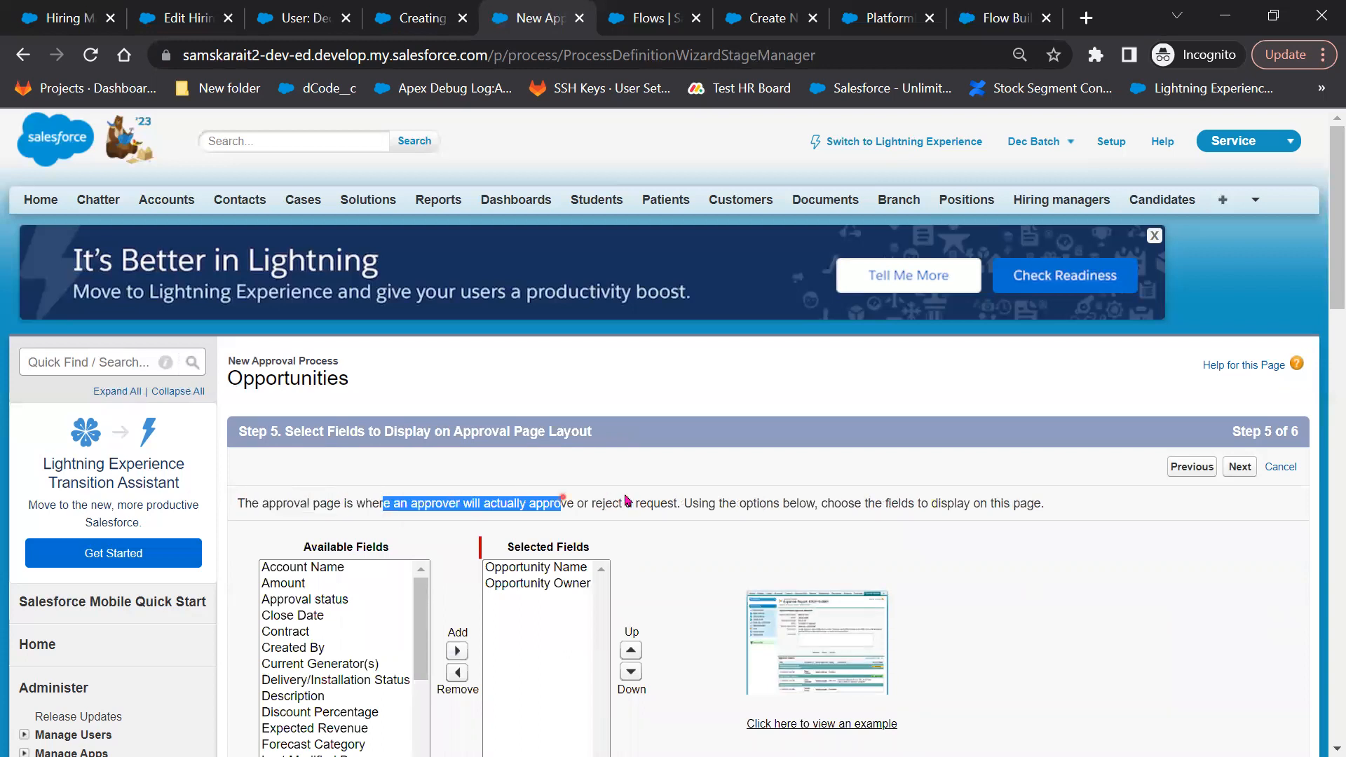
drag(665, 505, 678, 505)
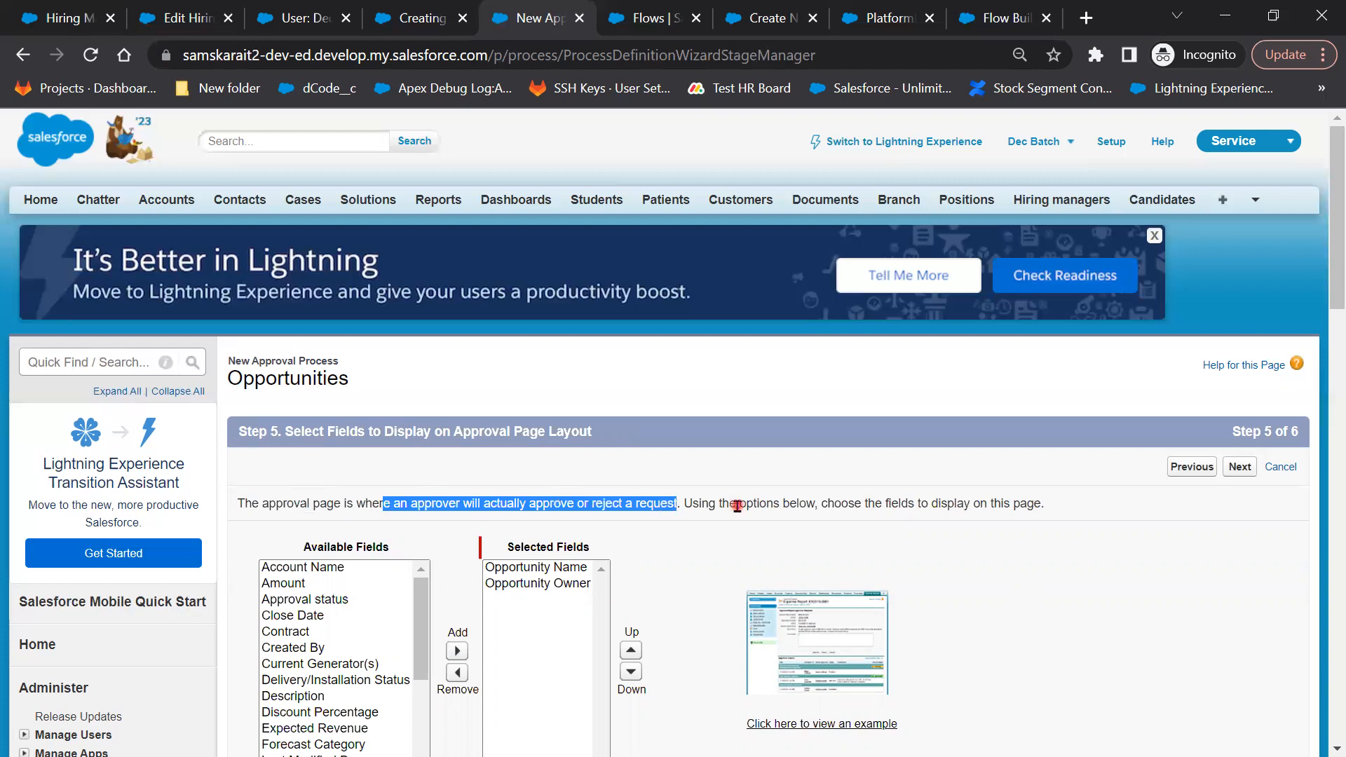
drag(807, 509, 694, 503)
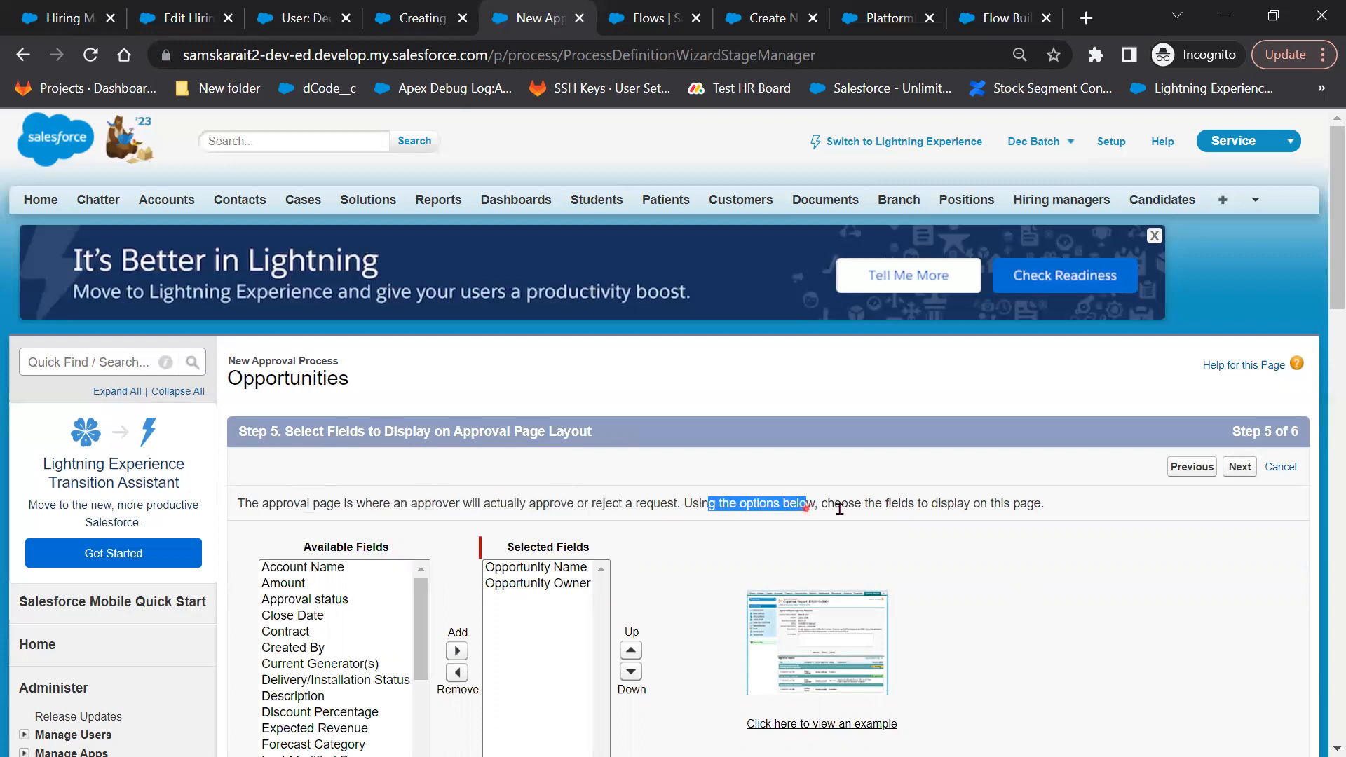
drag(854, 504, 1012, 506)
drag(1045, 645, 1043, 644)
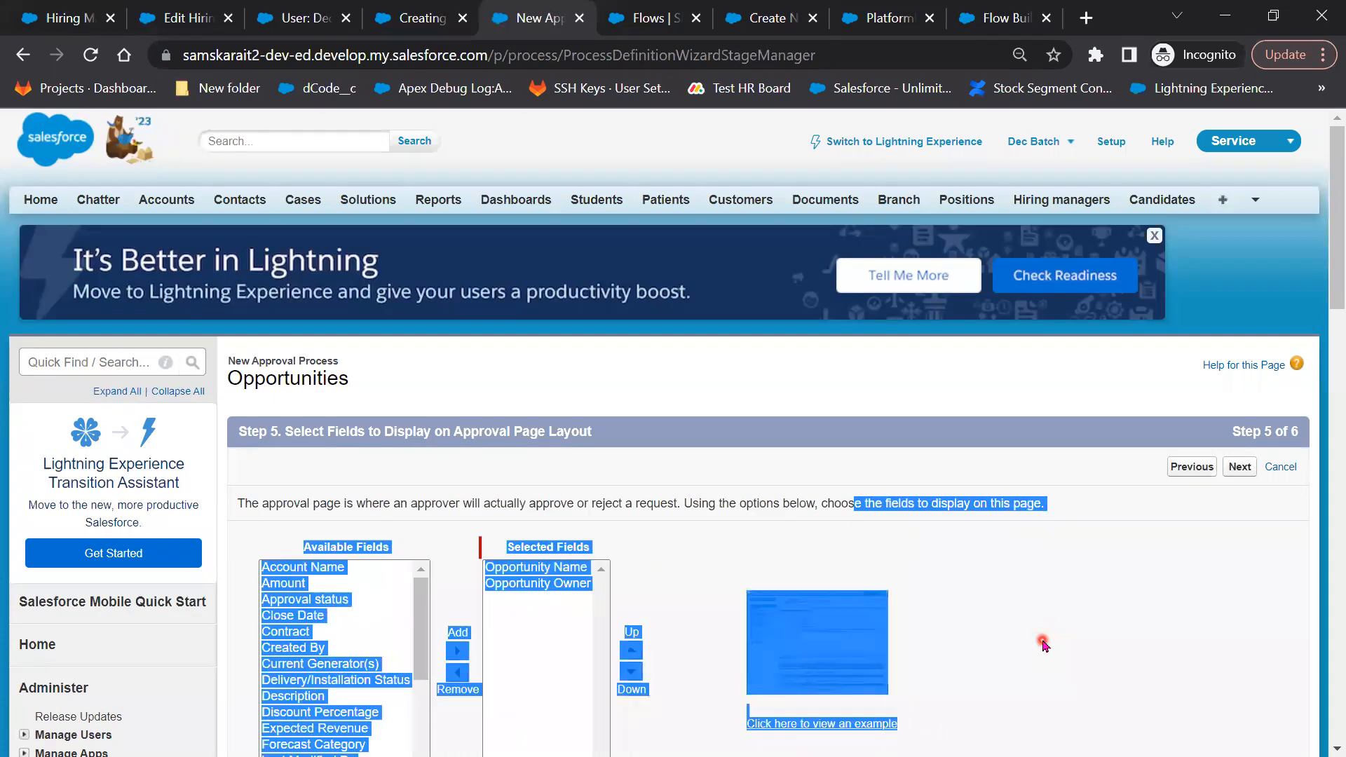
click(1044, 645)
scroll(1044, 645, down, 1)
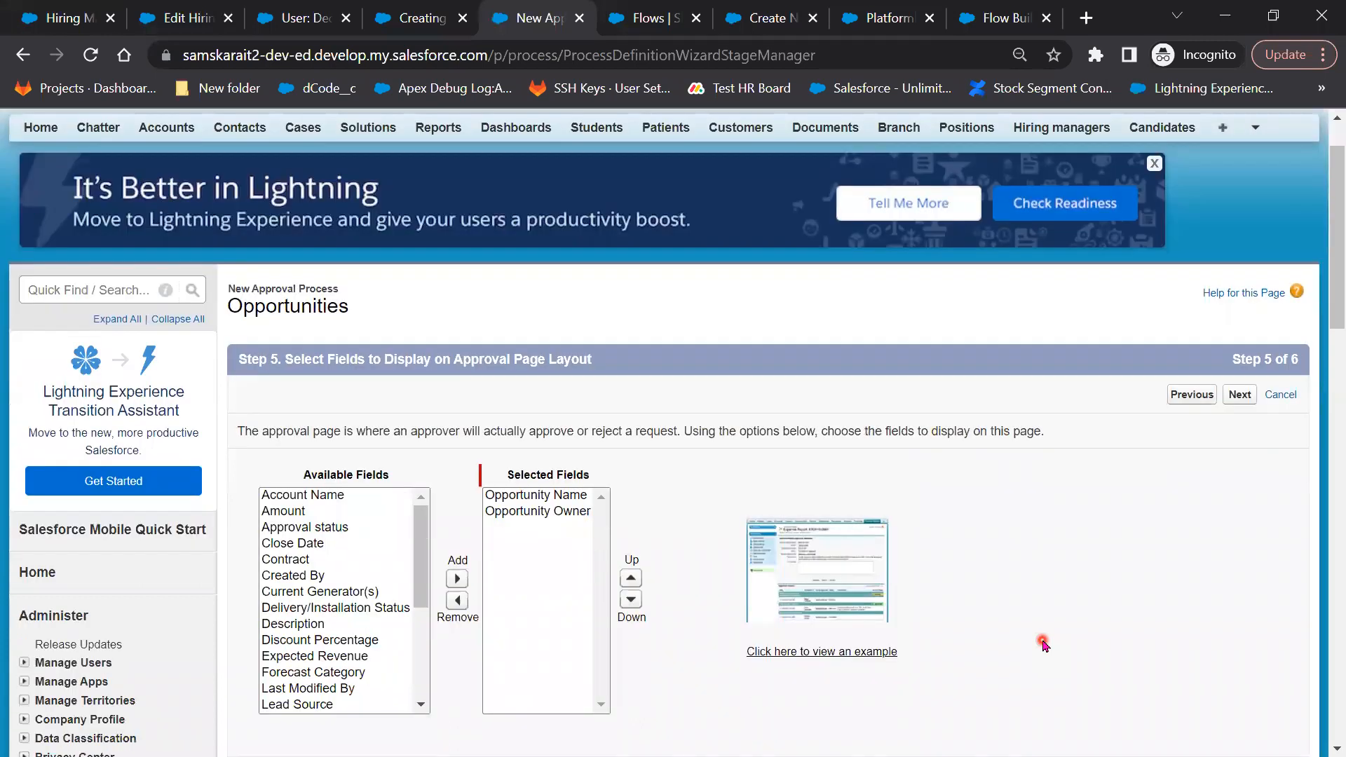
scroll(1043, 645, down, 1)
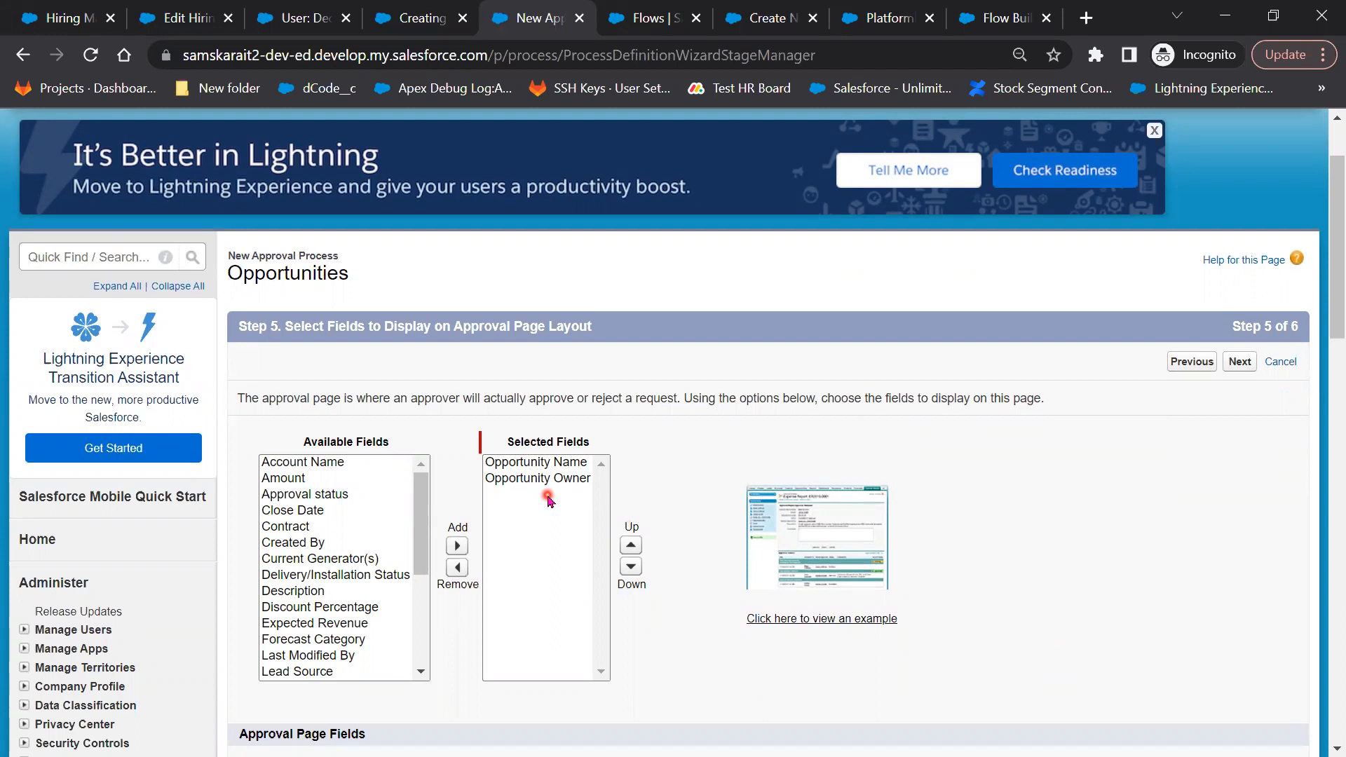
Add Amount, Discount Percentage and Approval status to the selected approval page fields
click(284, 478)
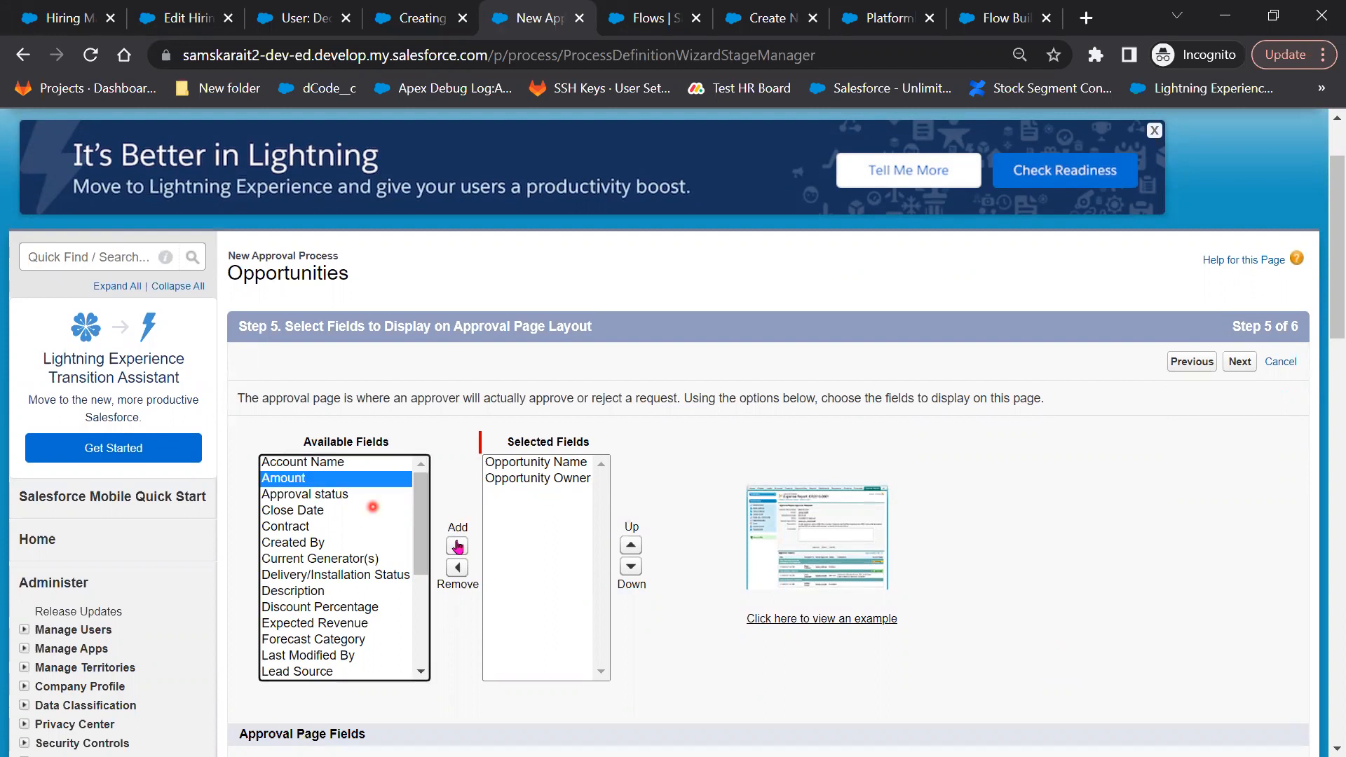
click(457, 546)
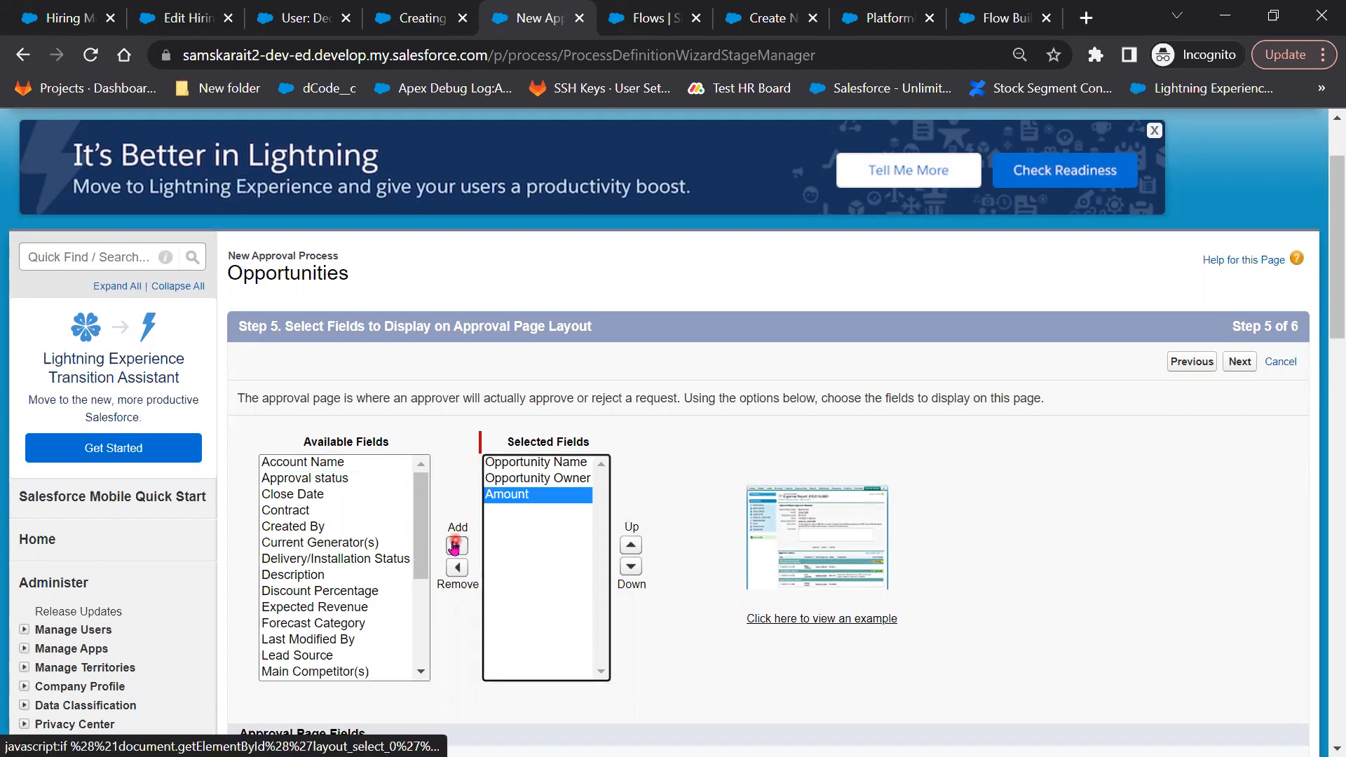
click(284, 590)
click(457, 547)
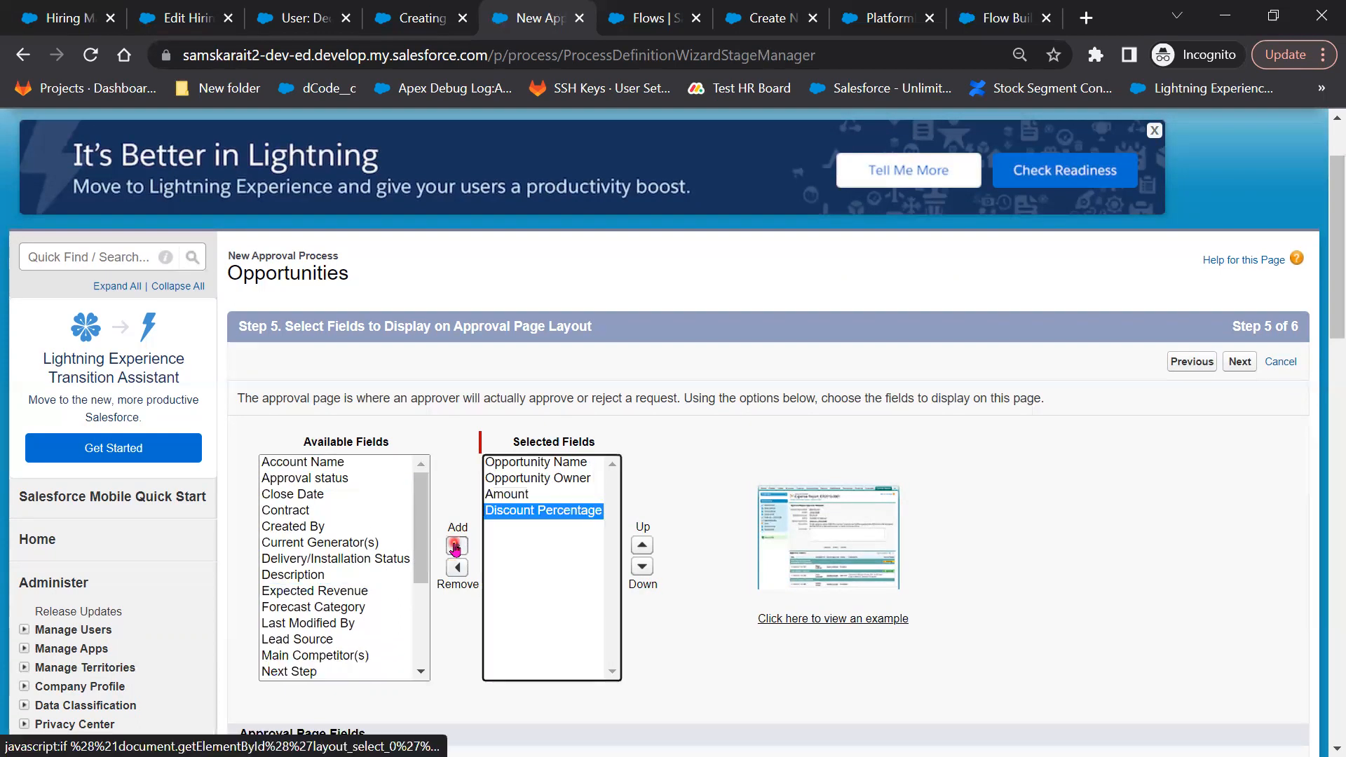
click(335, 481)
click(453, 549)
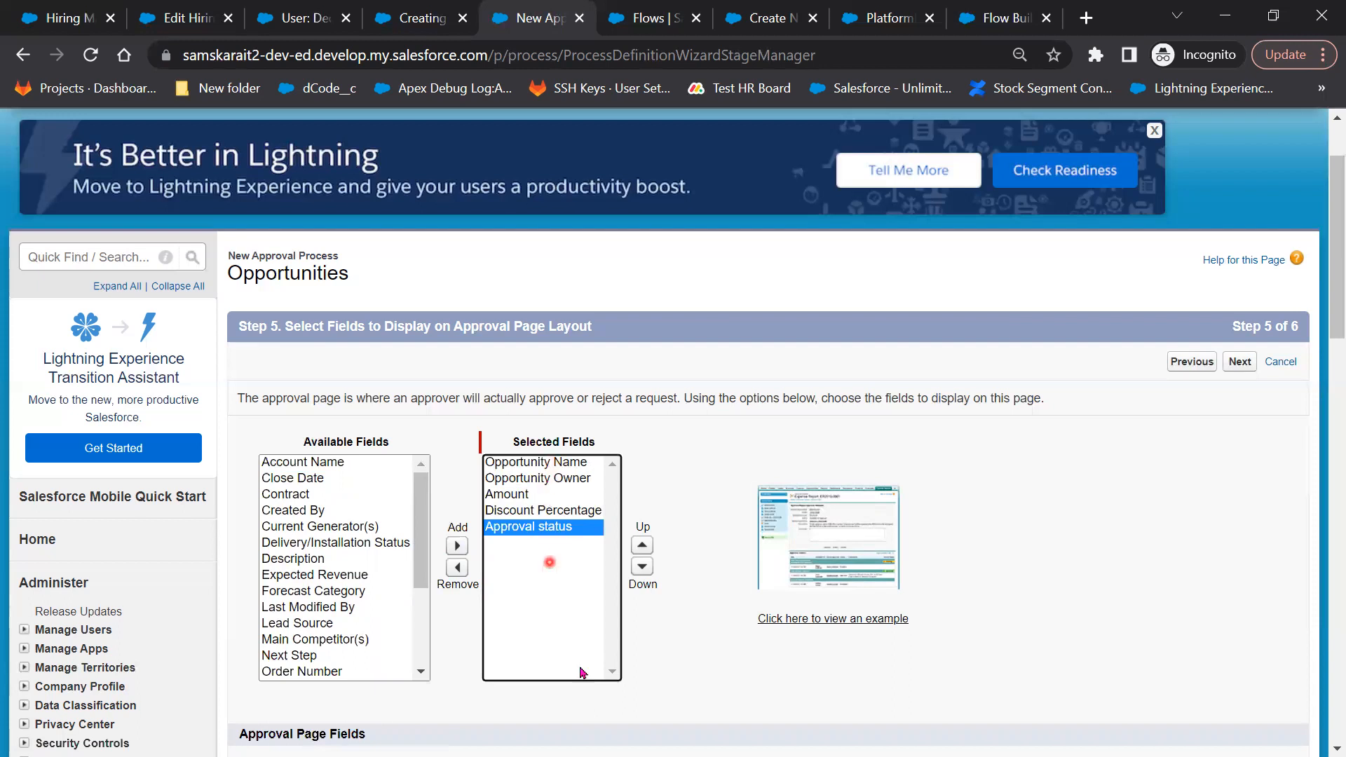
scroll(740, 684, down, 1)
scroll(740, 683, down, 3)
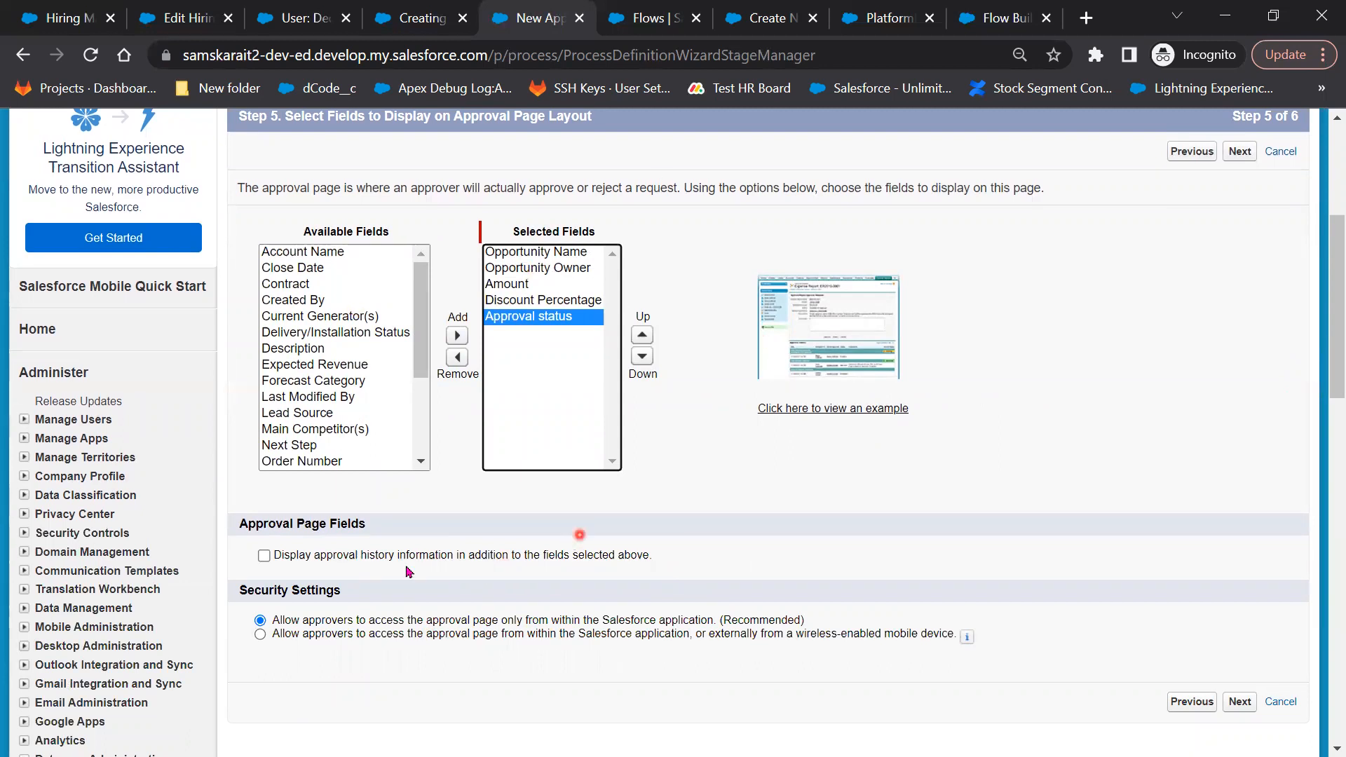
Enable 'Display approval history information' on the approval page and go on to Step 6
click(264, 556)
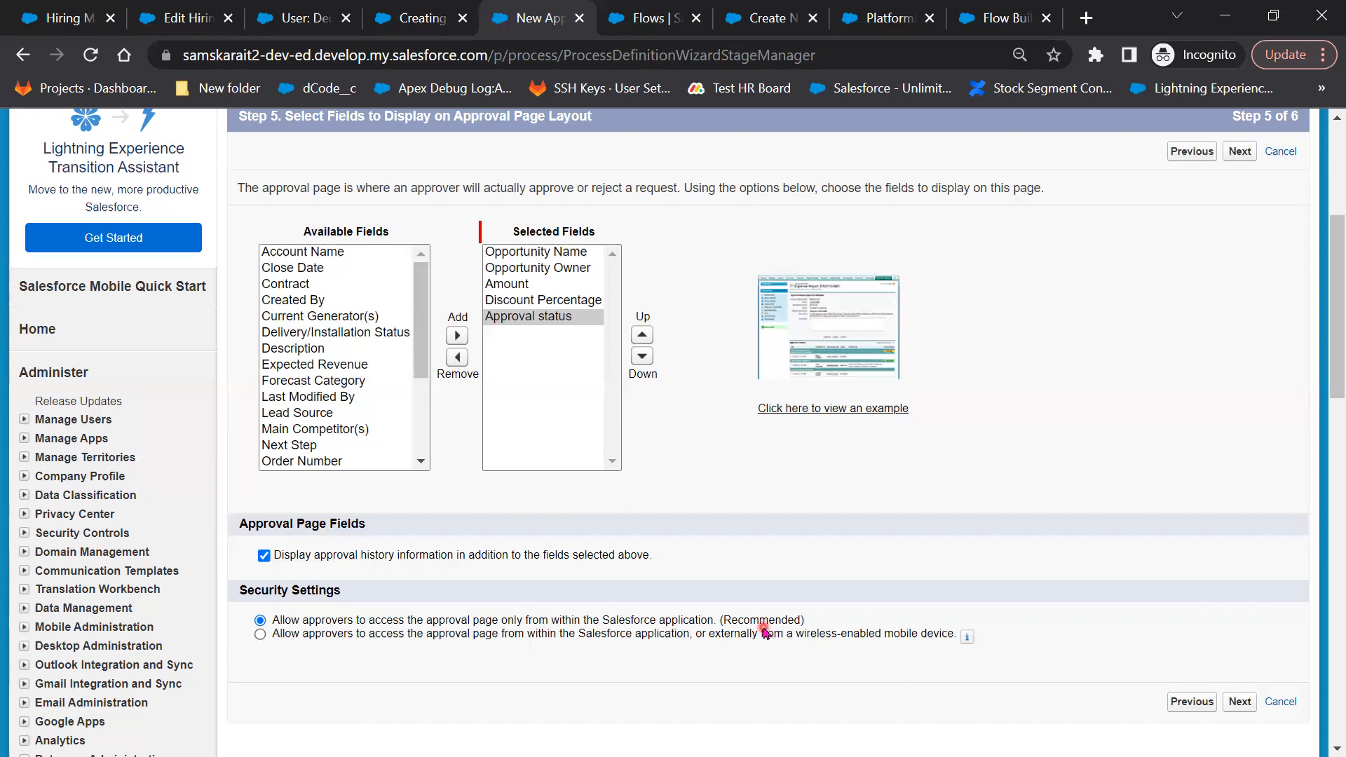
click(1241, 703)
scroll(965, 670, down, 3)
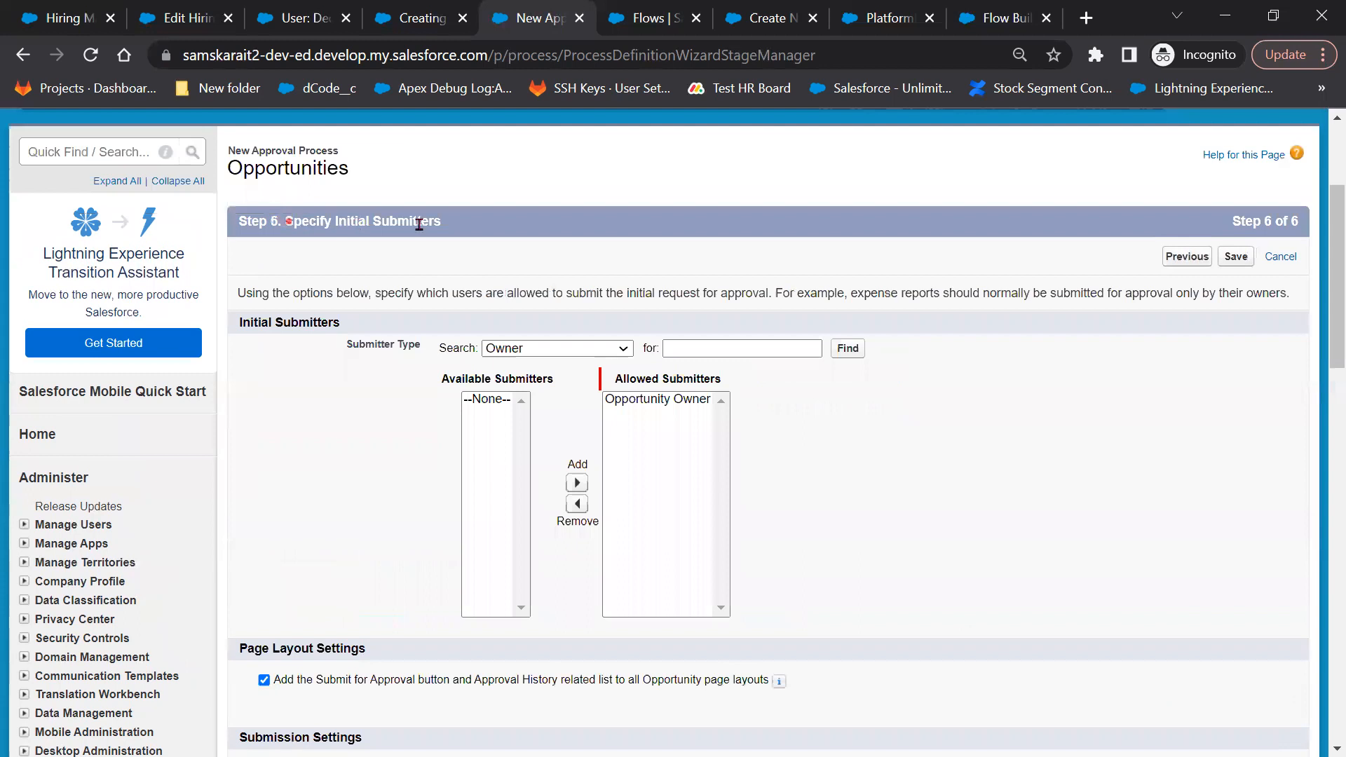
drag(286, 221, 456, 224)
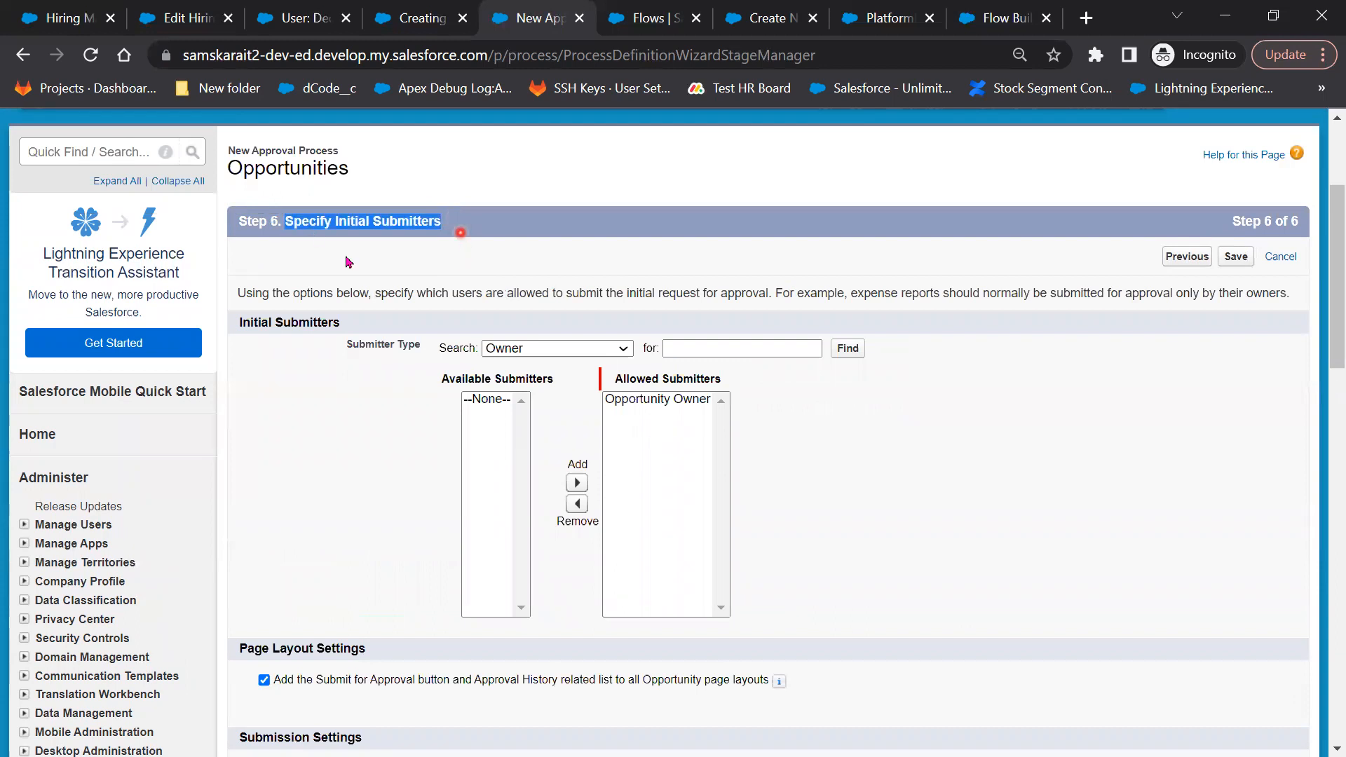
click(649, 402)
click(693, 401)
scroll(434, 610, down, 1)
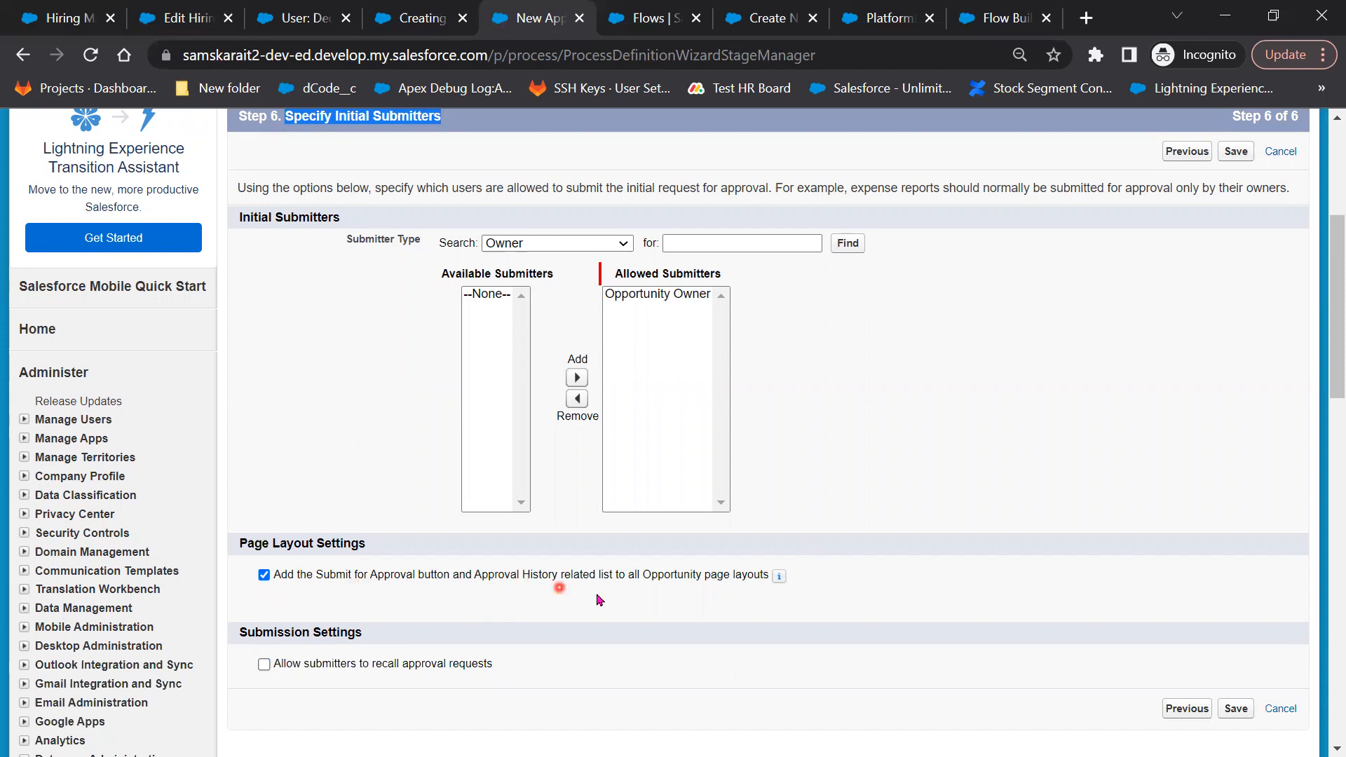
click(264, 577)
click(264, 576)
Save the Discount Approval Process and choose 'I'll do this later' to view its detail page
click(265, 664)
click(1236, 709)
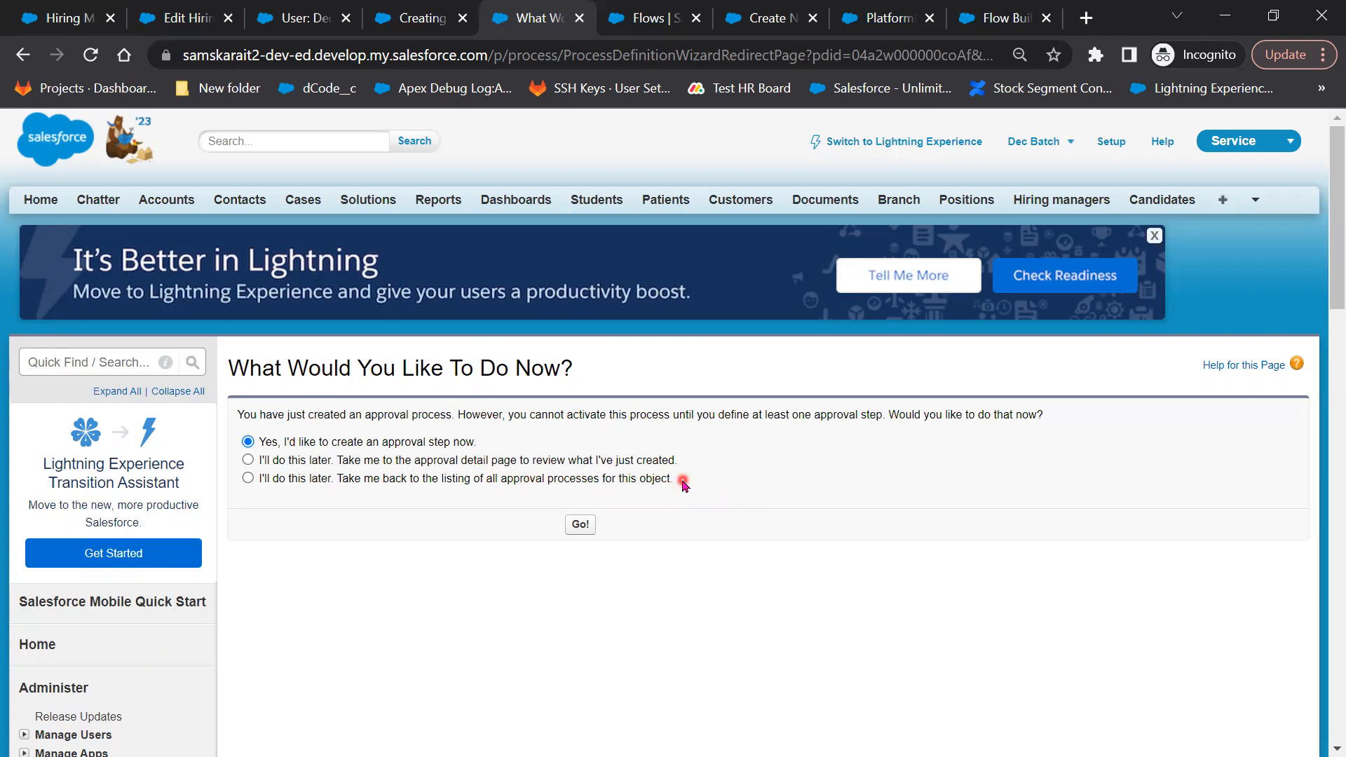
click(286, 461)
click(593, 526)
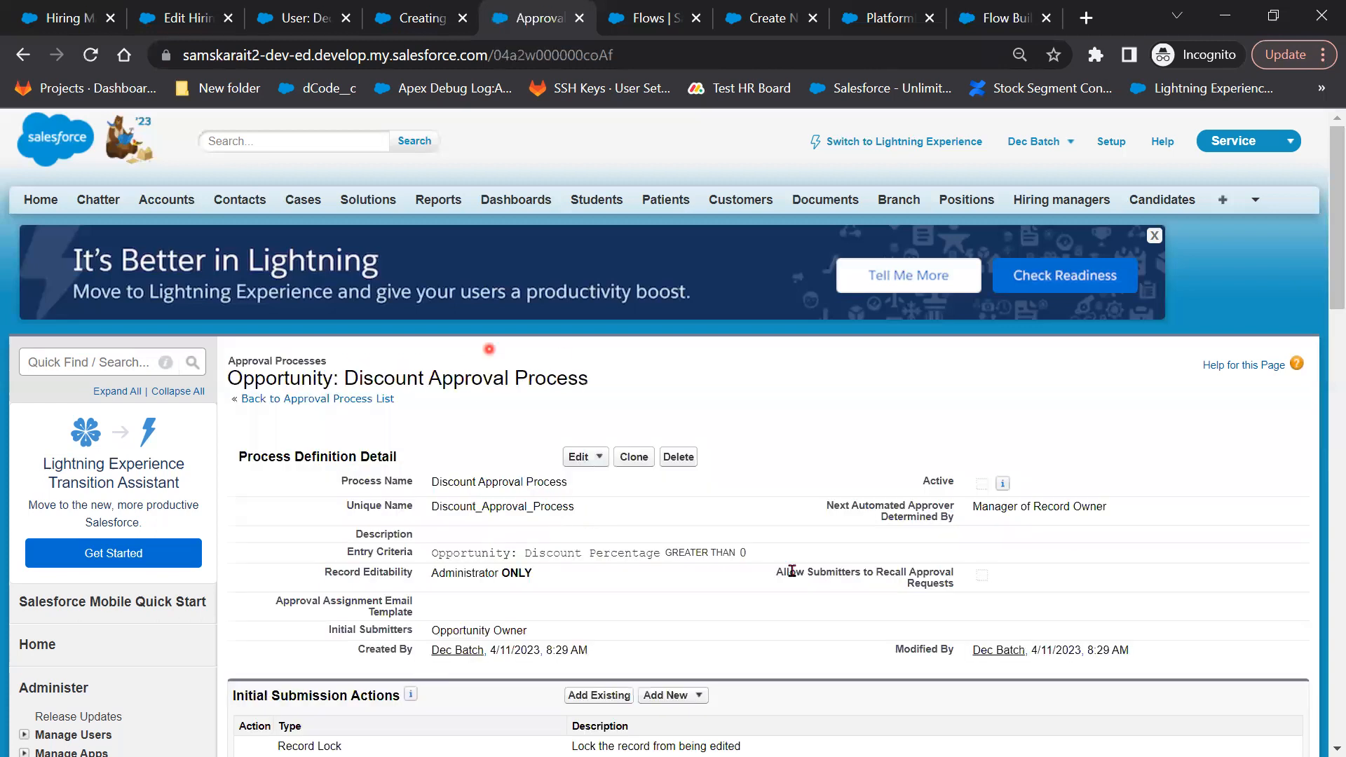
scroll(791, 571, down, 1)
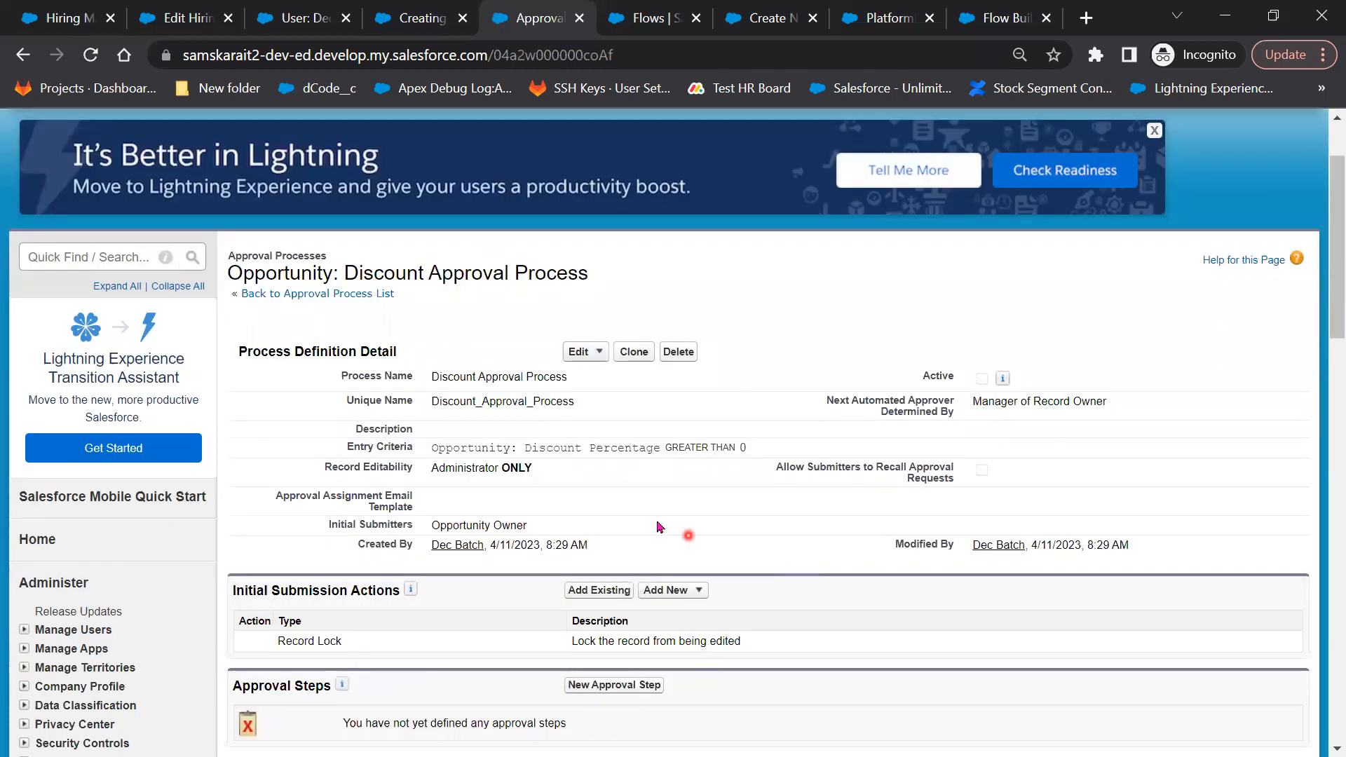
drag(432, 379, 585, 413)
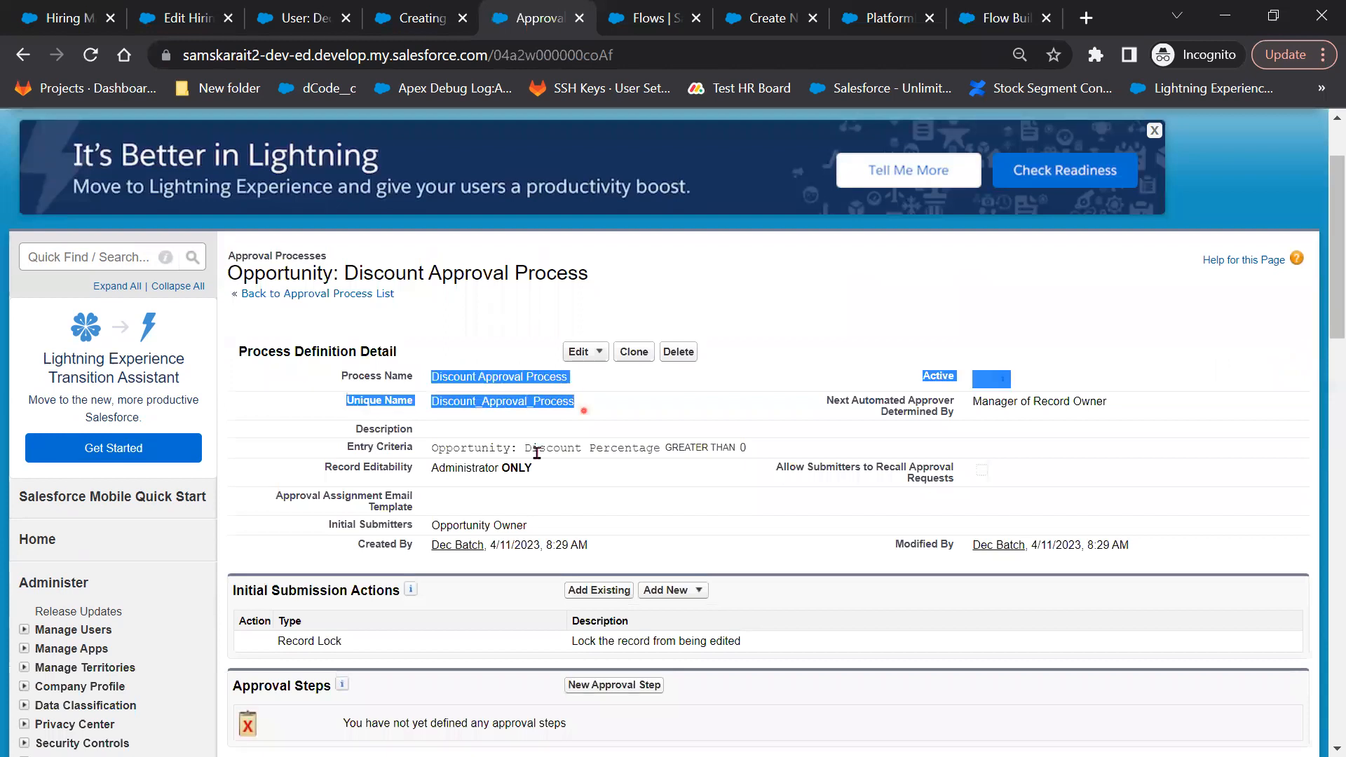
drag(436, 448, 748, 454)
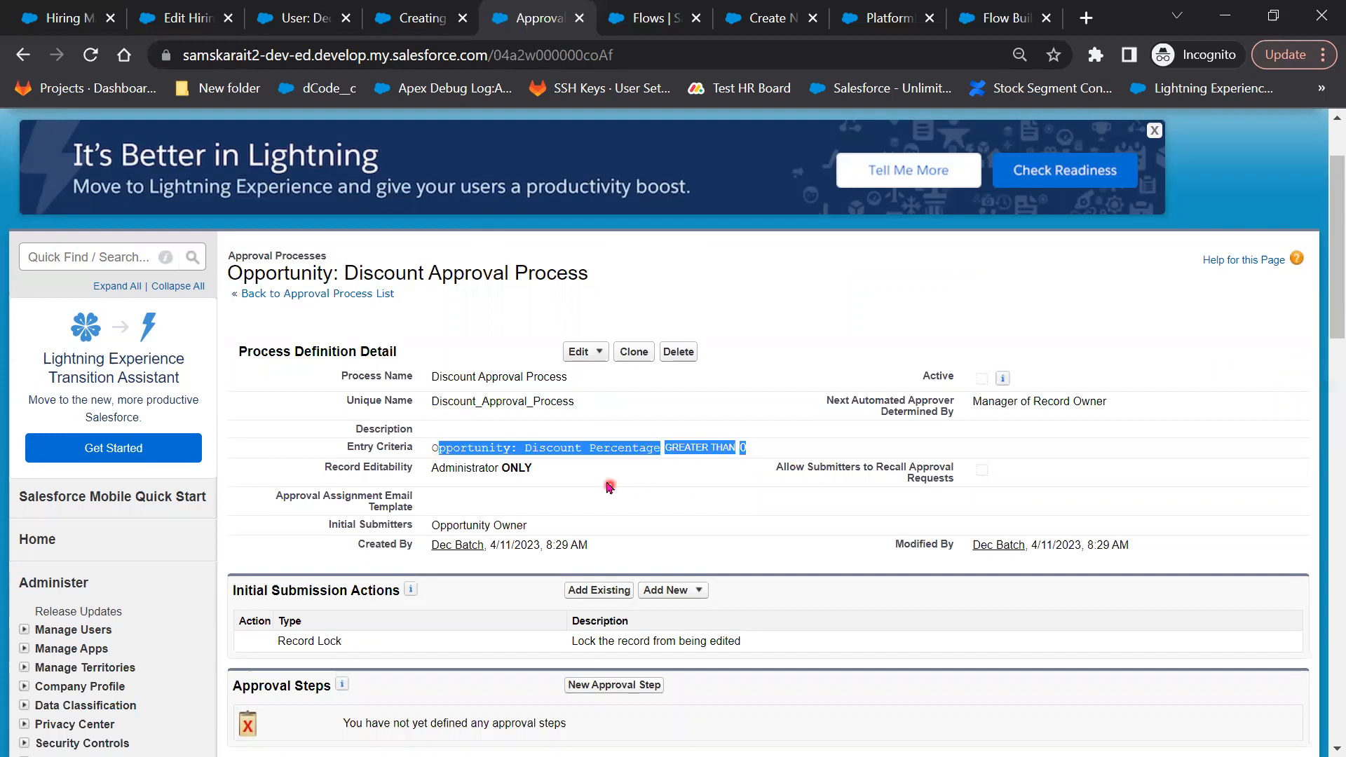
click(434, 454)
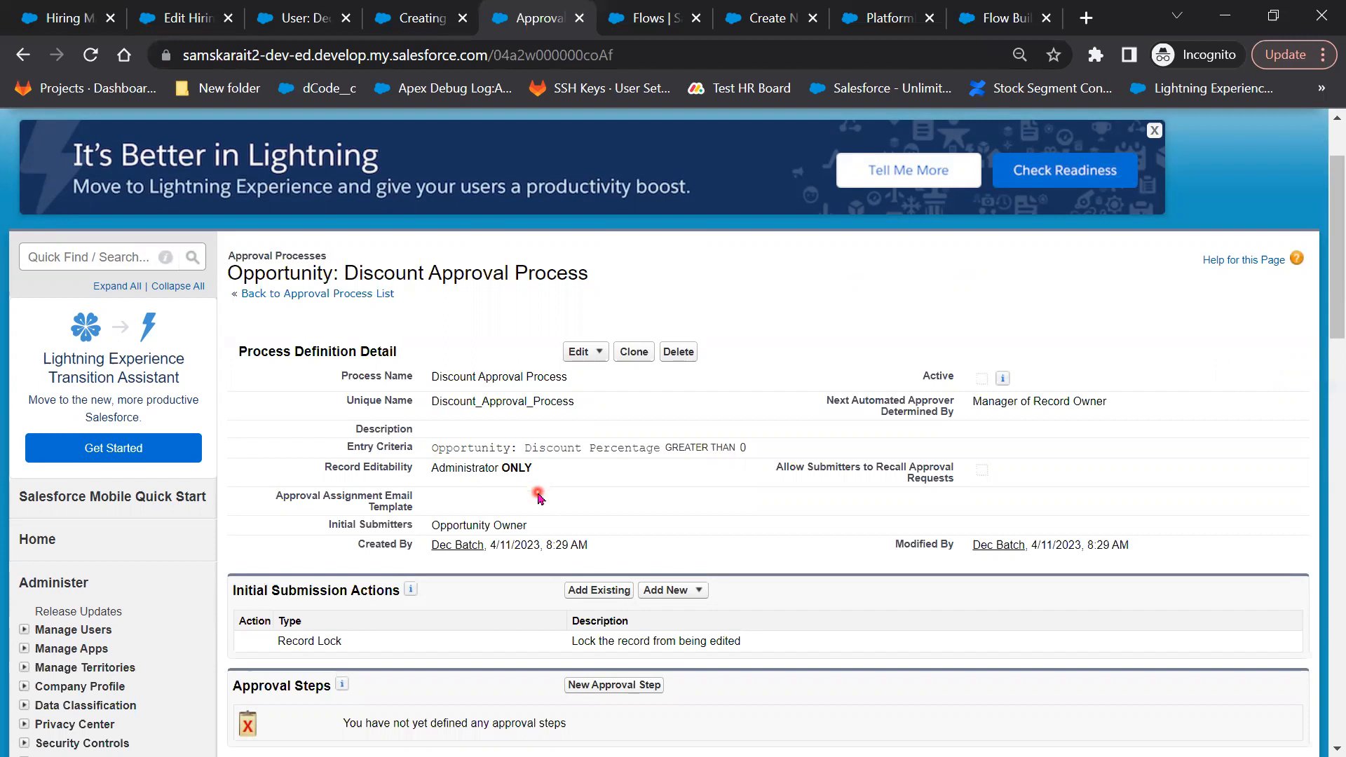
scroll(537, 496, down, 1)
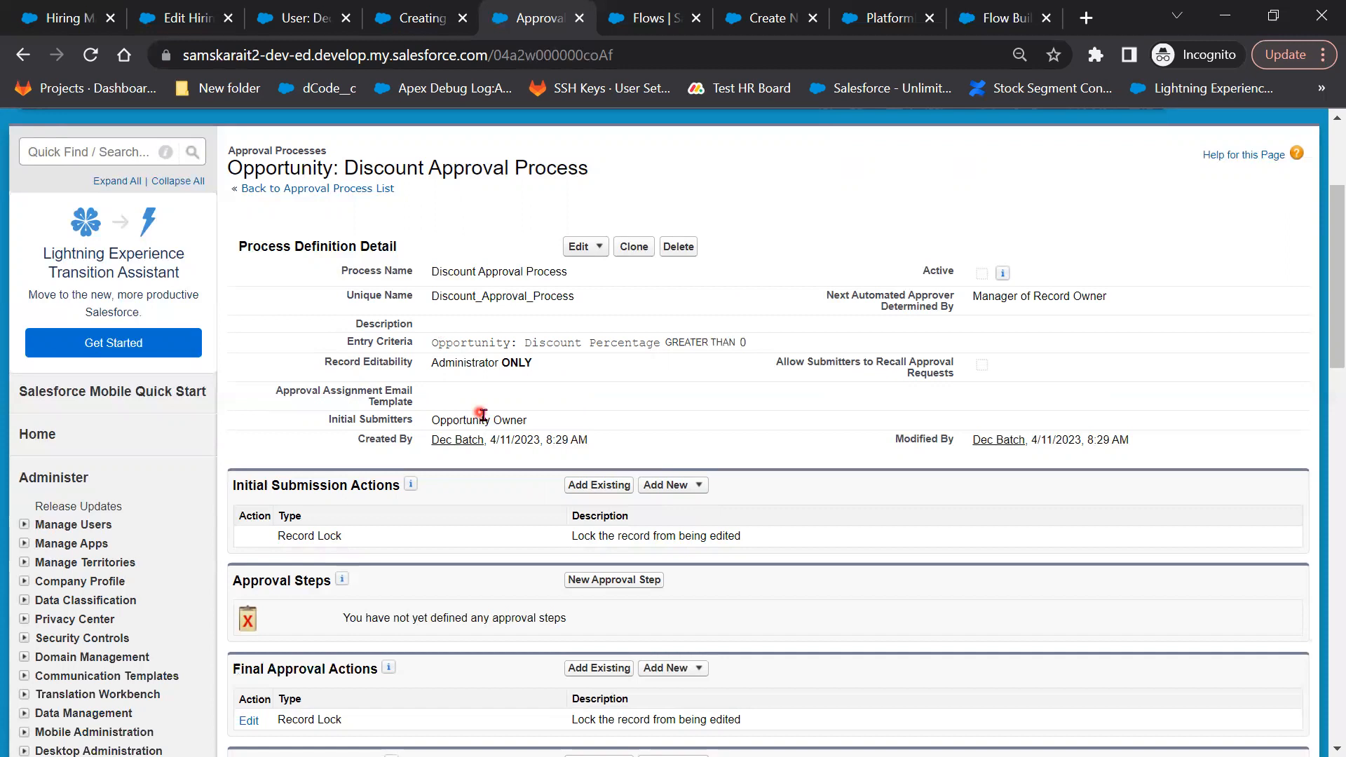
scroll(484, 421, down, 2)
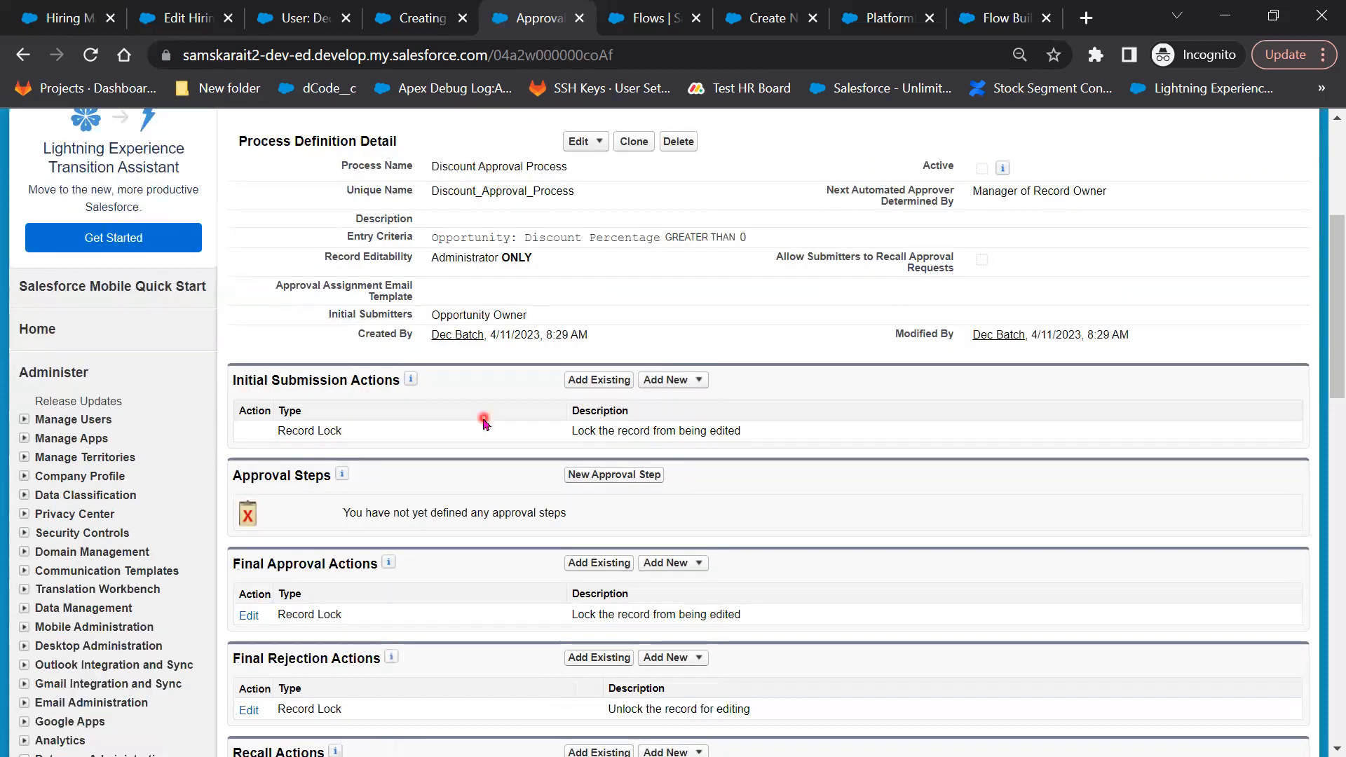
scroll(757, 297, up, 1)
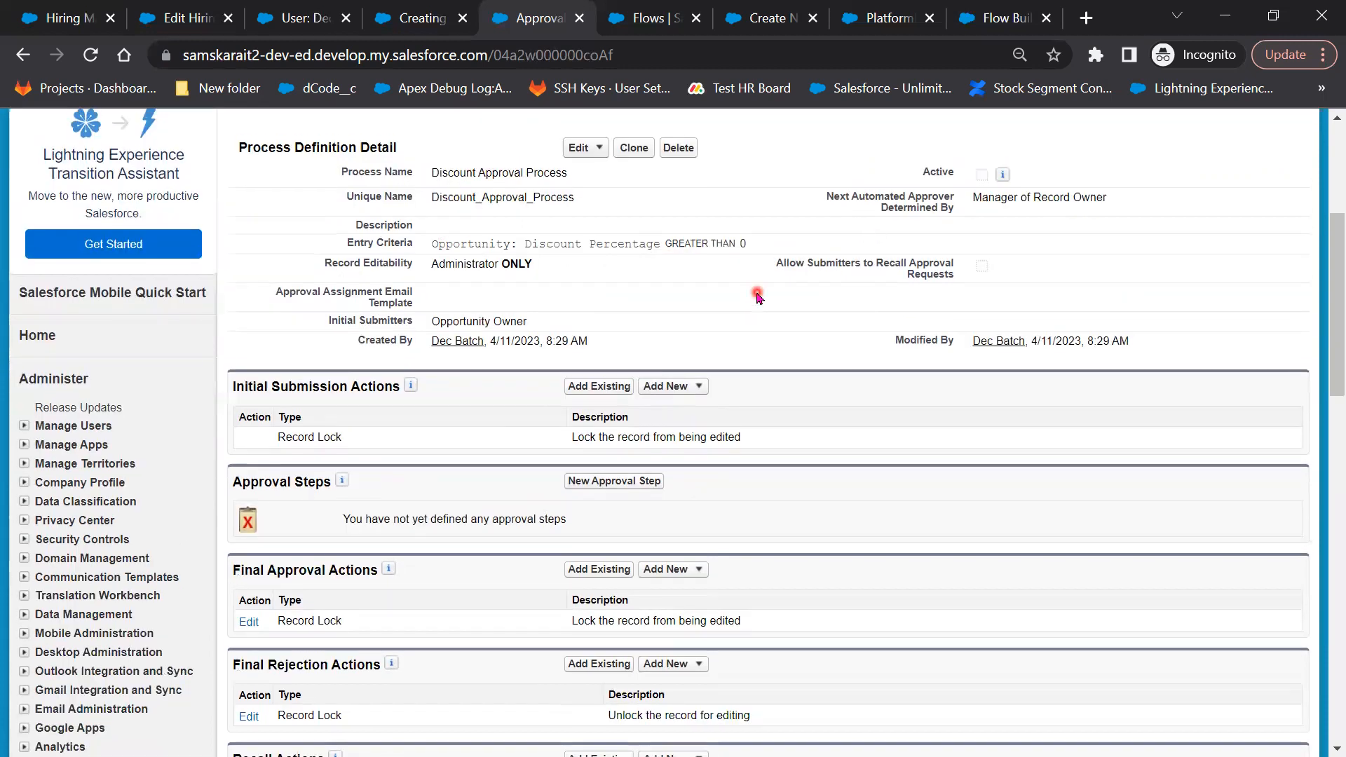
scroll(406, 193, up, 2)
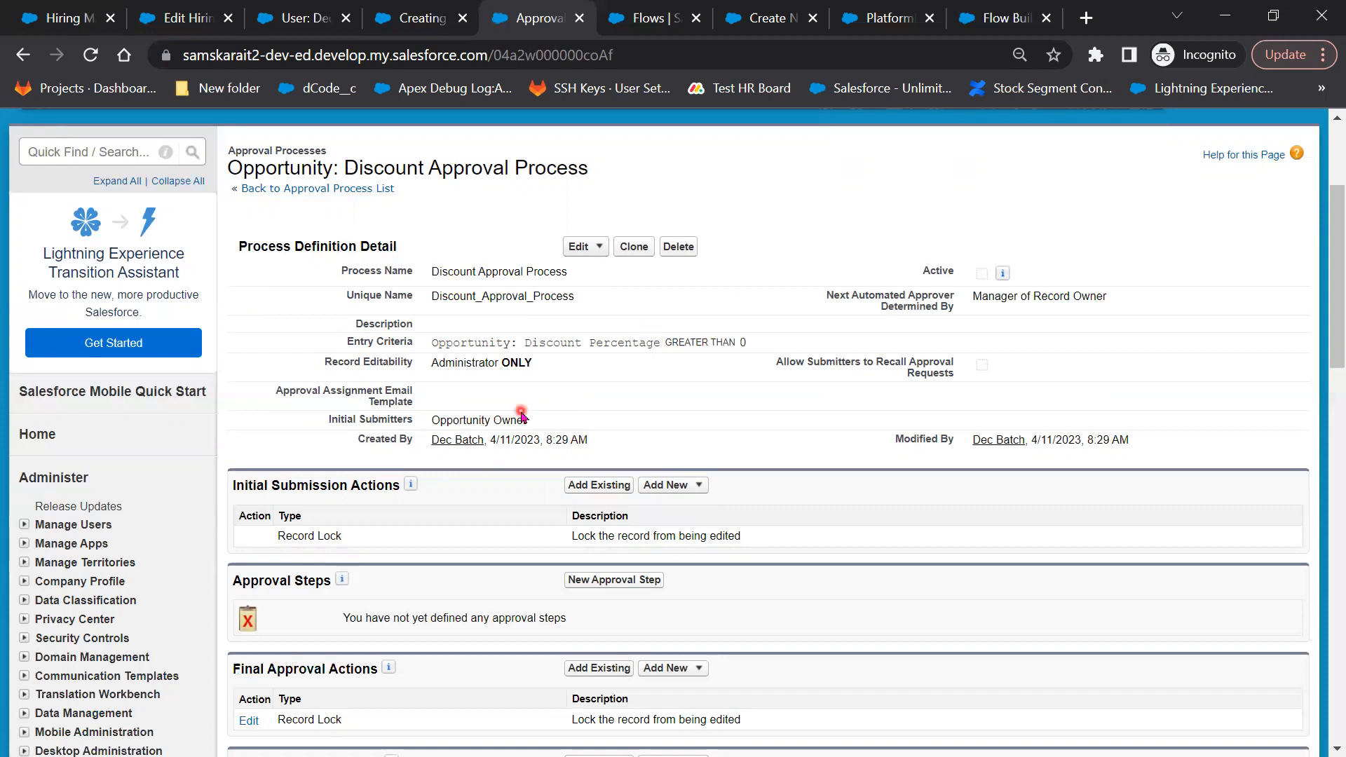
scroll(685, 477, down, 2)
scroll(686, 476, down, 2)
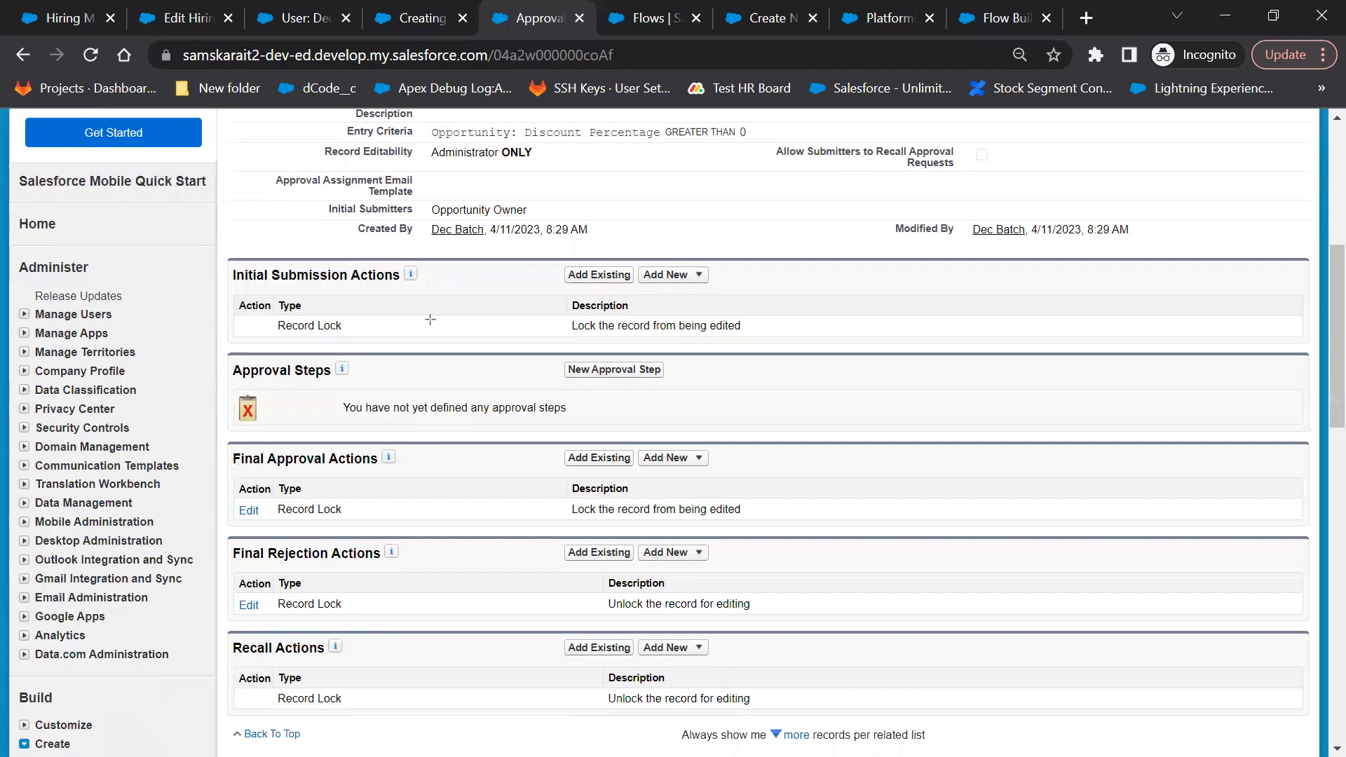
drag(225, 255, 787, 353)
drag(912, 341, 913, 341)
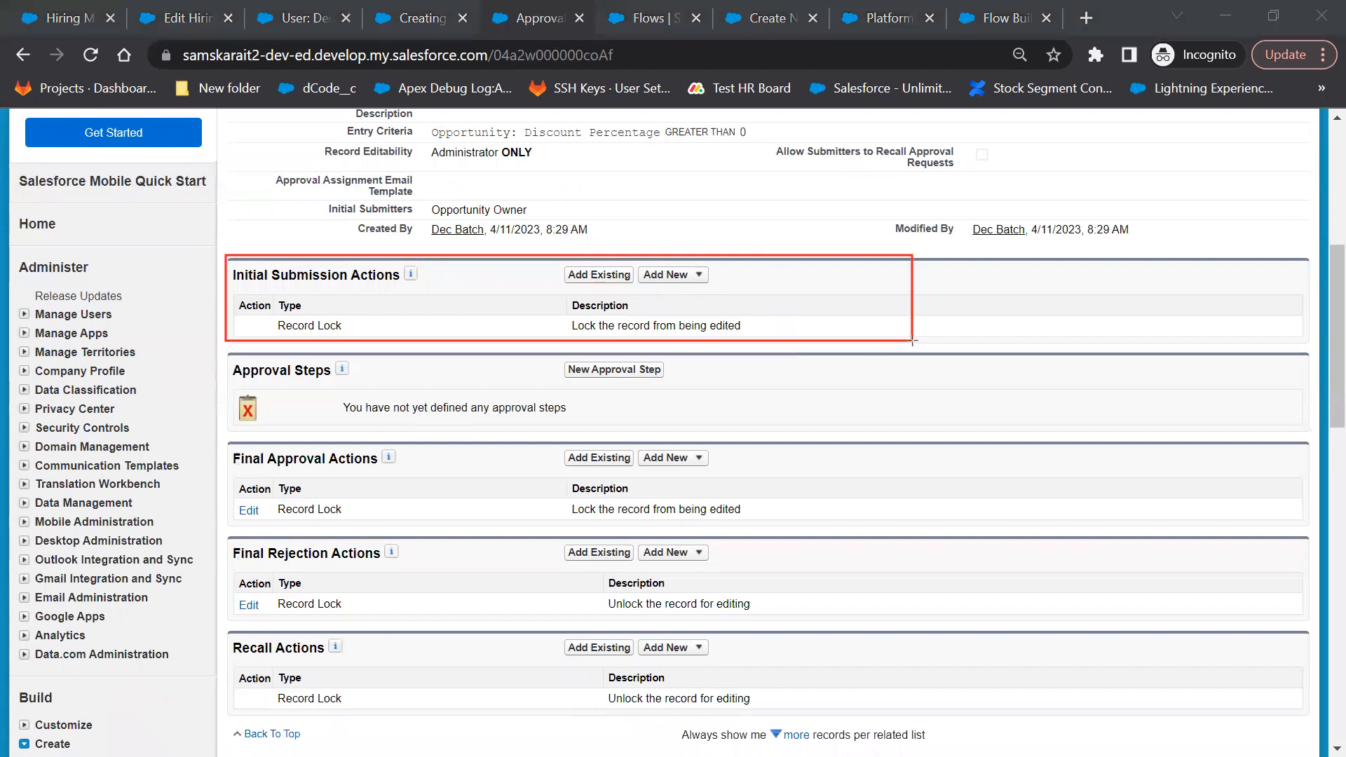
mouse_move(223, 348)
mouse_down()
mouse_move(567, 452)
mouse_move(805, 432)
mouse_up()
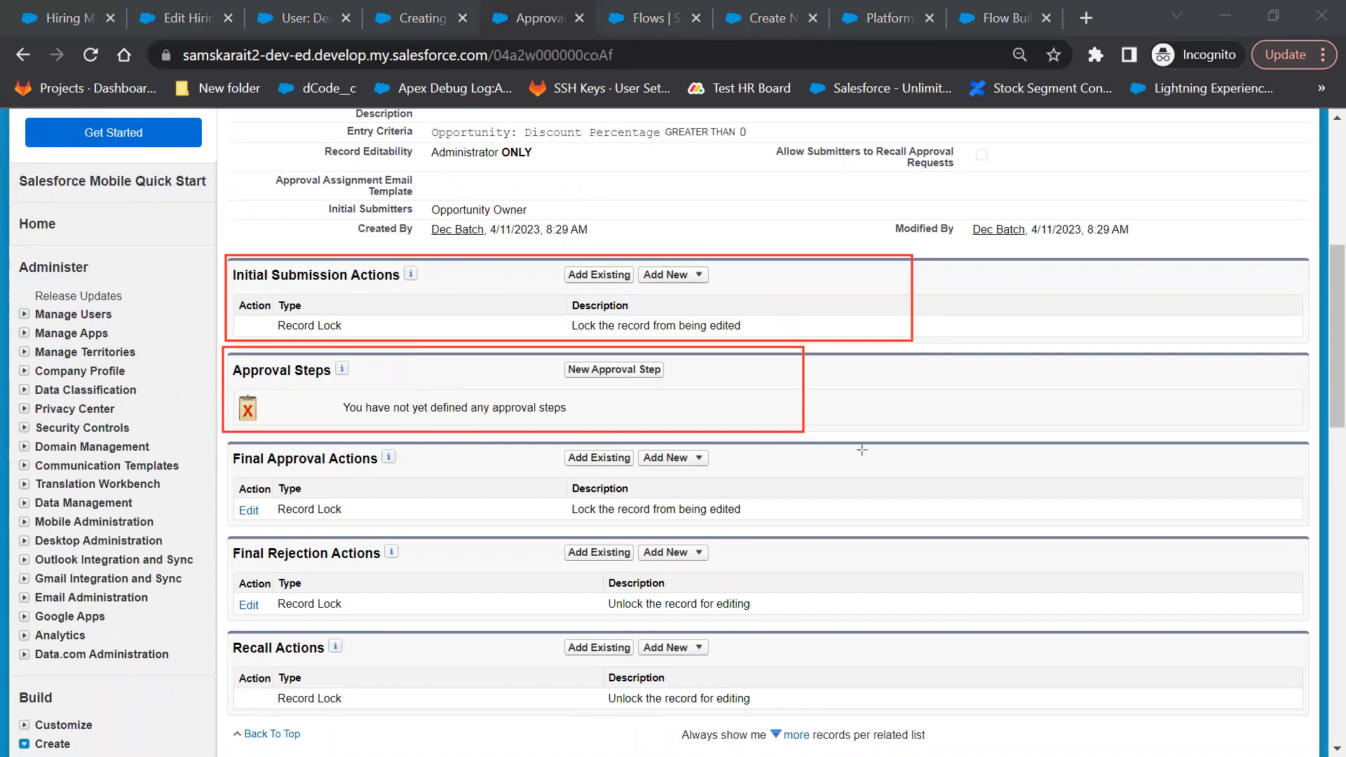
drag(912, 432, 917, 428)
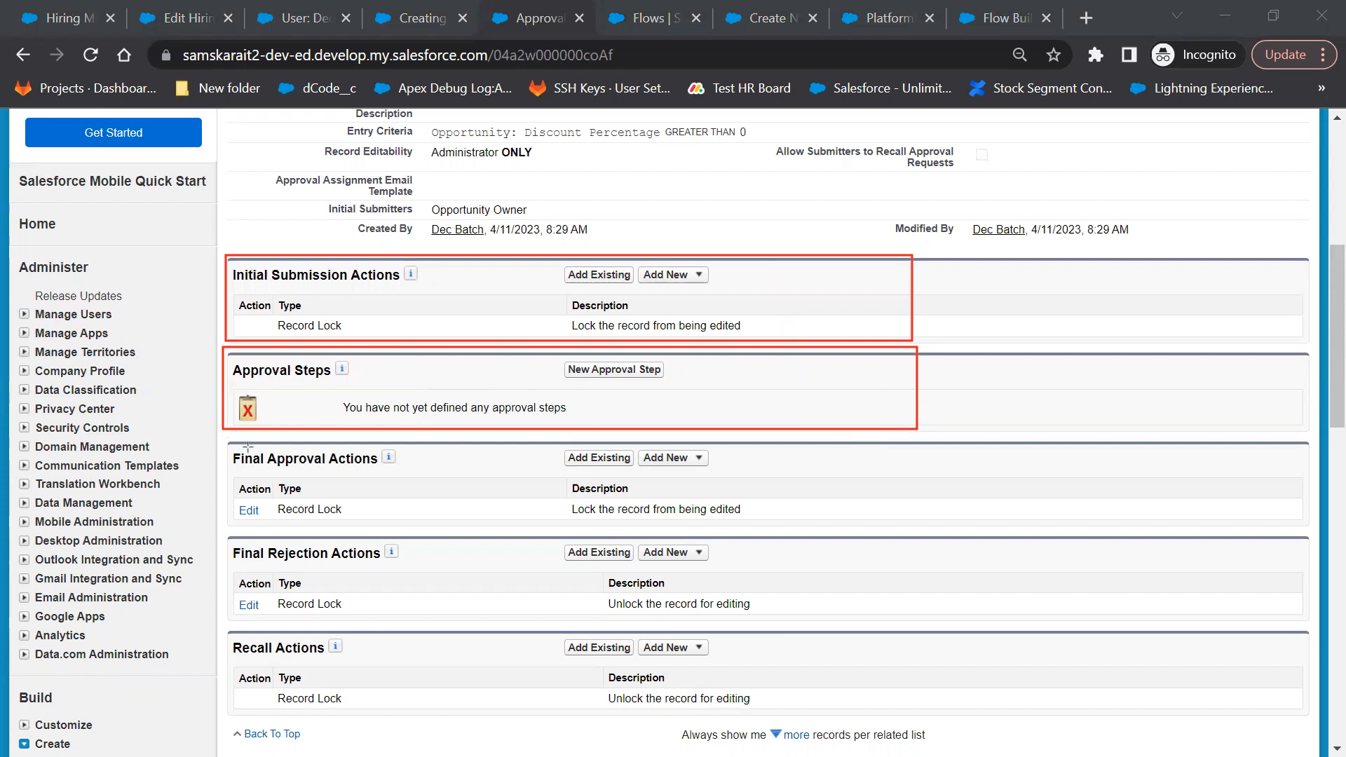
drag(223, 436, 861, 529)
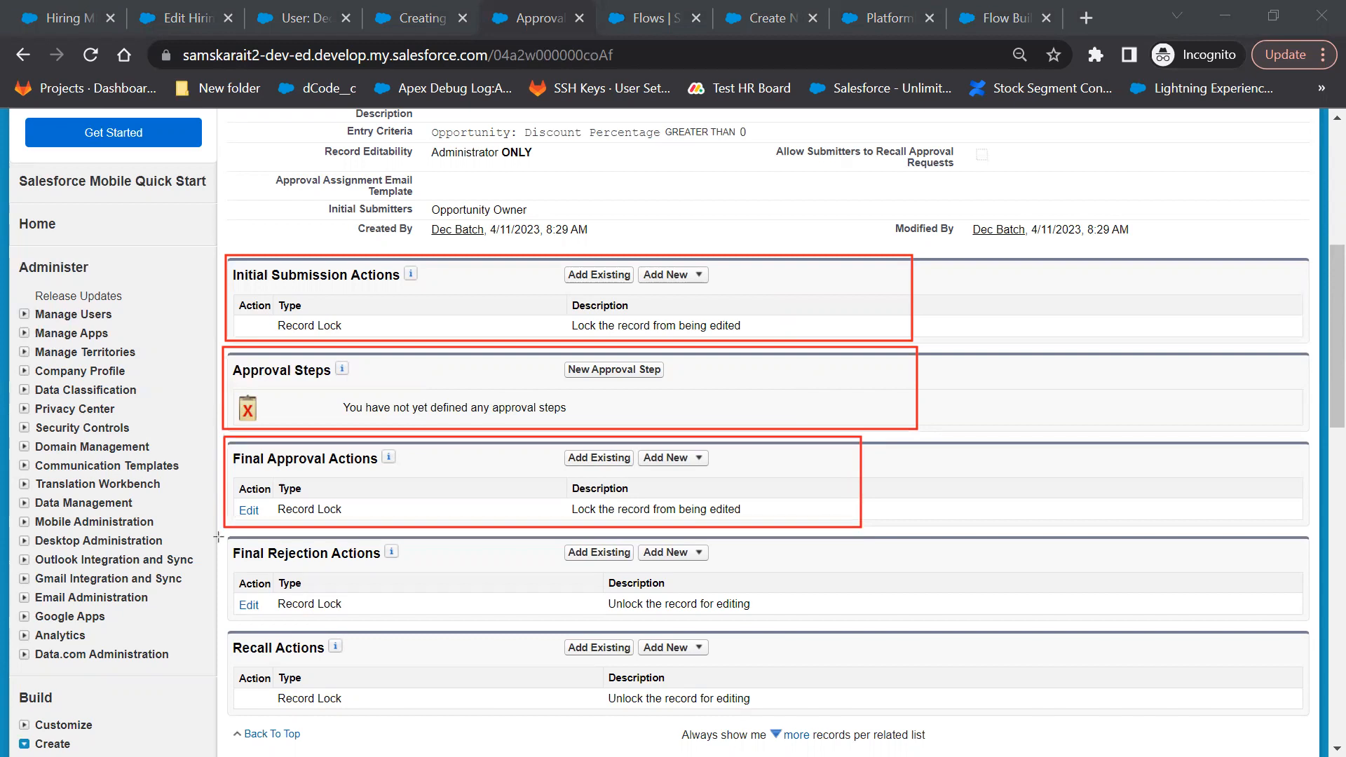
drag(799, 612, 864, 626)
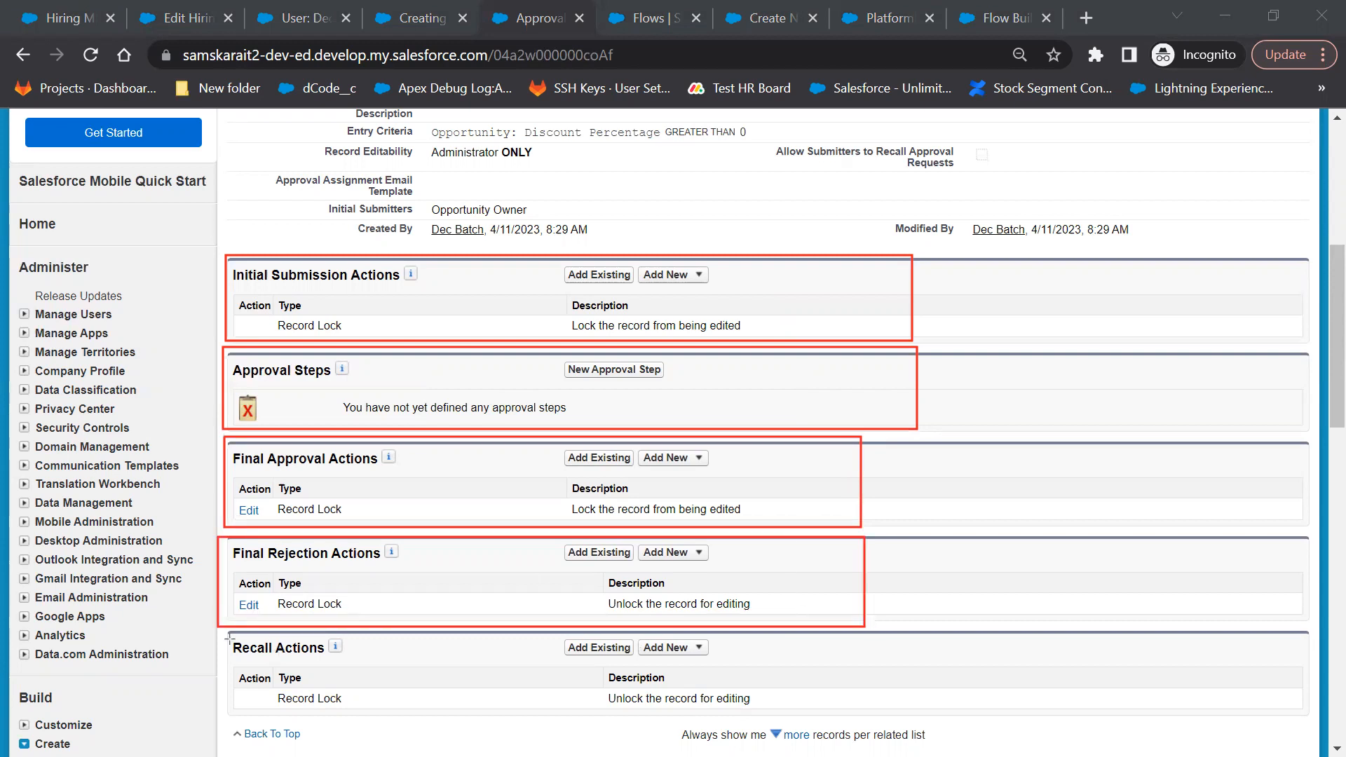
drag(225, 622, 346, 666)
mouse_move(847, 729)
mouse_down()
mouse_move(894, 720)
mouse_move(879, 716)
mouse_up()
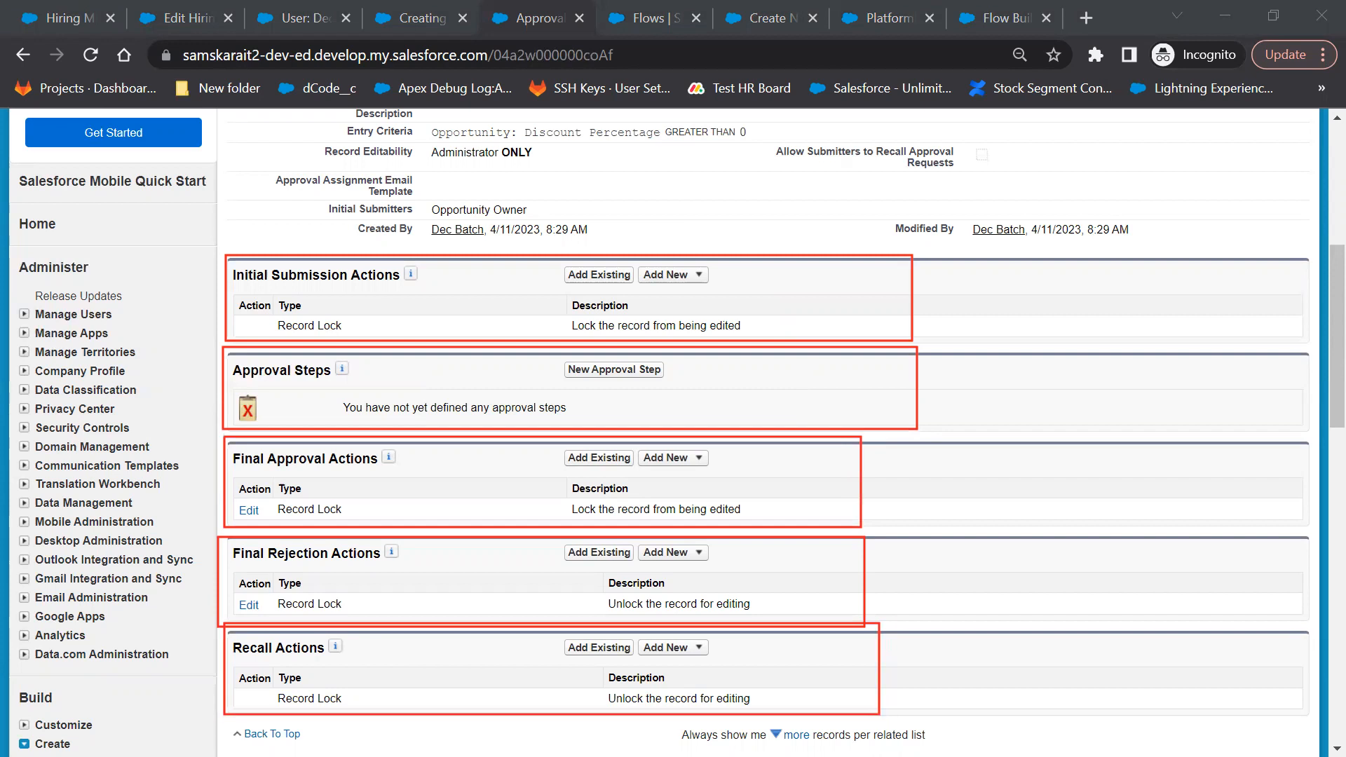
key(e)
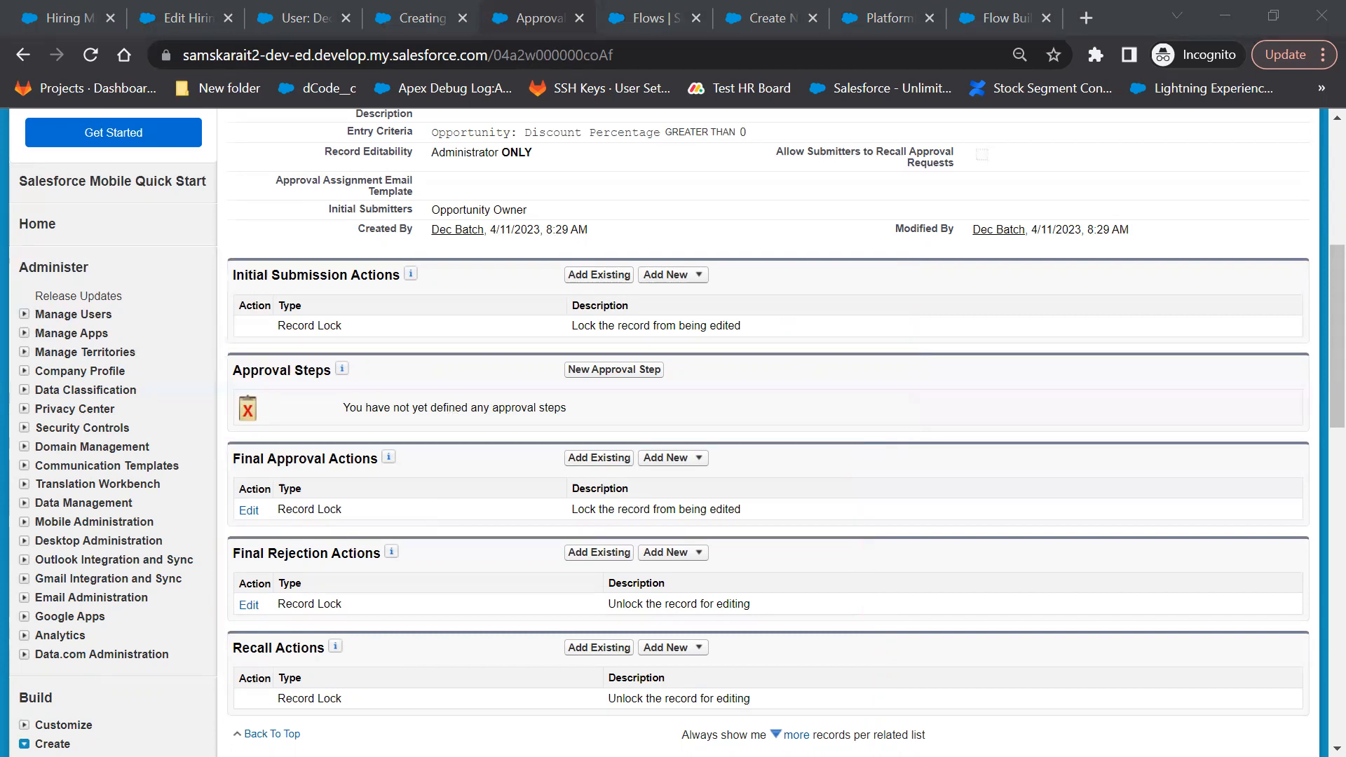
mouse_move(424, 365)
mouse_down()
mouse_move(437, 379)
mouse_move(488, 354)
mouse_up()
mouse_move(427, 457)
mouse_down()
mouse_move(437, 479)
mouse_move(488, 451)
mouse_up()
drag(447, 555, 522, 530)
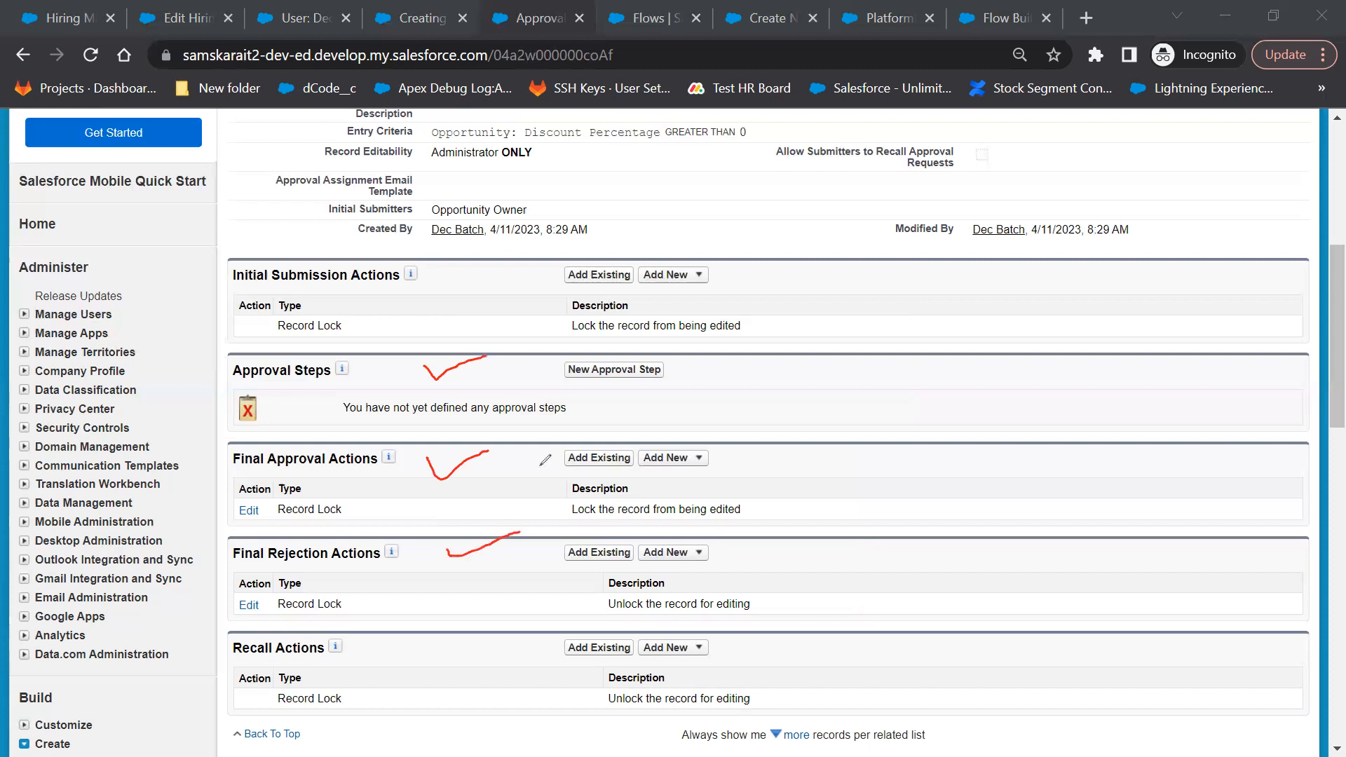
drag(486, 257, 550, 271)
click(691, 167)
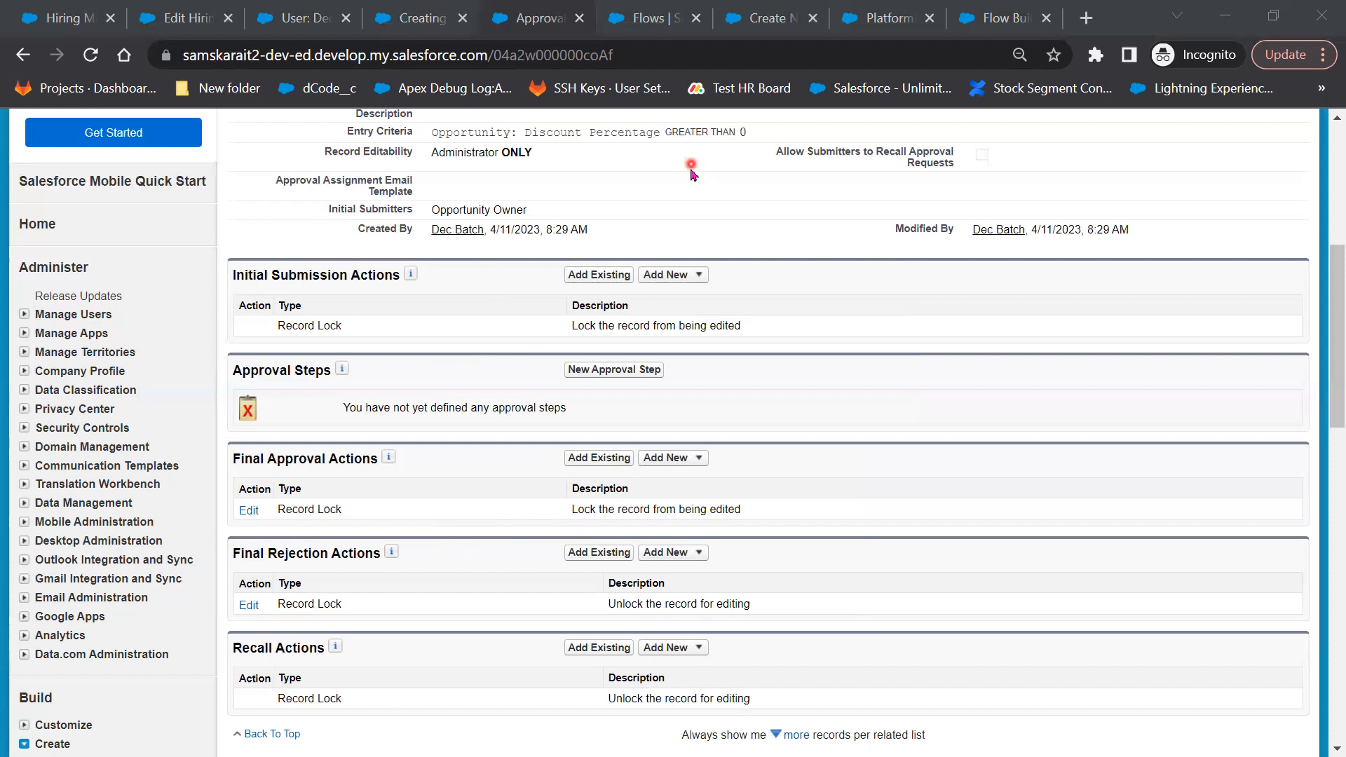
scroll(443, 266, up, 3)
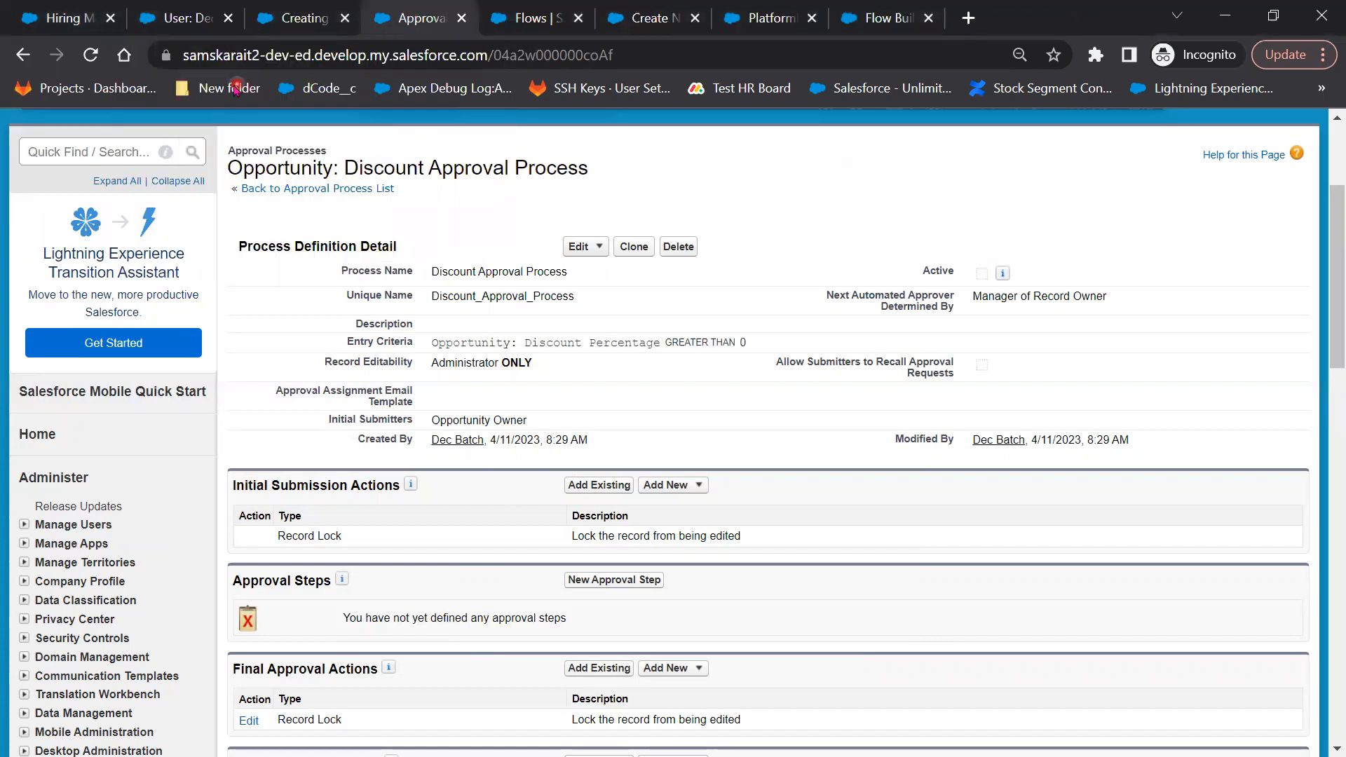
click(327, 16)
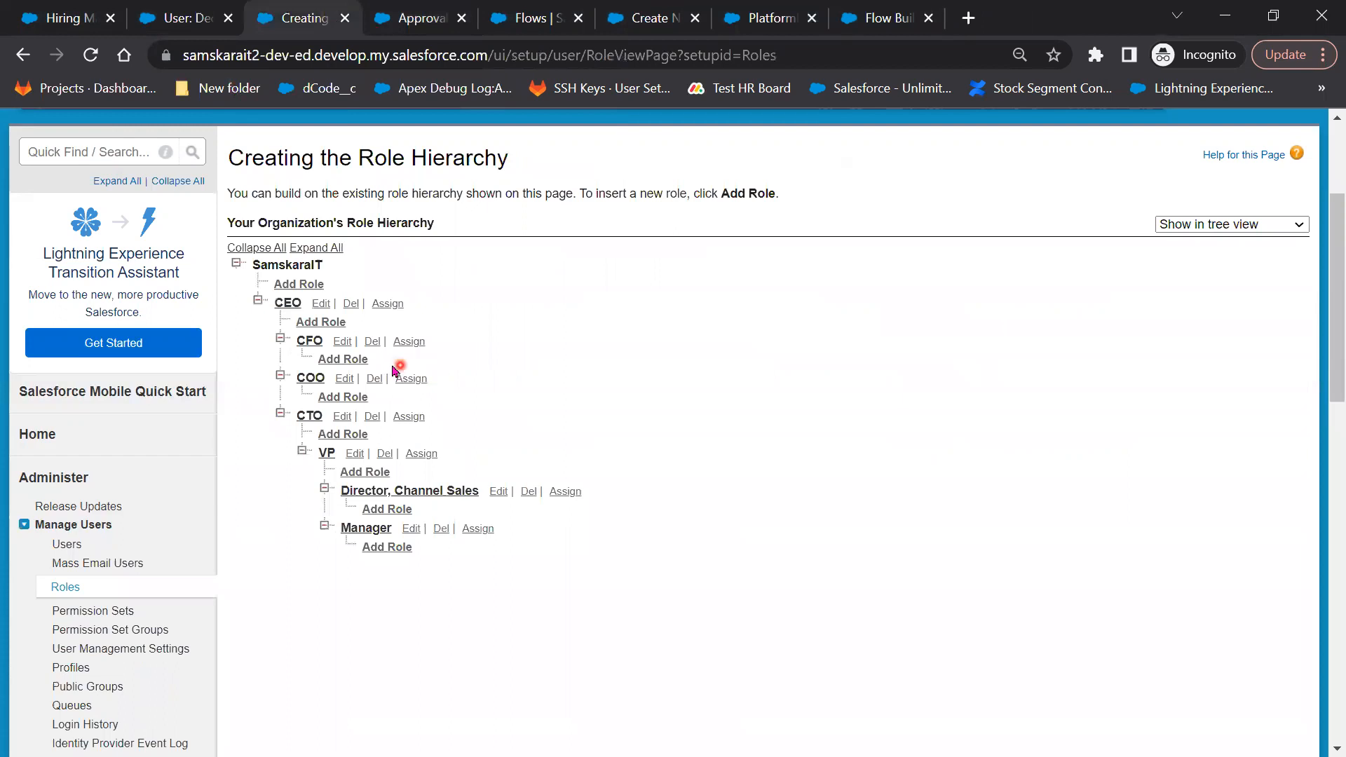
Switch to Lightning, close the Flow Builder, PlatformEvent and Flows tabs, and open Opportunities
scroll(600, 215, up, 3)
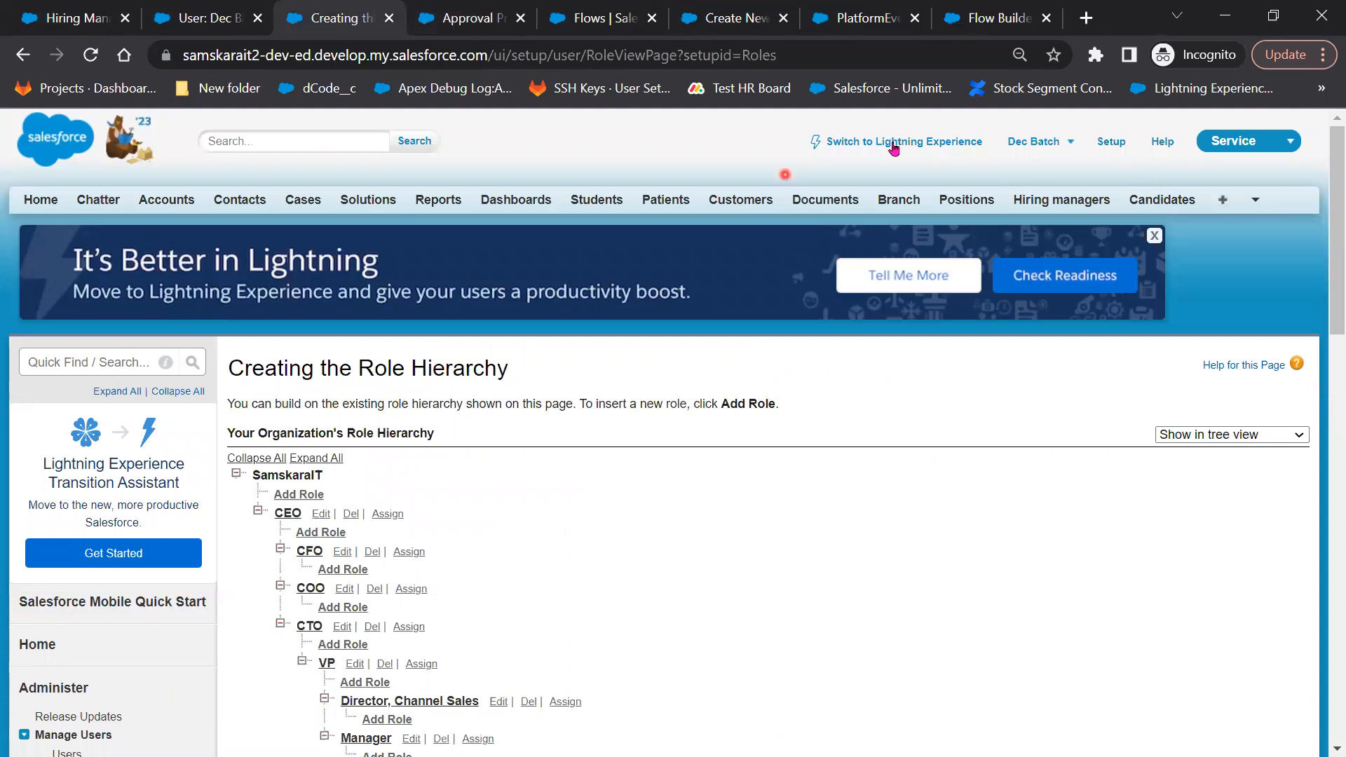
click(842, 200)
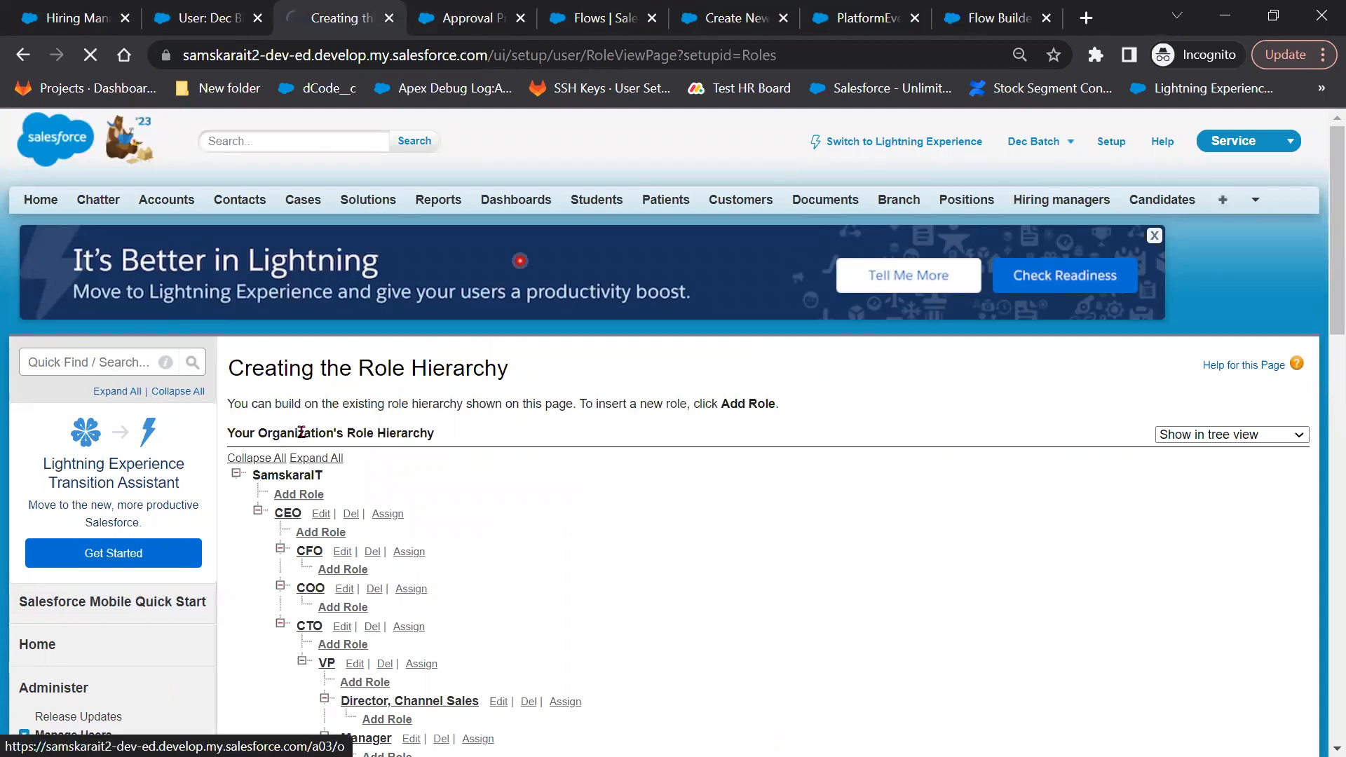
click(618, 21)
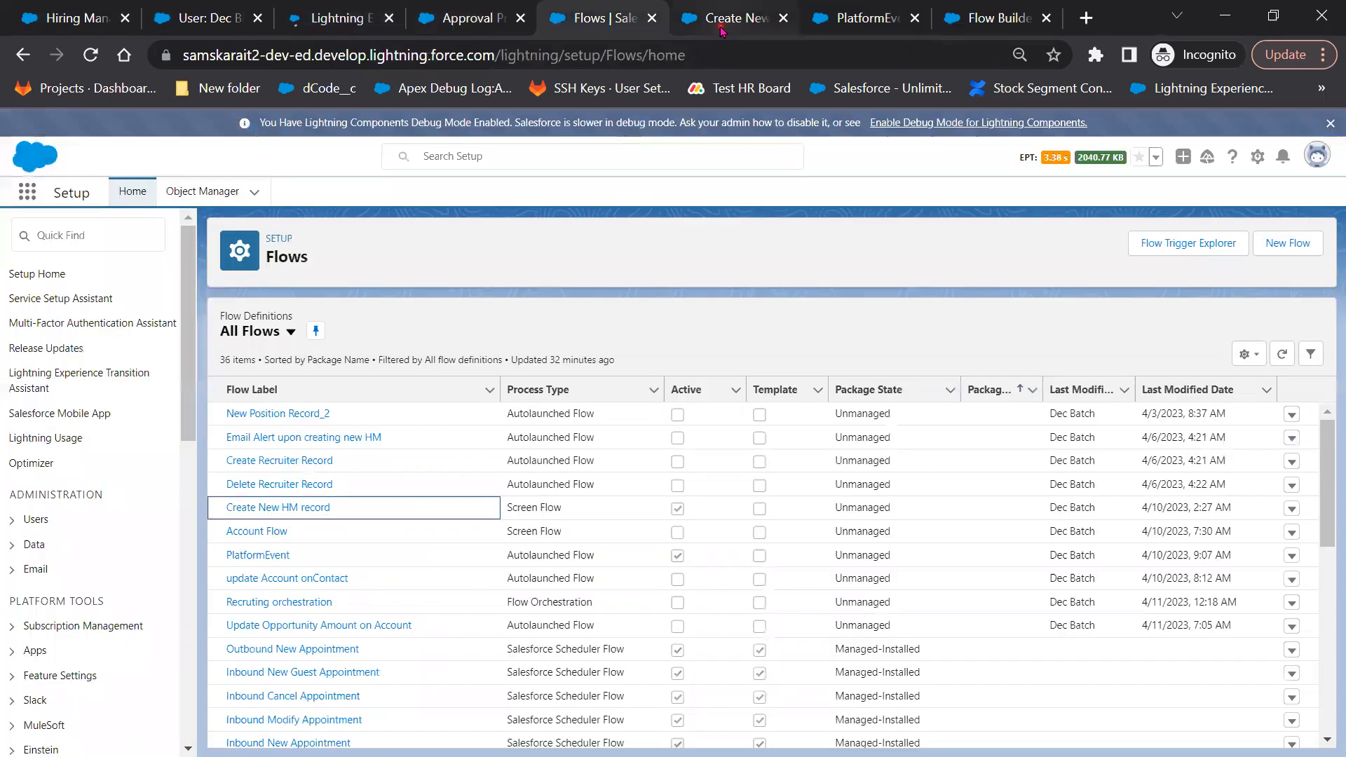
click(711, 28)
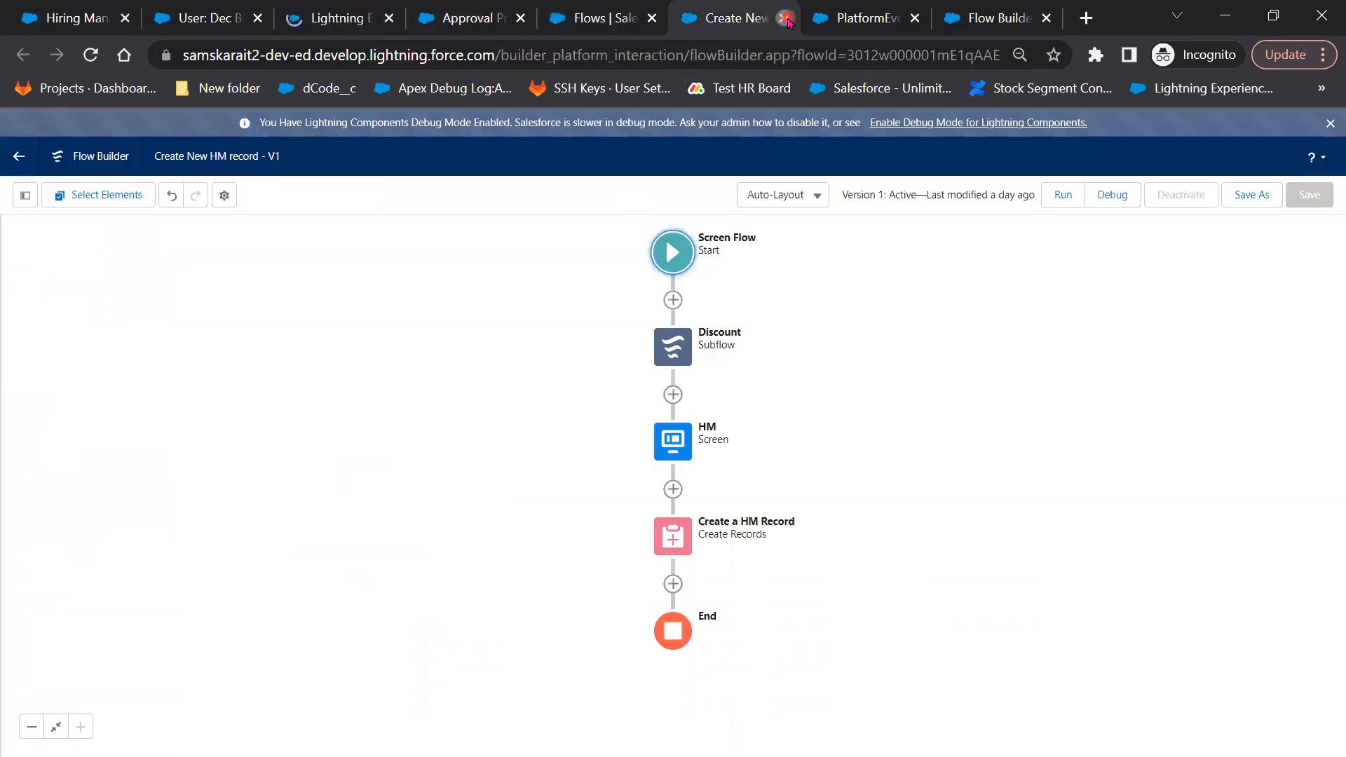
click(787, 17)
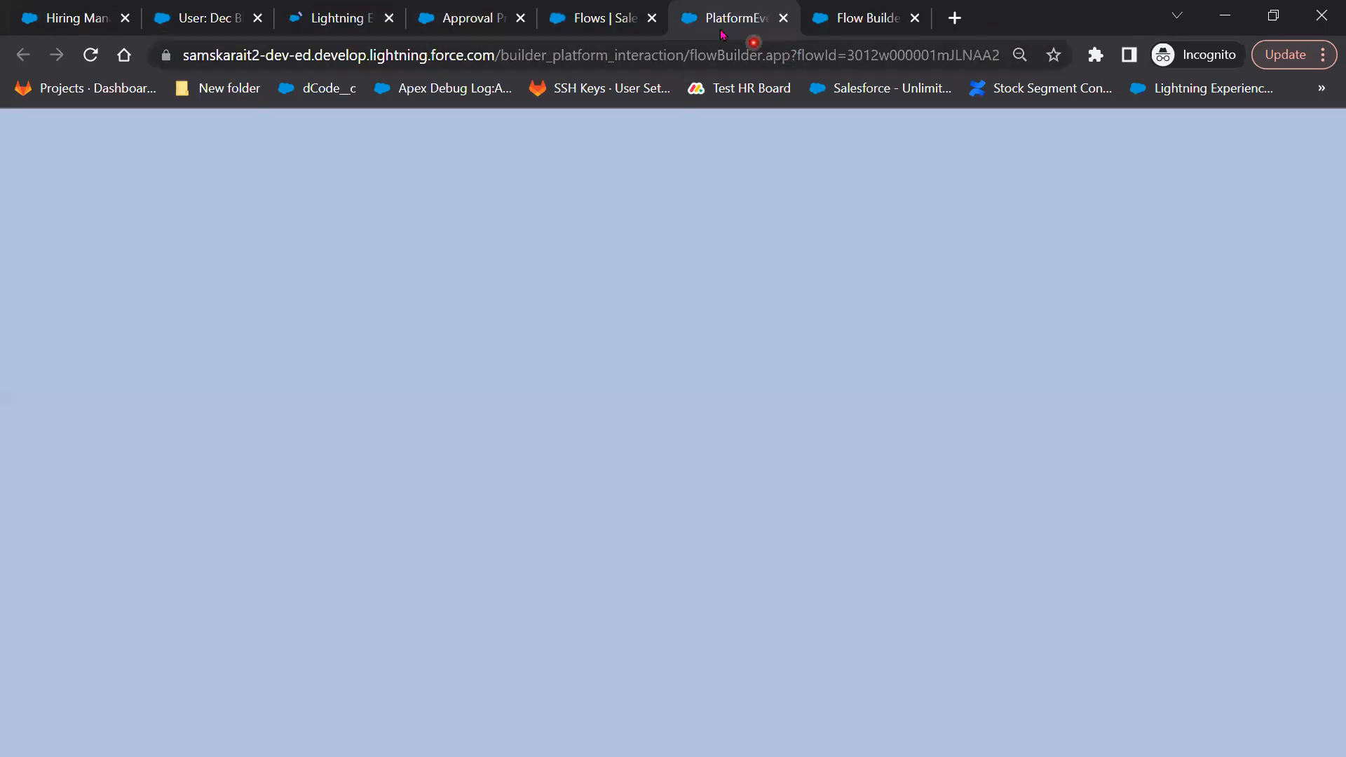
click(468, 18)
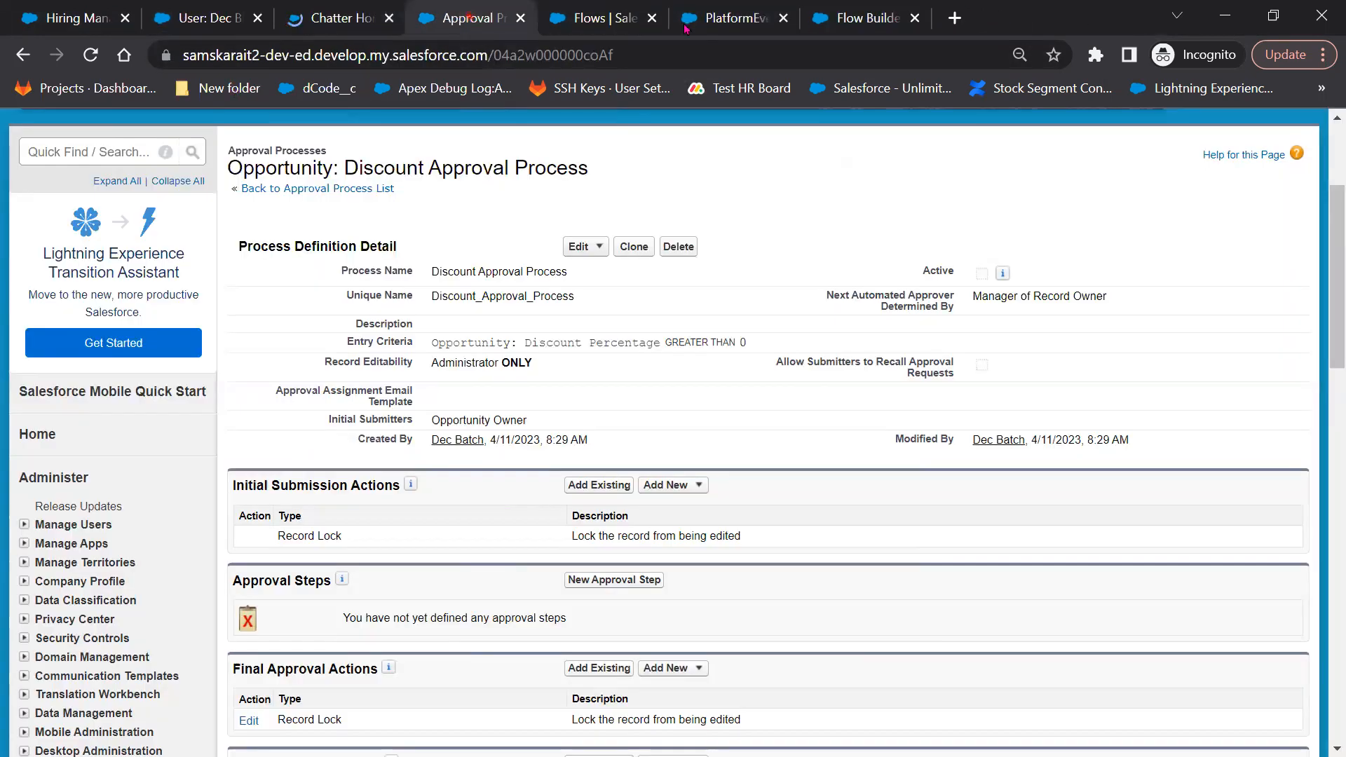
click(782, 18)
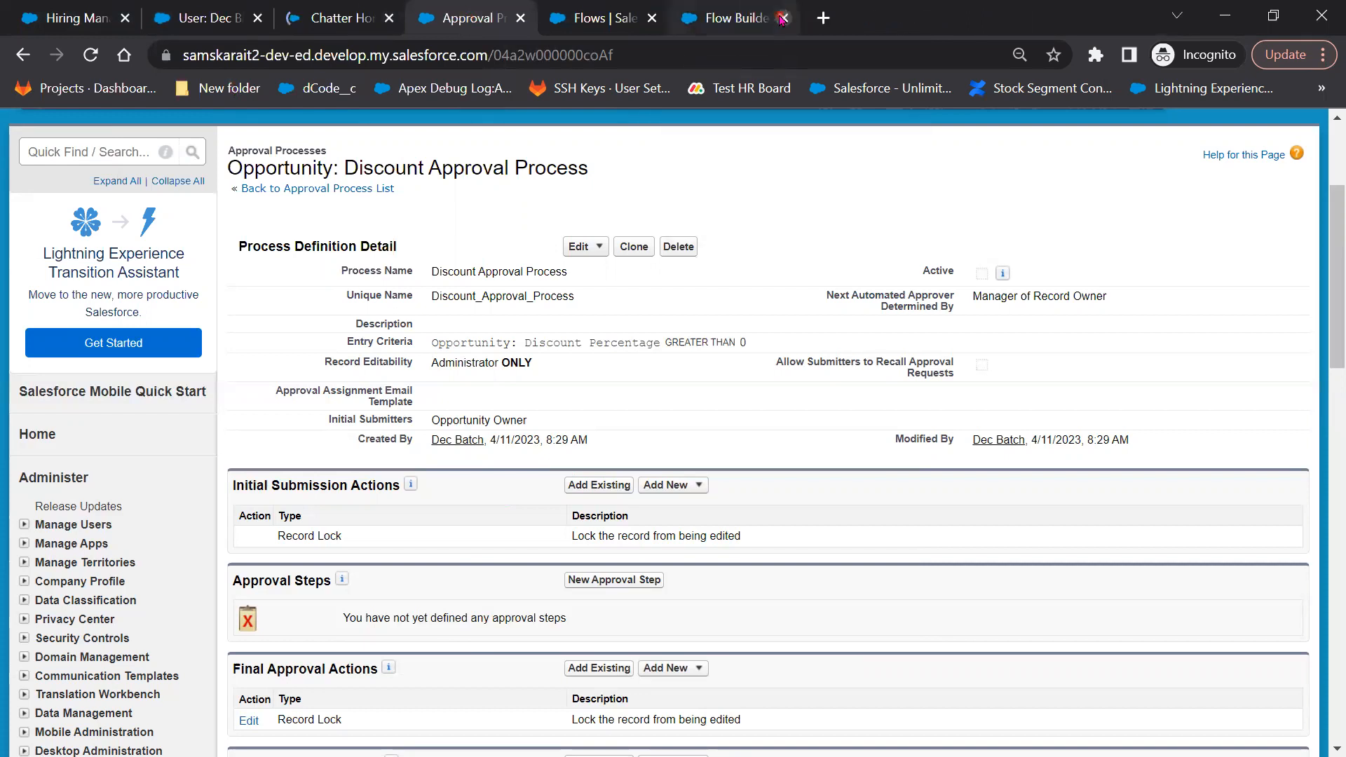
click(782, 18)
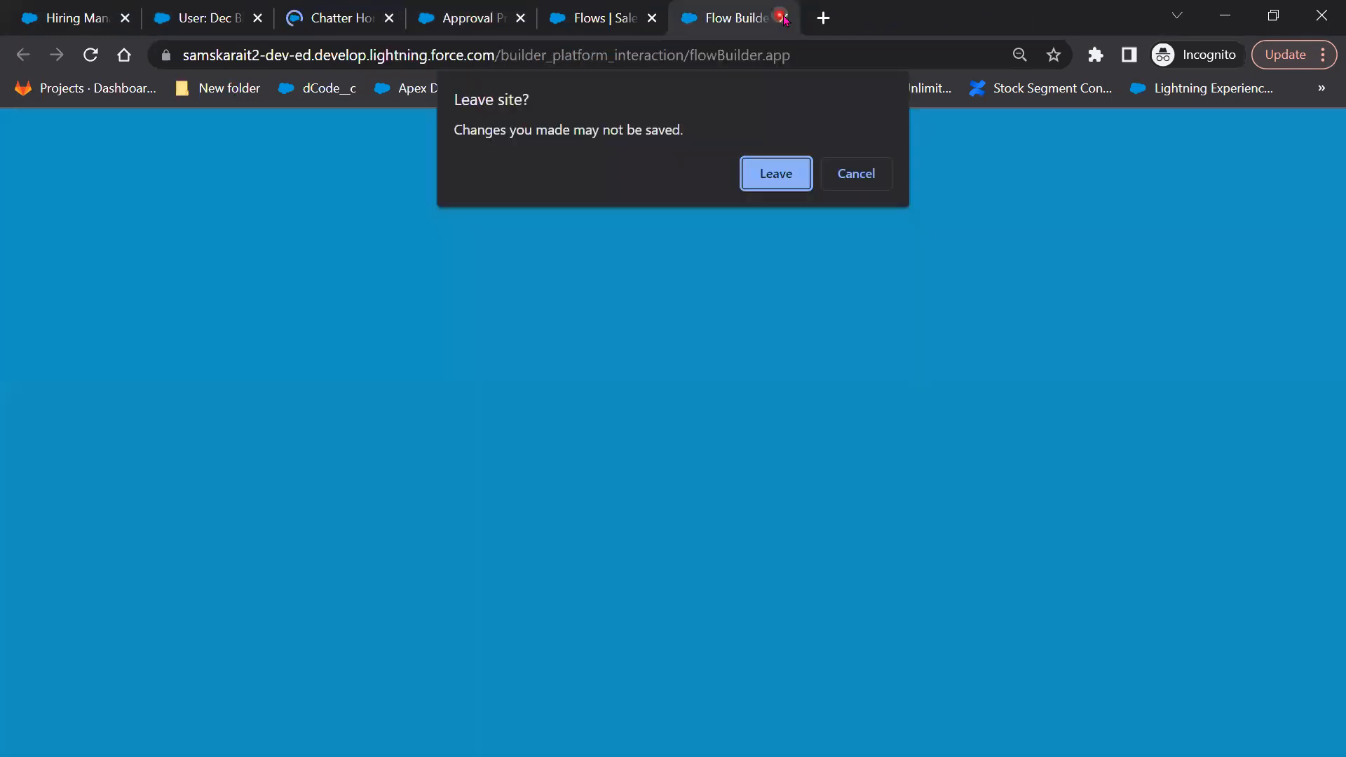
click(776, 173)
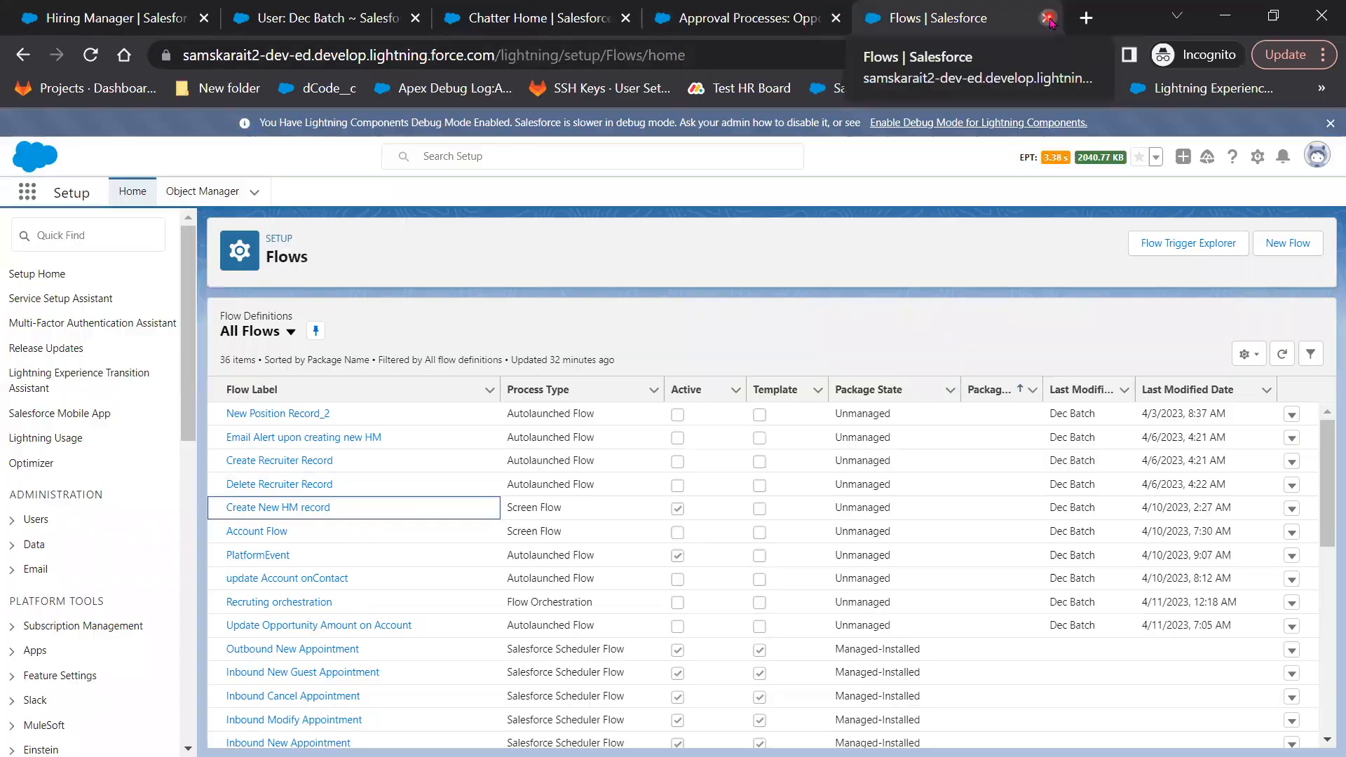
click(1048, 17)
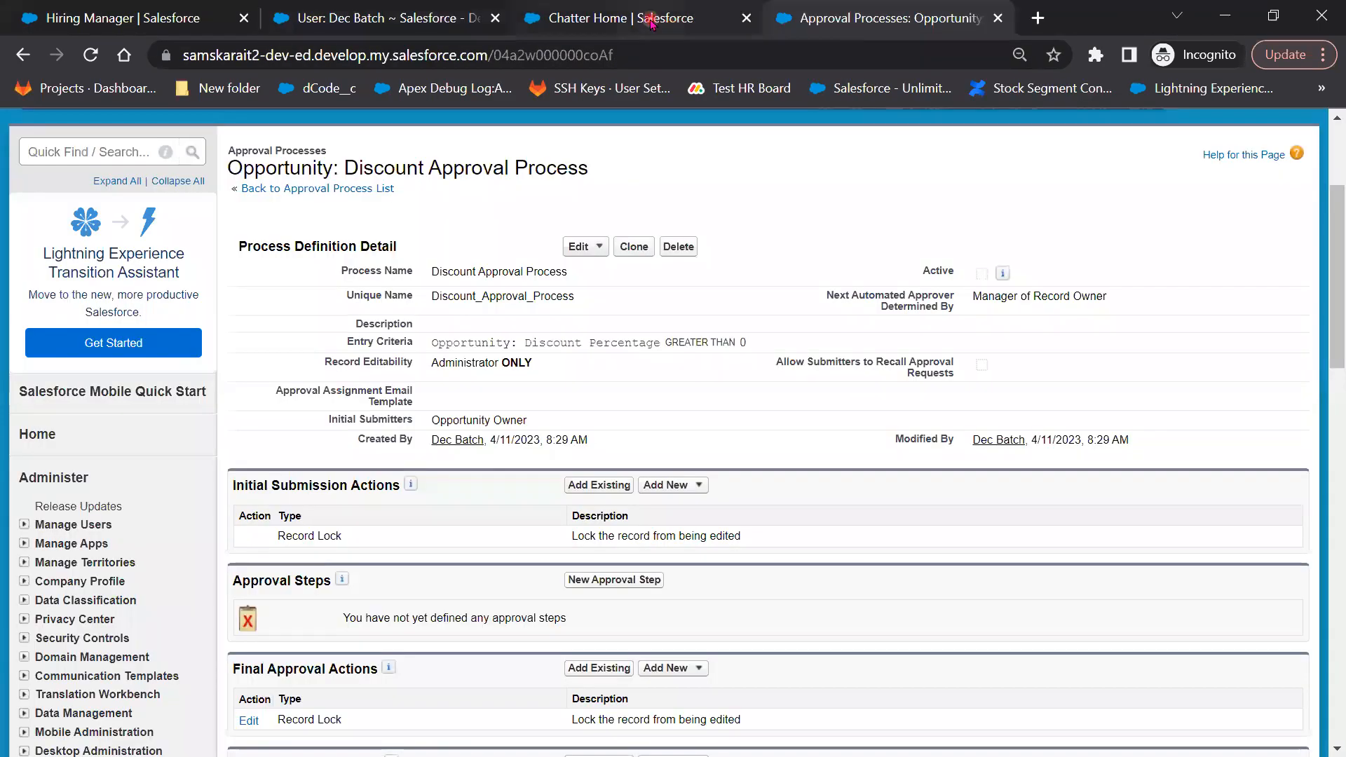
click(583, 23)
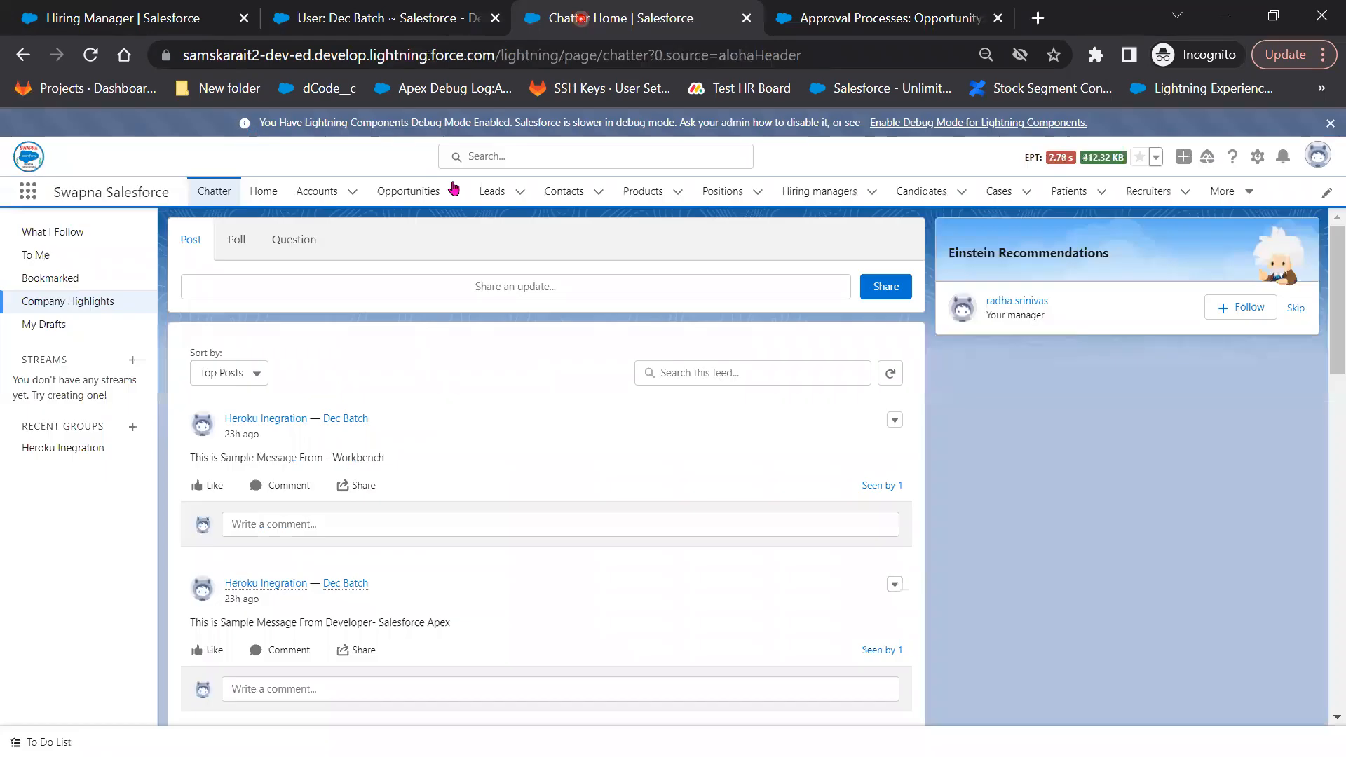
click(404, 193)
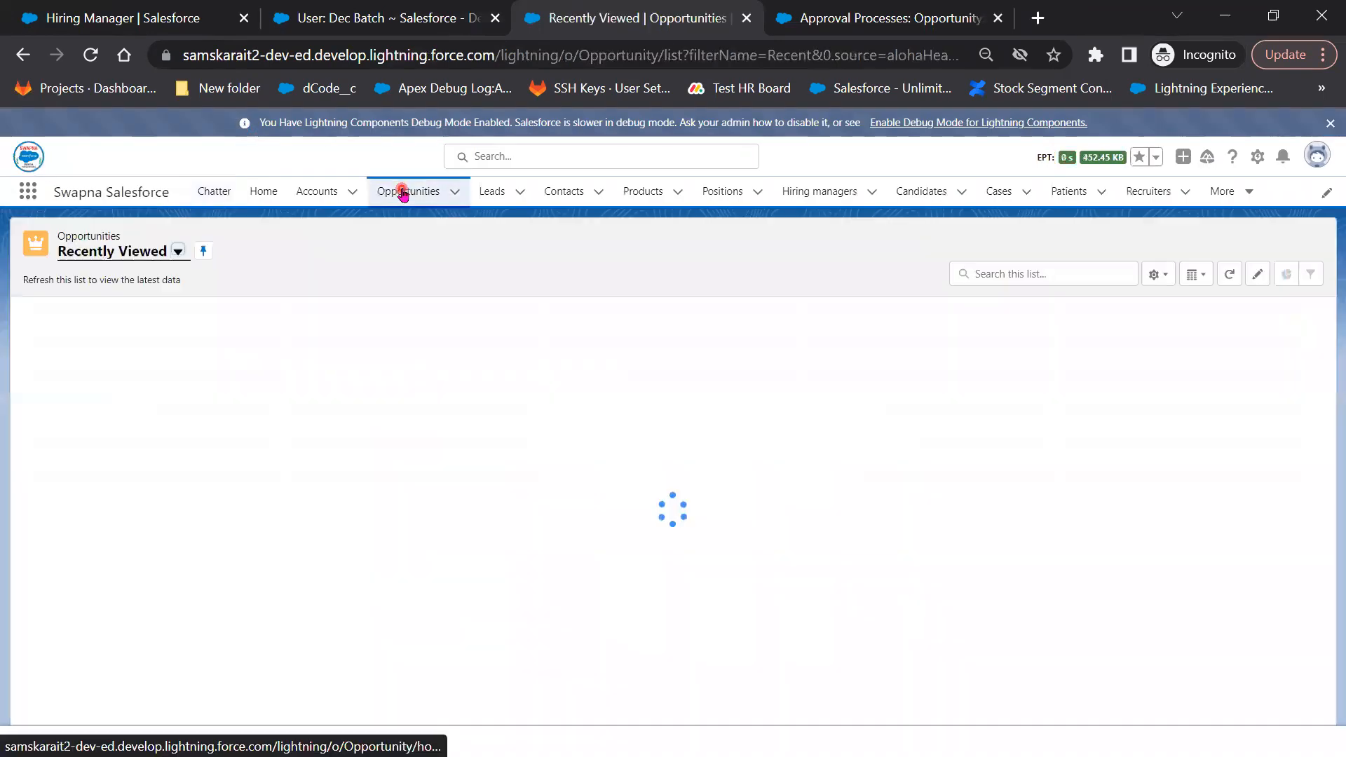
Start a new Opportunity with Discount Percentage 10, then return unsaved to the Discount Approval Process page
click(1294, 249)
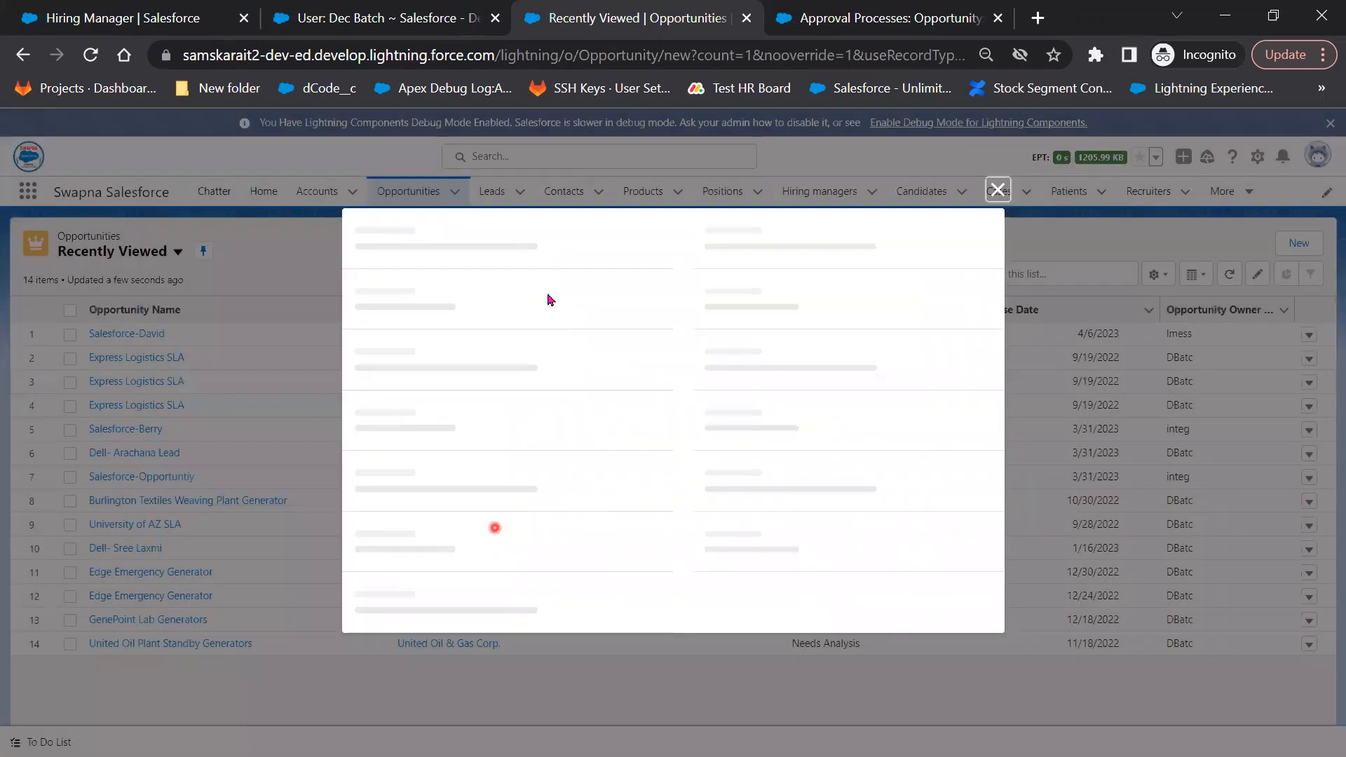
scroll(719, 526, down, 2)
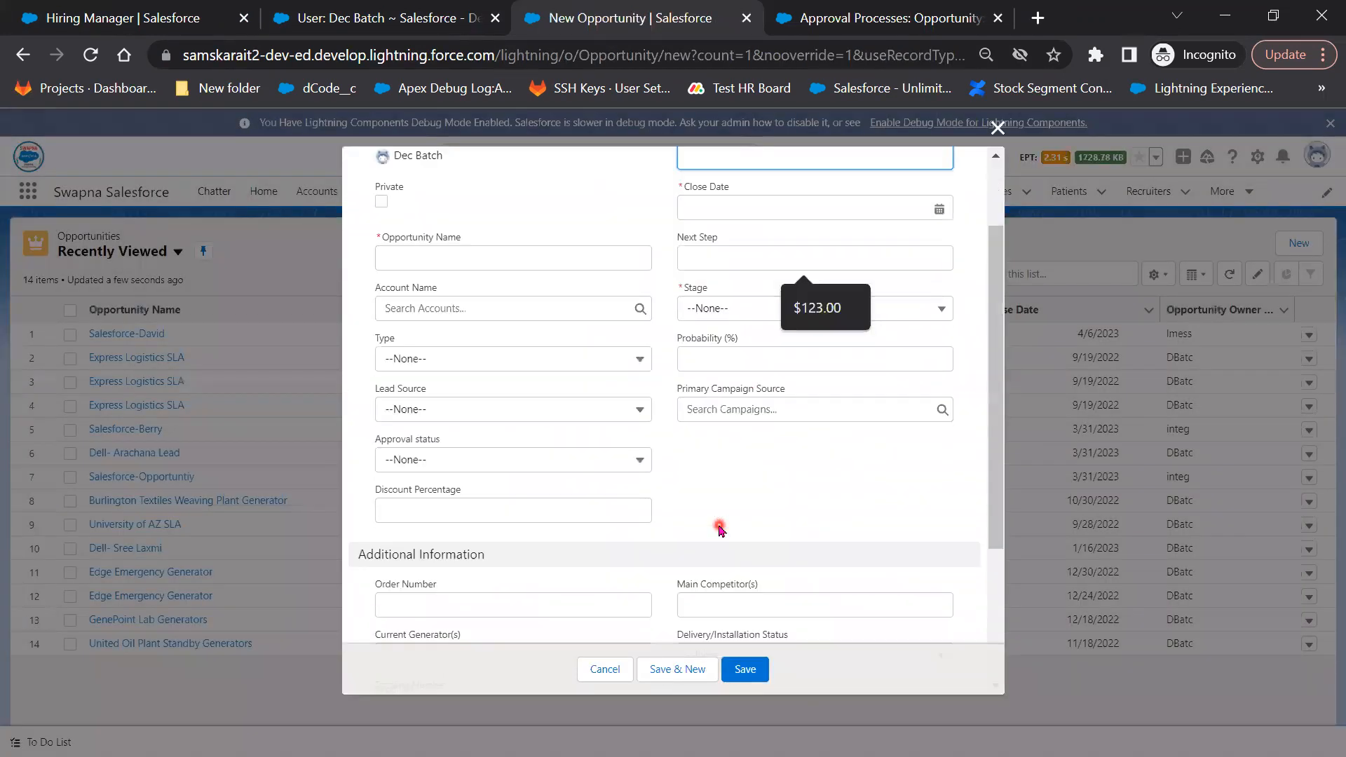
click(452, 464)
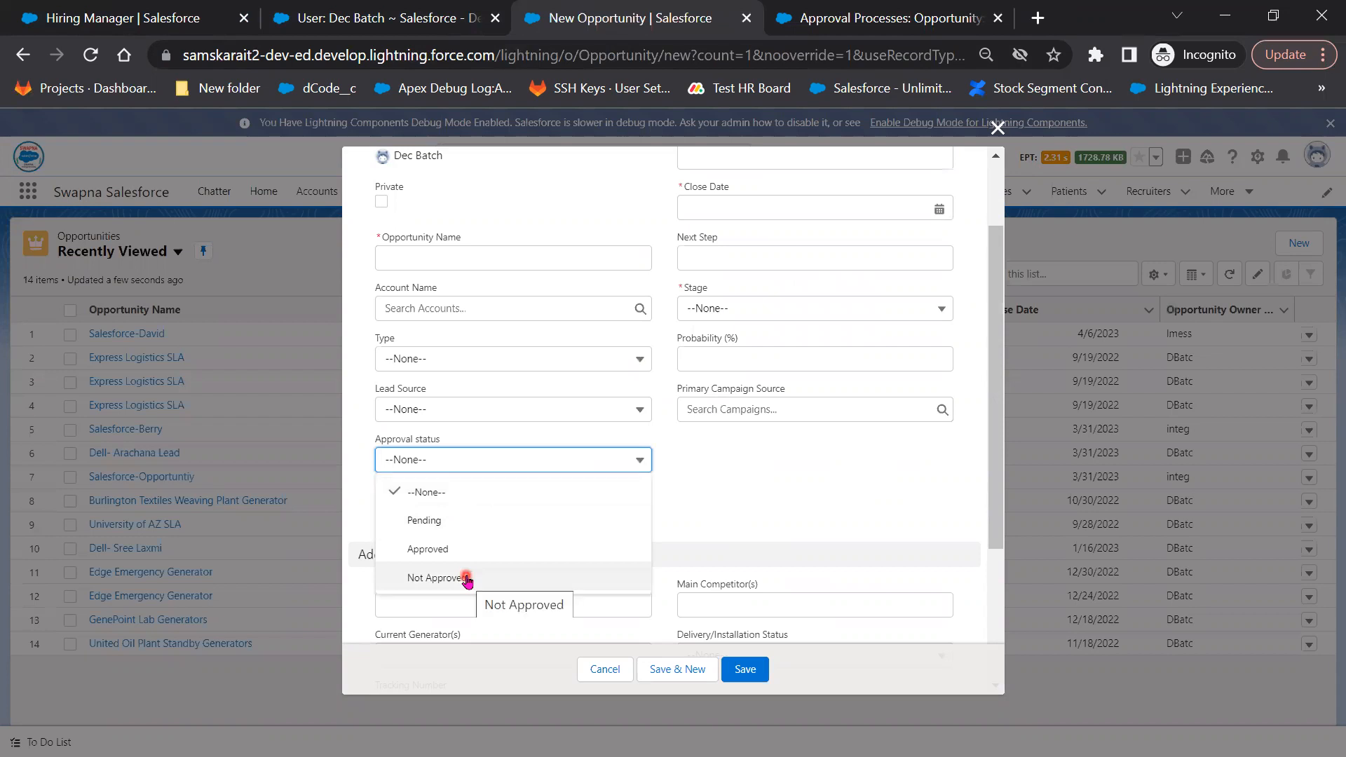
click(539, 460)
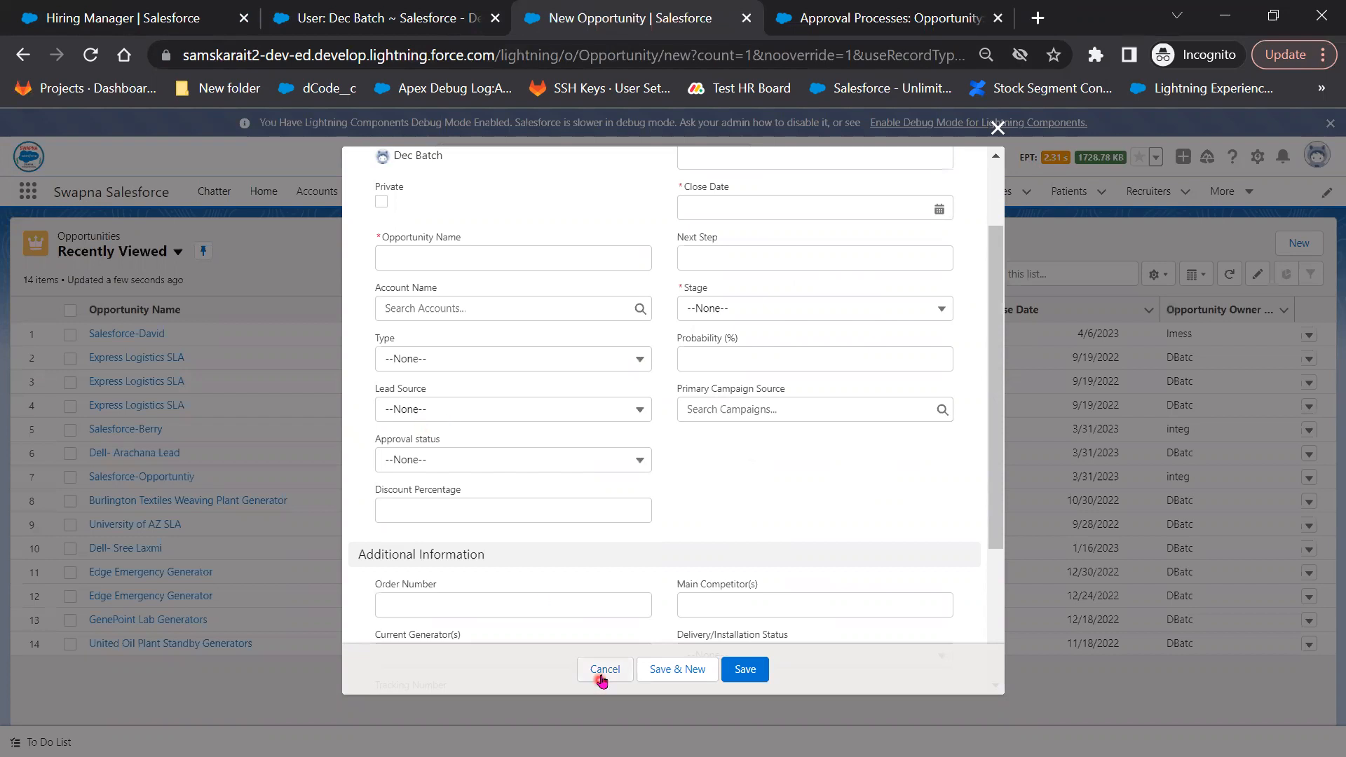
click(451, 516)
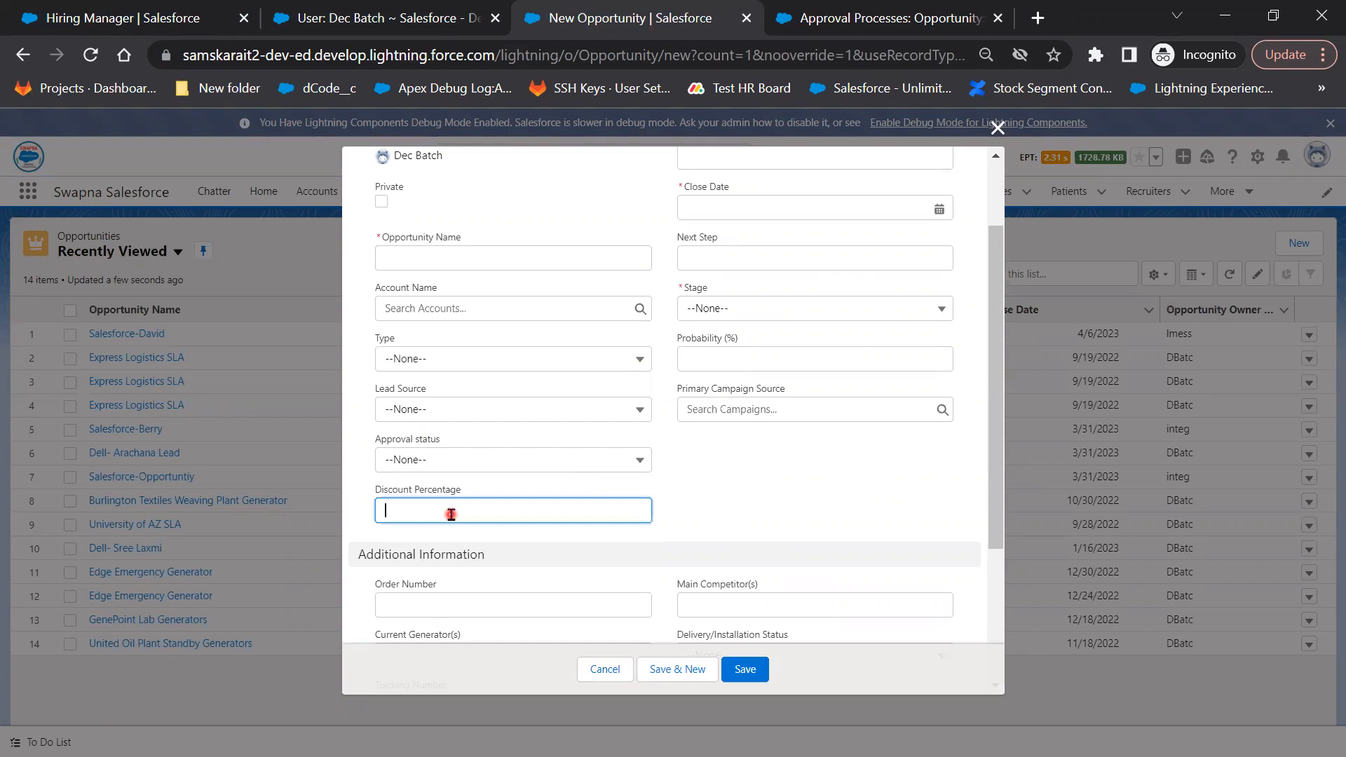
text(10)
click(833, 10)
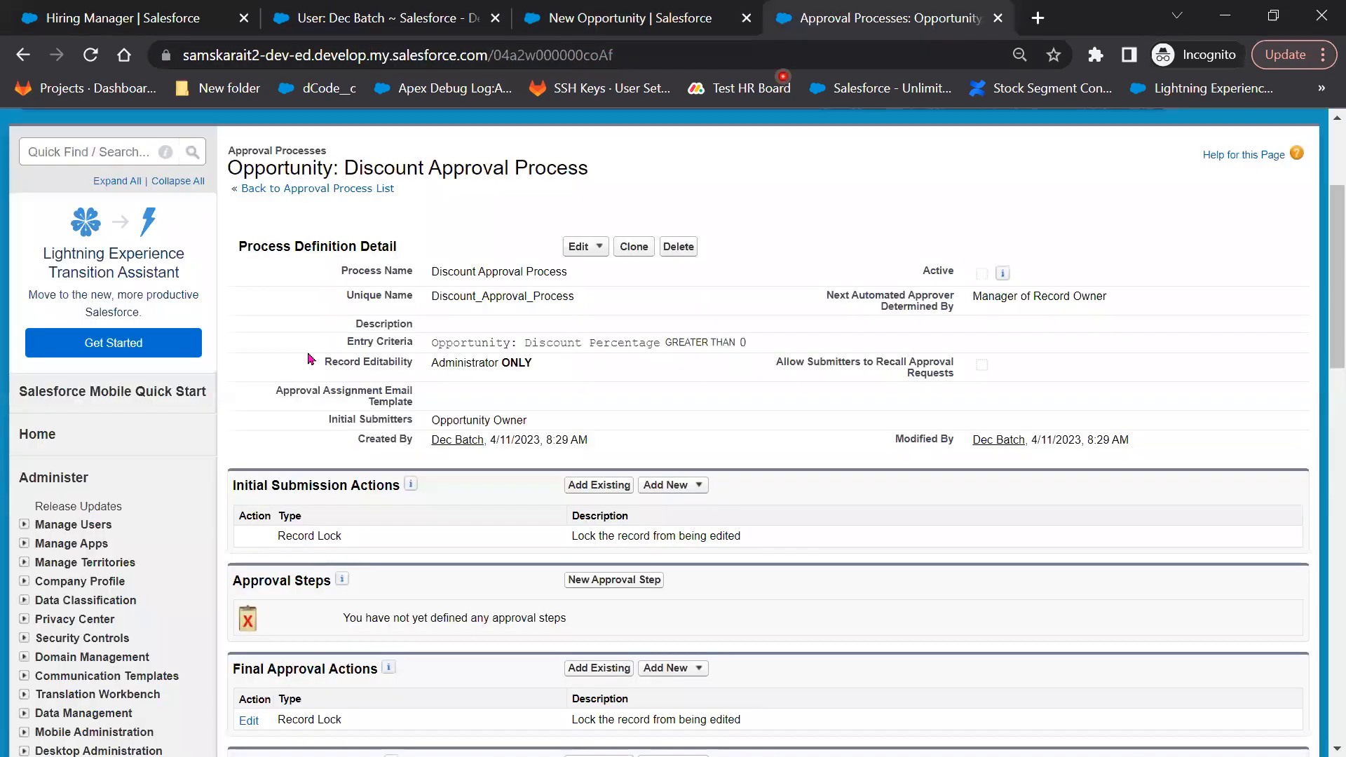
Add a new Field Update initial submission action named 'Approval status pending'
click(521, 327)
click(687, 489)
click(709, 540)
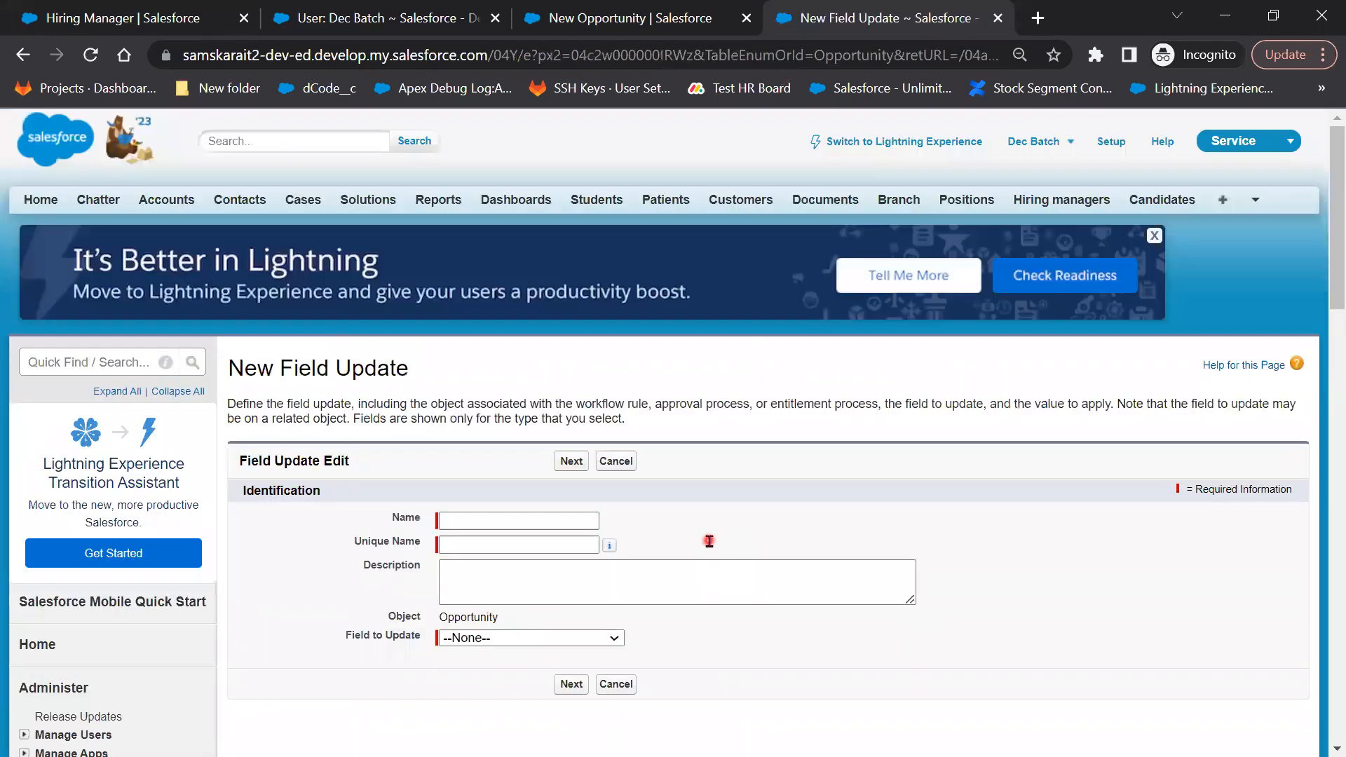
click(484, 519)
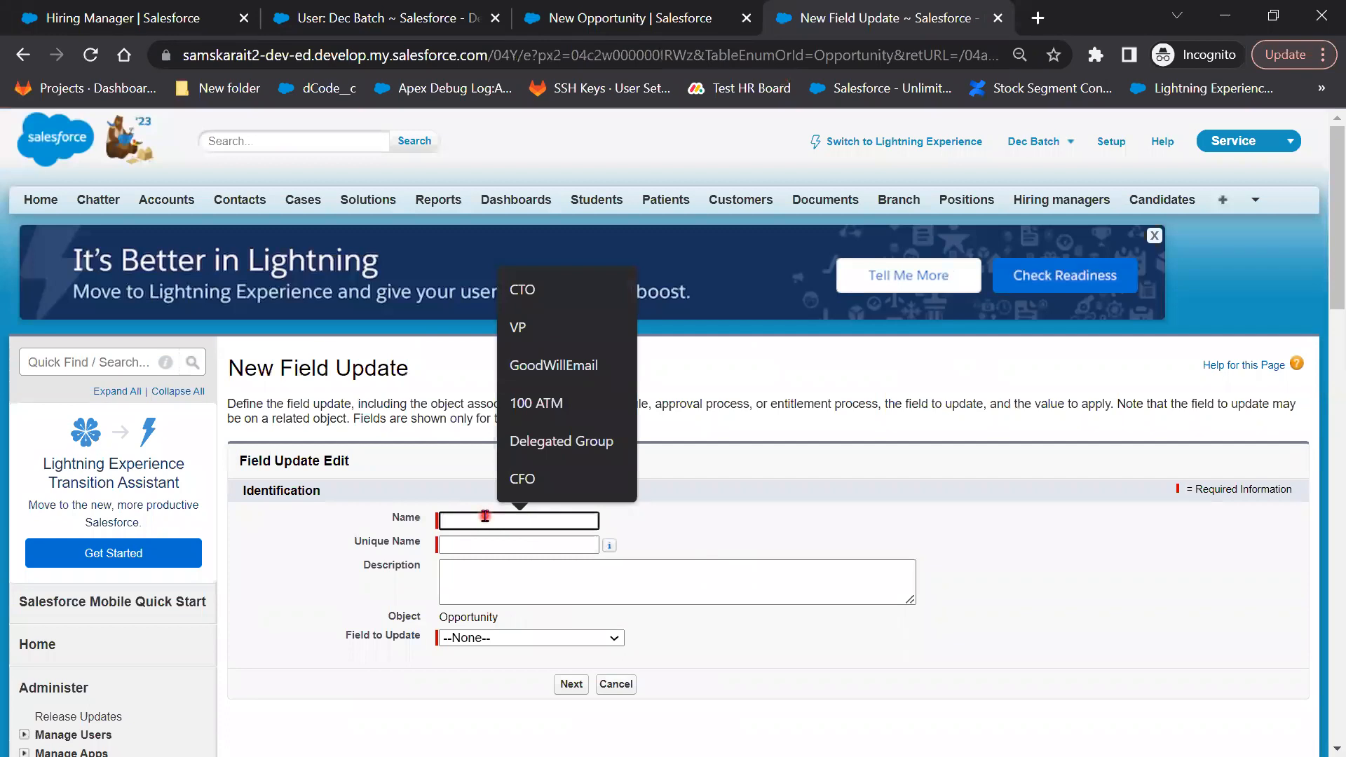
text(A)
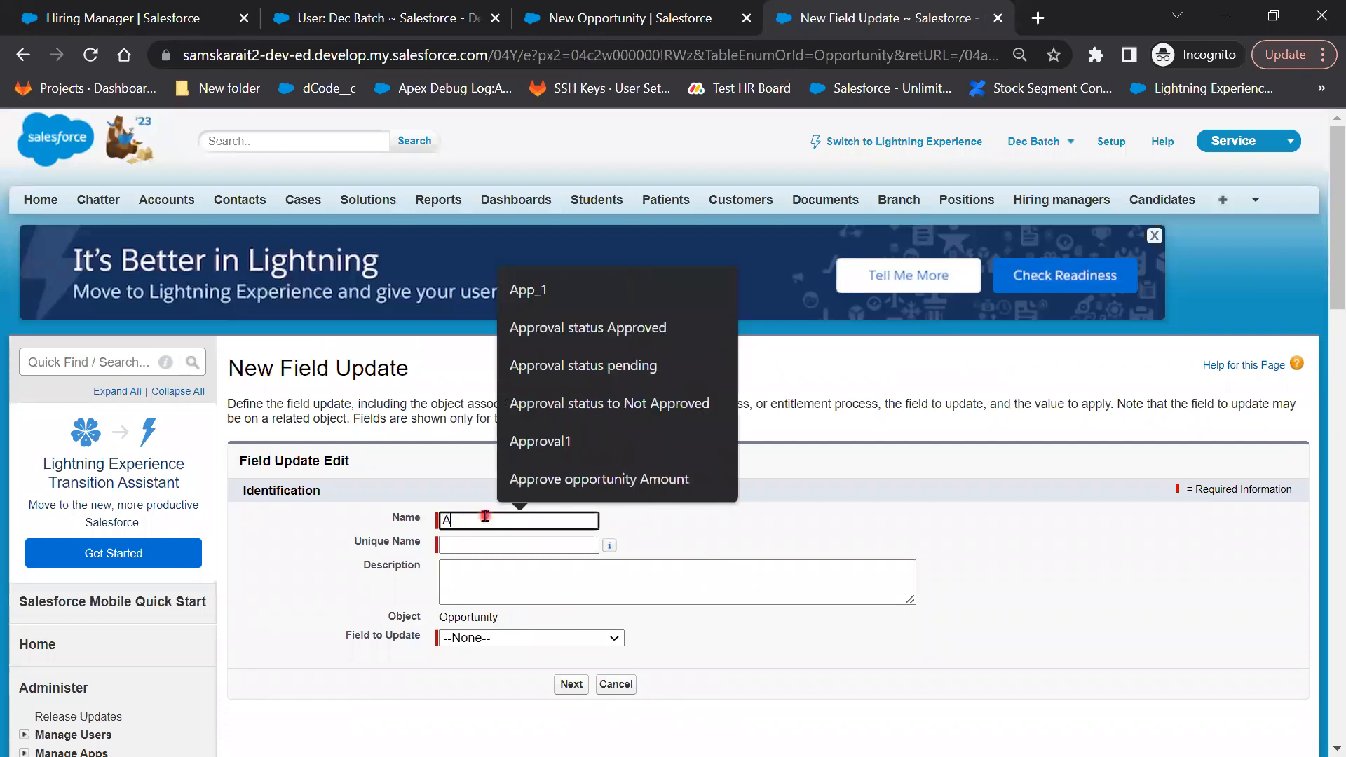
text(cc)
key(BackSpace)
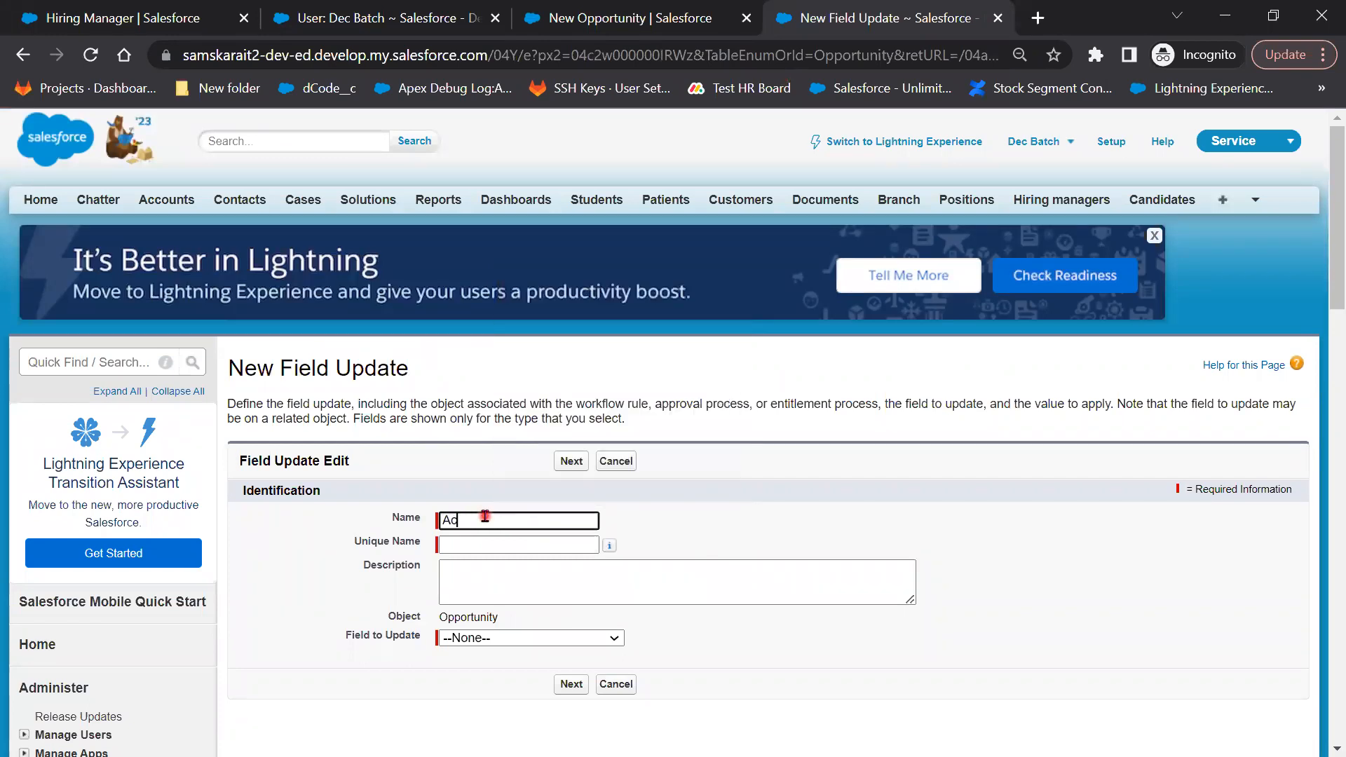
key(BackSpace)
key(BackSpace)
text(App)
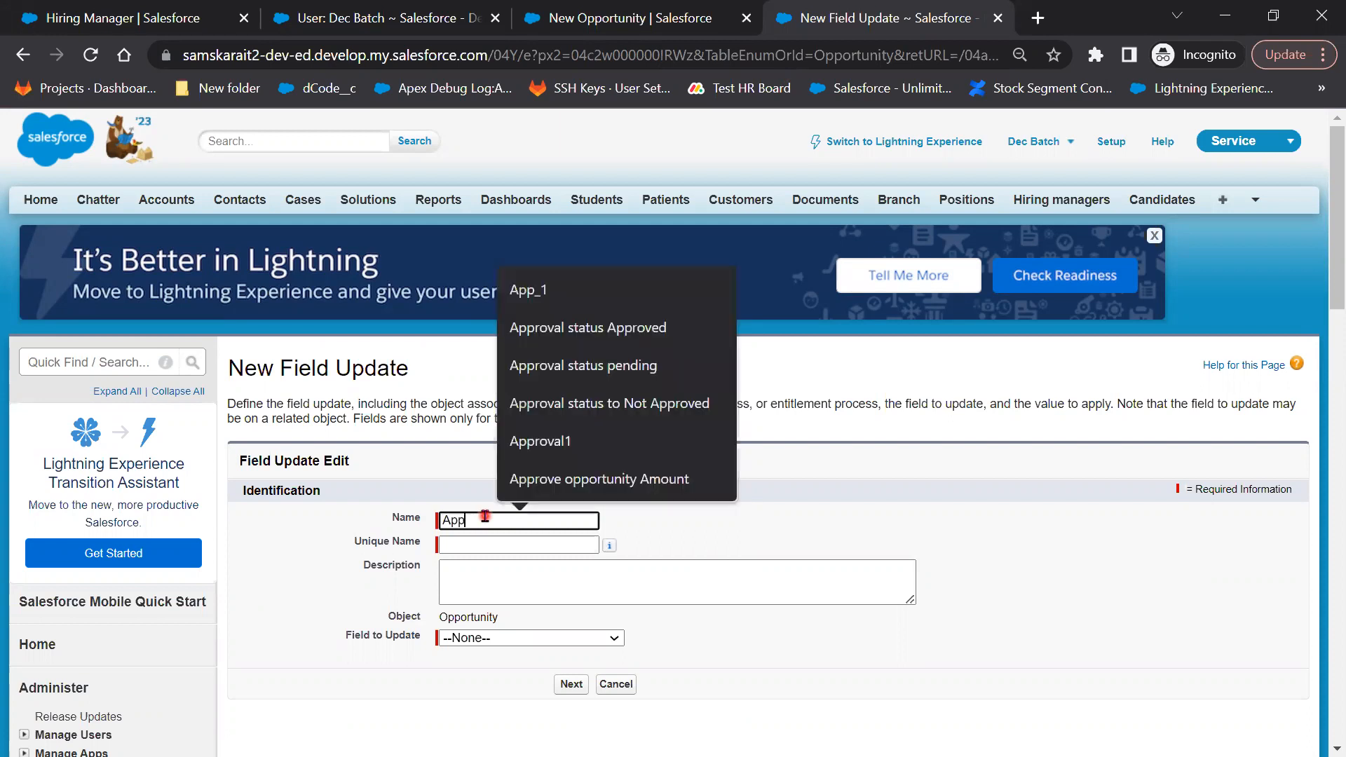
key(Down)
key(Down)
key(Down)
key(Down)
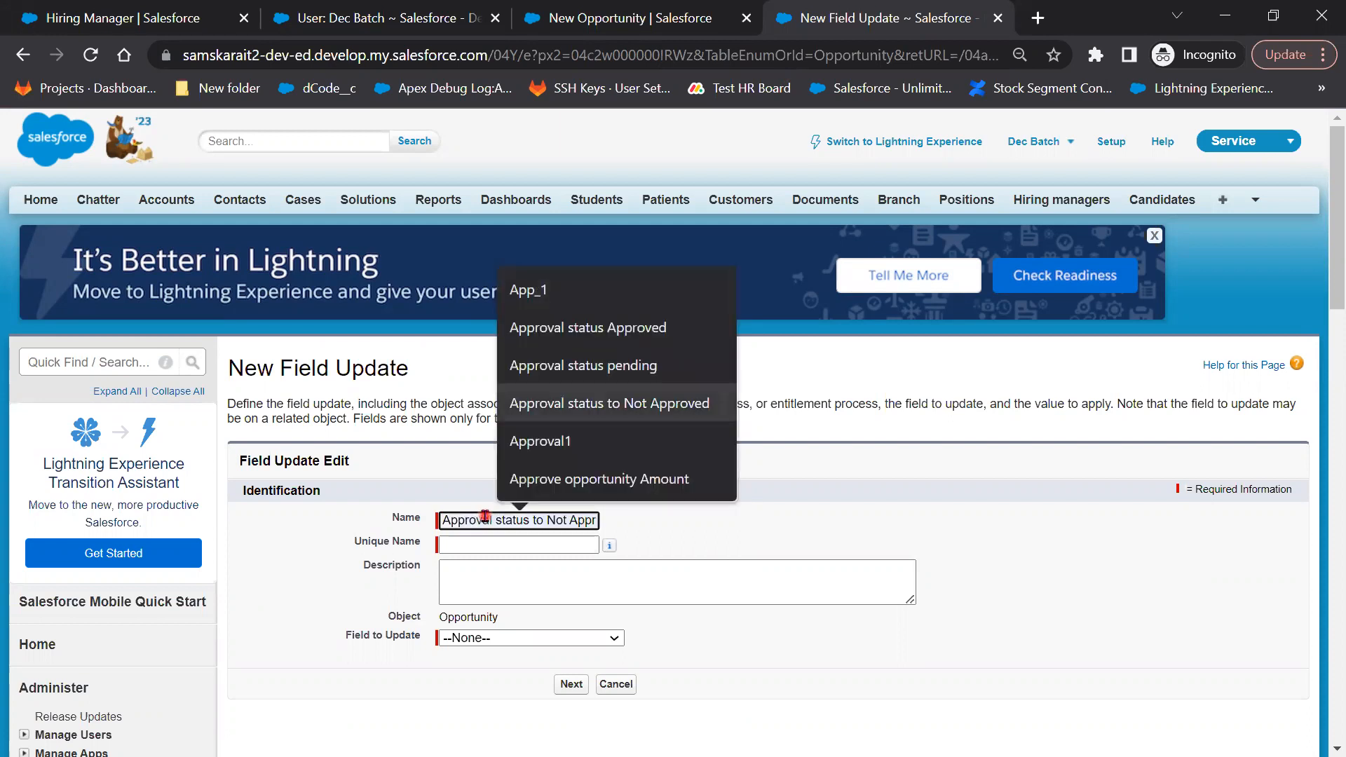
key(Up)
key(Tab)
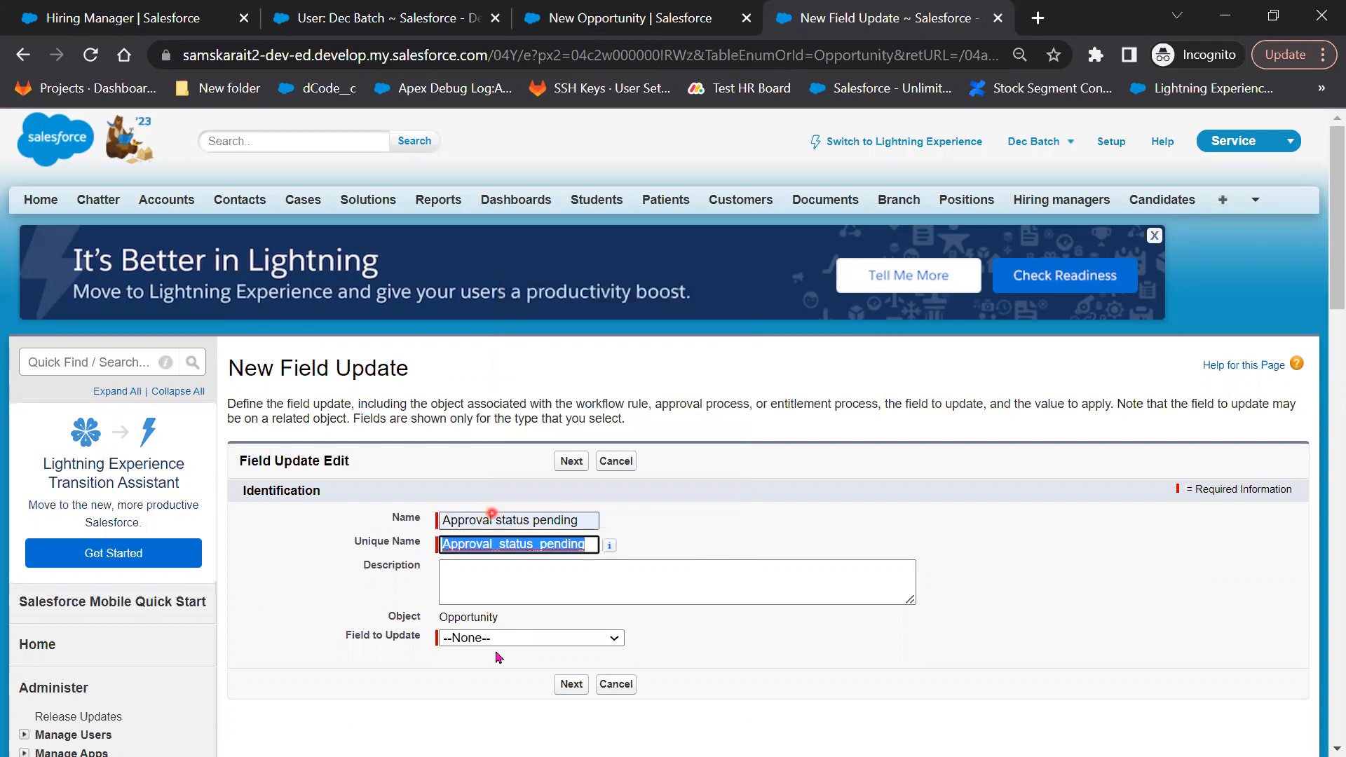
Set the field update to change Approval status to the specific value Pending and save
click(508, 639)
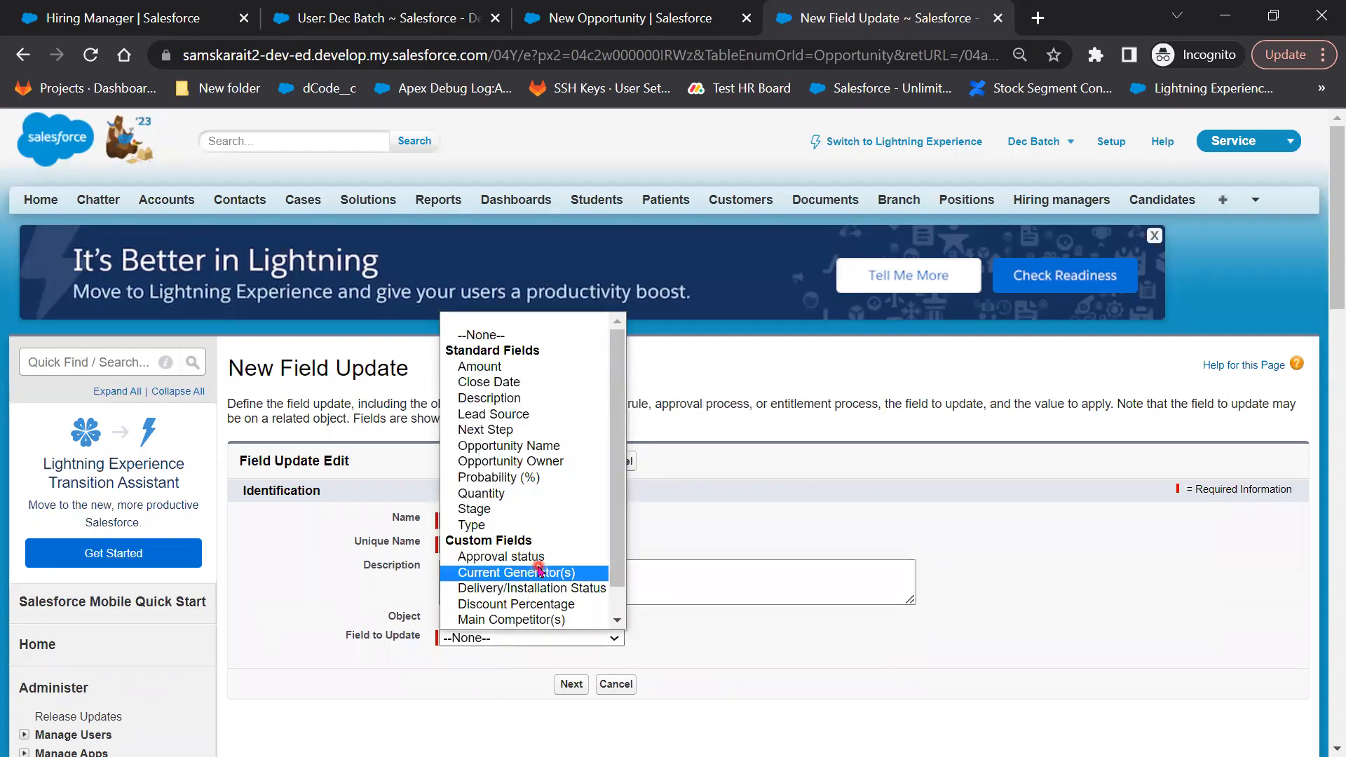
click(519, 556)
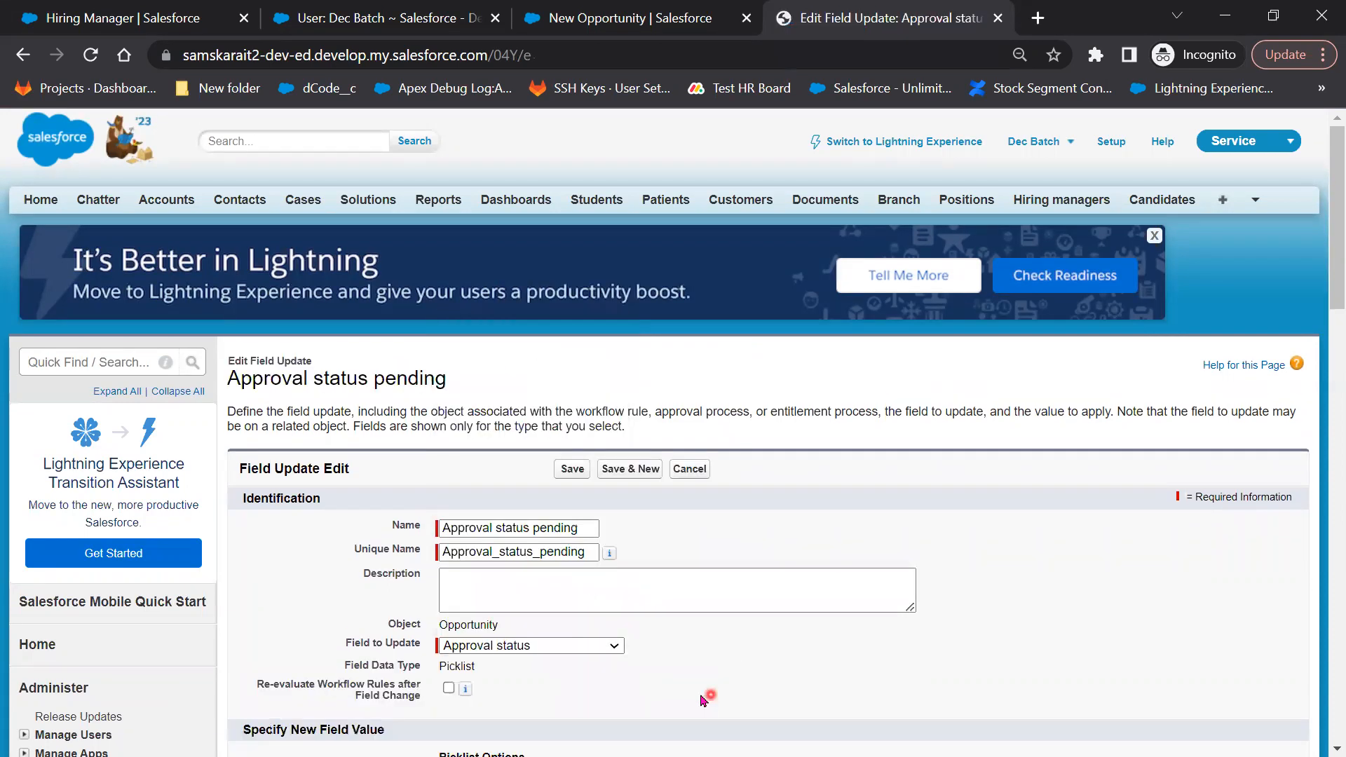
scroll(617, 613, down, 3)
click(633, 605)
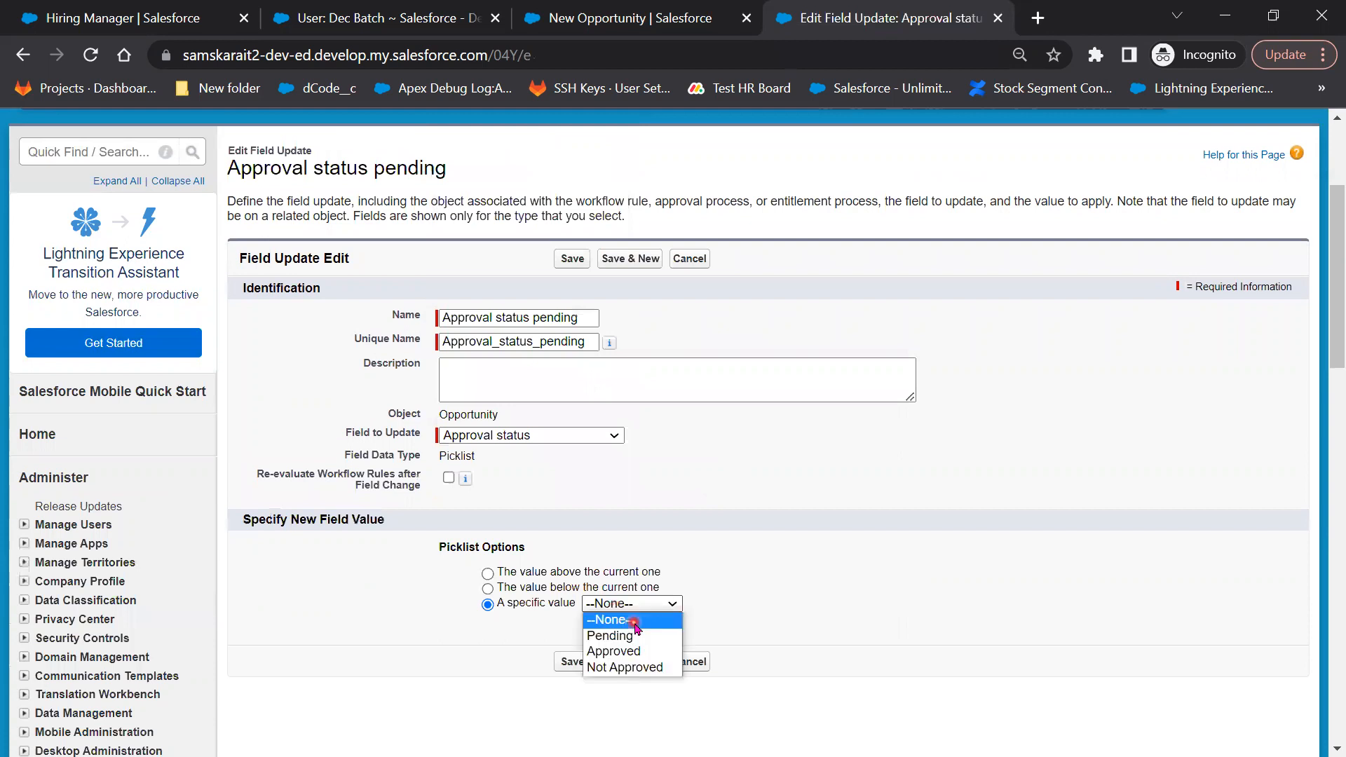
click(635, 623)
click(638, 608)
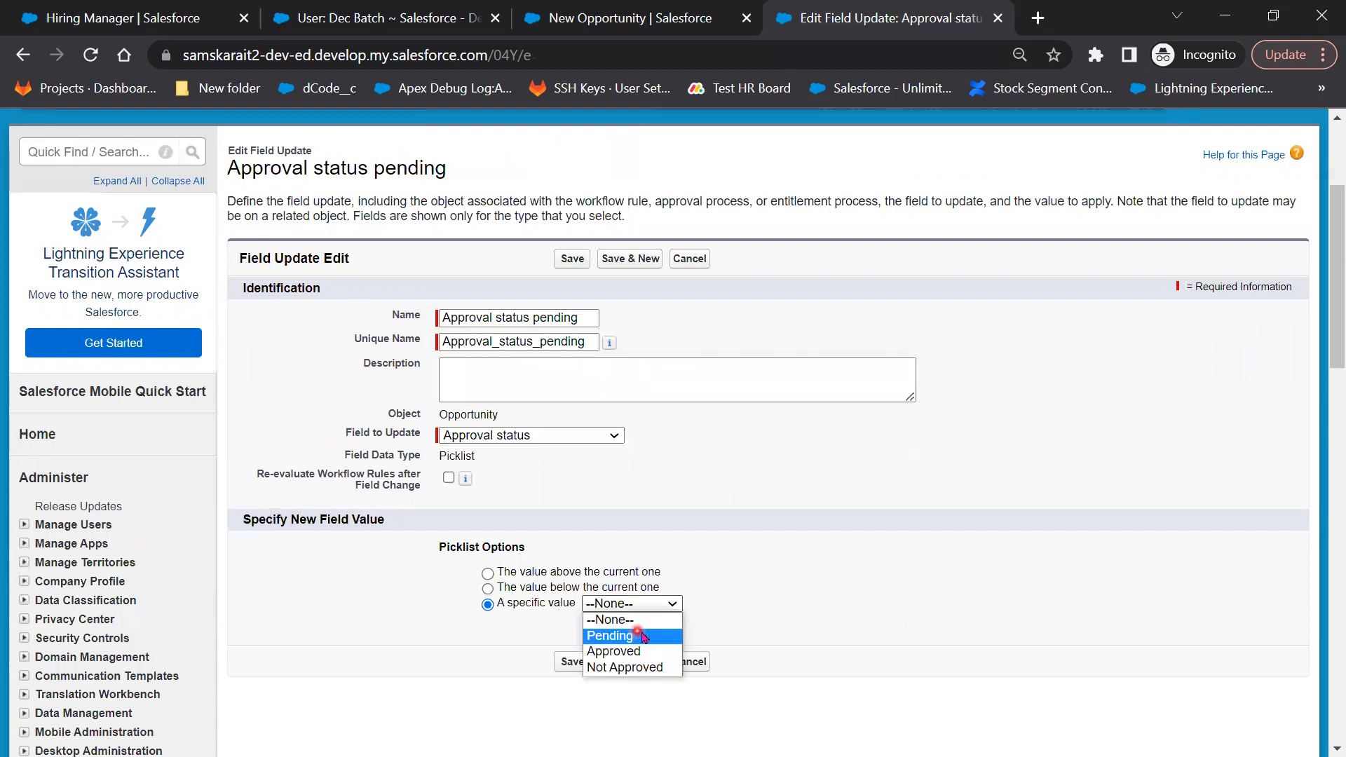
click(641, 635)
click(570, 662)
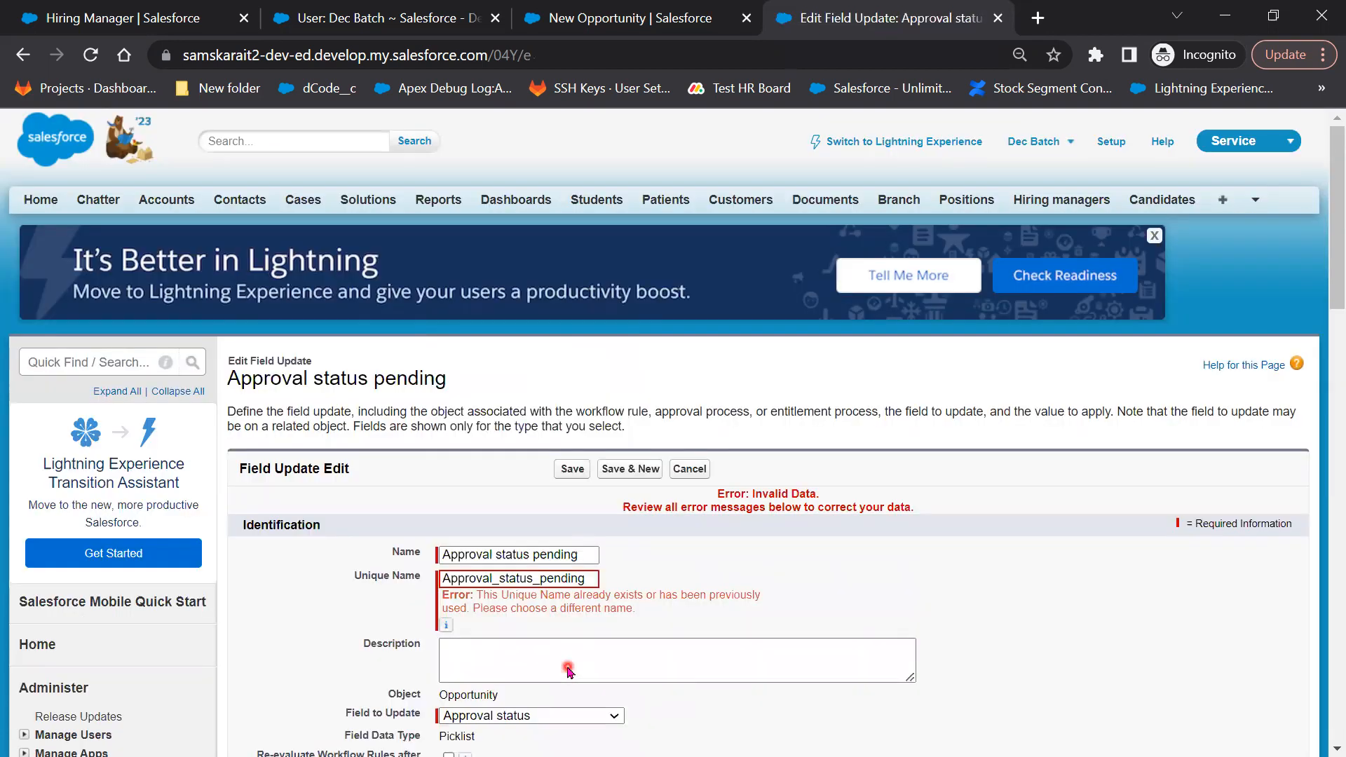
Remove 'Approval' from the duplicate unique name and name, saving it as 'status pending'
click(490, 579)
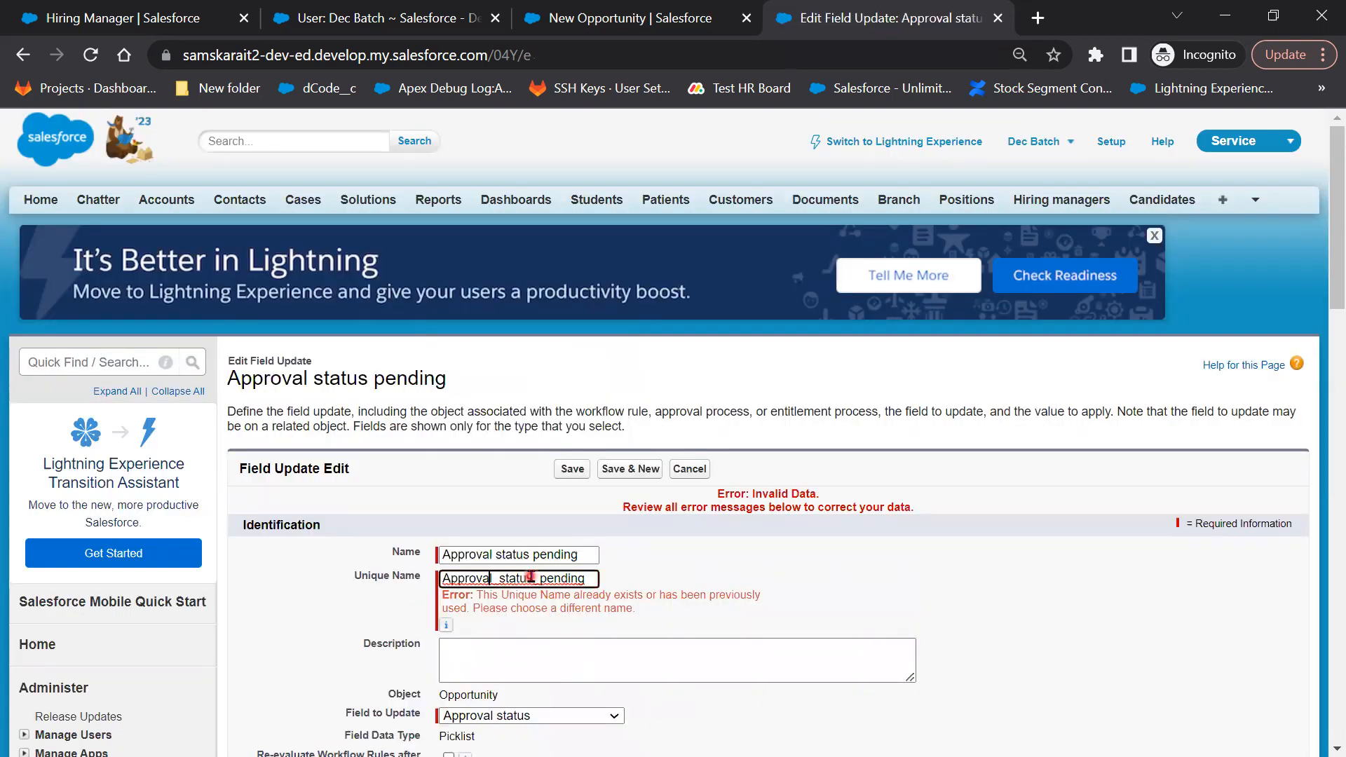
drag(499, 581, 375, 567)
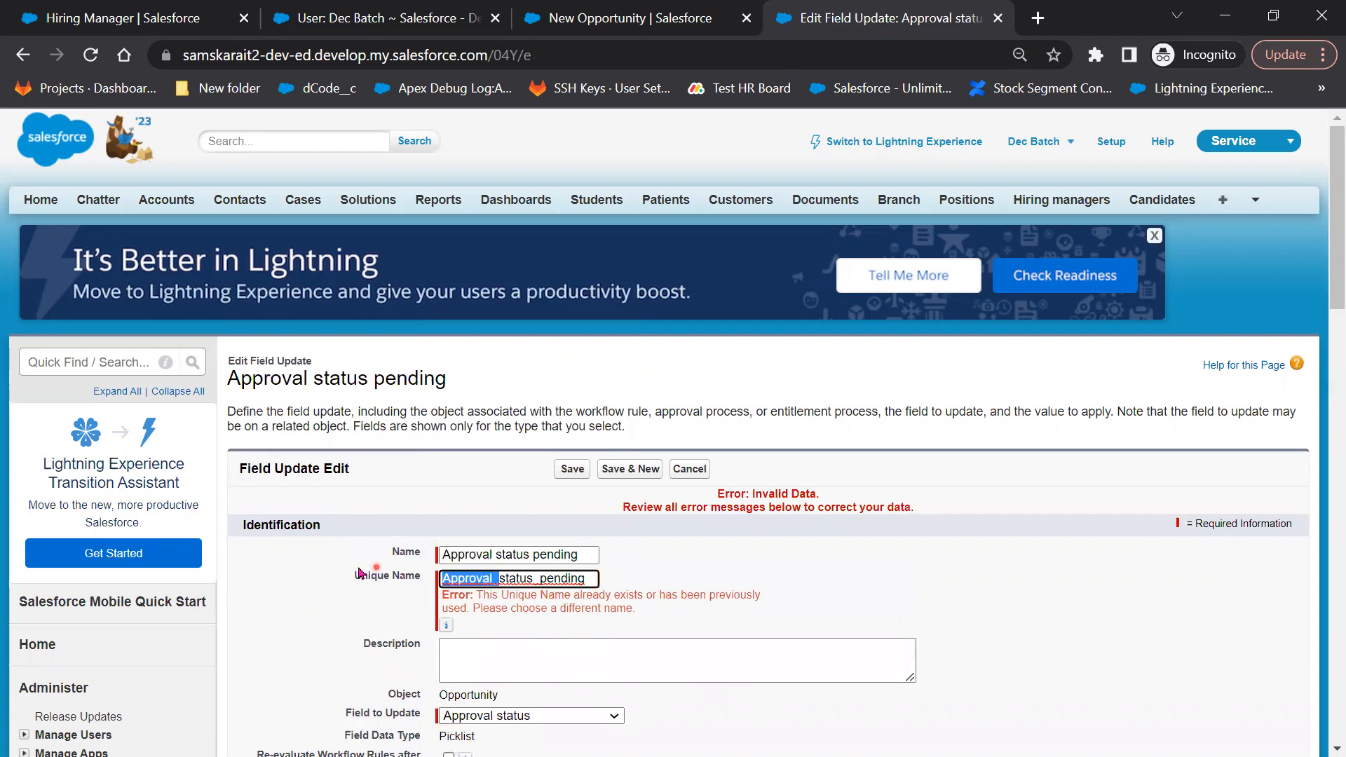
key(BackSpace)
click(492, 555)
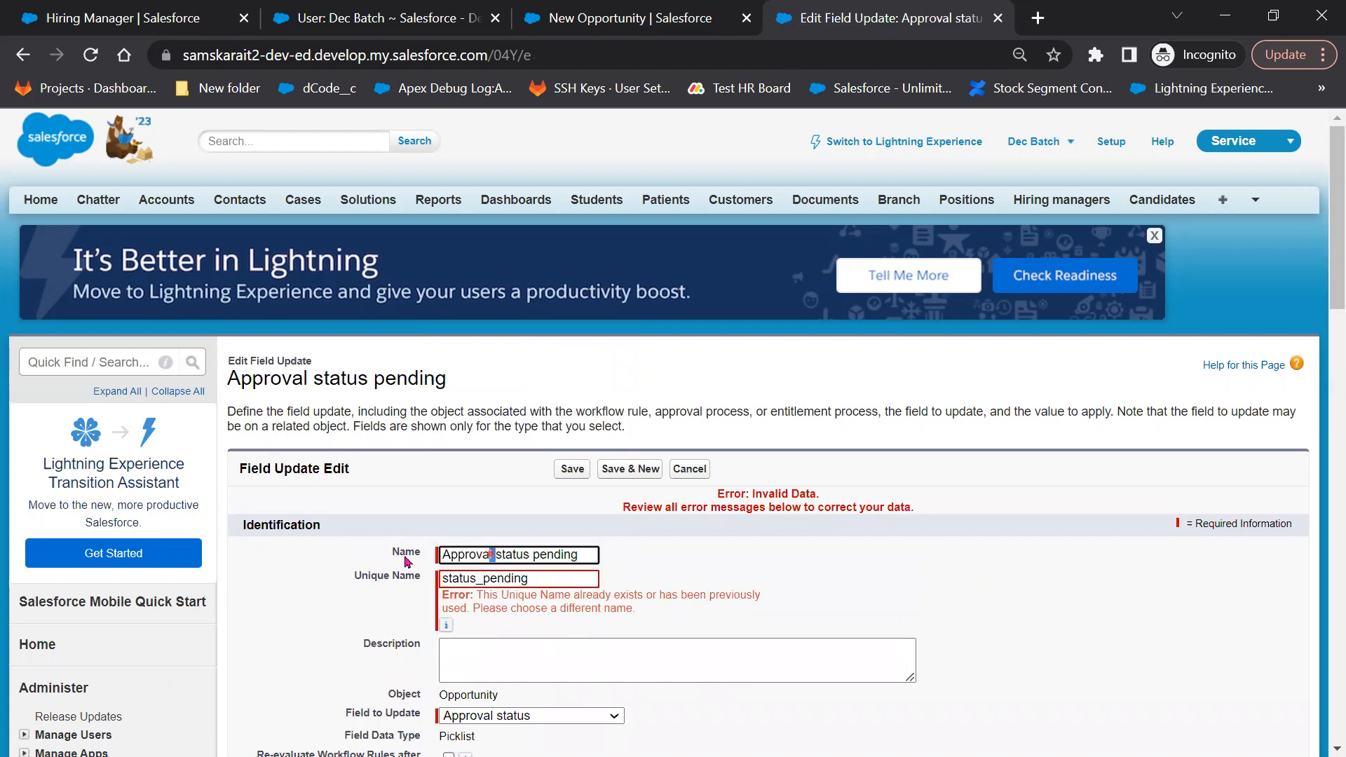
drag(496, 555, 440, 554)
key(BackSpace)
click(575, 472)
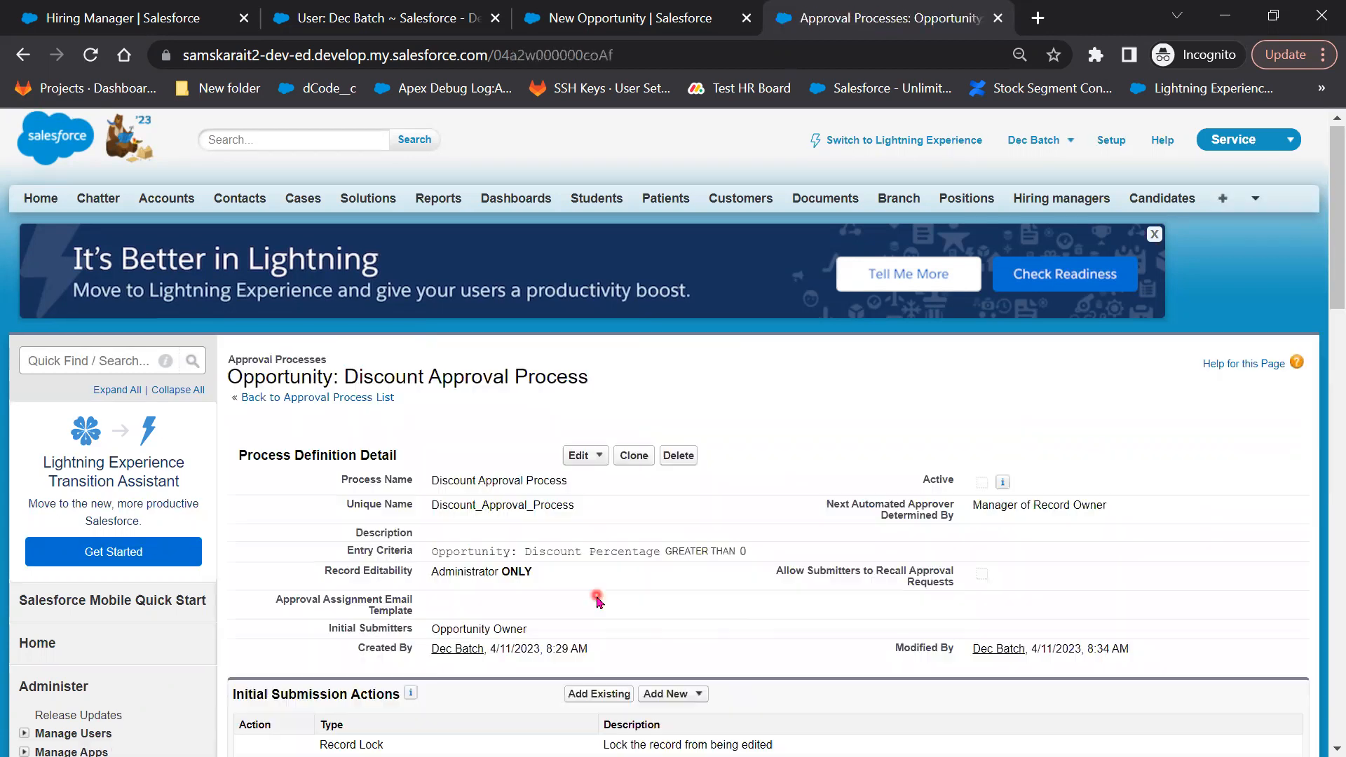
Check the status pending Field Update under Initial Submission Actions, then bring up the use-case slide
scroll(639, 577, down, 3)
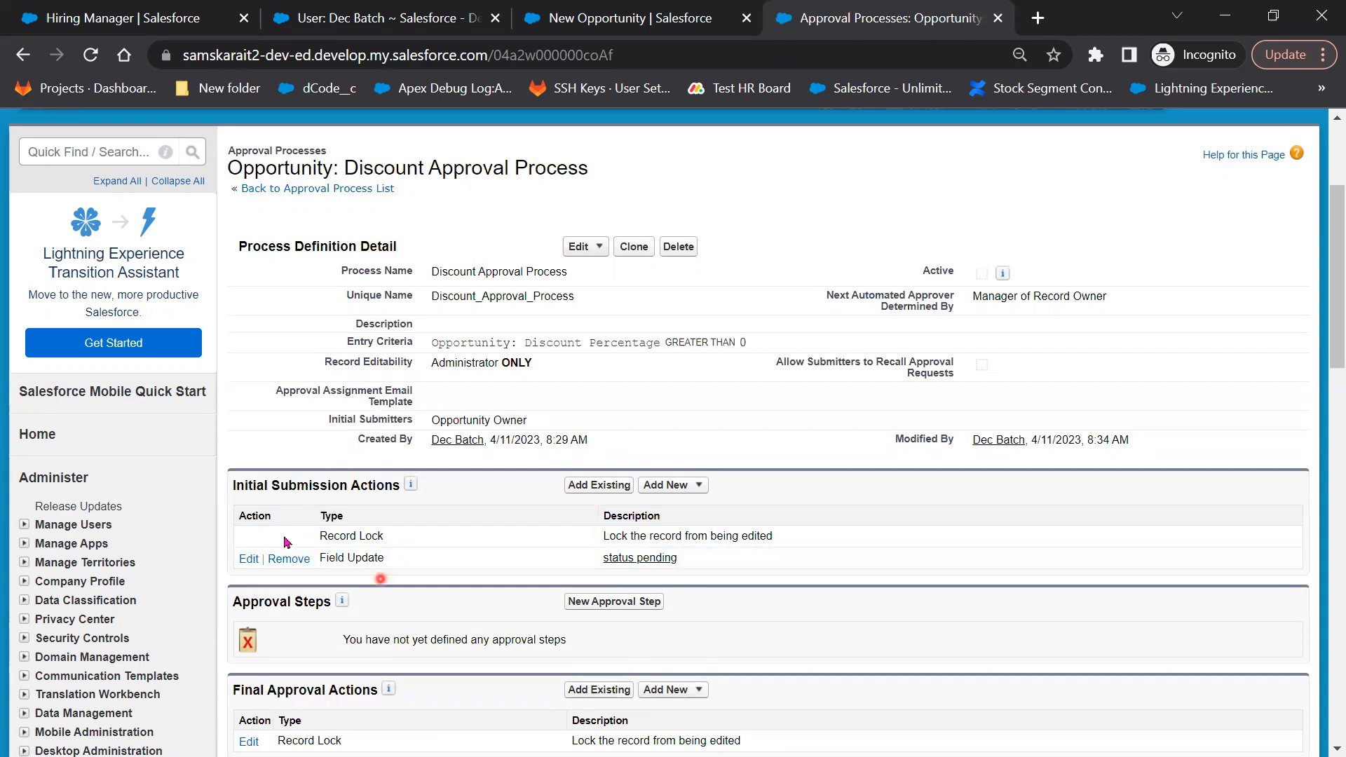
click(660, 560)
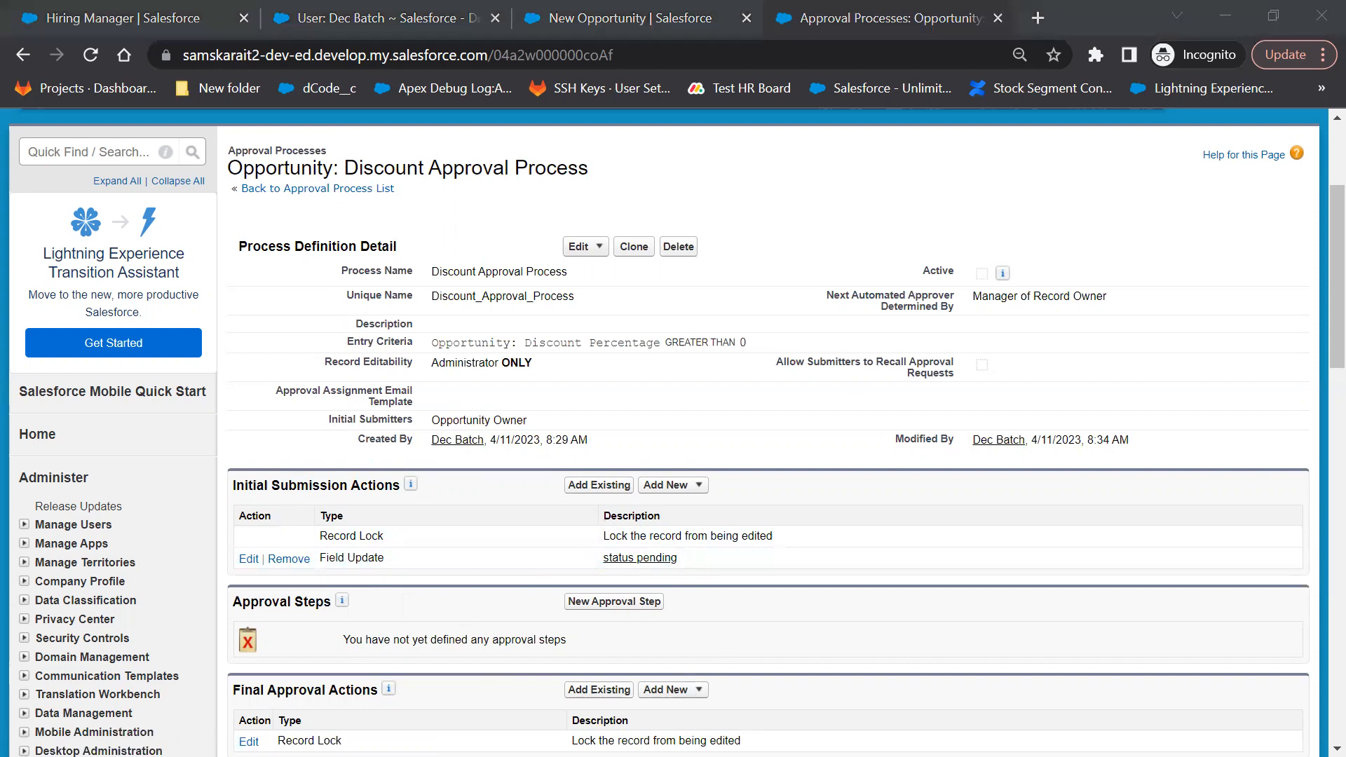
key(alt+Tab)
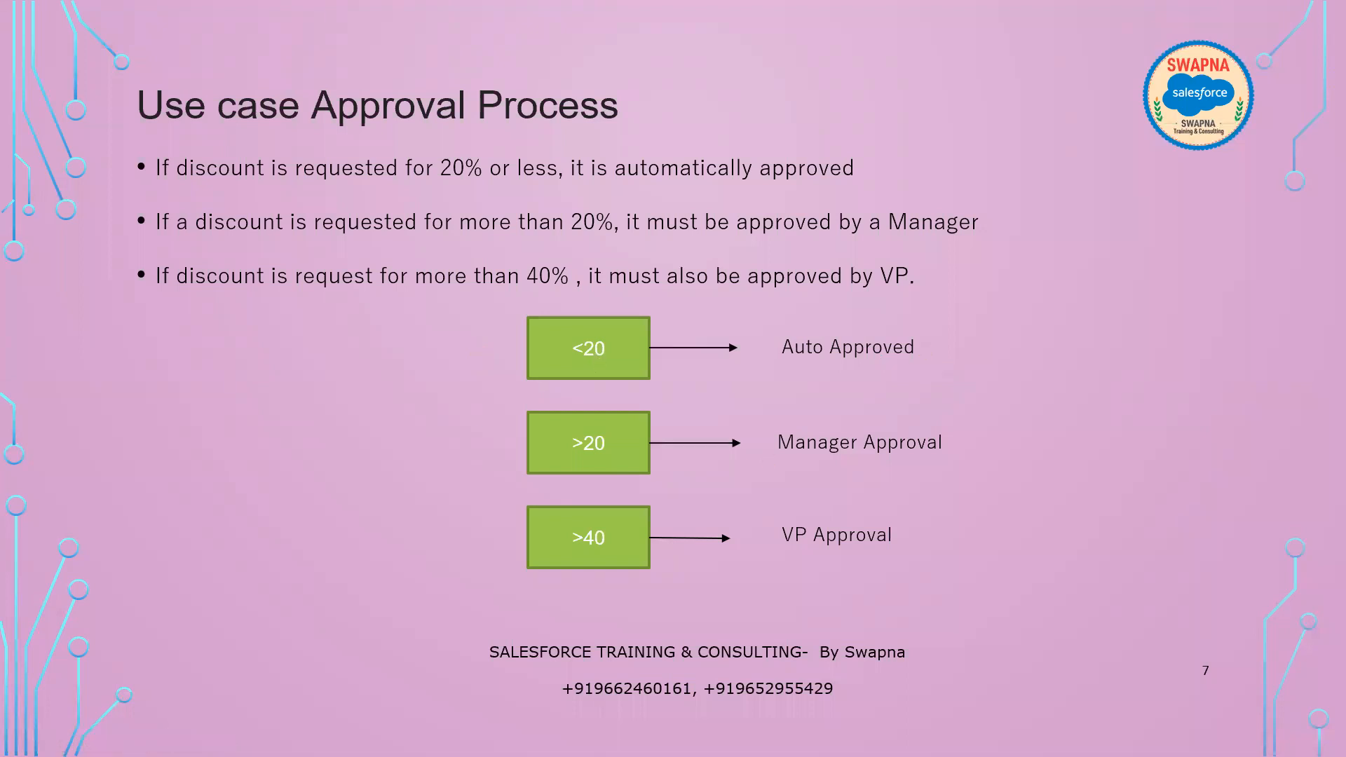
Mark the >20 and >40 rows on the slide, clear the mark, and return to Chrome
drag(479, 385, 1036, 583)
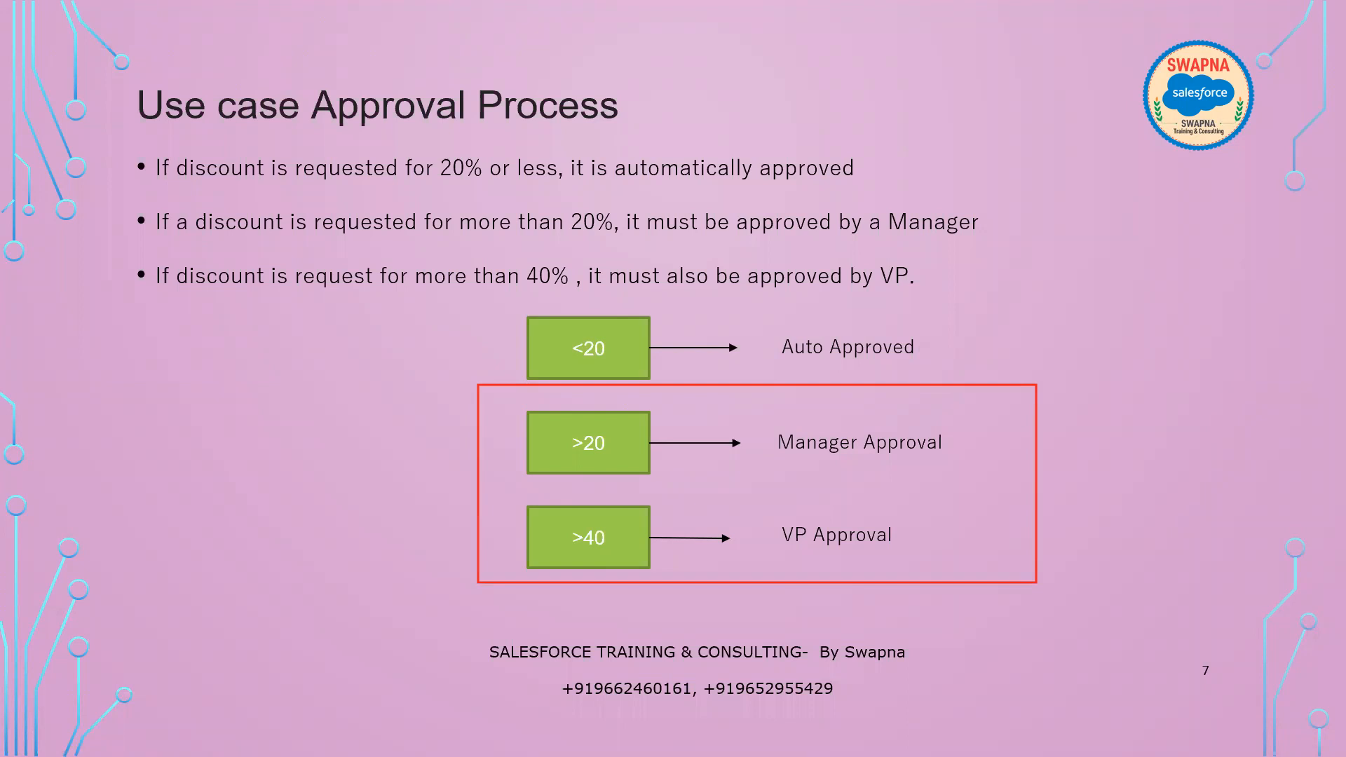
key(Escape)
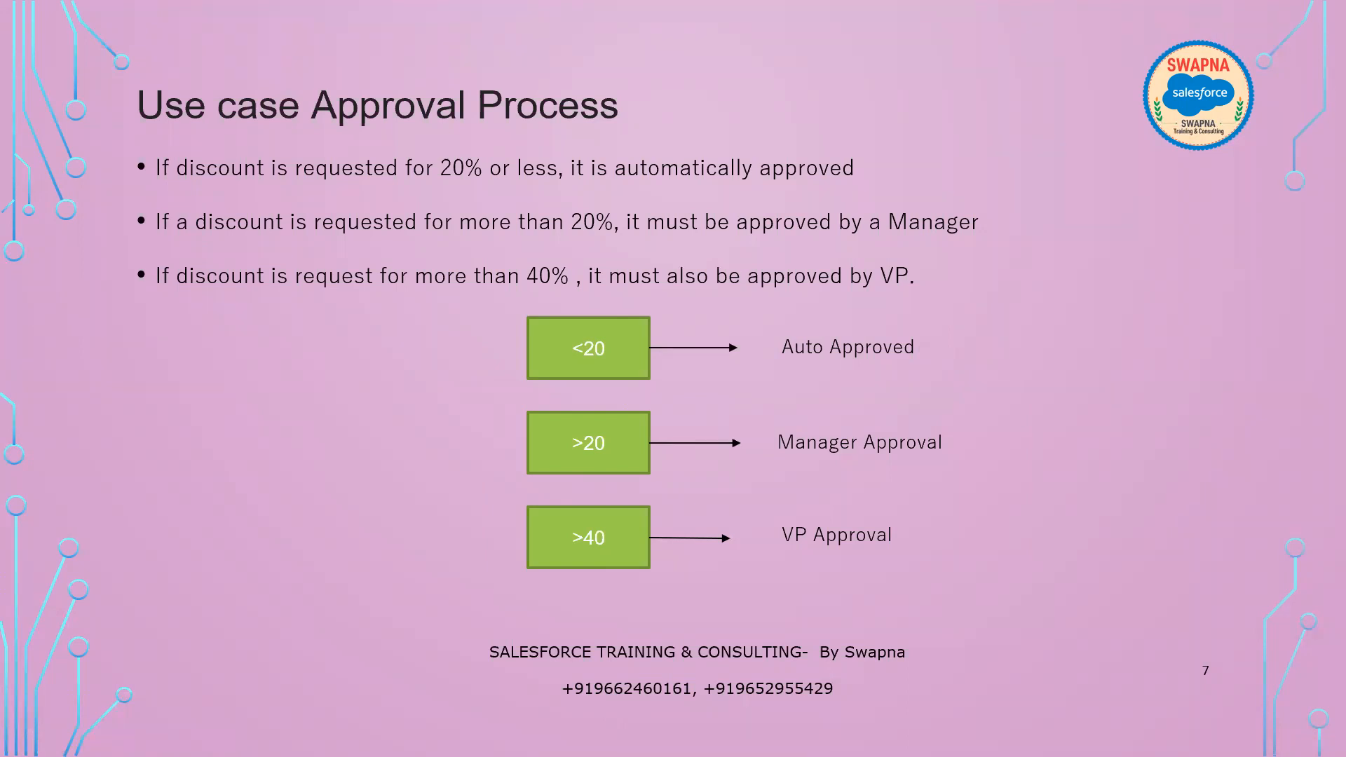
key(alt+Tab)
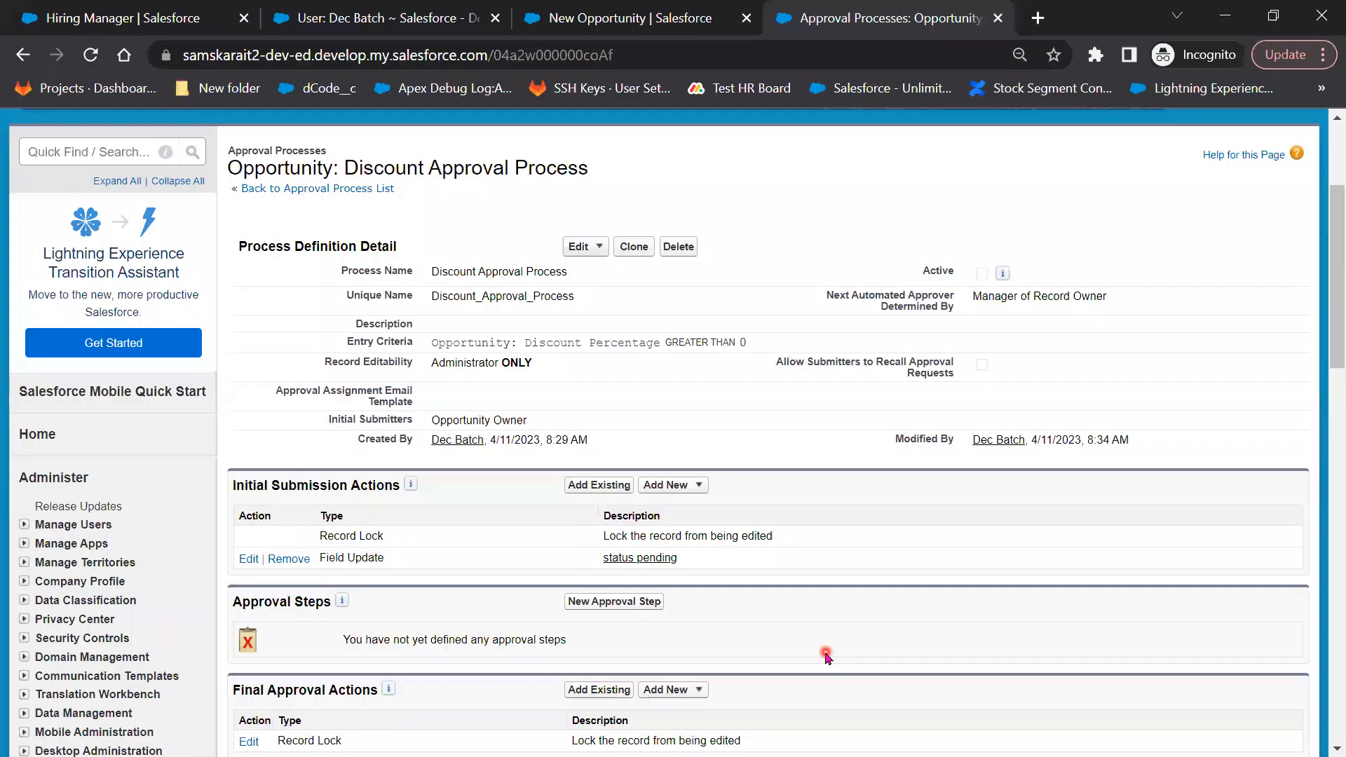
Create a new approval step named 'Discount over 20%'
click(650, 602)
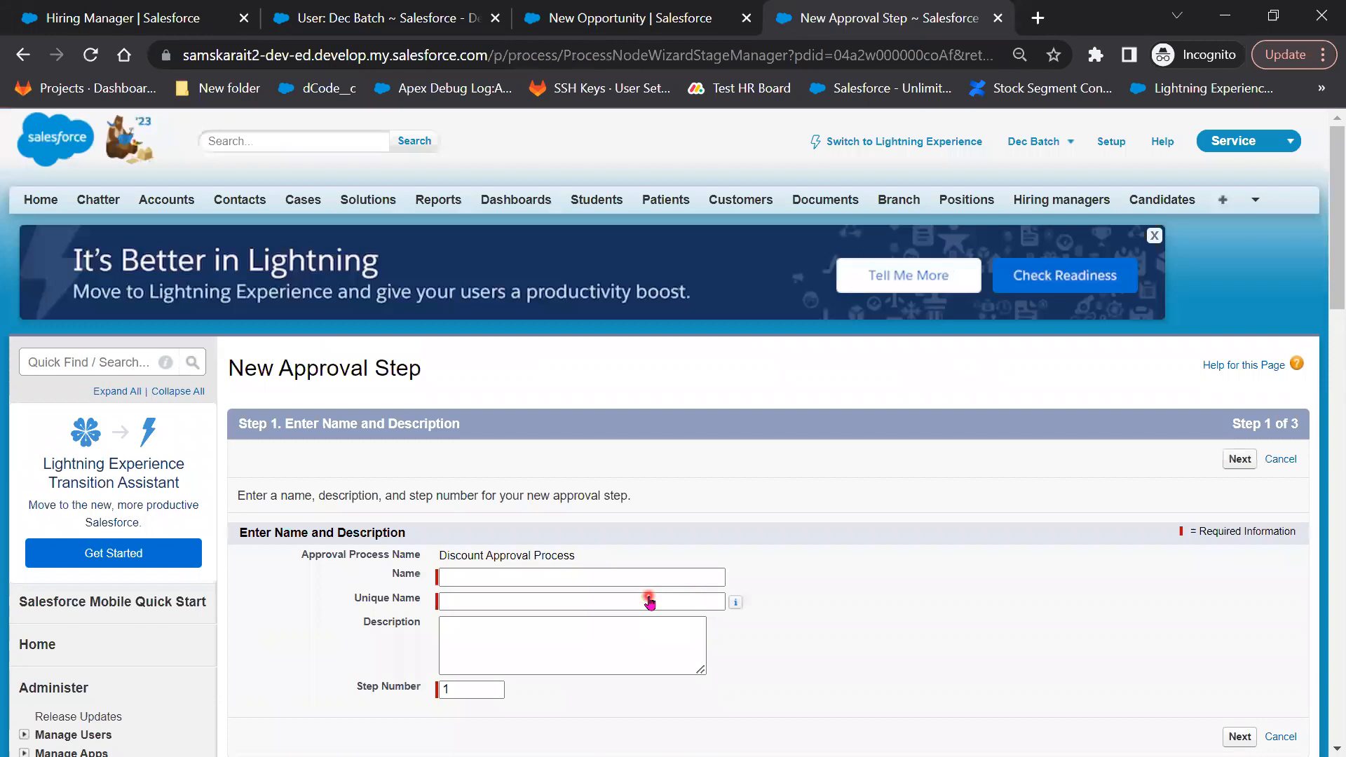
click(638, 576)
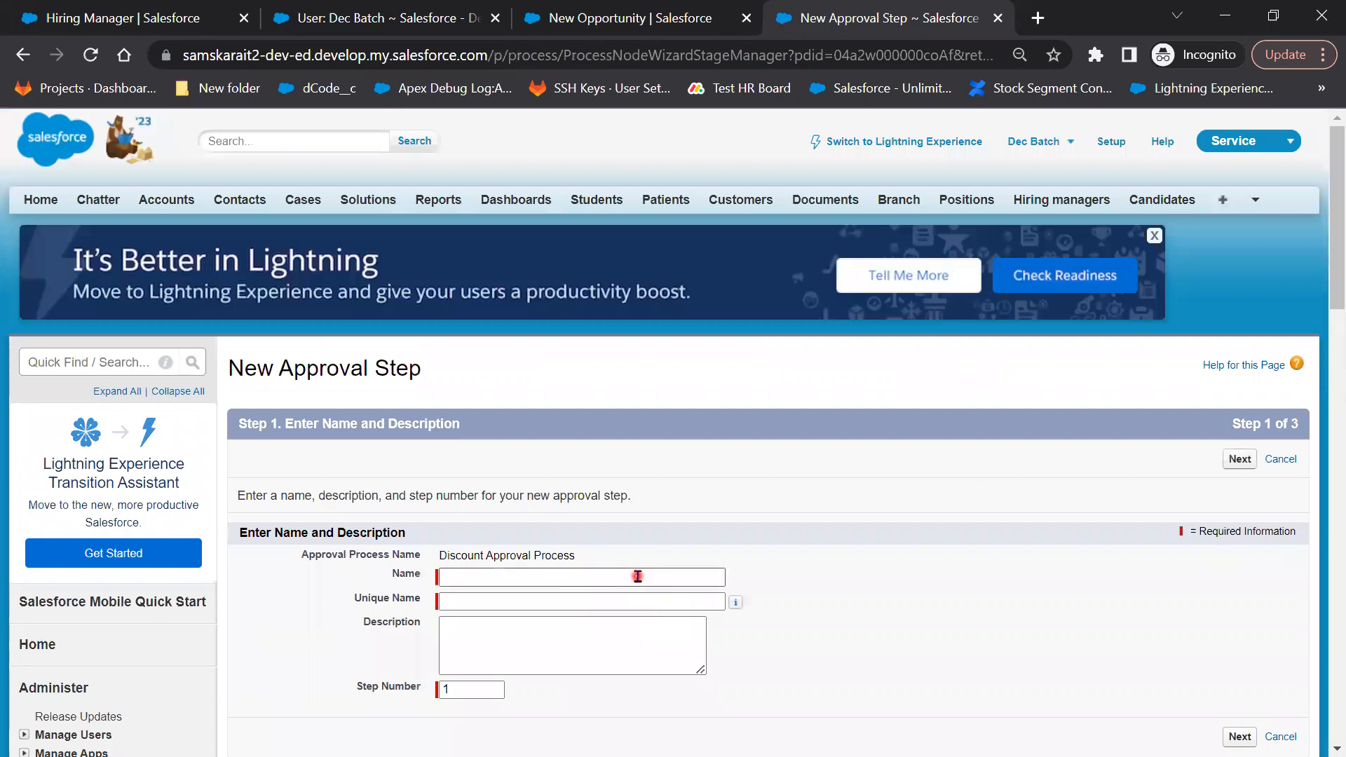
click(638, 576)
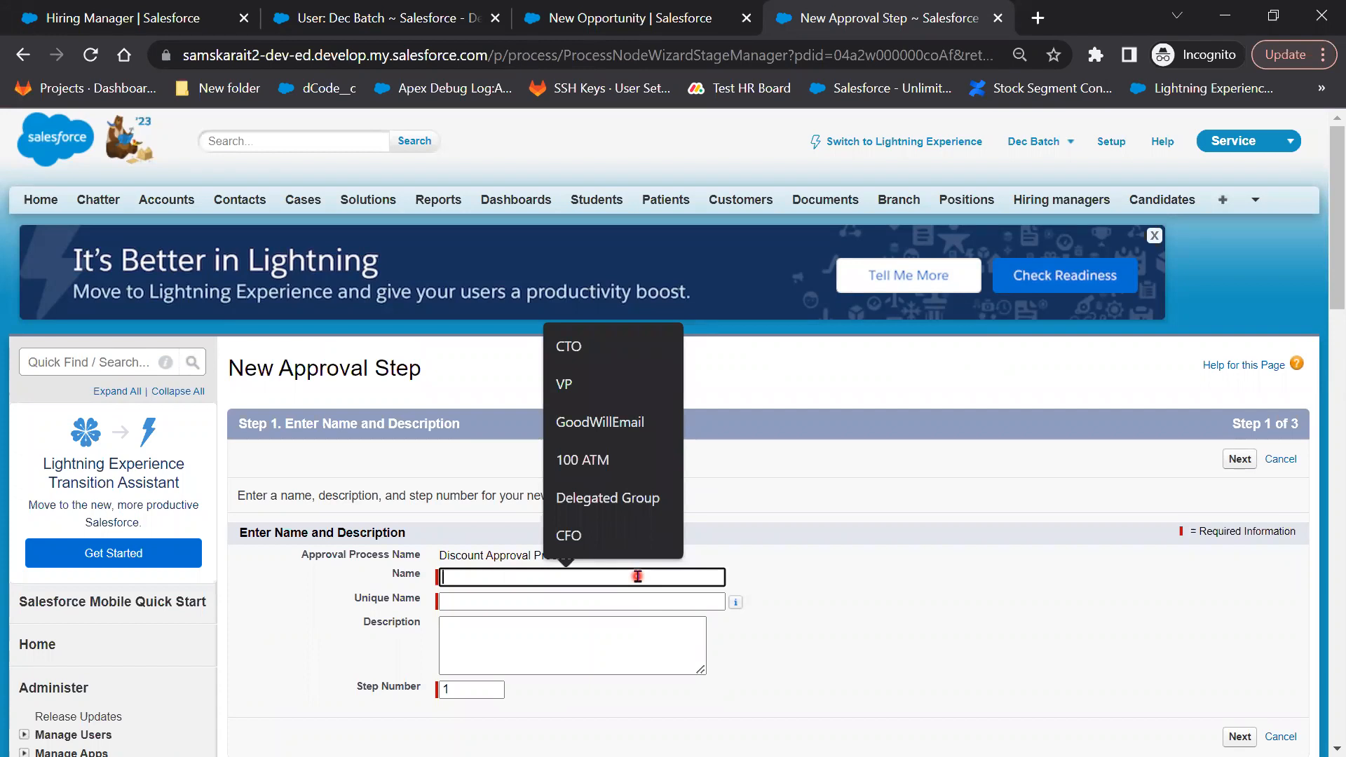
text(D)
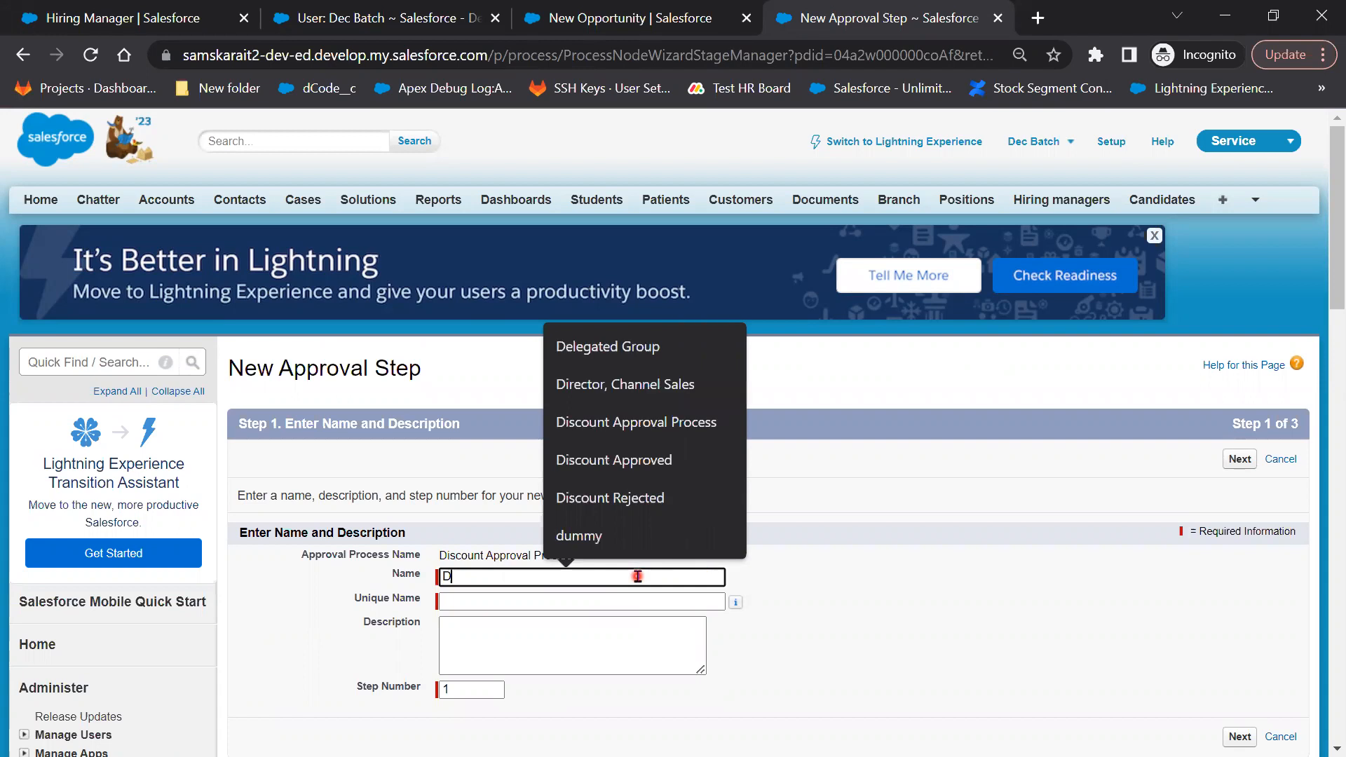
text(is)
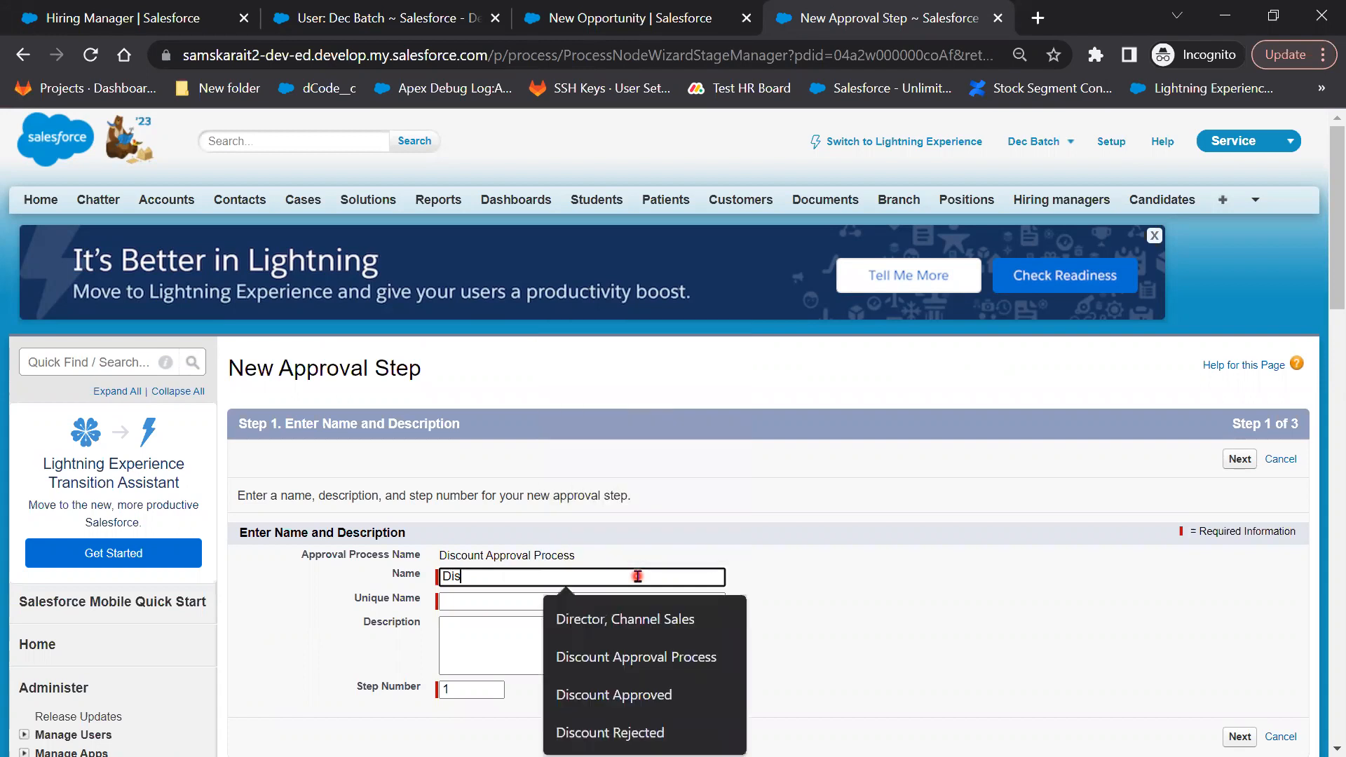
text(co)
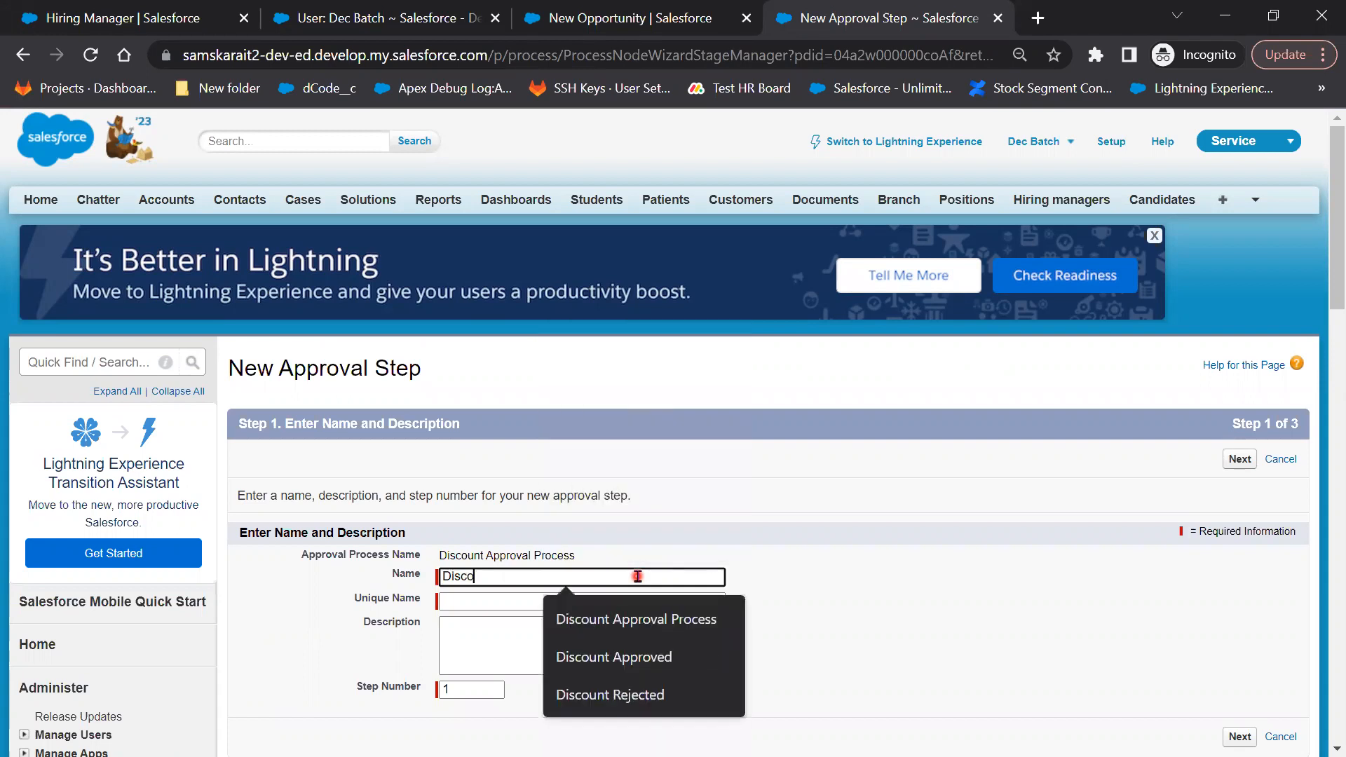
text(unt over)
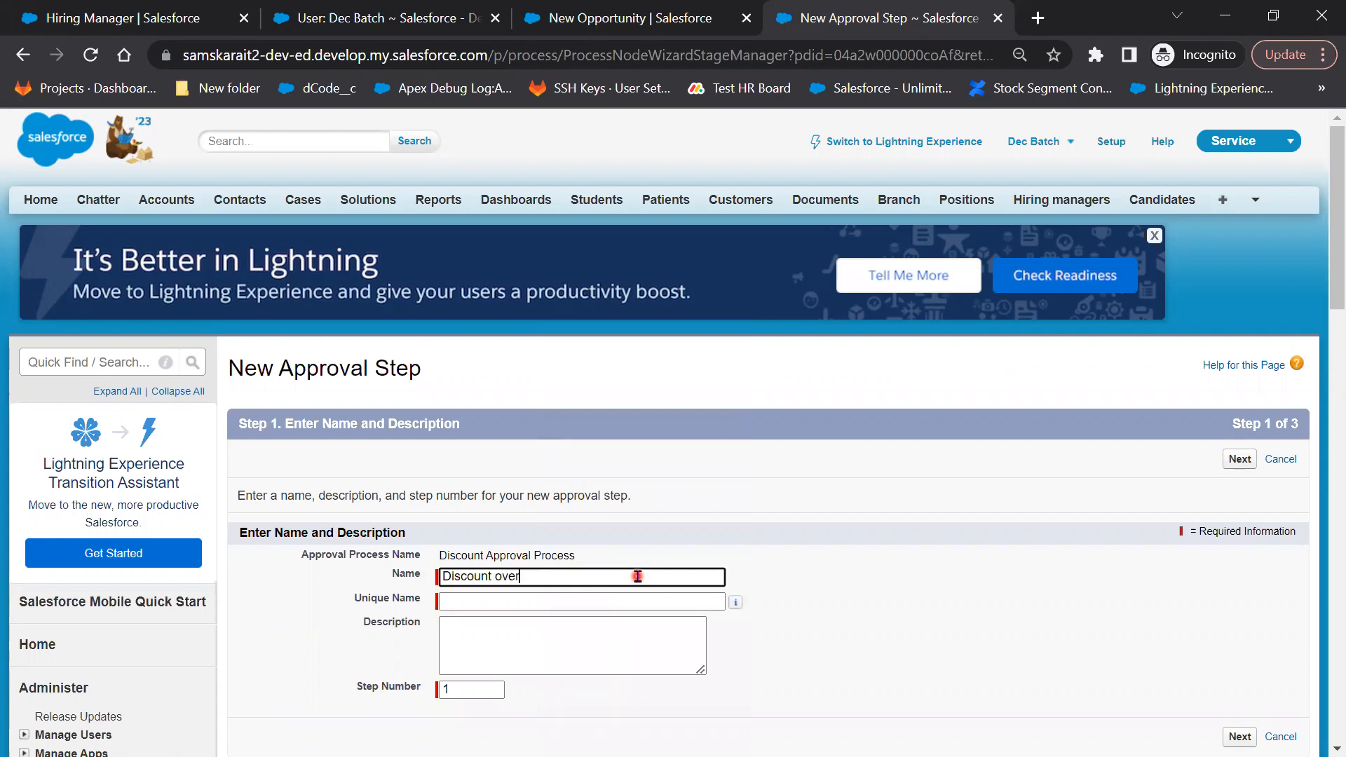
text( 20%)
key(Tab)
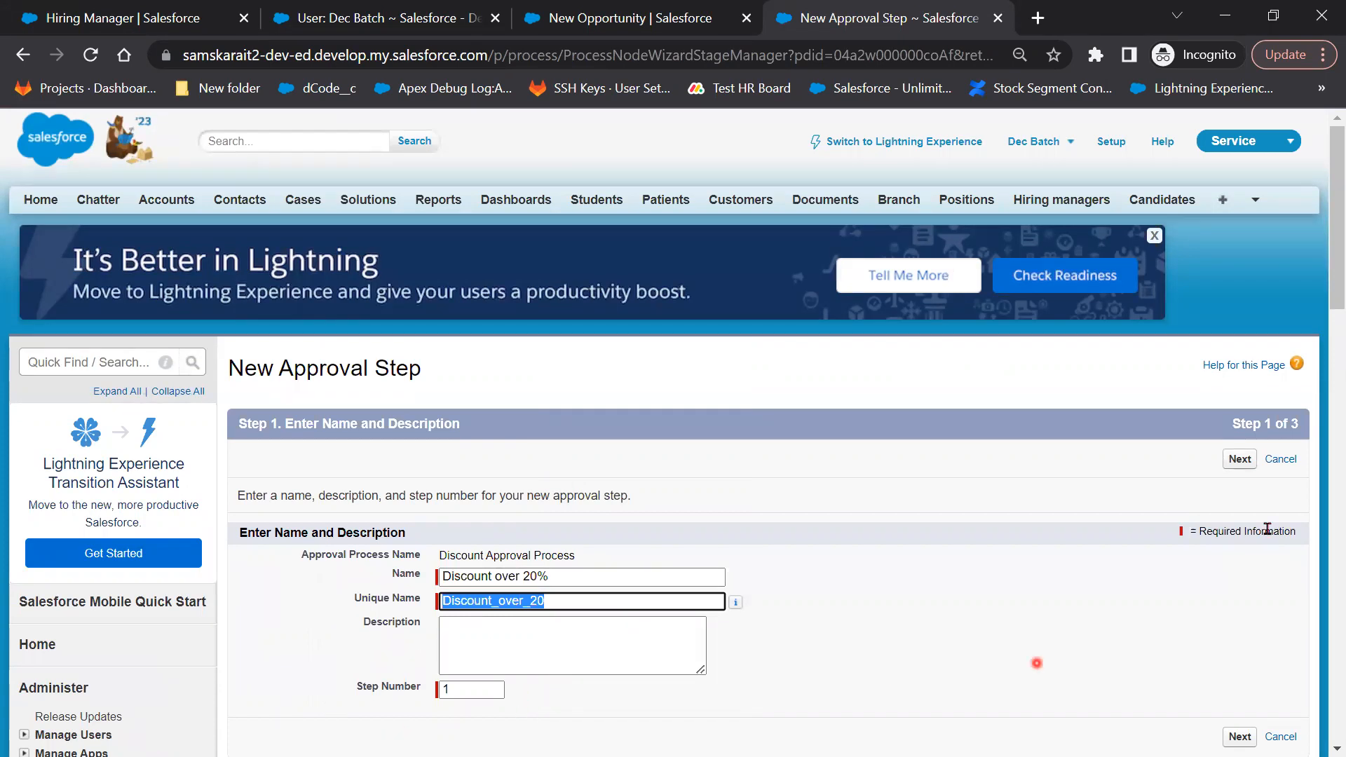
click(1240, 460)
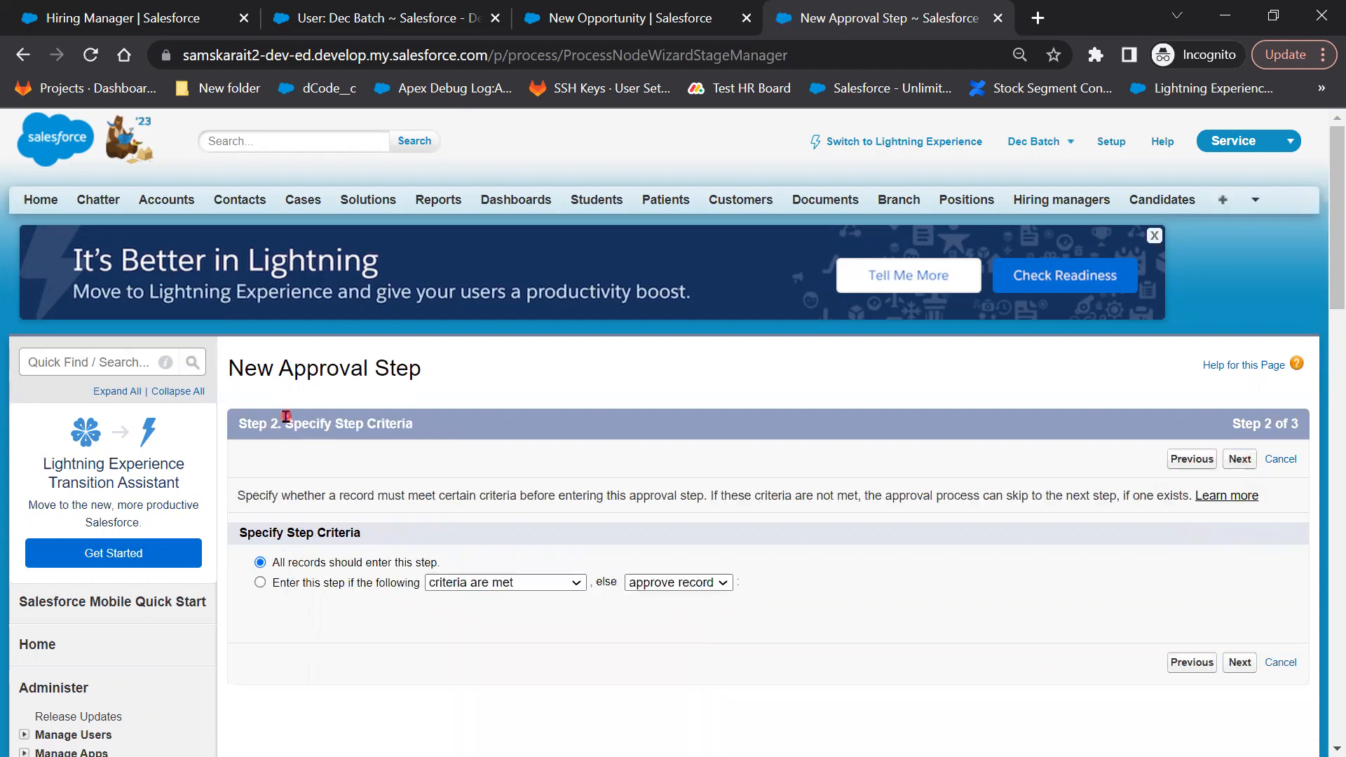
Set the step criteria to Discount Percentage greater than 20 and save with Manager auto-assignment
drag(285, 423, 438, 422)
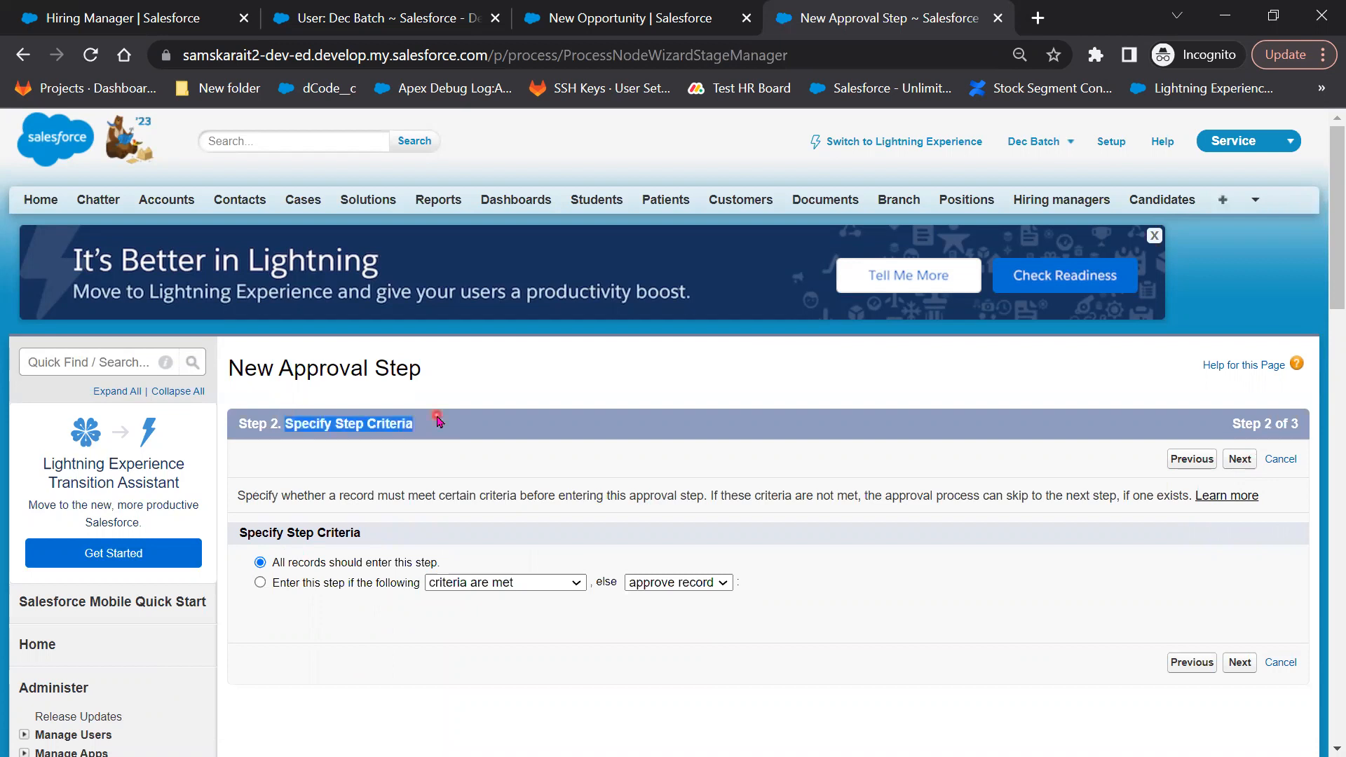
click(360, 587)
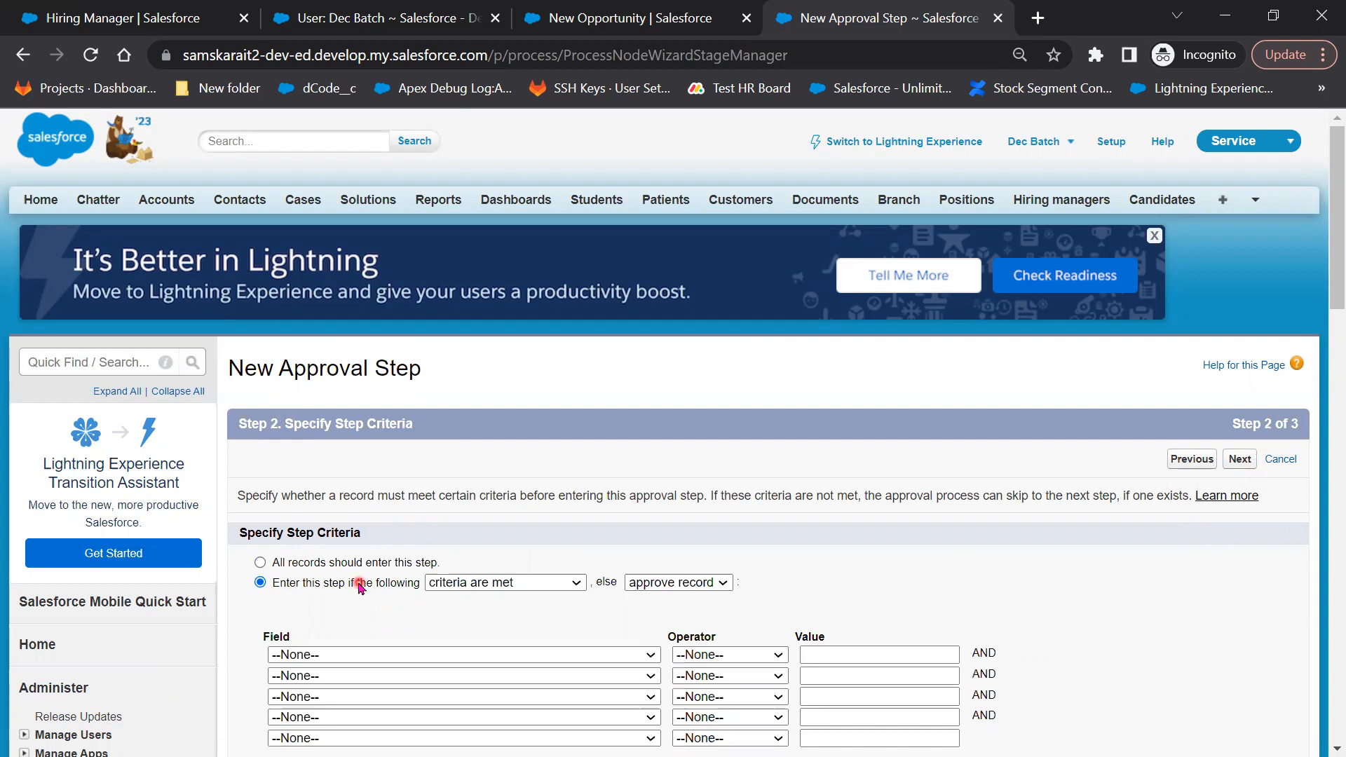
click(397, 655)
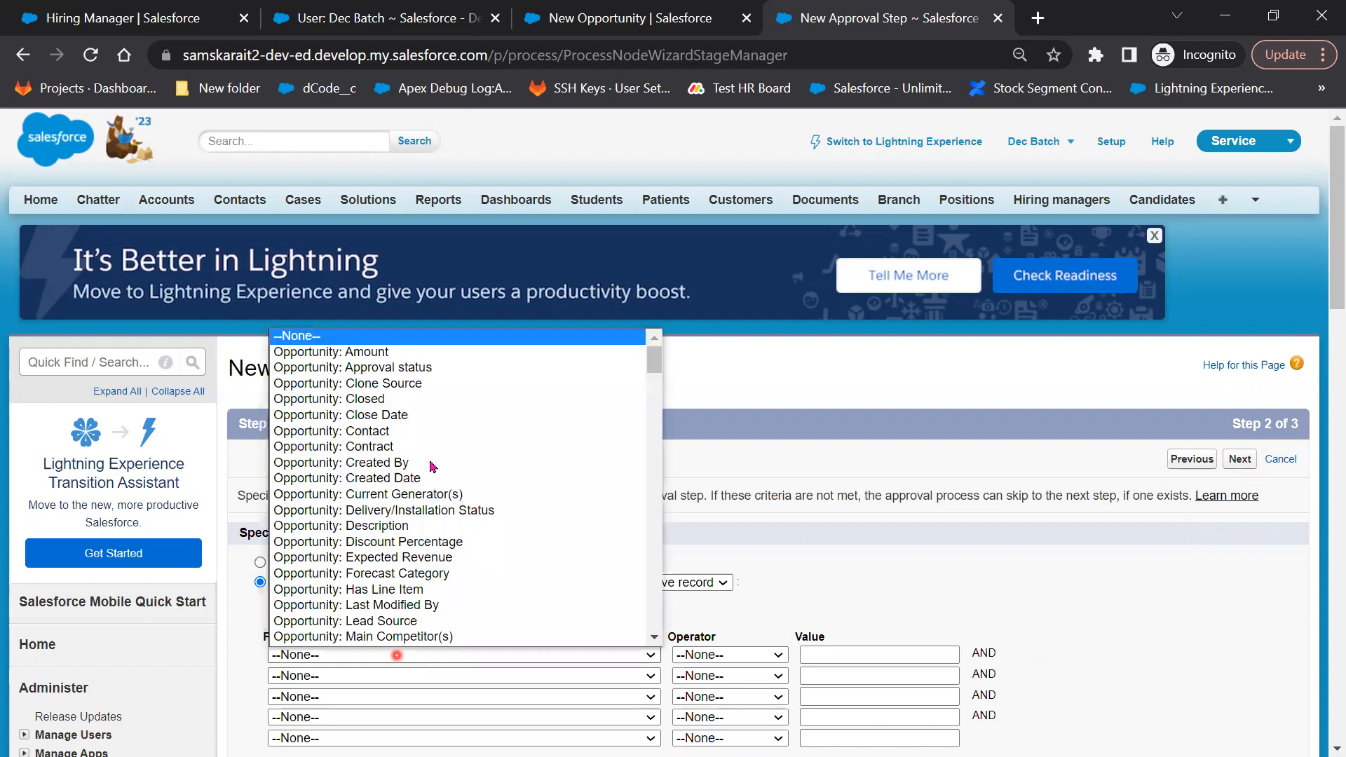
scroll(445, 491, down, 1)
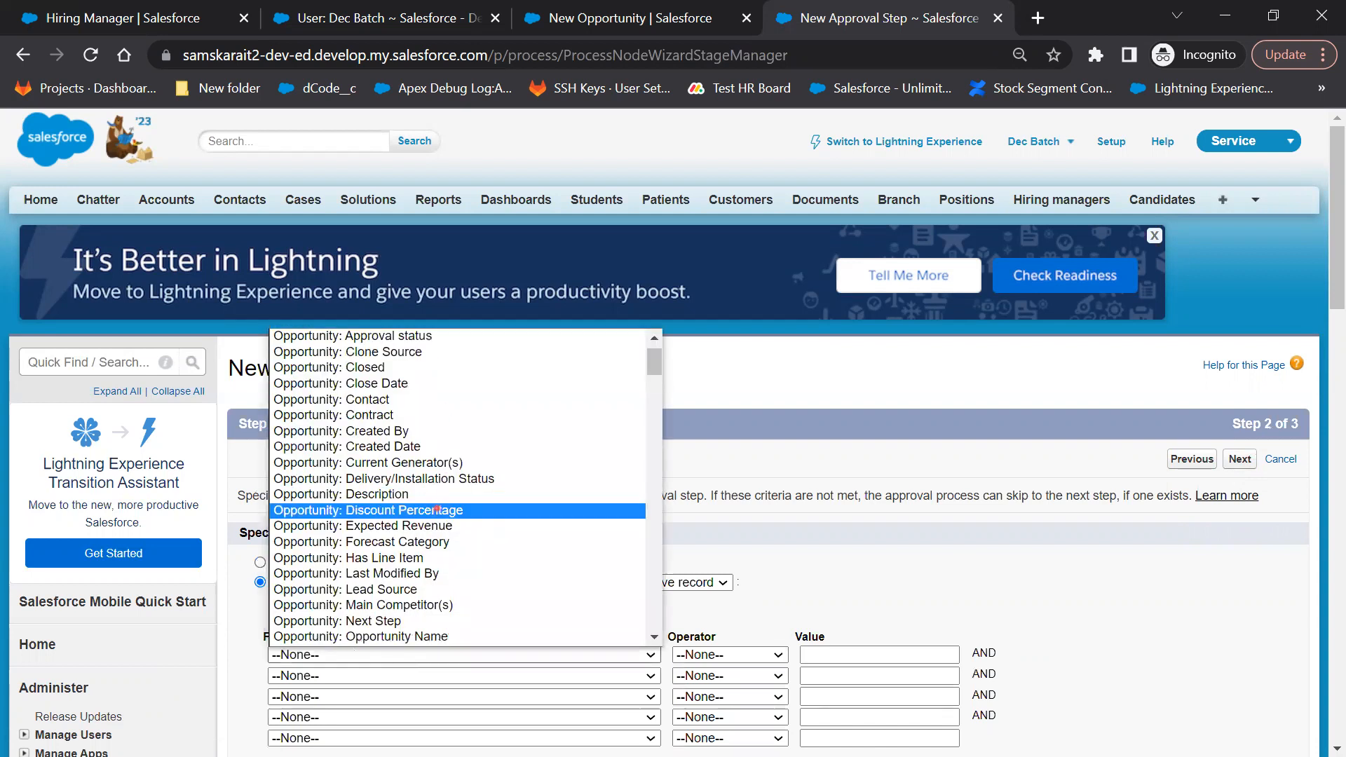
click(436, 510)
click(746, 655)
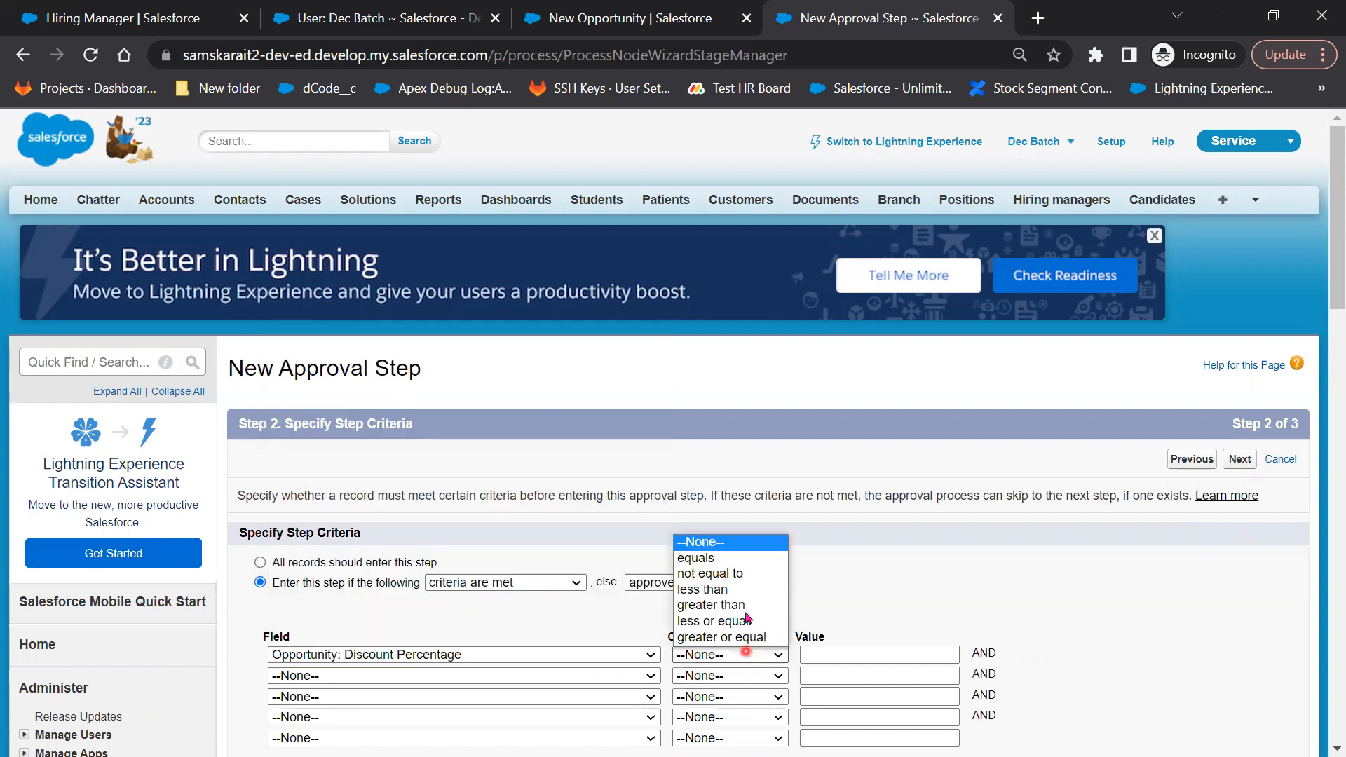
click(743, 606)
click(855, 653)
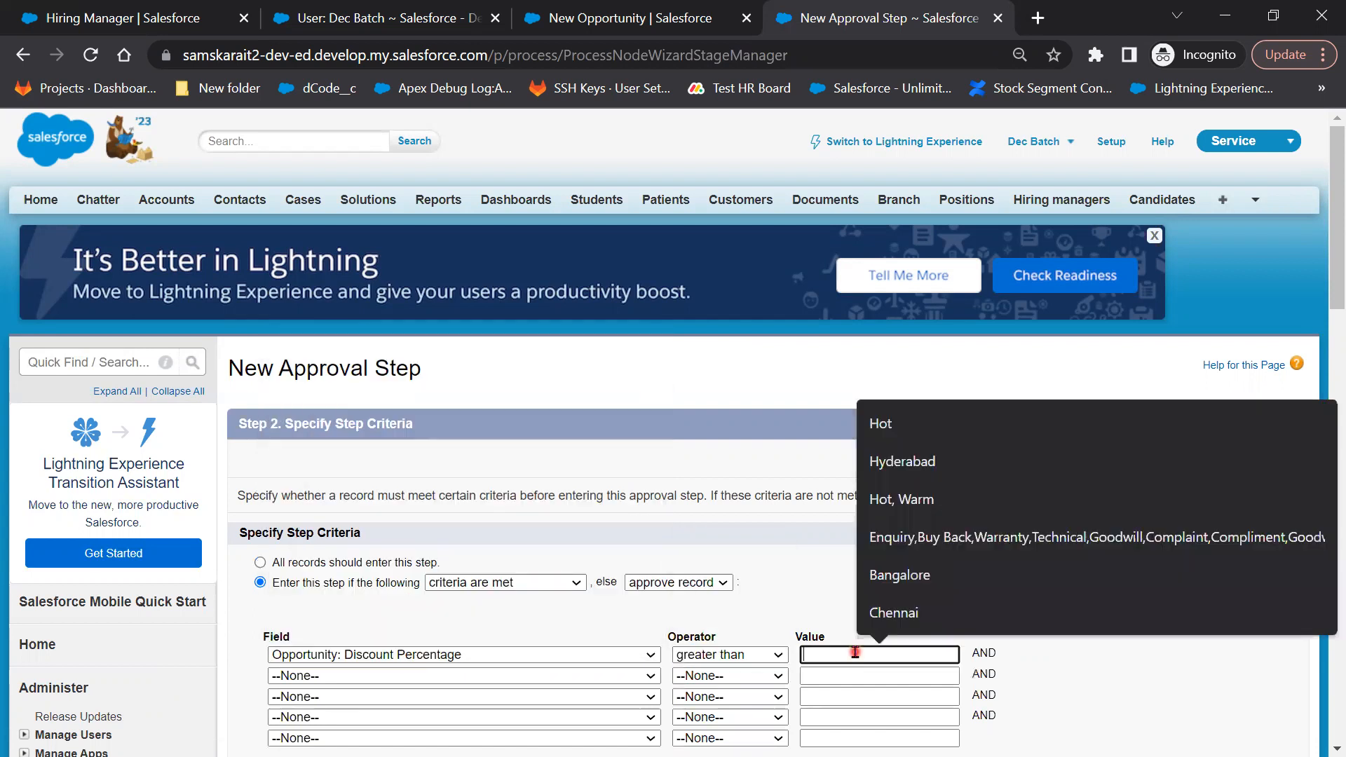
text(20)
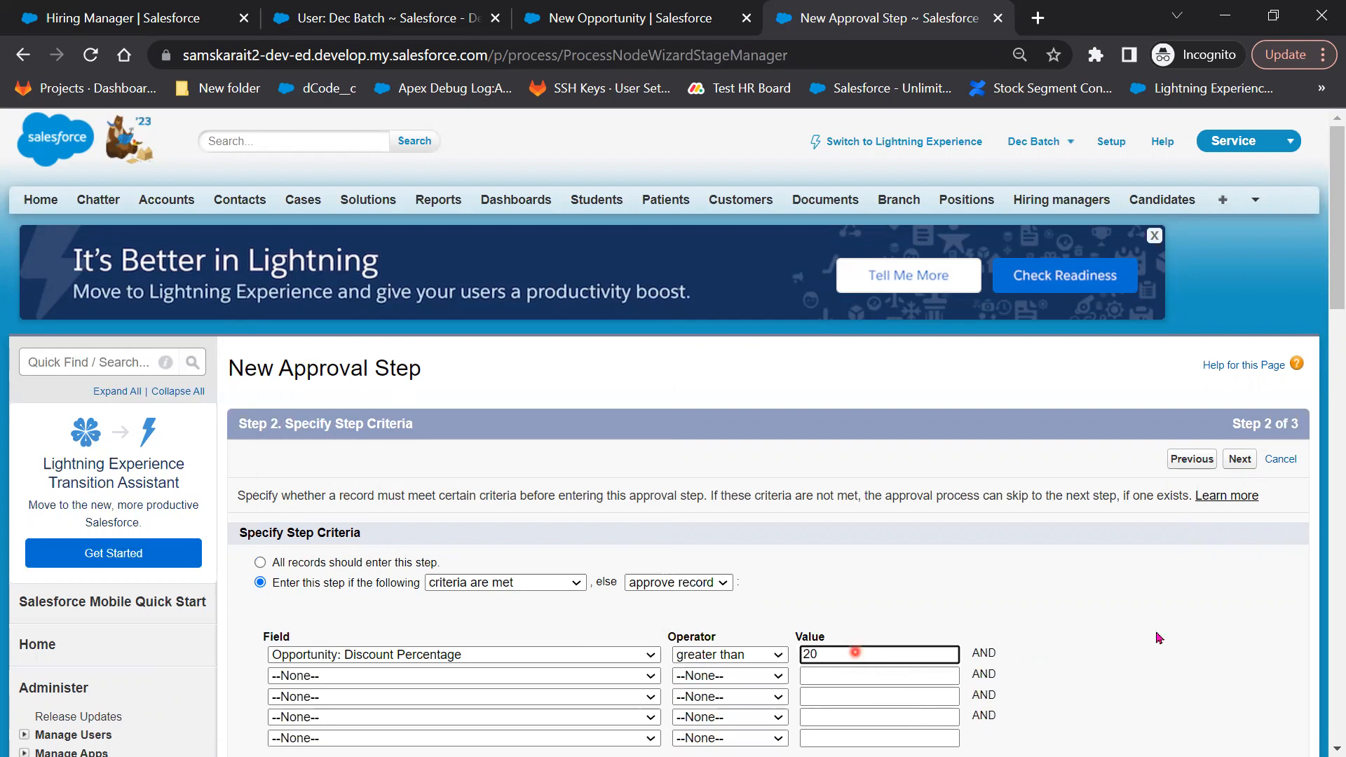
click(418, 573)
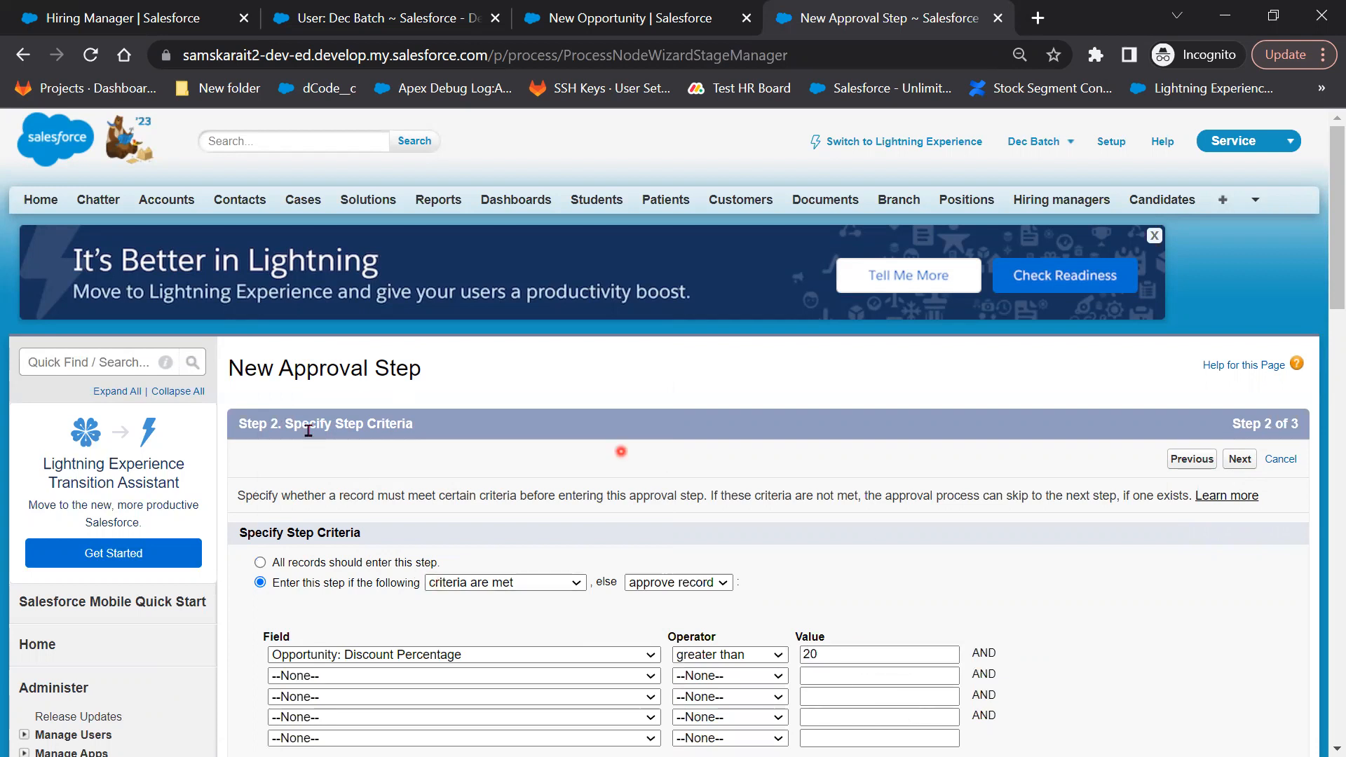
scroll(1056, 631, down, 1)
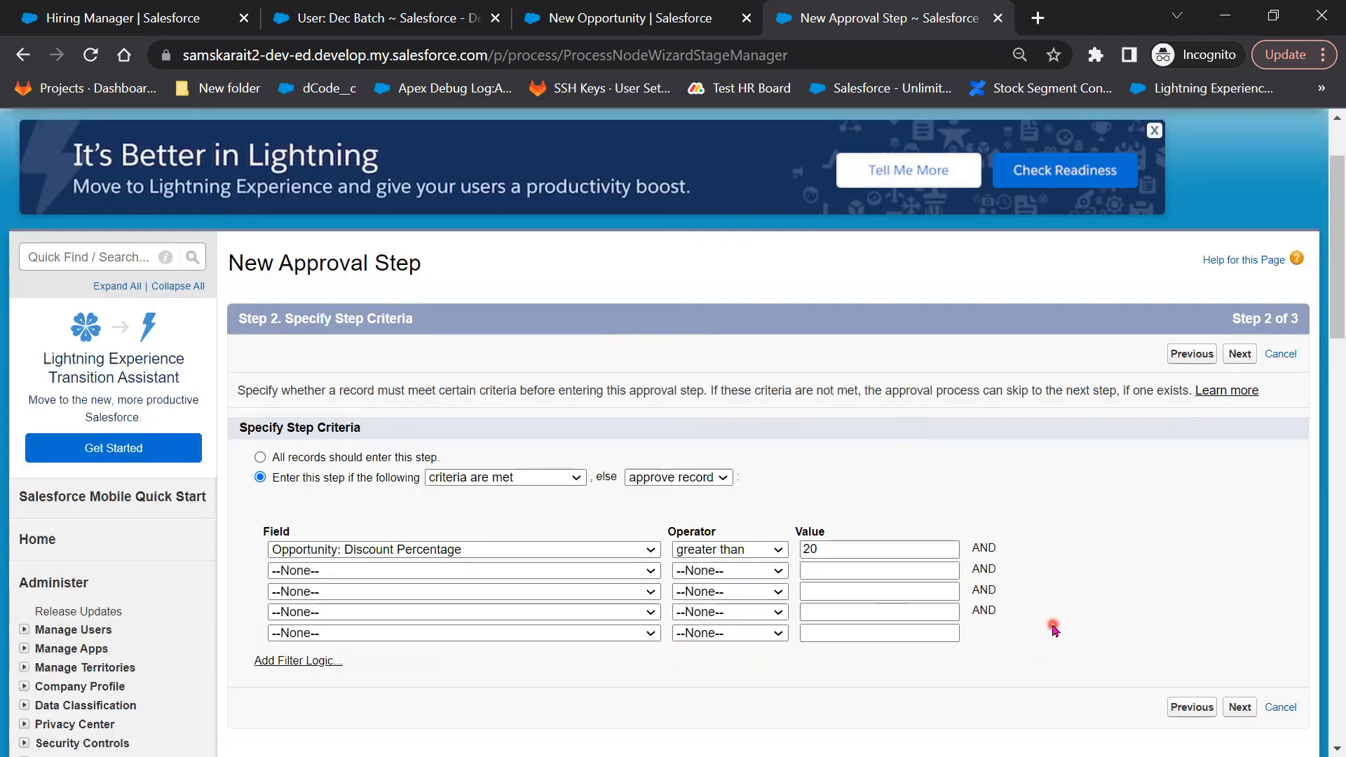
click(1240, 354)
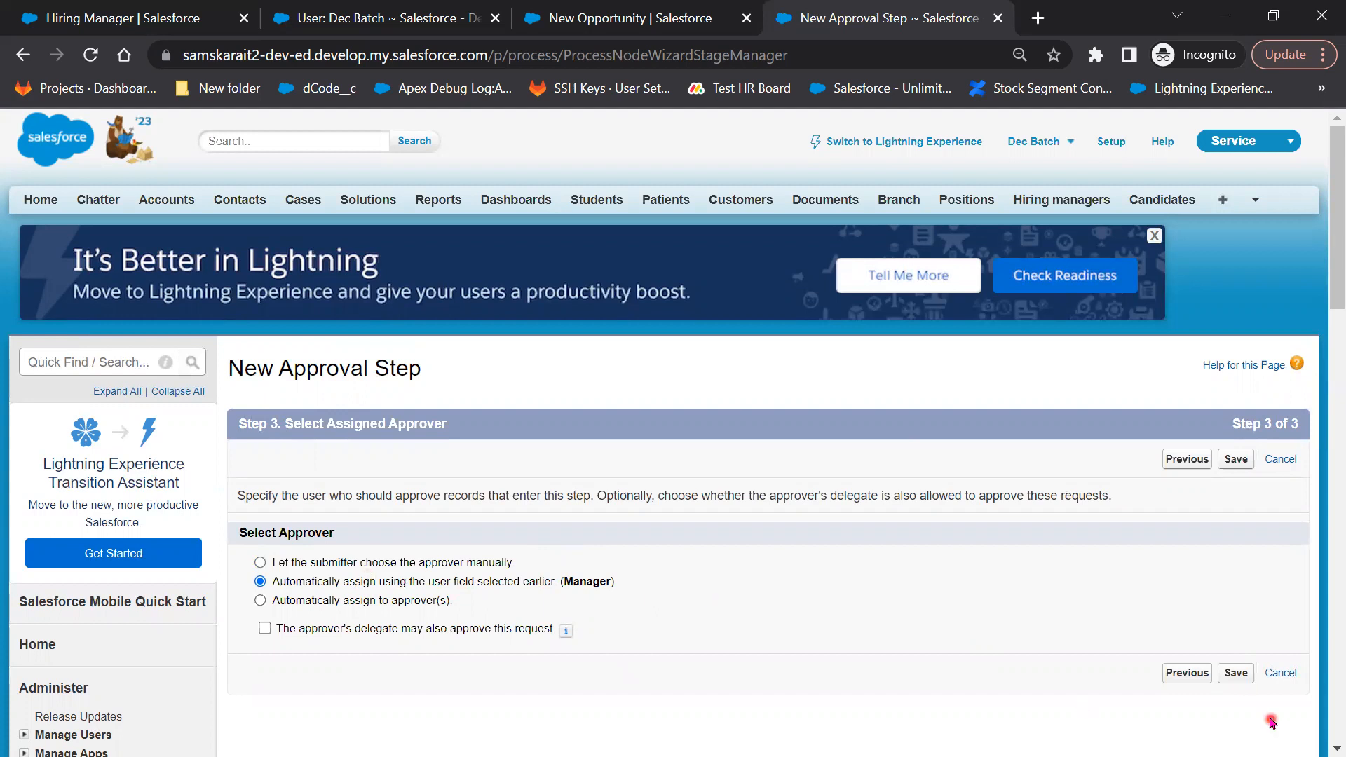
click(1237, 678)
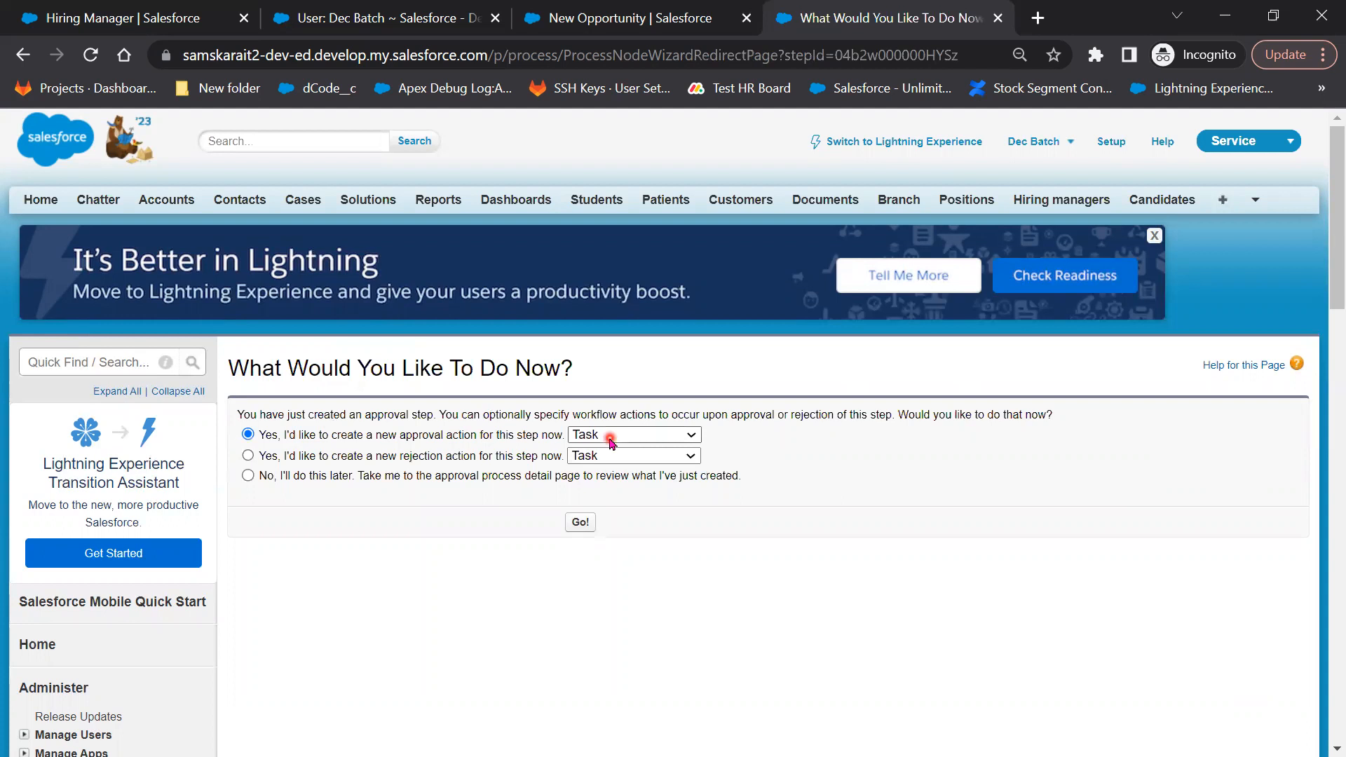
Skip adding approval actions and return to the Discount Approval Process detail page
click(420, 479)
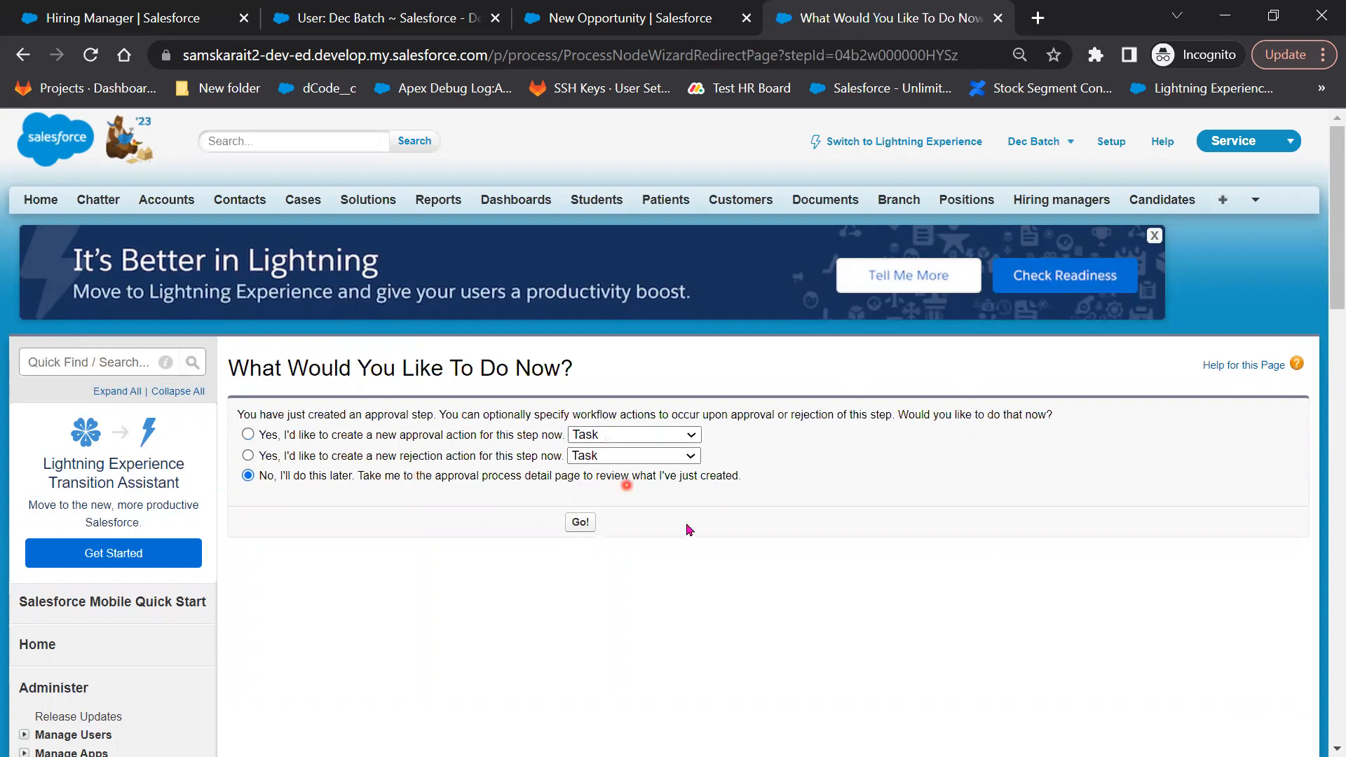
click(581, 523)
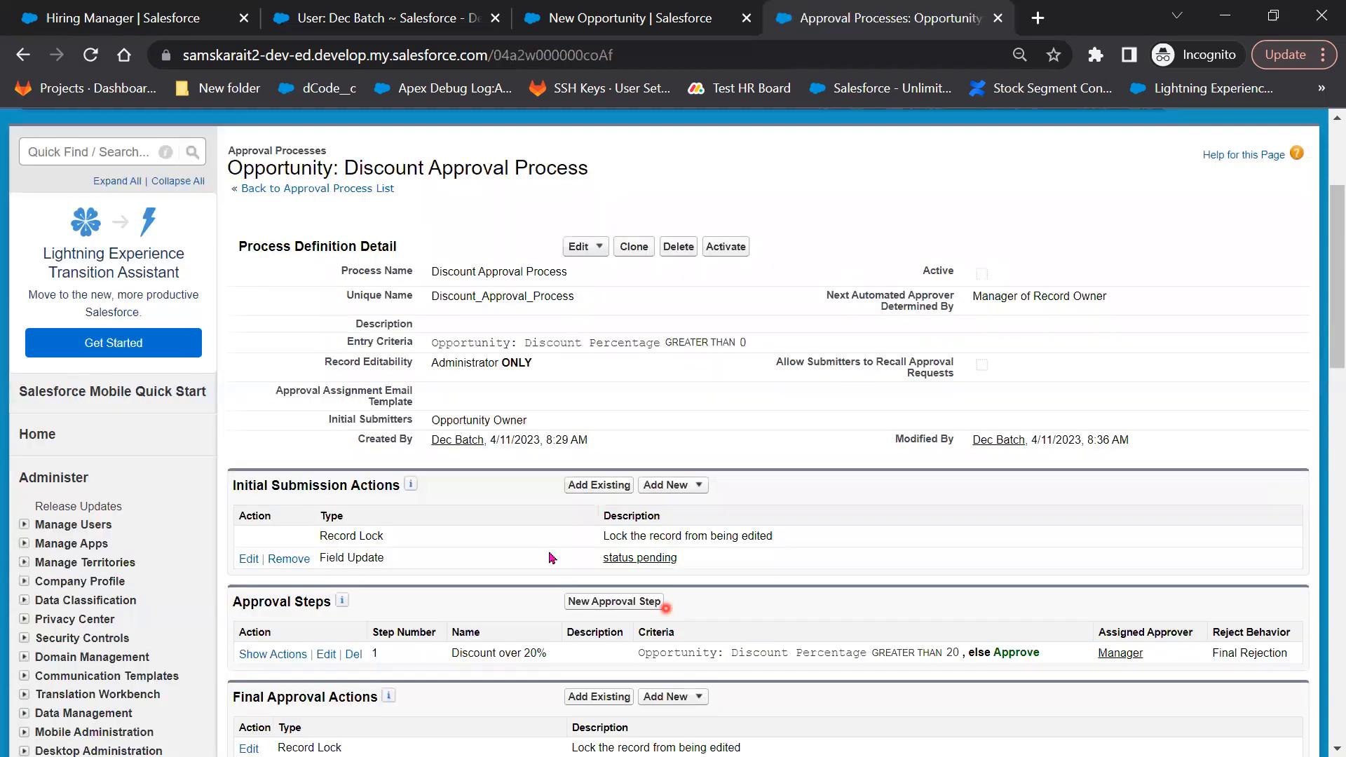
scroll(692, 441, down, 3)
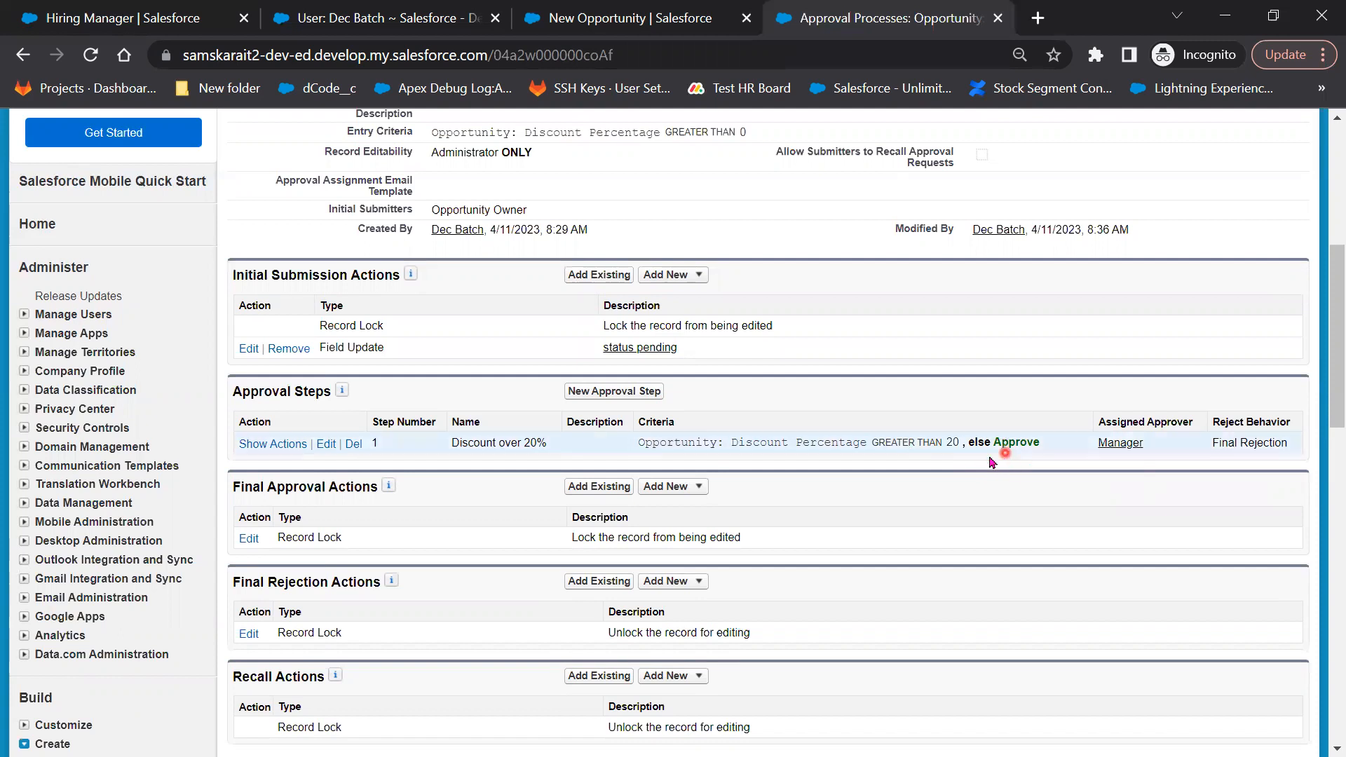
Review the Approval Steps section and start a second approval step
click(945, 443)
click(907, 399)
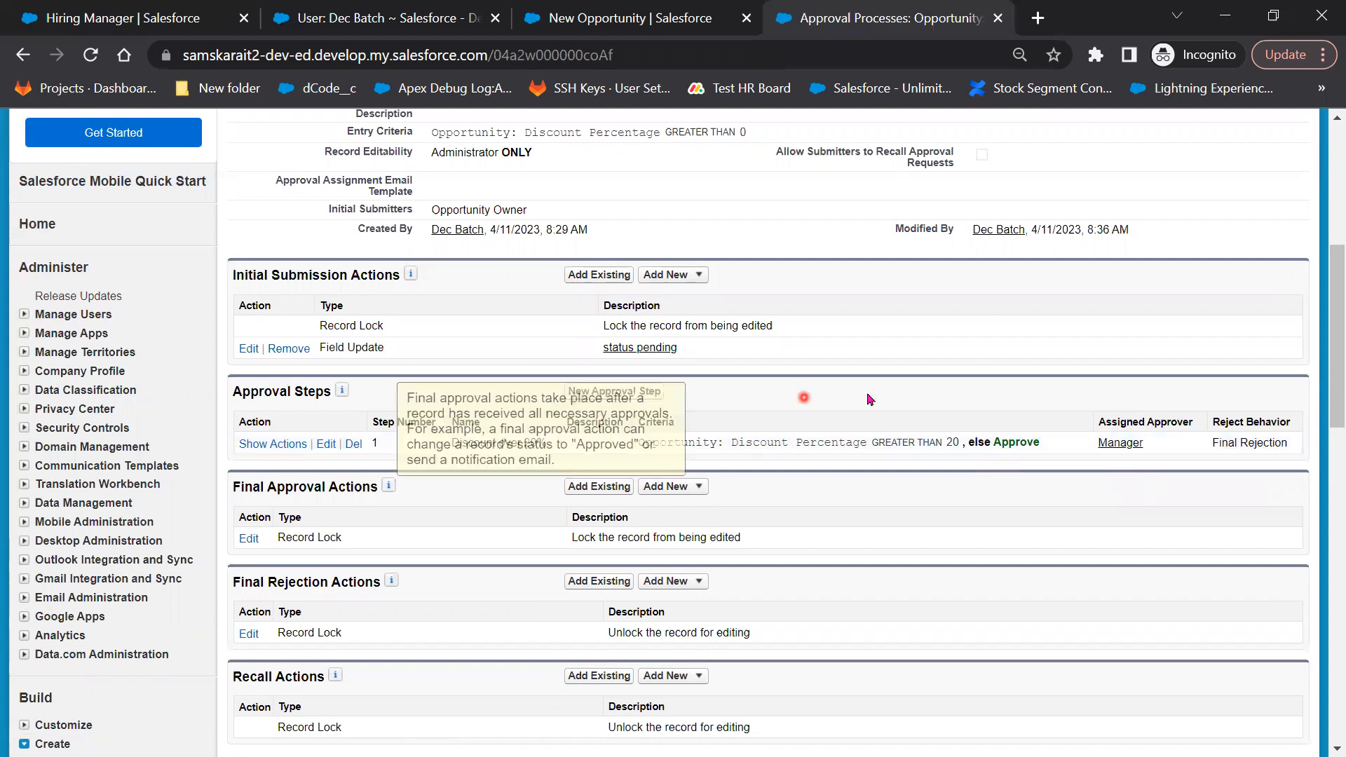
click(595, 393)
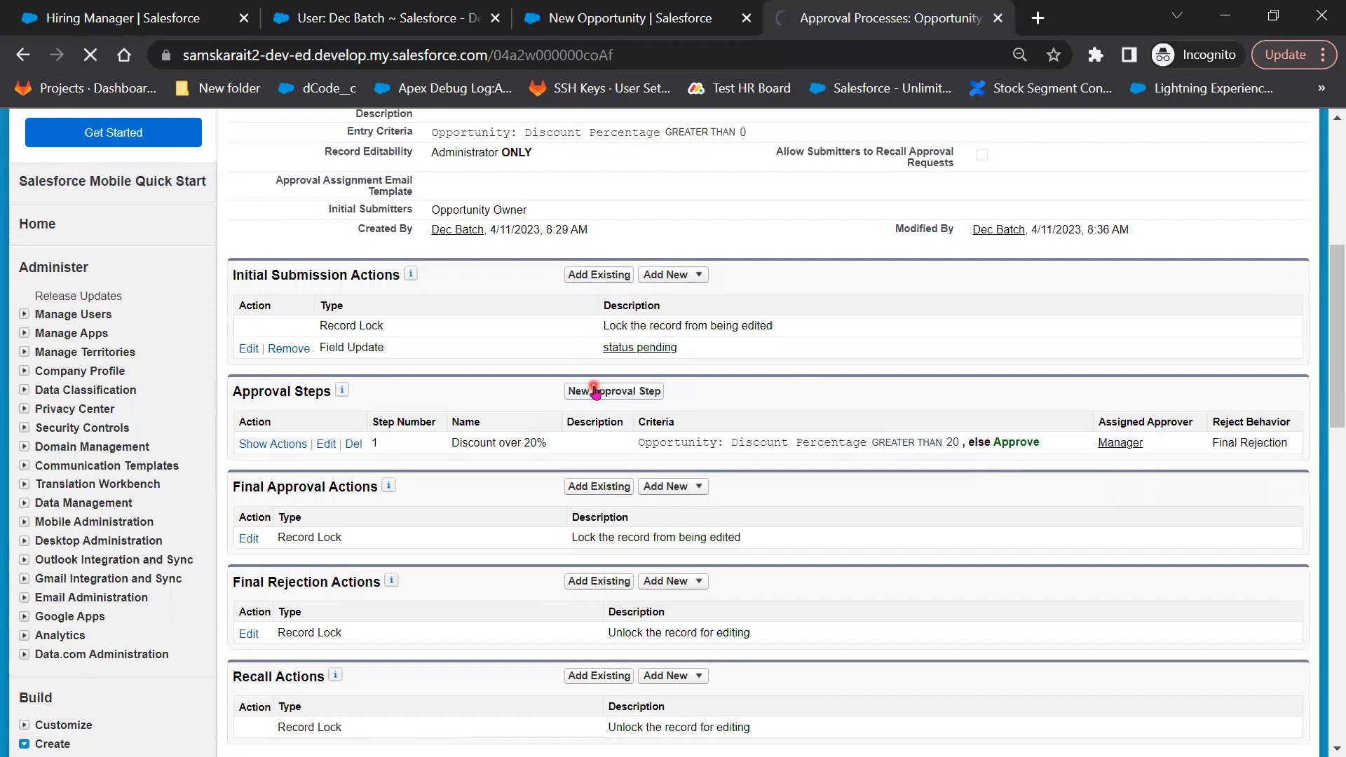
Name the new step 'Discount over 40%' with unique name Discount_over_40
scroll(674, 546, down, 3)
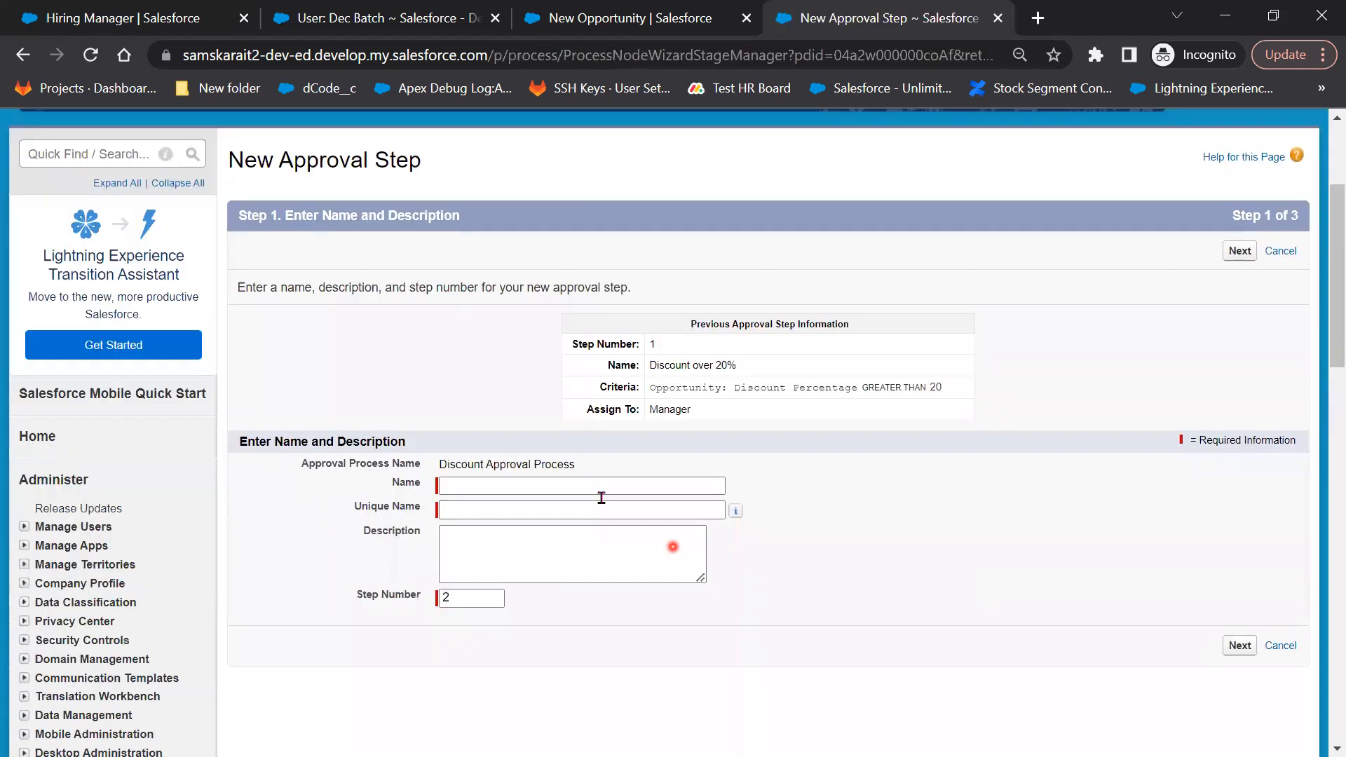
click(485, 482)
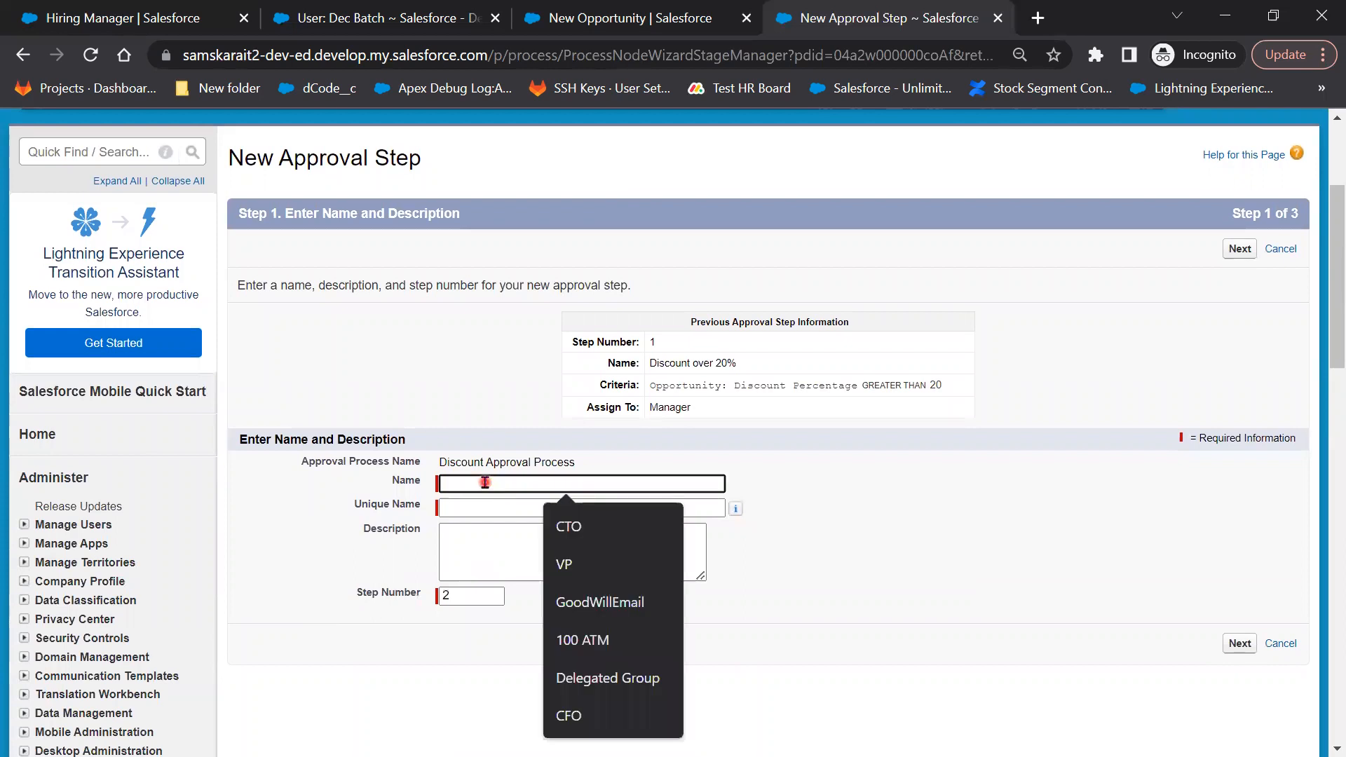
text(Discou)
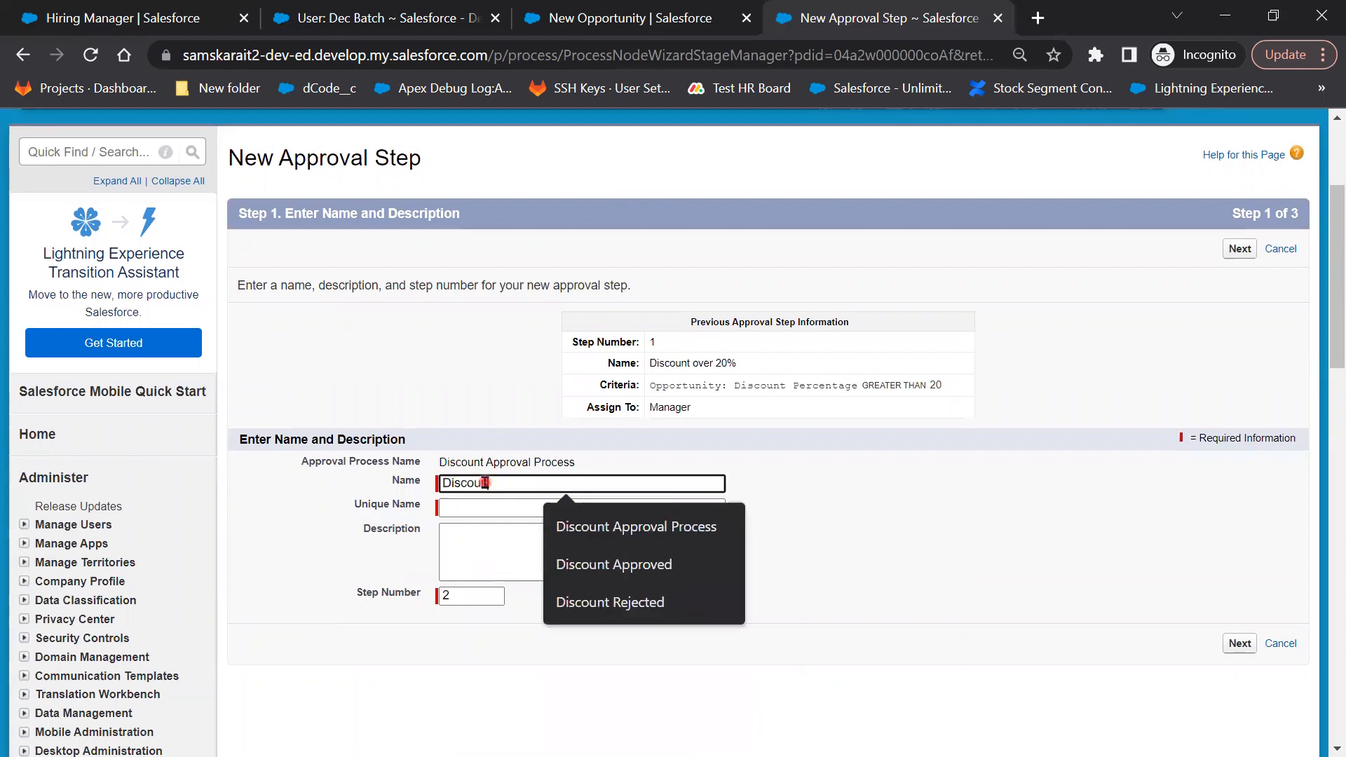
text(nt over 40%)
key(Tab)
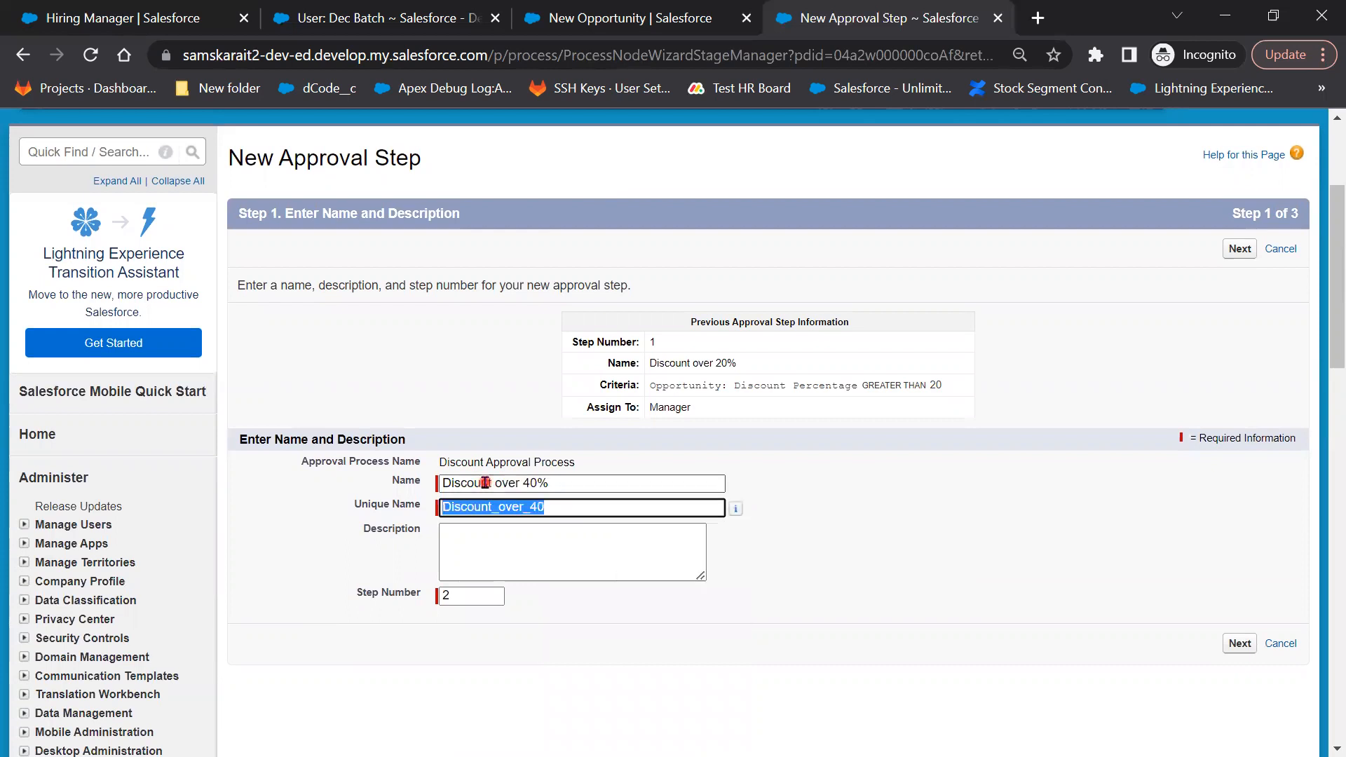
click(1240, 643)
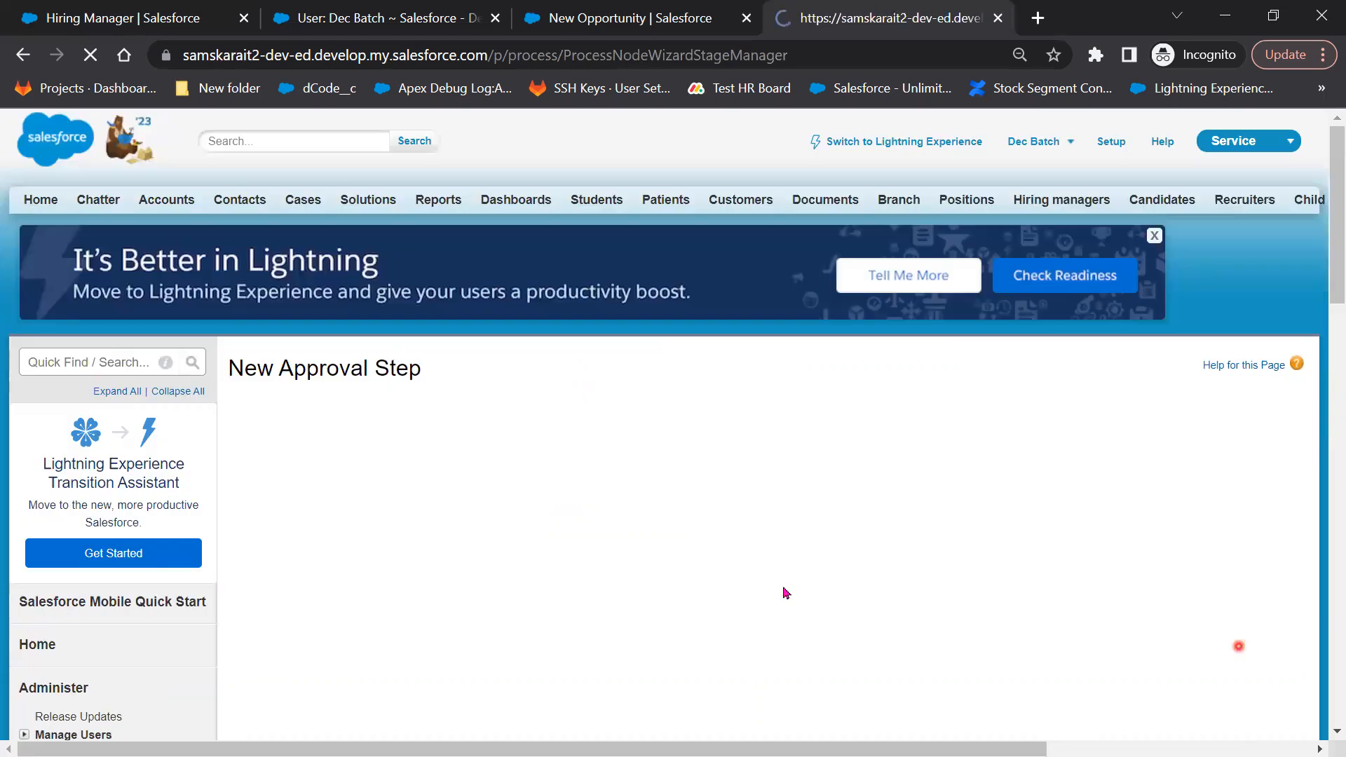
Require the criterion Opportunity: Discount Percentage greater than 40 to enter the step
click(260, 699)
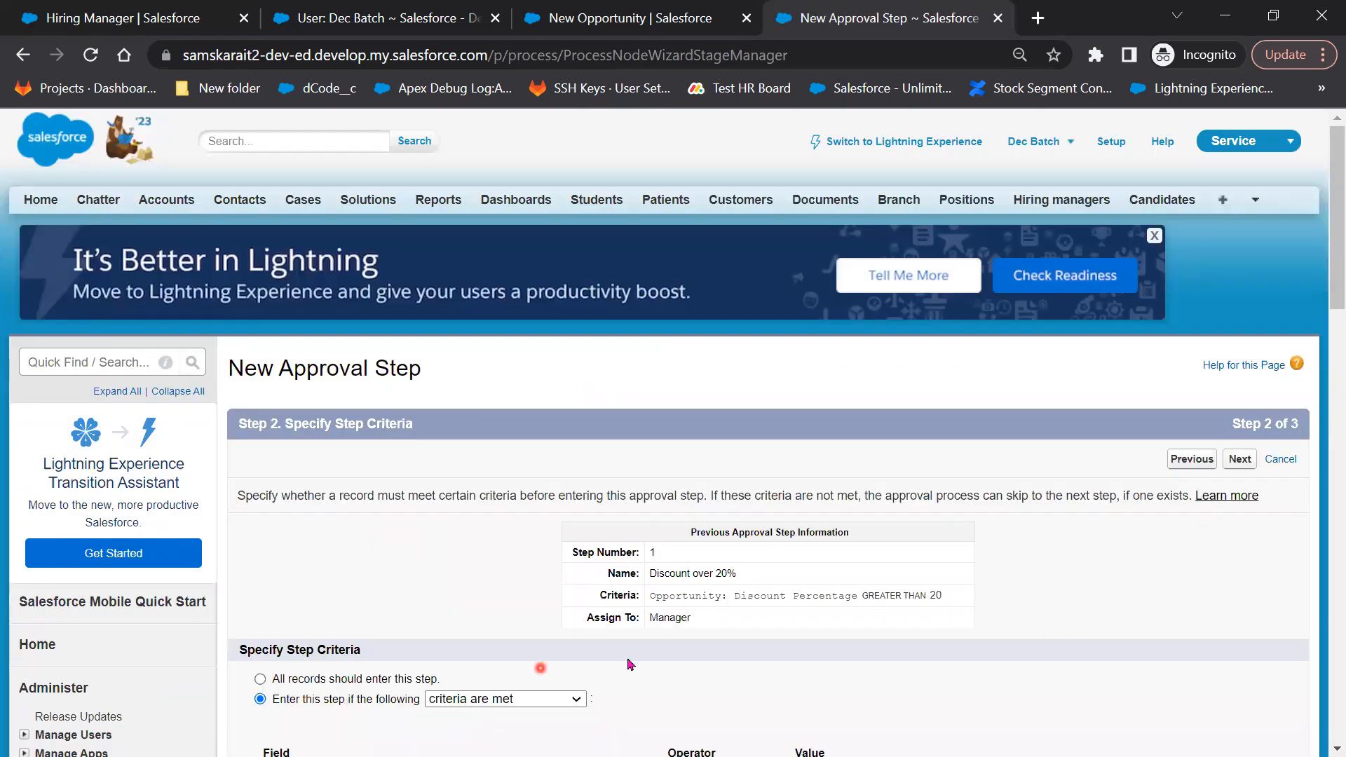
scroll(500, 466, down, 3)
click(499, 457)
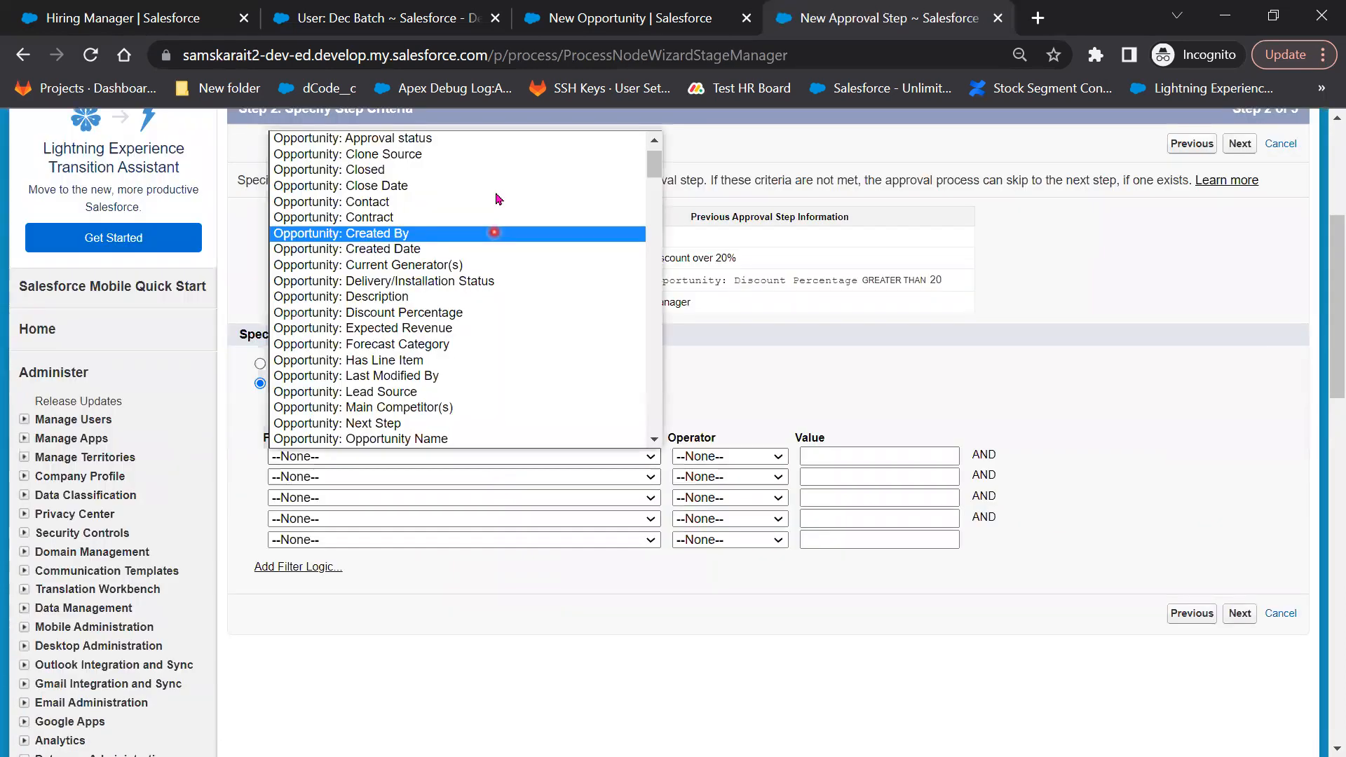
click(495, 312)
click(730, 456)
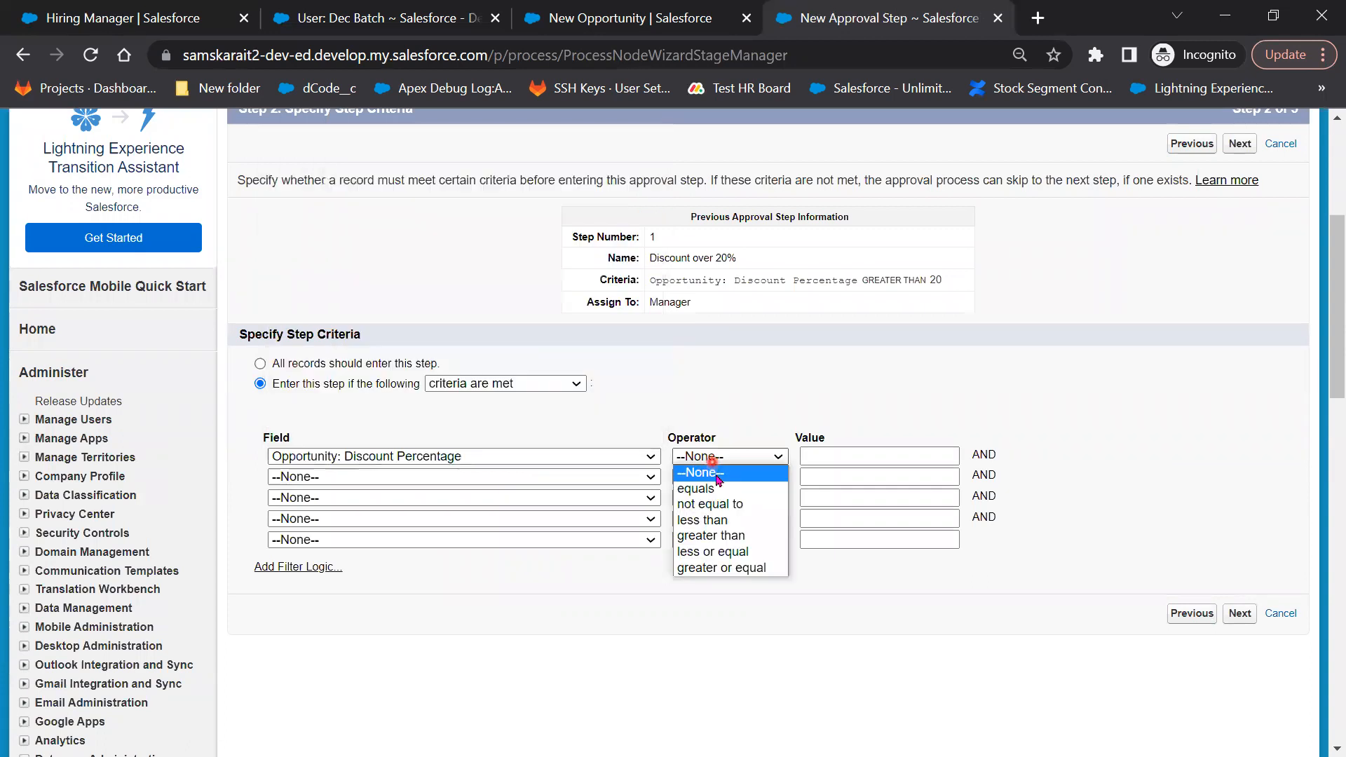
click(843, 457)
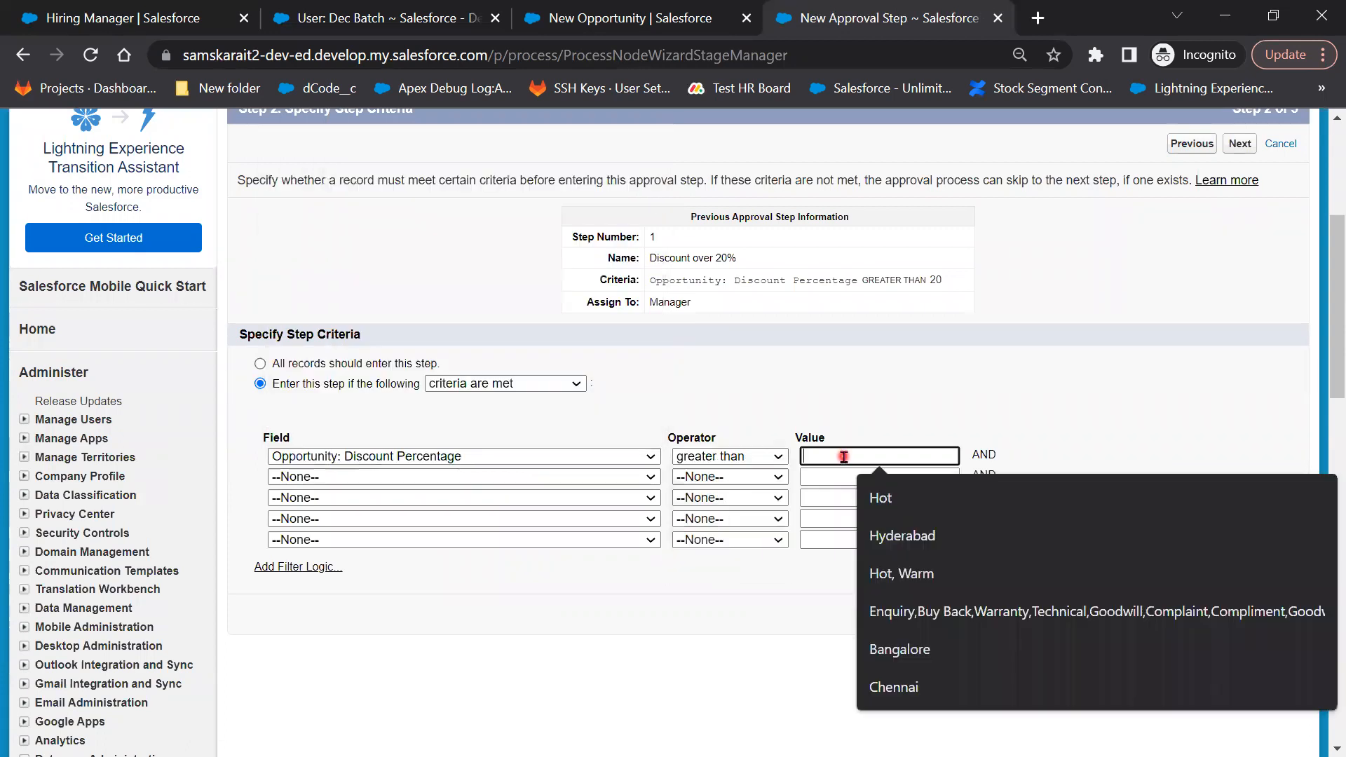
text(4)
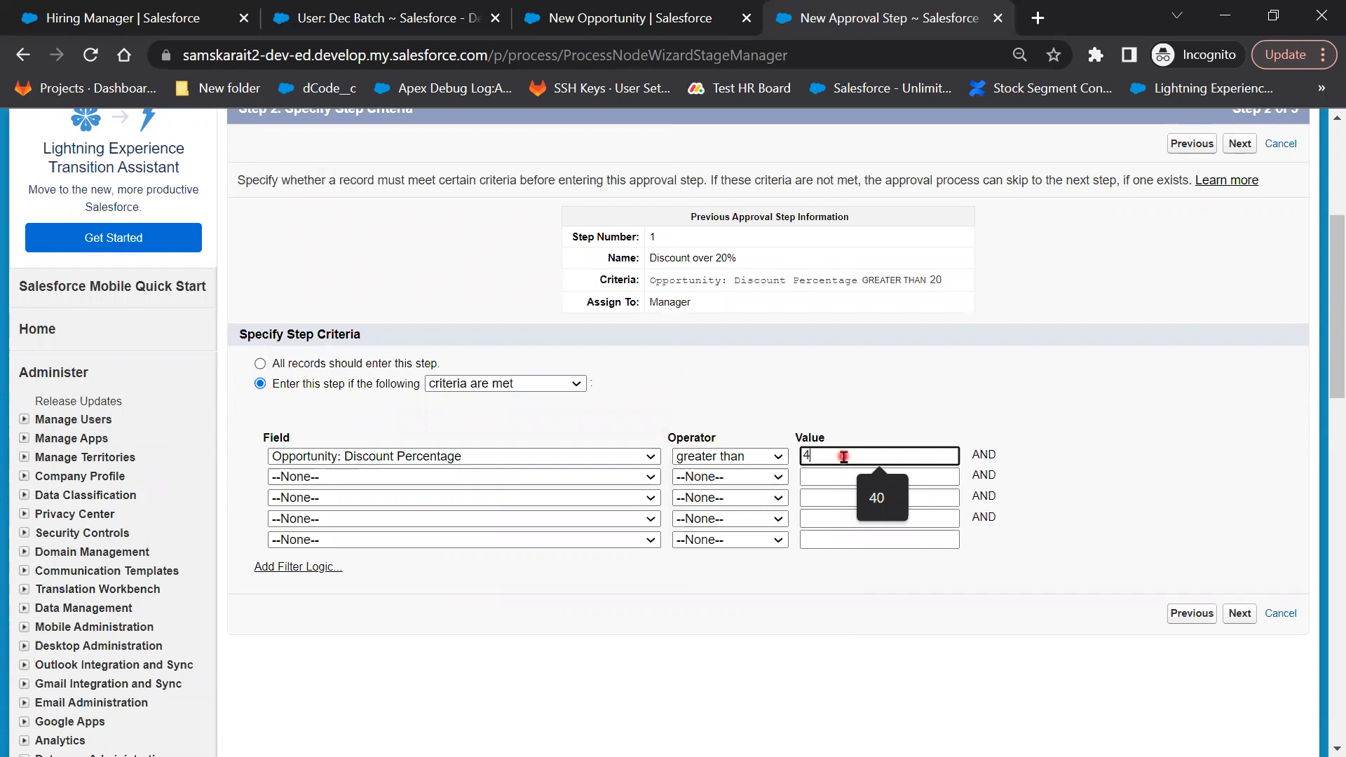
text(0)
click(1251, 614)
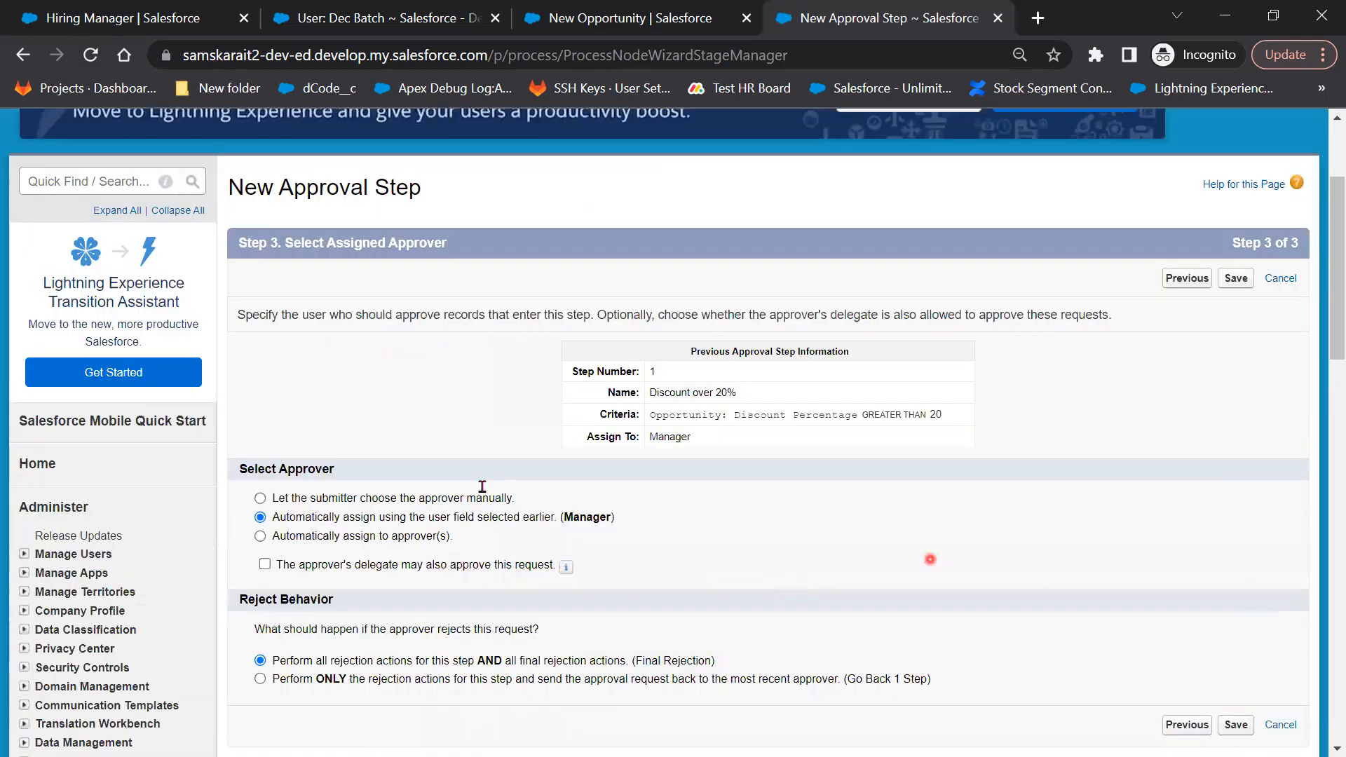
Auto-assign the Discount over 40% step to the designated user as approver, then save
scroll(597, 390, down, 2)
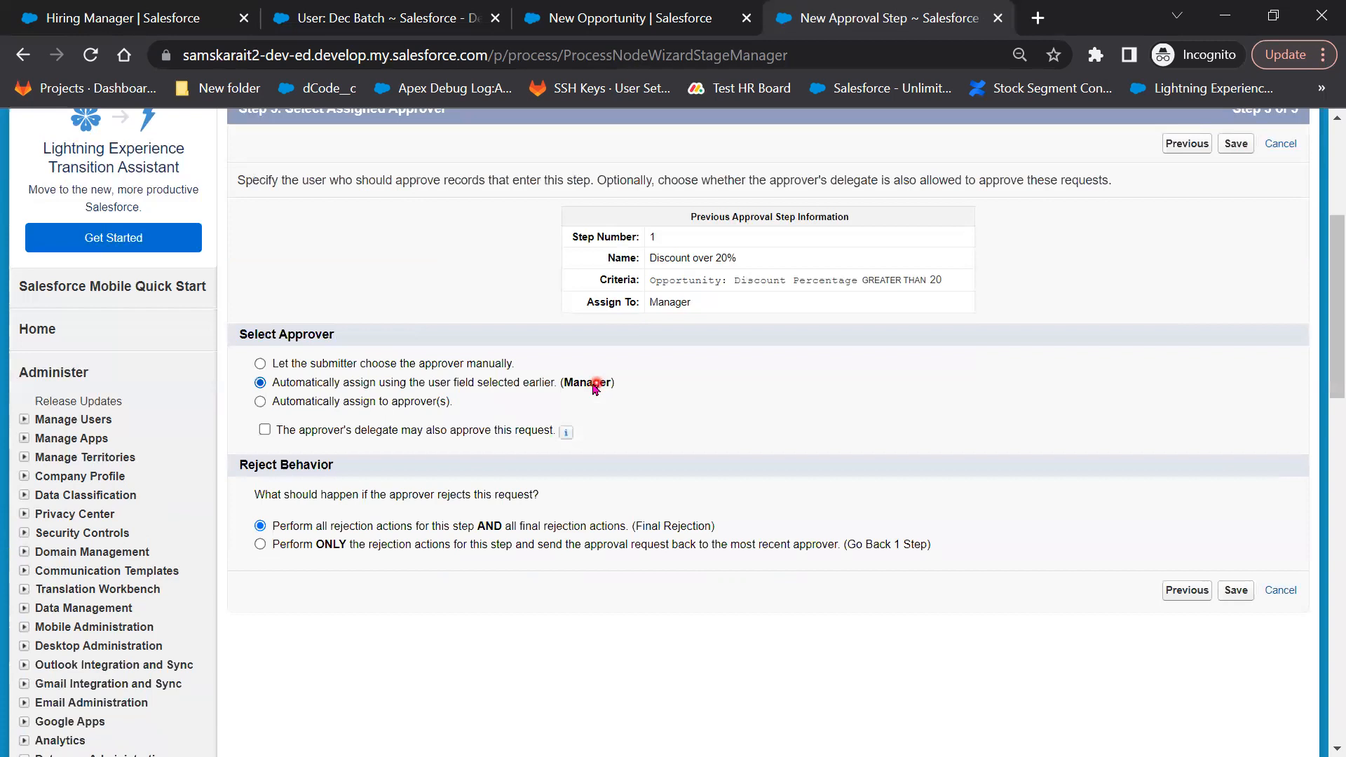
click(379, 402)
click(379, 430)
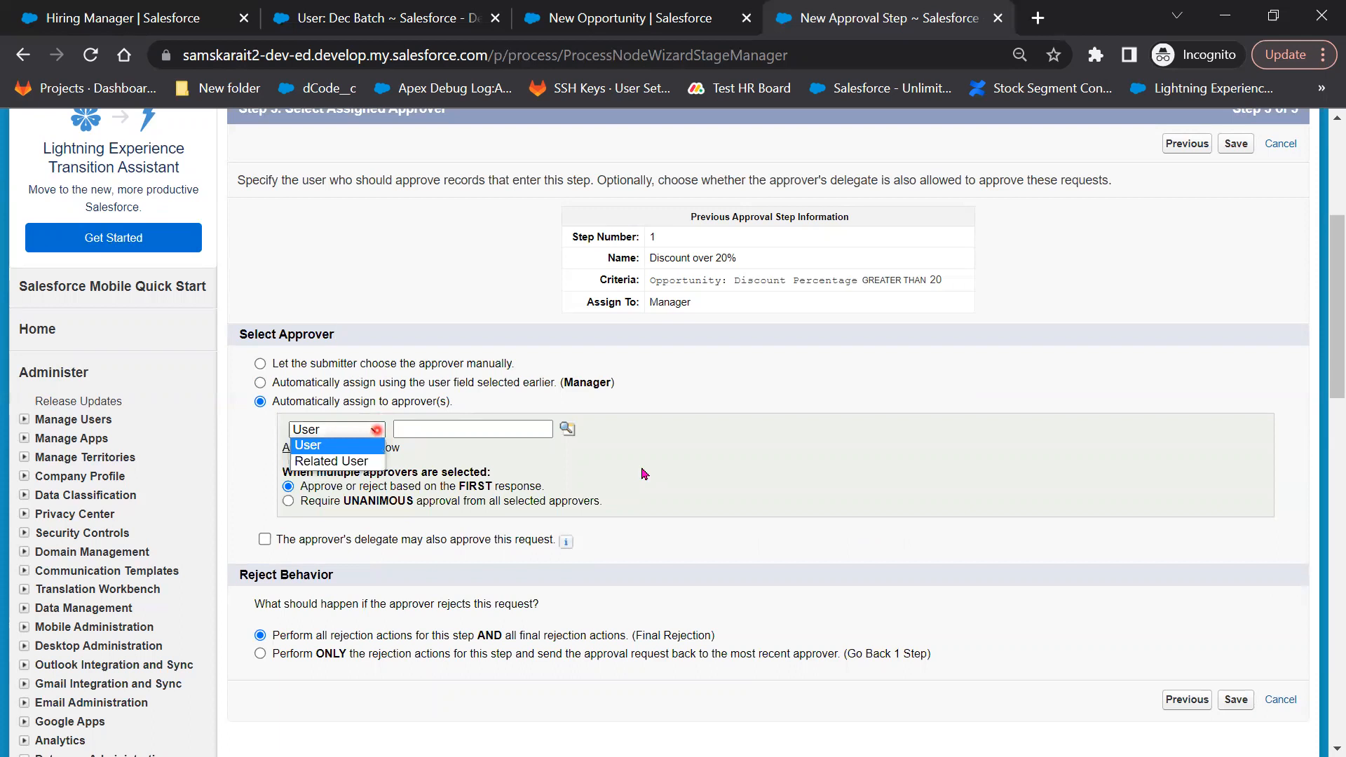
click(669, 469)
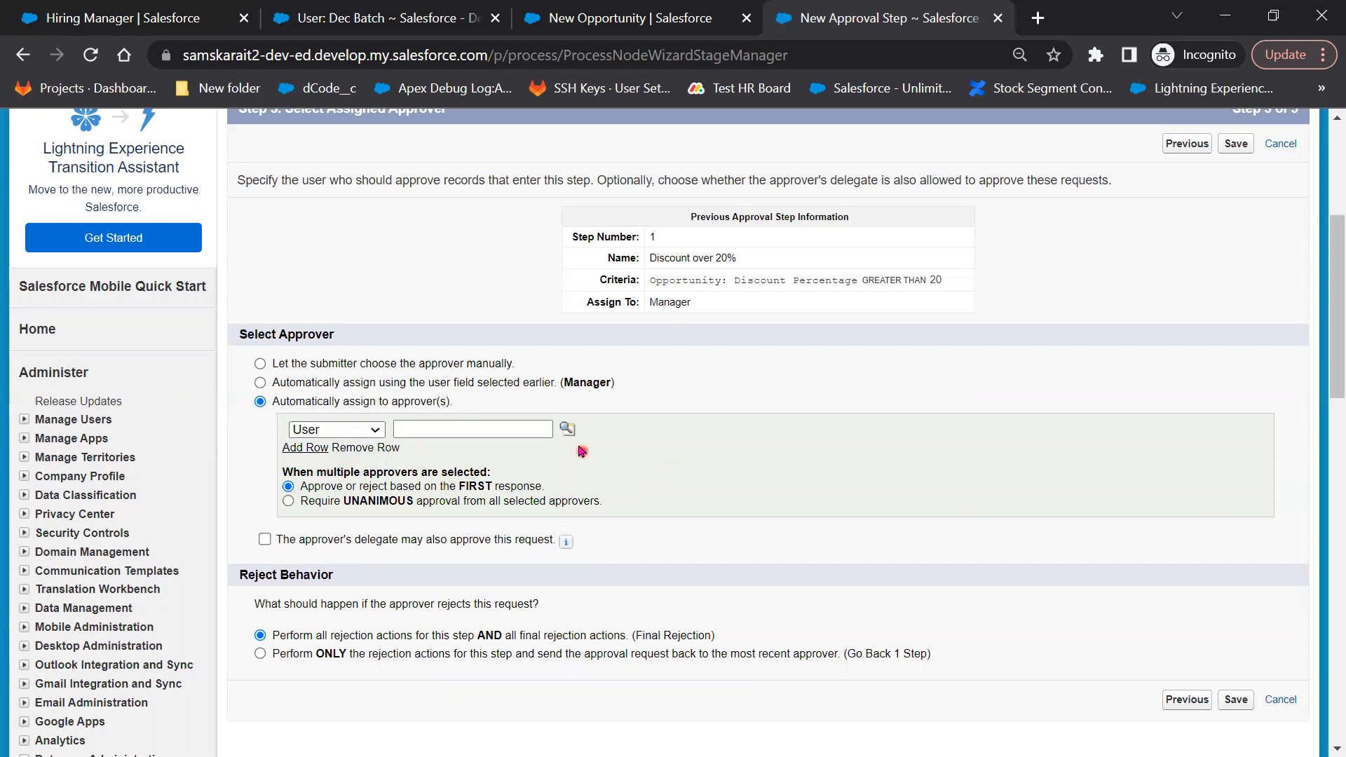
click(464, 432)
click(567, 429)
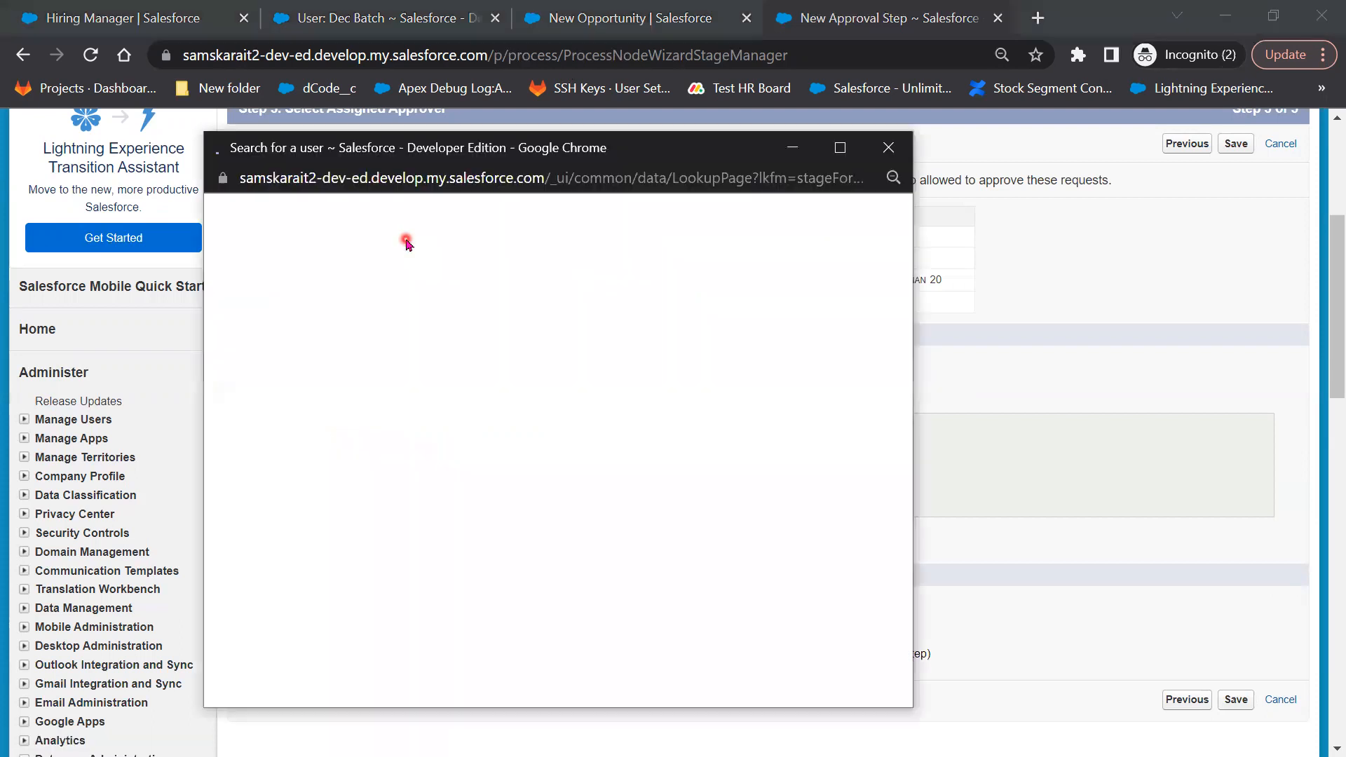
click(260, 489)
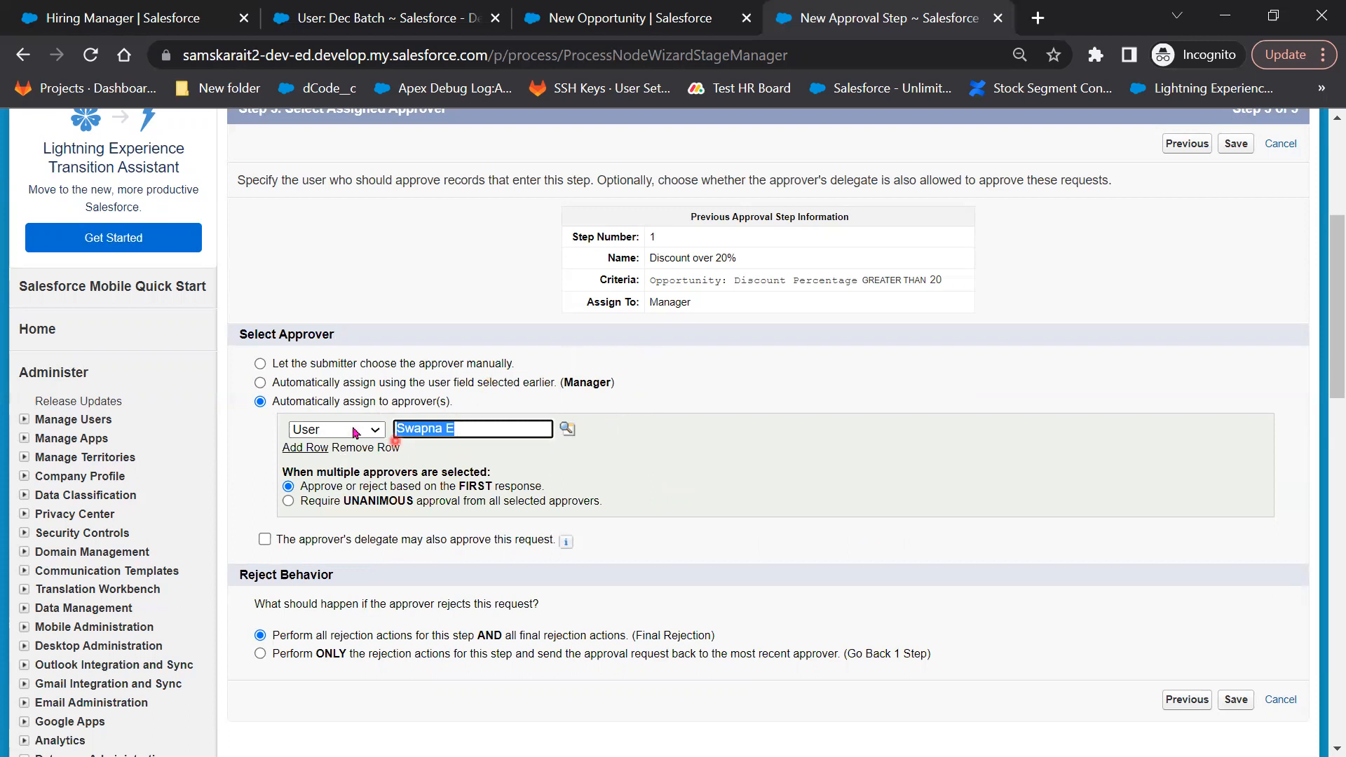
click(474, 454)
click(1236, 701)
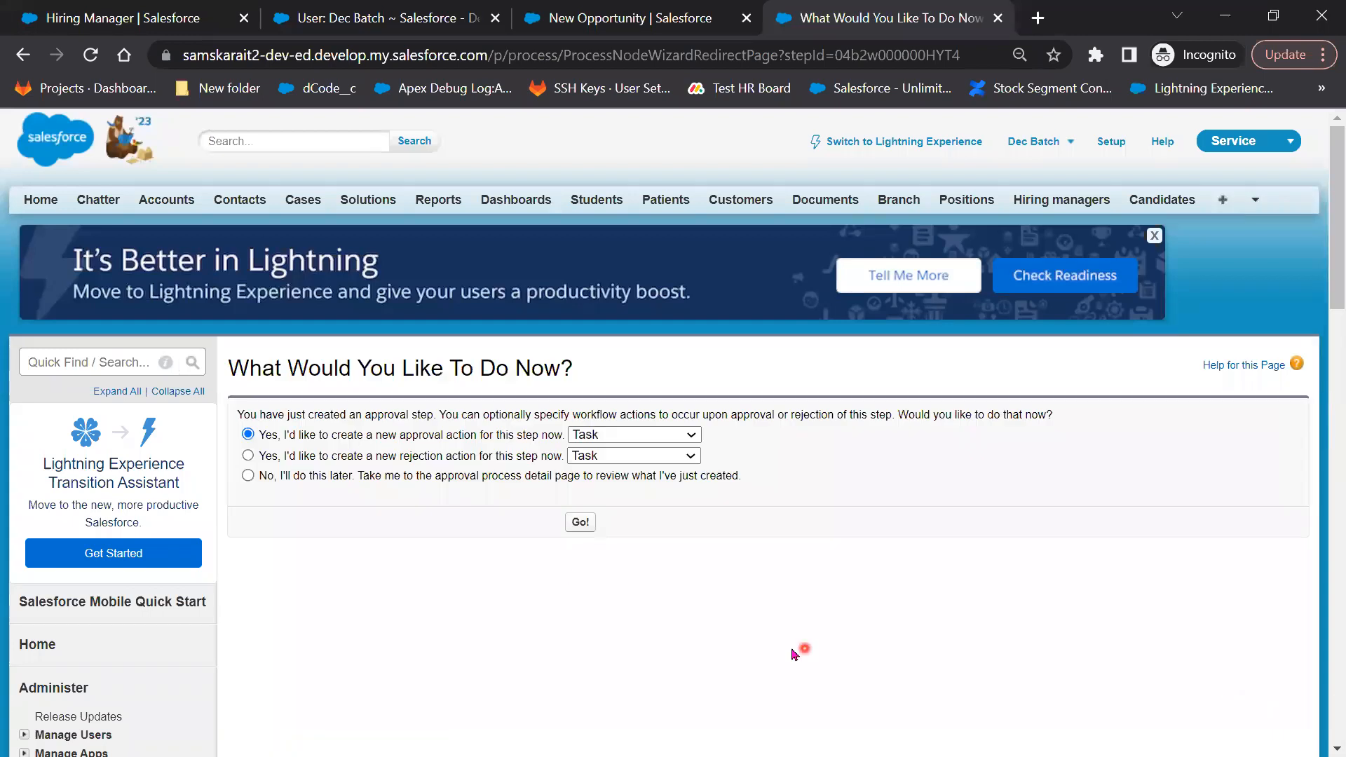
Cancel the New Task form without creating an approval task
click(581, 523)
scroll(830, 652, down, 3)
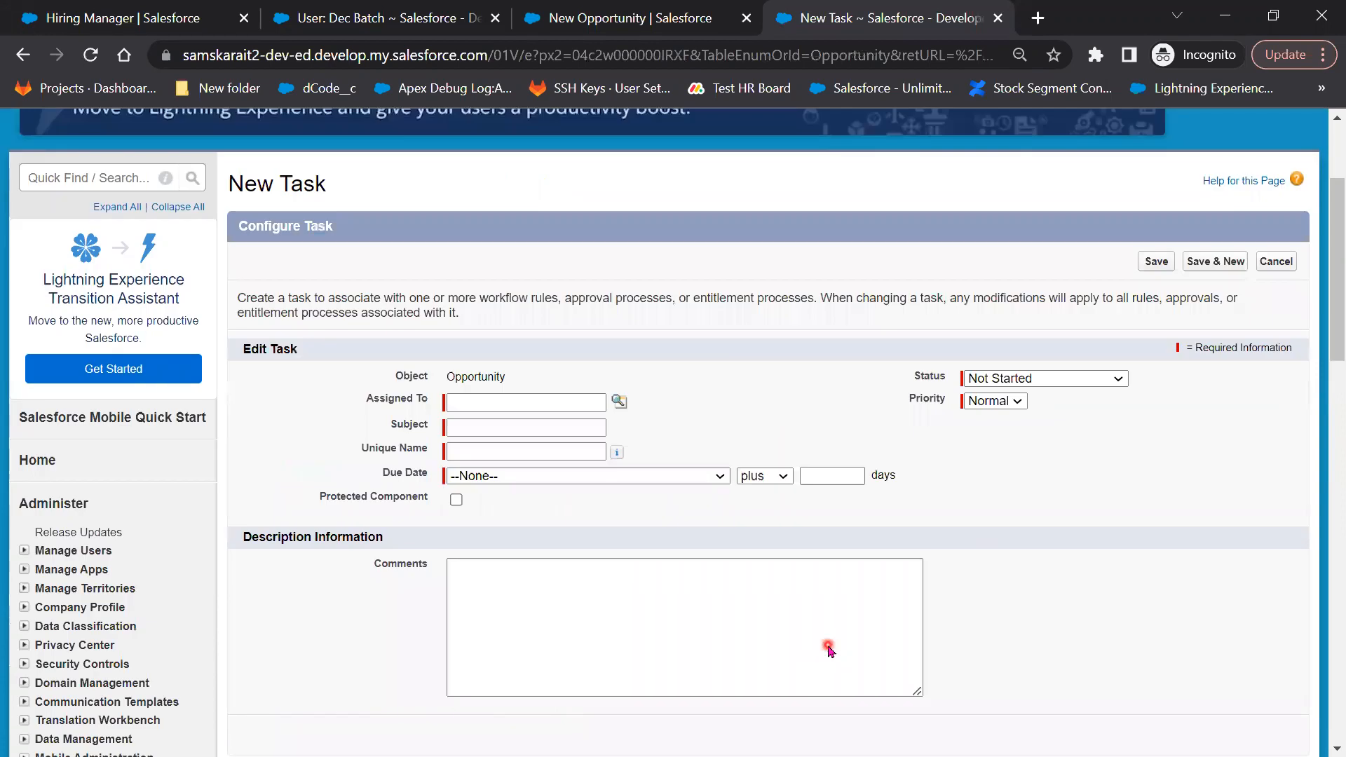
scroll(828, 645, down, 1)
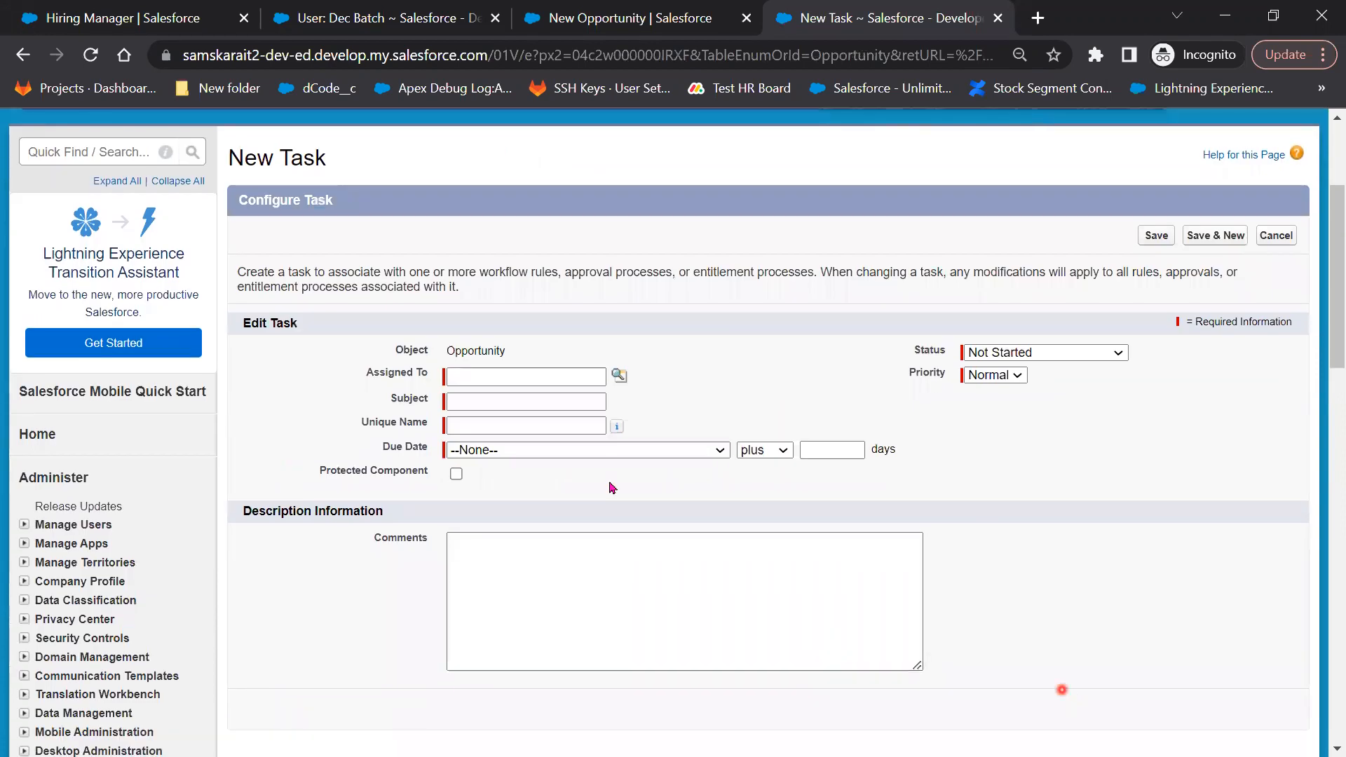
click(1289, 239)
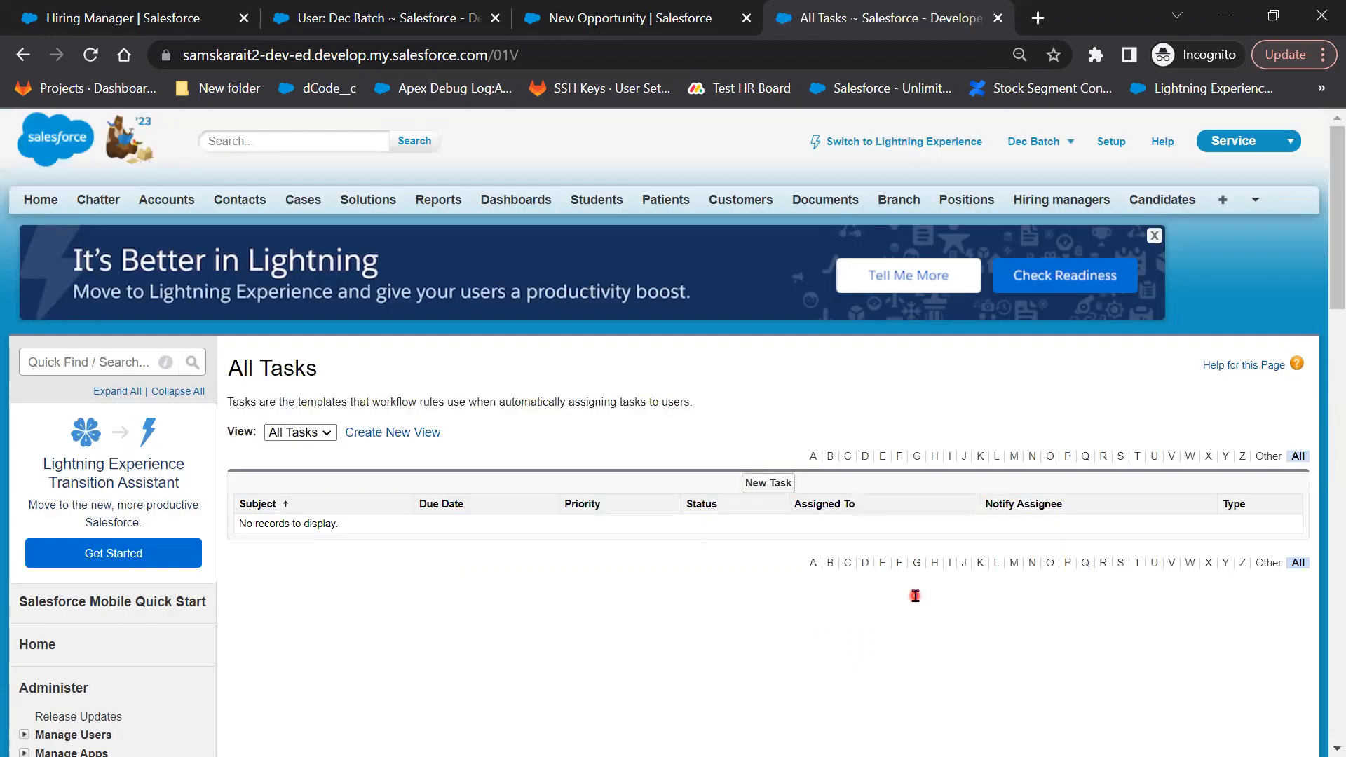
Return to the Opportunity Approval Processes list via Workflow & Approvals
scroll(157, 691, down, 7)
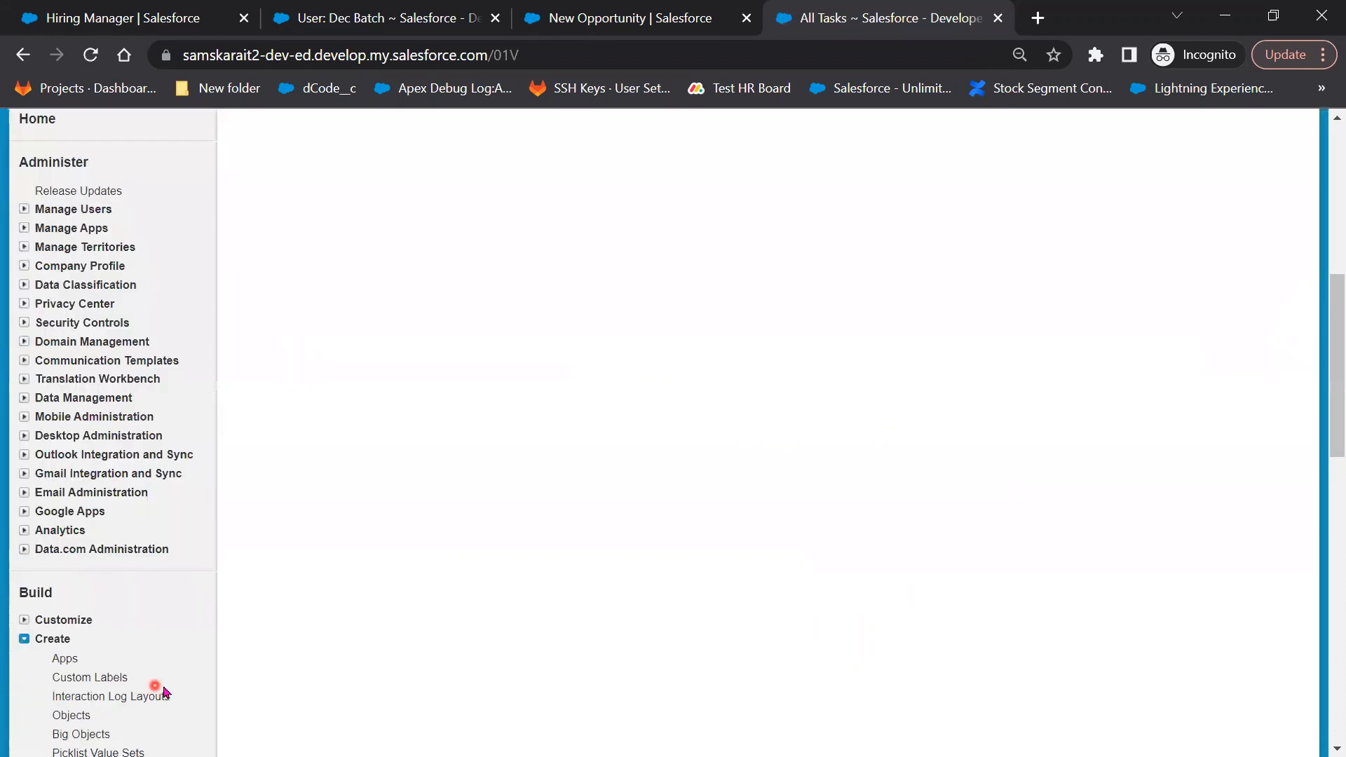
scroll(109, 694, down, 4)
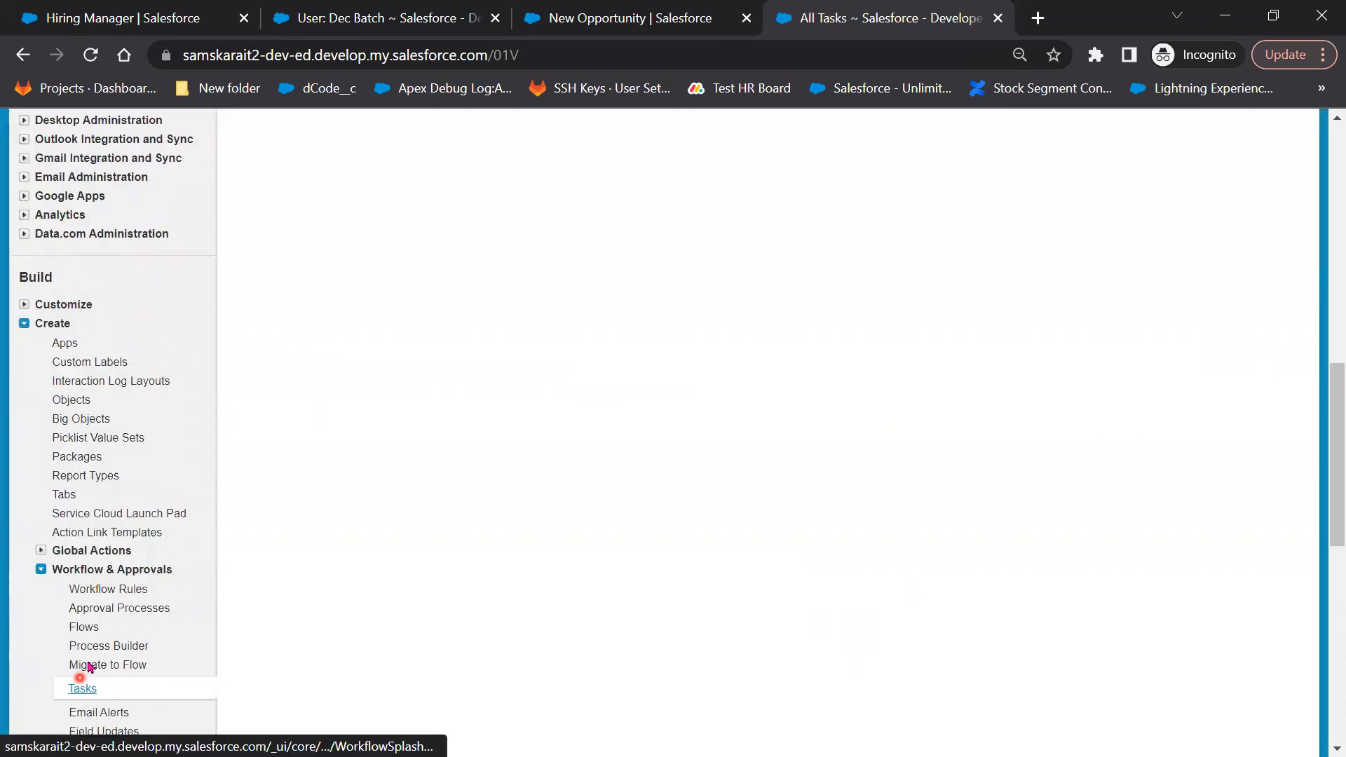
click(133, 610)
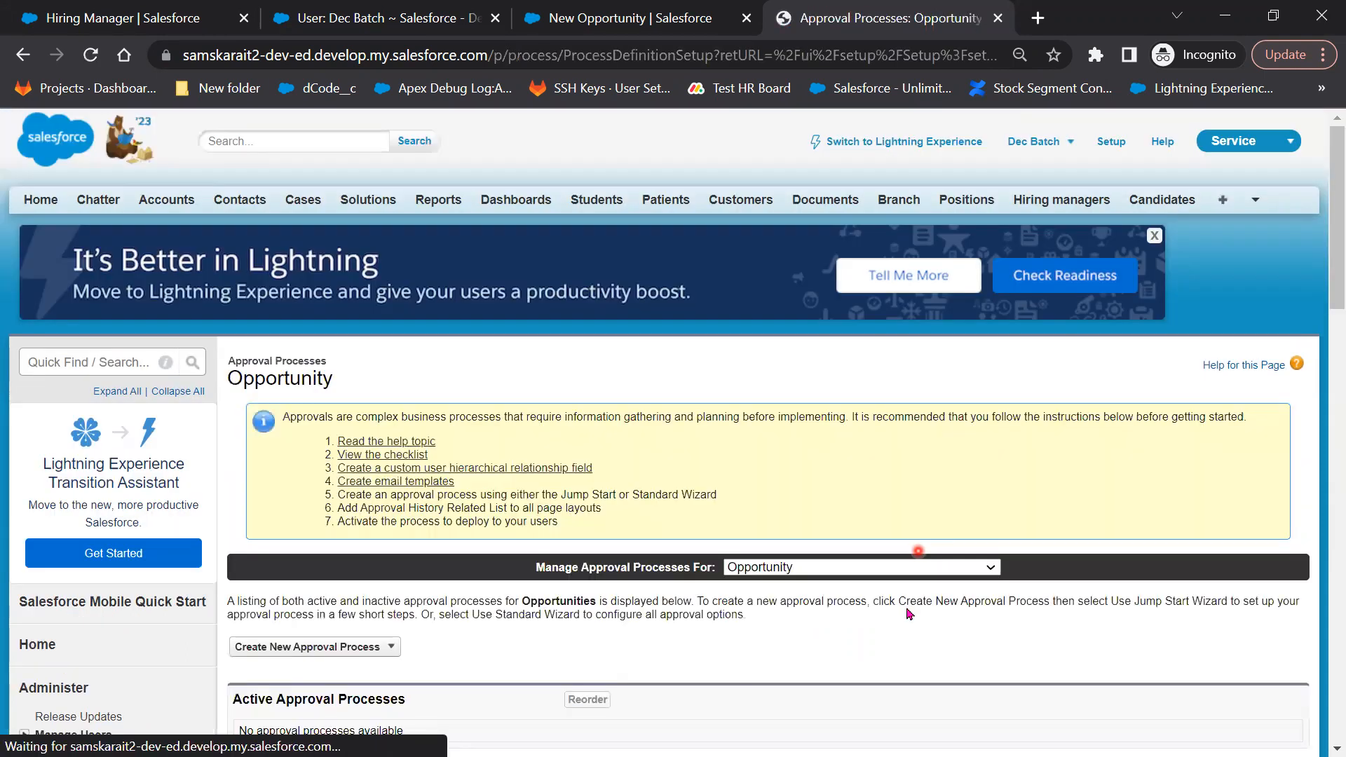
scroll(909, 615, down, 3)
Edit the Discount over 40% step and page through to its single-user automatic approver settings
click(460, 614)
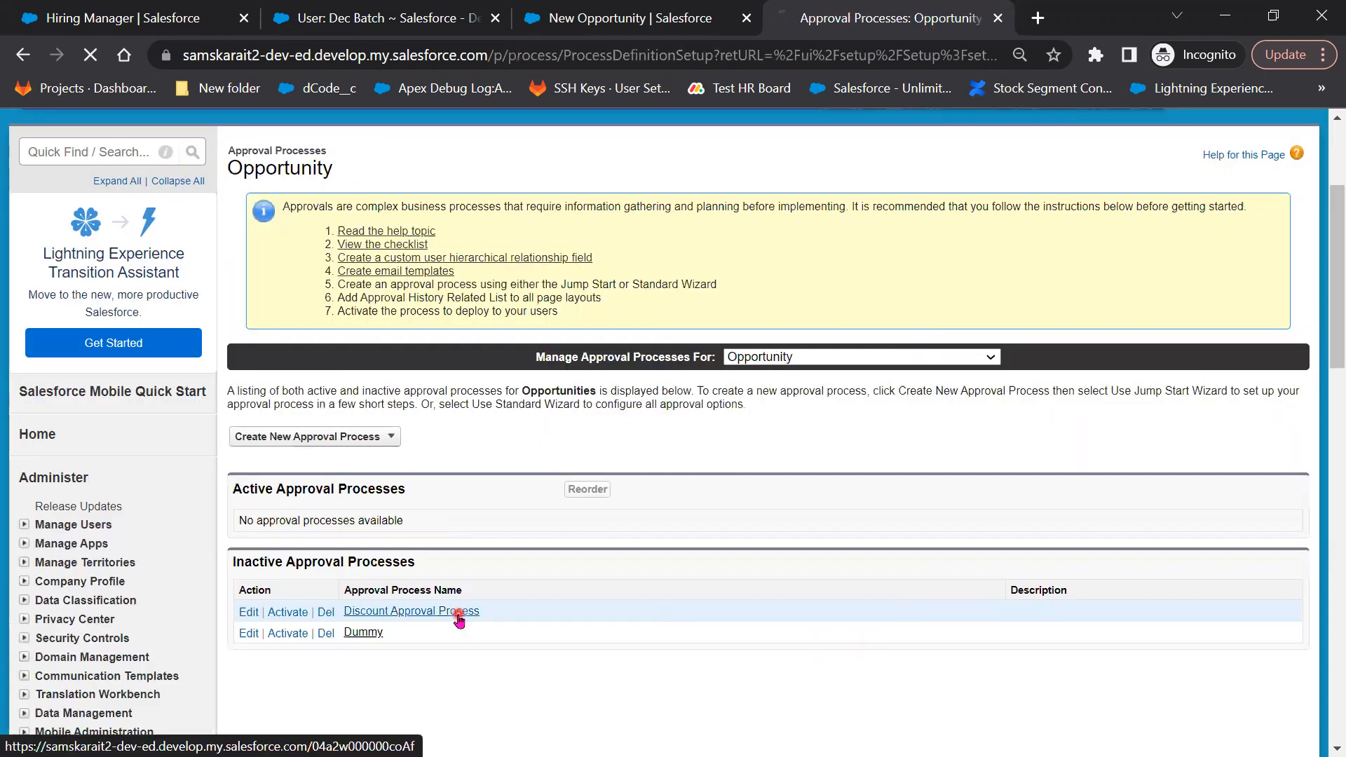
scroll(740, 621, down, 4)
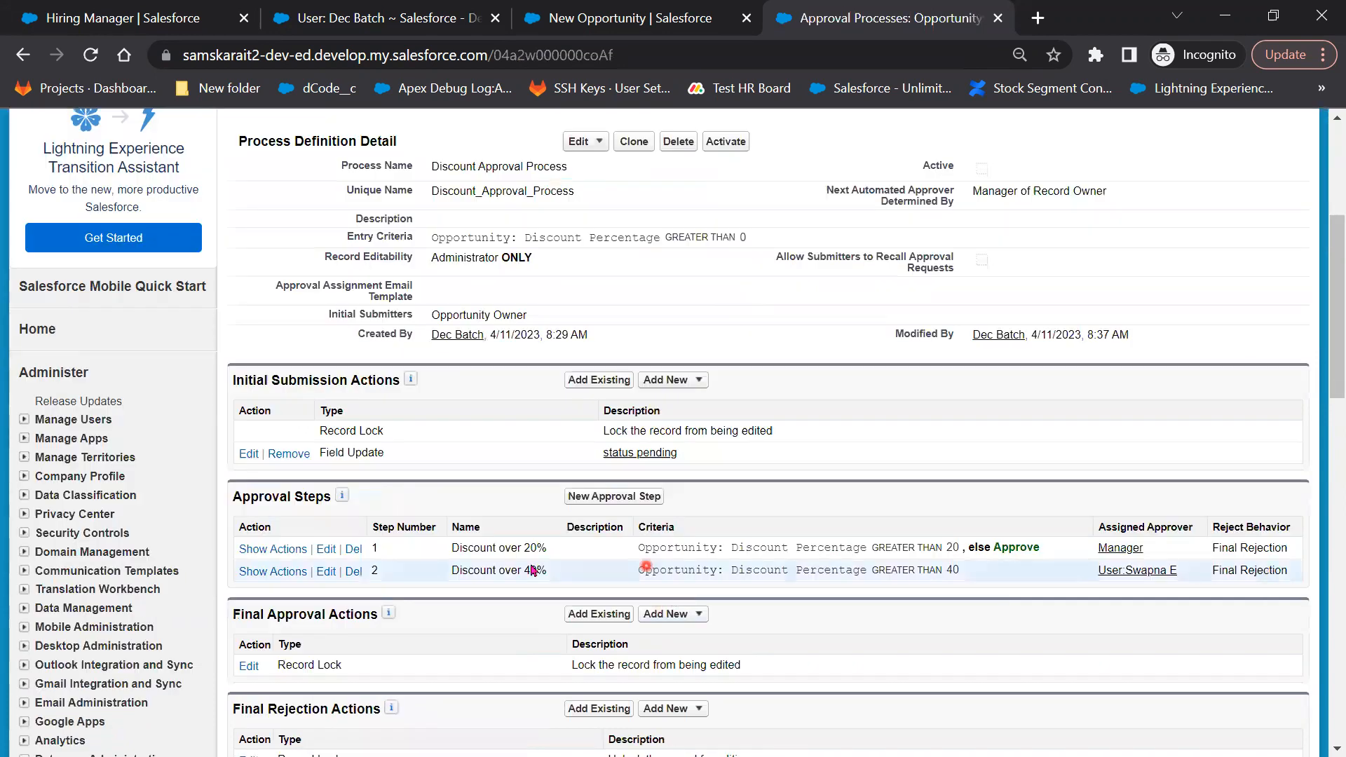
click(326, 572)
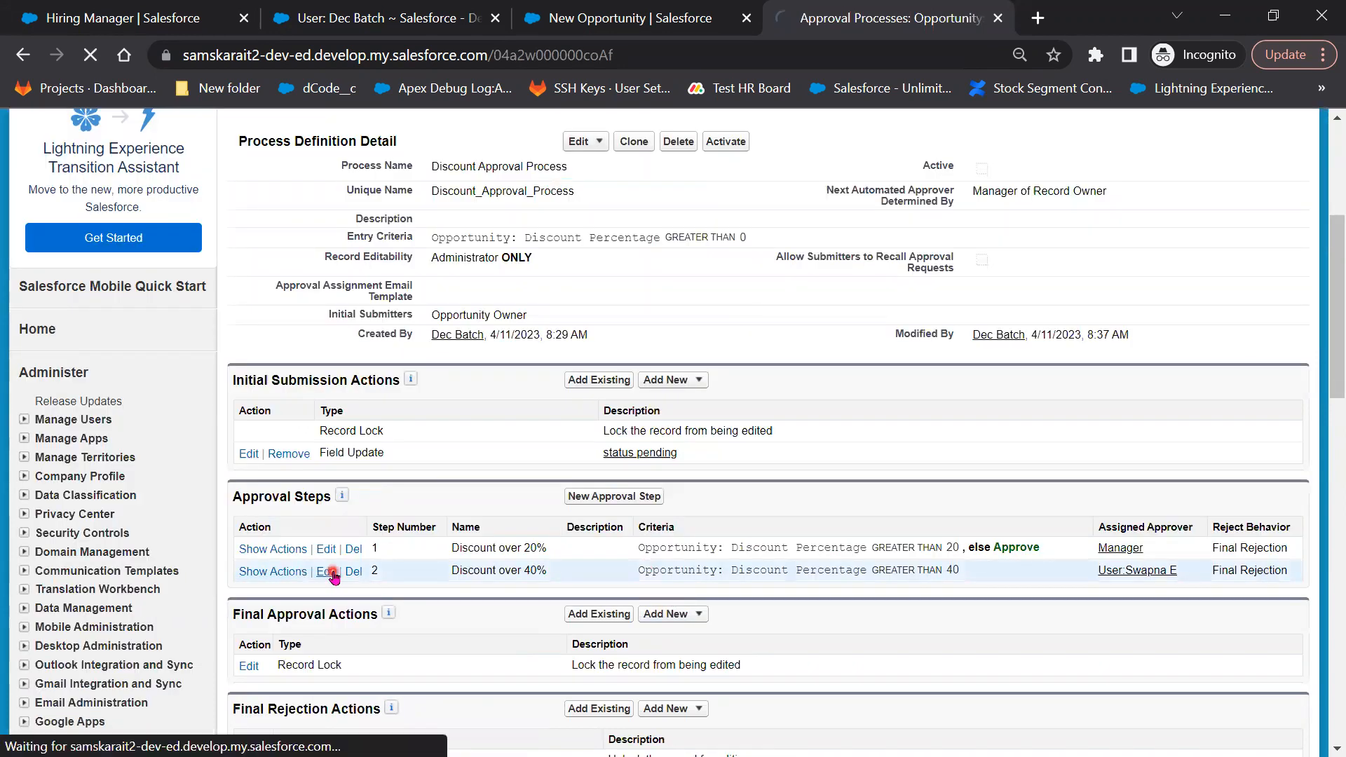
scroll(1308, 510, down, 4)
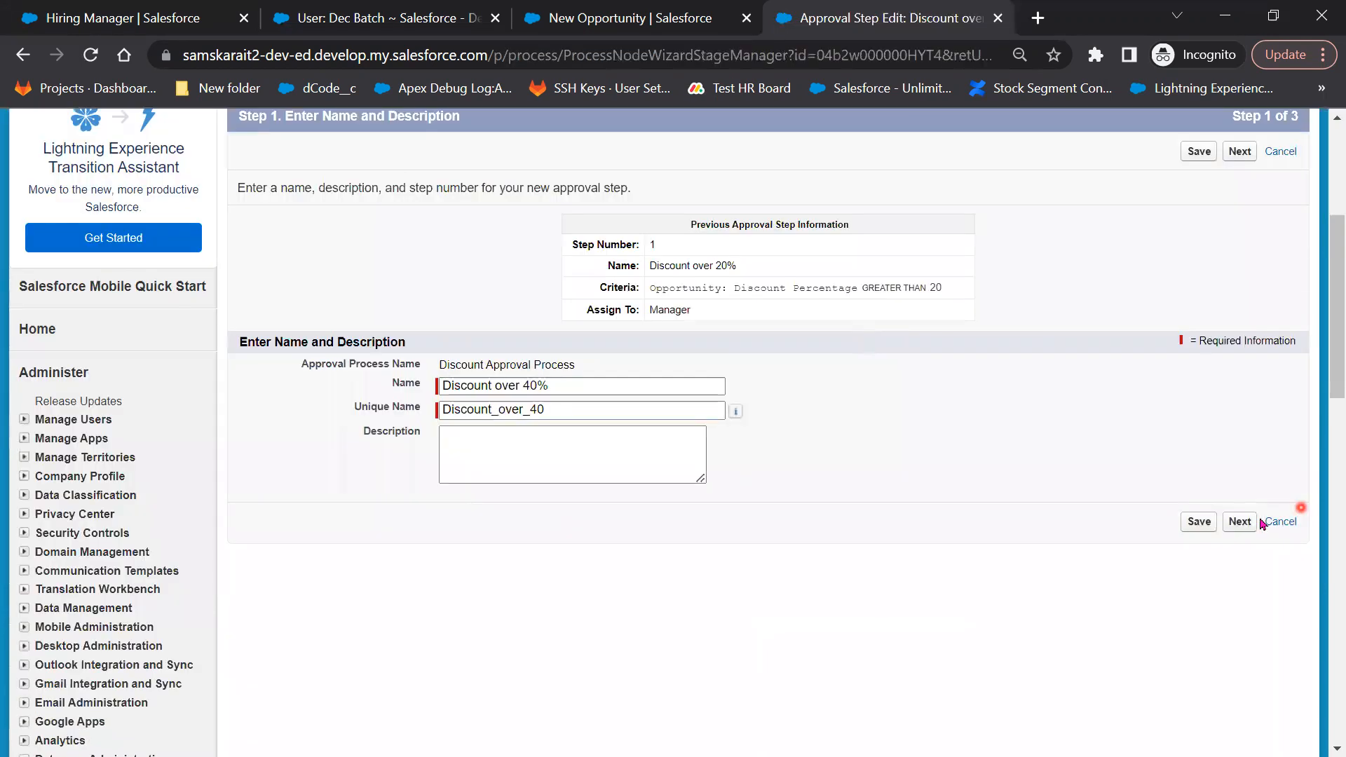
click(1245, 523)
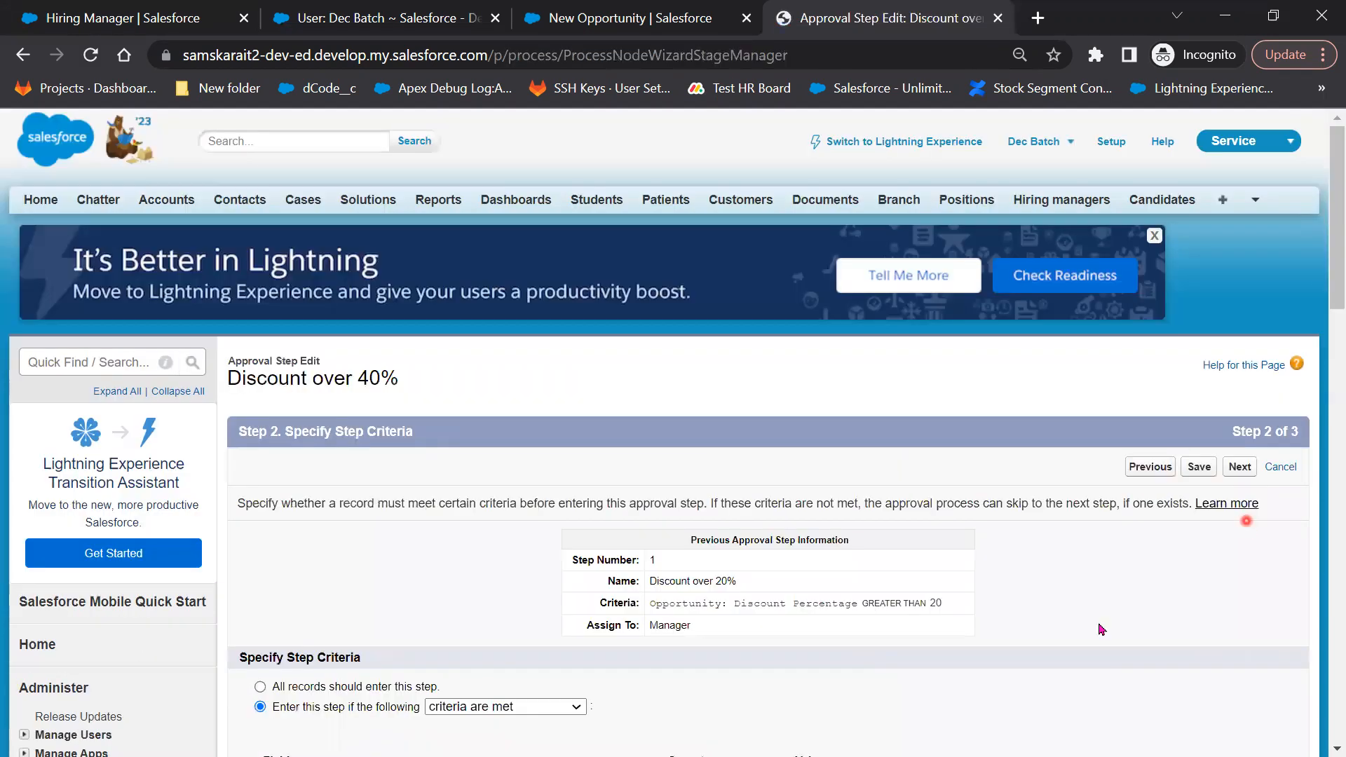
scroll(568, 652, down, 3)
click(1239, 726)
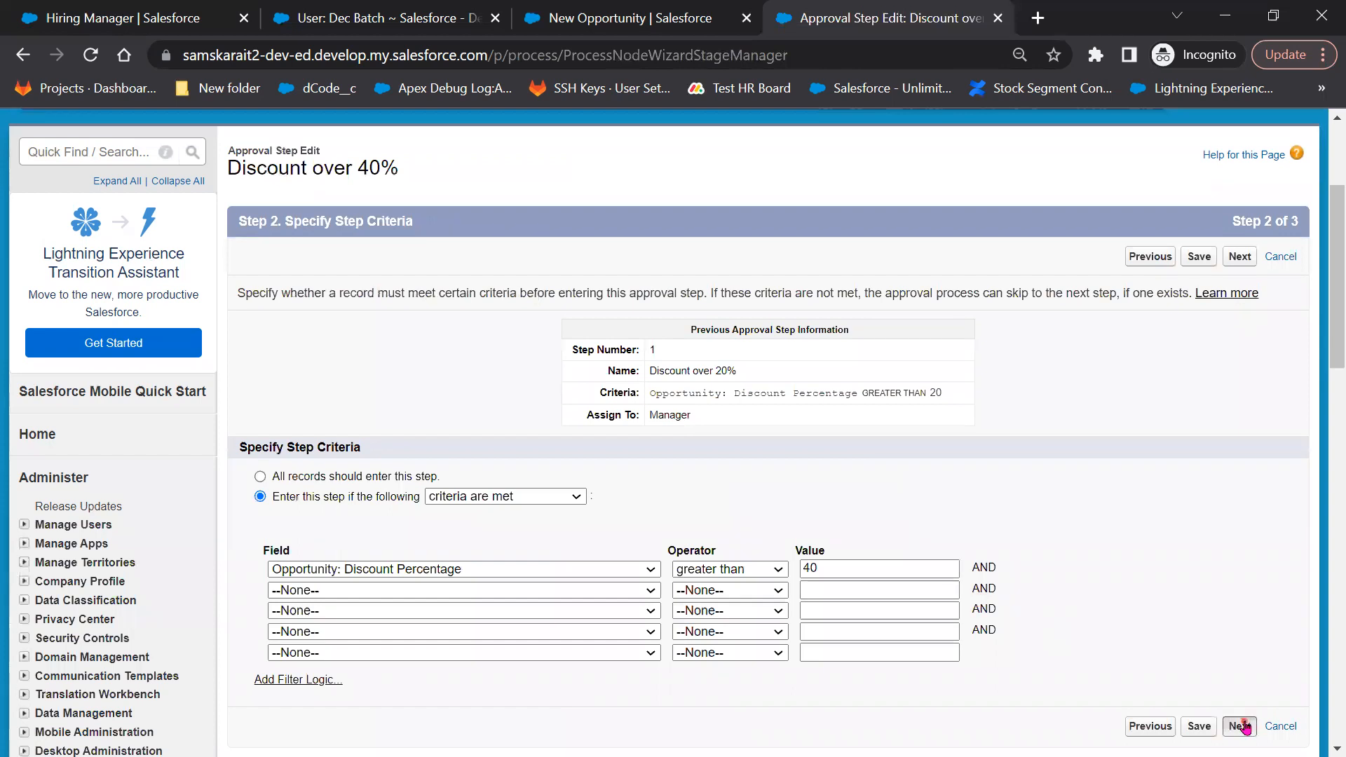
click(1034, 632)
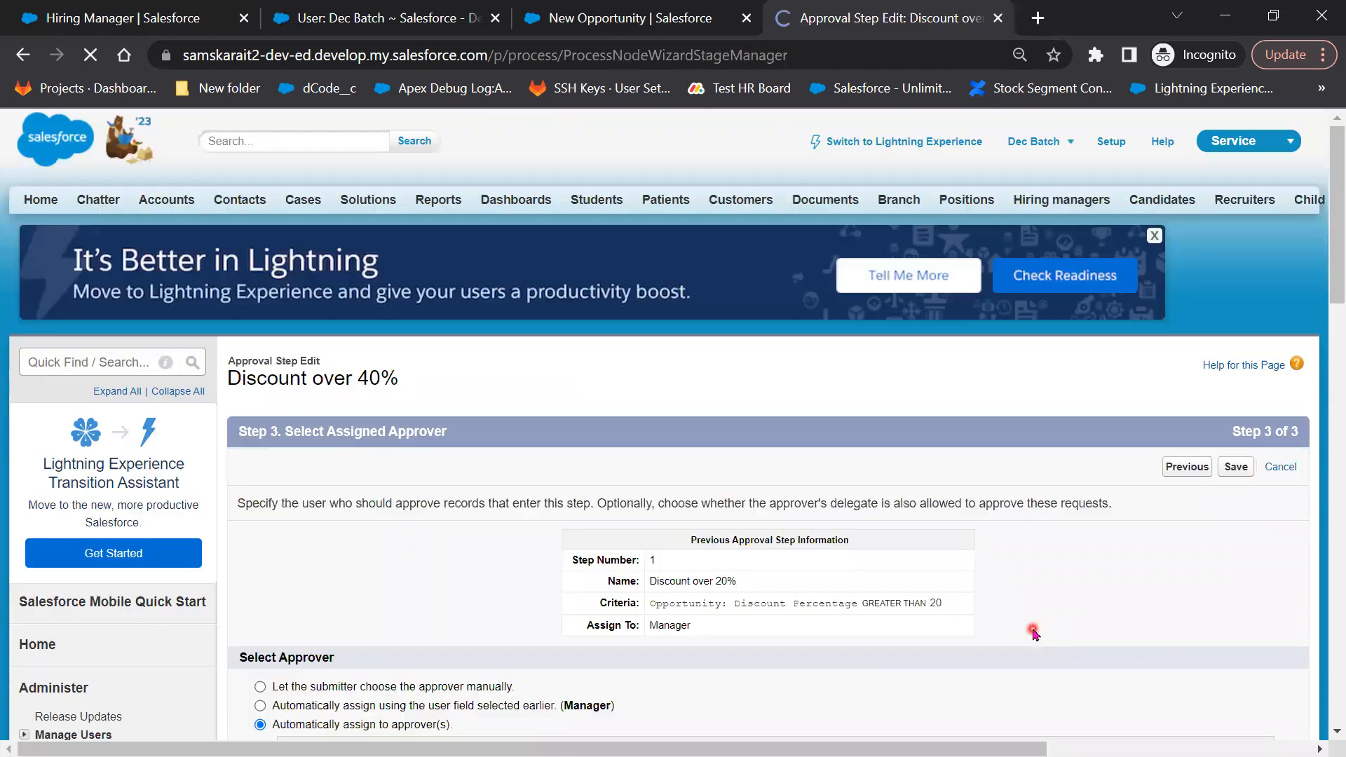
scroll(1034, 631, down, 3)
scroll(1019, 630, down, 2)
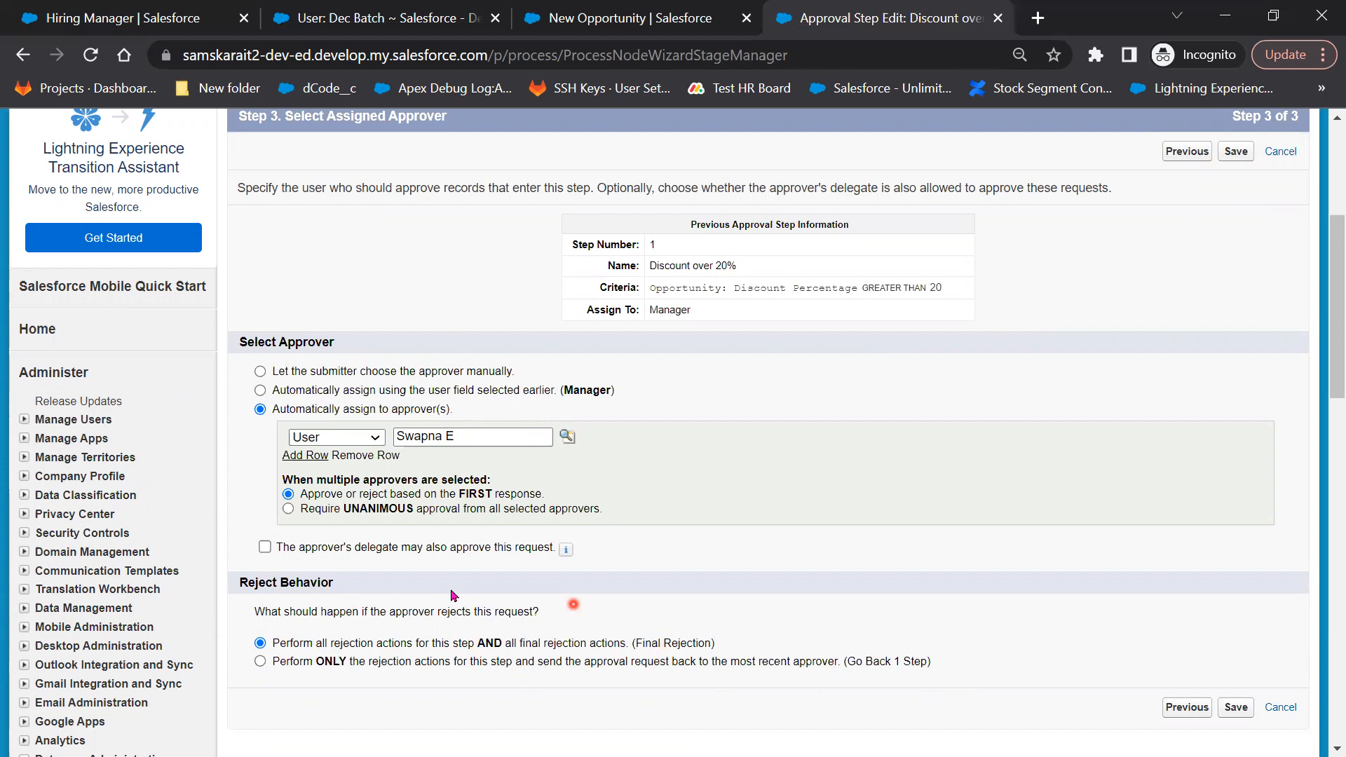
Save the Discount over 40% step with a single named user as its approver
click(1237, 709)
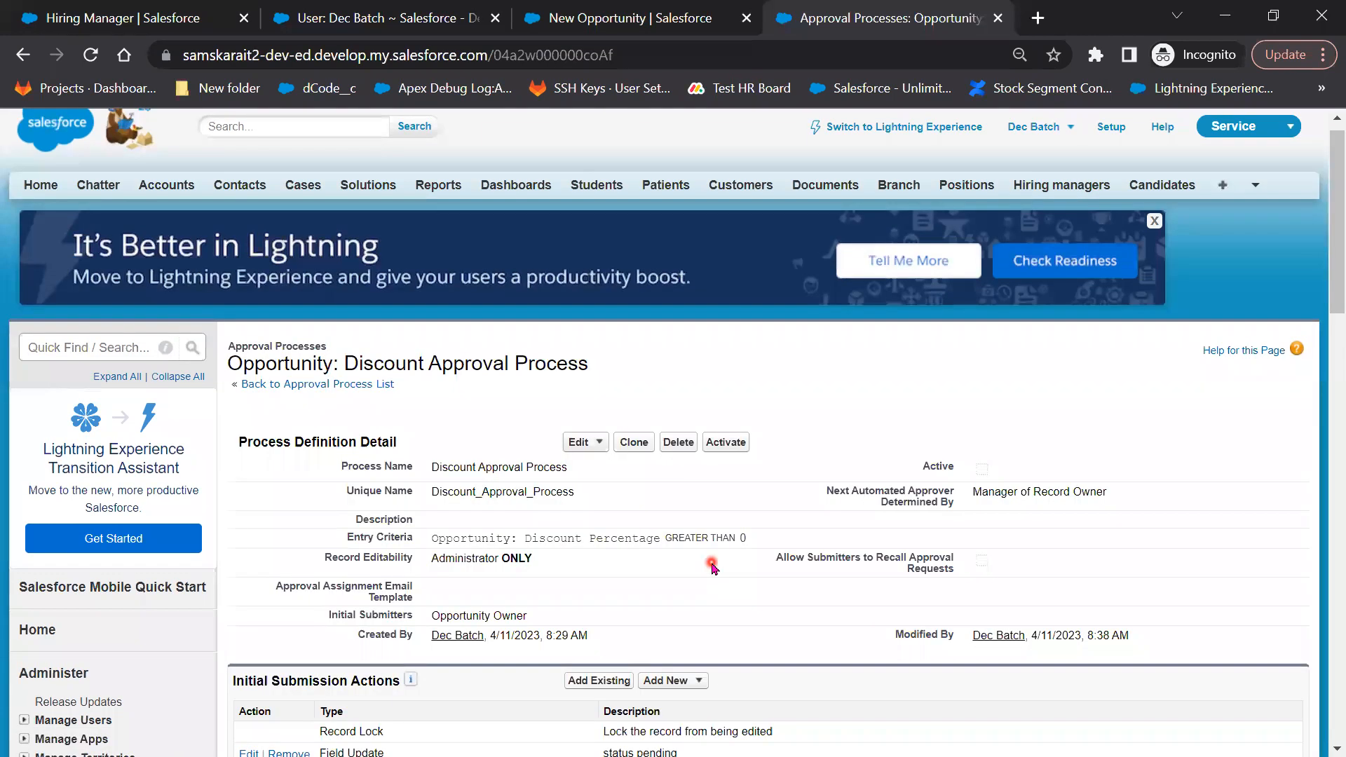
Bring up the Add New choices under Final Approval Actions on the Discount Approval Process
scroll(713, 566, down, 4)
scroll(713, 566, down, 1)
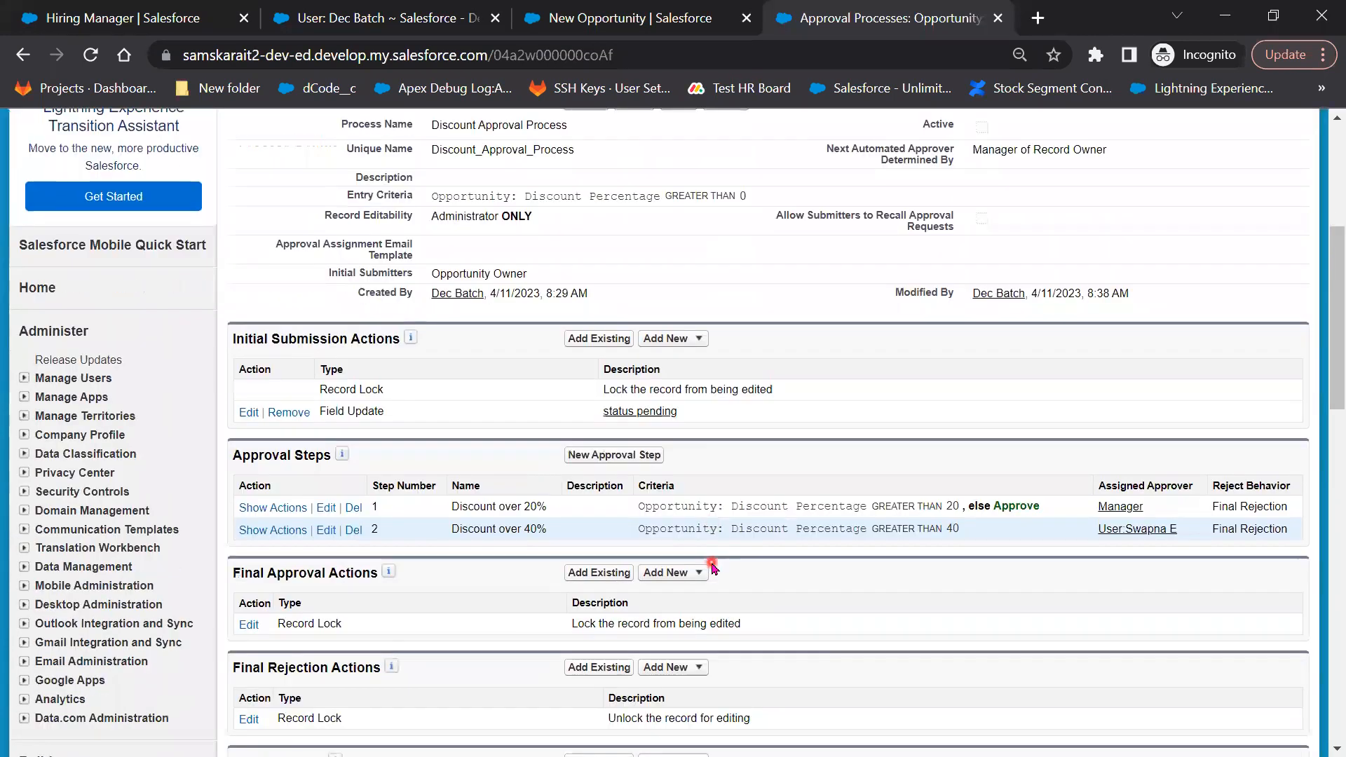
scroll(712, 562, down, 1)
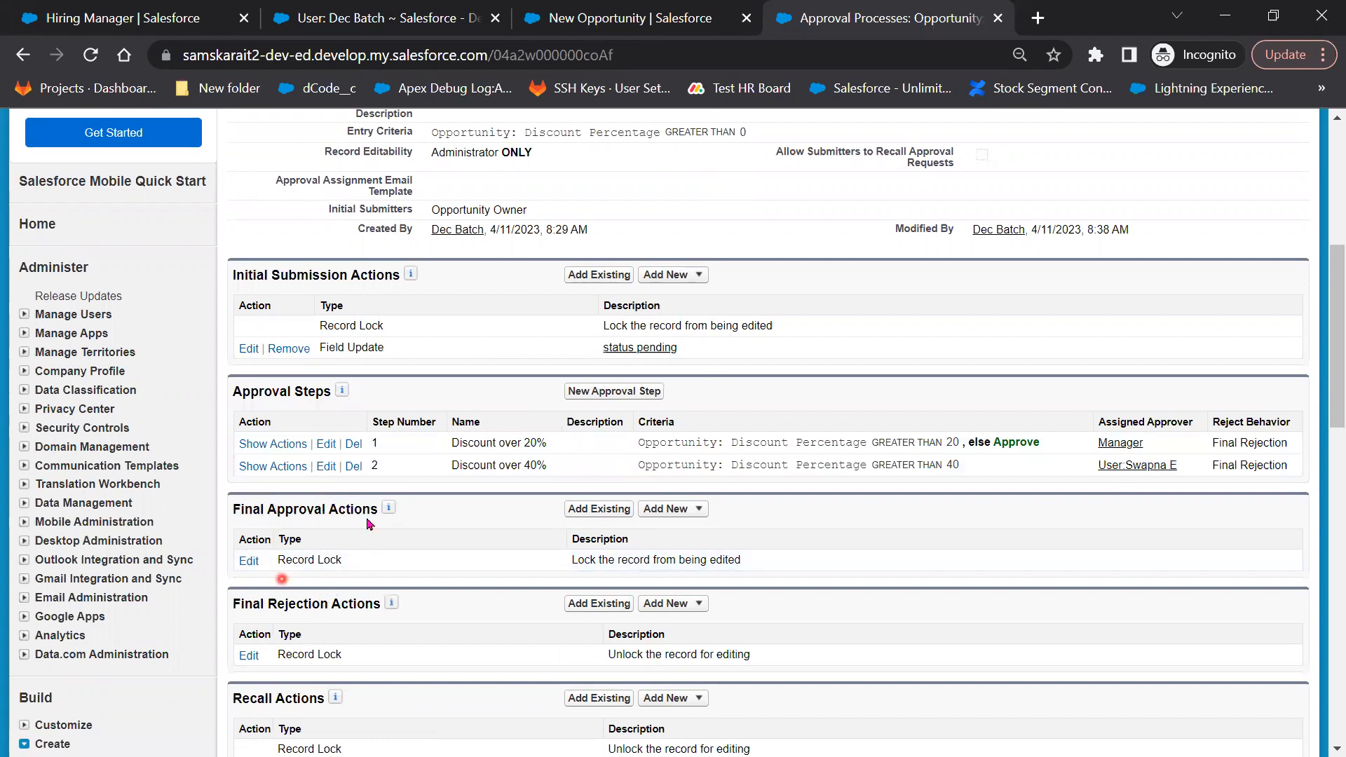
click(687, 514)
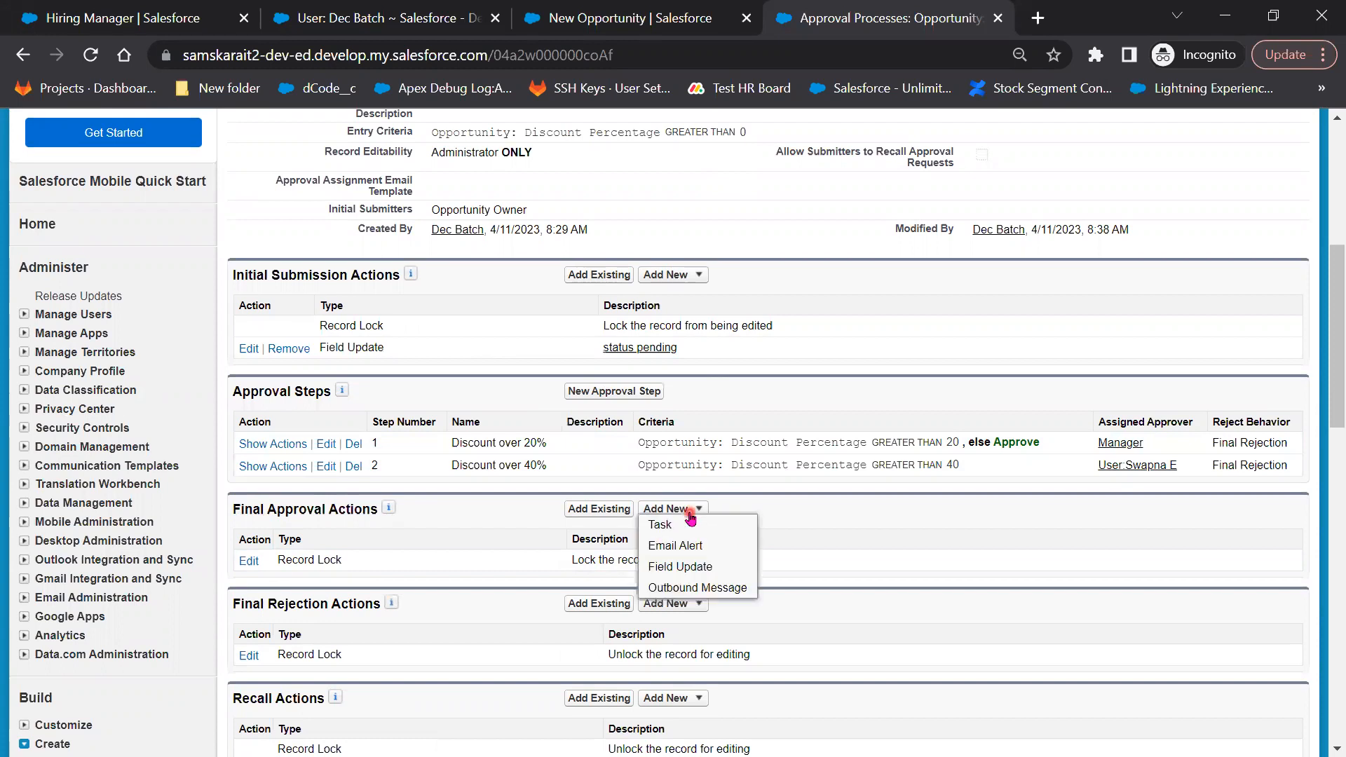
Create the 'status Approved' field update that sets Approval status to the value Approved
click(690, 567)
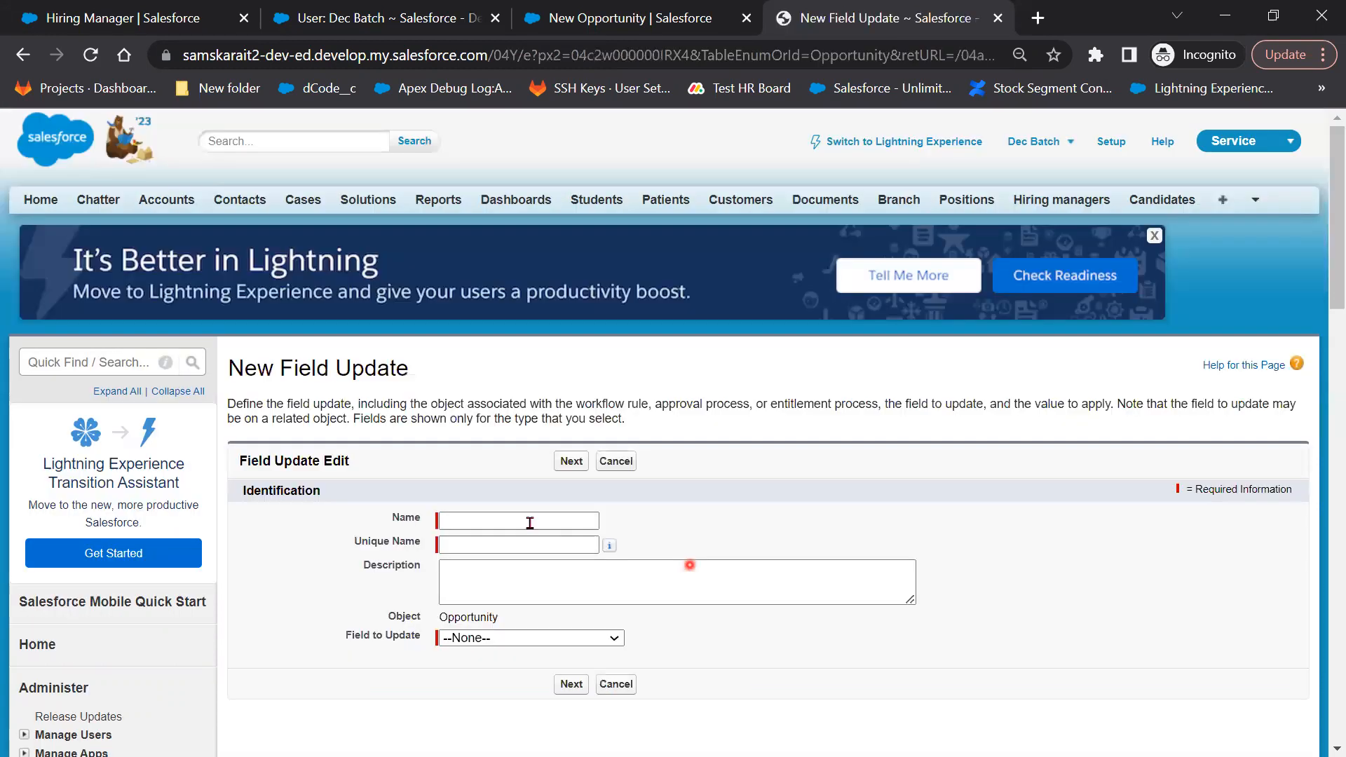
click(530, 520)
click(530, 520)
text(s)
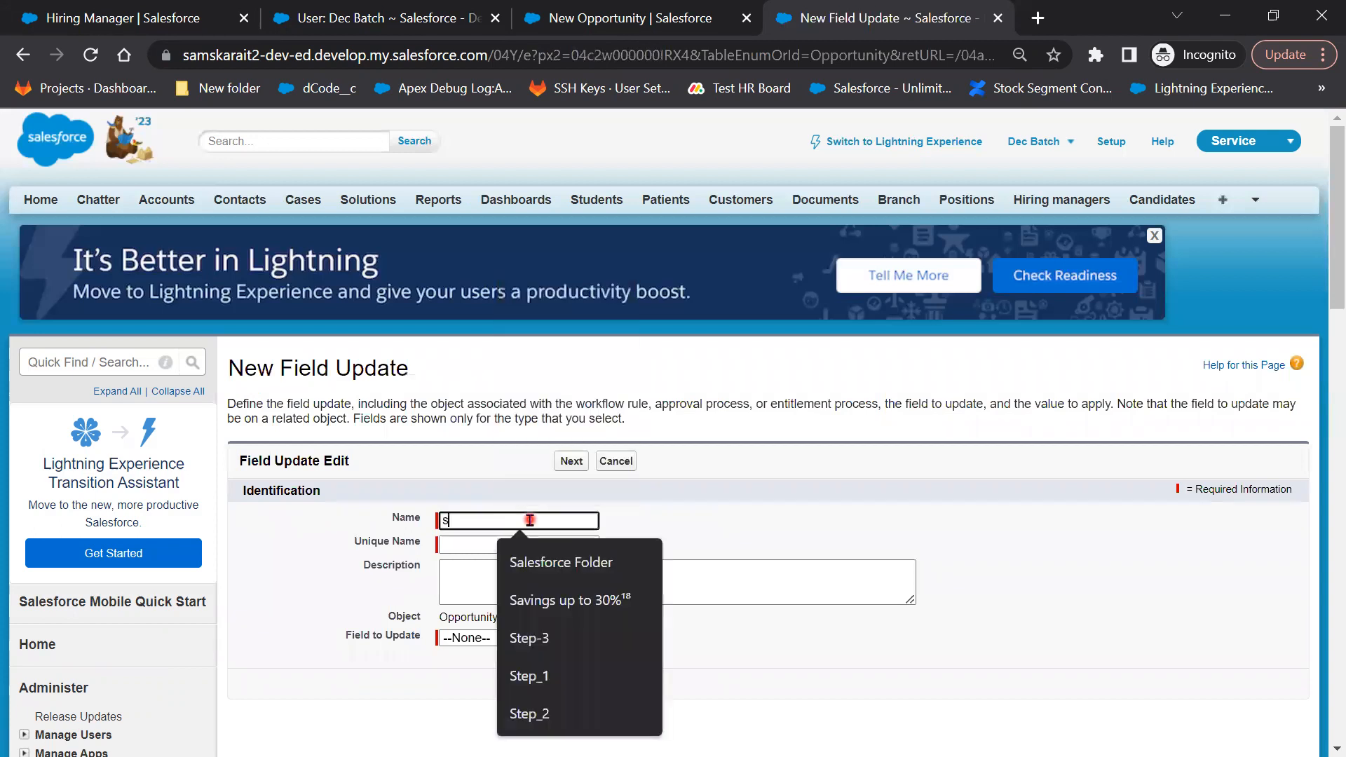
text(tatus A)
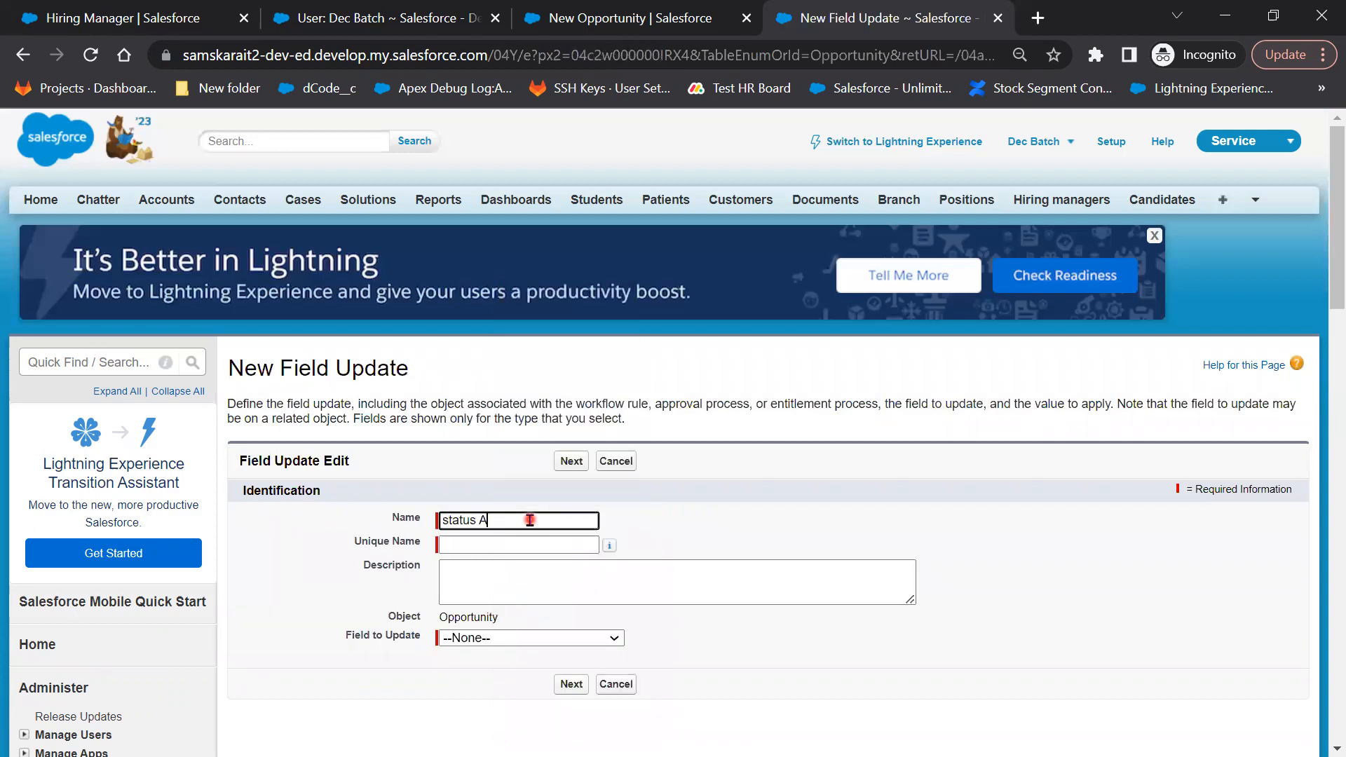
text(pproved)
key(Tab)
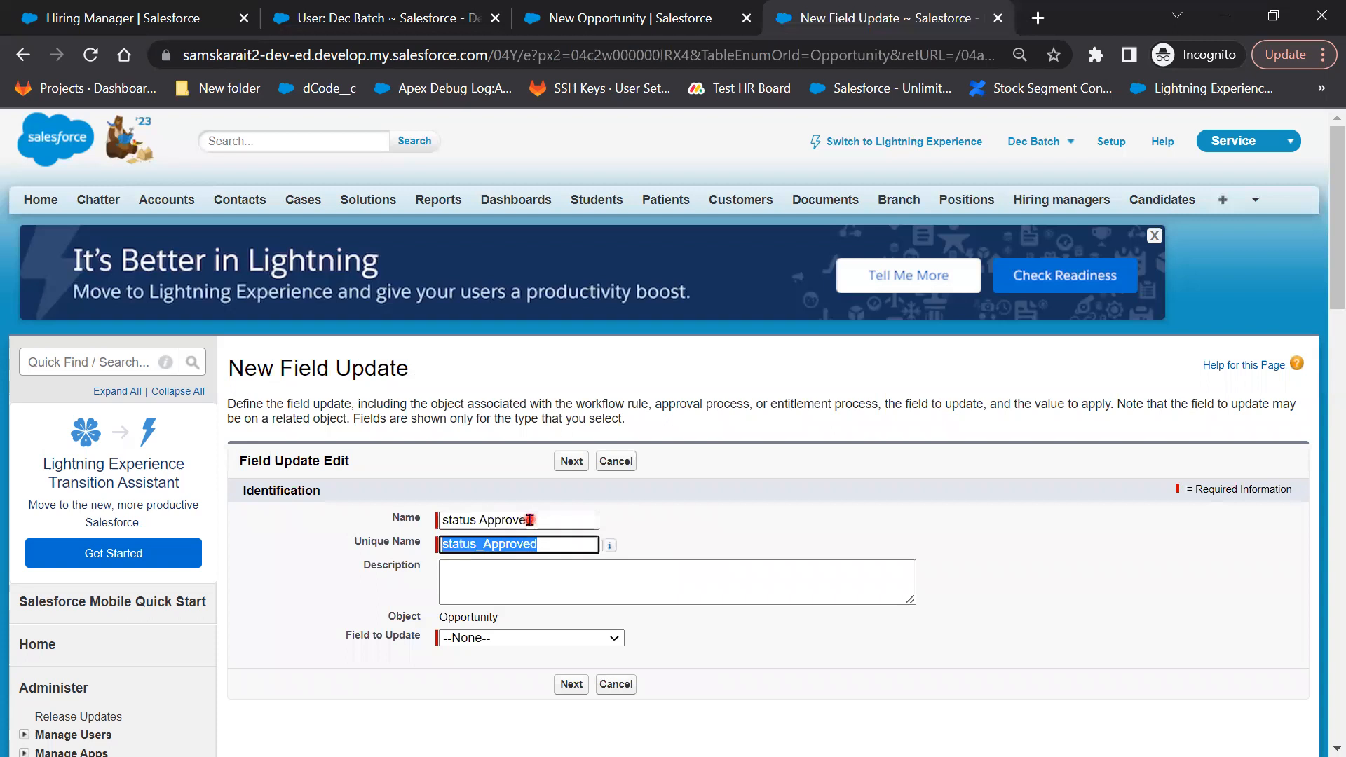
click(555, 644)
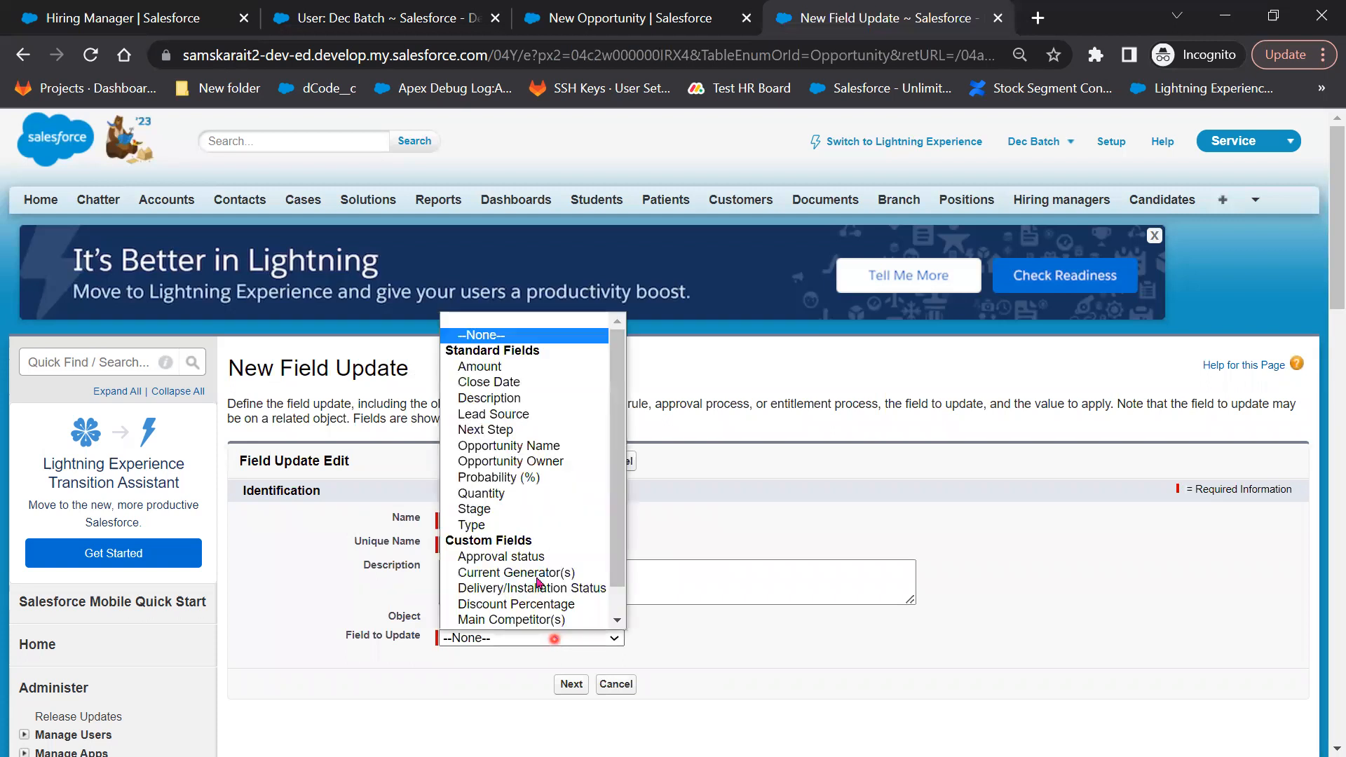
click(535, 556)
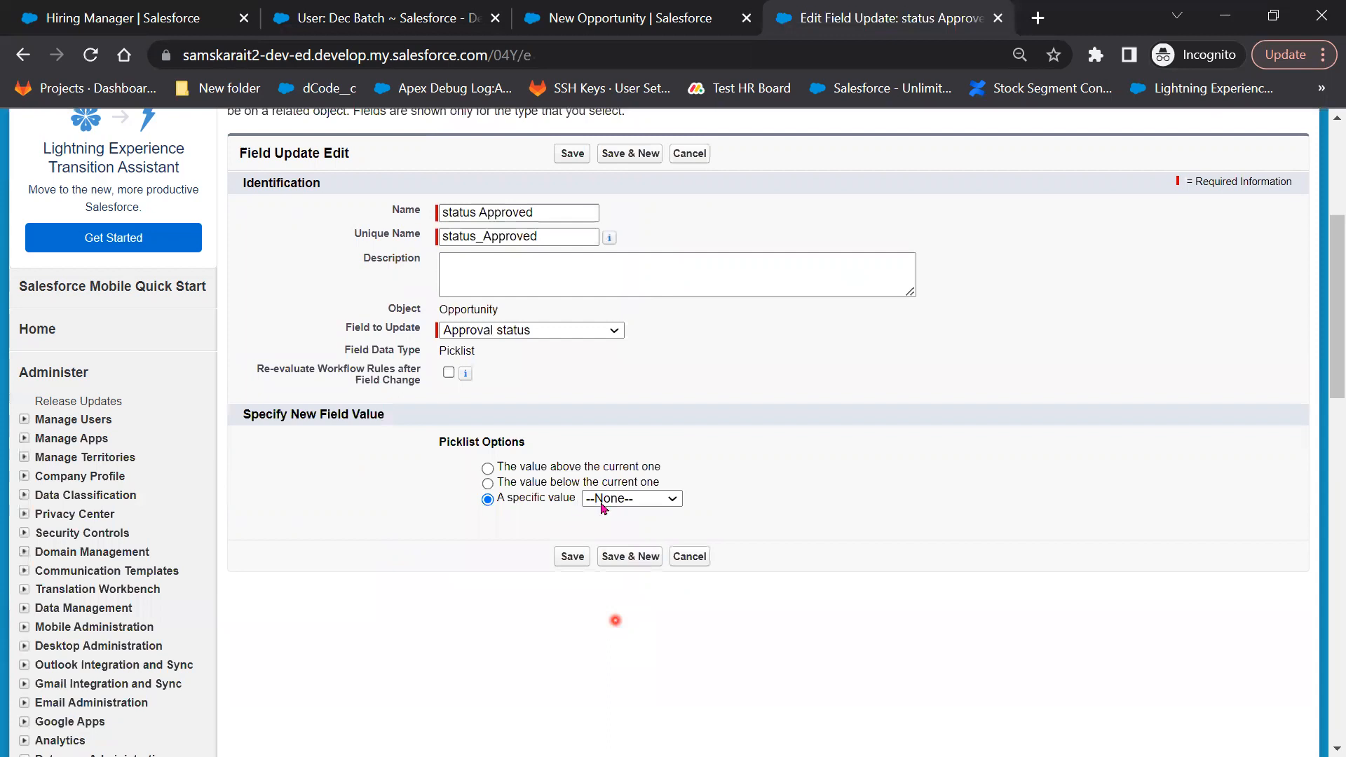
click(601, 499)
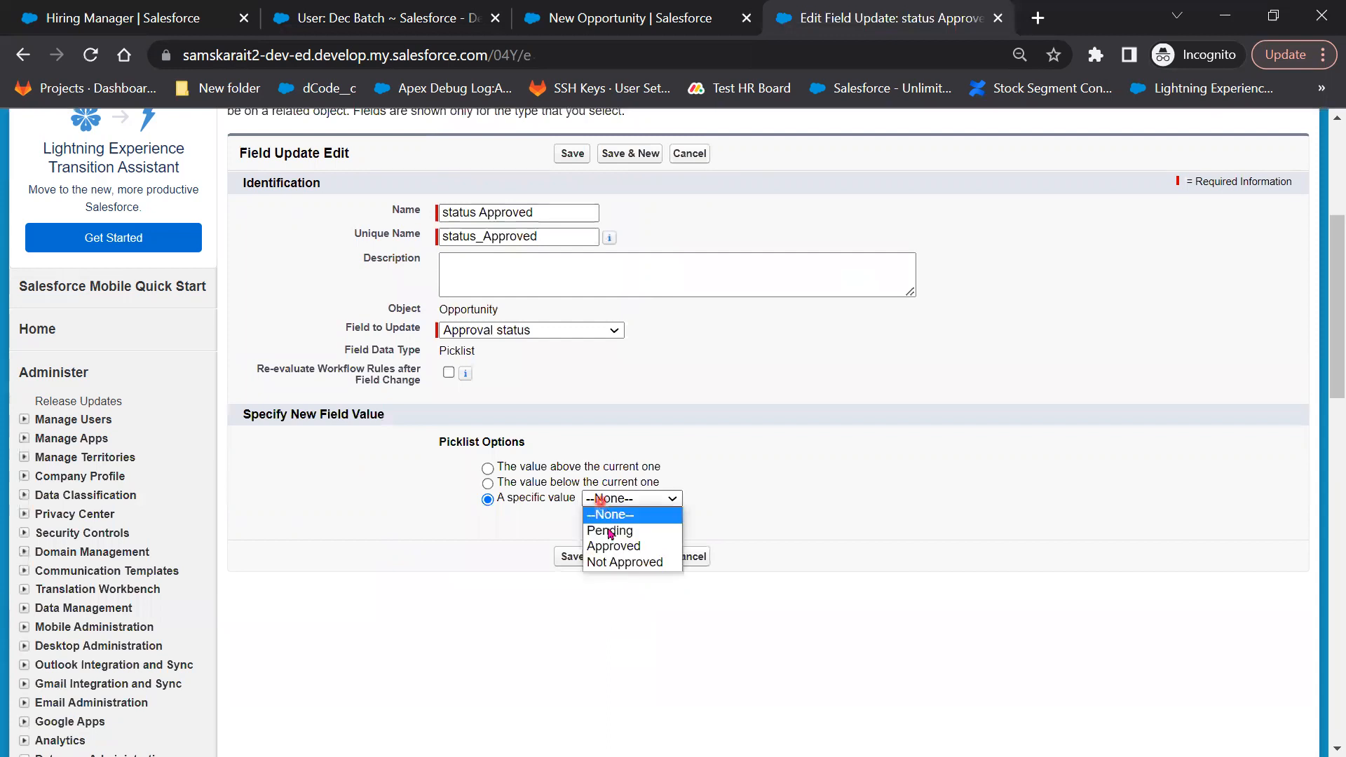
click(611, 546)
click(581, 557)
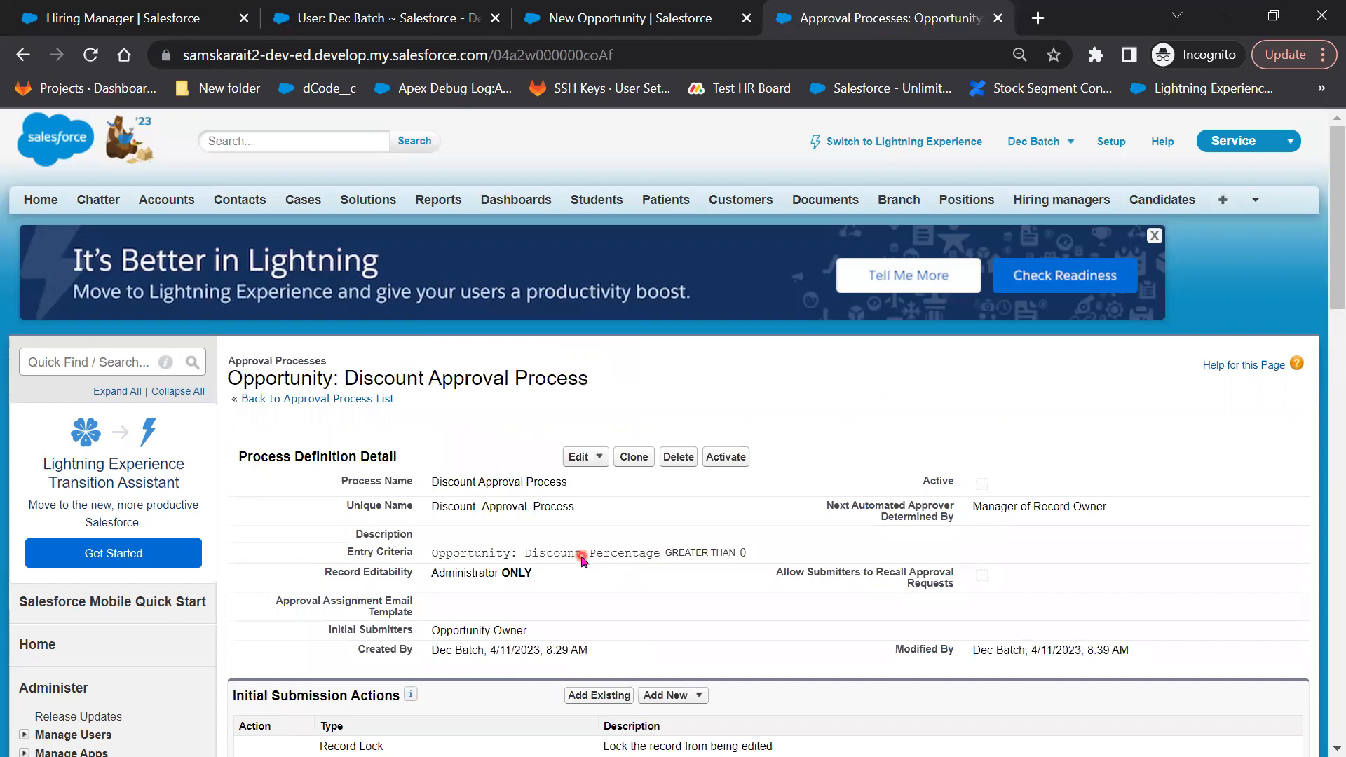
Start a new final approval email alert described as 'Discount Approved Email'
scroll(500, 589, down, 5)
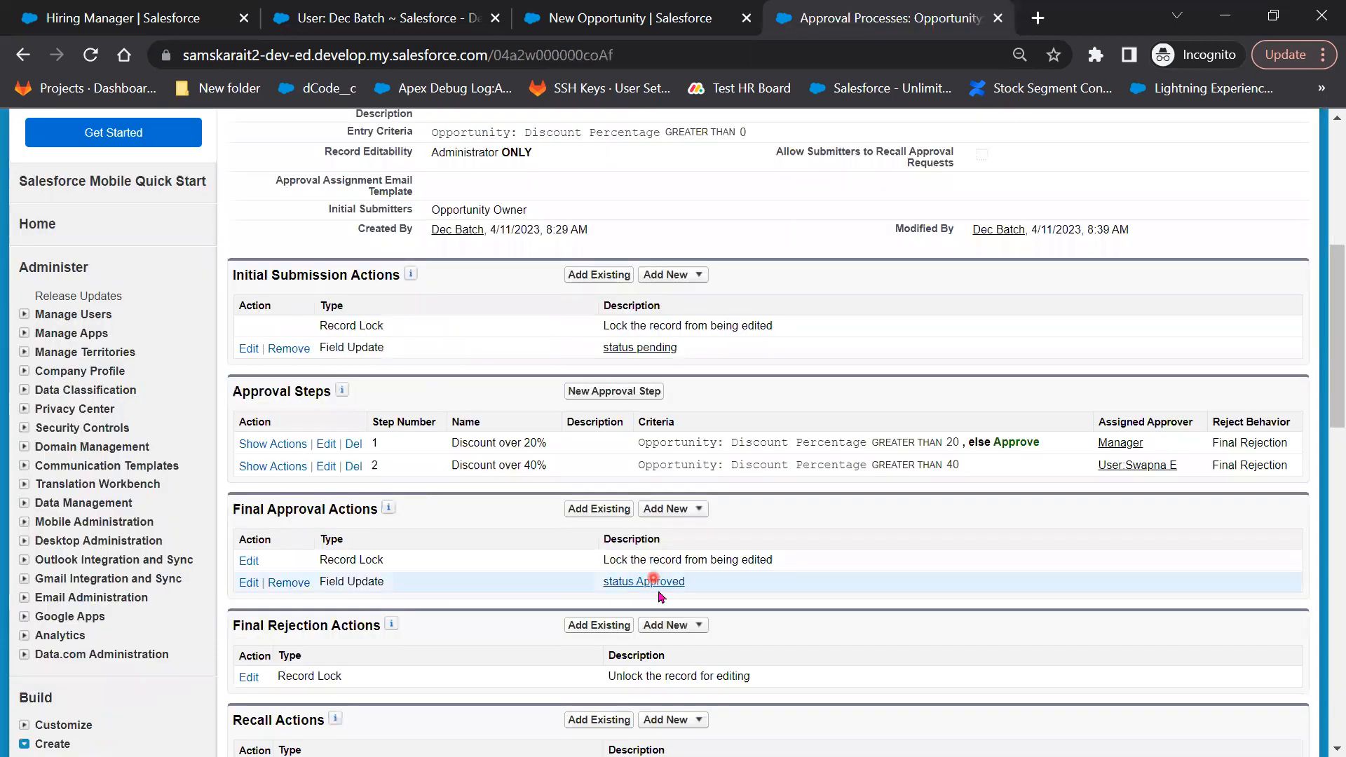
click(698, 510)
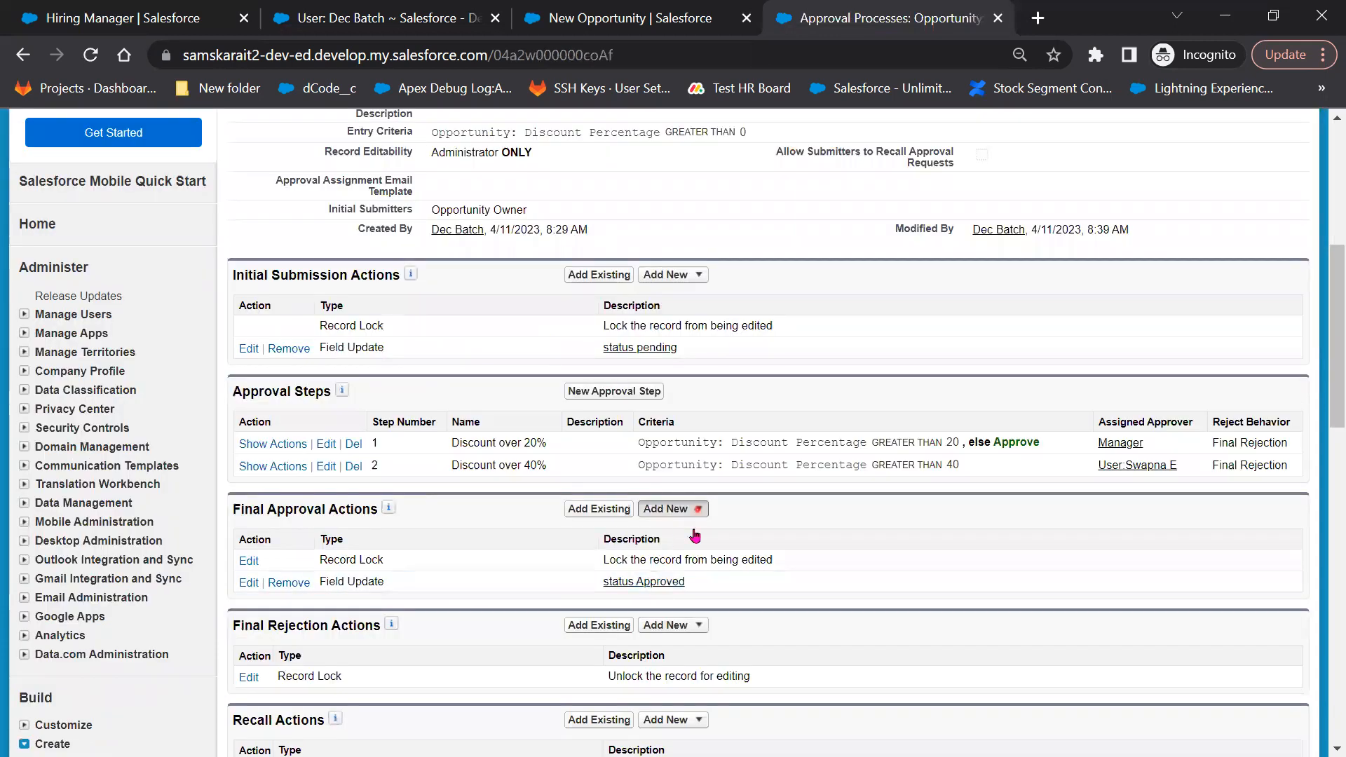
click(692, 560)
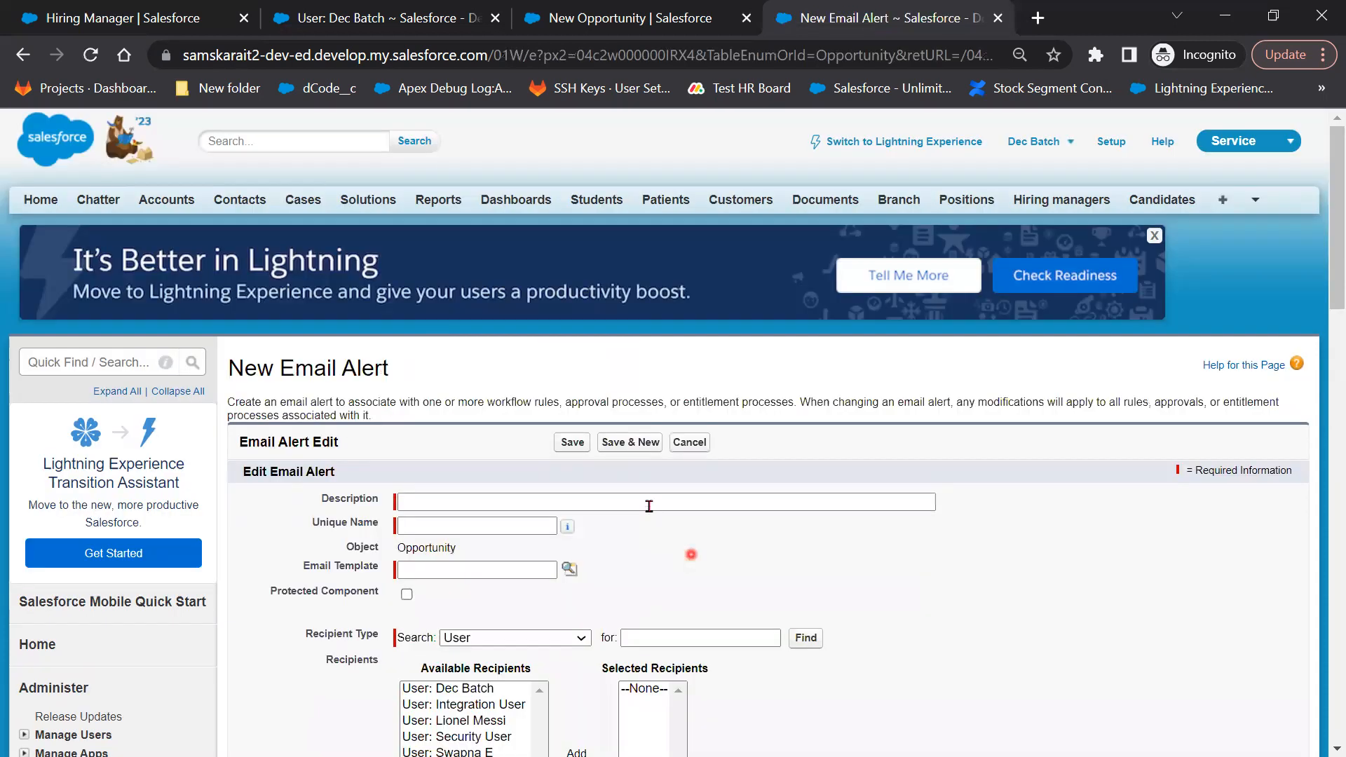
click(649, 507)
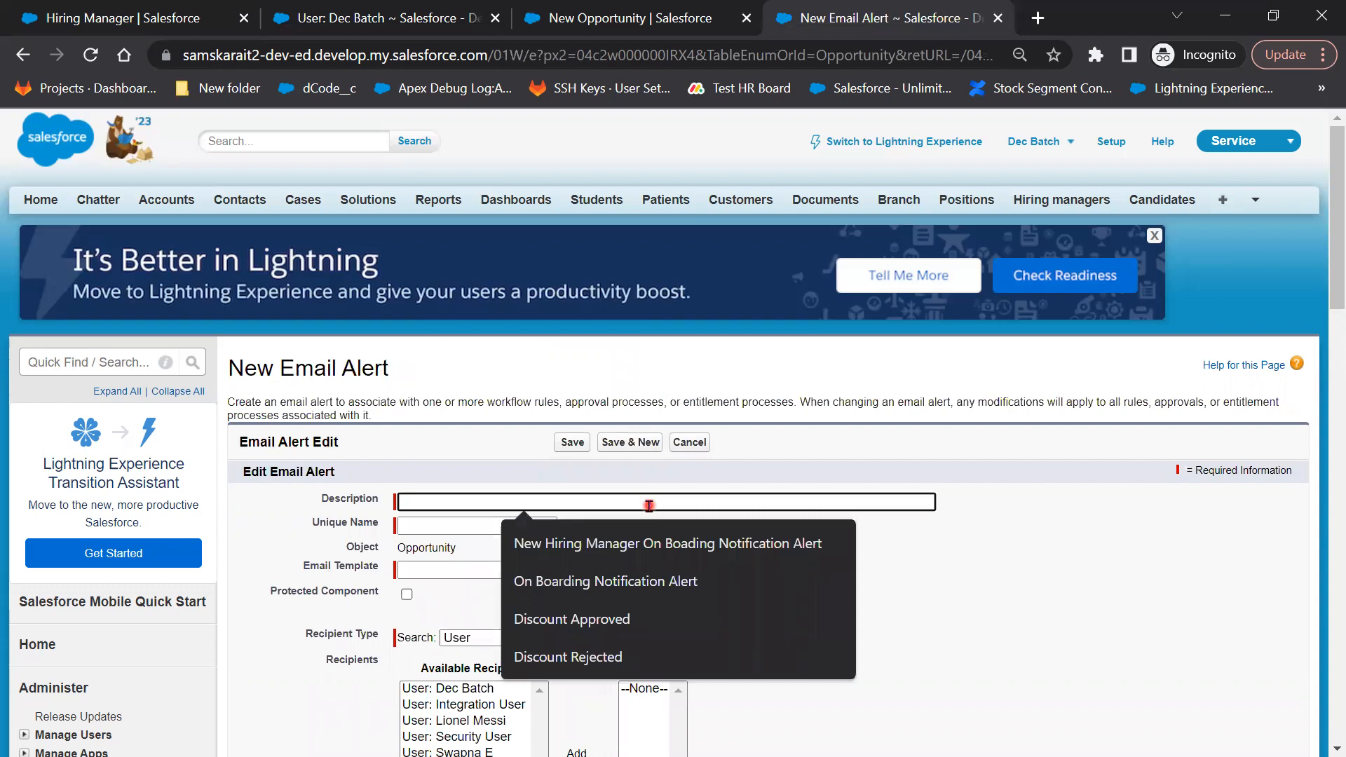
click(455, 496)
text(Approved)
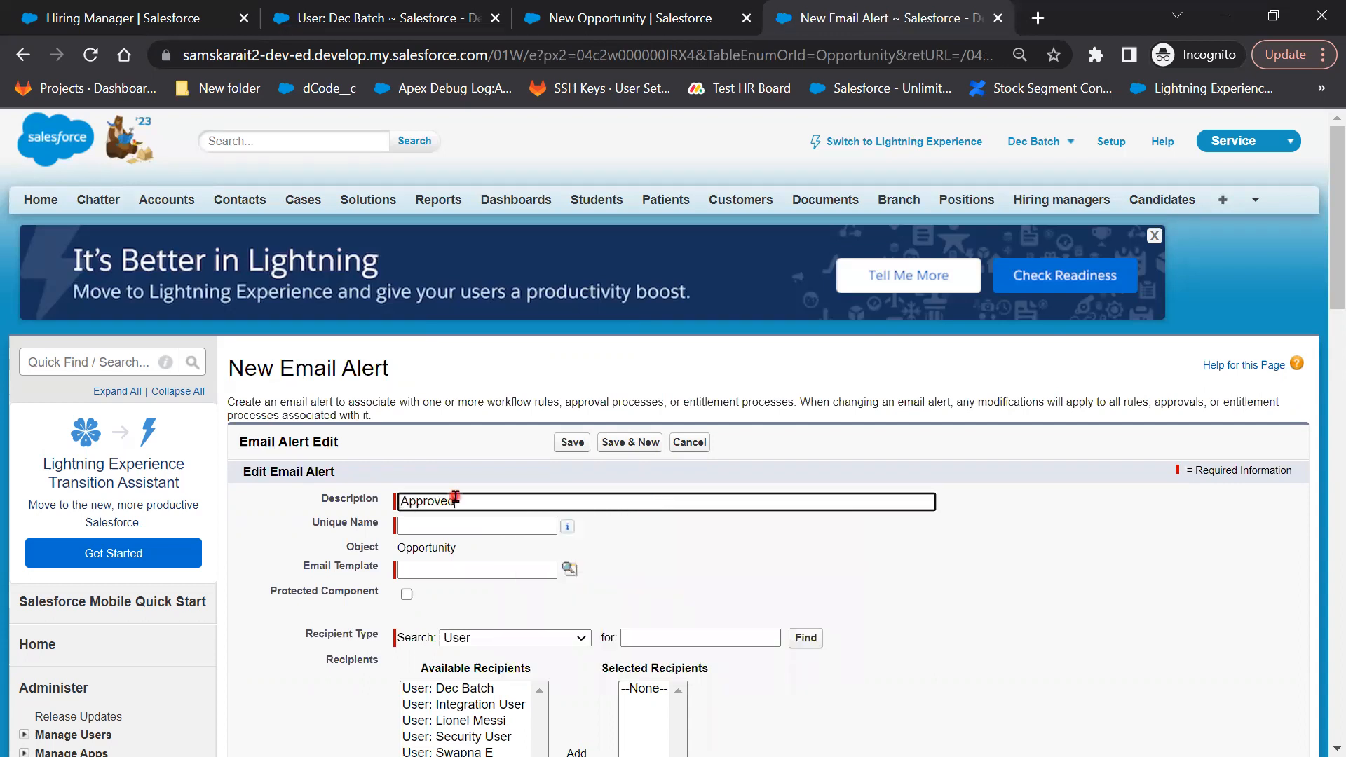
text( v)
key(BackSpace)
text(by)
key(BackSpace)
key(BackSpace)
text(Email )
text(D)
text(icount)
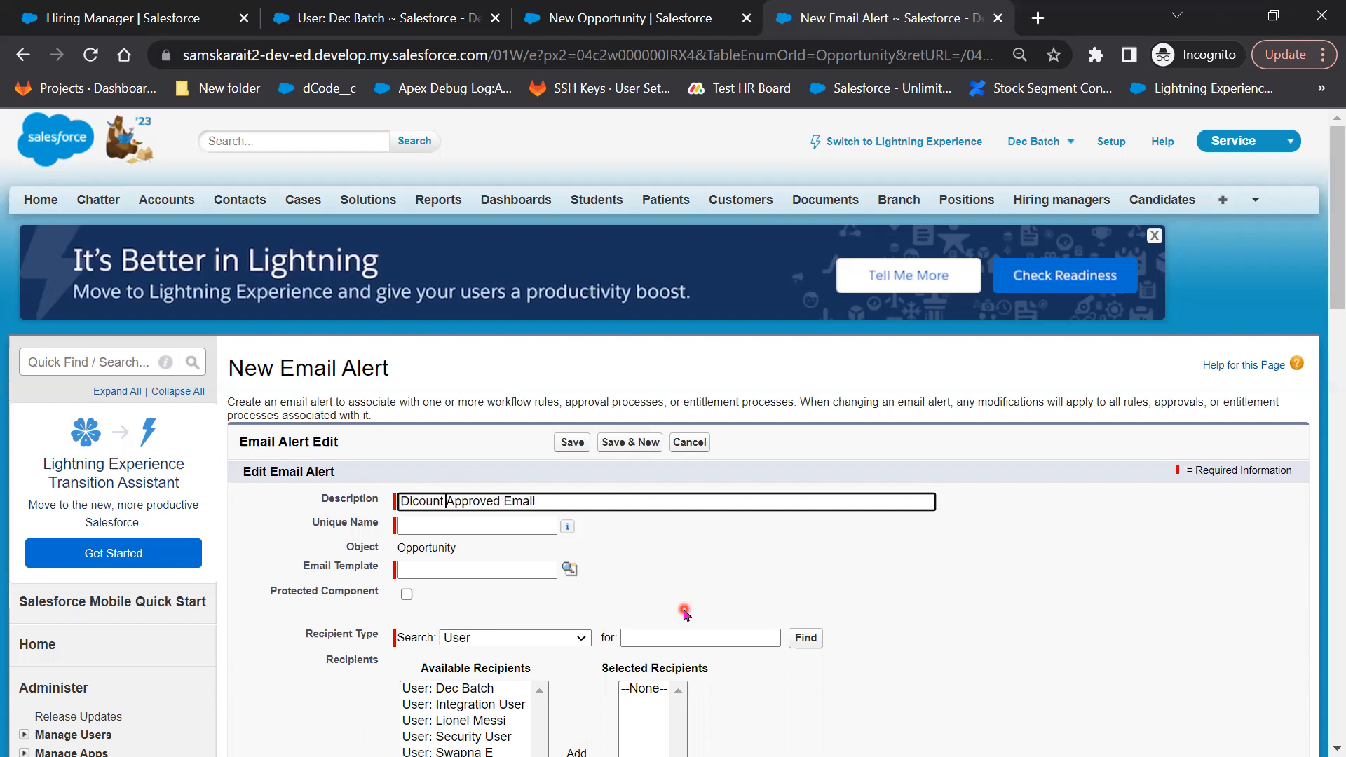
key(Left)
key(Left)
key(Left)
key(Left)
key(Left)
key(Left)
text(s)
key(Tab)
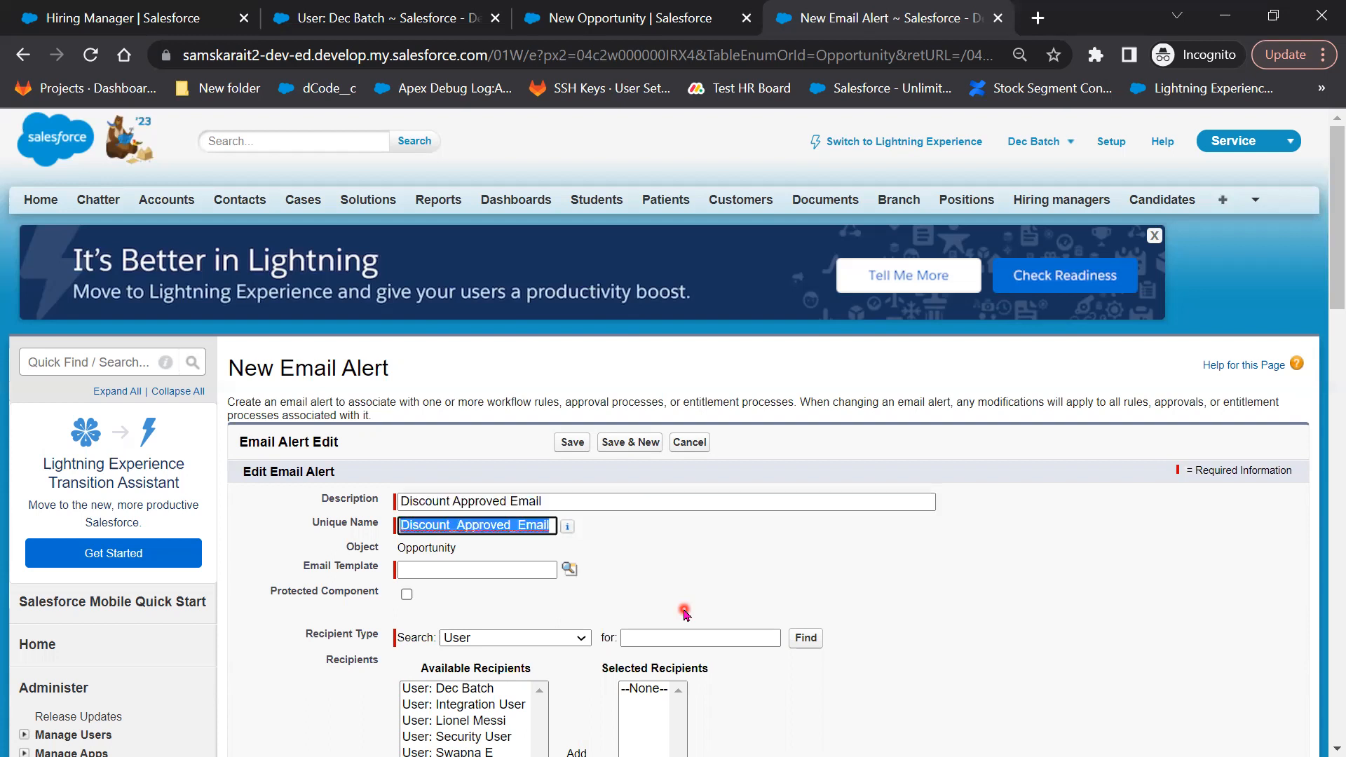
Use the Discount Approved template from Salesforce Folder for the alert
click(572, 570)
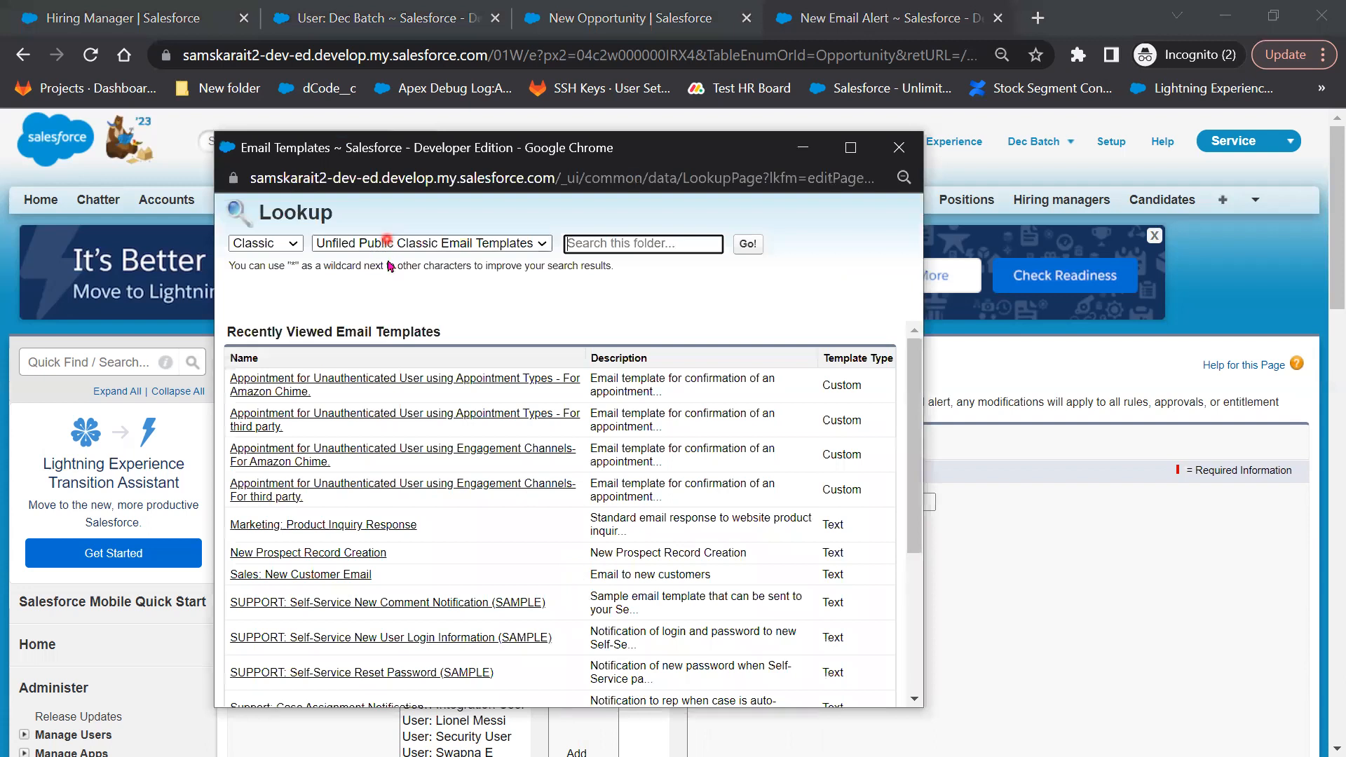
click(386, 240)
click(406, 275)
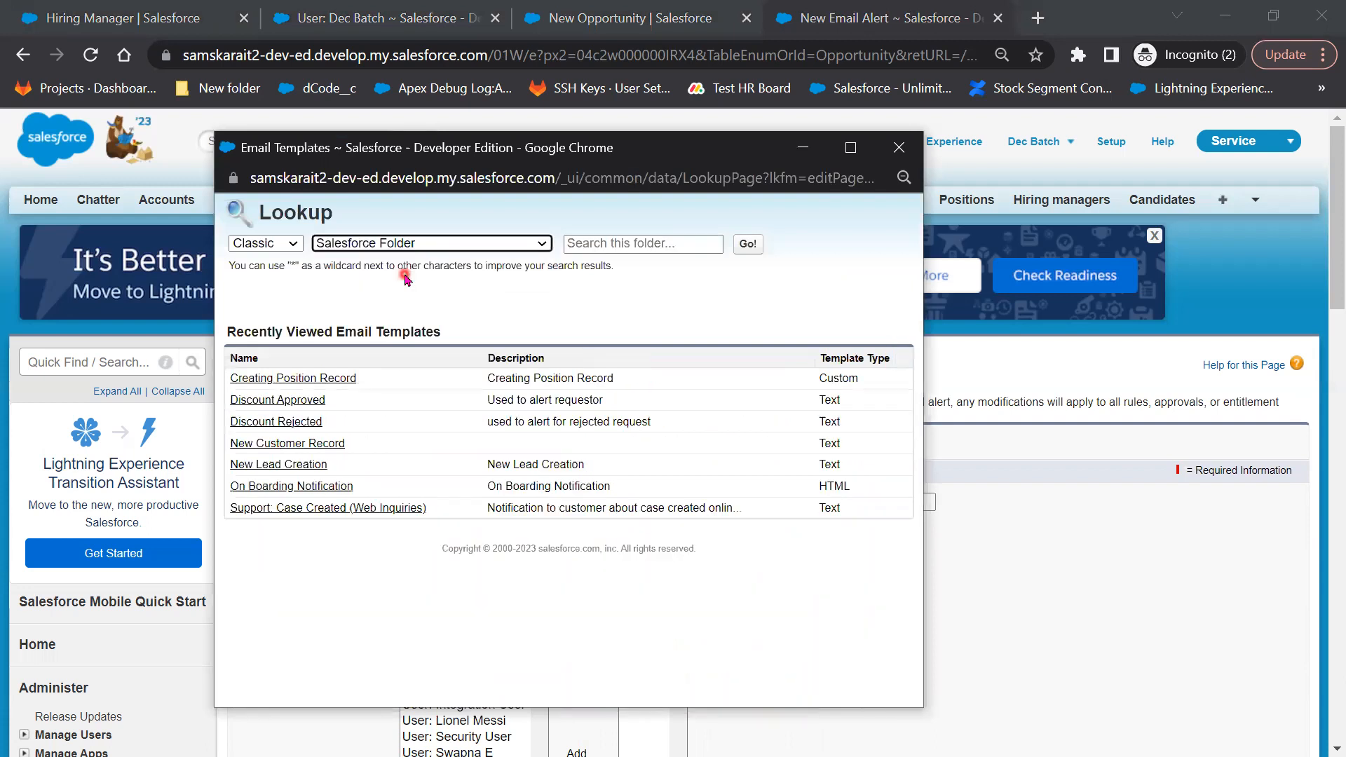
click(273, 399)
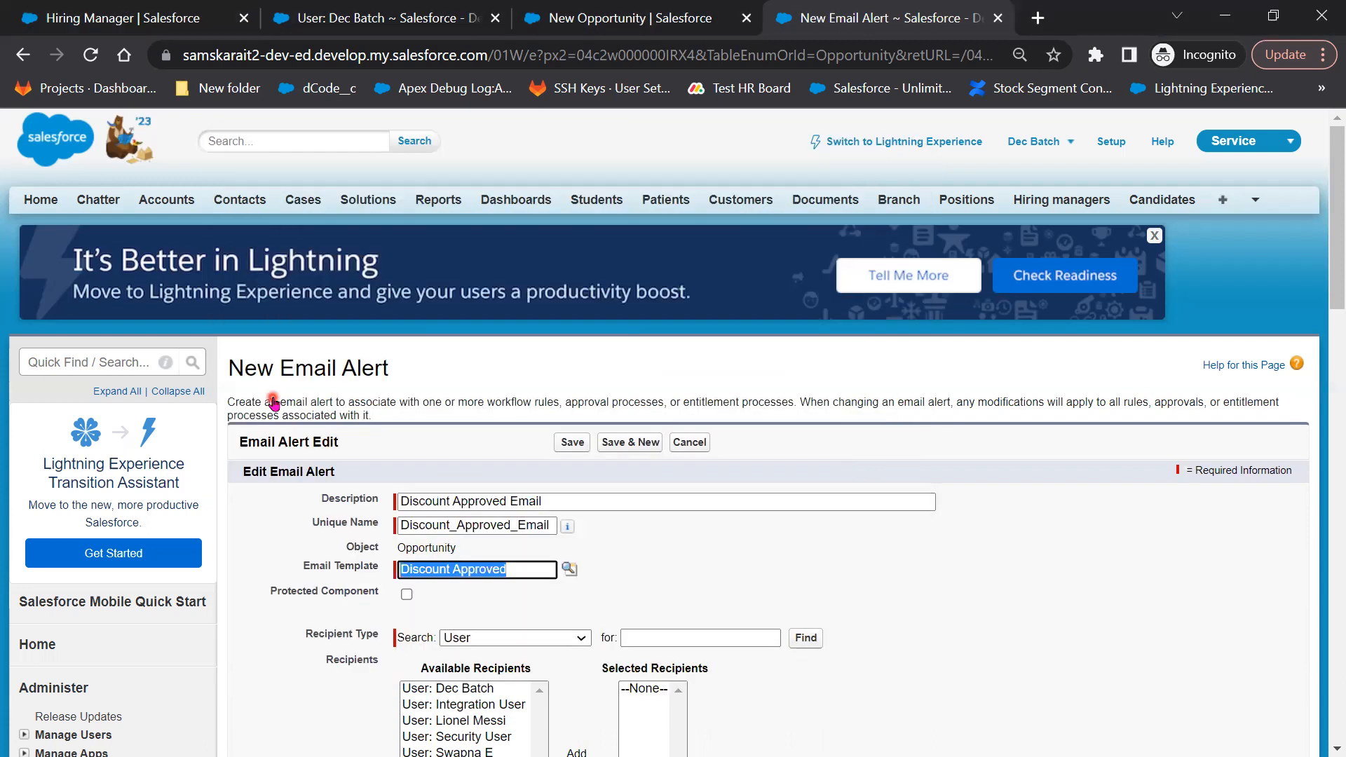
Address the alert to the Opportunity Owner via the Owner recipient type and save it
scroll(949, 673, down, 3)
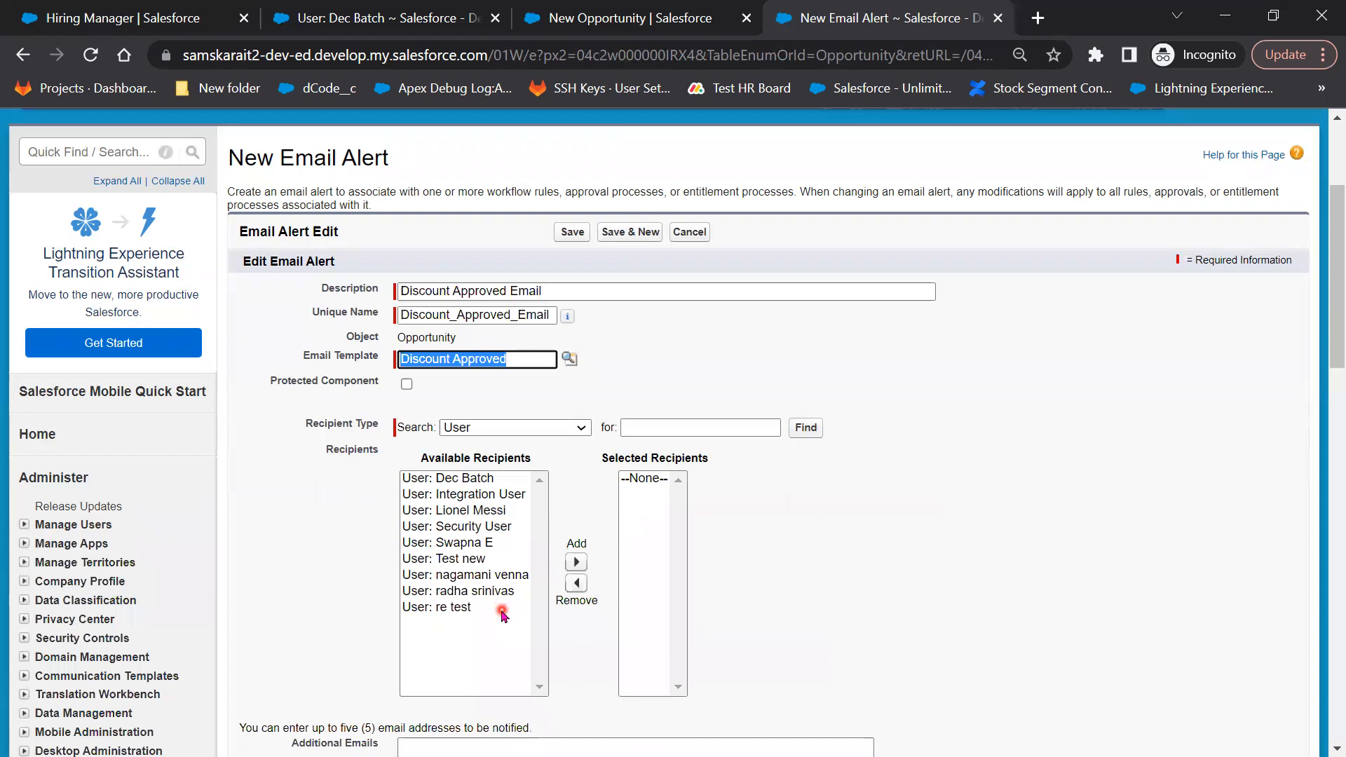
click(503, 436)
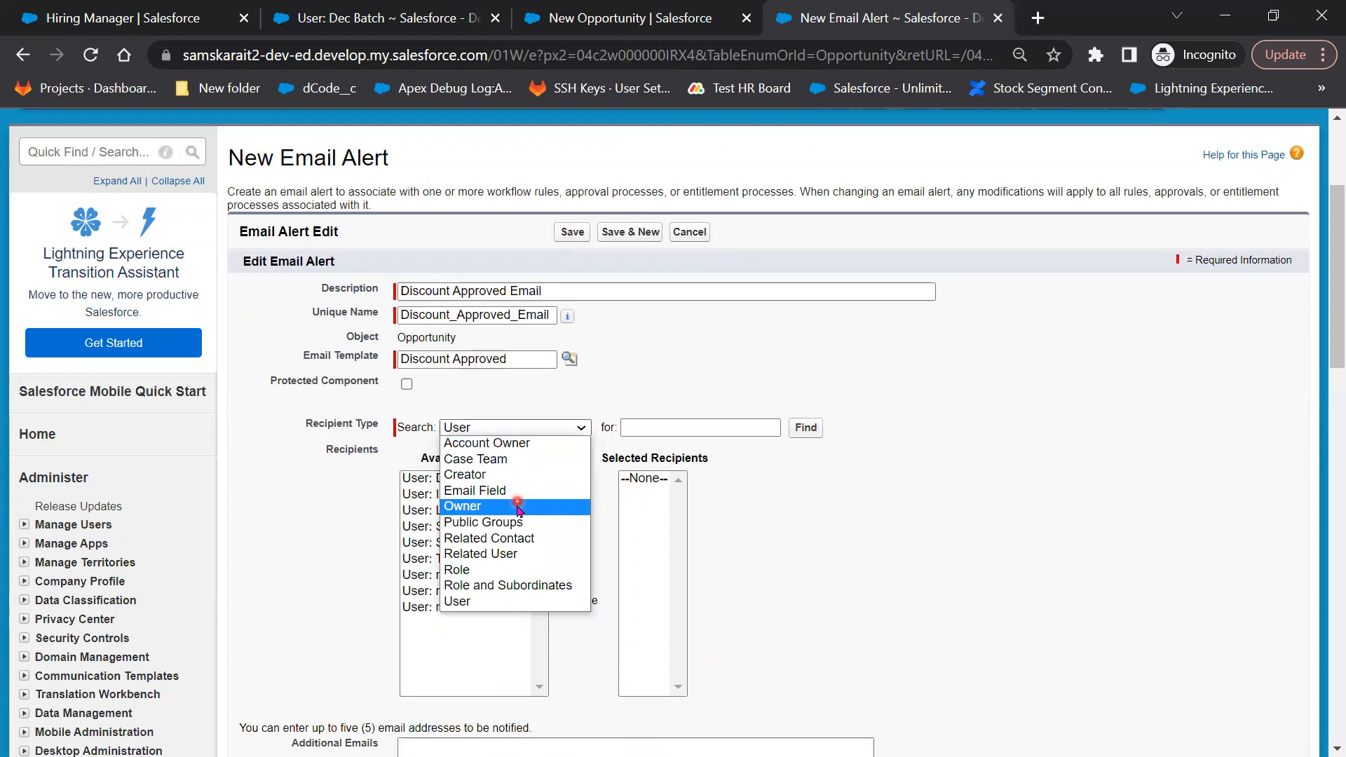
click(491, 505)
click(494, 428)
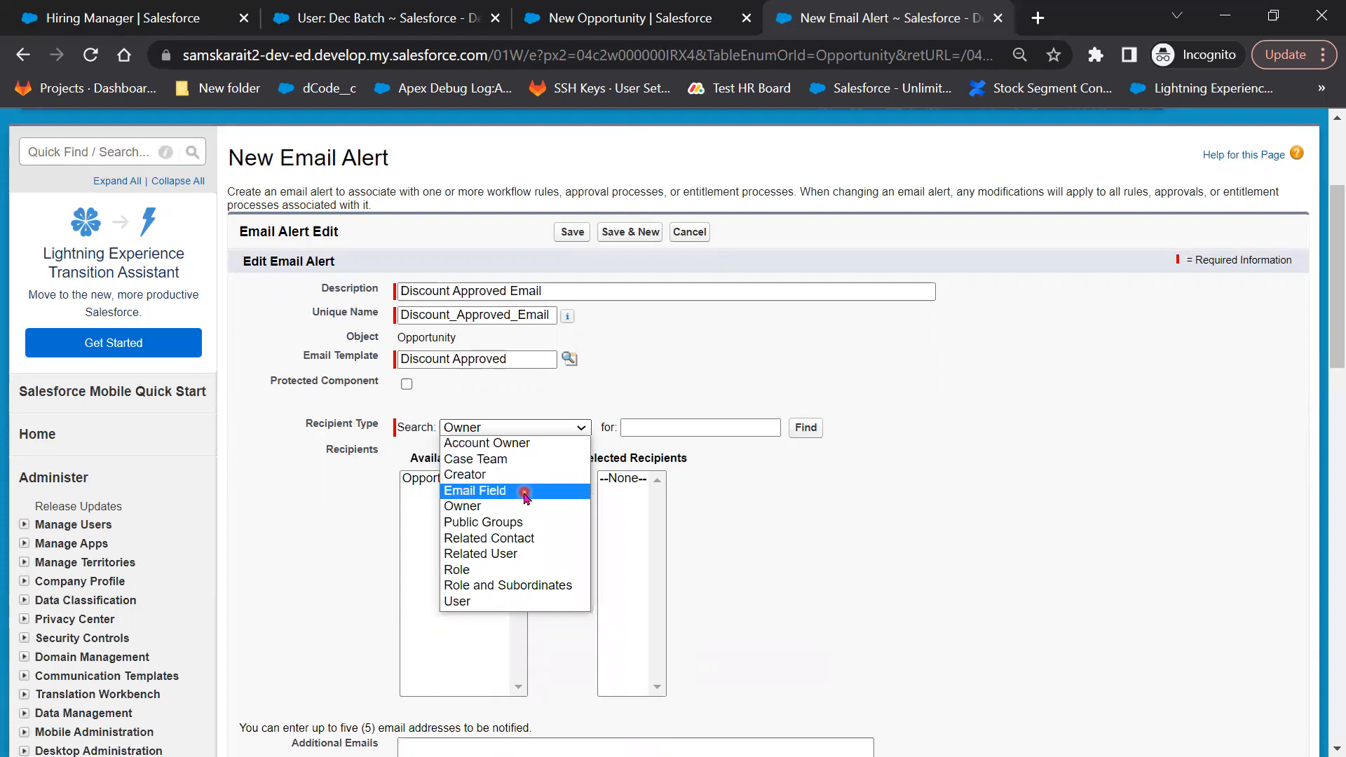
click(525, 493)
click(517, 431)
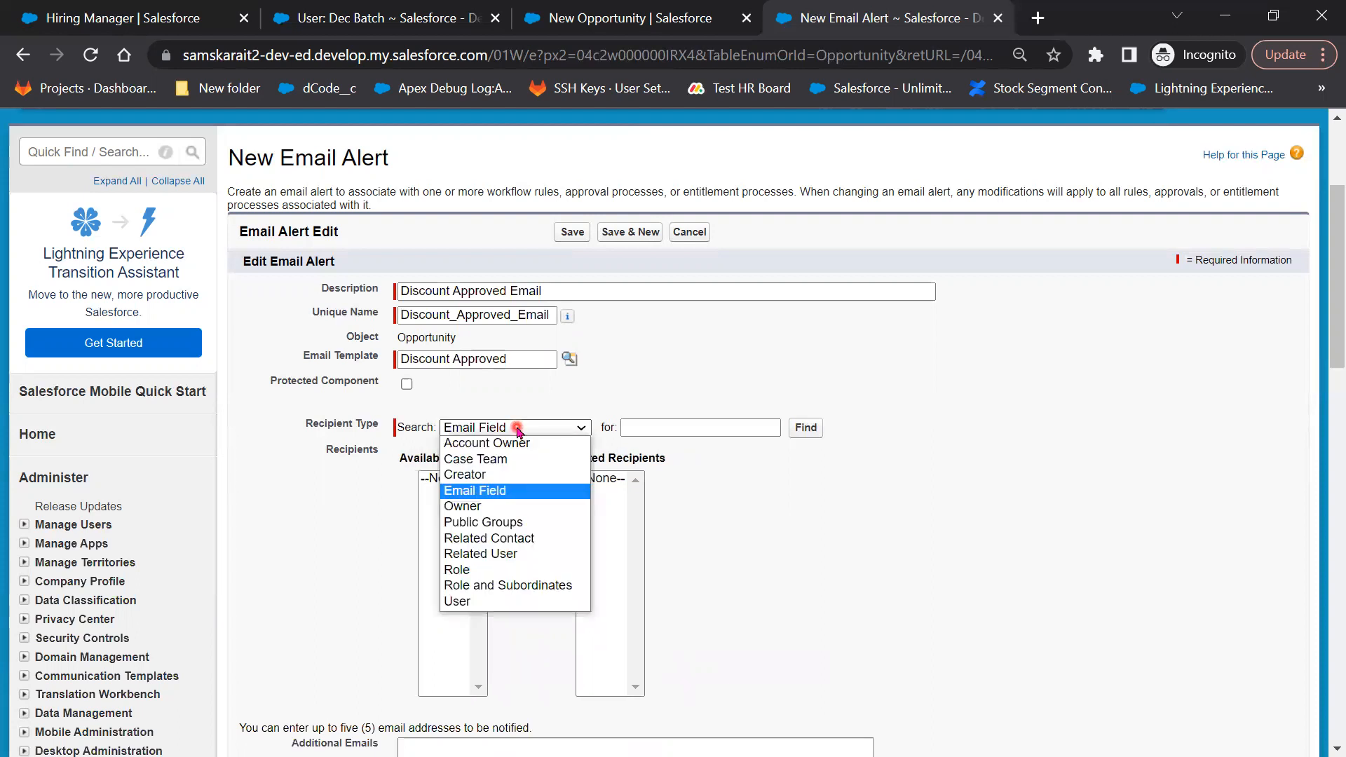
click(515, 601)
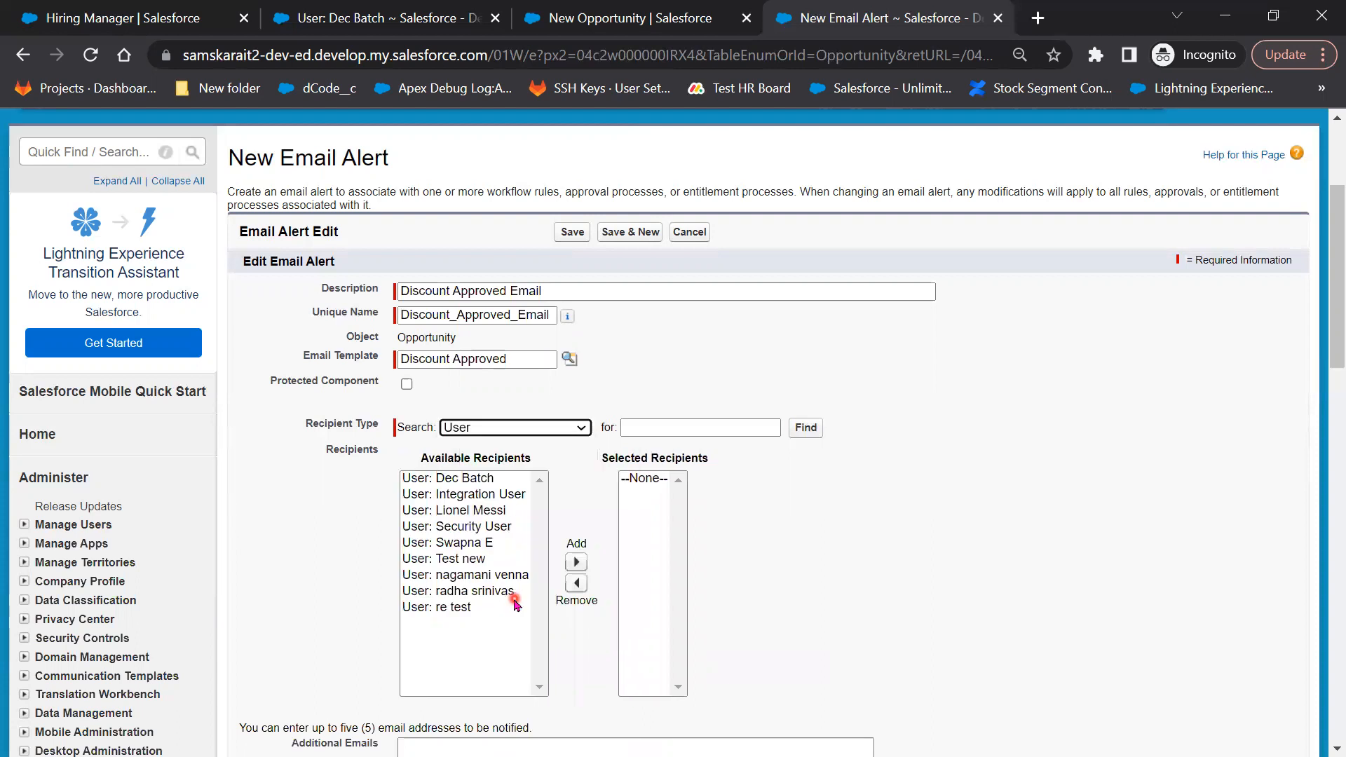
click(501, 432)
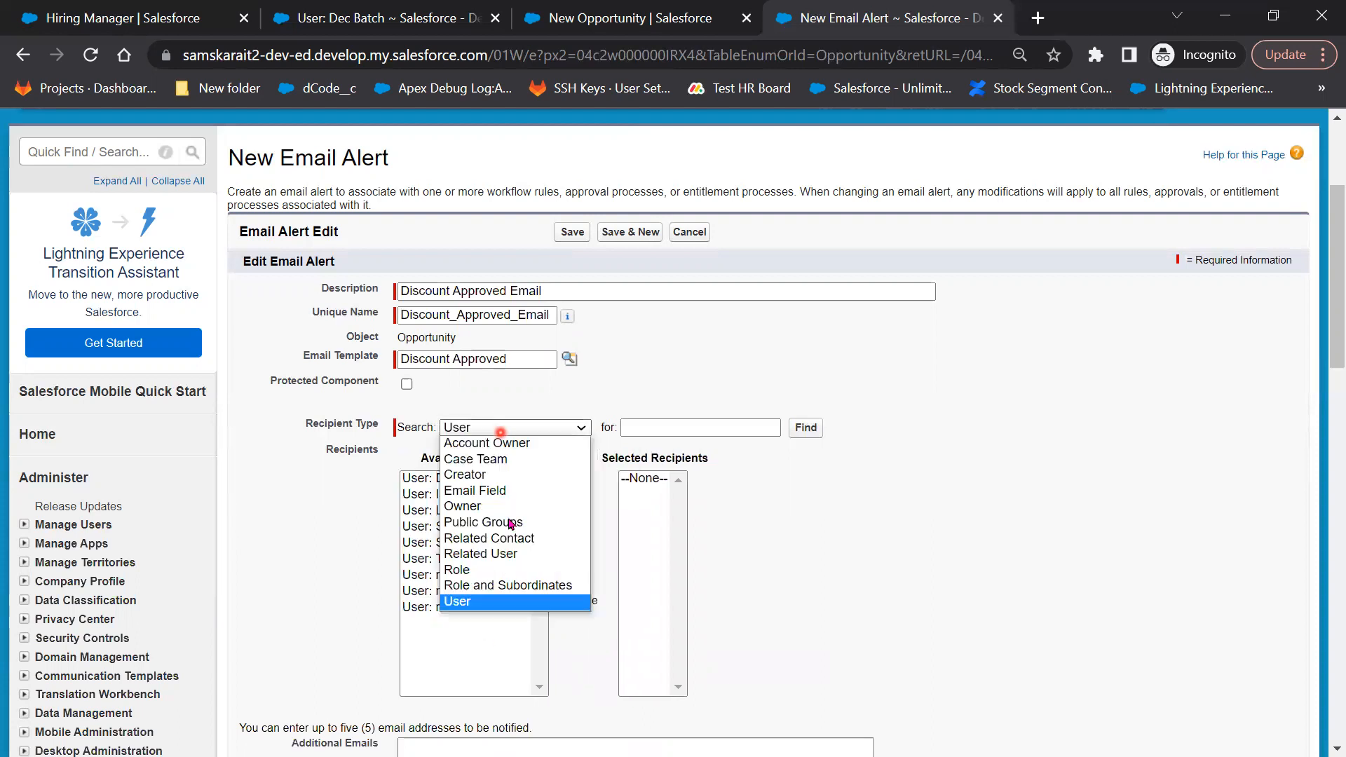
click(486, 501)
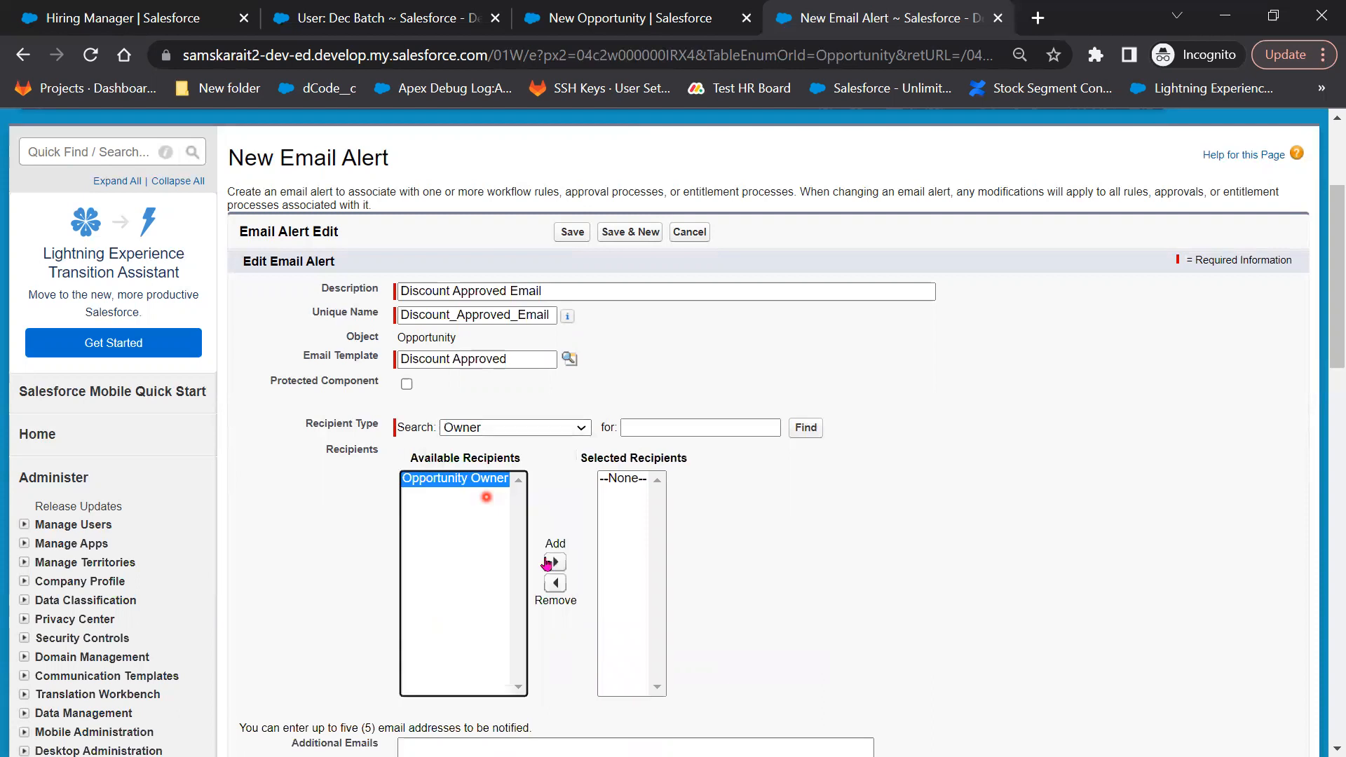
click(548, 563)
click(809, 579)
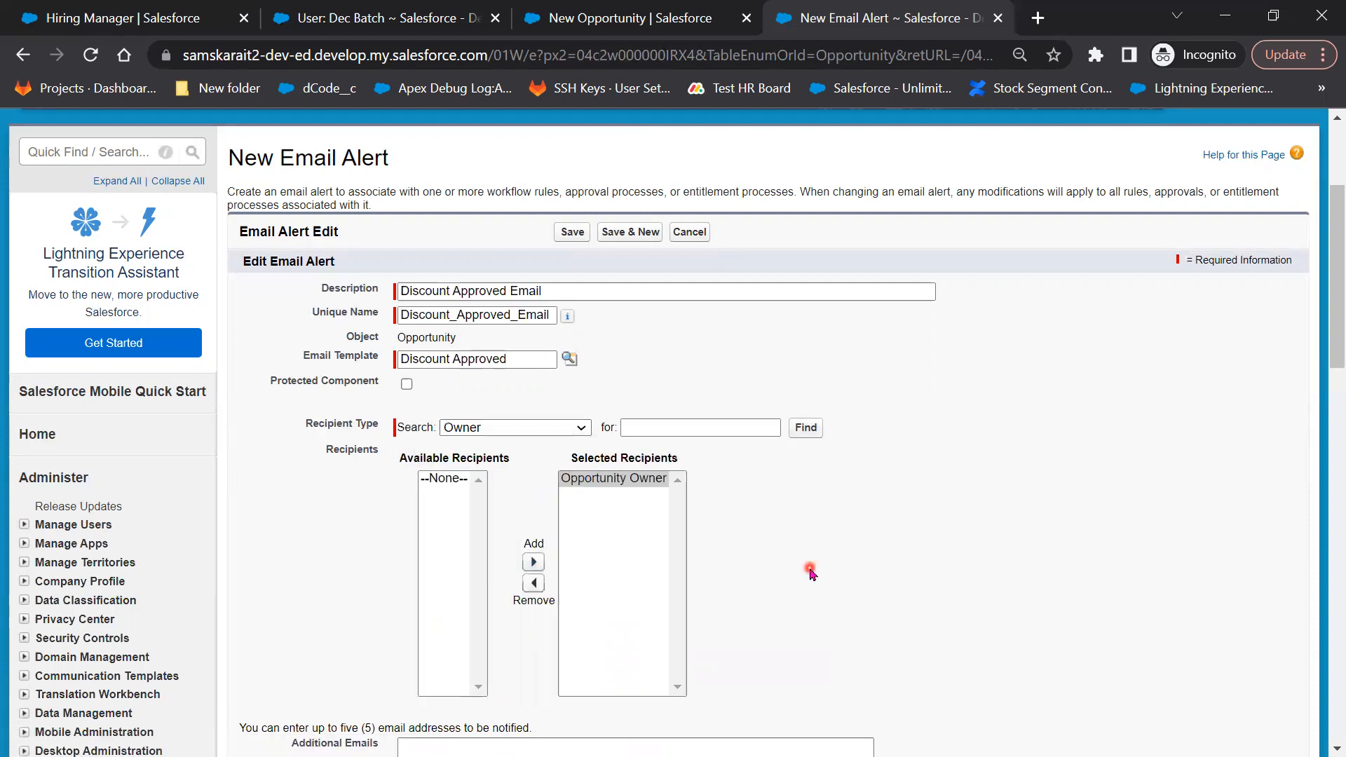
scroll(809, 580, down, 3)
scroll(502, 574, down, 3)
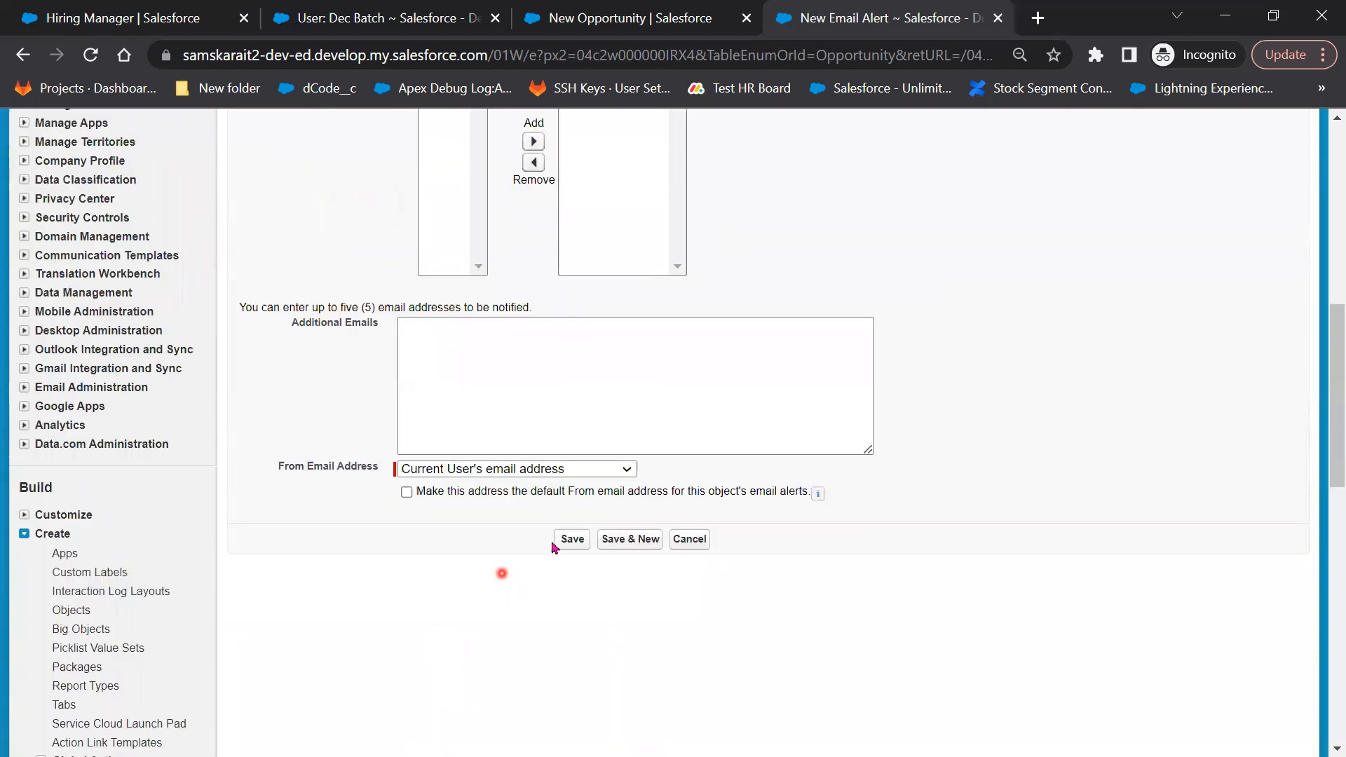
click(573, 540)
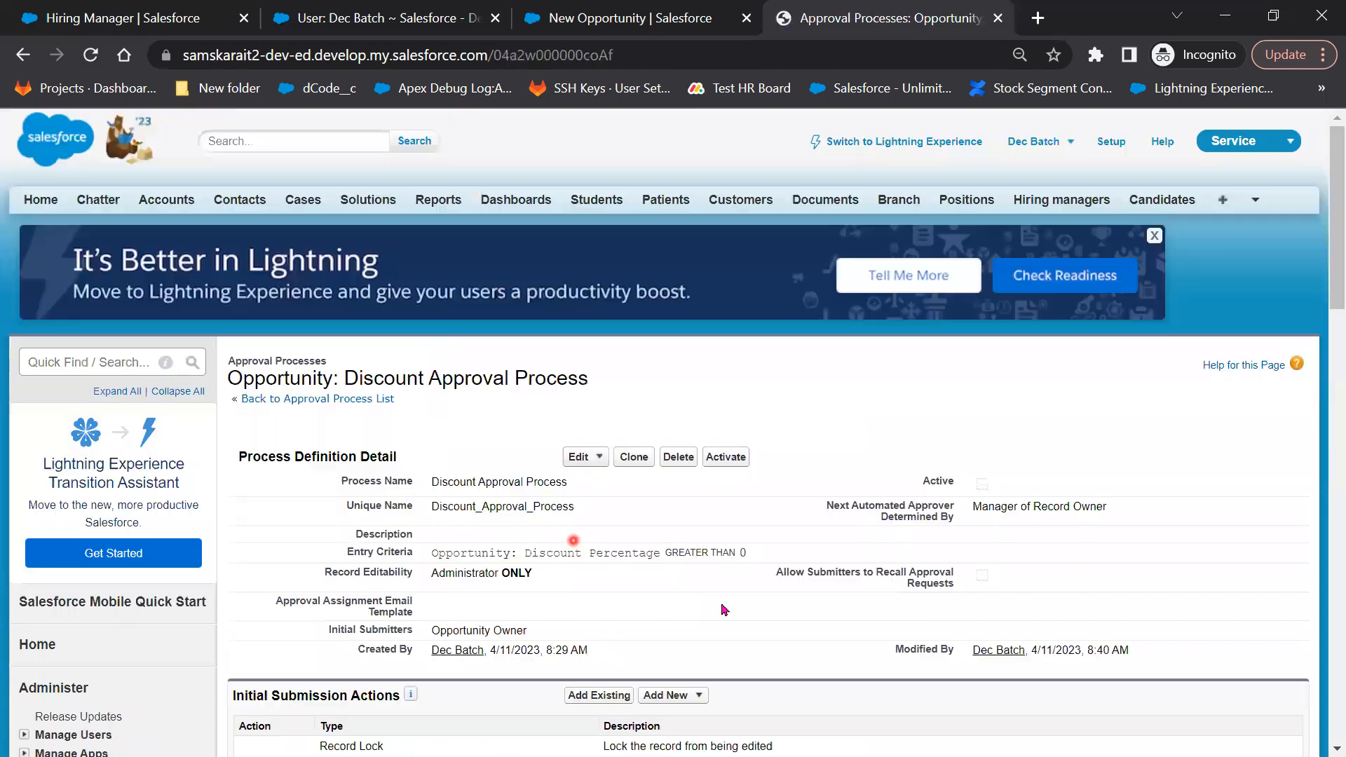
Start a final rejection field update named 'Discount Rejected Field'
scroll(726, 609, down, 5)
scroll(726, 609, down, 5)
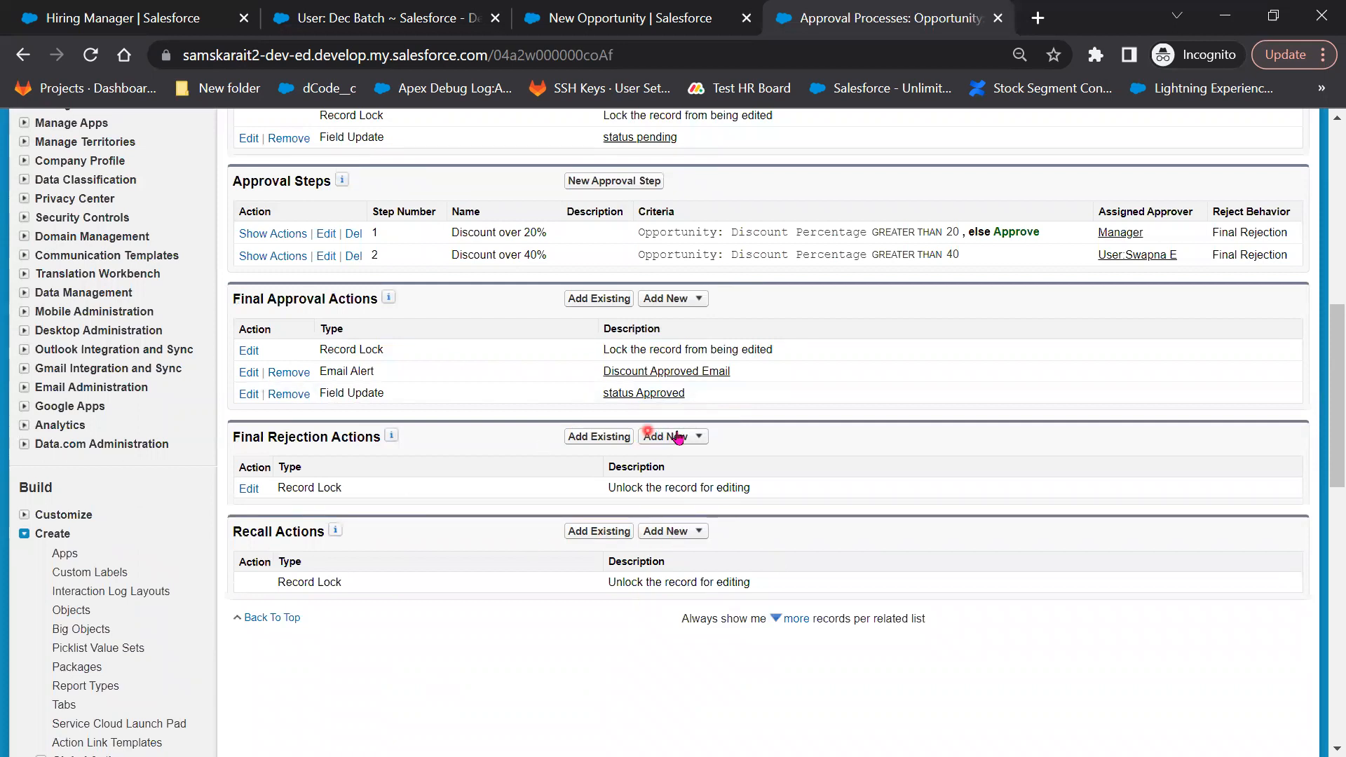
click(694, 491)
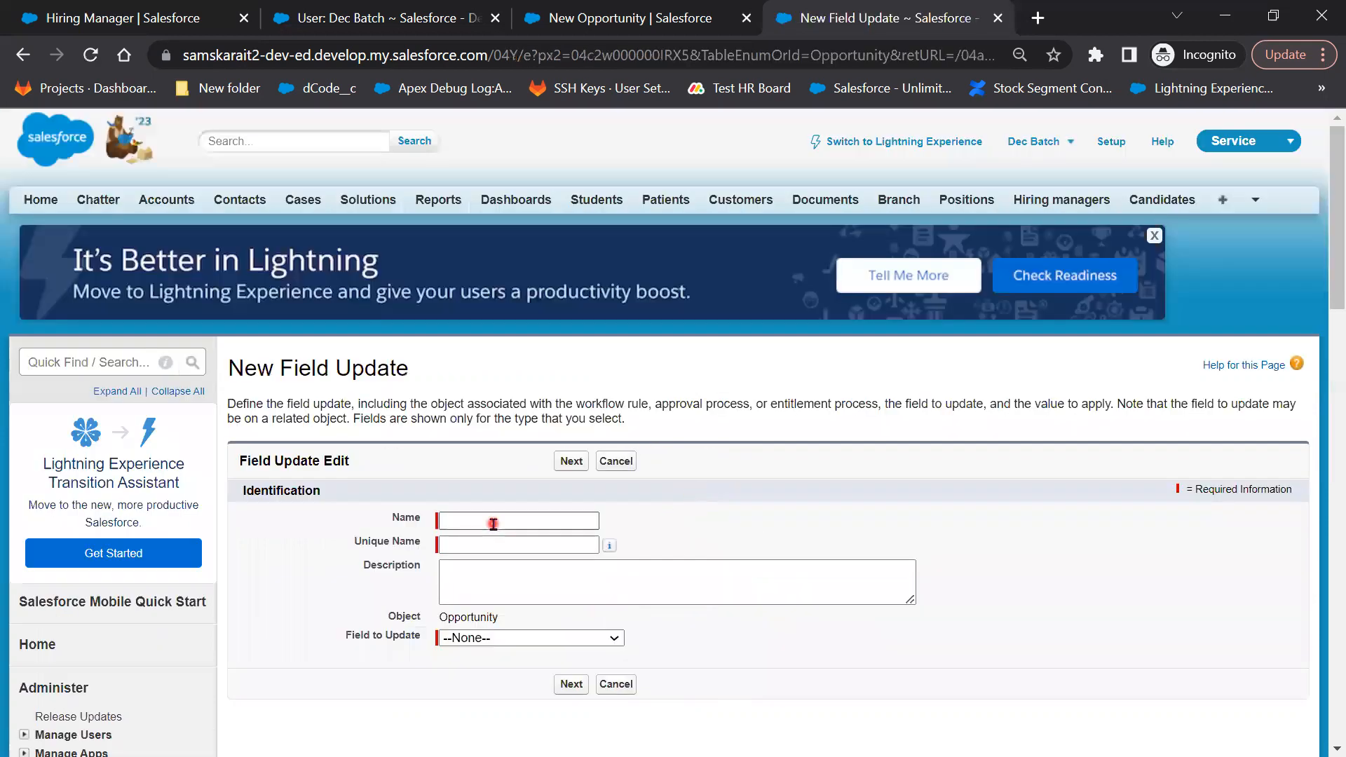
click(494, 524)
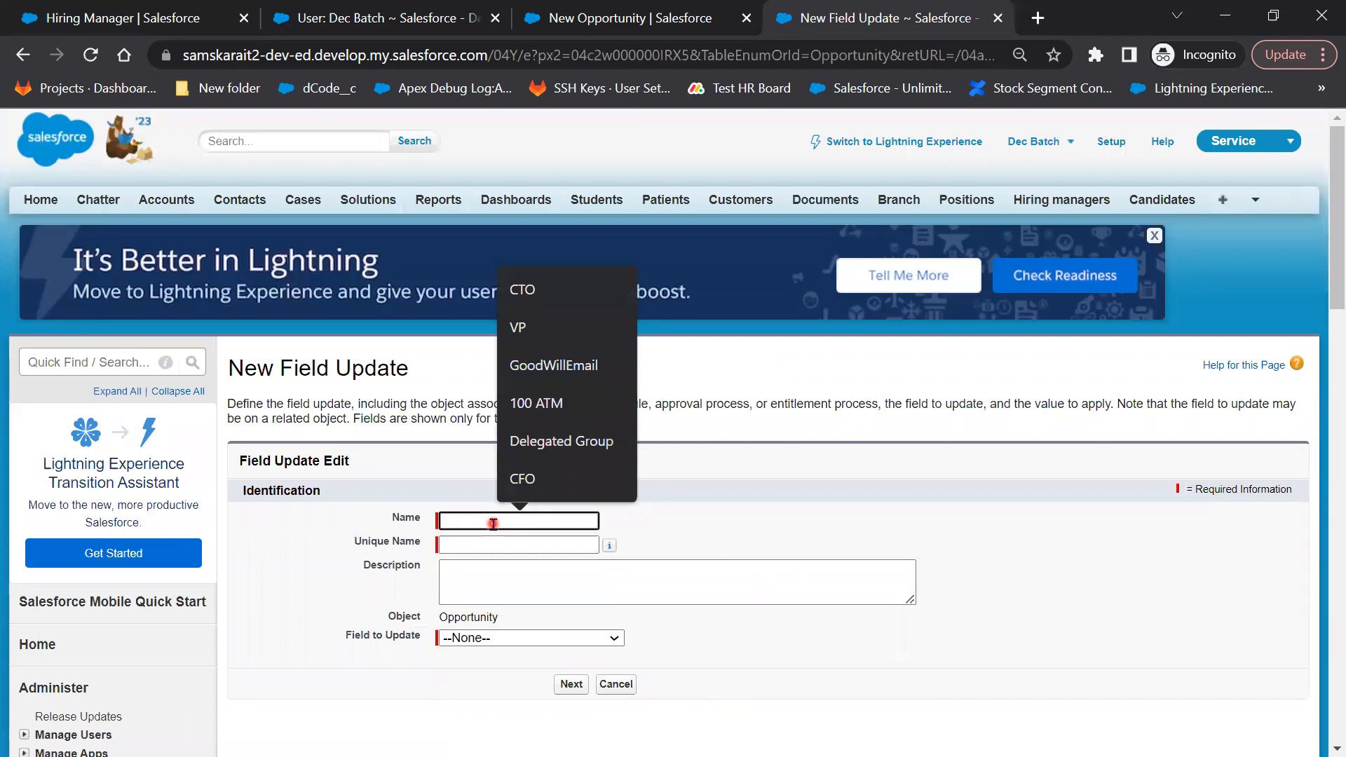
text(Dic)
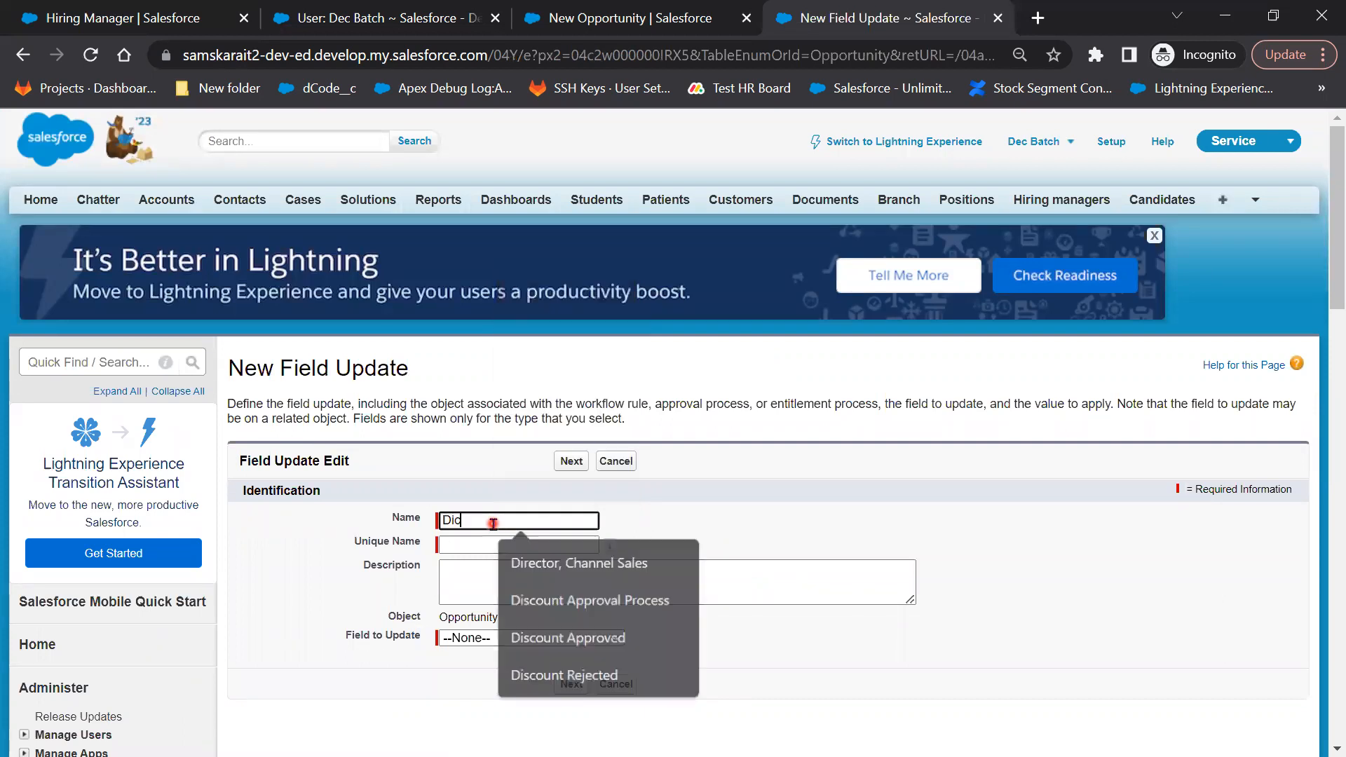
key(BackSpace)
text(sc)
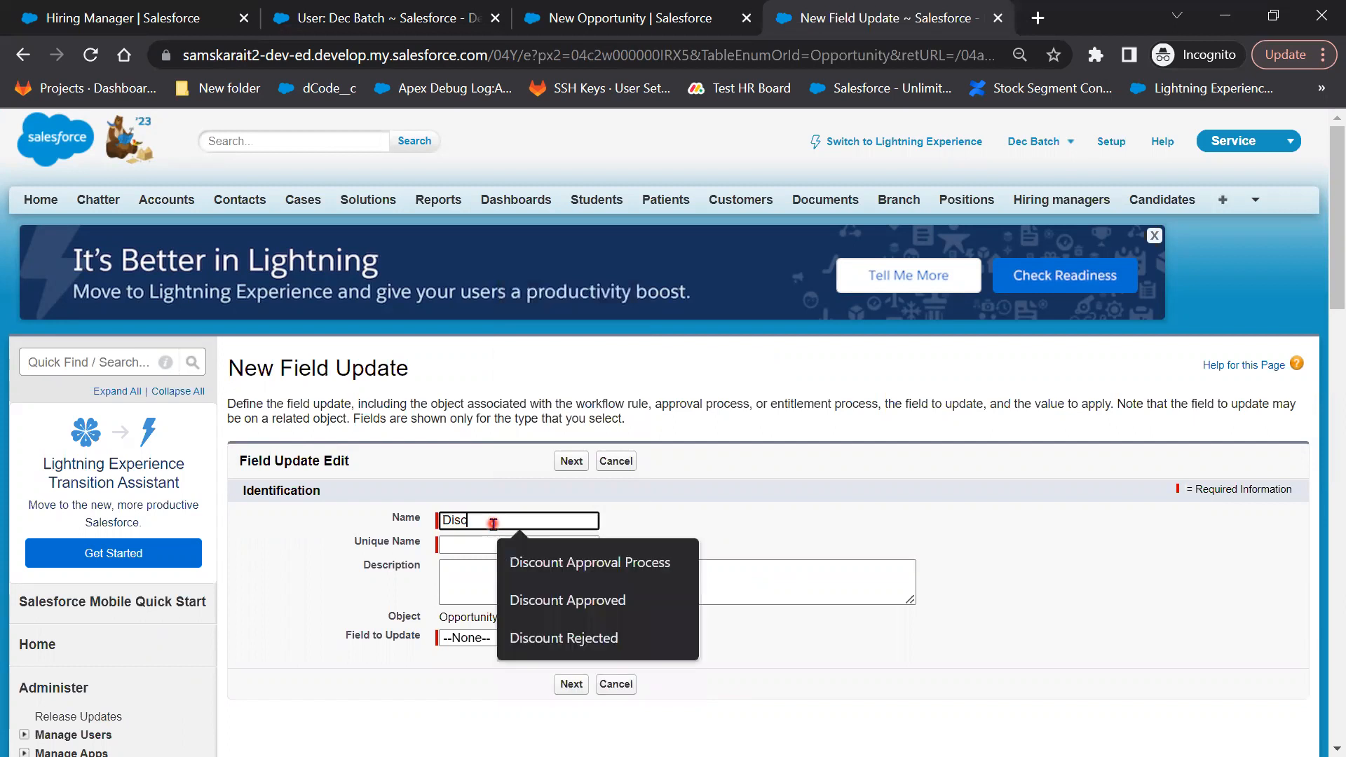
text(ount Re)
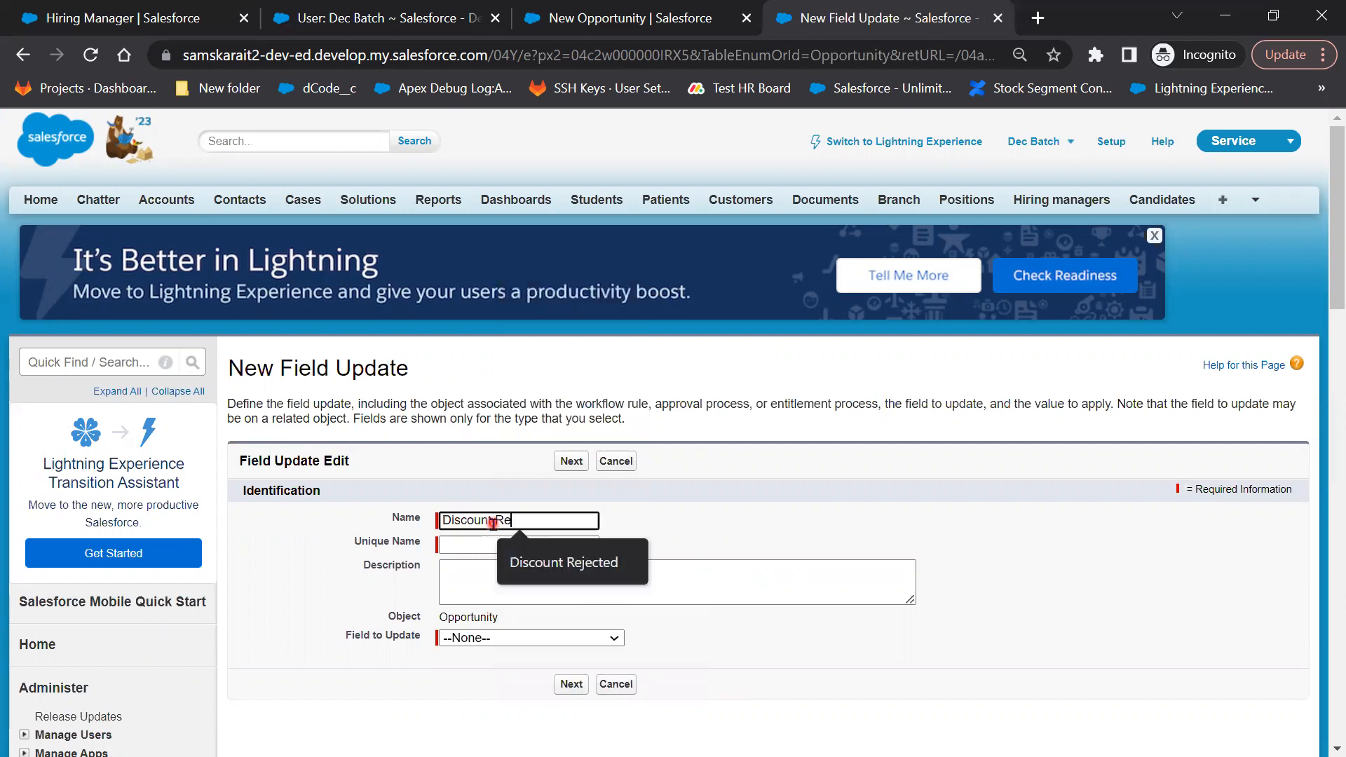
text(jected )
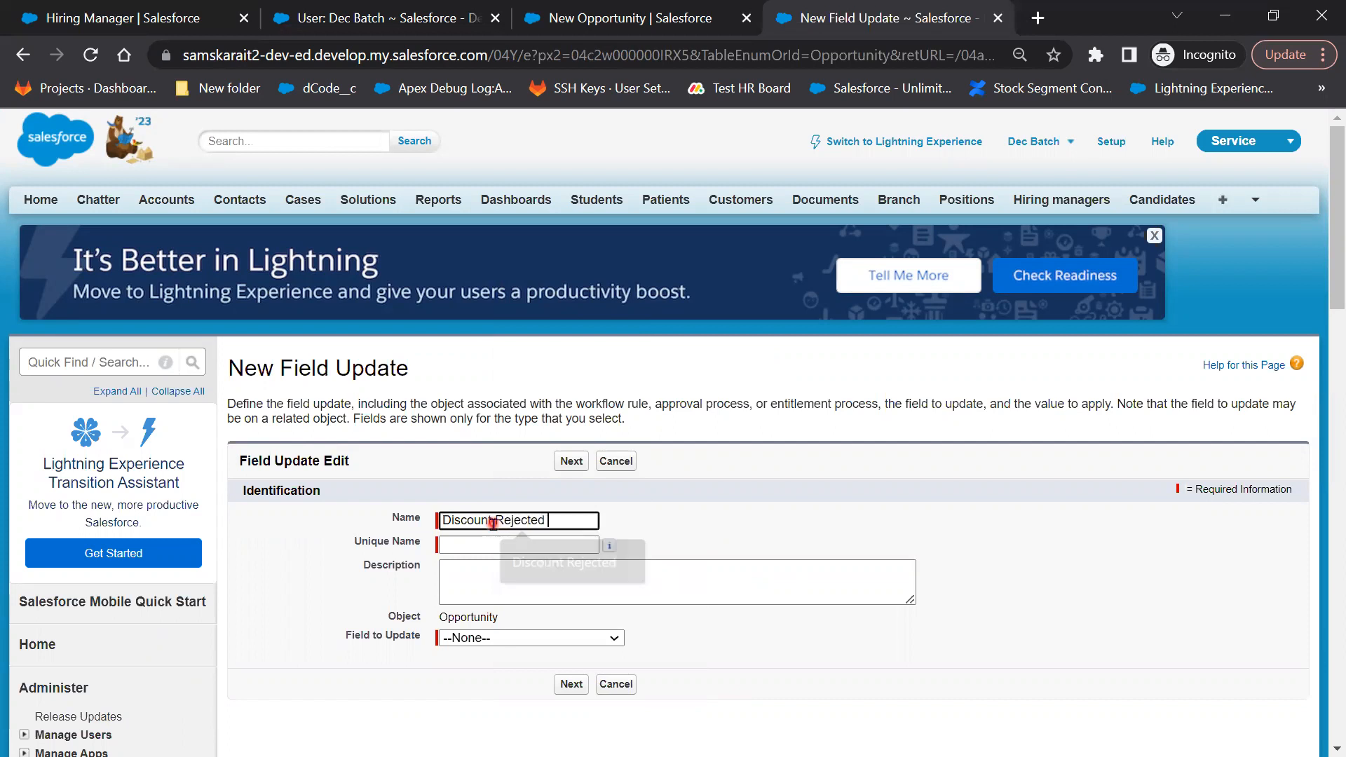
text(Fieldo)
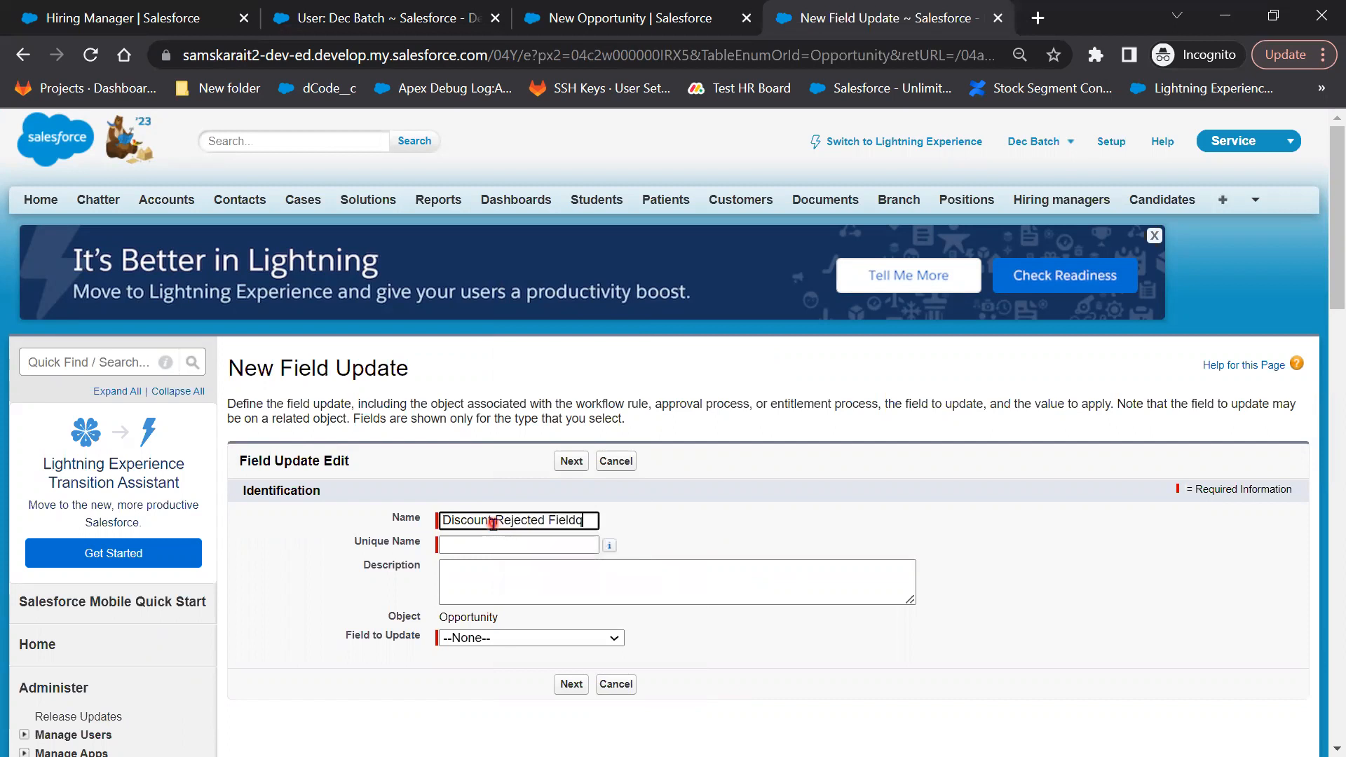
key(BackSpace)
key(Tab)
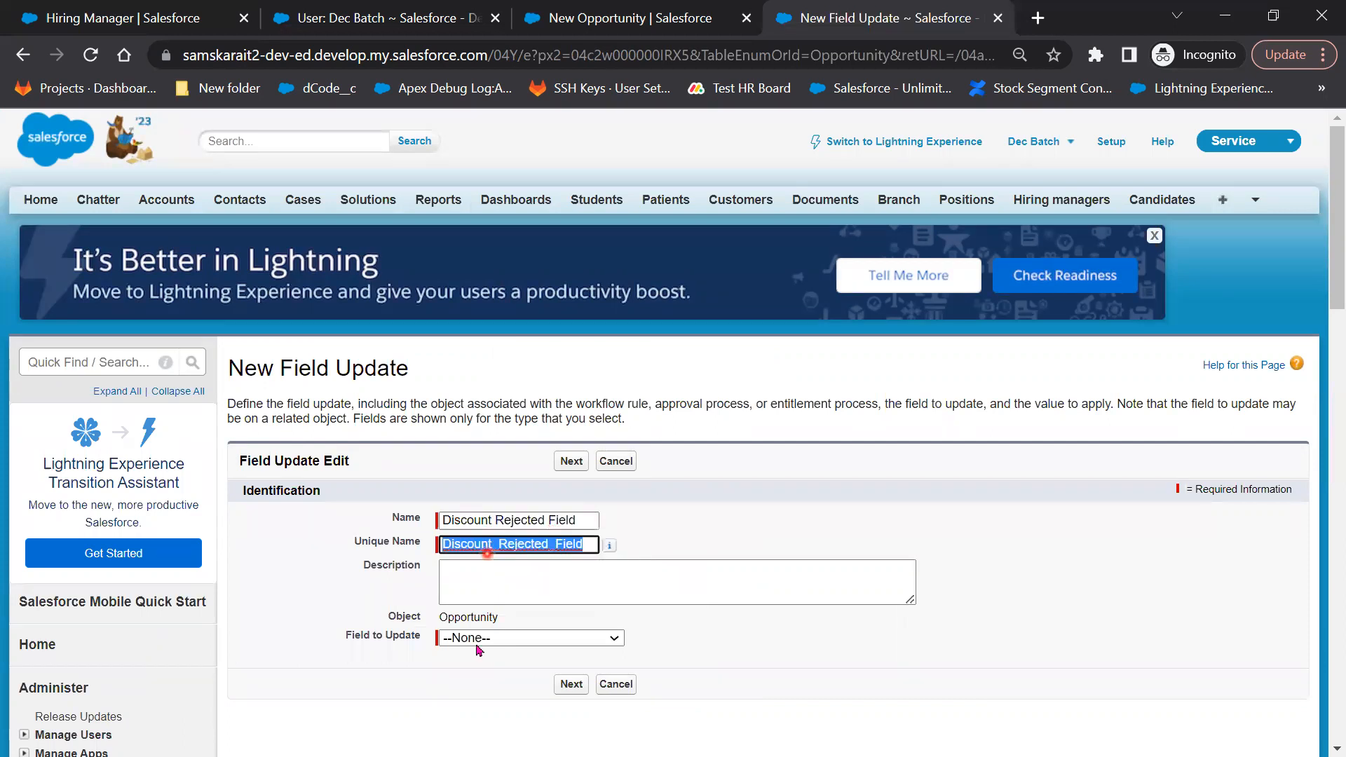
click(508, 552)
Have it set Approval status to Not Approved and save the update
click(540, 578)
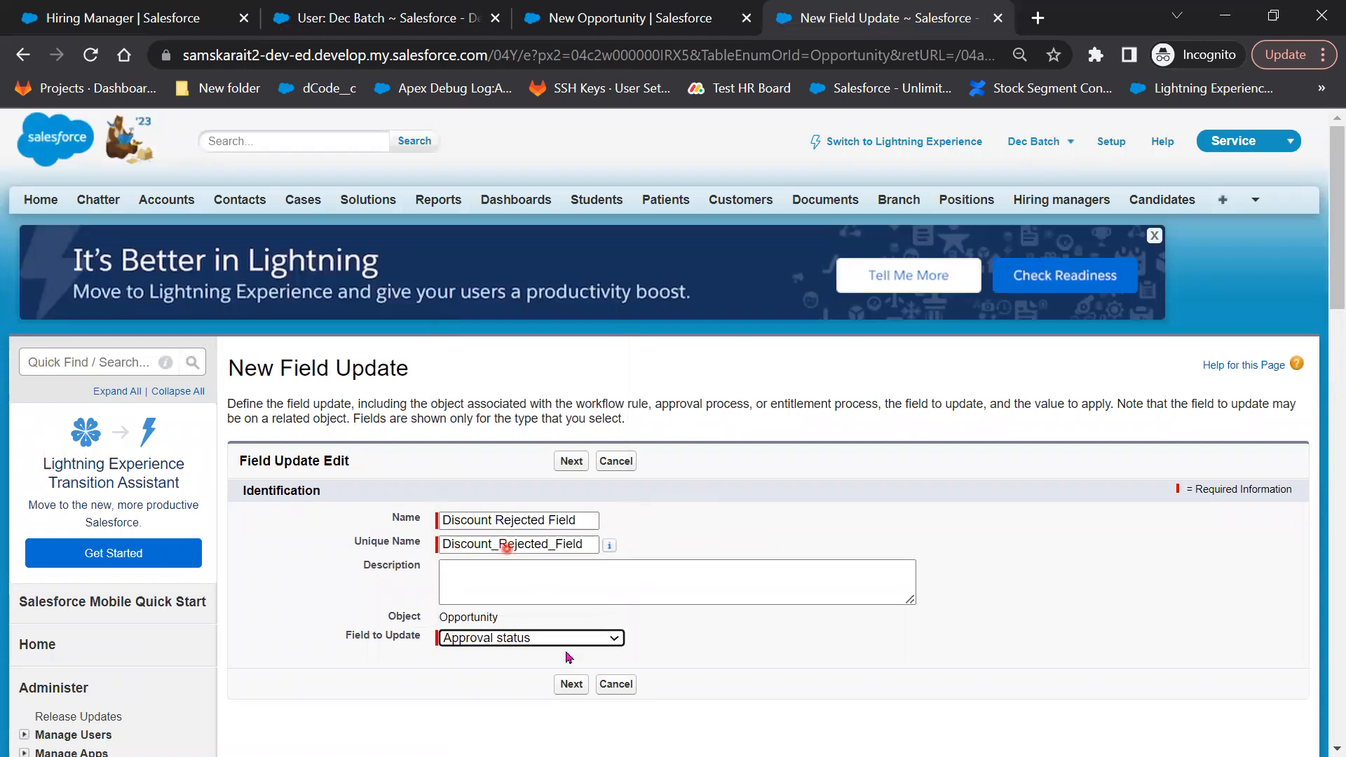
click(567, 655)
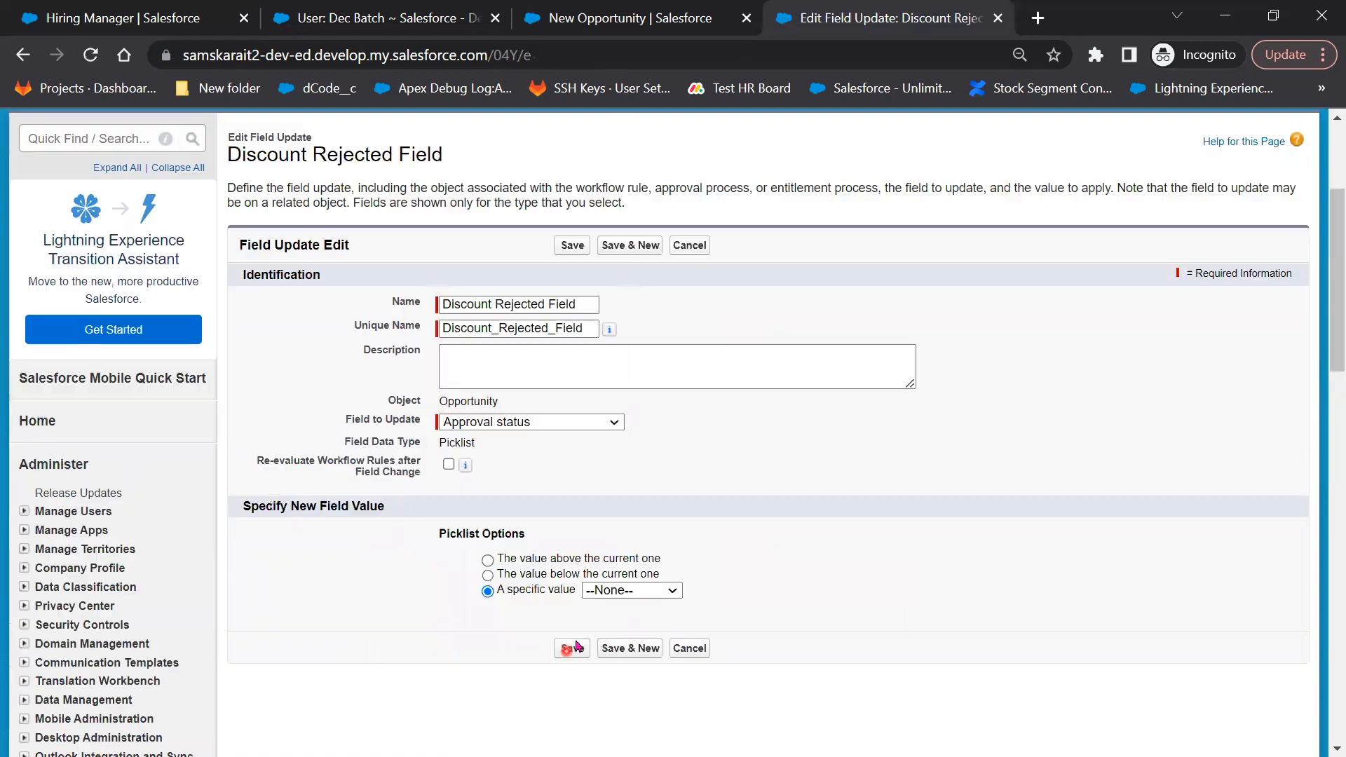
scroll(625, 512, down, 1)
click(626, 502)
click(631, 563)
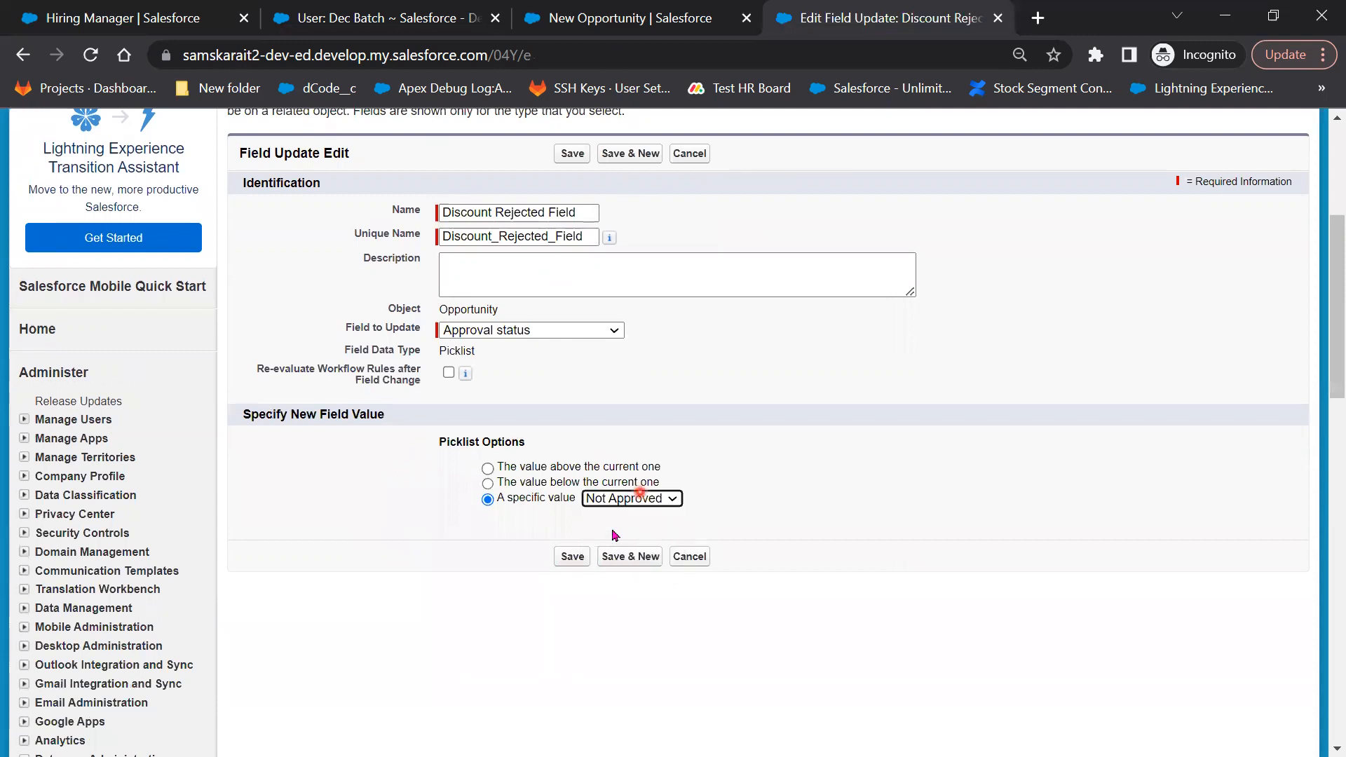
click(571, 557)
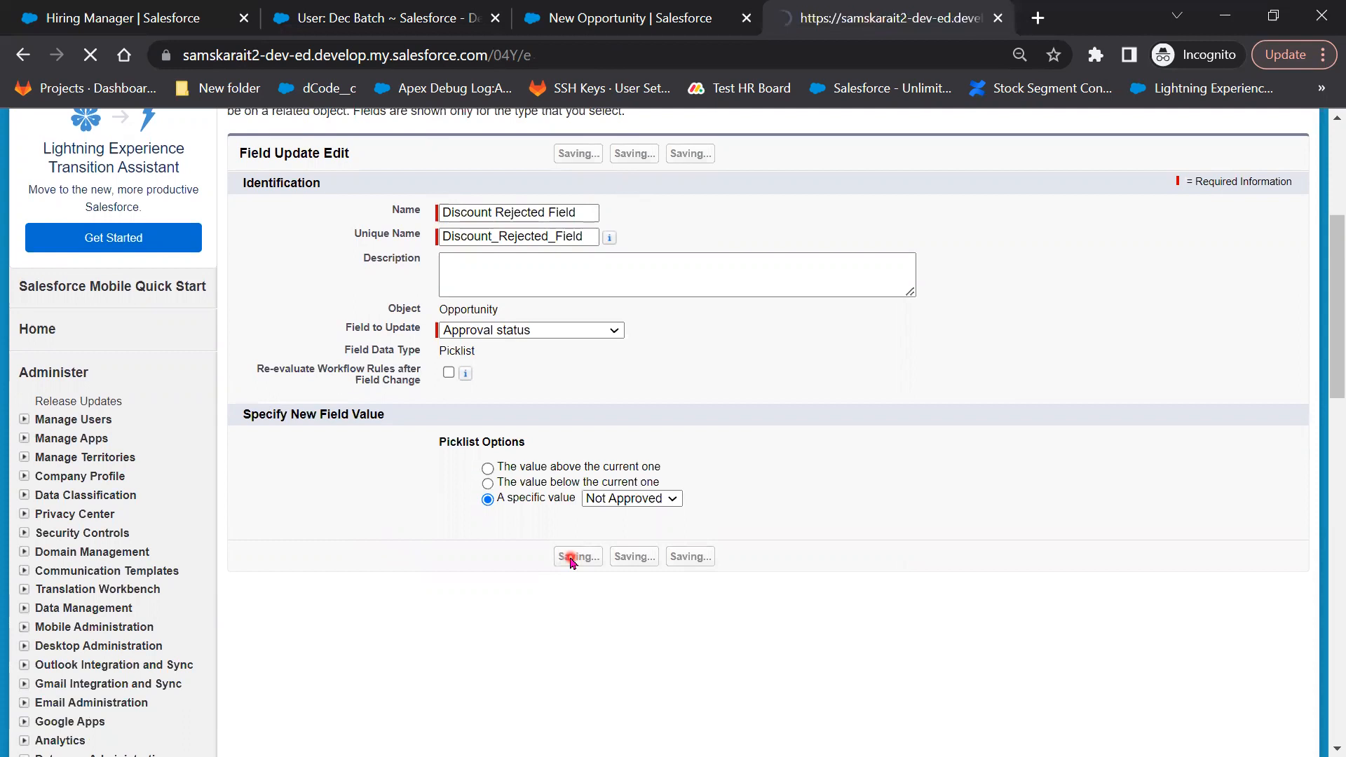
scroll(449, 525, down, 4)
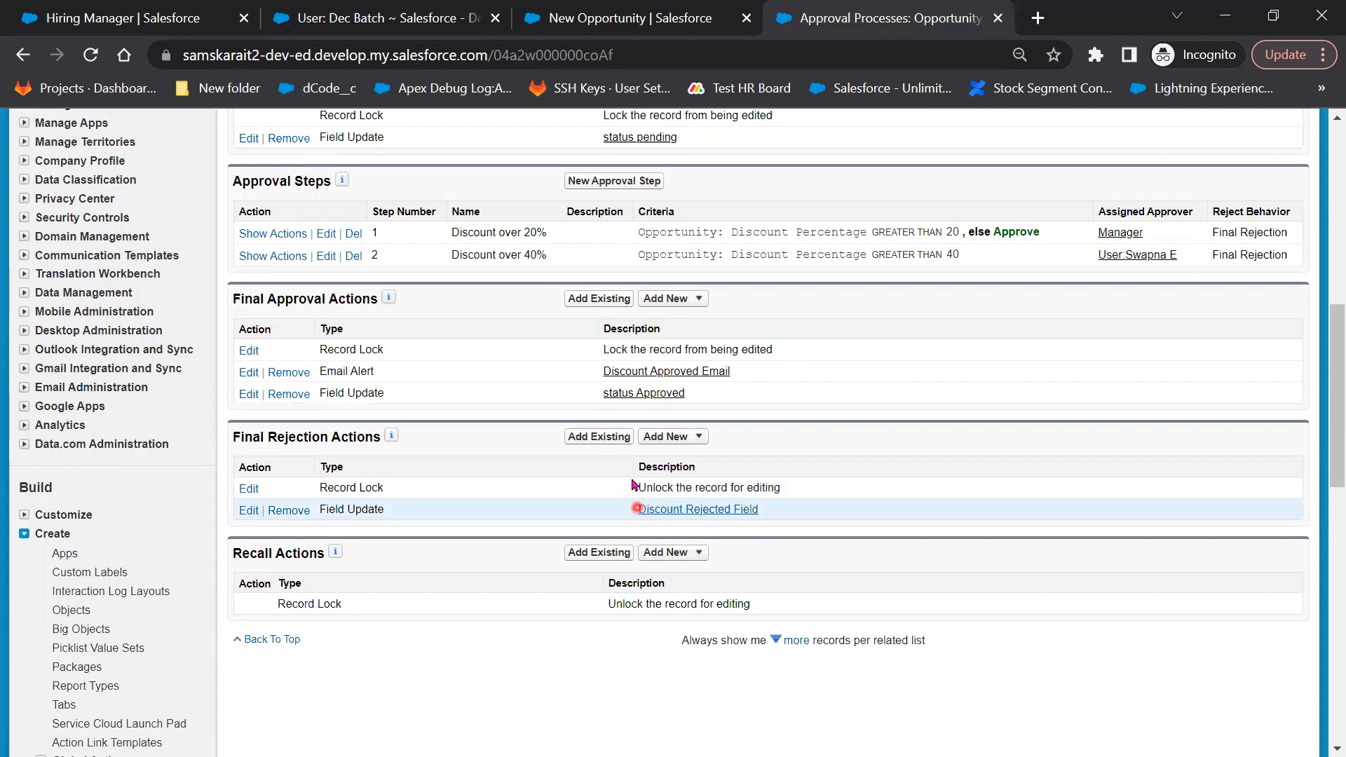
Start a rejection email alert 'Discount Rejected Email' using the Discount Rejected template
click(690, 436)
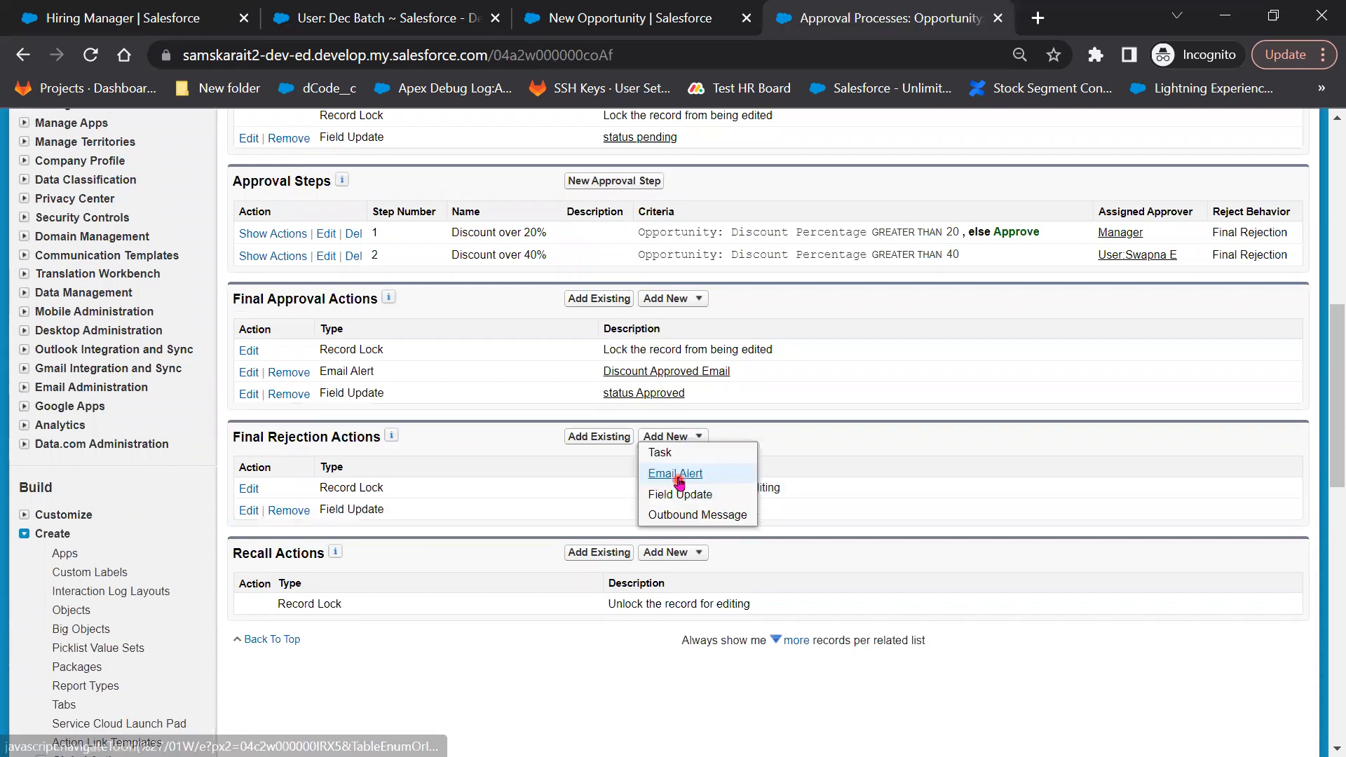
click(679, 474)
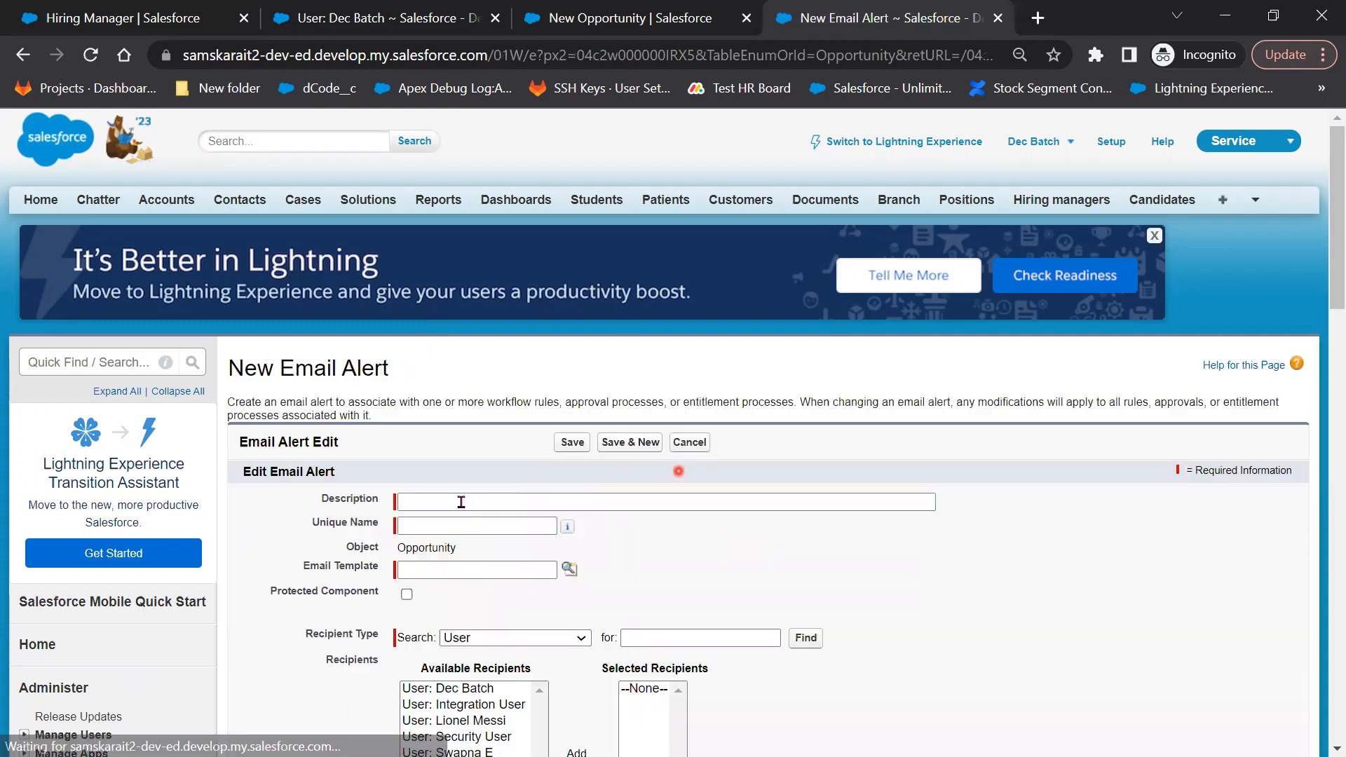
click(461, 502)
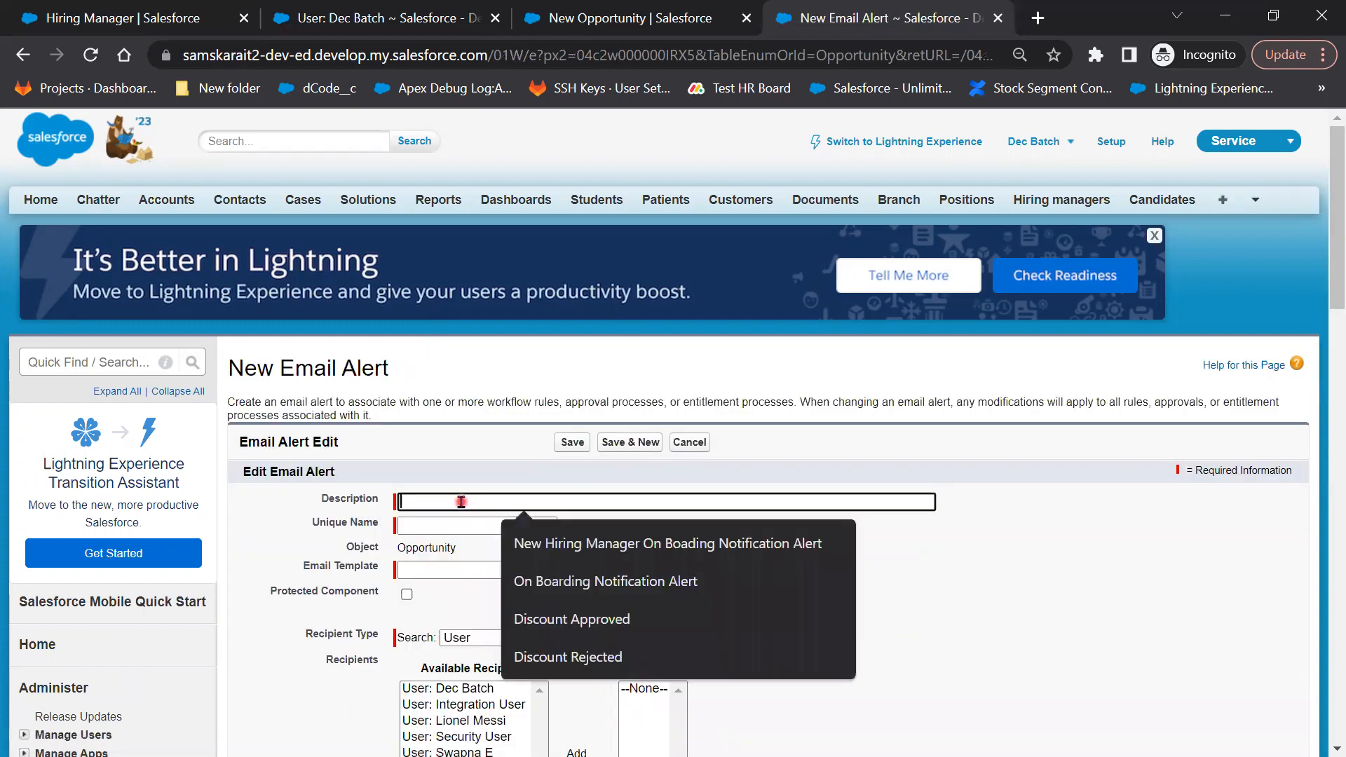
text(Discount)
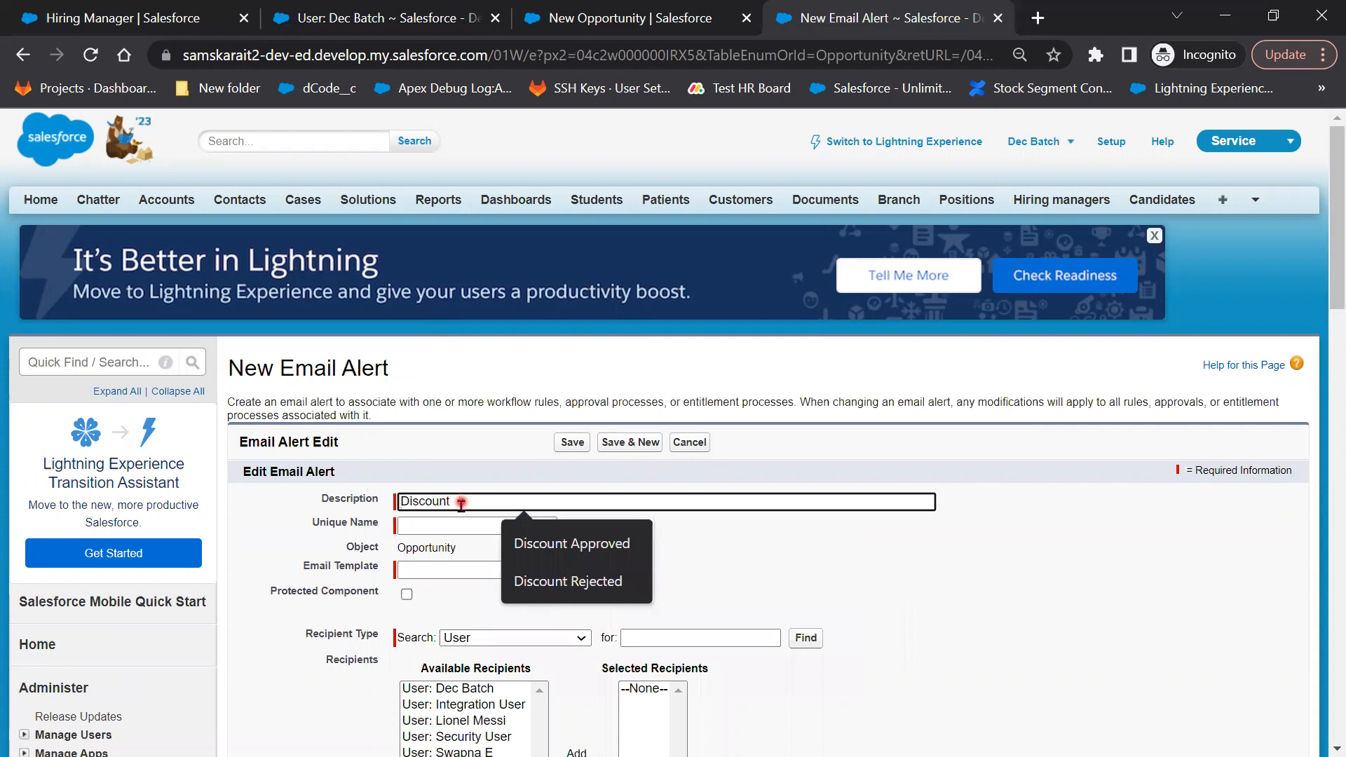
text( Rejecte)
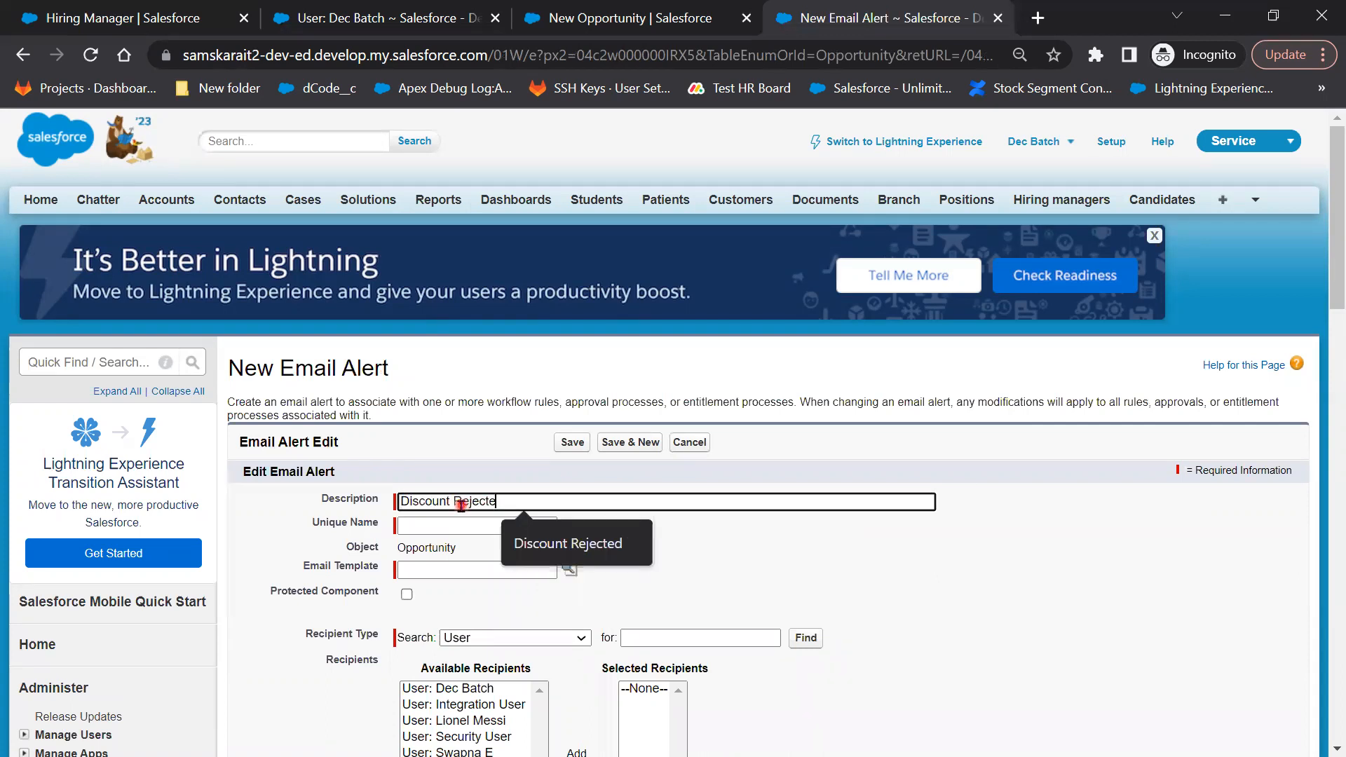
text(d Email)
key(Tab)
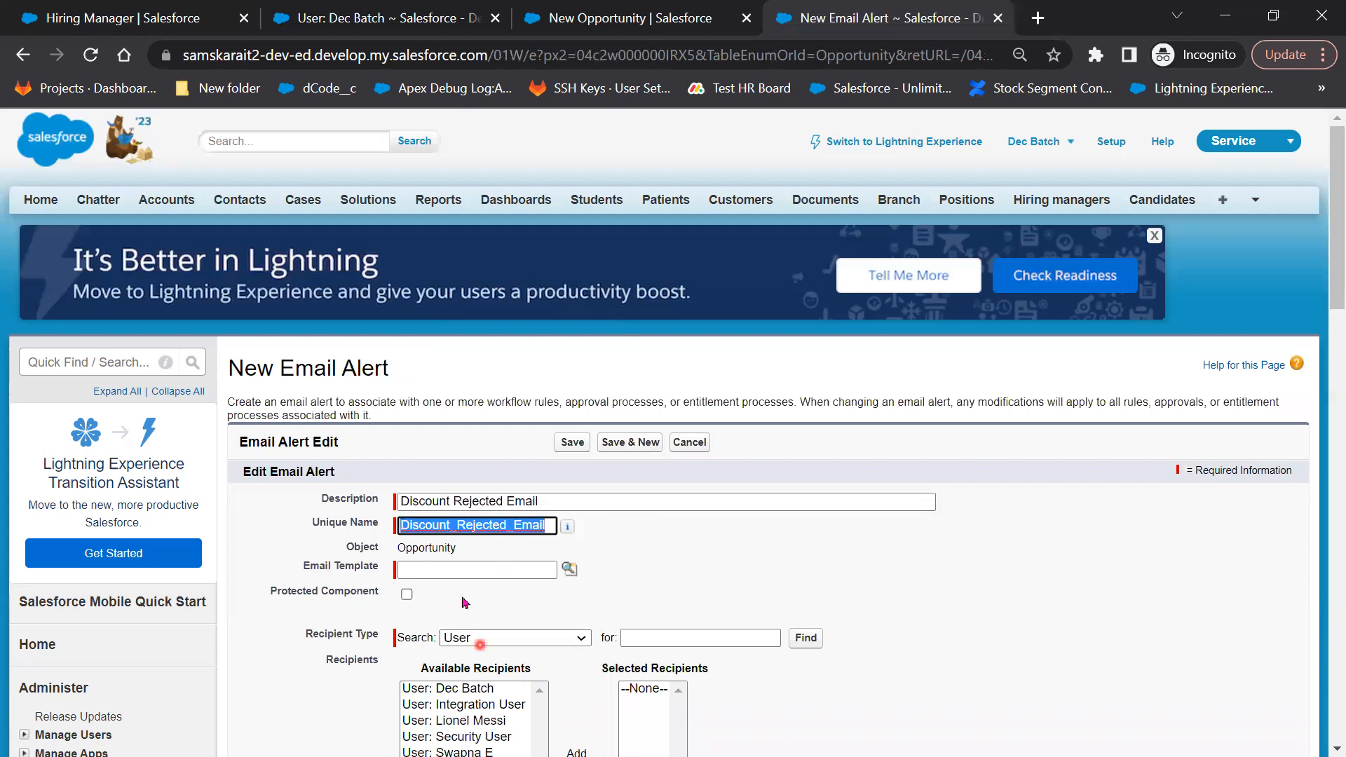
click(570, 568)
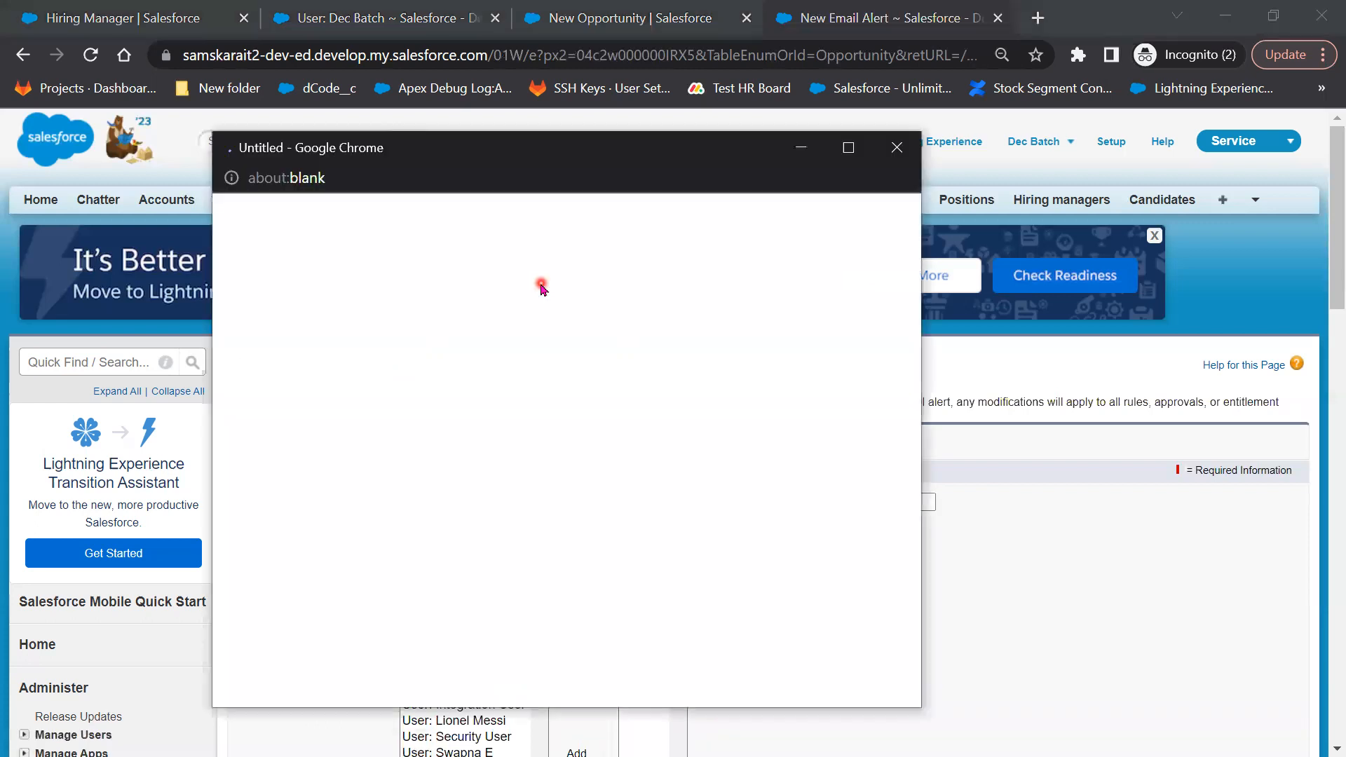
click(449, 246)
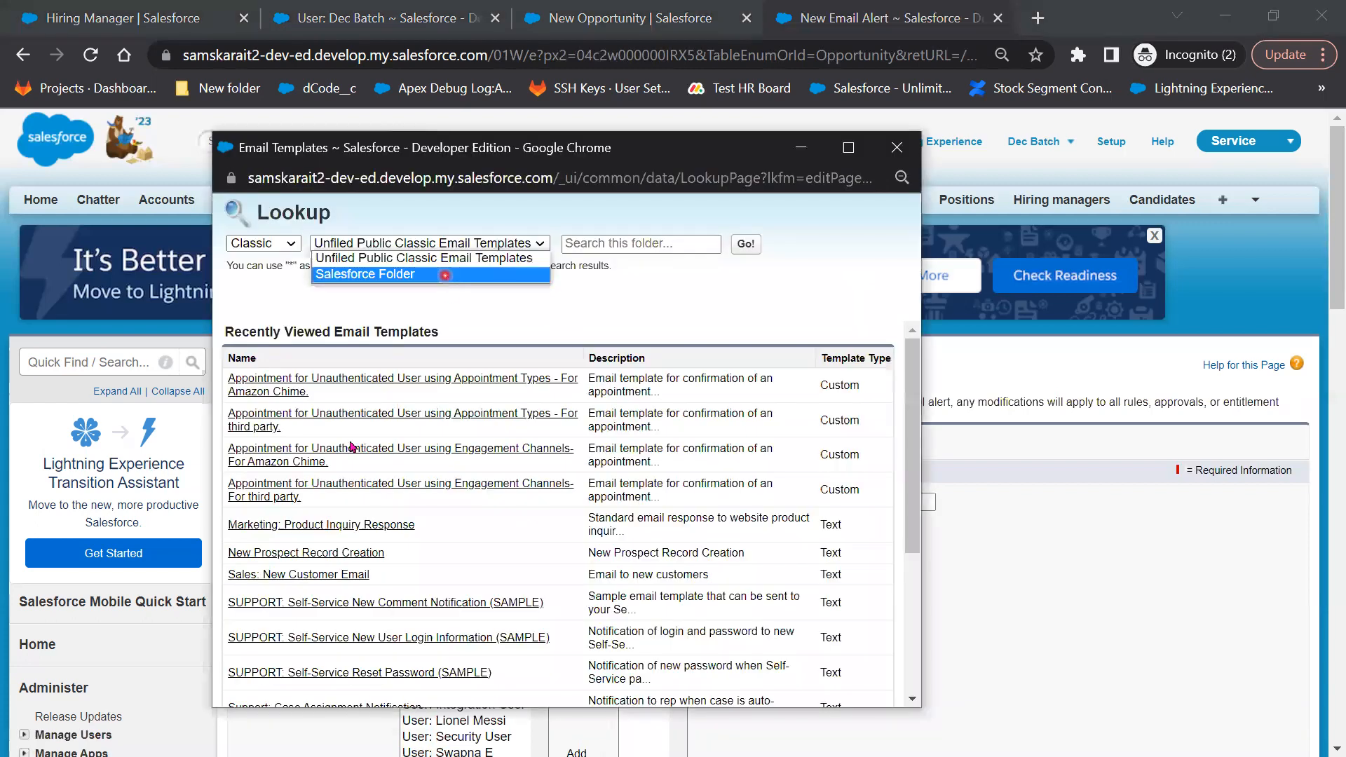
click(295, 419)
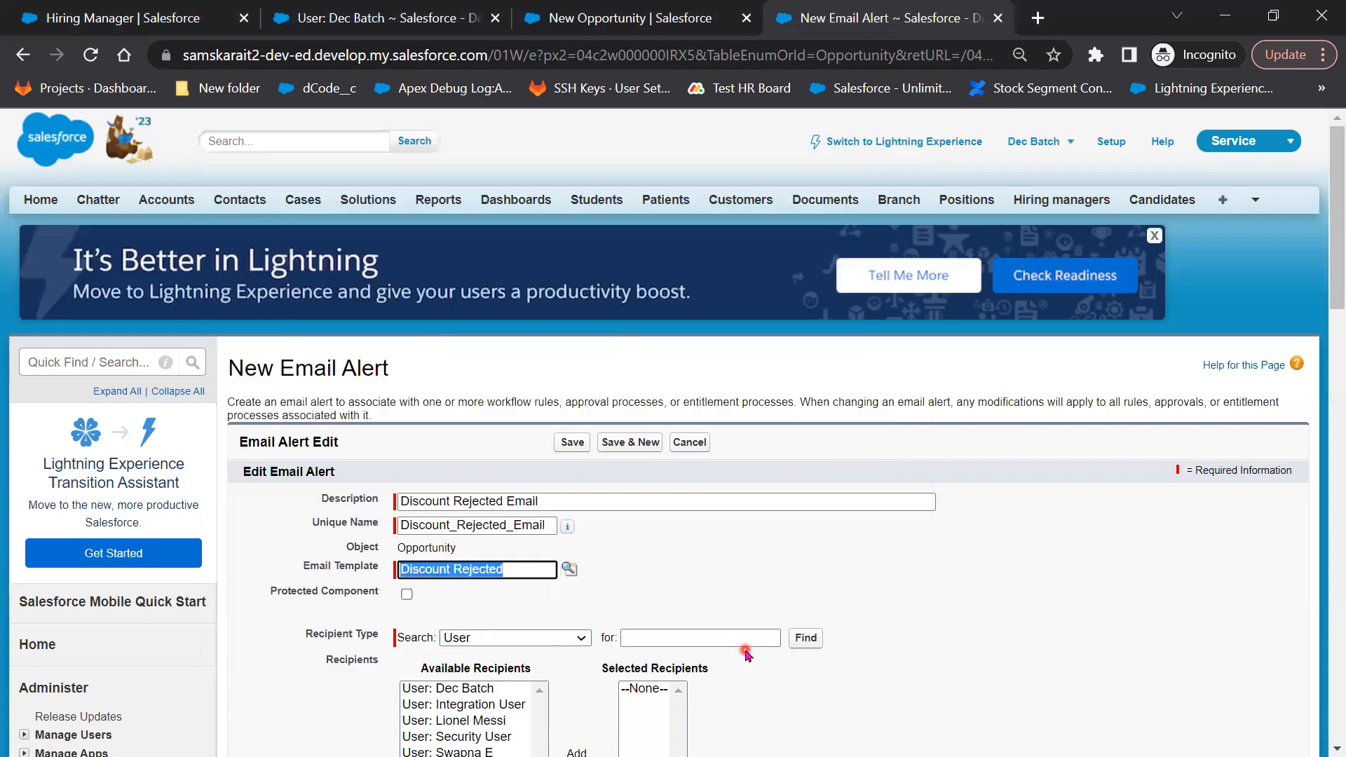
Set the alert's recipient to the Opportunity Owner and save it
scroll(552, 331, down, 5)
click(547, 324)
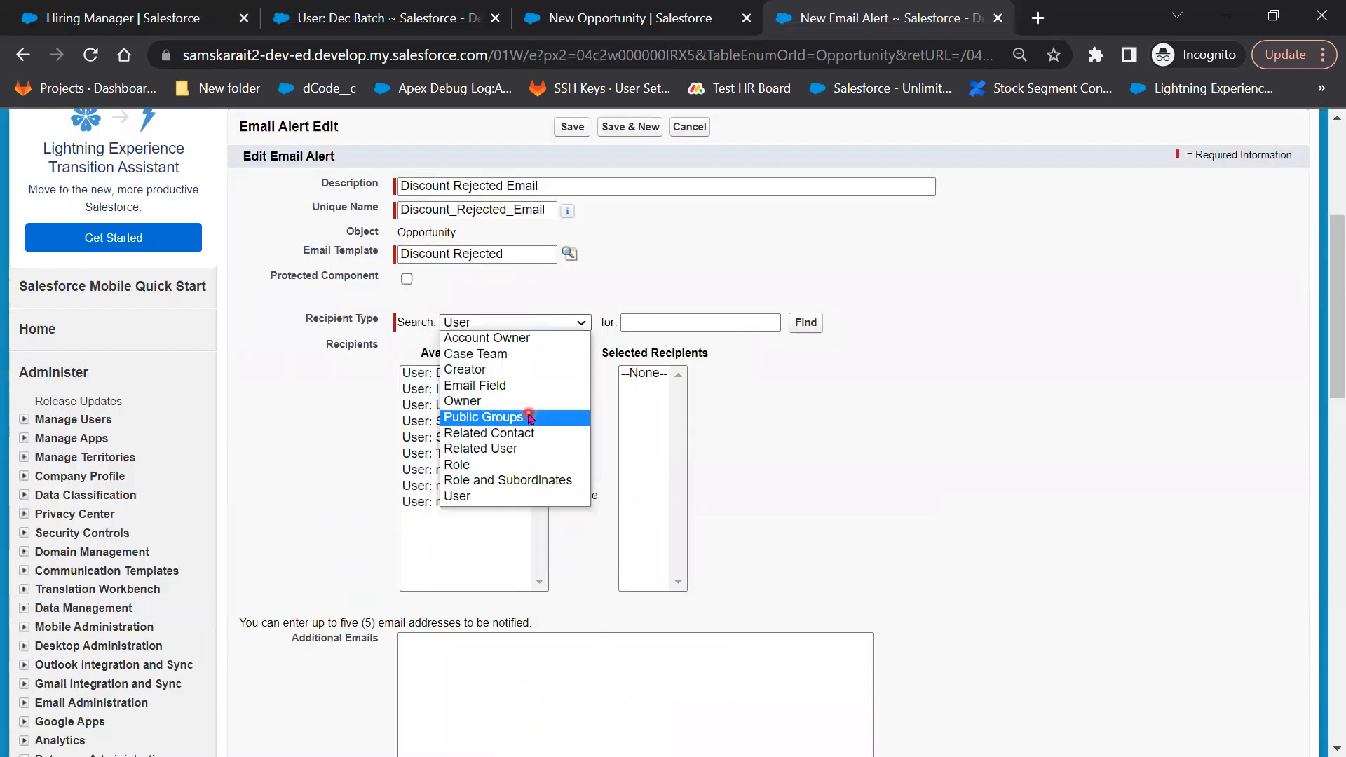
click(493, 400)
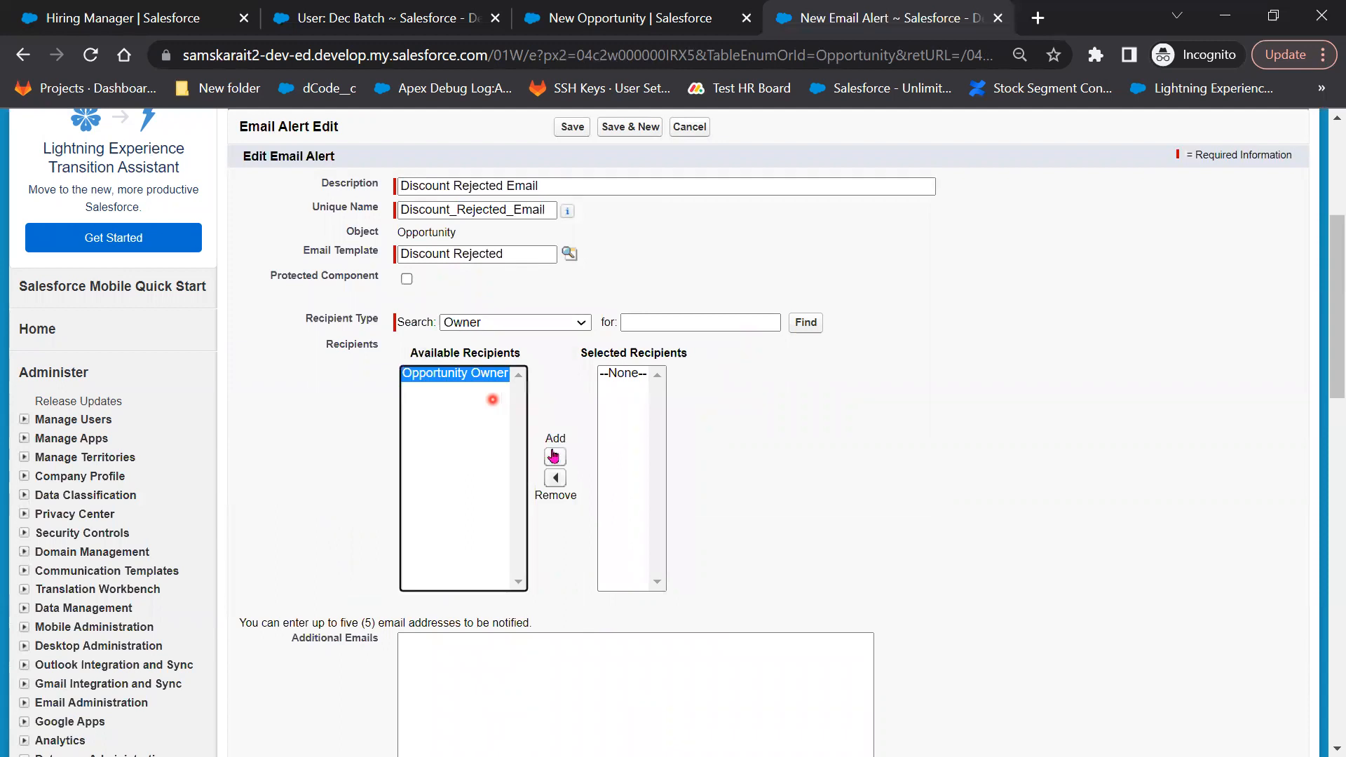
scroll(572, 550, down, 5)
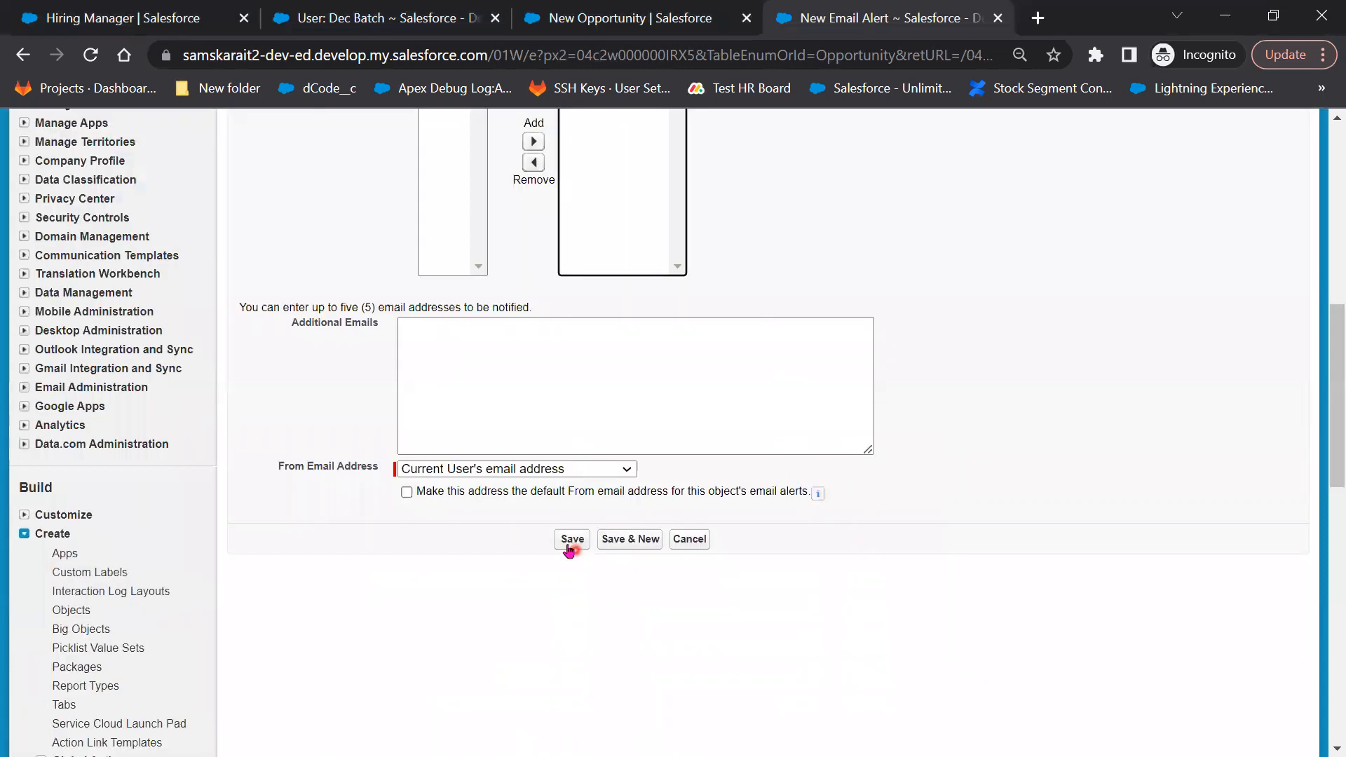
click(571, 540)
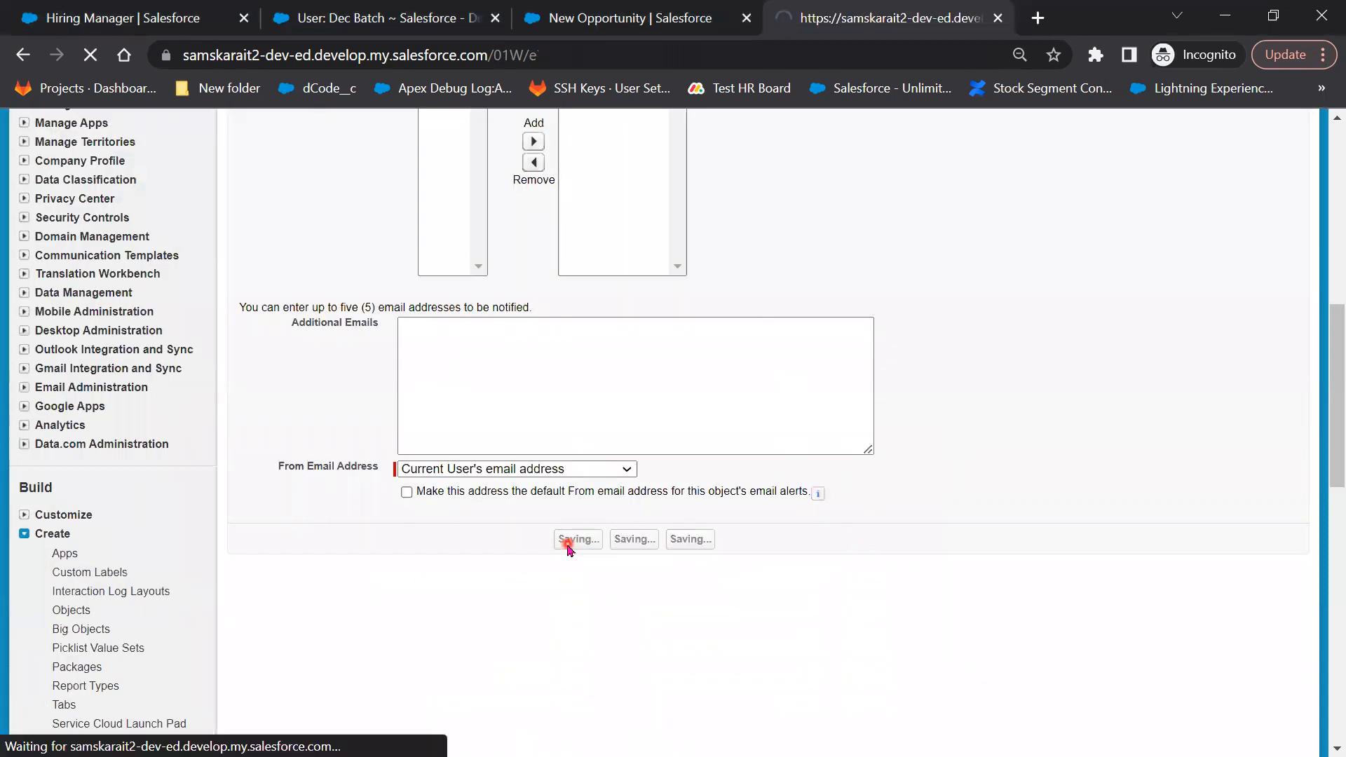
scroll(668, 589, down, 5)
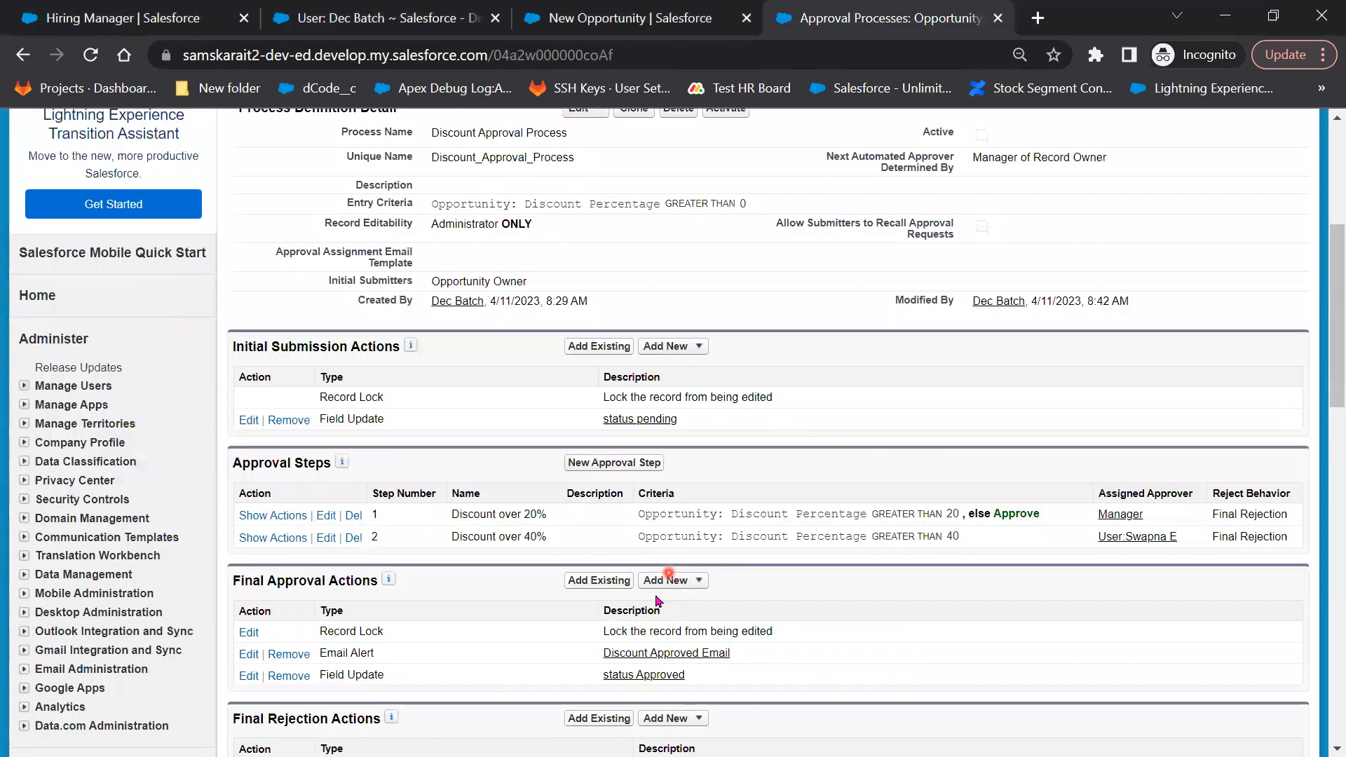
Check the New Opportunity tab, then launch a new rejection Field Update from the Approval Processes tab
scroll(671, 564, down, 5)
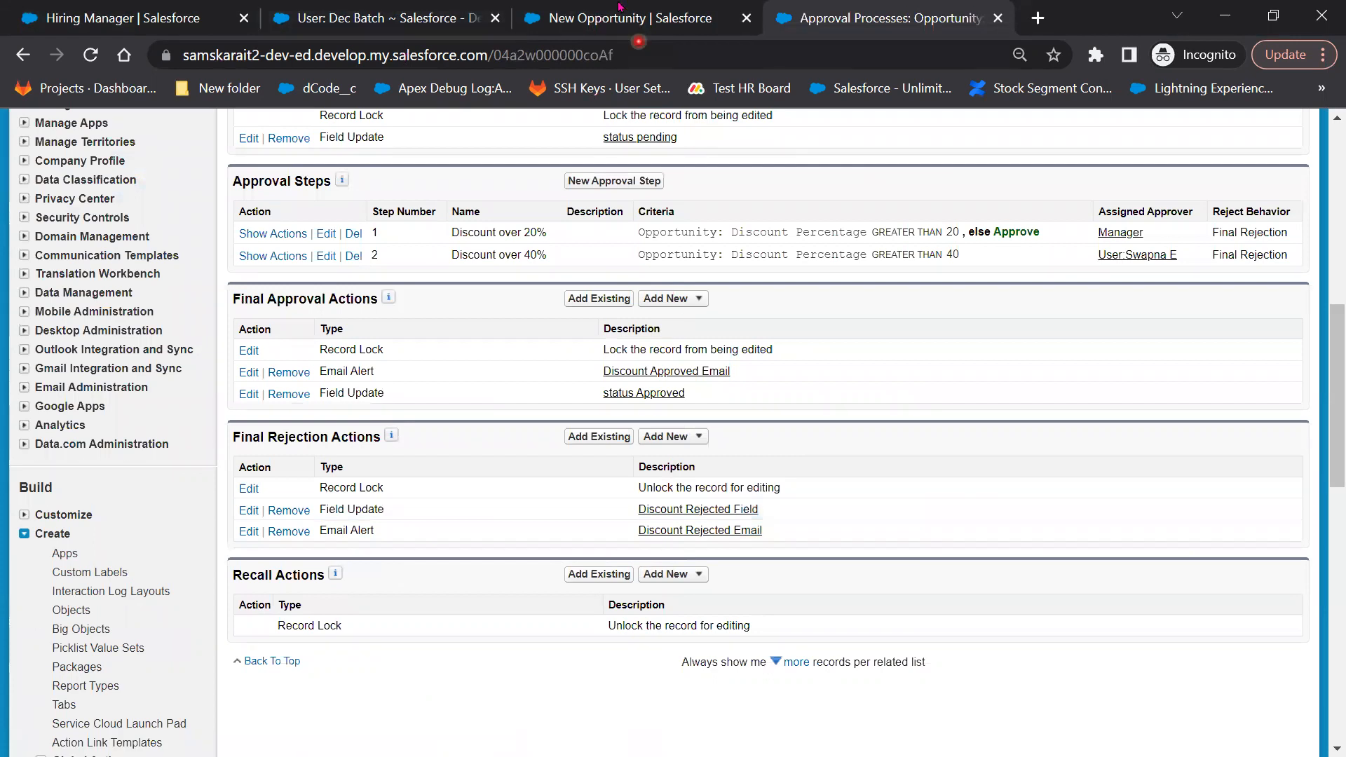
key(ctrl+shift+Tab)
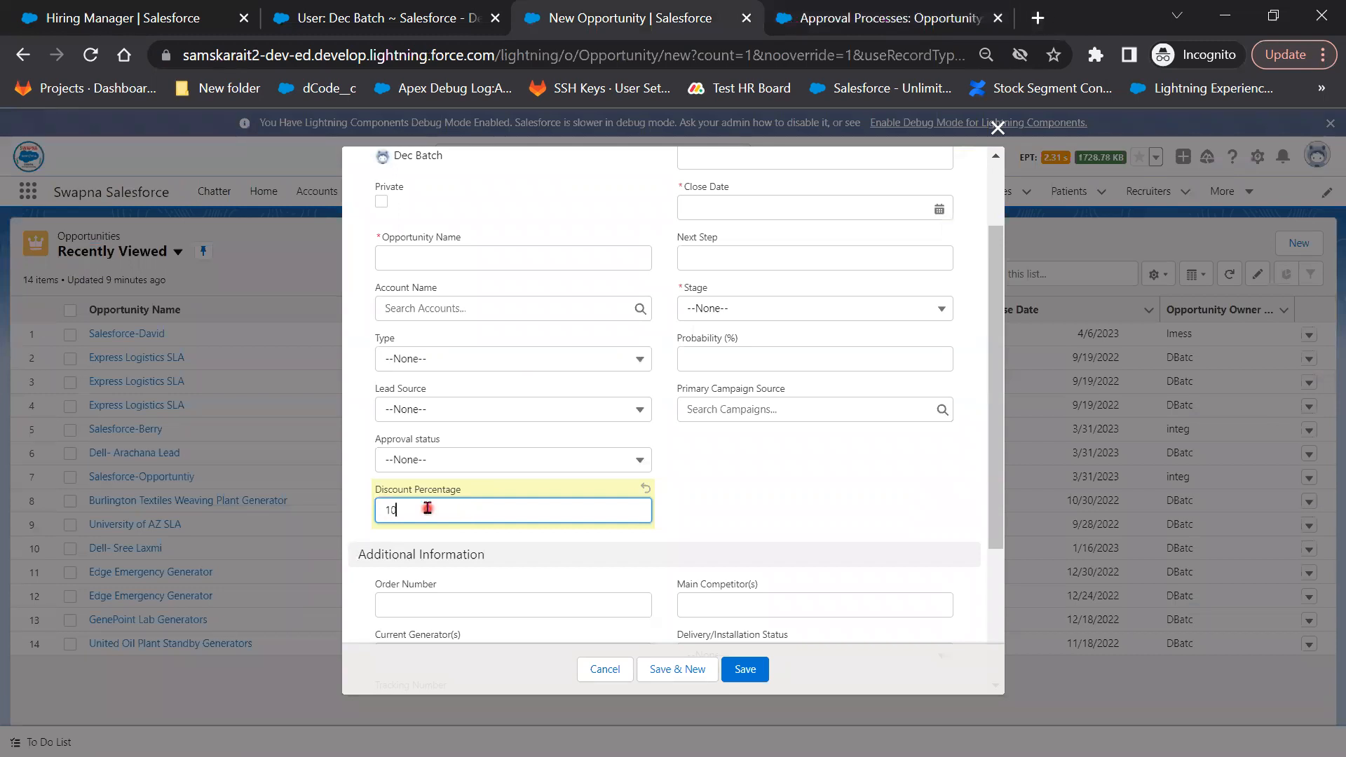
click(876, 17)
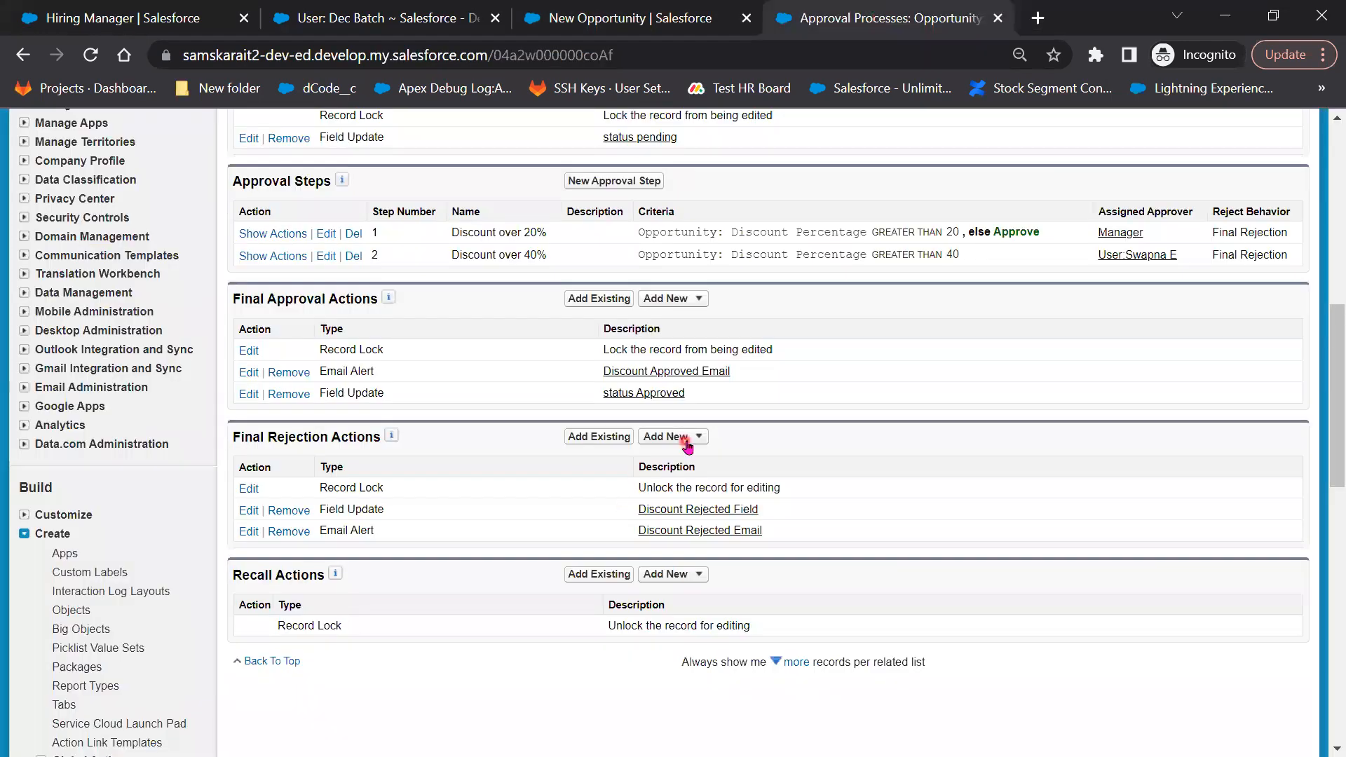
click(695, 492)
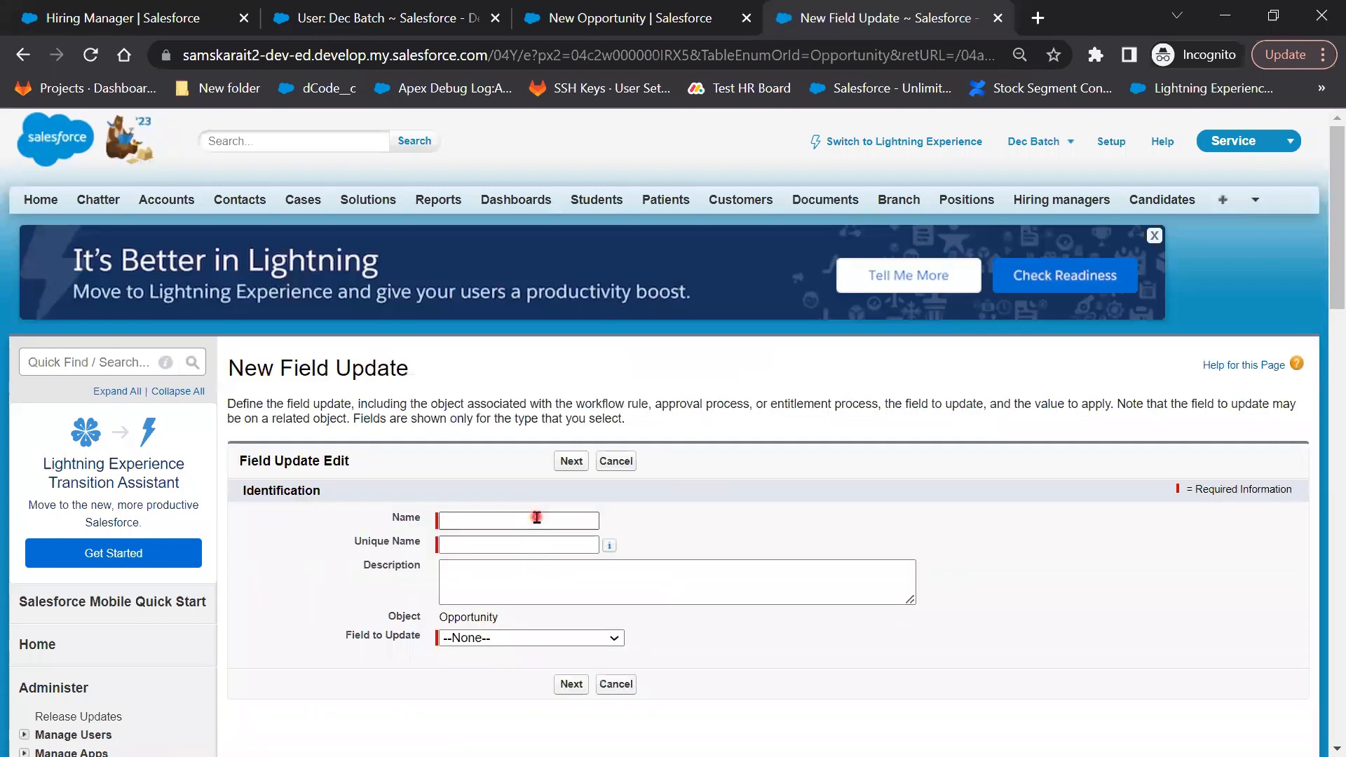
Save a 'Discount Clear' field update that sets Discount Percentage to a blank (null) value
click(537, 517)
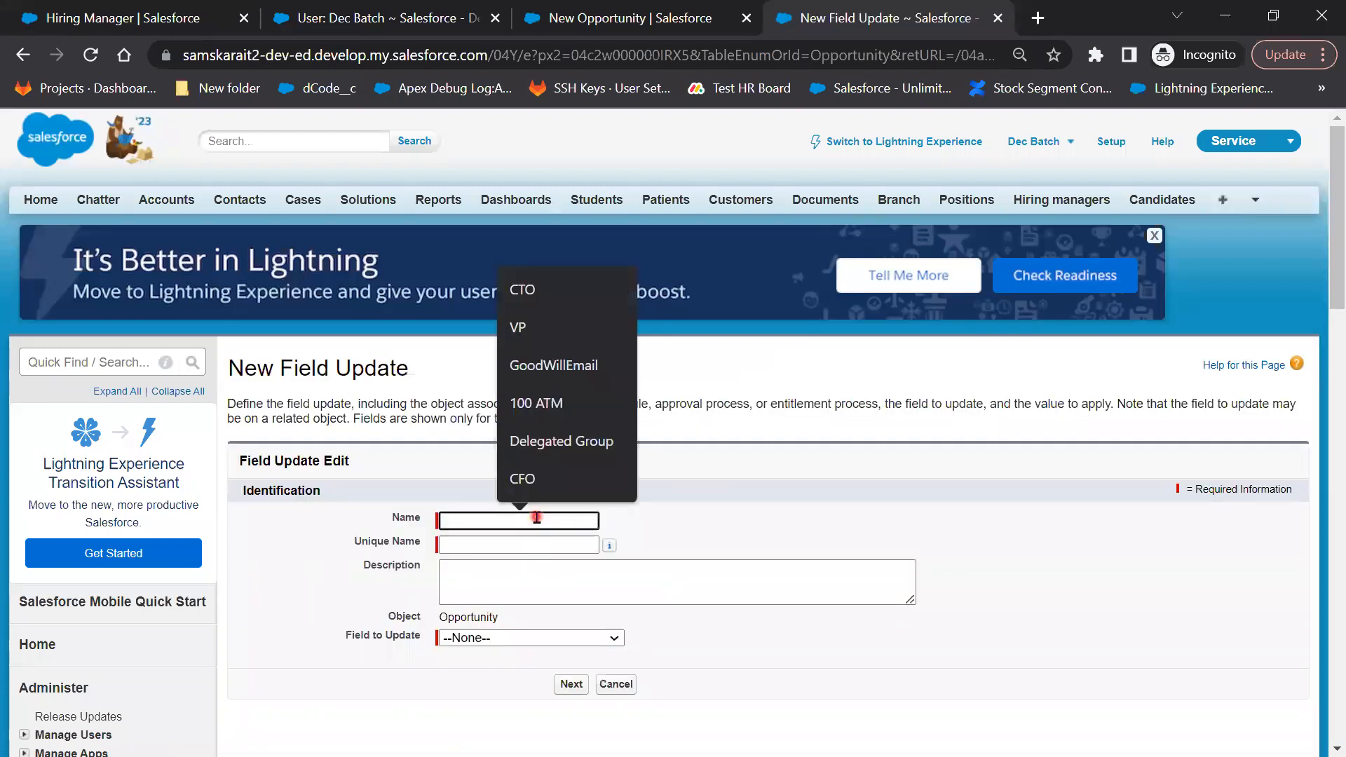
text(Disc)
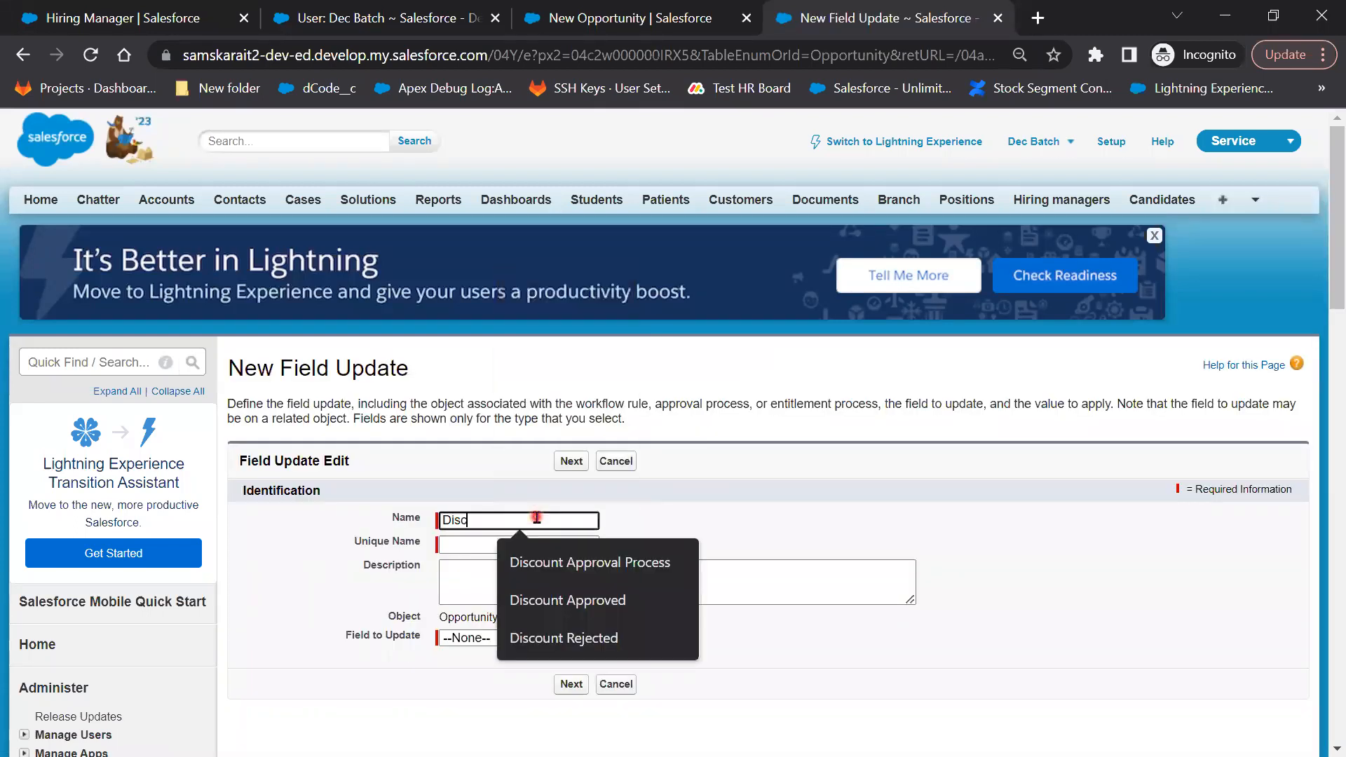
text(ount Clear)
key(Tab)
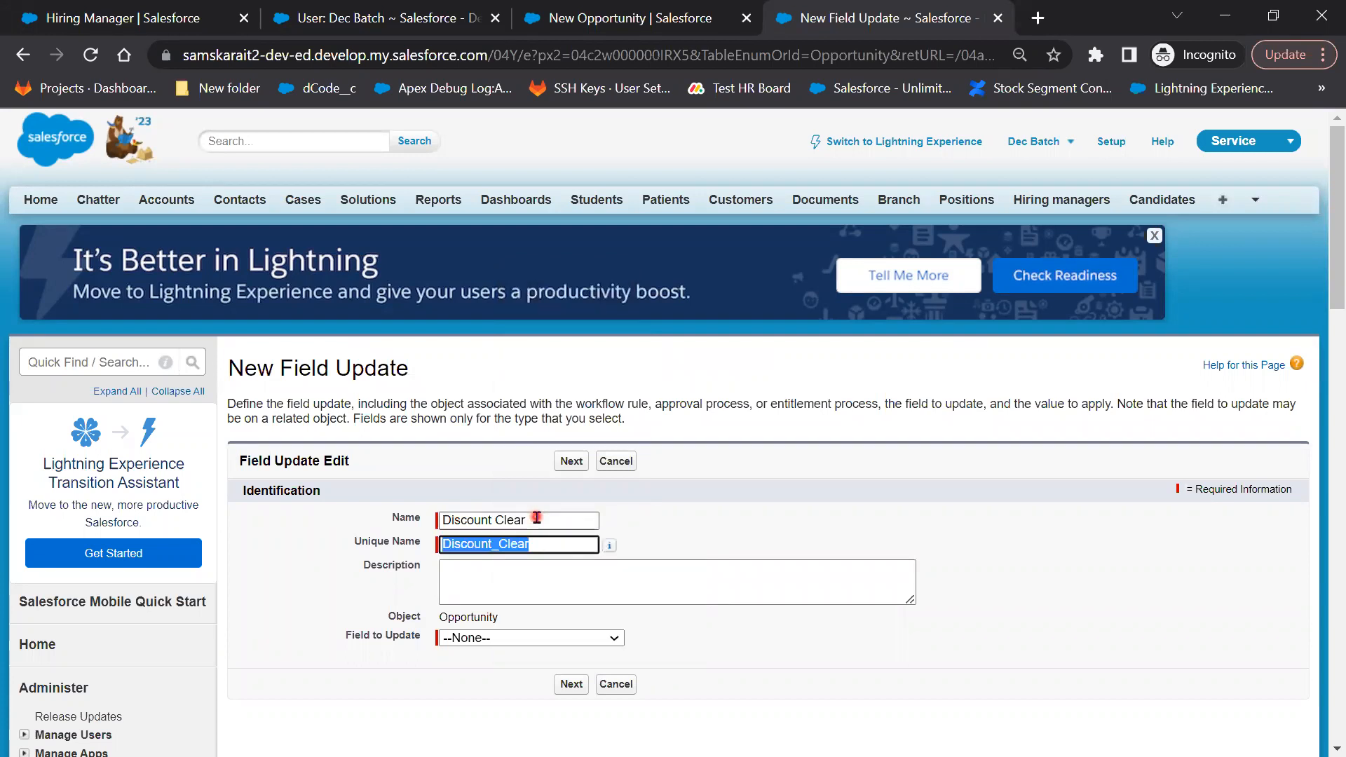
click(607, 645)
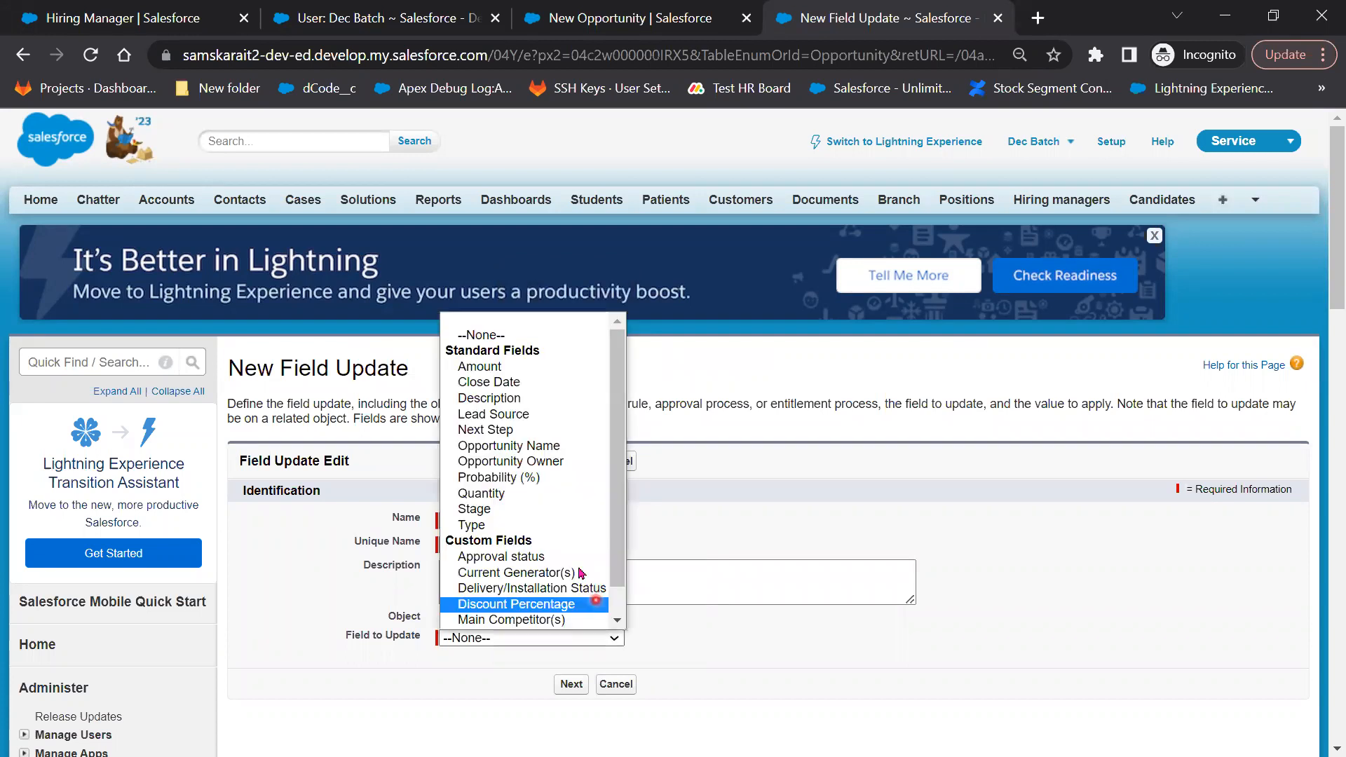
click(565, 605)
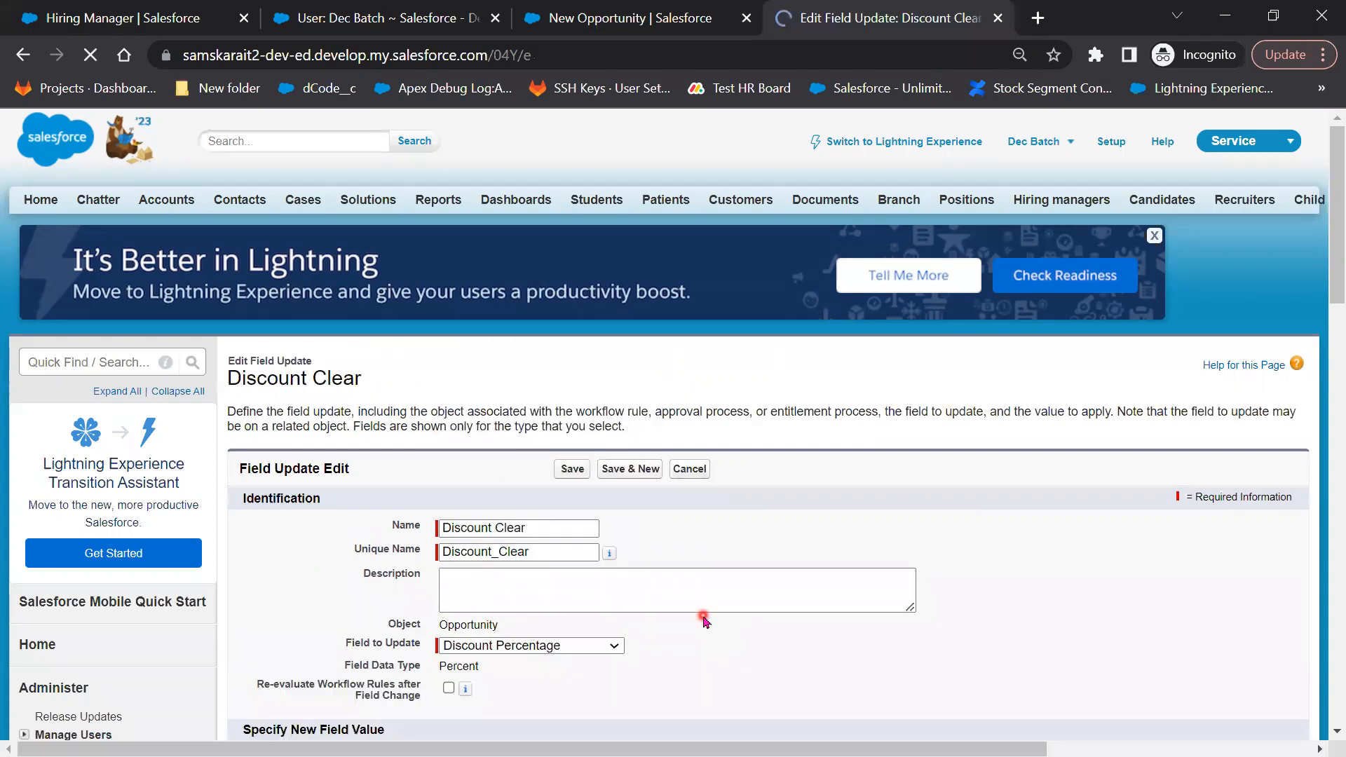
scroll(538, 401, down, 6)
click(487, 363)
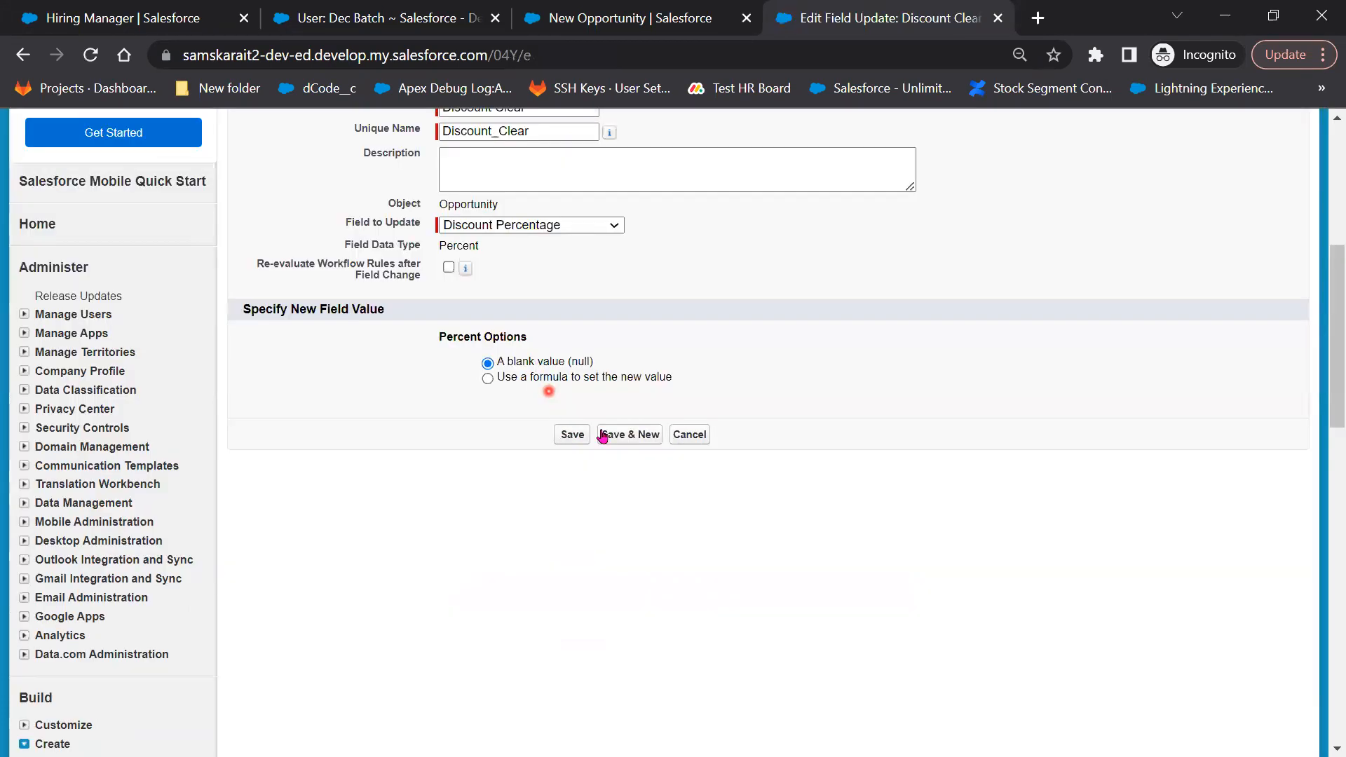
click(573, 434)
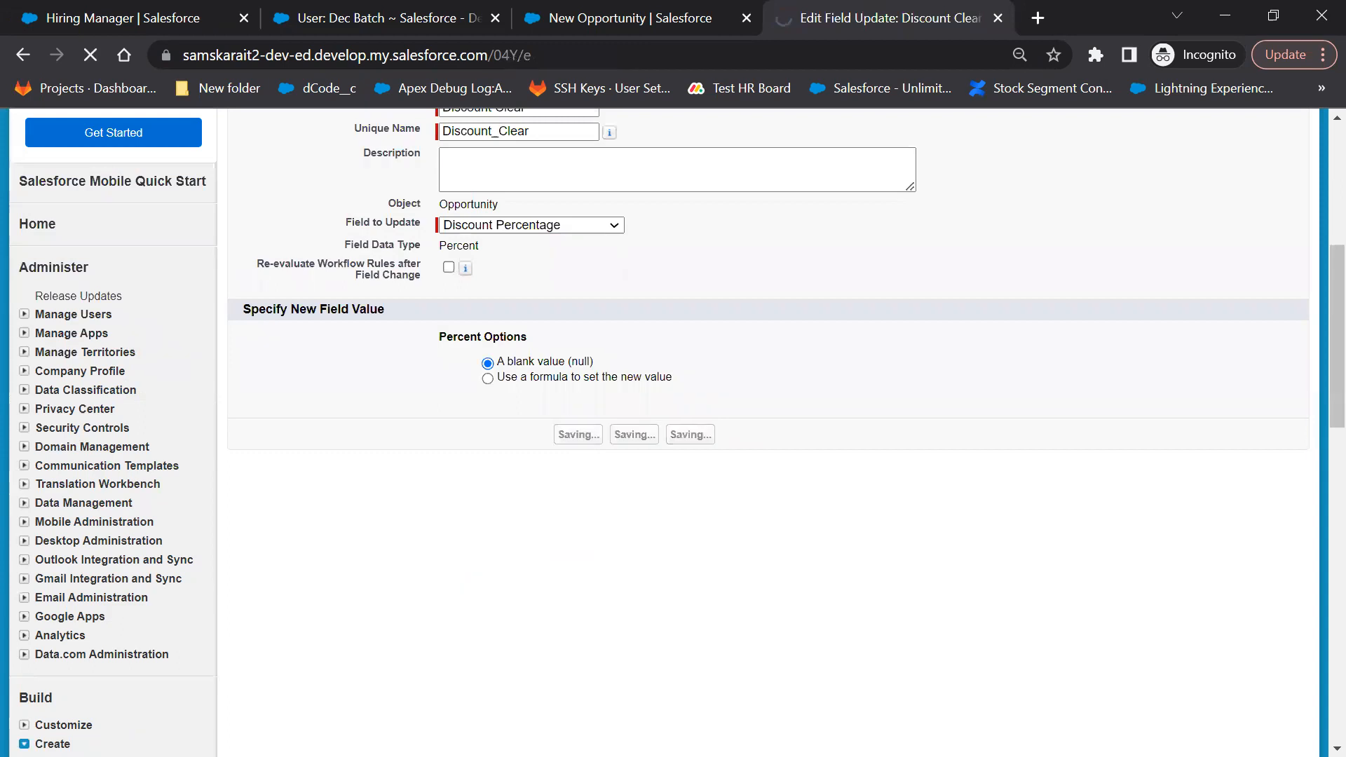
scroll(705, 595, down, 2)
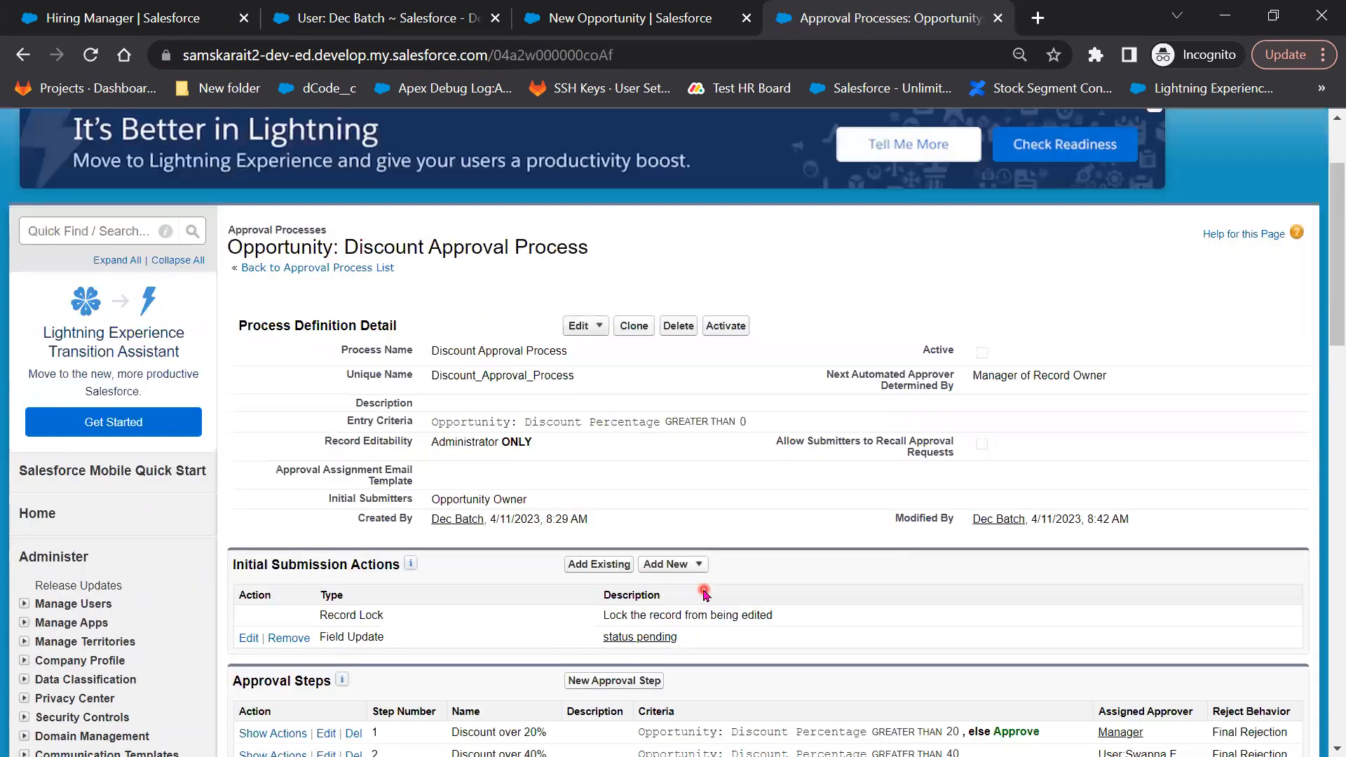
scroll(705, 594, down, 4)
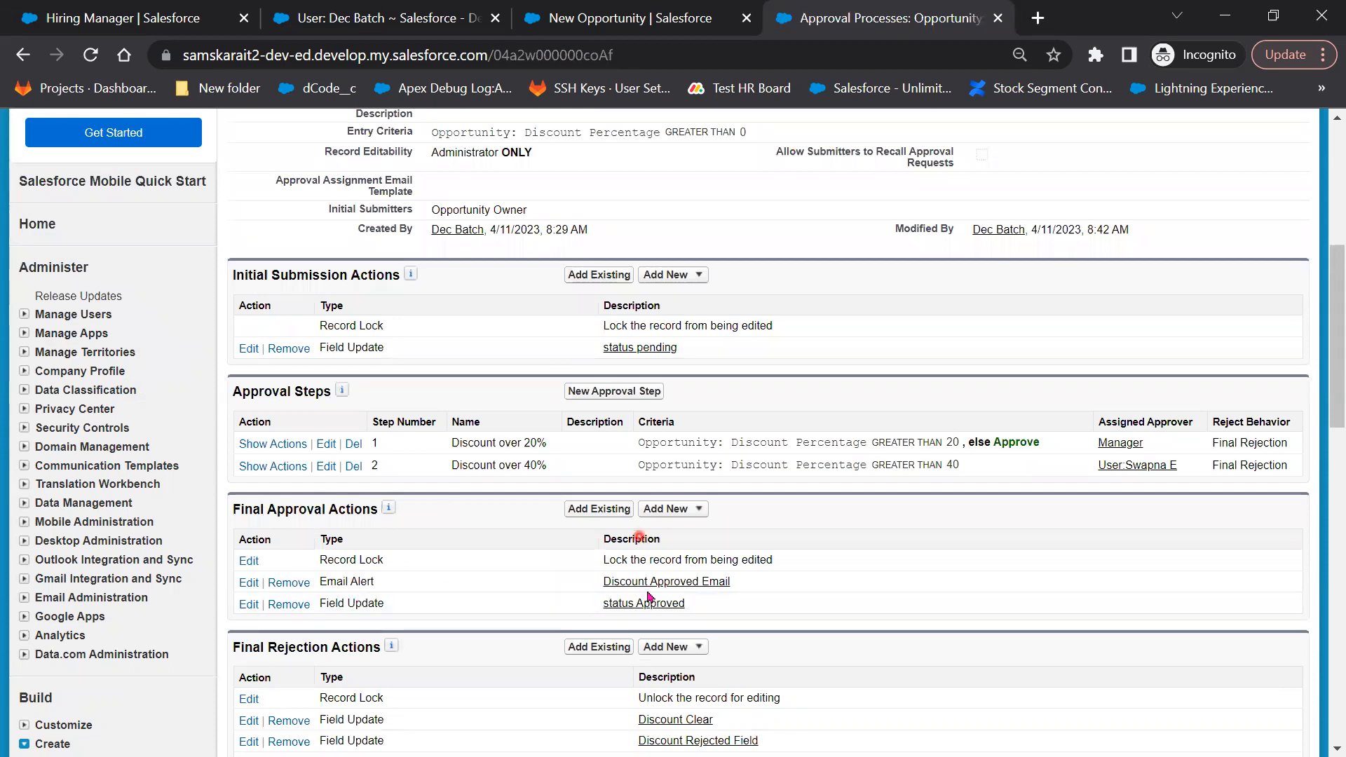
scroll(517, 666, down, 3)
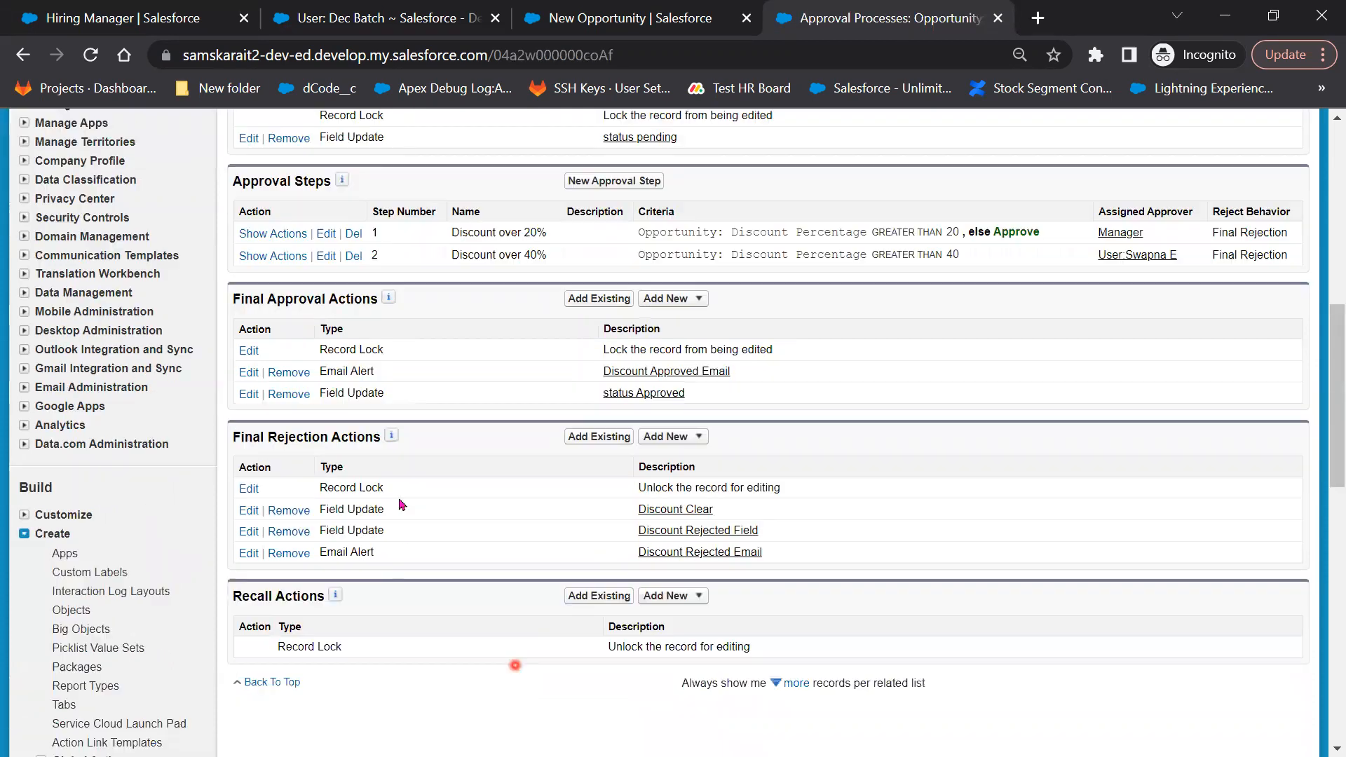
scroll(466, 543, up, 1)
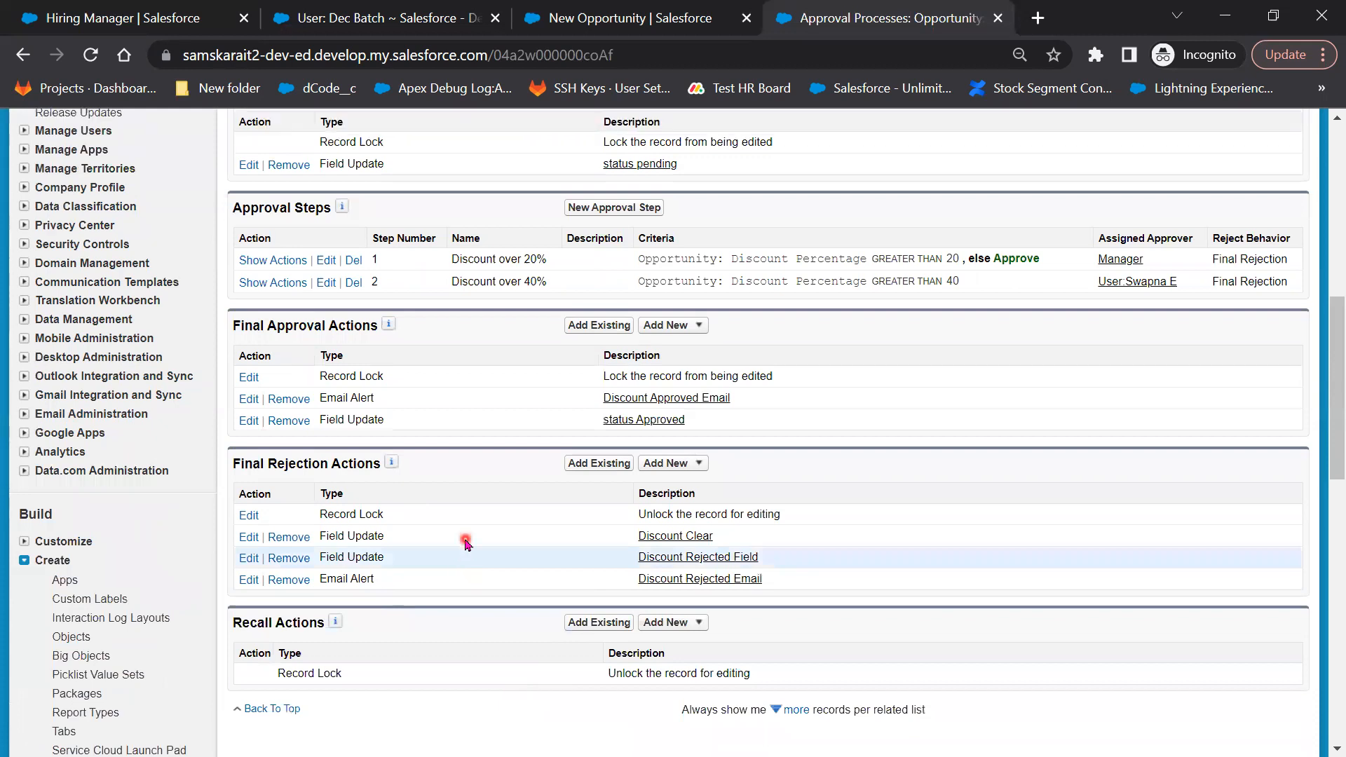
scroll(394, 418, up, 3)
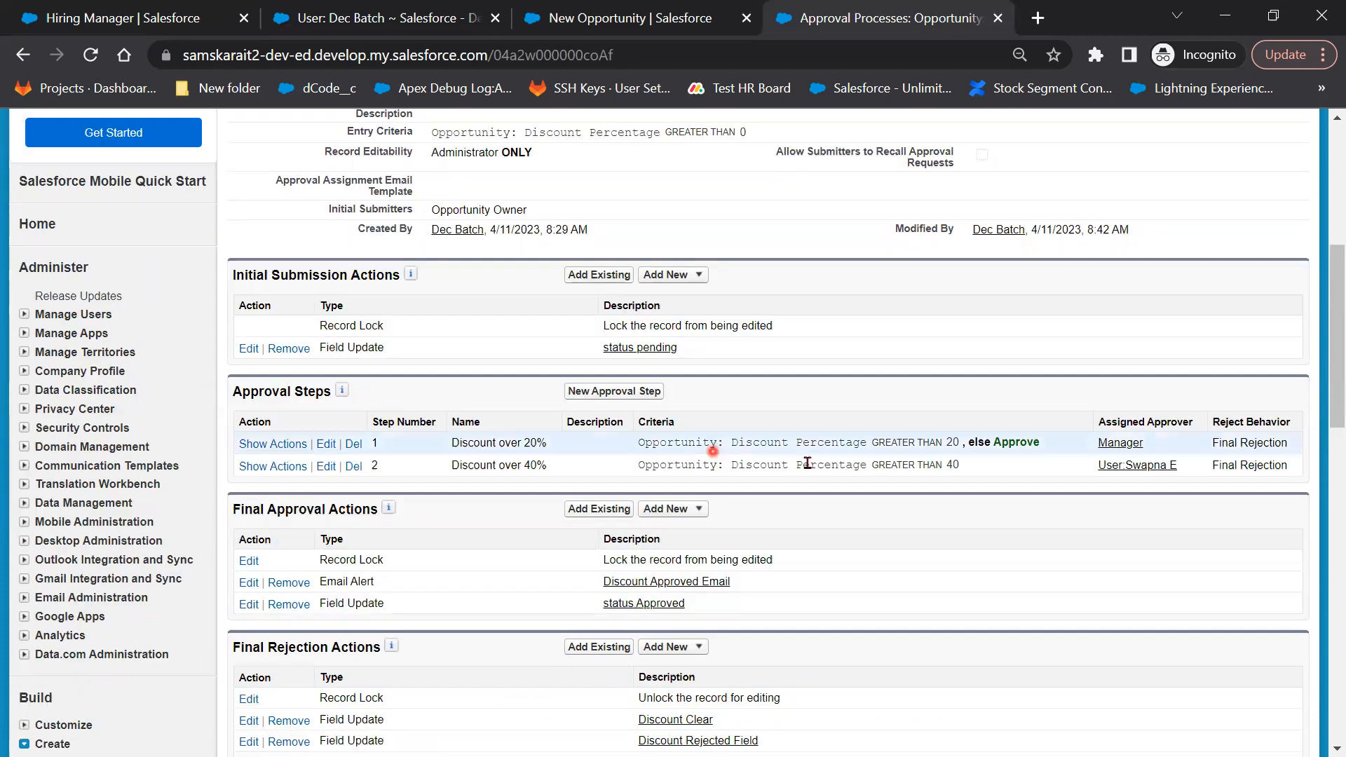
scroll(778, 549, up, 3)
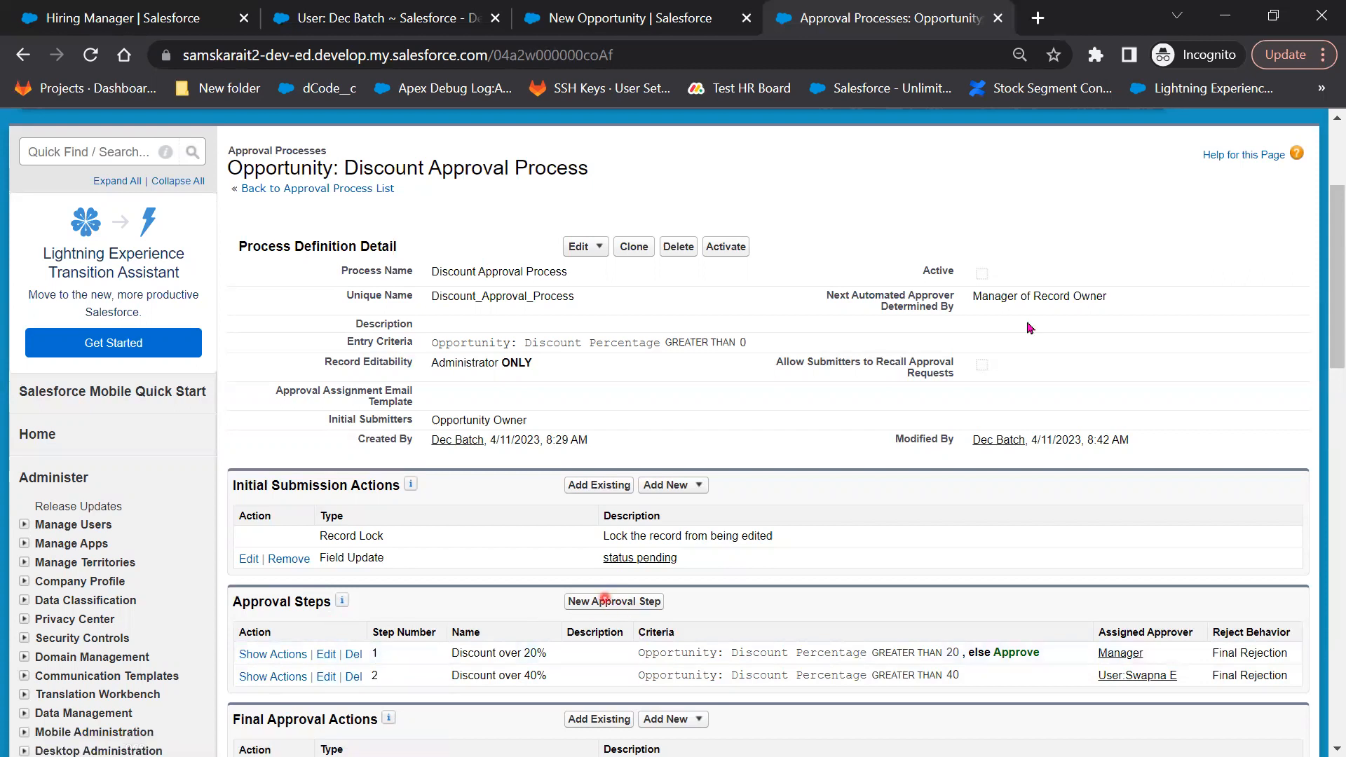
Activate the Discount Approval Process and confirm the activation prompt
click(982, 273)
click(741, 248)
click(761, 221)
click(796, 435)
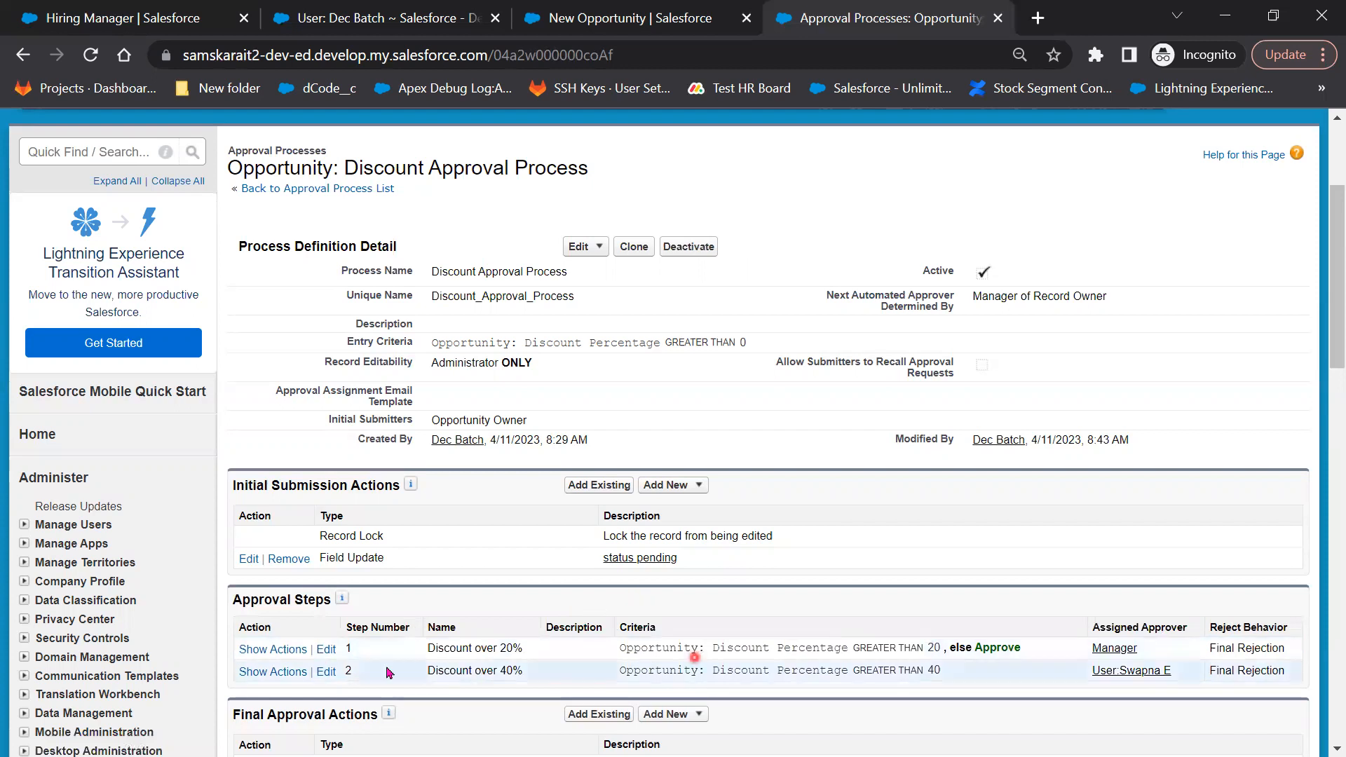
Re-save the Discount over 20% step unchanged, with criteria above 20 and Manager approving
click(324, 650)
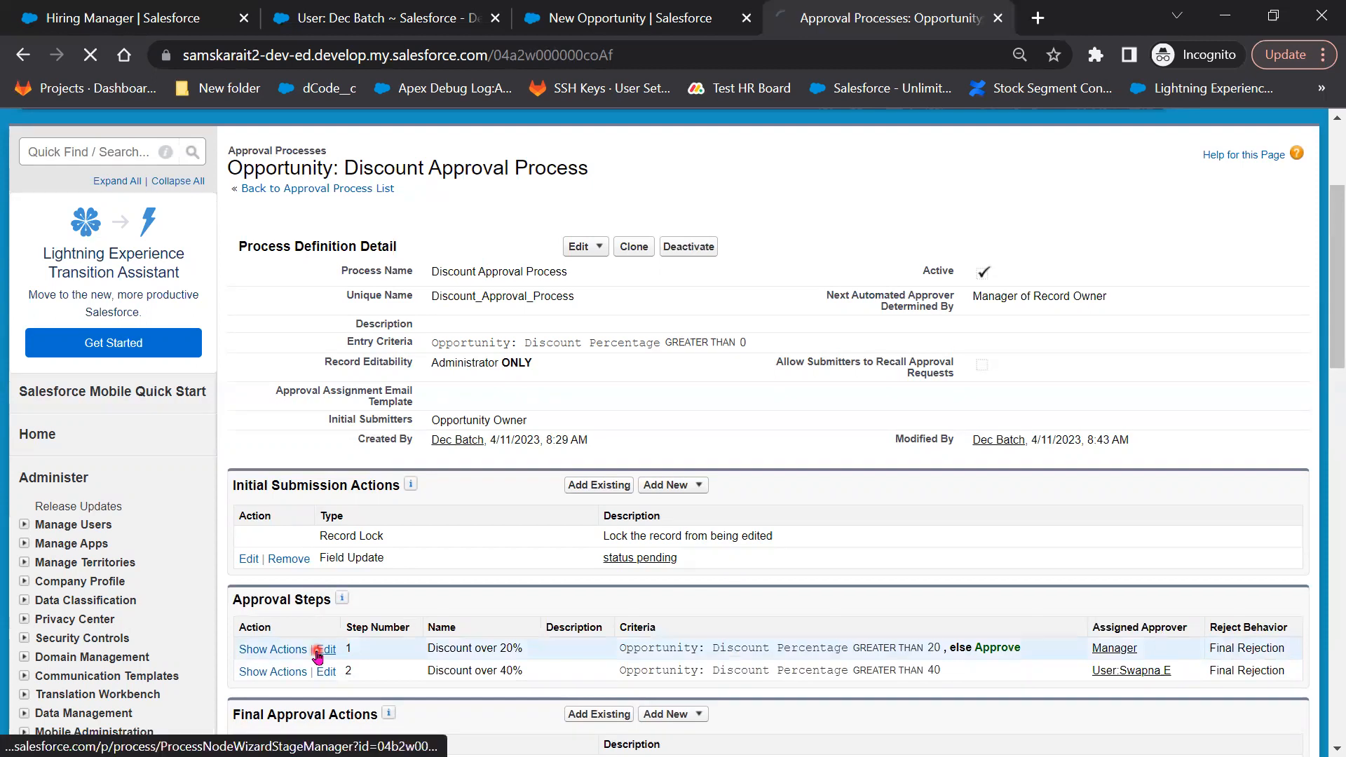
scroll(516, 634, down, 4)
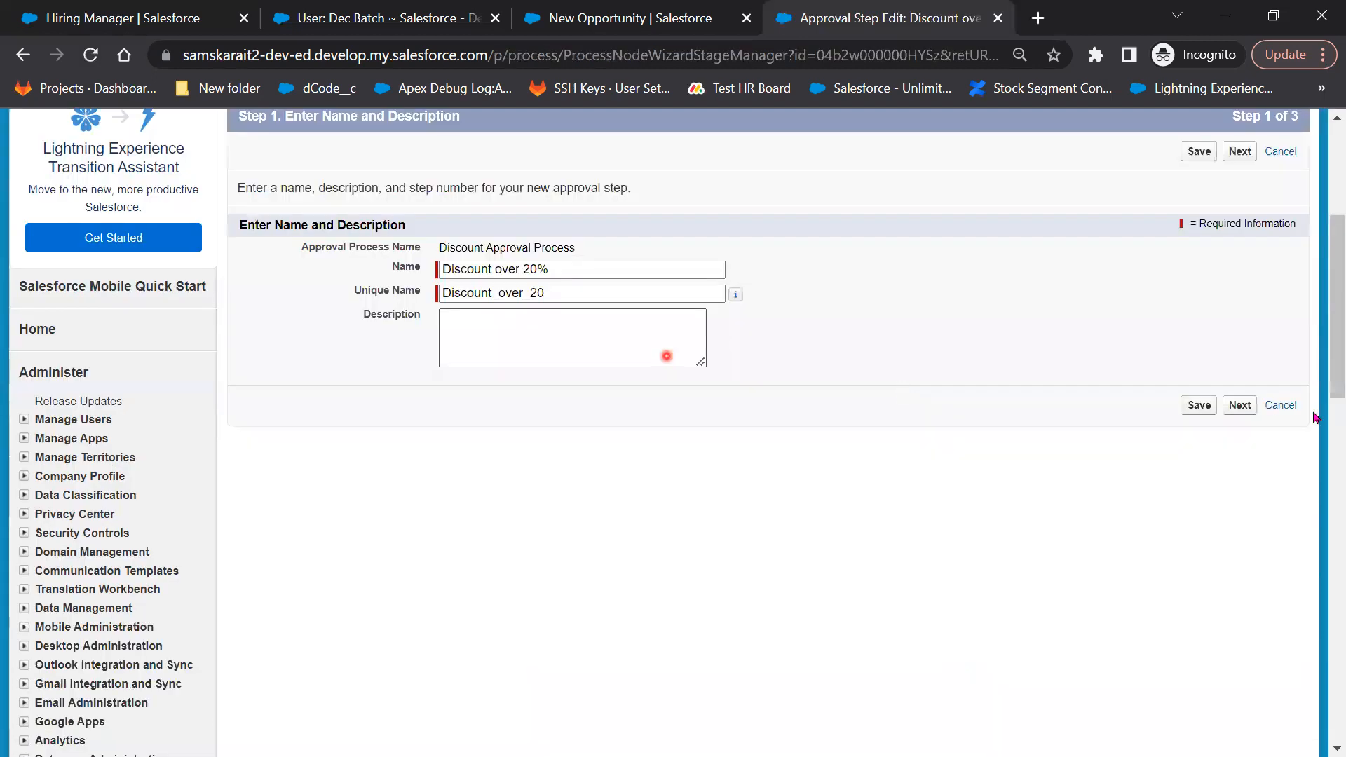
click(1238, 406)
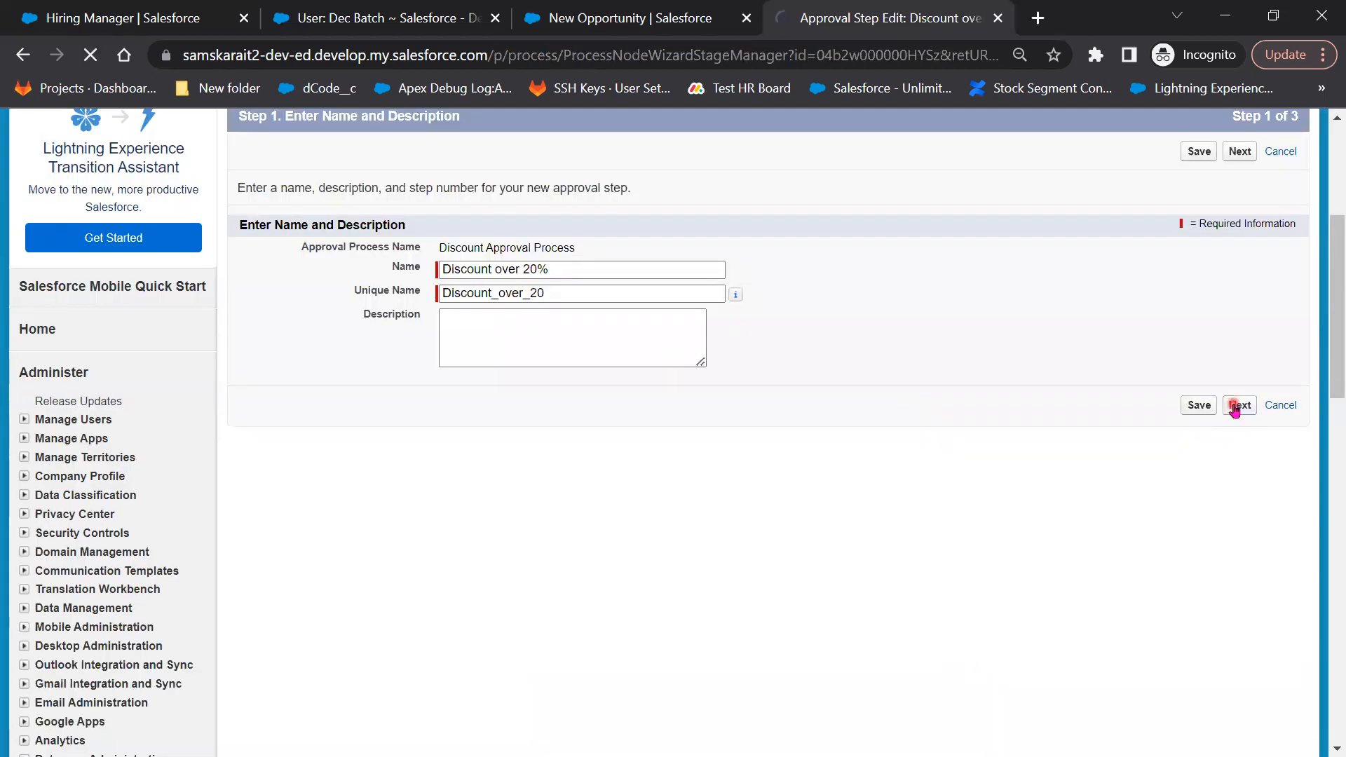
scroll(1248, 513, down, 5)
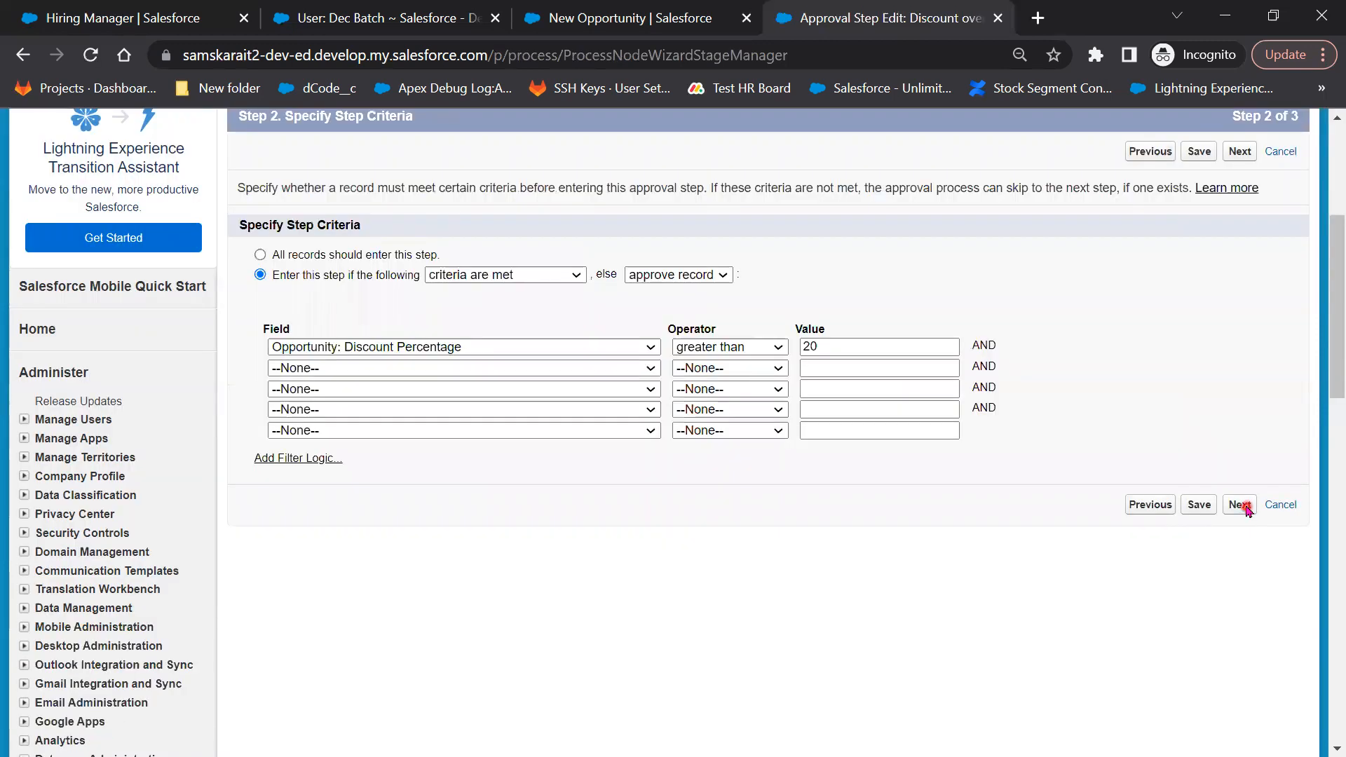
click(1241, 505)
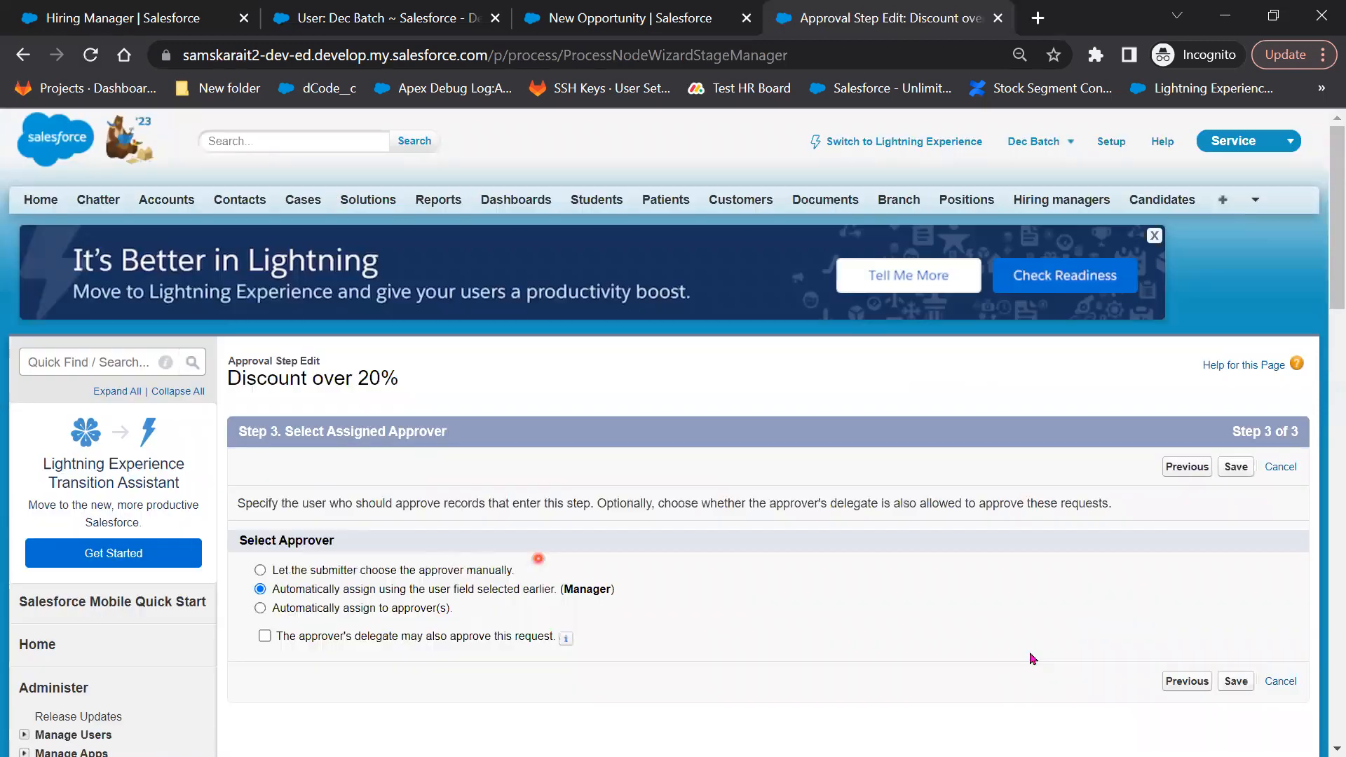
scroll(1268, 430, down, 5)
click(1237, 366)
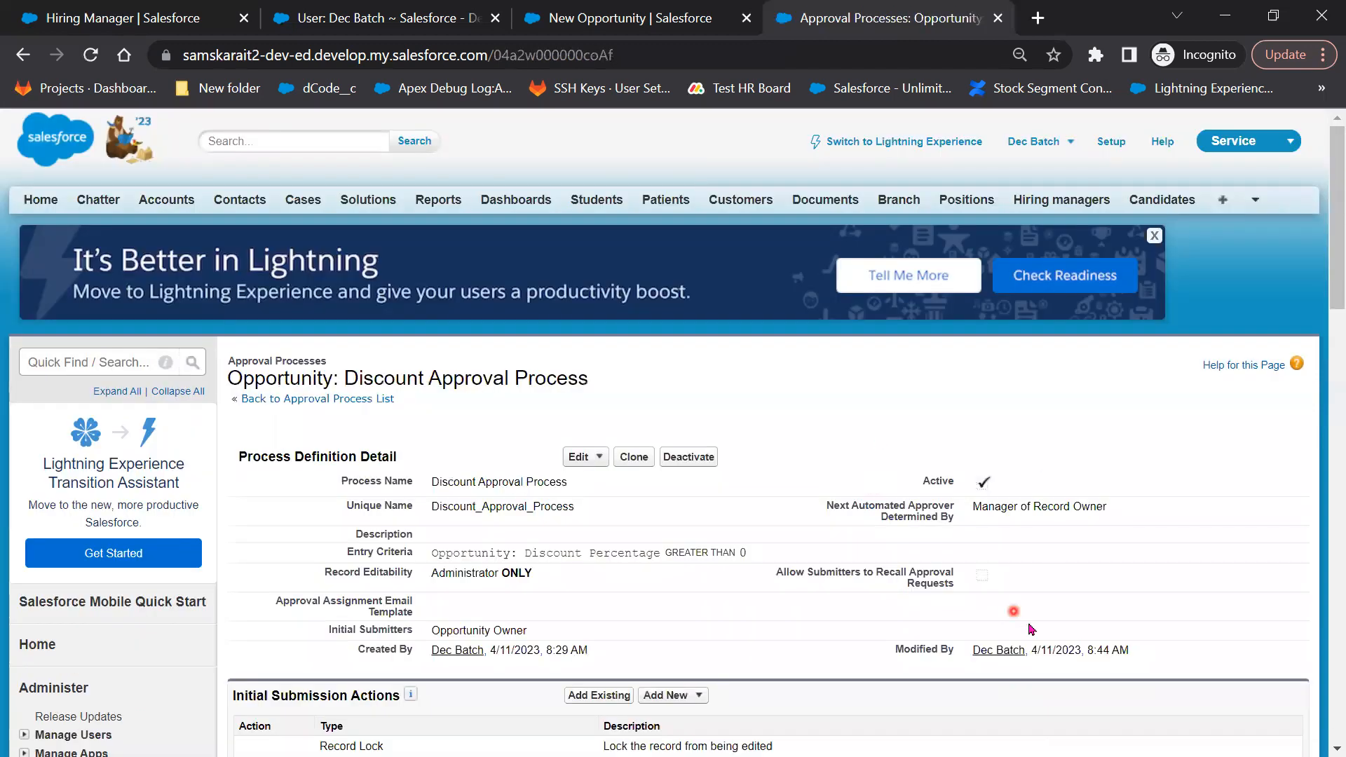
scroll(1032, 629, down, 5)
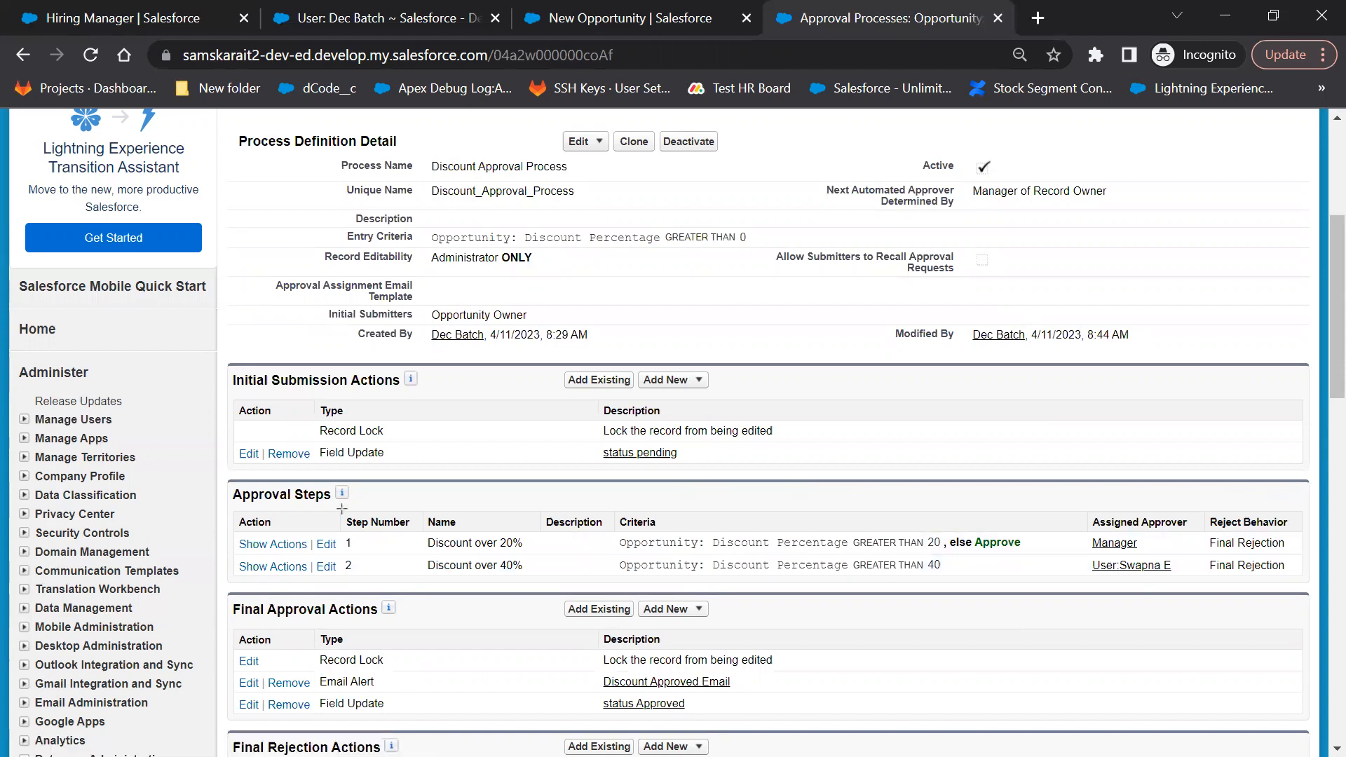
mouse_move(341, 509)
mouse_down()
mouse_move(387, 581)
mouse_move(421, 581)
mouse_up()
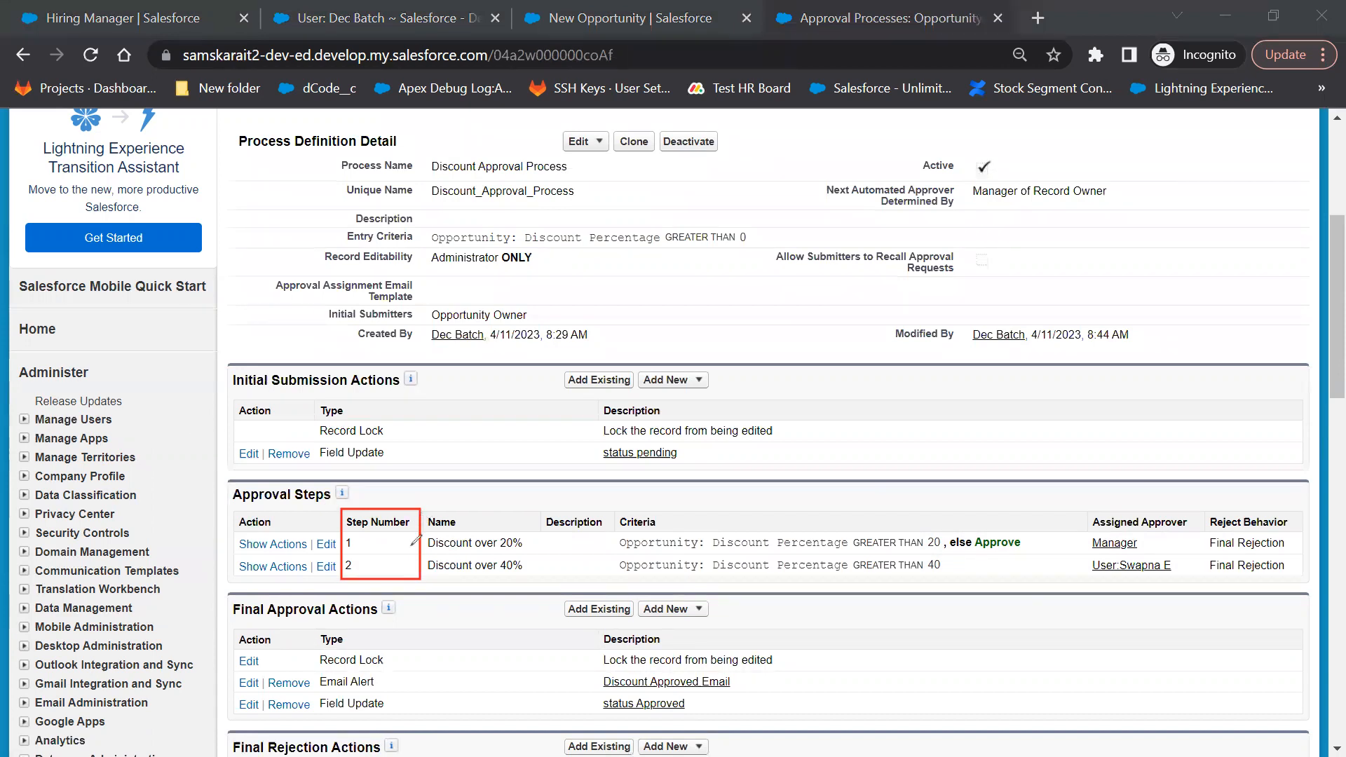
drag(410, 565, 414, 516)
click(584, 27)
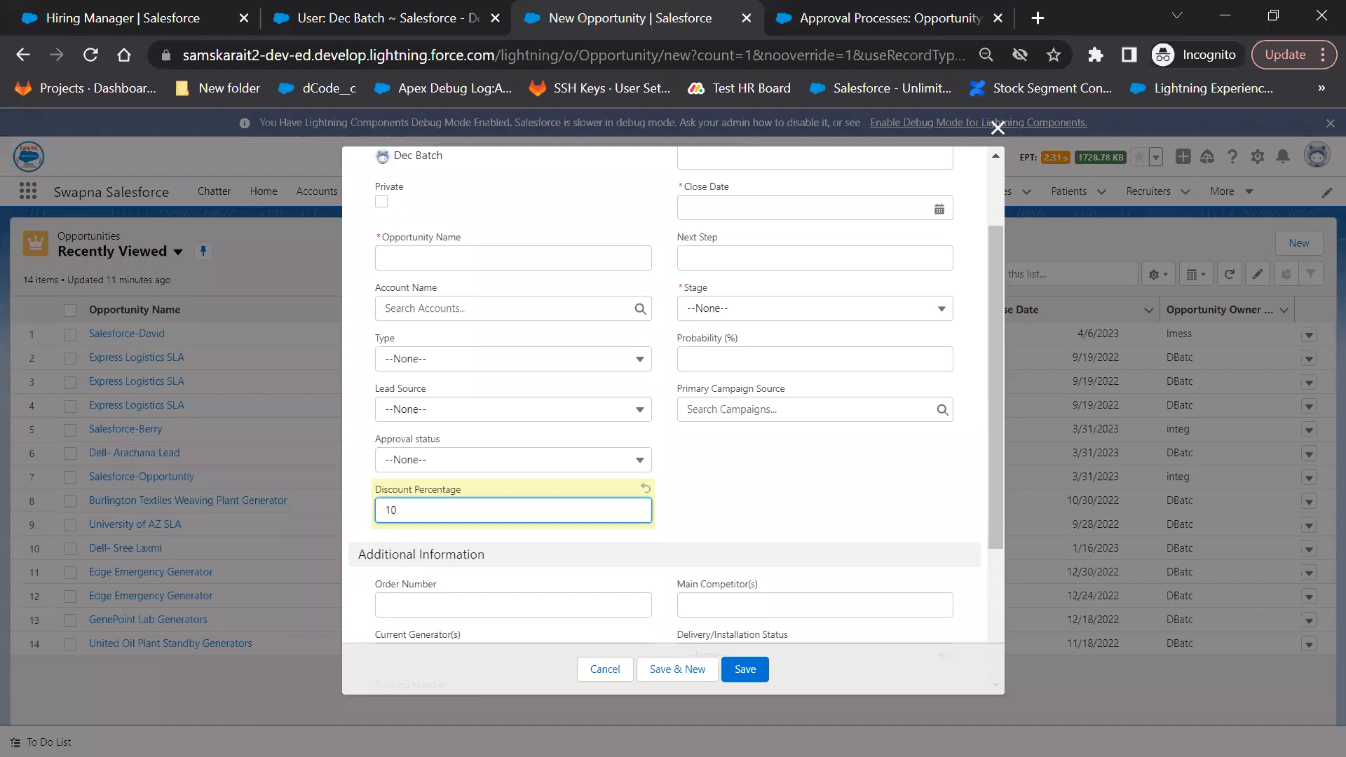
click(1074, 13)
click(944, 14)
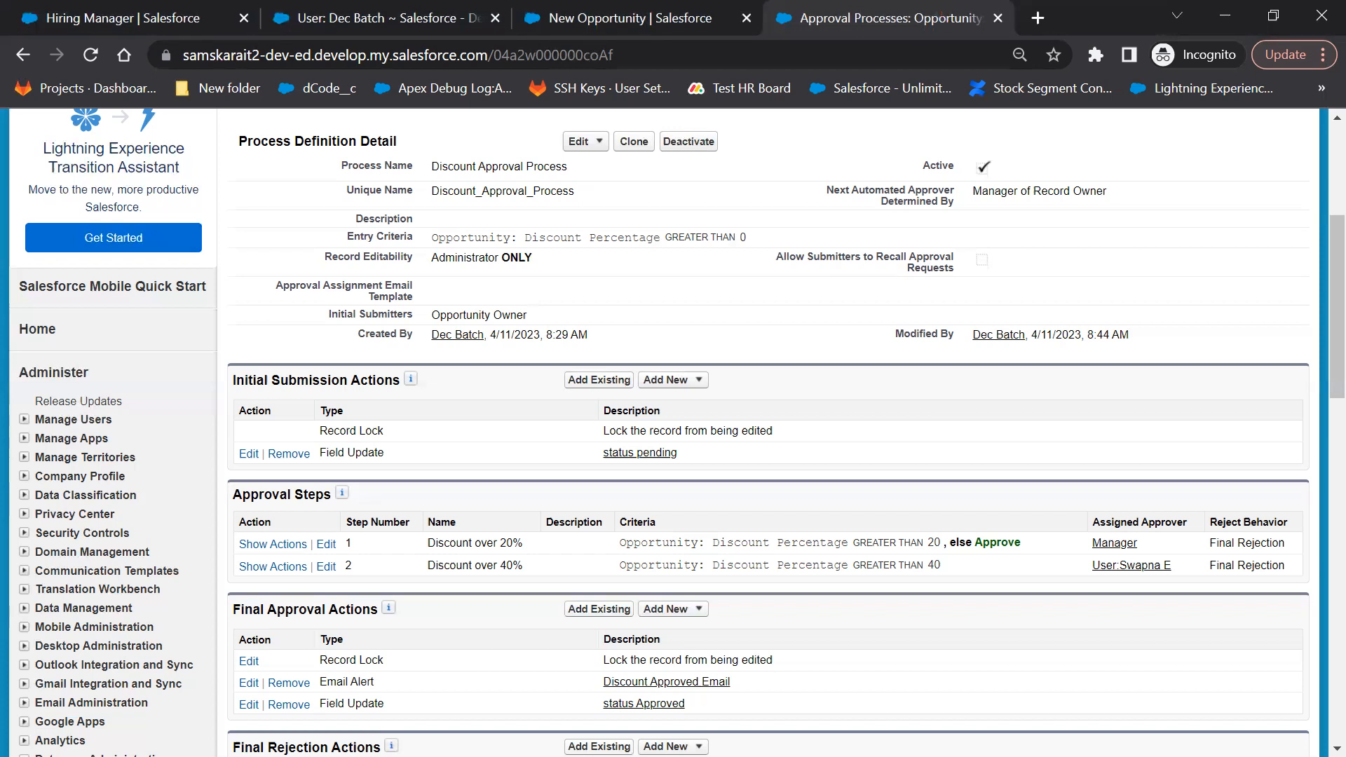
Annotate step 1's else-Approve condition and its 20 threshold, then clear the ink
mouse_move(988, 501)
mouse_down()
mouse_move(976, 507)
mouse_move(1005, 526)
mouse_move(1036, 500)
mouse_up()
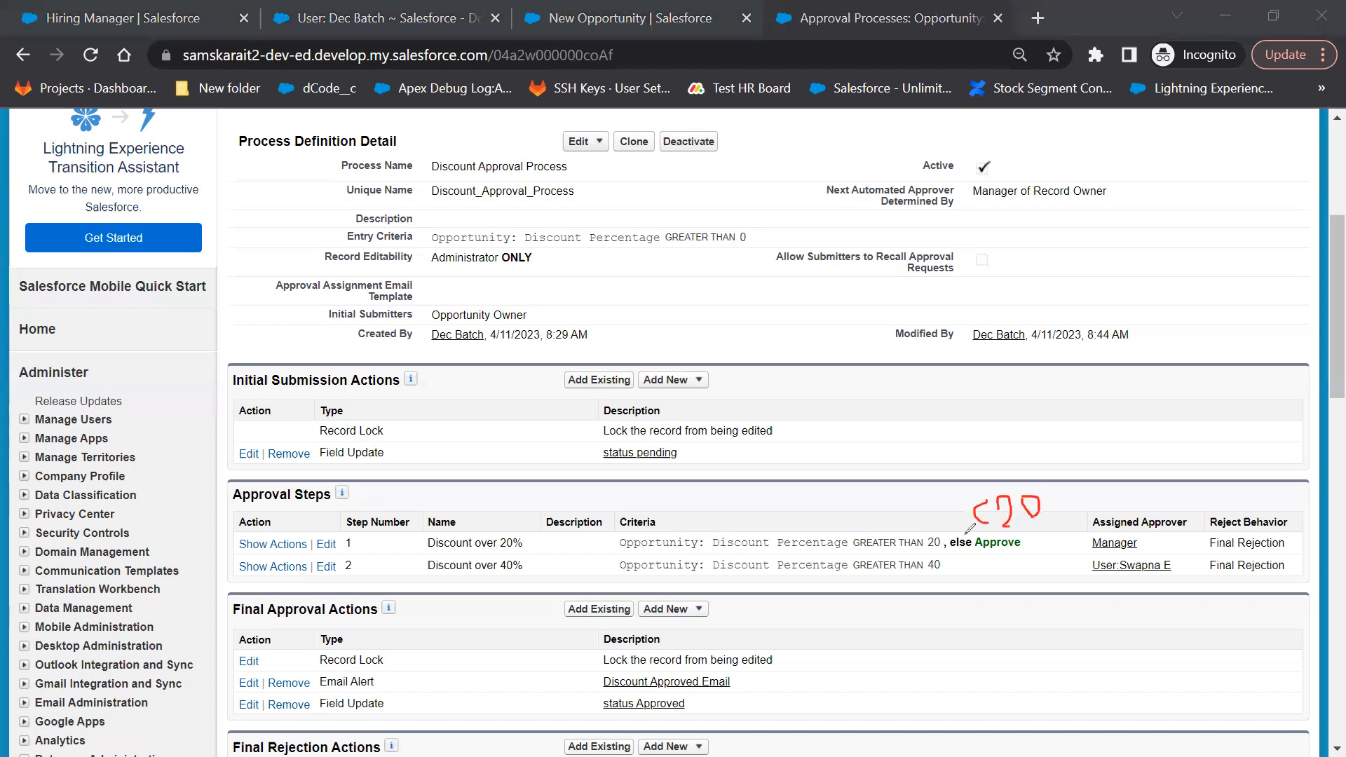
mouse_move(865, 504)
mouse_down()
mouse_move(884, 531)
mouse_move(915, 518)
mouse_up()
mouse_move(923, 498)
mouse_down()
mouse_move(1078, 492)
mouse_move(1091, 519)
mouse_up()
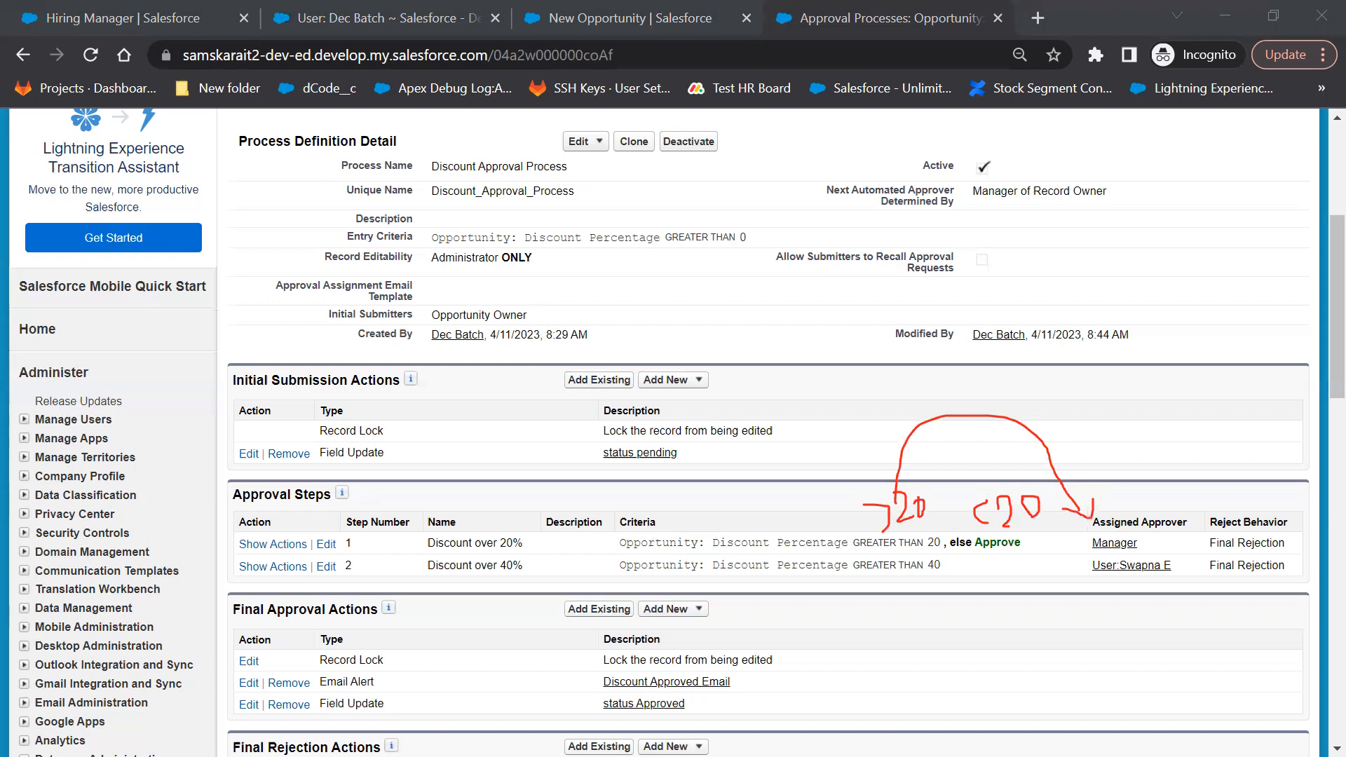
click(604, 101)
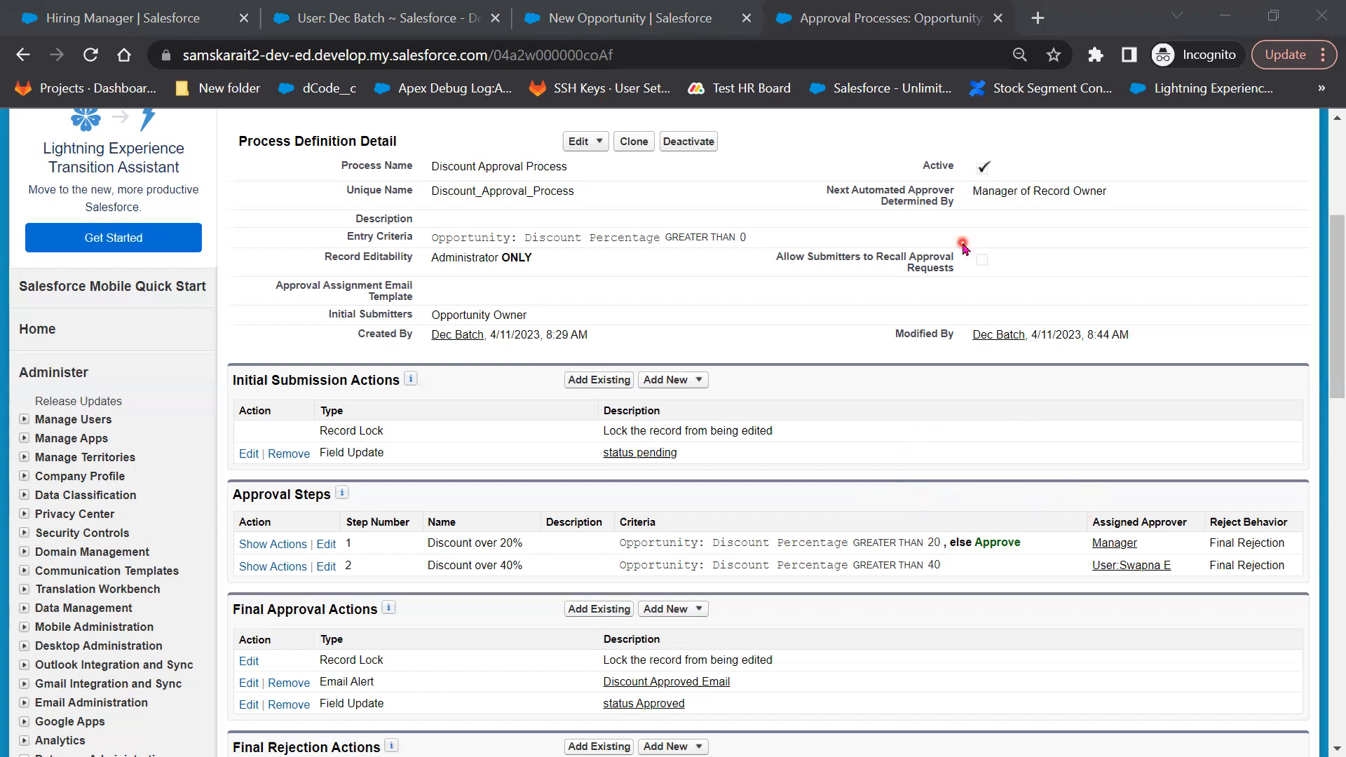
click(607, 16)
Underline step 2's 40 threshold, review the process actions, and return to the New Opportunity form
drag(943, 566, 962, 566)
drag(1060, 568, 961, 566)
scroll(780, 672, down, 3)
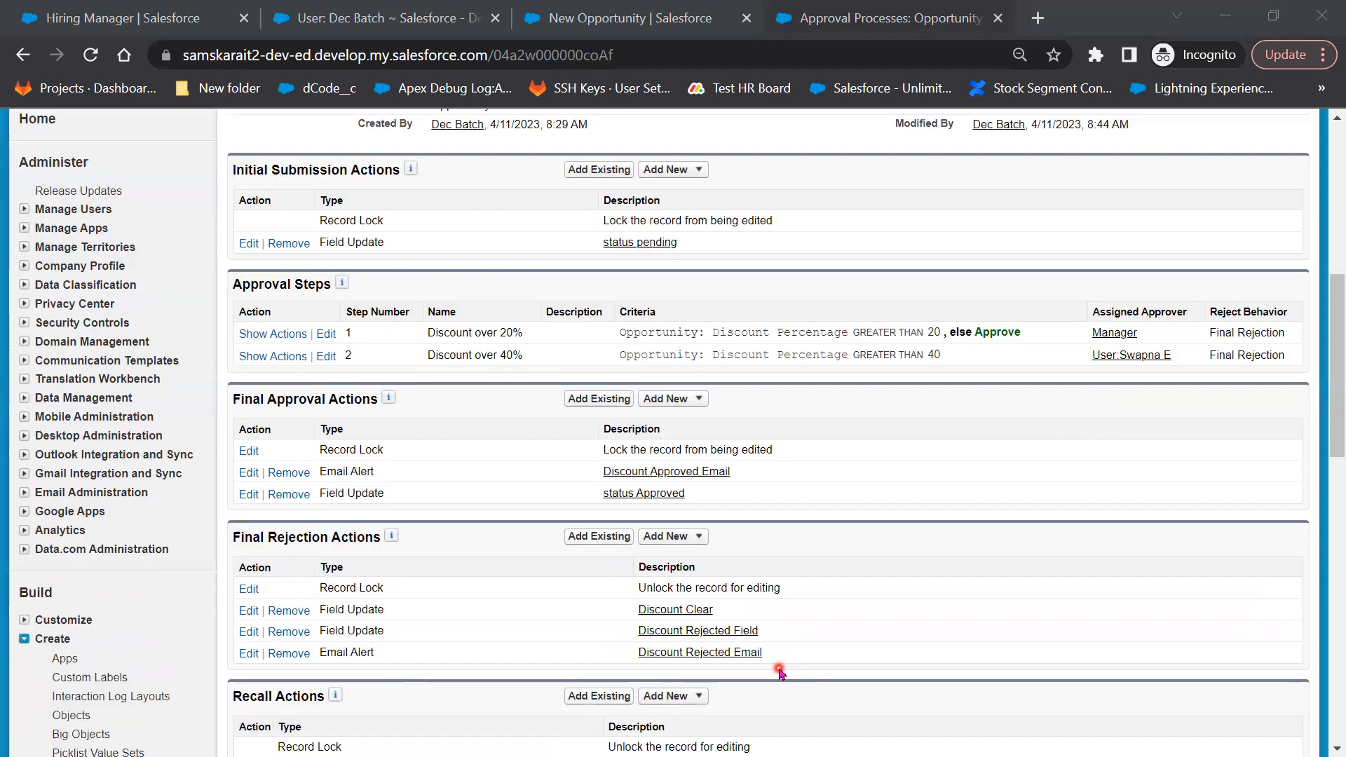
scroll(779, 672, down, 1)
scroll(771, 670, up, 1)
click(588, 19)
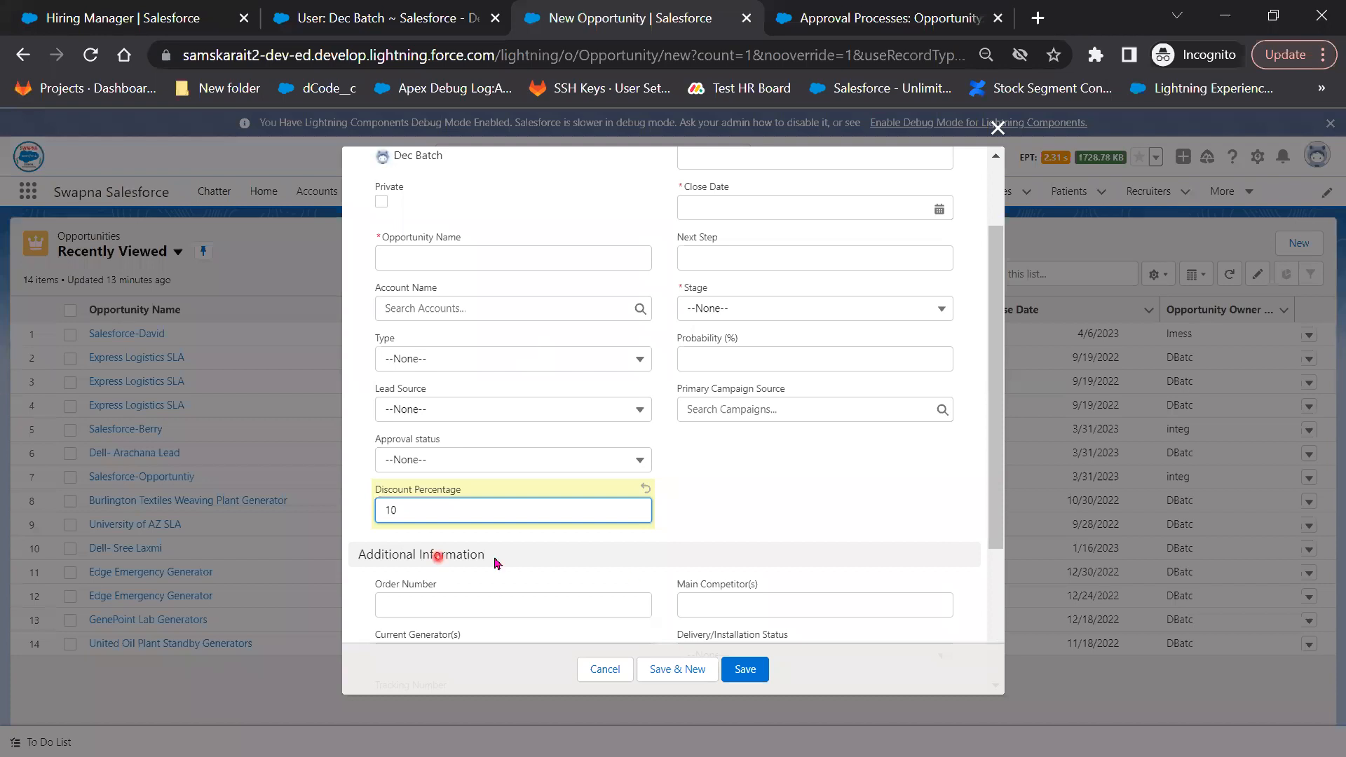
Reload, discarding the old form, and start a new opportunity named 'Approval Opp'
click(91, 54)
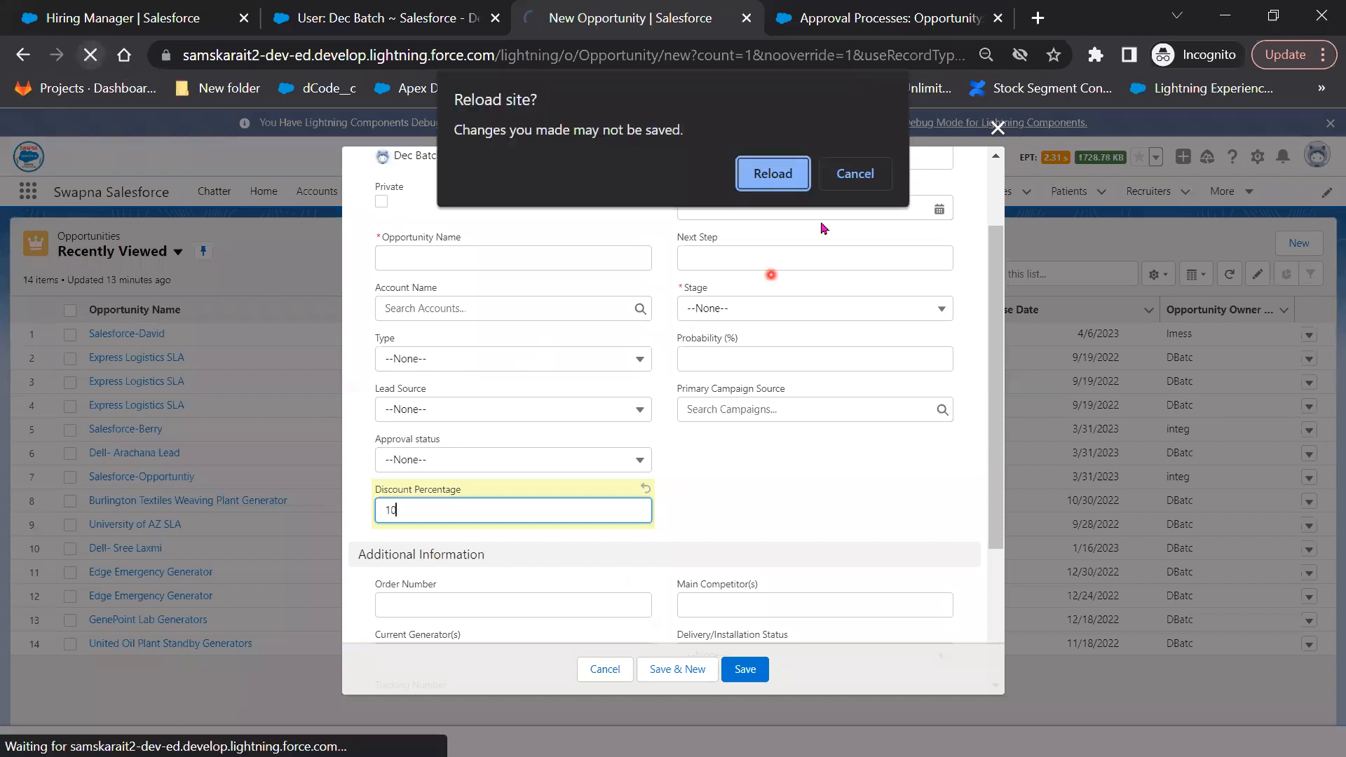
click(777, 175)
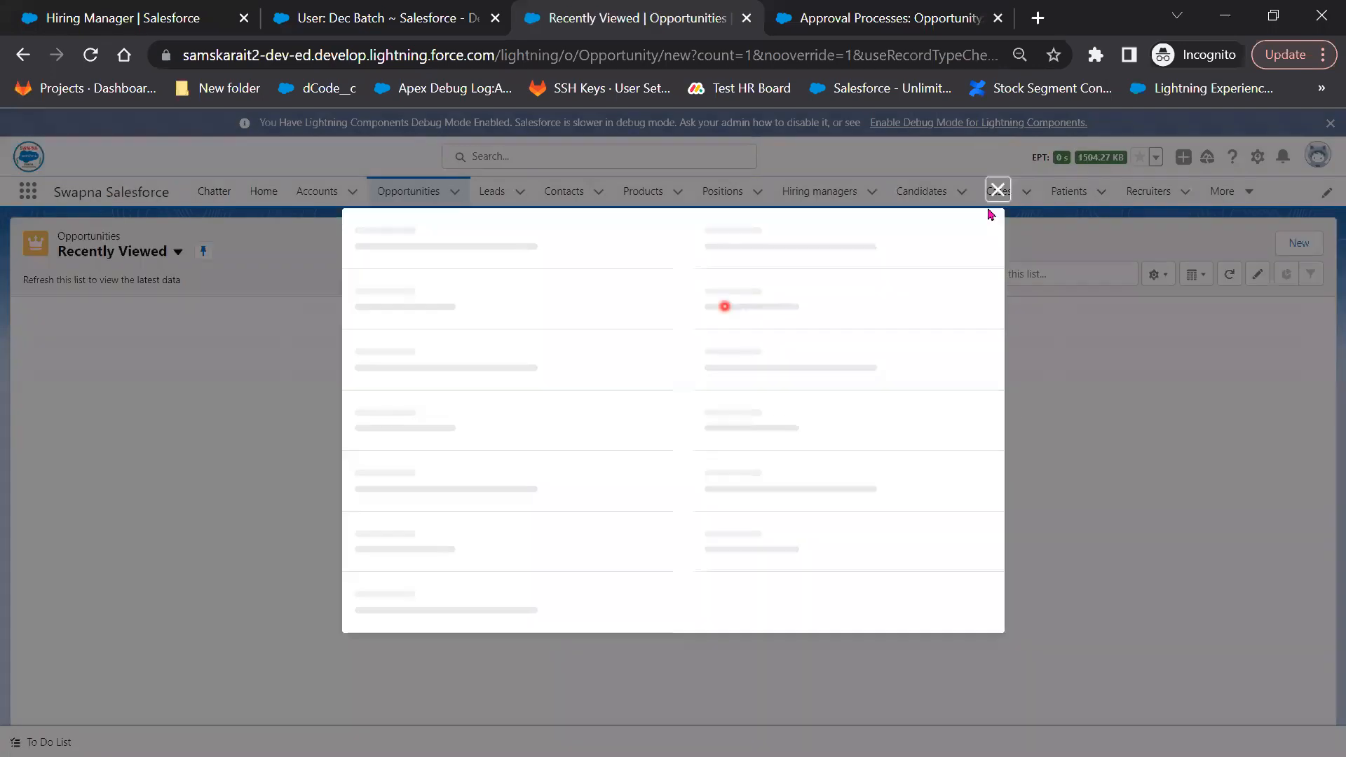
click(998, 189)
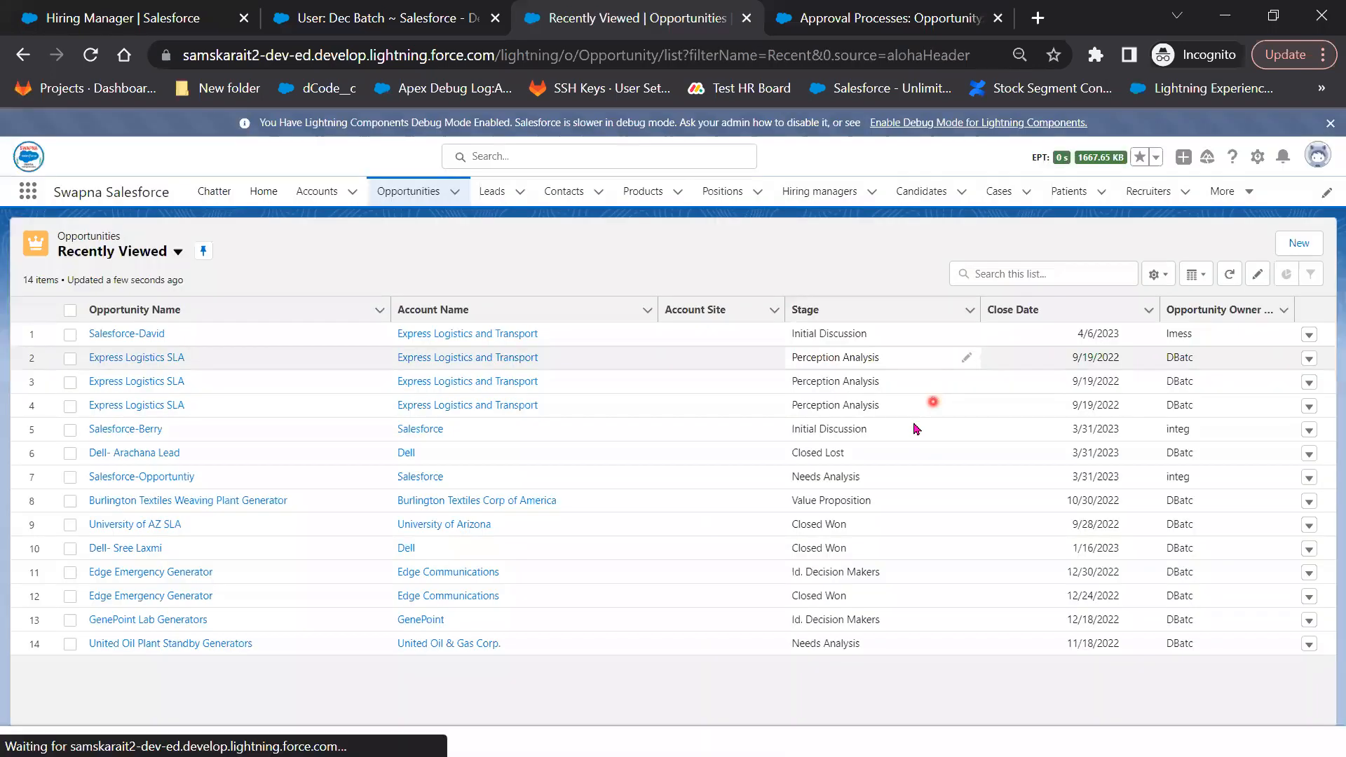
click(1300, 243)
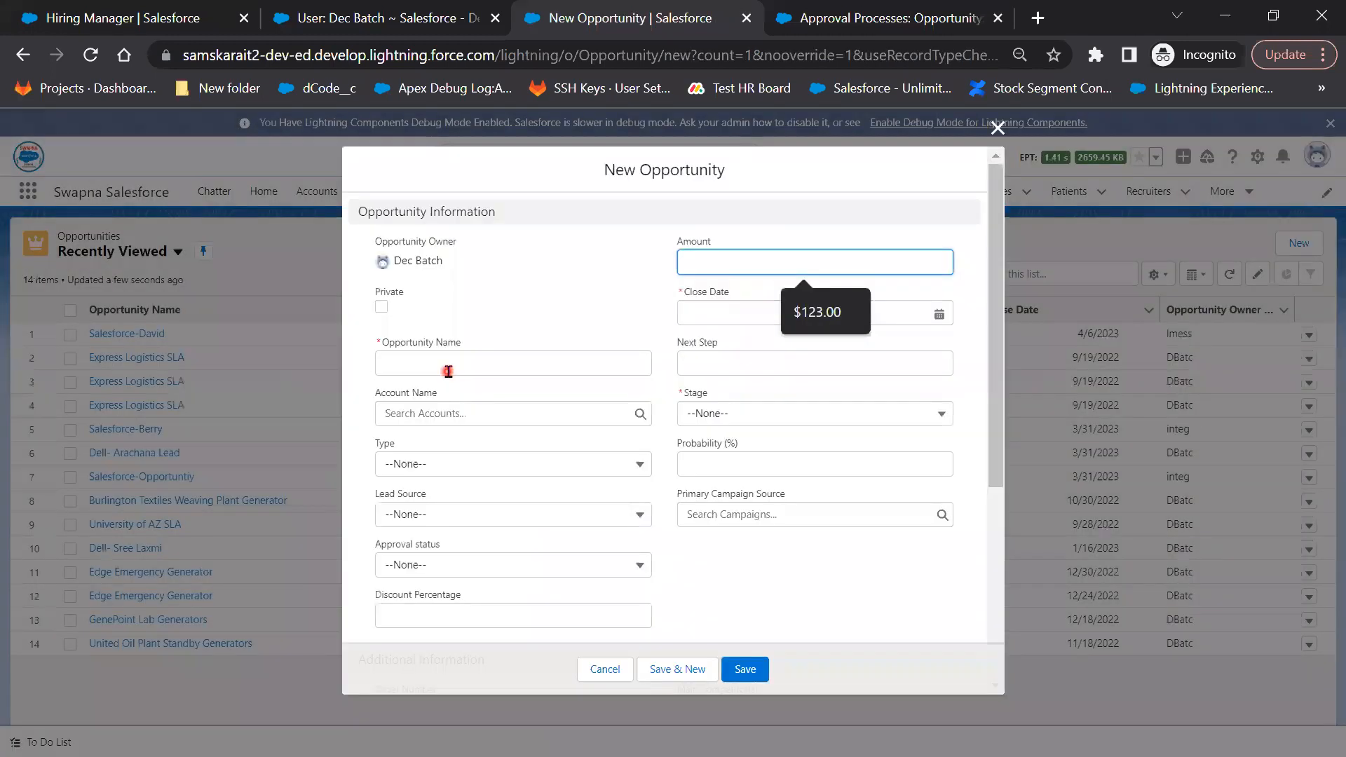
click(448, 371)
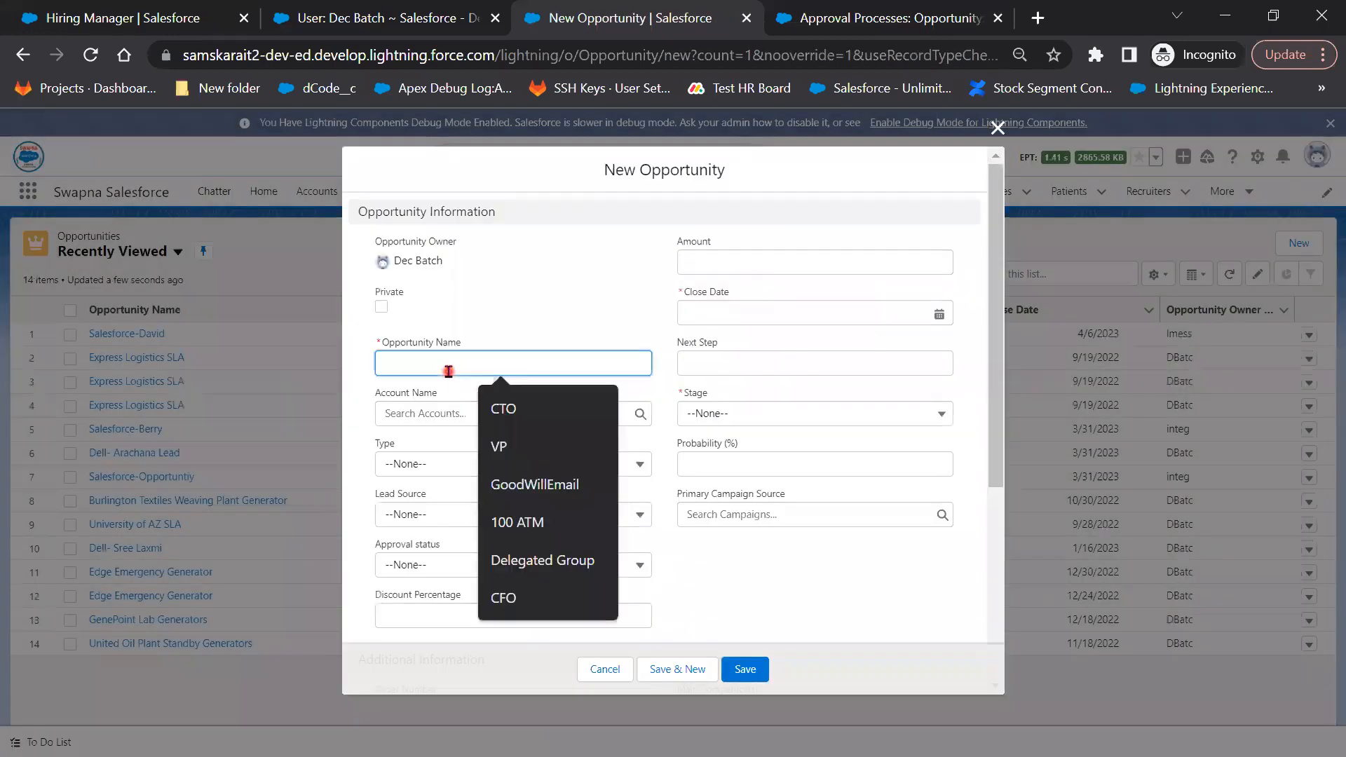
text(Op)
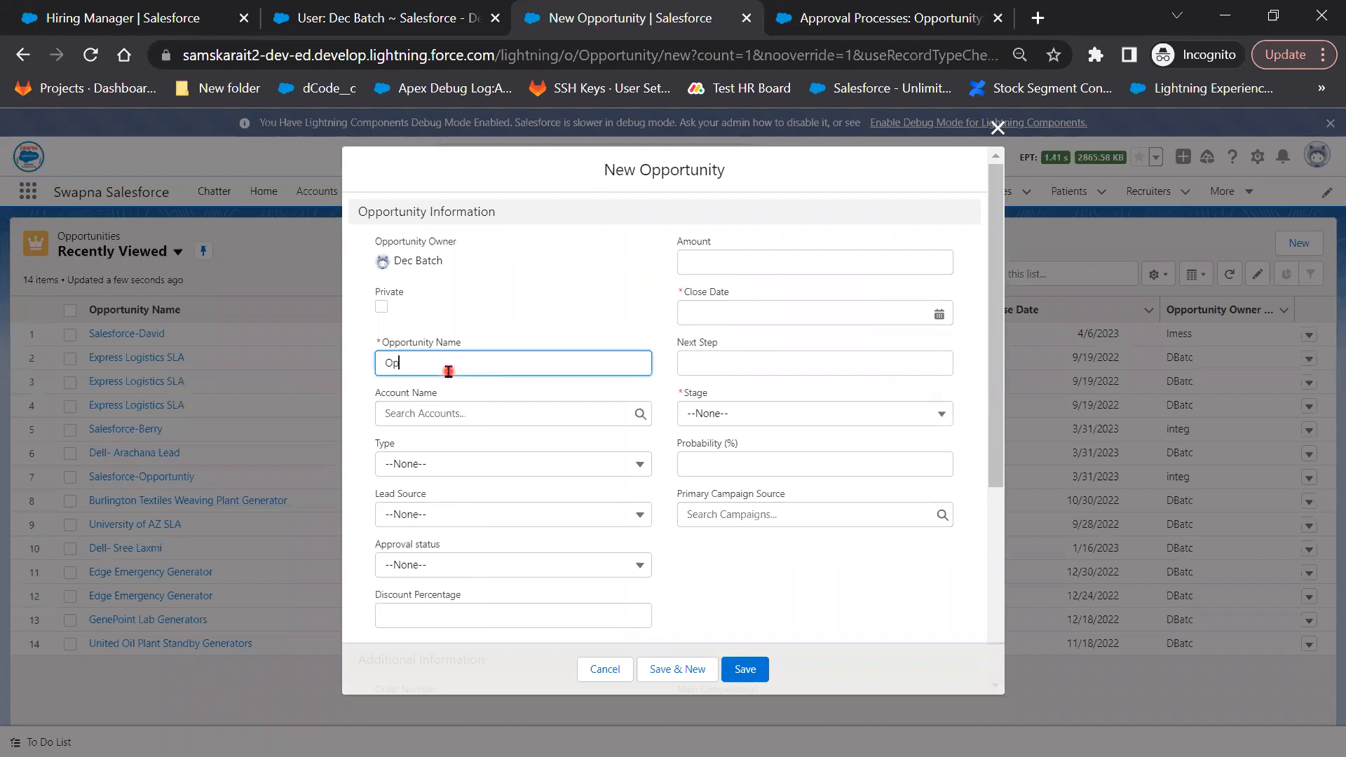
text(p)
key(BackSpace)
key(BackSpace)
key(BackSpace)
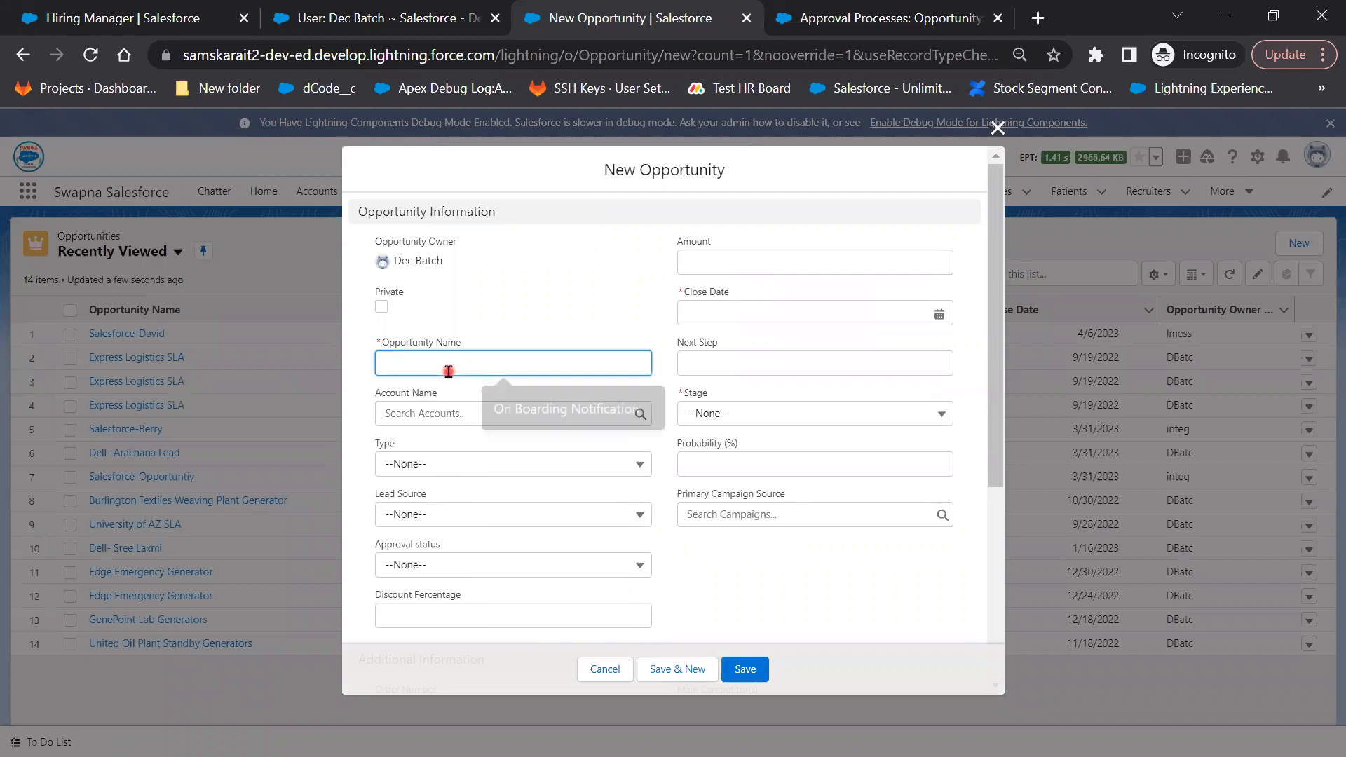
text(Approval)
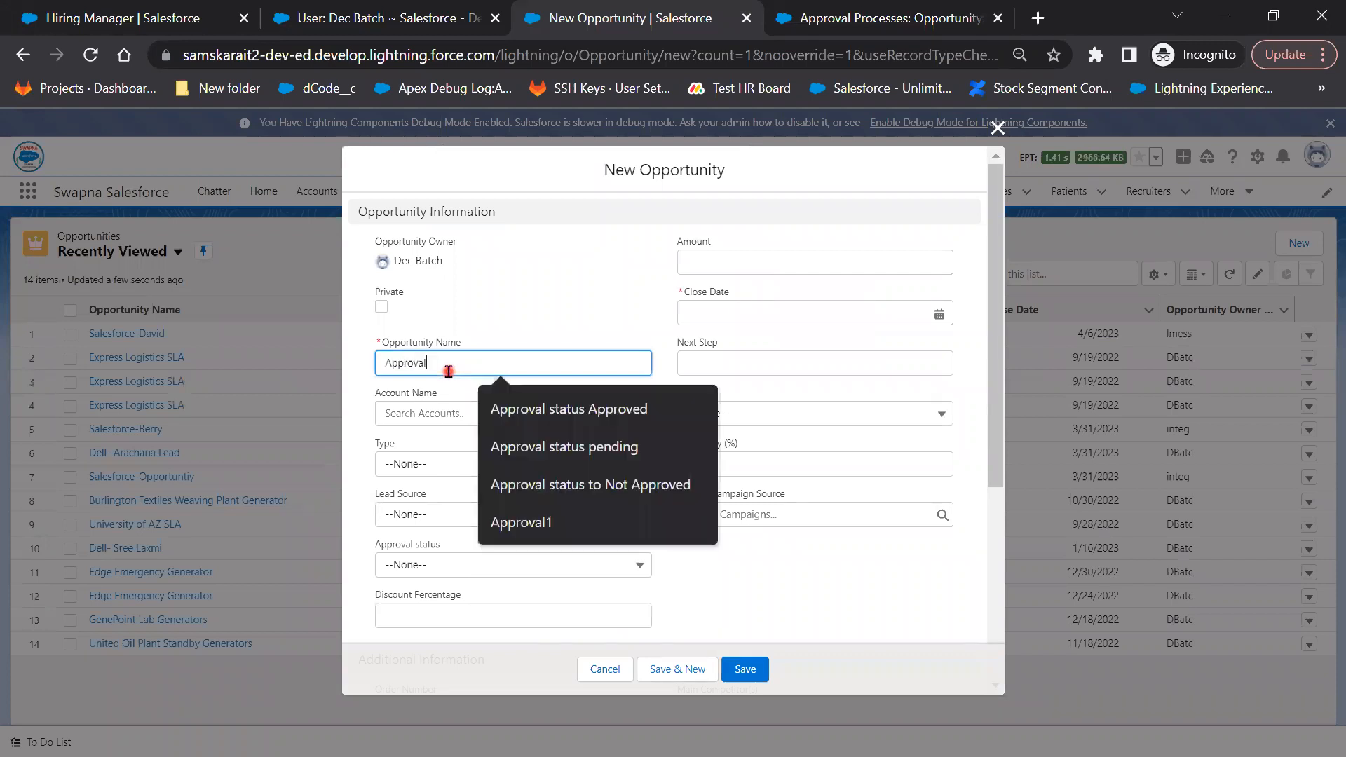
text( Opp)
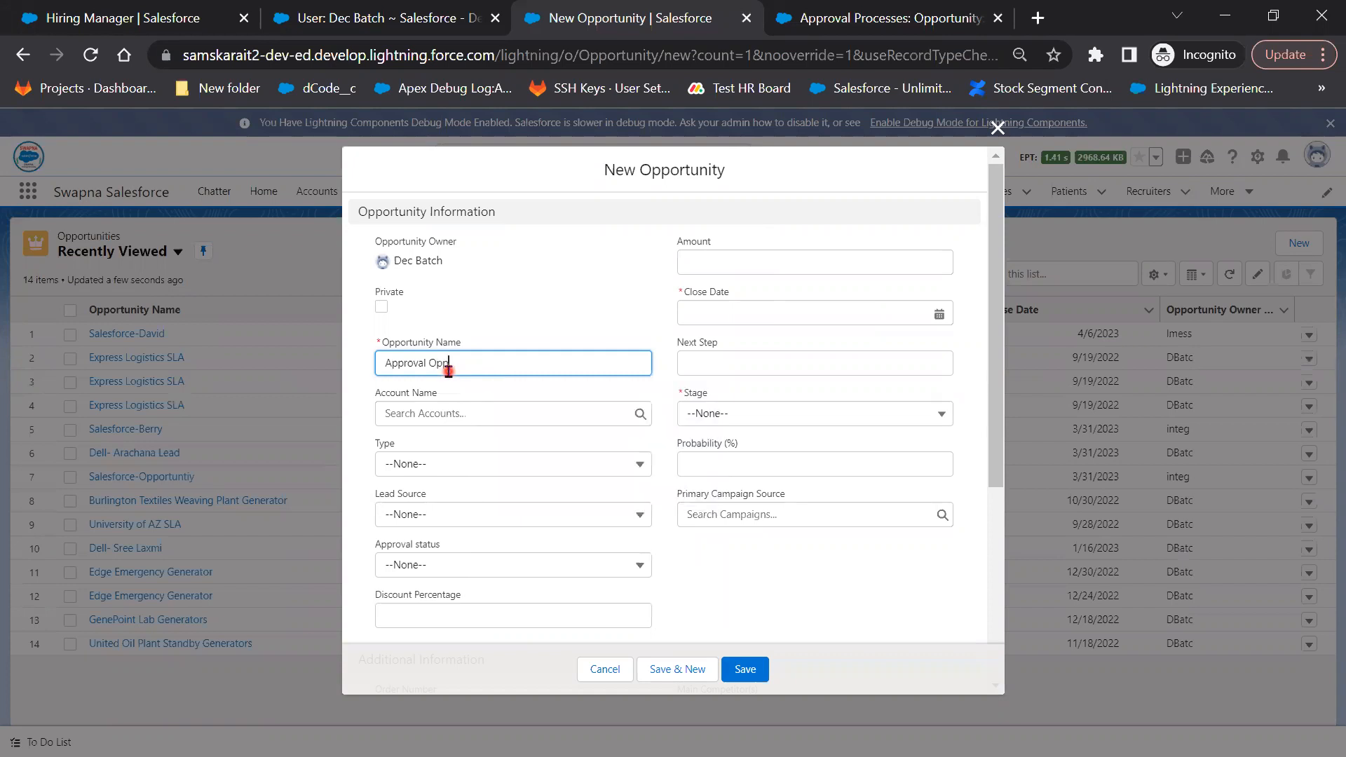
key(Tab)
Set close date 4/27/2023, stage Initial Discussion and a 10% discount, then save
click(744, 318)
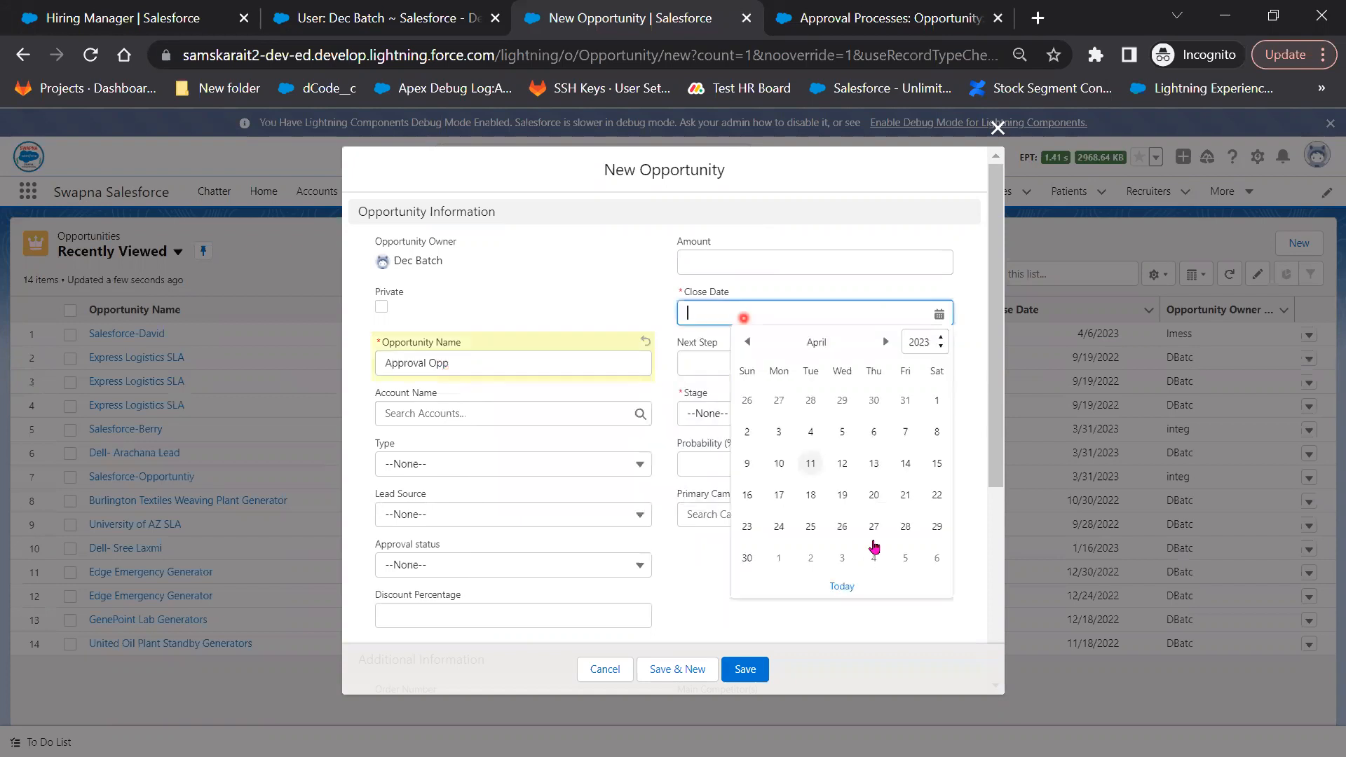
click(874, 526)
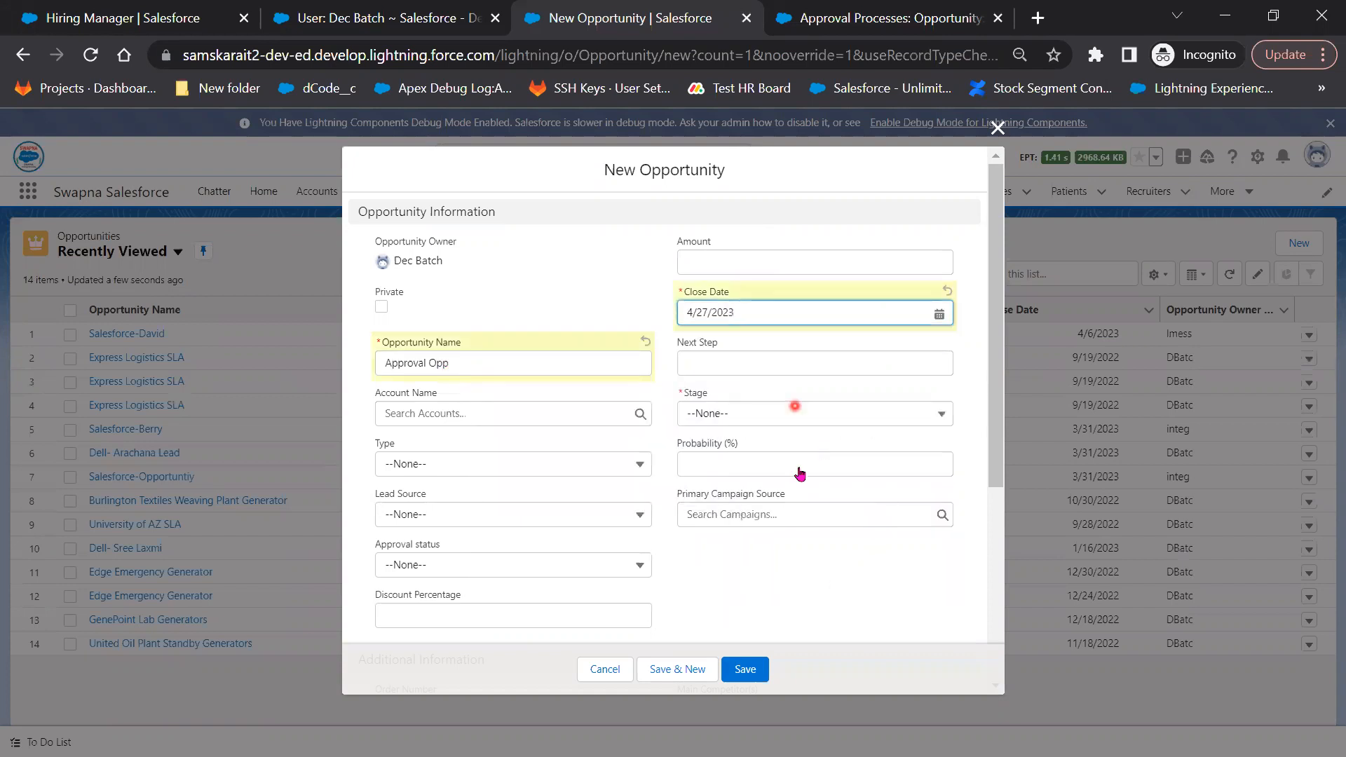
click(795, 408)
click(806, 530)
scroll(452, 433, down, 1)
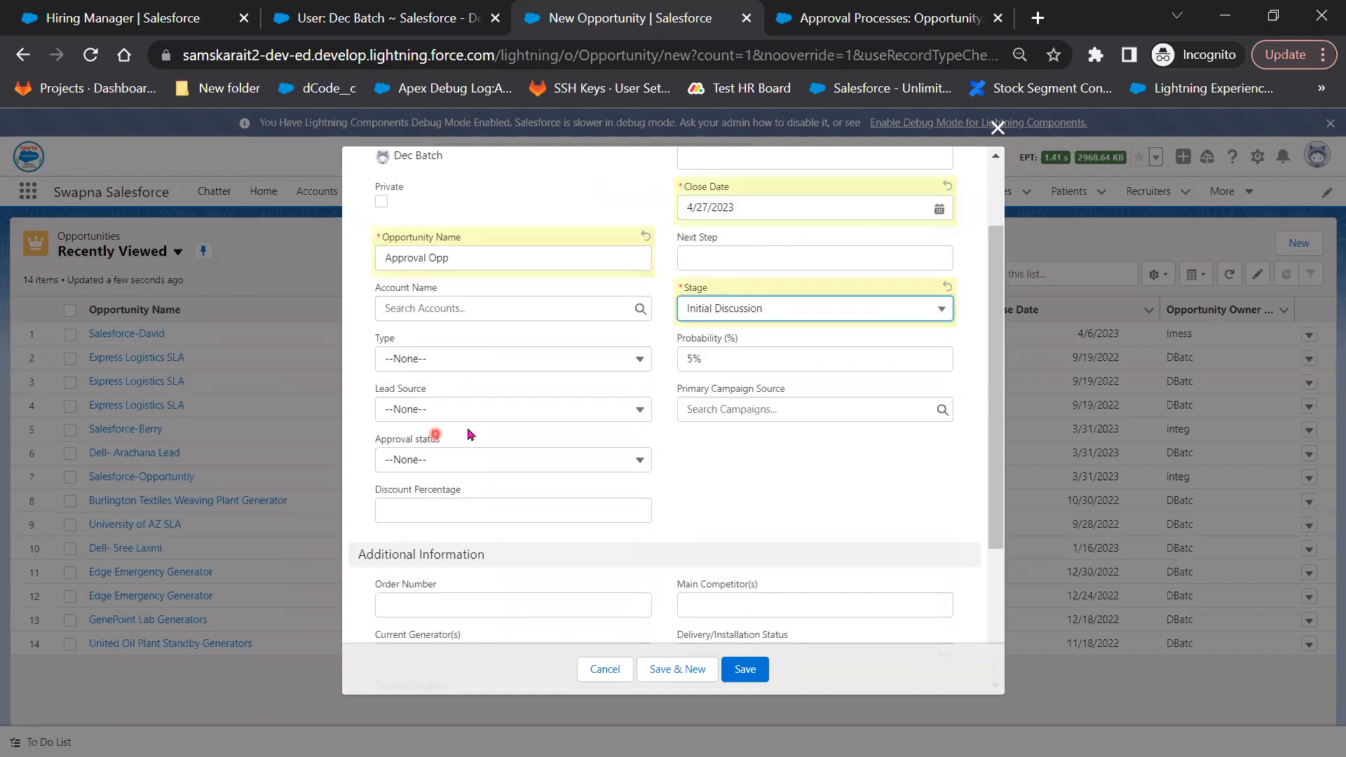
click(514, 516)
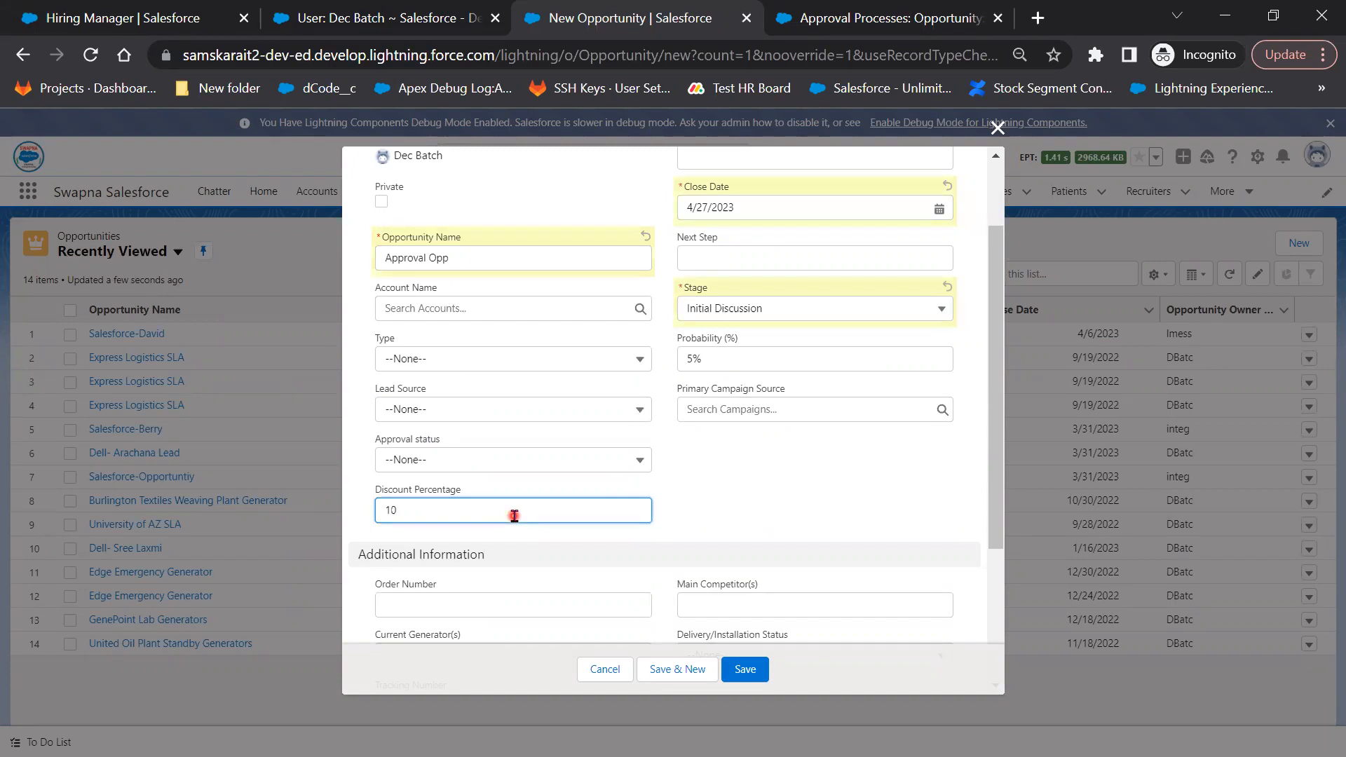
click(753, 674)
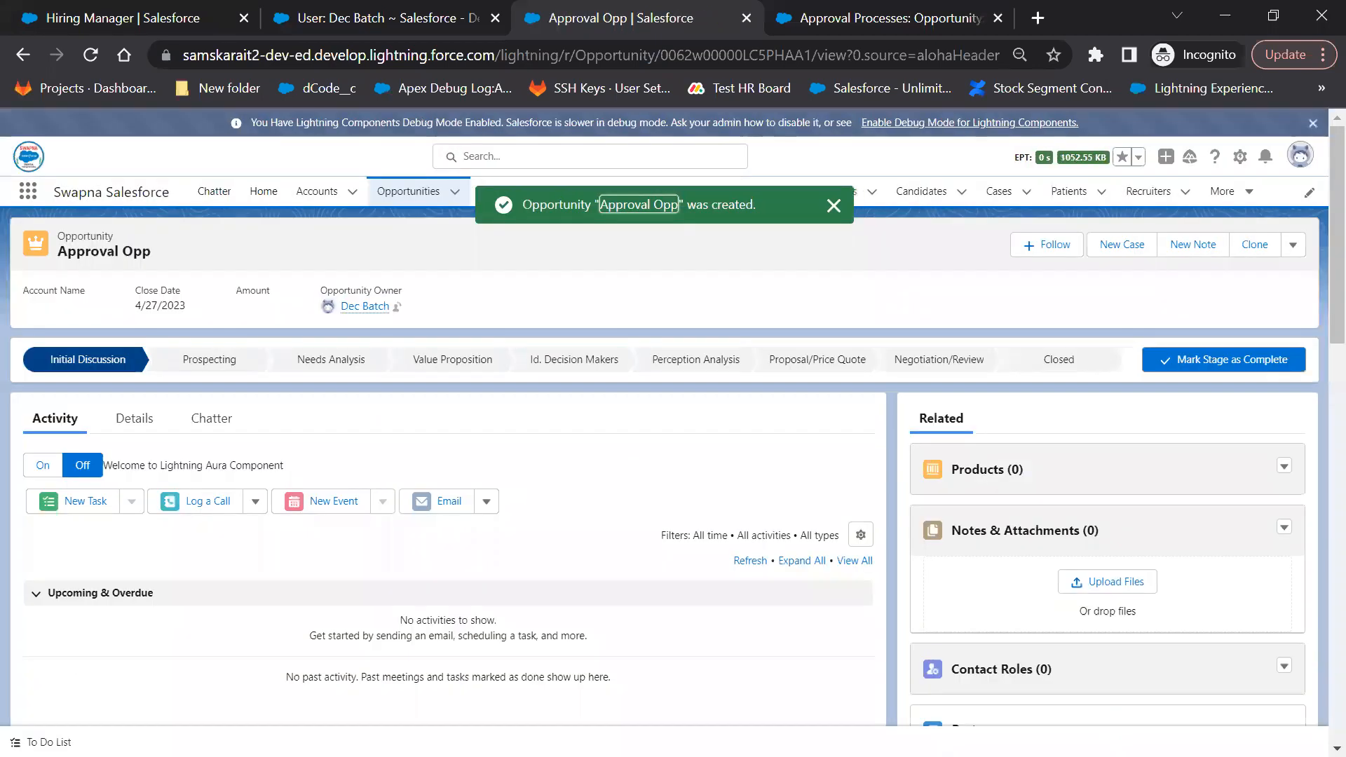
Check Approval Opp's details show a 10.00% discount, compare with the approval process, and return
click(134, 418)
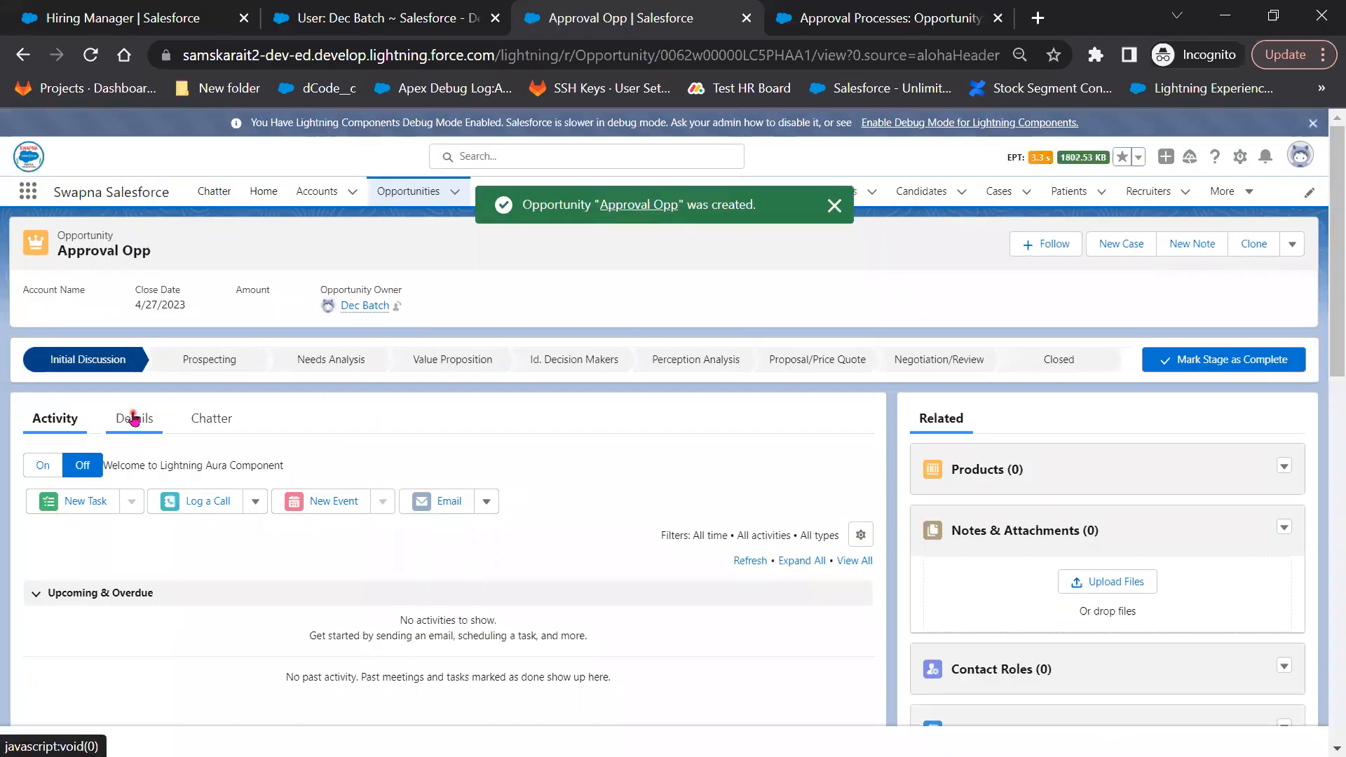
scroll(341, 631, down, 3)
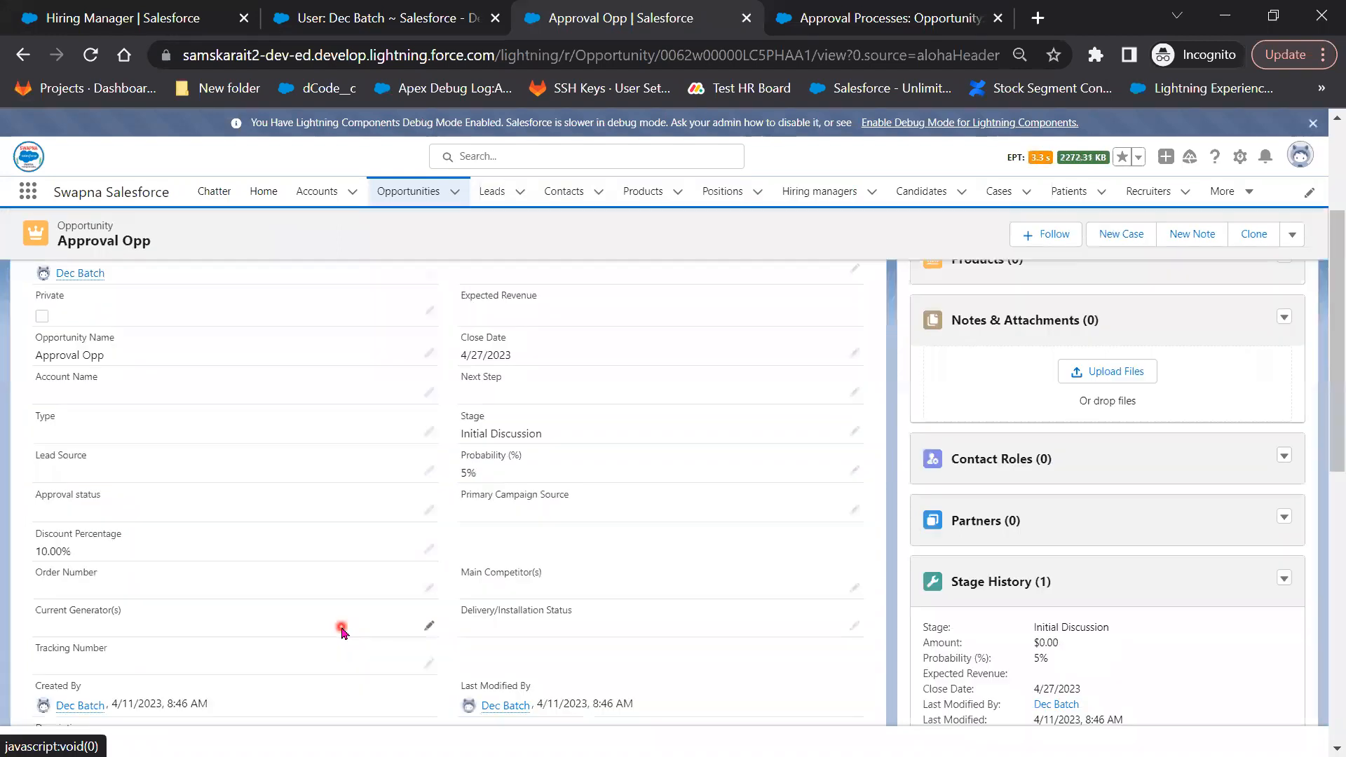
scroll(341, 631, down, 2)
scroll(78, 580, up, 2)
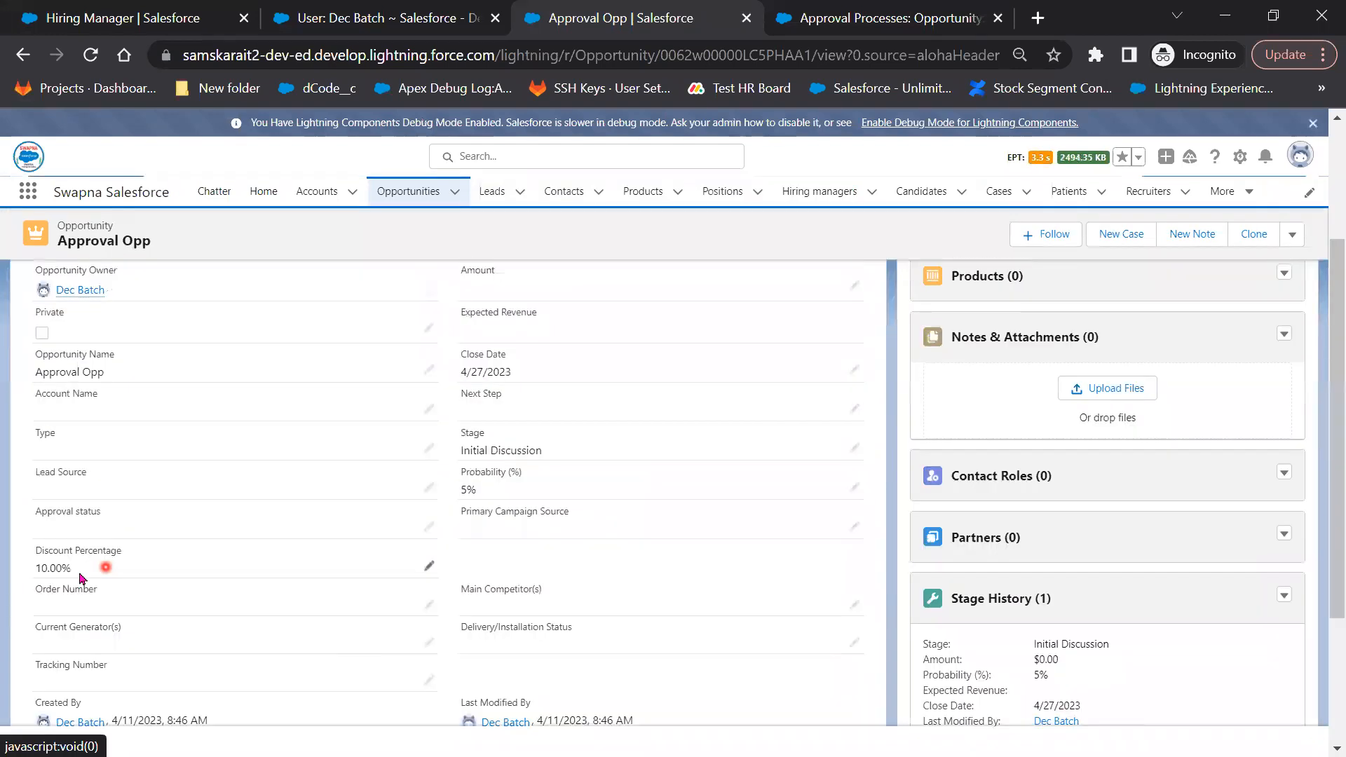
click(1294, 235)
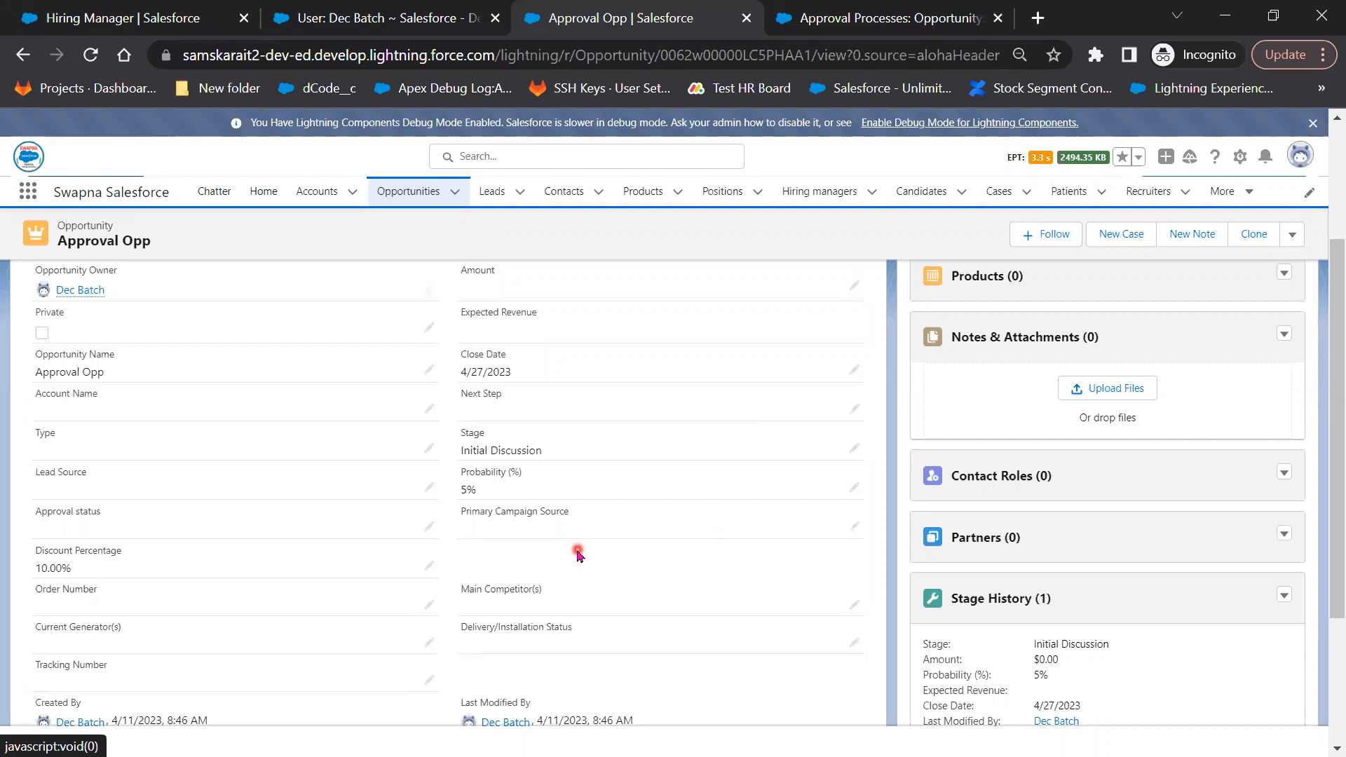
key(ctrl+Tab)
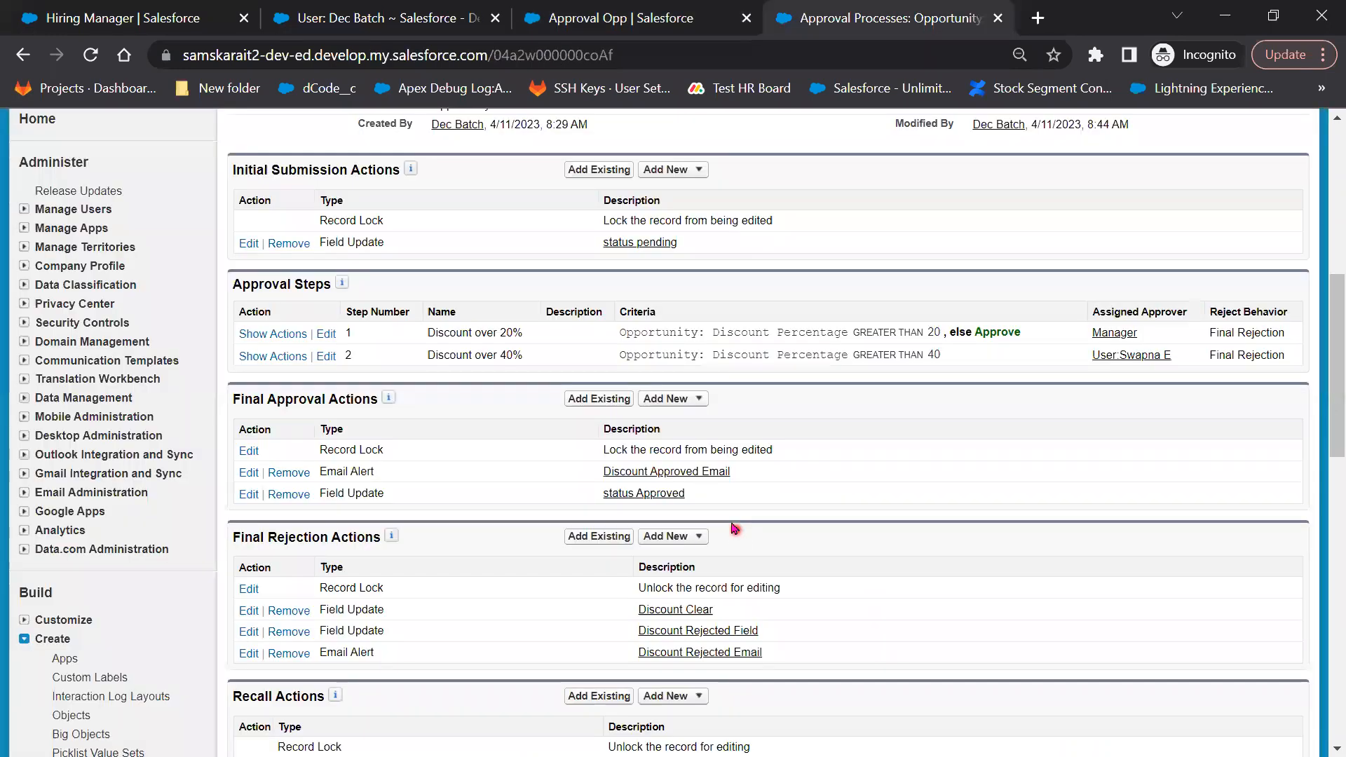
scroll(733, 526, up, 5)
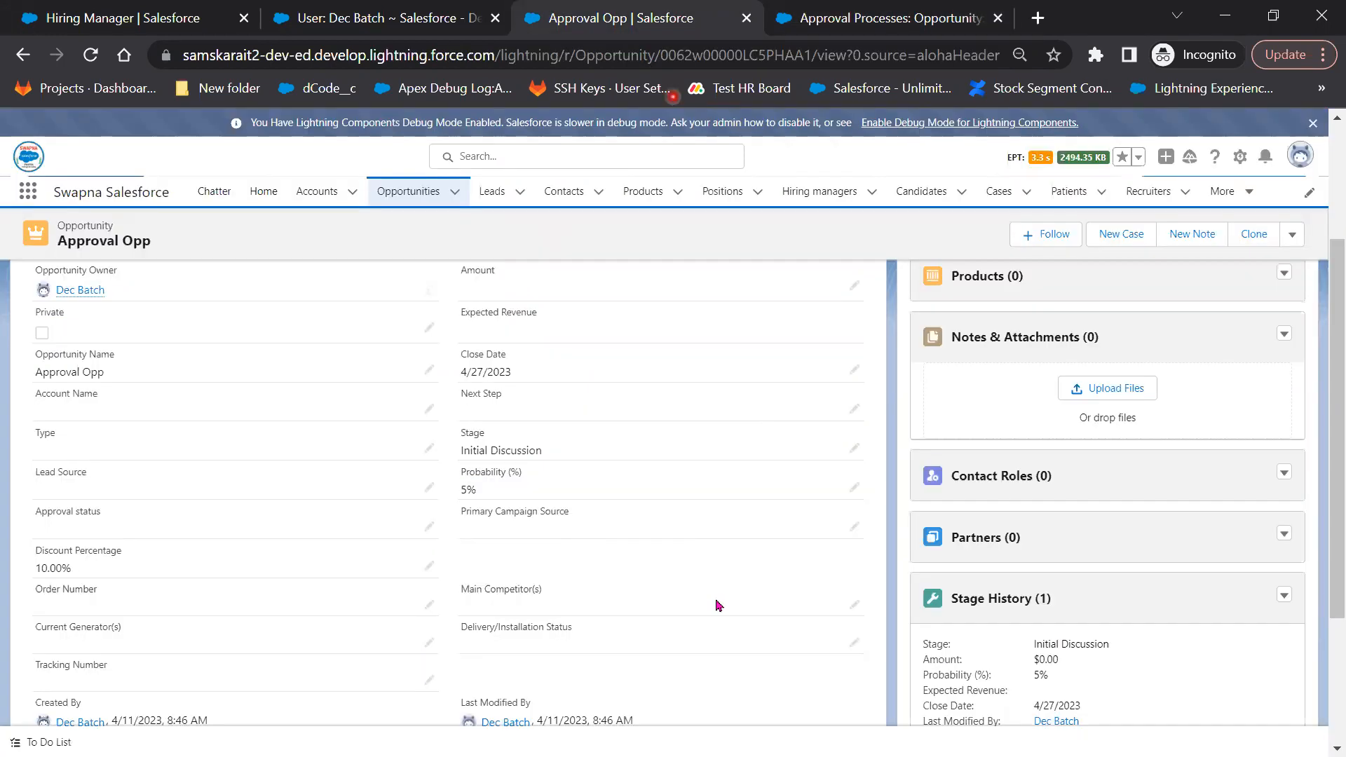
click(645, 28)
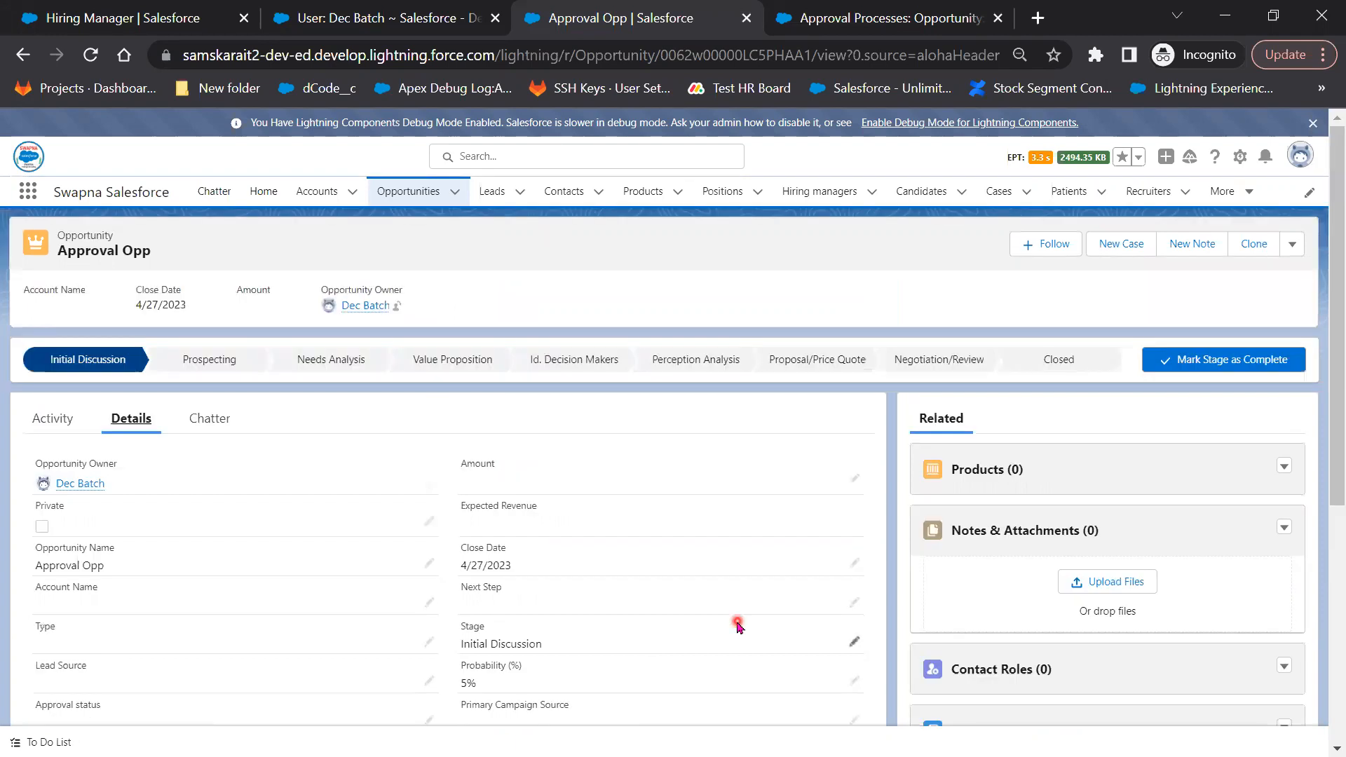
Submit Approval Opp for approval with the comment 'Please Approve'
click(1294, 253)
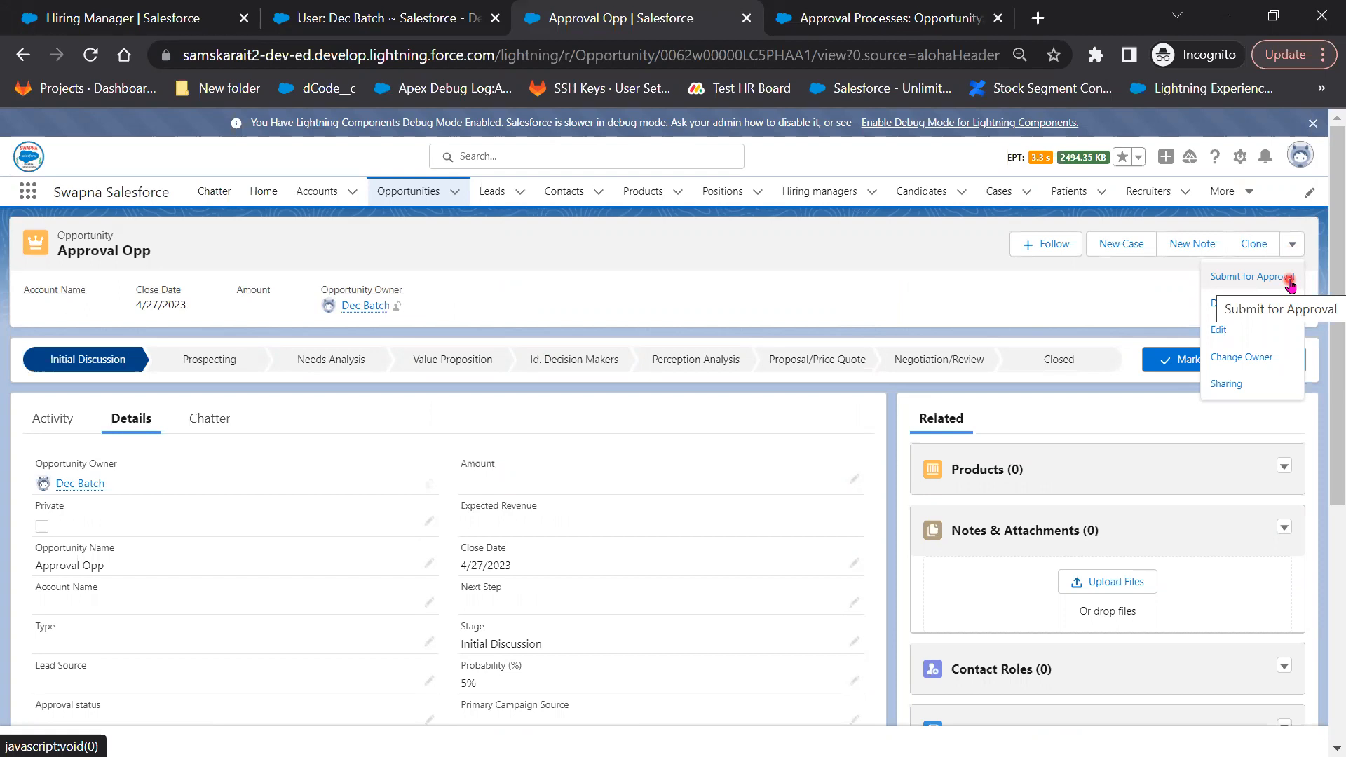
click(1290, 281)
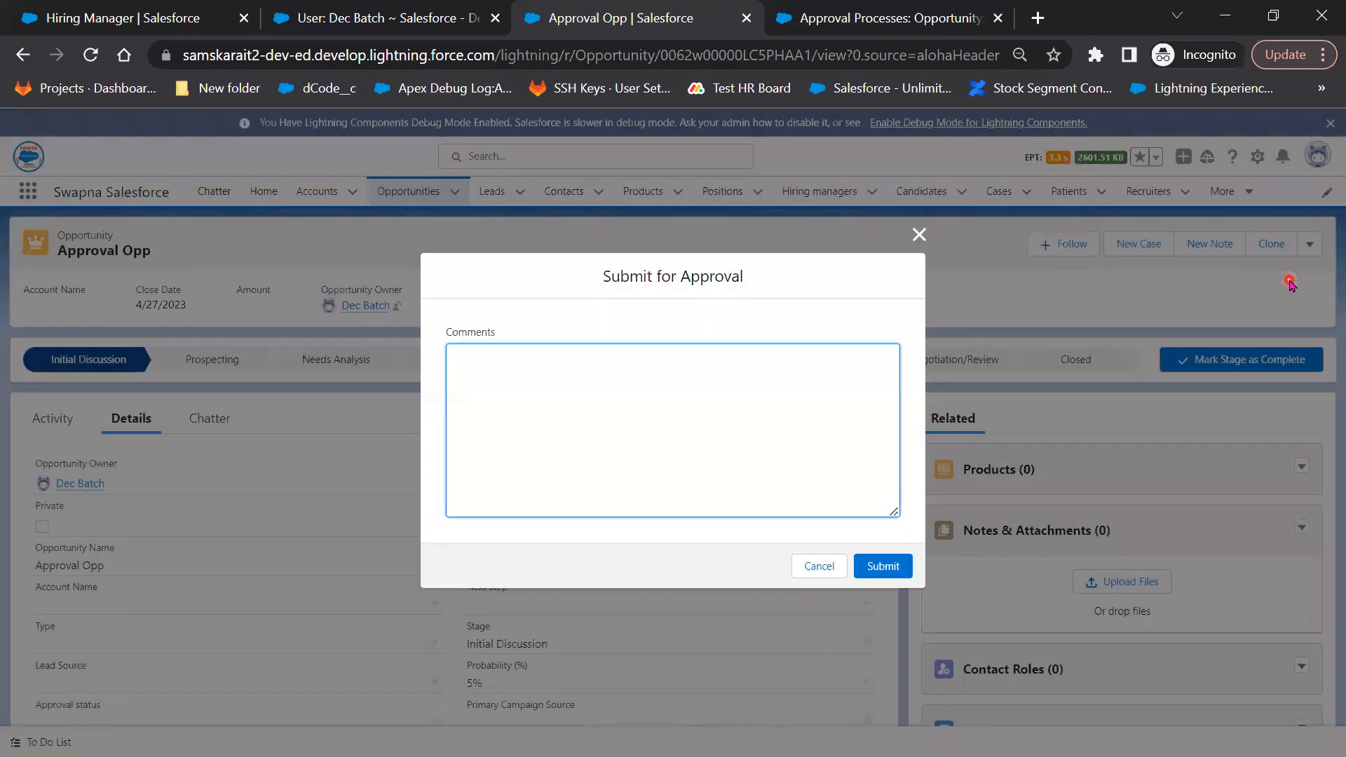
click(885, 419)
click(678, 380)
text(Please Approve)
click(879, 569)
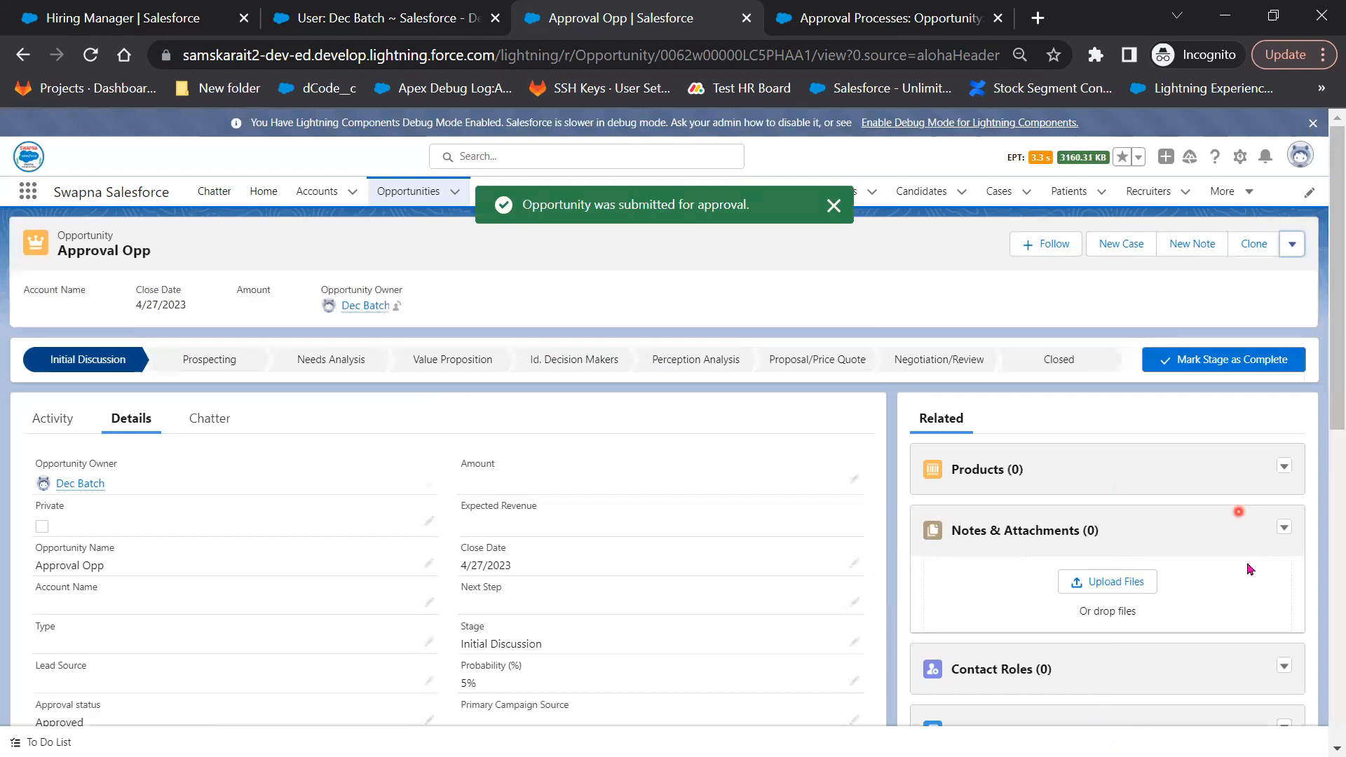
Open the full Approval History list for Approval Opp
scroll(1246, 599, down, 5)
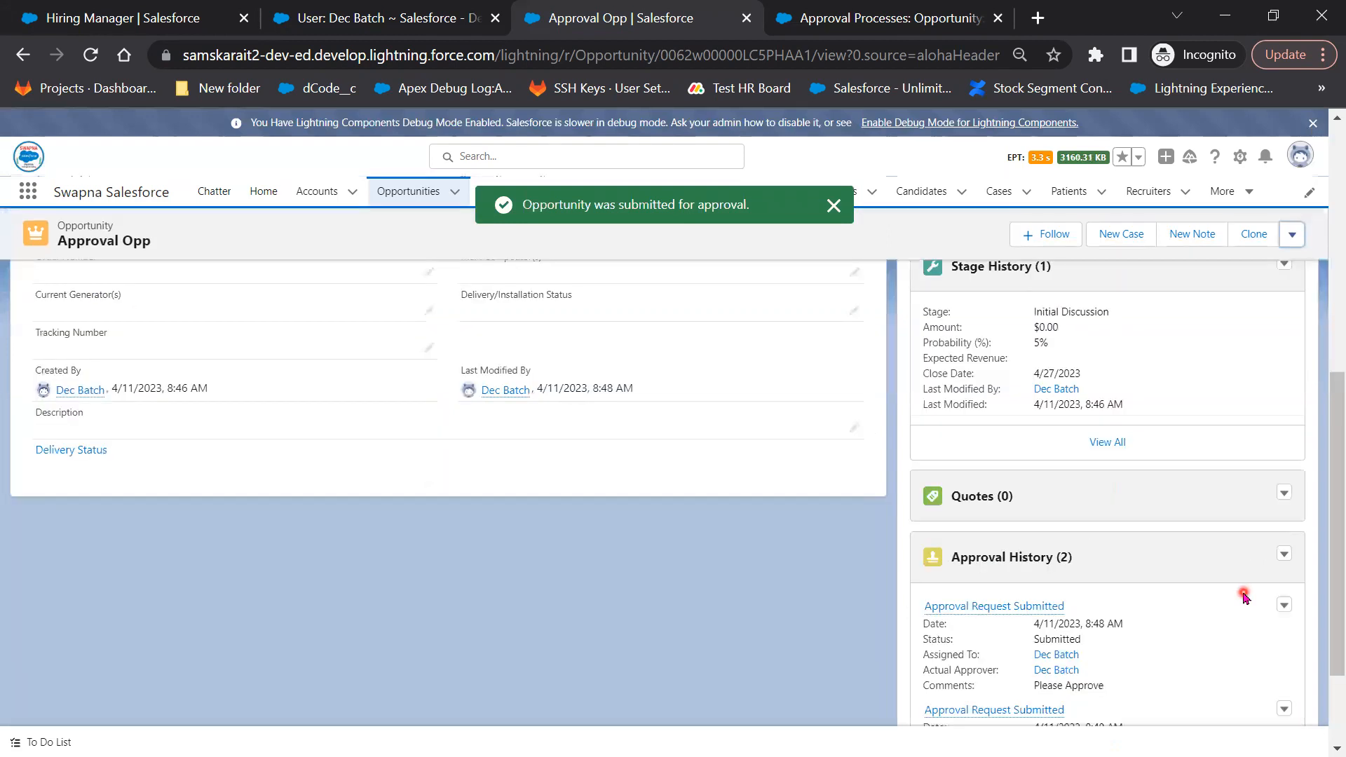
scroll(1010, 438, down, 2)
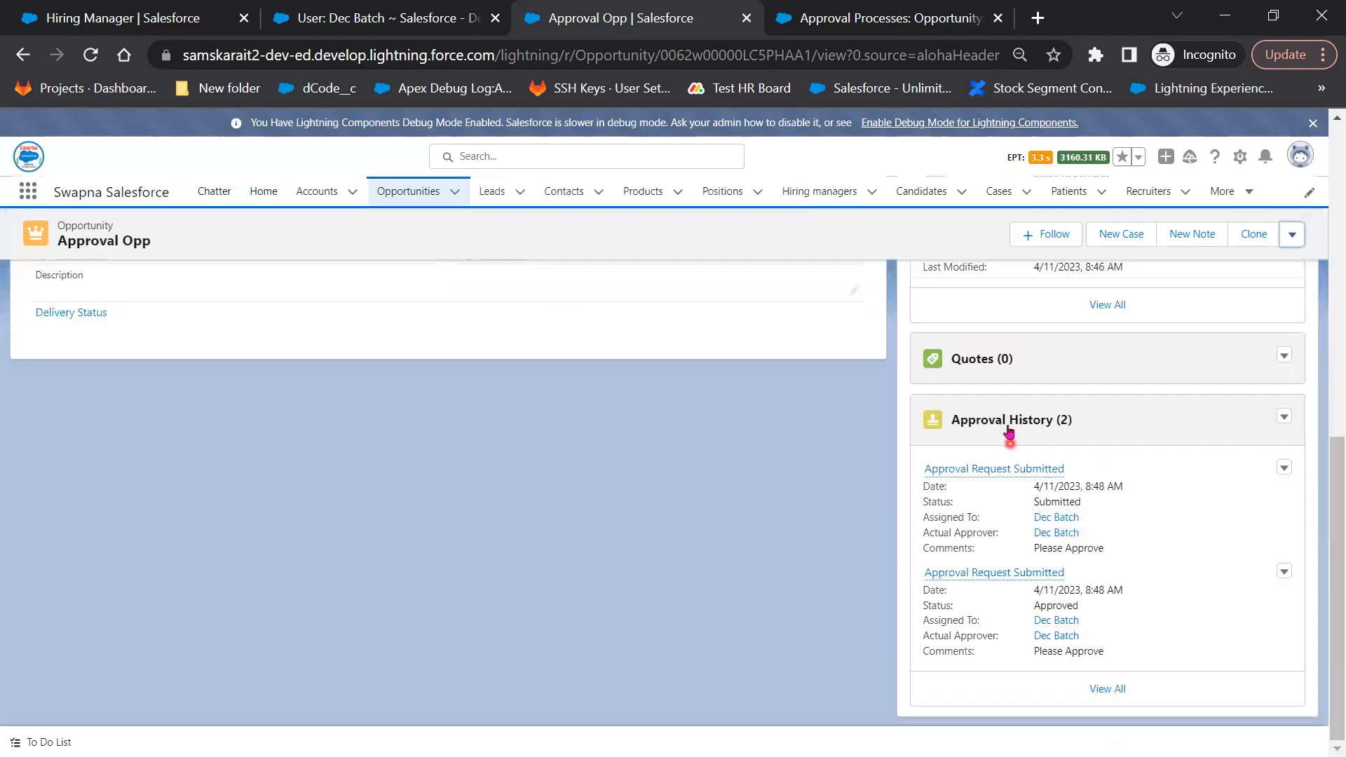
click(1109, 690)
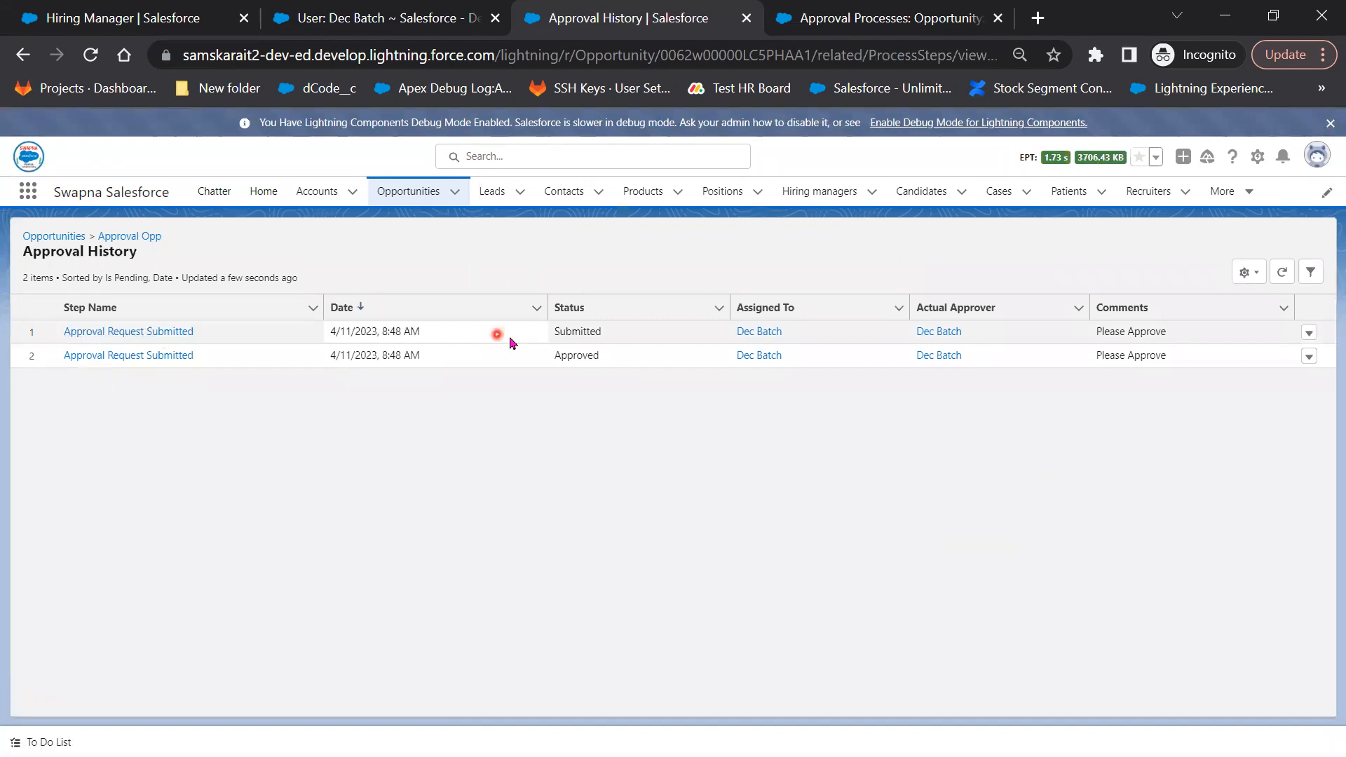
Highlight the Submitted and Approved history entries, then go back to the opportunities list
double_click(553, 334)
drag(601, 362, 550, 366)
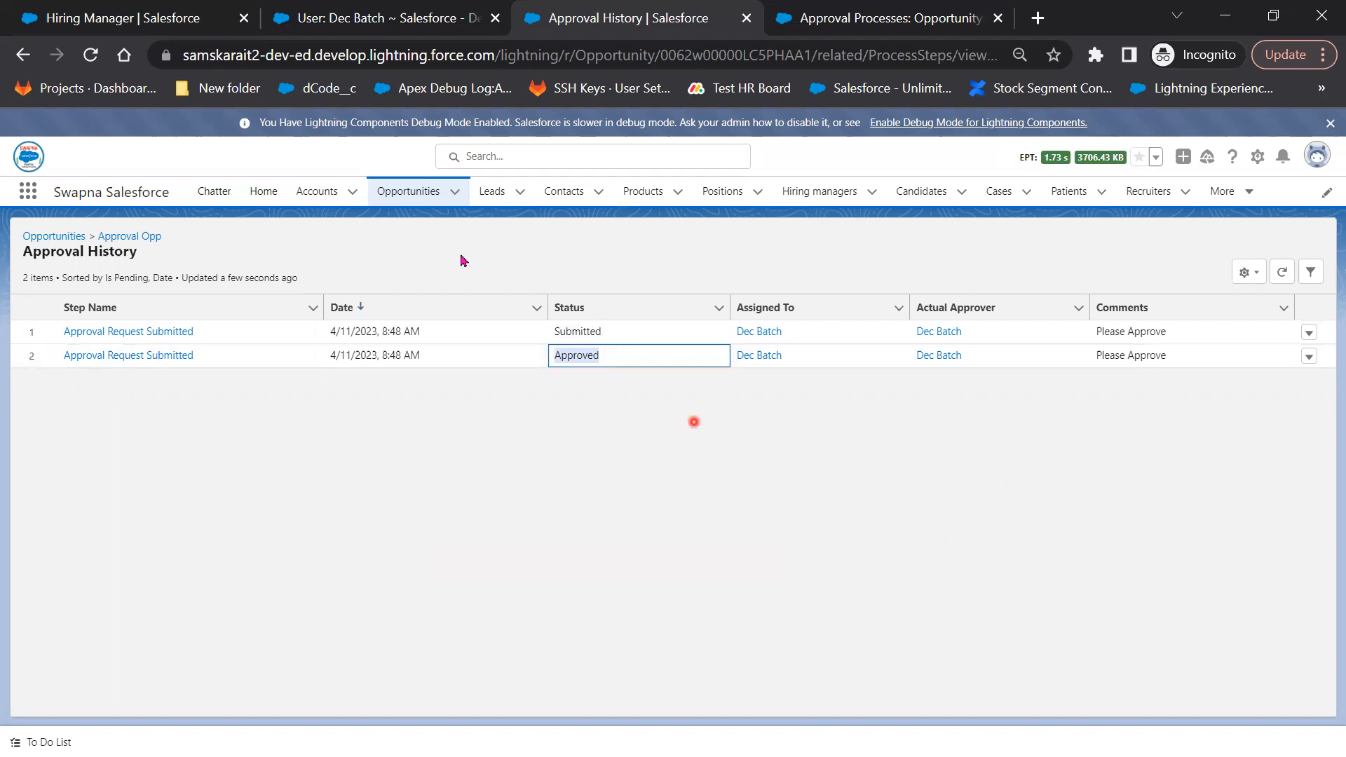
click(138, 243)
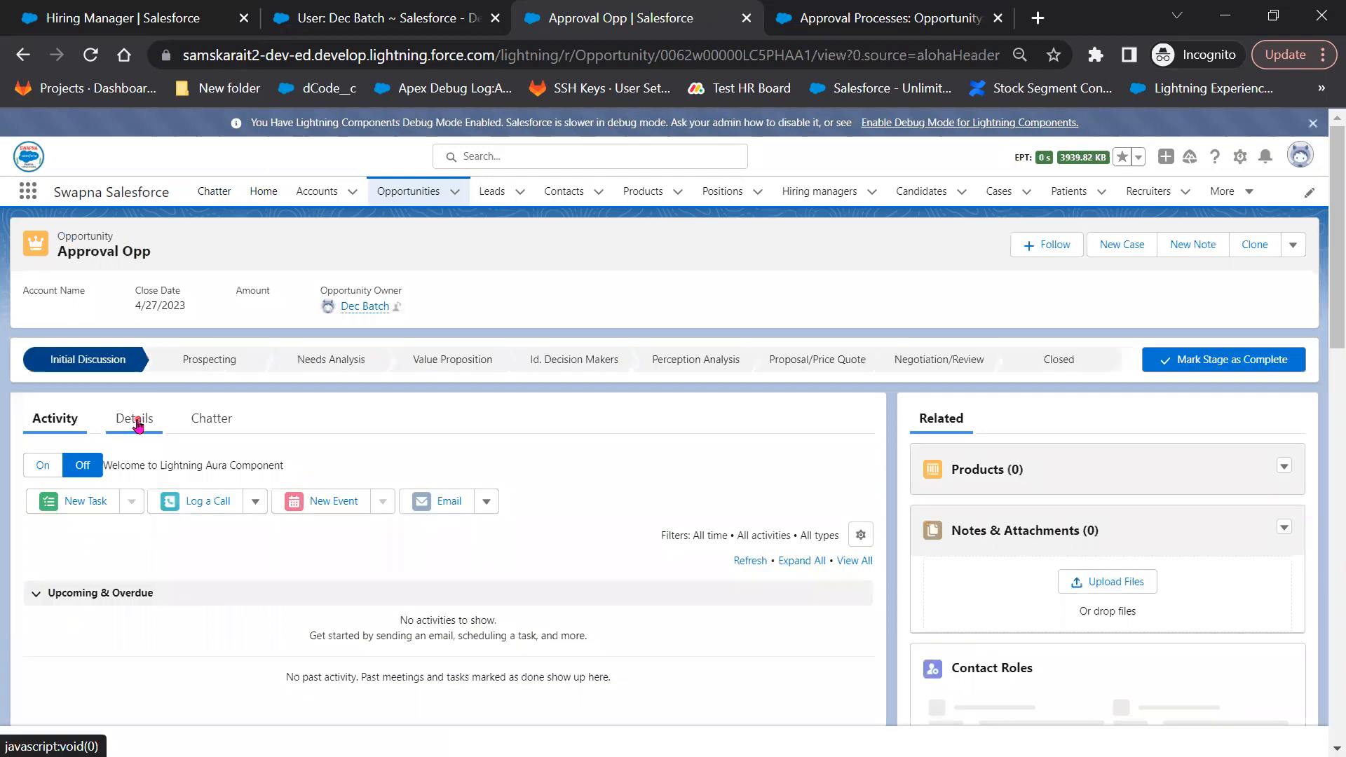
scroll(395, 646, down, 3)
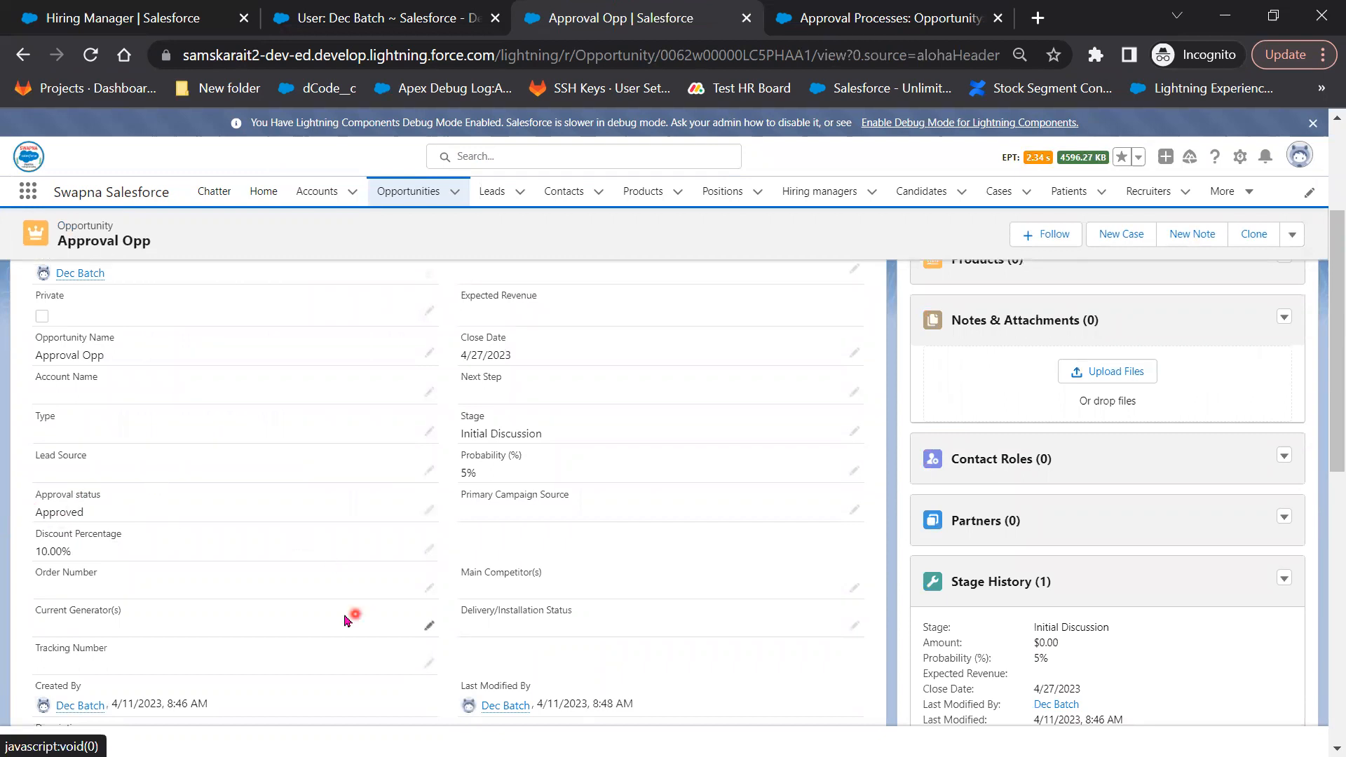
click(402, 219)
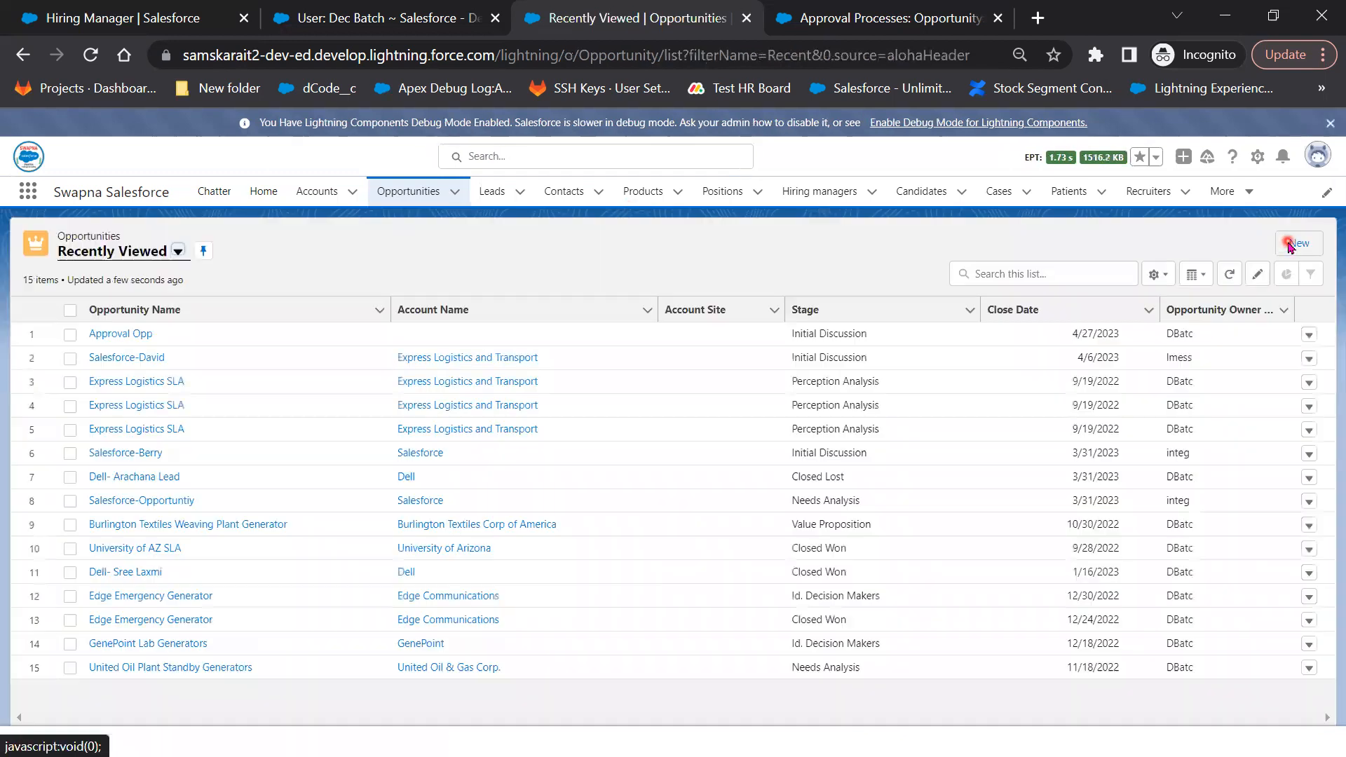
Start a new opportunity named 'Approval Opp2' closing 4/27/2023
click(1290, 245)
click(413, 366)
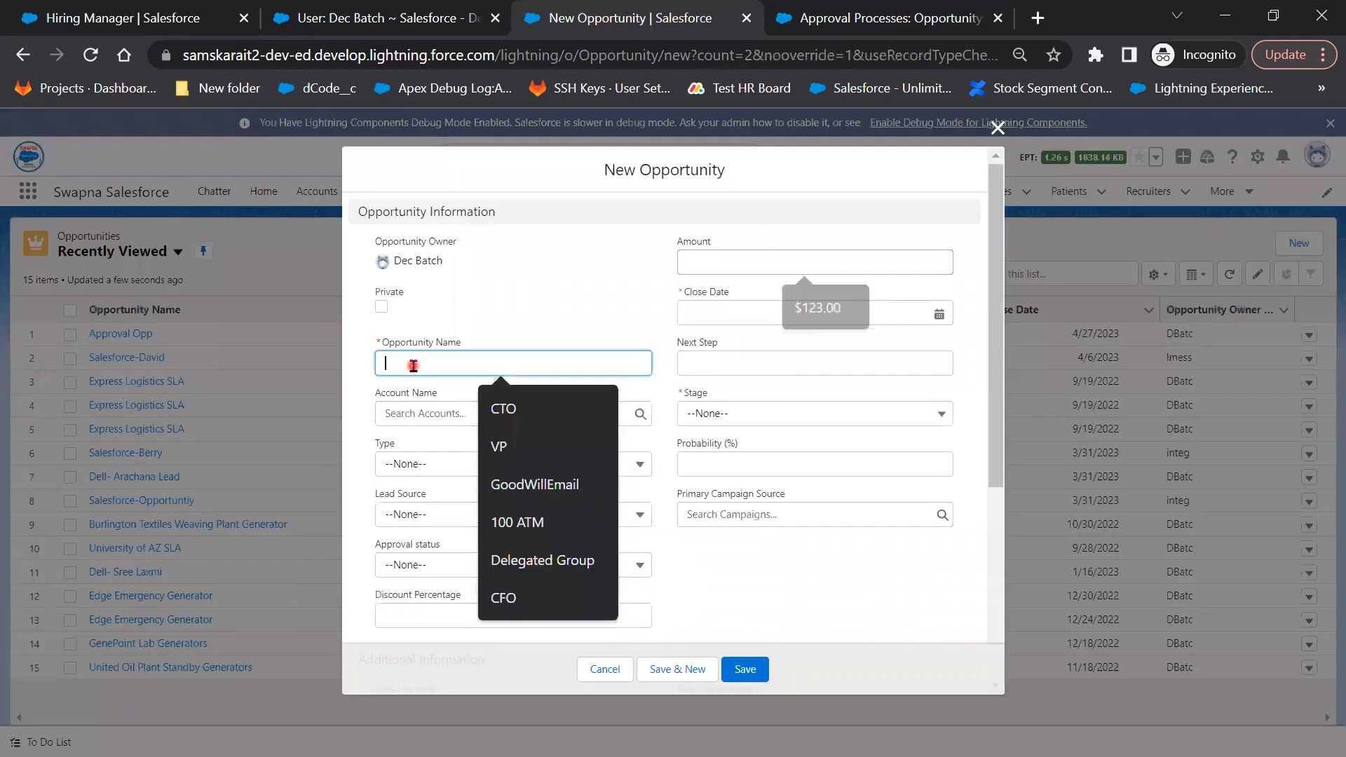
text(Ap)
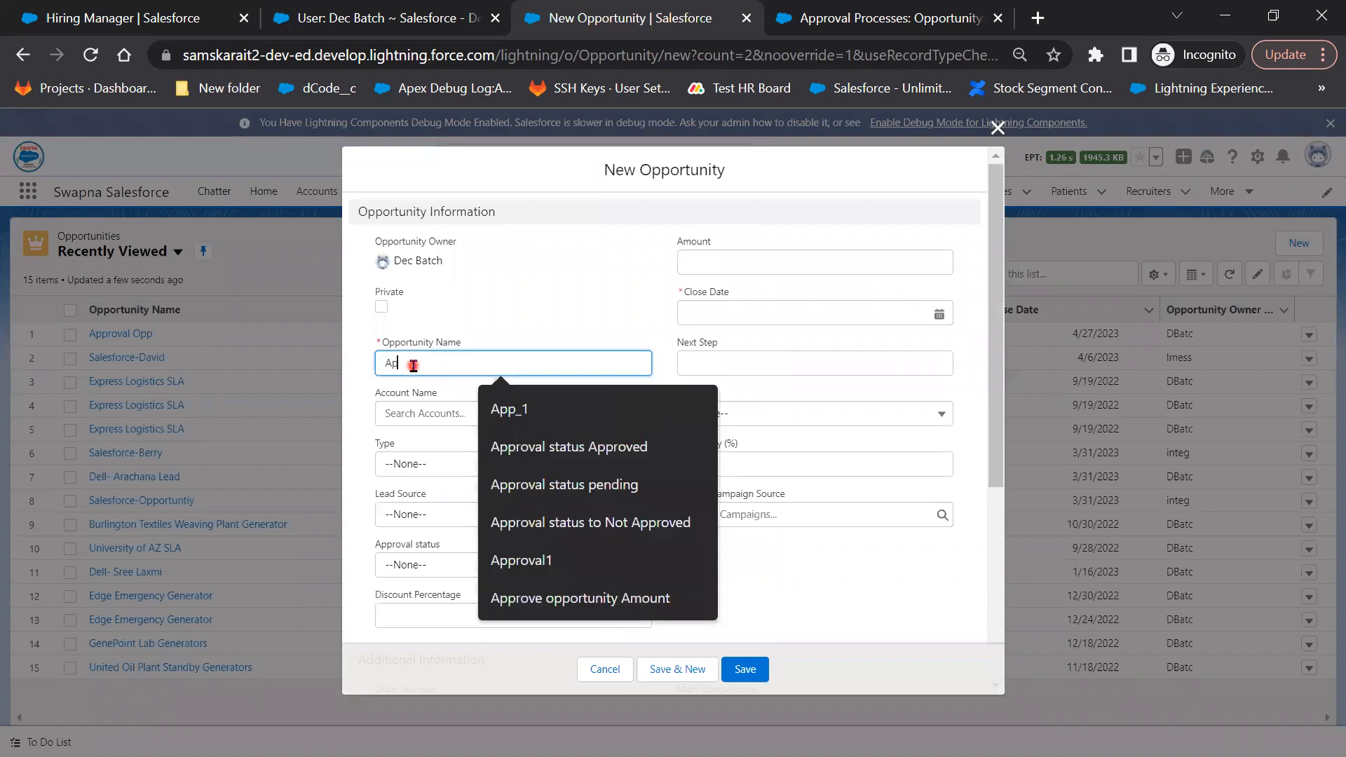
text(proval)
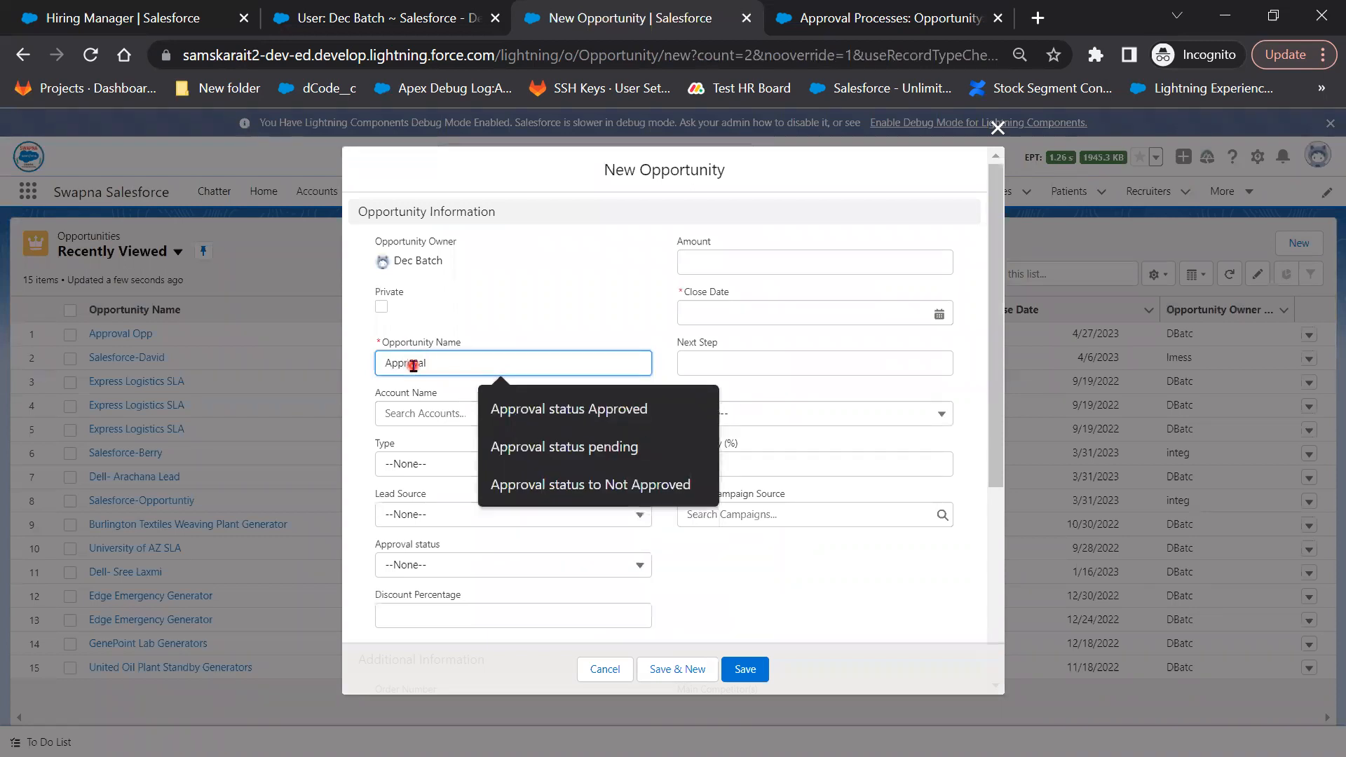
text( Opp)
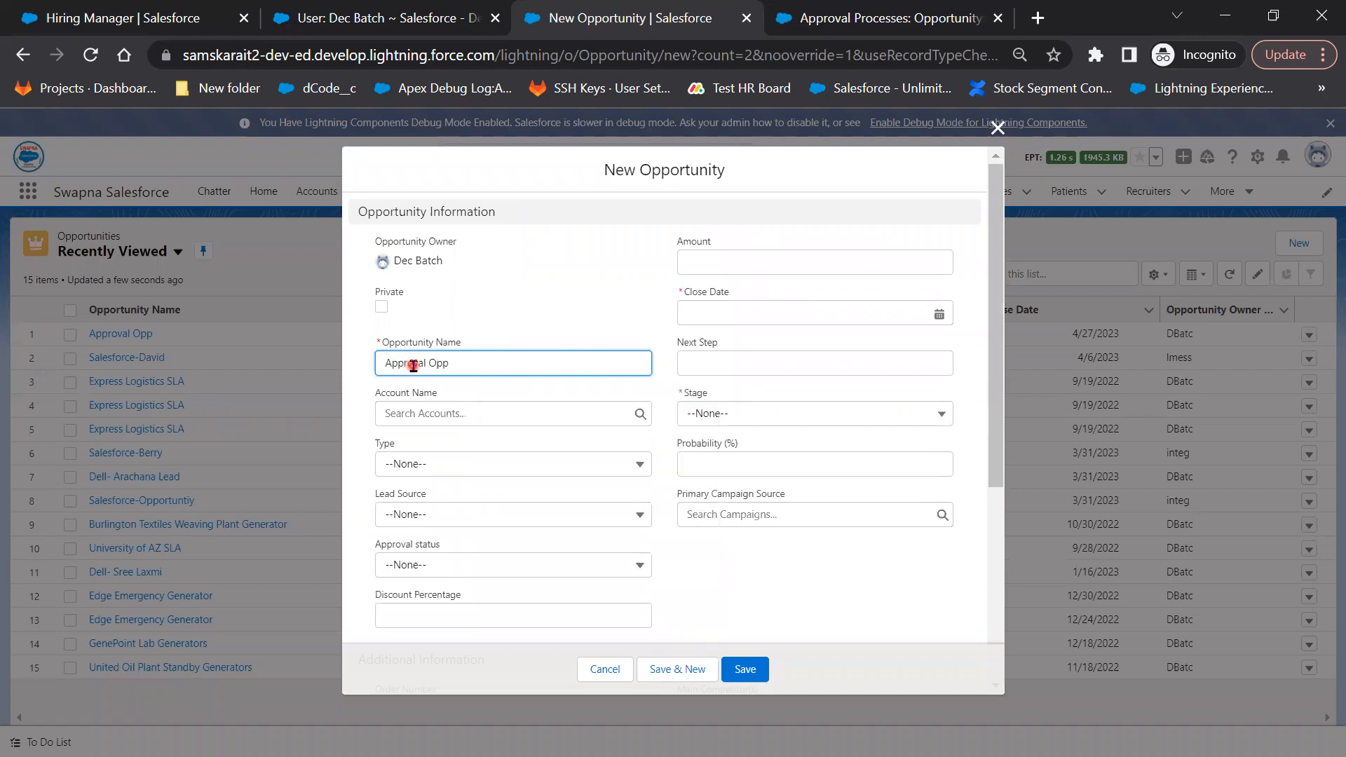
text(2)
click(926, 322)
click(871, 532)
Set the stage to Prospecting with a 25% discount and save Approval Opp2
click(797, 418)
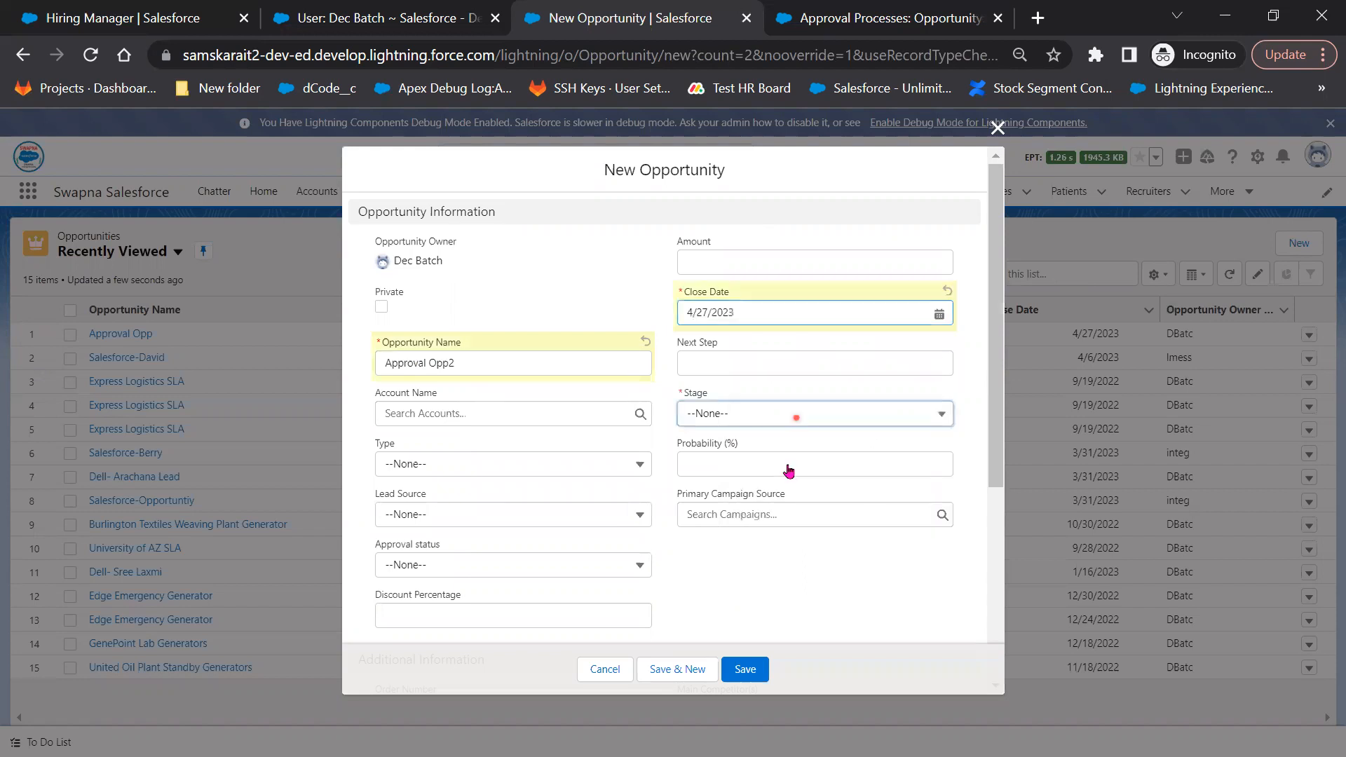
click(776, 491)
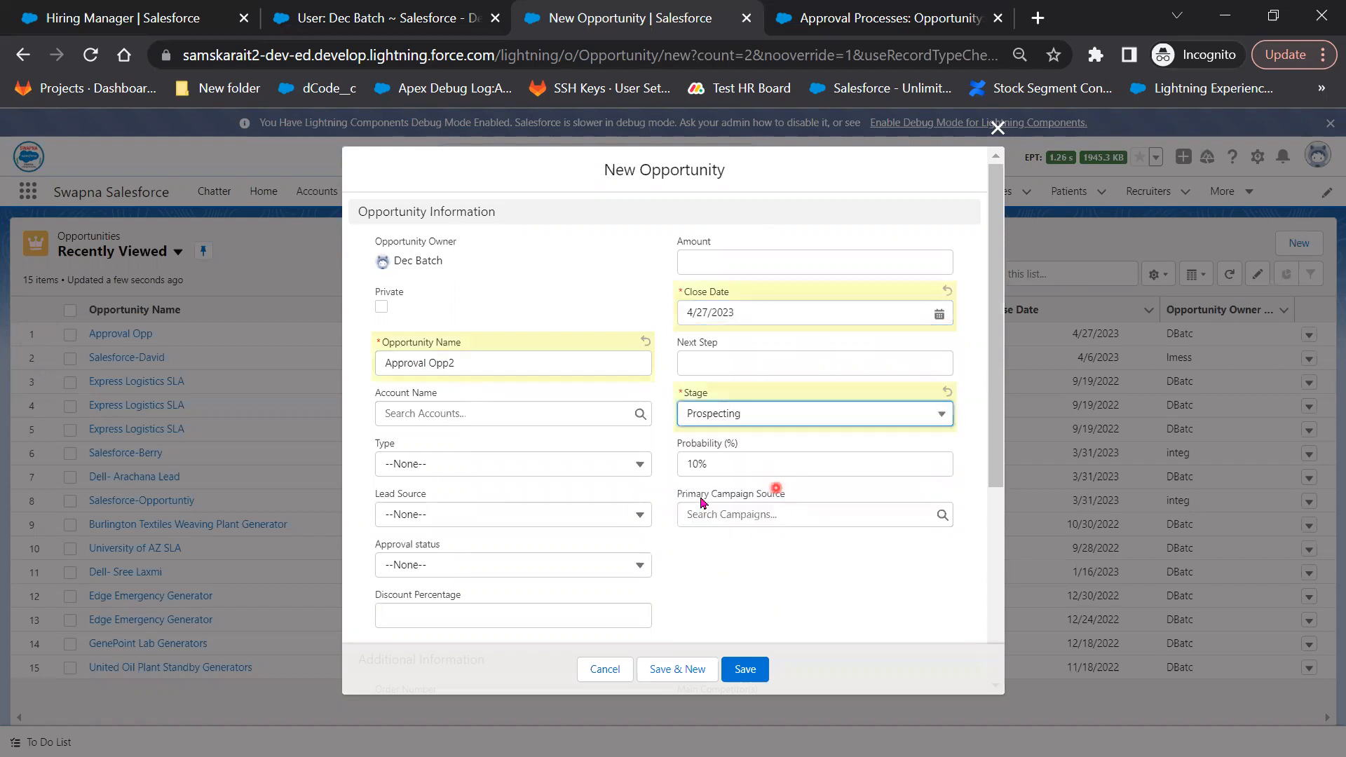
scroll(494, 432, down, 2)
click(524, 503)
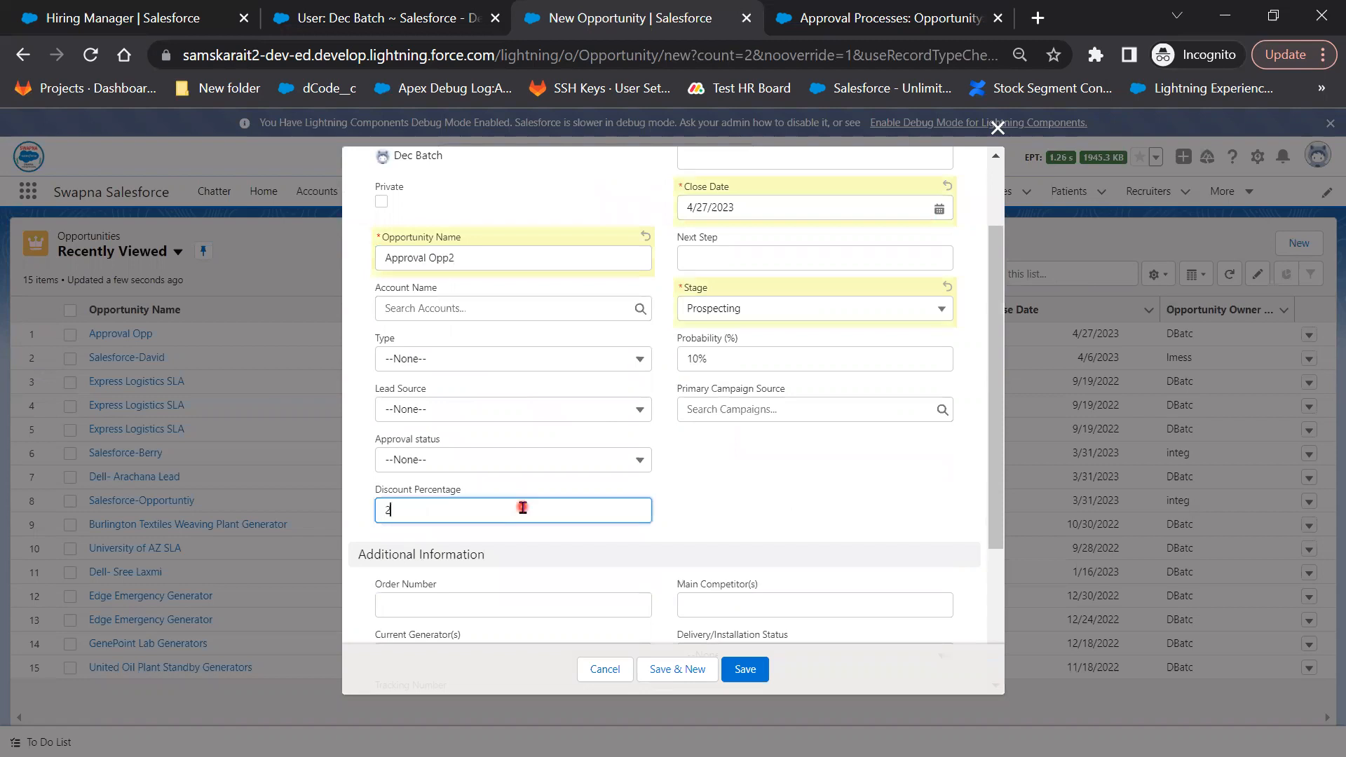
click(774, 542)
scroll(775, 542, down, 1)
scroll(773, 649, down, 2)
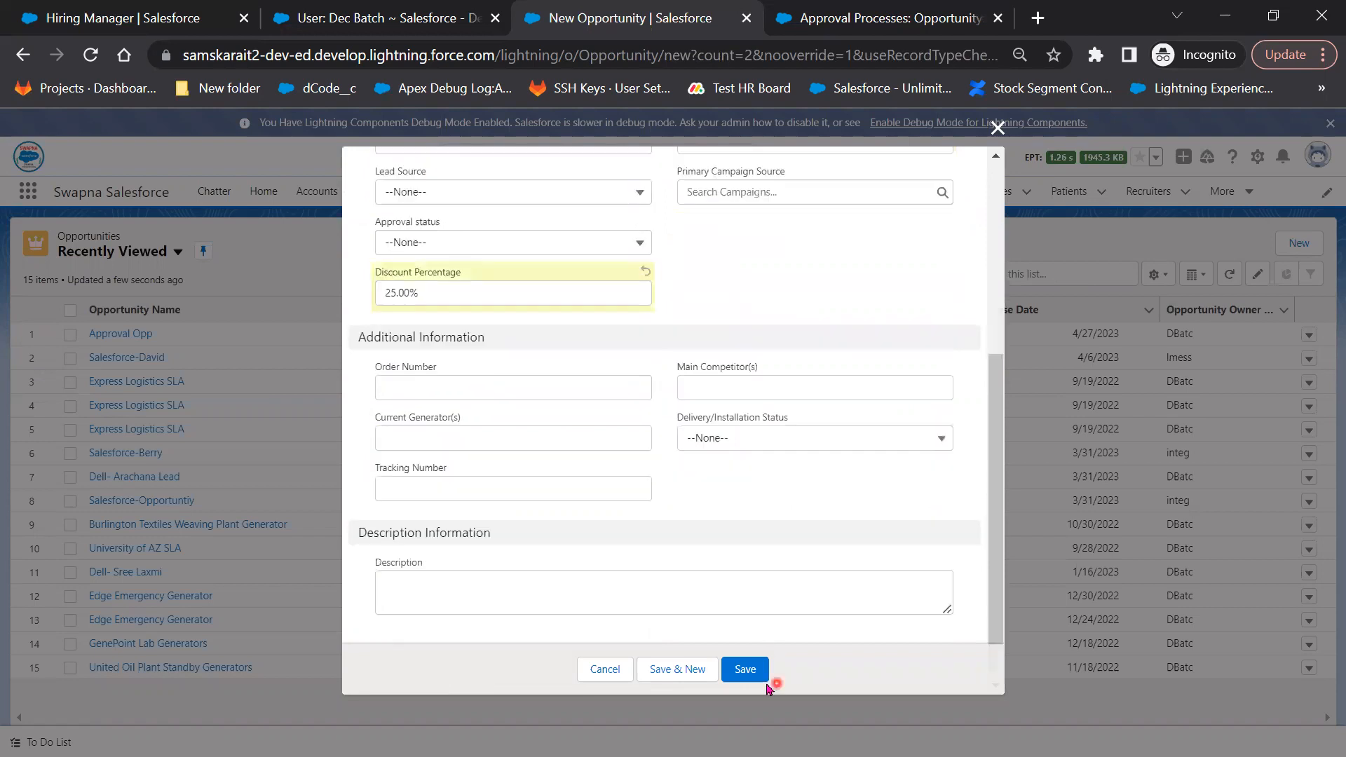
click(750, 674)
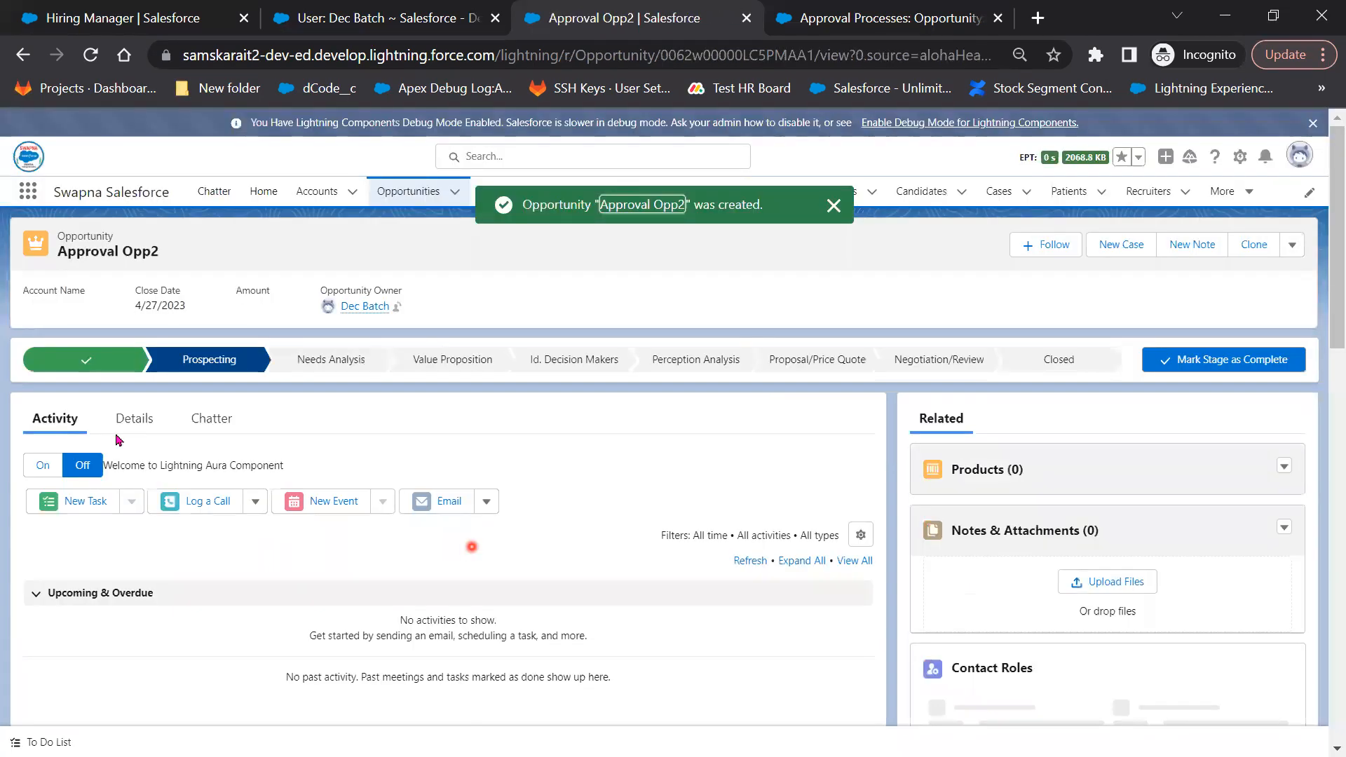
scroll(1243, 643, down, 10)
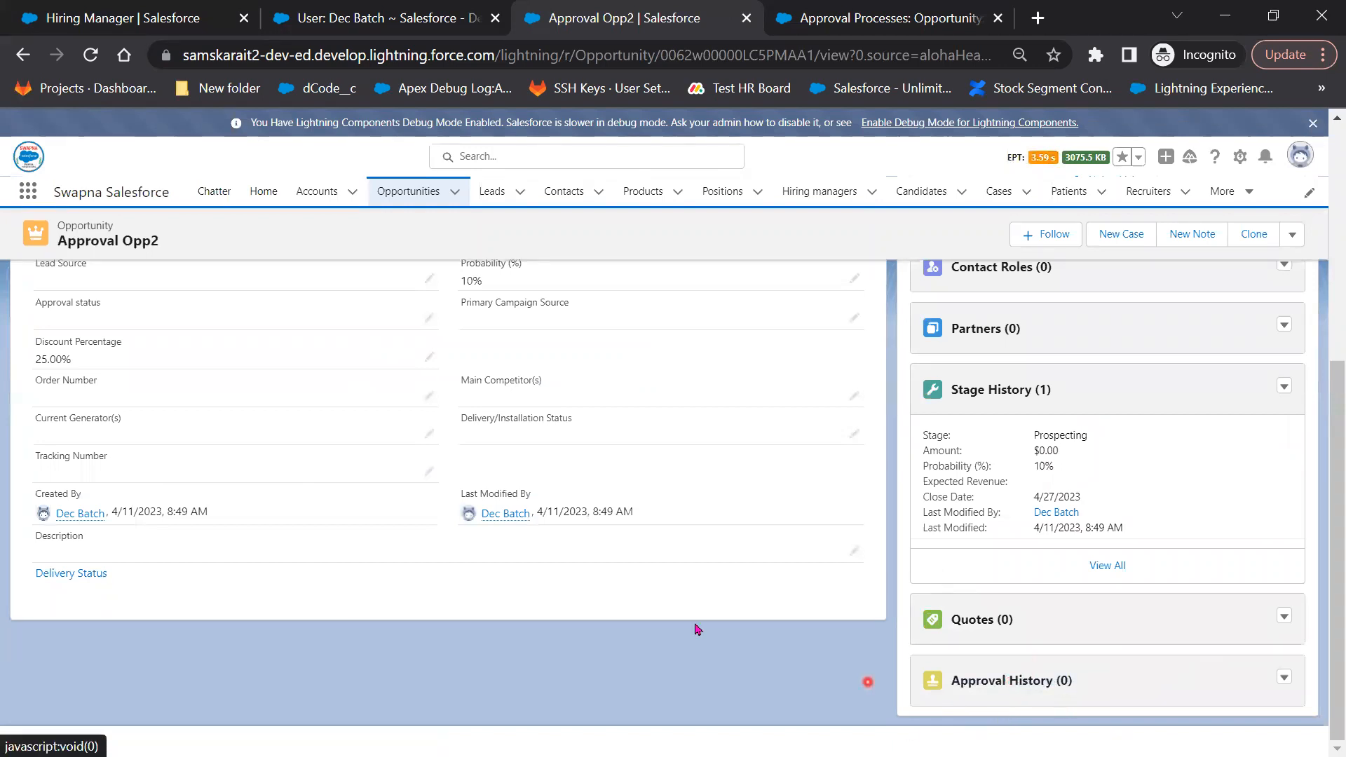
scroll(161, 519, up, 1)
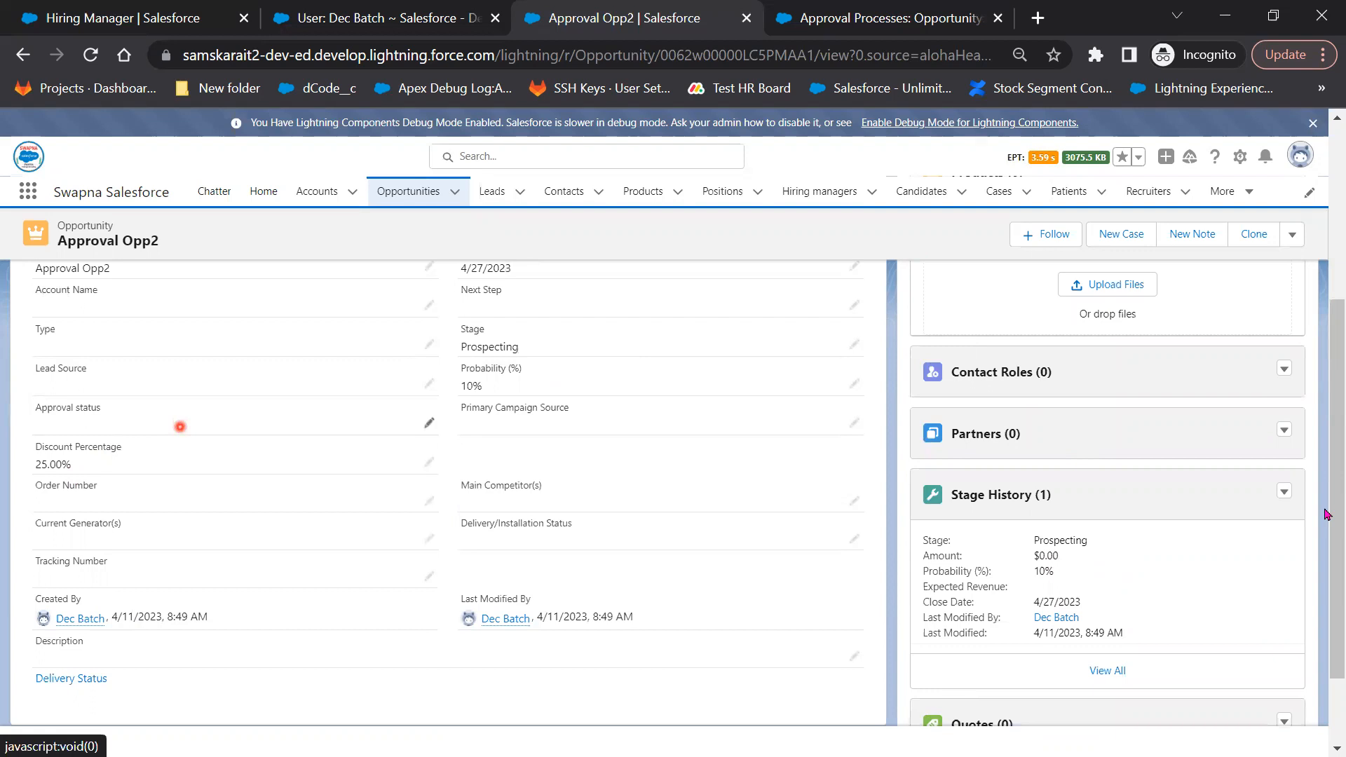
Submit Approval Opp2 for approval with the comment 'Please Approve'
click(1294, 236)
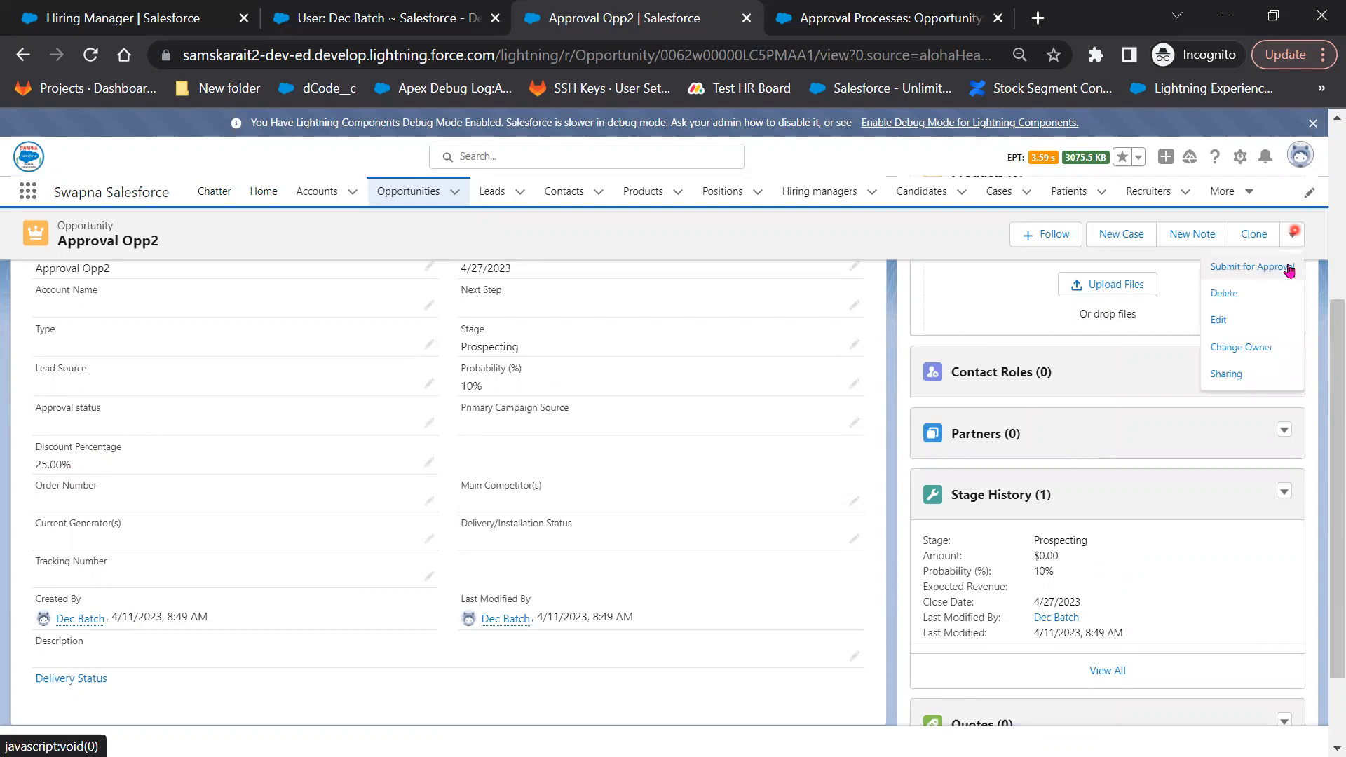
click(1289, 267)
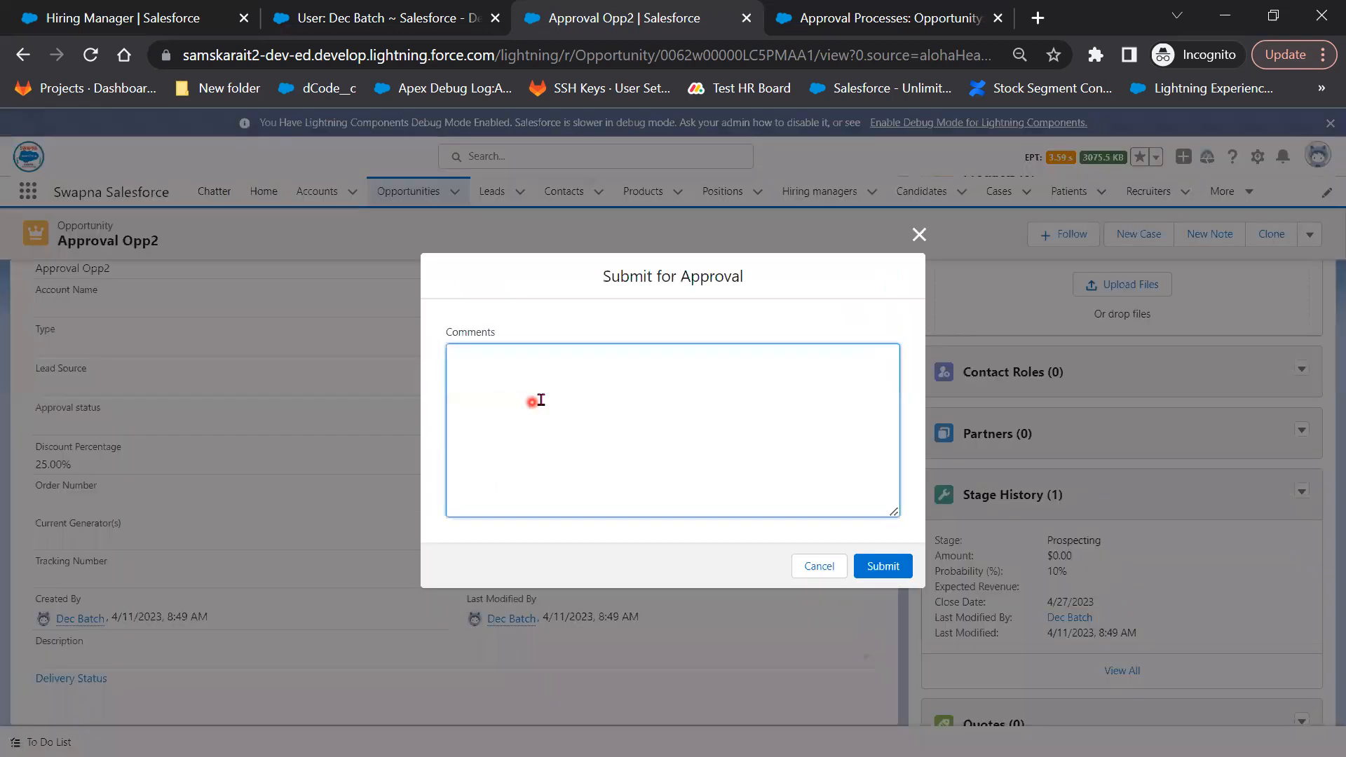
click(540, 398)
text(Please Approve)
click(899, 572)
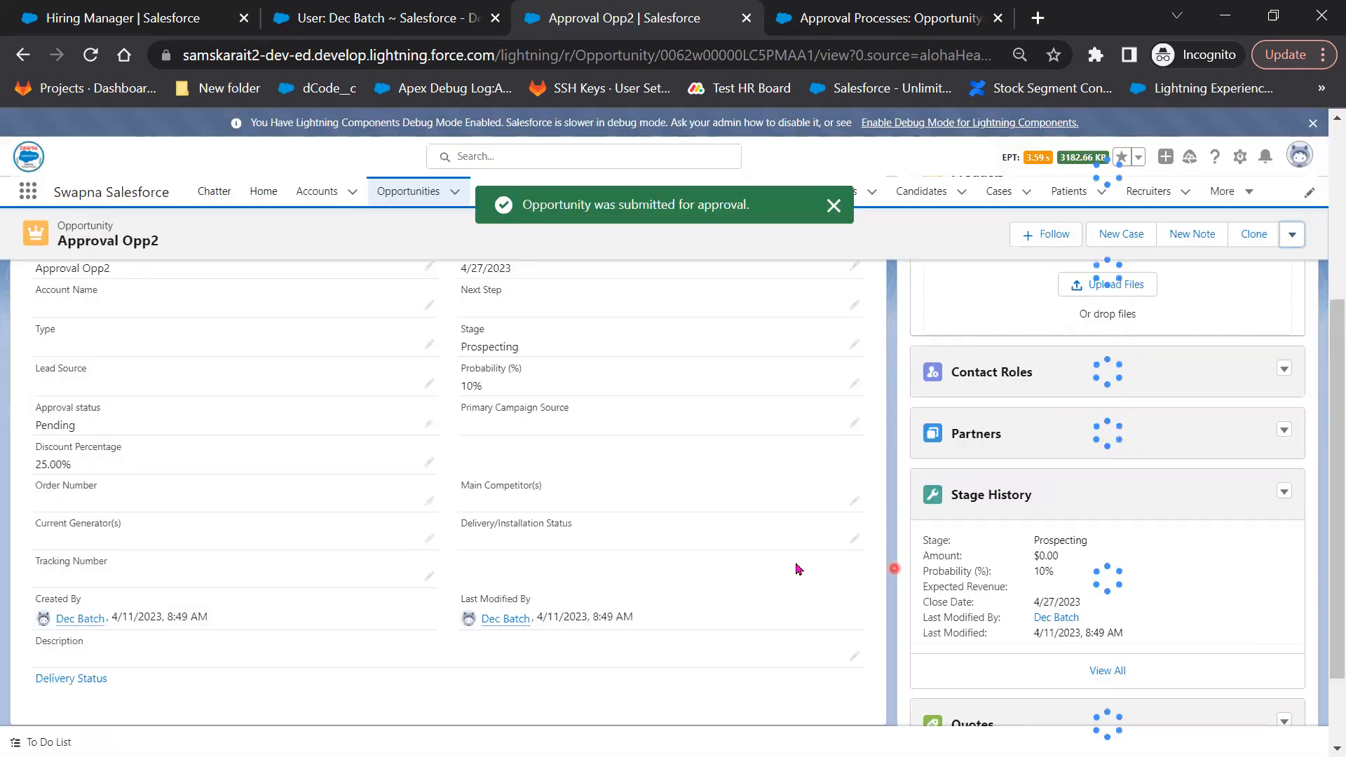
Open Approval Opp2's full Approval History list
scroll(765, 582, down, 3)
scroll(1094, 715, down, 2)
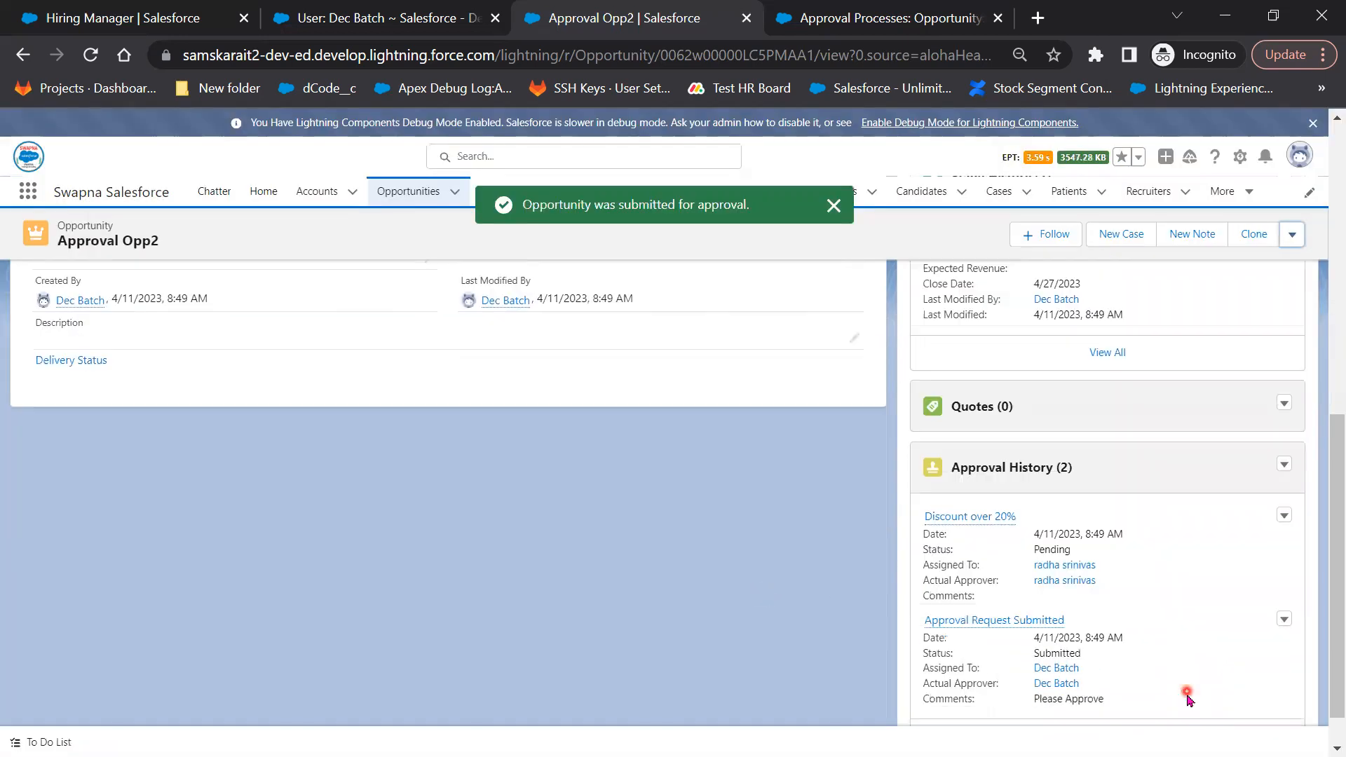
scroll(723, 618, down, 1)
click(1096, 690)
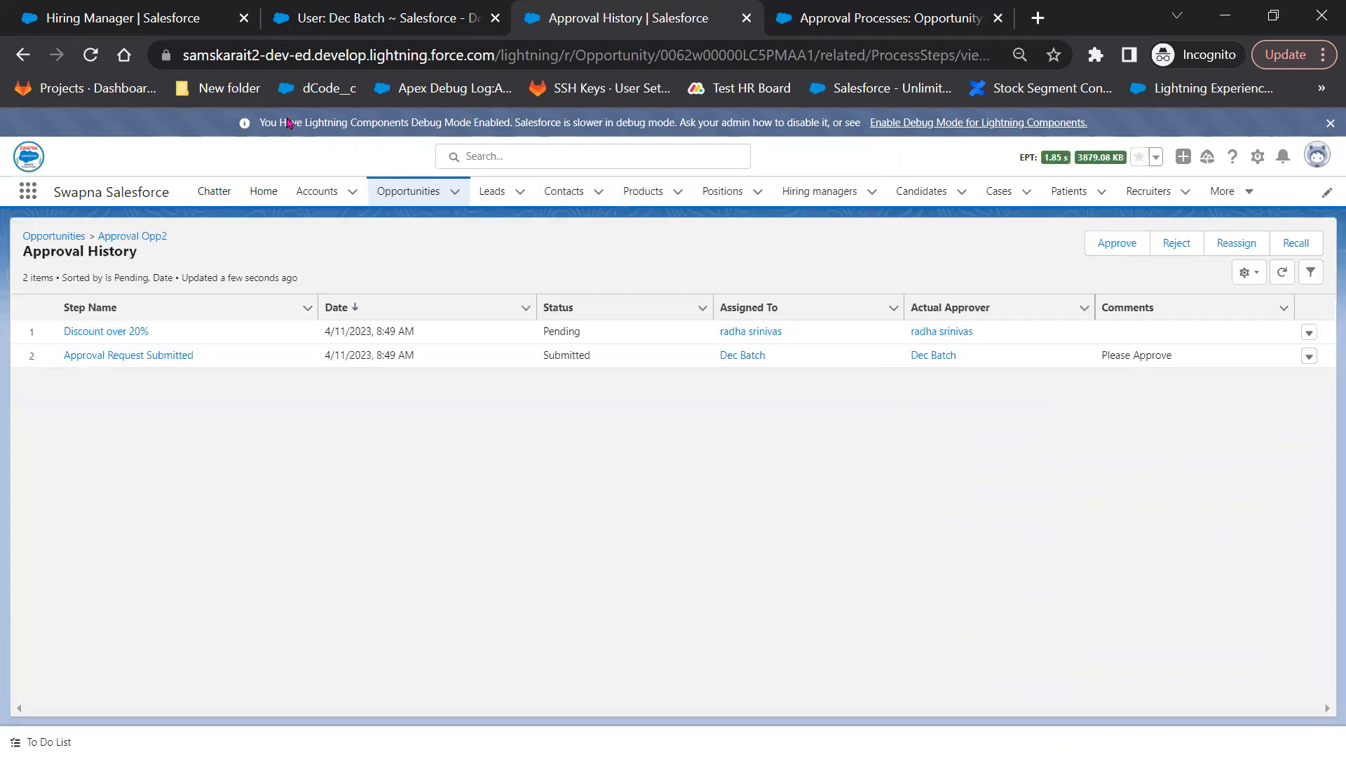
Sort the approval steps by name and status, highlight the Submitted entry, then switch to Gmail
click(154, 308)
click(613, 315)
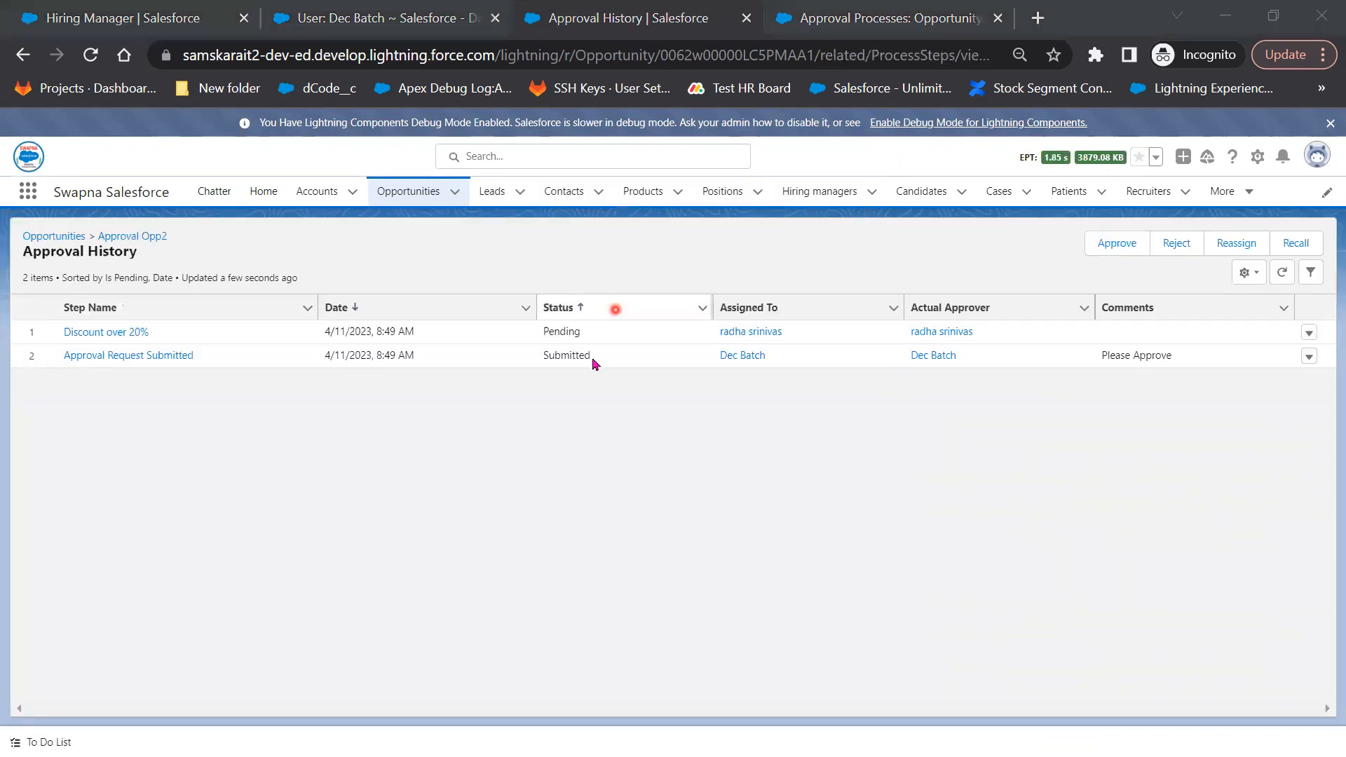
click(595, 361)
drag(596, 362, 1185, 354)
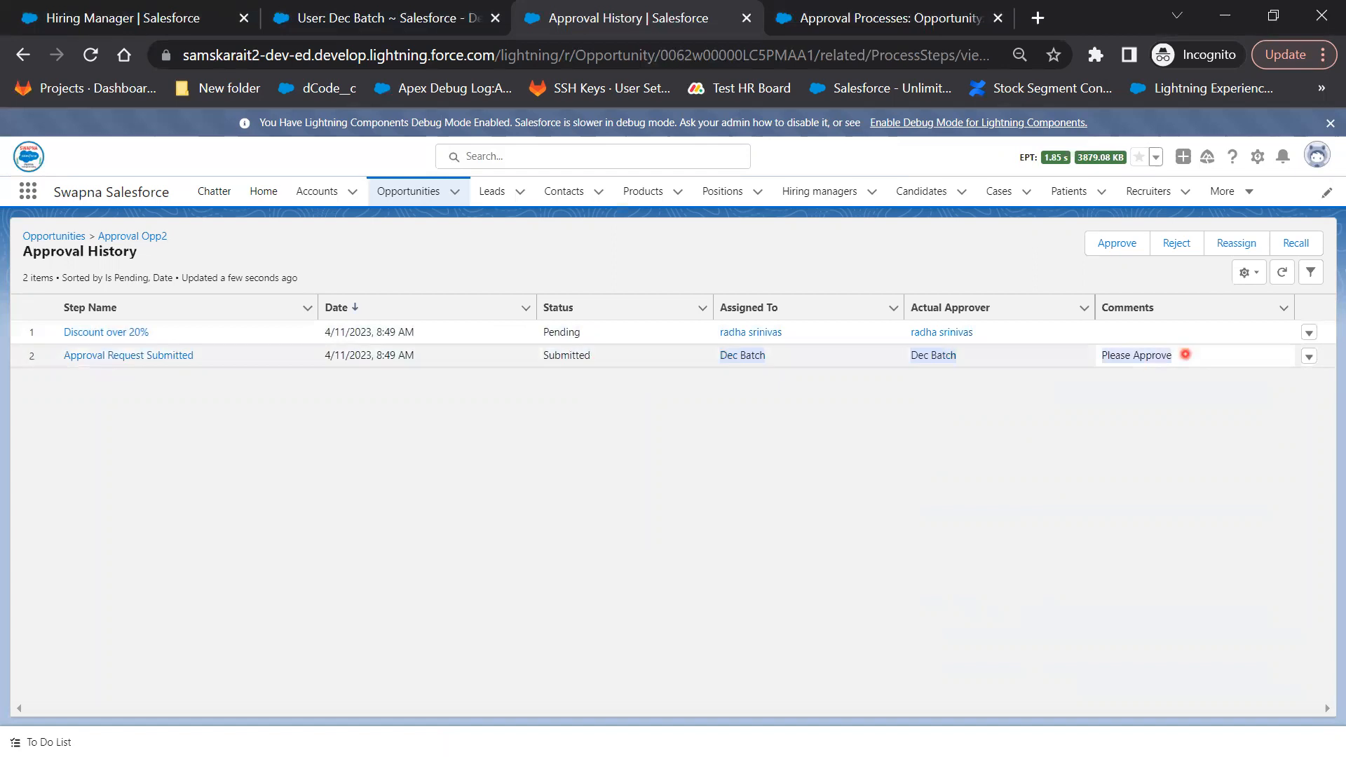
click(691, 472)
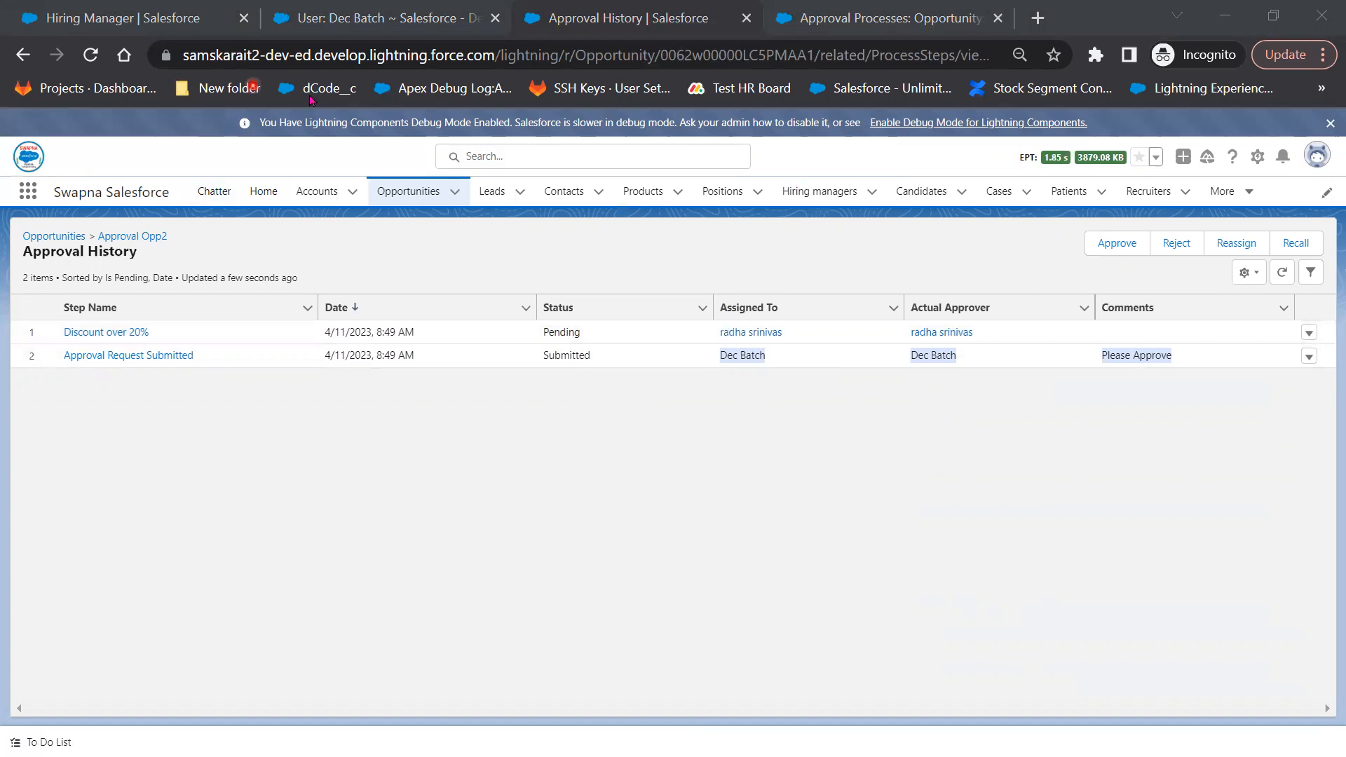
key(alt+Tab)
Open the Approval Request email in maximized Gmail, mark it Looks safe, then minimize Gmail
double_click(796, 150)
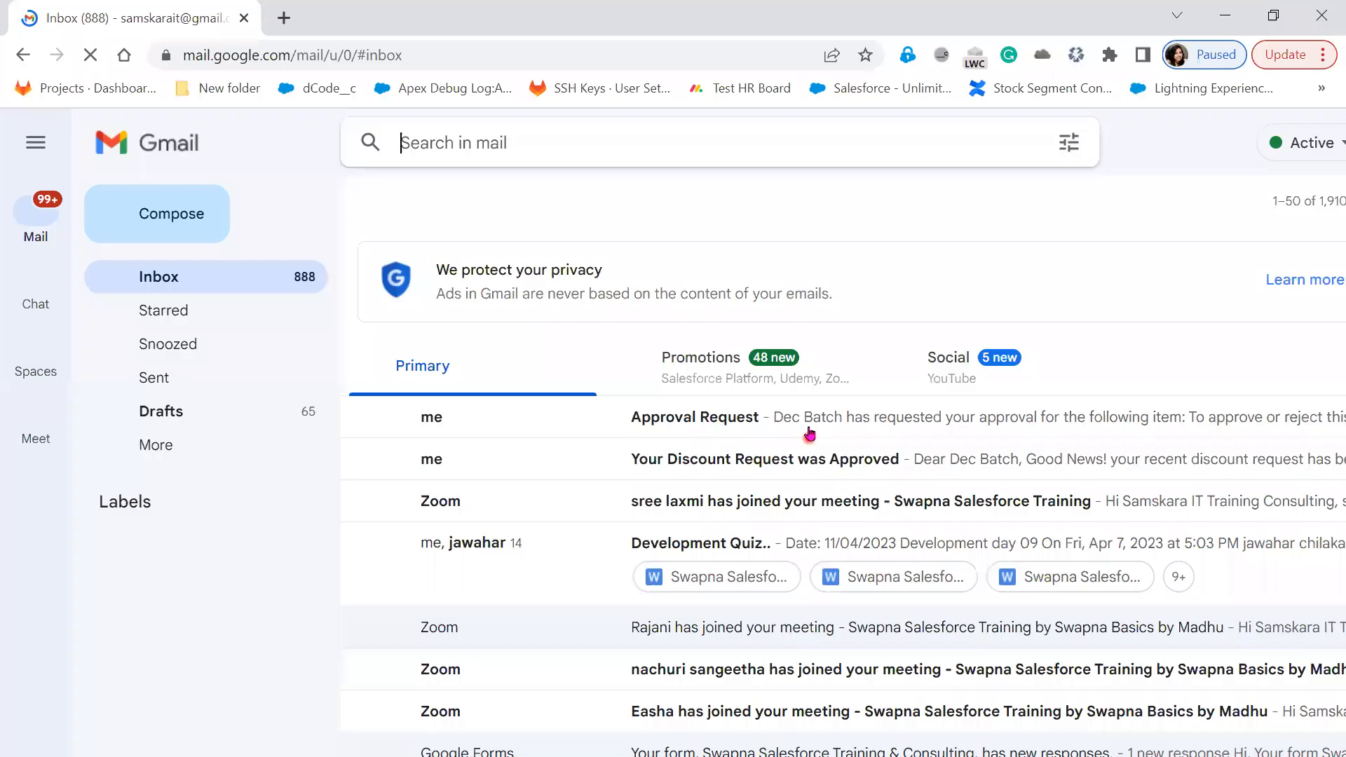
click(791, 421)
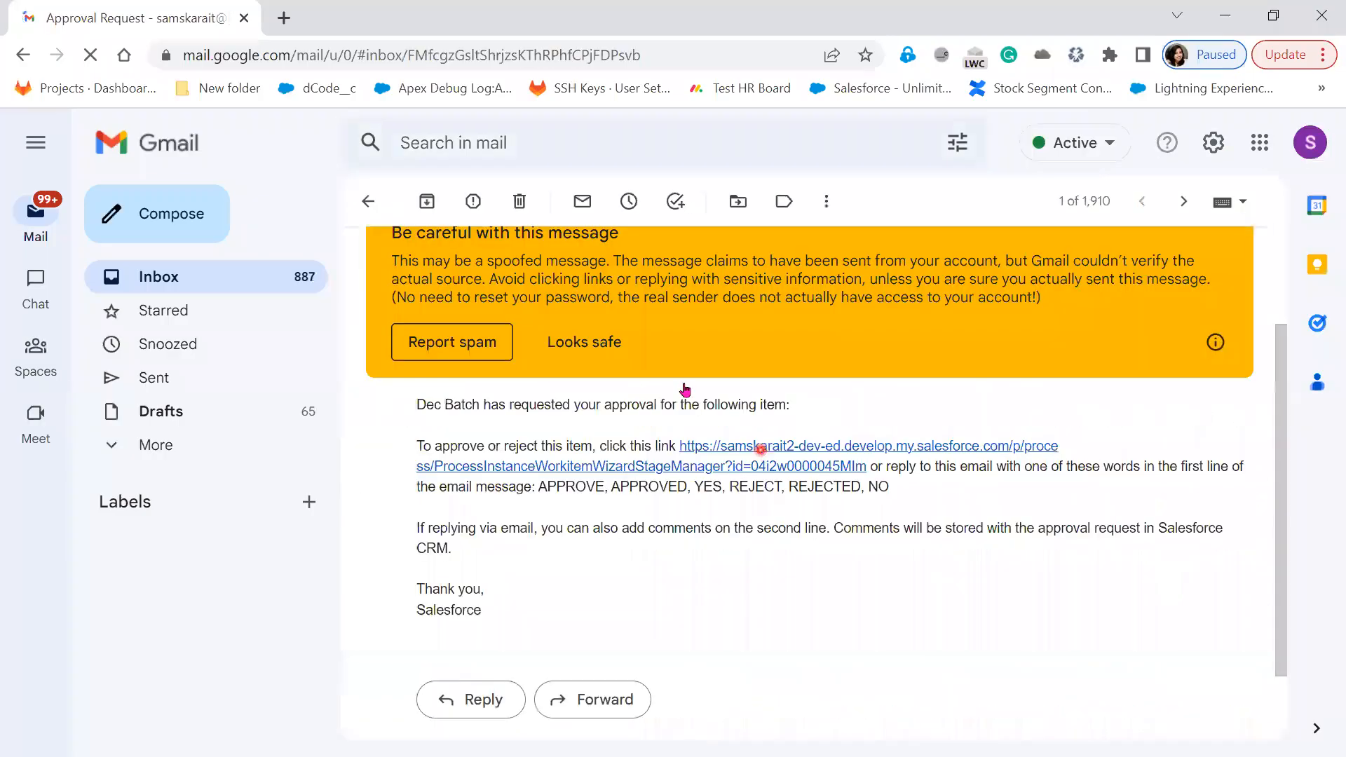
click(587, 339)
scroll(818, 601, up, 1)
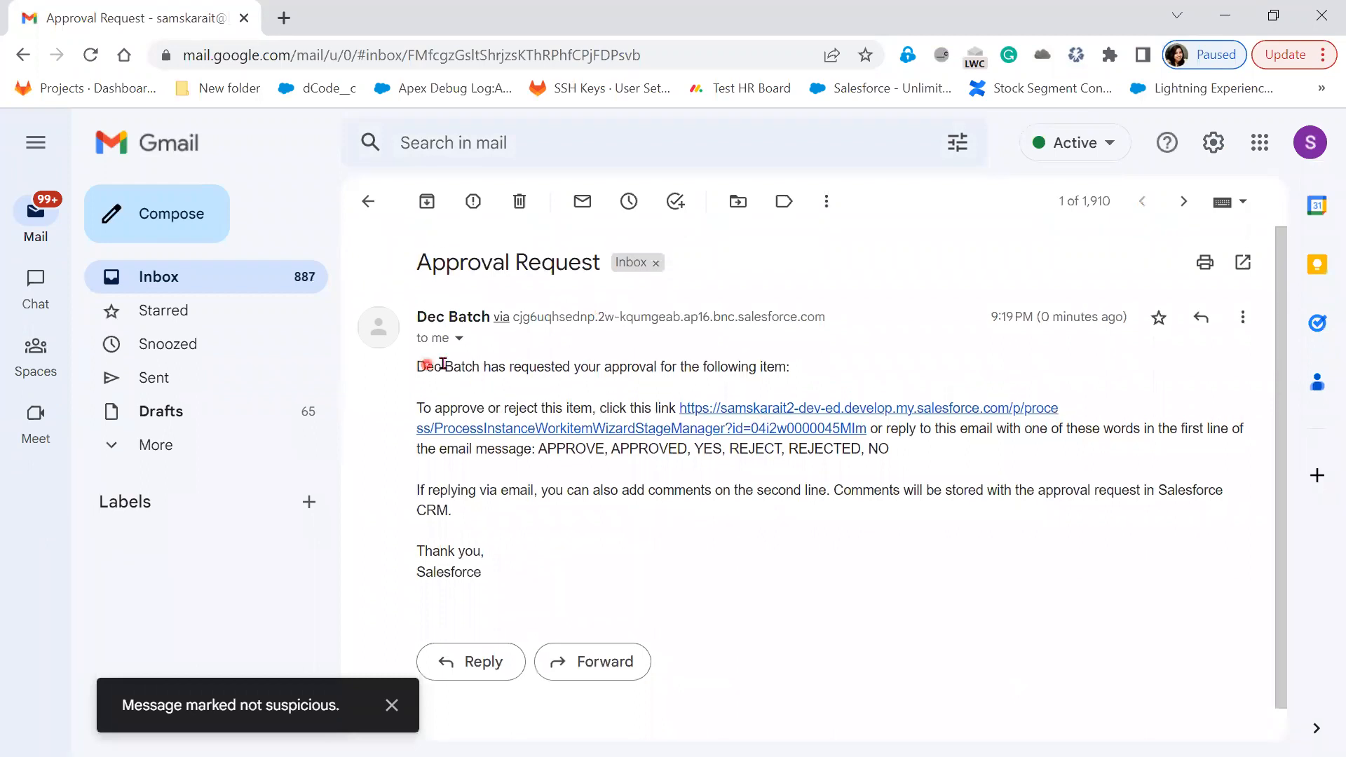
drag(444, 365, 795, 370)
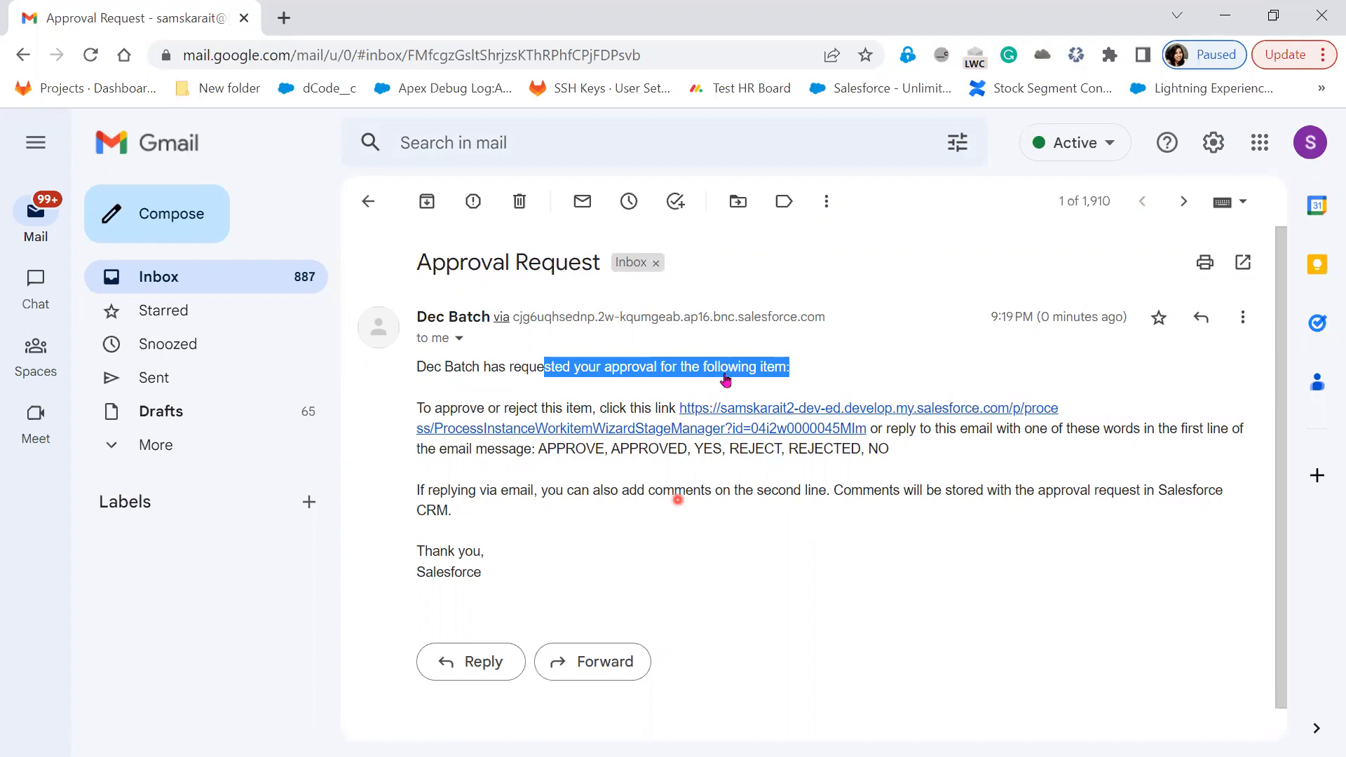
click(1231, 22)
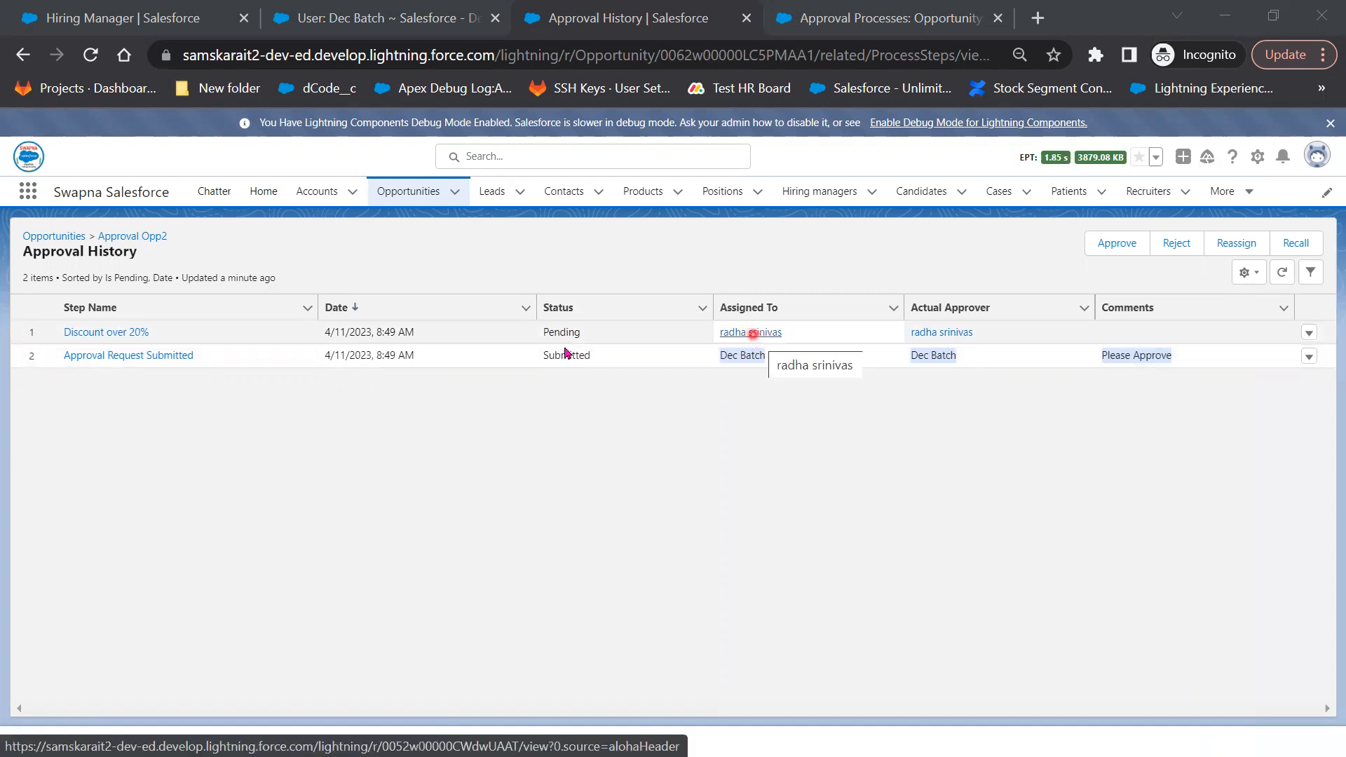
Open the pending Discount over 20% request, then follow the approval link in the email
click(116, 334)
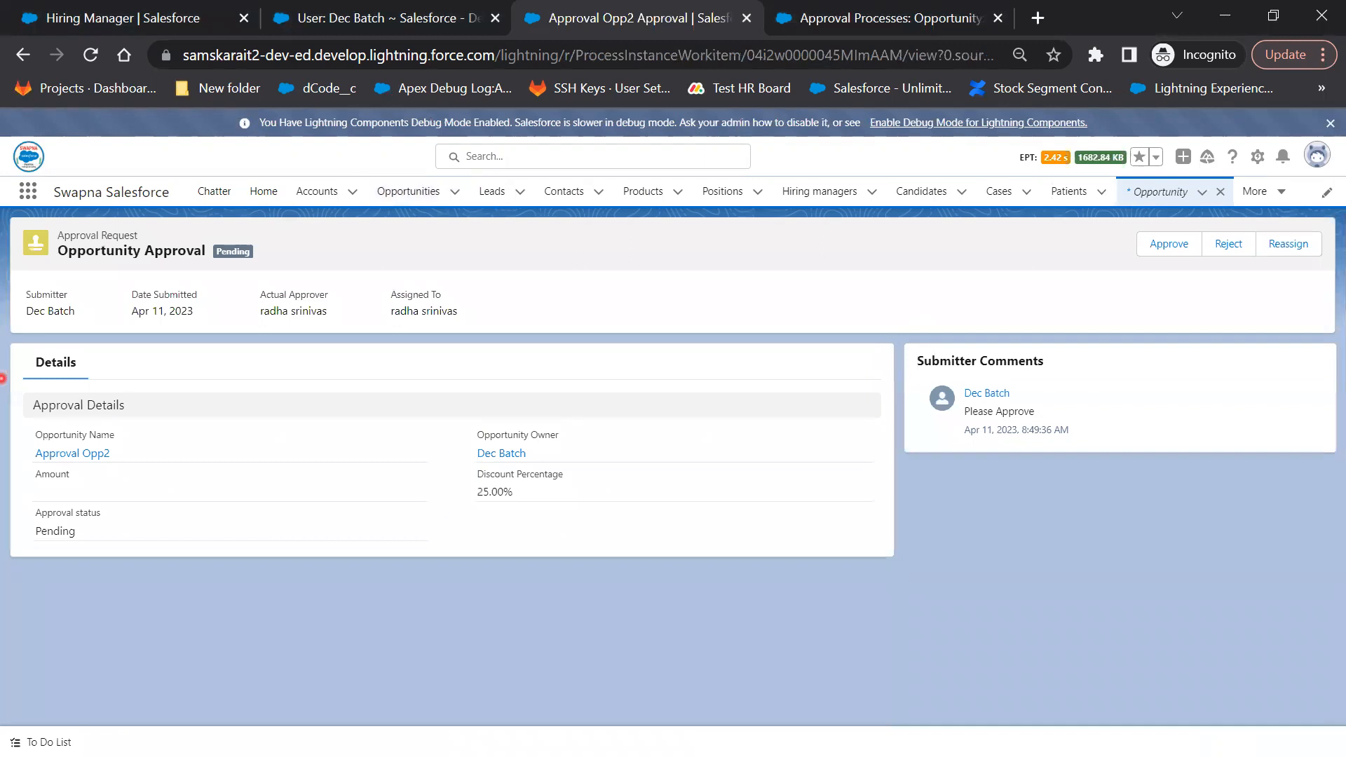
key(alt+Tab)
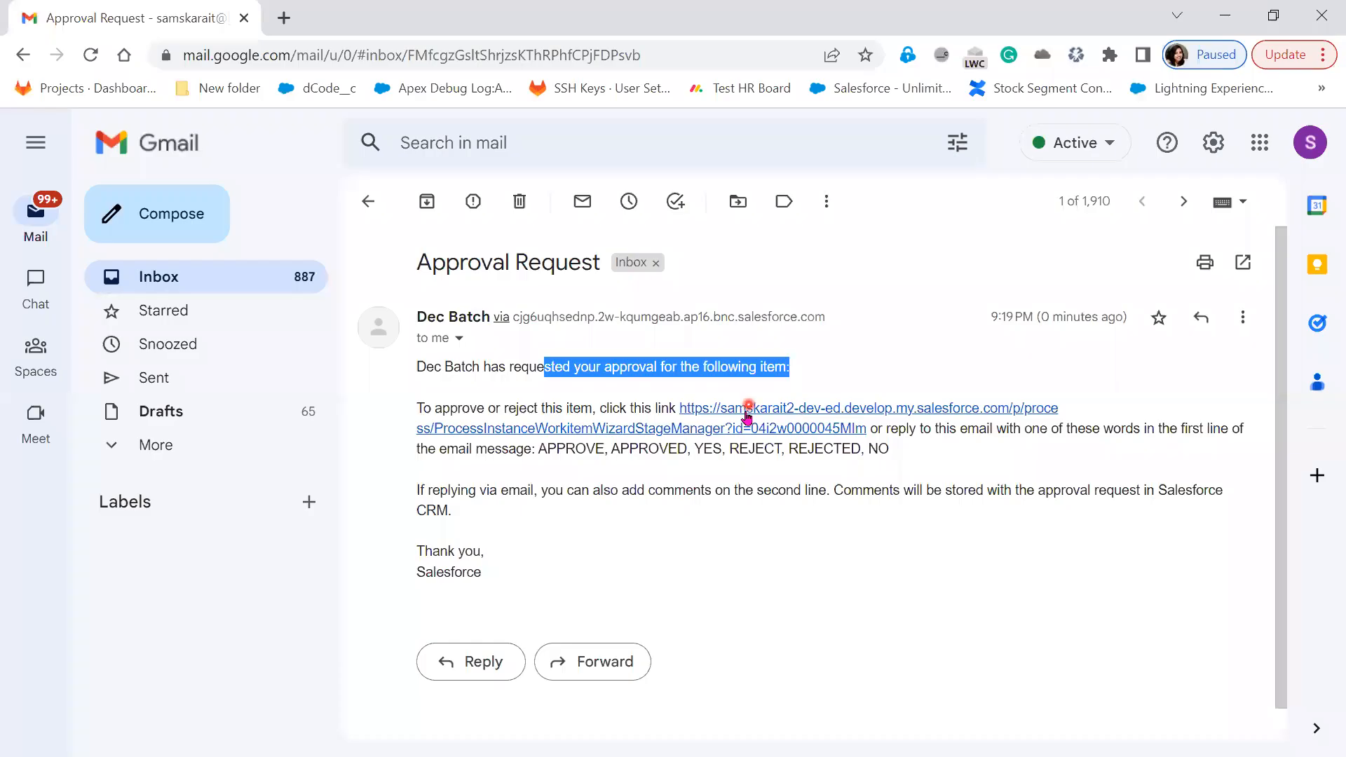
click(747, 414)
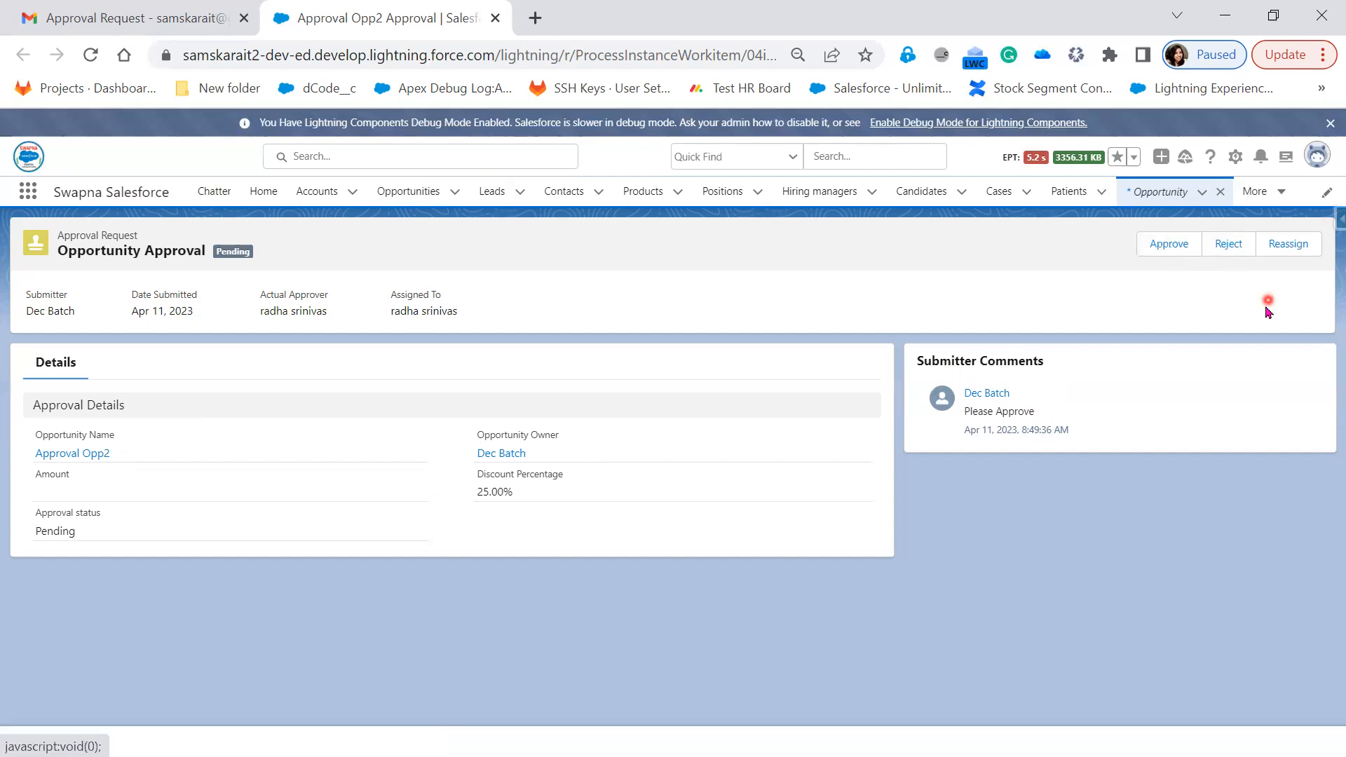
Approve the Approval Opp2 discount request with comment 'Approved' and close the approver's window
click(1170, 245)
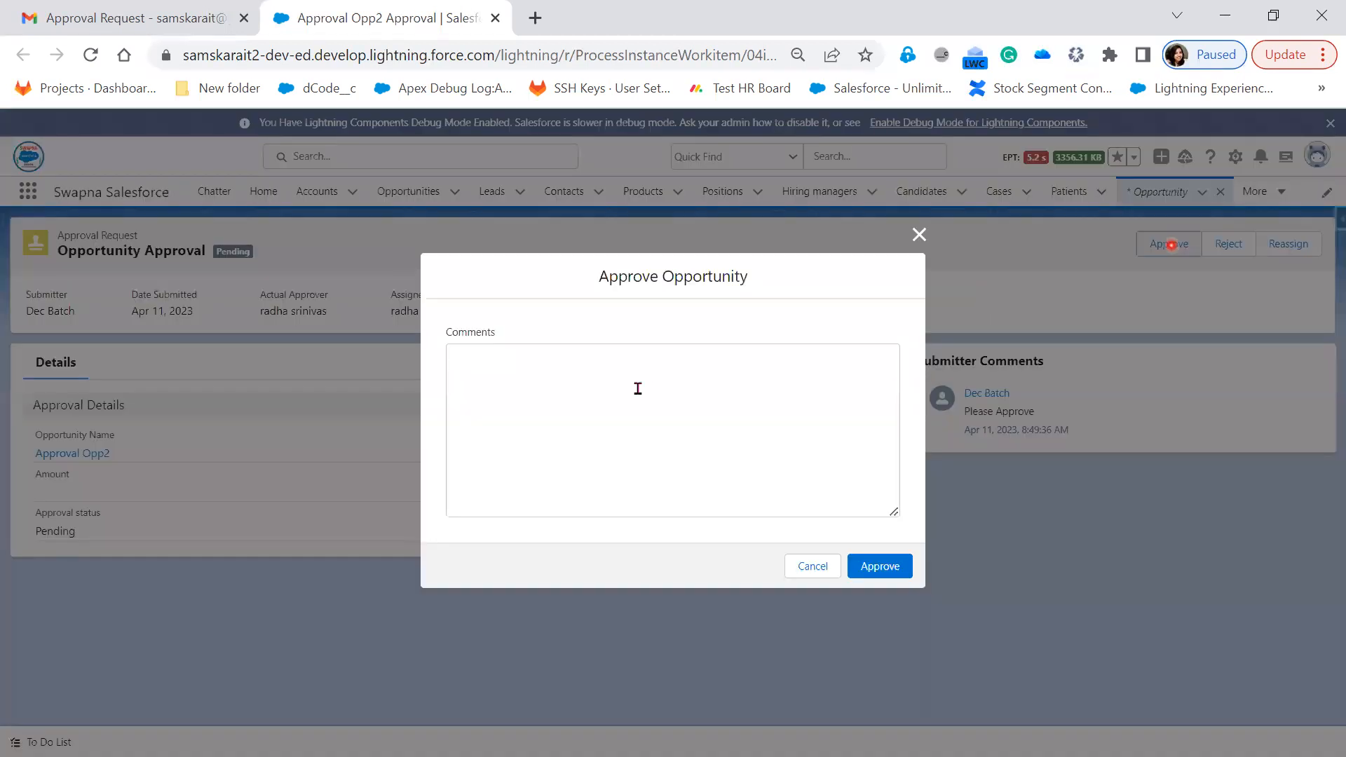
click(638, 388)
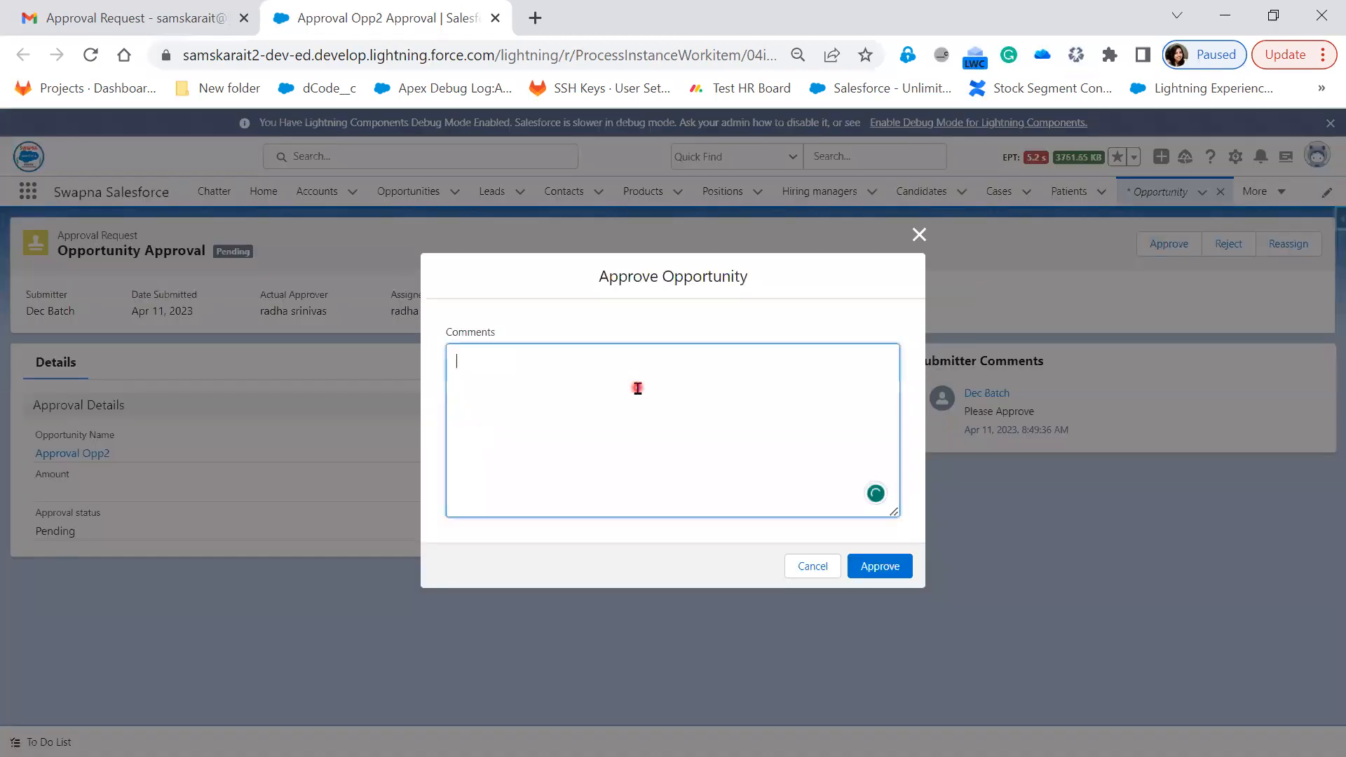
text(Approved)
click(878, 568)
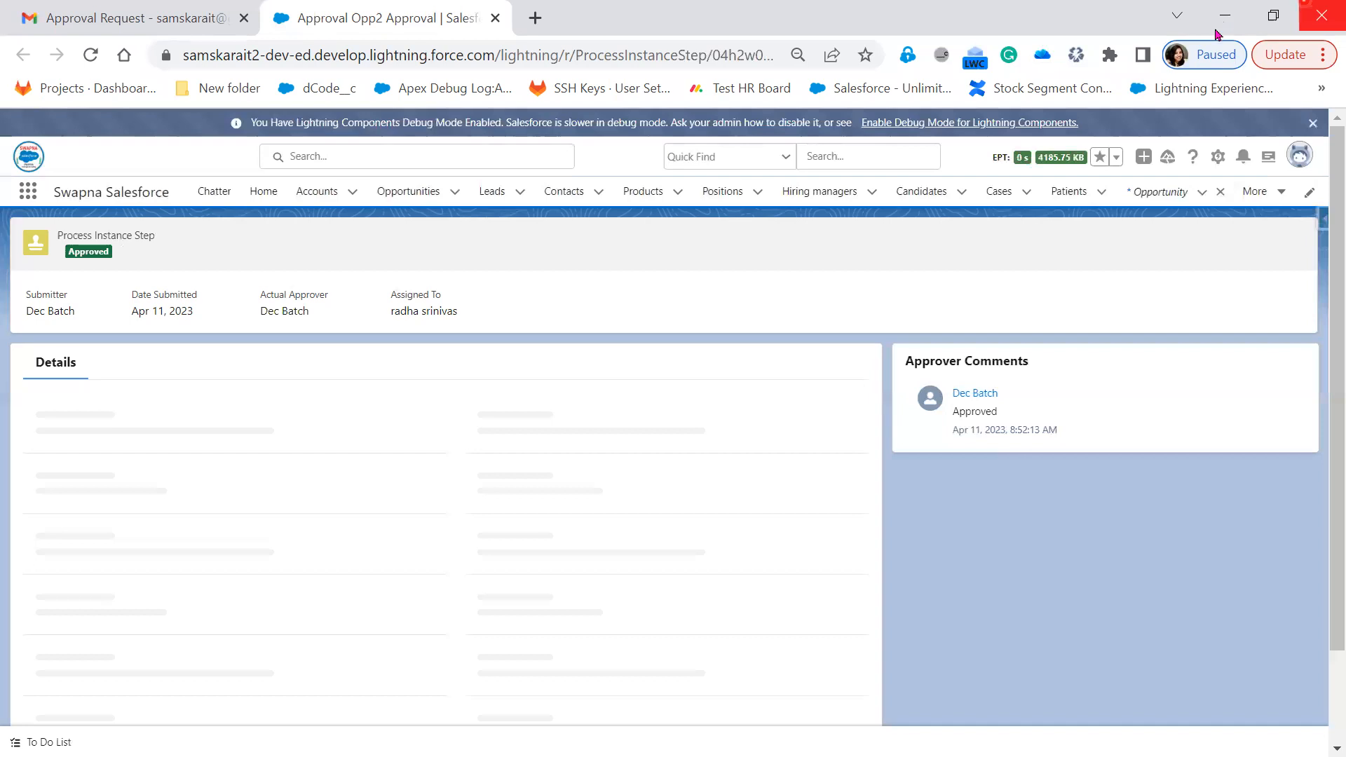
click(1310, 10)
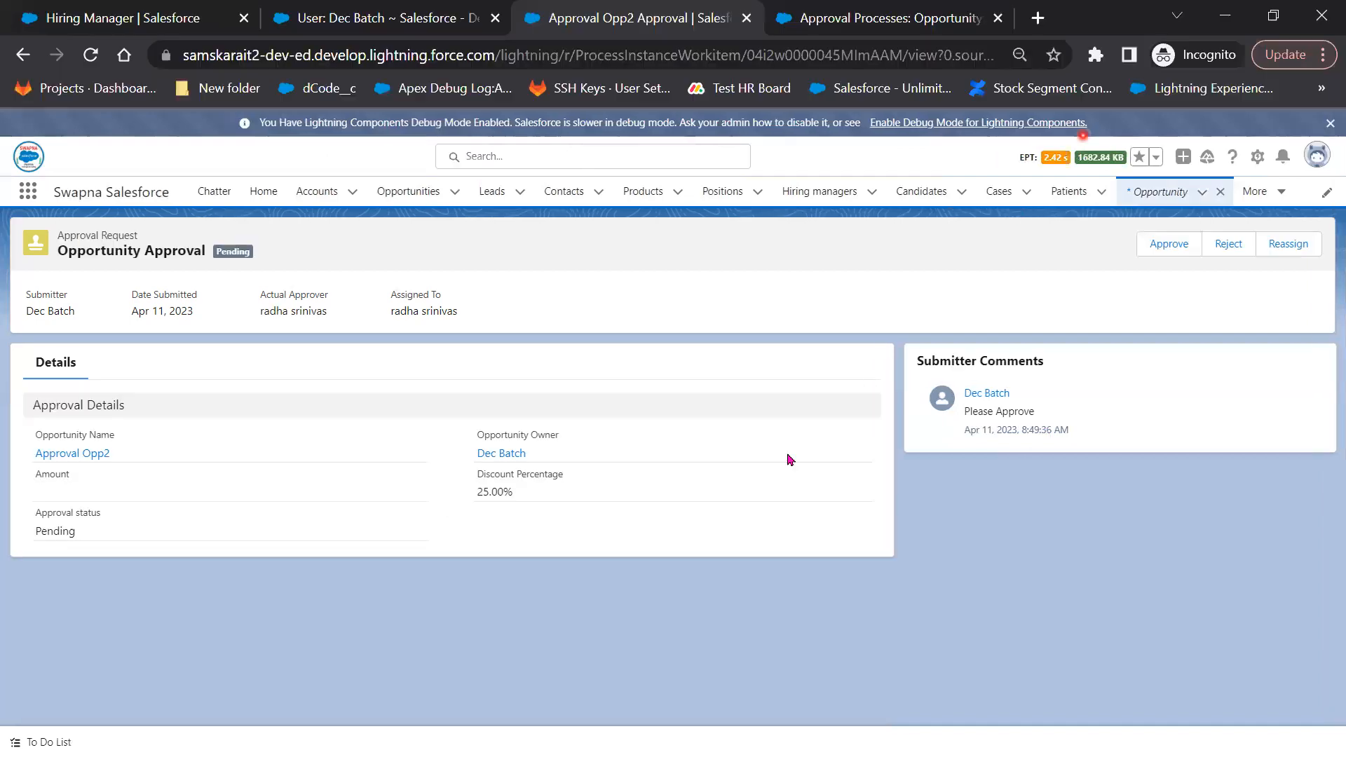
Open the Approval Opp2 record and review its Approval History
click(1157, 204)
click(74, 456)
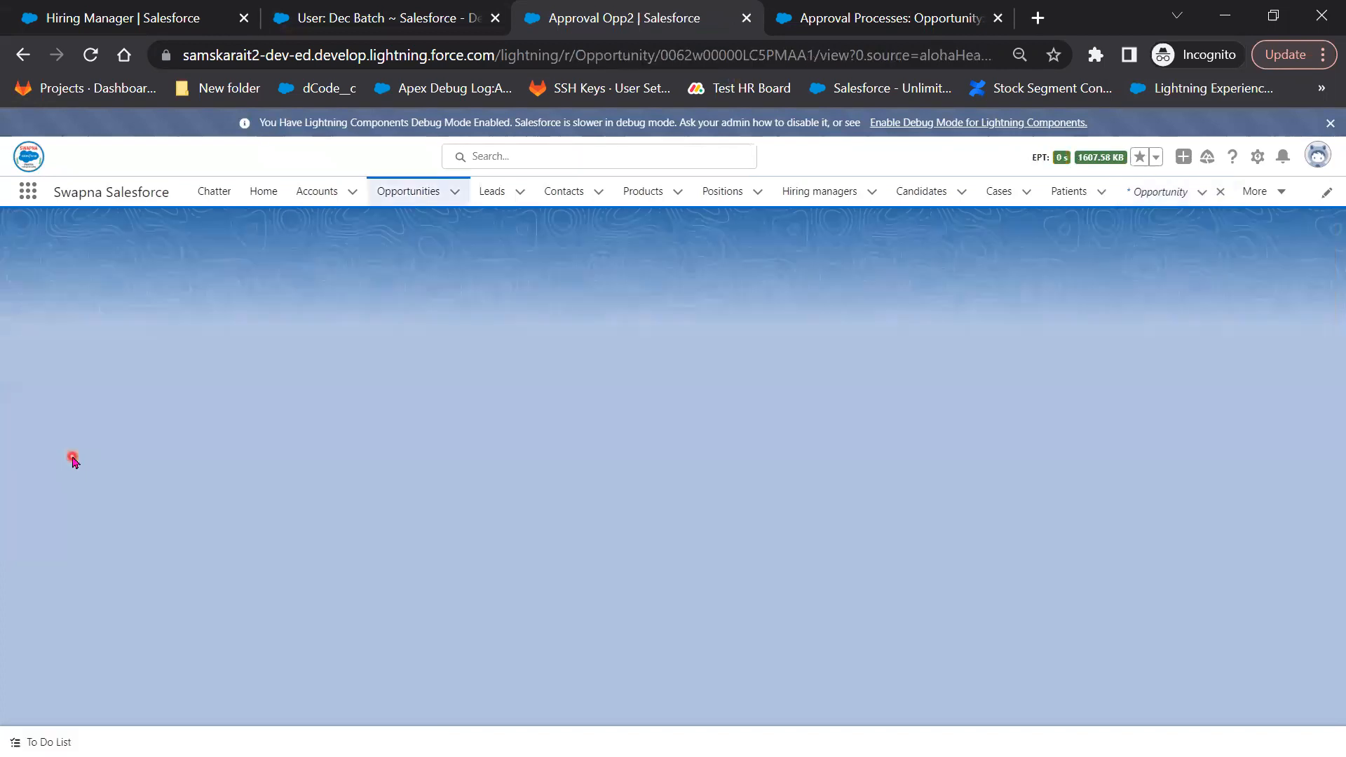
scroll(1180, 583, down, 5)
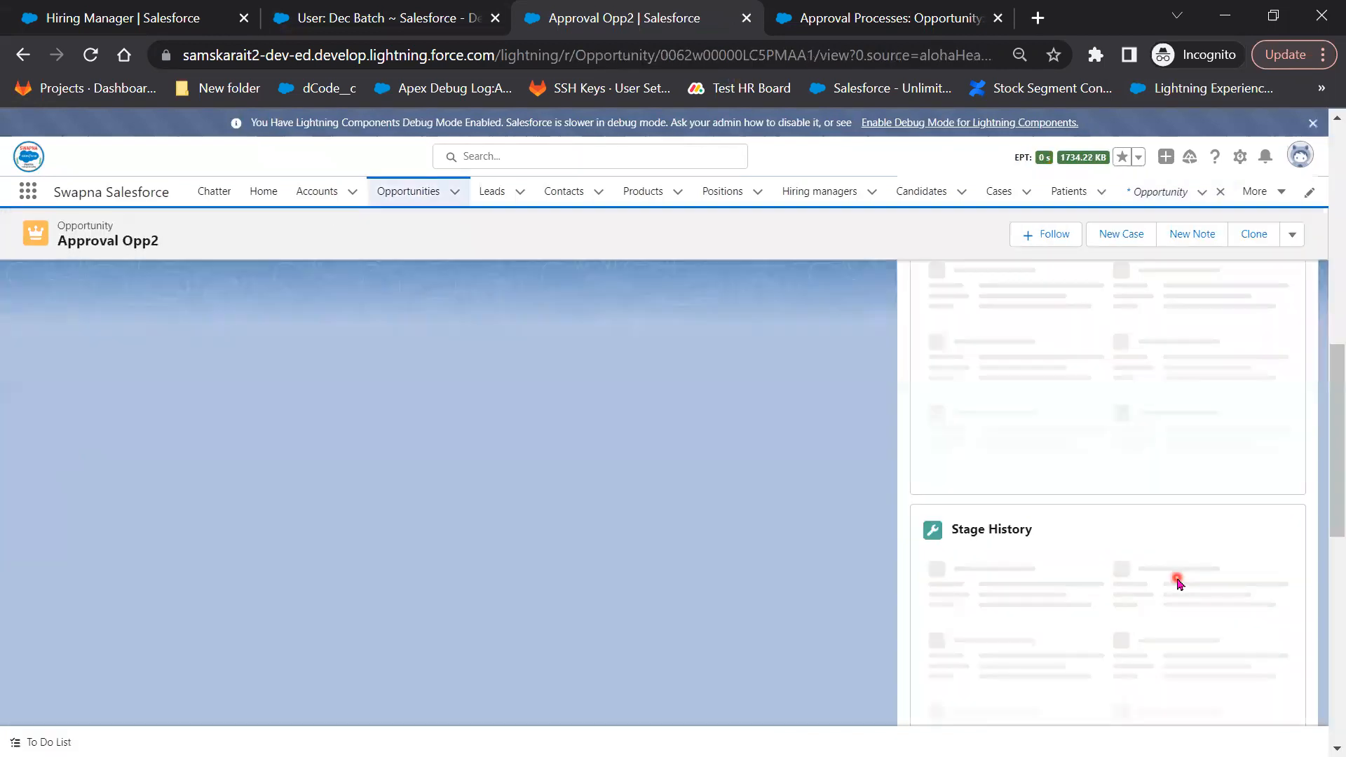
scroll(1171, 589, down, 3)
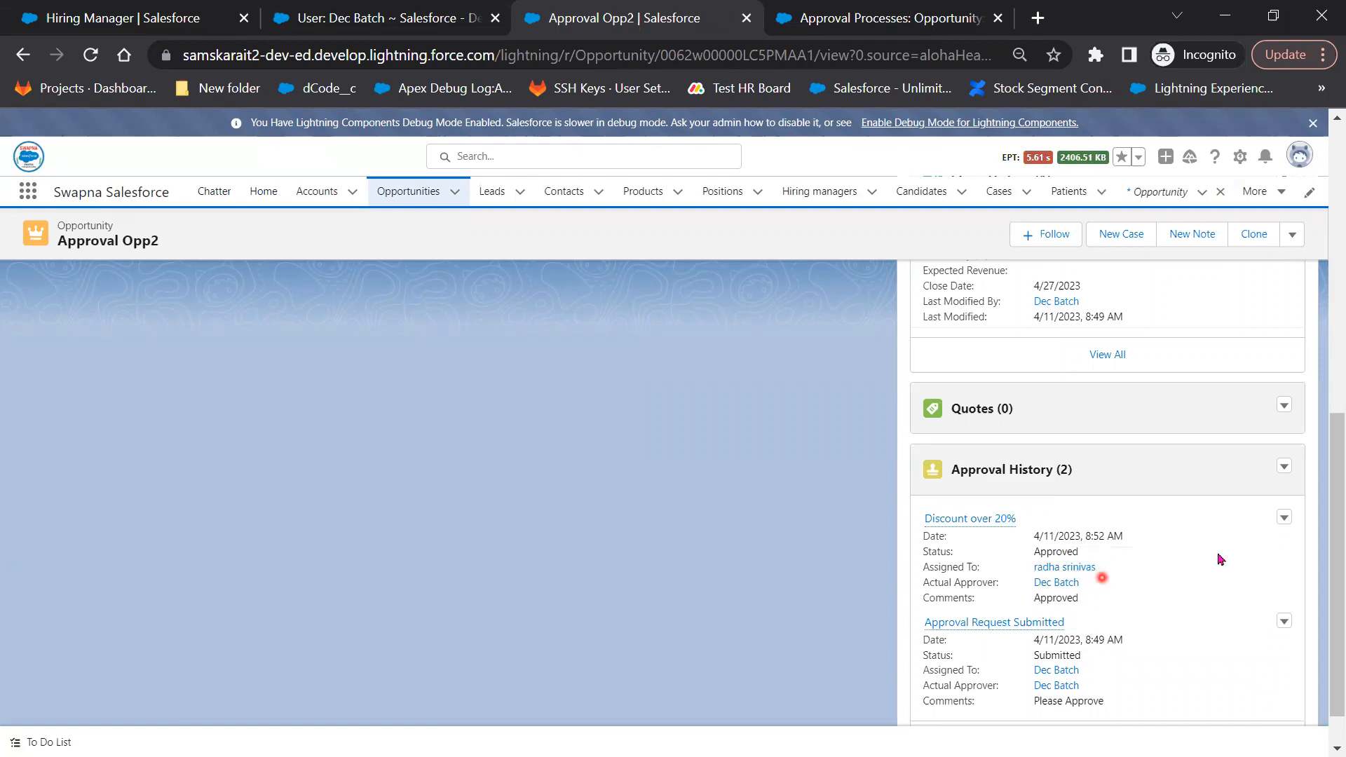
scroll(1218, 610, up, 1)
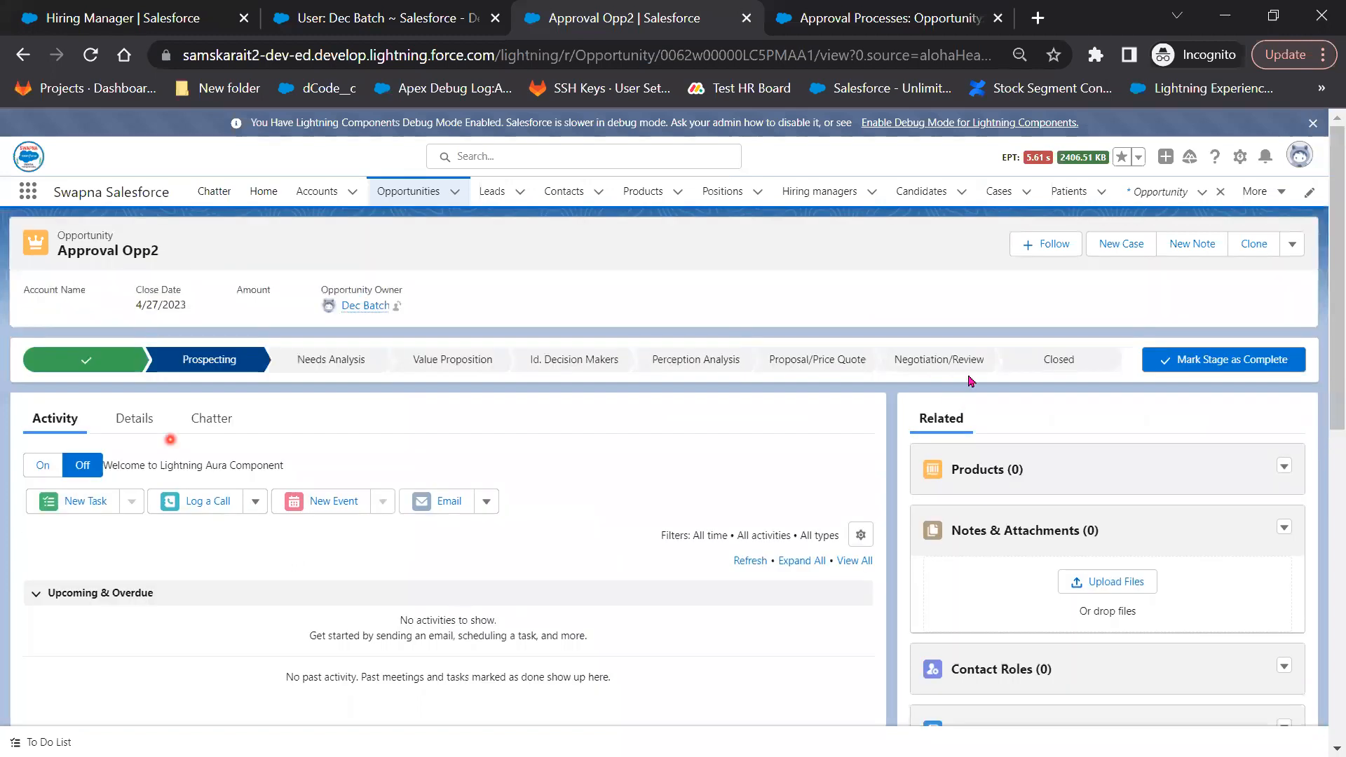
Confirm Approval Opp2's Approval status reads Approved in Details, then return to Opportunities
click(140, 429)
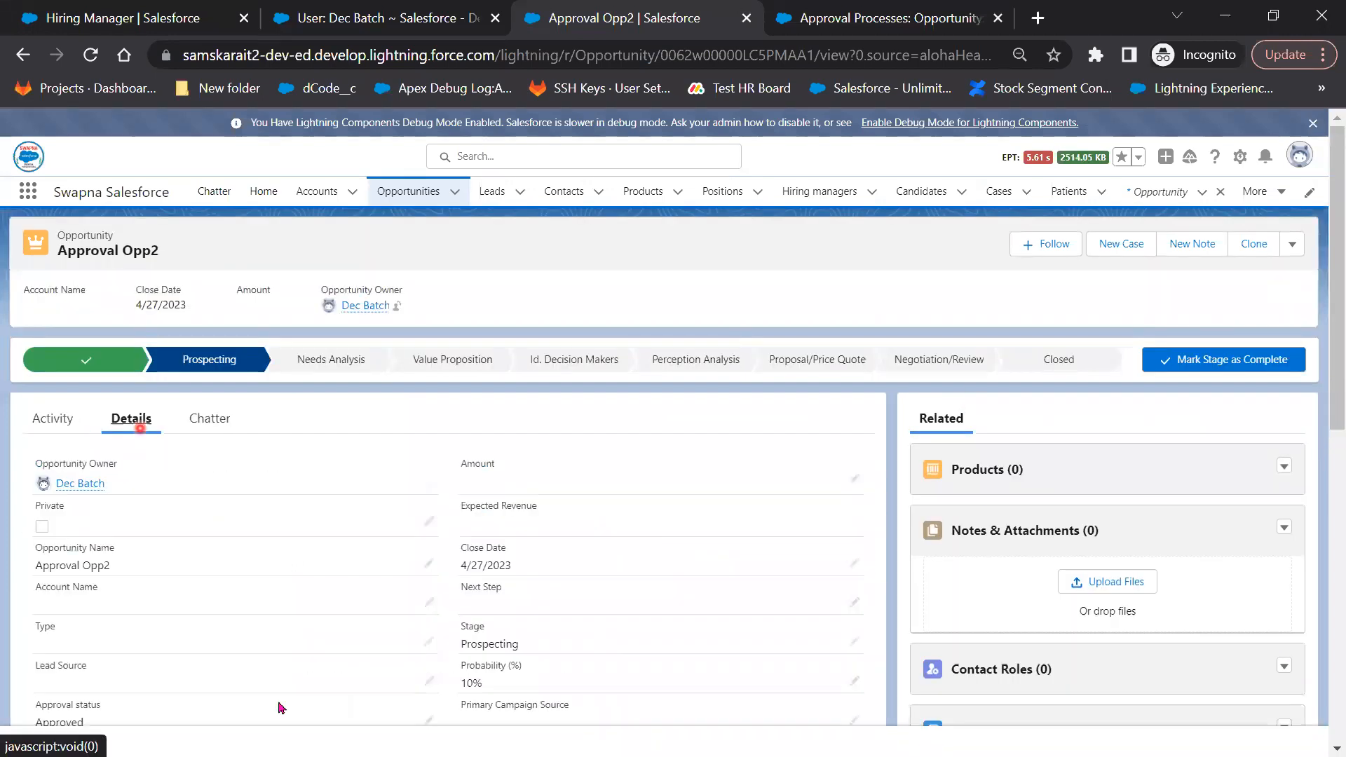
scroll(158, 471, down, 4)
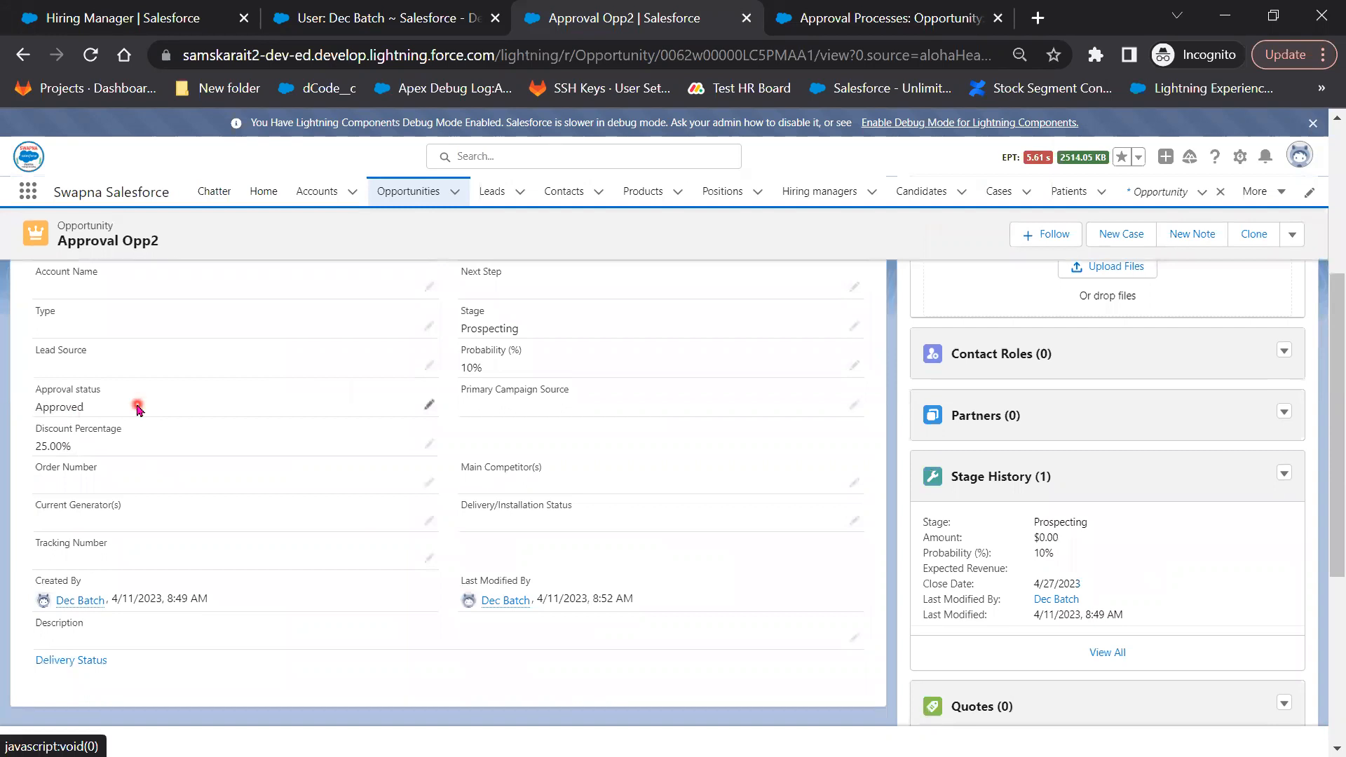
key(alt+Tab)
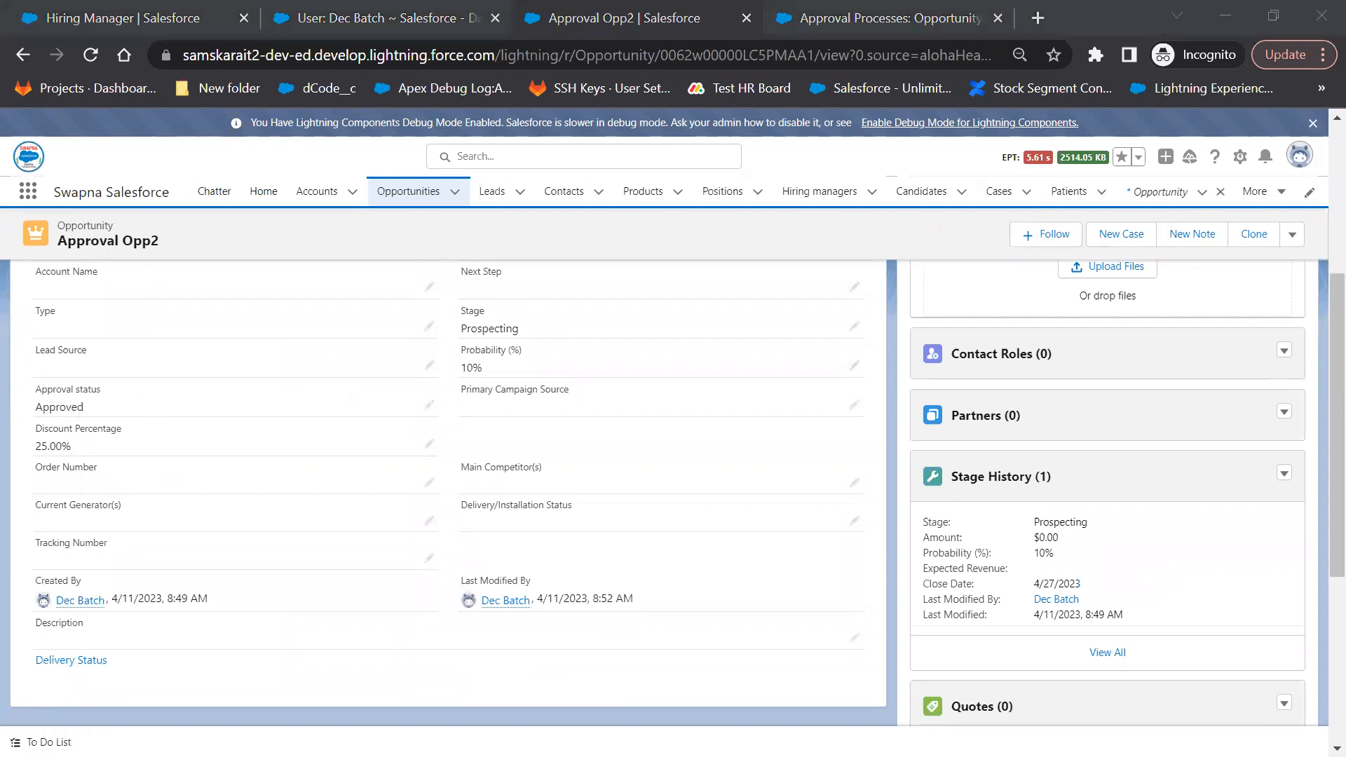
scroll(803, 531, up, 5)
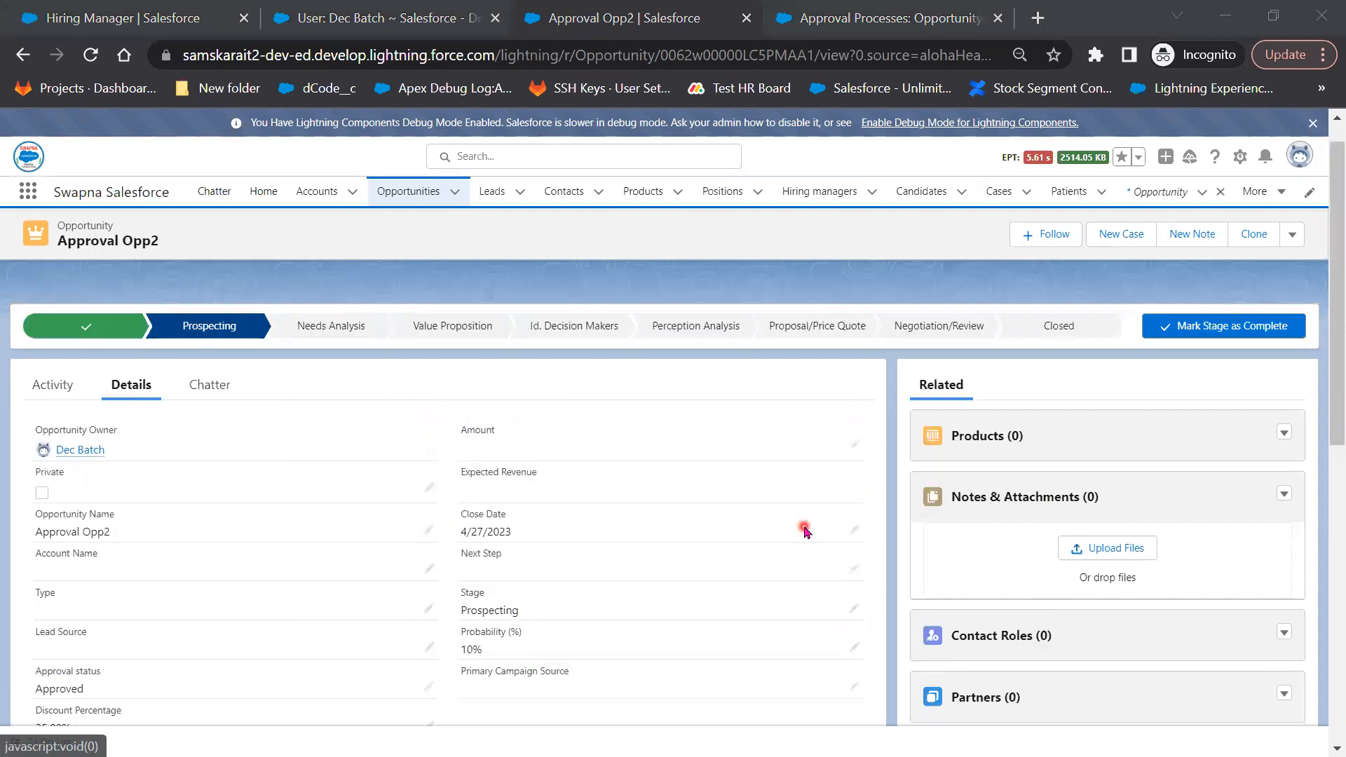
click(418, 198)
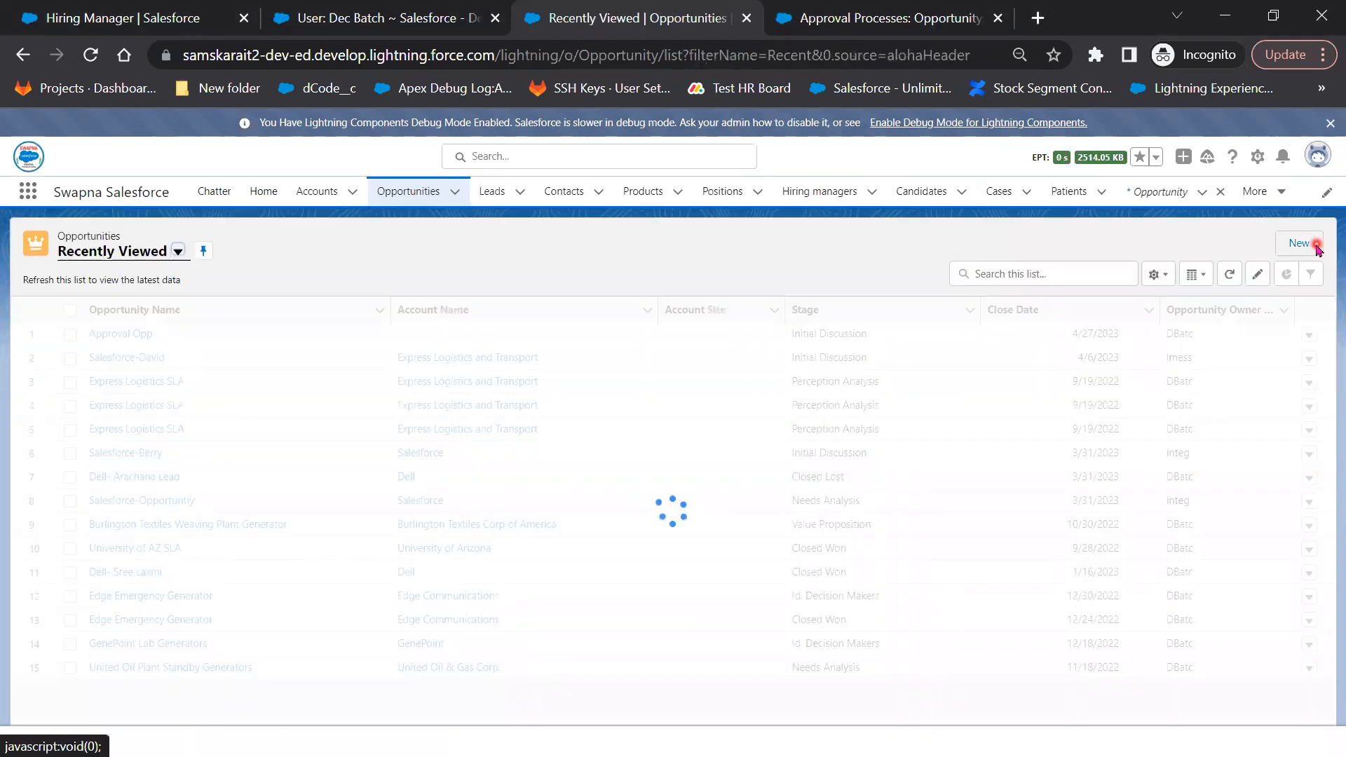
Save a new opportunity 'Approval Opp3': amount 4566, close 4/26/2023, Prospecting, 30% discount
click(1300, 243)
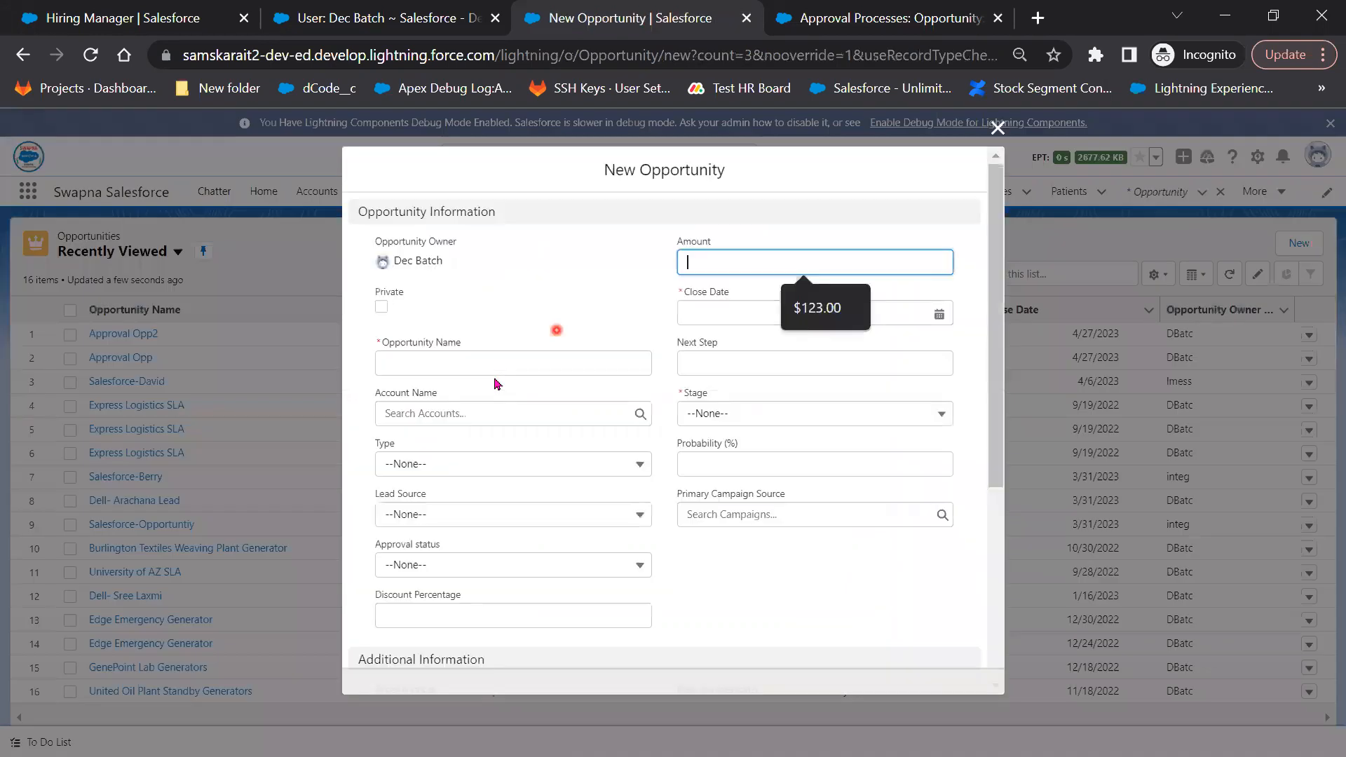
click(495, 358)
text(A)
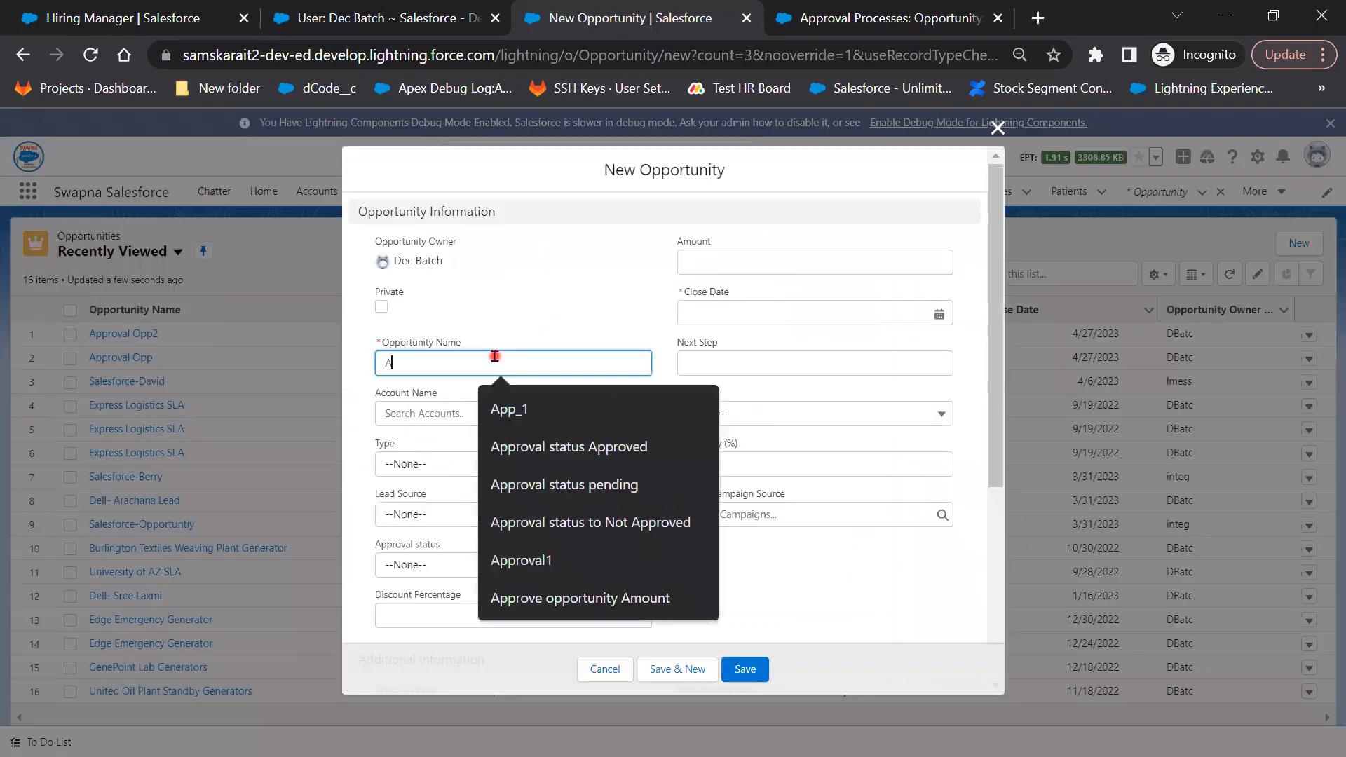
text(pproval)
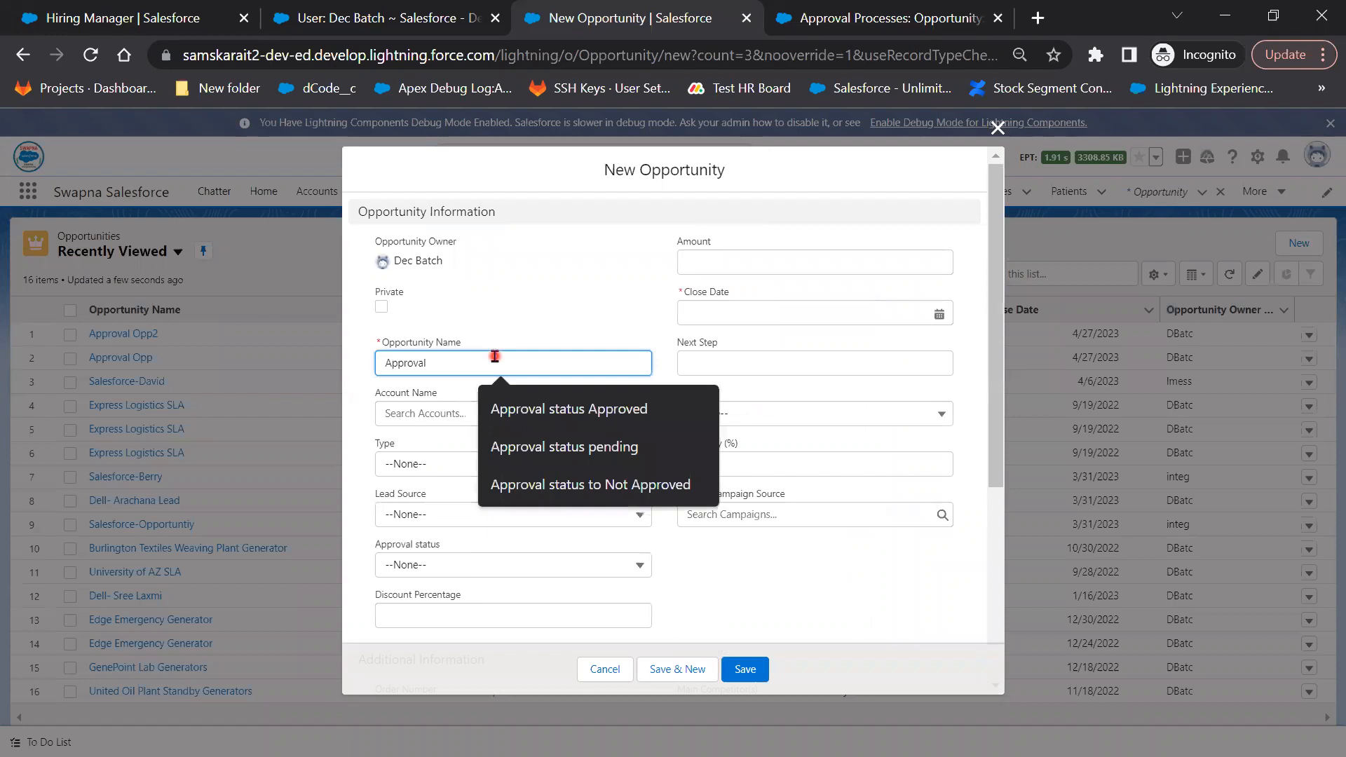
text( Opp3)
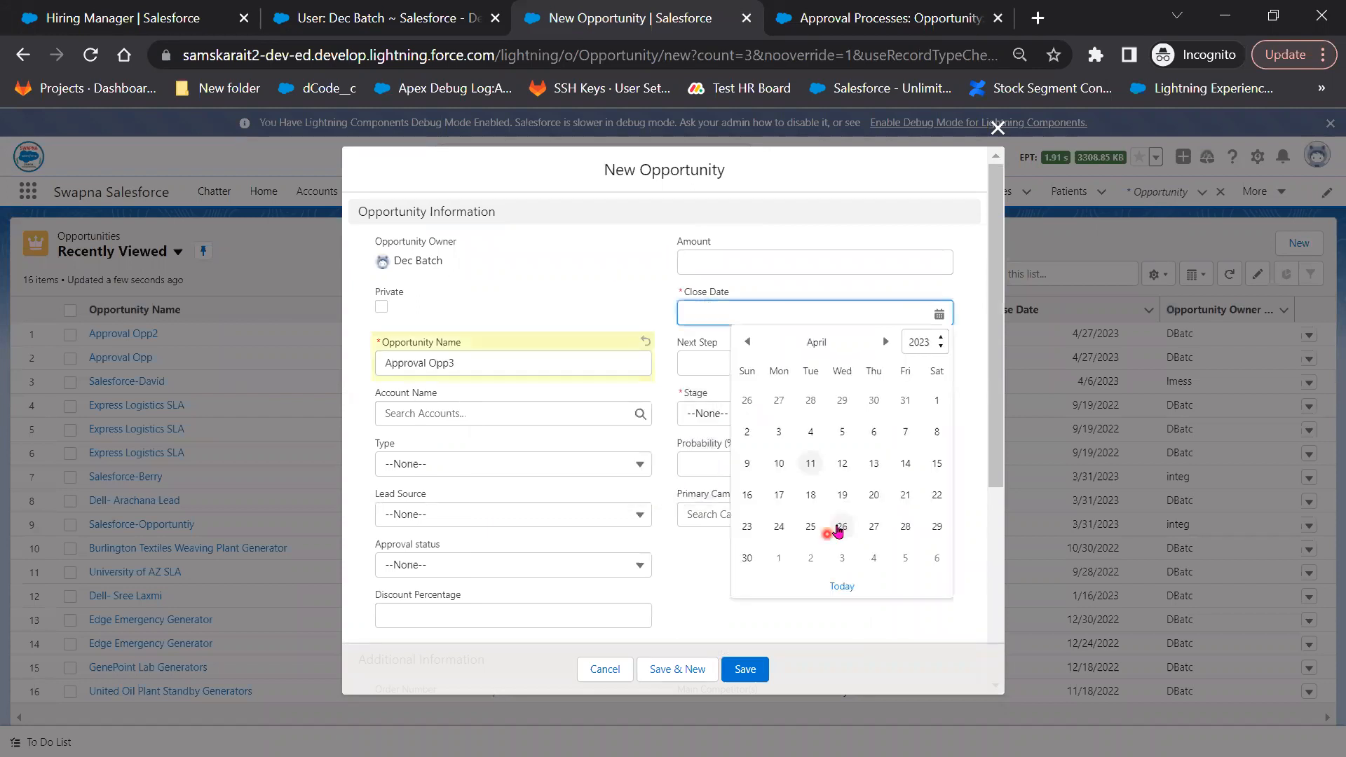
click(835, 529)
click(765, 265)
text(4566)
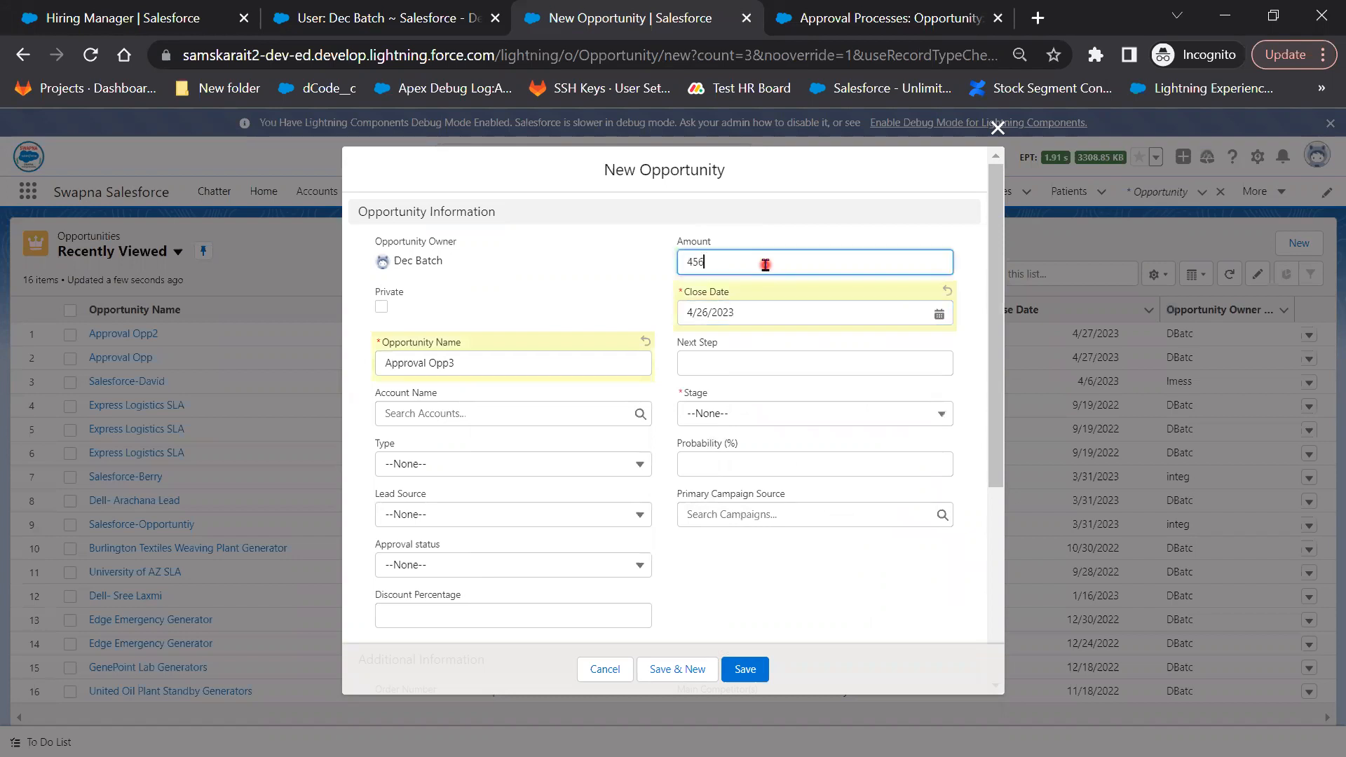
click(760, 421)
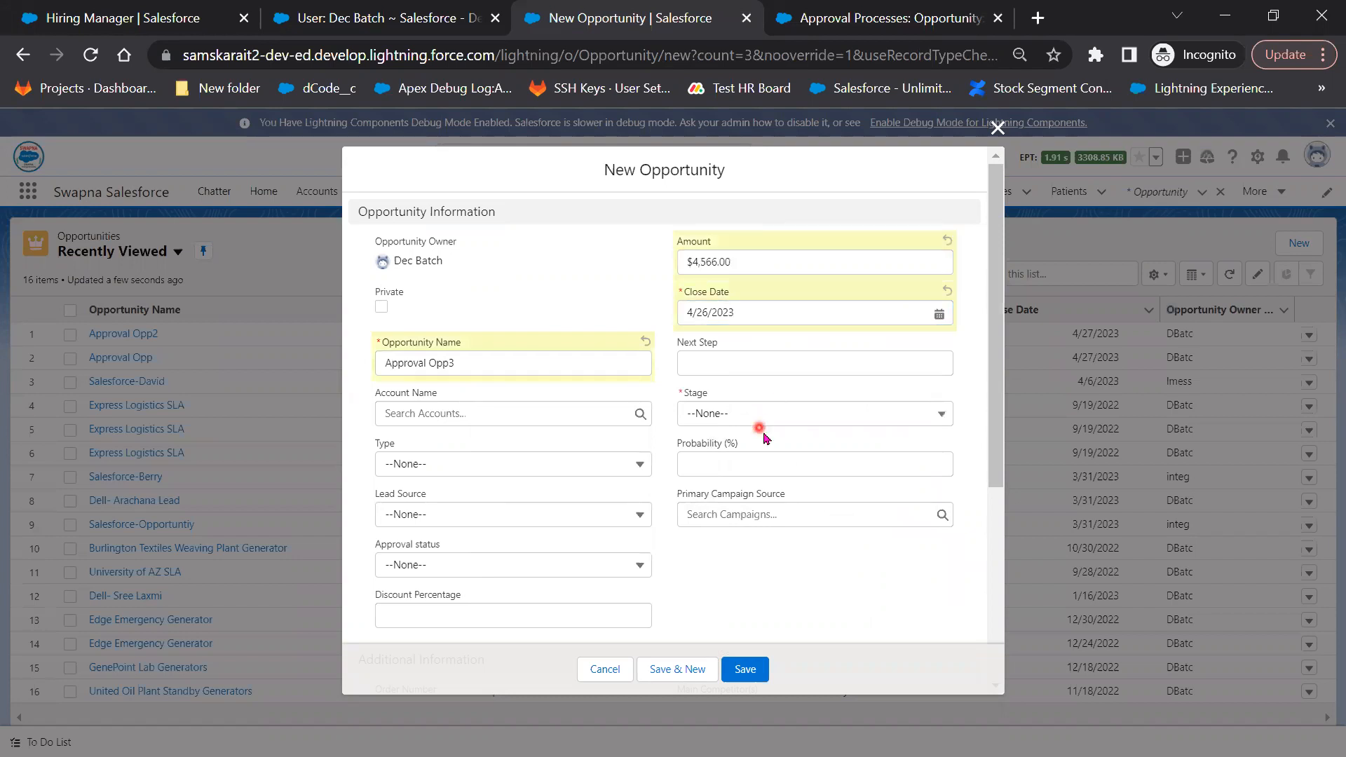
click(761, 504)
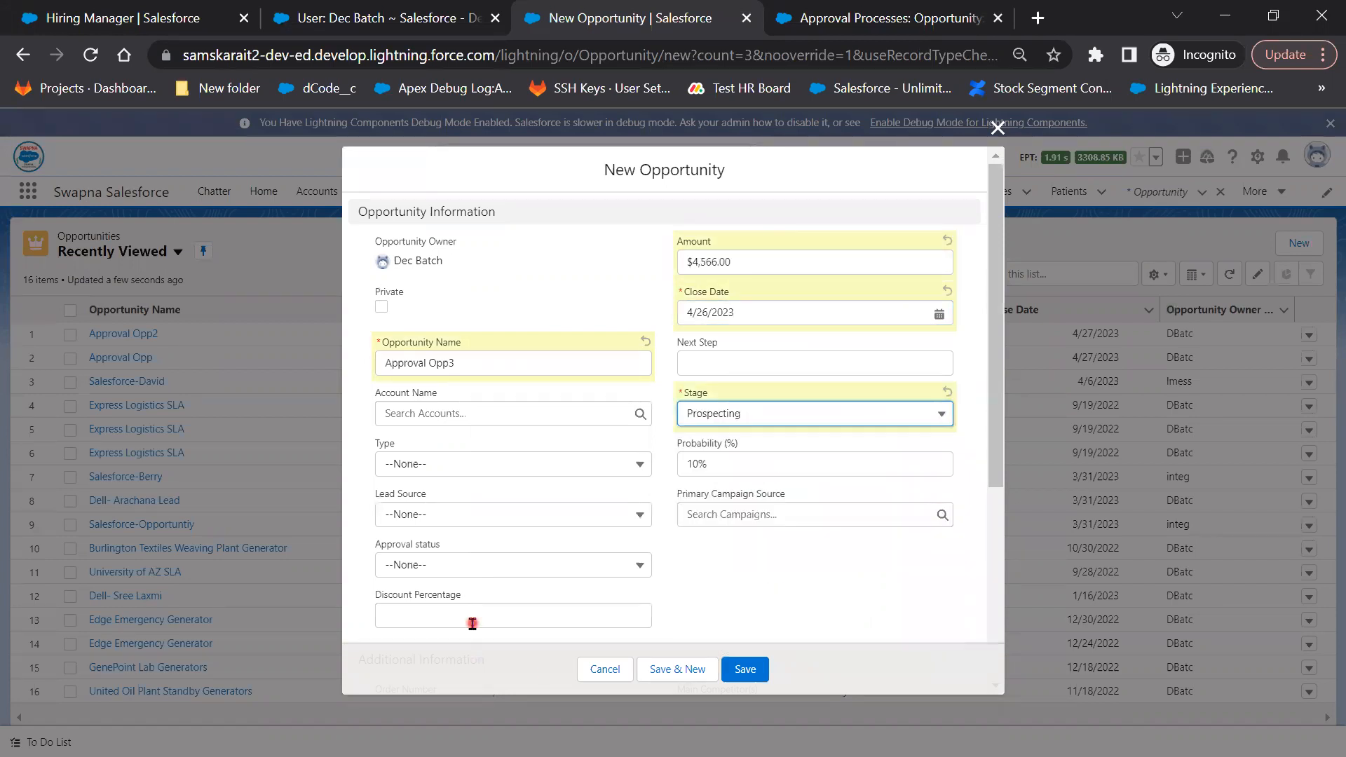
click(473, 623)
text(3)
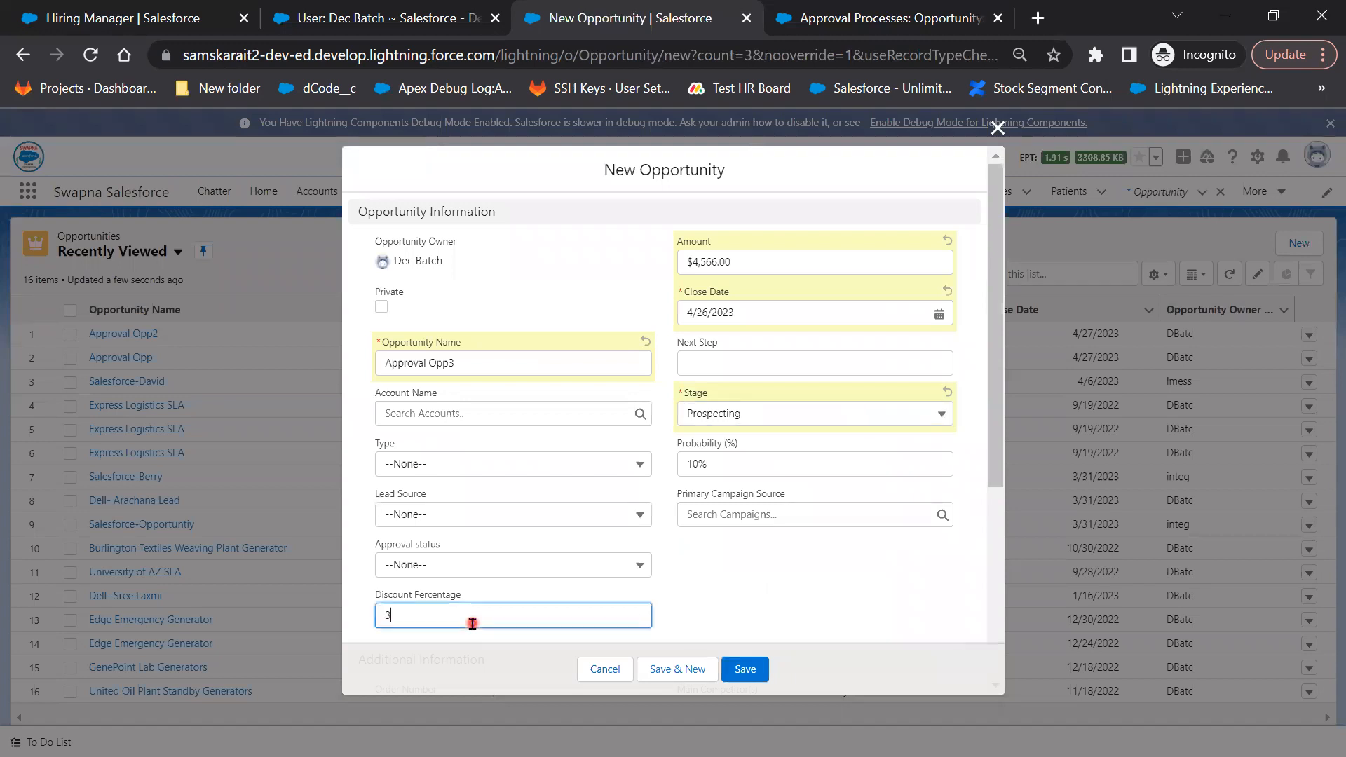
text(0)
click(745, 675)
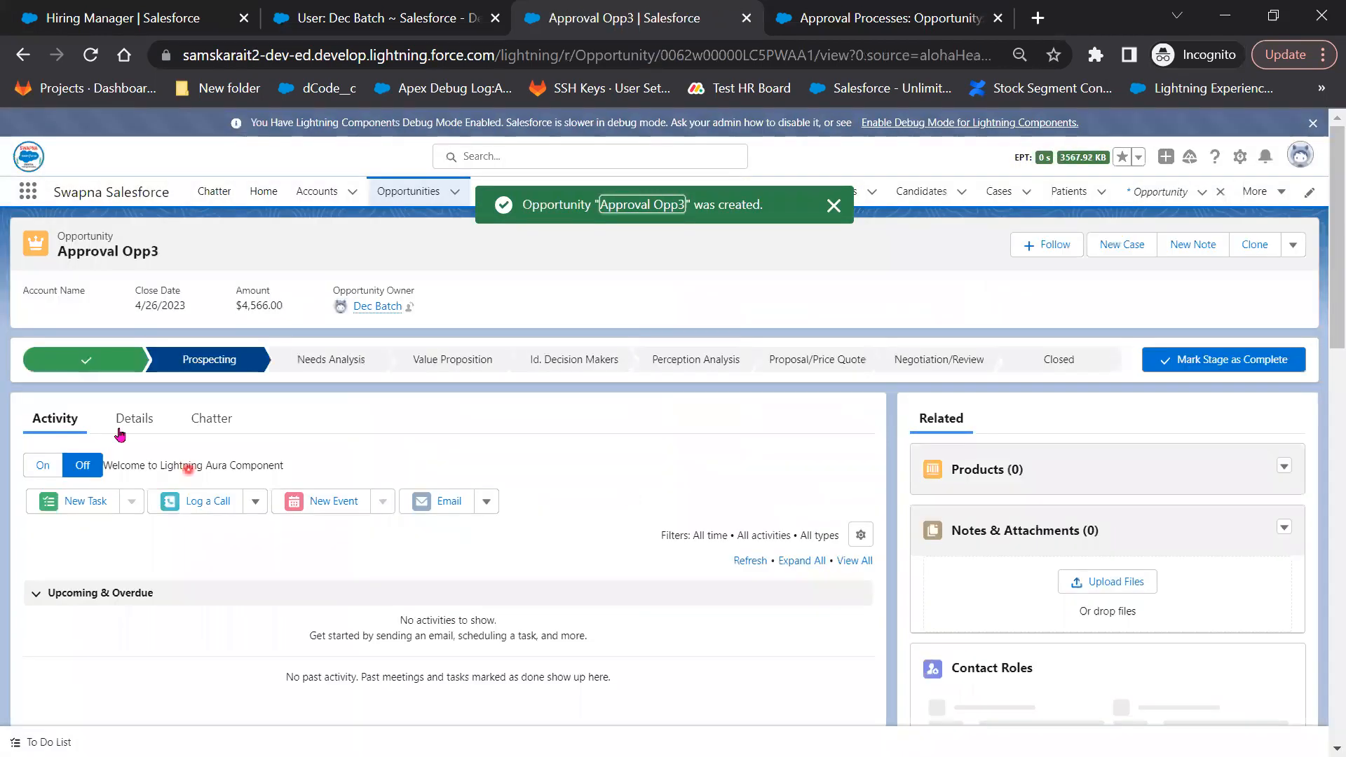
Submit Approval Opp3 for approval with the comment 'Please Approve'
click(128, 428)
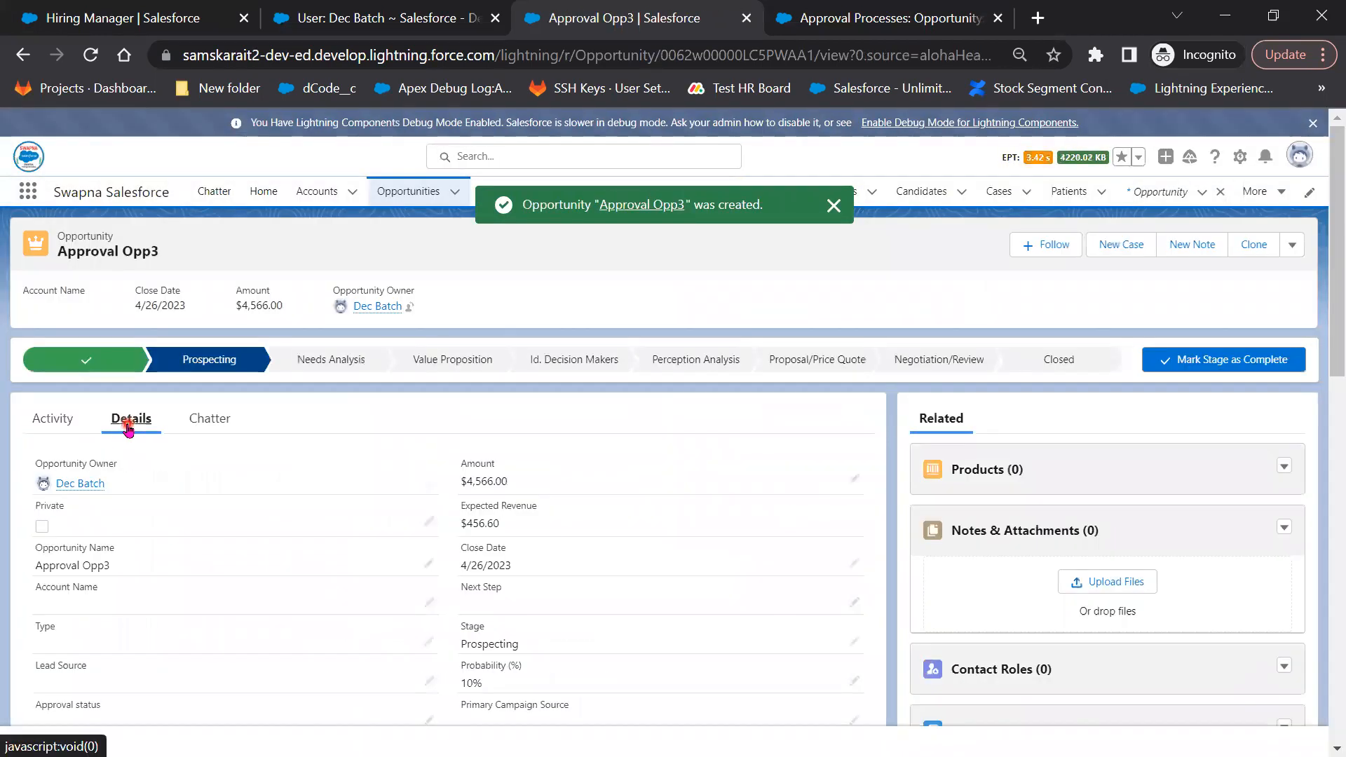
scroll(269, 645, down, 2)
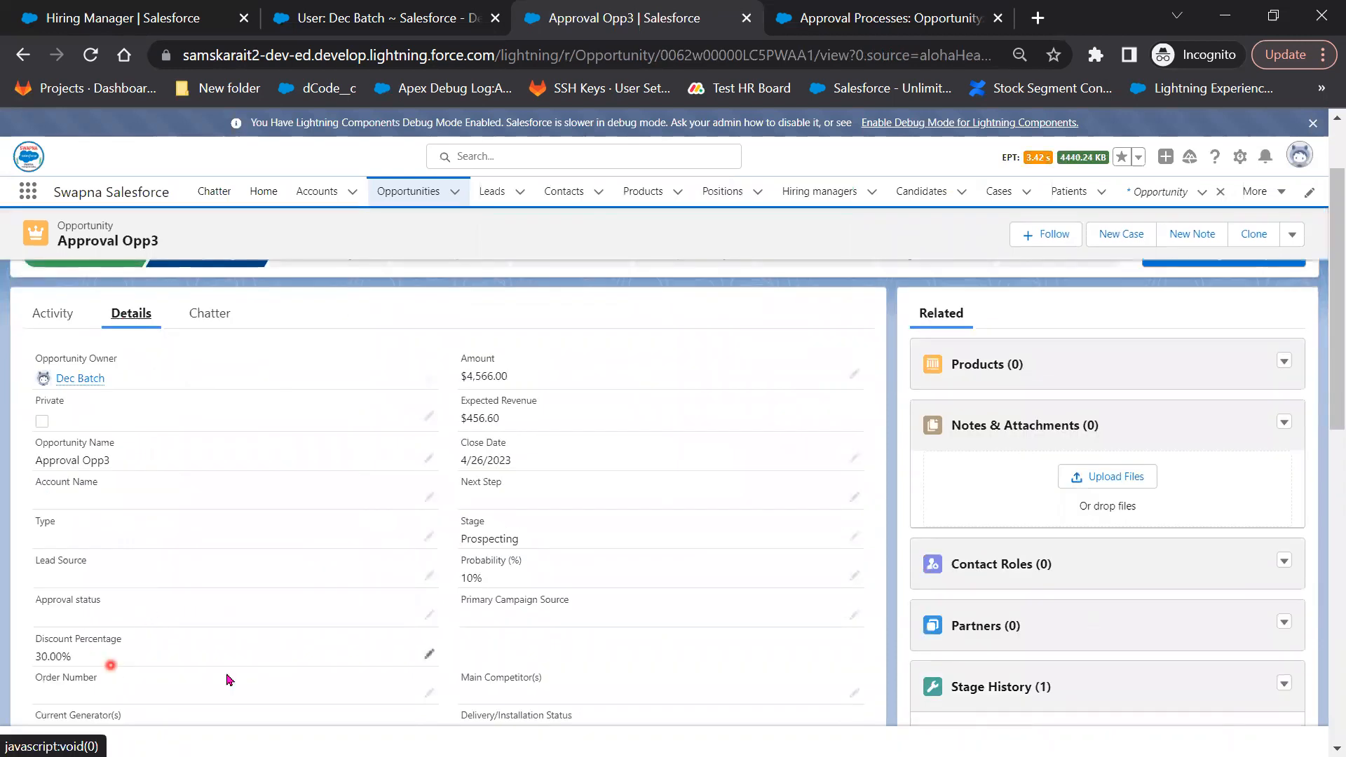
click(1293, 236)
scroll(1122, 657, down, 4)
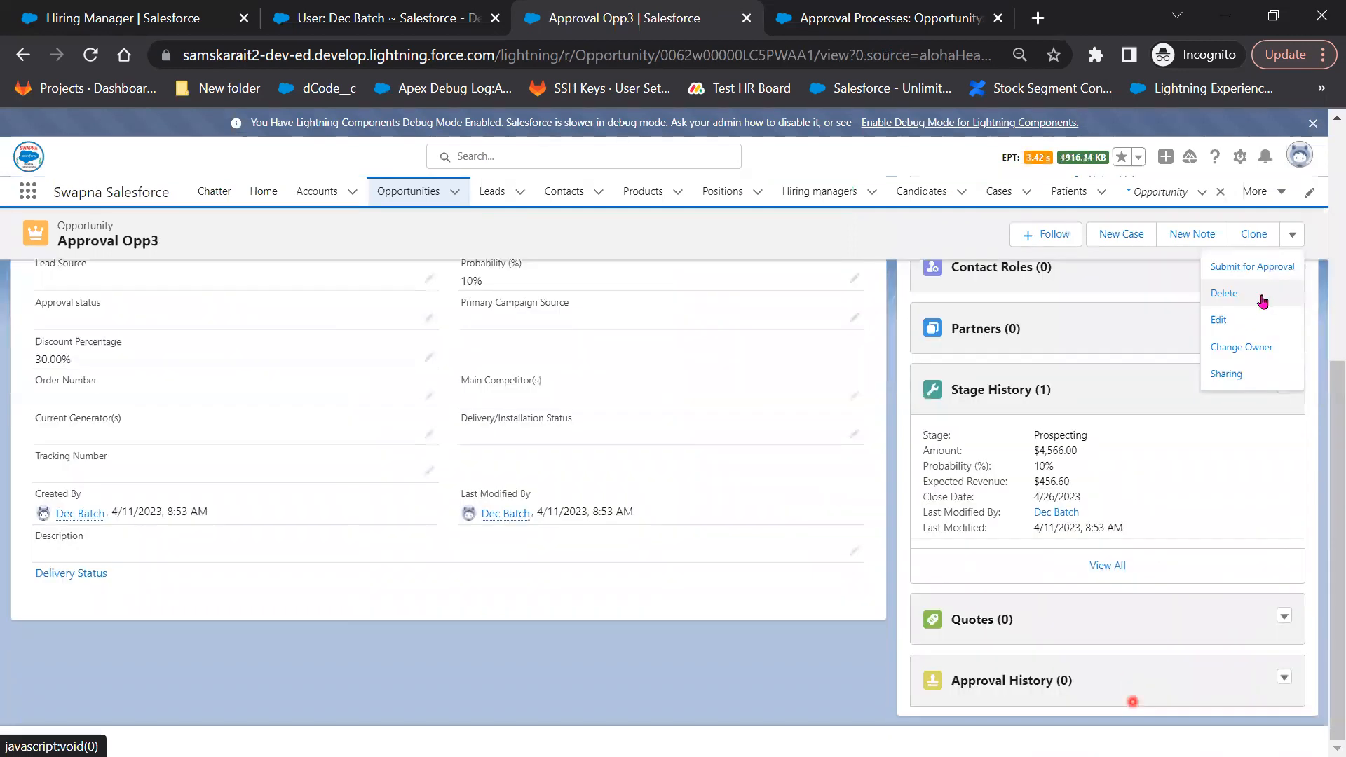
click(1263, 268)
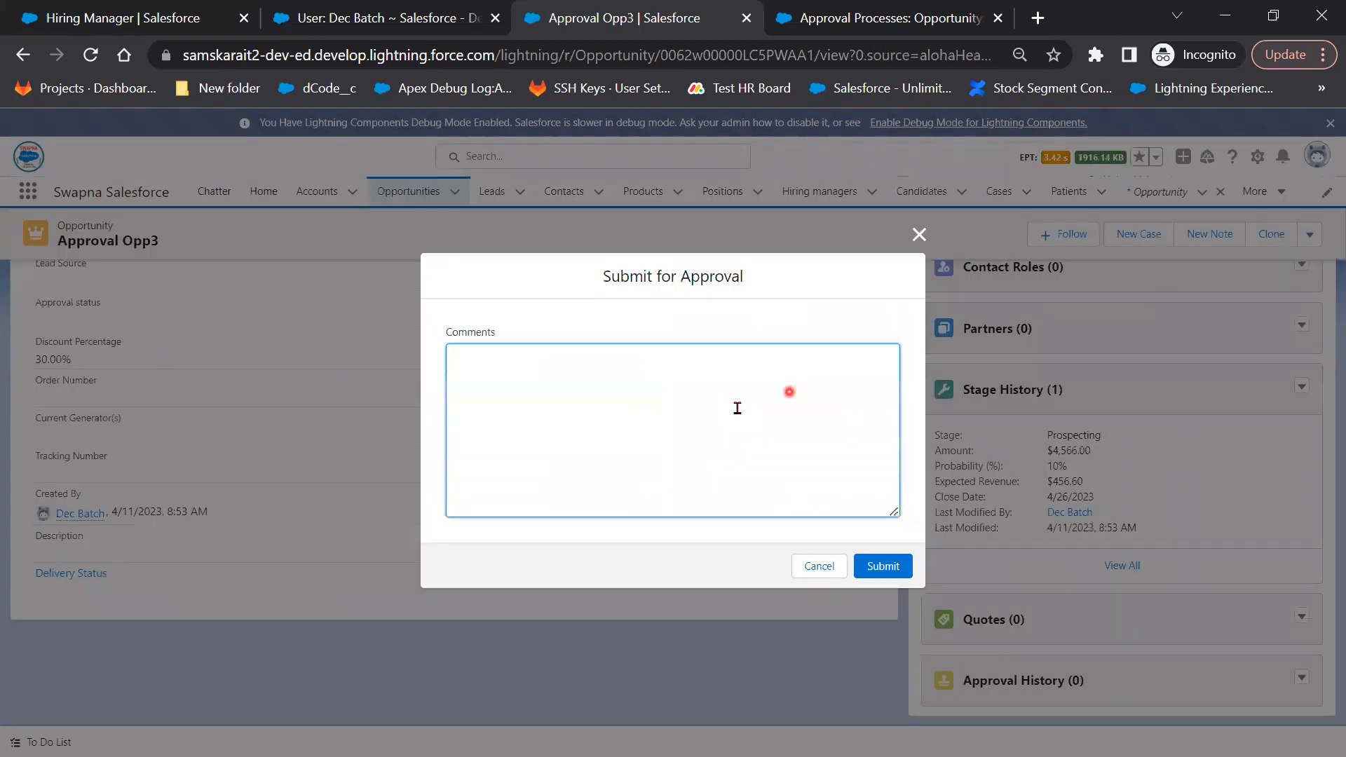
click(737, 409)
text(Please Approve)
click(885, 569)
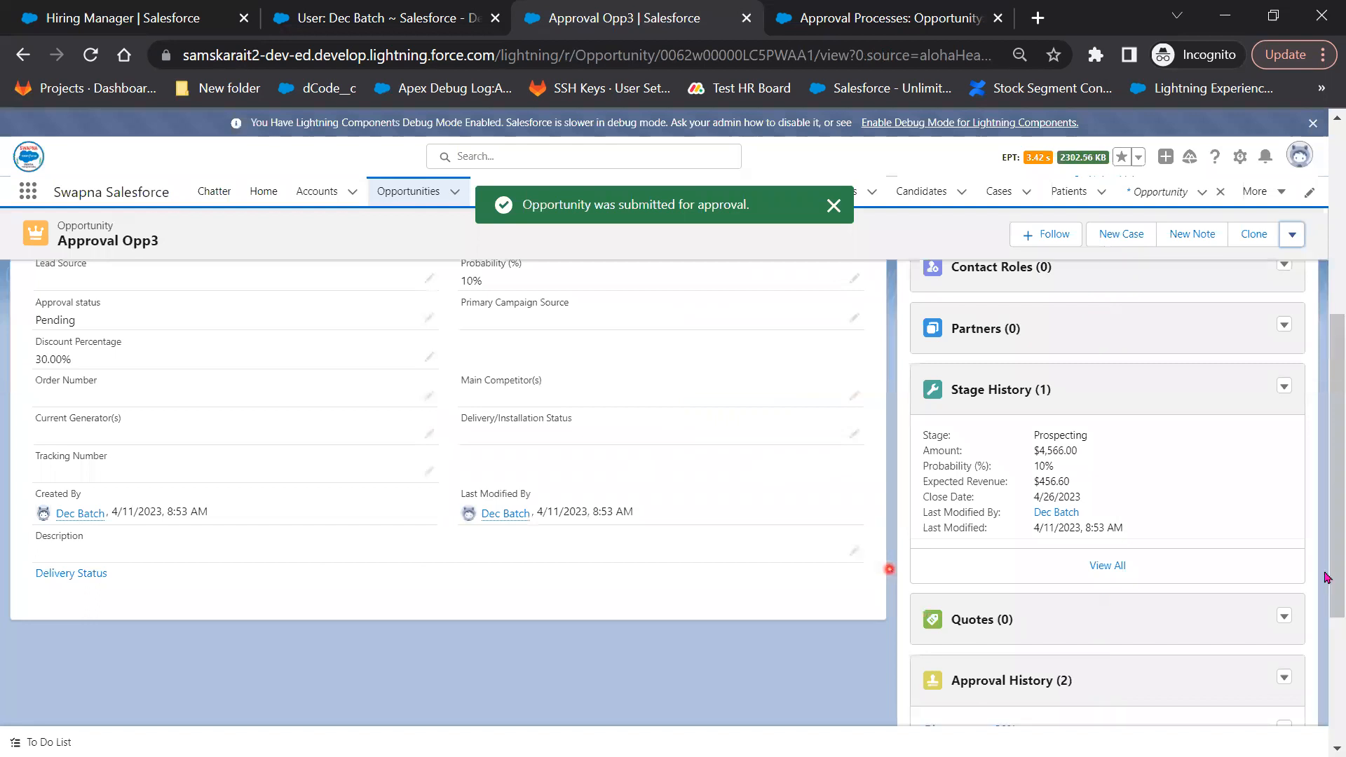
Open Approval Opp3's full Approval History list
scroll(1125, 599, down, 3)
scroll(1028, 617, down, 1)
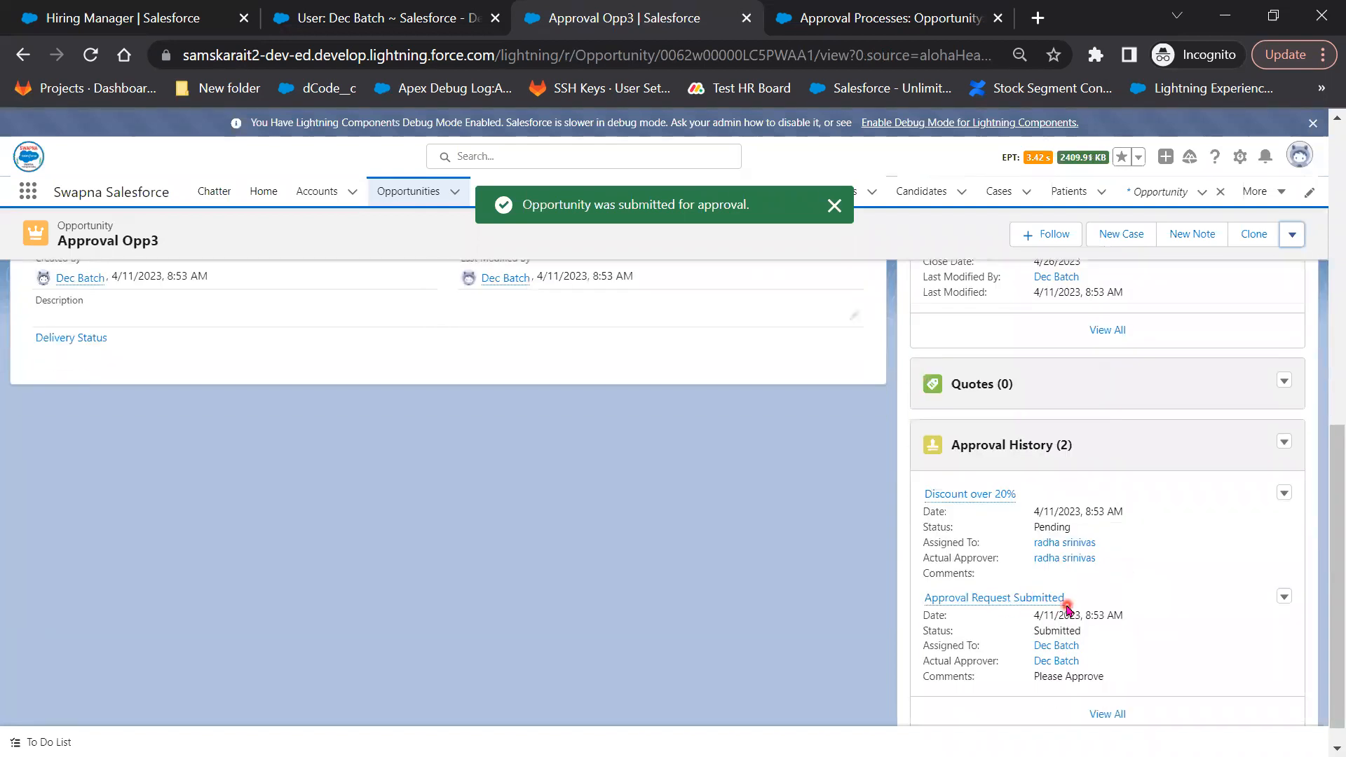
scroll(1116, 701, down, 1)
click(1115, 690)
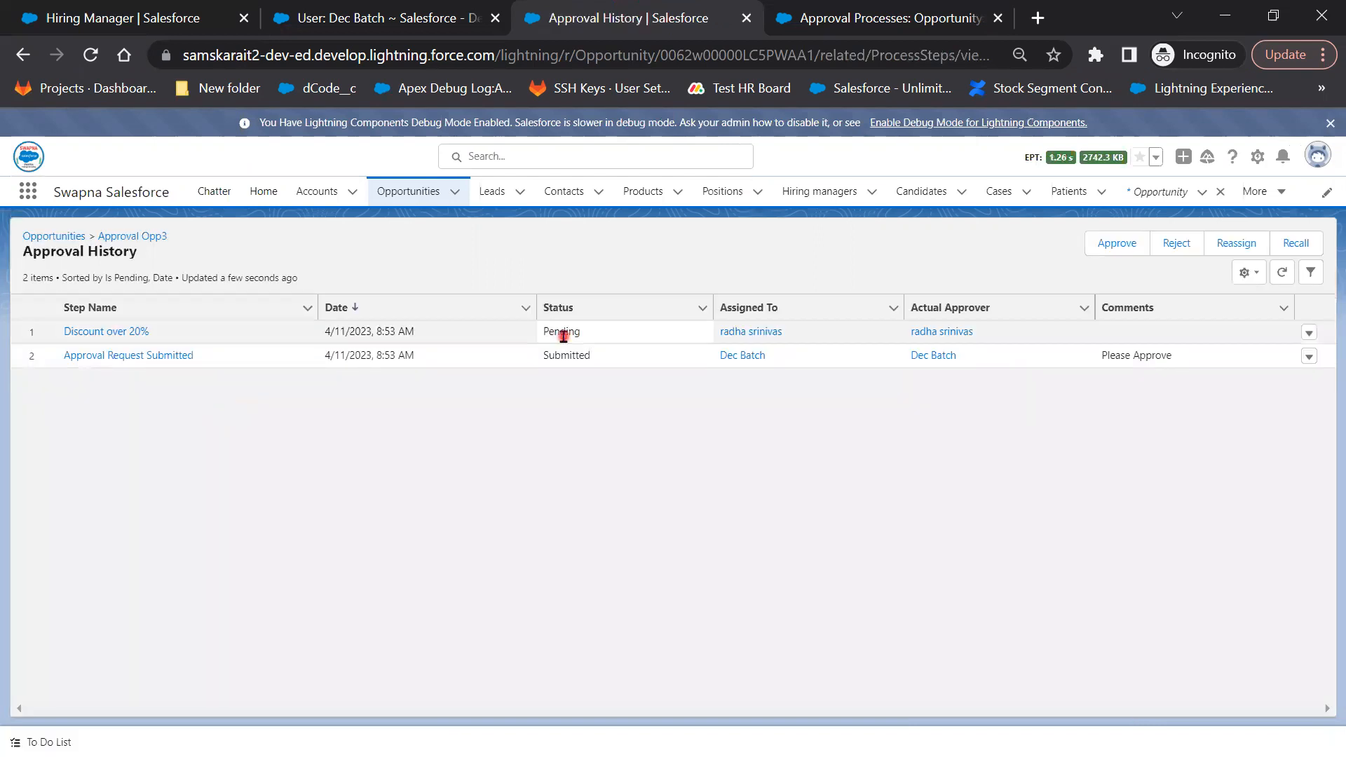
Open the pending Discount over 20% request and start rejecting it with comment 'Rejected'
click(110, 336)
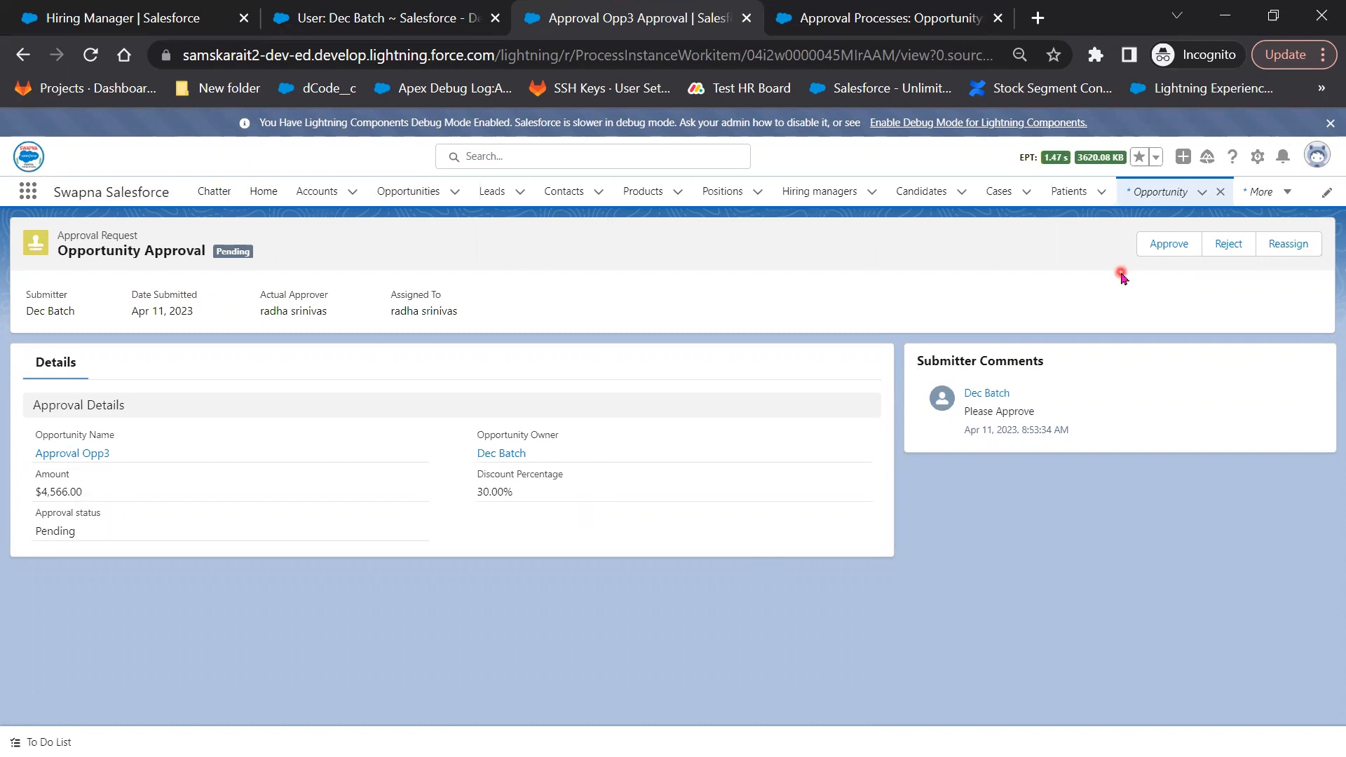
click(1232, 252)
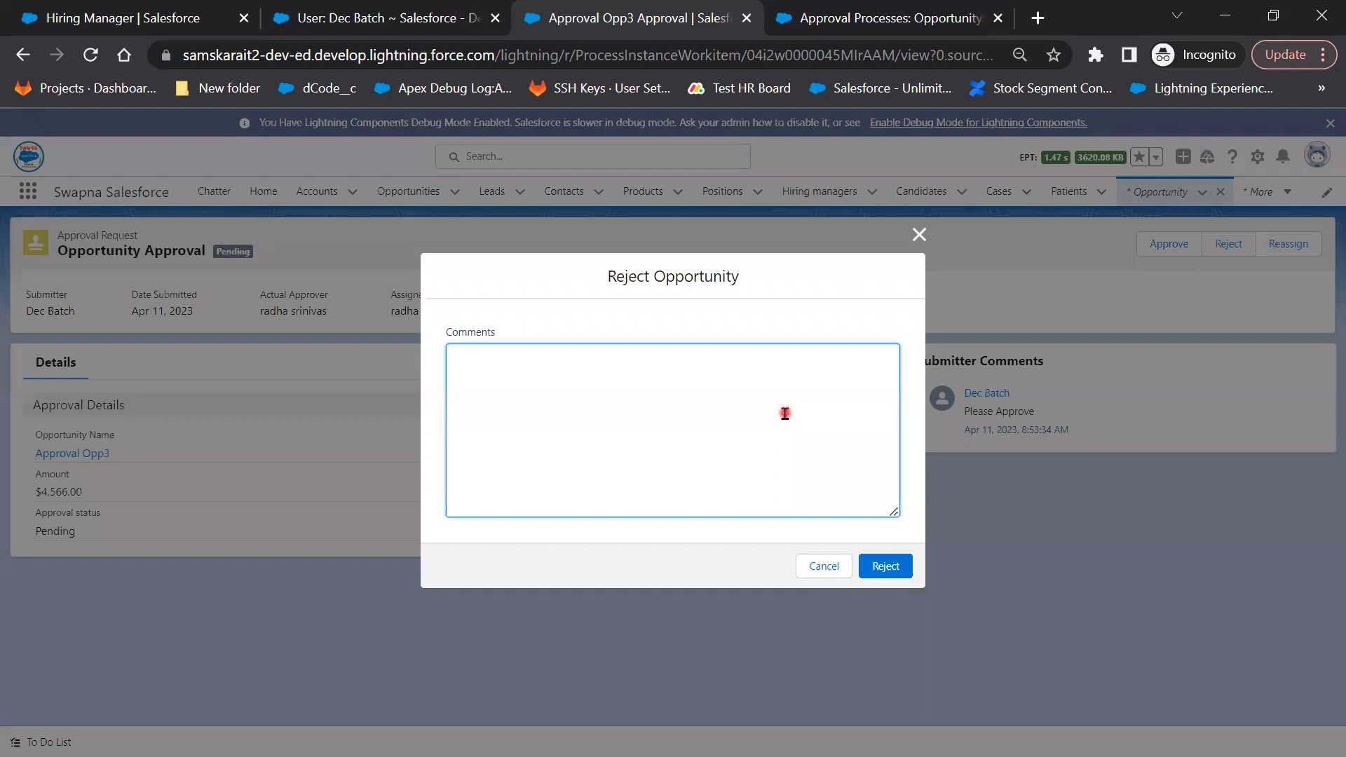
text(Rejected)
Confirm the rejection, then open Approval Opp3's Details fields for inline editing
click(885, 567)
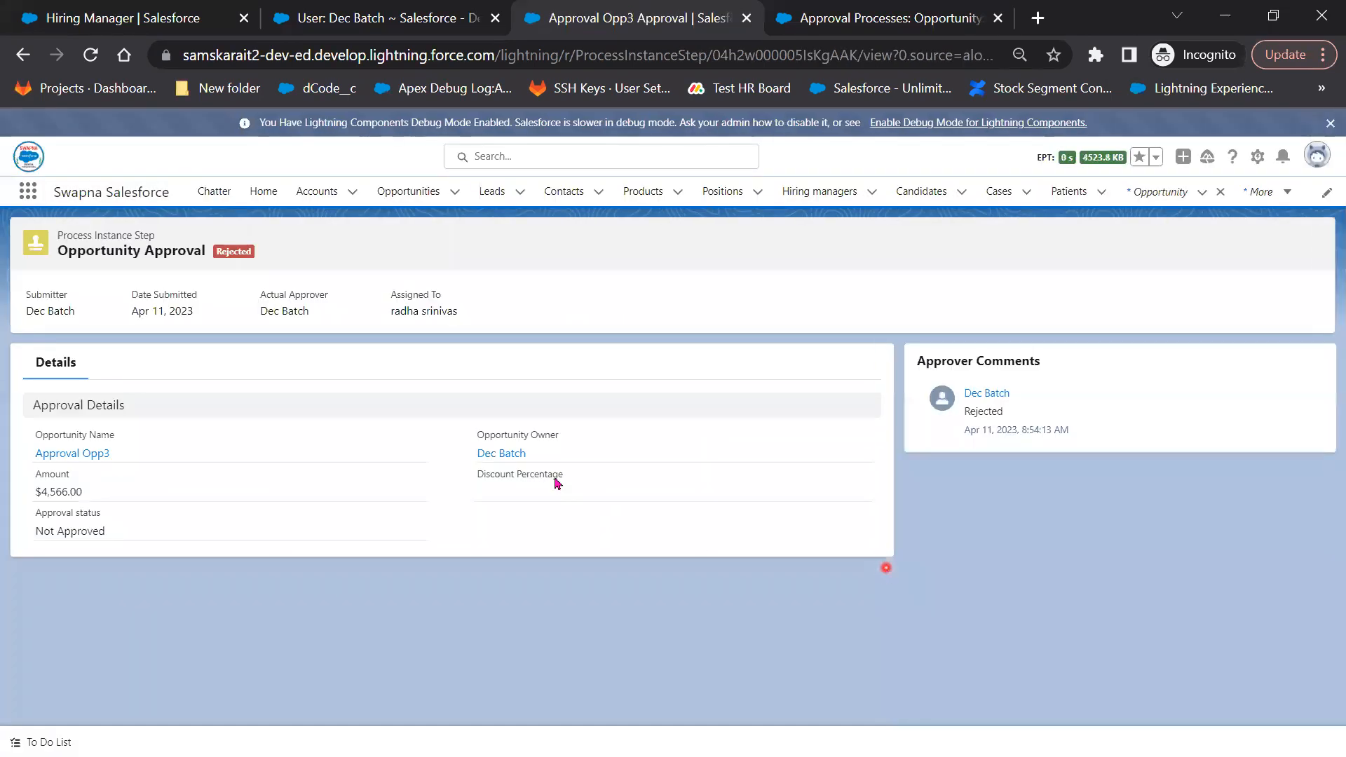
click(82, 456)
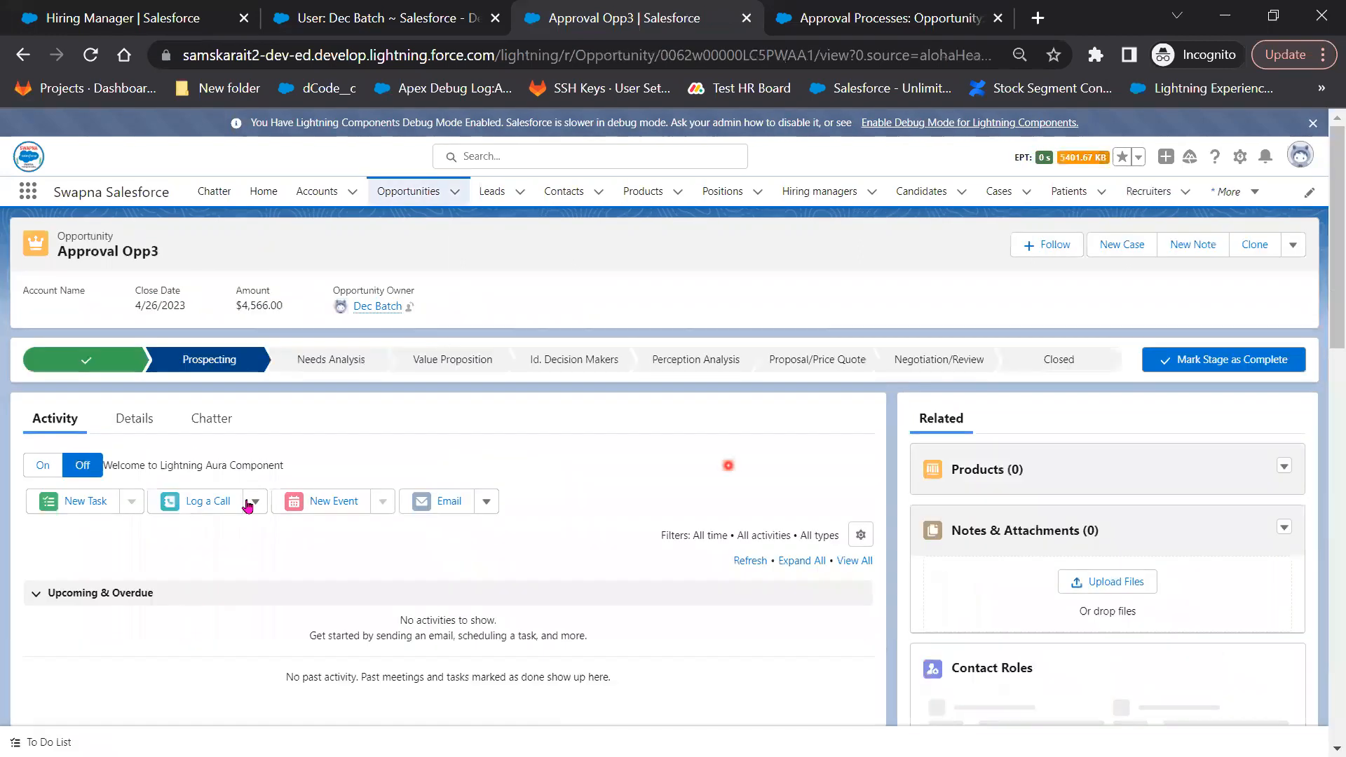
click(135, 421)
scroll(330, 645, down, 5)
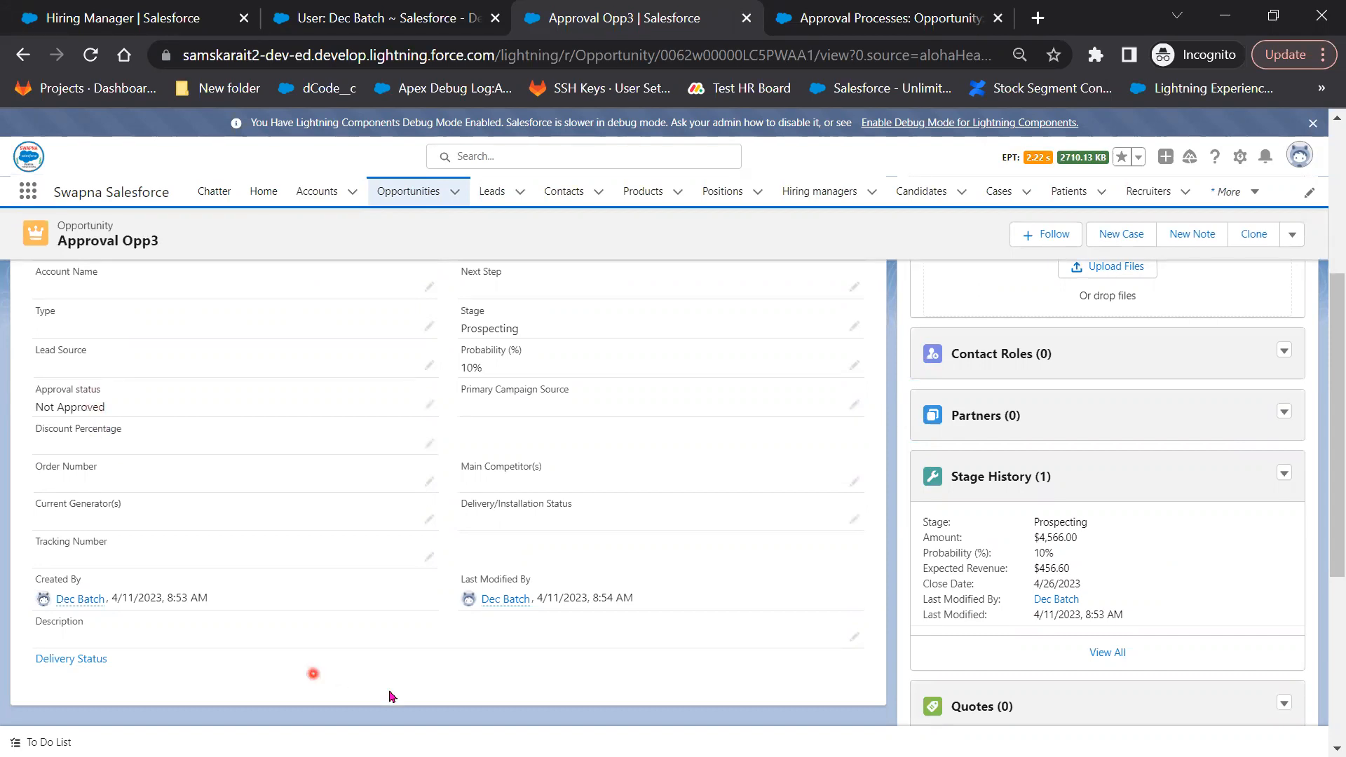
scroll(392, 696, up, 3)
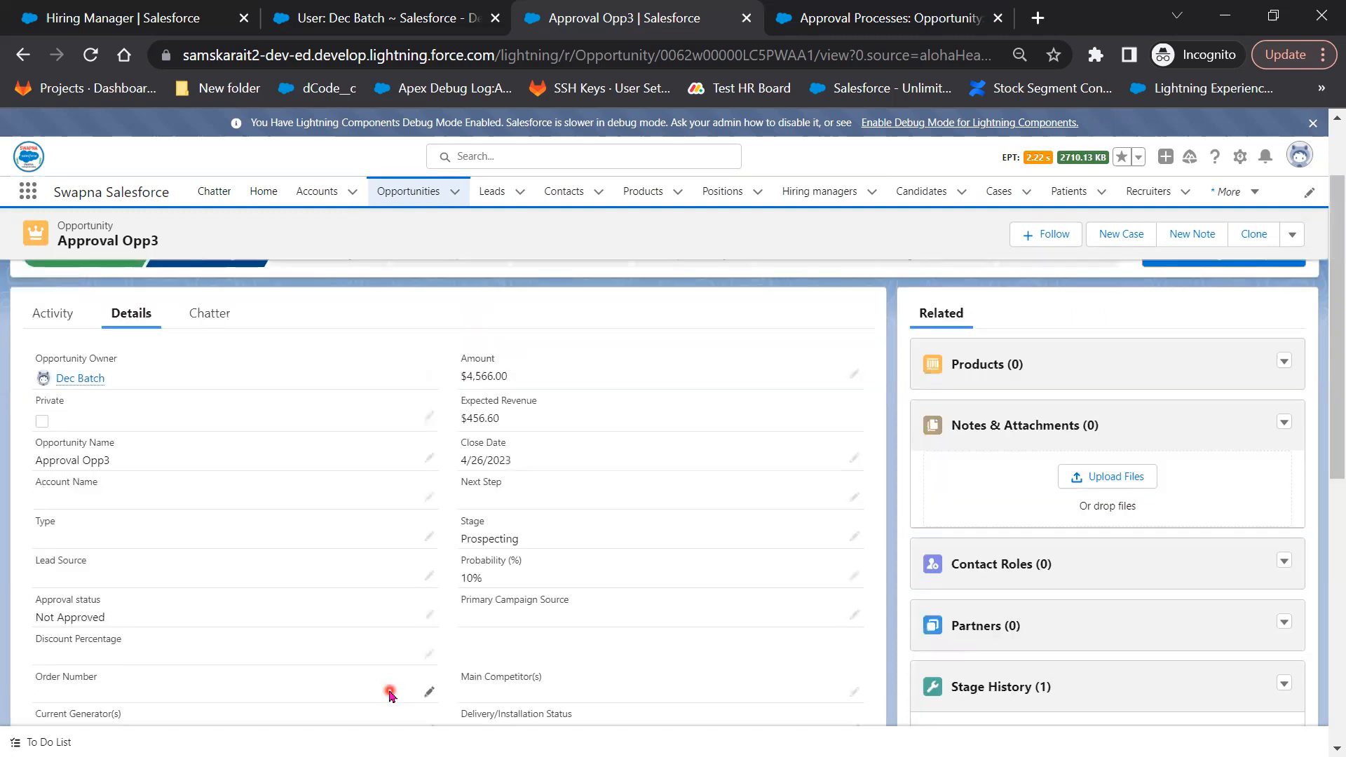
scroll(441, 544, down, 2)
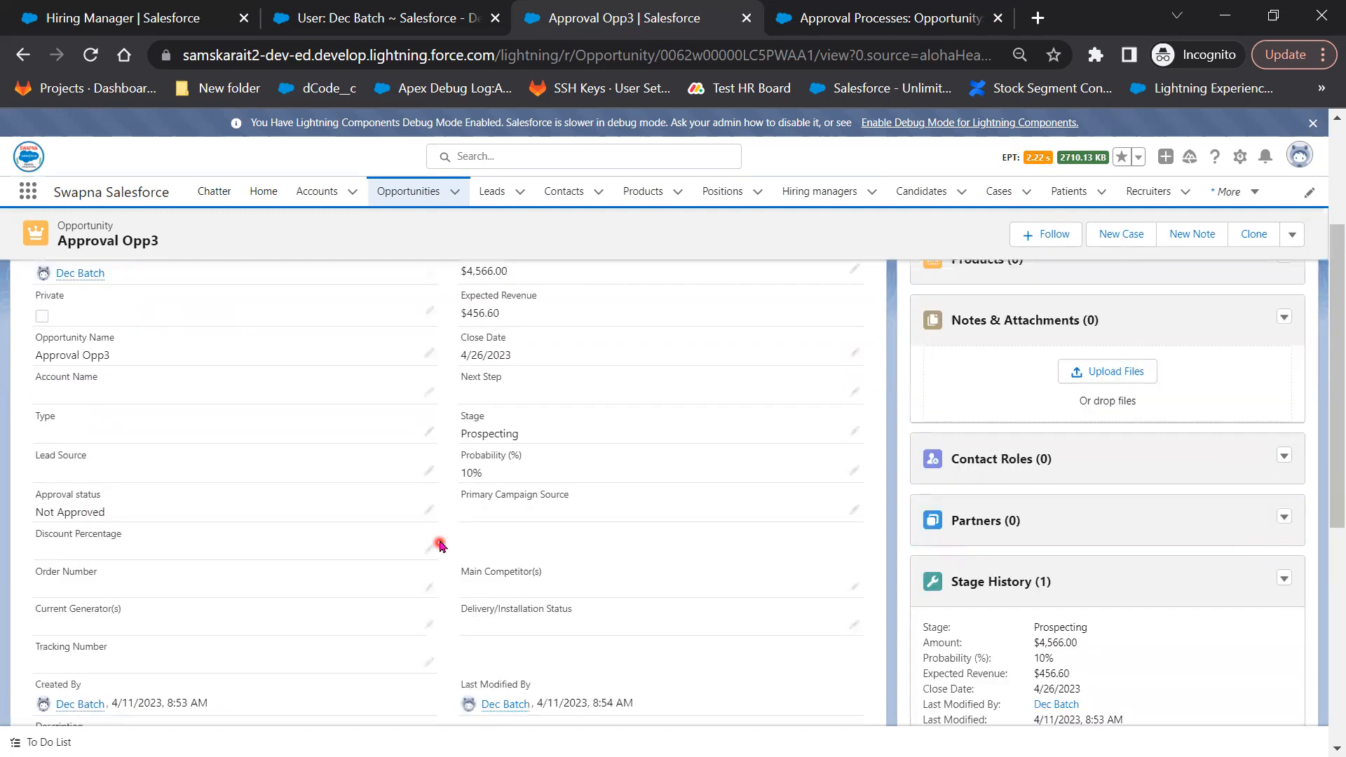
click(432, 517)
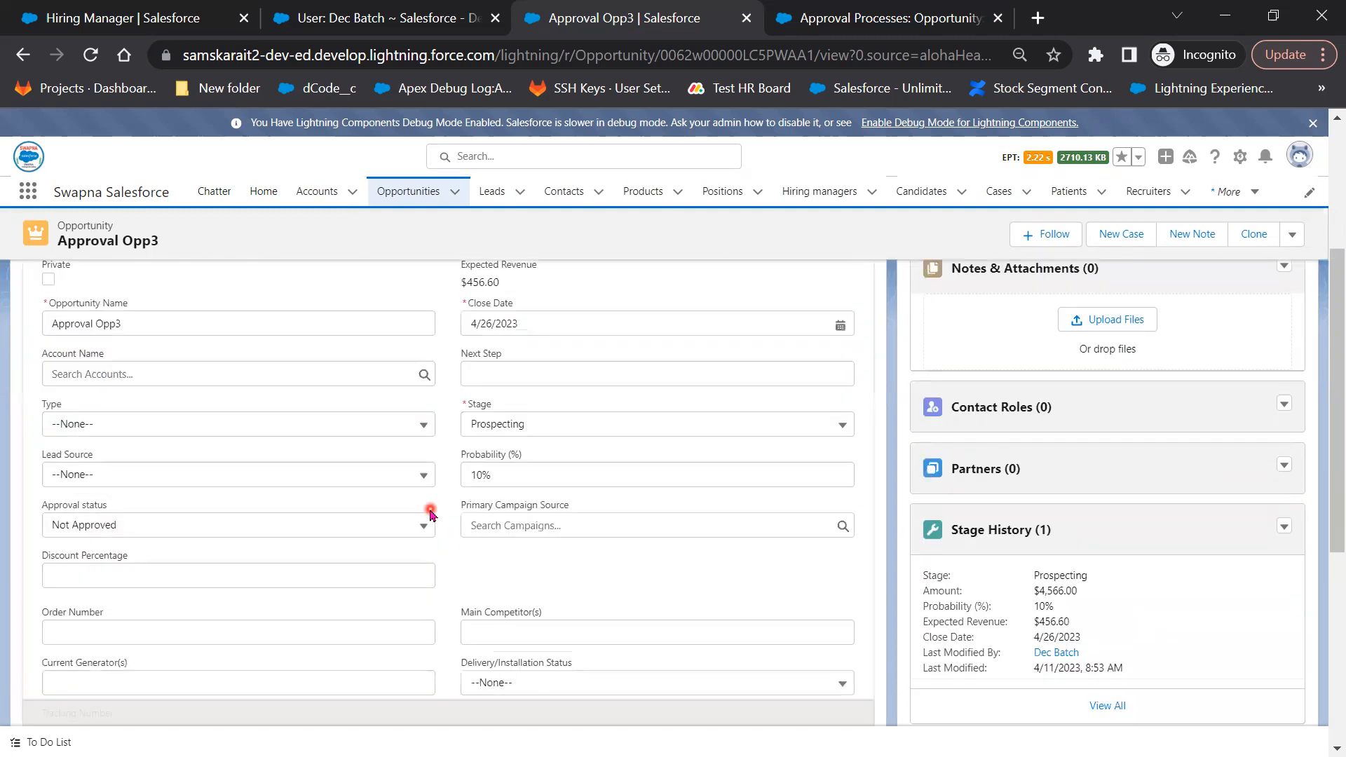
Set Approval Opp3's Approval status to --None-- and its discount to 75%, then save
click(370, 537)
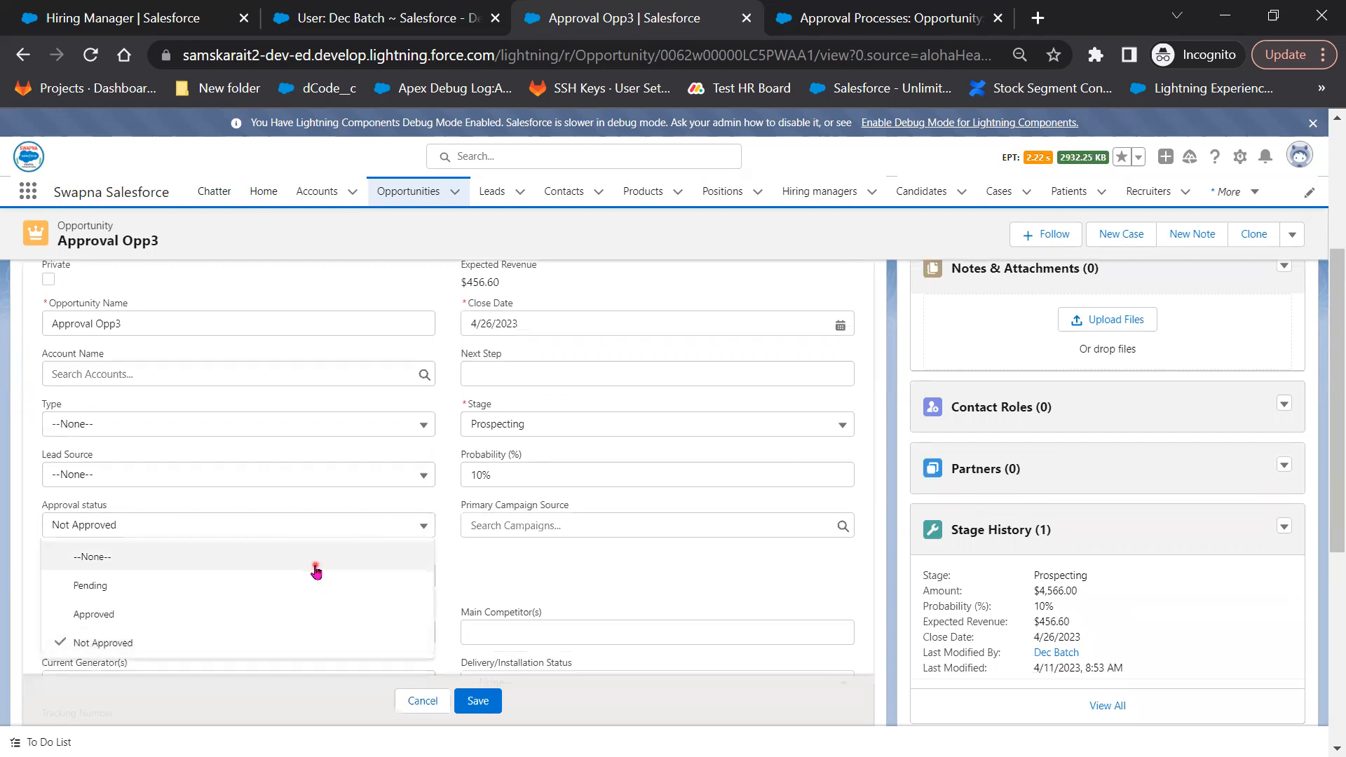
click(306, 568)
click(306, 568)
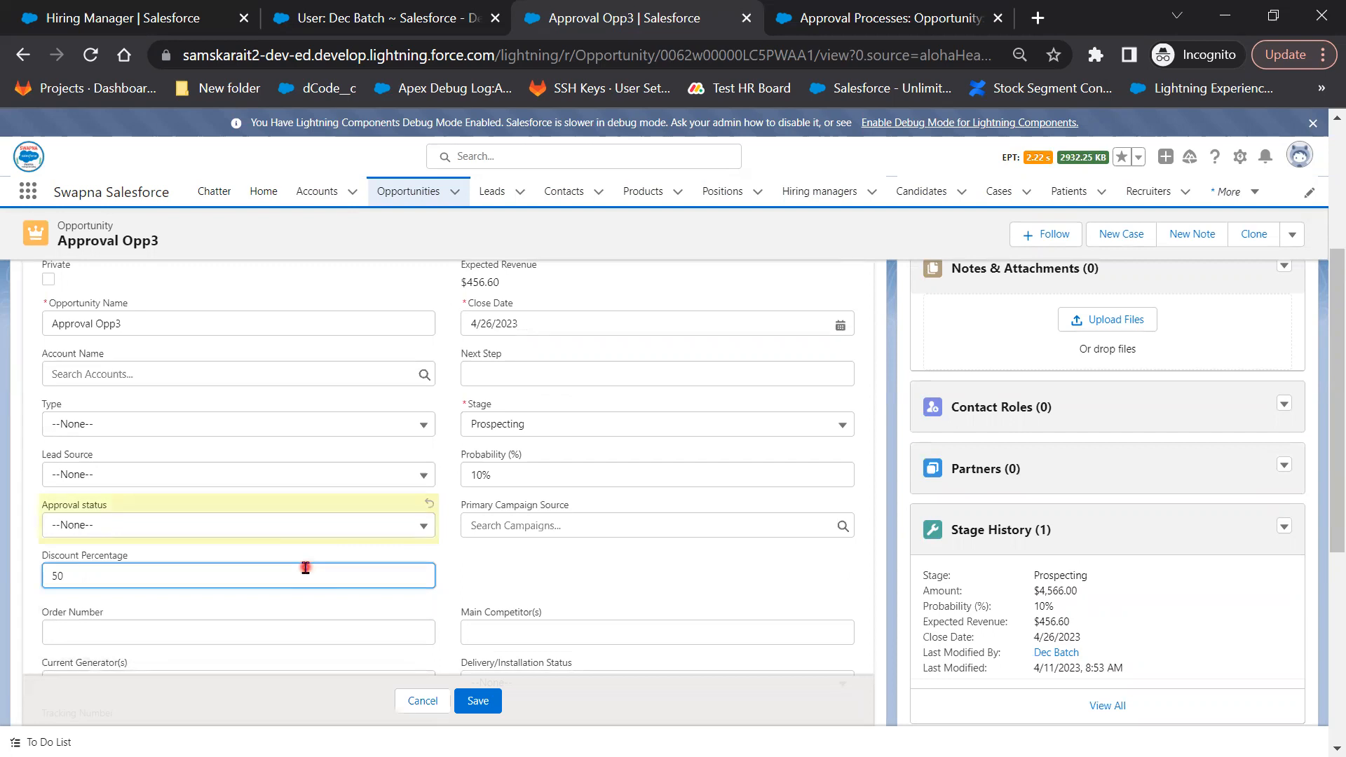
text(75)
click(483, 702)
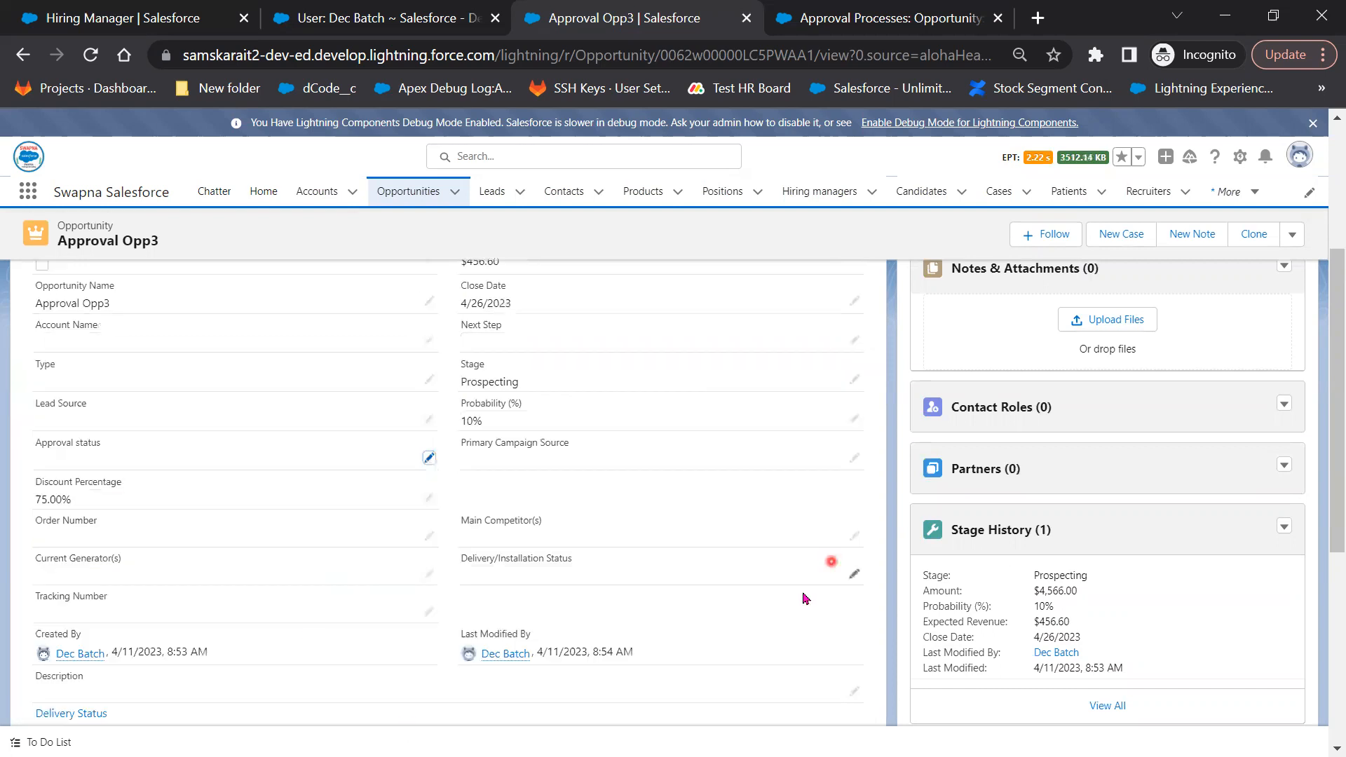
scroll(1141, 609, down, 3)
scroll(1137, 622, down, 3)
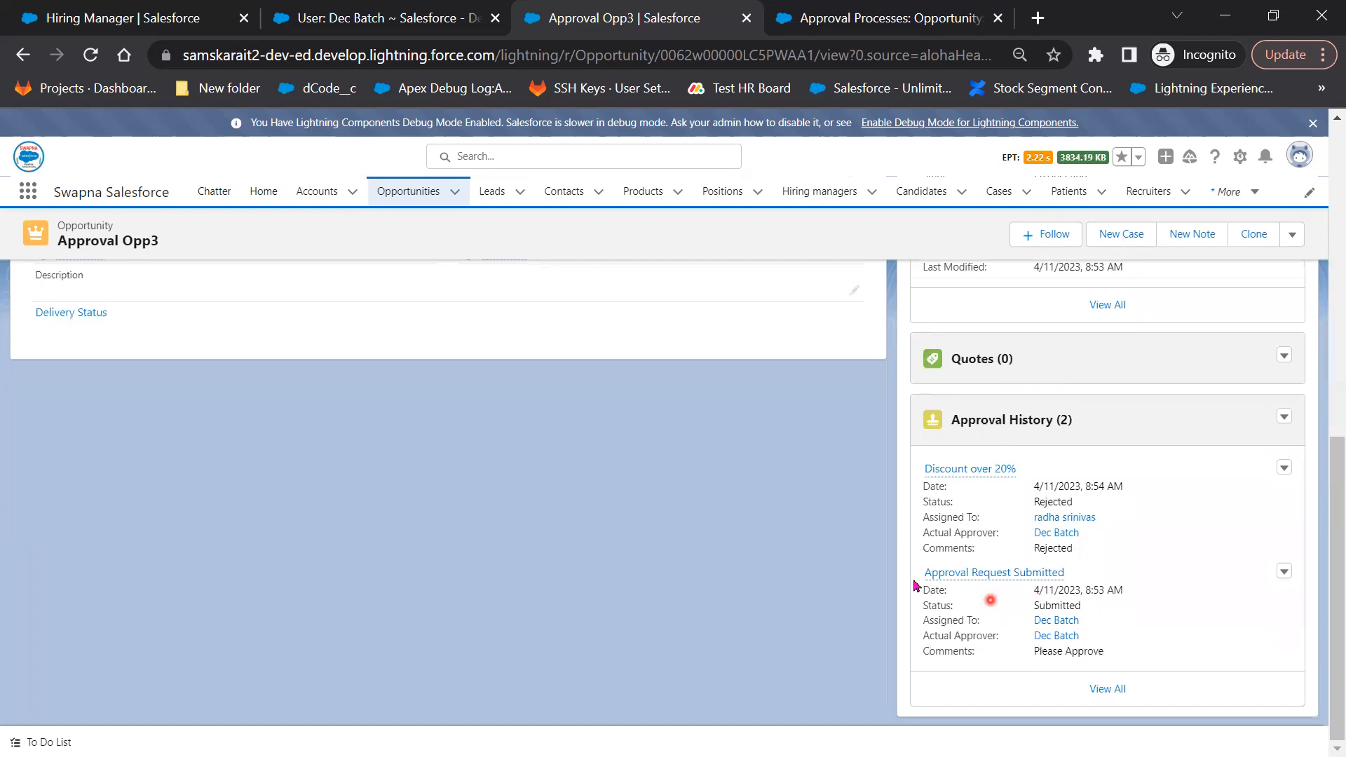
scroll(799, 614, up, 3)
Resubmit Approval Opp3 for approval with the comment 'Please Approve'
click(1302, 239)
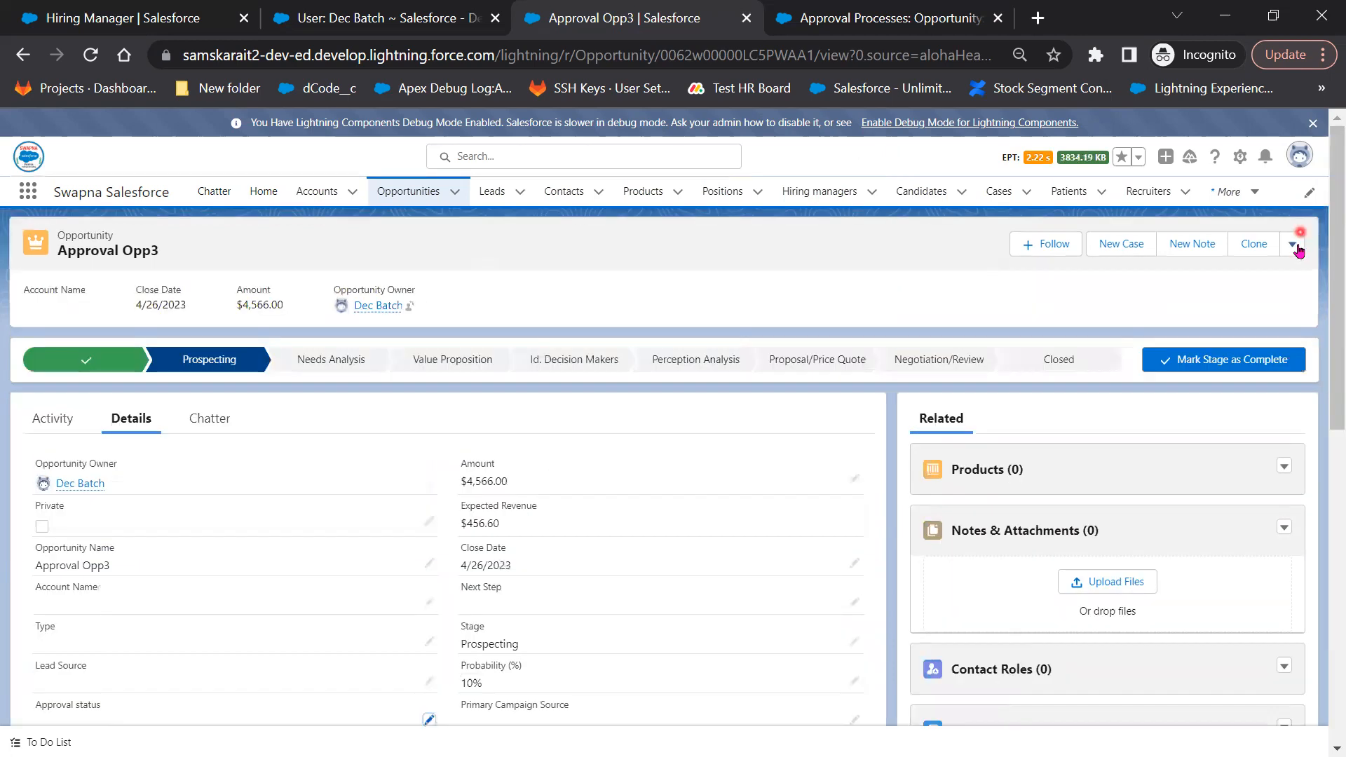
click(1268, 278)
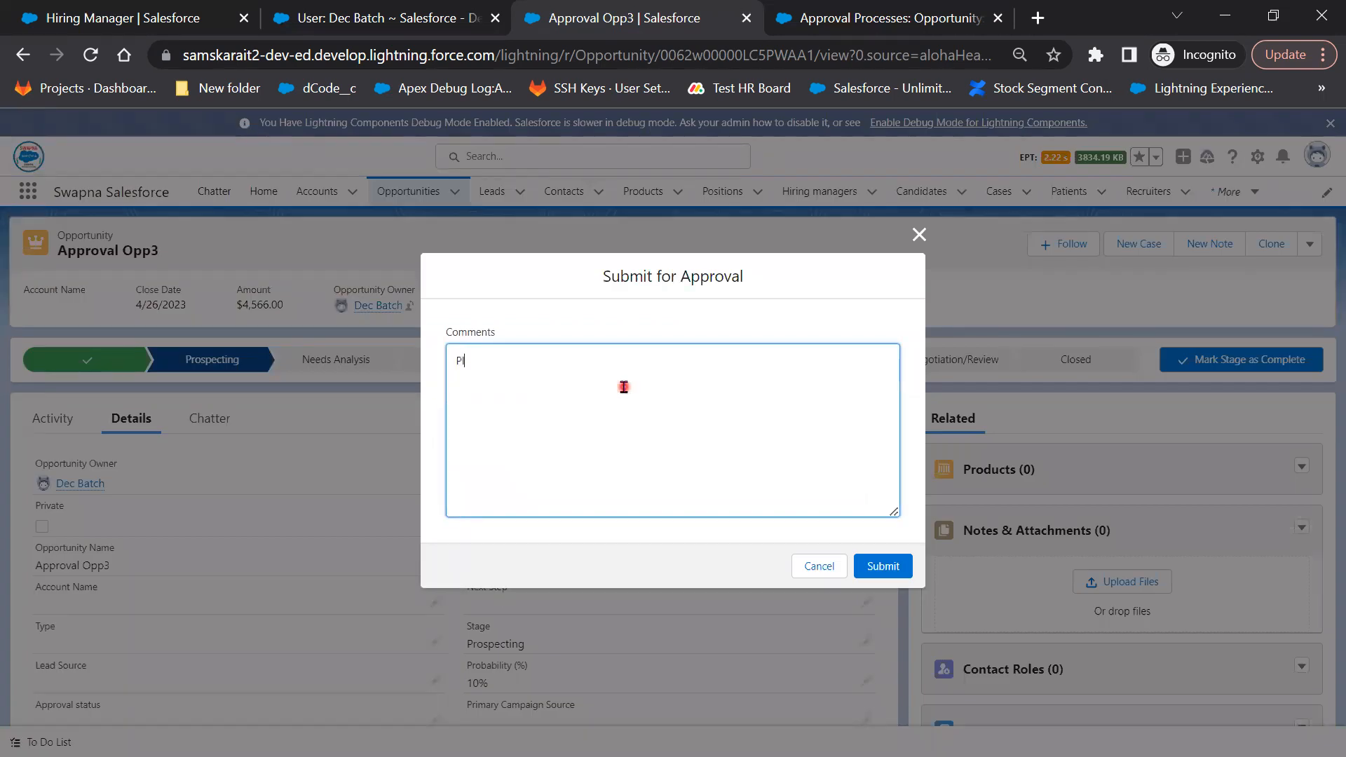
text(Please Apr)
text(ove)
key(Left)
key(Left)
text(p)
click(903, 563)
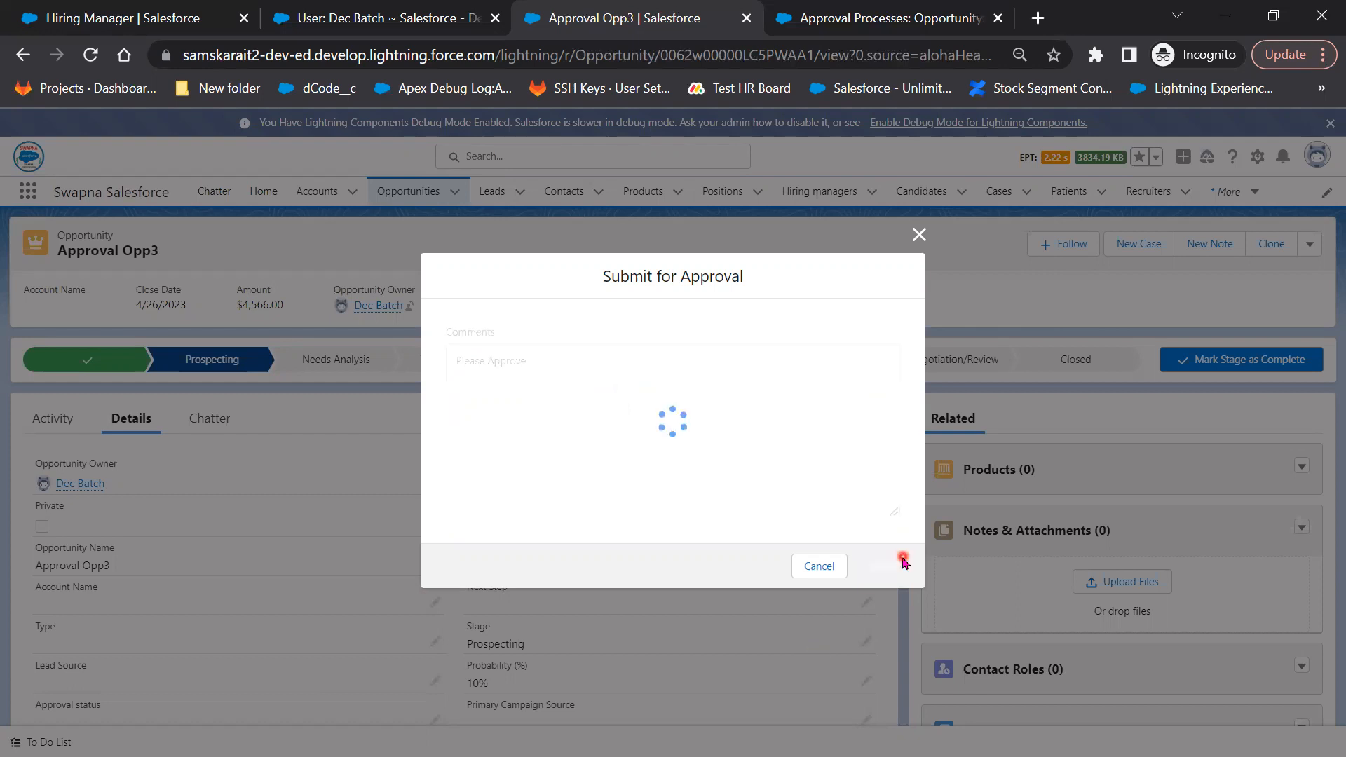
Open the complete Approval History list for Approval Opp3
scroll(1168, 642, down, 3)
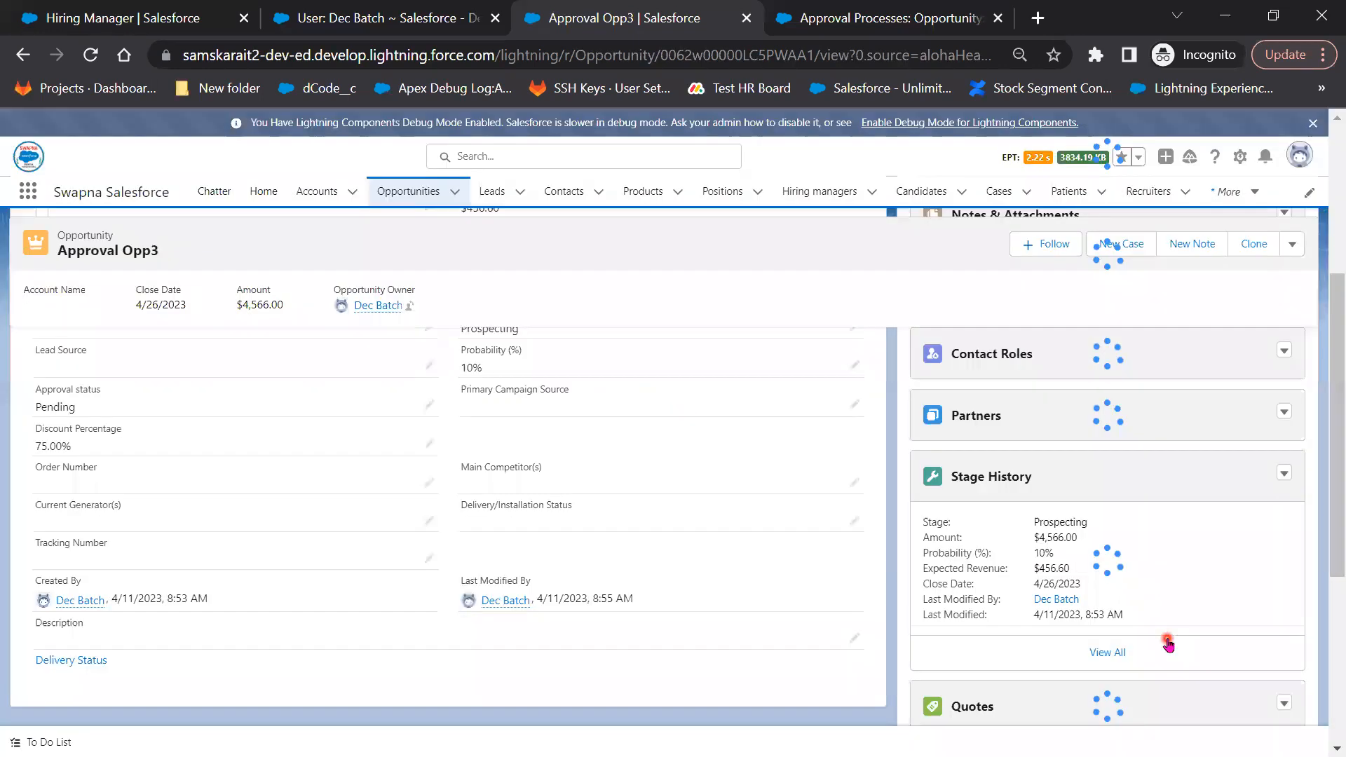
scroll(1168, 641, down, 3)
scroll(1110, 688, down, 2)
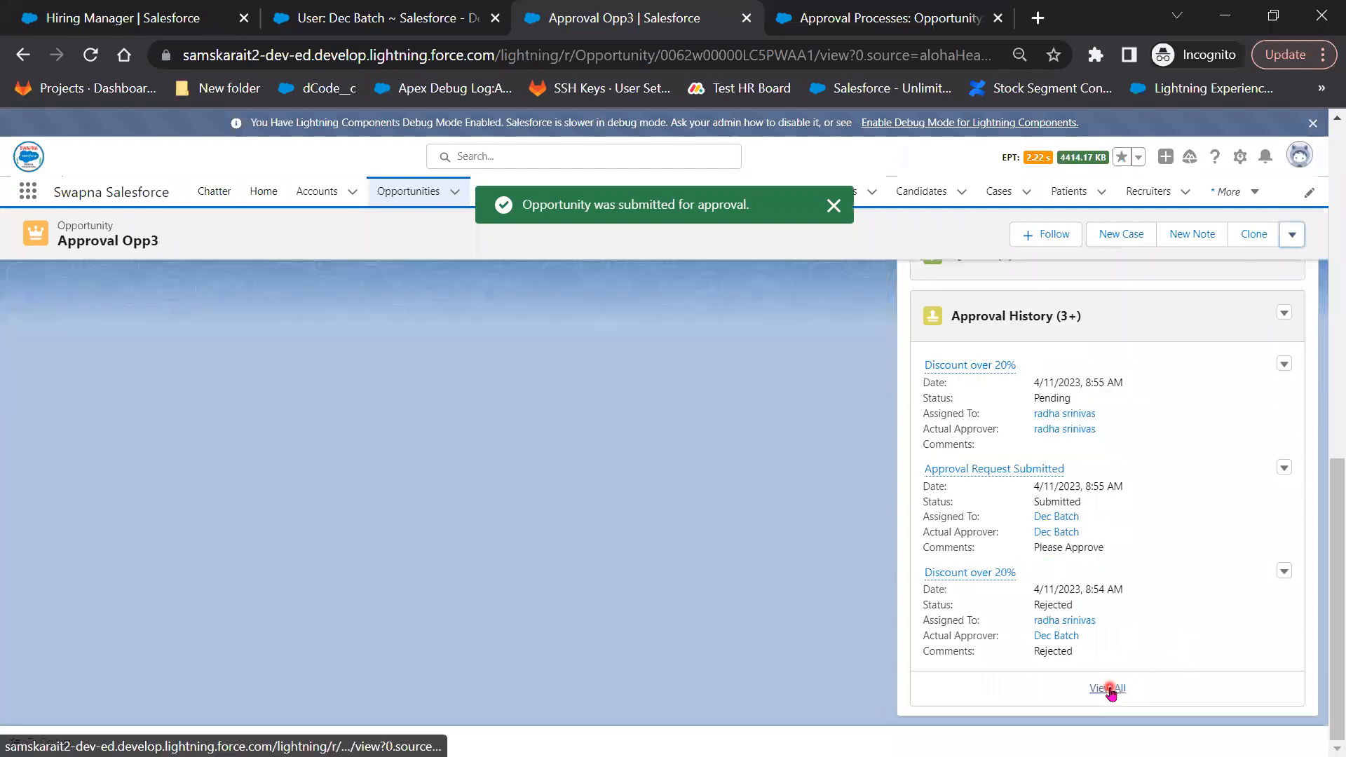
click(1109, 688)
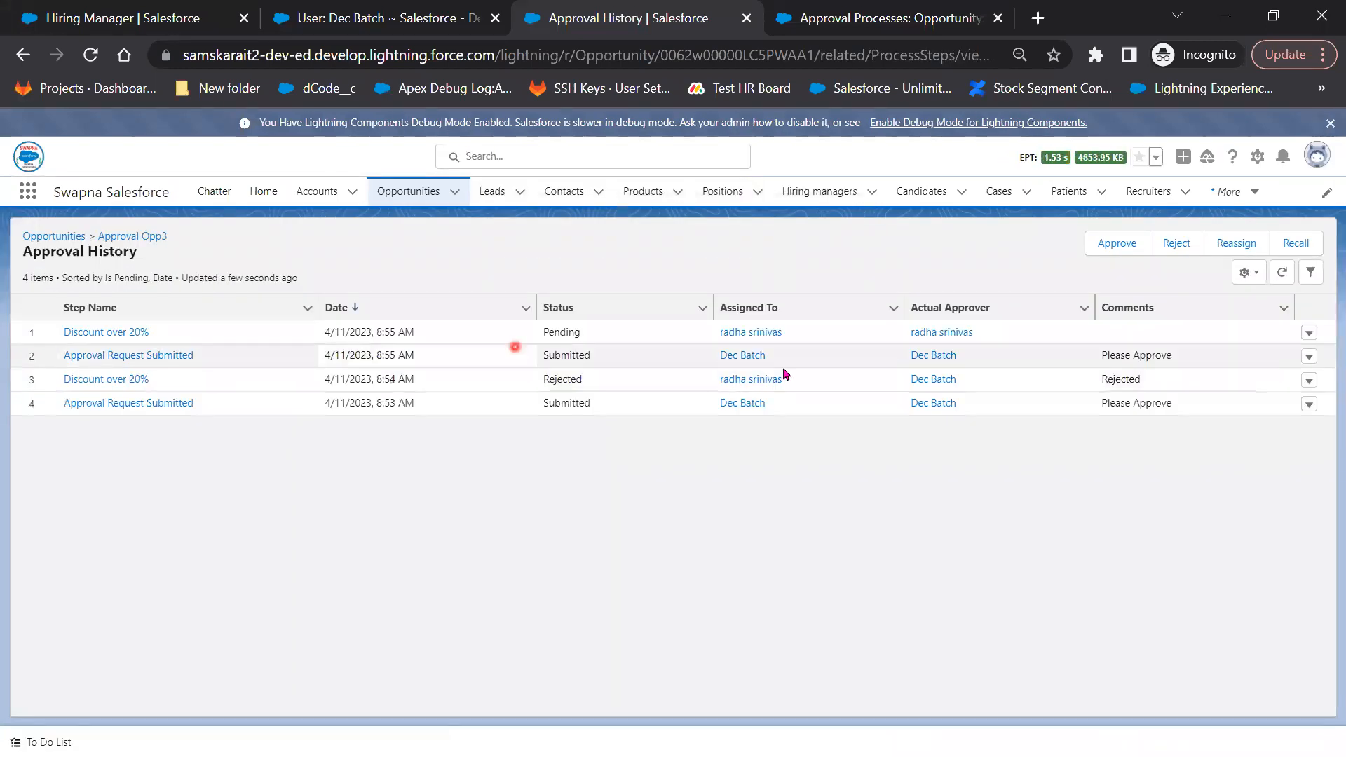
Review the latest submission and open the new pending Discount over 20% request
drag(1192, 357, 731, 363)
drag(571, 361, 119, 359)
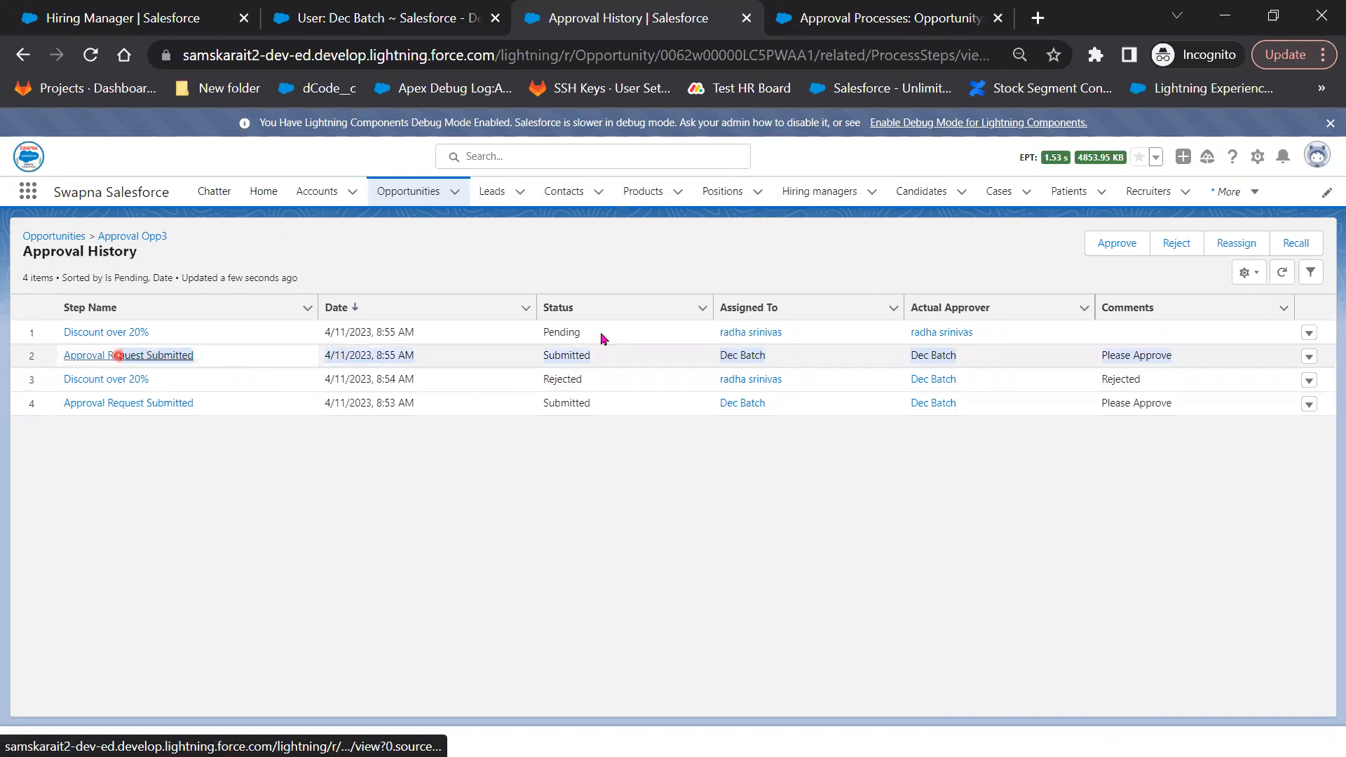
click(601, 338)
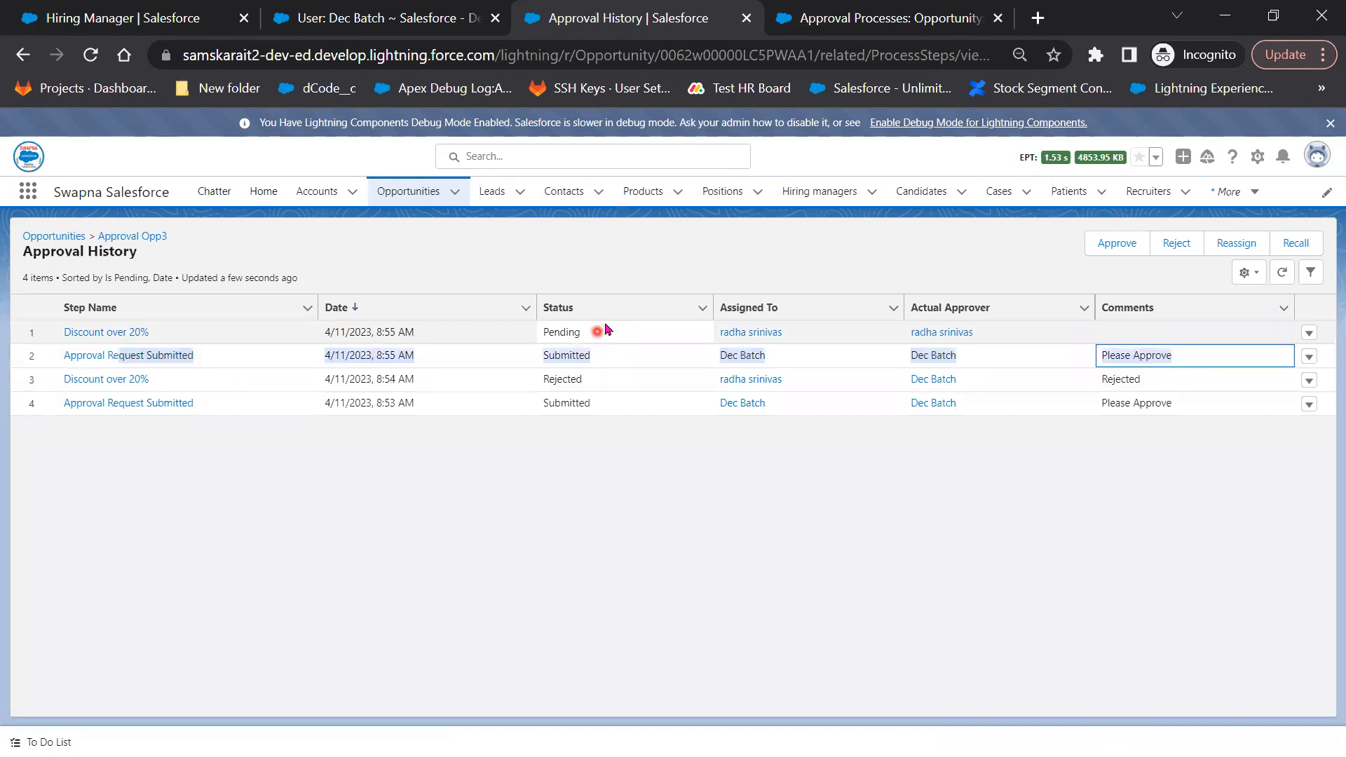
click(114, 334)
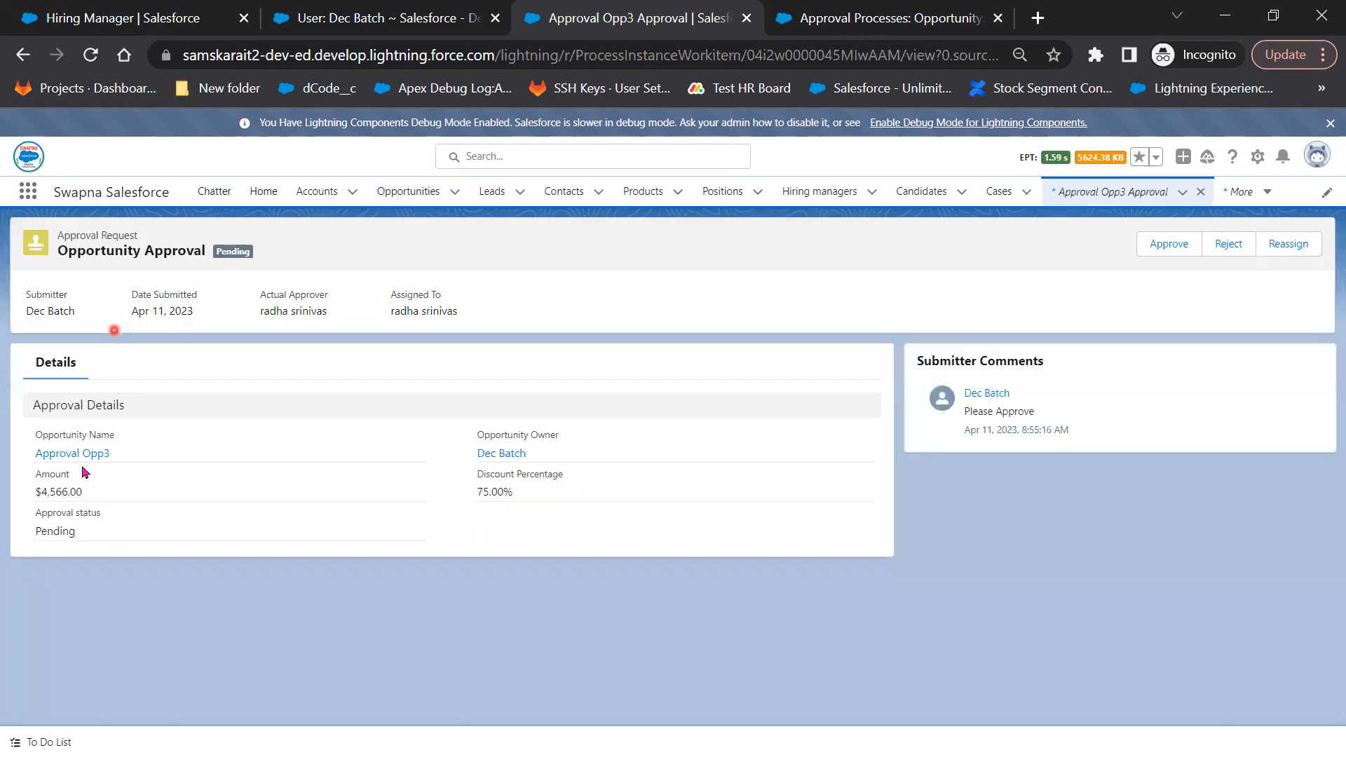
click(256, 352)
click(387, 427)
click(476, 504)
Approve the manager step with comment 'Approved' and return to the Approval Opp3 record
click(1154, 255)
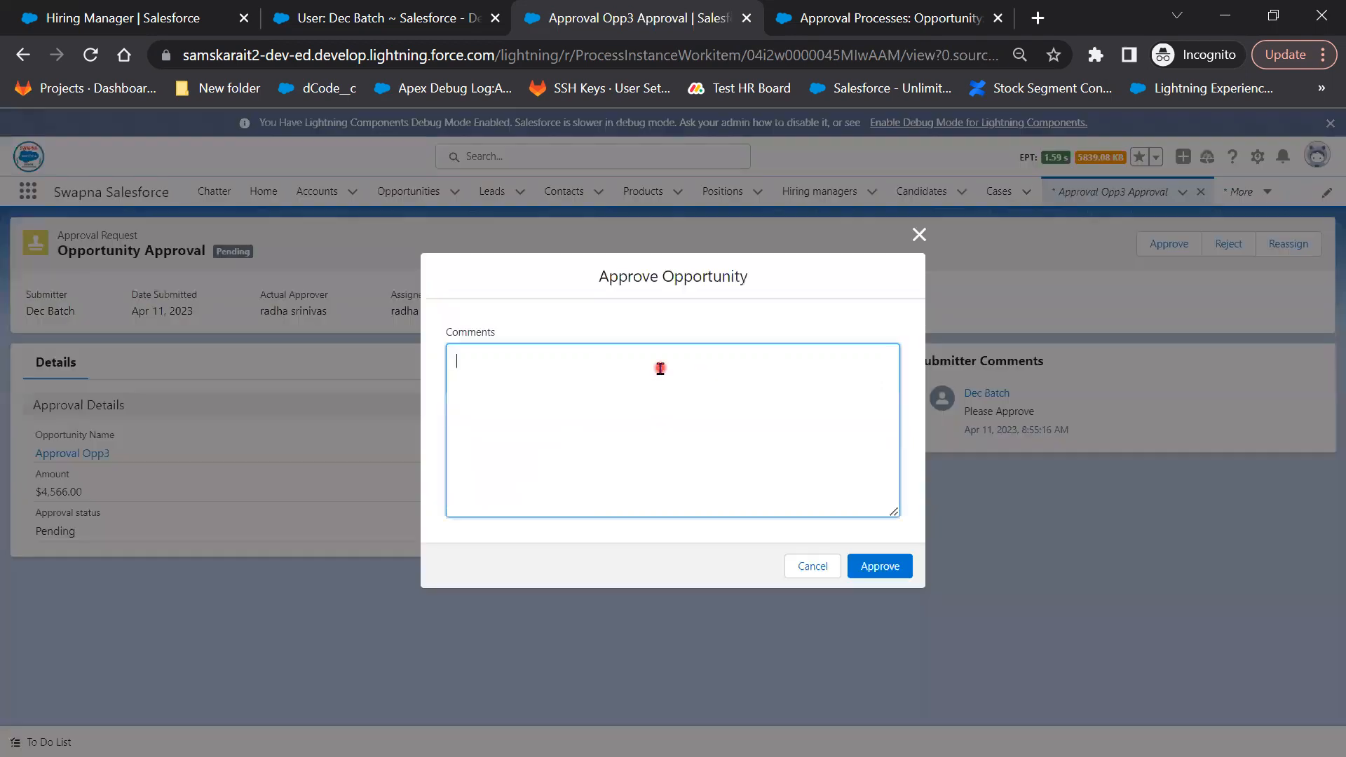
text(Approved)
click(901, 567)
click(830, 566)
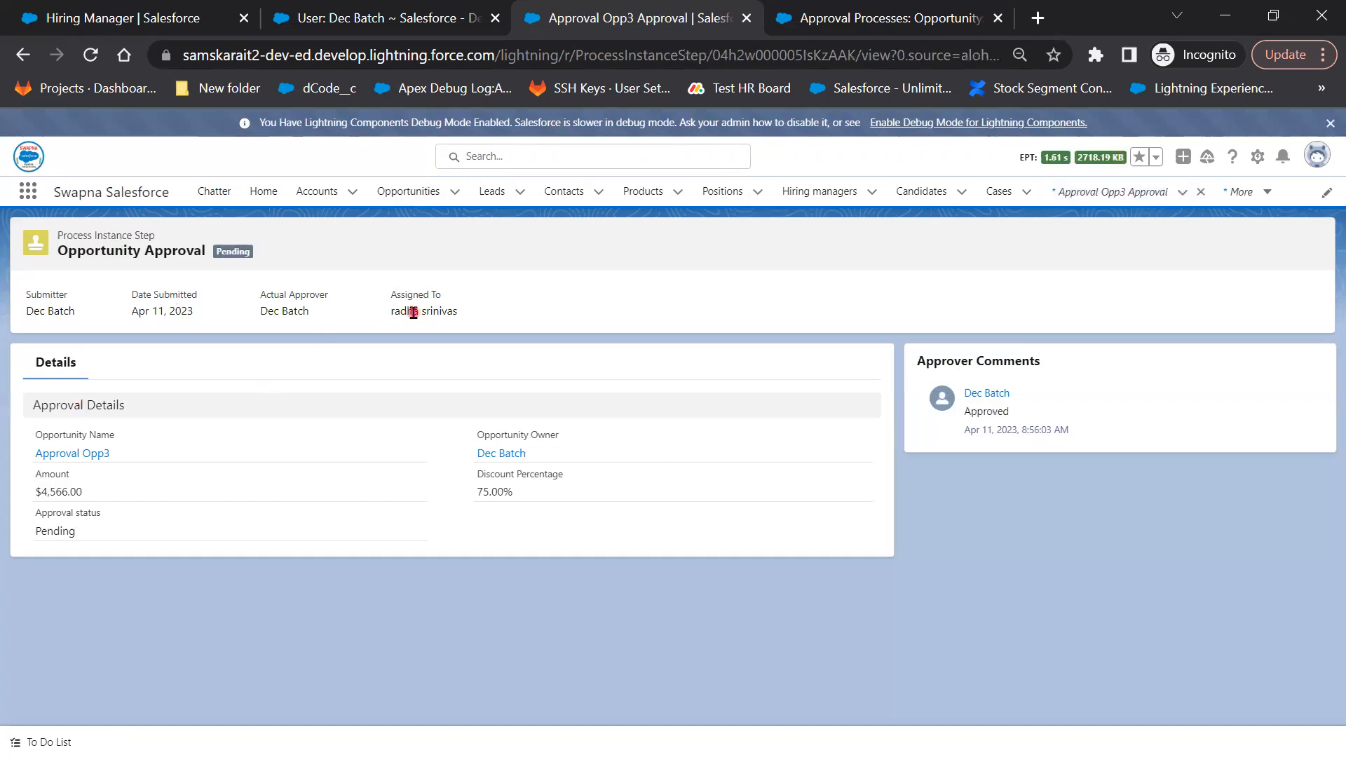
click(80, 456)
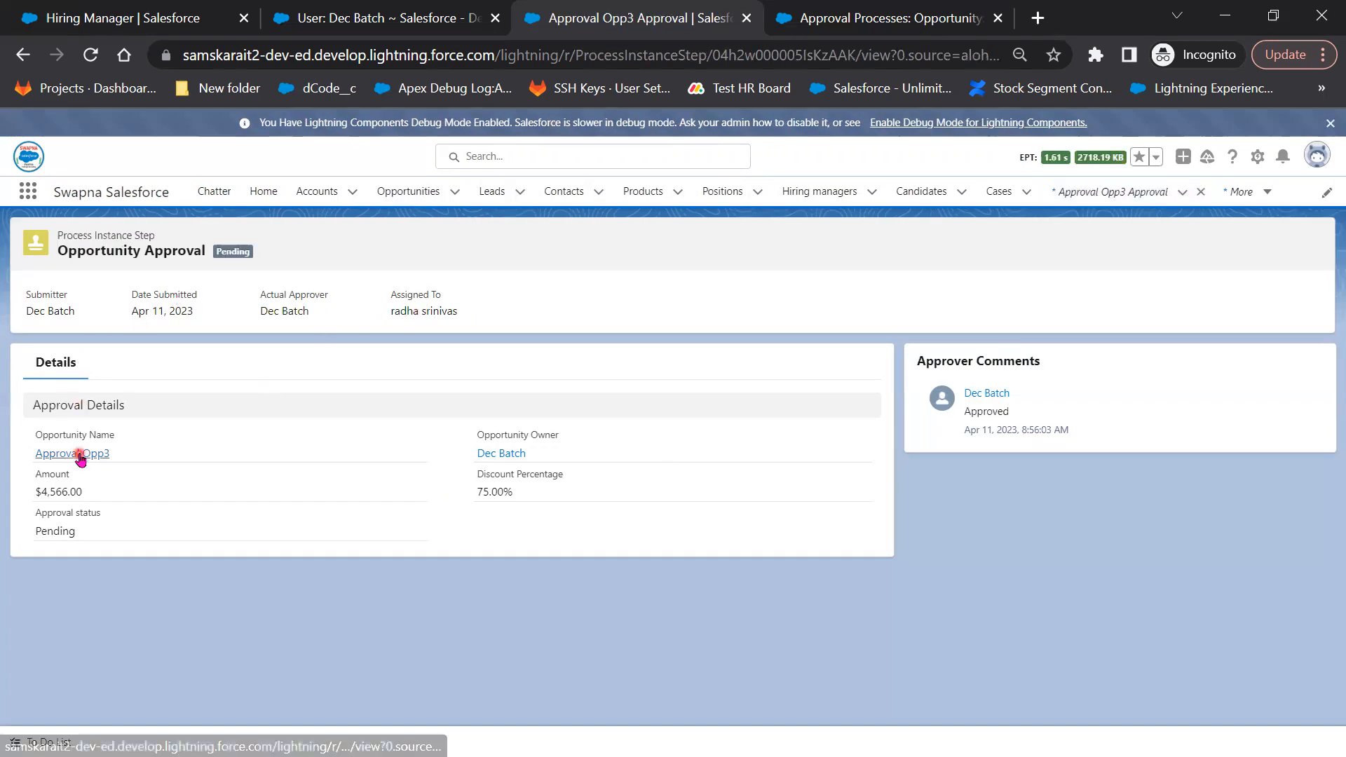
Approve the pending Discount over 40% VP step with the comment 'Approved'
scroll(1108, 652, down, 10)
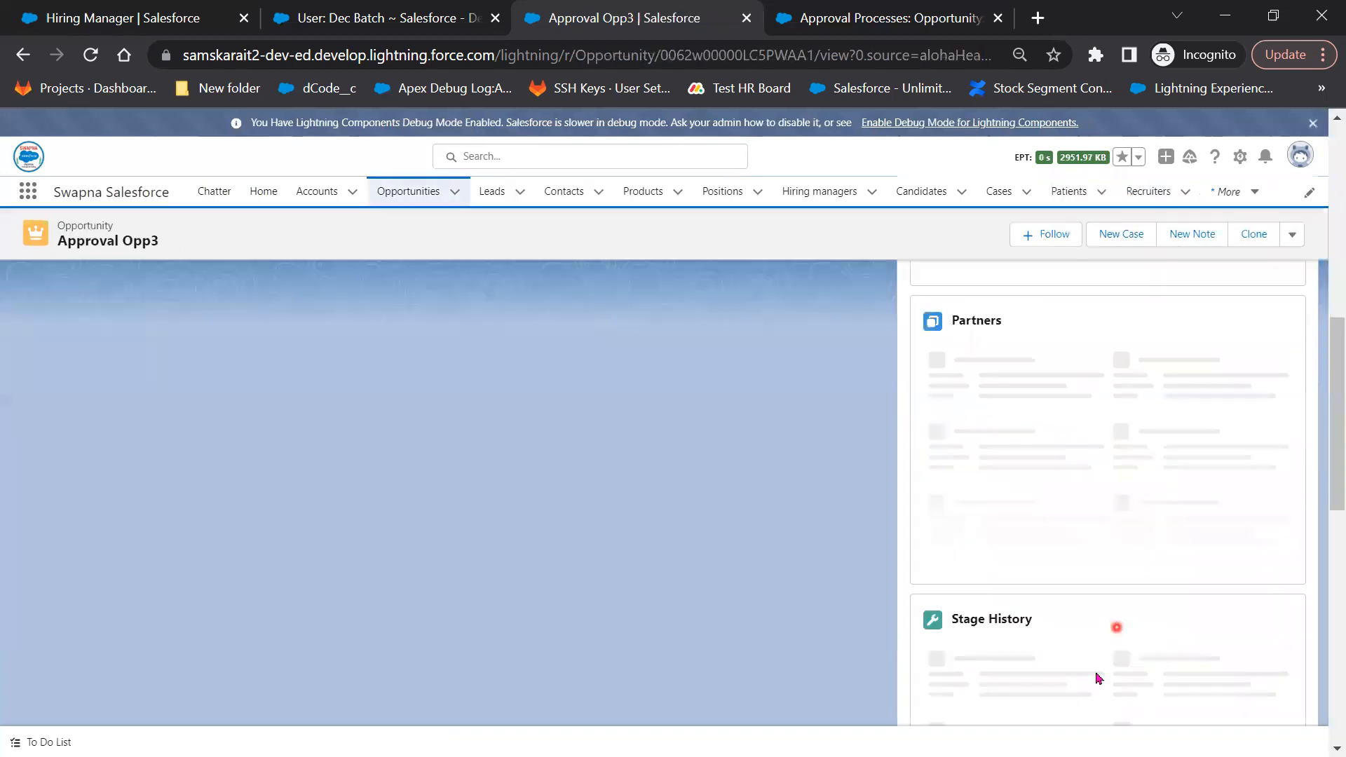
click(1104, 689)
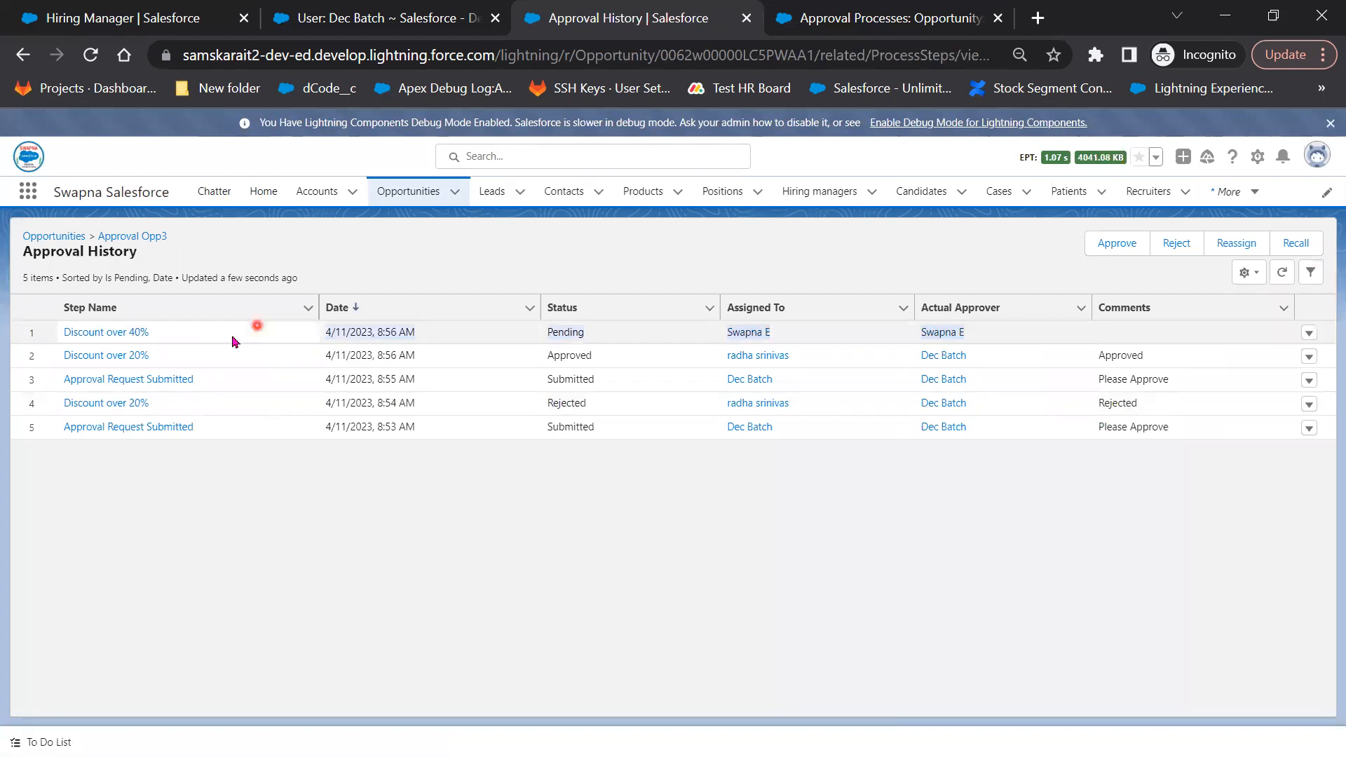
click(108, 333)
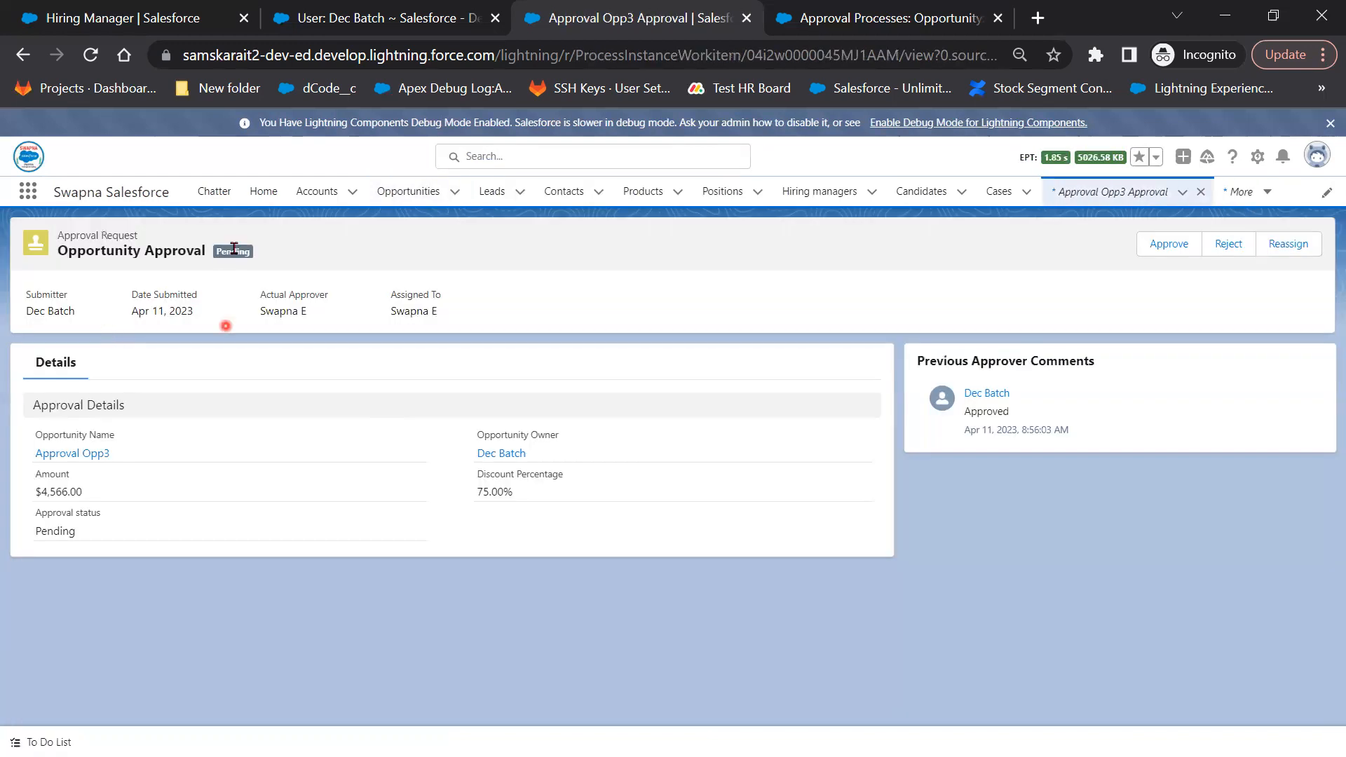
click(1167, 245)
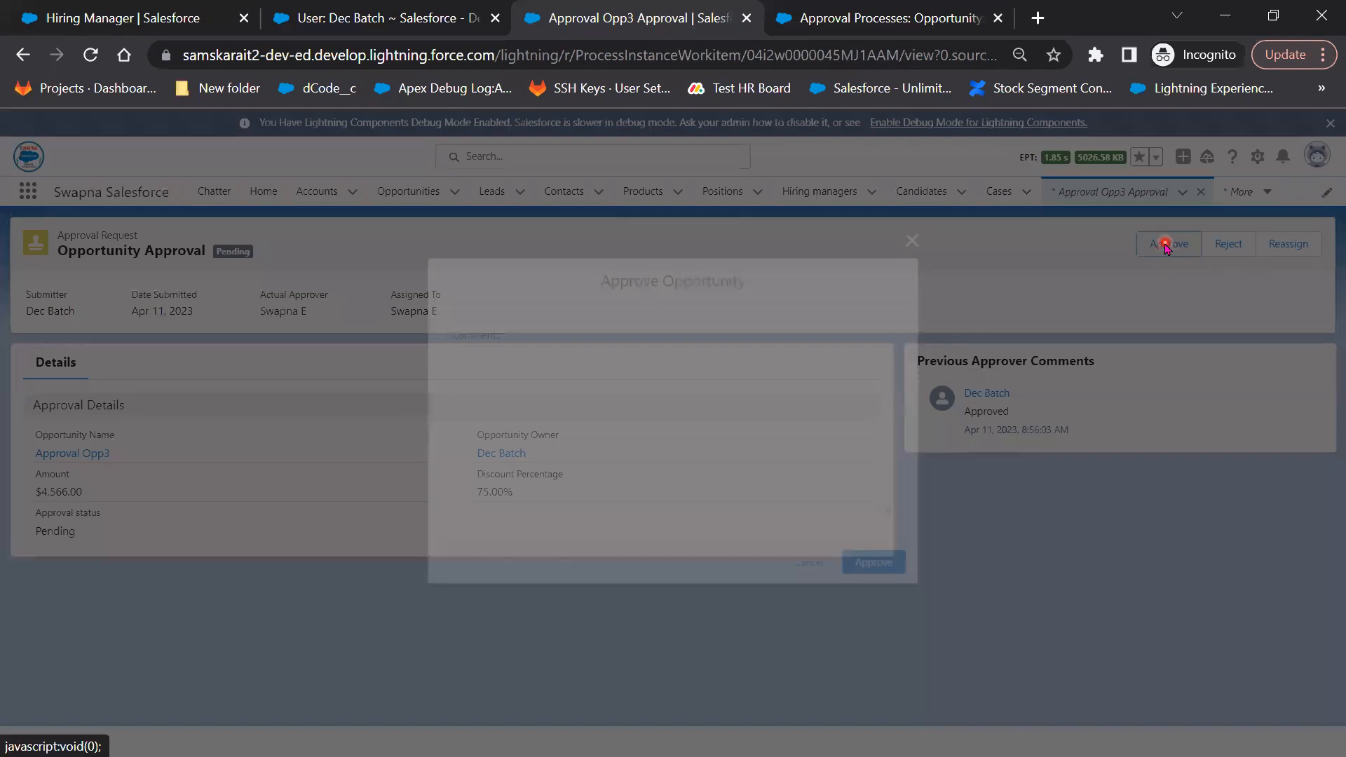
text(A)
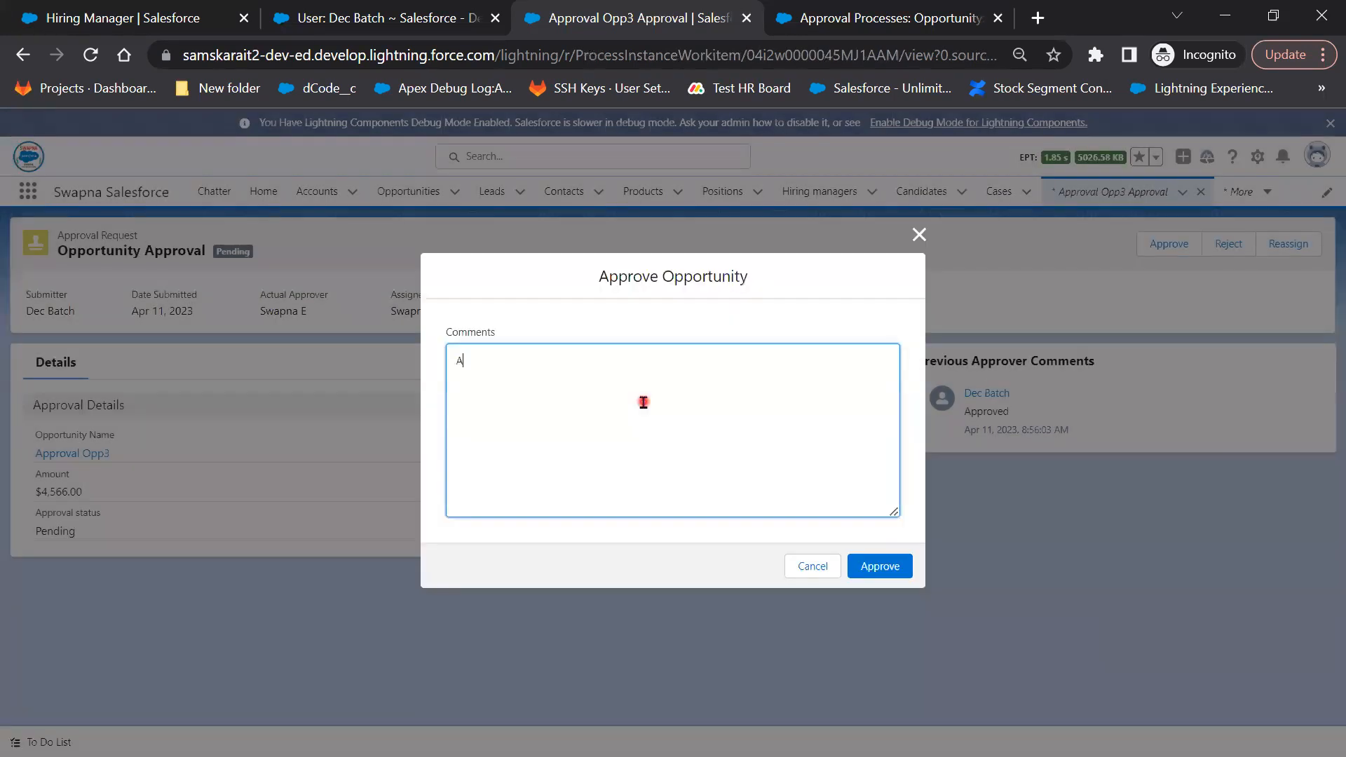
text(pproved)
click(898, 573)
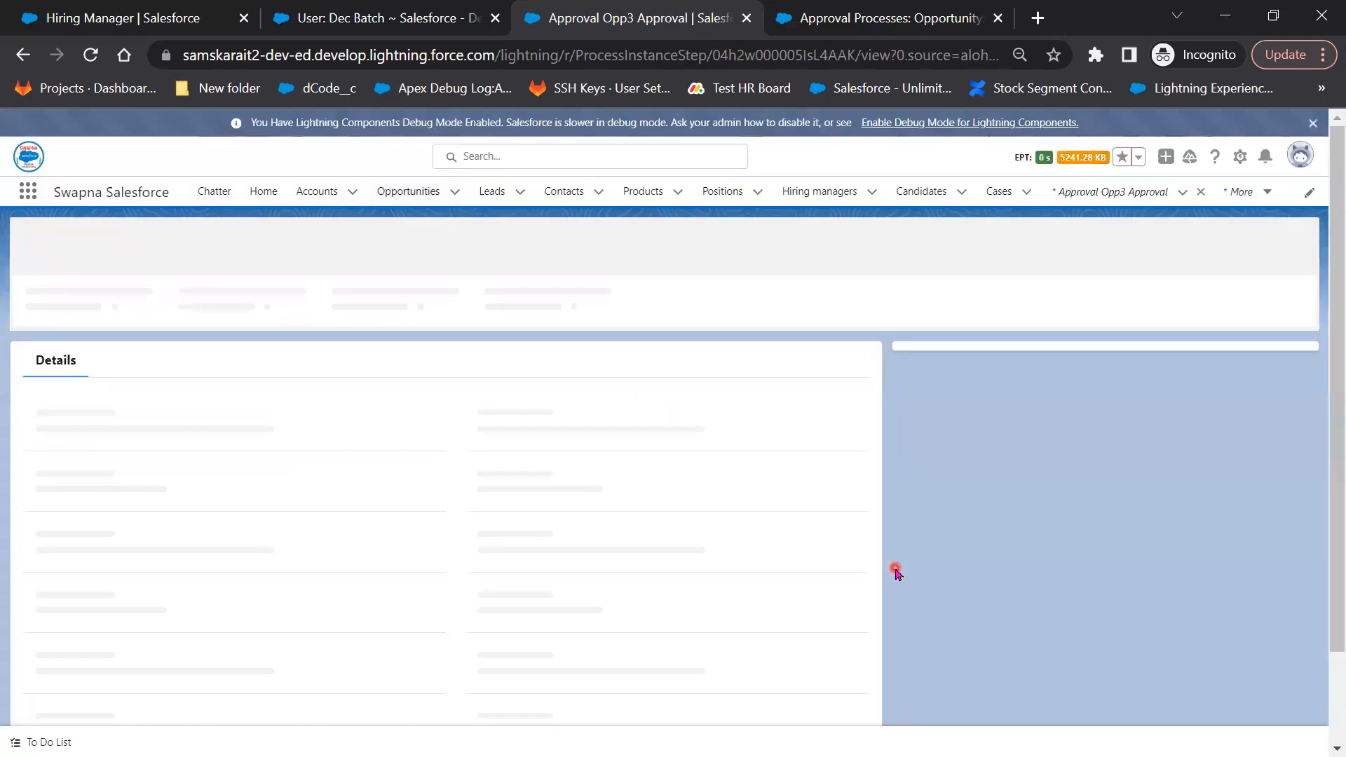
Check Approval Opp3's Details and open its complete Approval History list
click(90, 456)
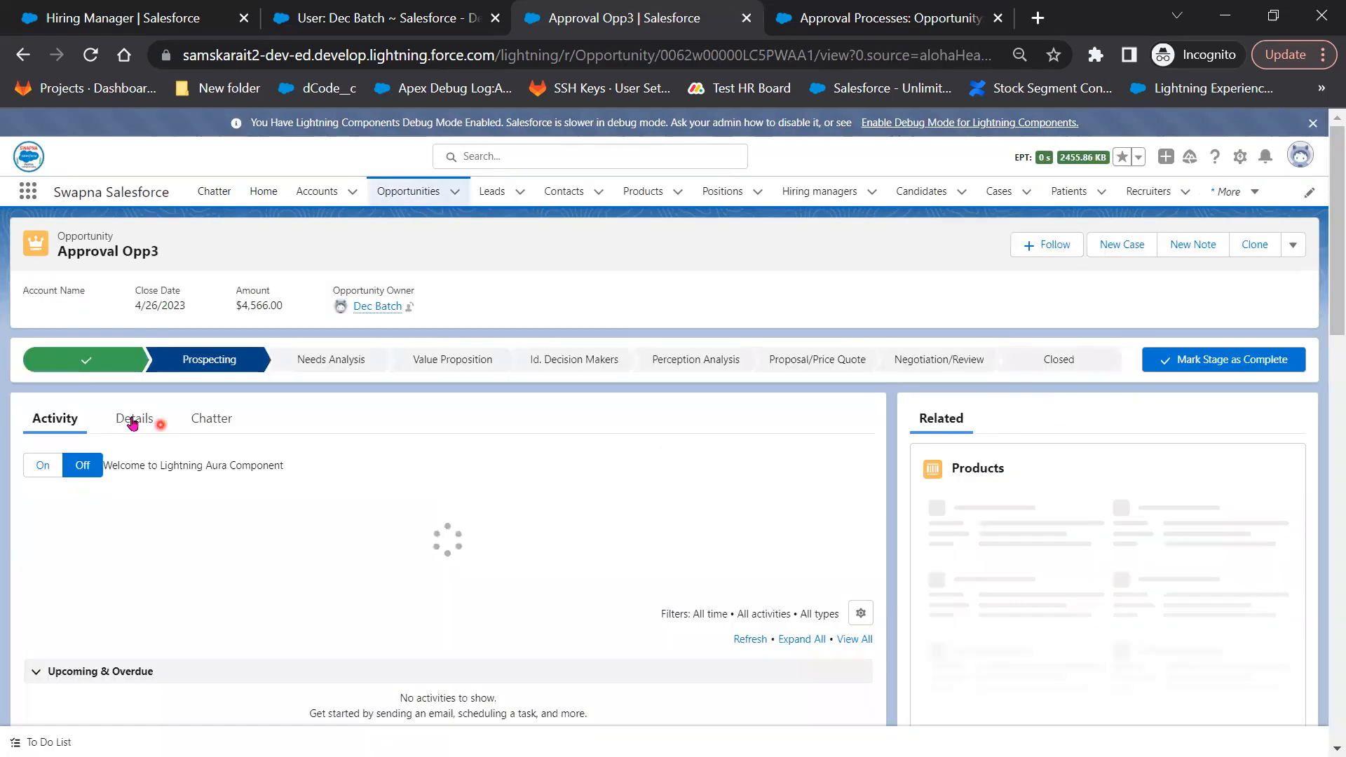
click(132, 419)
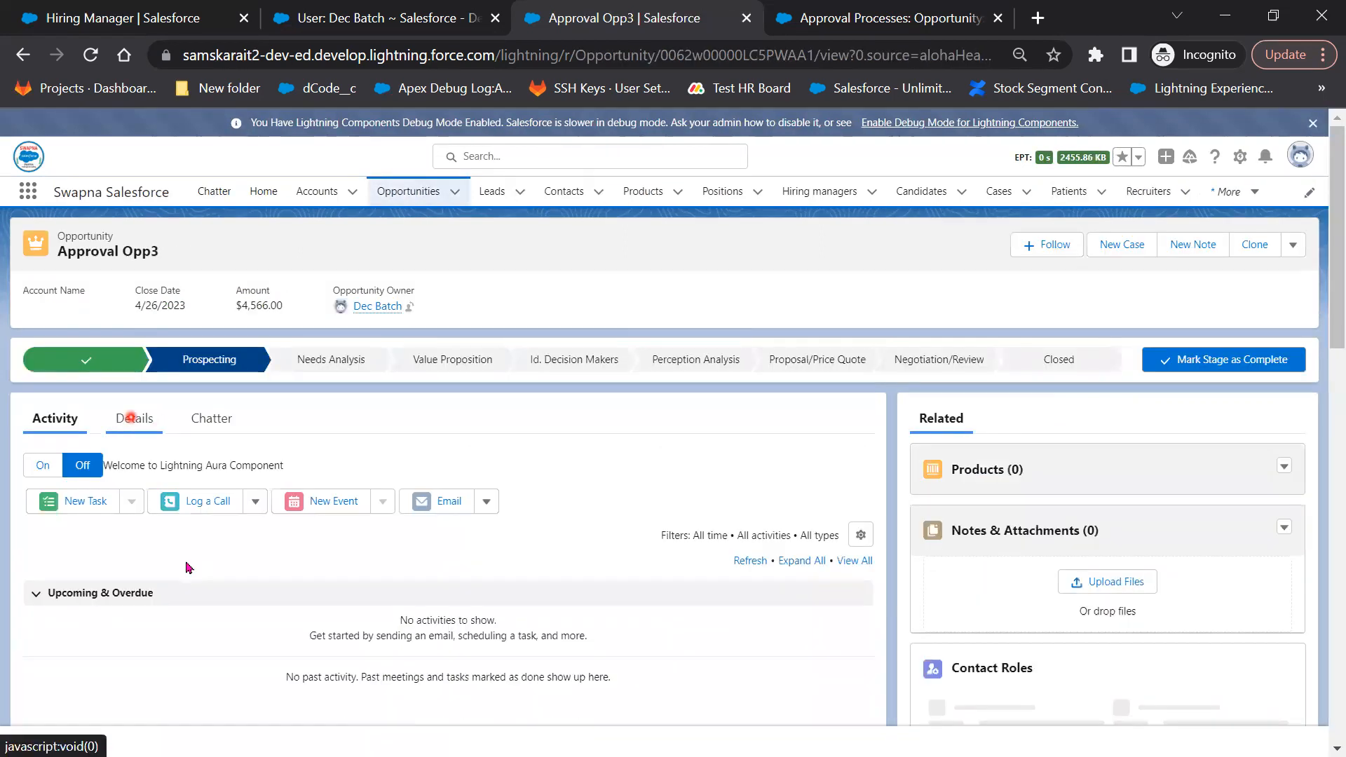
scroll(178, 554, down, 1)
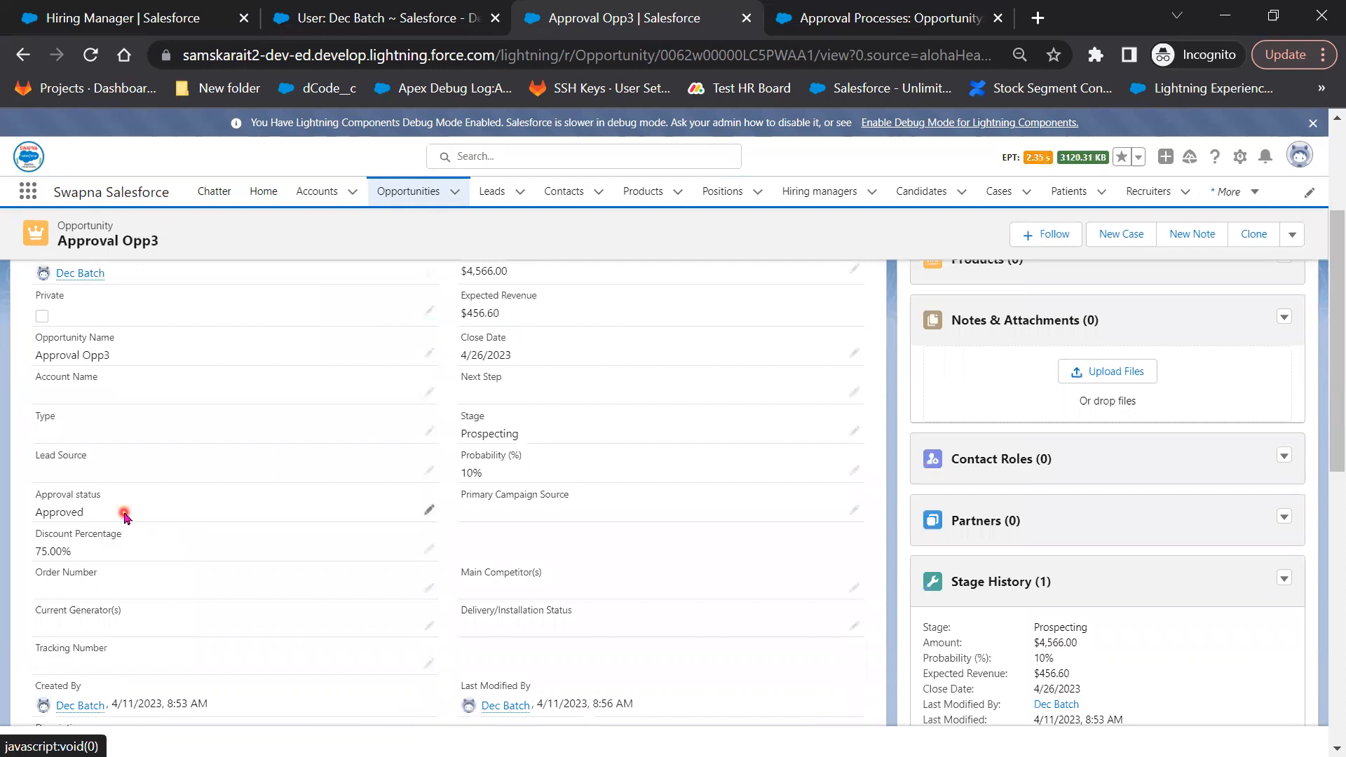
scroll(1088, 658, down, 10)
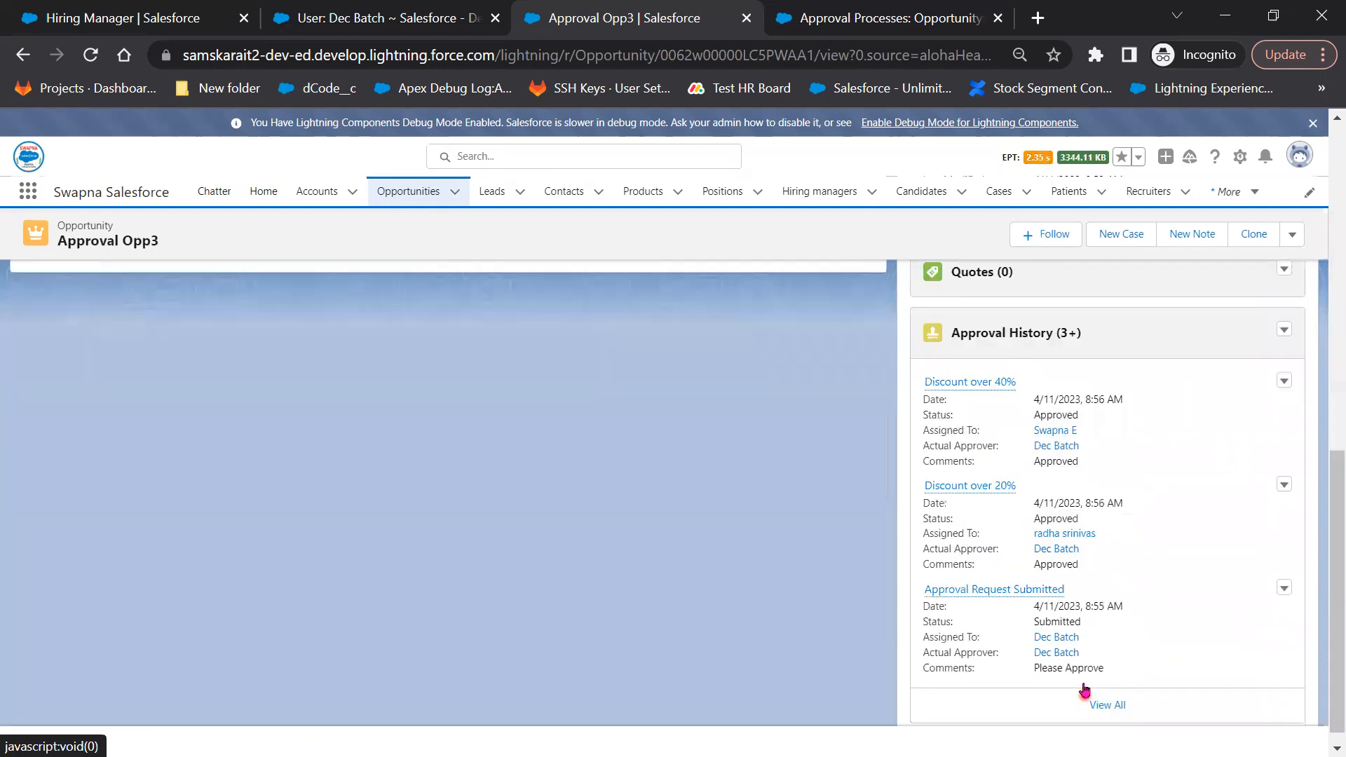
click(1103, 701)
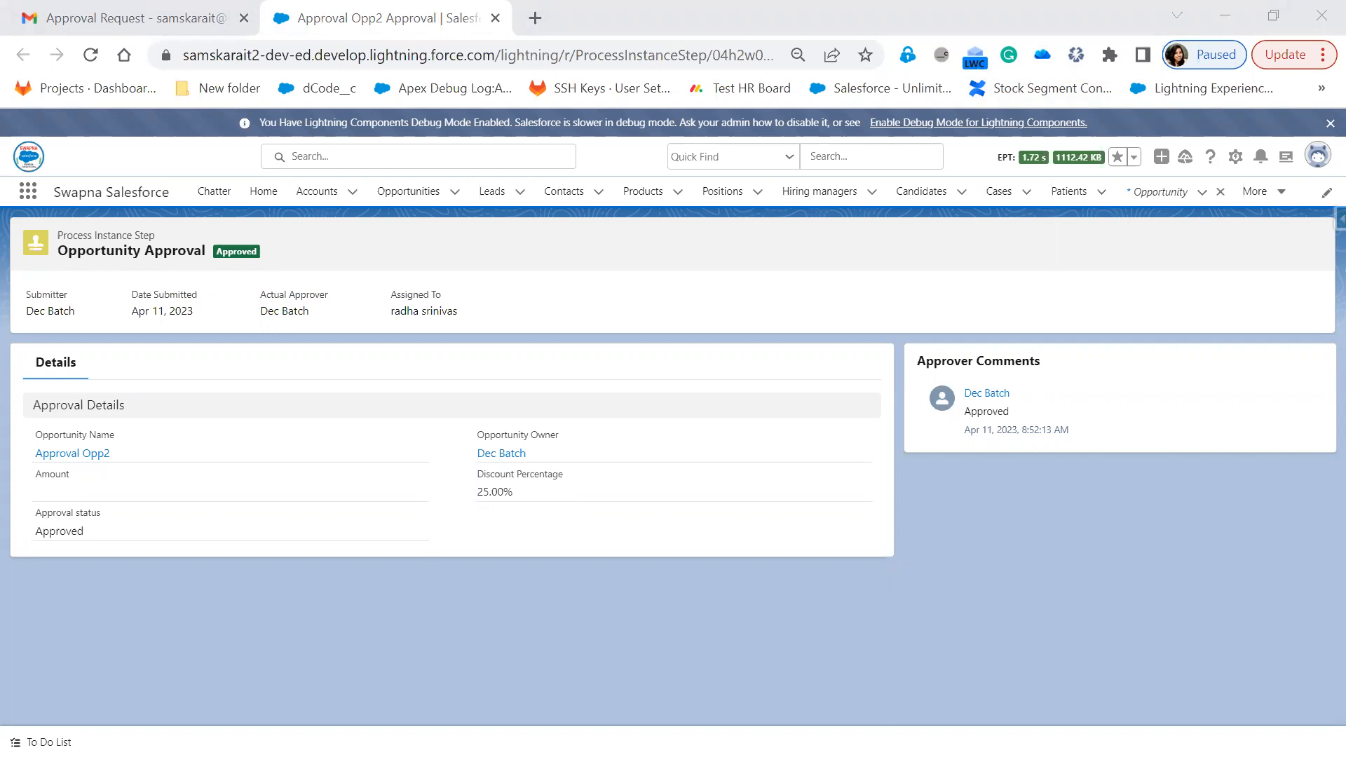
Review Approval Opp3's history rows, then return to the Discount Approval Process definition
key(alt+Tab)
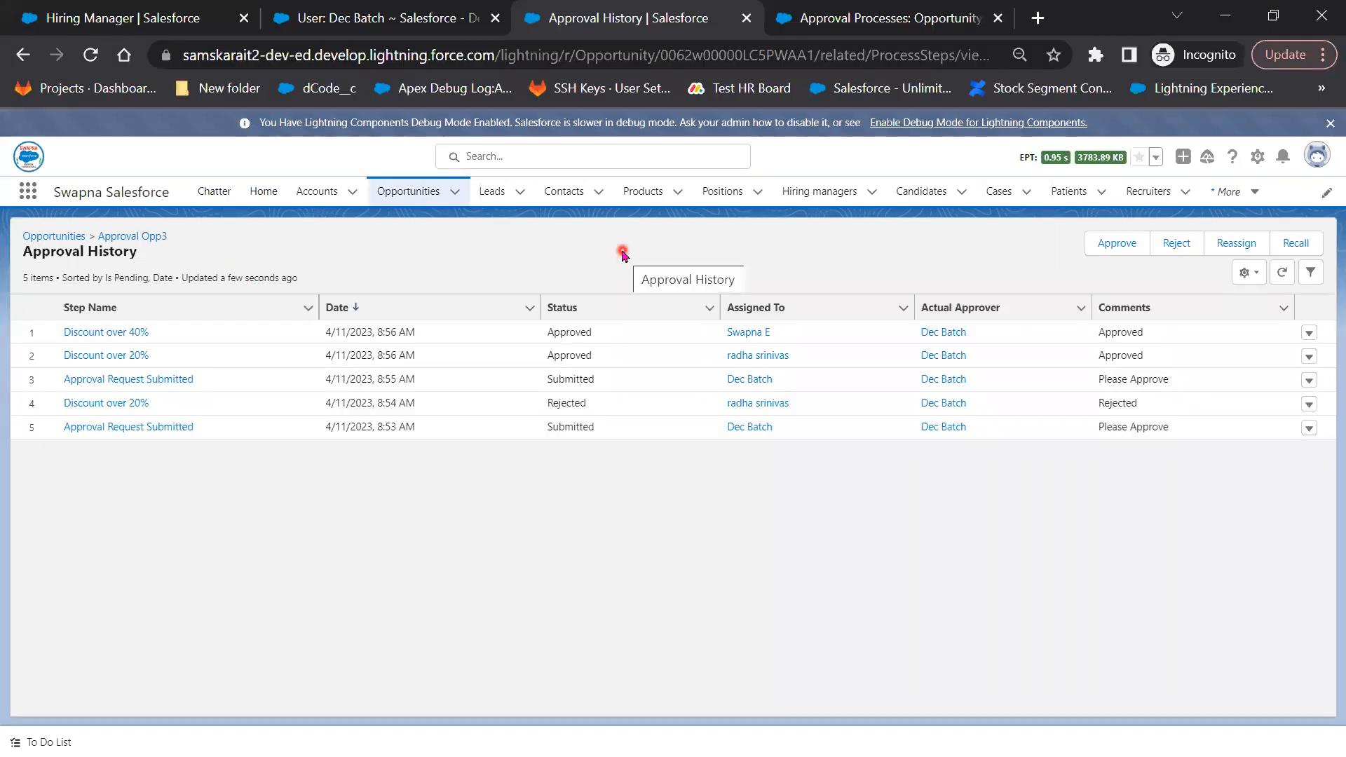
click(531, 311)
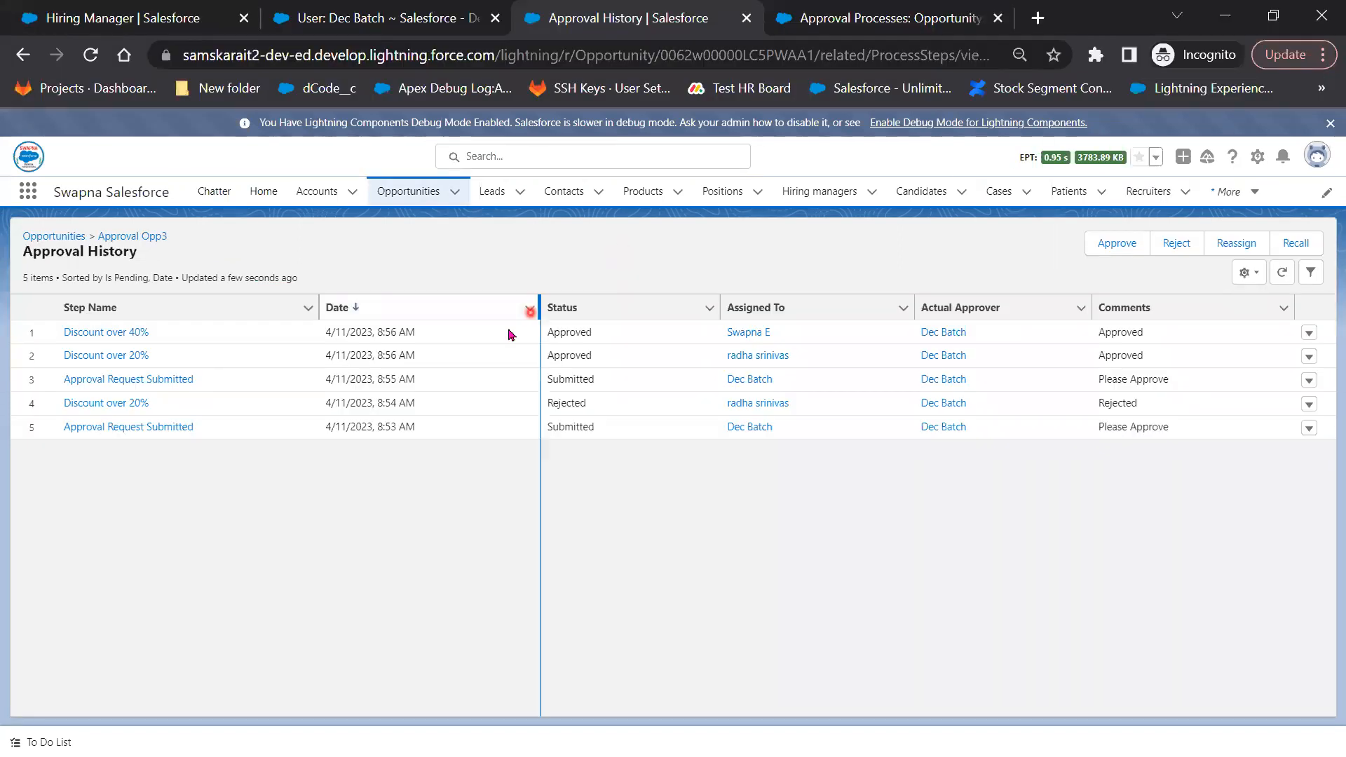
click(109, 332)
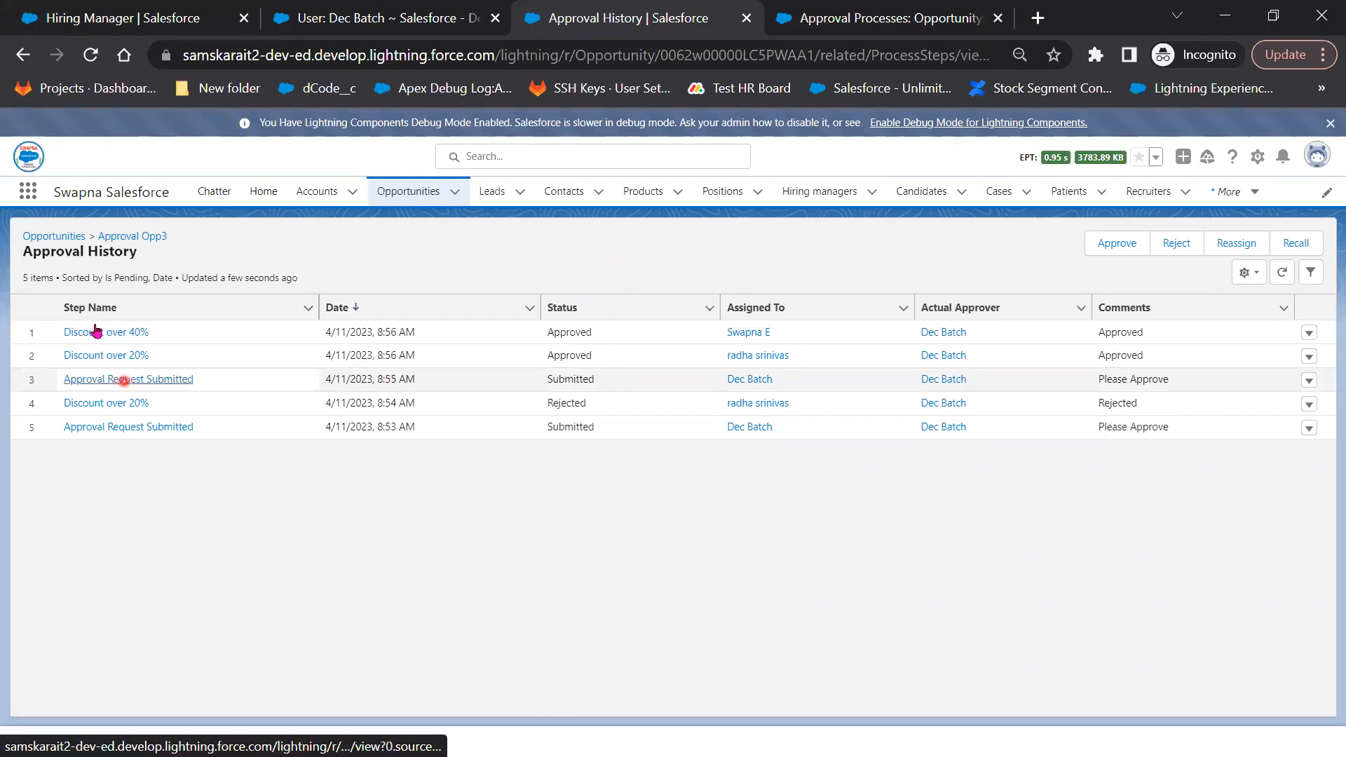
click(406, 190)
key(ctrl+Tab)
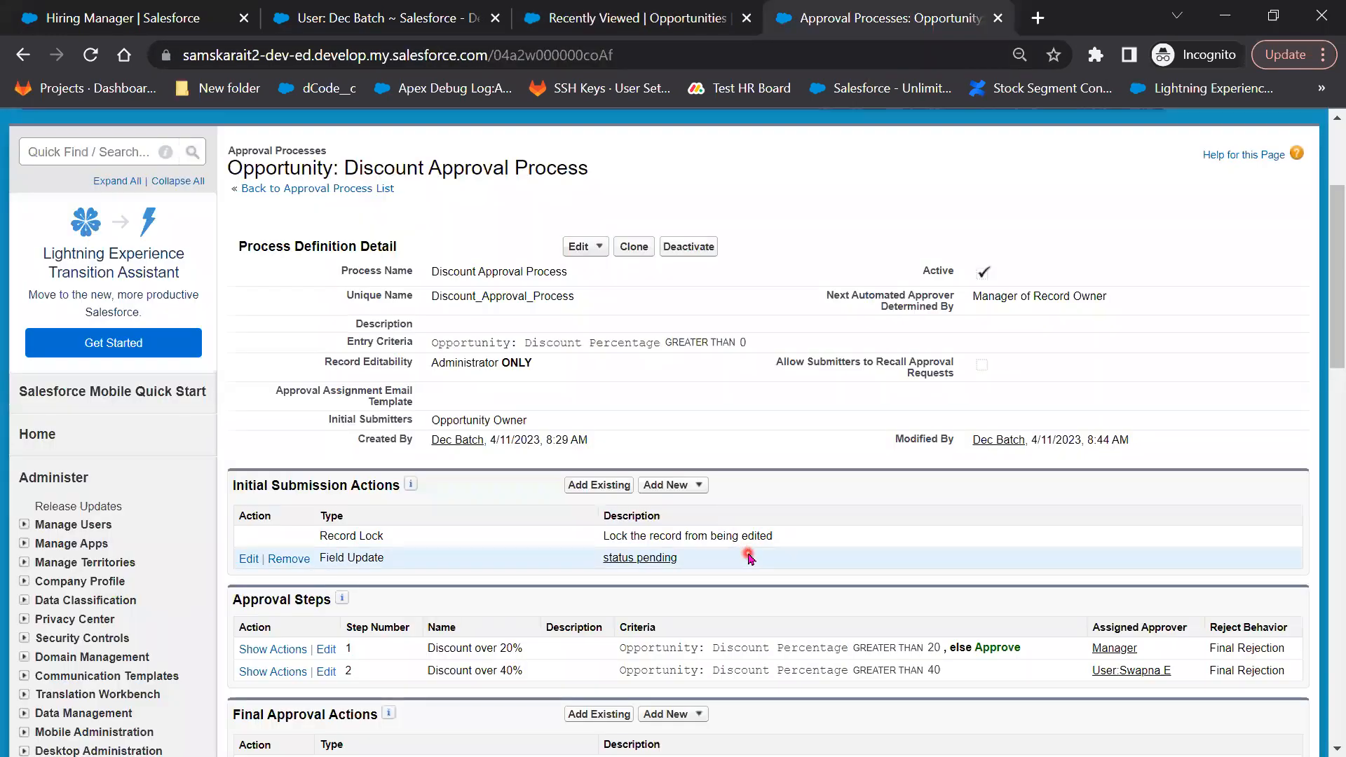
Open the status pending field update (Approval status = Pending) for editing, then return to the slide show
scroll(749, 557, down, 2)
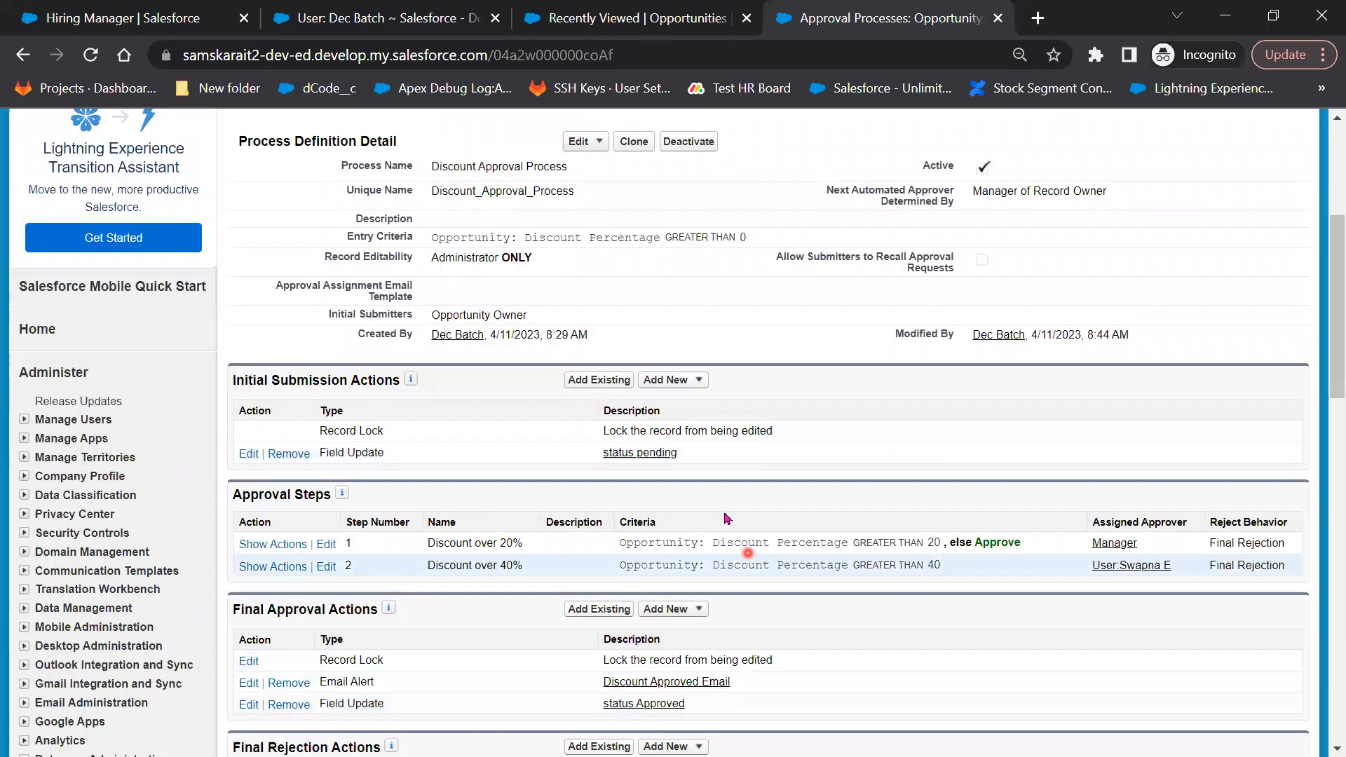
triple_click(612, 453)
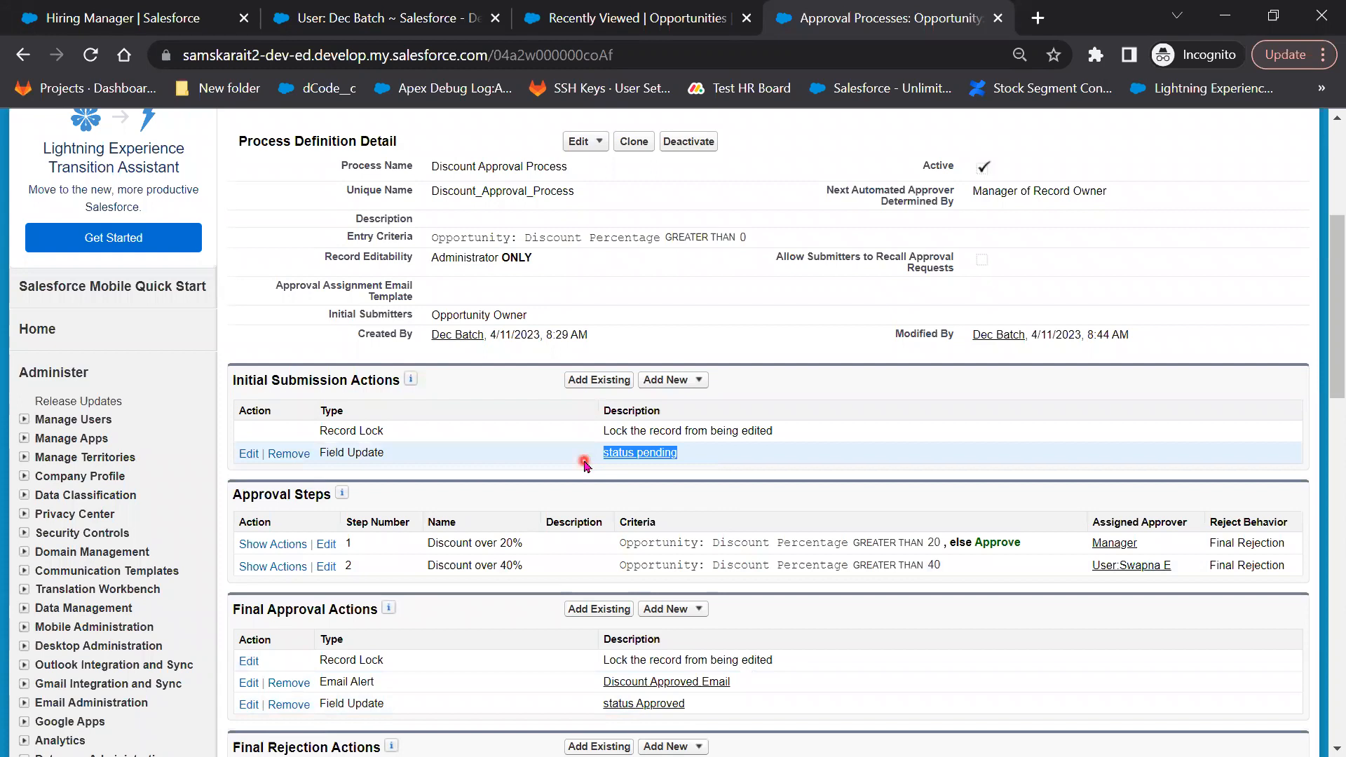
click(590, 8)
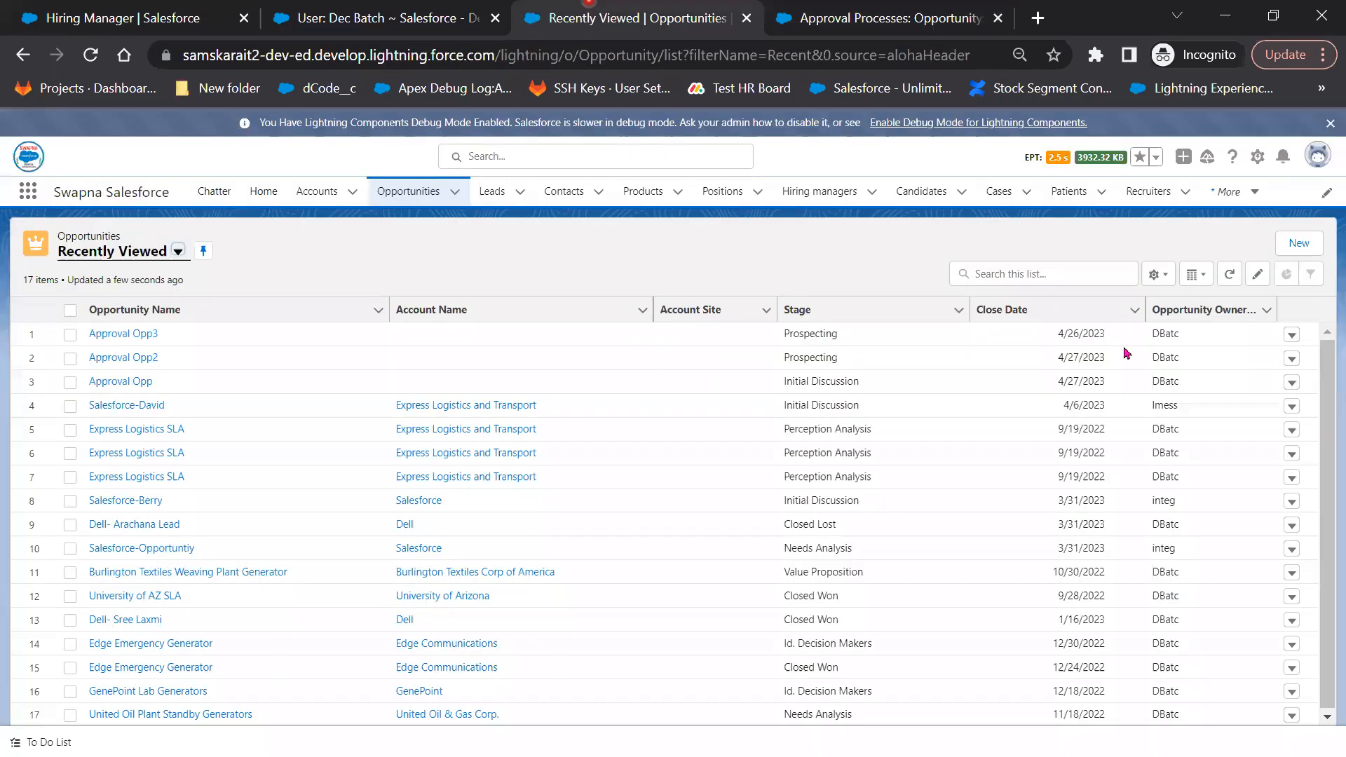
click(905, 15)
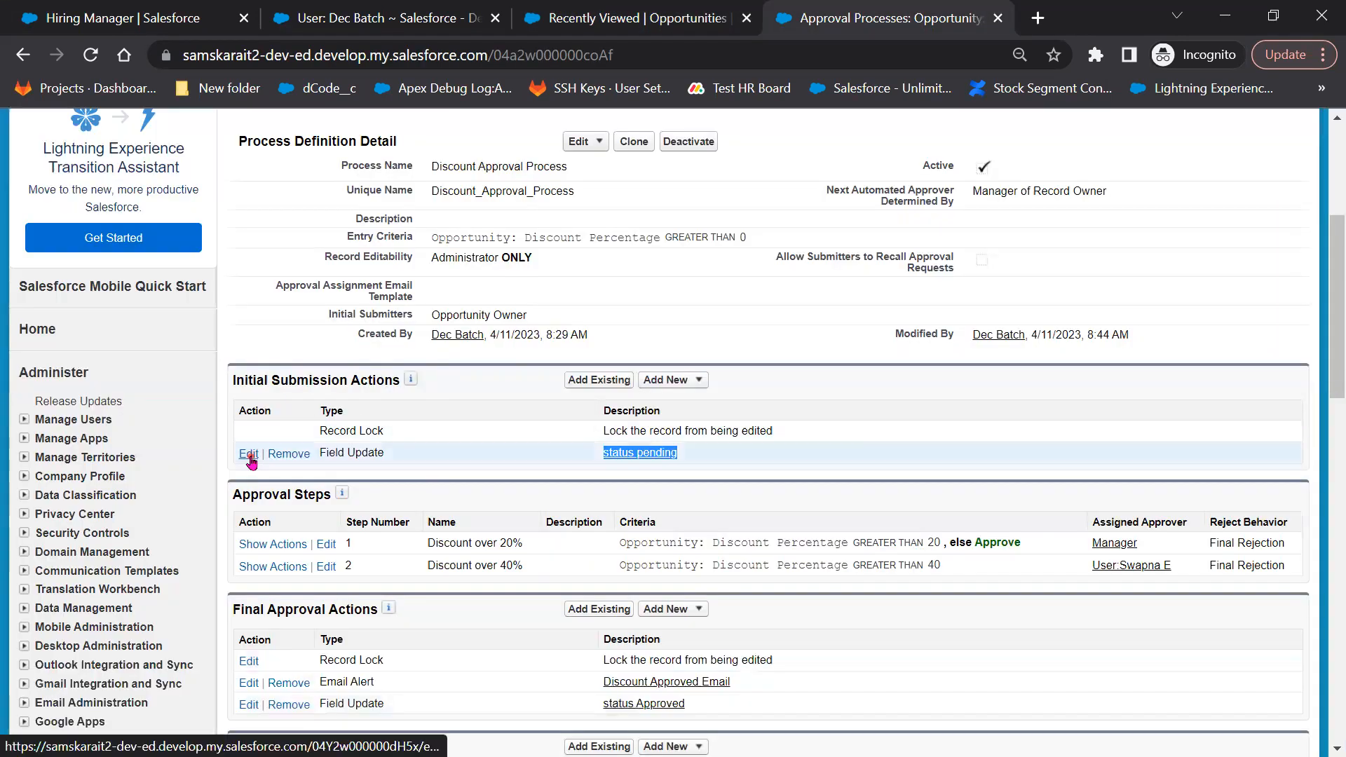
click(249, 456)
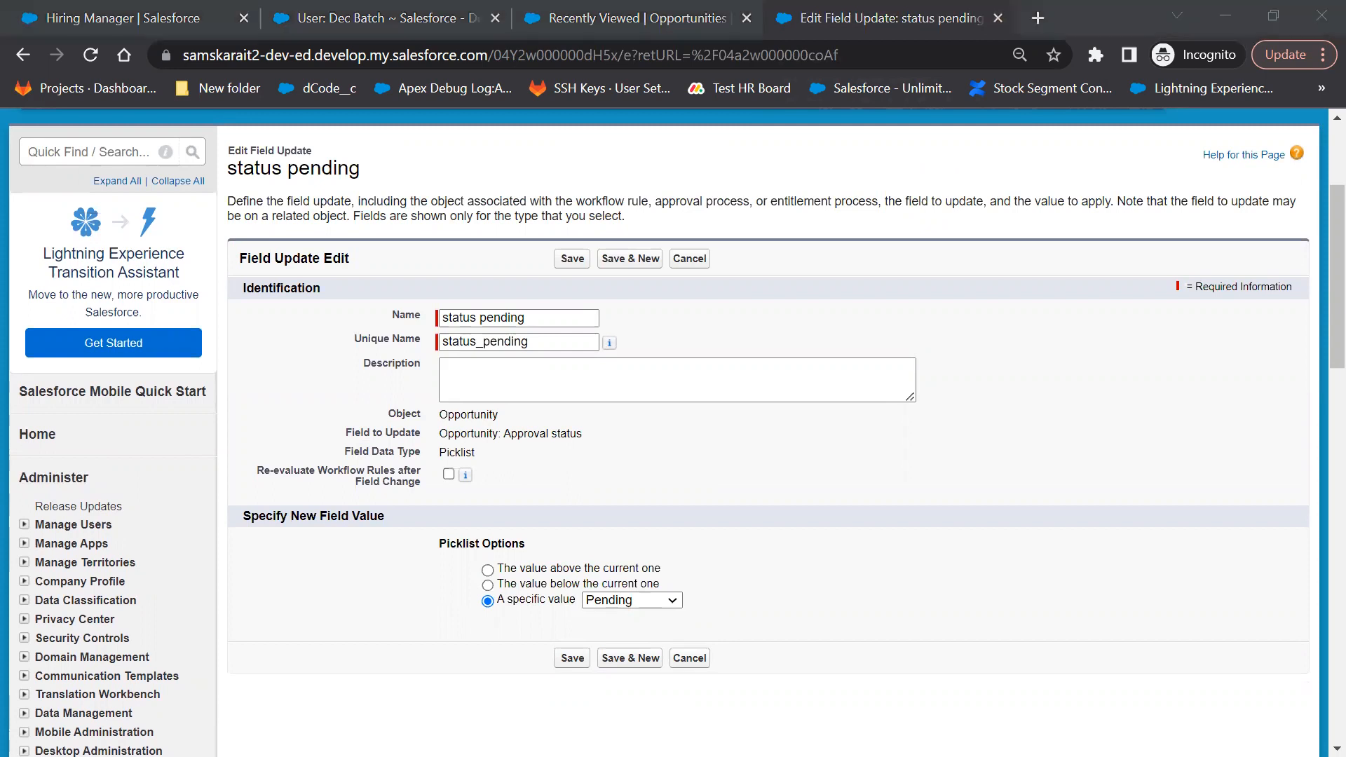
key(alt+Tab)
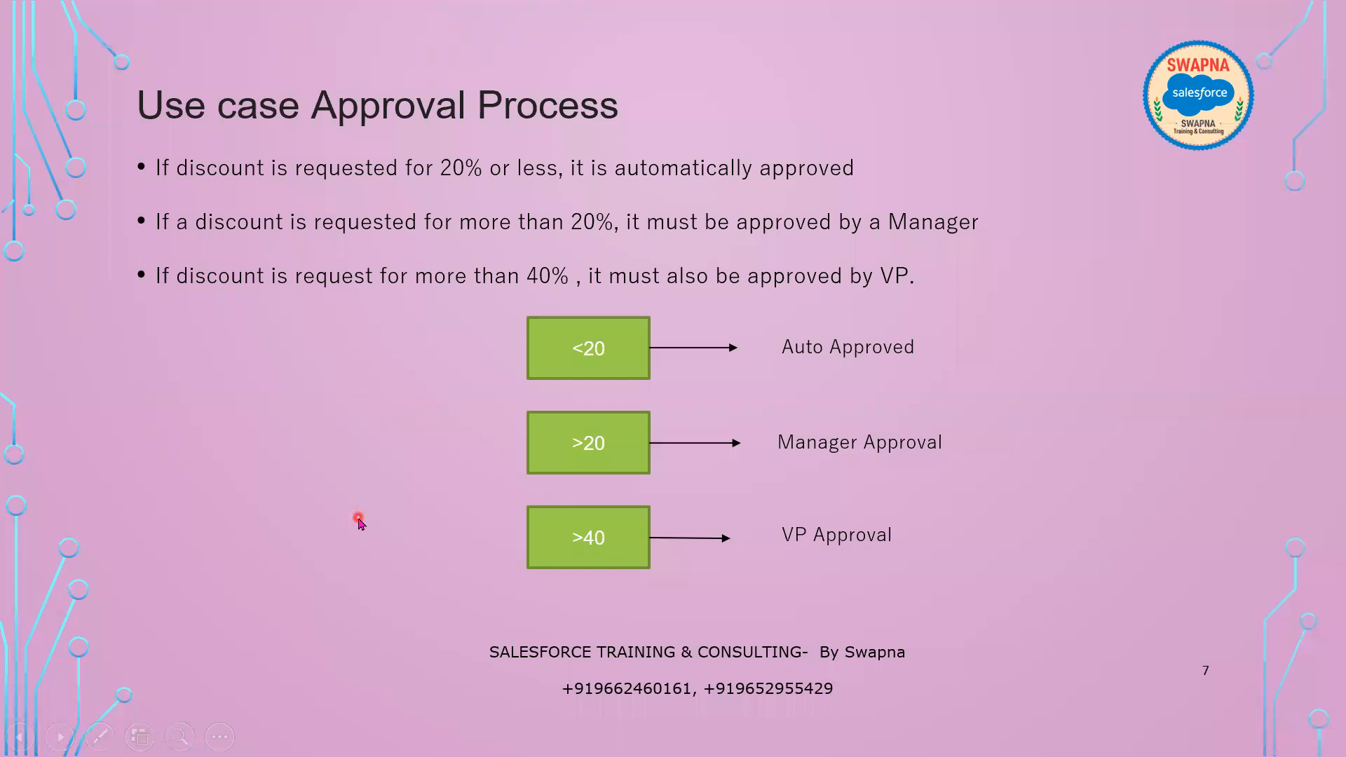
Advance from slide 7 to slide 8, the Process Builder vs Flow Builder vs workflow vs Approval comparison
key(Right)
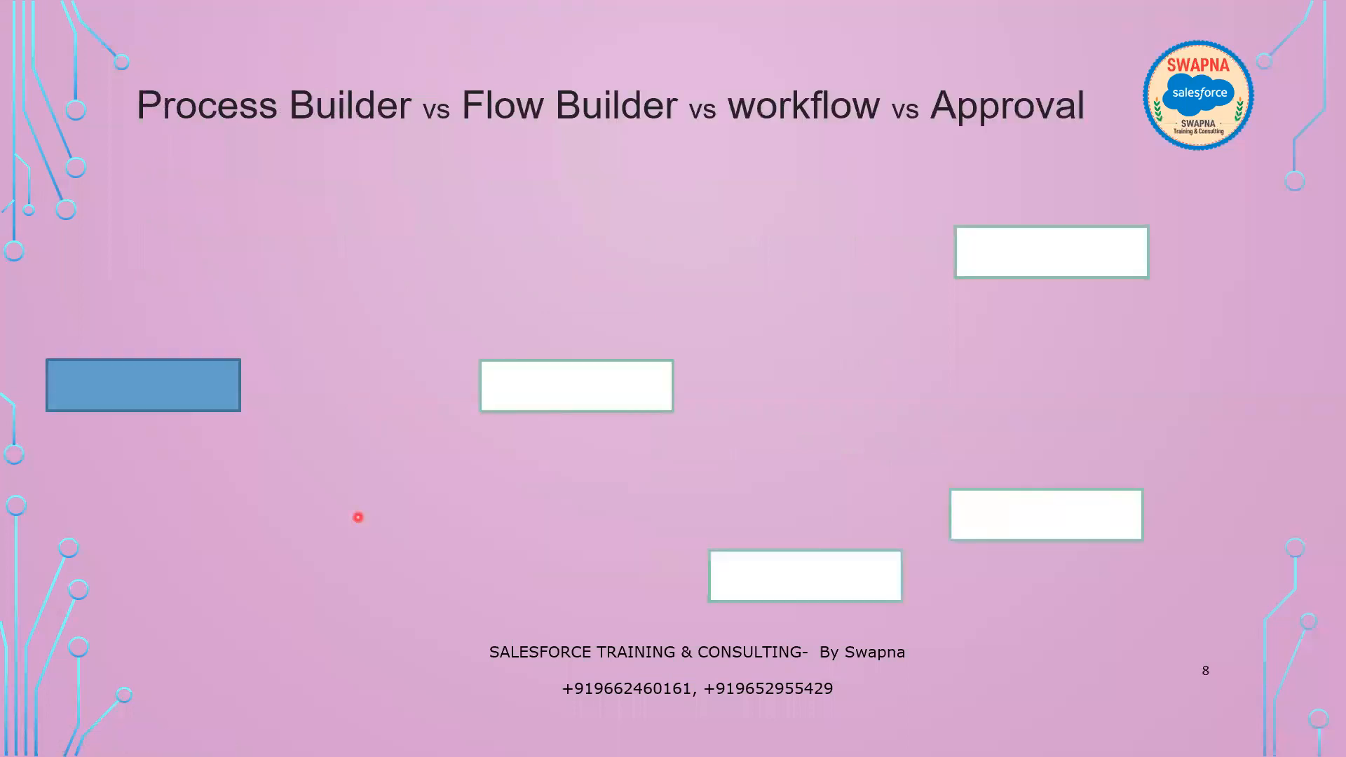
key(Left)
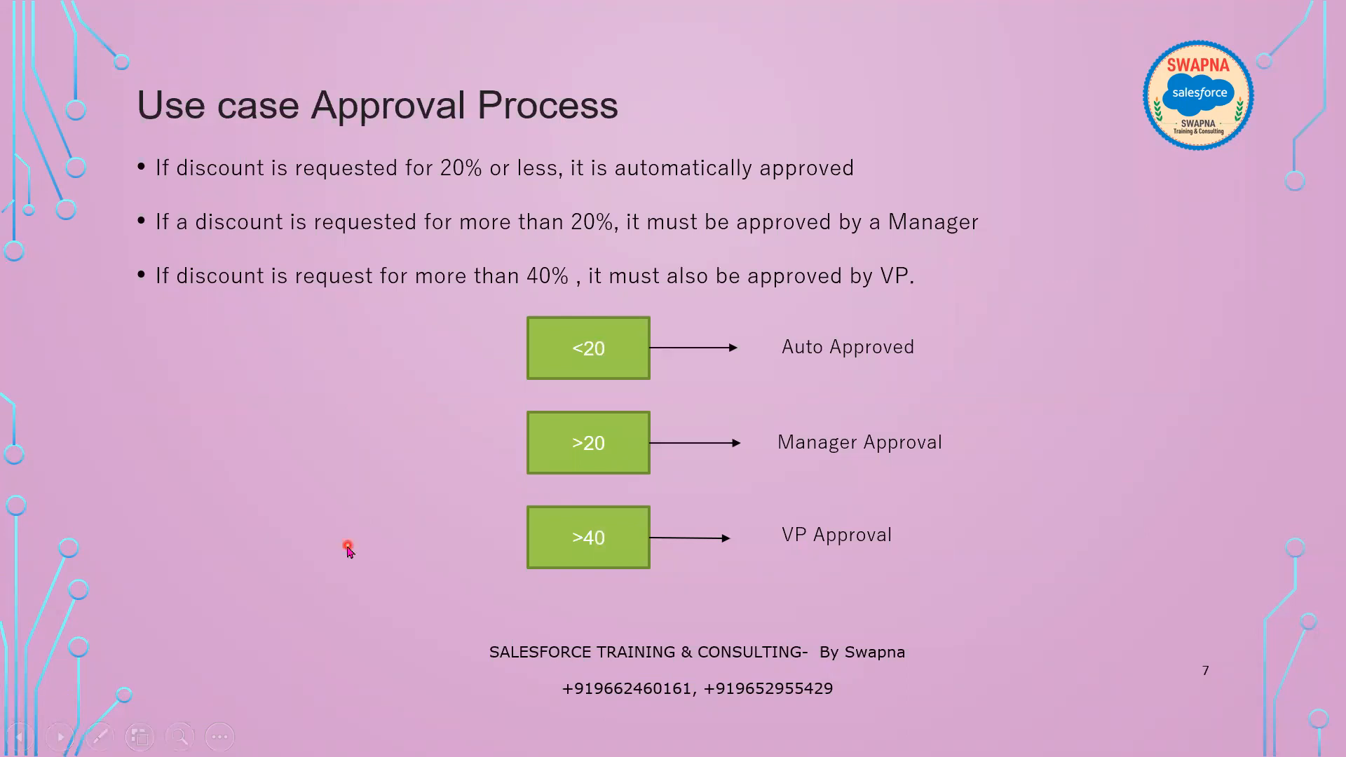
key(Right)
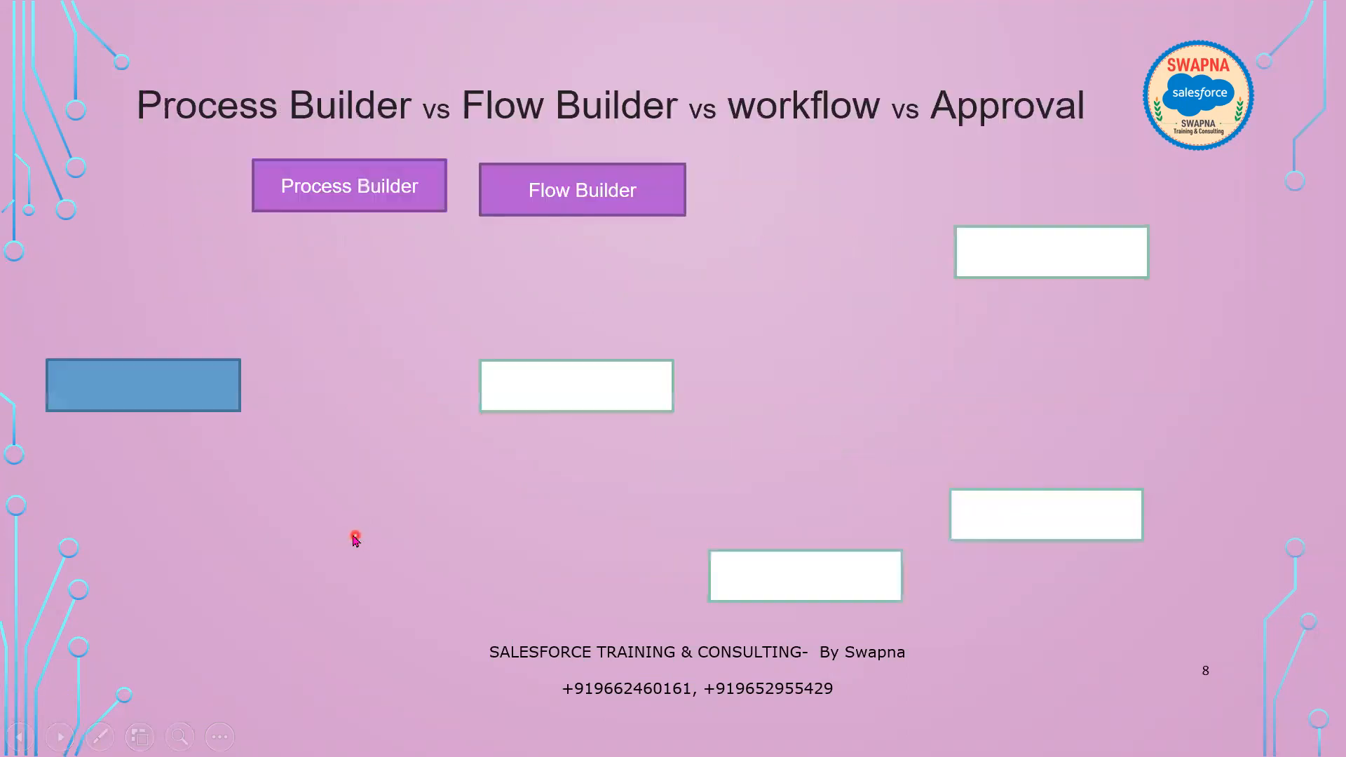
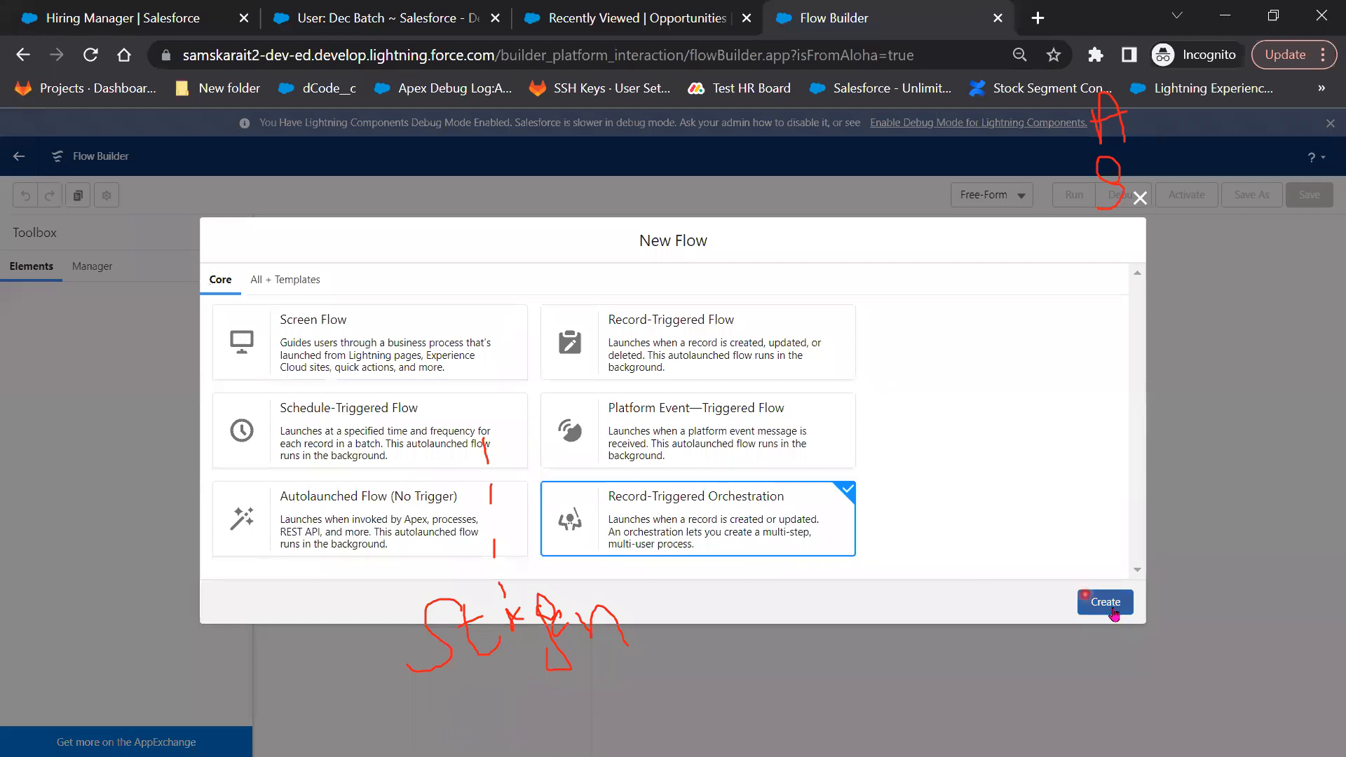
Create an Account record-triggered orchestration on record creation, with entry conditions requiring All Conditions Are Met (AND)
click(1117, 596)
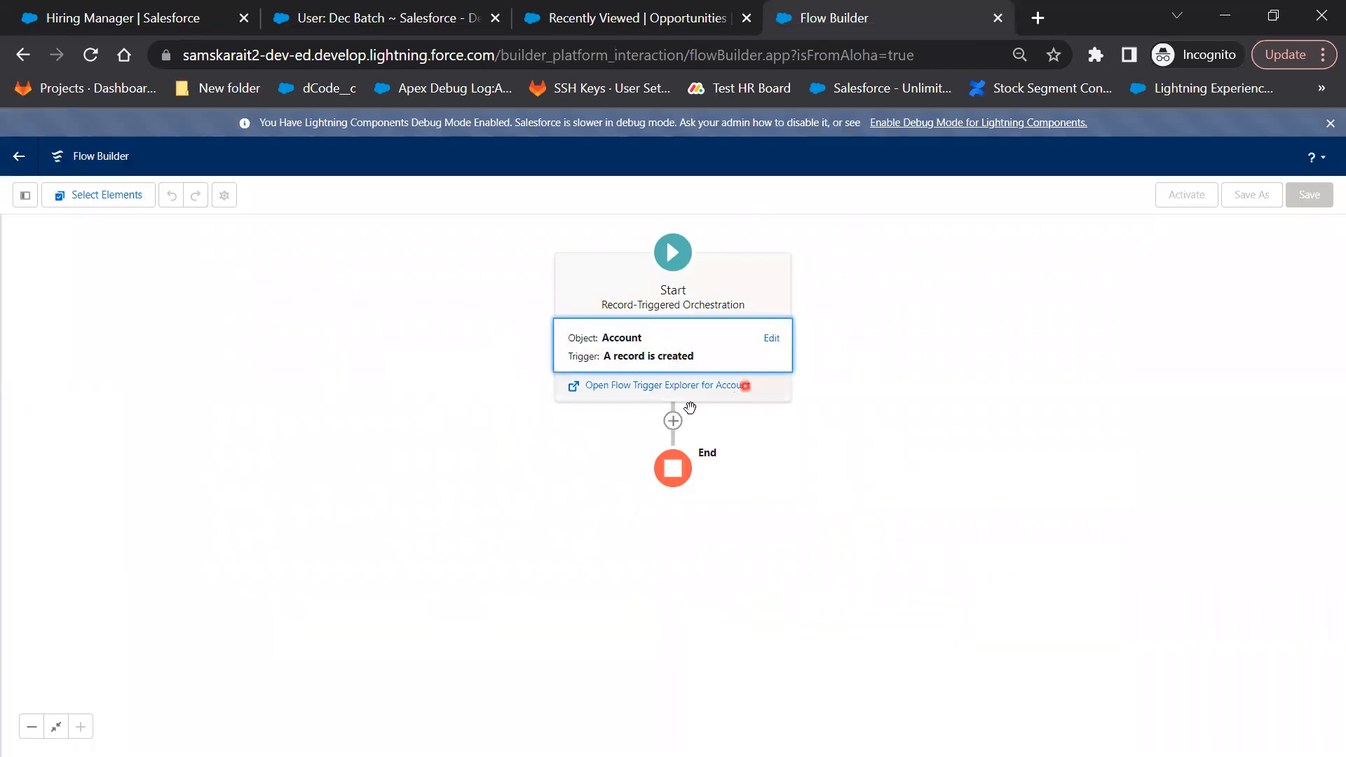
click(685, 360)
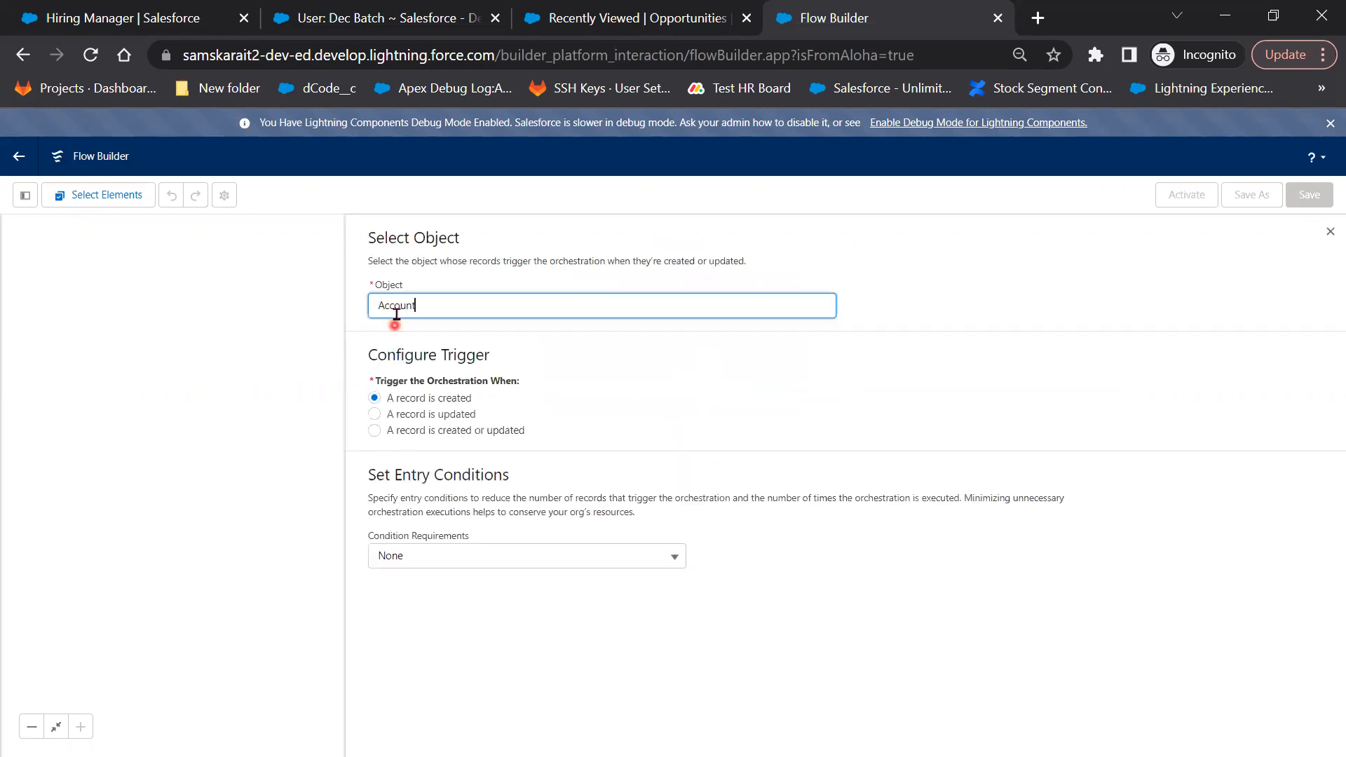
click(1202, 380)
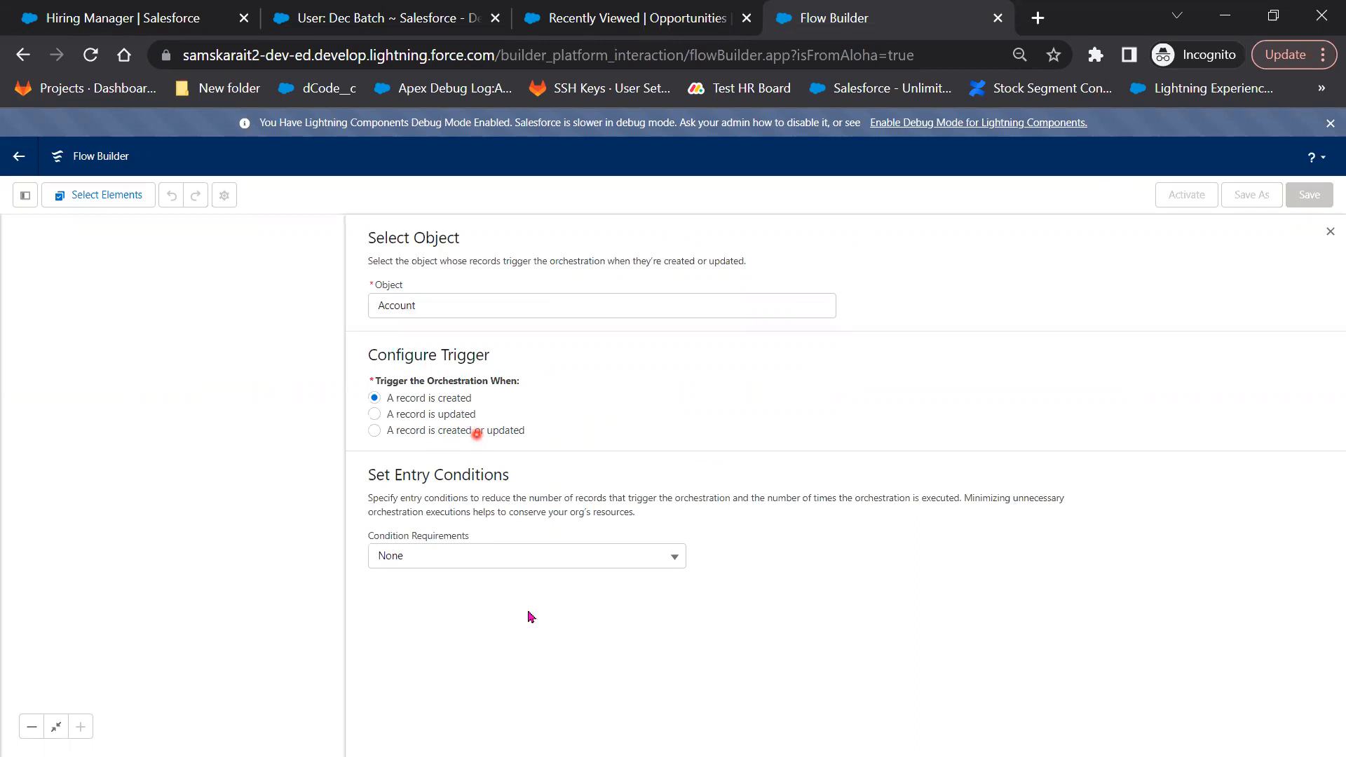
click(542, 562)
click(492, 449)
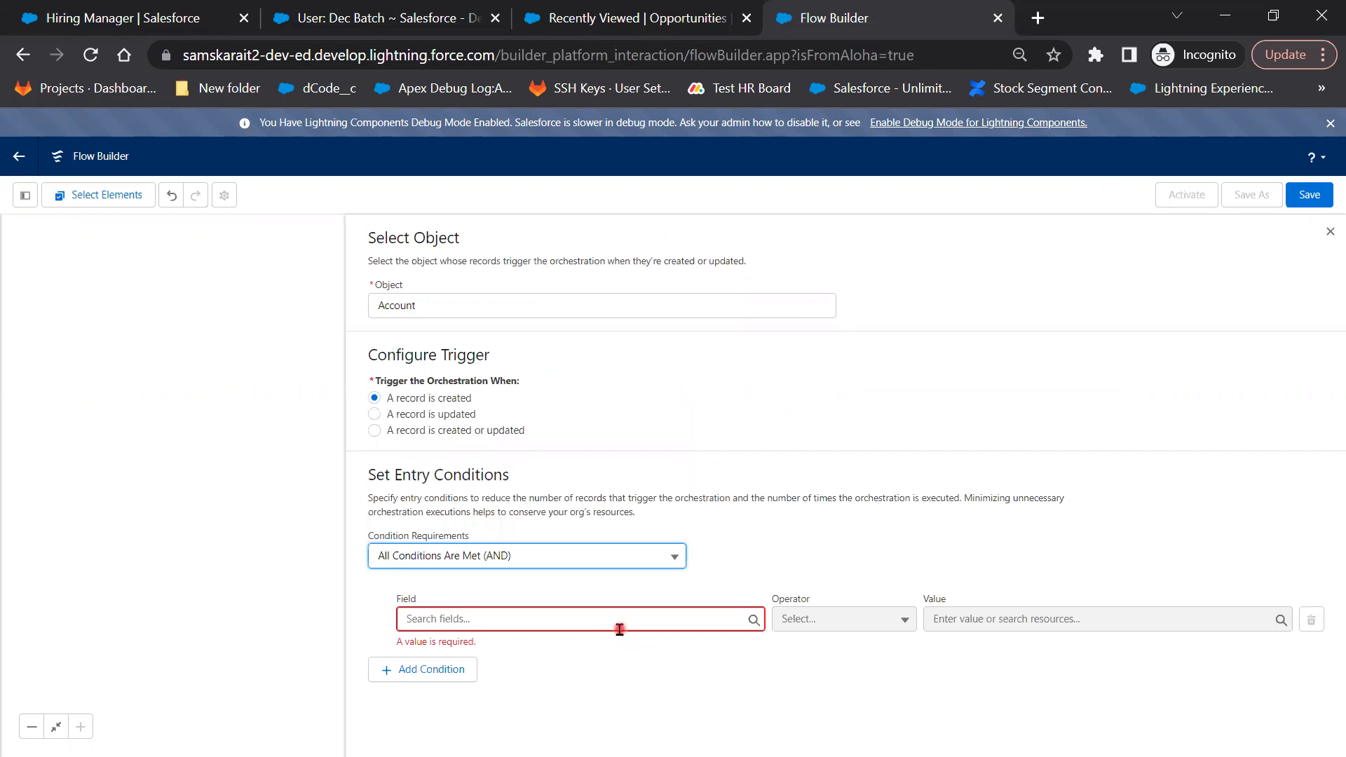
Add the entry condition Active__c Equals Yes, check it, and return to the orchestration canvas
click(620, 619)
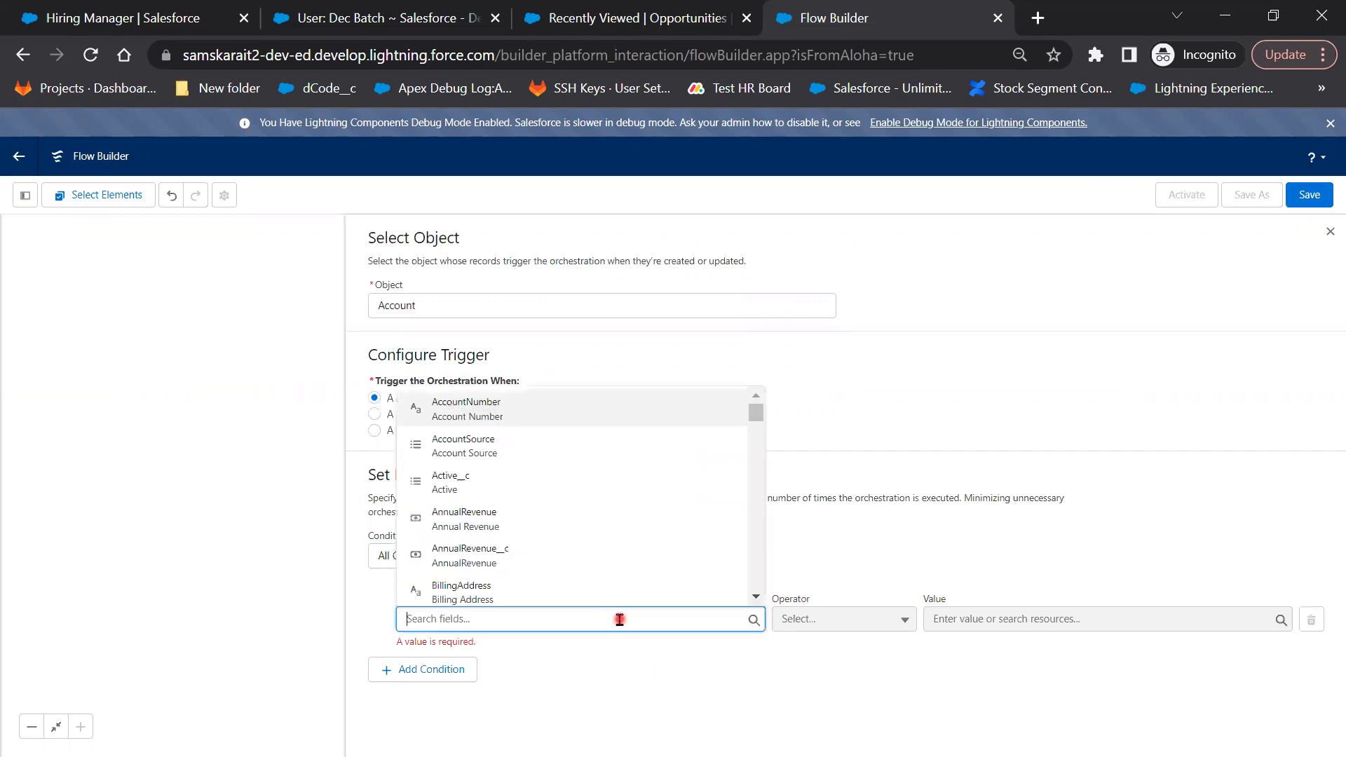
click(640, 487)
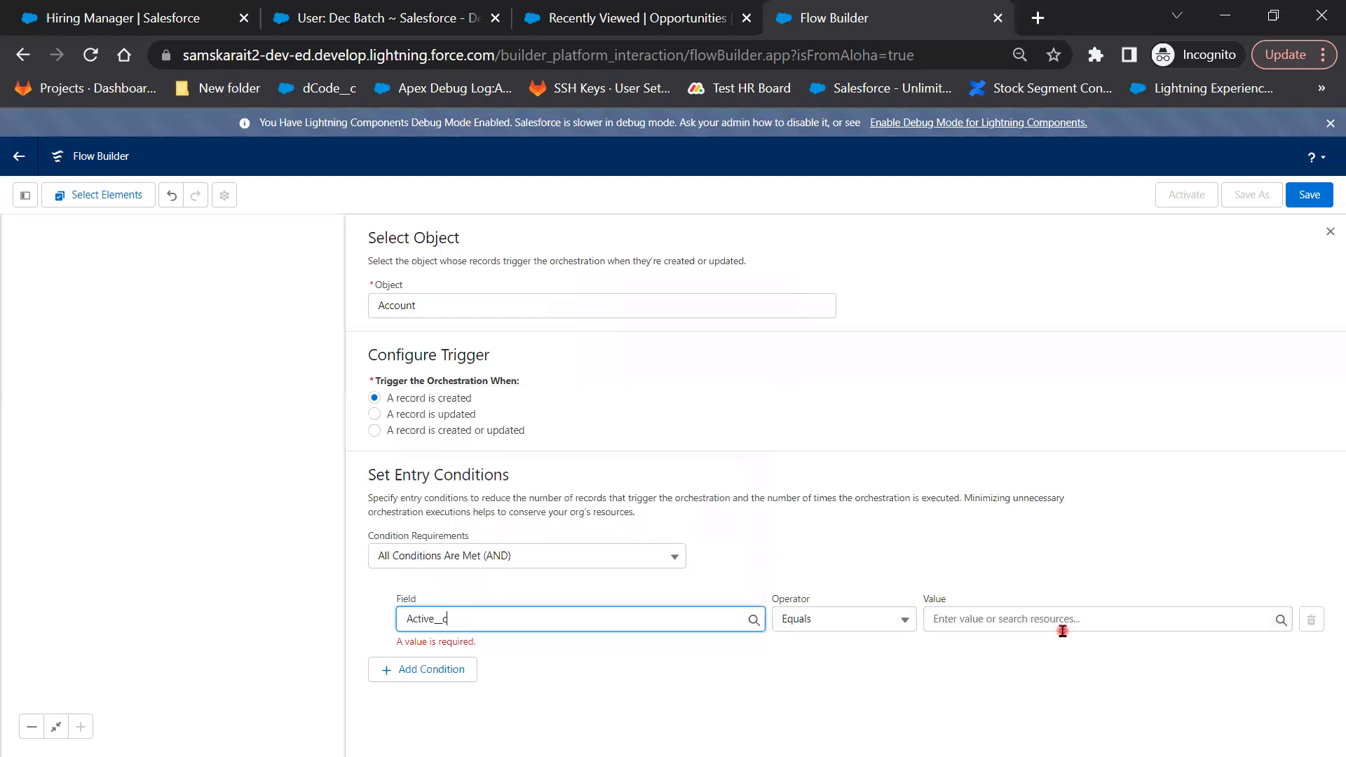
click(1063, 626)
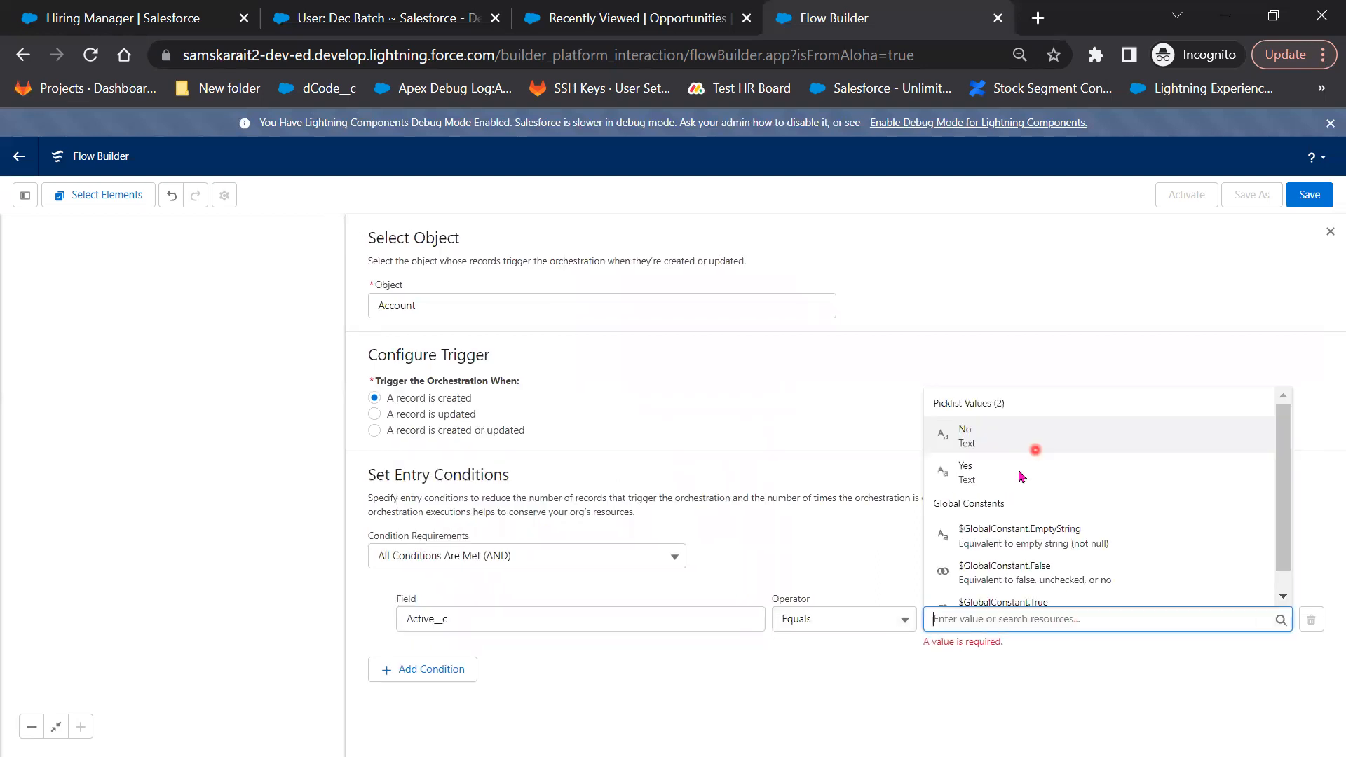
click(1031, 471)
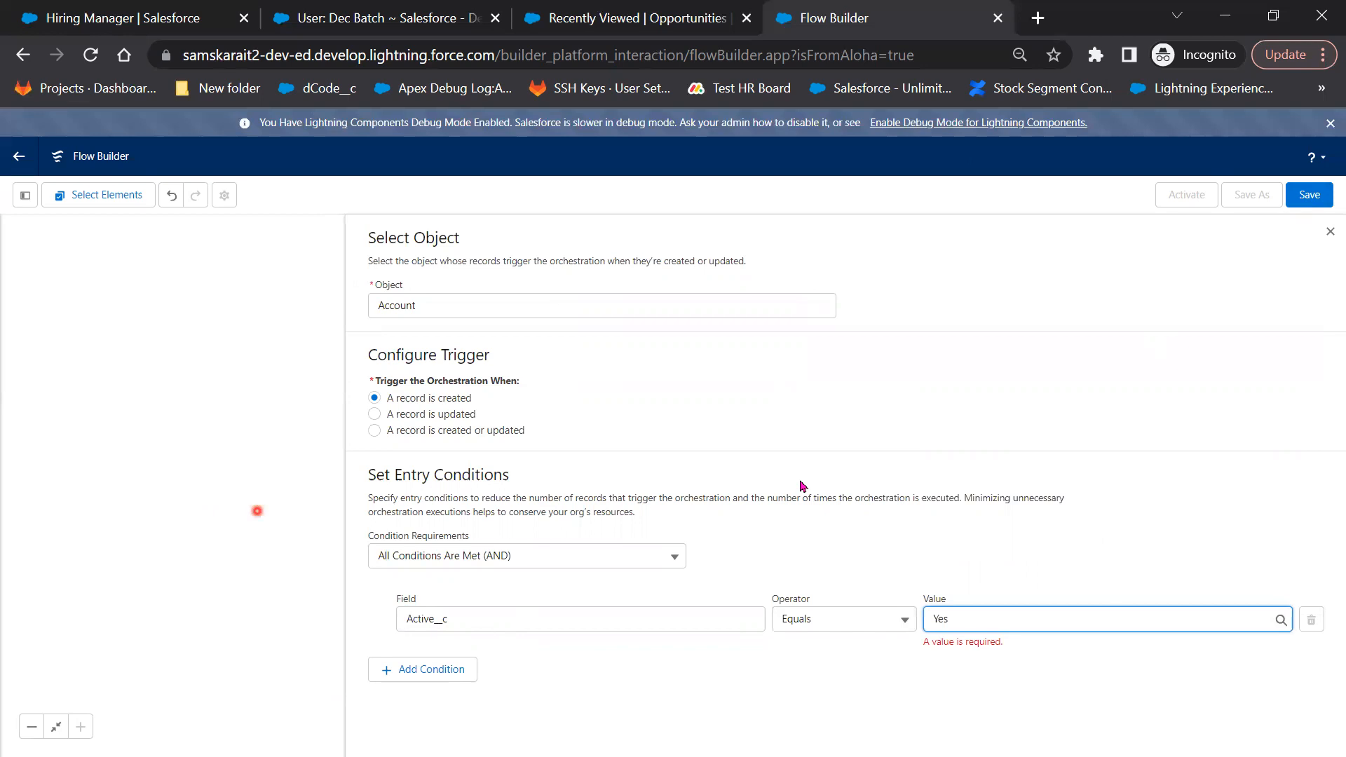
click(1330, 236)
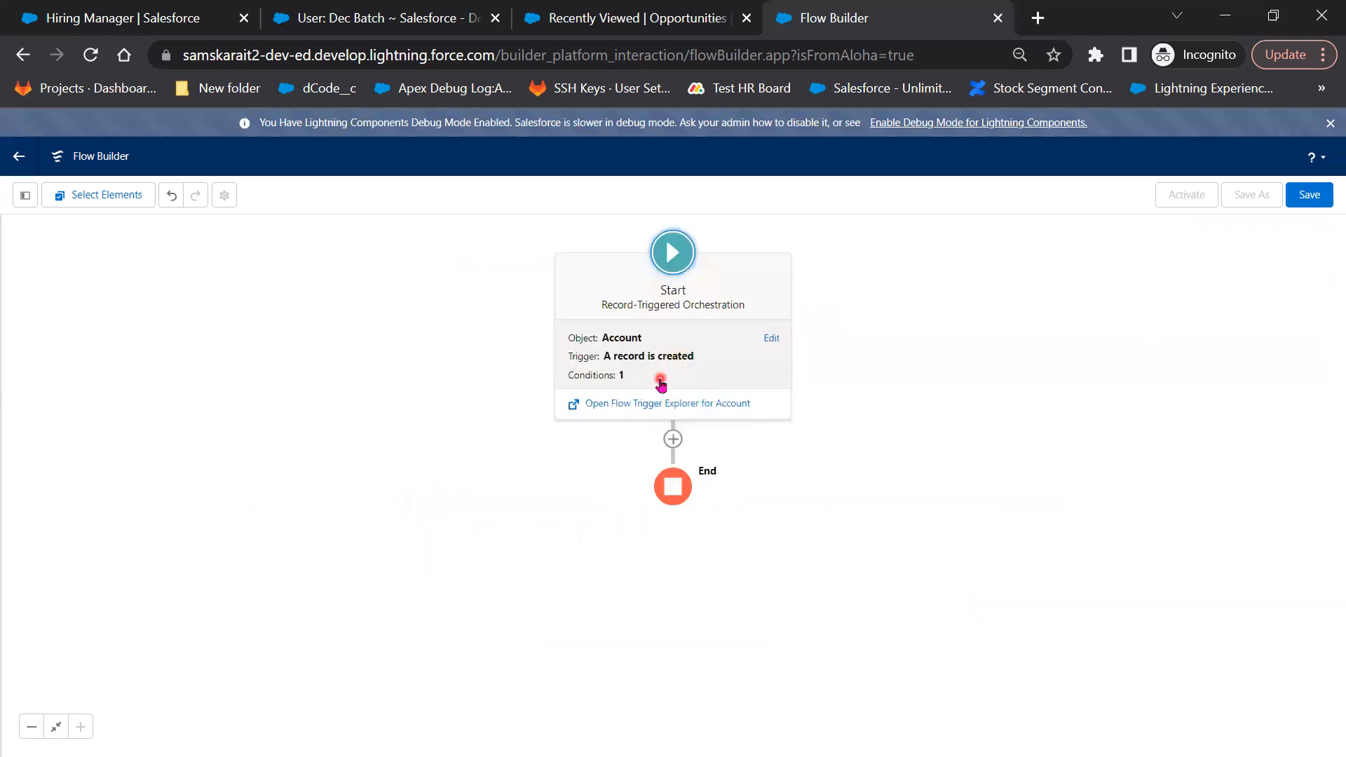
click(660, 382)
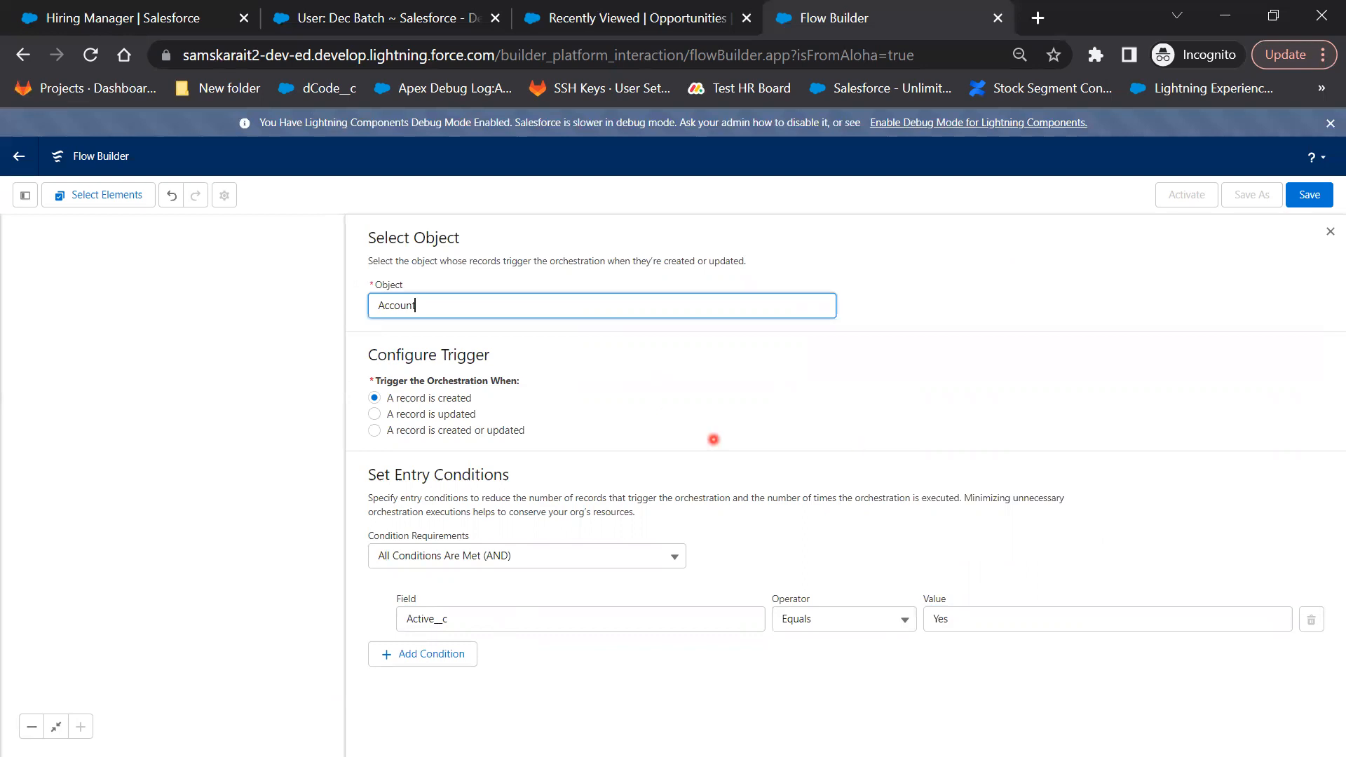
click(160, 579)
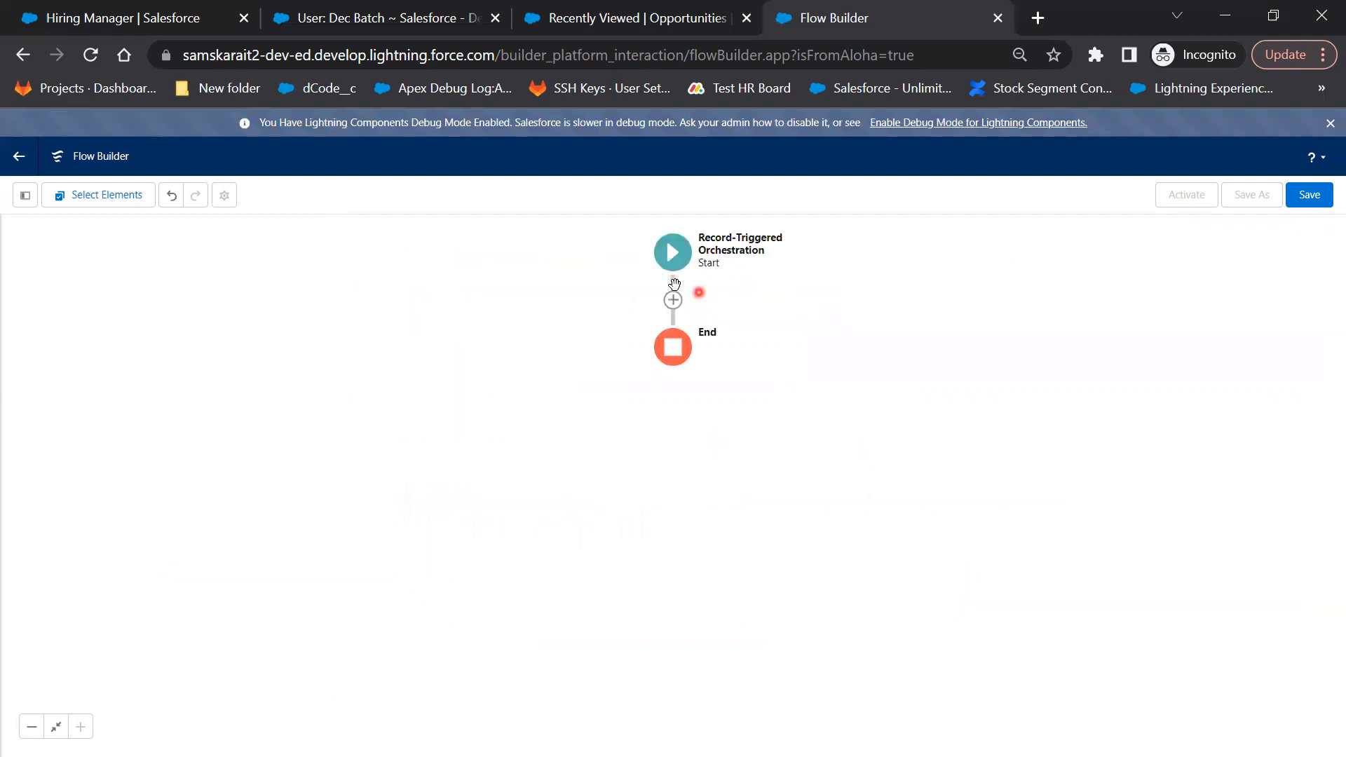
Insert a stage labelled 'stage 1' (API name stage_1) between Start and End and review its exit condition options
click(673, 301)
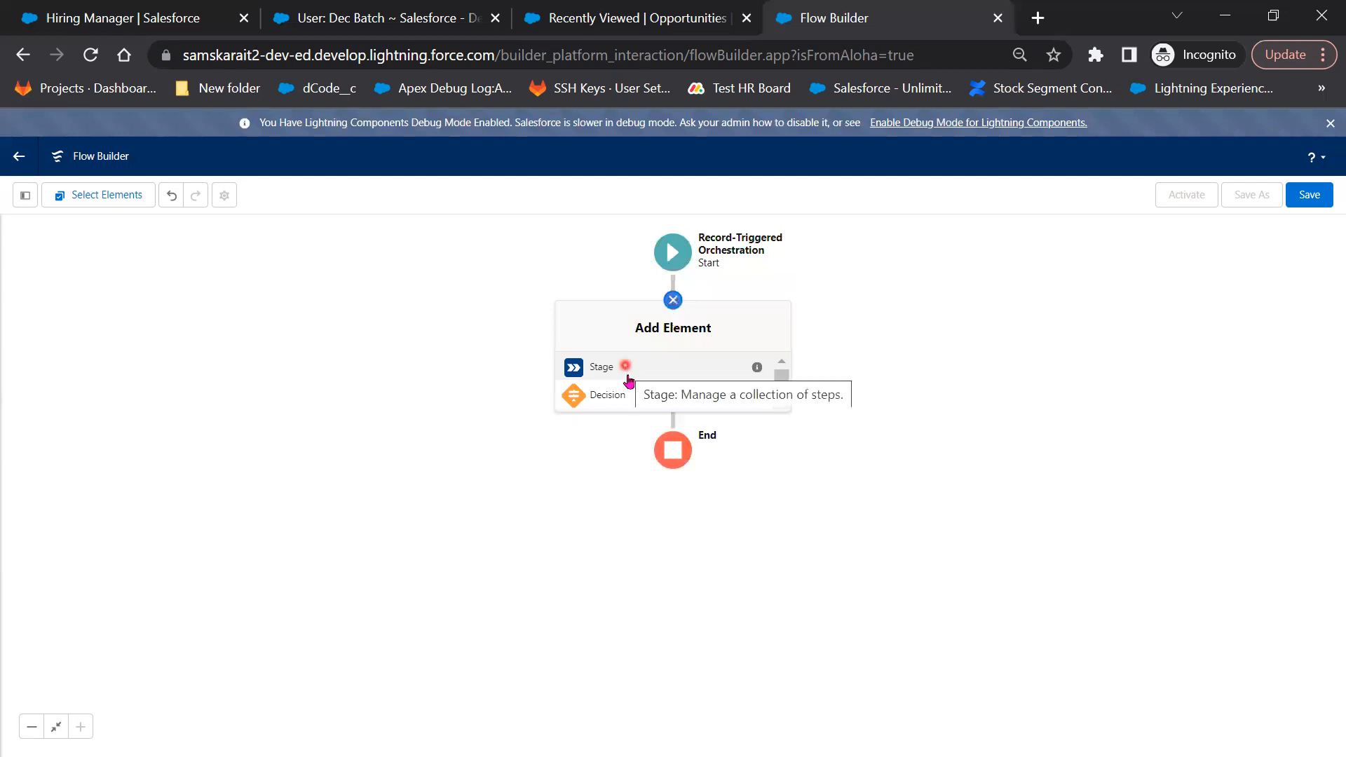
click(630, 378)
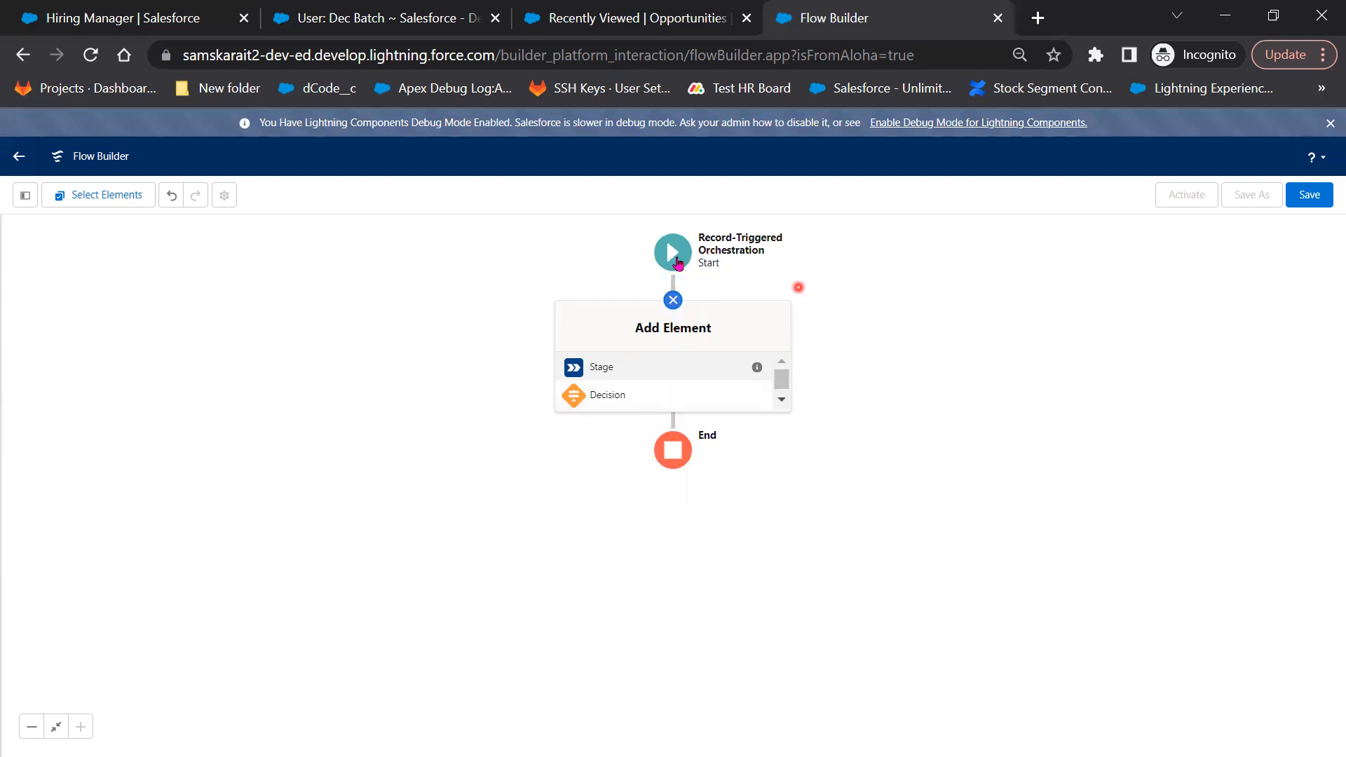
click(660, 367)
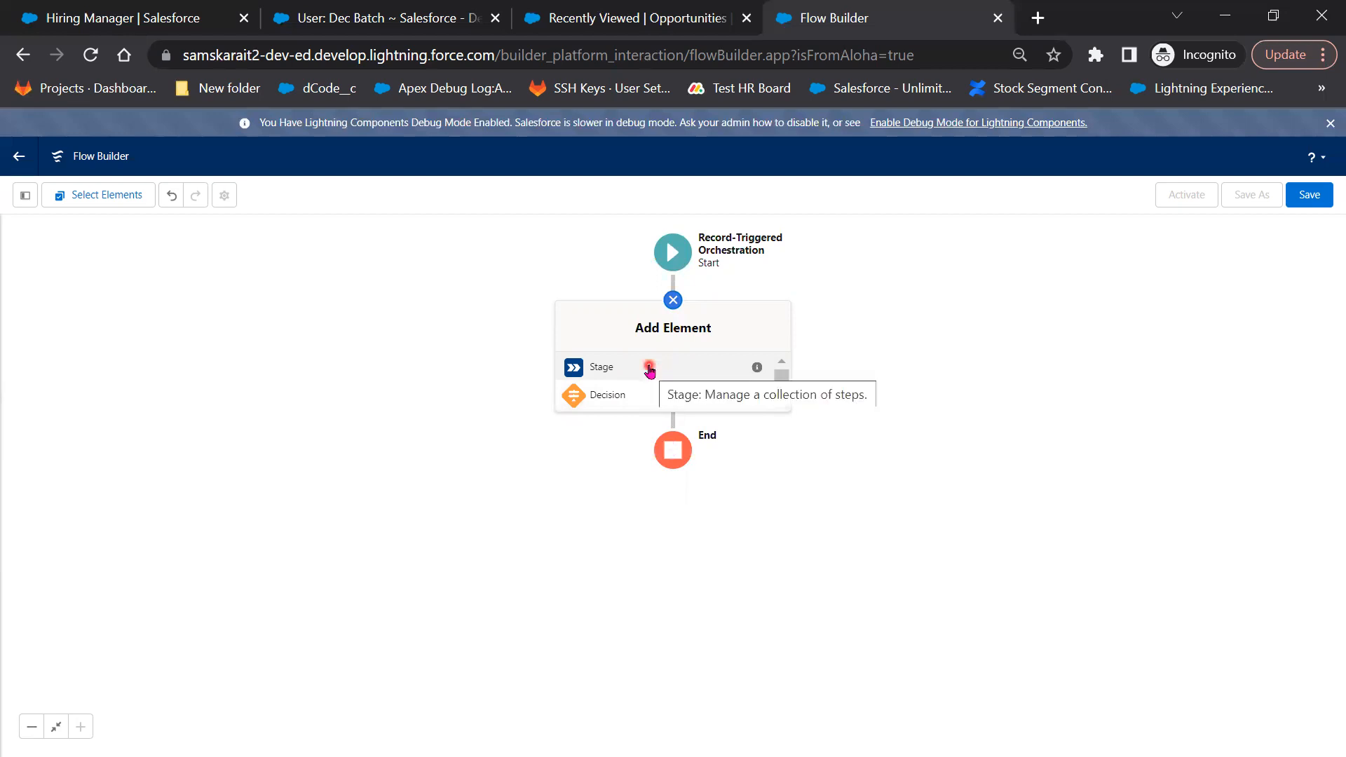
click(648, 364)
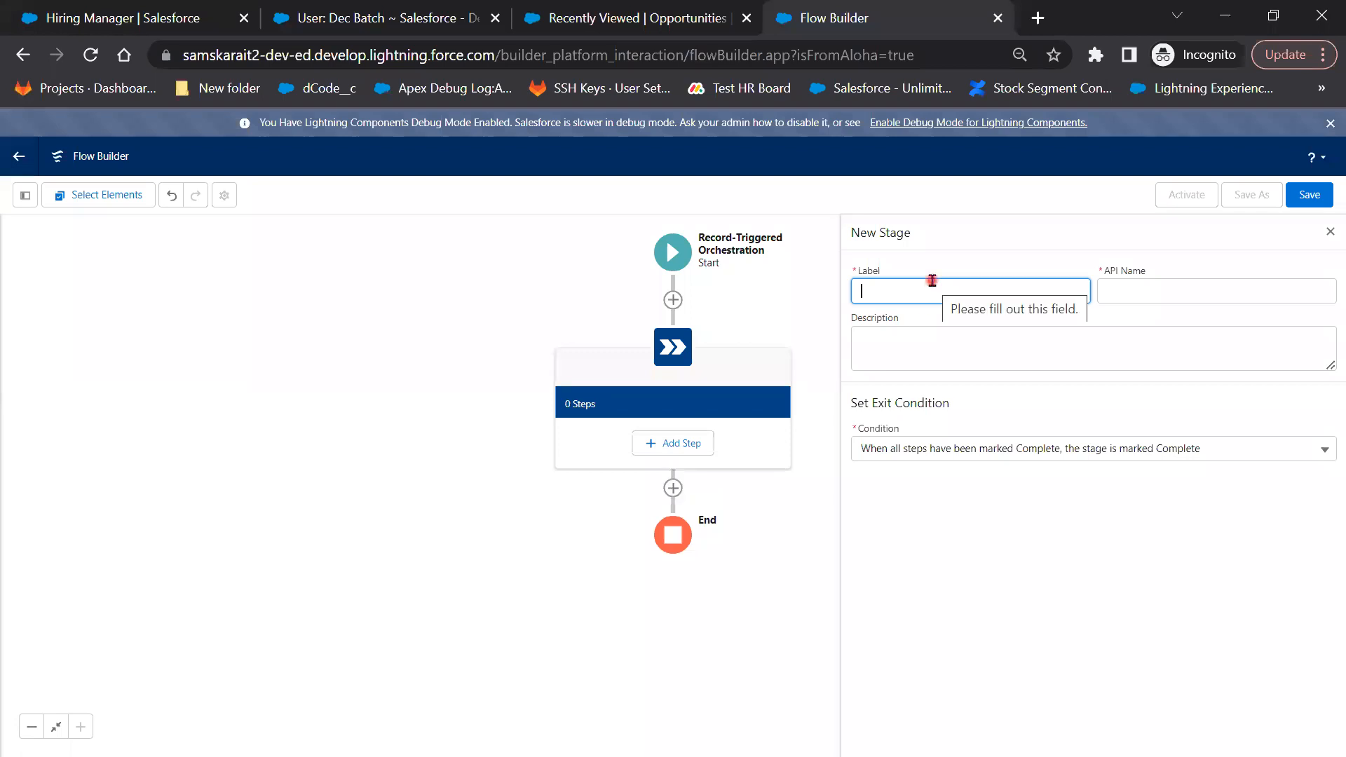
text(stage)
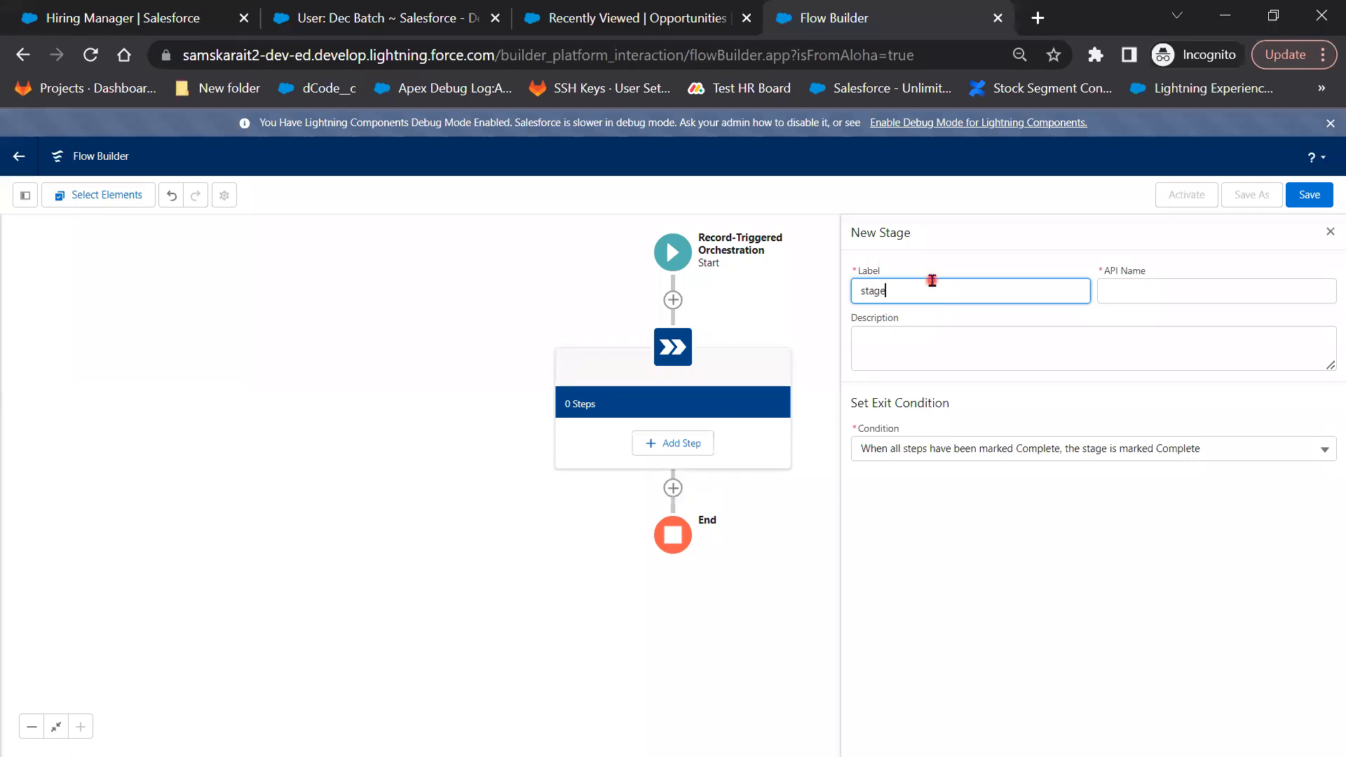
text( 1)
key(Tab)
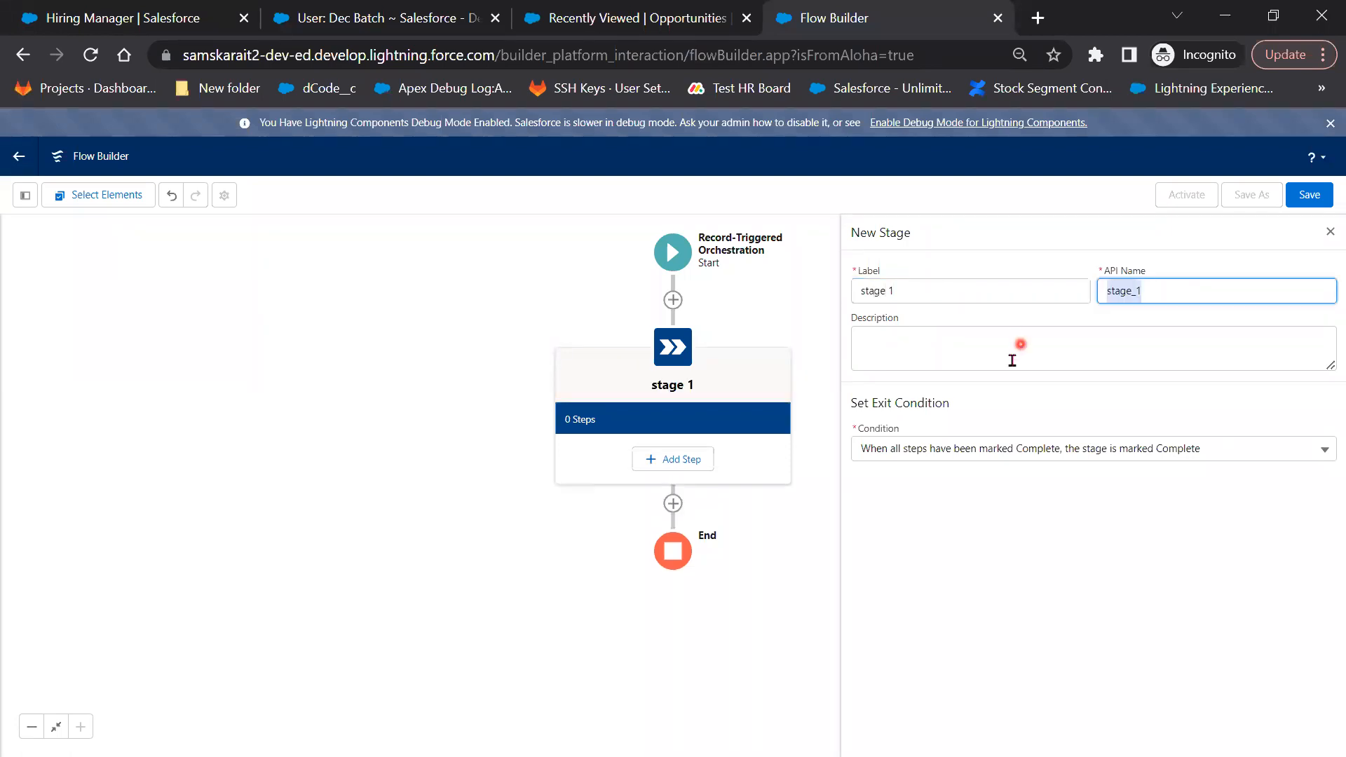
click(1003, 448)
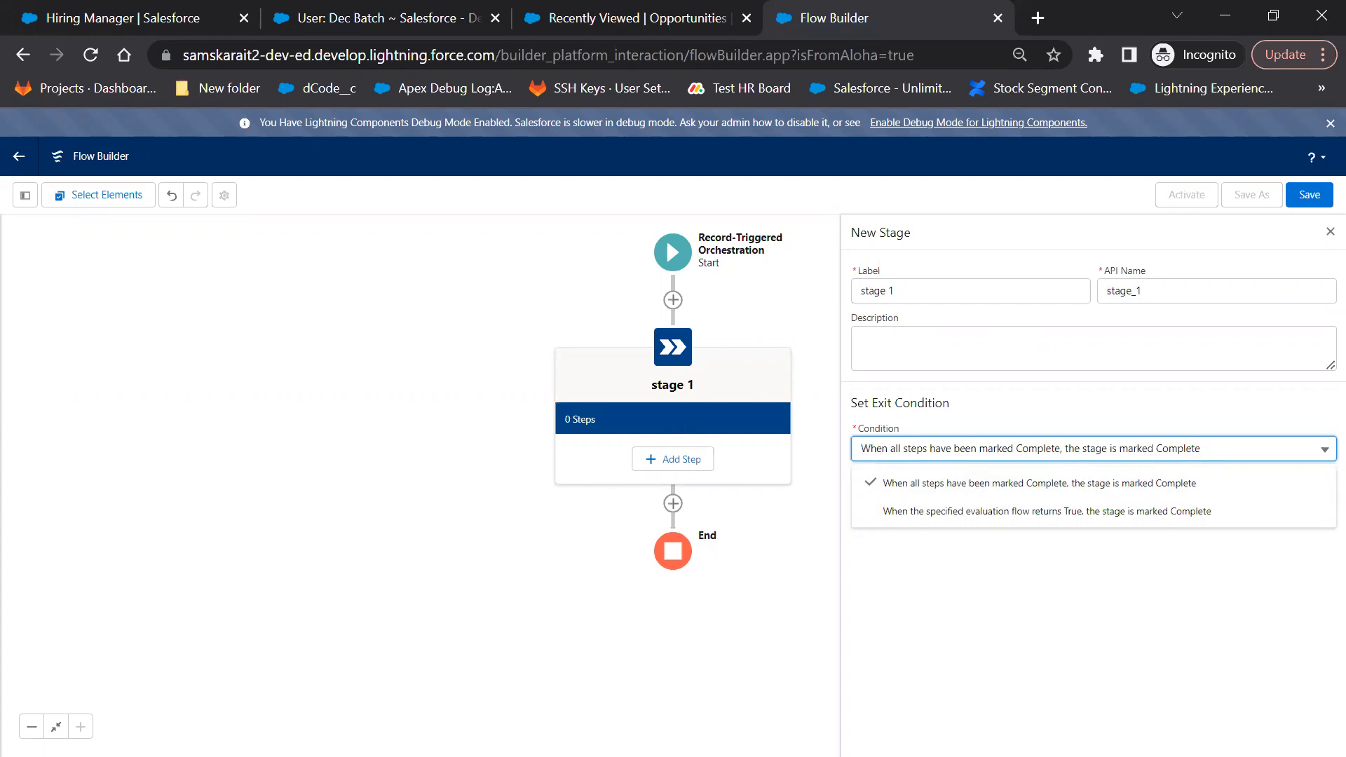
click(165, 533)
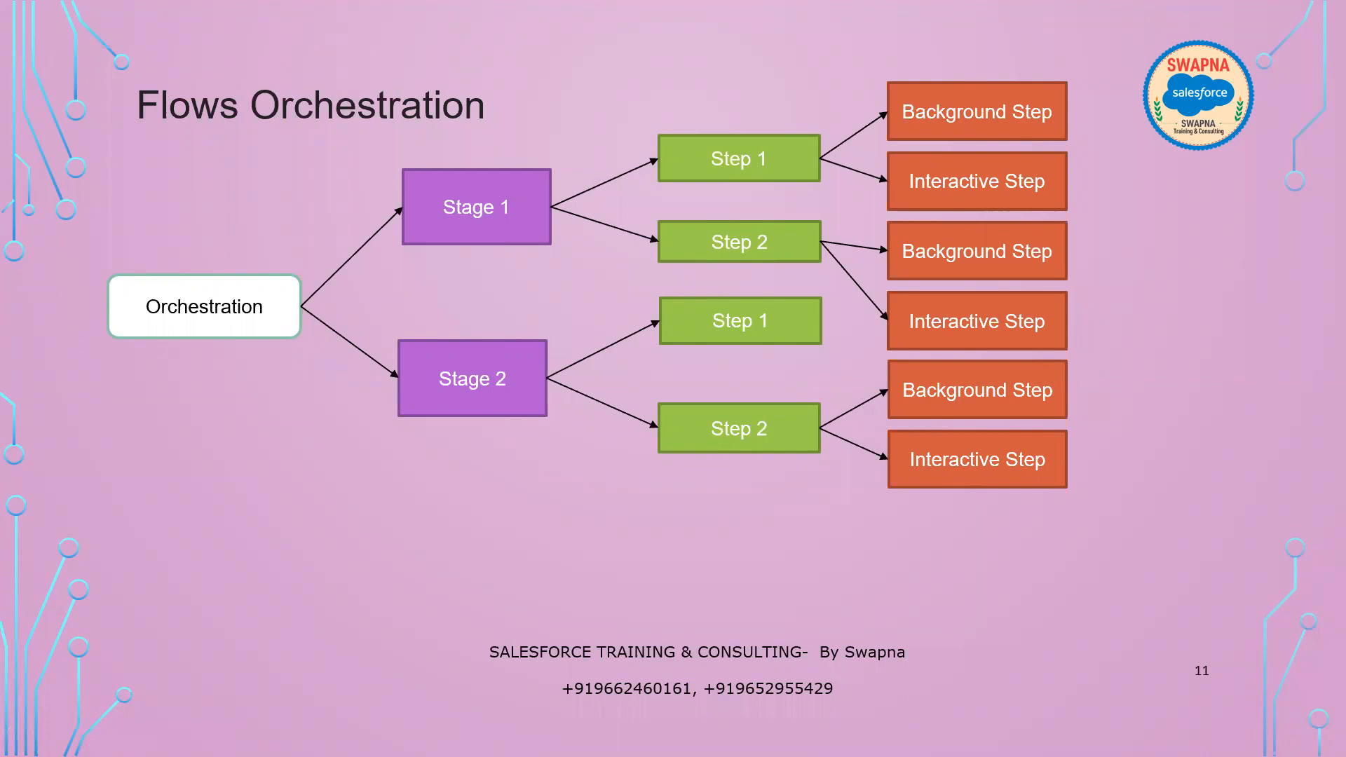
Back in Flow Builder, reopen stage 1's exit condition choices
click(983, 451)
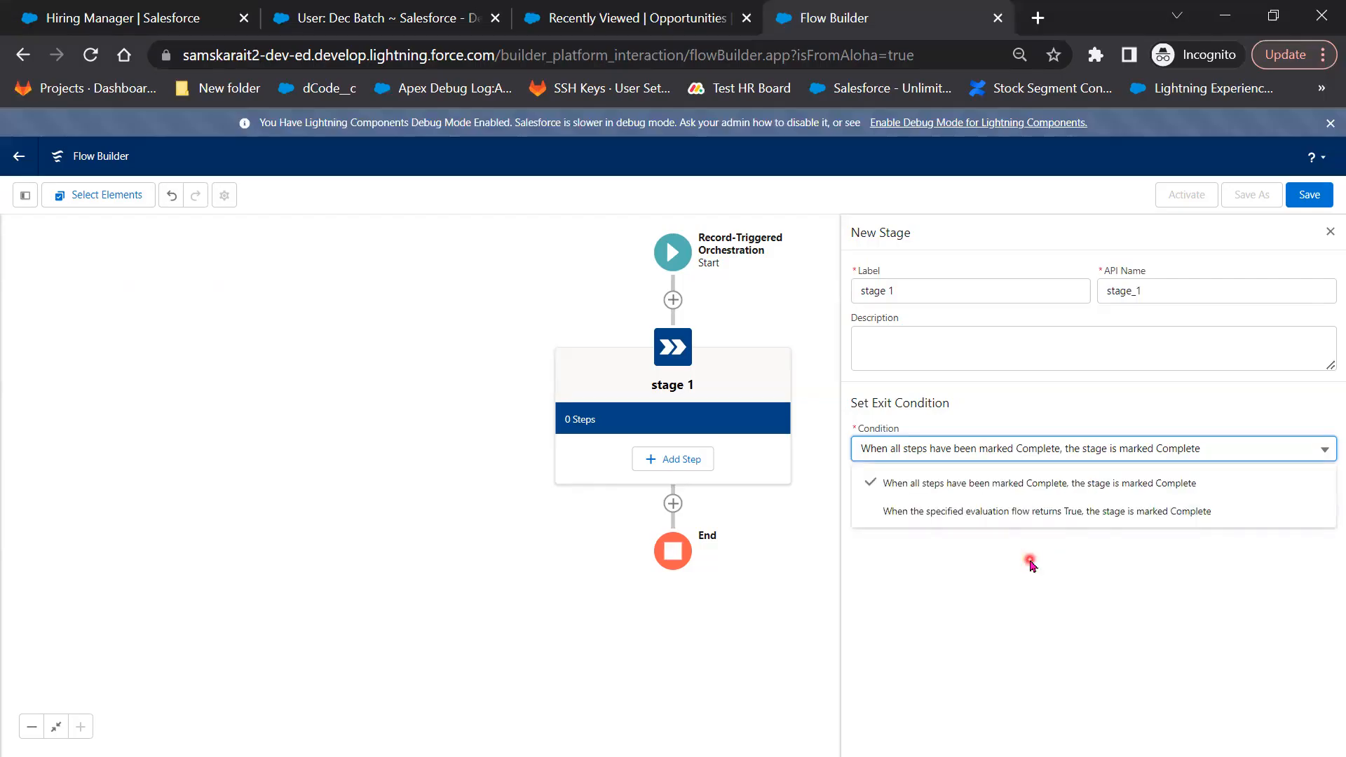
Set stage 1's exit condition to 'When all steps have been marked Complete' and bring up its Add Step choices
click(1065, 517)
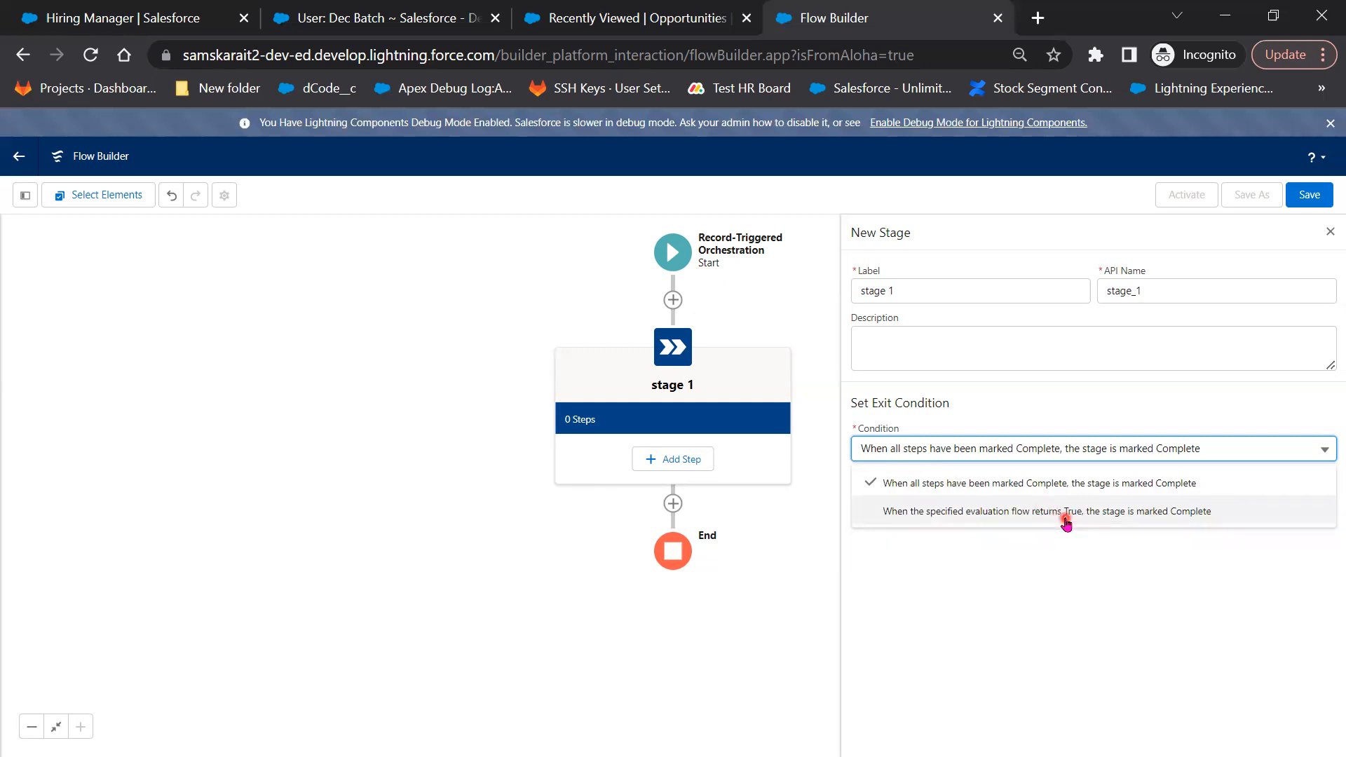
click(1065, 517)
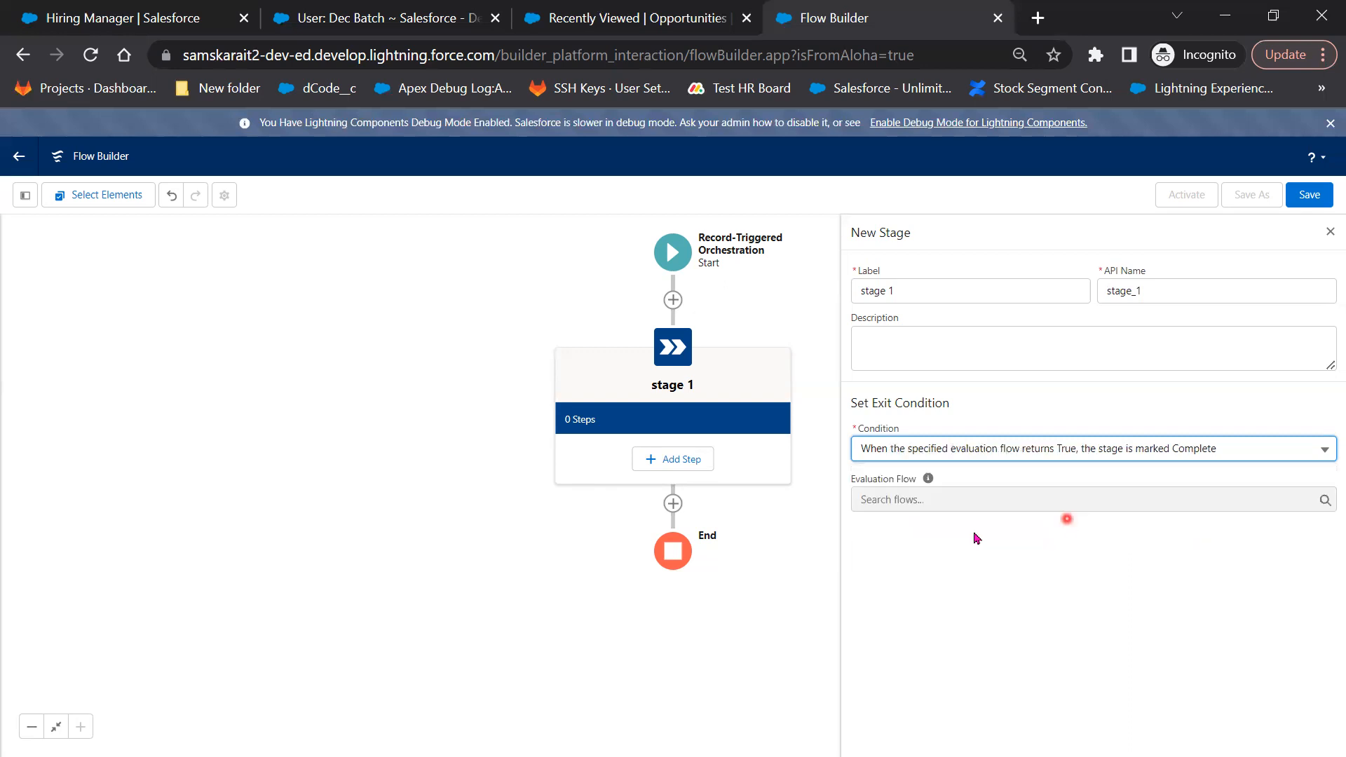
click(951, 500)
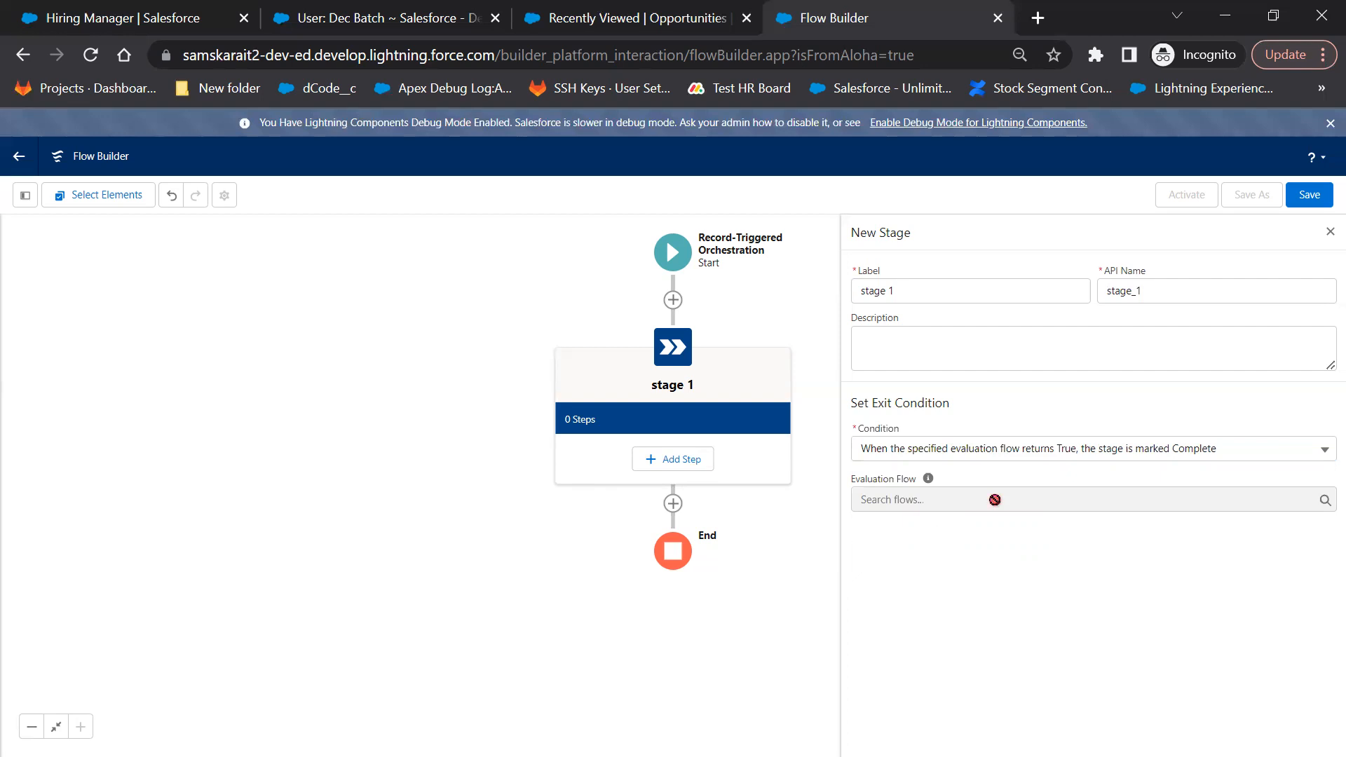
click(1011, 455)
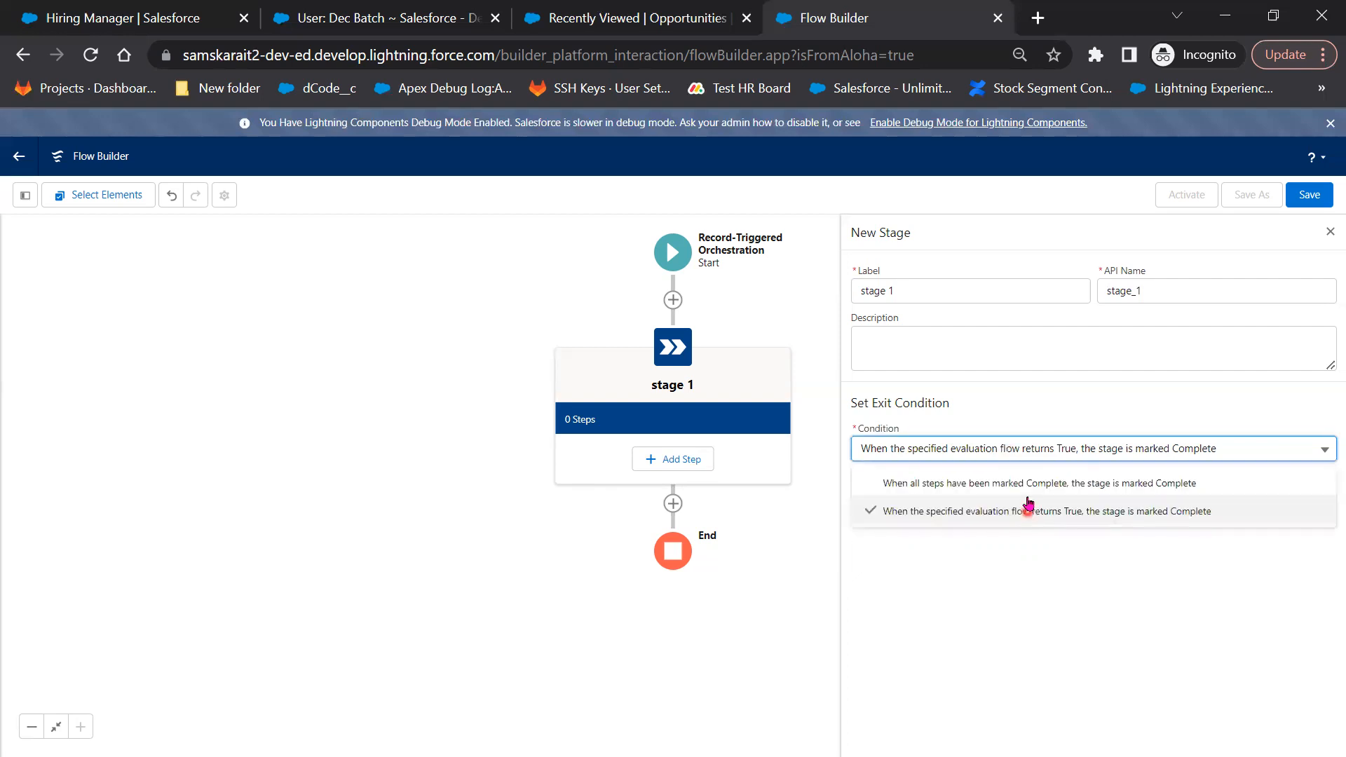
click(1025, 492)
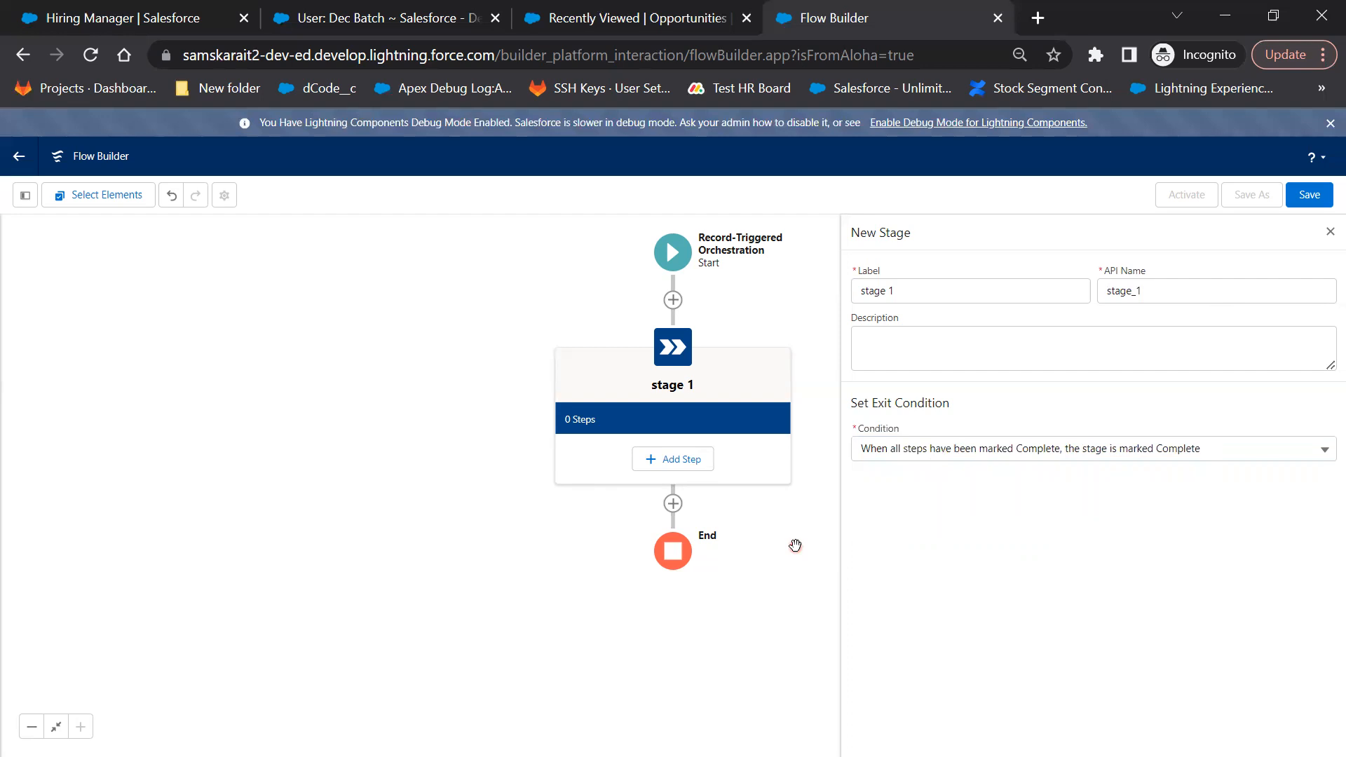
click(675, 471)
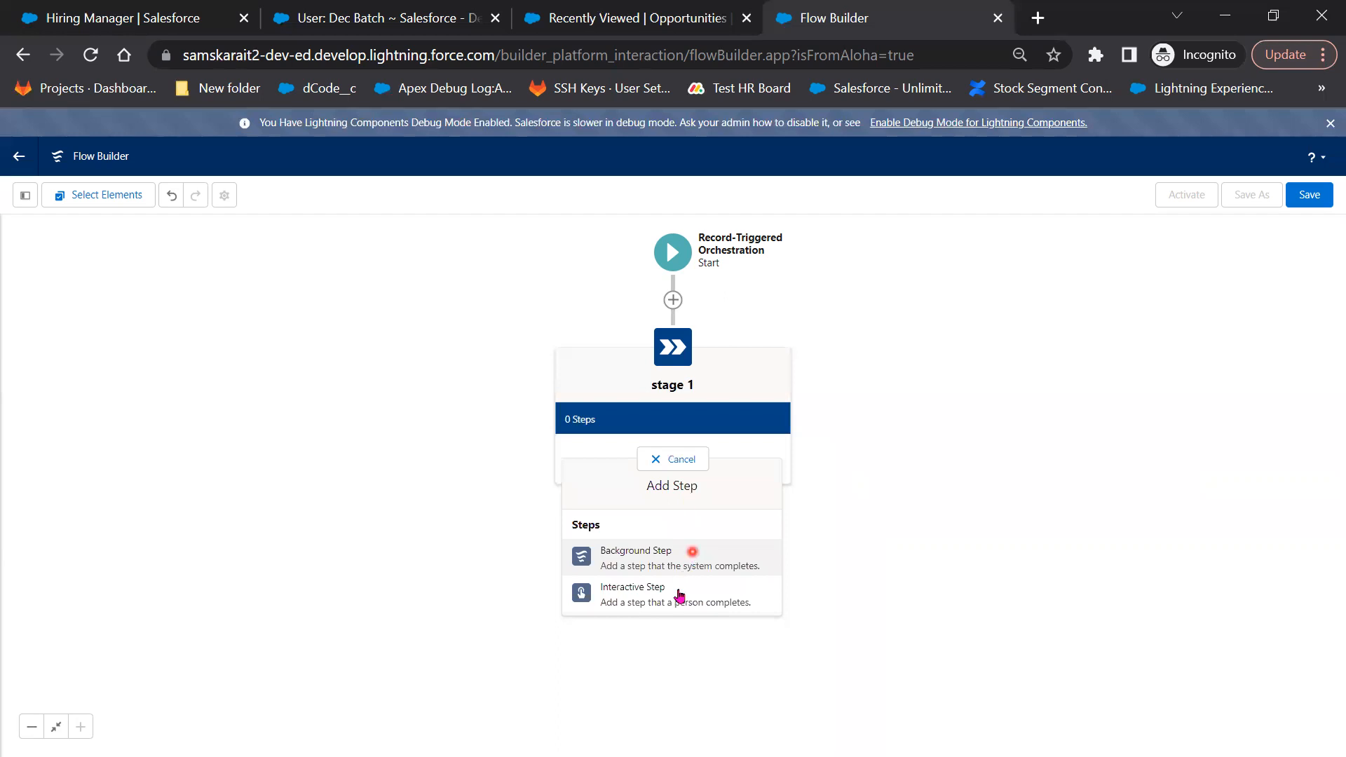
Add an Interactive Step labelled step1 to stage 1 that starts when the stage starts
click(662, 558)
click(683, 604)
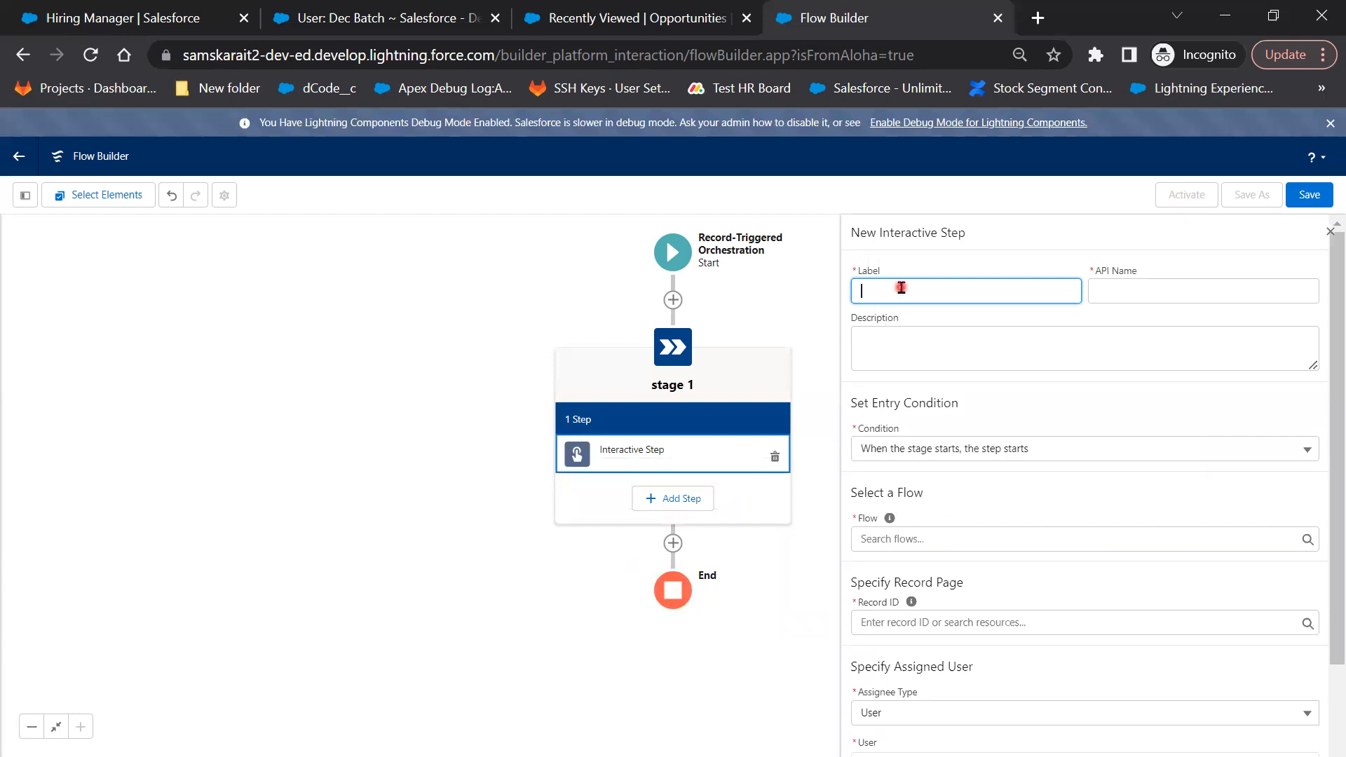
text(ep1)
click(1016, 456)
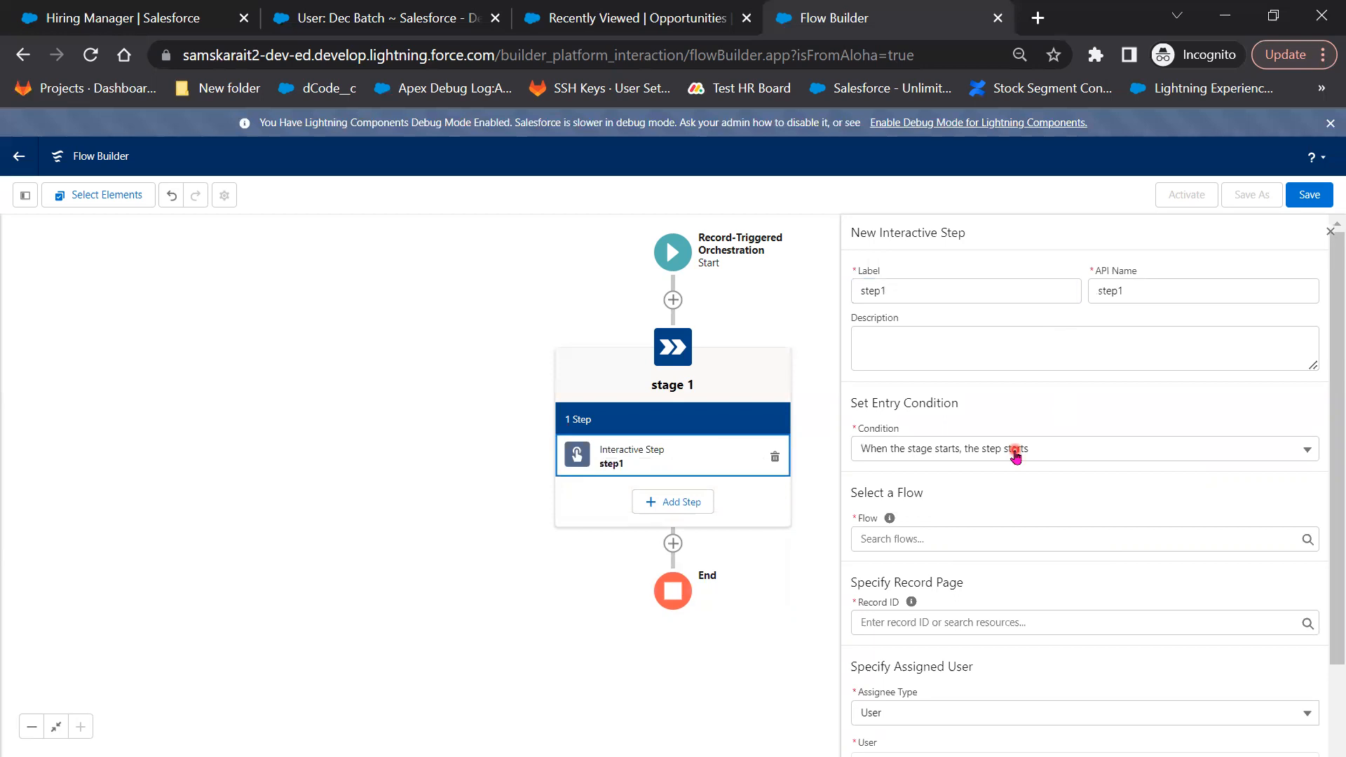
click(1016, 457)
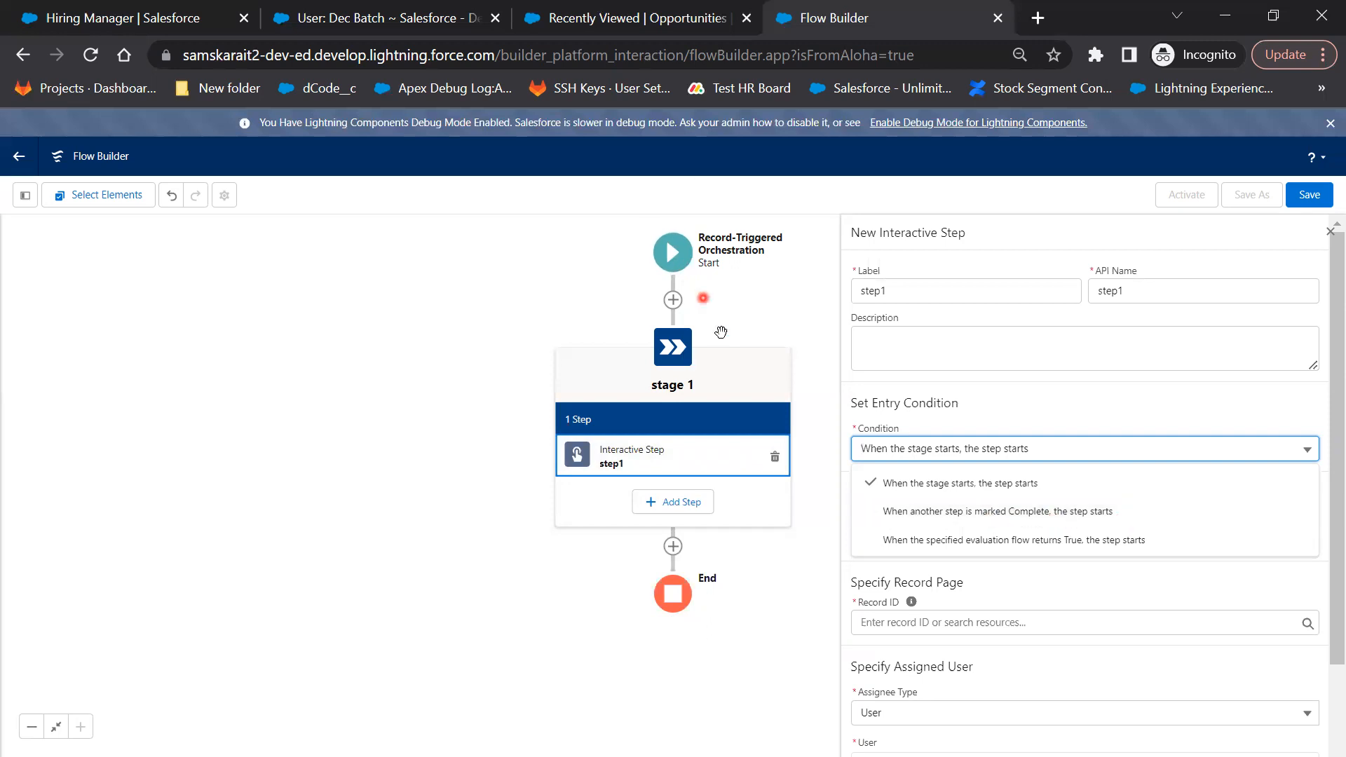
click(968, 484)
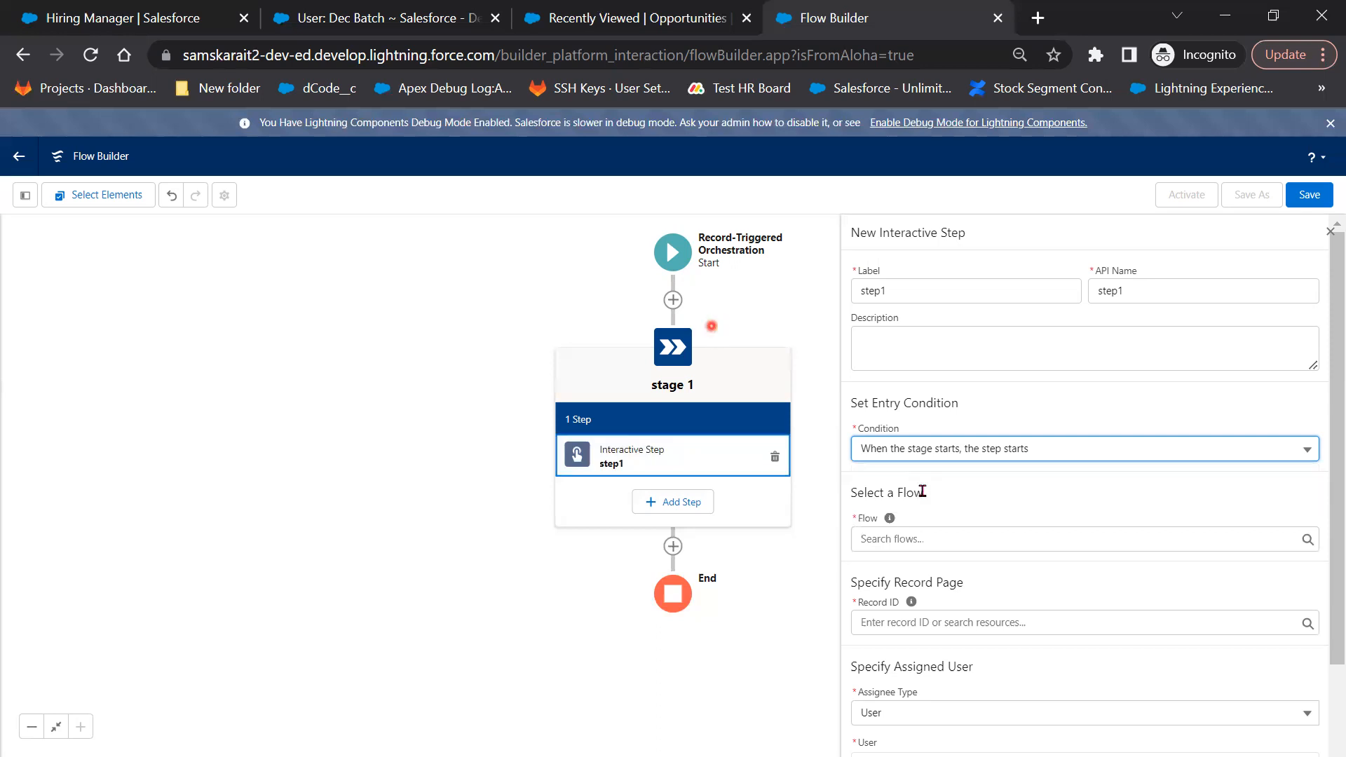
Have step1 run the Create New HM record flow with Record ID {!stage_1.Status}
click(1064, 536)
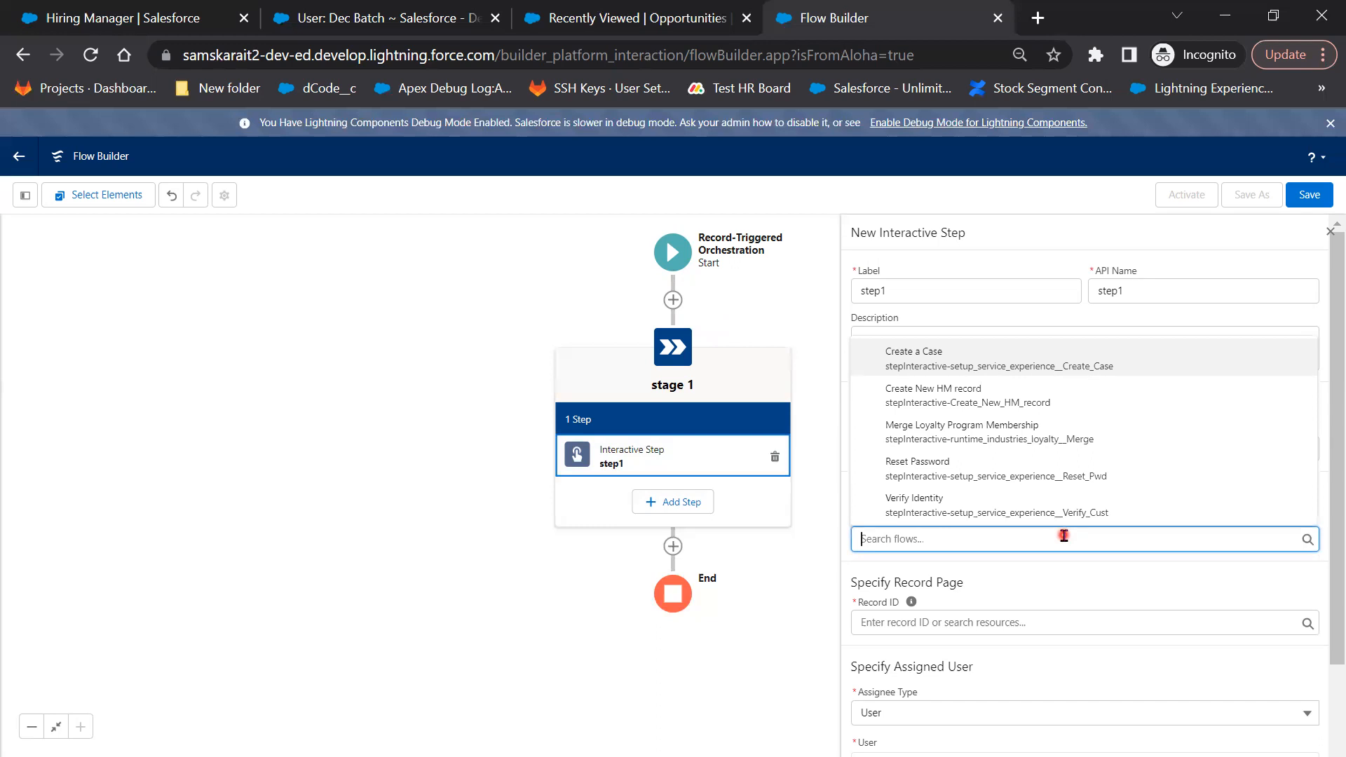
click(1023, 404)
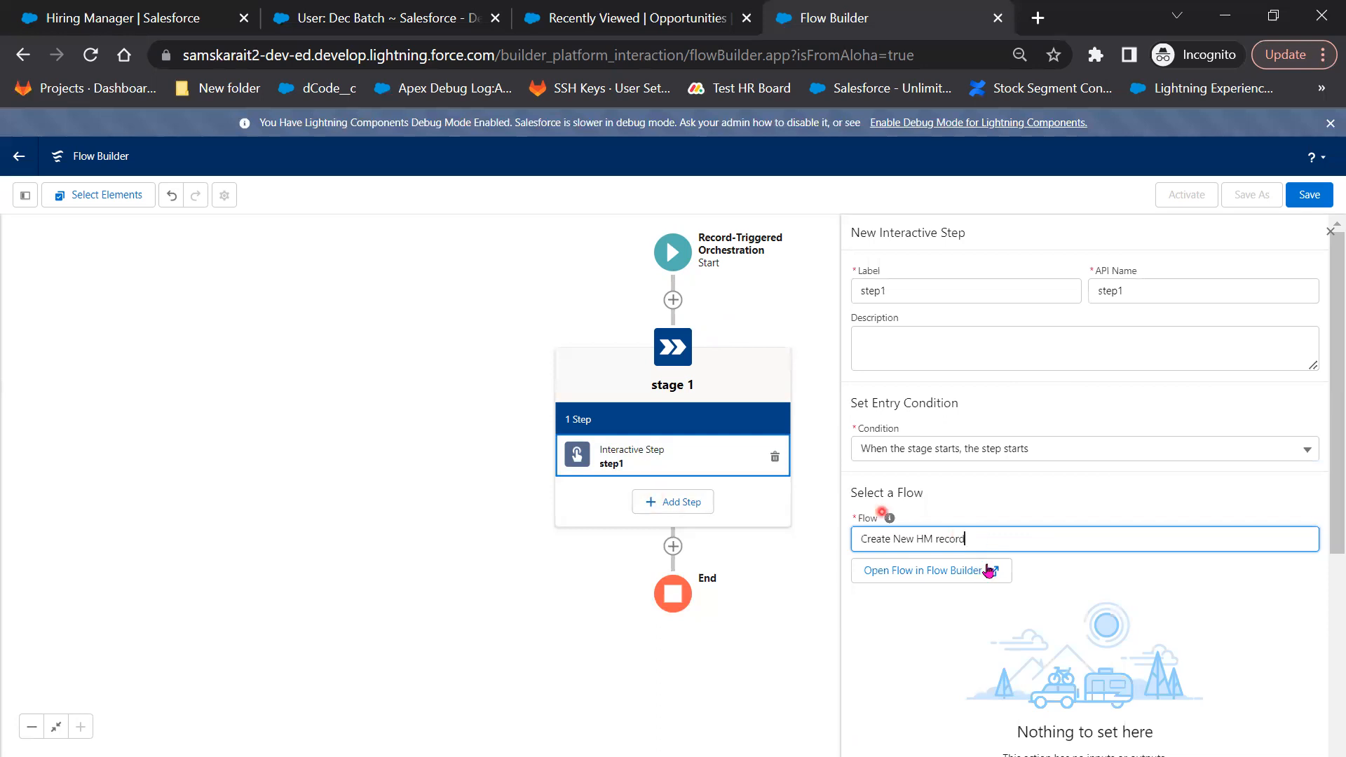
scroll(1097, 603, down, 3)
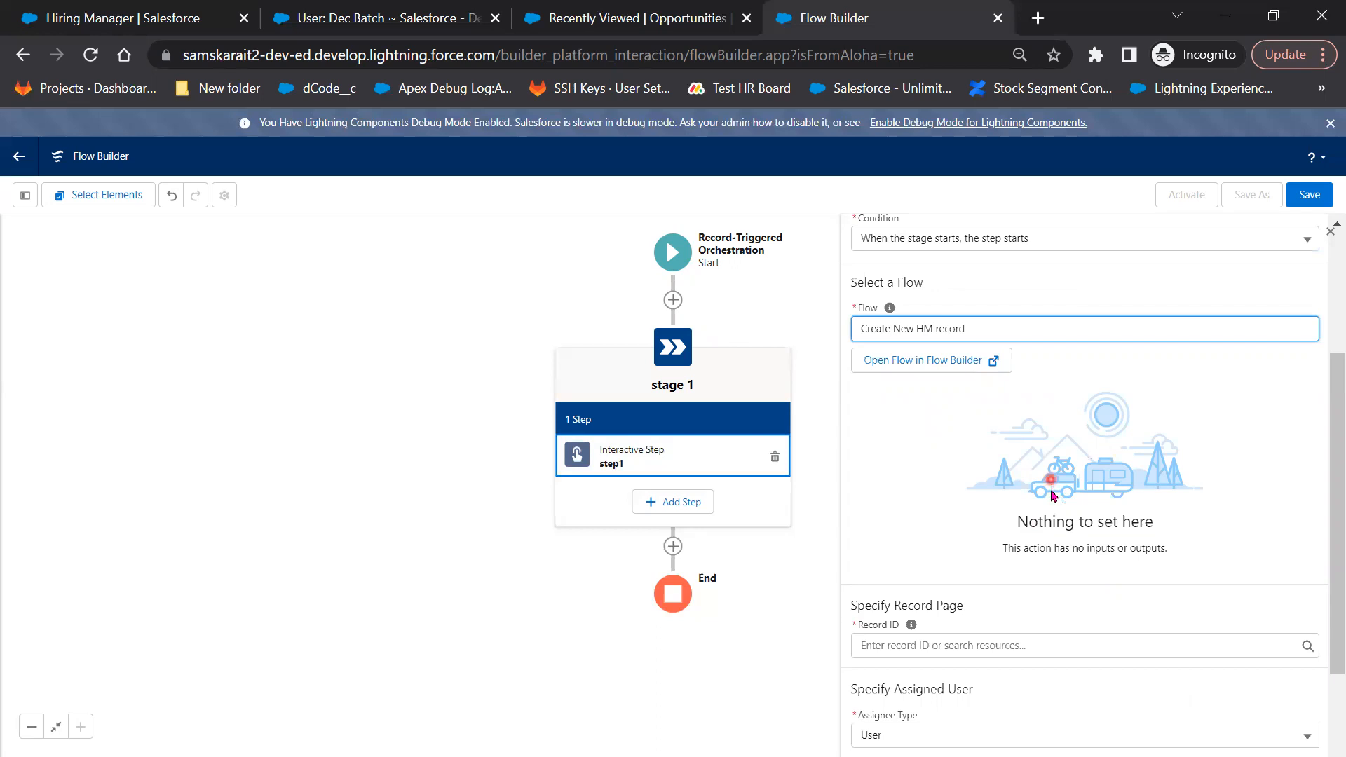
click(1001, 647)
click(972, 495)
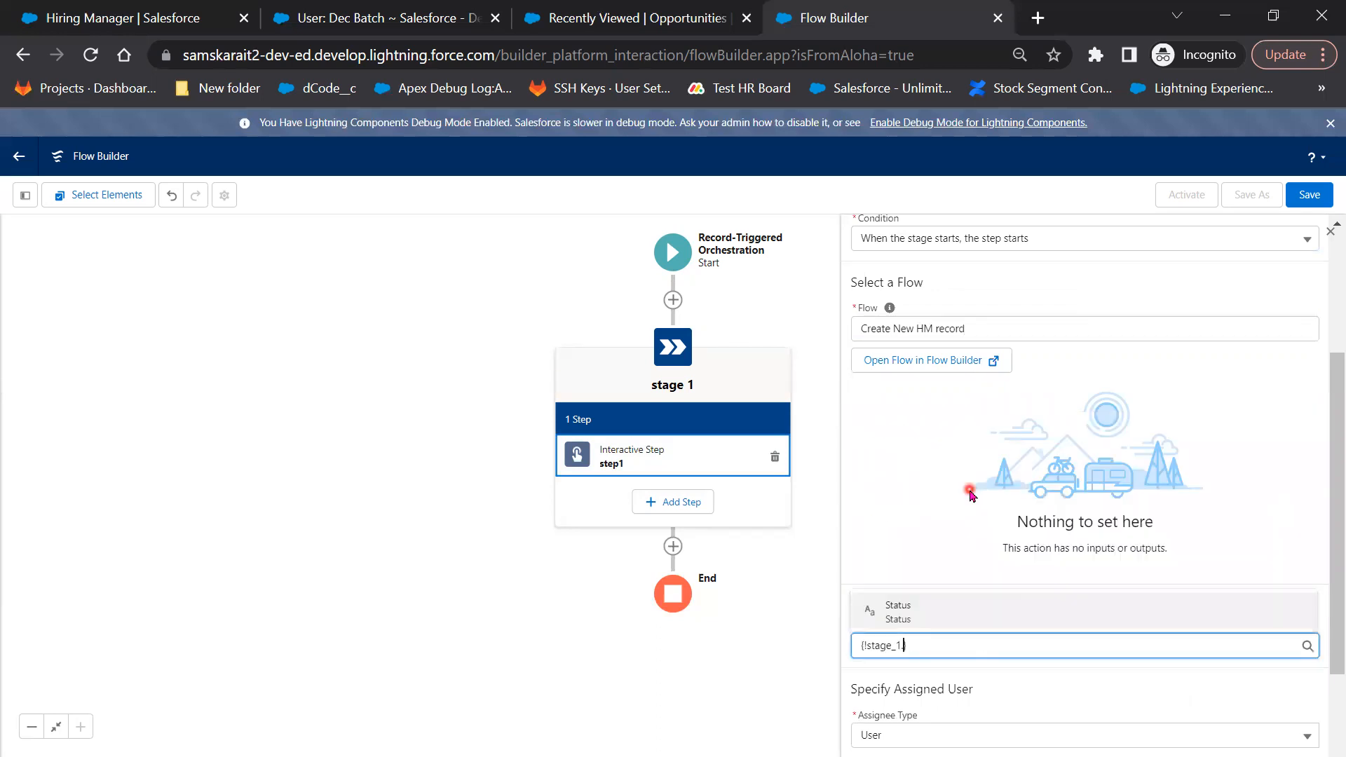
click(932, 620)
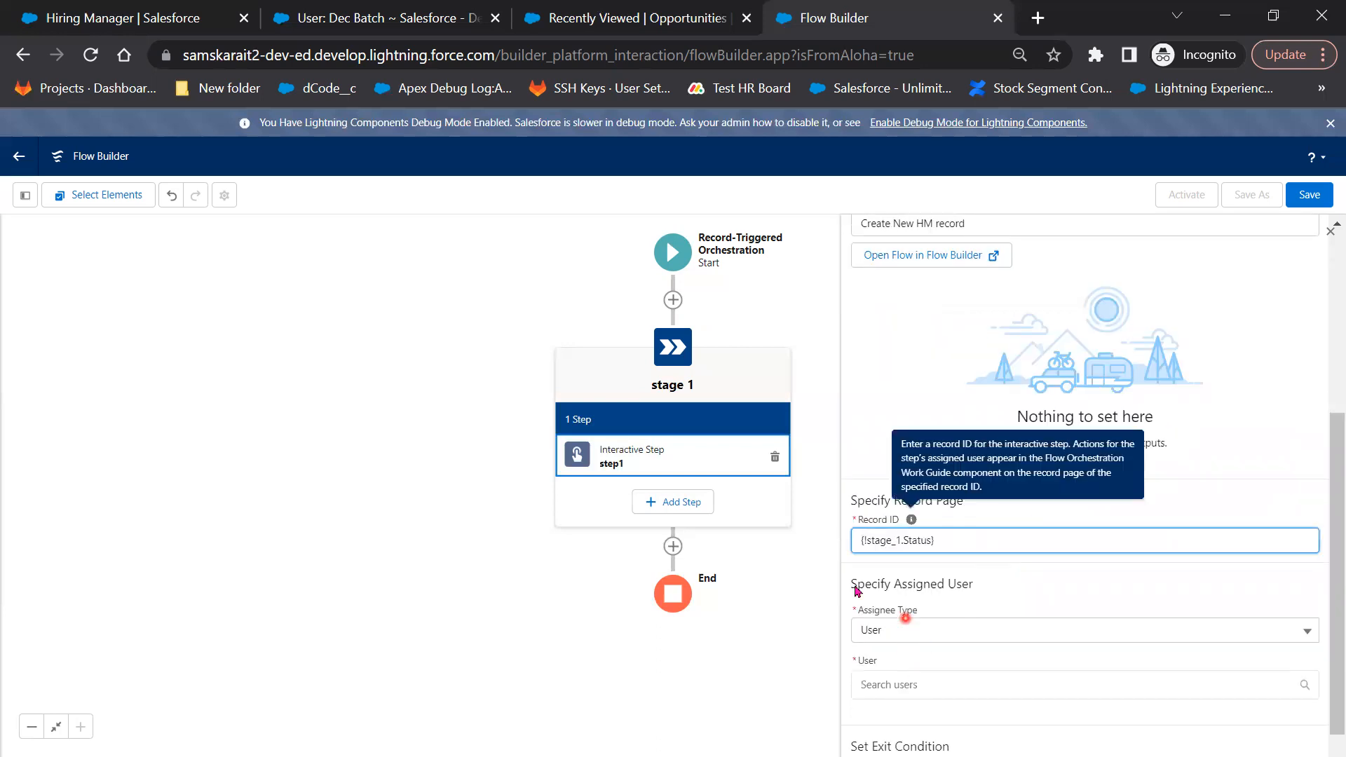
Assign step1 to a user
scroll(960, 635, down, 1)
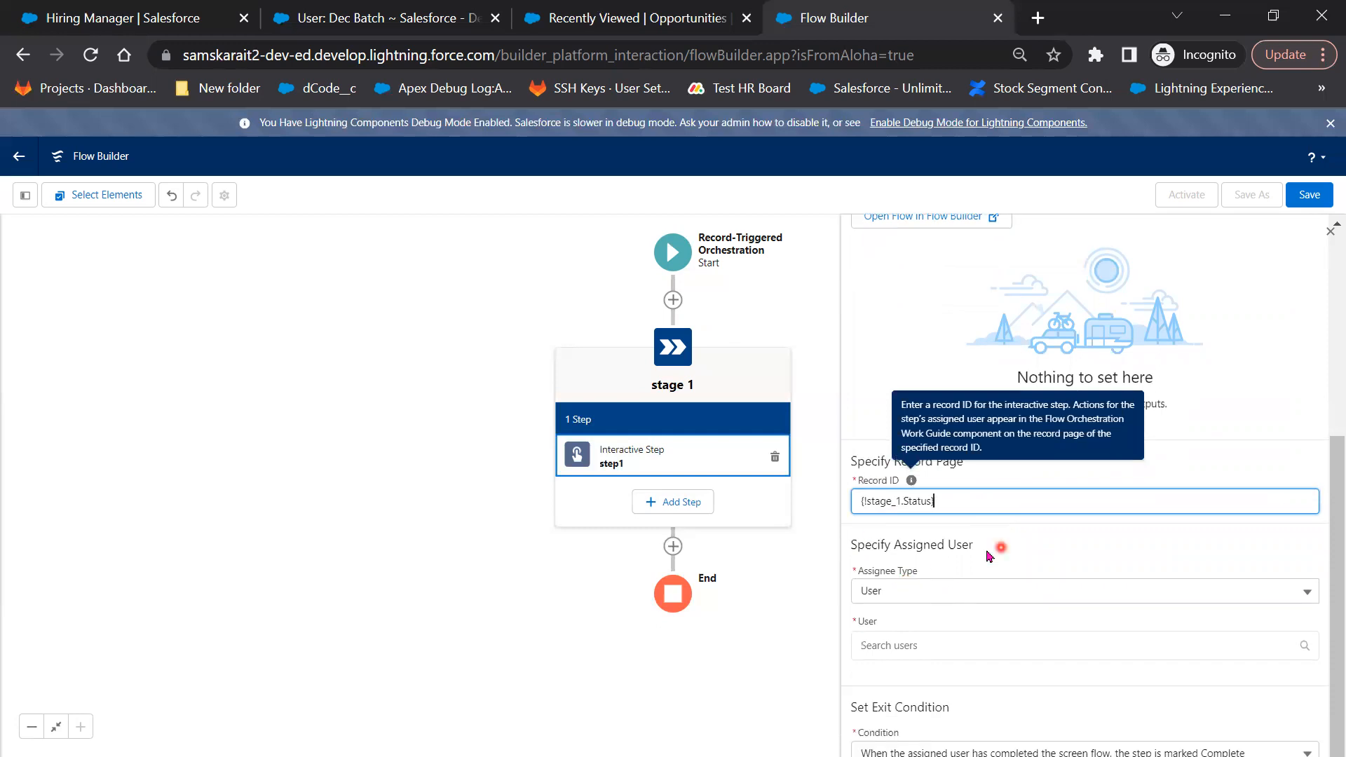
click(920, 649)
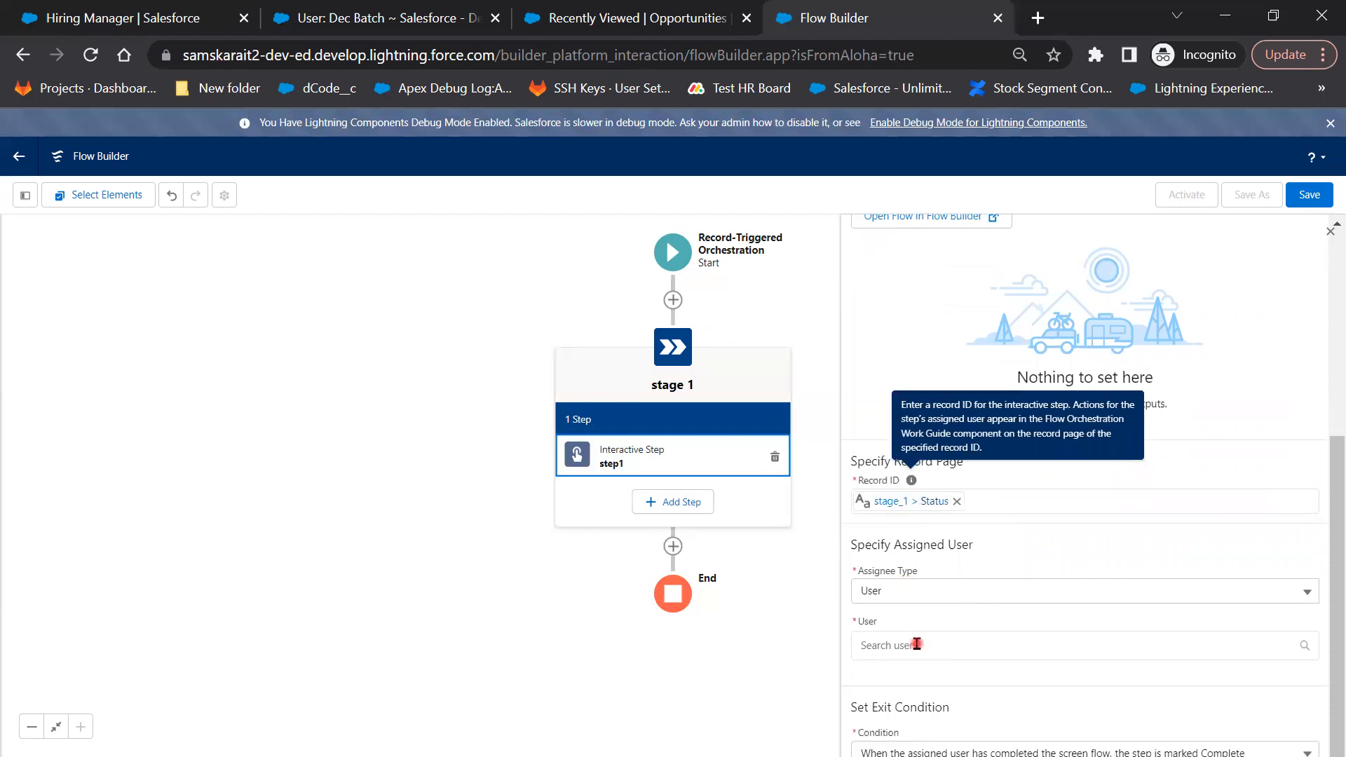
click(934, 682)
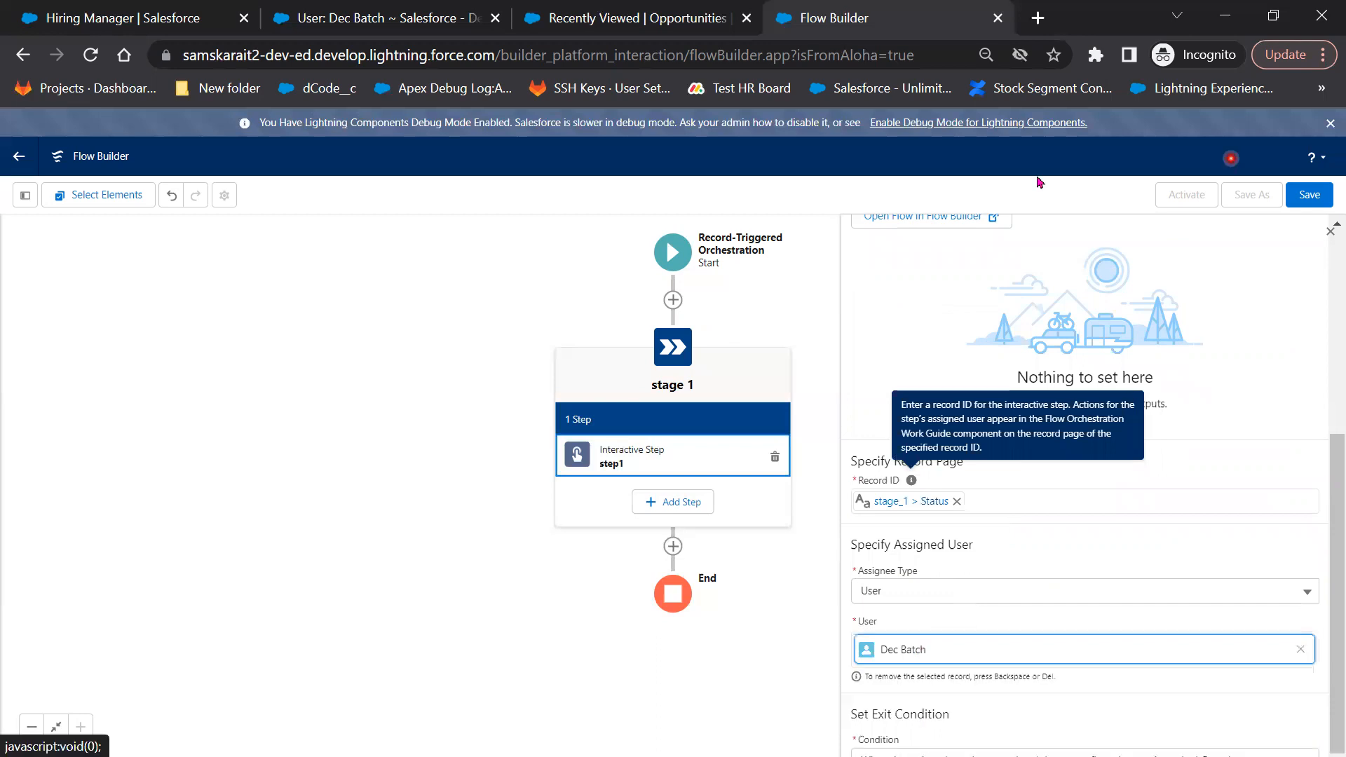
scroll(948, 743, down, 1)
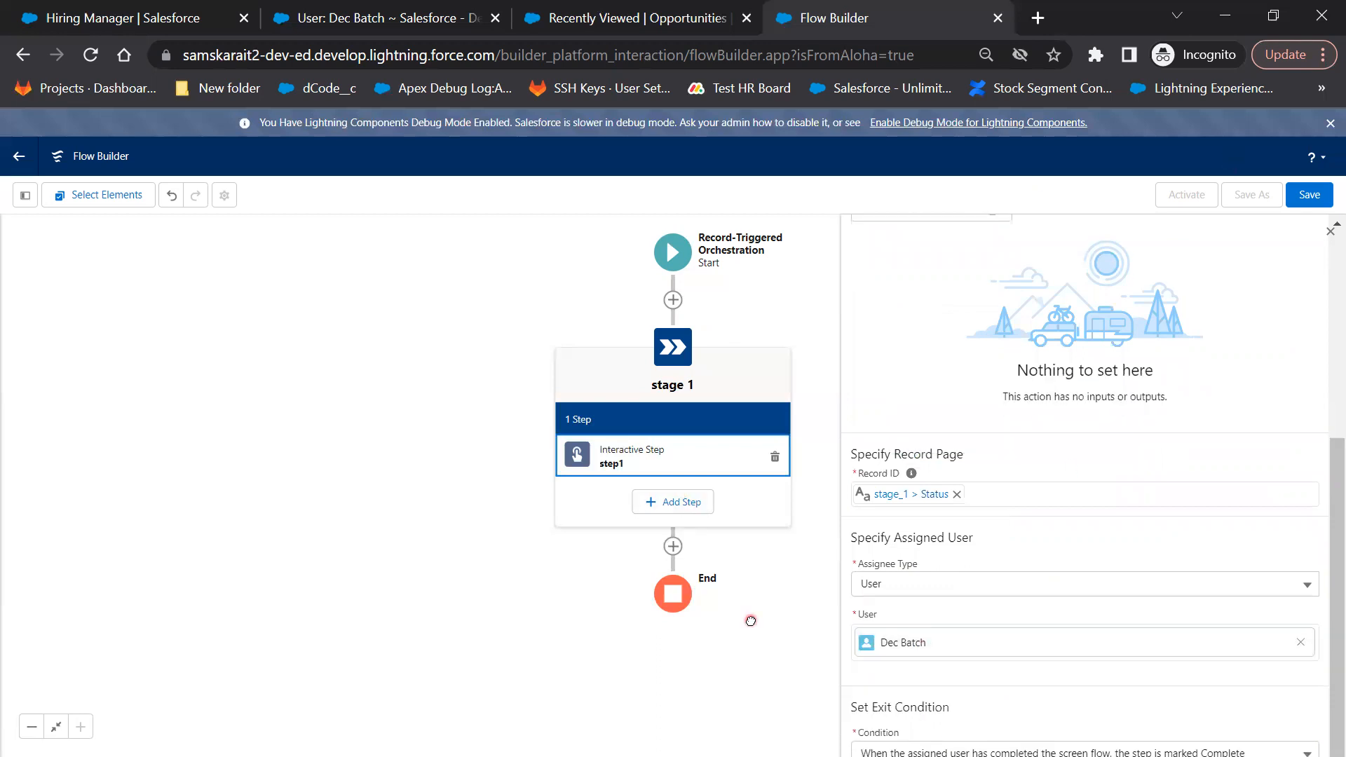
click(689, 504)
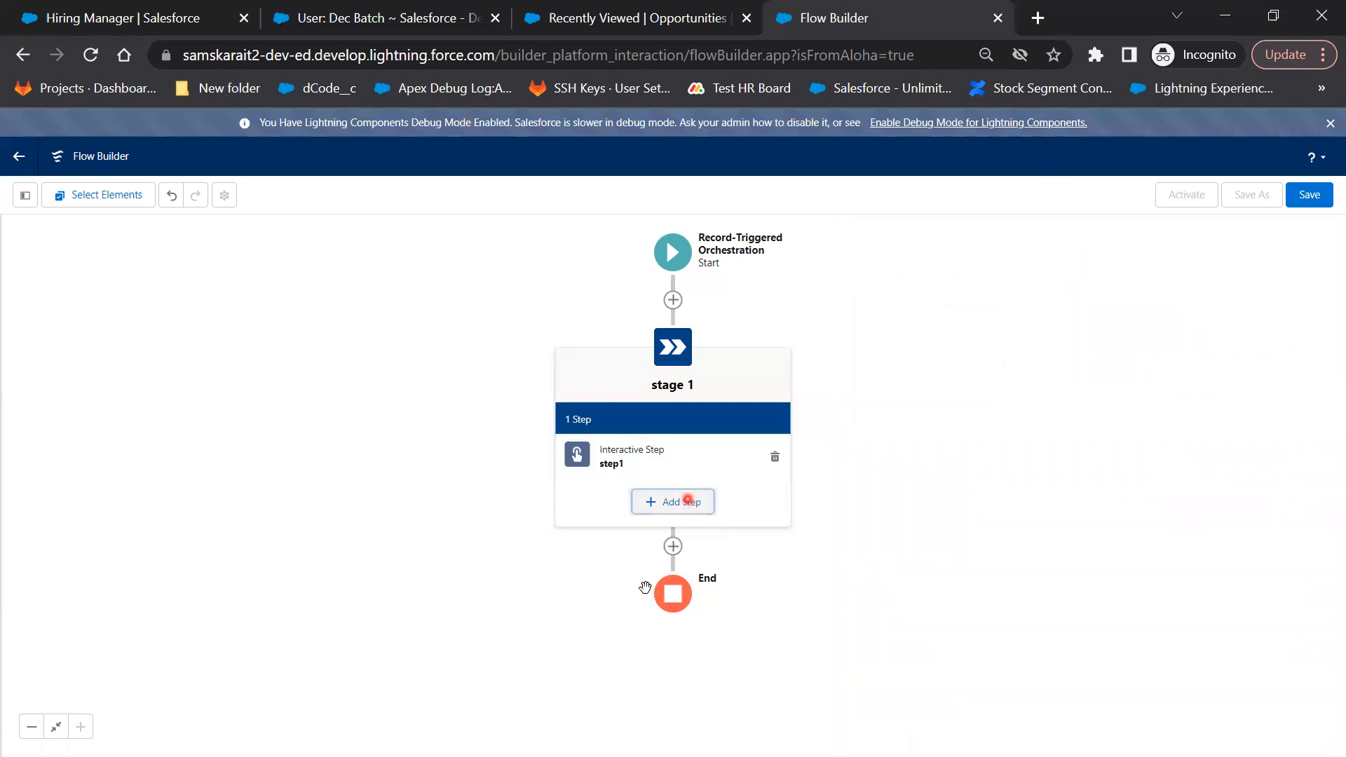
Add a Background Step labelled step2 to stage 1 that starts when step1 is marked Complete
click(646, 607)
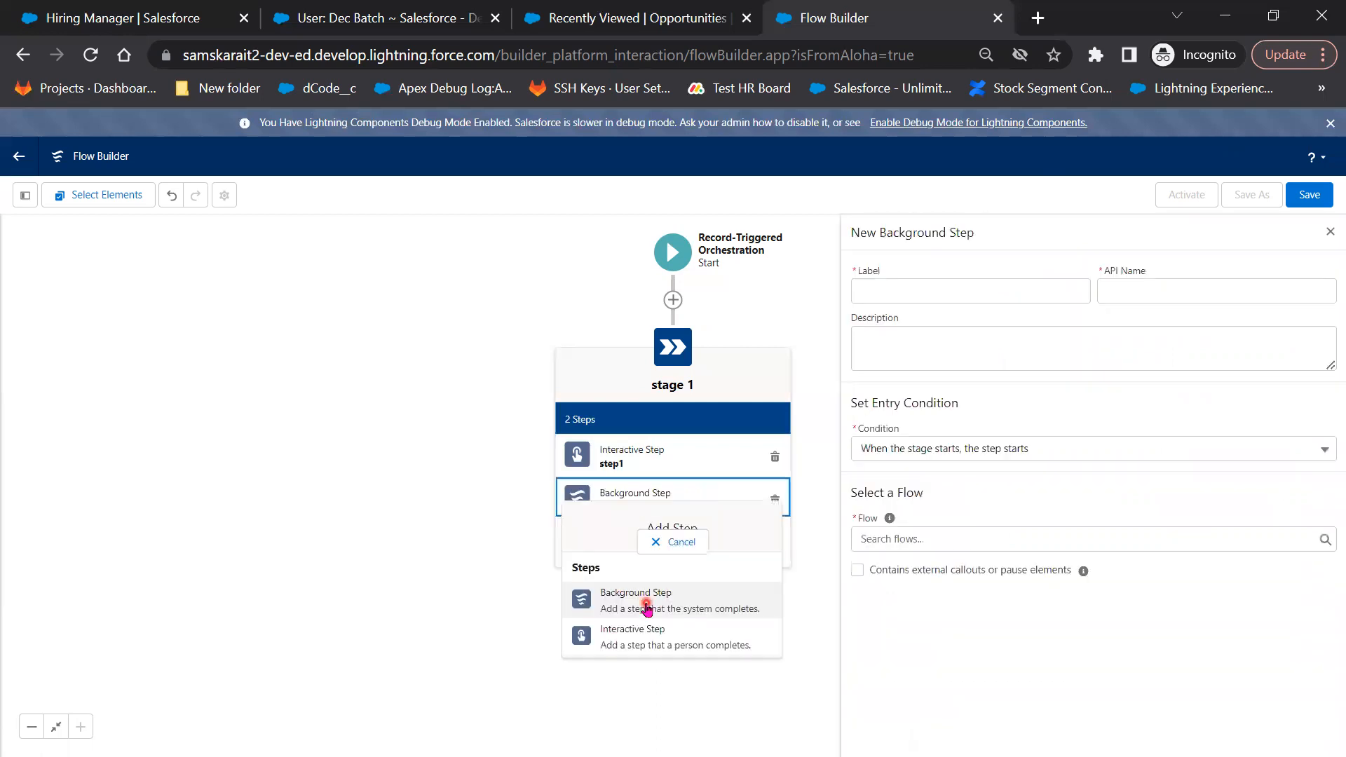
click(971, 288)
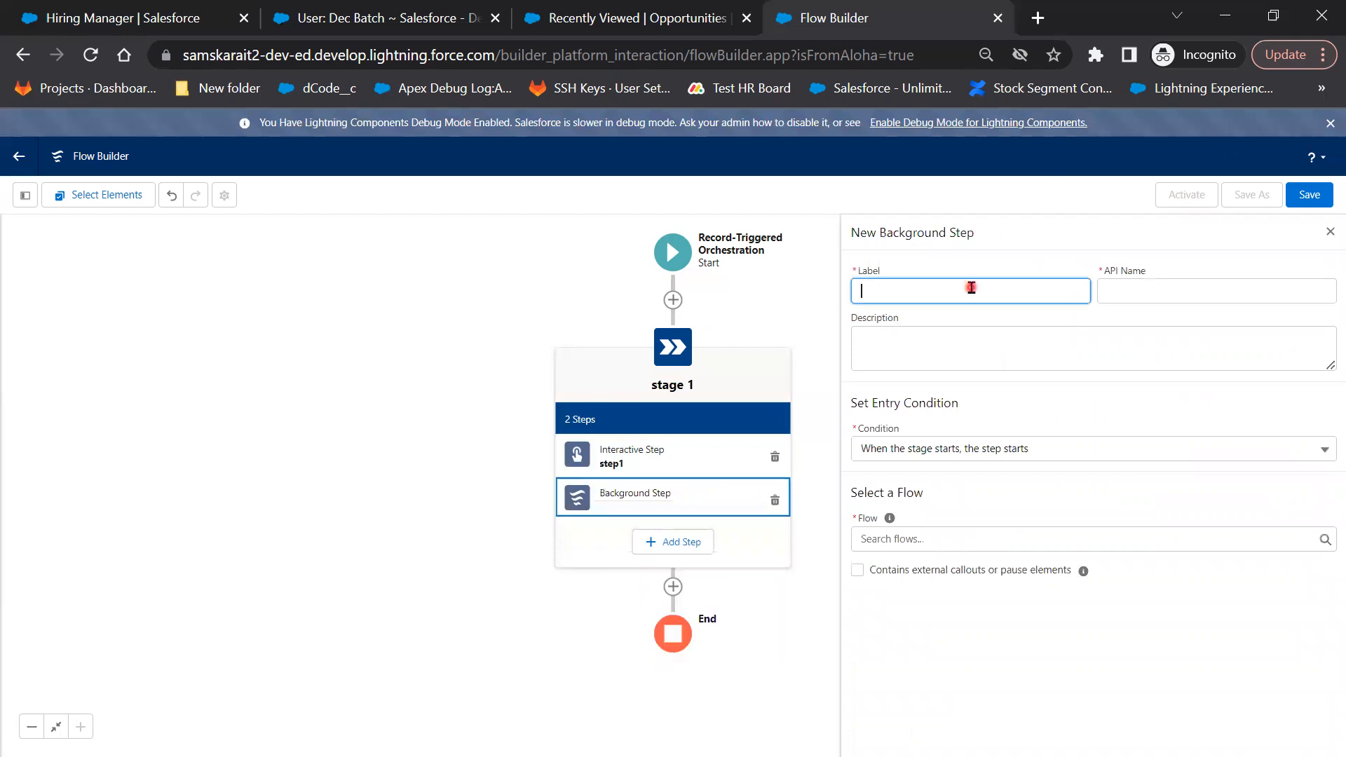
text(step2)
key(Tab)
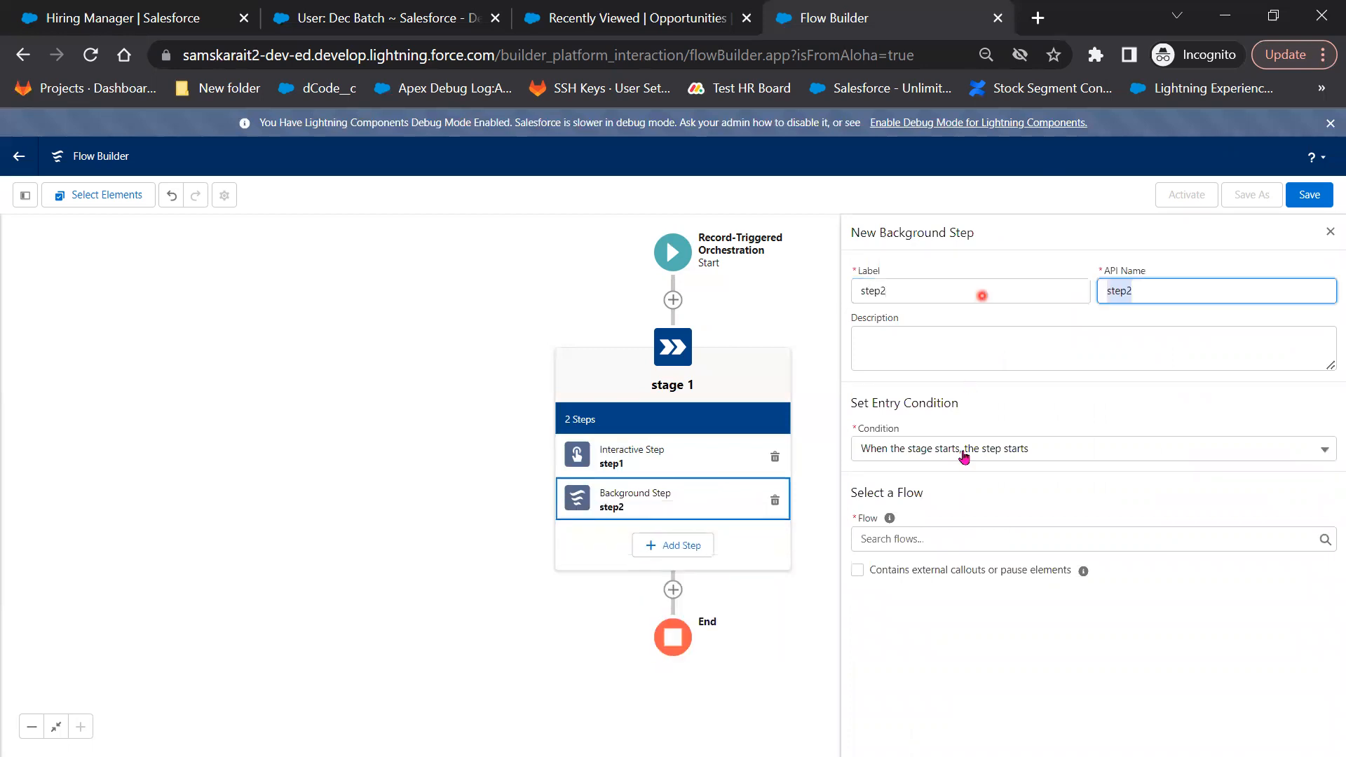
click(962, 449)
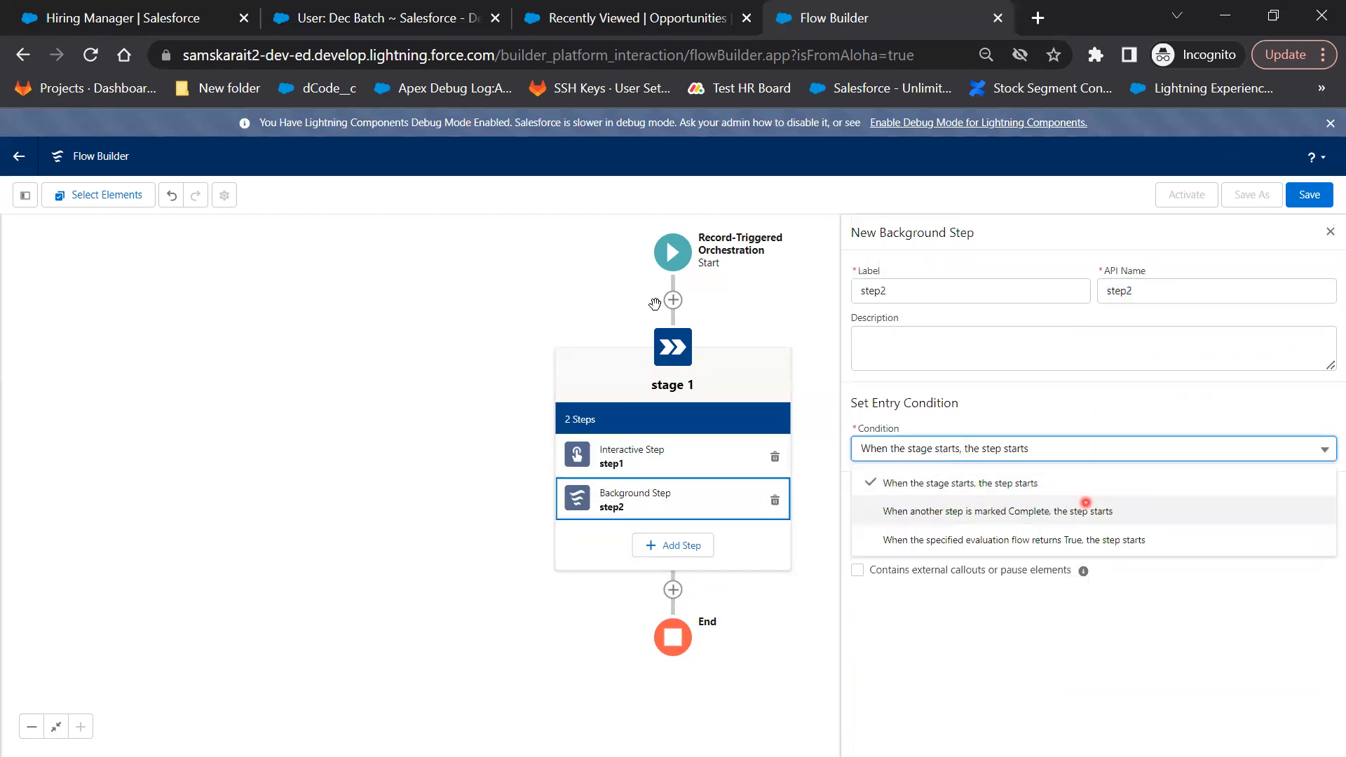
click(995, 514)
click(986, 494)
click(951, 525)
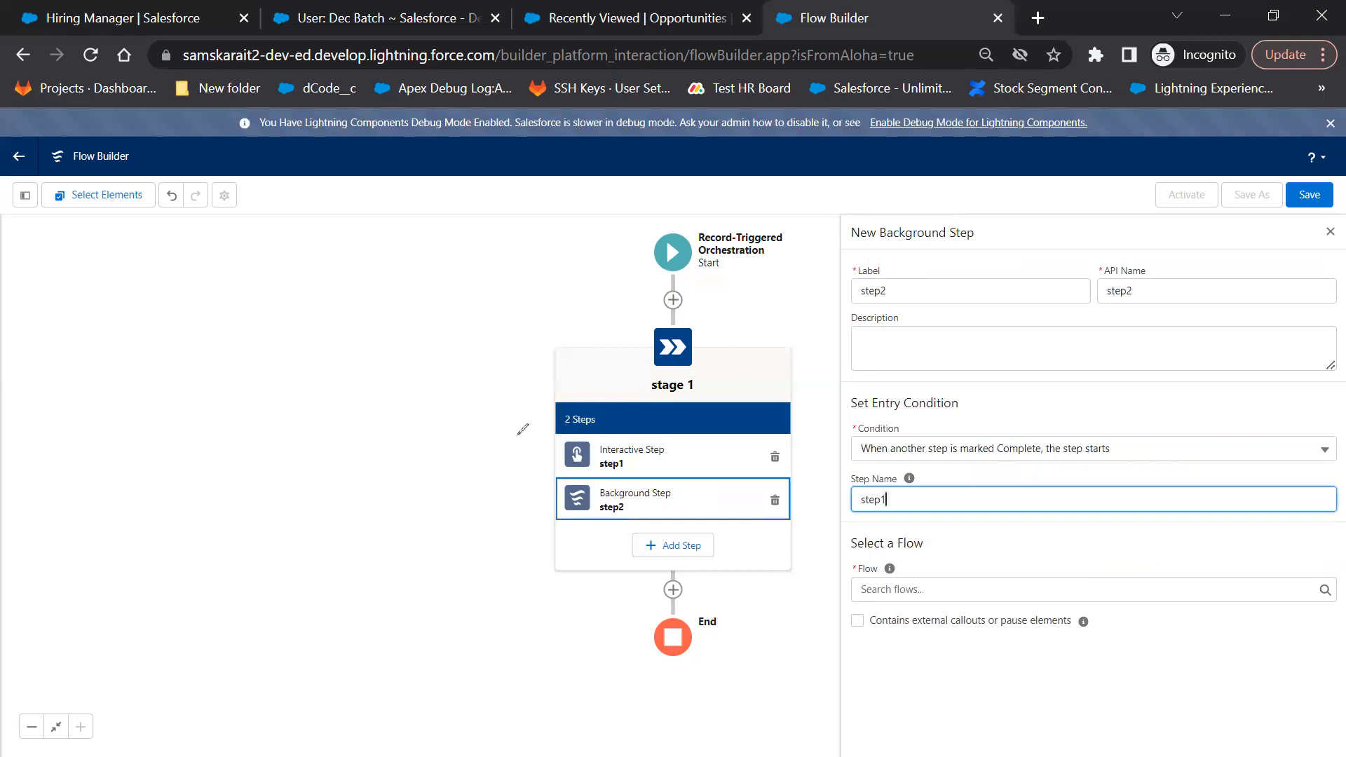
Annotate step1, step2 and the entry condition with red pen brackets and handwritten notes
mouse_move(549, 435)
mouse_down()
mouse_move(487, 500)
mouse_move(537, 531)
mouse_up()
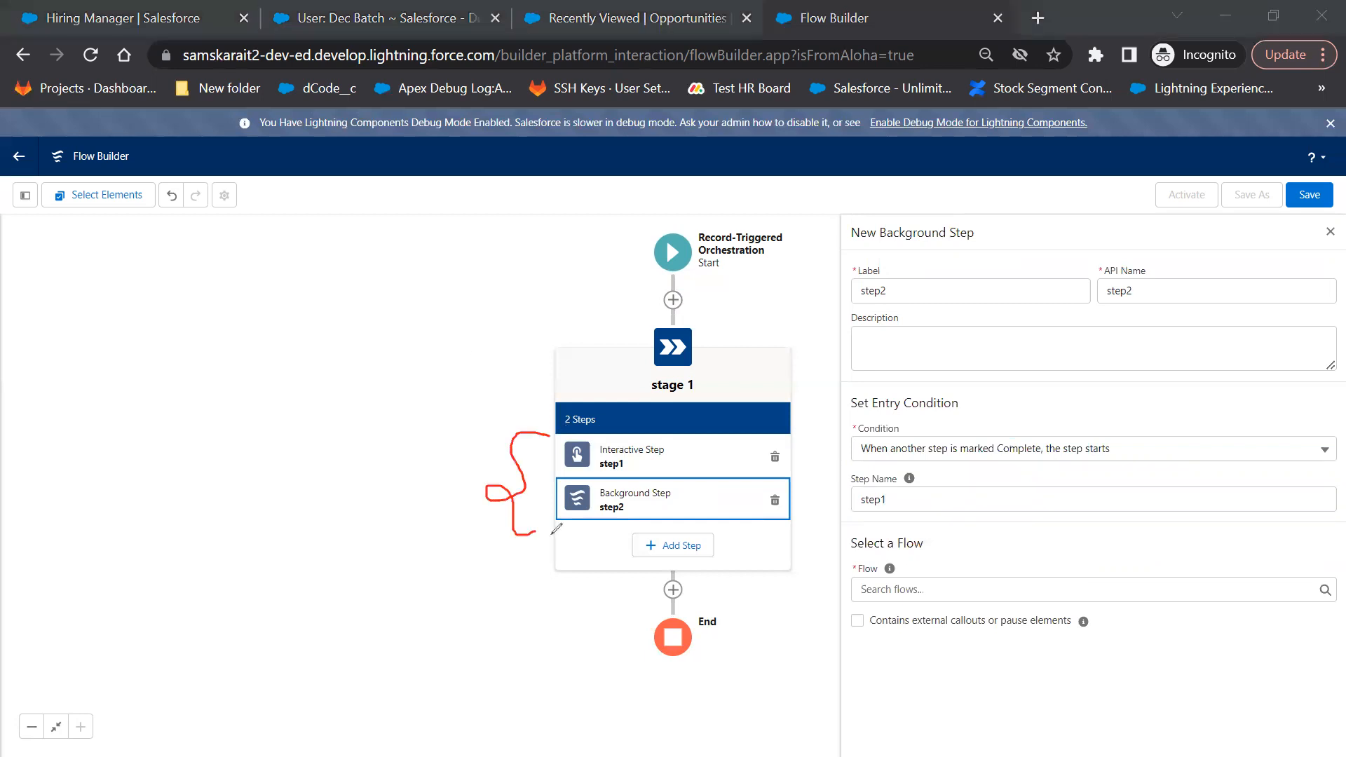
click(364, 363)
mouse_move(369, 383)
mouse_down()
mouse_move(380, 418)
mouse_move(472, 367)
mouse_move(467, 393)
mouse_up()
mouse_move(502, 346)
mouse_down()
mouse_move(502, 374)
mouse_move(541, 347)
mouse_up()
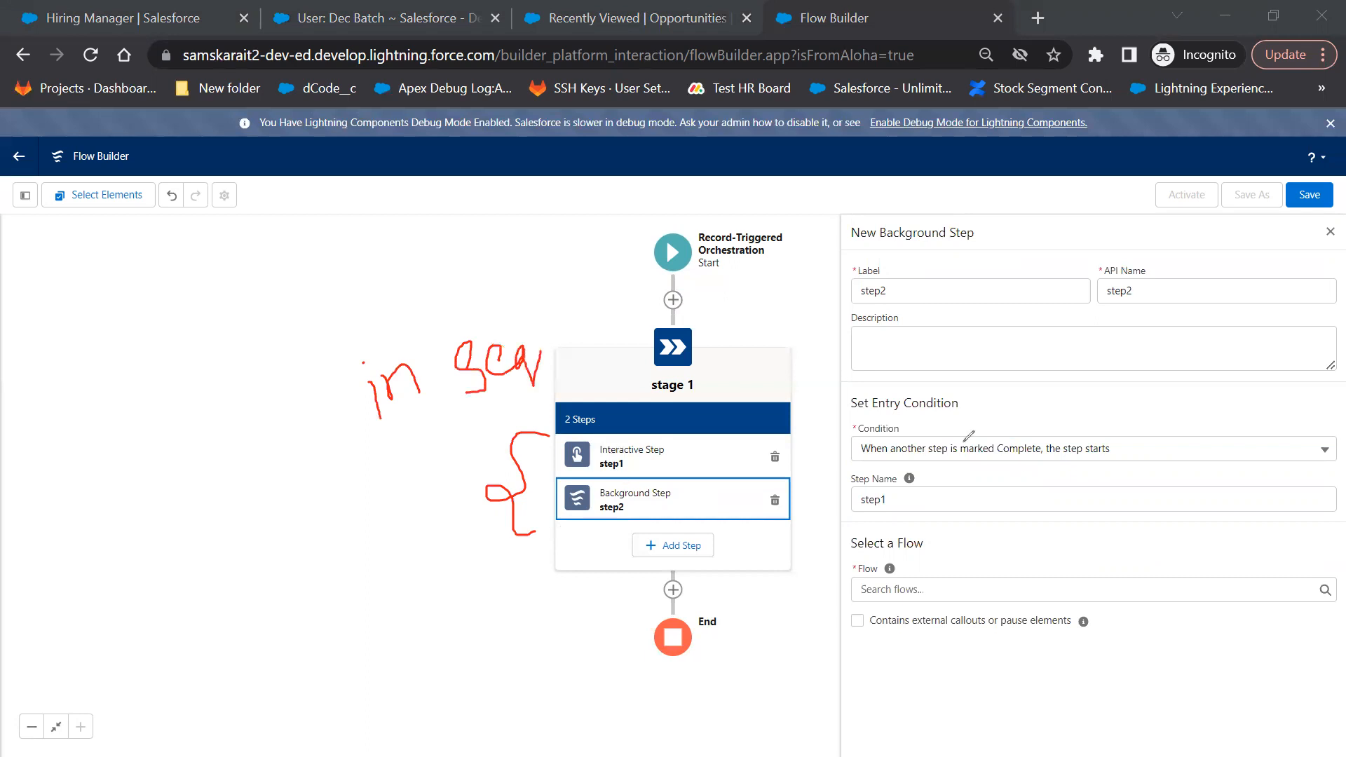
mouse_move(855, 441)
mouse_down()
mouse_move(854, 459)
mouse_move(1091, 463)
mouse_move(839, 425)
mouse_up()
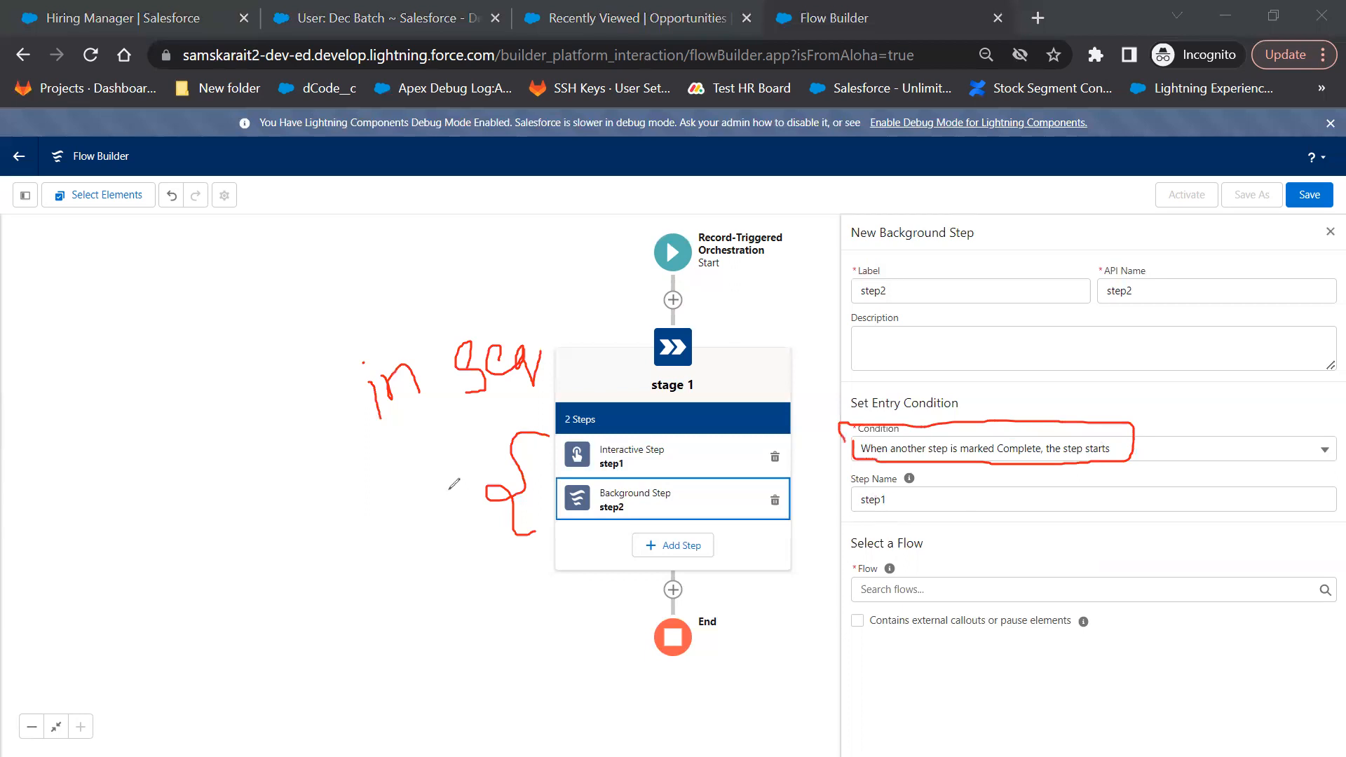
drag(570, 343, 474, 376)
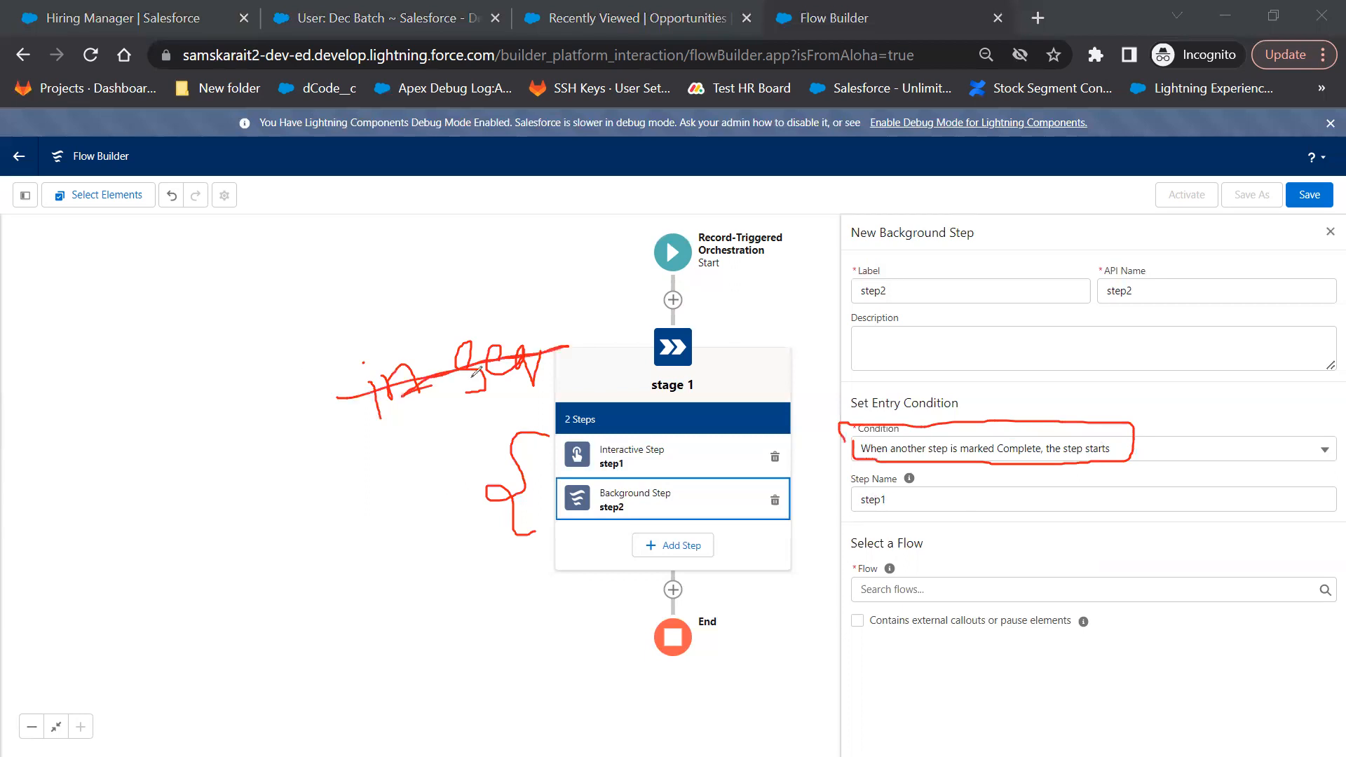
drag(330, 465, 331, 538)
drag(327, 471, 332, 508)
mouse_move(397, 475)
mouse_down()
mouse_move(390, 510)
mouse_move(427, 509)
mouse_up()
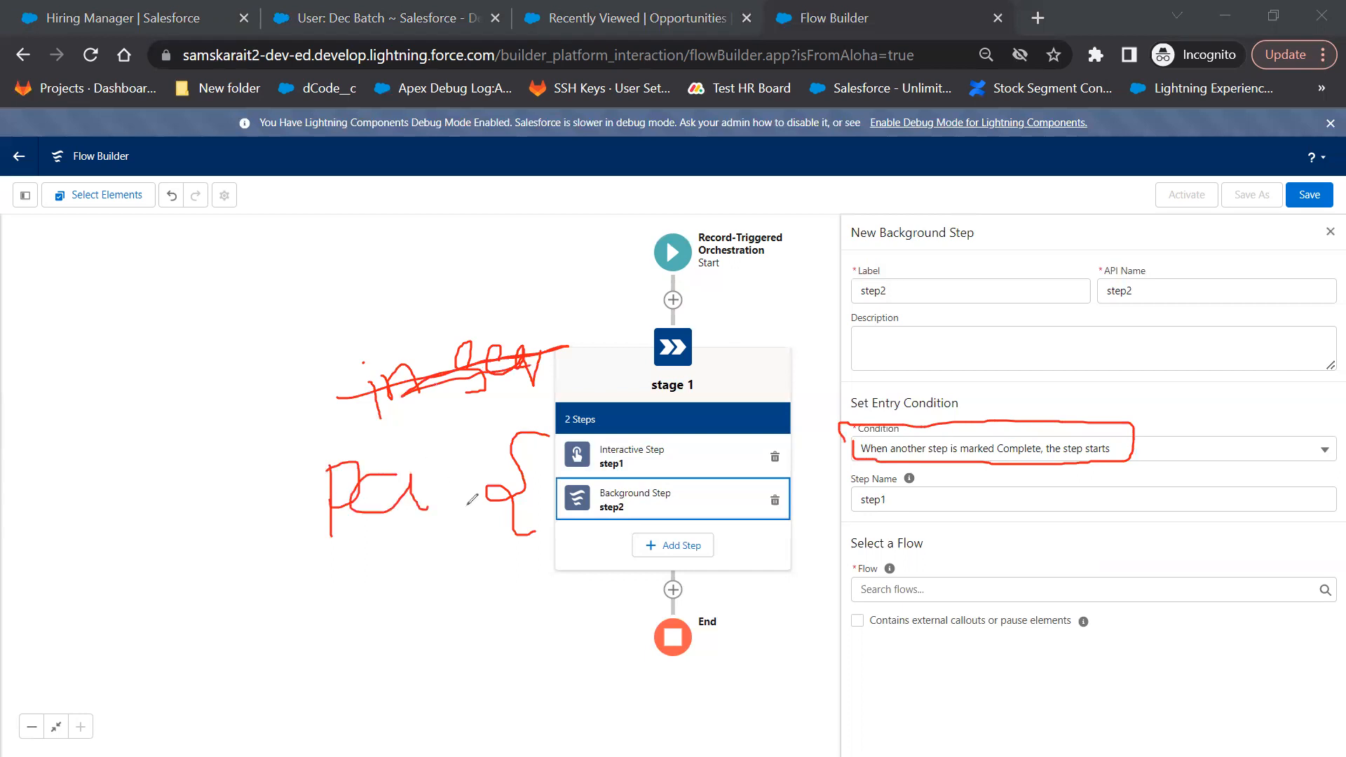
drag(582, 457, 571, 502)
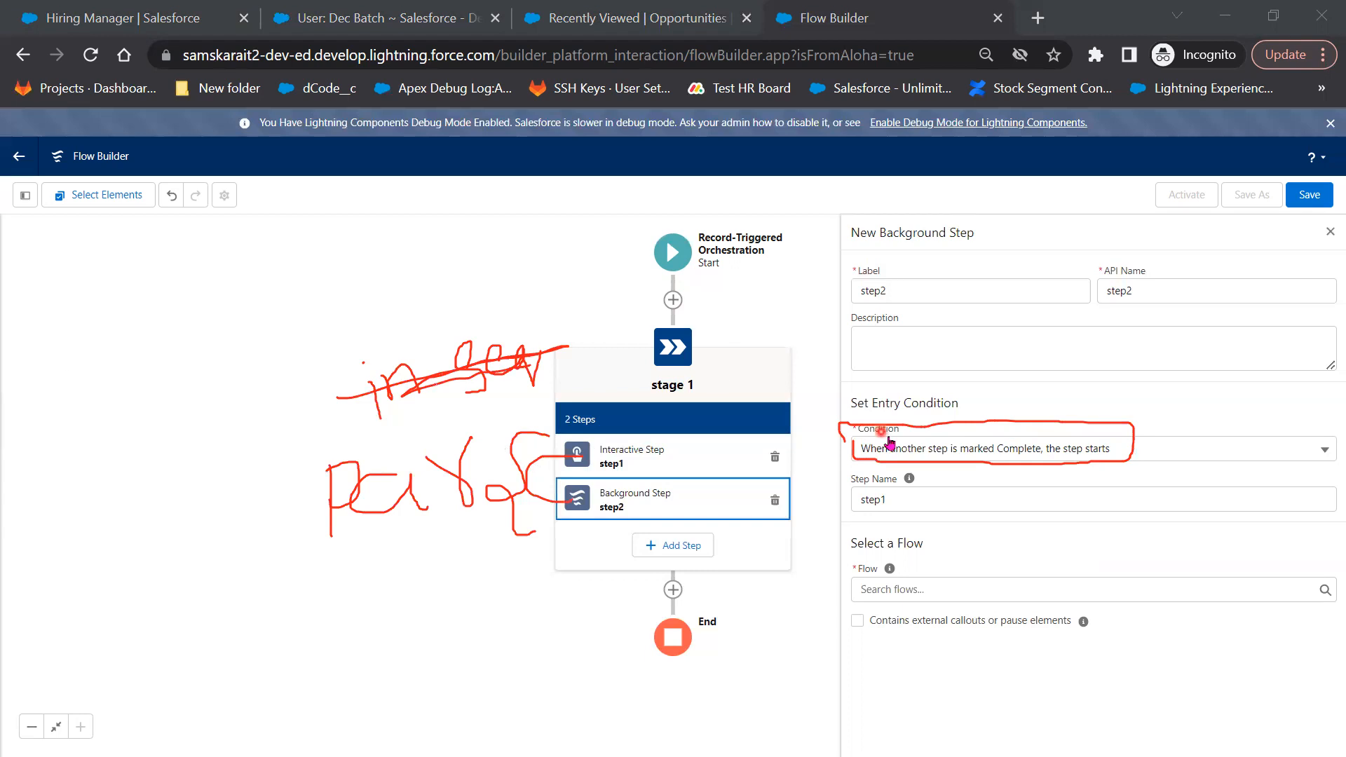
Change step2's entry condition to 'When the stage starts, the step starts' and clear the annotations
click(905, 454)
click(932, 483)
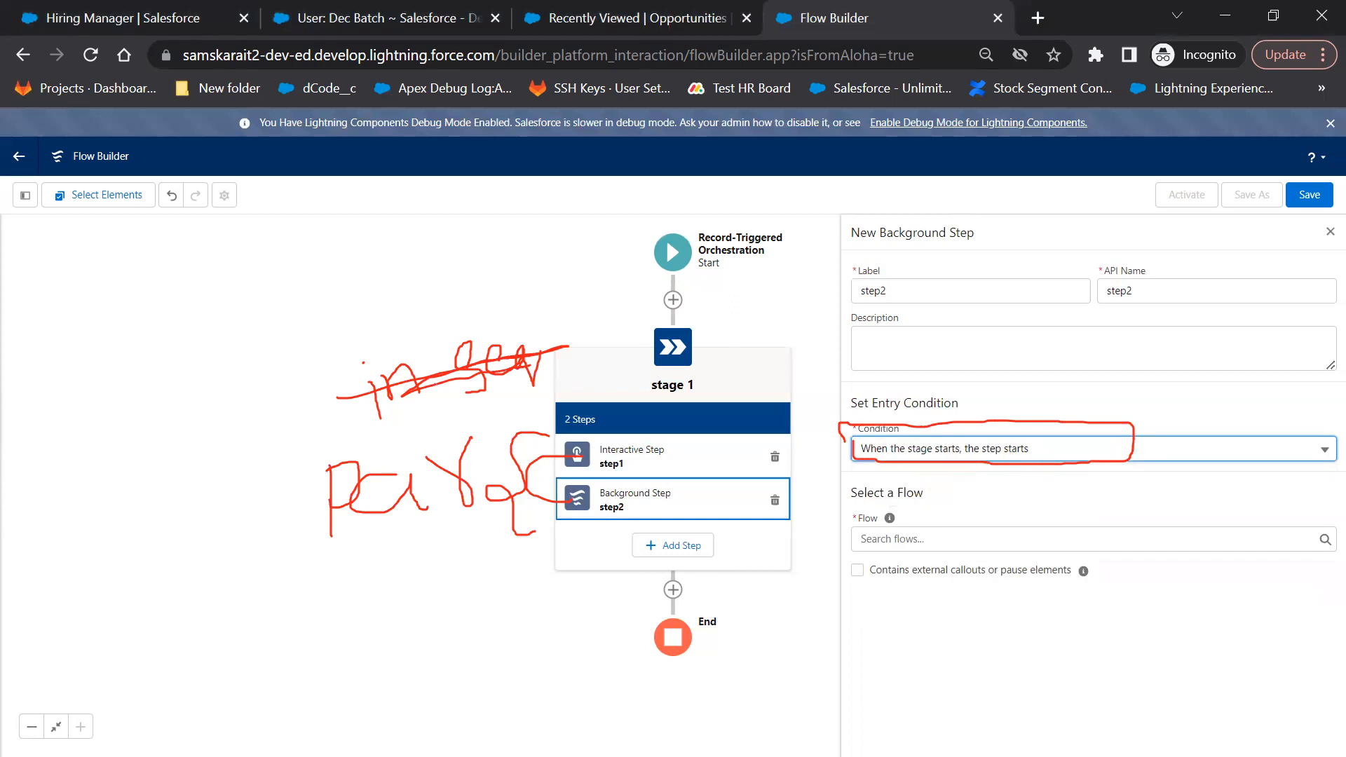
key(Escape)
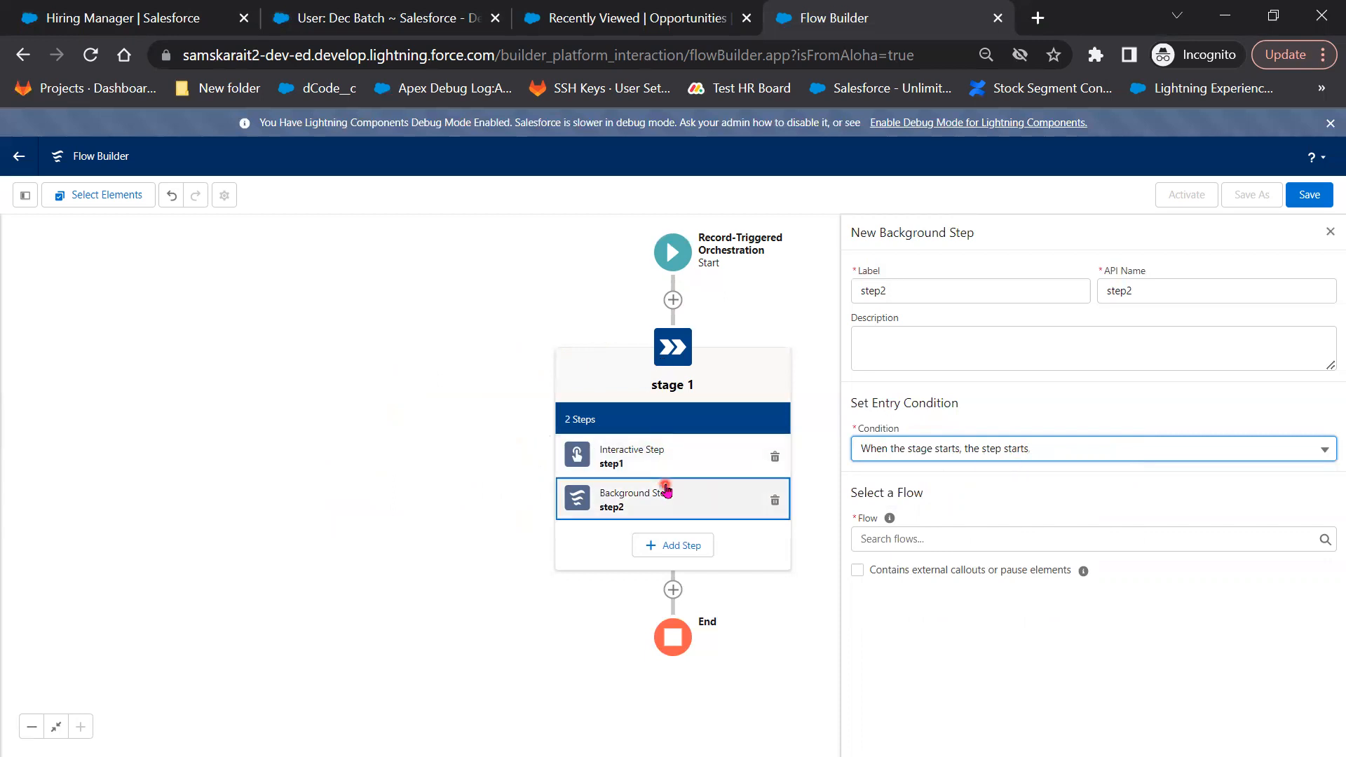
Have step2 run Recurrence Schedule Flow with RecurrenceSchedulerID set to Don't Include
click(926, 537)
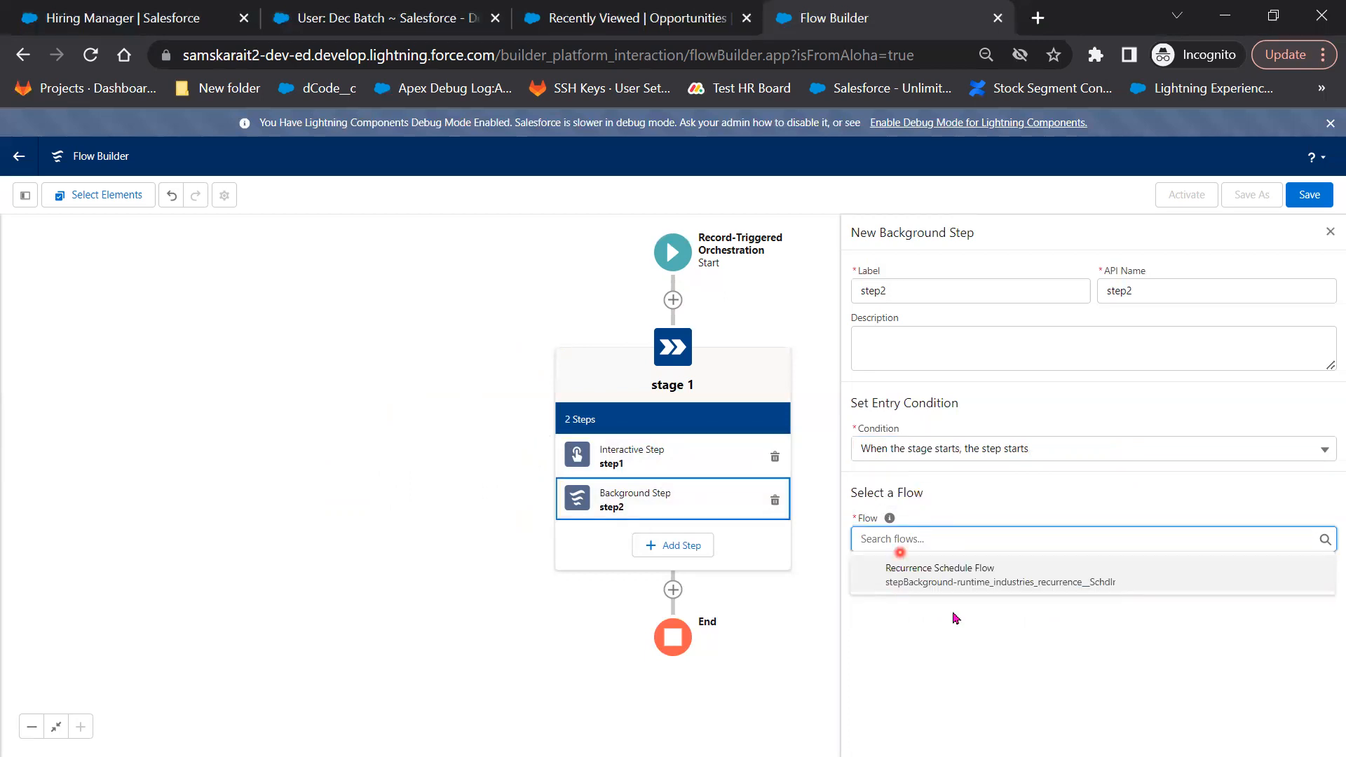
click(974, 576)
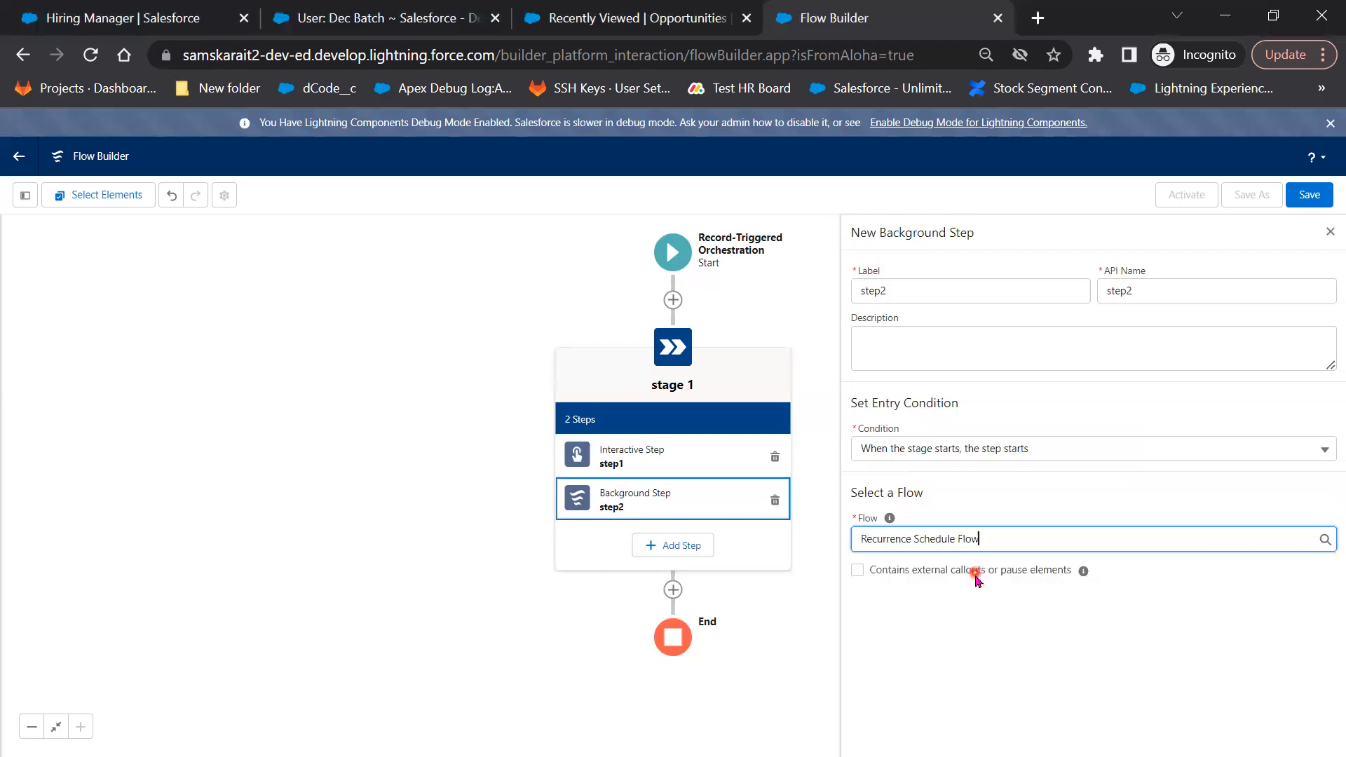
click(1123, 605)
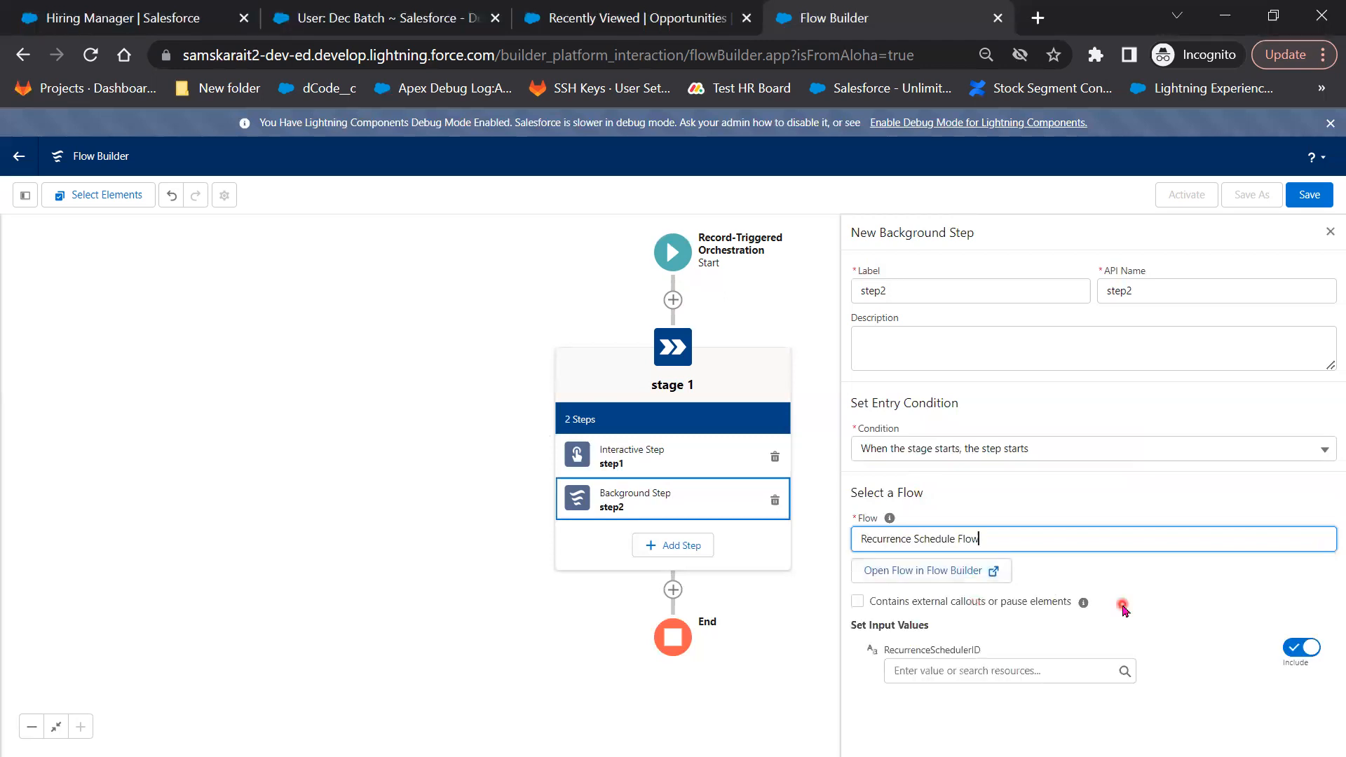
click(972, 691)
click(1265, 653)
click(1300, 651)
click(905, 503)
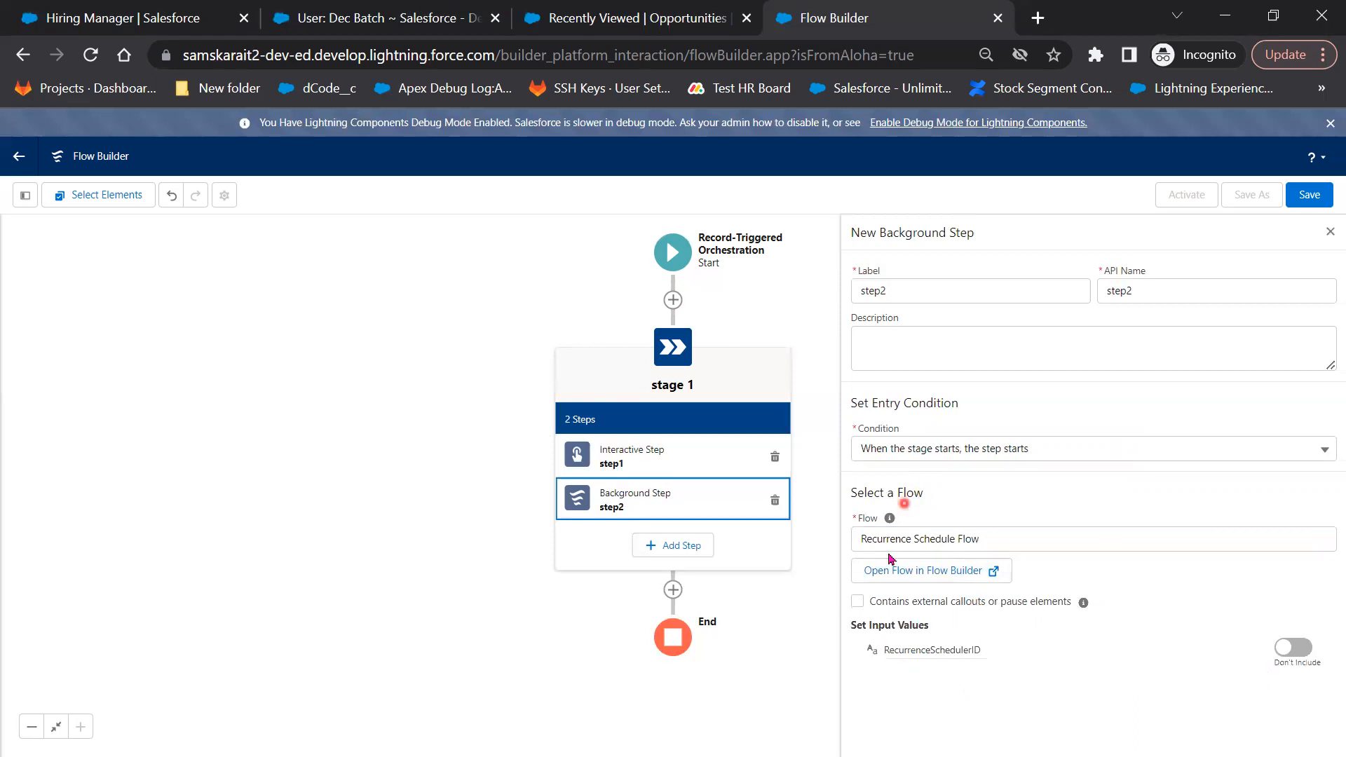
click(752, 687)
click(702, 498)
click(669, 607)
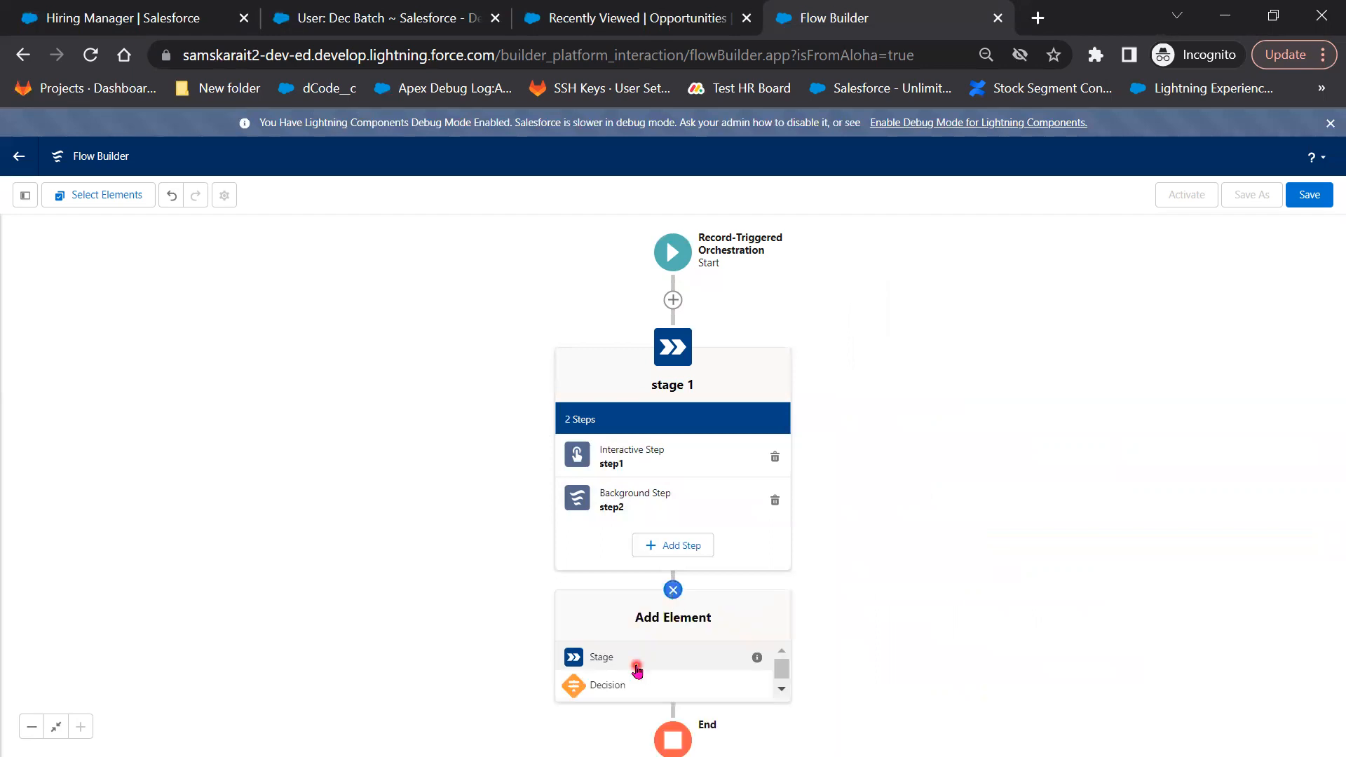
Add an empty stage labelled stage2 after stage 1 and pan to view the whole orchestration
click(635, 663)
click(943, 268)
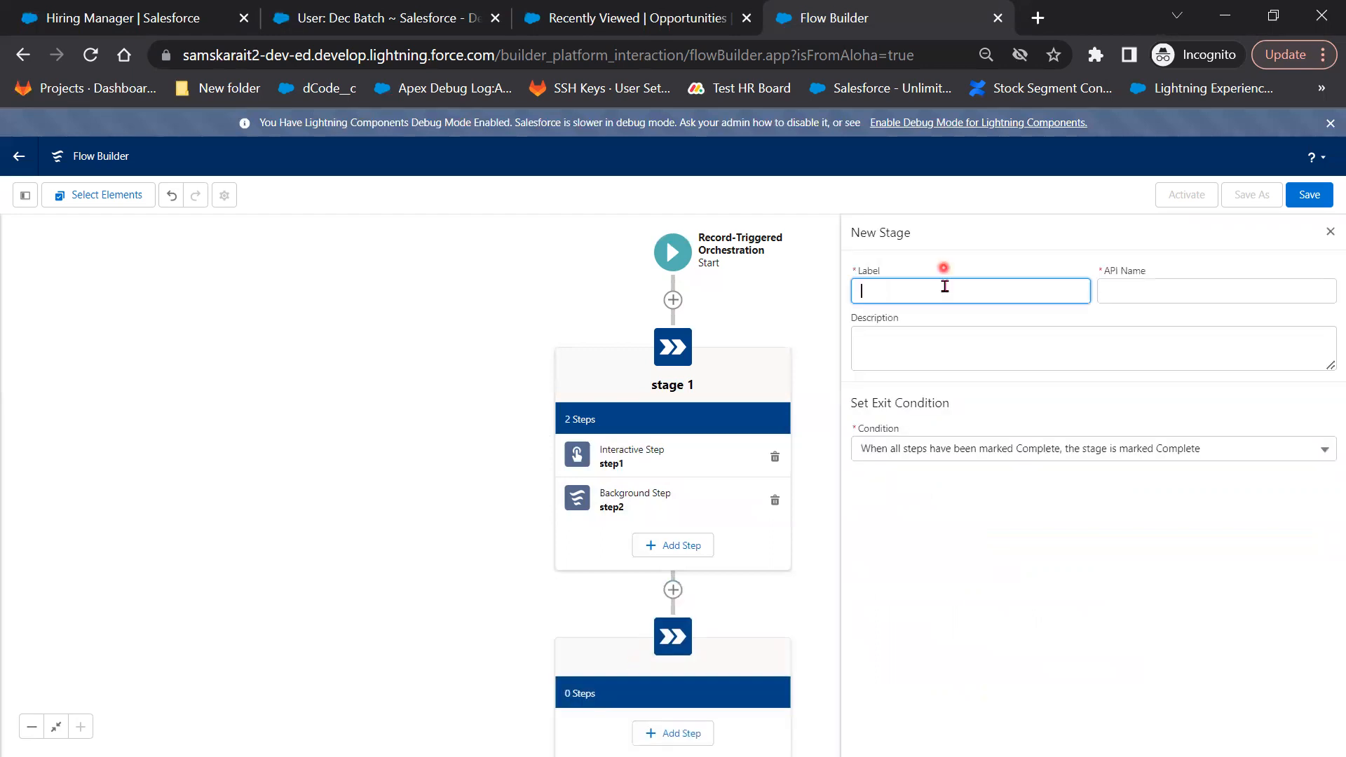
click(945, 288)
text(stage2)
key(Tab)
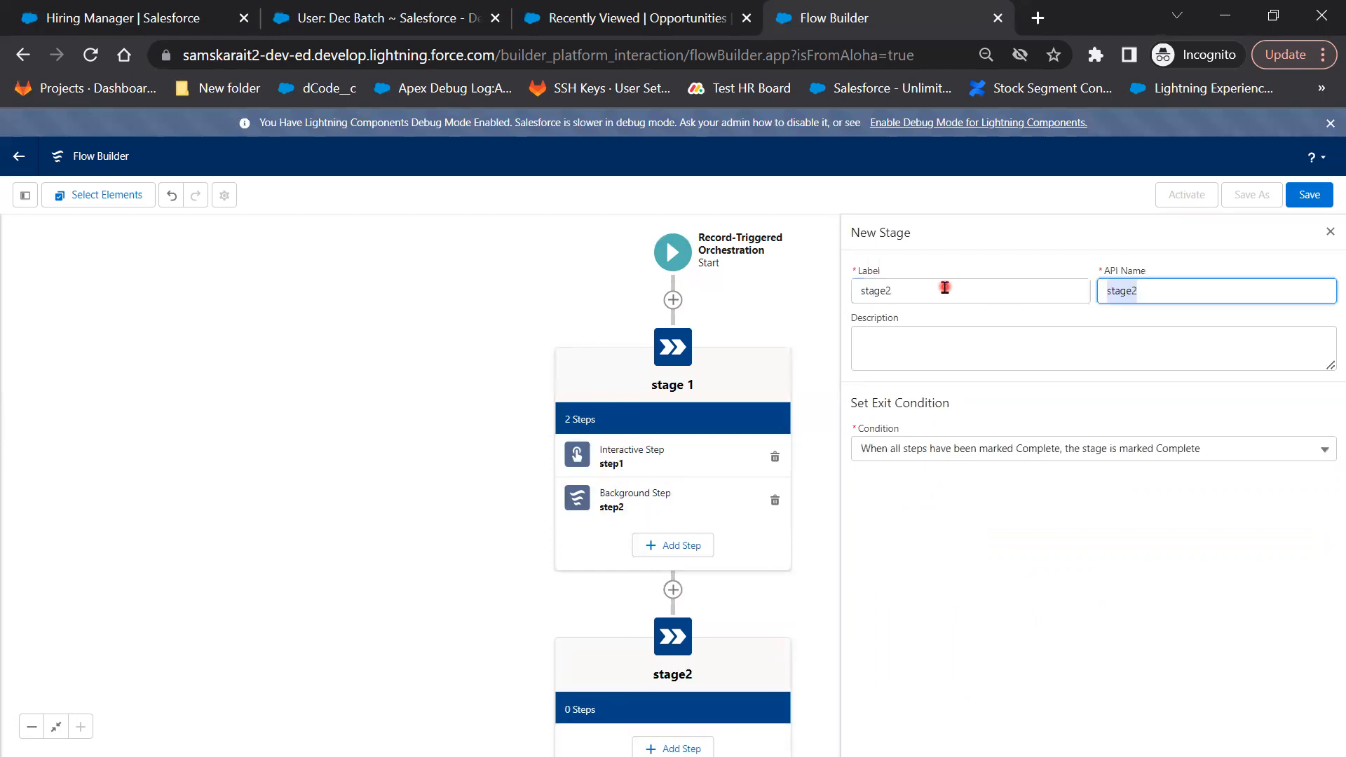
click(794, 631)
drag(872, 596, 859, 464)
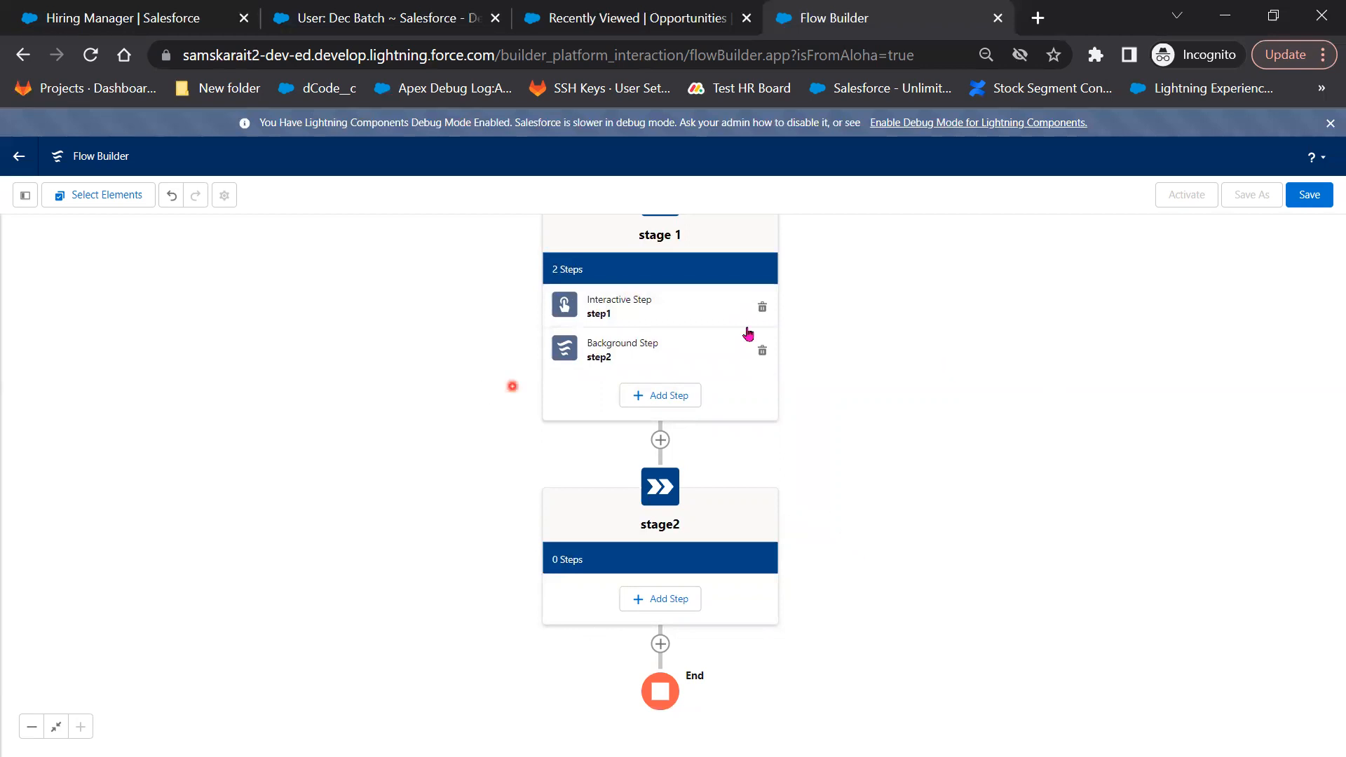
drag(931, 384, 927, 433)
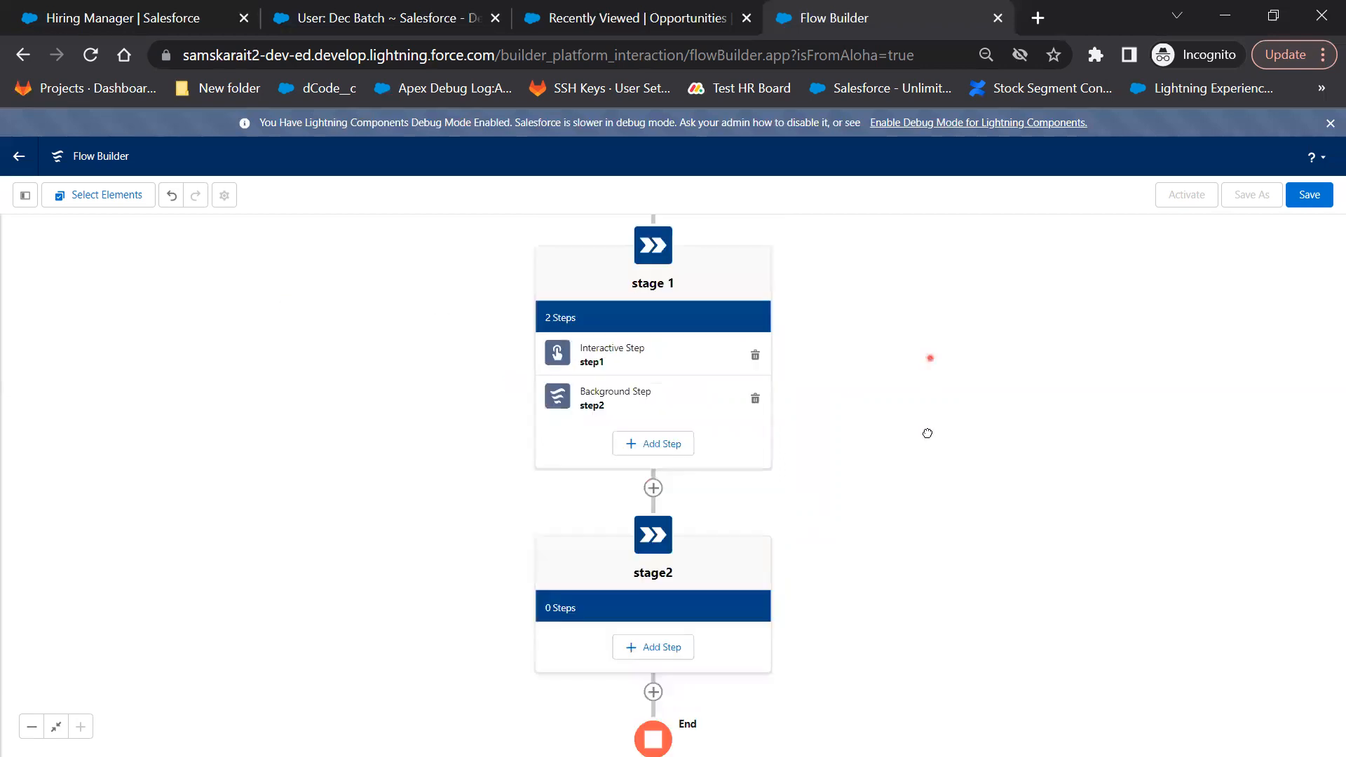
drag(978, 270, 976, 347)
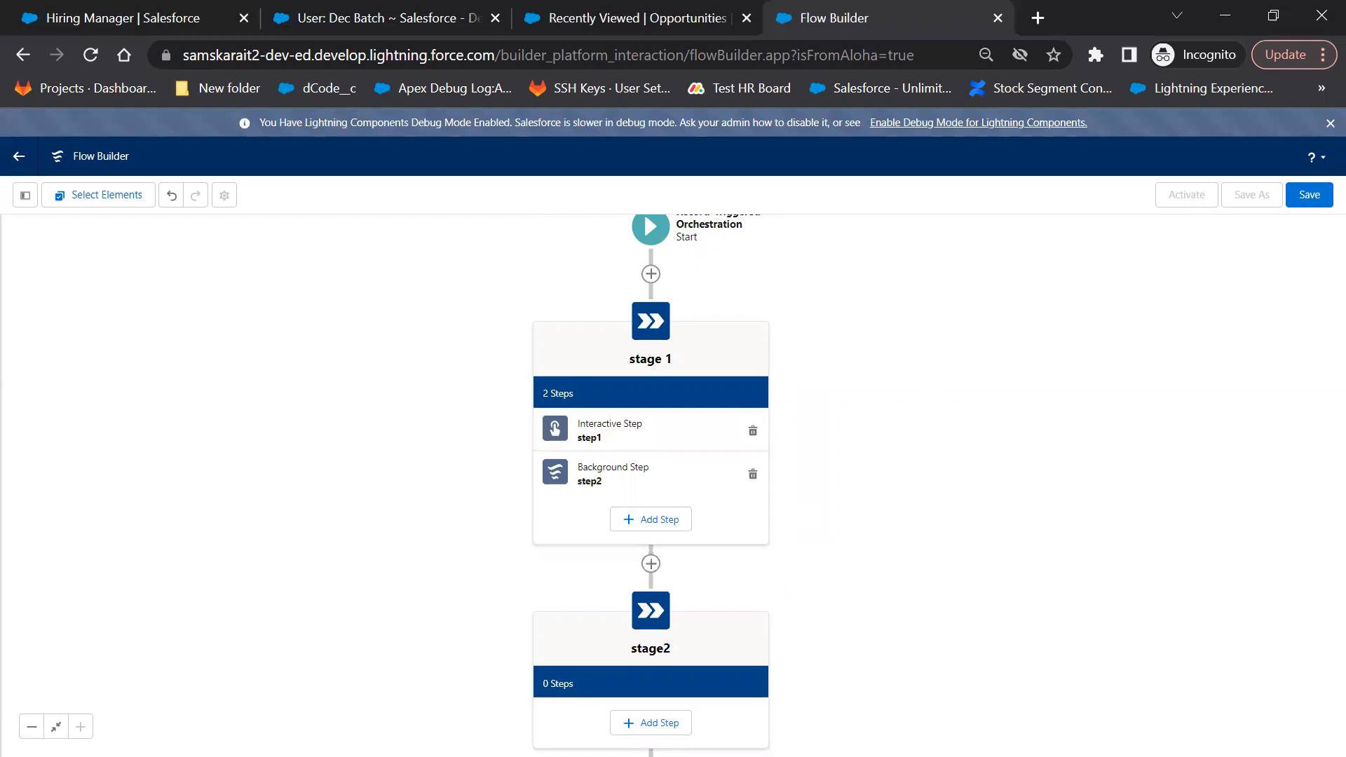
In the slideshow, advance to the Conclusion slide's first point, Auto-launched Flow(No Trigger)
key(alt+Tab)
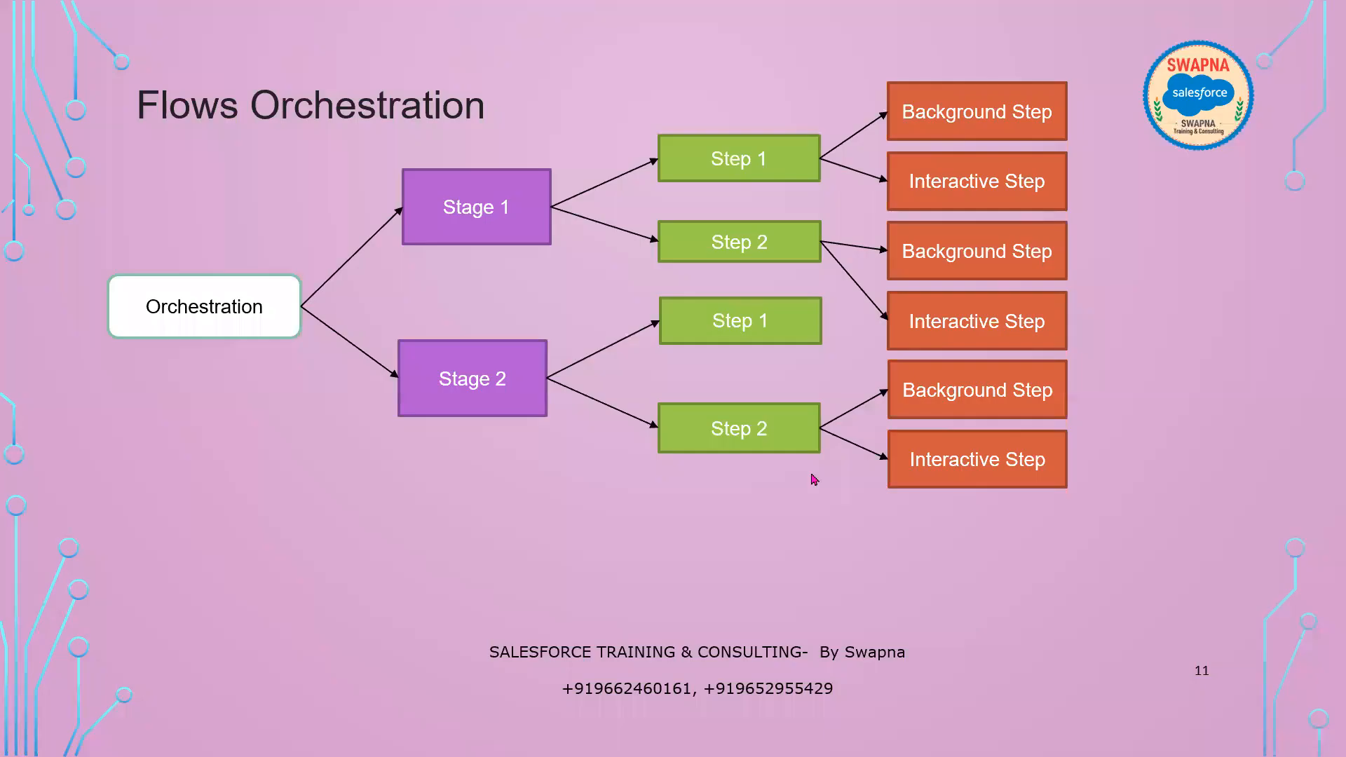
click(774, 578)
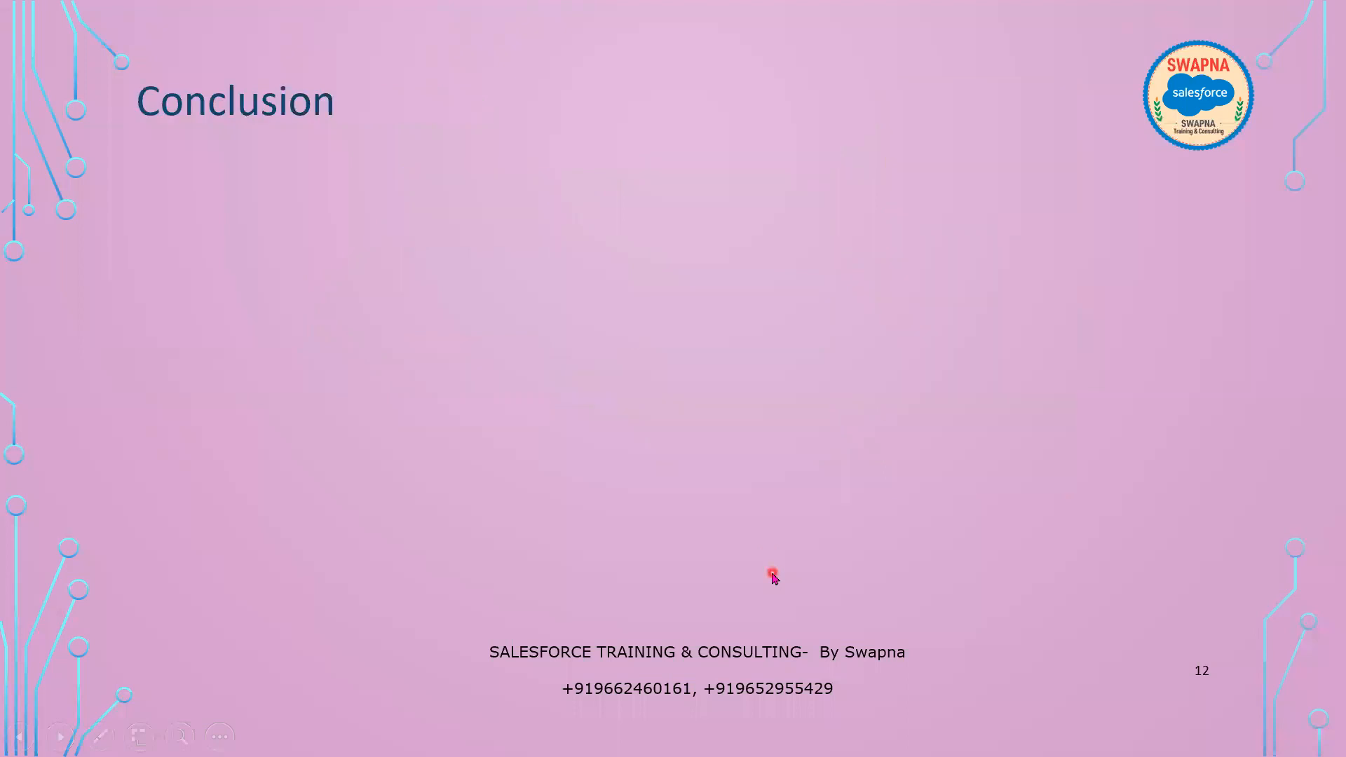
click(774, 578)
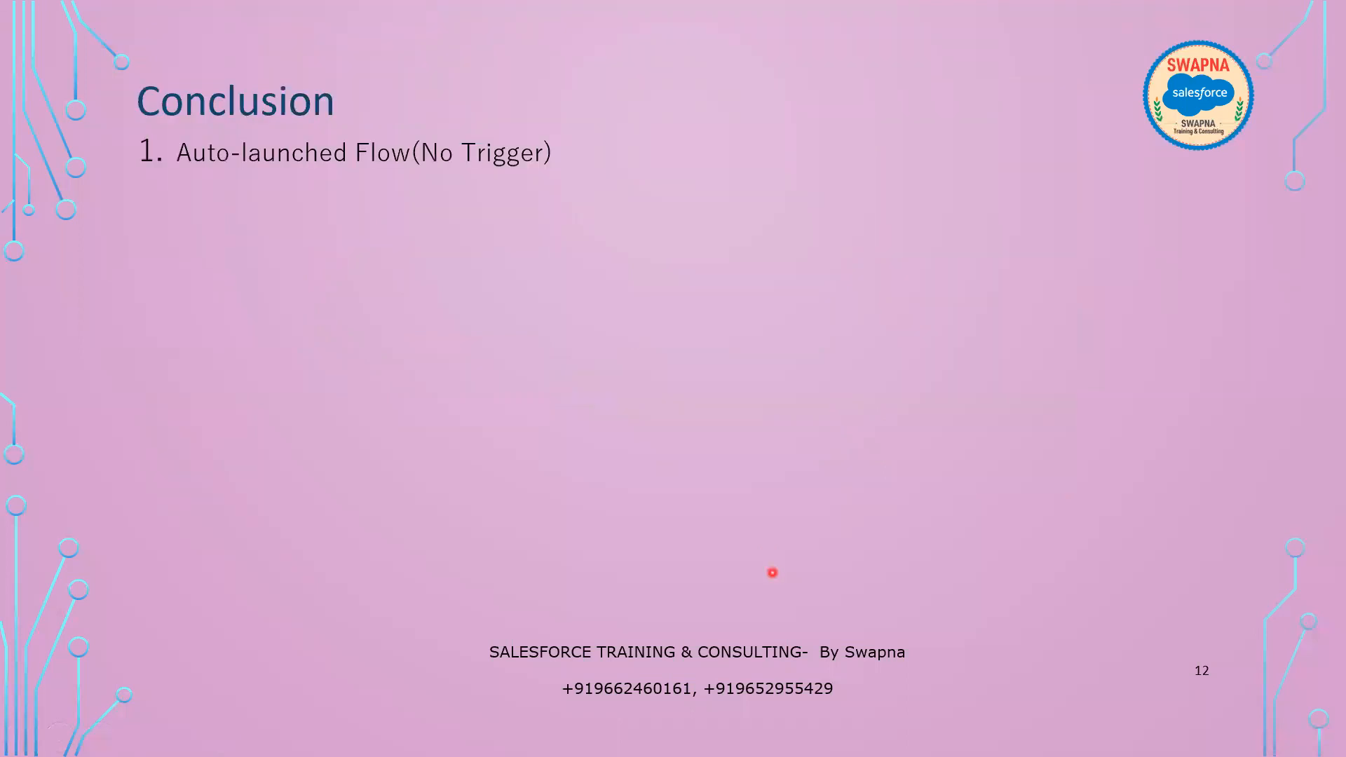